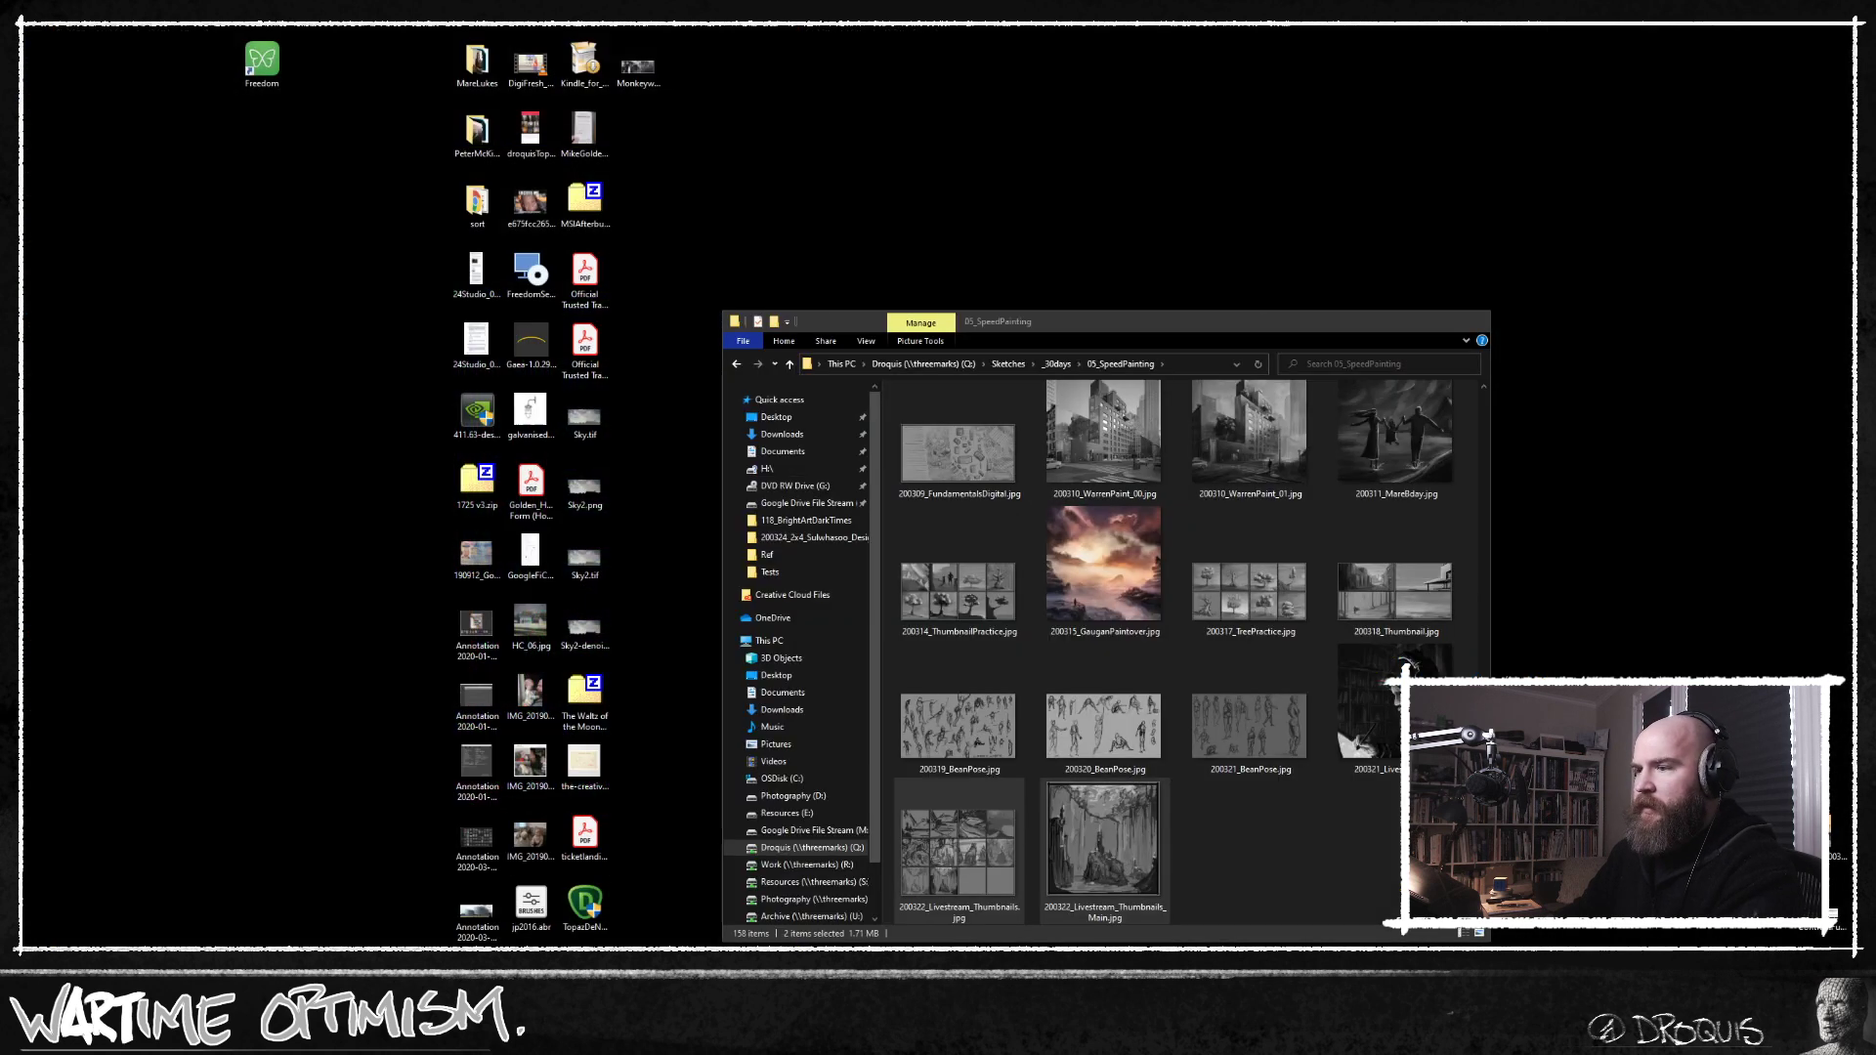
Open Progress_01.jpg through Progress_04.jpg together from the 118_BrightArtDarkTimes folder in the image viewer.
{"action": "left_click", "coordinate": [958, 987]}
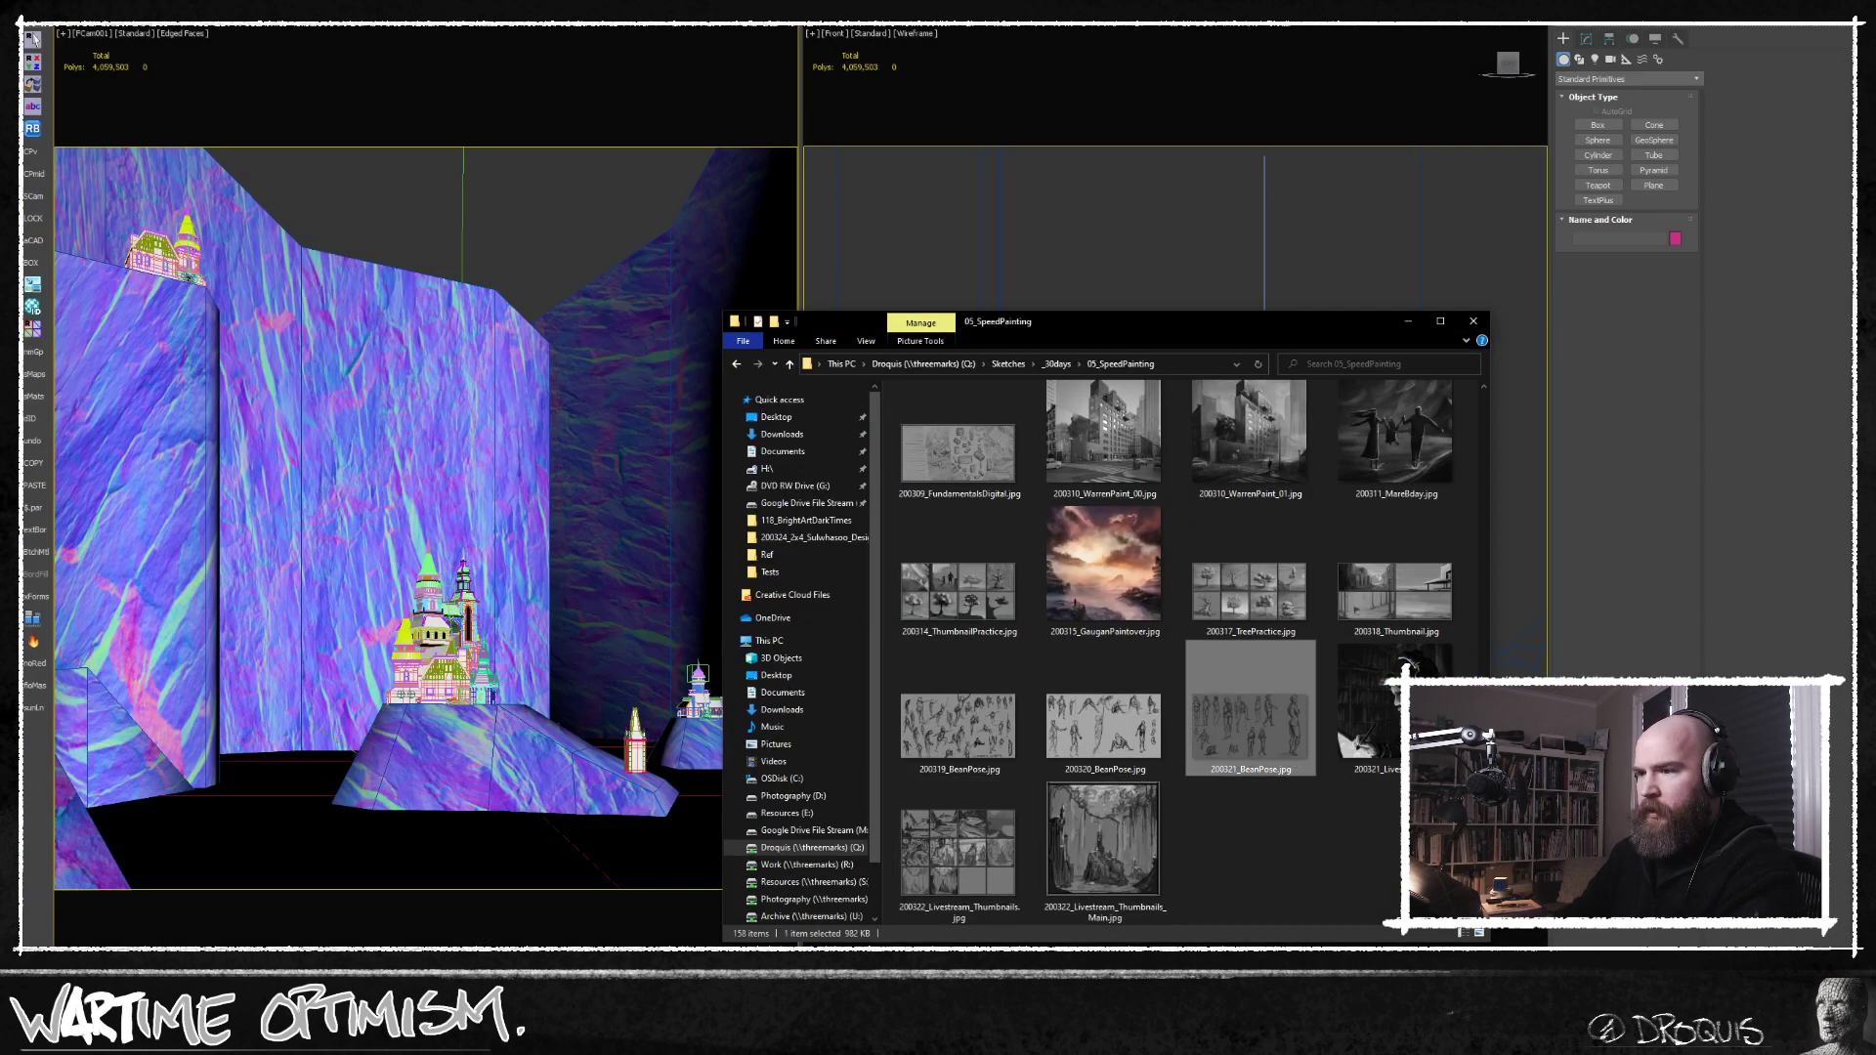
{"action": "left_click", "coordinate": [781, 987]}
{"action": "left_click", "coordinate": [957, 987]}
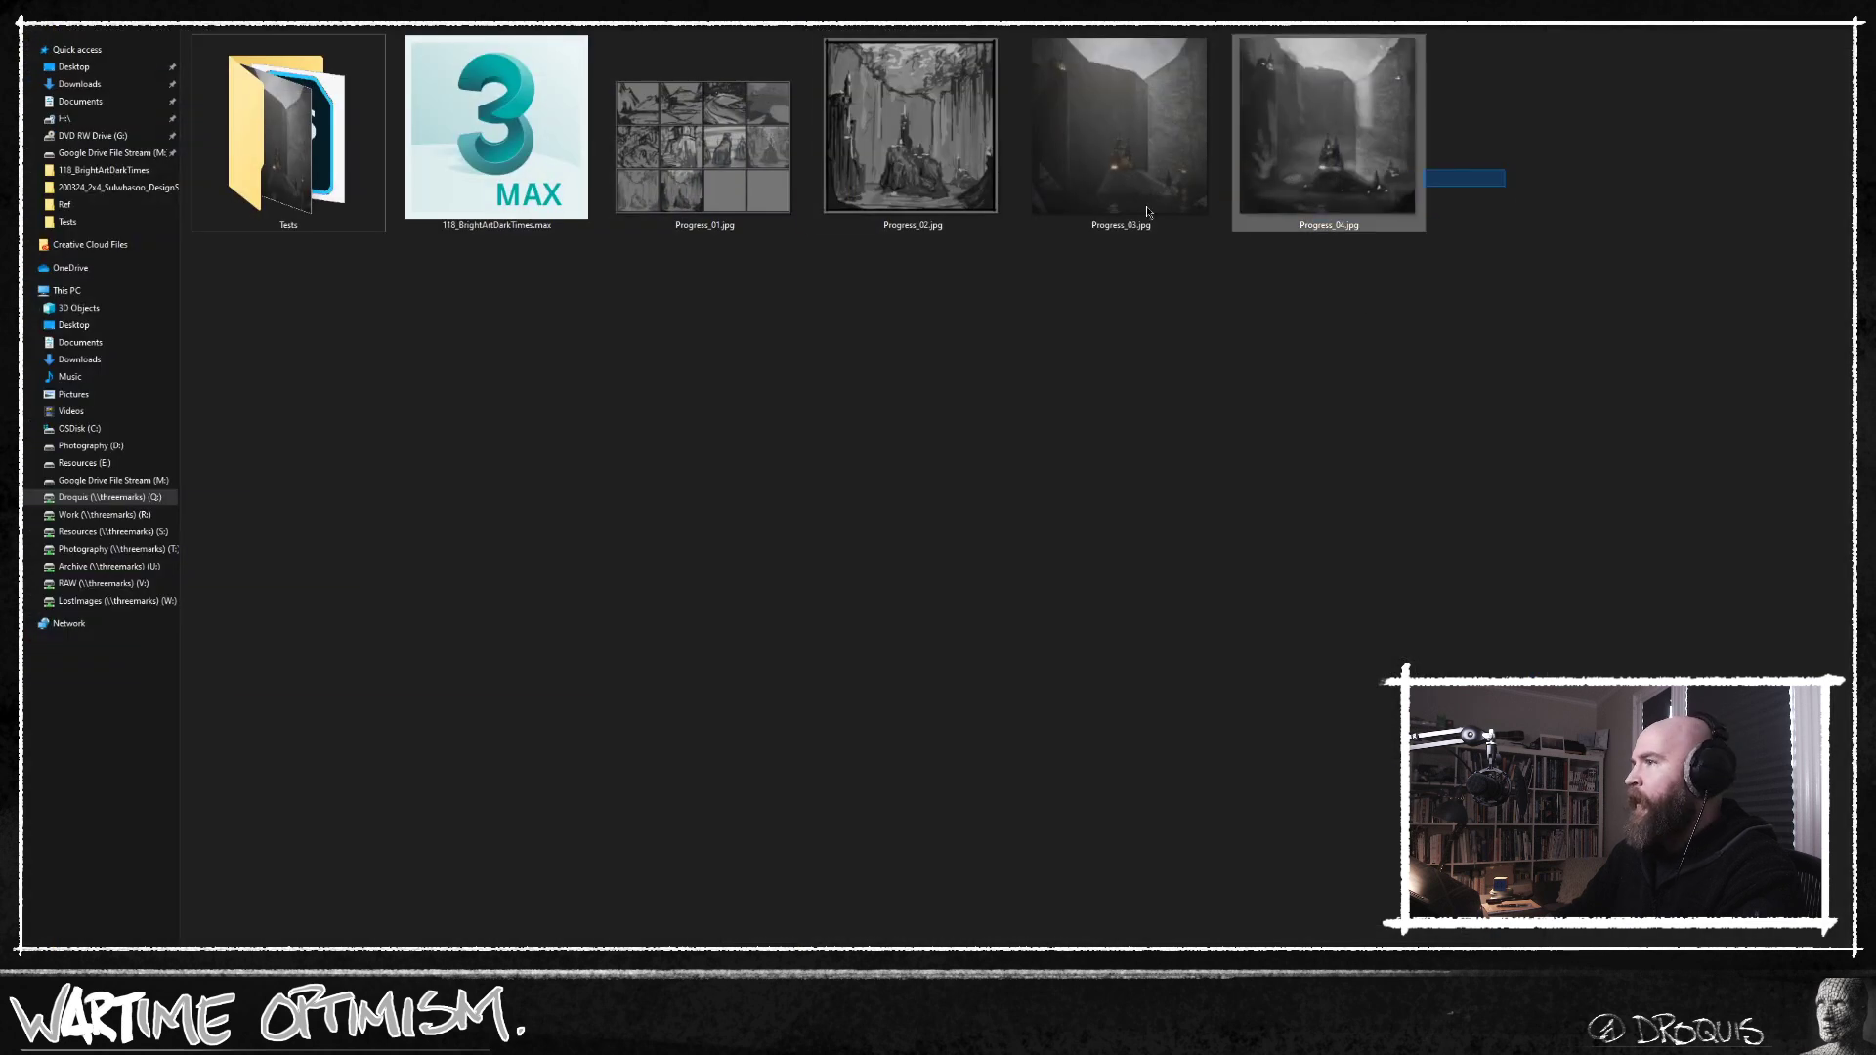
{"action": "left_click_drag", "start_coordinate": [1505, 189], "coordinate": [924, 175]}
{"action": "left_click_drag", "start_coordinate": [1490, 94], "coordinate": [772, 171]}
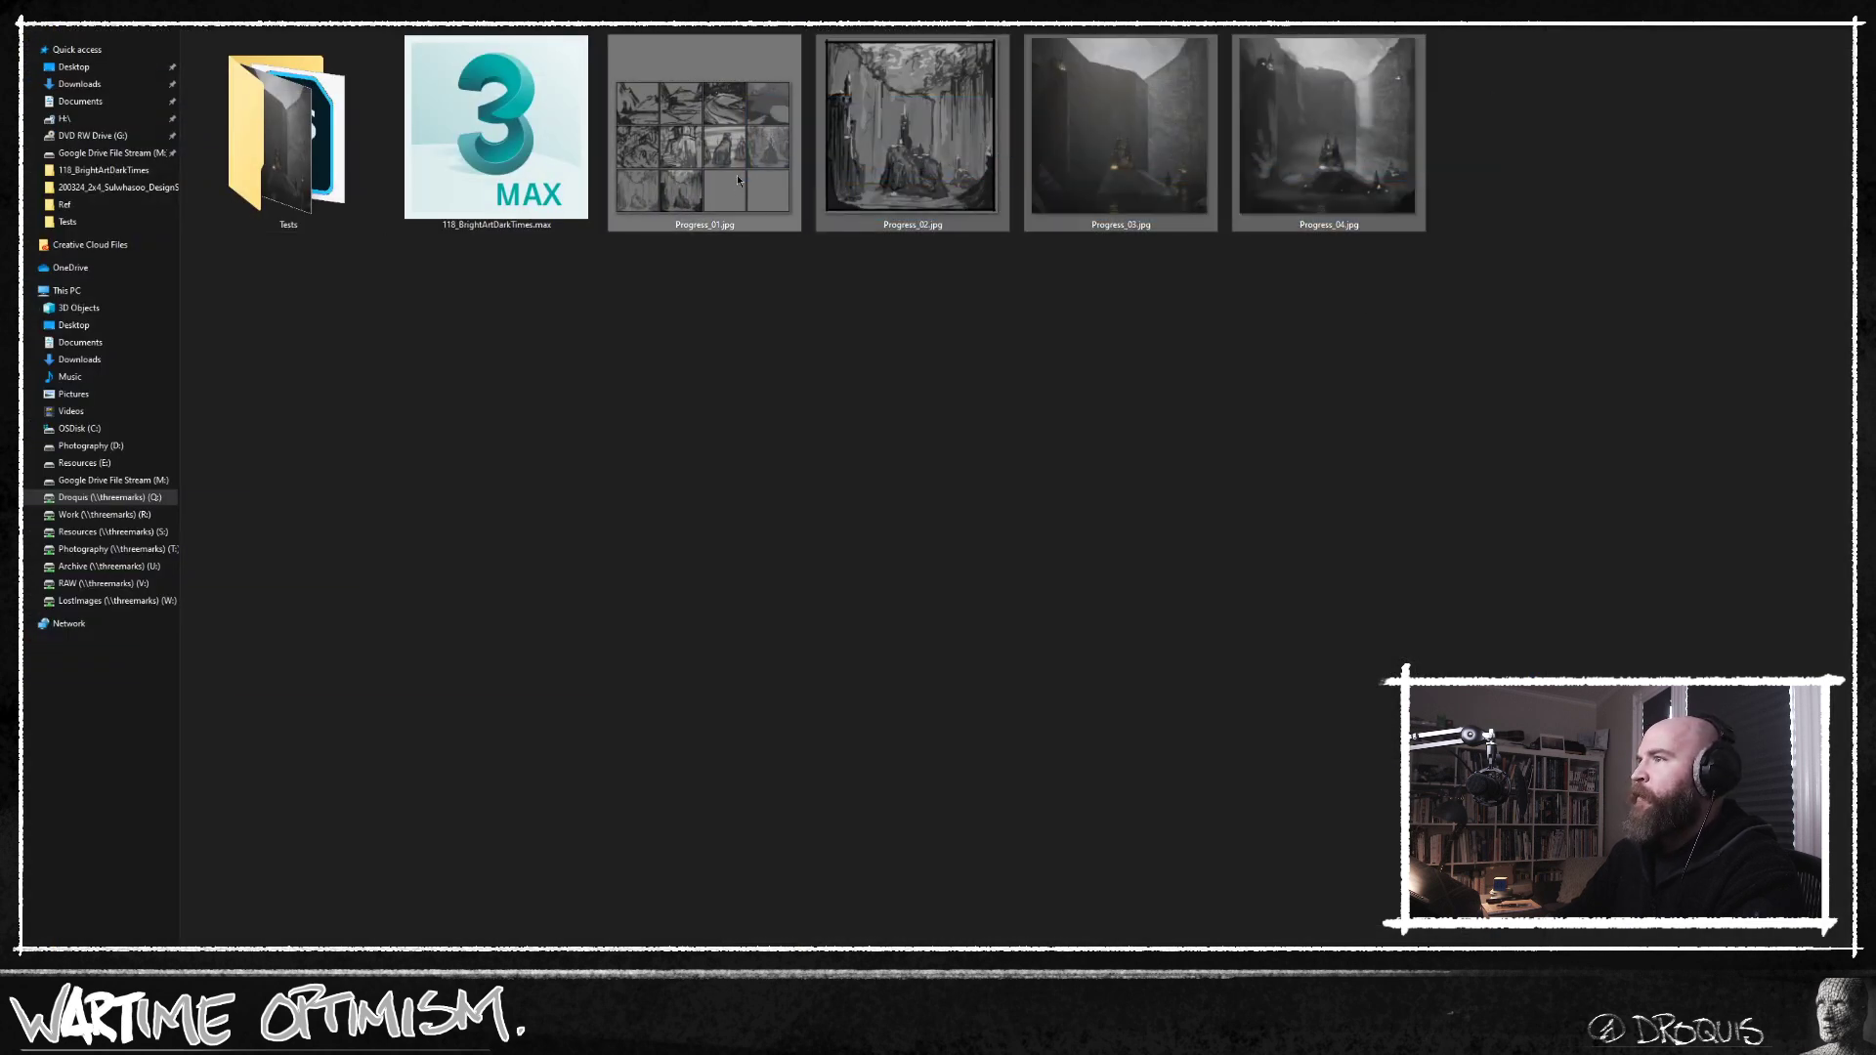
{"action": "right_click", "coordinate": [740, 180]}
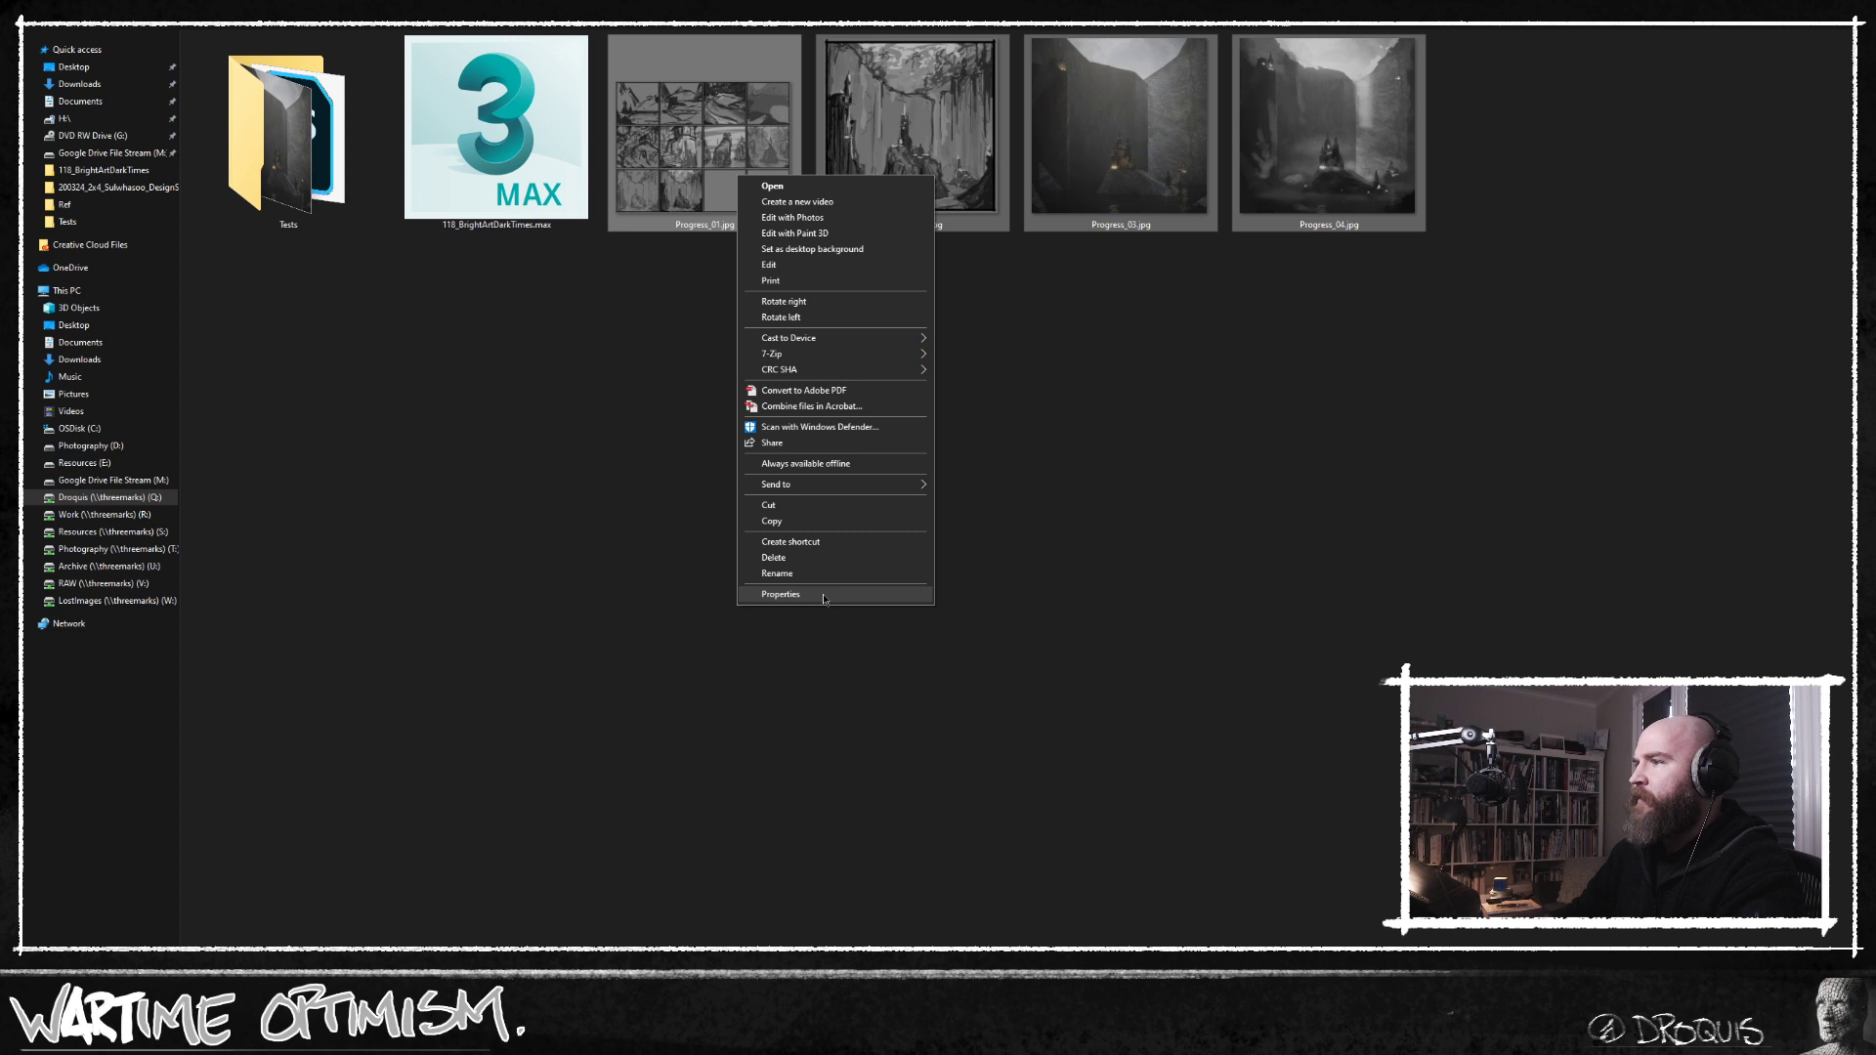
{"action": "left_click", "coordinate": [772, 185]}
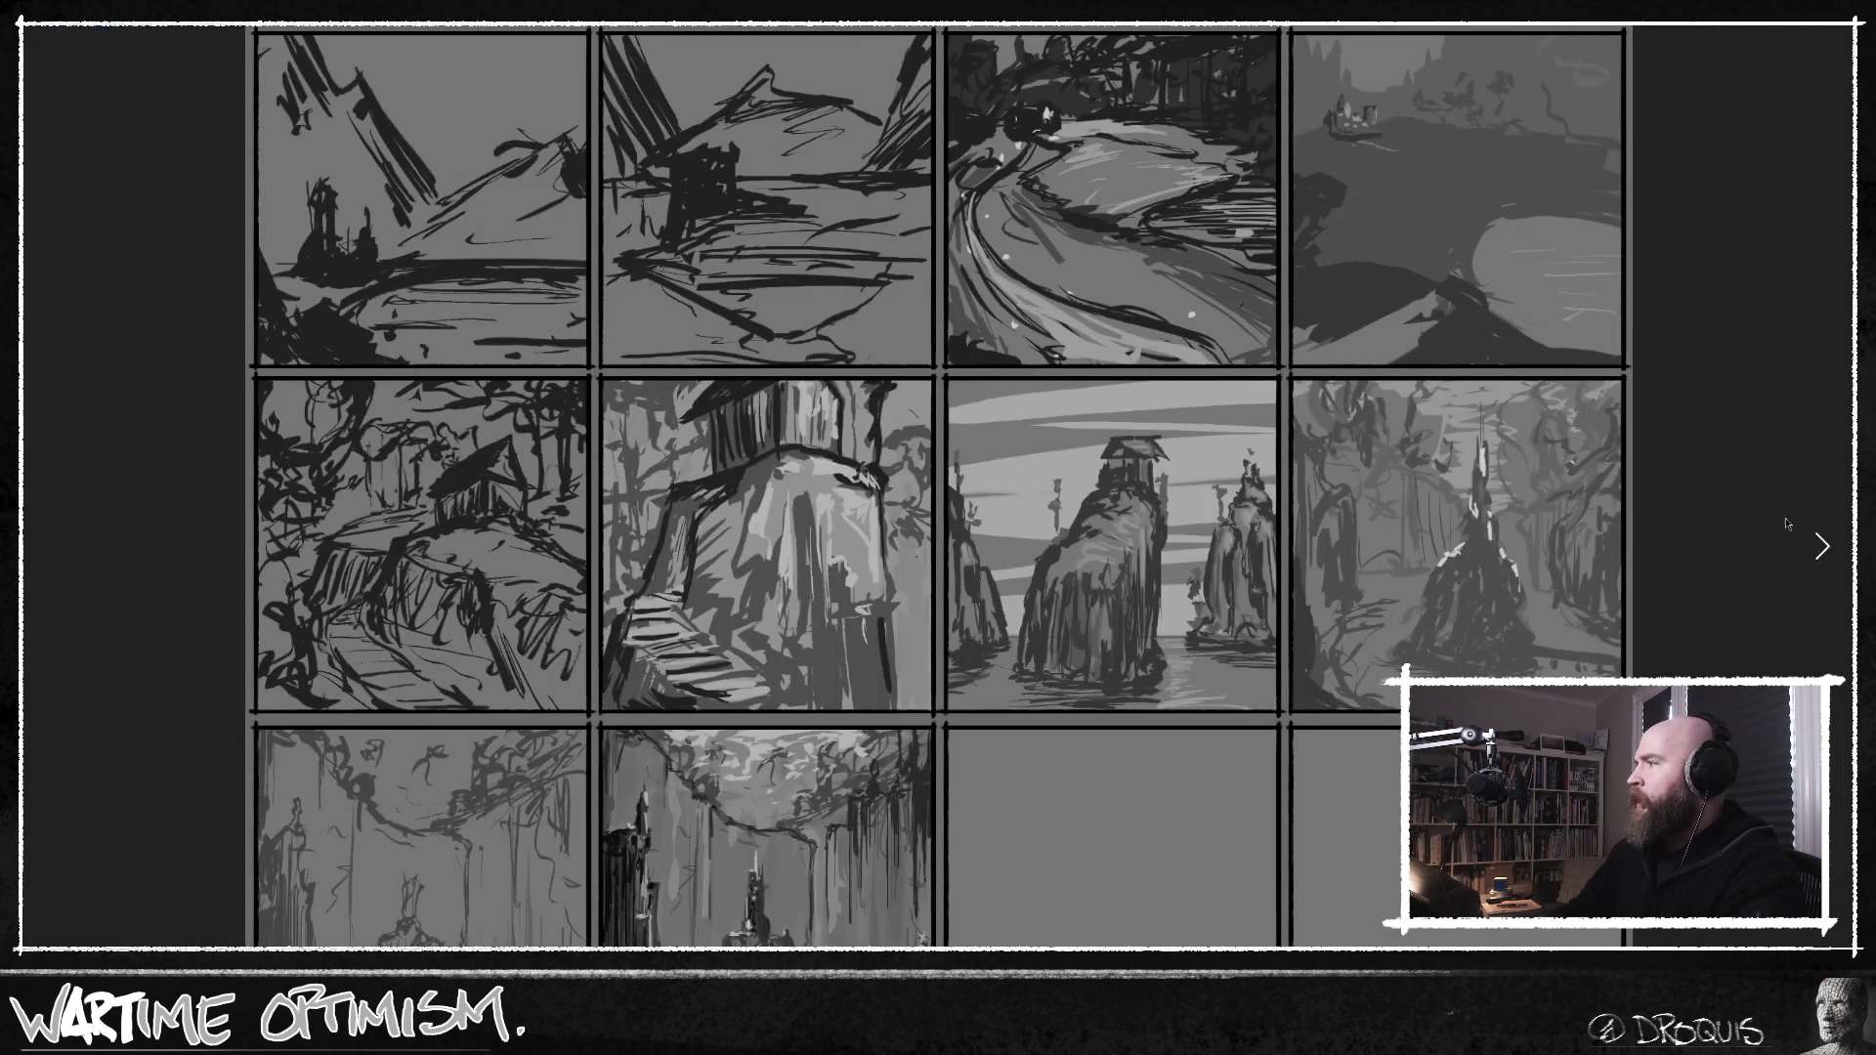
Page through the progress images from the thumbnail sketches to the latest paintover.
{"action": "left_click", "coordinate": [1828, 550]}
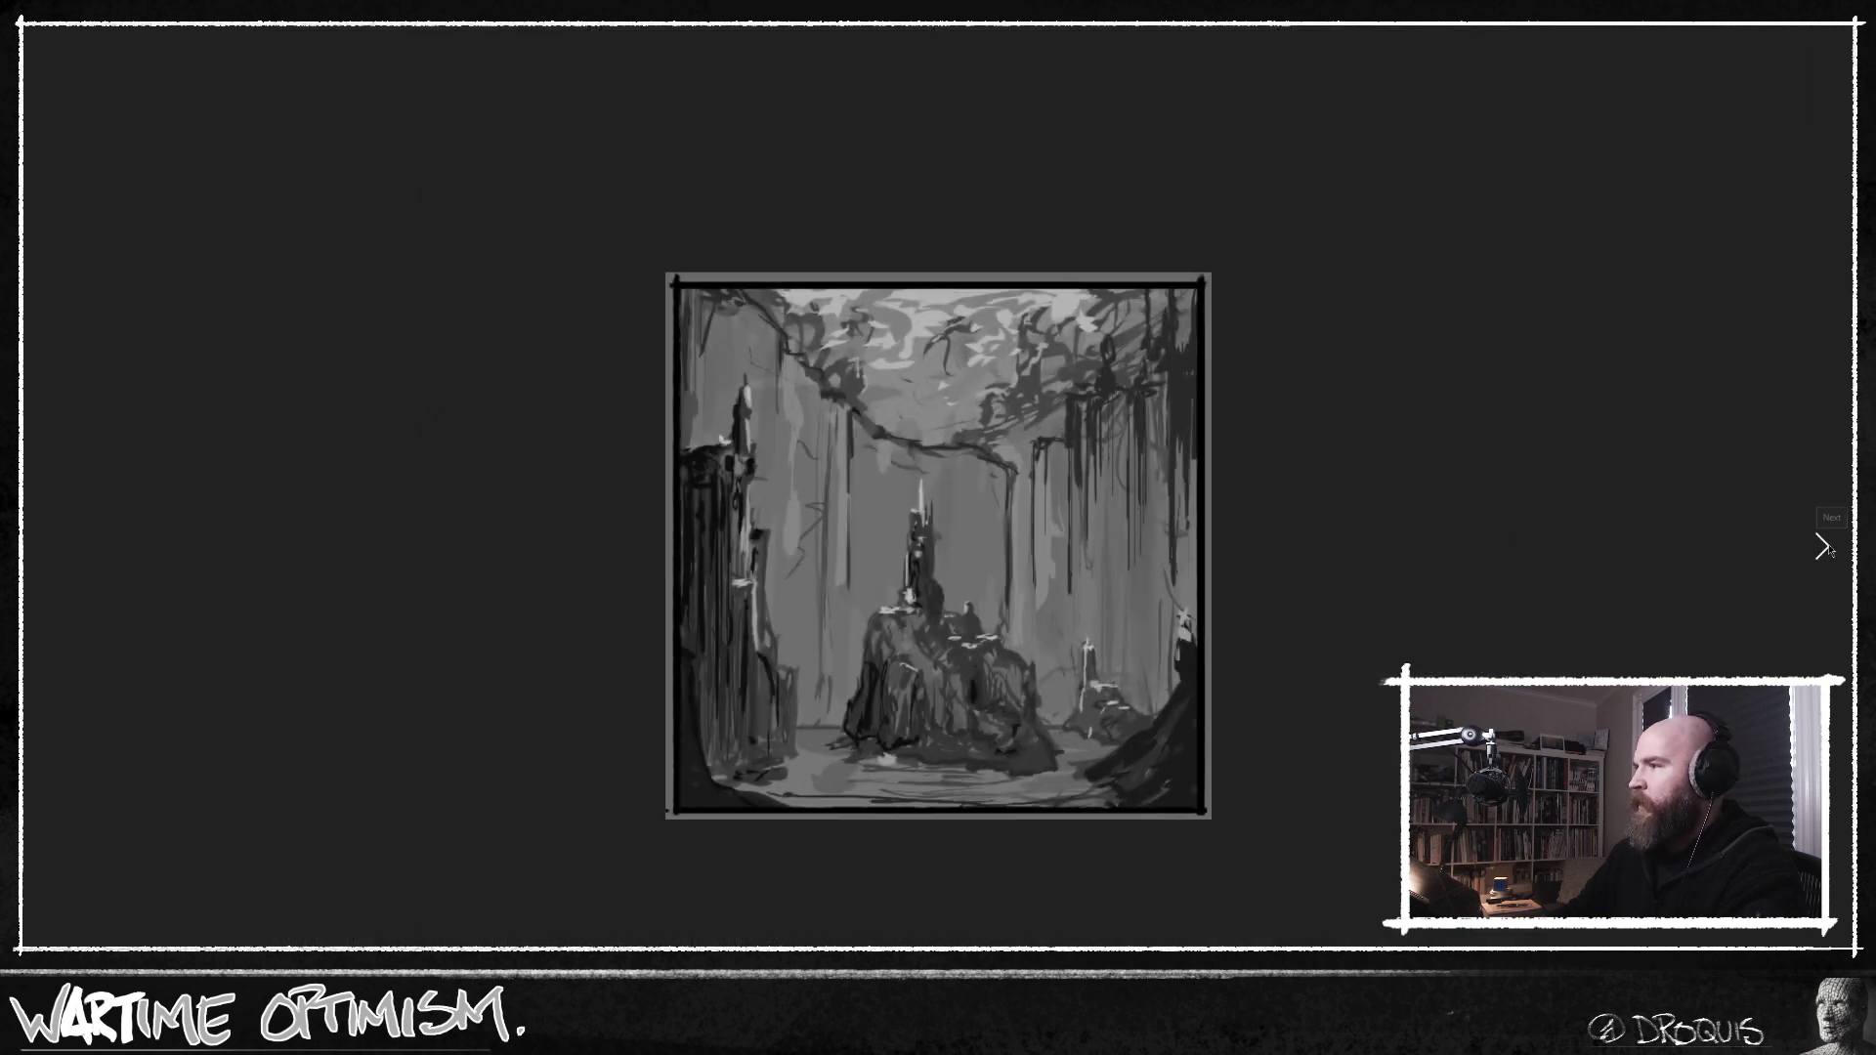
{"action": "left_click", "coordinate": [1825, 545]}
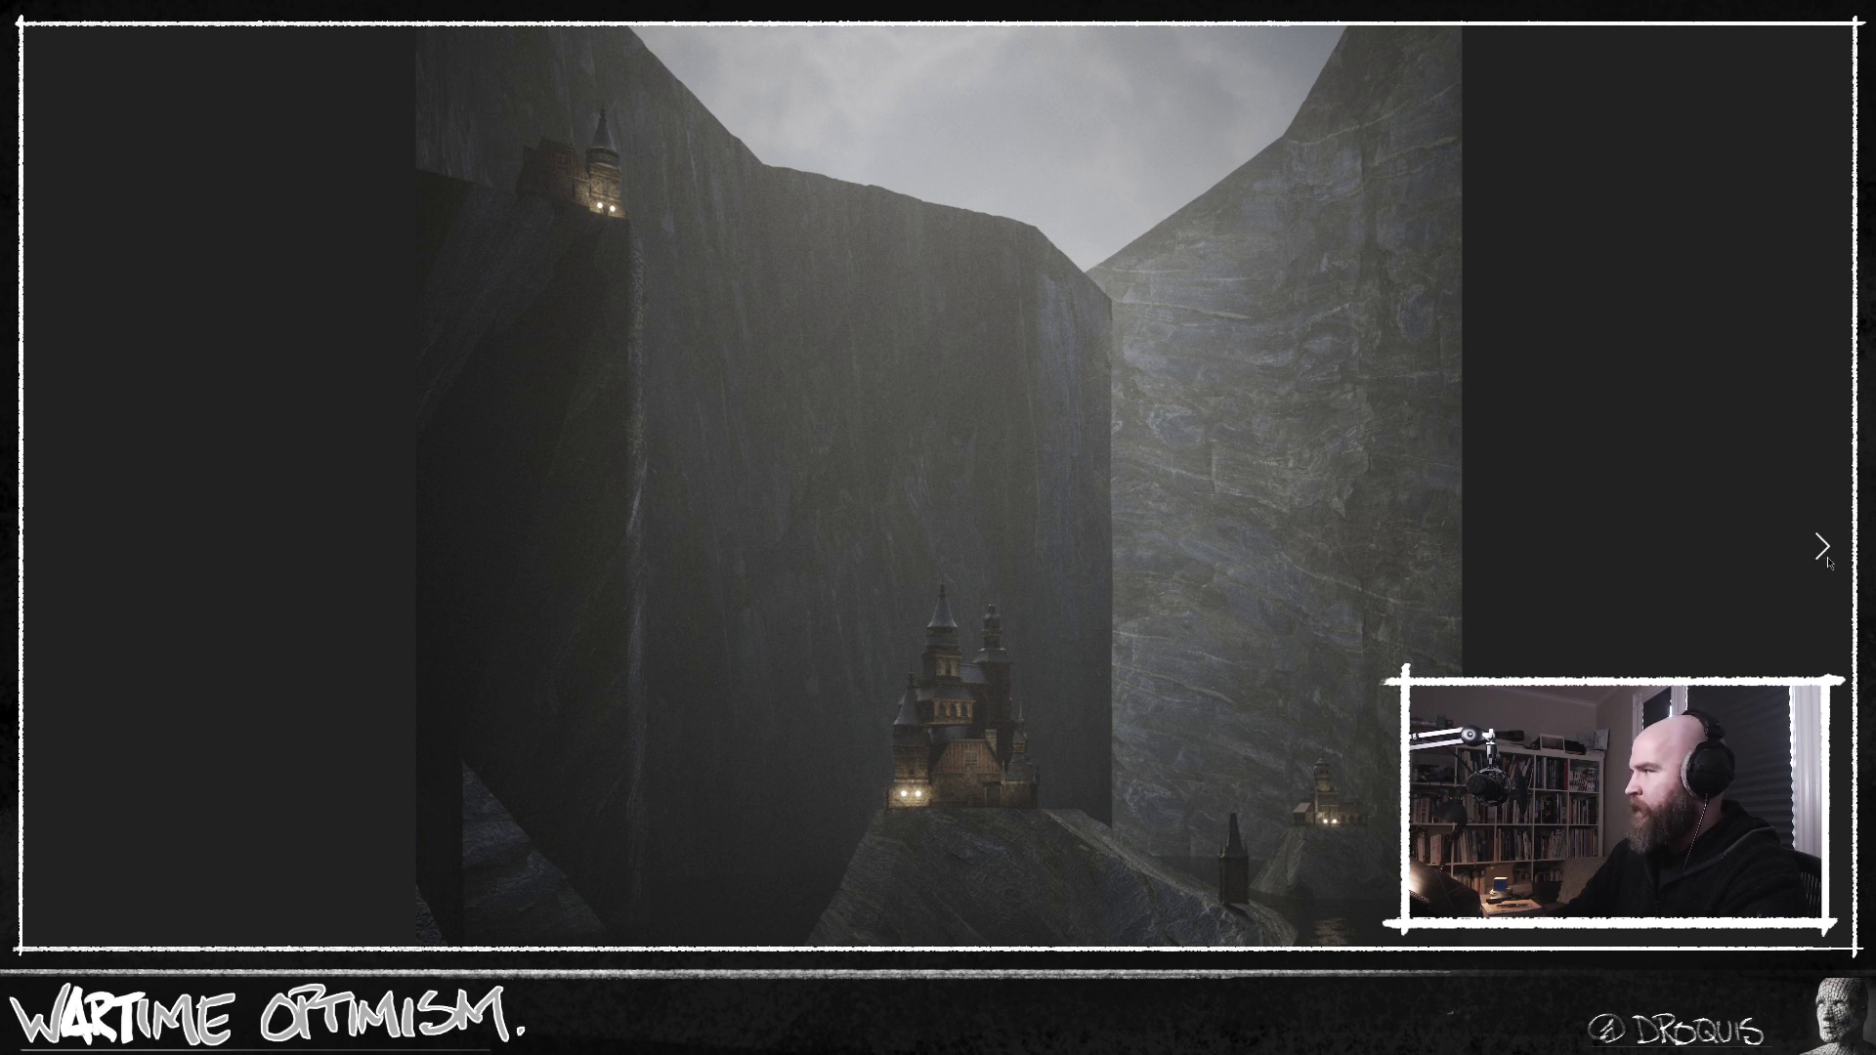
{"action": "left_click", "coordinate": [1825, 547]}
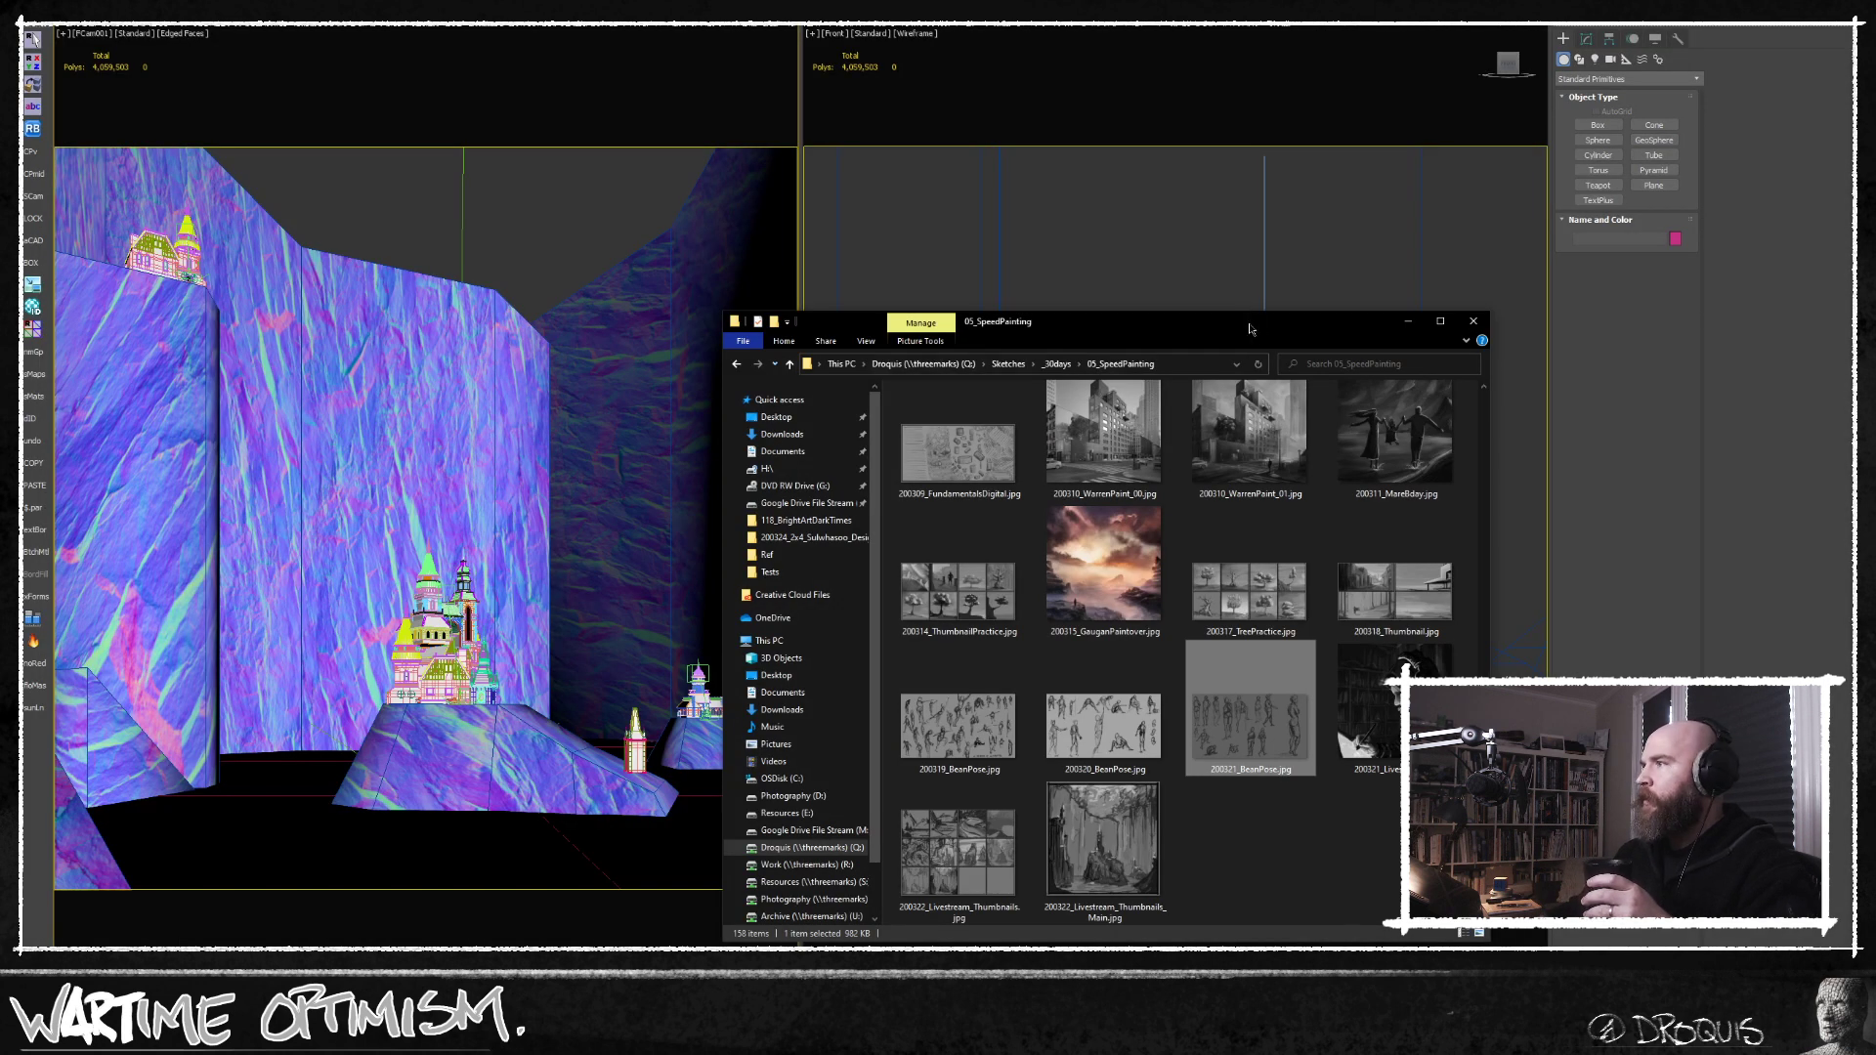
Return to the 3ds Max scene and select all the building kit pieces laid out beside it in the top view.
{"action": "left_click", "coordinate": [1408, 322]}
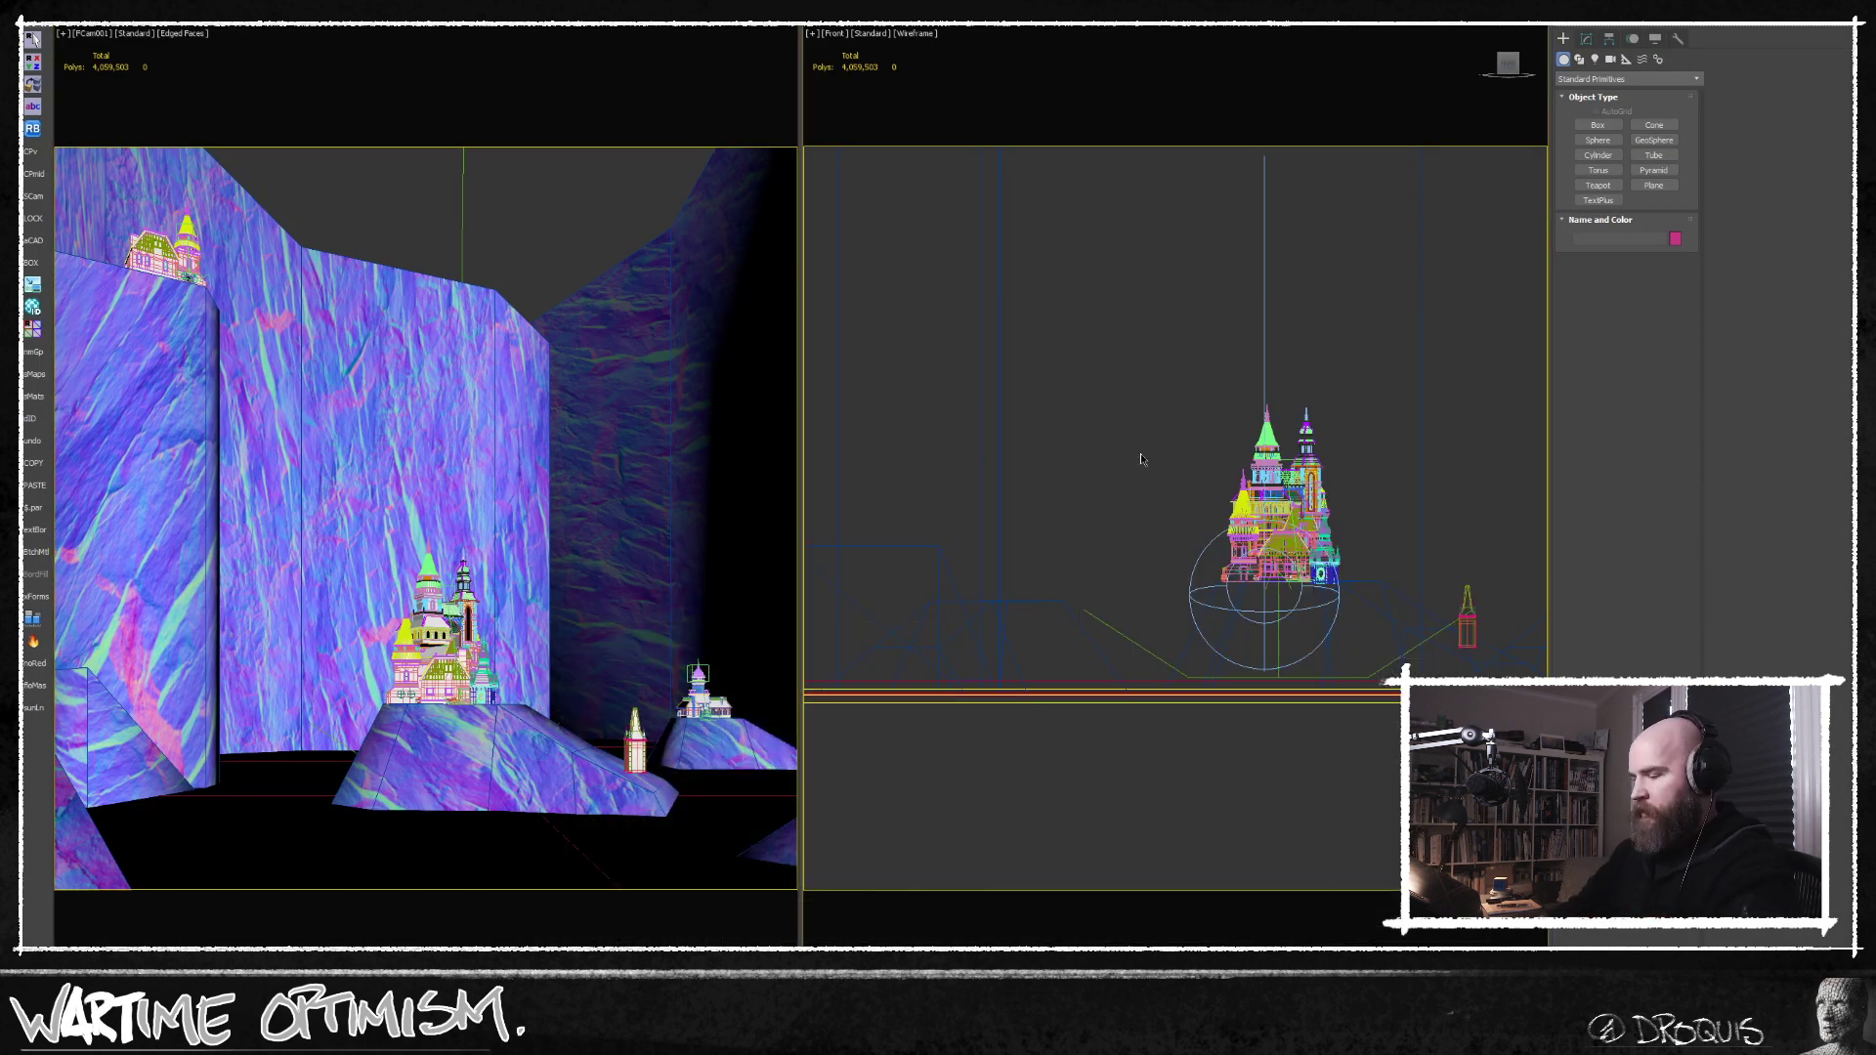
{"action": "key", "text": "t"}
{"action": "scroll", "coordinate": [1181, 595], "scroll_direction": "up", "scroll_amount": 10}
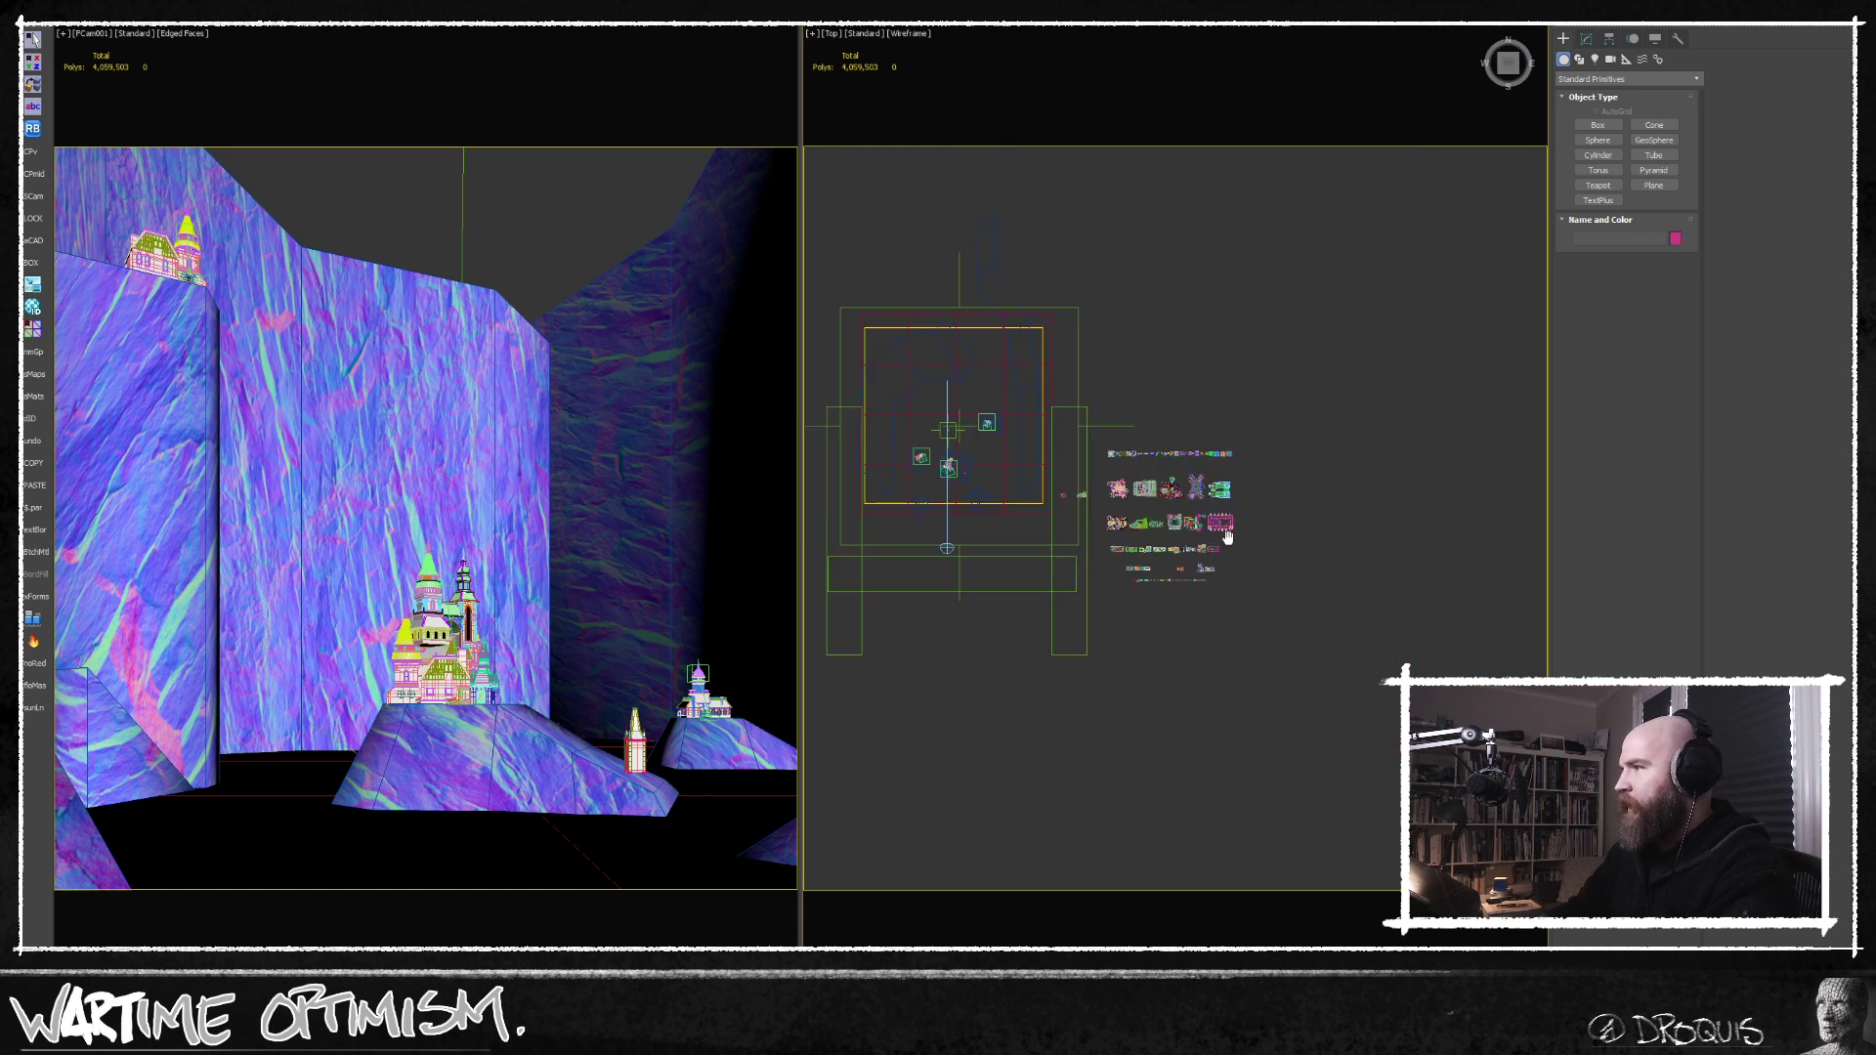
{"action": "scroll", "coordinate": [1360, 392], "scroll_direction": "down", "scroll_amount": 2}
{"action": "left_click_drag", "start_coordinate": [1052, 628], "coordinate": [1077, 705]}
{"action": "middle_click_drag", "start_coordinate": [1147, 756], "coordinate": [1217, 774]}
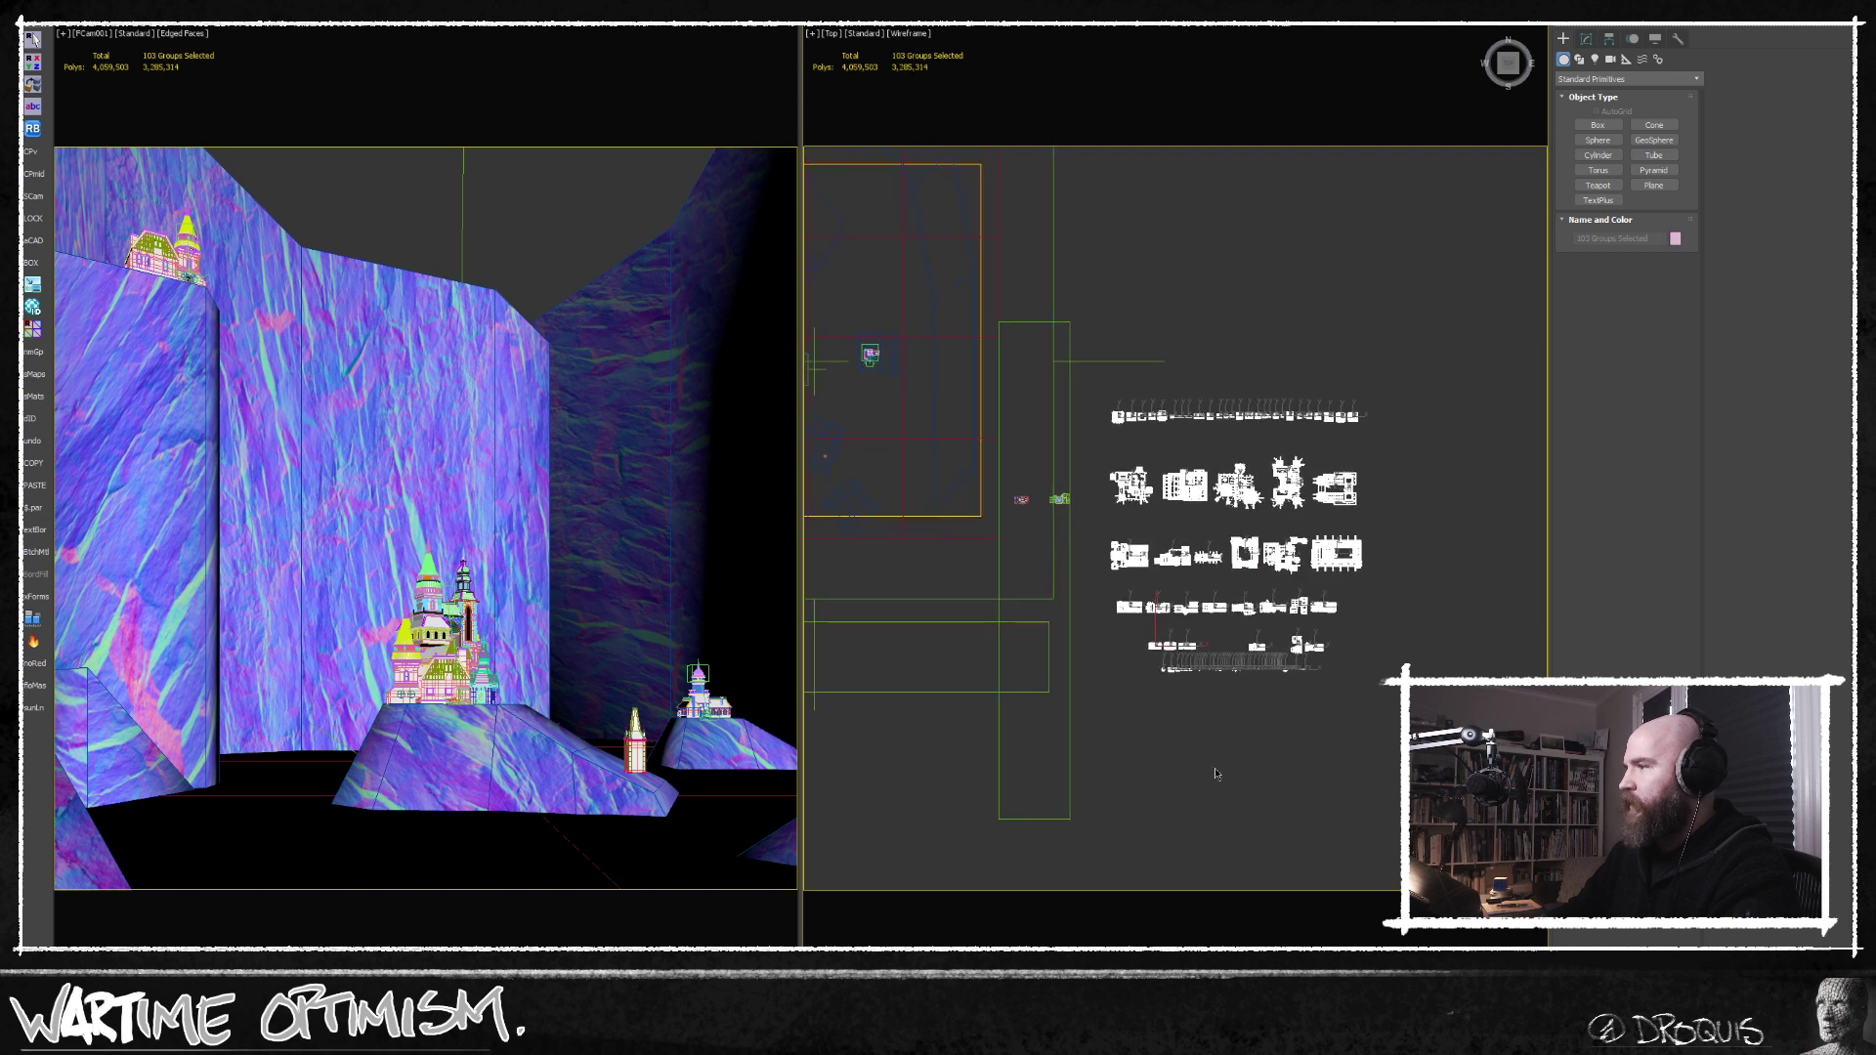
Put the selected kit pieces on a new layer named 00_hide and hide that layer.
{"action": "key", "text": "l"}
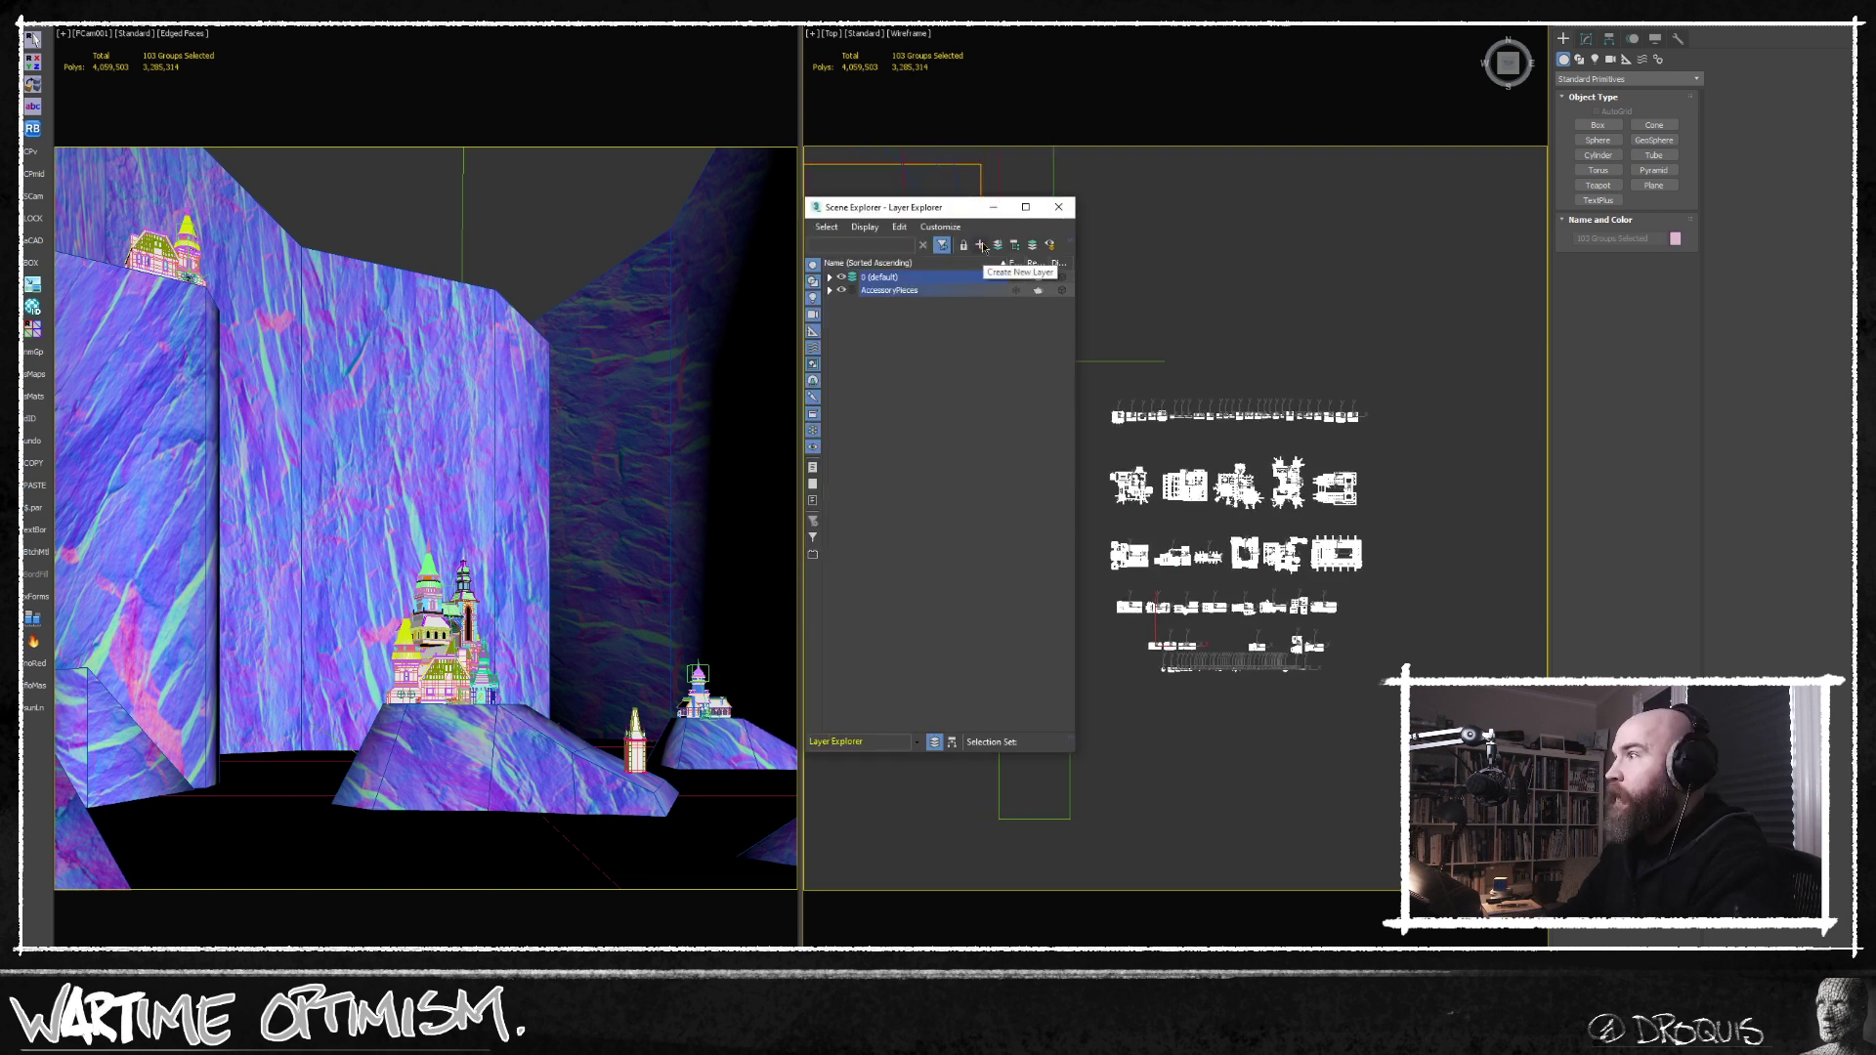
{"action": "left_click", "coordinate": [981, 245]}
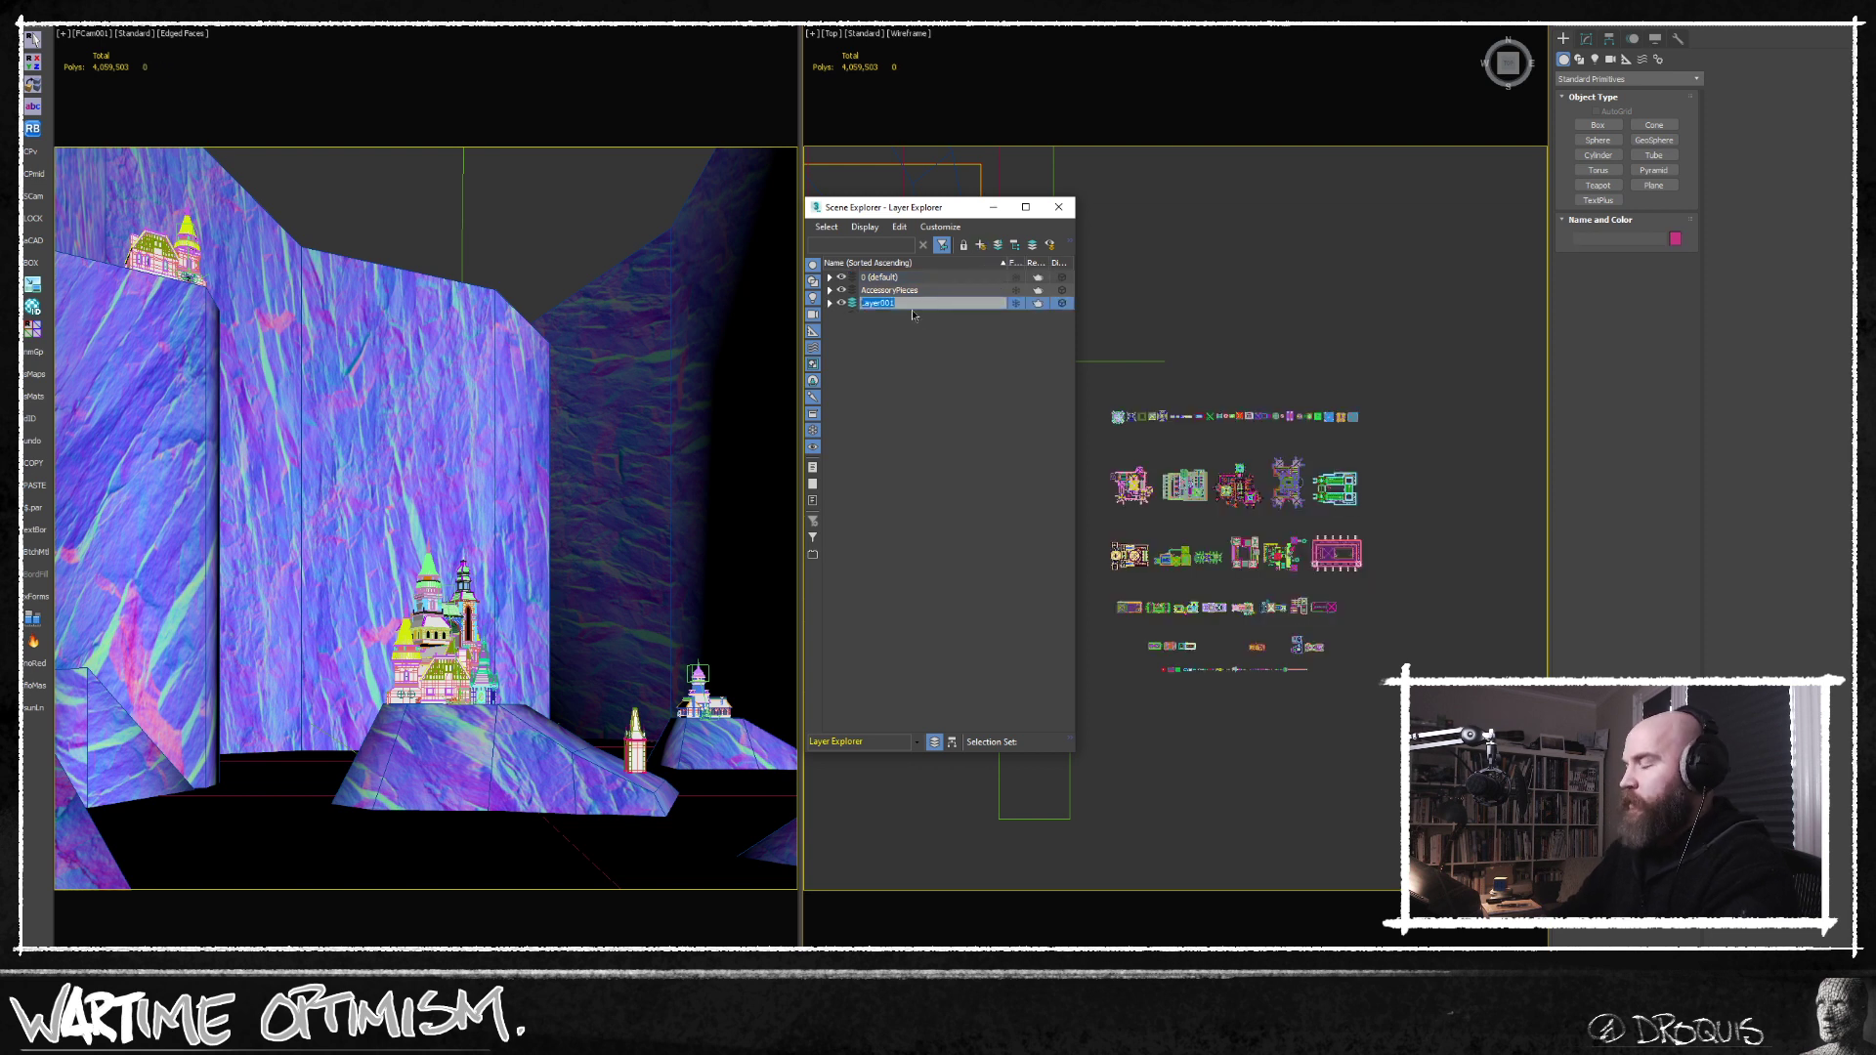
{"action": "type", "text": "00_hide"}
{"action": "key", "text": "Return"}
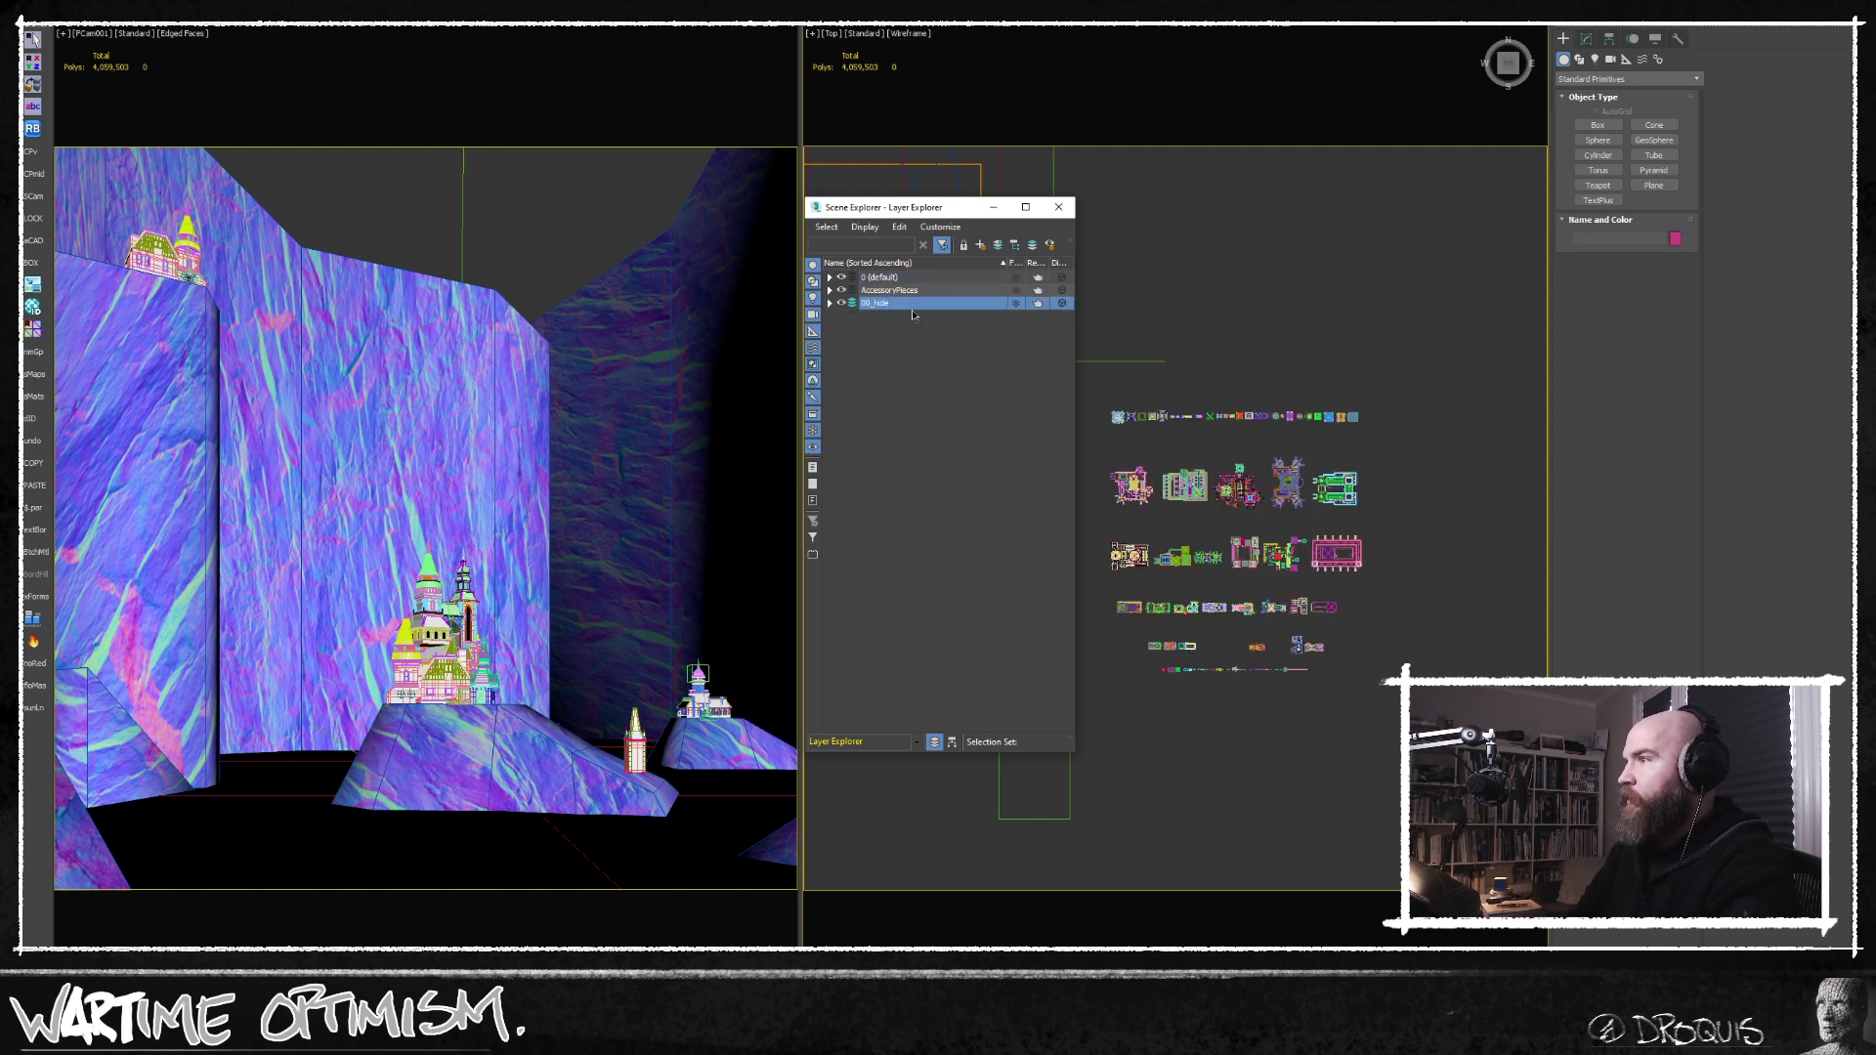
{"action": "left_click", "coordinate": [841, 303]}
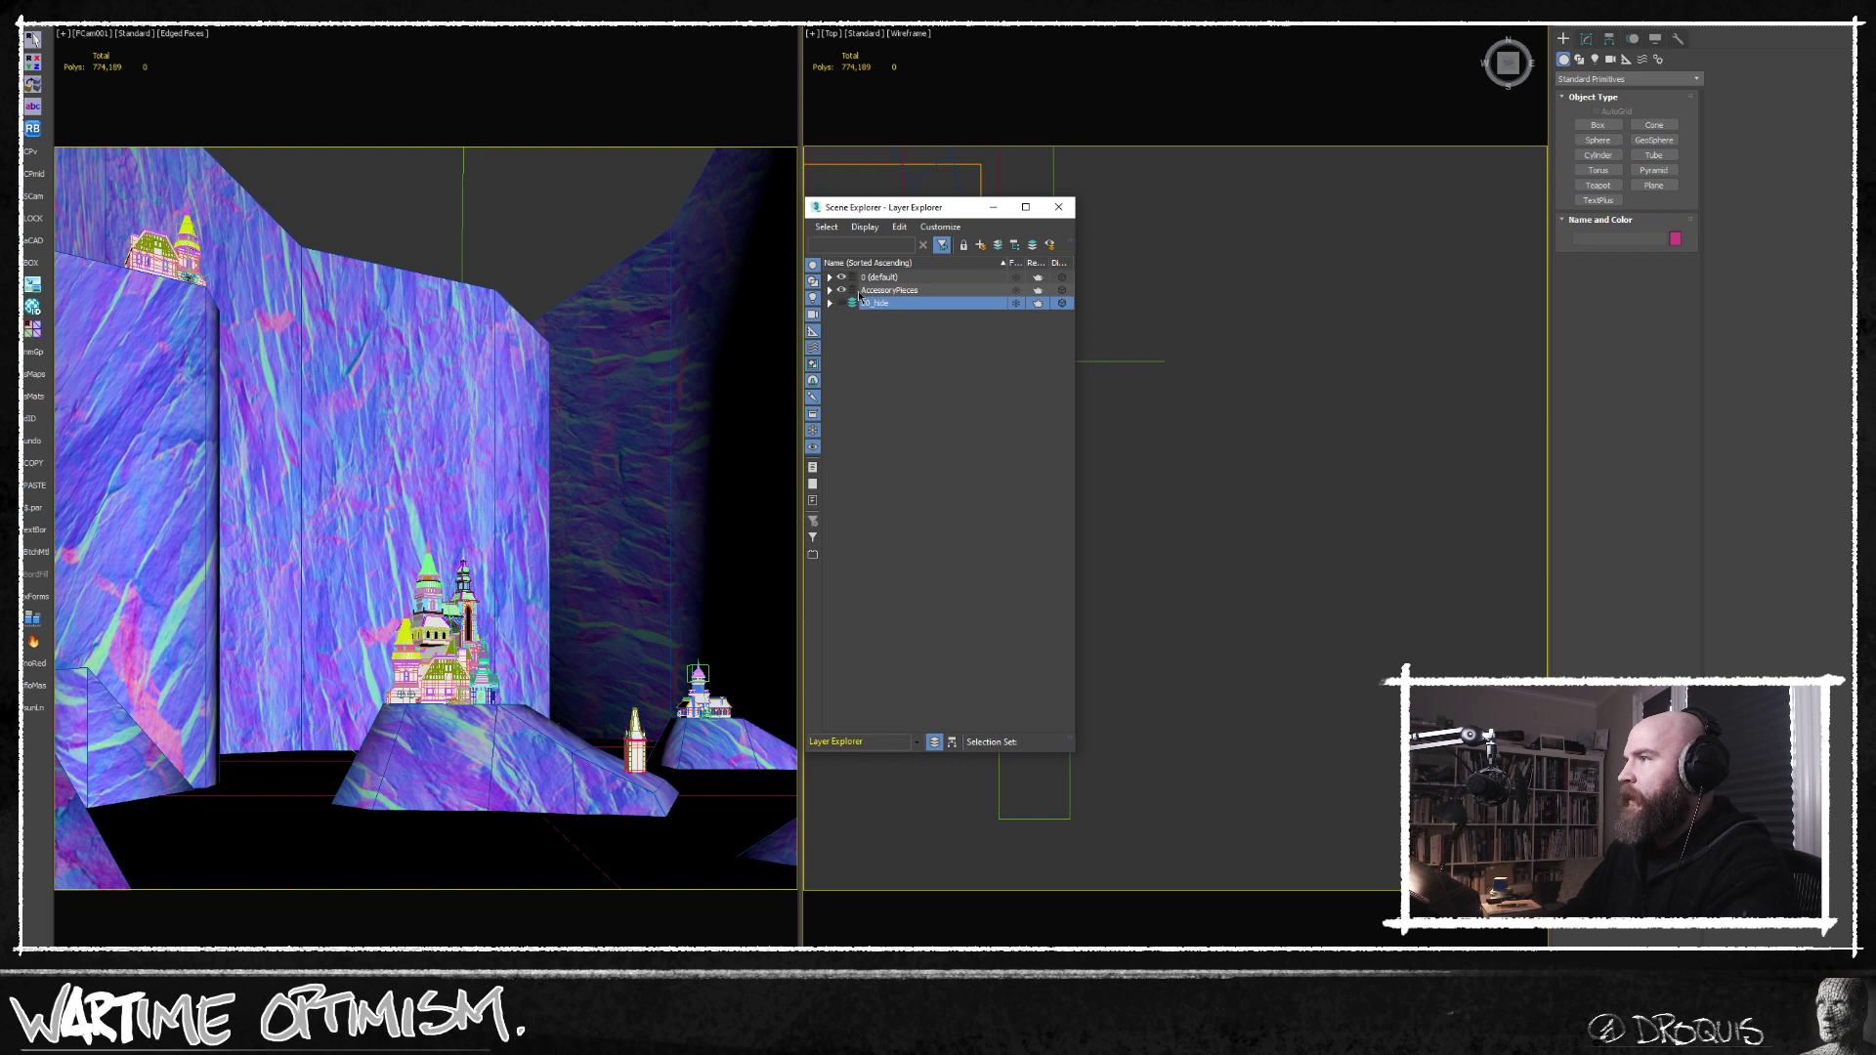
{"action": "left_click", "coordinate": [1058, 207]}
Inspect the castle layout from above and highlight the cliff mesh to check its geometry, leaving nothing selected.
{"action": "middle_click_drag", "start_coordinate": [1021, 495], "coordinate": [1238, 500]}
{"action": "scroll", "coordinate": [1212, 499], "scroll_direction": "down", "scroll_amount": 1}
{"action": "middle_click_drag", "start_coordinate": [1070, 435], "coordinate": [1059, 536]}
{"action": "scroll", "coordinate": [1115, 532], "scroll_direction": "up", "scroll_amount": 3}
{"action": "scroll", "coordinate": [968, 509], "scroll_direction": "up", "scroll_amount": 1}
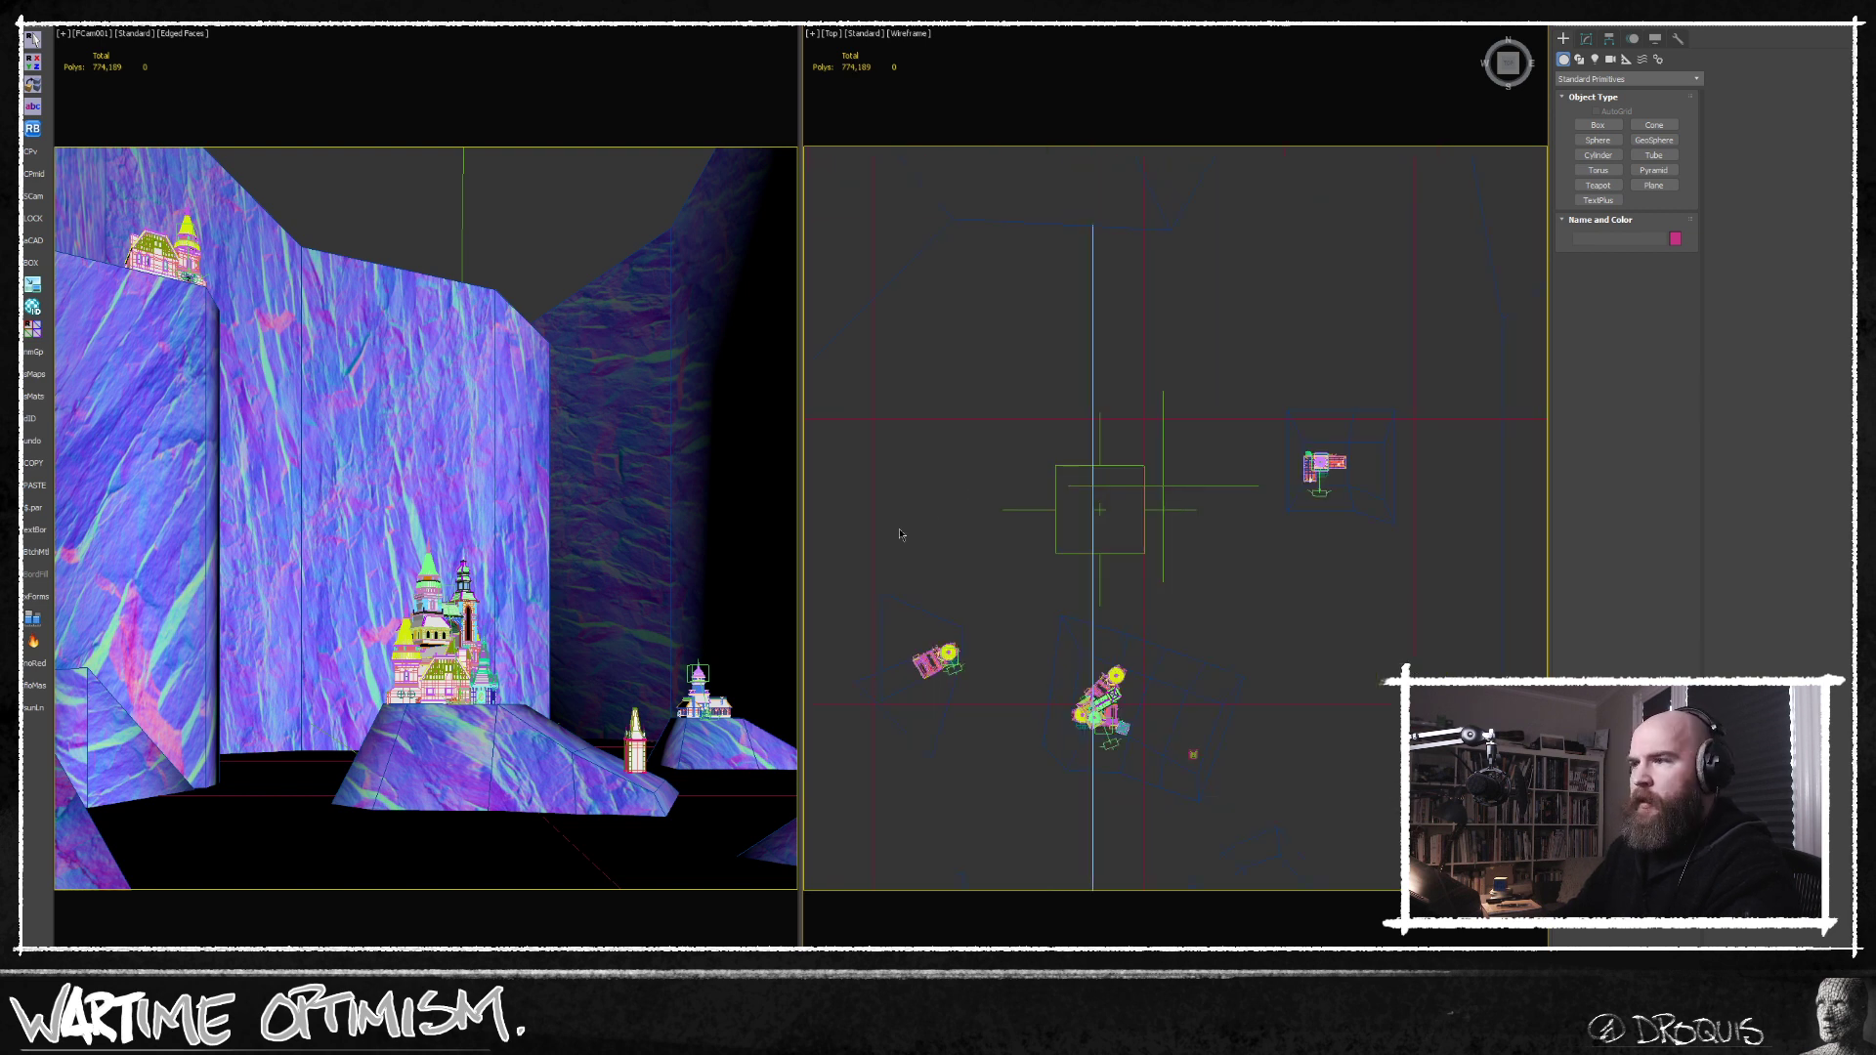
{"action": "left_click", "coordinate": [476, 753]}
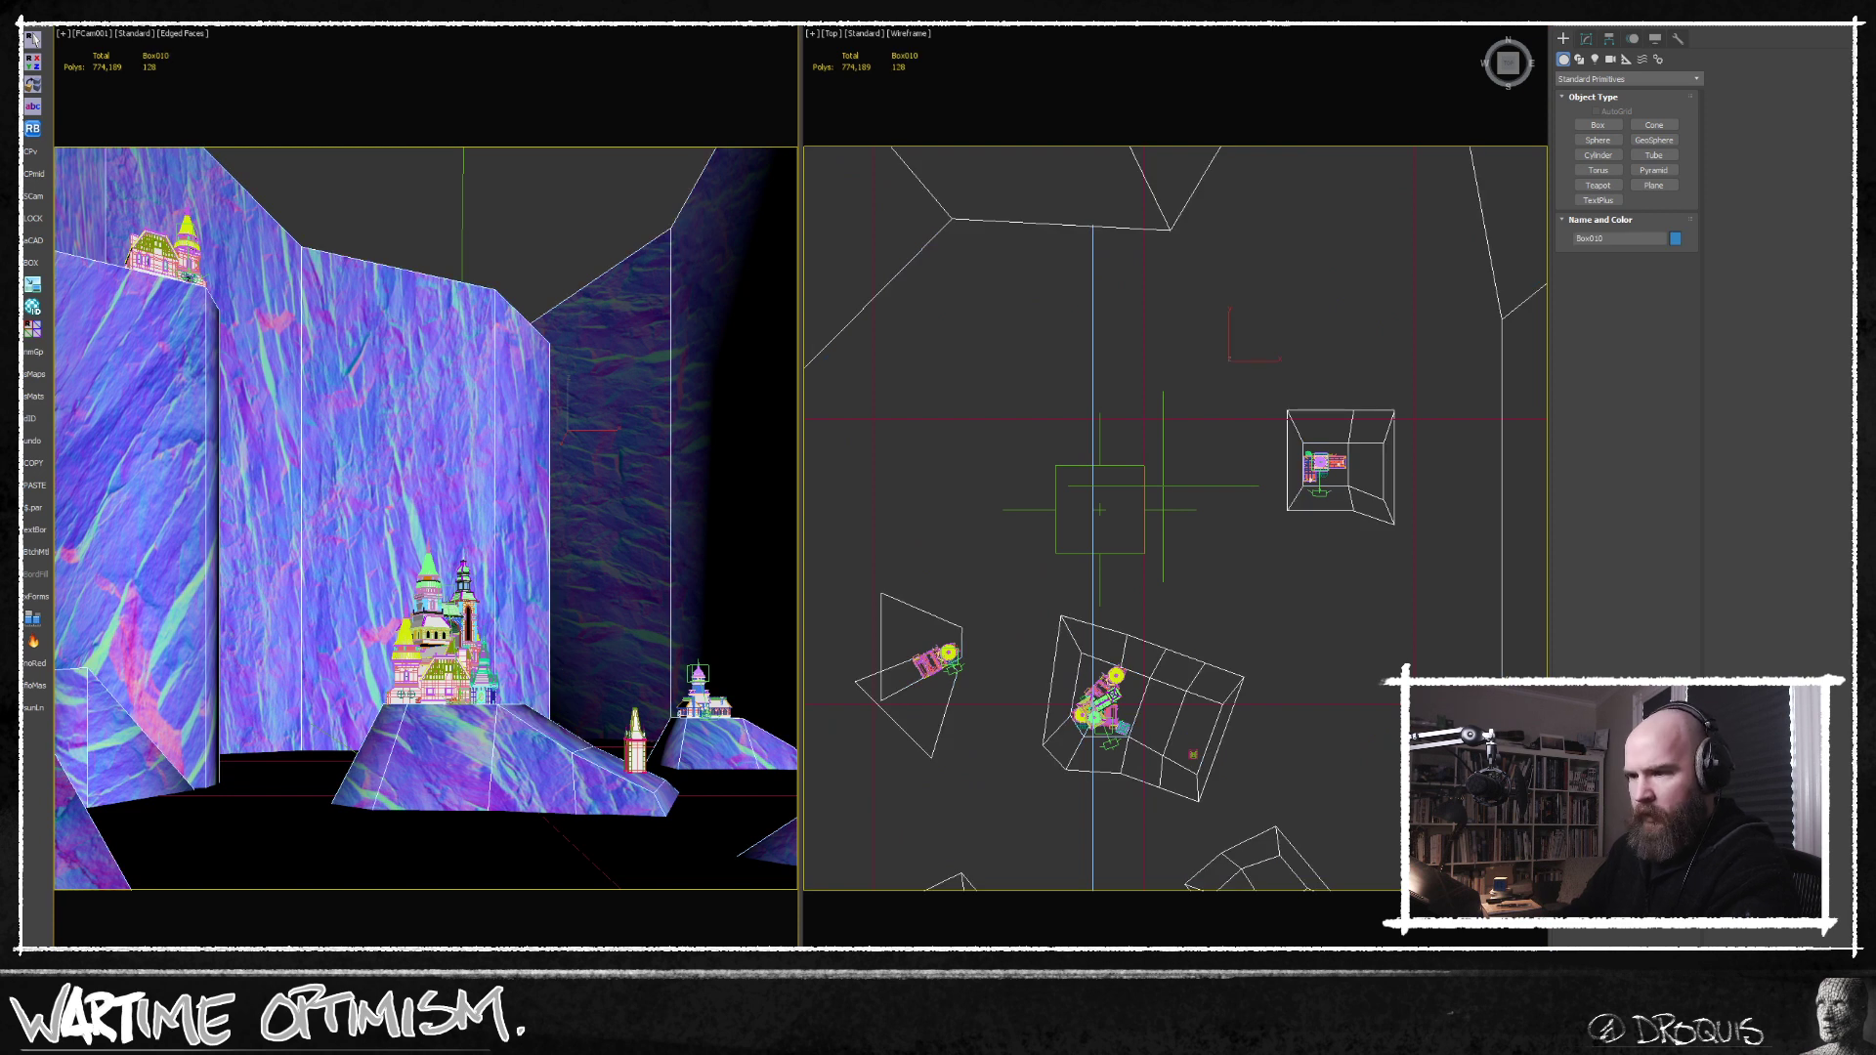
{"action": "left_click", "coordinate": [454, 252]}
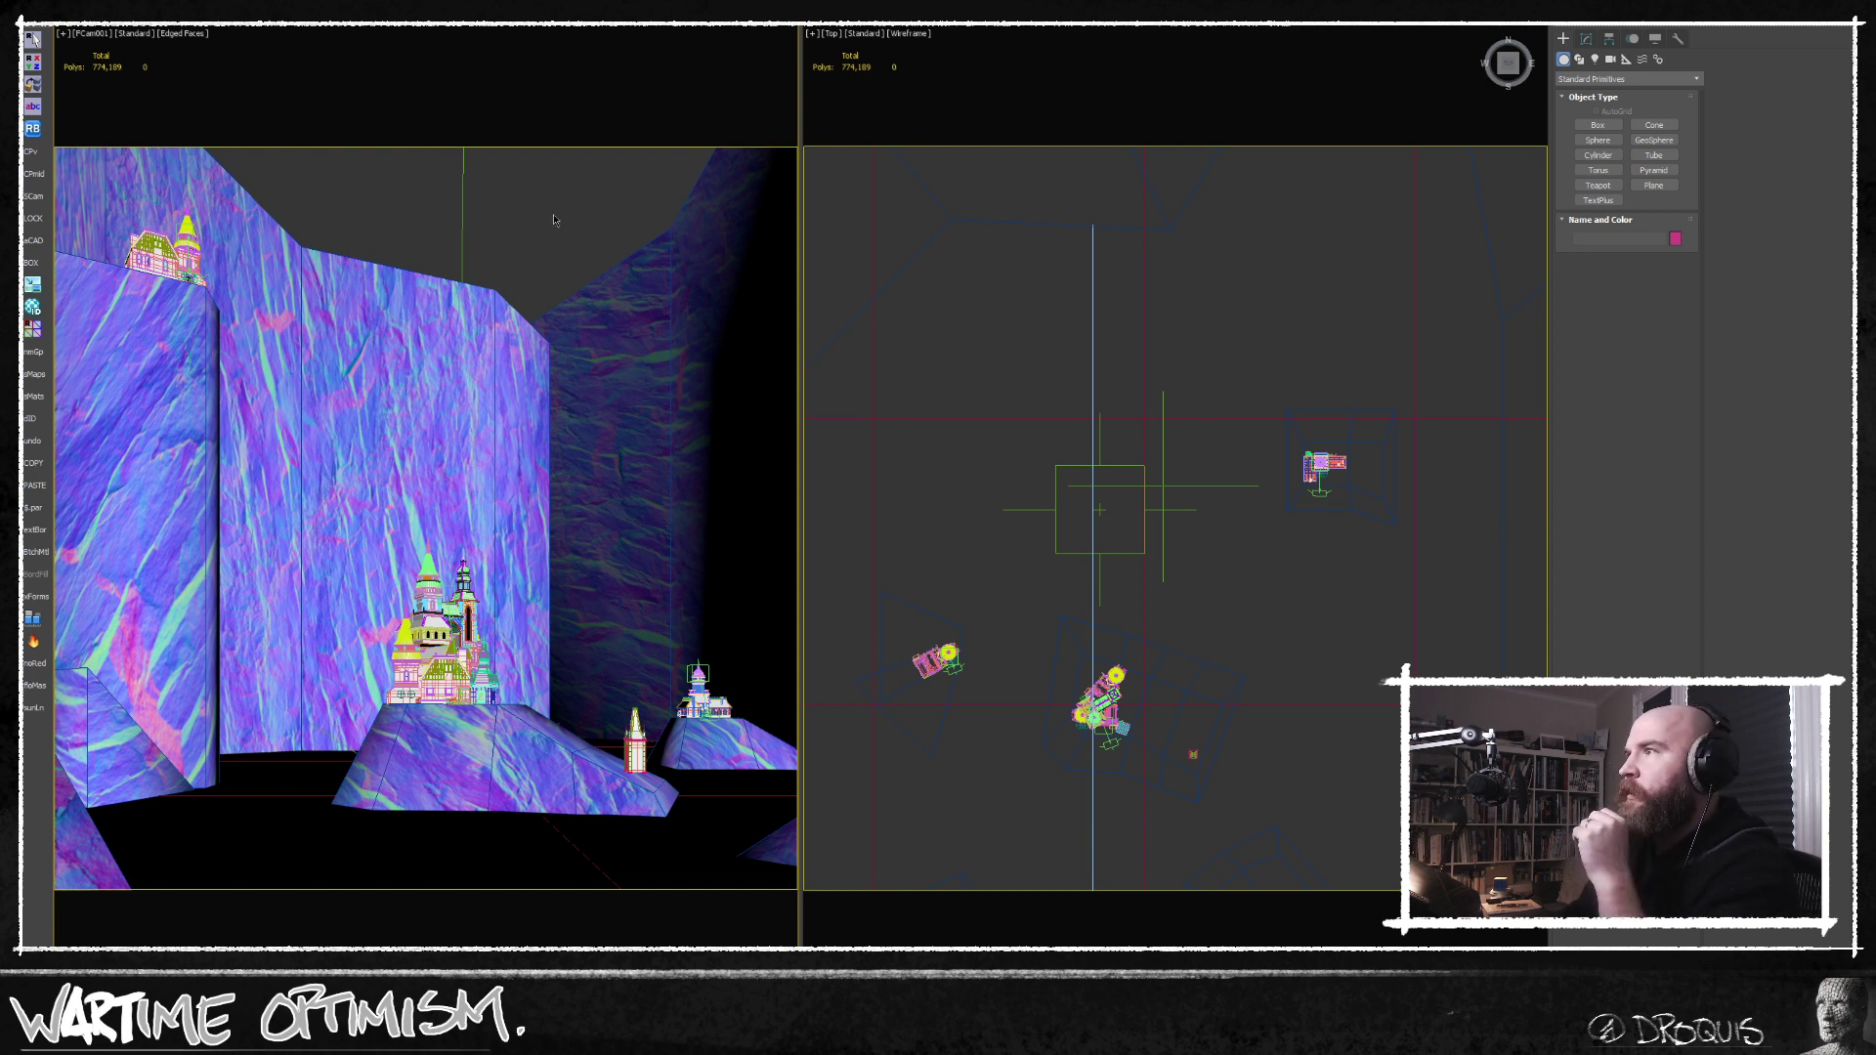
Review the FStorm kernel settings in the render setup.
{"action": "key", "text": "F10"}
{"action": "left_click", "coordinate": [1396, 195]}
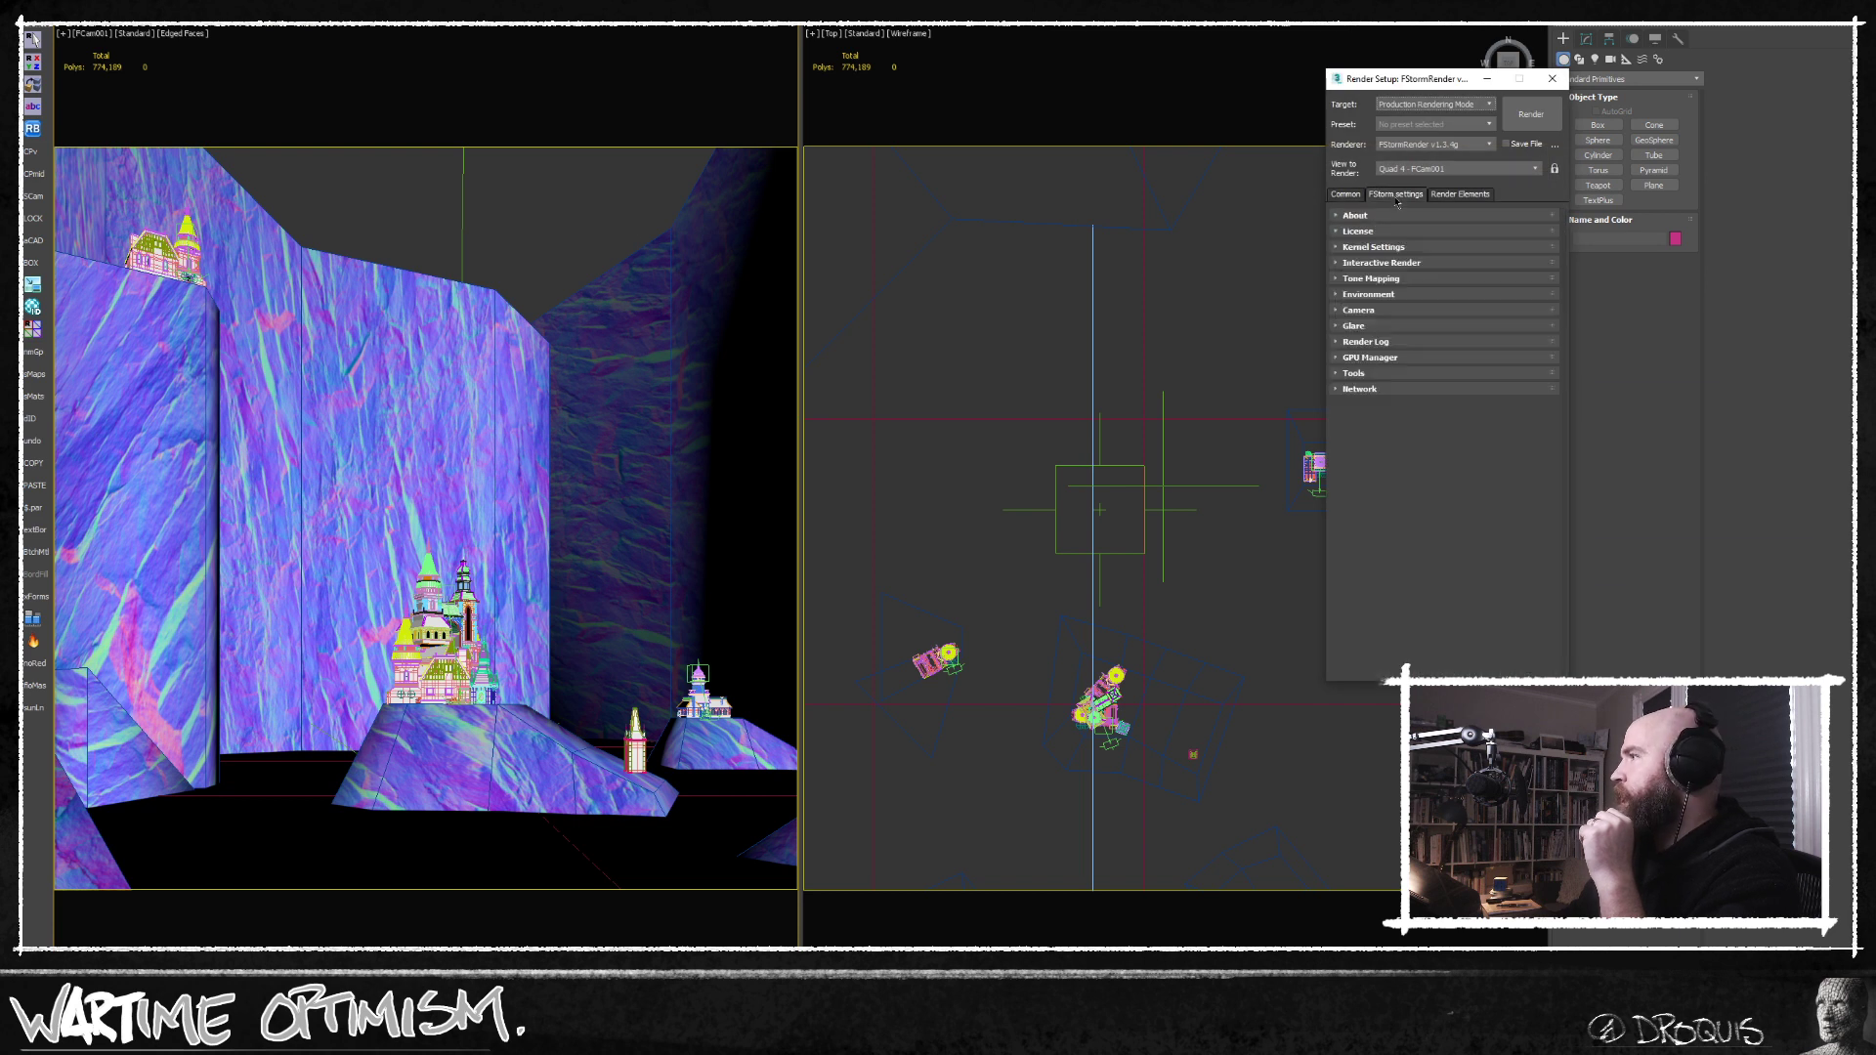
{"action": "left_click", "coordinate": [1399, 249]}
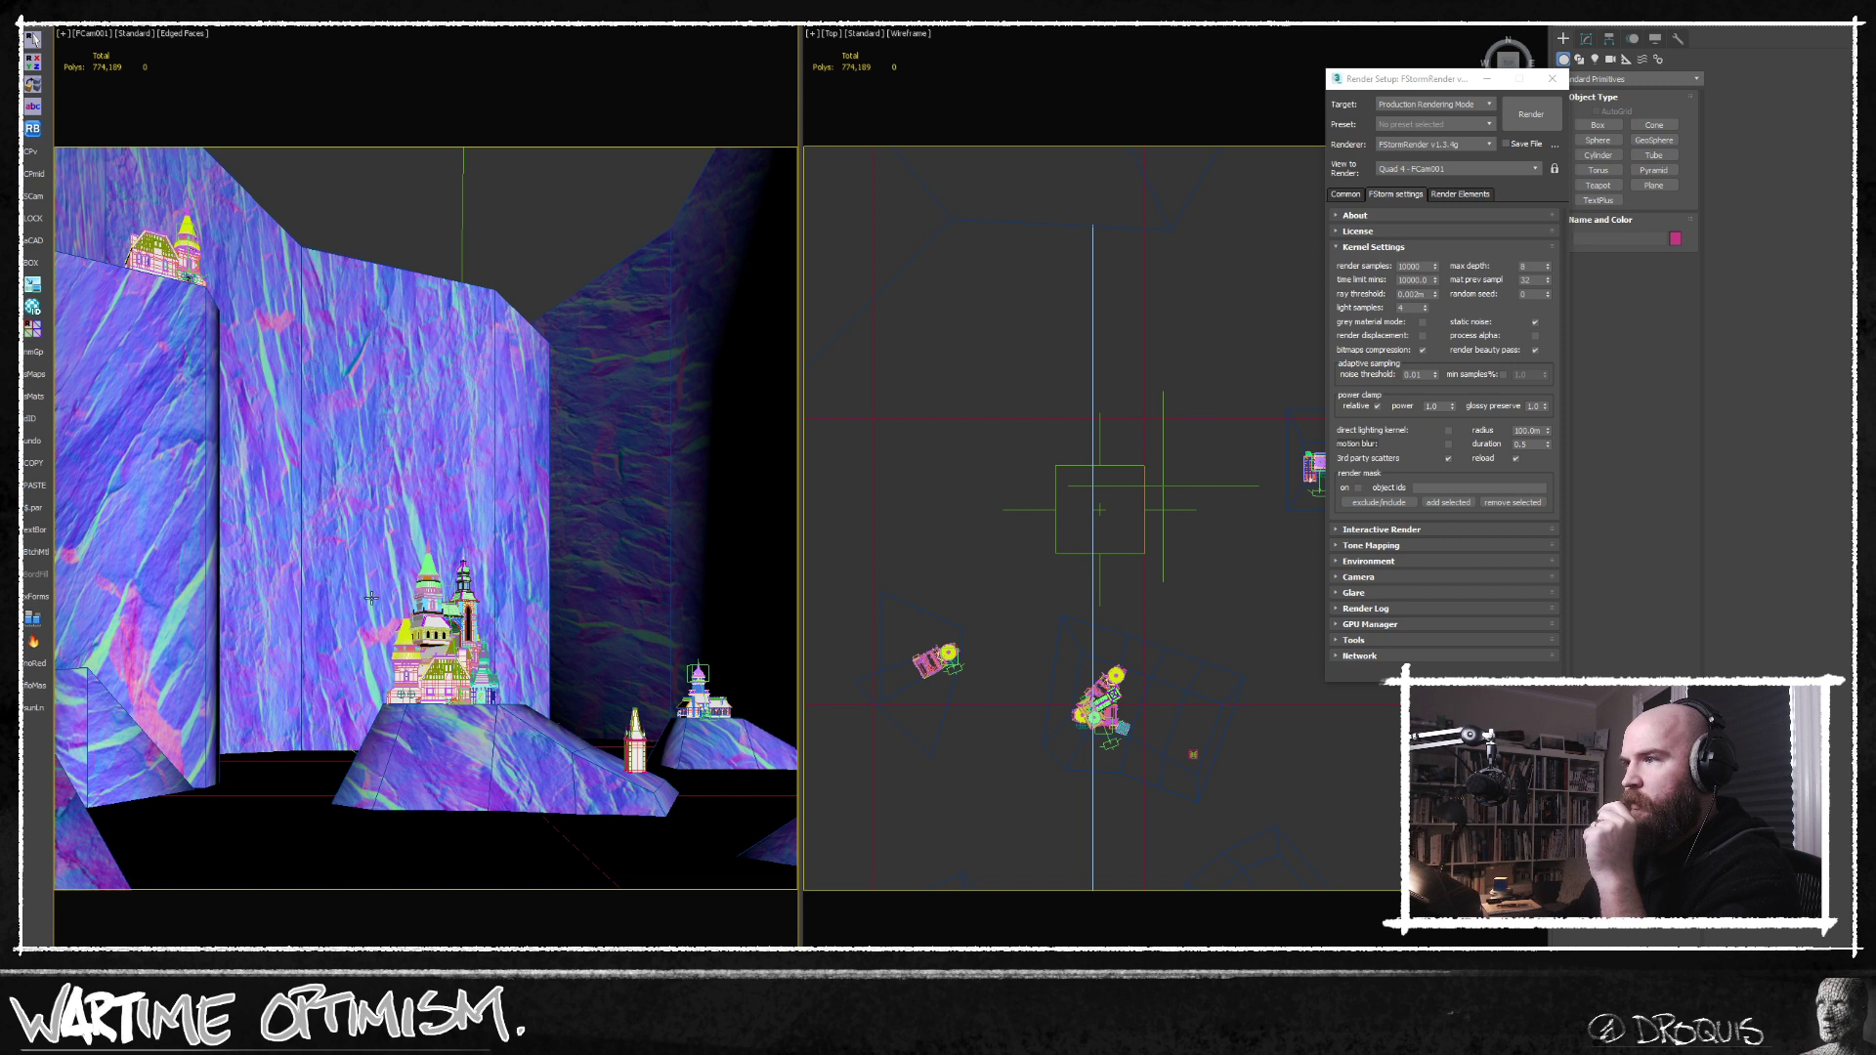
{"action": "left_click", "coordinate": [407, 632]}
{"action": "left_click", "coordinate": [581, 208]}
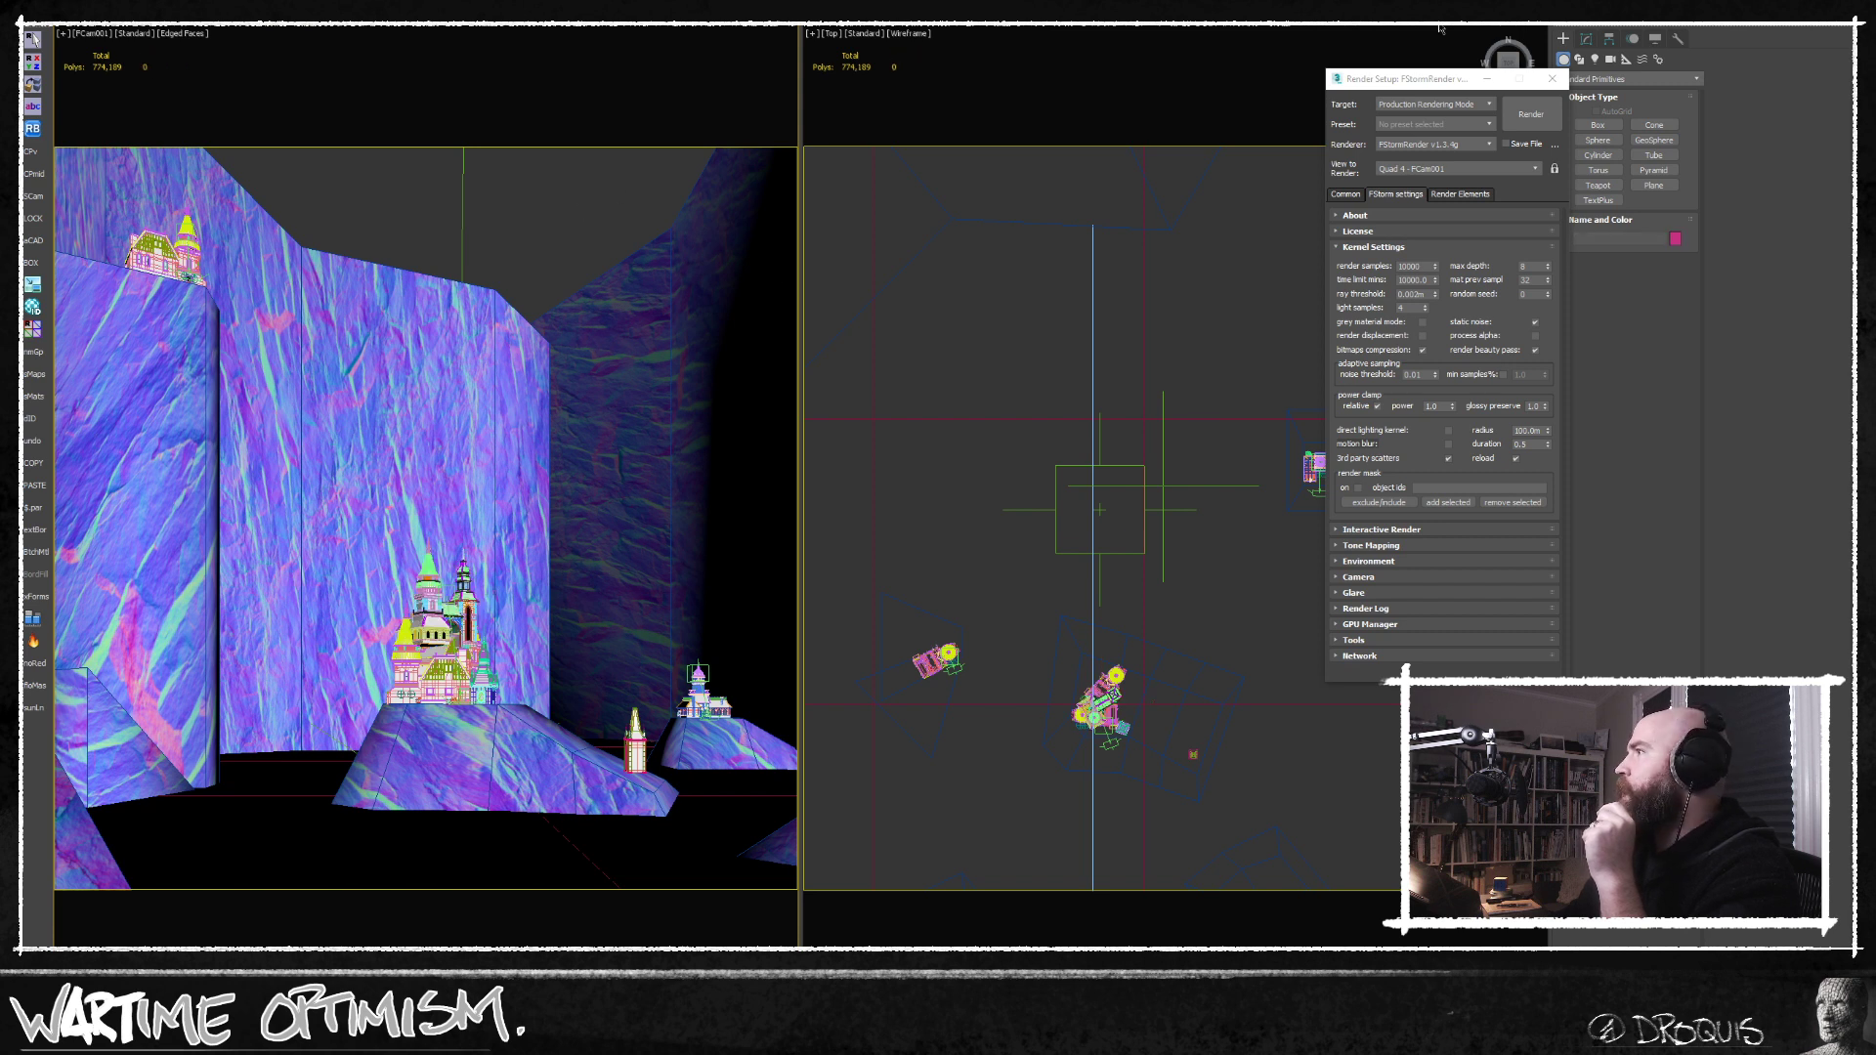
{"action": "left_click", "coordinate": [1553, 78]}
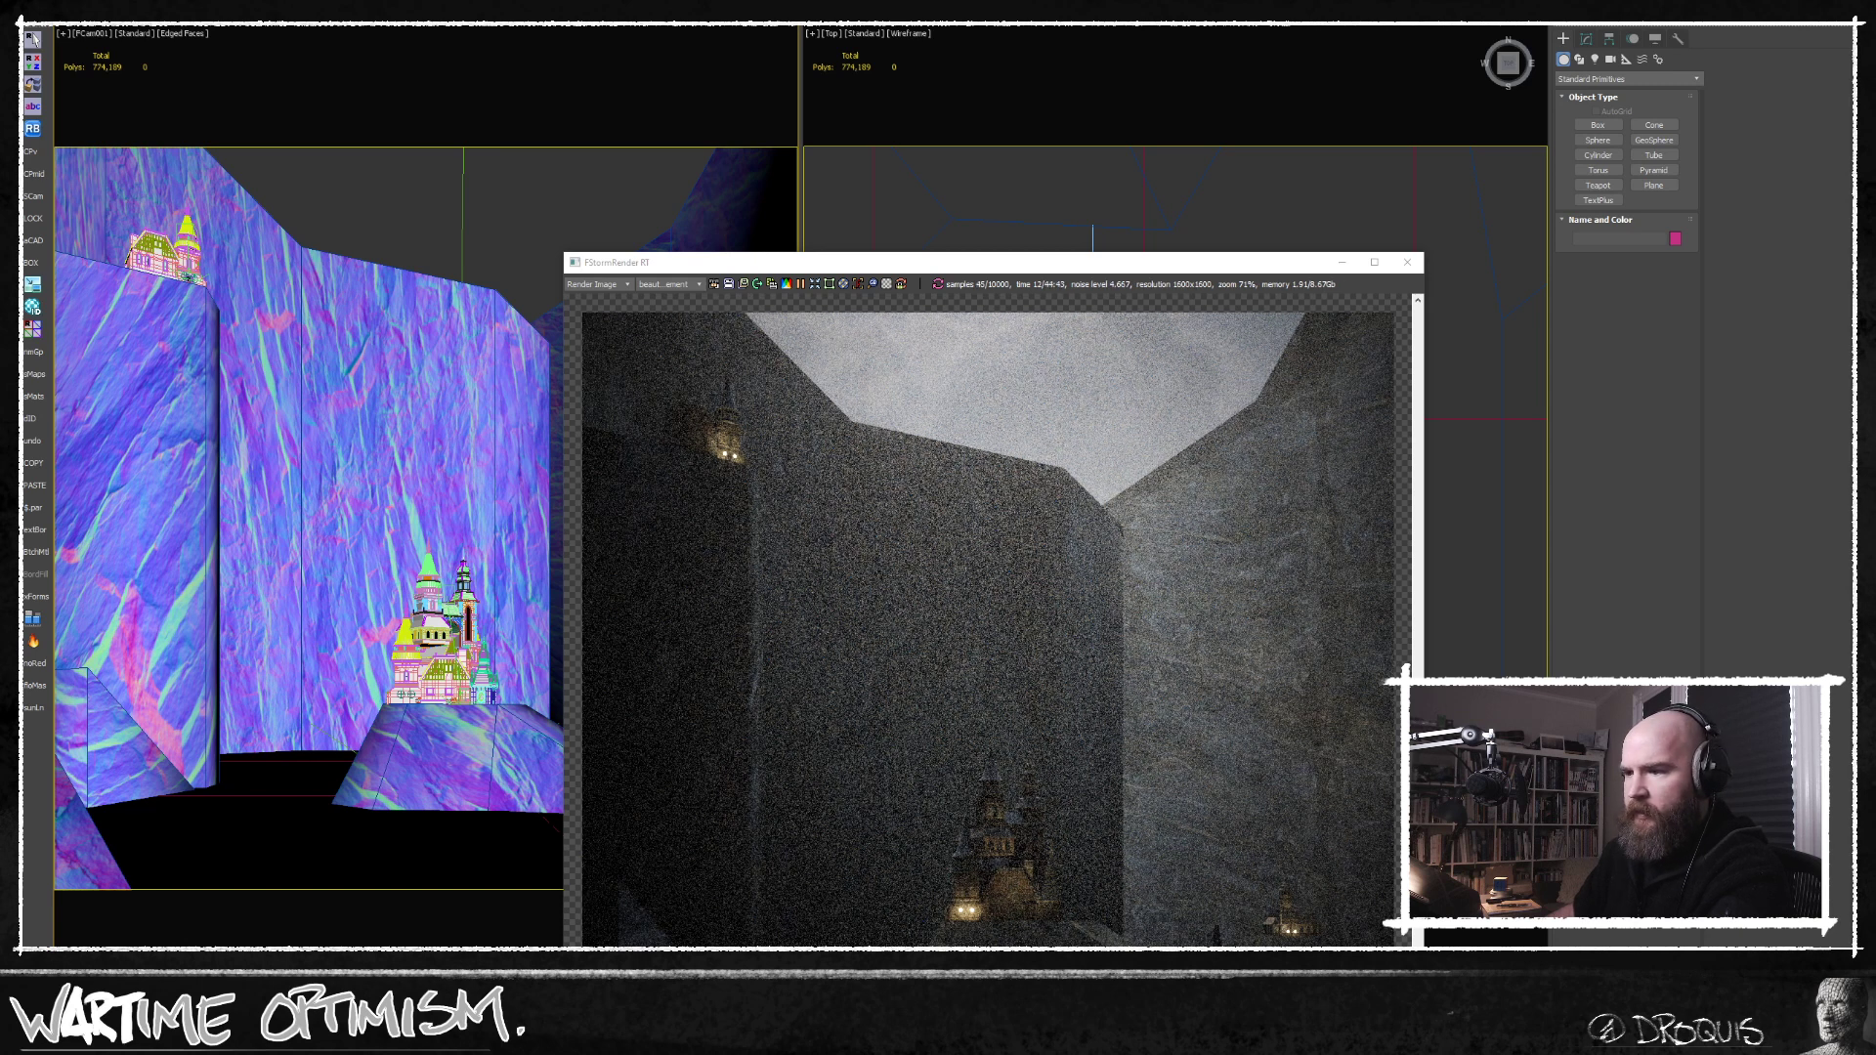
Launch VLC media player while the FStorm render is running.
{"action": "key", "text": "super"}
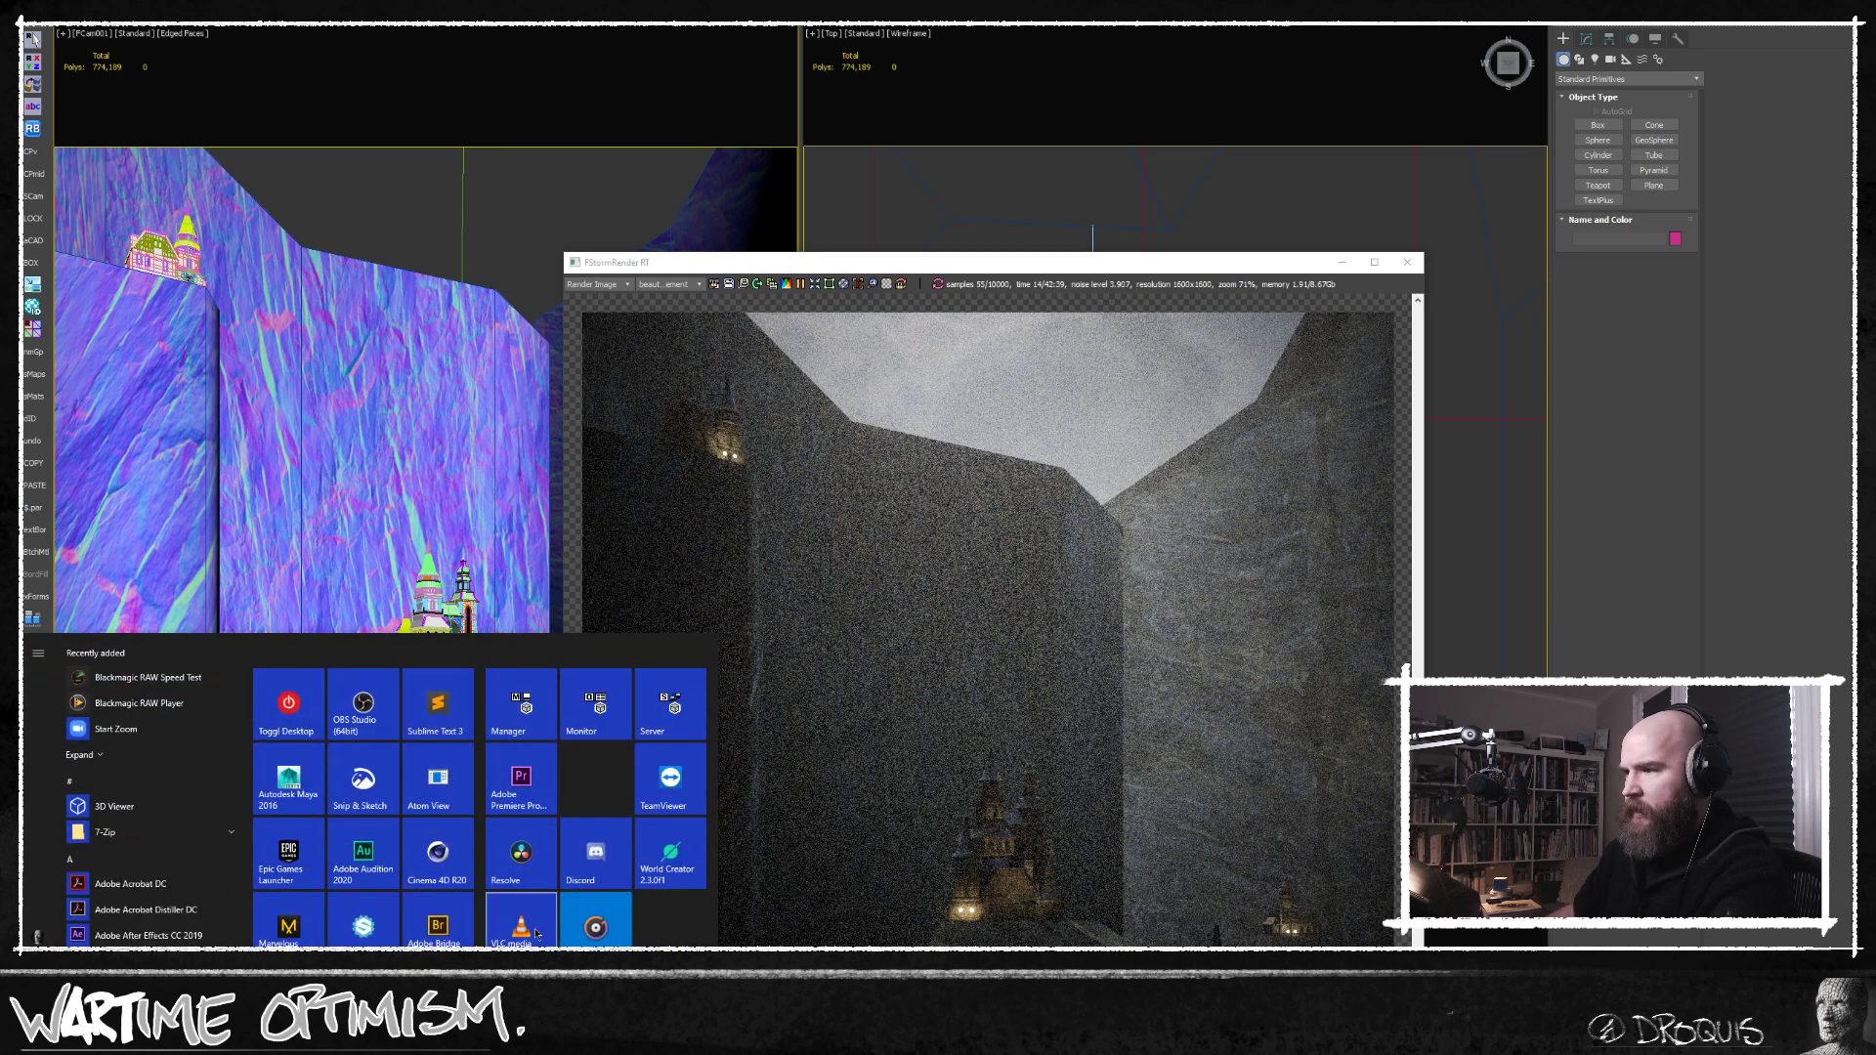
{"action": "left_click", "coordinate": [522, 920]}
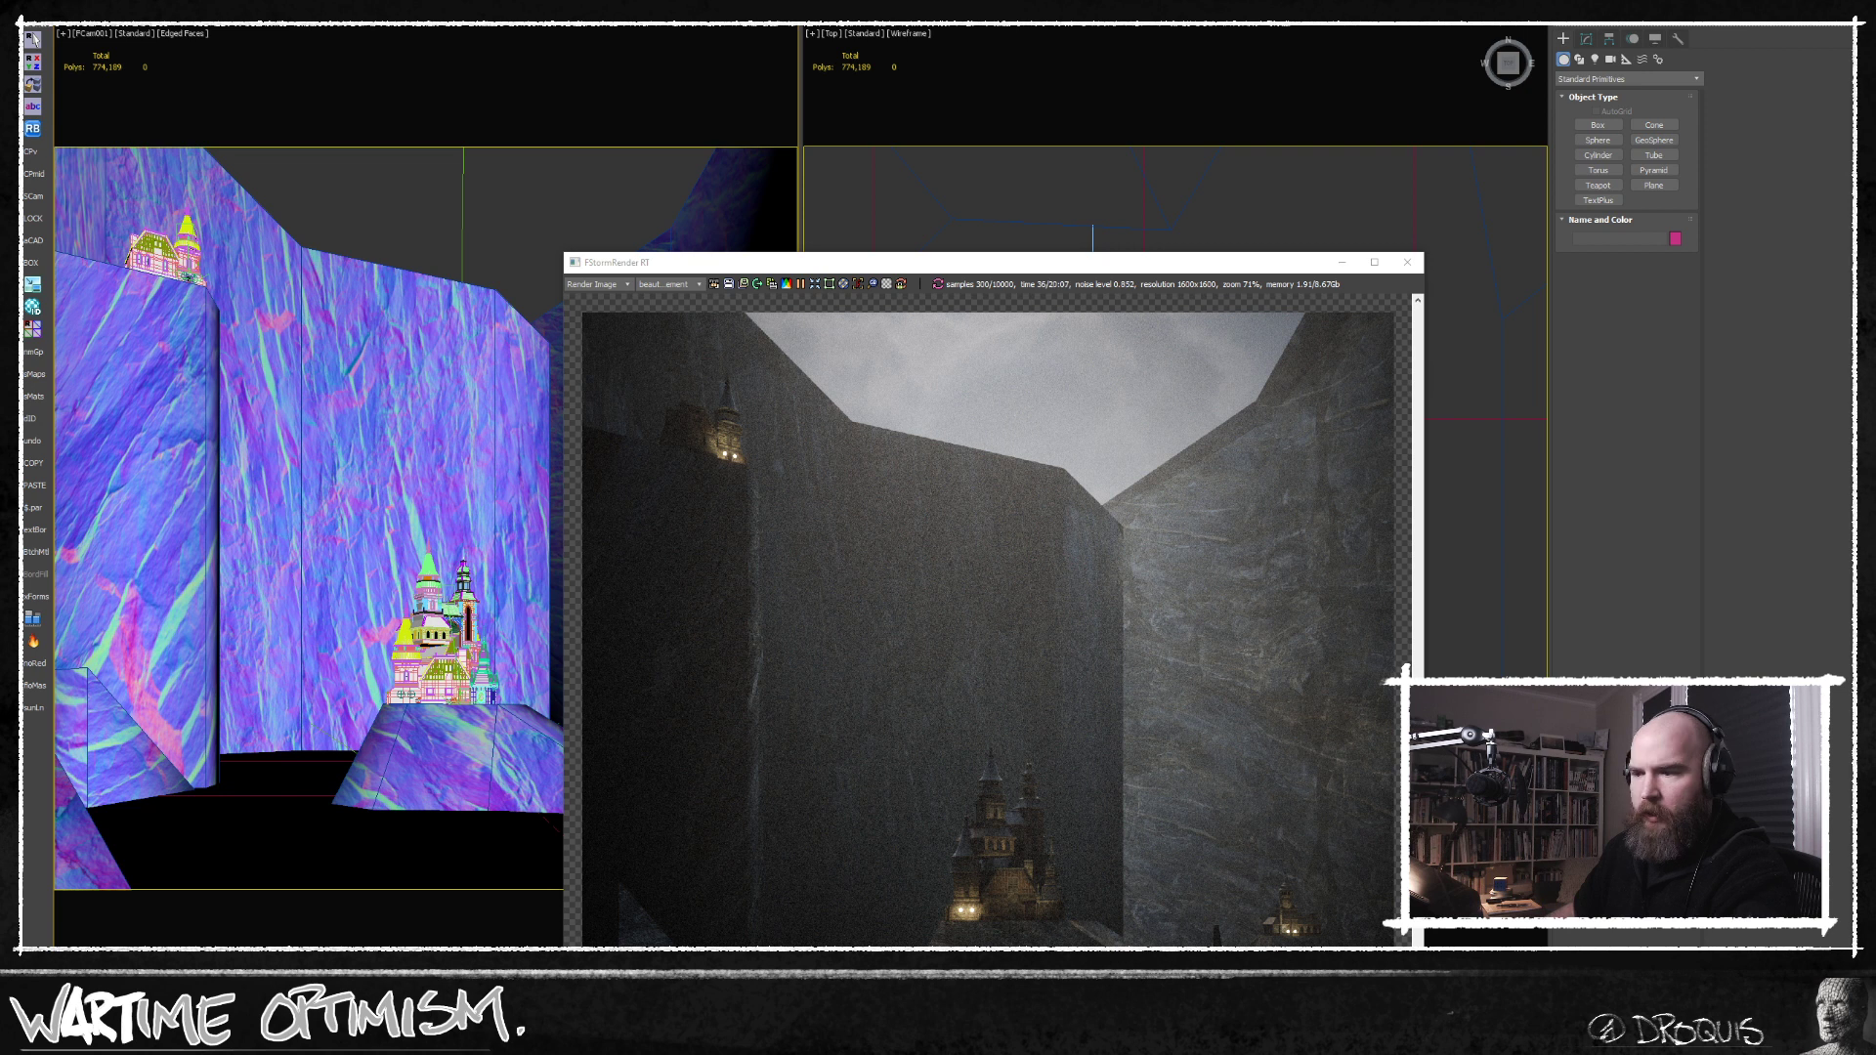
{"action": "key", "text": "super+s"}
{"action": "key", "text": "super"}
{"action": "left_click", "coordinate": [523, 926]}
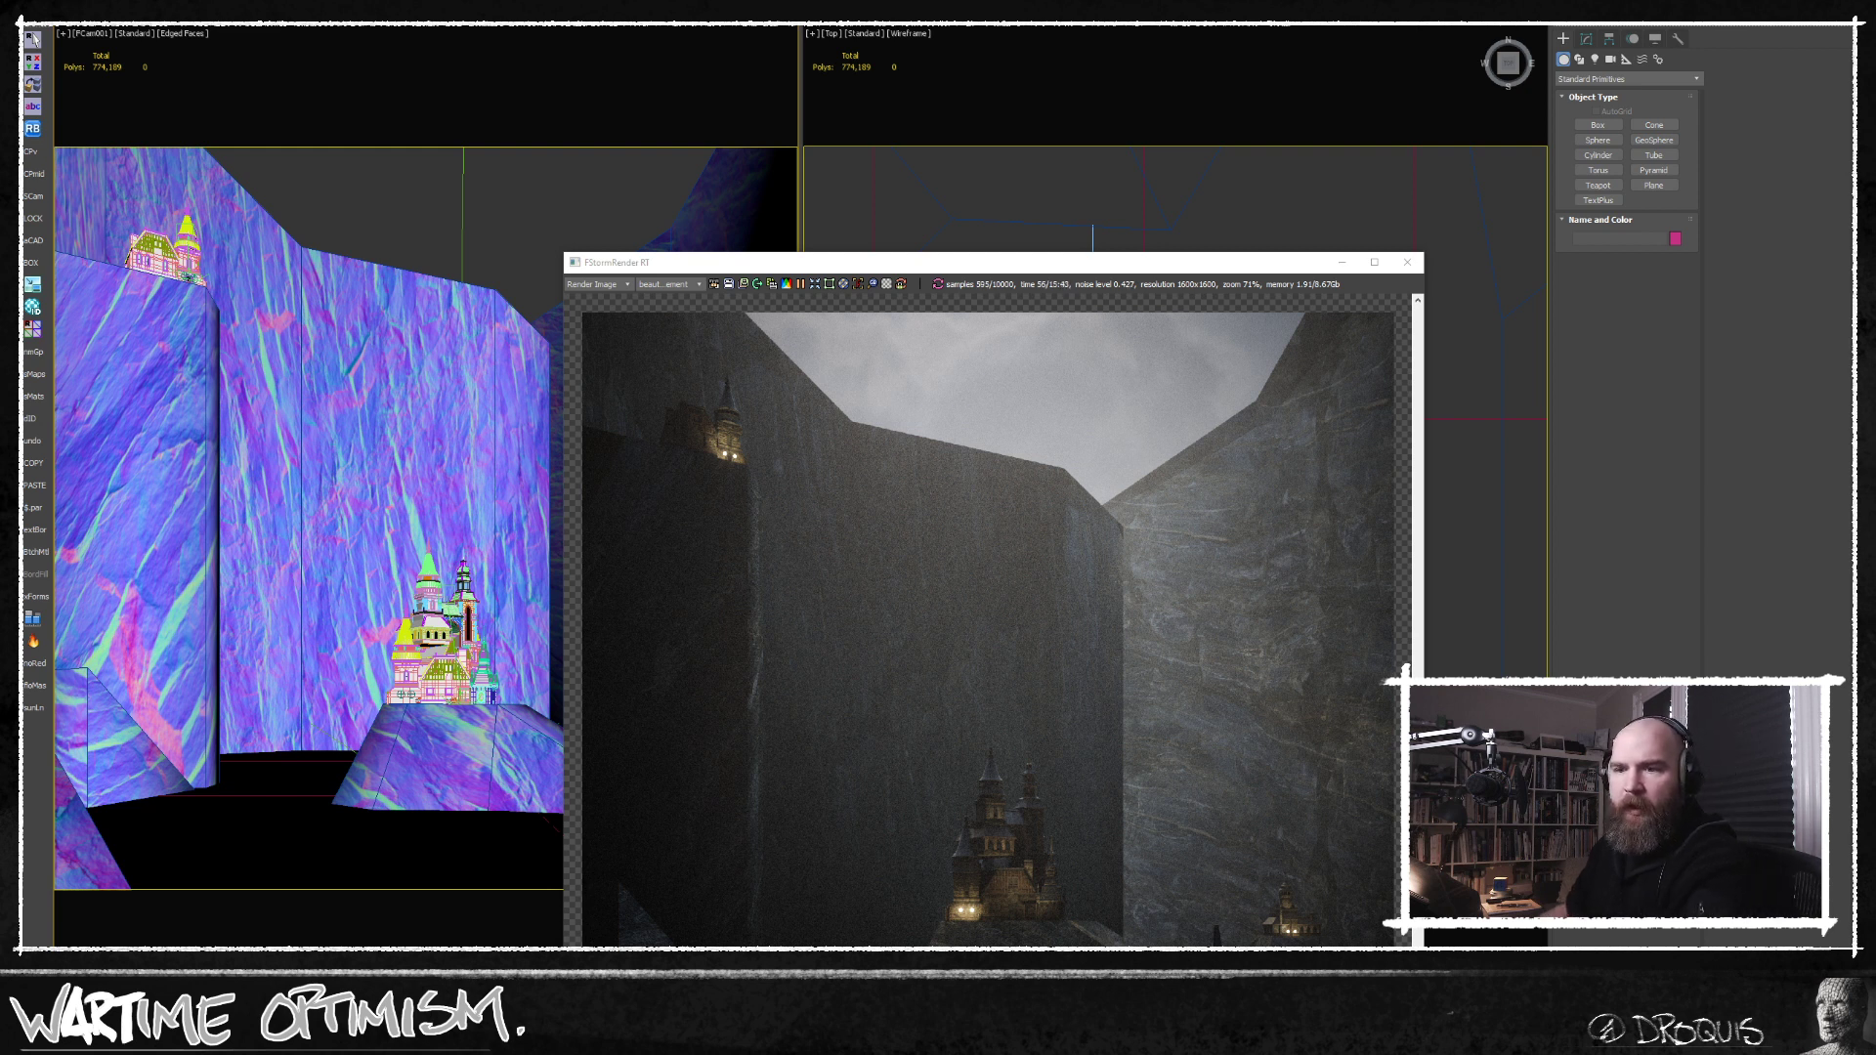
Arrange the FStorm render window and the Material Editor side by side.
{"action": "left_click_drag", "start_coordinate": [995, 267], "coordinate": [670, 87]}
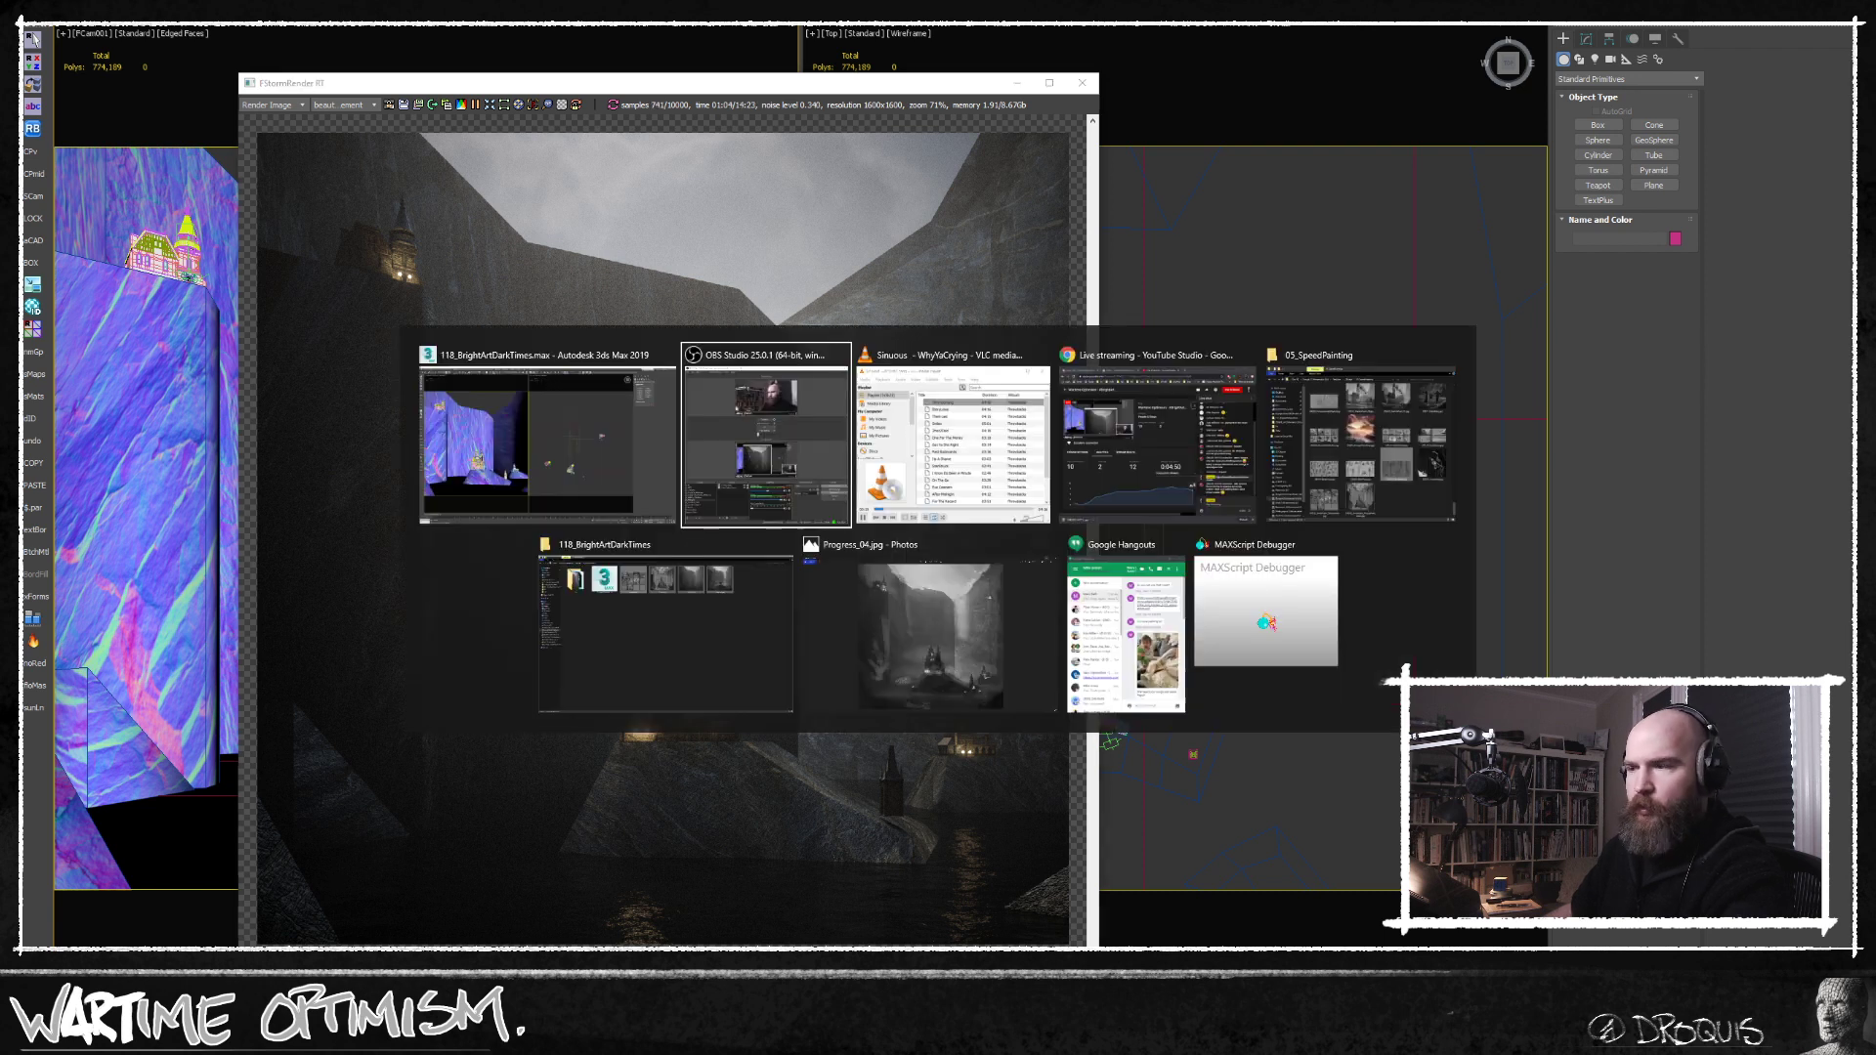
{"action": "key", "text": "alt+Tab"}
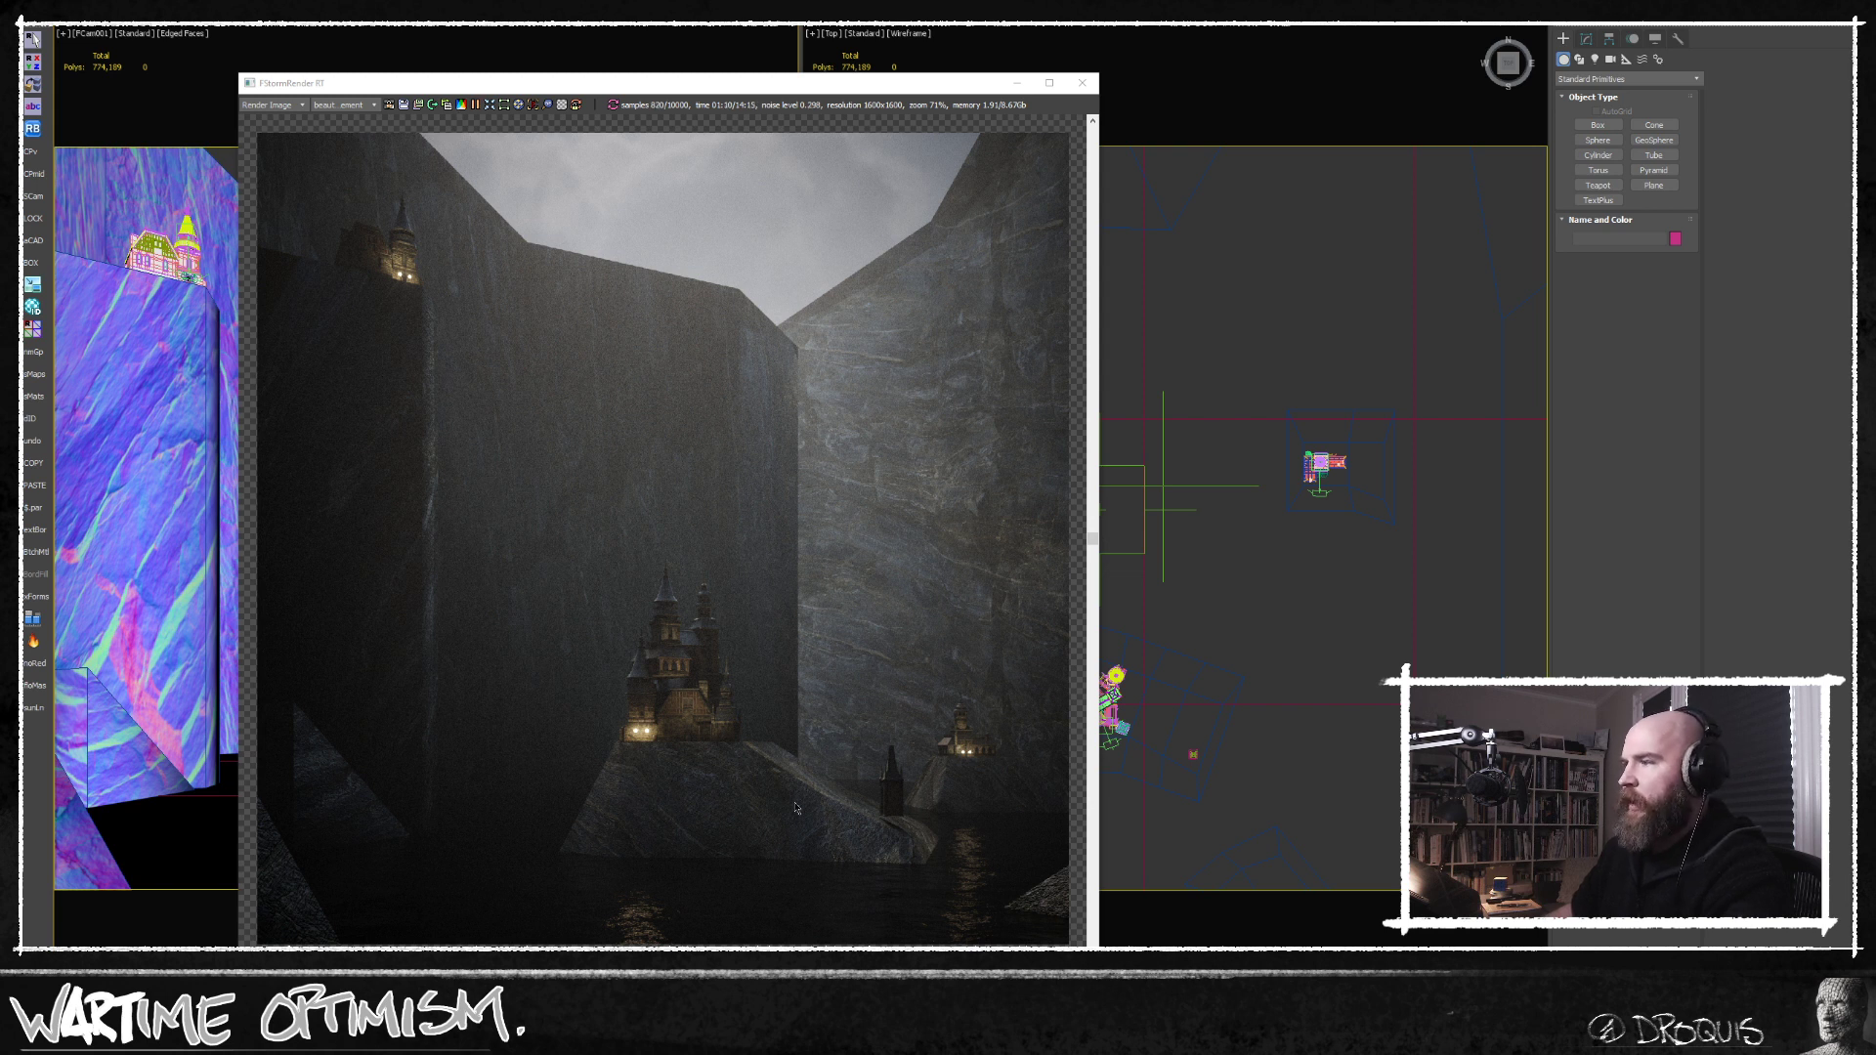
{"action": "left_click_drag", "start_coordinate": [504, 86], "coordinate": [410, 73]}
{"action": "key", "text": "alt+Tab"}
{"action": "key", "text": "m"}
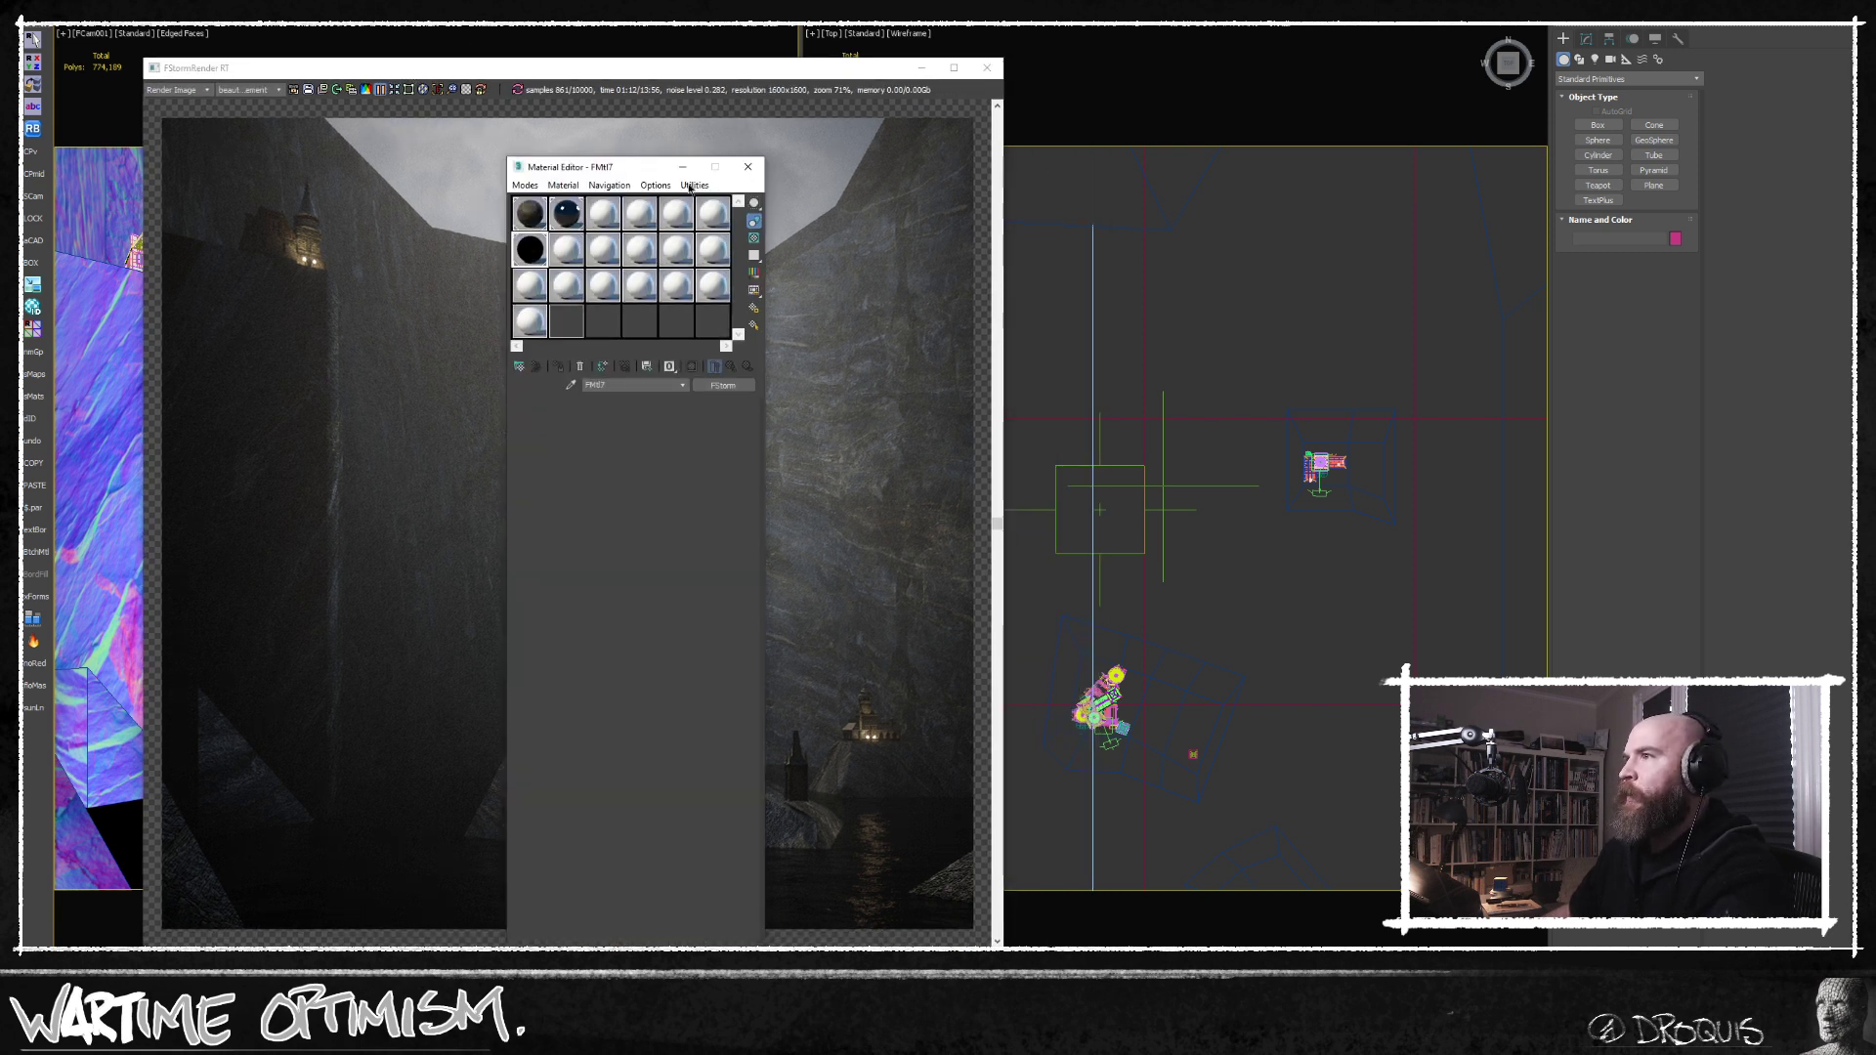
{"action": "left_click_drag", "start_coordinate": [586, 167], "coordinate": [1137, 75]}
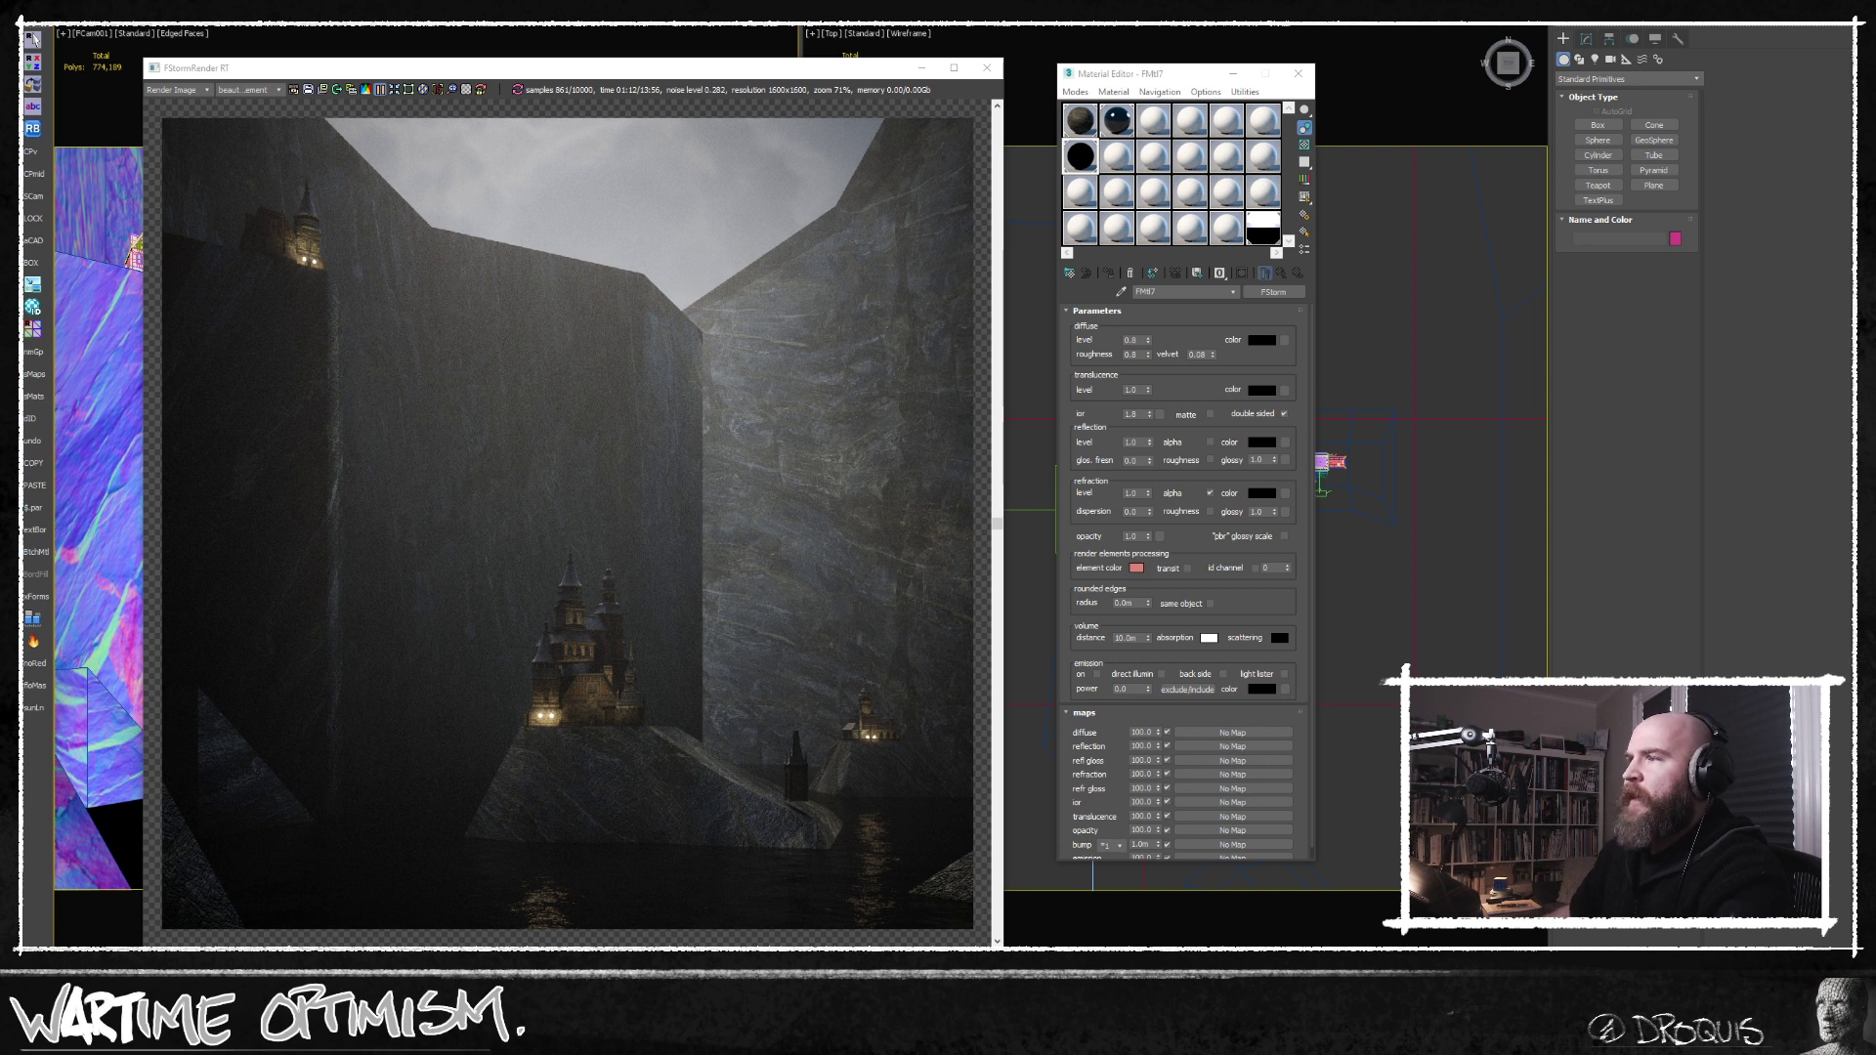
Expand the FStorm environment settings and open the file selection for the sky environment bitmap.
{"action": "key", "text": "F10"}
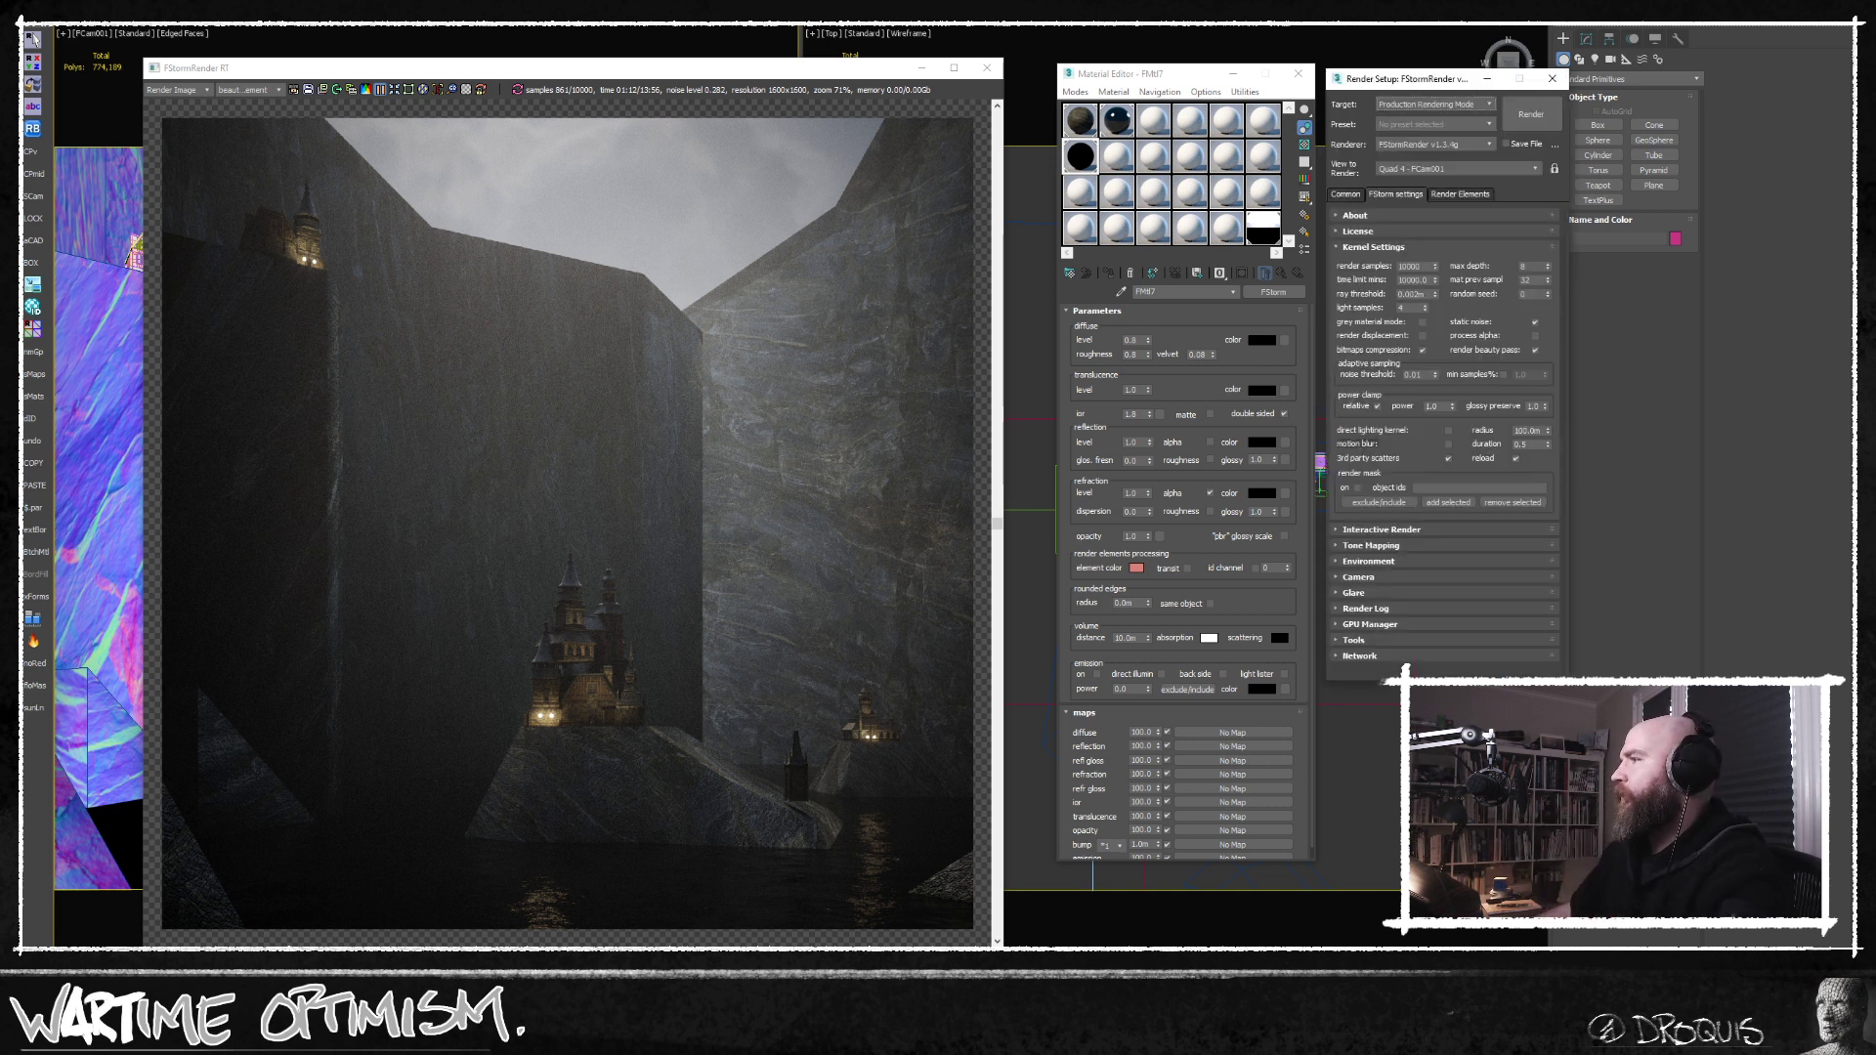
{"action": "left_click", "coordinate": [1369, 561]}
{"action": "left_click", "coordinate": [1263, 229]}
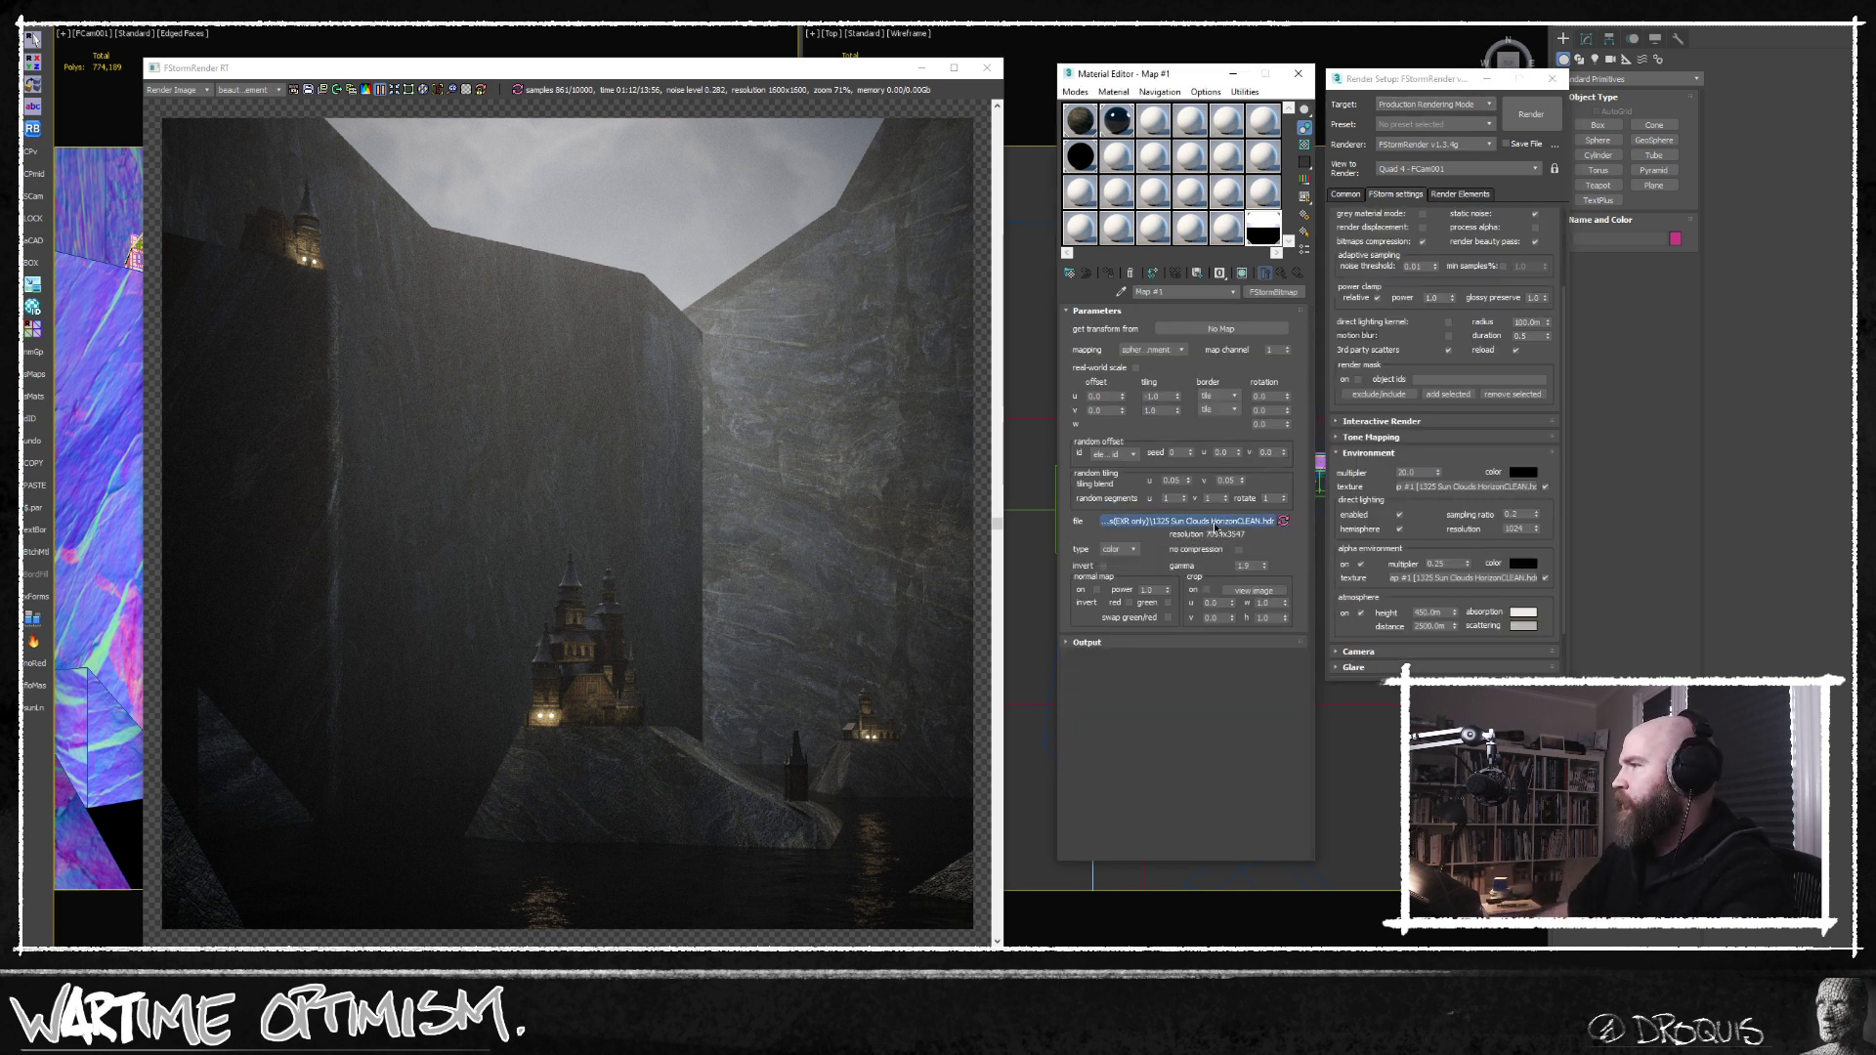
{"action": "left_click", "coordinate": [1188, 521]}
Go up to the Textures directory and open its Skies_Guthrie folder to choose a different sky bitmap.
{"action": "double_click", "coordinate": [814, 450]}
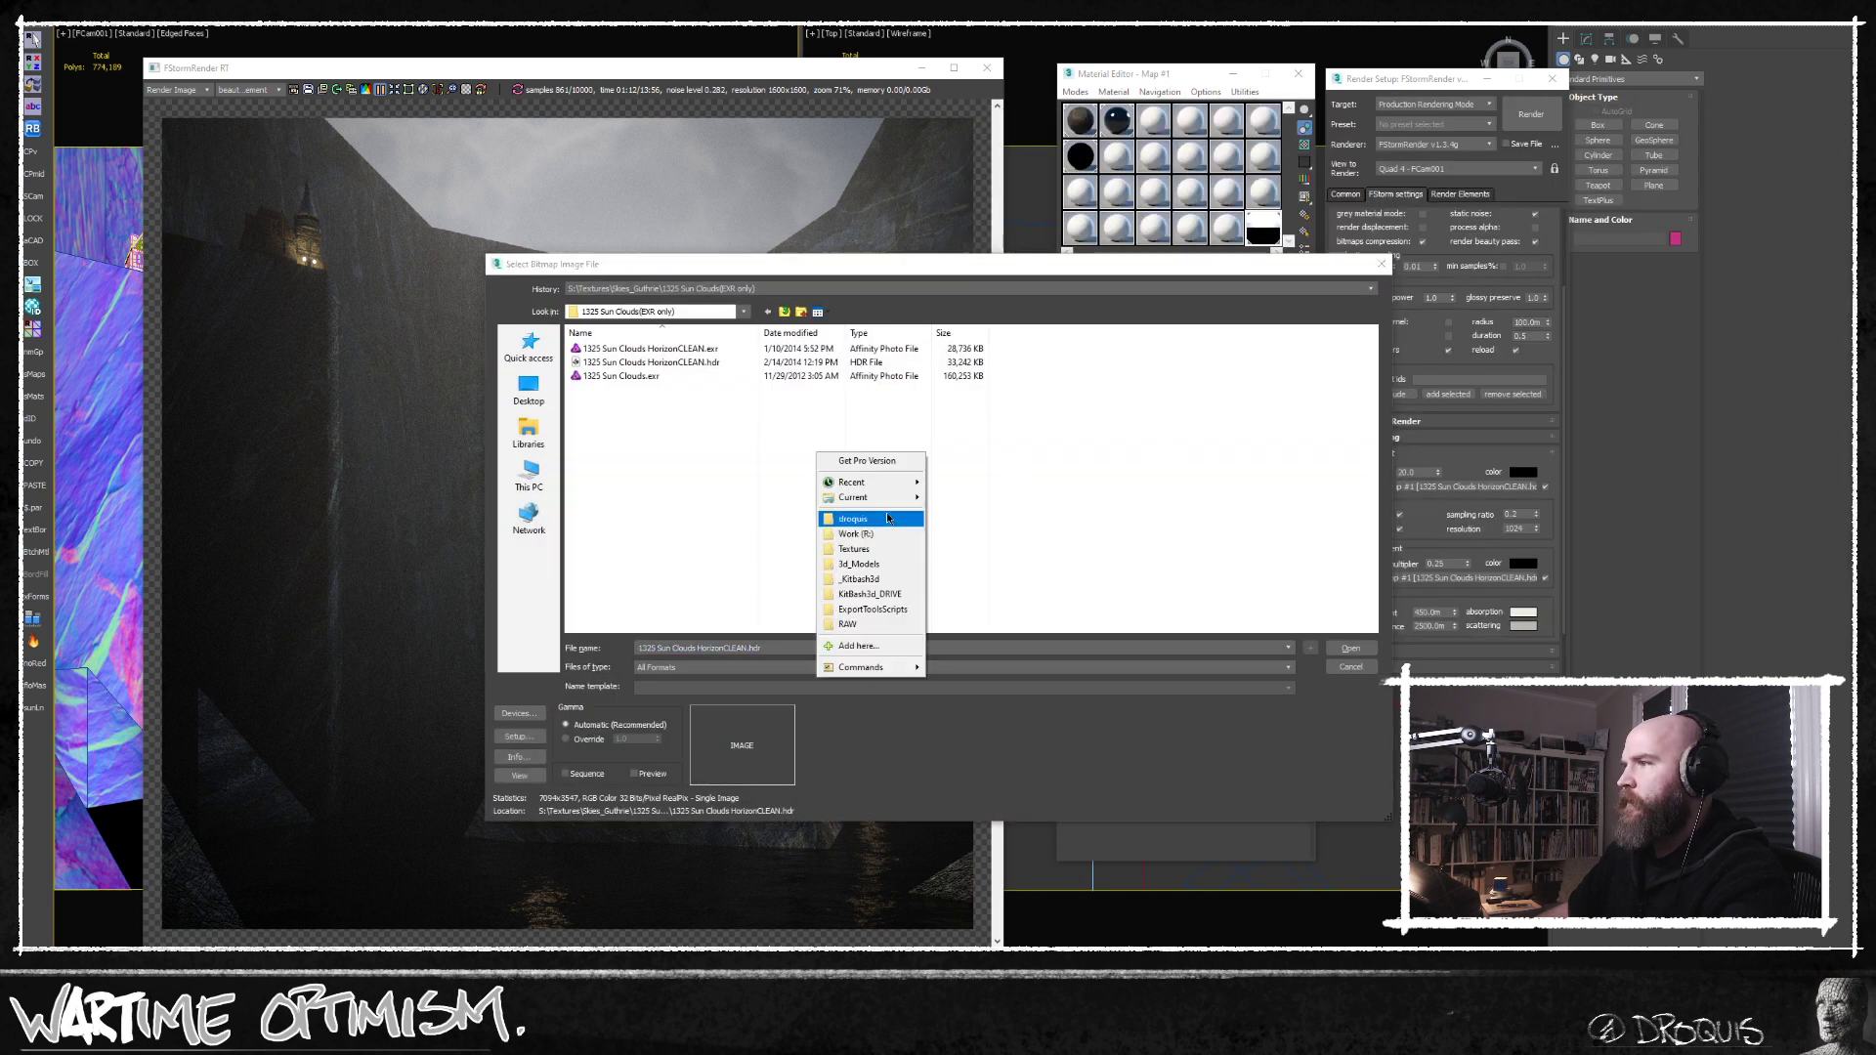
{"action": "left_click", "coordinate": [733, 495]}
{"action": "left_click", "coordinate": [785, 311]}
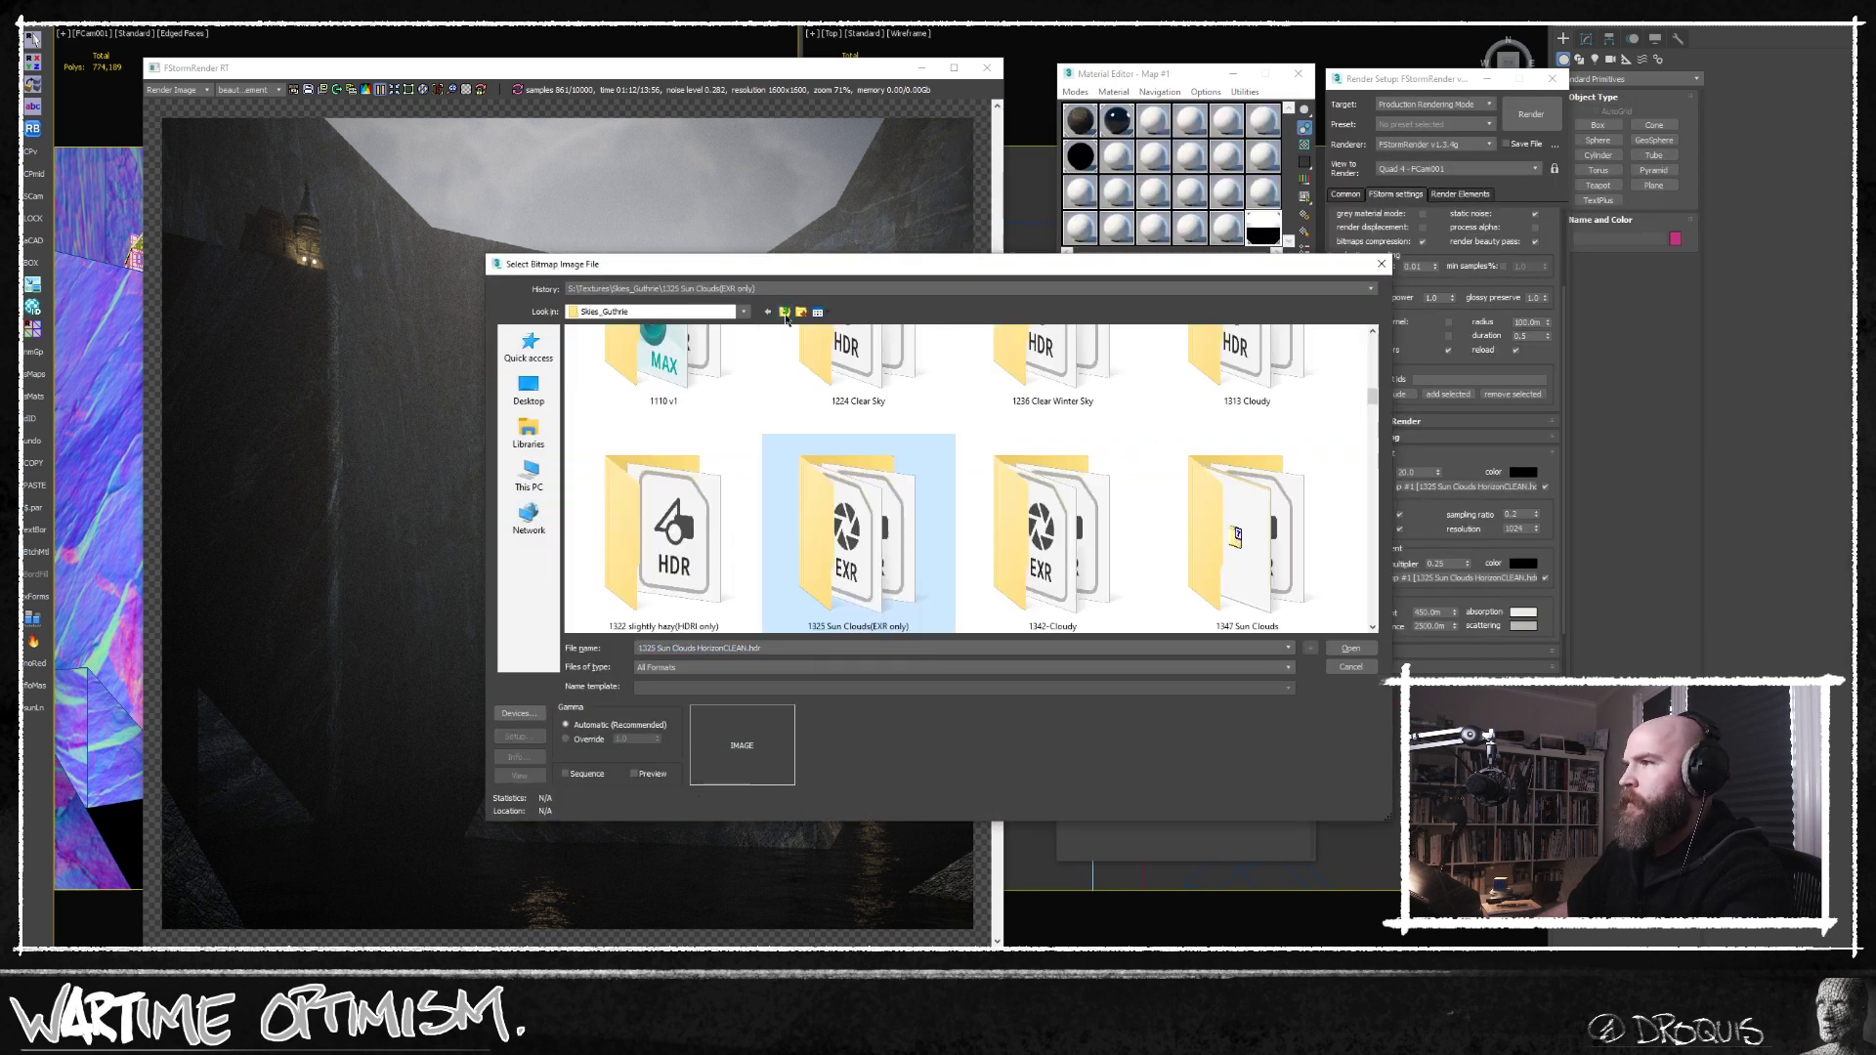
{"action": "left_click", "coordinate": [784, 314]}
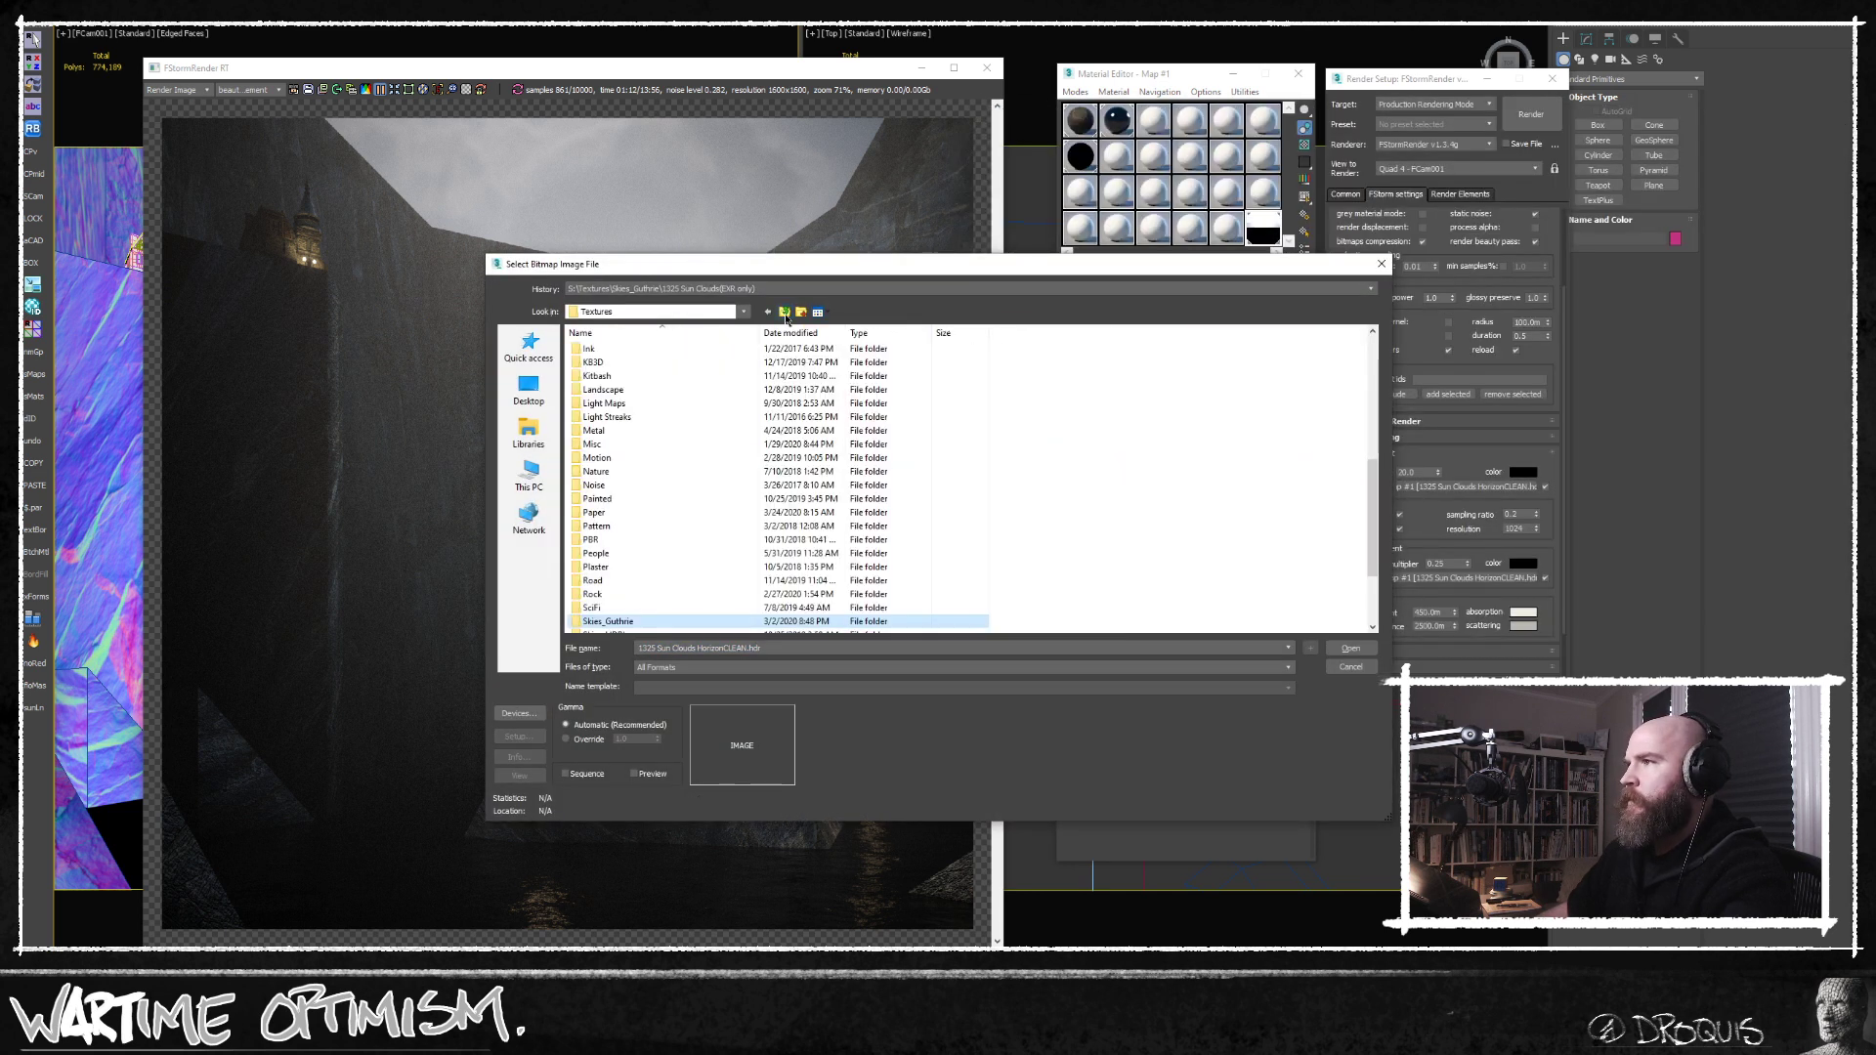
{"action": "double_click", "coordinate": [641, 626]}
{"action": "scroll", "coordinate": [821, 502], "scroll_direction": "down", "scroll_amount": 2}
{"action": "scroll", "coordinate": [820, 502], "scroll_direction": "down", "scroll_amount": 10}
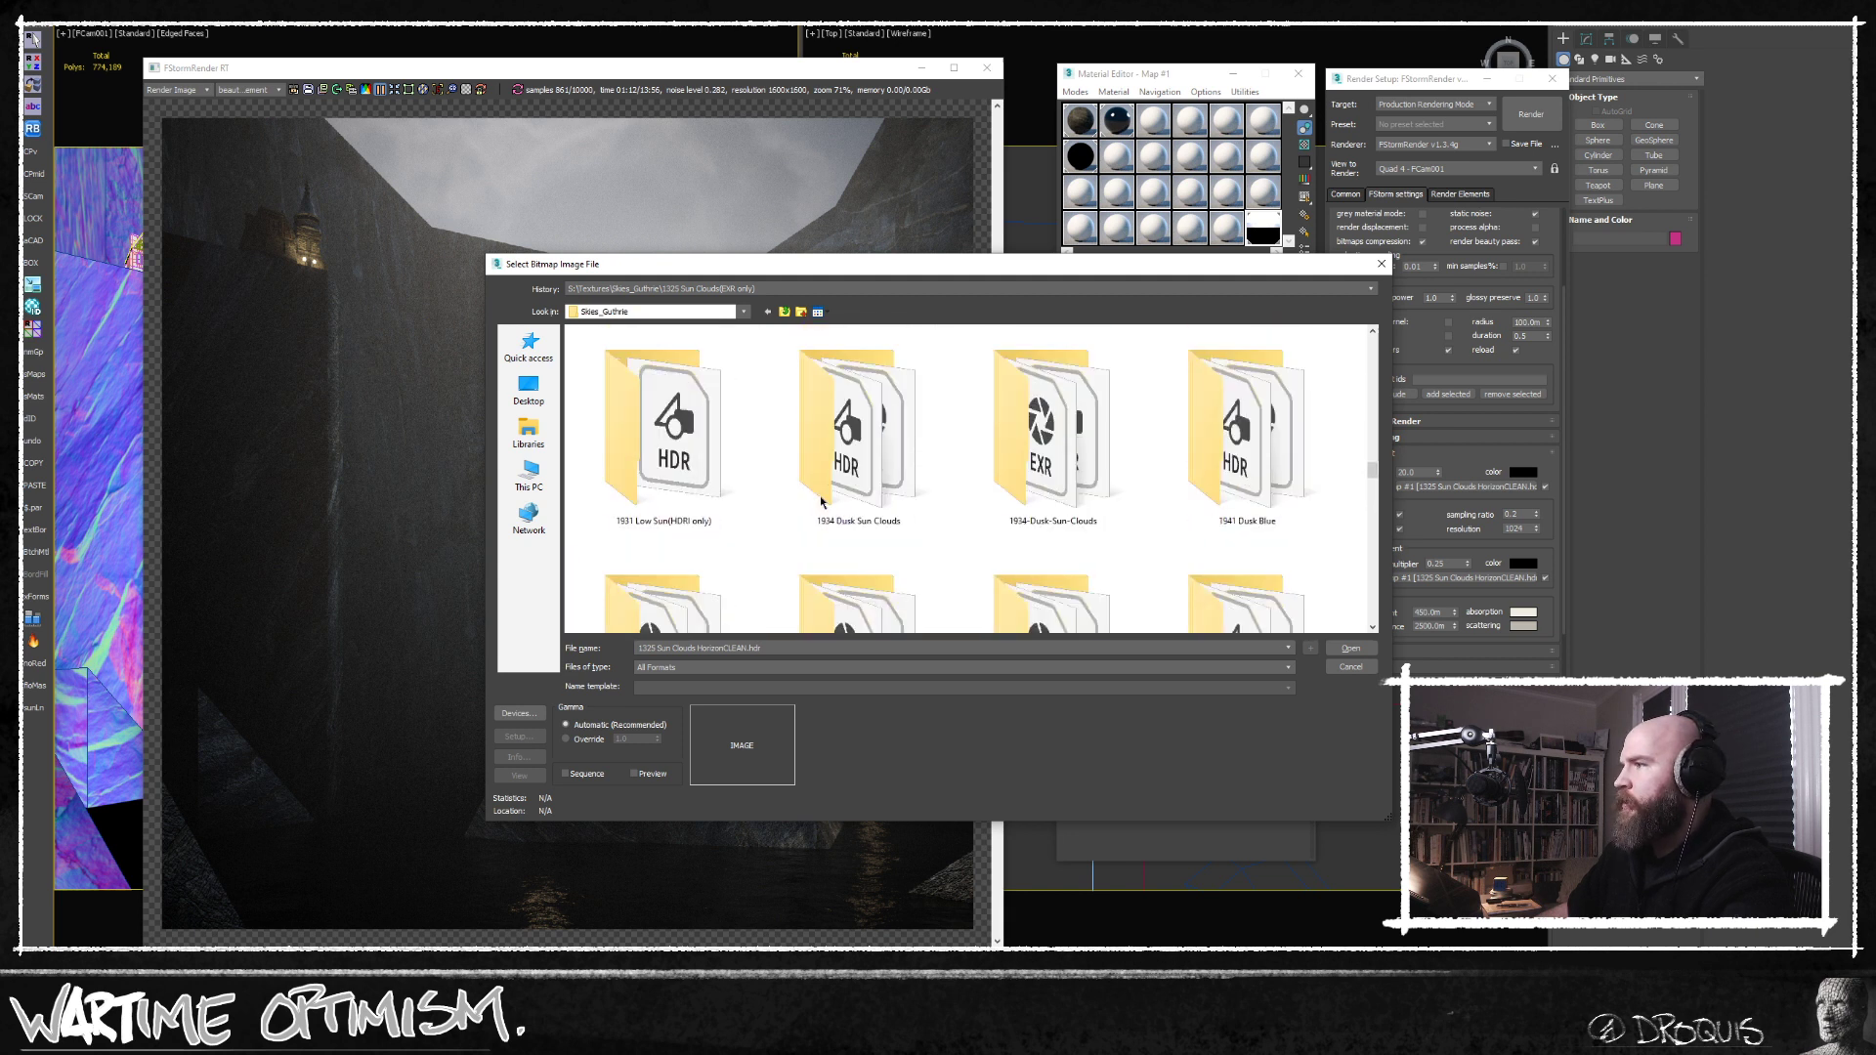
Browse the dusk sky previews, check 00_2003 Dusk Blue.jpg and locate the matching sky folder.
{"action": "scroll", "coordinate": [875, 519], "scroll_direction": "up", "scroll_amount": 1}
{"action": "scroll", "coordinate": [875, 519], "scroll_direction": "down", "scroll_amount": 1}
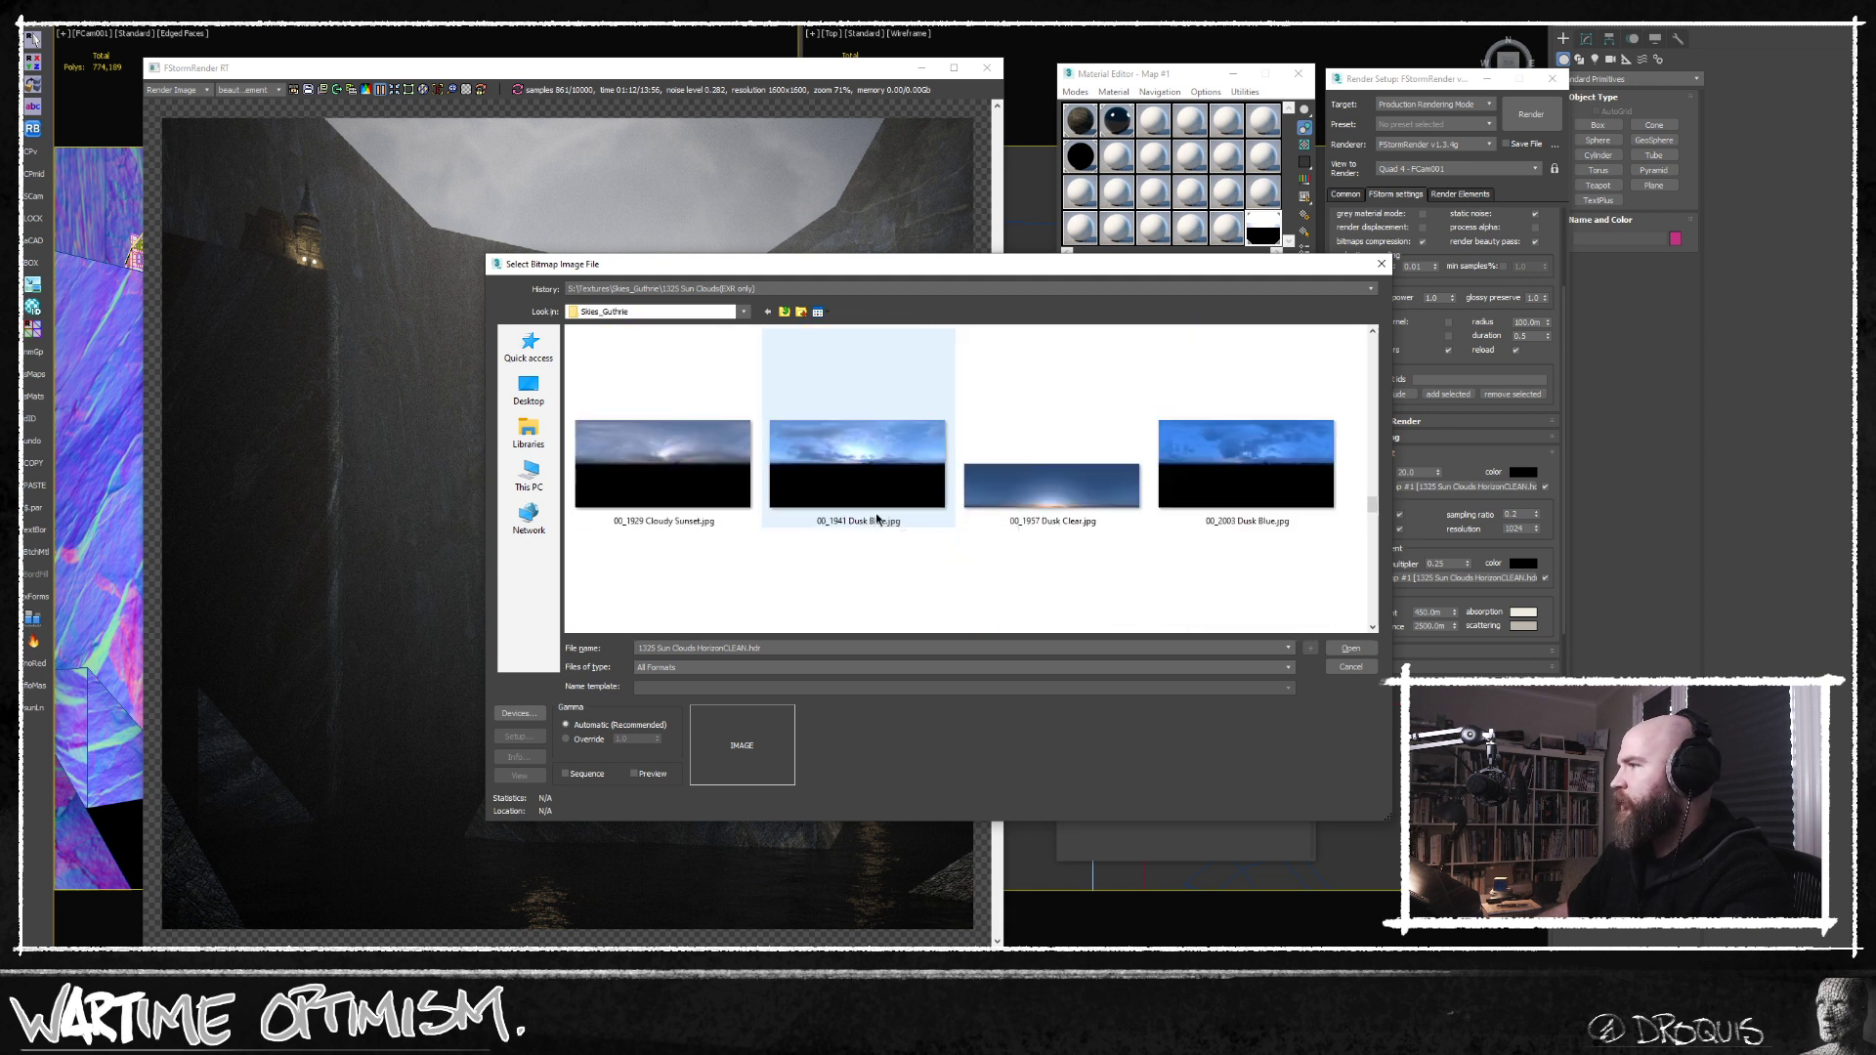
{"action": "left_click", "coordinate": [1234, 481]}
{"action": "scroll", "coordinate": [964, 460], "scroll_direction": "up", "scroll_amount": 4}
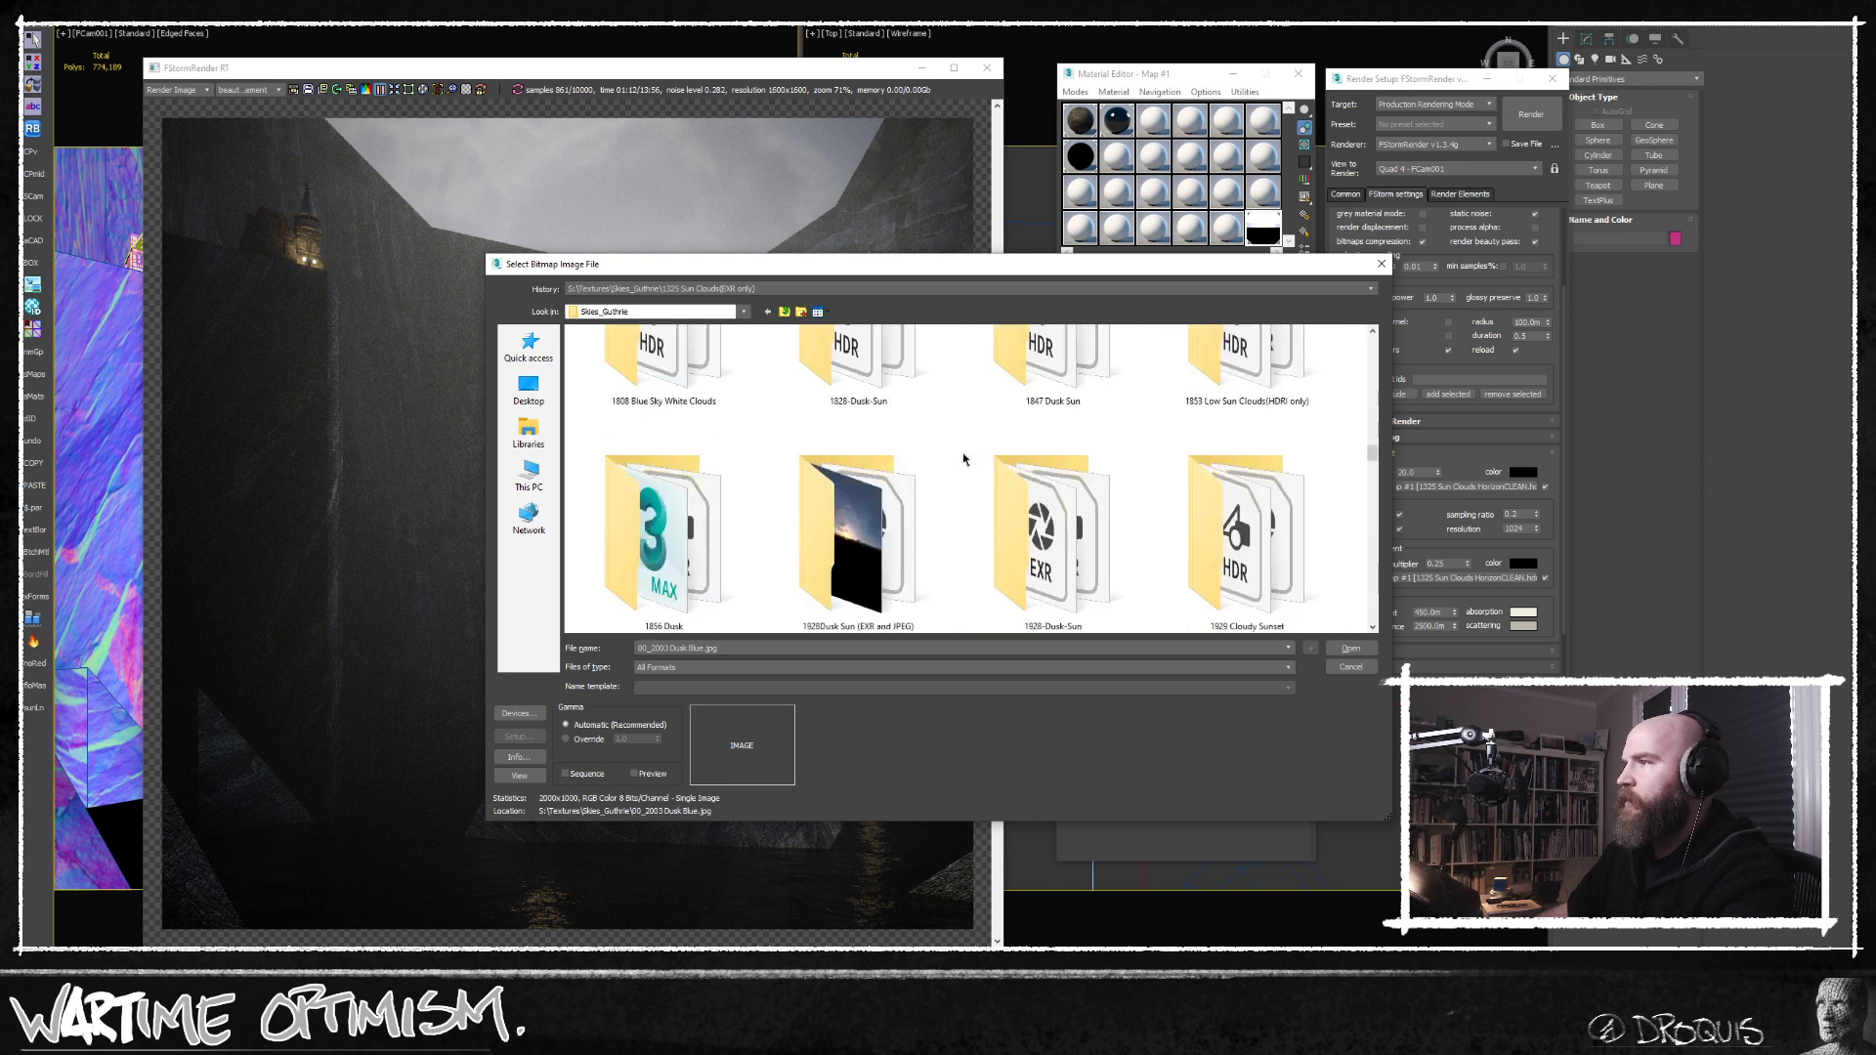
{"action": "scroll", "coordinate": [963, 460], "scroll_direction": "down", "scroll_amount": 3}
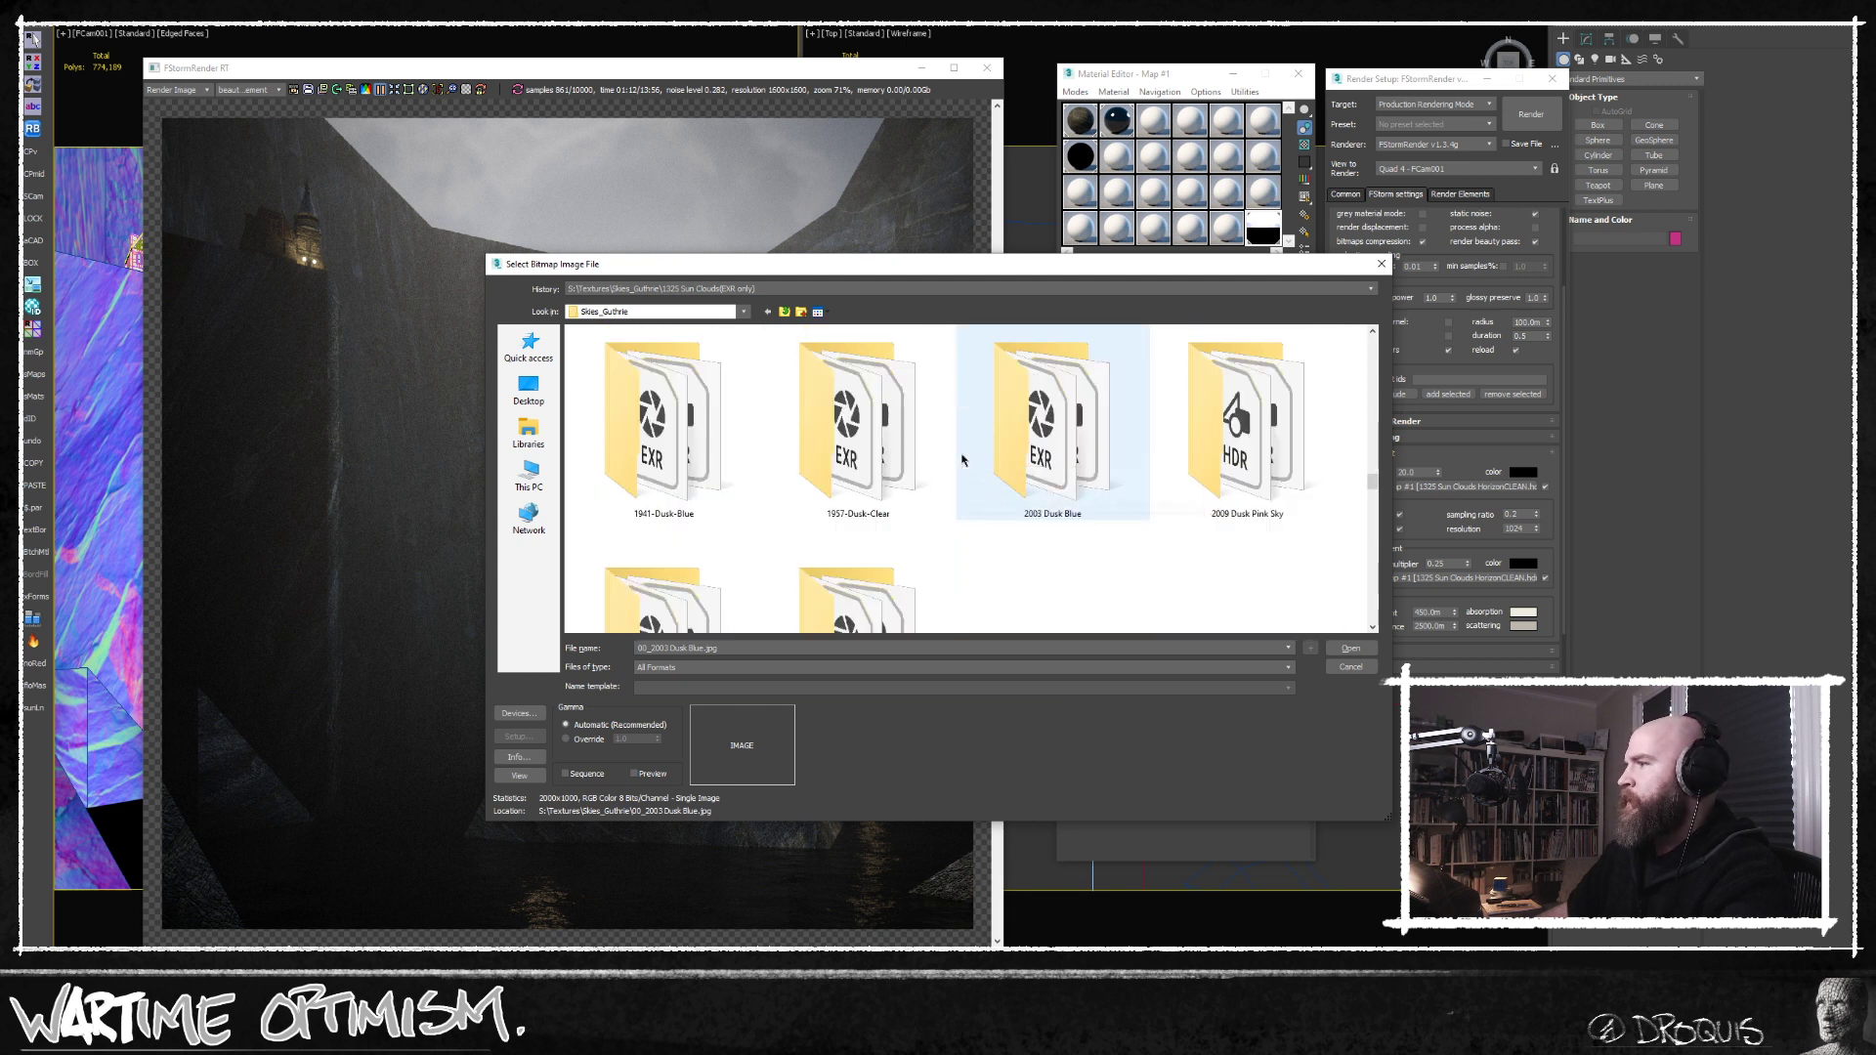
{"action": "scroll", "coordinate": [914, 489], "scroll_direction": "up", "scroll_amount": 1}
{"action": "scroll", "coordinate": [922, 495], "scroll_direction": "down", "scroll_amount": 1}
Load 2003 Dusk Blue CleanHorizon.hdr from the 2003 Dusk Blue folder as the environment bitmap.
{"action": "left_click", "coordinate": [1034, 466]}
{"action": "double_click", "coordinate": [1034, 466]}
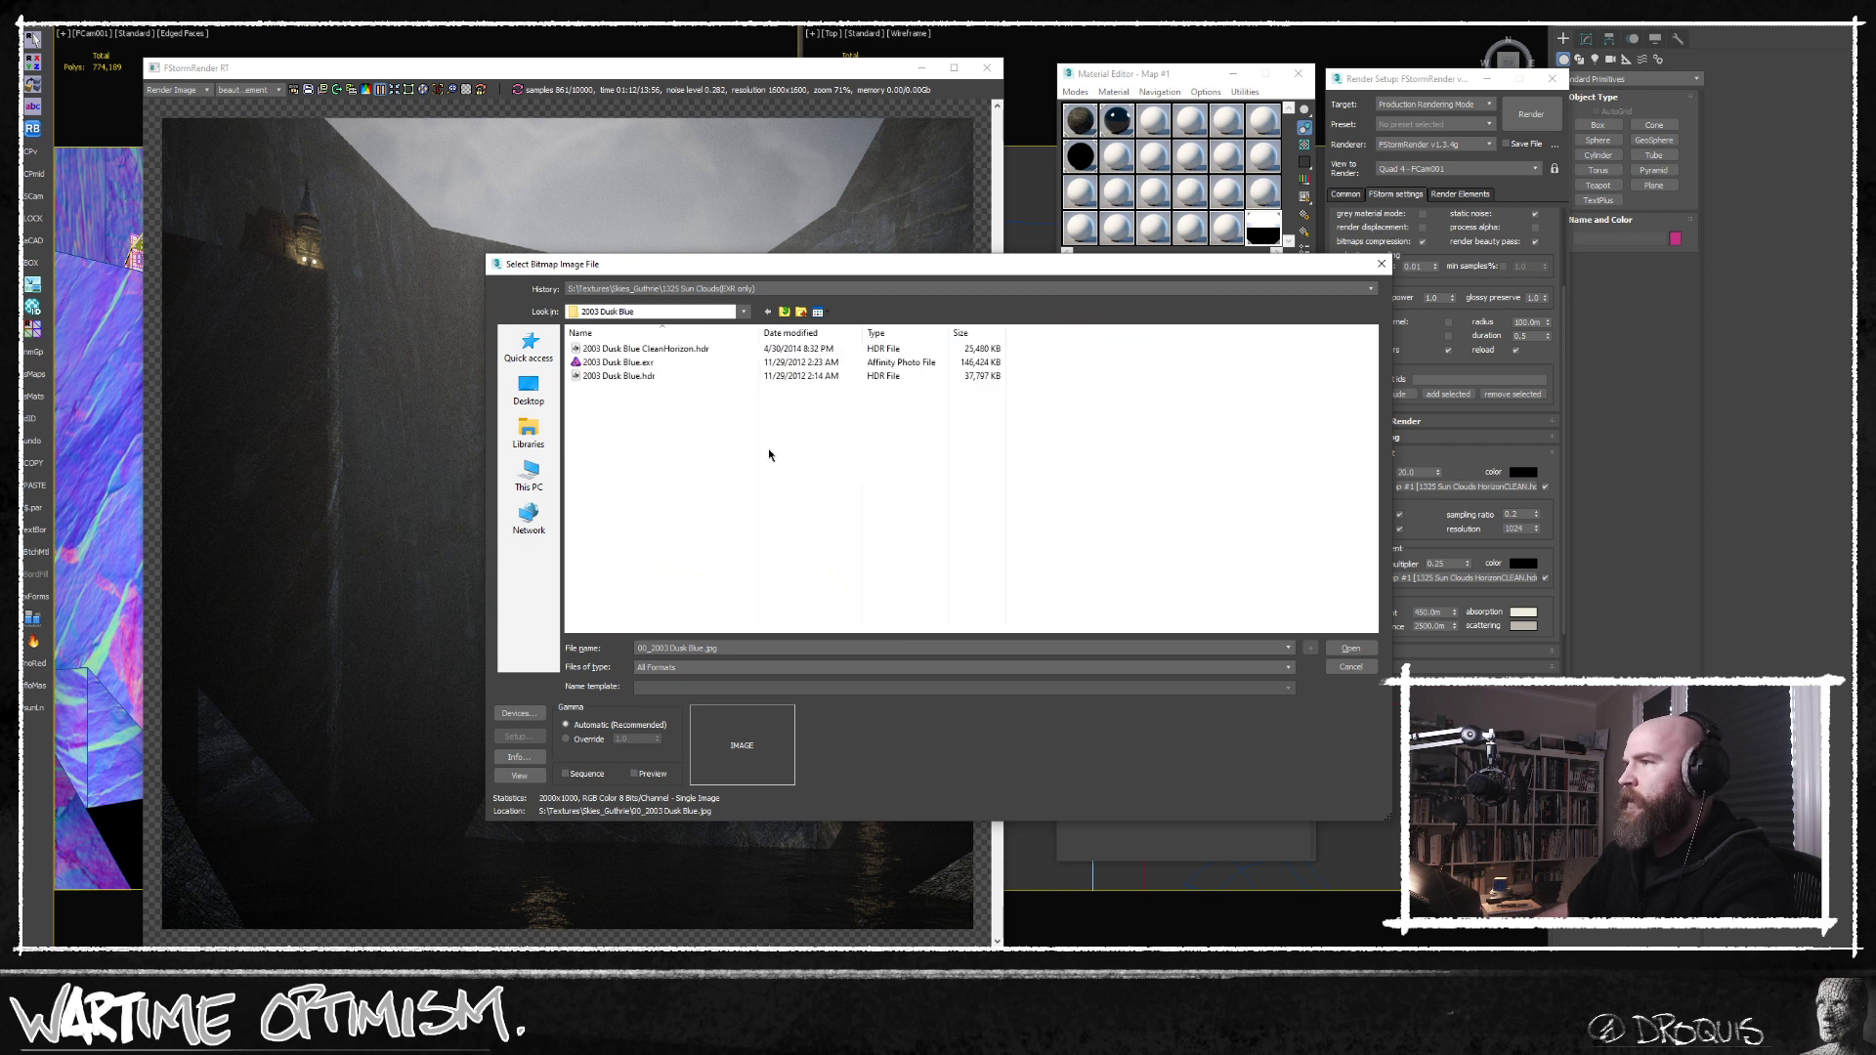
{"action": "left_click", "coordinate": [645, 349]}
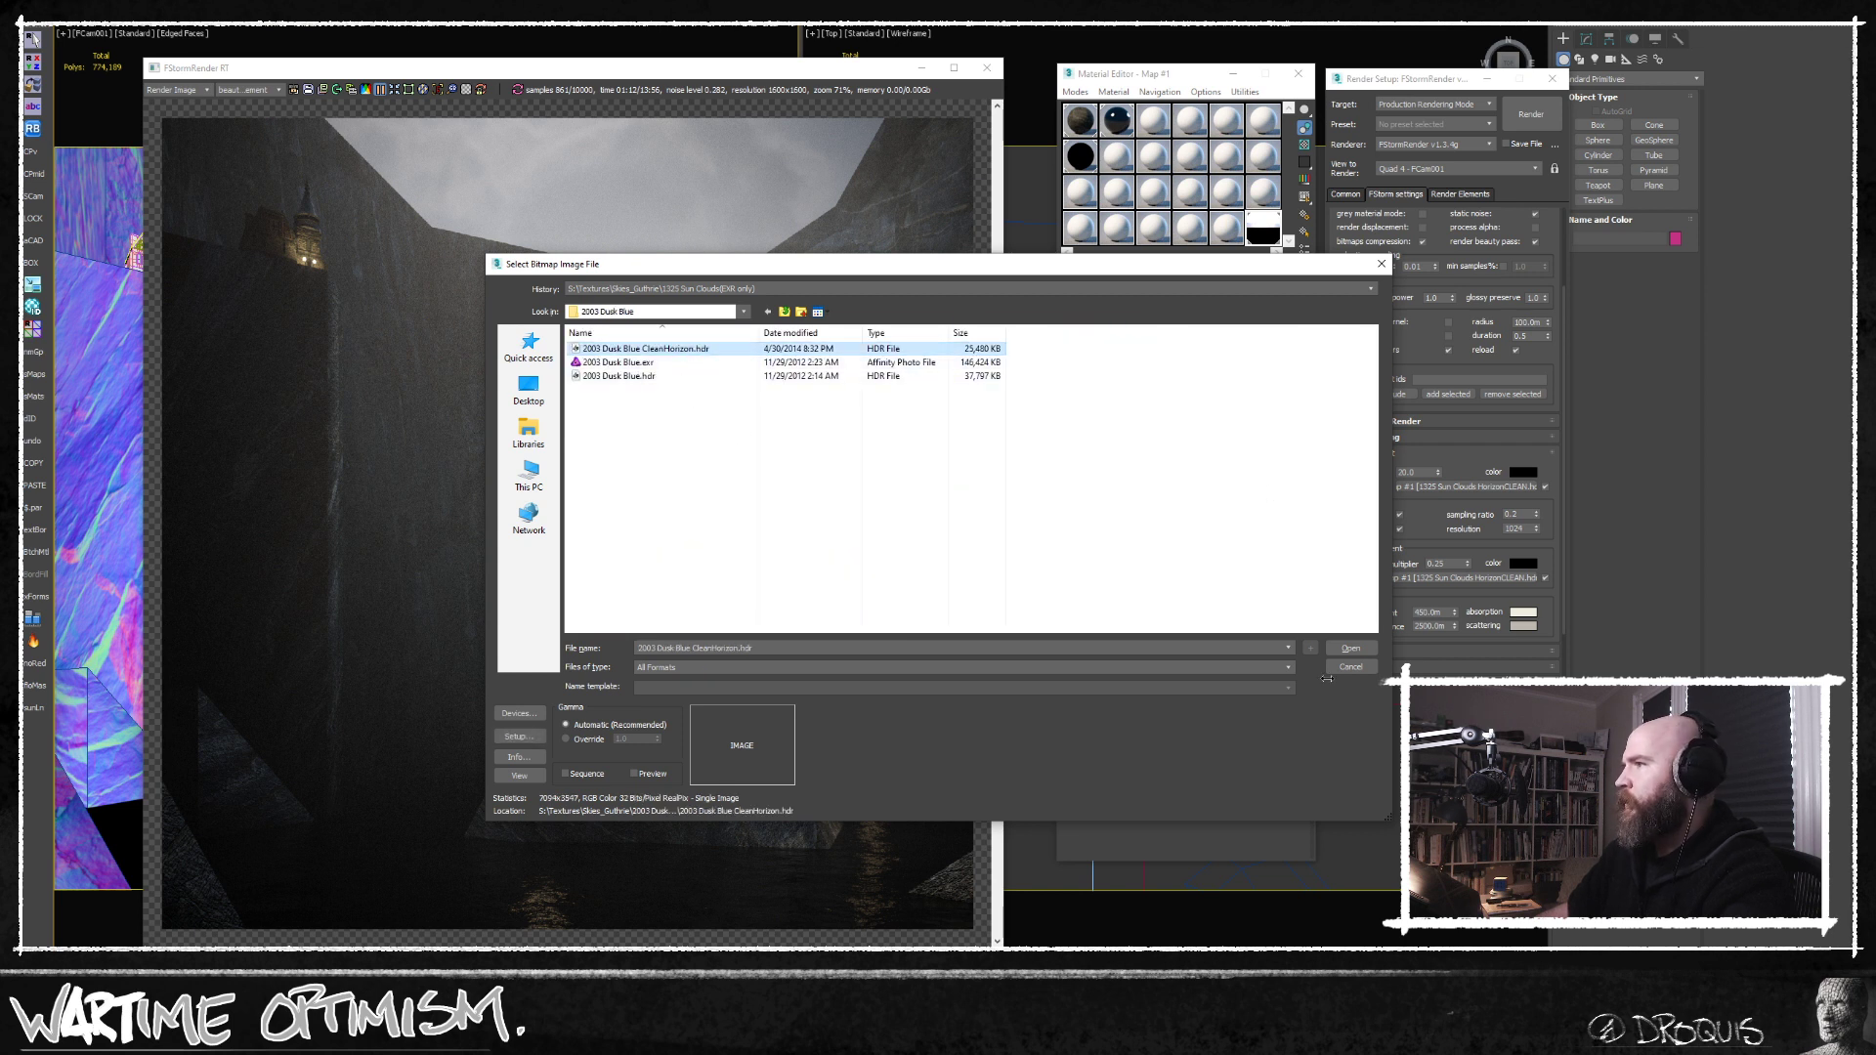
{"action": "left_click", "coordinate": [1372, 651]}
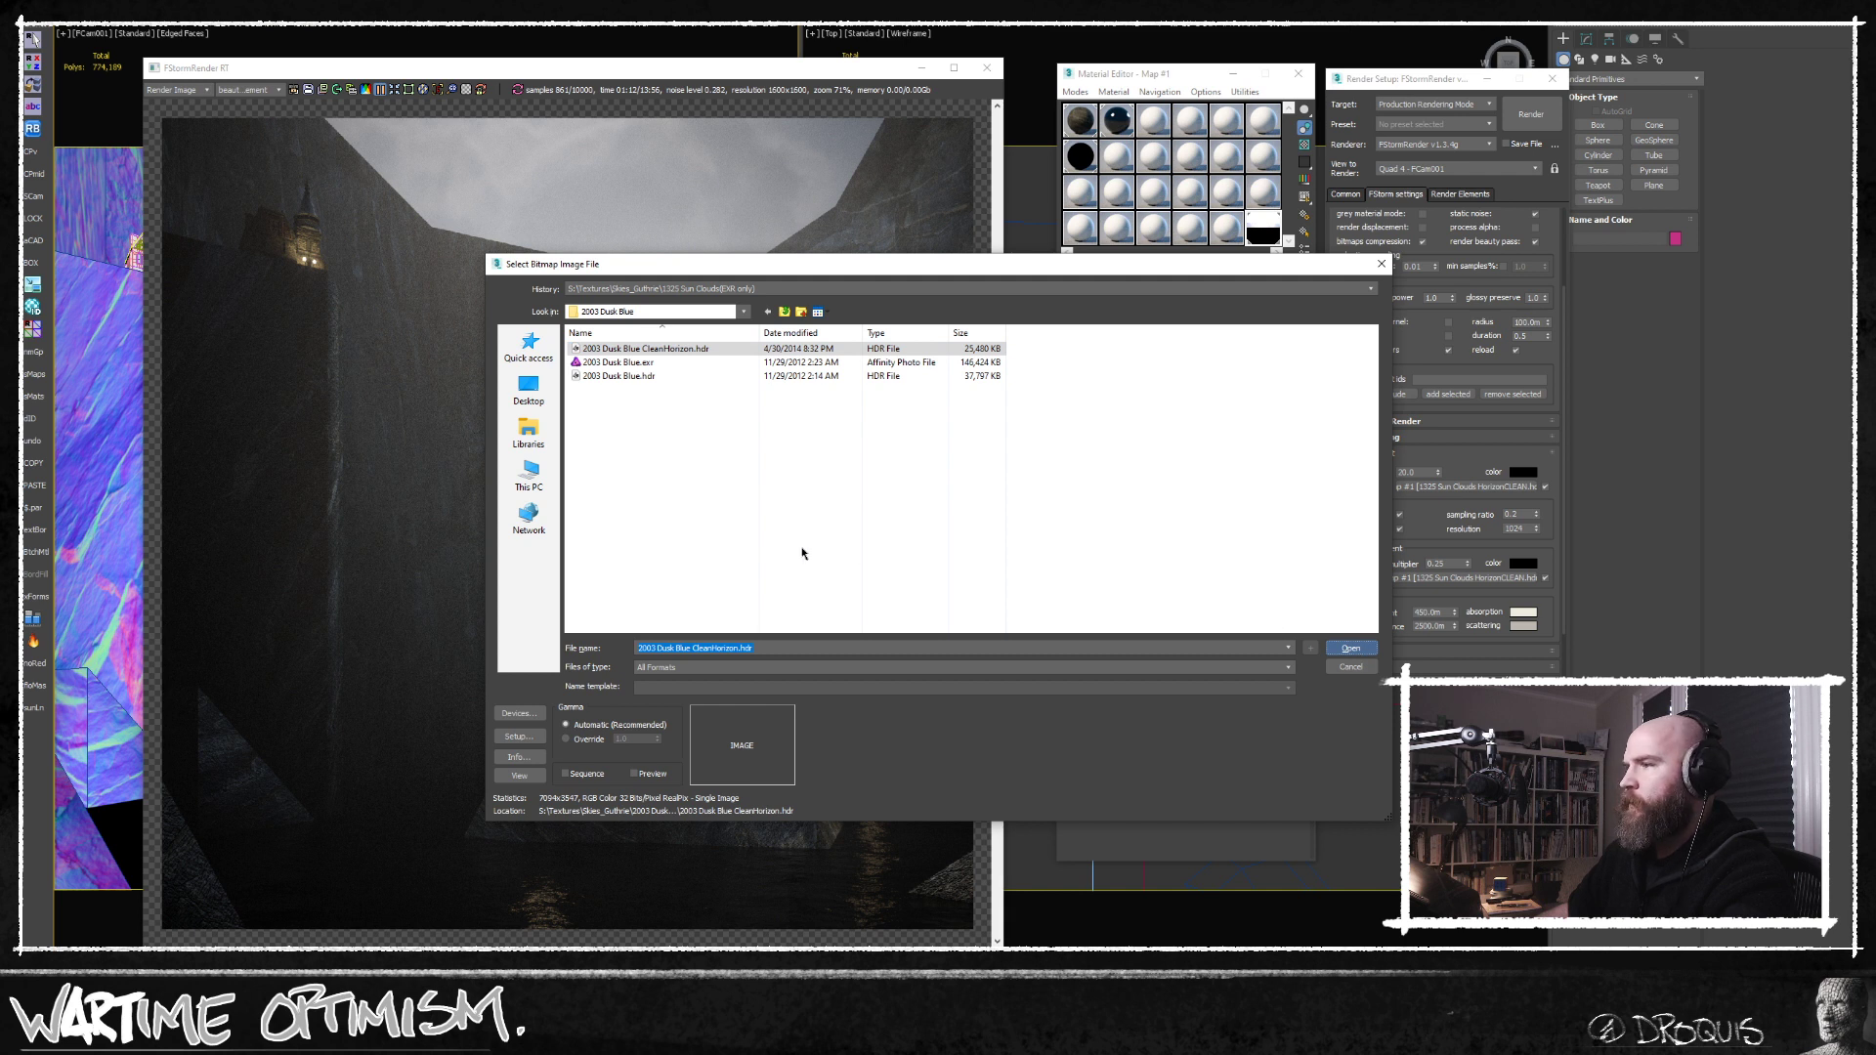
{"action": "left_click", "coordinate": [704, 576]}
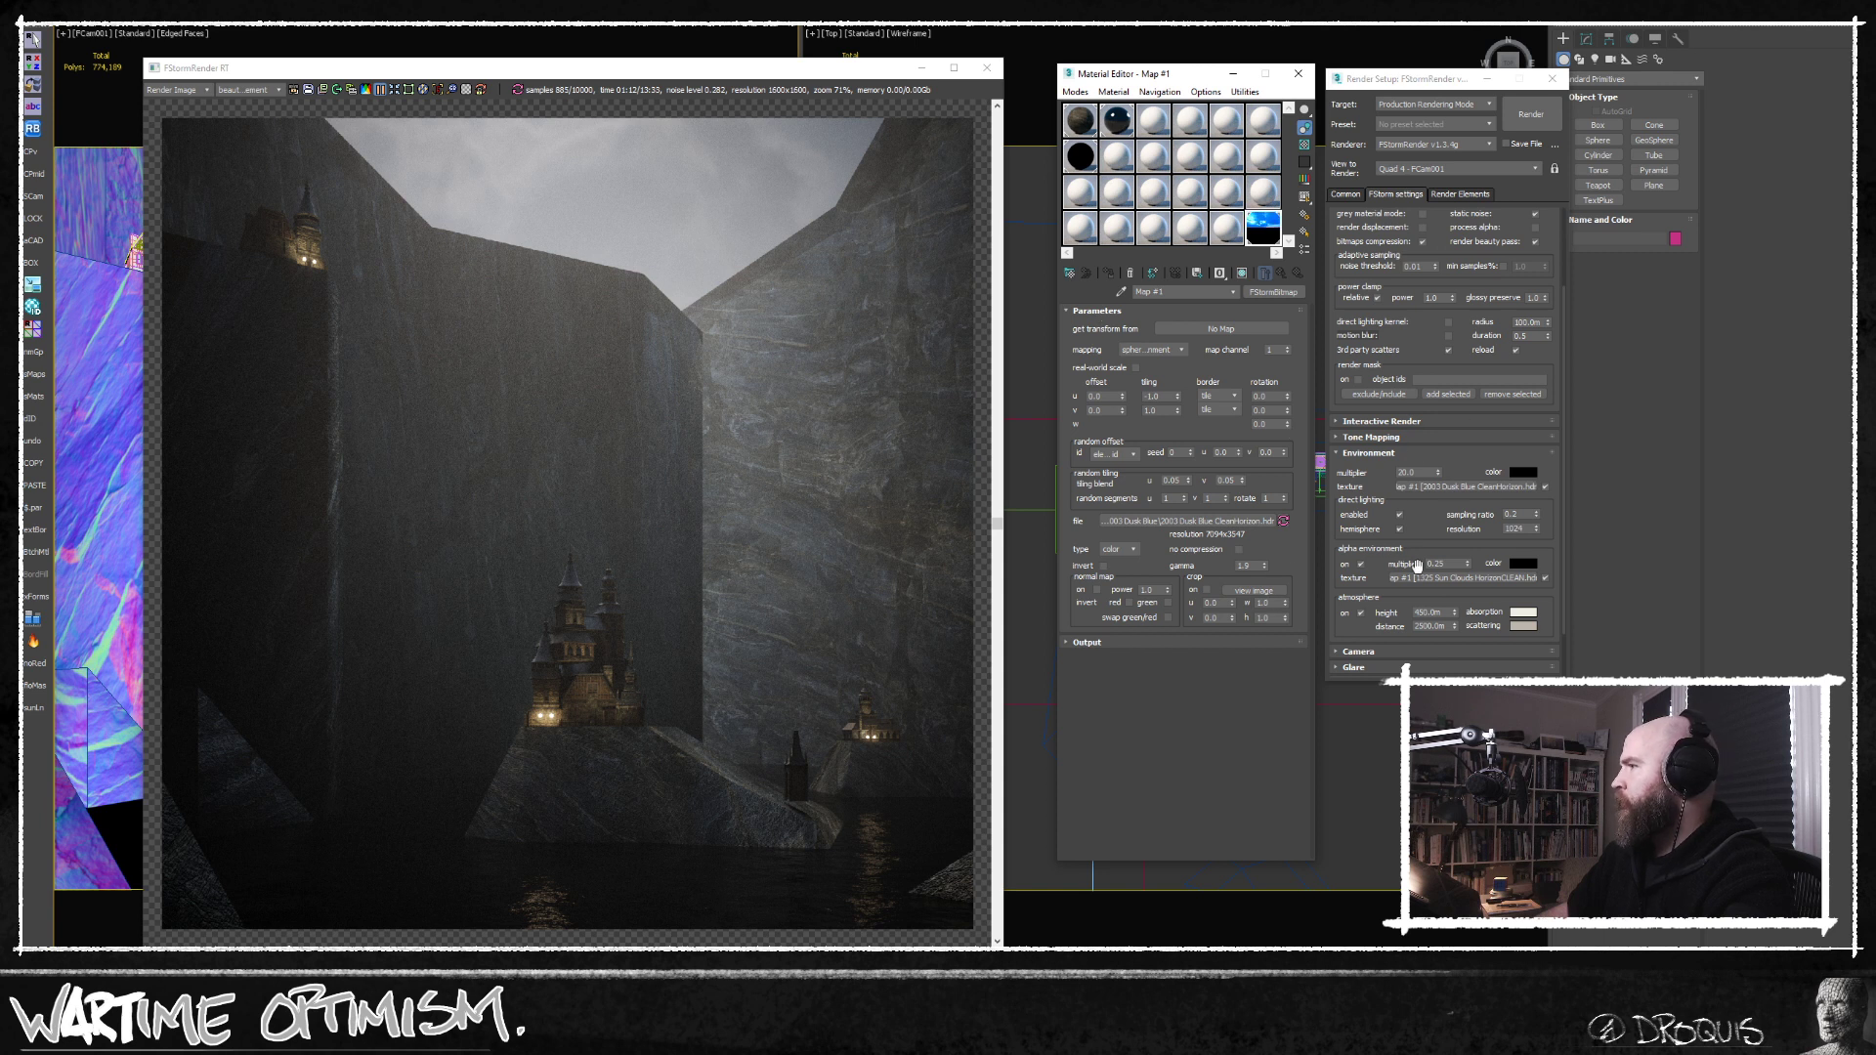
Turn off the alpha environment and the atmosphere, and reposition the FStorm render window to judge the new sky.
{"action": "left_click", "coordinate": [1361, 566]}
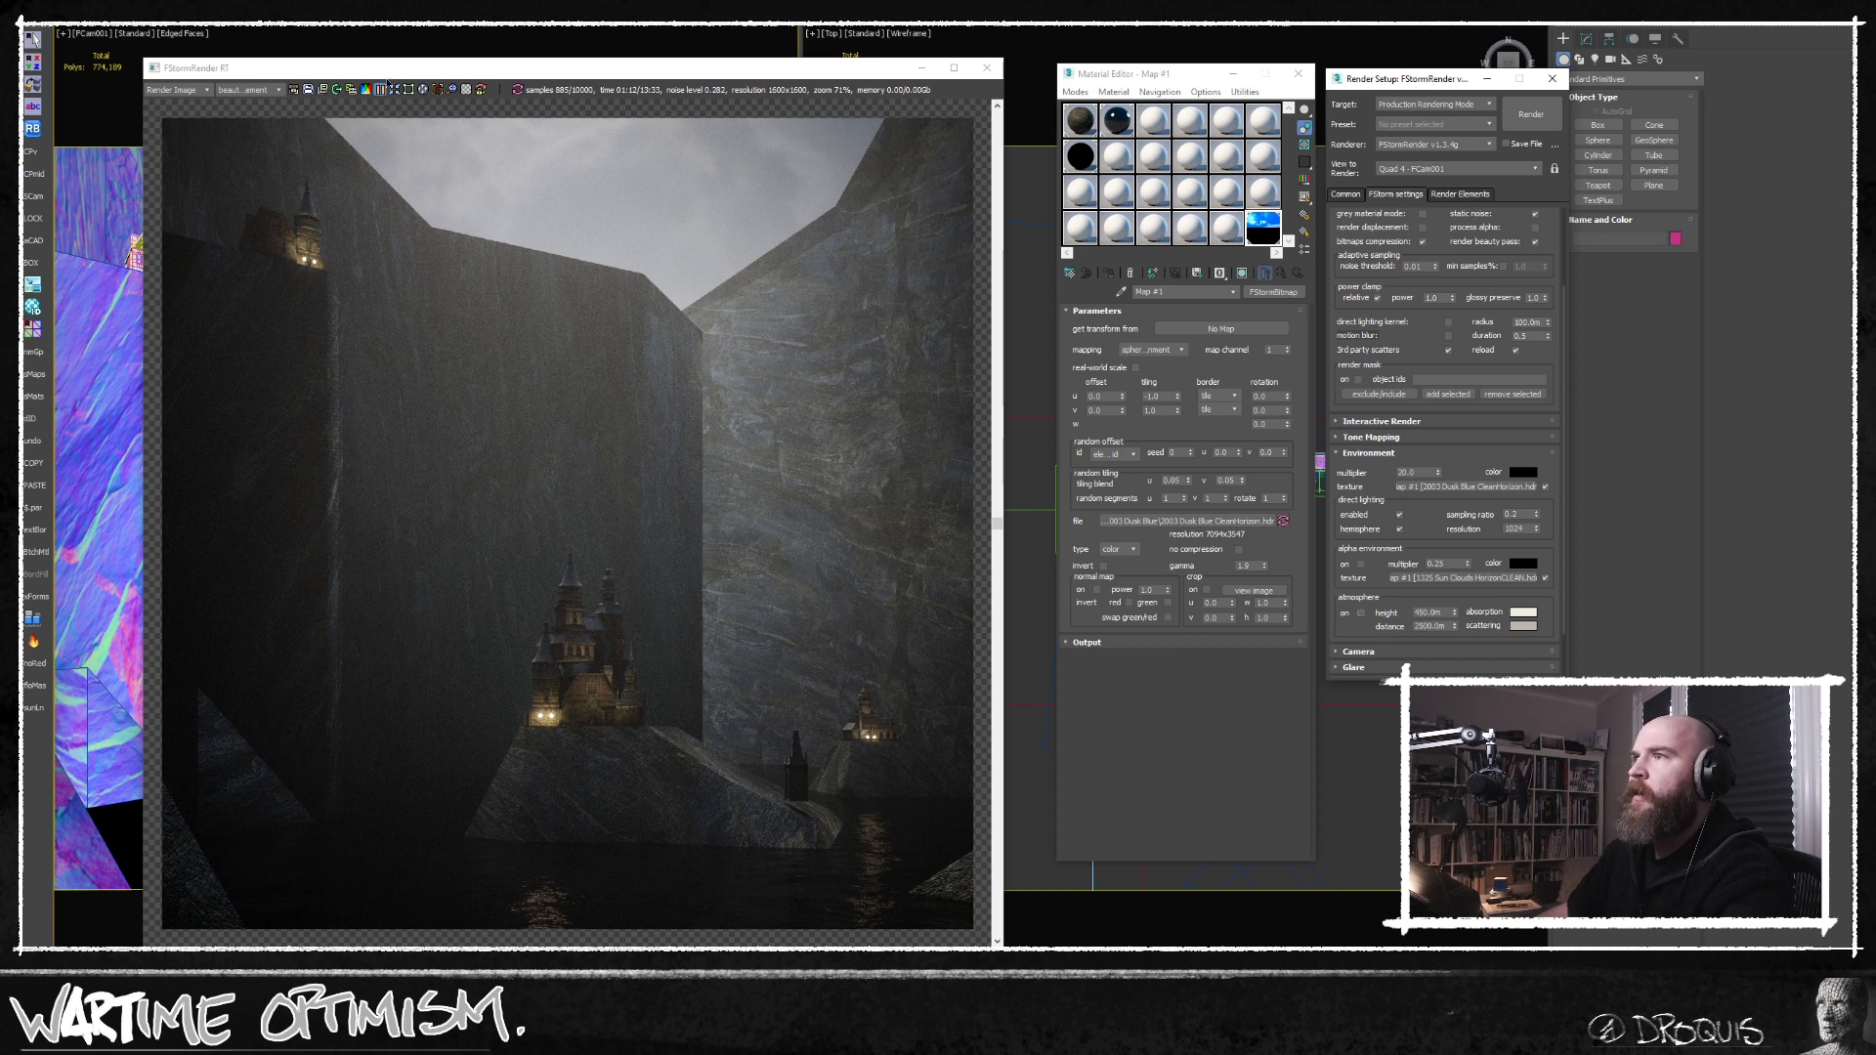
{"action": "left_click_drag", "start_coordinate": [386, 71], "coordinate": [325, 60]}
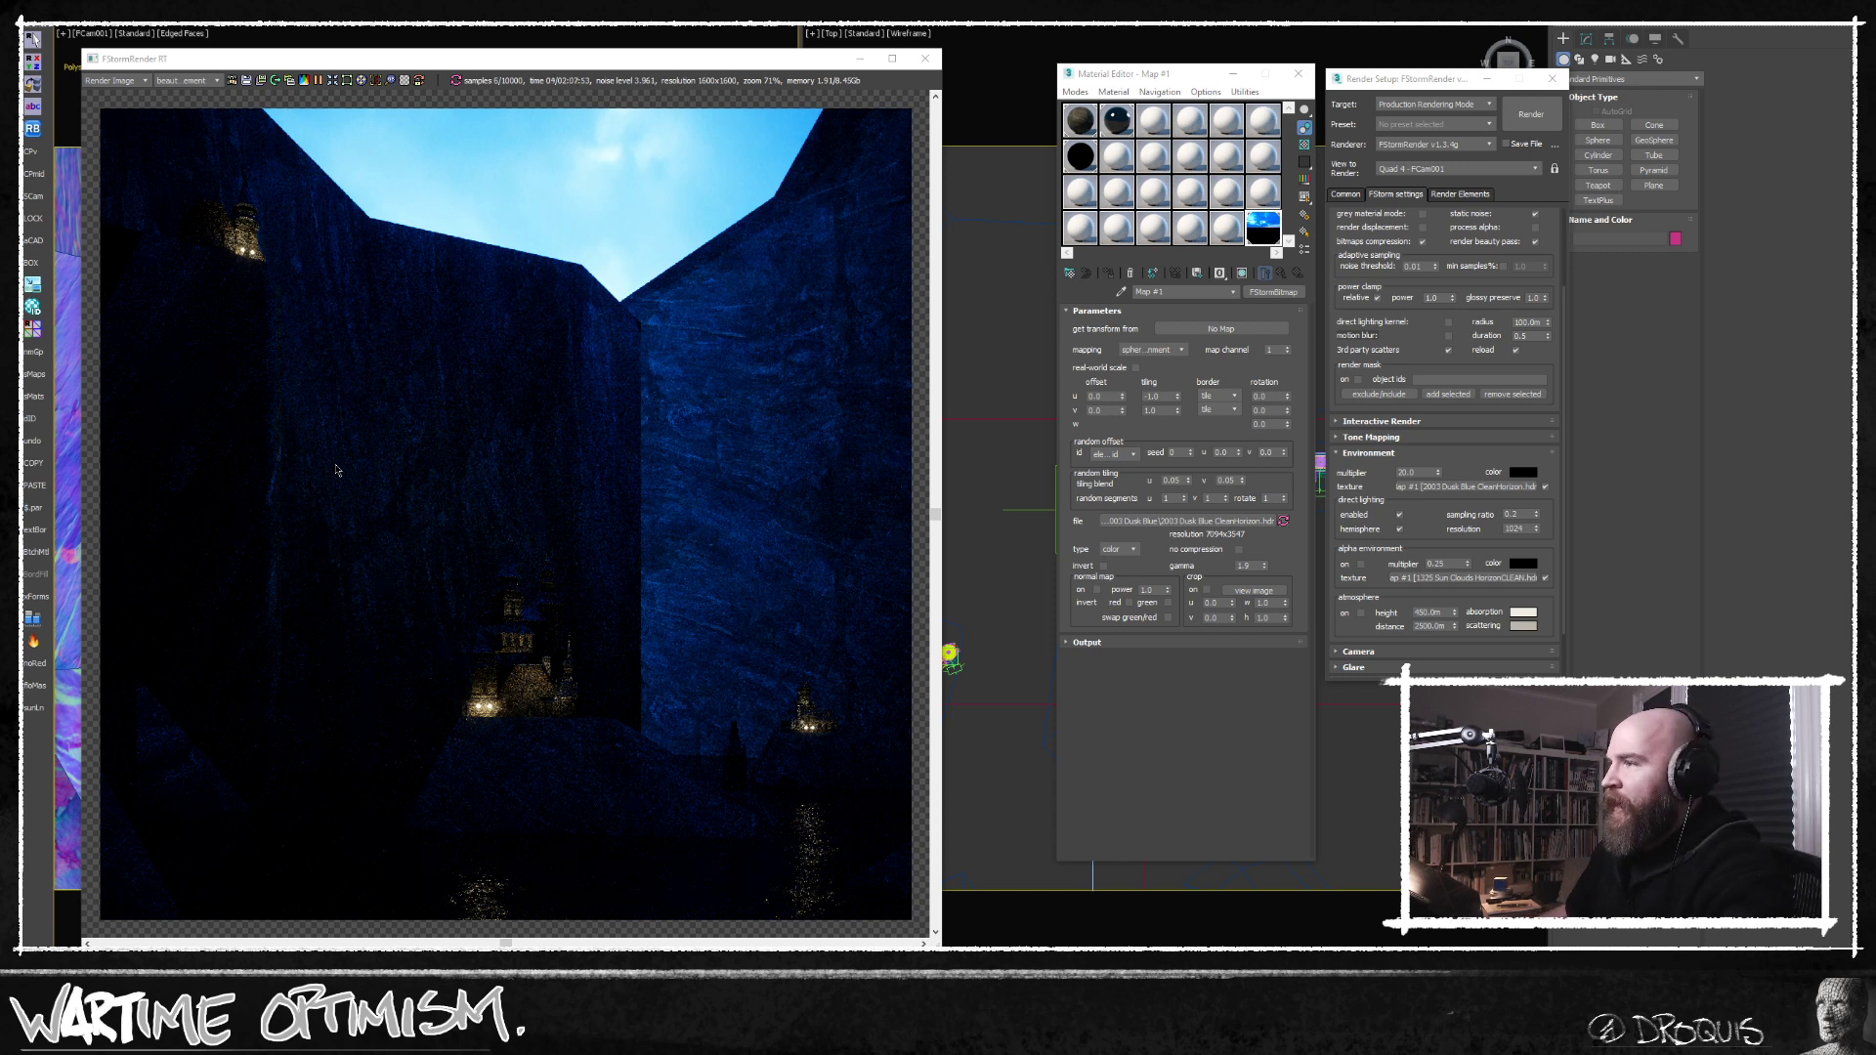
{"action": "left_click_drag", "start_coordinate": [342, 62], "coordinate": [318, 90]}
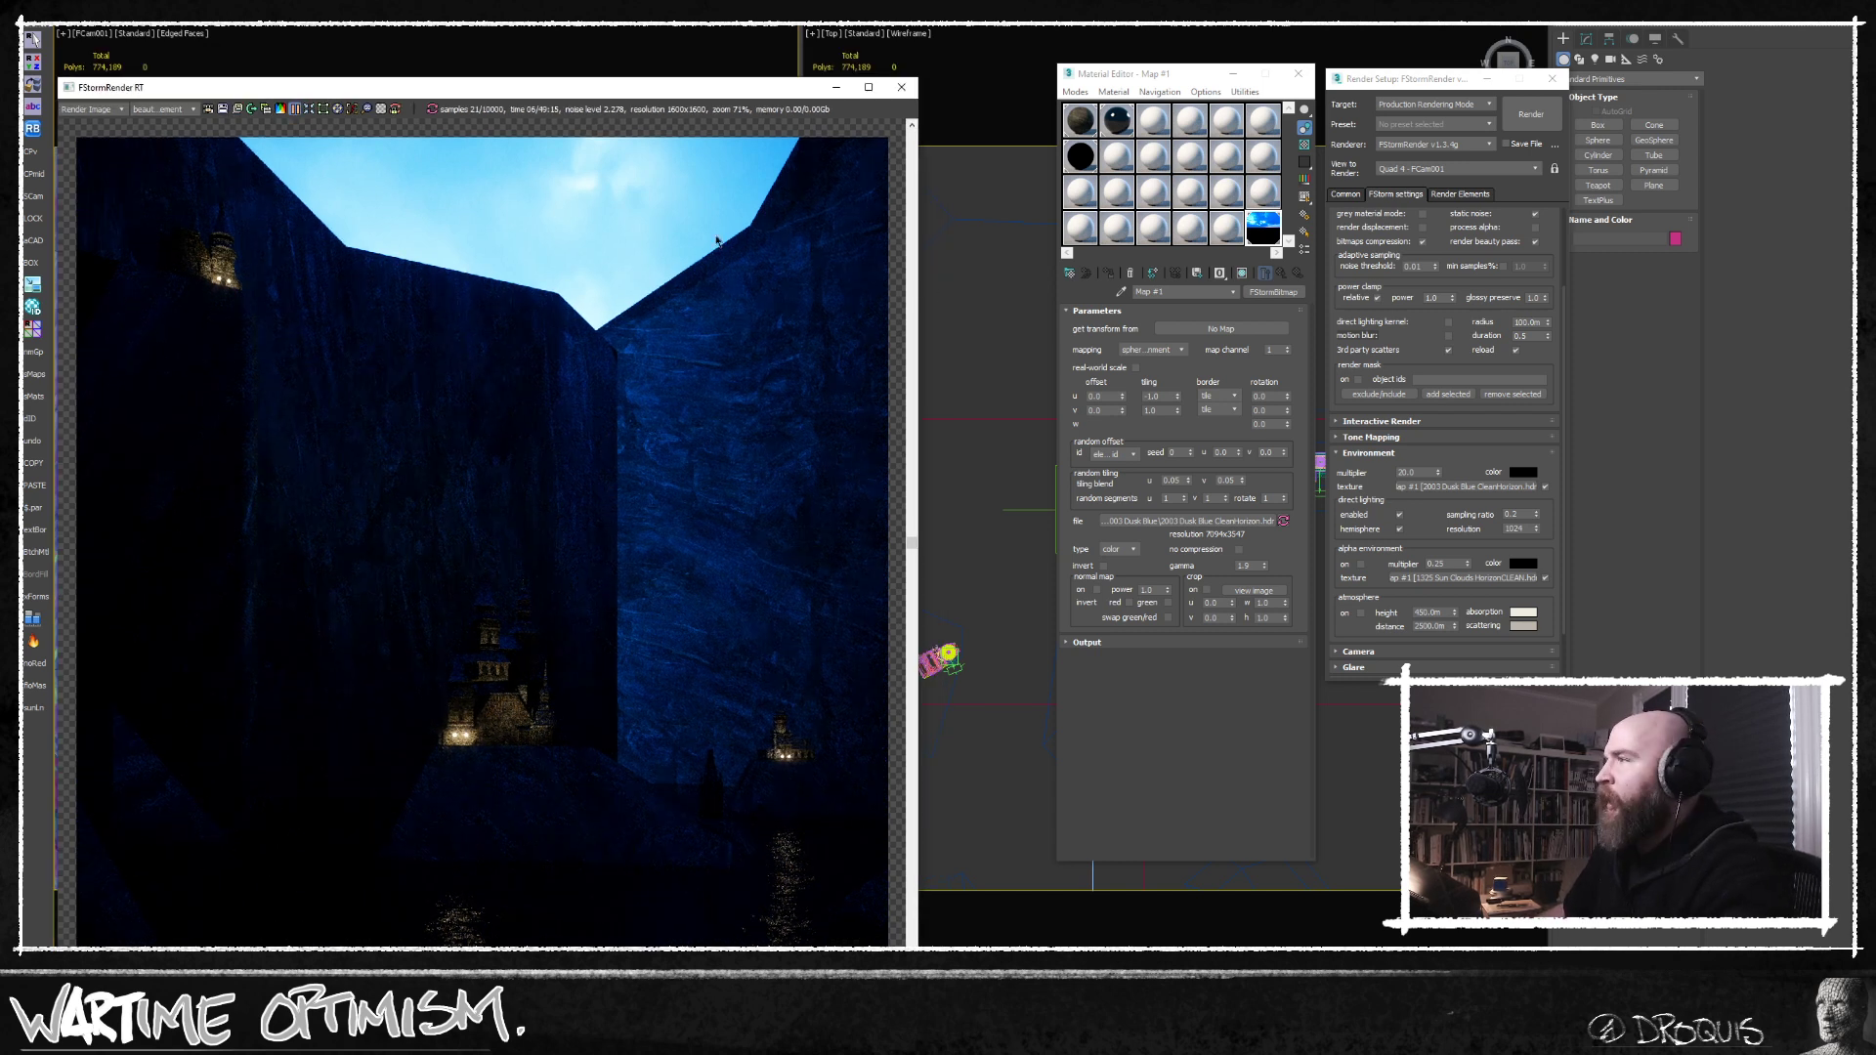
Close the Material Editor, move the render setup aside and delete the selected object in the Top viewport.
{"action": "left_click", "coordinate": [1287, 85]}
{"action": "left_click_drag", "start_coordinate": [1407, 78], "coordinate": [1564, 134]}
{"action": "scroll", "coordinate": [1259, 429], "scroll_direction": "down", "scroll_amount": 4}
{"action": "middle_click_drag", "start_coordinate": [1258, 430], "coordinate": [1208, 445]}
{"action": "scroll", "coordinate": [1194, 515], "scroll_direction": "up", "scroll_amount": 2}
{"action": "left_click", "coordinate": [1239, 330]}
{"action": "scroll", "coordinate": [1225, 291], "scroll_direction": "down", "scroll_amount": 2}
{"action": "middle_click_drag", "start_coordinate": [1226, 291], "coordinate": [1253, 373], "text": "alt"}
{"action": "key", "text": "Delete"}
{"action": "middle_click_drag", "start_coordinate": [1237, 467], "coordinate": [1244, 532], "text": "alt"}
{"action": "key", "text": "t"}
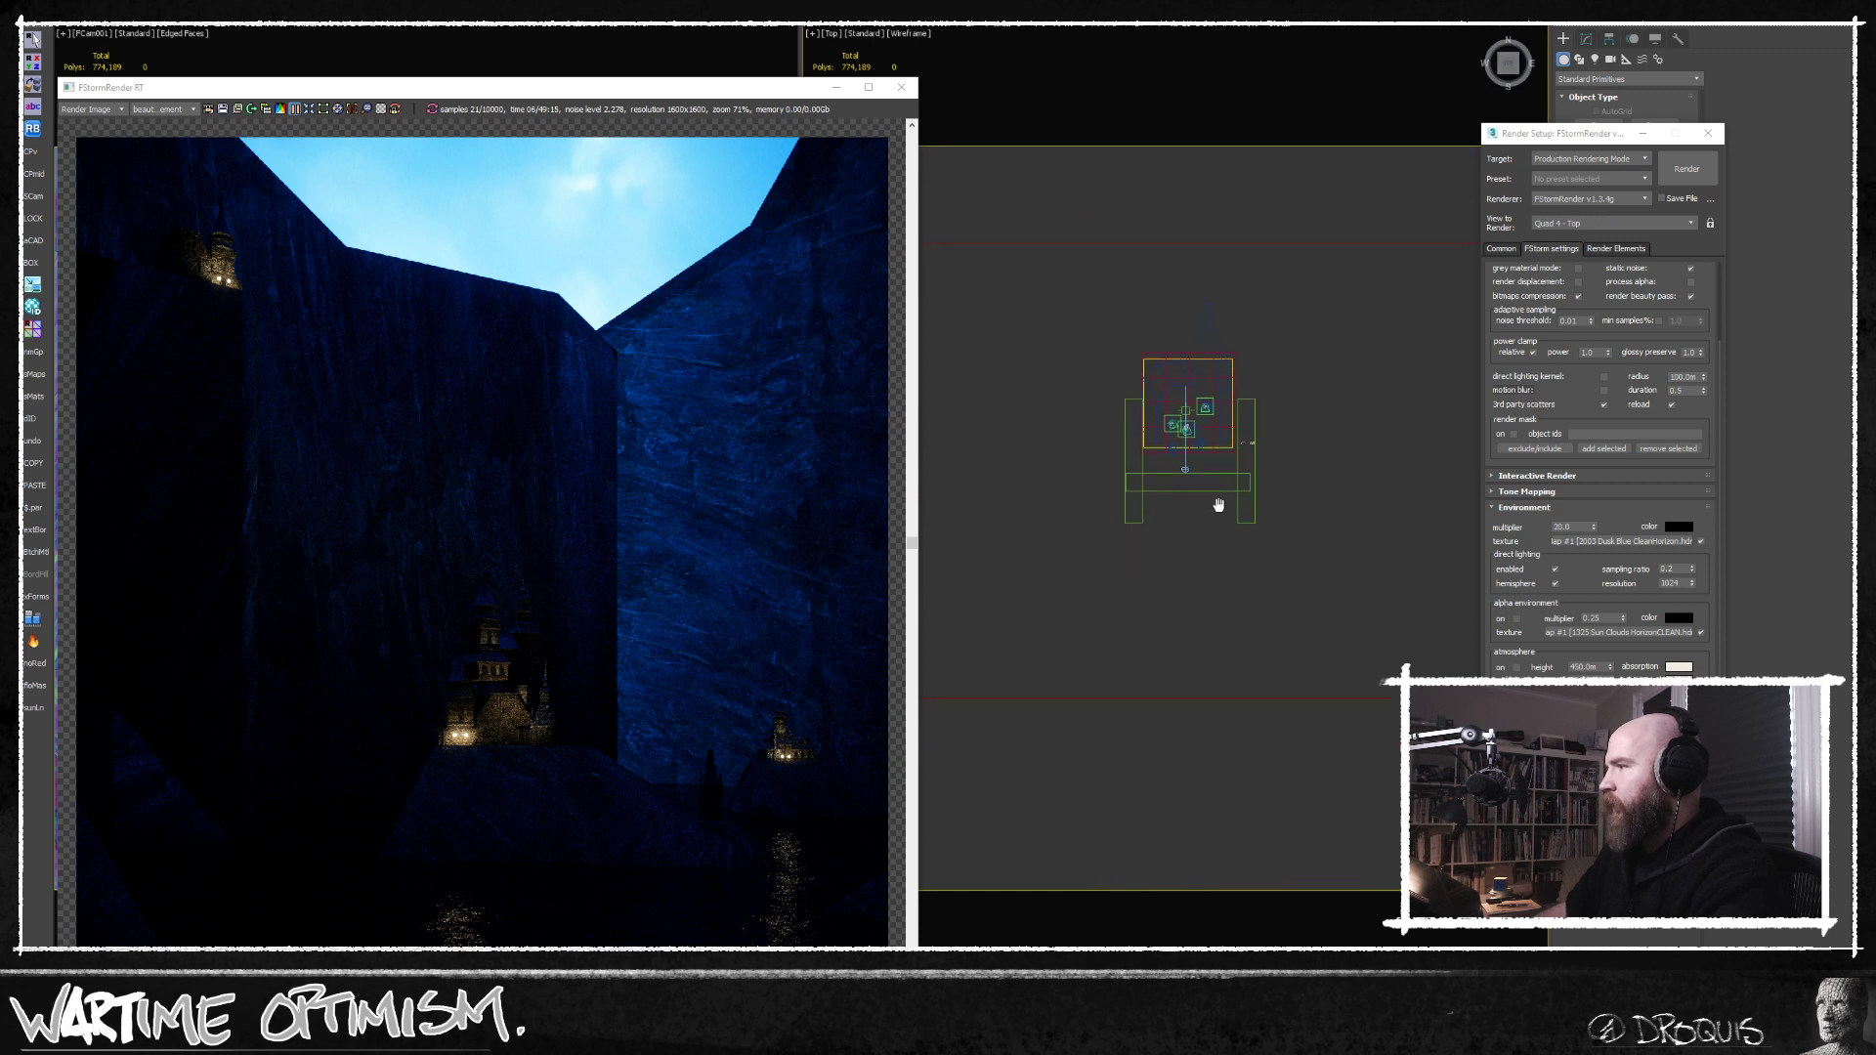
Select the area light FStormLight_011 above the castles in the Top view and switch it off.
{"action": "left_click", "coordinate": [1188, 344]}
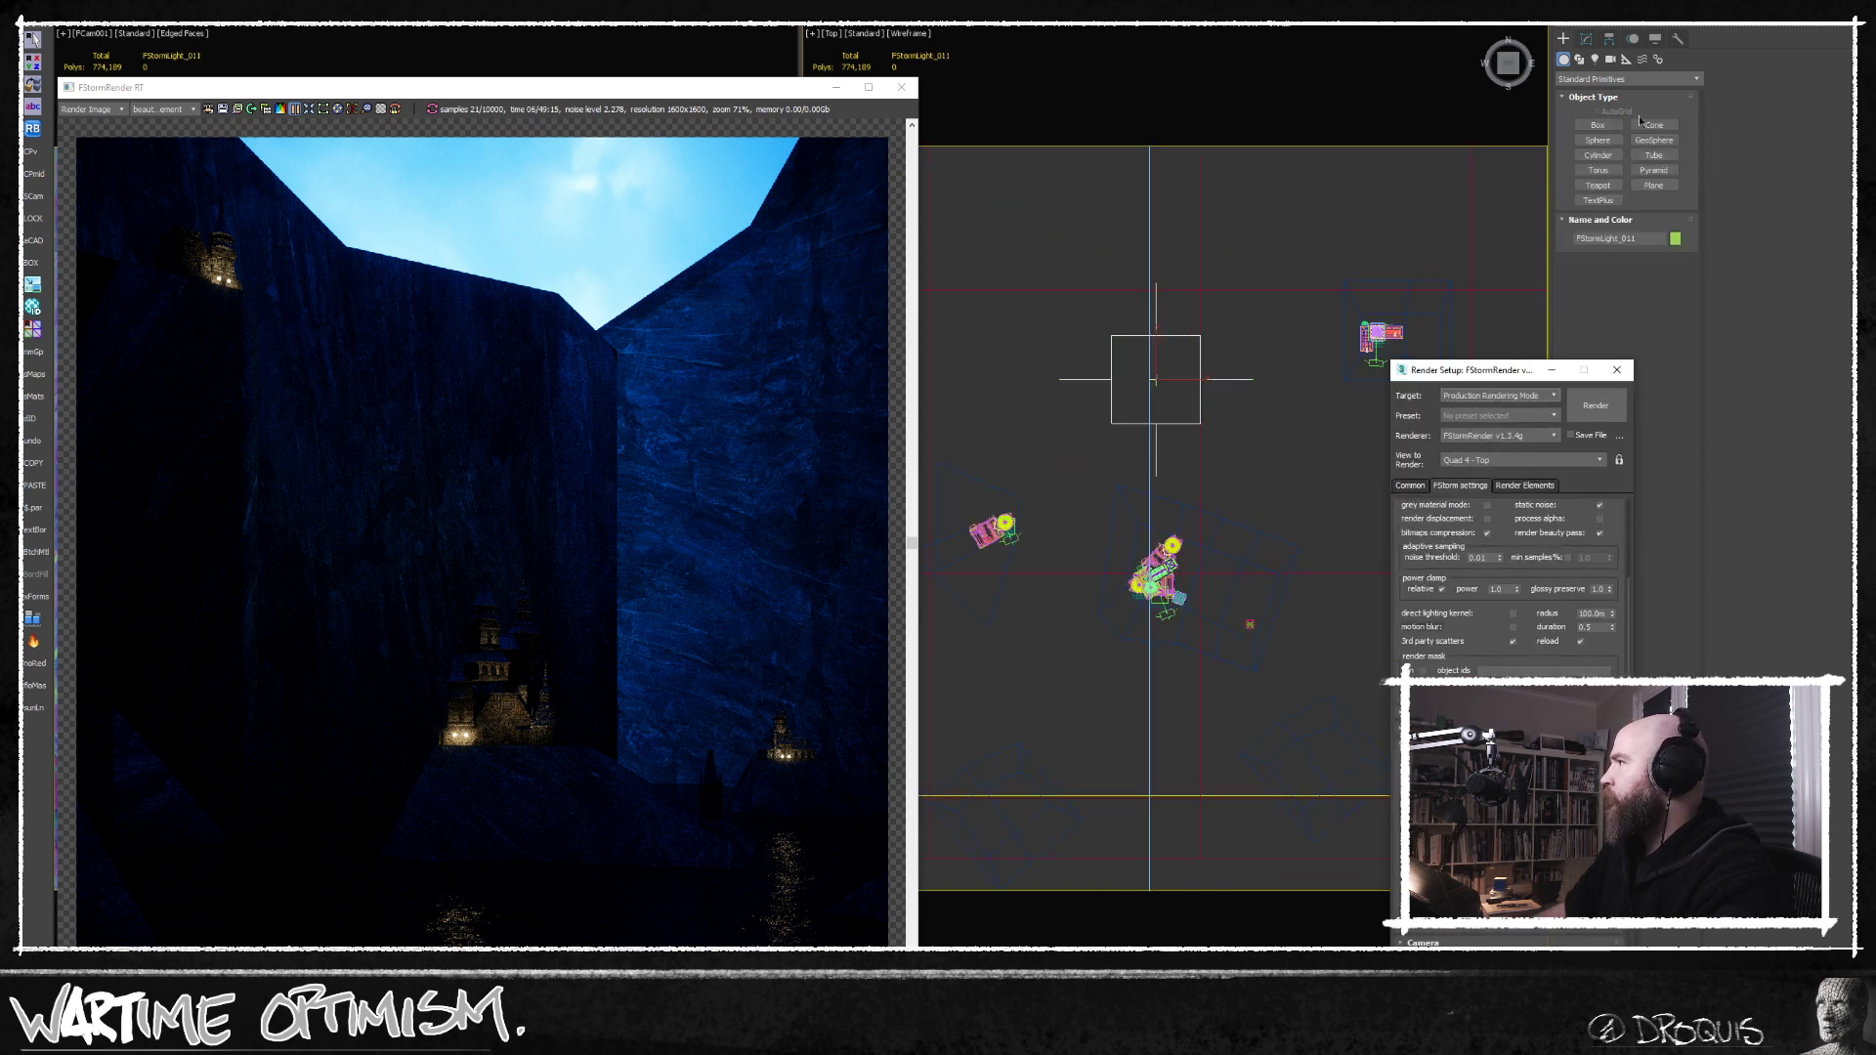
{"action": "left_click", "coordinate": [1586, 38]}
{"action": "left_click_drag", "start_coordinate": [1511, 371], "coordinate": [1361, 353]}
{"action": "left_click", "coordinate": [1644, 443]}
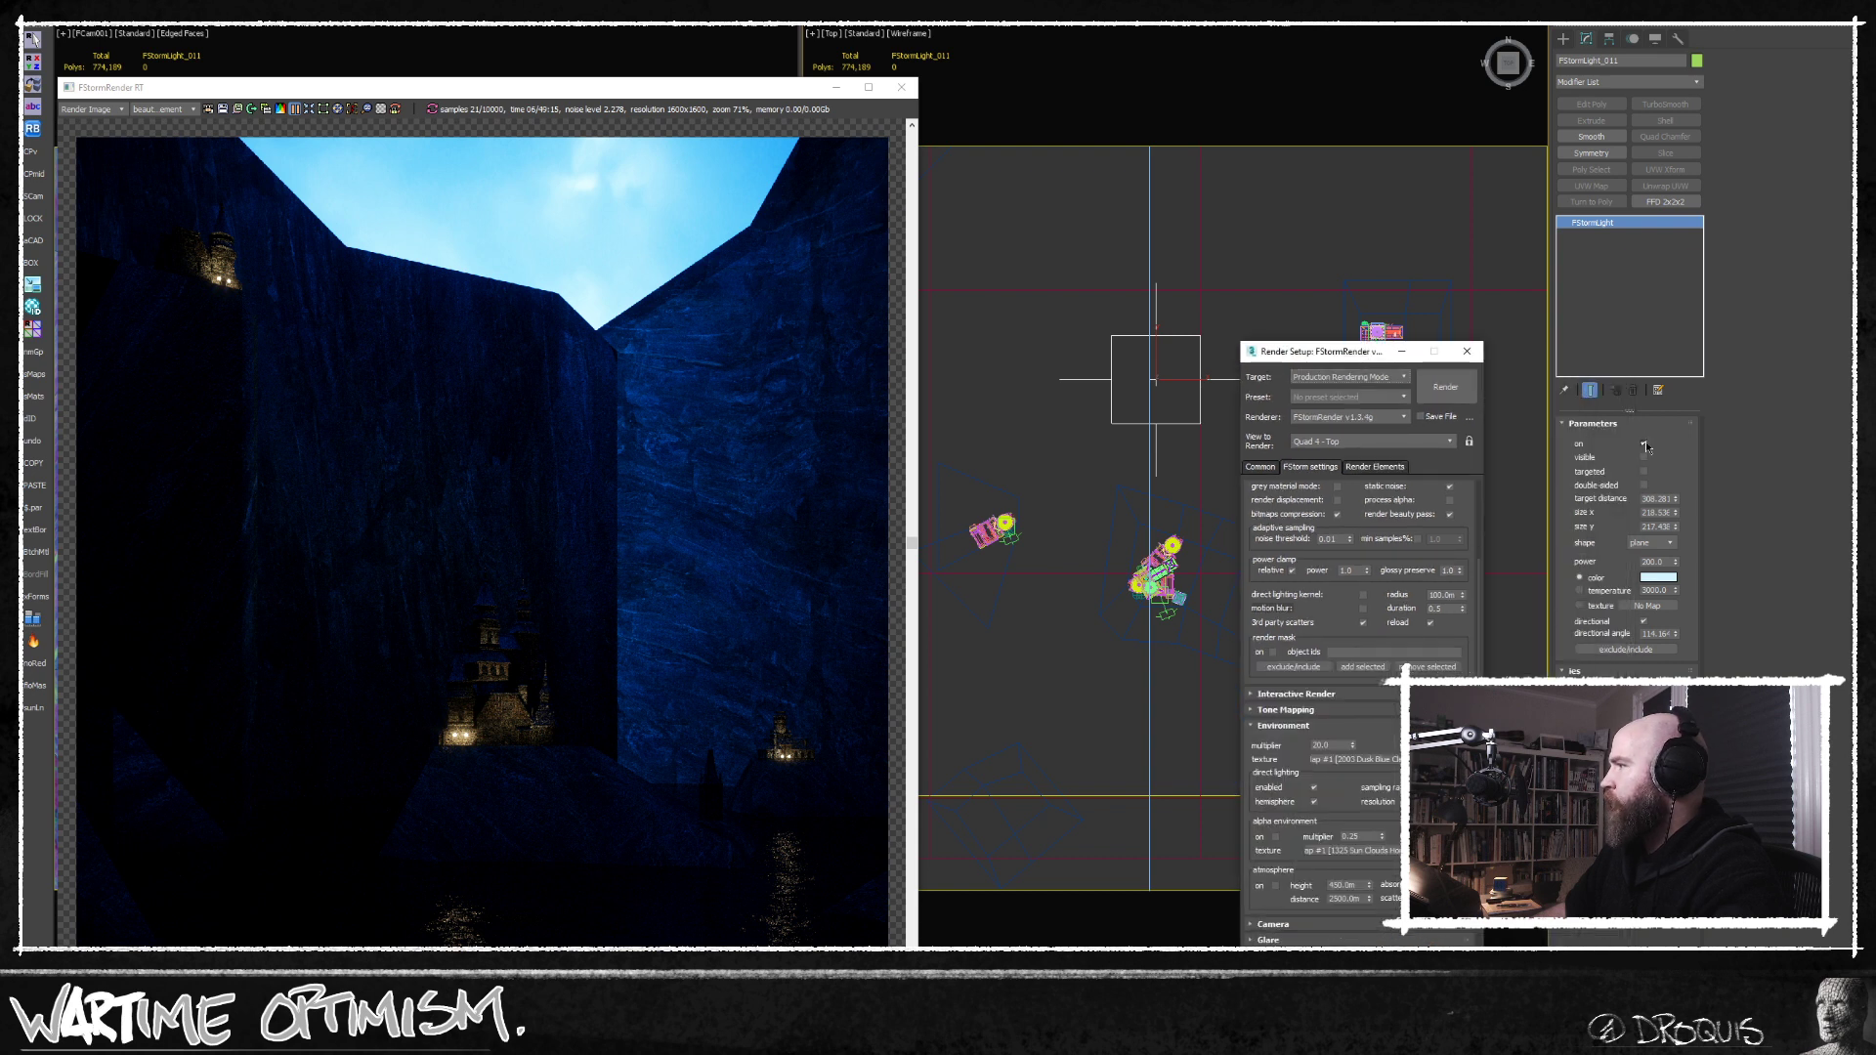
{"action": "left_click_drag", "start_coordinate": [1365, 359], "coordinate": [1441, 166]}
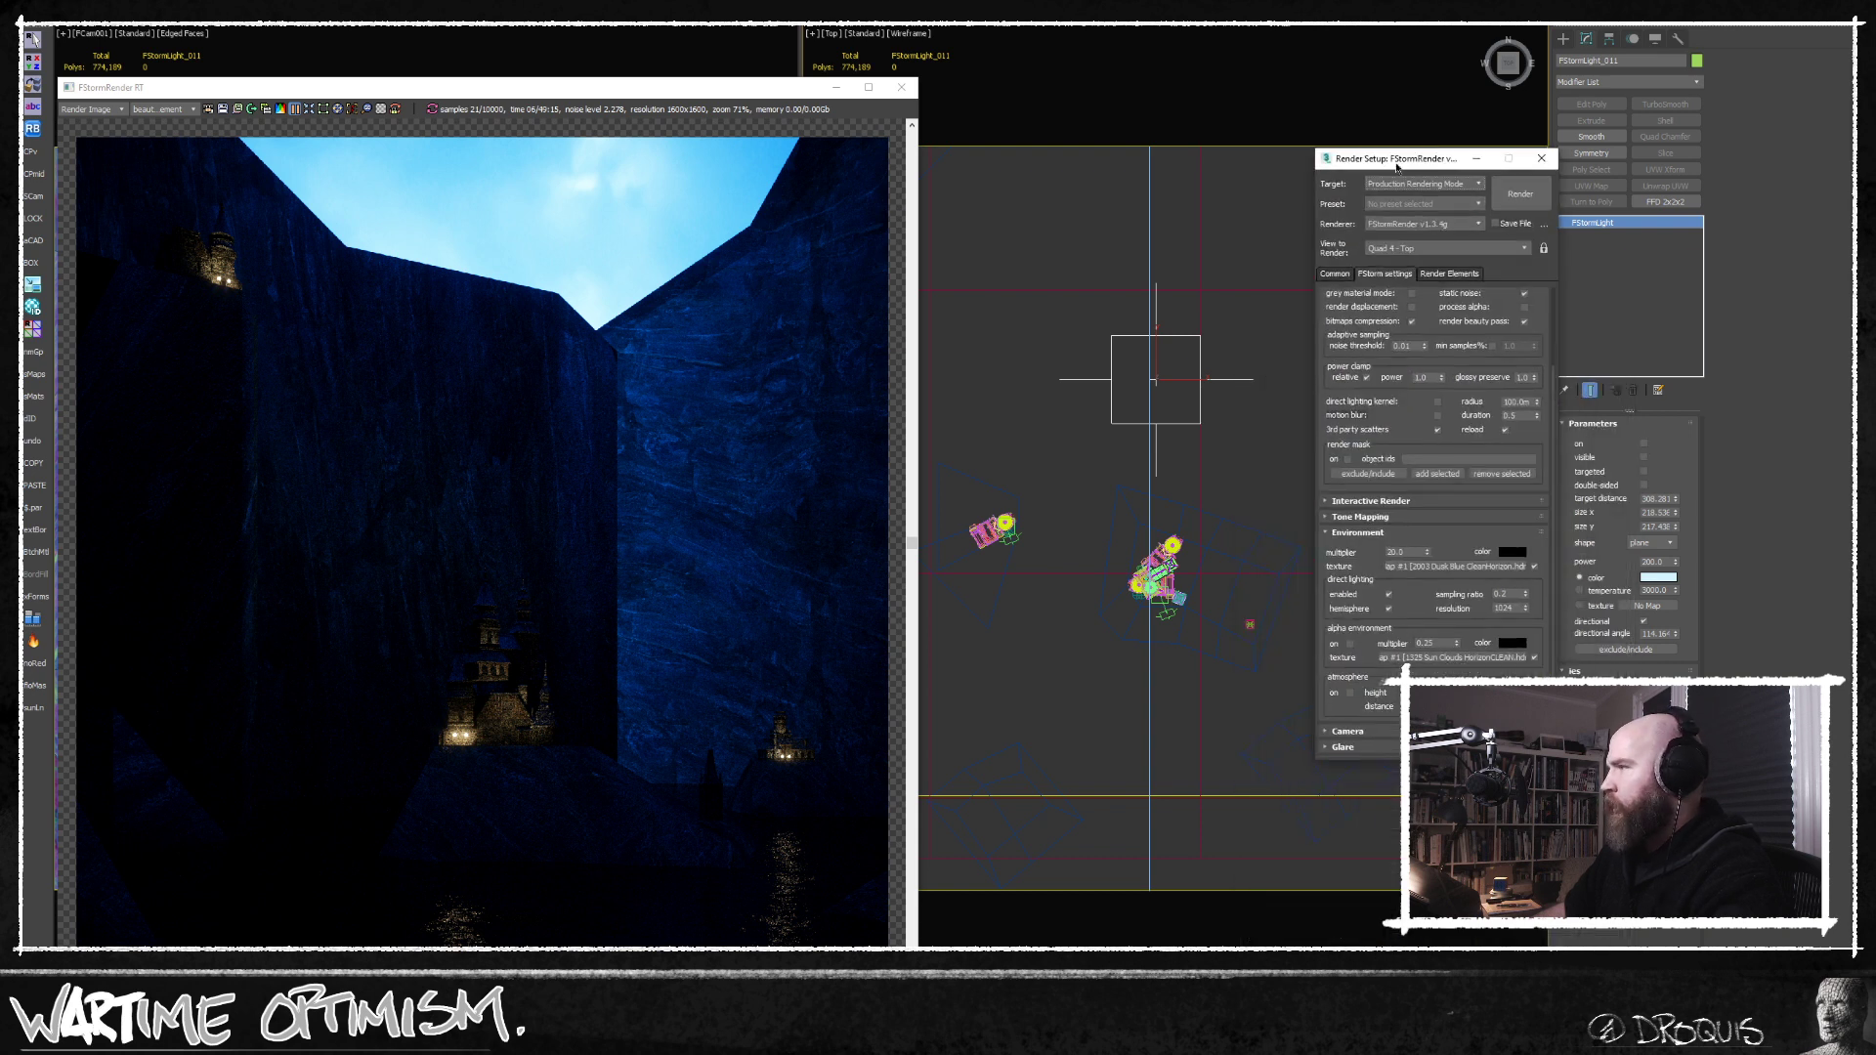
{"action": "key", "text": "z"}
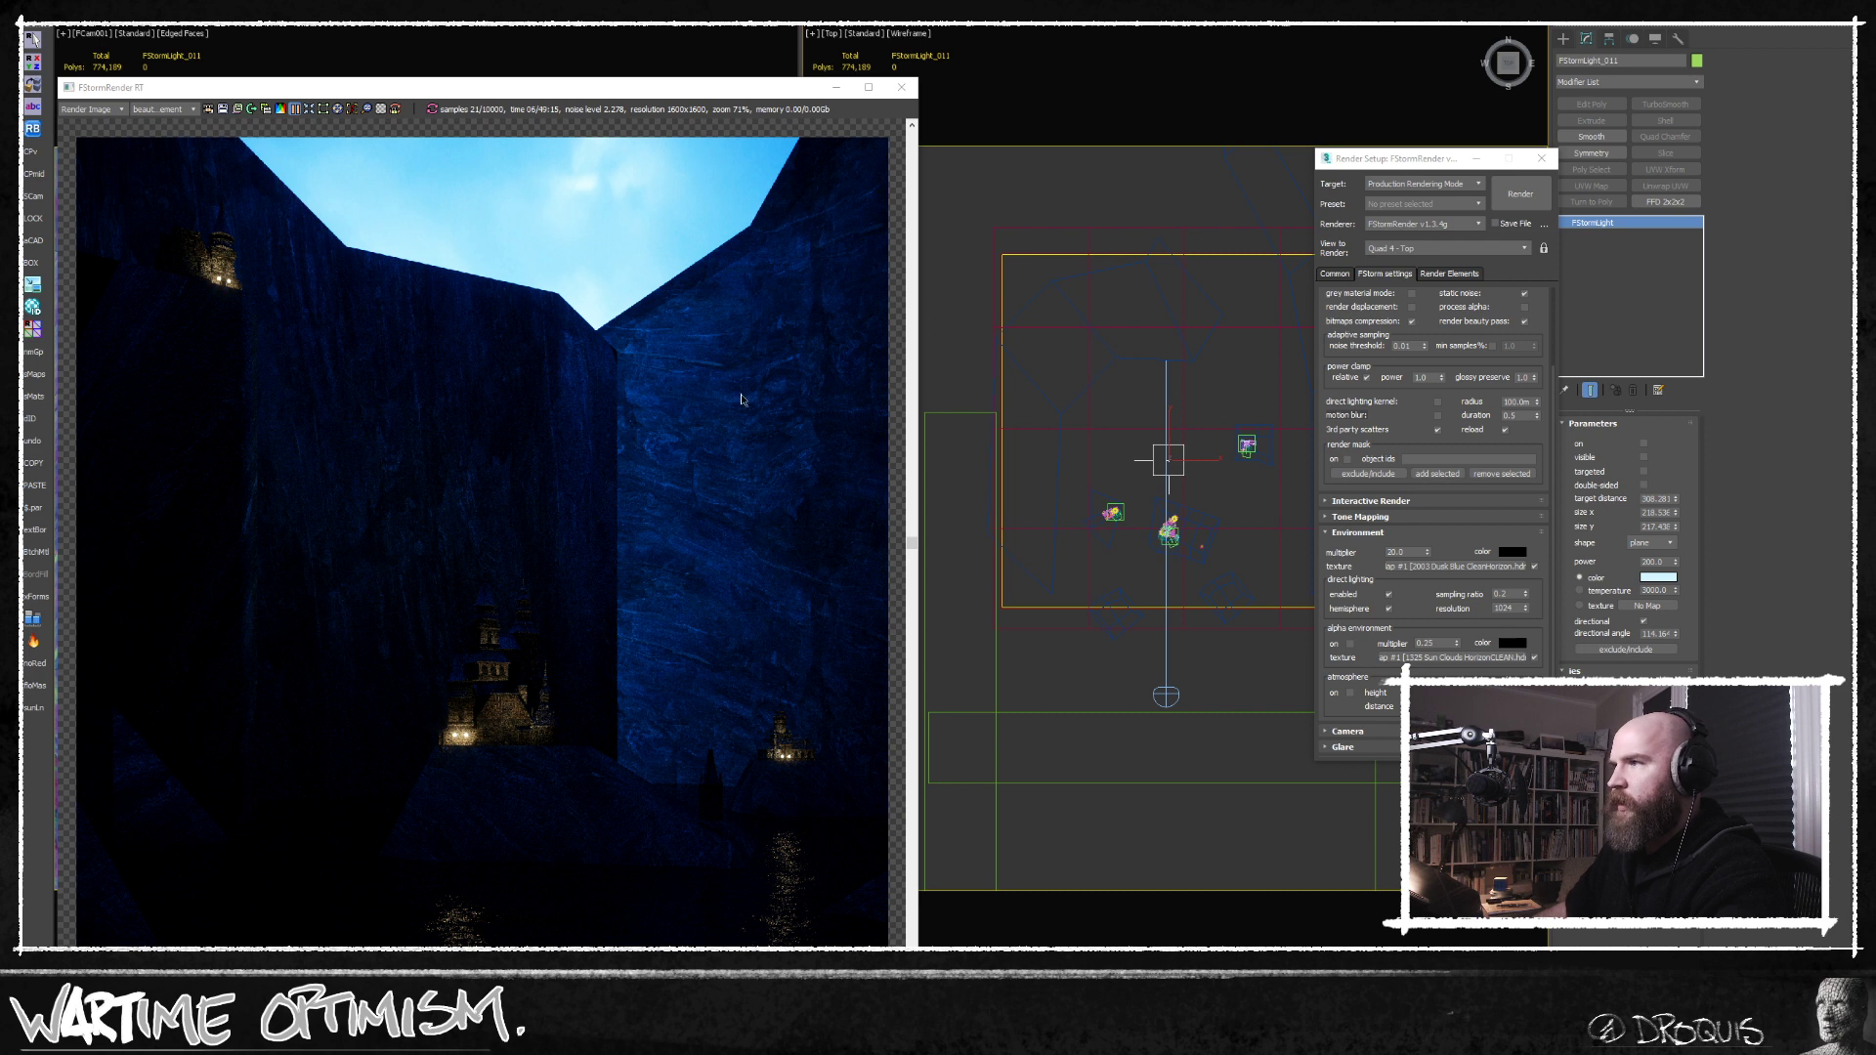
{"action": "middle_click_drag", "start_coordinate": [1140, 507], "coordinate": [1149, 525]}
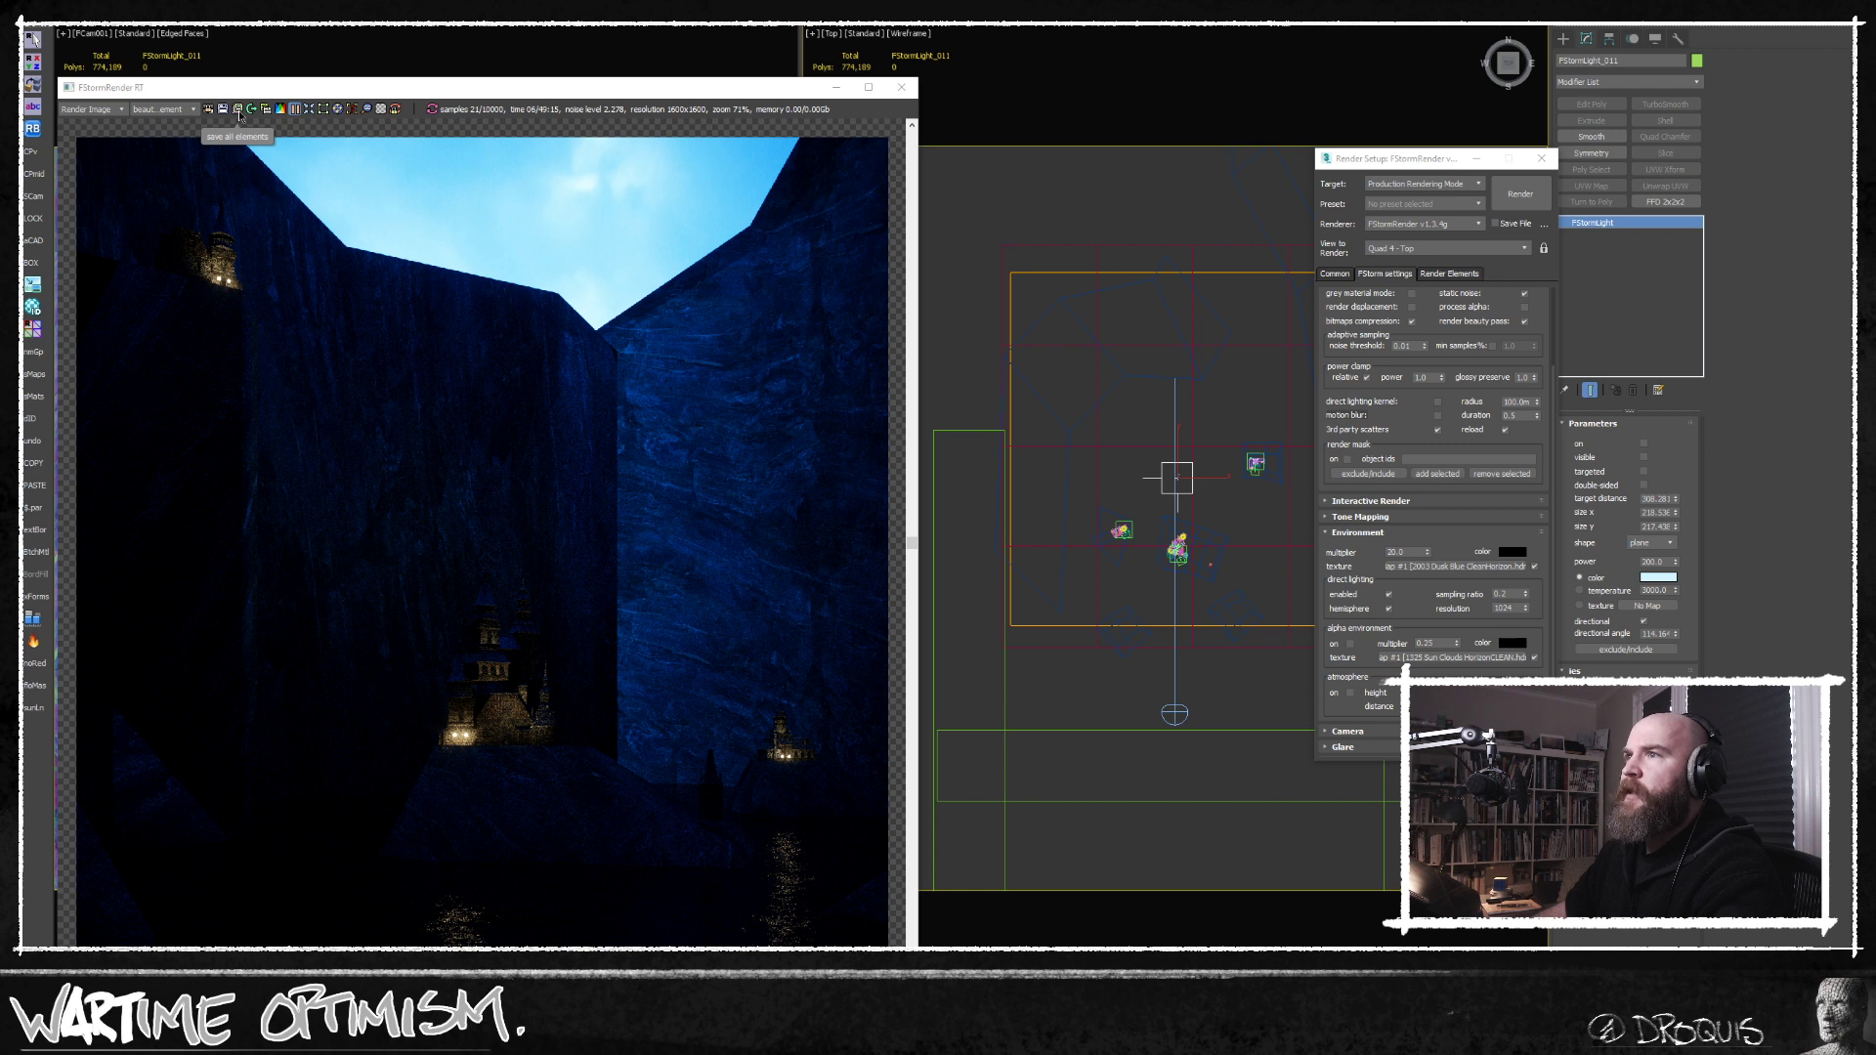
Show the render window's tone mapping settings and open the white balance colour for editing.
{"action": "middle_click_drag", "start_coordinate": [268, 146], "coordinate": [274, 160]}
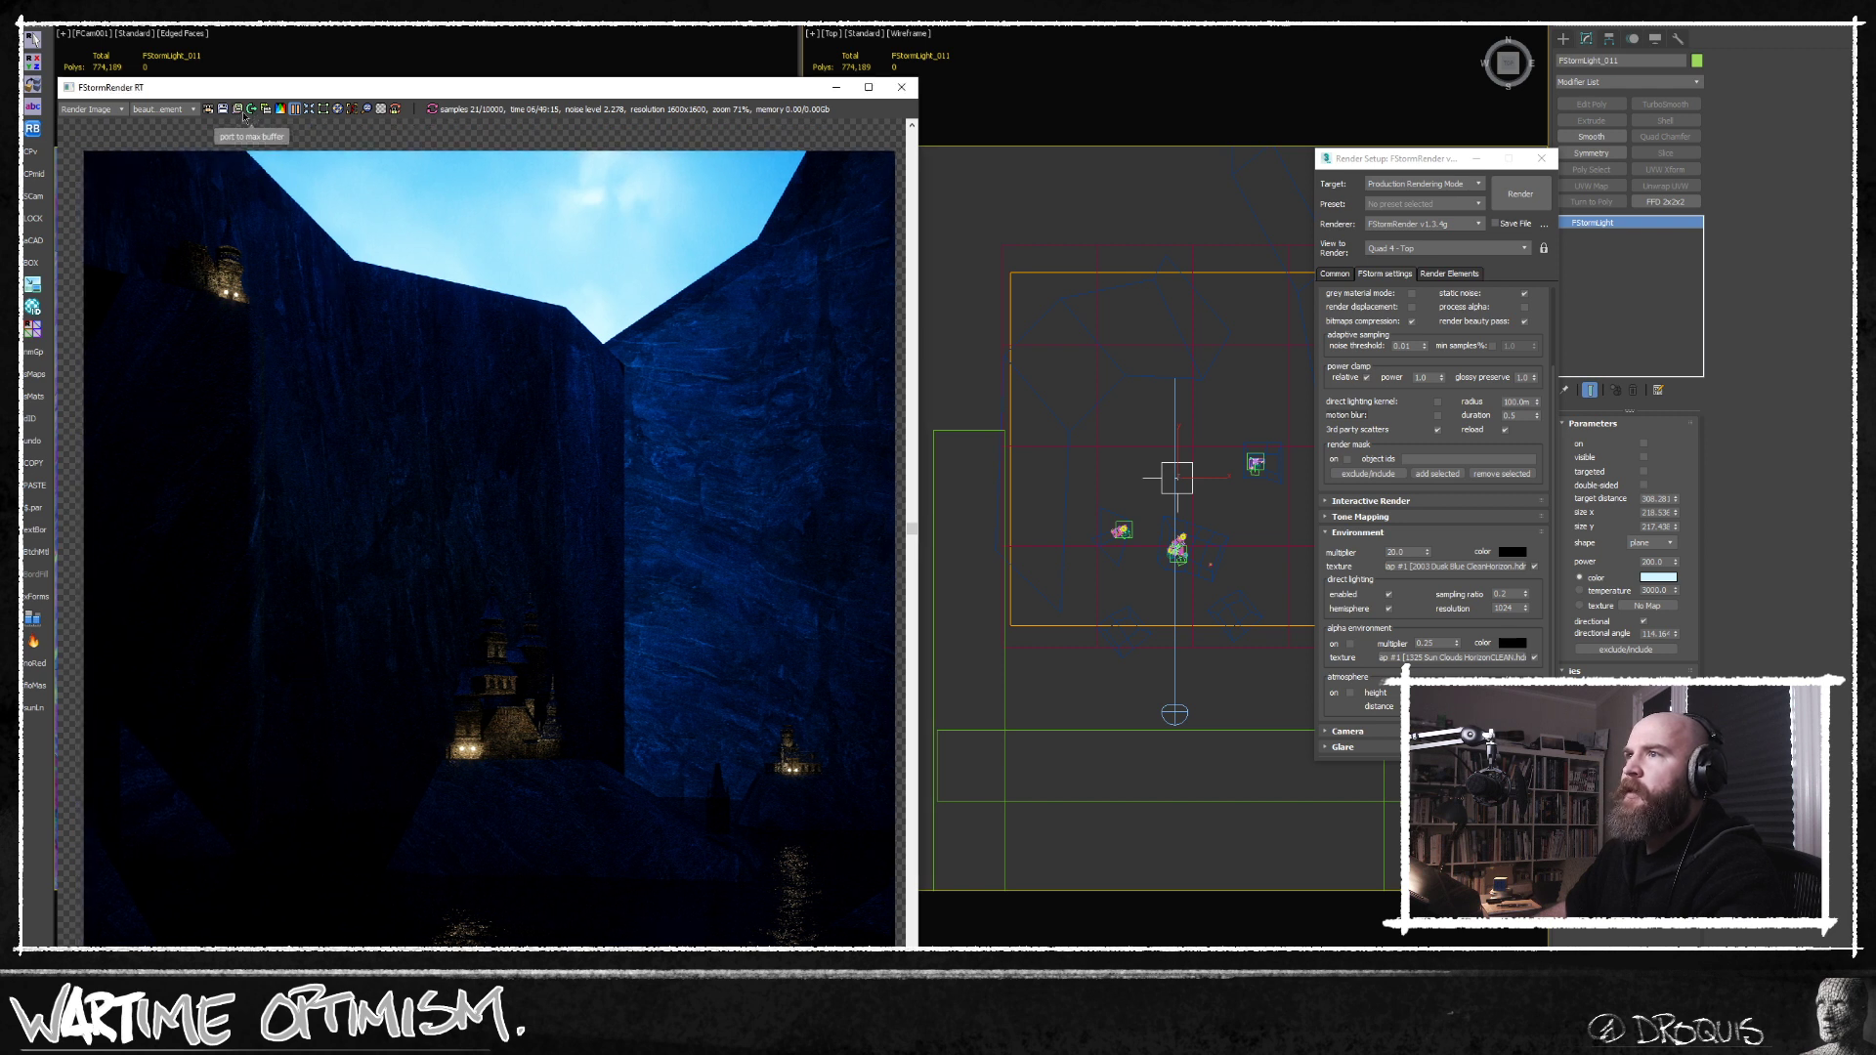
{"action": "left_click", "coordinate": [280, 109]}
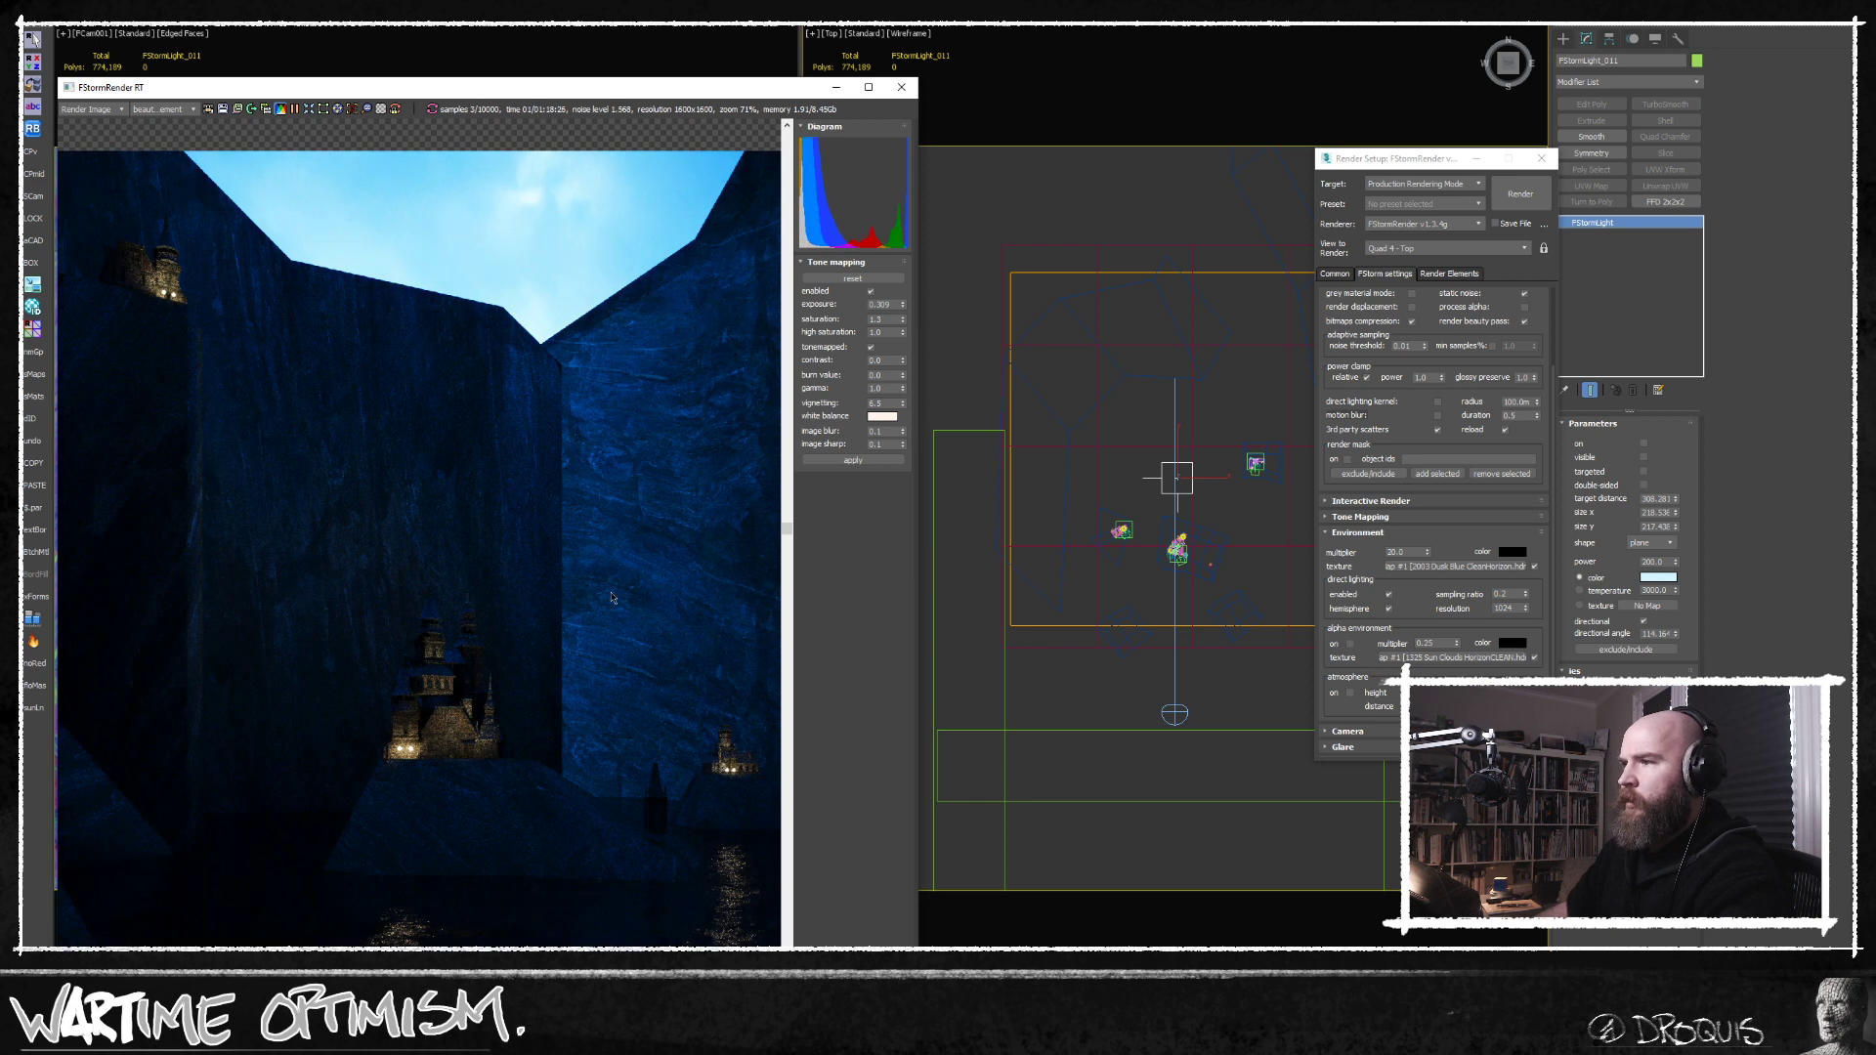
{"action": "scroll", "coordinate": [606, 594], "scroll_direction": "down", "scroll_amount": 2}
{"action": "left_click", "coordinate": [881, 416]}
{"action": "left_click_drag", "start_coordinate": [242, 668], "coordinate": [237, 673]}
{"action": "left_click_drag", "start_coordinate": [421, 363], "coordinate": [588, 303]}
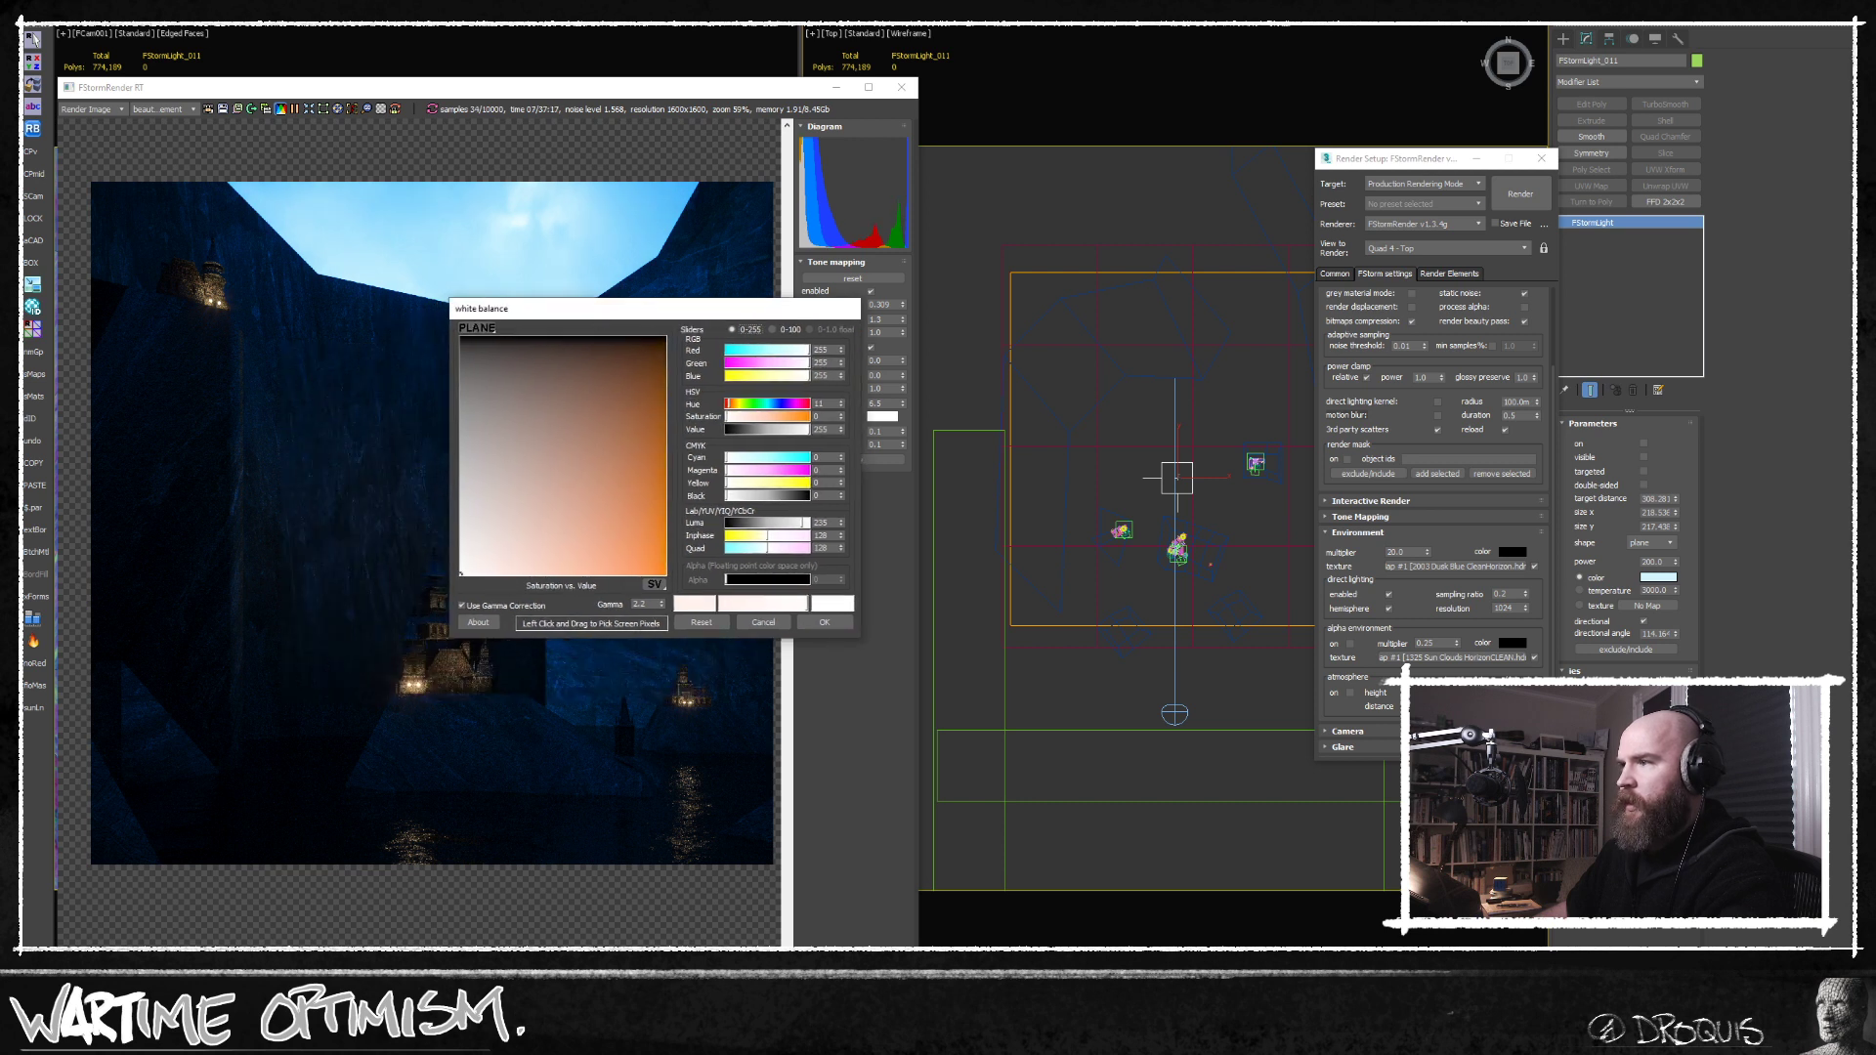
Sample the rendered sky for the white balance, adjust it to a light blue and accept the colour.
{"action": "left_click_drag", "start_coordinate": [583, 626], "coordinate": [528, 238]}
{"action": "left_click_drag", "start_coordinate": [608, 308], "coordinate": [770, 296]}
{"action": "left_click_drag", "start_coordinate": [753, 495], "coordinate": [789, 564]}
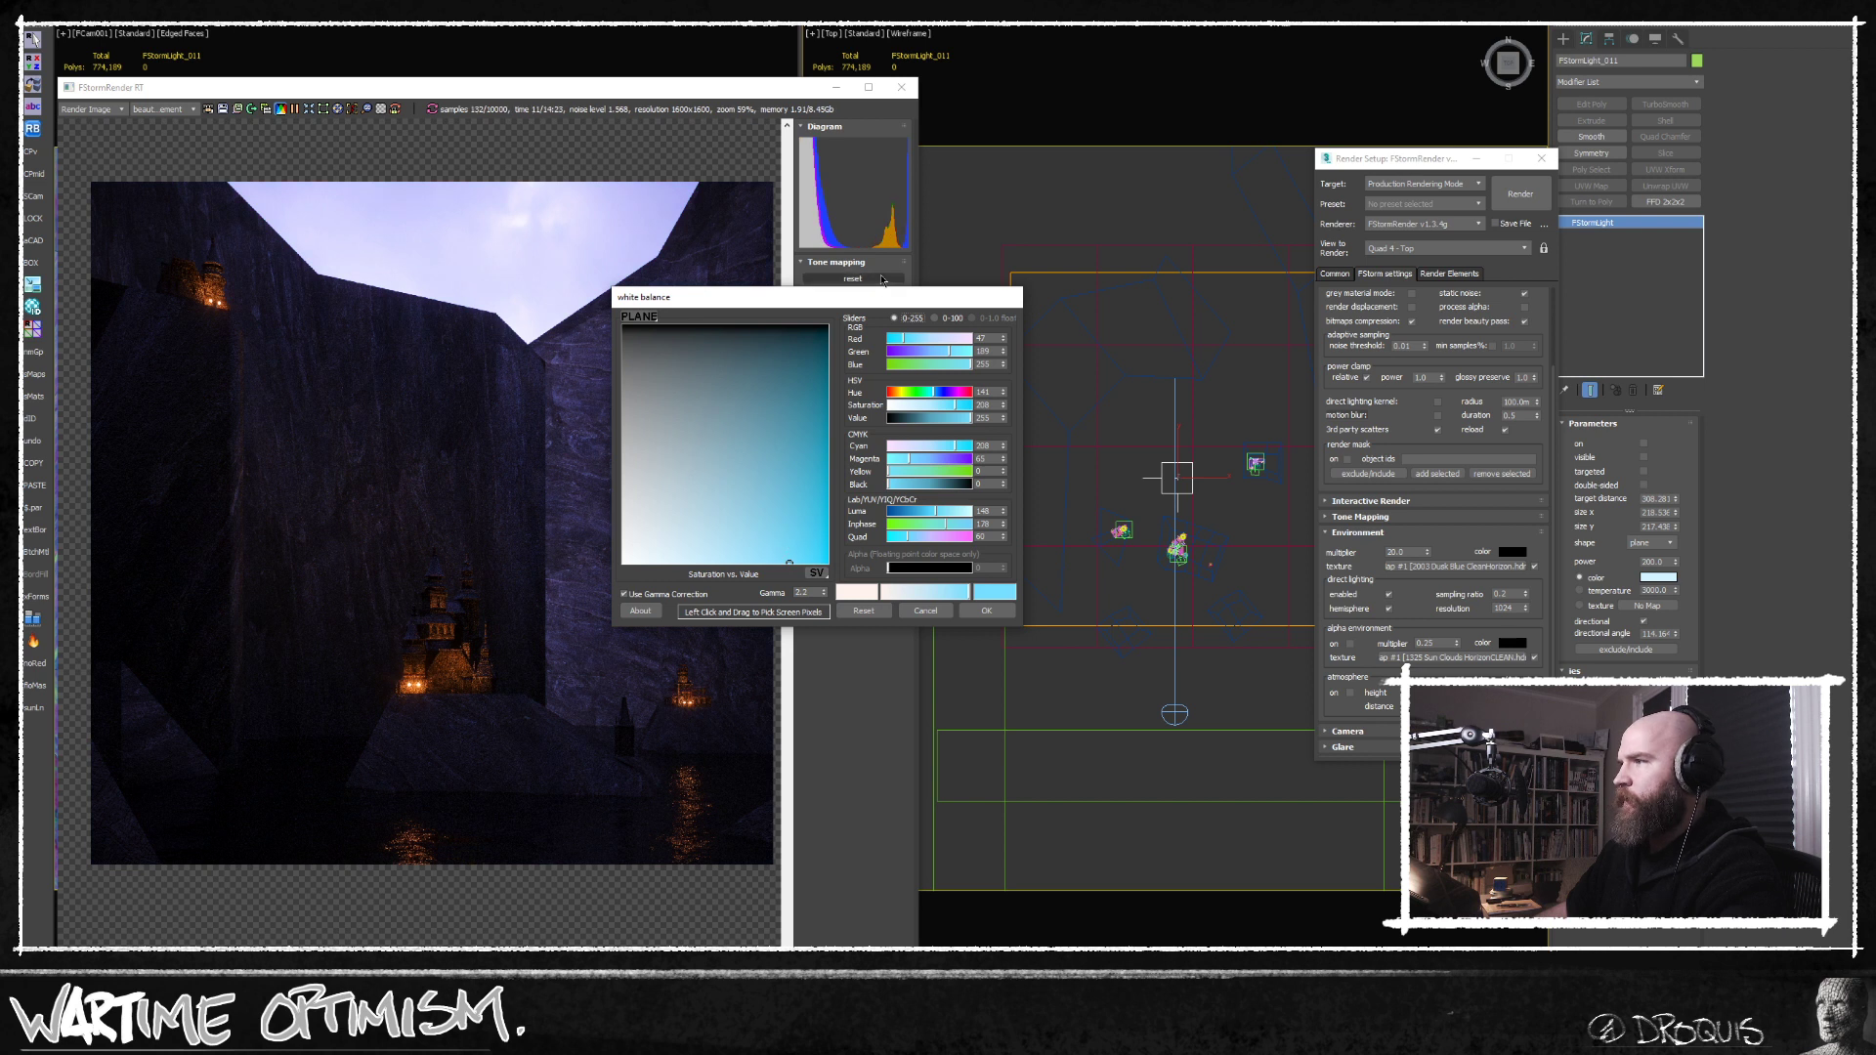
{"action": "left_click_drag", "start_coordinate": [861, 306], "coordinate": [1023, 309]}
{"action": "left_click", "coordinate": [900, 548]}
{"action": "left_click", "coordinate": [1148, 614]}
{"action": "middle_click_drag", "start_coordinate": [596, 453], "coordinate": [593, 495]}
{"action": "scroll", "coordinate": [592, 500], "scroll_direction": "down", "scroll_amount": 2}
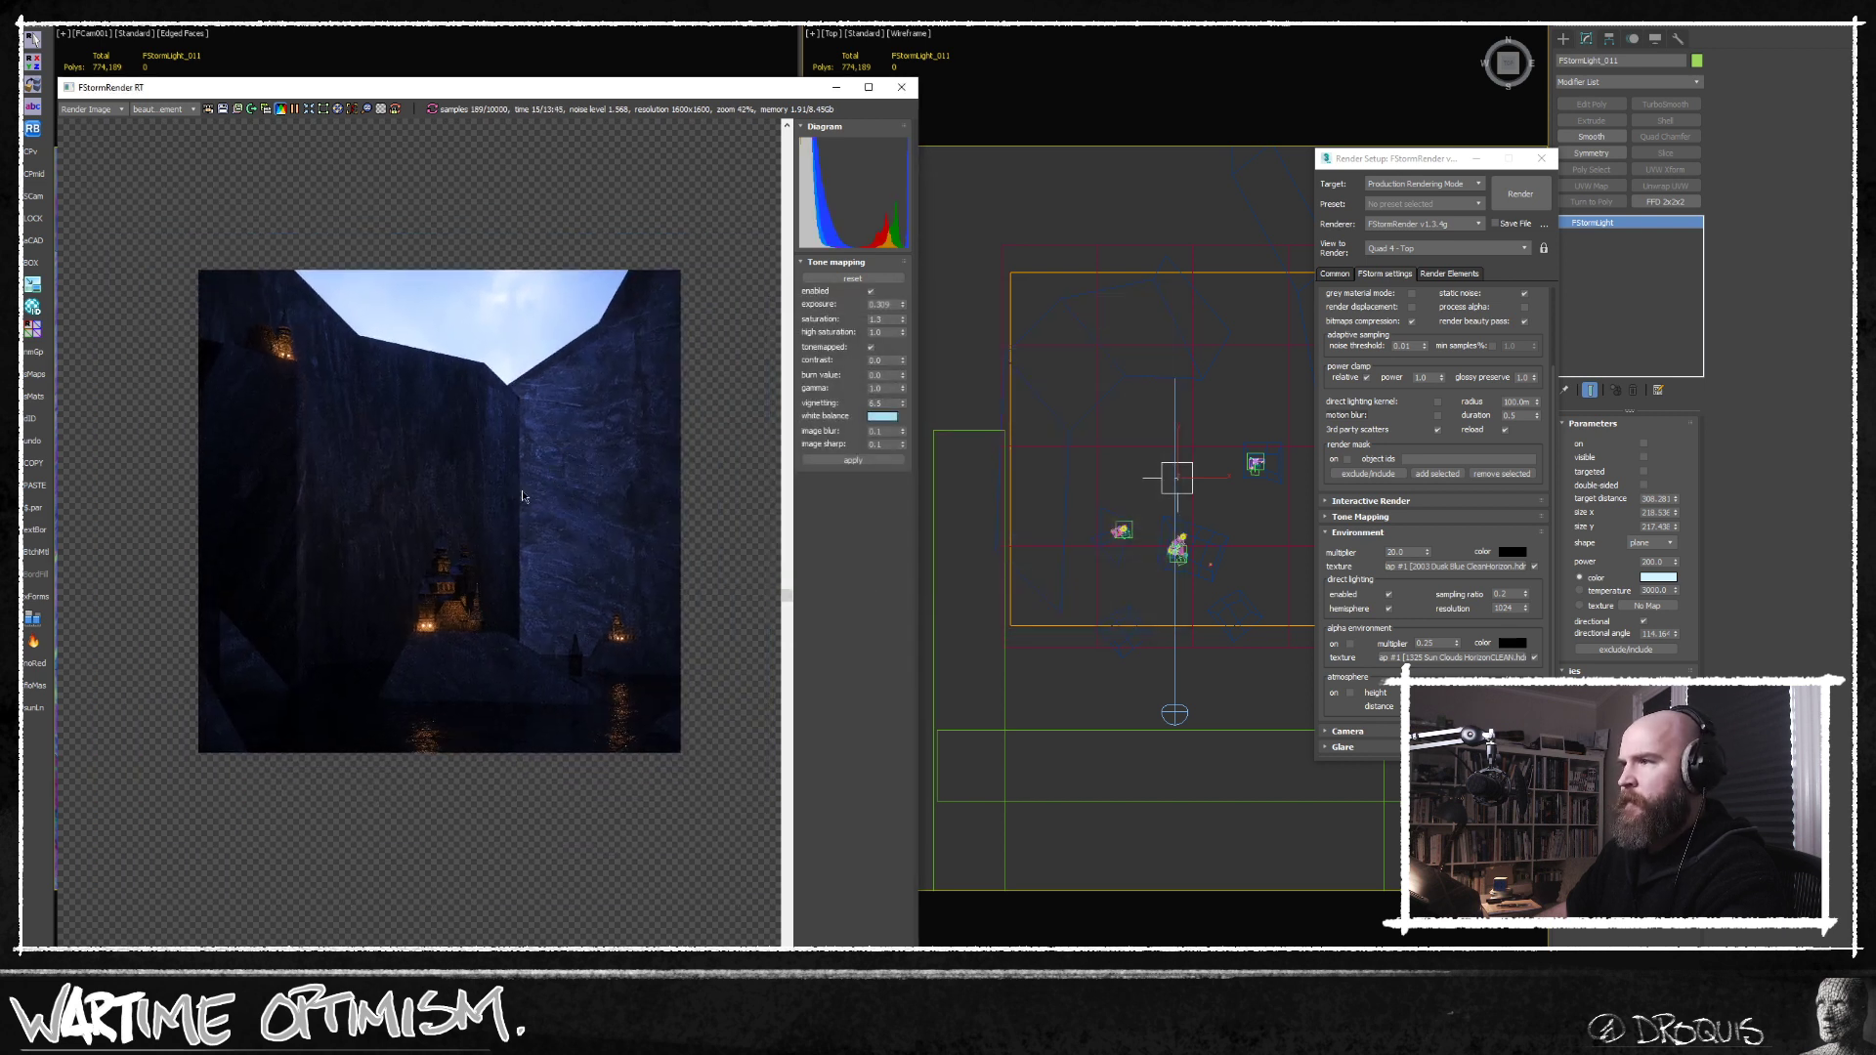
Try to instance the Dusk Blue environment map into the alpha environment texture, and turn the alpha environment on.
{"action": "left_click_drag", "start_coordinate": [1434, 567], "coordinate": [1442, 659]}
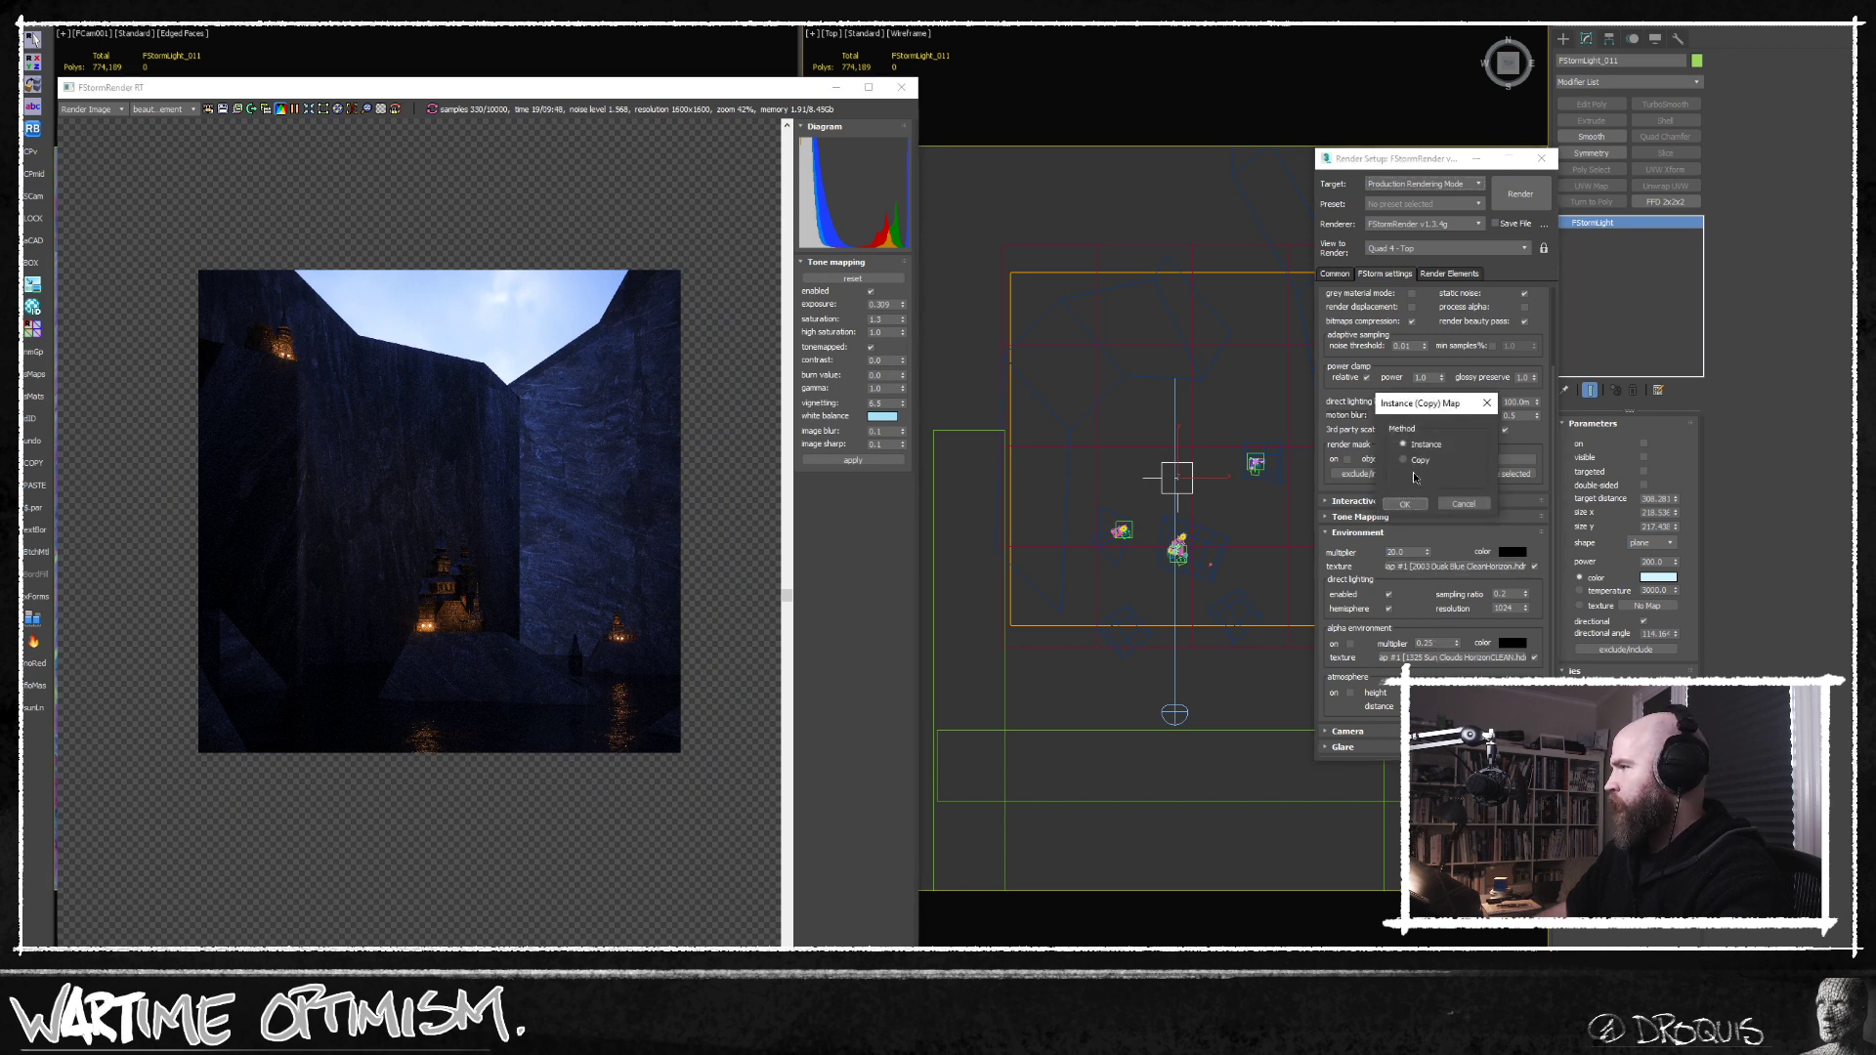
{"action": "left_click", "coordinate": [1406, 501]}
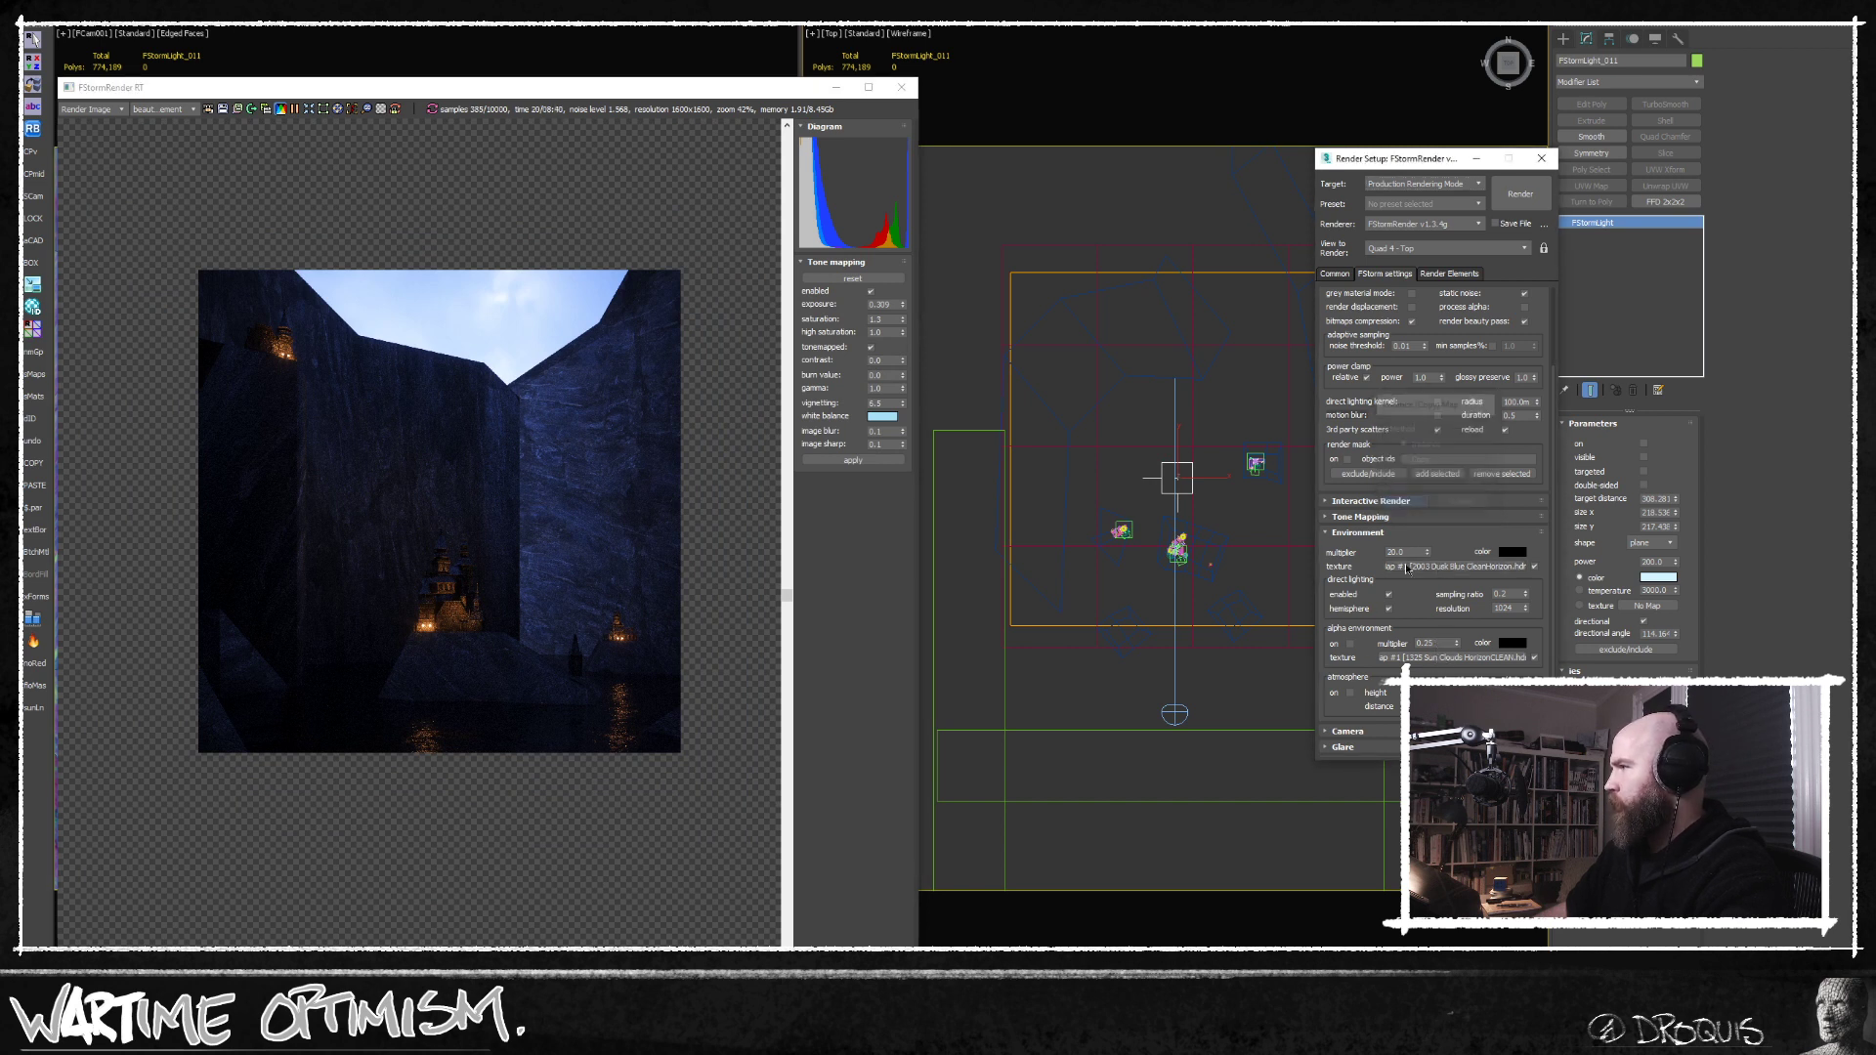
{"action": "left_click", "coordinate": [1350, 644]}
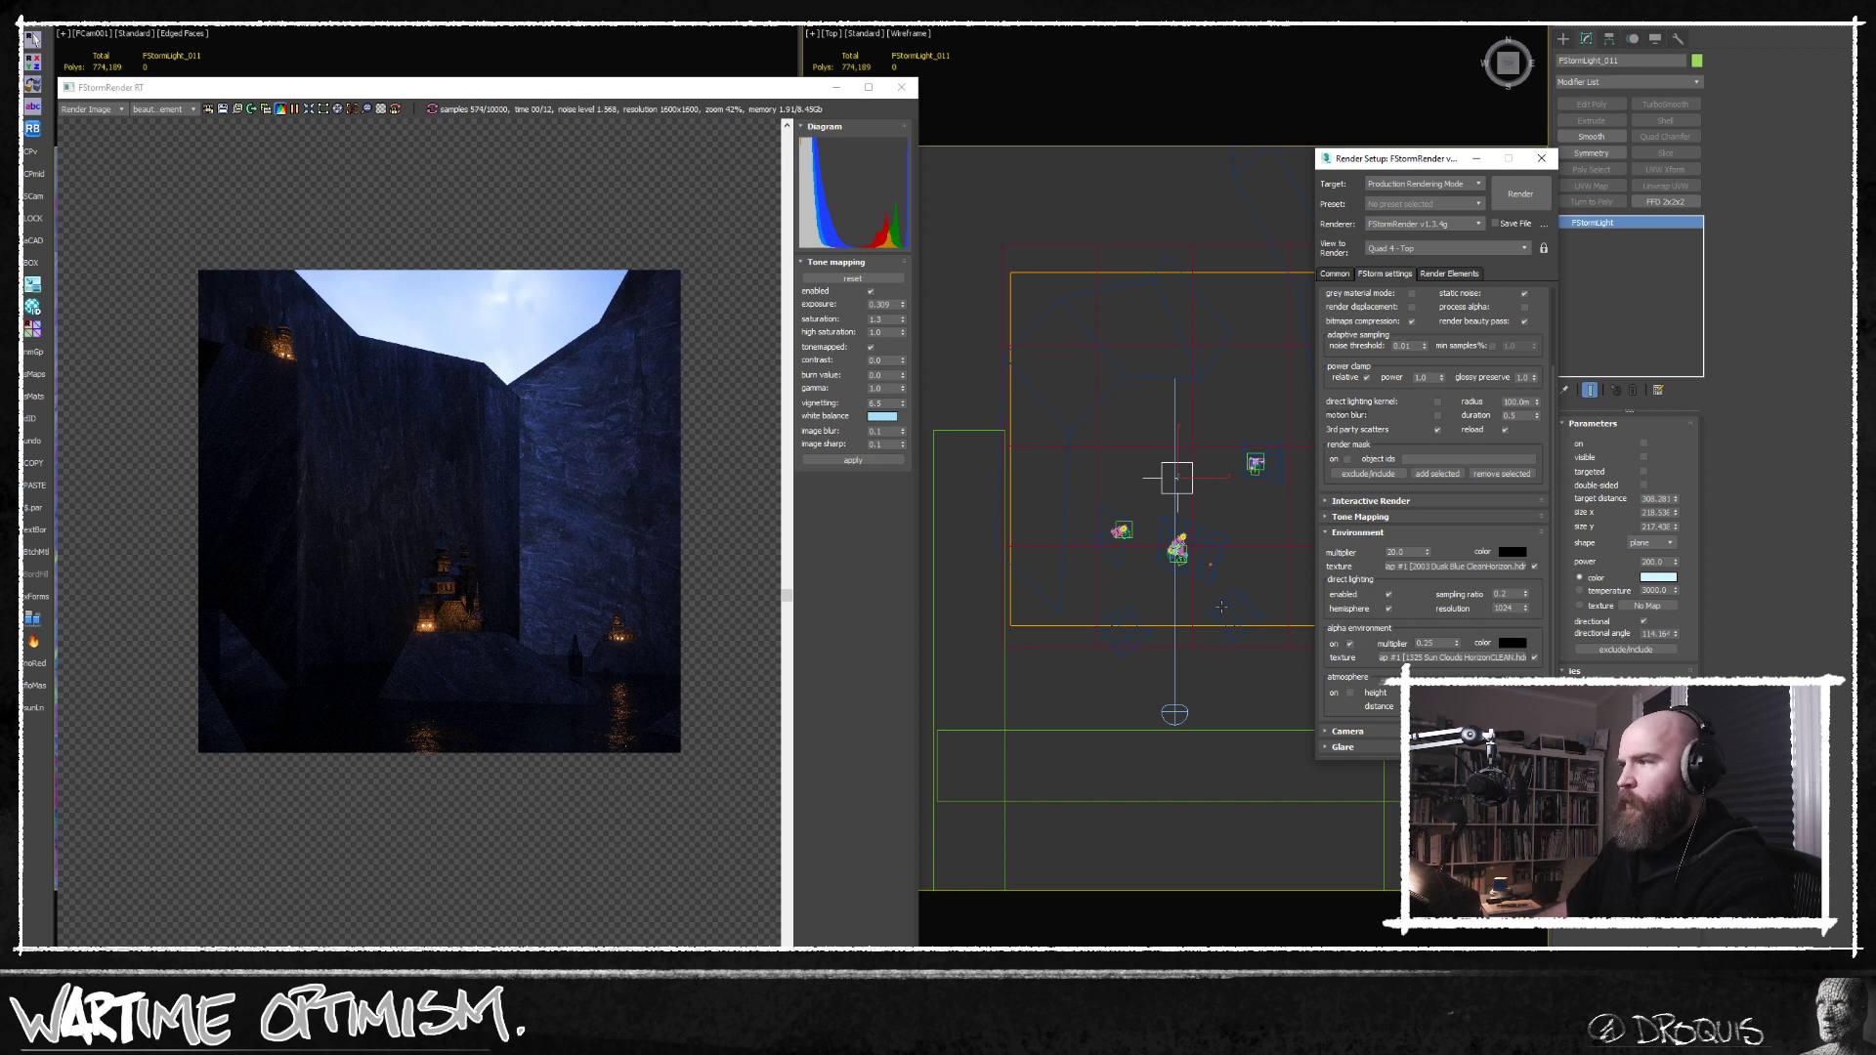
{"action": "middle_click_drag", "start_coordinate": [403, 441], "coordinate": [423, 453]}
{"action": "scroll", "coordinate": [423, 453], "scroll_direction": "up", "scroll_amount": 1}
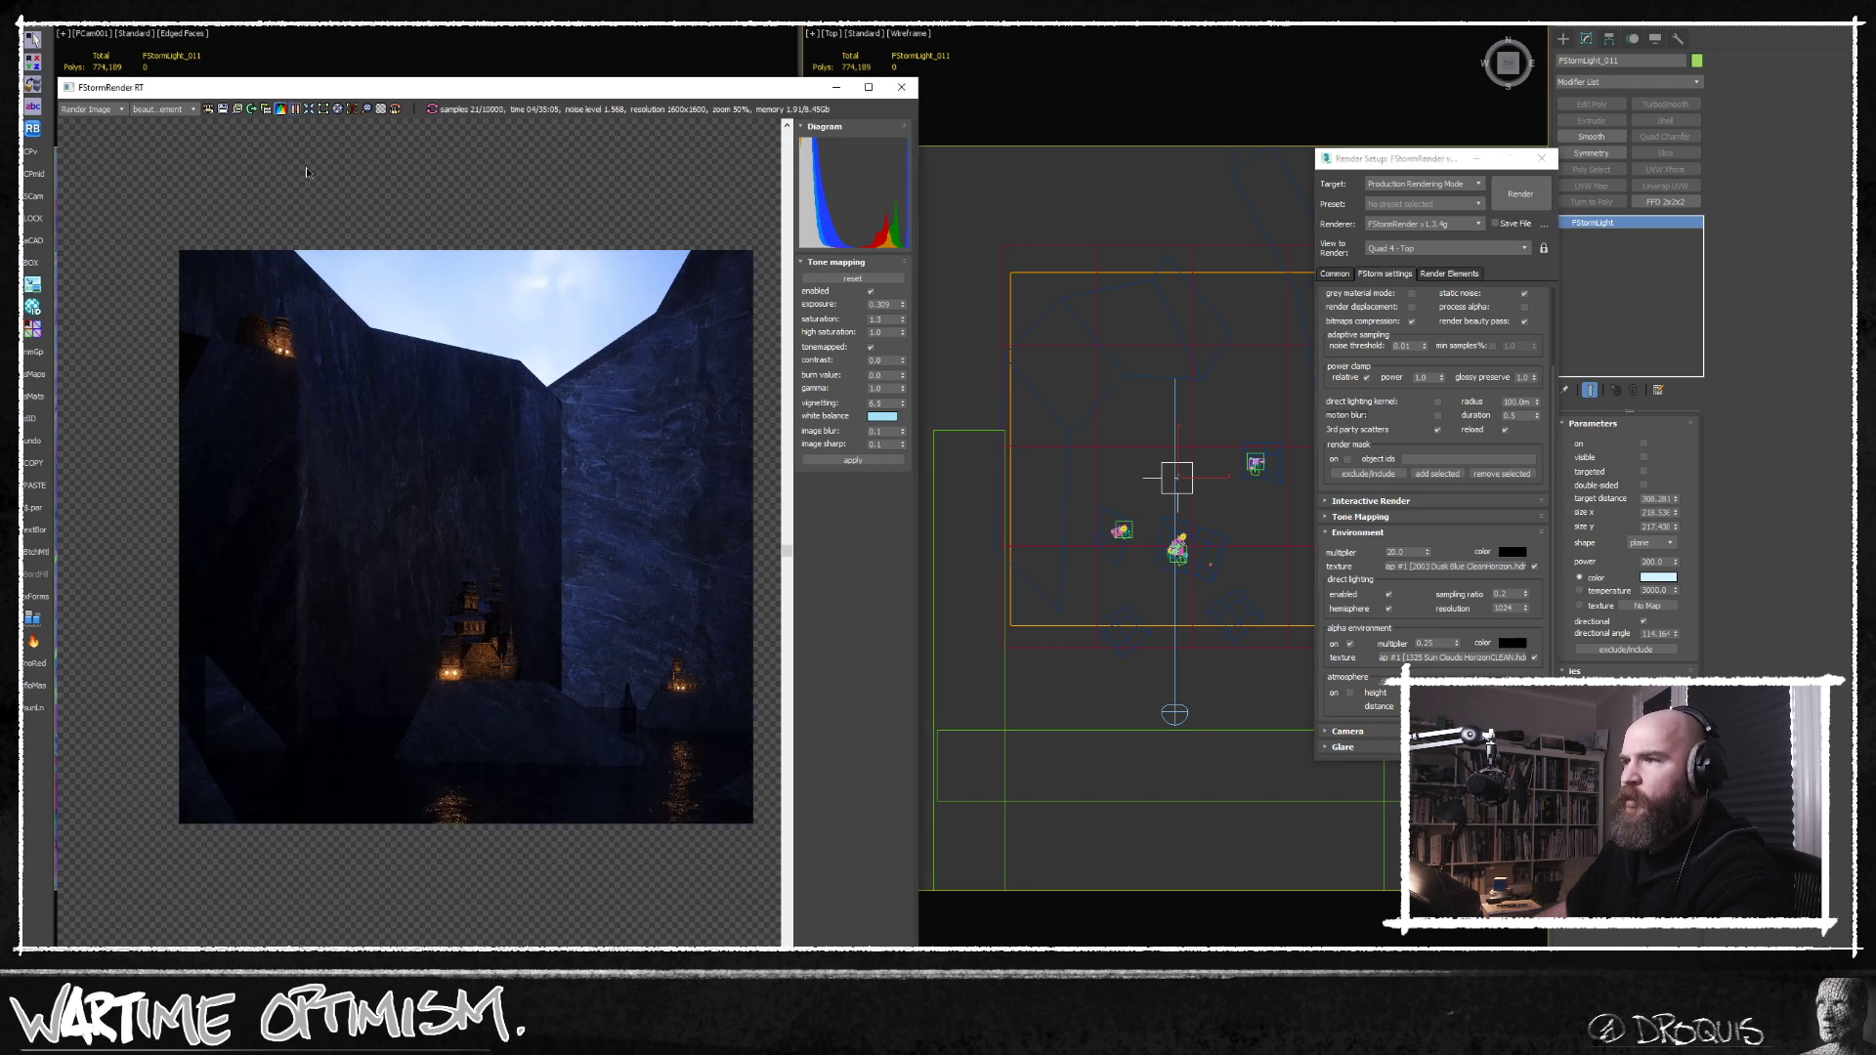
Move the two long side boxes outward, away from the cliffs, in the Top view.
{"action": "middle_click_drag", "start_coordinate": [1101, 646], "coordinate": [1141, 513]}
{"action": "left_click", "coordinate": [1010, 638]}
{"action": "scroll", "coordinate": [1009, 637], "scroll_direction": "down", "scroll_amount": 3}
{"action": "middle_click_drag", "start_coordinate": [1065, 689], "coordinate": [1072, 545]}
{"action": "left_click", "coordinate": [1104, 590]}
{"action": "left_click", "coordinate": [1099, 562]}
{"action": "key", "text": "w"}
{"action": "left_click_drag", "start_coordinate": [1138, 453], "coordinate": [1036, 456]}
{"action": "left_click_drag", "start_coordinate": [1250, 507], "coordinate": [1233, 496]}
{"action": "middle_click_drag", "start_coordinate": [1234, 499], "coordinate": [1138, 570]}
{"action": "left_click_drag", "start_coordinate": [1215, 521], "coordinate": [1278, 525]}
Scale the box behind the camera wider so it spans most of the gap between the side boxes.
{"action": "middle_click_drag", "start_coordinate": [1133, 575], "coordinate": [1181, 505]}
{"action": "scroll", "coordinate": [1181, 505], "scroll_direction": "down", "scroll_amount": 2}
{"action": "left_click", "coordinate": [1156, 531]}
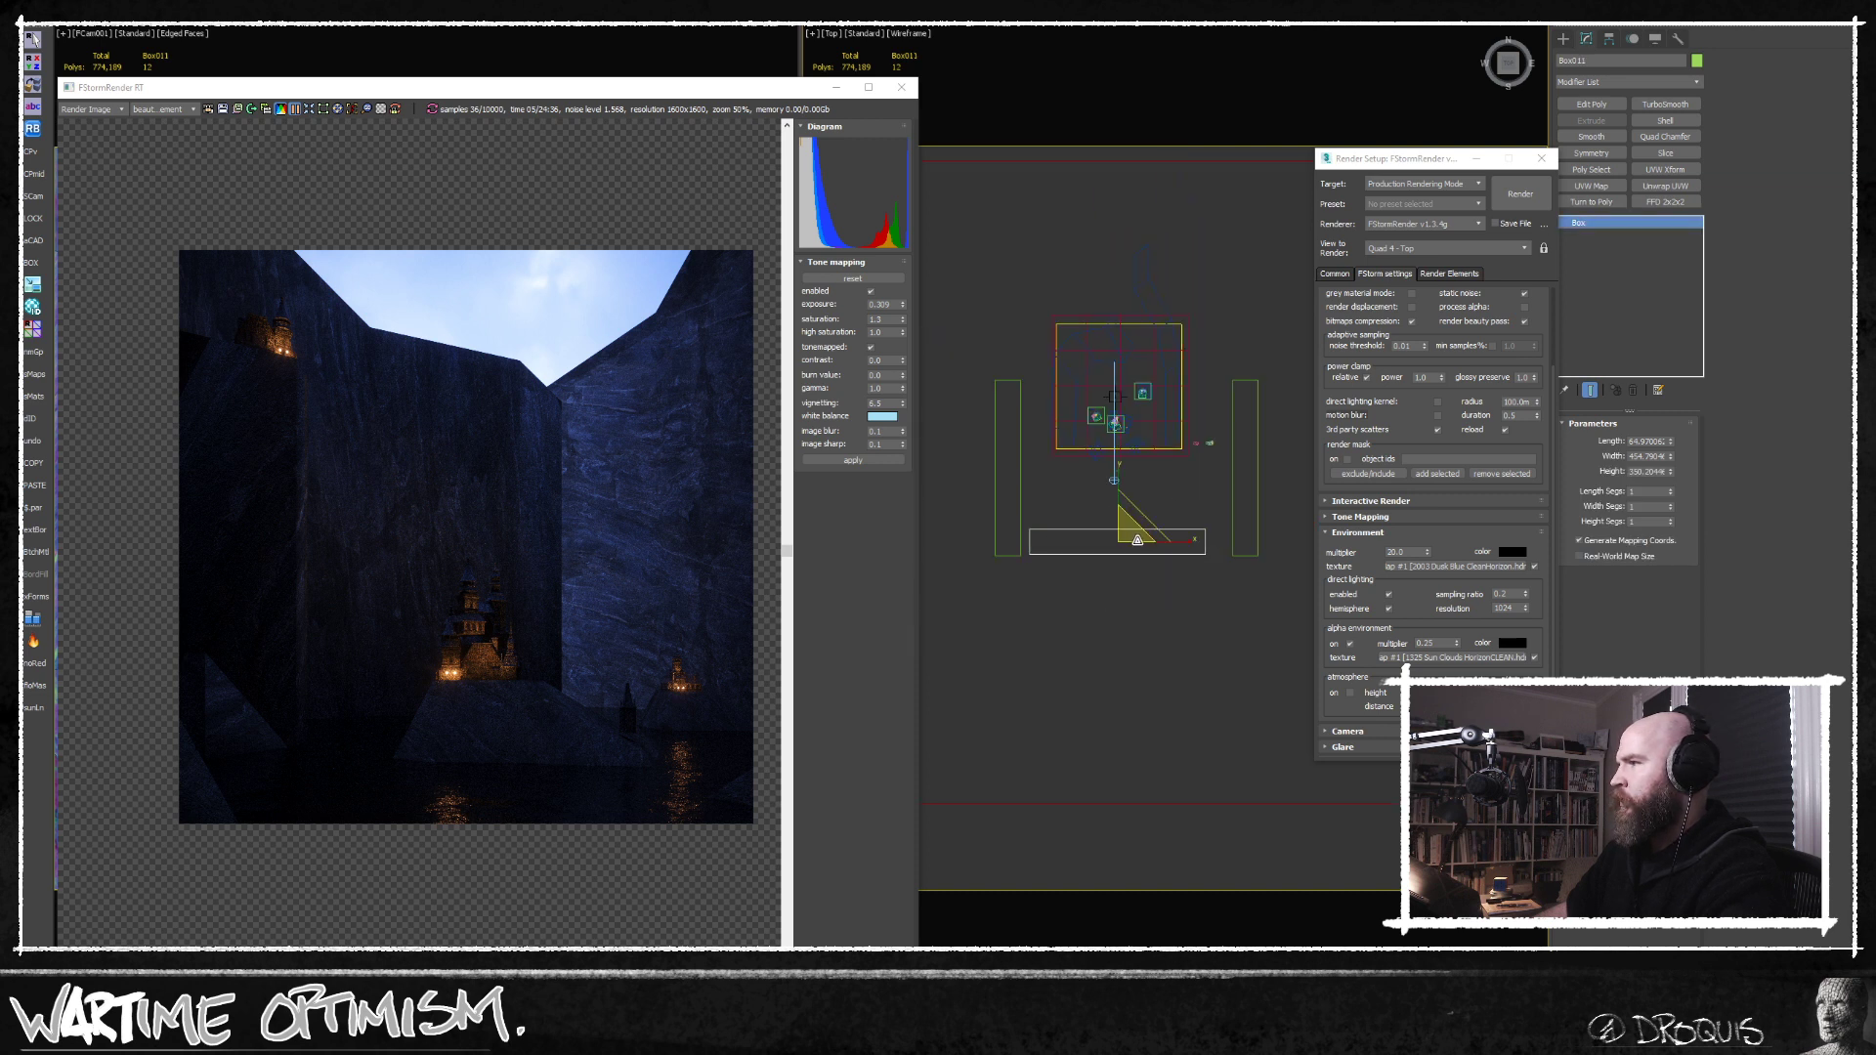
{"action": "left_click_drag", "start_coordinate": [1187, 542], "coordinate": [1198, 543]}
{"action": "key", "text": "w"}
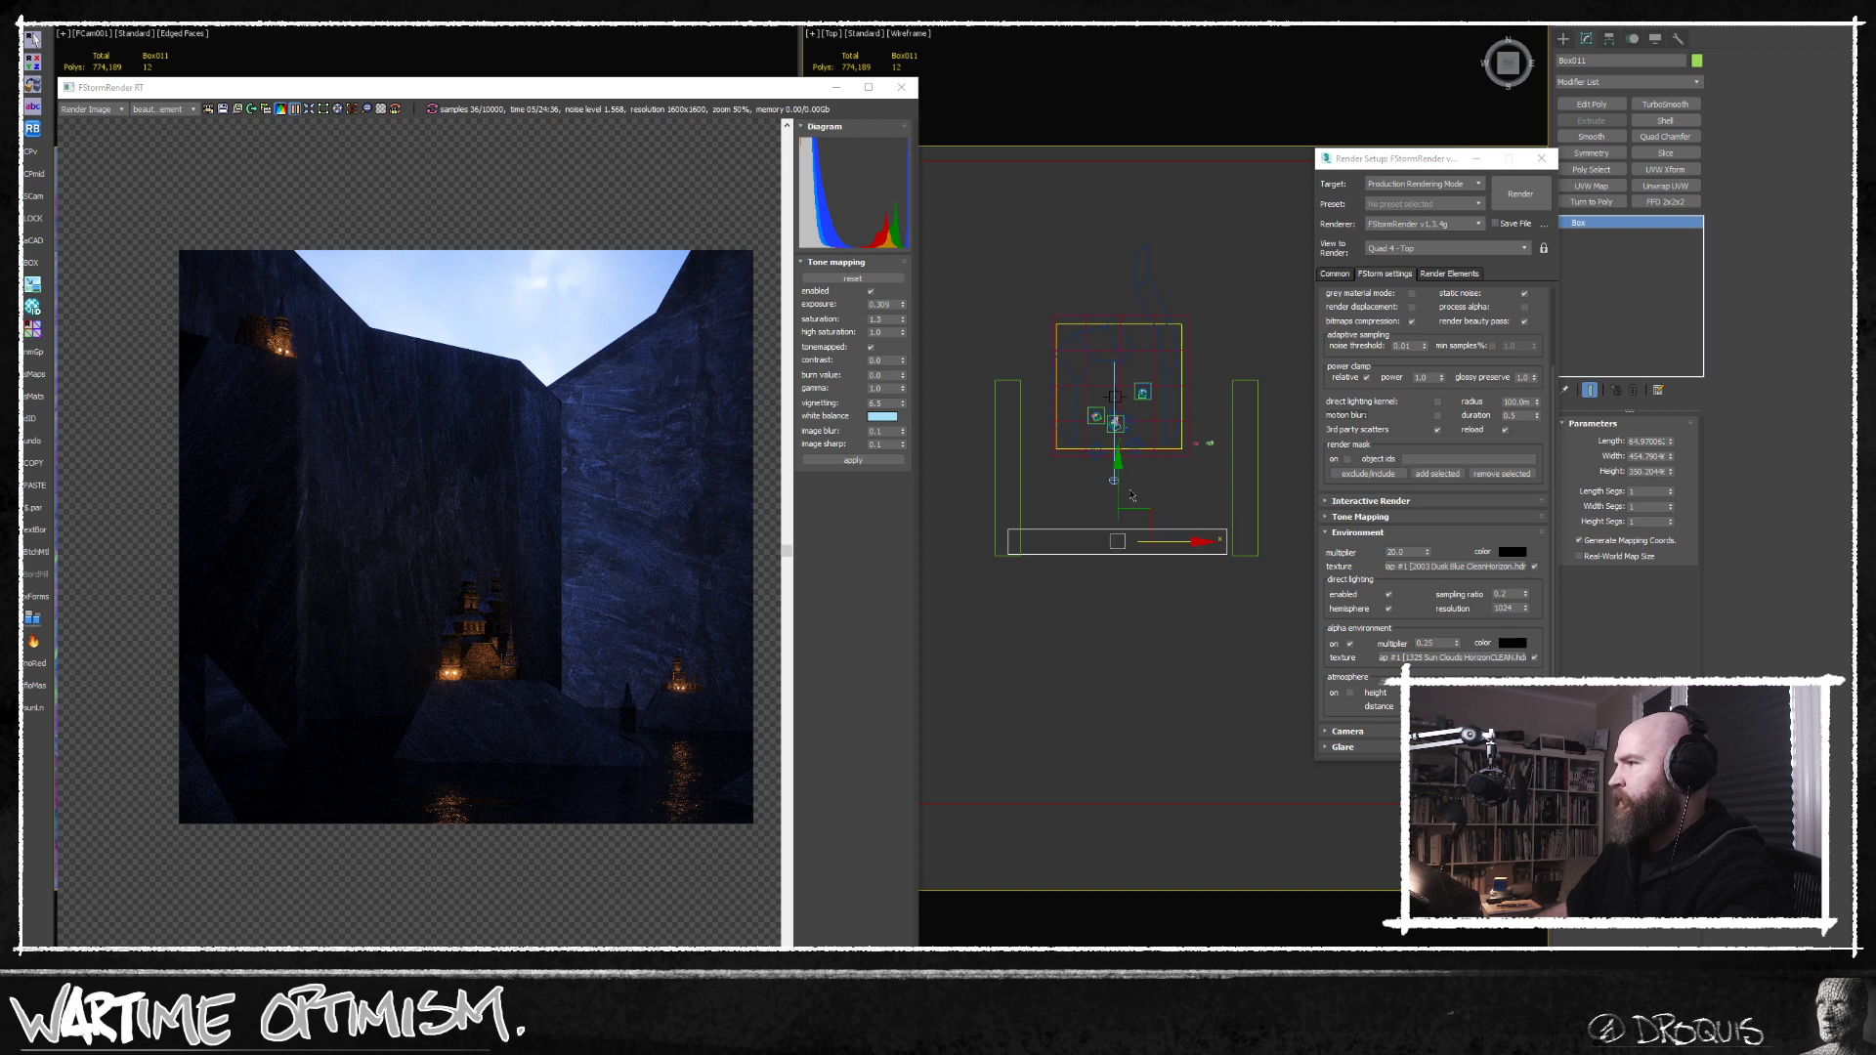
Scale the side box along its length and inspect the blocking boxes in a shaded orthographic view.
{"action": "left_click_drag", "start_coordinate": [1119, 491], "coordinate": [1191, 578]}
{"action": "key", "text": "r"}
{"action": "left_click", "coordinate": [1235, 528]}
{"action": "left_click_drag", "start_coordinate": [1246, 416], "coordinate": [1246, 395]}
{"action": "left_click", "coordinate": [998, 402]}
{"action": "mouse_move", "coordinate": [1036, 420]}
{"action": "middle_mouse_down", "text": "alt"}
{"action": "mouse_move", "coordinate": [1088, 395]}
{"action": "mouse_move", "coordinate": [1073, 507]}
{"action": "mouse_move", "coordinate": [1104, 471]}
{"action": "mouse_move", "coordinate": [1151, 528]}
{"action": "middle_mouse_up", "text": "alt"}
{"action": "key", "text": "F3"}
{"action": "scroll", "coordinate": [1136, 514], "scroll_direction": "up", "scroll_amount": 5}
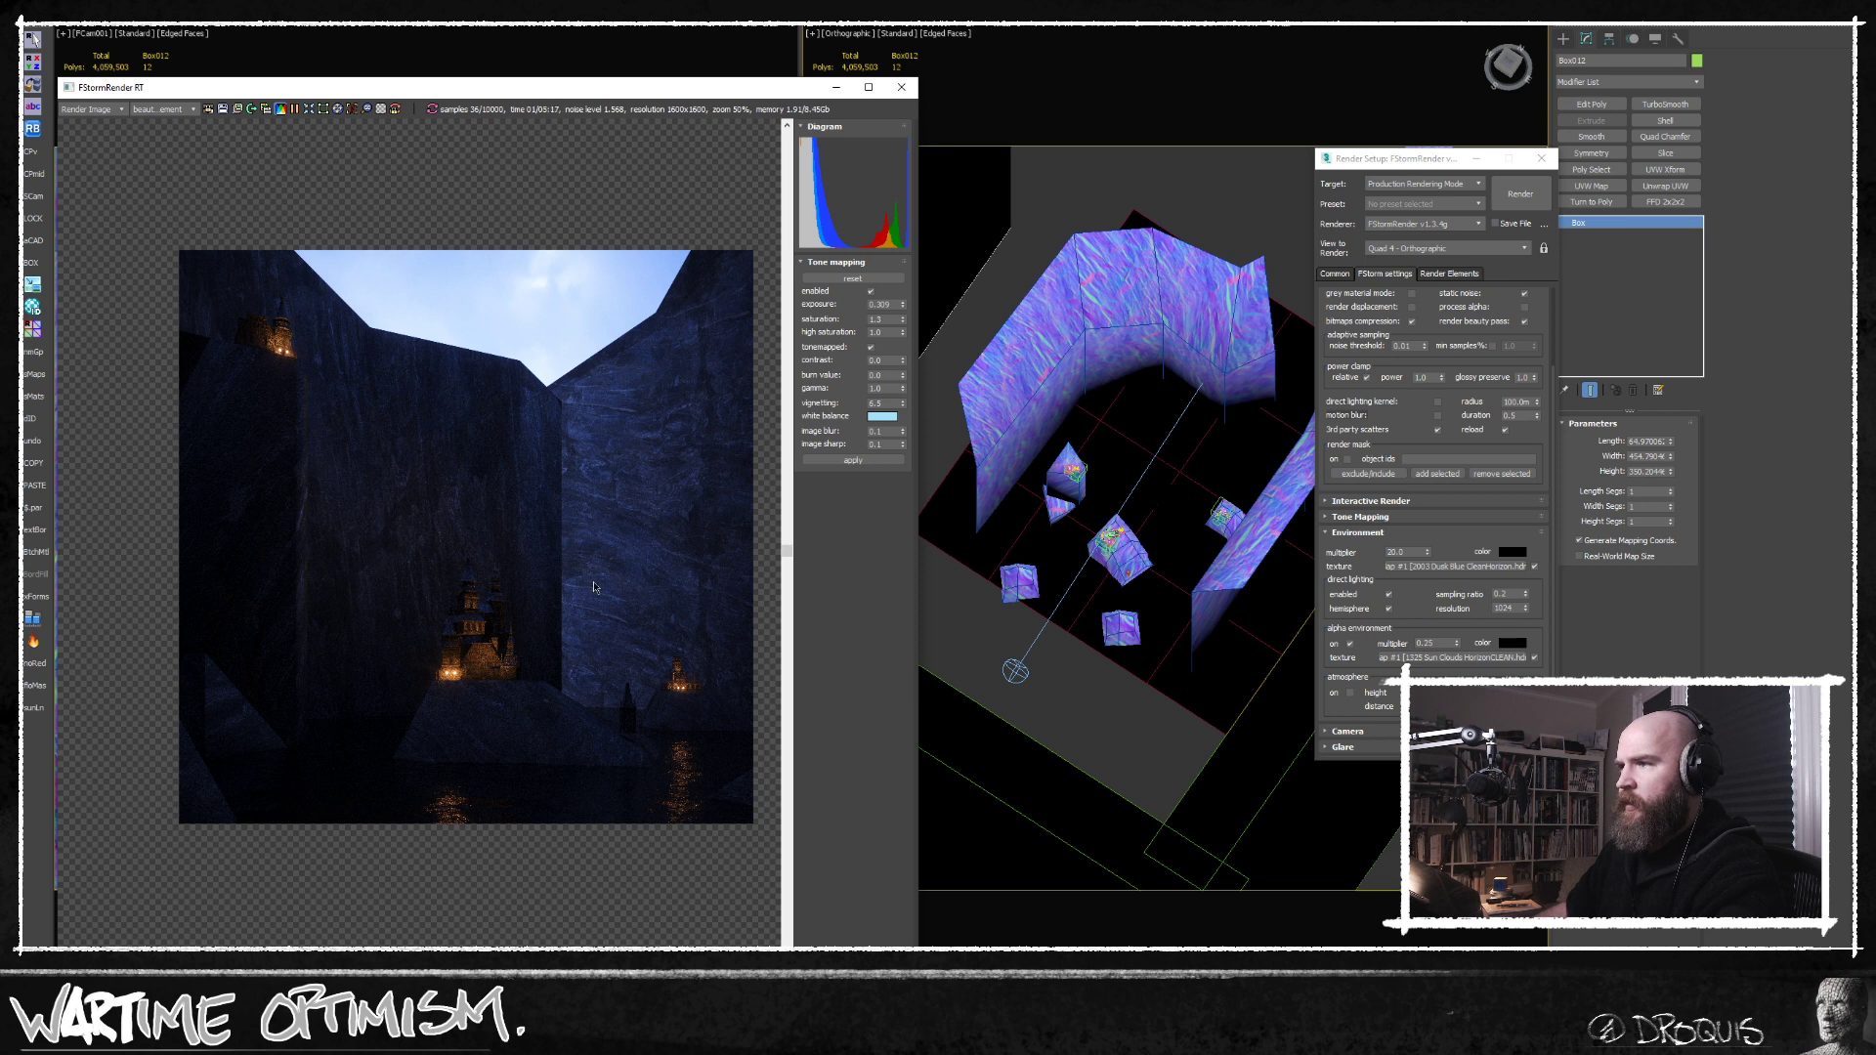
Activate the camera viewport and restart the FStorm render from it.
{"action": "middle_click_drag", "start_coordinate": [573, 578], "coordinate": [541, 569]}
{"action": "left_click", "coordinate": [592, 50]}
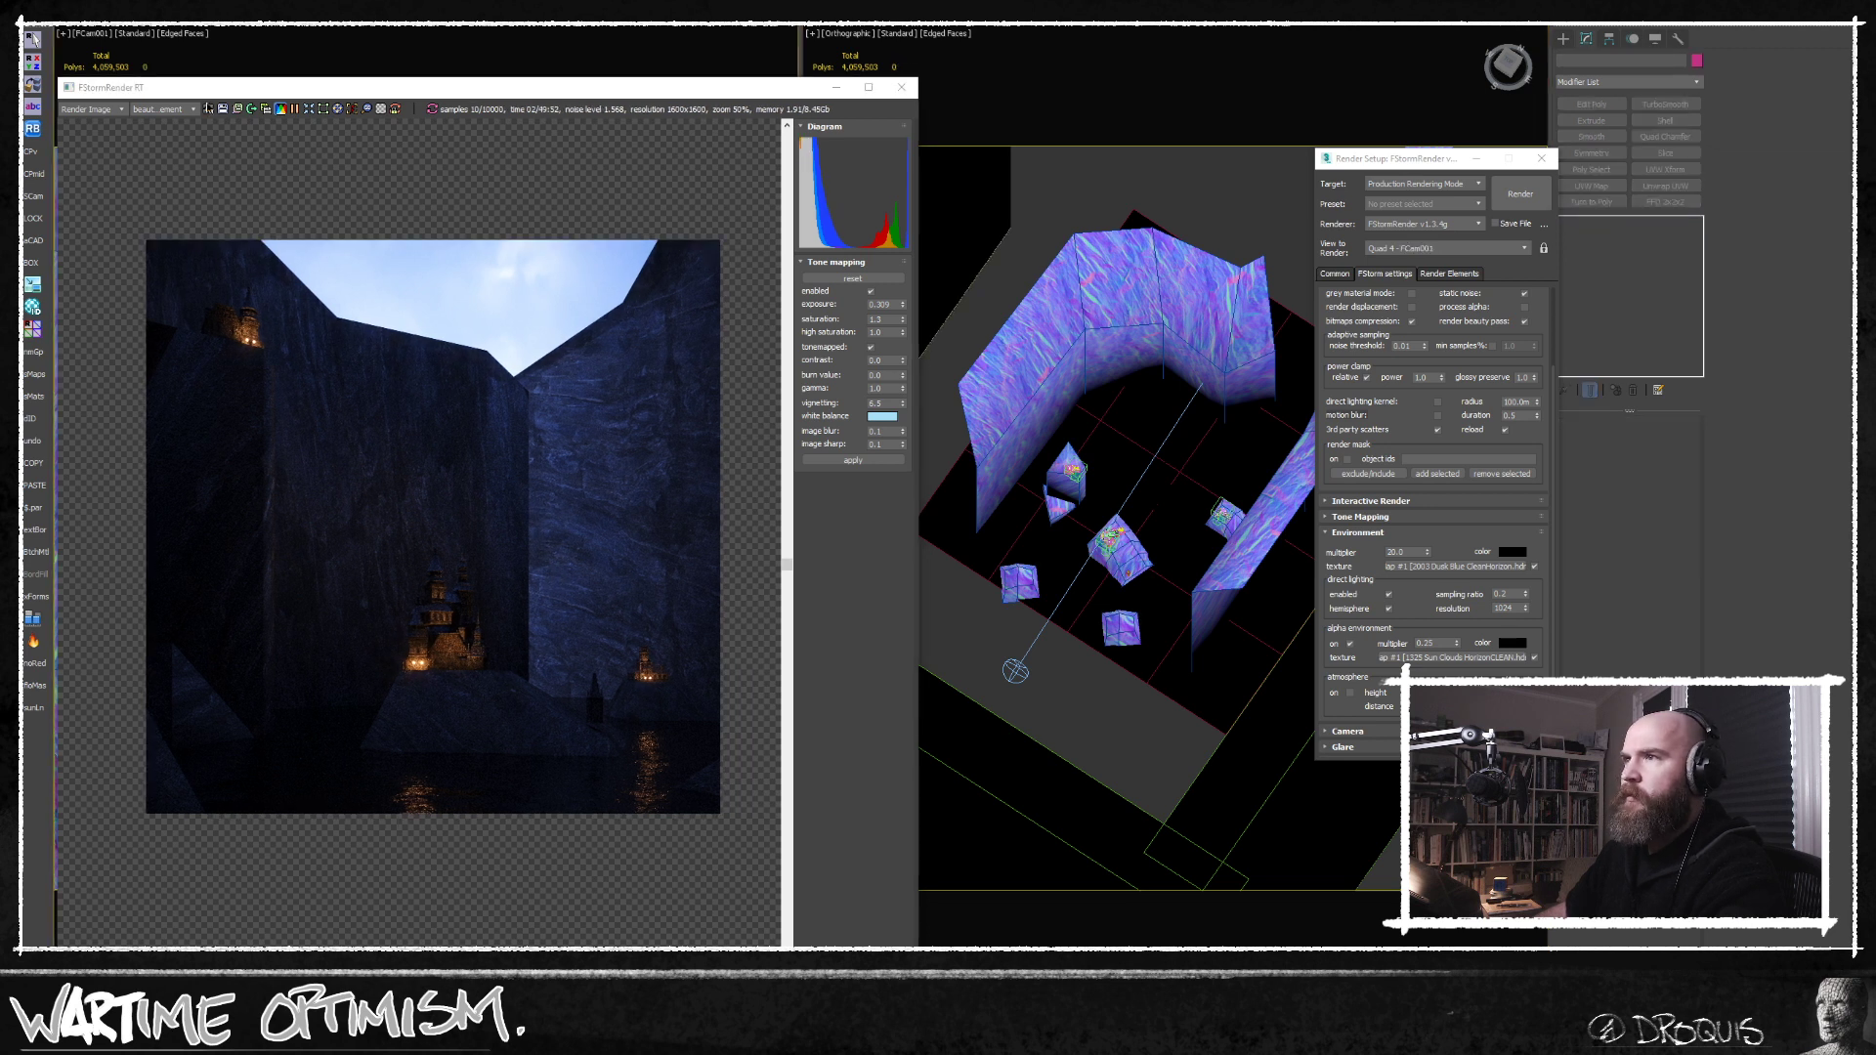
{"action": "left_click", "coordinate": [208, 110]}
{"action": "middle_click_drag", "start_coordinate": [440, 367], "coordinate": [431, 393]}
Set the gamma of the dusk-blue environment bitmap to 2.2 and restart the render.
{"action": "left_click", "coordinate": [1393, 647]}
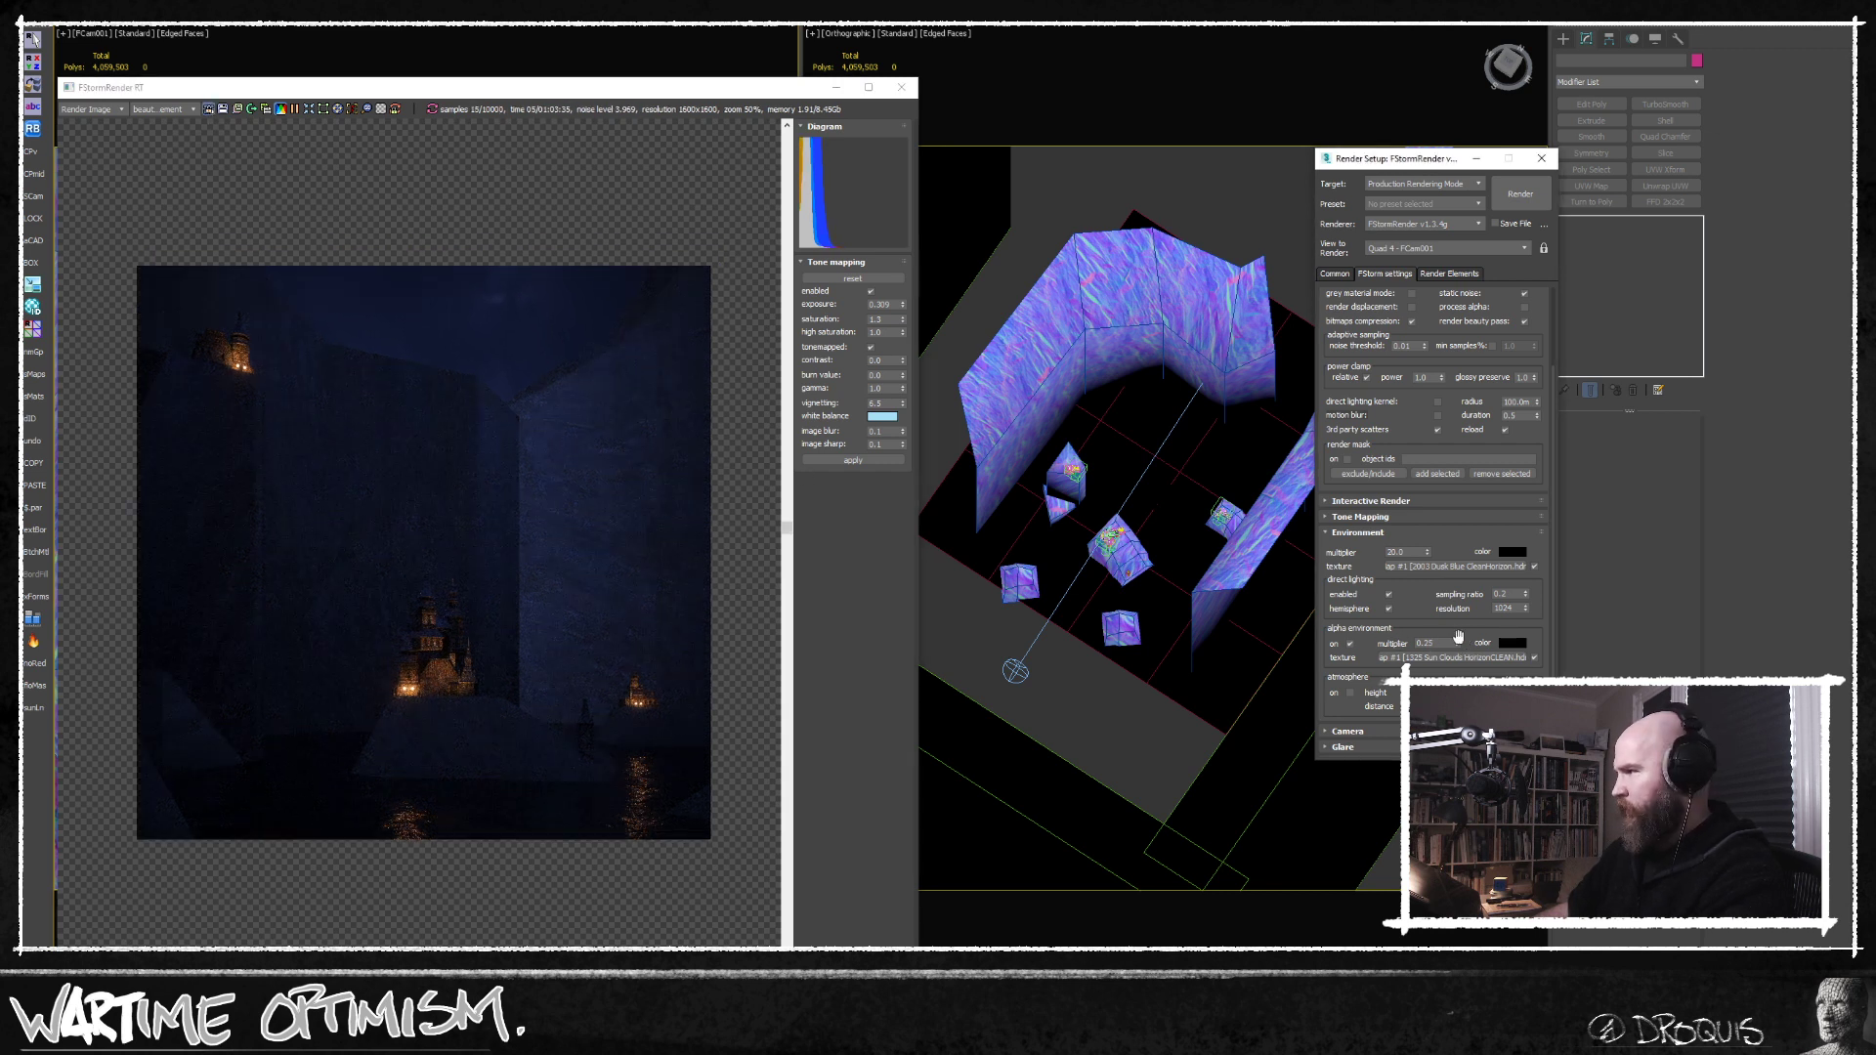
{"action": "double_click", "coordinate": [1393, 552]}
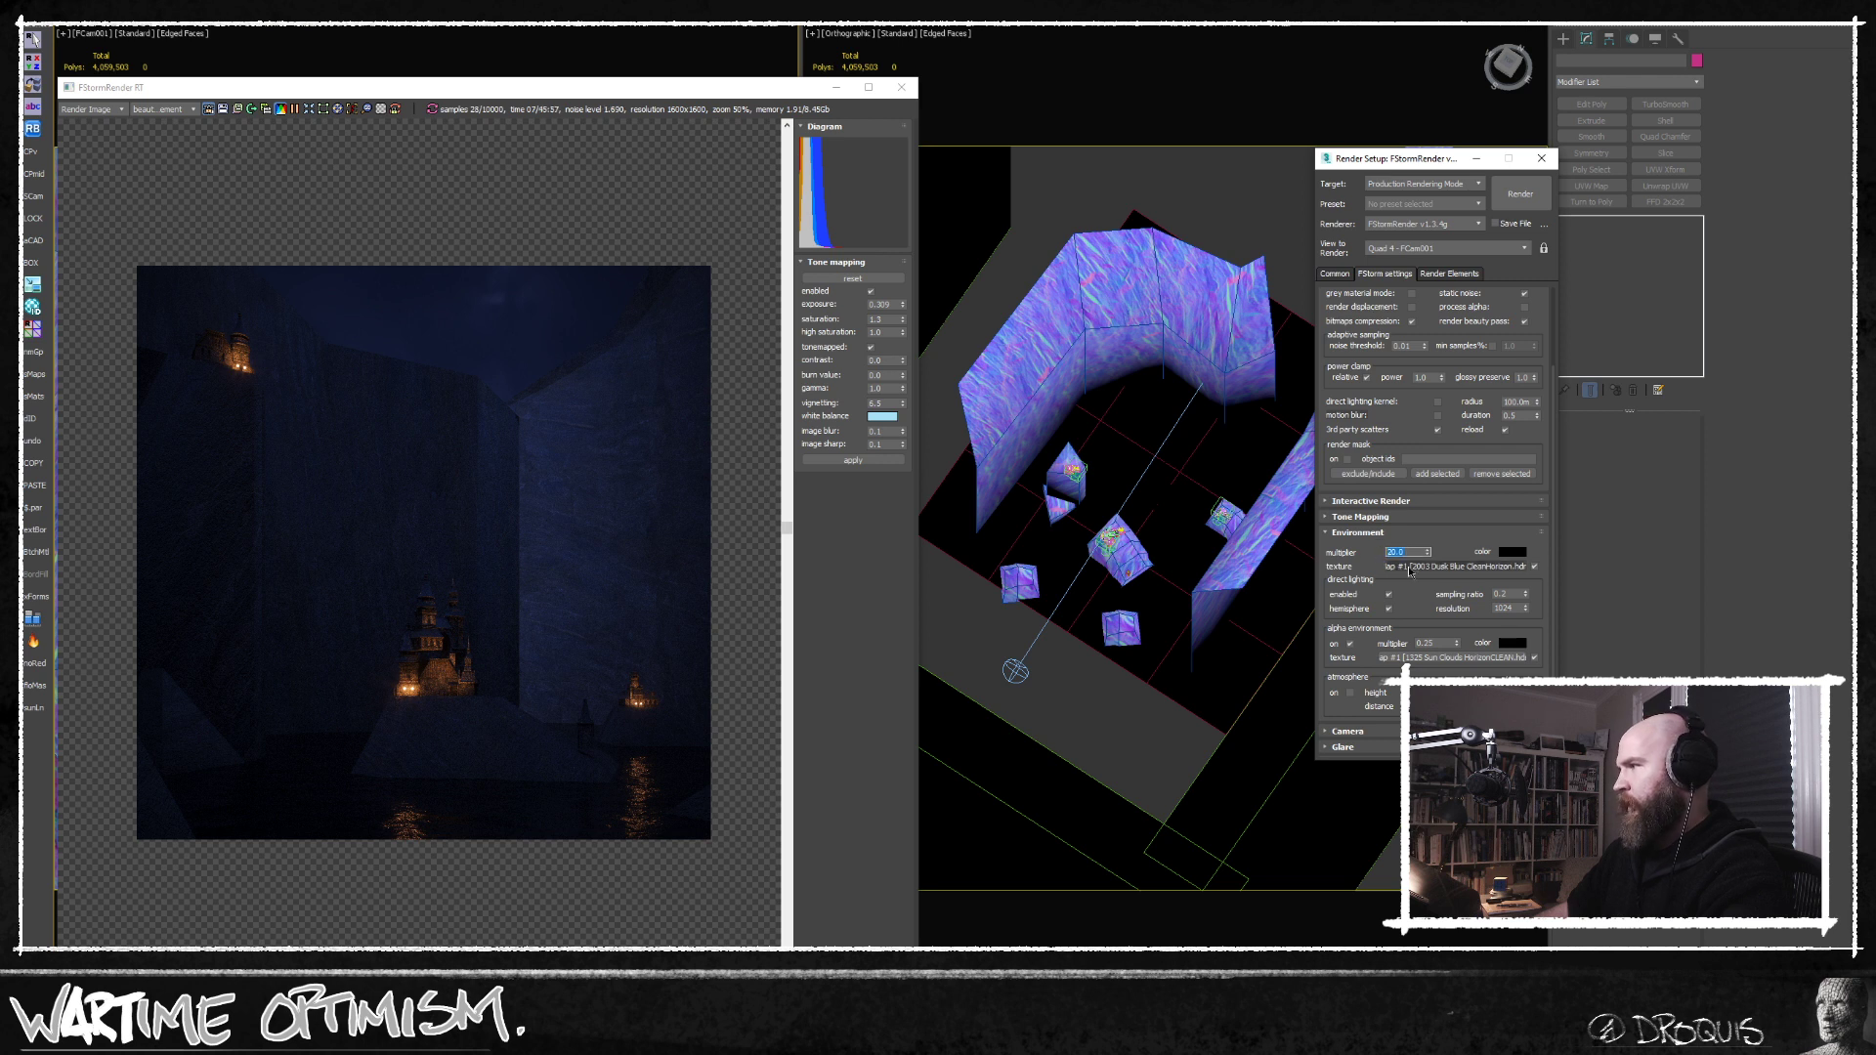
{"action": "key", "text": "m"}
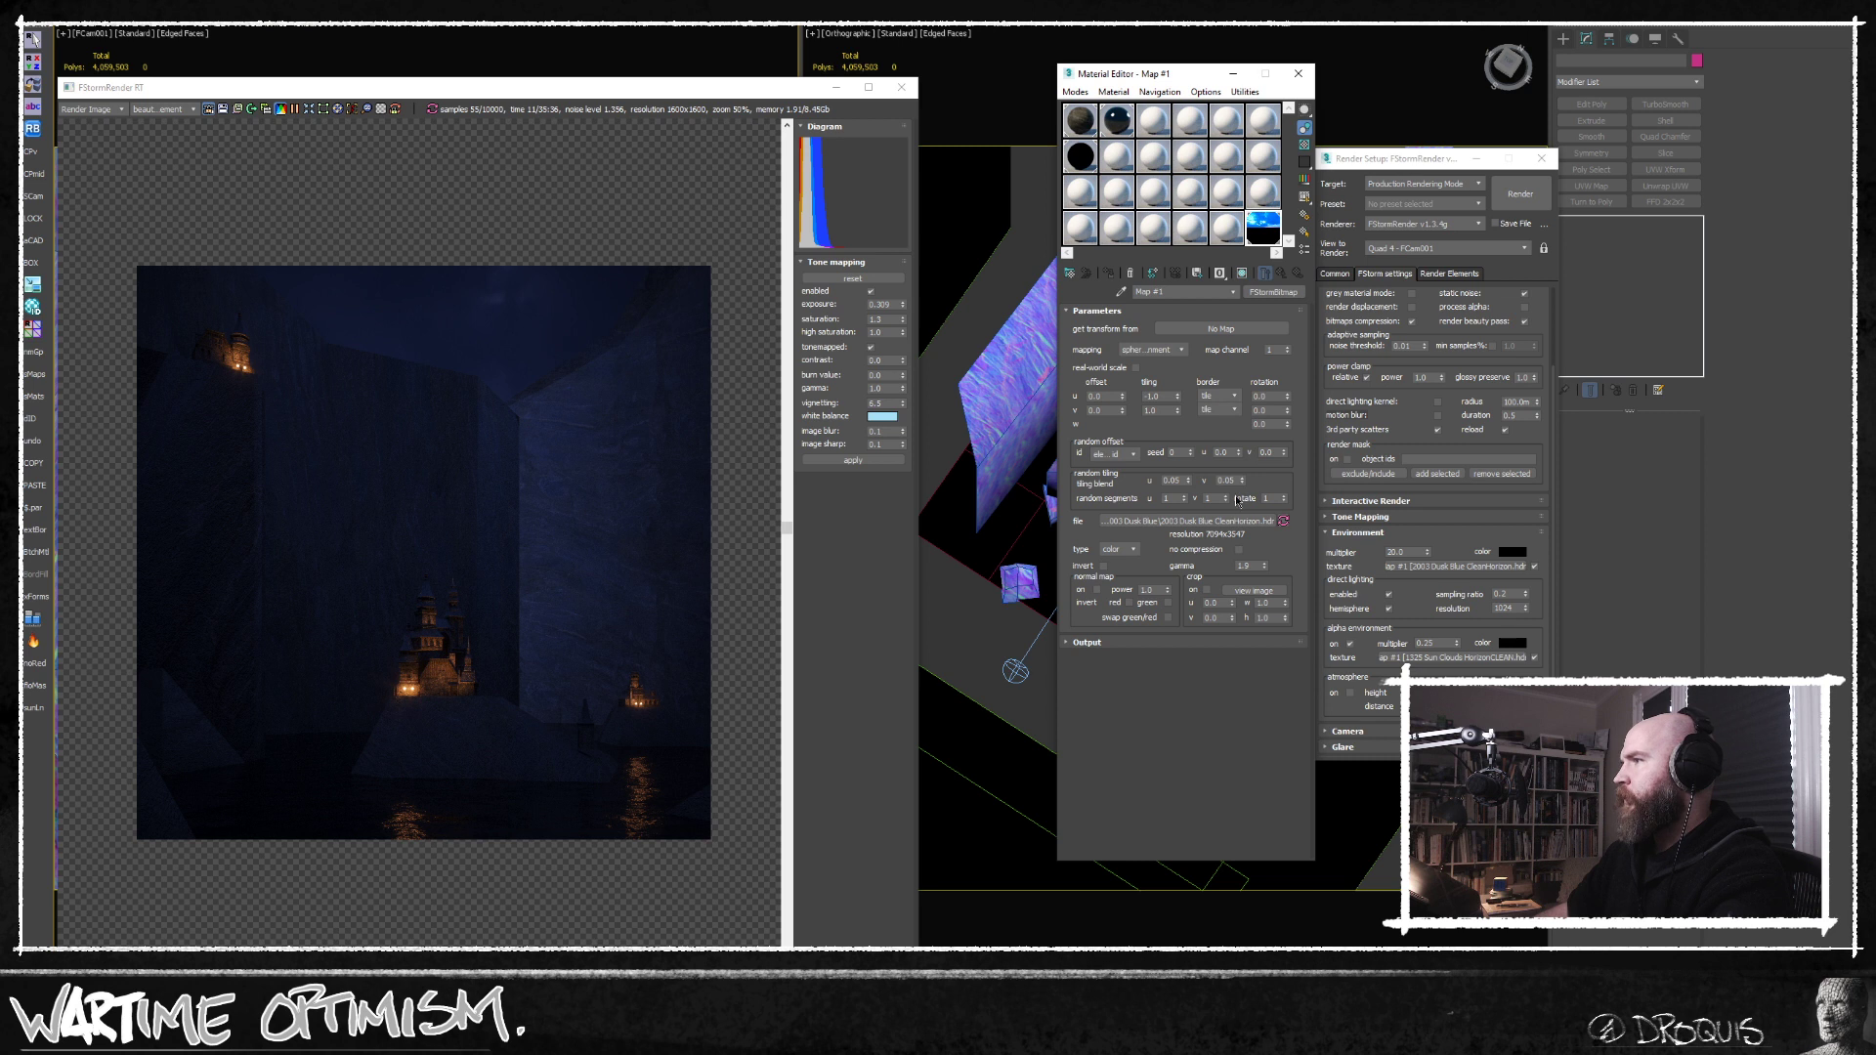
{"action": "double_click", "coordinate": [1243, 565]}
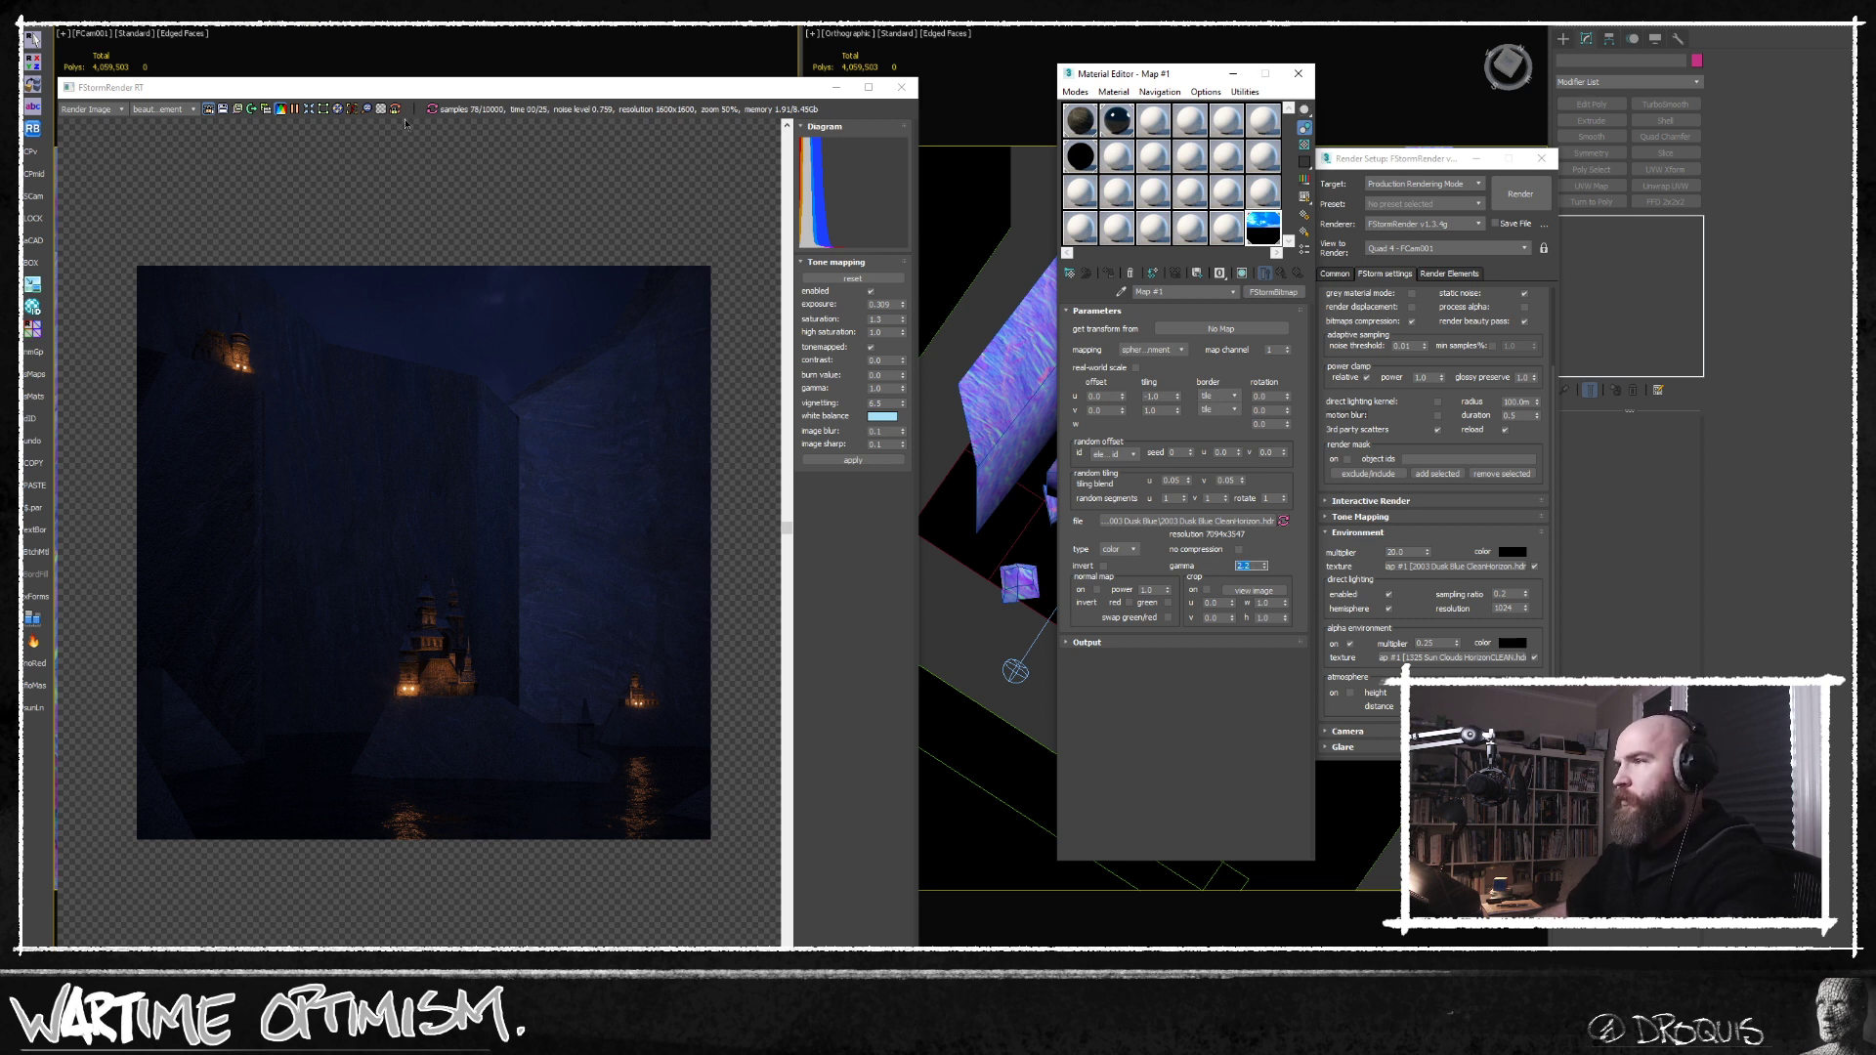
{"action": "left_click", "coordinate": [296, 112]}
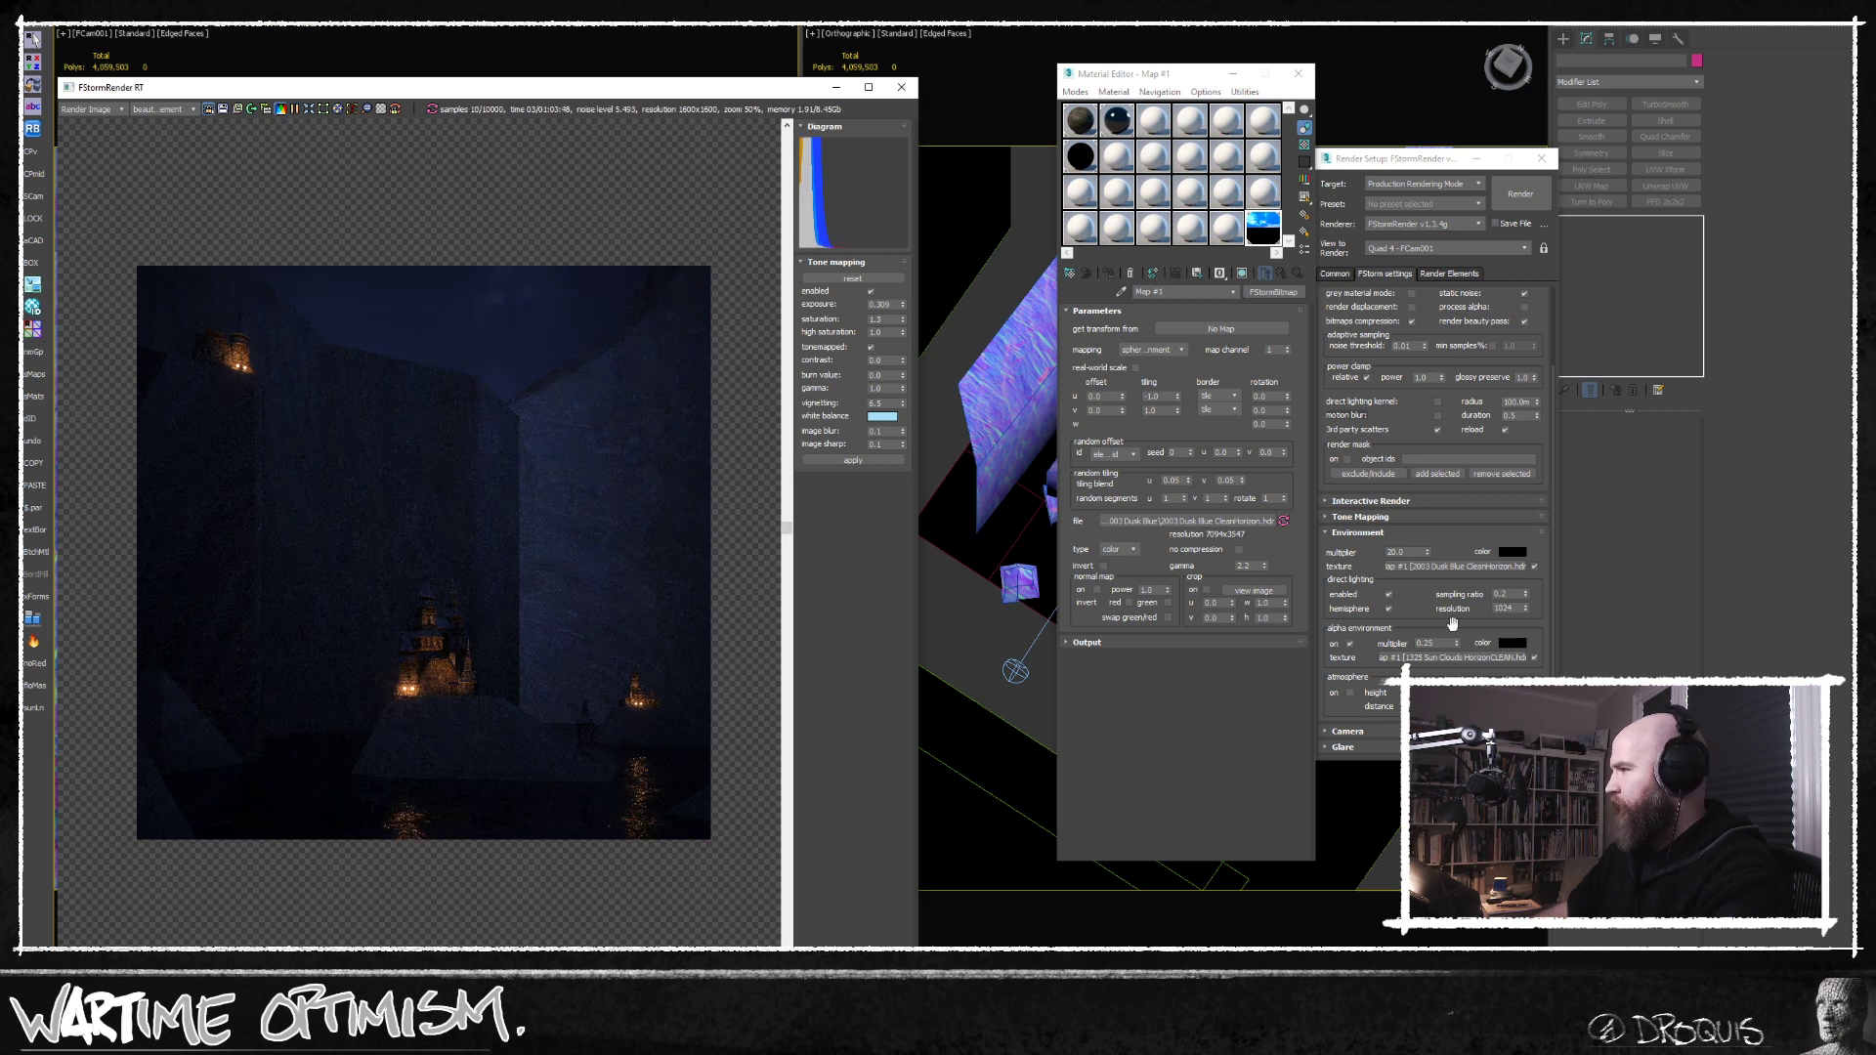
Set the environment multiplier to 50 and inspect the brightened cliffs in the render.
{"action": "left_click_drag", "start_coordinate": [1418, 551], "coordinate": [1352, 556]}
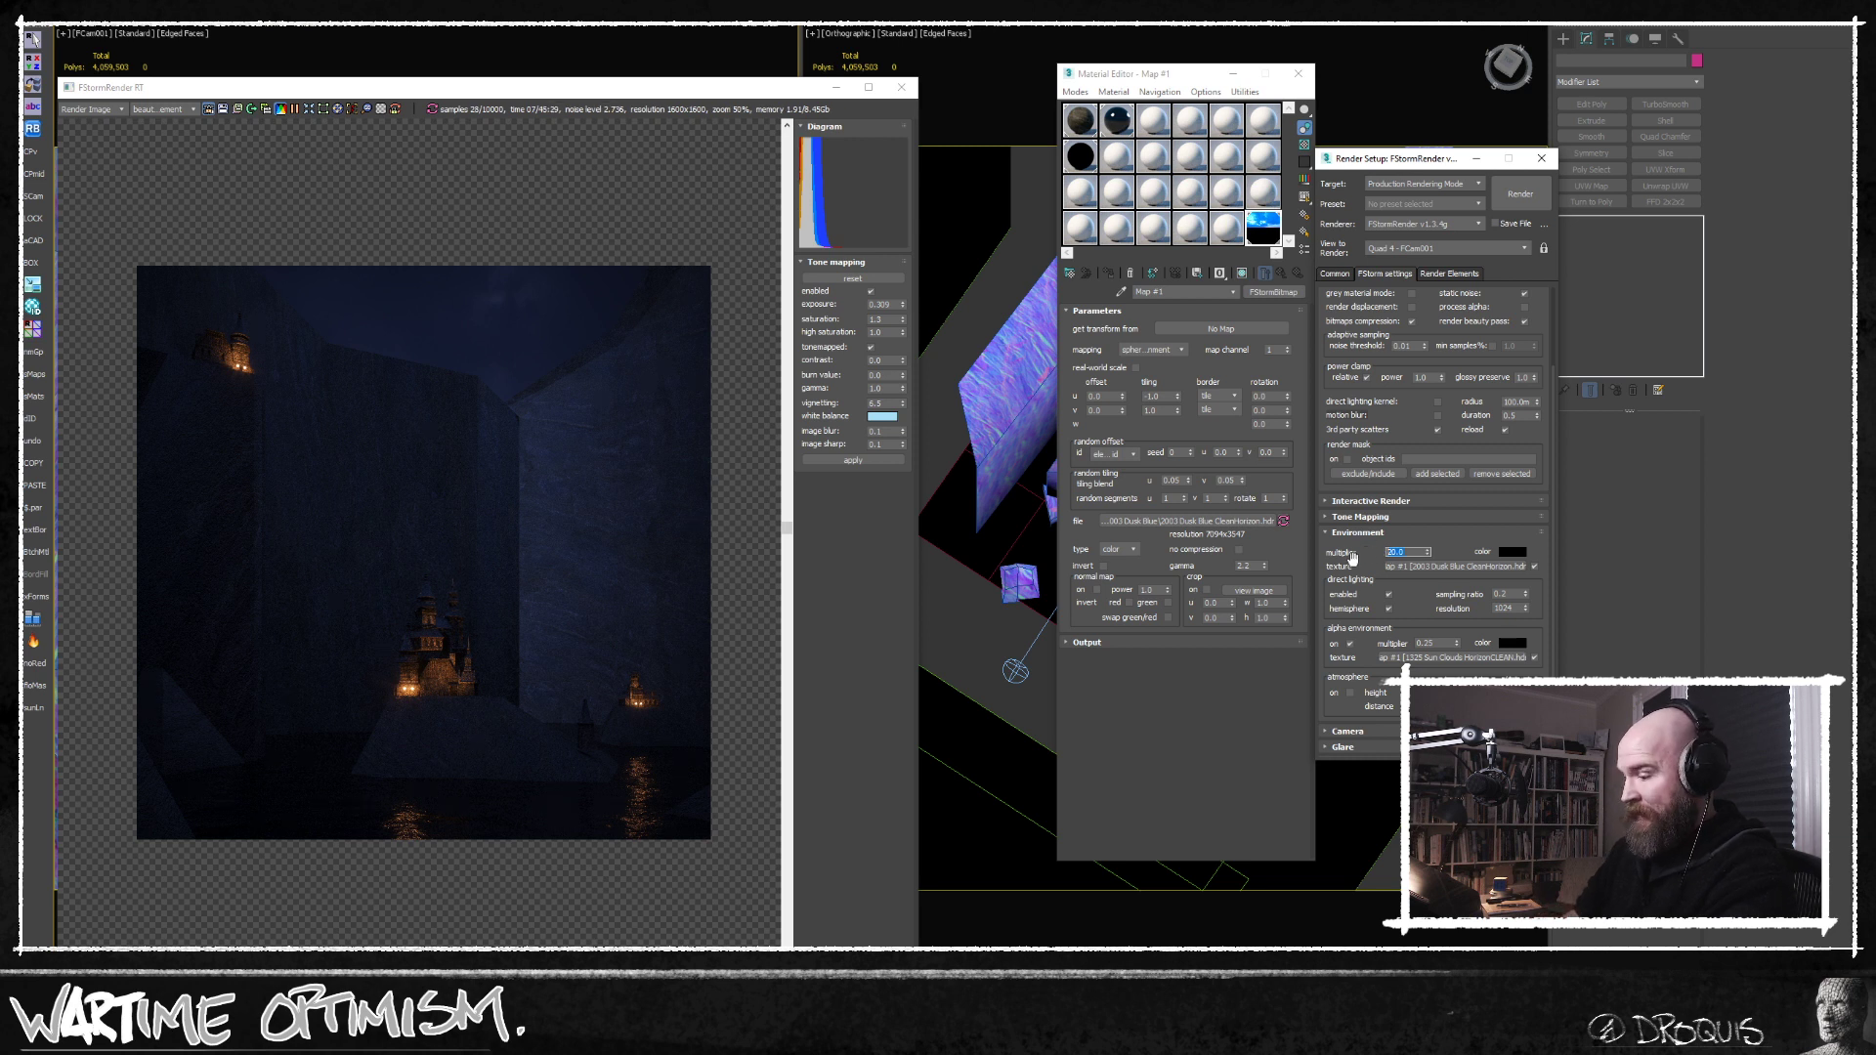
{"action": "type", "text": "50"}
{"action": "key", "text": "Return"}
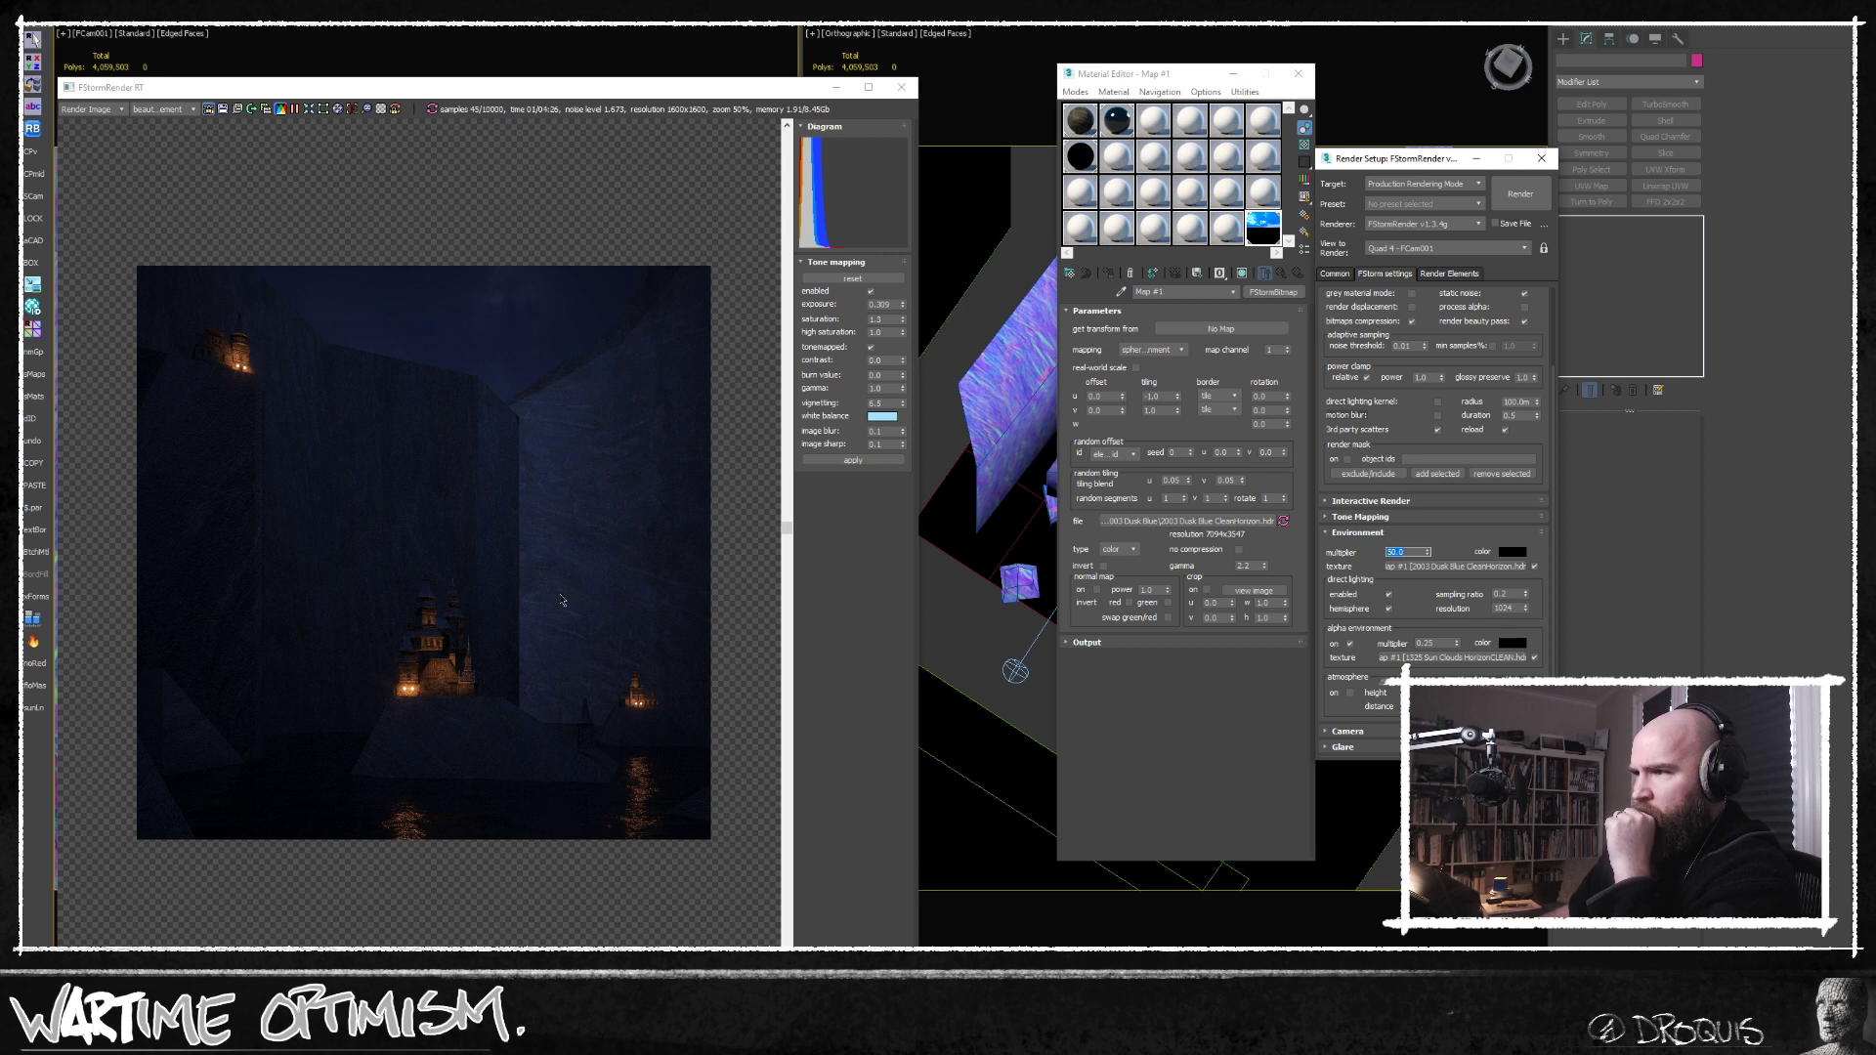
{"action": "middle_click_drag", "start_coordinate": [525, 651], "coordinate": [554, 636]}
{"action": "scroll", "coordinate": [555, 636], "scroll_direction": "up", "scroll_amount": 1}
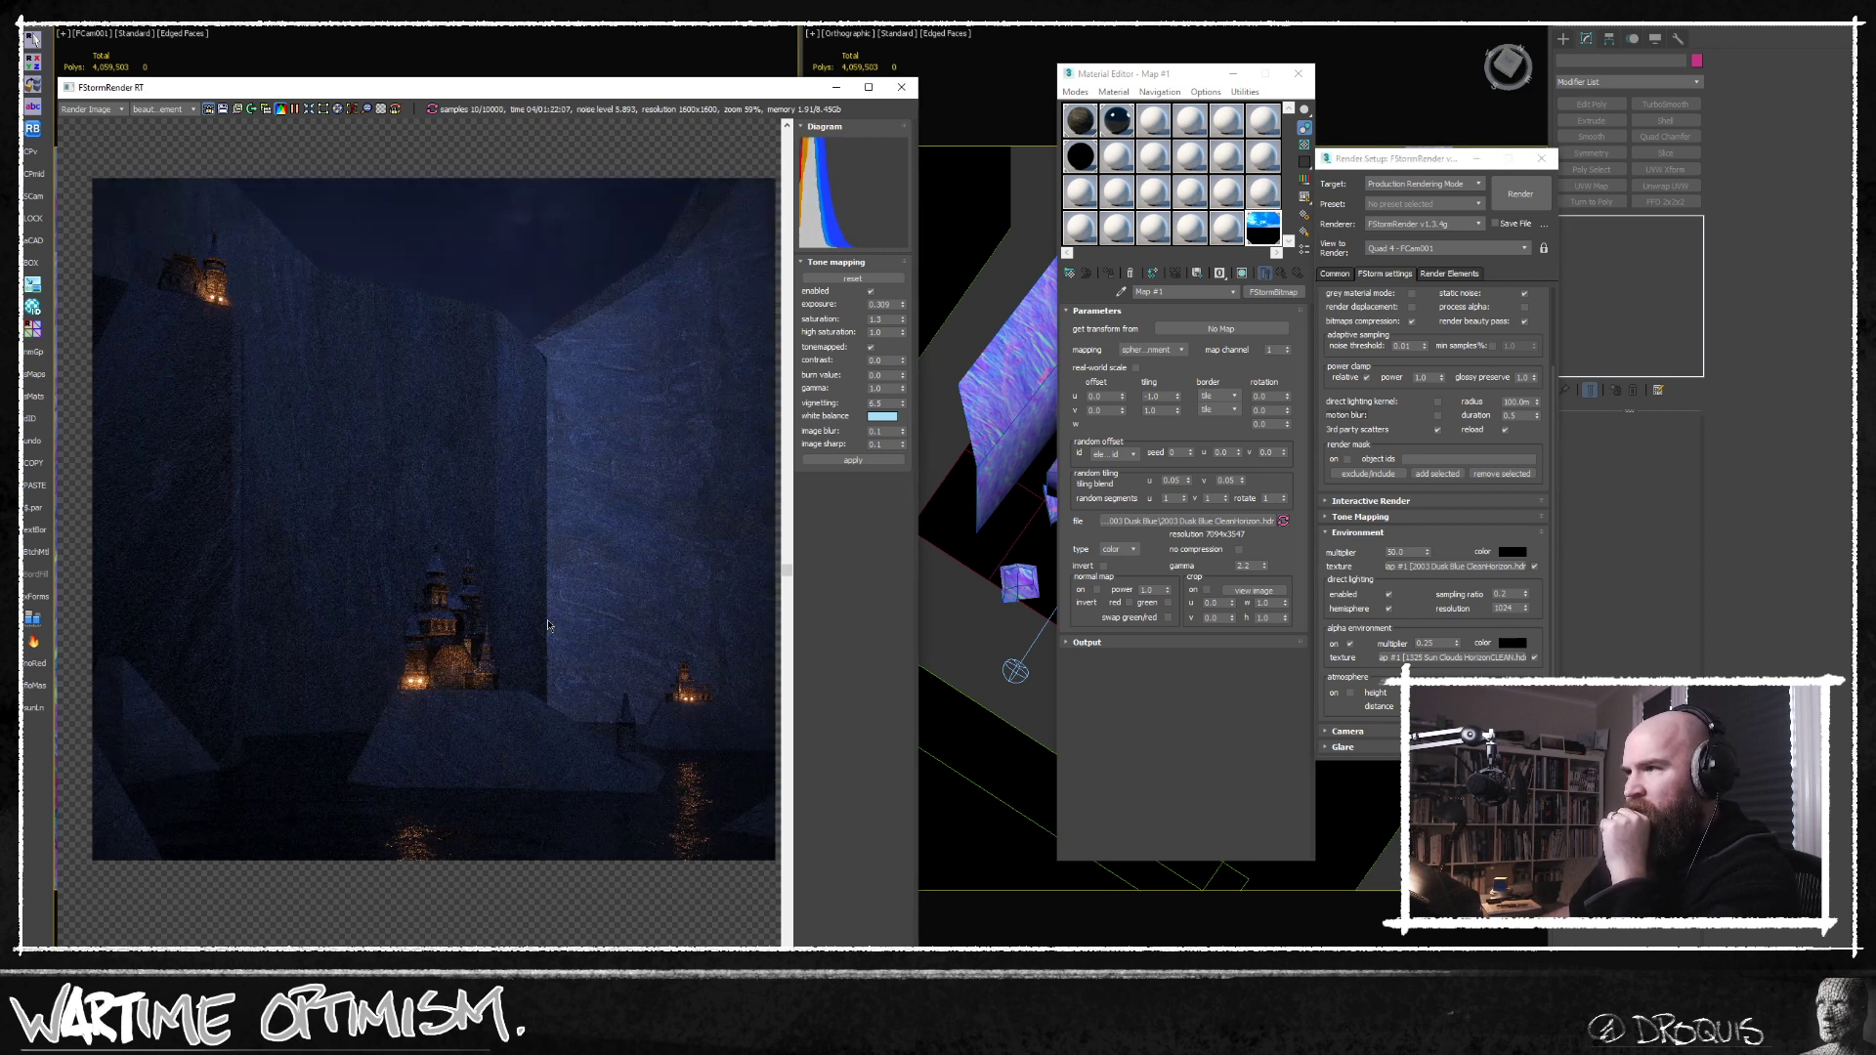
{"action": "scroll", "coordinate": [548, 625], "scroll_direction": "down", "scroll_amount": 1}
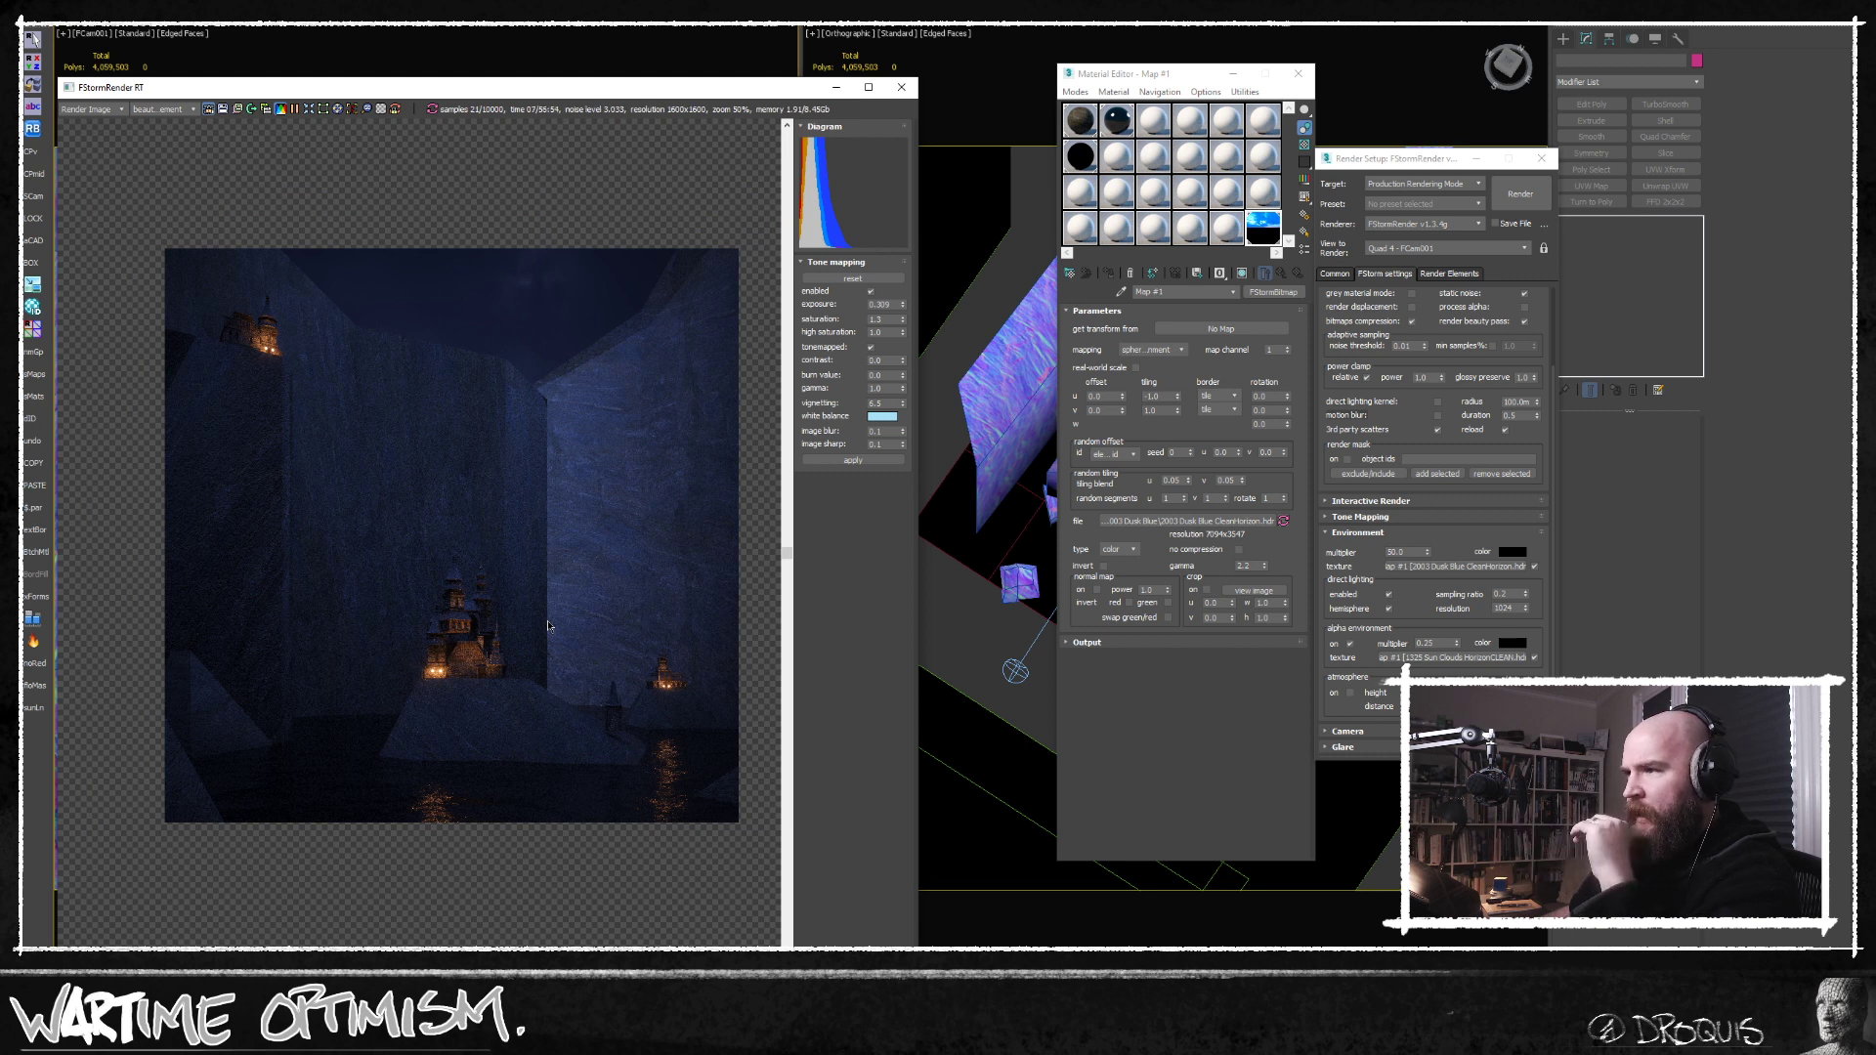
Open the FStorm light lister and change the second light's color to a paler, nearly white warm tint.
{"action": "left_click", "coordinate": [395, 109]}
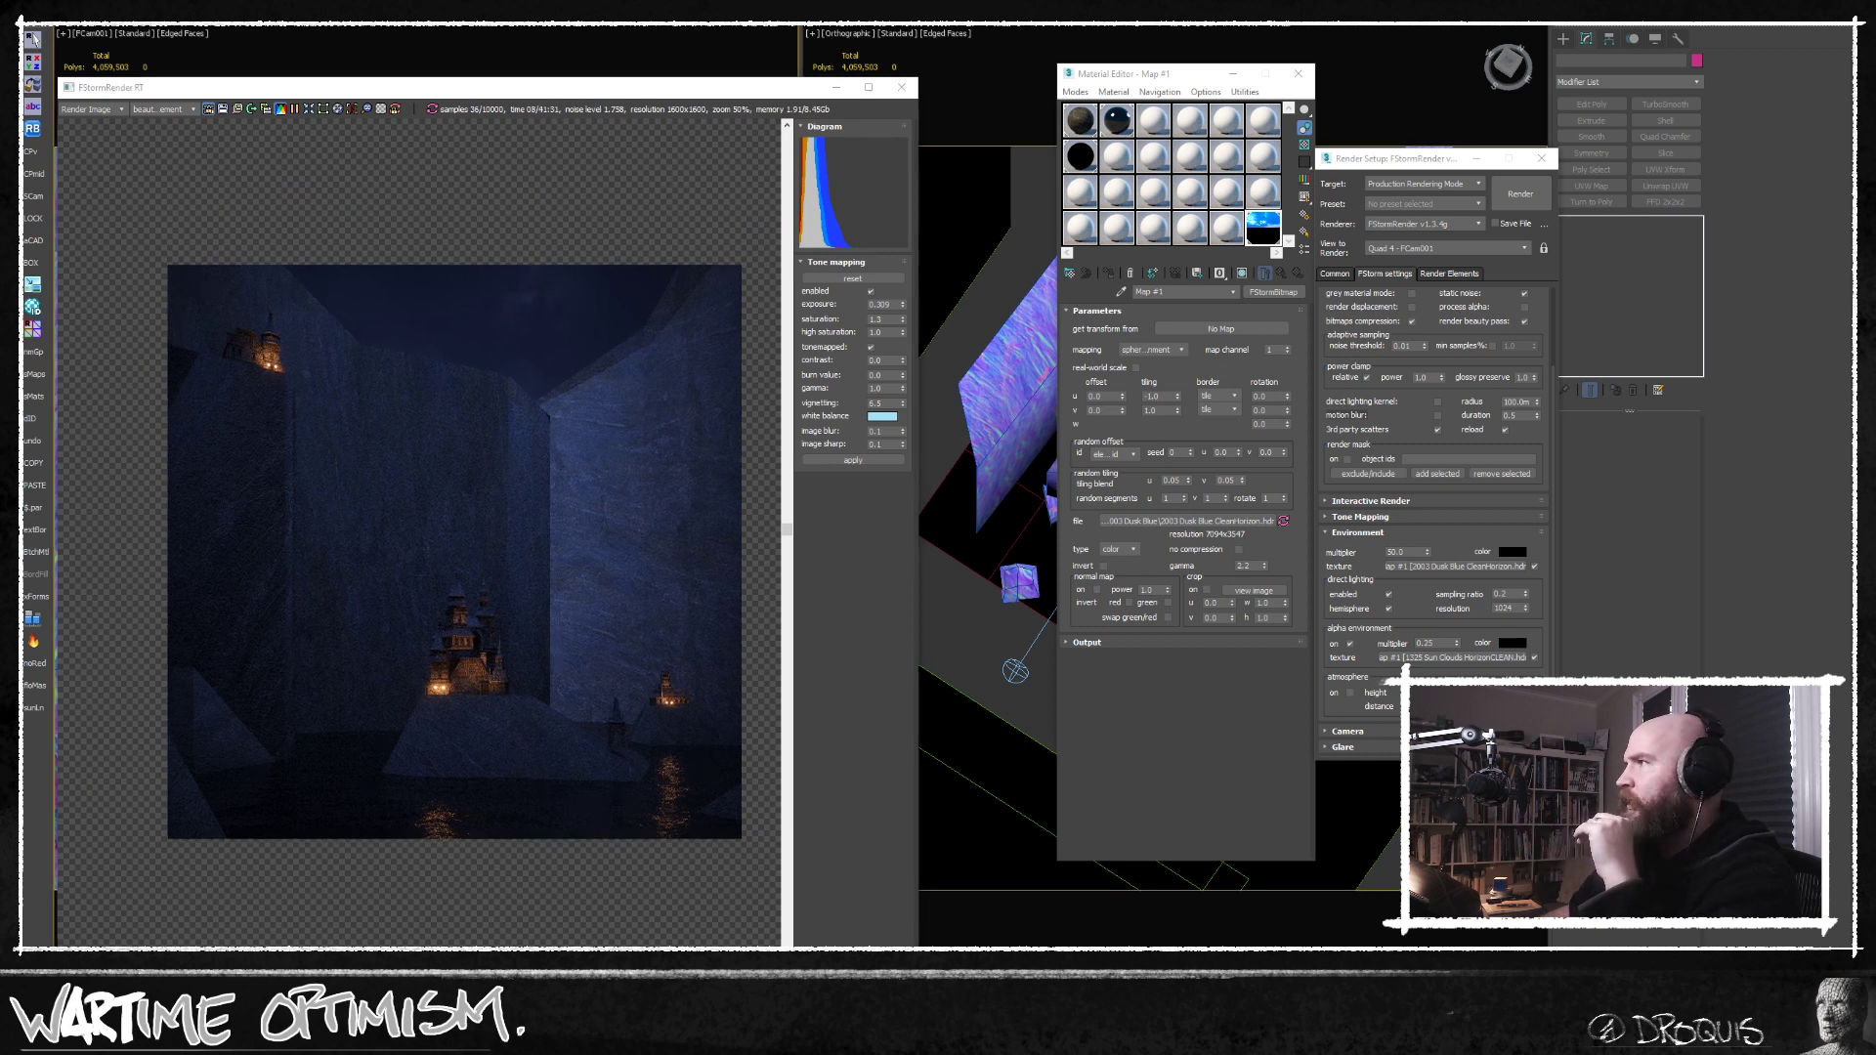
{"action": "left_click_drag", "start_coordinate": [951, 326], "coordinate": [1037, 297]}
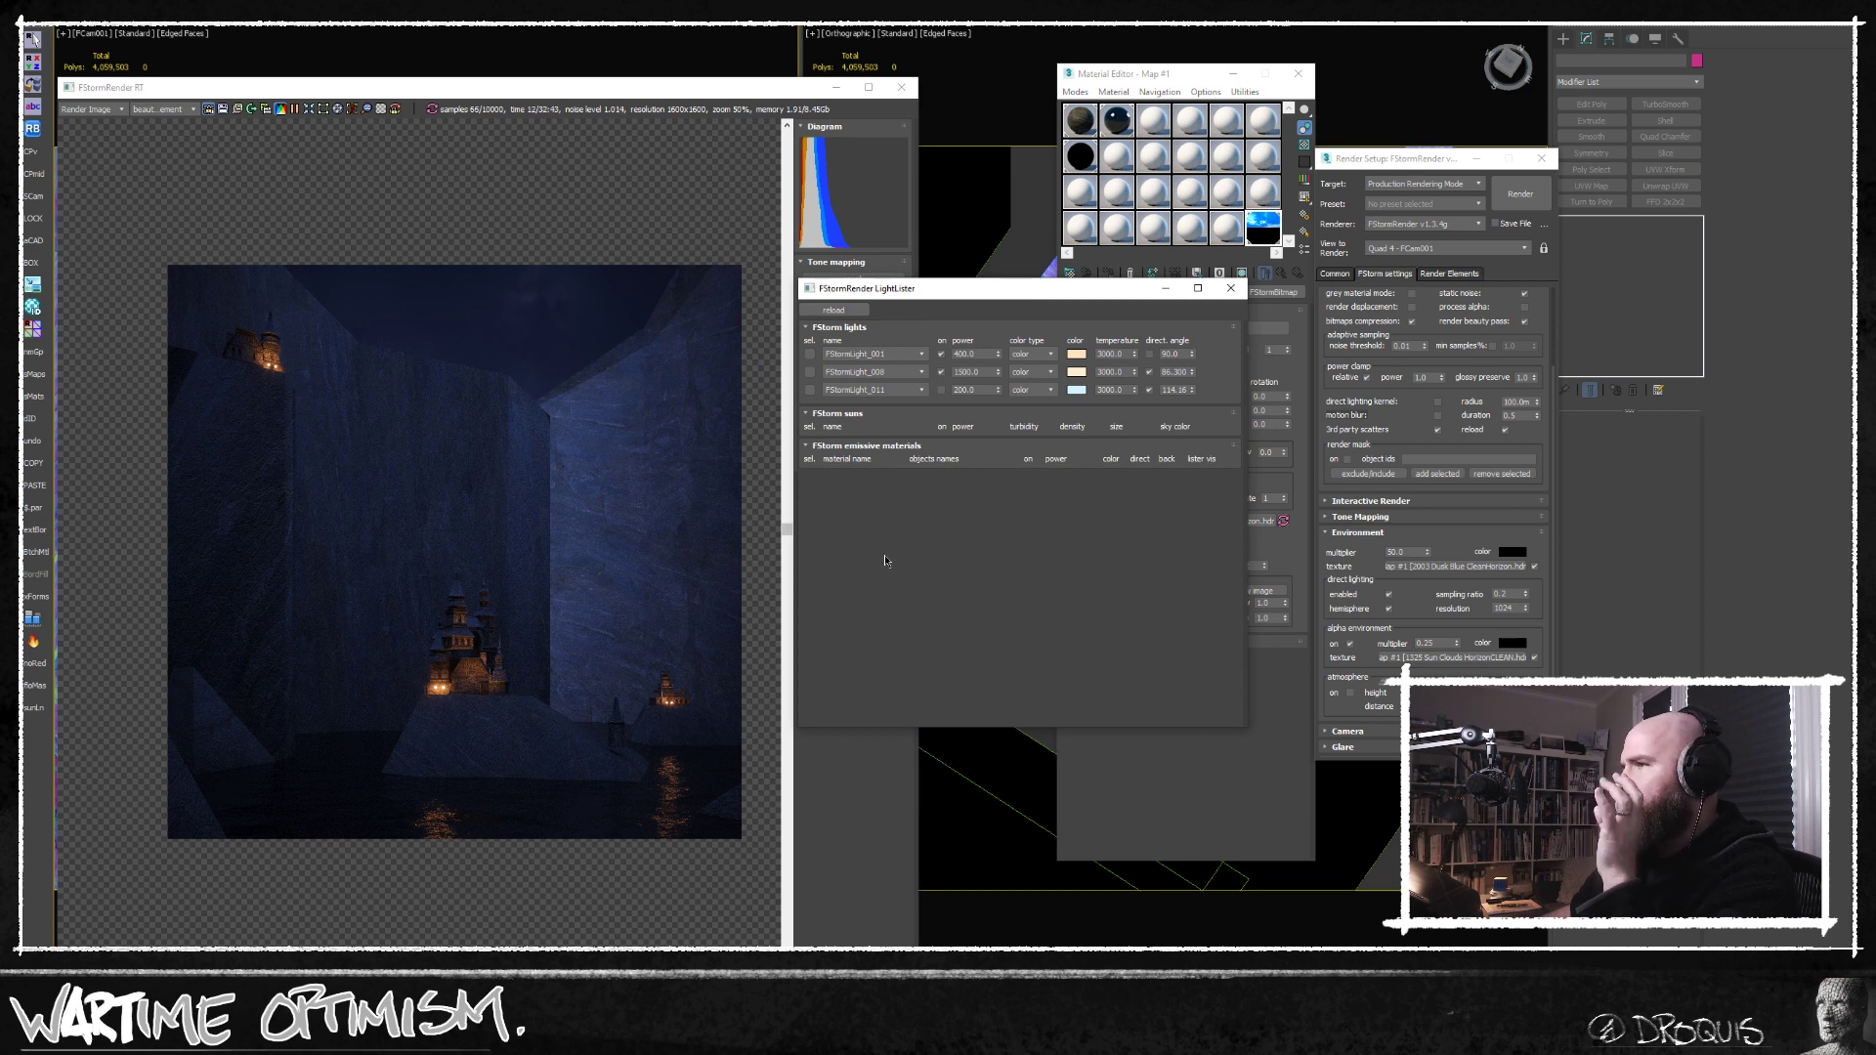
{"action": "left_click", "coordinate": [1077, 373]}
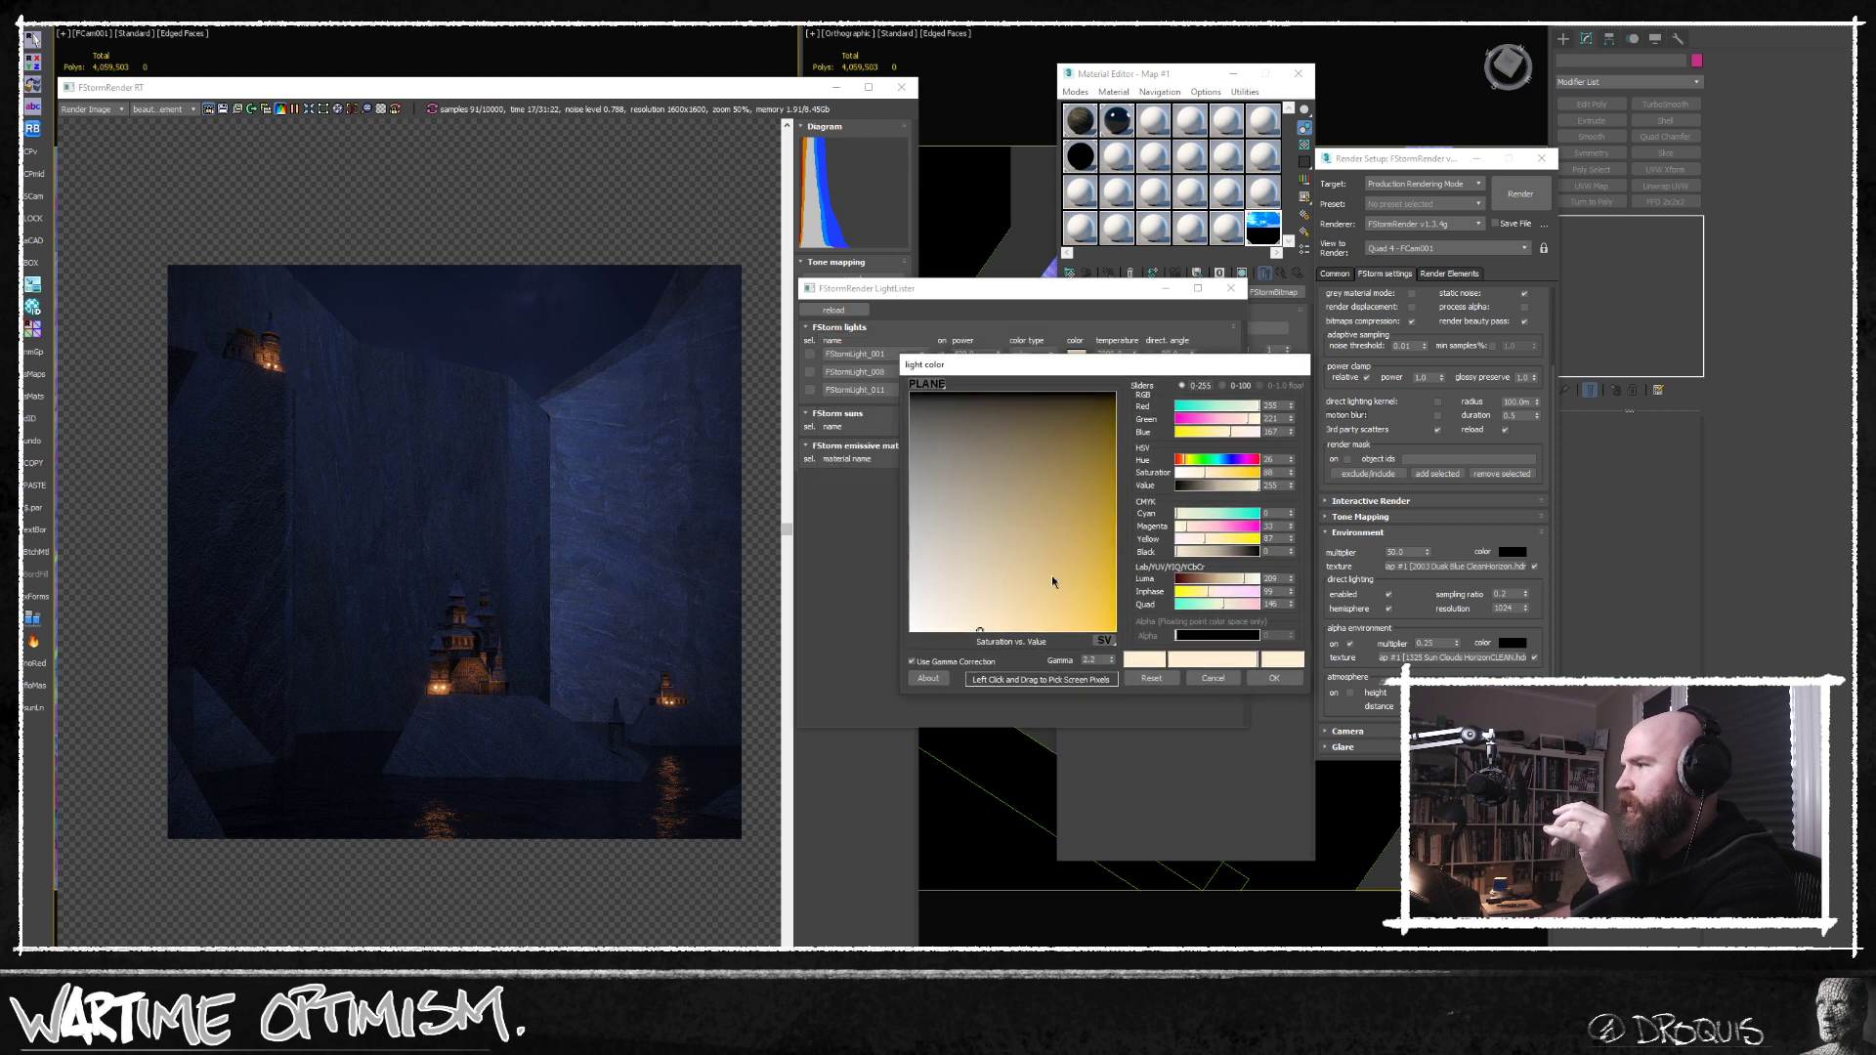
{"action": "left_click_drag", "start_coordinate": [971, 623], "coordinate": [949, 659]}
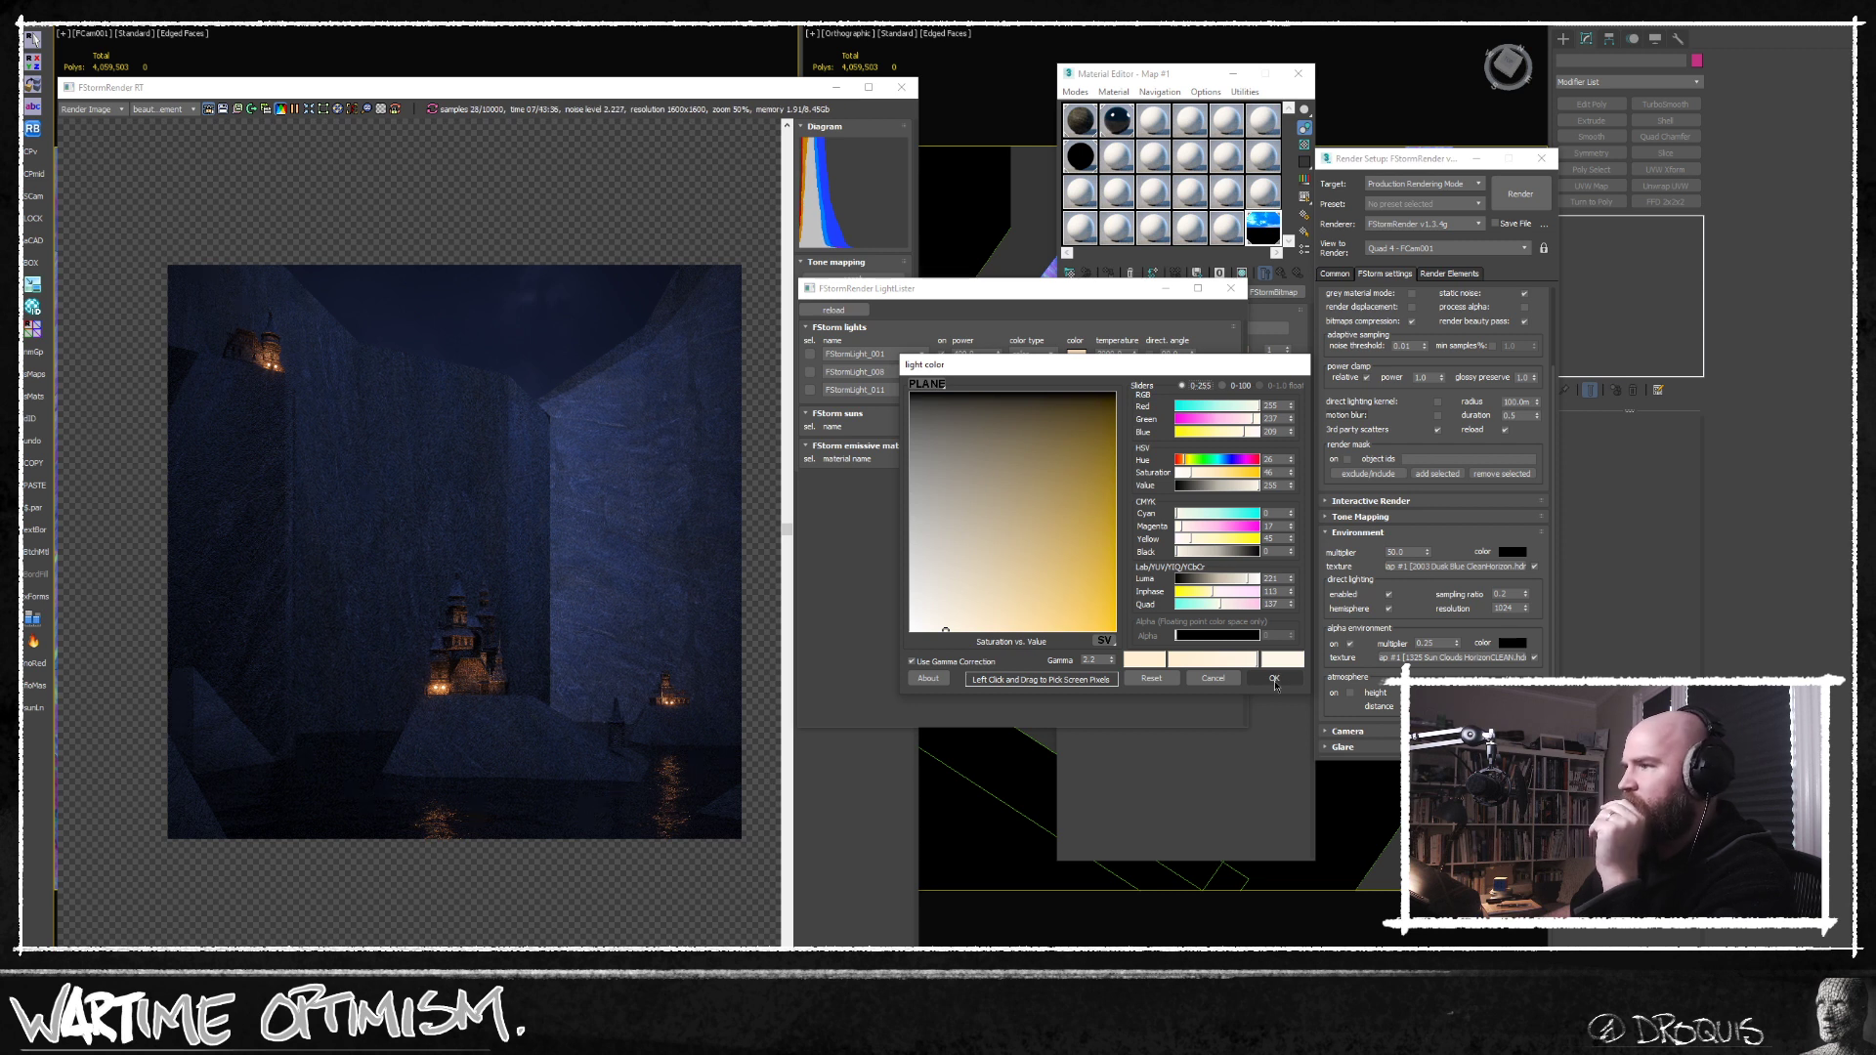
{"action": "left_click_drag", "start_coordinate": [946, 629], "coordinate": [930, 643]}
{"action": "left_click", "coordinate": [1208, 676]}
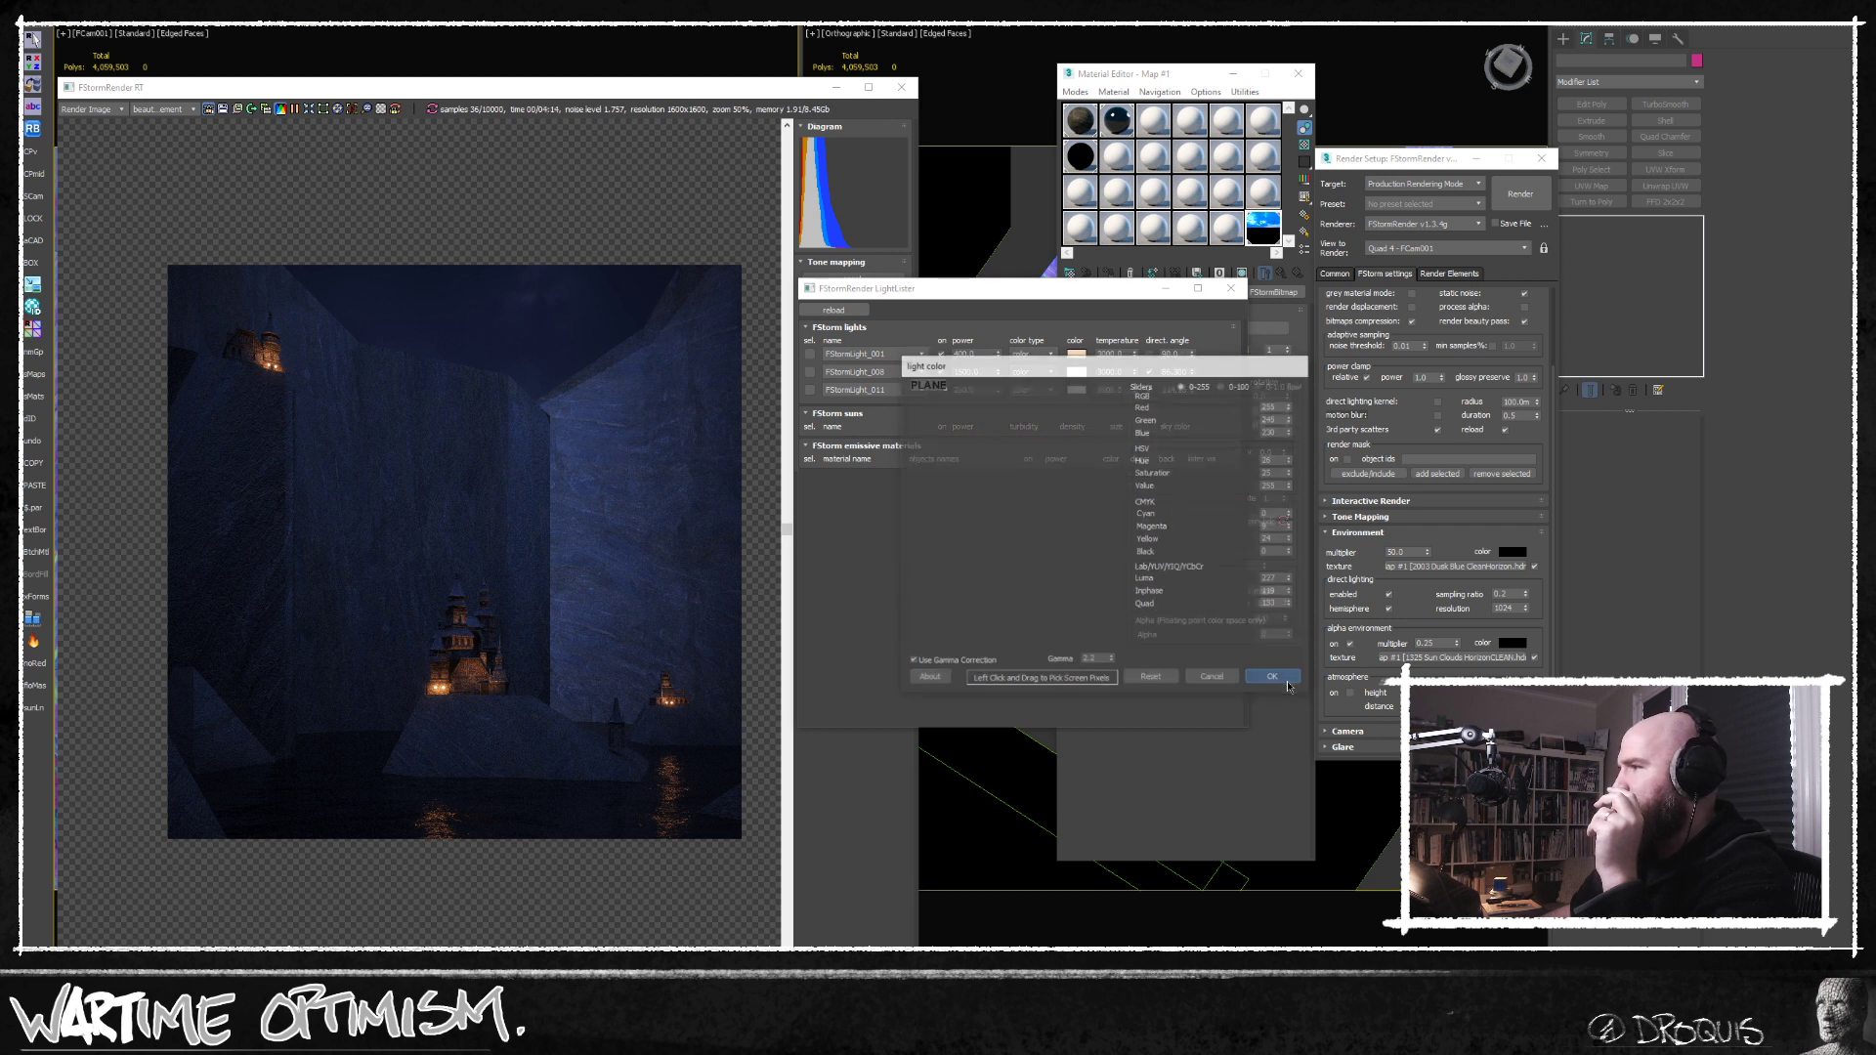
Desaturate the first listed light's orange color to a pale warm white.
{"action": "left_click", "coordinate": [1086, 355]}
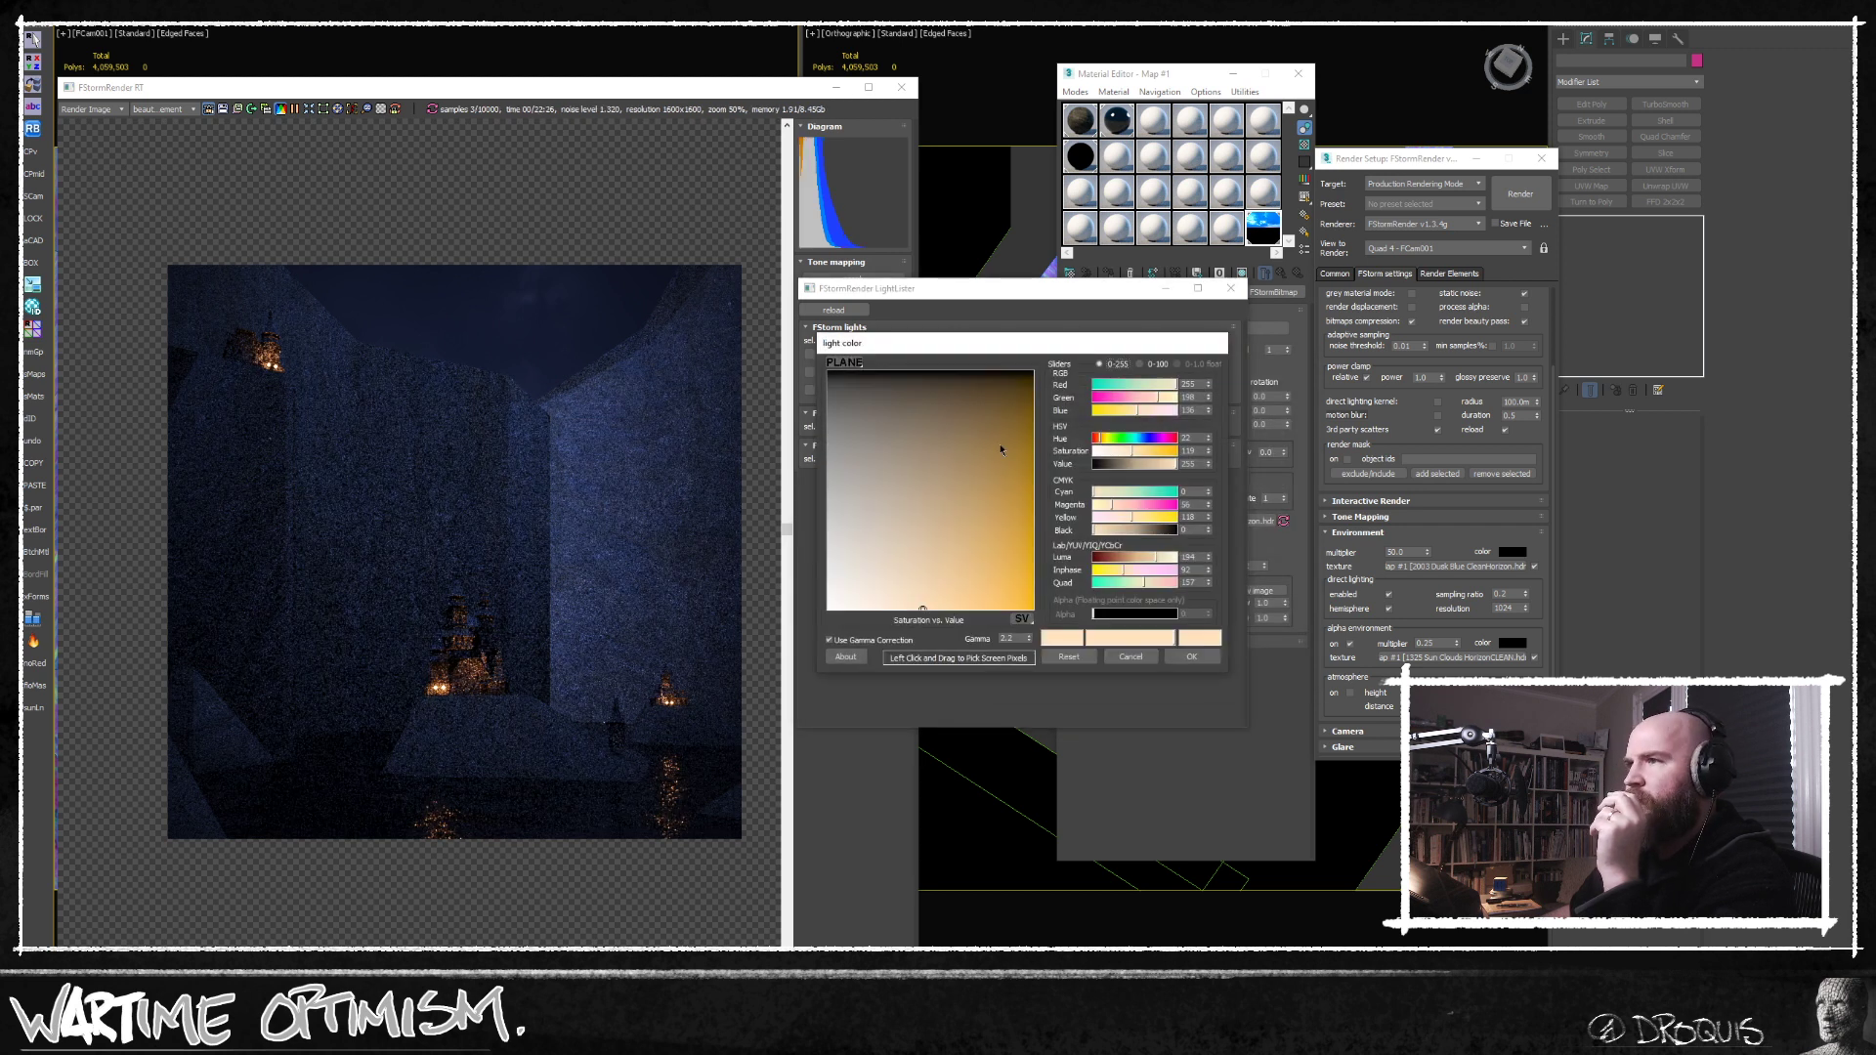
{"action": "left_click_drag", "start_coordinate": [867, 601], "coordinate": [861, 624]}
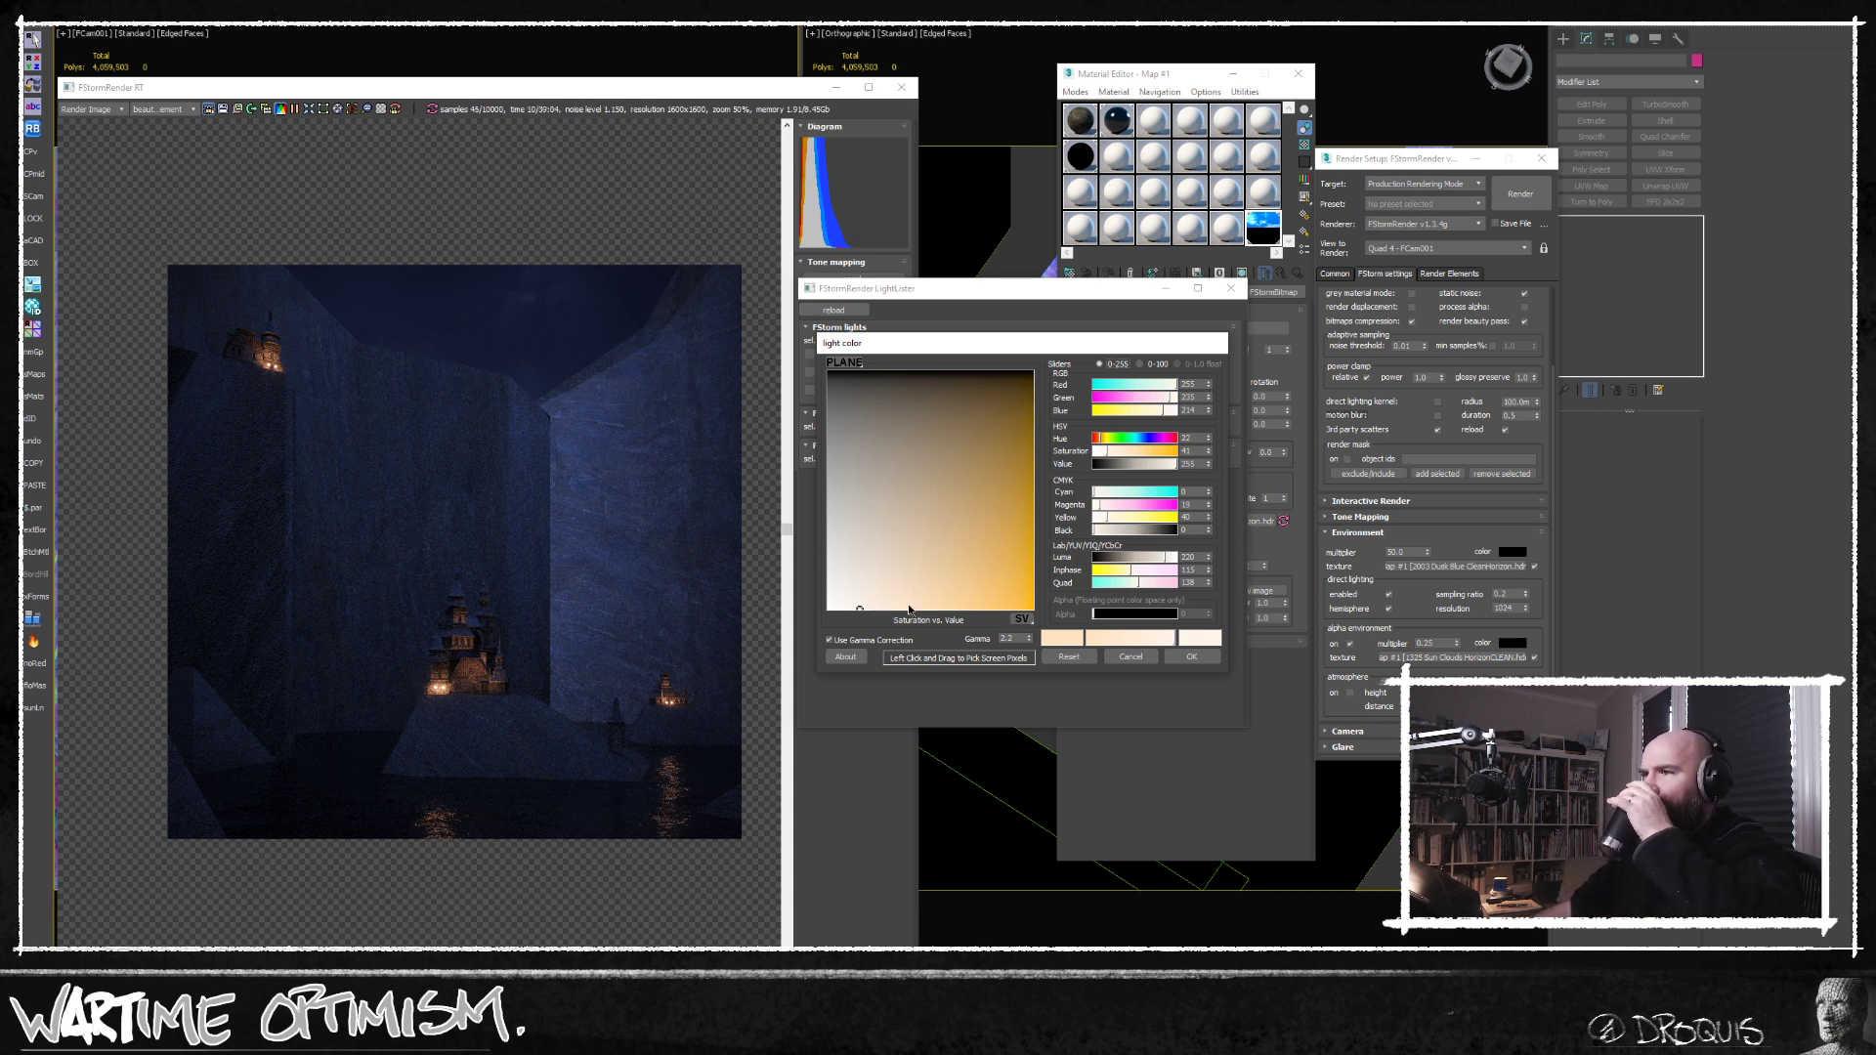
{"action": "left_click", "coordinate": [1191, 656]}
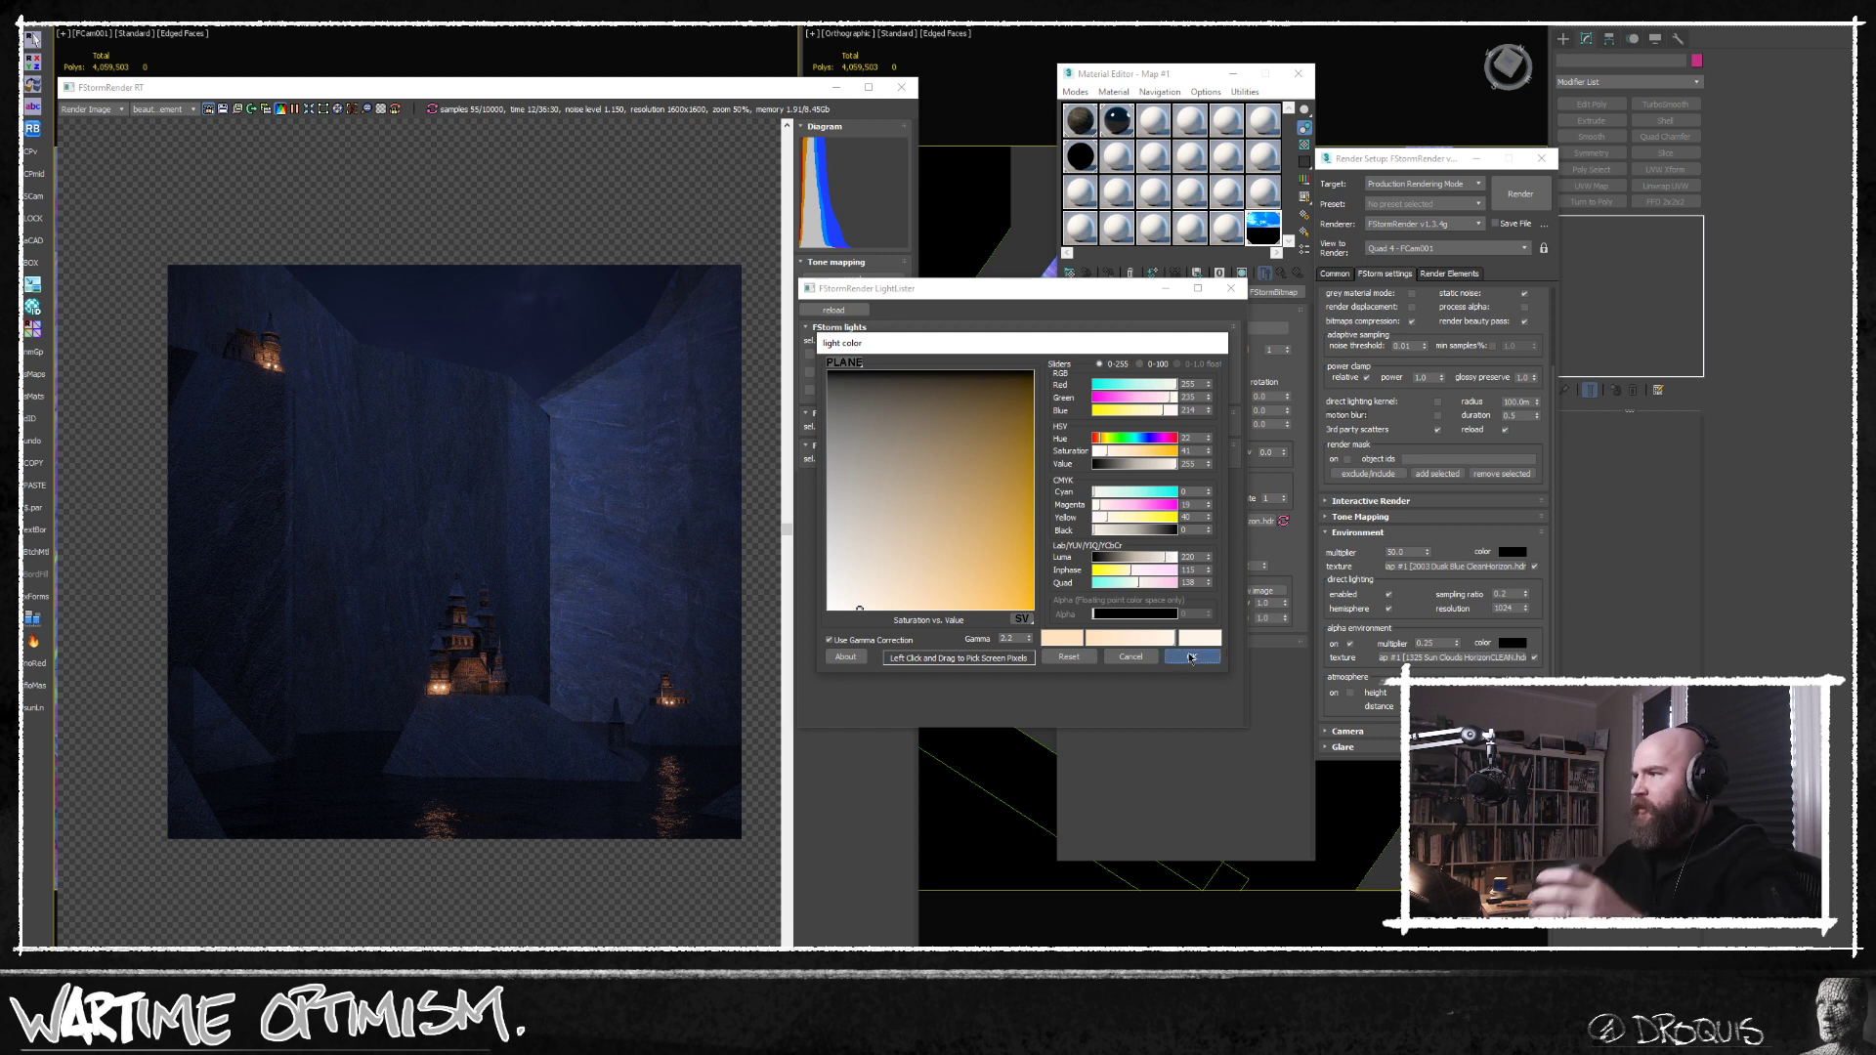
Set the alpha environment multiplier to 1.0 and check the sky in the render.
{"action": "double_click", "coordinate": [1438, 642]}
{"action": "type", "text": "1"}
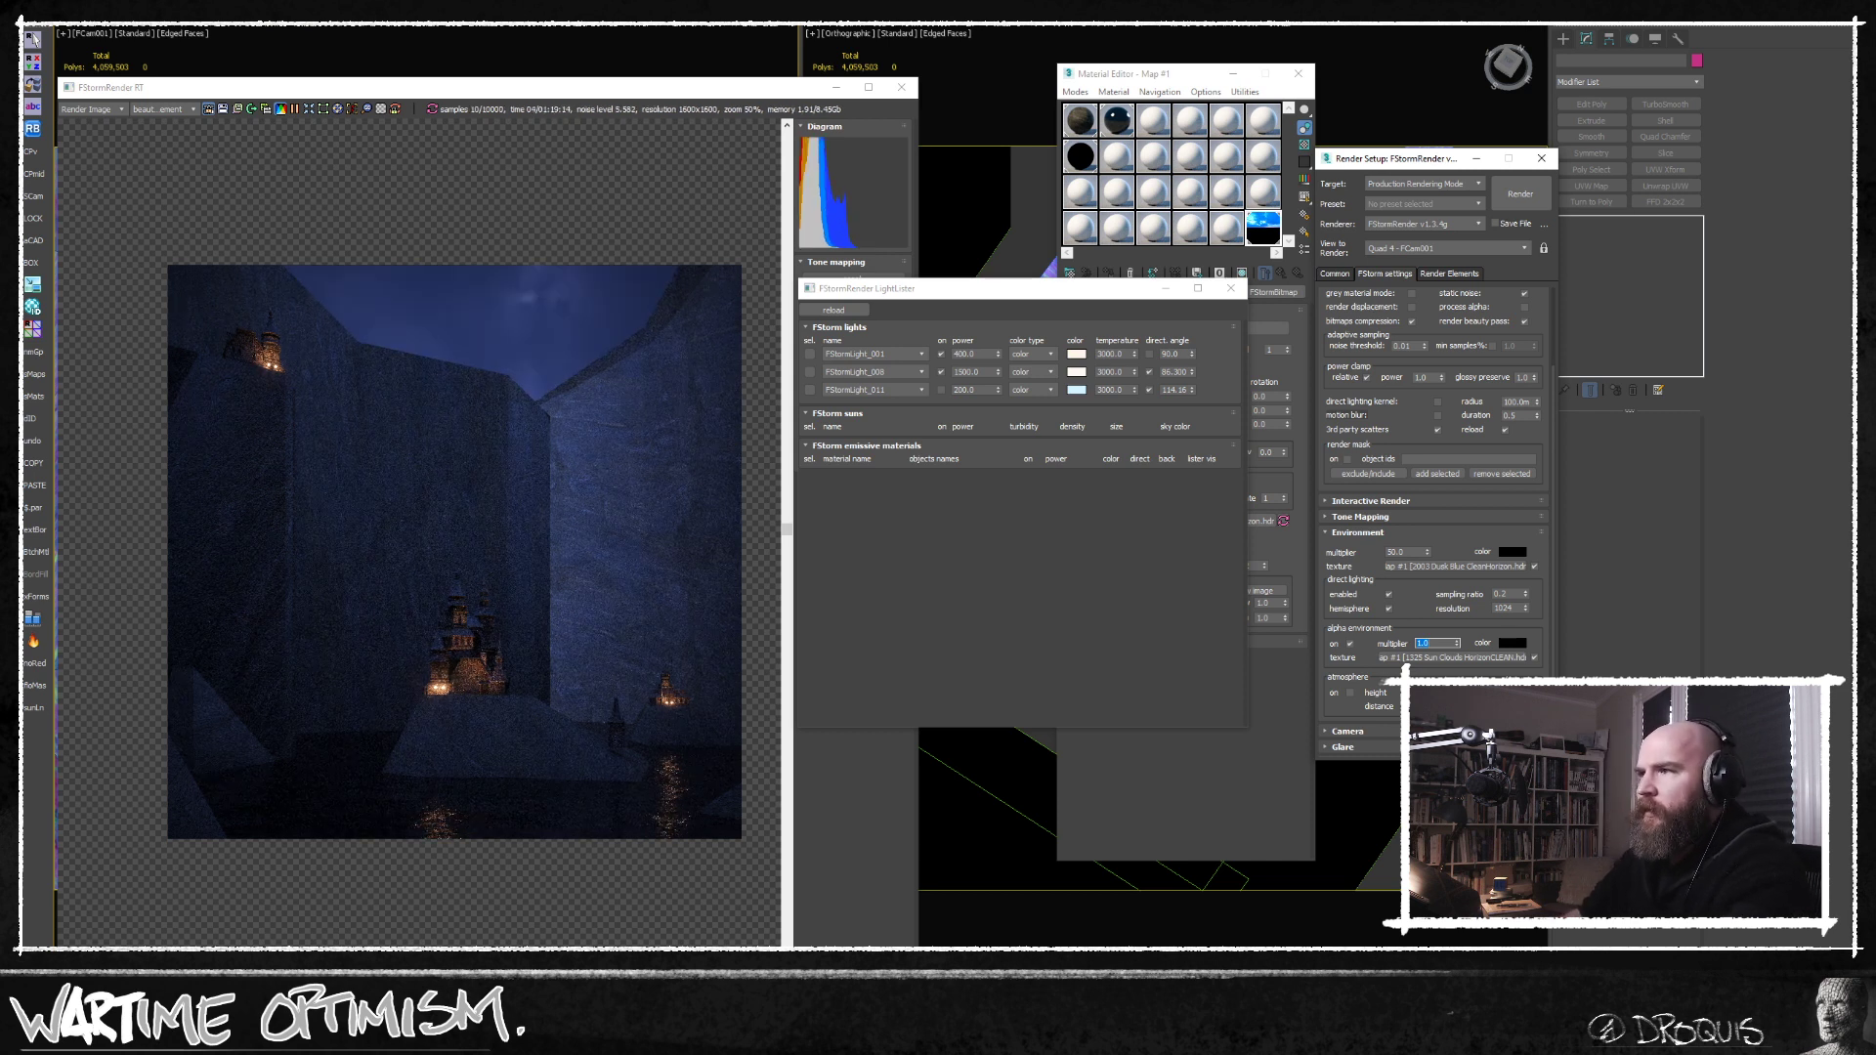
{"action": "left_click_drag", "start_coordinate": [510, 697], "coordinate": [548, 692]}
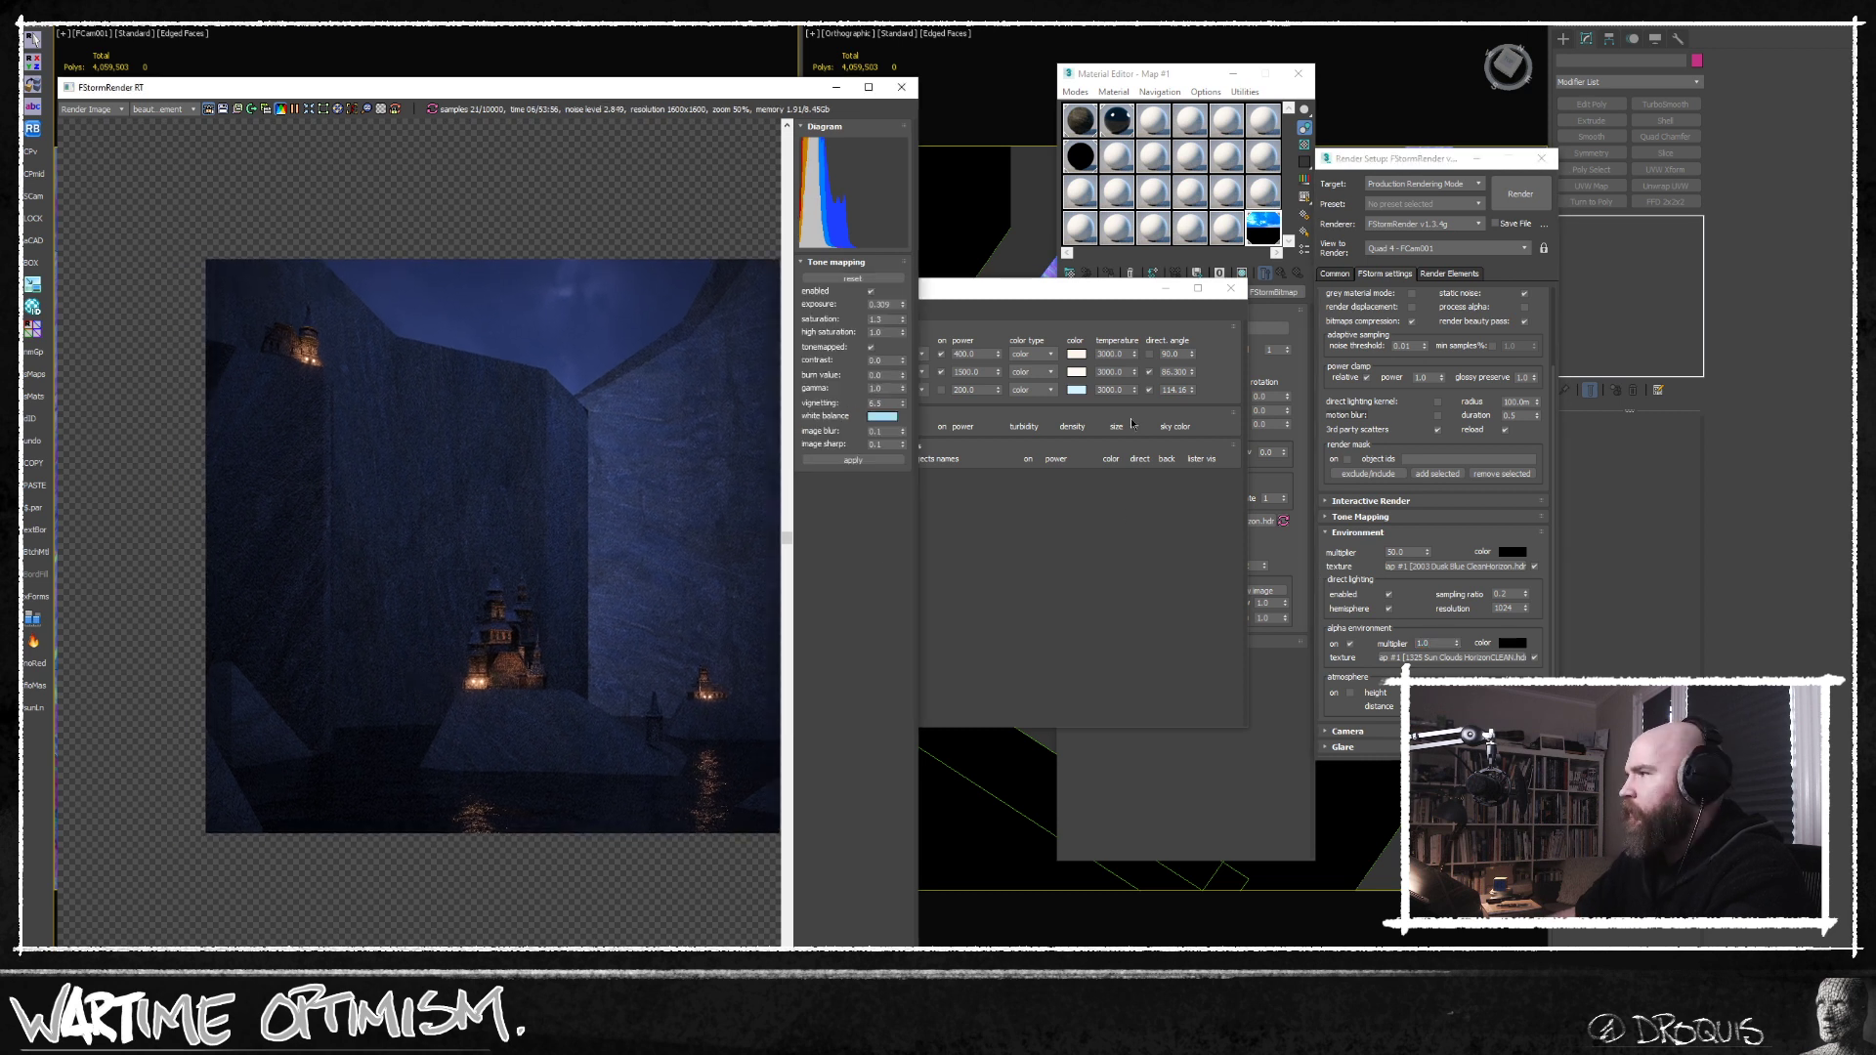
Minimize the render window and close the Material Editor and the light lister.
{"action": "left_click", "coordinate": [1231, 758]}
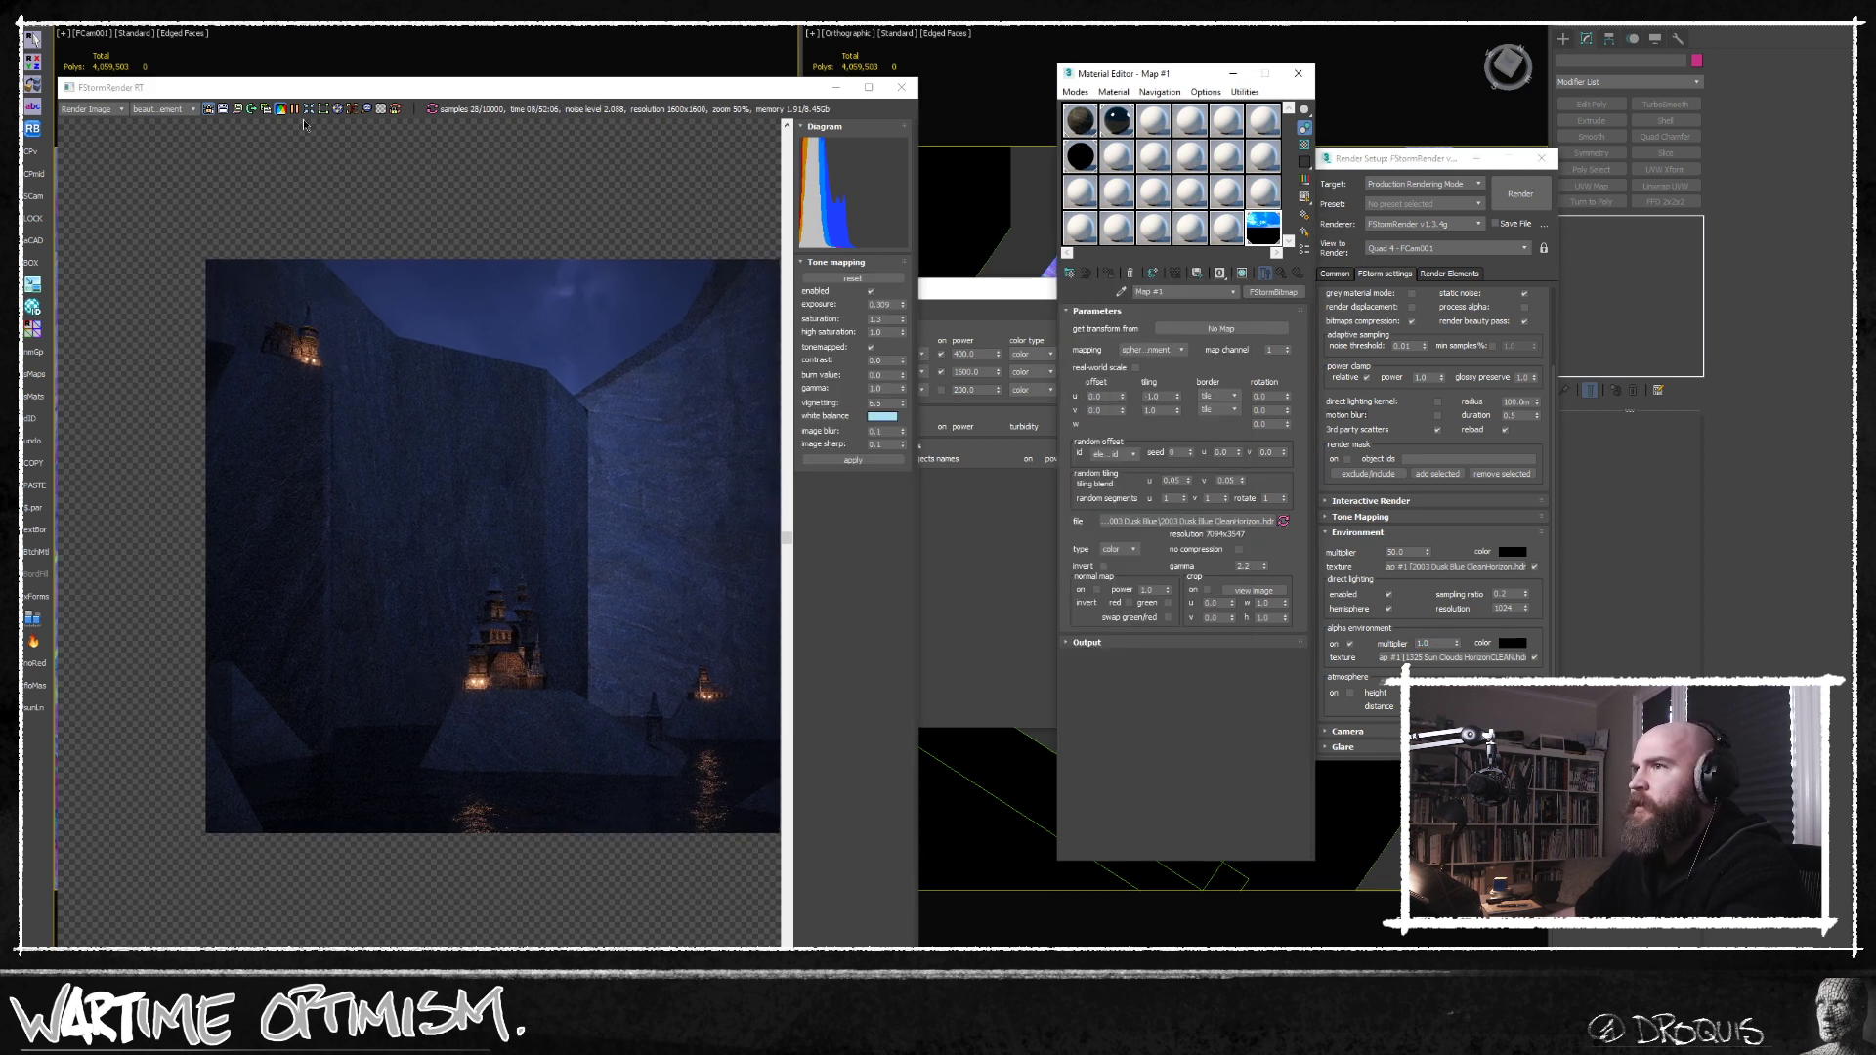
{"action": "left_click", "coordinate": [836, 87]}
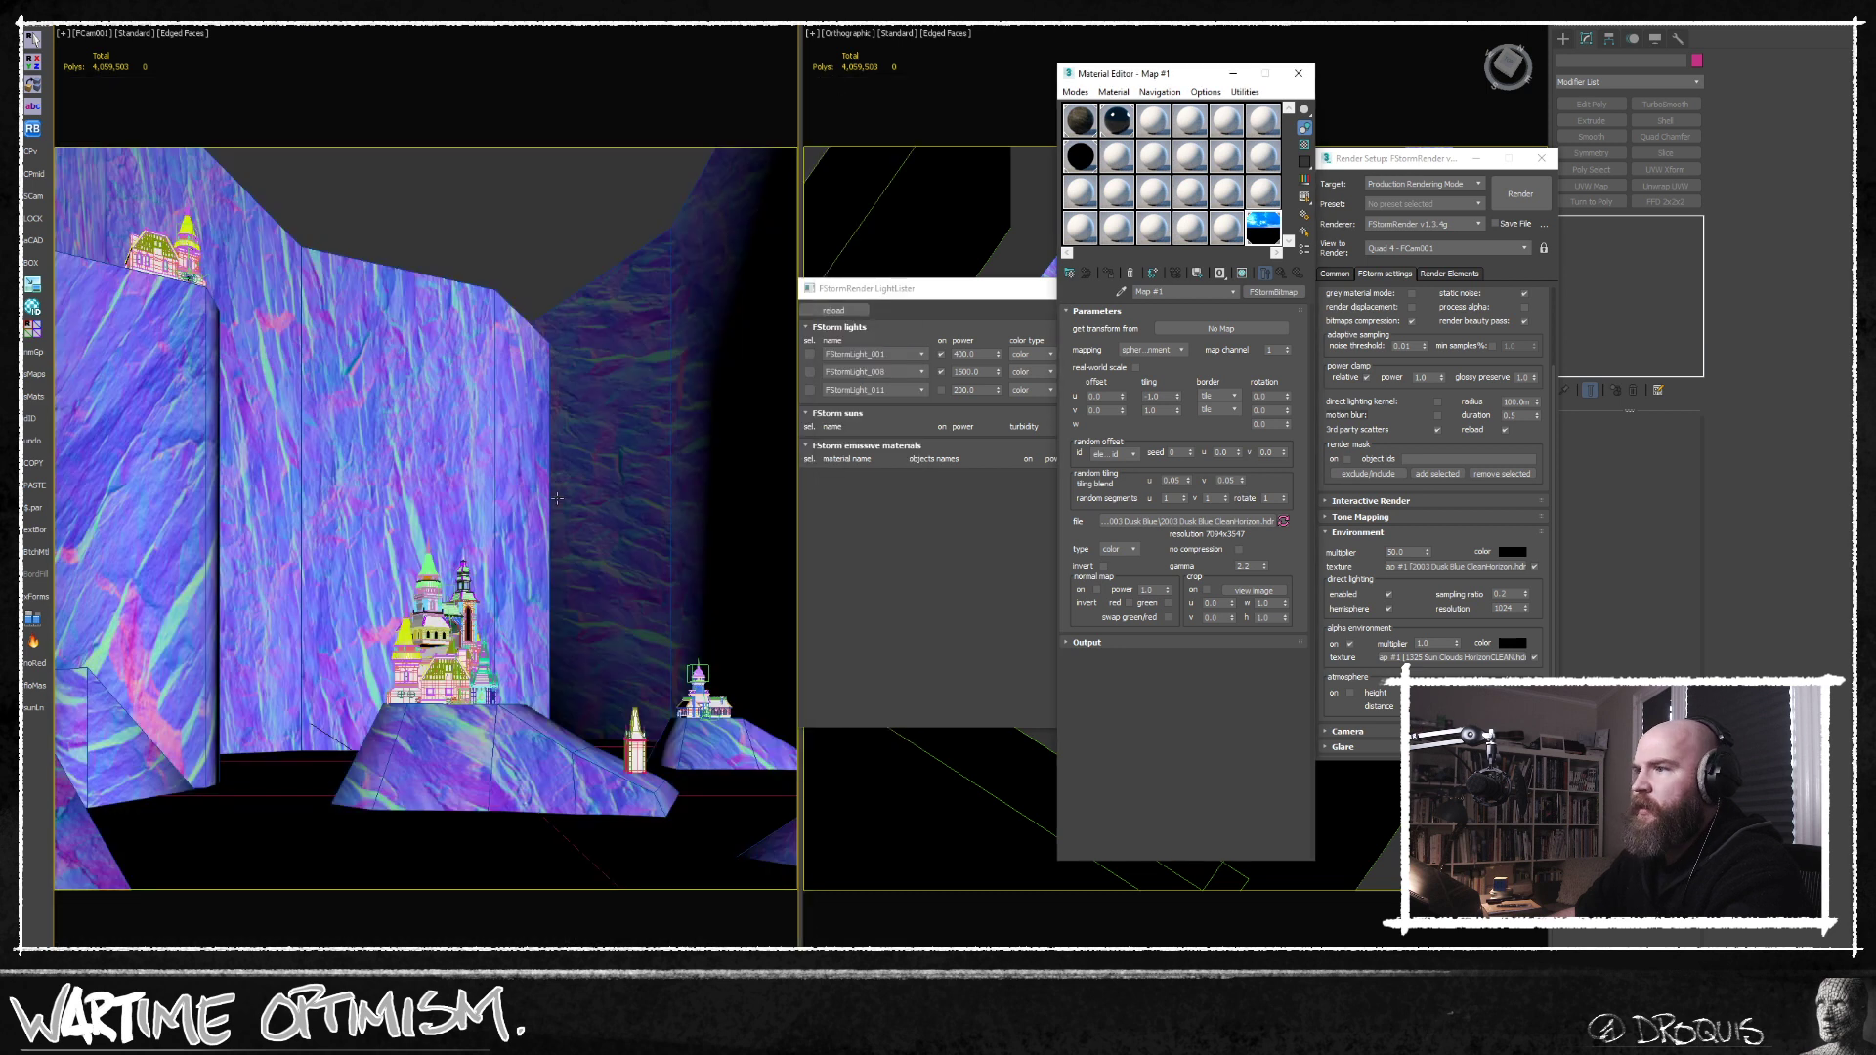
{"action": "left_click", "coordinate": [1298, 73]}
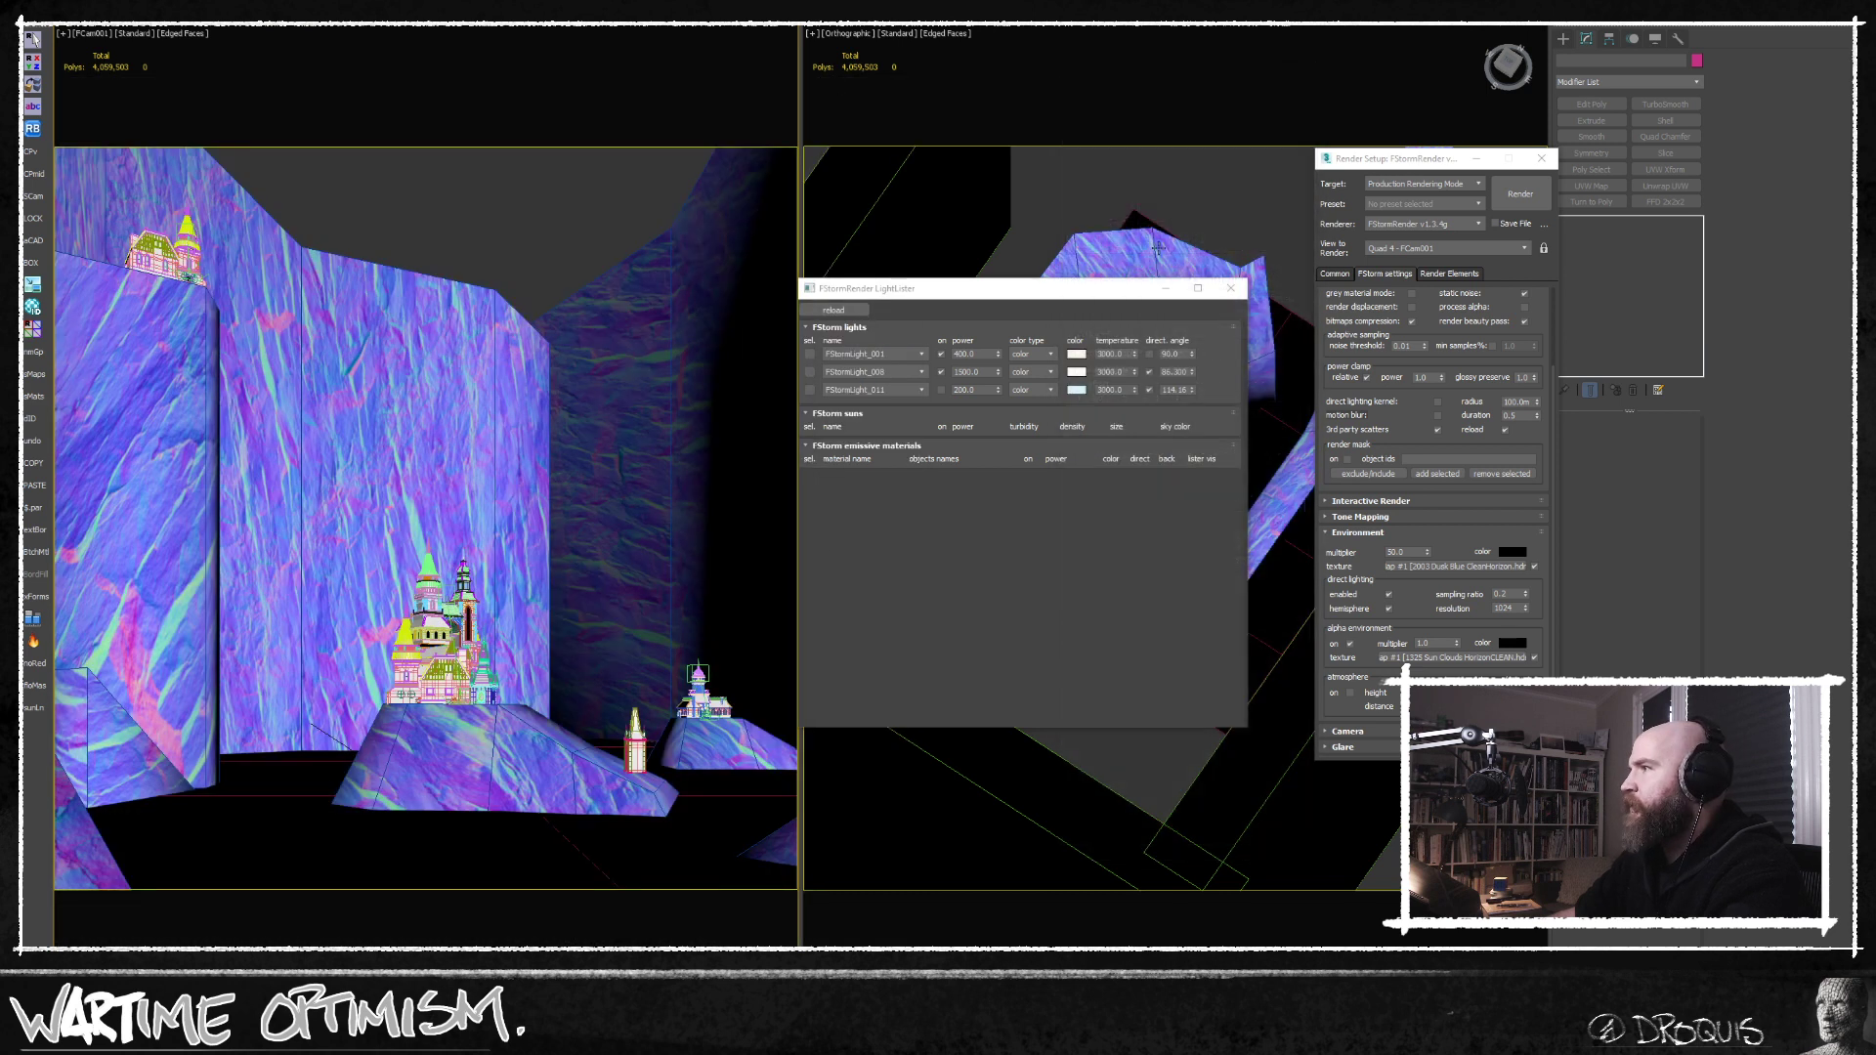
{"action": "left_click", "coordinate": [1234, 289]}
Isolate the cliff and rock mesh in the Top view and draw a new box beside the cliffs.
{"action": "left_click", "coordinate": [1213, 321]}
{"action": "key", "text": "t"}
{"action": "key", "text": "alt+q"}
{"action": "scroll", "coordinate": [1118, 479], "scroll_direction": "down", "scroll_amount": 7}
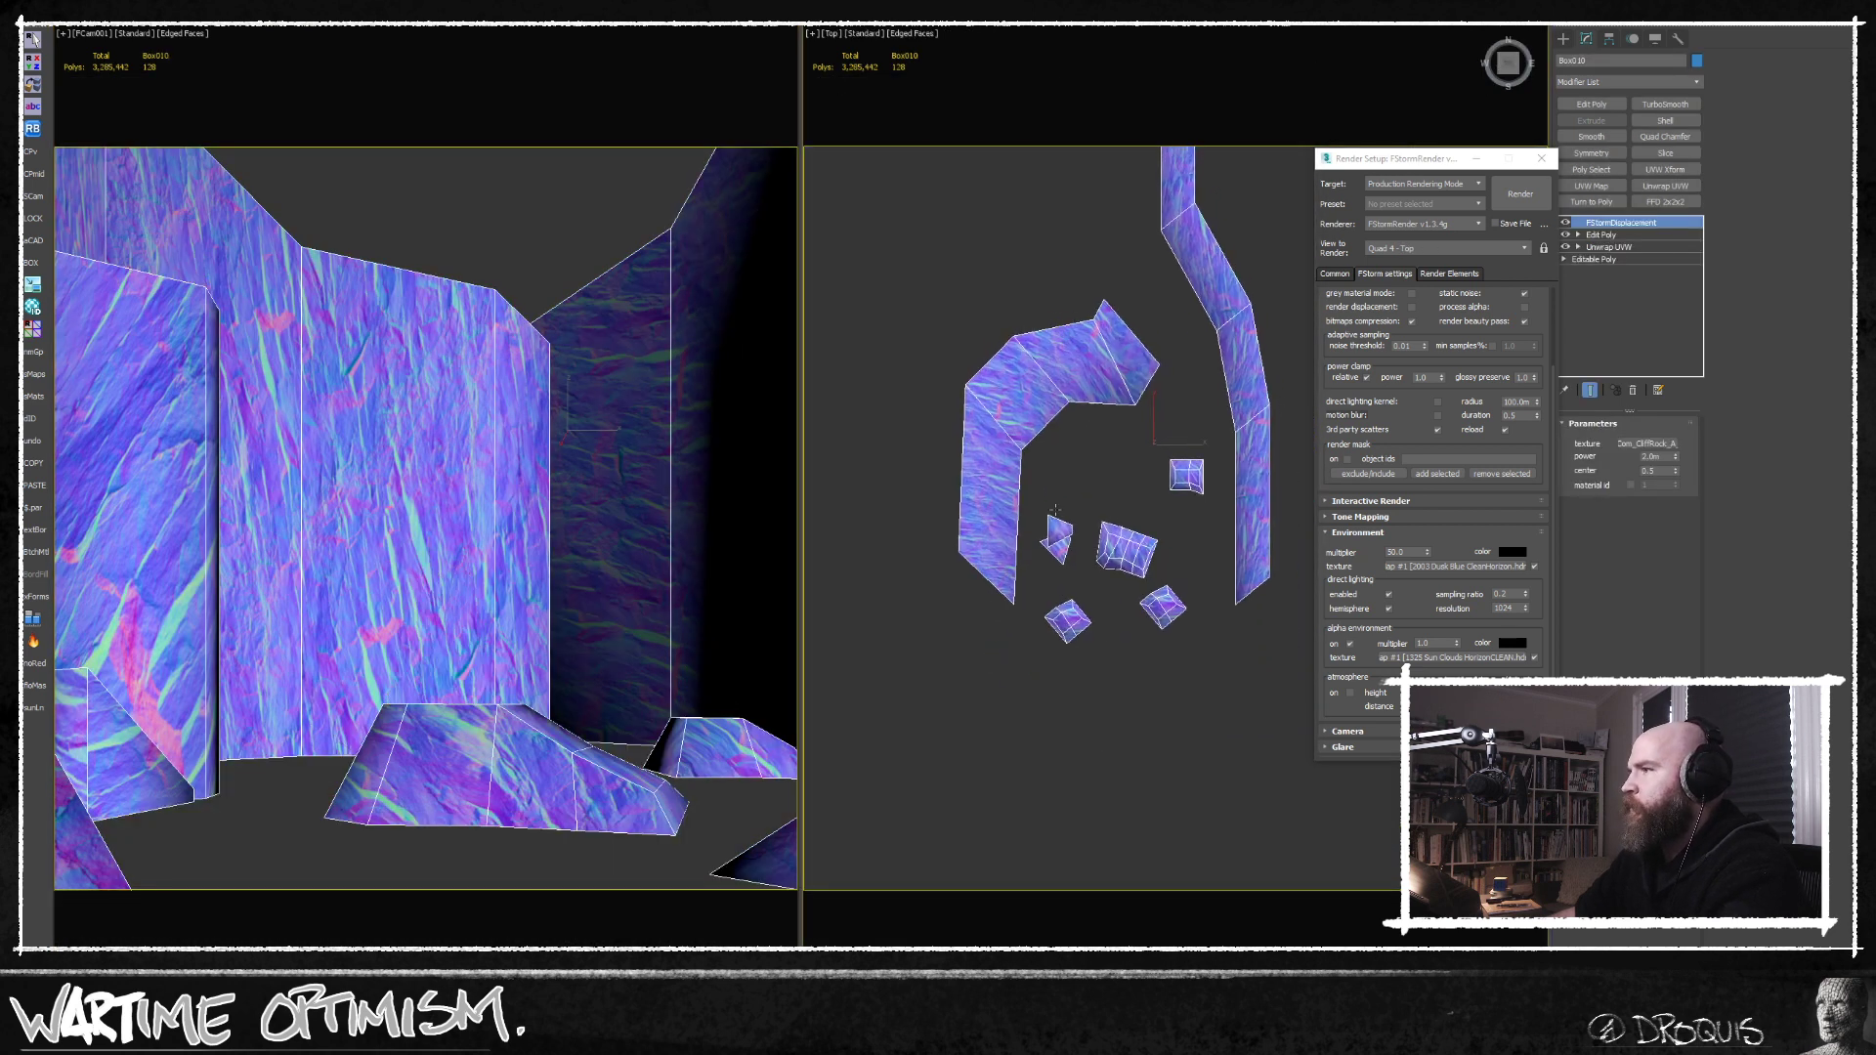
{"action": "key", "text": "b"}
{"action": "left_click_drag", "start_coordinate": [1153, 366], "coordinate": [1190, 406]}
{"action": "left_click", "coordinate": [1132, 307]}
{"action": "right_click", "coordinate": [1117, 413]}
Compare the new box's height with the cliffs in a wireframe Front view and show its parameters.
{"action": "key", "text": "f"}
{"action": "key", "text": "z"}
{"action": "scroll", "coordinate": [994, 491], "scroll_direction": "down", "scroll_amount": 5}
{"action": "key", "text": "F3"}
{"action": "left_click", "coordinate": [1586, 39]}
{"action": "middle_click_drag", "start_coordinate": [1020, 413], "coordinate": [1093, 404]}
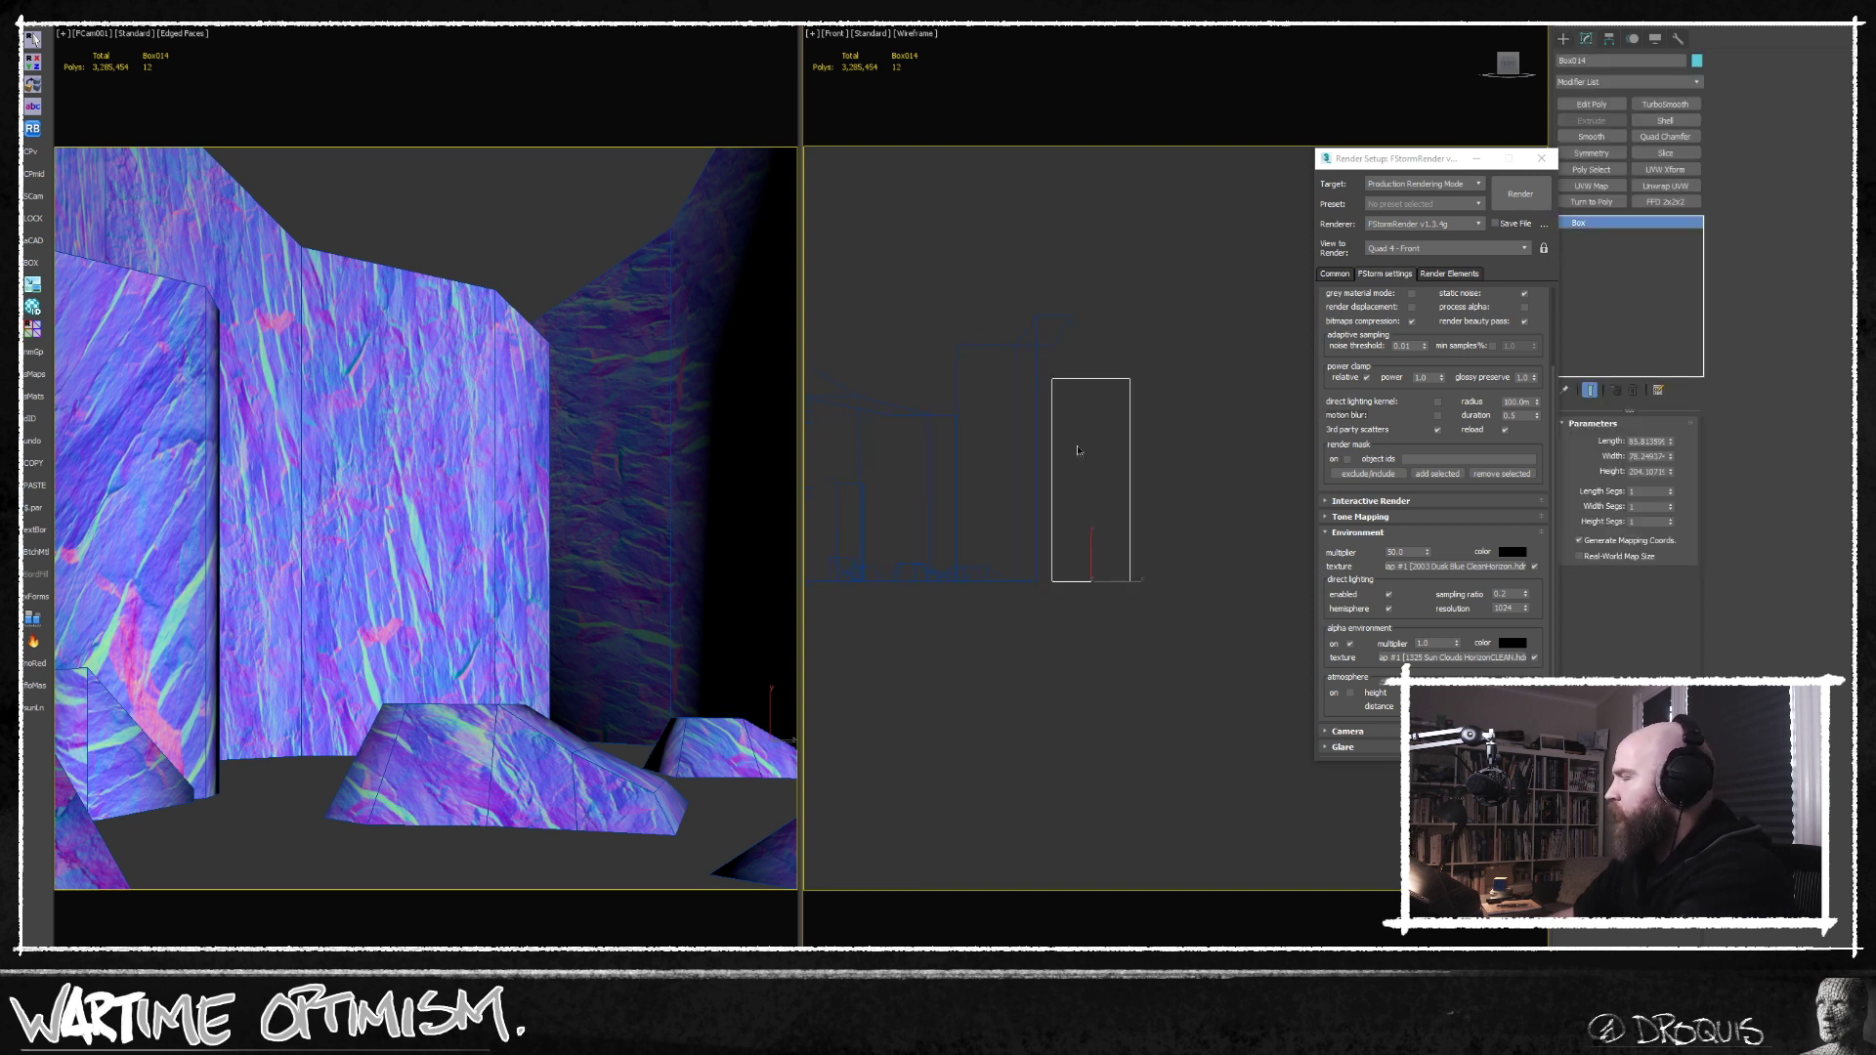
Delete the temporary measuring box and exit isolation to show the whole scene.
{"action": "key", "text": "Delete"}
{"action": "right_click", "coordinate": [470, 261]}
{"action": "key", "text": "alt+q"}
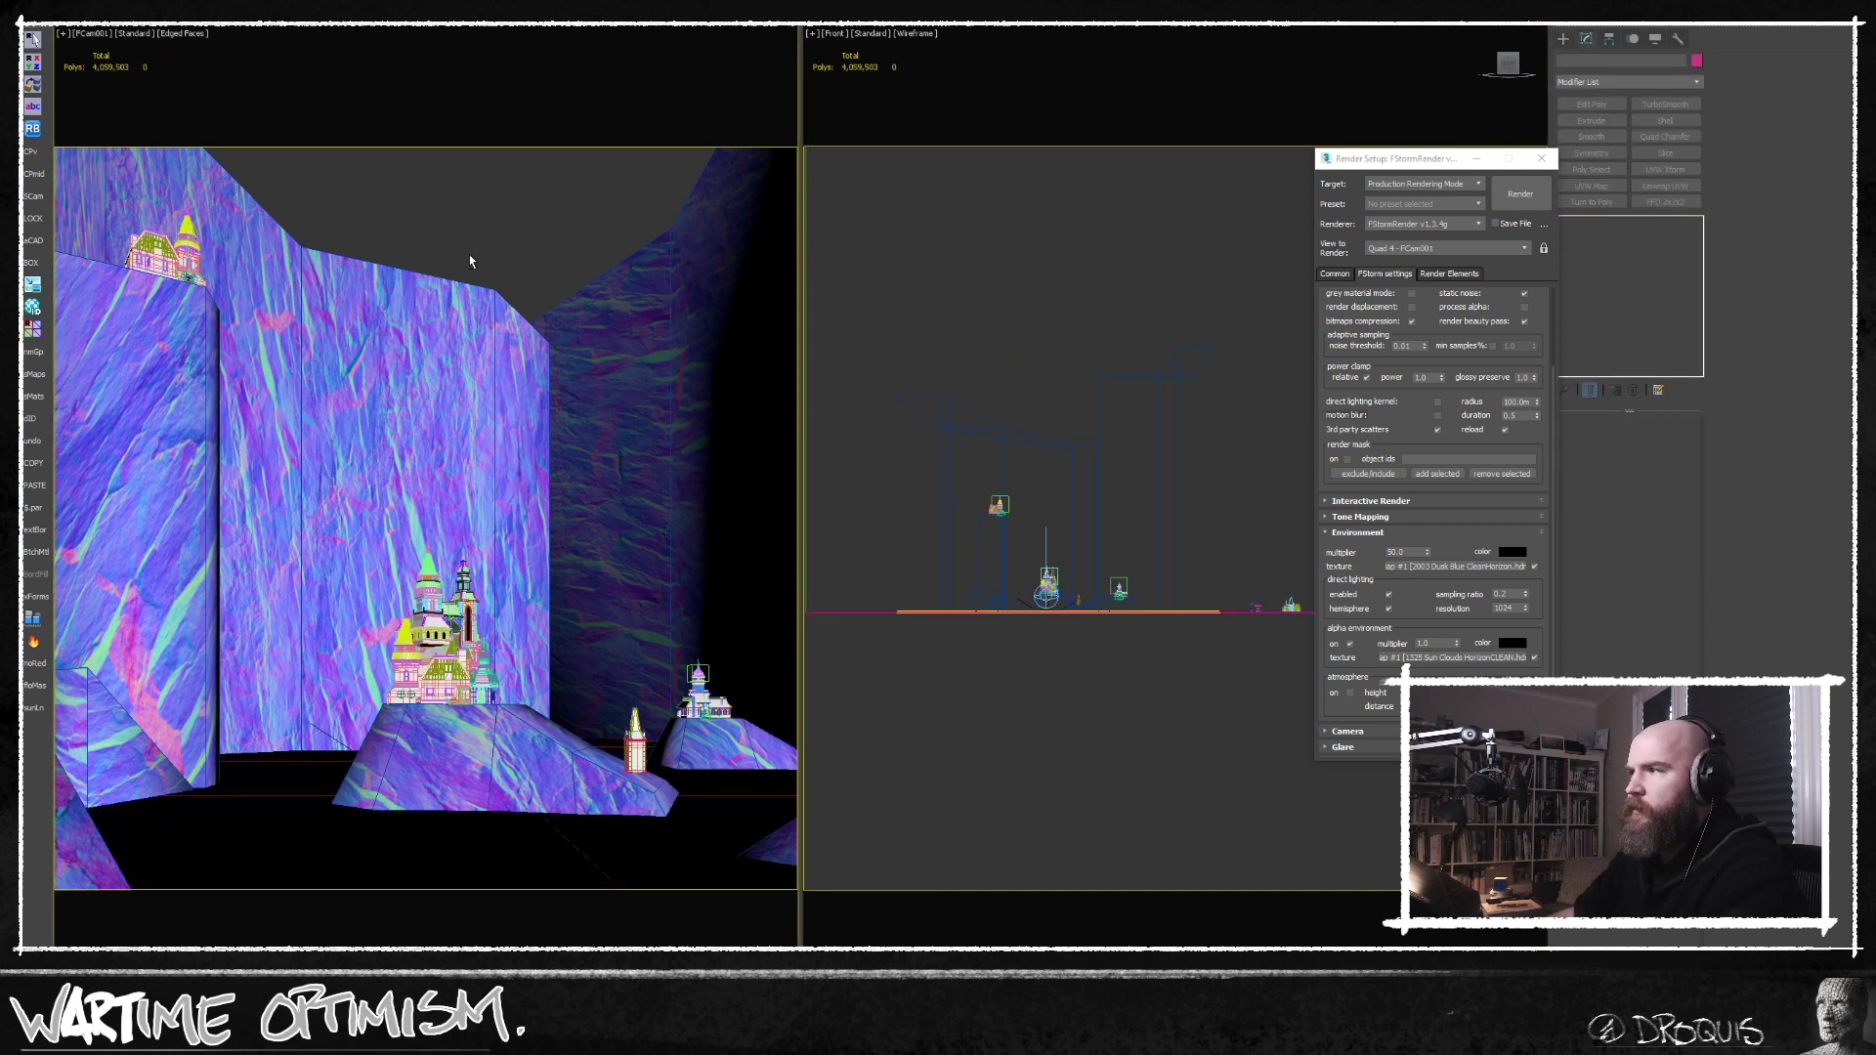
Bring back the render window, restart the render and enable the FStorm environment's atmosphere.
{"action": "key", "text": "alt+Tab"}
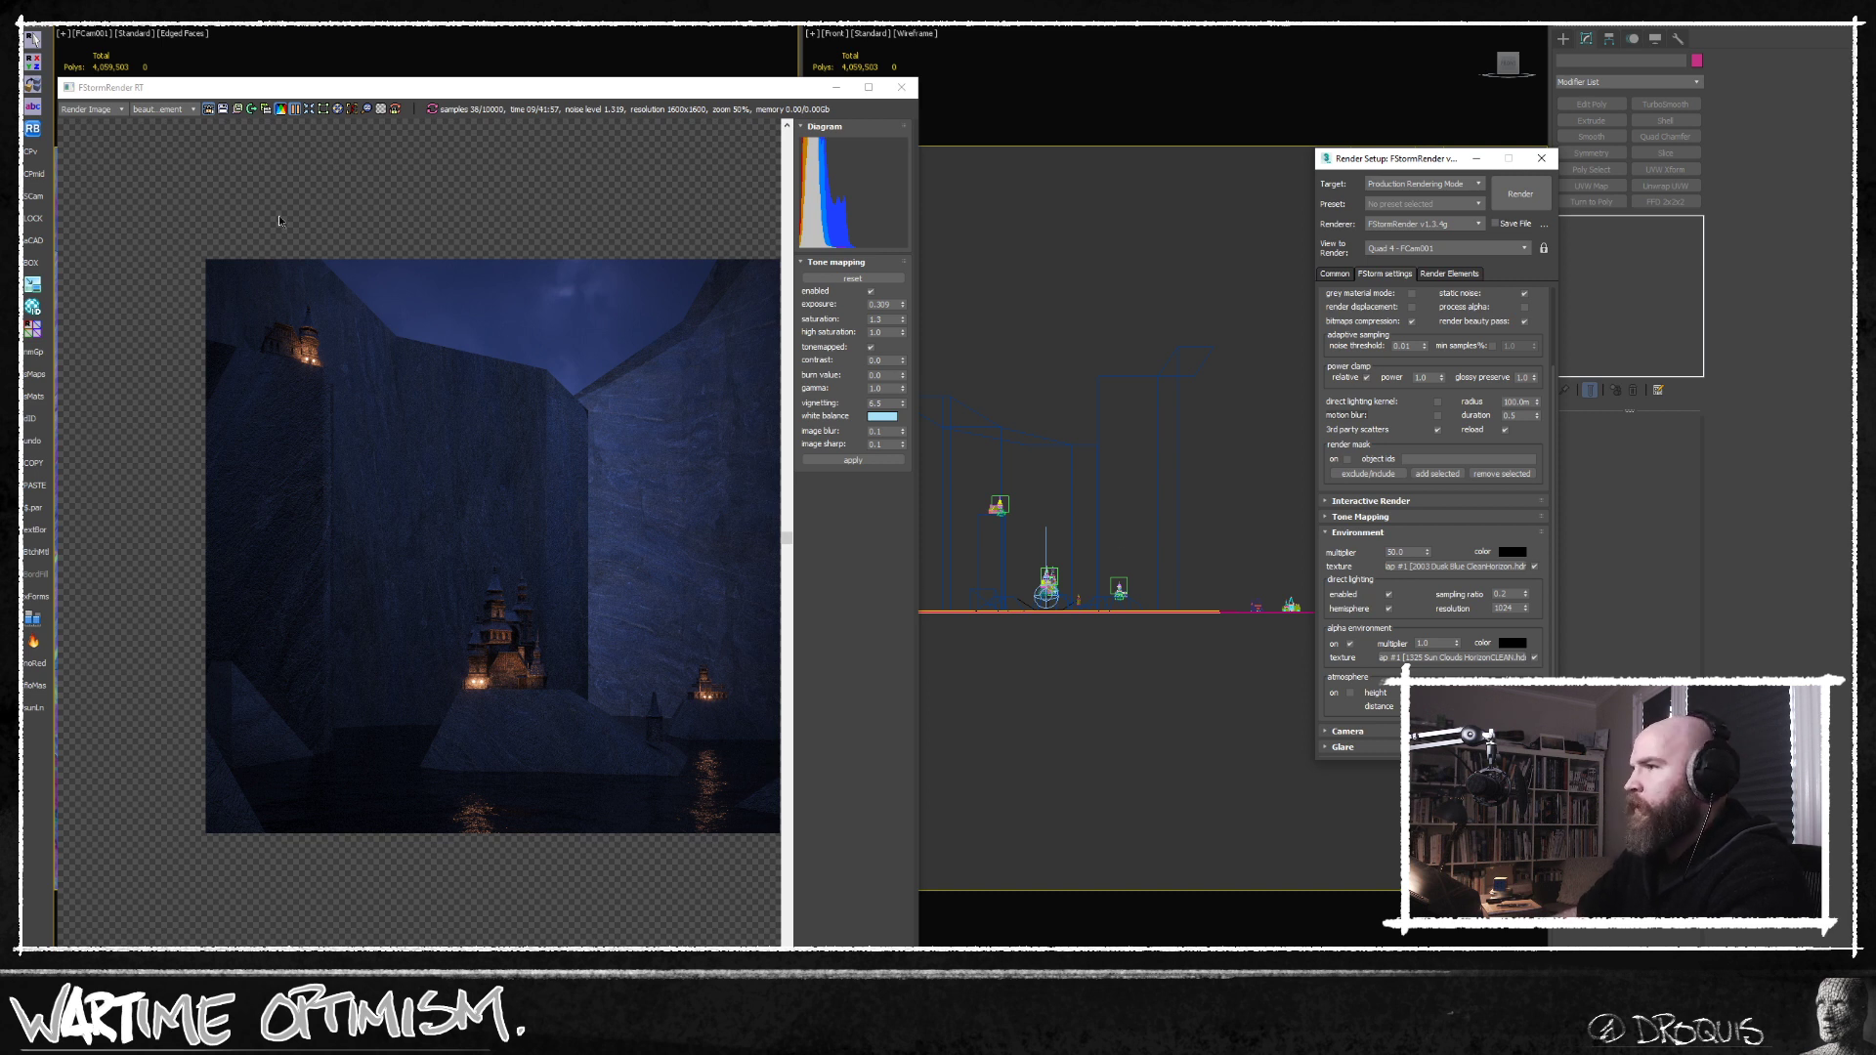
{"action": "left_click", "coordinate": [299, 126]}
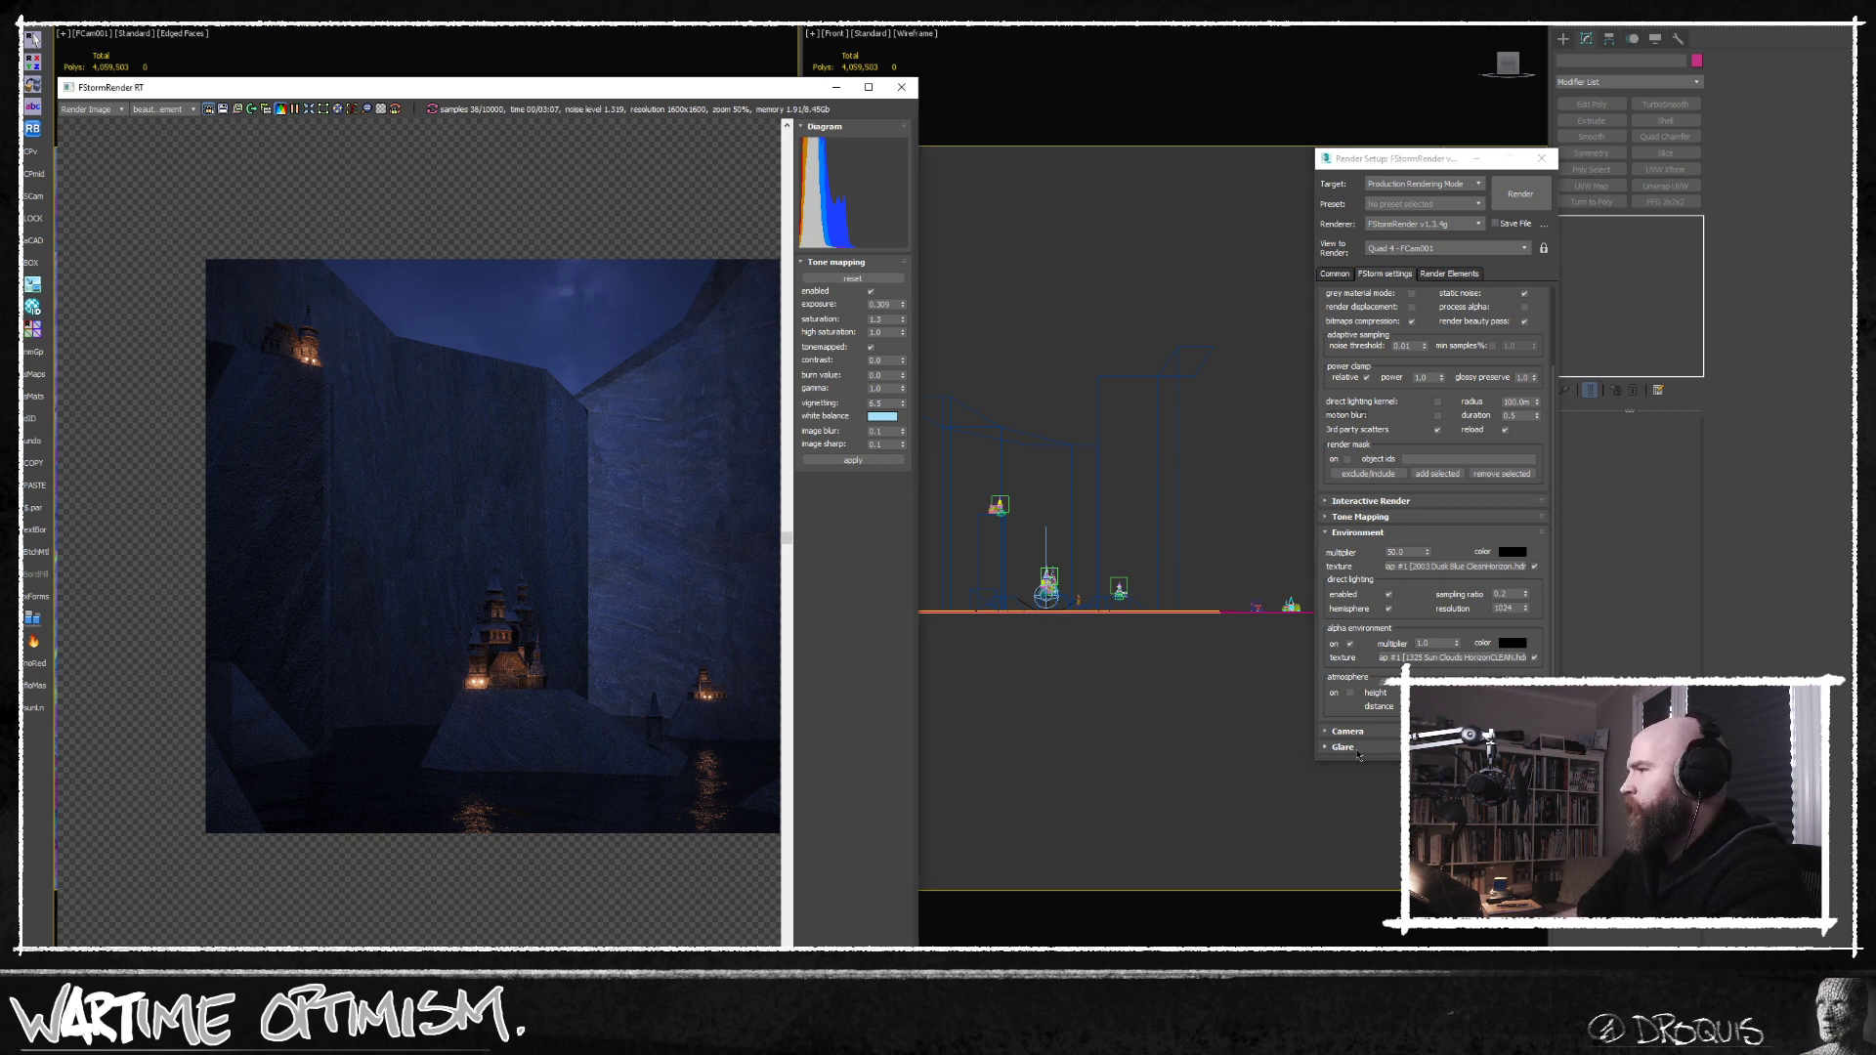
{"action": "left_click", "coordinate": [1350, 694]}
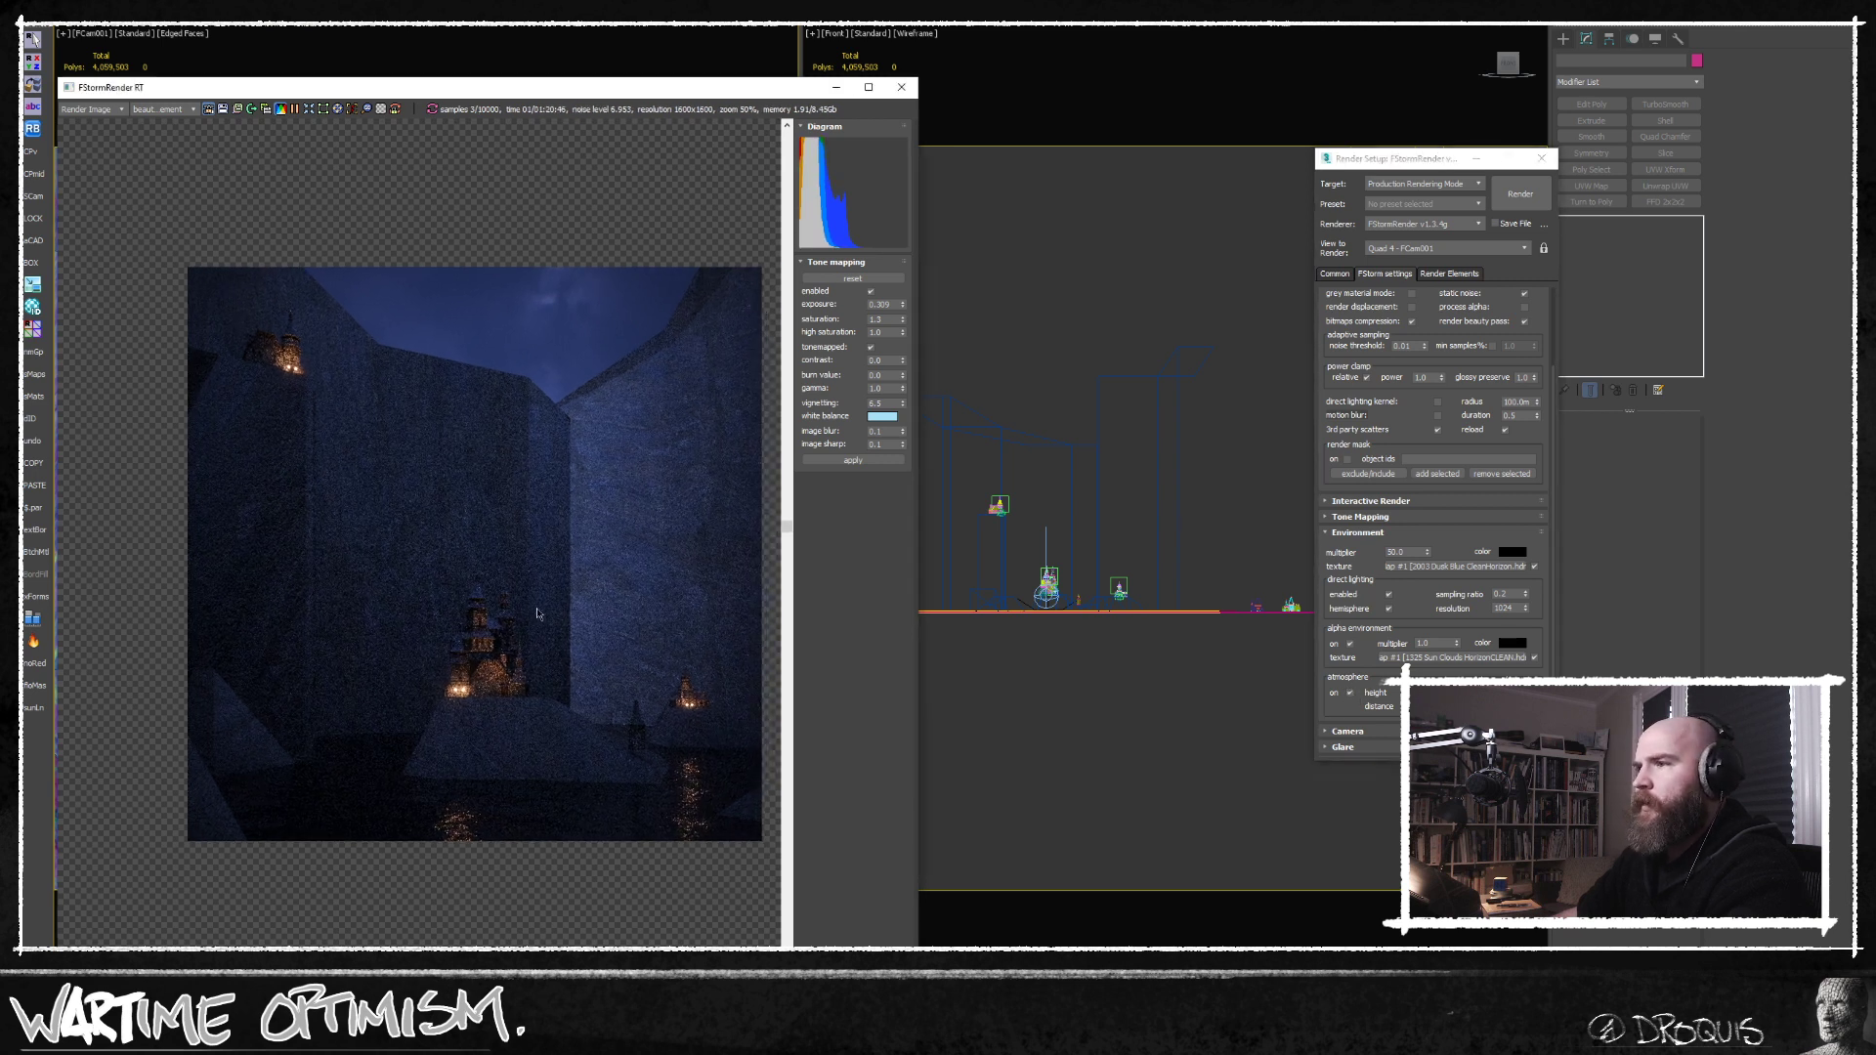
{"action": "scroll", "coordinate": [544, 687], "scroll_direction": "up", "scroll_amount": 2}
{"action": "scroll", "coordinate": [544, 687], "scroll_direction": "down", "scroll_amount": 2}
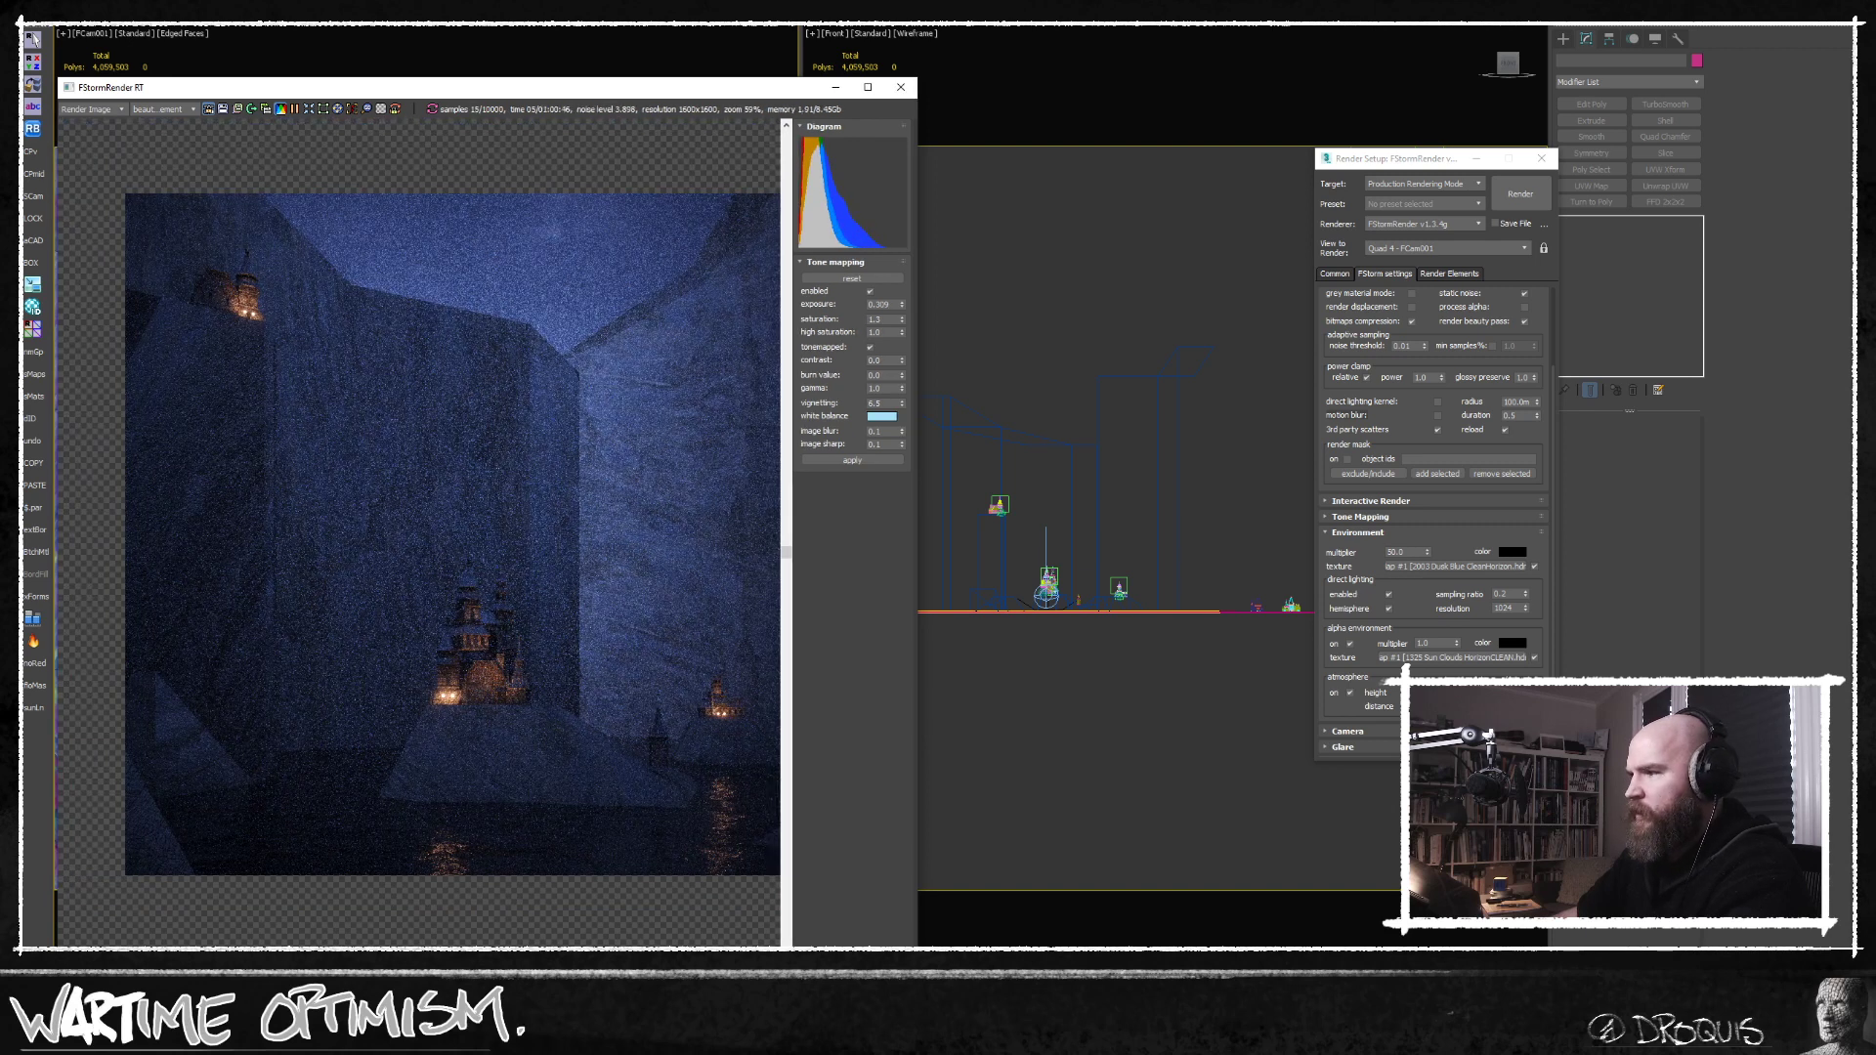
Widen the render window to fit the whole image and strengthen the atmospheric haze.
{"action": "left_click_drag", "start_coordinate": [918, 986], "coordinate": [1045, 999]}
{"action": "middle_click_drag", "start_coordinate": [625, 626], "coordinate": [613, 638]}
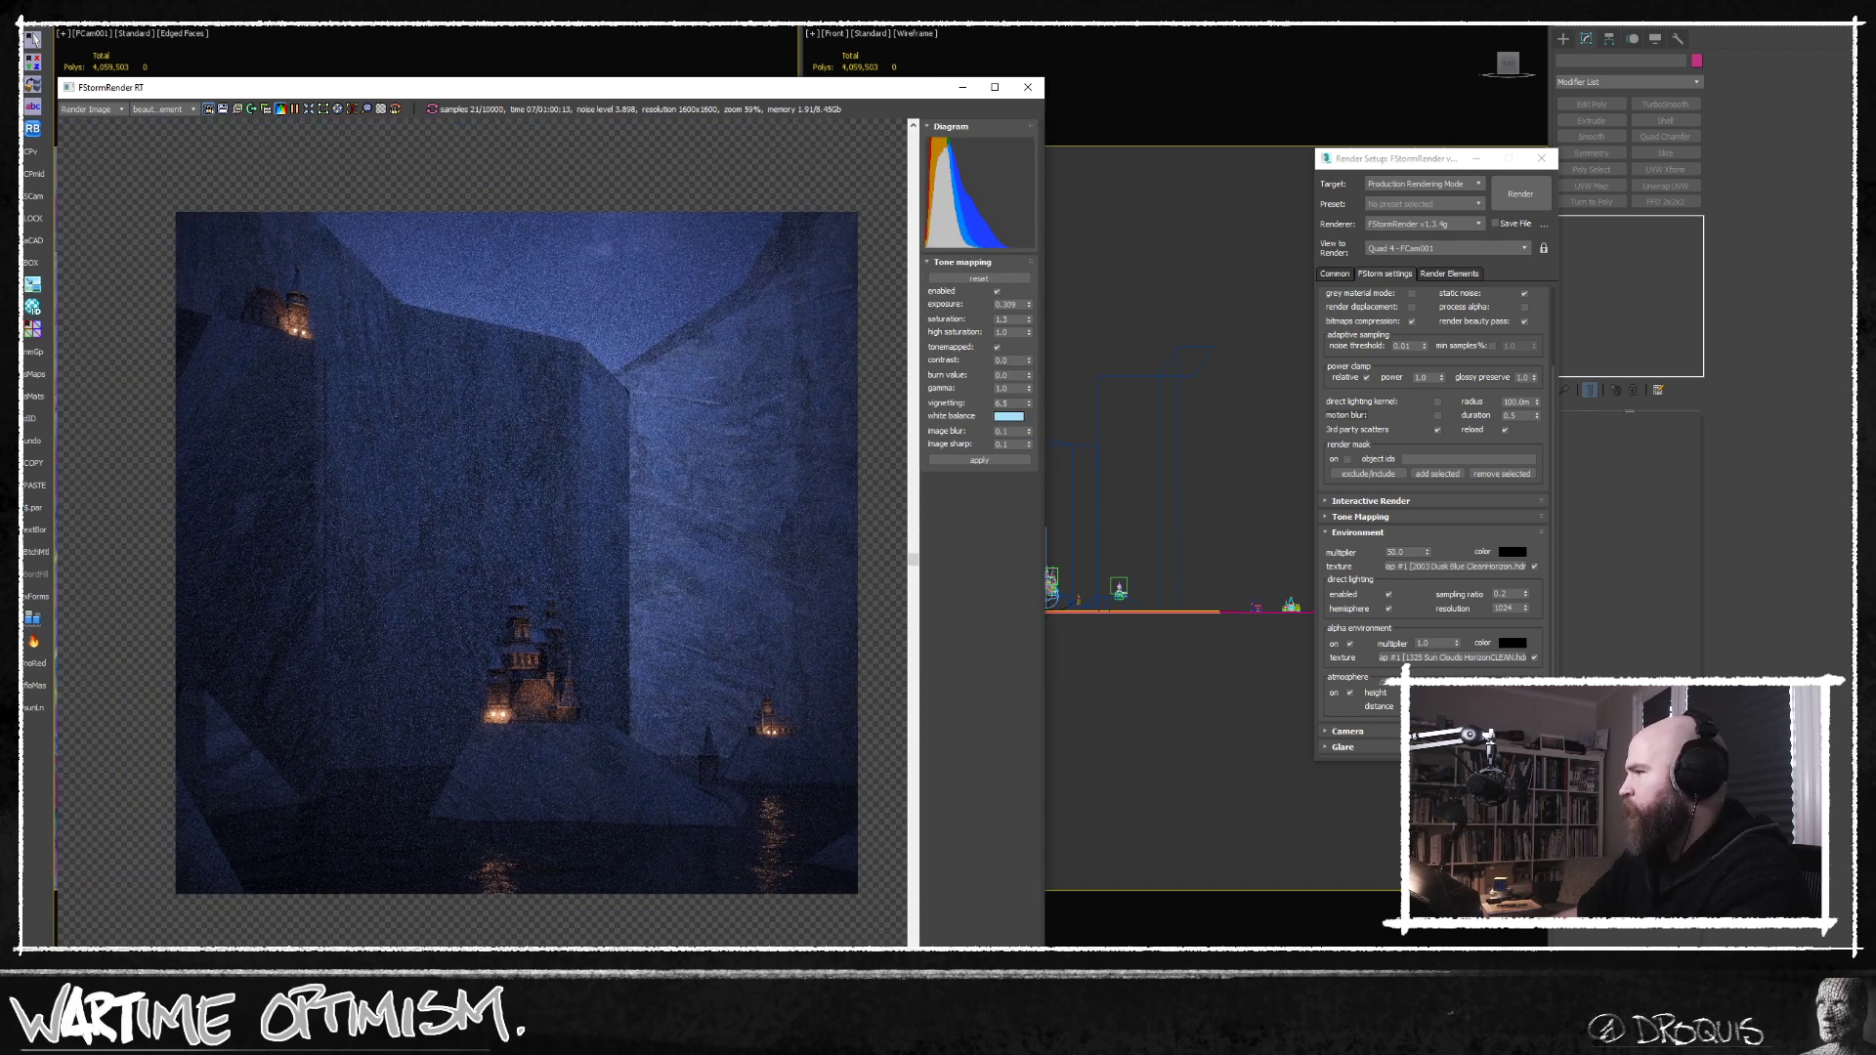
{"action": "left_click", "coordinate": [1397, 158]}
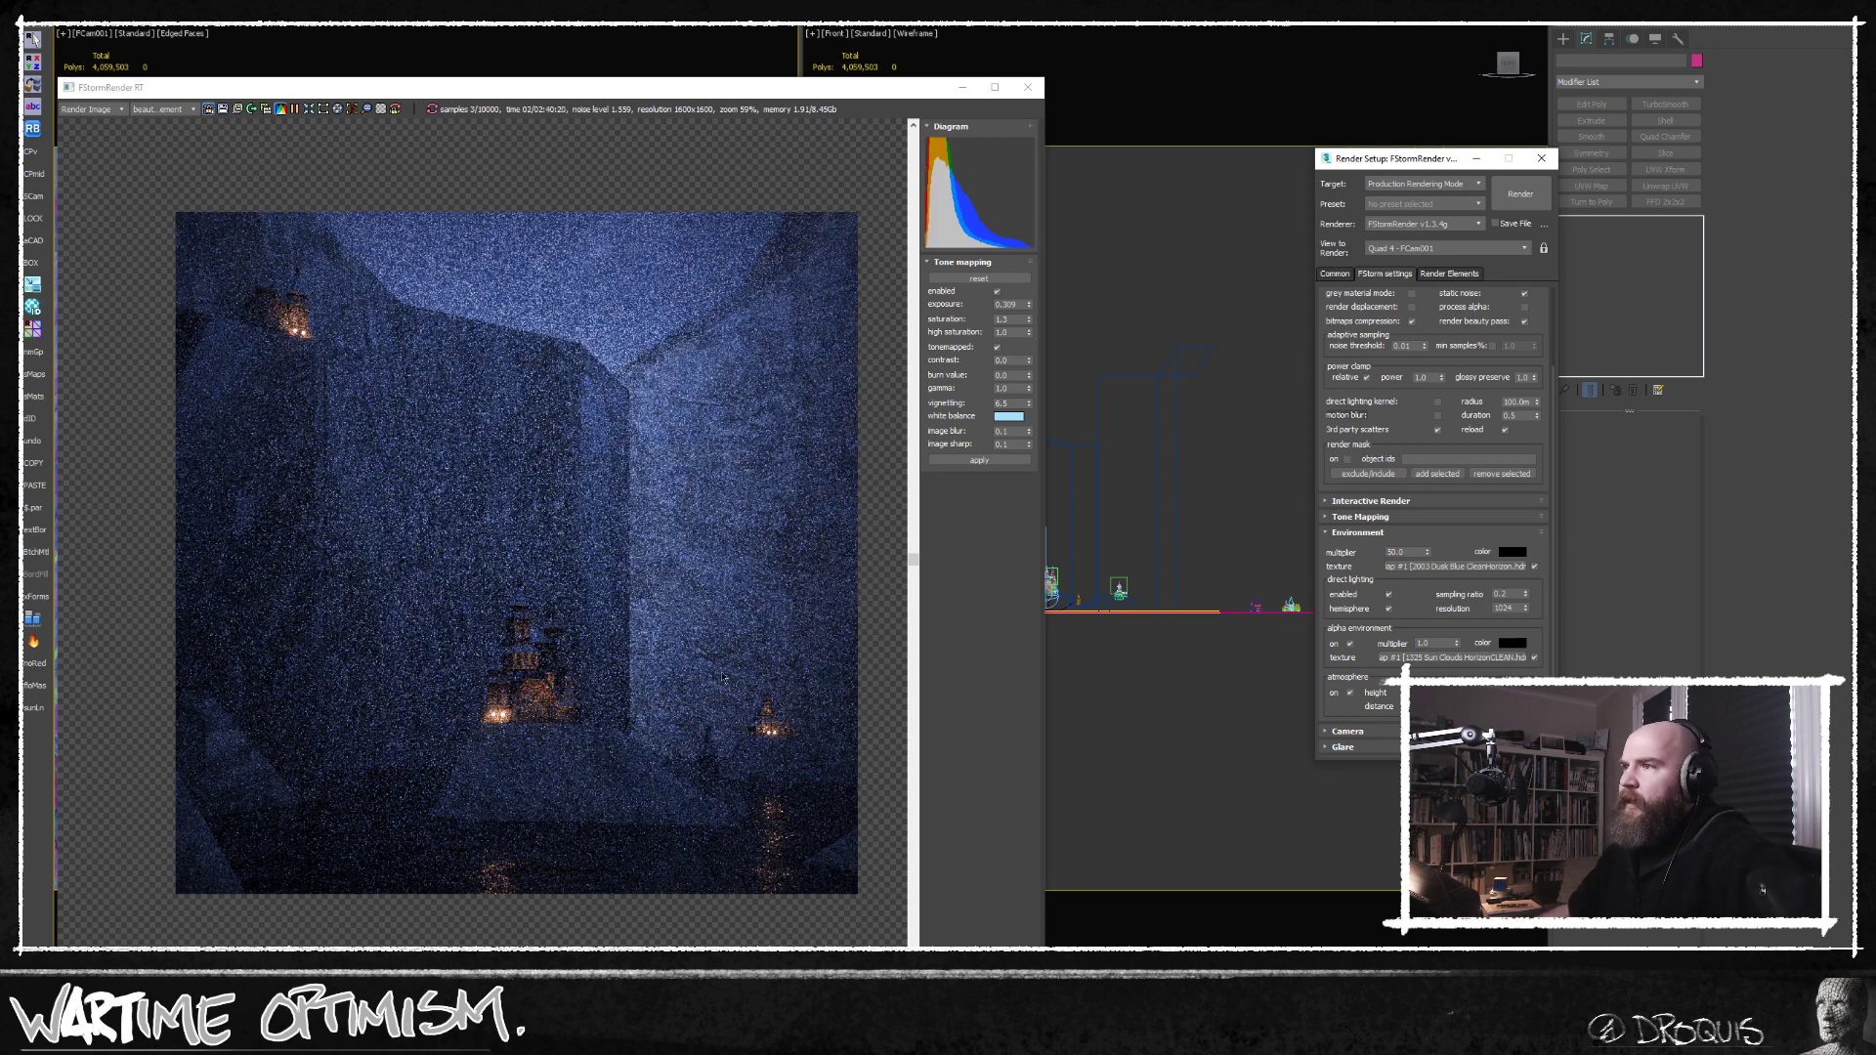
{"action": "middle_click_drag", "start_coordinate": [727, 680], "coordinate": [743, 690]}
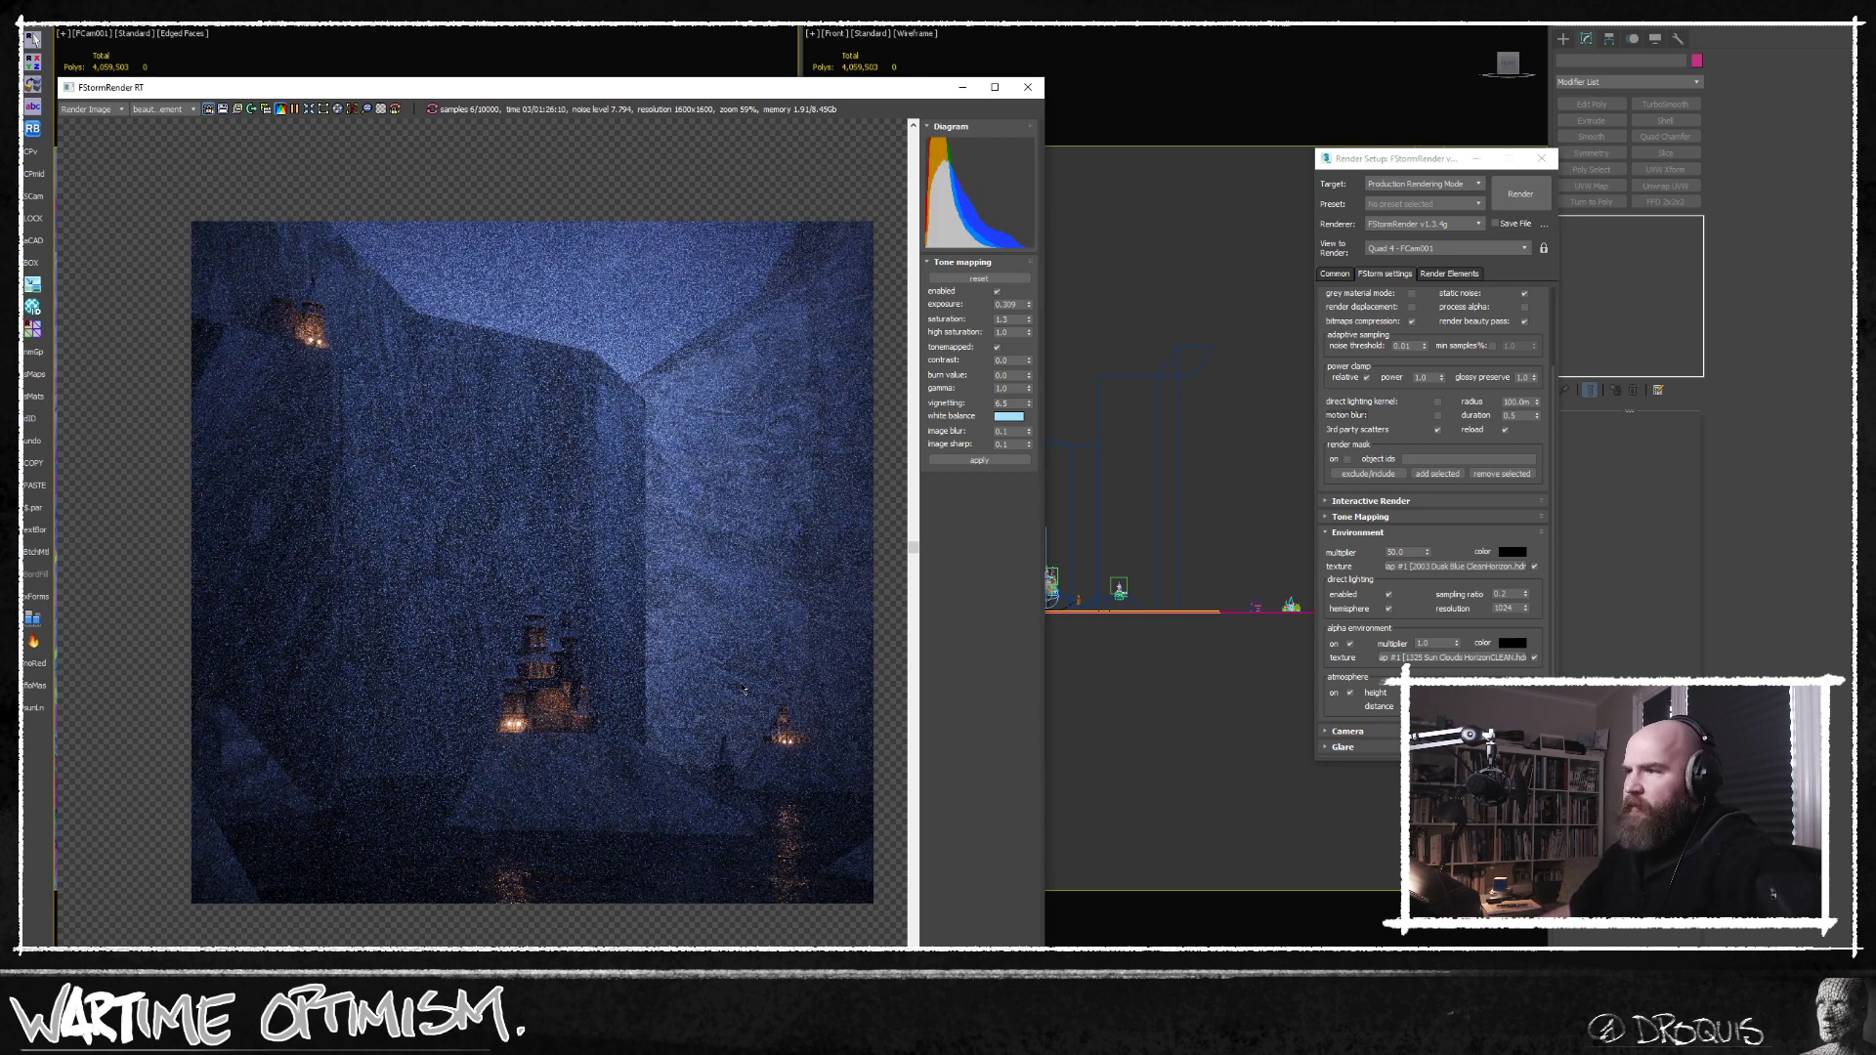
Set the tone mapping saturation to 0.7 and inspect the hazy castle render.
{"action": "double_click", "coordinate": [999, 319]}
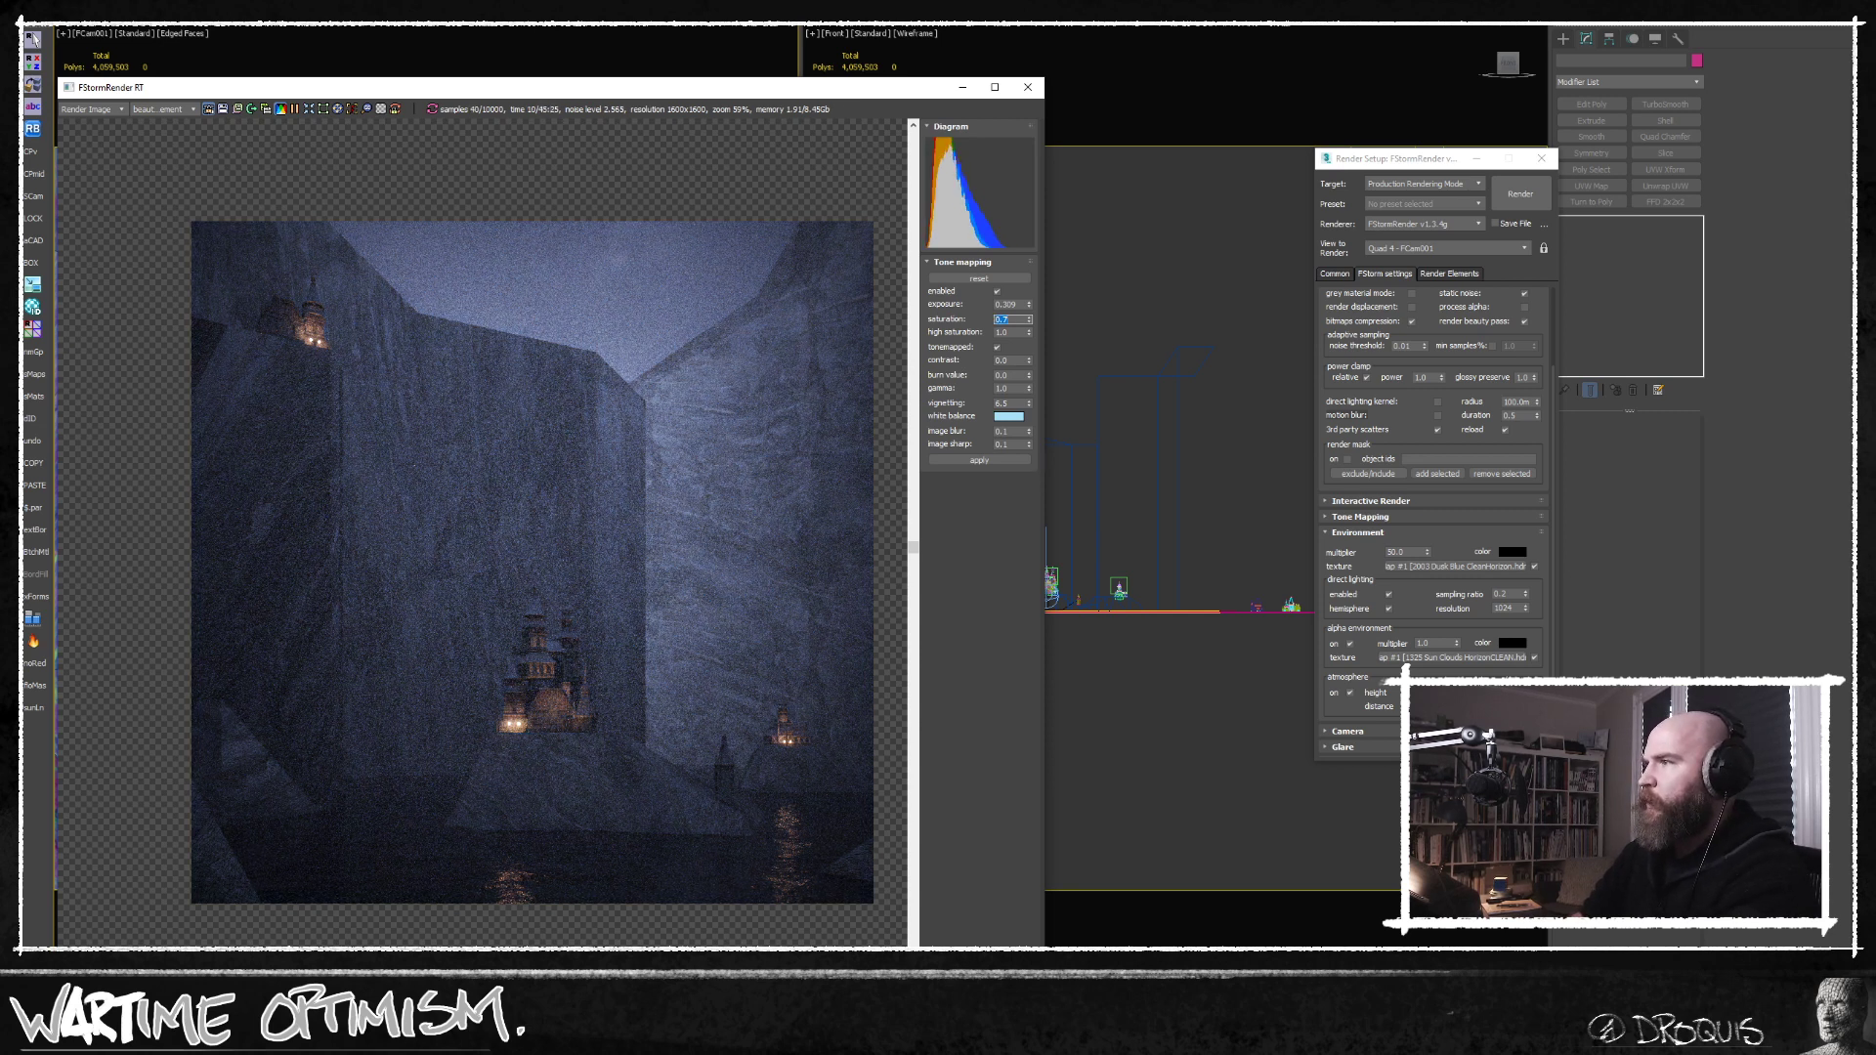
{"action": "middle_click_drag", "start_coordinate": [582, 636], "coordinate": [553, 642]}
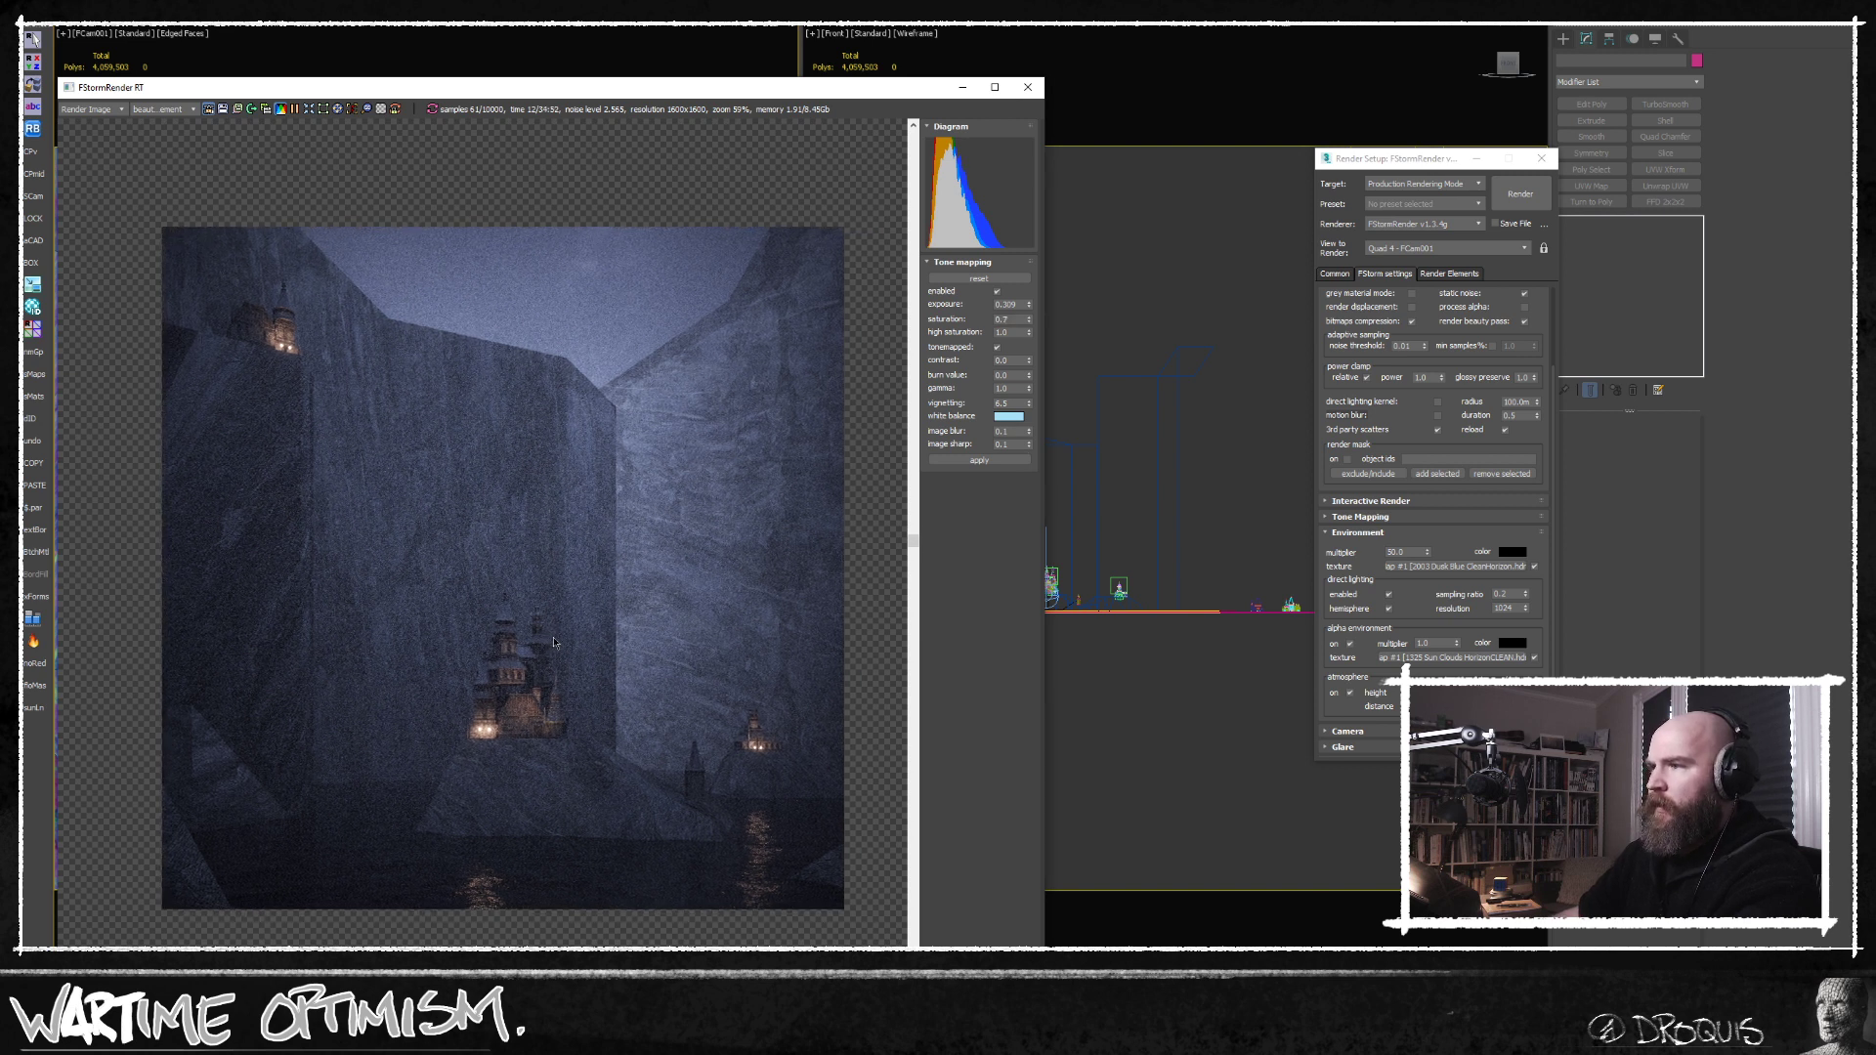
{"action": "scroll", "coordinate": [500, 711], "scroll_direction": "up", "scroll_amount": 1}
{"action": "scroll", "coordinate": [501, 710], "scroll_direction": "down", "scroll_amount": 1}
{"action": "middle_click_drag", "start_coordinate": [527, 706], "coordinate": [531, 775]}
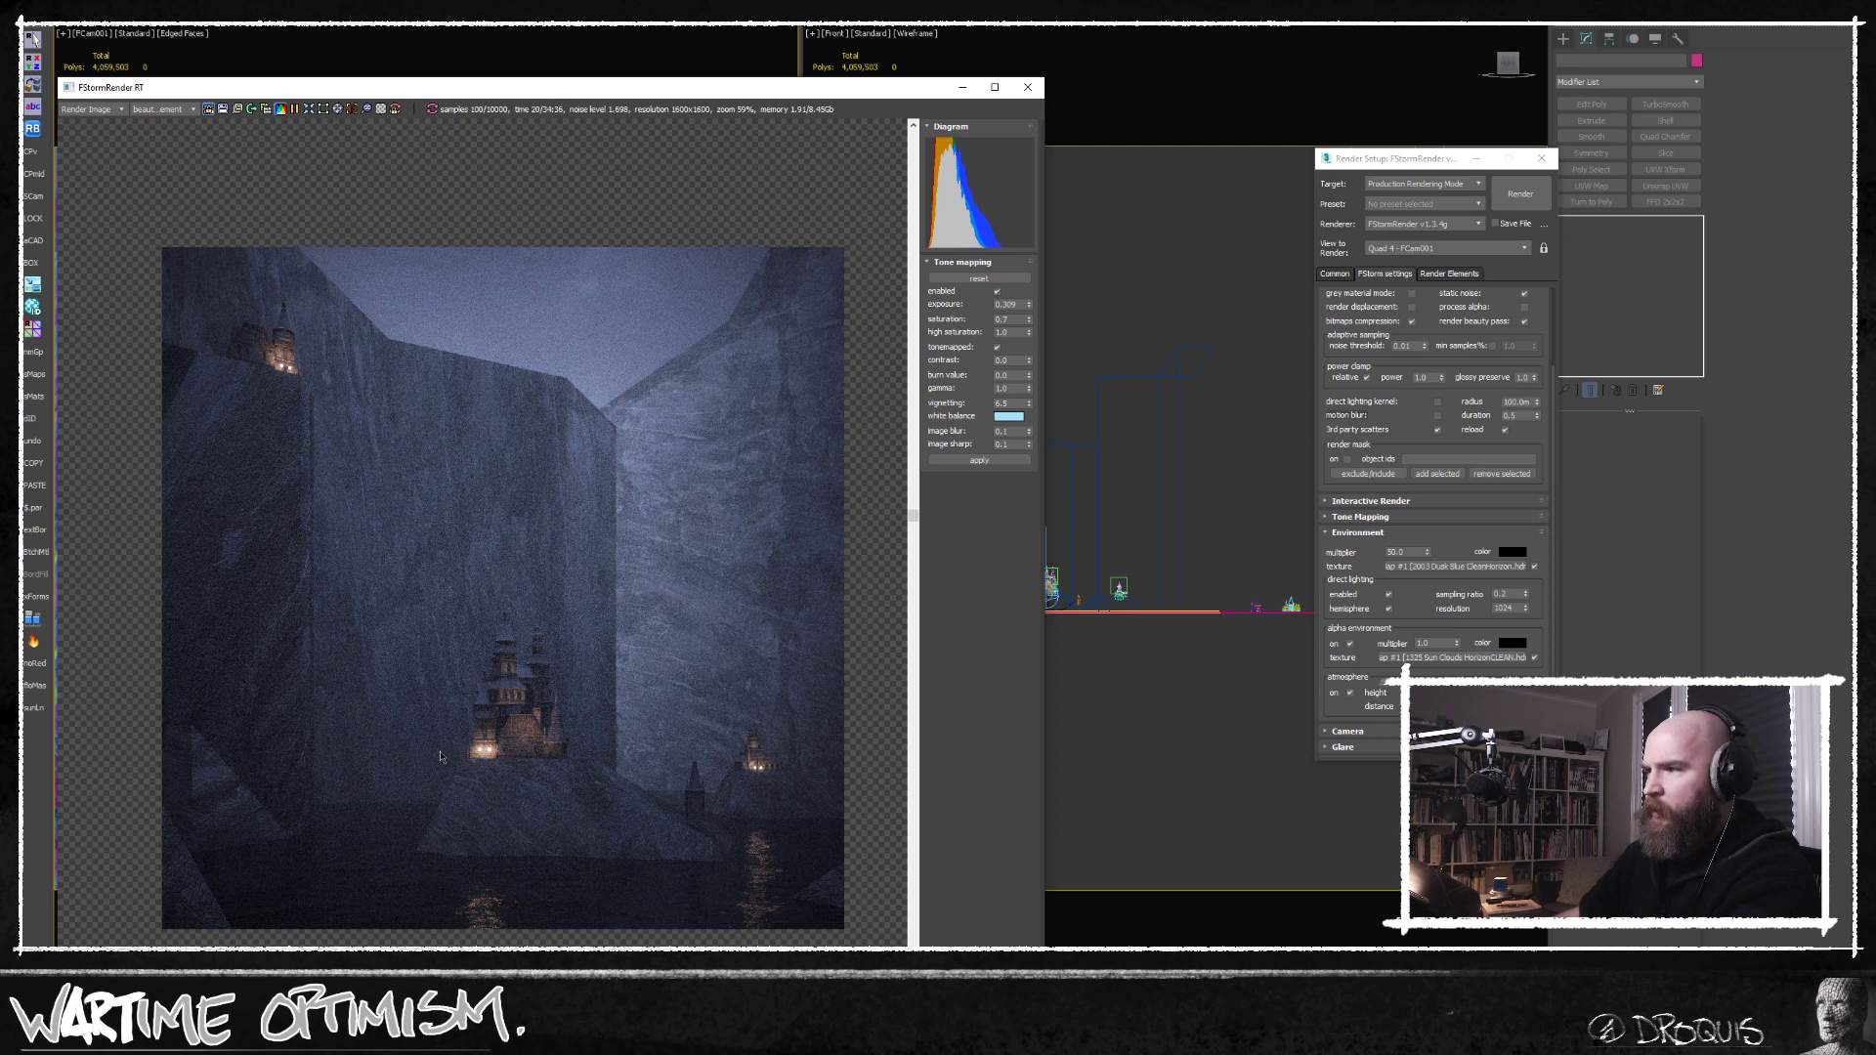
Save the current castle render as an image in the Tests folder of the recently used project directory.
{"action": "middle_click_drag", "start_coordinate": [487, 786], "coordinate": [491, 744]}
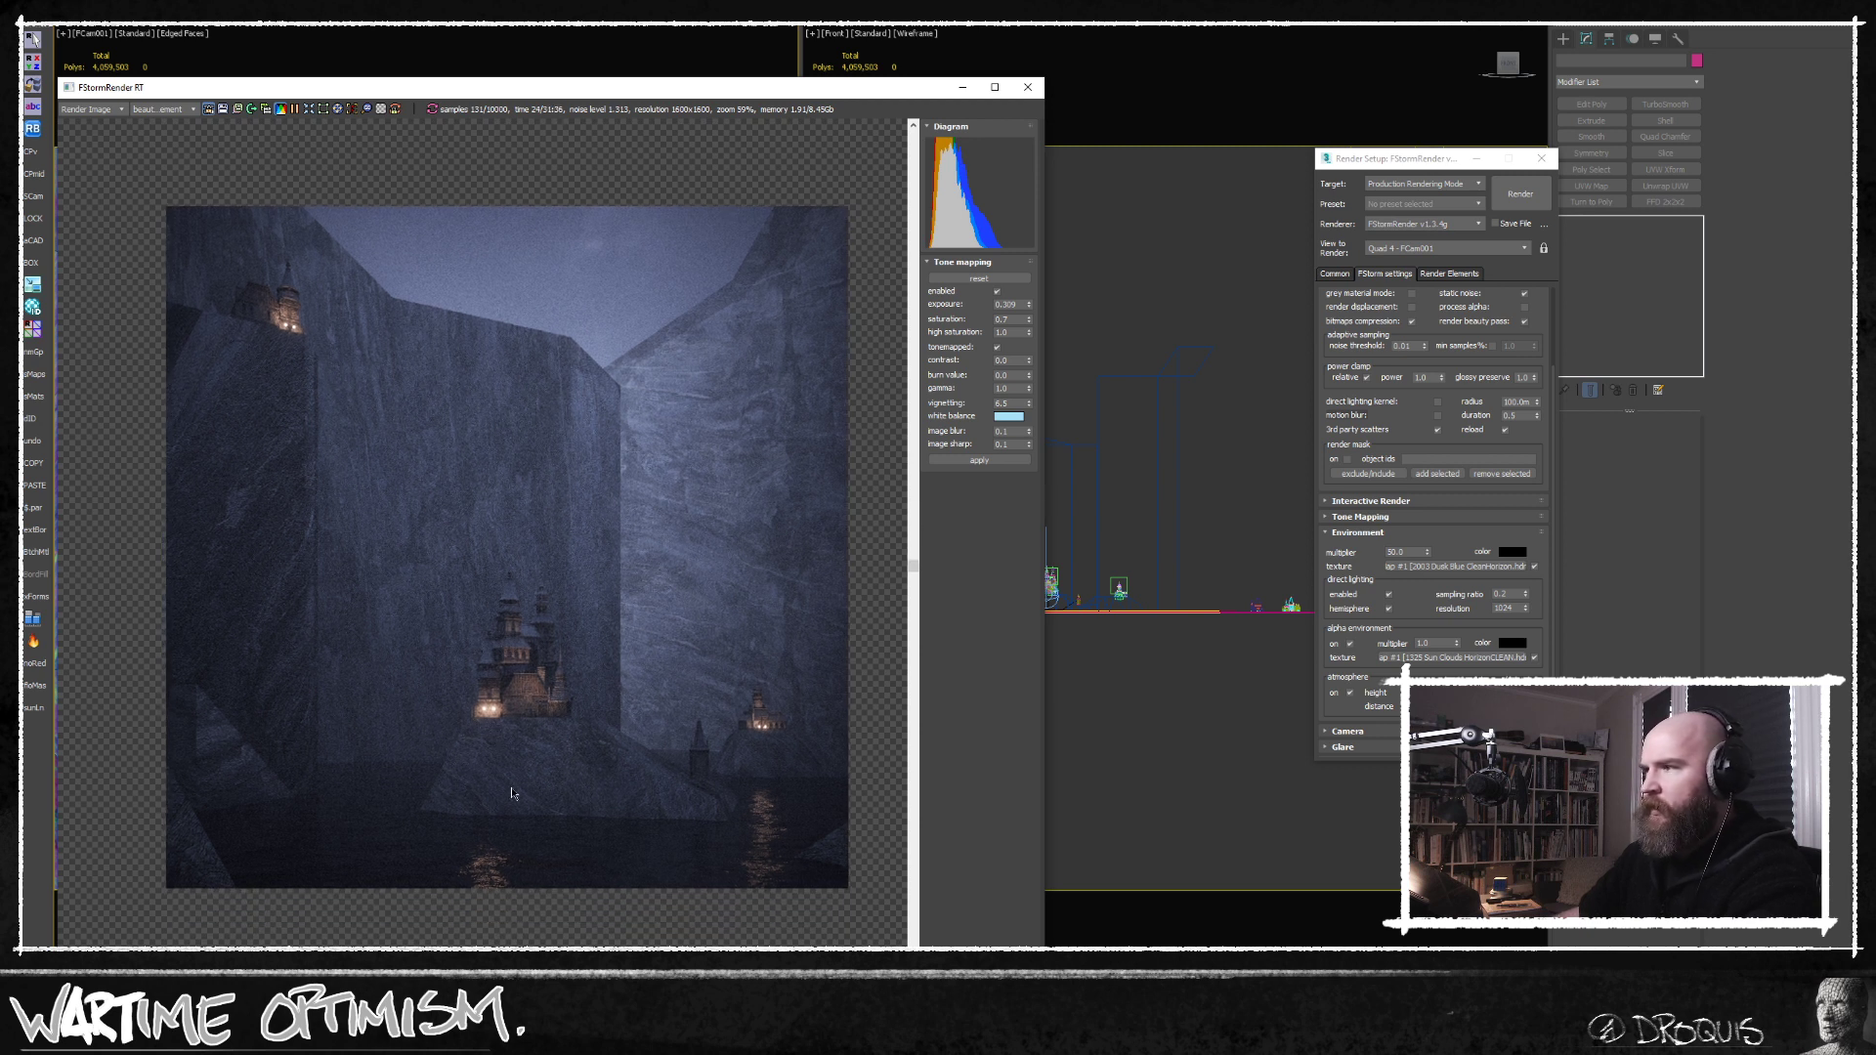
{"action": "middle_click_drag", "start_coordinate": [393, 493], "coordinate": [371, 496]}
{"action": "left_click", "coordinate": [223, 109]}
{"action": "double_click", "coordinate": [684, 452]}
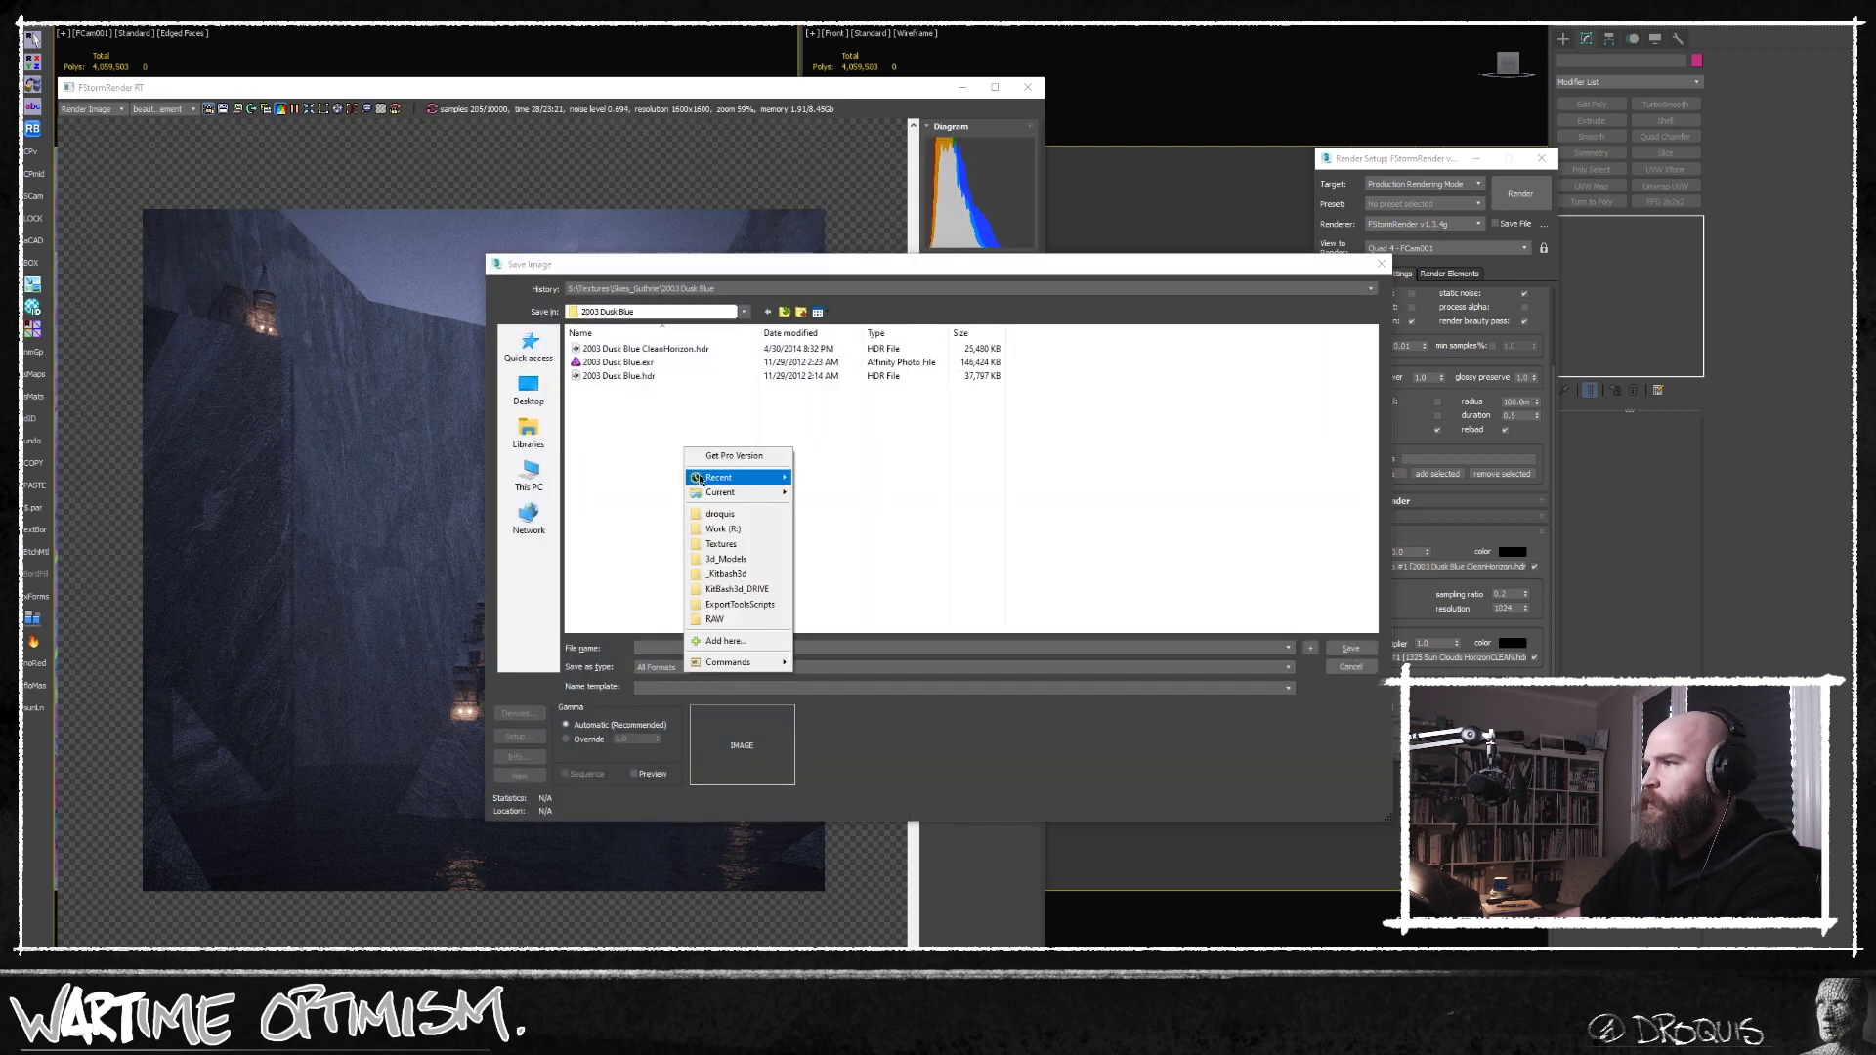
{"action": "mouse_move", "coordinate": [729, 477]}
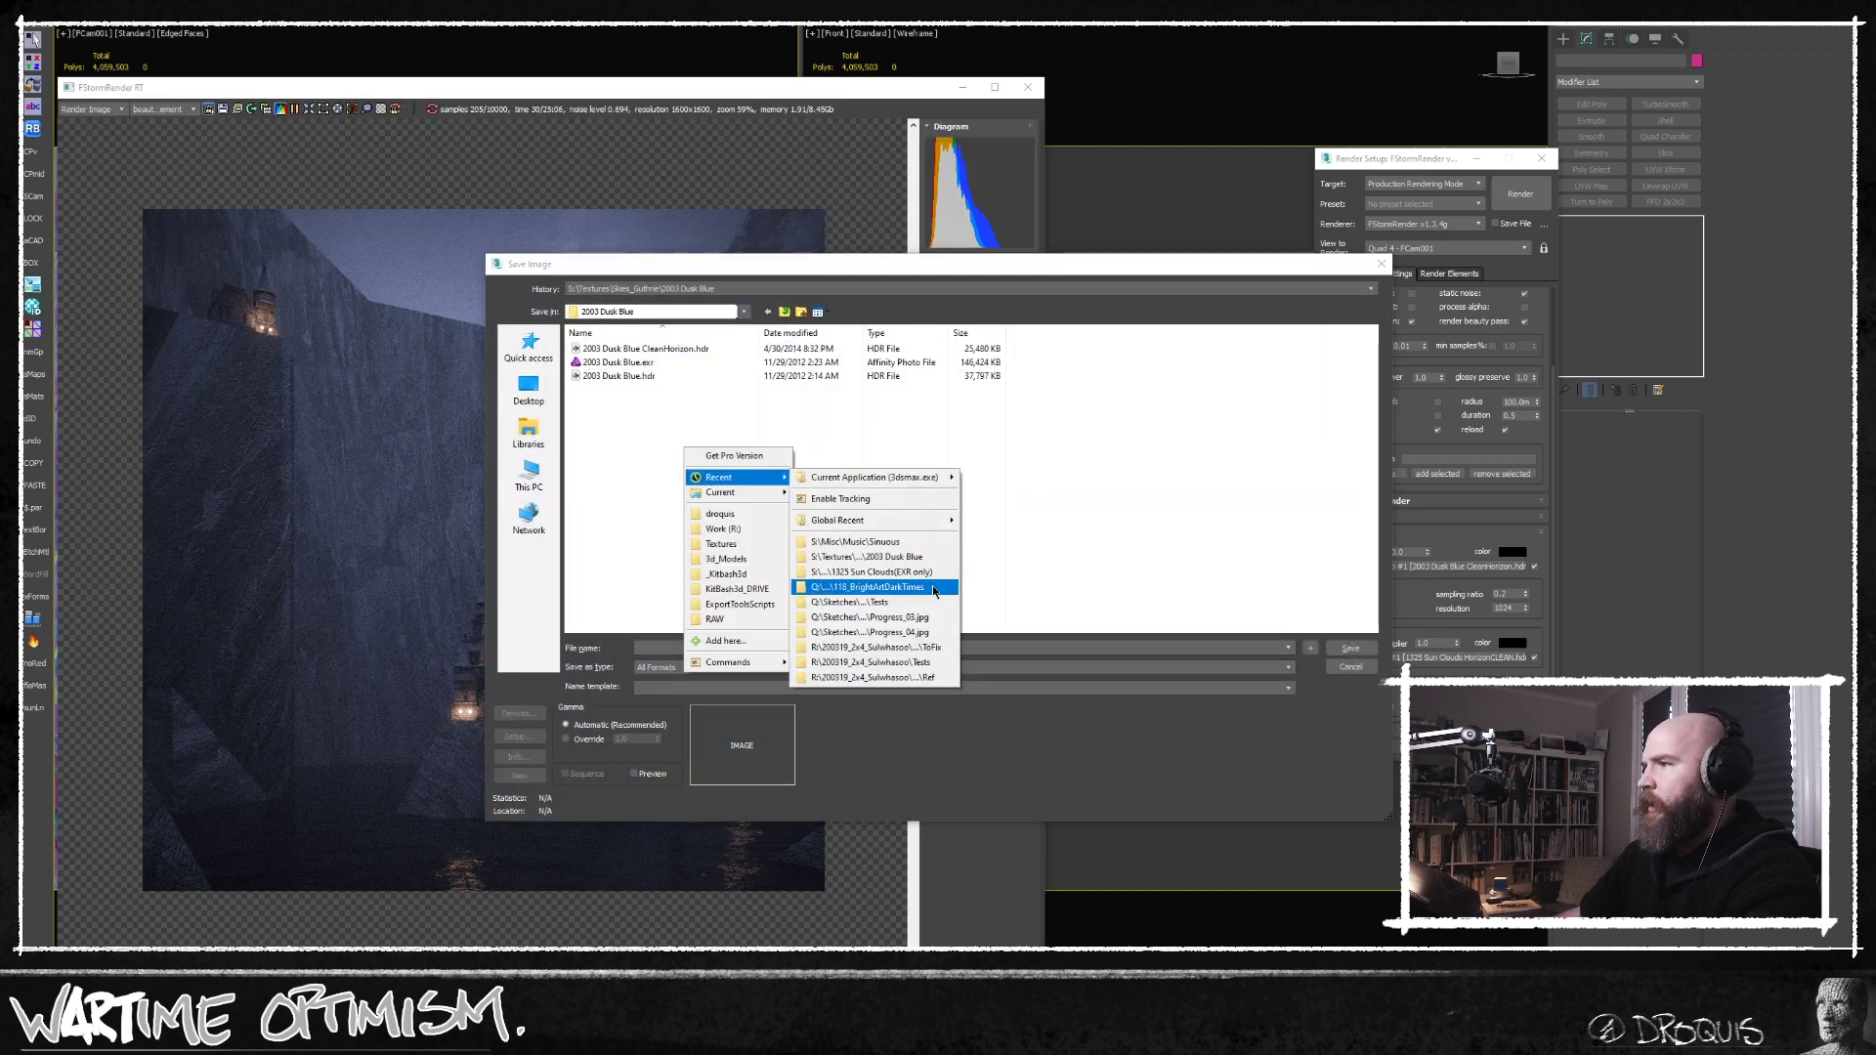
{"action": "left_click", "coordinate": [870, 587]}
{"action": "double_click", "coordinate": [592, 349]}
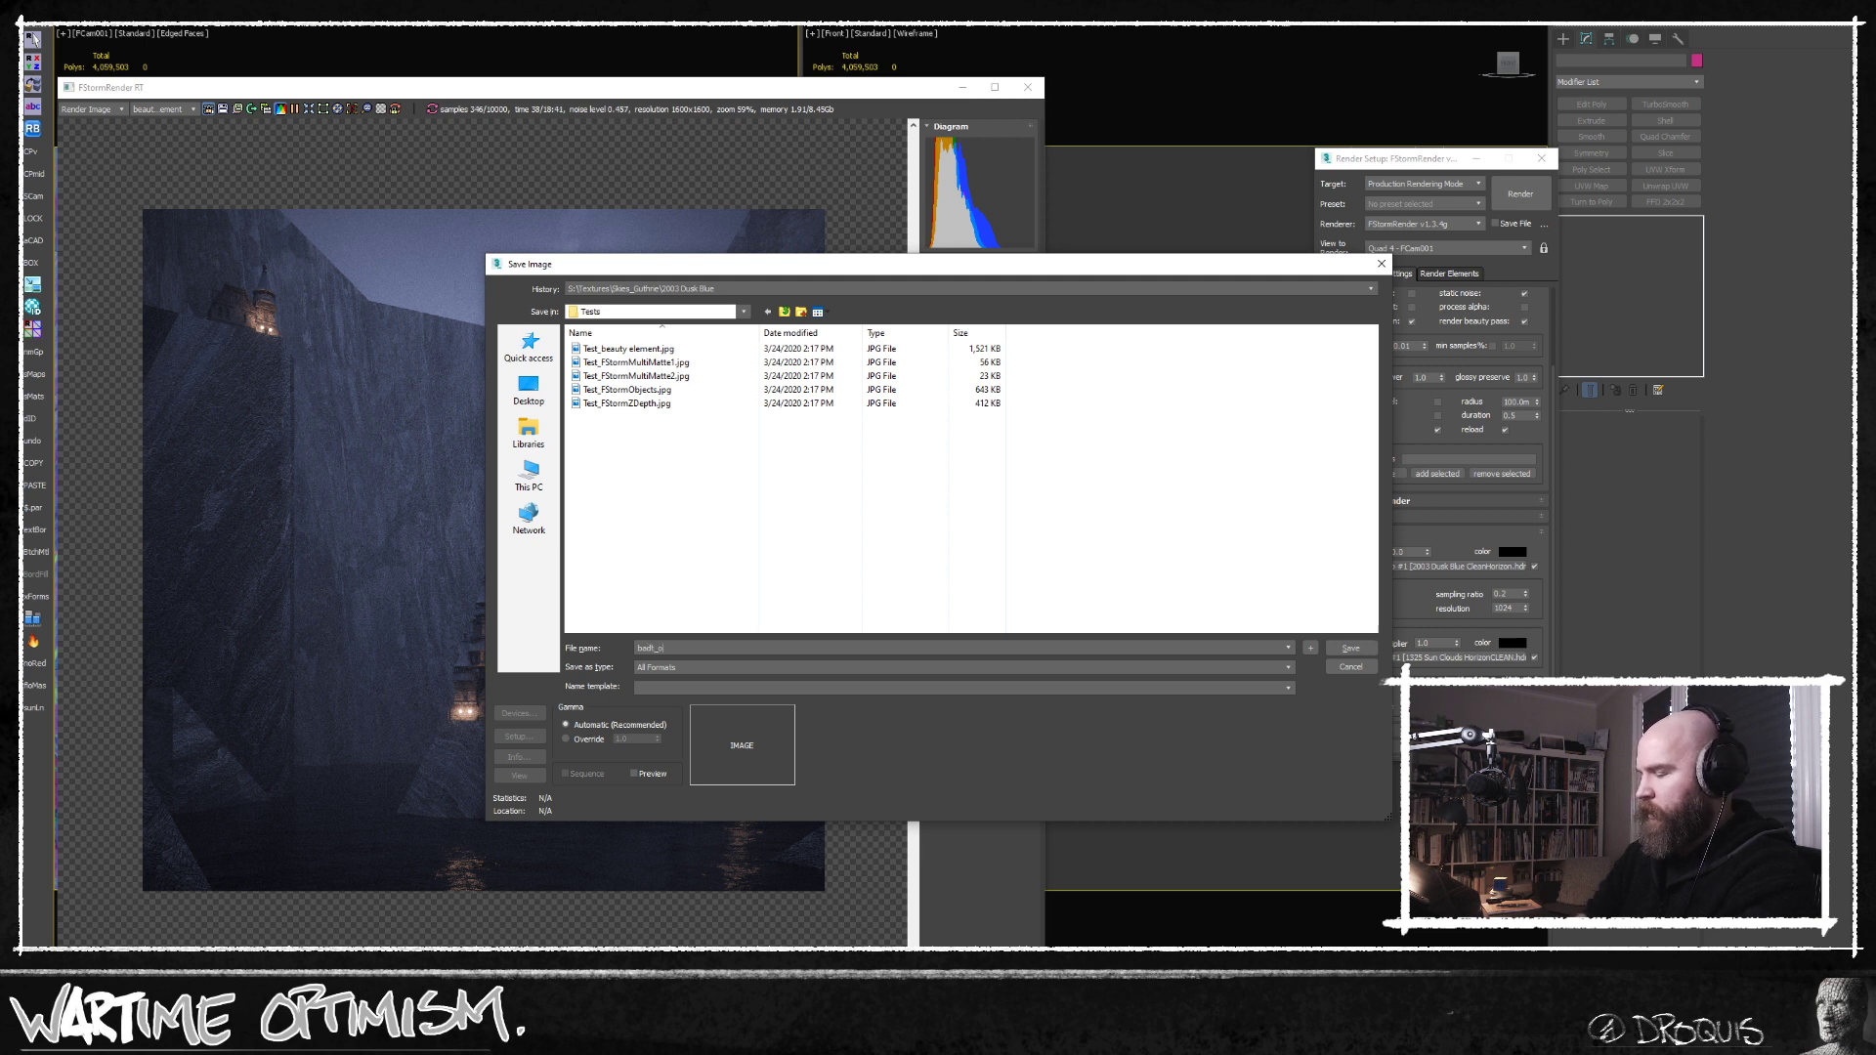
{"action": "key", "text": "Return"}
{"action": "key", "text": "Return"}
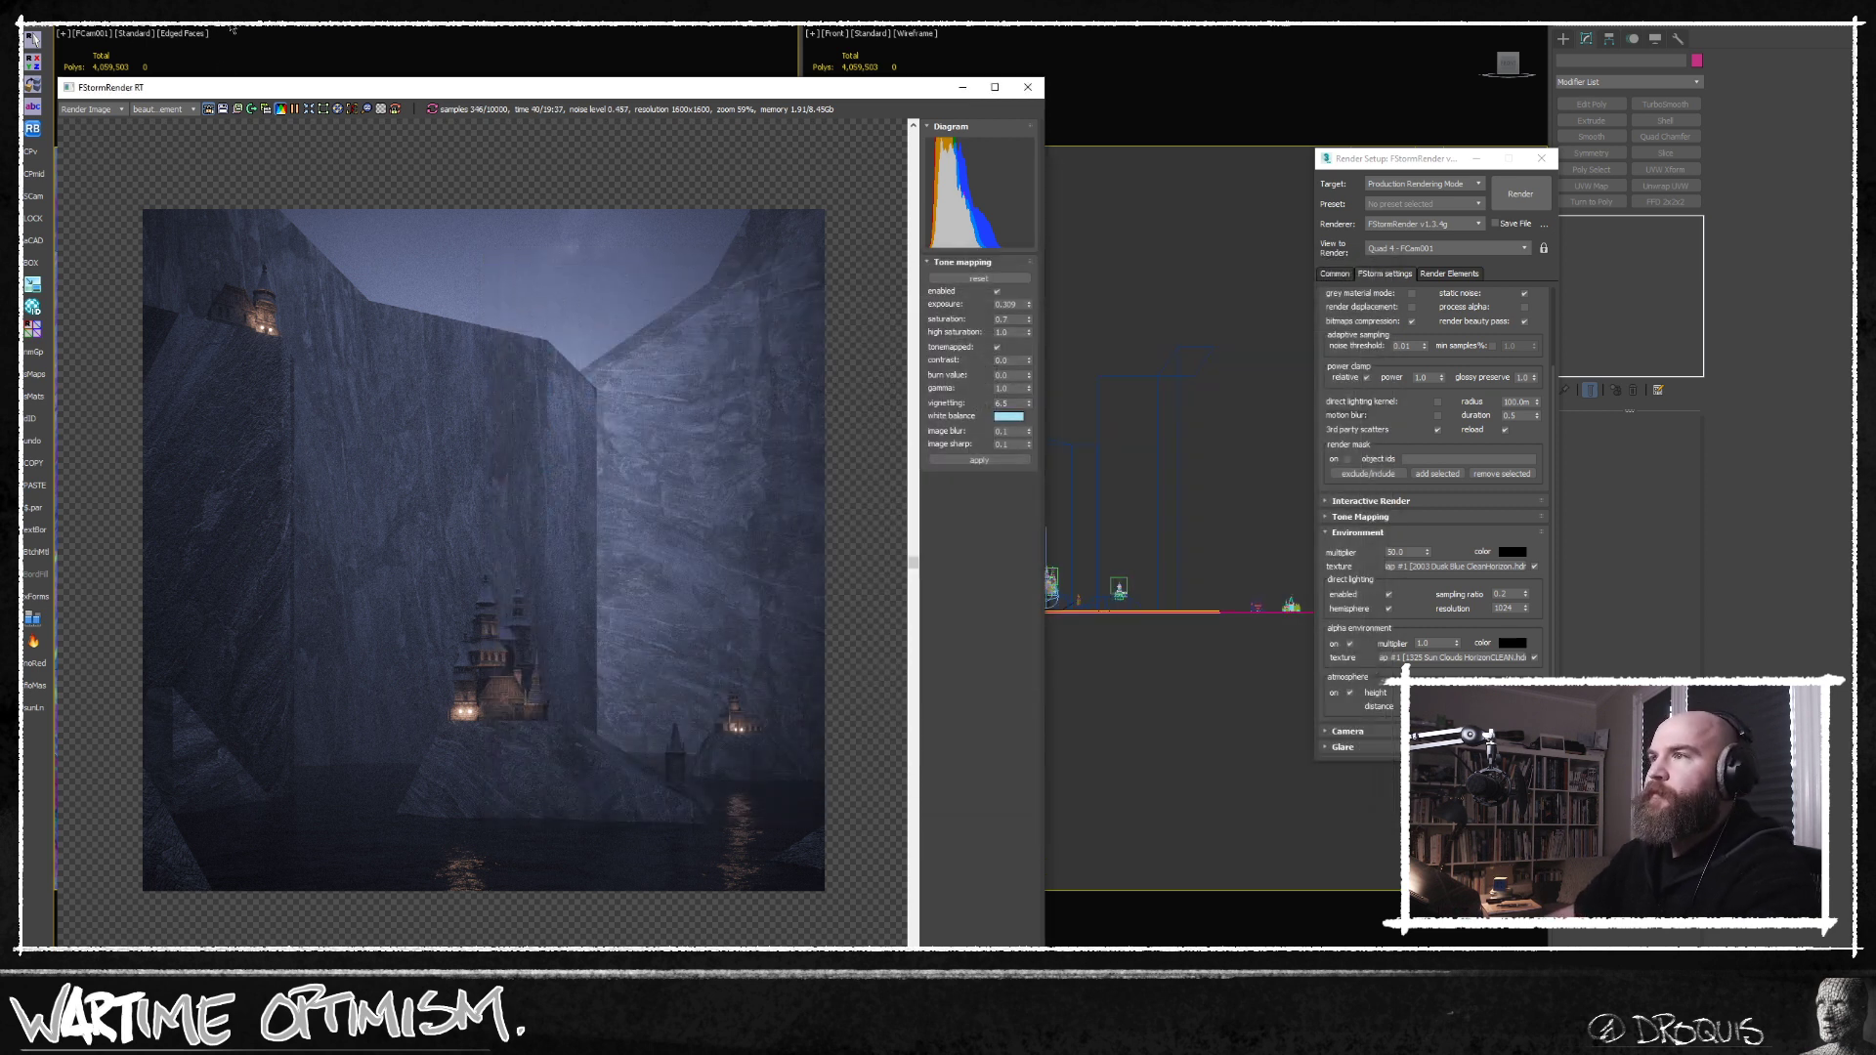
Stop the running render and inspect the castle, cliffs and sky in the image.
{"action": "left_click_drag", "start_coordinate": [269, 94], "coordinate": [304, 75]}
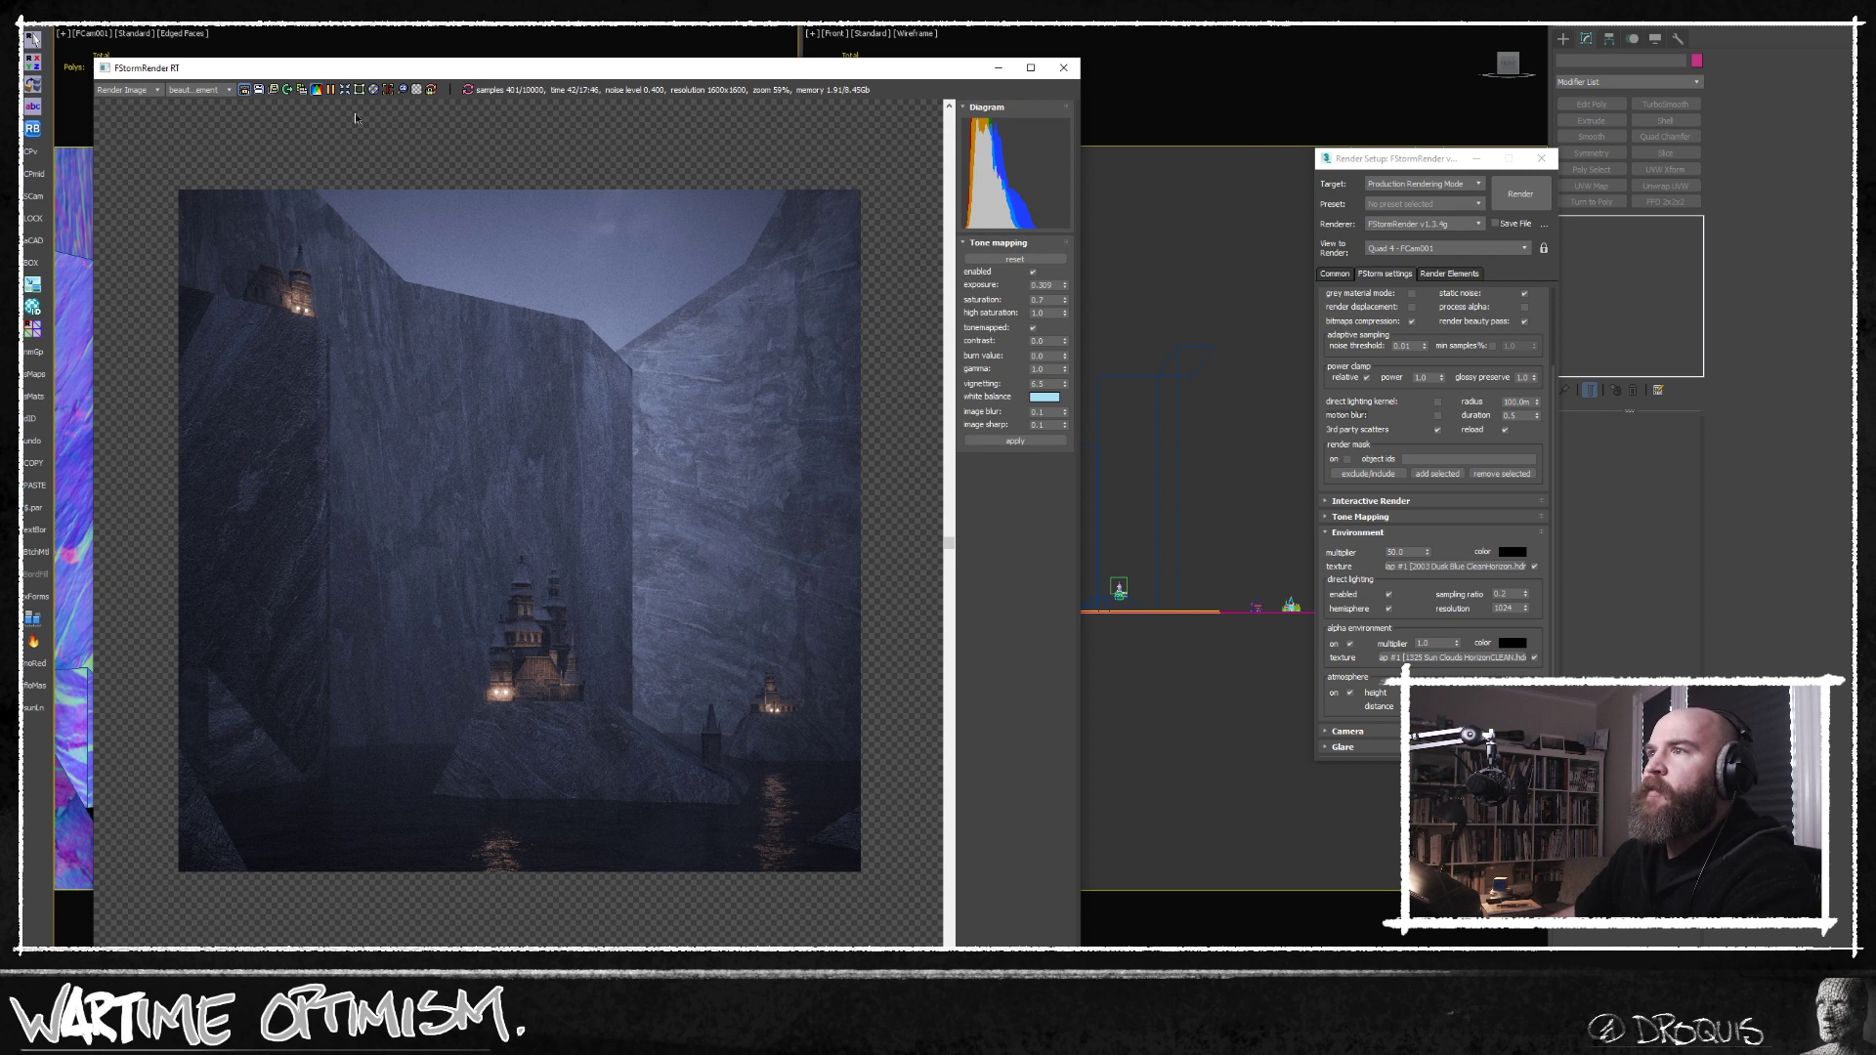
{"action": "left_click", "coordinate": [332, 90]}
{"action": "middle_click_drag", "start_coordinate": [651, 731], "coordinate": [652, 715]}
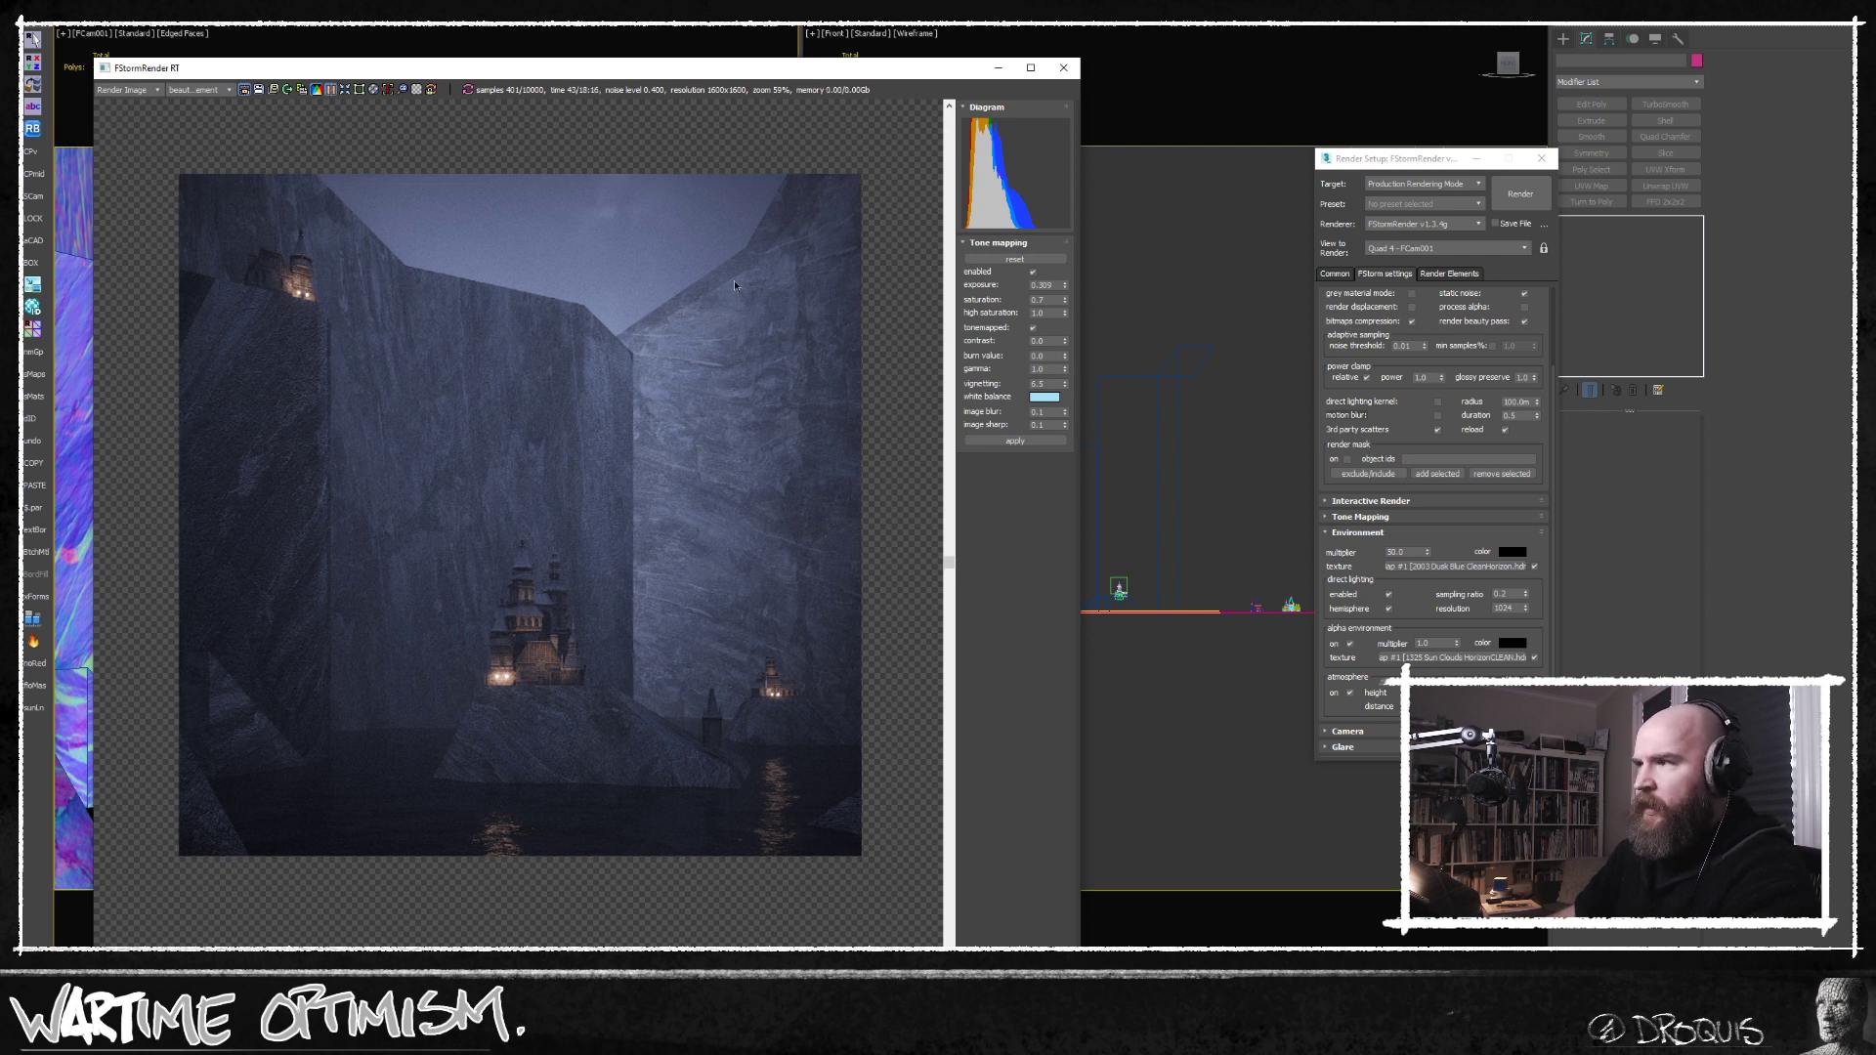
{"action": "middle_click_drag", "start_coordinate": [564, 455], "coordinate": [569, 474]}
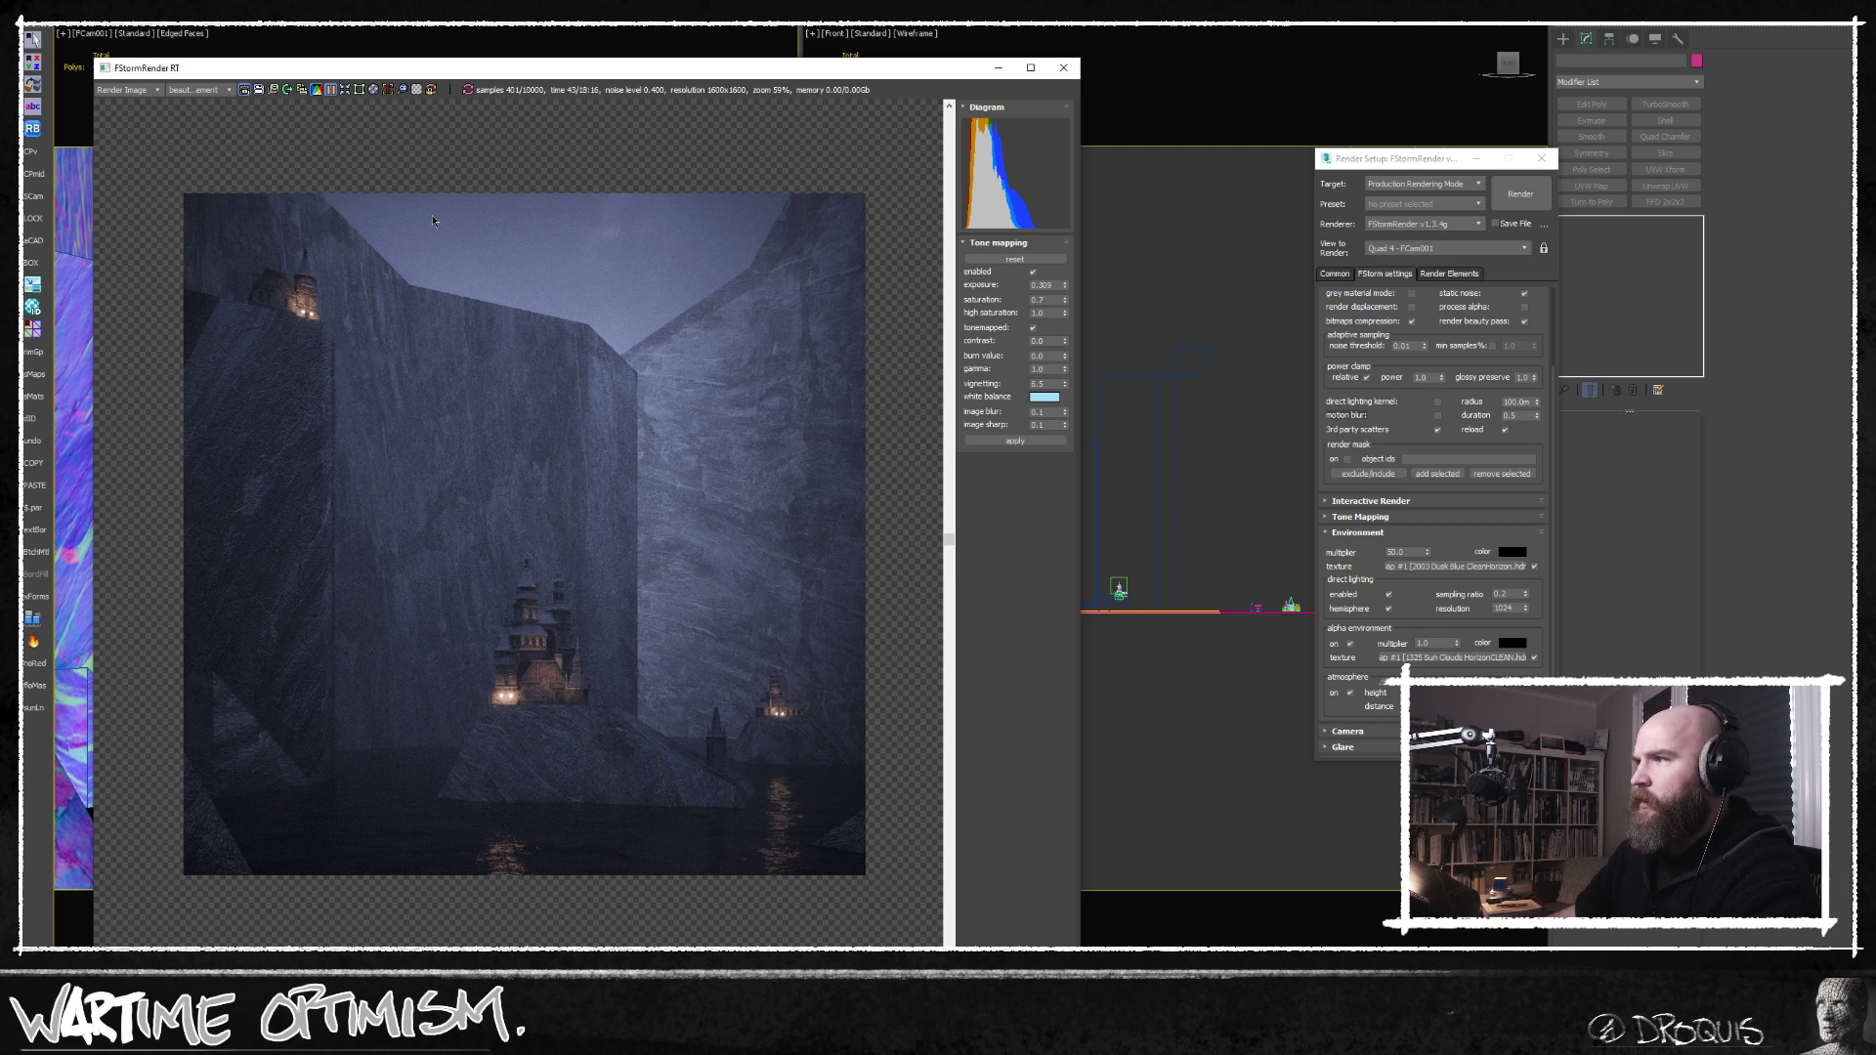
{"action": "left_click_drag", "start_coordinate": [489, 77], "coordinate": [459, 83]}
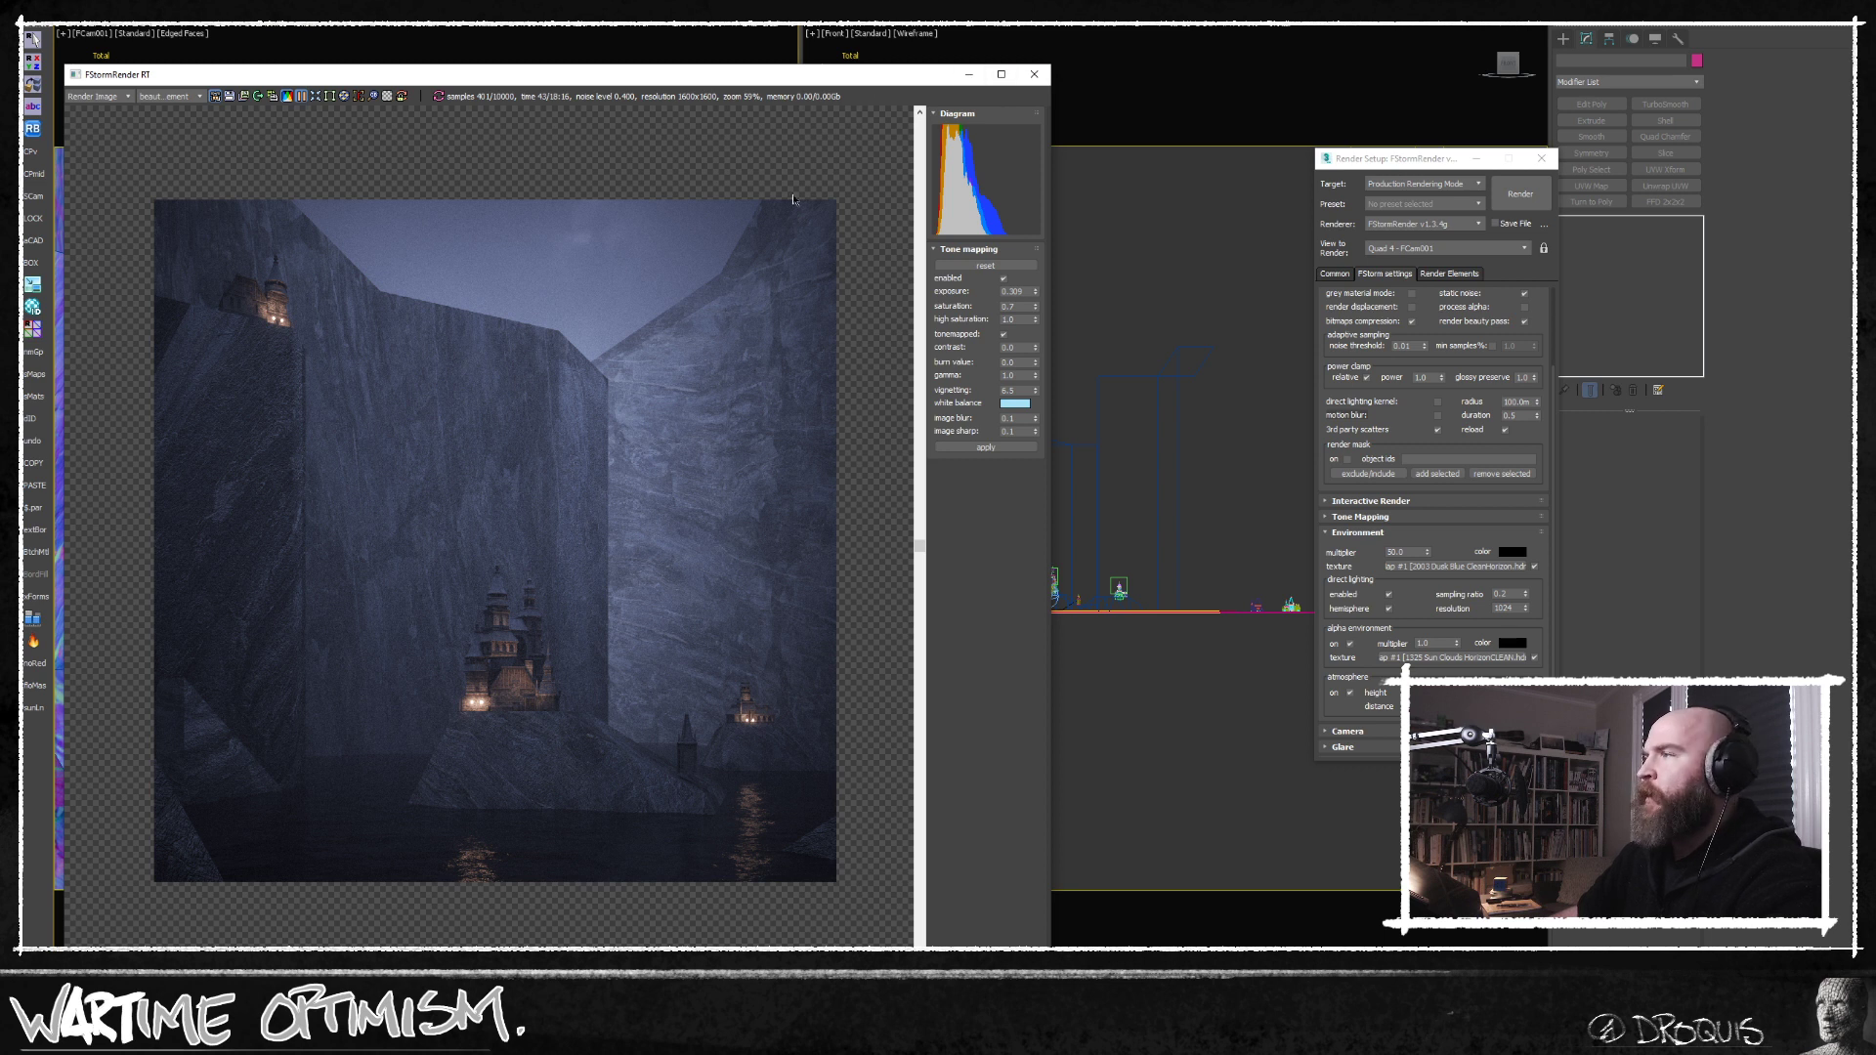
Apply the new tone mapping settings to the scene and close the render and render setup windows.
{"action": "left_click", "coordinate": [286, 97]}
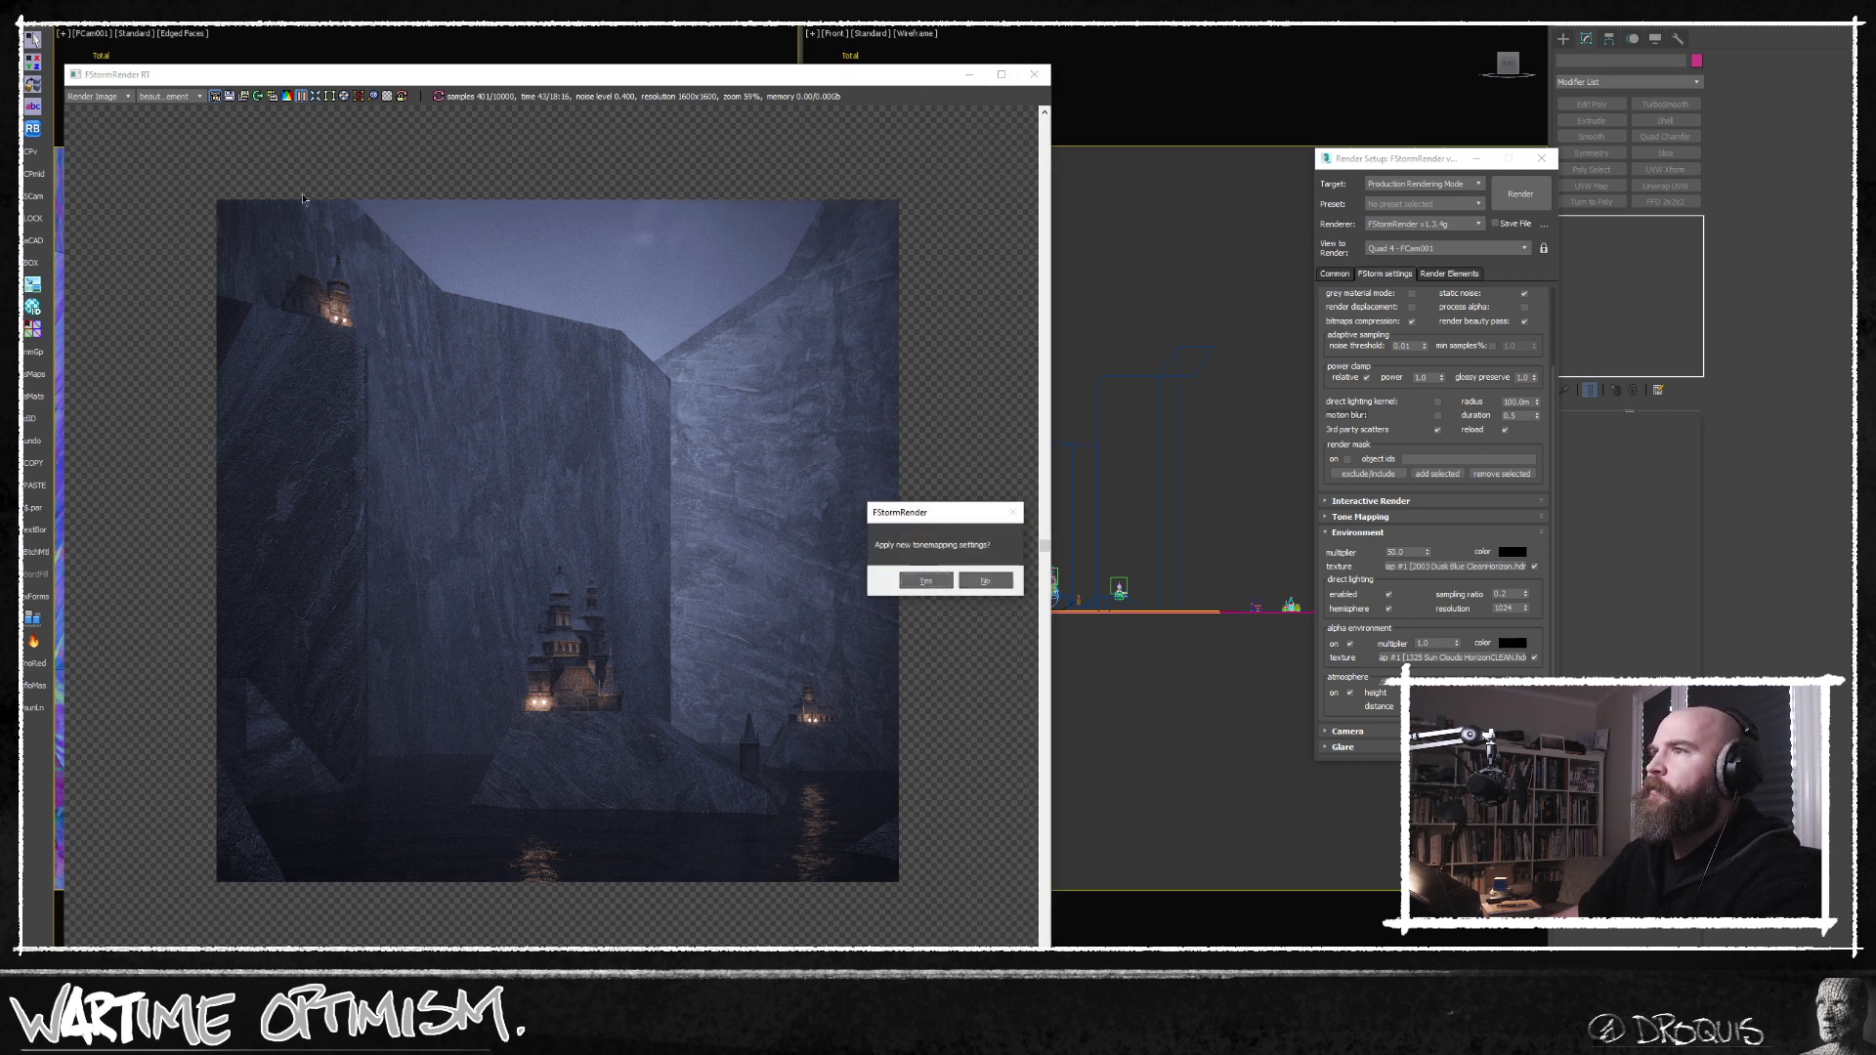
{"action": "left_click", "coordinate": [926, 582]}
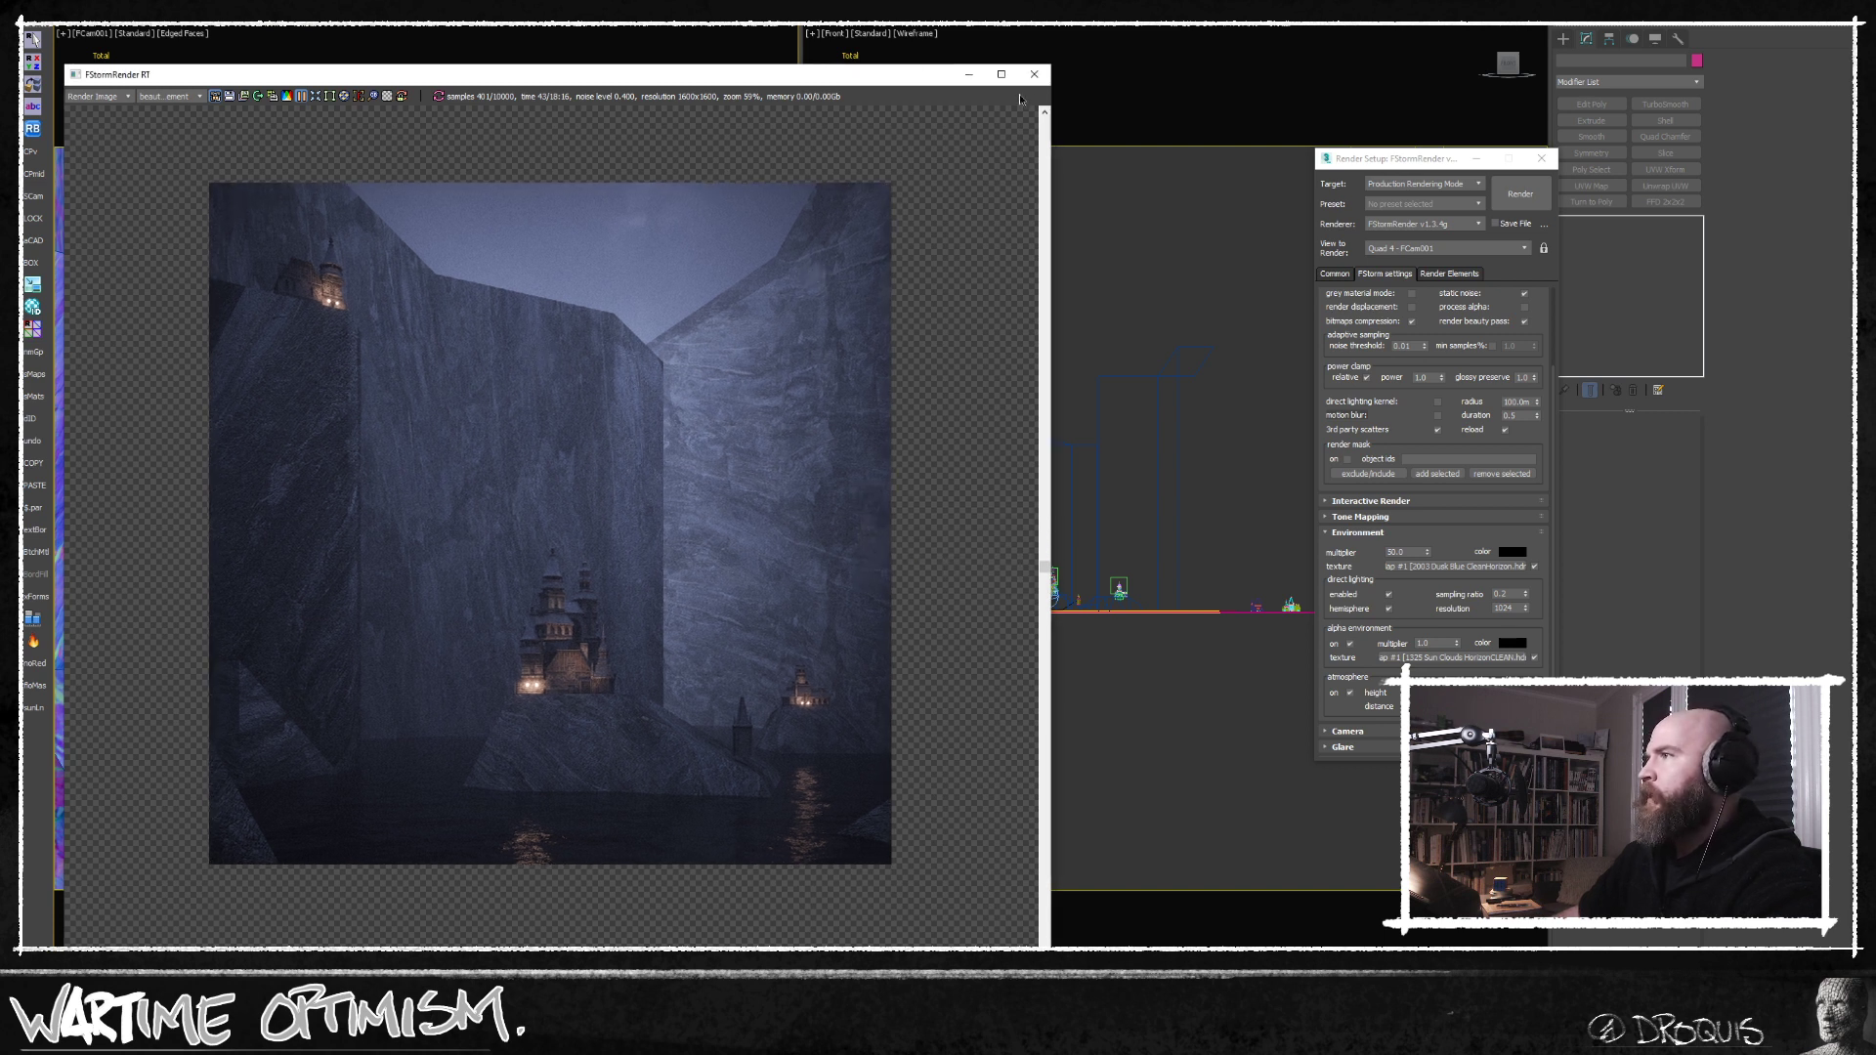
{"action": "left_click", "coordinate": [1034, 75]}
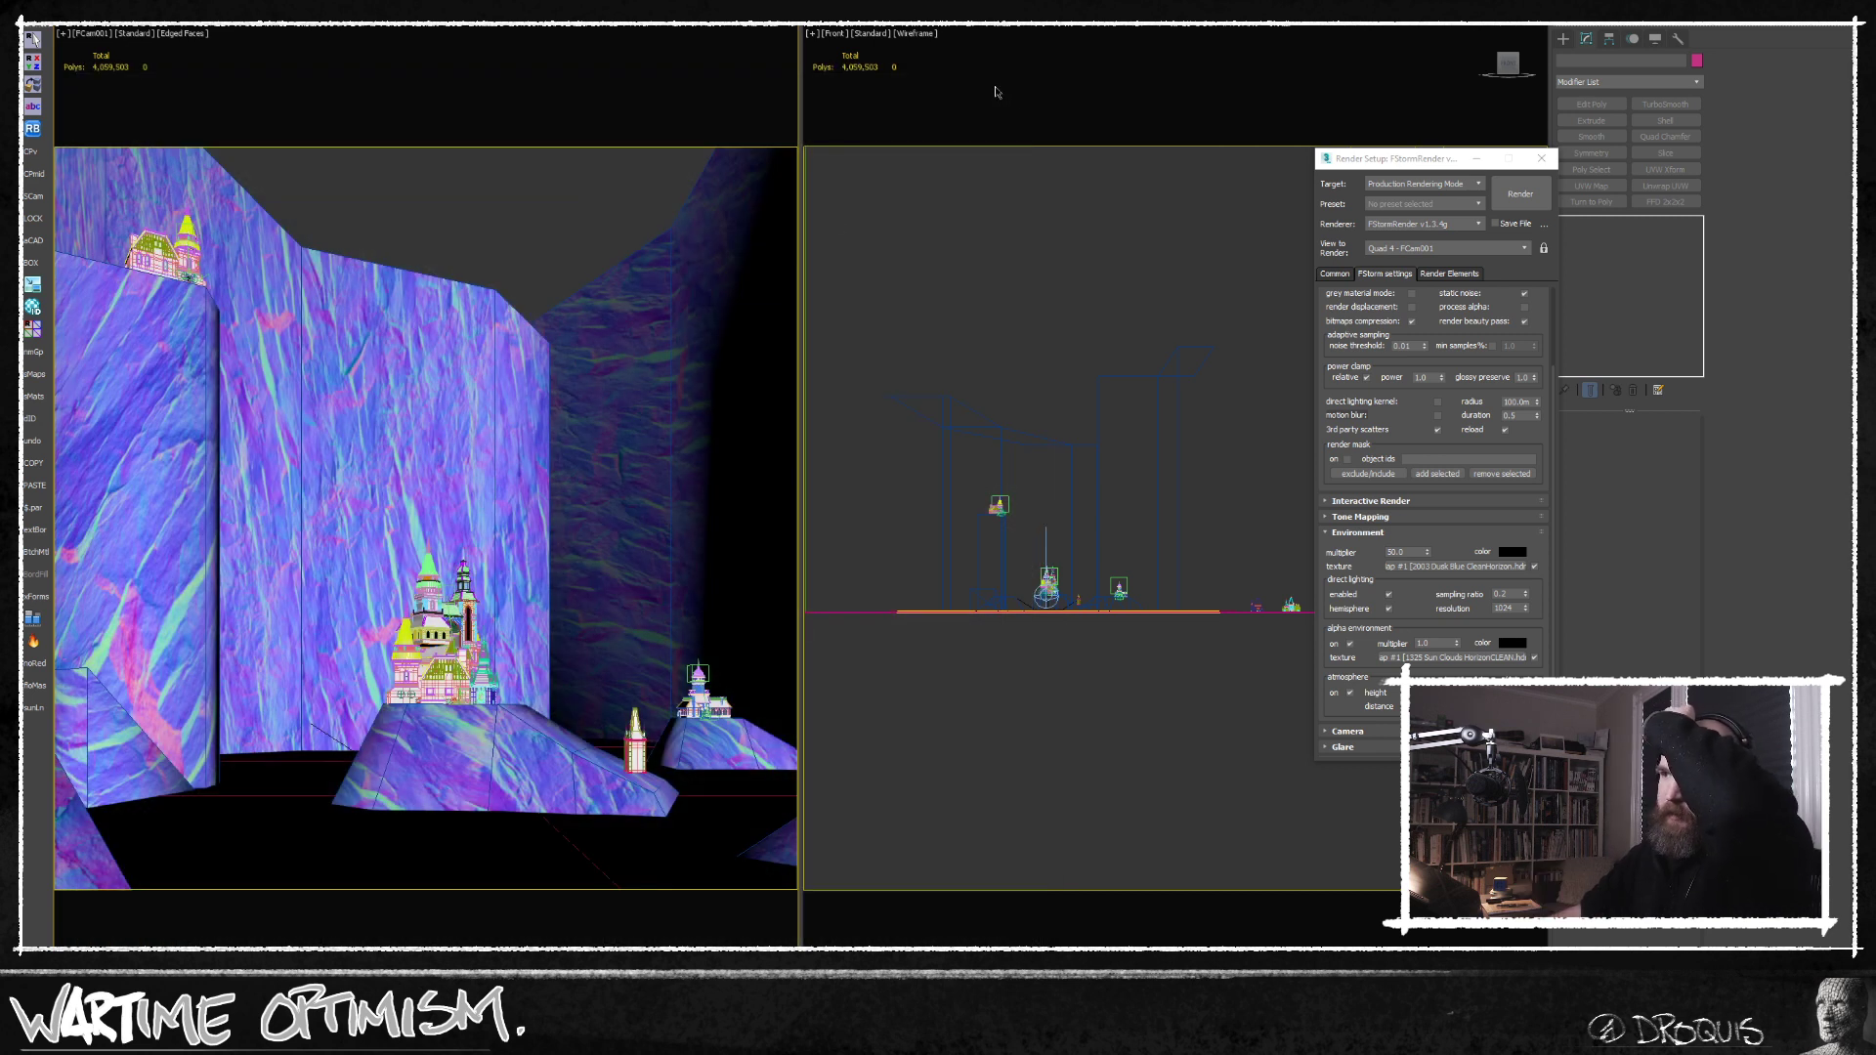
{"action": "left_click", "coordinate": [1540, 159]}
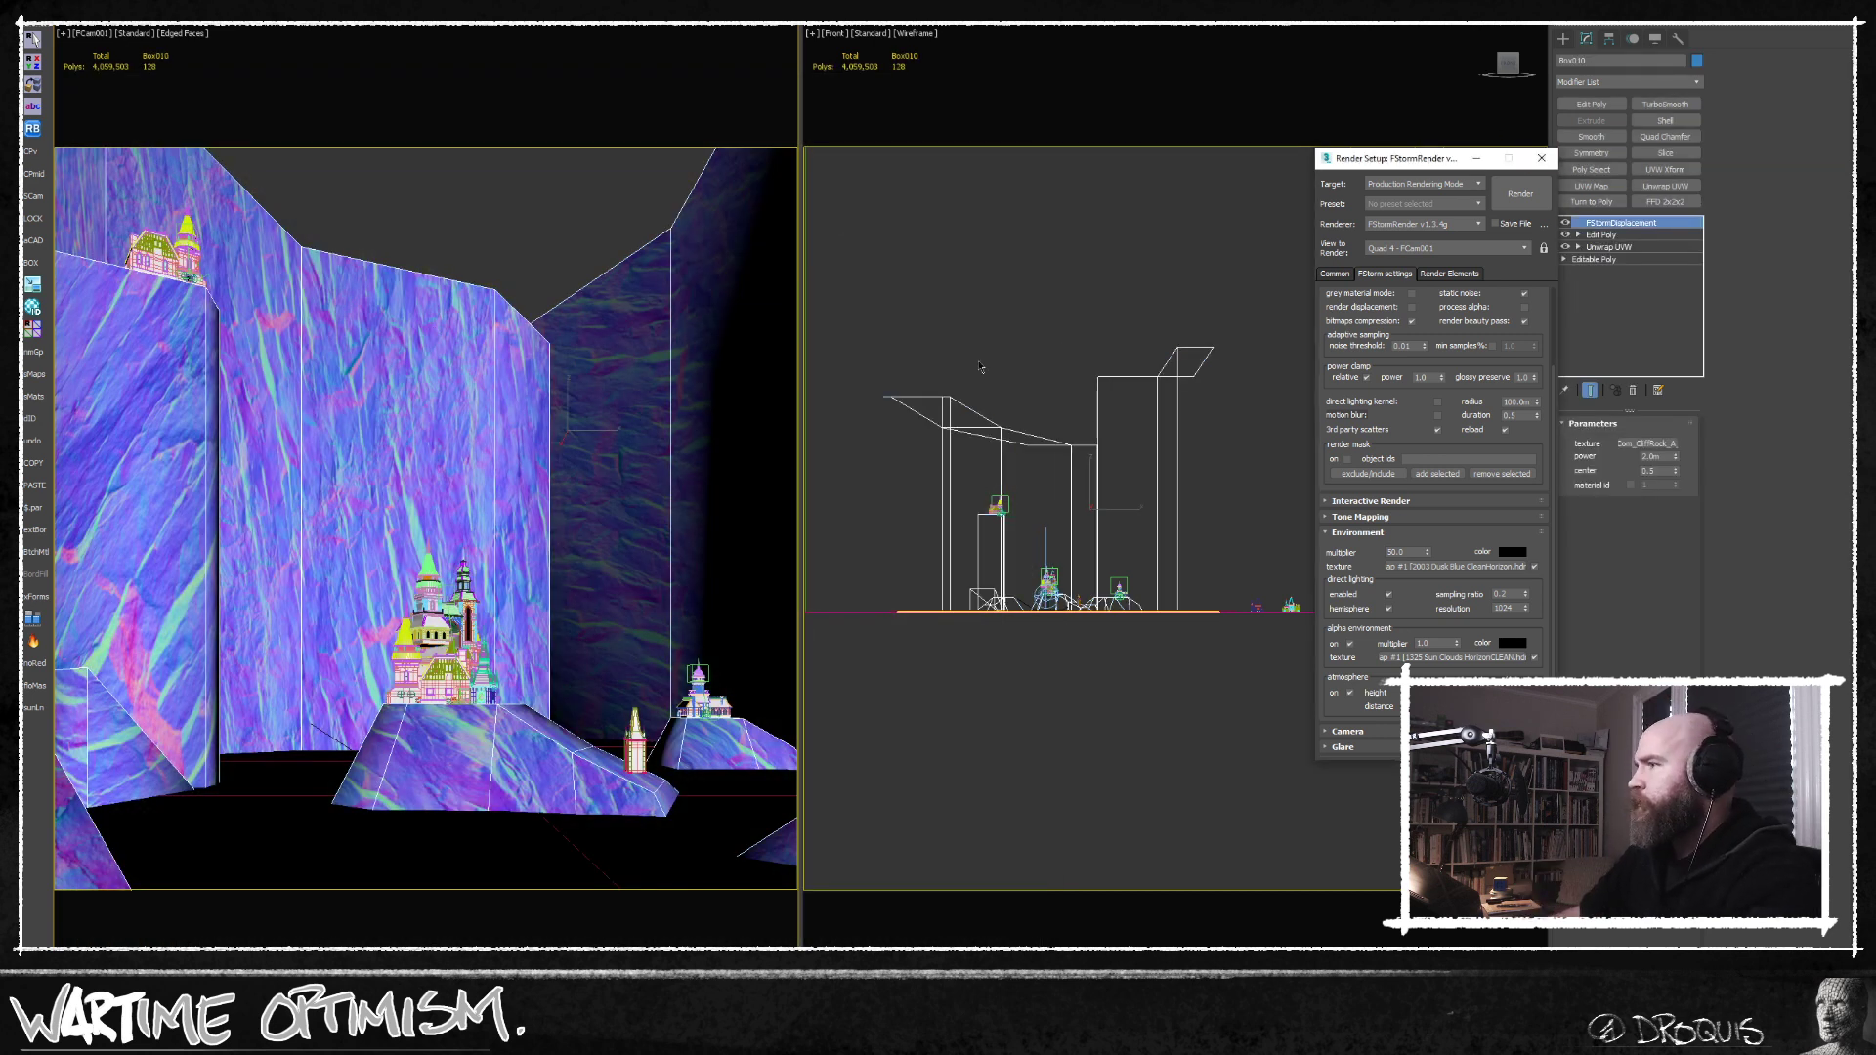
In the cliff mesh's Edit Poly modifier, connect edges on the rock pillar beneath the upper castle.
{"action": "middle_click_drag", "start_coordinate": [950, 301], "coordinate": [1023, 326]}
{"action": "middle_click_drag", "start_coordinate": [1023, 428], "coordinate": [1028, 484]}
{"action": "scroll", "coordinate": [1046, 618], "scroll_direction": "up", "scroll_amount": 4}
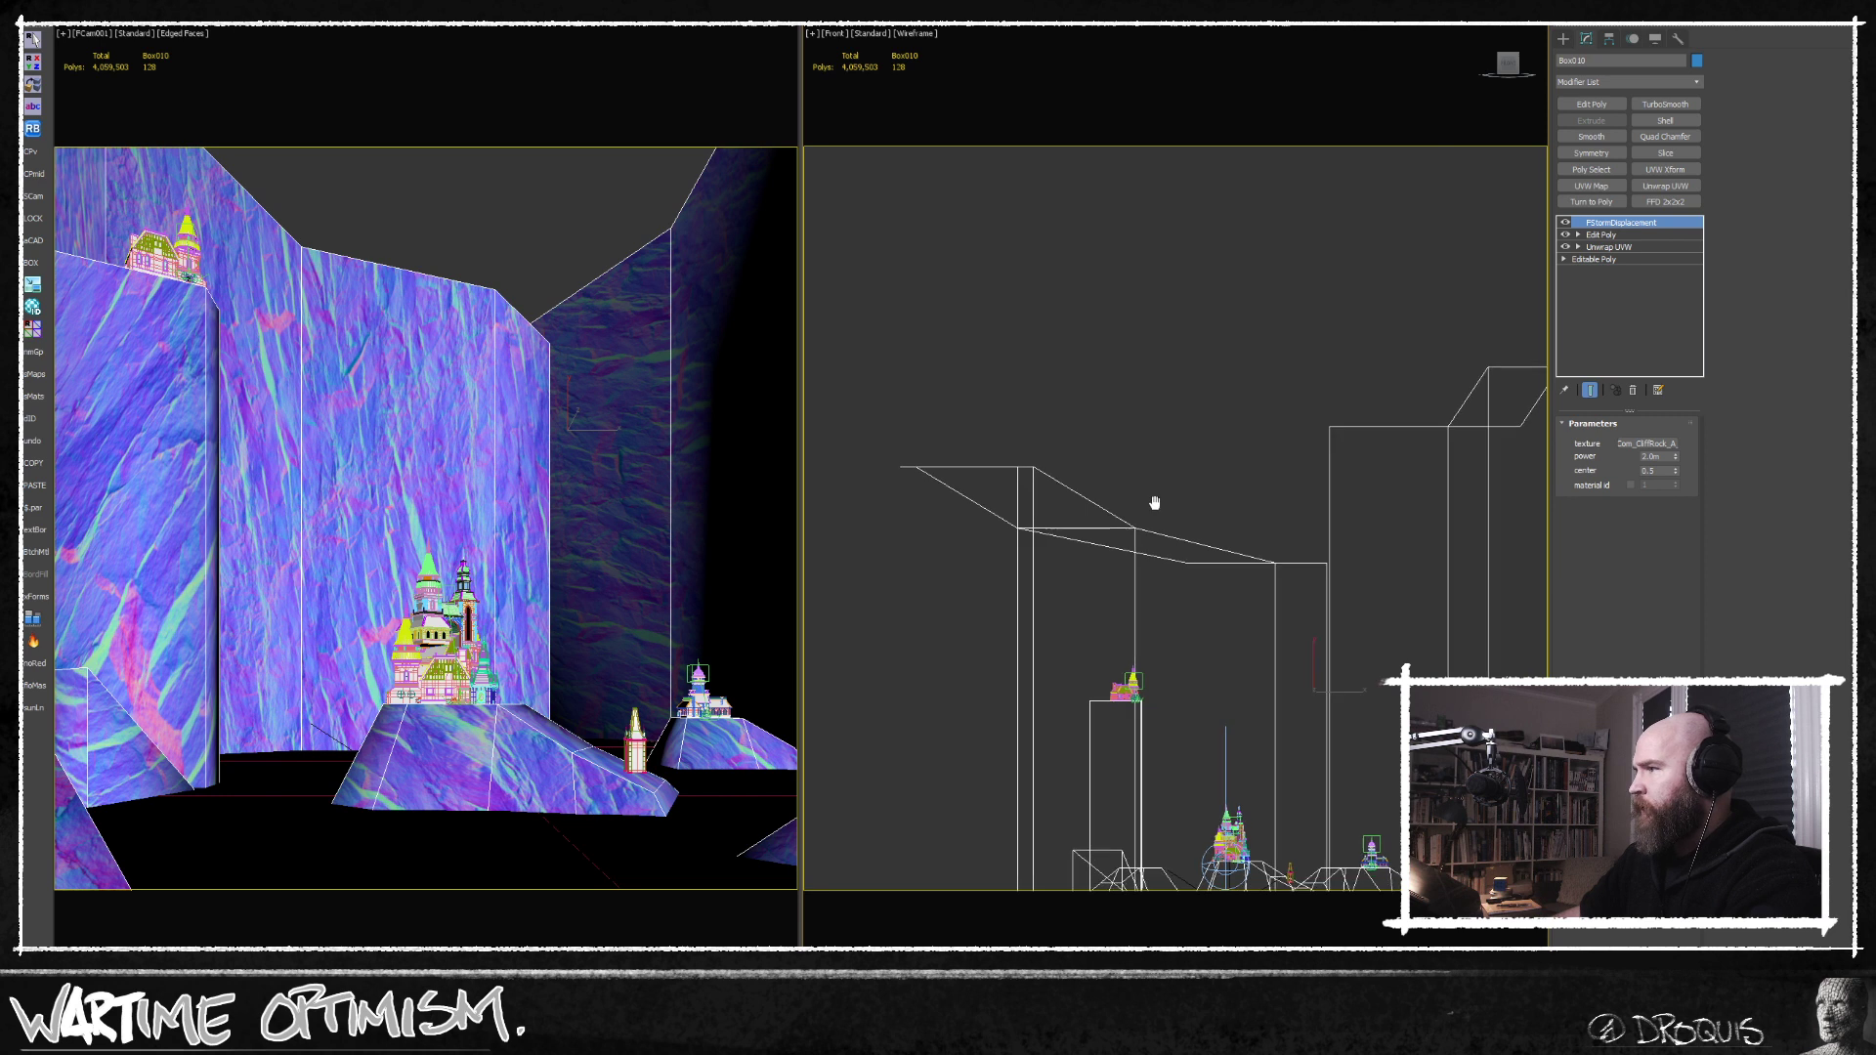
{"action": "left_click", "coordinate": [1598, 235]}
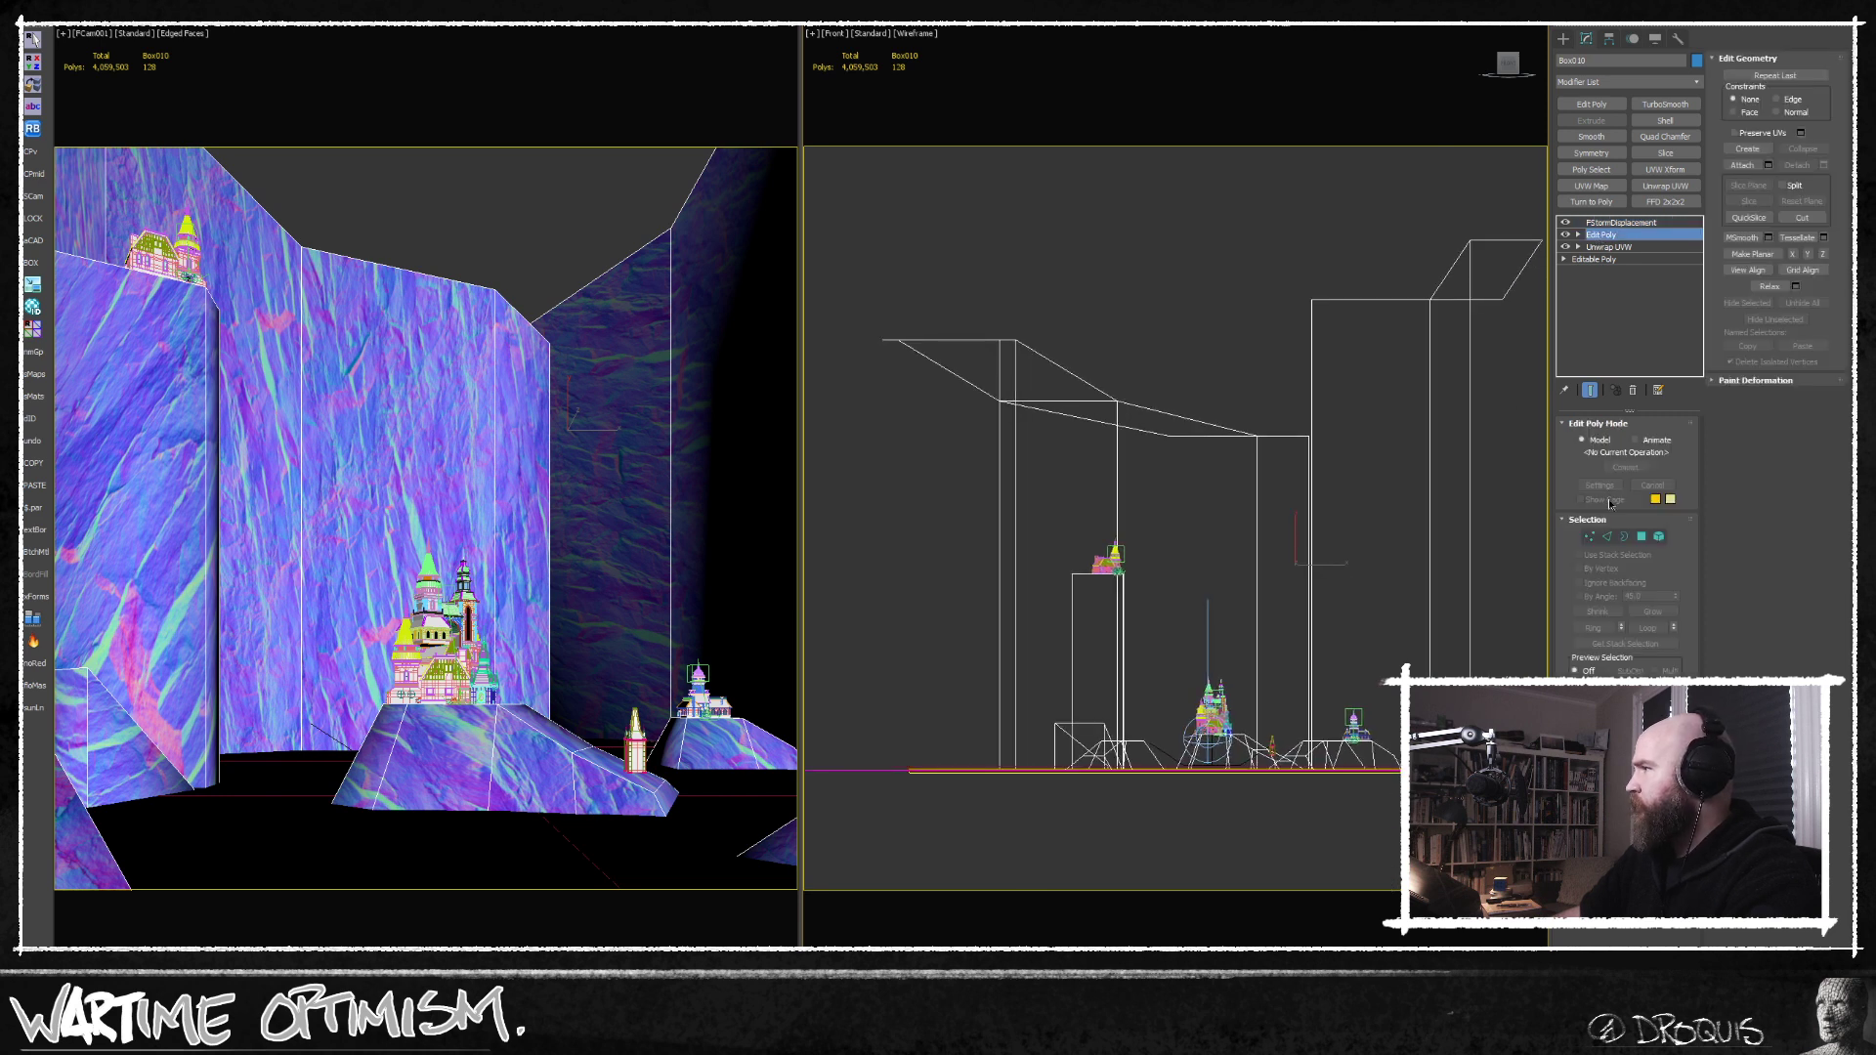
{"action": "left_click", "coordinate": [1608, 537]}
{"action": "middle_click_drag", "start_coordinate": [1135, 524], "coordinate": [1096, 539], "text": "alt"}
{"action": "scroll", "coordinate": [1085, 572], "scroll_direction": "up", "scroll_amount": 4}
{"action": "key", "text": "ctrl+shift+e"}
Raise the outer corner vertices of the upper castle's pillar so its top slopes into a peak.
{"action": "left_click", "coordinate": [1590, 536]}
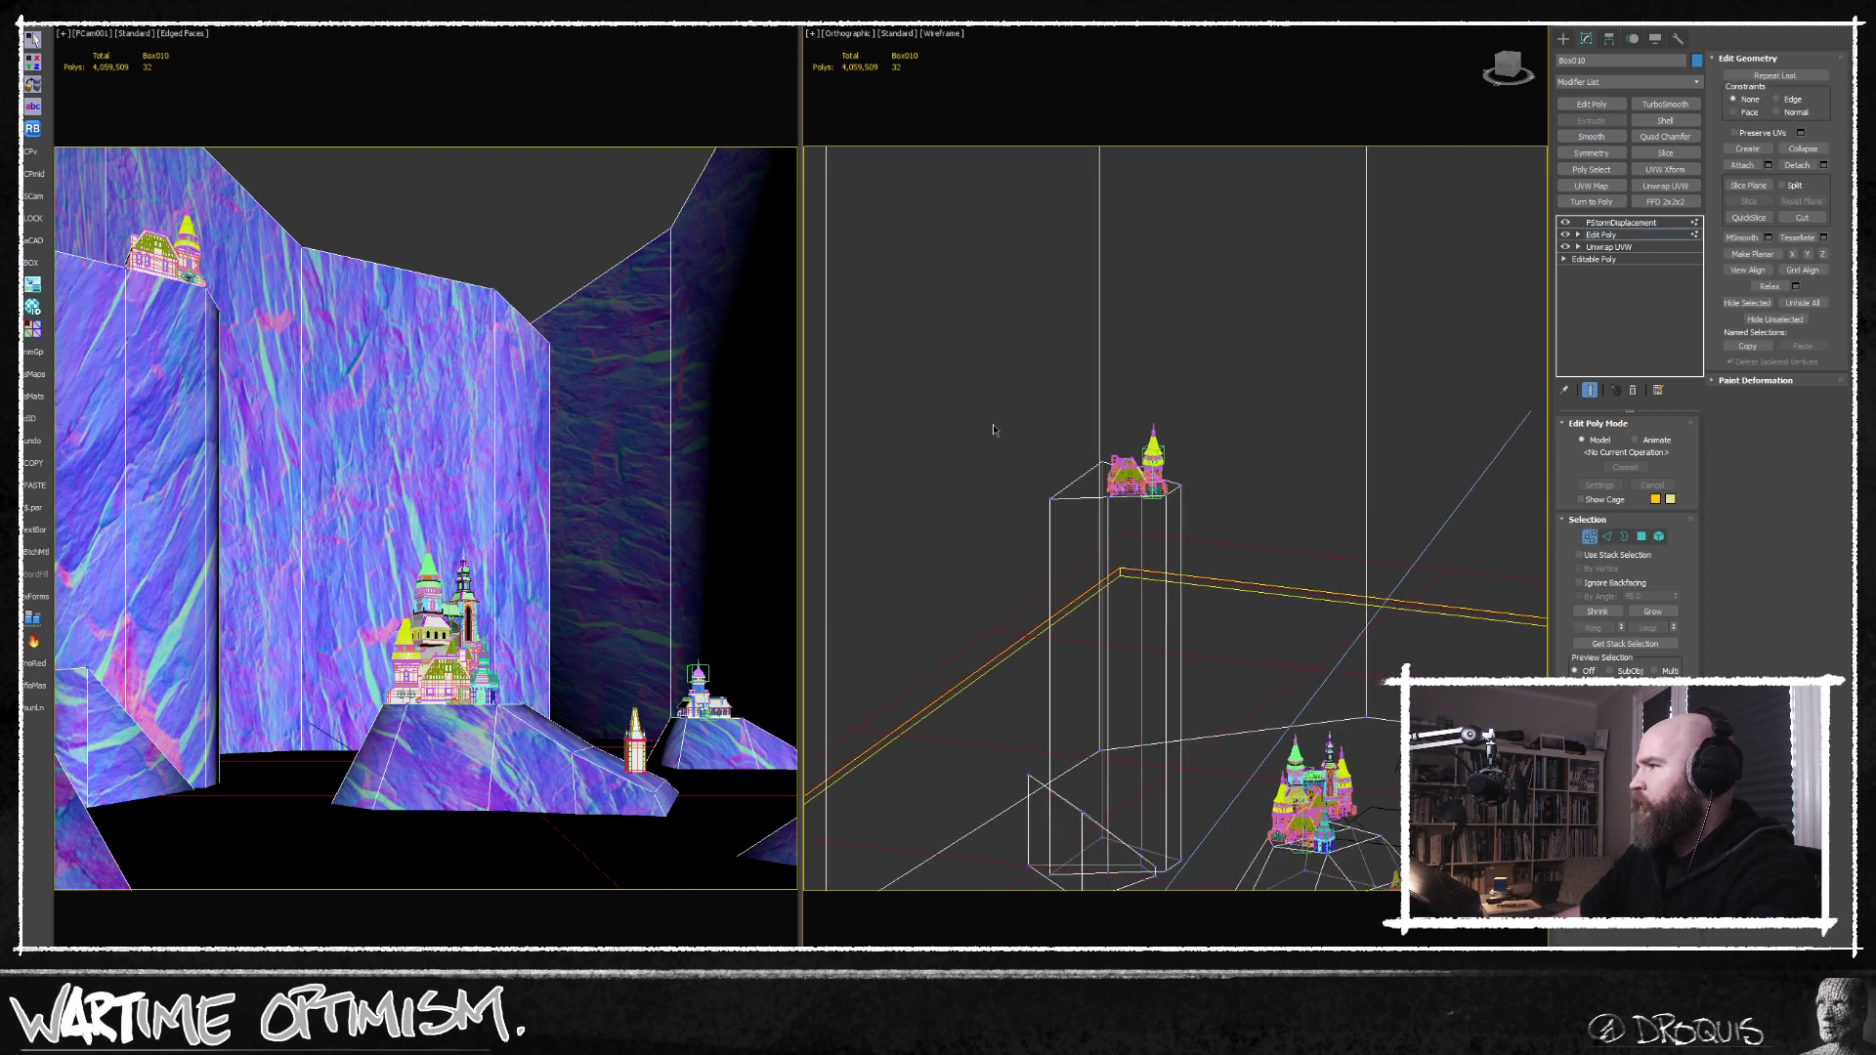
{"action": "middle_click_drag", "start_coordinate": [1107, 507], "coordinate": [1076, 528], "text": "alt"}
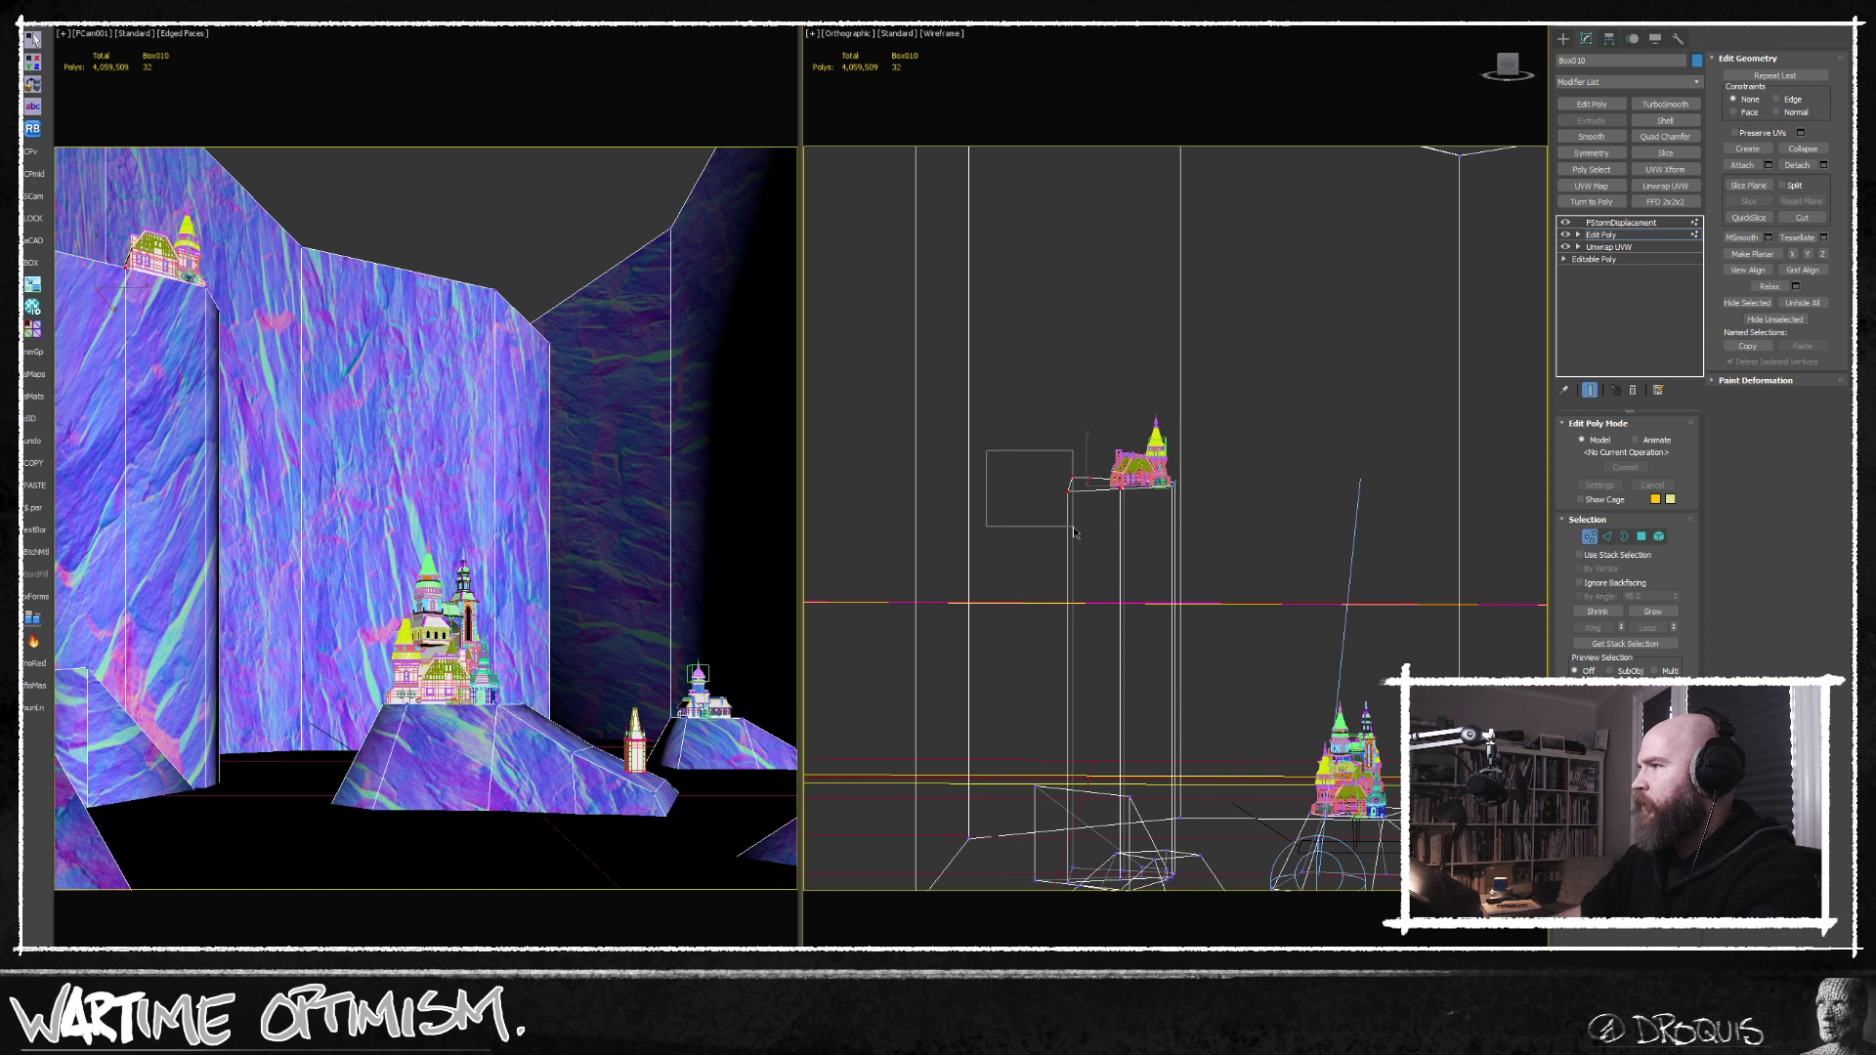
{"action": "left_click", "coordinate": [1070, 484]}
{"action": "left_click_drag", "start_coordinate": [1071, 414], "coordinate": [1055, 329]}
{"action": "middle_click_drag", "start_coordinate": [1073, 463], "coordinate": [1130, 492], "text": "alt"}
Rotate the wedge-shaped rock element at the foot of the upper castle's pillar and reposition it.
{"action": "left_click", "coordinate": [1659, 536]}
{"action": "left_click", "coordinate": [1085, 524]}
{"action": "middle_click_drag", "start_coordinate": [1085, 524], "coordinate": [1053, 538], "text": "alt"}
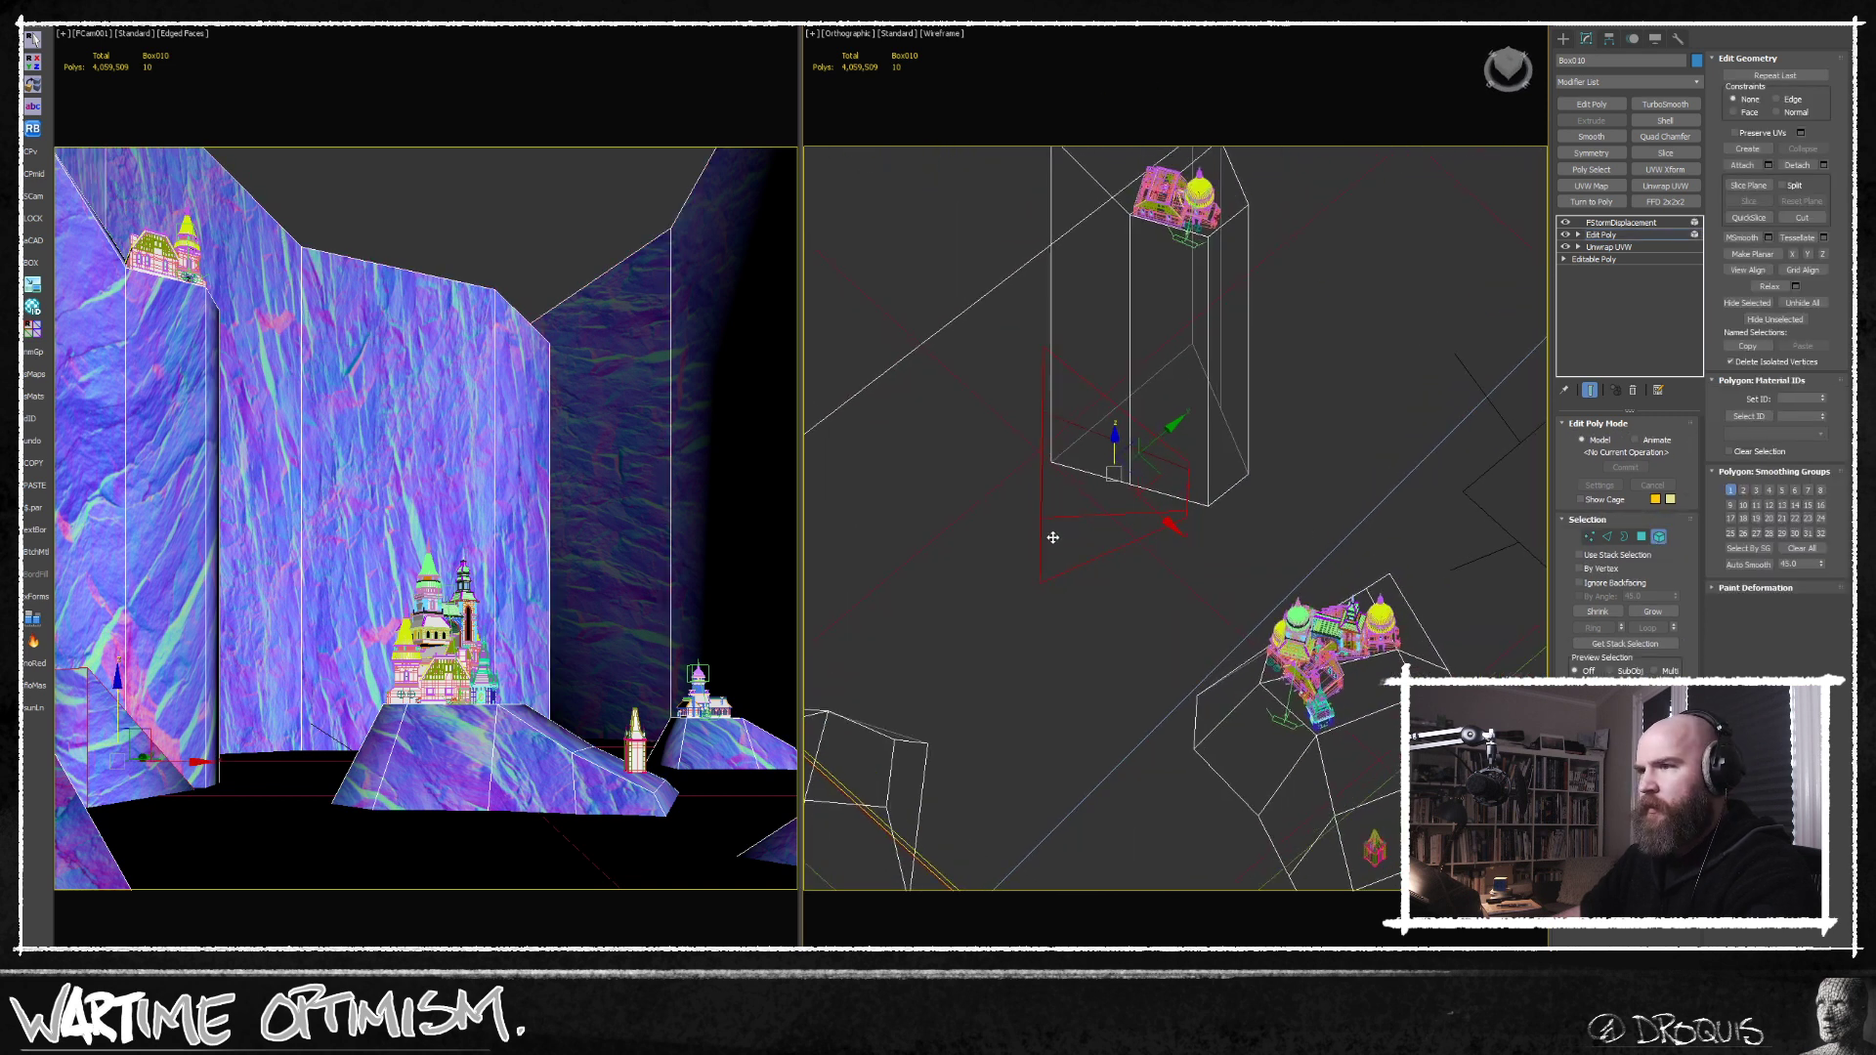
{"action": "key", "text": "e"}
{"action": "left_click_drag", "start_coordinate": [1130, 513], "coordinate": [1084, 532]}
{"action": "key", "text": "w"}
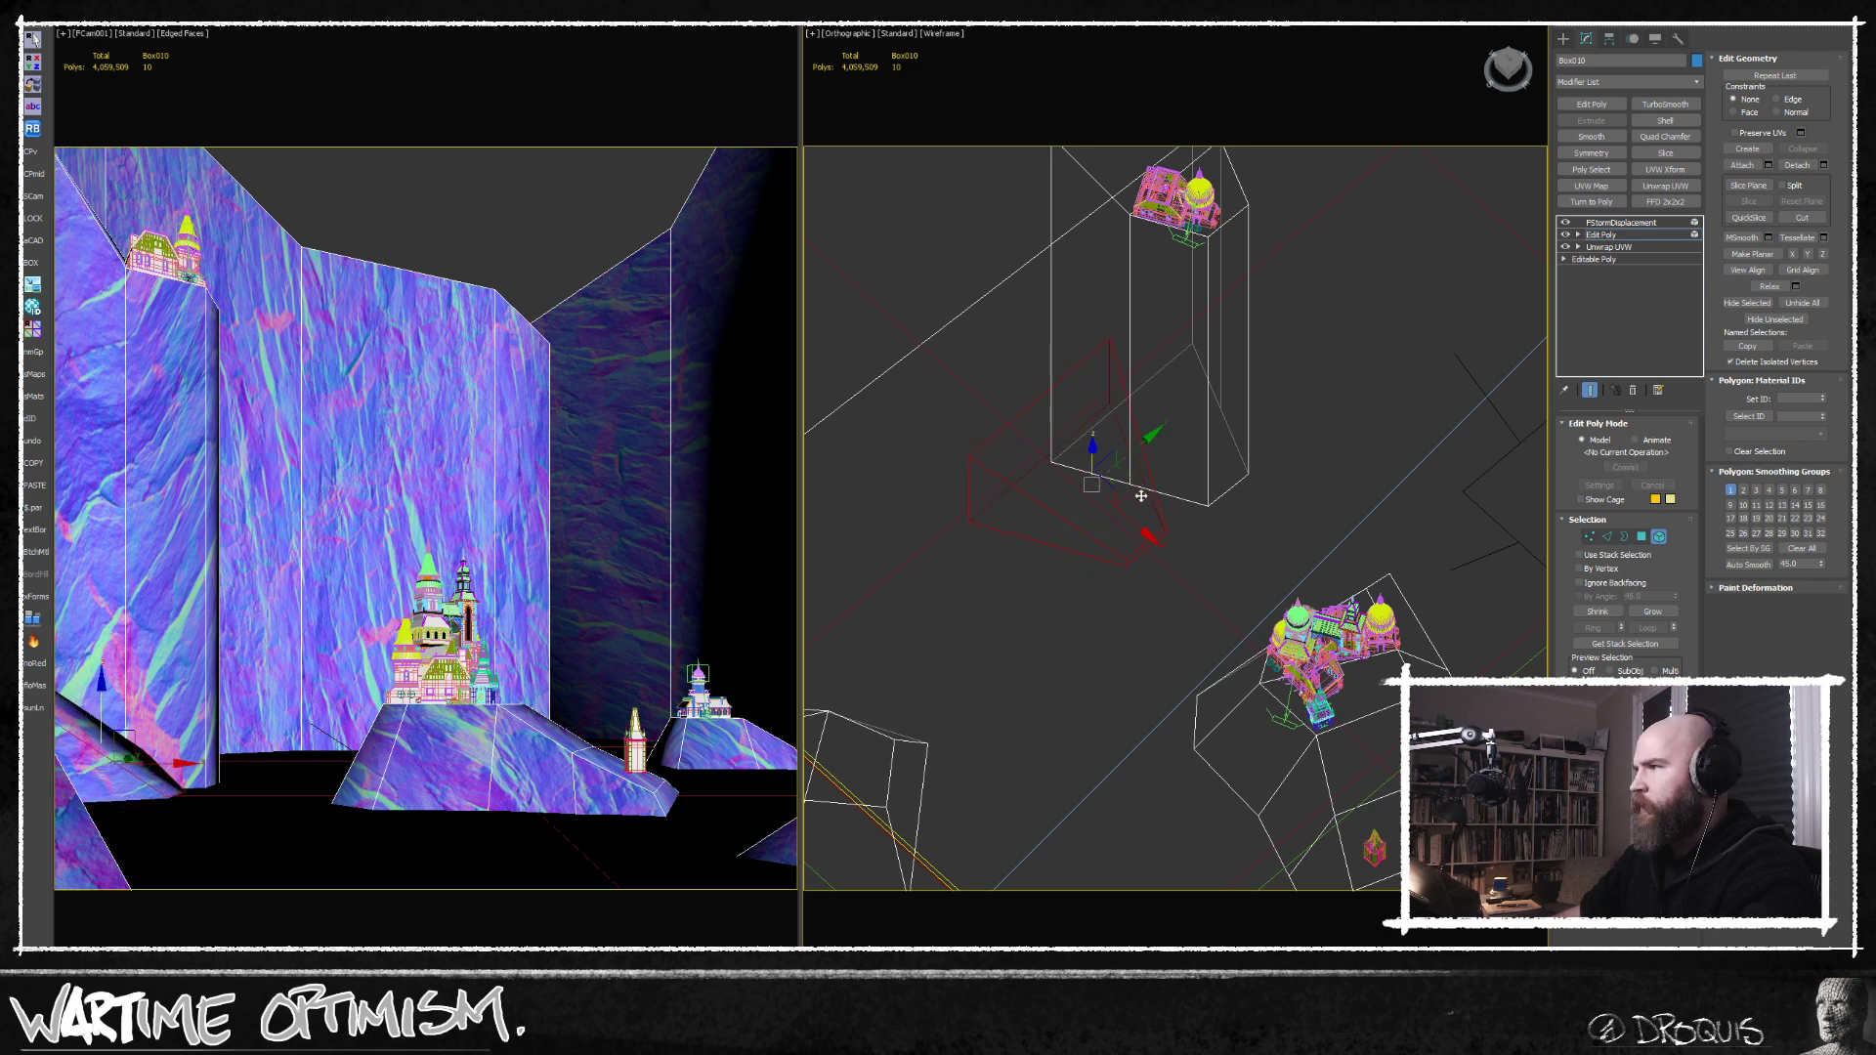
{"action": "middle_click_drag", "start_coordinate": [1141, 497], "coordinate": [1302, 460]}
Rotate and shift the nearest foreground rock element in the camera view's lower corner, then leave element editing.
{"action": "left_click", "coordinate": [1089, 536]}
{"action": "left_click", "coordinate": [1061, 553]}
{"action": "middle_click_drag", "start_coordinate": [1059, 605], "coordinate": [1092, 553]}
{"action": "key", "text": "e"}
{"action": "left_click_drag", "start_coordinate": [1097, 502], "coordinate": [1097, 494]}
{"action": "key", "text": "w"}
{"action": "middle_click_drag", "start_coordinate": [1093, 527], "coordinate": [1076, 577]}
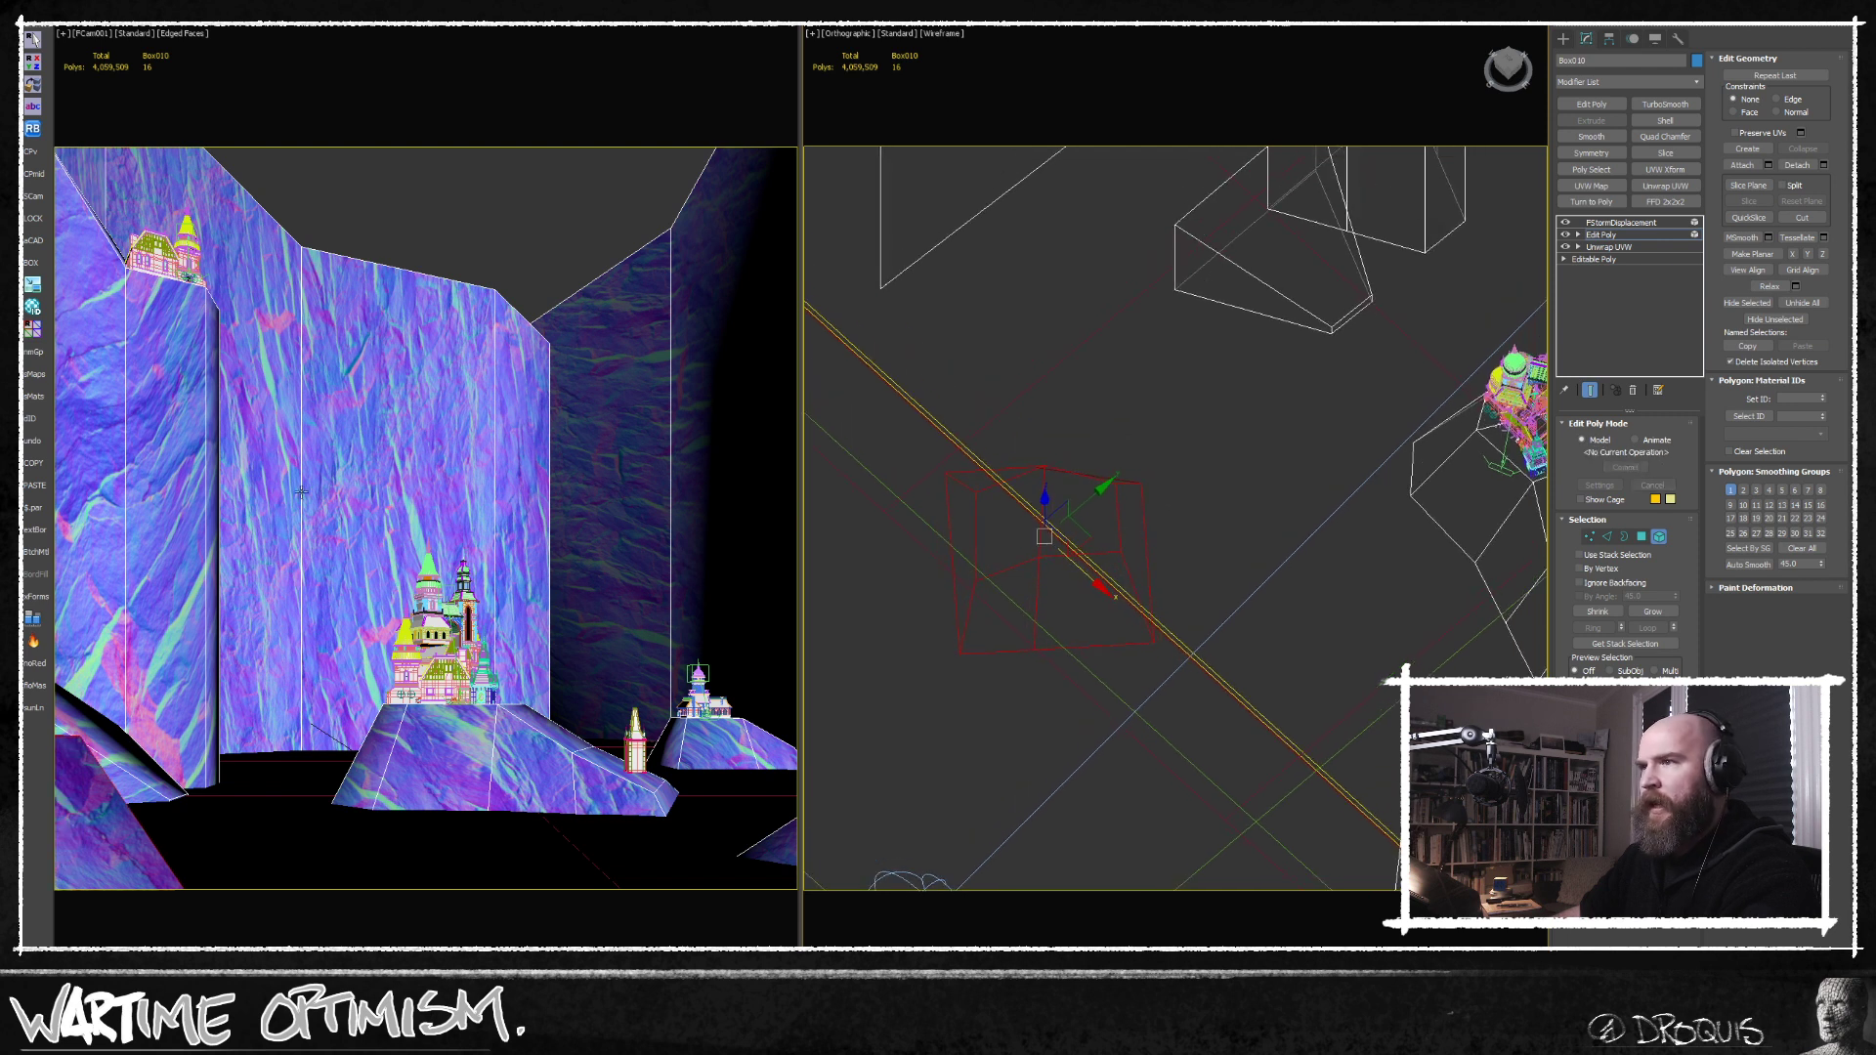
{"action": "scroll", "coordinate": [1286, 495], "scroll_direction": "down", "scroll_amount": 6}
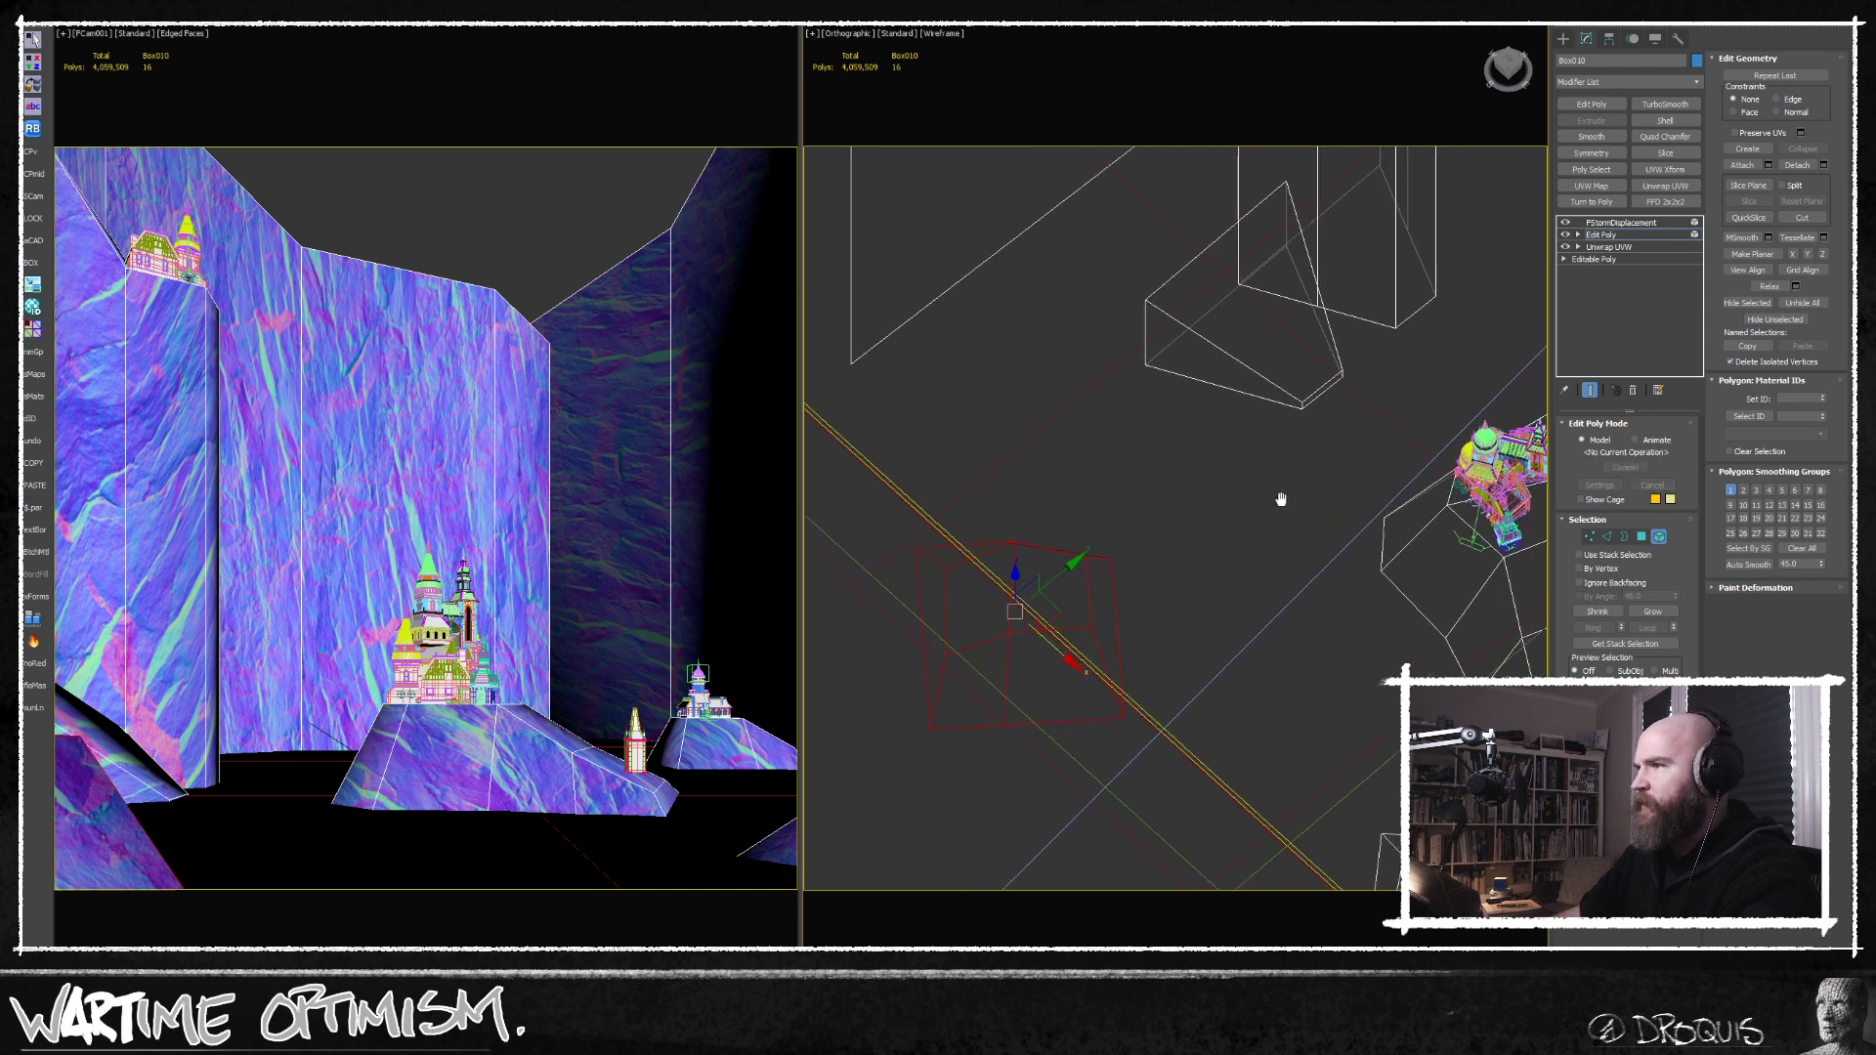
{"action": "middle_click_drag", "start_coordinate": [1025, 547], "coordinate": [1107, 628], "text": "alt"}
{"action": "left_click", "coordinate": [1107, 628]}
{"action": "middle_click_drag", "start_coordinate": [1165, 570], "coordinate": [1163, 652]}
{"action": "left_click", "coordinate": [1658, 538]}
{"action": "left_click_drag", "start_coordinate": [1126, 663], "coordinate": [1123, 664]}
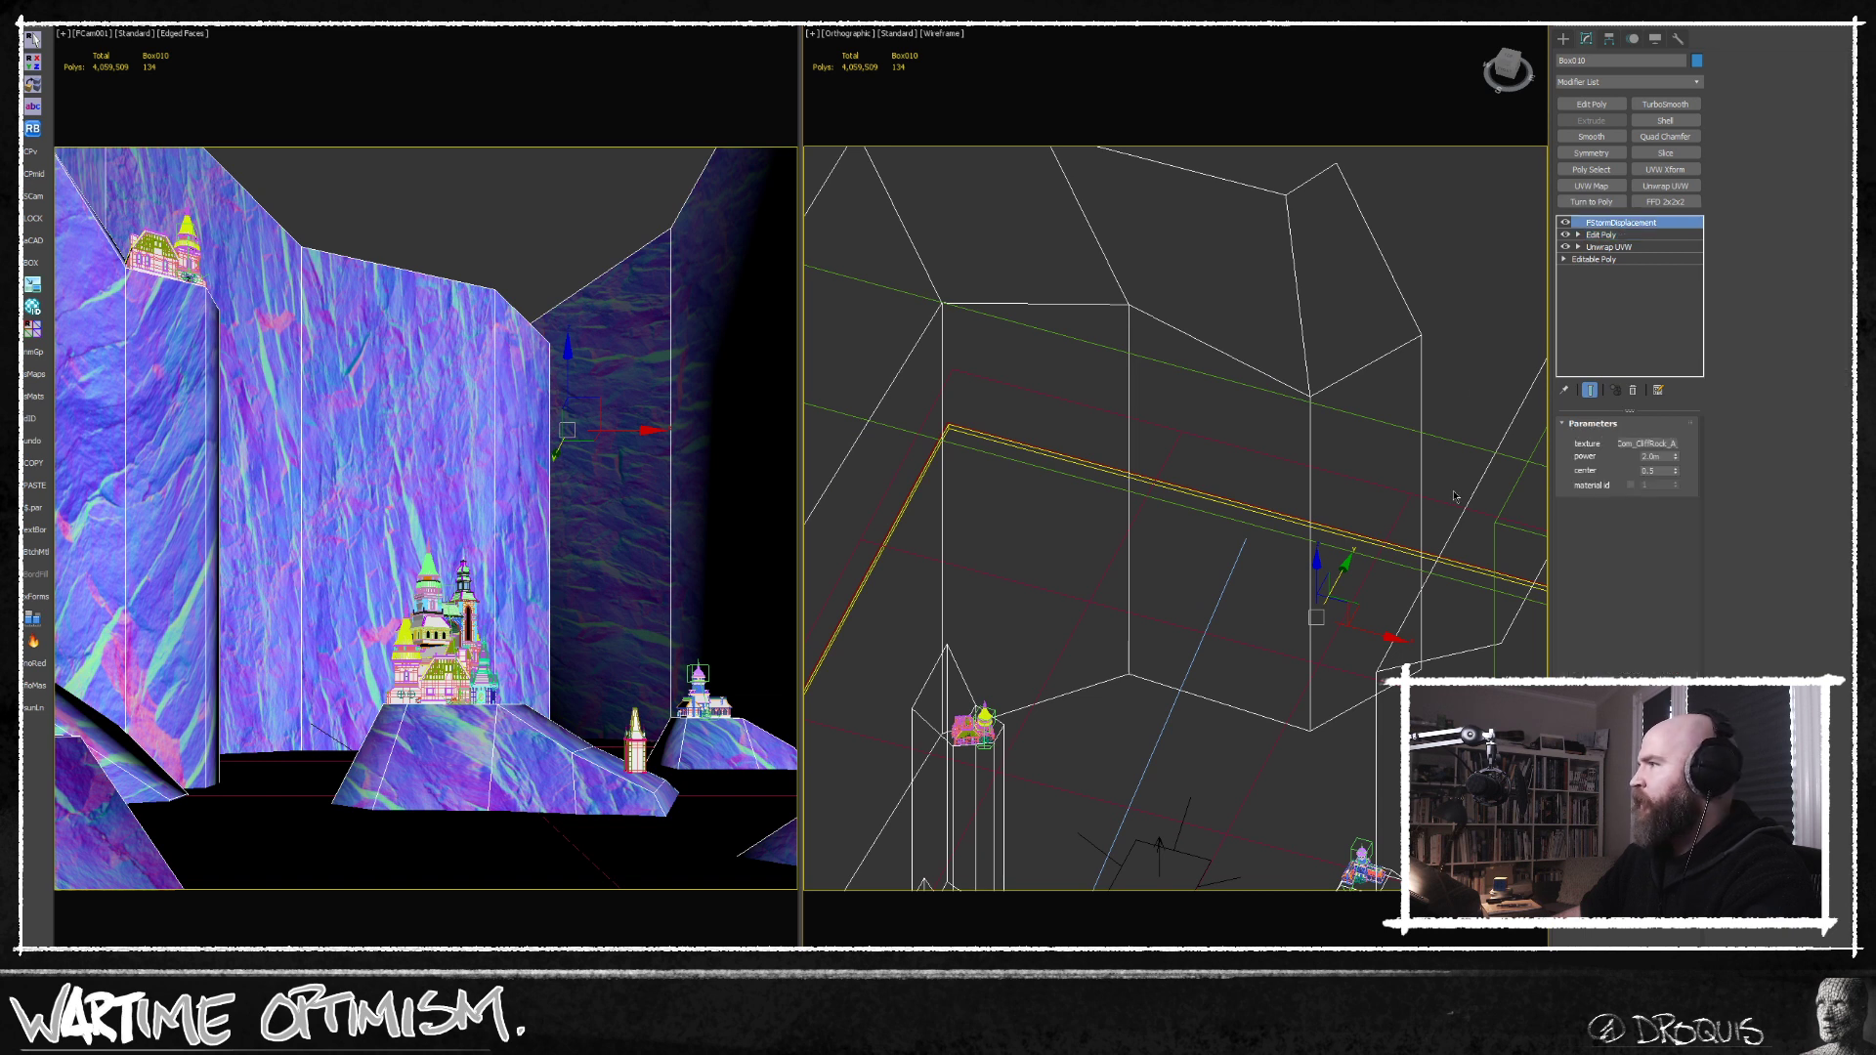
Insert new vertical edge loops across the large back cliff in the Edit Poly modifier.
{"action": "left_click", "coordinate": [1606, 235]}
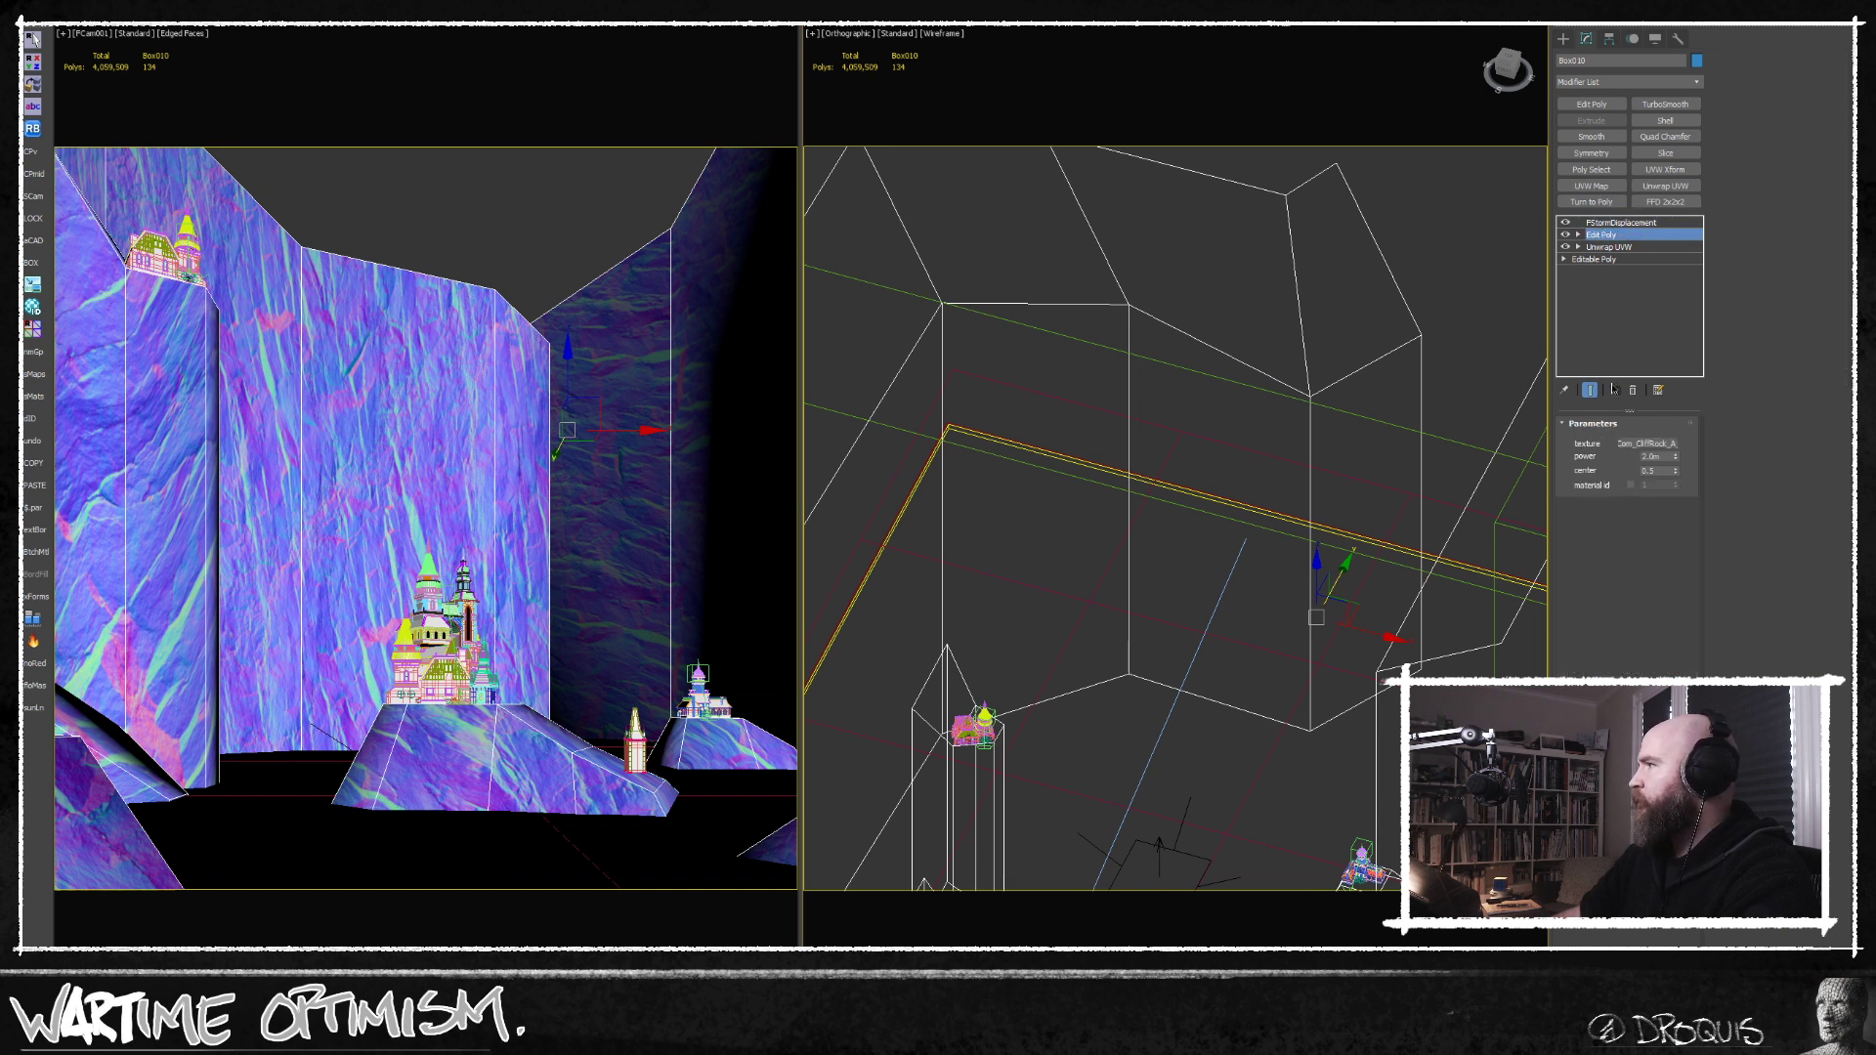
{"action": "key", "text": "2"}
{"action": "left_click", "coordinate": [1216, 353]}
{"action": "key", "text": "alt+1"}
{"action": "middle_click_drag", "start_coordinate": [1179, 373], "coordinate": [1185, 393]}
{"action": "left_click", "coordinate": [1207, 377]}
{"action": "left_click", "coordinate": [1010, 370]}
{"action": "middle_click_drag", "start_coordinate": [994, 371], "coordinate": [1002, 431]}
{"action": "middle_click_drag", "start_coordinate": [1002, 431], "coordinate": [1016, 494], "text": "alt"}
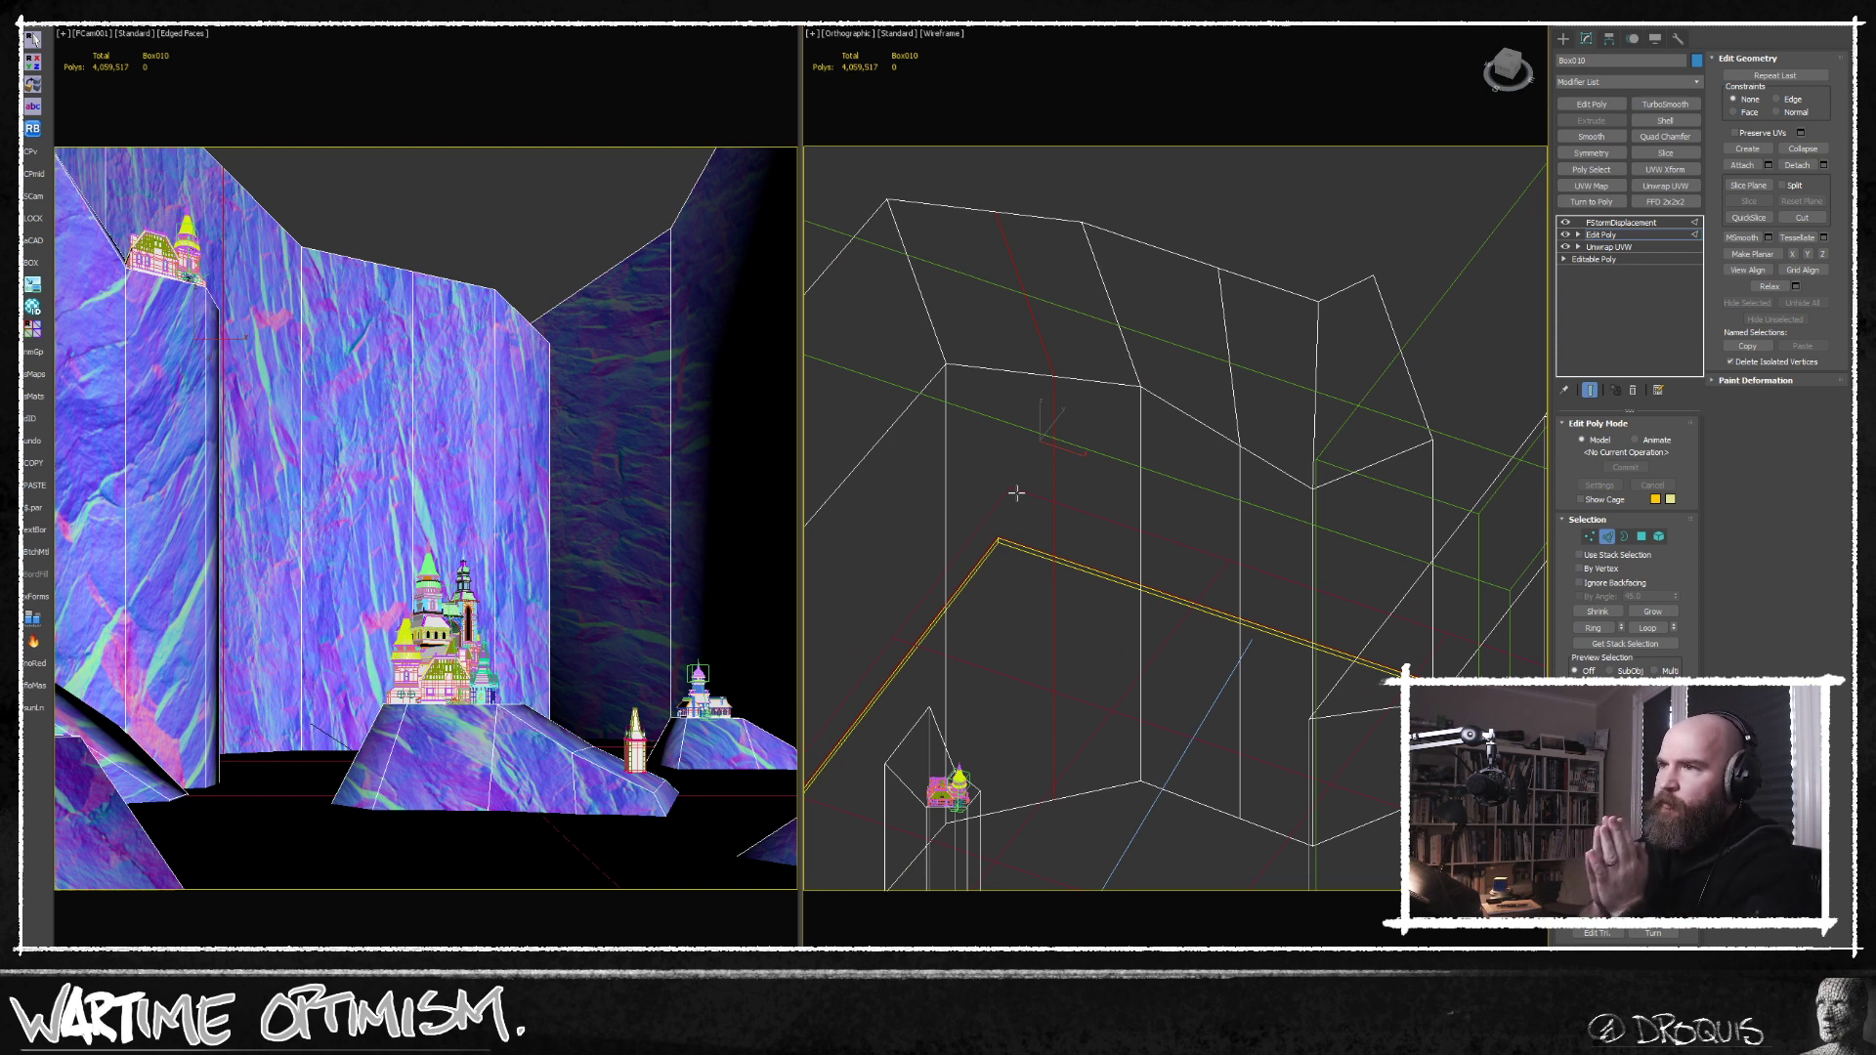
{"action": "middle_click_drag", "start_coordinate": [1016, 493], "coordinate": [1095, 450], "text": "alt"}
{"action": "key", "text": "w"}
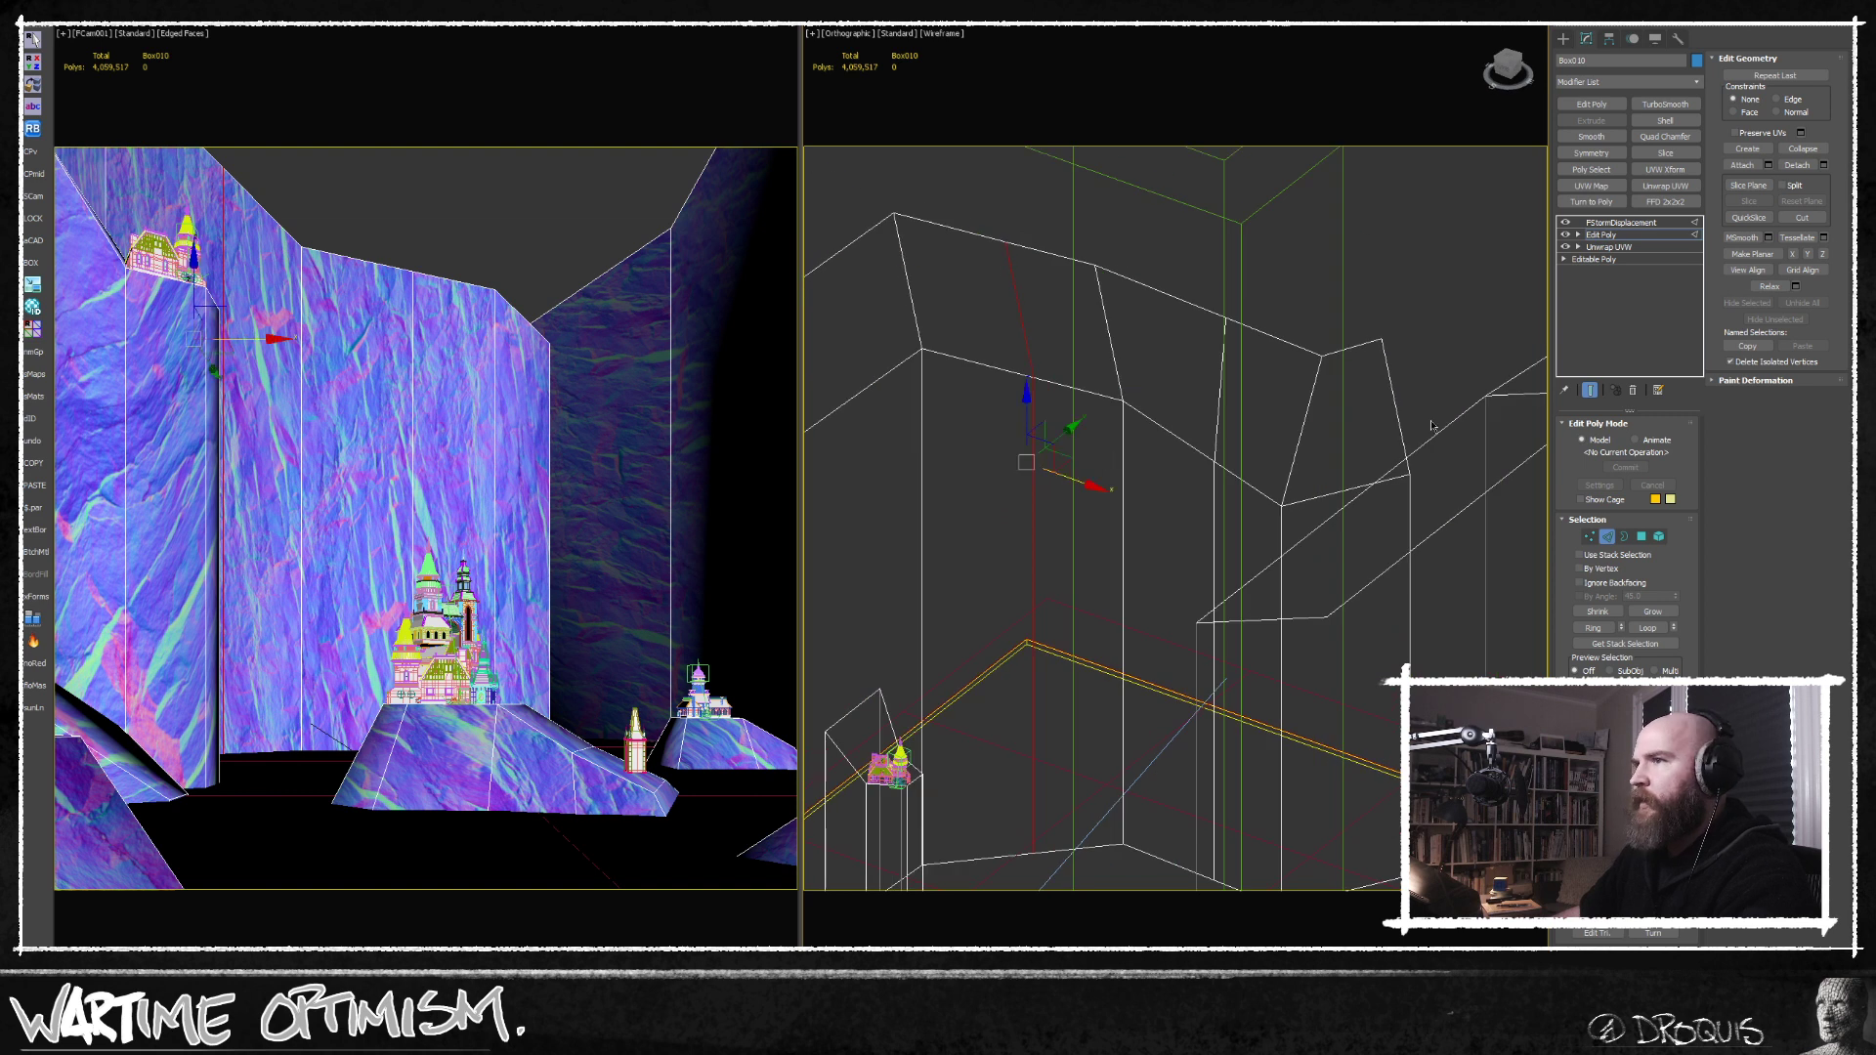
Raise one front rim vertex of the back cliff and lower its neighbour to make the top edge irregular.
{"action": "left_click", "coordinate": [1590, 536]}
{"action": "left_click", "coordinate": [1213, 461]}
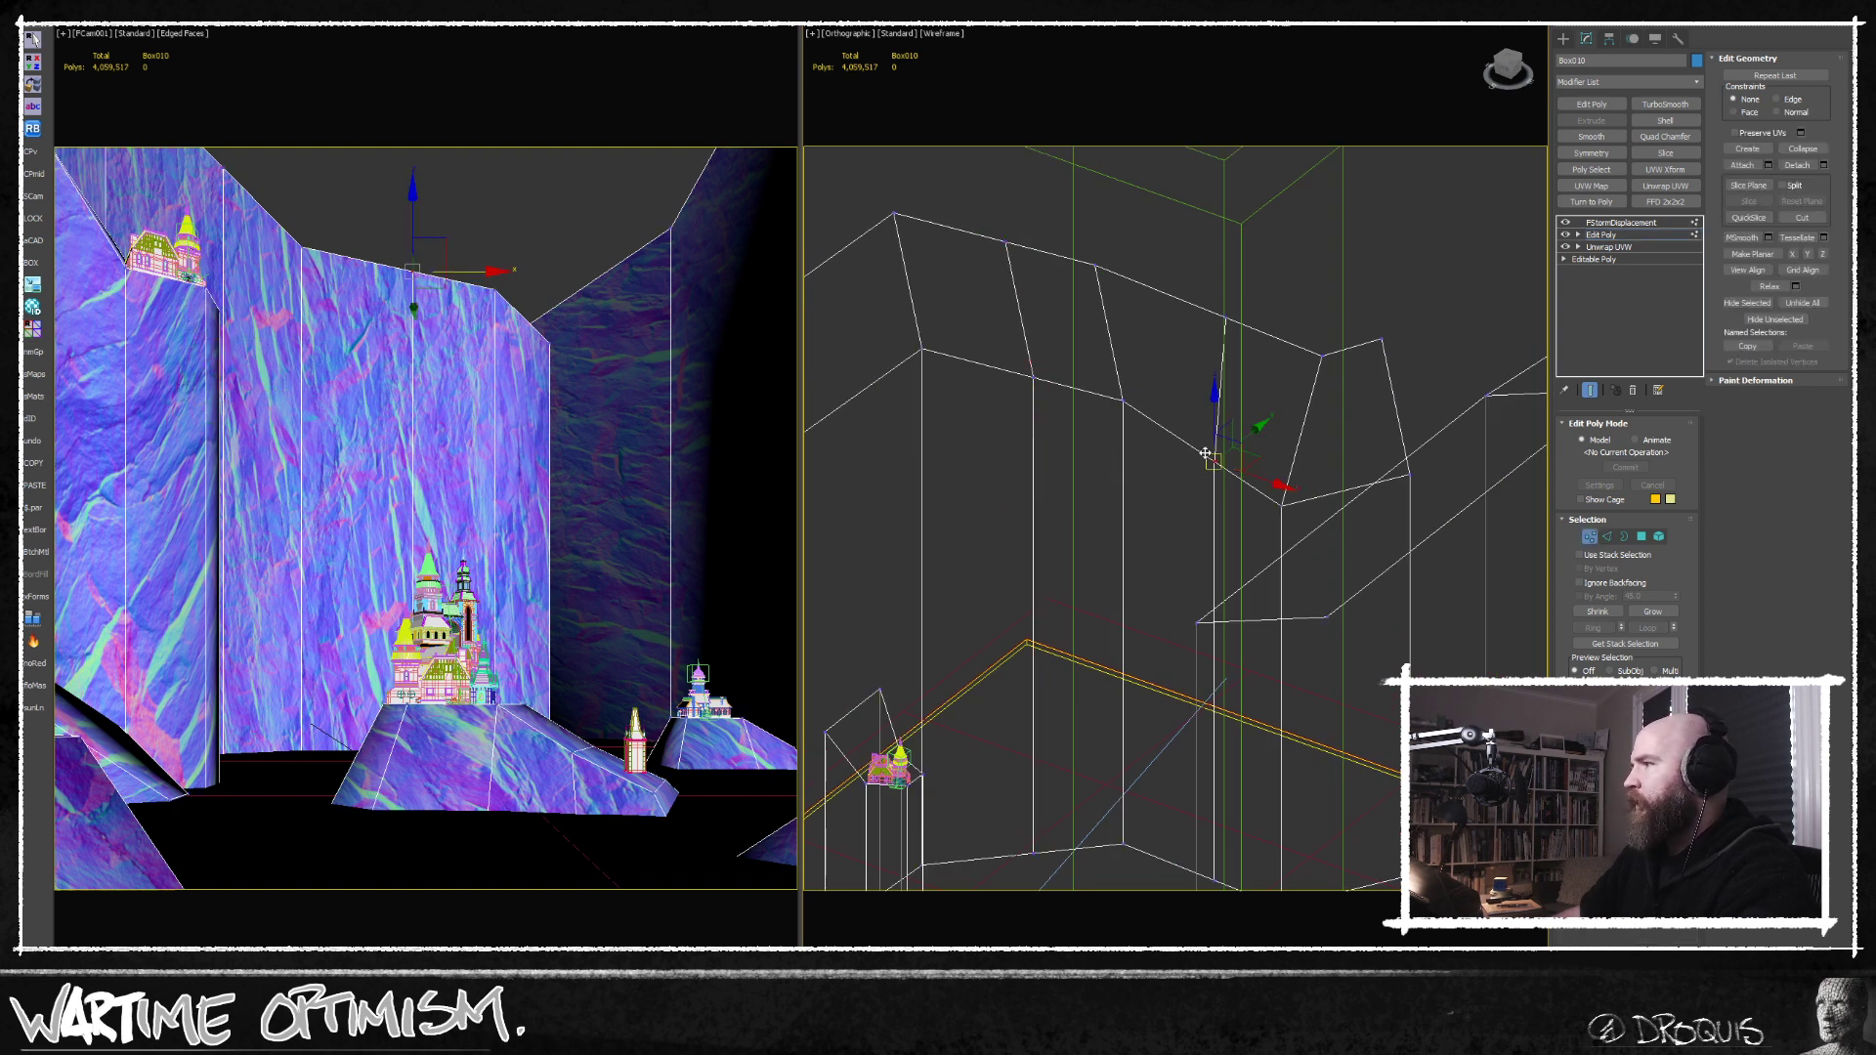
{"action": "middle_click_drag", "start_coordinate": [1208, 463], "coordinate": [1205, 447], "text": "alt"}
{"action": "middle_click_drag", "start_coordinate": [918, 311], "coordinate": [1024, 386]}
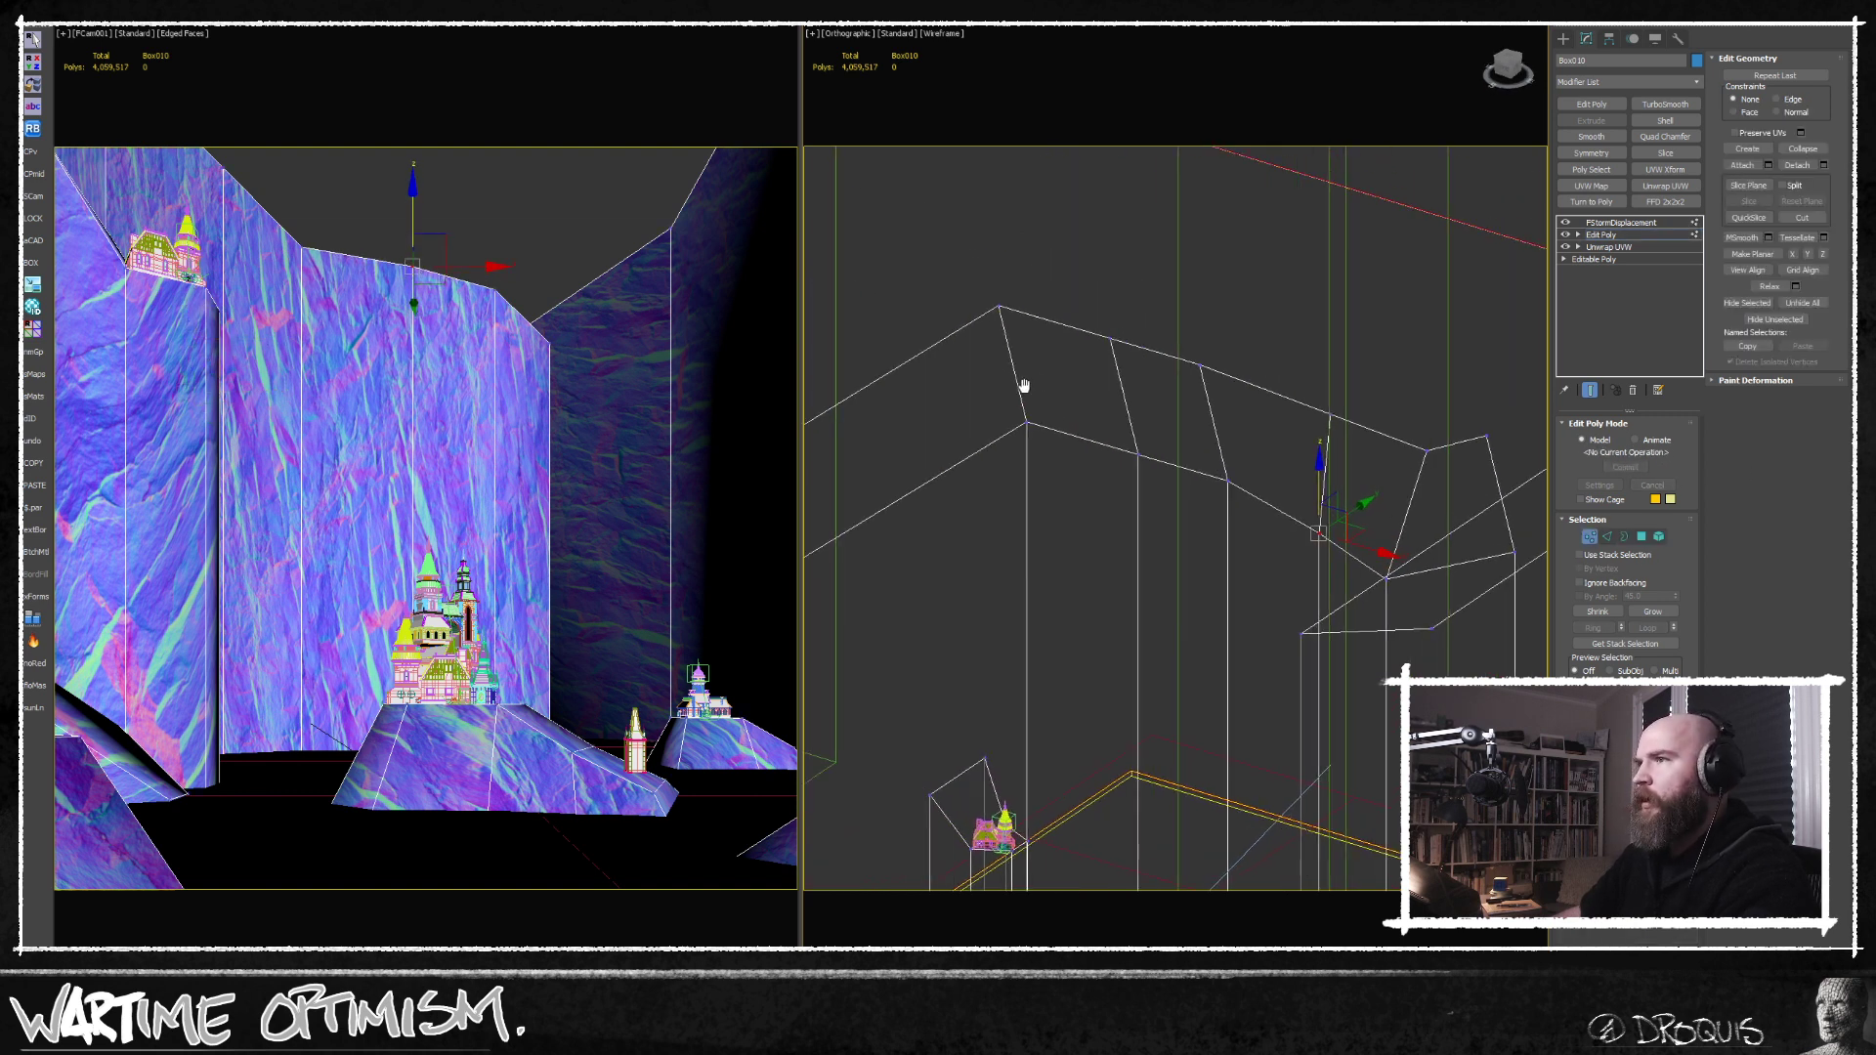
{"action": "left_click", "coordinate": [305, 245]}
{"action": "left_click_drag", "start_coordinate": [299, 195], "coordinate": [299, 225]}
{"action": "middle_click_drag", "start_coordinate": [1220, 368], "coordinate": [1204, 422]}
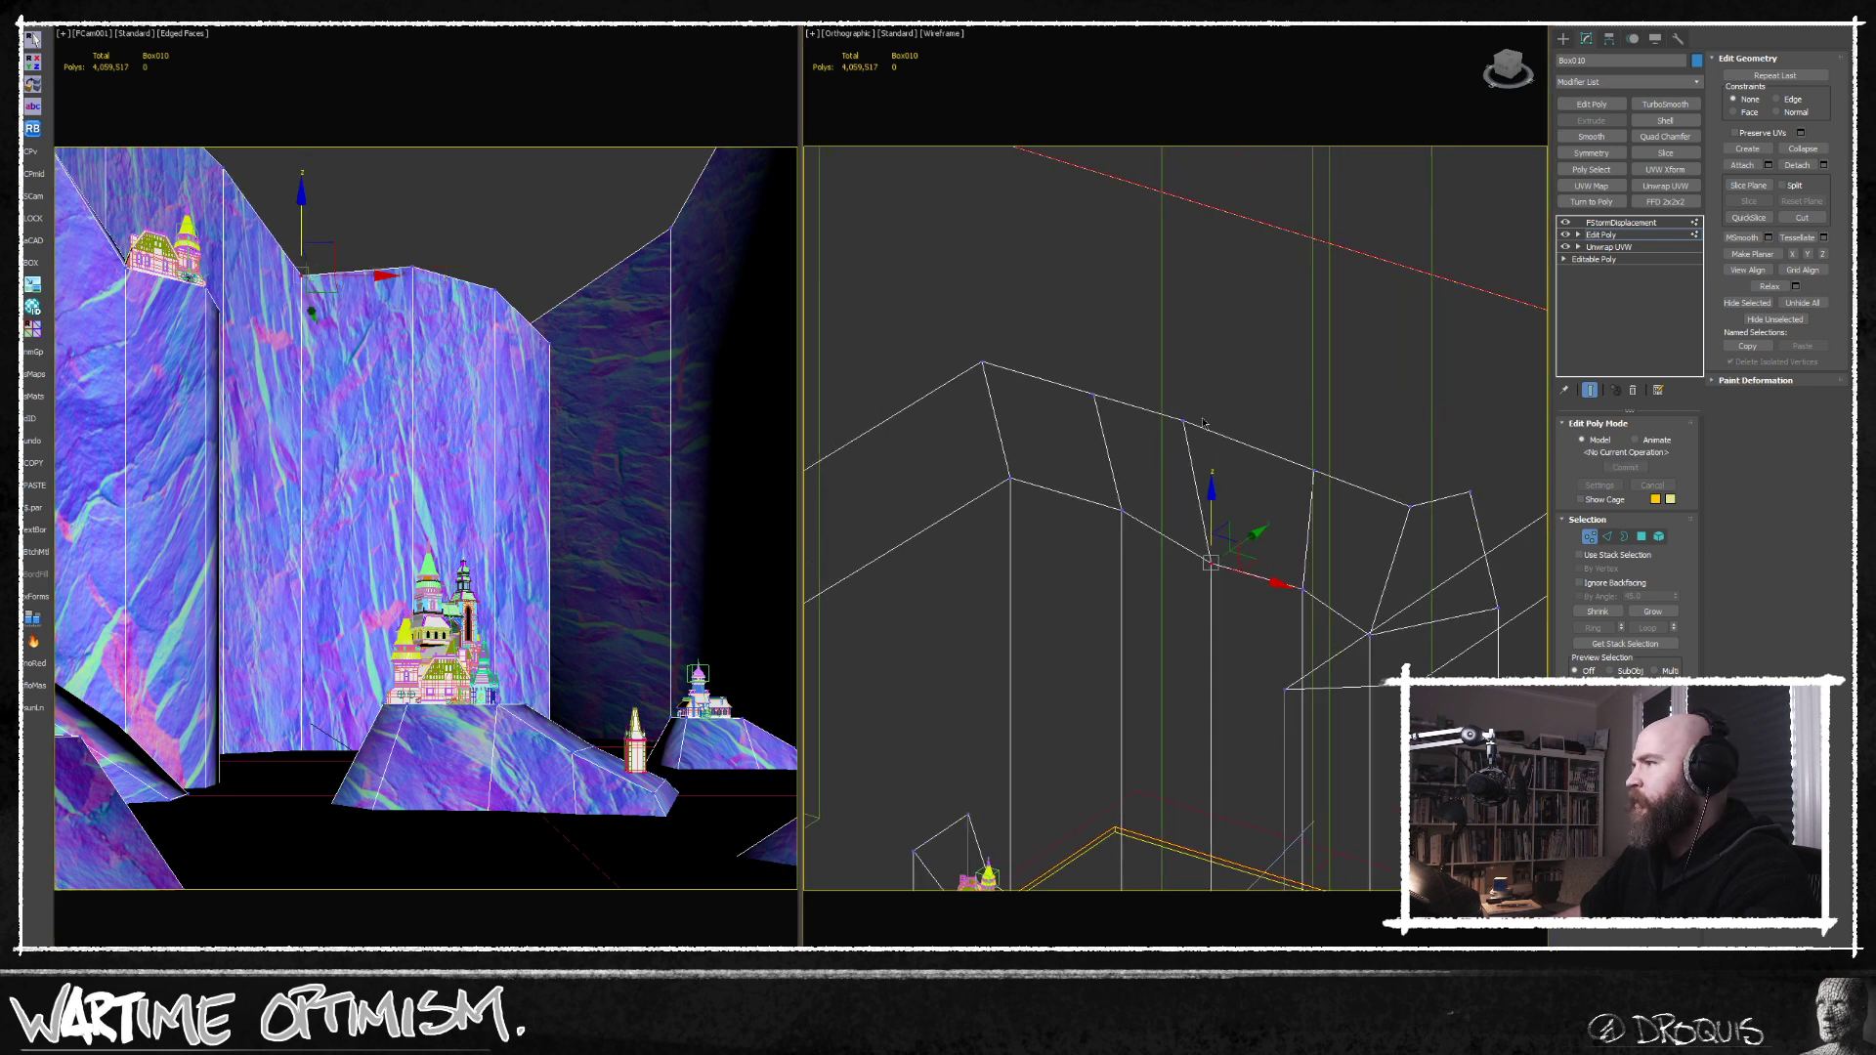
Raise the rear rim vertices of the back cliff into uneven peaks.
{"action": "left_click", "coordinate": [1182, 420]}
{"action": "left_click_drag", "start_coordinate": [1183, 365], "coordinate": [1169, 289]}
{"action": "middle_click_drag", "start_coordinate": [1169, 289], "coordinate": [1093, 339]}
{"action": "scroll", "coordinate": [1124, 430], "scroll_direction": "down", "scroll_amount": 2}
{"action": "middle_click_drag", "start_coordinate": [1124, 430], "coordinate": [1300, 500], "text": "alt"}
{"action": "left_click_drag", "start_coordinate": [1229, 524], "coordinate": [1228, 520]}
{"action": "left_click_drag", "start_coordinate": [1217, 435], "coordinate": [1204, 336]}
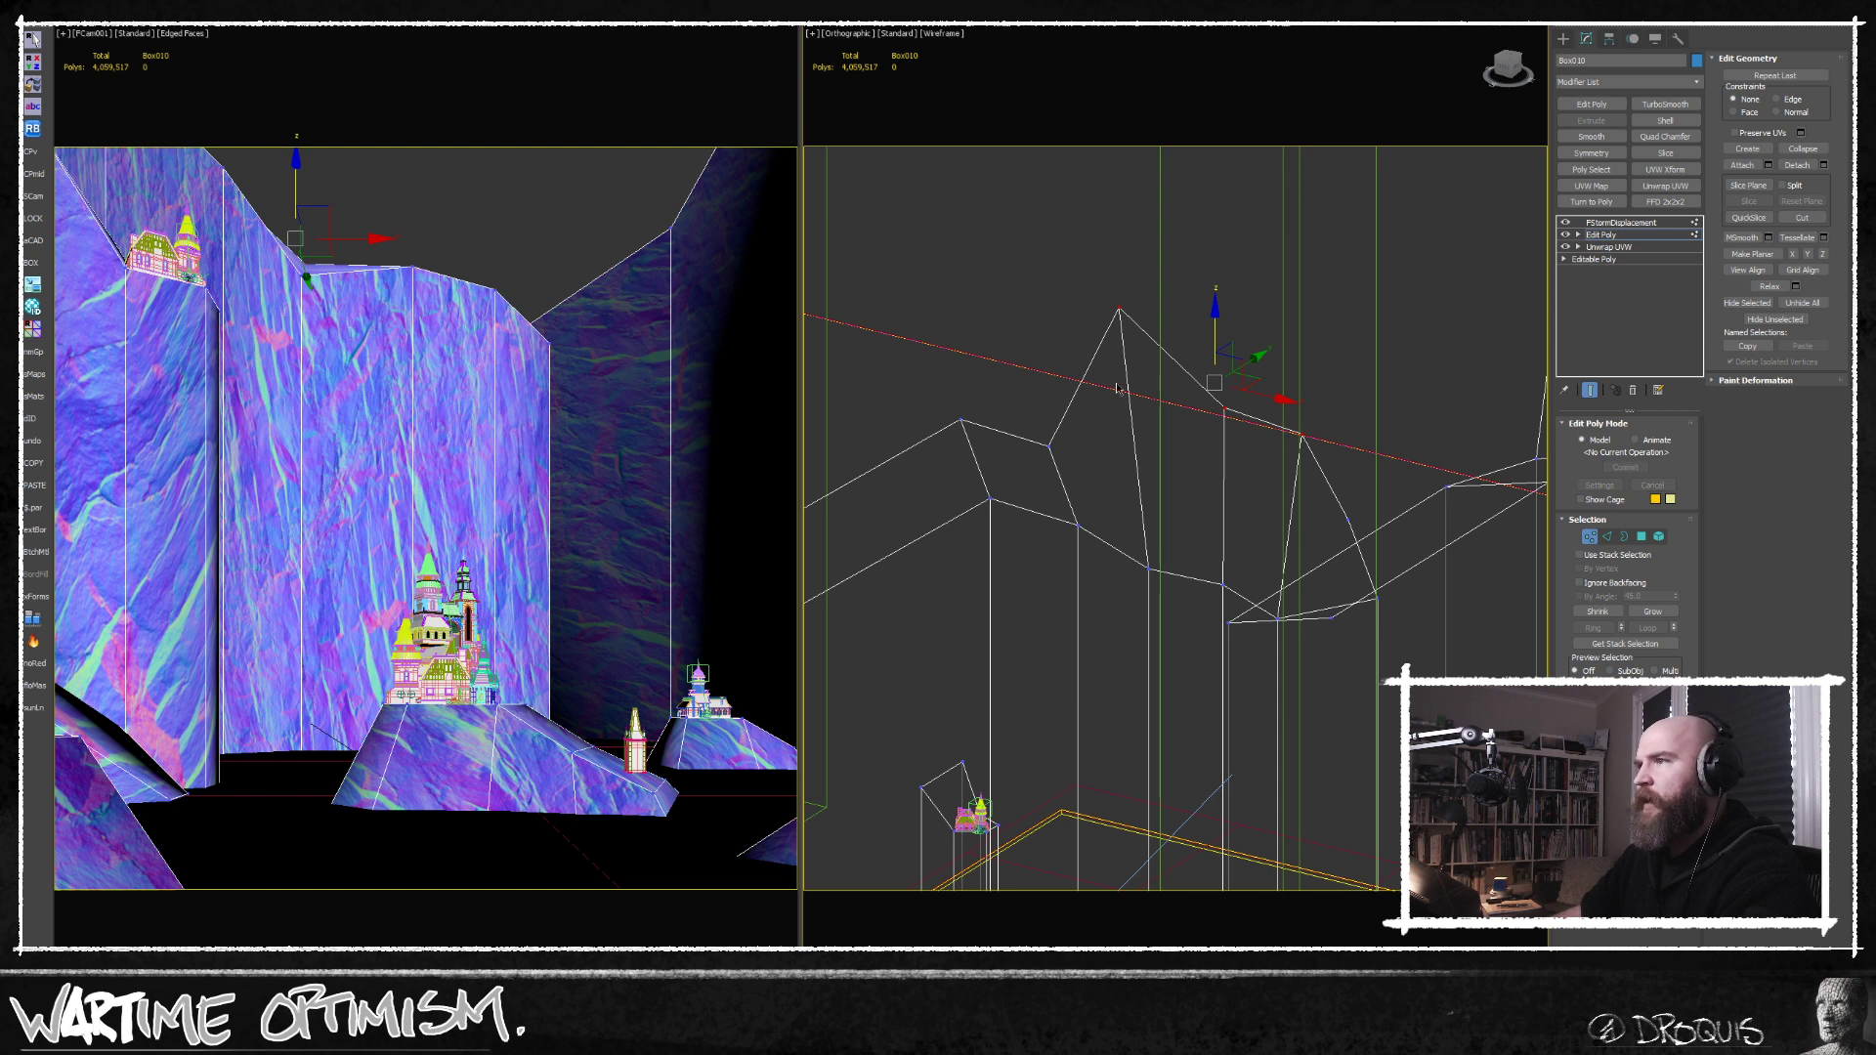
Lower the right-hand cliff's rim corner vertex and insert a vertical edge loop through that cliff.
{"action": "middle_click_drag", "start_coordinate": [1101, 388], "coordinate": [1013, 387]}
{"action": "left_click_drag", "start_coordinate": [690, 223], "coordinate": [659, 251]}
{"action": "left_click_drag", "start_coordinate": [669, 183], "coordinate": [665, 235]}
{"action": "key", "text": "alt+s"}
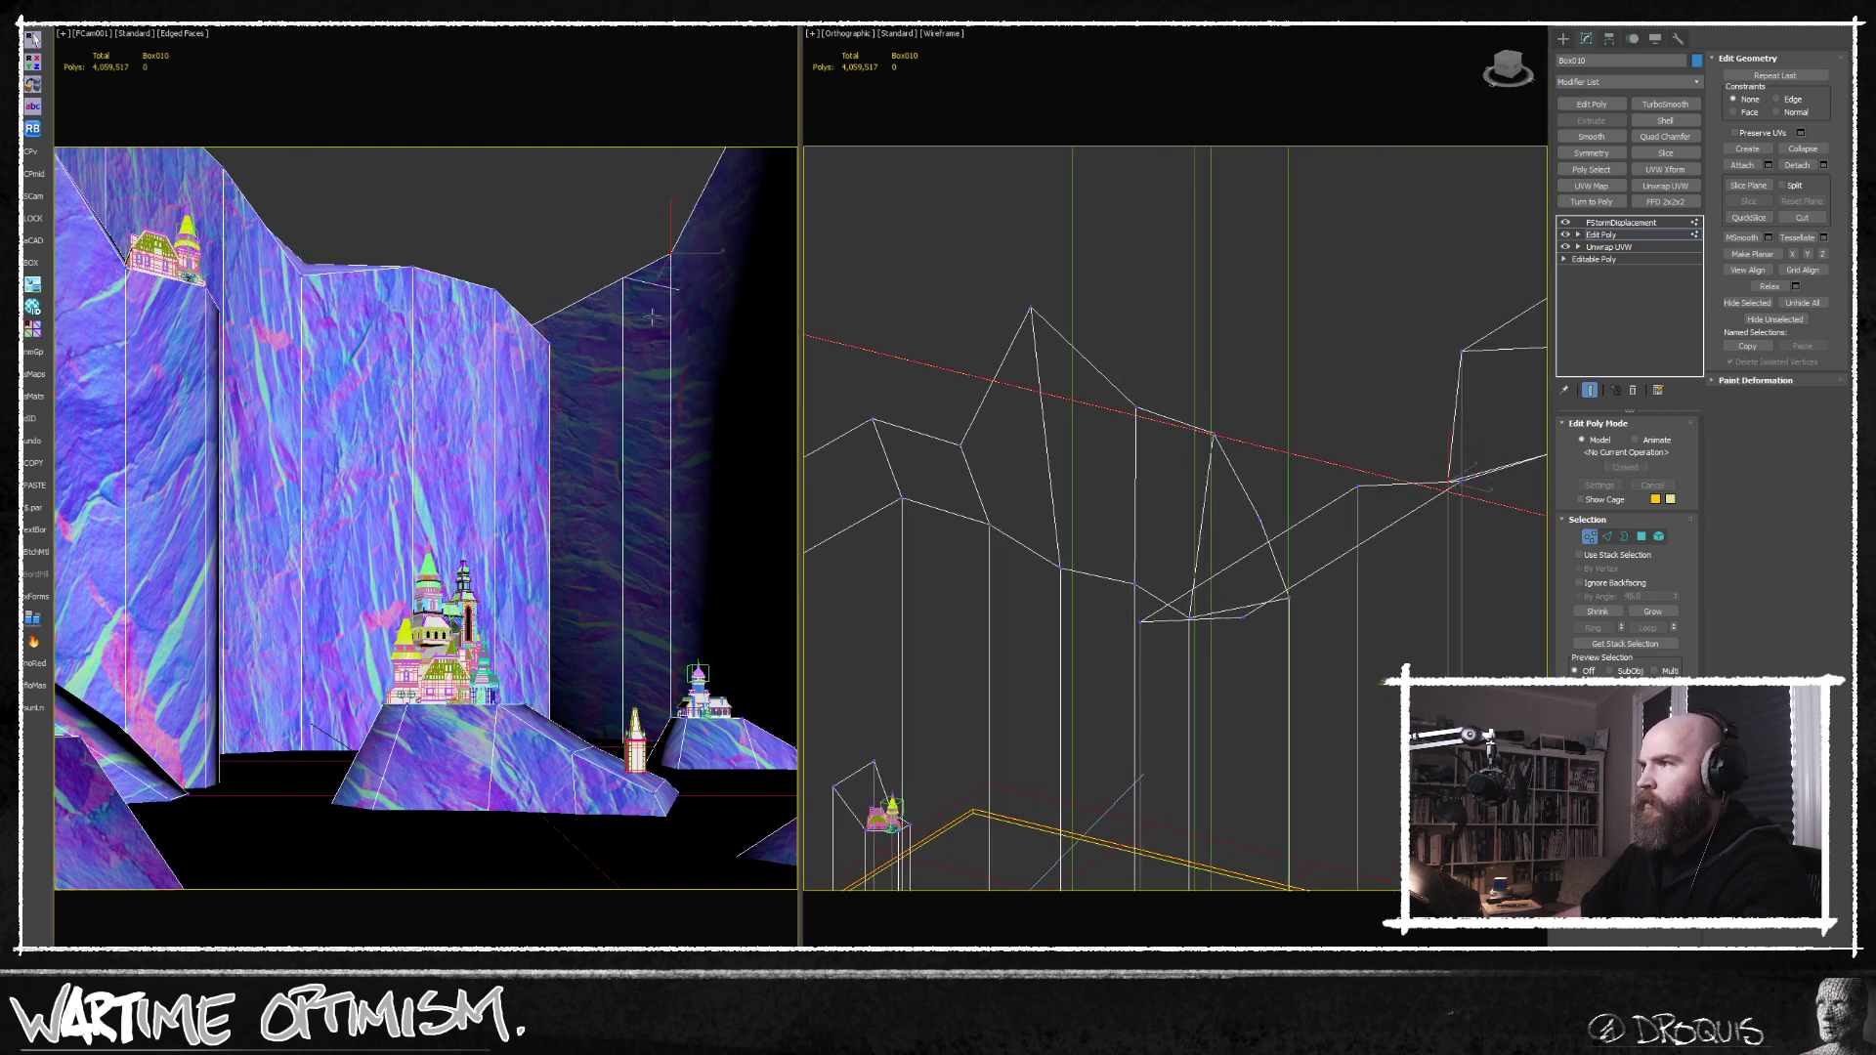
{"action": "left_click", "coordinate": [581, 305]}
{"action": "right_click", "coordinate": [612, 341]}
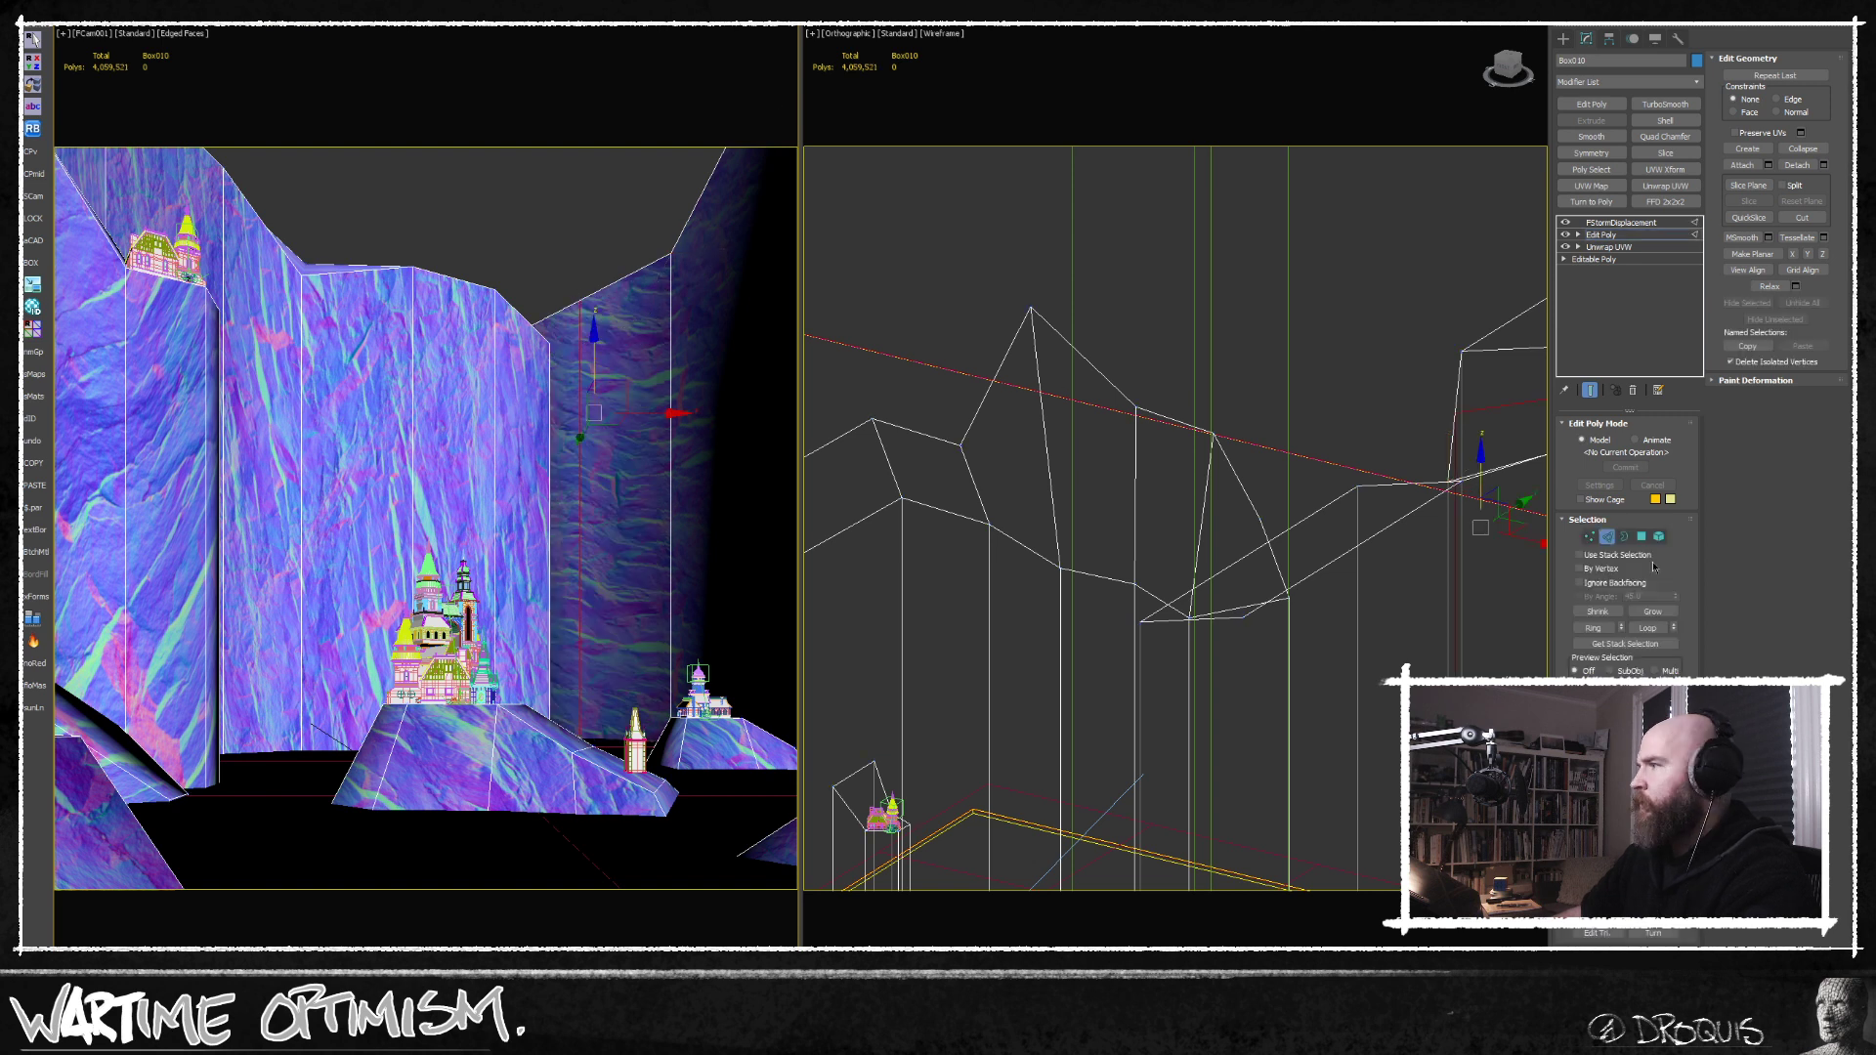
Move the new front and rear rim vertices of the right-hand cliff to break up its straight top edge.
{"action": "left_click", "coordinate": [1590, 536]}
{"action": "key", "text": "F3"}
{"action": "left_click", "coordinate": [580, 300]}
{"action": "left_click_drag", "start_coordinate": [571, 277], "coordinate": [561, 314]}
{"action": "left_click", "coordinate": [588, 279]}
{"action": "mouse_move", "coordinate": [577, 235]}
{"action": "left_mouse_down"}
{"action": "mouse_move", "coordinate": [647, 240]}
{"action": "mouse_move", "coordinate": [635, 202]}
{"action": "left_mouse_up"}
{"action": "key", "text": "F3"}
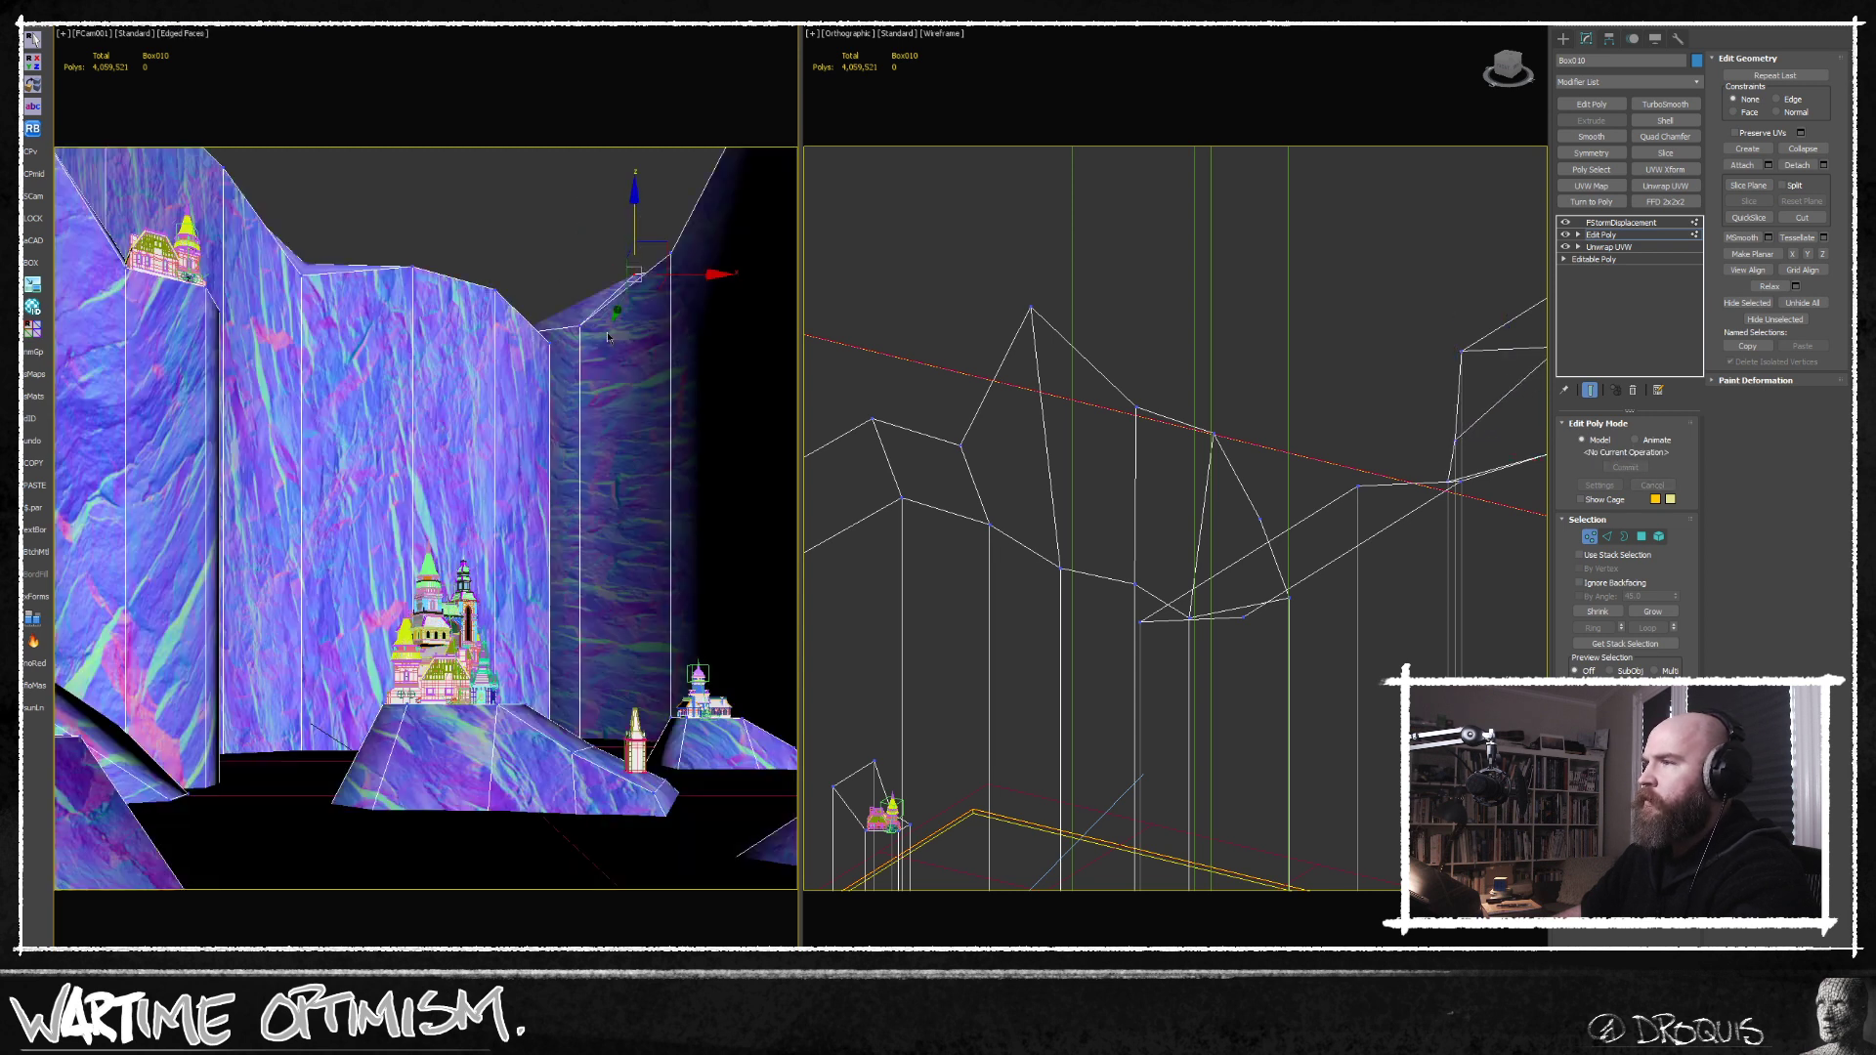
Insert another edge loop around the right-hand cliff's rim and switch to vertex editing.
{"action": "key", "text": "alt+1"}
{"action": "left_click", "coordinate": [610, 325]}
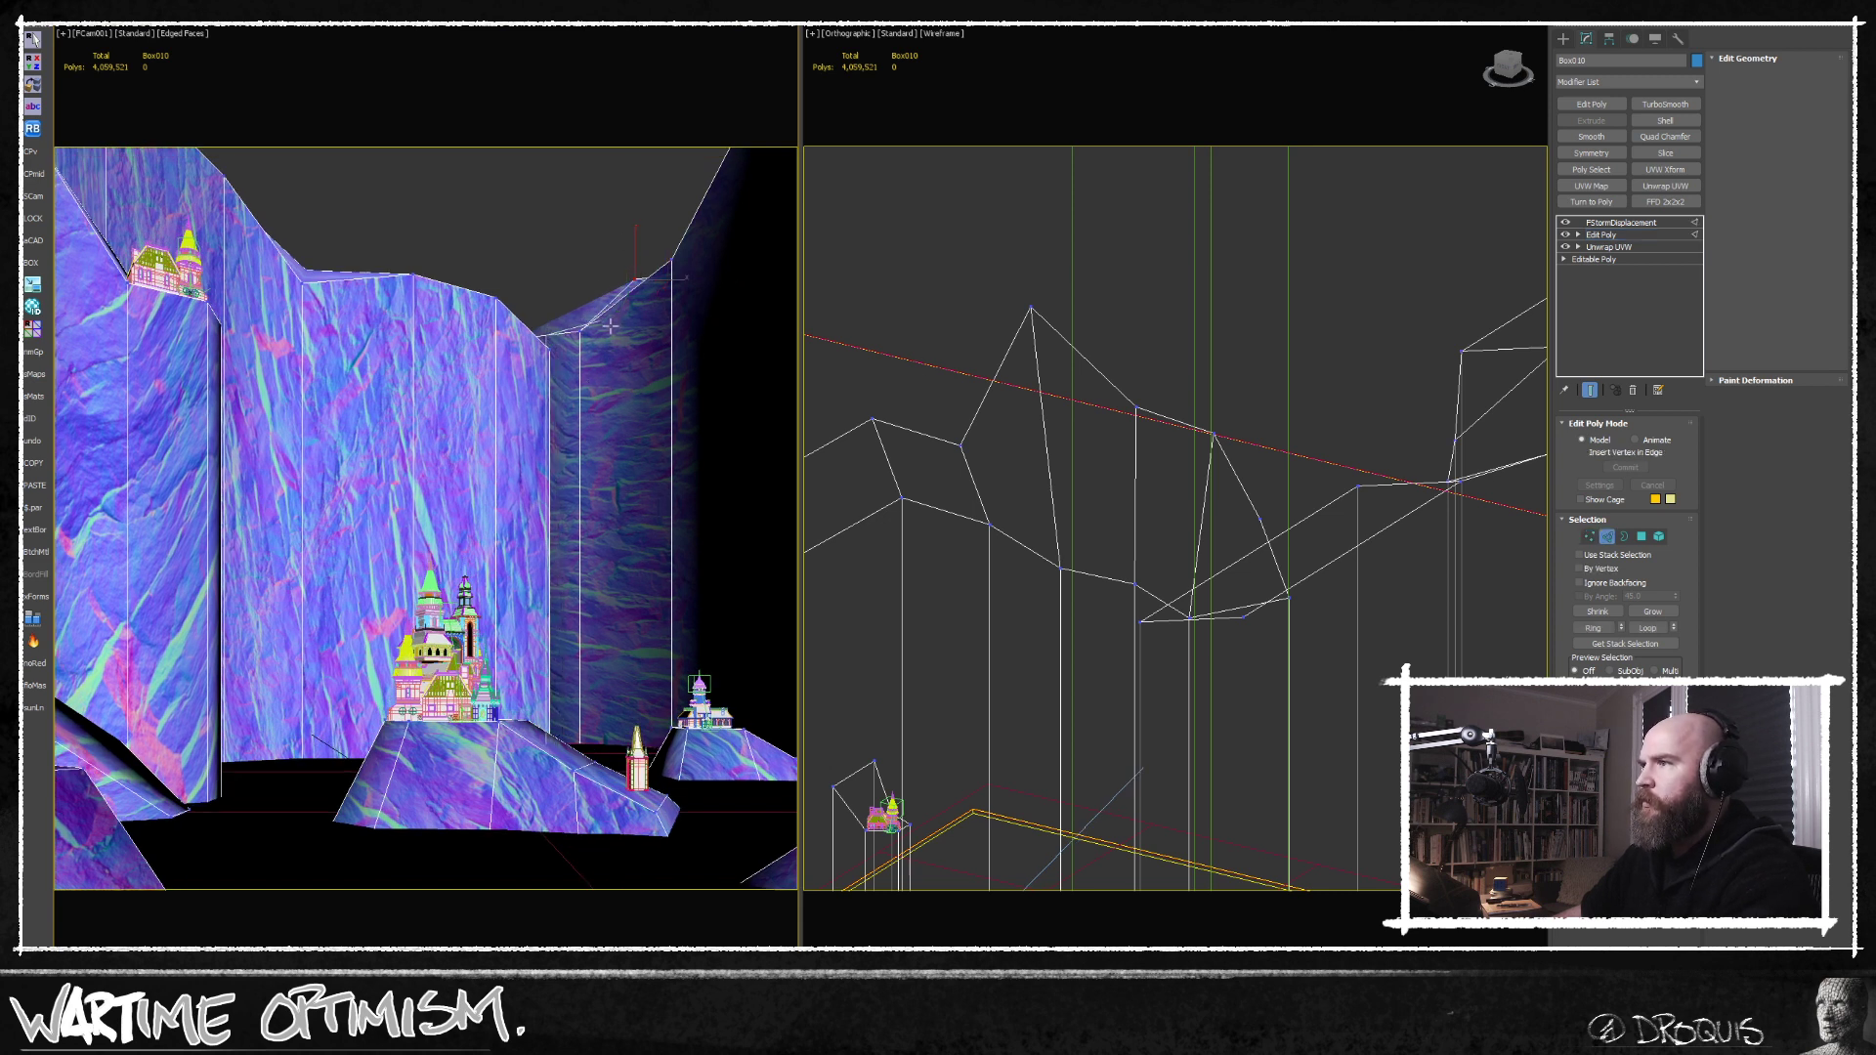
{"action": "right_click", "coordinate": [1079, 473]}
{"action": "scroll", "coordinate": [1086, 477], "scroll_direction": "down", "scroll_amount": 5}
{"action": "middle_click_drag", "start_coordinate": [1087, 476], "coordinate": [1193, 531], "text": "alt"}
{"action": "scroll", "coordinate": [1146, 440], "scroll_direction": "up", "scroll_amount": 4}
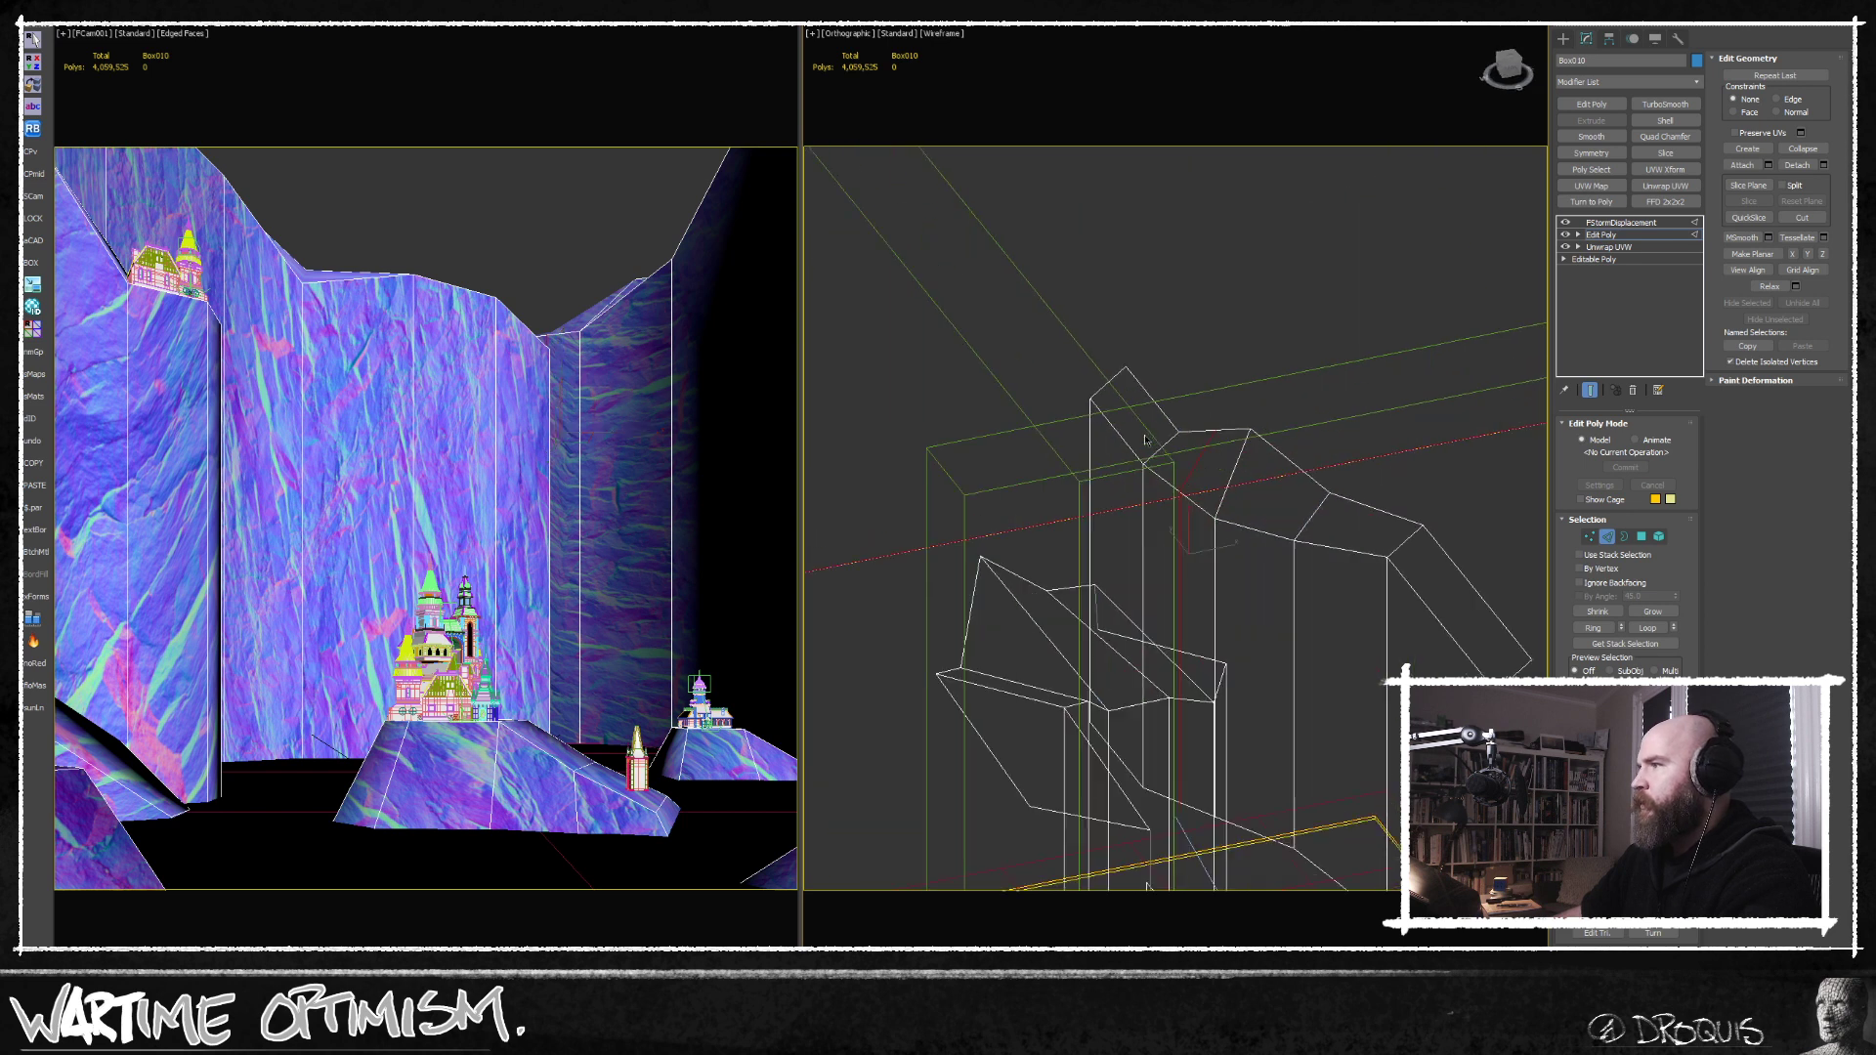
{"action": "left_click", "coordinate": [1591, 538]}
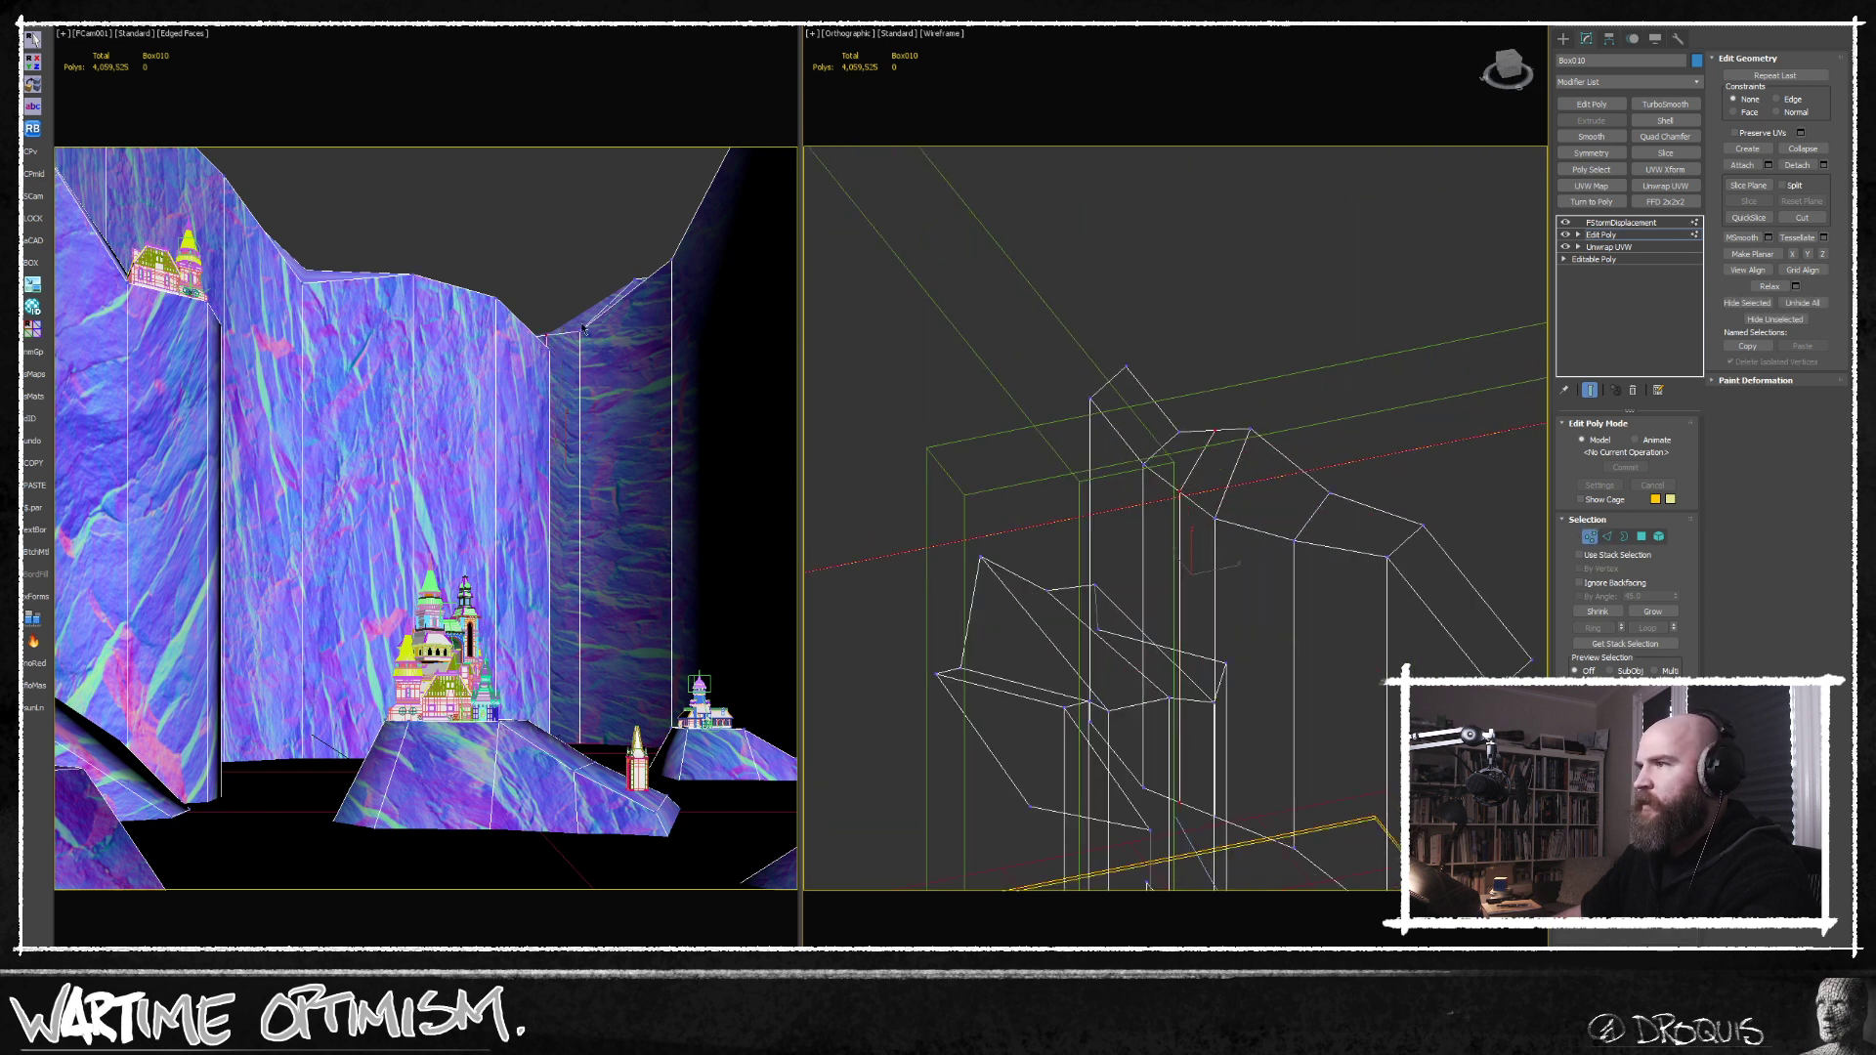
Insert a vertical edge loop through the right-hand cliff and lower its front and rear rim vertices to form a notch.
{"action": "scroll", "coordinate": [1239, 445], "scroll_direction": "up", "scroll_amount": 2}
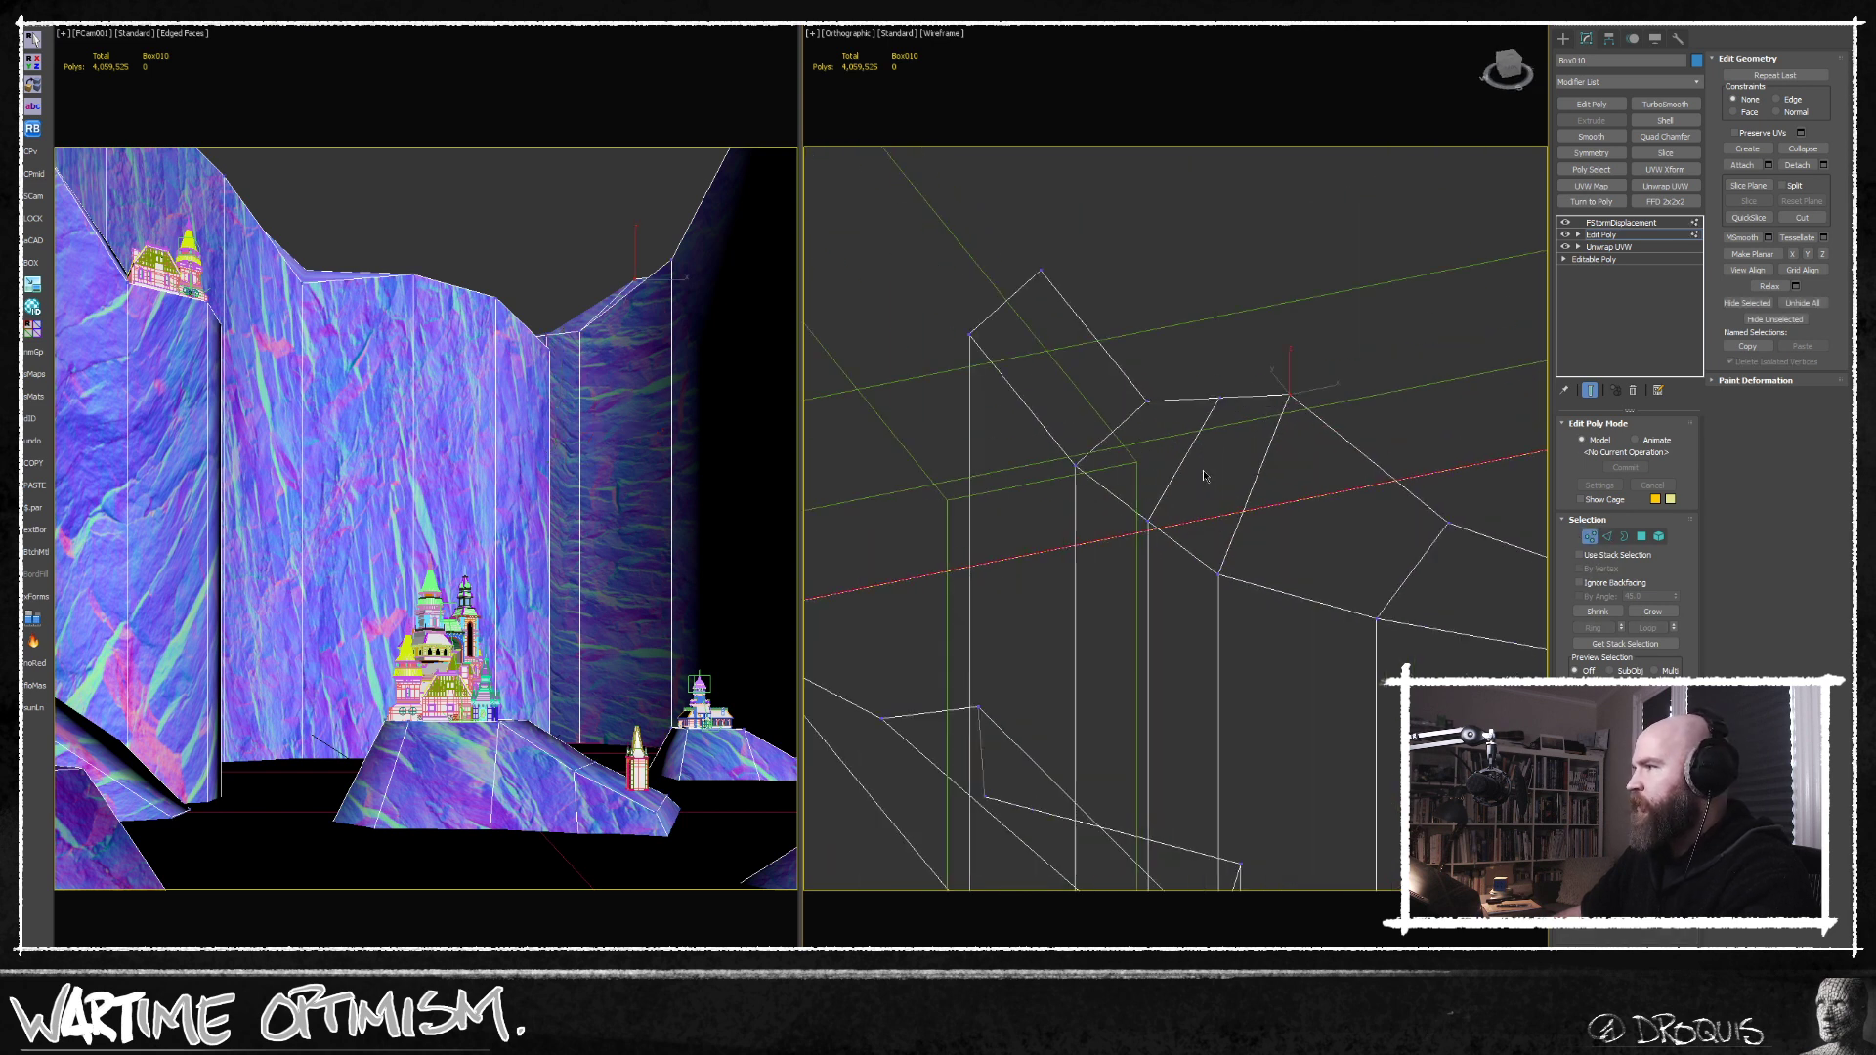
{"action": "middle_click_drag", "start_coordinate": [1124, 556], "coordinate": [1148, 524], "text": "alt"}
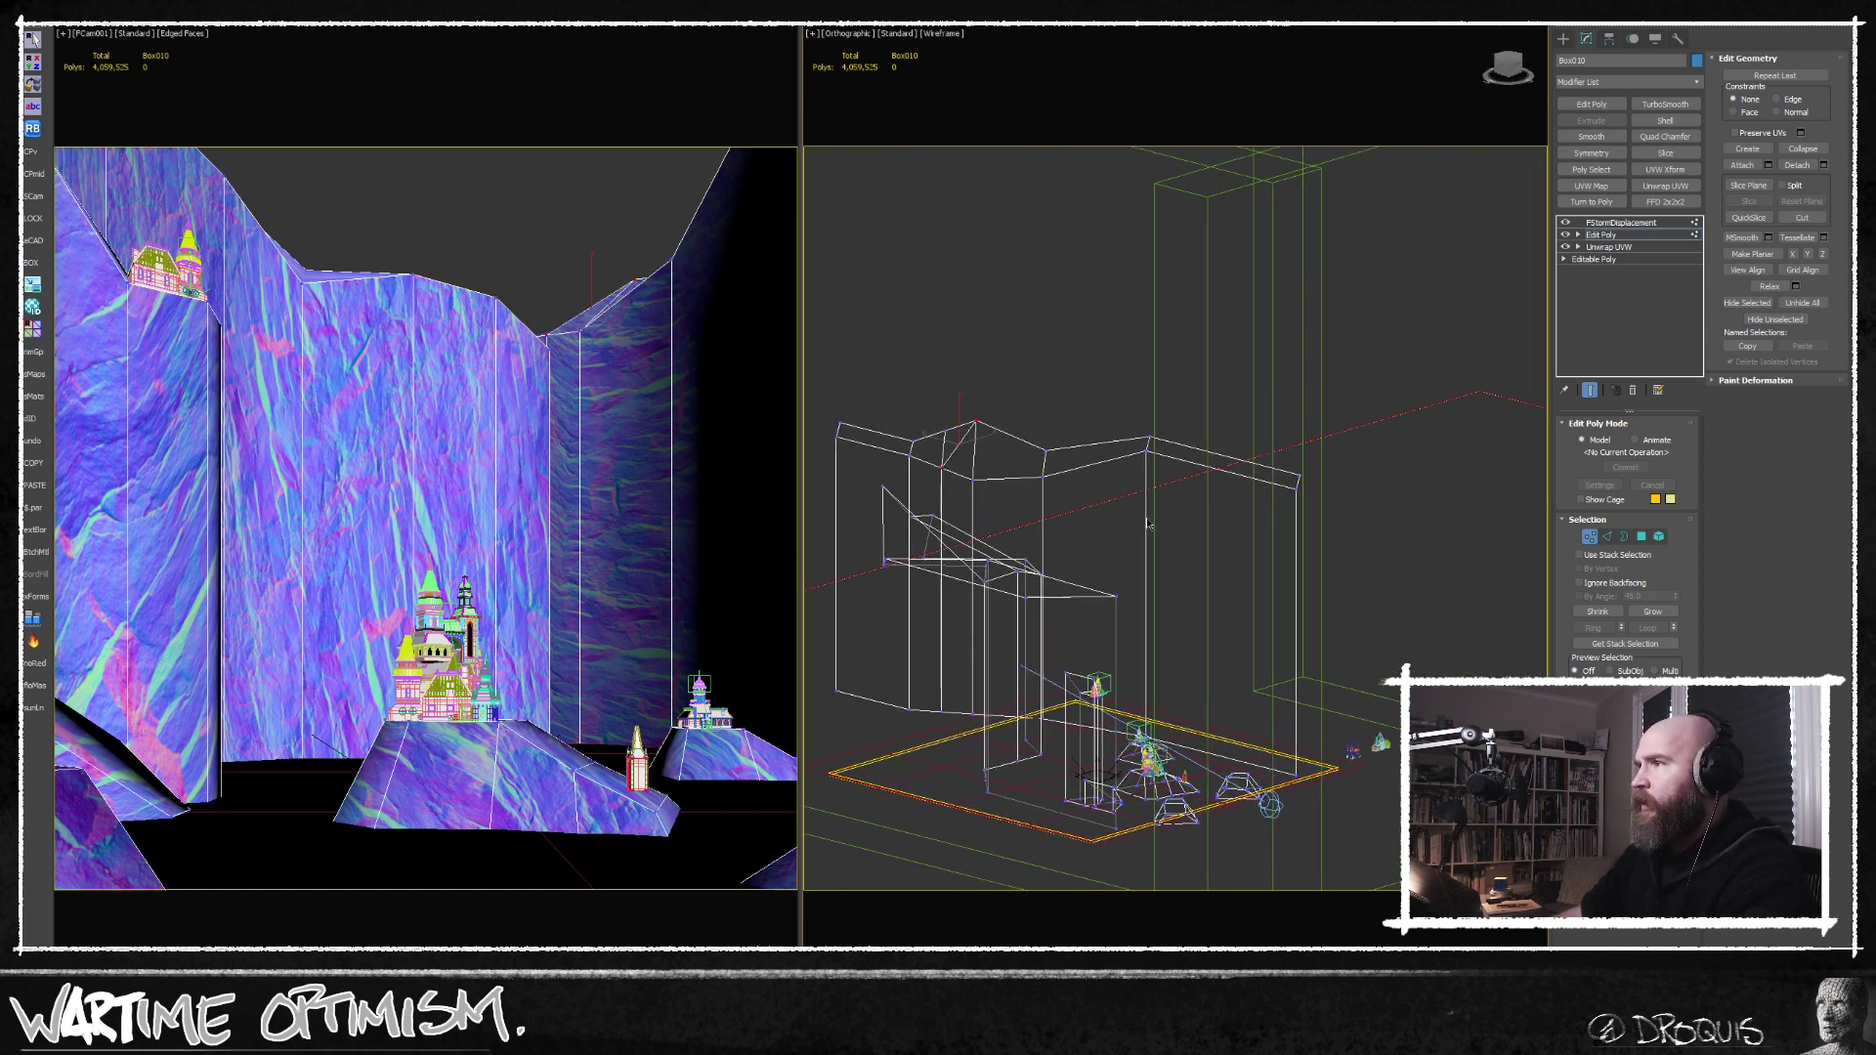
{"action": "left_click", "coordinate": [1610, 536]}
{"action": "scroll", "coordinate": [1129, 508], "scroll_direction": "up", "scroll_amount": 6}
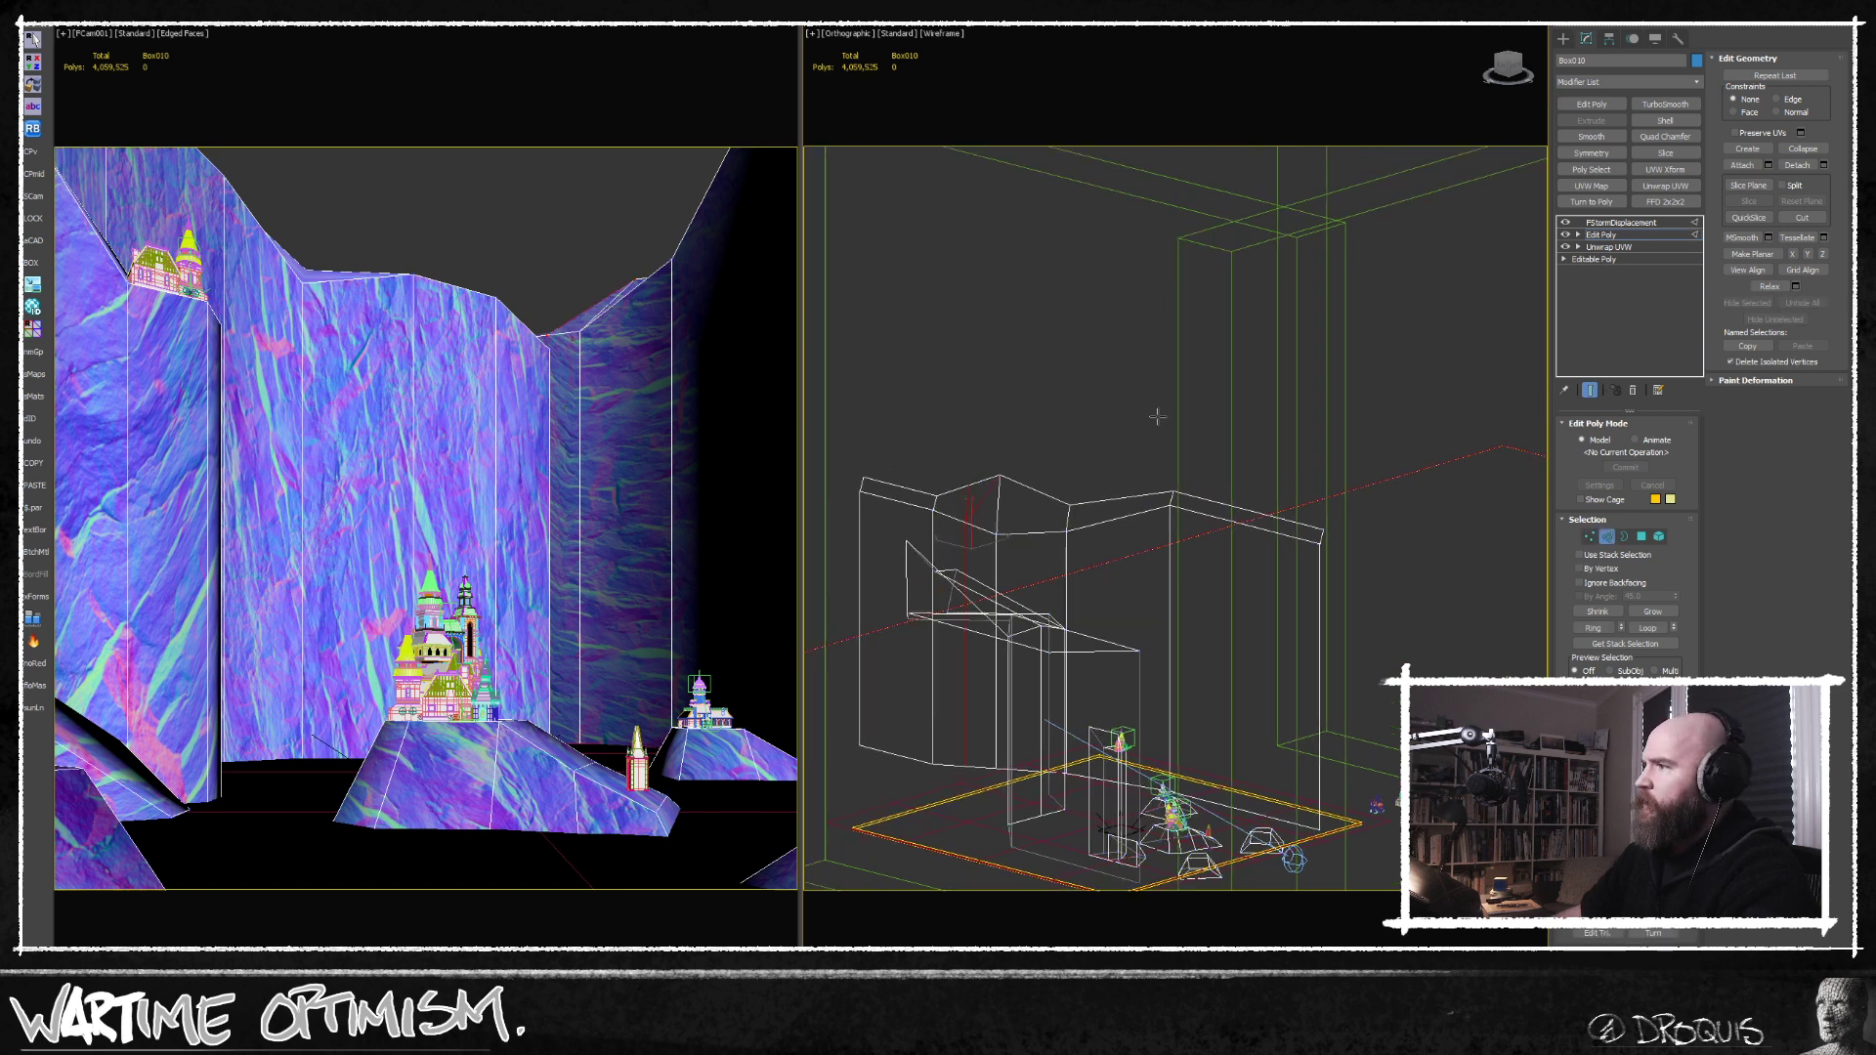
{"action": "double_click", "coordinate": [1126, 544]}
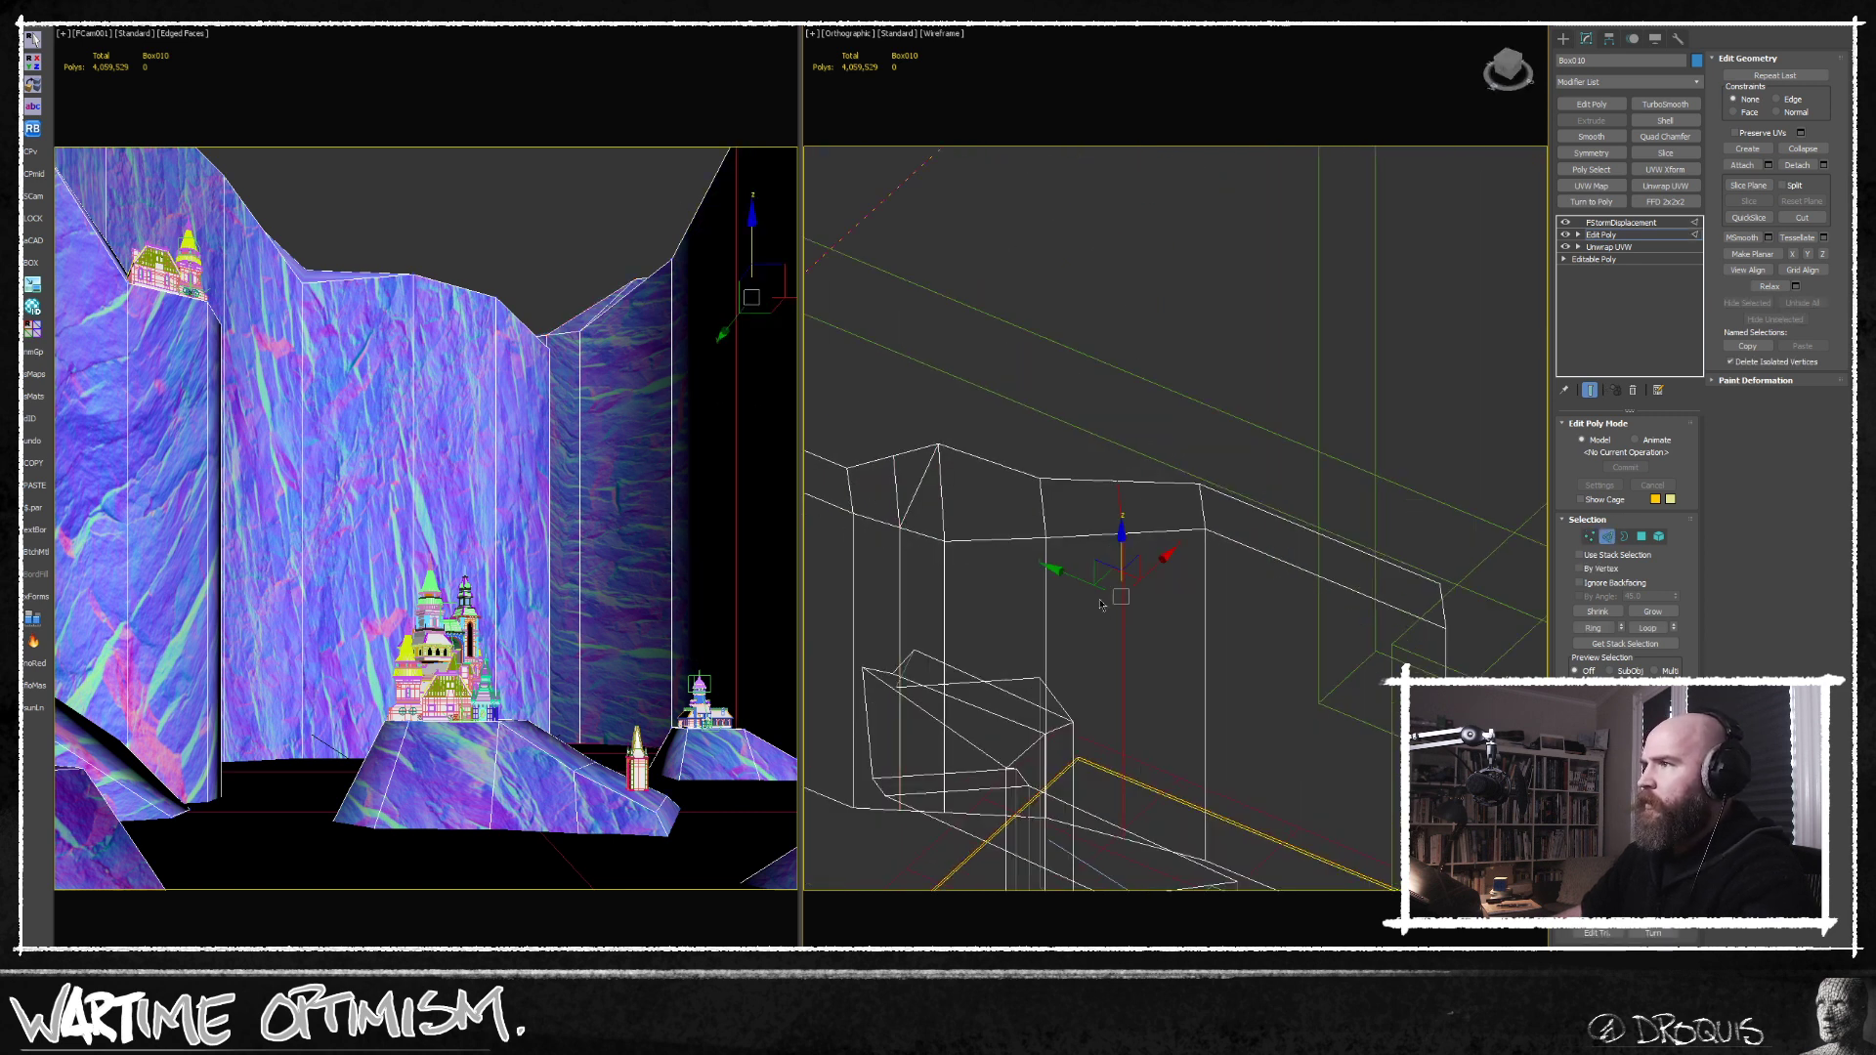
{"action": "mouse_move", "coordinate": [1125, 544]}
{"action": "middle_mouse_down"}
{"action": "mouse_move", "coordinate": [1116, 488]}
{"action": "mouse_move", "coordinate": [1134, 509]}
{"action": "middle_mouse_up"}
{"action": "left_click", "coordinate": [1590, 536]}
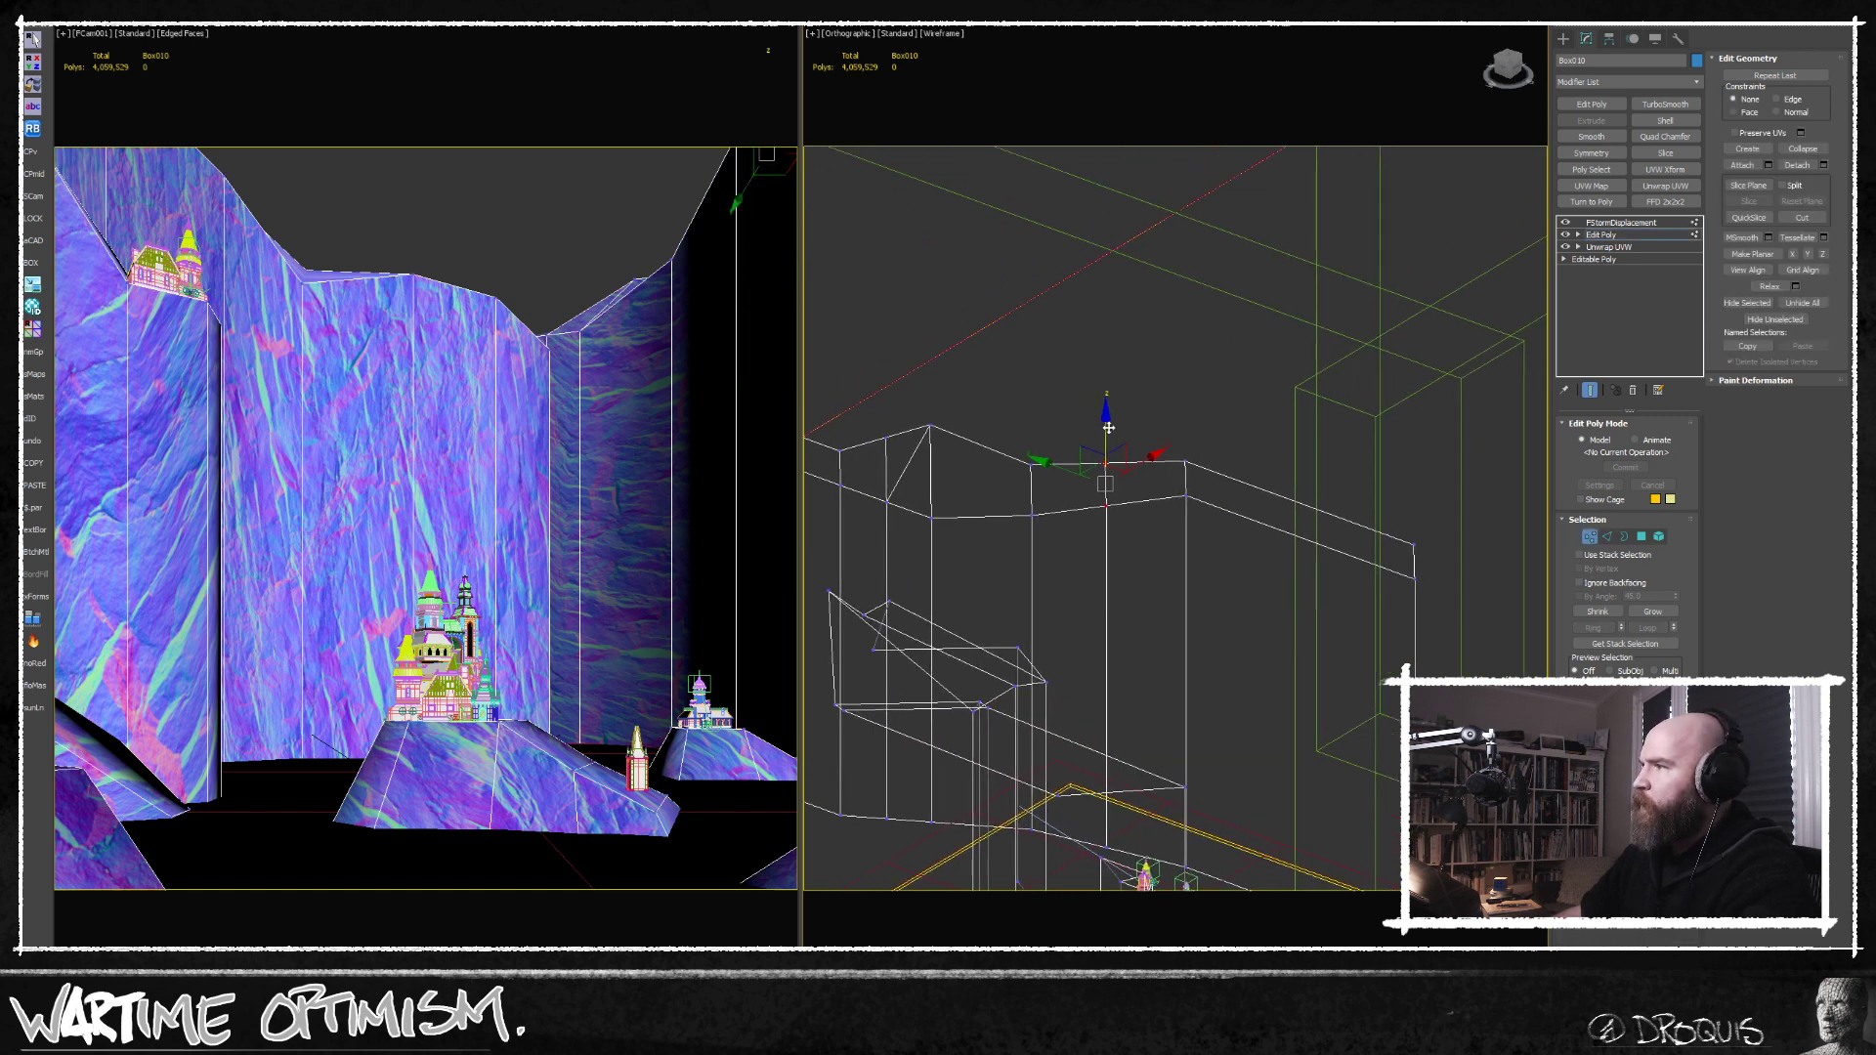
{"action": "left_click_drag", "start_coordinate": [1105, 427], "coordinate": [1107, 467]}
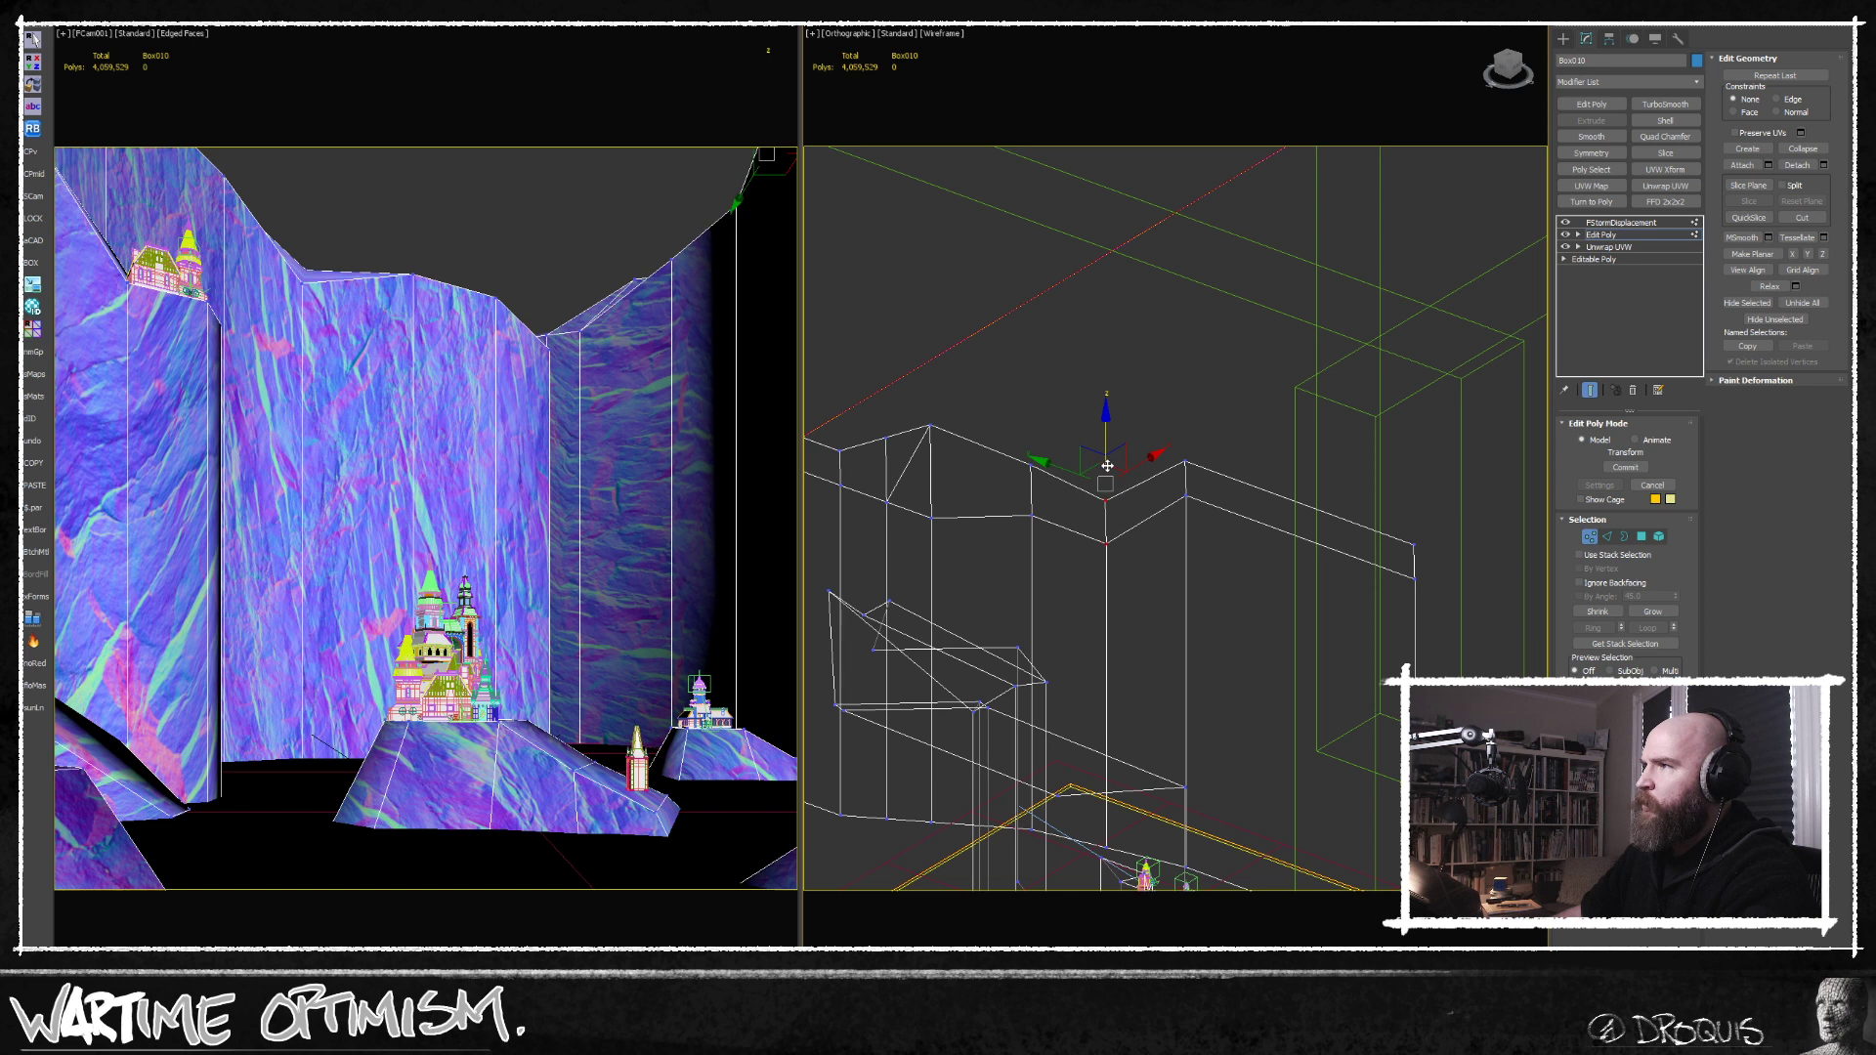
Insert one more vertical edge loop in the right-hand cliff wall beside the lowered notch.
{"action": "middle_click_drag", "start_coordinate": [1110, 467], "coordinate": [1258, 536], "text": "alt"}
{"action": "left_click", "coordinate": [1608, 537]}
{"action": "middle_click_drag", "start_coordinate": [1124, 547], "coordinate": [1149, 565], "text": "alt"}
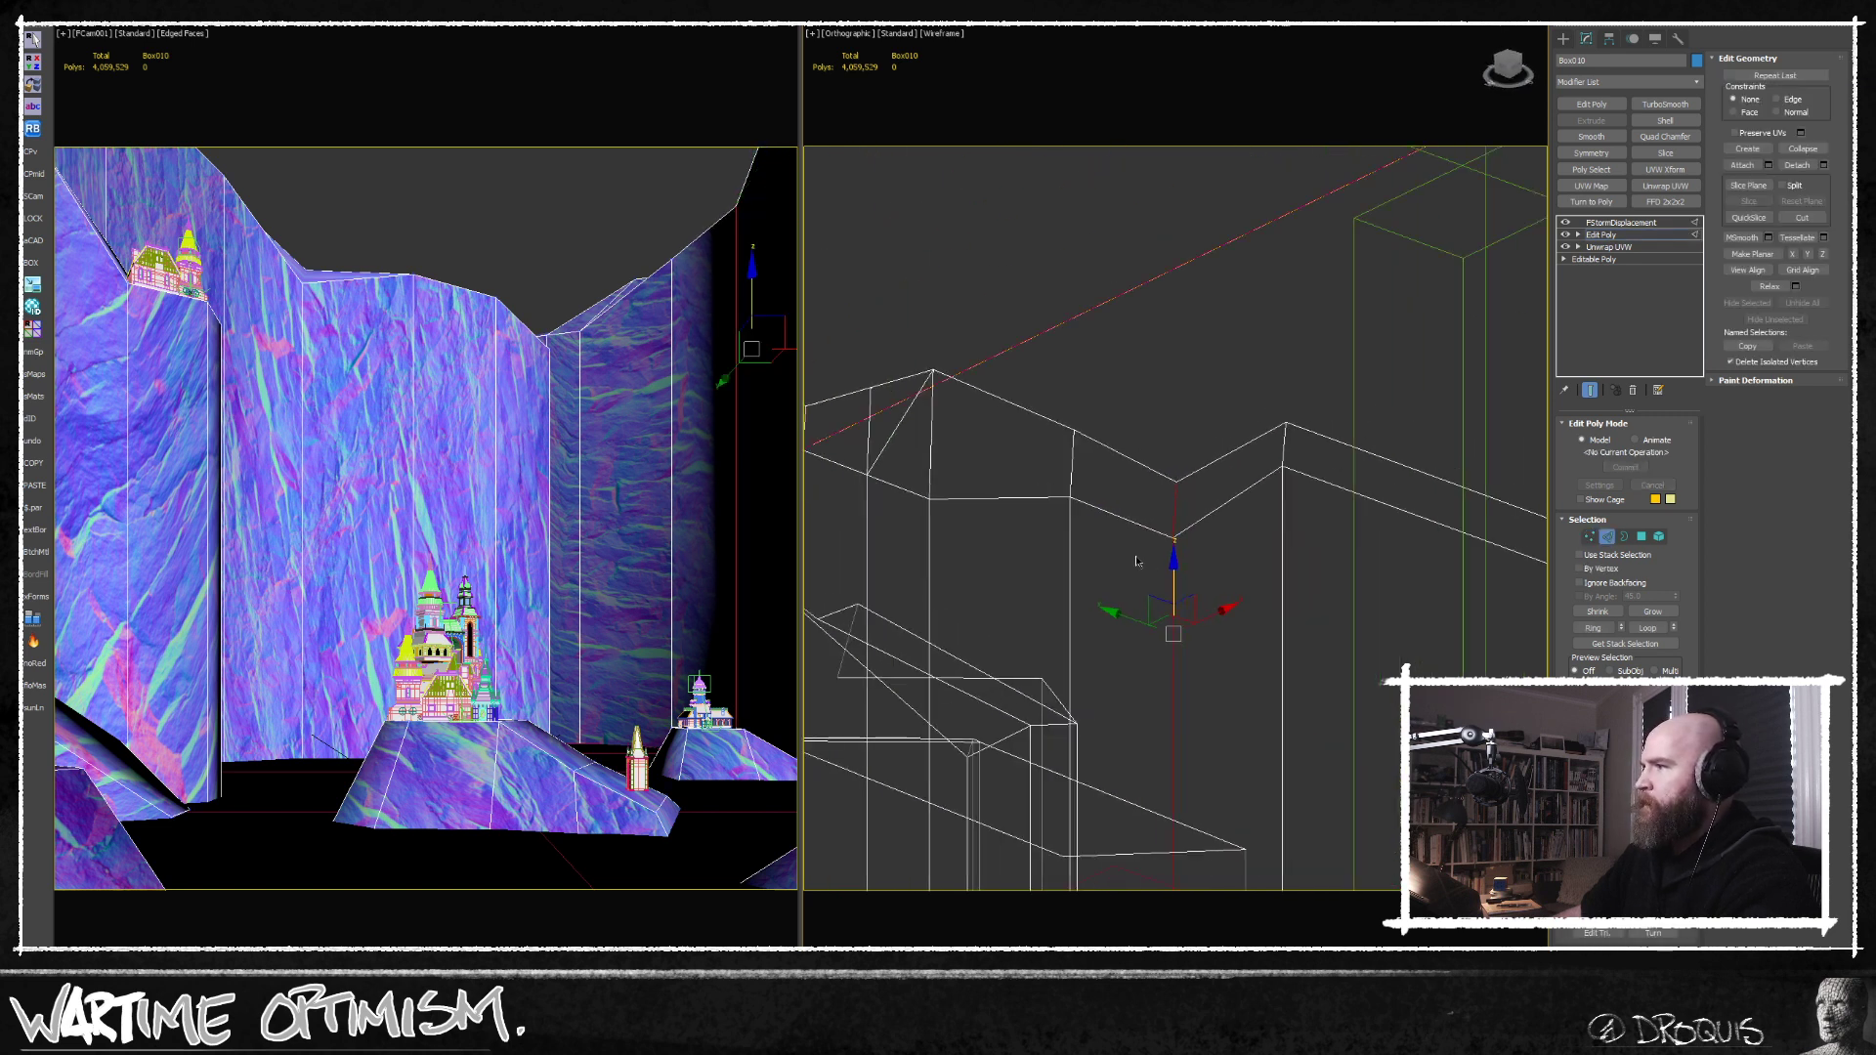
{"action": "key", "text": "alt+s"}
{"action": "left_click", "coordinate": [1116, 533]}
{"action": "right_click", "coordinate": [1098, 554]}
{"action": "middle_click_drag", "start_coordinate": [1090, 579], "coordinate": [1212, 518]}
{"action": "scroll", "coordinate": [1196, 518], "scroll_direction": "down", "scroll_amount": 5}
{"action": "key", "text": "q"}
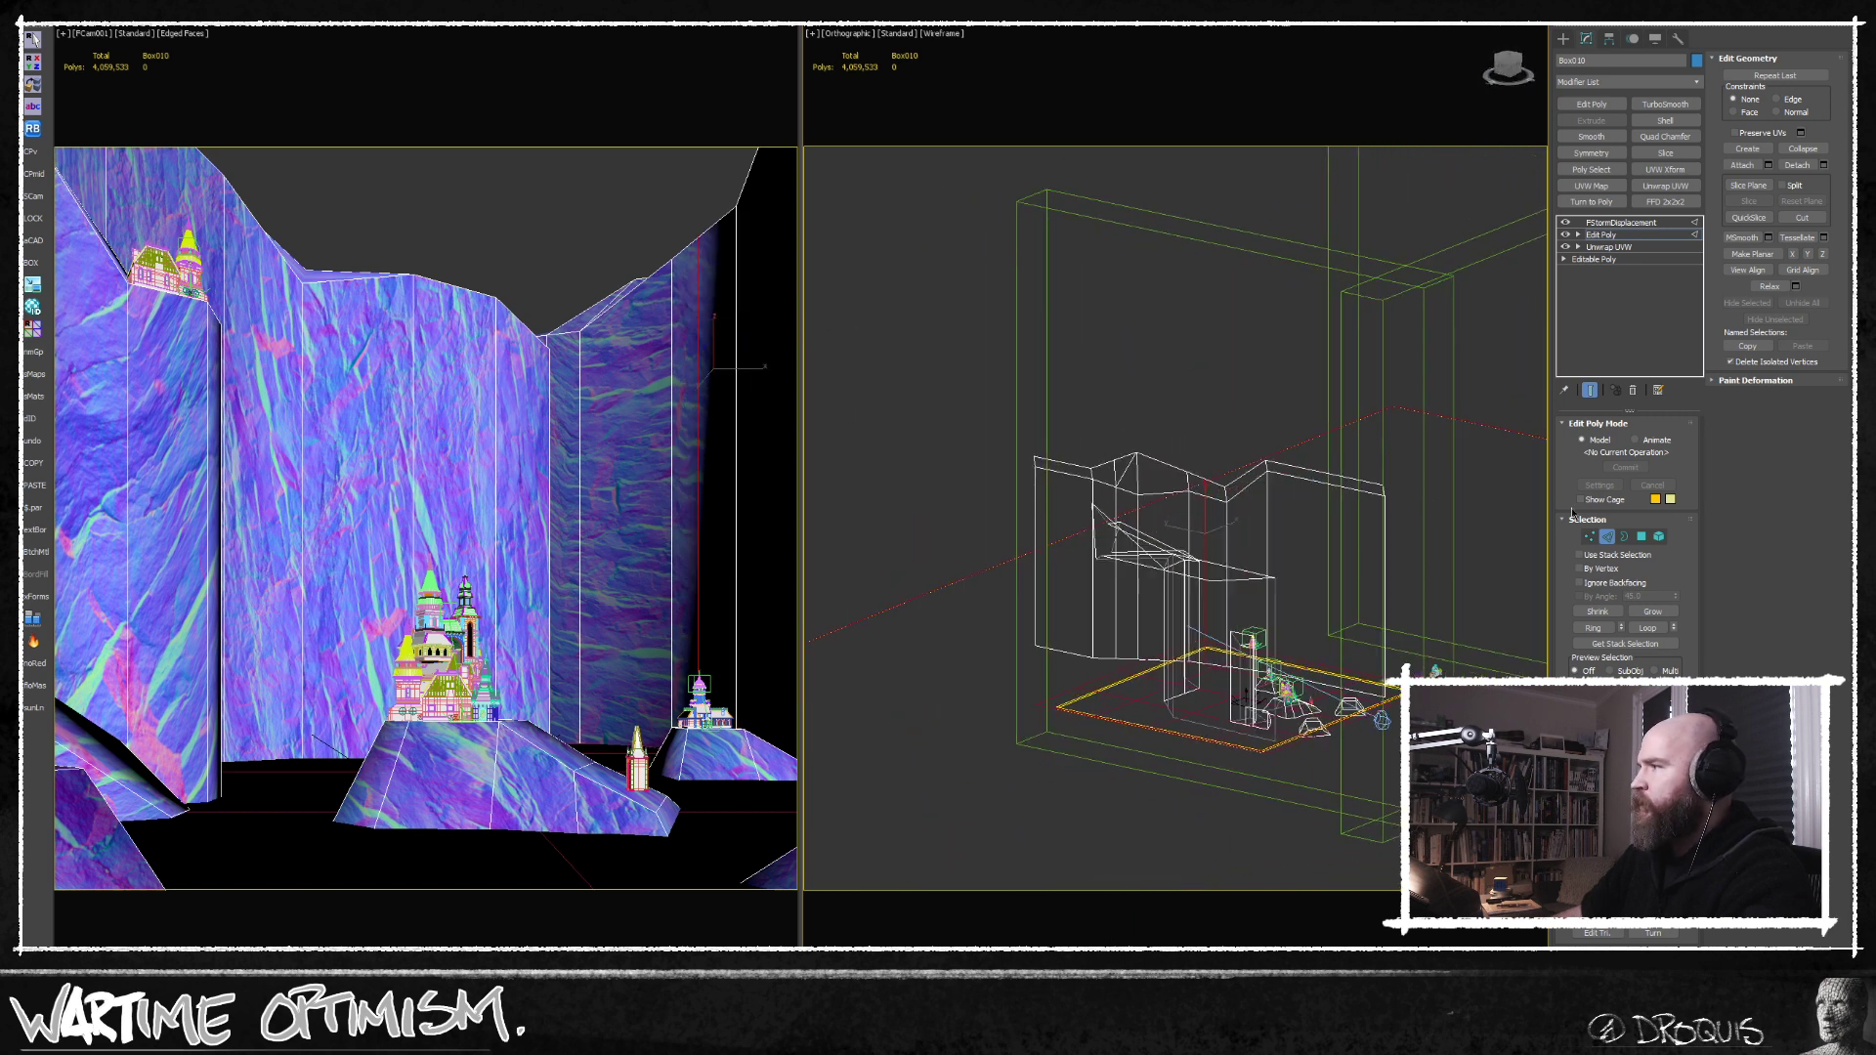
Move the newest loop's rim vertices on the right-hand cliff to make the slope into the notch uneven.
{"action": "left_click", "coordinate": [1590, 537]}
{"action": "scroll", "coordinate": [1275, 601], "scroll_direction": "up", "scroll_amount": 8}
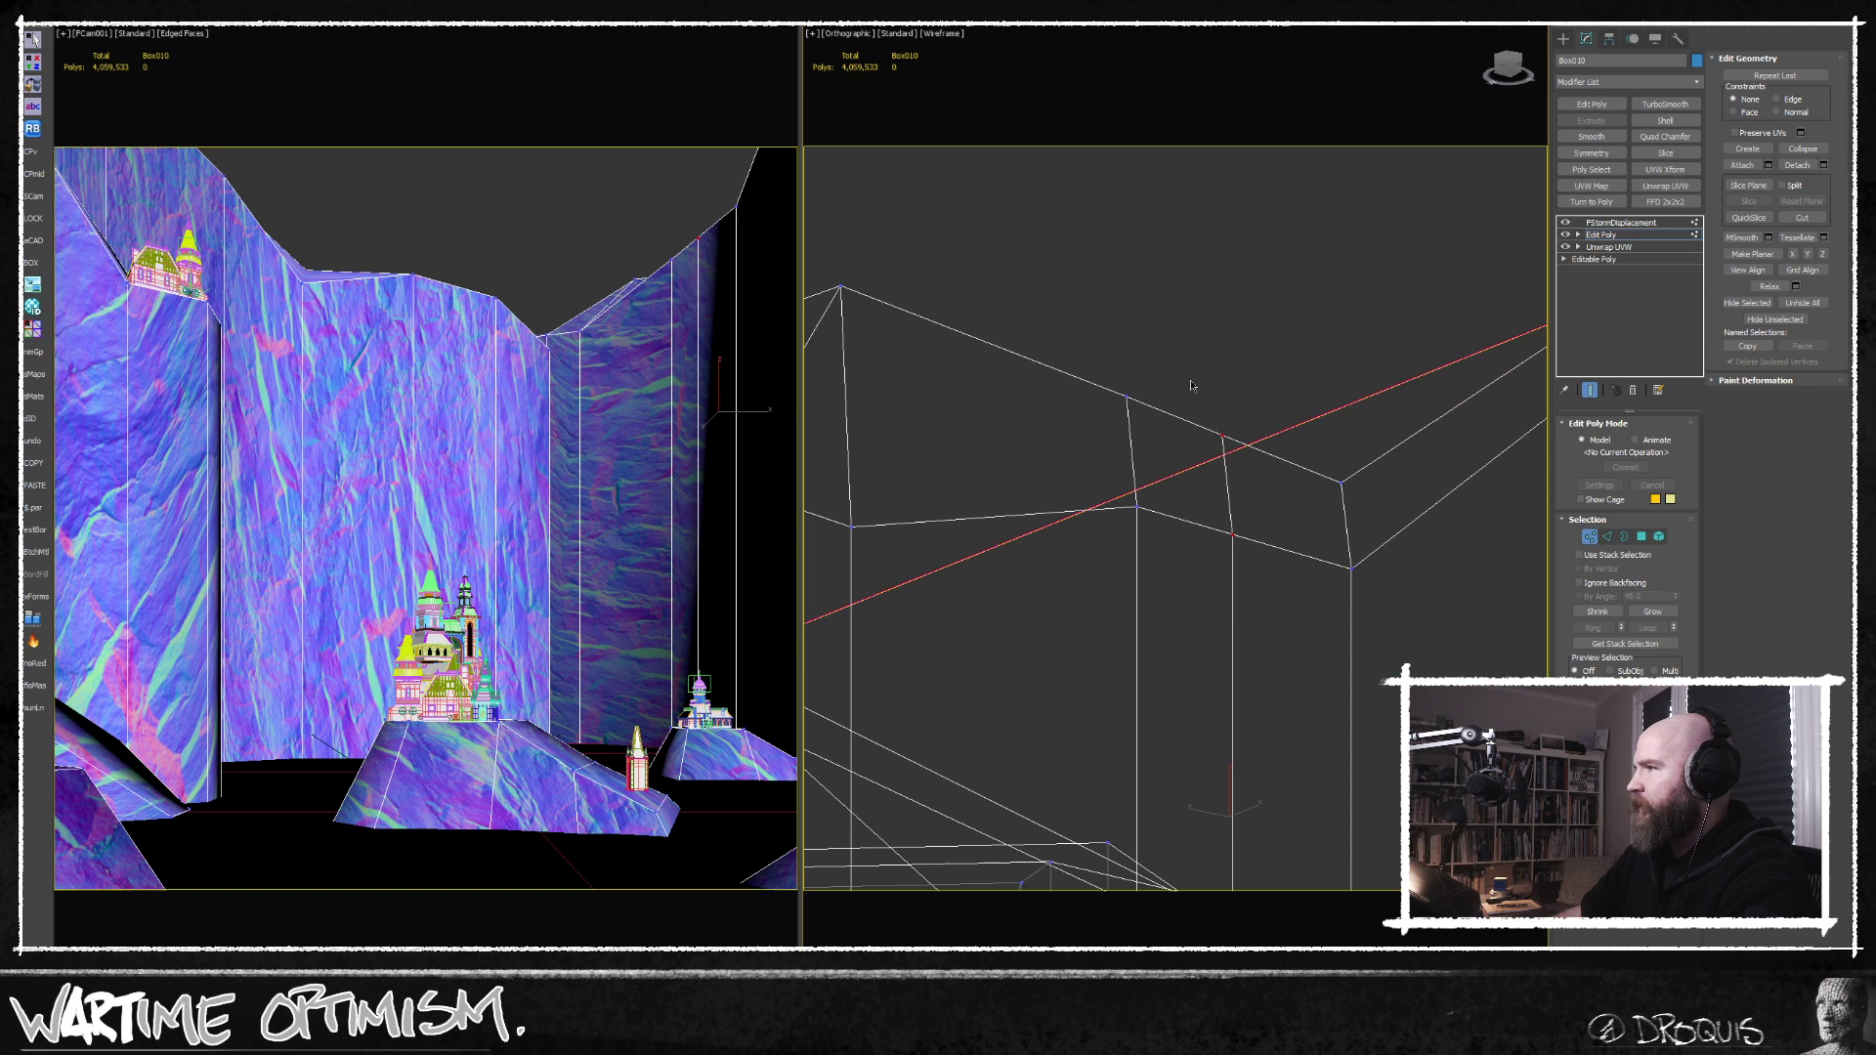
{"action": "key", "text": "w"}
{"action": "middle_click_drag", "start_coordinate": [1233, 430], "coordinate": [1217, 452], "text": "alt"}
{"action": "left_click_drag", "start_coordinate": [1230, 439], "coordinate": [1235, 467]}
{"action": "middle_click_drag", "start_coordinate": [1136, 500], "coordinate": [1173, 449]}
{"action": "scroll", "coordinate": [1292, 529], "scroll_direction": "down", "scroll_amount": 2}
{"action": "scroll", "coordinate": [1183, 490], "scroll_direction": "down", "scroll_amount": 2}
{"action": "scroll", "coordinate": [1183, 490], "scroll_direction": "down", "scroll_amount": 3}
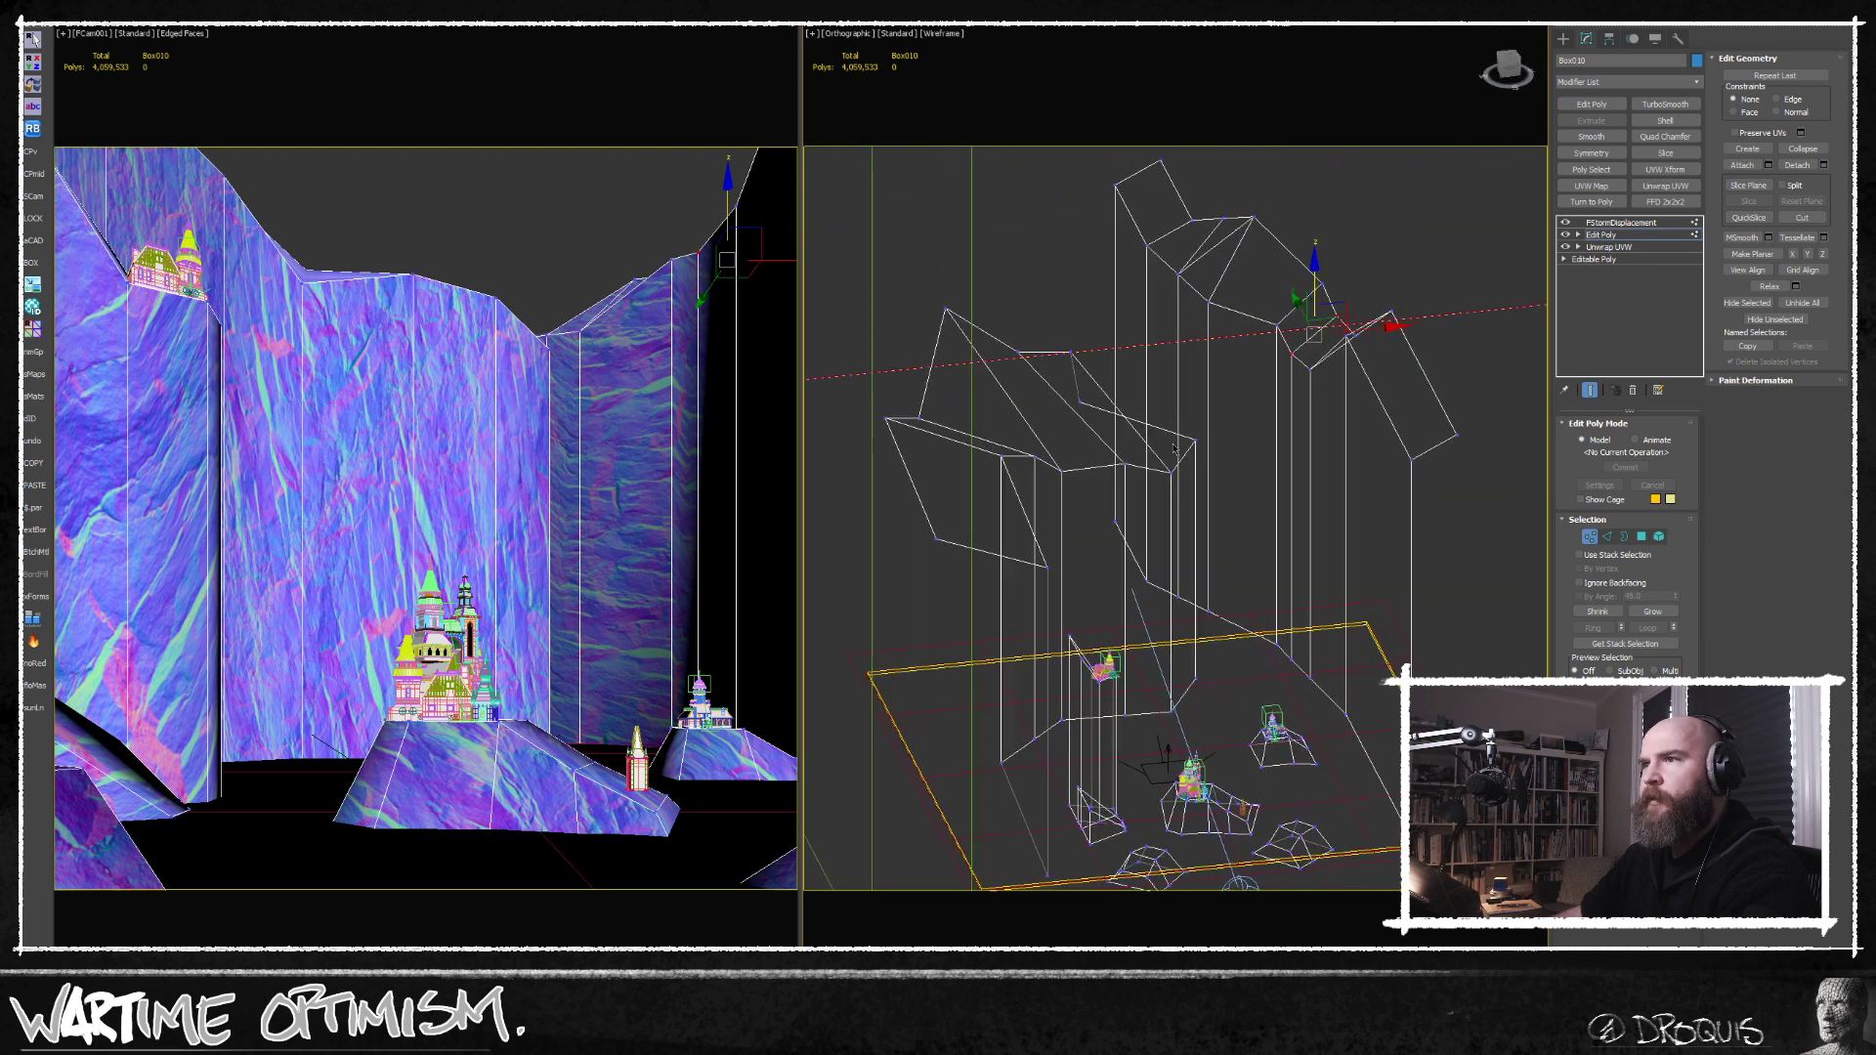
Examine the reshaped cliffs from several angles and compare them with the rendered image and the greyscale concept sketch.
{"action": "middle_click_drag", "start_coordinate": [1118, 540], "coordinate": [1021, 597], "text": "alt"}
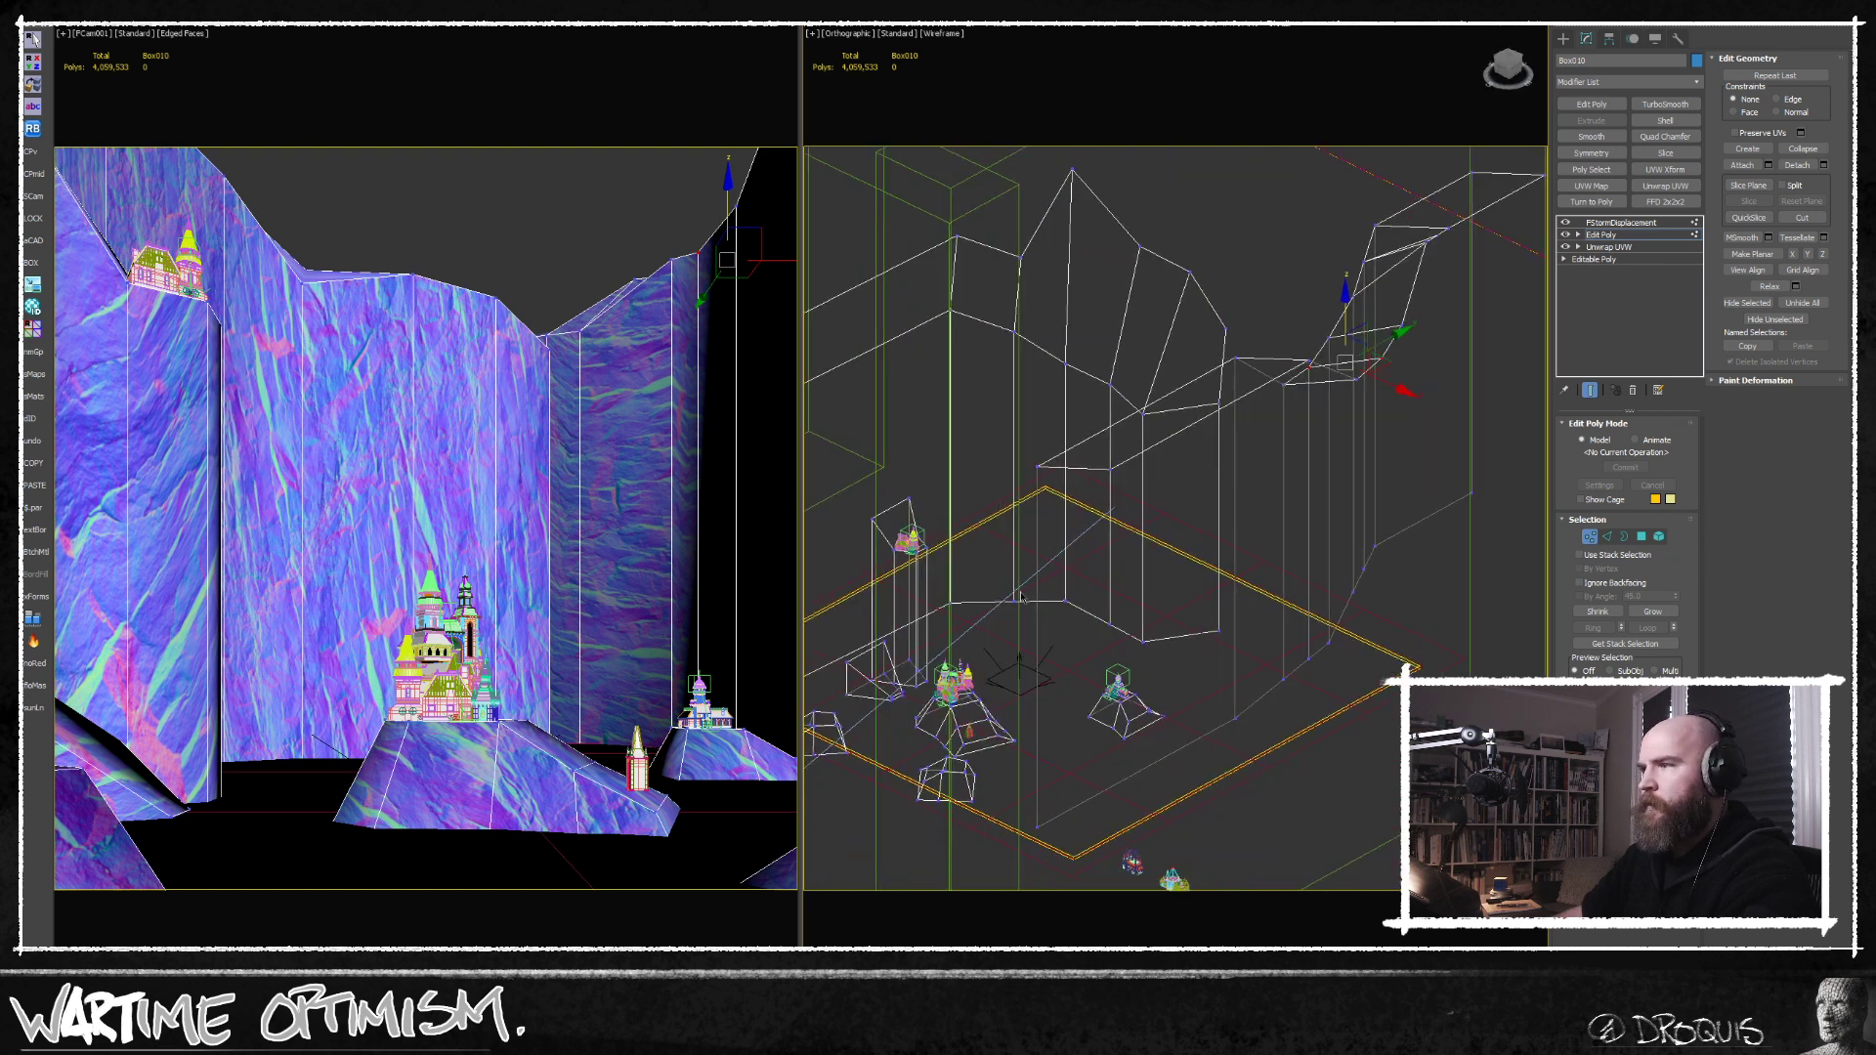
{"action": "scroll", "coordinate": [929, 739], "scroll_direction": "up", "scroll_amount": 5}
{"action": "middle_click_drag", "start_coordinate": [929, 739], "coordinate": [1290, 541]}
{"action": "middle_click_drag", "start_coordinate": [1290, 541], "coordinate": [1080, 476]}
{"action": "left_click", "coordinate": [1591, 539]}
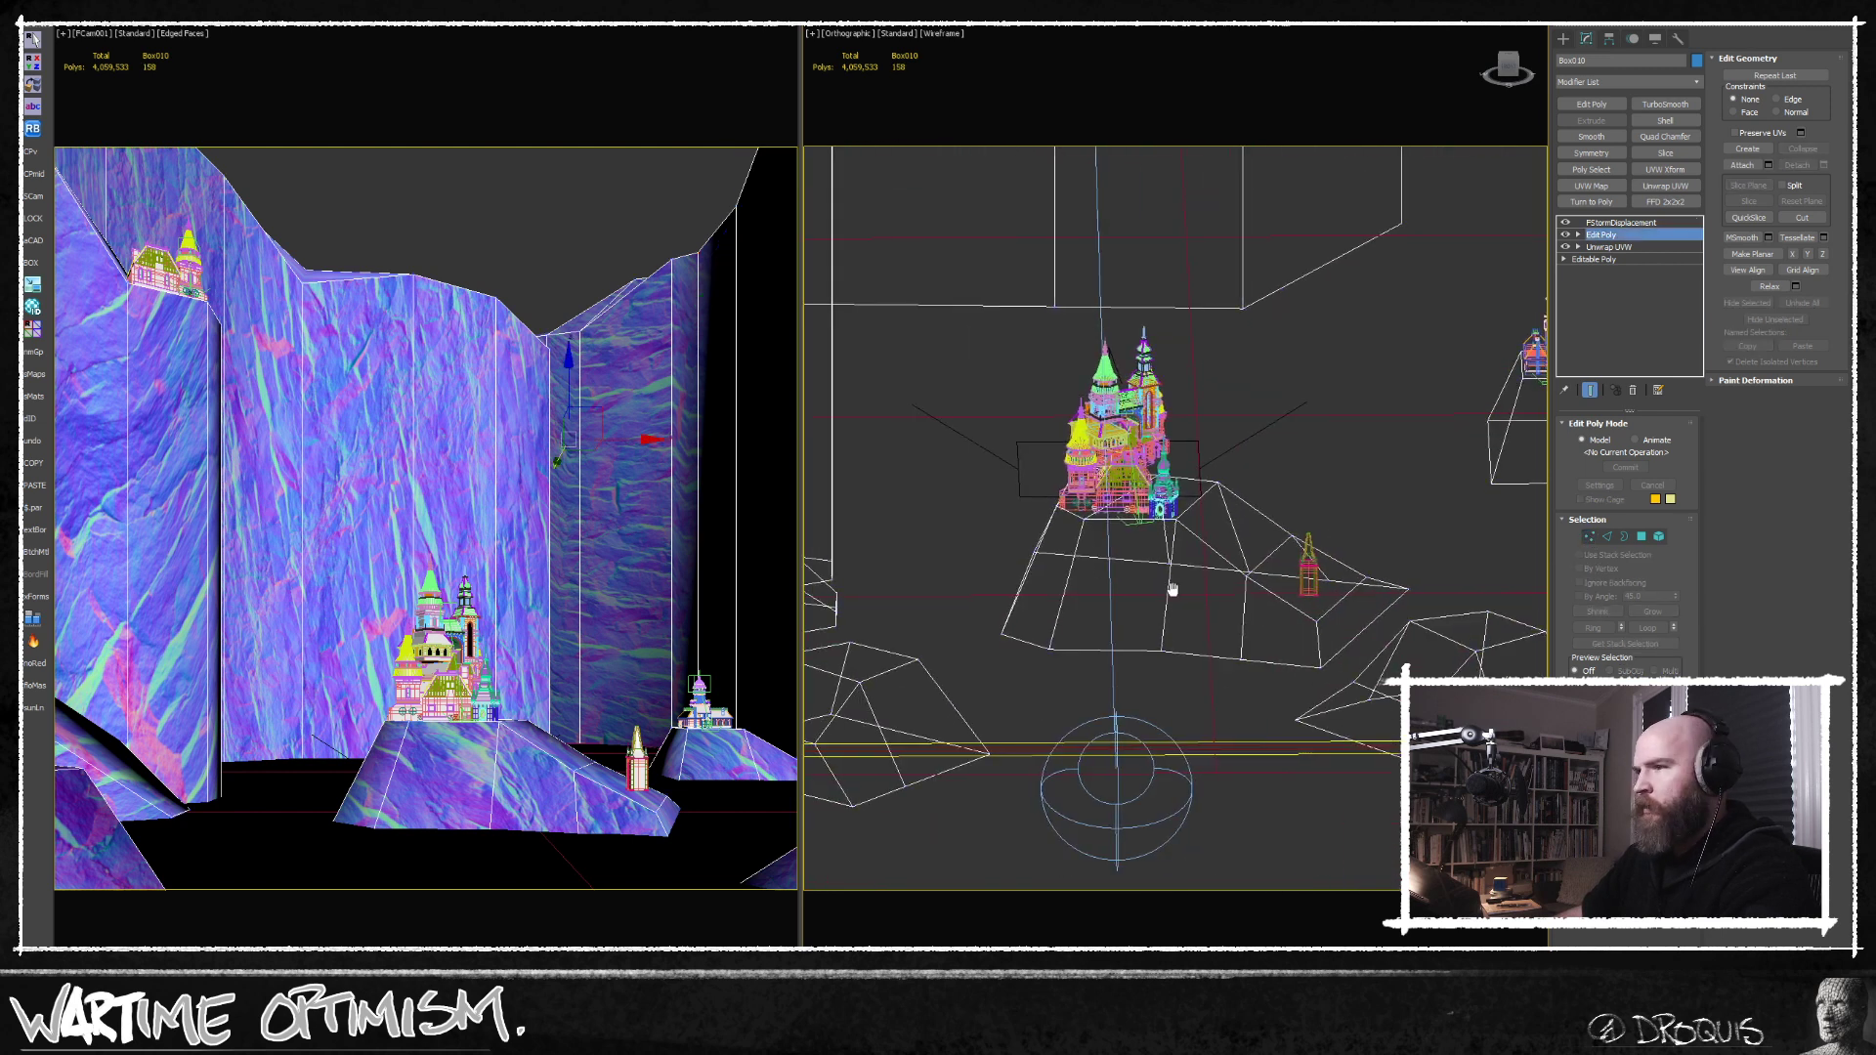
{"action": "middle_click_drag", "start_coordinate": [1172, 590], "coordinate": [1134, 563]}
{"action": "middle_click_drag", "start_coordinate": [1111, 662], "coordinate": [1121, 553]}
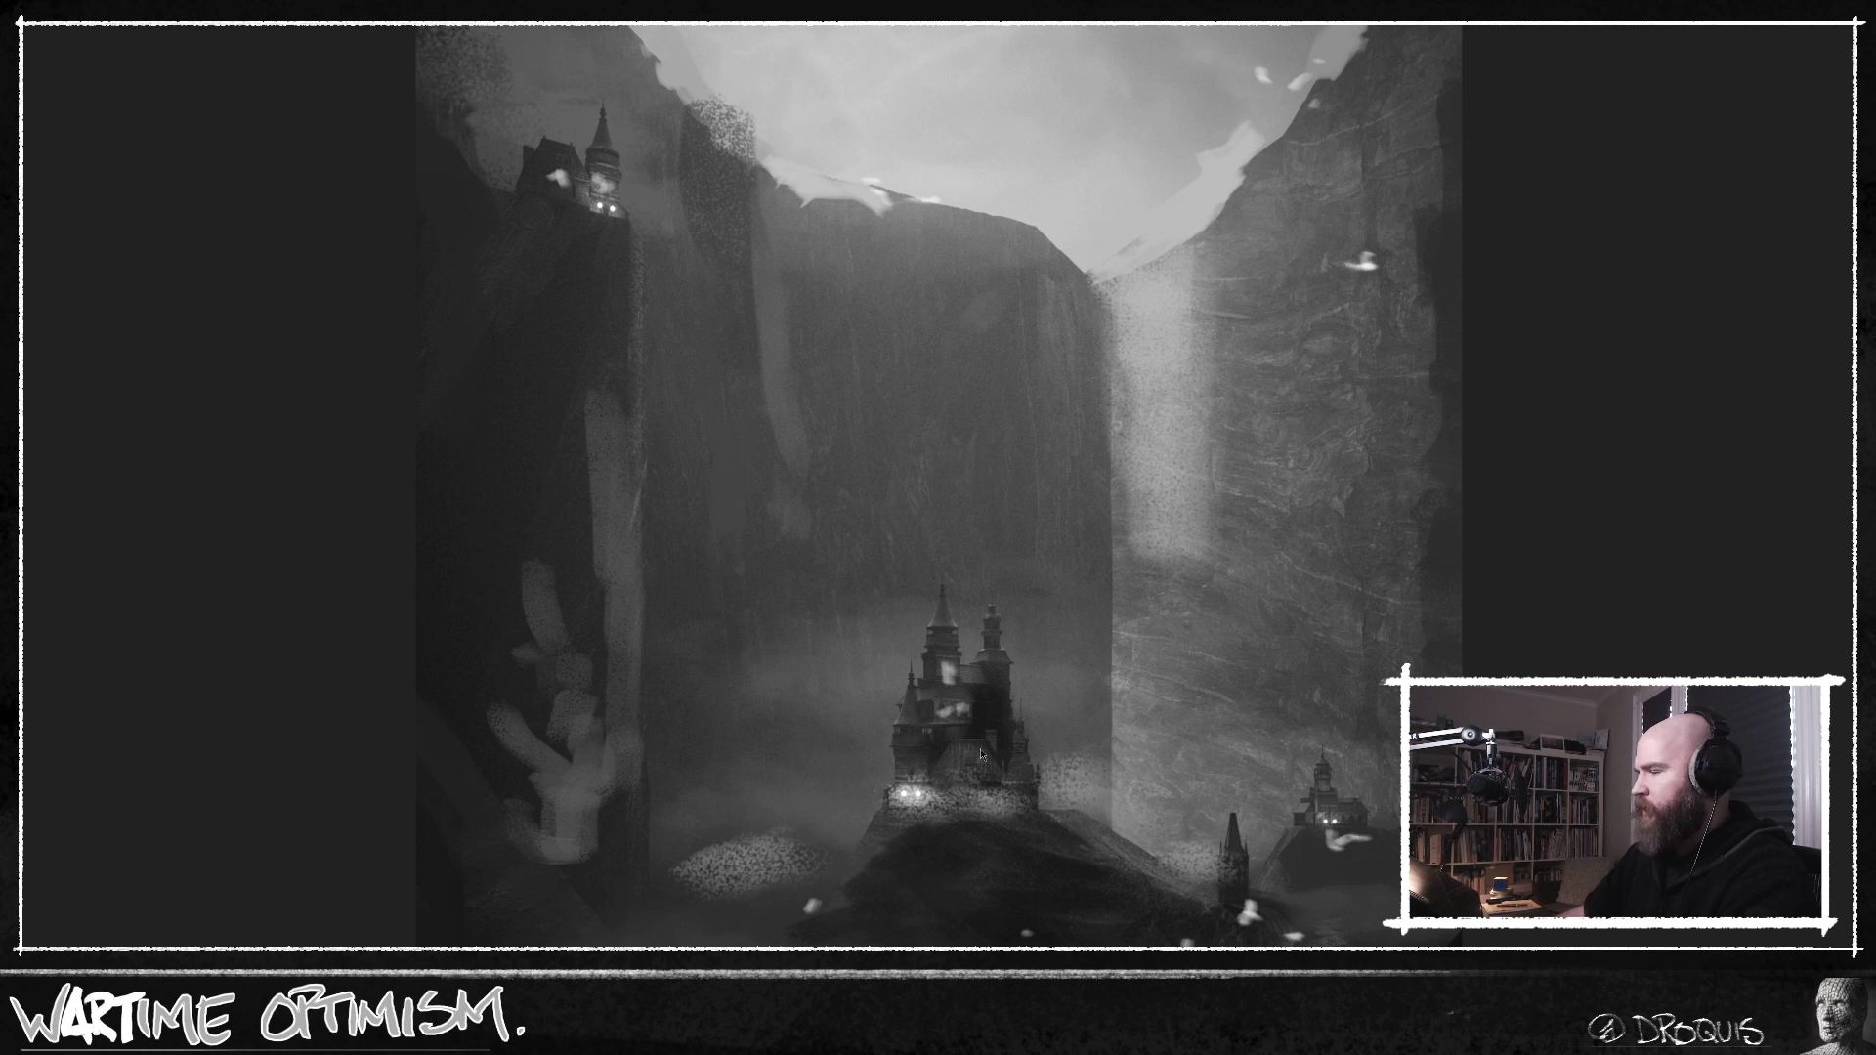
{"action": "key", "text": "ctrl+Tab"}
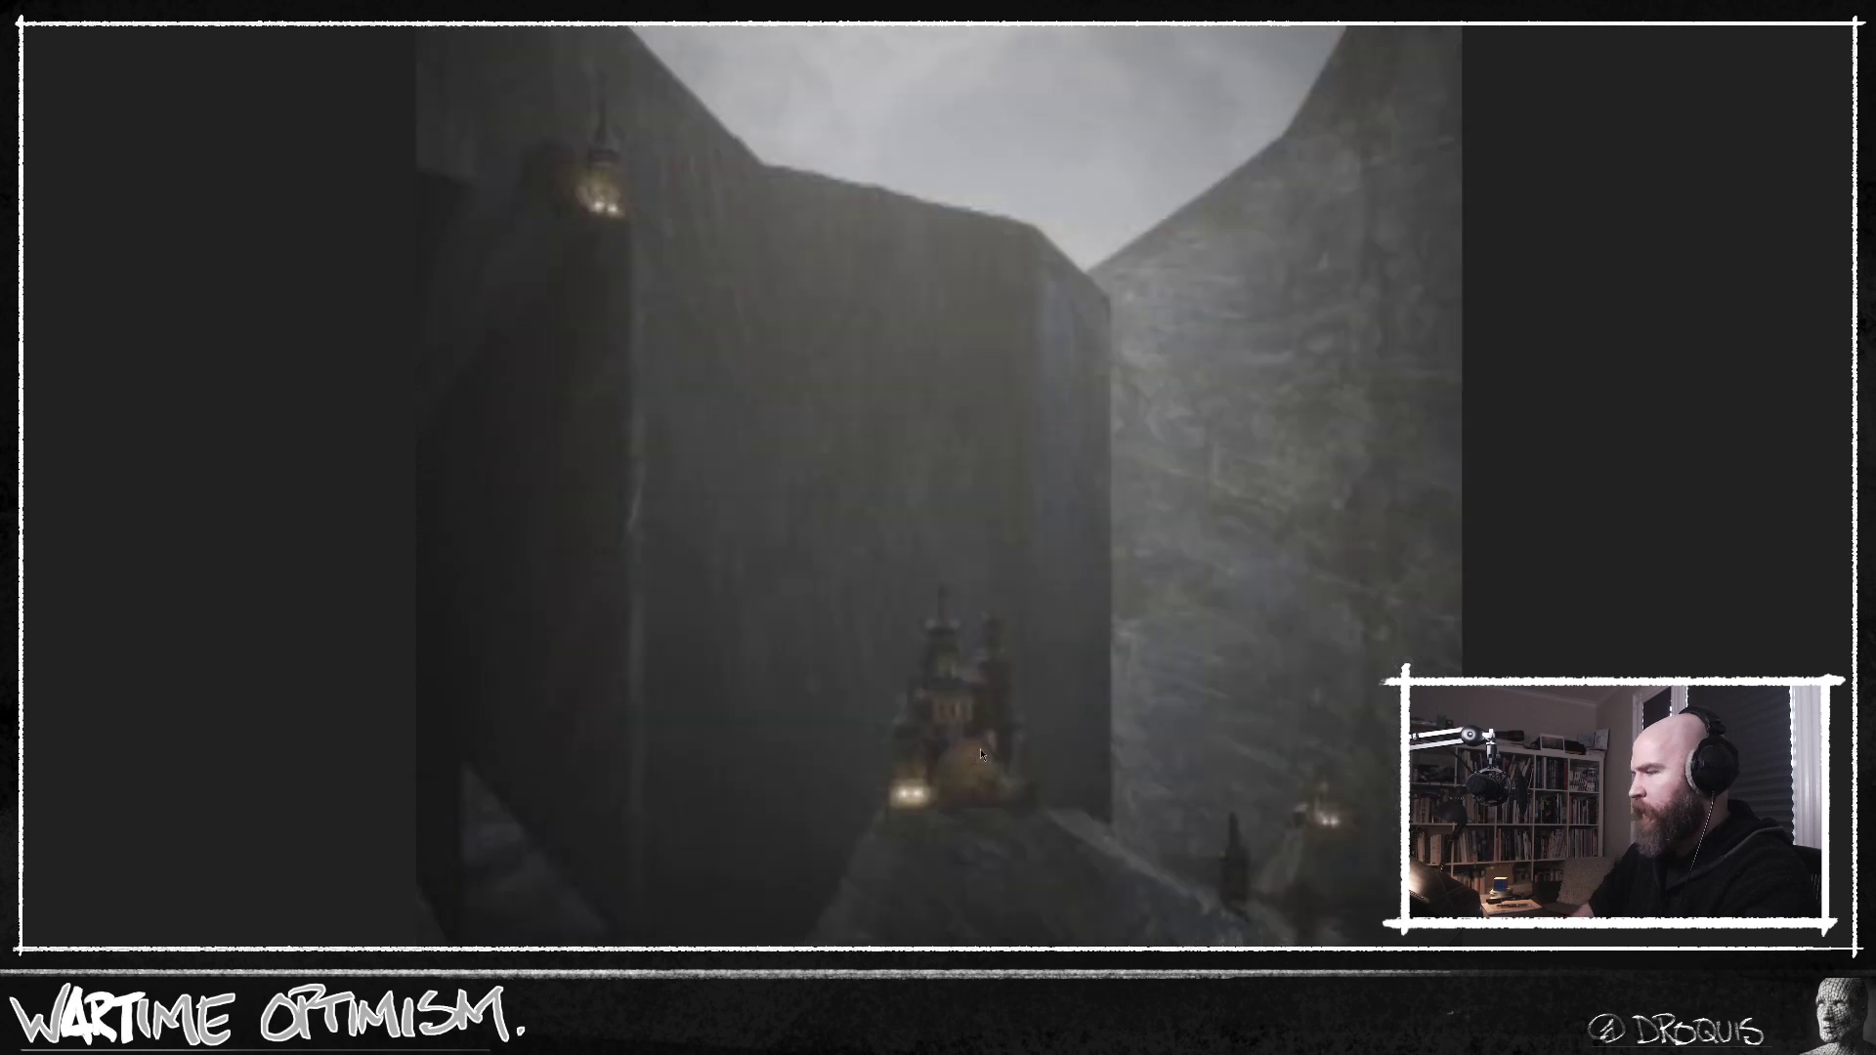
{"action": "key", "text": "ctrl+Tab"}
{"action": "key", "text": "ctrl+Tab"}
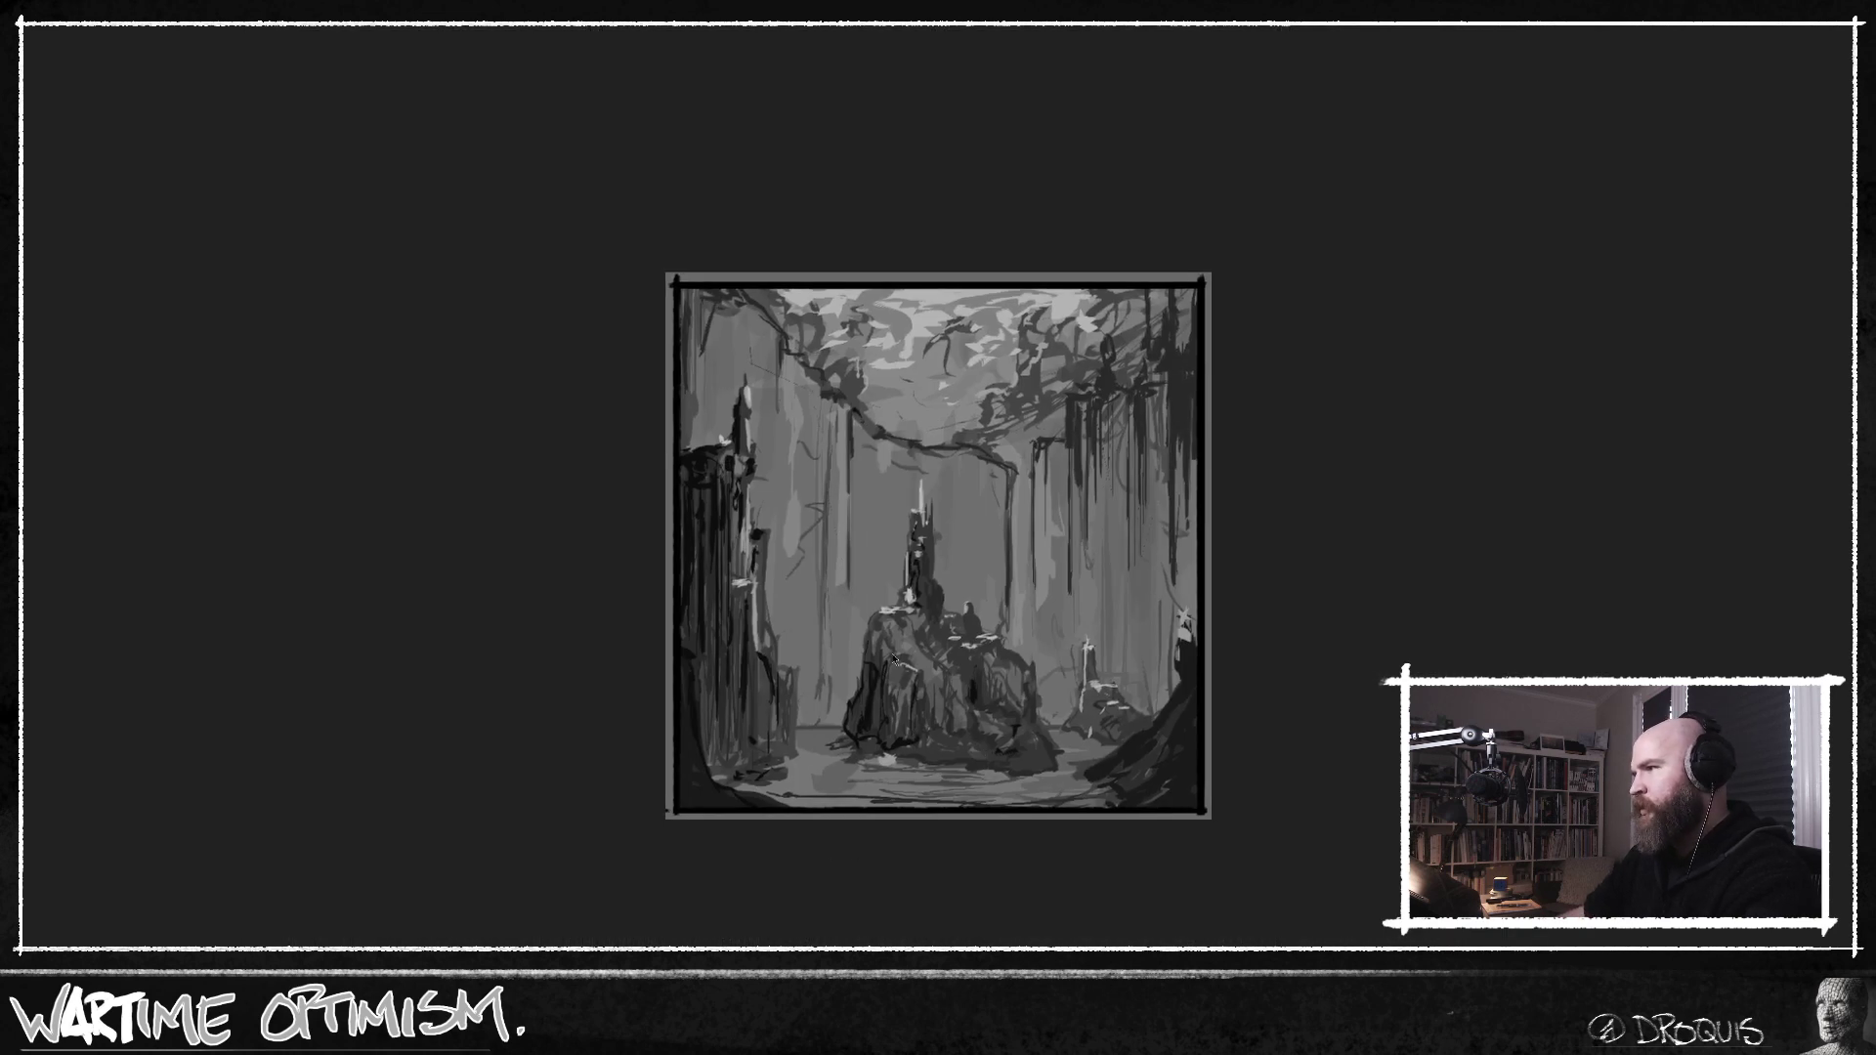
{"action": "key", "text": "alt+Tab"}
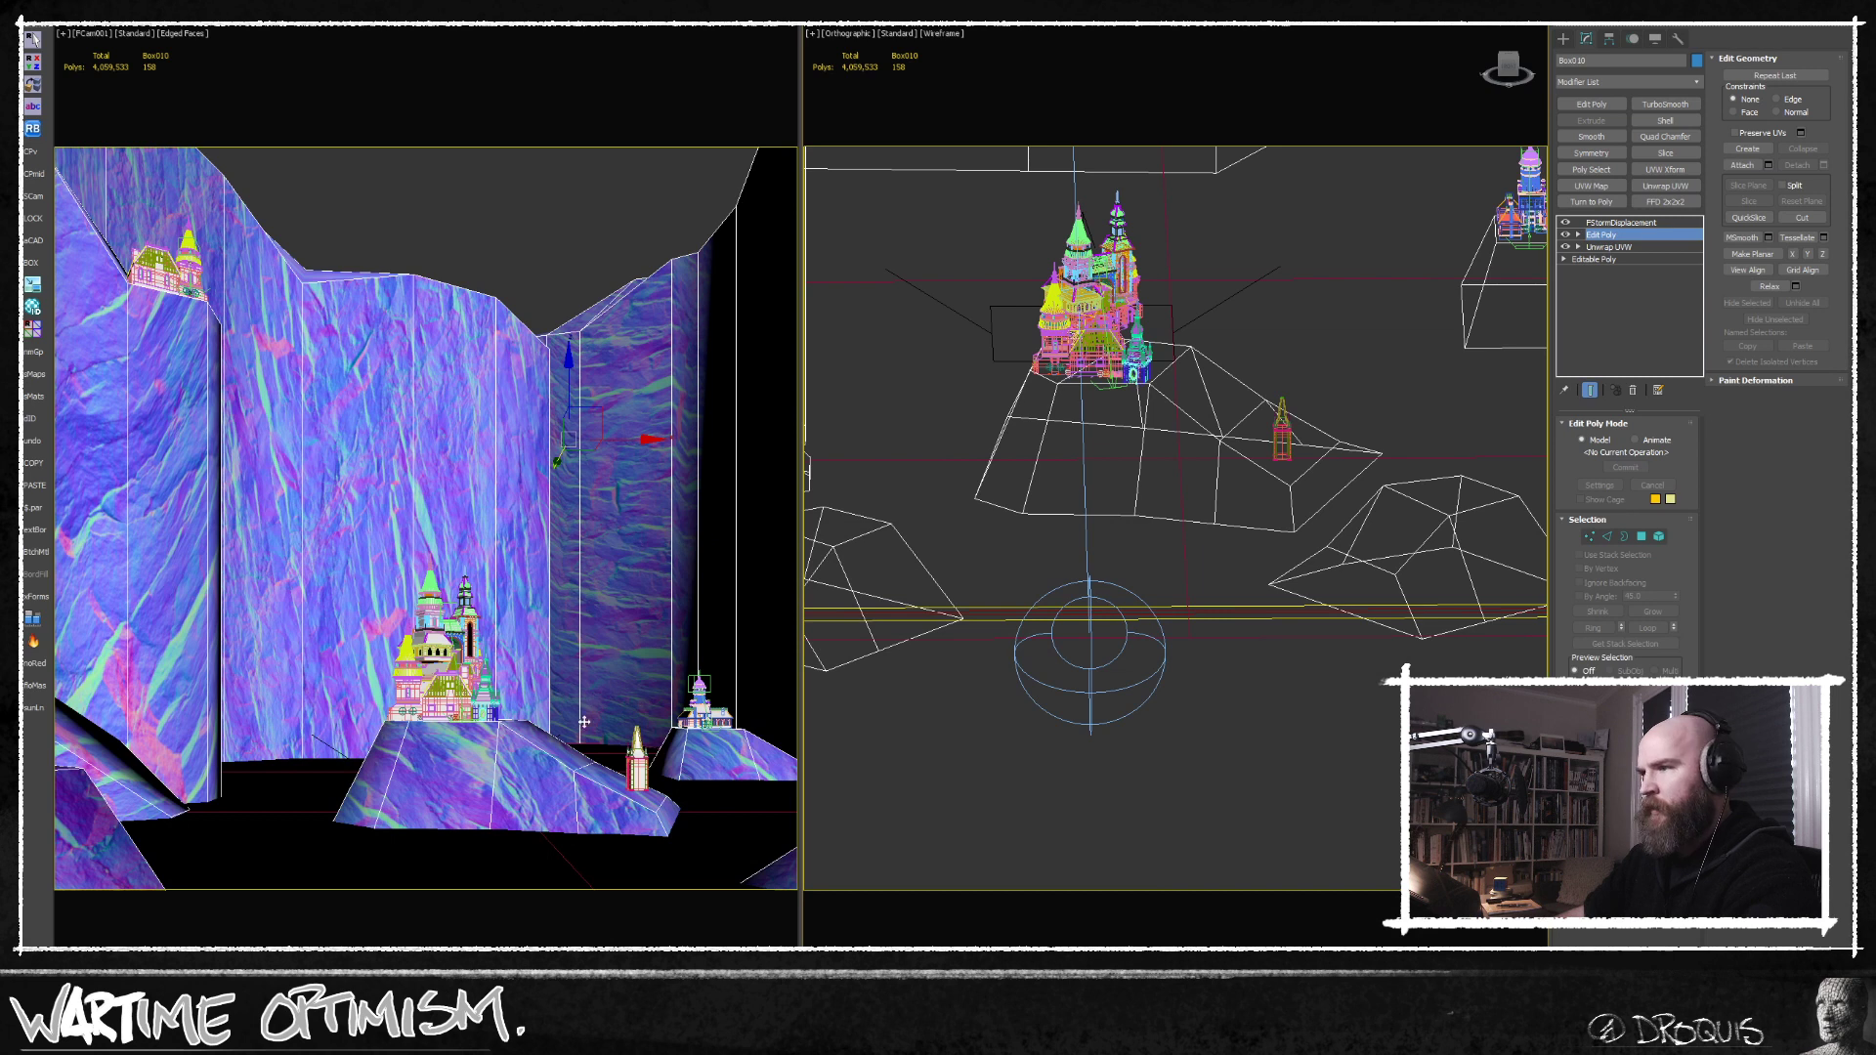
Select the vertices at the small-tower end of the castle hill from above and shift them to bend its outline.
{"action": "middle_click_drag", "start_coordinate": [1104, 697], "coordinate": [1067, 637]}
{"action": "middle_click_drag", "start_coordinate": [1169, 607], "coordinate": [1140, 547]}
{"action": "scroll", "coordinate": [1170, 427], "scroll_direction": "up", "scroll_amount": 4}
{"action": "middle_click_drag", "start_coordinate": [1170, 427], "coordinate": [1164, 595]}
{"action": "left_click", "coordinate": [1588, 539]}
{"action": "middle_click_drag", "start_coordinate": [1153, 440], "coordinate": [1182, 478], "text": "alt"}
{"action": "key", "text": "t"}
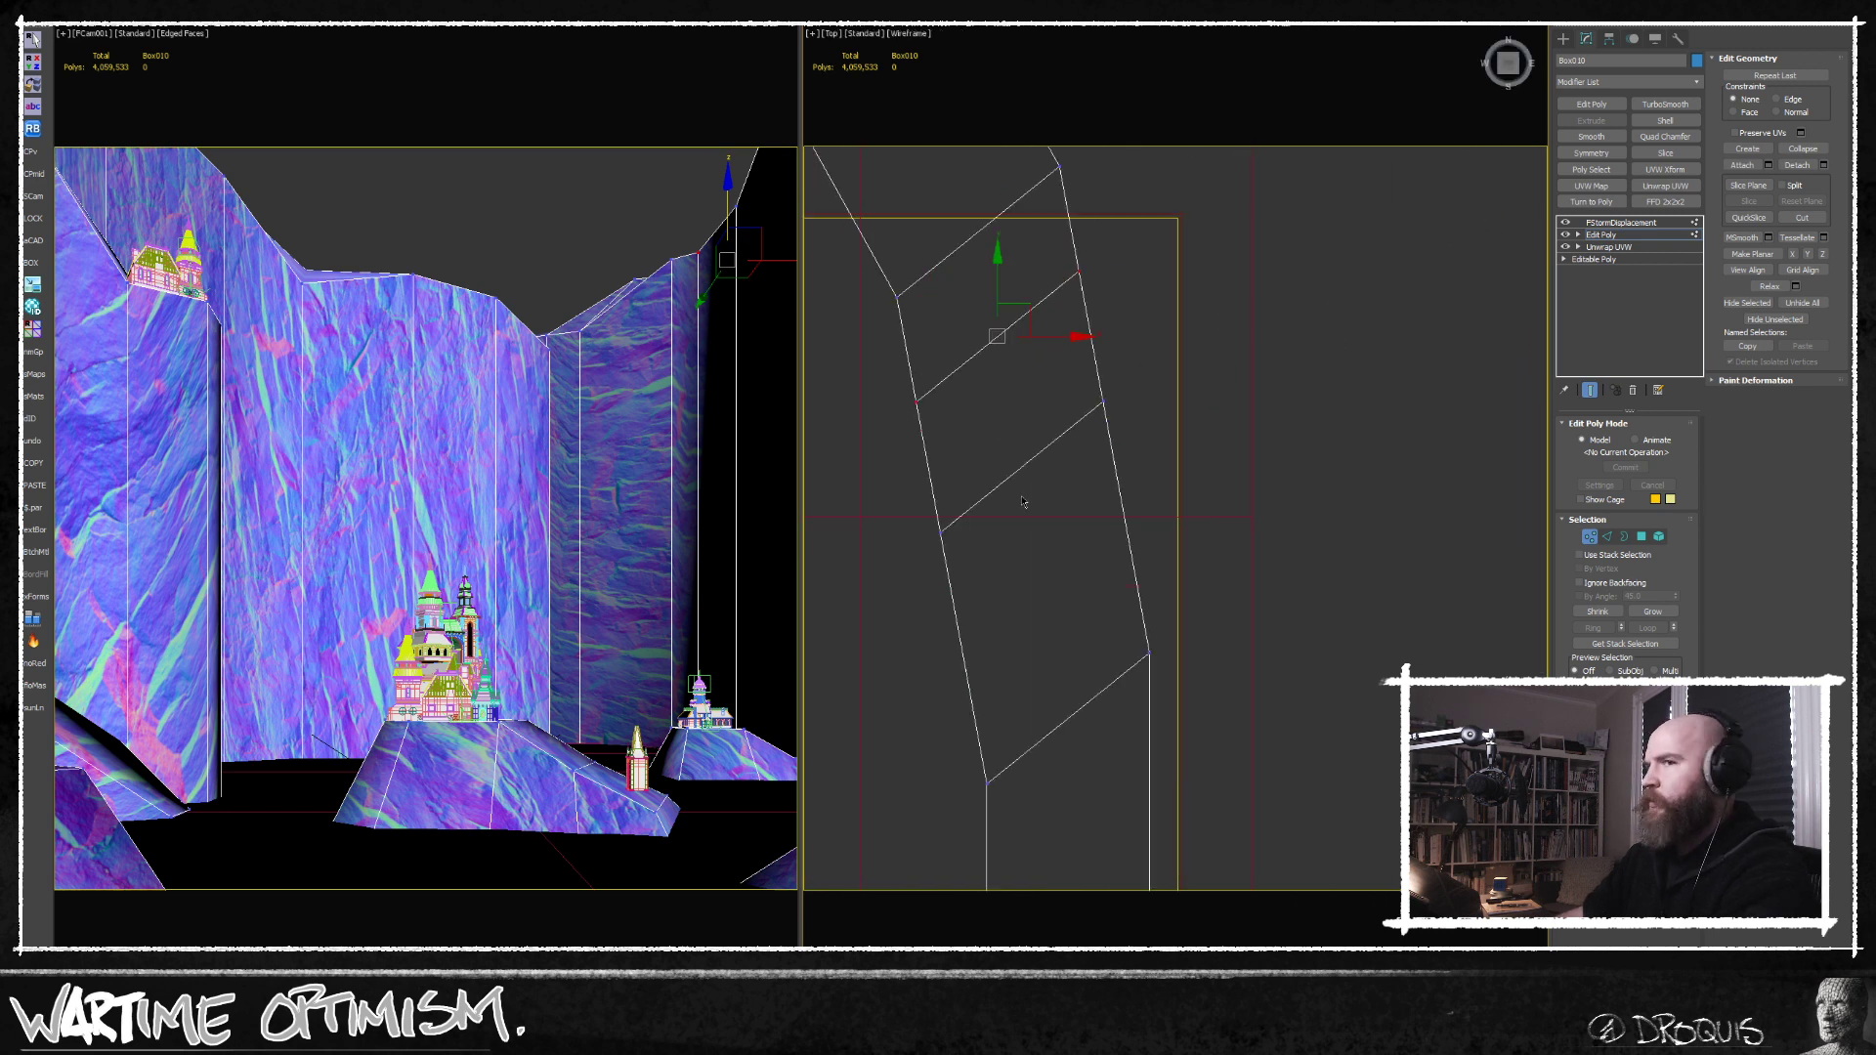
{"action": "key", "text": "z"}
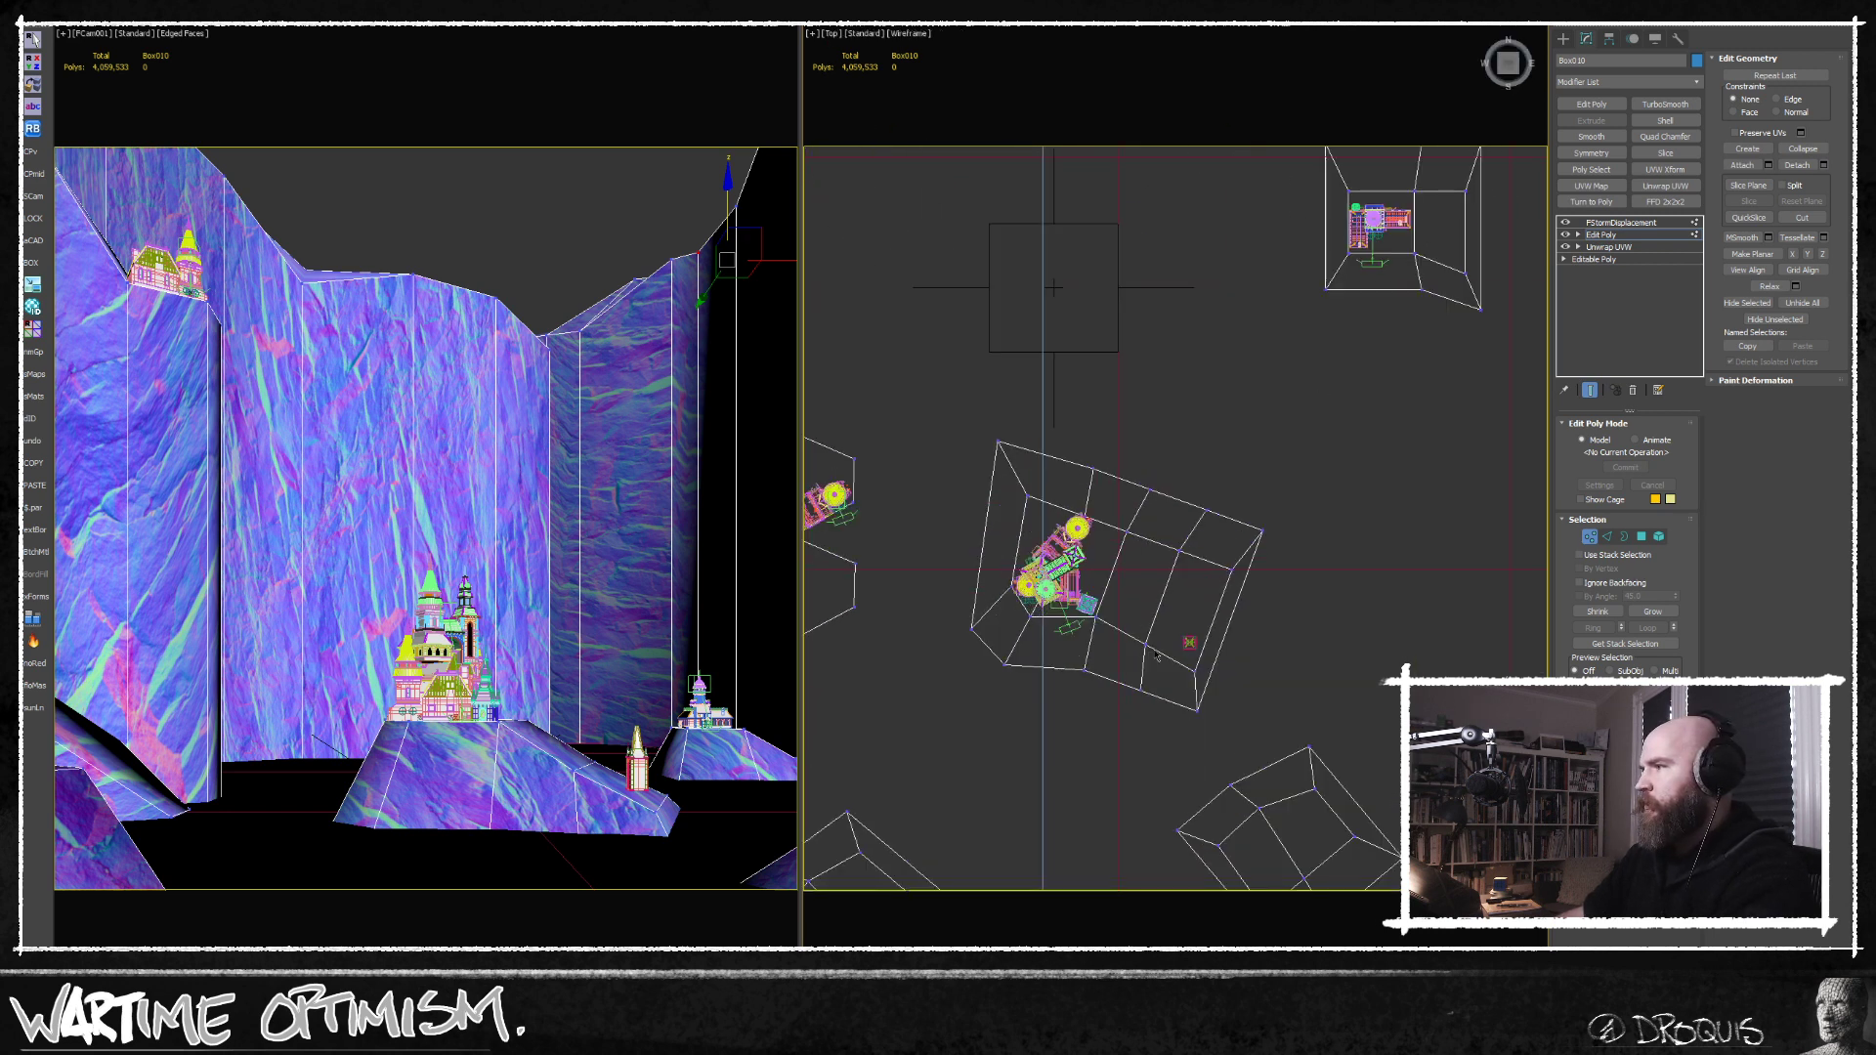
{"action": "left_click_drag", "start_coordinate": [1106, 683], "coordinate": [1387, 308]}
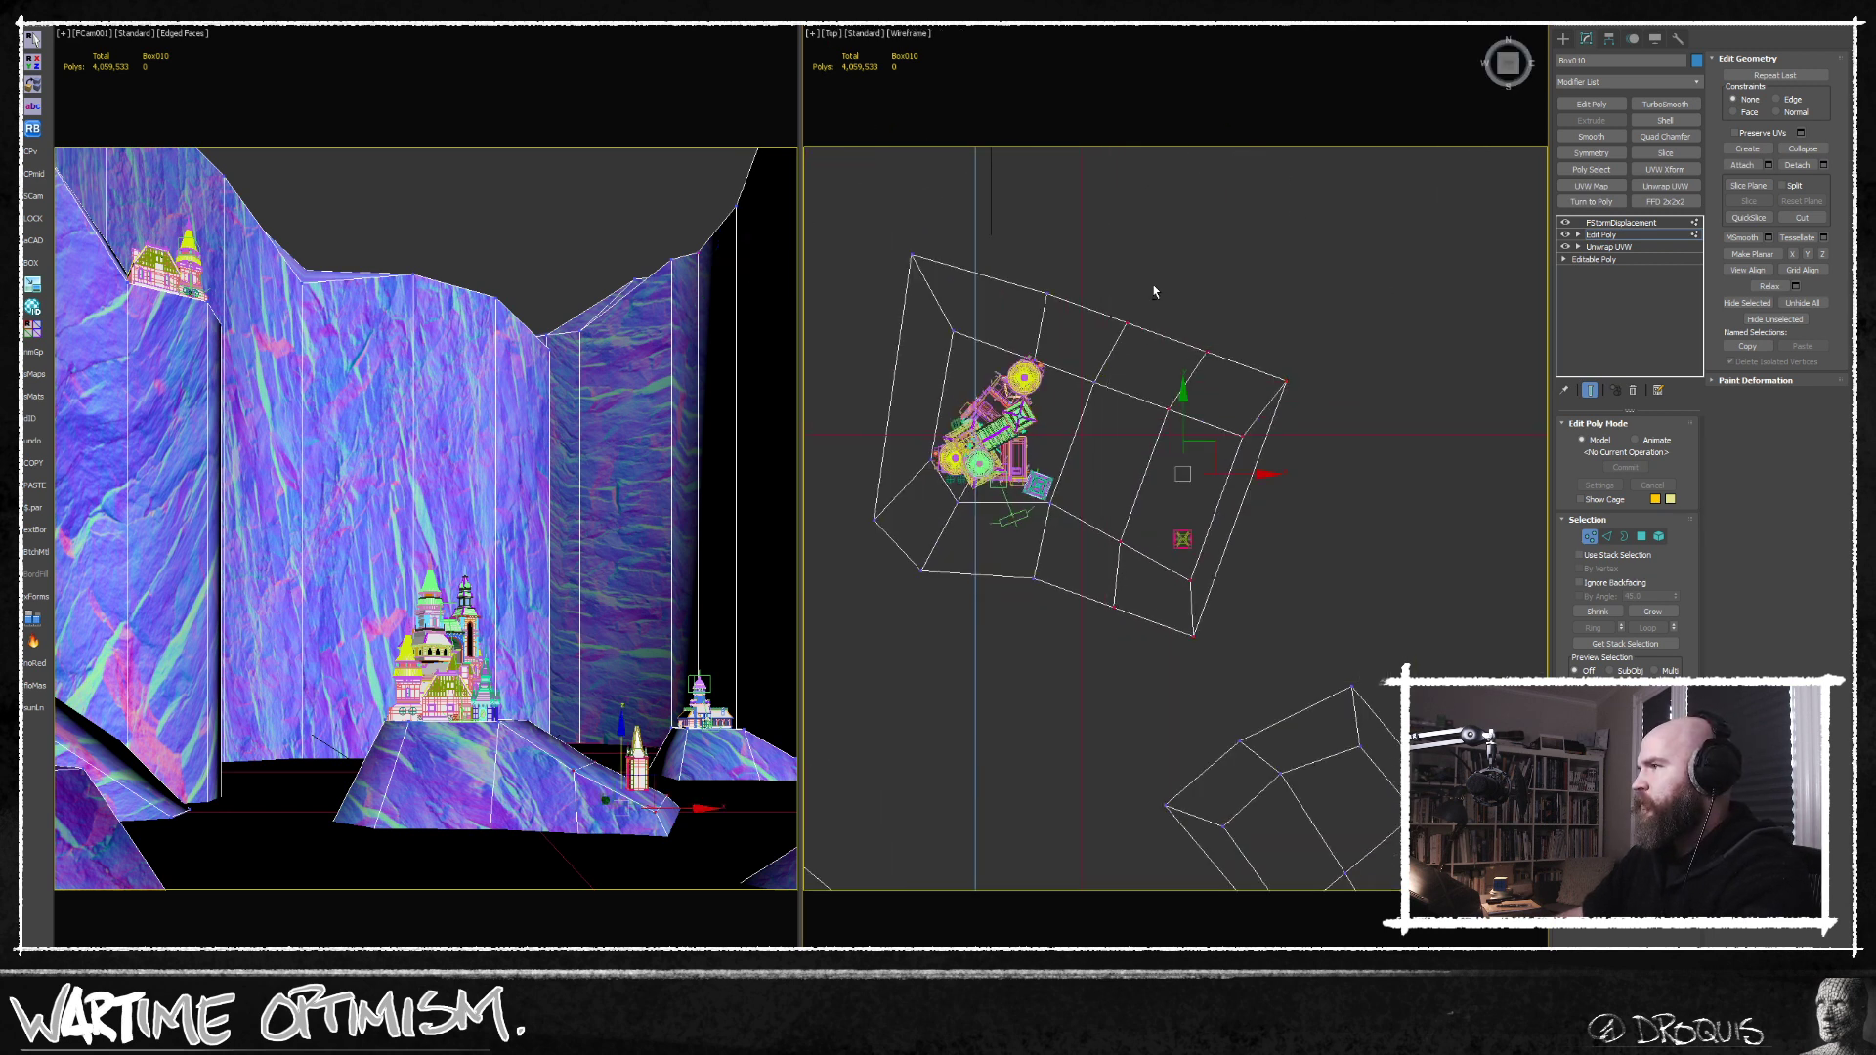
{"action": "left_click_drag", "start_coordinate": [1224, 472], "coordinate": [1200, 425]}
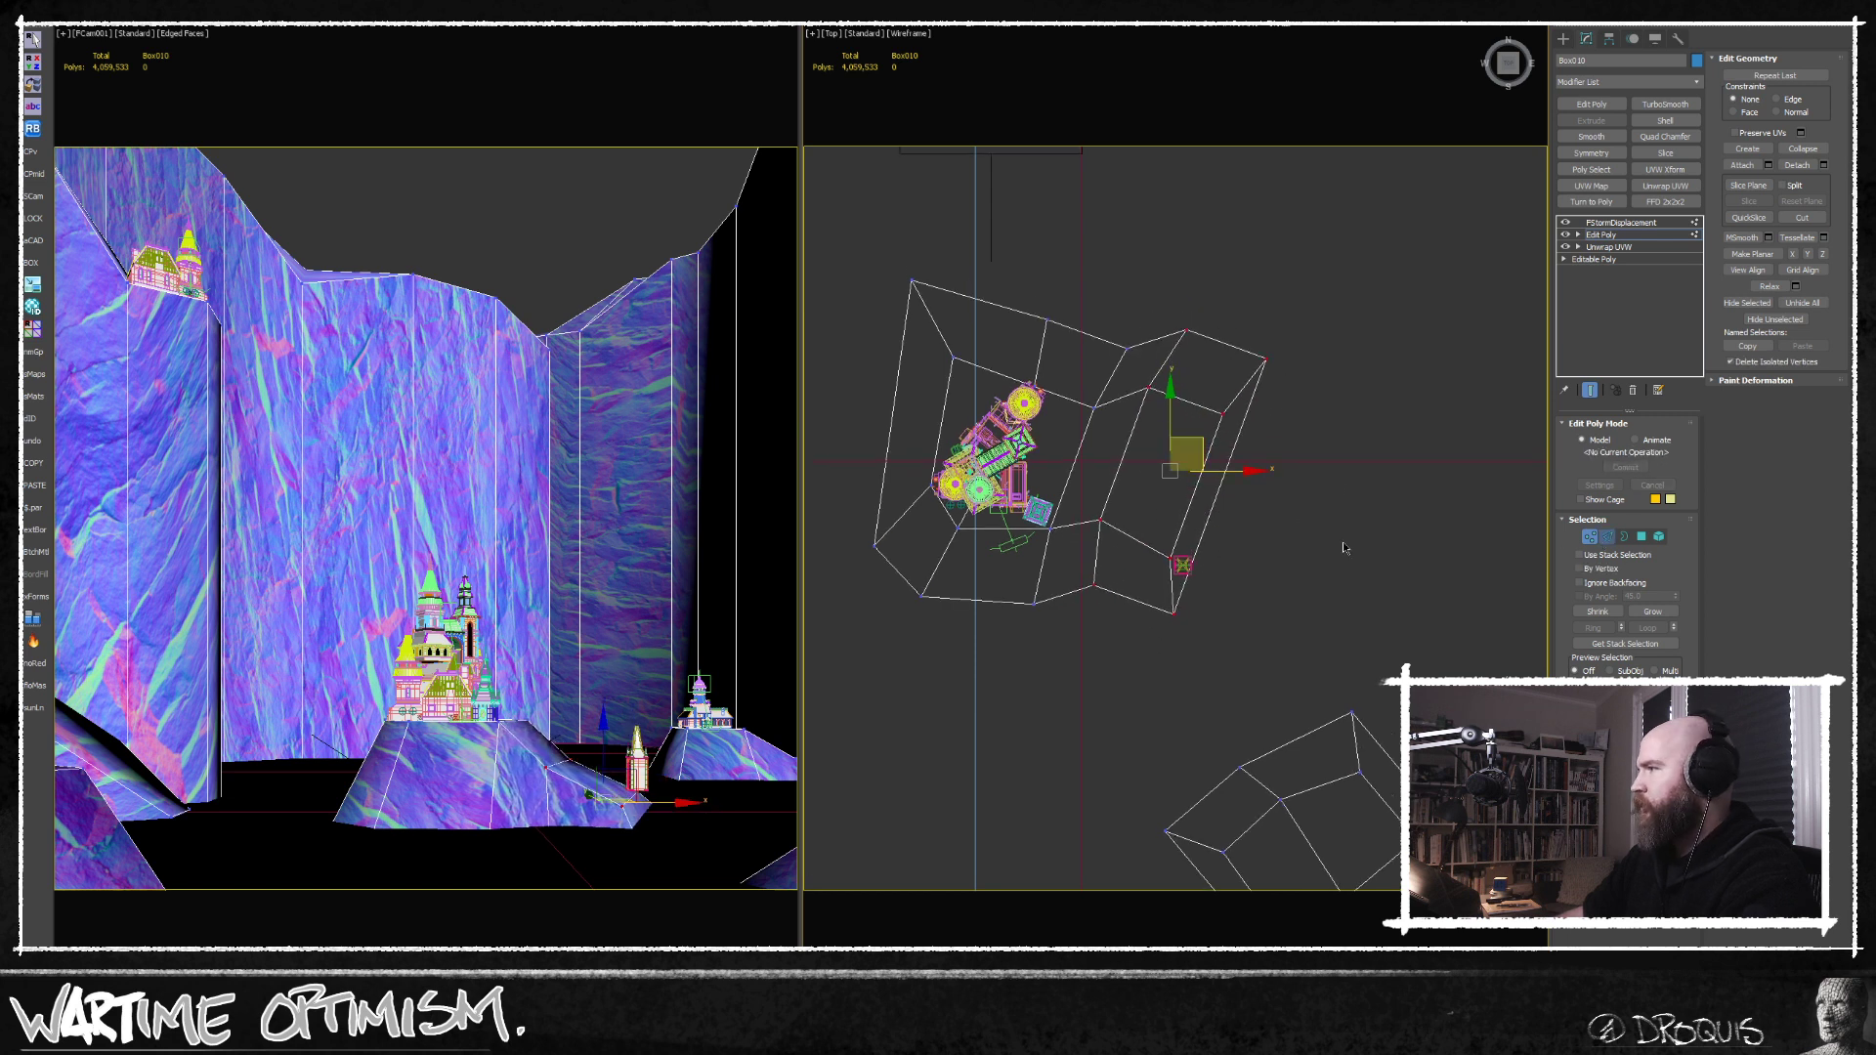
Insert an edge loop through the castle hill and adjust vertices along its slope toward the small tower.
{"action": "scroll", "coordinate": [1108, 528], "scroll_direction": "up", "scroll_amount": 5}
{"action": "key", "text": "2"}
{"action": "left_click", "coordinate": [1262, 501]}
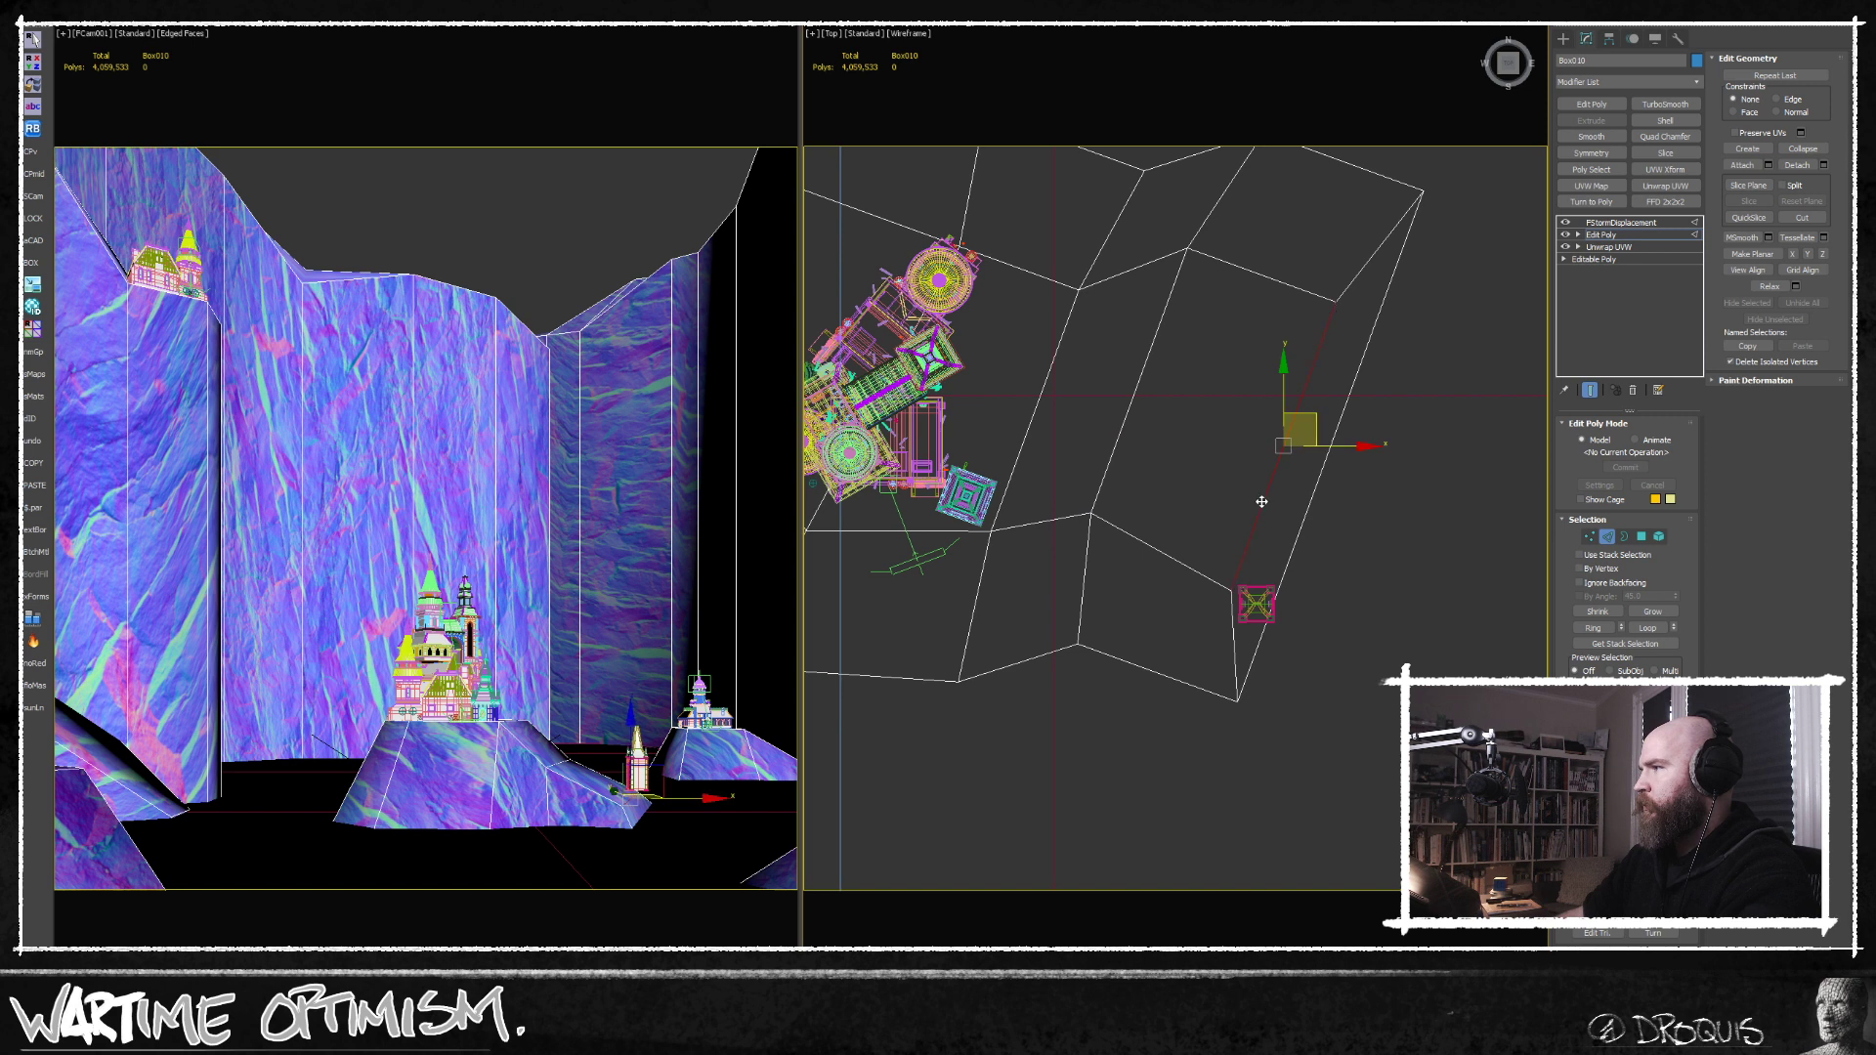
{"action": "middle_click_drag", "start_coordinate": [1261, 501], "coordinate": [1568, 552], "text": "alt"}
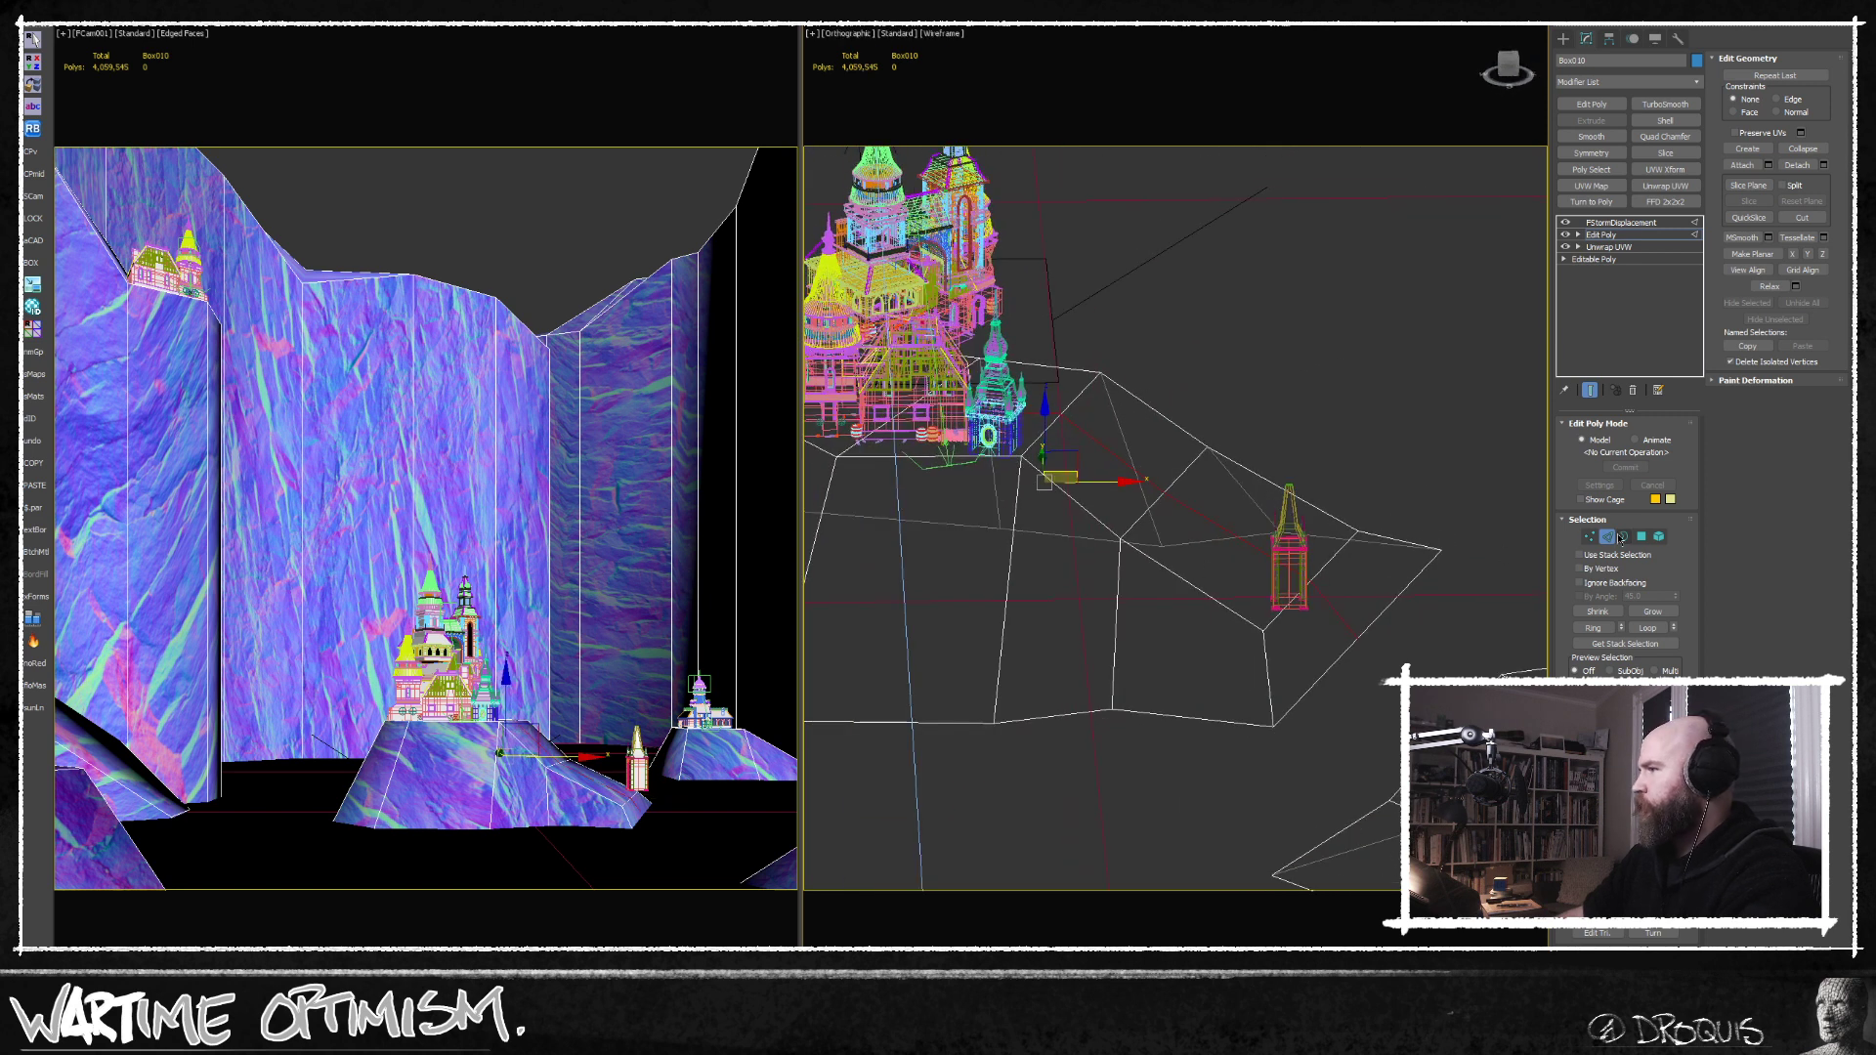
{"action": "left_click", "coordinate": [1591, 537]}
{"action": "middle_click_drag", "start_coordinate": [1184, 501], "coordinate": [1203, 496], "text": "alt"}
{"action": "middle_click_drag", "start_coordinate": [1316, 592], "coordinate": [1281, 595]}
Add an edge loop near the small-tower end of the castle hill and pull the hill's end edges outward.
{"action": "left_click", "coordinate": [1609, 537]}
{"action": "left_click_drag", "start_coordinate": [1236, 475], "coordinate": [1219, 718]}
{"action": "key", "text": "ctrl+shift+e"}
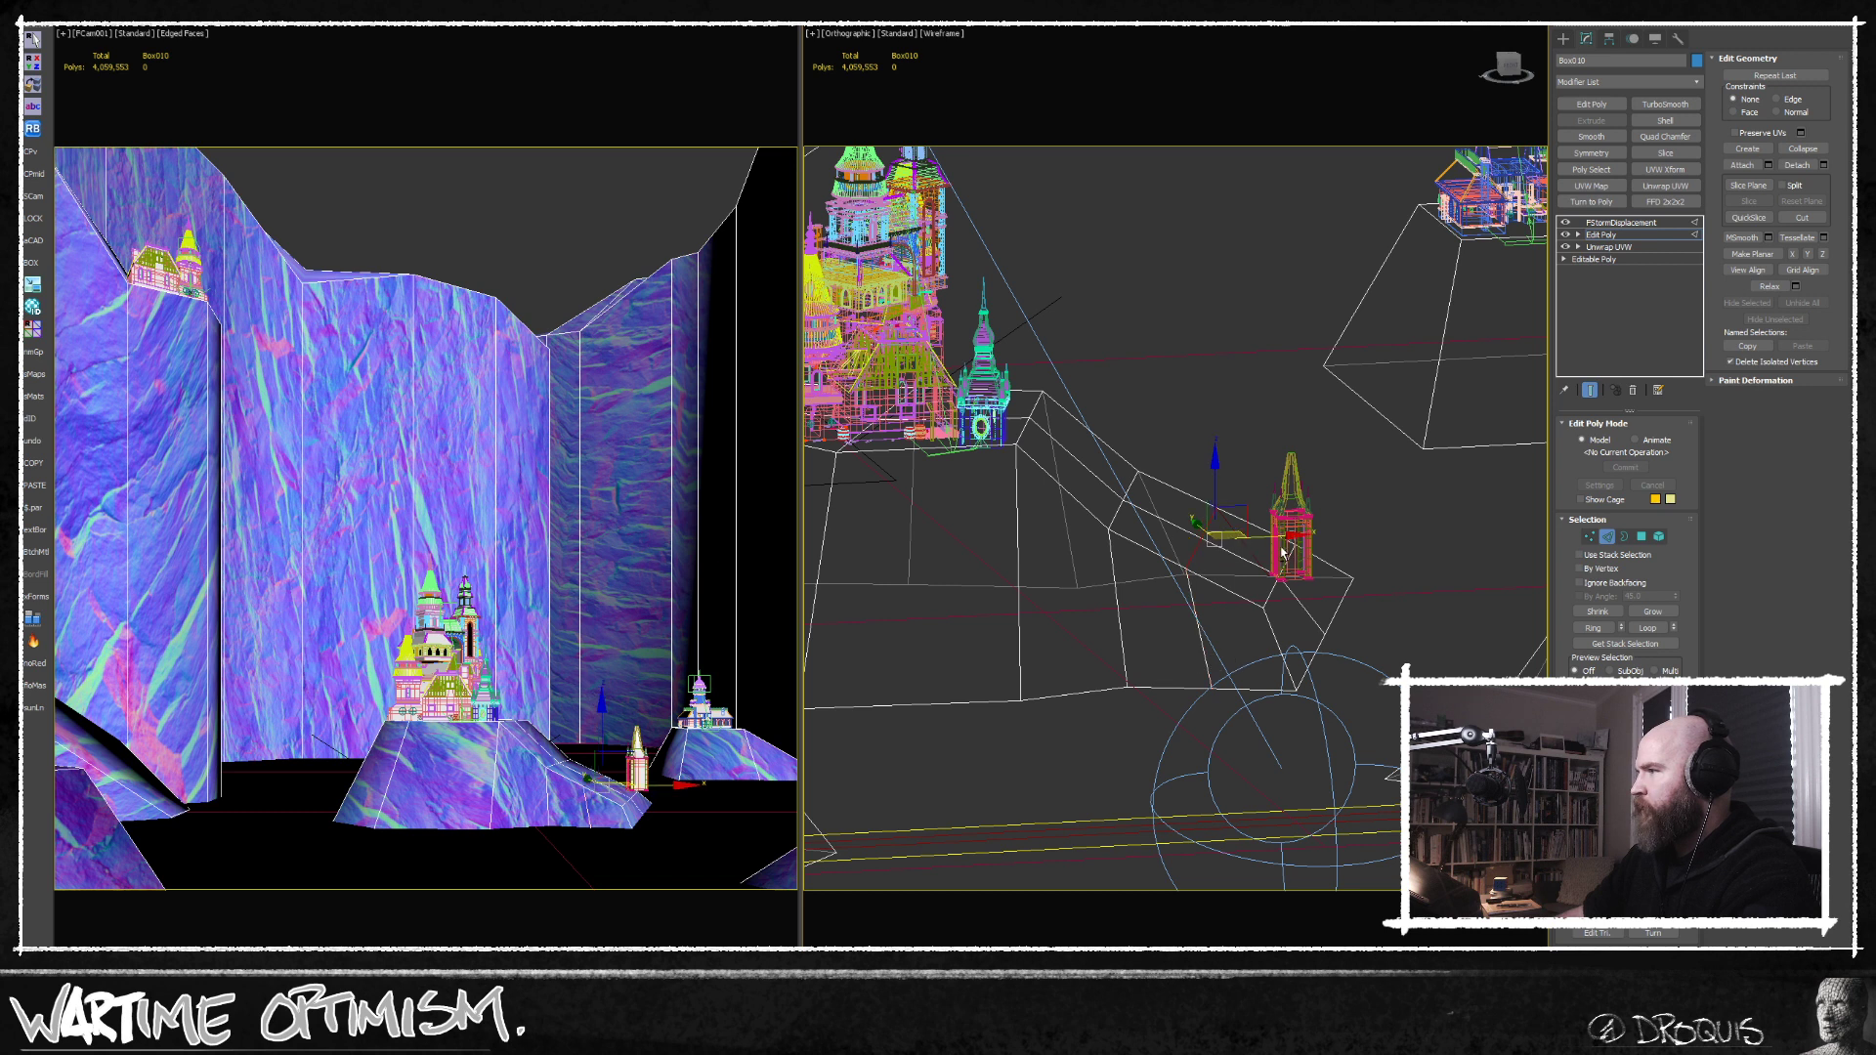
{"action": "left_click_drag", "start_coordinate": [1200, 483], "coordinate": [1199, 509]}
{"action": "middle_click_drag", "start_coordinate": [1199, 509], "coordinate": [1408, 613], "text": "alt"}
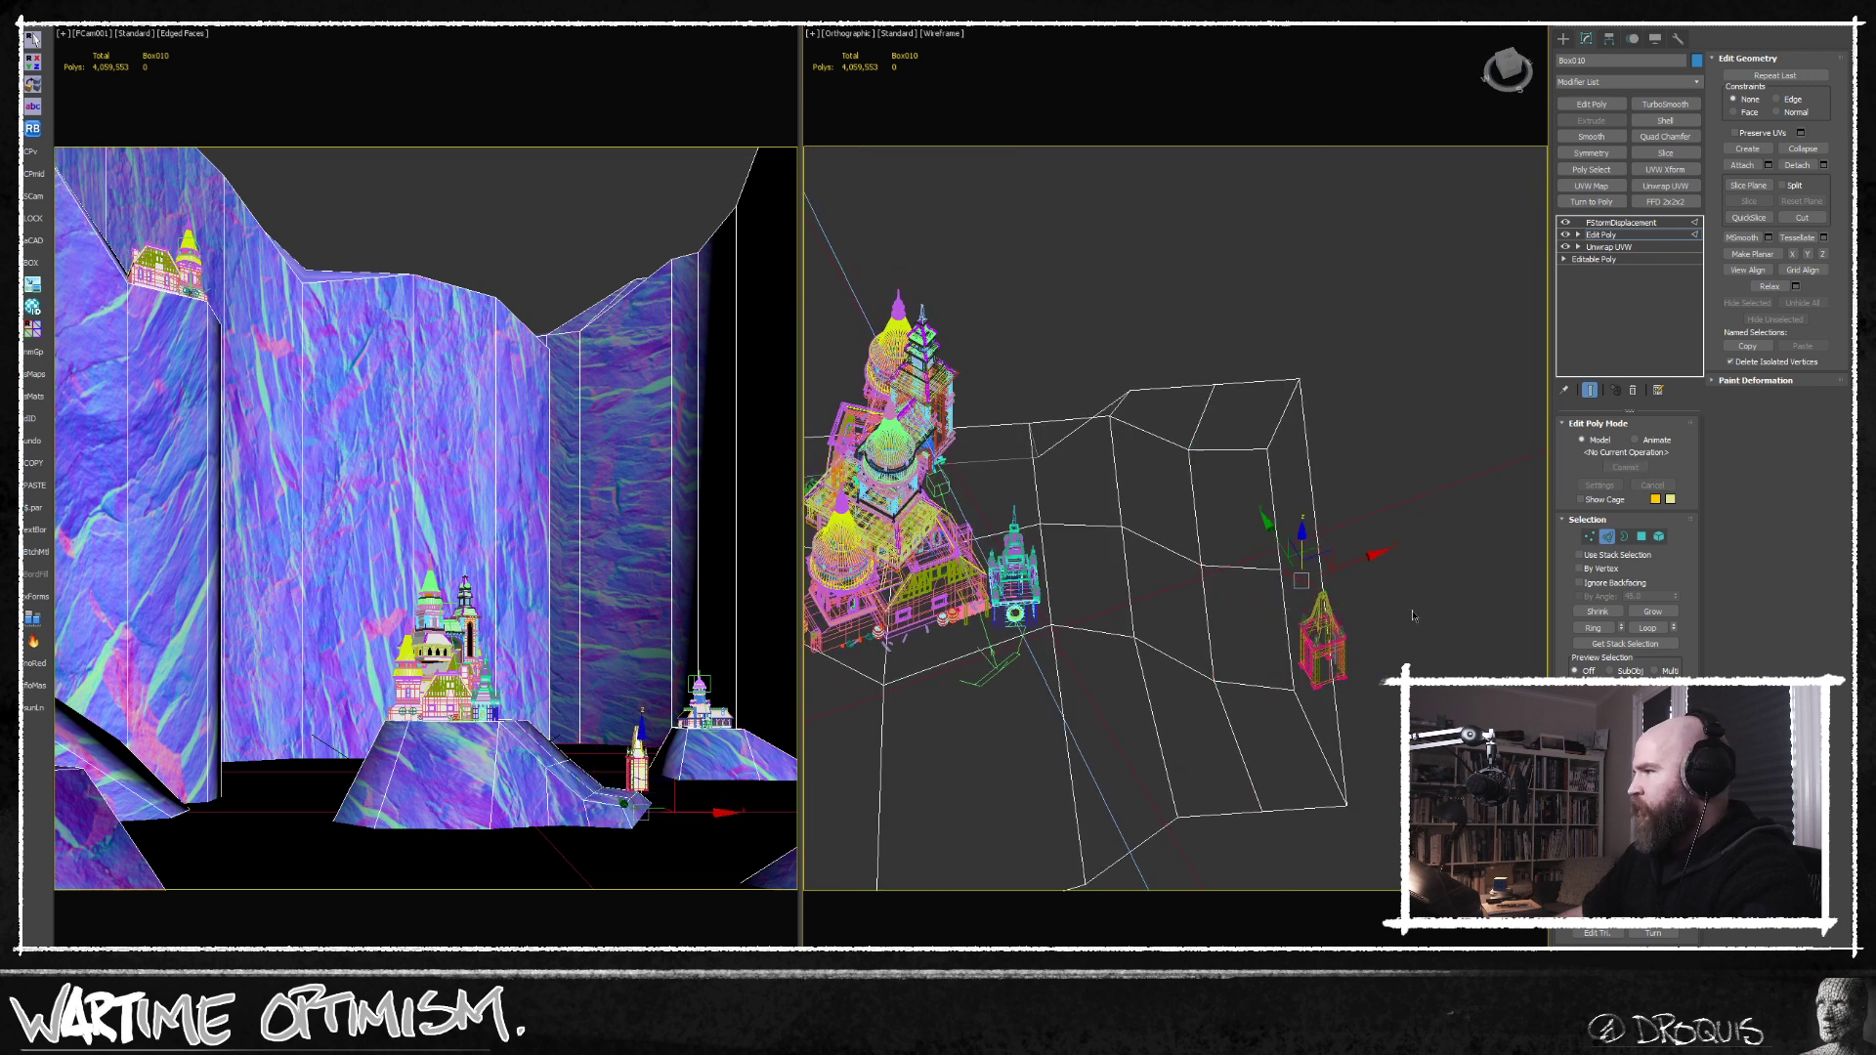
{"action": "left_click_drag", "start_coordinate": [1366, 557], "coordinate": [1413, 548]}
{"action": "middle_click_drag", "start_coordinate": [1382, 555], "coordinate": [1302, 637], "text": "alt"}
{"action": "left_click_drag", "start_coordinate": [1263, 518], "coordinate": [1264, 512]}
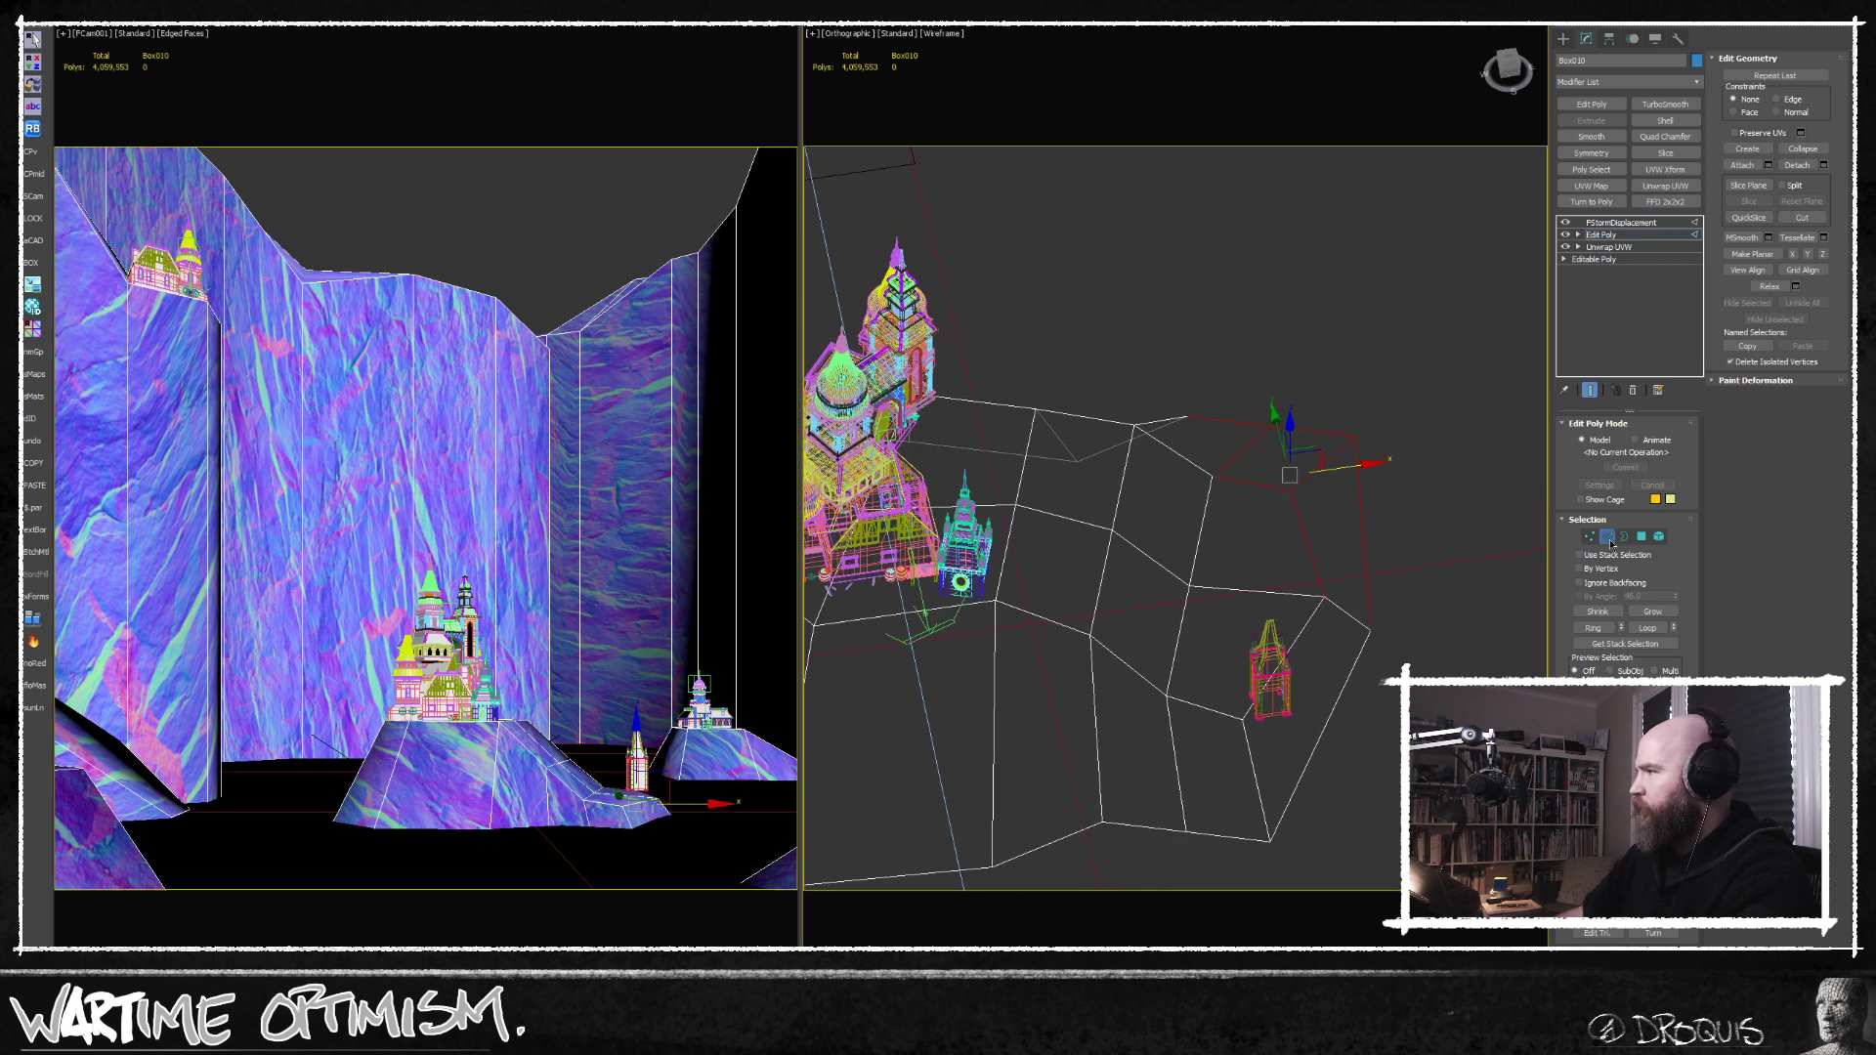
Move the vertices behind the small tower to make the low end of the castle hill more irregular.
{"action": "left_click", "coordinate": [1592, 538]}
{"action": "left_click_drag", "start_coordinate": [1395, 406], "coordinate": [1168, 547]}
{"action": "middle_click_drag", "start_coordinate": [1230, 461], "coordinate": [1207, 555]}
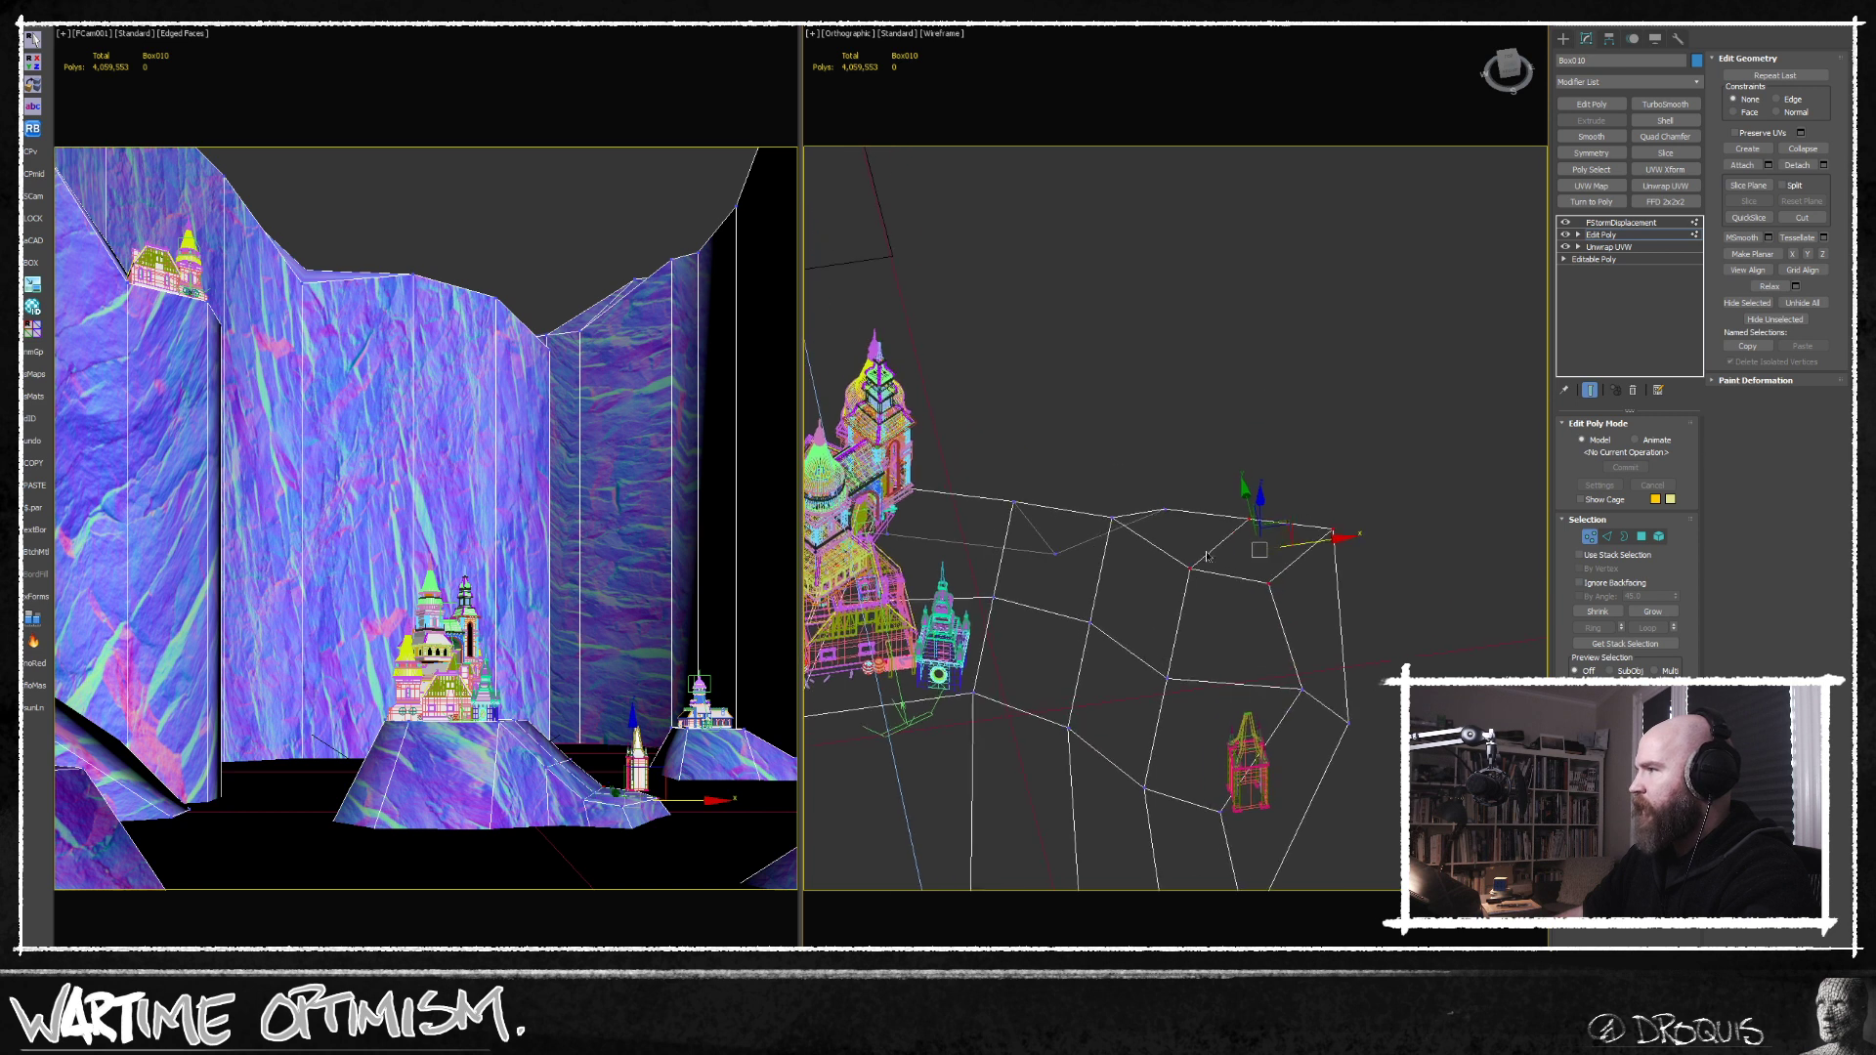
{"action": "left_click_drag", "start_coordinate": [1108, 579], "coordinate": [1109, 577]}
{"action": "left_click_drag", "start_coordinate": [1270, 534], "coordinate": [1245, 536]}
{"action": "middle_click_drag", "start_coordinate": [1227, 572], "coordinate": [1212, 491]}
Insert two more edge loops across the castle hill by ringing and connecting its edges.
{"action": "scroll", "coordinate": [1248, 528], "scroll_direction": "down", "scroll_amount": 4}
{"action": "left_click", "coordinate": [1607, 537]}
{"action": "middle_click_drag", "start_coordinate": [1002, 591], "coordinate": [1279, 511]}
{"action": "left_click", "coordinate": [1110, 634]}
{"action": "key", "text": "alt+r"}
{"action": "key", "text": "ctrl+shift+e"}
{"action": "scroll", "coordinate": [1280, 511], "scroll_direction": "up", "scroll_amount": 5}
{"action": "left_click", "coordinate": [1261, 504]}
{"action": "key", "text": "alt+r"}
{"action": "key", "text": "ctrl+shift+e"}
Raise and shift the crest edges between the castle and the small tower to round the hill's shoulder.
{"action": "left_click", "coordinate": [1291, 449]}
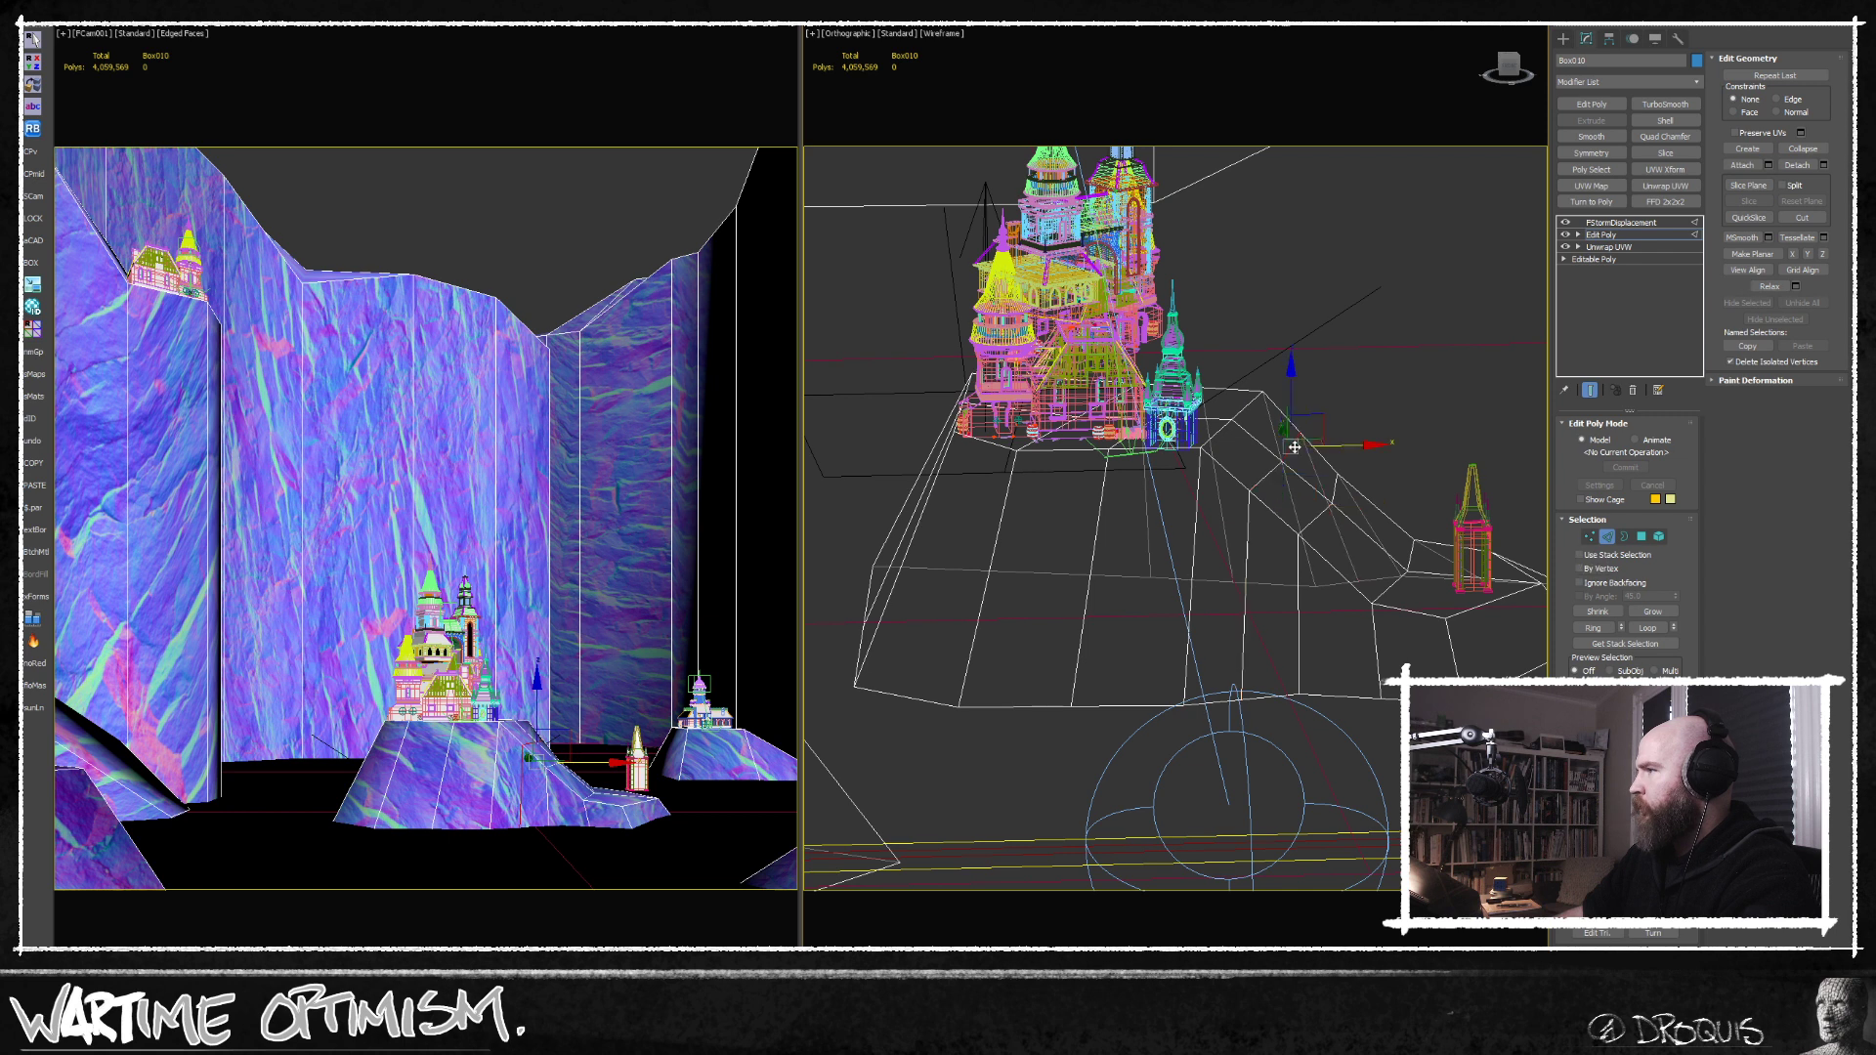
{"action": "left_click_drag", "start_coordinate": [1290, 399], "coordinate": [1290, 372]}
{"action": "middle_click_drag", "start_coordinate": [1293, 475], "coordinate": [1246, 411]}
{"action": "left_click", "coordinate": [1268, 451]}
{"action": "left_click", "coordinate": [1267, 416]}
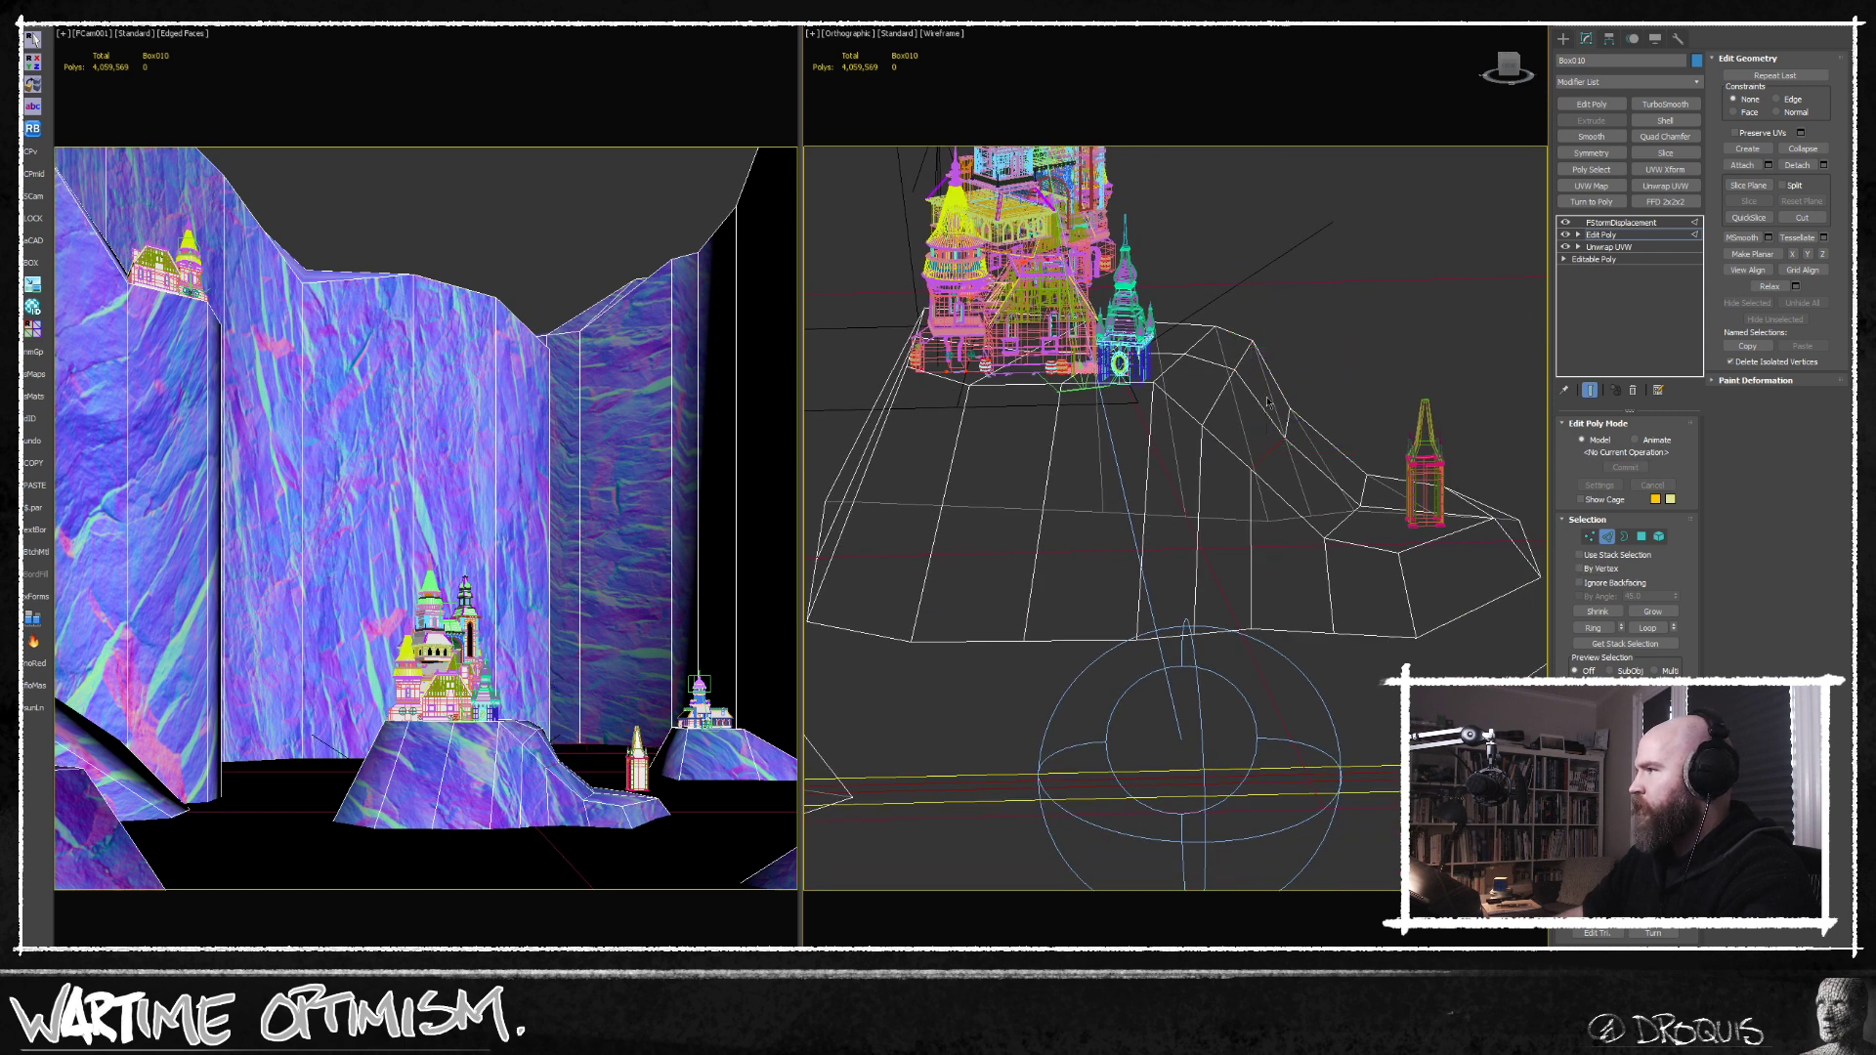
{"action": "left_click", "coordinate": [1271, 450]}
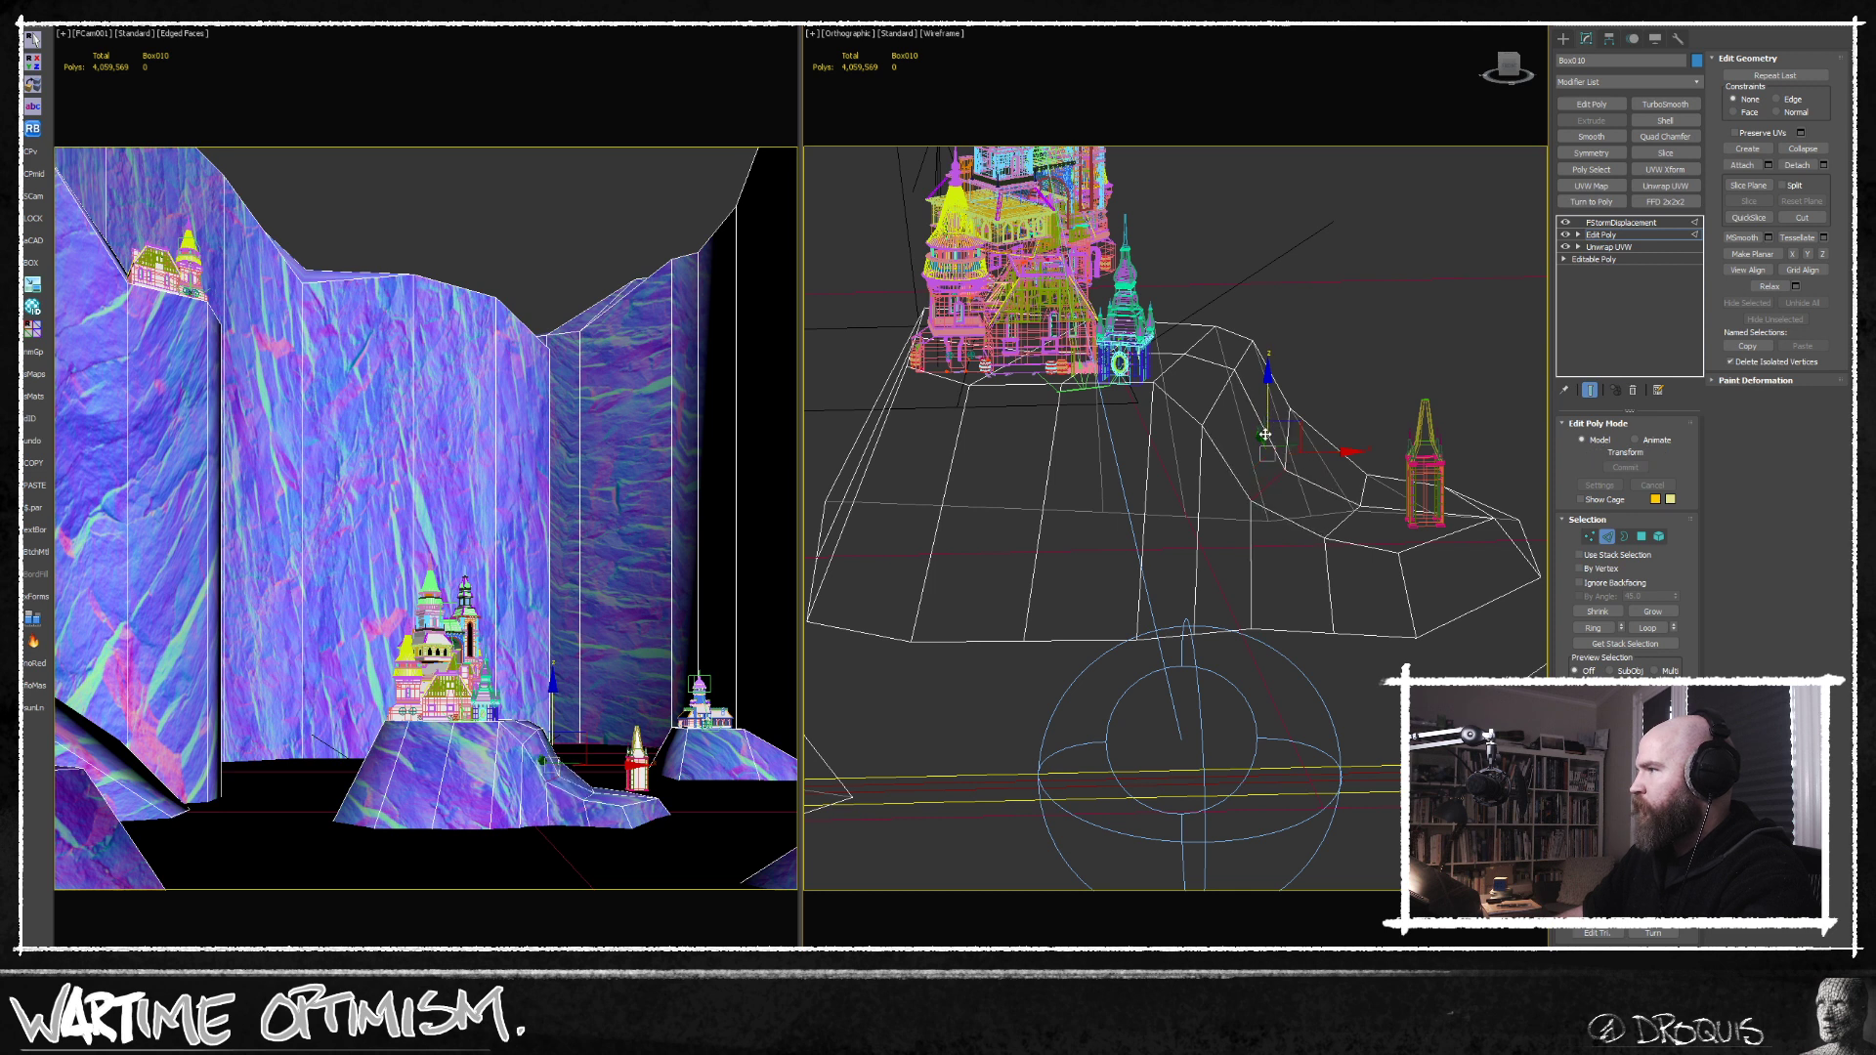
Move the front and side base vertices of the castle hill to break up its straight bottom outline.
{"action": "middle_click_drag", "start_coordinate": [1105, 437], "coordinate": [1133, 534]}
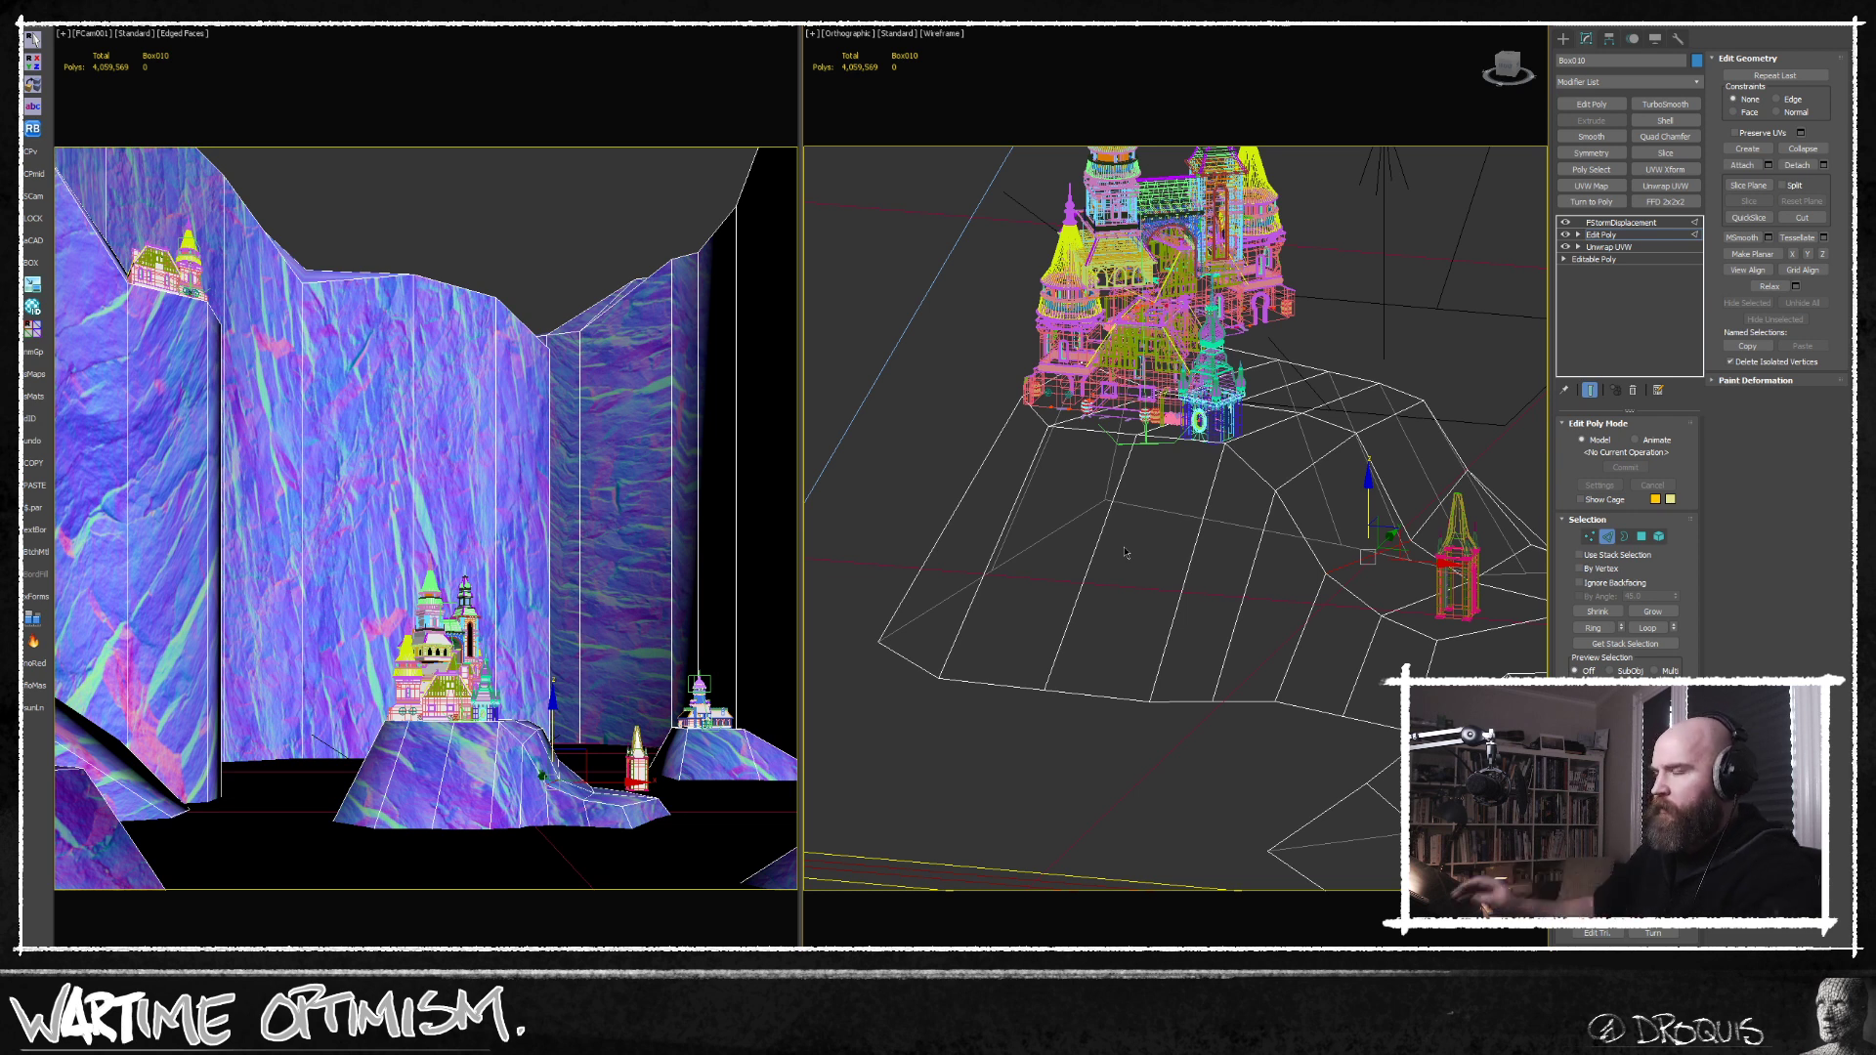
{"action": "middle_click_drag", "start_coordinate": [1124, 553], "coordinate": [1131, 526], "text": "alt"}
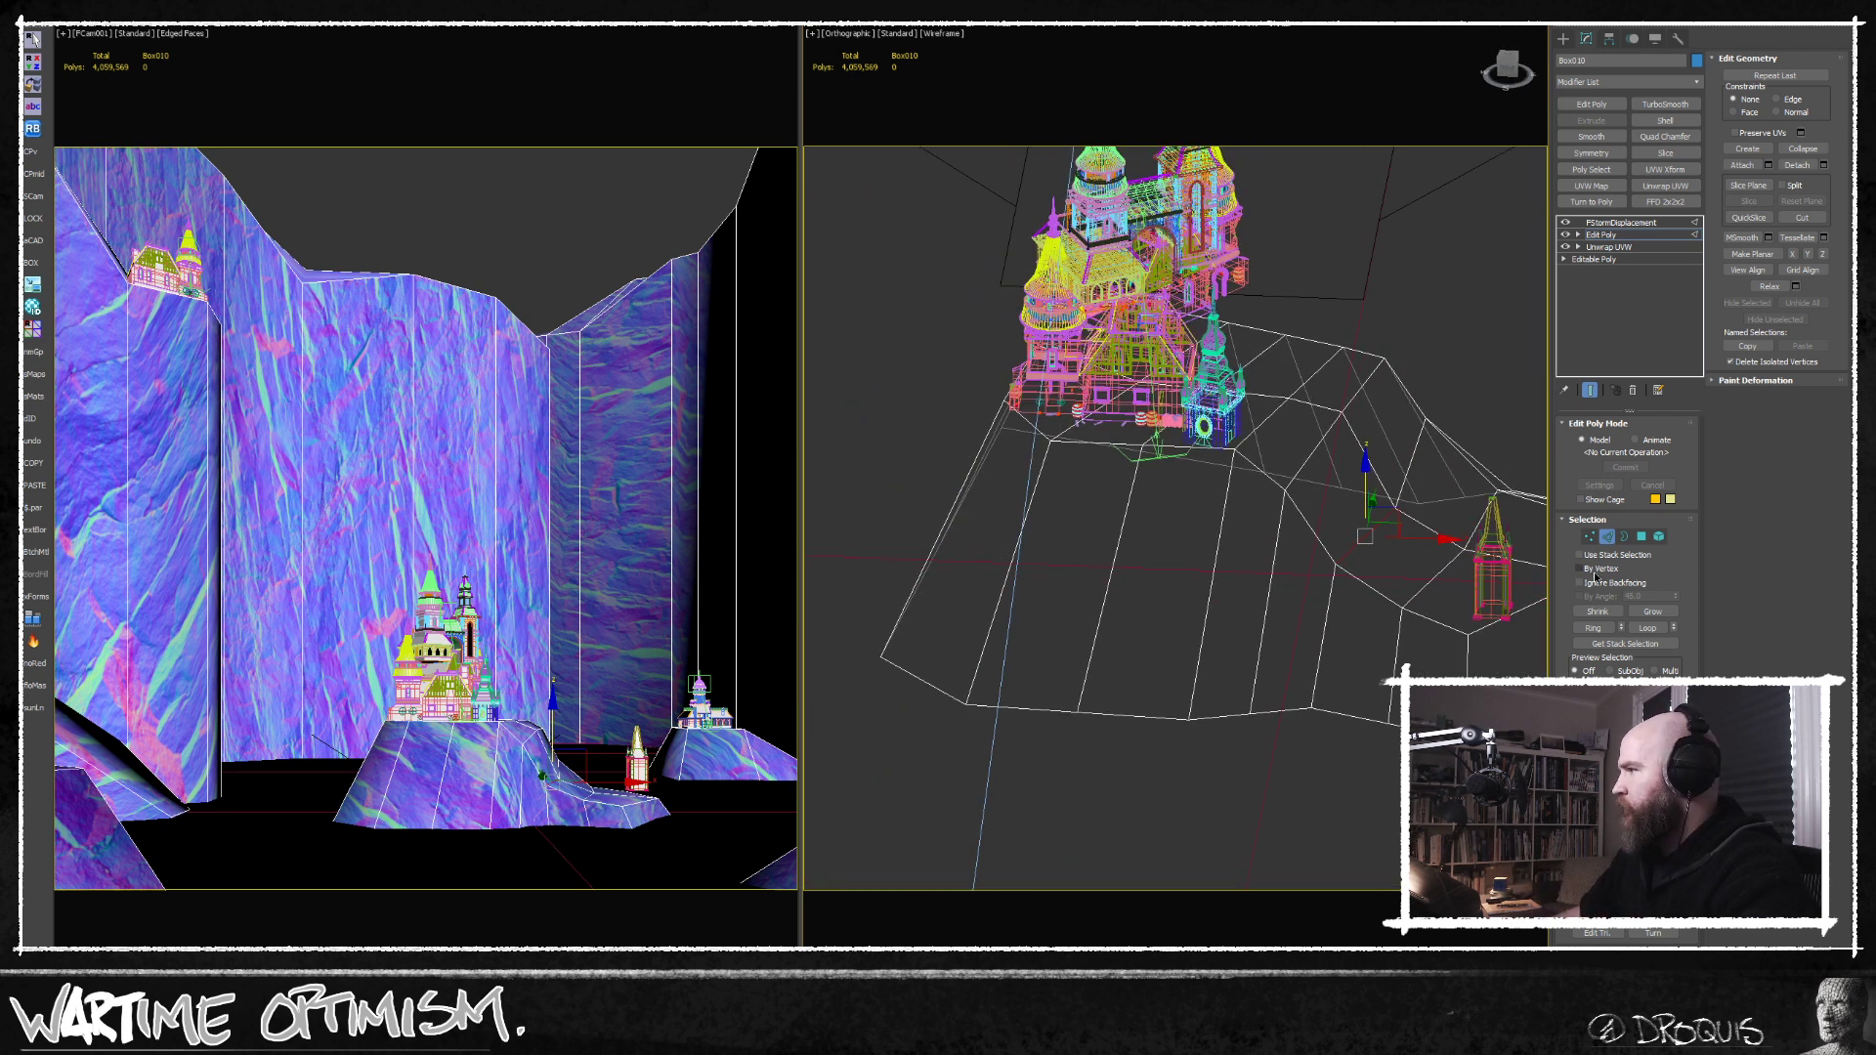
{"action": "left_click", "coordinate": [1589, 538]}
{"action": "left_click", "coordinate": [1077, 705]}
{"action": "middle_click_drag", "start_coordinate": [1075, 724], "coordinate": [1068, 761], "text": "alt"}
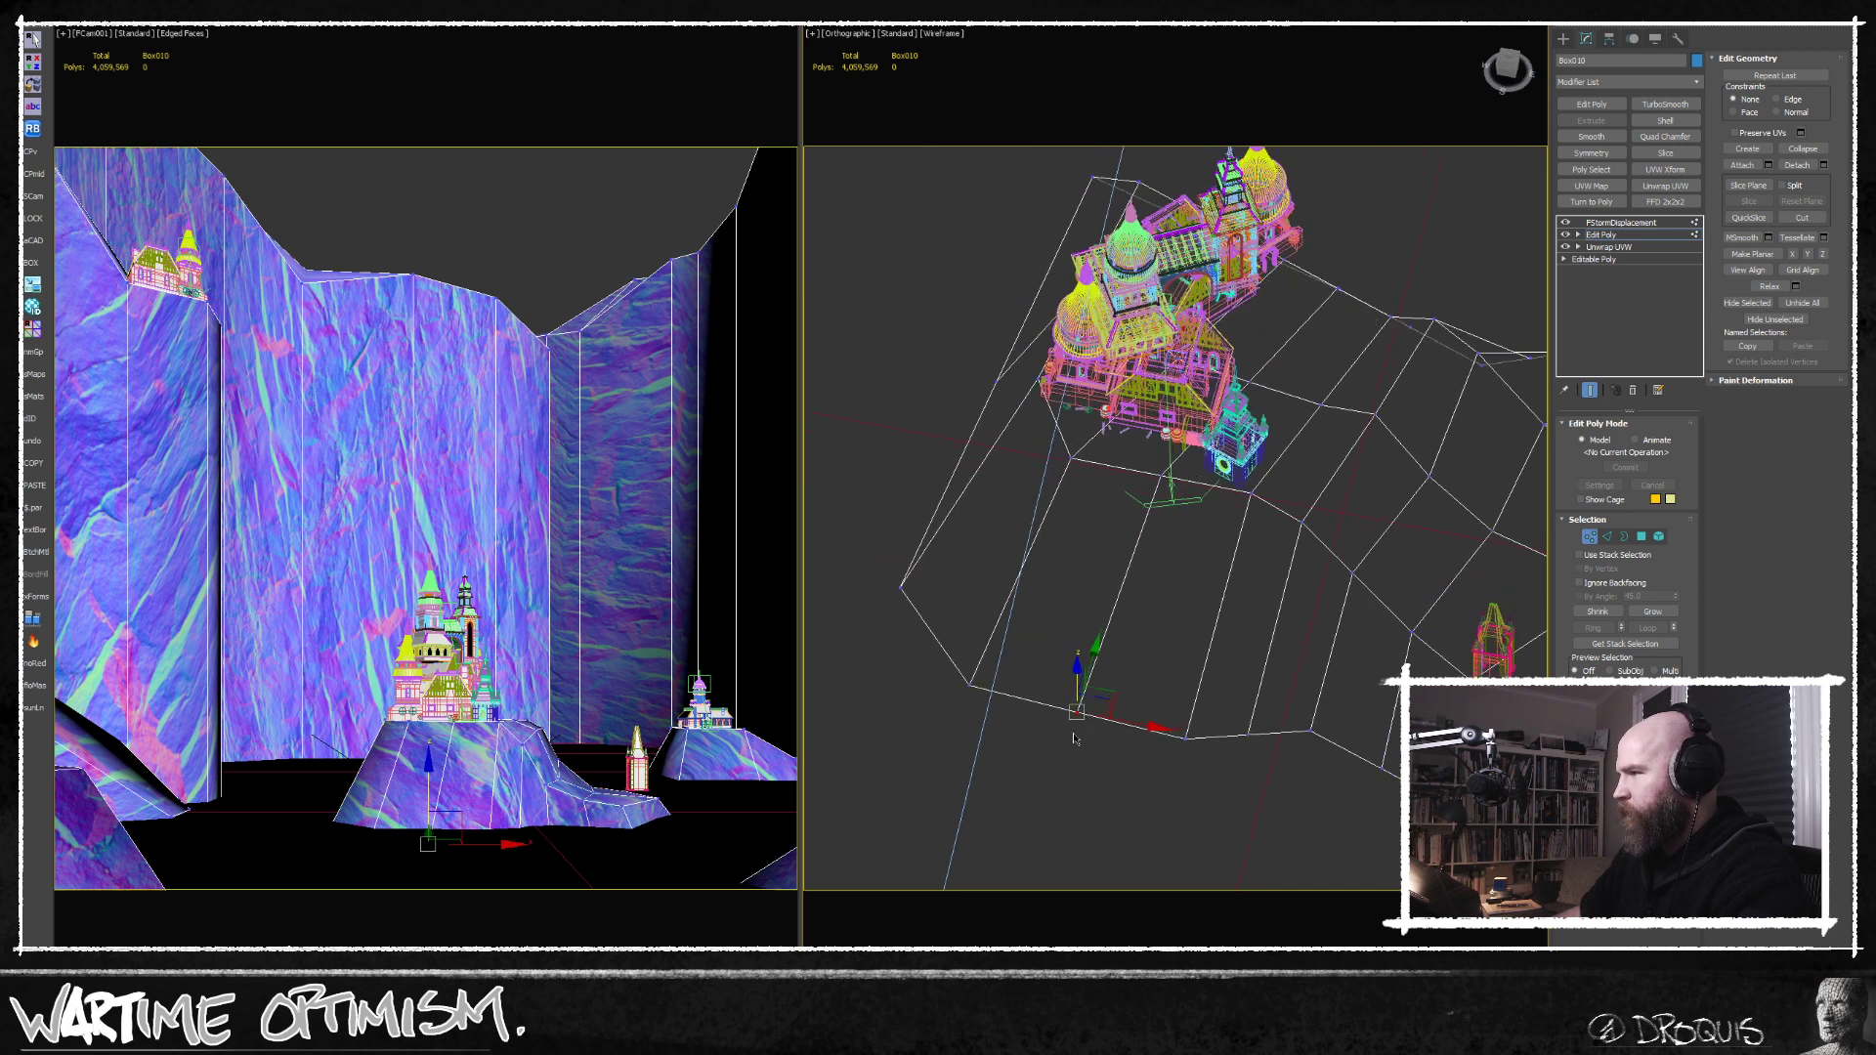
{"action": "left_click_drag", "start_coordinate": [1091, 676], "coordinate": [1111, 606]}
{"action": "middle_click_drag", "start_coordinate": [1237, 688], "coordinate": [1084, 806], "text": "alt"}
{"action": "left_click", "coordinate": [995, 560]}
{"action": "left_click_drag", "start_coordinate": [1055, 542], "coordinate": [1037, 547]}
{"action": "middle_click_drag", "start_coordinate": [1077, 686], "coordinate": [1005, 580]}
{"action": "scroll", "coordinate": [1030, 666], "scroll_direction": "down", "scroll_amount": 4}
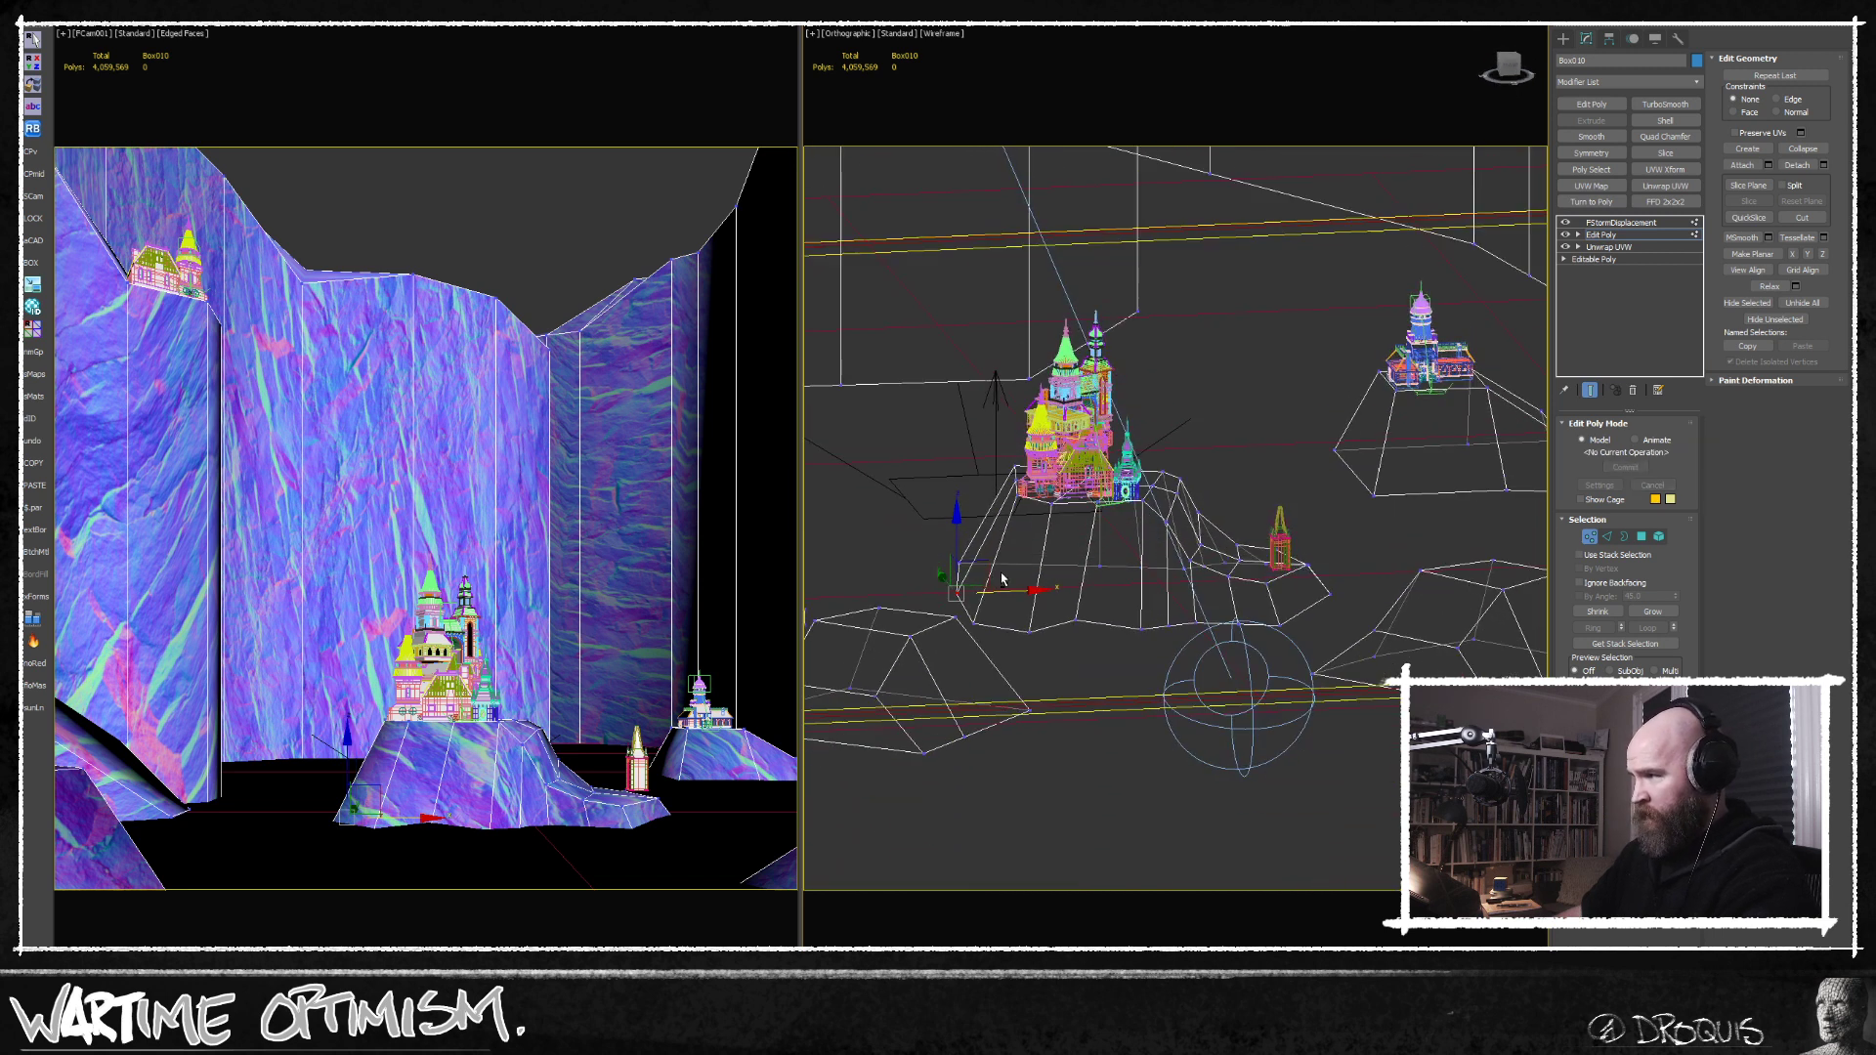
Select all the castle hill's vertices, shift the hill slightly toward the left-hand cliff, and leave vertex editing.
{"action": "left_click_drag", "start_coordinate": [1012, 644], "coordinate": [1010, 594]}
{"action": "middle_click_drag", "start_coordinate": [1197, 589], "coordinate": [1083, 682]}
{"action": "scroll", "coordinate": [1158, 614], "scroll_direction": "down", "scroll_amount": 4}
{"action": "left_click_drag", "start_coordinate": [973, 489], "coordinate": [1196, 694]}
{"action": "left_click_drag", "start_coordinate": [1172, 586], "coordinate": [1158, 587]}
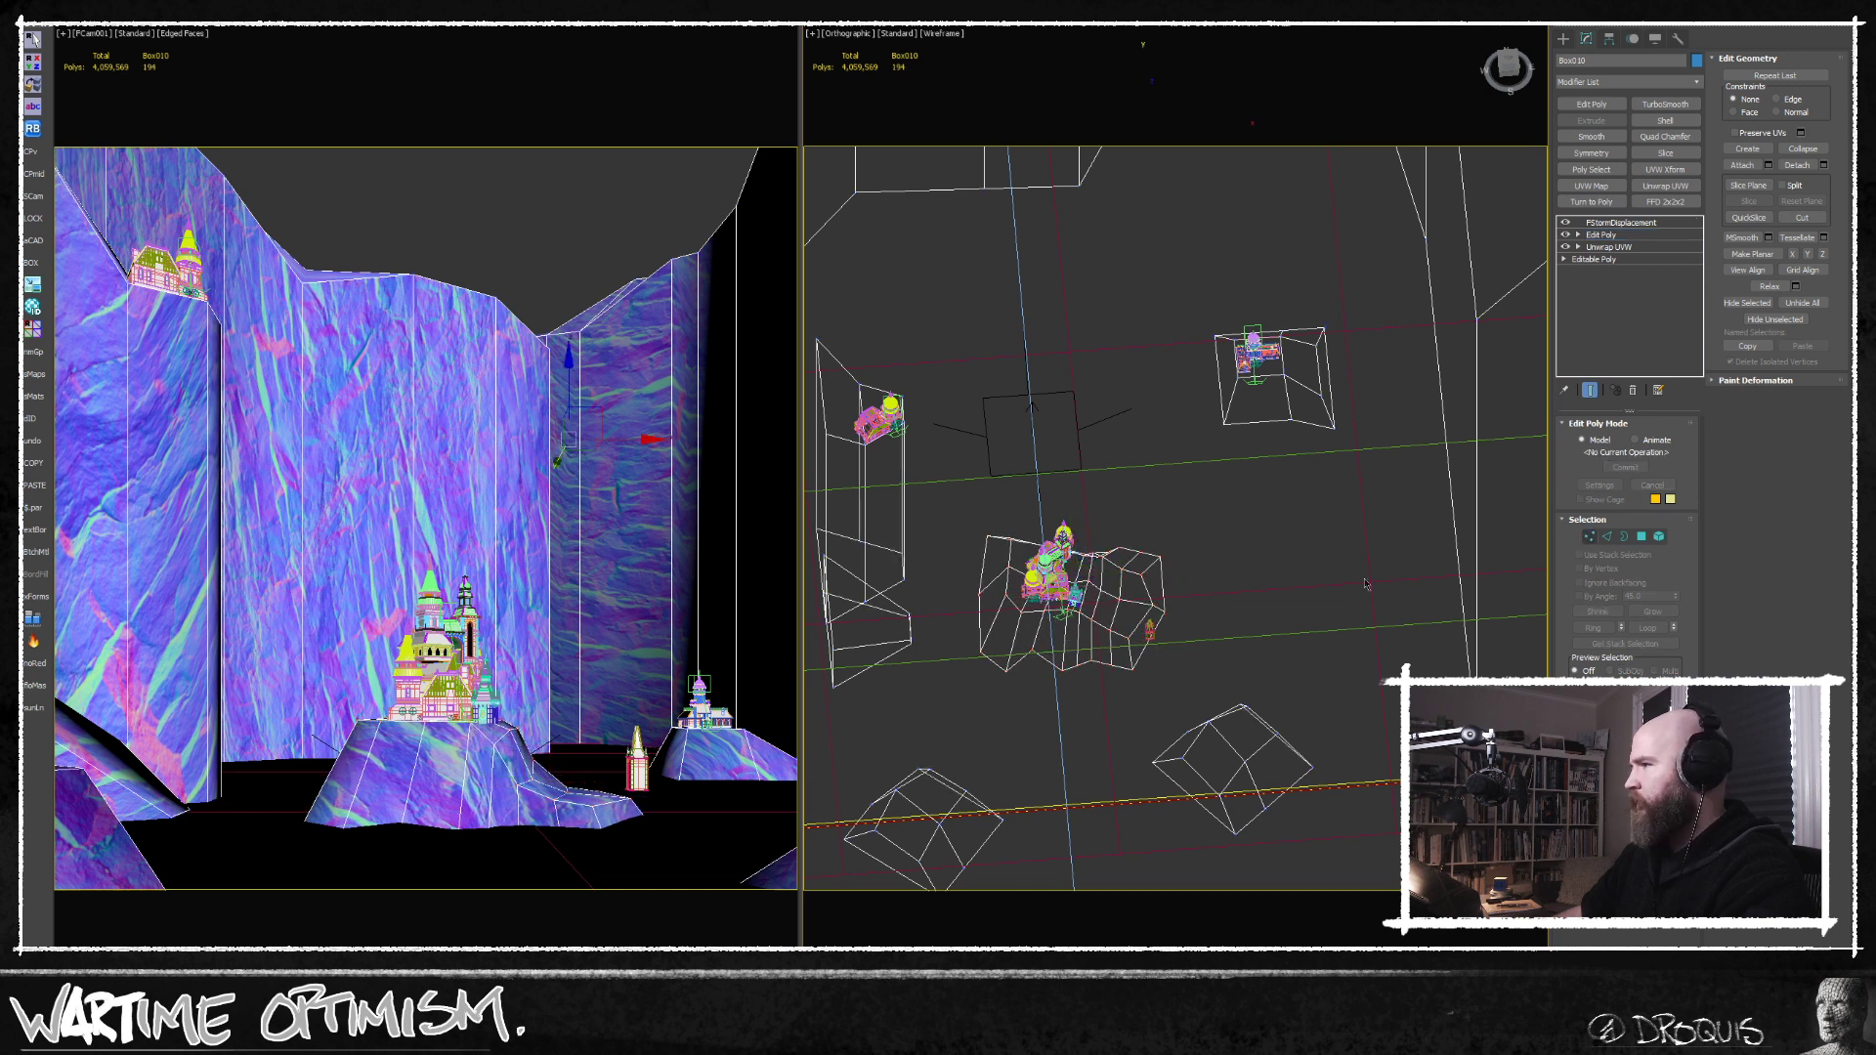
{"action": "left_click", "coordinate": [1601, 235]}
Move the castle together with the small tower slightly toward the left-hand cliff on the castle hill.
{"action": "key", "text": "z"}
{"action": "left_click_drag", "start_coordinate": [1354, 721], "coordinate": [1362, 754]}
{"action": "key", "text": "w"}
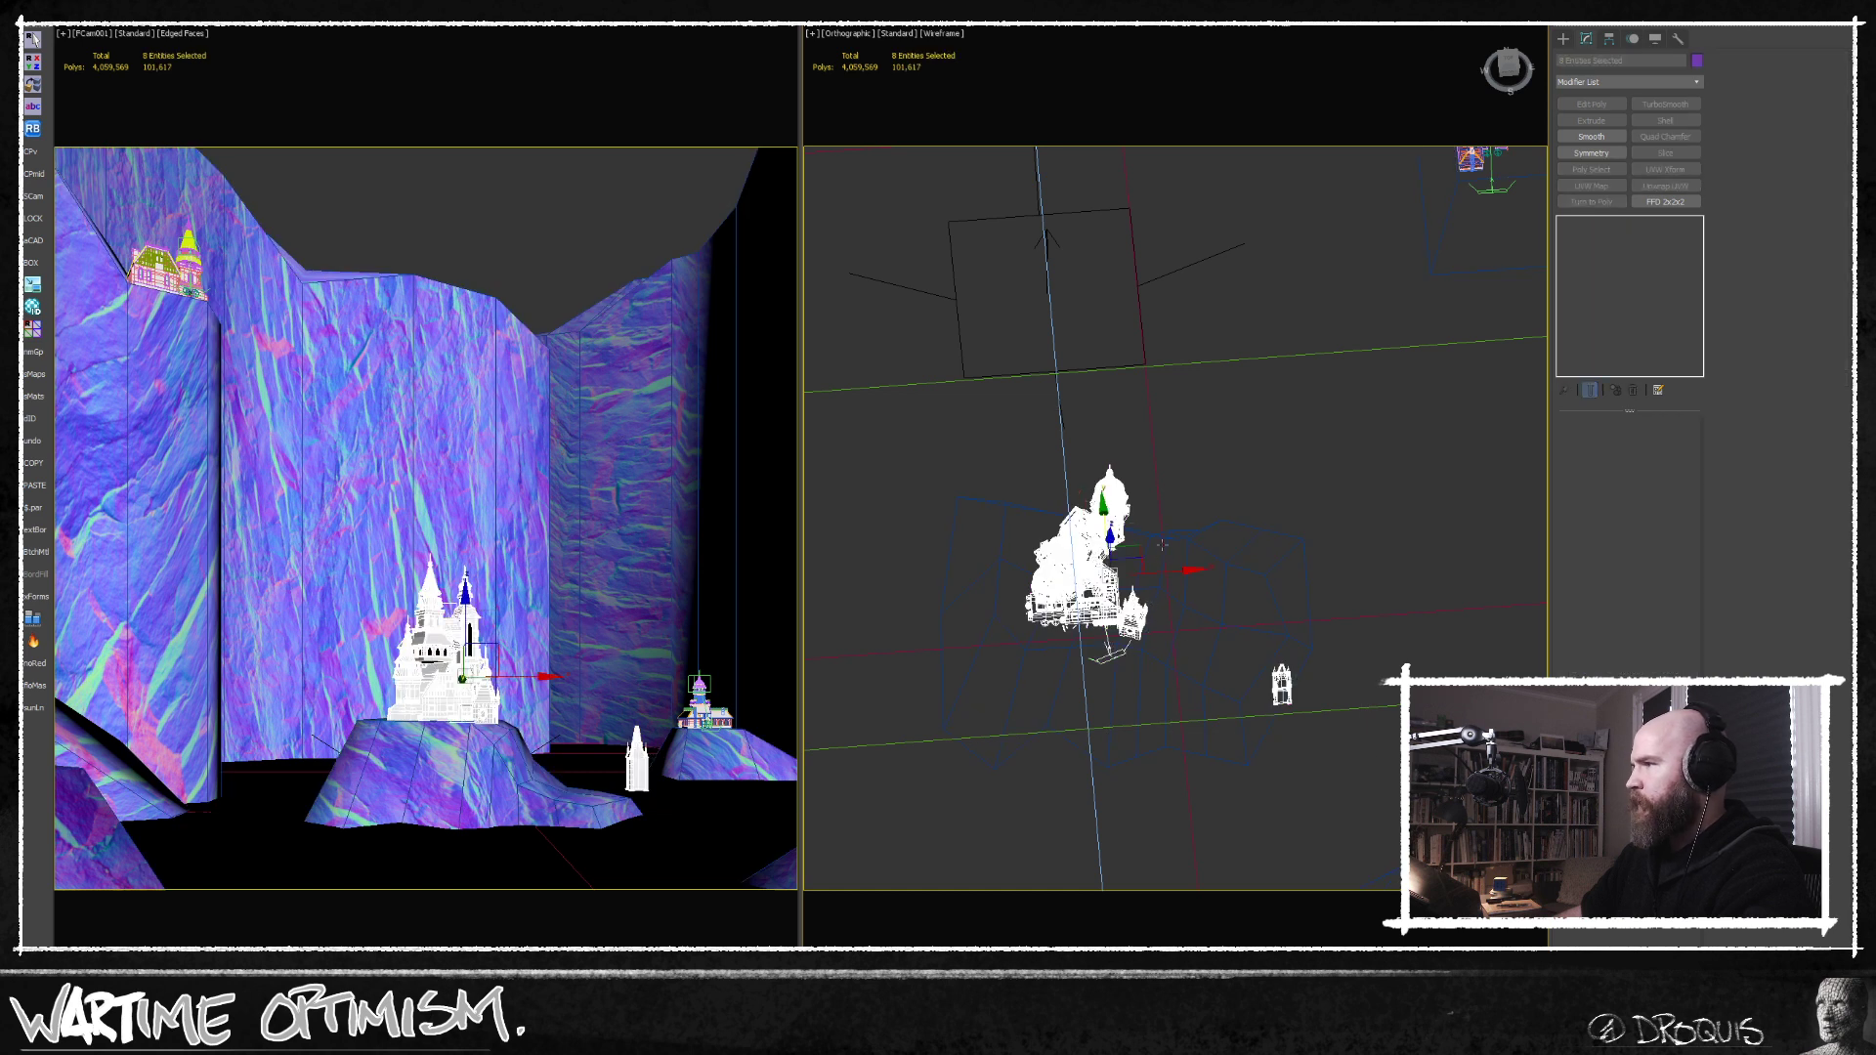
{"action": "left_click_drag", "start_coordinate": [1171, 573], "coordinate": [1142, 567]}
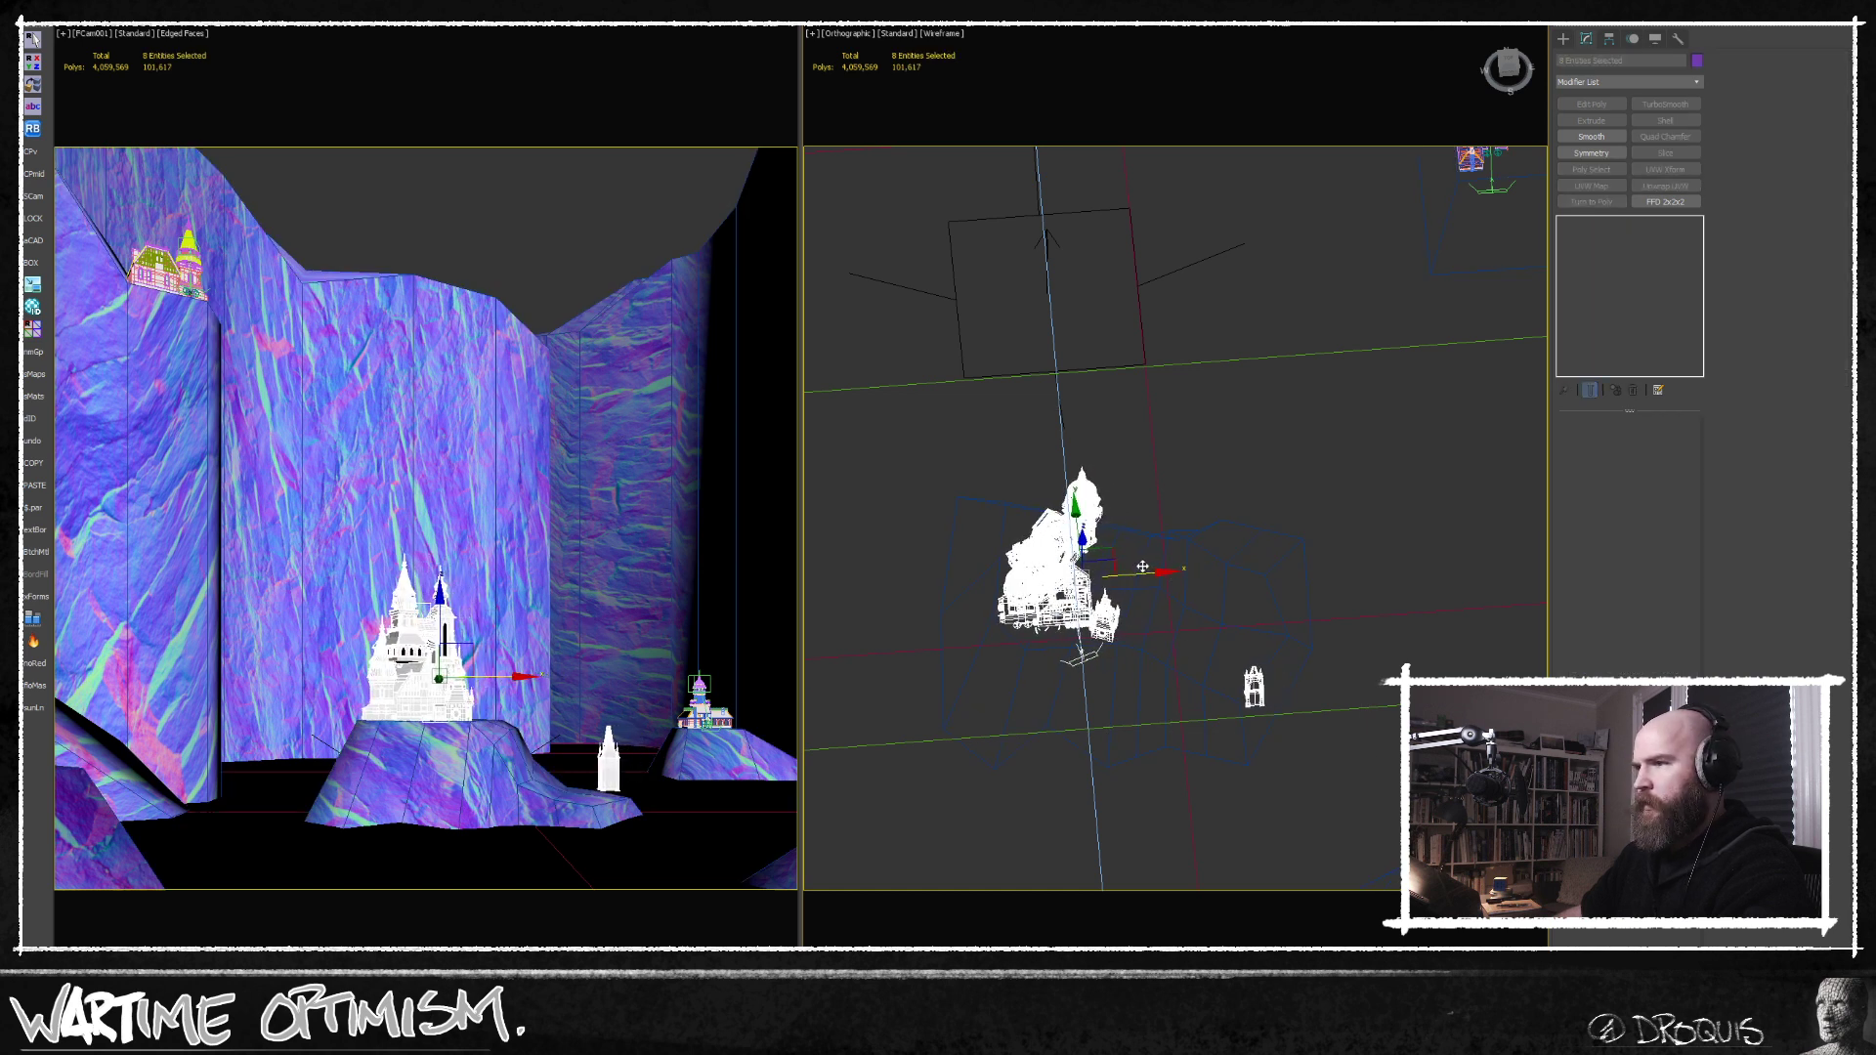
{"action": "key", "text": "q"}
{"action": "left_click", "coordinate": [1204, 649]}
{"action": "left_click", "coordinate": [1254, 688]}
{"action": "mouse_move", "coordinate": [1236, 748]}
{"action": "middle_mouse_down", "text": "alt"}
{"action": "mouse_move", "coordinate": [1237, 654]}
{"action": "mouse_move", "coordinate": [1188, 702]}
{"action": "middle_mouse_up", "text": "alt"}
{"action": "key", "text": "w"}
{"action": "key", "text": "F3"}
Clone the left-hand cliff pillar beneath the small castle as an element and rotate the copy within the Edit Poly level.
{"action": "left_click", "coordinate": [201, 588]}
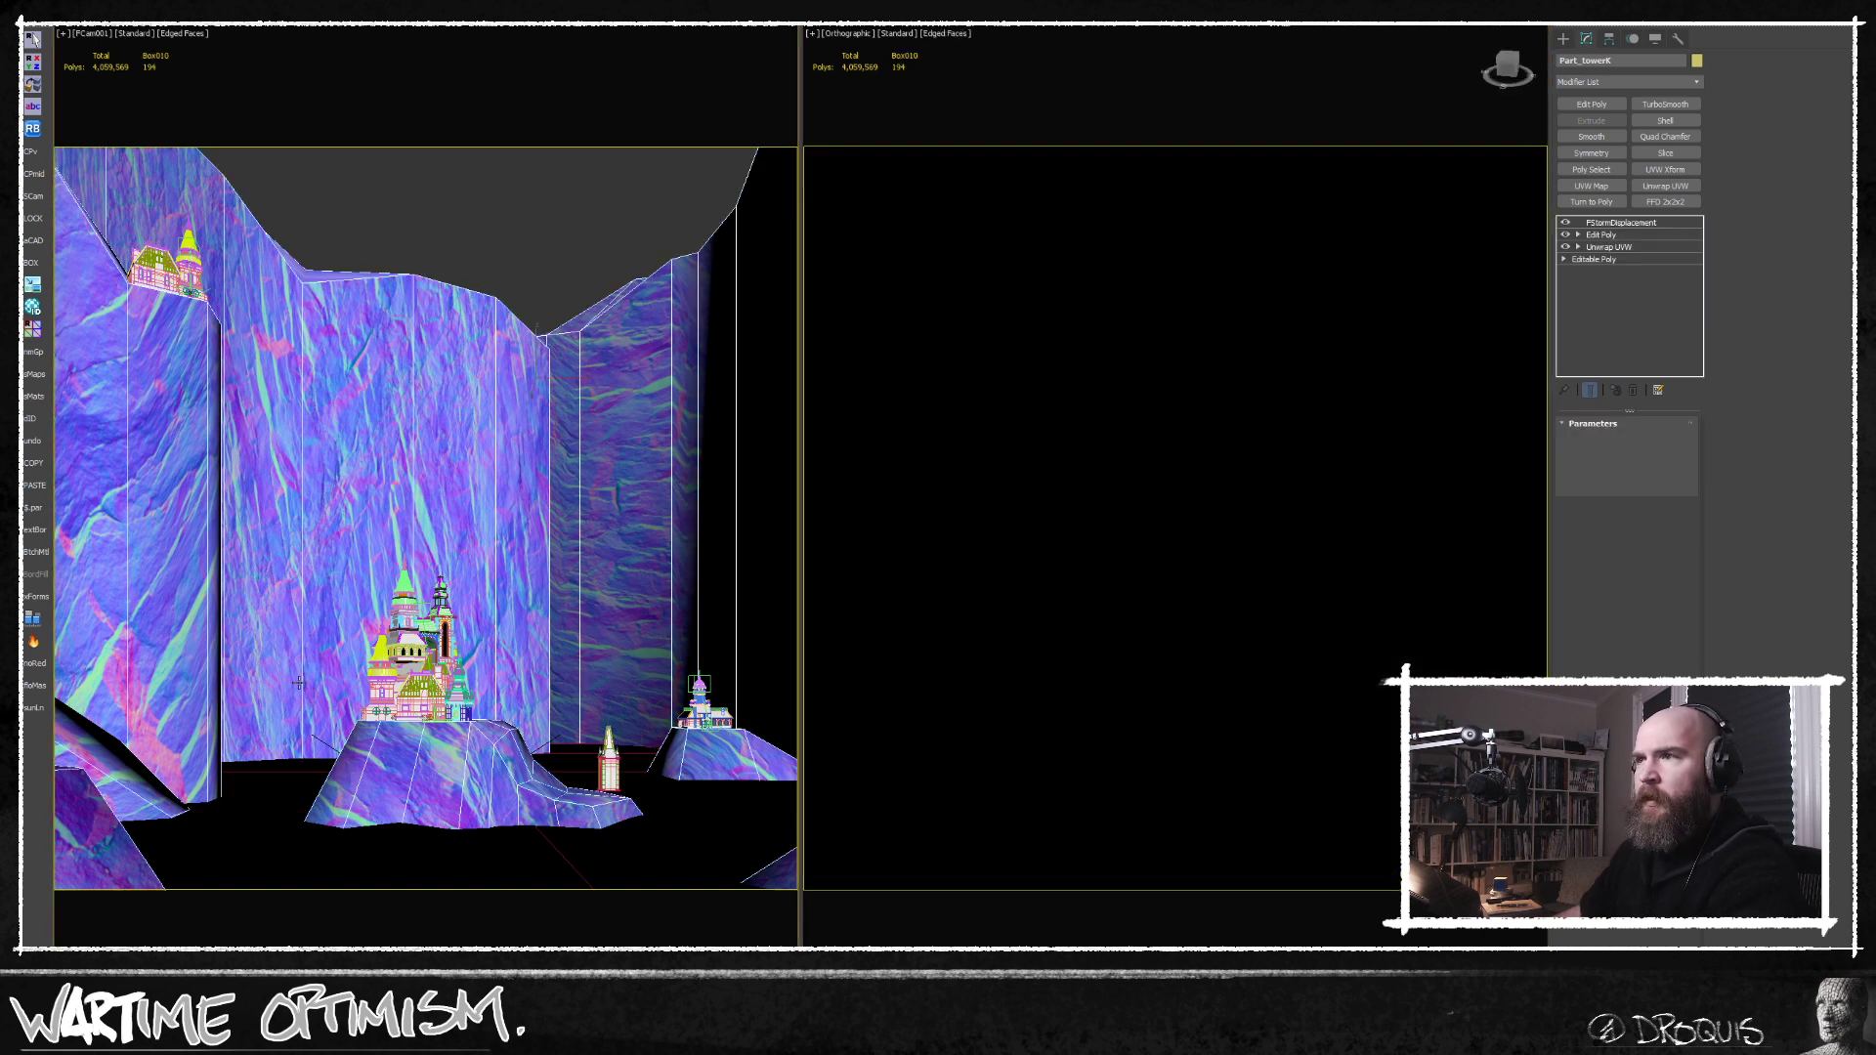
{"action": "middle_click", "coordinate": [1078, 497]}
{"action": "key", "text": "t"}
{"action": "key", "text": "F3"}
{"action": "scroll", "coordinate": [1078, 497], "scroll_direction": "up", "scroll_amount": 3}
{"action": "middle_click_drag", "start_coordinate": [1078, 498], "coordinate": [1131, 519]}
{"action": "scroll", "coordinate": [1123, 453], "scroll_direction": "down", "scroll_amount": 3}
{"action": "scroll", "coordinate": [1119, 487], "scroll_direction": "up", "scroll_amount": 10}
{"action": "scroll", "coordinate": [1119, 486], "scroll_direction": "up", "scroll_amount": 6}
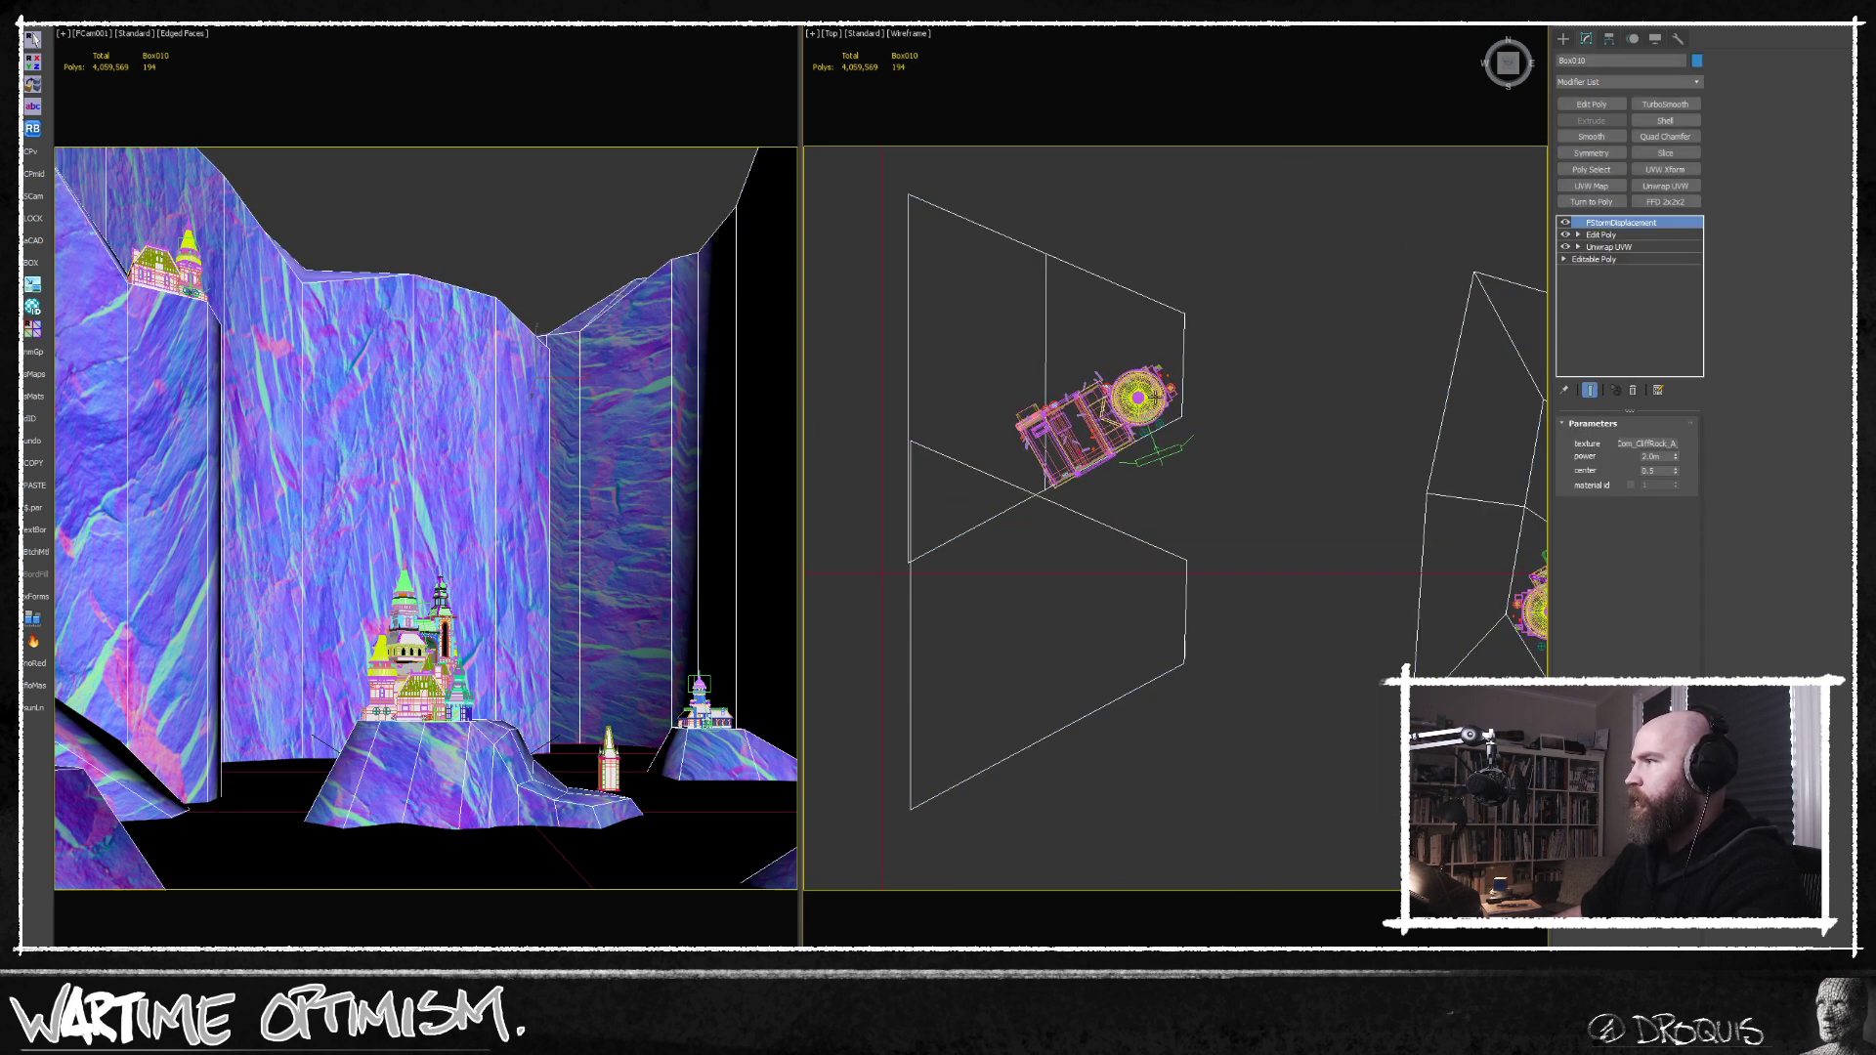
{"action": "left_click", "coordinate": [1602, 235]}
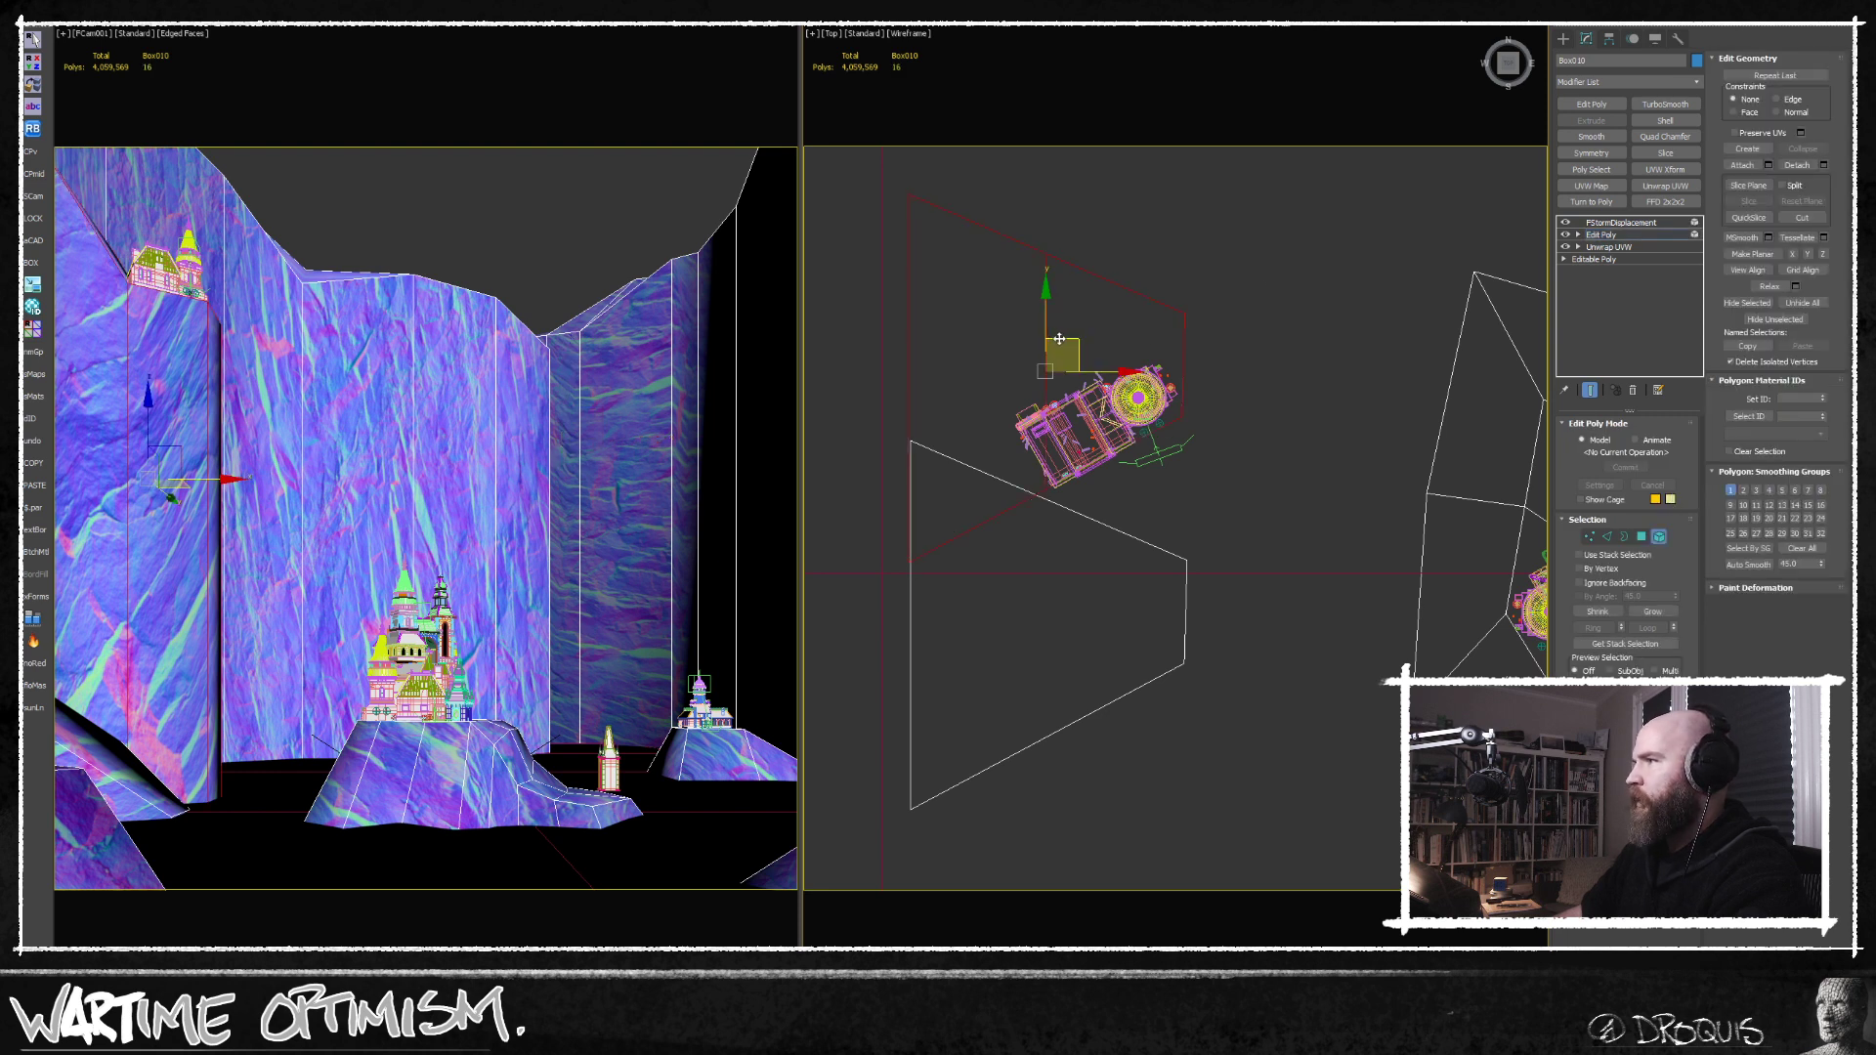
{"action": "left_click", "coordinate": [1060, 340]}
{"action": "left_click_drag", "start_coordinate": [1105, 387], "coordinate": [1118, 420]}
{"action": "key", "text": "w"}
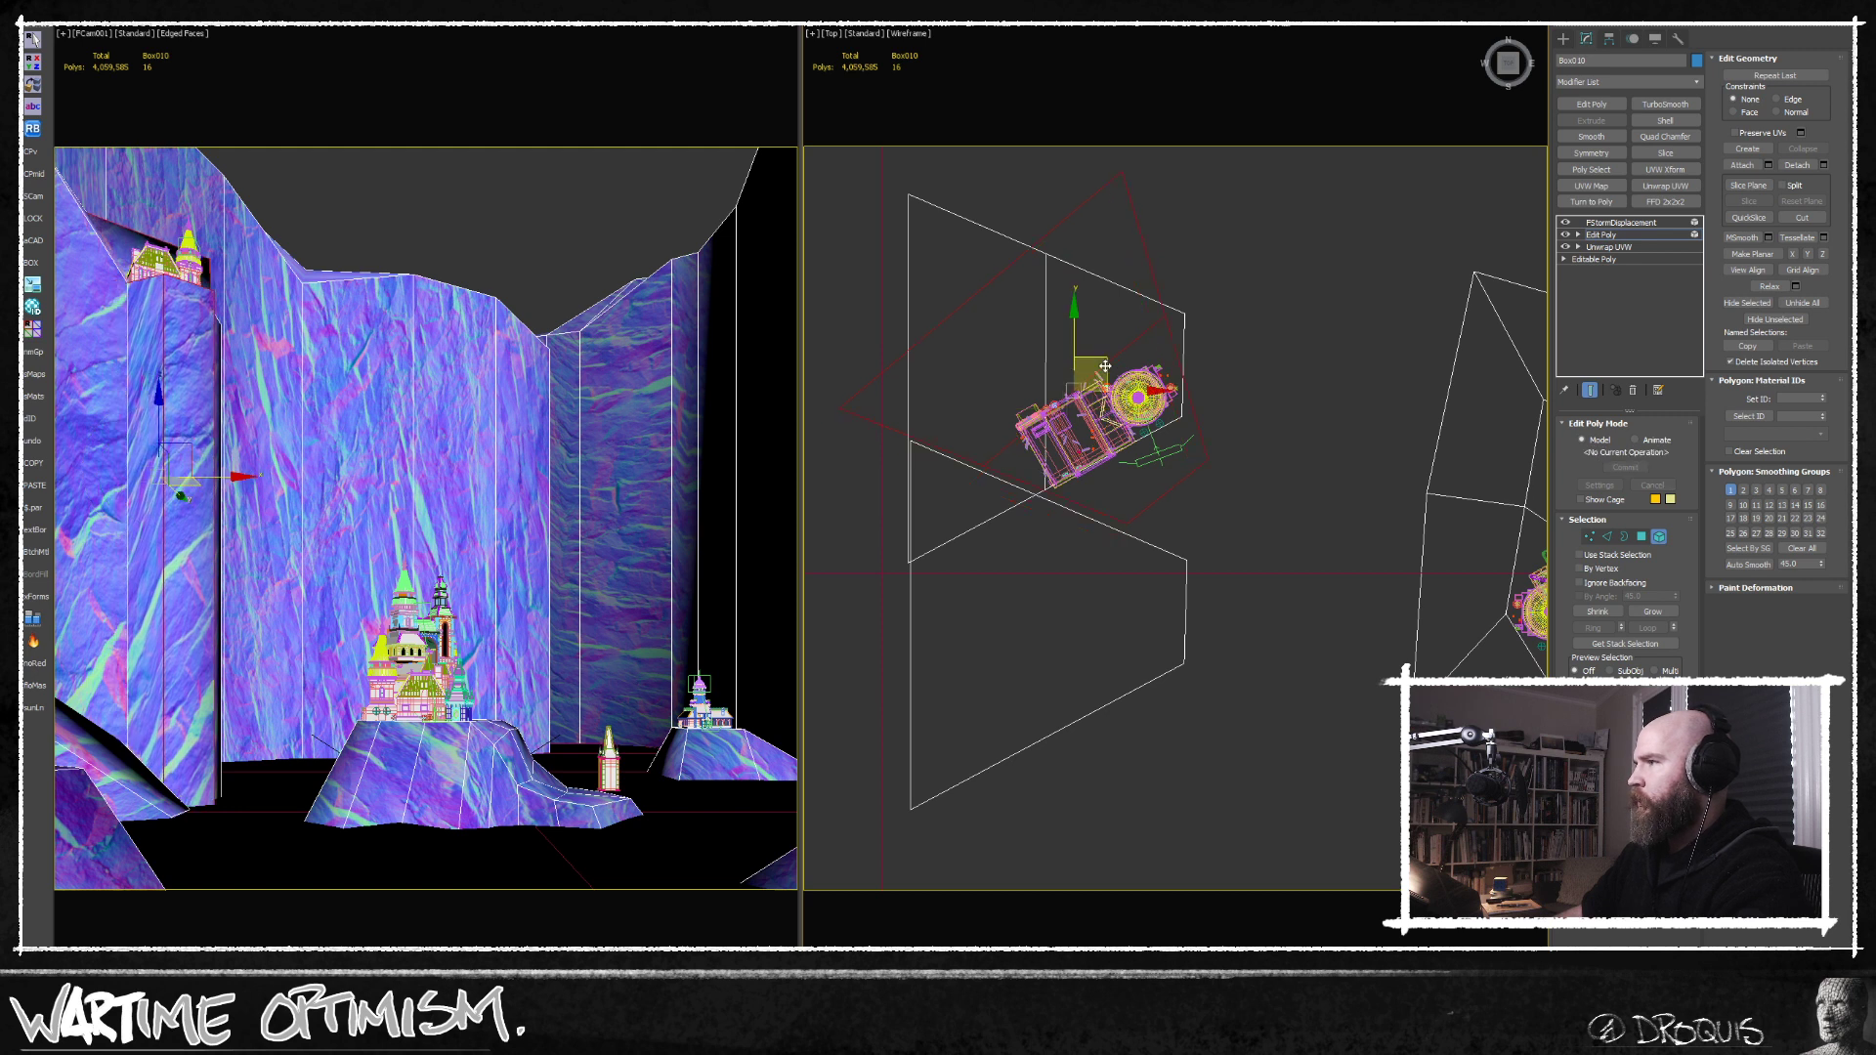
Lower the cloned cliff pillar so it forms a shorter ledge in front of the left-hand cliff.
{"action": "key", "text": "f"}
{"action": "middle_click_drag", "start_coordinate": [1152, 522], "coordinate": [1231, 514]}
{"action": "scroll", "coordinate": [1232, 514], "scroll_direction": "up", "scroll_amount": 6}
{"action": "key", "text": "w"}
{"action": "left_click_drag", "start_coordinate": [934, 404], "coordinate": [903, 536]}
Clone the pillar a second time, rotate and offset the copy, and lower it beneath the first ledge.
{"action": "key", "text": "t"}
{"action": "scroll", "coordinate": [840, 393], "scroll_direction": "up", "scroll_amount": 3}
{"action": "middle_click_drag", "start_coordinate": [841, 393], "coordinate": [972, 540]}
{"action": "scroll", "coordinate": [973, 539], "scroll_direction": "down", "scroll_amount": 4}
{"action": "key", "text": "e"}
{"action": "left_click_drag", "start_coordinate": [1136, 525], "coordinate": [1083, 530]}
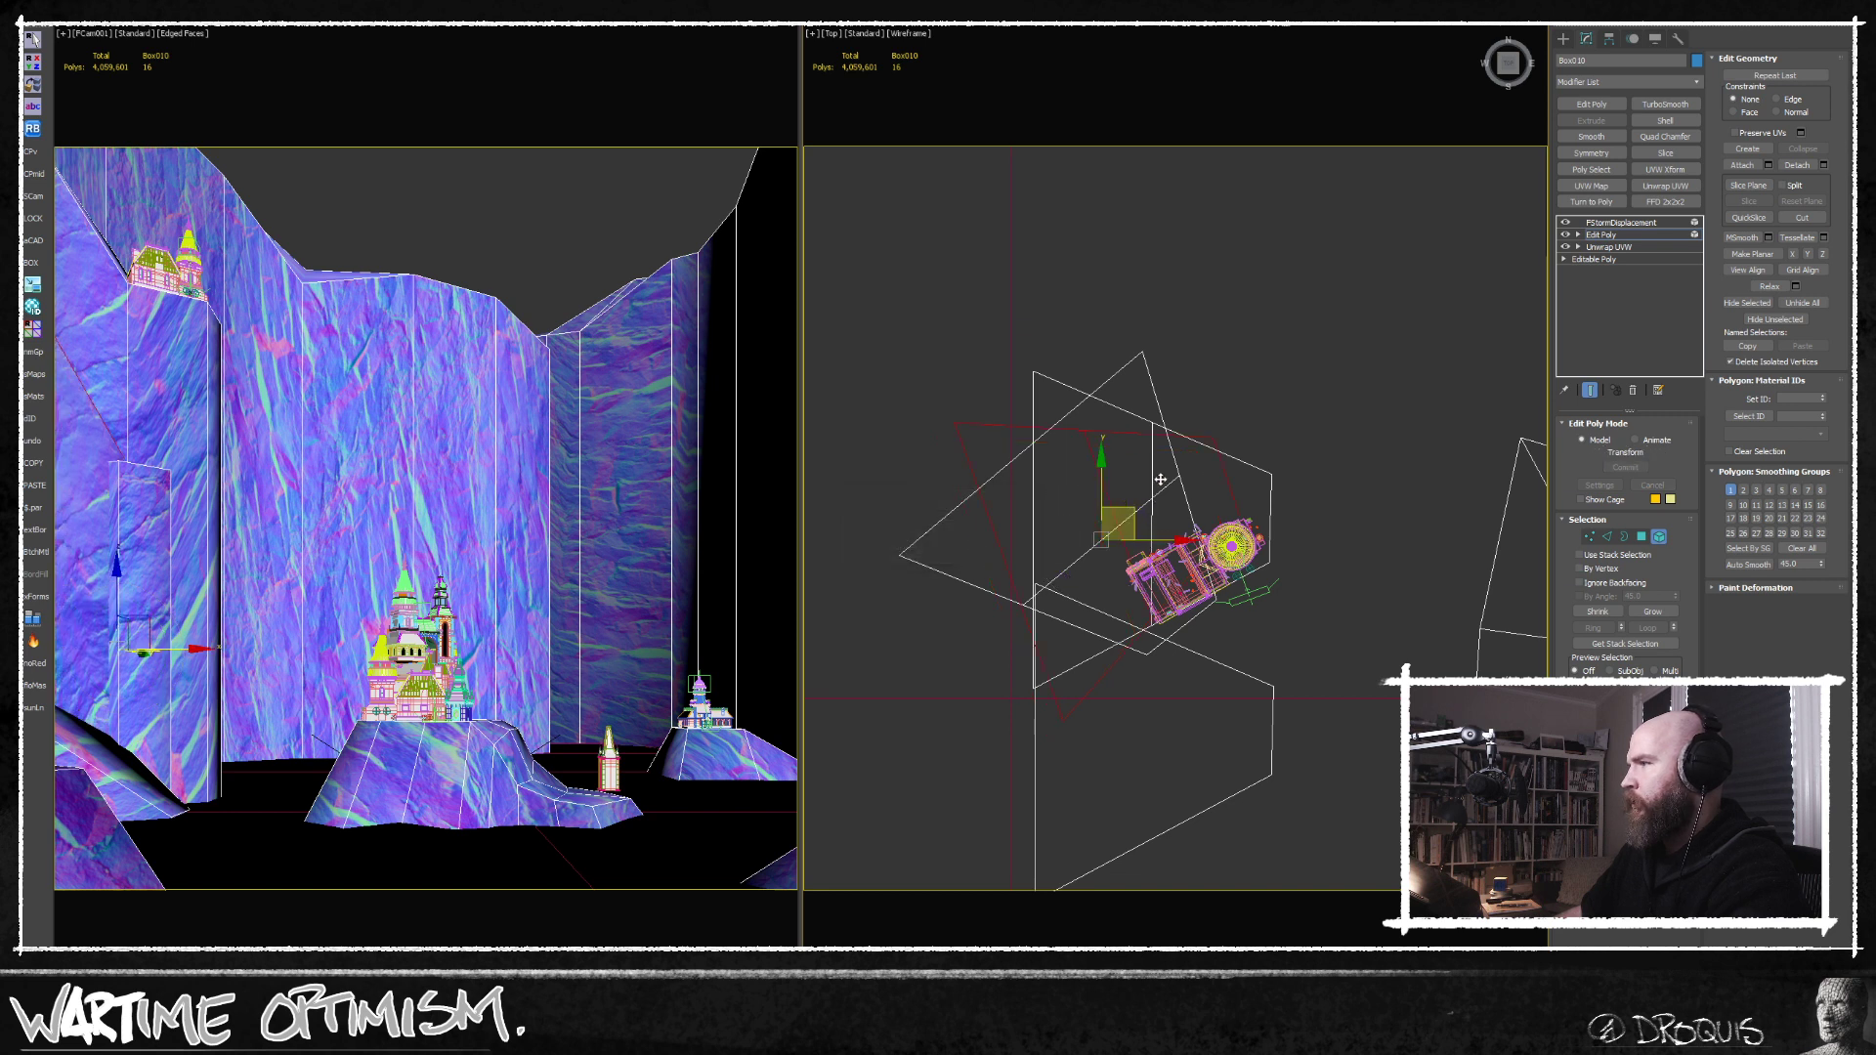
{"action": "key", "text": "w"}
{"action": "key", "text": "f"}
{"action": "scroll", "coordinate": [1213, 553], "scroll_direction": "down", "scroll_amount": 2}
{"action": "middle_click_drag", "start_coordinate": [1212, 553], "coordinate": [1181, 488]}
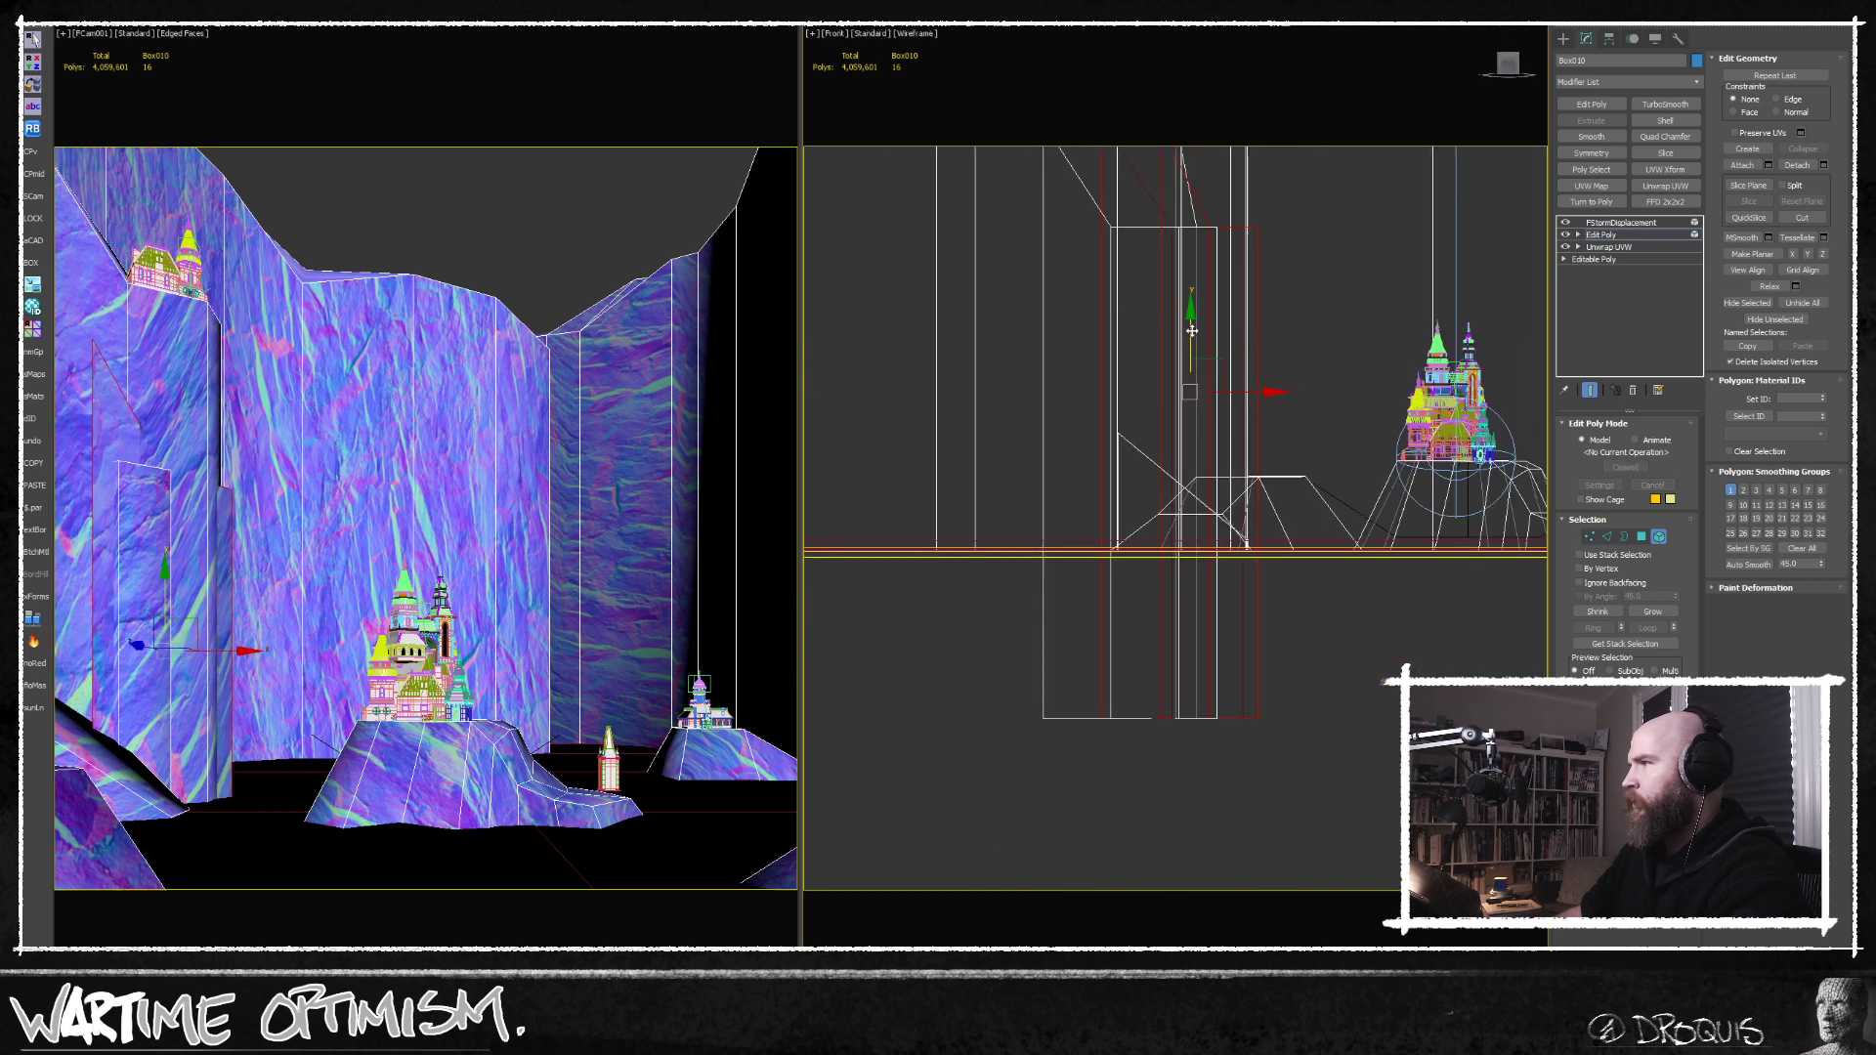
{"action": "middle_click_drag", "start_coordinate": [1180, 489], "coordinate": [1233, 602], "text": "alt"}
Delete the unneeded polygons on the lowest cloned pillar.
{"action": "left_click", "coordinate": [1642, 537]}
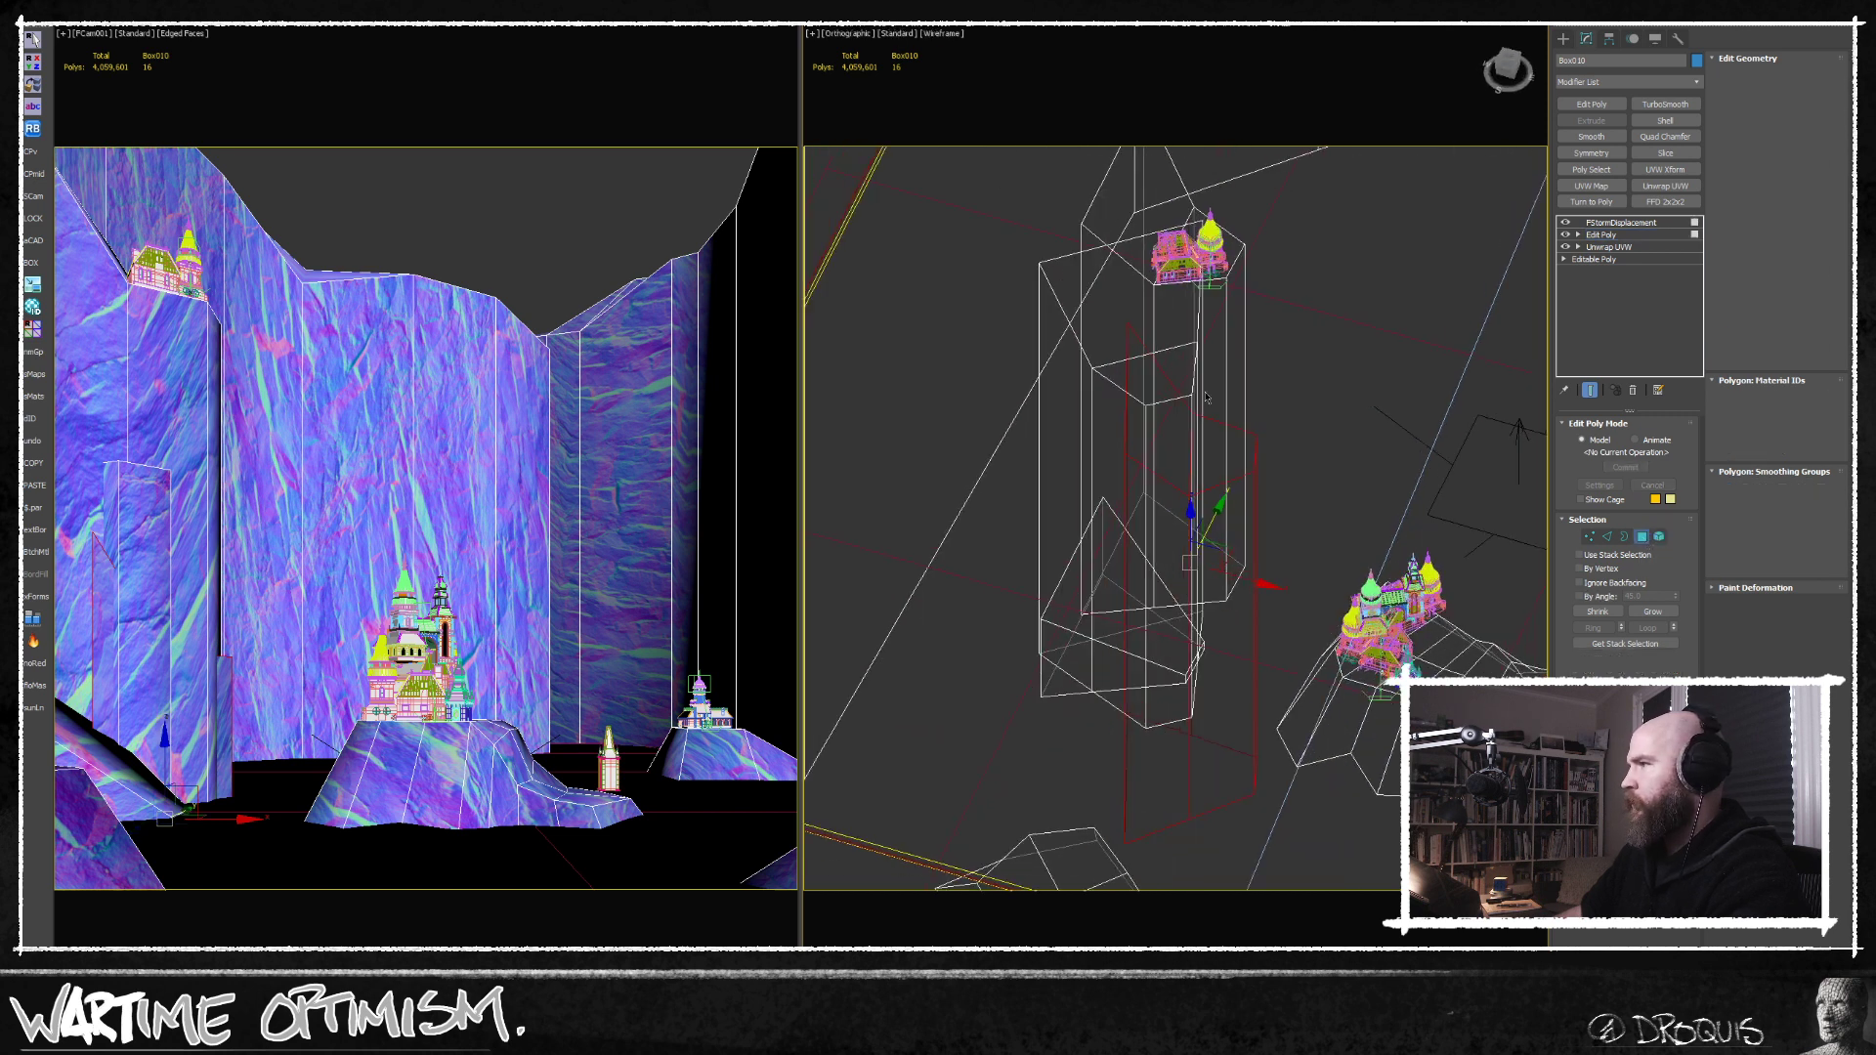
{"action": "left_click_drag", "start_coordinate": [1244, 806], "coordinate": [1266, 819], "text": "alt"}
{"action": "key", "text": "Delete"}
{"action": "middle_click_drag", "start_coordinate": [1104, 690], "coordinate": [1106, 729], "text": "alt"}
Select the lower vertices around the cloned pillars in vertex editing and shift them slightly downward.
{"action": "left_click", "coordinate": [1589, 536]}
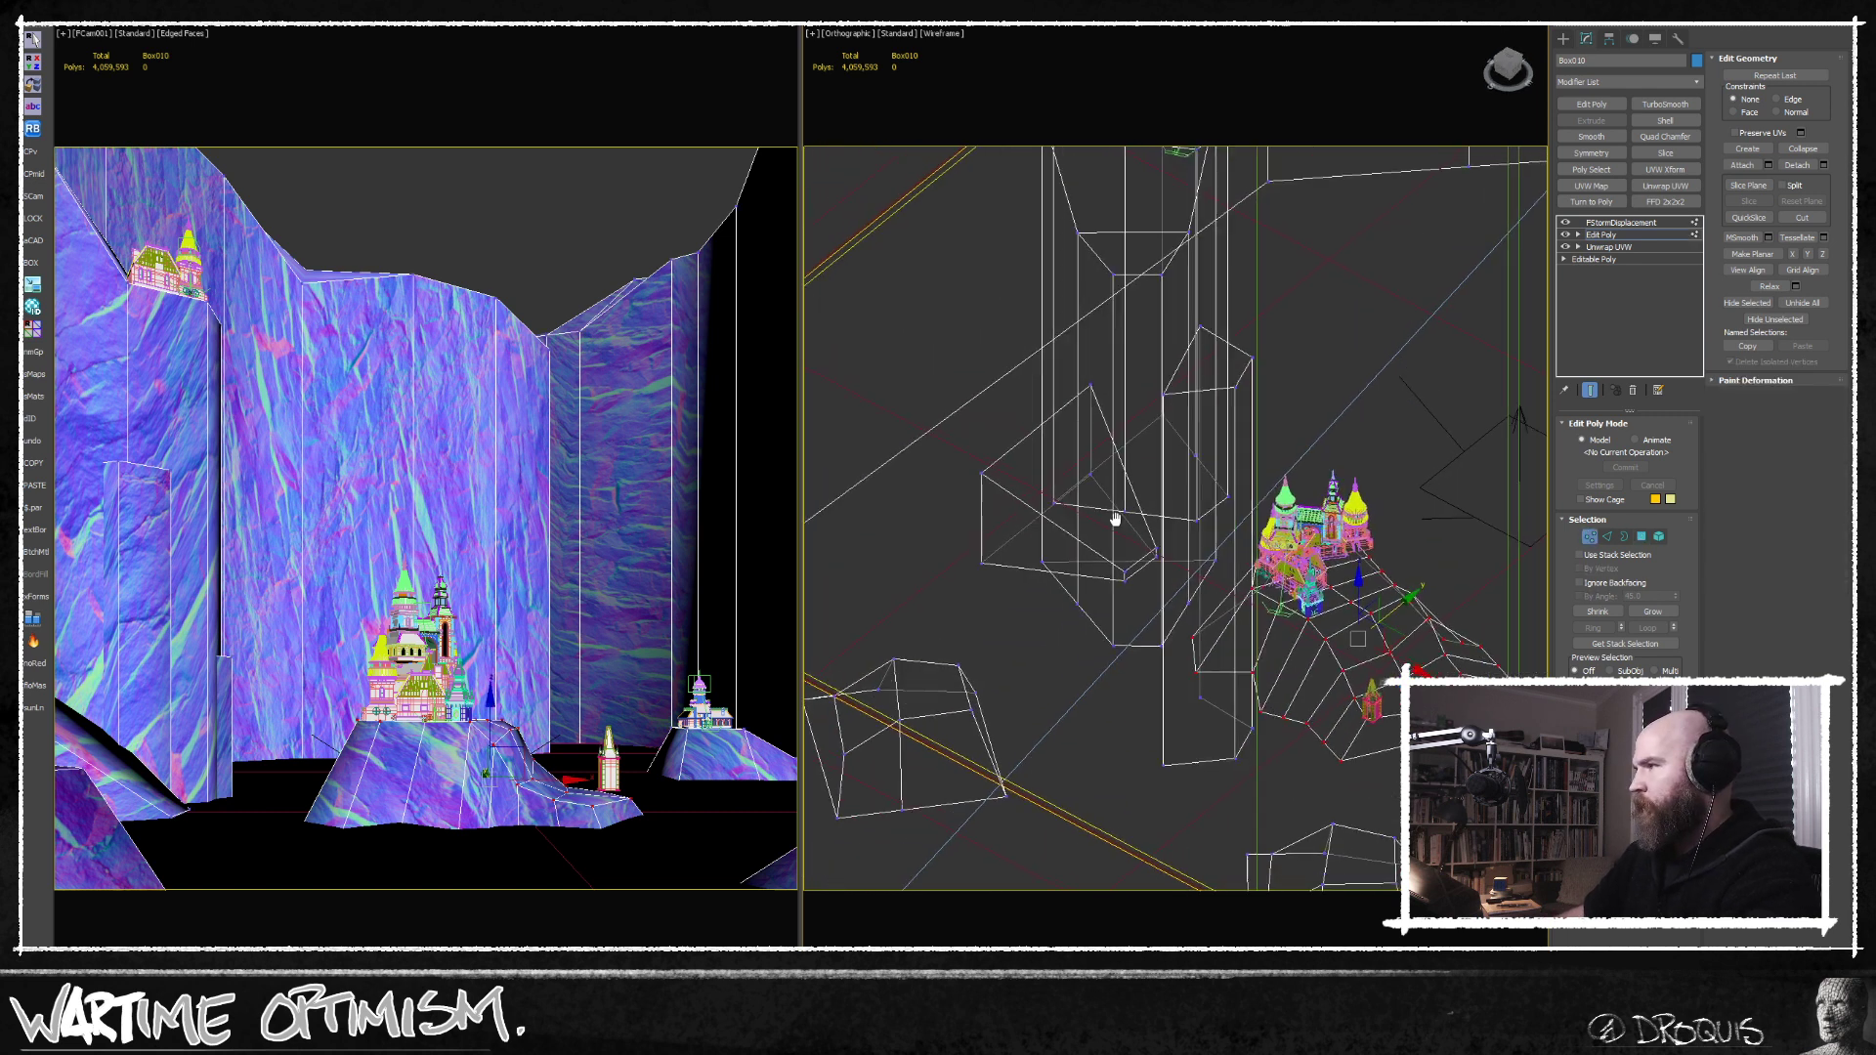
{"action": "middle_click_drag", "start_coordinate": [1110, 511], "coordinate": [1104, 570]}
{"action": "middle_click_drag", "start_coordinate": [1104, 570], "coordinate": [1149, 557], "text": "alt"}
{"action": "scroll", "coordinate": [1065, 391], "scroll_direction": "up", "scroll_amount": 4}
{"action": "left_click", "coordinate": [115, 460]}
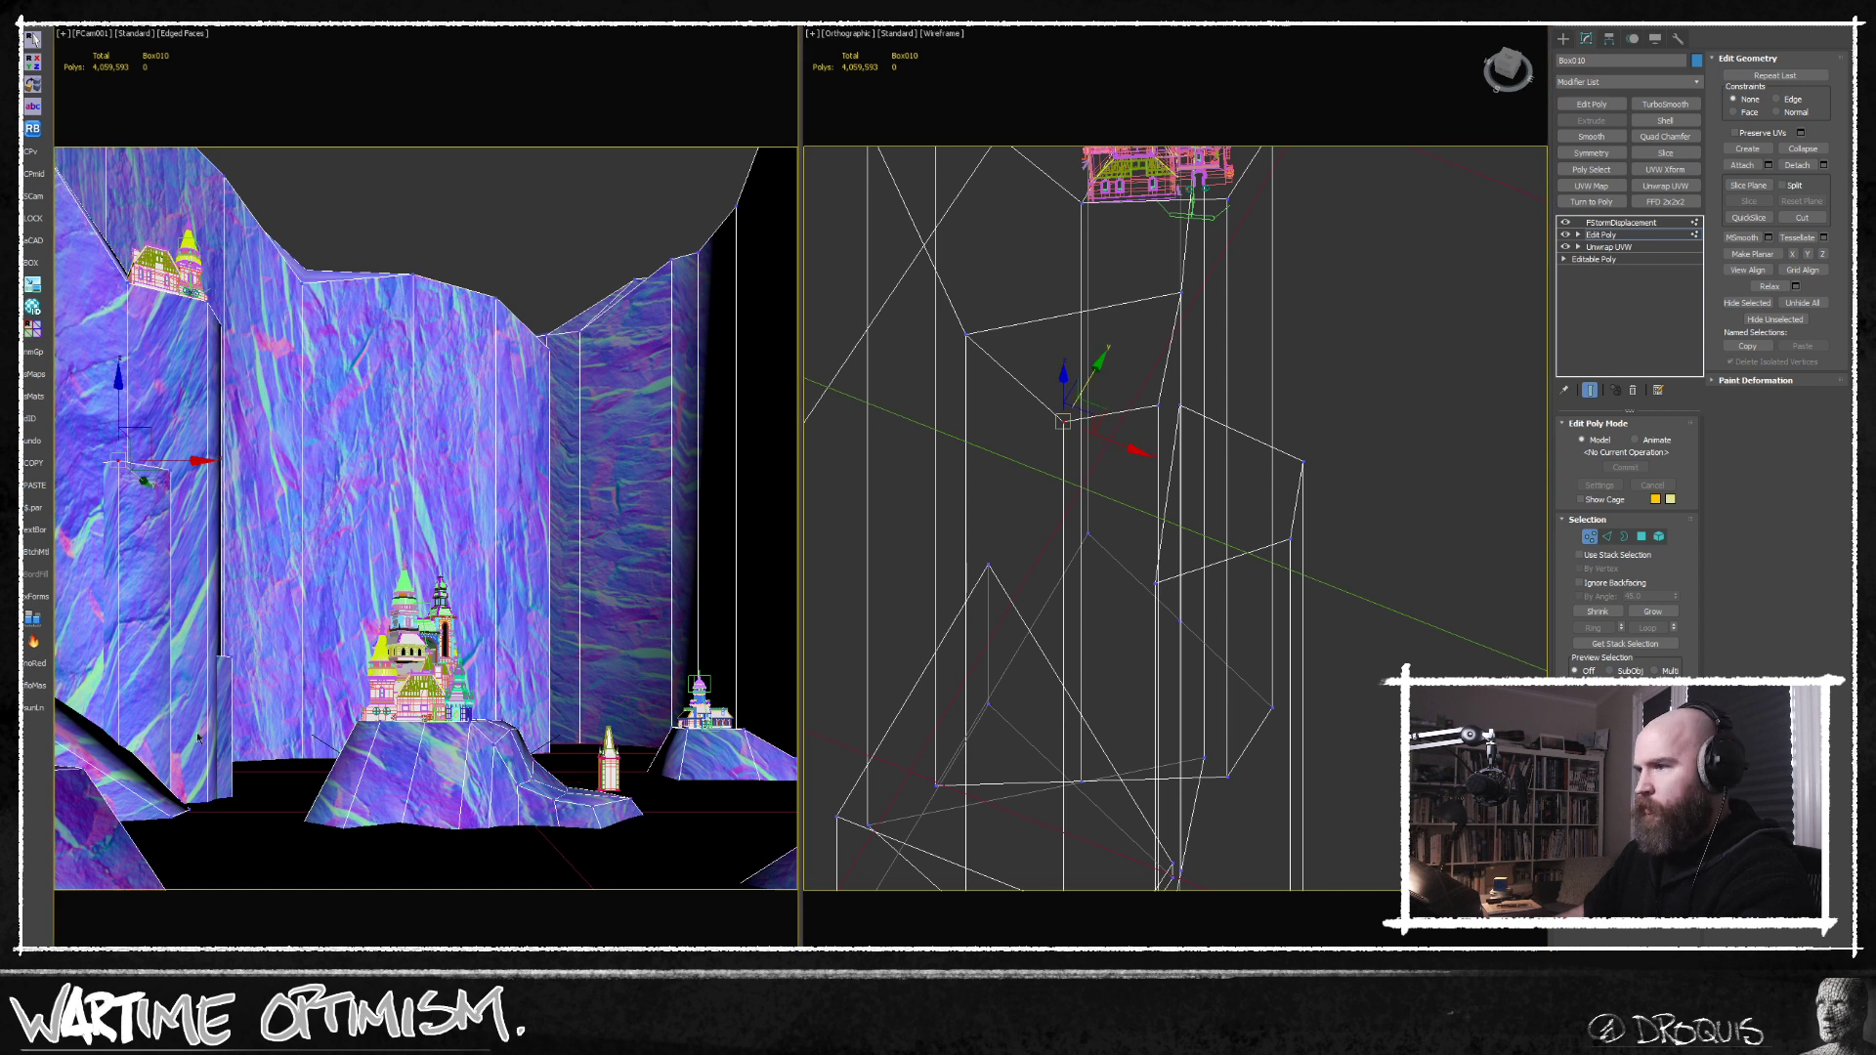
{"action": "middle_click_drag", "start_coordinate": [1135, 716], "coordinate": [1237, 469], "text": "alt"}
{"action": "scroll", "coordinate": [1218, 497], "scroll_direction": "up", "scroll_amount": 3}
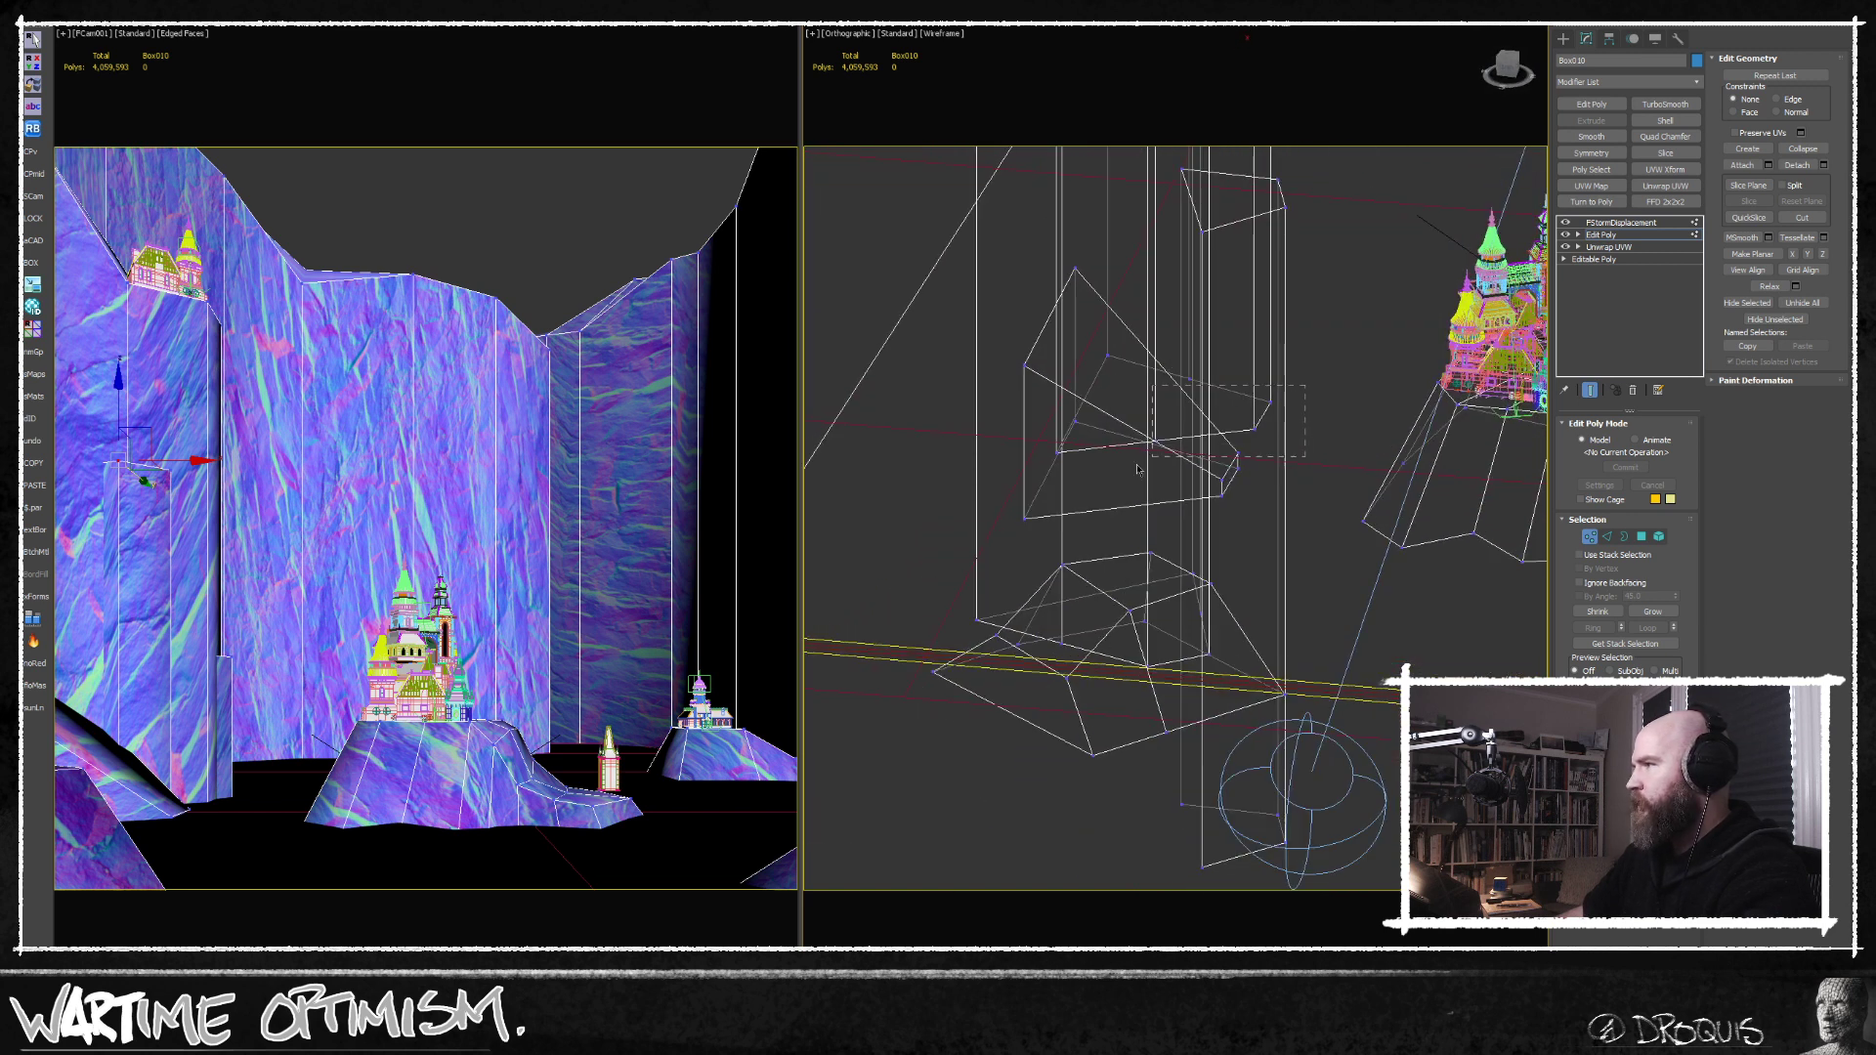
{"action": "left_click_drag", "start_coordinate": [986, 537], "coordinate": [986, 538]}
{"action": "middle_click_drag", "start_coordinate": [1114, 497], "coordinate": [1179, 420], "text": "alt"}
{"action": "scroll", "coordinate": [1180, 404], "scroll_direction": "up", "scroll_amount": 3}
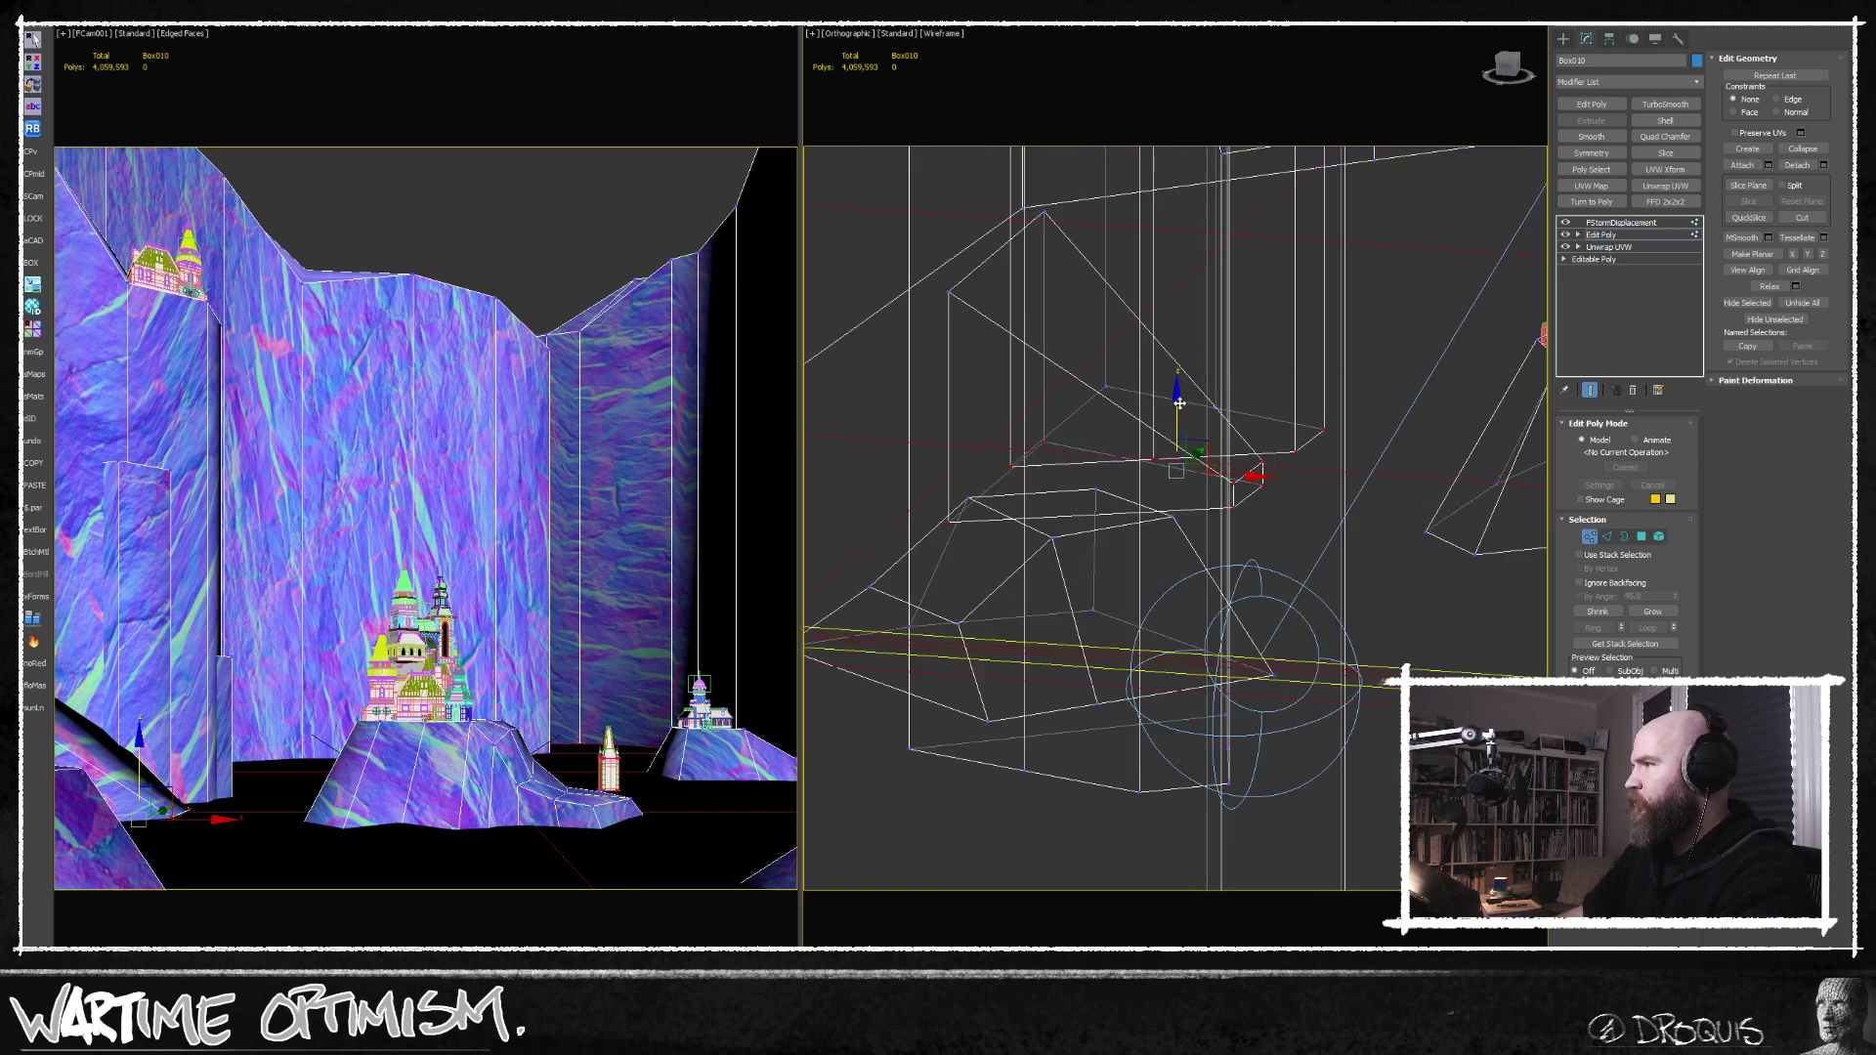
{"action": "left_click_drag", "start_coordinate": [1180, 404], "coordinate": [1160, 423]}
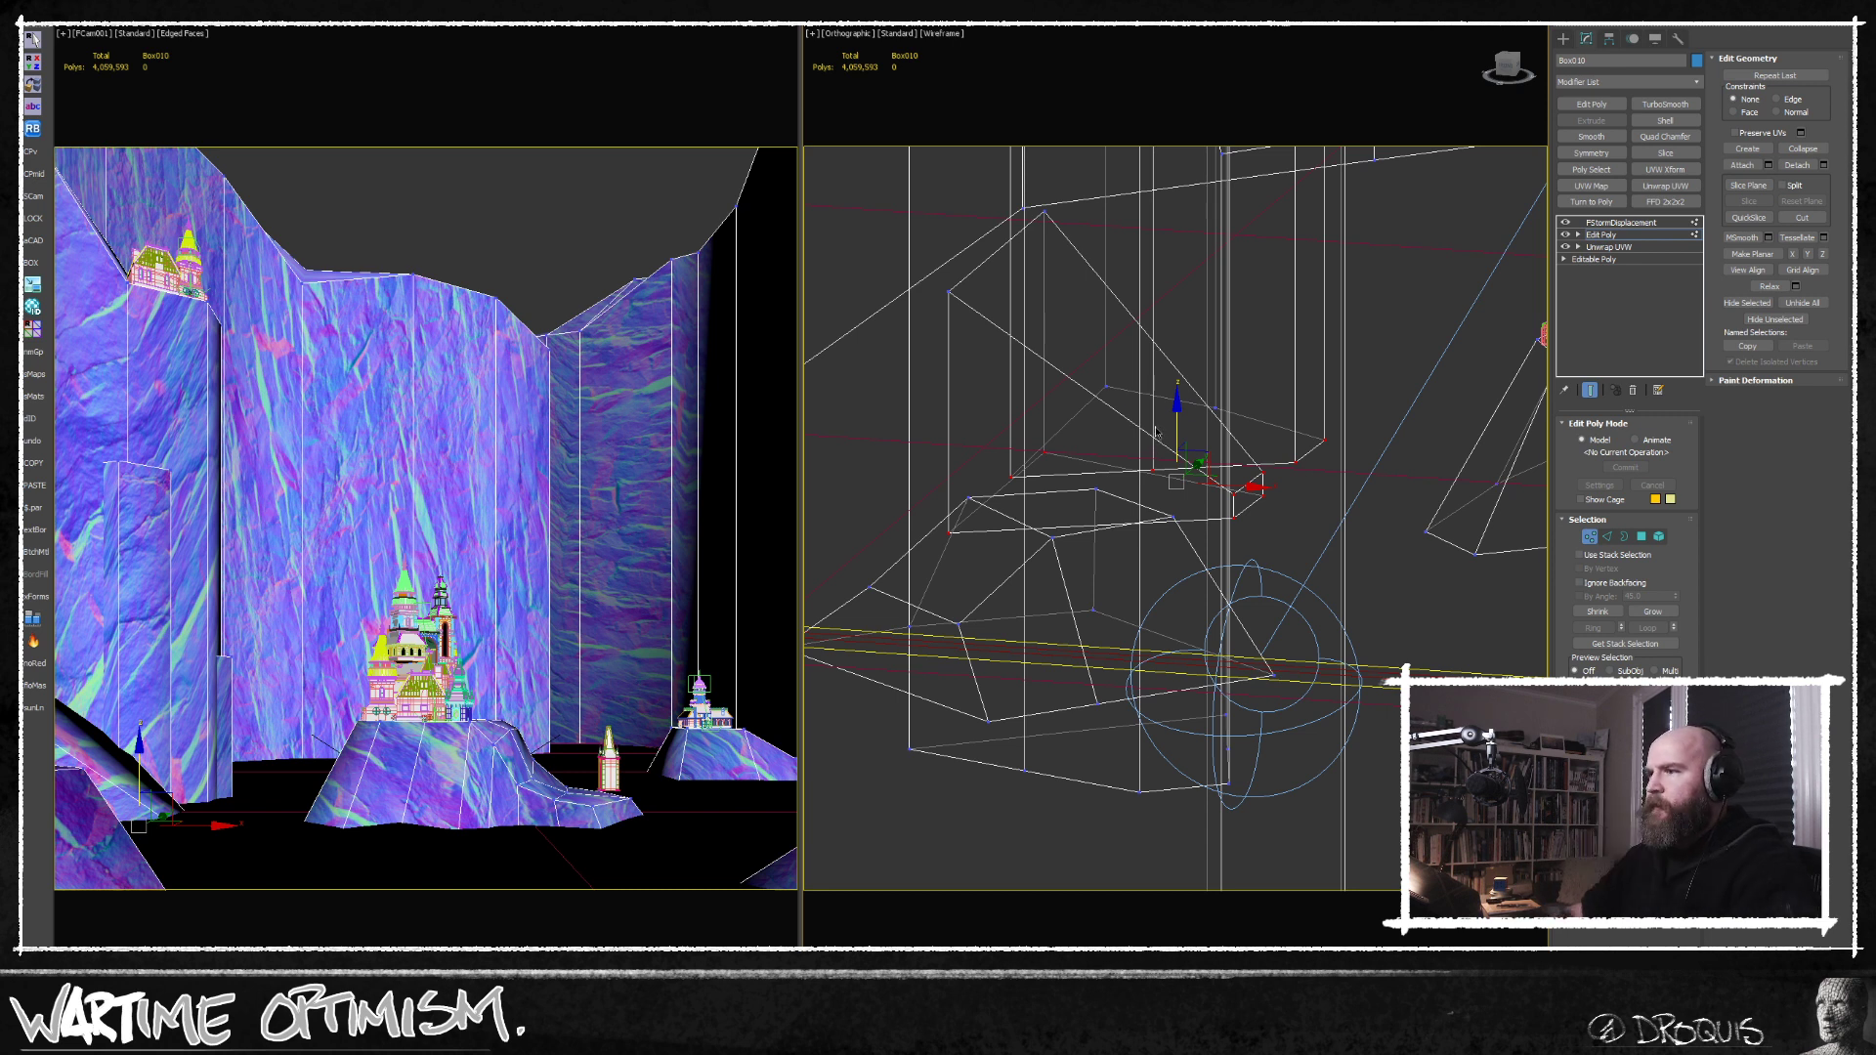
{"action": "middle_click_drag", "start_coordinate": [1153, 307], "coordinate": [1134, 372]}
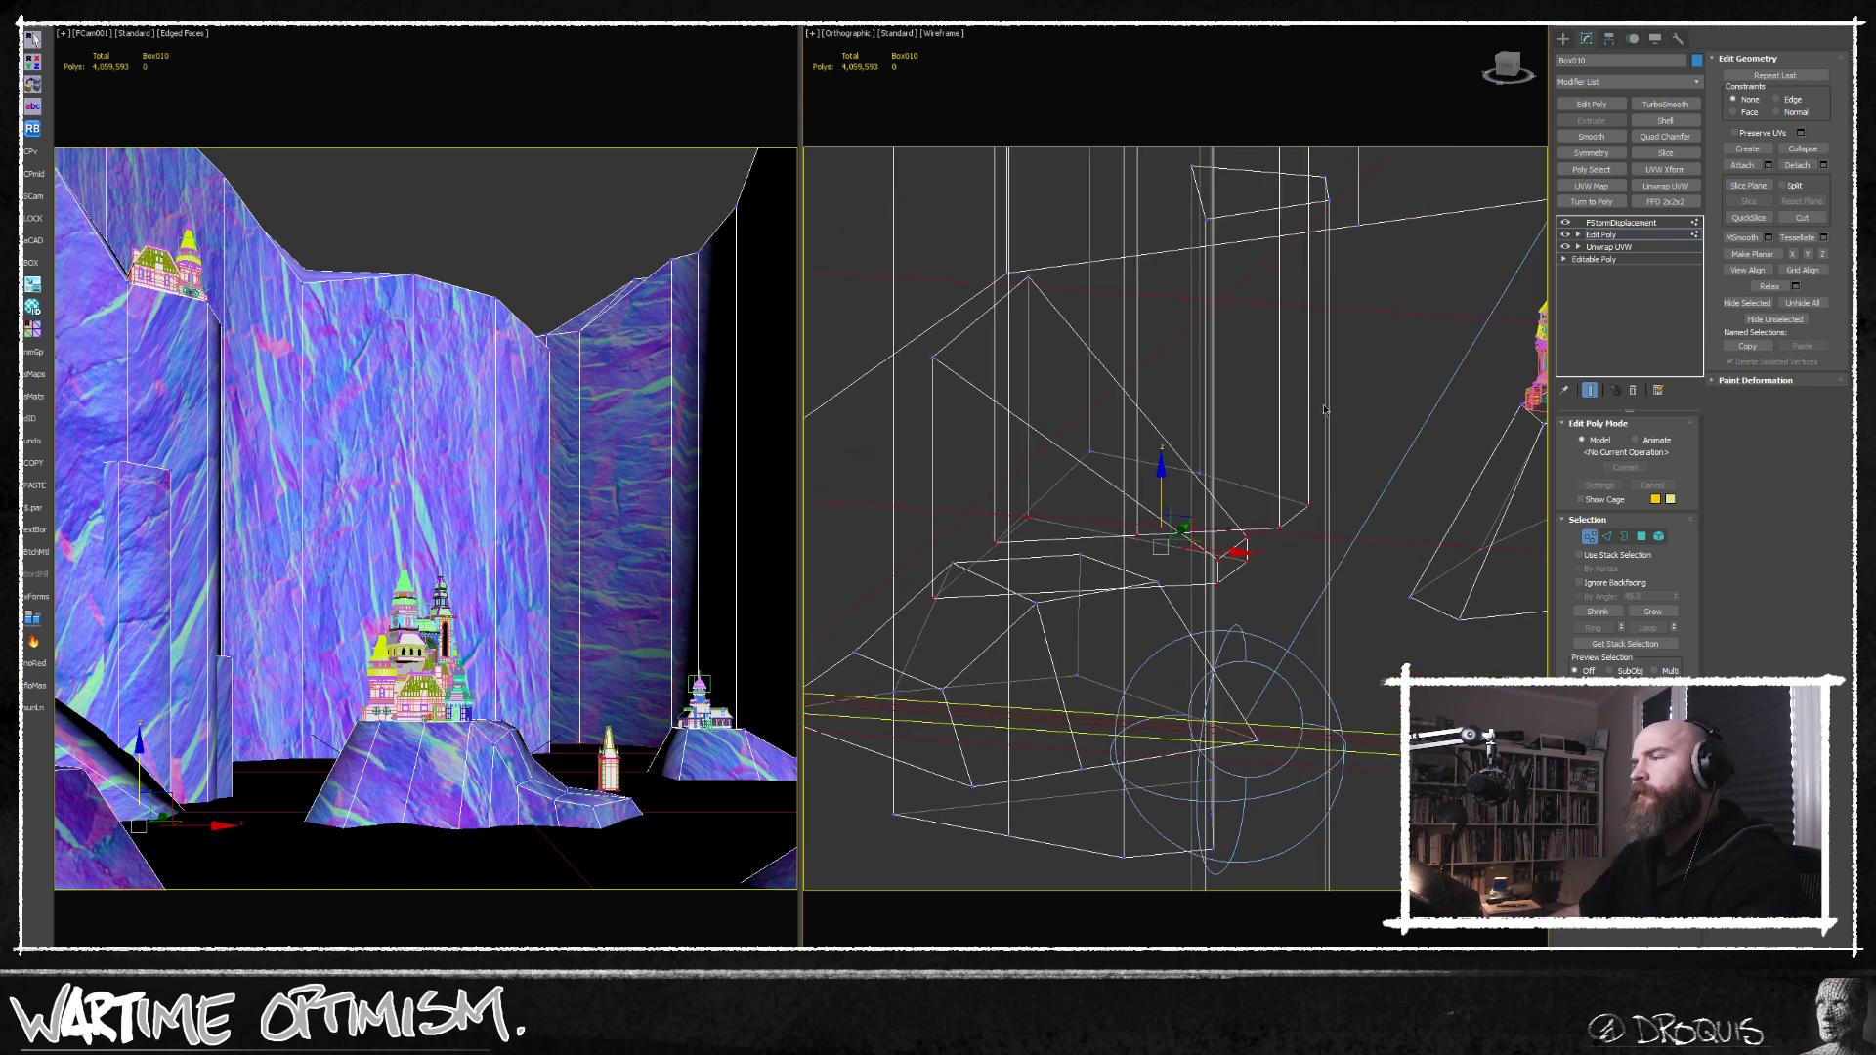
Lower the crest vertices at the gap end of the back cliff and raise the neighbouring crest vertex to slope its skyline.
{"action": "middle_click_drag", "start_coordinate": [1317, 411], "coordinate": [1287, 441]}
{"action": "left_click", "coordinate": [545, 293]}
{"action": "scroll", "coordinate": [1081, 420], "scroll_direction": "down", "scroll_amount": 5}
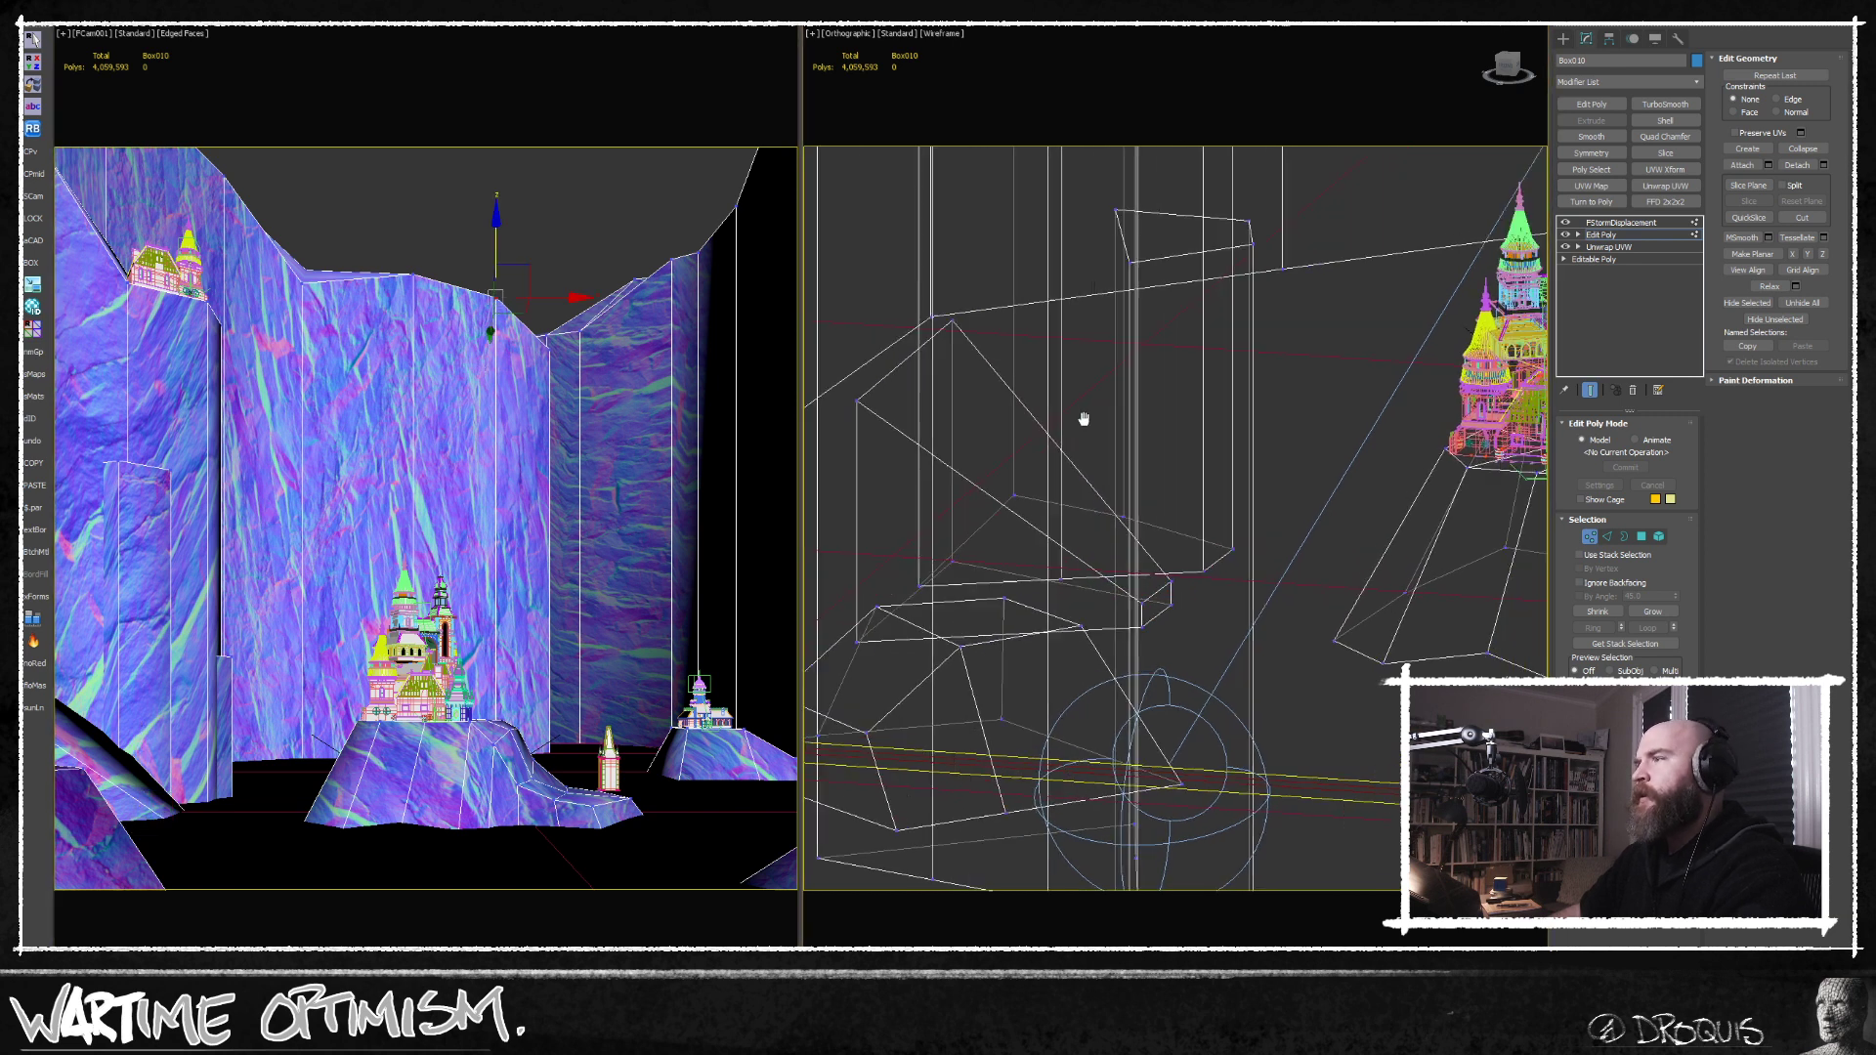
{"action": "scroll", "coordinate": [1169, 498], "scroll_direction": "down", "scroll_amount": 4}
{"action": "middle_click_drag", "start_coordinate": [1243, 434], "coordinate": [1204, 618]}
{"action": "scroll", "coordinate": [1219, 364], "scroll_direction": "up", "scroll_amount": 4}
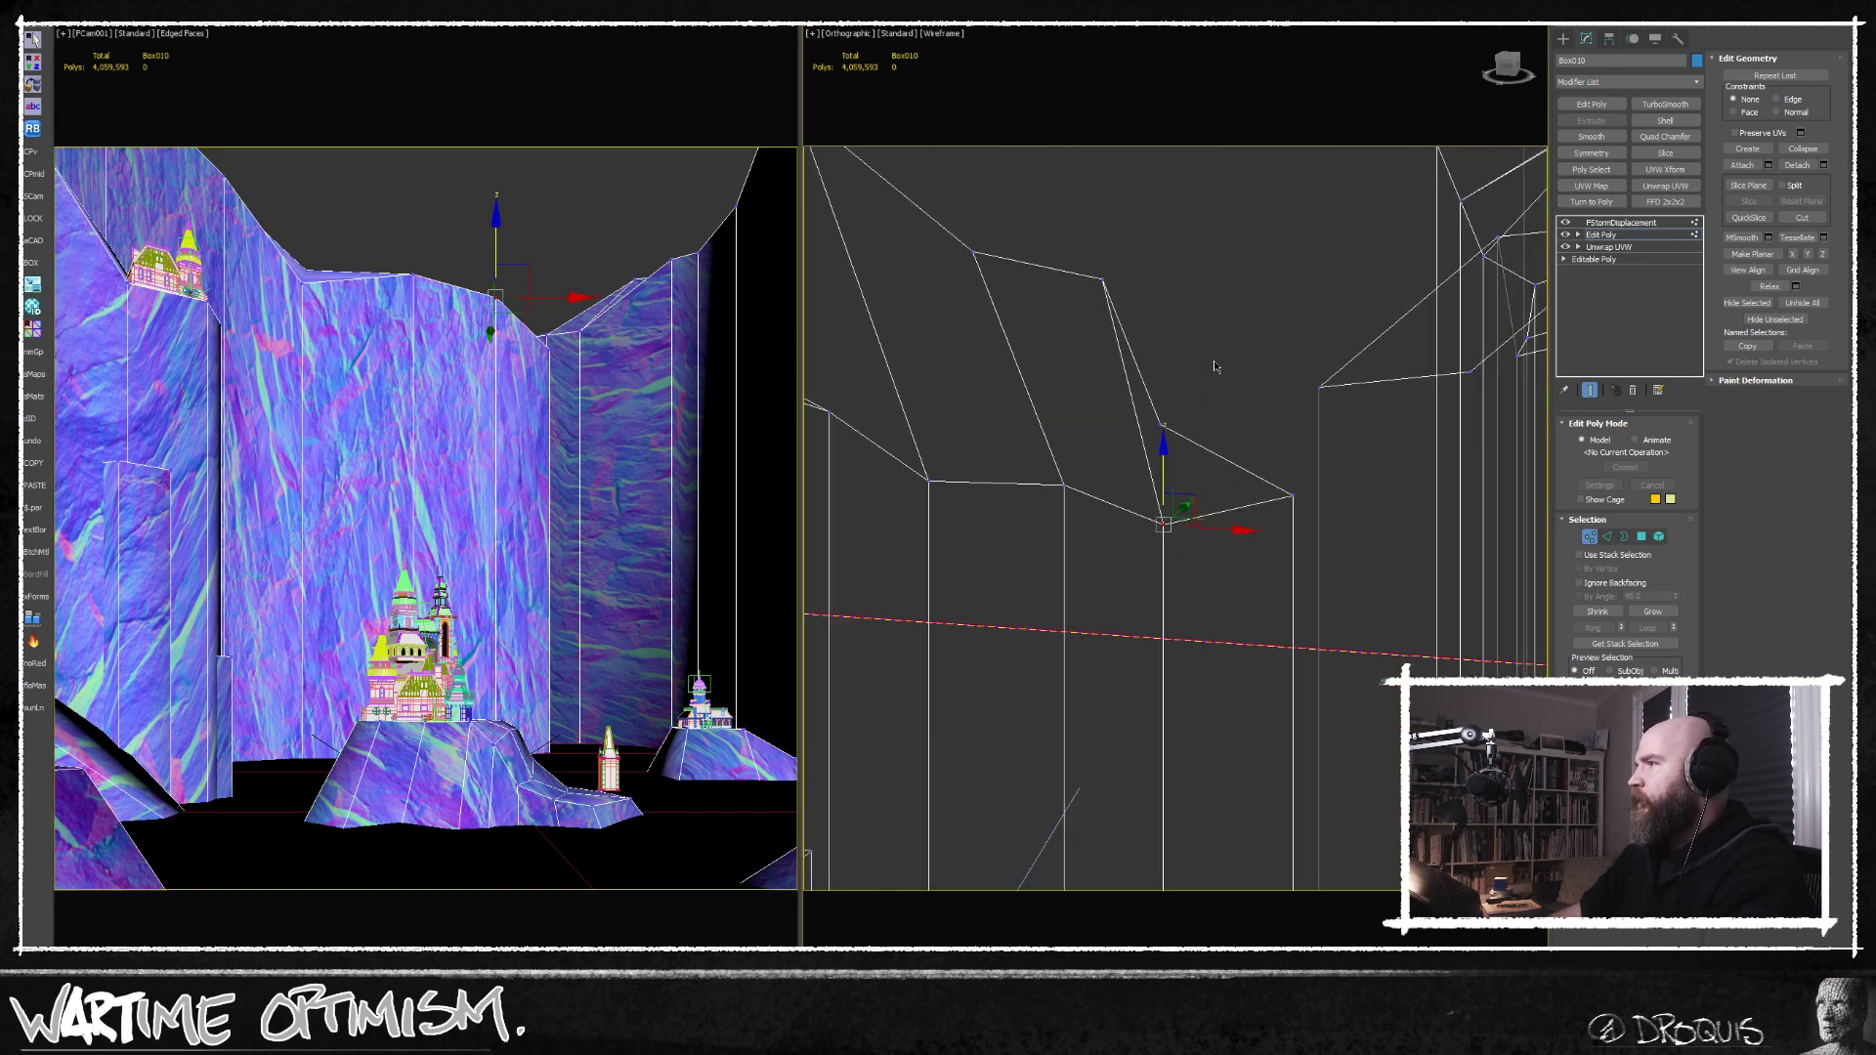
{"action": "scroll", "coordinate": [1212, 400], "scroll_direction": "down", "scroll_amount": 2}
{"action": "left_click_drag", "start_coordinate": [1192, 365], "coordinate": [1061, 533]}
{"action": "left_click_drag", "start_coordinate": [1260, 436], "coordinate": [1182, 489], "text": "ctrl"}
{"action": "left_click_drag", "start_coordinate": [1190, 248], "coordinate": [1009, 476]}
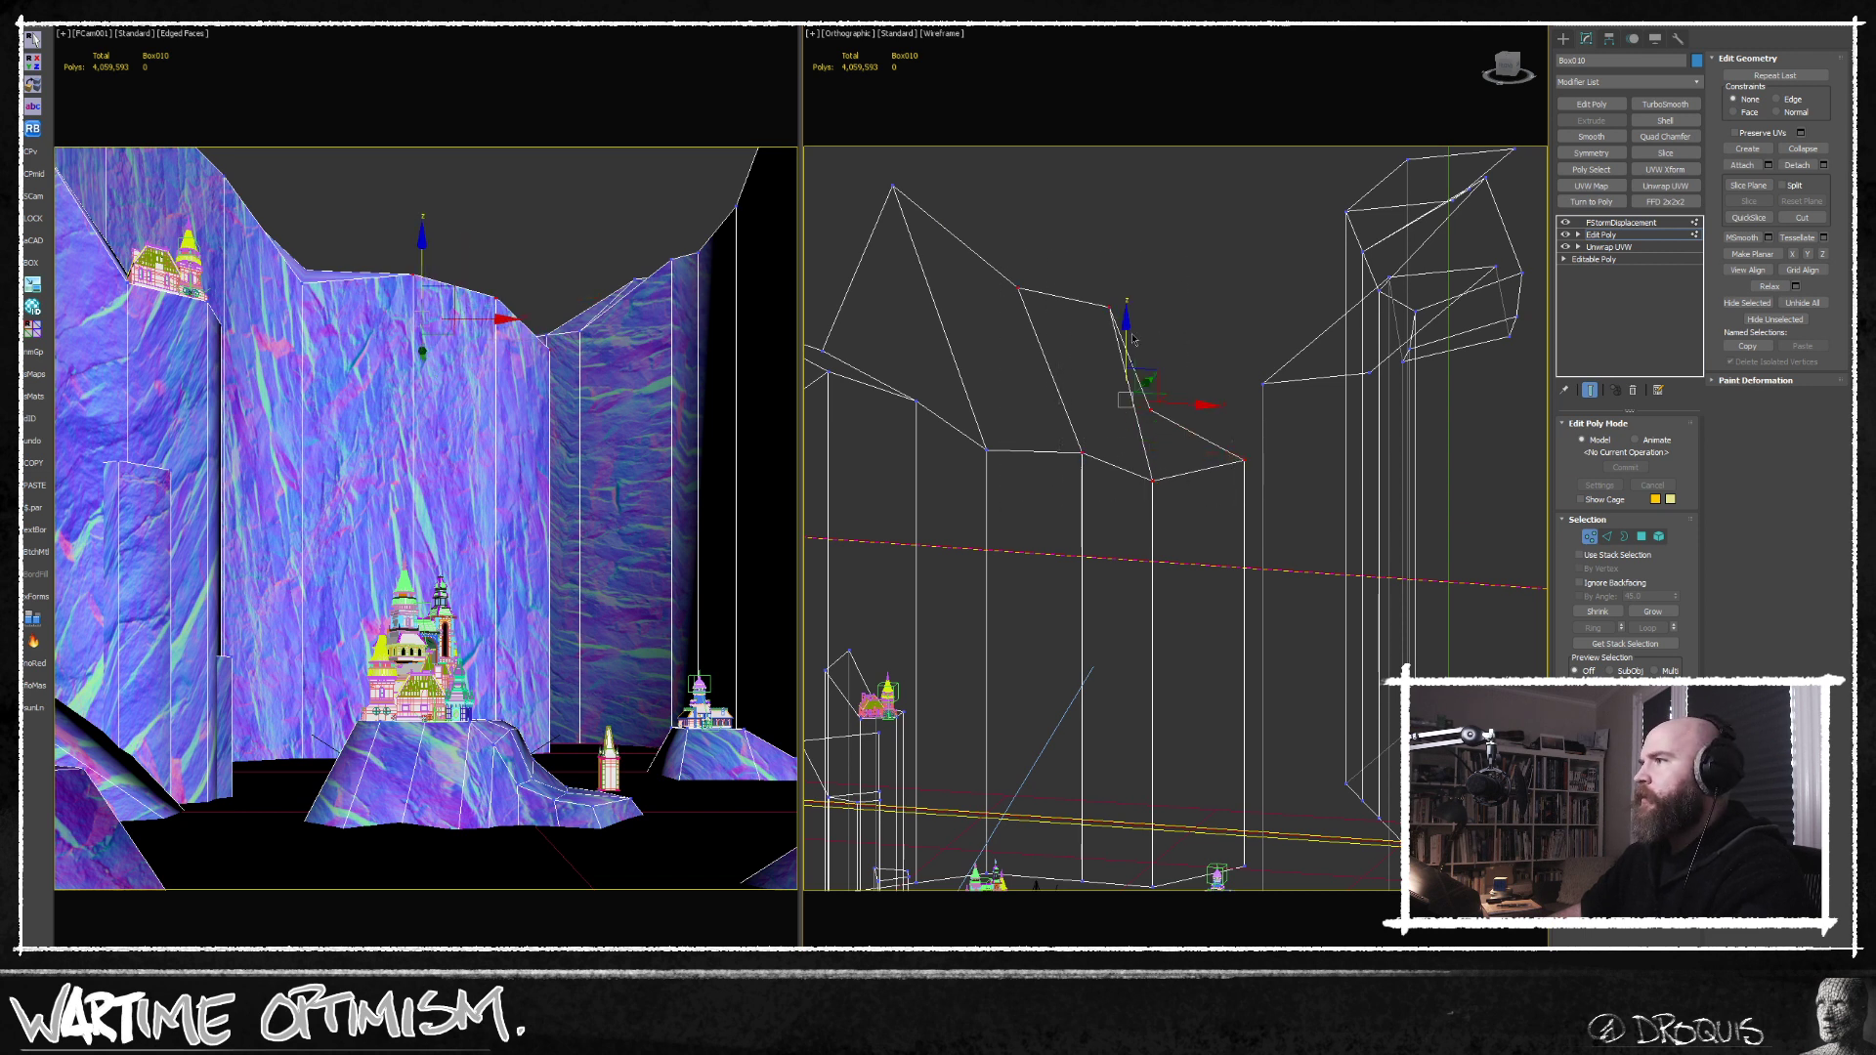
{"action": "left_click_drag", "start_coordinate": [1124, 330], "coordinate": [1124, 354]}
{"action": "left_click", "coordinate": [1018, 311]}
{"action": "left_click_drag", "start_coordinate": [1019, 251], "coordinate": [1019, 224]}
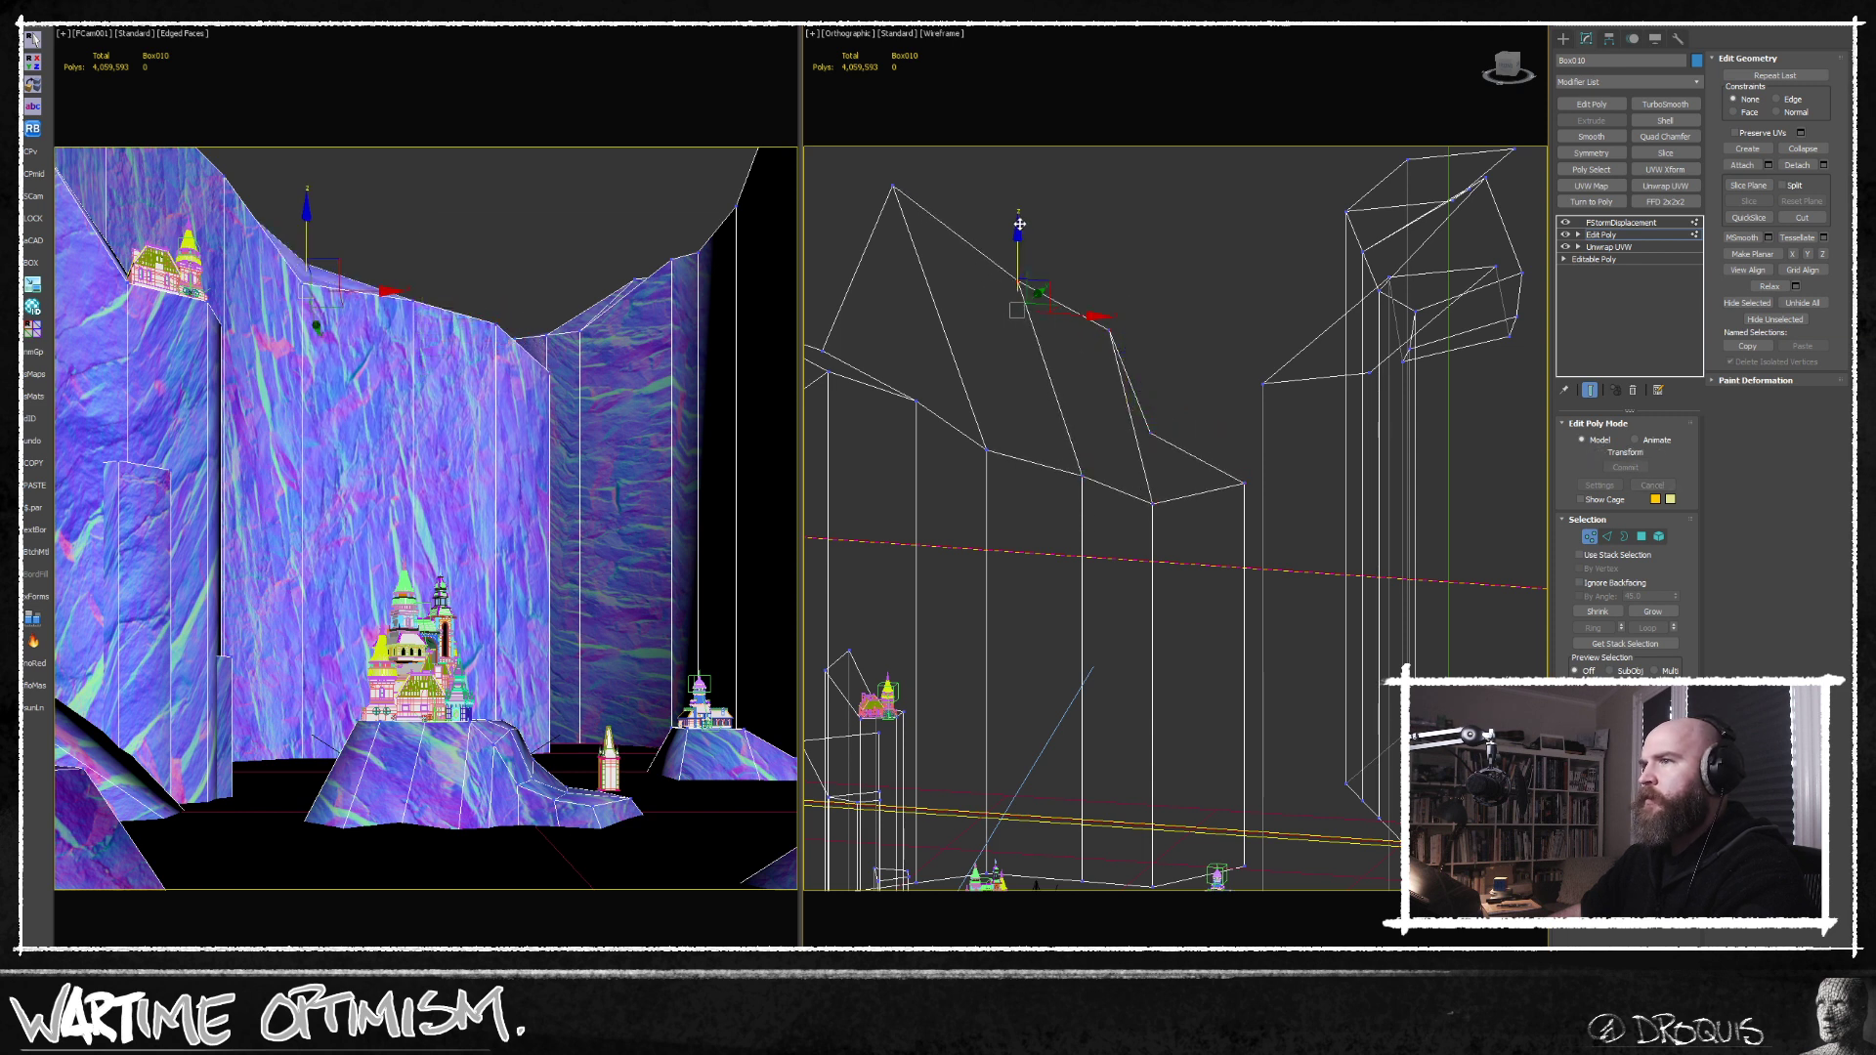
Adjust the position and height of the top vertices at the far end of the right-hand cliff wall.
{"action": "middle_click_drag", "start_coordinate": [1232, 309], "coordinate": [1251, 506]}
{"action": "middle_click_drag", "start_coordinate": [1147, 232], "coordinate": [1165, 430]}
{"action": "left_click_drag", "start_coordinate": [1158, 405], "coordinate": [1265, 358]}
{"action": "middle_click_drag", "start_coordinate": [1266, 356], "coordinate": [1284, 508]}
{"action": "middle_click_drag", "start_coordinate": [1284, 508], "coordinate": [1210, 610], "text": "alt"}
{"action": "left_click_drag", "start_coordinate": [1305, 394], "coordinate": [1063, 558]}
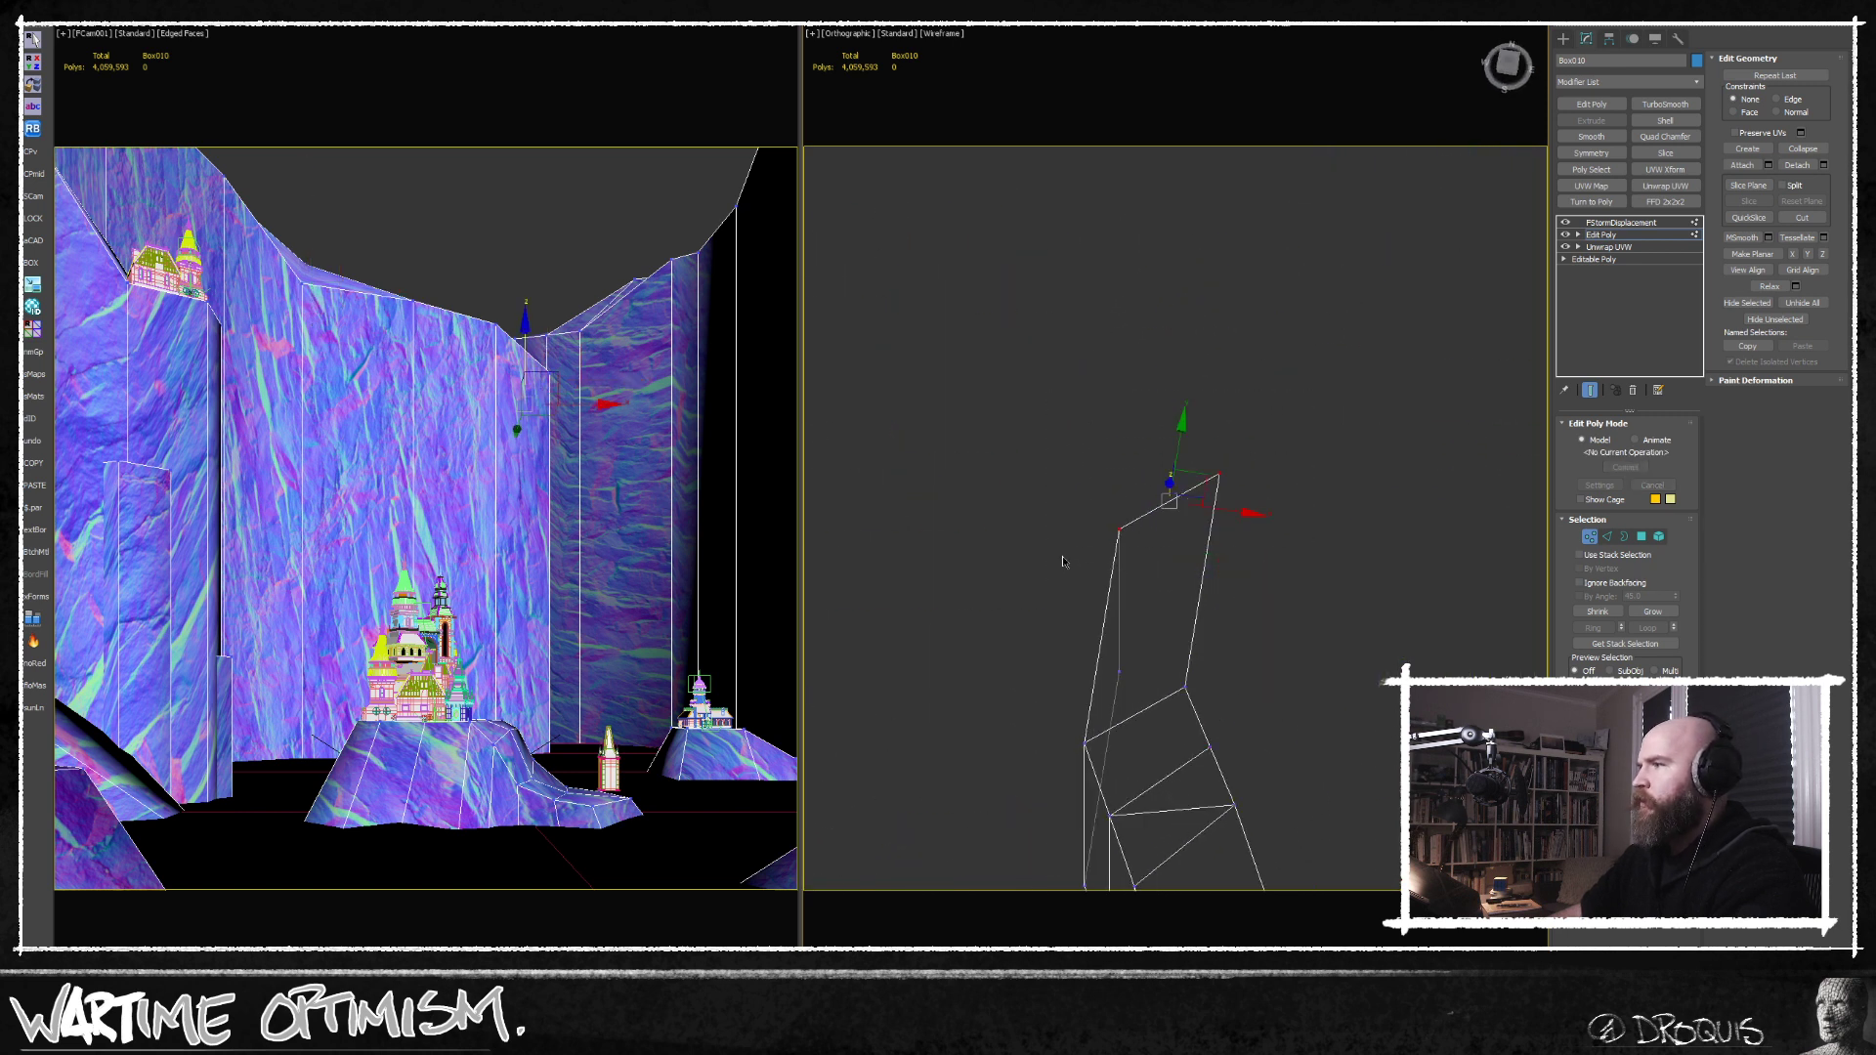
{"action": "middle_click_drag", "start_coordinate": [1167, 493], "coordinate": [1161, 563]}
{"action": "mouse_move", "coordinate": [1161, 563]}
{"action": "middle_mouse_down", "text": "alt"}
{"action": "mouse_move", "coordinate": [1172, 627]}
{"action": "mouse_move", "coordinate": [1165, 586]}
{"action": "middle_mouse_up", "text": "alt"}
{"action": "left_click_drag", "start_coordinate": [1262, 514], "coordinate": [1082, 604]}
{"action": "left_click_drag", "start_coordinate": [1151, 503], "coordinate": [1153, 359]}
{"action": "scroll", "coordinate": [1071, 594], "scroll_direction": "down", "scroll_amount": 5}
{"action": "middle_click_drag", "start_coordinate": [1073, 594], "coordinate": [1062, 379], "text": "alt"}
Shift successive vertex pairs at the far section of the right-hand cliff in plan to bend its straight wall.
{"action": "key", "text": "t"}
{"action": "key", "text": "z"}
{"action": "scroll", "coordinate": [1228, 572], "scroll_direction": "down", "scroll_amount": 8}
{"action": "middle_click_drag", "start_coordinate": [1228, 577], "coordinate": [1119, 187]}
{"action": "scroll", "coordinate": [1116, 474], "scroll_direction": "down", "scroll_amount": 2}
{"action": "scroll", "coordinate": [1117, 476], "scroll_direction": "up", "scroll_amount": 2}
{"action": "left_click_drag", "start_coordinate": [973, 401], "coordinate": [1285, 682]}
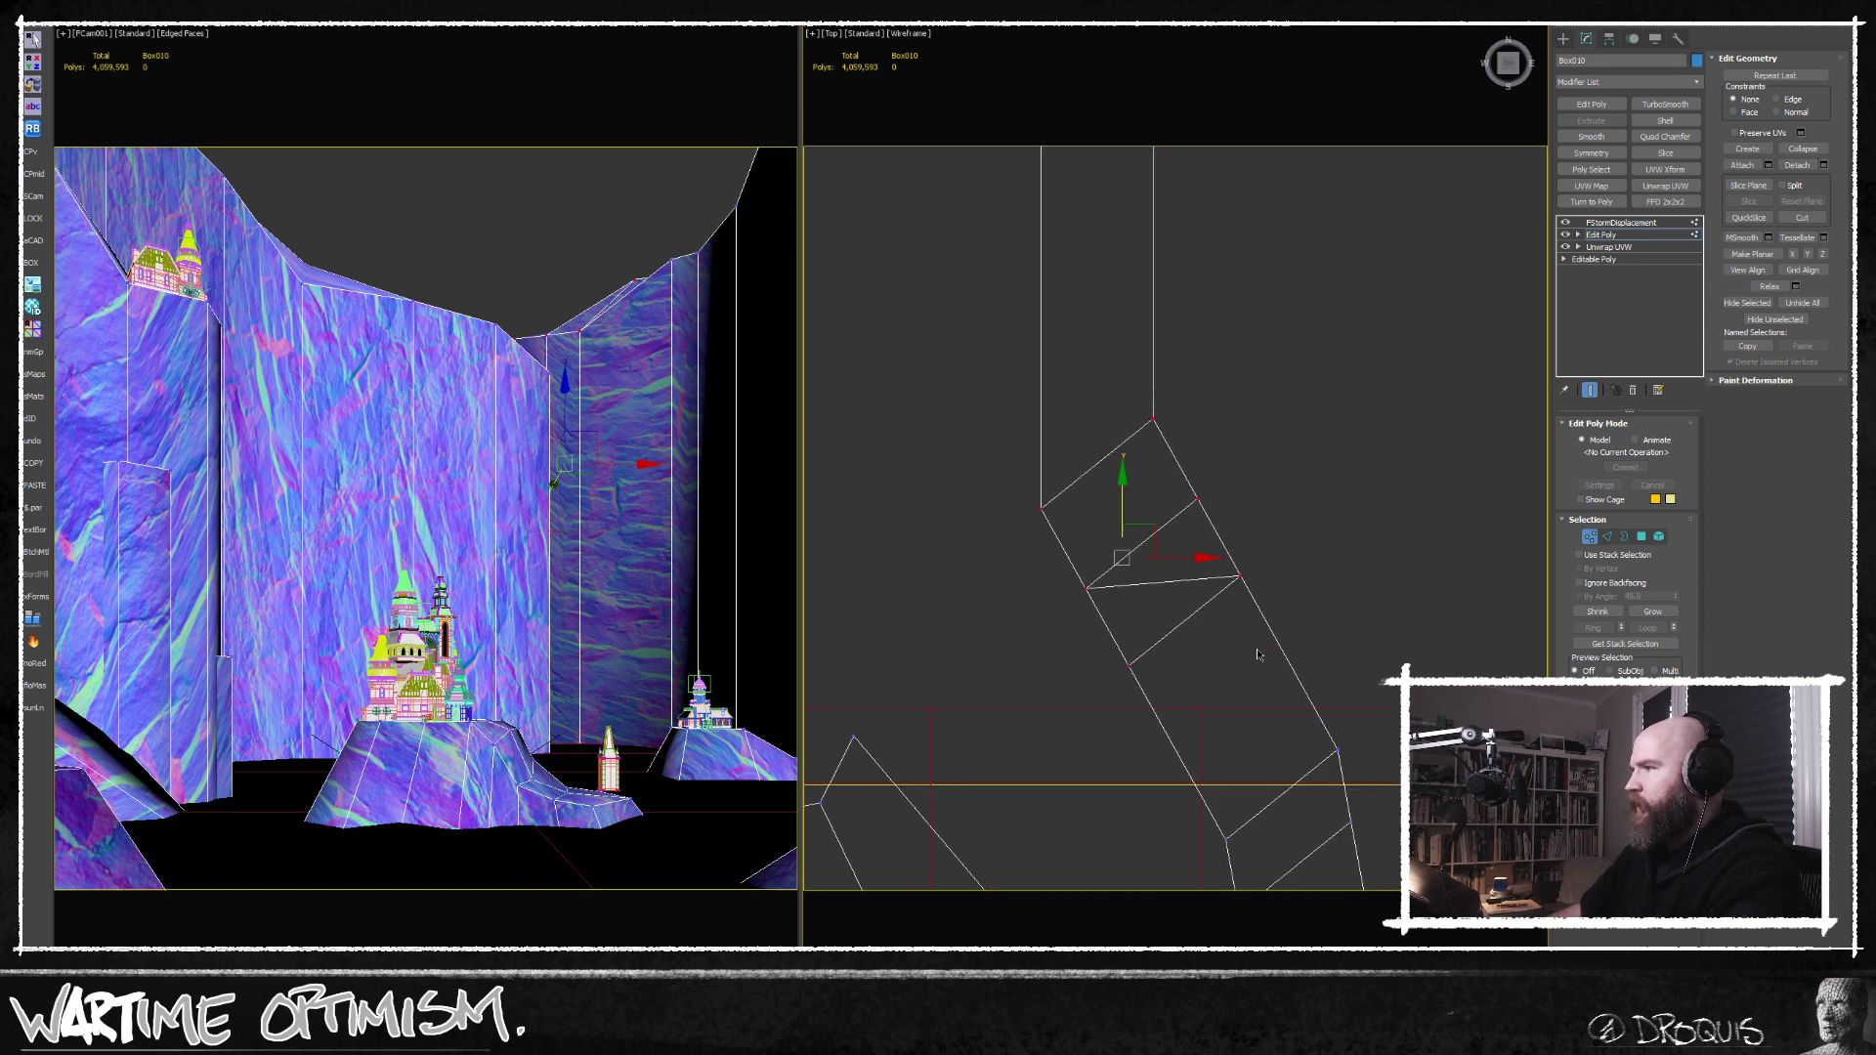
{"action": "middle_click_drag", "start_coordinate": [1115, 590], "coordinate": [1100, 626]}
{"action": "left_click", "coordinate": [1101, 641]}
{"action": "left_click_drag", "start_coordinate": [1119, 608], "coordinate": [1052, 633]}
{"action": "left_click_drag", "start_coordinate": [1203, 517], "coordinate": [1116, 584], "text": "ctrl"}
{"action": "middle_click_drag", "start_coordinate": [1055, 543], "coordinate": [1029, 602]}
{"action": "left_click_drag", "start_coordinate": [974, 621], "coordinate": [1026, 581]}
{"action": "mouse_move", "coordinate": [1073, 465]}
{"action": "left_mouse_down", "text": "ctrl"}
{"action": "mouse_move", "coordinate": [1136, 524]}
{"action": "mouse_move", "coordinate": [1075, 528]}
{"action": "mouse_move", "coordinate": [1076, 486]}
{"action": "left_mouse_up", "text": "ctrl"}
Offset the vertices of the right-hand cliff's nearer section, adjust its crest height, and leave vertex editing.
{"action": "scroll", "coordinate": [1194, 674], "scroll_direction": "down", "scroll_amount": 3}
{"action": "middle_click_drag", "start_coordinate": [1208, 702], "coordinate": [1124, 386]}
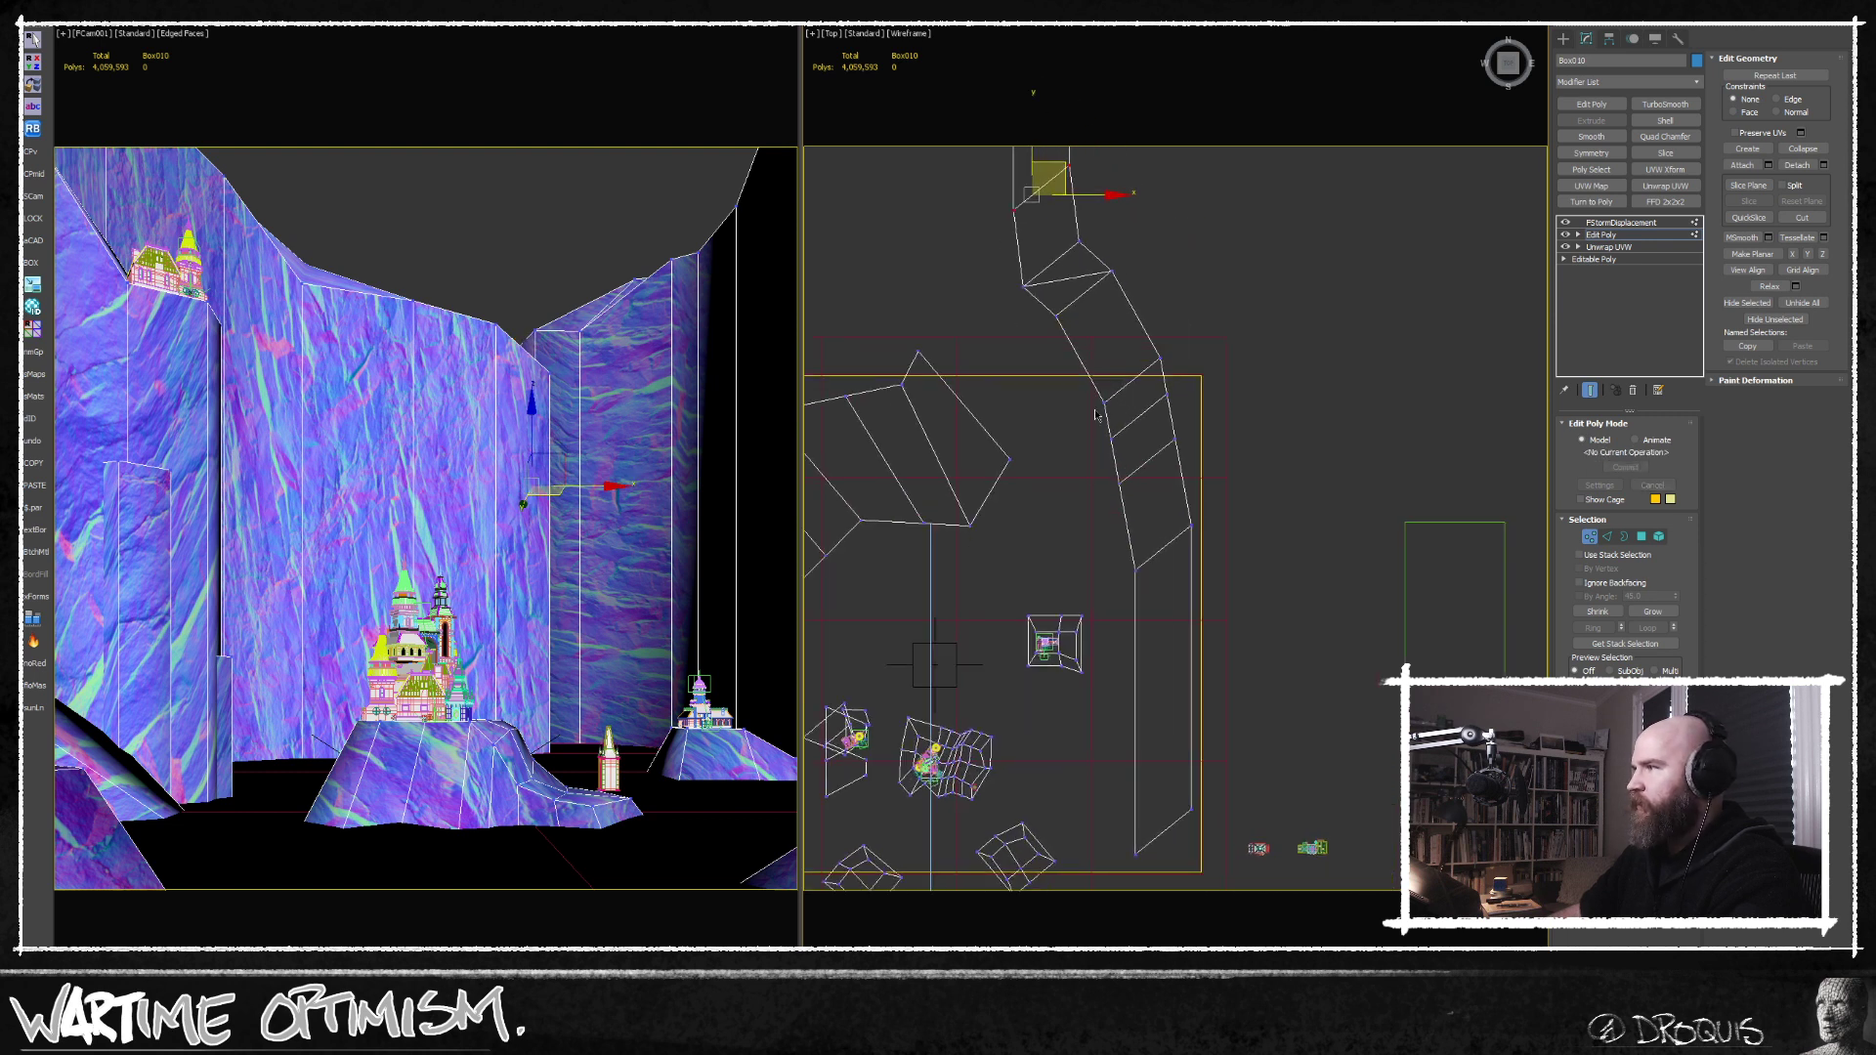
{"action": "scroll", "coordinate": [1121, 450], "scroll_direction": "up", "scroll_amount": 2}
{"action": "left_click_drag", "start_coordinate": [1212, 352], "coordinate": [1110, 440]}
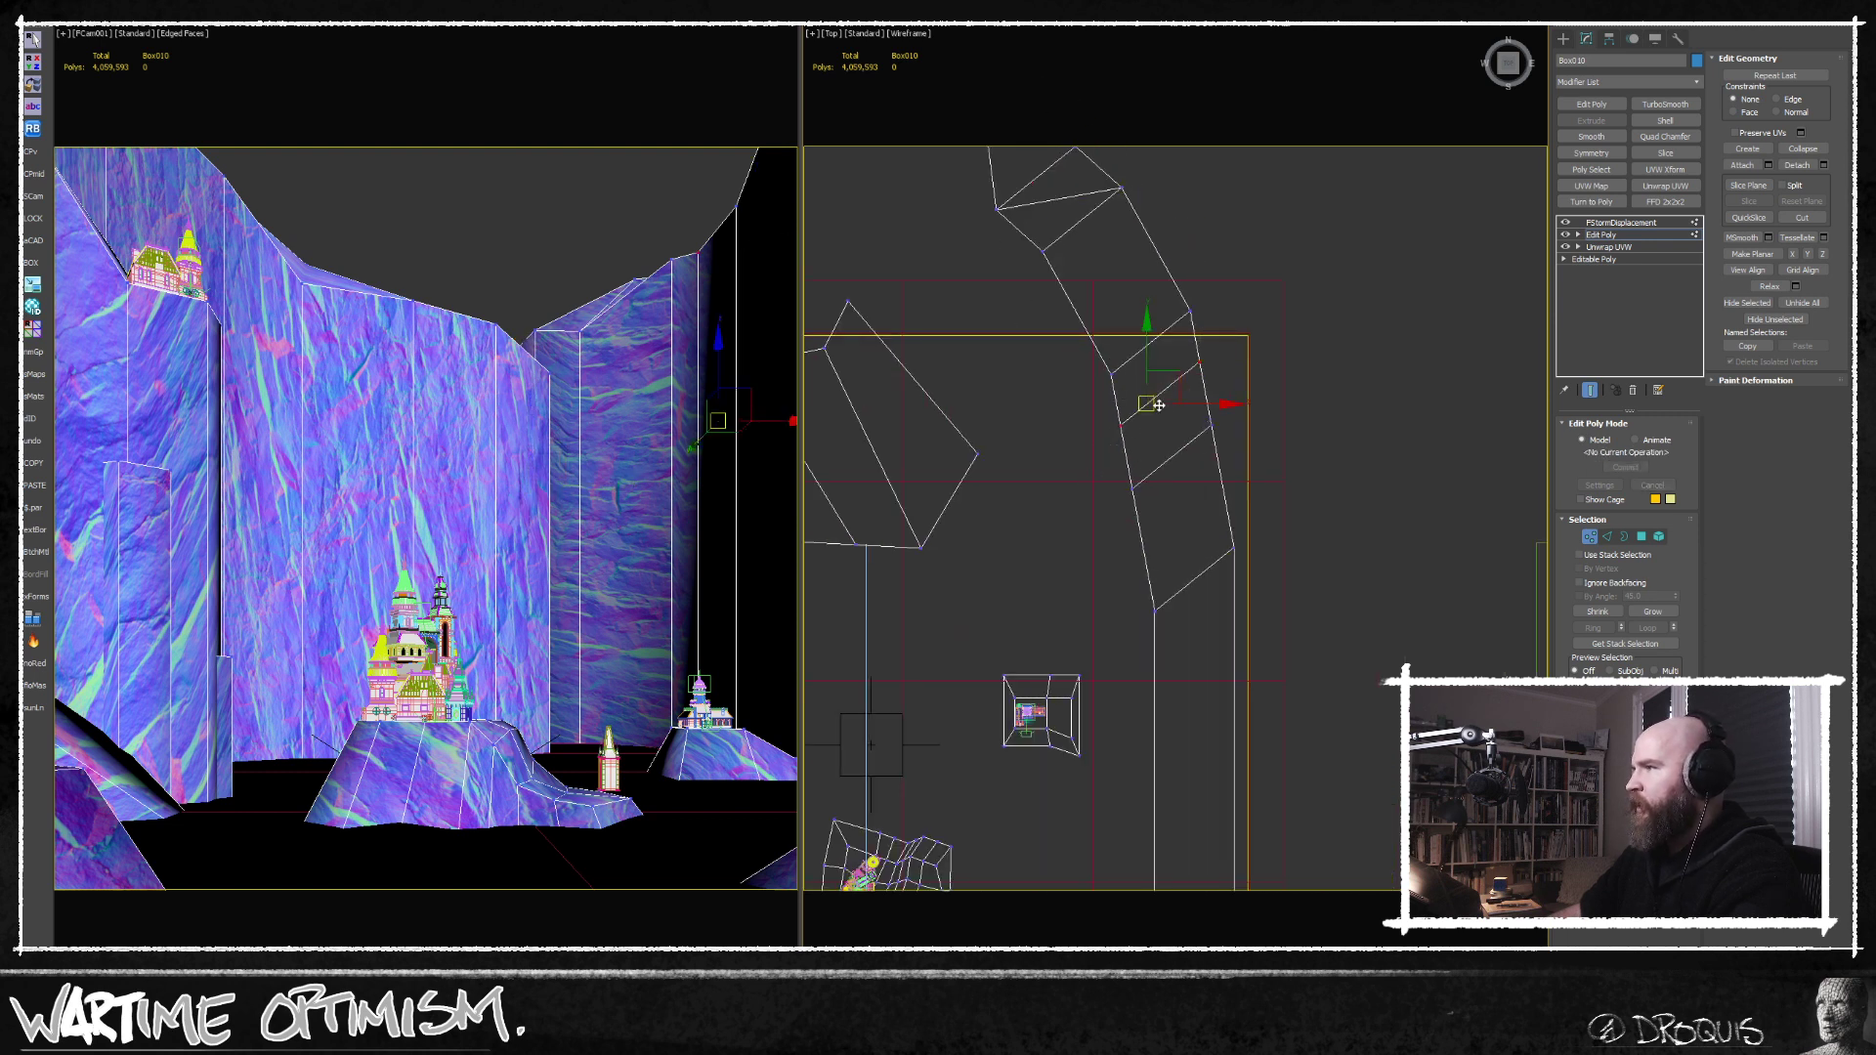
{"action": "left_click_drag", "start_coordinate": [1173, 371], "coordinate": [1195, 367]}
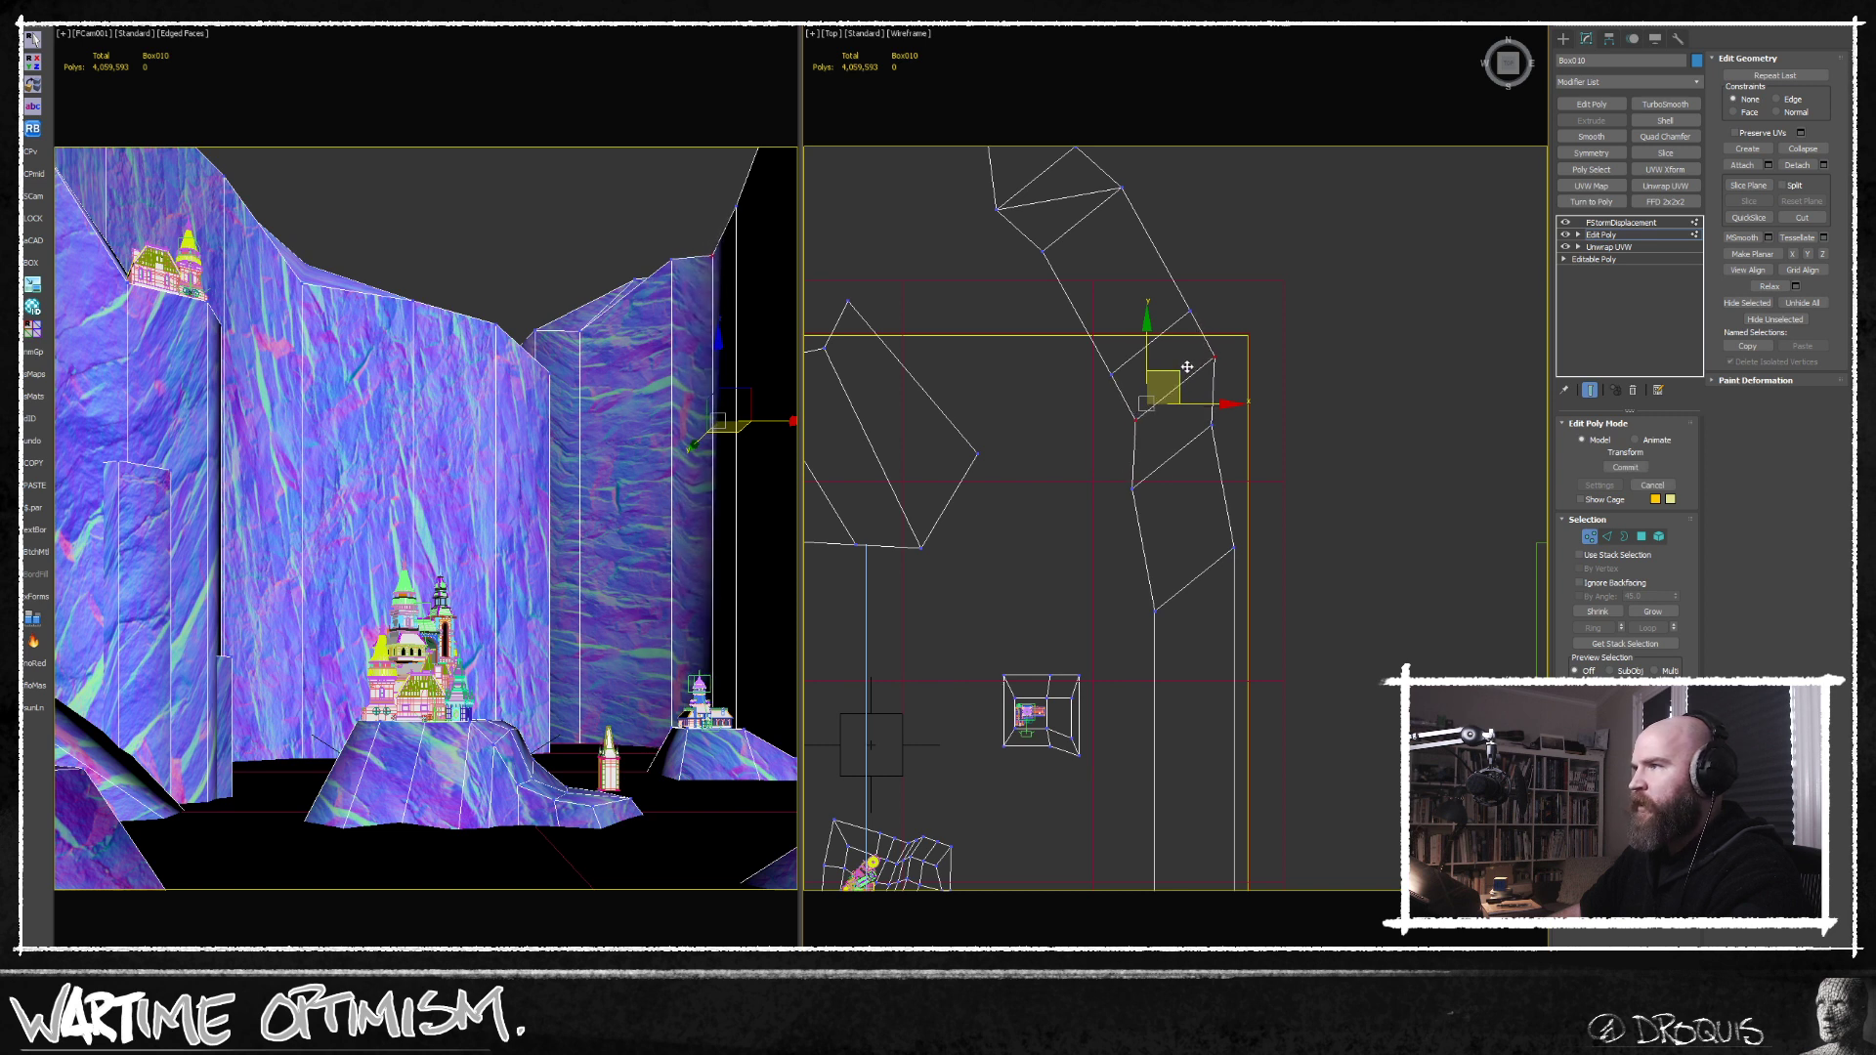
{"action": "left_click_drag", "start_coordinate": [1107, 507], "coordinate": [1153, 470]}
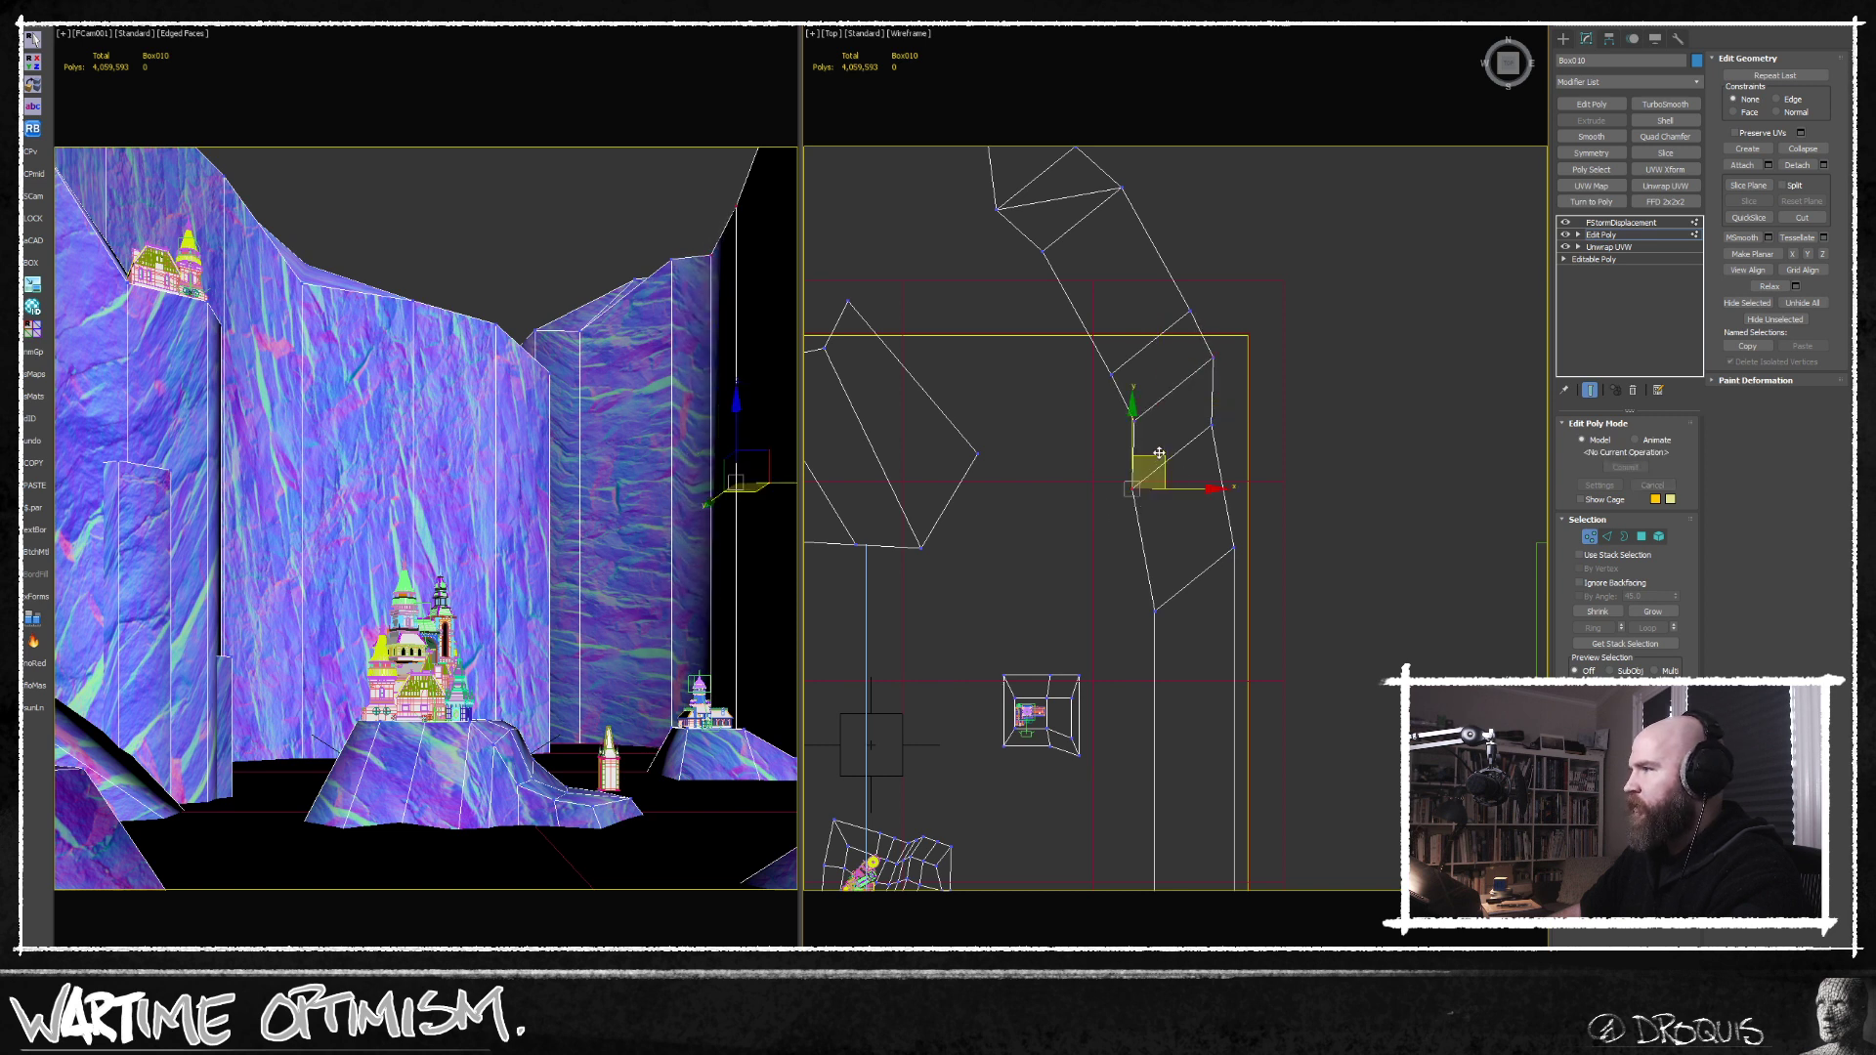
{"action": "middle_click_drag", "start_coordinate": [1159, 455], "coordinate": [1157, 400], "text": "alt"}
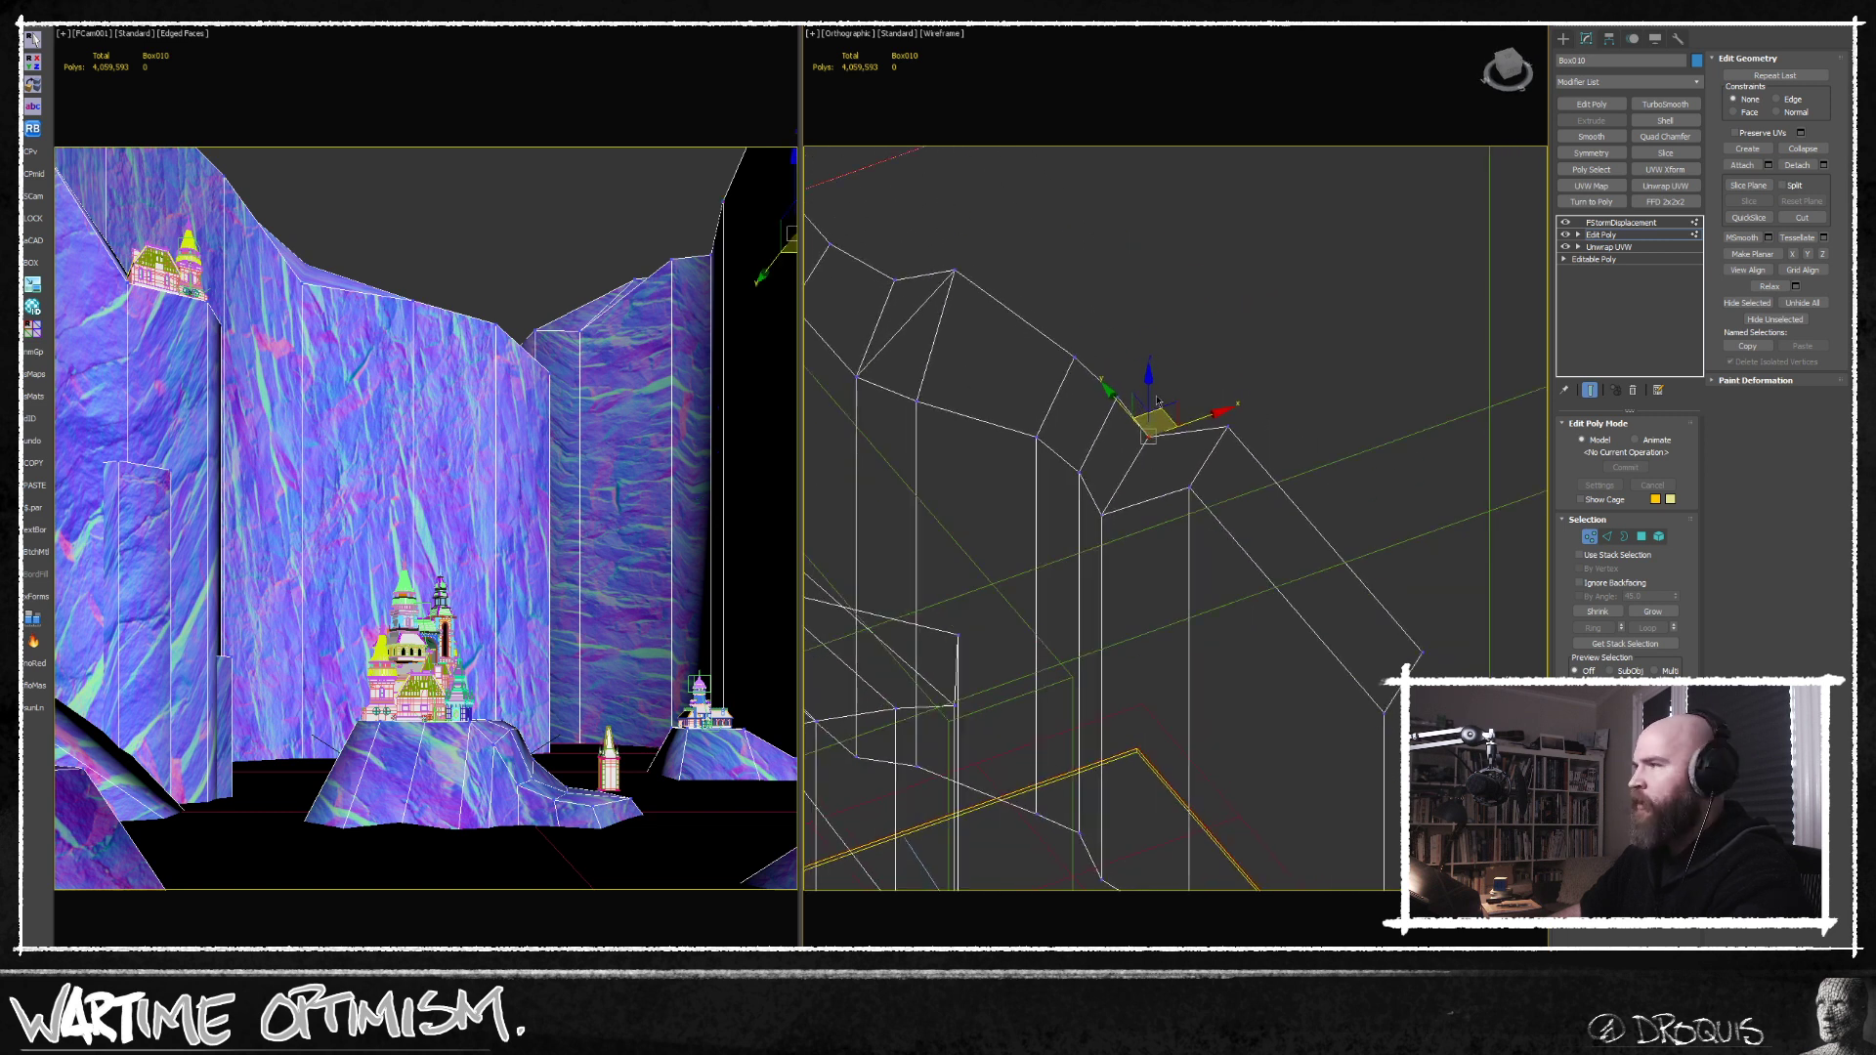
{"action": "left_click", "coordinate": [1102, 516]}
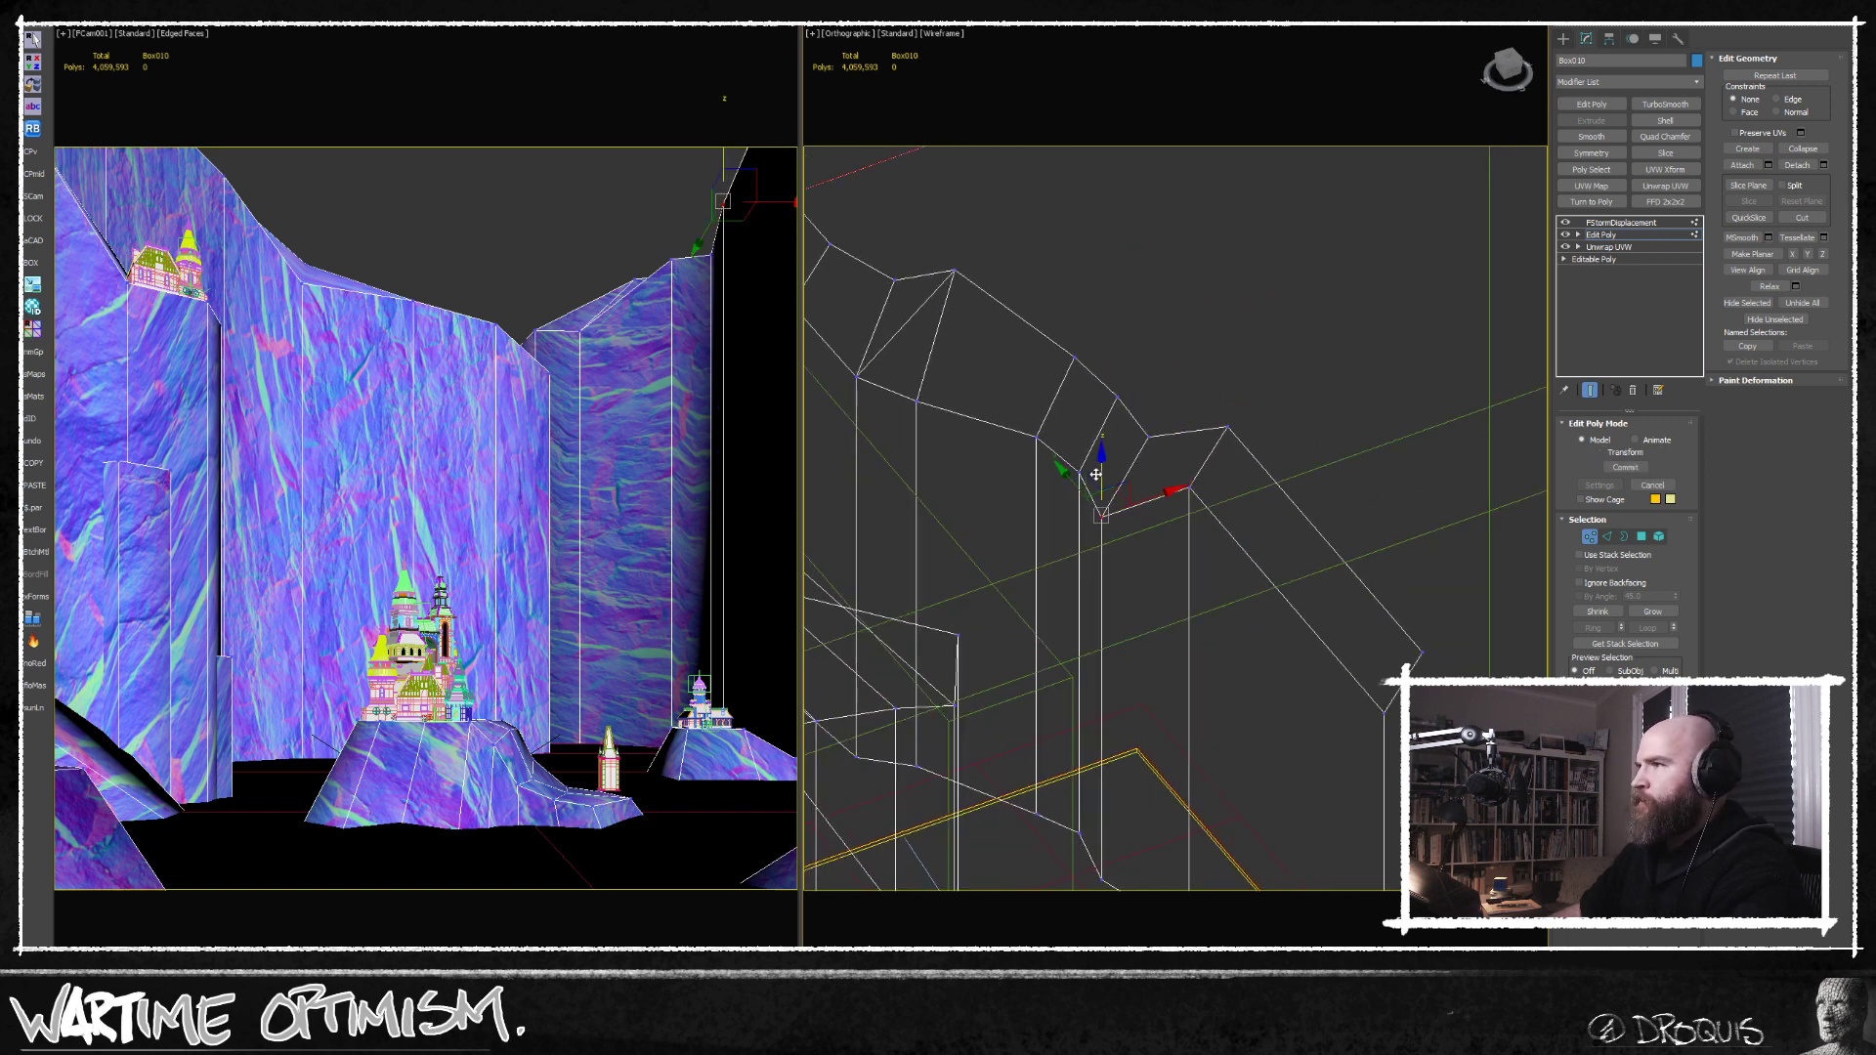
{"action": "middle_click_drag", "start_coordinate": [1060, 481], "coordinate": [1095, 477], "text": "alt"}
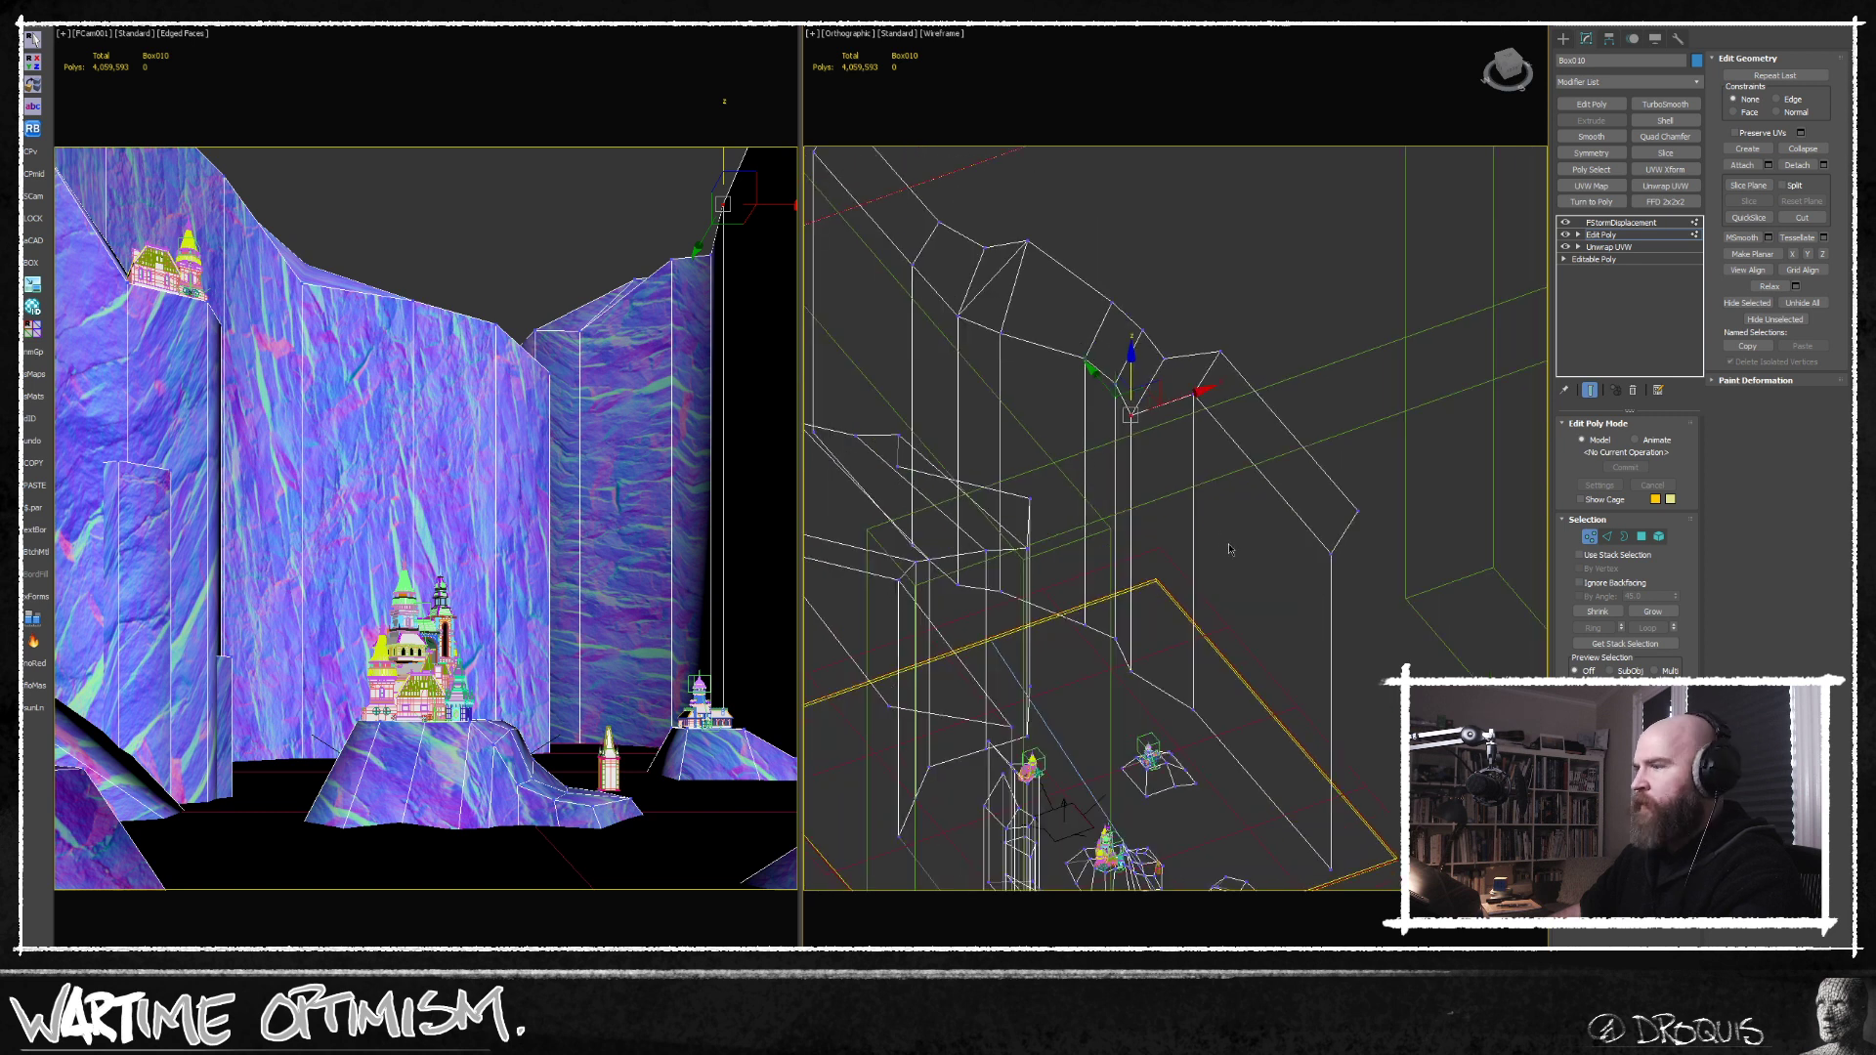
{"action": "middle_click_drag", "start_coordinate": [1229, 549], "coordinate": [1206, 447]}
{"action": "left_click", "coordinate": [1590, 538]}
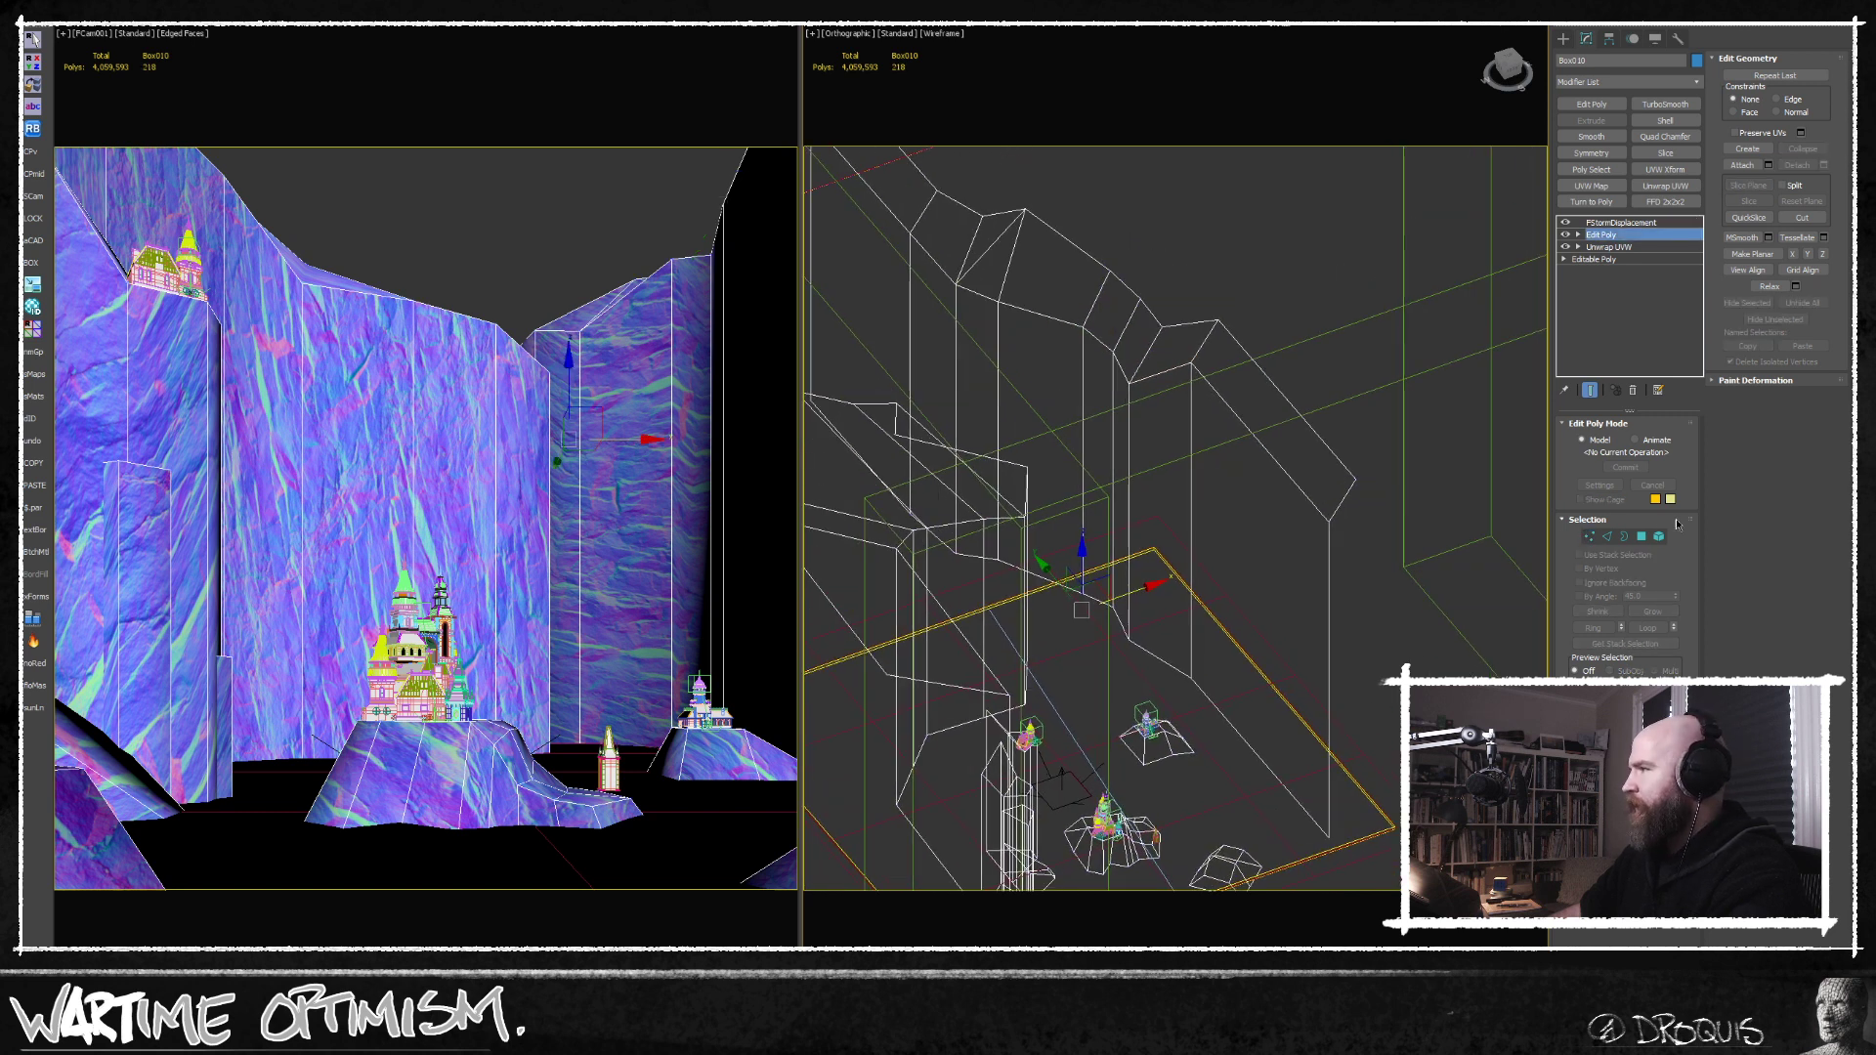
Clone the narrow strip of polygons from the right-hand cliff downward as a new element.
{"action": "left_click", "coordinate": [1642, 536]}
{"action": "left_click", "coordinate": [1063, 297]}
{"action": "mouse_move", "coordinate": [1064, 297]}
{"action": "middle_mouse_down", "text": "alt"}
{"action": "mouse_move", "coordinate": [1109, 329]}
{"action": "mouse_move", "coordinate": [1093, 317]}
{"action": "middle_mouse_up", "text": "alt"}
{"action": "left_click", "coordinate": [1110, 330]}
{"action": "left_click", "coordinate": [1113, 287], "text": "ctrl"}
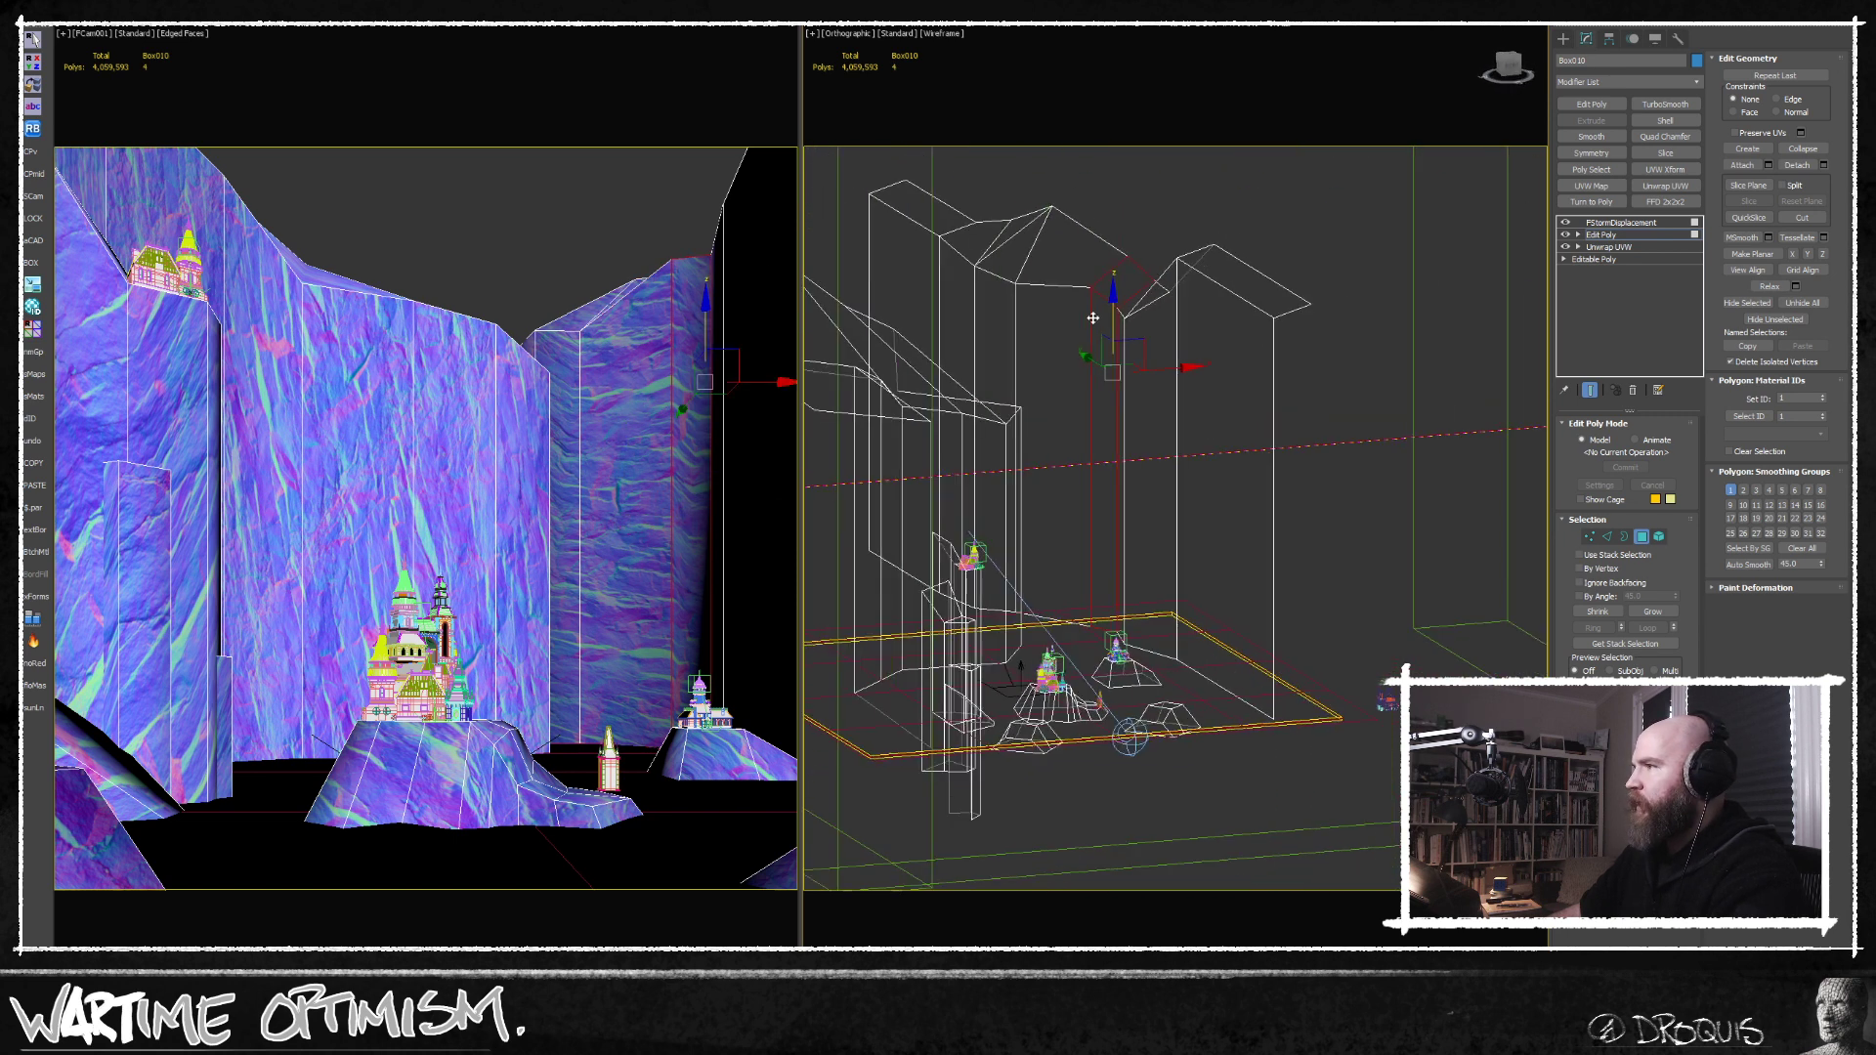
{"action": "left_click_drag", "start_coordinate": [1116, 305], "coordinate": [1111, 418], "text": "shift"}
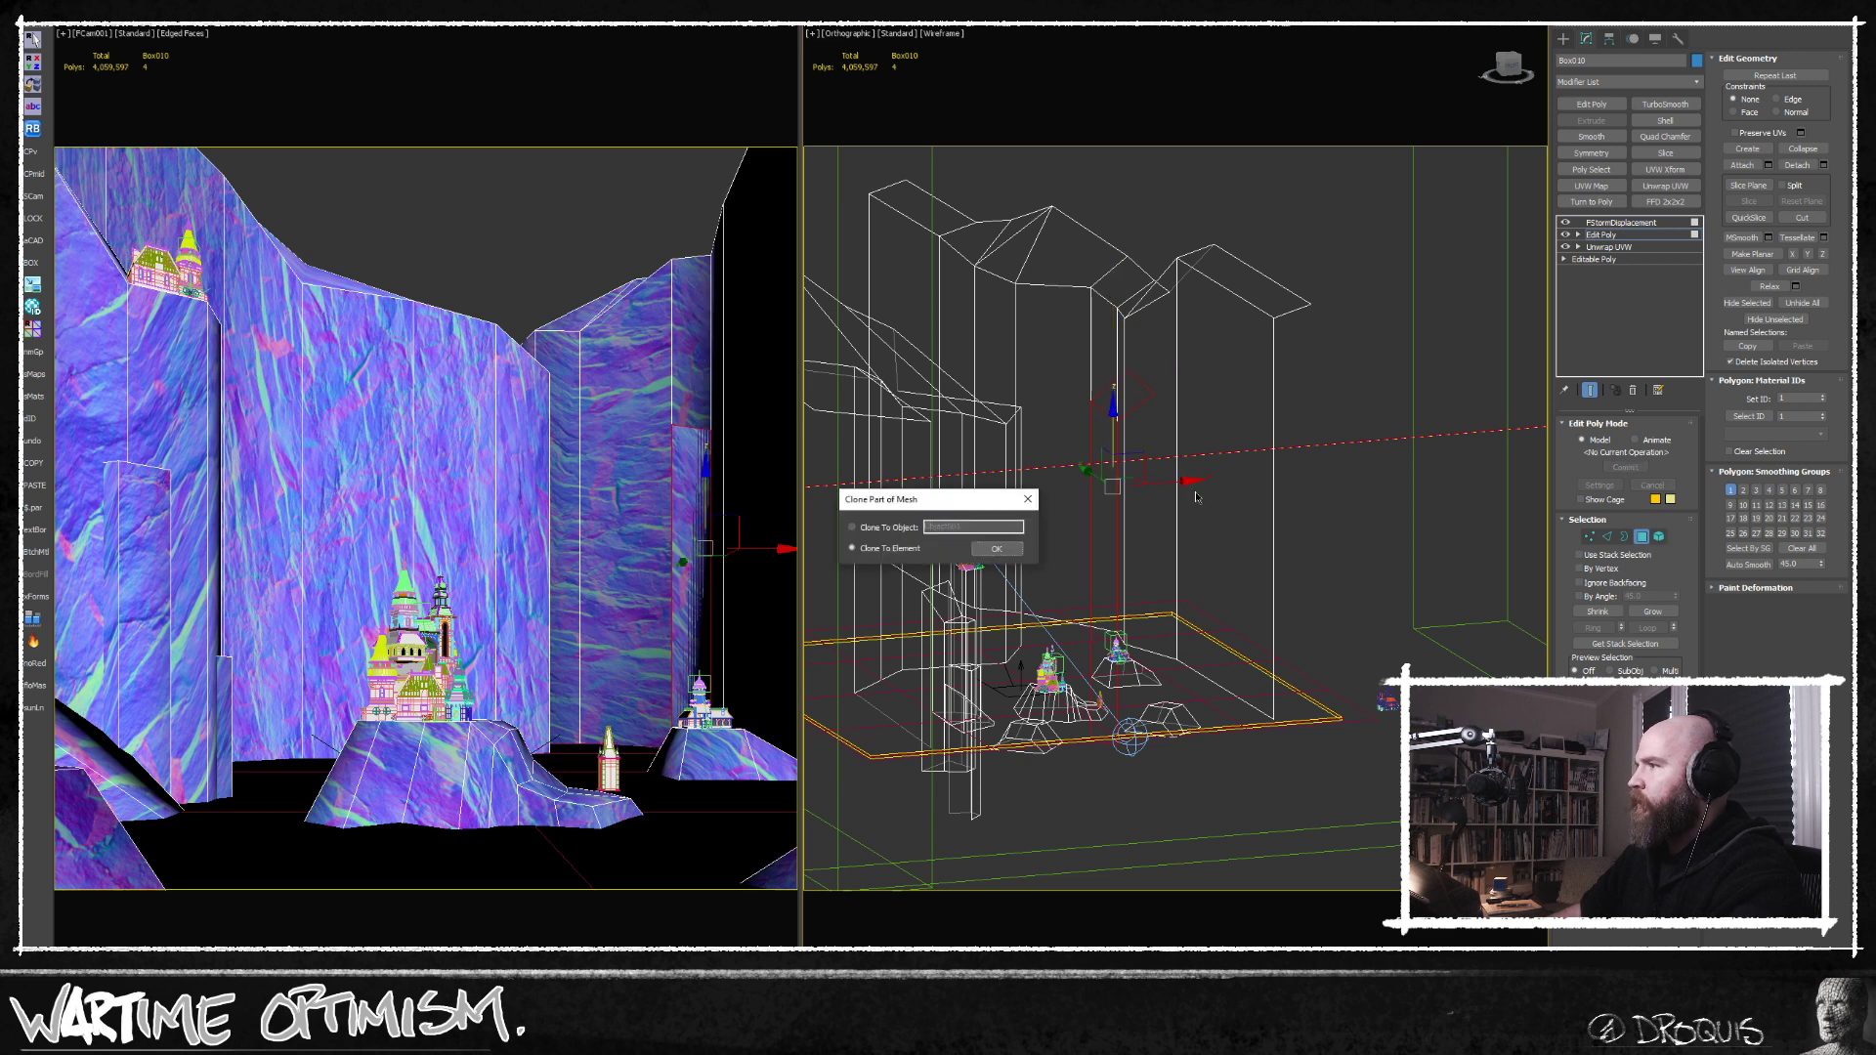
{"action": "left_click", "coordinate": [985, 553]}
Move the cloned cliff strip clear of the surrounding walls in plan and isolate the cliff mesh.
{"action": "key", "text": "t"}
{"action": "key", "text": "z"}
{"action": "mouse_move", "coordinate": [1186, 476]}
{"action": "middle_mouse_down"}
{"action": "mouse_move", "coordinate": [1182, 423]}
{"action": "mouse_move", "coordinate": [1233, 438]}
{"action": "middle_mouse_up"}
{"action": "scroll", "coordinate": [1233, 437], "scroll_direction": "down", "scroll_amount": 6}
{"action": "scroll", "coordinate": [1115, 528], "scroll_direction": "down", "scroll_amount": 3}
{"action": "middle_click_drag", "start_coordinate": [1124, 530], "coordinate": [1353, 516]}
{"action": "left_click_drag", "start_coordinate": [1386, 461], "coordinate": [984, 369]}
{"action": "middle_click_drag", "start_coordinate": [1073, 430], "coordinate": [1219, 431], "text": "alt"}
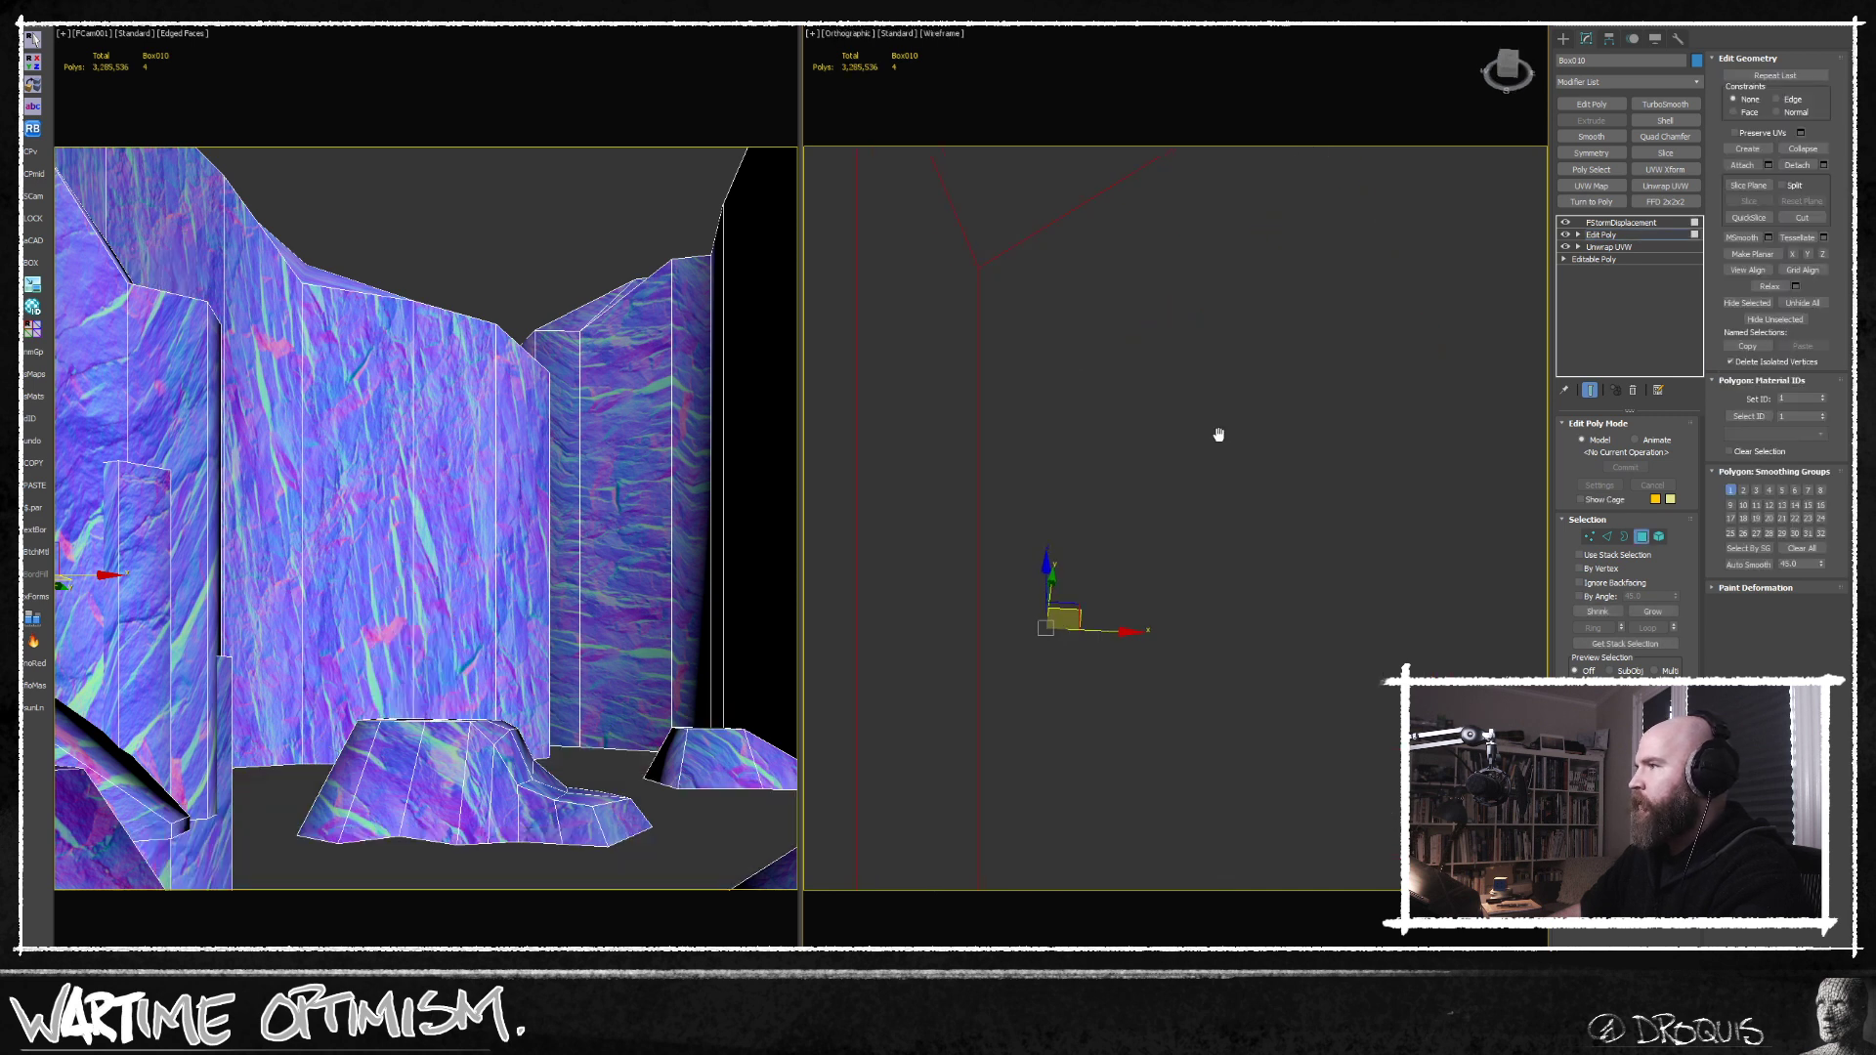
{"action": "scroll", "coordinate": [1218, 431], "scroll_direction": "down", "scroll_amount": 4}
Extrude the cloned strip's top edge into a cap and extend its outer edge down into a second pillar wall.
{"action": "left_click", "coordinate": [1608, 537]}
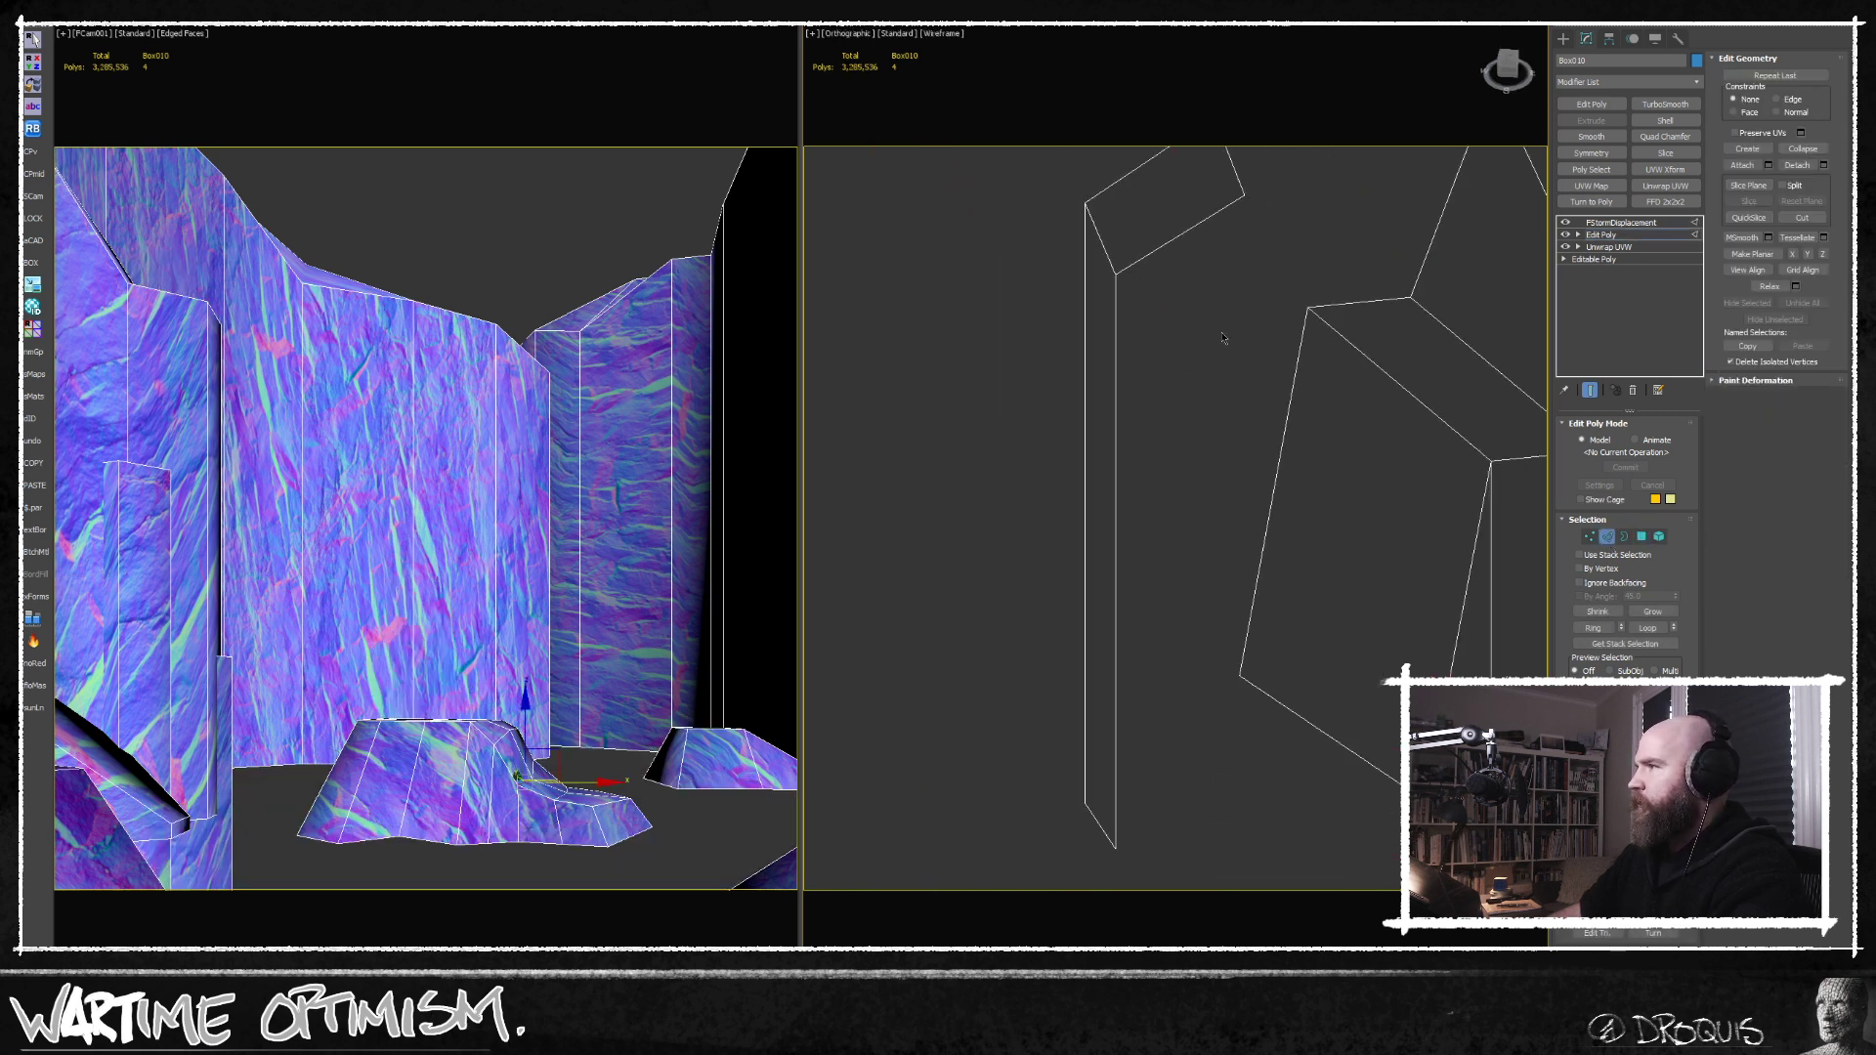
{"action": "left_click_drag", "start_coordinate": [1156, 207], "coordinate": [1157, 206]}
{"action": "middle_click_drag", "start_coordinate": [1157, 207], "coordinate": [1185, 234], "text": "alt"}
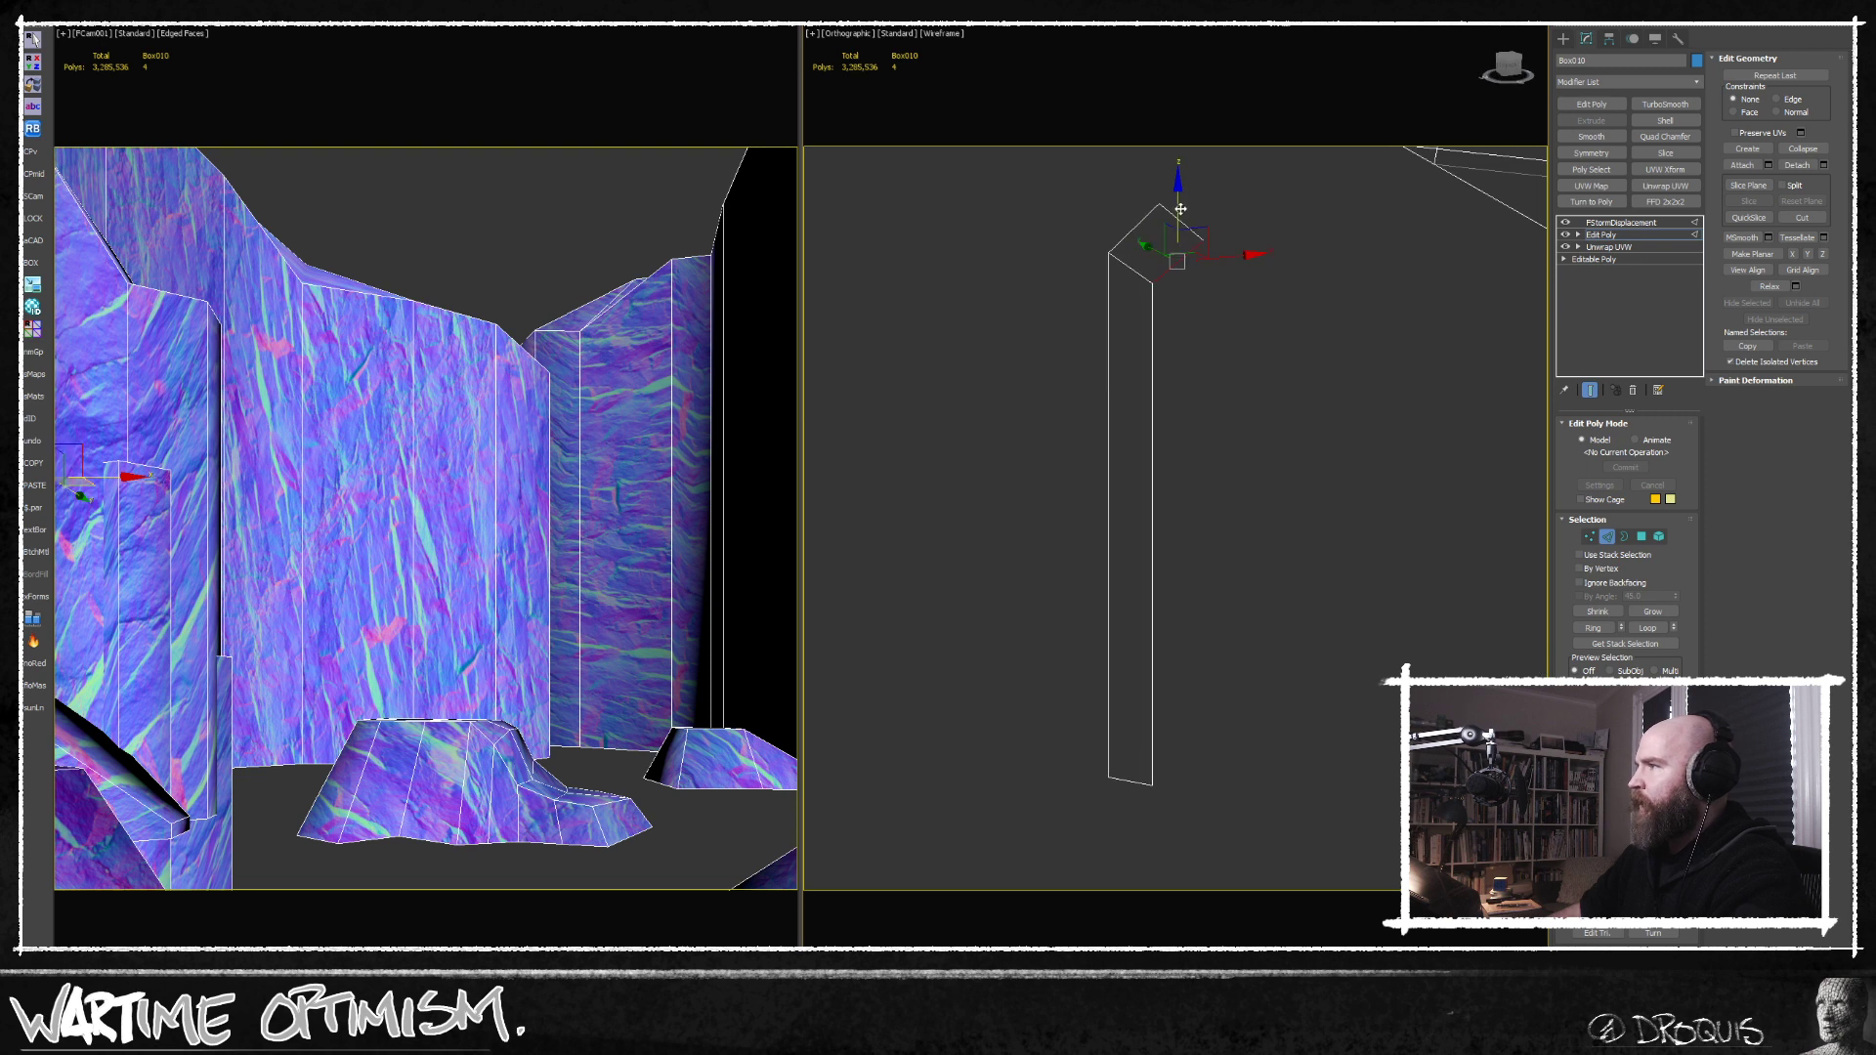
{"action": "left_click_drag", "start_coordinate": [1174, 230], "coordinate": [1175, 552]}
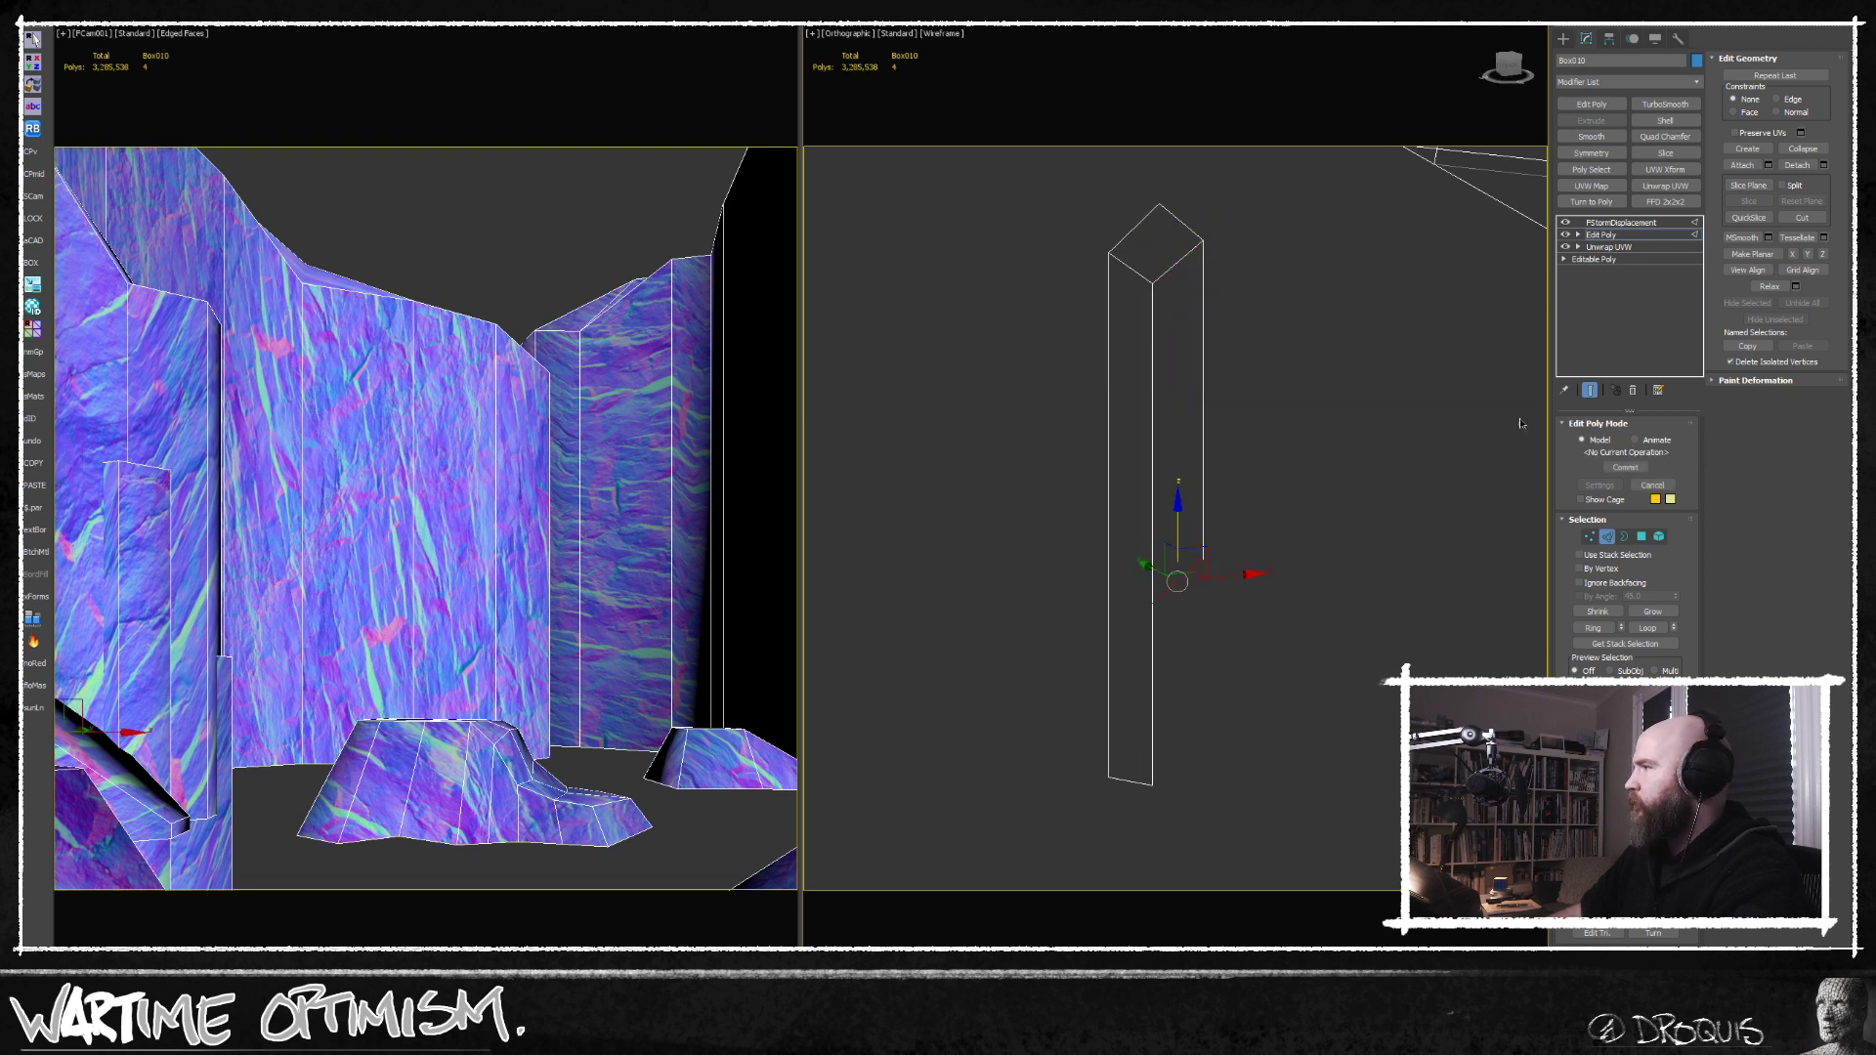
{"action": "middle_click_drag", "start_coordinate": [1322, 449], "coordinate": [1330, 361]}
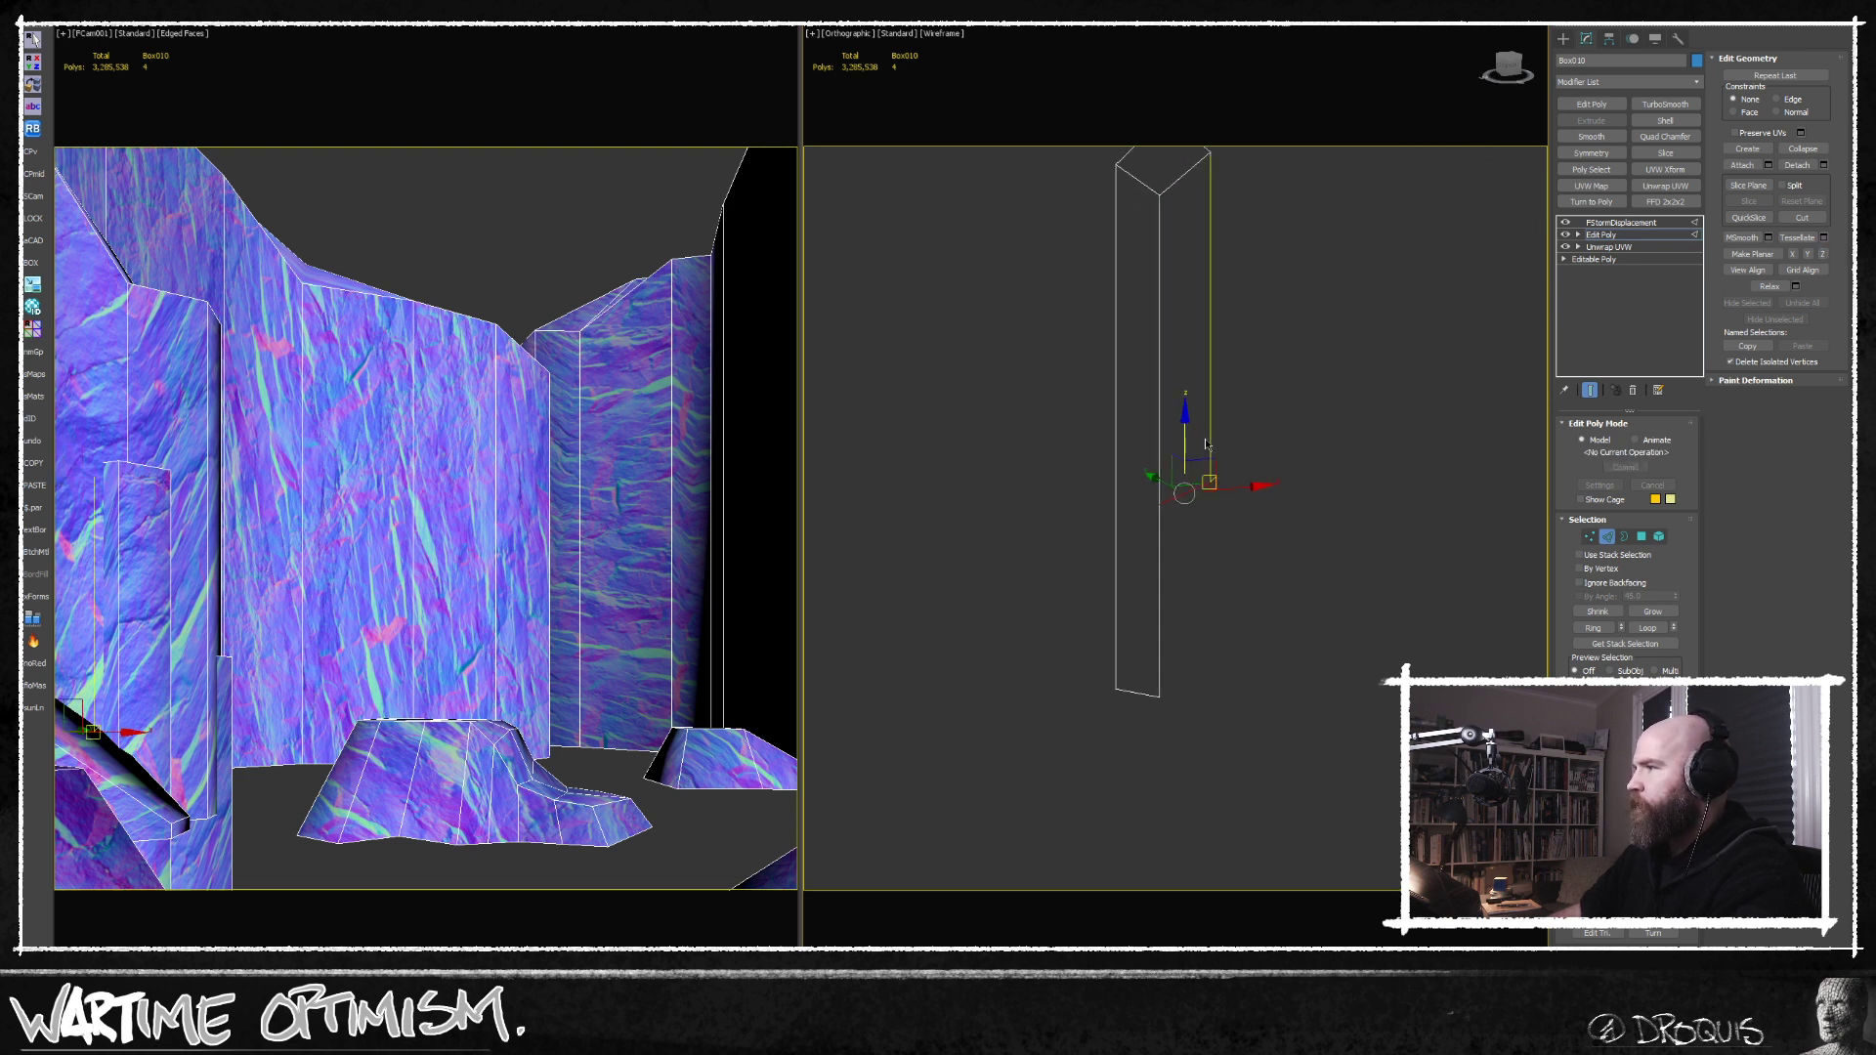
{"action": "left_click_drag", "start_coordinate": [1186, 435], "coordinate": [1186, 629]}
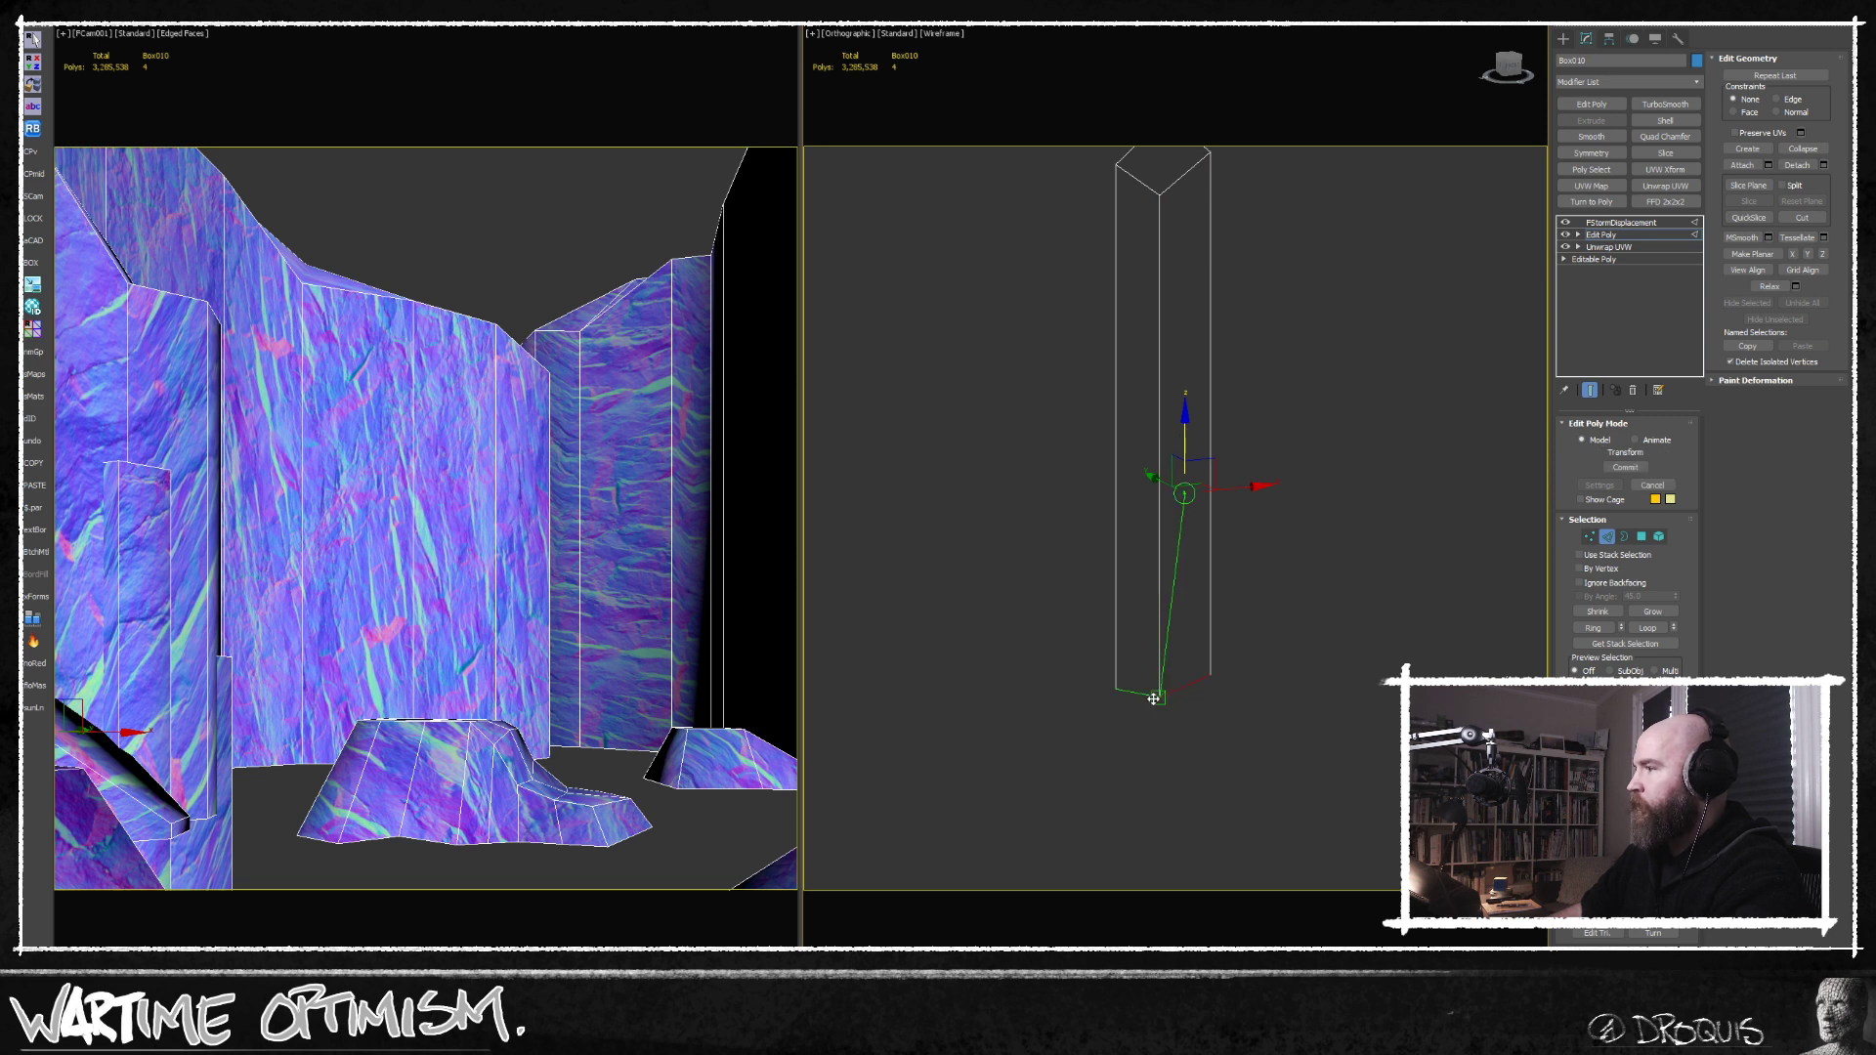
Adjust the pillar's base vertices and shift its selected polygons vertically.
{"action": "left_click", "coordinate": [1588, 538]}
{"action": "left_click_drag", "start_coordinate": [1327, 623], "coordinate": [973, 769]}
{"action": "middle_click_drag", "start_coordinate": [1286, 659], "coordinate": [1192, 664]}
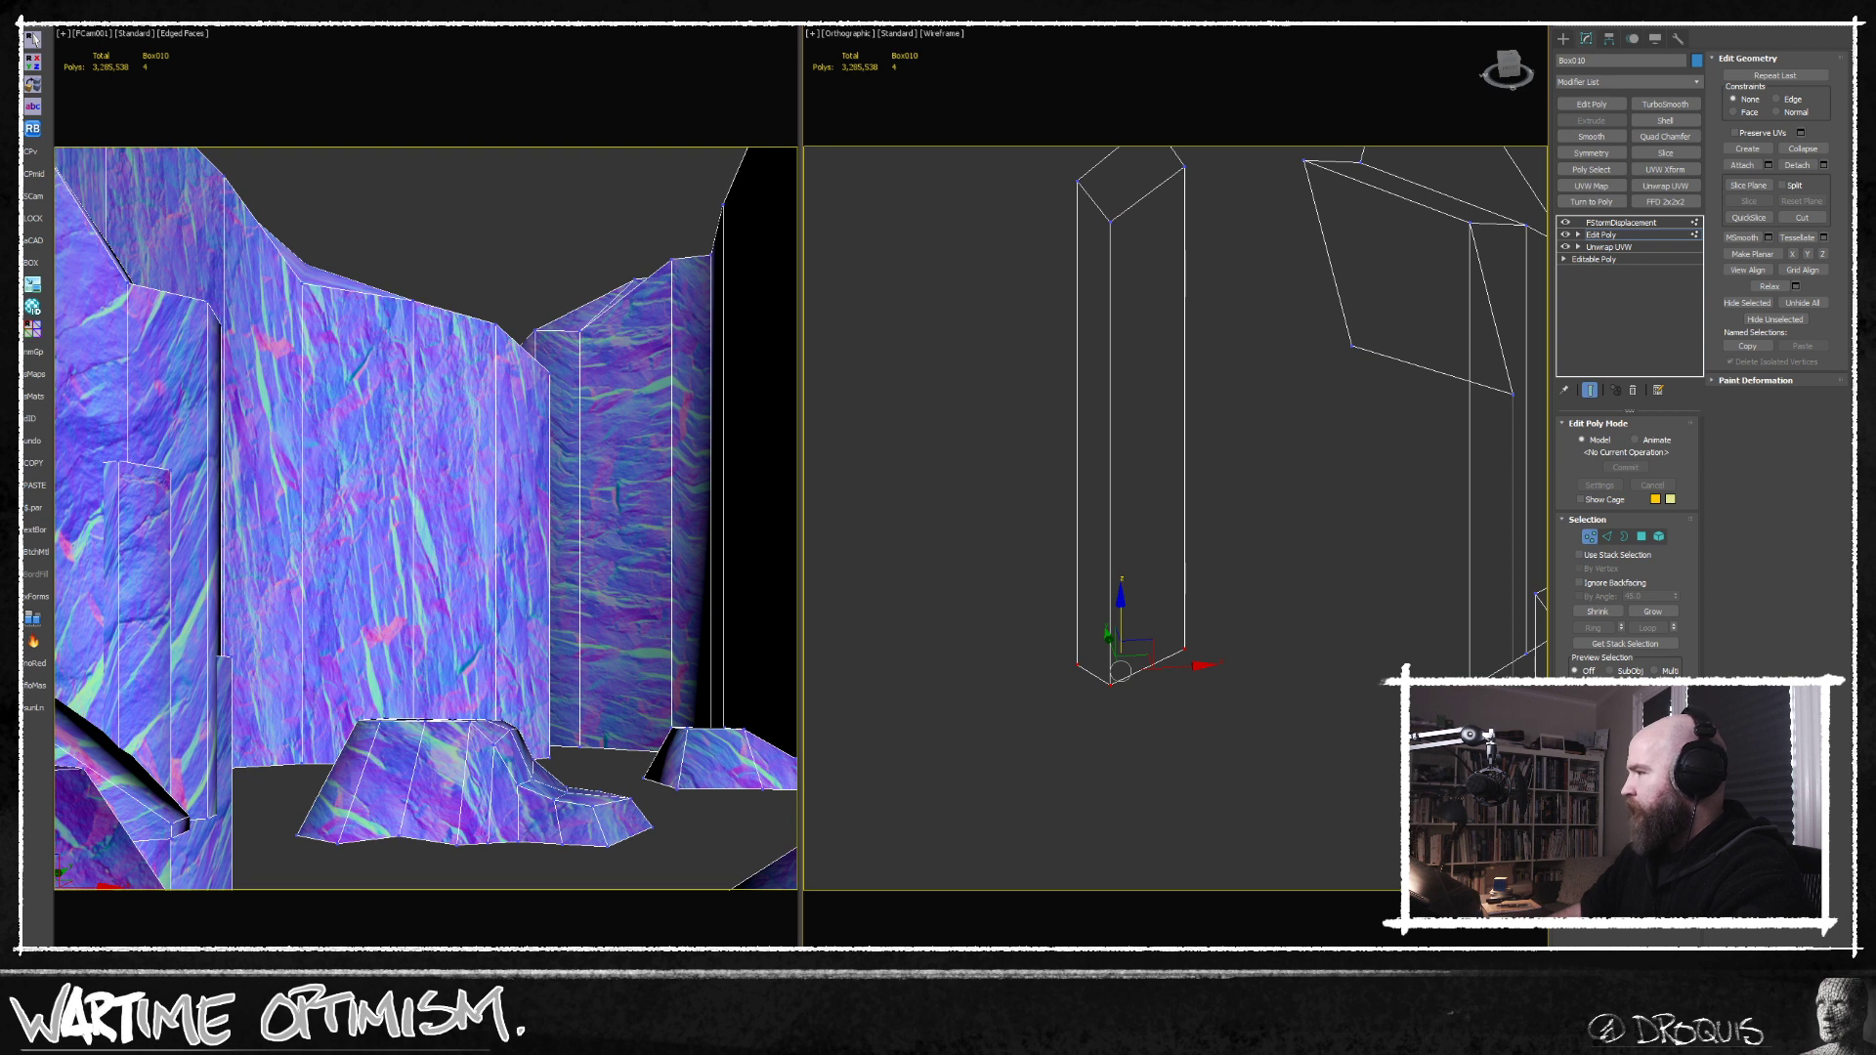
{"action": "middle_click_drag", "start_coordinate": [1424, 592], "coordinate": [1412, 624]}
{"action": "left_click", "coordinate": [1643, 539]}
{"action": "middle_click_drag", "start_coordinate": [1340, 561], "coordinate": [1088, 510], "text": "alt"}
{"action": "left_click_drag", "start_coordinate": [1101, 471], "coordinate": [1100, 262]}
{"action": "middle_click_drag", "start_coordinate": [1219, 594], "coordinate": [1202, 661]}
{"action": "middle_click_drag", "start_coordinate": [1202, 660], "coordinate": [1196, 711], "text": "alt"}
Extend the pillar's side edge into a third wall and fit the loose corner vertex to the cap.
{"action": "left_click", "coordinate": [1609, 537]}
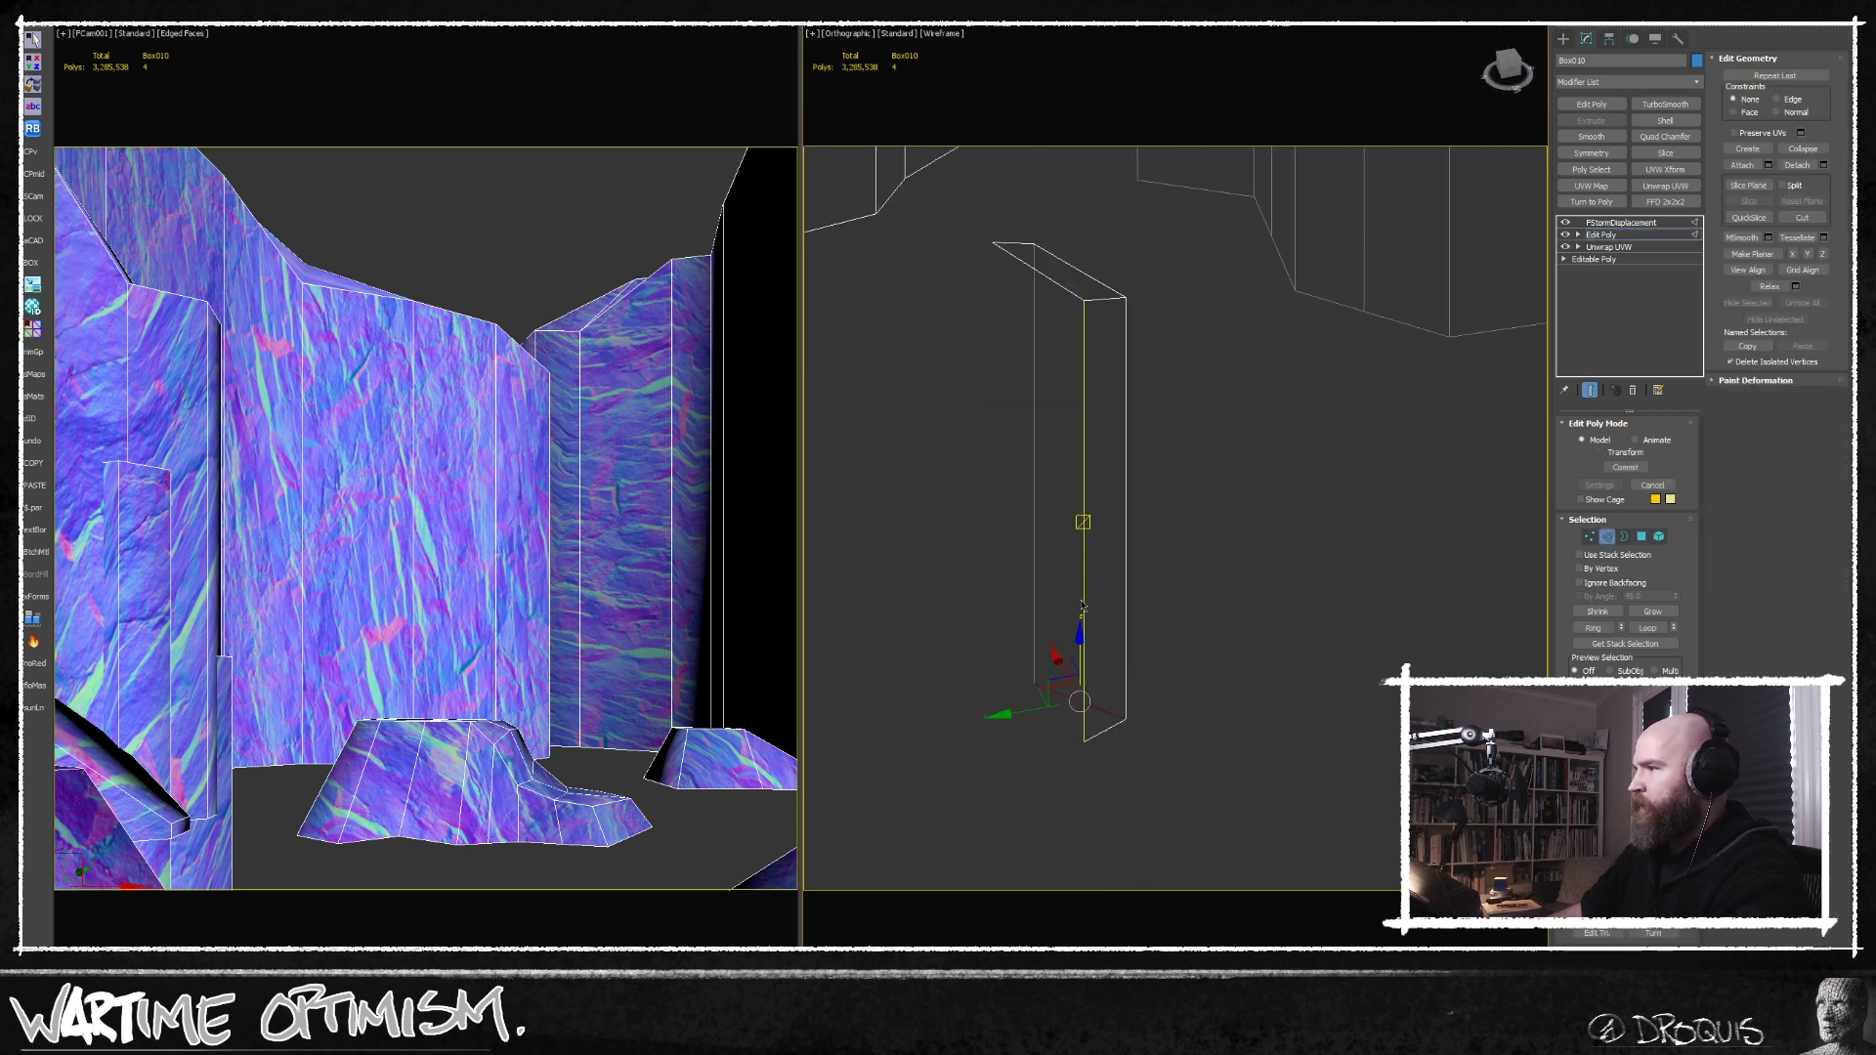
{"action": "middle_click_drag", "start_coordinate": [1085, 598], "coordinate": [1052, 653], "text": "alt"}
{"action": "left_click_drag", "start_coordinate": [1041, 519], "coordinate": [927, 532], "text": "shift"}
{"action": "middle_click_drag", "start_coordinate": [968, 462], "coordinate": [961, 567]}
{"action": "middle_click_drag", "start_coordinate": [961, 567], "coordinate": [968, 502], "text": "alt"}
{"action": "key", "text": "1"}
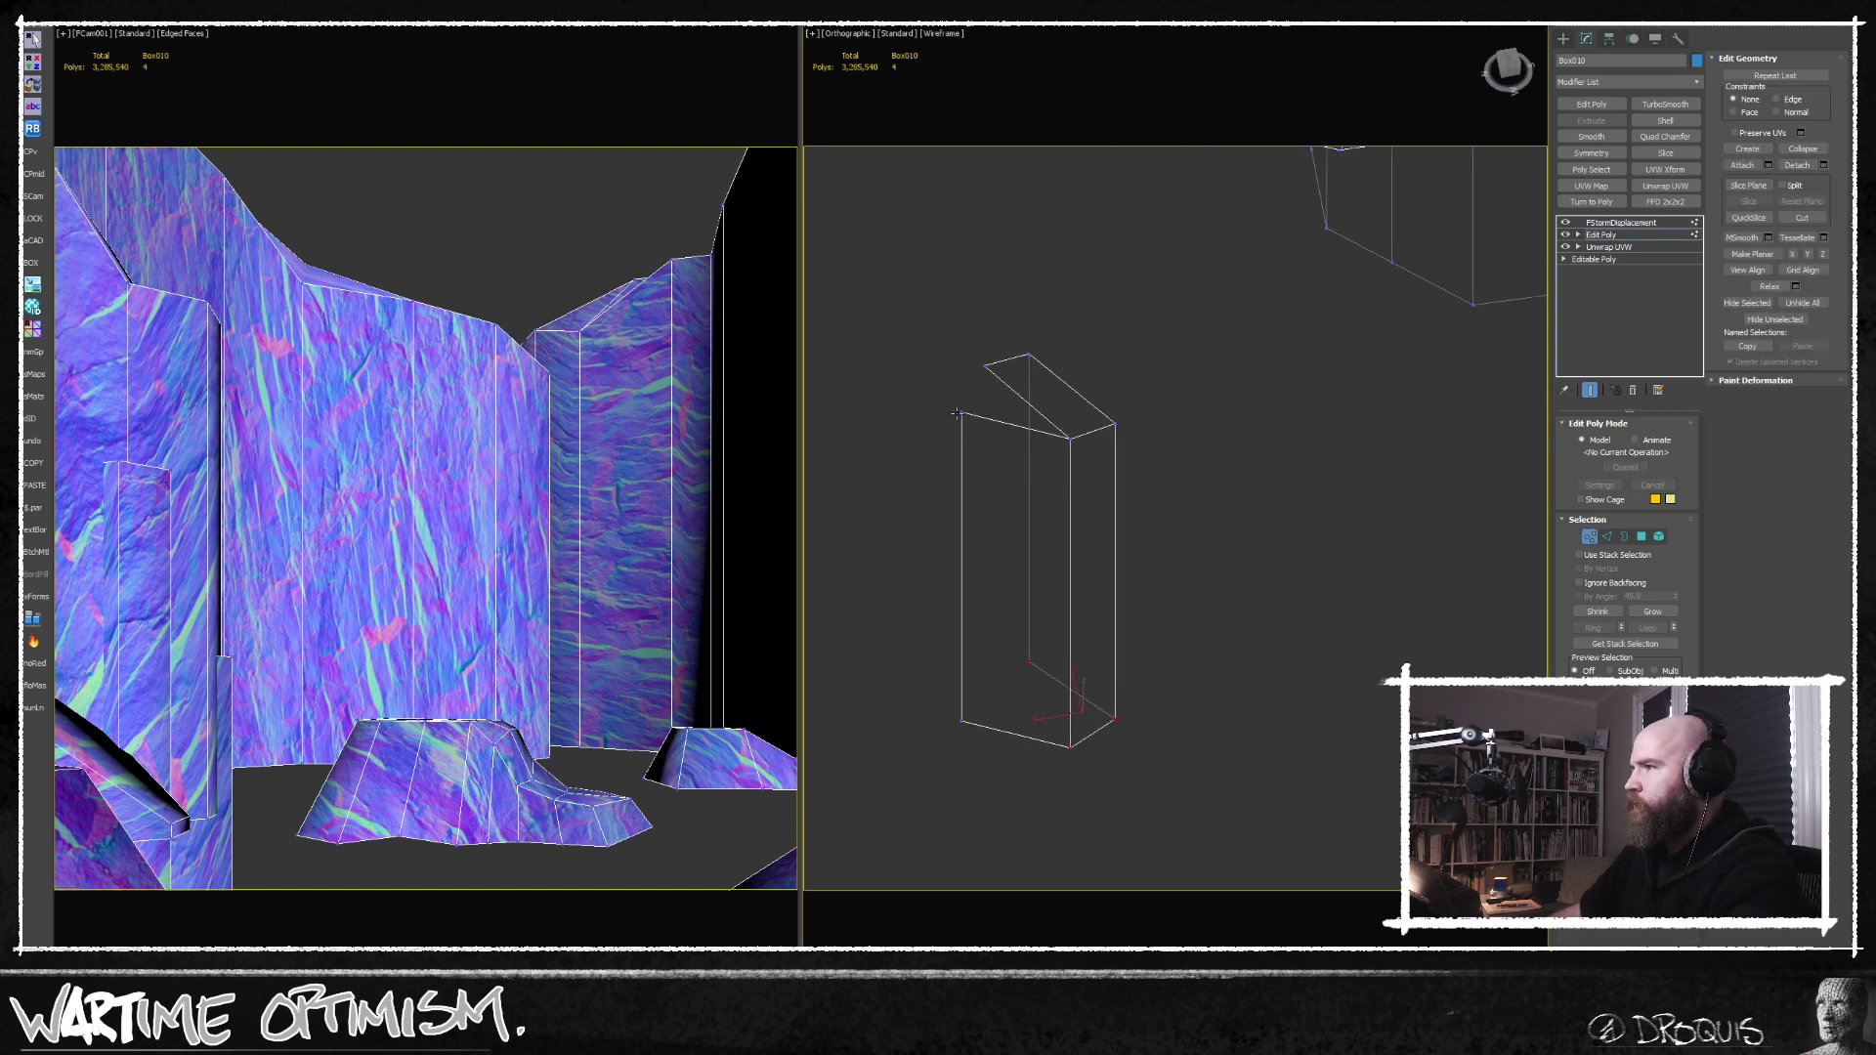
{"action": "middle_click_drag", "start_coordinate": [986, 366], "coordinate": [1194, 442], "text": "alt"}
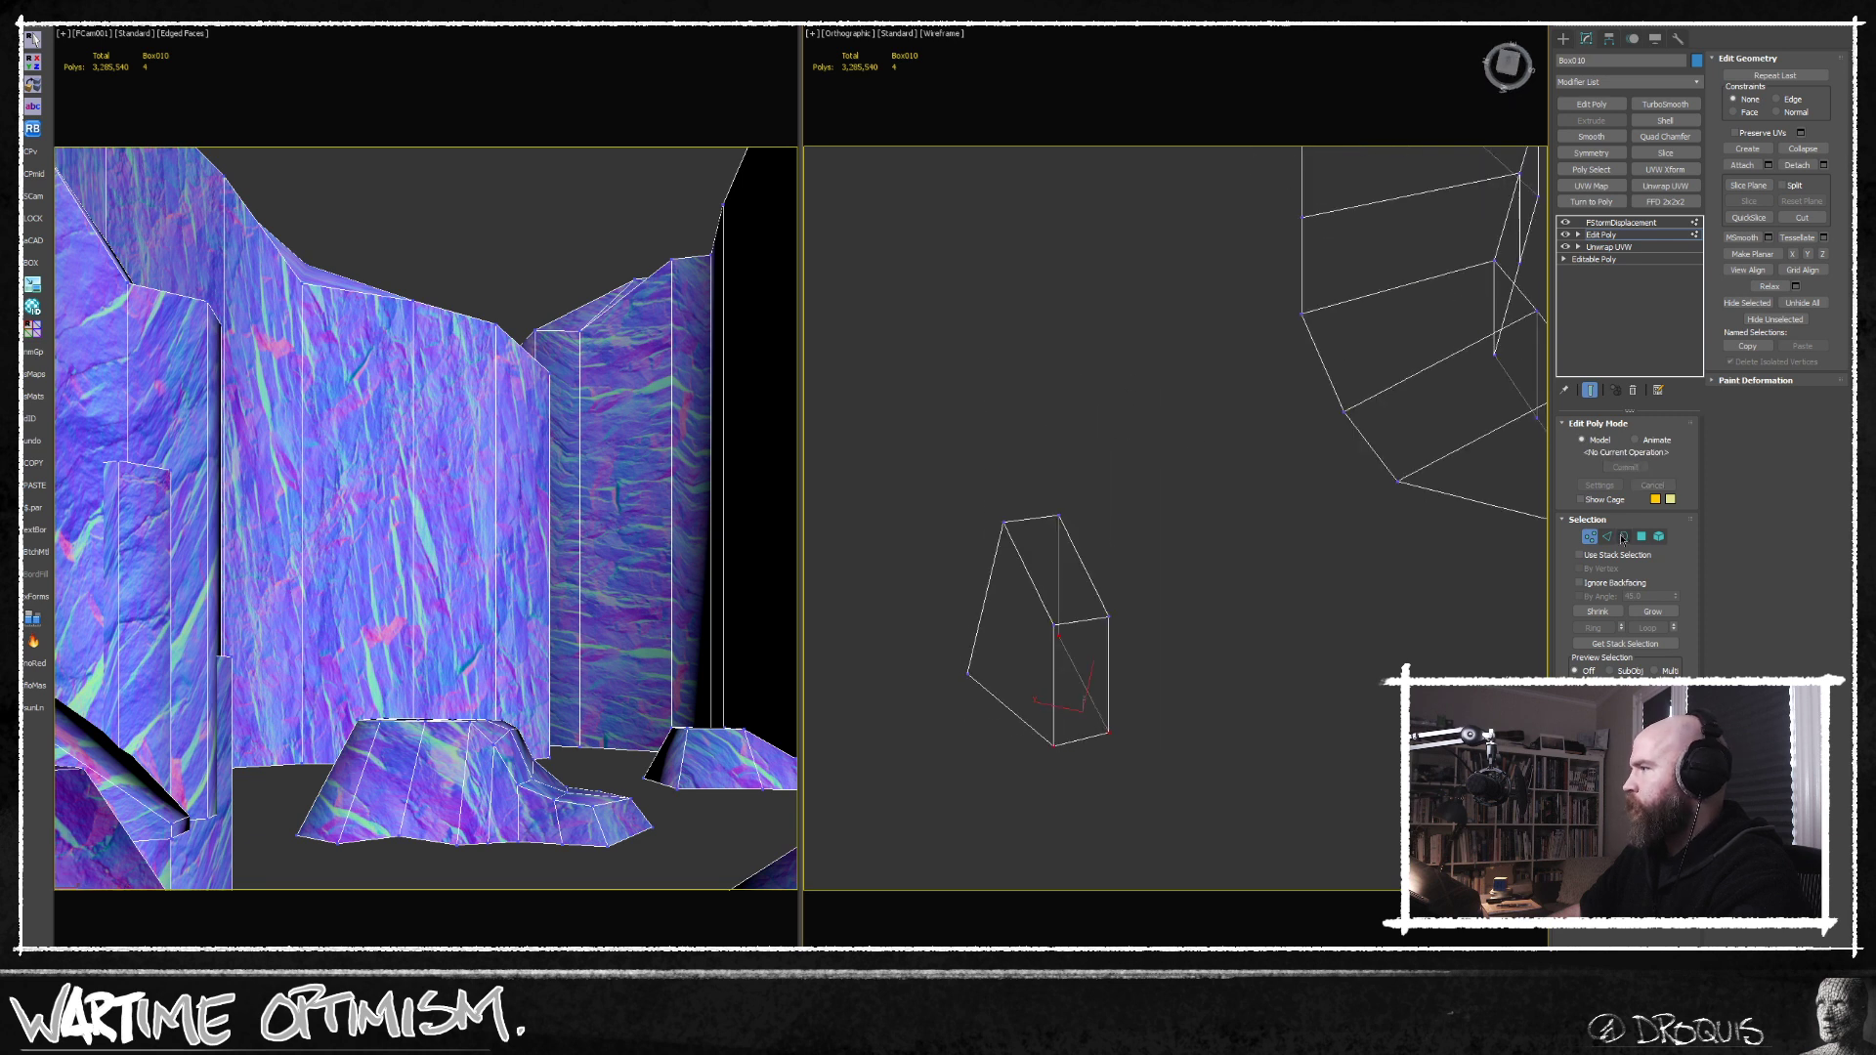
Clone the finished pillar in plan as a new element beside the right-hand cliff.
{"action": "left_click", "coordinate": [1657, 539]}
{"action": "left_click", "coordinate": [1057, 701]}
{"action": "key", "text": "t"}
{"action": "key", "text": "z"}
{"action": "scroll", "coordinate": [1089, 410], "scroll_direction": "down", "scroll_amount": 8}
{"action": "scroll", "coordinate": [1044, 557], "scroll_direction": "down", "scroll_amount": 4}
{"action": "middle_click_drag", "start_coordinate": [1208, 425], "coordinate": [1108, 427]}
{"action": "scroll", "coordinate": [1044, 558], "scroll_direction": "down", "scroll_amount": 2}
{"action": "scroll", "coordinate": [1042, 526], "scroll_direction": "up", "scroll_amount": 1}
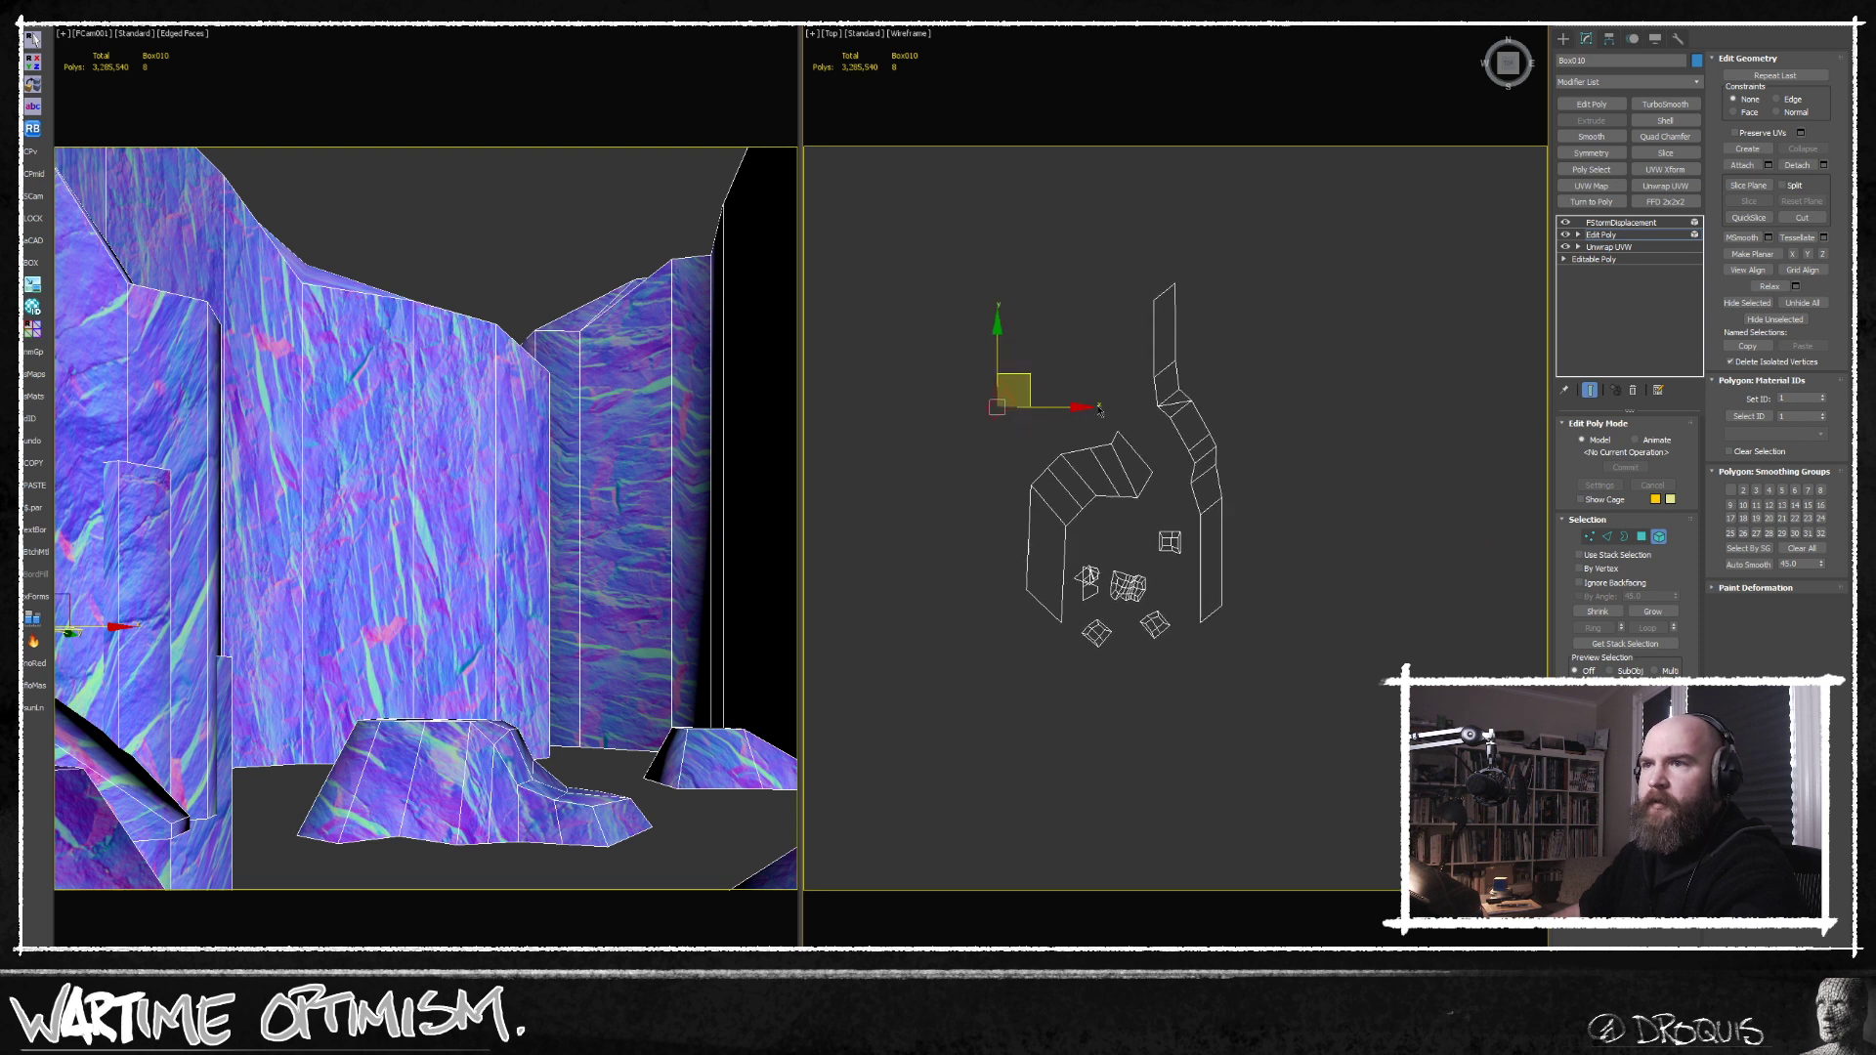
{"action": "scroll", "coordinate": [1108, 426], "scroll_direction": "up", "scroll_amount": 1}
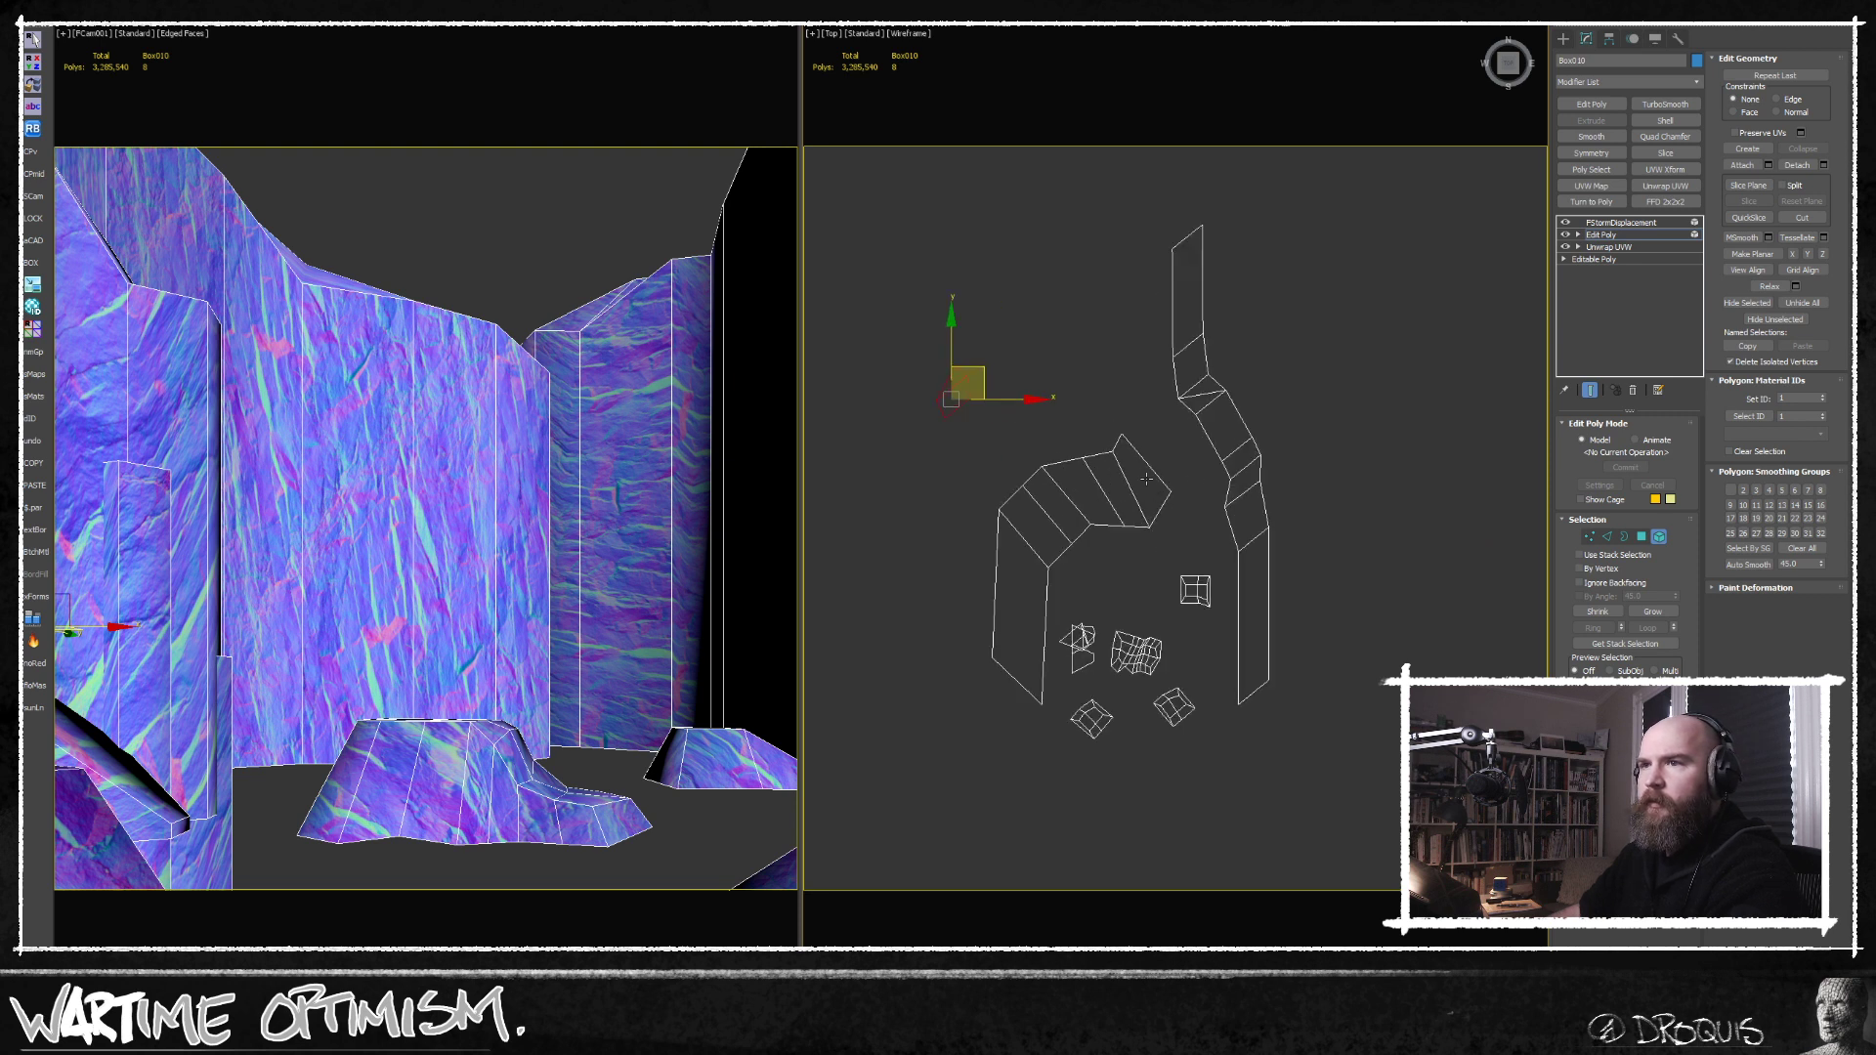
{"action": "scroll", "coordinate": [1147, 479], "scroll_direction": "up", "scroll_amount": 2}
{"action": "middle_click_drag", "start_coordinate": [1197, 443], "coordinate": [1179, 536]}
{"action": "mouse_move", "coordinate": [880, 431]}
{"action": "left_mouse_down", "text": "shift"}
{"action": "mouse_move", "coordinate": [1194, 448]}
{"action": "mouse_move", "coordinate": [1247, 488]}
{"action": "left_mouse_up", "text": "shift"}
{"action": "left_click", "coordinate": [996, 548]}
Tilt the cloned pillar's top by lowering one of its upper edges.
{"action": "middle_click_drag", "start_coordinate": [1135, 548], "coordinate": [1270, 494], "text": "alt"}
{"action": "left_click", "coordinate": [1608, 537]}
{"action": "scroll", "coordinate": [1215, 440], "scroll_direction": "up", "scroll_amount": 5}
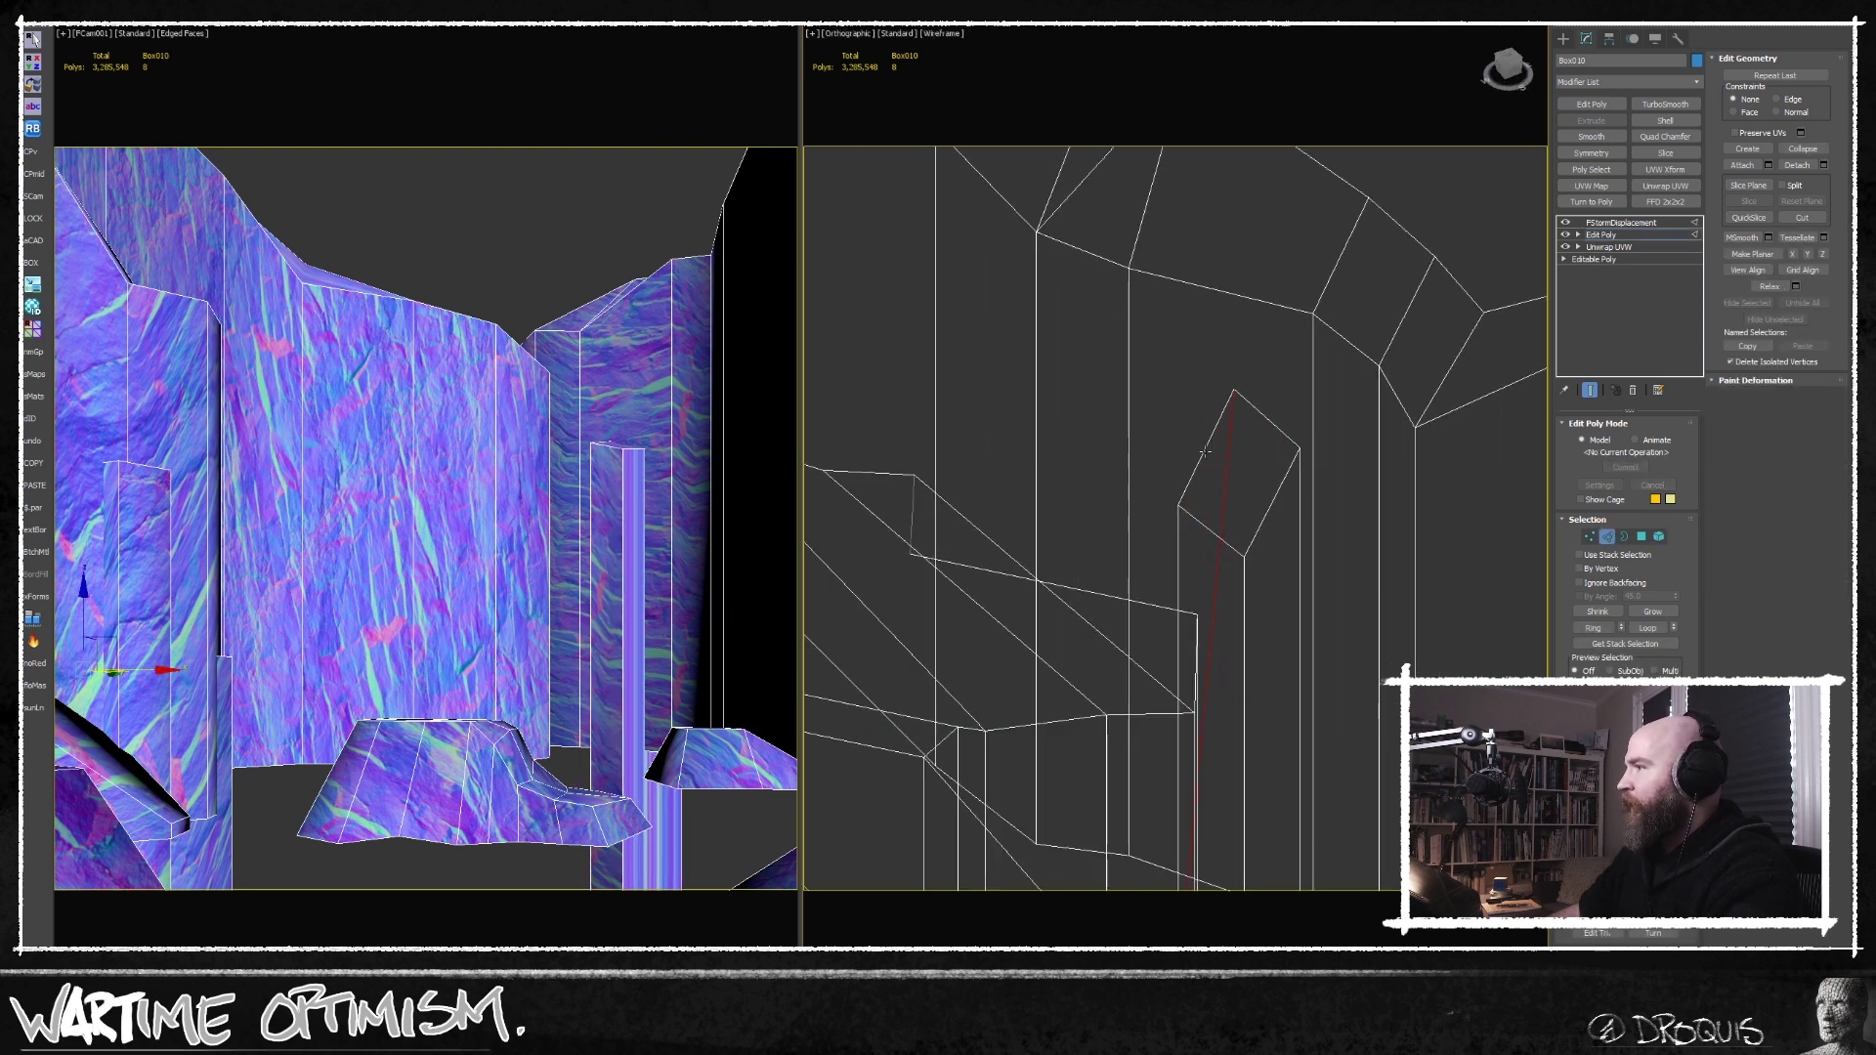
{"action": "scroll", "coordinate": [1202, 420], "scroll_direction": "up", "scroll_amount": 3}
{"action": "left_click", "coordinate": [1209, 479]}
{"action": "key", "text": "ctrl+z"}
{"action": "middle_click_drag", "start_coordinate": [1226, 515], "coordinate": [1290, 448]}
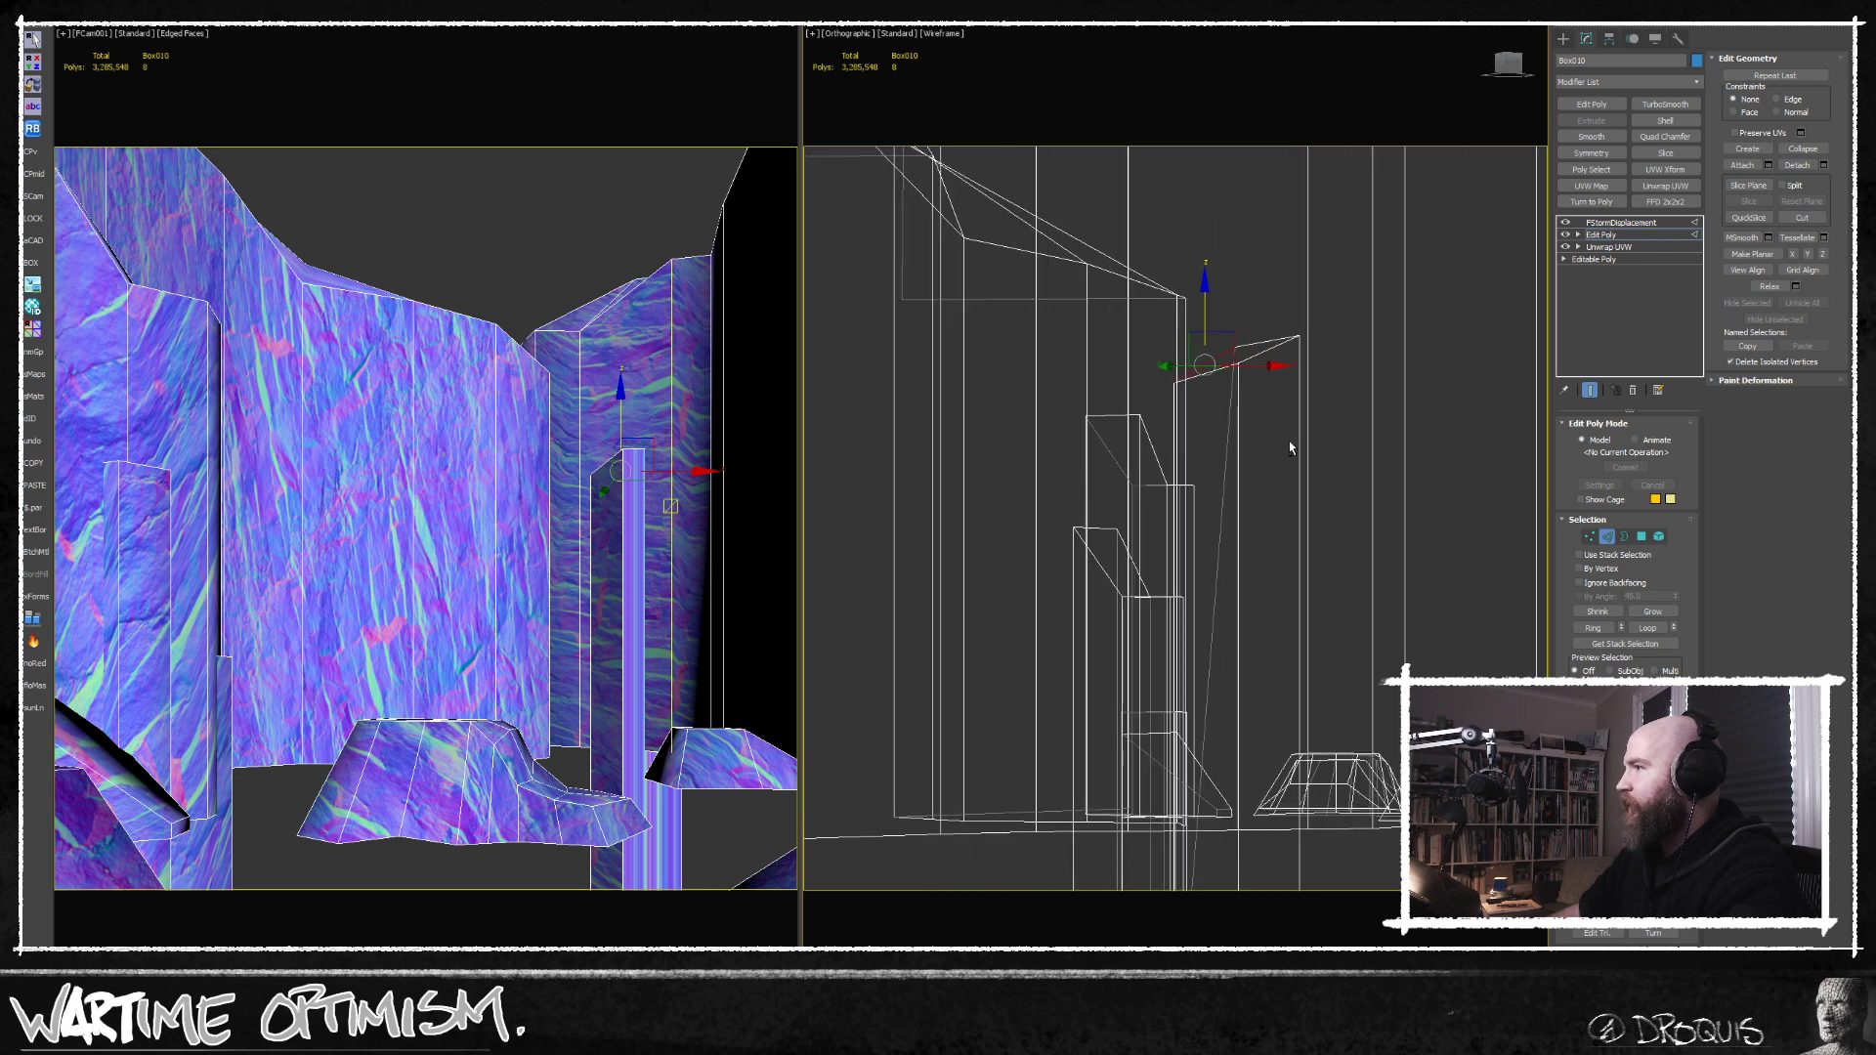
Offset individual upper corner vertices of the cloned pillar to make its slanted top uneven.
{"action": "left_click", "coordinate": [1589, 537]}
{"action": "left_click", "coordinate": [1239, 364]}
{"action": "scroll", "coordinate": [1242, 362], "scroll_direction": "up", "scroll_amount": 4}
{"action": "left_click_drag", "start_coordinate": [1148, 376], "coordinate": [1116, 403]}
{"action": "middle_click_drag", "start_coordinate": [1217, 364], "coordinate": [1234, 402], "text": "alt"}
{"action": "left_click", "coordinate": [1317, 279]}
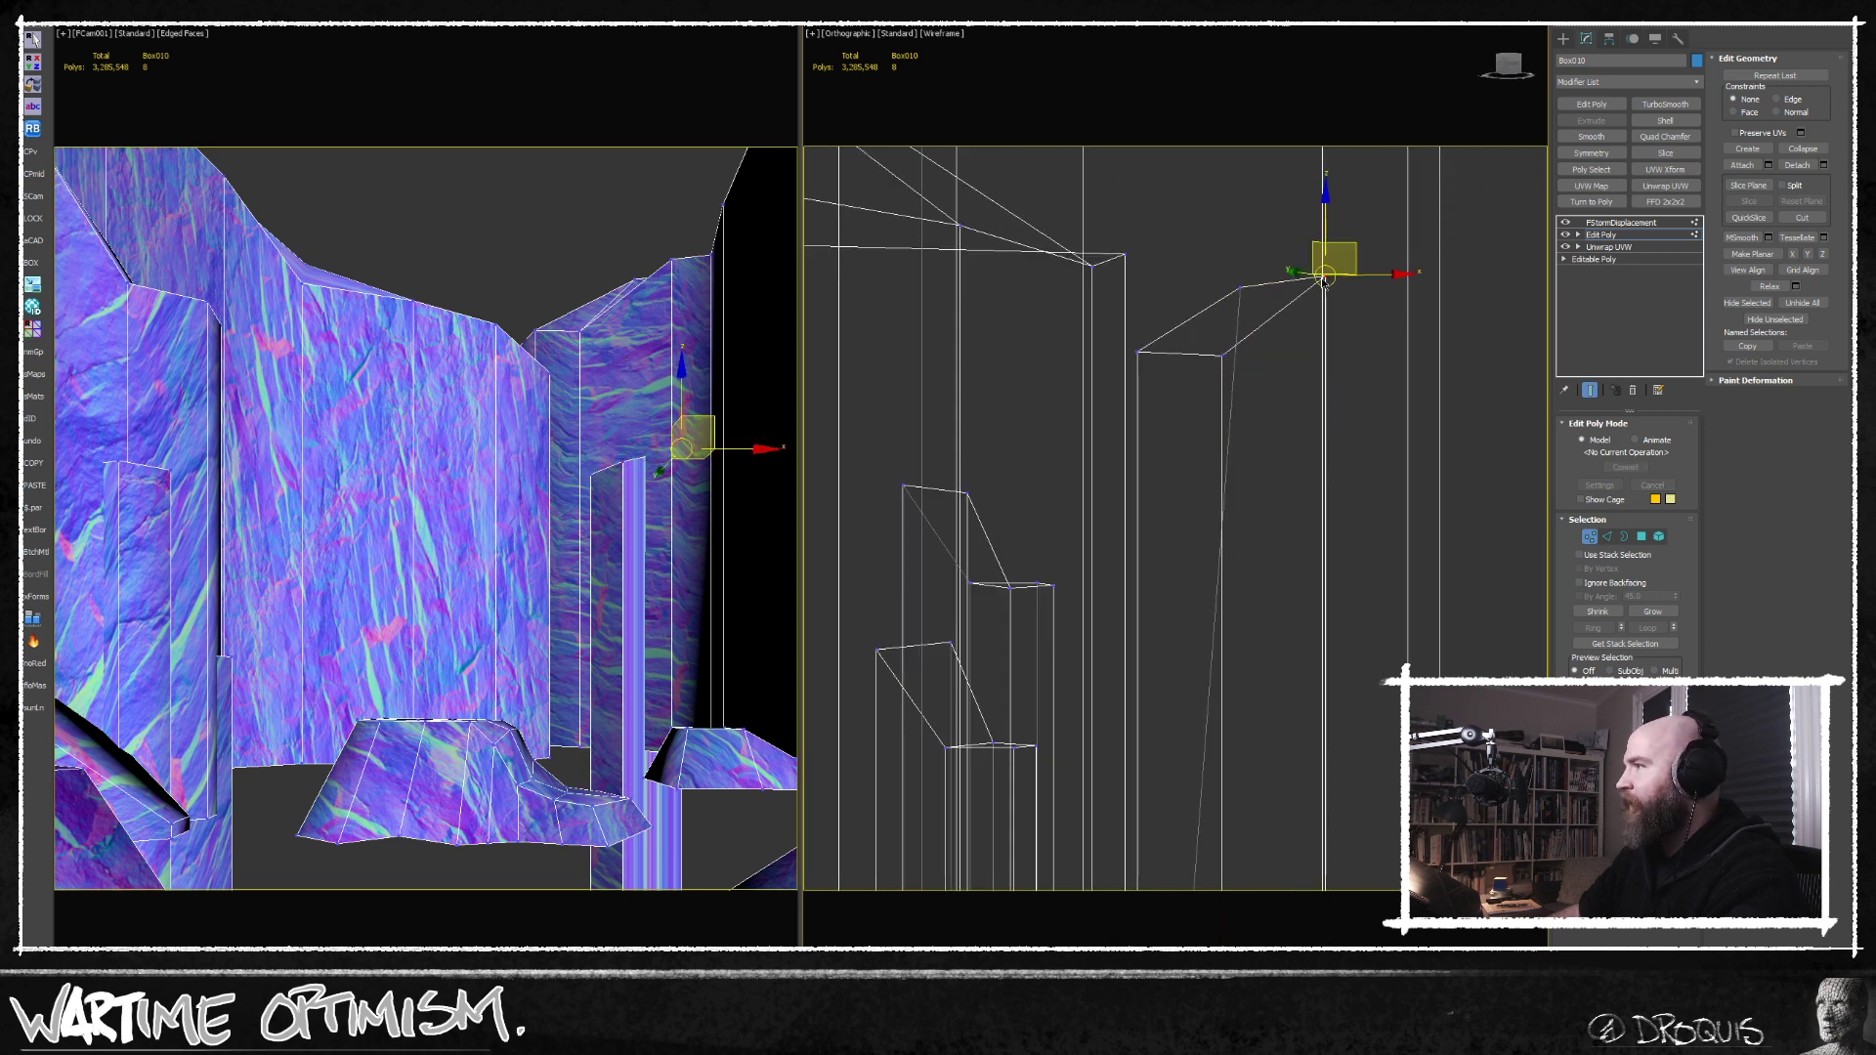
Shift the whole pillar element in plan so it sits against the bend of the right-hand cliff.
{"action": "key", "text": "t"}
{"action": "left_click", "coordinate": [1659, 536]}
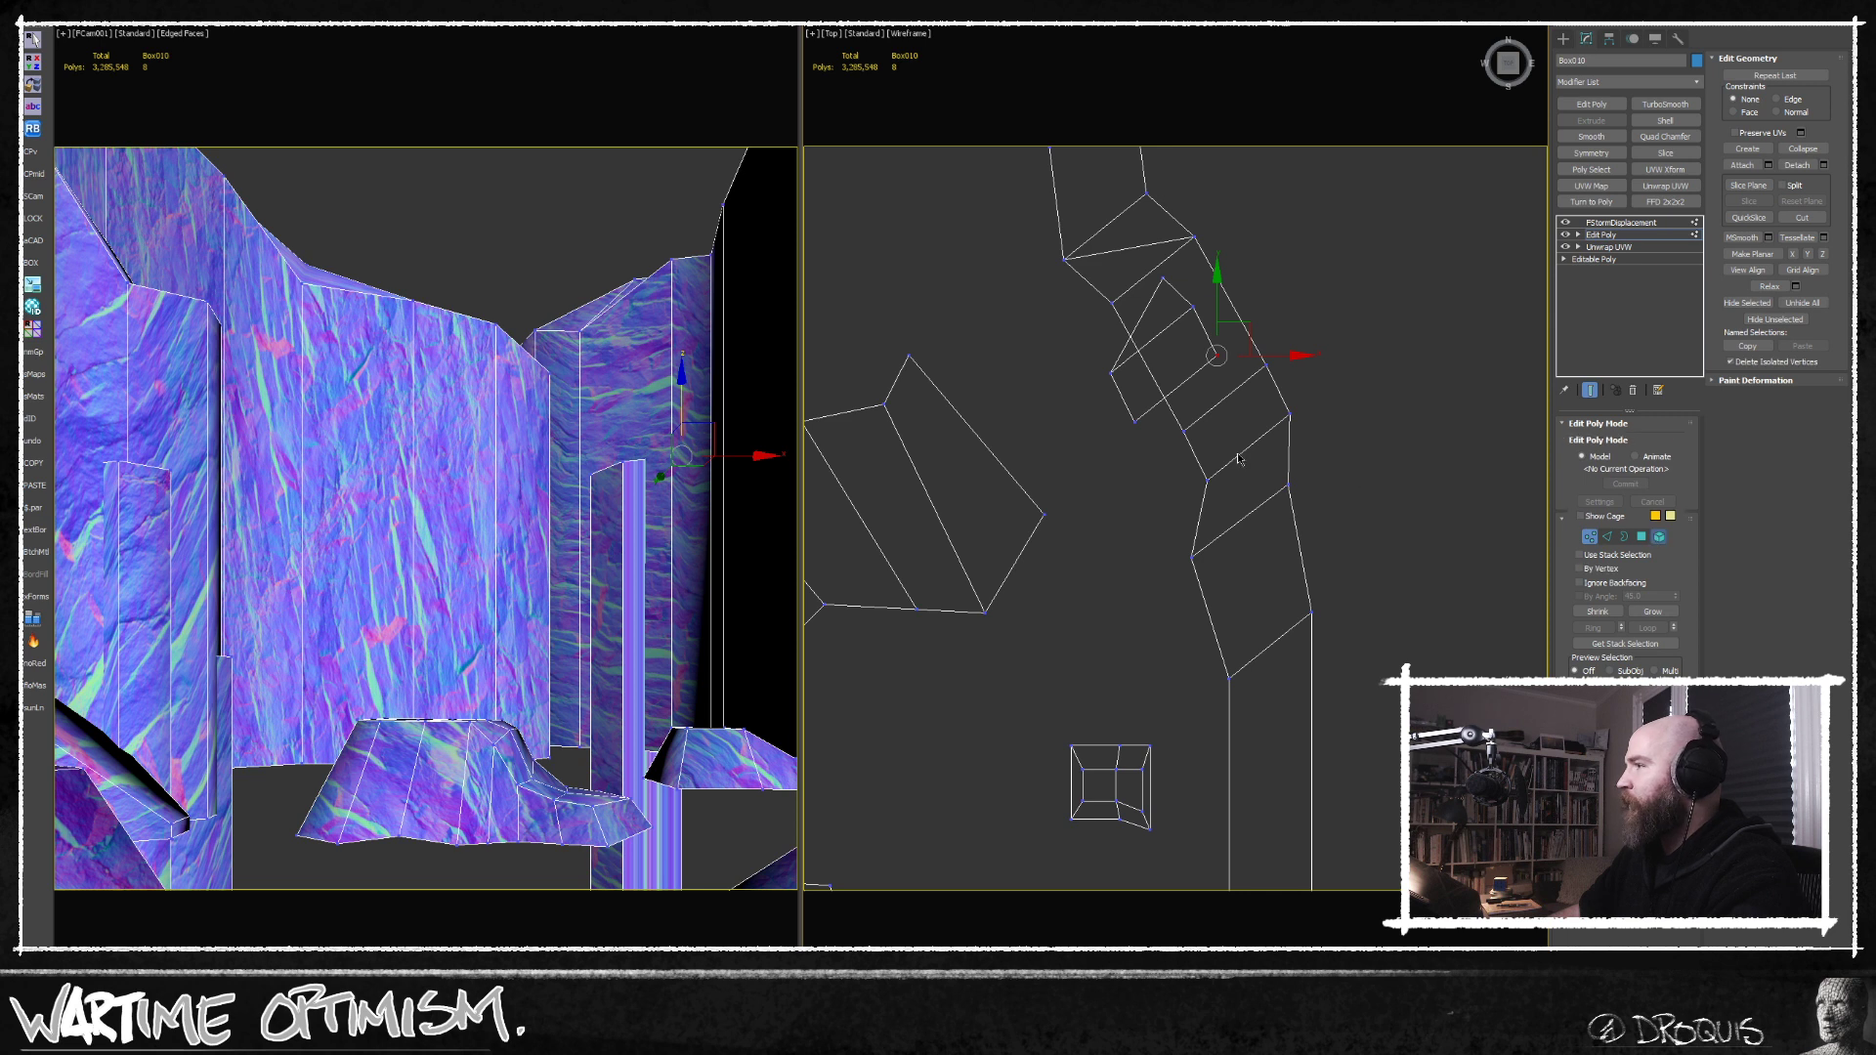
{"action": "left_click", "coordinate": [1154, 357]}
{"action": "middle_click_drag", "start_coordinate": [1131, 392], "coordinate": [1134, 459]}
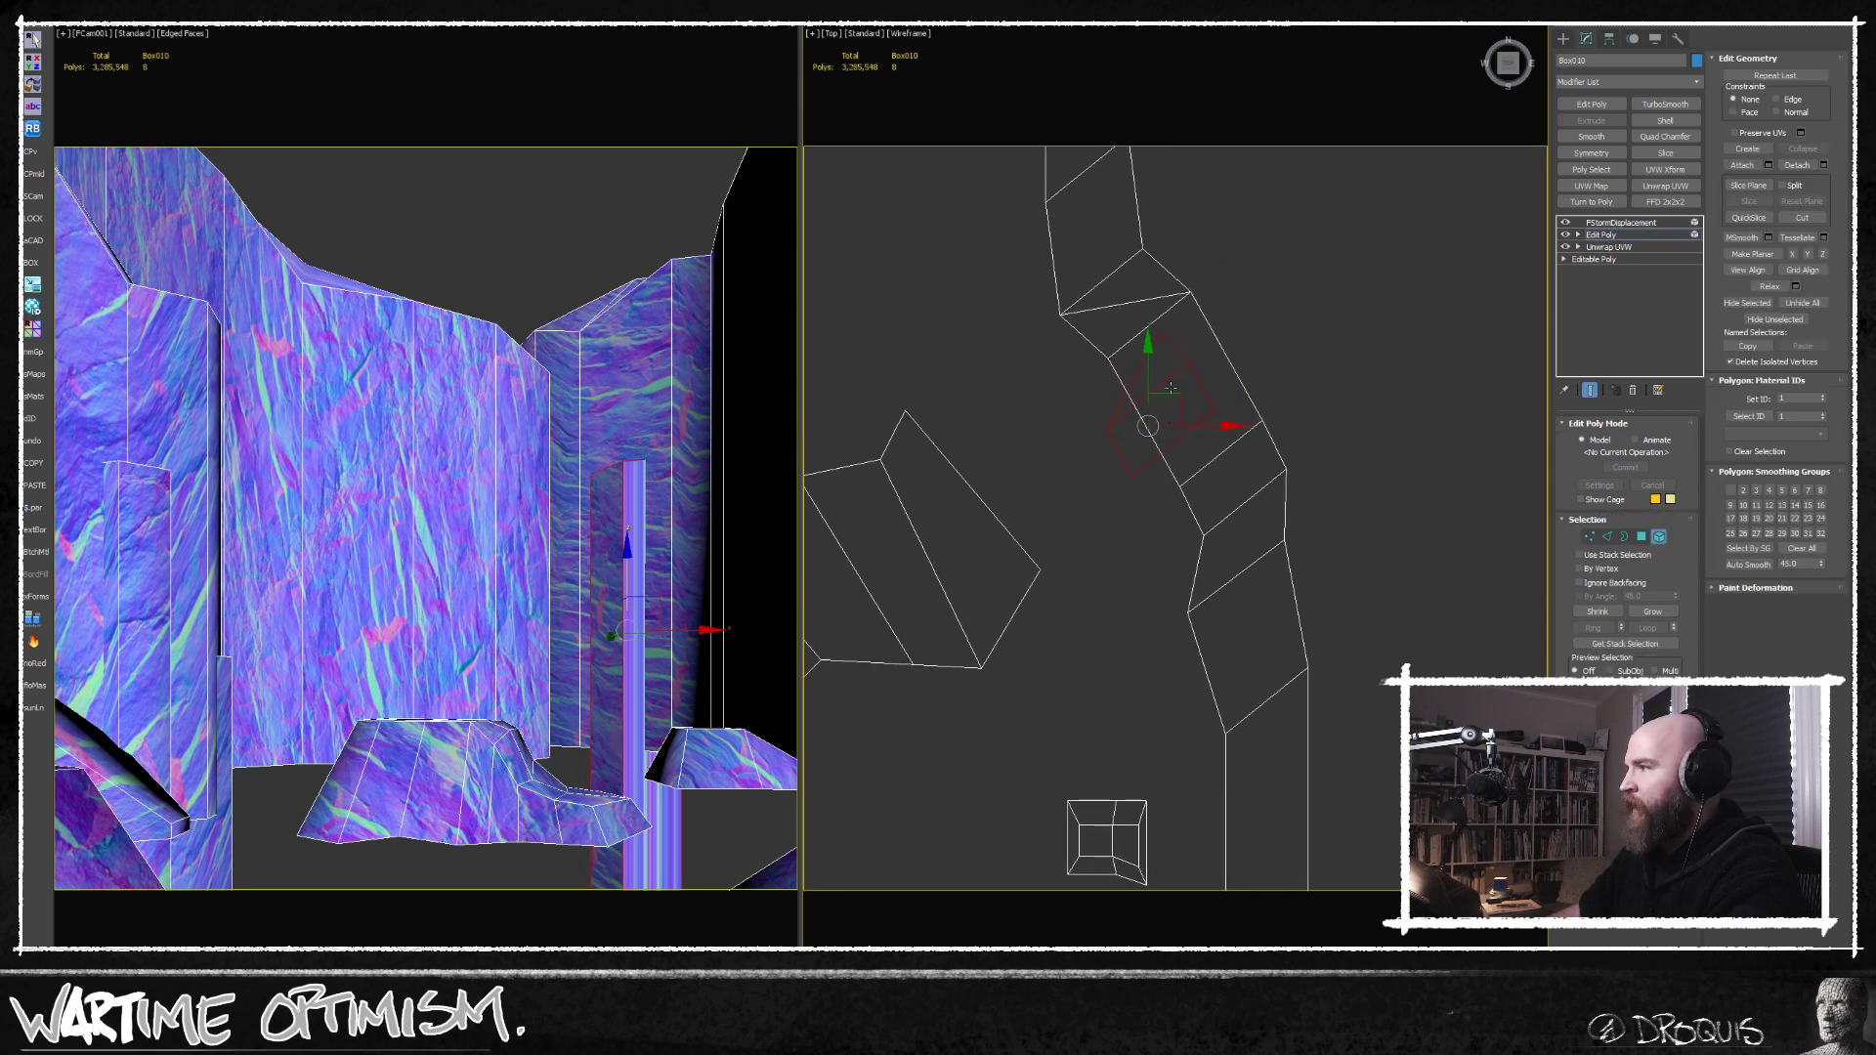
{"action": "left_click_drag", "start_coordinate": [1178, 401], "coordinate": [1193, 402]}
{"action": "scroll", "coordinate": [1179, 570], "scroll_direction": "down", "scroll_amount": 4}
{"action": "middle_click_drag", "start_coordinate": [1178, 569], "coordinate": [1183, 453]}
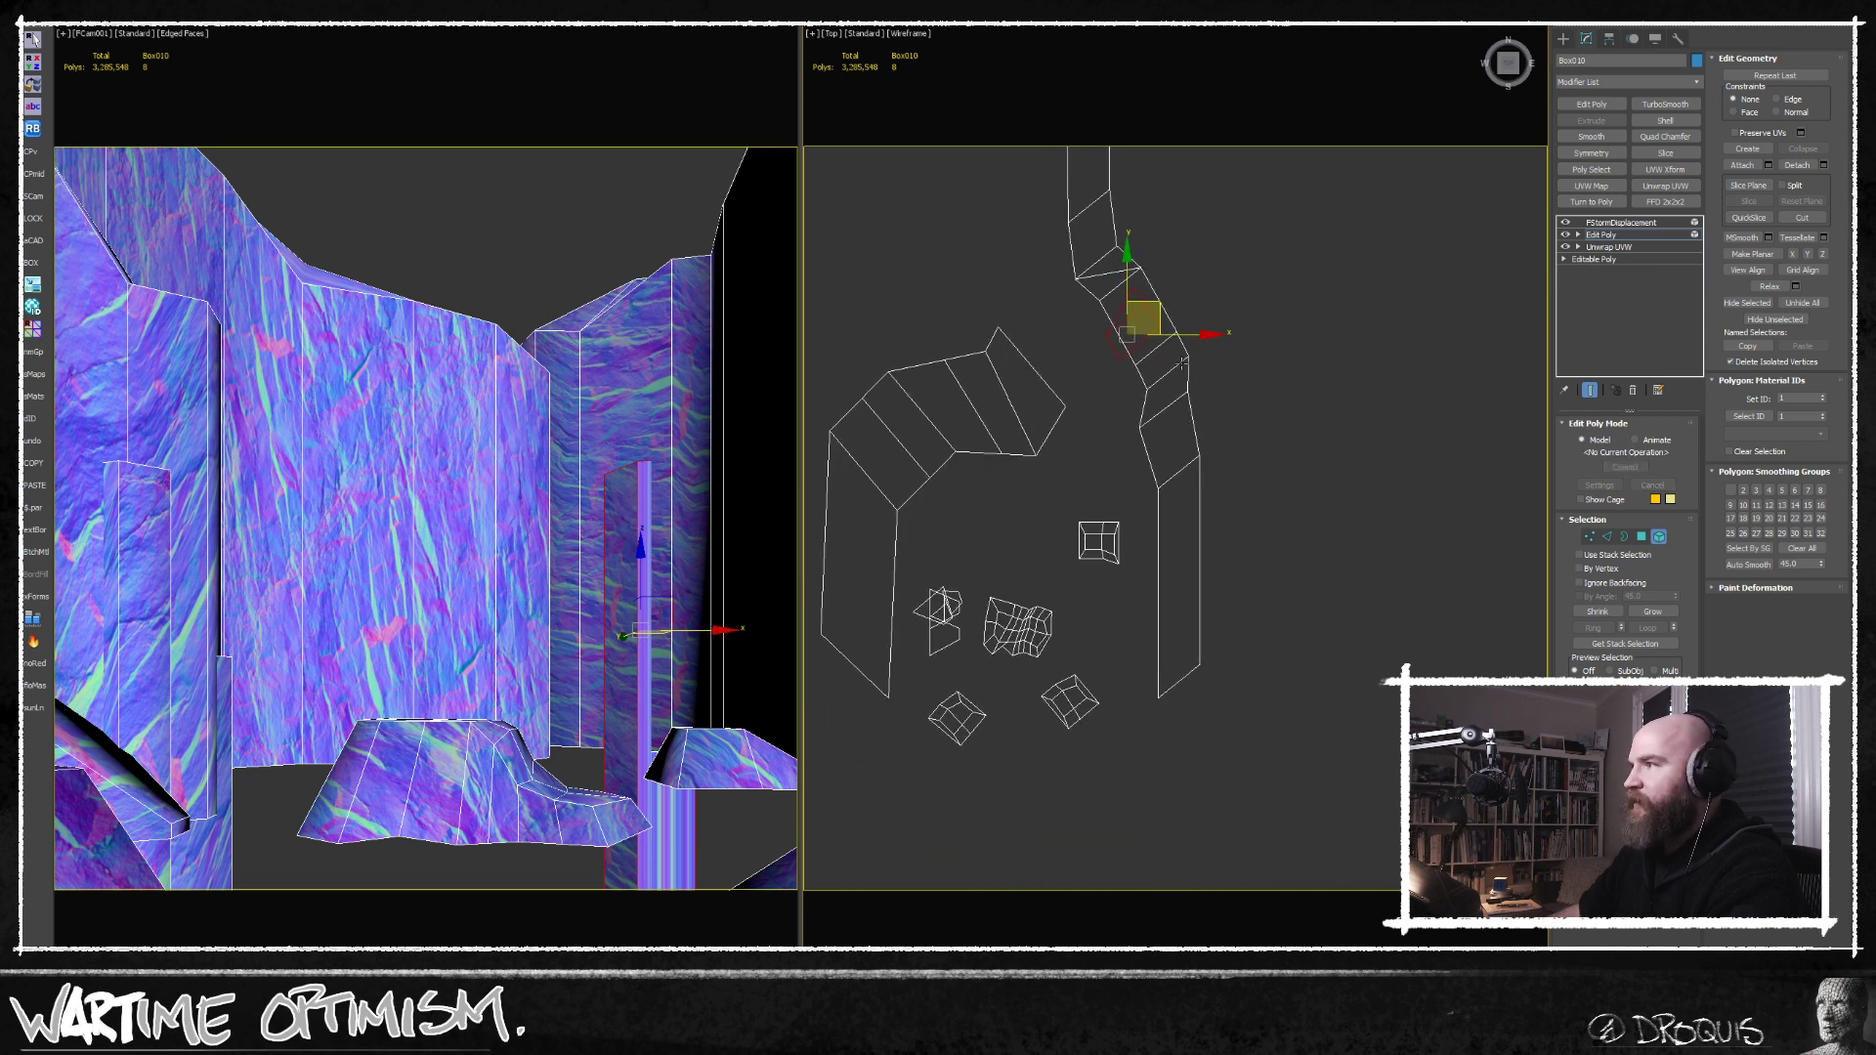
Clone the pillar to the nearer section of the right-hand cliff and rotate the copy.
{"action": "left_click_drag", "start_coordinate": [1162, 303], "coordinate": [1197, 446], "text": "shift"}
{"action": "key", "text": "Return"}
{"action": "key", "text": "e"}
{"action": "key", "text": "w"}
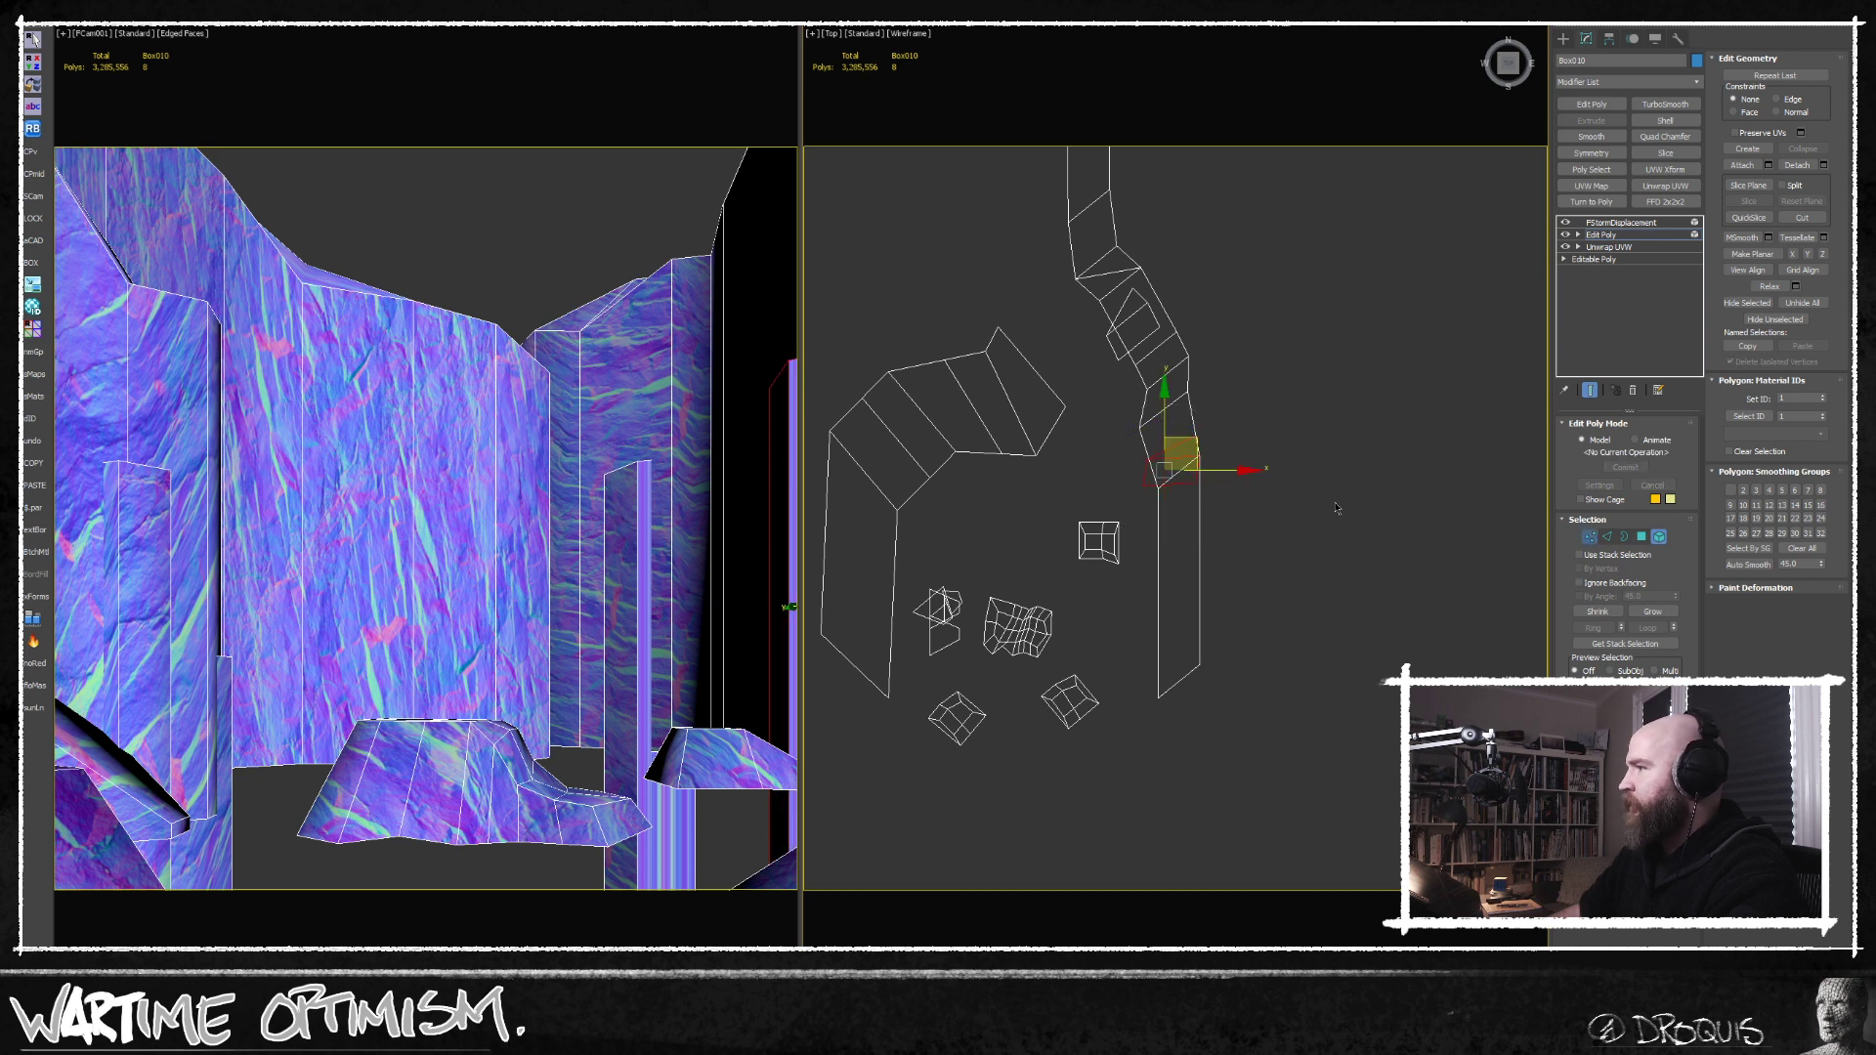
Fine-tune the second pillar's position against the right-hand cliff wall and leave isolation.
{"action": "key", "text": "1"}
{"action": "middle_click_drag", "start_coordinate": [1163, 491], "coordinate": [1163, 514]}
{"action": "scroll", "coordinate": [1161, 514], "scroll_direction": "up", "scroll_amount": 5}
{"action": "left_click_drag", "start_coordinate": [1083, 514], "coordinate": [1108, 483]}
{"action": "middle_click_drag", "start_coordinate": [1112, 482], "coordinate": [1115, 579], "text": "alt"}
{"action": "left_click", "coordinate": [1660, 538]}
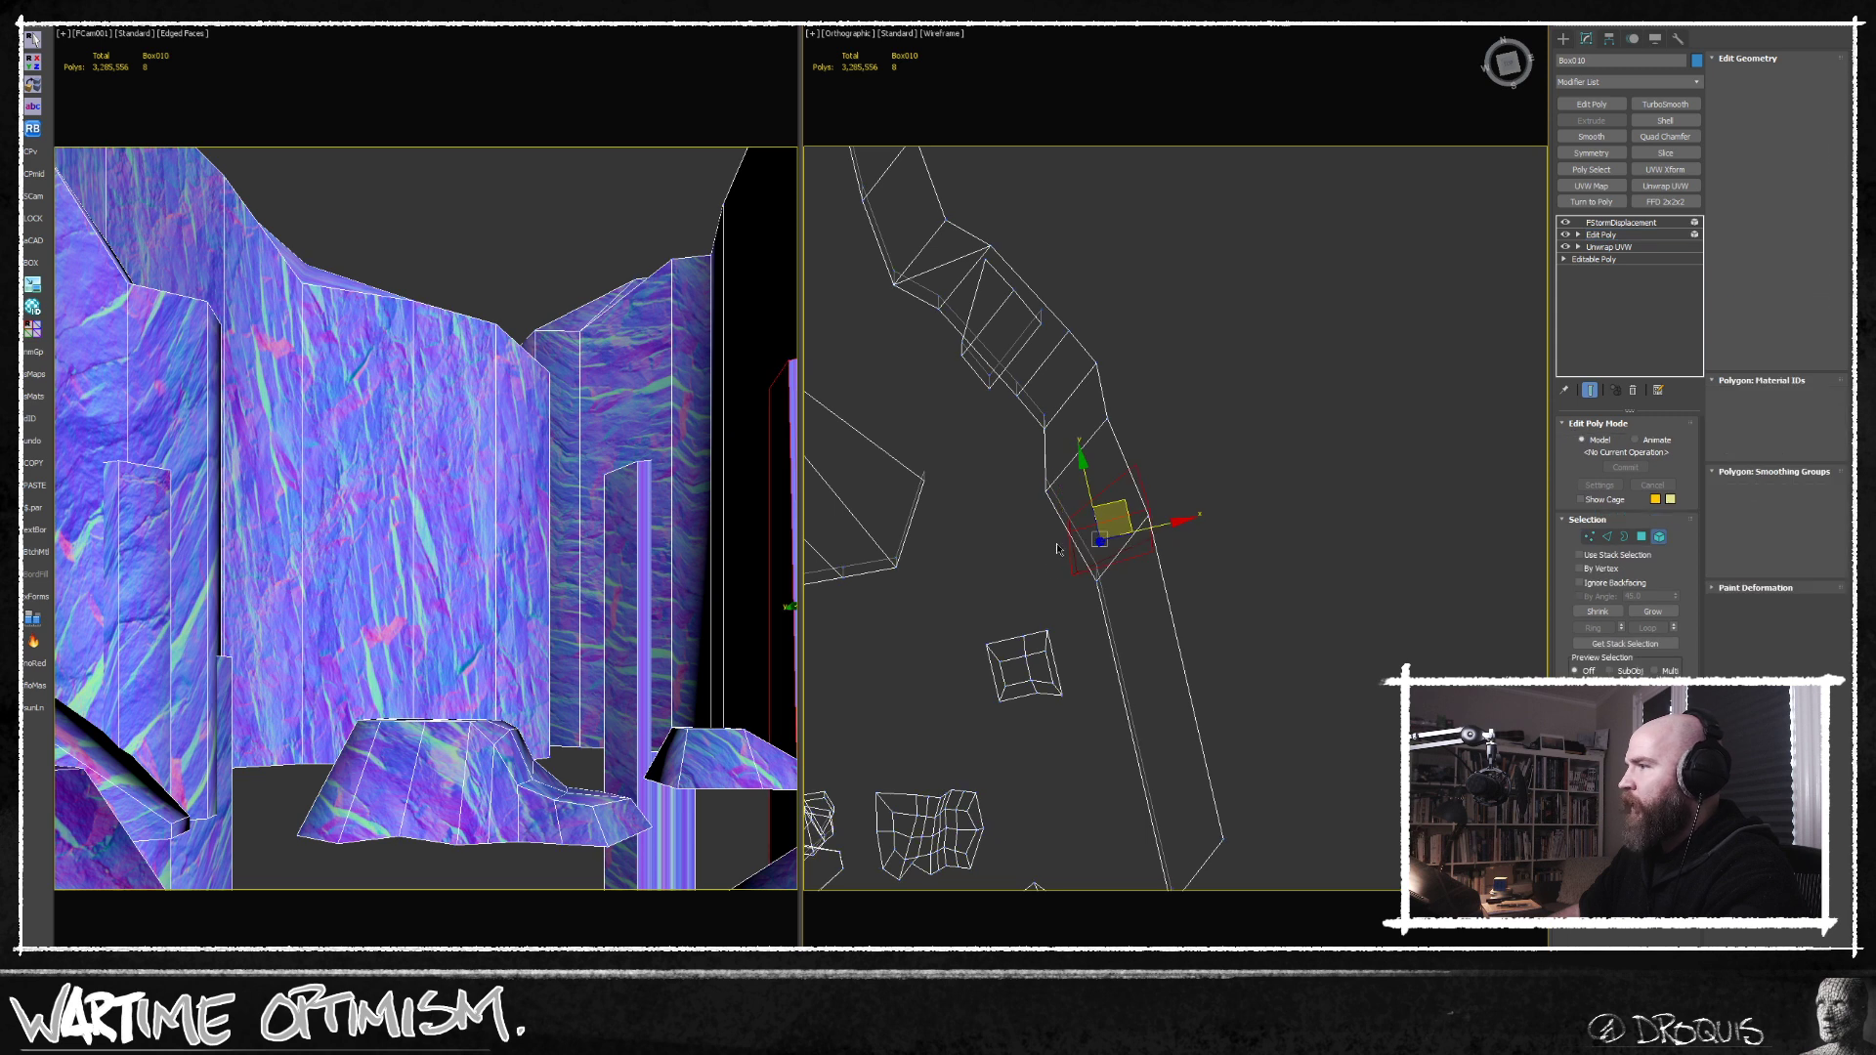
{"action": "middle_click_drag", "start_coordinate": [1083, 584], "coordinate": [1073, 537], "text": "alt"}
{"action": "left_click_drag", "start_coordinate": [1148, 524], "coordinate": [1139, 527]}
{"action": "middle_click_drag", "start_coordinate": [1068, 526], "coordinate": [1084, 518], "text": "alt"}
{"action": "key", "text": "alt+q"}
Clone the pillar in plan to the corner of the back-left cliff, then rotate and position the copy.
{"action": "scroll", "coordinate": [1117, 586], "scroll_direction": "down", "scroll_amount": 3}
{"action": "middle_click_drag", "start_coordinate": [1117, 586], "coordinate": [1465, 482], "text": "alt"}
{"action": "key", "text": "t"}
{"action": "key", "text": "z"}
{"action": "scroll", "coordinate": [1286, 471], "scroll_direction": "down", "scroll_amount": 6}
{"action": "mouse_move", "coordinate": [1482, 474]}
{"action": "left_mouse_down"}
{"action": "mouse_move", "coordinate": [1190, 428]}
{"action": "mouse_move", "coordinate": [1171, 368]}
{"action": "left_mouse_up"}
{"action": "key", "text": "Return"}
{"action": "key", "text": "e"}
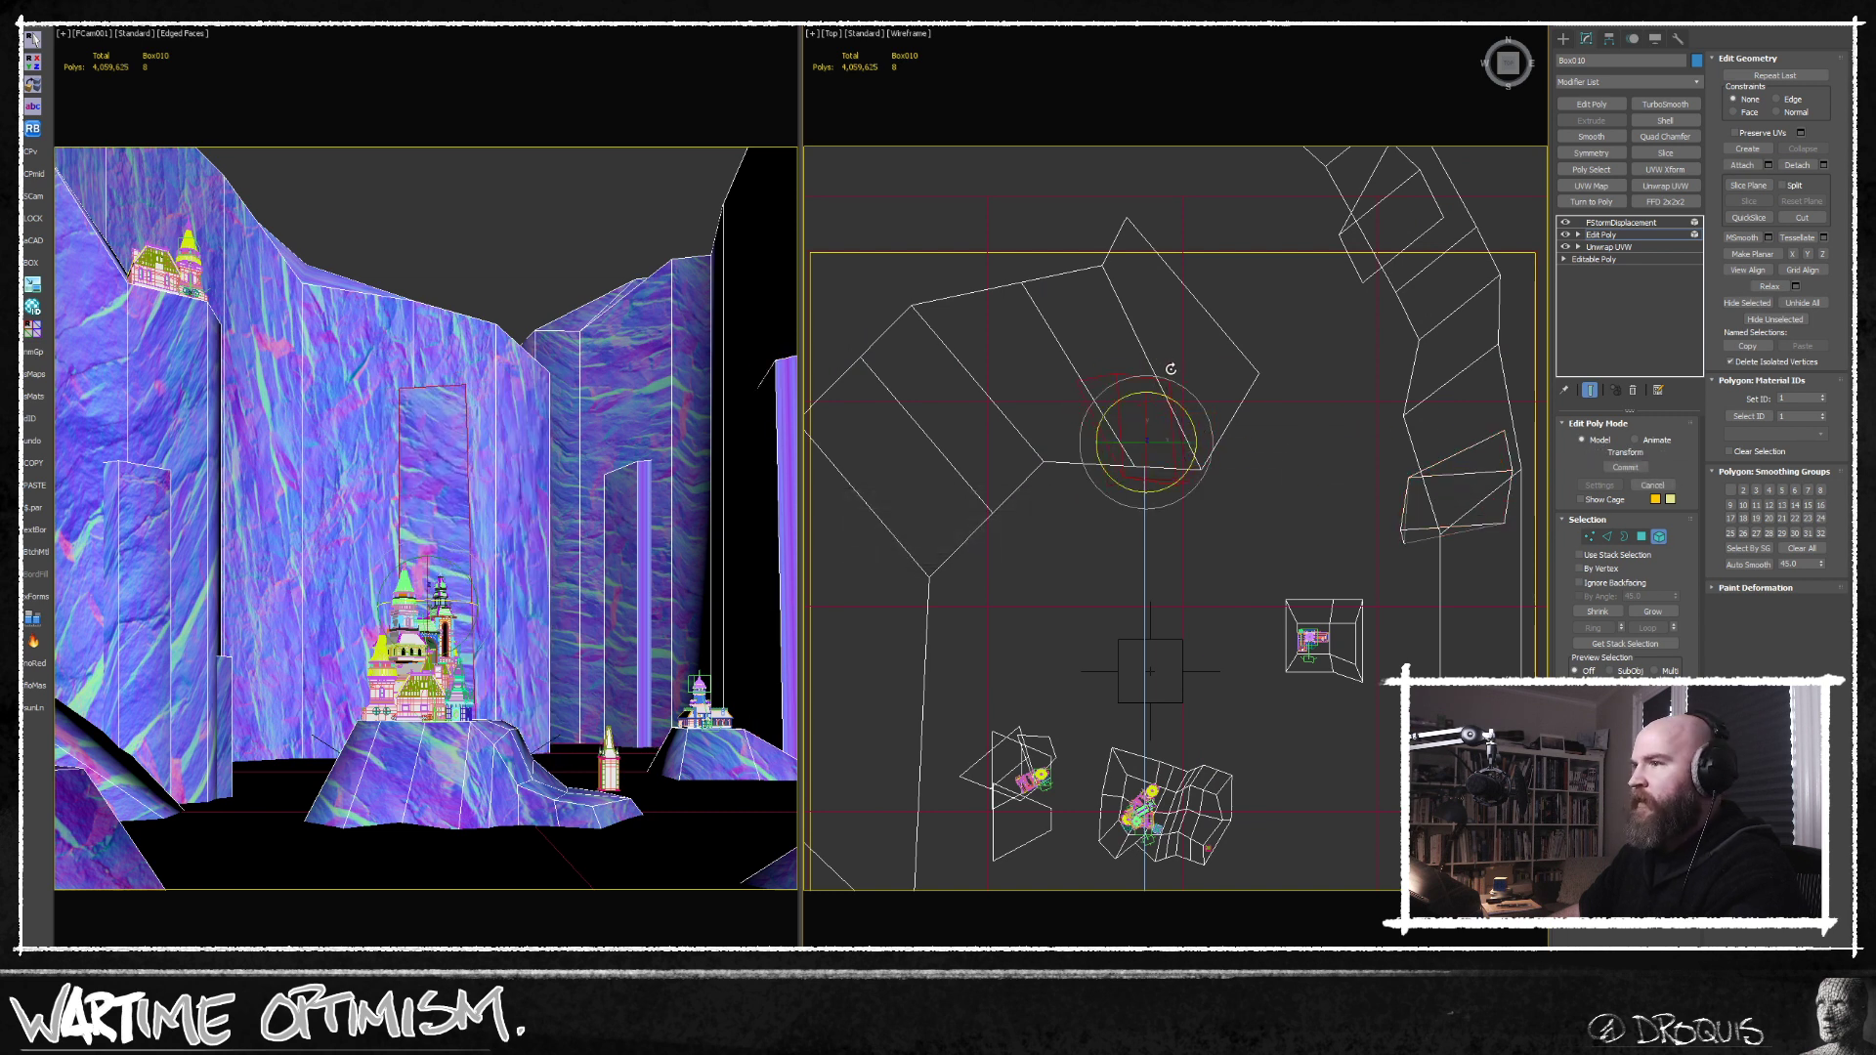
{"action": "key", "text": "w"}
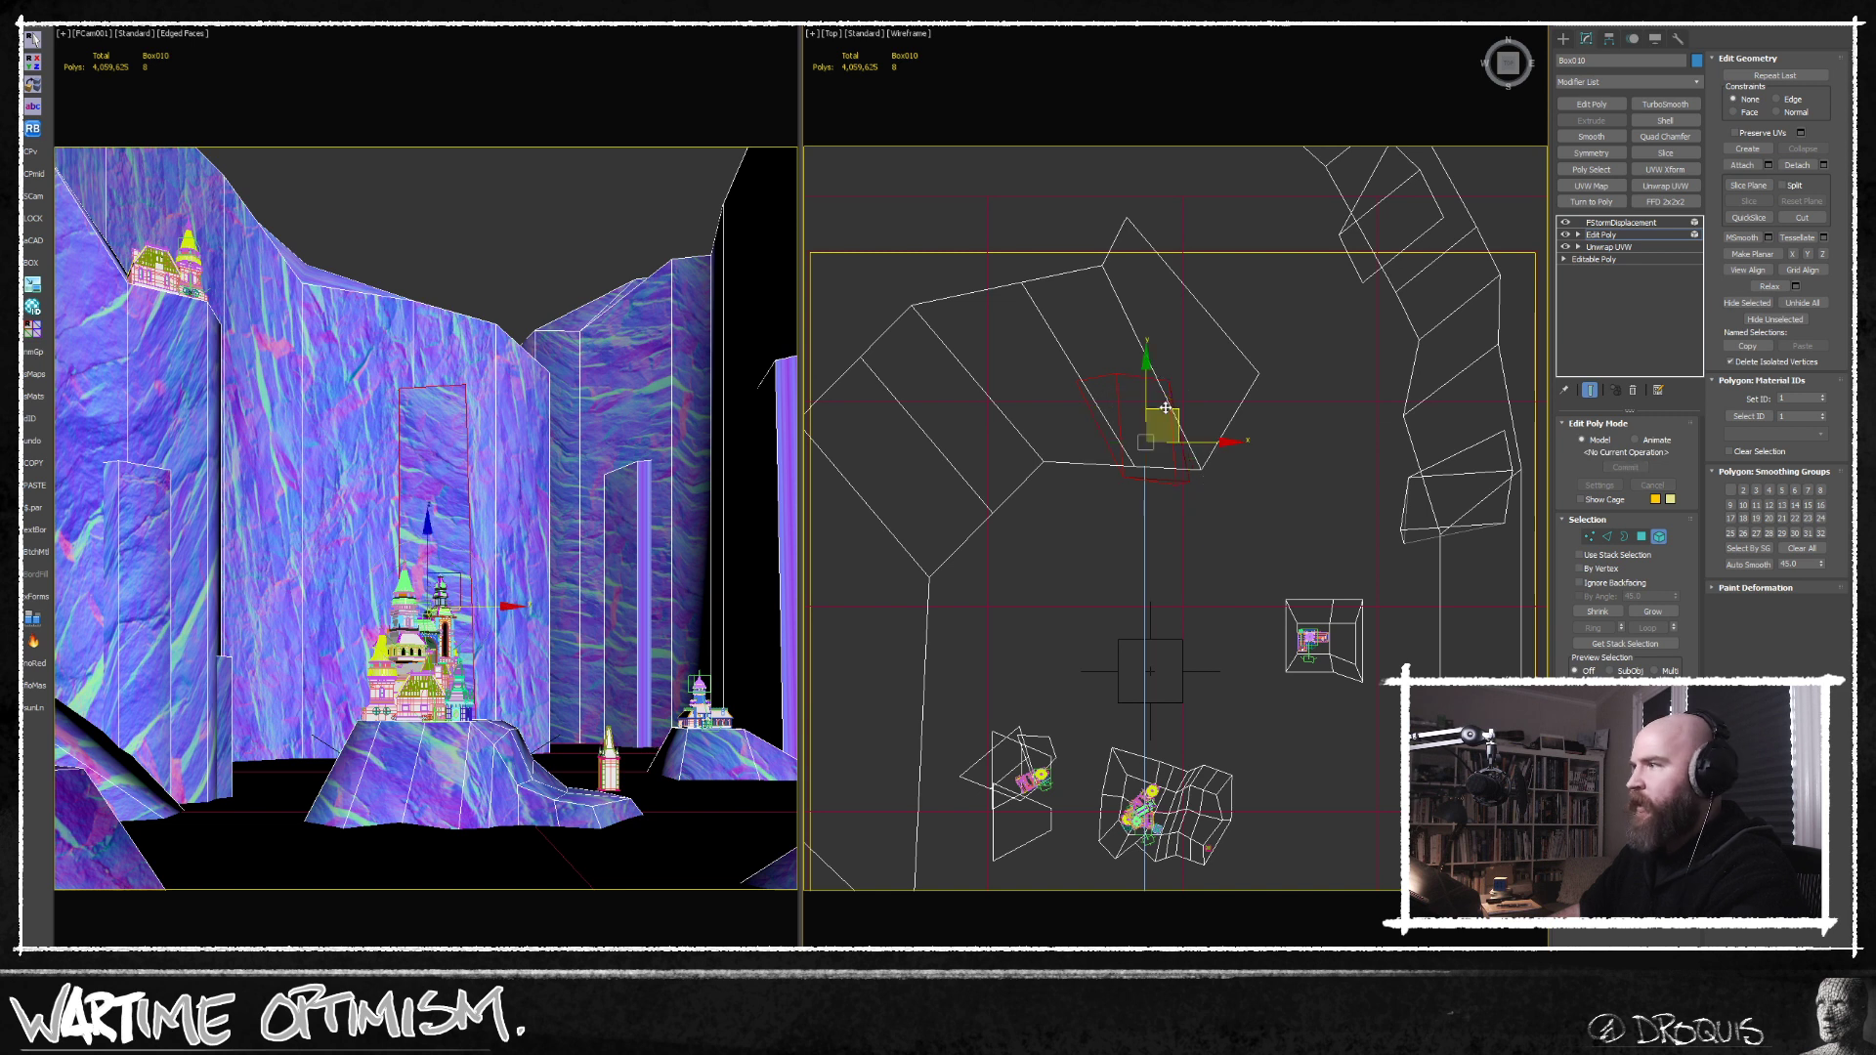
{"action": "left_click_drag", "start_coordinate": [1150, 403], "coordinate": [1215, 381]}
{"action": "key", "text": "e"}
{"action": "key", "text": "w"}
Clone another pillar farther along the back-left cliff and sink most of it below the ground plane.
{"action": "middle_click_drag", "start_coordinate": [1244, 463], "coordinate": [1335, 481]}
{"action": "mouse_move", "coordinate": [1312, 433]}
{"action": "left_mouse_down", "text": "shift"}
{"action": "mouse_move", "coordinate": [1152, 465]}
{"action": "mouse_move", "coordinate": [1155, 496]}
{"action": "left_mouse_up", "text": "shift"}
{"action": "key", "text": "Return"}
{"action": "middle_click_drag", "start_coordinate": [1154, 497], "coordinate": [1152, 433], "text": "alt"}
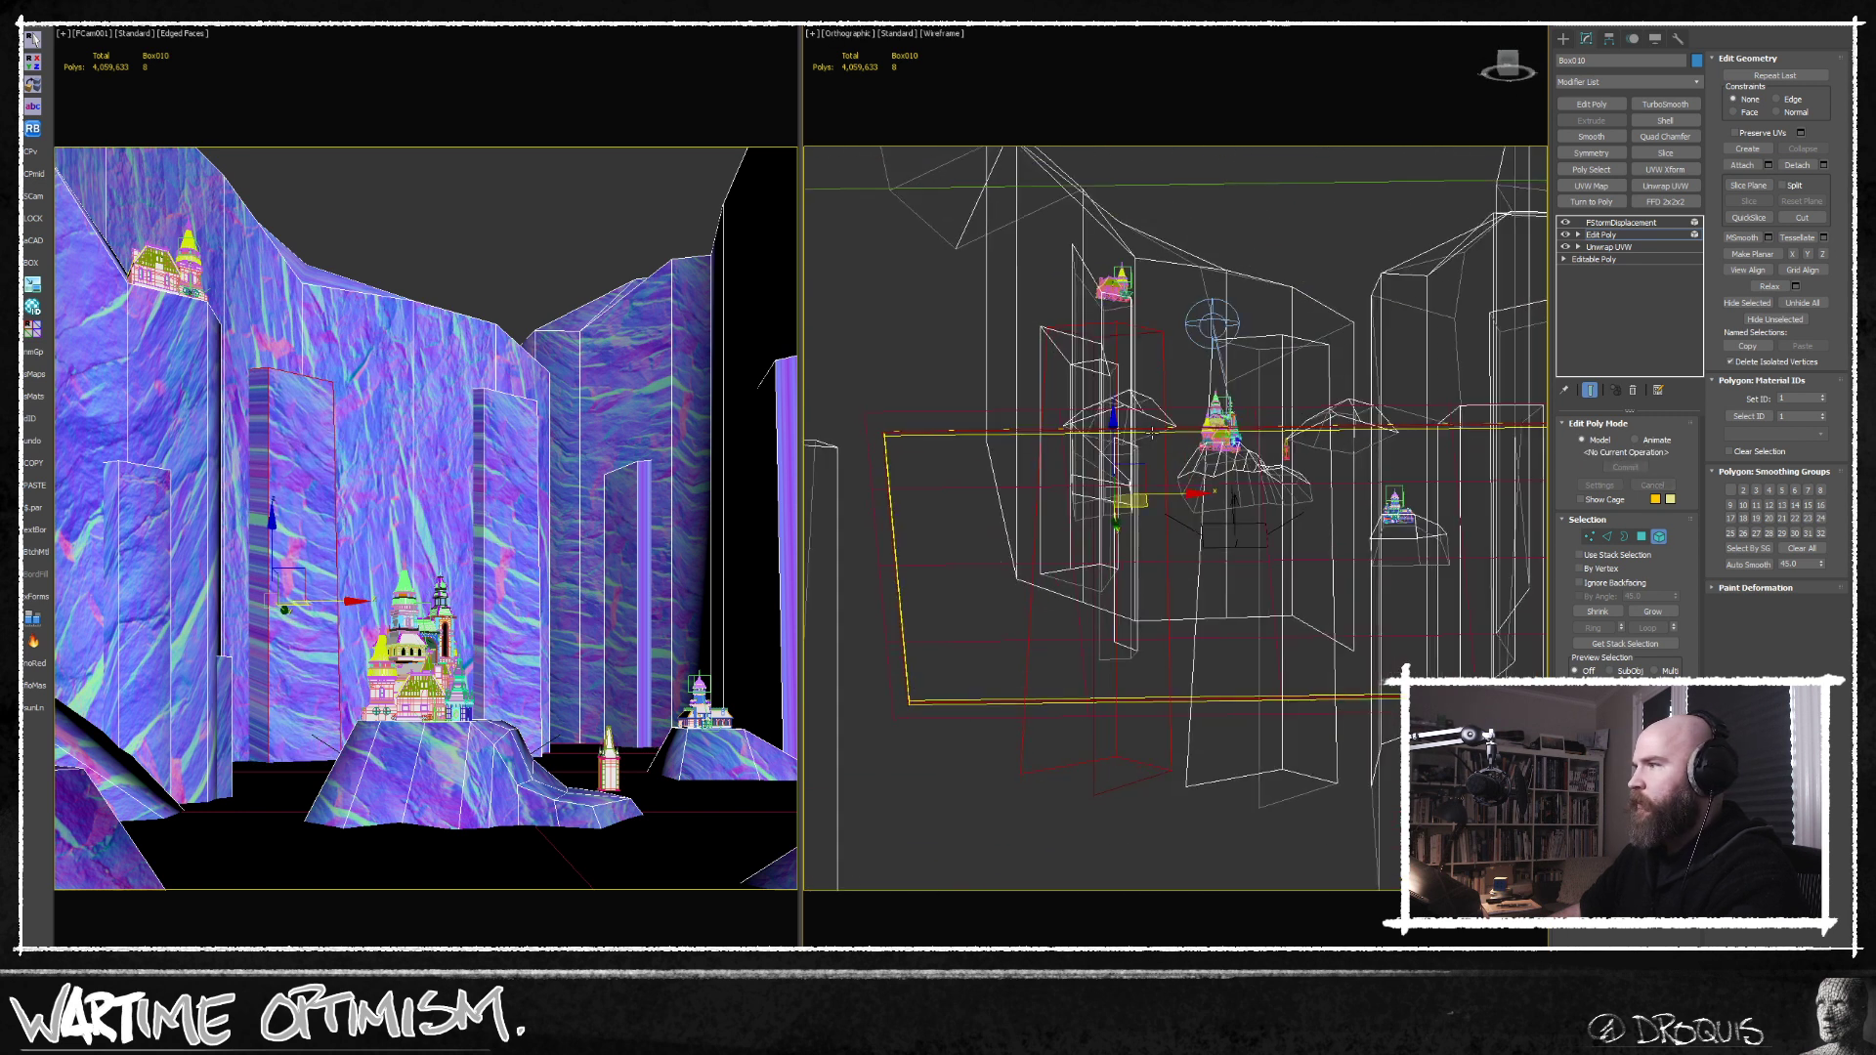
{"action": "left_click_drag", "start_coordinate": [1114, 438], "coordinate": [1123, 701]}
{"action": "key", "text": "f"}
{"action": "middle_click_drag", "start_coordinate": [1123, 701], "coordinate": [1161, 409]}
{"action": "scroll", "coordinate": [1161, 409], "scroll_direction": "down", "scroll_amount": 5}
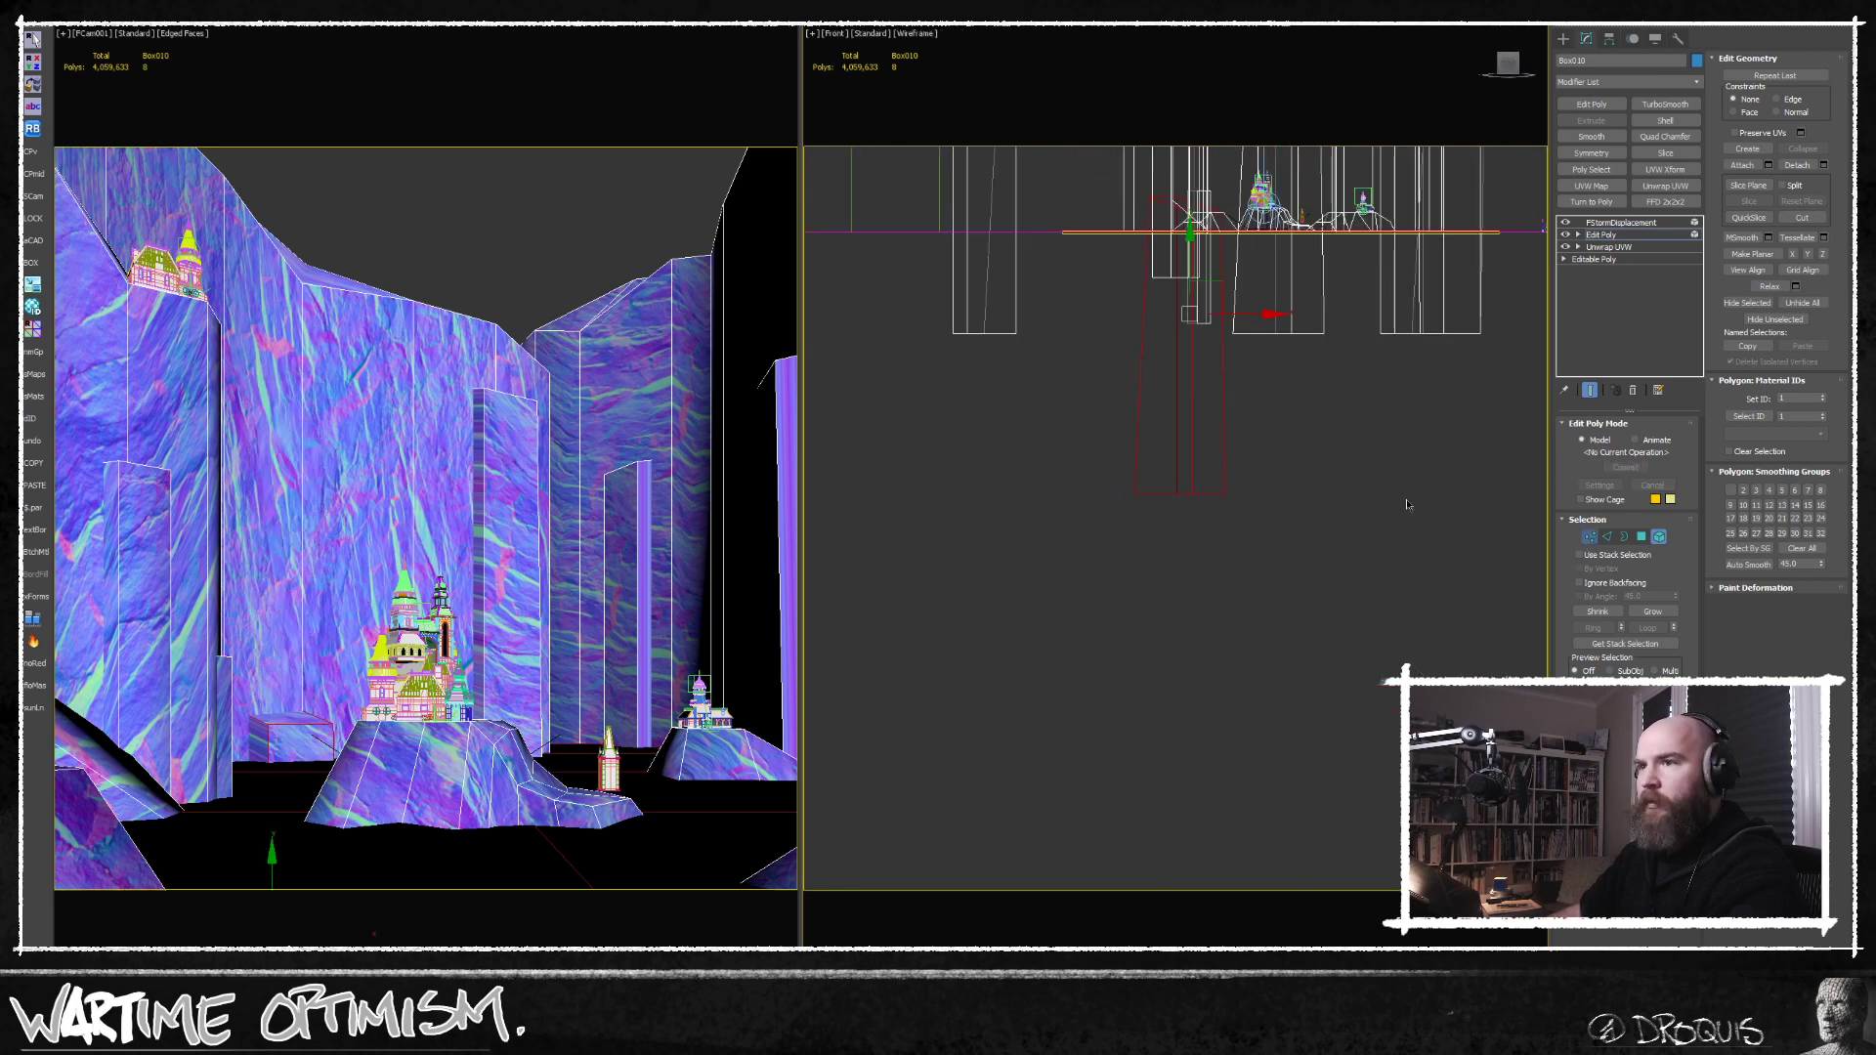
Shorten the sunken pillar by raising its base vertices in the front view.
{"action": "key", "text": "1"}
{"action": "middle_click_drag", "start_coordinate": [1324, 459], "coordinate": [1316, 511]}
{"action": "middle_click_drag", "start_coordinate": [1228, 588], "coordinate": [1218, 644]}
{"action": "left_click_drag", "start_coordinate": [1082, 640], "coordinate": [1082, 635]}
{"action": "middle_click_drag", "start_coordinate": [1144, 573], "coordinate": [1139, 684]}
{"action": "left_click_drag", "start_coordinate": [1168, 650], "coordinate": [1169, 432]}
{"action": "middle_click_drag", "start_coordinate": [1136, 495], "coordinate": [1126, 555], "text": "alt"}
Widen the sunken pillar into a ledge by shifting the vertices of two opposite sides outward in plan.
{"action": "key", "text": "t"}
{"action": "key", "text": "z"}
{"action": "scroll", "coordinate": [1156, 397], "scroll_direction": "down", "scroll_amount": 3}
{"action": "left_click", "coordinate": [1046, 407]}
{"action": "left_click", "coordinate": [991, 476], "text": "ctrl"}
{"action": "left_click", "coordinate": [1181, 563], "text": "ctrl"}
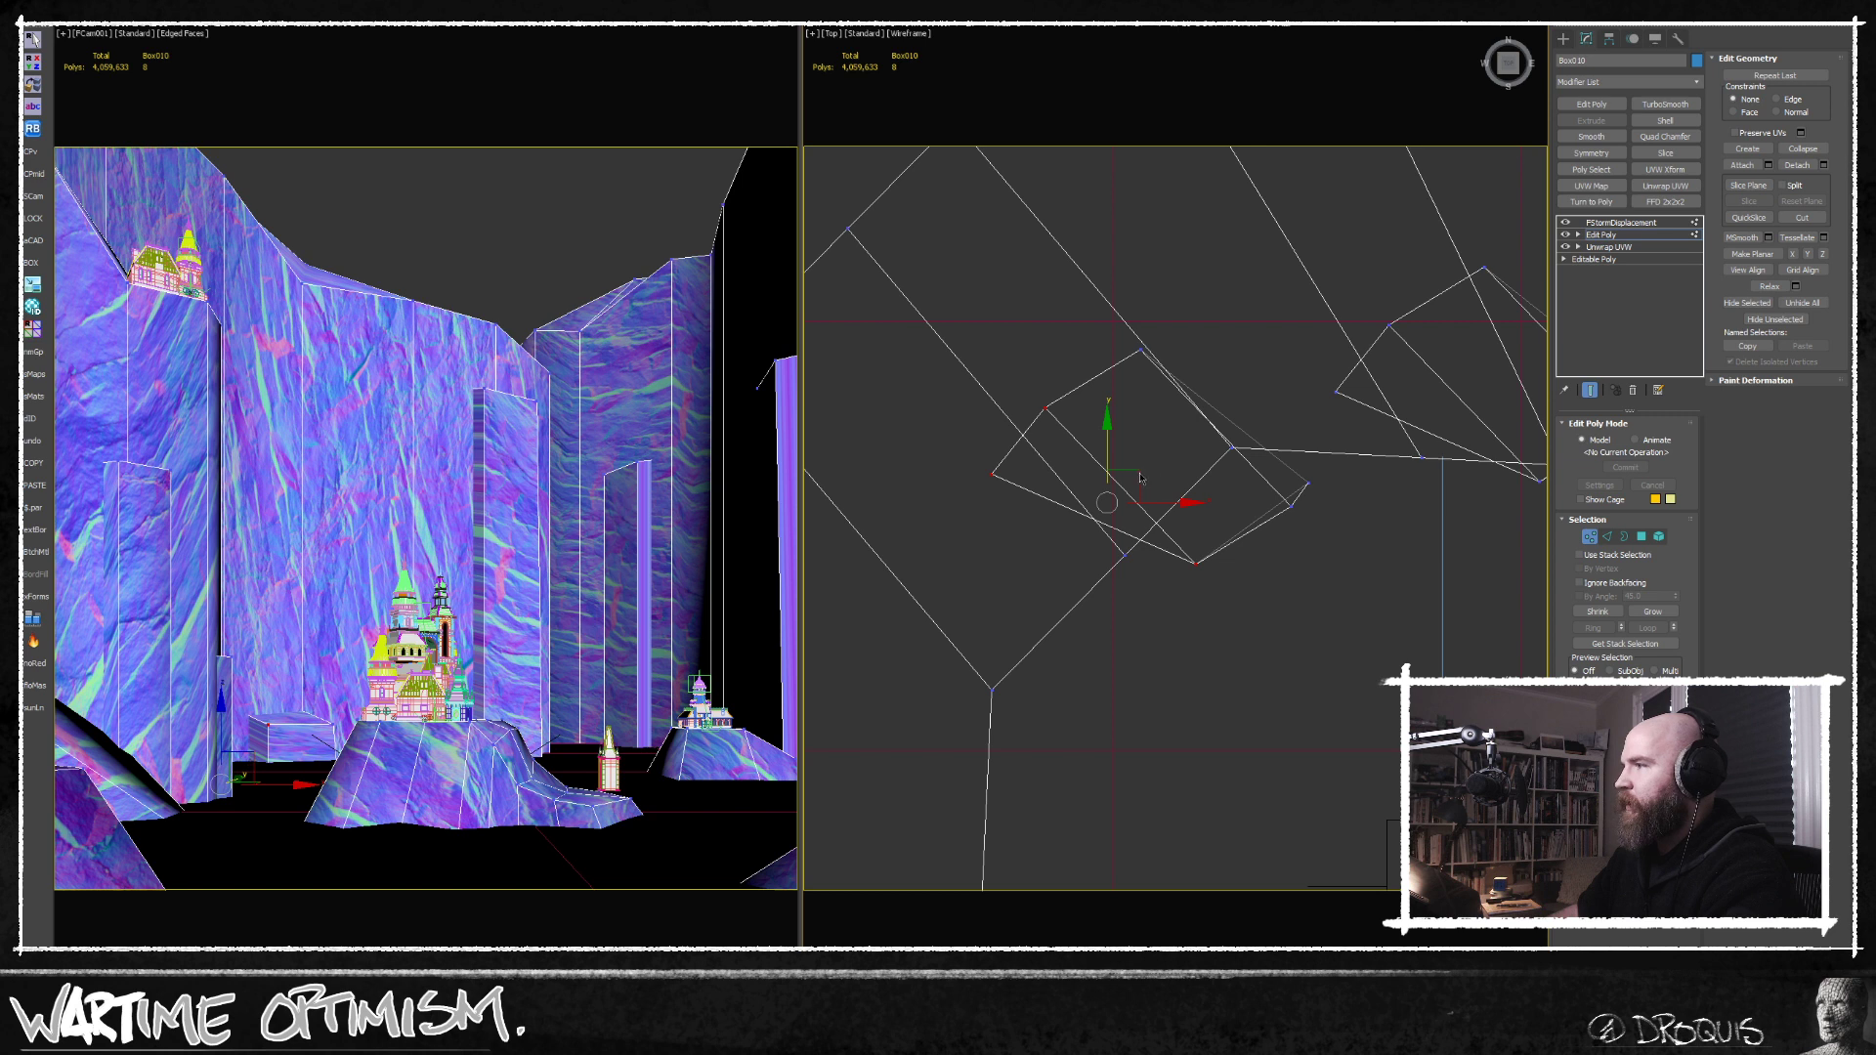
{"action": "left_click_drag", "start_coordinate": [1123, 486], "coordinate": [1096, 493]}
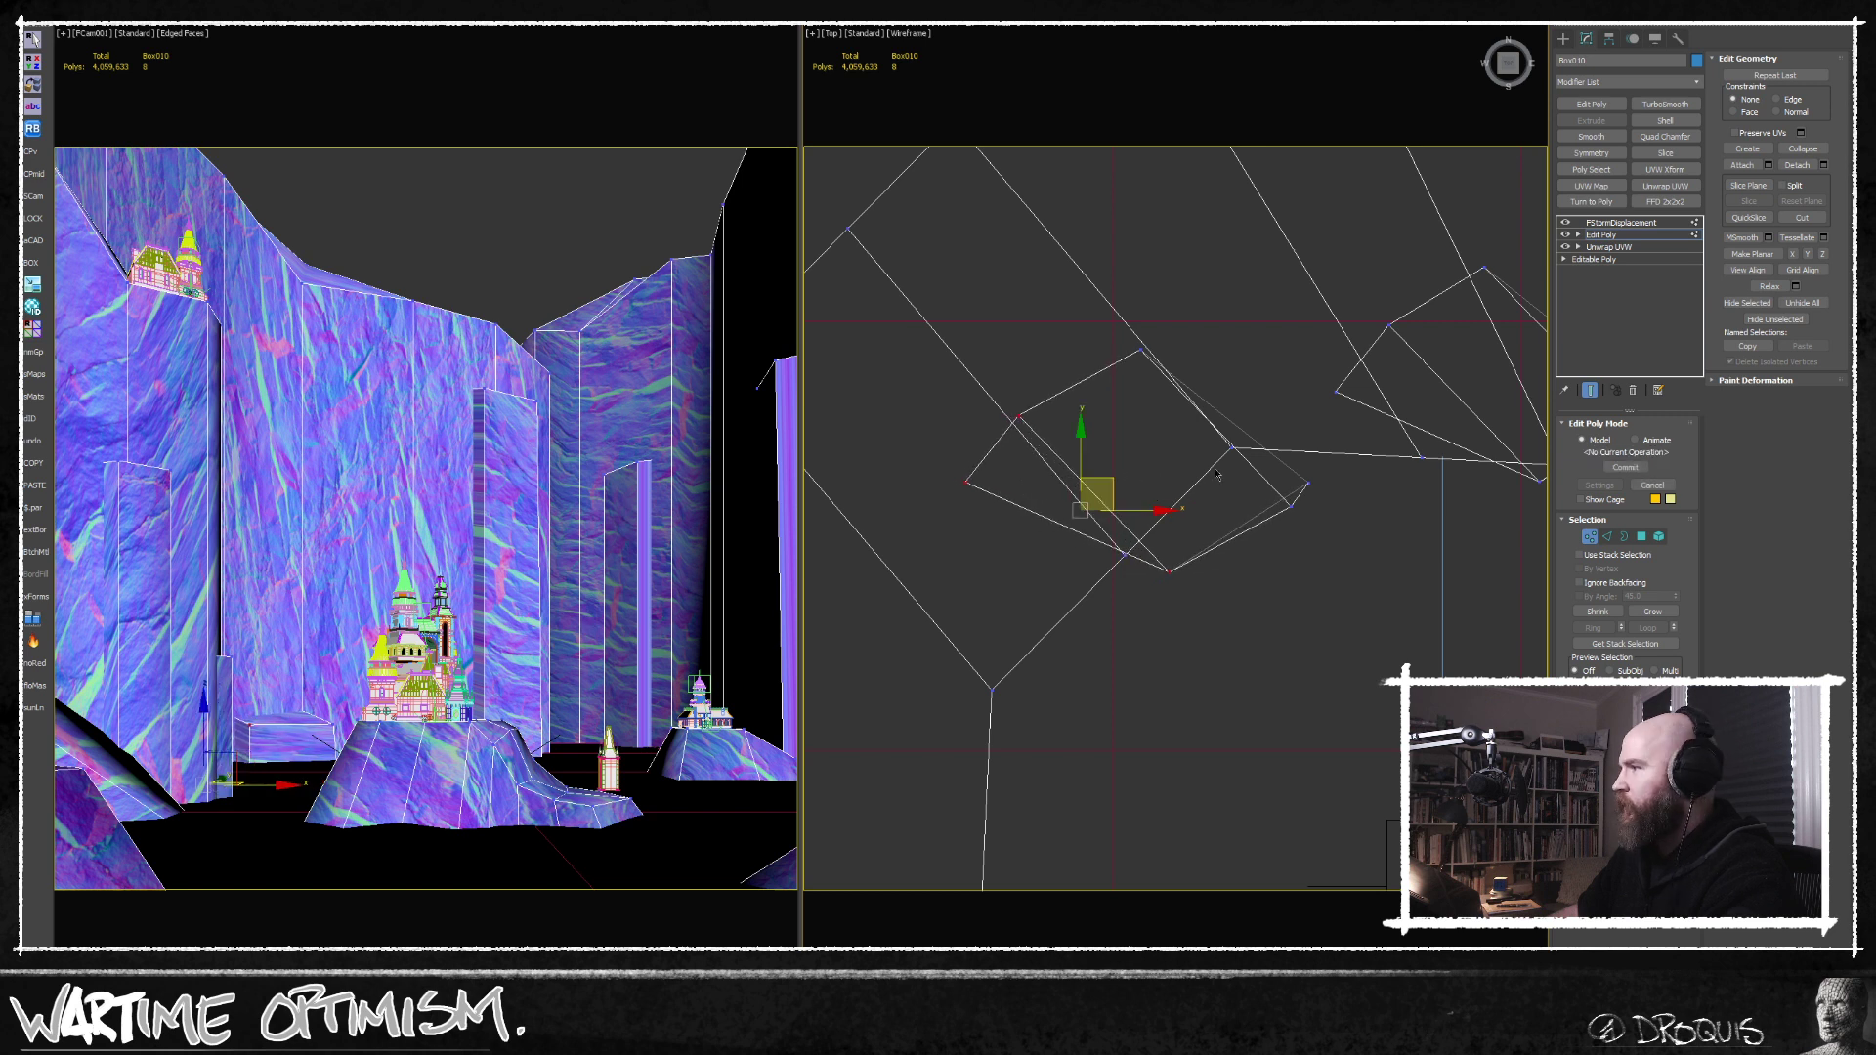
{"action": "middle_click_drag", "start_coordinate": [1198, 471], "coordinate": [1190, 533]}
{"action": "left_click_drag", "start_coordinate": [1322, 533], "coordinate": [1323, 531]}
{"action": "left_click_drag", "start_coordinate": [1117, 471], "coordinate": [1164, 376], "text": "ctrl"}
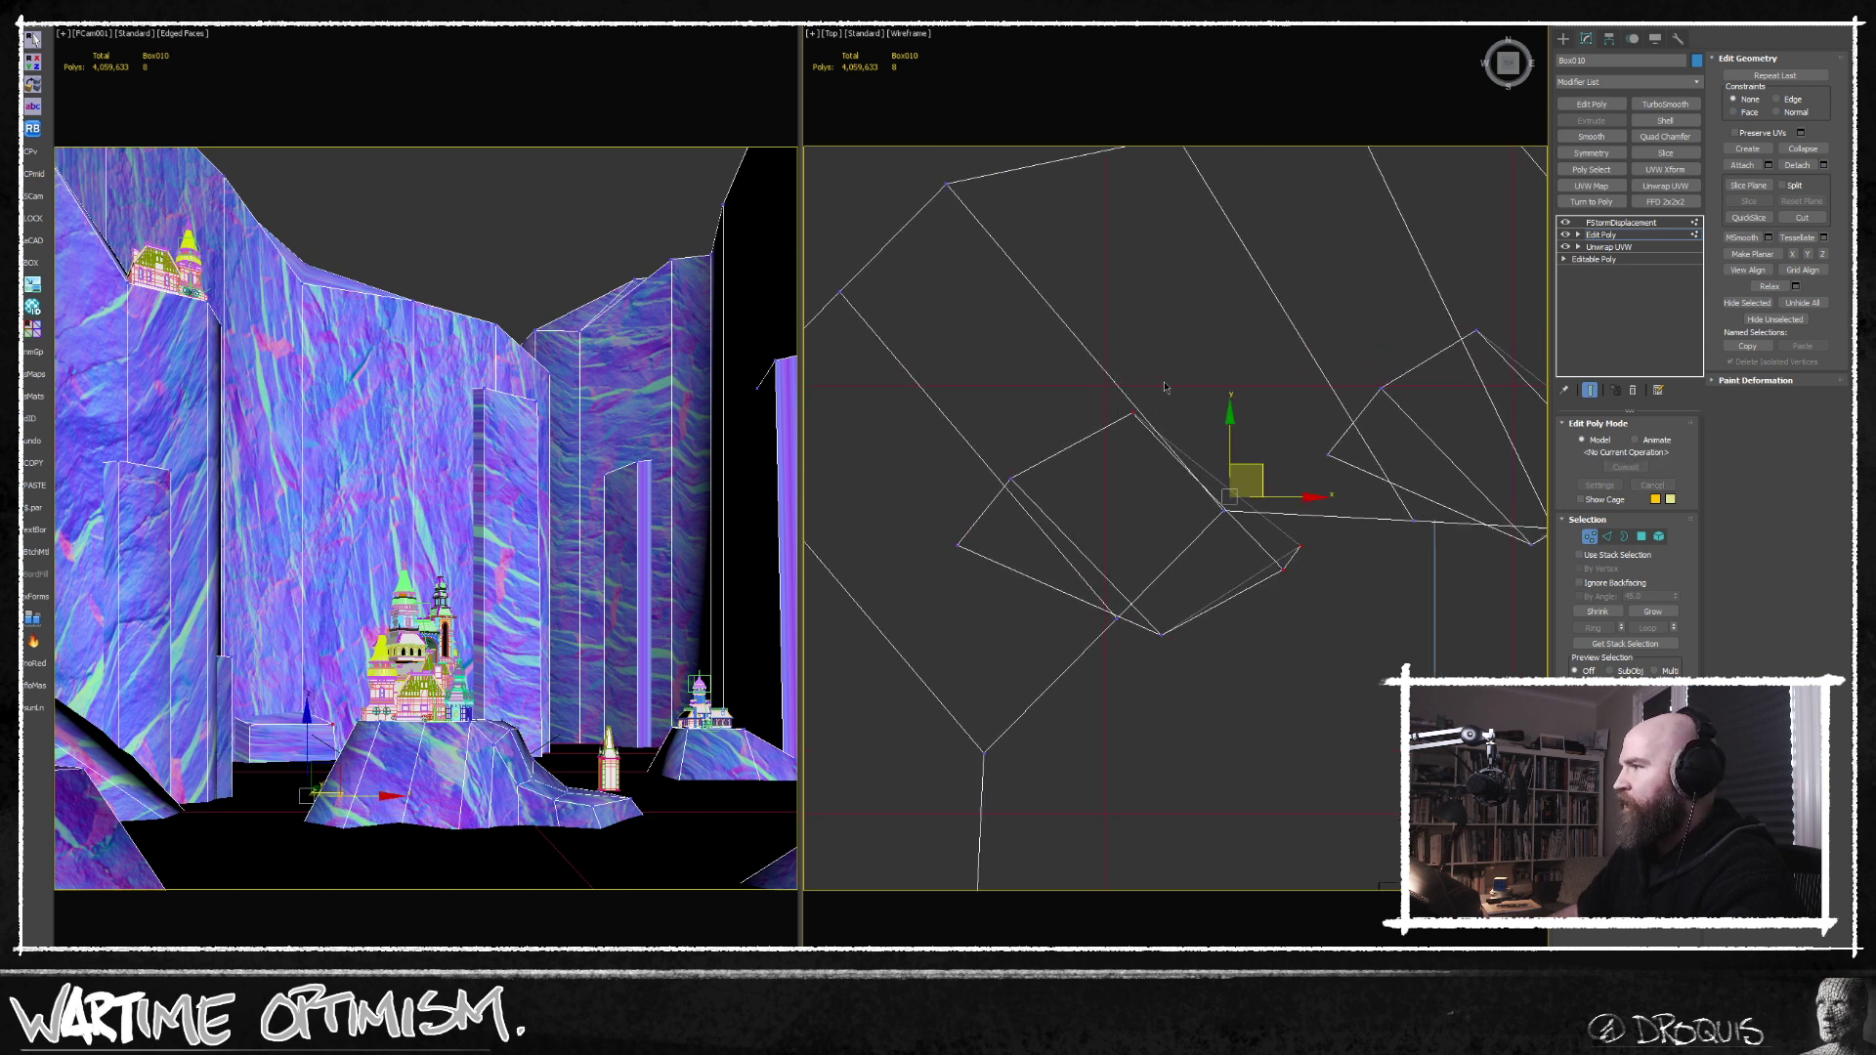
{"action": "left_click_drag", "start_coordinate": [1261, 465], "coordinate": [1289, 446]}
{"action": "middle_click_drag", "start_coordinate": [1287, 517], "coordinate": [1286, 428], "text": "alt"}
Reposition the low ledge's upper vertices to reshape its top.
{"action": "key", "text": "f"}
{"action": "scroll", "coordinate": [1270, 451], "scroll_direction": "down", "scroll_amount": 4}
{"action": "middle_click_drag", "start_coordinate": [1142, 459], "coordinate": [1138, 518]}
{"action": "left_click_drag", "start_coordinate": [918, 338], "coordinate": [1180, 369]}
{"action": "left_click_drag", "start_coordinate": [1060, 287], "coordinate": [1398, 431]}
{"action": "middle_click_drag", "start_coordinate": [1319, 474], "coordinate": [1376, 497], "text": "alt"}
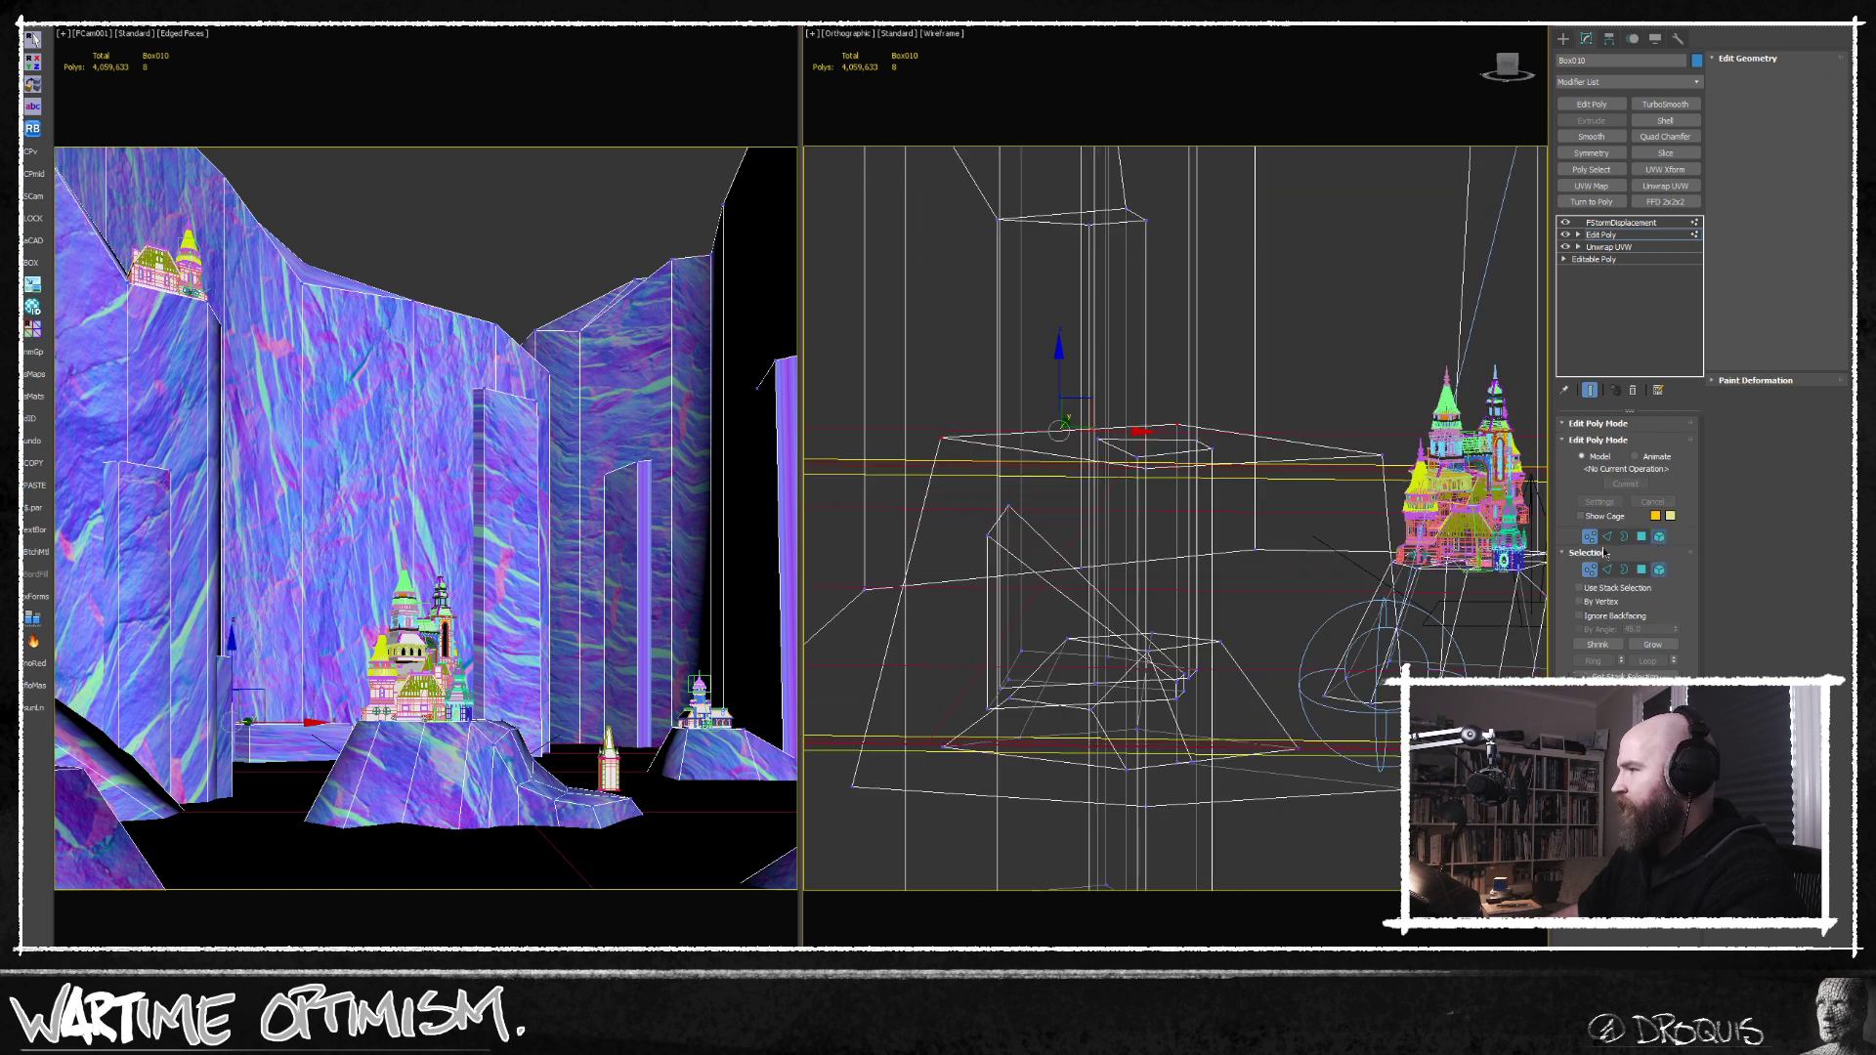
Lower the whole ledge element slightly, nudge it along the foot of the back cliff, and leave element editing.
{"action": "left_click", "coordinate": [1659, 538]}
{"action": "mouse_move", "coordinate": [1259, 555]}
{"action": "middle_mouse_down", "text": "alt"}
{"action": "mouse_move", "coordinate": [1261, 607]}
{"action": "mouse_move", "coordinate": [1236, 621]}
{"action": "middle_mouse_up", "text": "alt"}
{"action": "key", "text": "F3"}
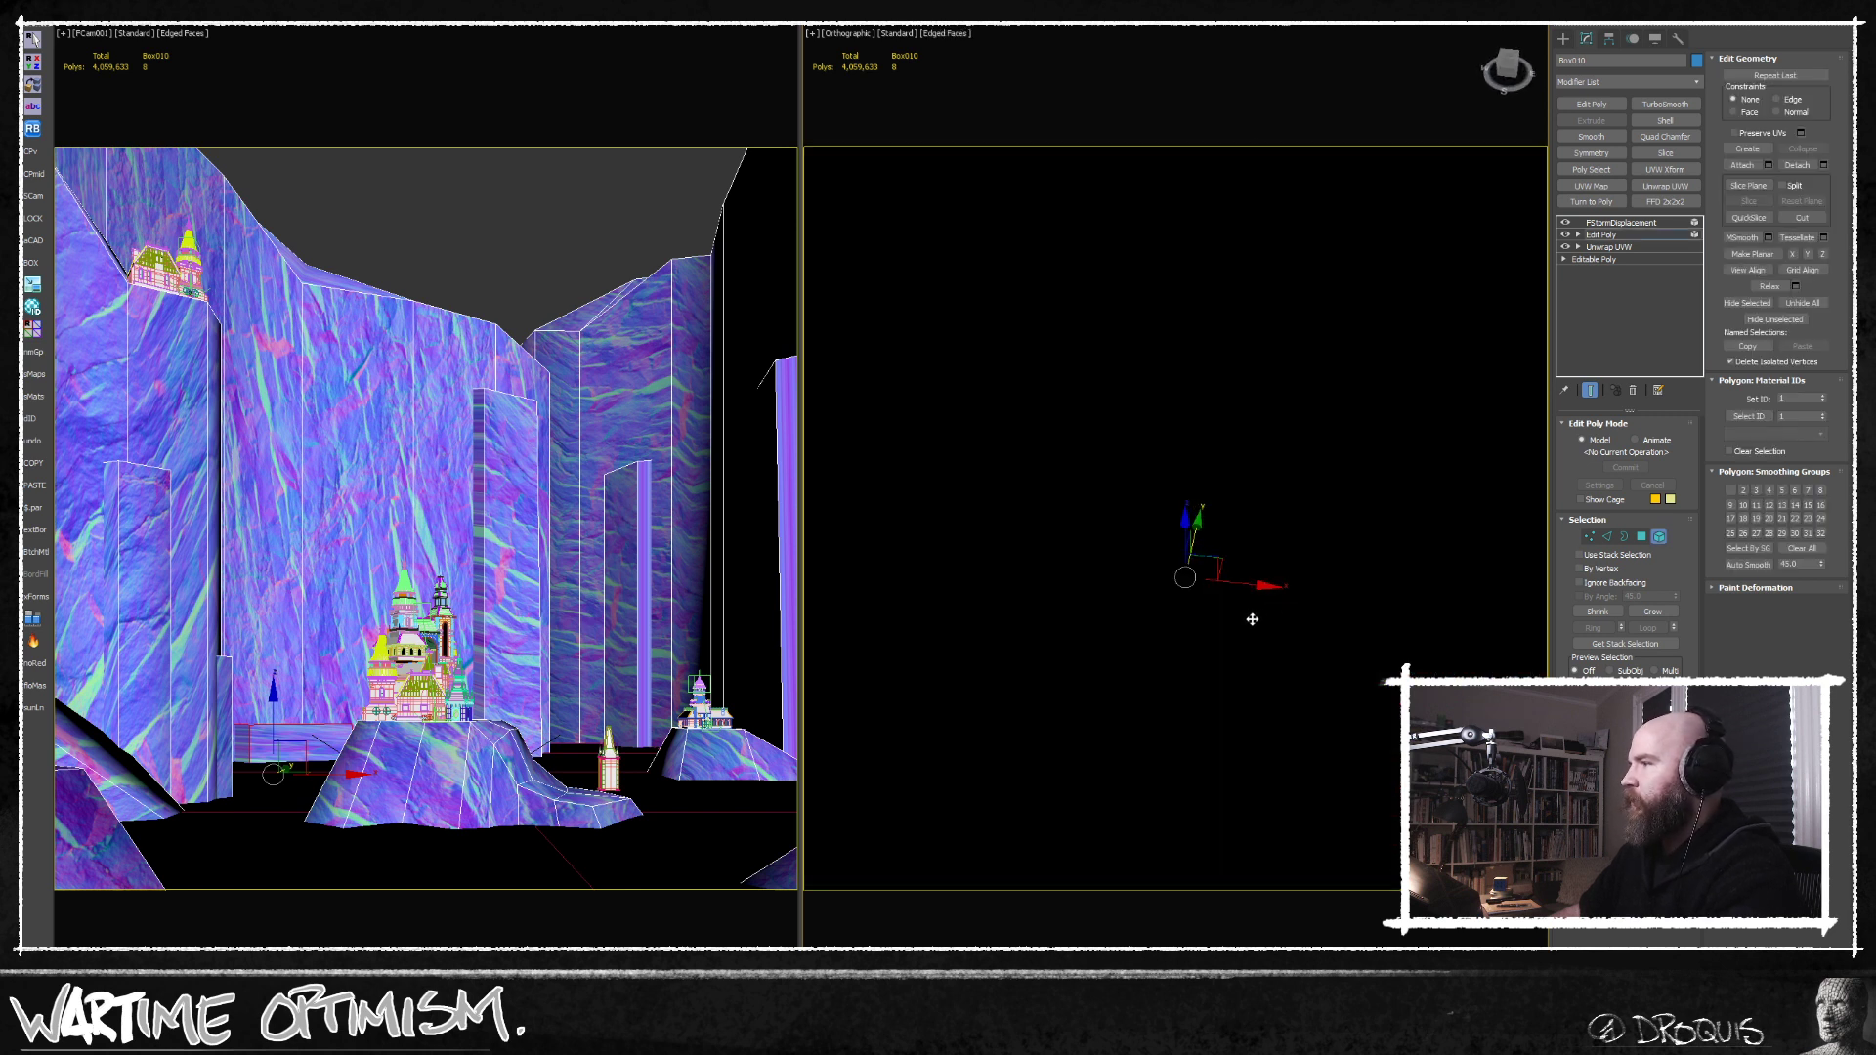
{"action": "key", "text": "F3"}
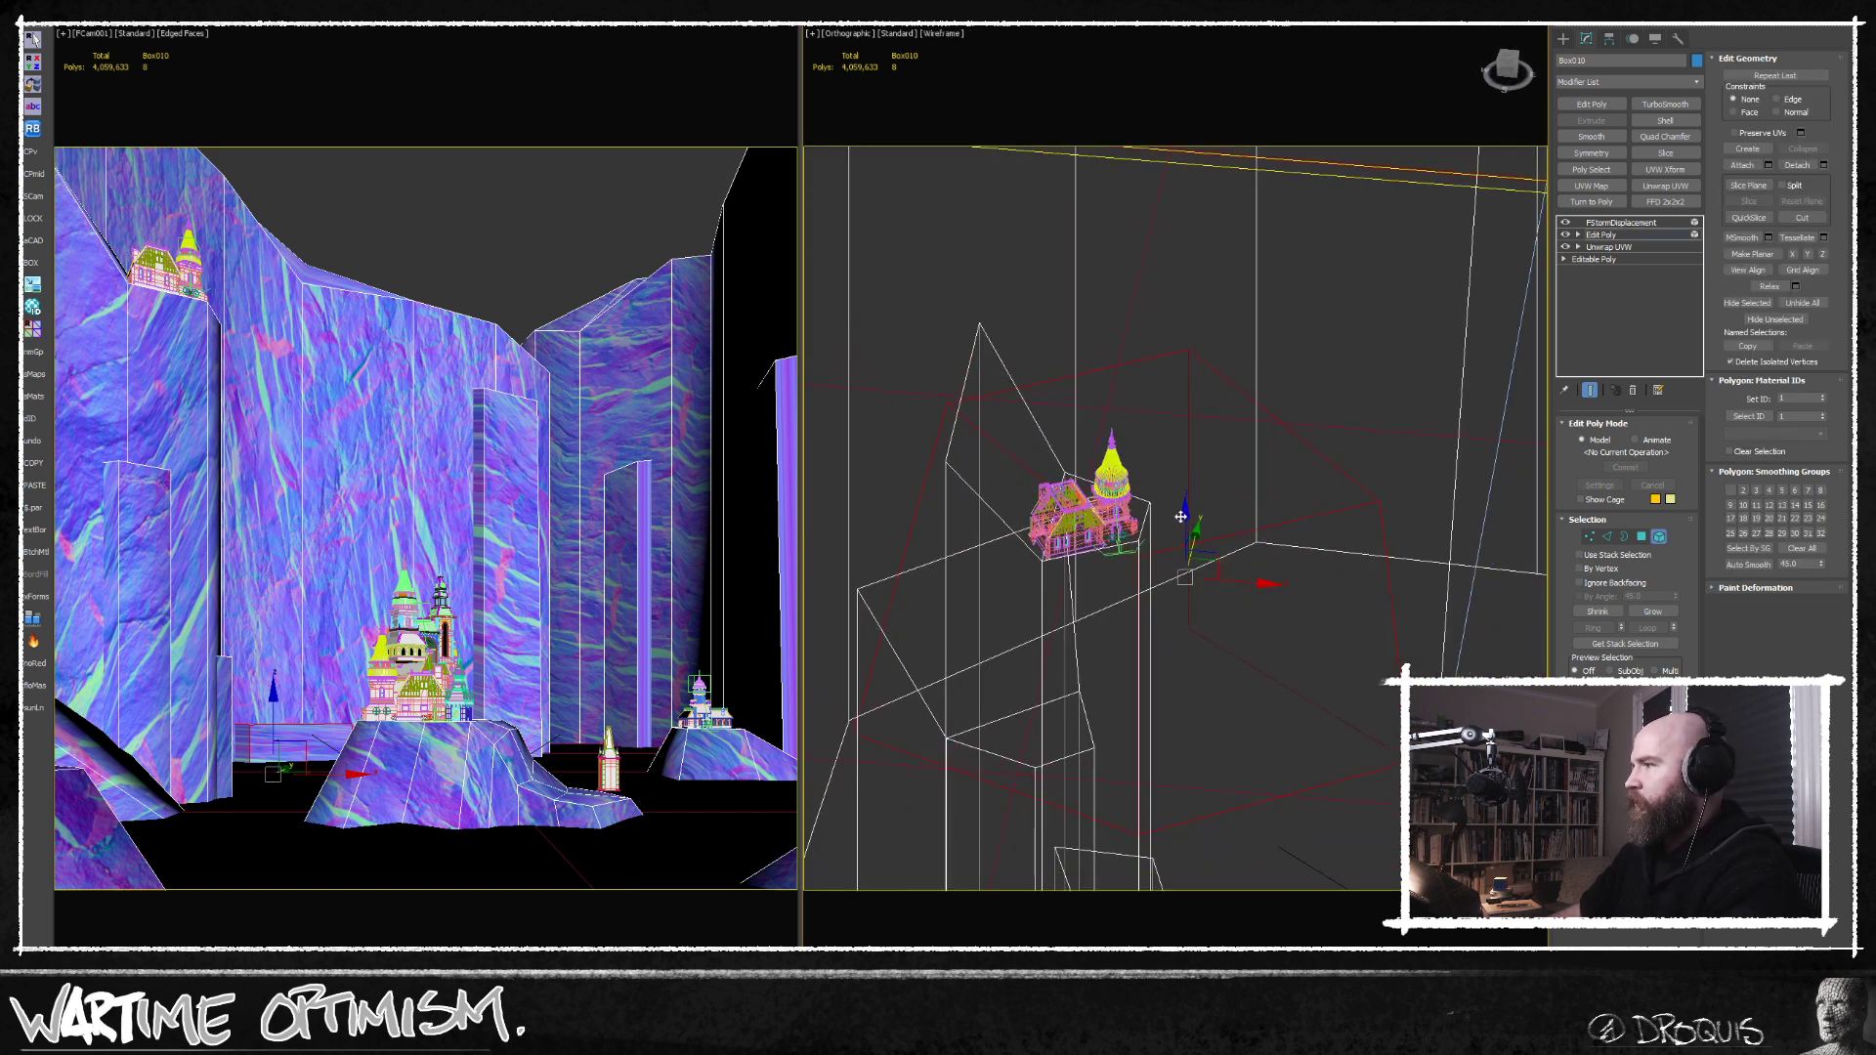
{"action": "left_click_drag", "start_coordinate": [1183, 515], "coordinate": [1188, 554]}
{"action": "middle_click_drag", "start_coordinate": [1237, 577], "coordinate": [1242, 643], "text": "alt"}
{"action": "left_click_drag", "start_coordinate": [1242, 574], "coordinate": [1246, 574]}
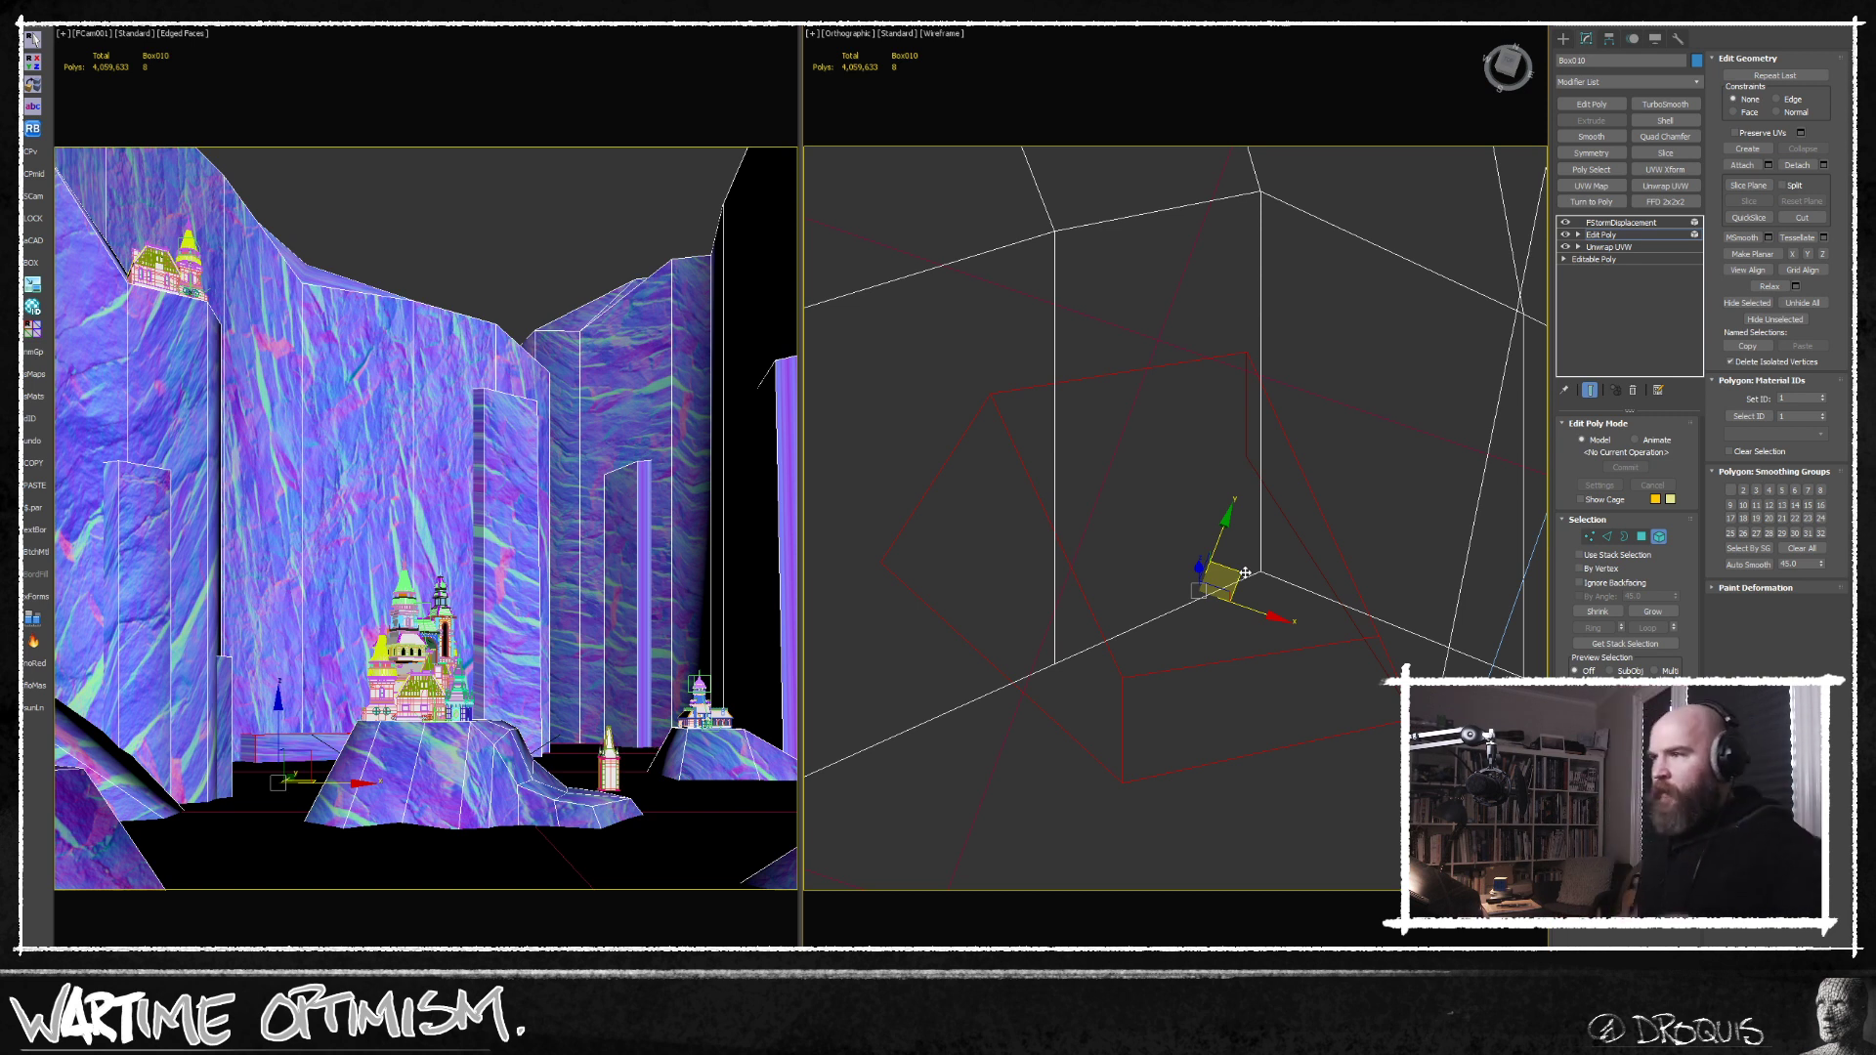
{"action": "middle_click_drag", "start_coordinate": [1136, 638], "coordinate": [1208, 601]}
{"action": "middle_click_drag", "start_coordinate": [1208, 601], "coordinate": [1181, 587], "text": "alt"}
{"action": "key", "text": "q"}
{"action": "scroll", "coordinate": [1397, 567], "scroll_direction": "down", "scroll_amount": 4}
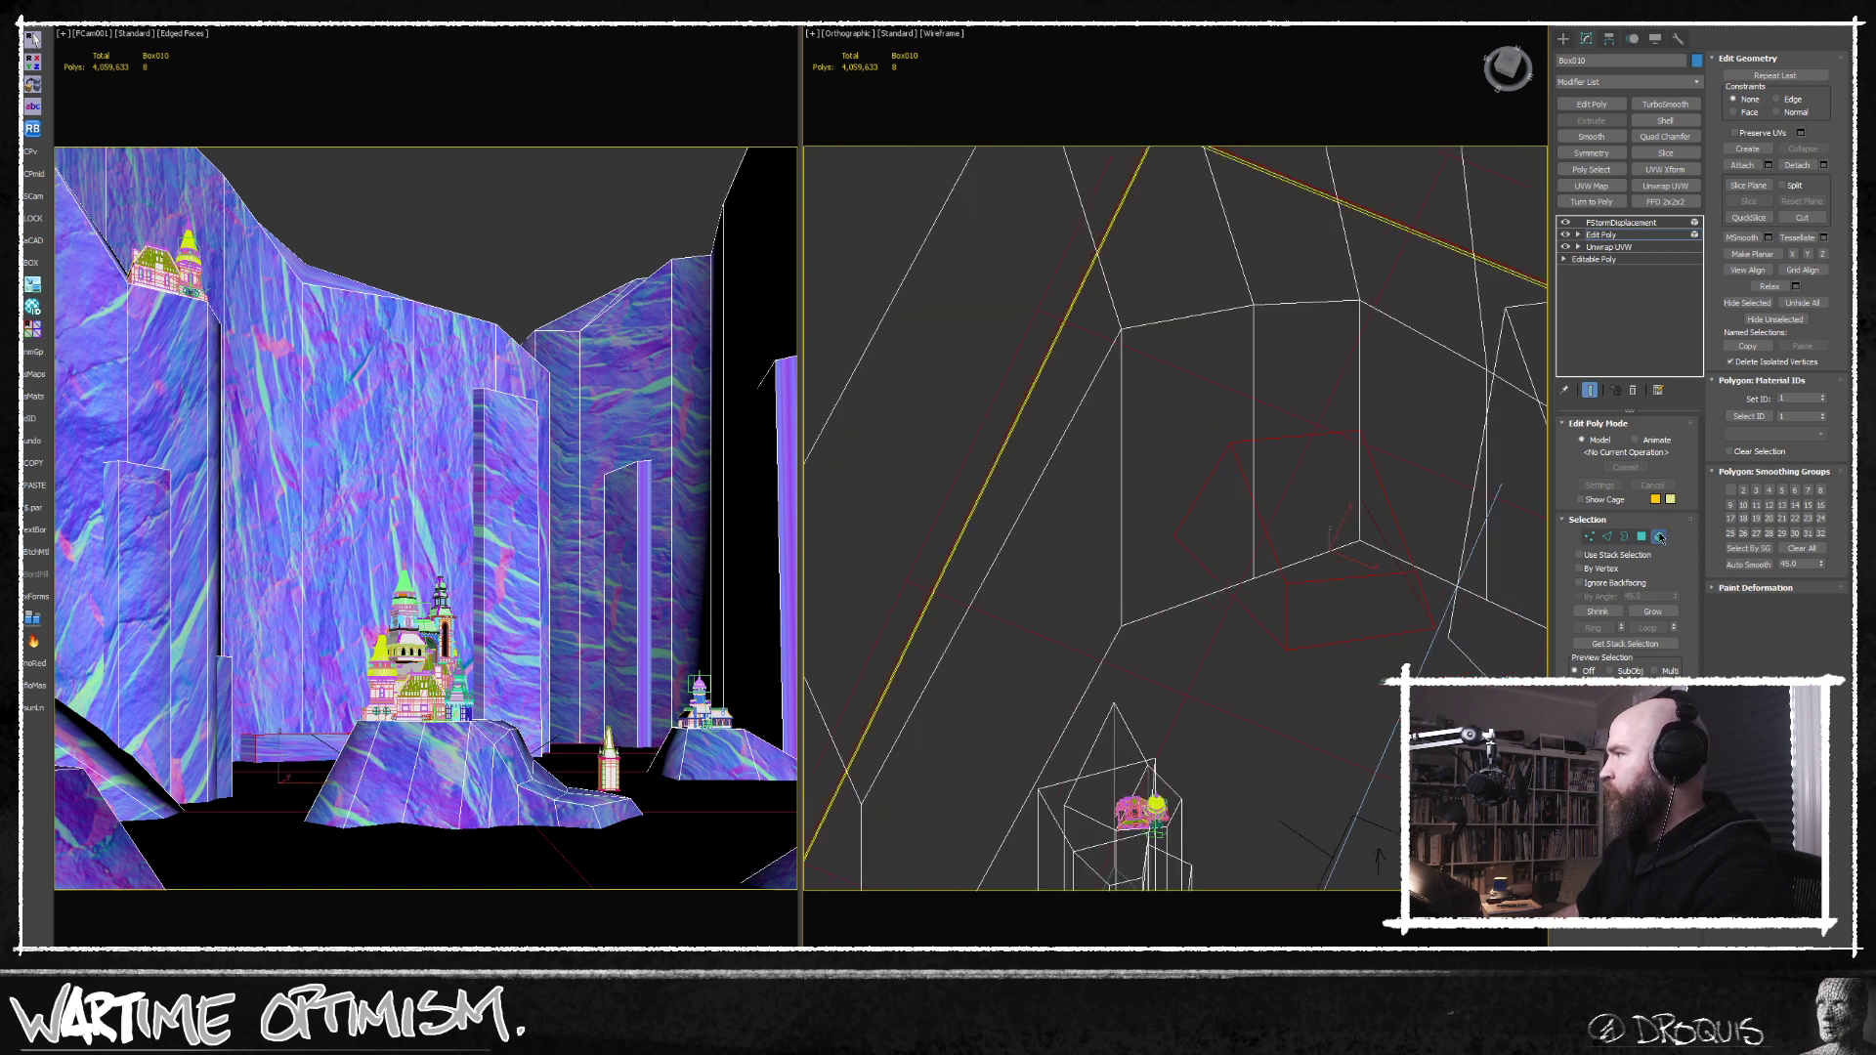
{"action": "left_click", "coordinate": [1659, 536]}
Isolate the cliff mesh, display it shaded, and open its UVs for editing with a new Unwrap UVW modifier.
{"action": "scroll", "coordinate": [1249, 590], "scroll_direction": "down", "scroll_amount": 3}
{"action": "middle_click_drag", "start_coordinate": [1244, 671], "coordinate": [1231, 581]}
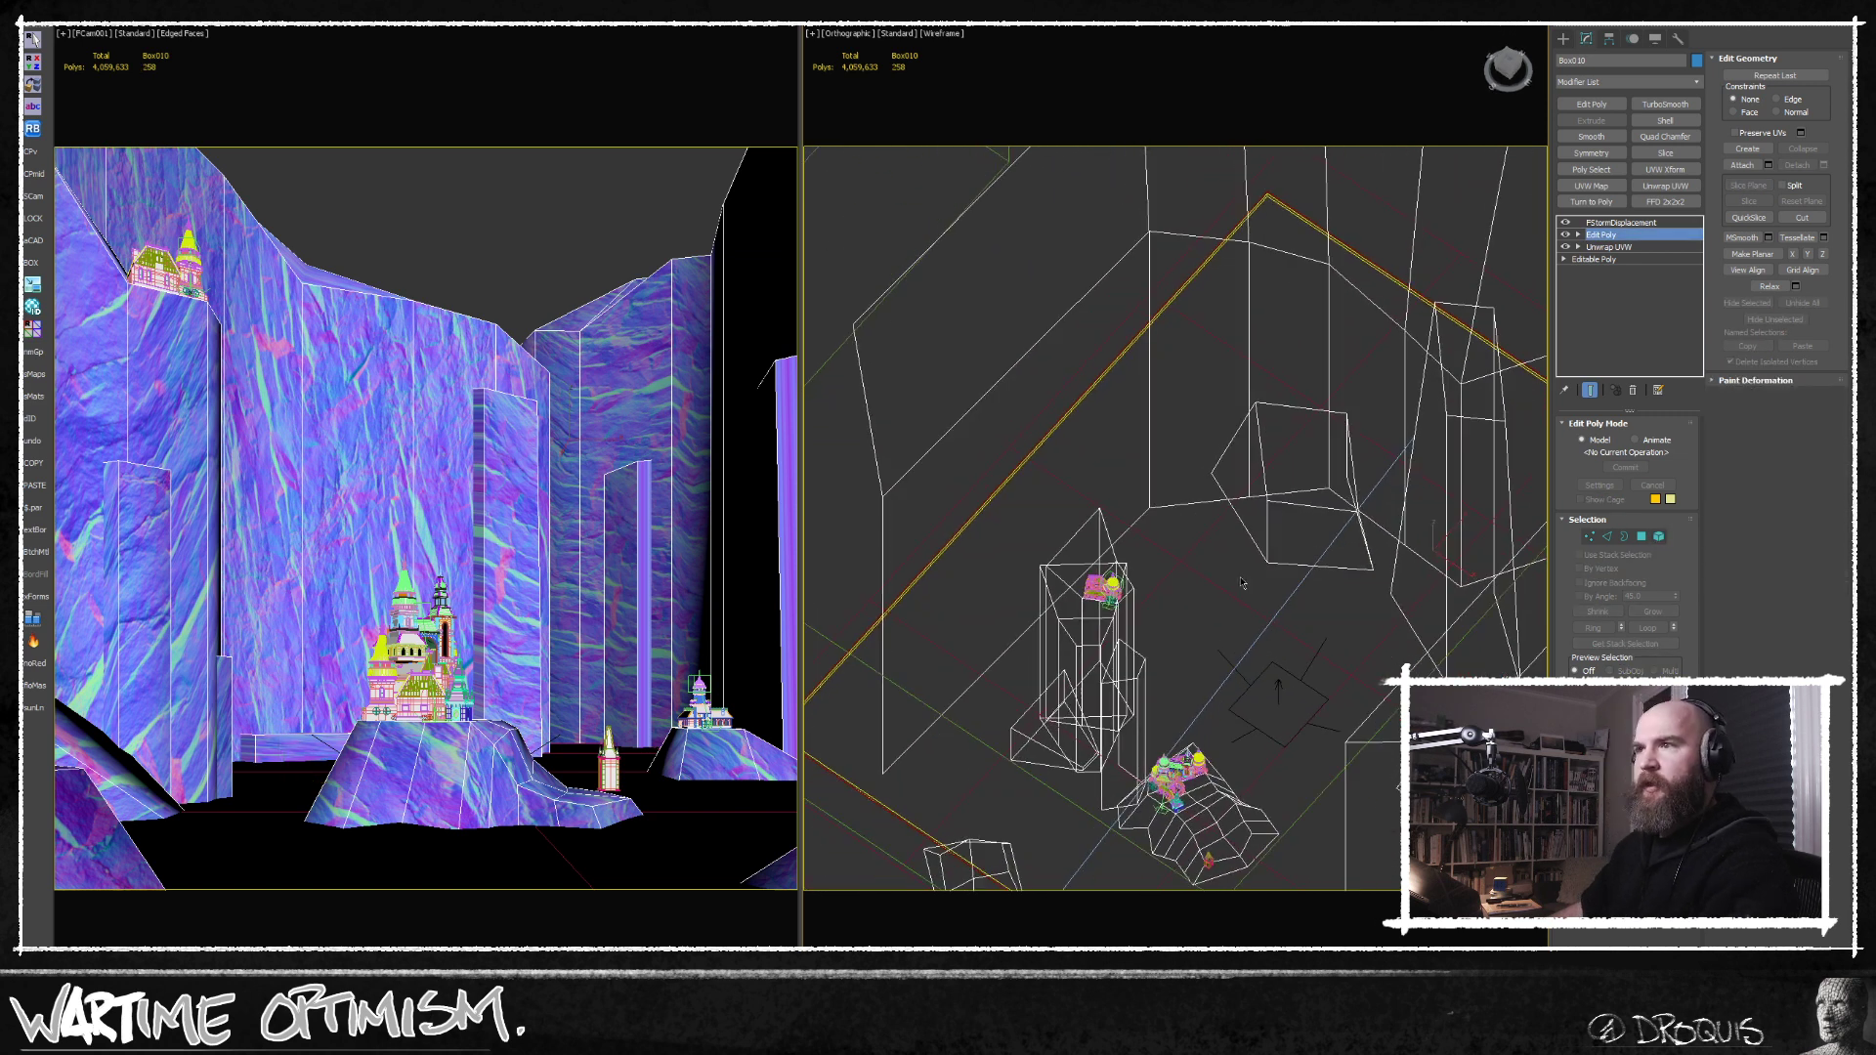
{"action": "middle_click_drag", "start_coordinate": [1213, 582], "coordinate": [1158, 581], "text": "alt"}
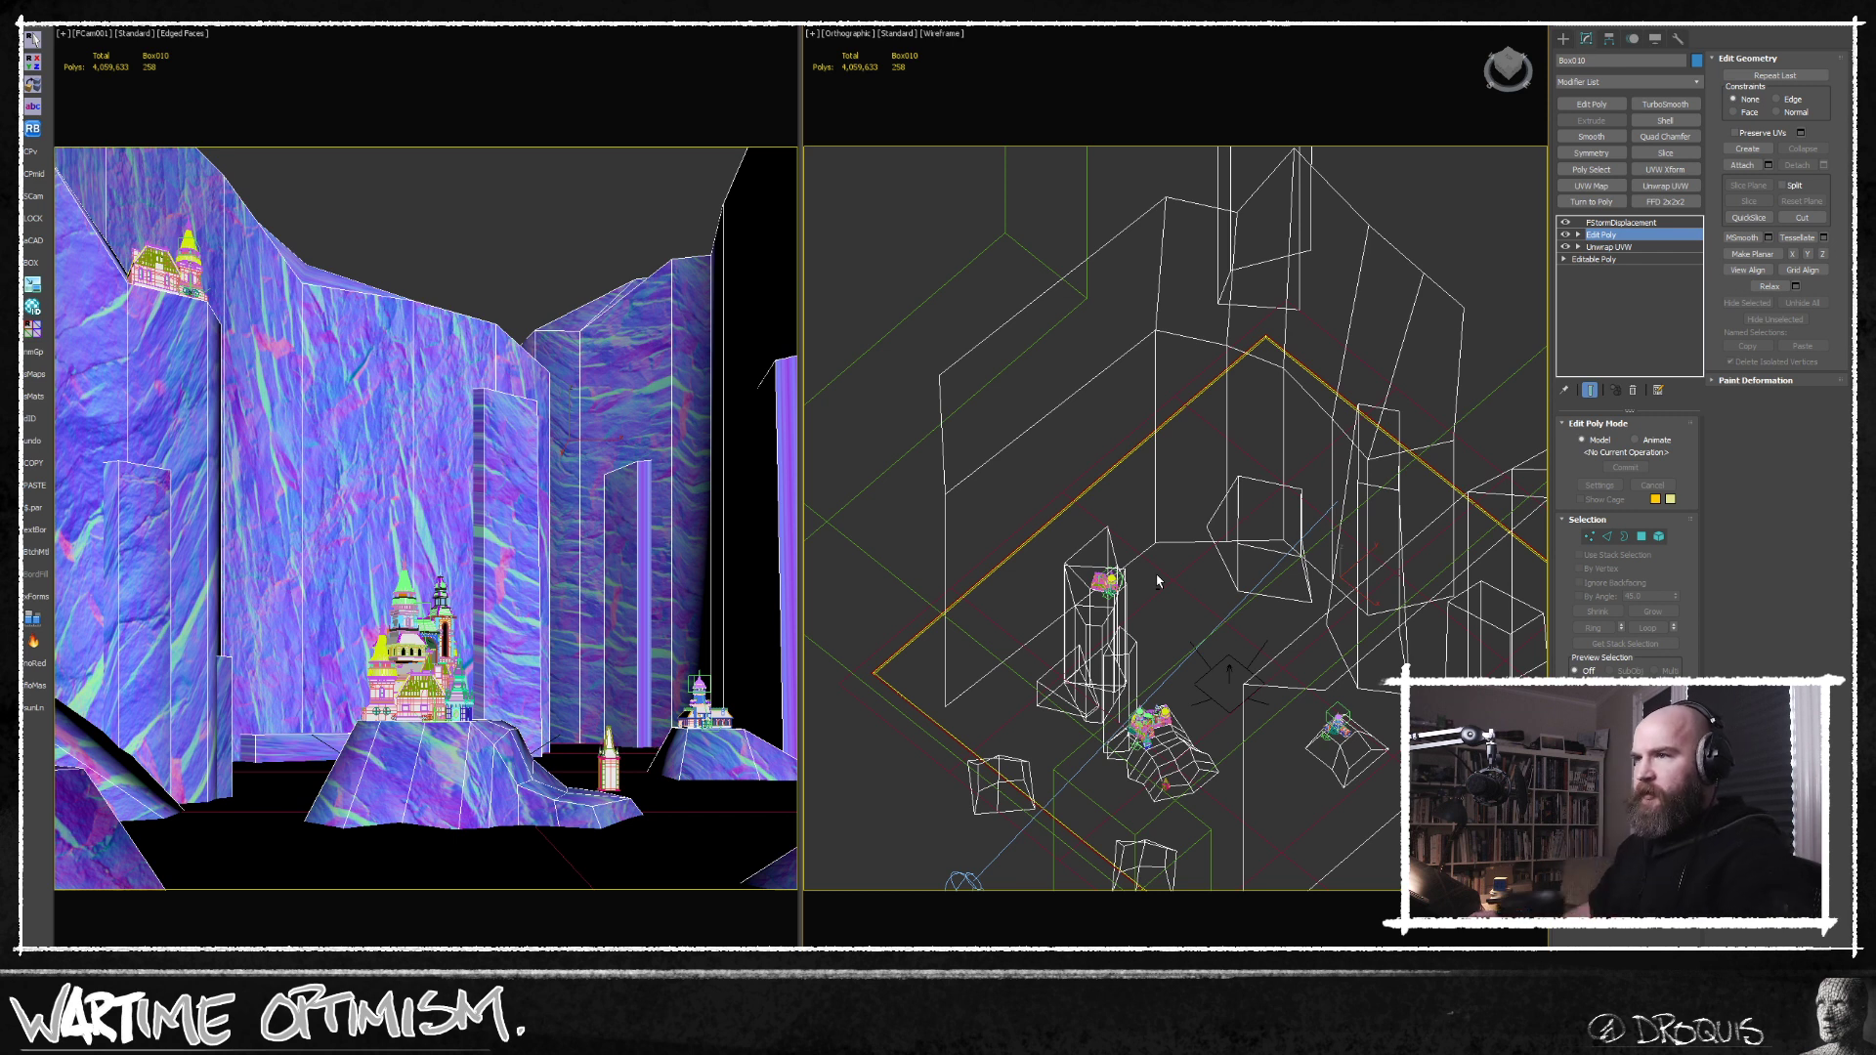
{"action": "middle_click_drag", "start_coordinate": [1157, 576], "coordinate": [1233, 553], "text": "alt"}
{"action": "scroll", "coordinate": [1209, 530], "scroll_direction": "down", "scroll_amount": 4}
{"action": "key", "text": "alt+q"}
{"action": "scroll", "coordinate": [1163, 622], "scroll_direction": "up", "scroll_amount": 5}
{"action": "middle_click_drag", "start_coordinate": [1194, 618], "coordinate": [1166, 581], "text": "alt"}
{"action": "key", "text": "F3"}
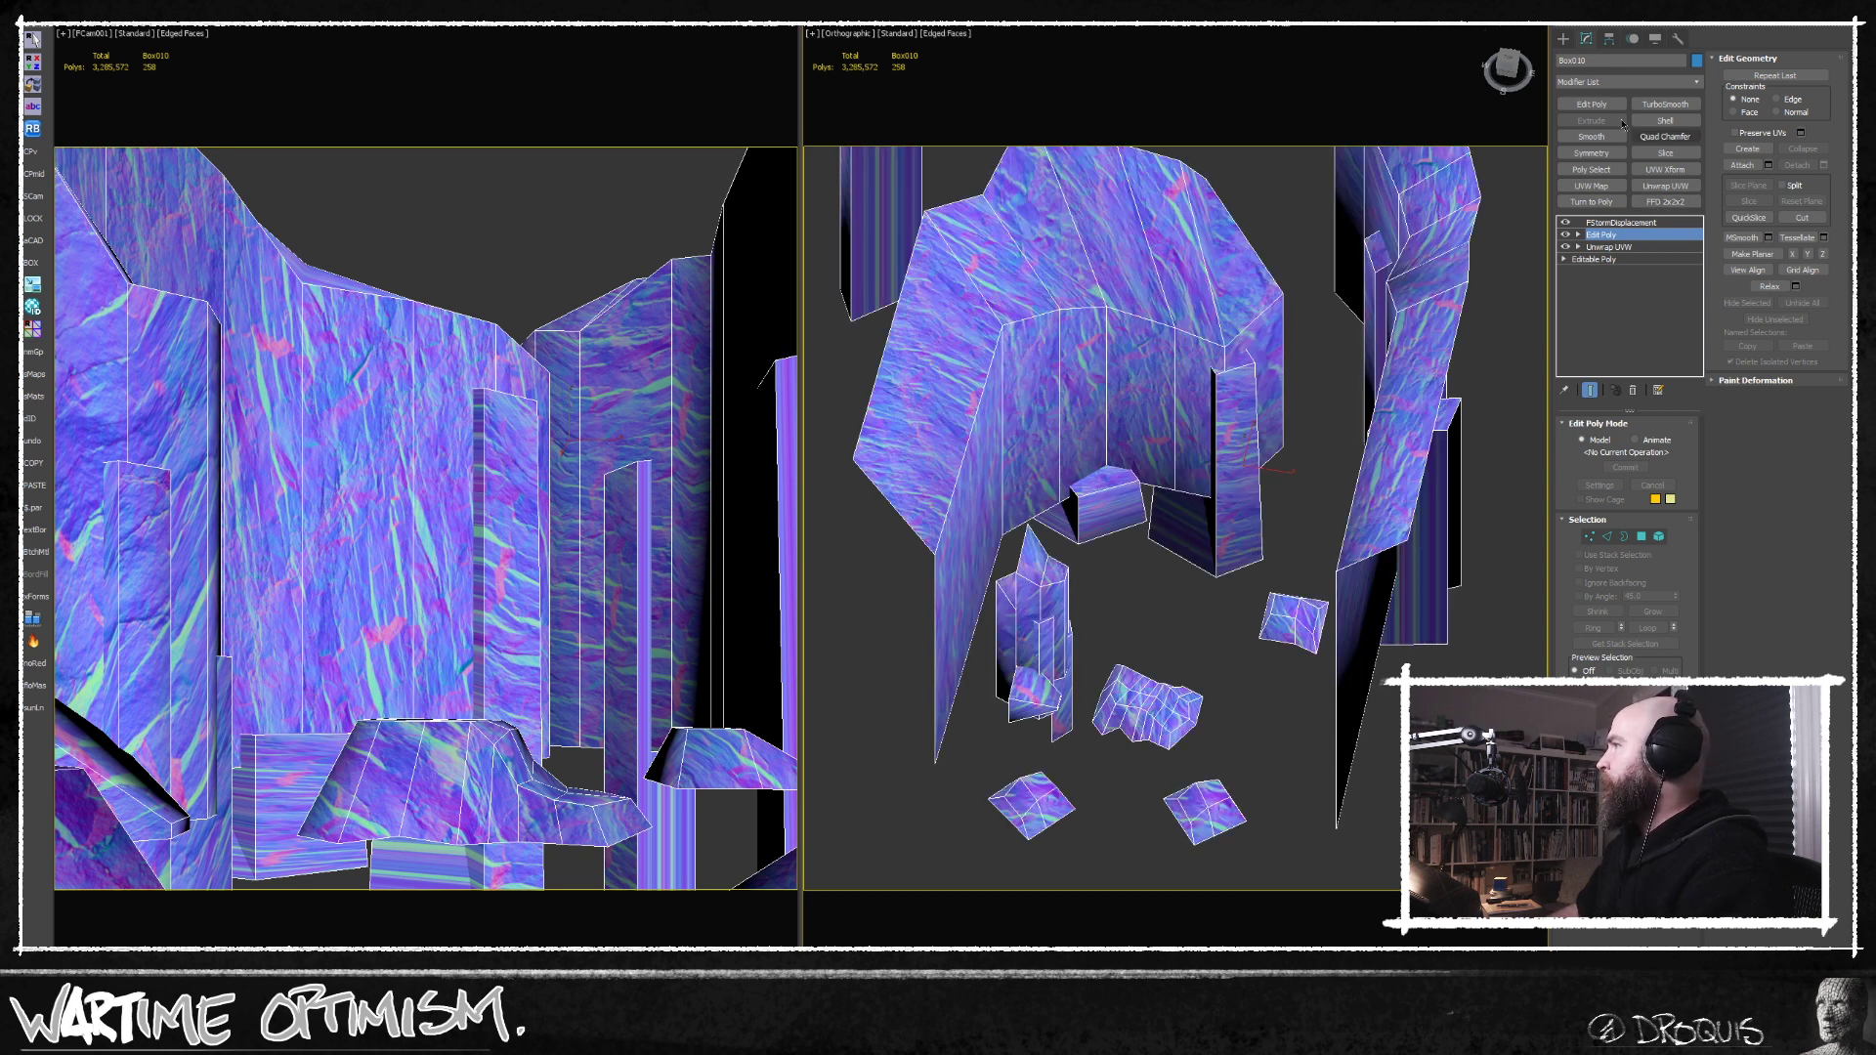
{"action": "key", "text": "ctrl+e"}
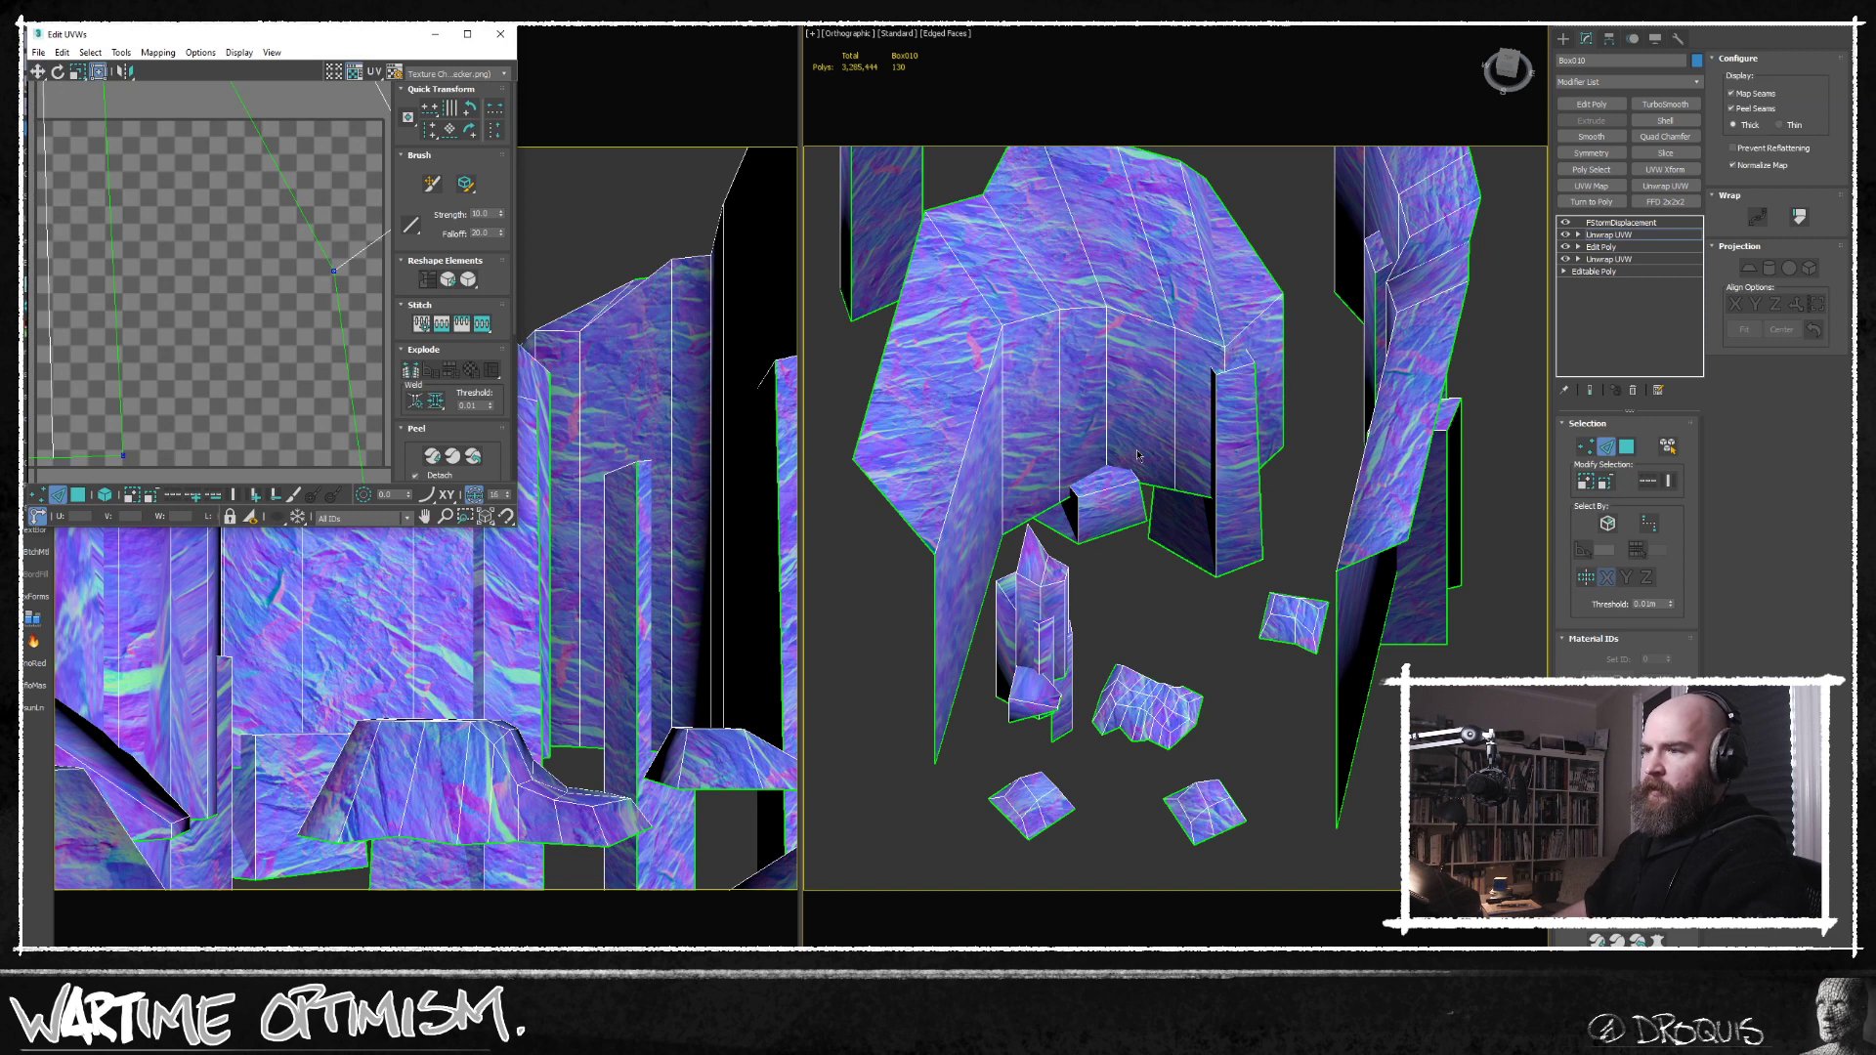
Select all UV polygons of the cliff mesh and relax them by polygon angles.
{"action": "scroll", "coordinate": [300, 400], "scroll_direction": "down", "scroll_amount": 10}
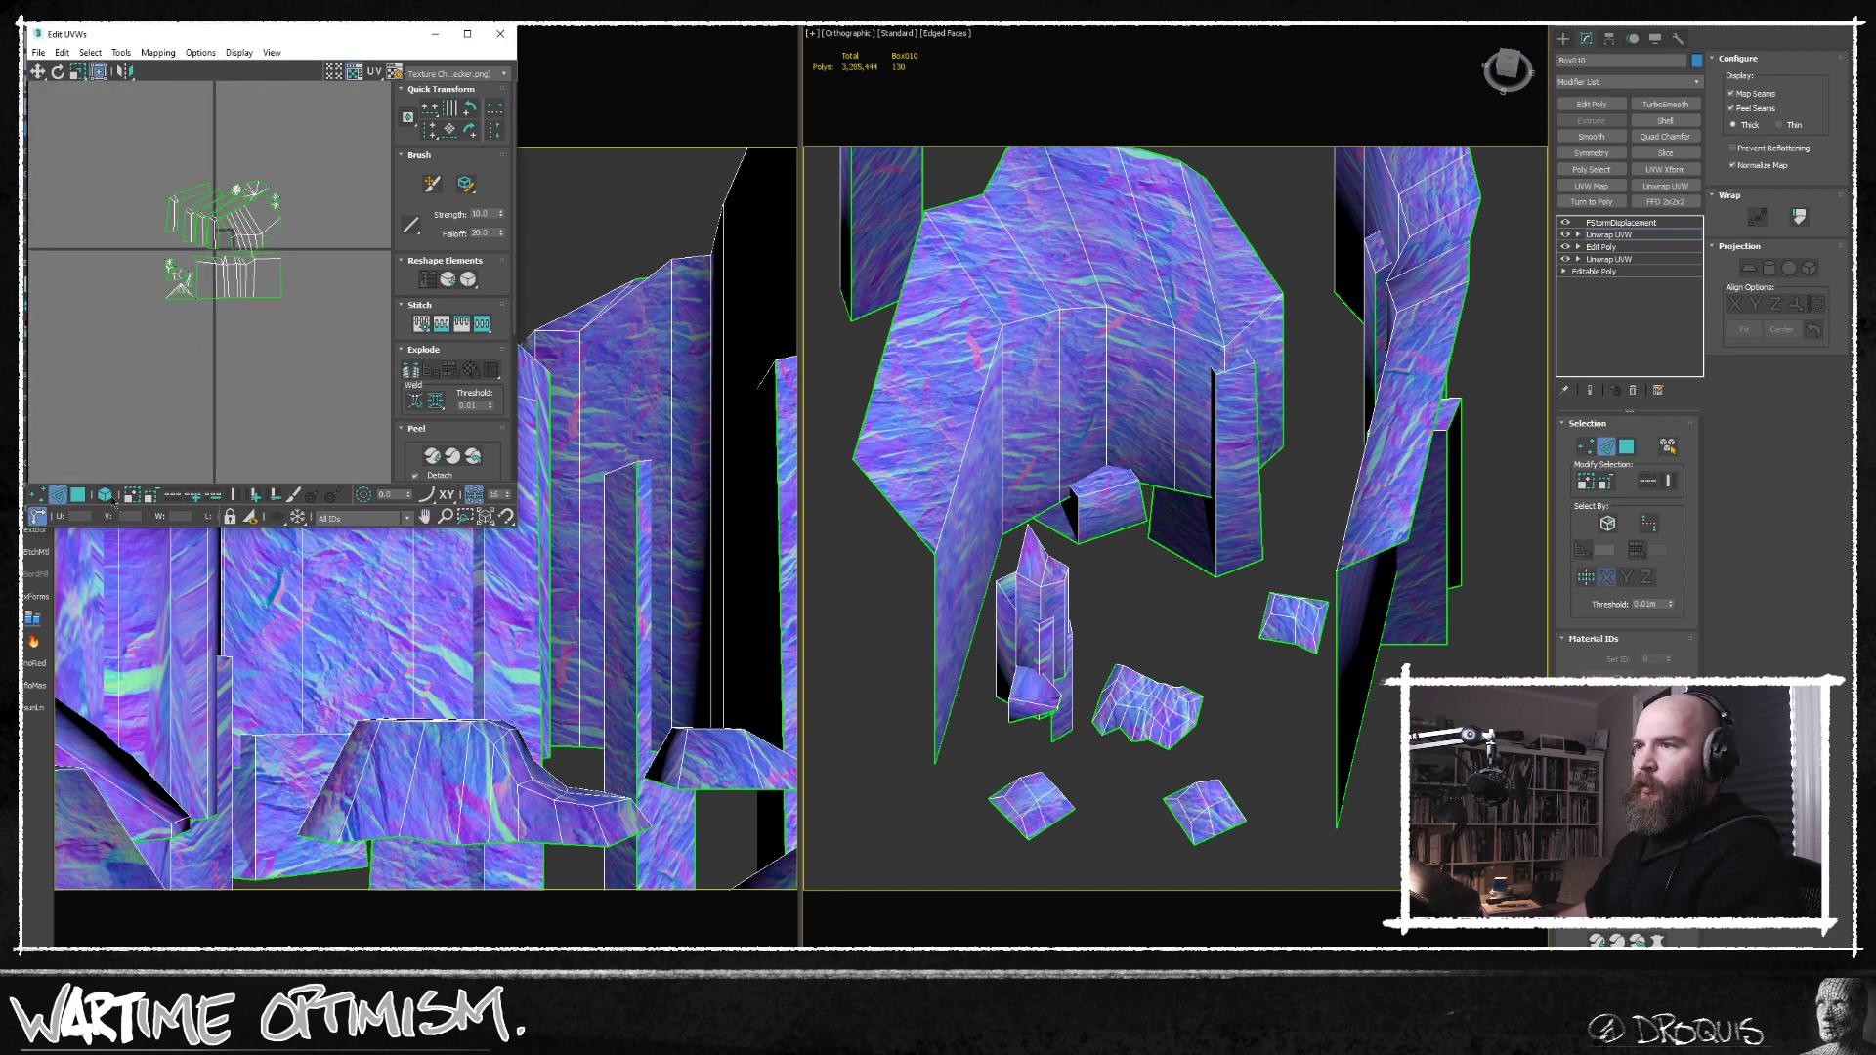
{"action": "left_click", "coordinate": [79, 495]}
{"action": "left_click", "coordinate": [105, 495]}
{"action": "middle_click_drag", "start_coordinate": [230, 360], "coordinate": [228, 375]}
{"action": "left_click", "coordinate": [332, 255]}
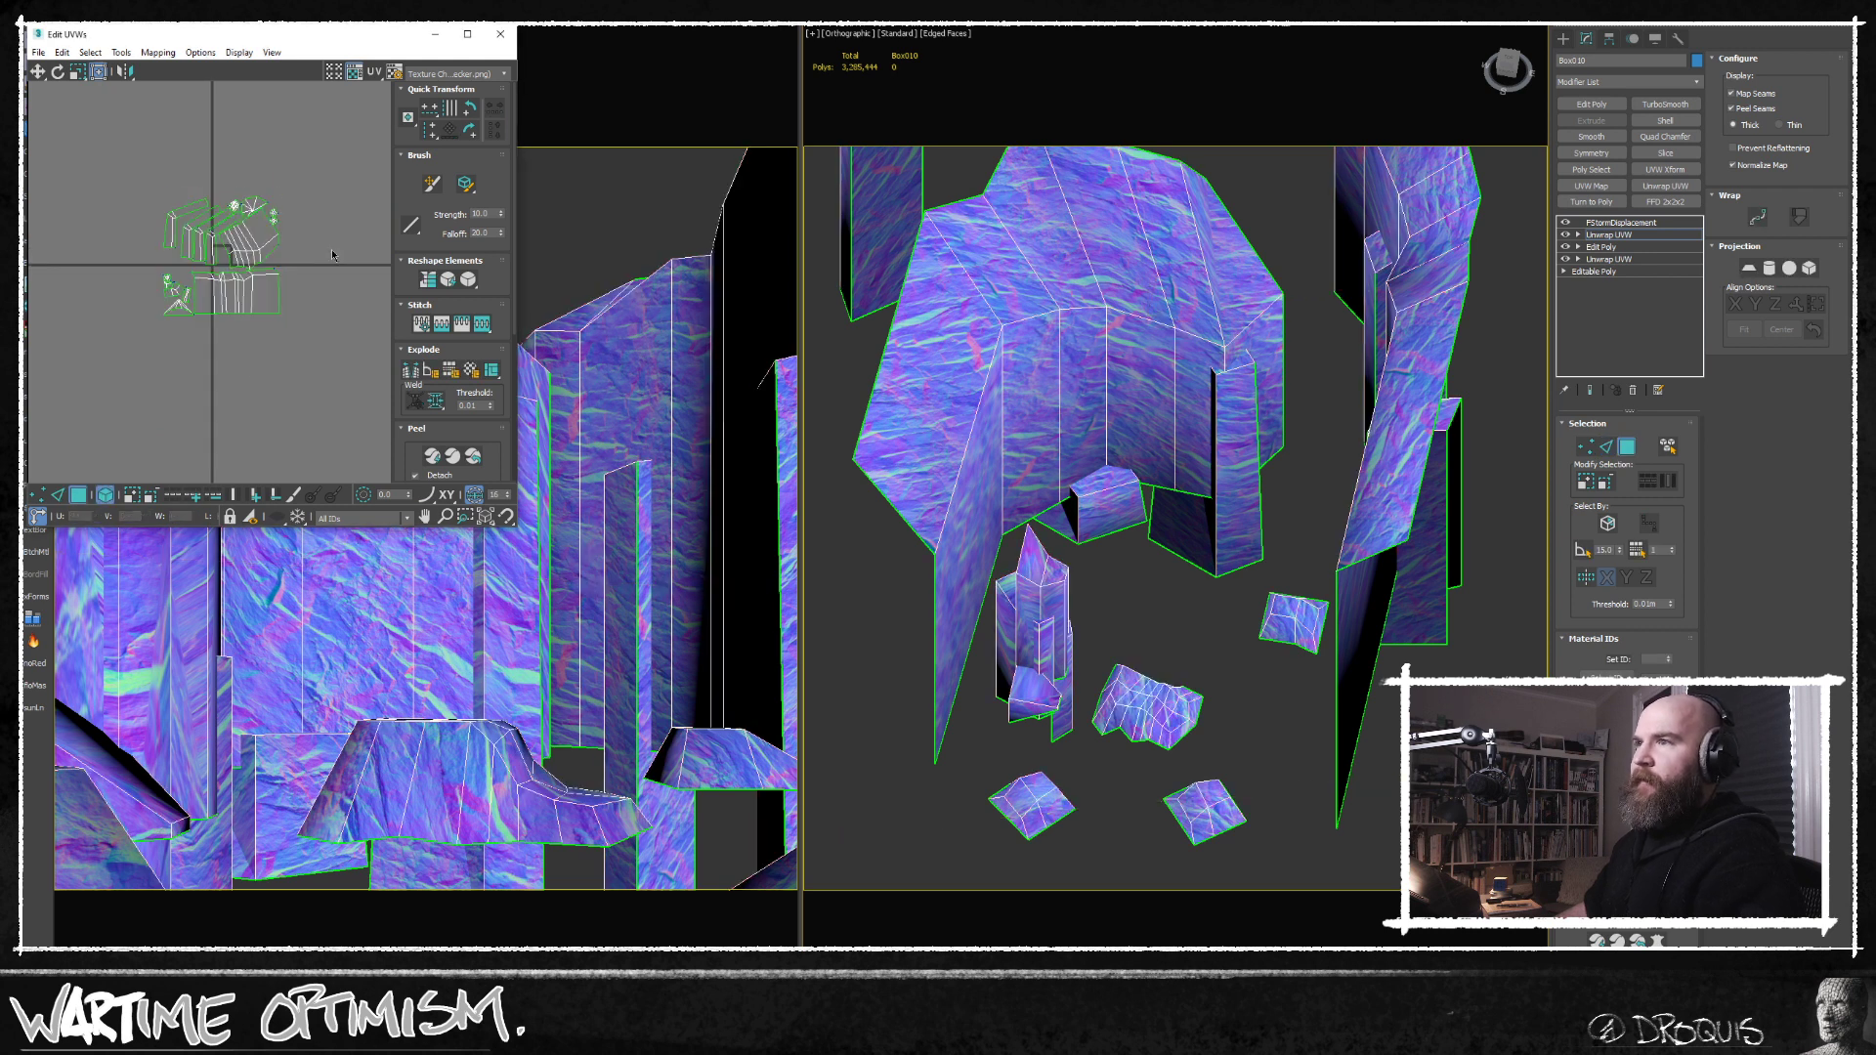
{"action": "key", "text": "ctrl+a"}
{"action": "scroll", "coordinate": [192, 269], "scroll_direction": "up", "scroll_amount": 3}
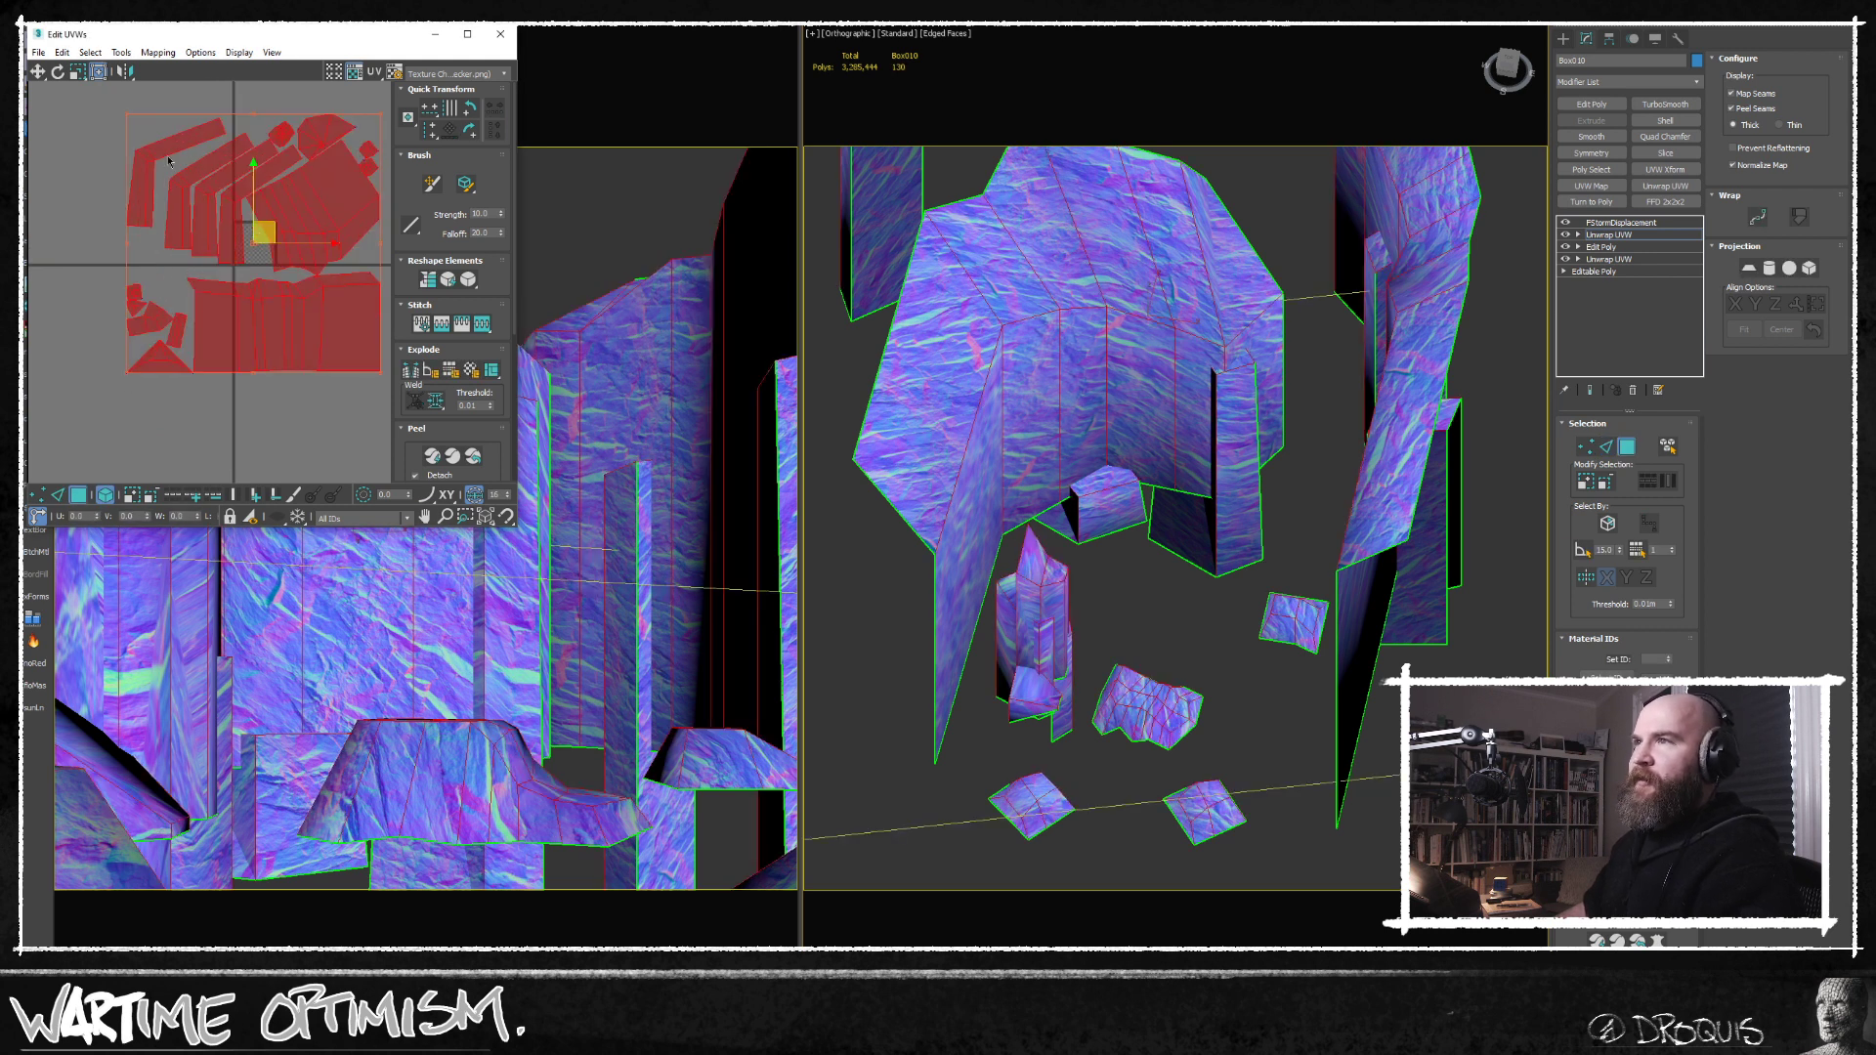
{"action": "left_click_drag", "start_coordinate": [234, 41], "coordinate": [278, 58]}
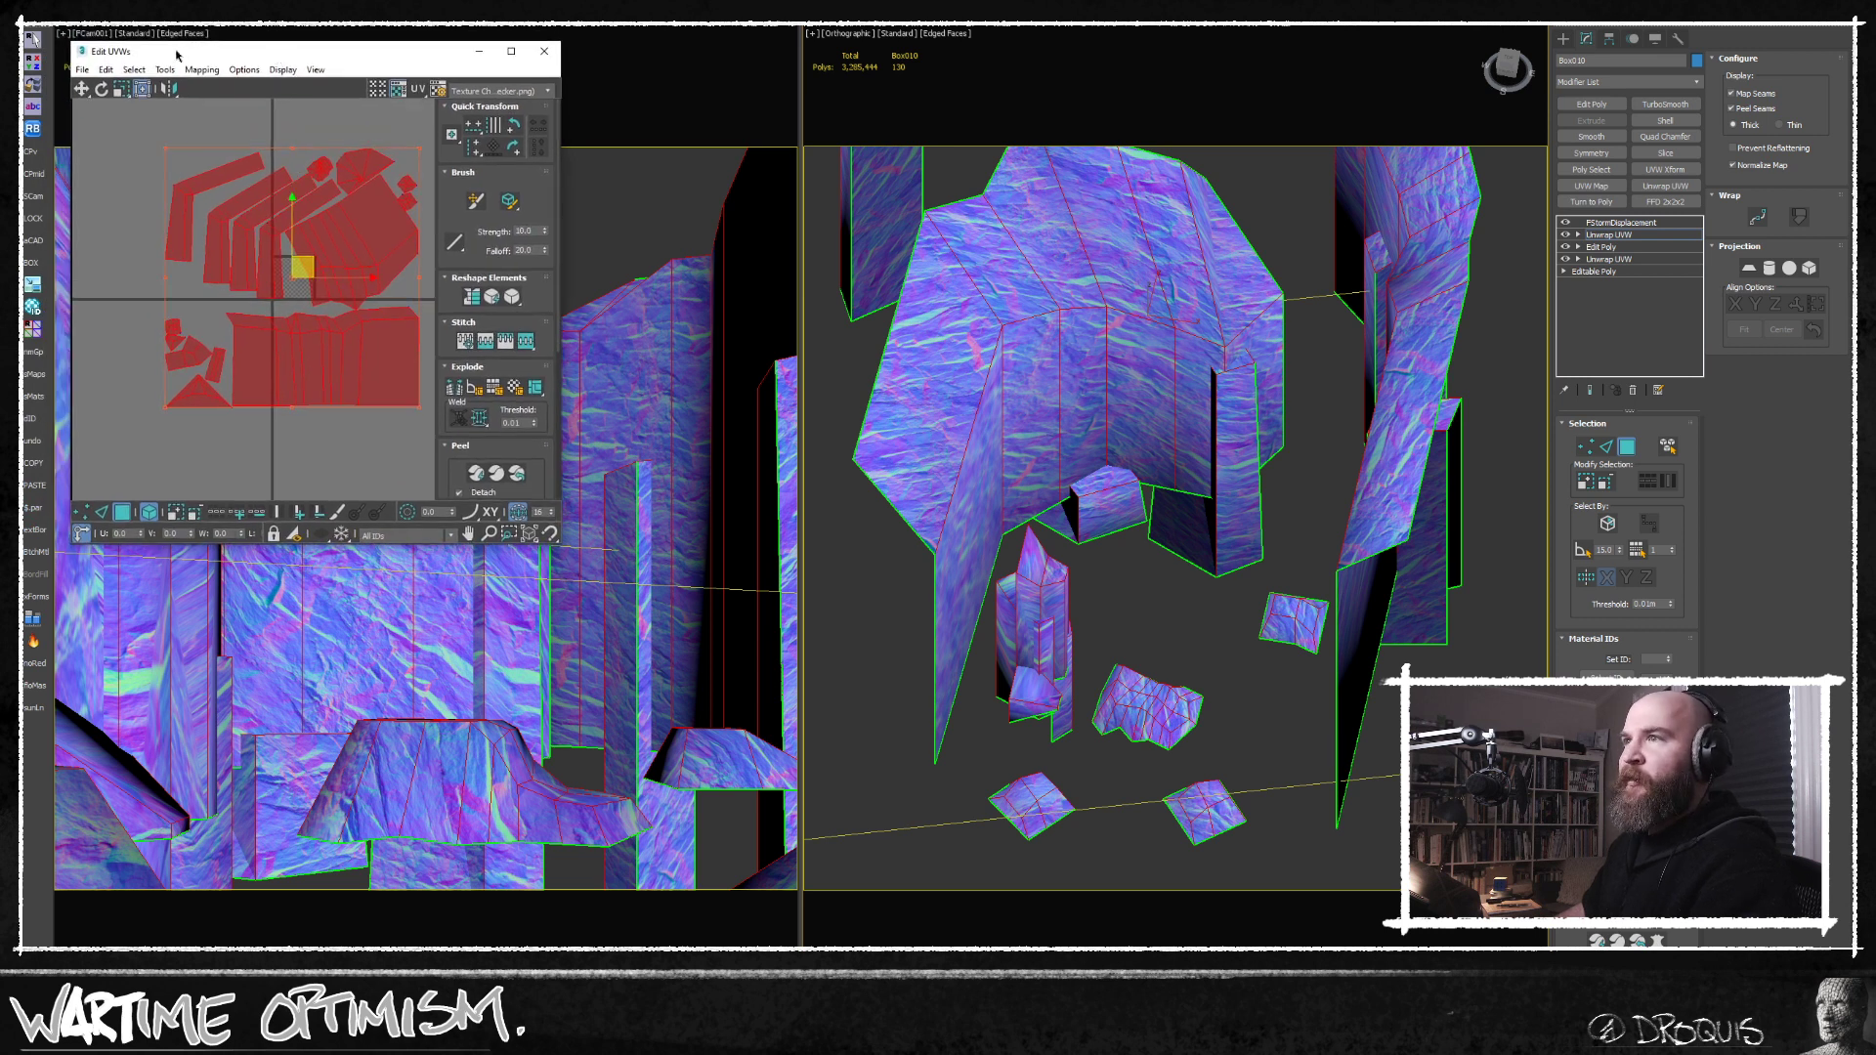
{"action": "left_click", "coordinate": [165, 69]}
{"action": "left_click", "coordinate": [189, 310]}
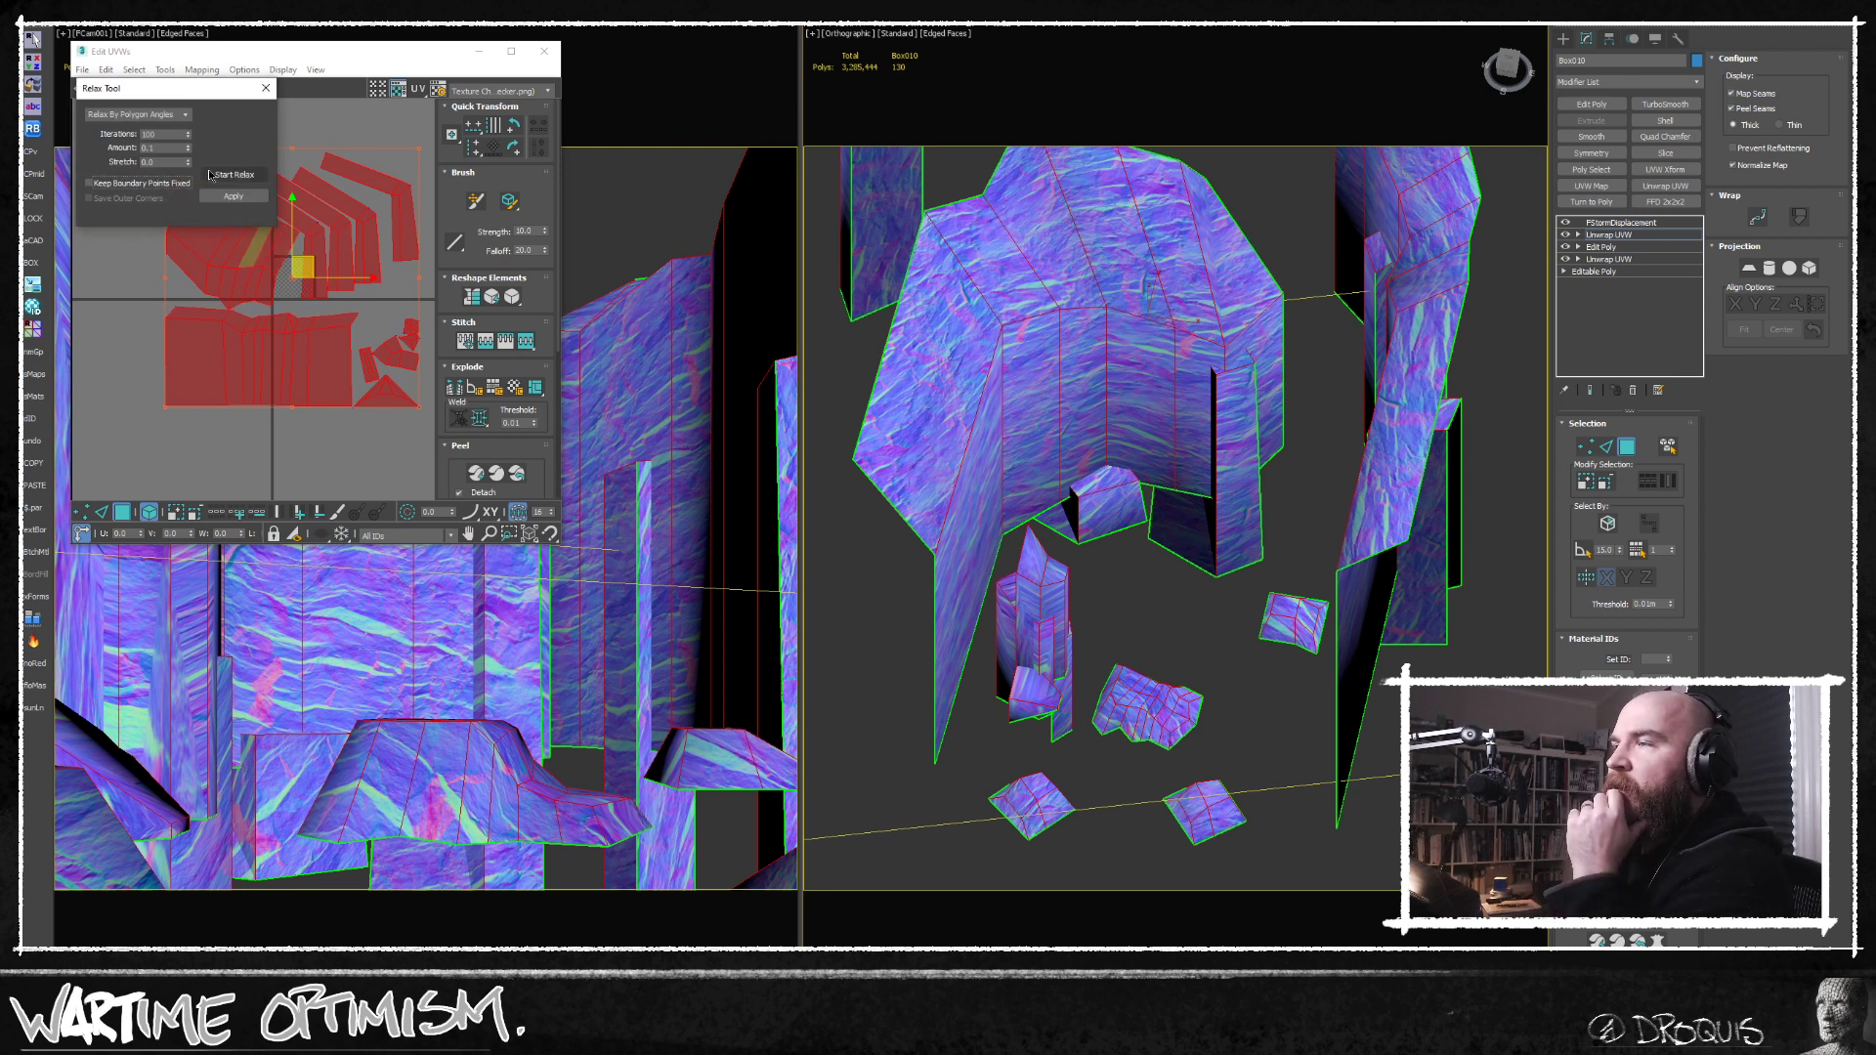
{"action": "left_click", "coordinate": [224, 175]}
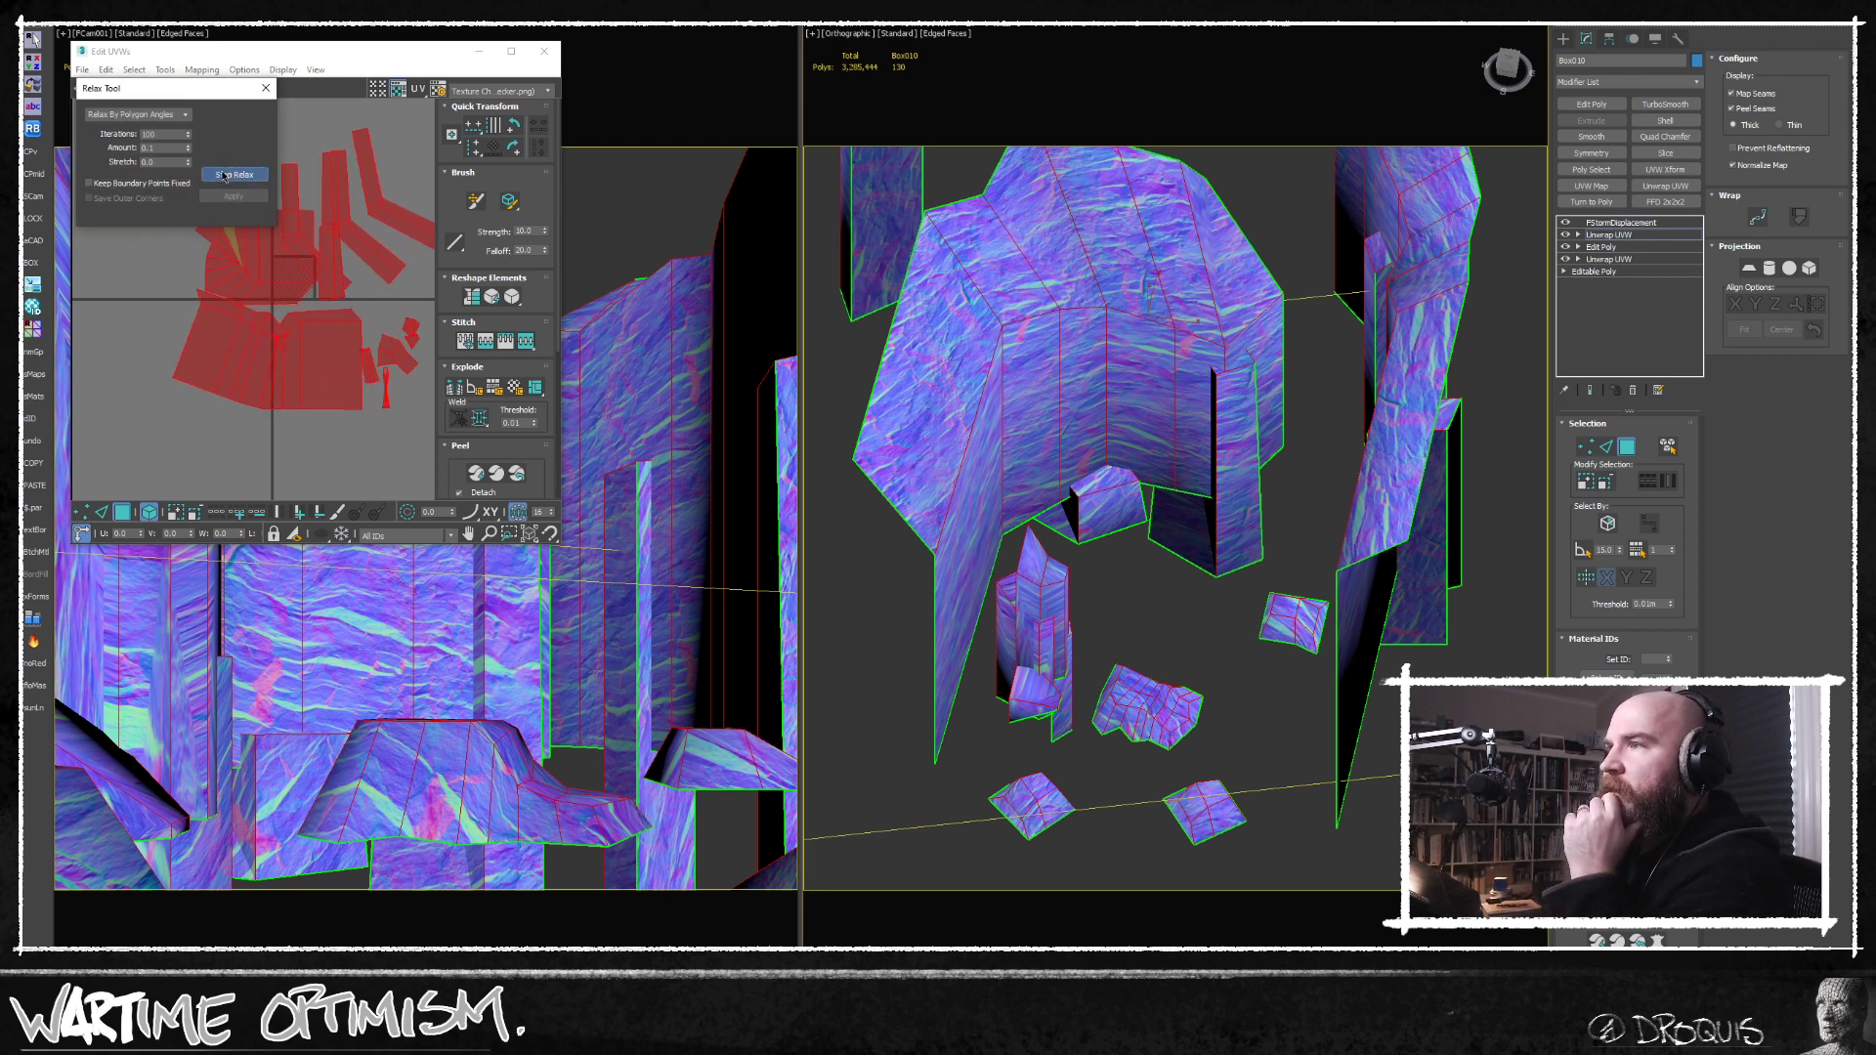
{"action": "left_click", "coordinate": [224, 176]}
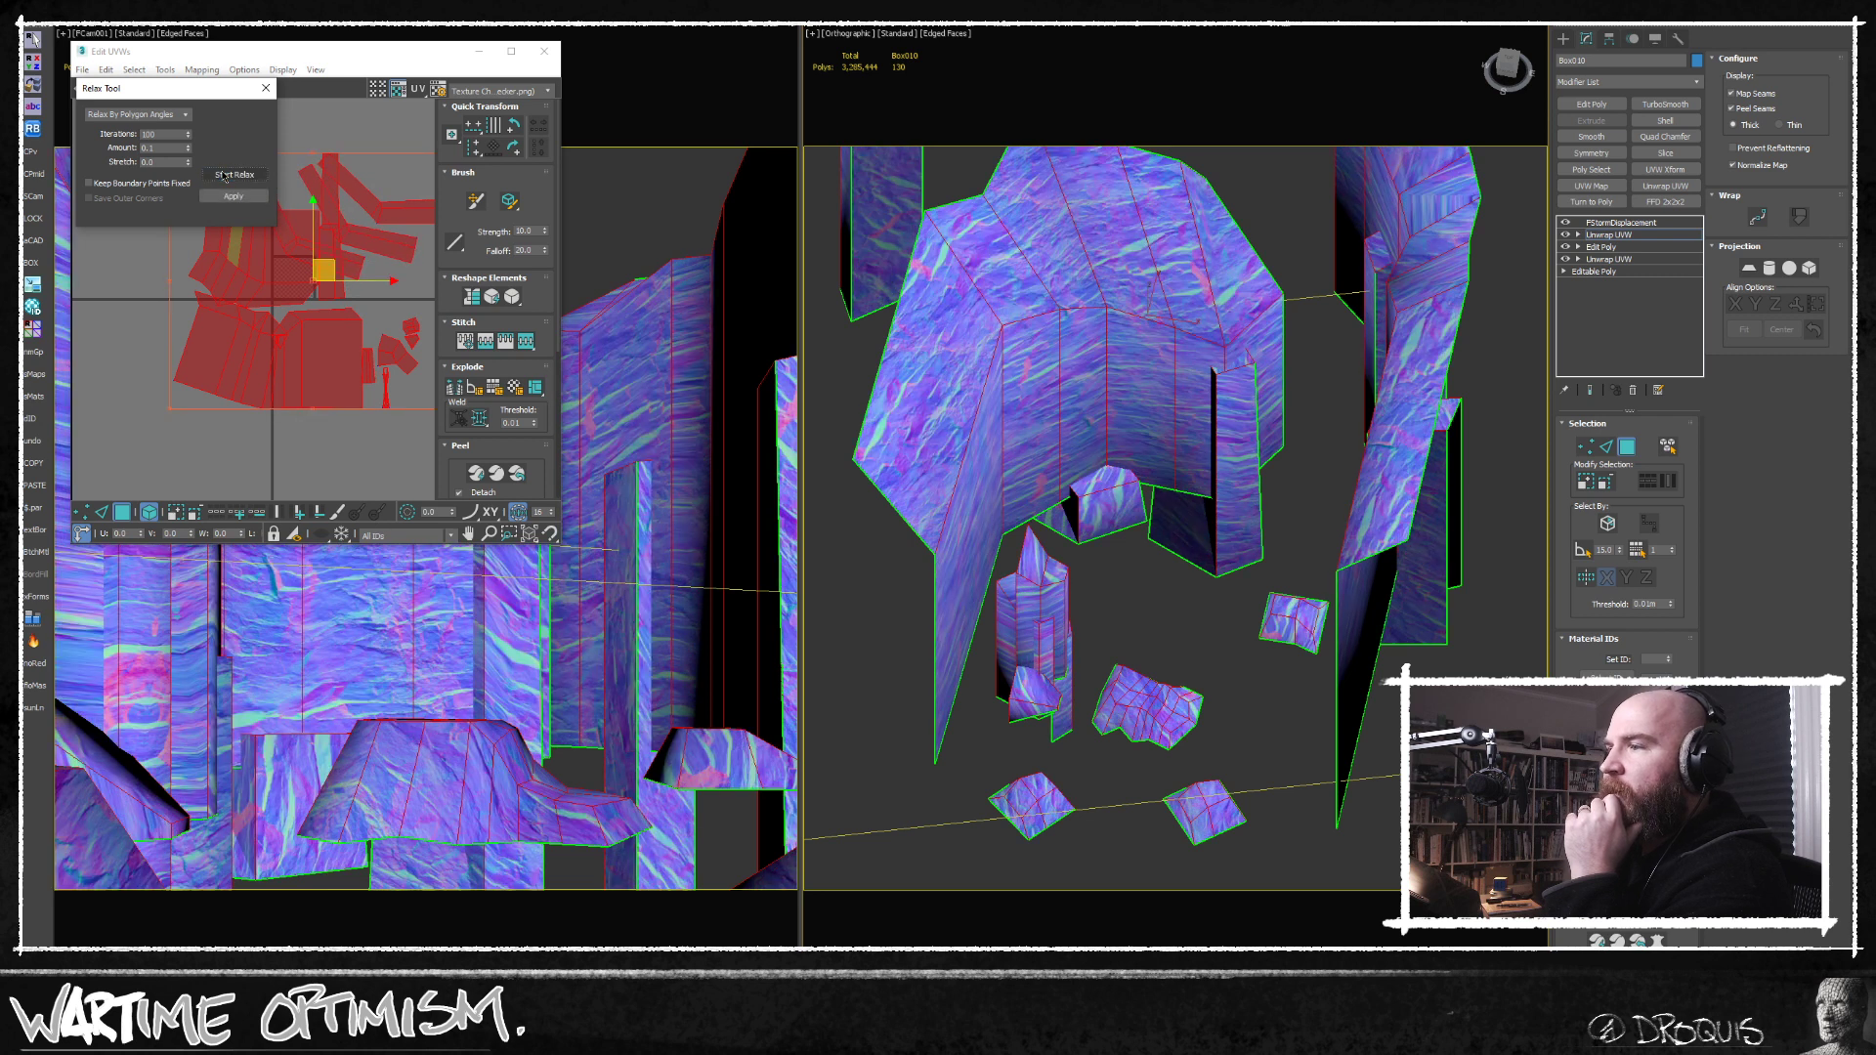
Relax the selected UVs again with a higher stretch value, and close the relax tool.
{"action": "double_click", "coordinate": [164, 162]}
{"action": "type", "text": "2"}
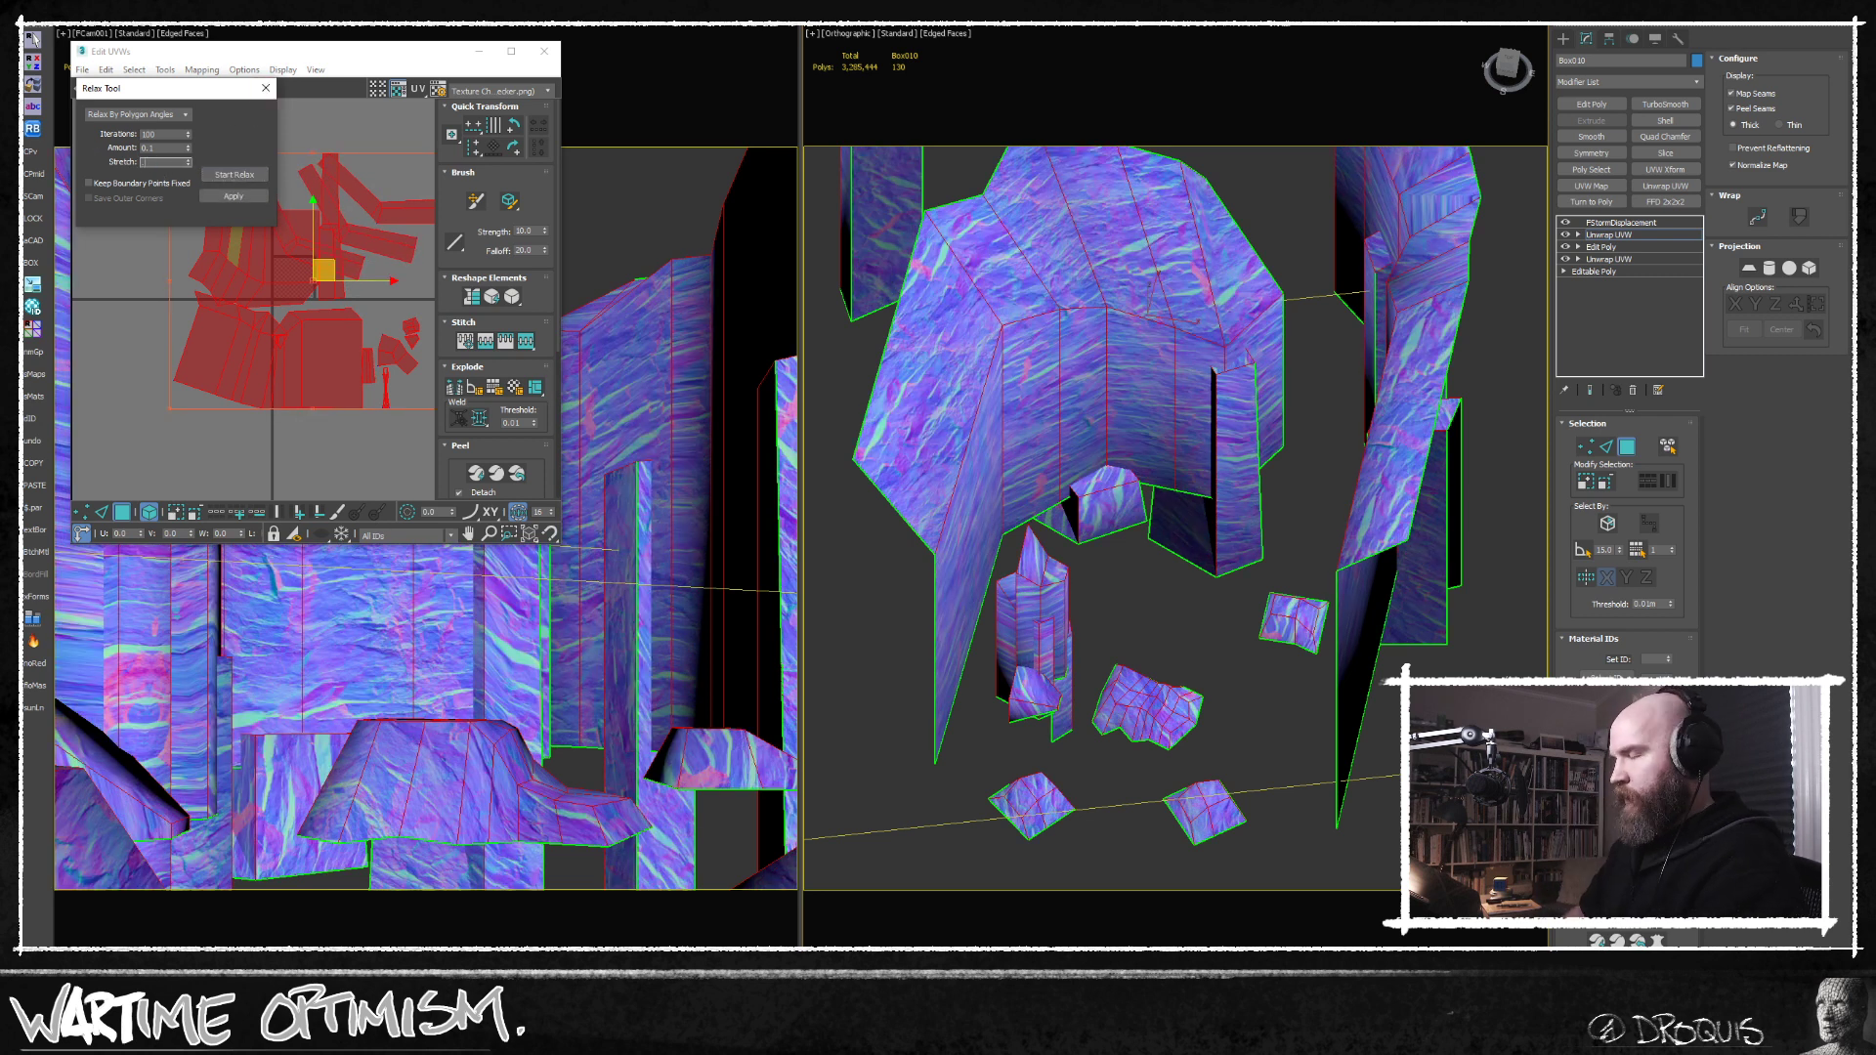
{"action": "left_click", "coordinate": [223, 176]}
{"action": "left_click", "coordinate": [221, 177]}
{"action": "middle_click_drag", "start_coordinate": [292, 311], "coordinate": [278, 365]}
{"action": "scroll", "coordinate": [279, 364], "scroll_direction": "down", "scroll_amount": 3}
{"action": "scroll", "coordinate": [278, 364], "scroll_direction": "up", "scroll_amount": 4}
{"action": "left_click", "coordinate": [266, 88]}
Display the cliff mesh as wireframe and select the cap edges of the pillars beside the side cliff as seam edges.
{"action": "middle_click_drag", "start_coordinate": [1192, 587], "coordinate": [1450, 537]}
{"action": "middle_click_drag", "start_coordinate": [1156, 561], "coordinate": [1480, 446], "text": "alt"}
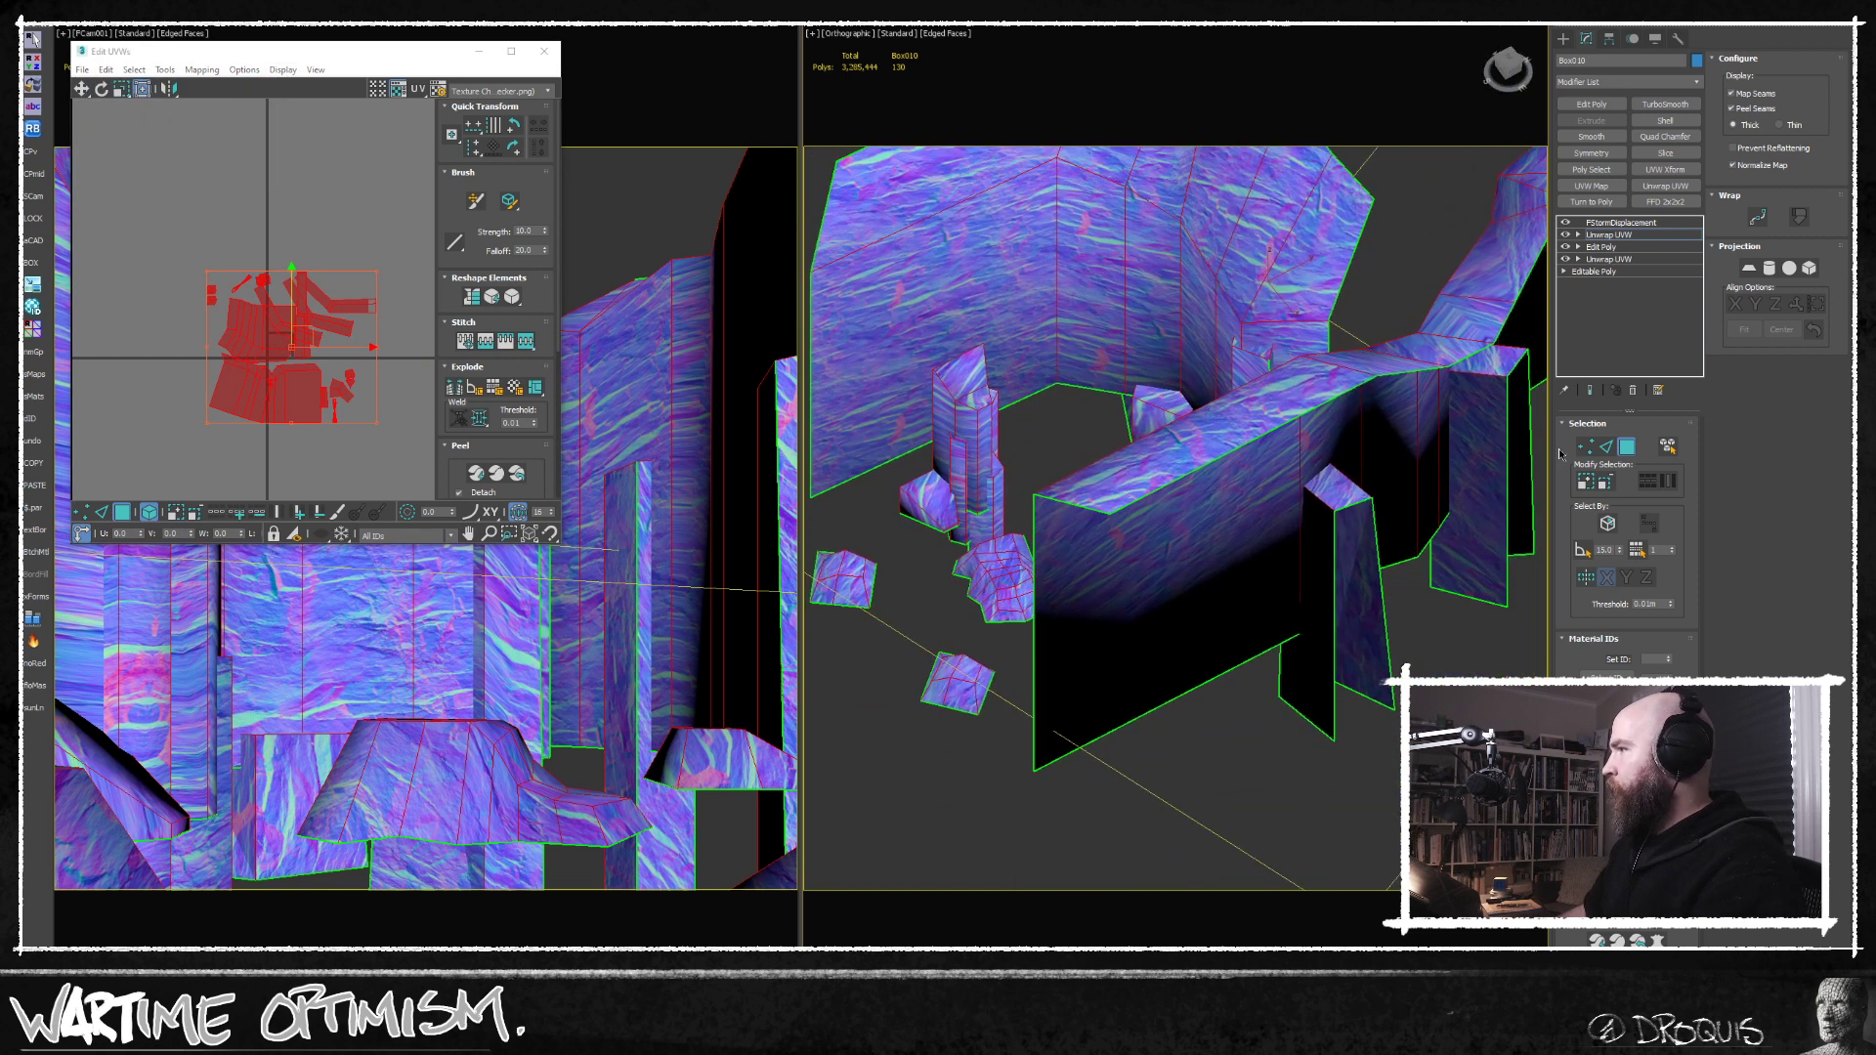
{"action": "left_click", "coordinate": [1610, 448]}
{"action": "middle_click_drag", "start_coordinate": [1271, 508], "coordinate": [1427, 484], "text": "alt"}
{"action": "key", "text": "F3"}
{"action": "left_click", "coordinate": [1431, 479]}
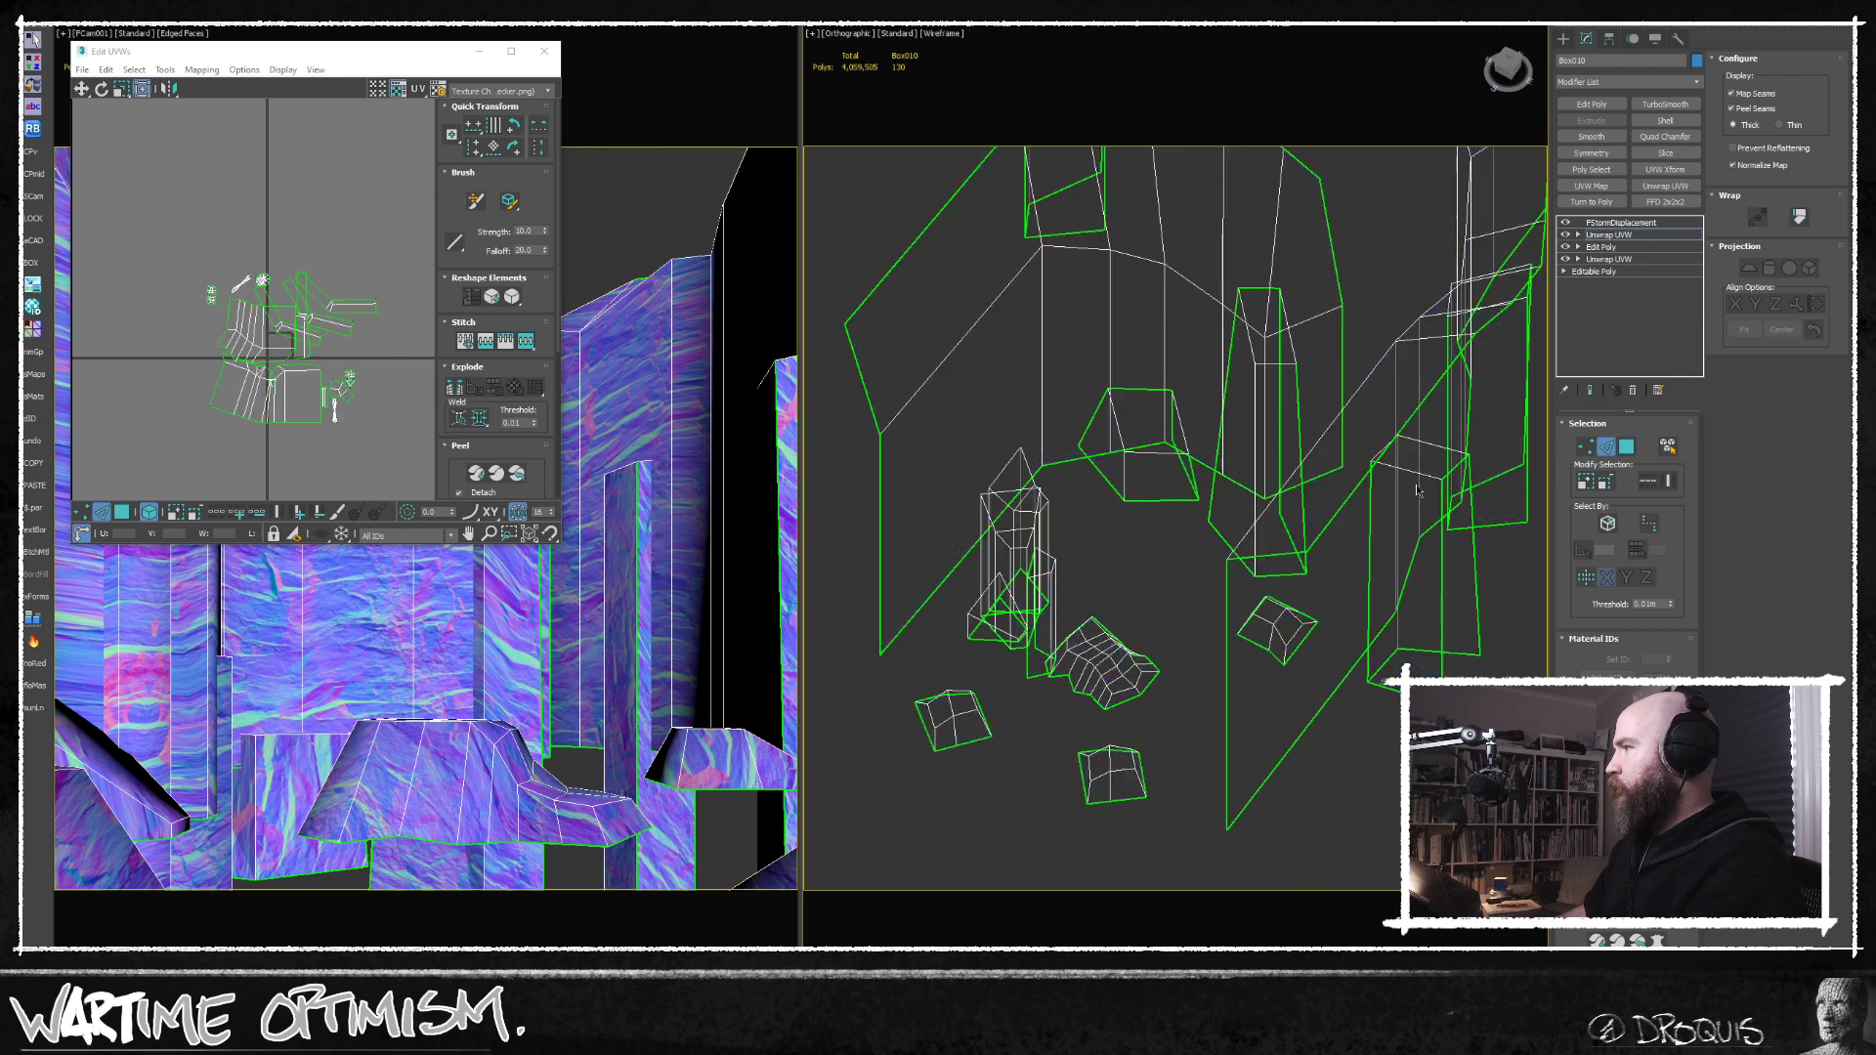
{"action": "middle_click_drag", "start_coordinate": [1438, 448], "coordinate": [1239, 489], "text": "alt"}
{"action": "scroll", "coordinate": [1239, 488], "scroll_direction": "up", "scroll_amount": 2}
{"action": "left_click", "coordinate": [1261, 501], "text": "ctrl"}
{"action": "left_click", "coordinate": [1285, 453], "text": "ctrl"}
Add the sloping side edge of the low block at the foot of the back cliff to the edge selection.
{"action": "scroll", "coordinate": [1270, 365], "scroll_direction": "down", "scroll_amount": 3}
{"action": "middle_click_drag", "start_coordinate": [1270, 364], "coordinate": [1187, 430], "text": "alt"}
{"action": "scroll", "coordinate": [1030, 477], "scroll_direction": "up", "scroll_amount": 5}
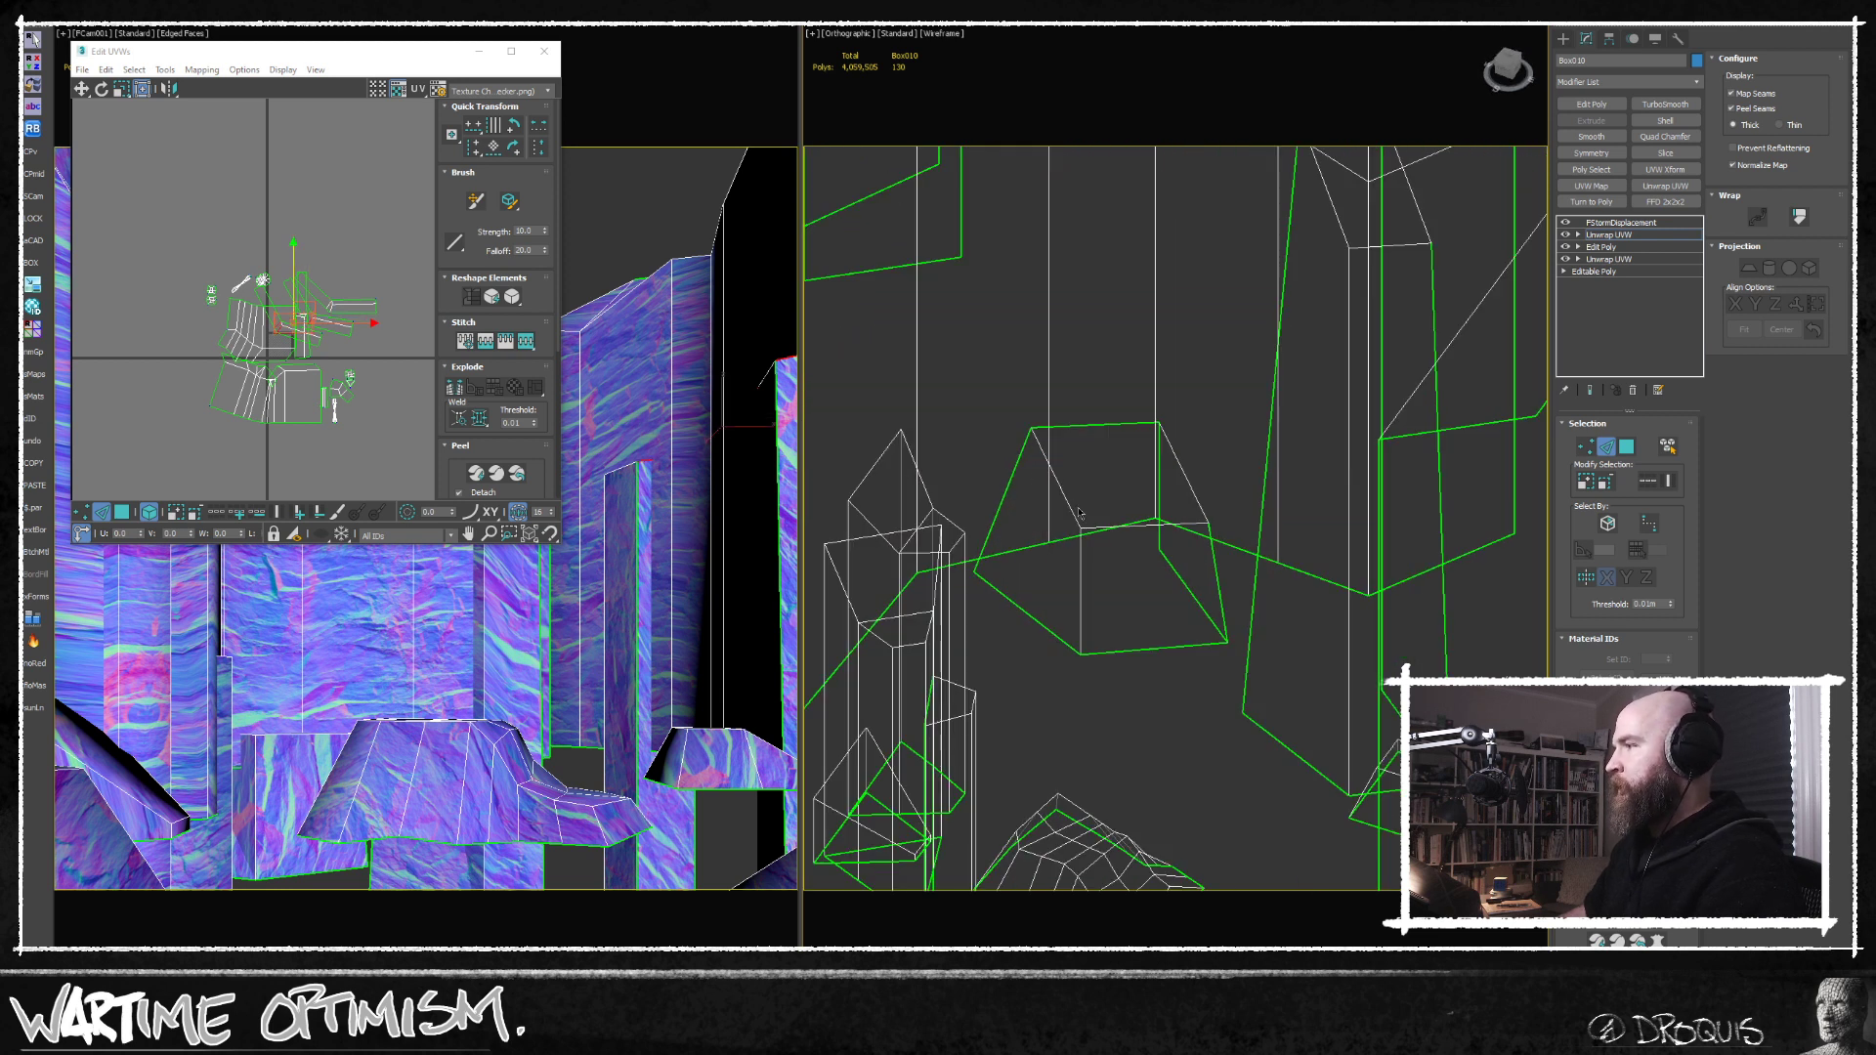
{"action": "middle_click_drag", "start_coordinate": [1080, 513], "coordinate": [1076, 420]}
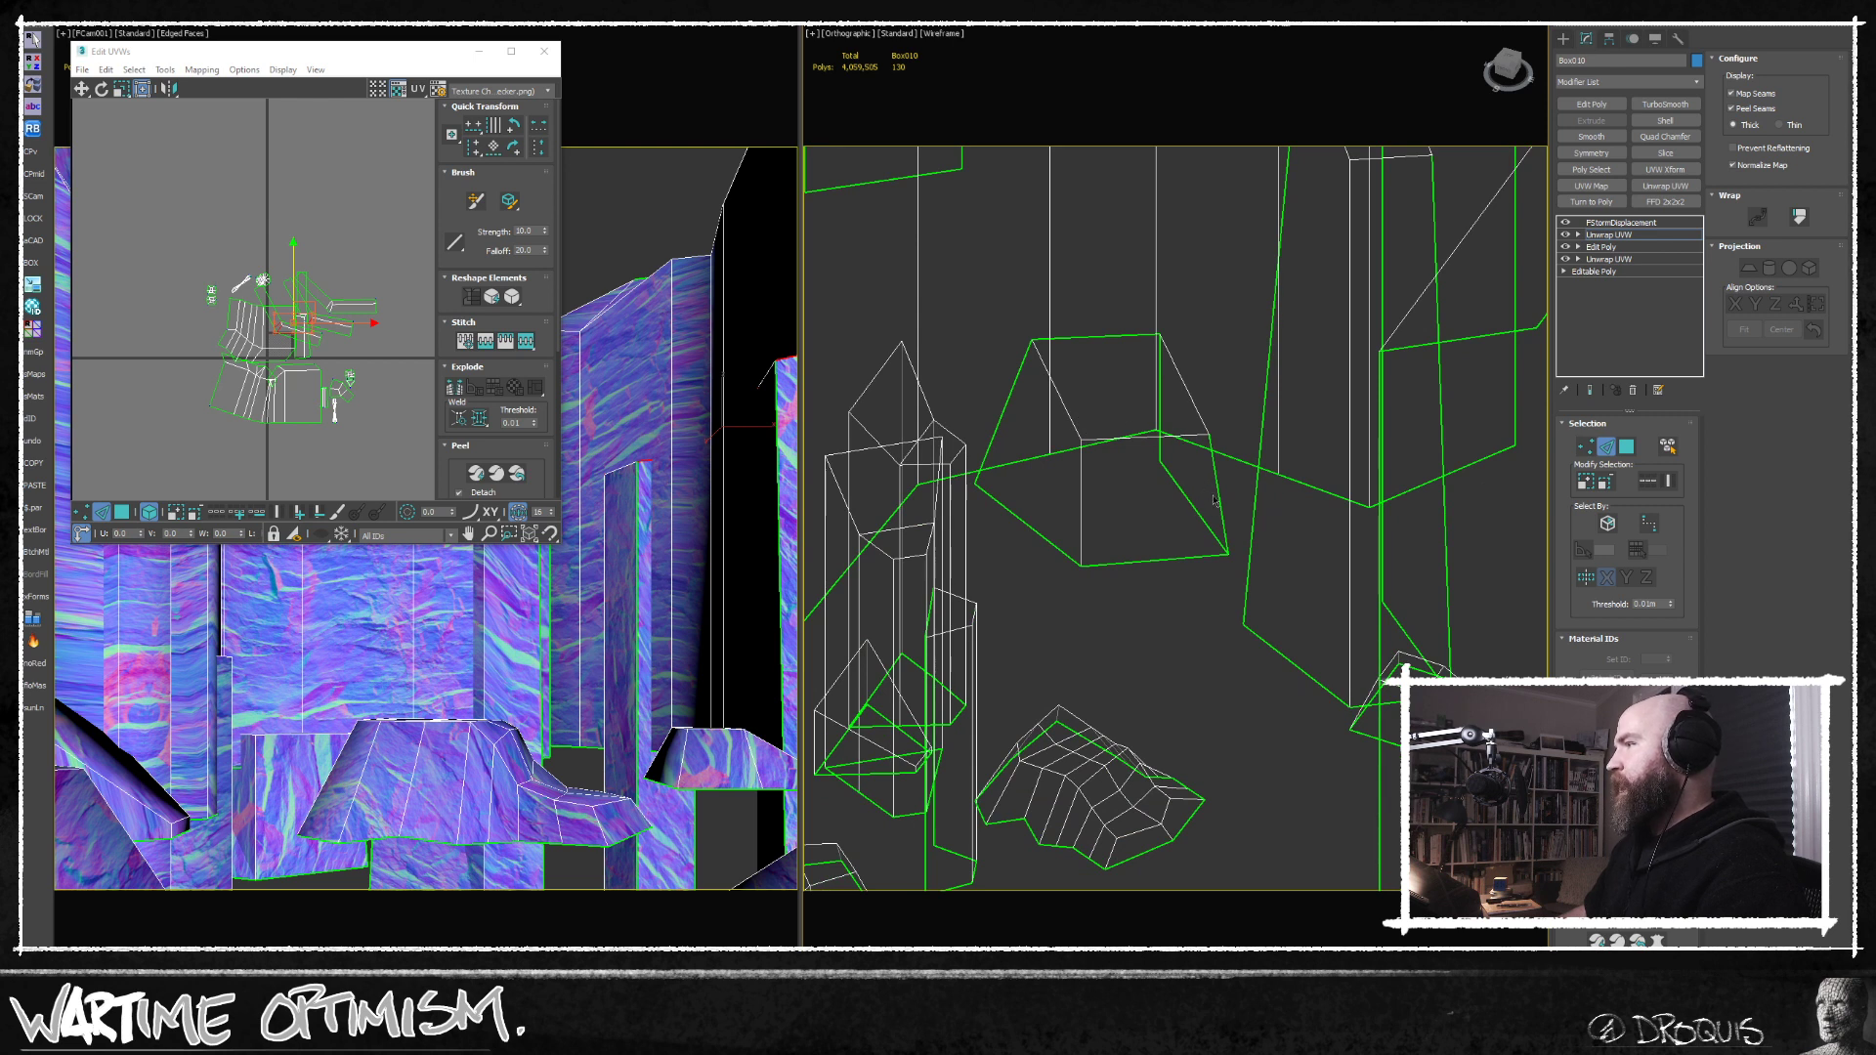
{"action": "left_click", "coordinate": [1196, 402], "text": "ctrl"}
{"action": "scroll", "coordinate": [1109, 322], "scroll_direction": "down", "scroll_amount": 4}
{"action": "middle_click_drag", "start_coordinate": [1092, 381], "coordinate": [1160, 414], "text": "alt"}
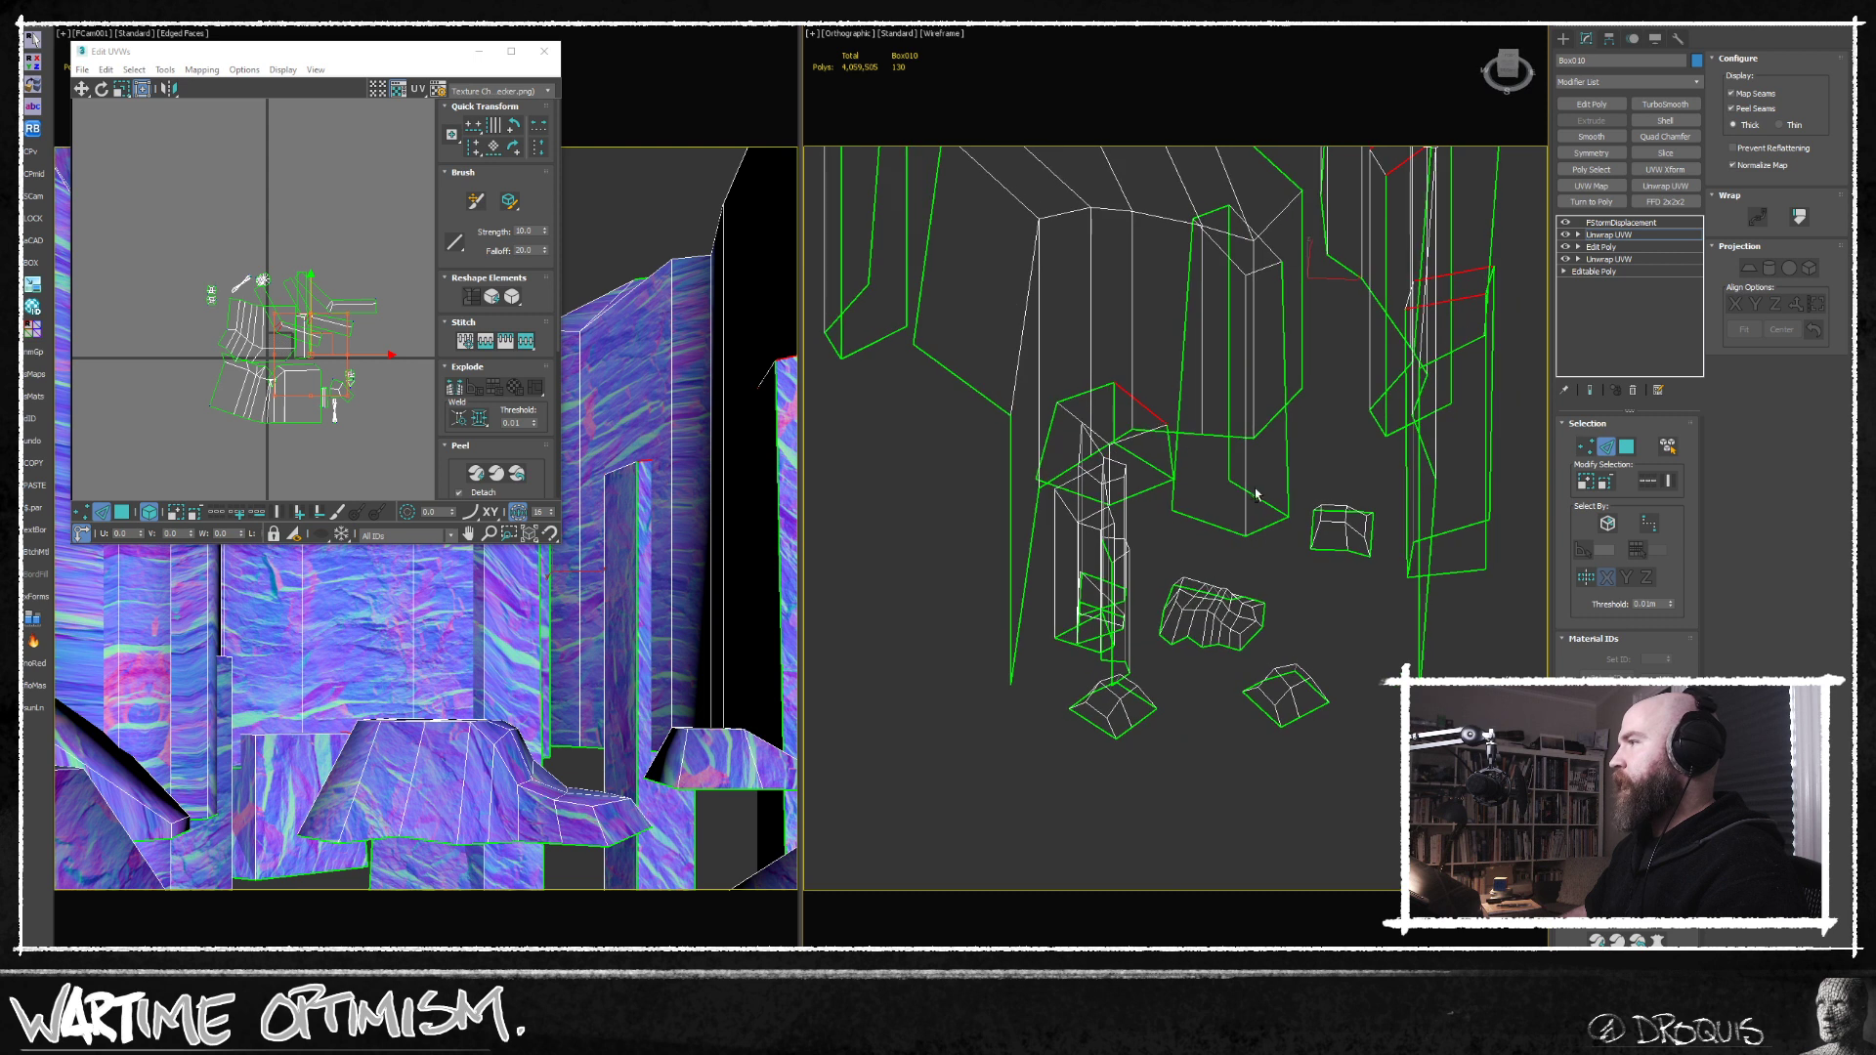
{"action": "middle_click_drag", "start_coordinate": [1256, 495], "coordinate": [1245, 479], "text": "alt"}
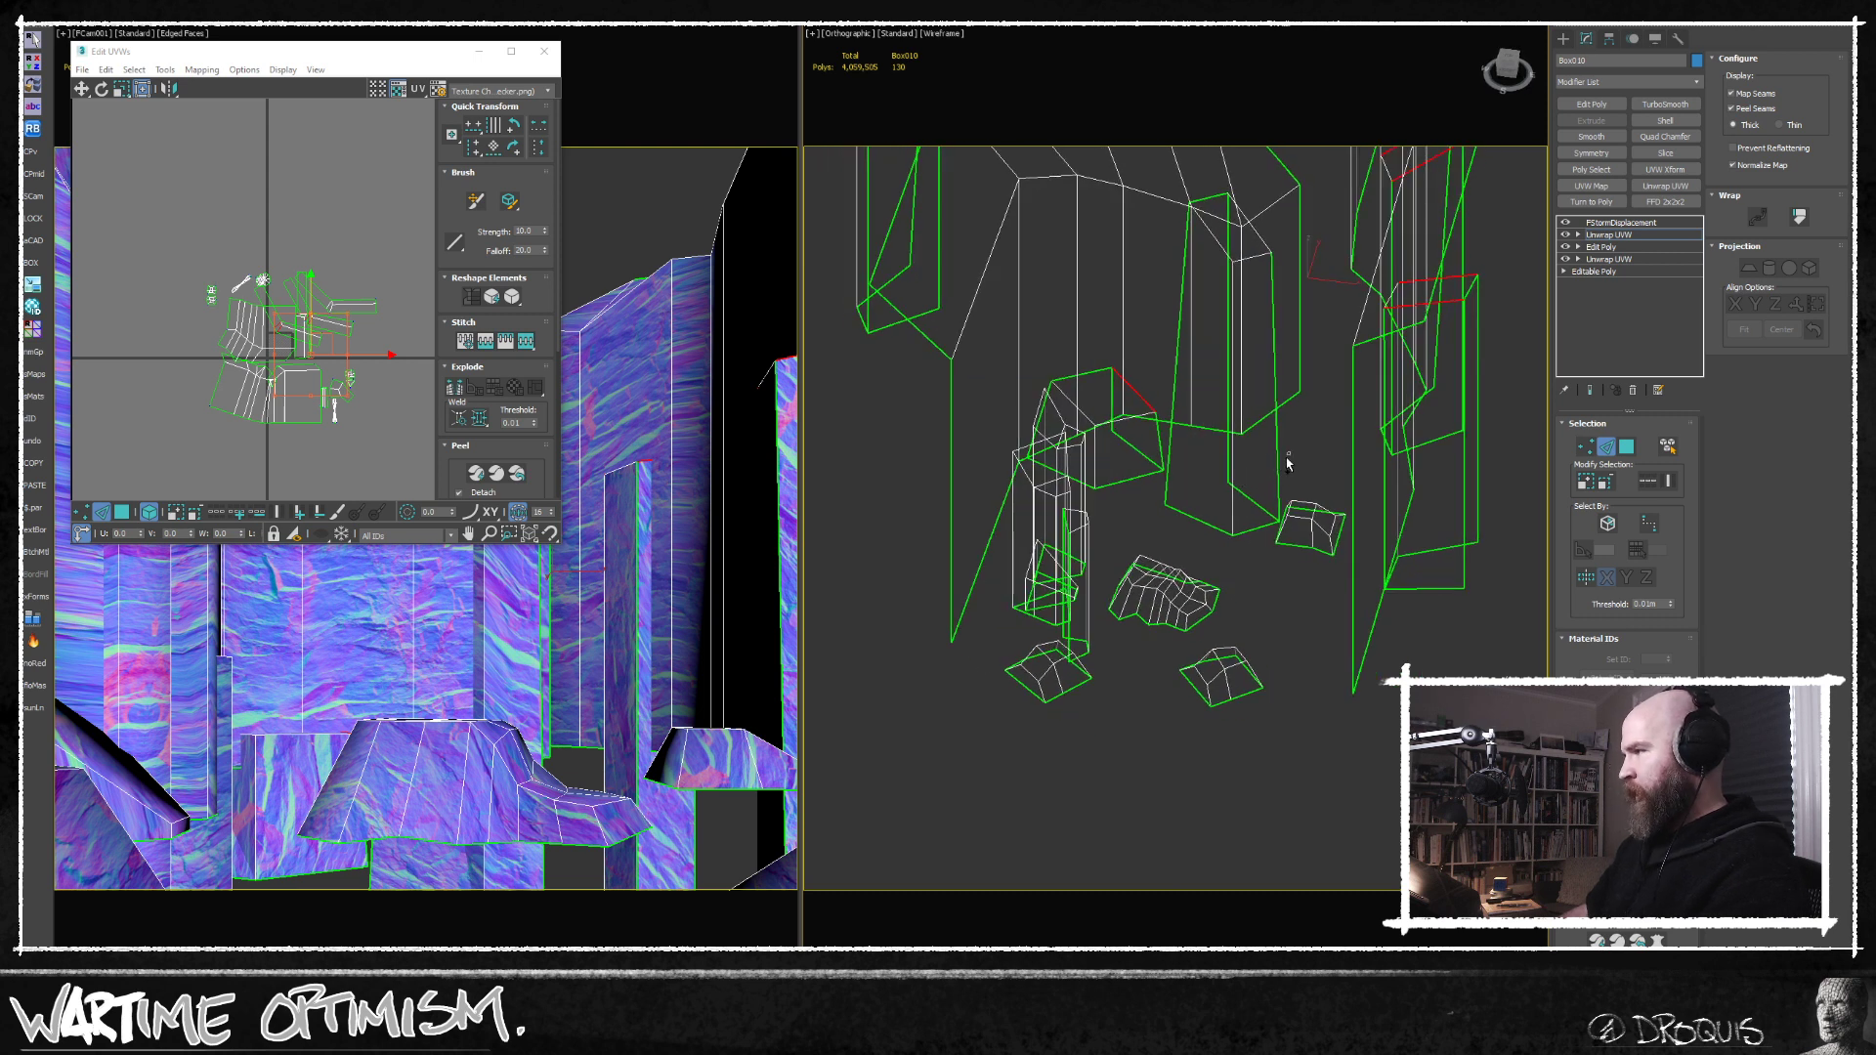
Add a corner edge of the small loose rock and the upright edges of the slanted wedge rock to the edge selection.
{"action": "middle_click_drag", "start_coordinate": [1278, 461], "coordinate": [1222, 545], "text": "alt"}
{"action": "scroll", "coordinate": [1221, 544], "scroll_direction": "up", "scroll_amount": 2}
{"action": "scroll", "coordinate": [1177, 548], "scroll_direction": "up", "scroll_amount": 3}
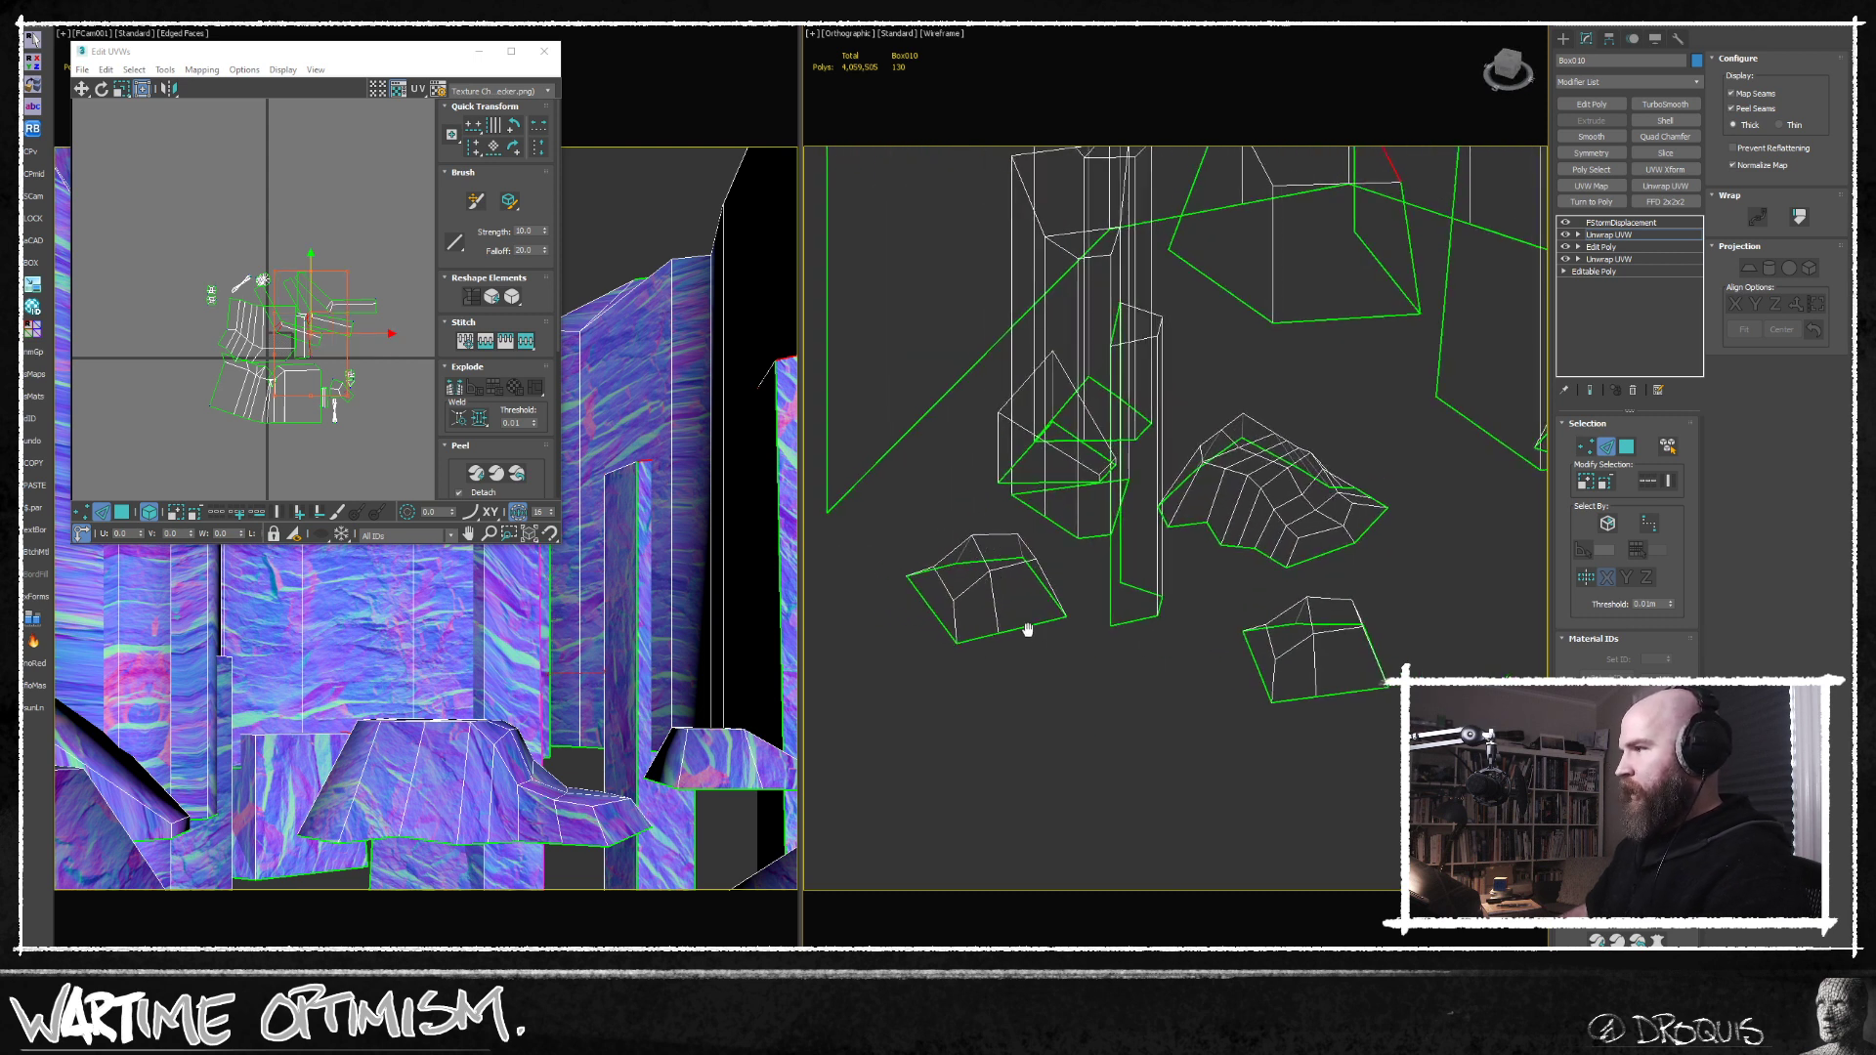
{"action": "scroll", "coordinate": [1026, 628], "scroll_direction": "up", "scroll_amount": 2}
{"action": "middle_click_drag", "start_coordinate": [933, 610], "coordinate": [974, 623], "text": "alt"}
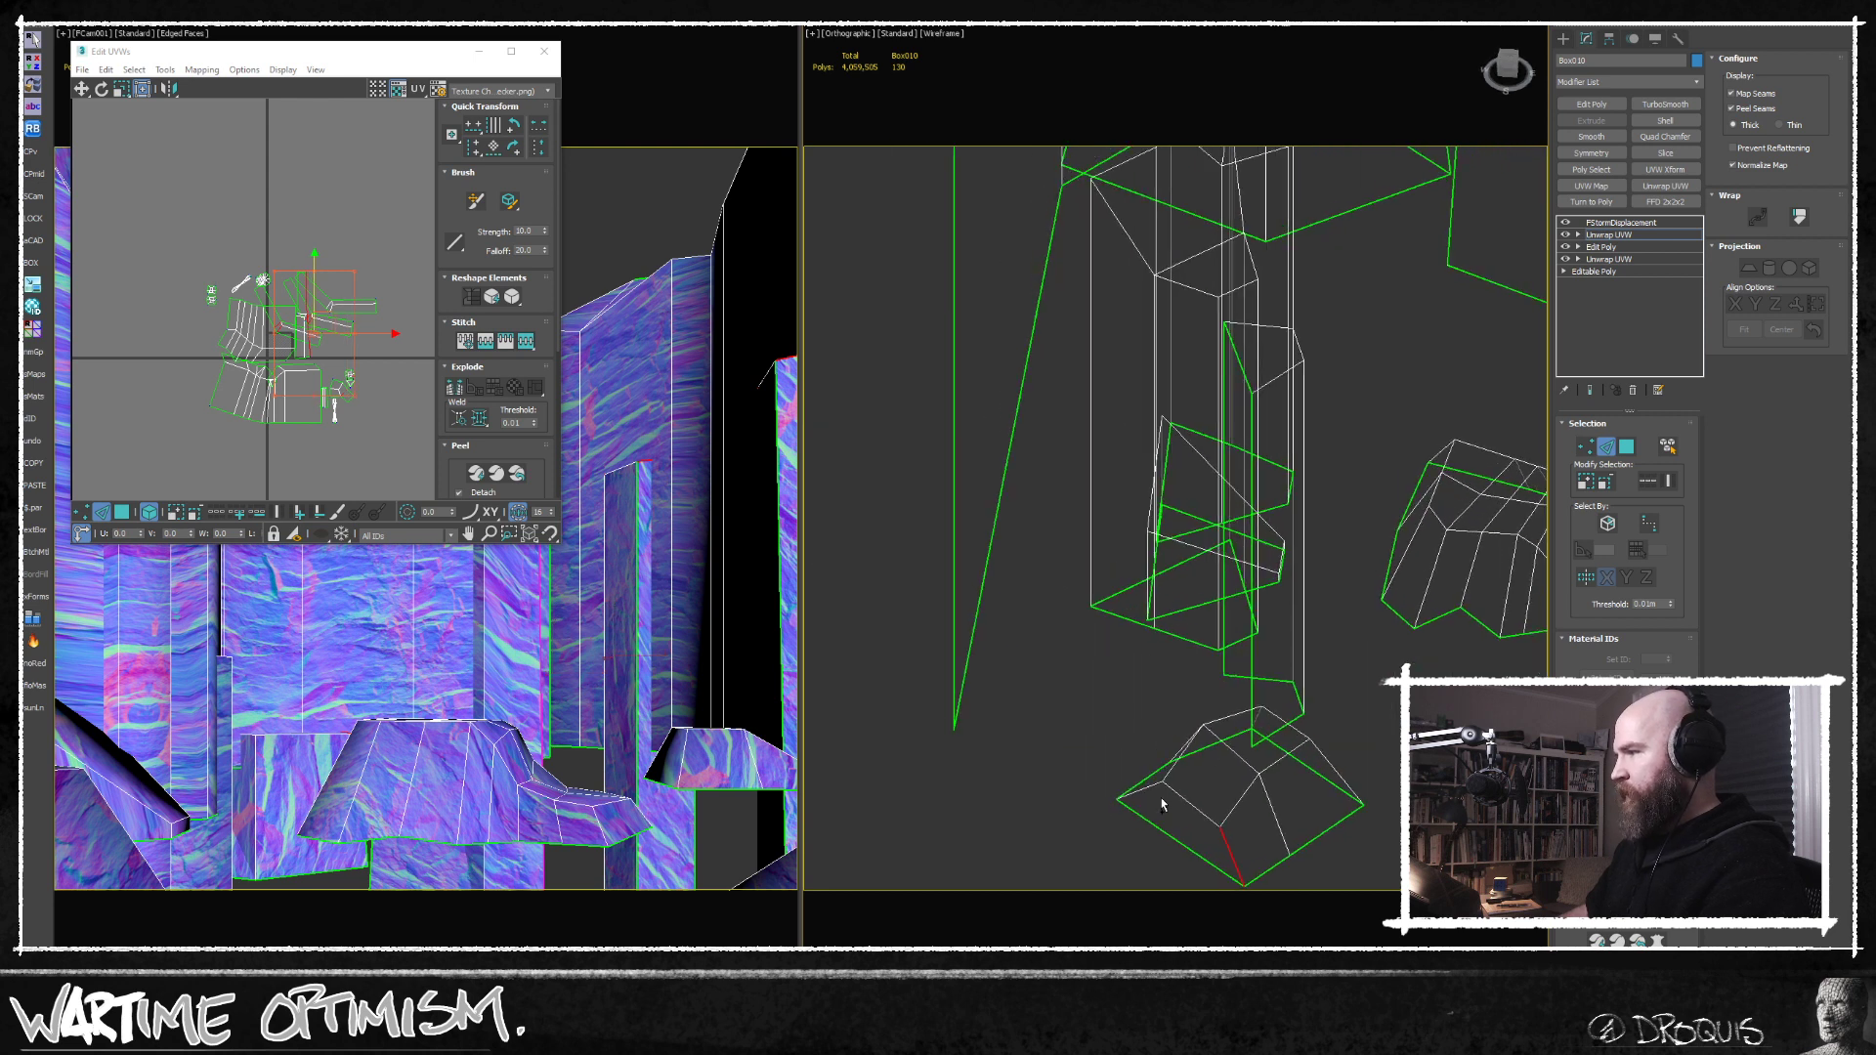
{"action": "scroll", "coordinate": [1115, 653], "scroll_direction": "down", "scroll_amount": 3}
{"action": "middle_click_drag", "start_coordinate": [1115, 654], "coordinate": [1027, 709]}
{"action": "scroll", "coordinate": [1072, 766], "scroll_direction": "down", "scroll_amount": 2}
{"action": "scroll", "coordinate": [1027, 710], "scroll_direction": "up", "scroll_amount": 3}
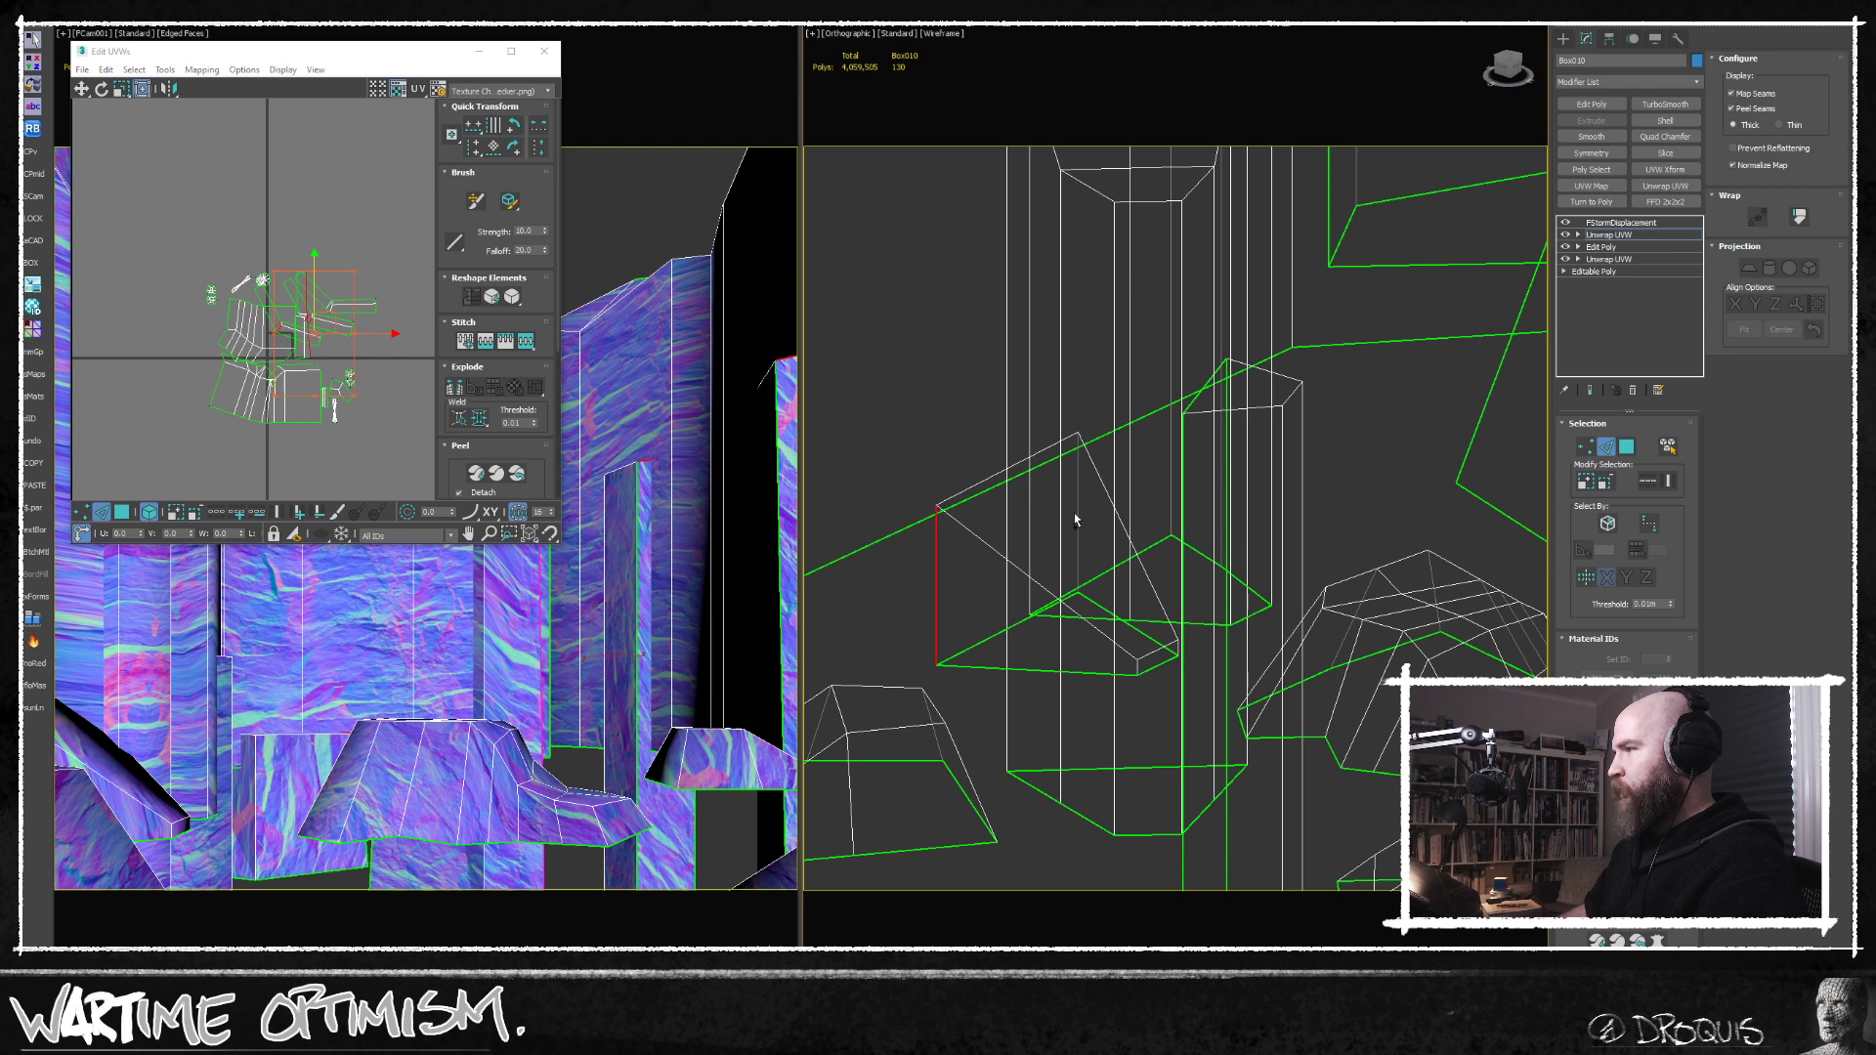
{"action": "middle_click_drag", "start_coordinate": [1076, 501], "coordinate": [1055, 525], "text": "alt"}
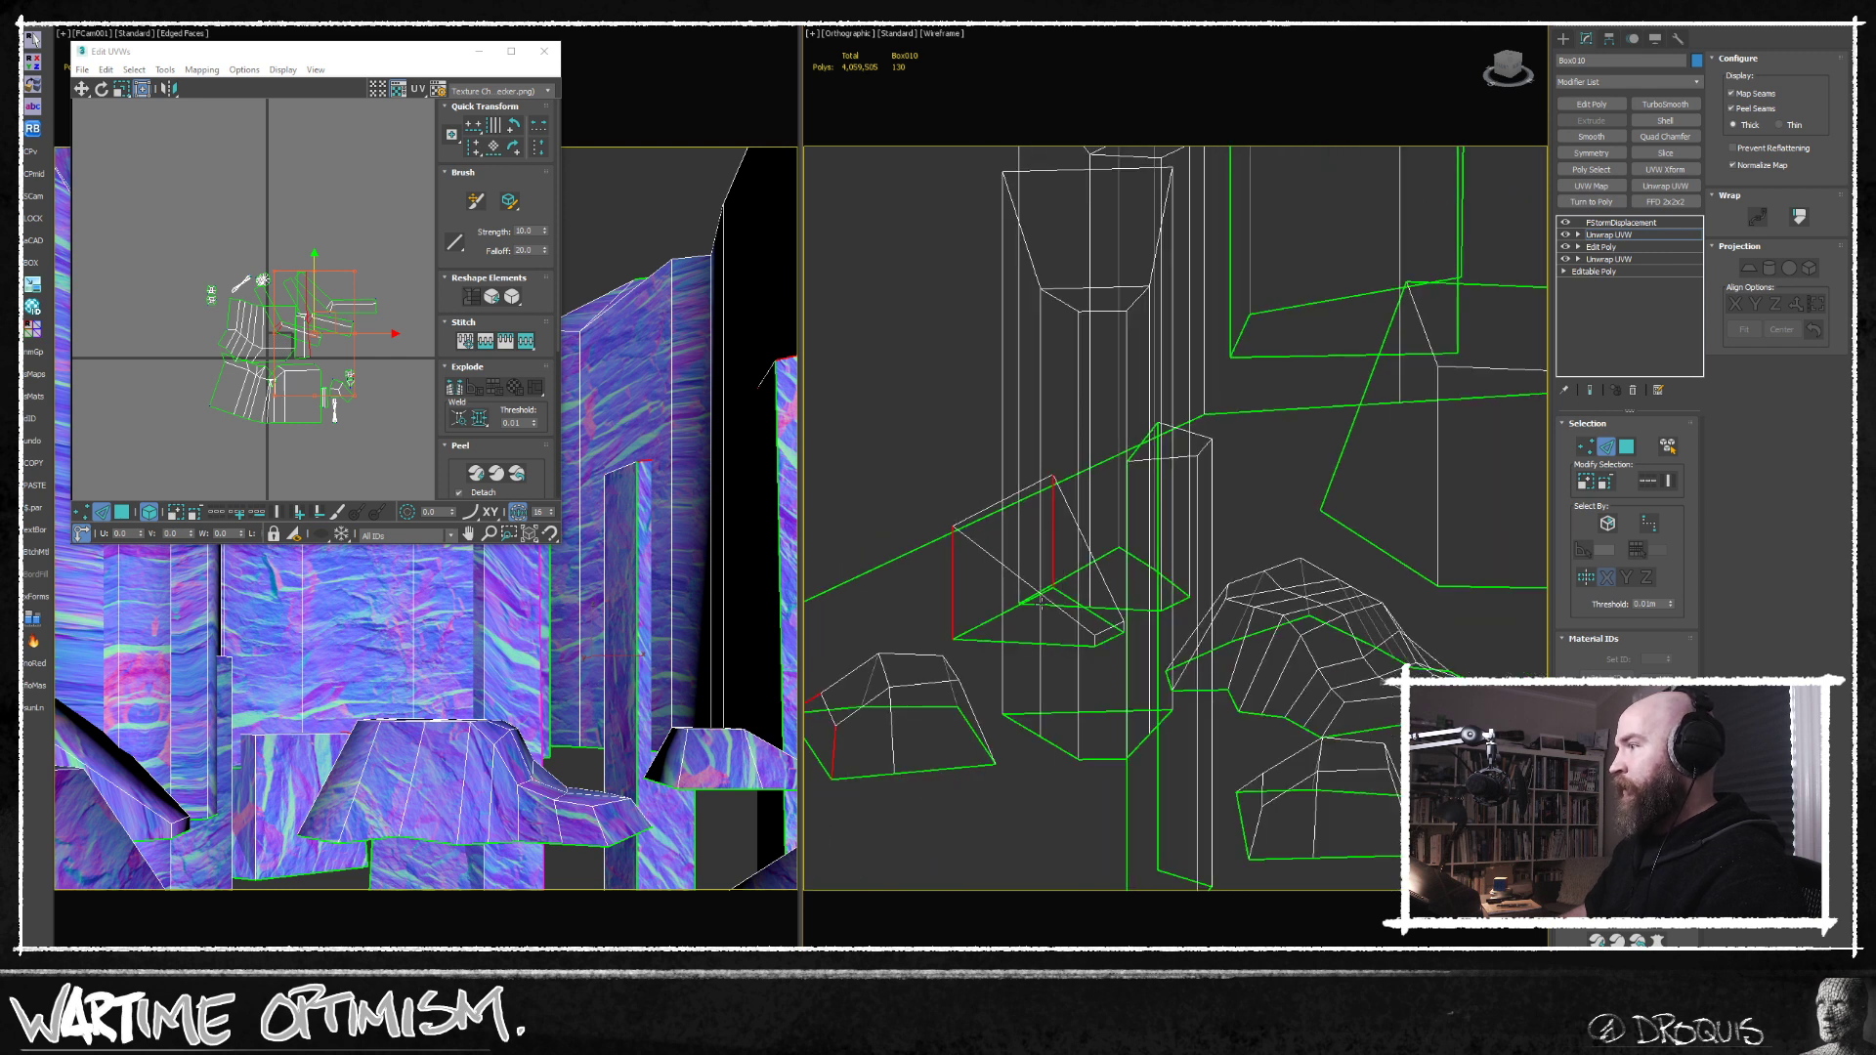
Add the wedge rock's base edges and the top edges of the short pillar beside it to the edge selection.
{"action": "scroll", "coordinate": [1040, 601], "scroll_direction": "up", "scroll_amount": 3}
{"action": "middle_click_drag", "start_coordinate": [881, 734], "coordinate": [1203, 353], "text": "alt"}
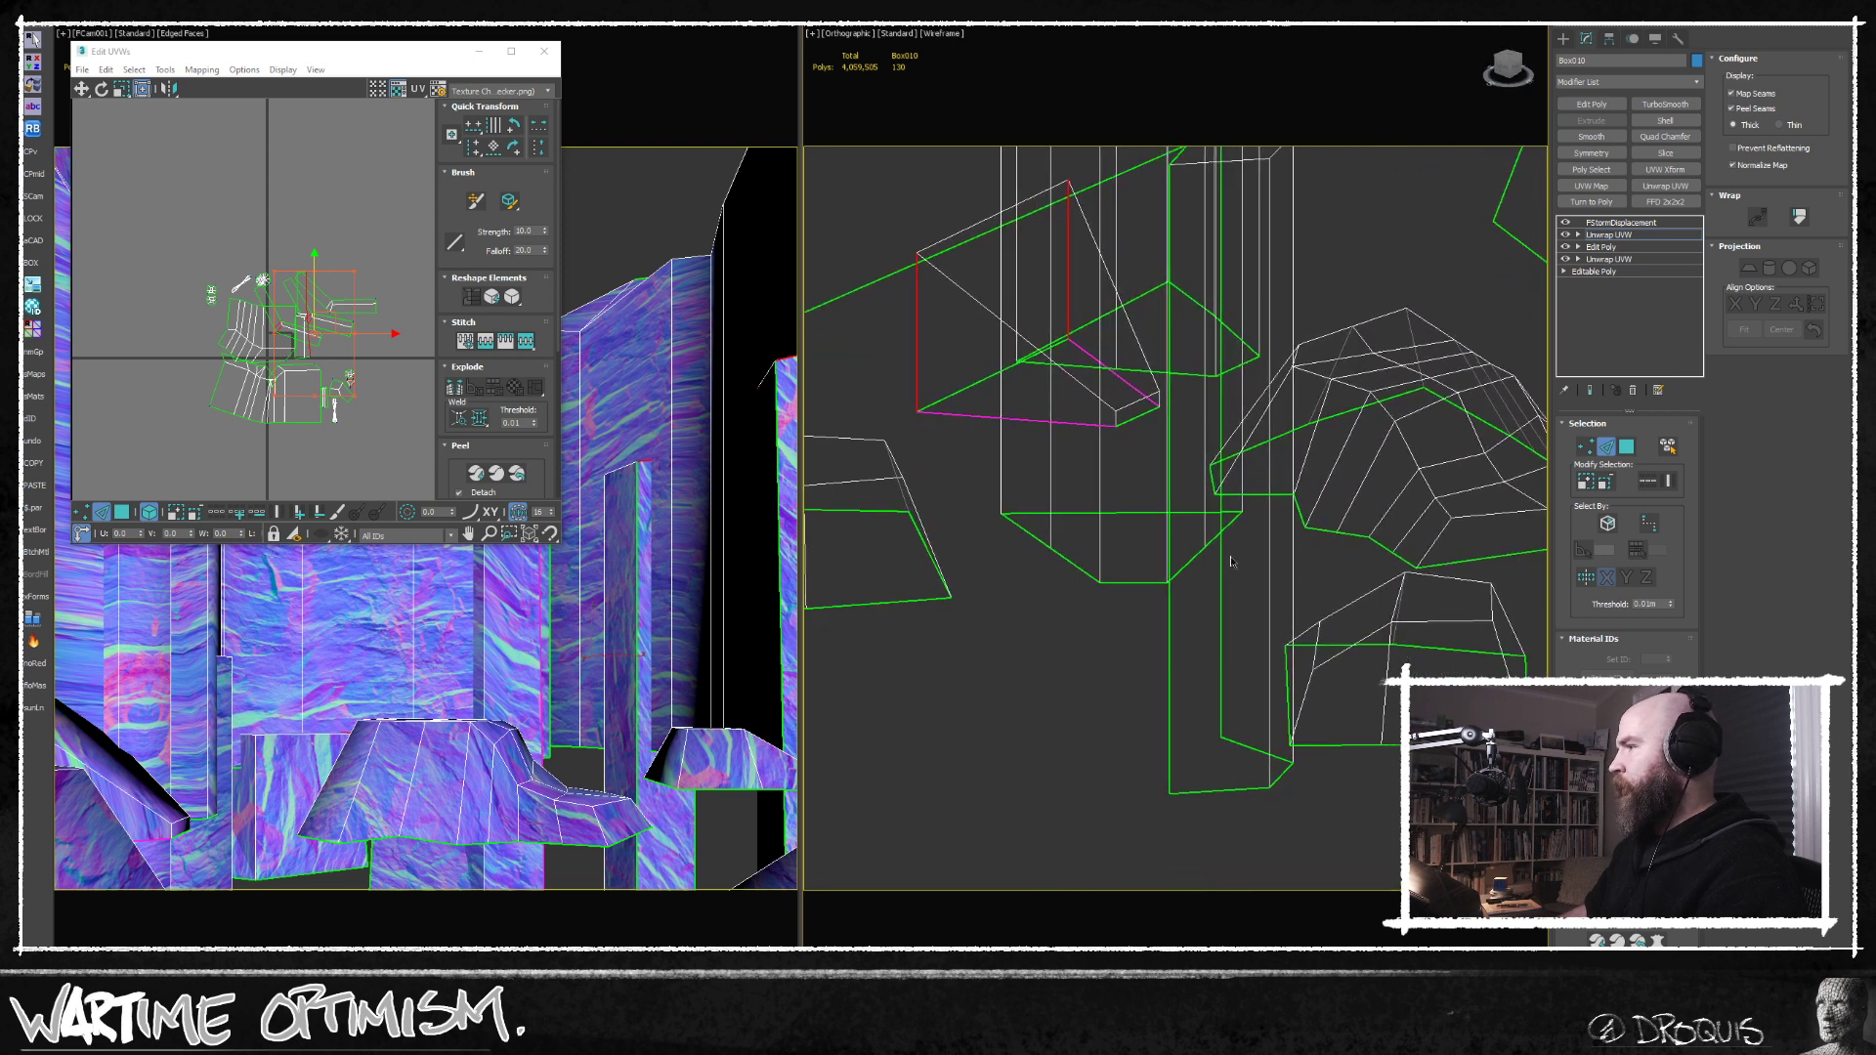
{"action": "middle_click_drag", "start_coordinate": [1231, 631], "coordinate": [1253, 519], "text": "alt"}
{"action": "left_click", "coordinate": [1234, 380], "text": "ctrl"}
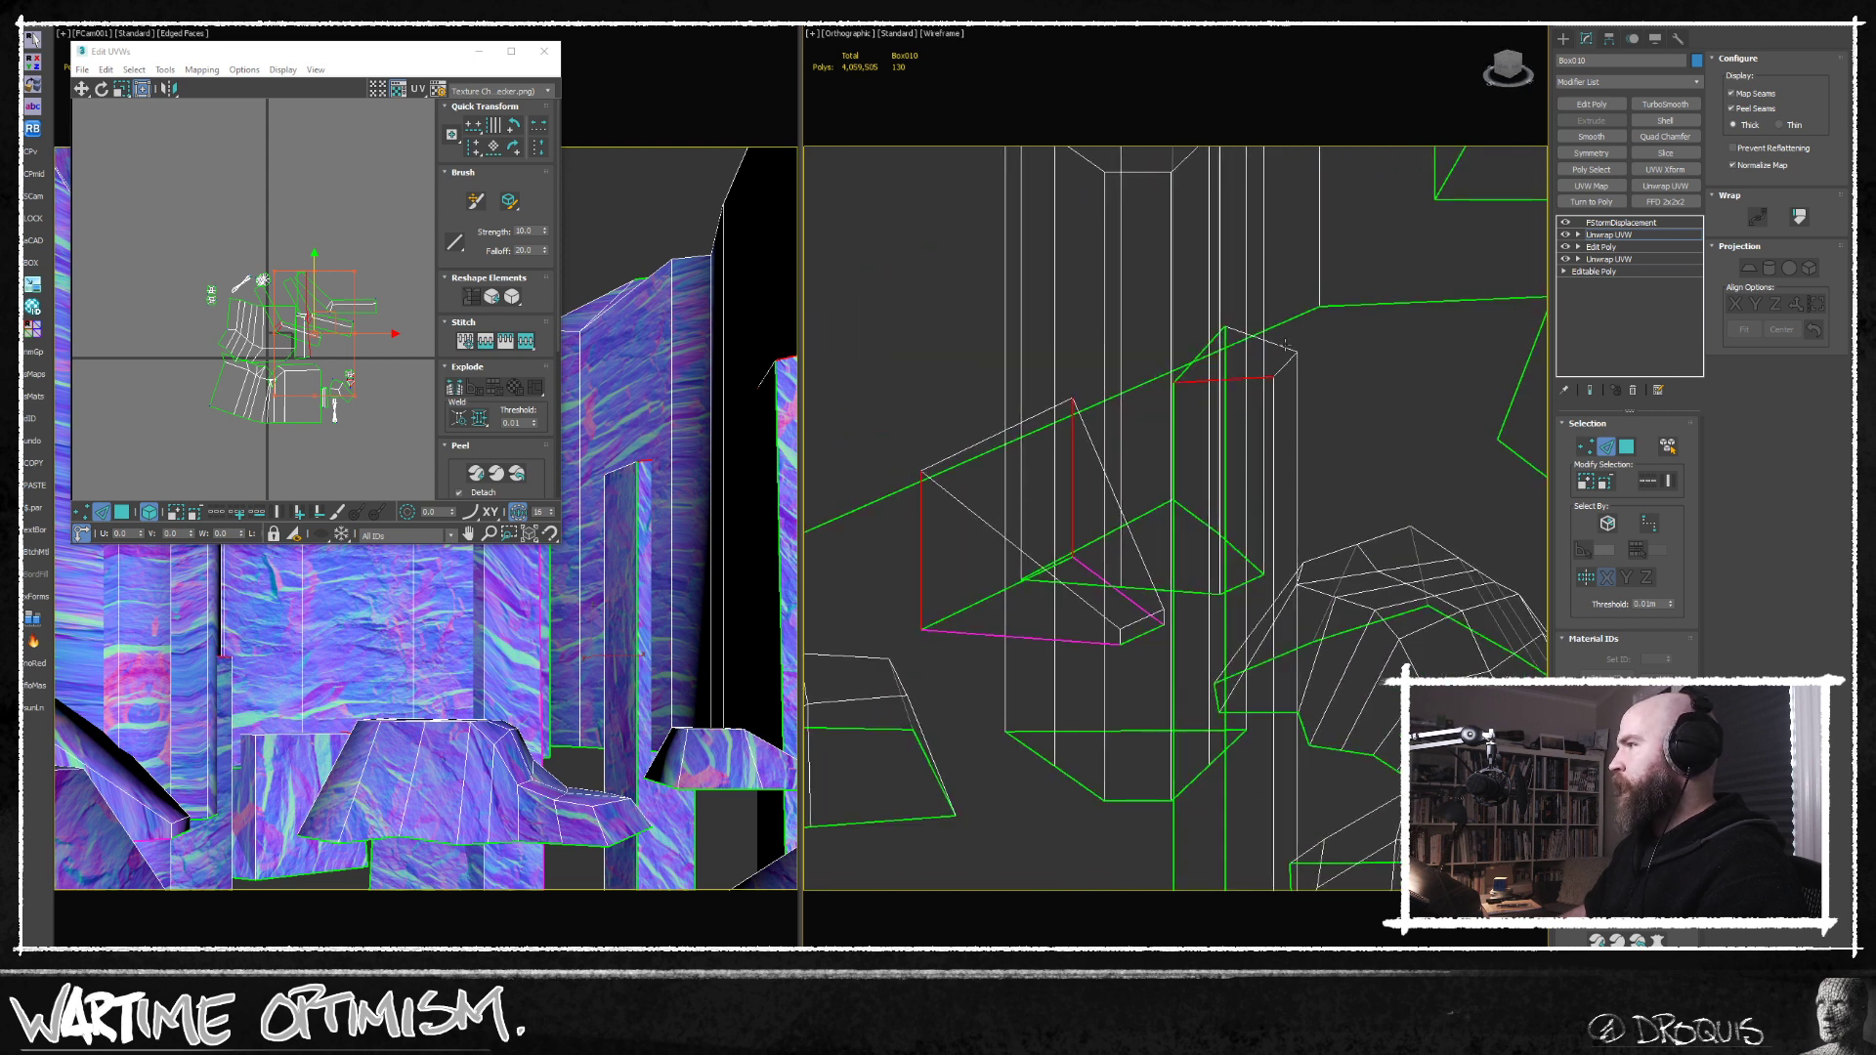
{"action": "left_click", "coordinate": [1287, 350], "text": "ctrl"}
{"action": "scroll", "coordinate": [1268, 462], "scroll_direction": "down", "scroll_amount": 4}
{"action": "middle_click_drag", "start_coordinate": [1265, 467], "coordinate": [1230, 685]}
{"action": "scroll", "coordinate": [1138, 469], "scroll_direction": "up", "scroll_amount": 4}
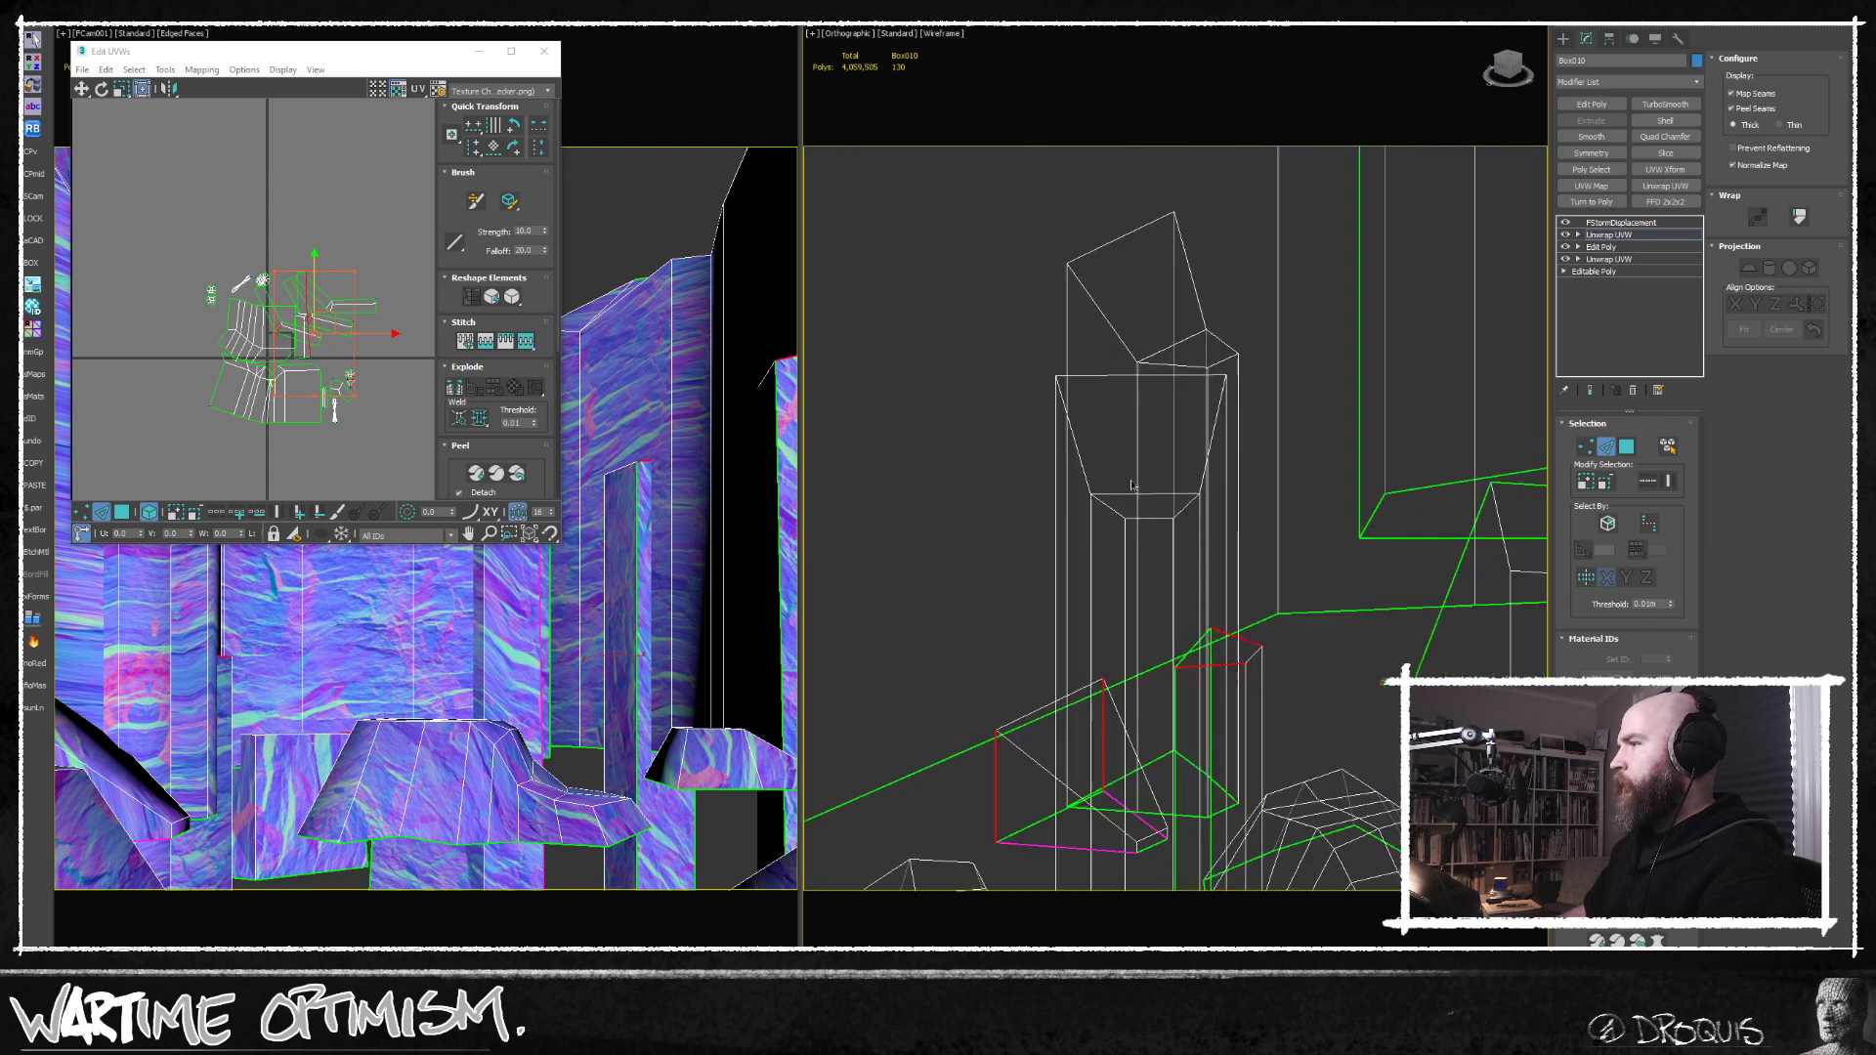
Add the vertical and top edges of the tall pillar cluster to the selection, and convert all selected edges to peel seams.
{"action": "left_click", "coordinate": [1036, 354], "text": "ctrl"}
{"action": "left_click", "coordinate": [1016, 442], "text": "ctrl"}
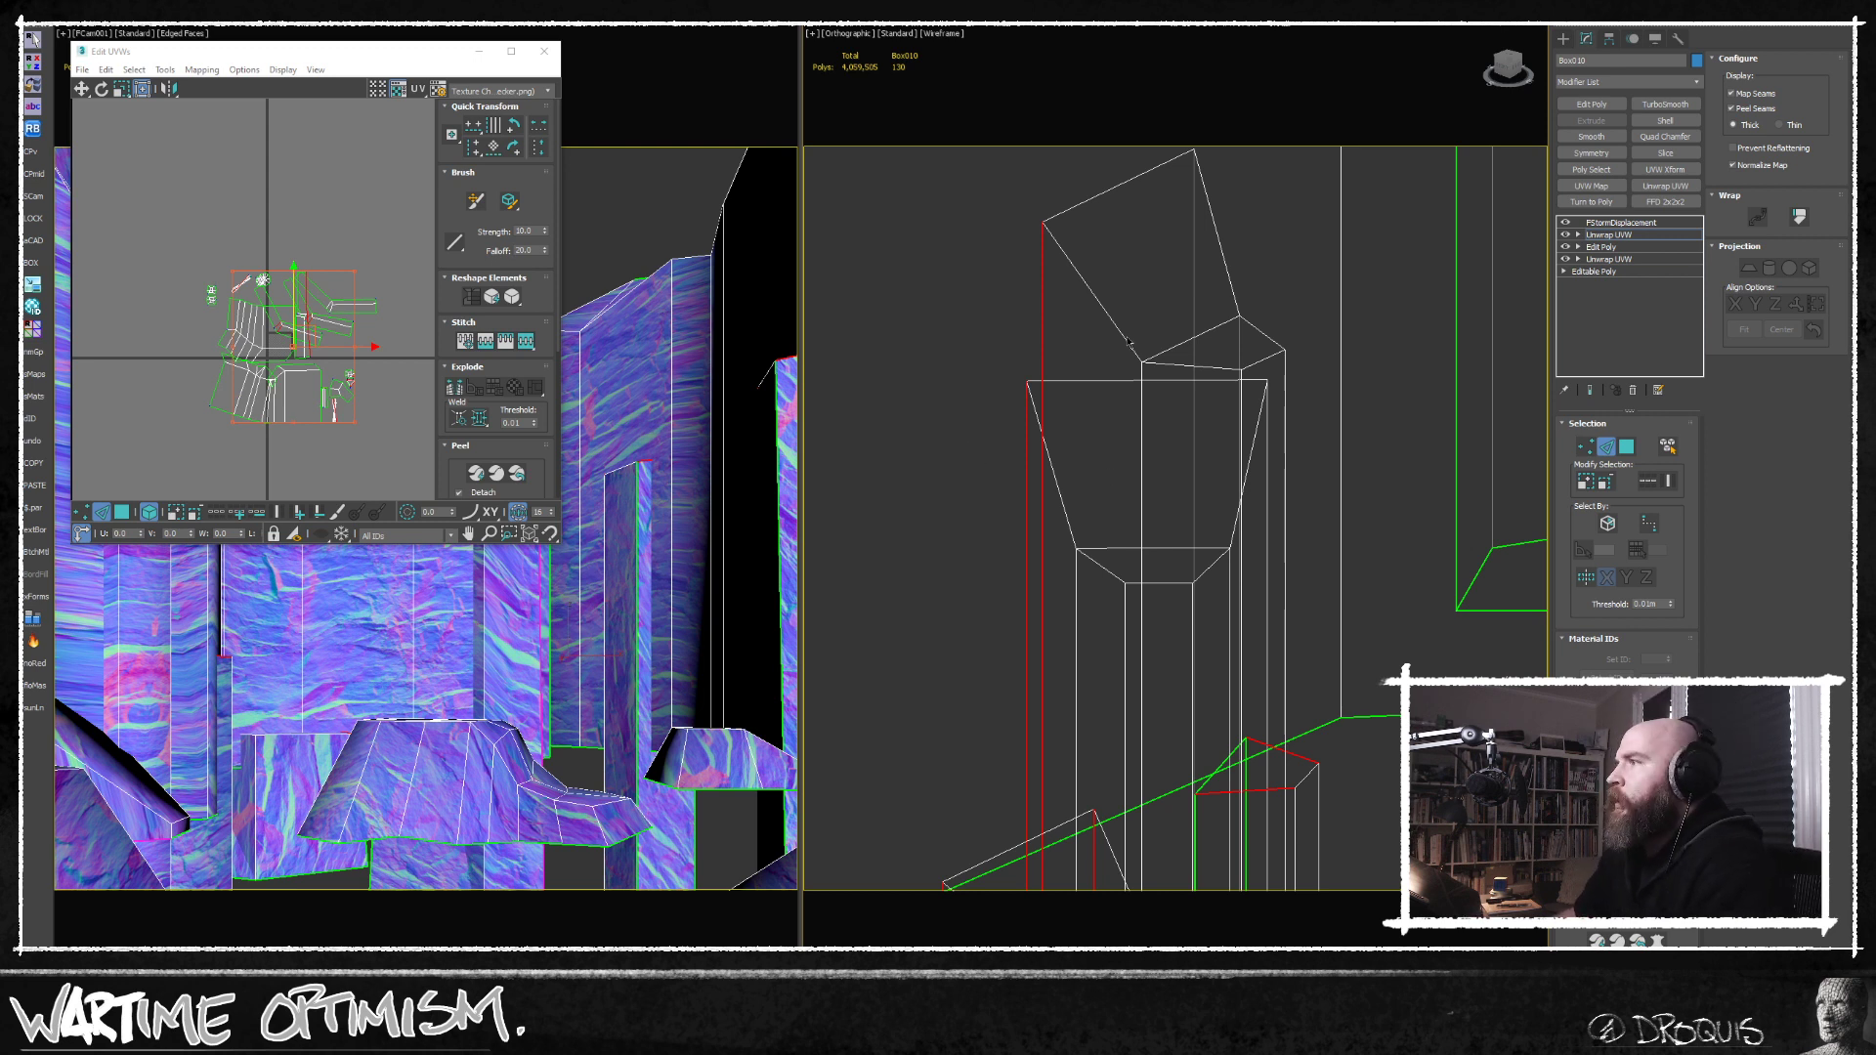
{"action": "middle_click_drag", "start_coordinate": [1222, 279], "coordinate": [1203, 385], "text": "alt"}
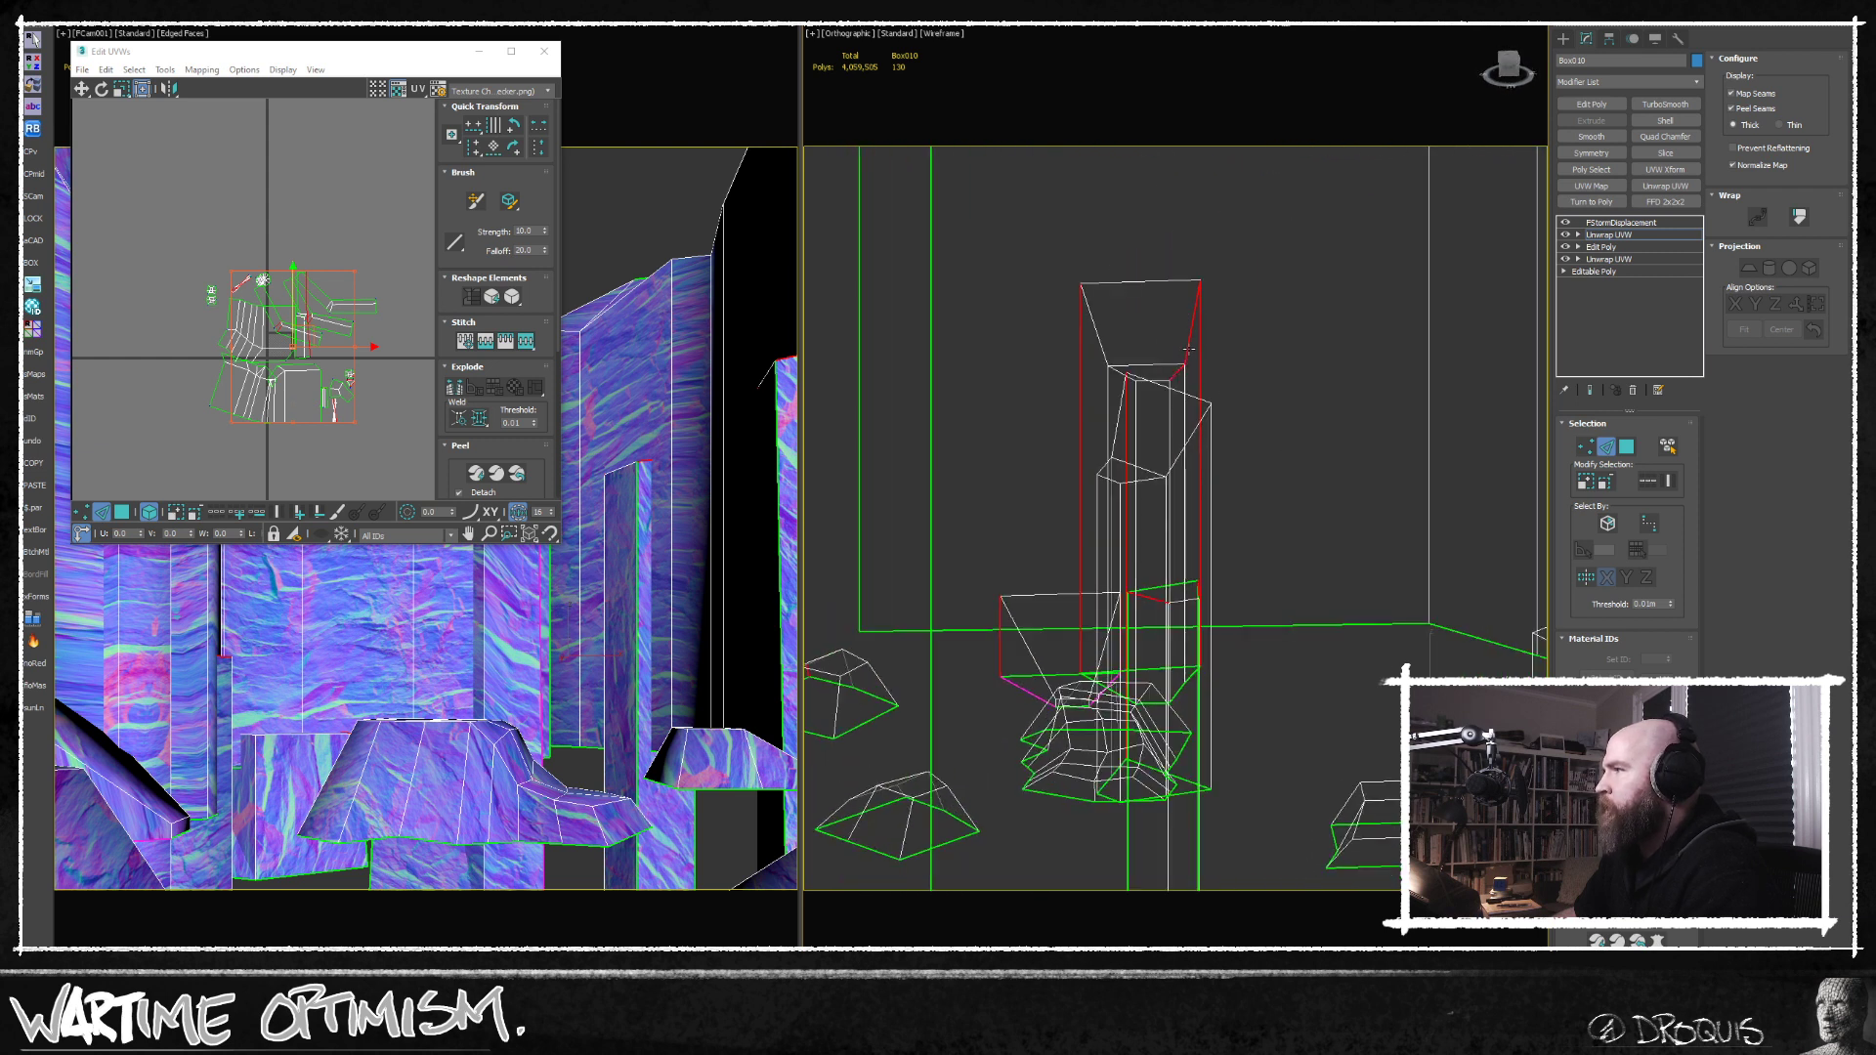
{"action": "middle_click_drag", "start_coordinate": [1179, 352], "coordinate": [1054, 467], "text": "alt"}
{"action": "scroll", "coordinate": [1053, 467], "scroll_direction": "up", "scroll_amount": 2}
{"action": "left_click", "coordinate": [1021, 342], "text": "ctrl"}
{"action": "middle_click_drag", "start_coordinate": [1022, 344], "coordinate": [1158, 375], "text": "alt"}
{"action": "left_click", "coordinate": [1231, 338], "text": "ctrl"}
{"action": "middle_click_drag", "start_coordinate": [1312, 400], "coordinate": [1221, 305]}
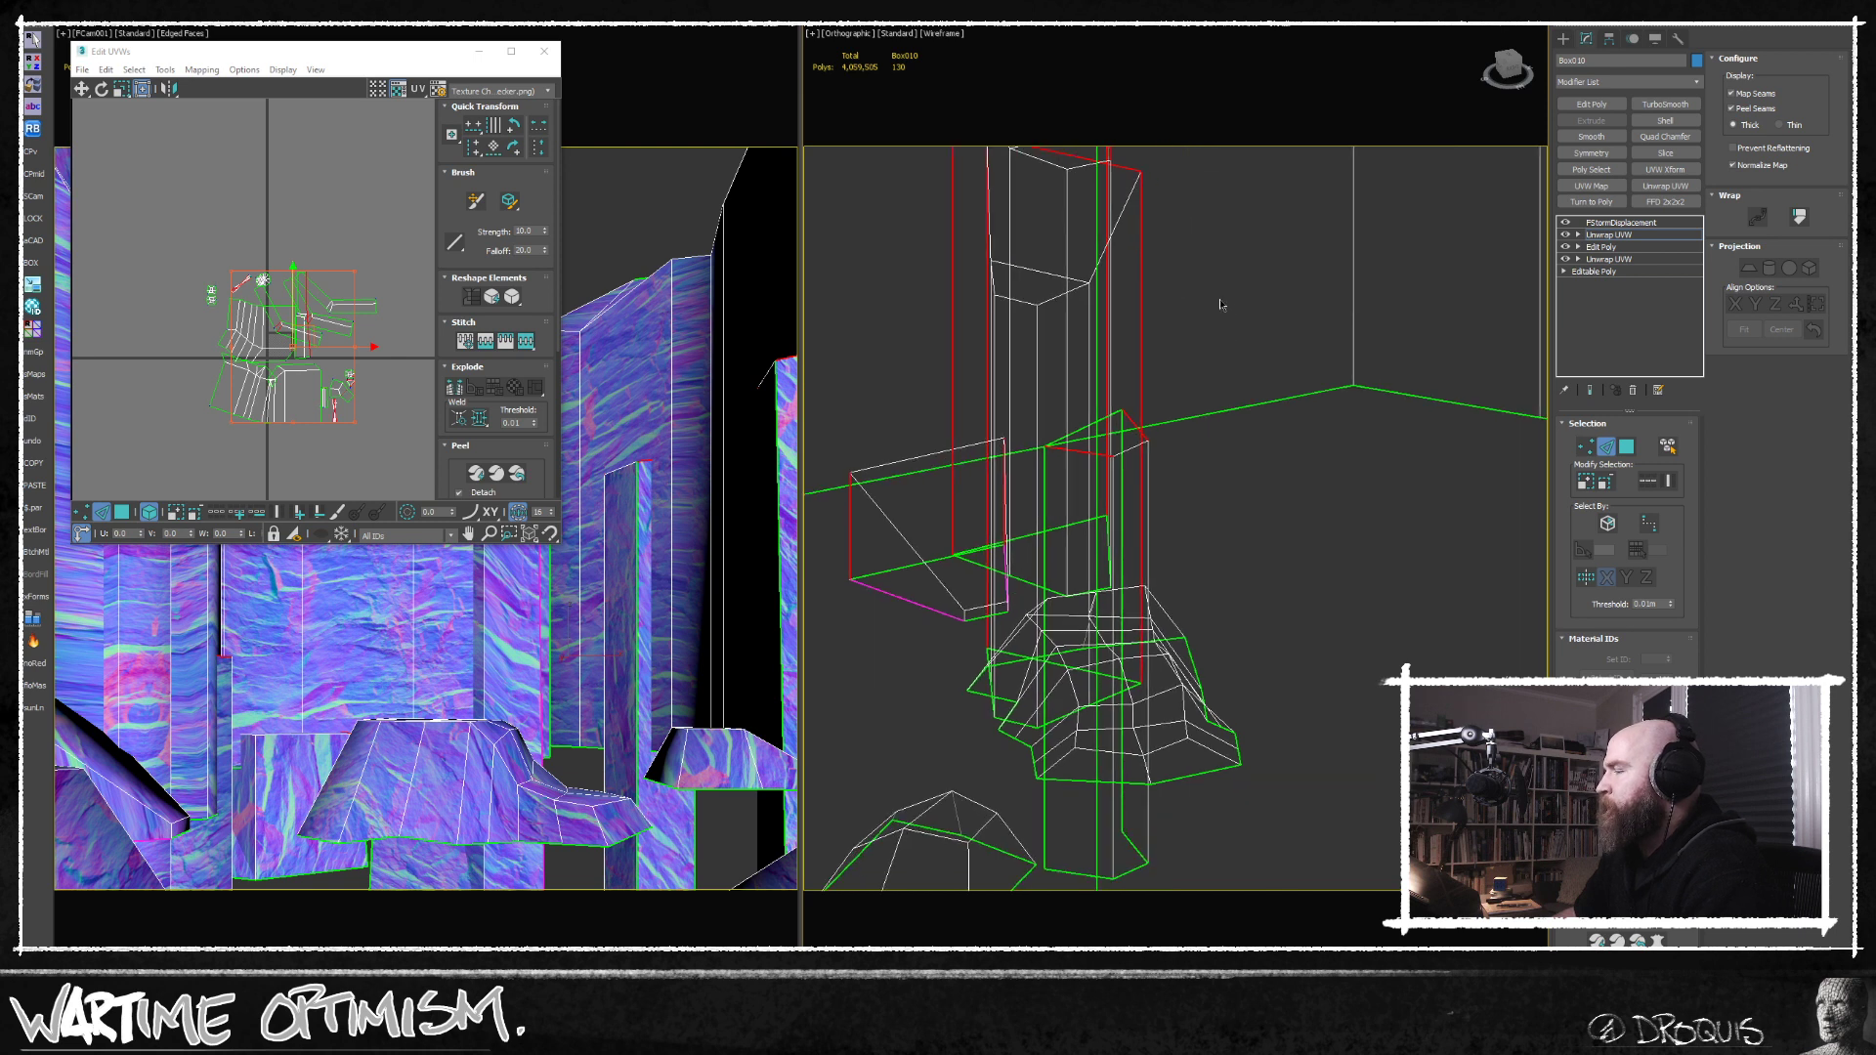
{"action": "key", "text": "alt+e"}
Select the run of edges along the back ridge of the low rocky ledge and convert it to a peel seam.
{"action": "middle_click_drag", "start_coordinate": [1187, 547], "coordinate": [1334, 655]}
{"action": "scroll", "coordinate": [1205, 440], "scroll_direction": "down", "scroll_amount": 4}
{"action": "scroll", "coordinate": [1334, 655], "scroll_direction": "up", "scroll_amount": 3}
{"action": "left_click", "coordinate": [1335, 630]}
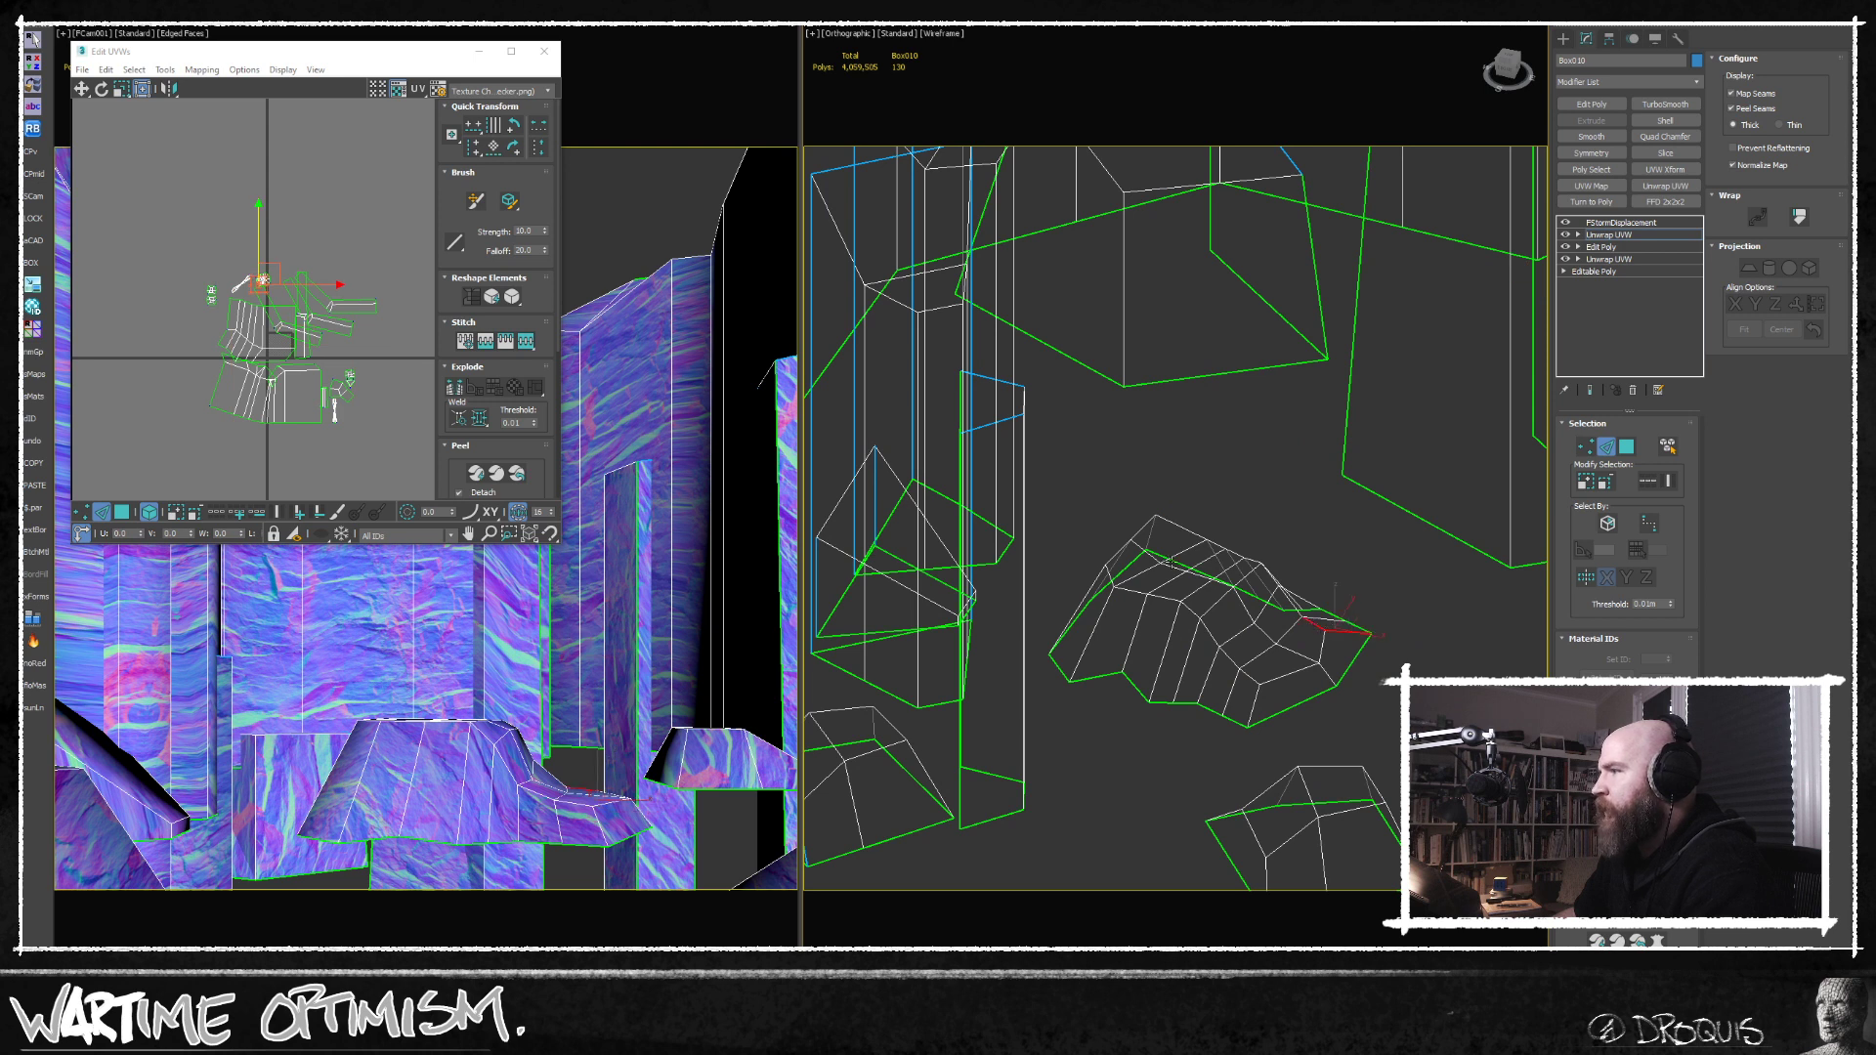
{"action": "middle_click_drag", "start_coordinate": [1170, 562], "coordinate": [1182, 622], "text": "alt"}
{"action": "left_click", "coordinate": [1134, 535], "text": "ctrl"}
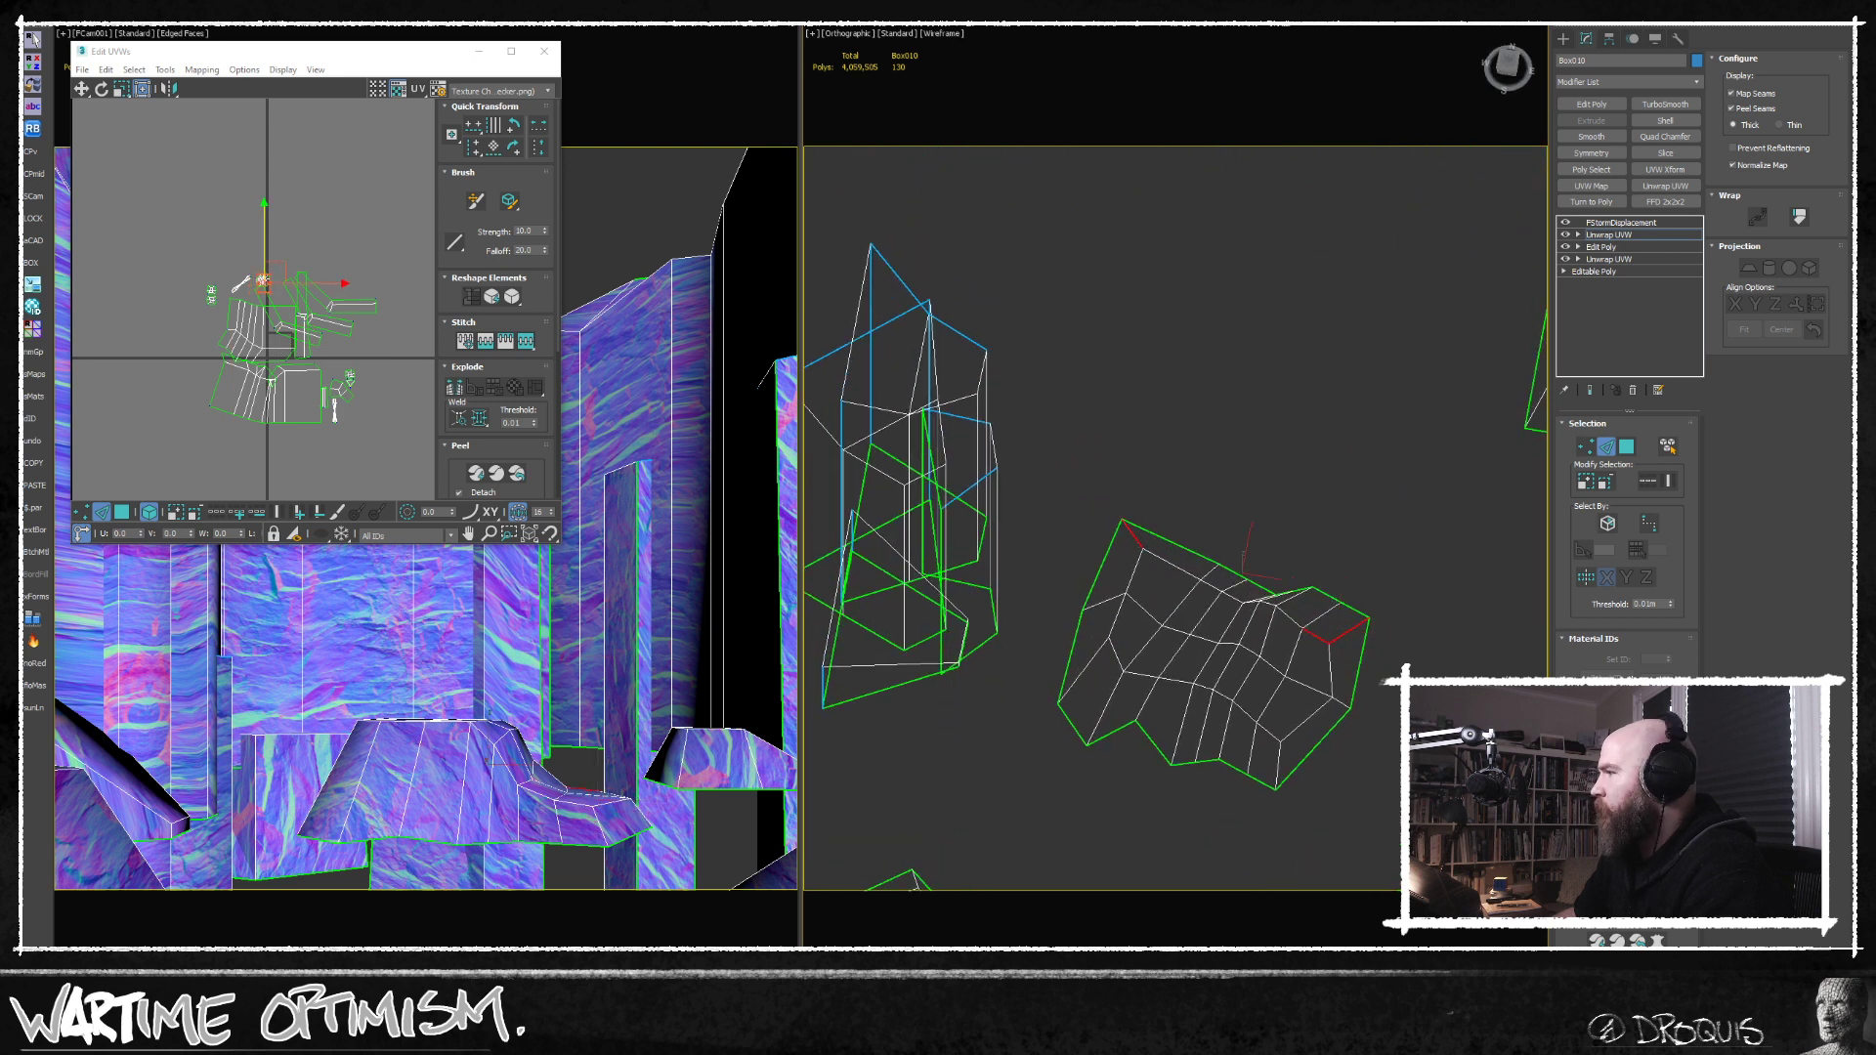
{"action": "left_click", "coordinate": [1649, 482]}
{"action": "middle_click_drag", "start_coordinate": [1187, 564], "coordinate": [1204, 507], "text": "alt"}
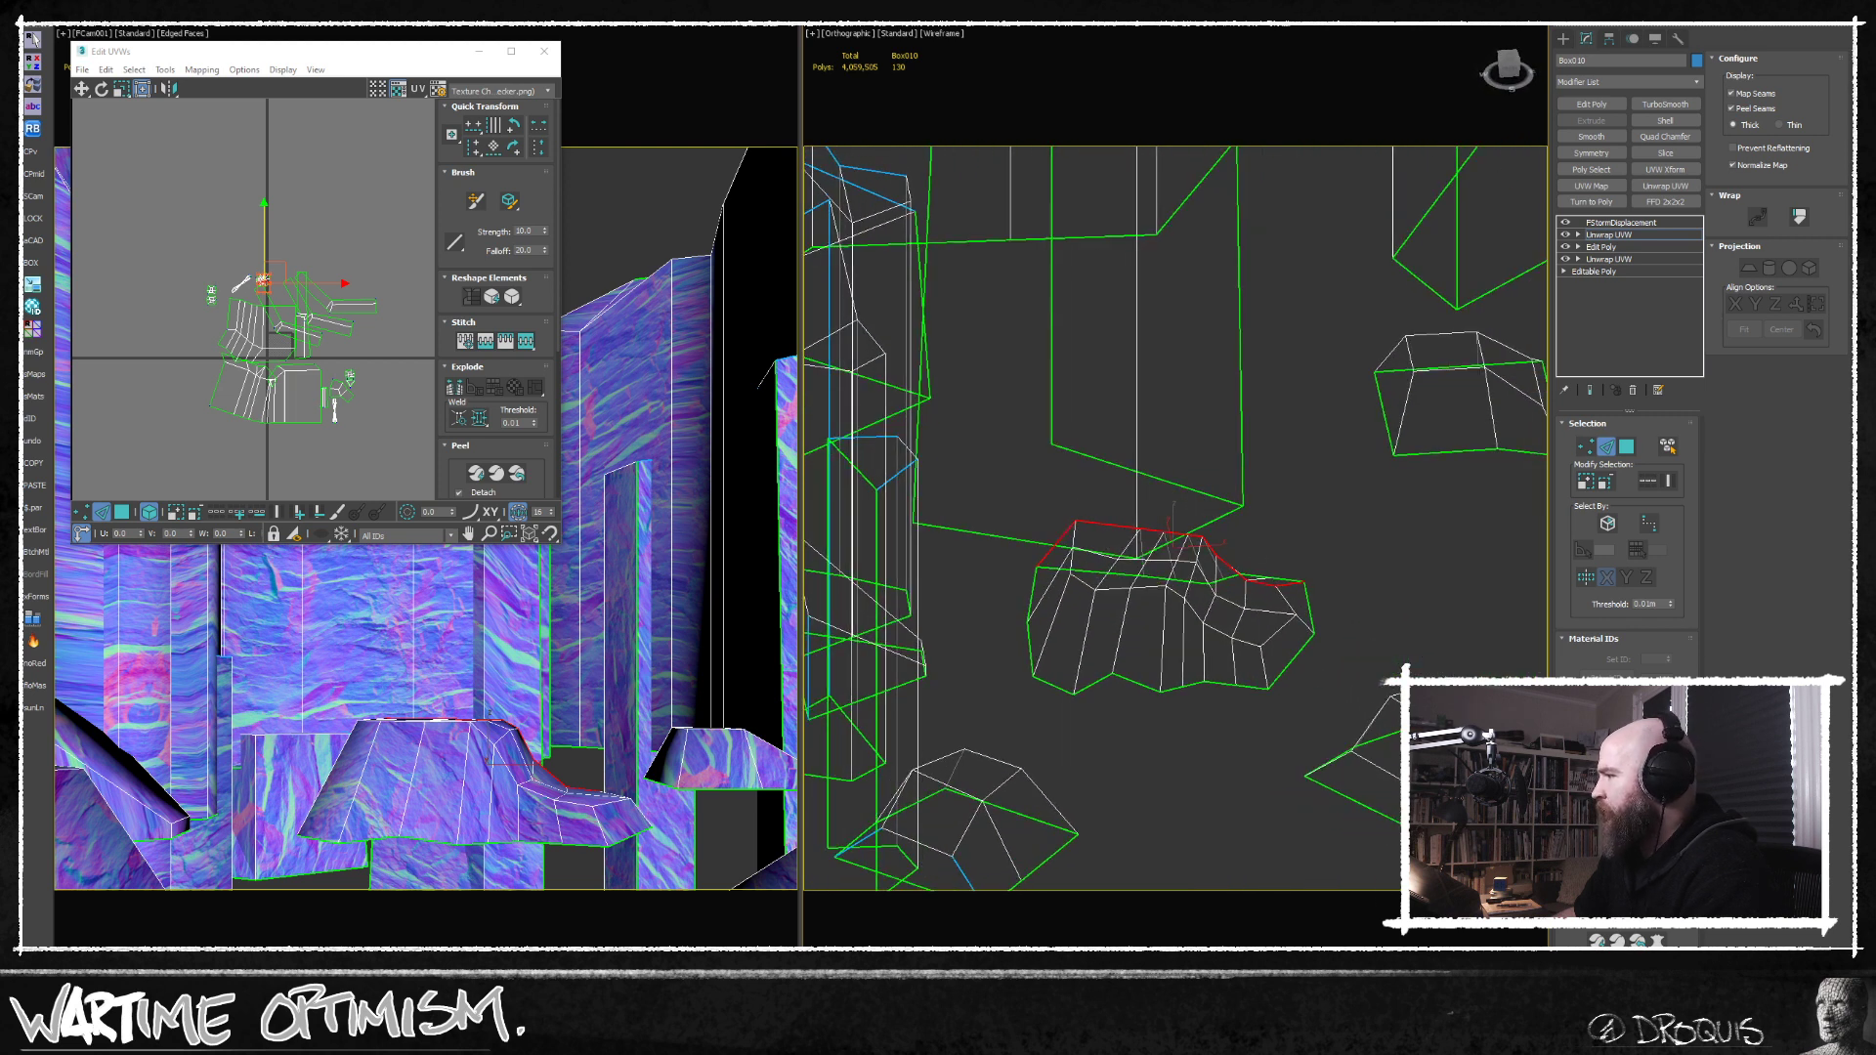
{"action": "left_click", "coordinate": [1637, 980]}
Leave edge selection, re-unwrap the cliff mesh along the new seams, and select all of its UV polygons.
{"action": "scroll", "coordinate": [1164, 777], "scroll_direction": "down", "scroll_amount": 4}
{"action": "middle_click_drag", "start_coordinate": [1164, 777], "coordinate": [1097, 725]}
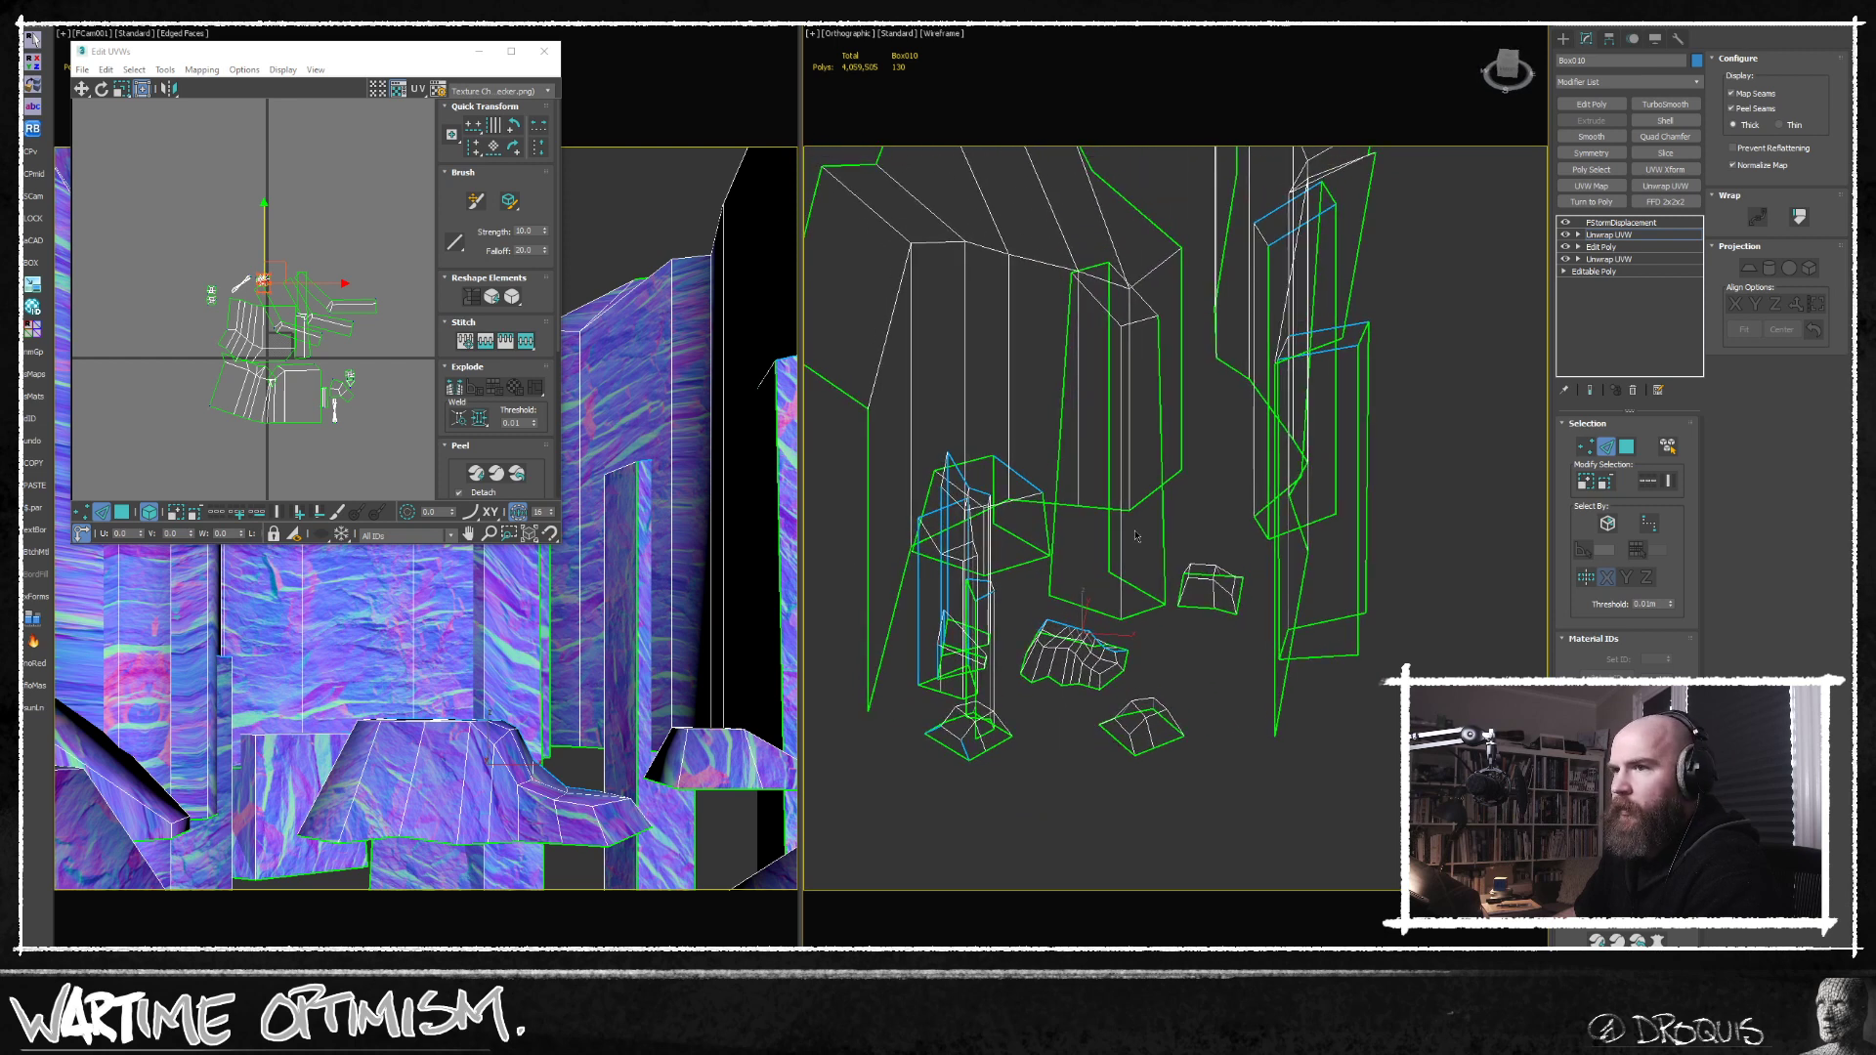
{"action": "scroll", "coordinate": [1138, 536], "scroll_direction": "down", "scroll_amount": 4}
{"action": "left_click", "coordinate": [1604, 450]}
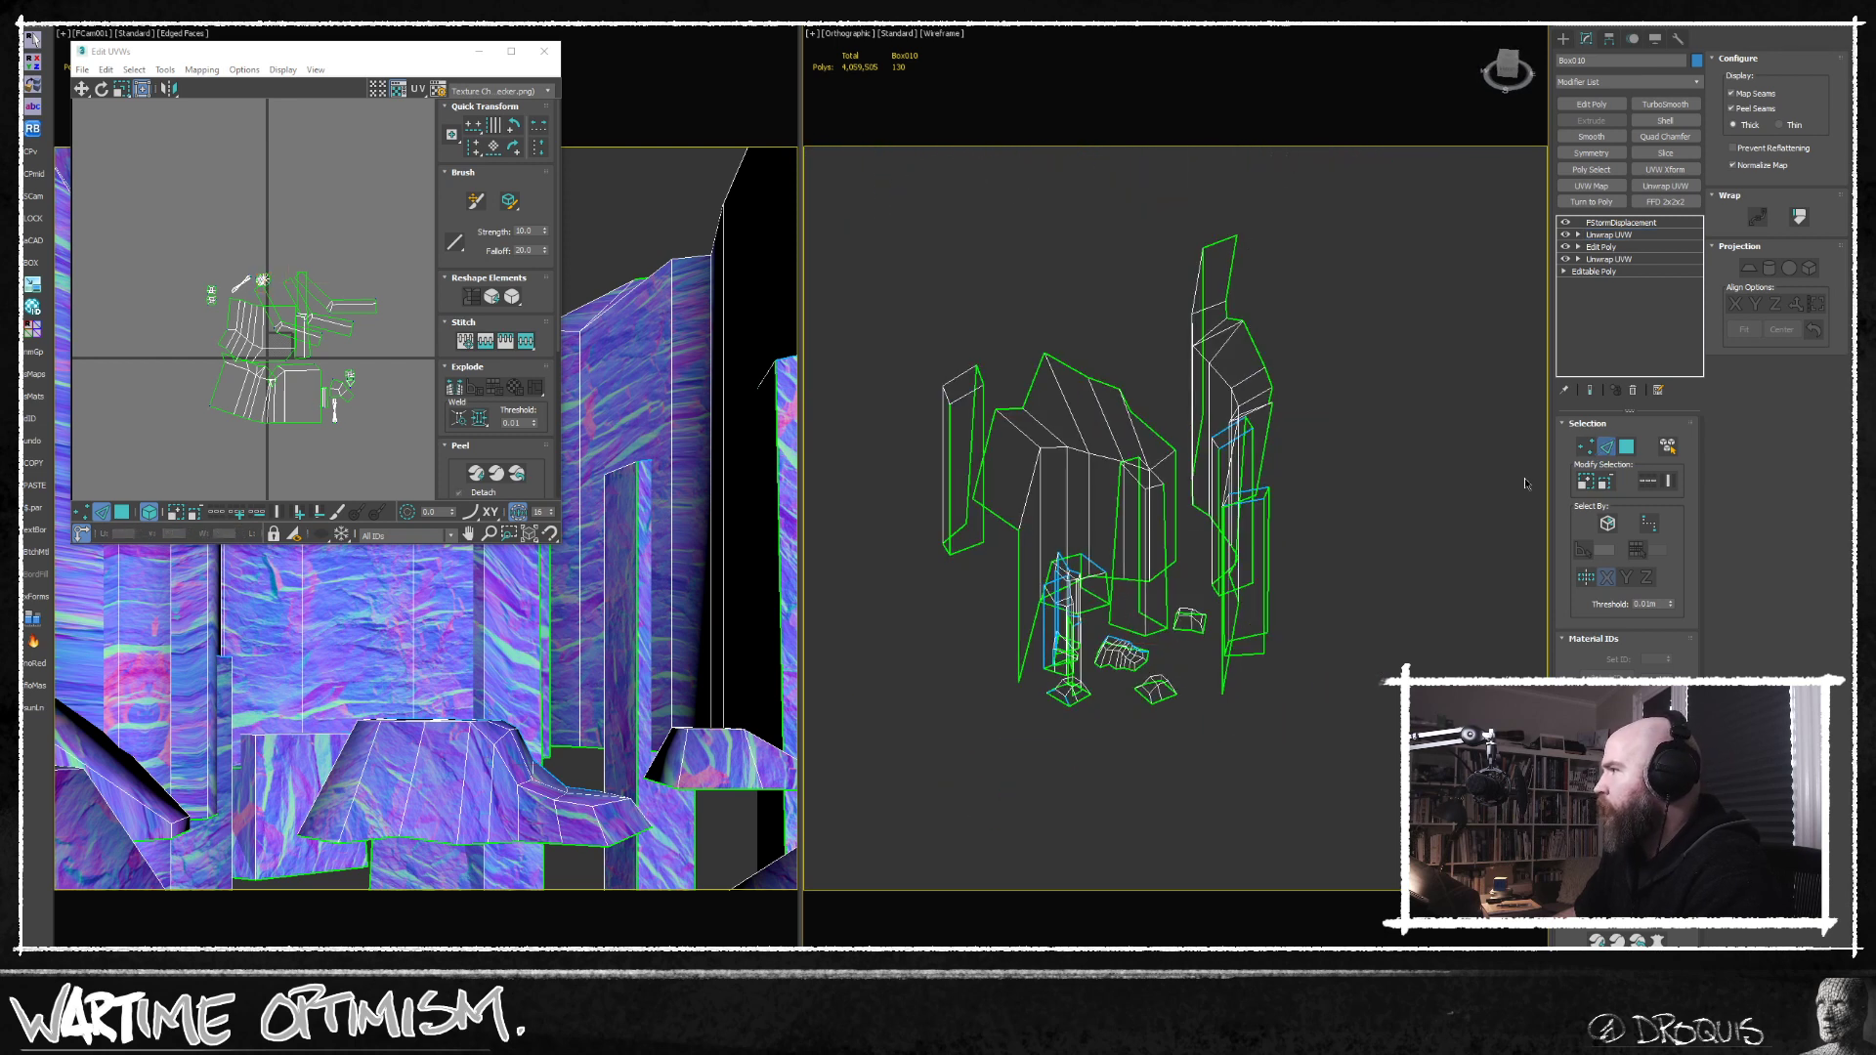
{"action": "middle_click_drag", "start_coordinate": [1343, 591], "coordinate": [1349, 613]}
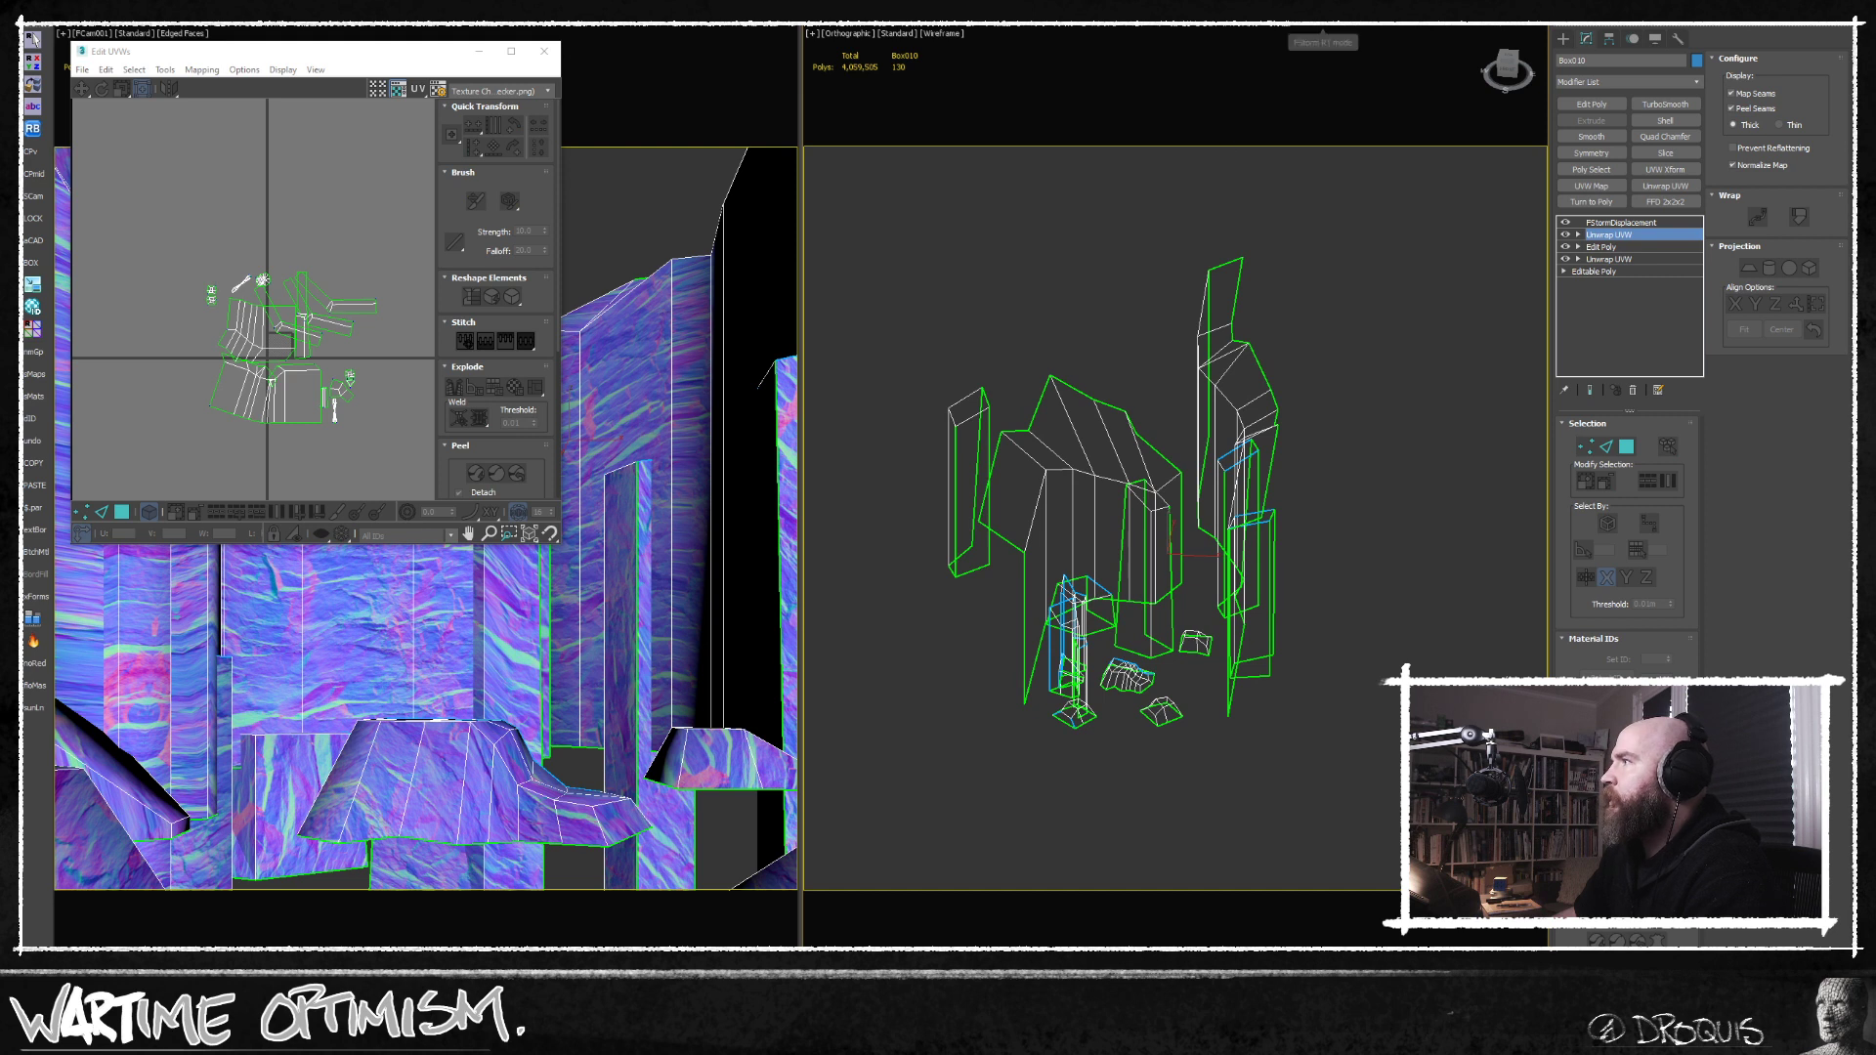
{"action": "key", "text": "ctrl+a"}
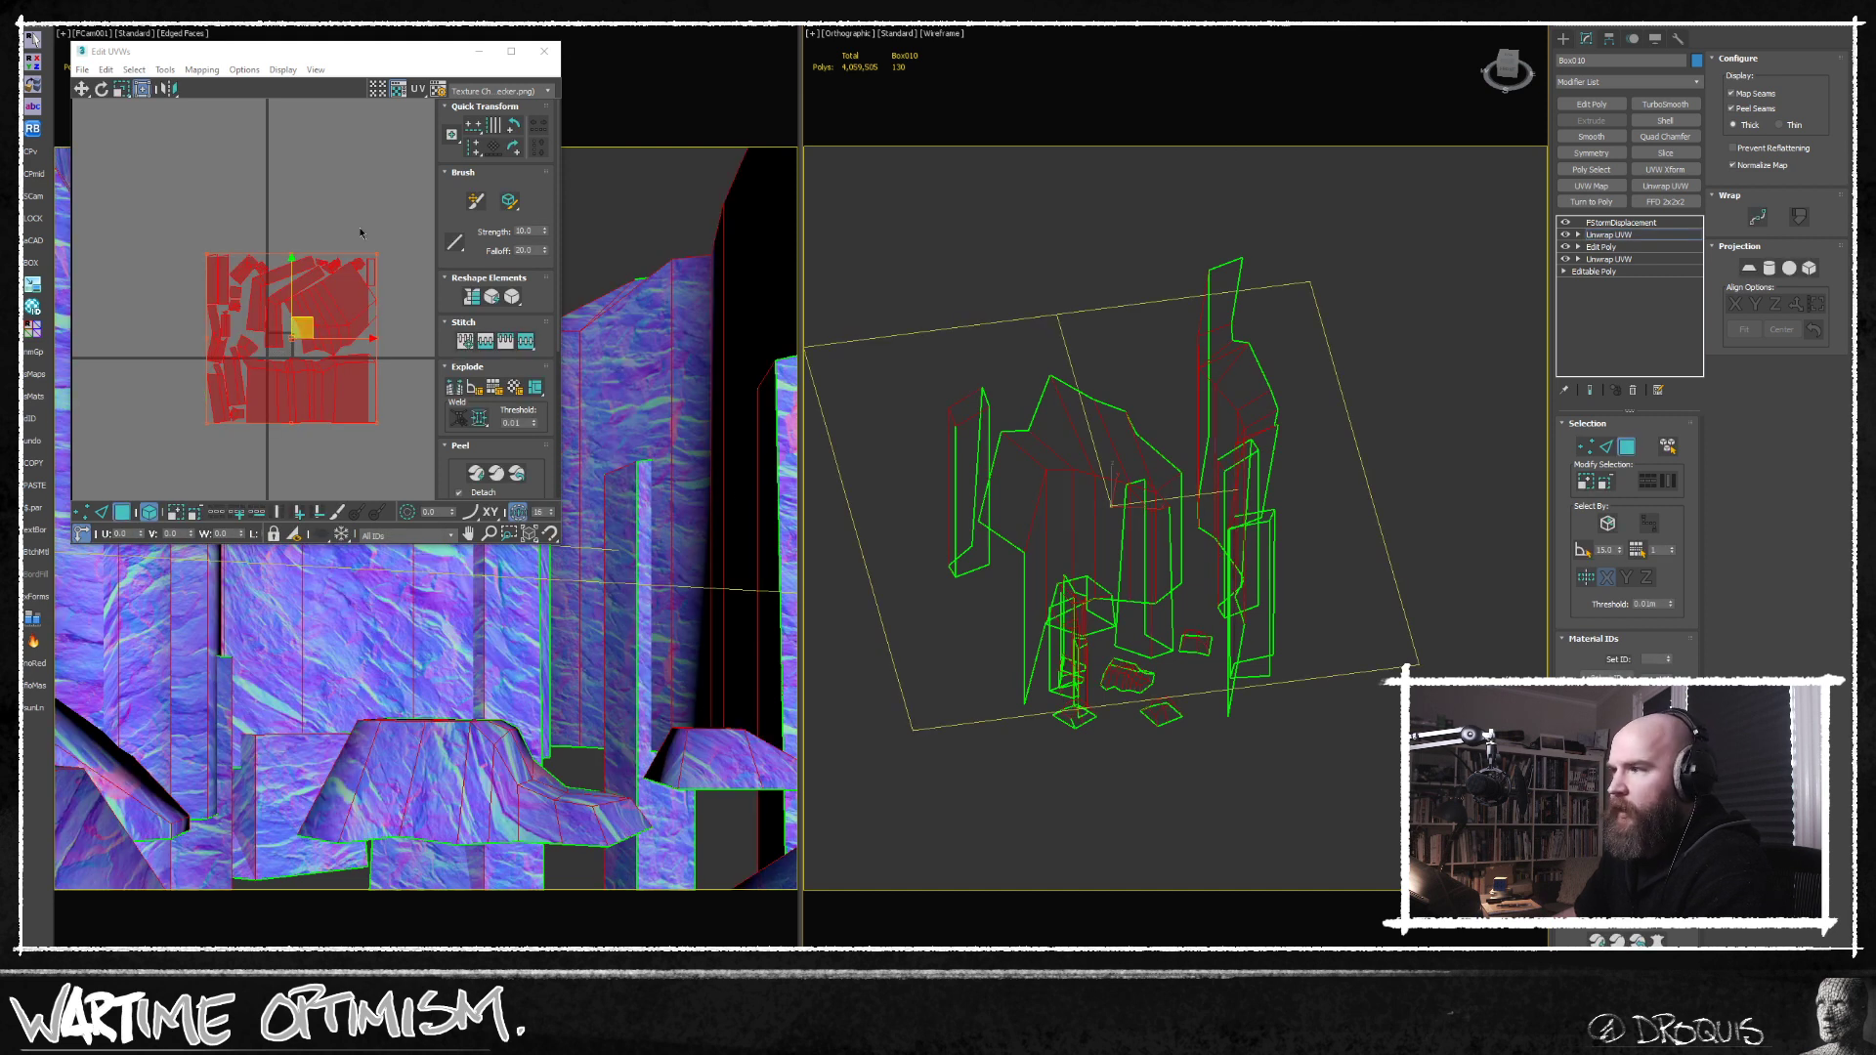
Close and reopen the UV editor, and scale the whole UV layout down uniformly.
{"action": "left_click", "coordinate": [544, 51]}
{"action": "middle_click_drag", "start_coordinate": [1143, 524], "coordinate": [1160, 487]}
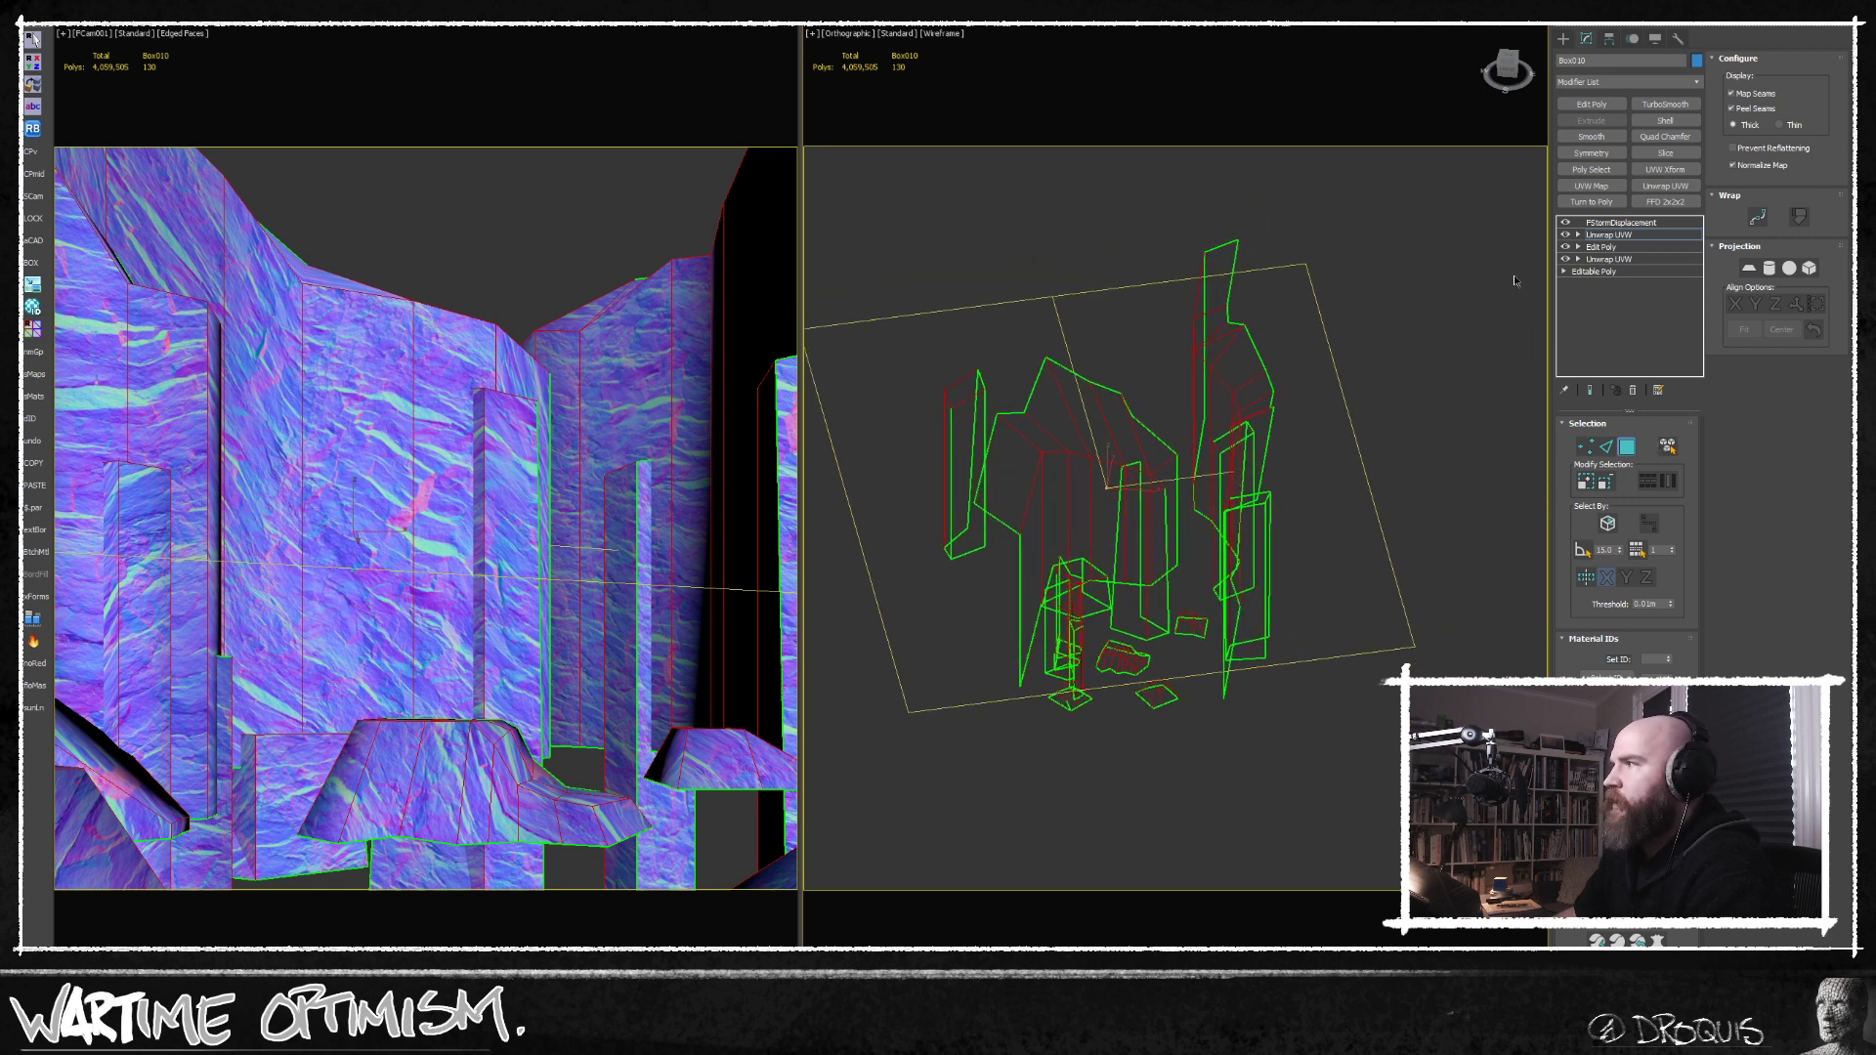
{"action": "left_click", "coordinate": [1630, 738]}
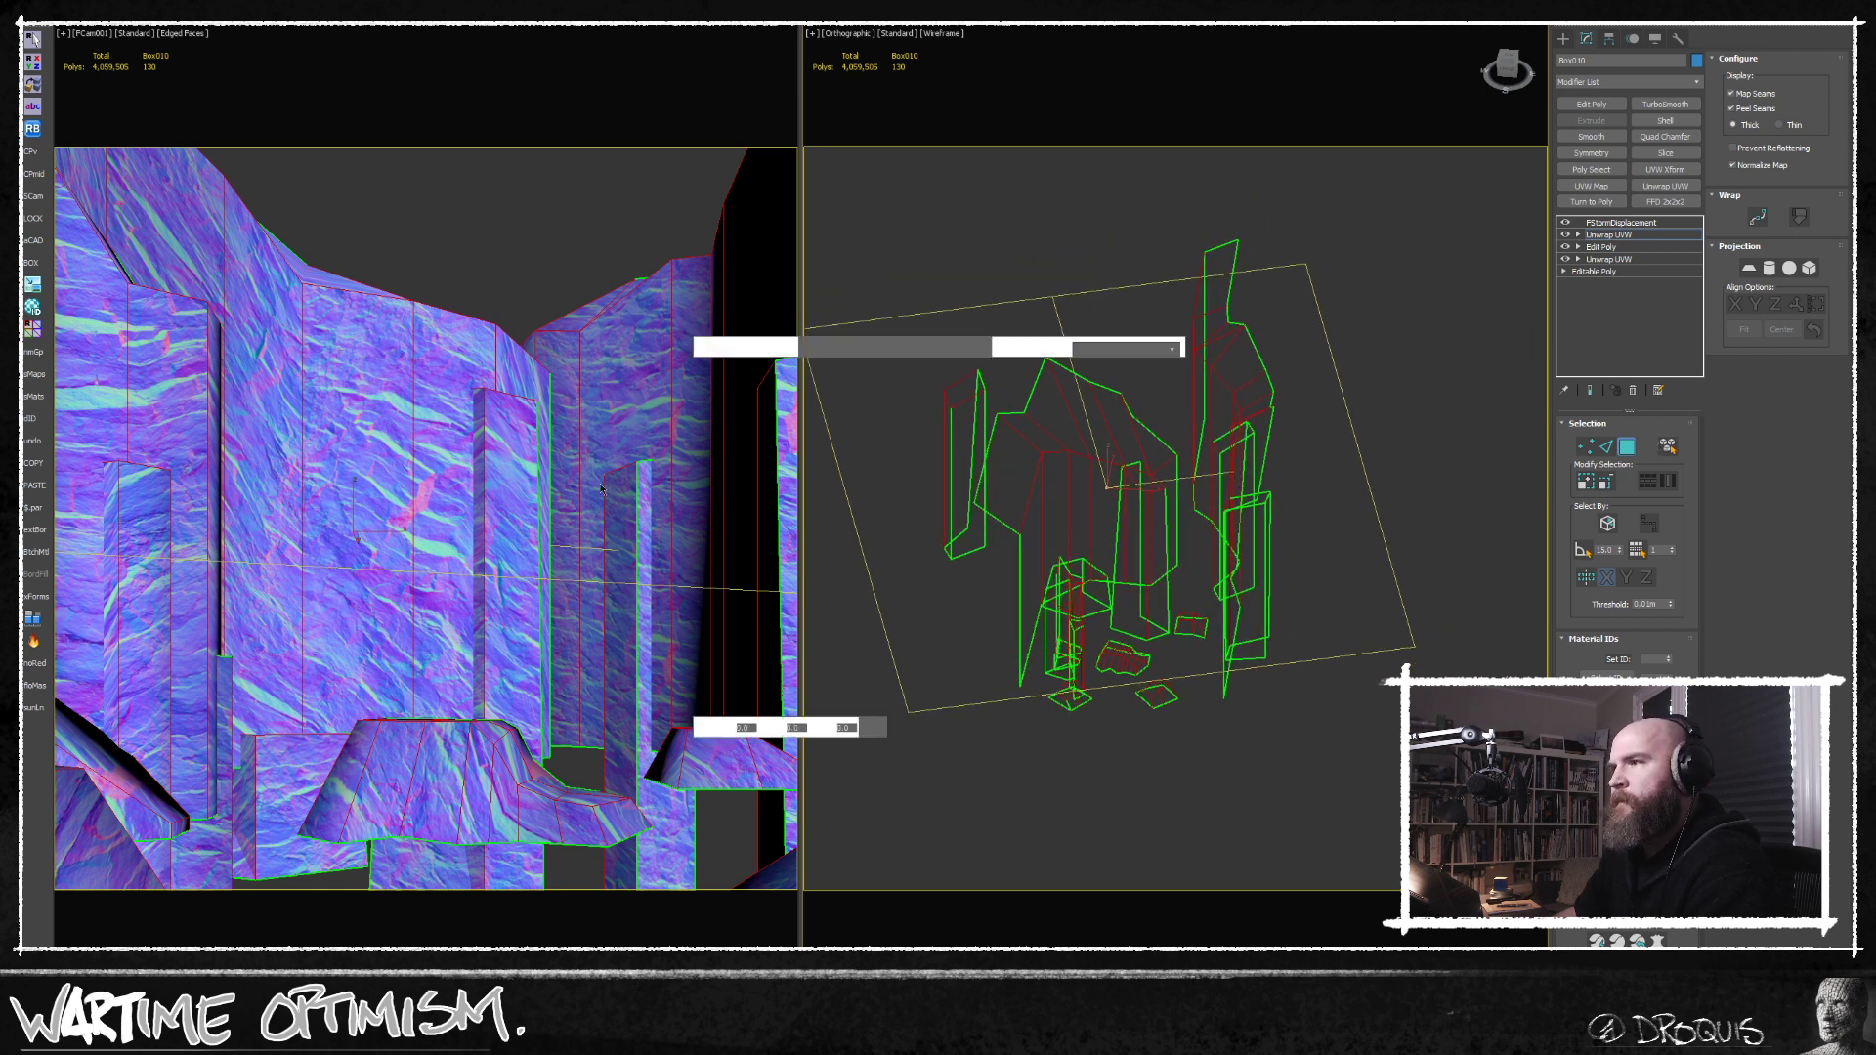
{"action": "middle_click_drag", "start_coordinate": [238, 488], "coordinate": [240, 422]}
{"action": "scroll", "coordinate": [240, 423], "scroll_direction": "down", "scroll_amount": 2}
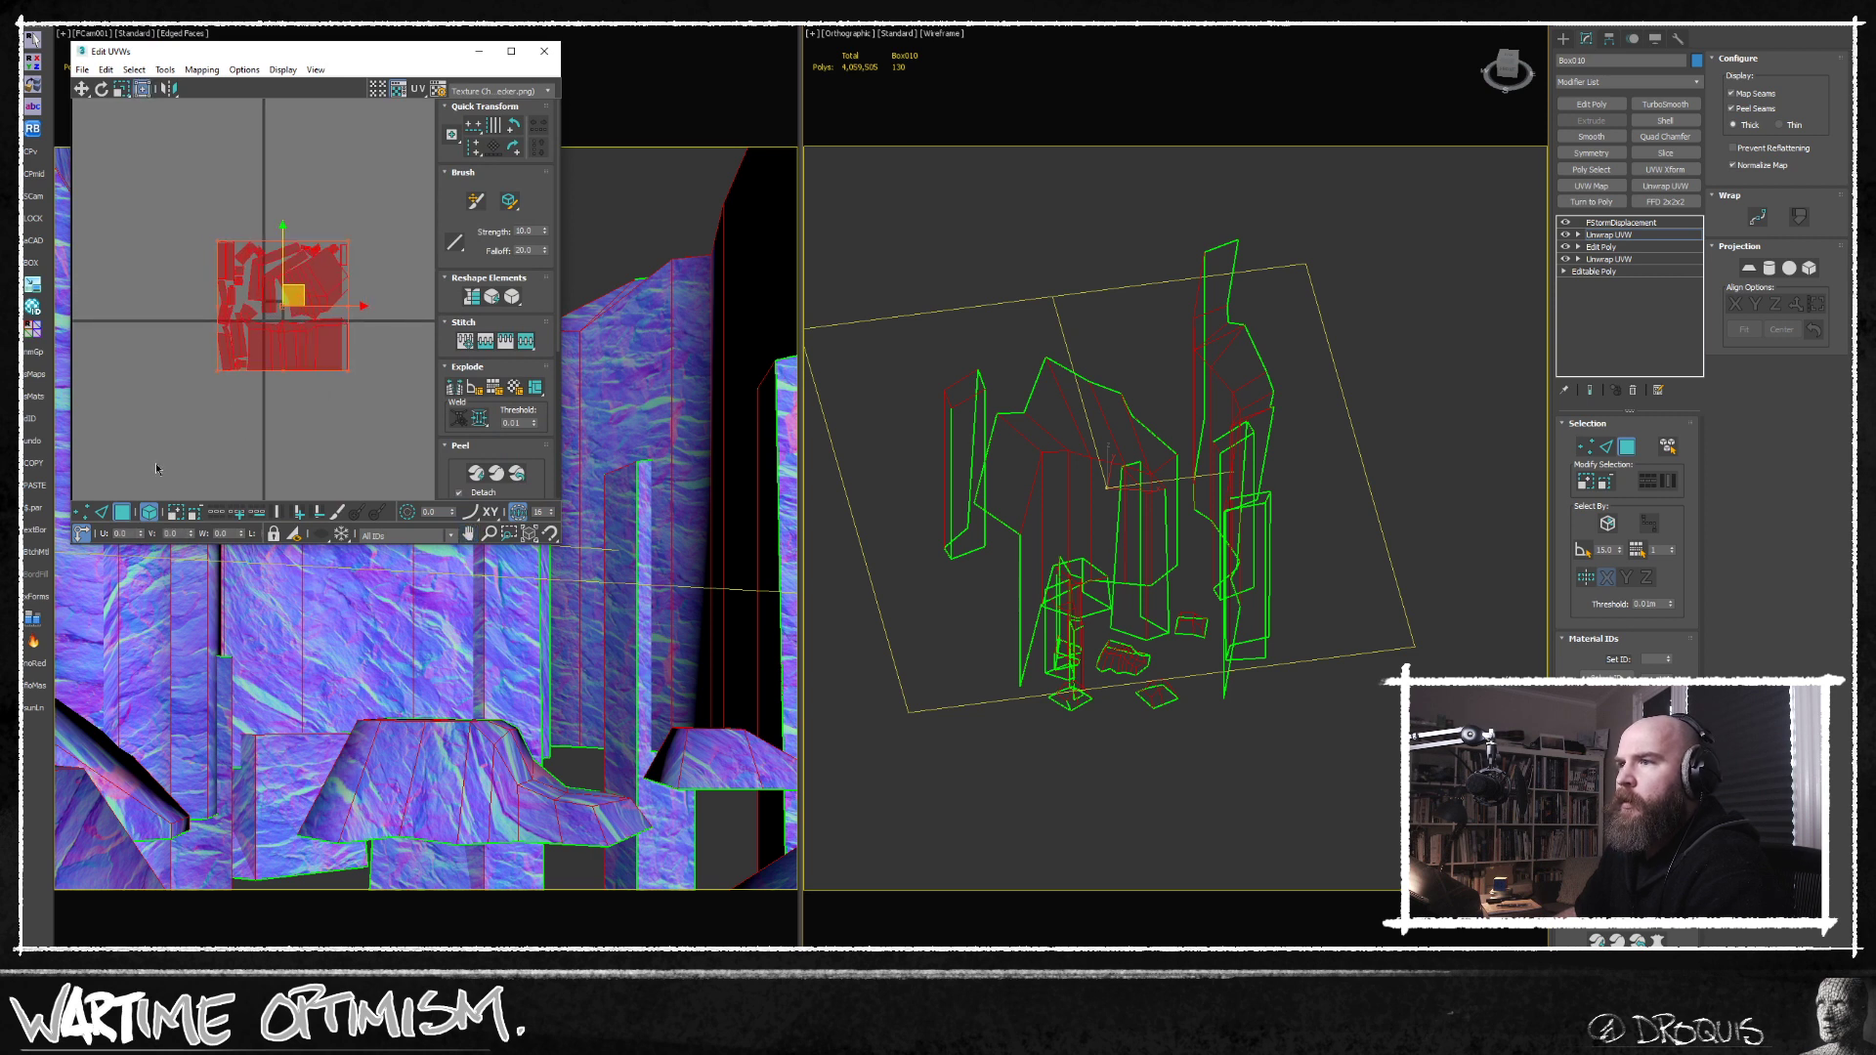
{"action": "left_click_drag", "start_coordinate": [309, 273], "coordinate": [297, 319]}
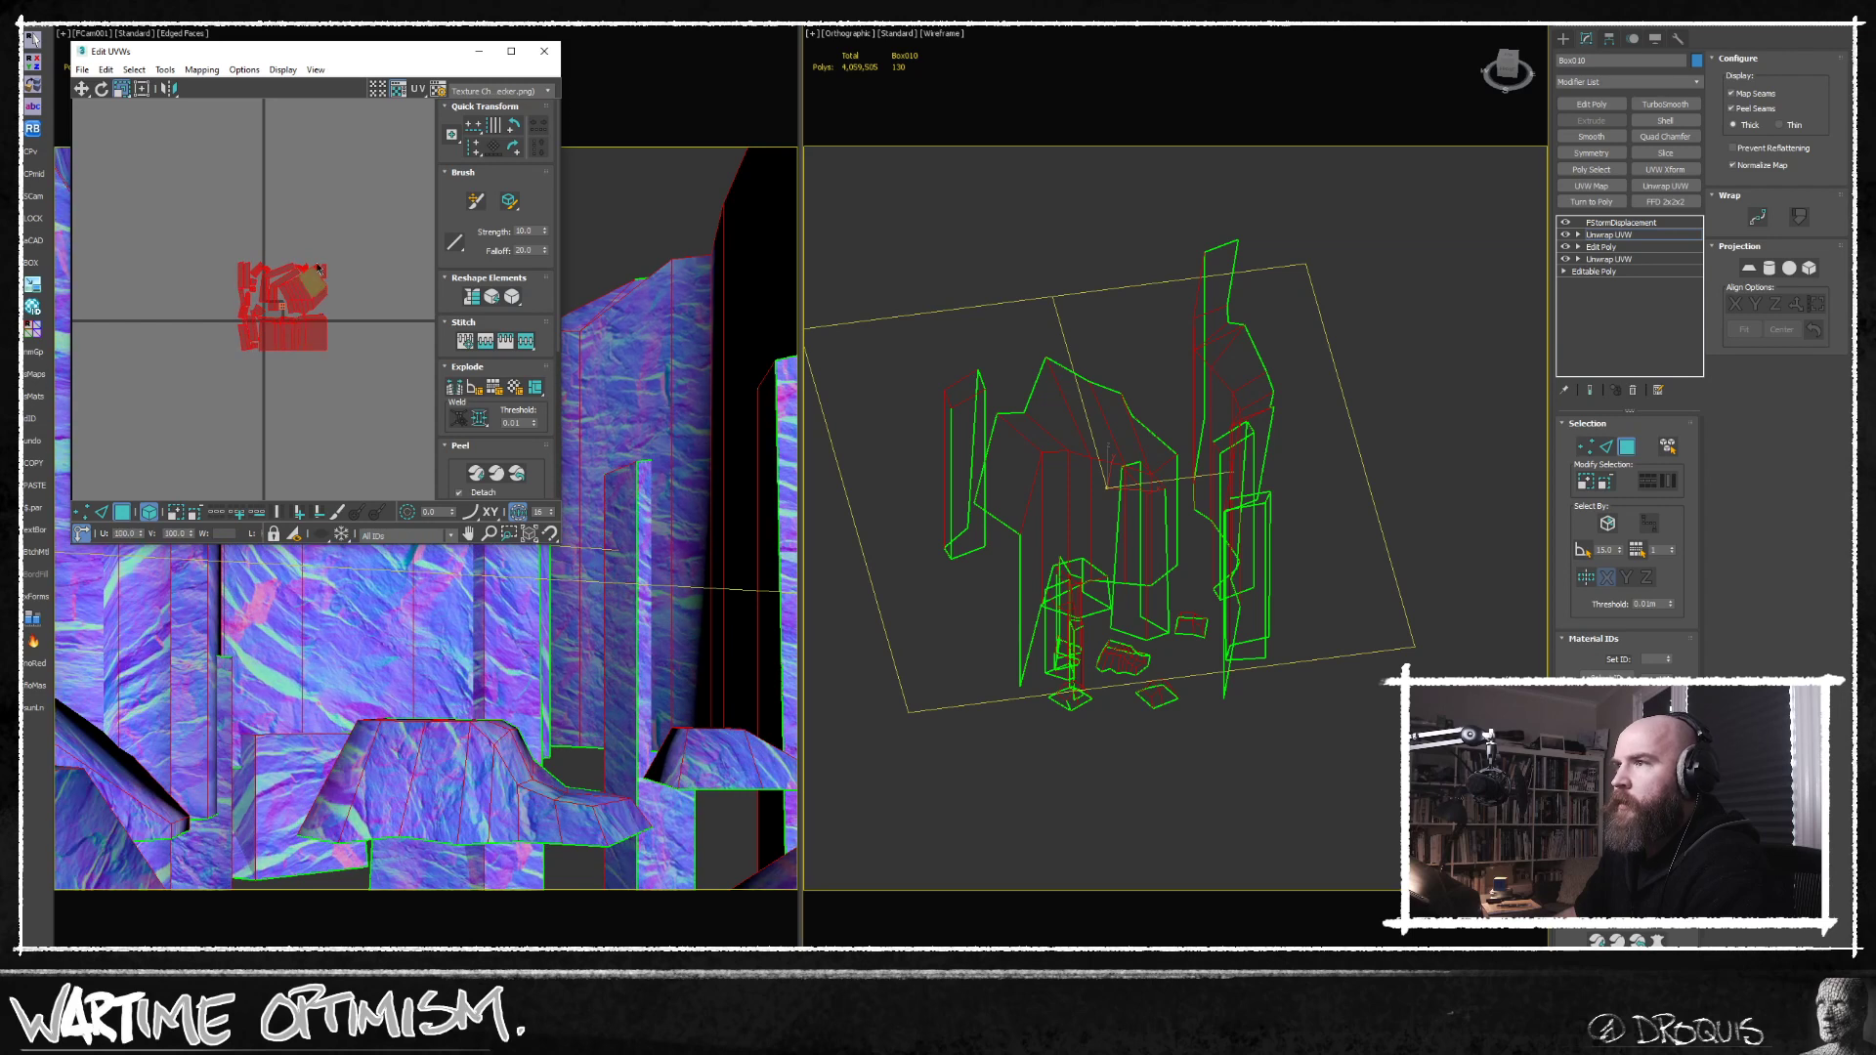
Close the UV editor and set the power of the cliff's FStorm displacement modifier to 5.0 m.
{"action": "left_click", "coordinate": [344, 244]}
{"action": "left_click", "coordinate": [544, 51]}
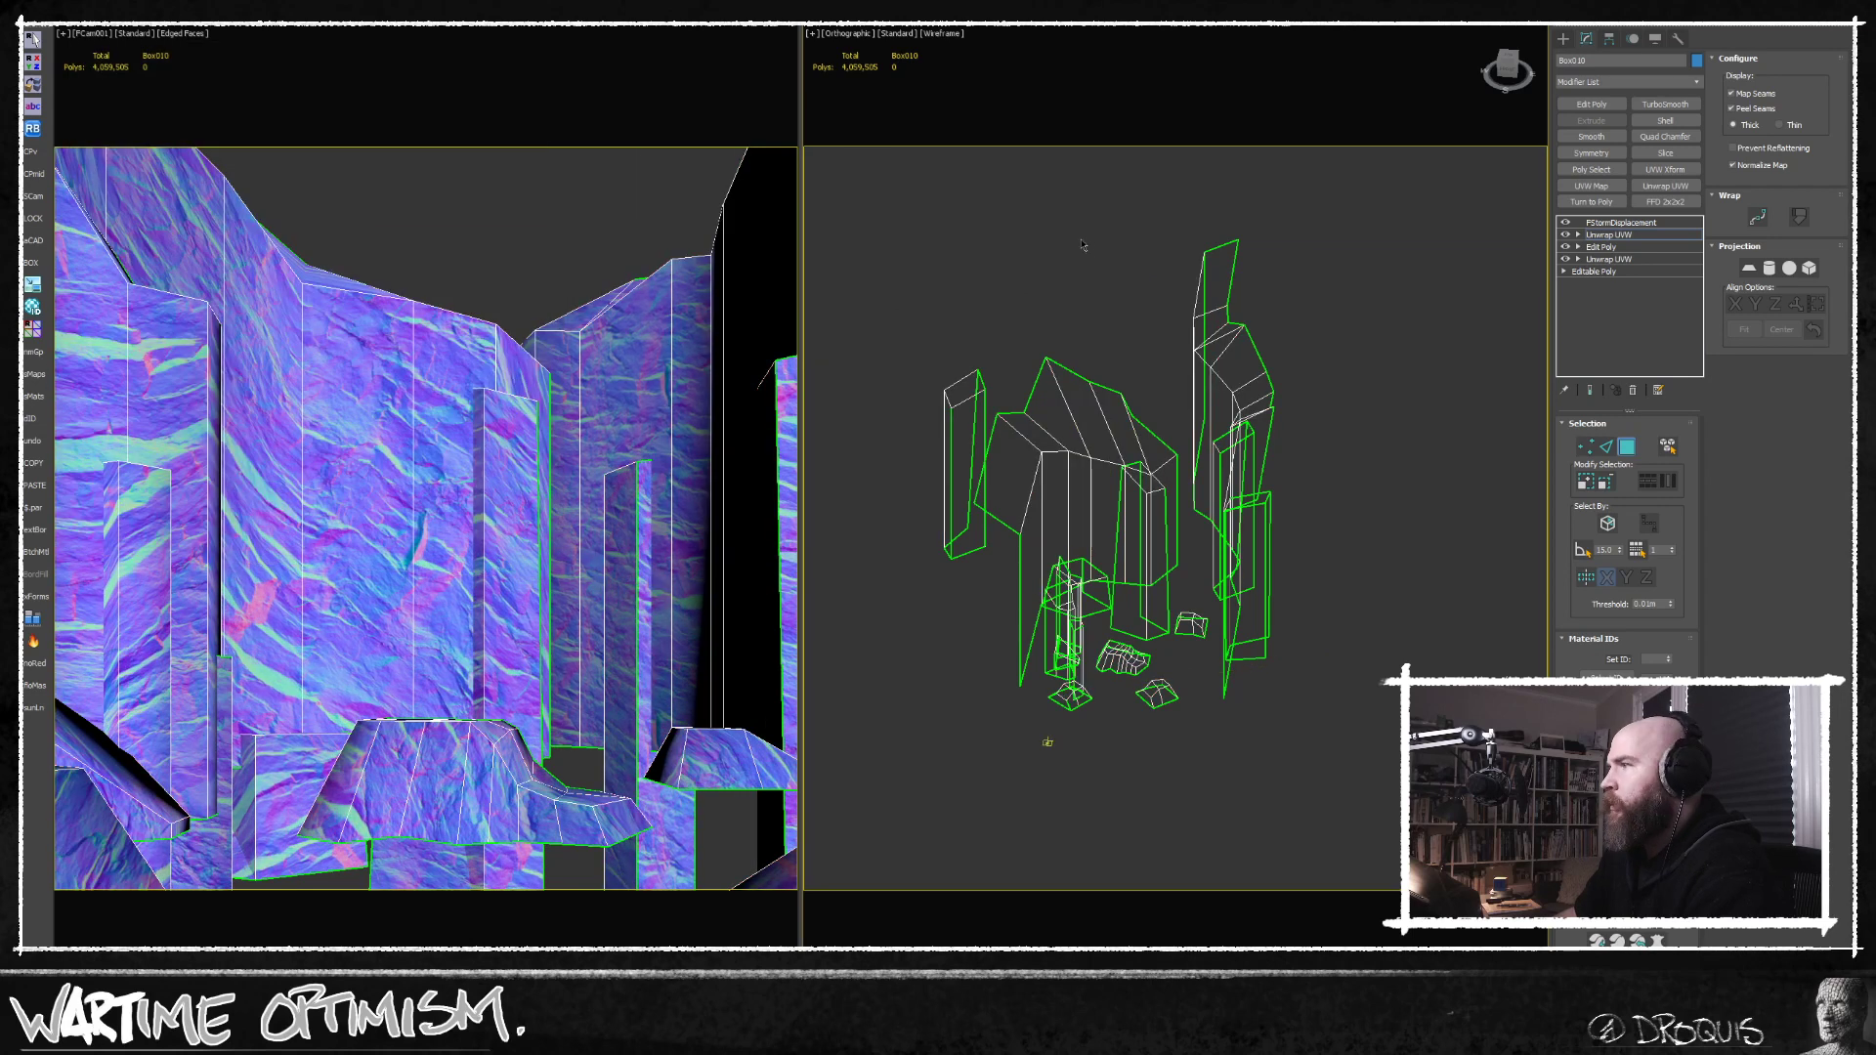
{"action": "scroll", "coordinate": [1082, 244], "scroll_direction": "up", "scroll_amount": 5}
{"action": "left_click", "coordinate": [1608, 223]}
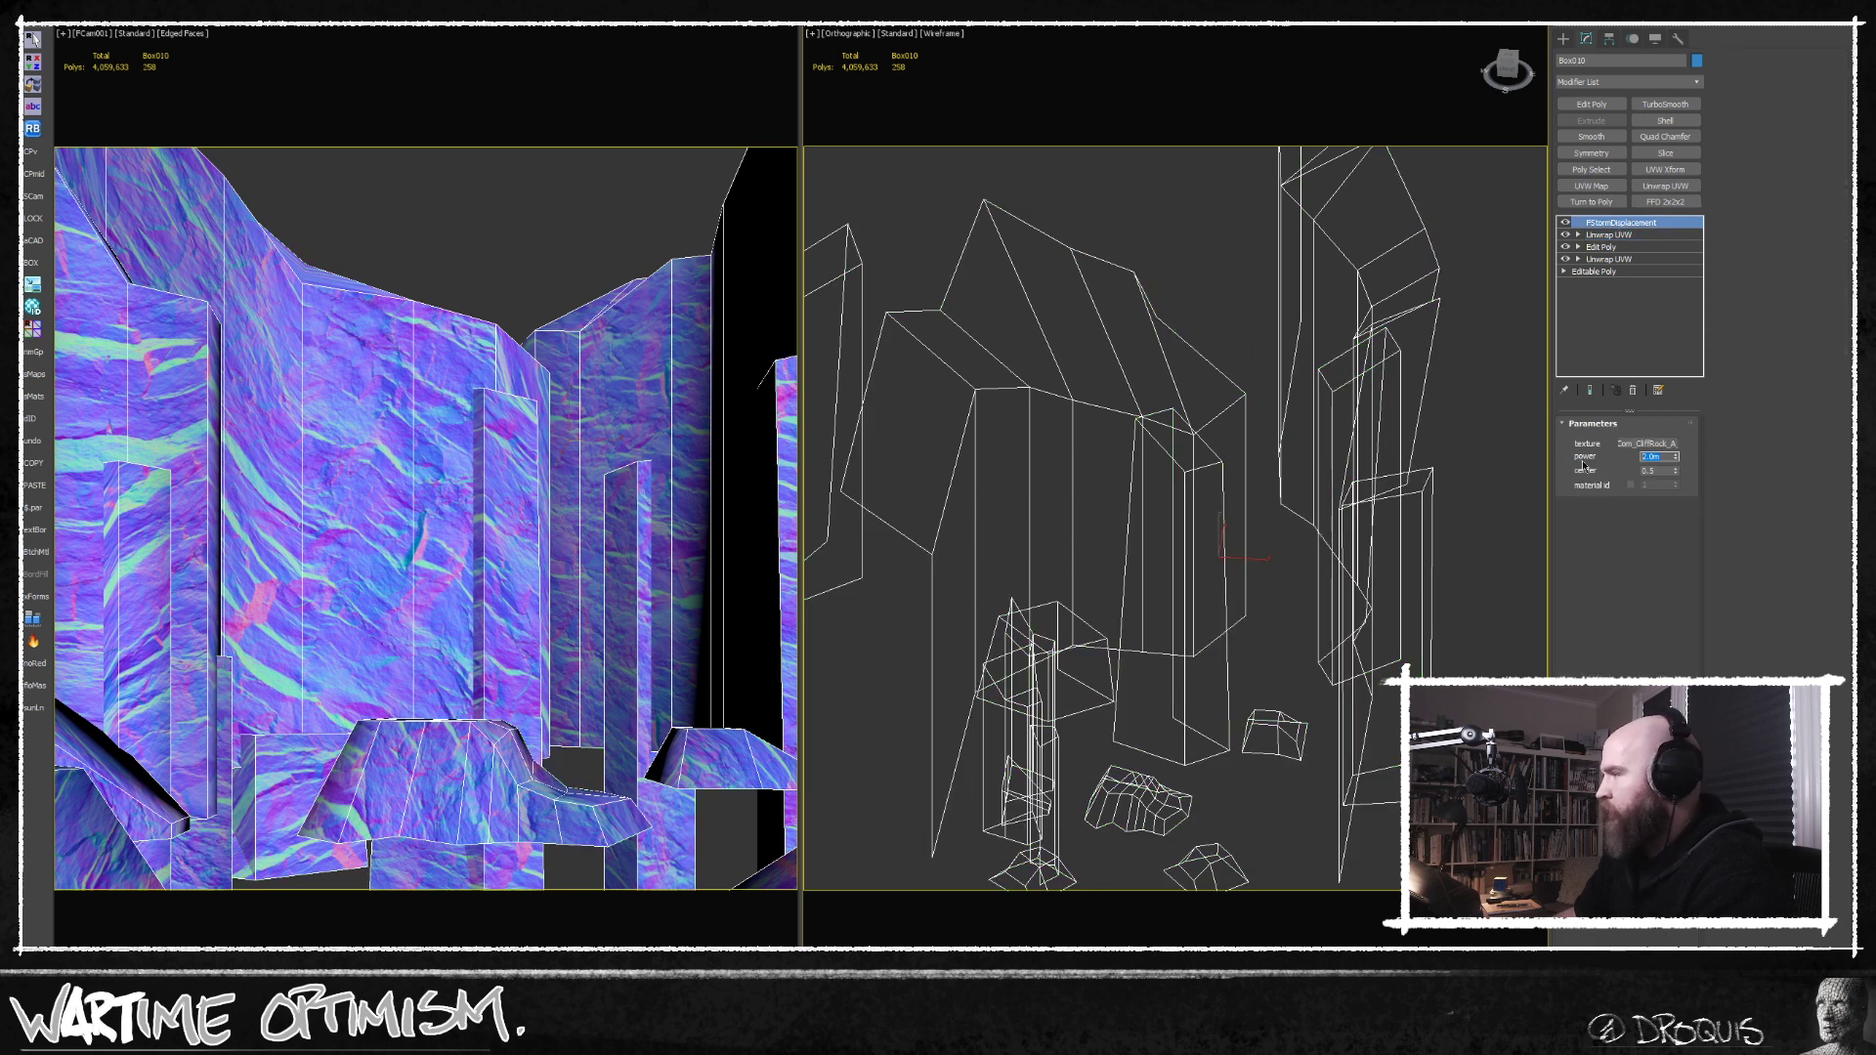
{"action": "type", "text": "5"}
{"action": "key", "text": "Return"}
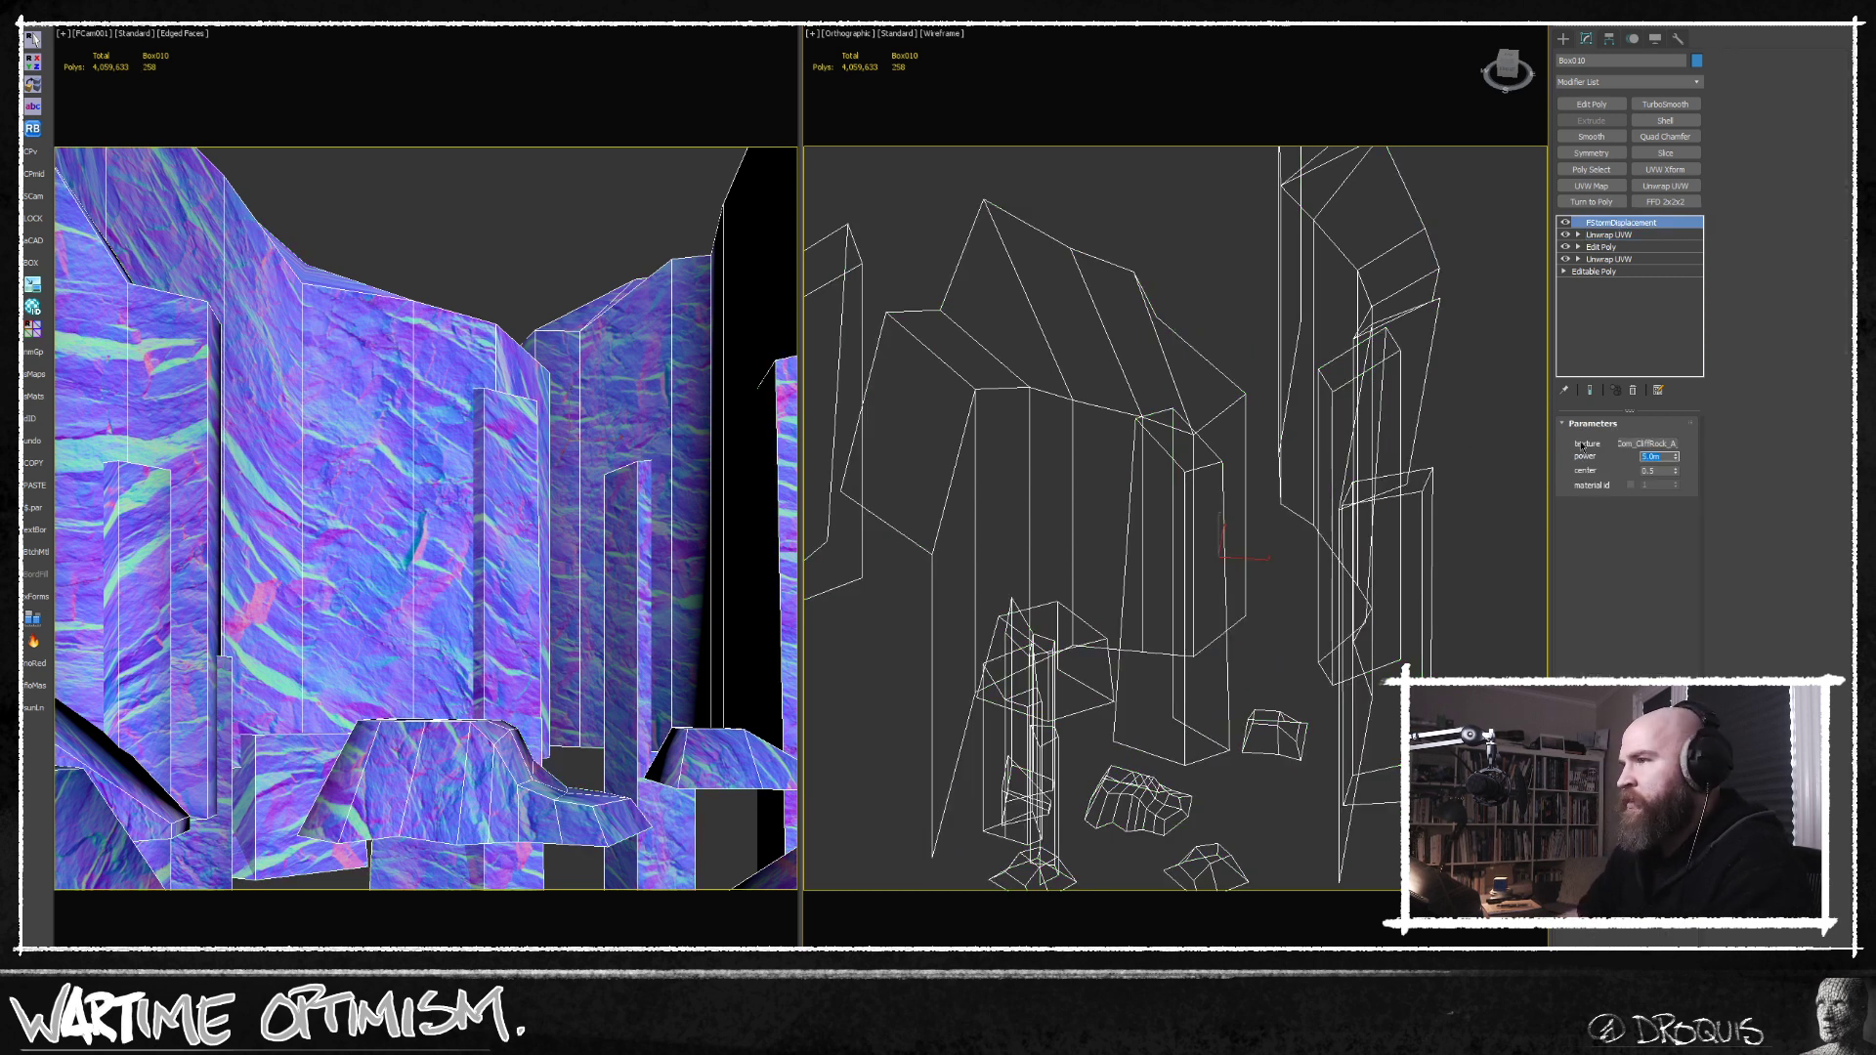
Add a Smooth modifier above the cliff's upper Unwrap UVW, with Auto Smooth on and a threshold of 80.
{"action": "left_click", "coordinate": [1641, 236]}
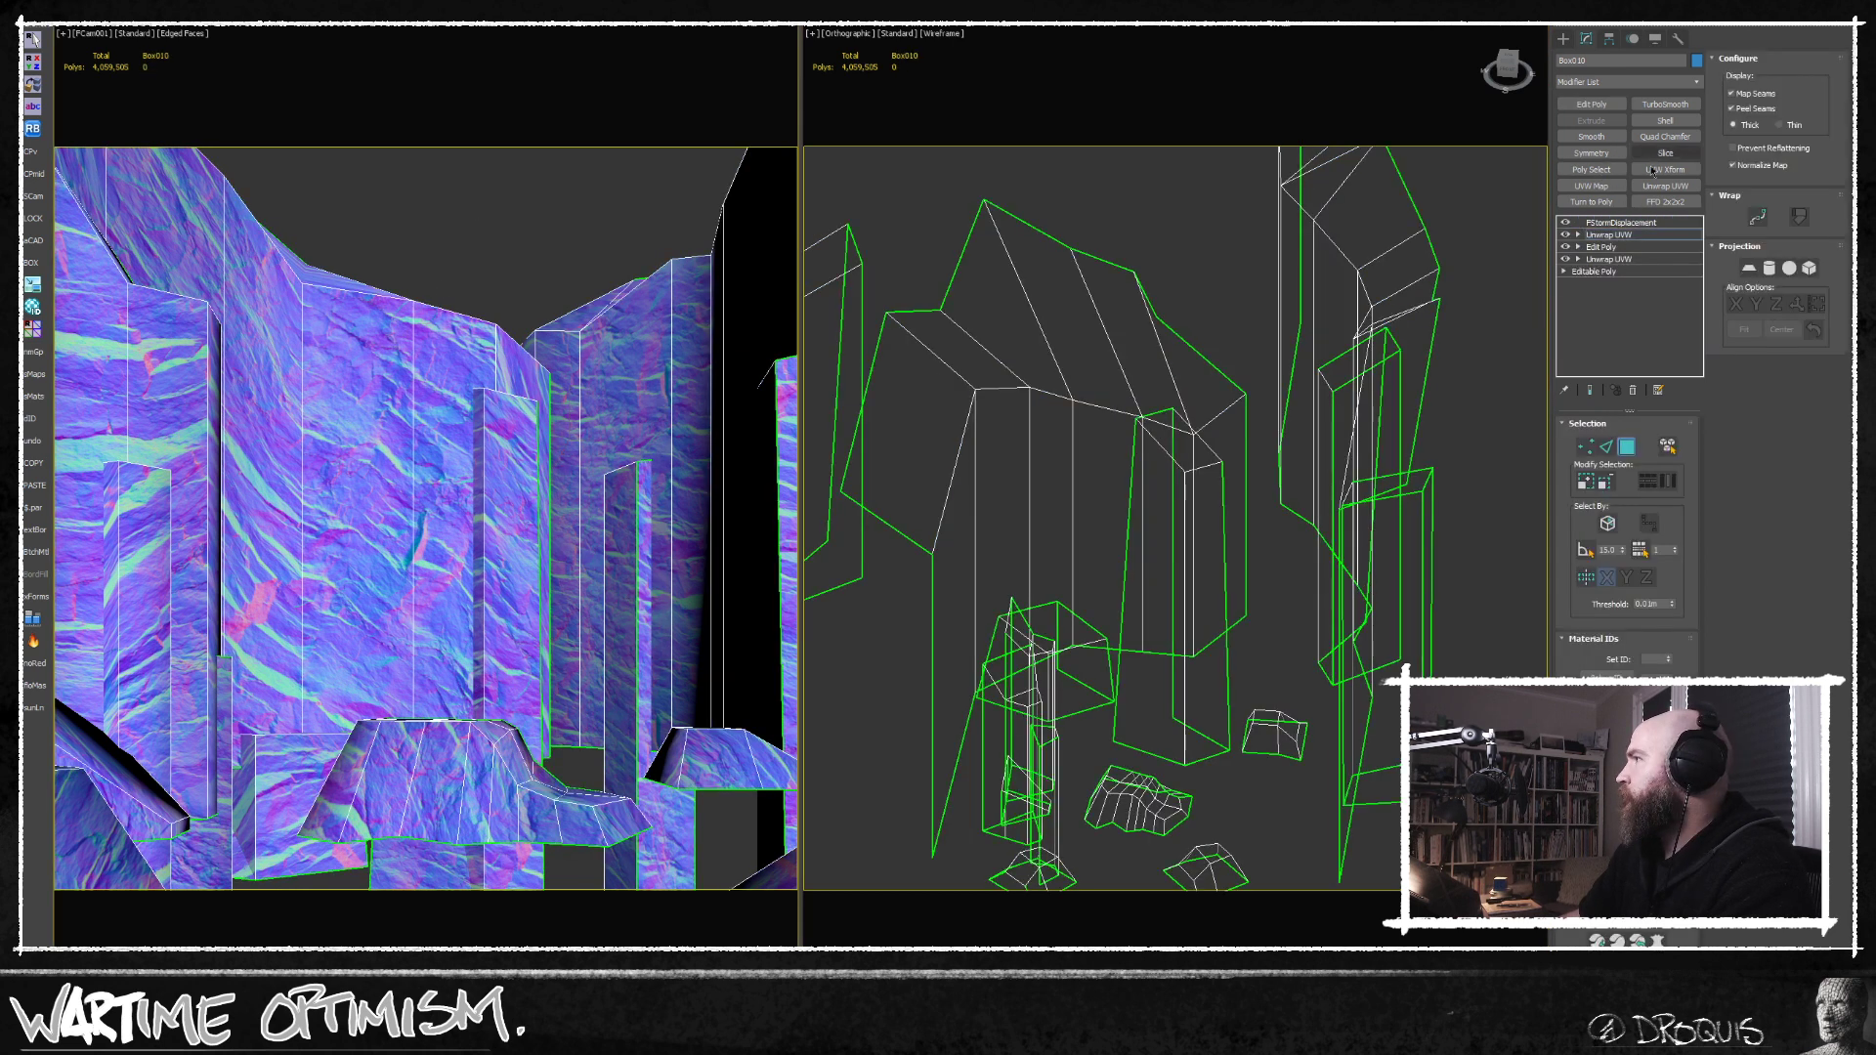
{"action": "left_click", "coordinate": [1591, 135]}
{"action": "left_click", "coordinate": [1604, 444]}
{"action": "double_click", "coordinate": [1640, 469]}
{"action": "type", "text": "80"}
{"action": "key", "text": "Return"}
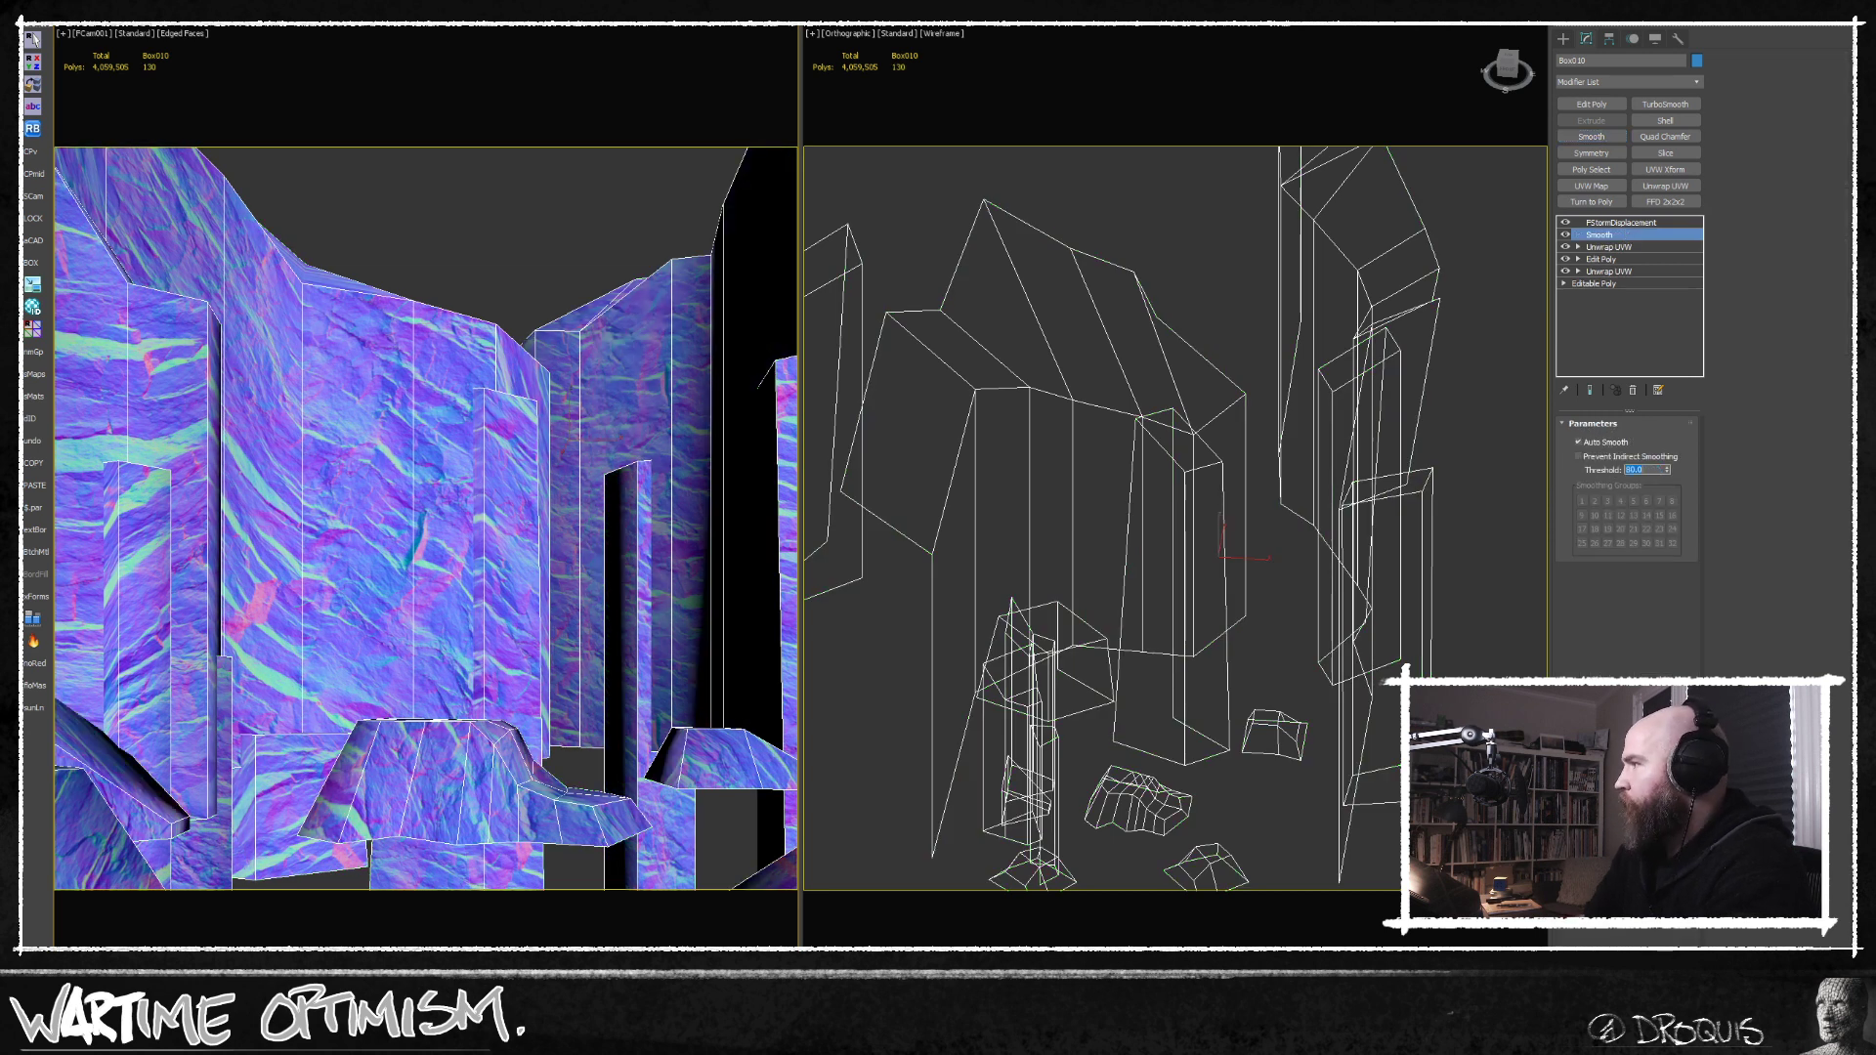
End isolation of the cliff mesh so the whole scene is shown again, and clear the selection.
{"action": "left_click", "coordinate": [459, 272]}
{"action": "left_click", "coordinate": [416, 350]}
{"action": "key", "text": "alt+q"}
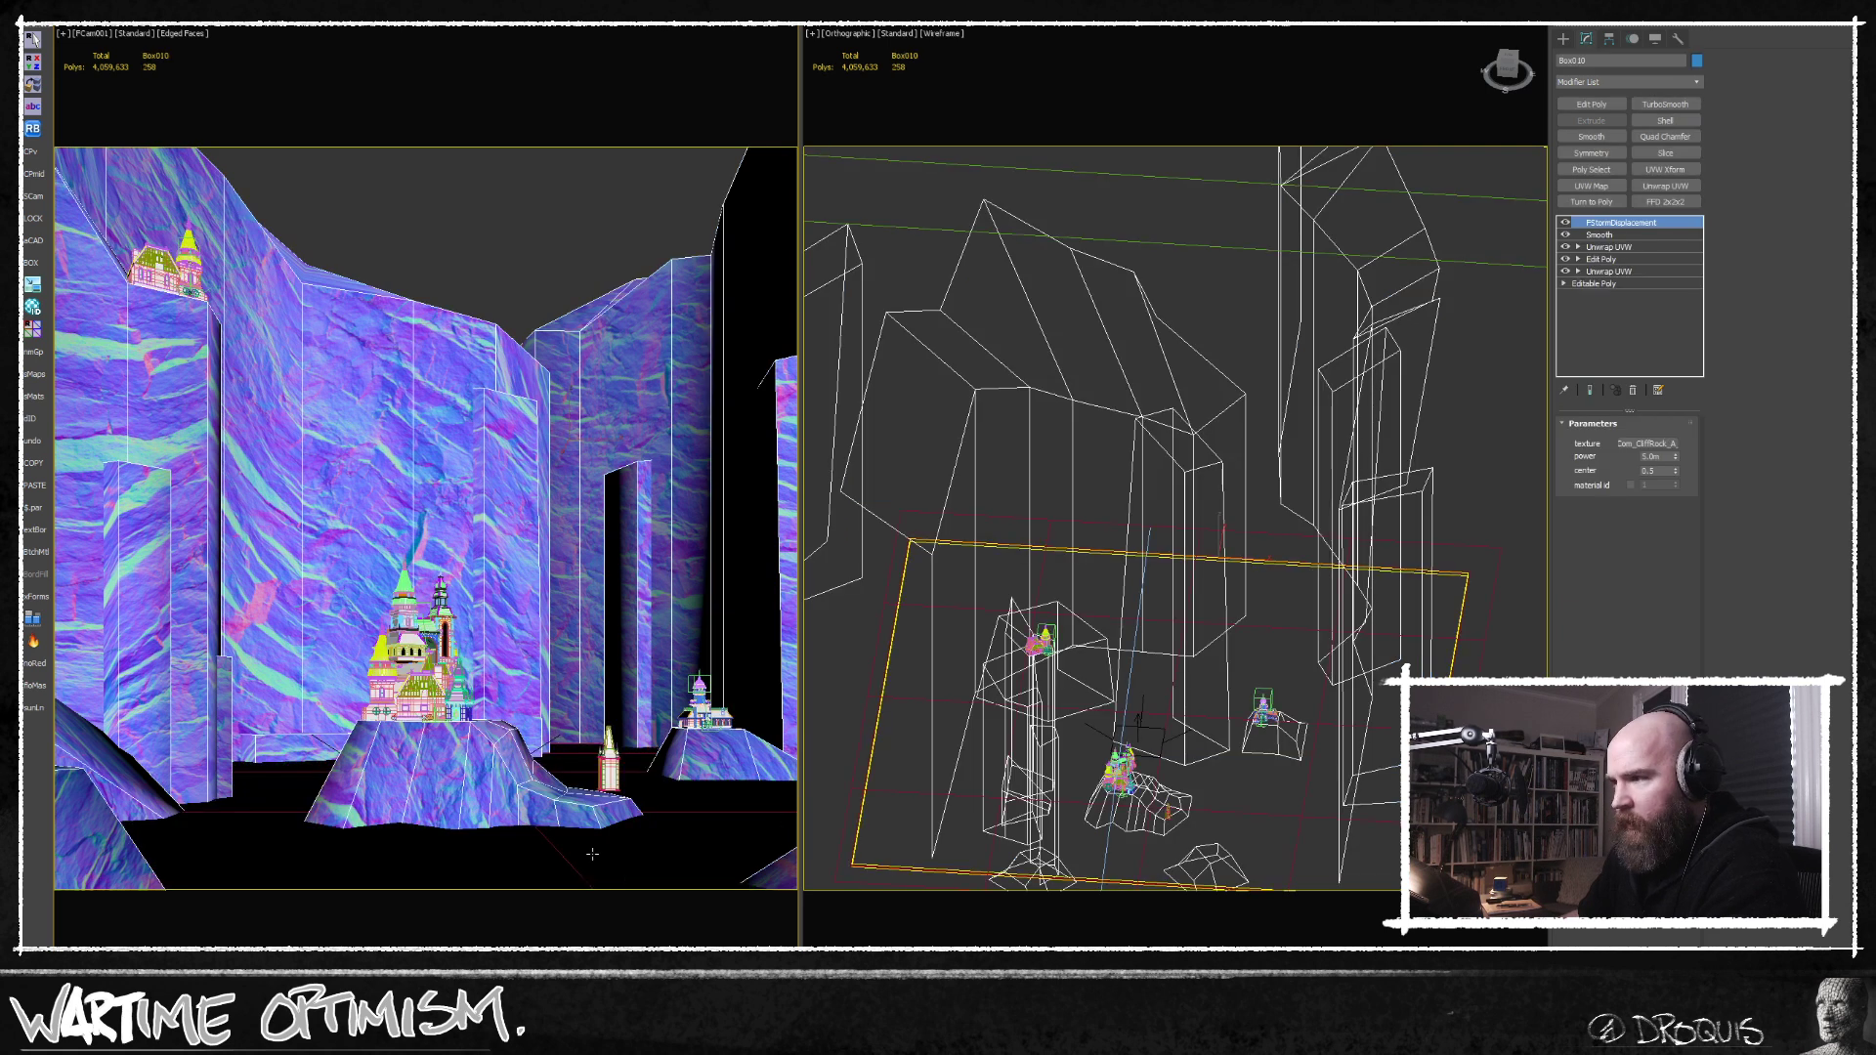
{"action": "left_click", "coordinate": [589, 872], "text": "ctrl"}
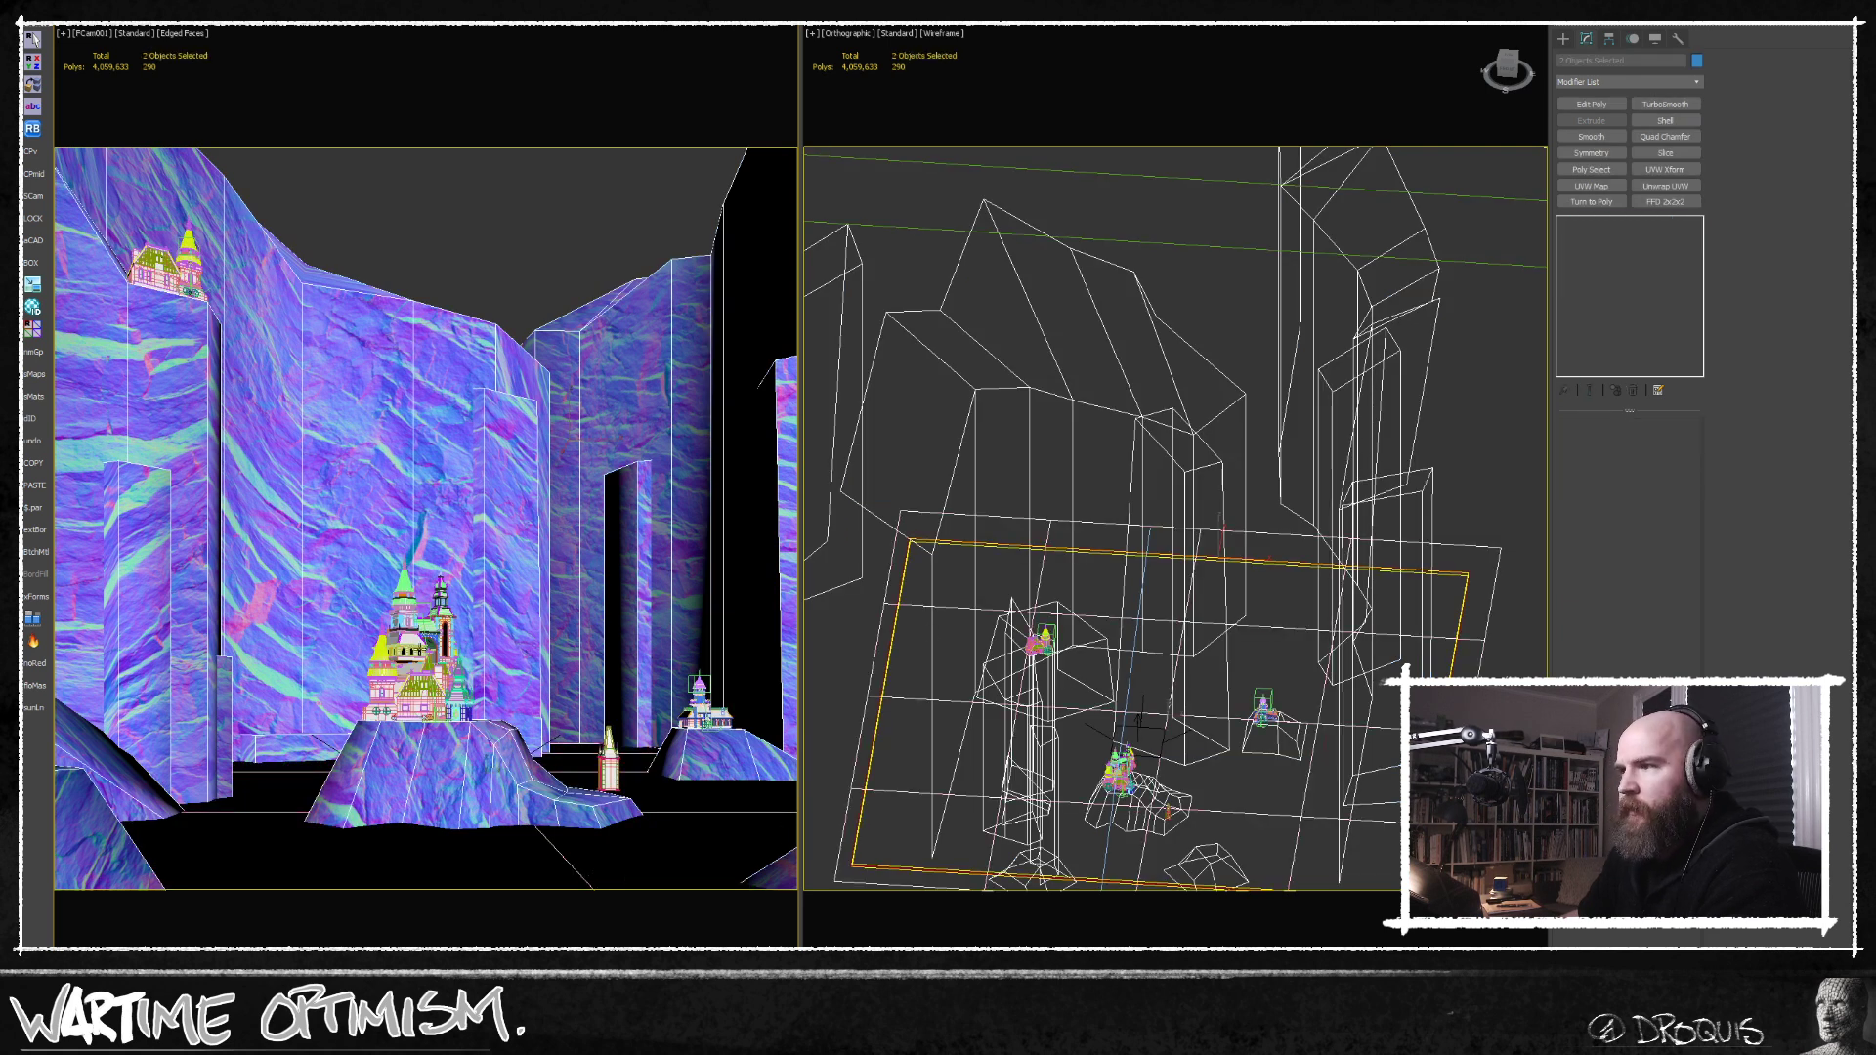
{"action": "left_click", "coordinate": [462, 215]}
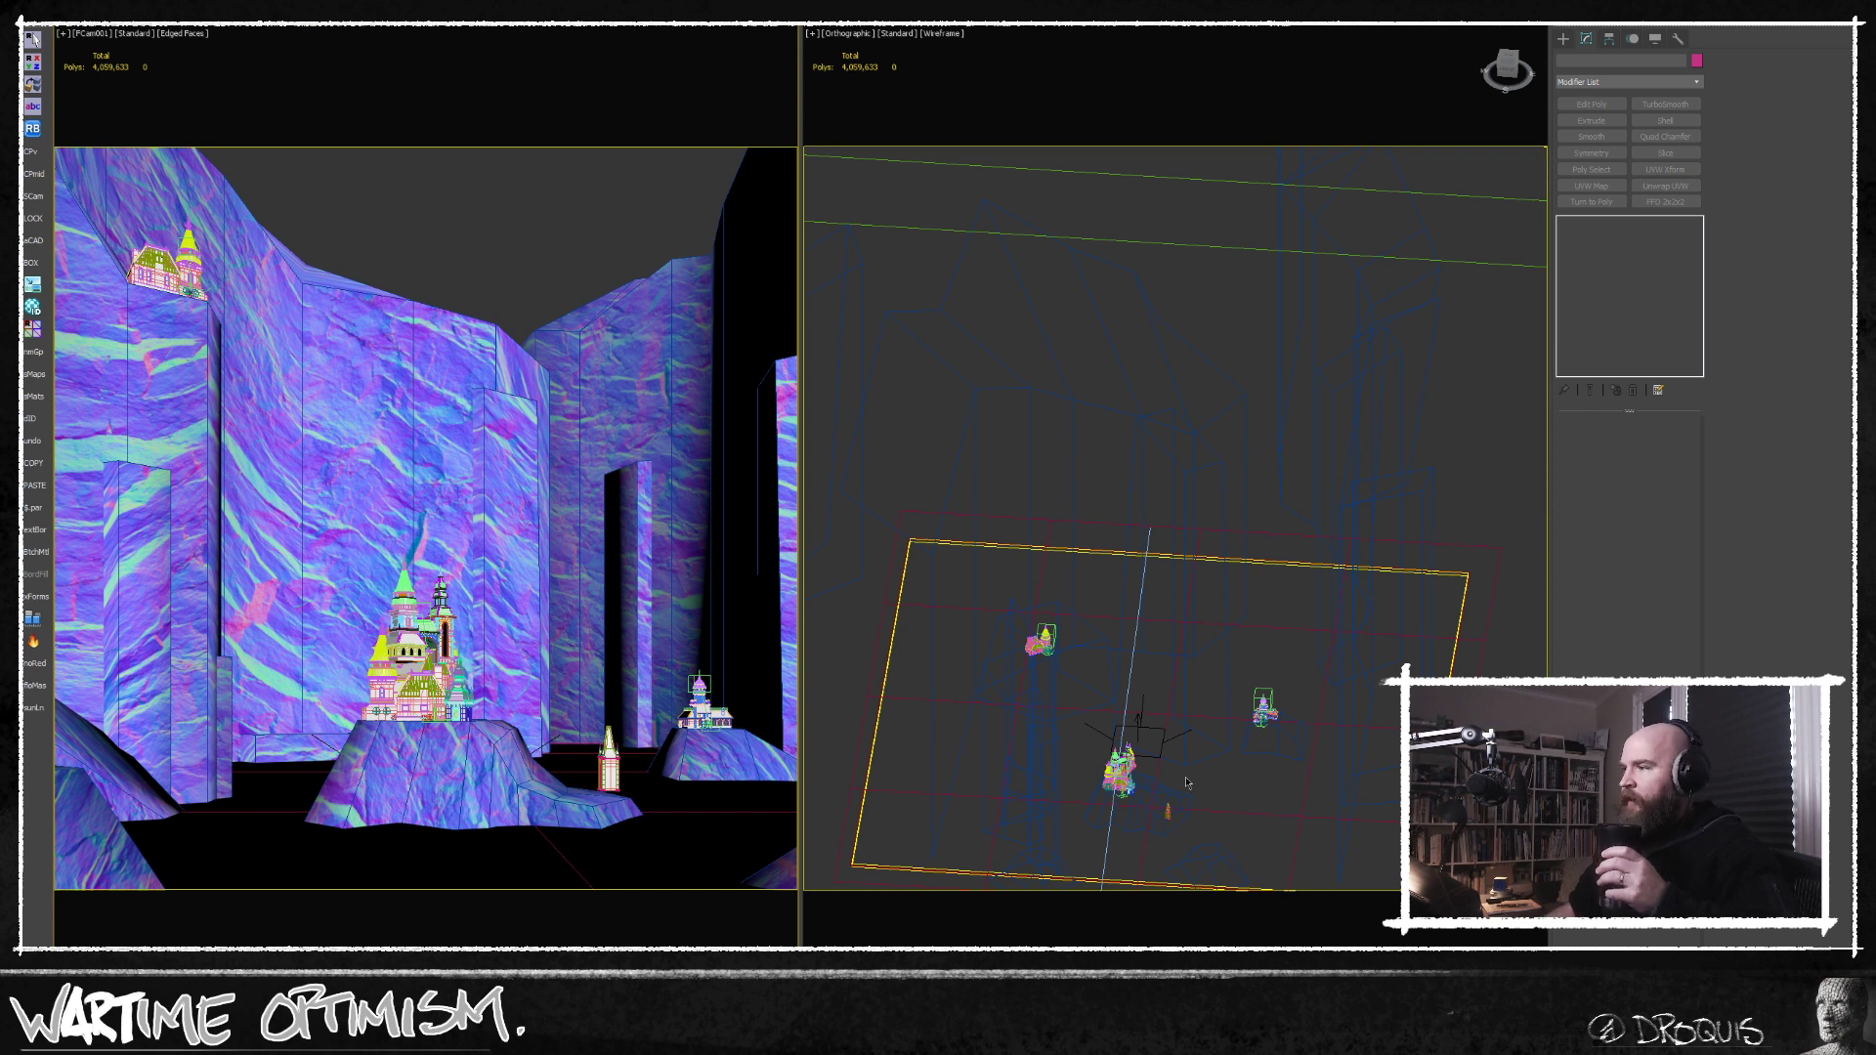
Move the small standalone tower closer to the main castle in top view, lower it onto the rock ledge, and deselect it.
{"action": "middle_click_drag", "start_coordinate": [1186, 783], "coordinate": [1225, 659]}
{"action": "scroll", "coordinate": [1213, 681], "scroll_direction": "up", "scroll_amount": 7}
{"action": "left_click", "coordinate": [1195, 674]}
{"action": "key", "text": "z"}
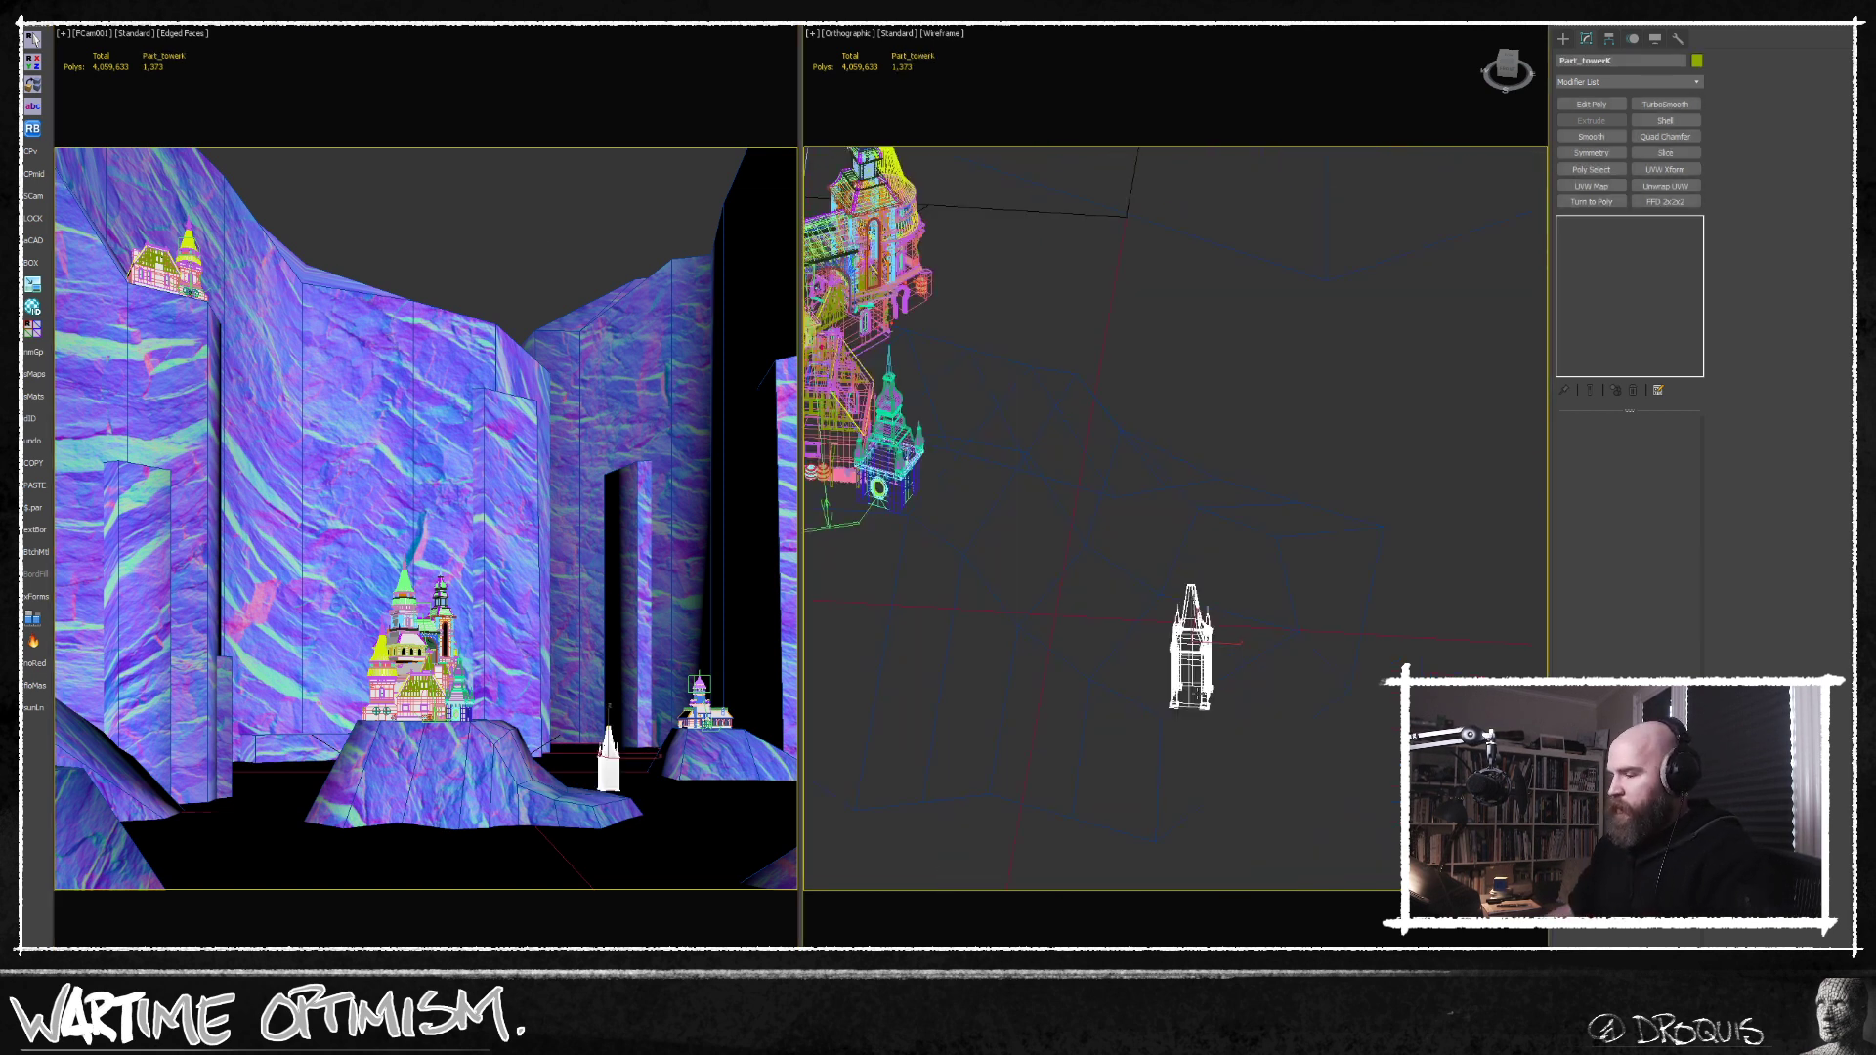
{"action": "key", "text": "t"}
{"action": "scroll", "coordinate": [1274, 624], "scroll_direction": "down", "scroll_amount": 6}
{"action": "scroll", "coordinate": [1274, 624], "scroll_direction": "down", "scroll_amount": 2}
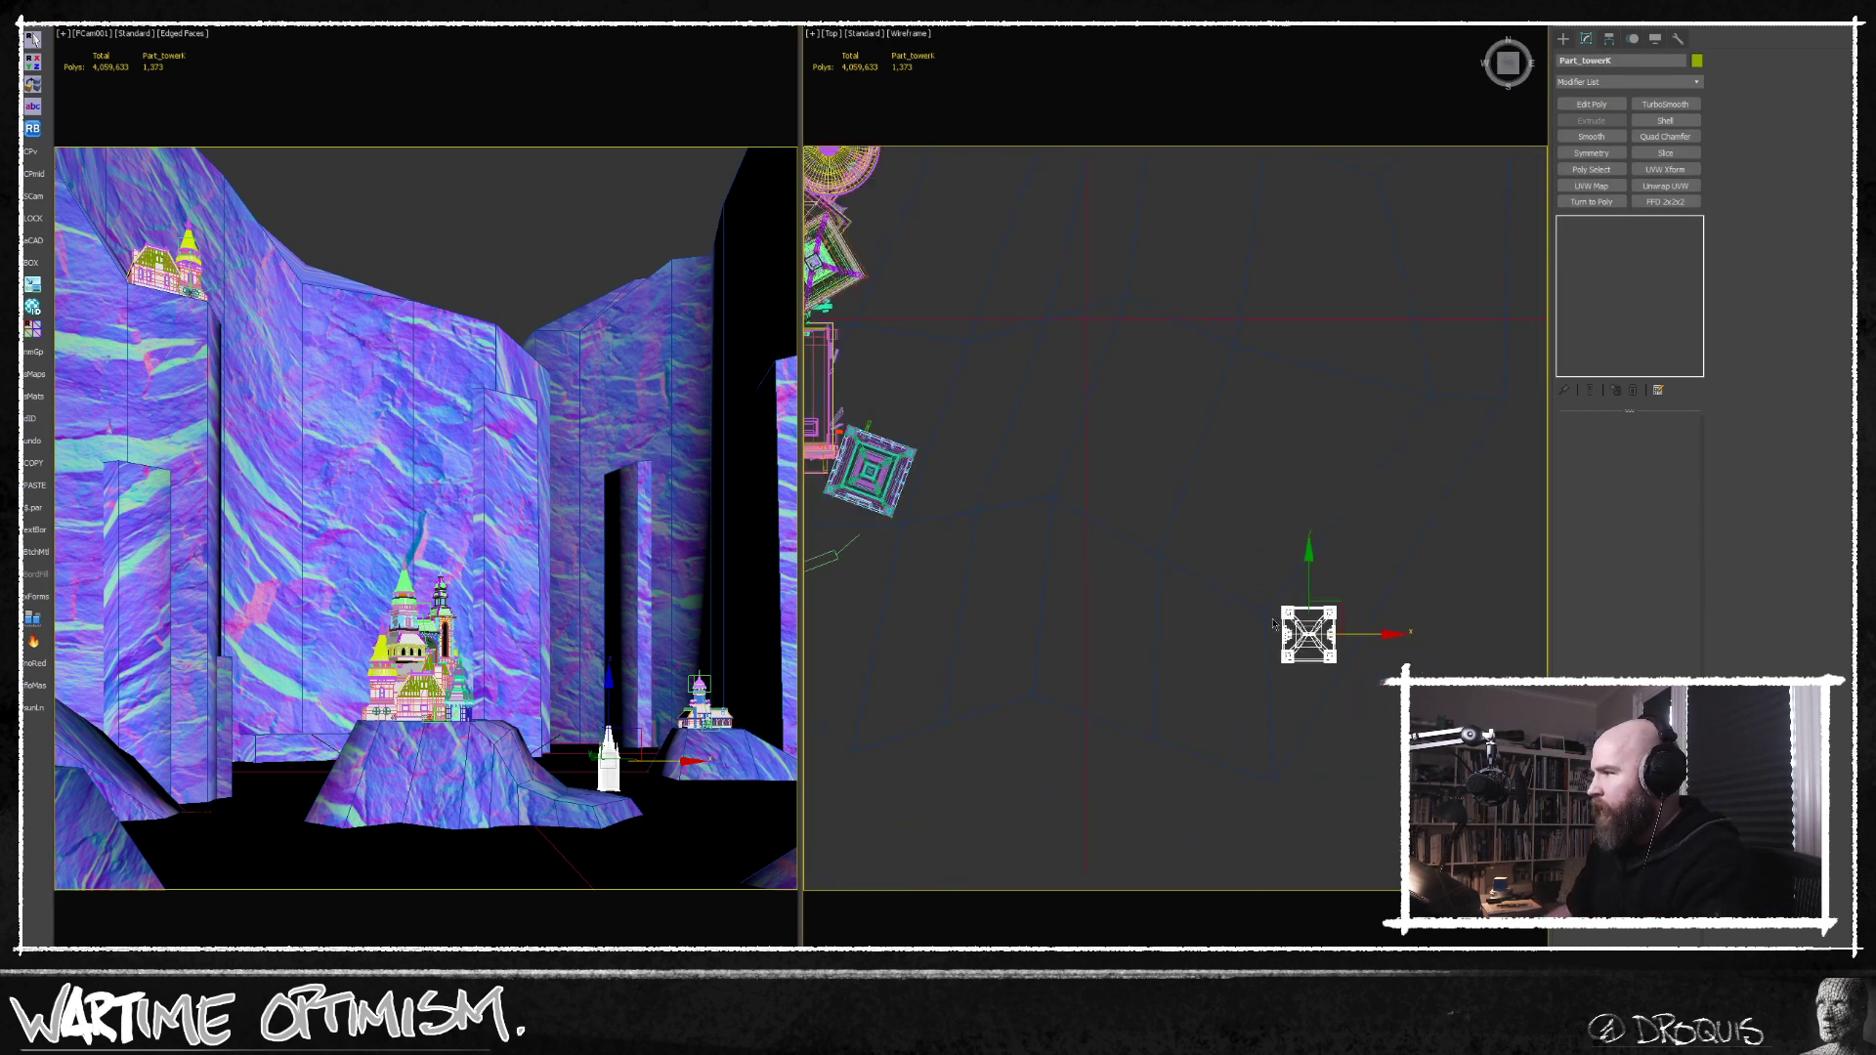
{"action": "left_click_drag", "start_coordinate": [1322, 609], "coordinate": [1267, 528]}
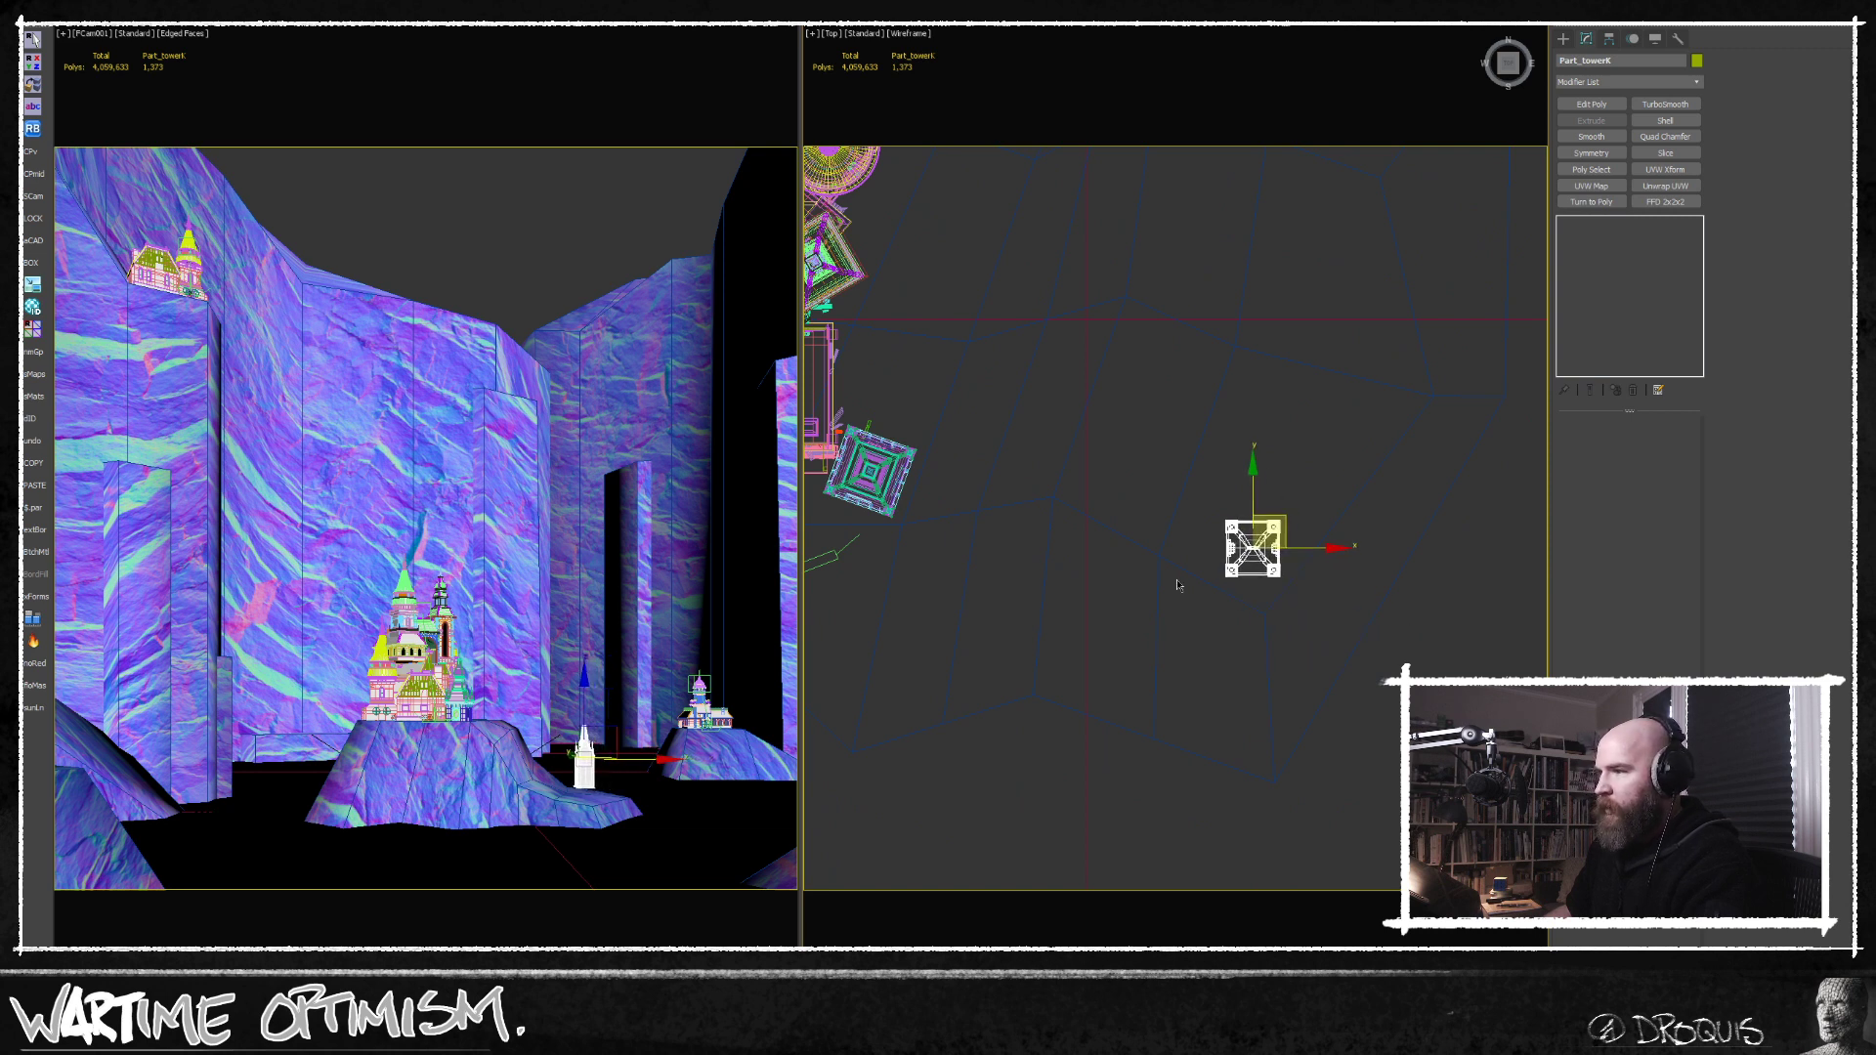
{"action": "left_click_drag", "start_coordinate": [592, 694], "coordinate": [590, 706]}
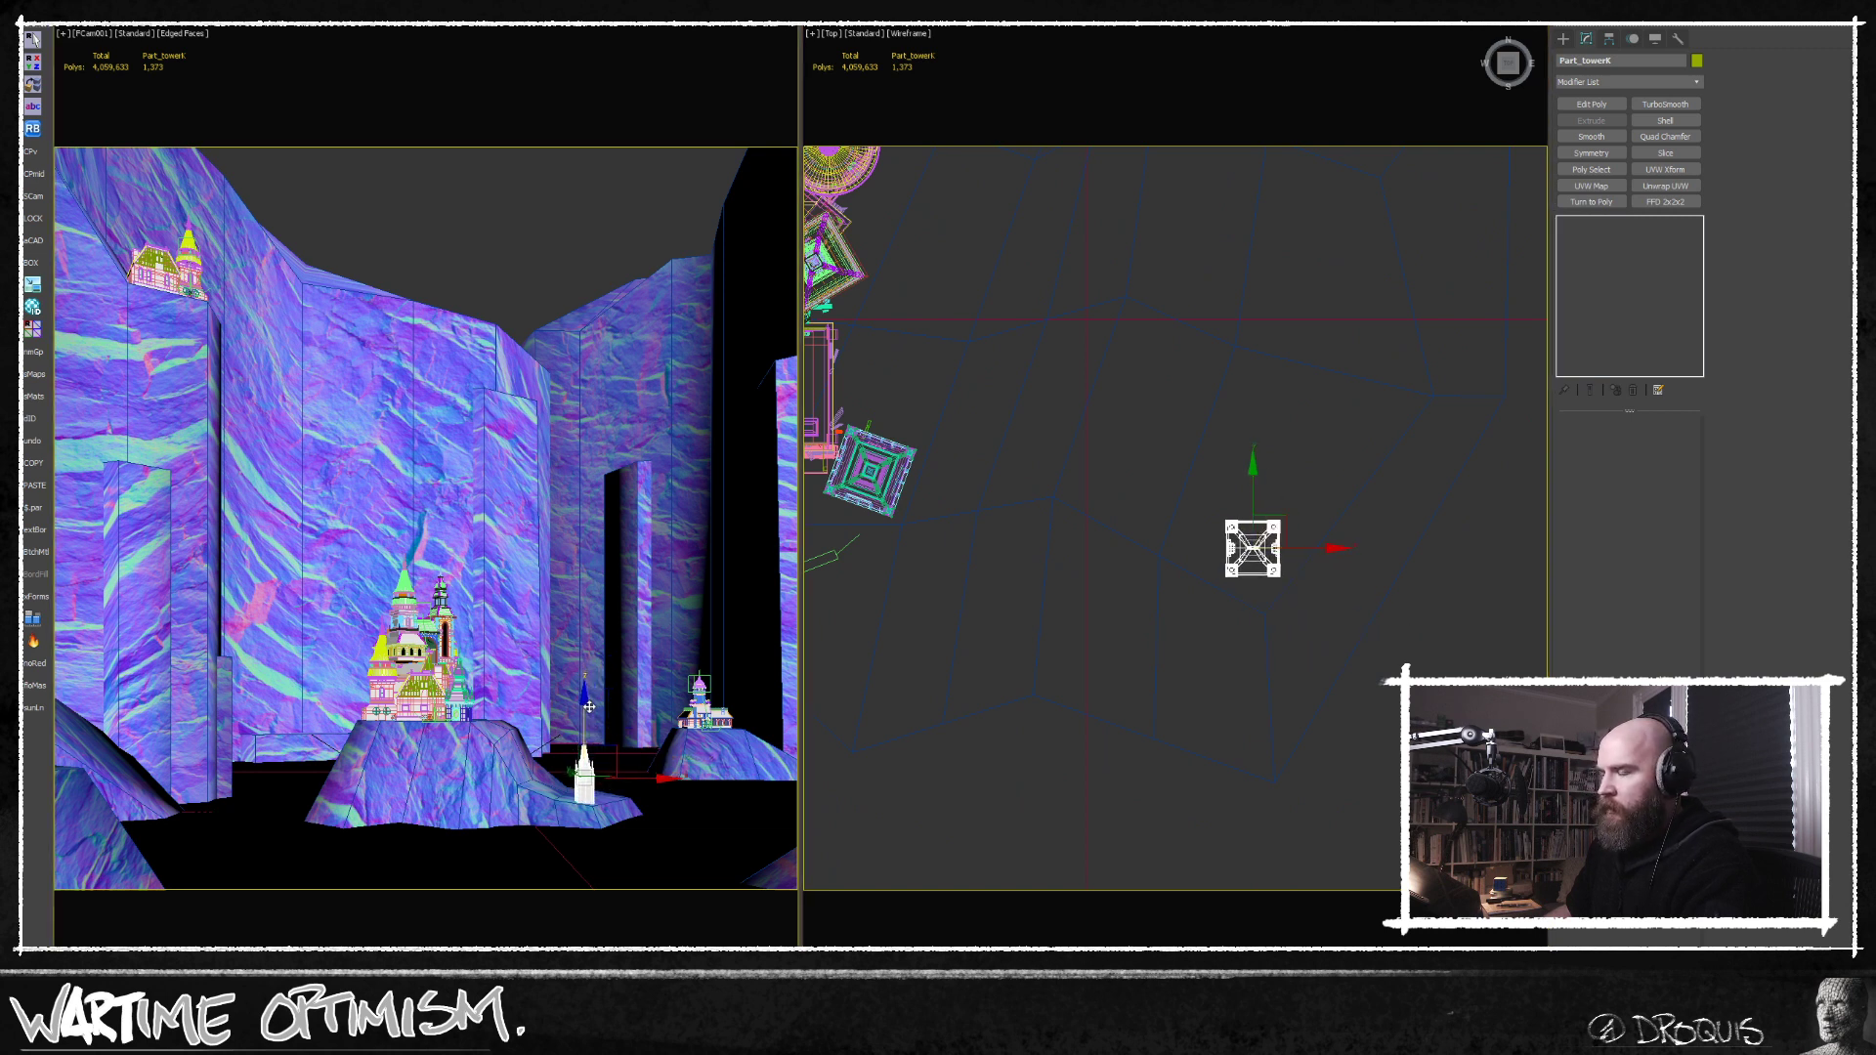
{"action": "left_click", "coordinate": [556, 201]}
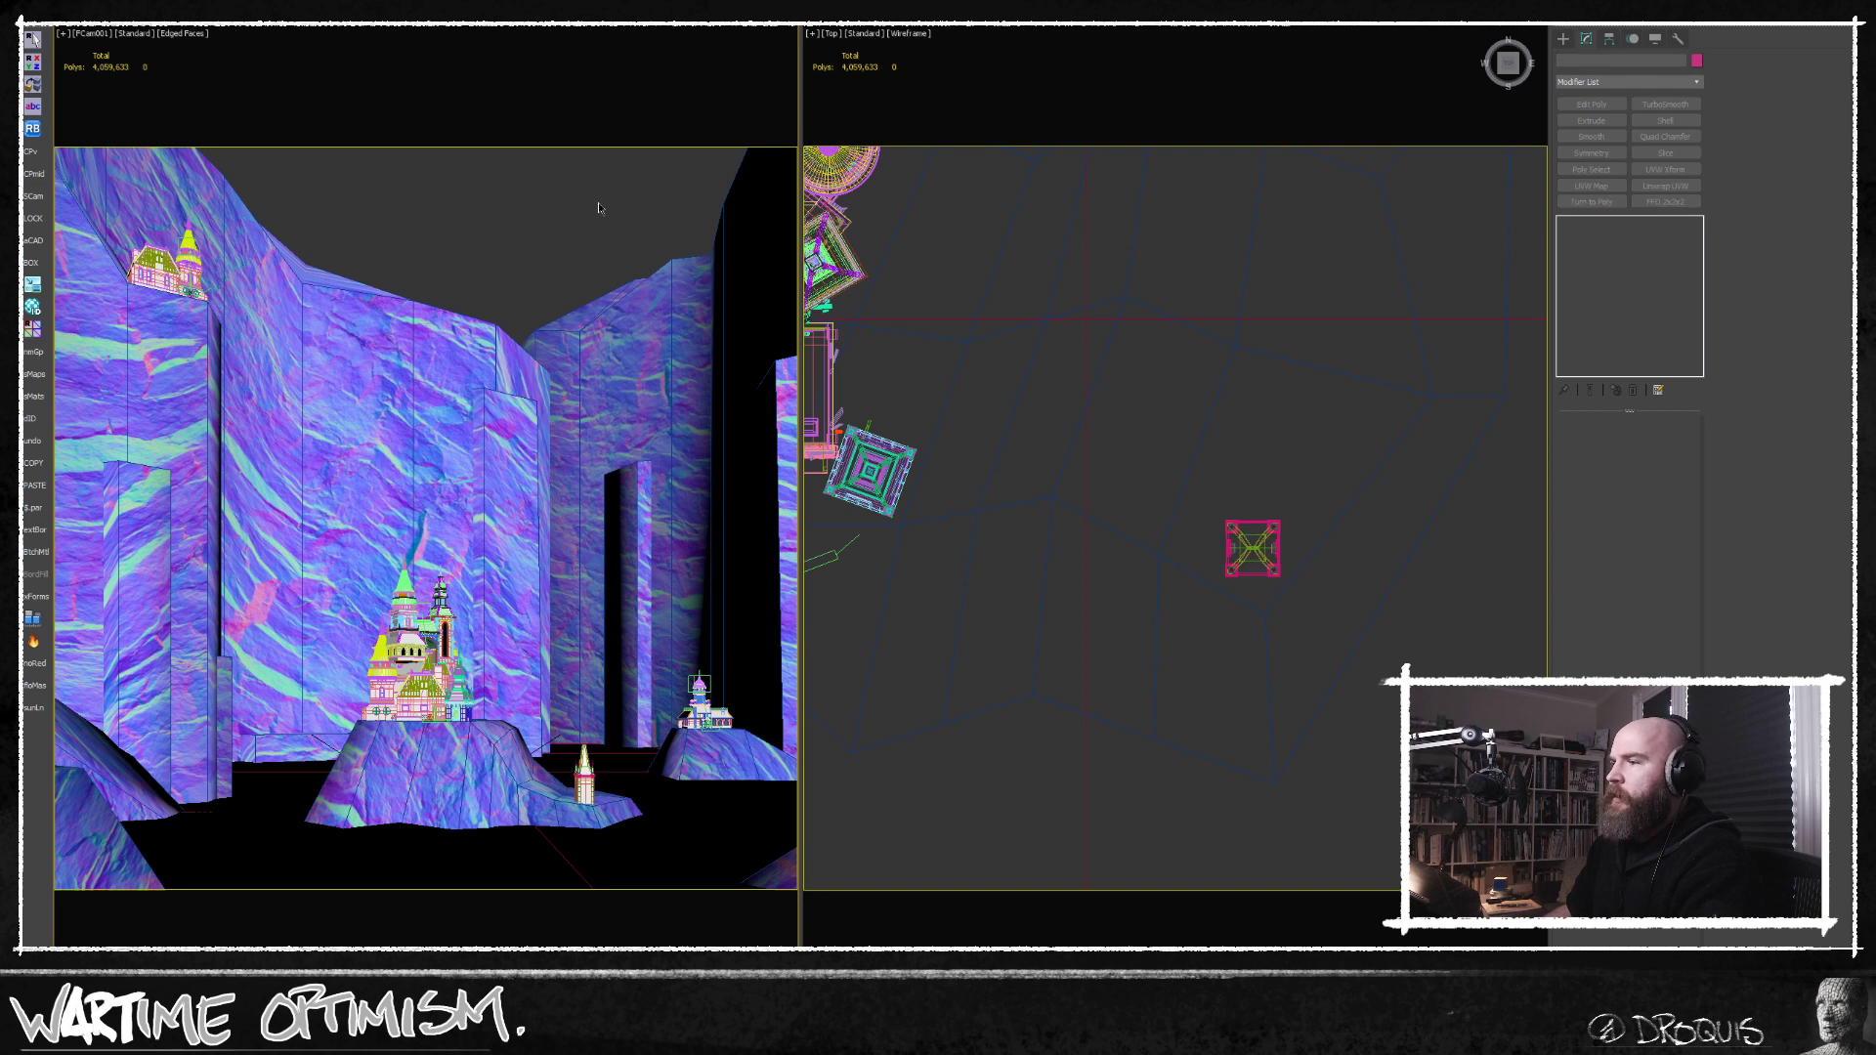
Start an FStorm real-time render of the camera view, and place its window over the camera viewport with the image reframed.
{"action": "left_click", "coordinate": [1323, 28]}
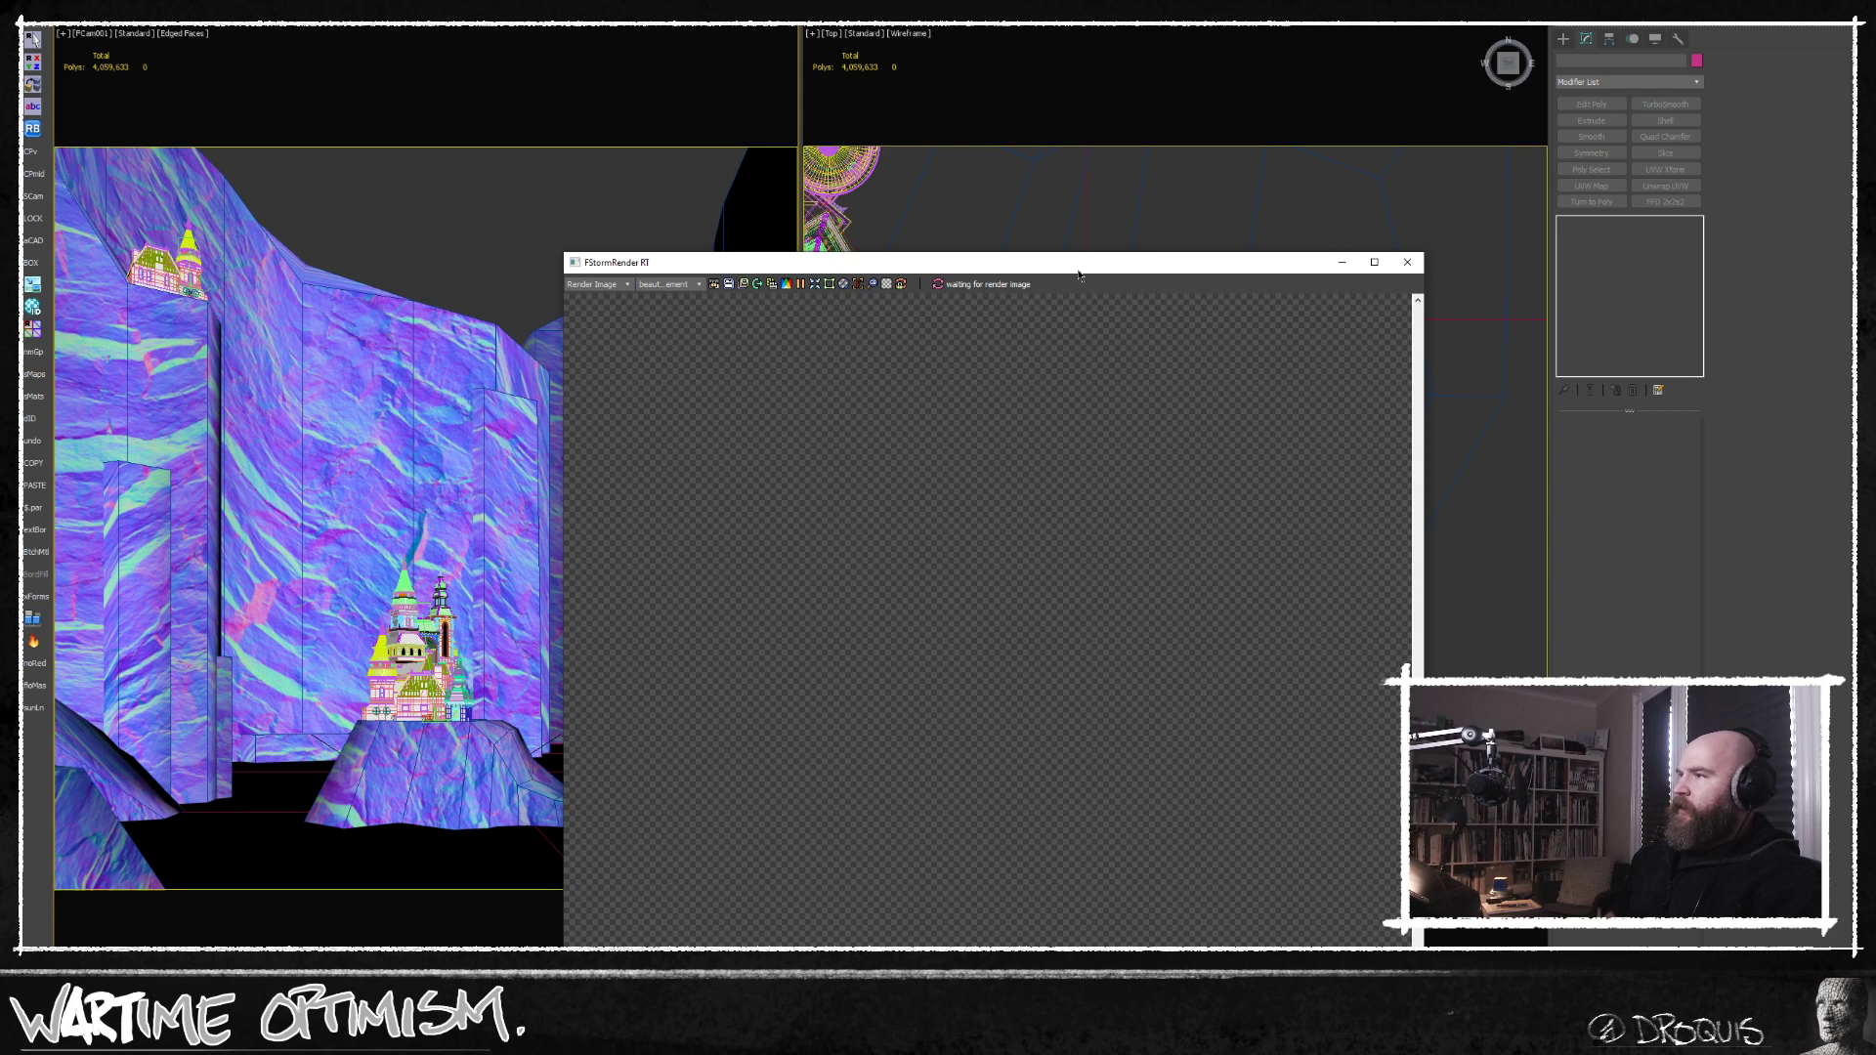
{"action": "left_click_drag", "start_coordinate": [1064, 273], "coordinate": [557, 82]}
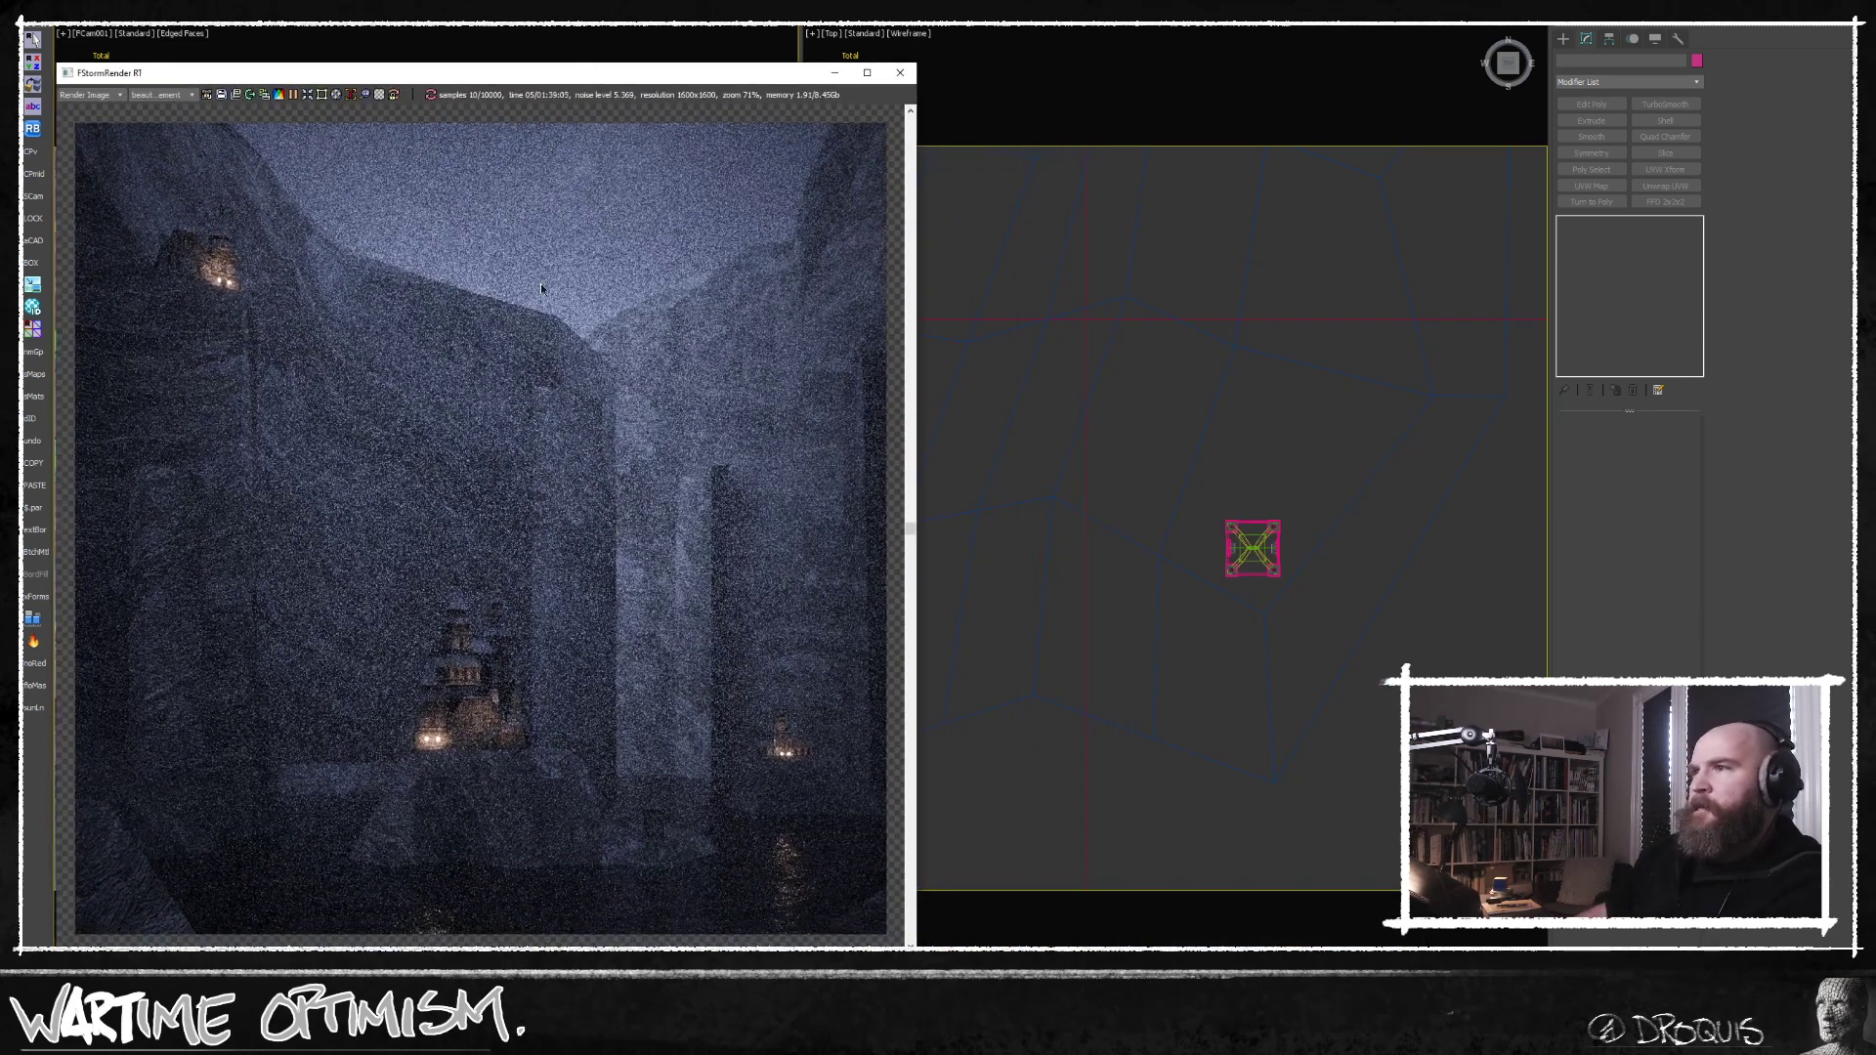
{"action": "left_click_drag", "start_coordinate": [356, 249], "coordinate": [371, 243]}
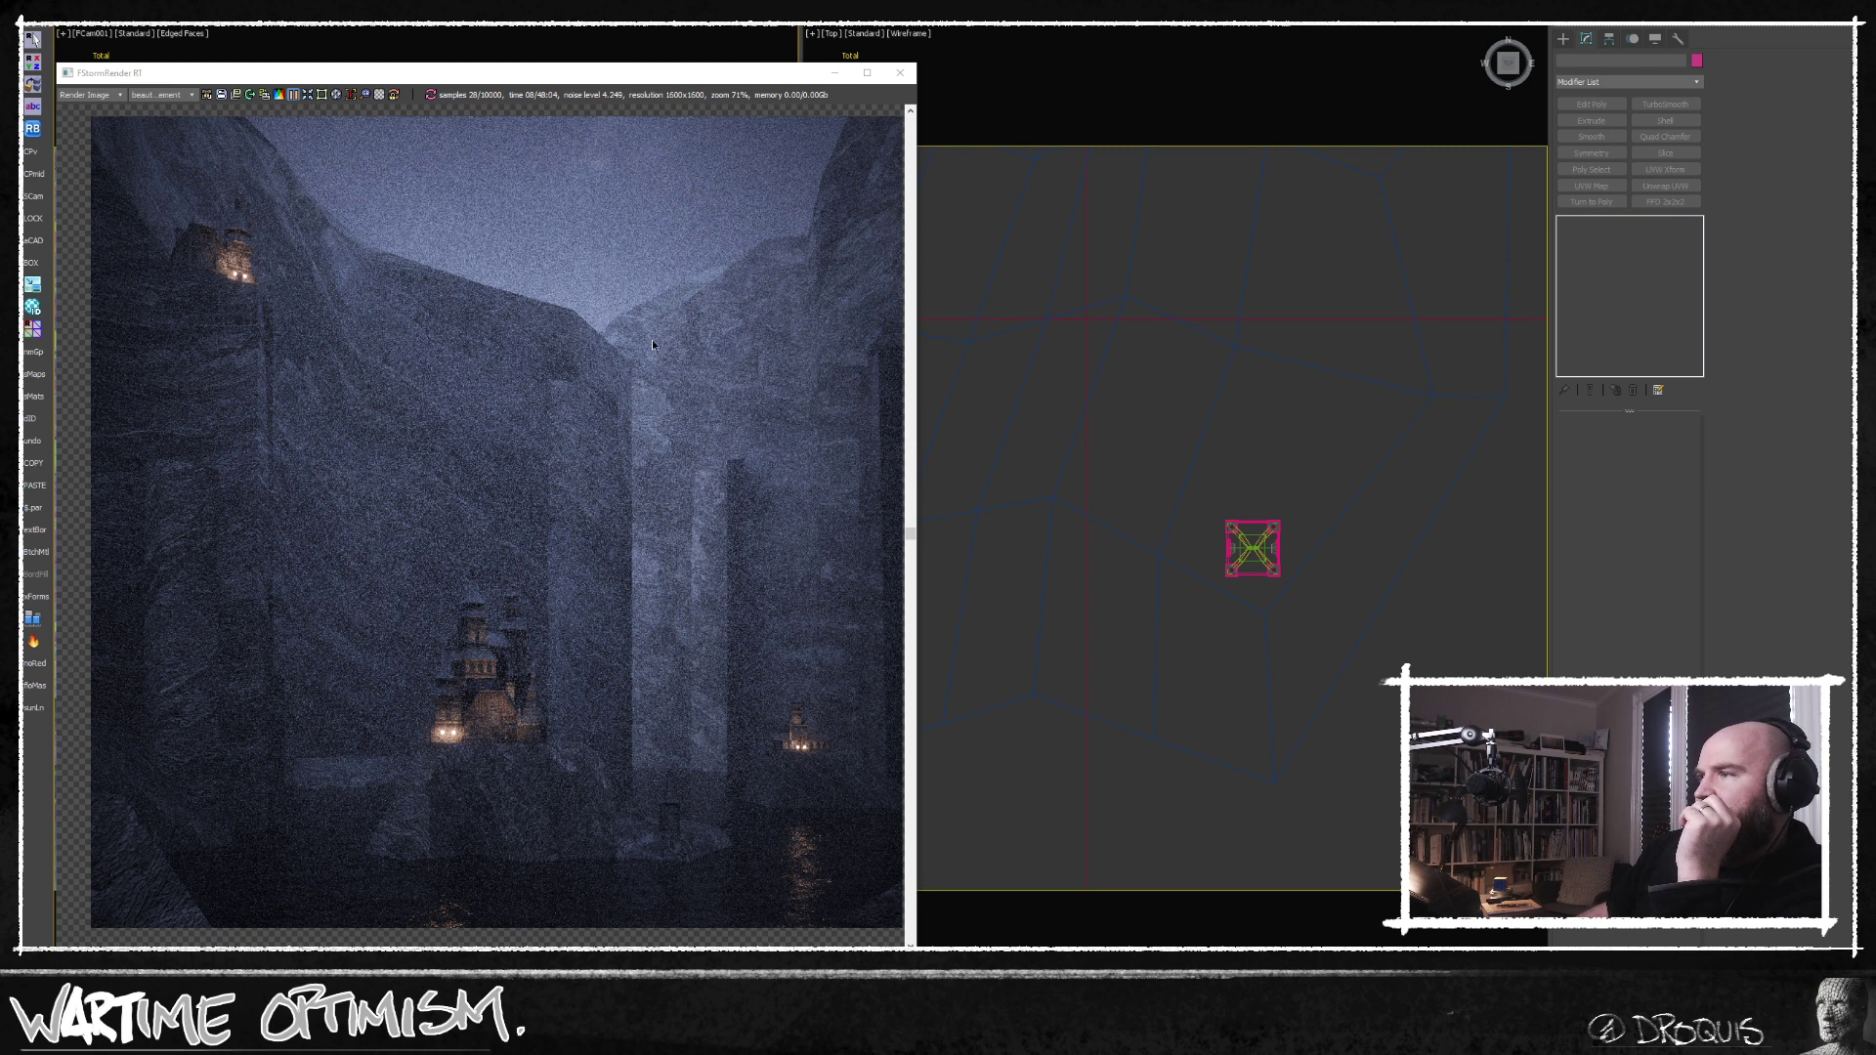
Enable render displacement in the FStorm kernel settings and resume the paused real-time render.
{"action": "key", "text": "F10"}
{"action": "left_click_drag", "start_coordinate": [1366, 157], "coordinate": [1367, 172]}
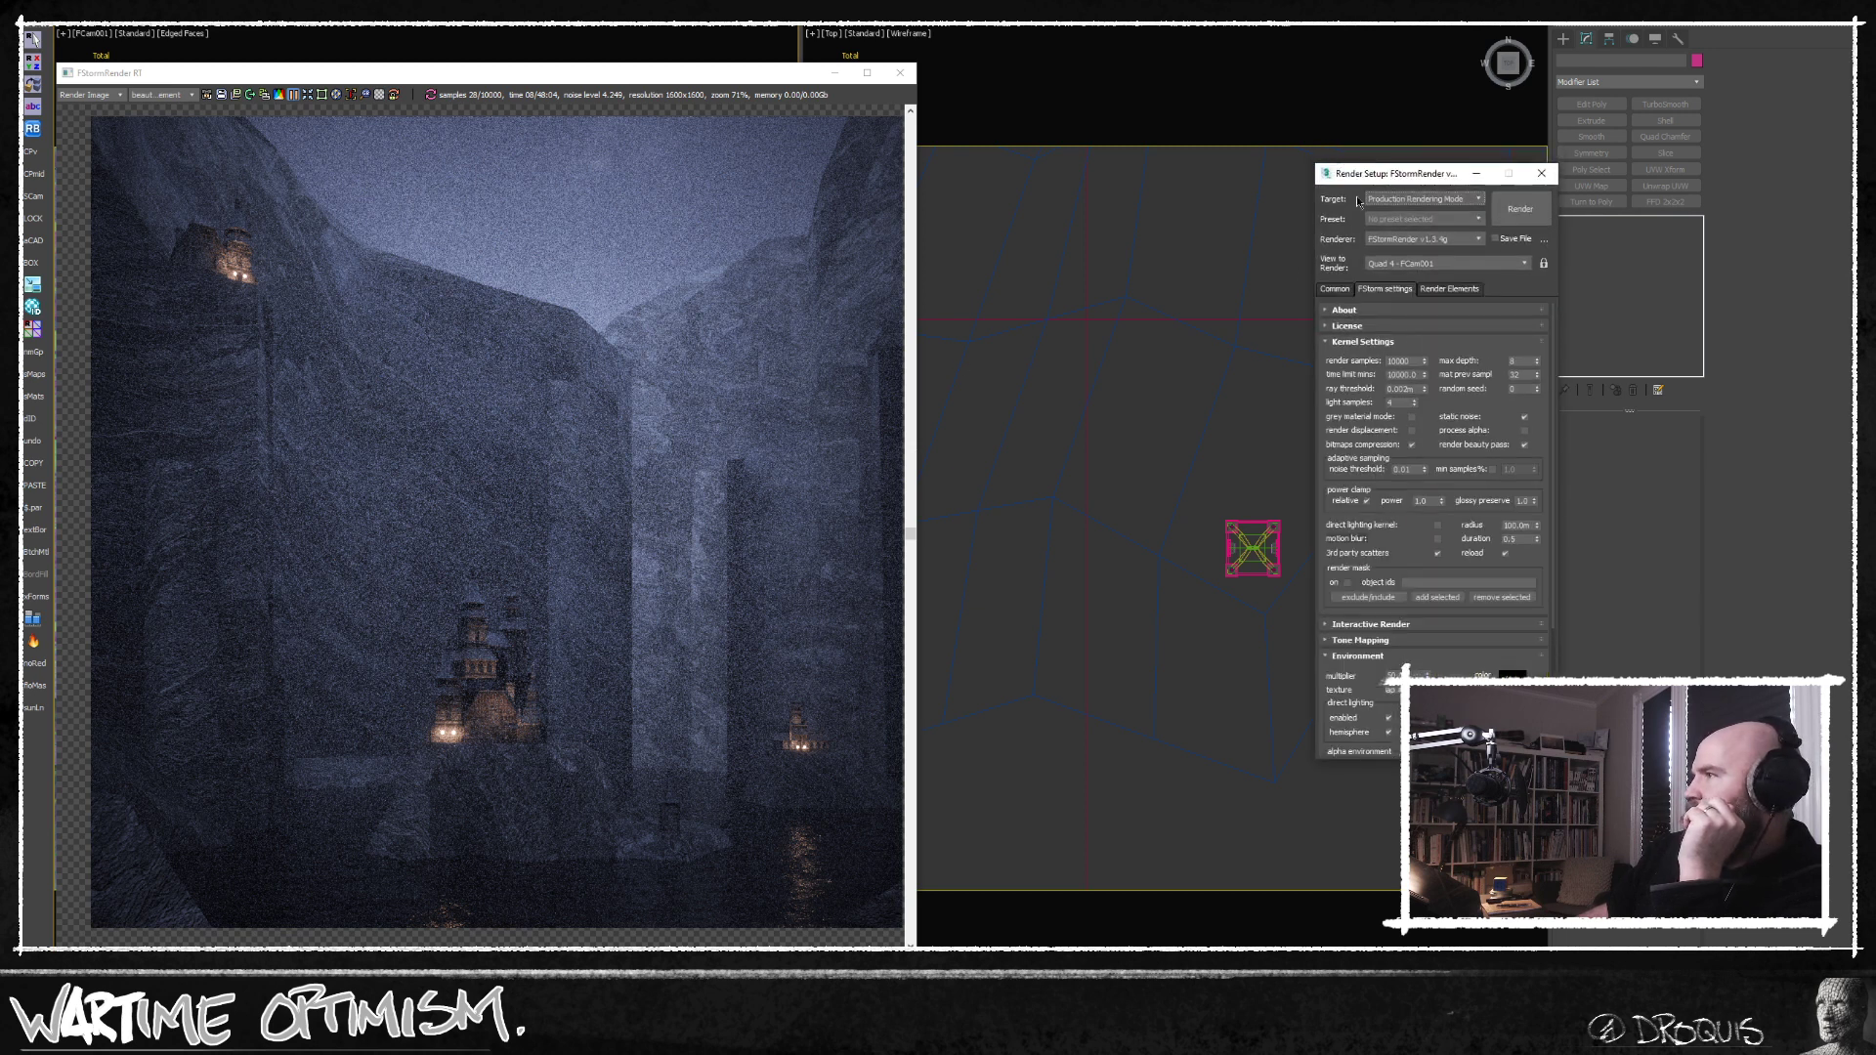
{"action": "left_click", "coordinate": [1412, 431]}
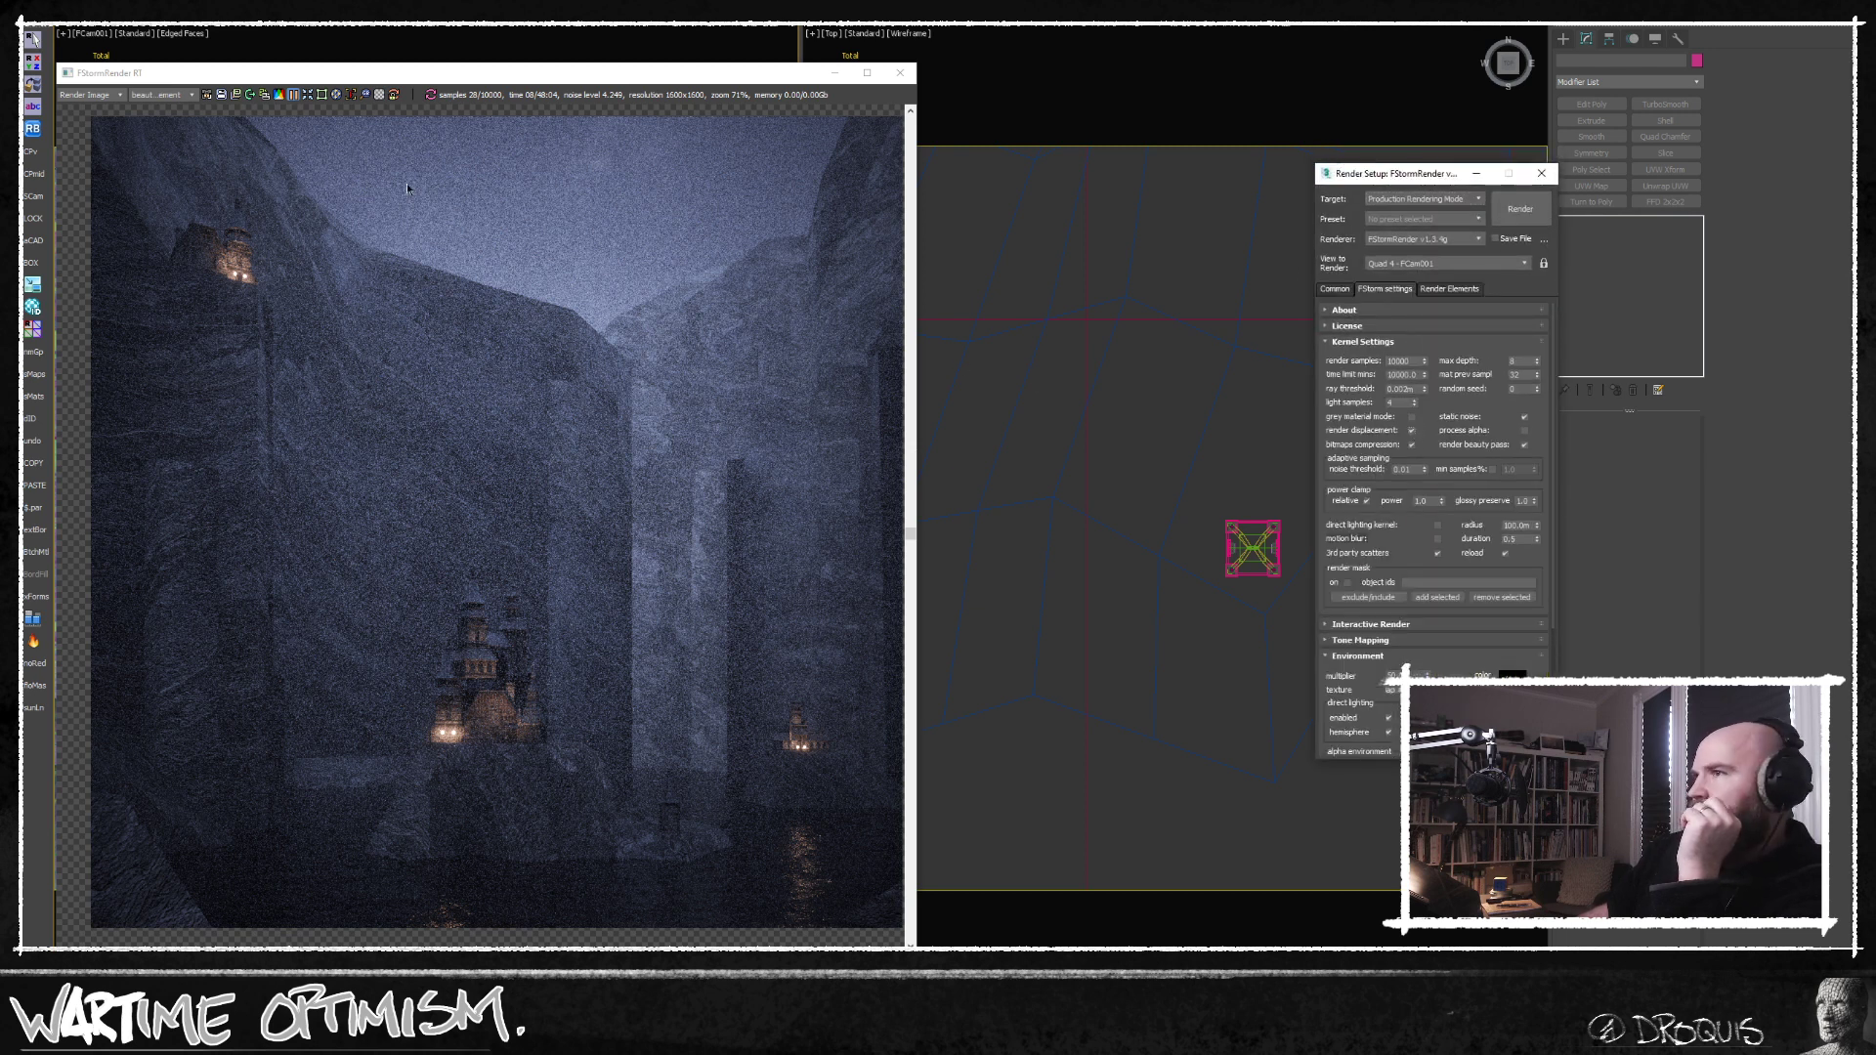
{"action": "left_click", "coordinate": [293, 94]}
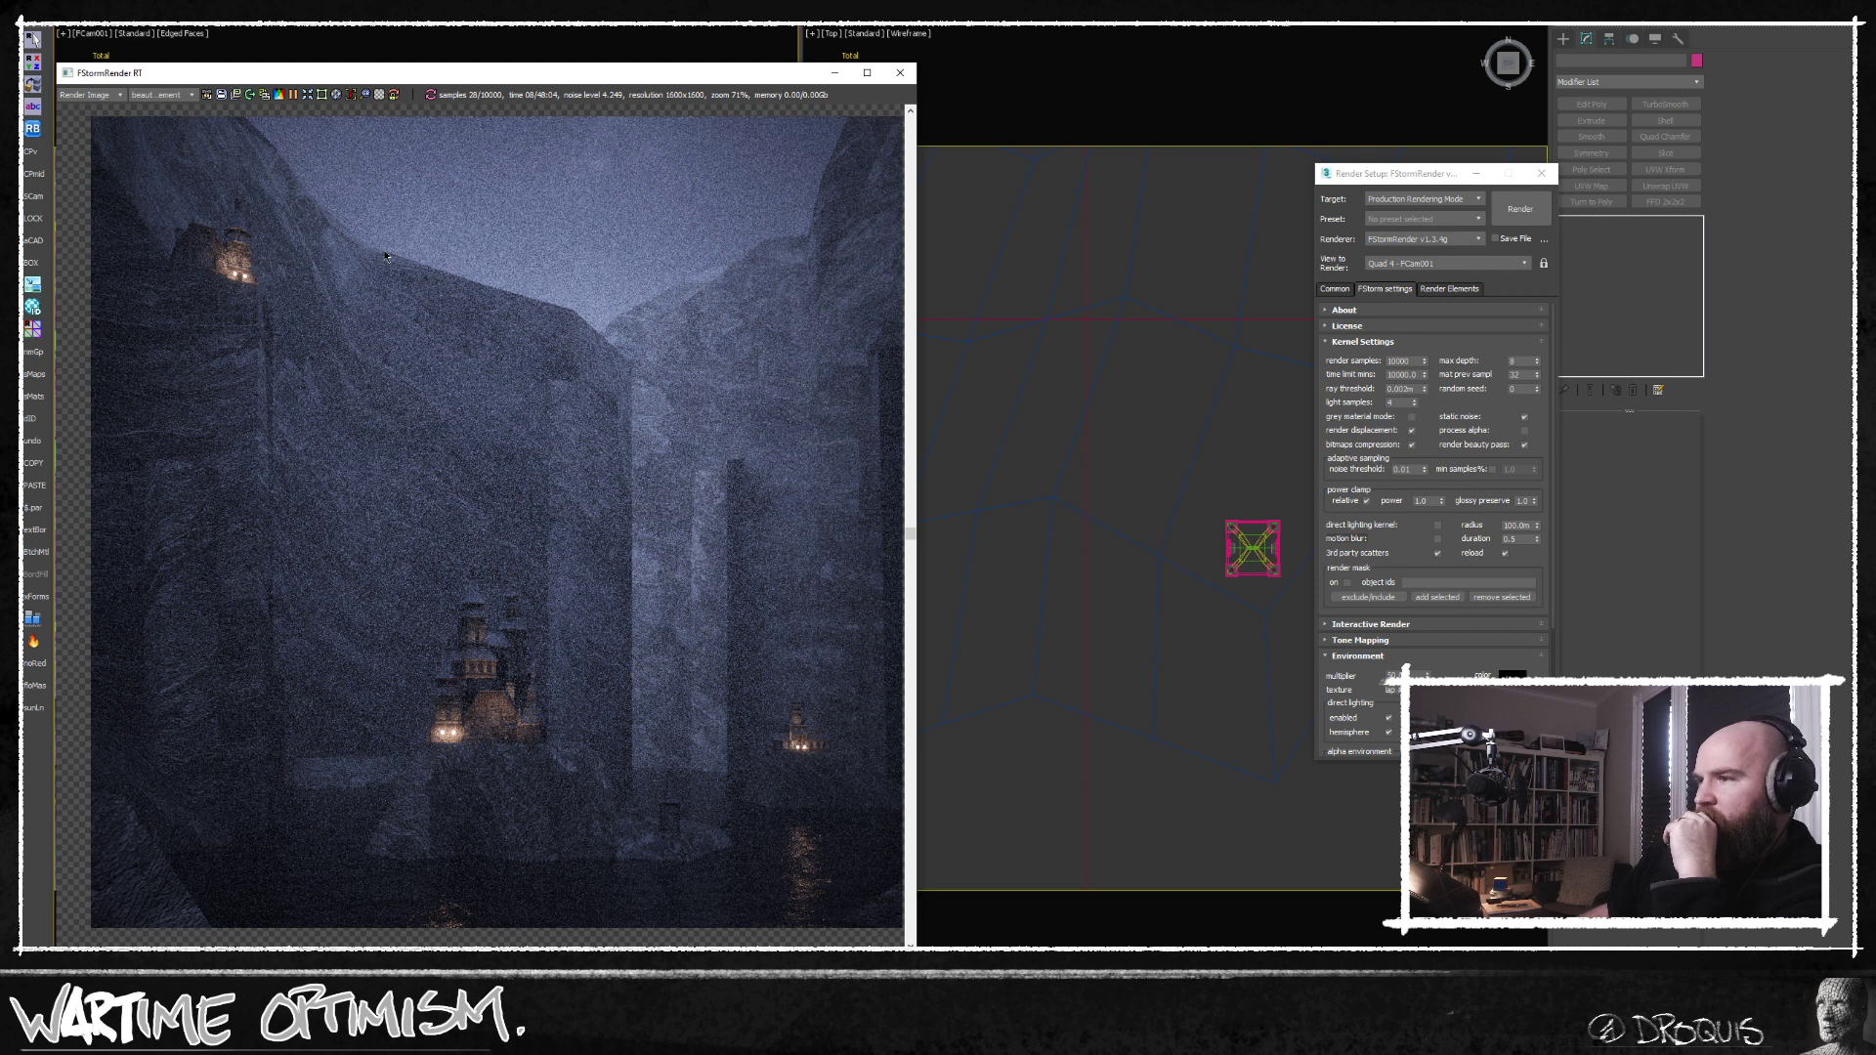
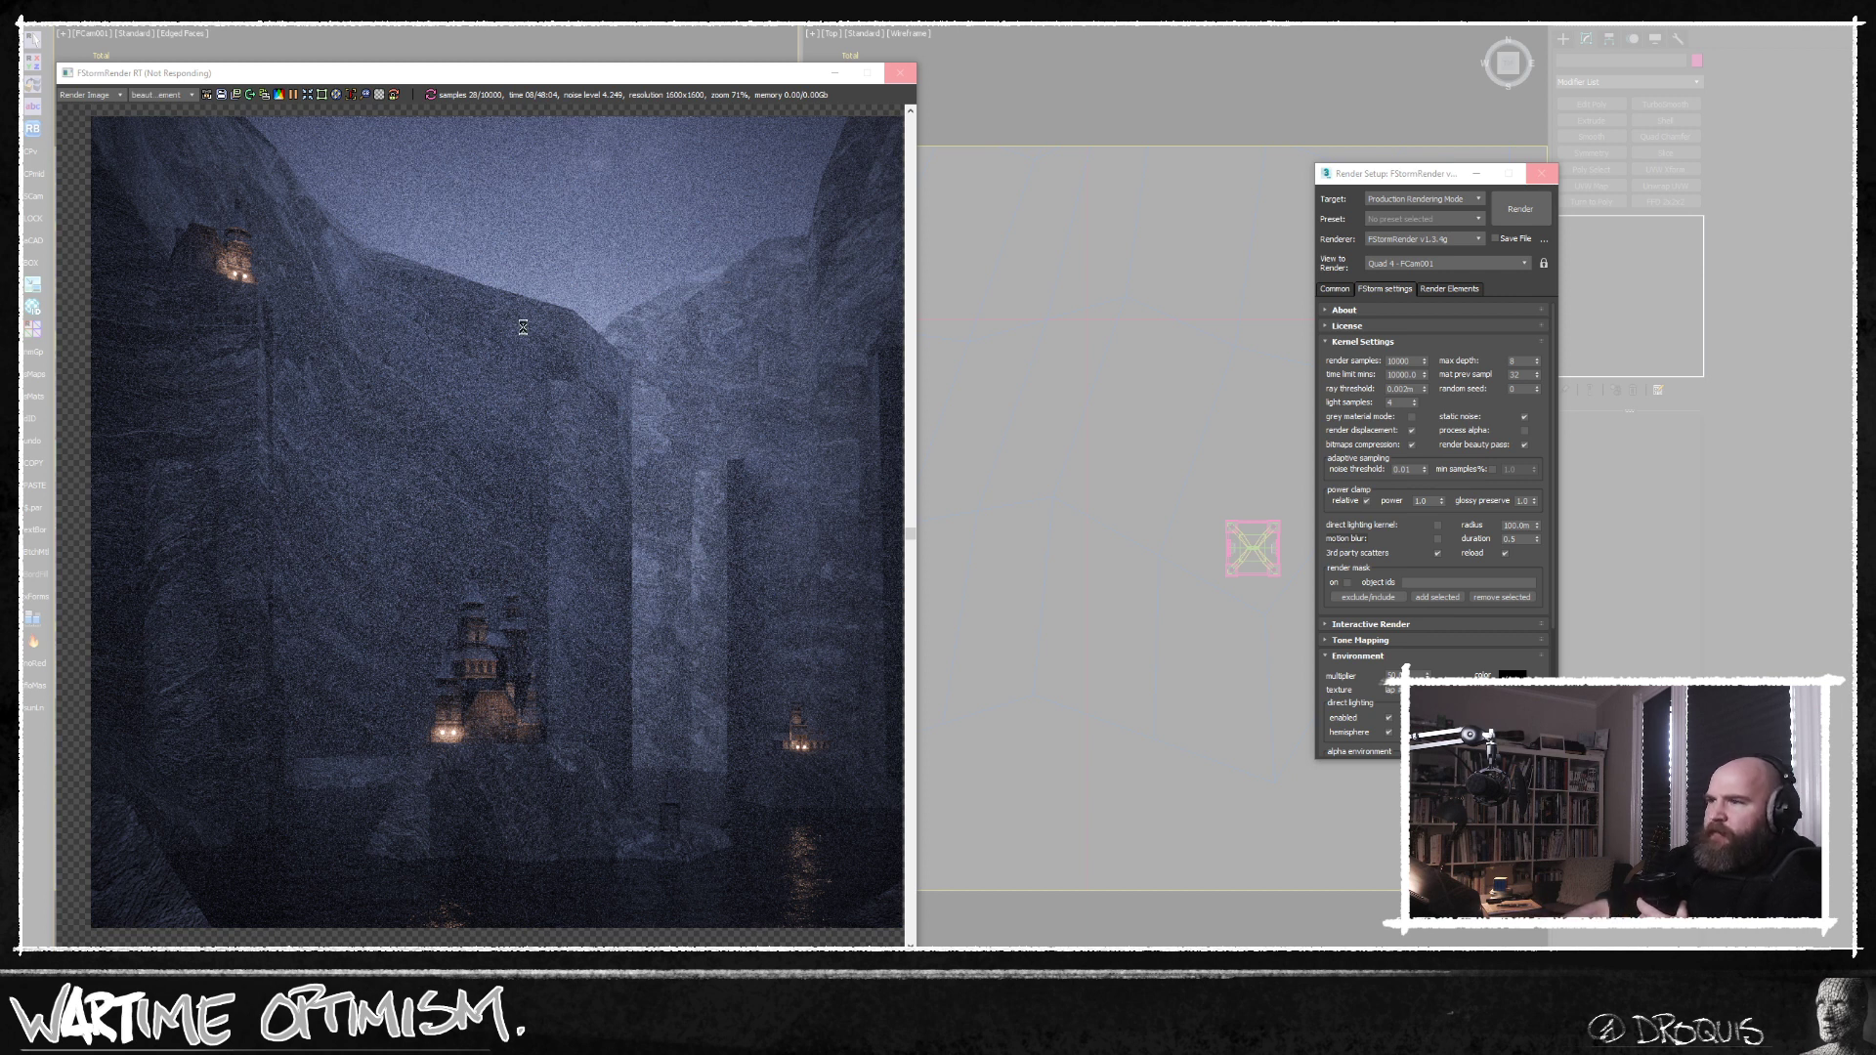
{"action": "right_click", "coordinate": [419, 1051]}
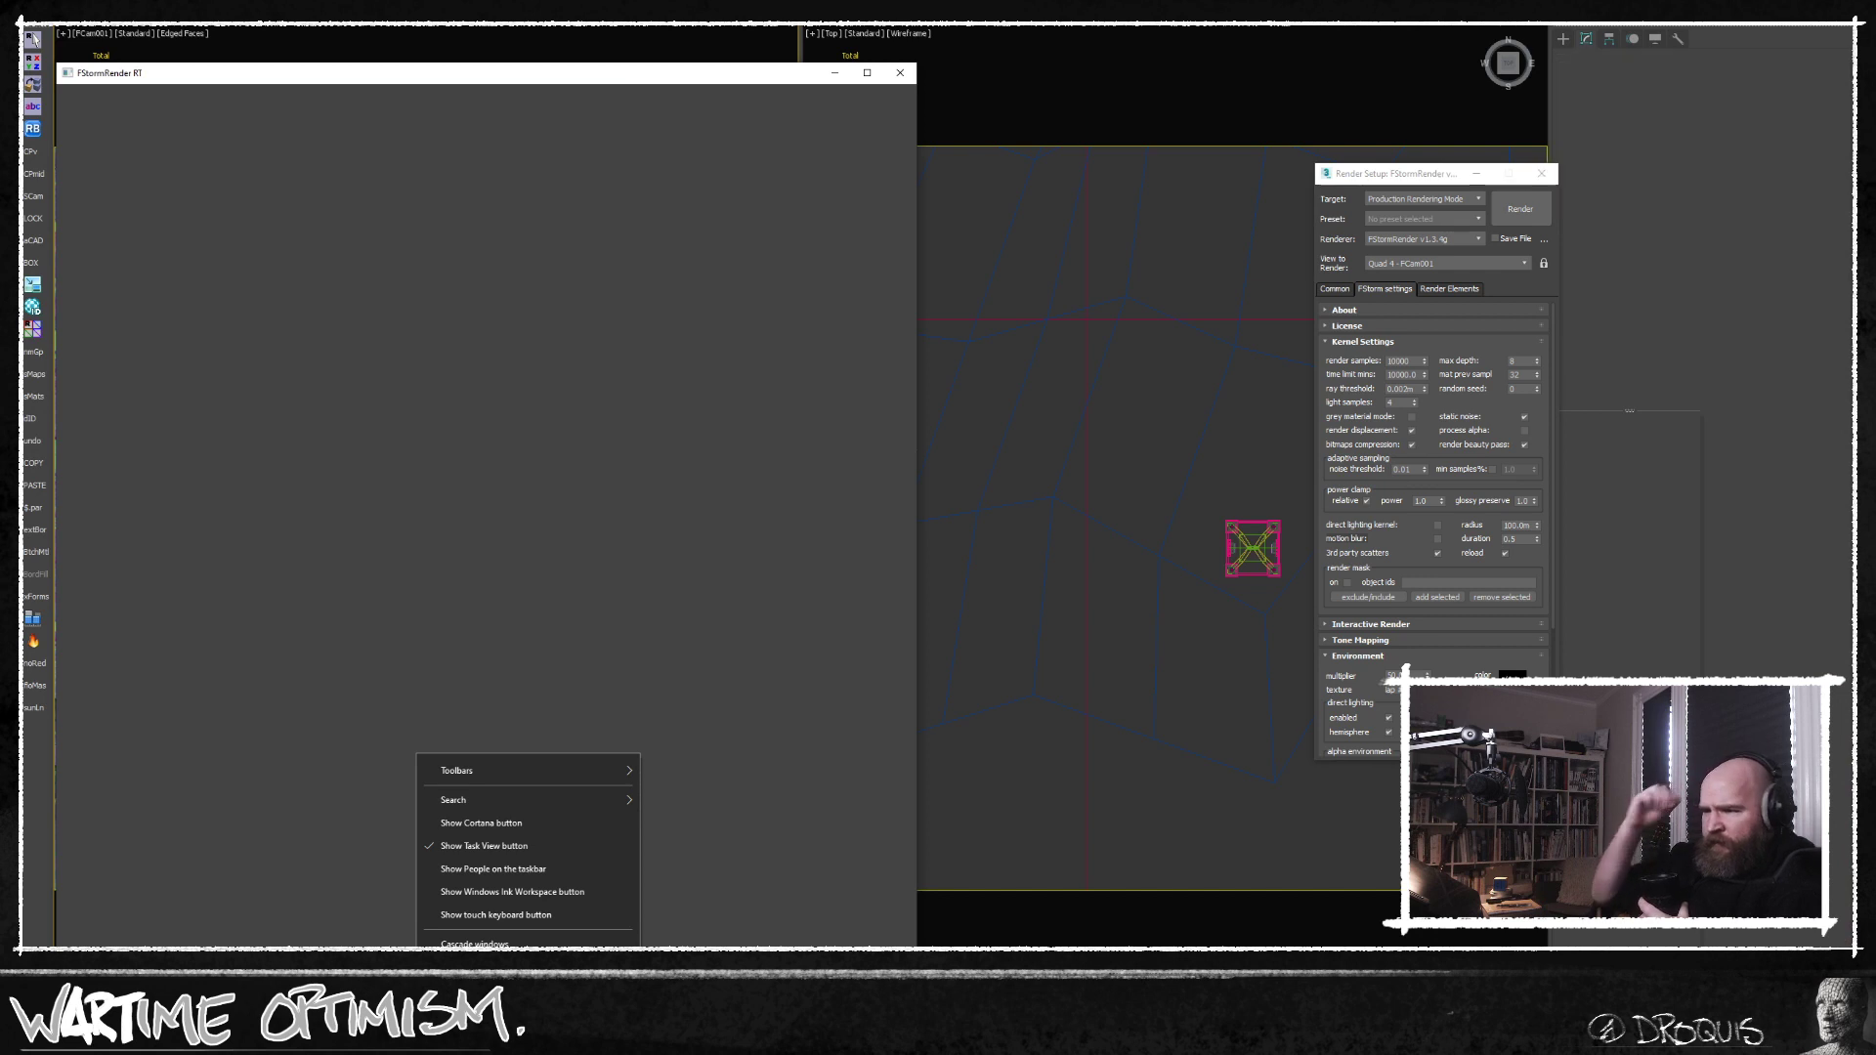
{"action": "left_click", "coordinate": [761, 560]}
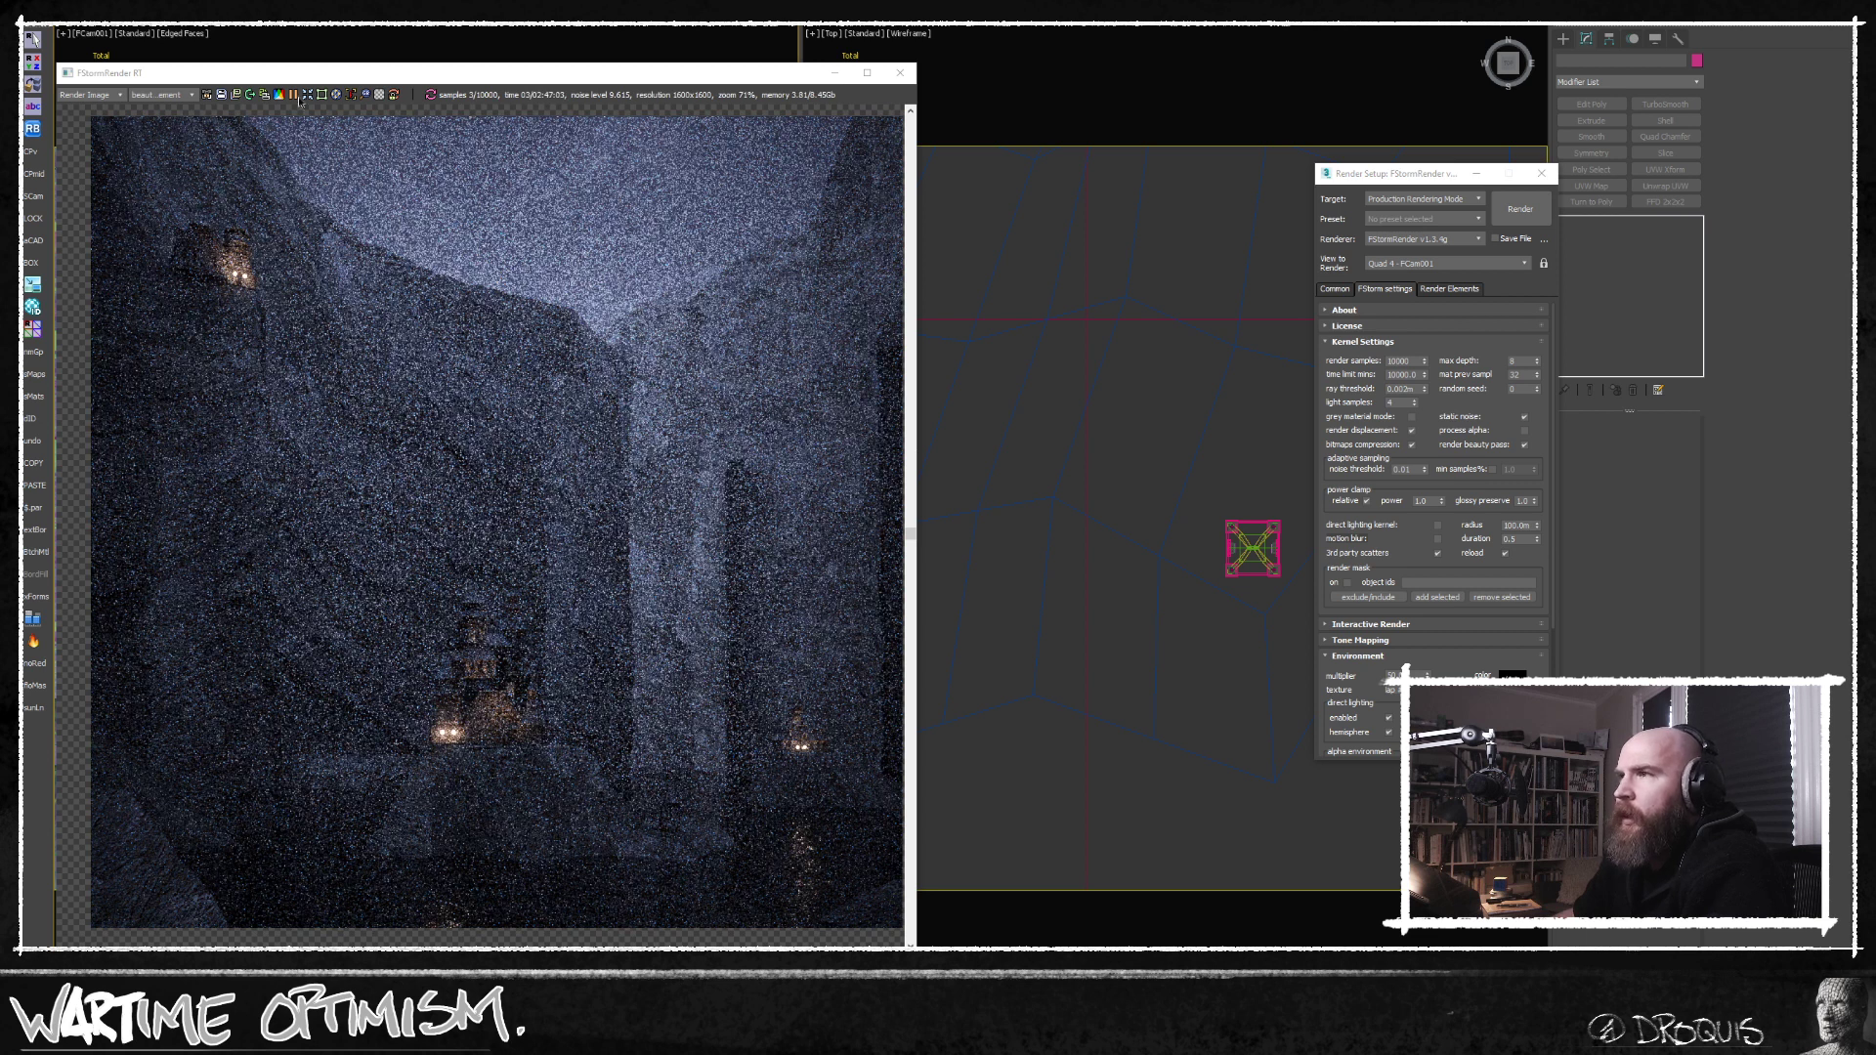
Display the FStormZDepth element in the render window and examine the depth separation between the castles and cliffs.
{"action": "left_click", "coordinate": [154, 94]}
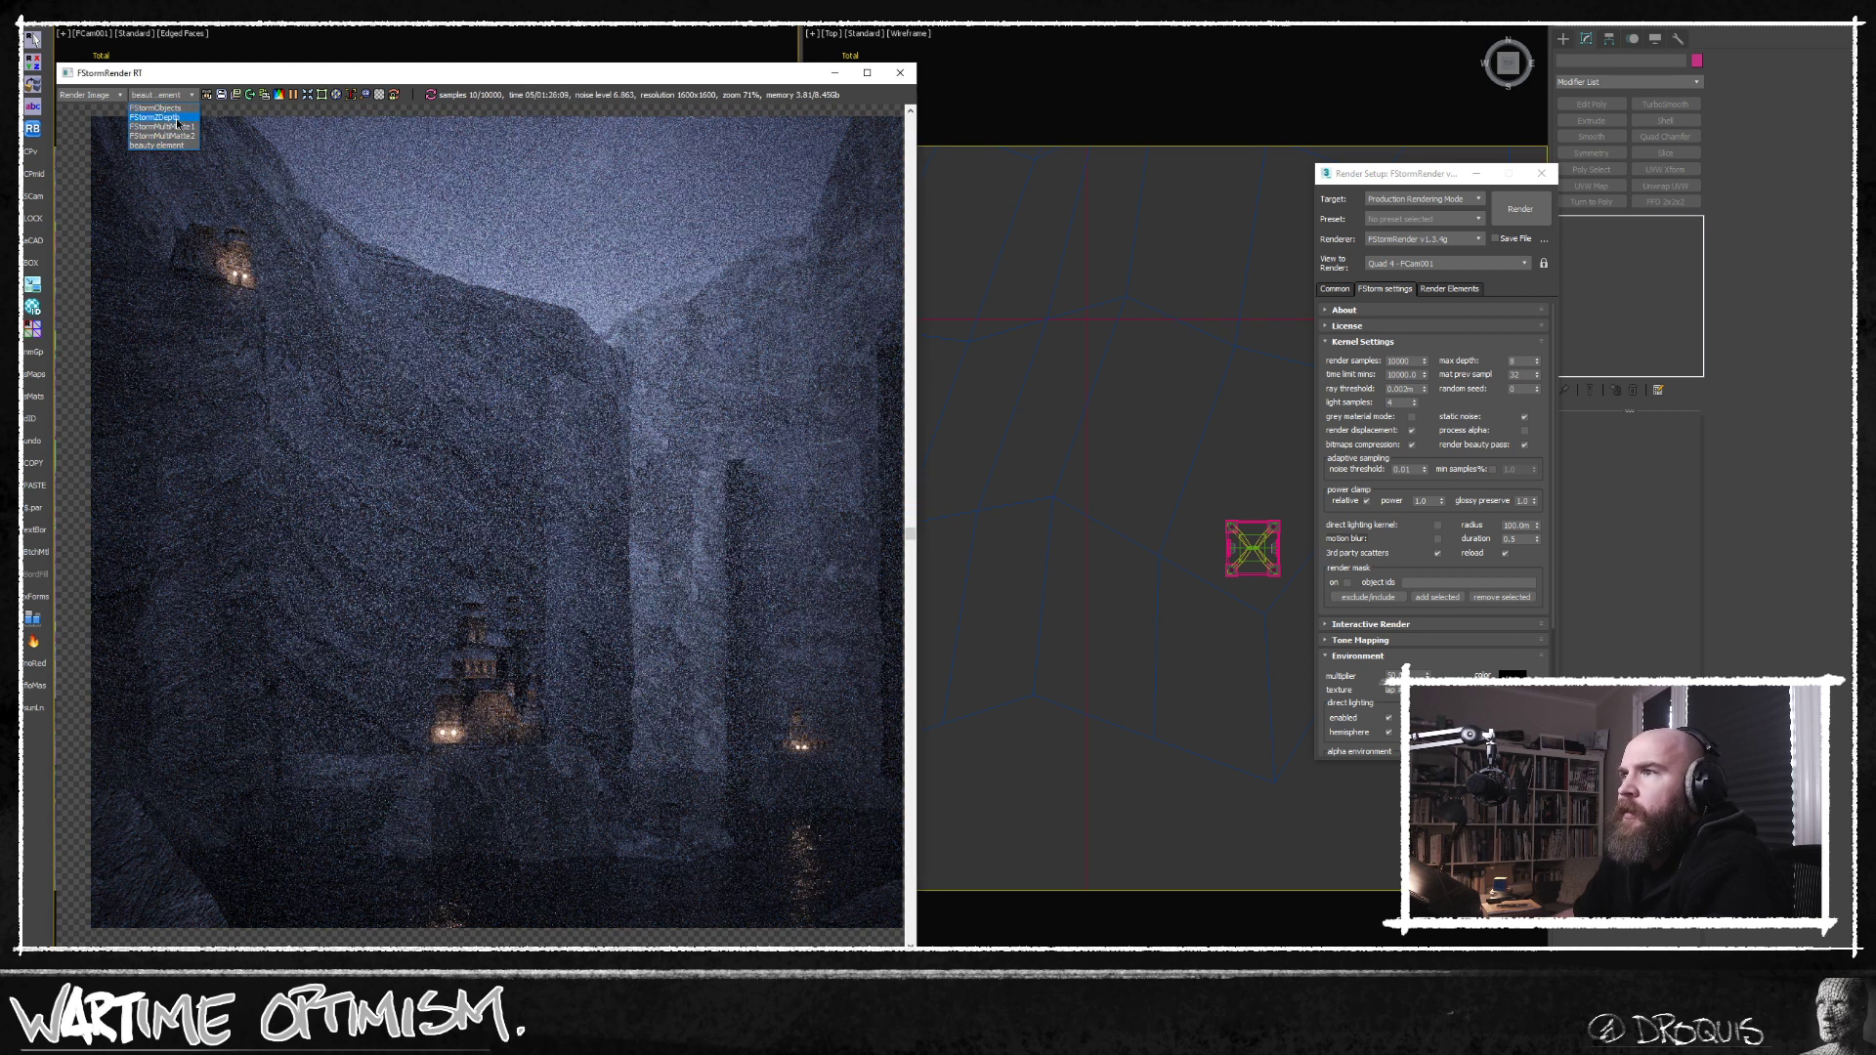
{"action": "left_click", "coordinate": [176, 119]}
{"action": "middle_click_drag", "start_coordinate": [459, 344], "coordinate": [532, 373]}
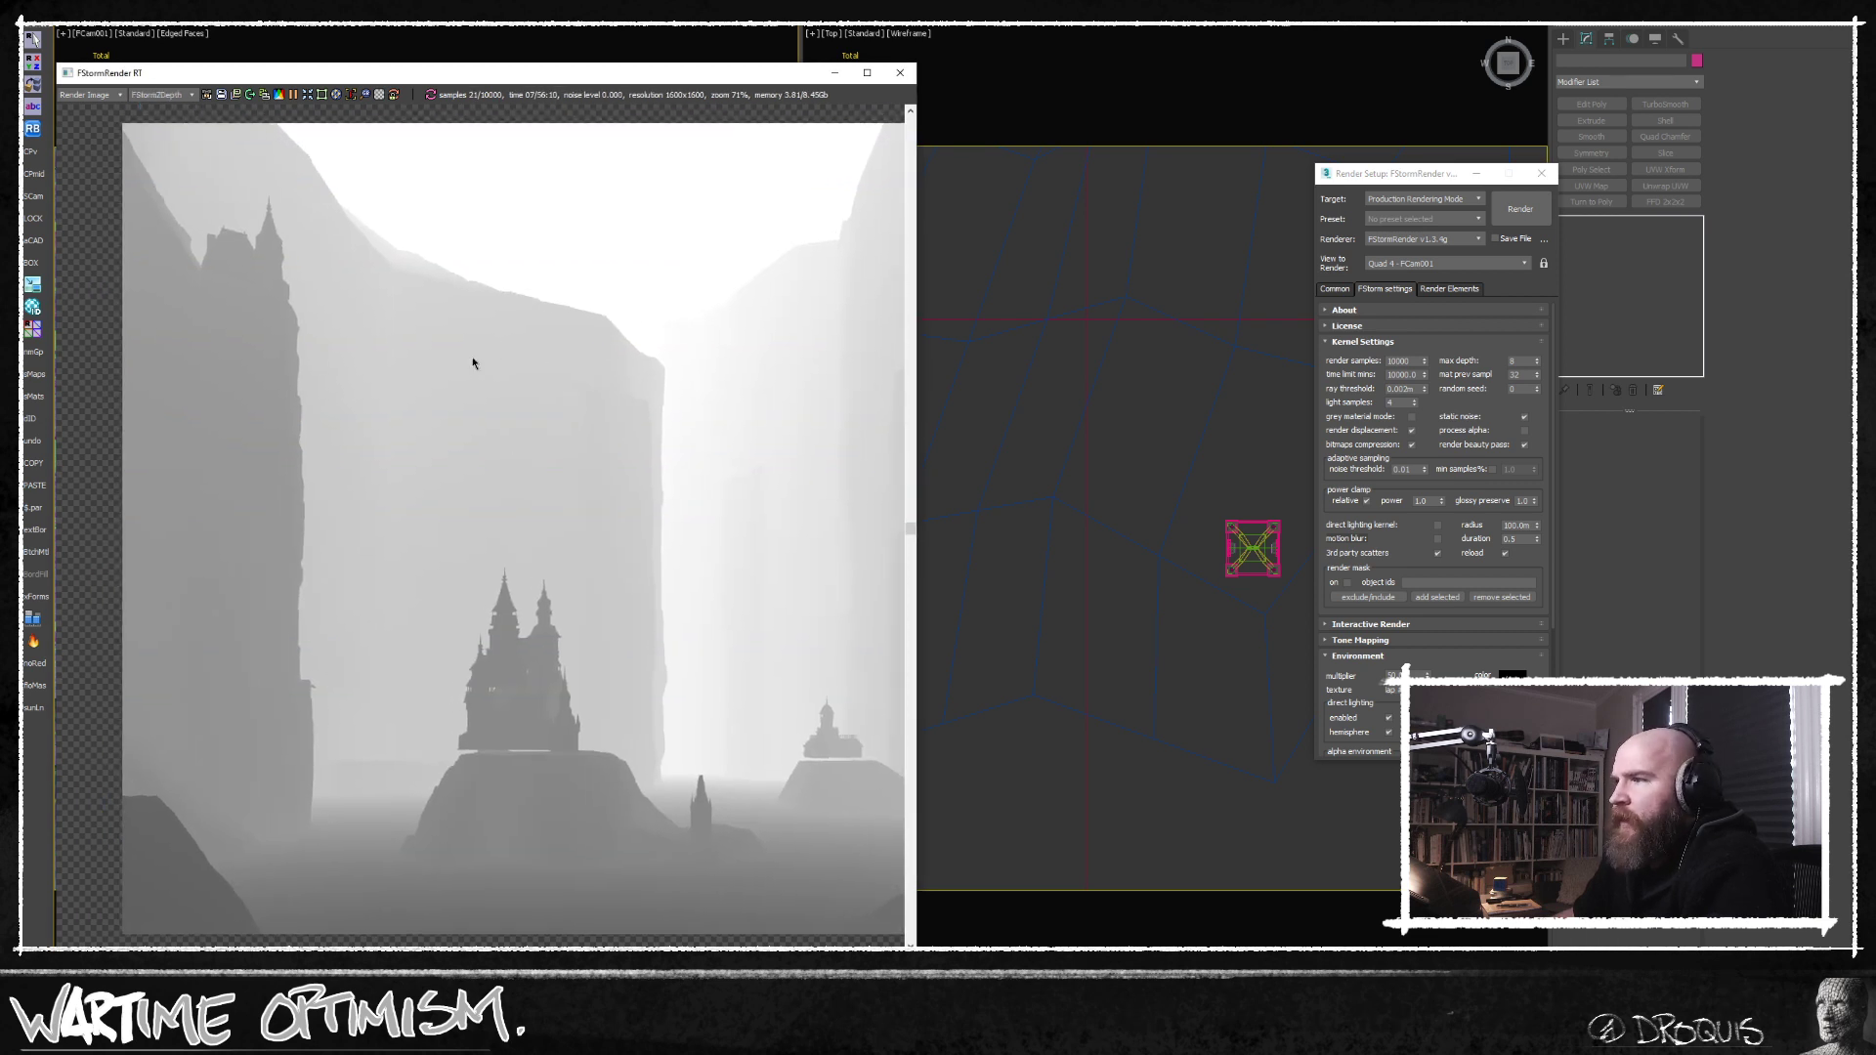
{"action": "scroll", "coordinate": [473, 363], "scroll_direction": "up", "scroll_amount": 2}
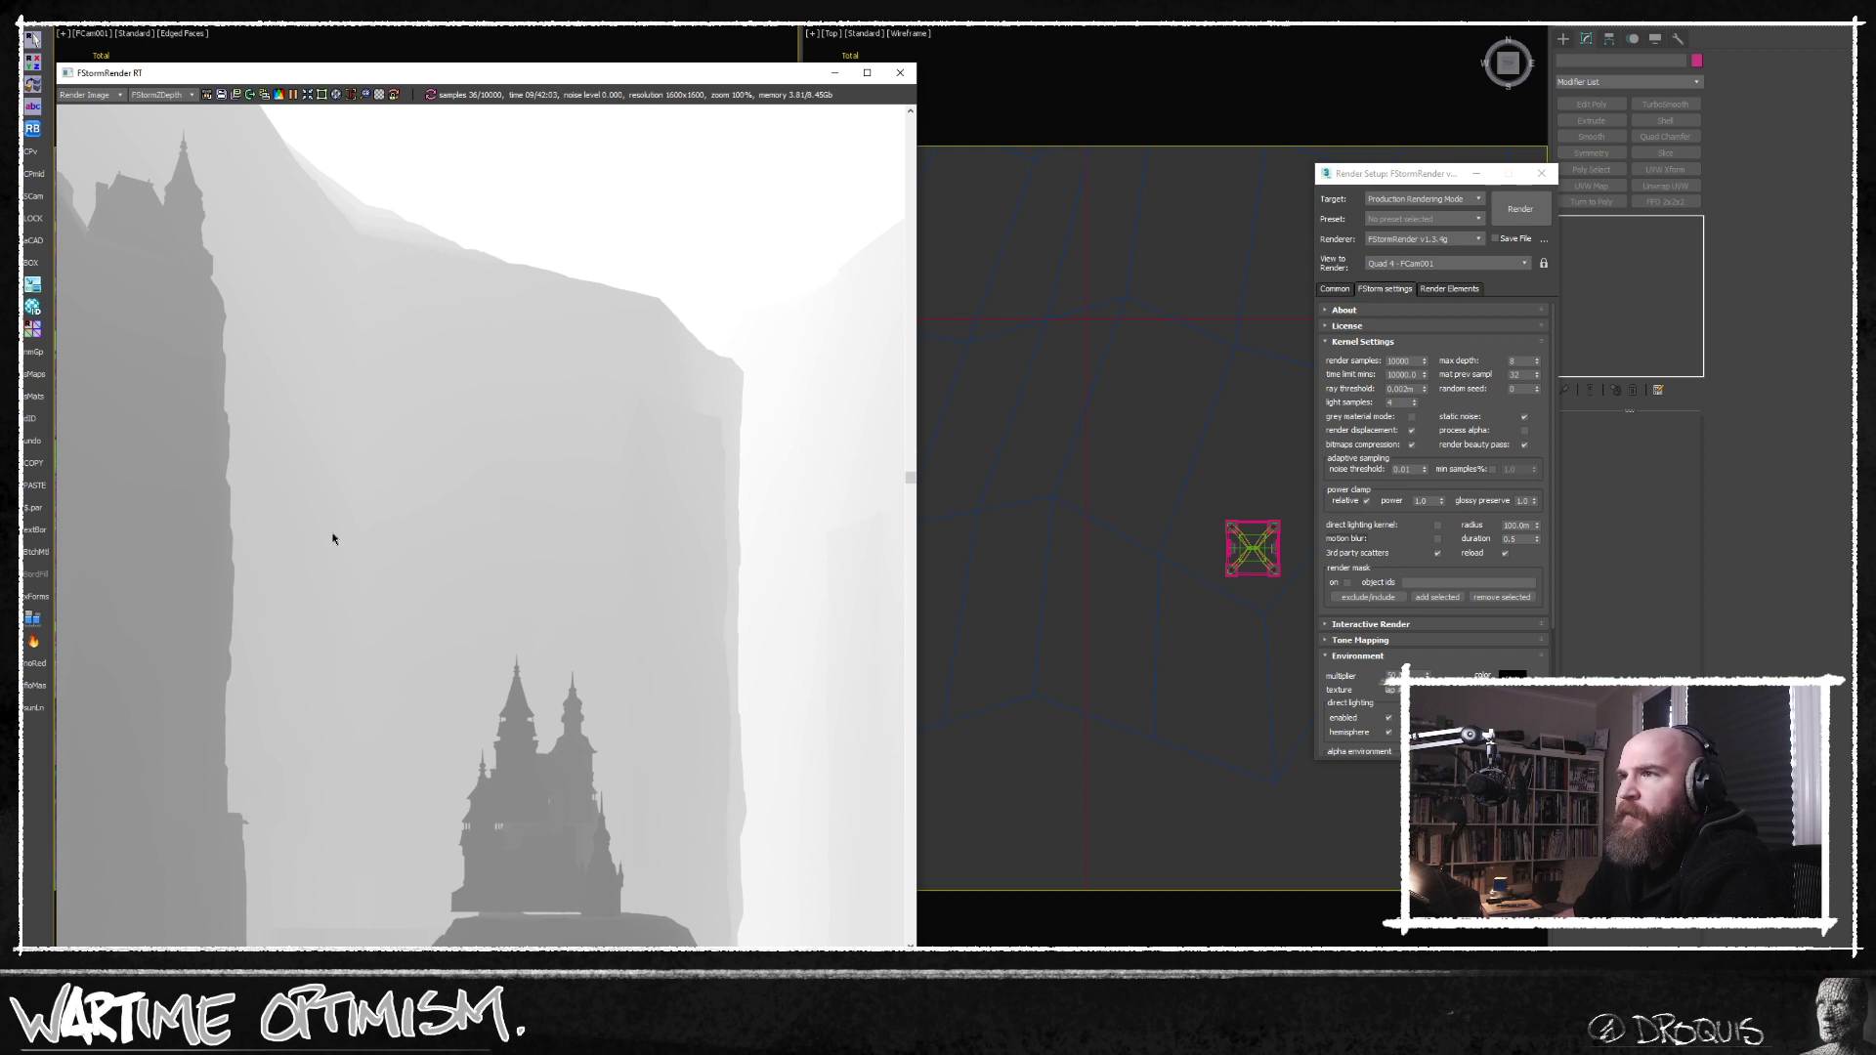
{"action": "middle_click_drag", "start_coordinate": [332, 539], "coordinate": [511, 578]}
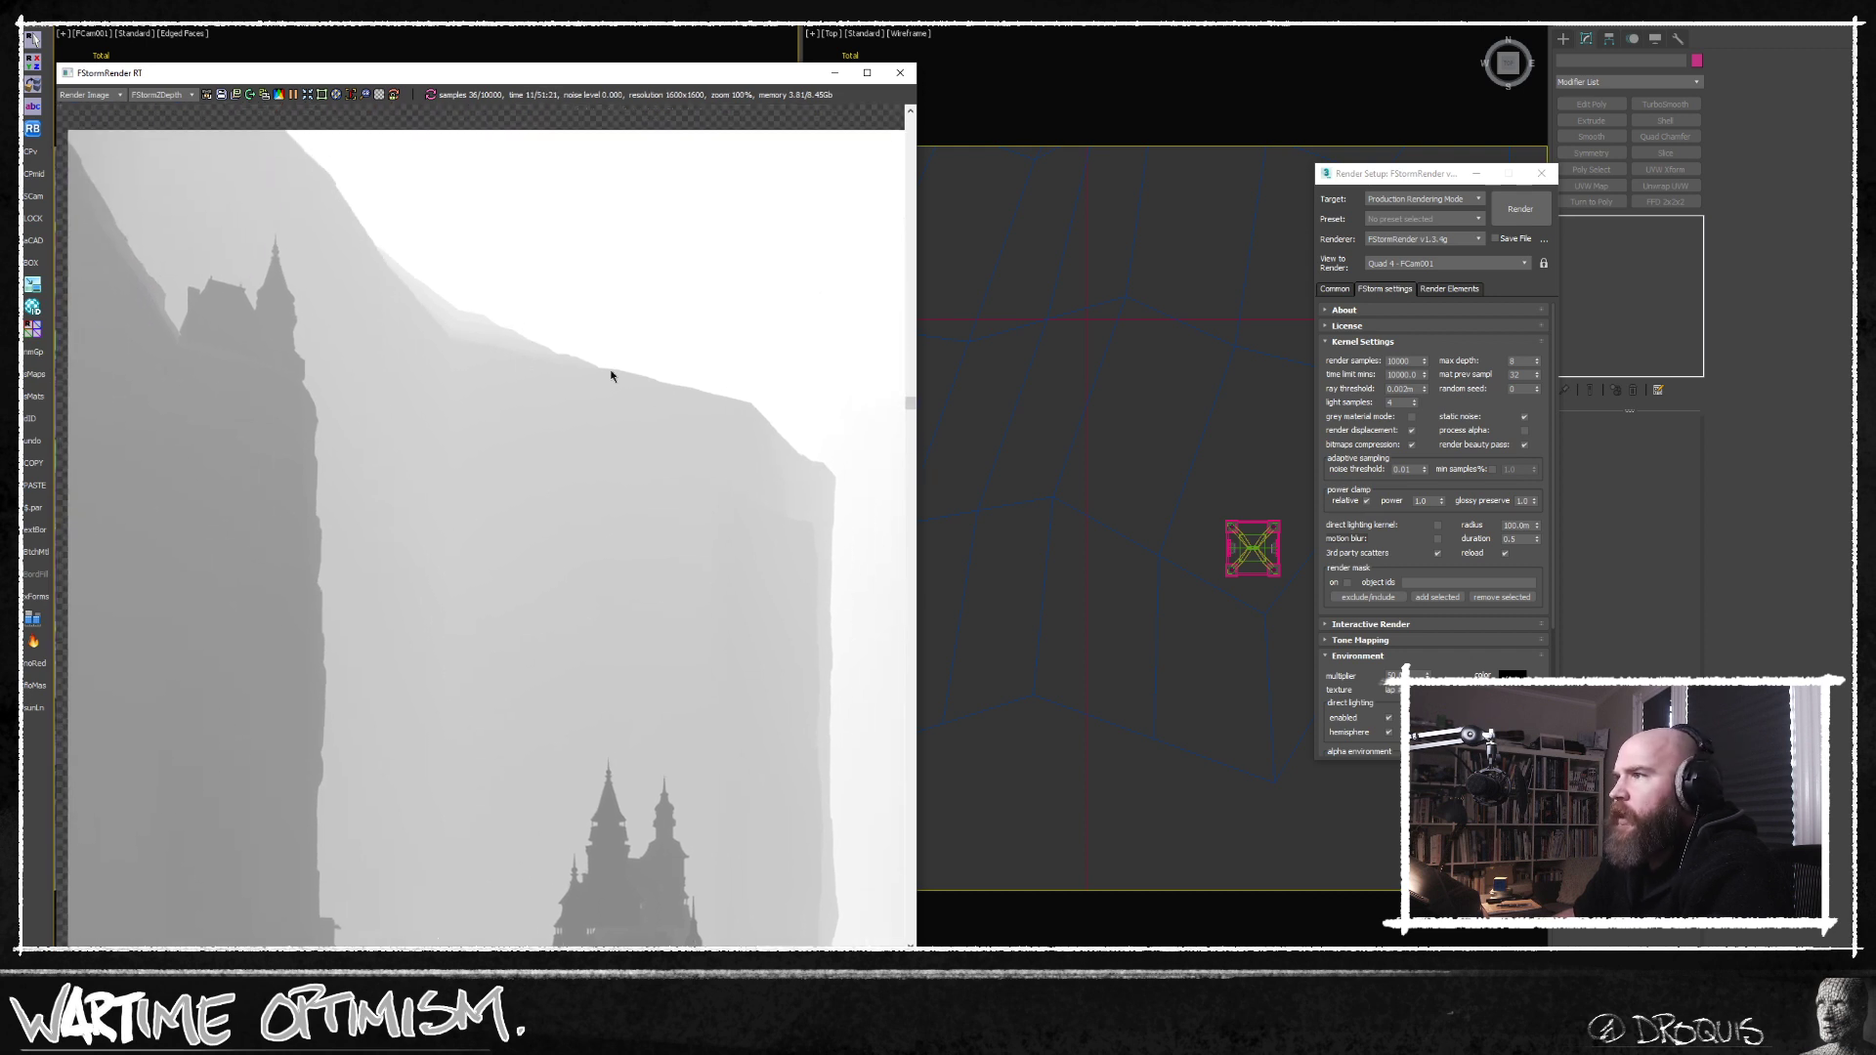
{"action": "middle_click_drag", "start_coordinate": [795, 581], "coordinate": [588, 376]}
{"action": "scroll", "coordinate": [604, 500], "scroll_direction": "down", "scroll_amount": 2}
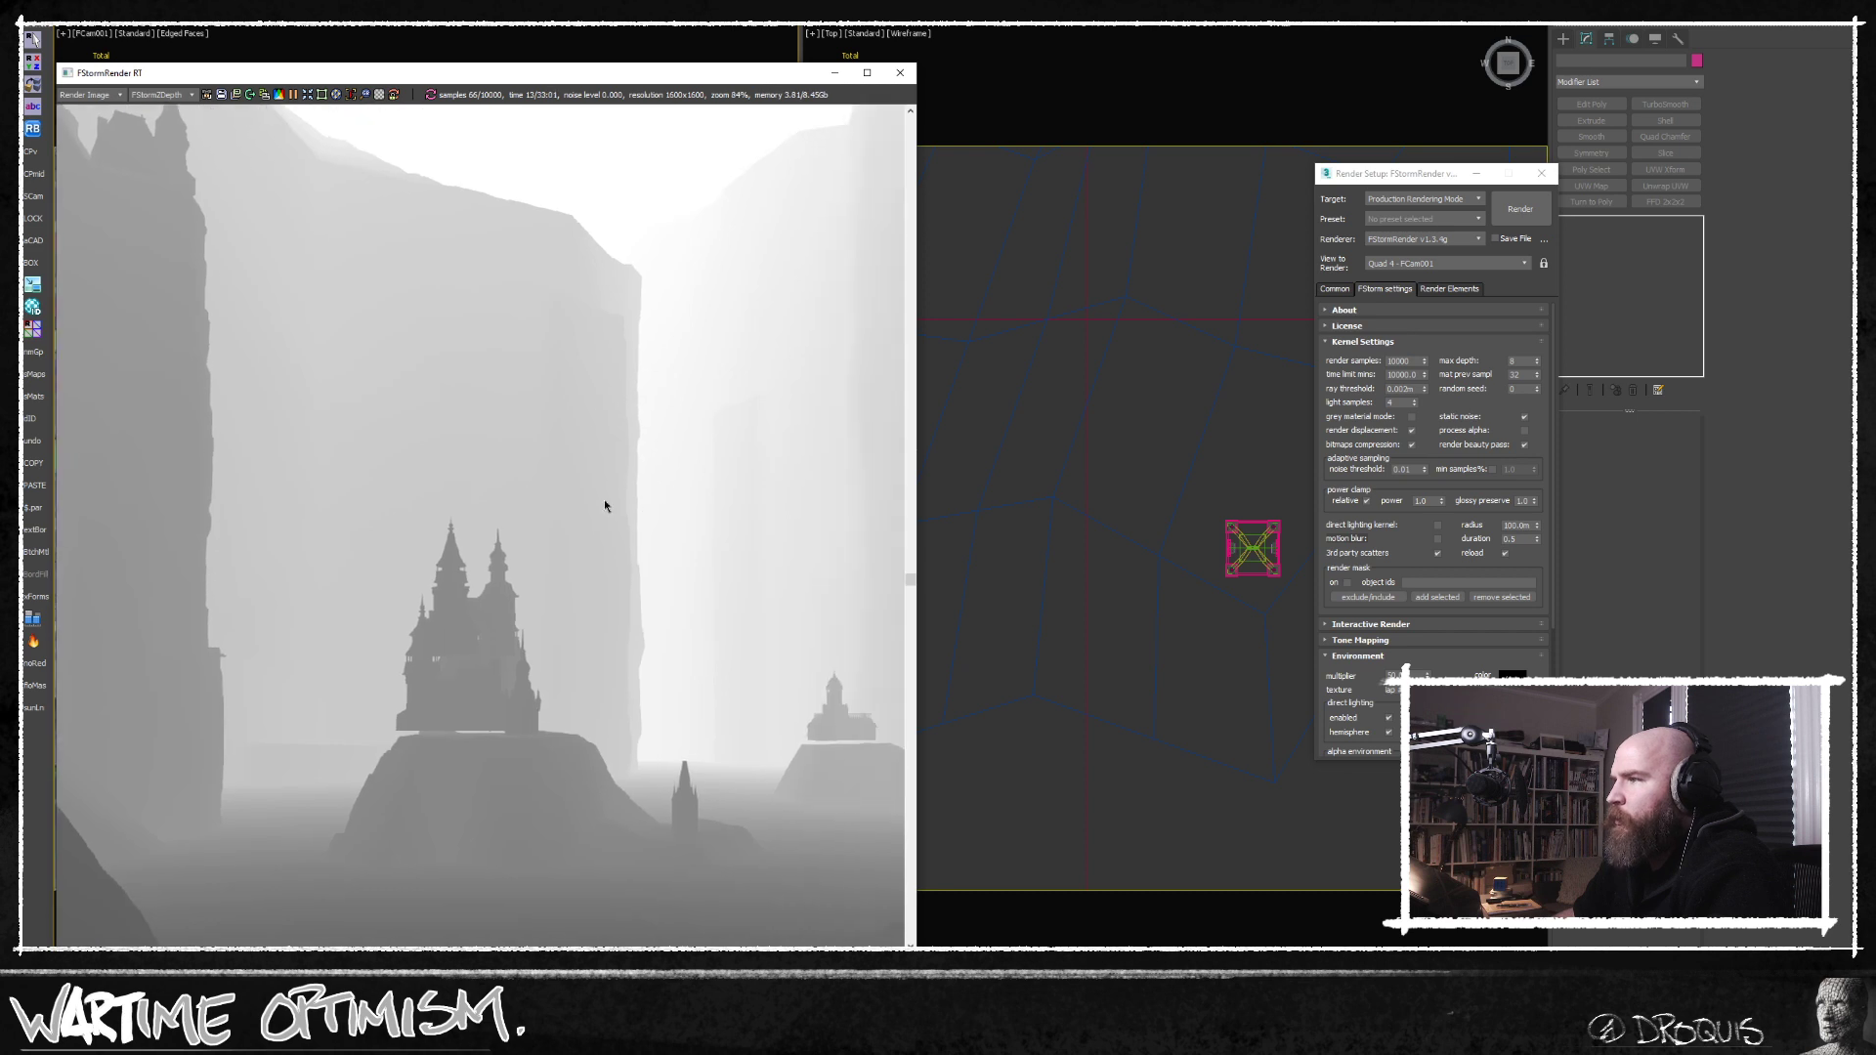
{"action": "middle_click_drag", "start_coordinate": [593, 478], "coordinate": [614, 534]}
Switch the render window back to the beauty element and widen the window to give the image more room.
{"action": "left_click", "coordinate": [151, 94]}
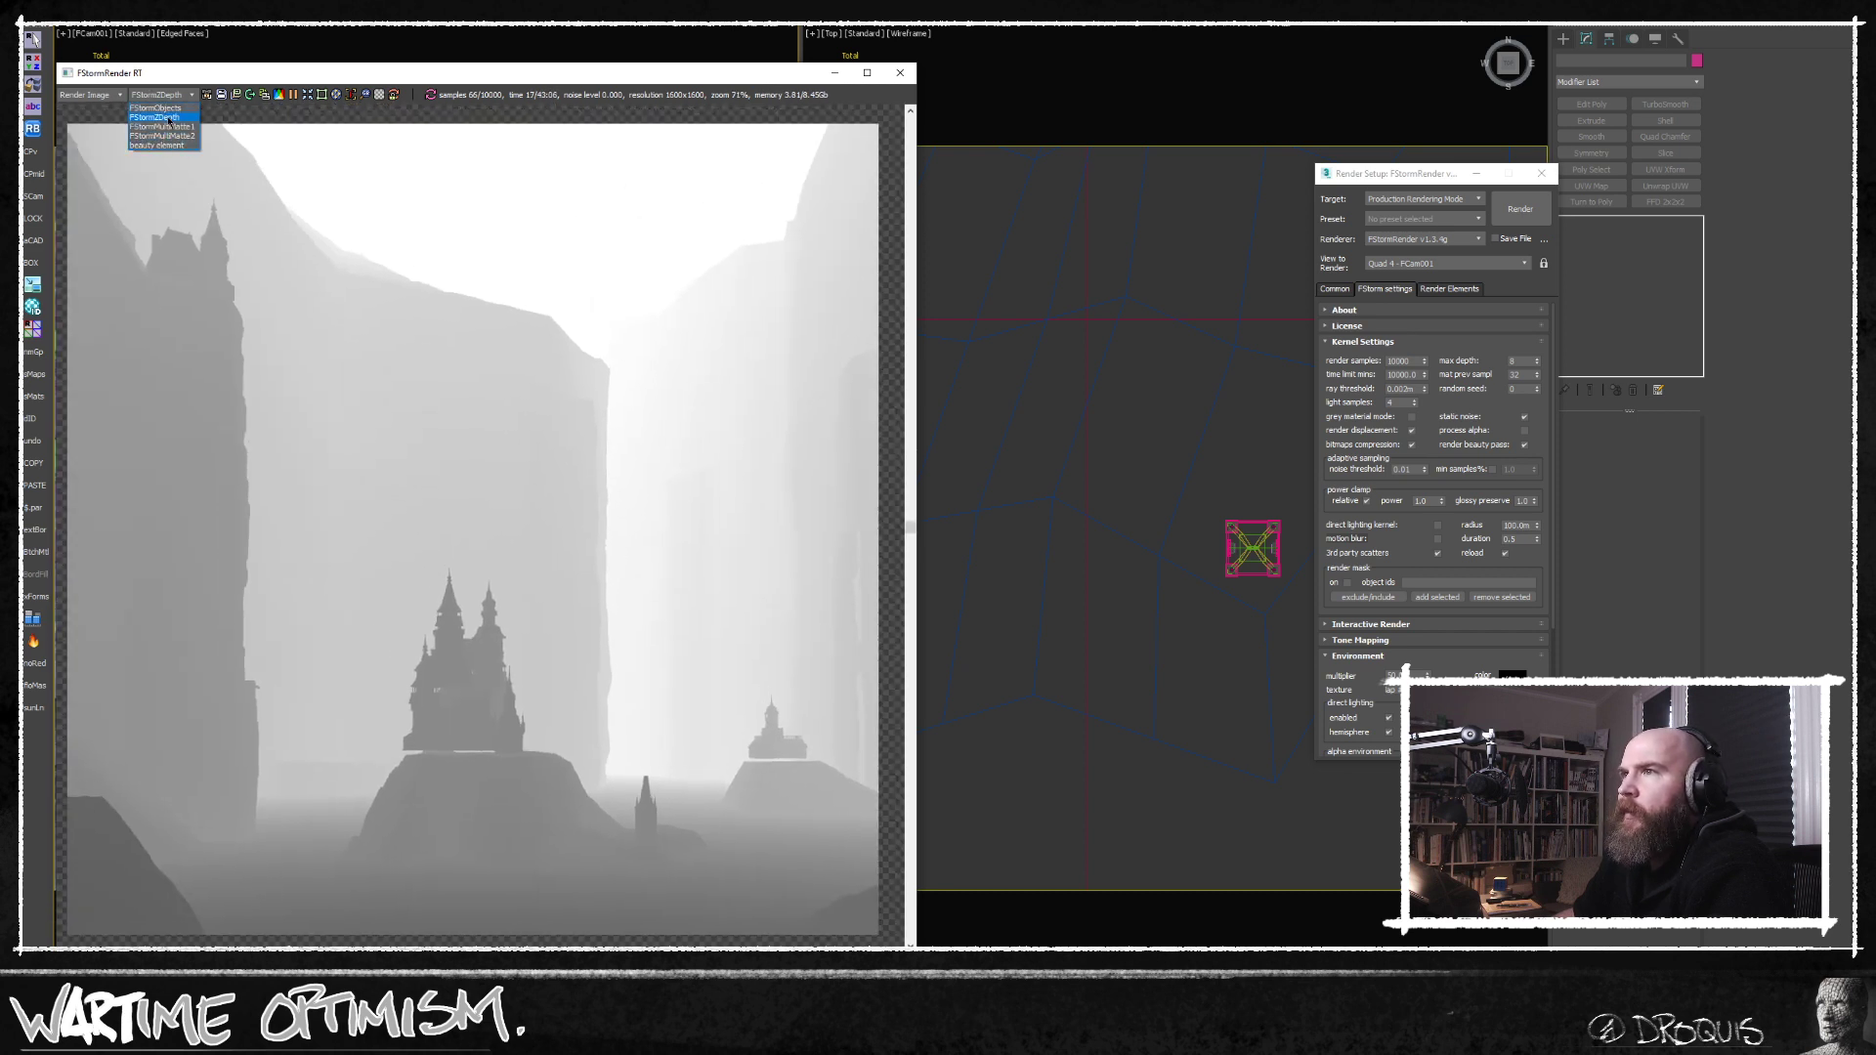
{"action": "left_click", "coordinate": [161, 146]}
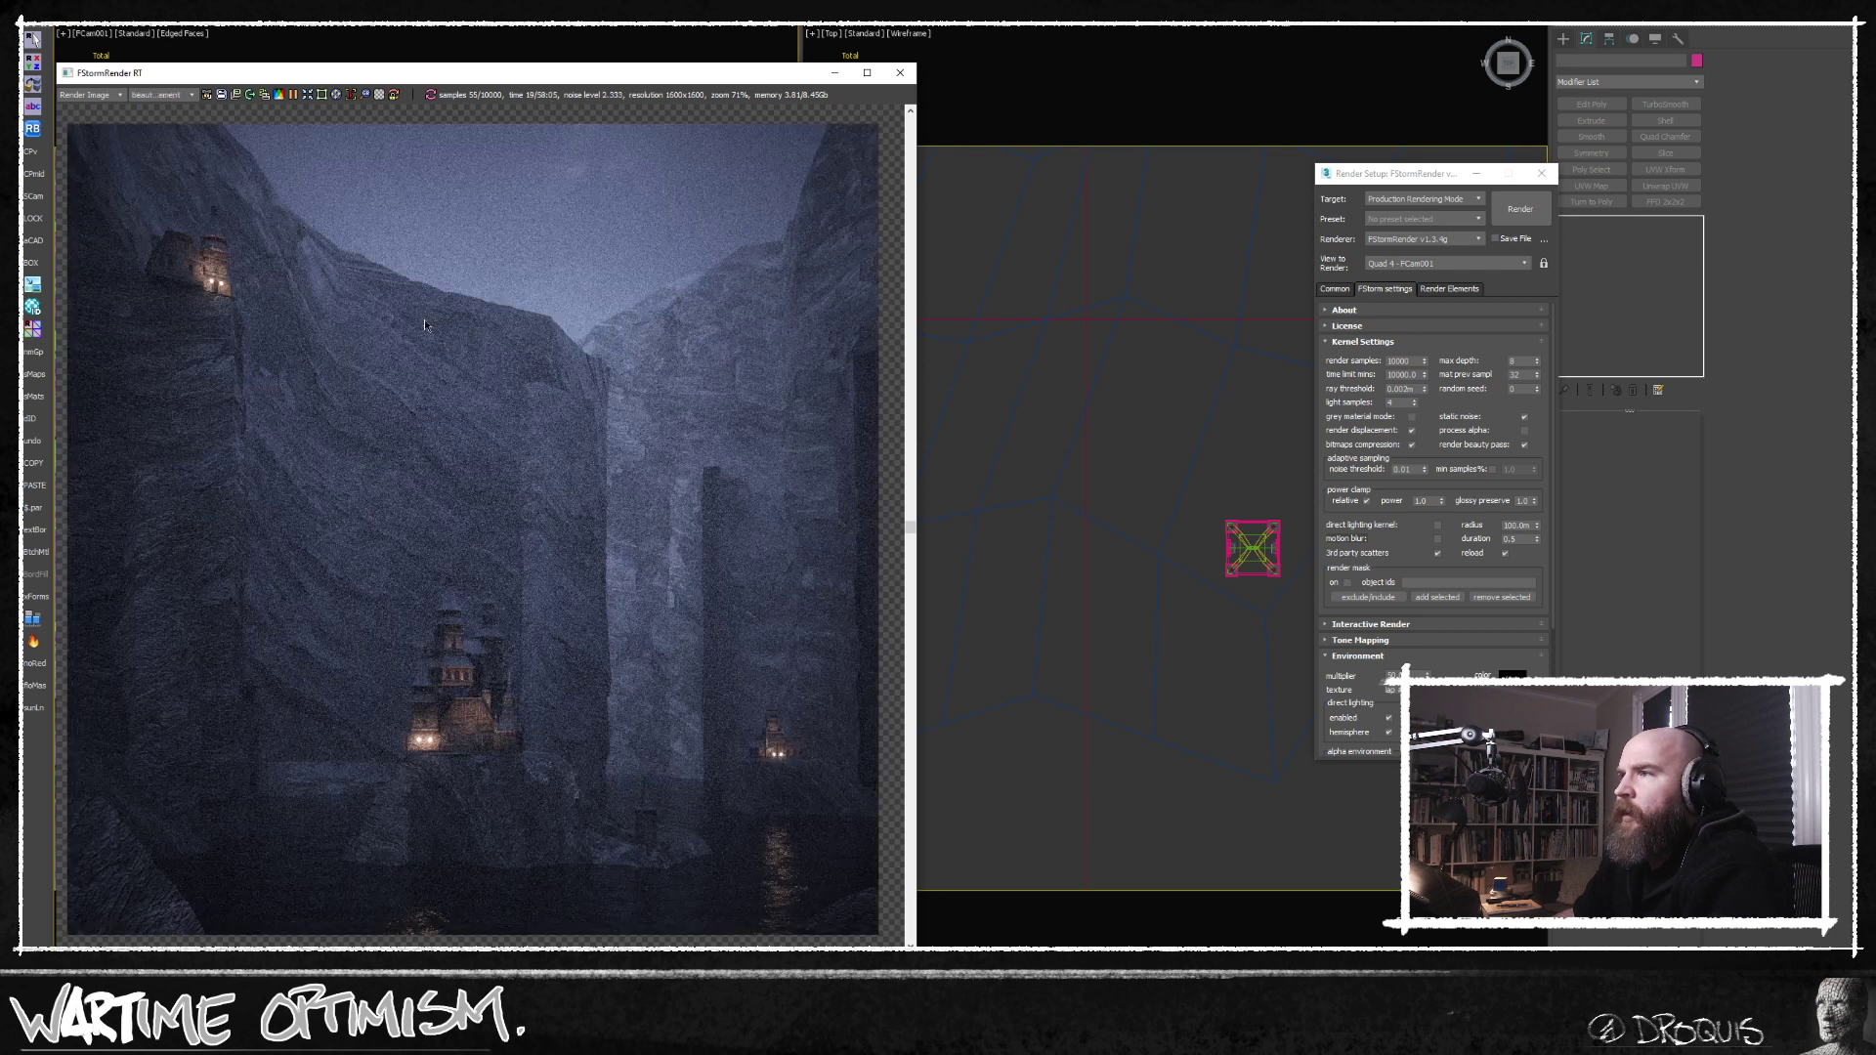
{"action": "middle_click_drag", "start_coordinate": [313, 334], "coordinate": [399, 326]}
{"action": "middle_click_drag", "start_coordinate": [635, 481], "coordinate": [624, 396]}
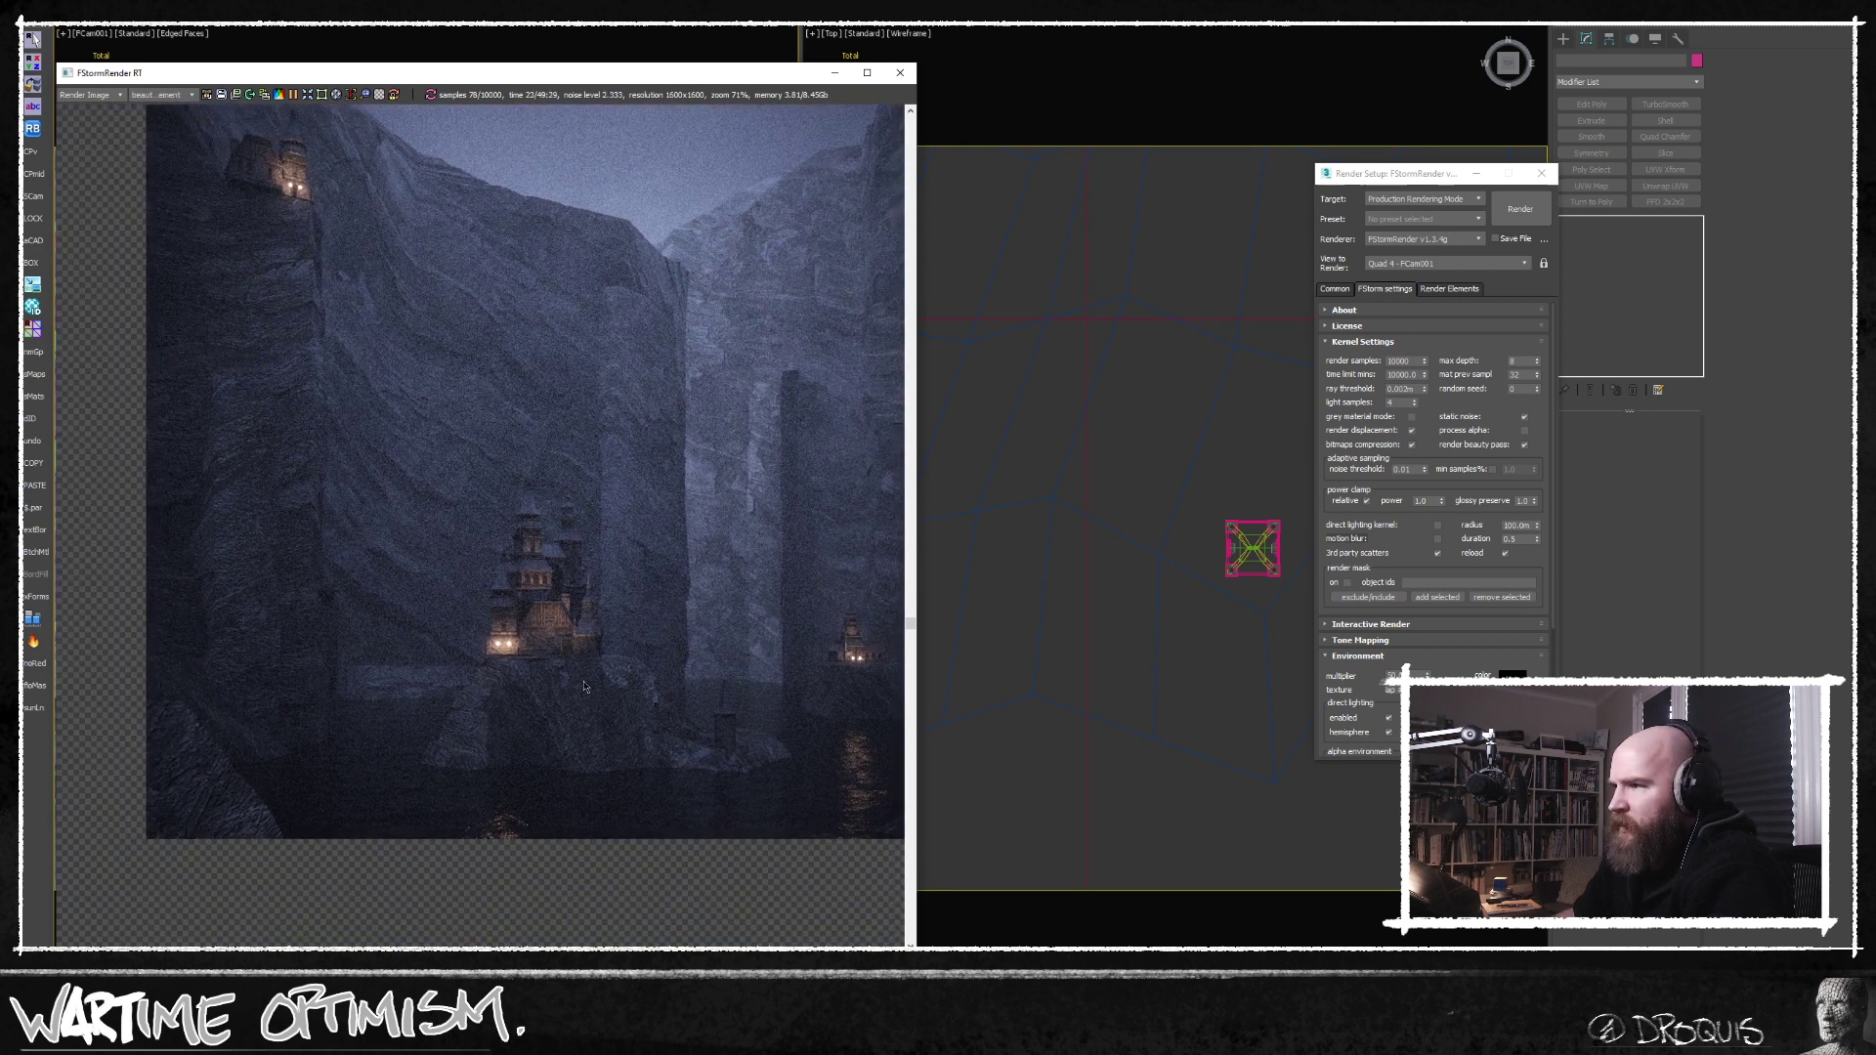
{"action": "scroll", "coordinate": [586, 681], "scroll_direction": "up", "scroll_amount": 1}
{"action": "left_click_drag", "start_coordinate": [917, 488], "coordinate": [1231, 488]}
{"action": "scroll", "coordinate": [841, 799], "scroll_direction": "down", "scroll_amount": 1}
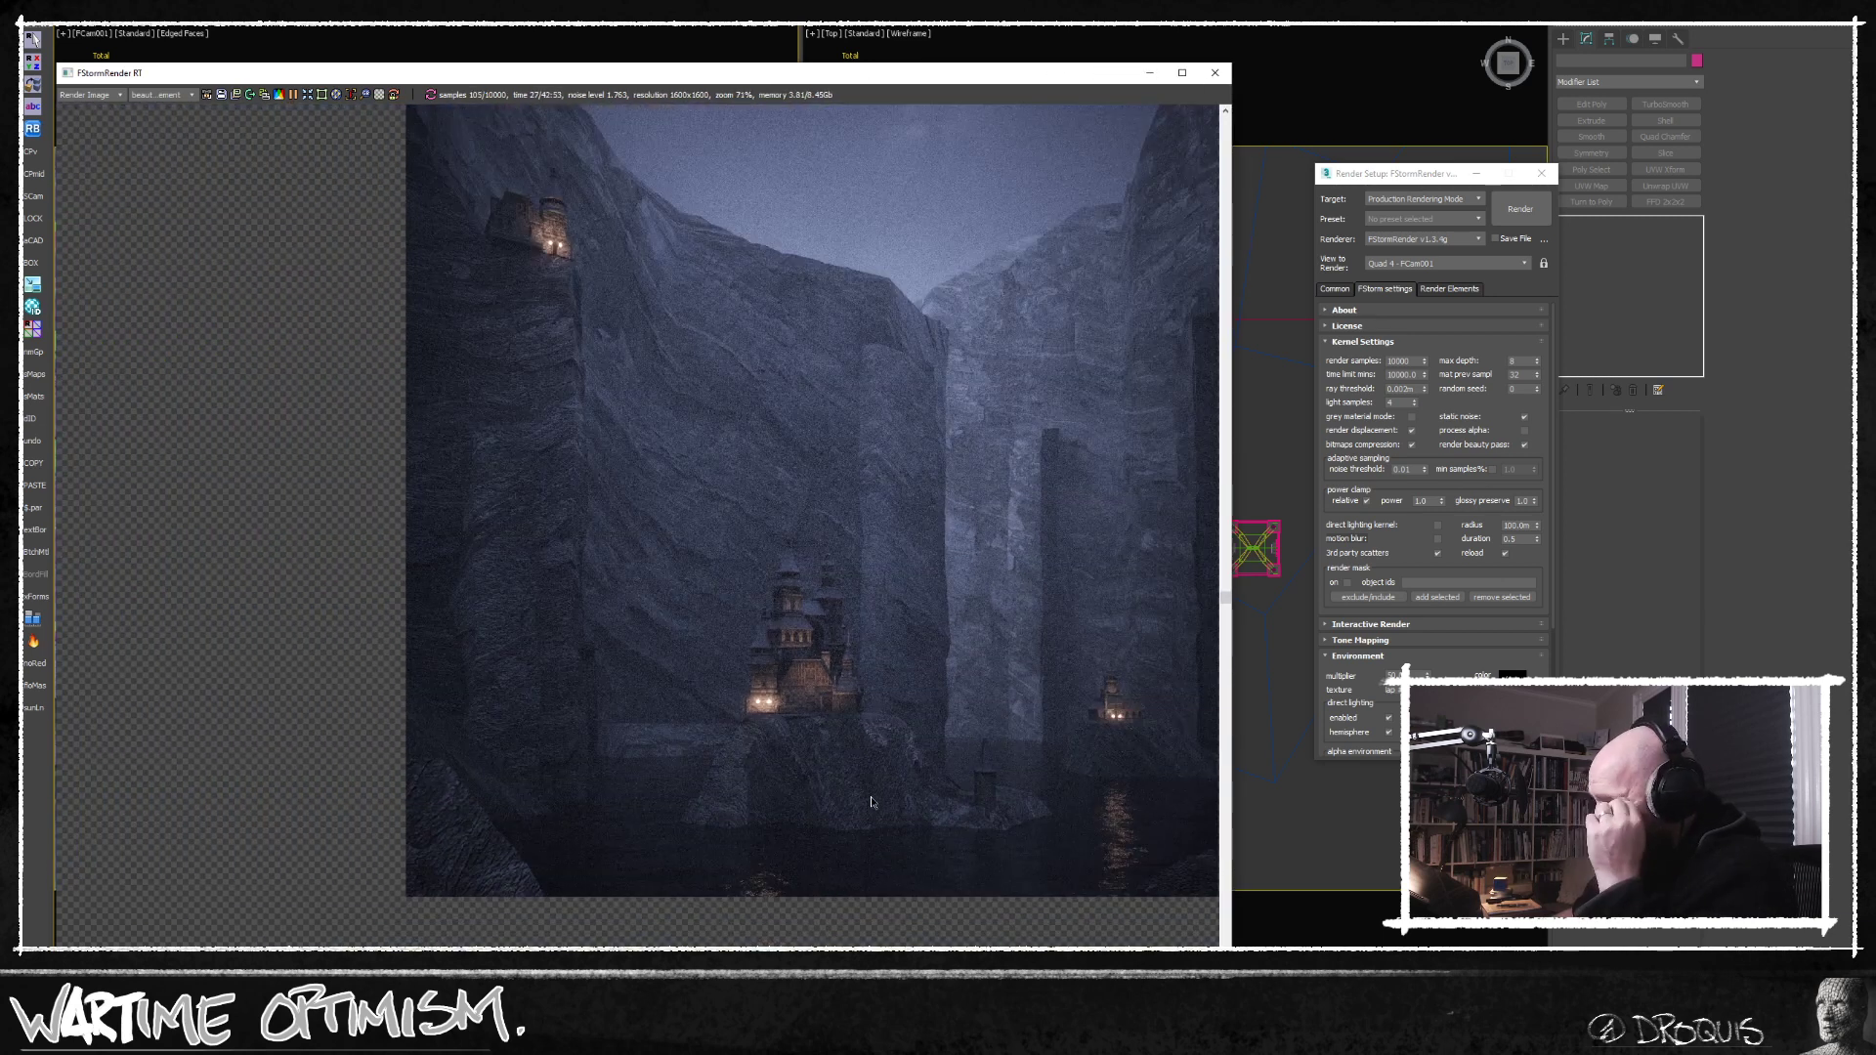
Examine the displaced rock texture on the cliffs, the castle island and the water in the beauty render.
{"action": "middle_click_drag", "start_coordinate": [875, 803], "coordinate": [547, 626]}
{"action": "middle_click_drag", "start_coordinate": [533, 723], "coordinate": [572, 677]}
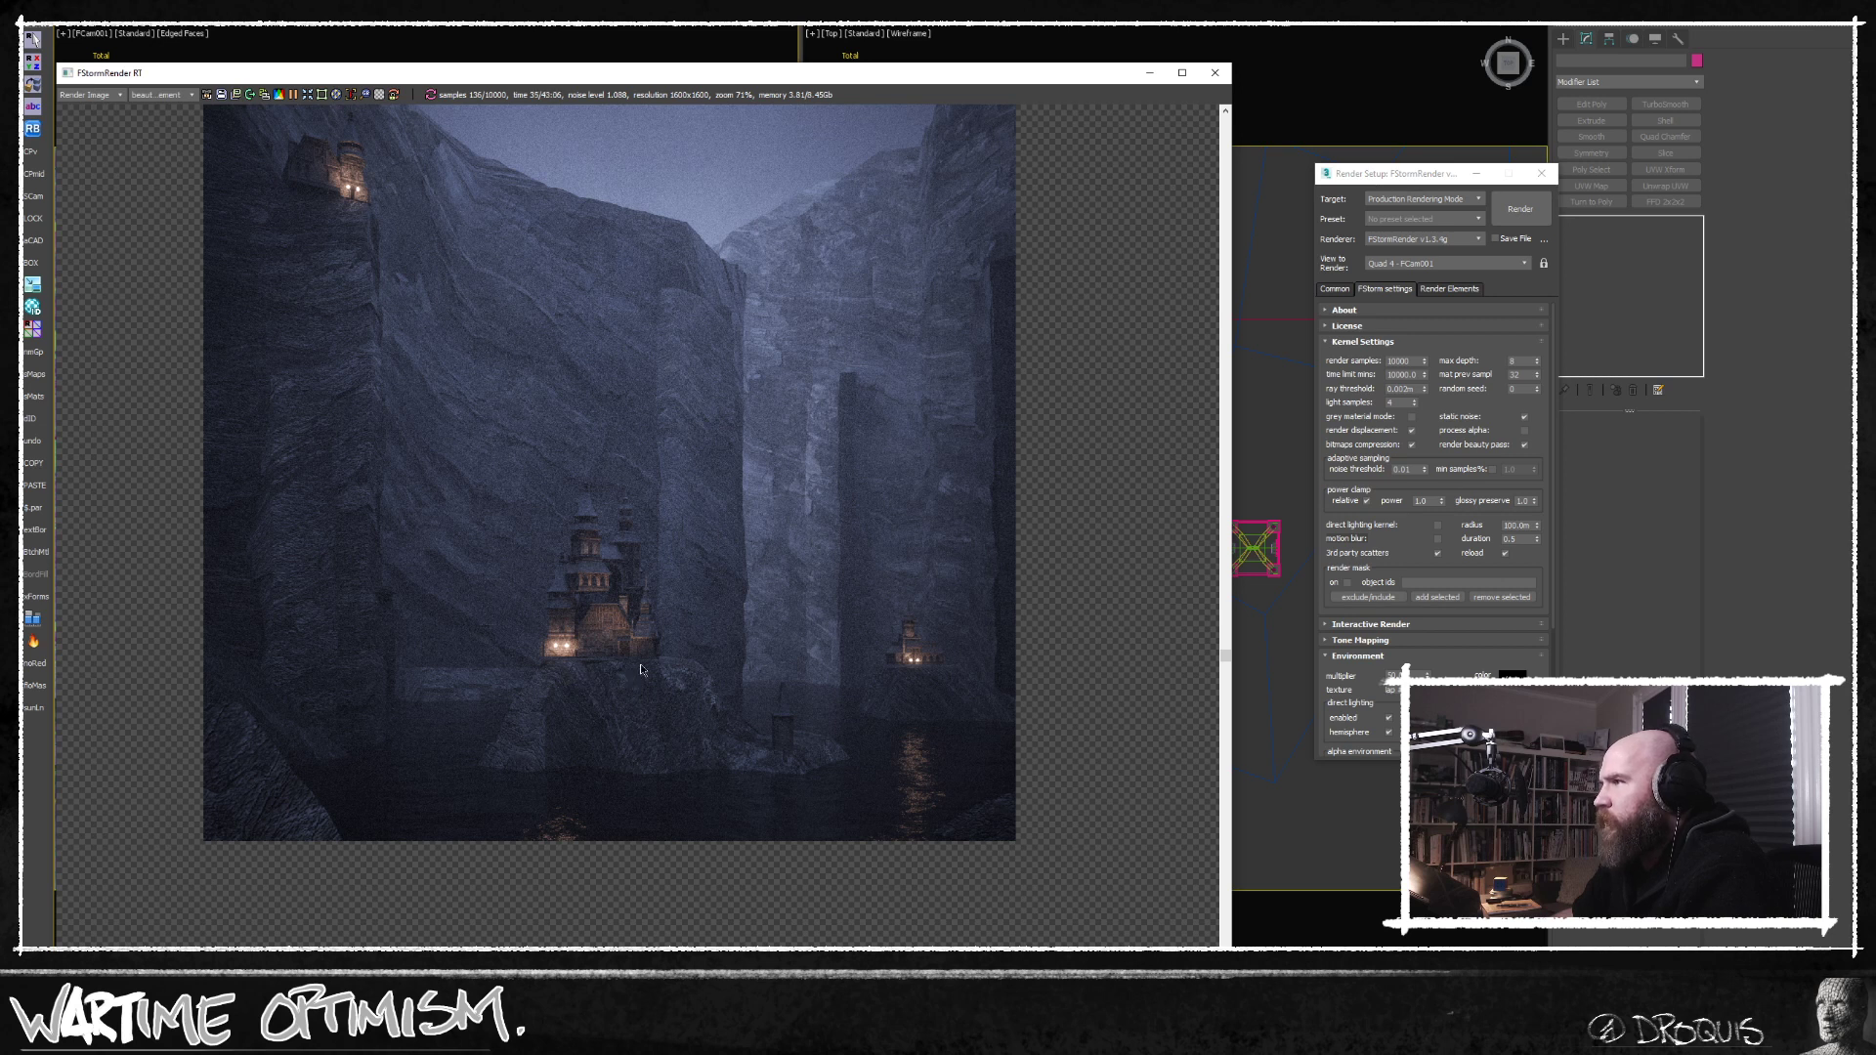
{"action": "middle_click_drag", "start_coordinate": [727, 543], "coordinate": [676, 617]}
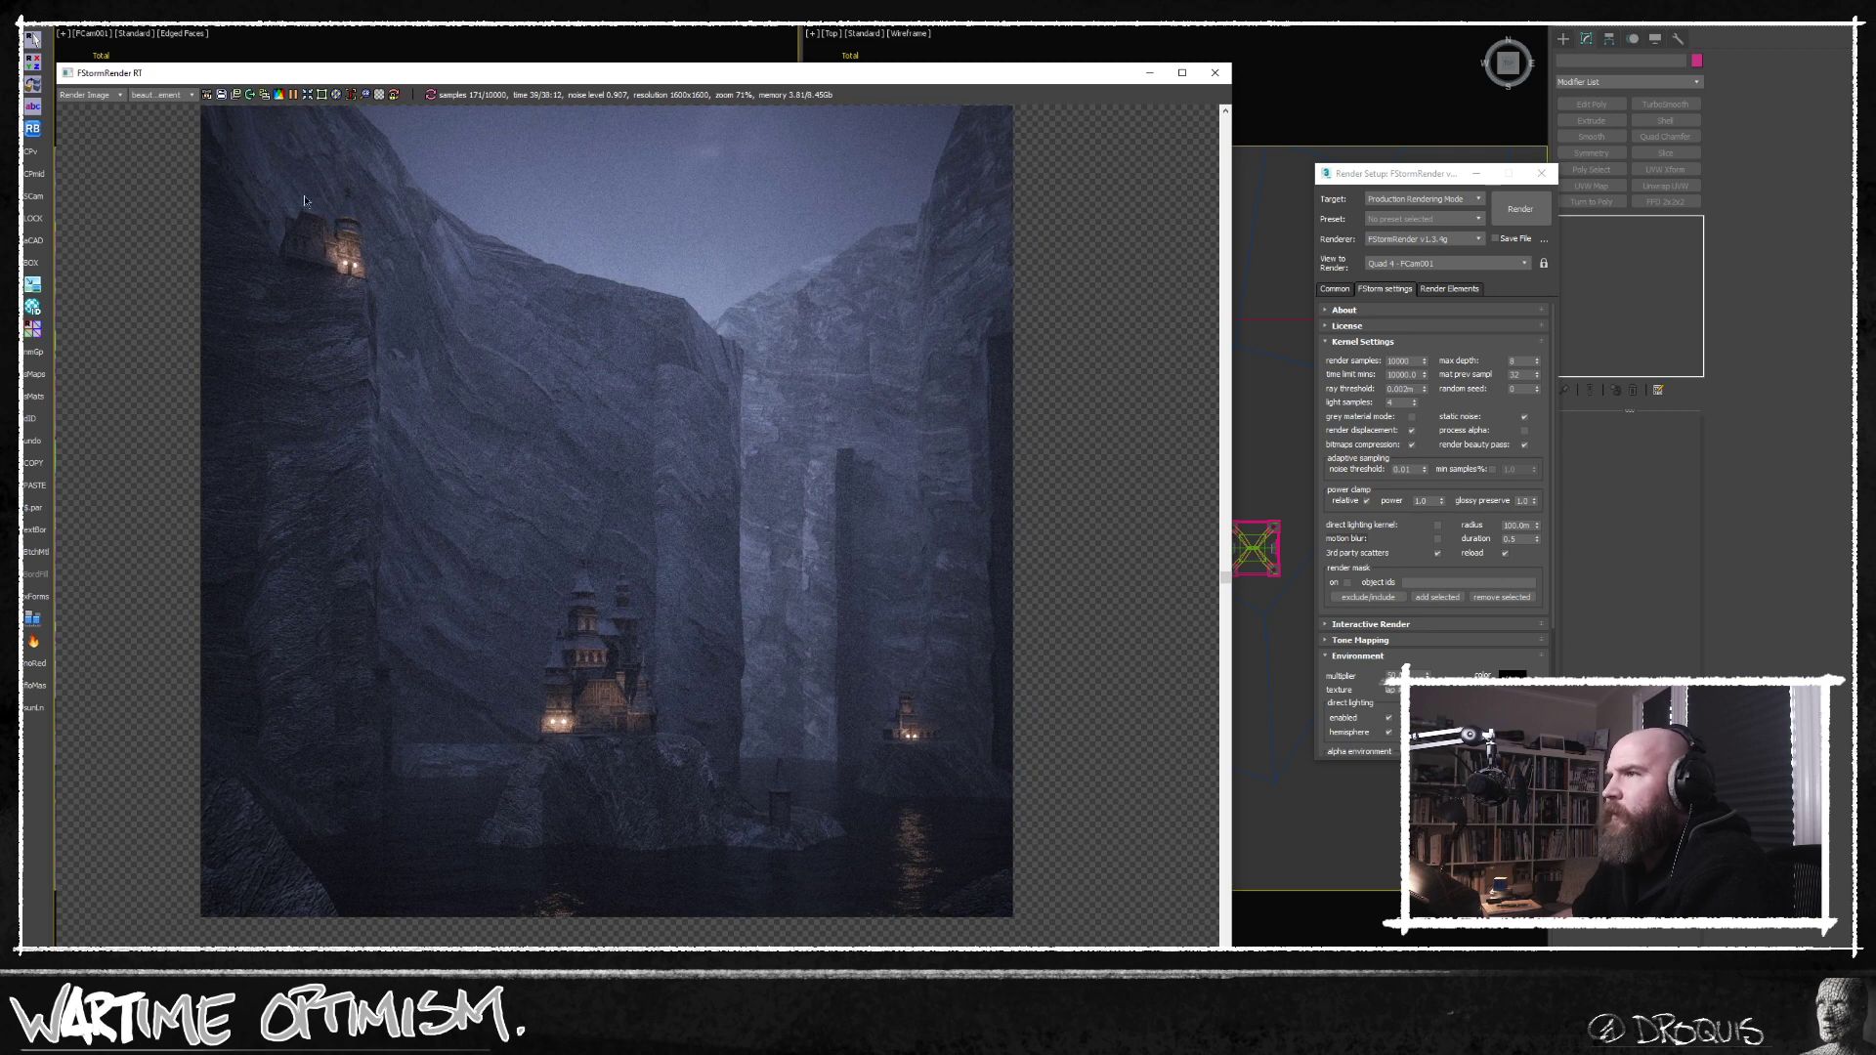
{"action": "middle_click_drag", "start_coordinate": [469, 543], "coordinate": [440, 561]}
{"action": "scroll", "coordinate": [439, 561], "scroll_direction": "up", "scroll_amount": 1}
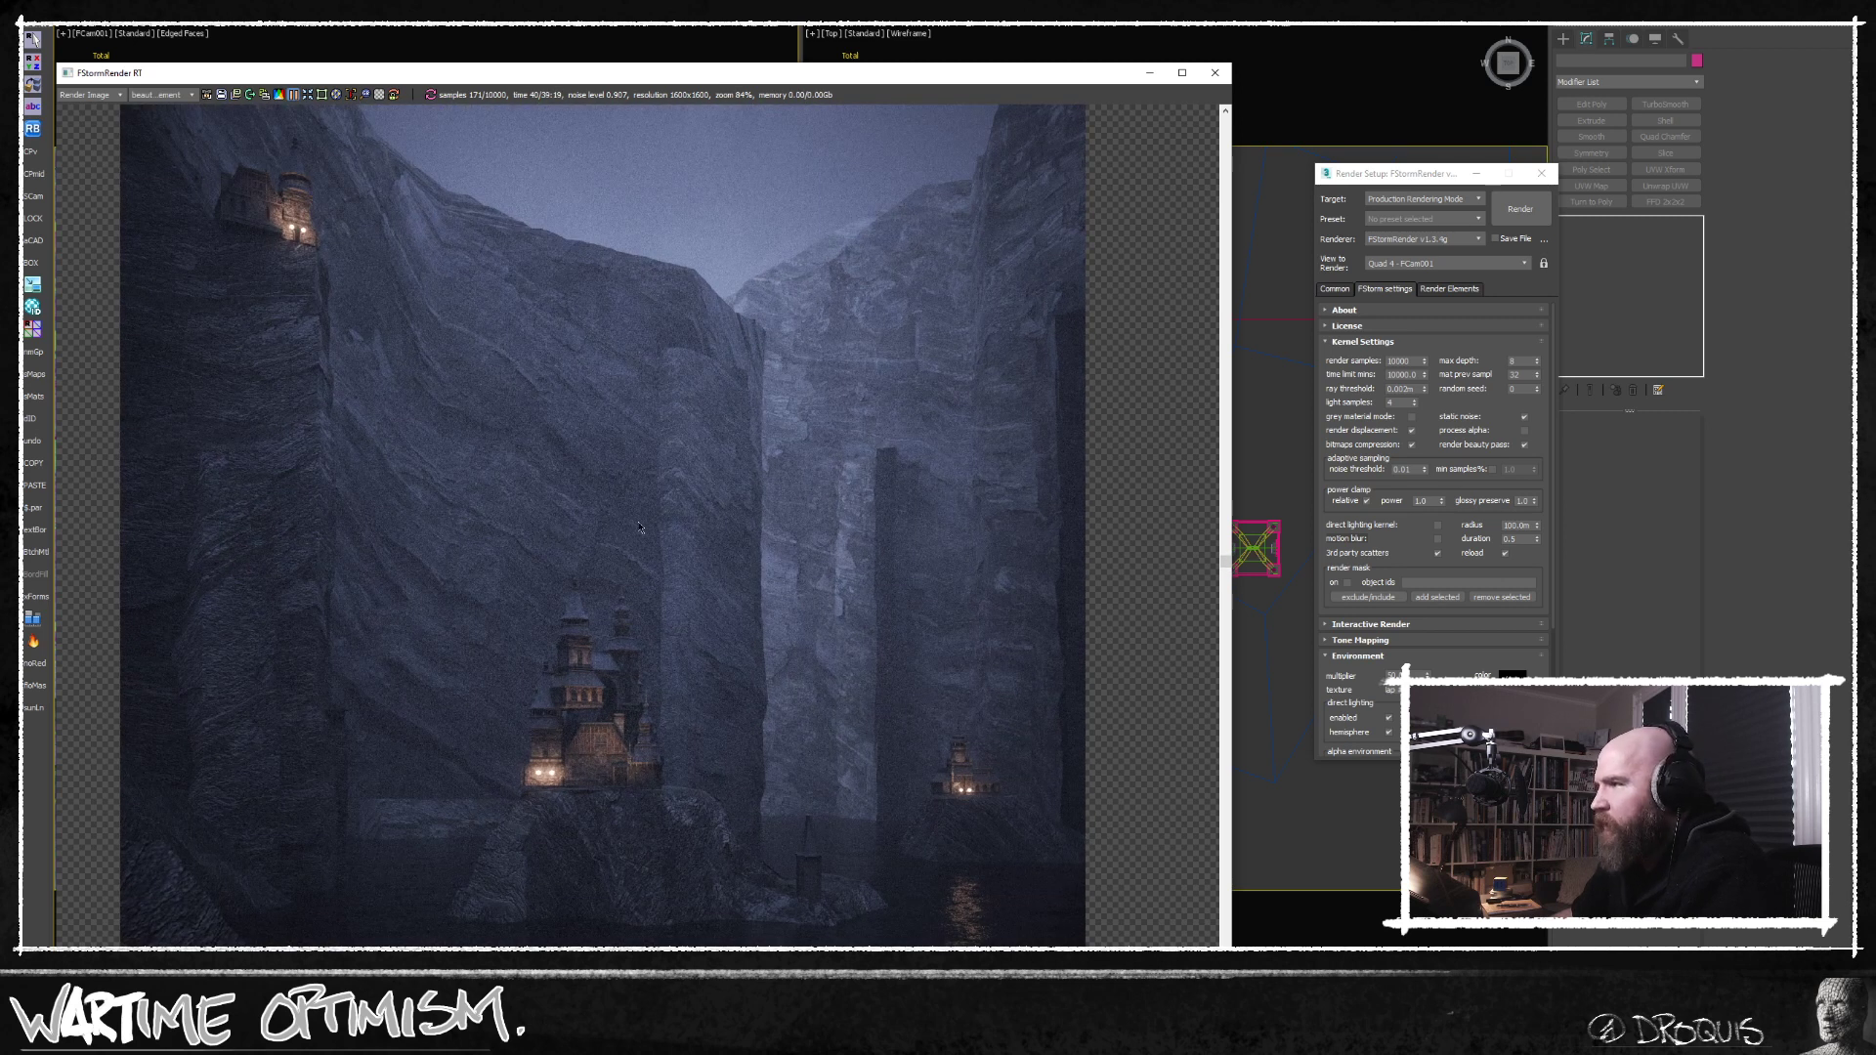
{"action": "middle_click_drag", "start_coordinate": [560, 534], "coordinate": [612, 561]}
{"action": "scroll", "coordinate": [612, 561], "scroll_direction": "down", "scroll_amount": 1}
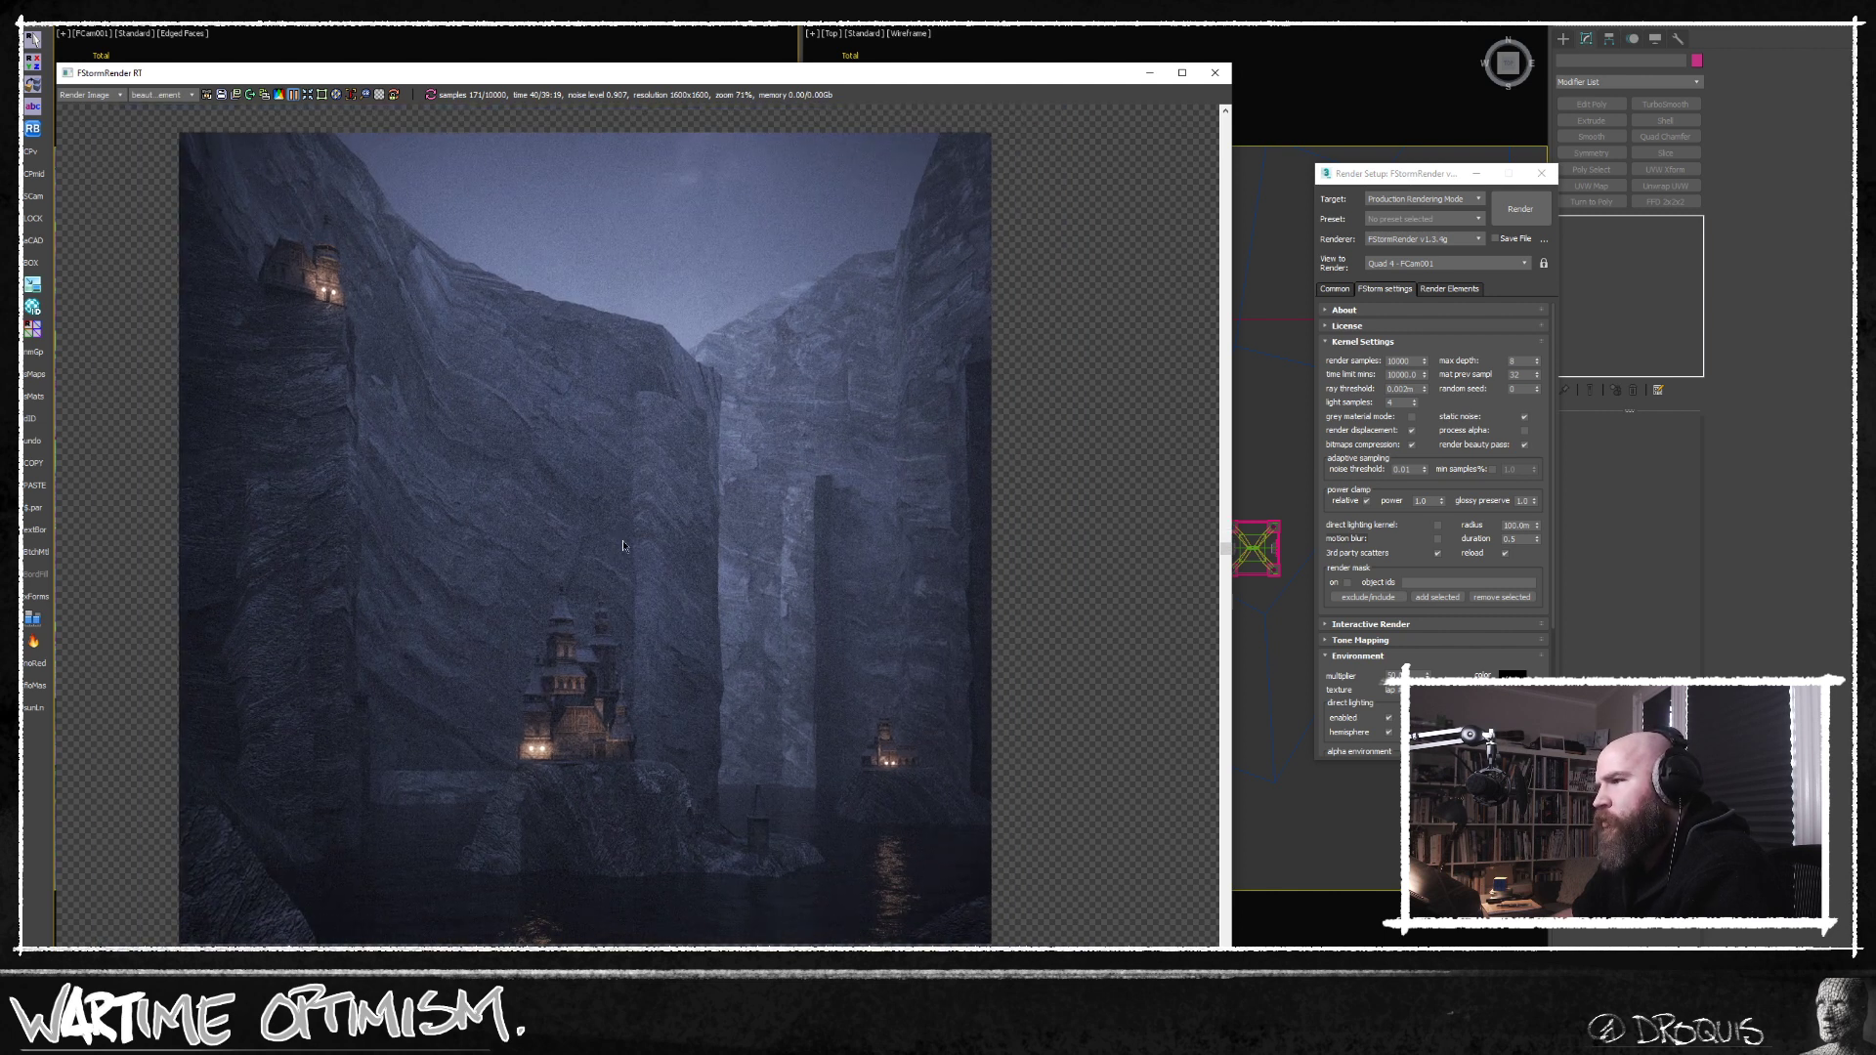
{"action": "middle_click_drag", "start_coordinate": [724, 490], "coordinate": [724, 506]}
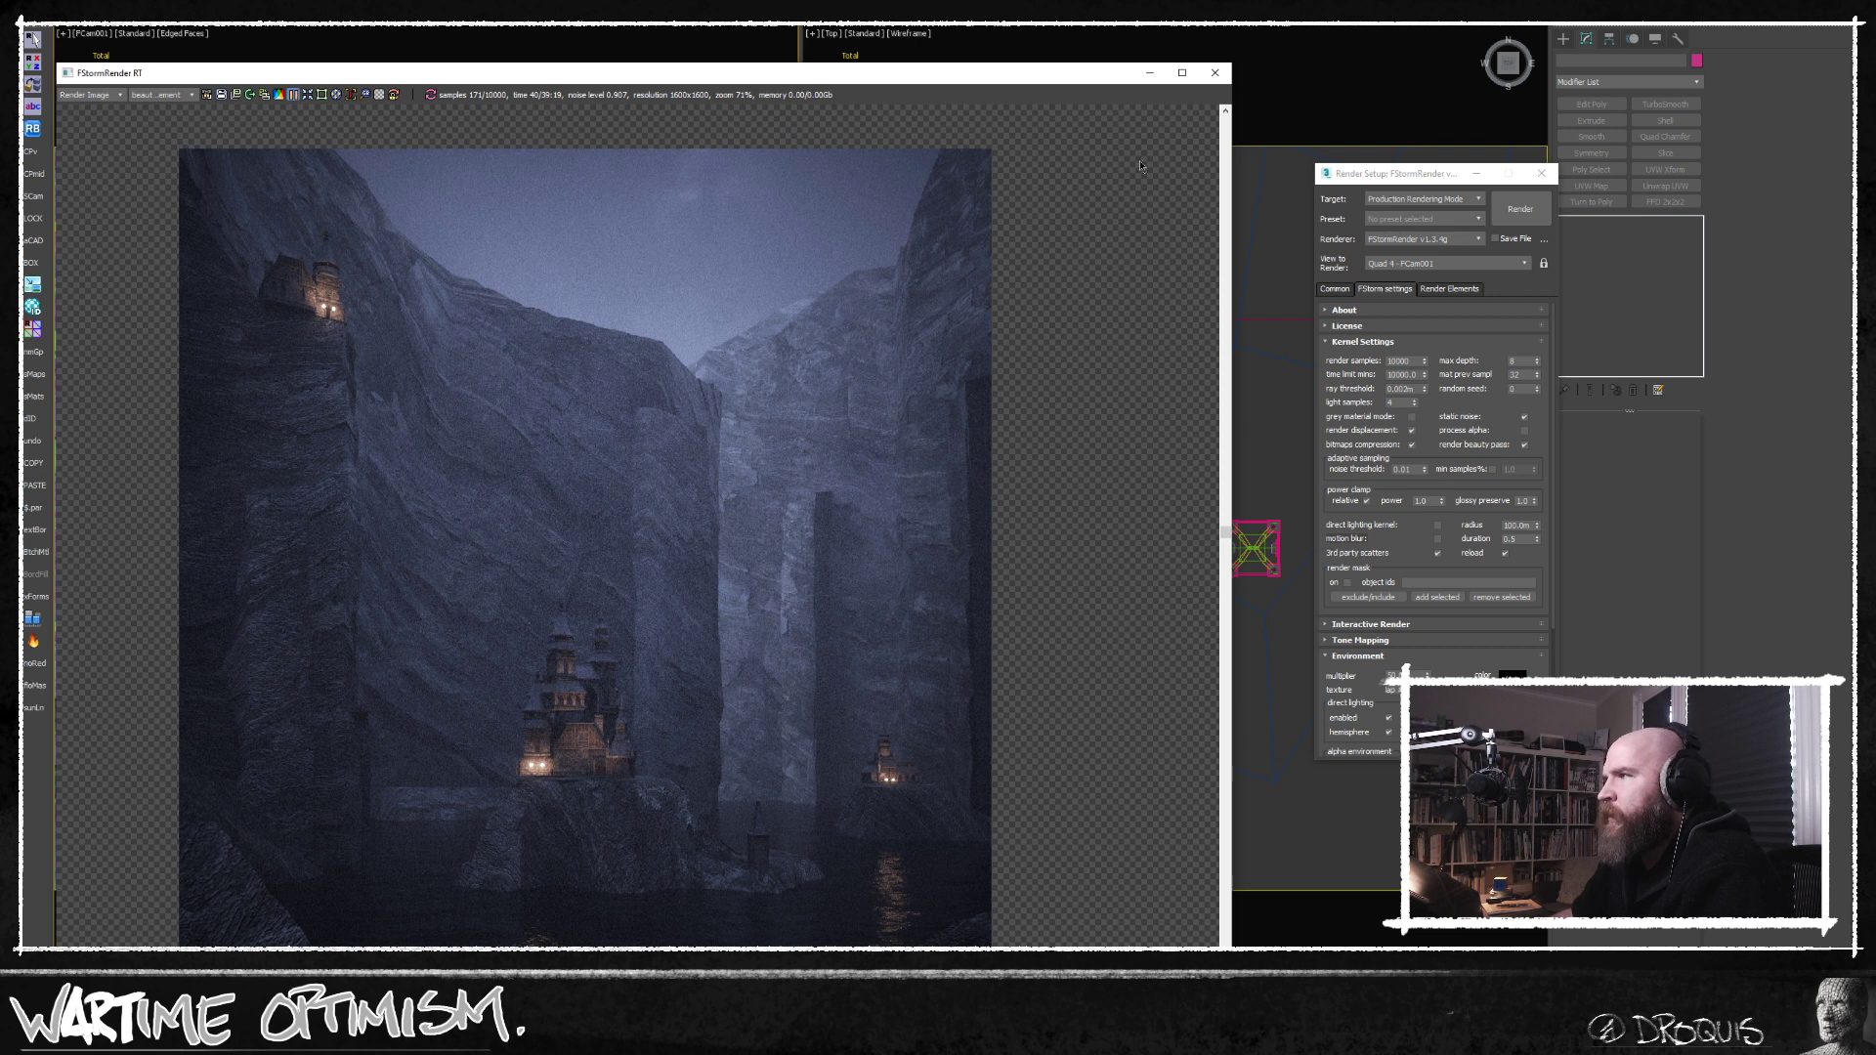
Minimize the render window, select the cliff mesh, and close Render Setup to return to the scene.
{"action": "left_click", "coordinate": [1149, 72]}
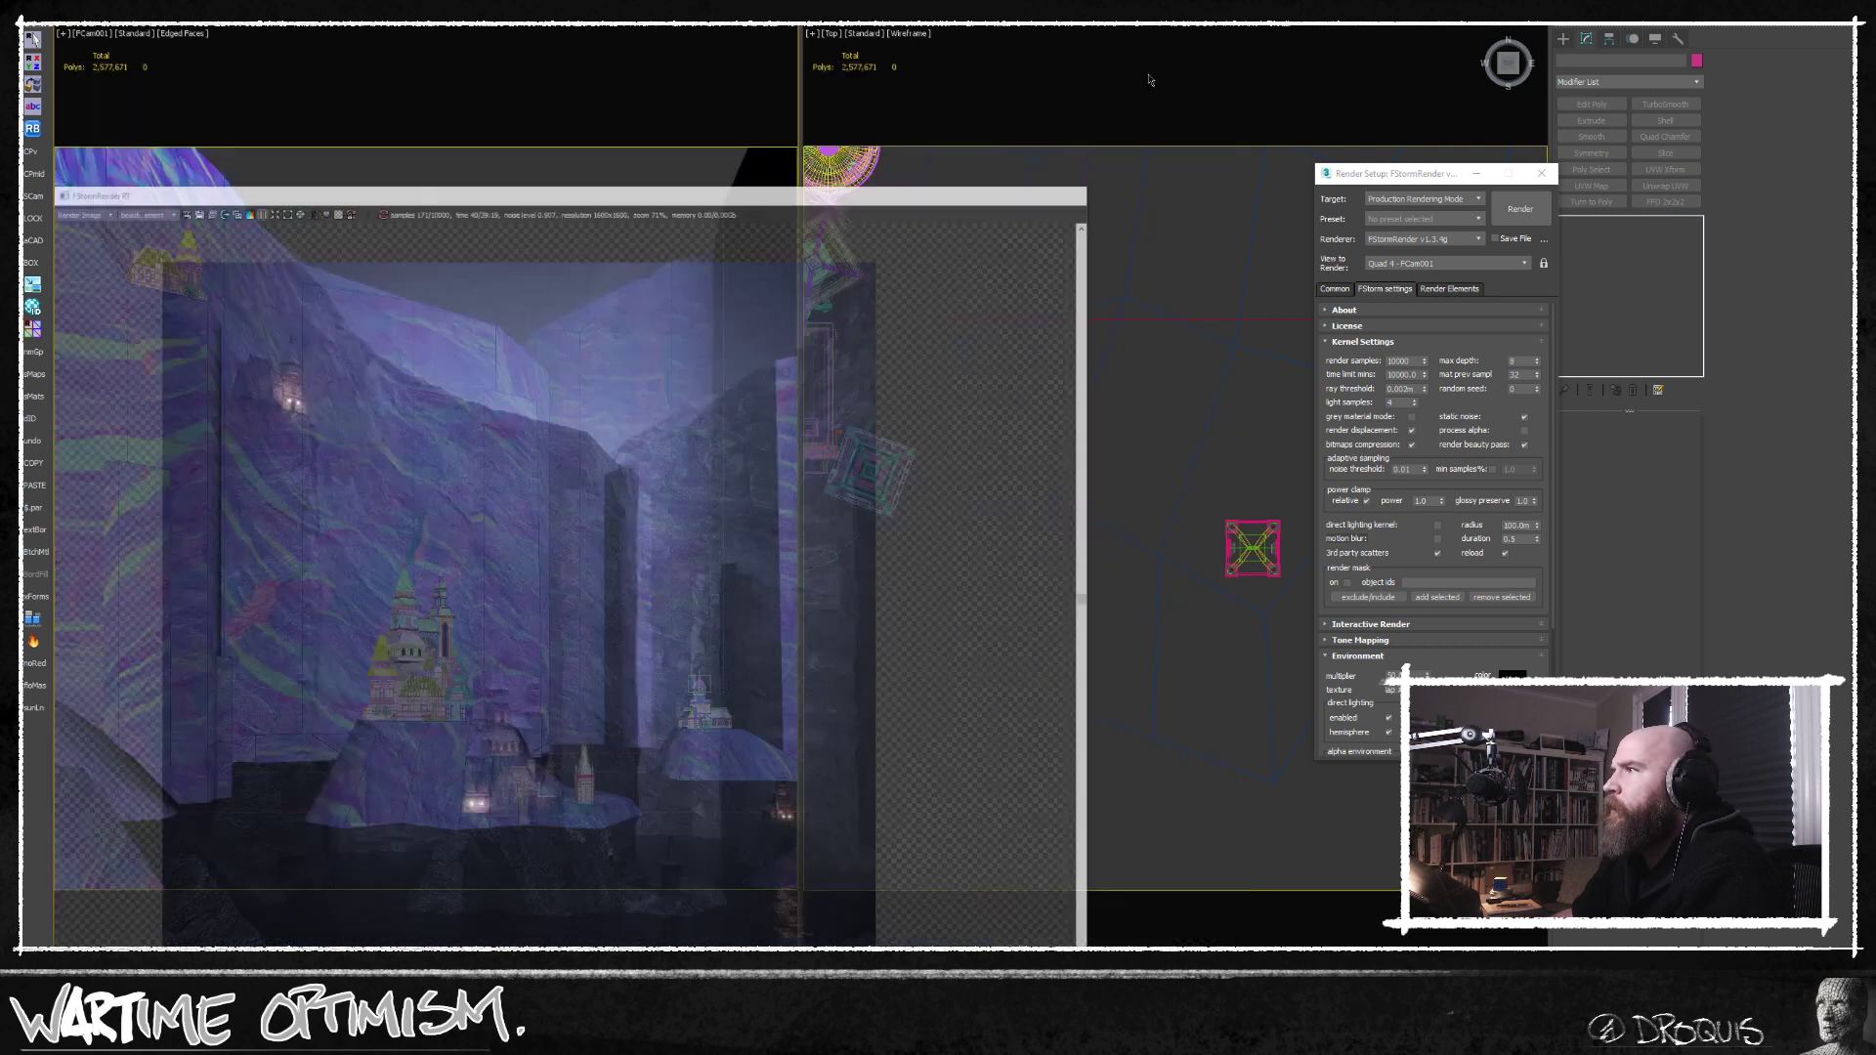
{"action": "left_click", "coordinate": [644, 503]}
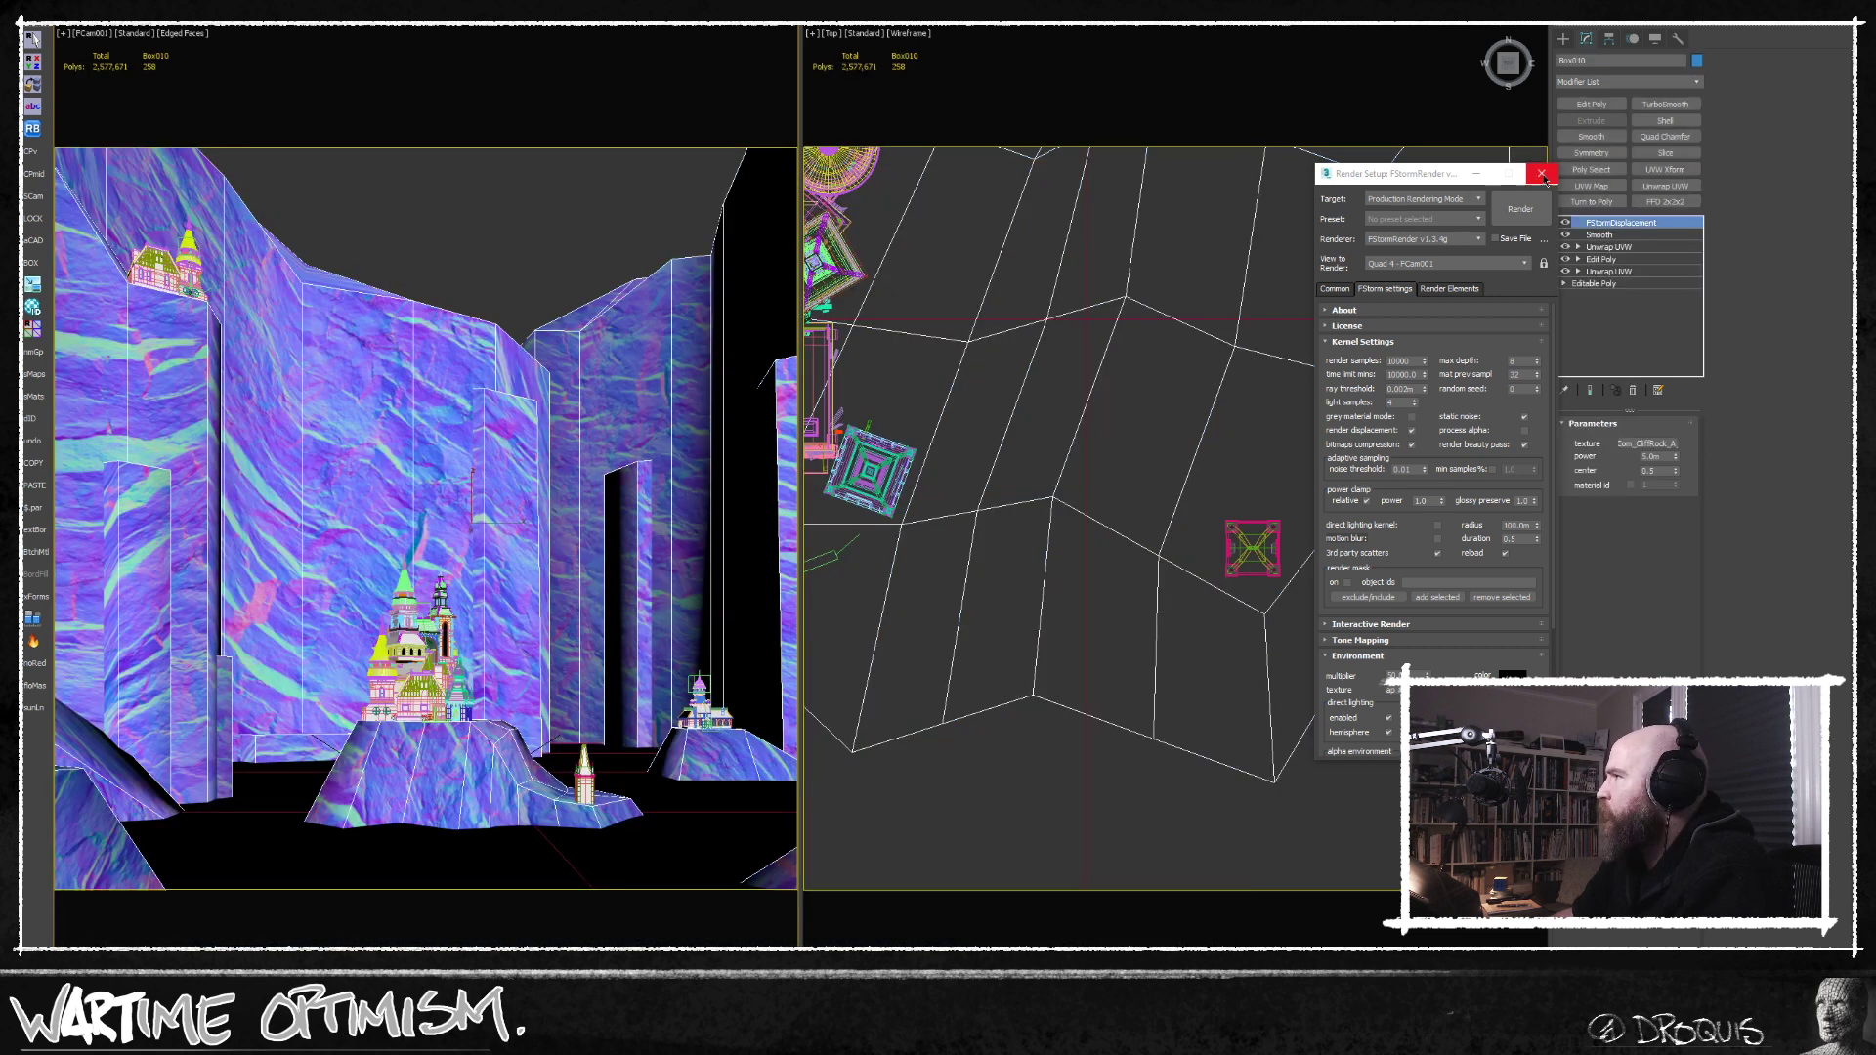
{"action": "left_click", "coordinate": [1542, 173]}
{"action": "middle_click_drag", "start_coordinate": [1153, 347], "coordinate": [929, 772]}
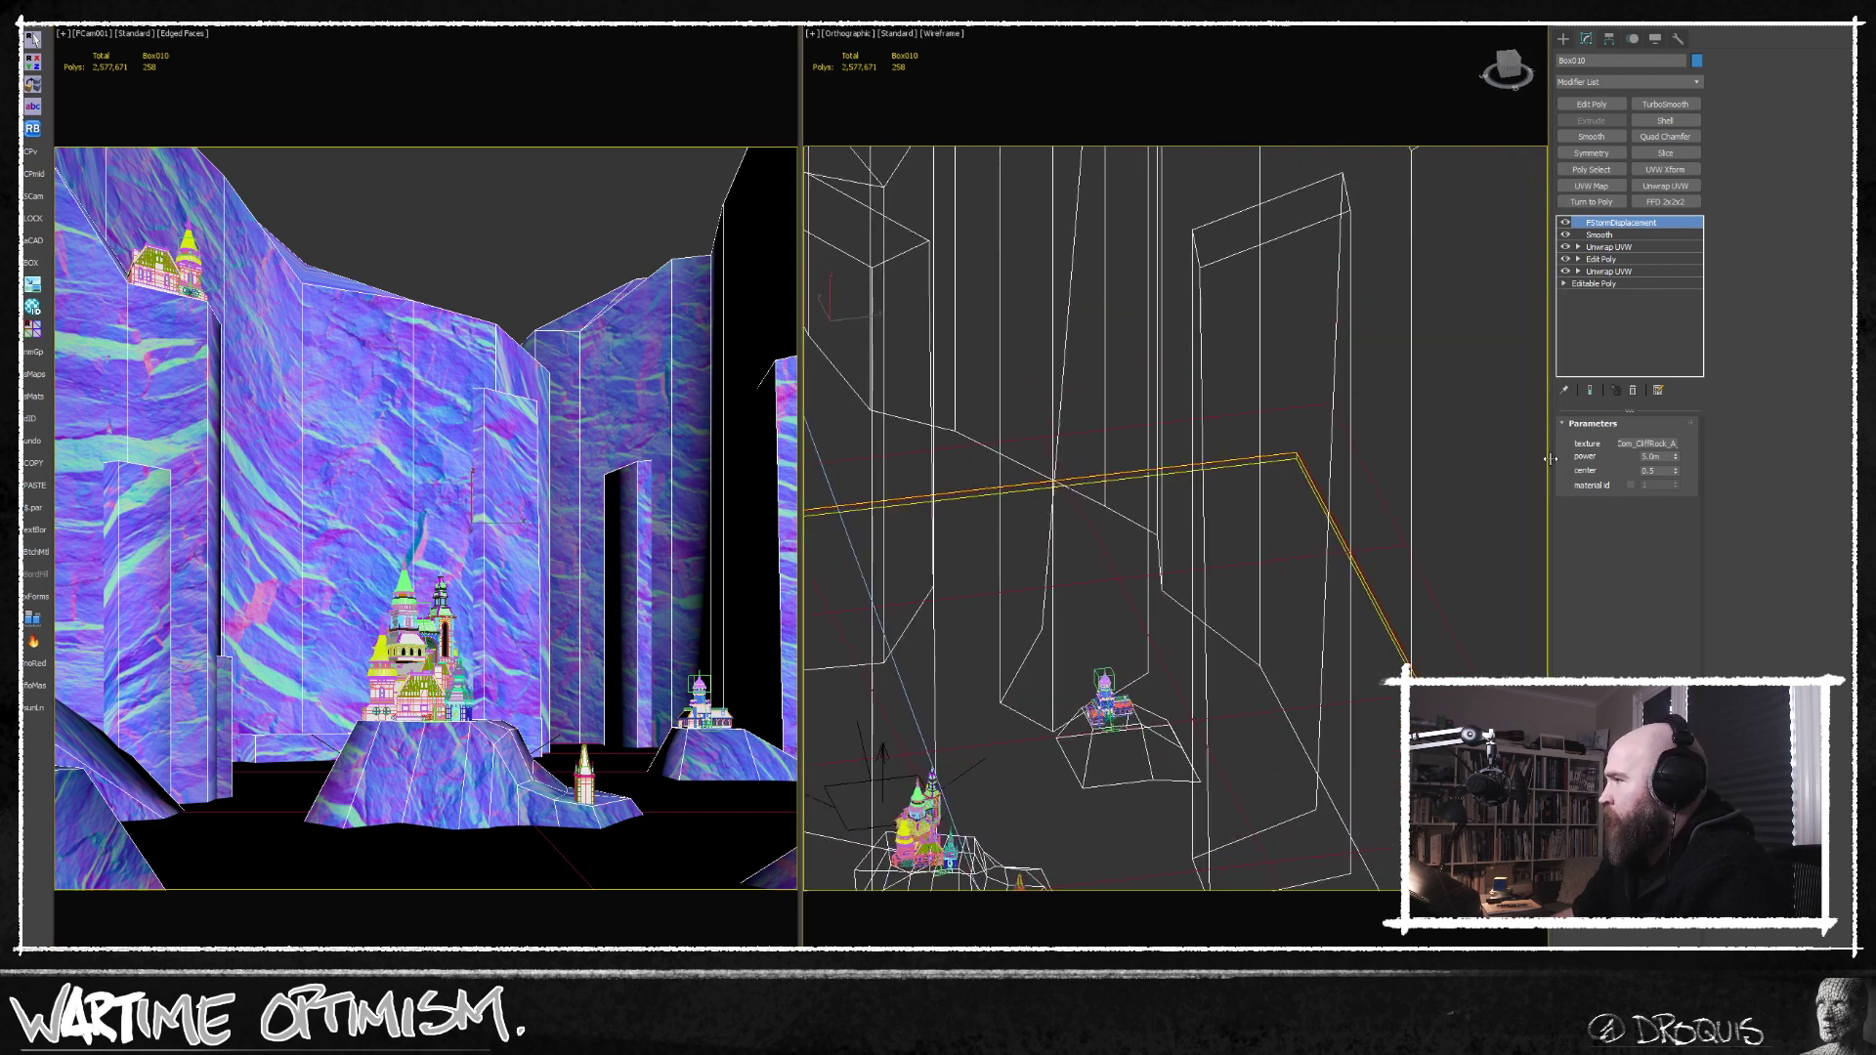
Add an Edit Poly modifier directly above Smooth in the cliff mesh's stack and switch to edge editing.
{"action": "left_click", "coordinate": [1600, 235]}
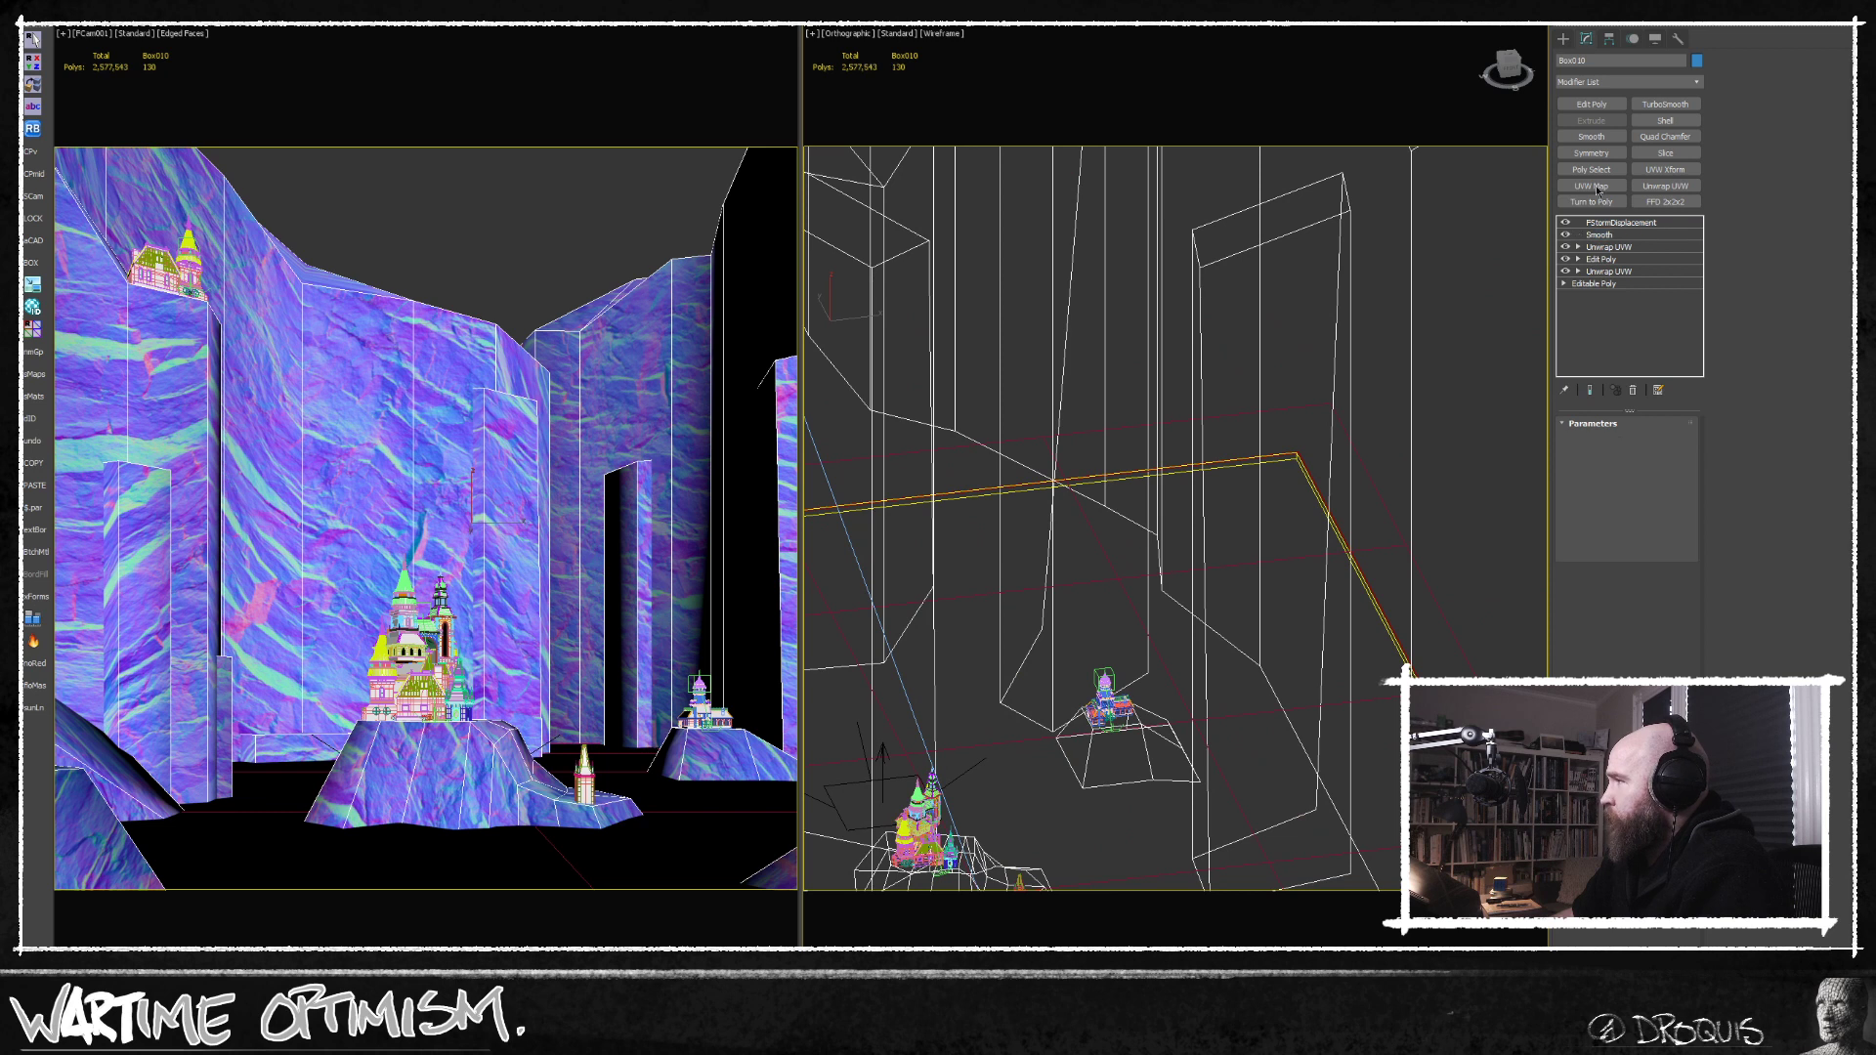
{"action": "left_click", "coordinate": [1591, 103]}
{"action": "left_click", "coordinate": [1608, 536]}
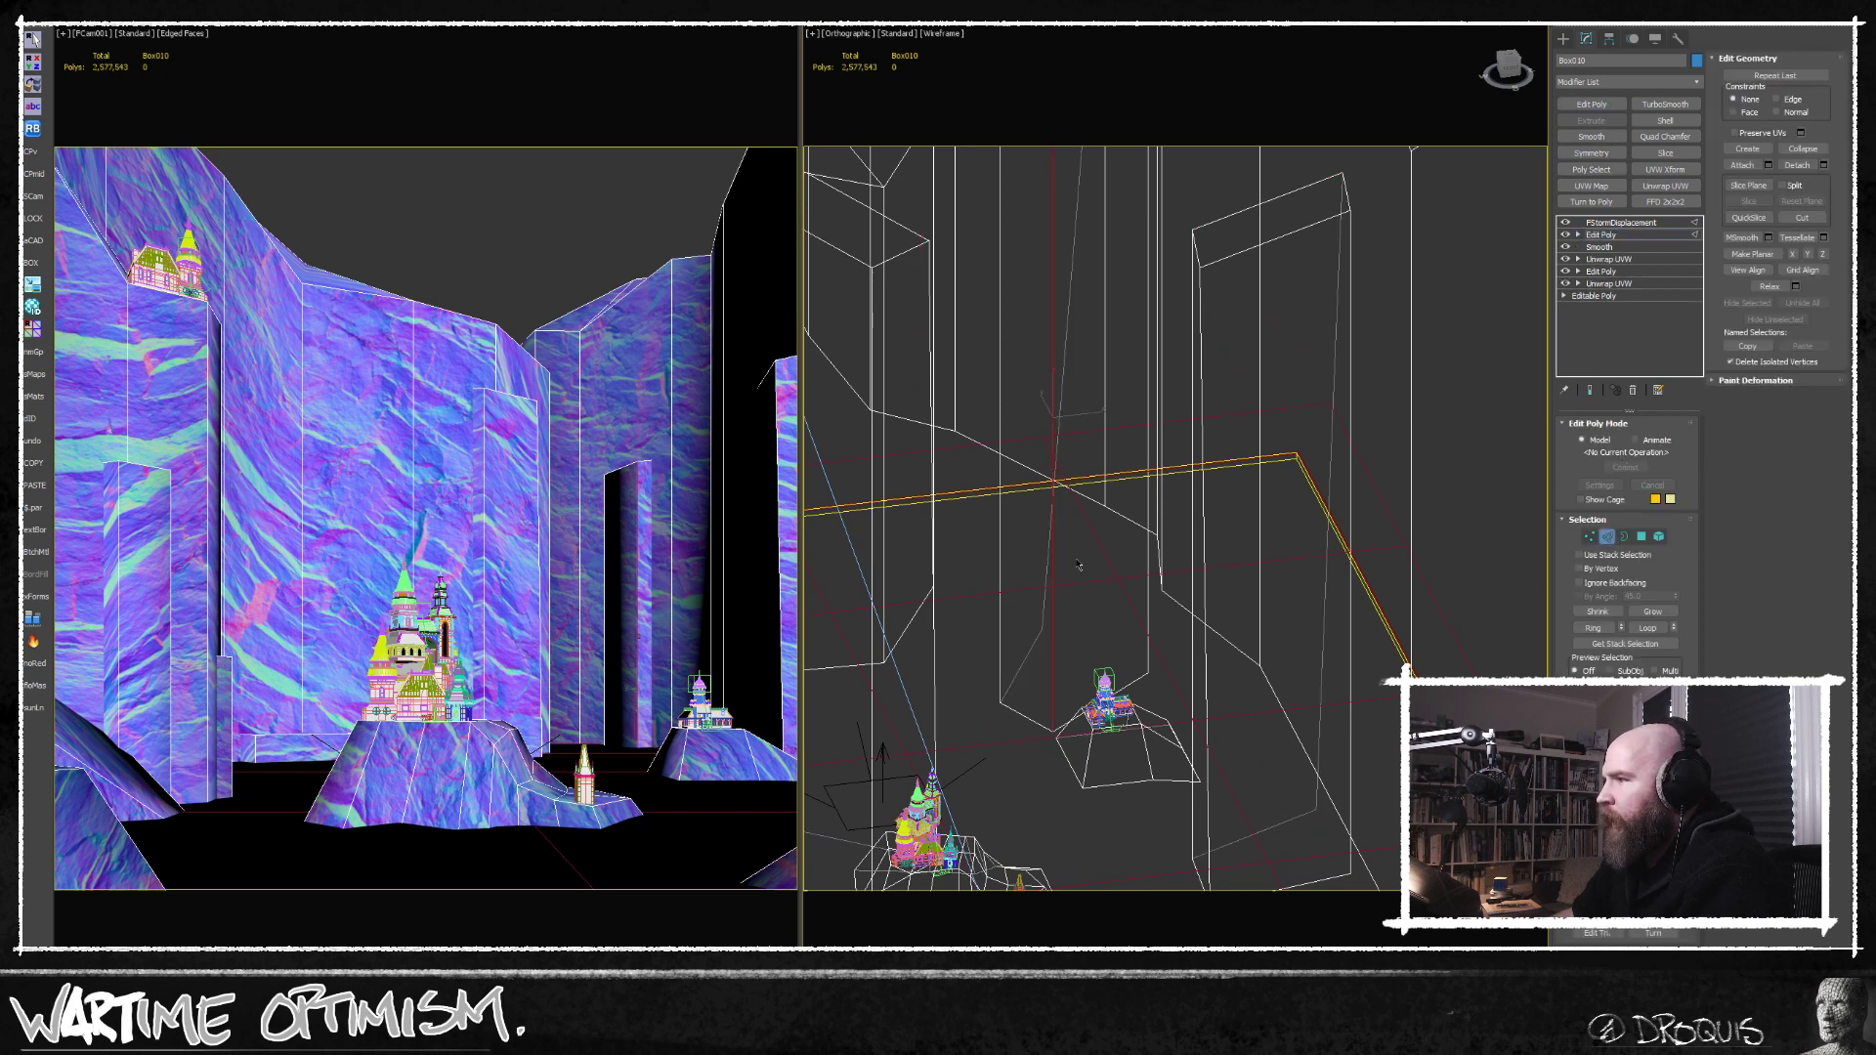
Move a vertical edge of the cliff wall behind the main castle farther away from the camera in top view.
{"action": "middle_click_drag", "start_coordinate": [1036, 654], "coordinate": [1004, 453], "text": "alt"}
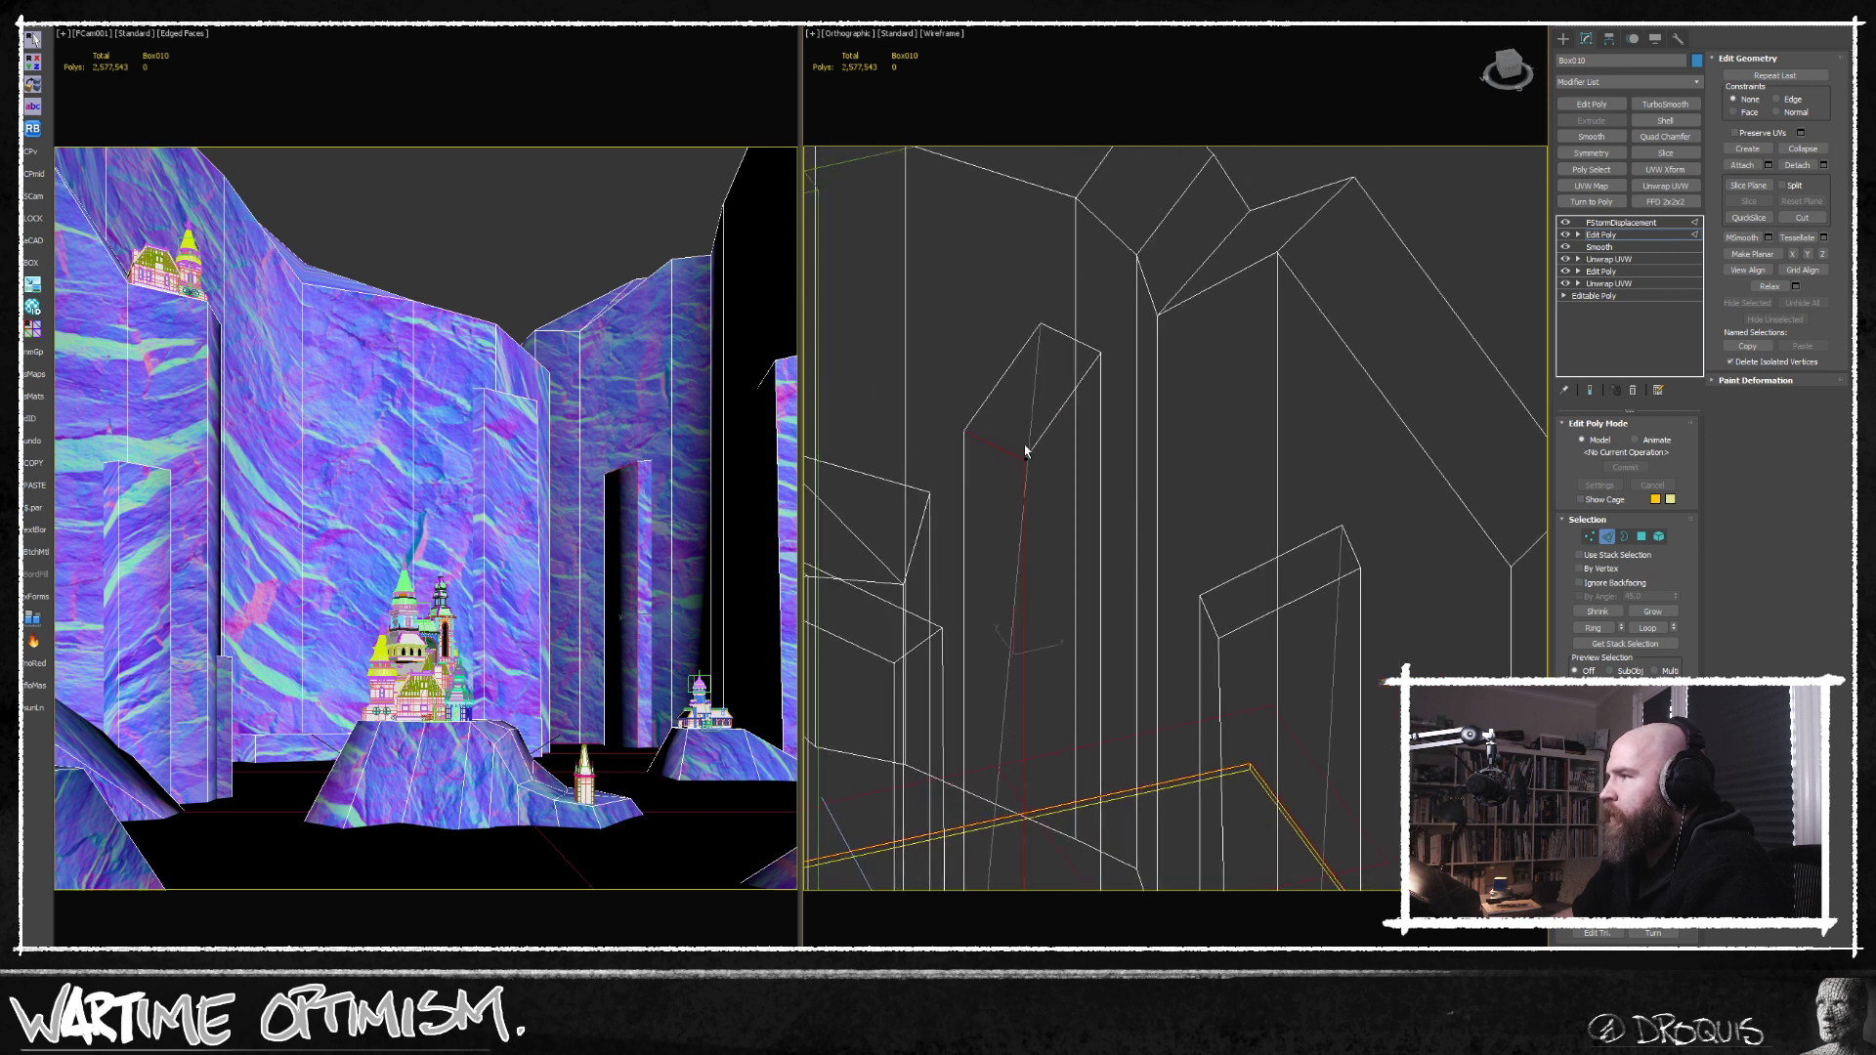
{"action": "left_click", "coordinate": [1053, 417], "text": "ctrl"}
{"action": "scroll", "coordinate": [1036, 395], "scroll_direction": "down", "scroll_amount": 4}
{"action": "middle_click_drag", "start_coordinate": [1030, 394], "coordinate": [1032, 489], "text": "alt"}
{"action": "left_click", "coordinate": [1074, 387]}
{"action": "key", "text": "w"}
{"action": "middle_click_drag", "start_coordinate": [1073, 387], "coordinate": [1122, 410], "text": "alt"}
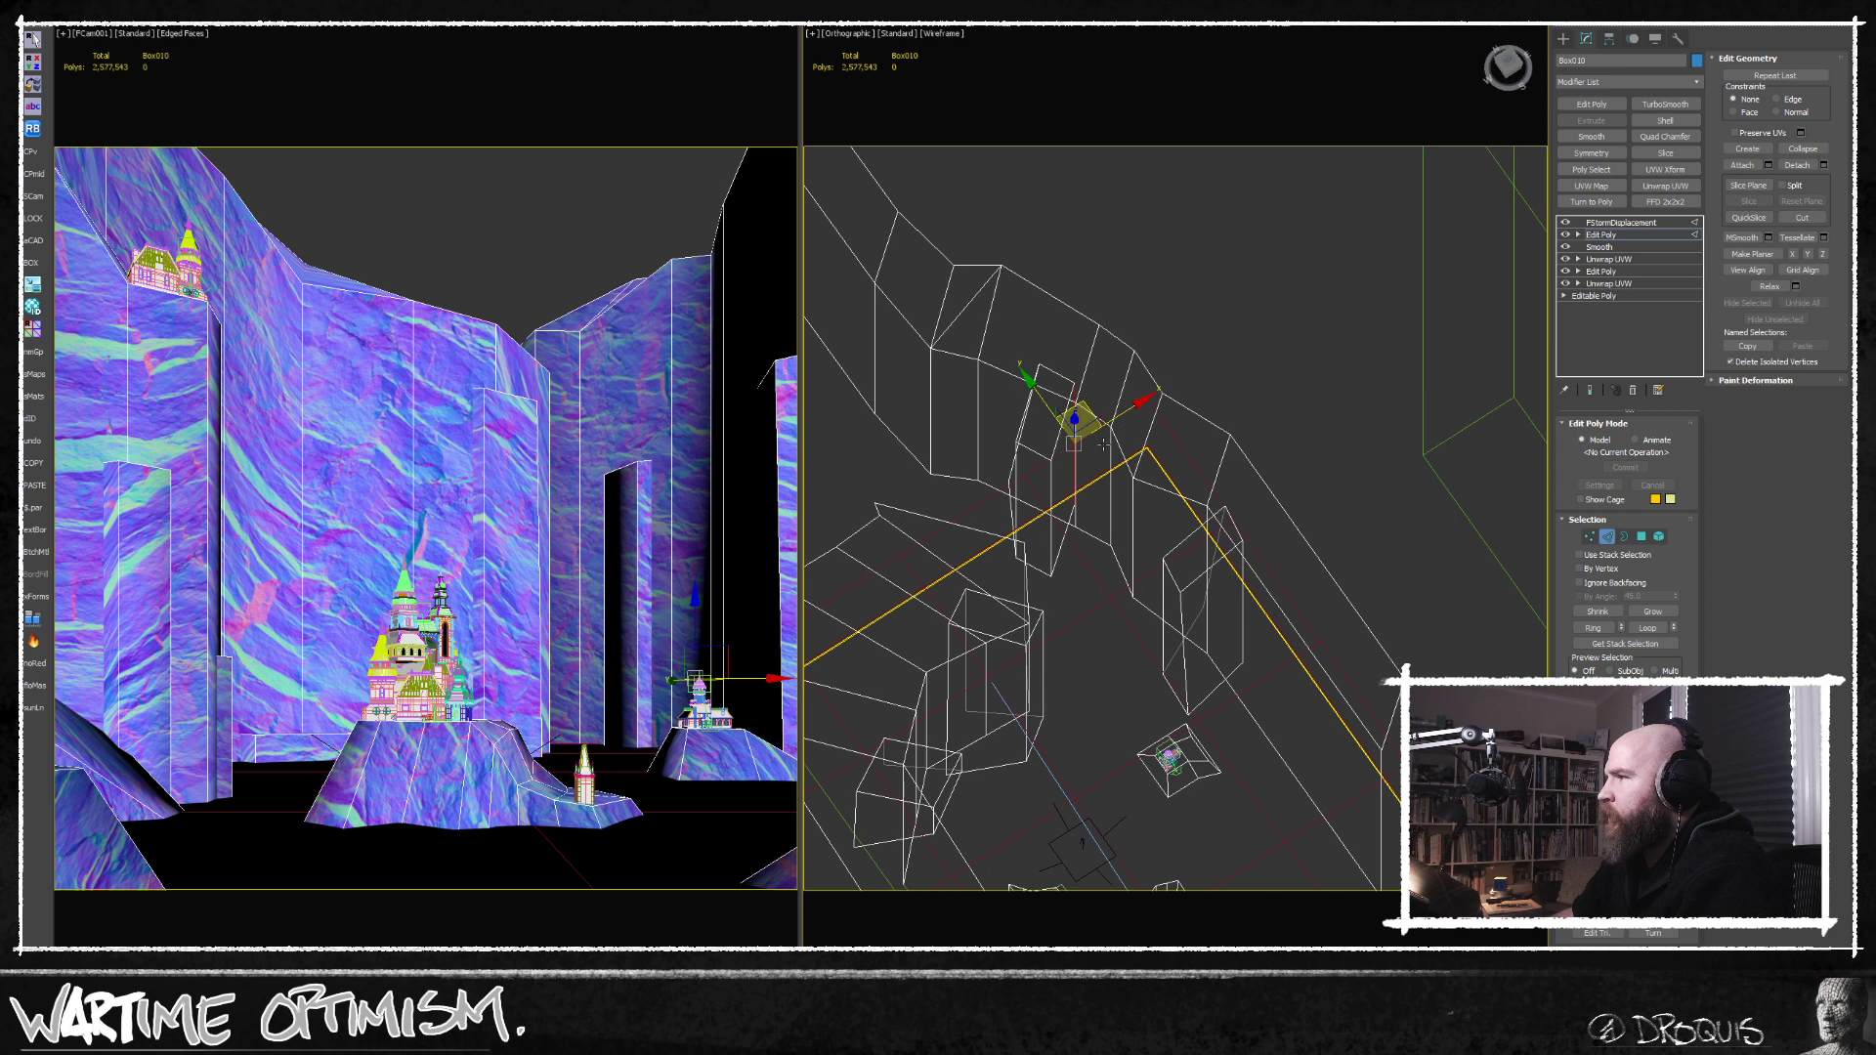
{"action": "left_click_drag", "start_coordinate": [1041, 404], "coordinate": [1065, 439]}
{"action": "middle_click_drag", "start_coordinate": [1122, 565], "coordinate": [1062, 473]}
{"action": "left_click", "coordinate": [1143, 482]}
{"action": "left_click_drag", "start_coordinate": [1140, 494], "coordinate": [1211, 571]}
{"action": "middle_click_drag", "start_coordinate": [1137, 519], "coordinate": [1112, 579], "text": "alt"}
{"action": "scroll", "coordinate": [1112, 580], "scroll_direction": "up", "scroll_amount": 2}
{"action": "middle_click_drag", "start_coordinate": [955, 473], "coordinate": [1169, 641]}
{"action": "key", "text": "t"}
{"action": "scroll", "coordinate": [1169, 638], "scroll_direction": "down", "scroll_amount": 6}
{"action": "scroll", "coordinate": [1168, 637], "scroll_direction": "up", "scroll_amount": 6}
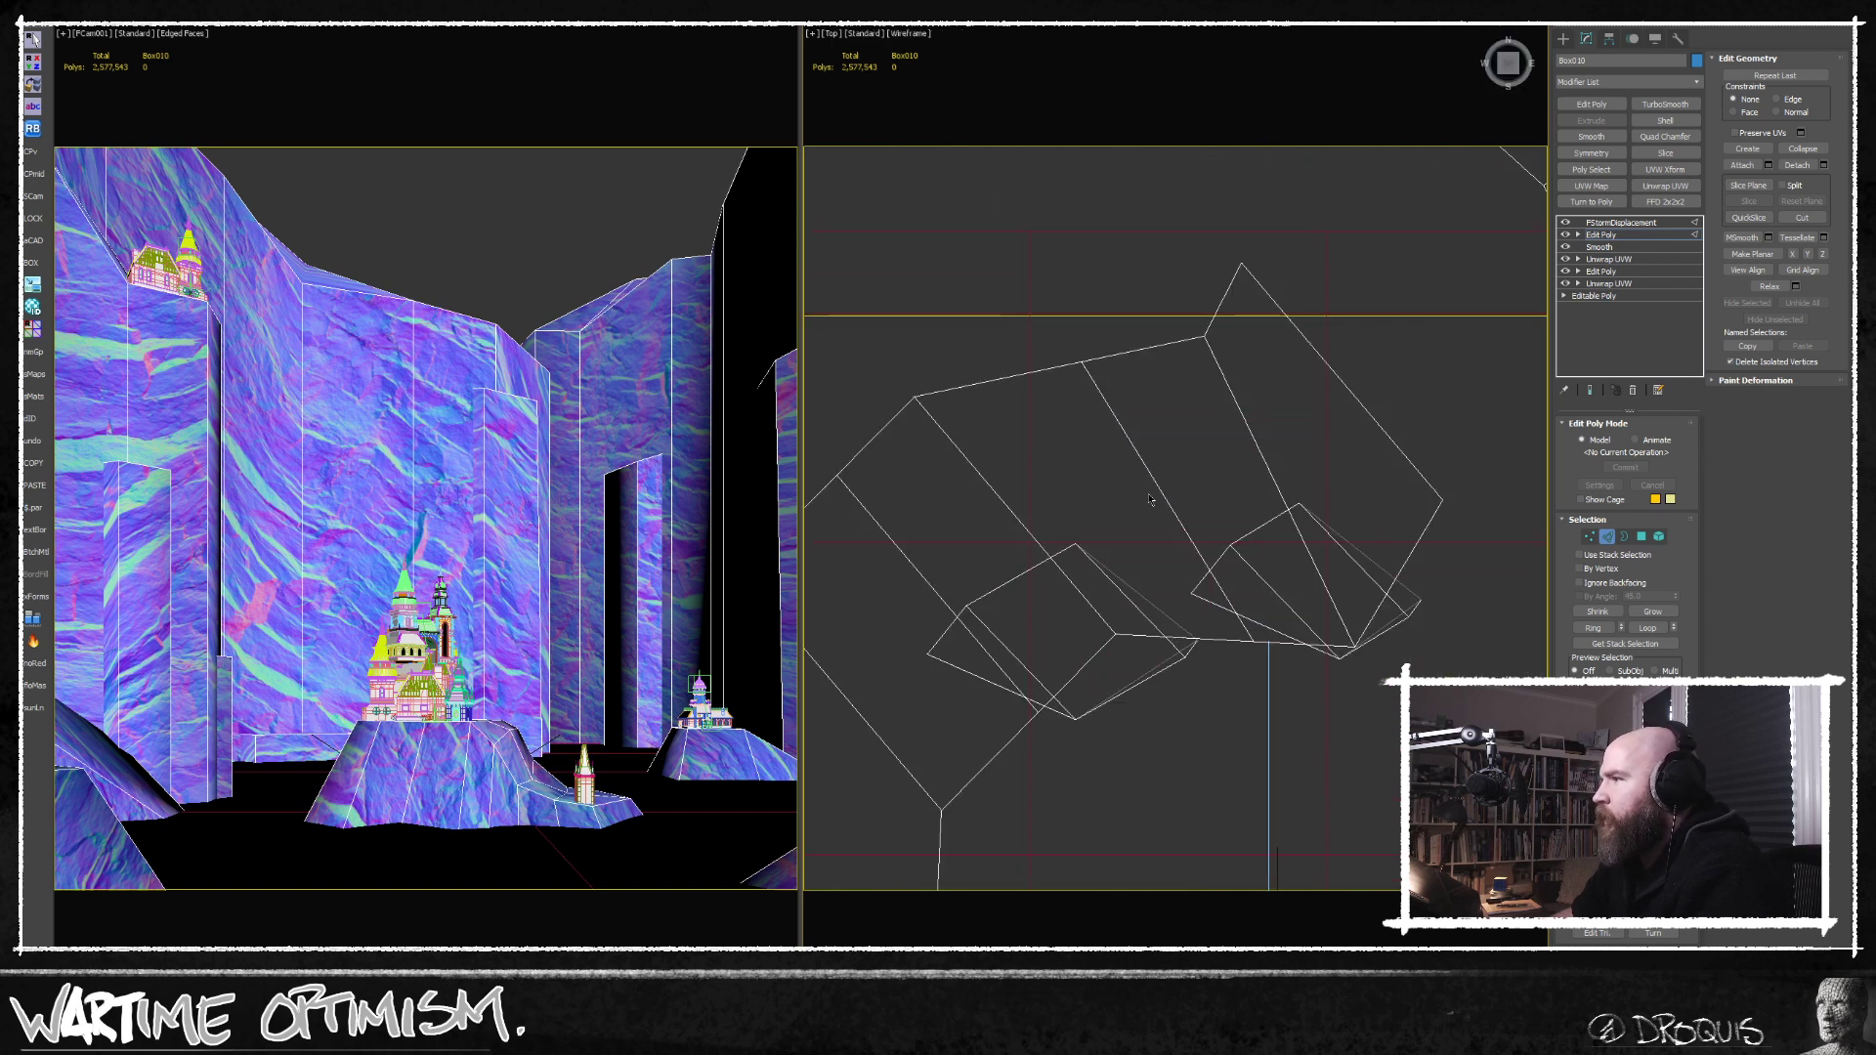
{"action": "left_click_drag", "start_coordinate": [1242, 538], "coordinate": [1210, 507]}
Move the overlapping vertices at the back wall's outer corner slightly back into the cliff in top view.
{"action": "scroll", "coordinate": [1096, 558], "scroll_direction": "down", "scroll_amount": 2}
{"action": "middle_click_drag", "start_coordinate": [1096, 558], "coordinate": [1109, 479]}
{"action": "scroll", "coordinate": [1236, 503], "scroll_direction": "down", "scroll_amount": 2}
{"action": "middle_click_drag", "start_coordinate": [1236, 503], "coordinate": [1150, 667]}
{"action": "scroll", "coordinate": [1079, 620], "scroll_direction": "up", "scroll_amount": 6}
{"action": "middle_click_drag", "start_coordinate": [1219, 718], "coordinate": [1222, 665]}
{"action": "scroll", "coordinate": [1200, 662], "scroll_direction": "up", "scroll_amount": 2}
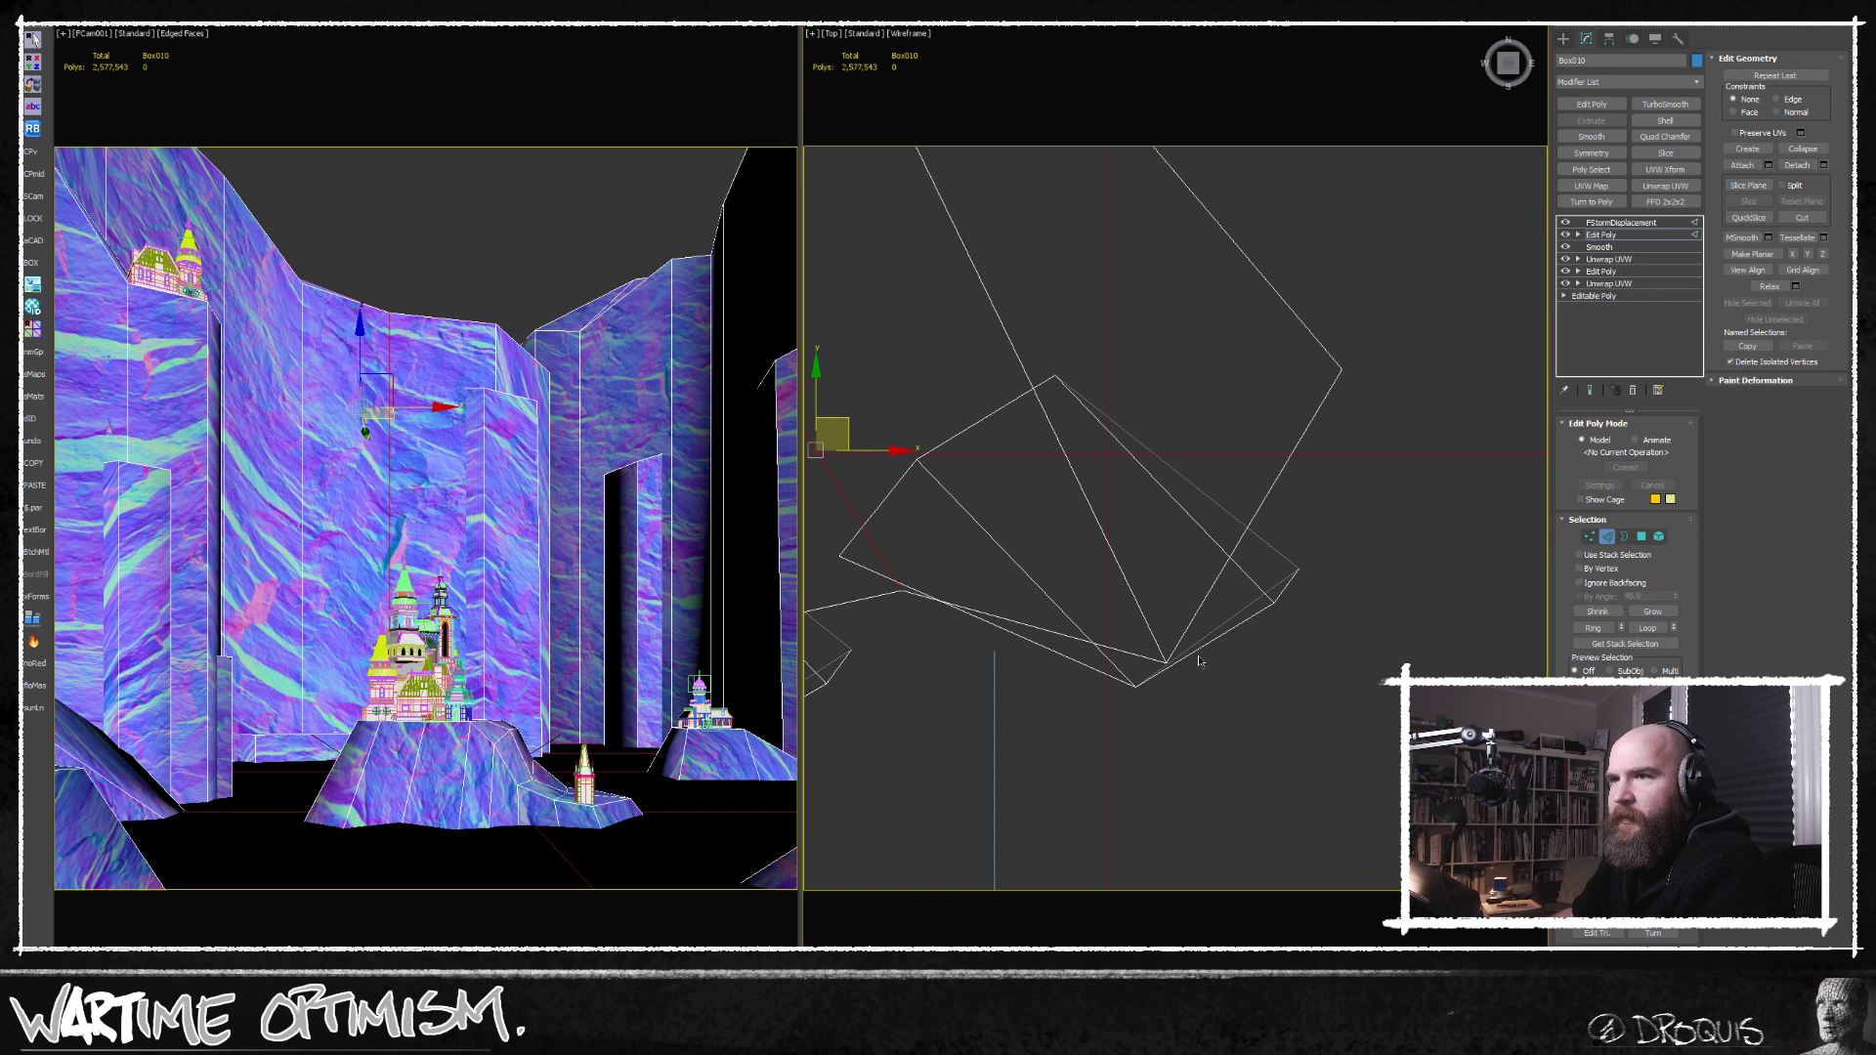
{"action": "left_click", "coordinate": [1590, 537]}
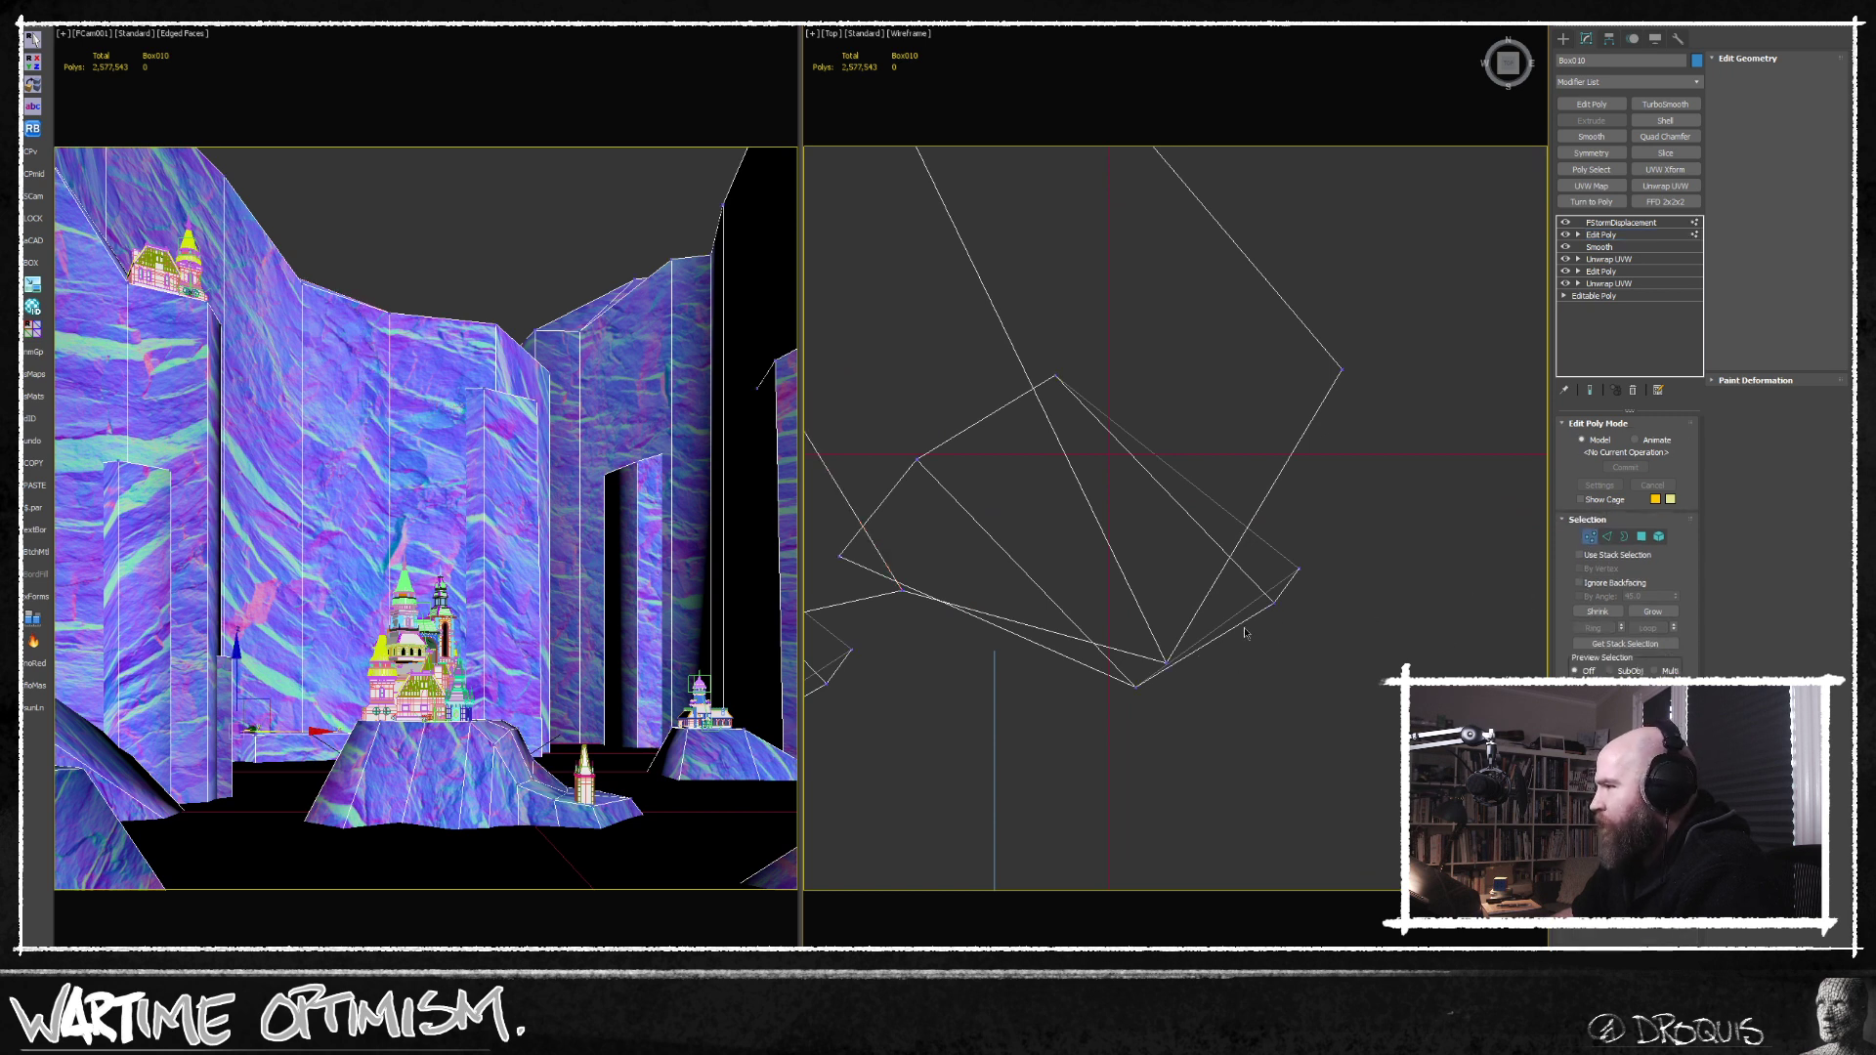
{"action": "left_click_drag", "start_coordinate": [1153, 690], "coordinate": [1186, 594]}
{"action": "left_click", "coordinate": [1590, 536]}
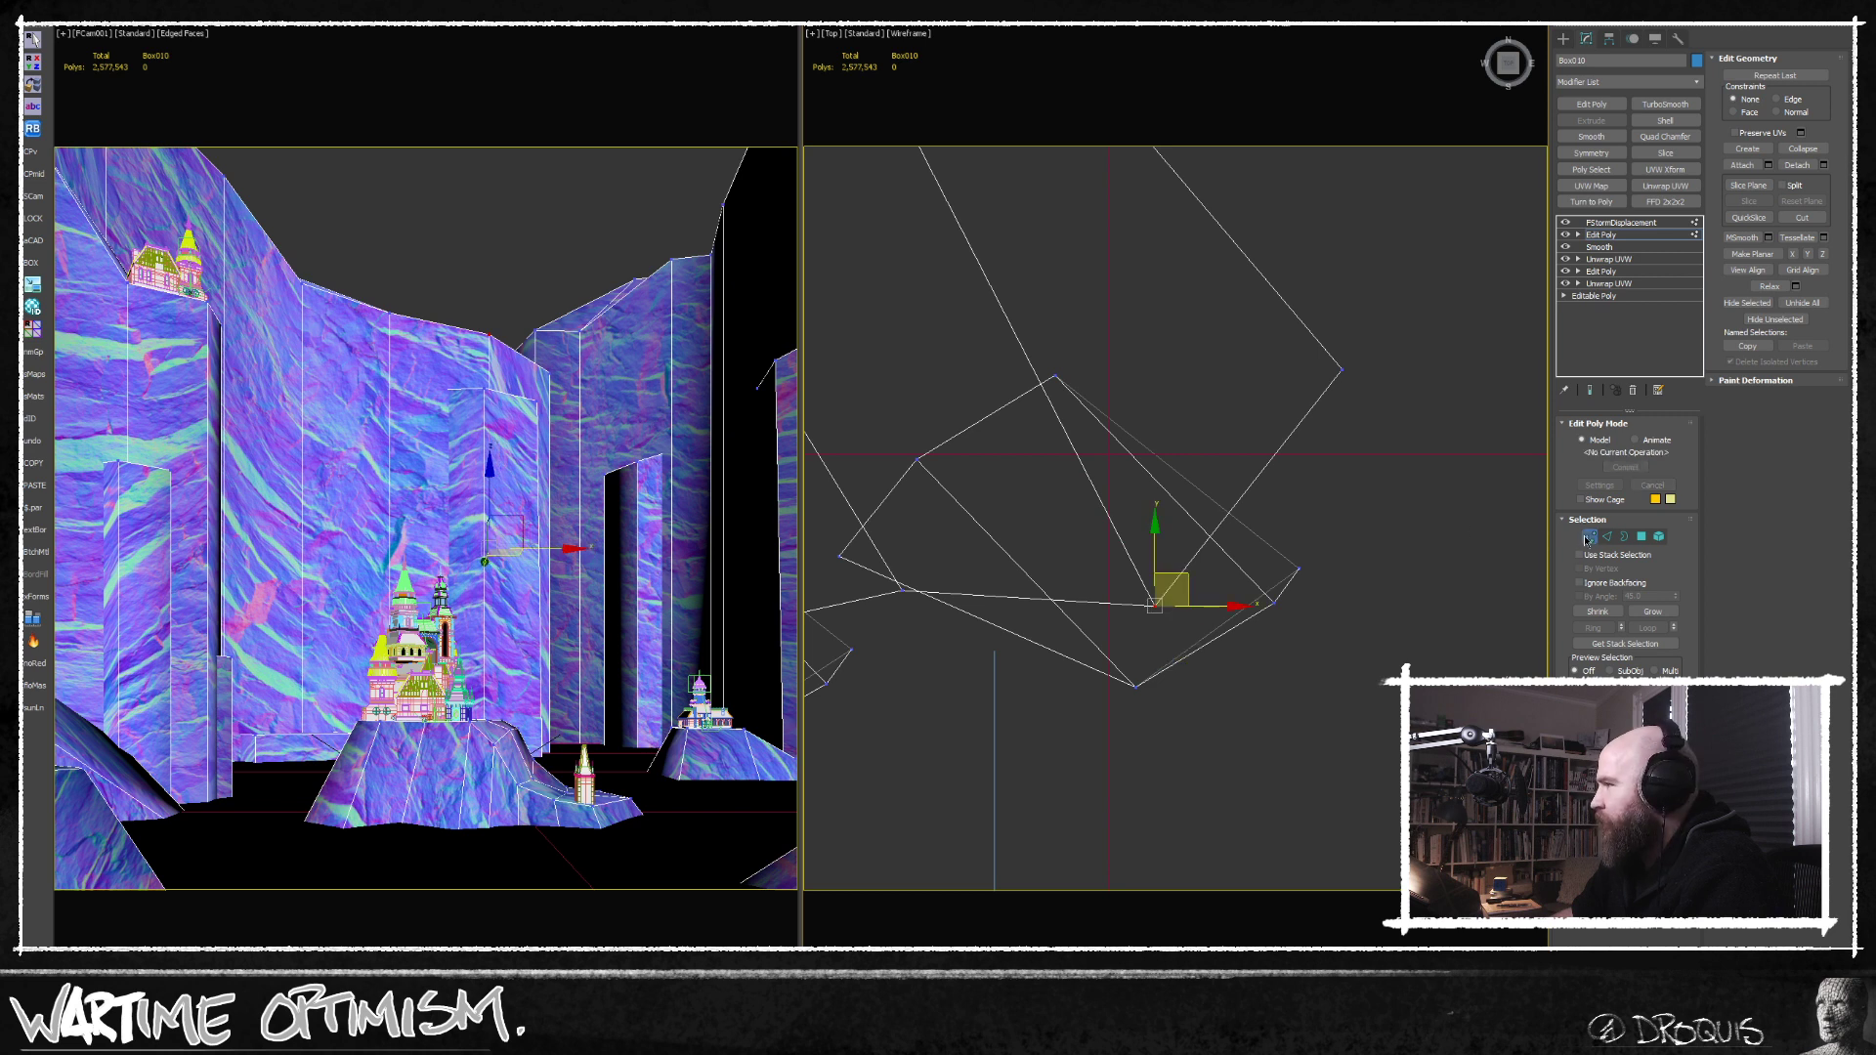
{"action": "scroll", "coordinate": [1233, 586], "scroll_direction": "down", "scroll_amount": 9}
{"action": "middle_click_drag", "start_coordinate": [1233, 603], "coordinate": [1165, 552], "text": "alt"}
Select the ring of vertical edges on the back cliff wall and connect them with a new horizontal edge loop.
{"action": "left_click", "coordinate": [1608, 536]}
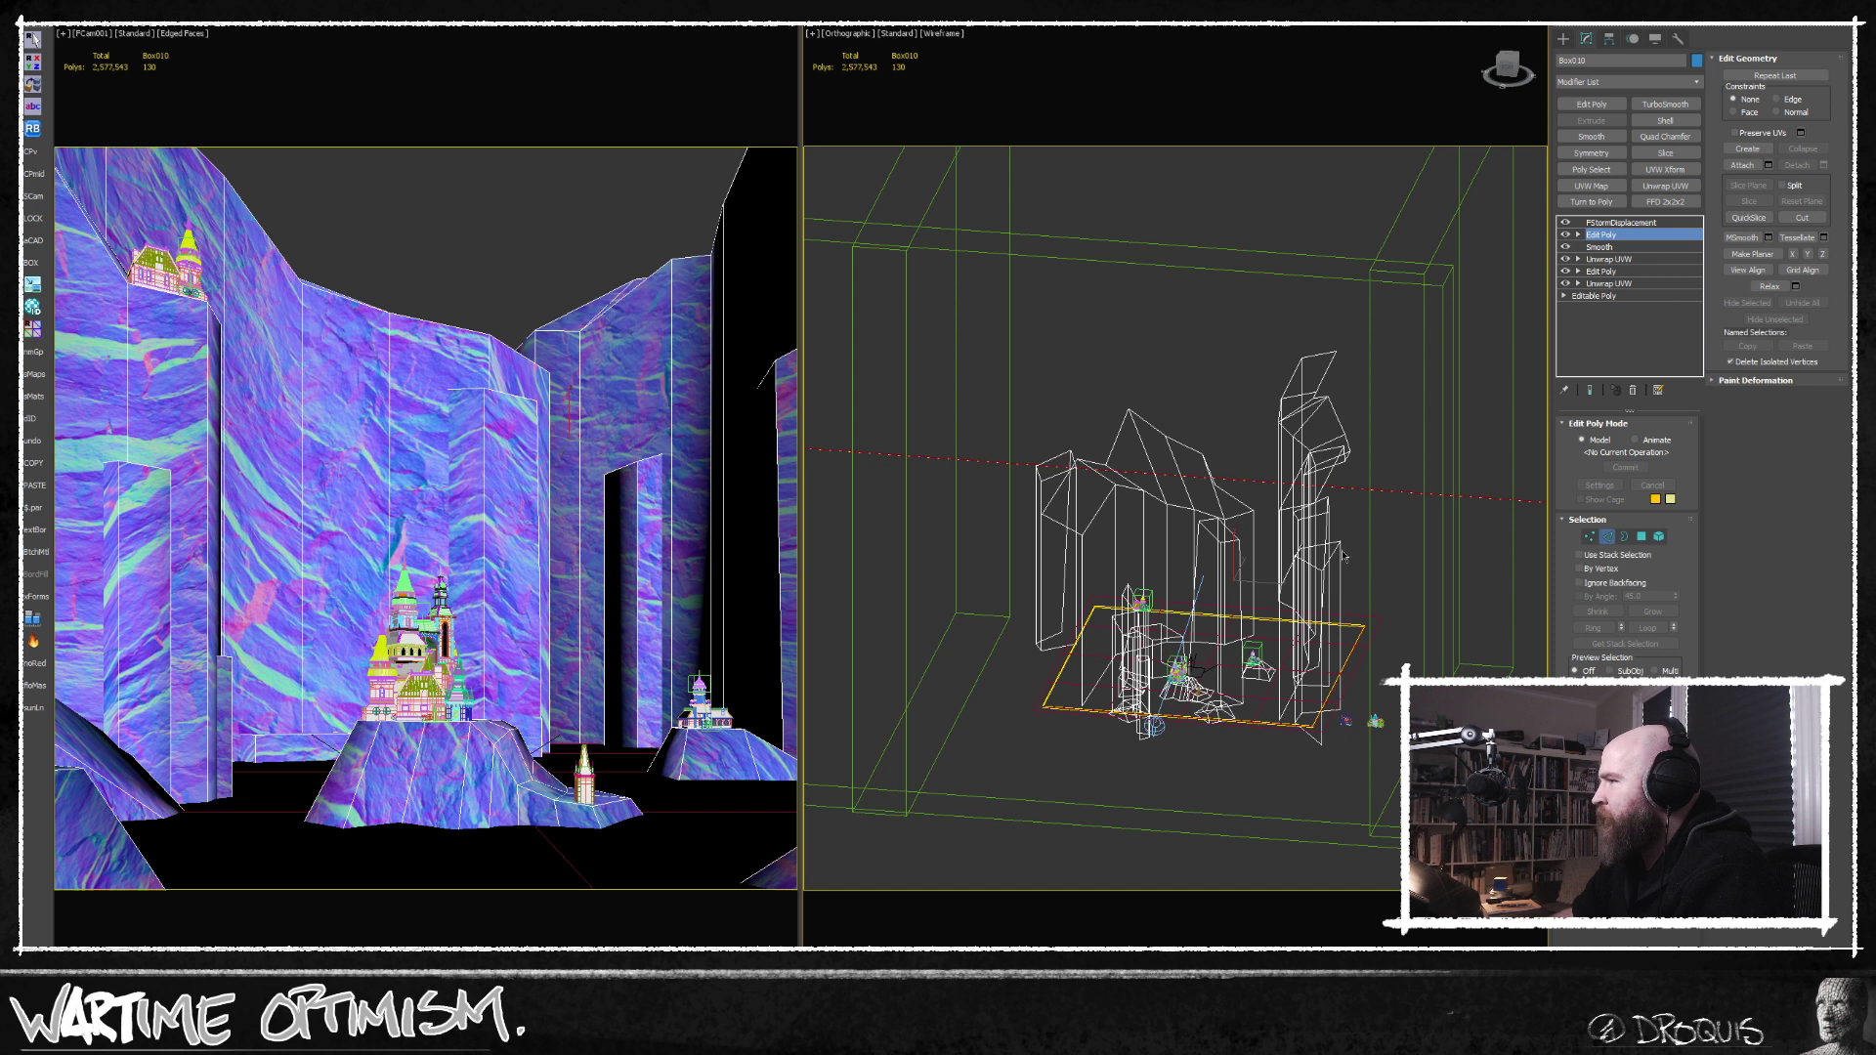
{"action": "left_click", "coordinate": [1120, 552]}
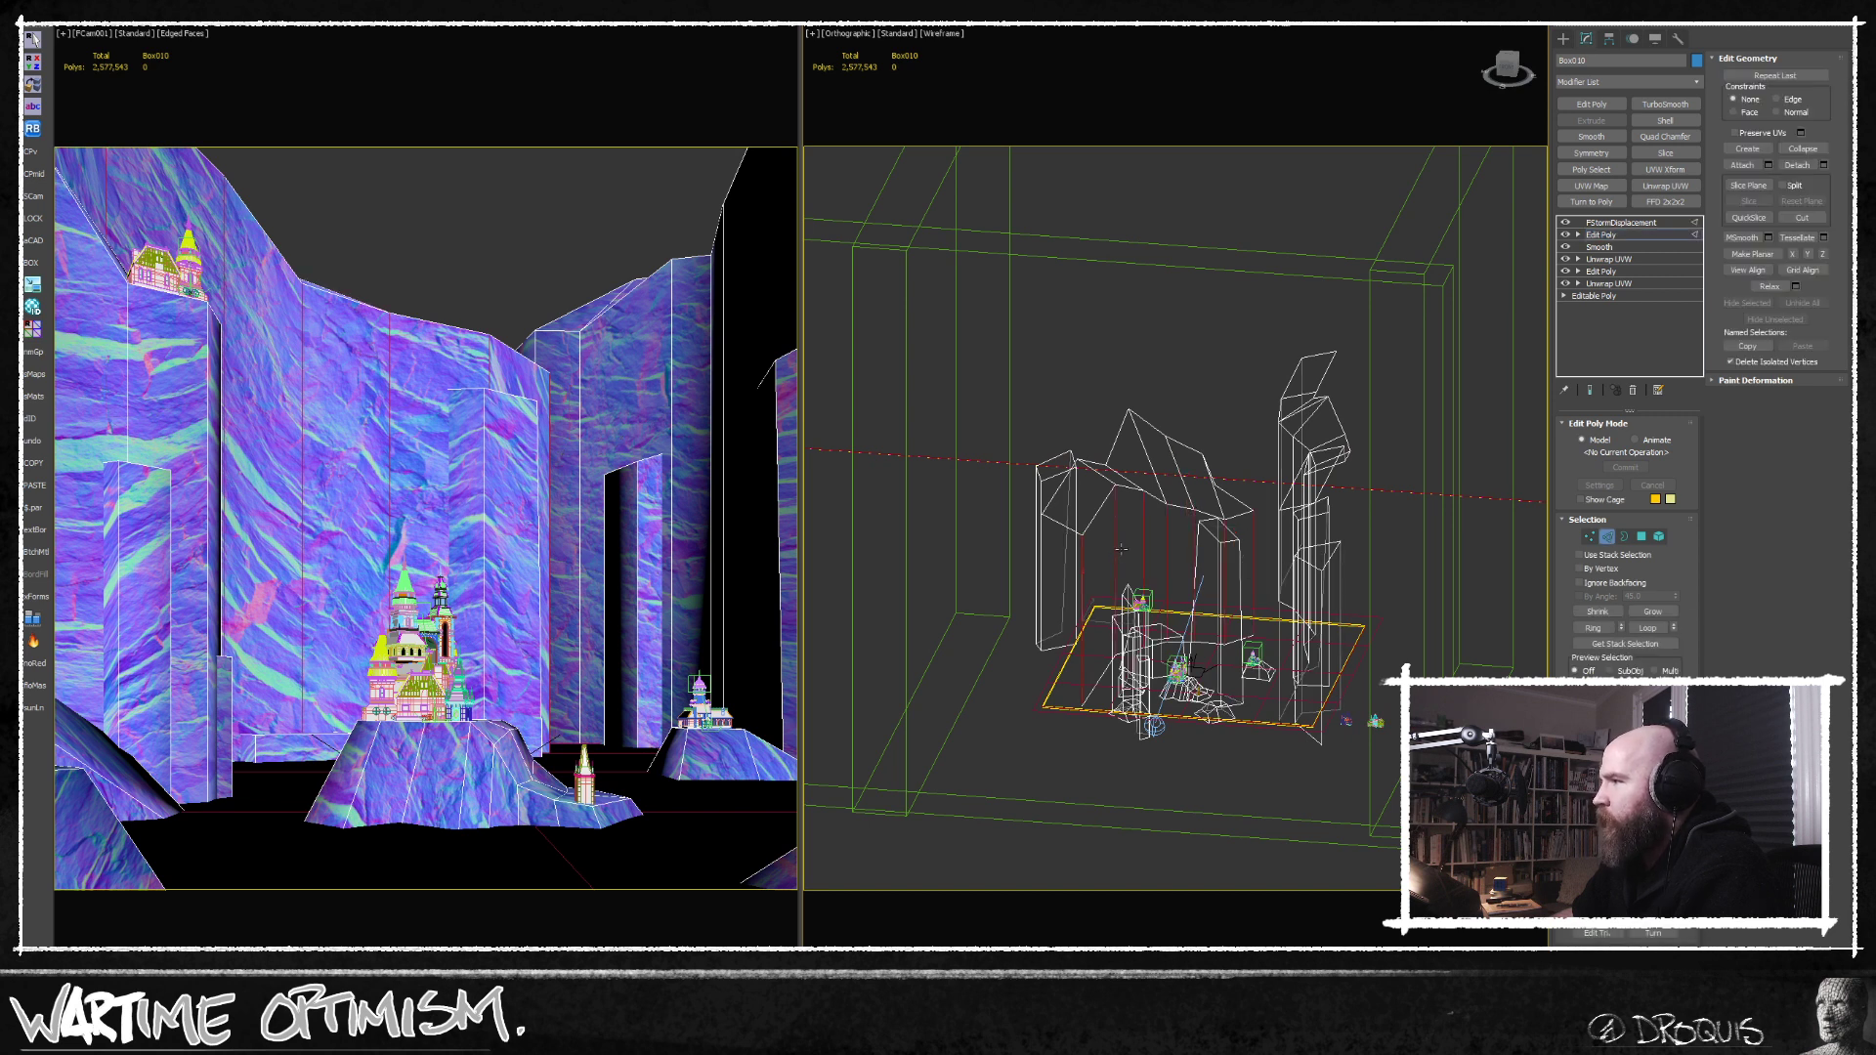
{"action": "middle_click_drag", "start_coordinate": [1122, 550], "coordinate": [1197, 557], "text": "alt"}
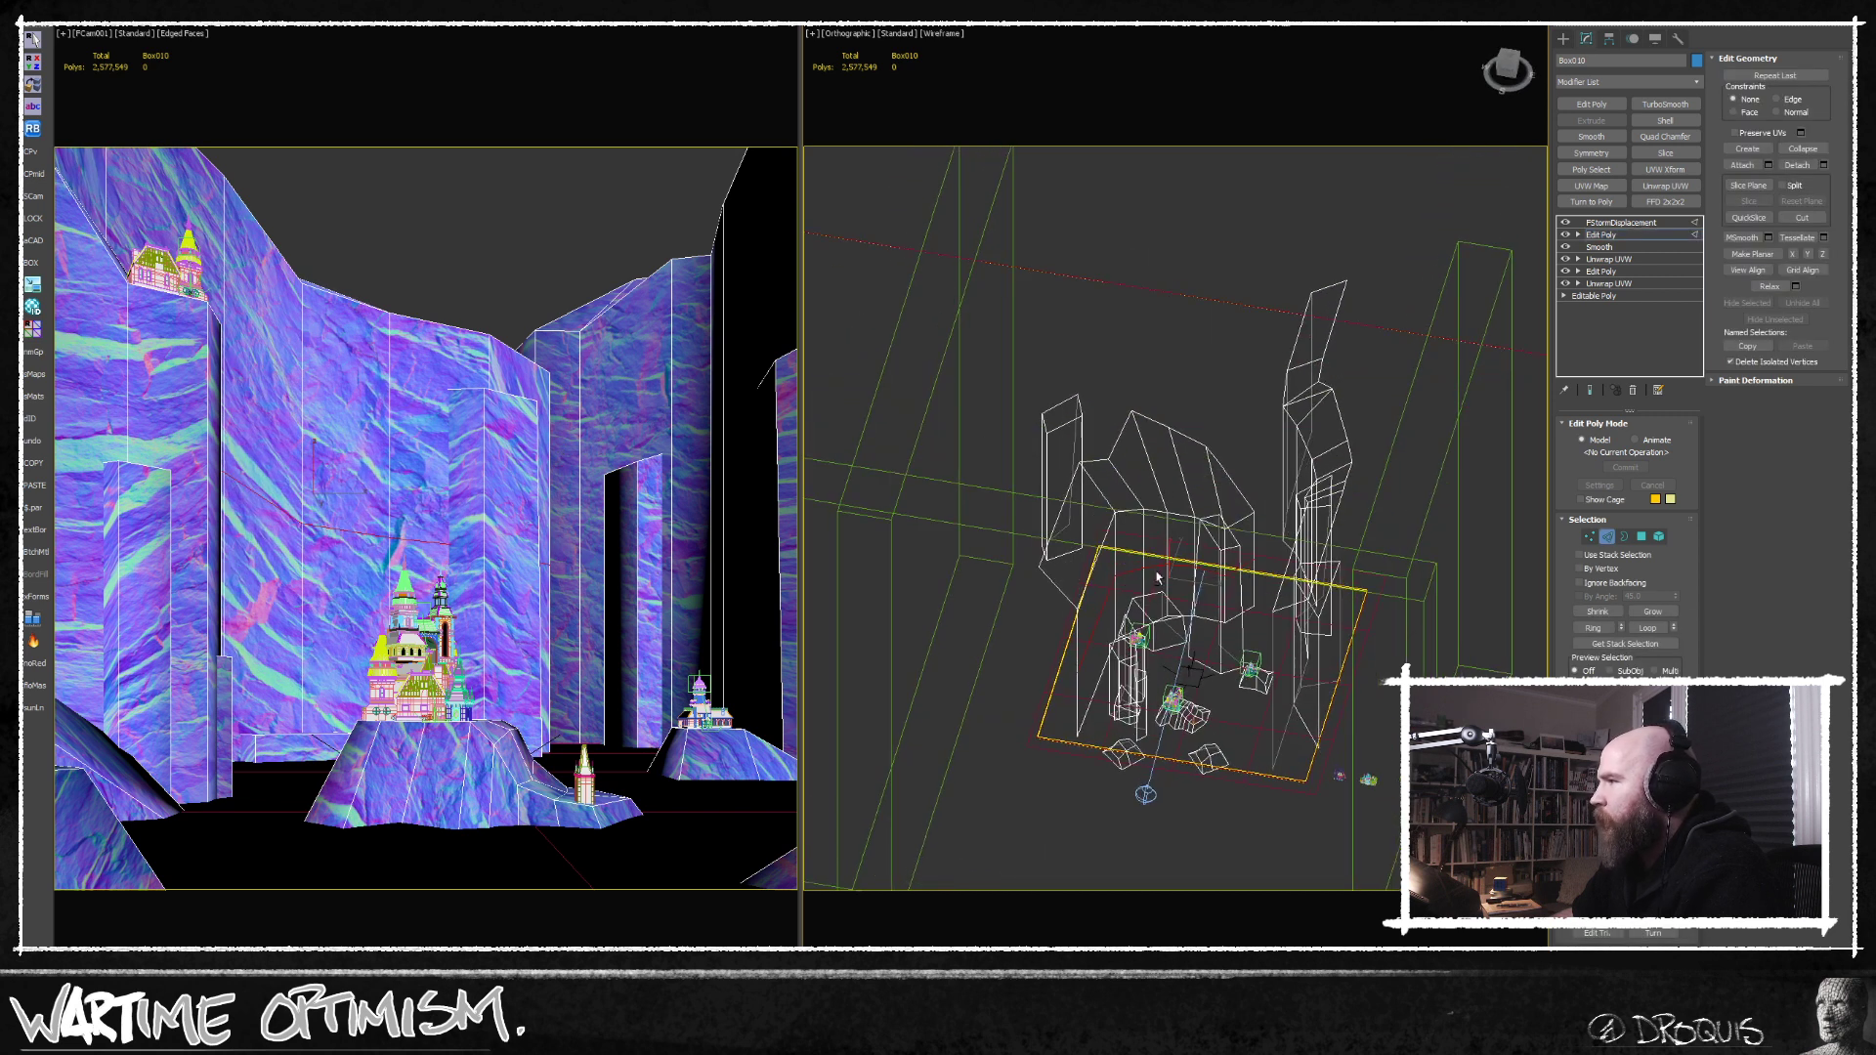
{"action": "scroll", "coordinate": [1212, 559], "scroll_direction": "up", "scroll_amount": 4}
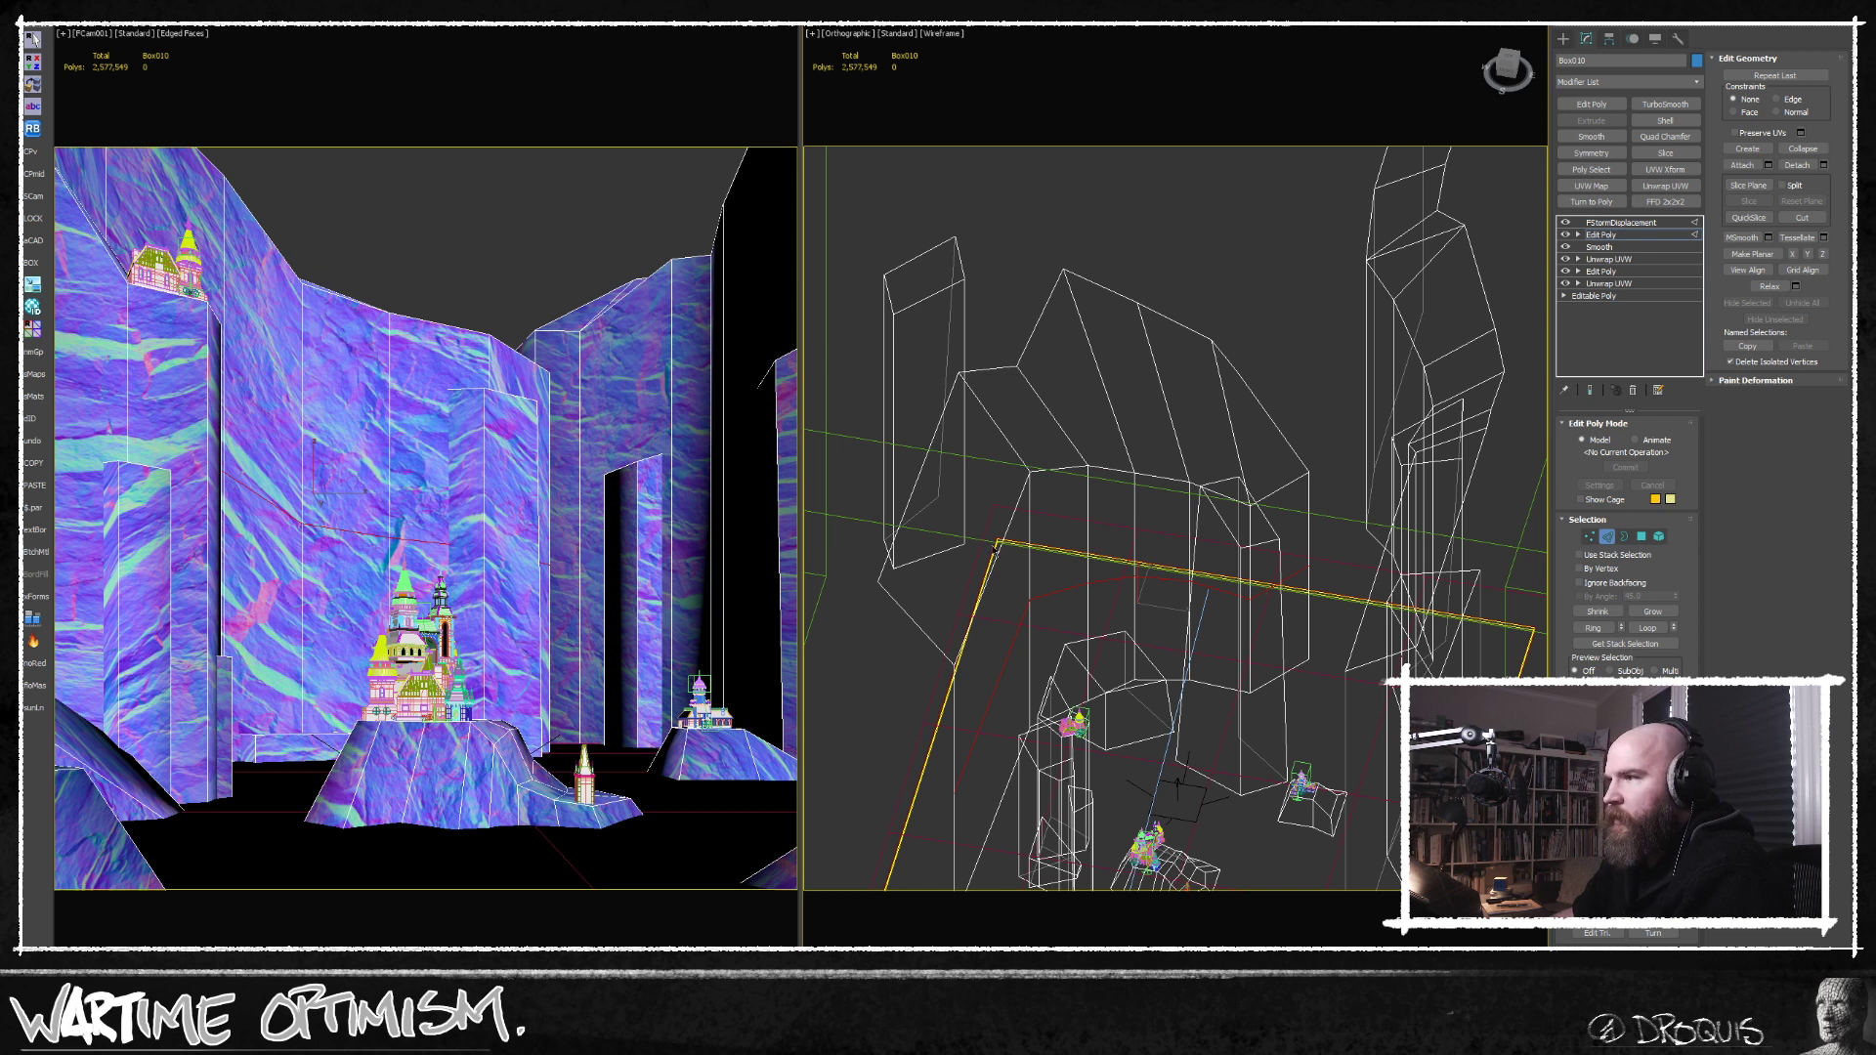
Show the camera view in wireframe and add another horizontal edge loop across the back cliff wall.
{"action": "left_click", "coordinate": [1591, 536]}
{"action": "left_click", "coordinate": [570, 381]}
{"action": "key", "text": "F3"}
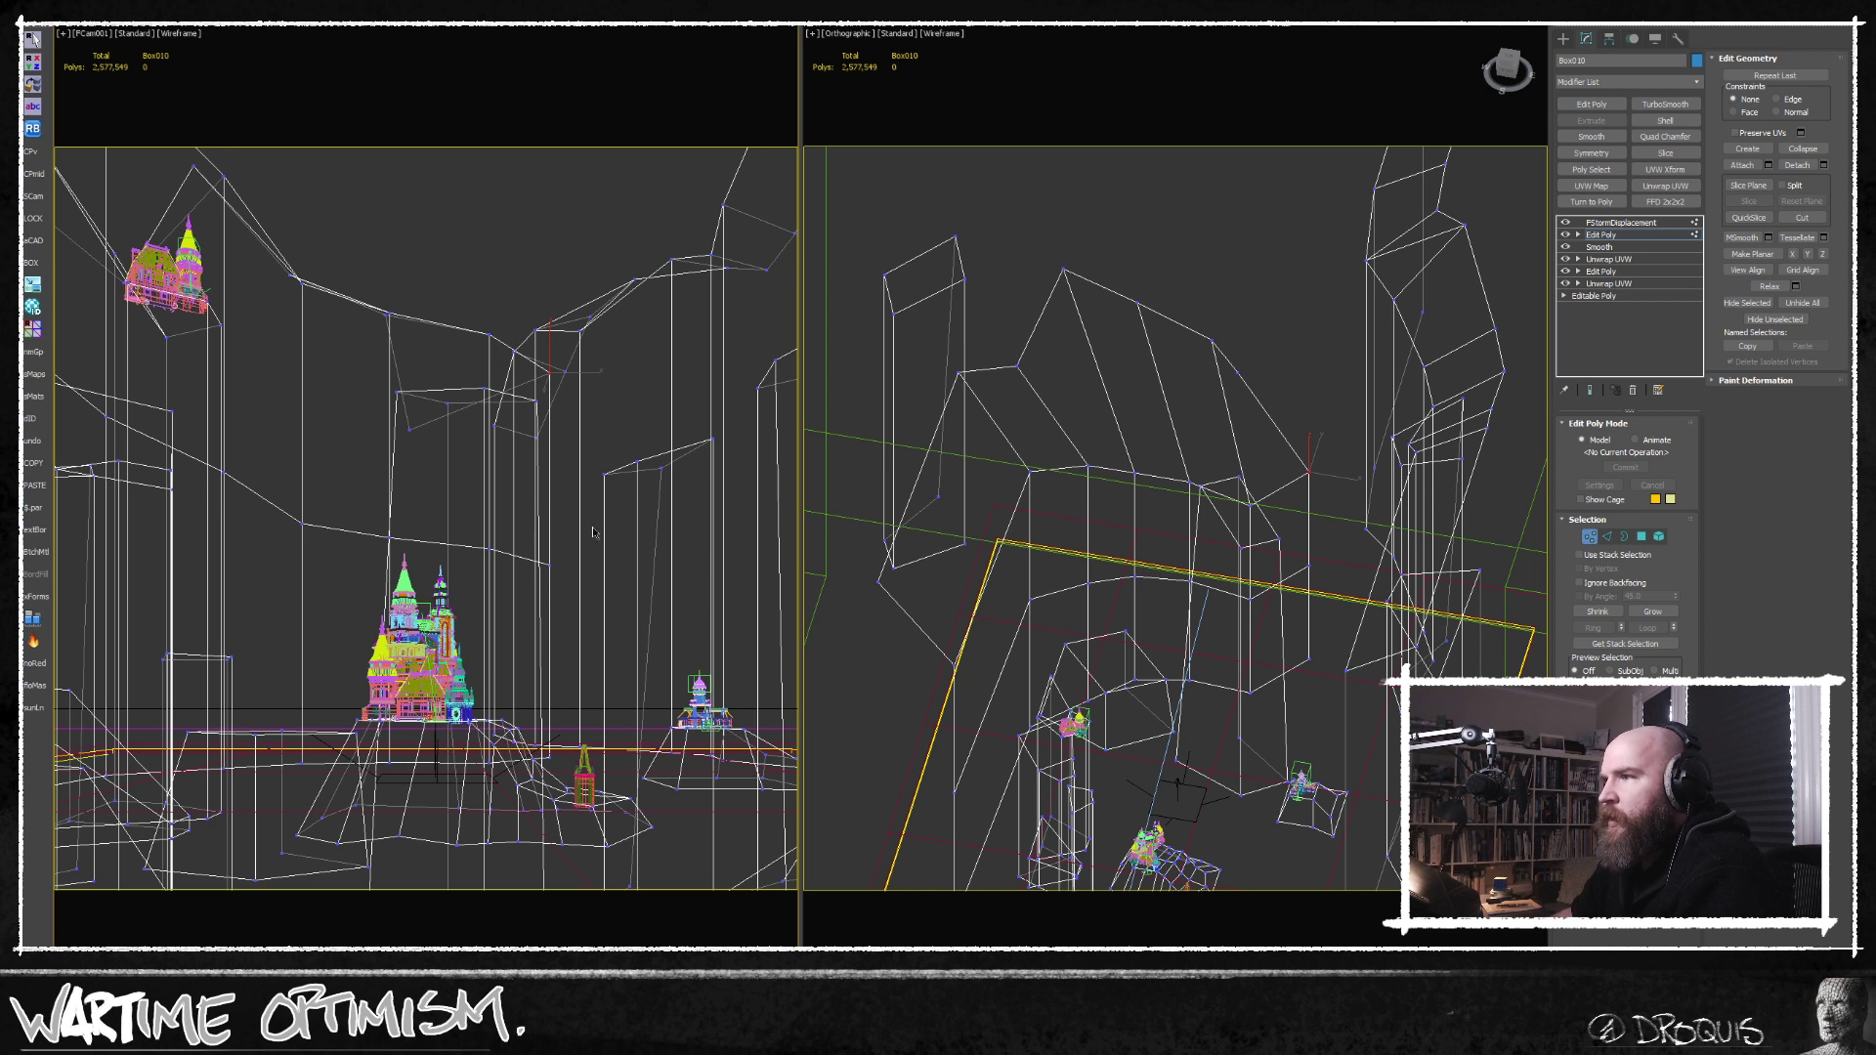
{"action": "left_click_drag", "start_coordinate": [391, 495], "coordinate": [307, 471]}
{"action": "left_click", "coordinate": [307, 471]}
{"action": "right_click", "coordinate": [309, 471]}
{"action": "middle_click_drag", "start_coordinate": [1241, 658], "coordinate": [1237, 681]}
{"action": "left_click", "coordinate": [1592, 541], "text": "ctrl"}
Select the vertices at the outer end of the back cliff wall and move them to vary the wall's outline.
{"action": "middle_click_drag", "start_coordinate": [1250, 529], "coordinate": [1248, 600]}
{"action": "middle_click_drag", "start_coordinate": [1248, 600], "coordinate": [1246, 557], "text": "alt"}
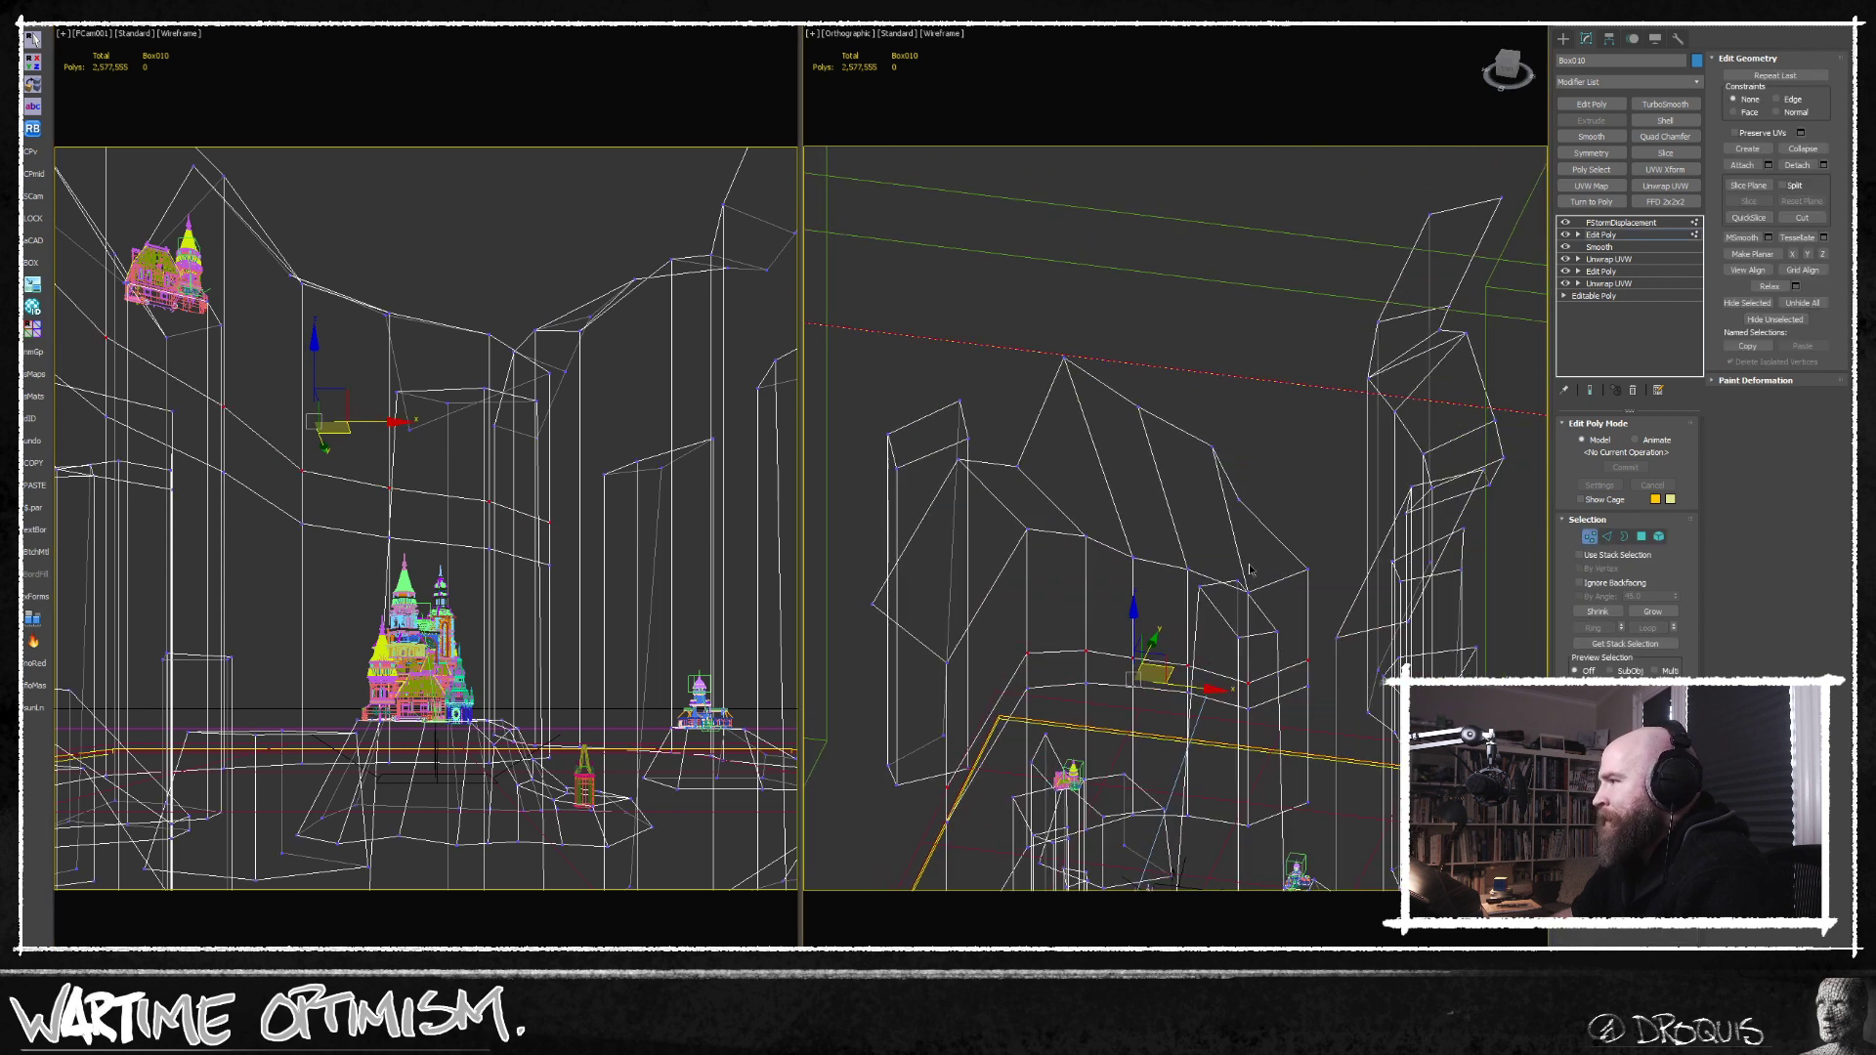
{"action": "key", "text": "q"}
{"action": "scroll", "coordinate": [1240, 699], "scroll_direction": "up", "scroll_amount": 2}
{"action": "left_click_drag", "start_coordinate": [1287, 650], "coordinate": [1289, 652]}
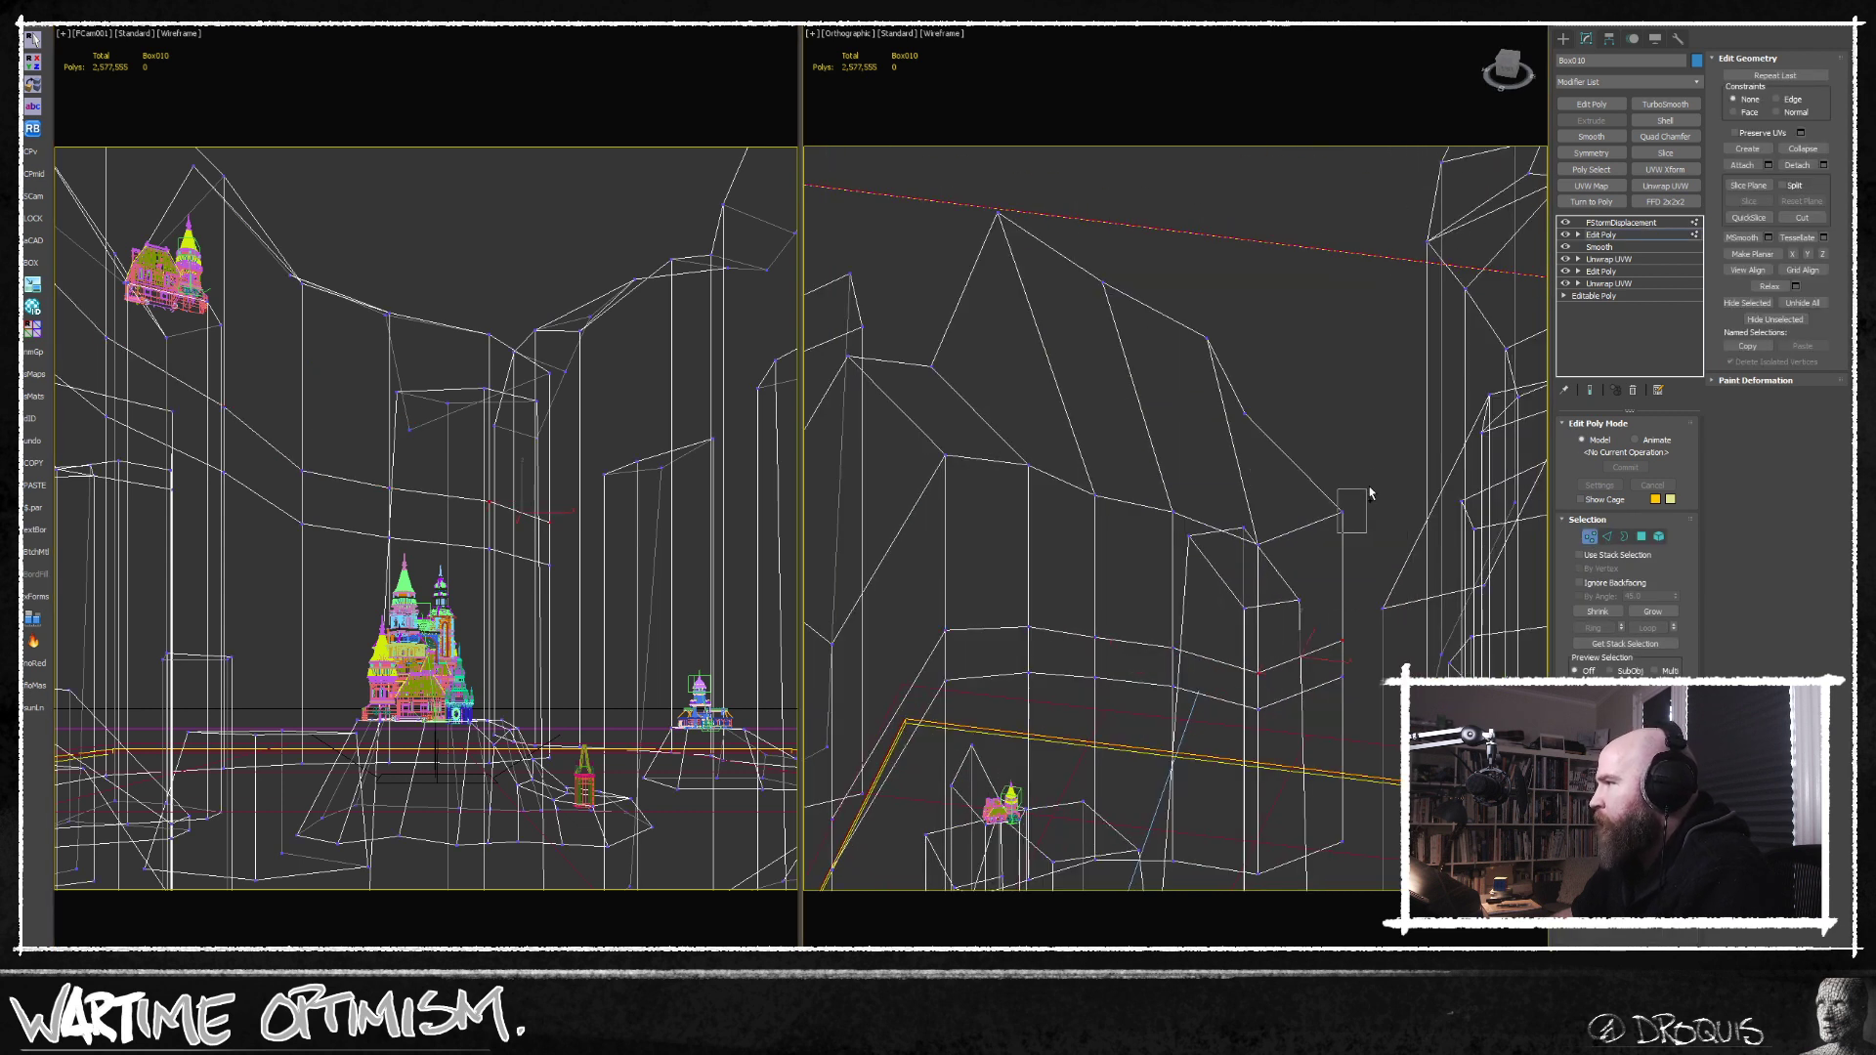
{"action": "left_click_drag", "start_coordinate": [1189, 295], "coordinate": [1272, 421], "text": "ctrl"}
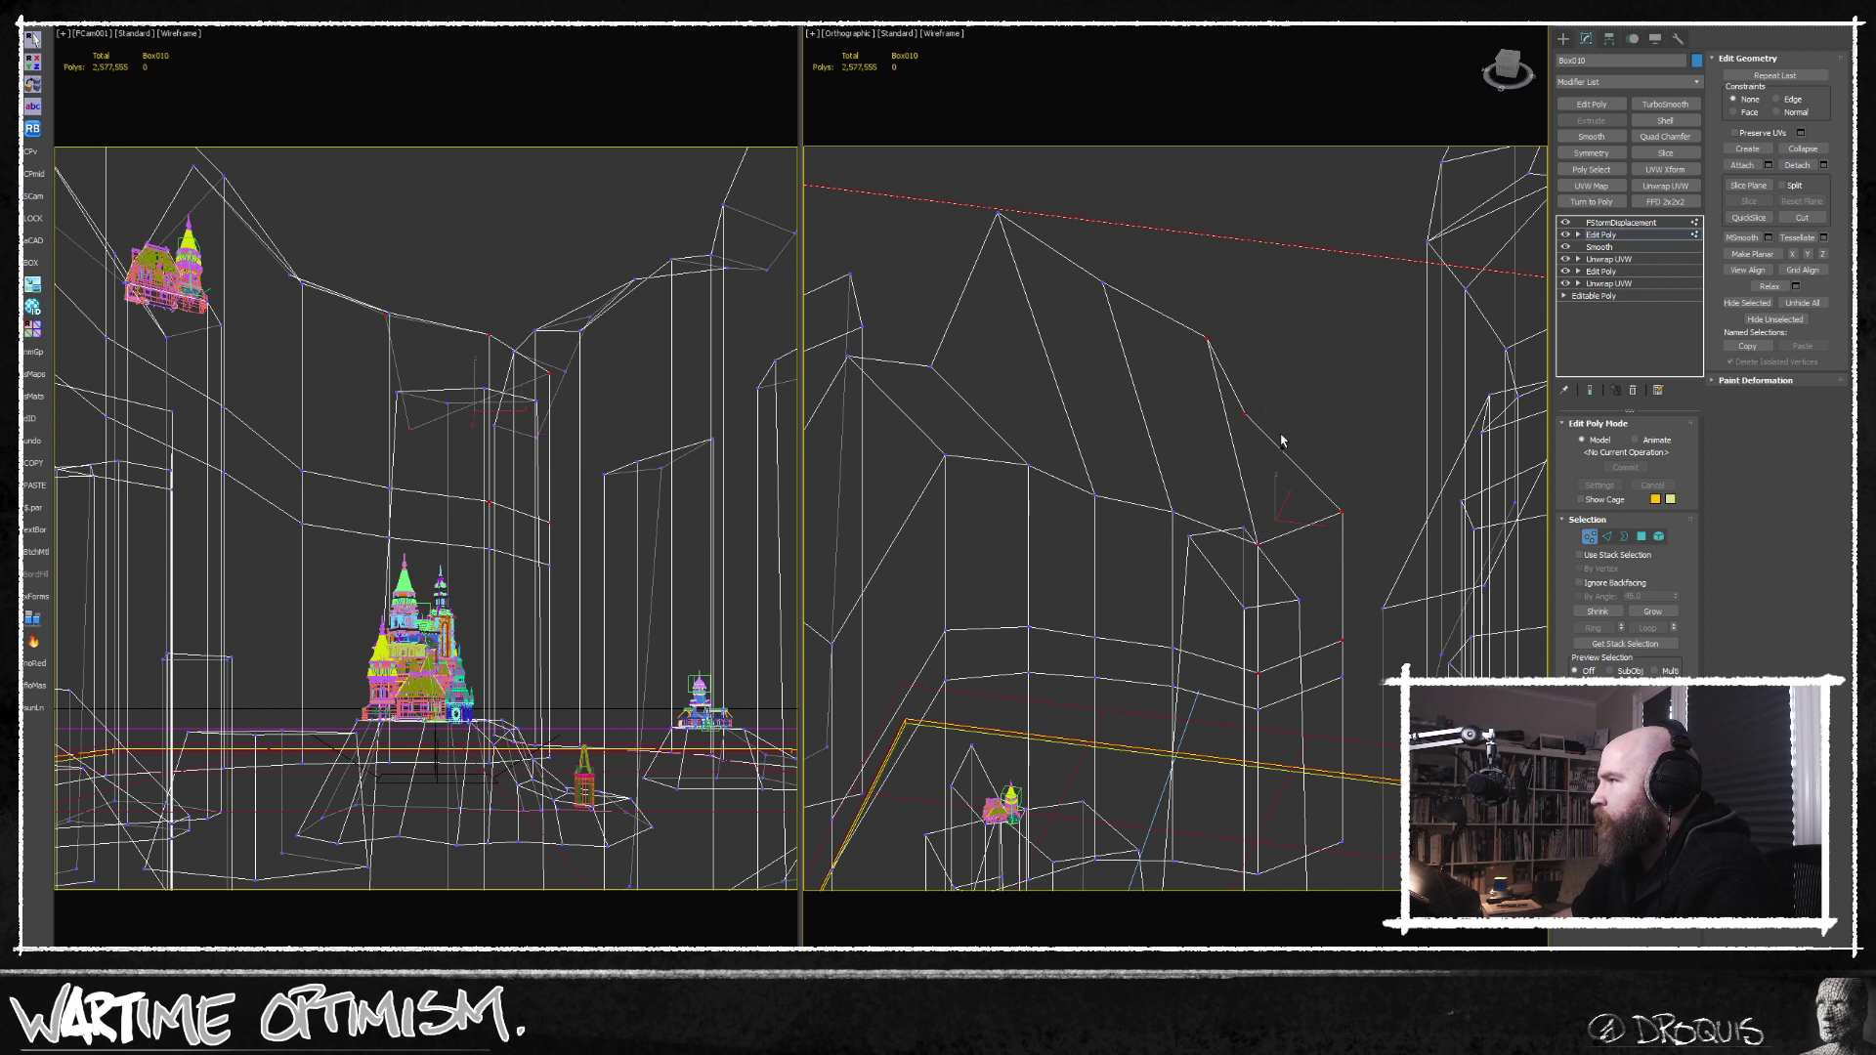
{"action": "middle_click_drag", "start_coordinate": [1281, 435], "coordinate": [1288, 493], "text": "alt"}
{"action": "scroll", "coordinate": [1288, 492], "scroll_direction": "up", "scroll_amount": 2}
{"action": "scroll", "coordinate": [1288, 494], "scroll_direction": "down", "scroll_amount": 2}
{"action": "key", "text": "w"}
{"action": "left_click_drag", "start_coordinate": [1302, 514], "coordinate": [1259, 486]}
{"action": "key", "text": "F3"}
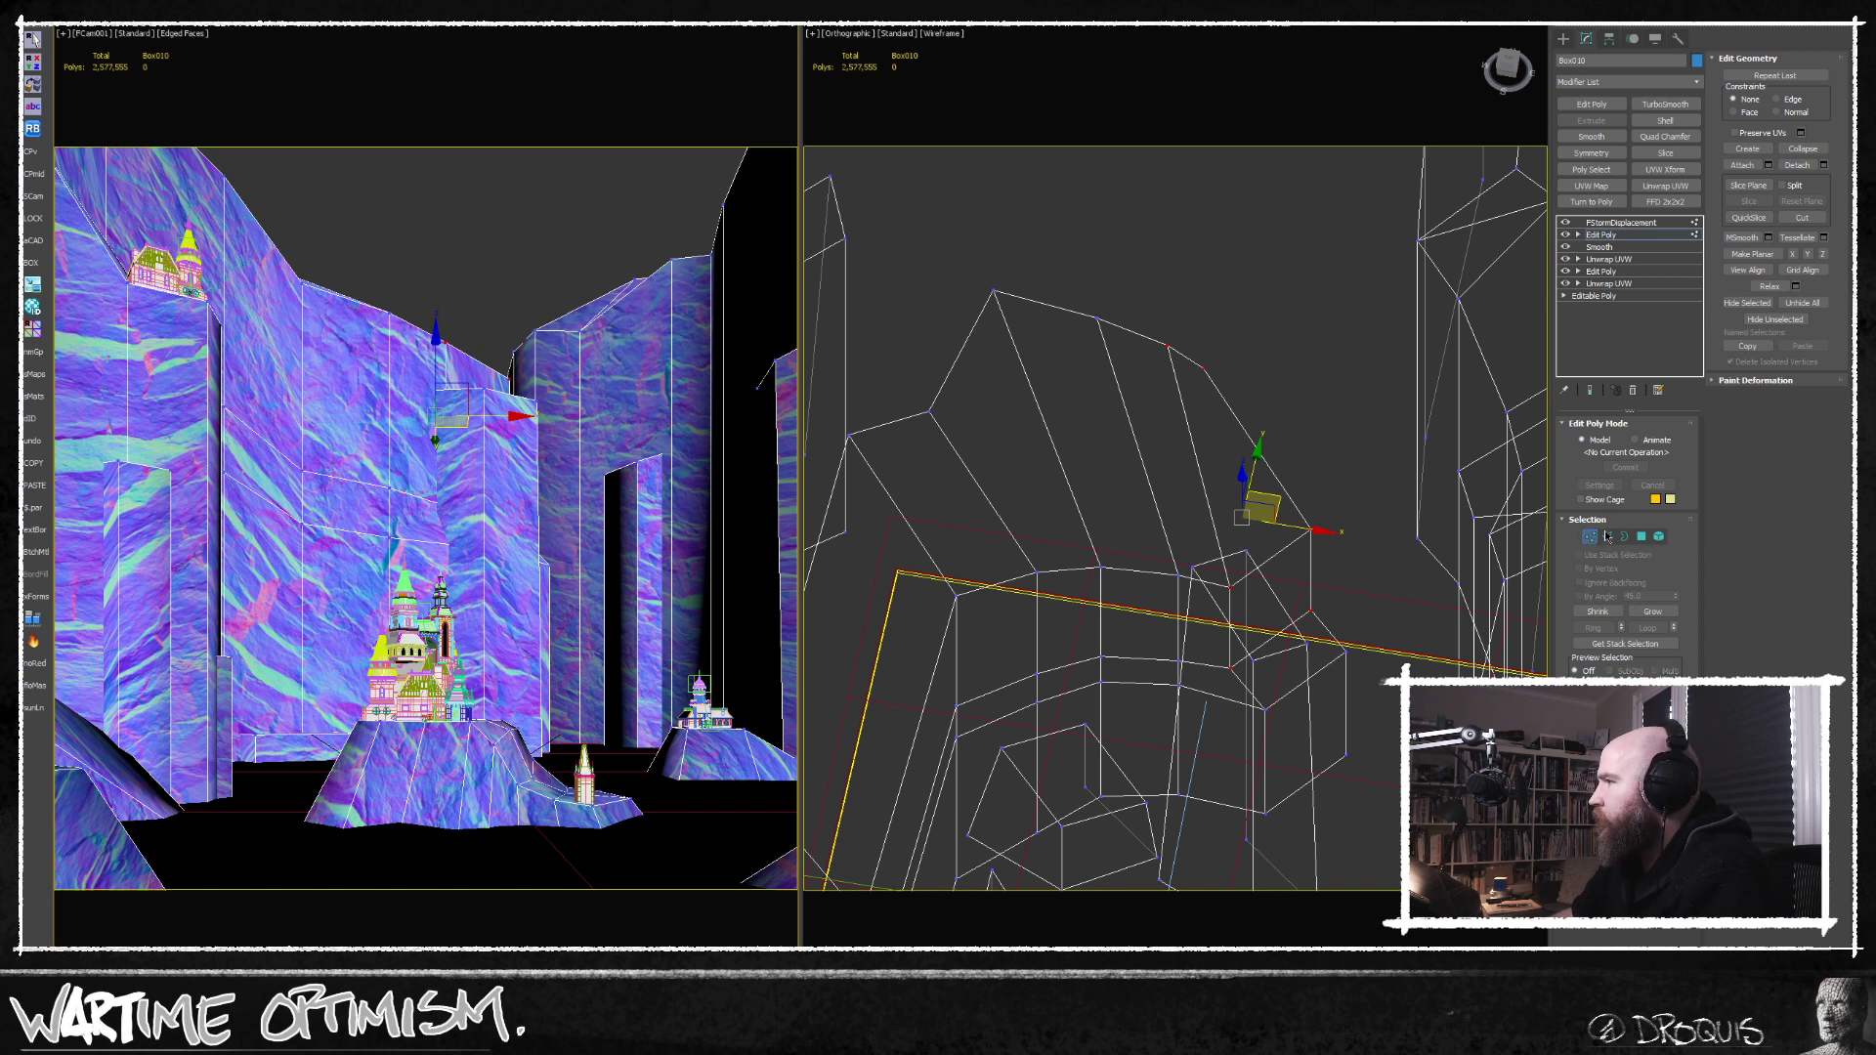
Lower the separate rock column behind the main castle and shift it back into the cliff wall in top view.
{"action": "key", "text": "4"}
{"action": "left_click", "coordinate": [517, 448]}
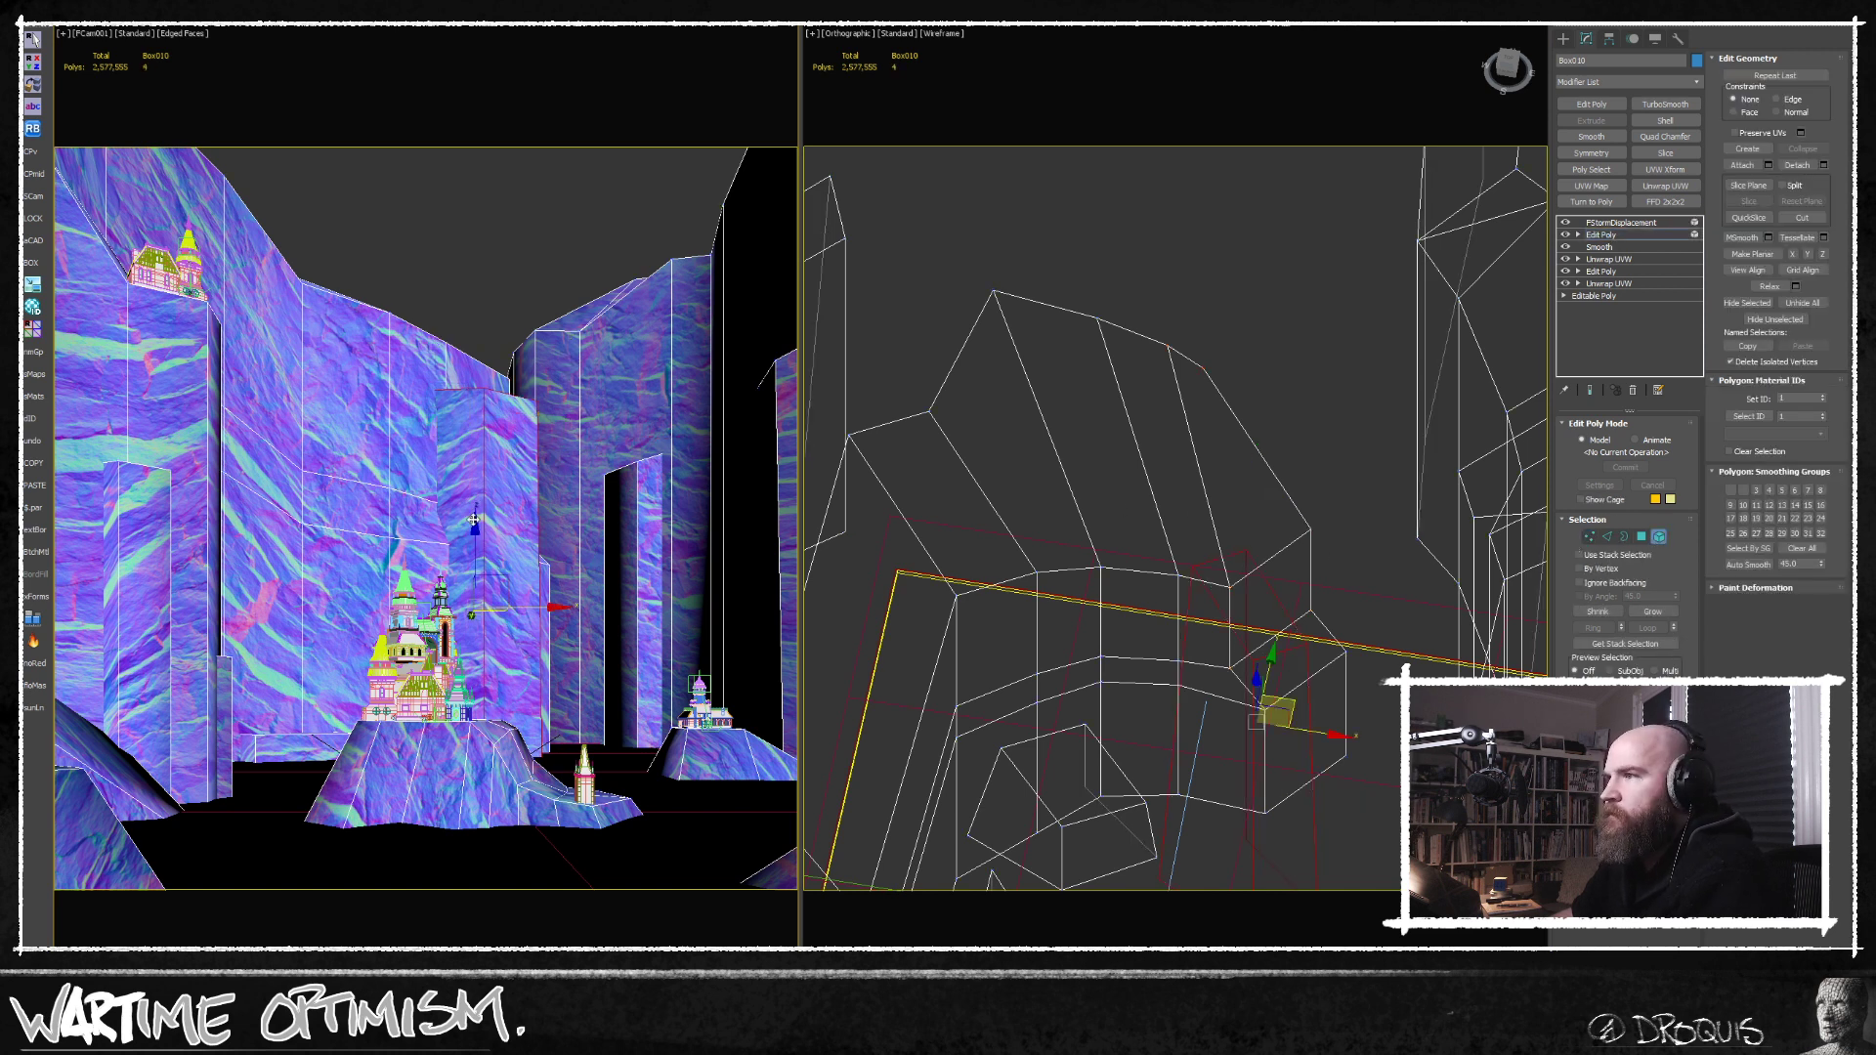
{"action": "left_click_drag", "start_coordinate": [468, 537], "coordinate": [468, 623]}
{"action": "key", "text": "t"}
{"action": "scroll", "coordinate": [1261, 652], "scroll_direction": "up", "scroll_amount": 5}
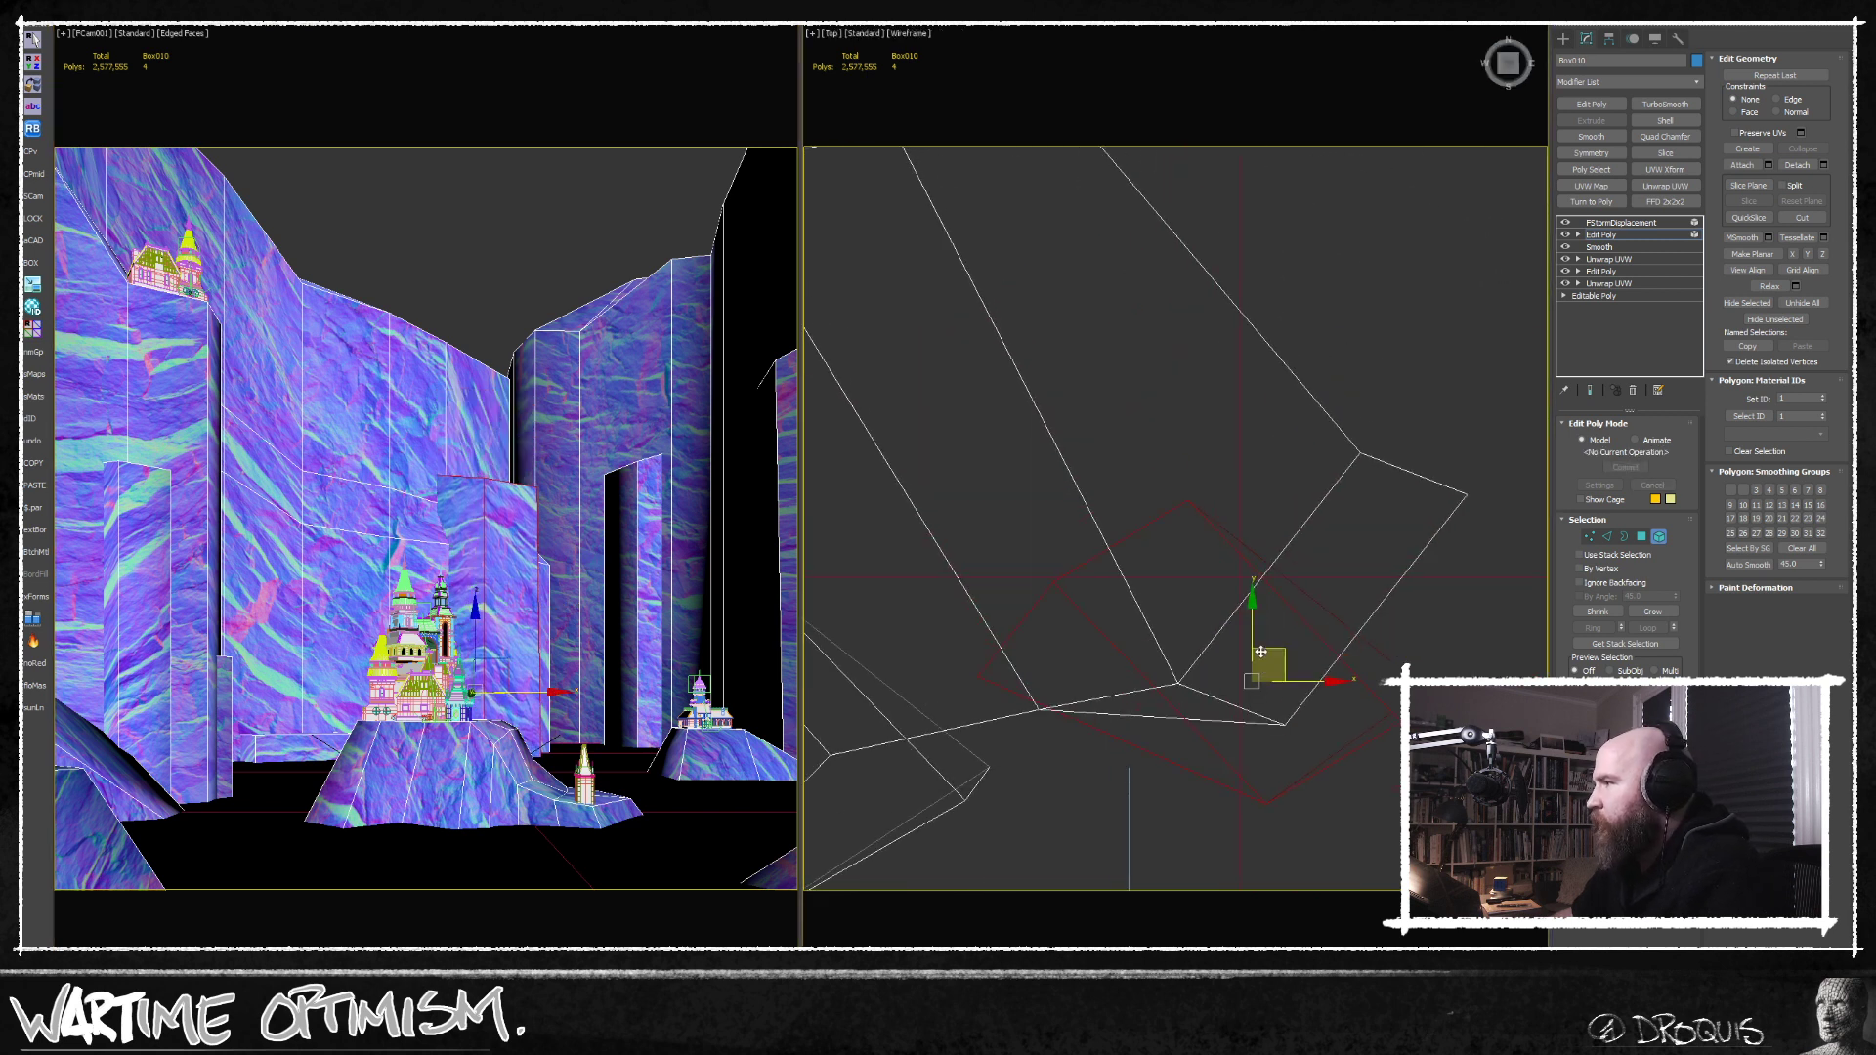
{"action": "left_click_drag", "start_coordinate": [1269, 652], "coordinate": [1208, 628]}
{"action": "scroll", "coordinate": [1282, 694], "scroll_direction": "down", "scroll_amount": 3}
{"action": "middle_click_drag", "start_coordinate": [1280, 696], "coordinate": [1234, 630], "text": "alt"}
Connect edges of the rock column behind the main castle to split its front face with a new vertical edge.
{"action": "left_click", "coordinate": [1607, 537]}
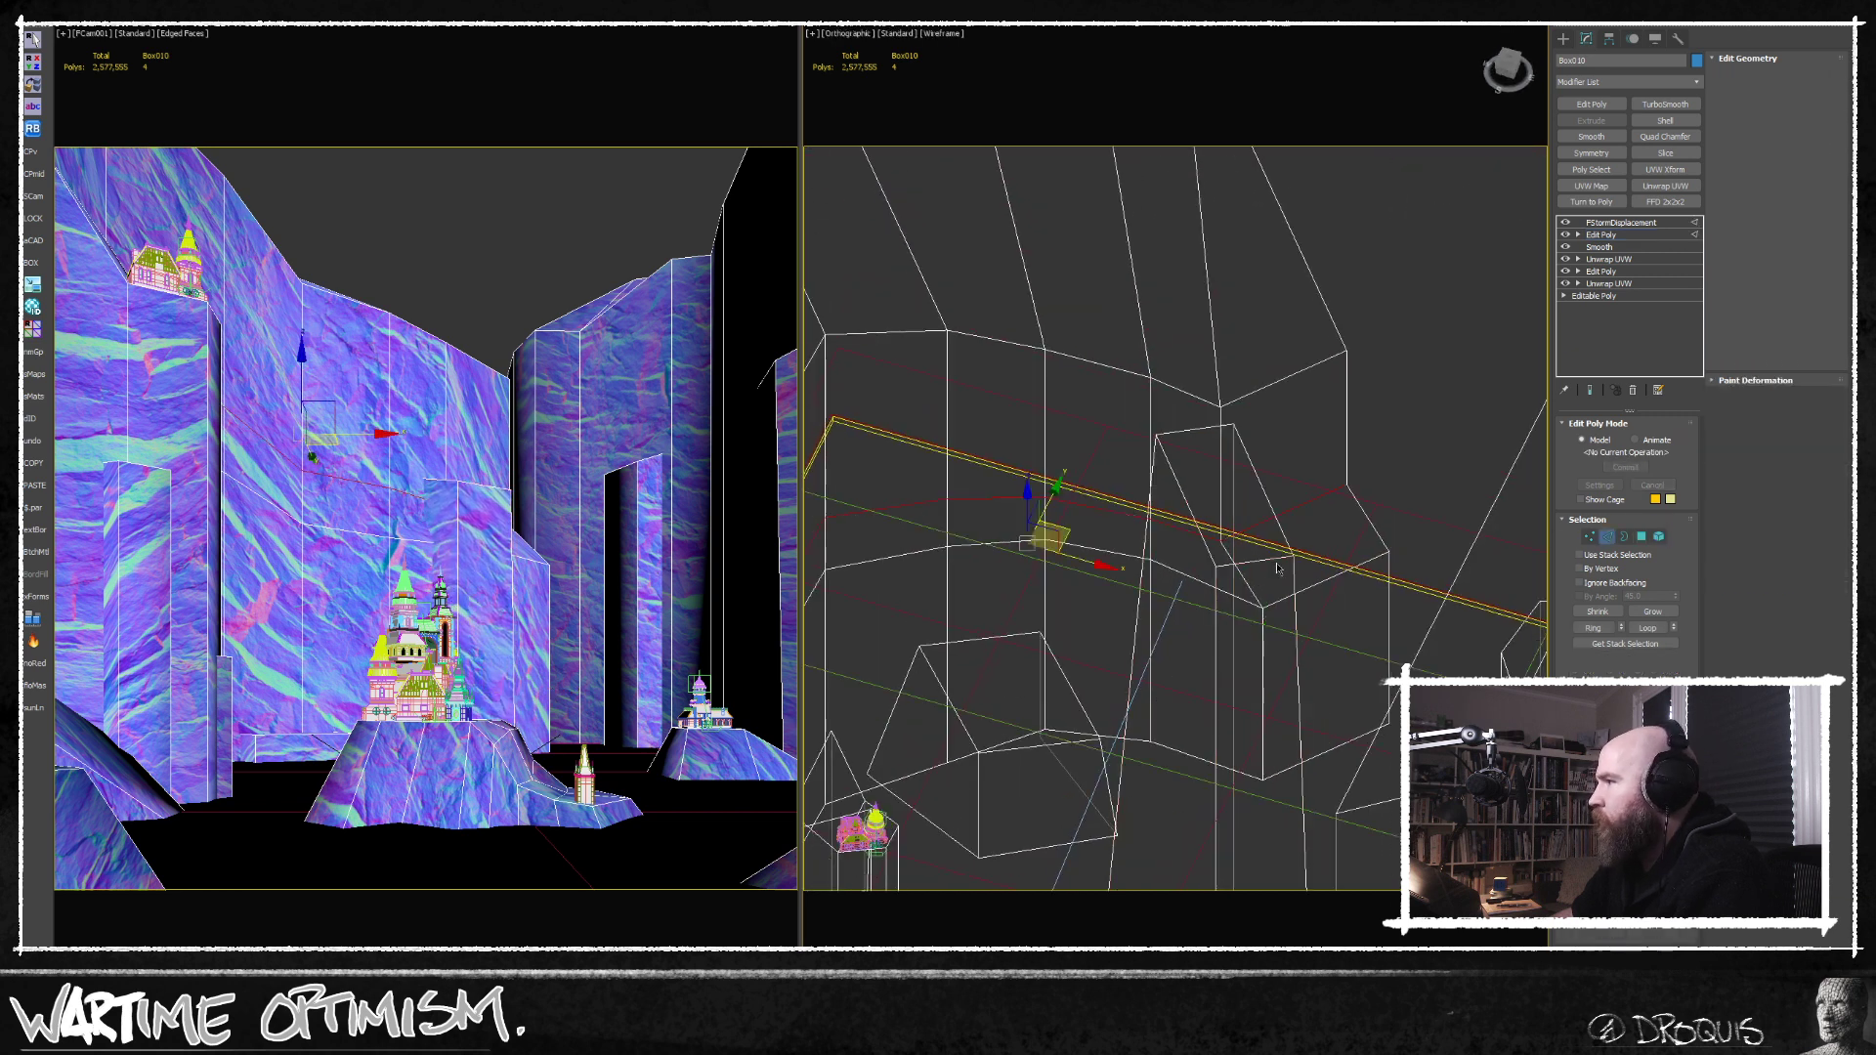
{"action": "middle_click_drag", "start_coordinate": [1265, 547], "coordinate": [1215, 618], "text": "alt"}
{"action": "key", "text": "ctrl+shift+e"}
{"action": "scroll", "coordinate": [1200, 548], "scroll_direction": "up", "scroll_amount": 3}
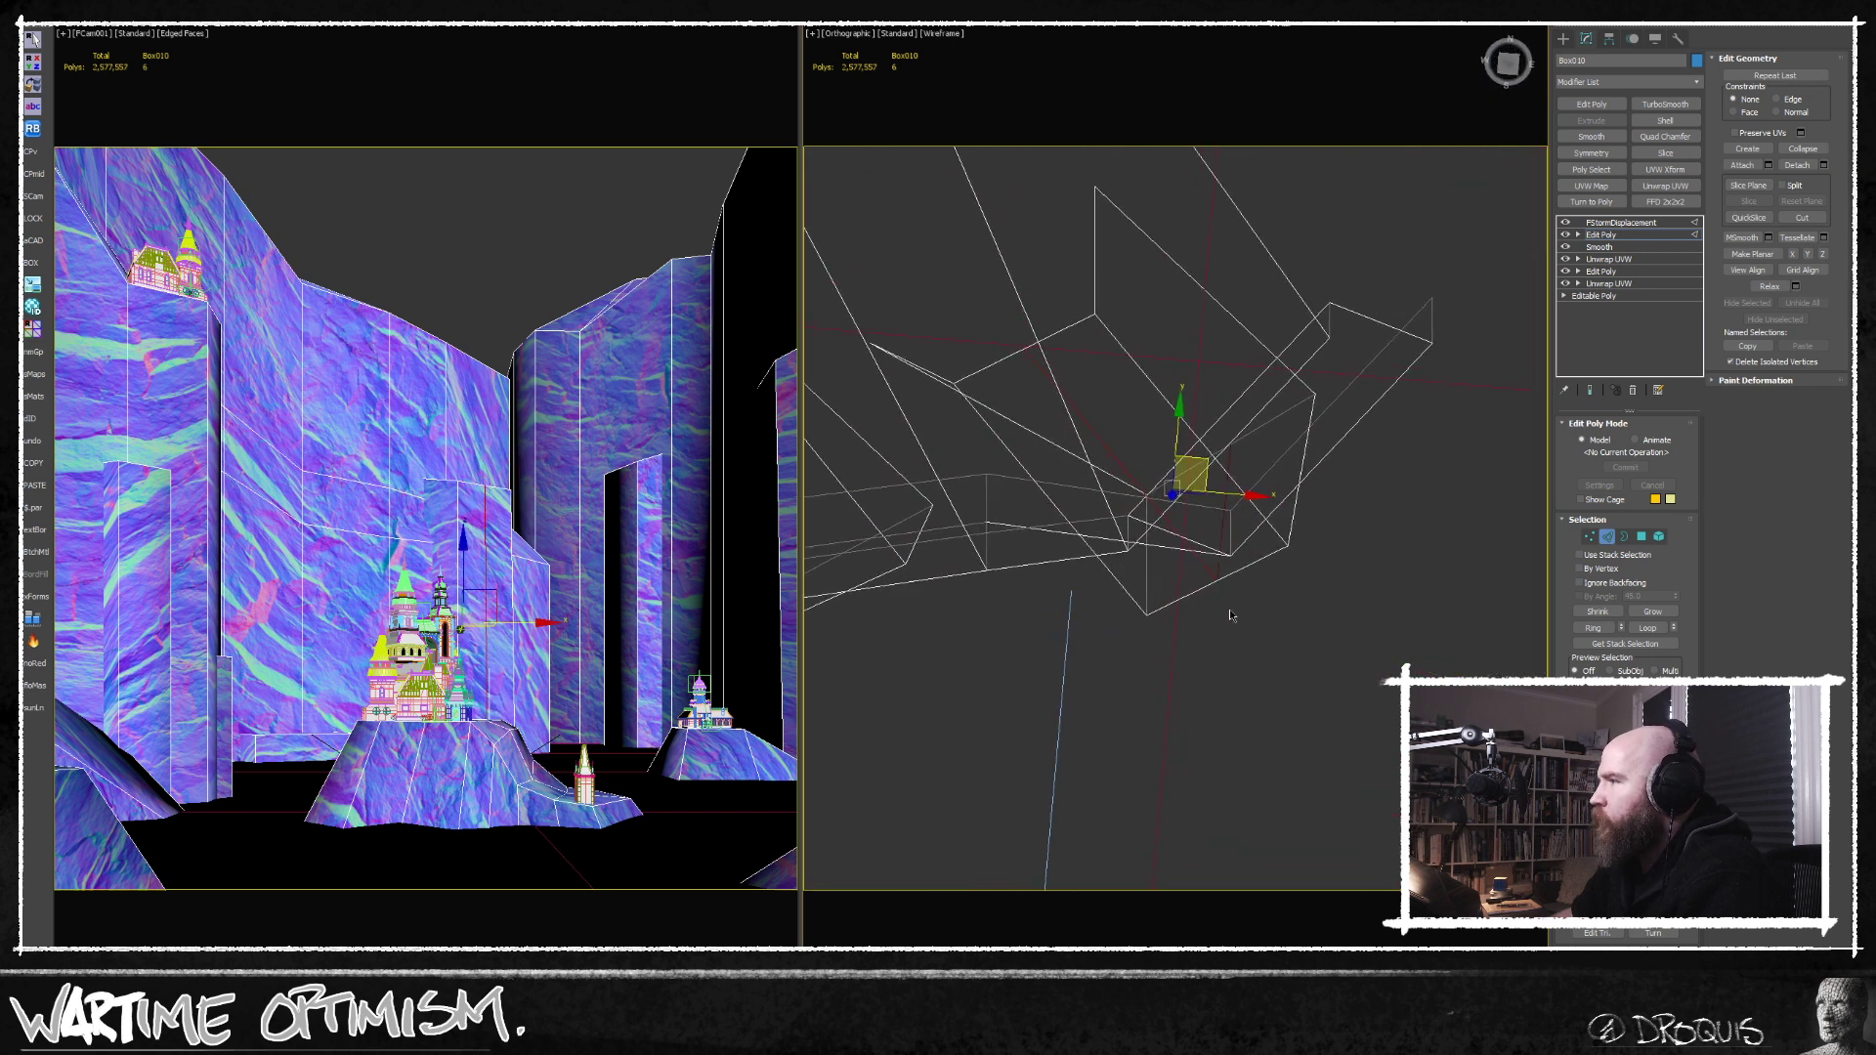
{"action": "left_click", "coordinate": [1221, 618]}
Move the vertices in the middle of the column's front slightly inward and leave vertex editing.
{"action": "key", "text": "1"}
{"action": "left_click", "coordinate": [1220, 583]}
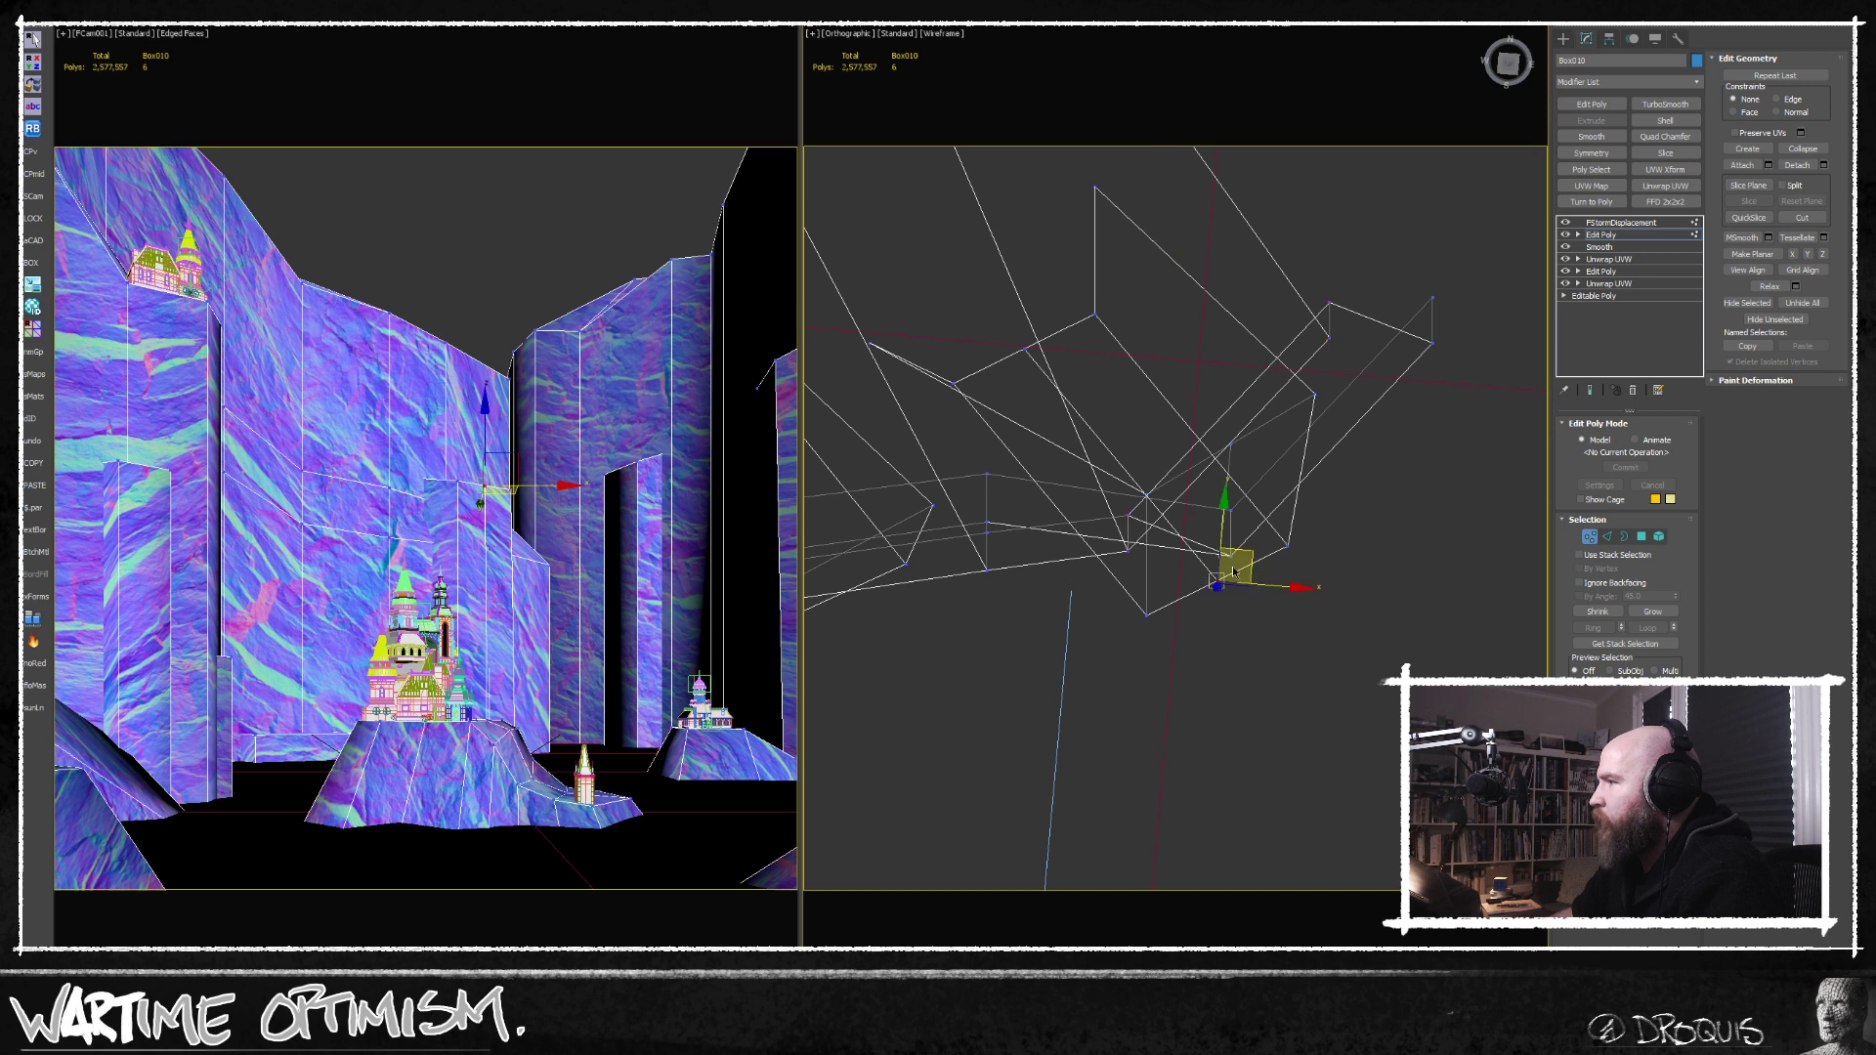
{"action": "left_click_drag", "start_coordinate": [1250, 555], "coordinate": [1233, 544]}
{"action": "left_click", "coordinate": [1334, 673]}
{"action": "left_click", "coordinate": [1591, 544]}
{"action": "middle_click_drag", "start_coordinate": [1283, 664], "coordinate": [1308, 585]}
{"action": "scroll", "coordinate": [1308, 586], "scroll_direction": "down", "scroll_amount": 2}
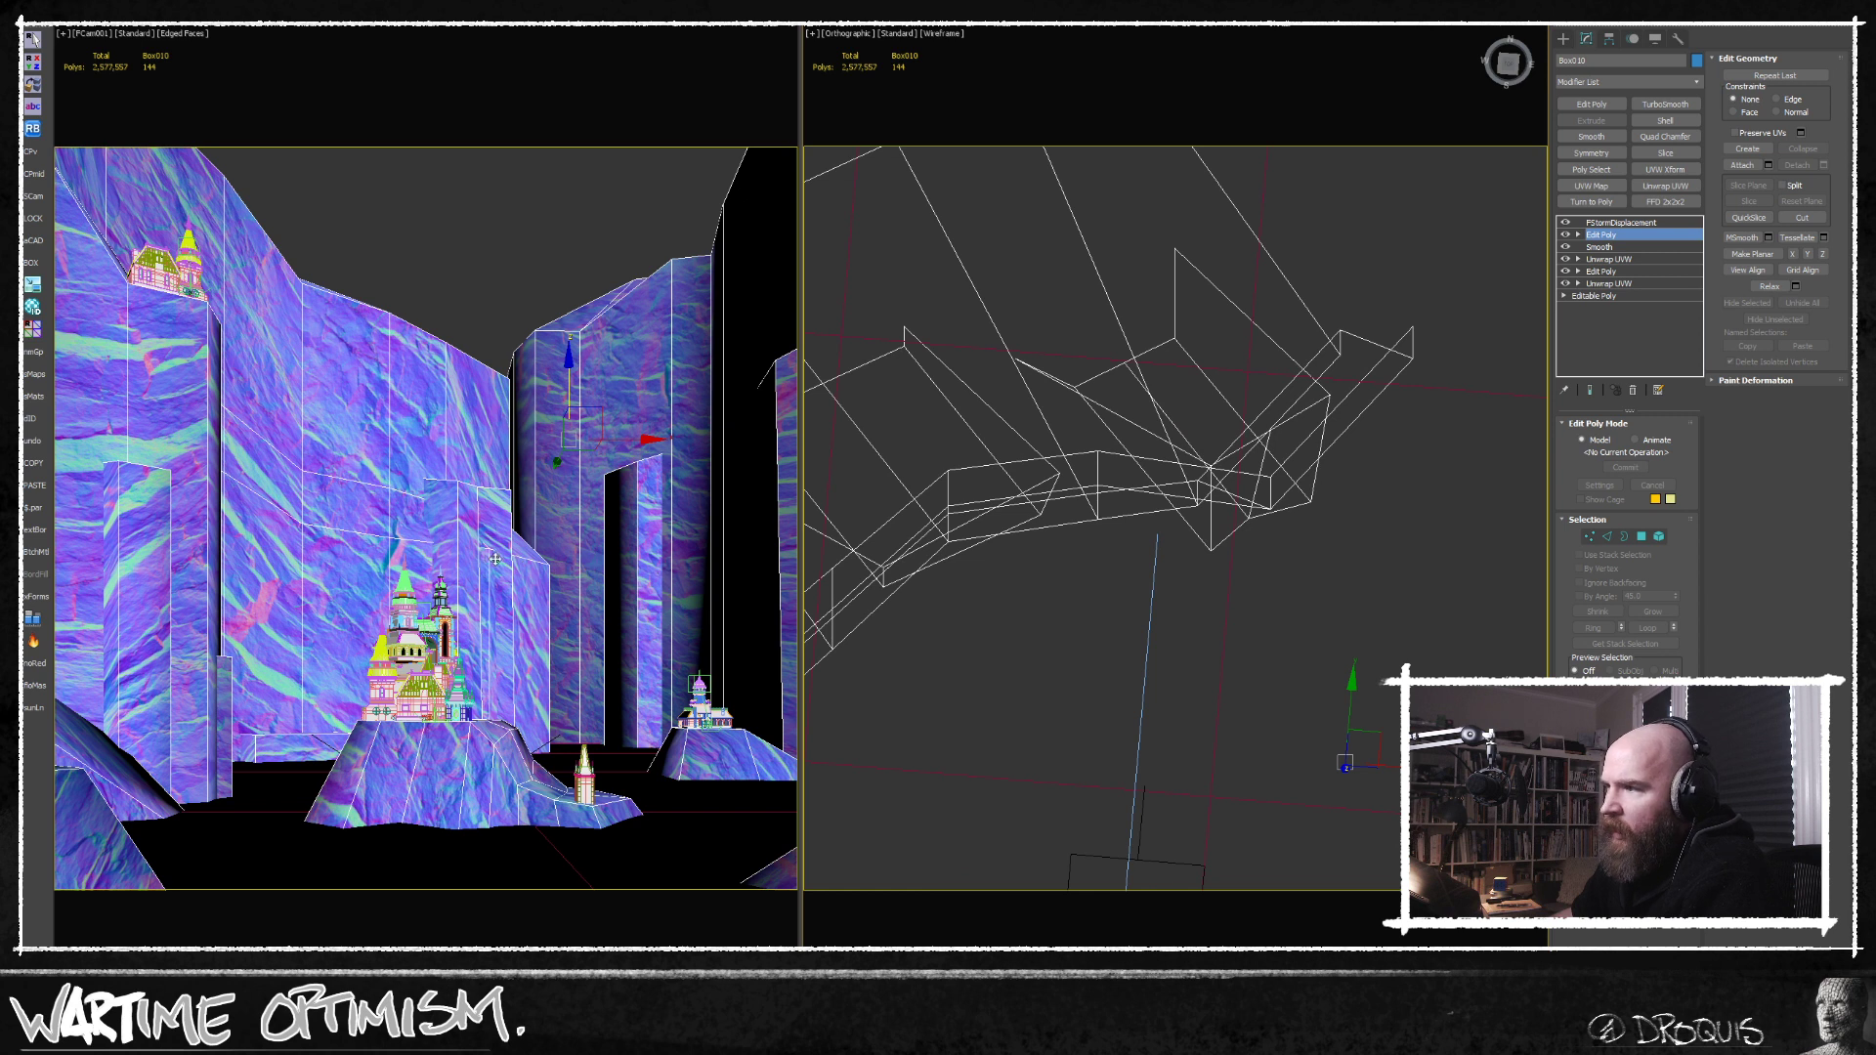
Show the orthographic view shaded and adjust a vertex on the rock tower beneath the upper castle.
{"action": "scroll", "coordinate": [1202, 573], "scroll_direction": "down", "scroll_amount": 5}
{"action": "middle_click_drag", "start_coordinate": [1342, 584], "coordinate": [1193, 654]}
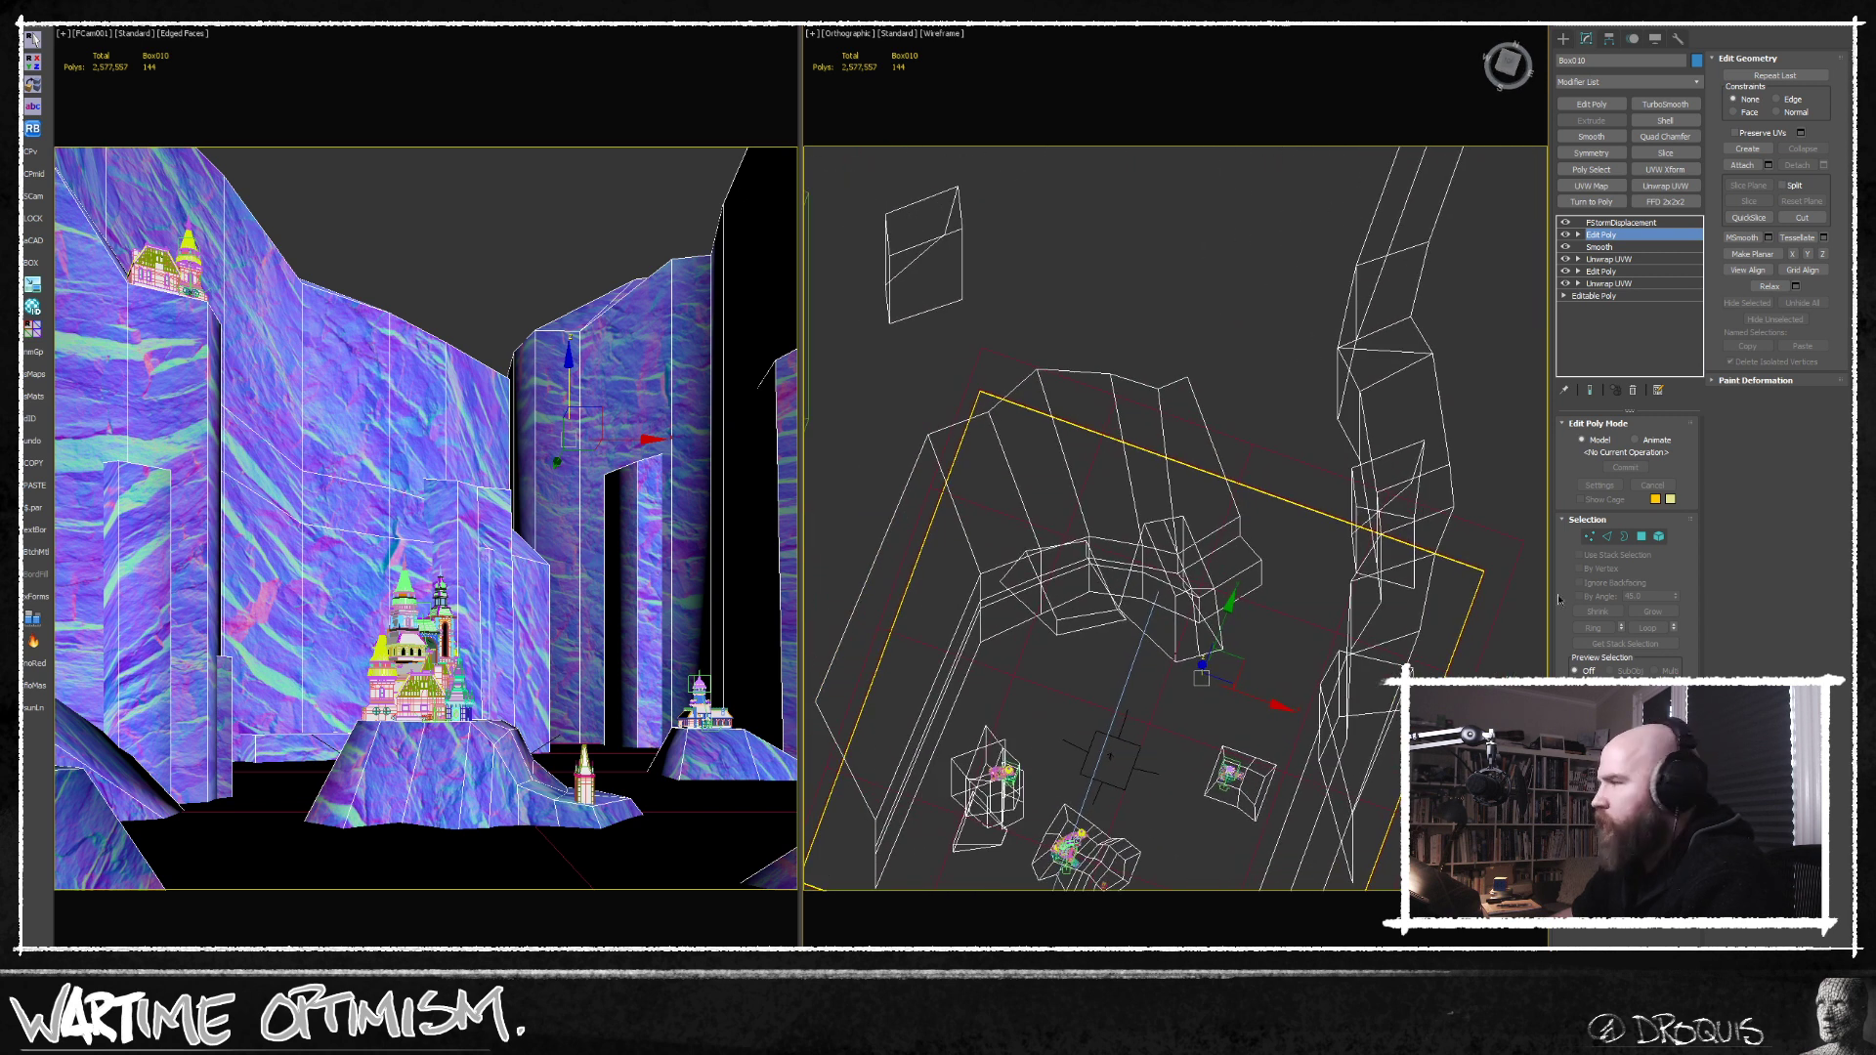
{"action": "left_click", "coordinate": [1590, 537]}
{"action": "scroll", "coordinate": [1014, 675], "scroll_direction": "up", "scroll_amount": 6}
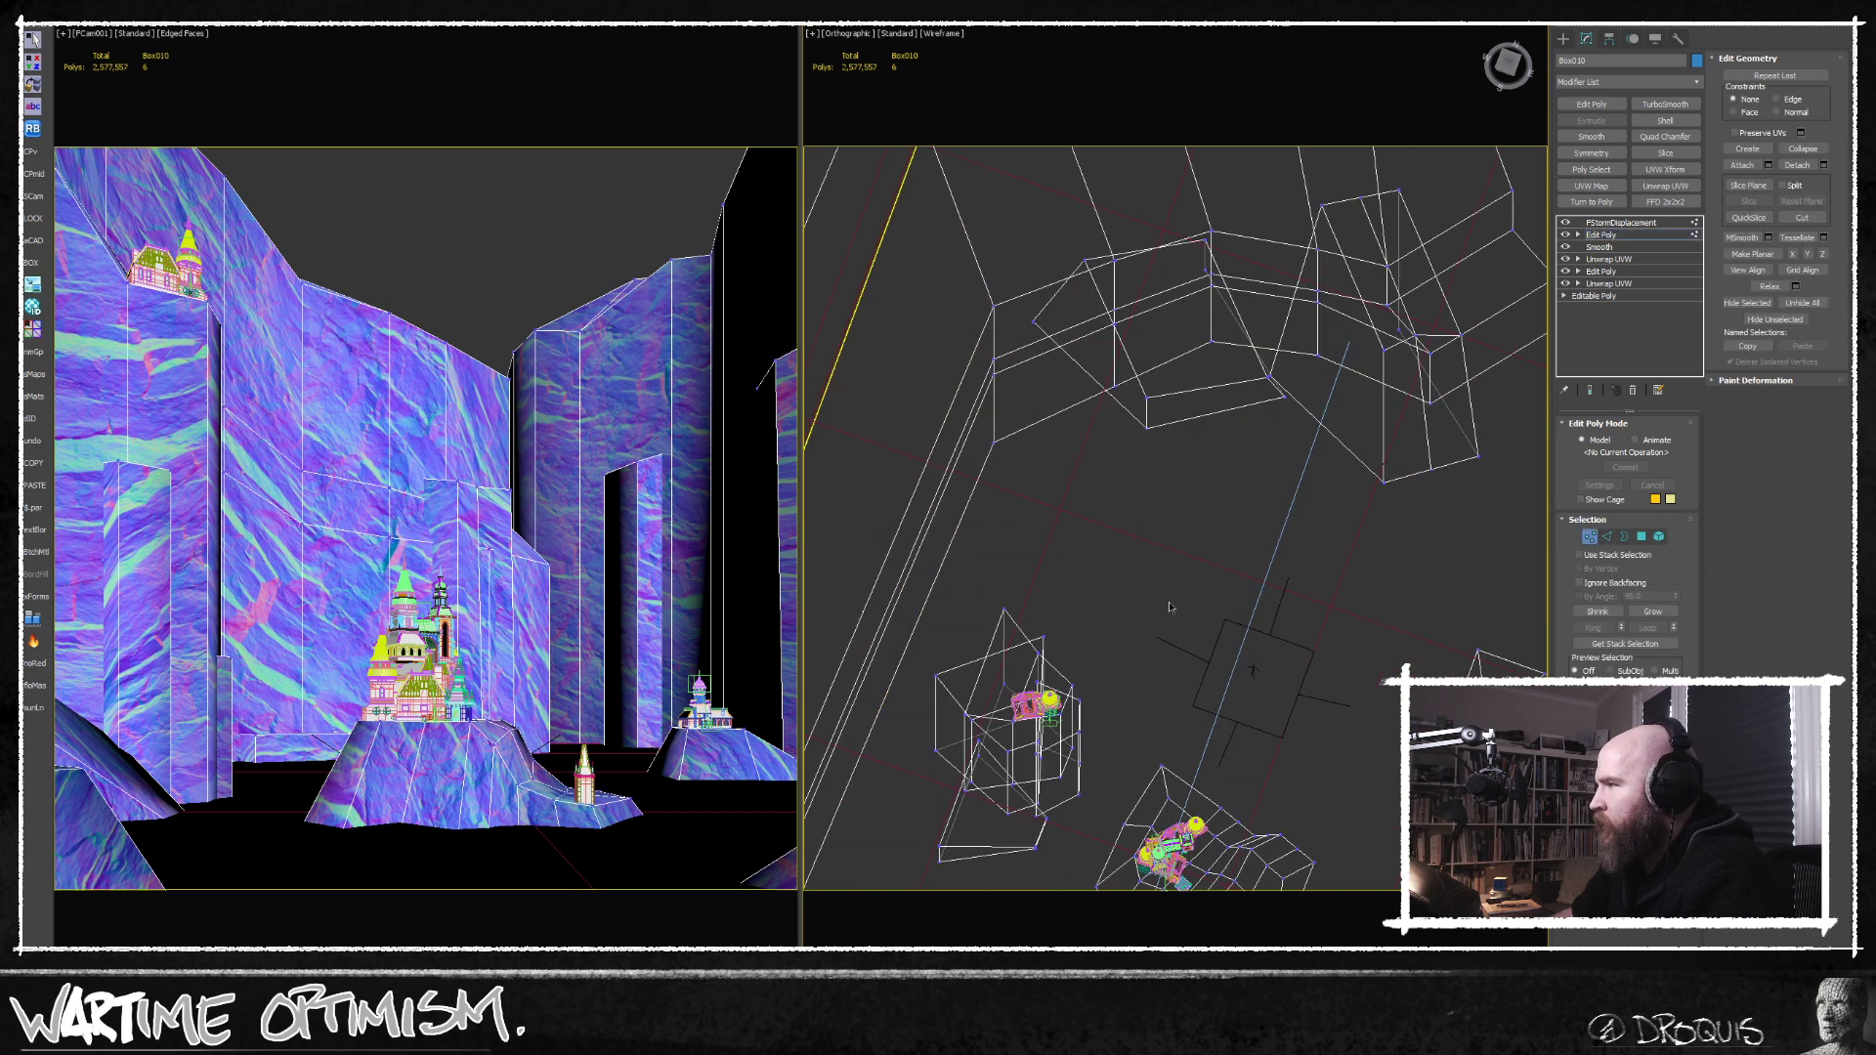
{"action": "key", "text": "F3"}
{"action": "mouse_move", "coordinate": [1010, 750]}
{"action": "middle_mouse_down"}
{"action": "mouse_move", "coordinate": [1045, 633]}
{"action": "mouse_move", "coordinate": [1010, 698]}
{"action": "mouse_move", "coordinate": [1022, 757]}
{"action": "middle_mouse_up"}
{"action": "scroll", "coordinate": [1011, 698], "scroll_direction": "up", "scroll_amount": 6}
{"action": "left_click", "coordinate": [1015, 700]}
{"action": "left_click_drag", "start_coordinate": [1045, 680], "coordinate": [1077, 665]}
{"action": "middle_click_drag", "start_coordinate": [1151, 716], "coordinate": [1163, 635], "text": "alt"}
Connect the vertical edges of the rock tower beneath the upper castle with a new horizontal edge loop.
{"action": "left_click", "coordinate": [1608, 536]}
{"action": "middle_click_drag", "start_coordinate": [1139, 564], "coordinate": [1200, 554]}
{"action": "left_click", "coordinate": [1250, 495]}
{"action": "key", "text": "ctrl+shift+e"}
{"action": "left_click_drag", "start_coordinate": [1218, 528], "coordinate": [1220, 671]}
{"action": "key", "text": "alt+1"}
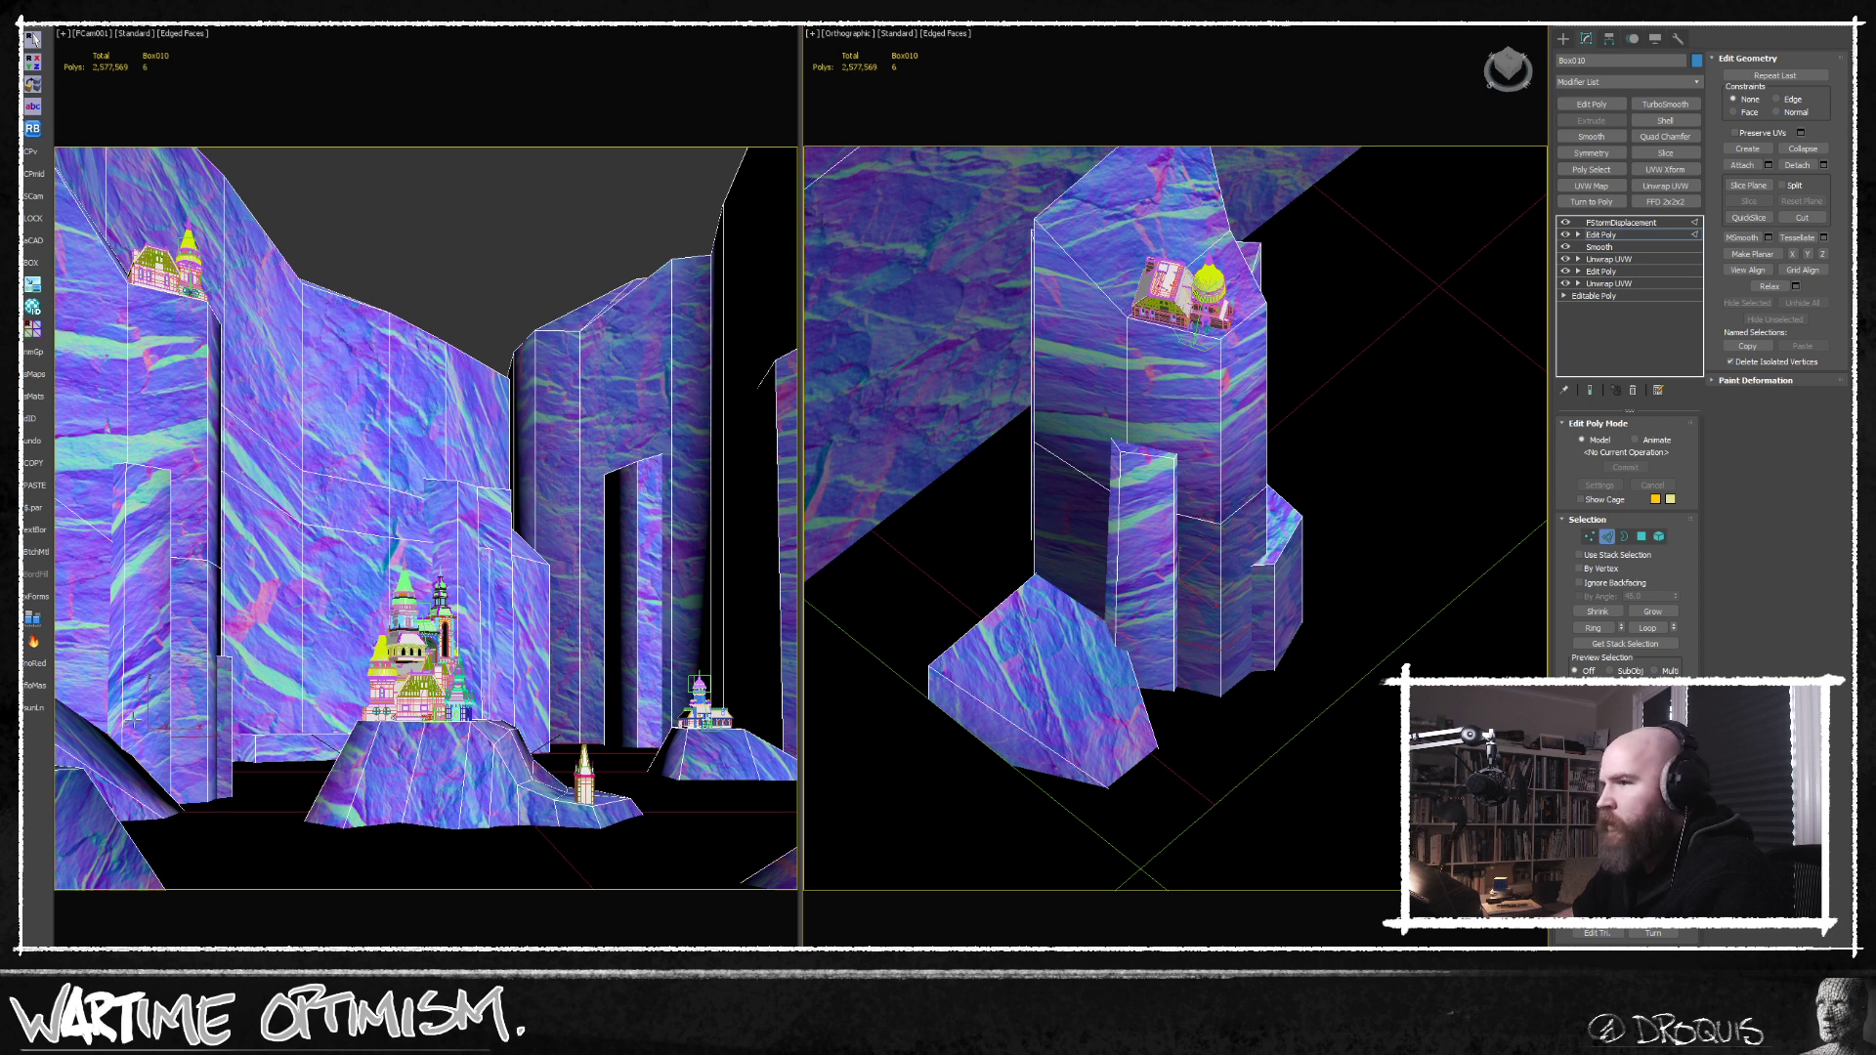
Return the orthographic view to wireframe and connect another set of edges near the rock tower's foot.
{"action": "middle_click_drag", "start_coordinate": [1208, 630], "coordinate": [1273, 708], "text": "alt"}
{"action": "key", "text": "F3"}
{"action": "left_click", "coordinate": [1266, 738]}
{"action": "middle_click_drag", "start_coordinate": [1266, 737], "coordinate": [1276, 750], "text": "alt"}
{"action": "right_click", "coordinate": [1280, 749]}
{"action": "scroll", "coordinate": [1329, 722], "scroll_direction": "up", "scroll_amount": 5}
Select side polygons at the foot and on the face of the rock tower and nudge them.
{"action": "left_click", "coordinate": [1643, 536]}
{"action": "left_click", "coordinate": [1065, 774]}
{"action": "left_click", "coordinate": [1240, 762], "text": "ctrl"}
{"action": "left_click_drag", "start_coordinate": [1209, 748], "coordinate": [1226, 819]}
{"action": "middle_click_drag", "start_coordinate": [1309, 784], "coordinate": [1245, 685]}
{"action": "scroll", "coordinate": [1286, 723], "scroll_direction": "down", "scroll_amount": 3}
{"action": "scroll", "coordinate": [1239, 554], "scroll_direction": "down", "scroll_amount": 3}
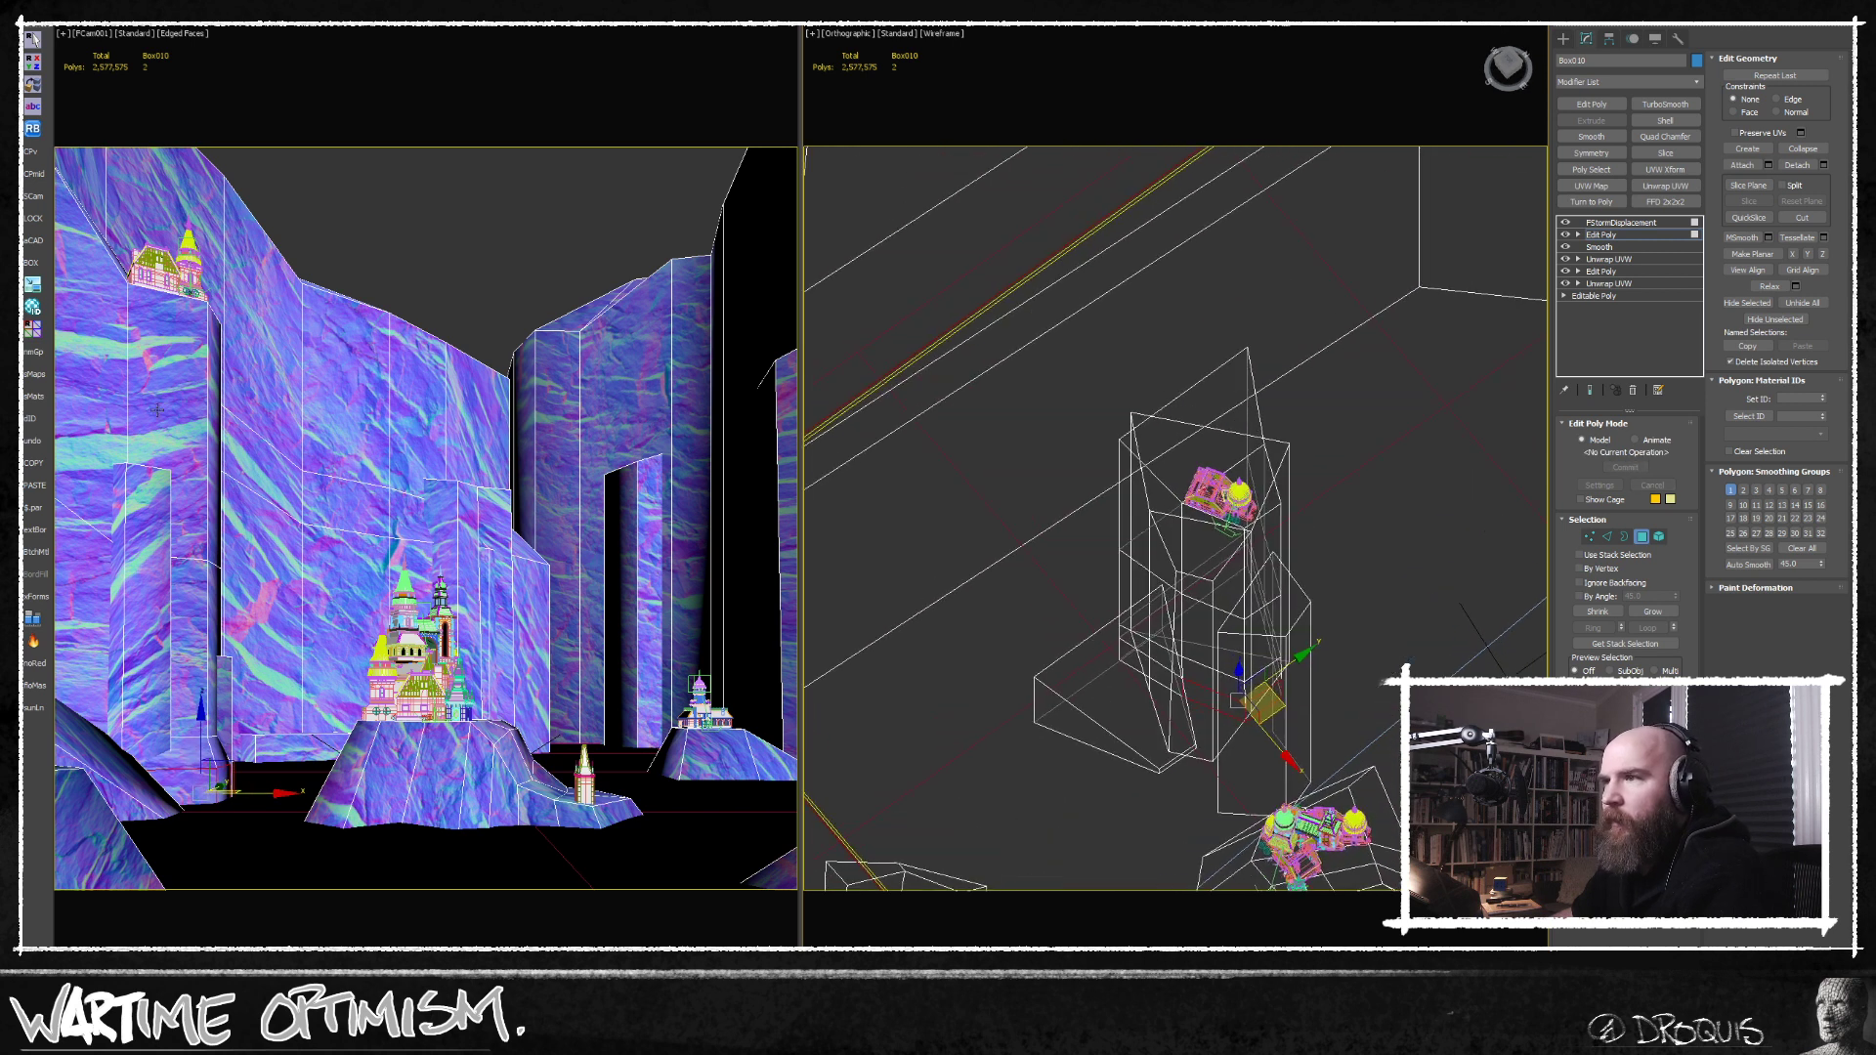
{"action": "left_click", "coordinate": [1273, 610]}
{"action": "scroll", "coordinate": [1280, 618], "scroll_direction": "up", "scroll_amount": 3}
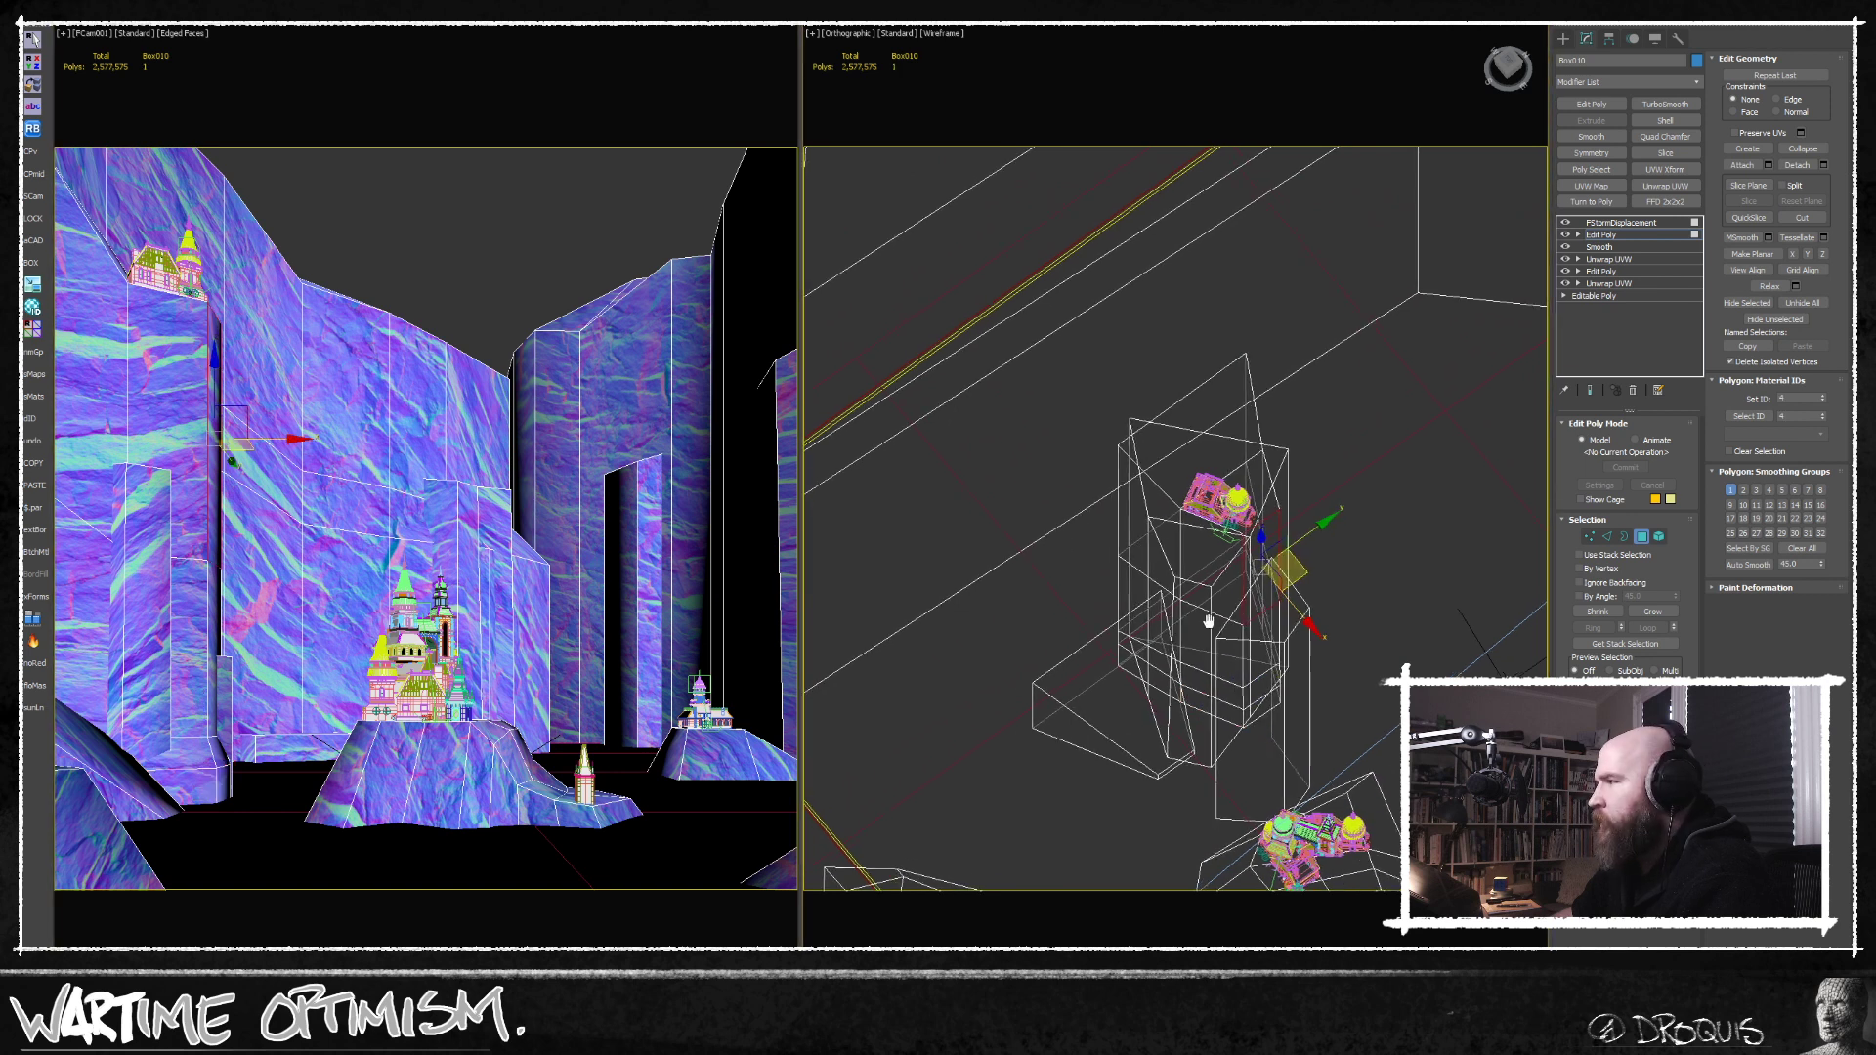
{"action": "left_click_drag", "start_coordinate": [1291, 598], "coordinate": [1284, 591]}
{"action": "mouse_move", "coordinate": [1233, 619]}
{"action": "middle_mouse_down"}
{"action": "mouse_move", "coordinate": [1222, 665]}
{"action": "mouse_move", "coordinate": [1247, 647]}
{"action": "middle_mouse_up"}
Connect the tower's vertical edges again to add a horizontal edge loop higher below the upper castle.
{"action": "key", "text": "q"}
{"action": "scroll", "coordinate": [1255, 636], "scroll_direction": "up", "scroll_amount": 5}
{"action": "left_click", "coordinate": [1243, 646]}
{"action": "right_click", "coordinate": [1152, 684]}
{"action": "scroll", "coordinate": [1484, 537], "scroll_direction": "down", "scroll_amount": 4}
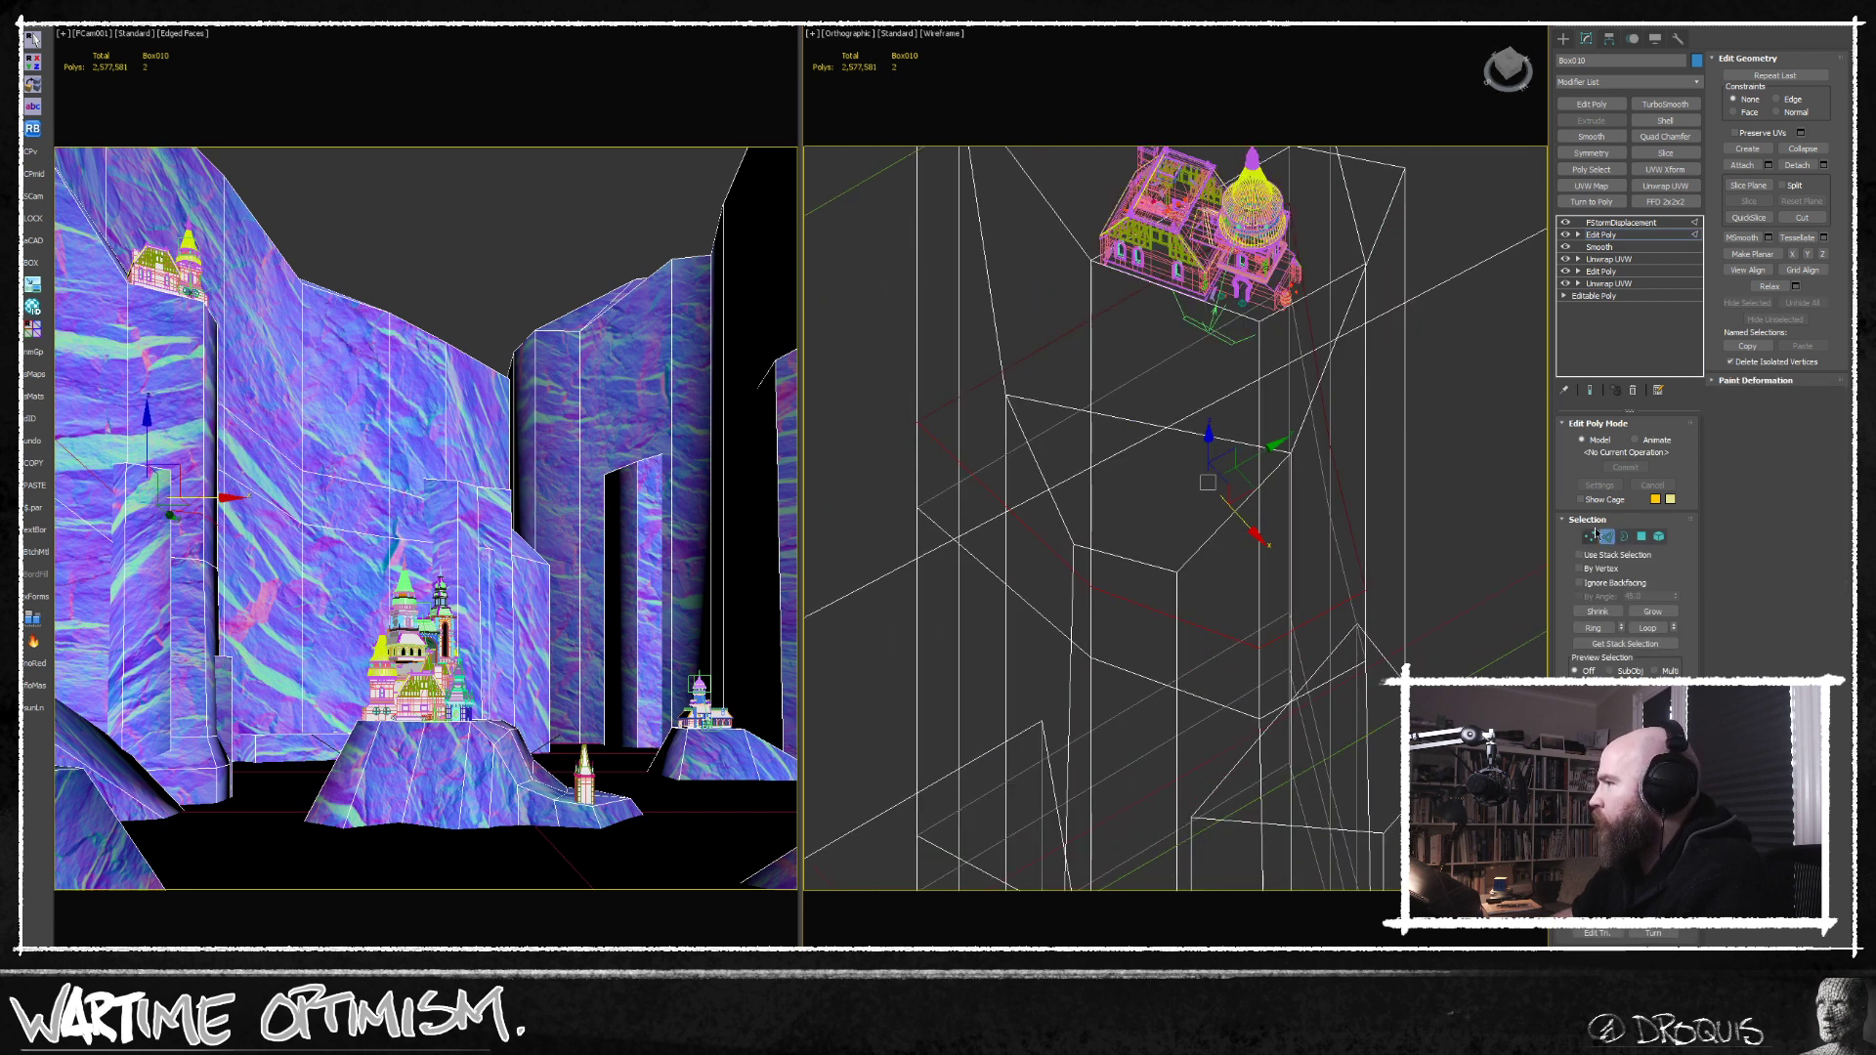
Move the corner vertices of the rock tower's edge loops inward to break up its straight vertical edge.
{"action": "left_click", "coordinate": [1590, 536]}
{"action": "left_click", "coordinate": [1365, 589]}
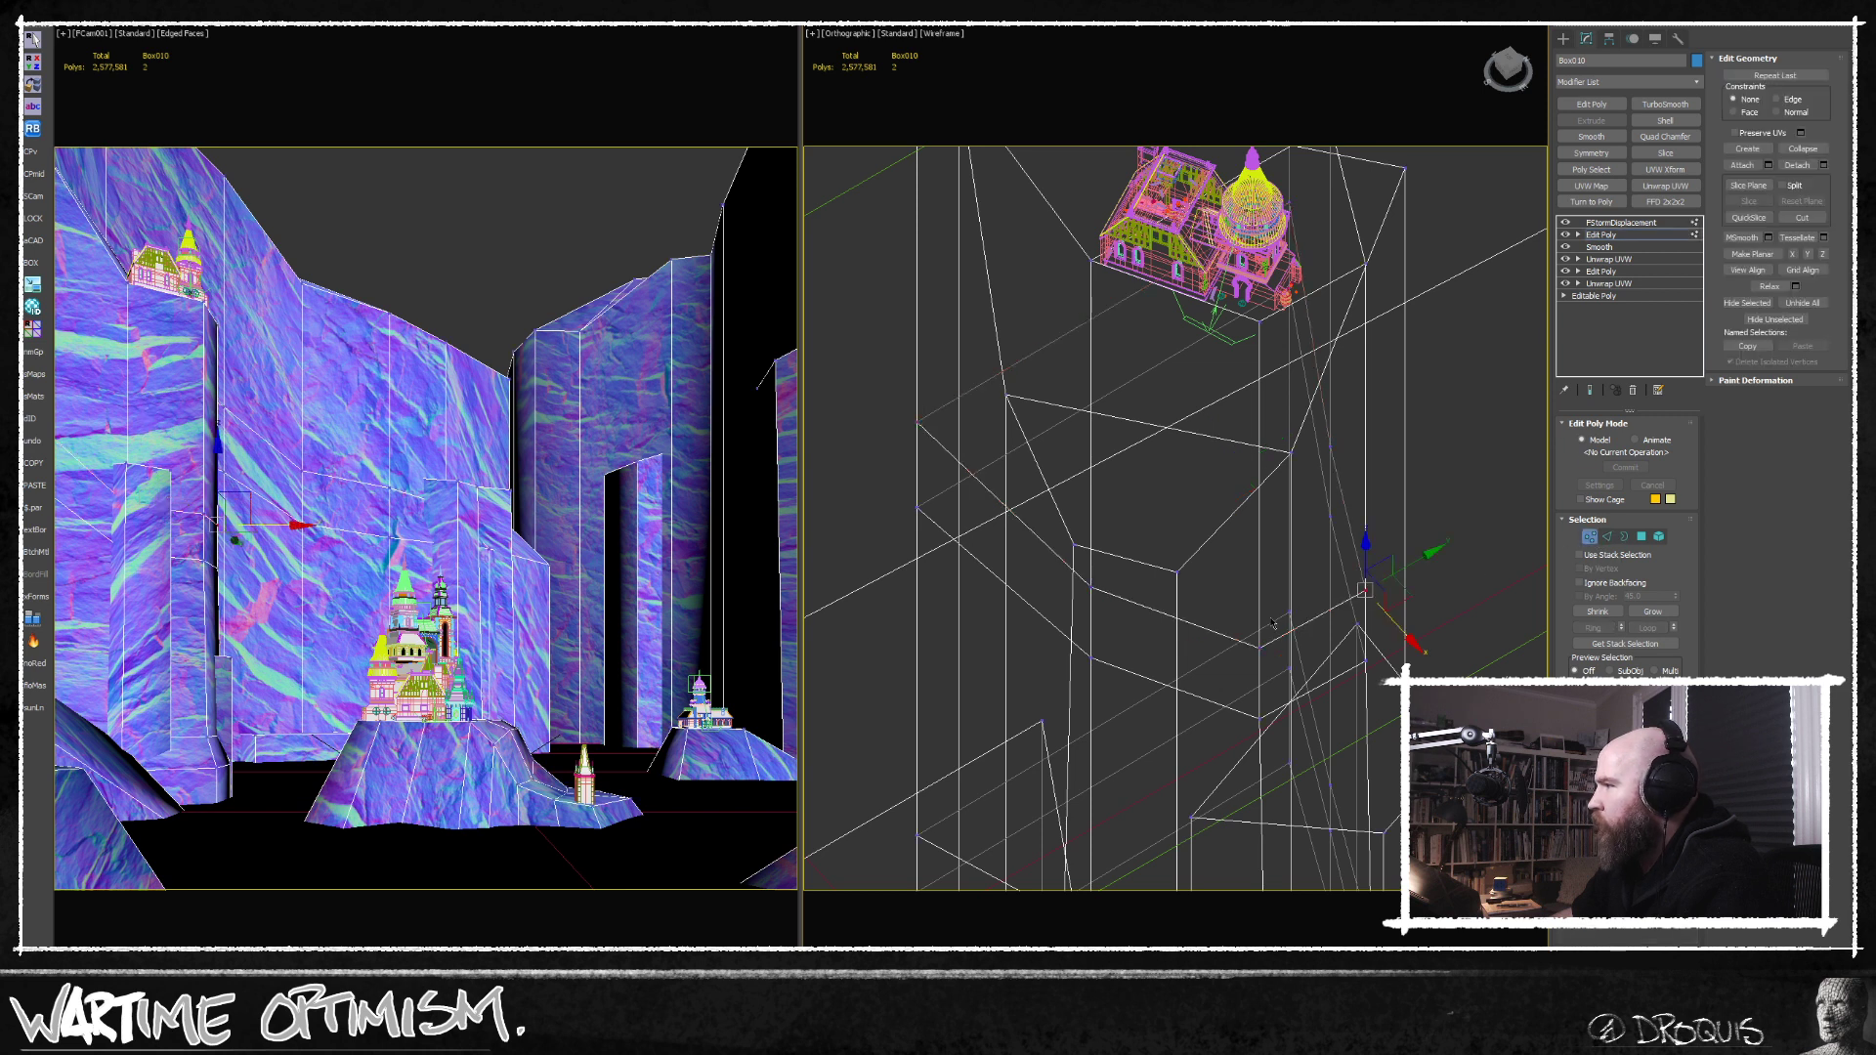
{"action": "left_click_drag", "start_coordinate": [1244, 656], "coordinate": [1336, 593], "text": "ctrl"}
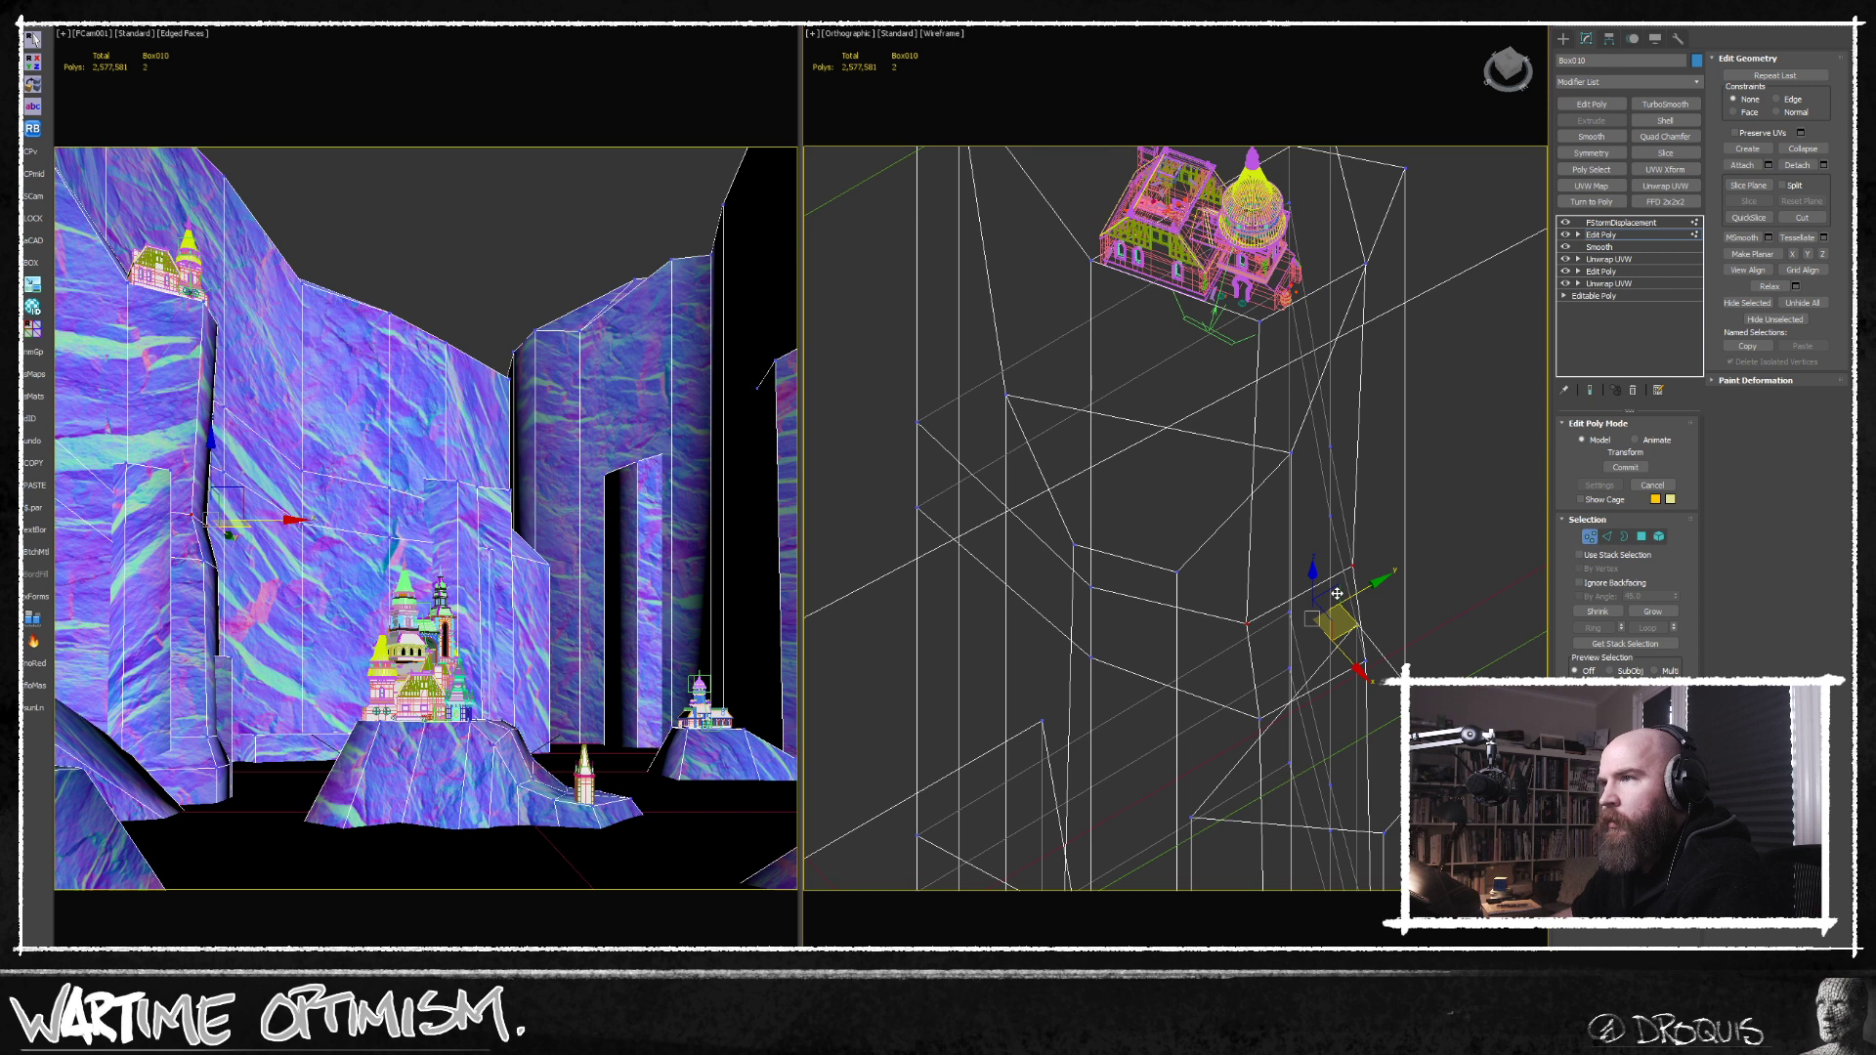
{"action": "left_click_drag", "start_coordinate": [1338, 593], "coordinate": [1339, 590]}
{"action": "middle_click_drag", "start_coordinate": [1286, 616], "coordinate": [1155, 641], "text": "alt"}
{"action": "left_click_drag", "start_coordinate": [1293, 606], "coordinate": [1340, 630]}
{"action": "middle_click_drag", "start_coordinate": [1187, 598], "coordinate": [1239, 640]}
Leave vertex editing and check the reshaped cliffs in the FStorm render.
{"action": "scroll", "coordinate": [1177, 625], "scroll_direction": "down", "scroll_amount": 4}
{"action": "scroll", "coordinate": [1280, 635], "scroll_direction": "down", "scroll_amount": 4}
{"action": "middle_click_drag", "start_coordinate": [1371, 680], "coordinate": [1365, 587]}
{"action": "left_click", "coordinate": [1591, 538]}
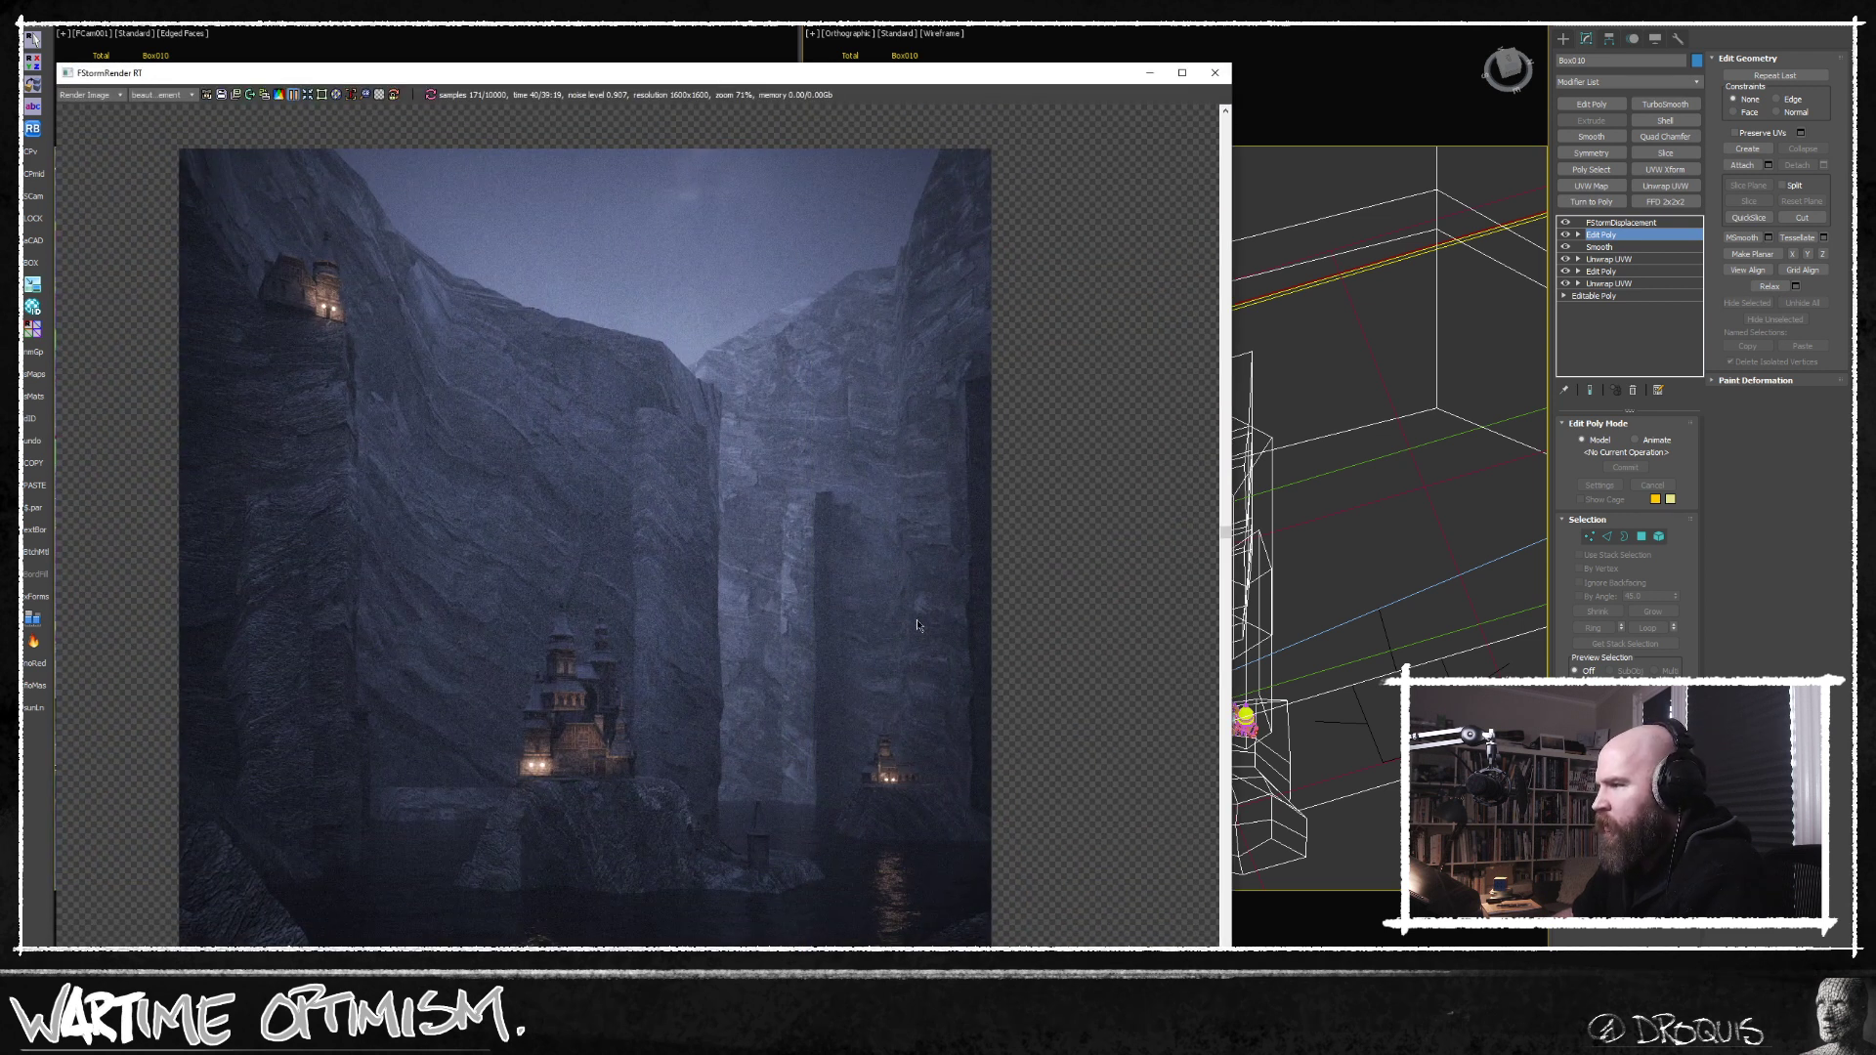
{"action": "left_click", "coordinate": [1159, 76]}
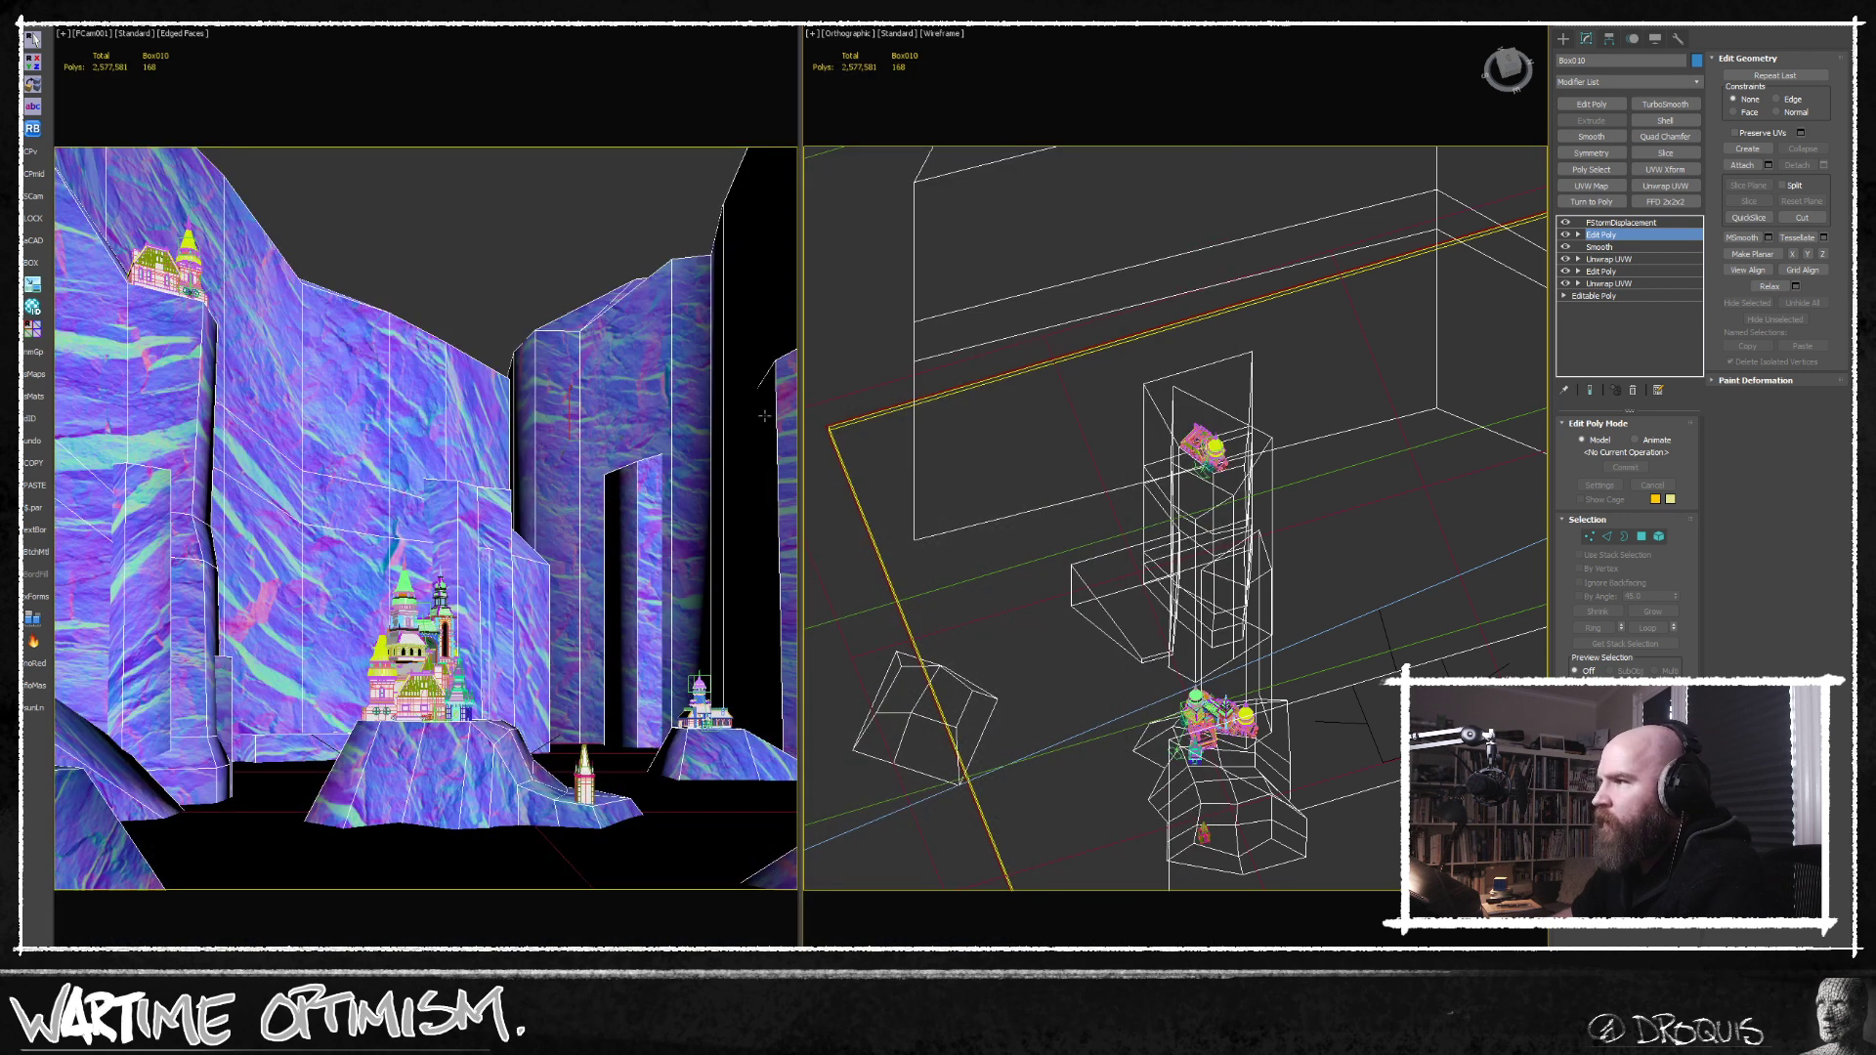
Locate the tall cliff block along the right-hand canyon wall and lower its front top vertex in the Edit Poly modifier.
{"action": "left_click", "coordinate": [1621, 223]}
{"action": "scroll", "coordinate": [1198, 442], "scroll_direction": "down", "scroll_amount": 5}
{"action": "middle_click_drag", "start_coordinate": [1163, 440], "coordinate": [1297, 488], "text": "alt"}
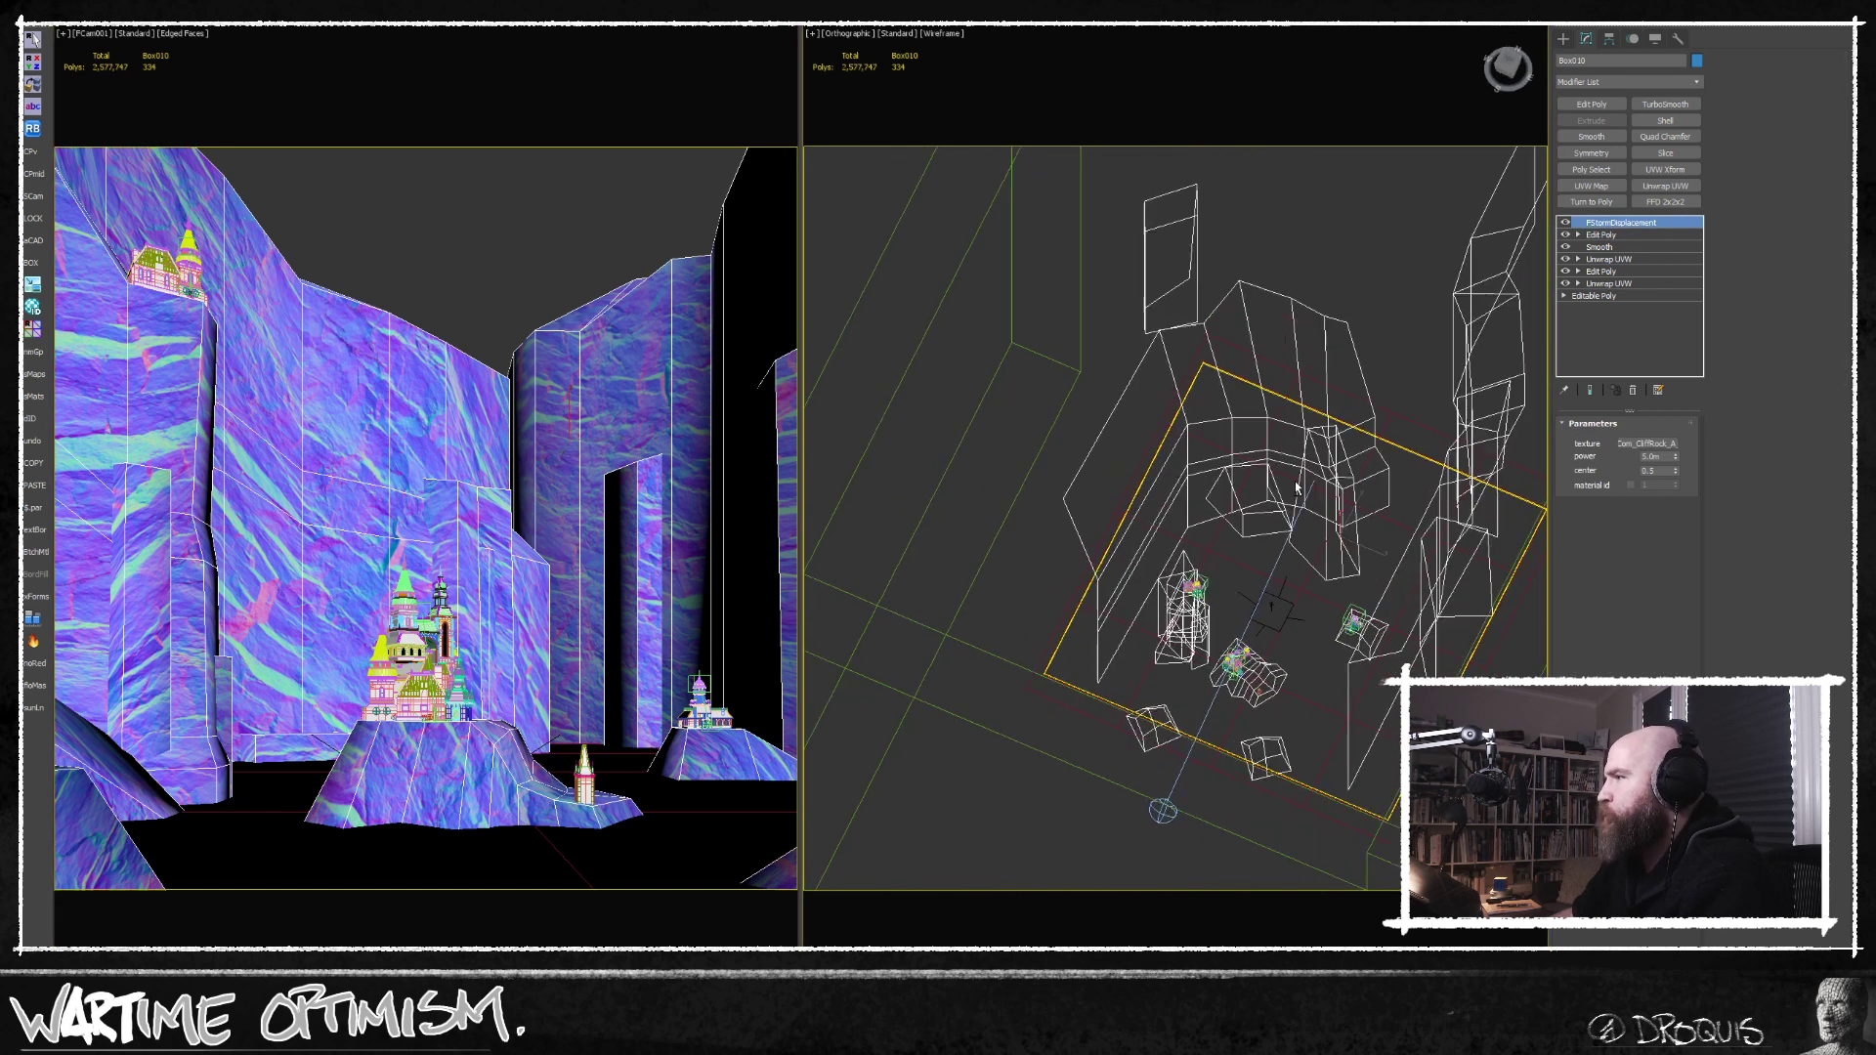
{"action": "left_click", "coordinate": [1602, 235]}
{"action": "key", "text": "4"}
{"action": "left_click", "coordinate": [785, 444]}
{"action": "middle_click_drag", "start_coordinate": [1194, 515], "coordinate": [1312, 553]}
{"action": "scroll", "coordinate": [1313, 553], "scroll_direction": "up", "scroll_amount": 8}
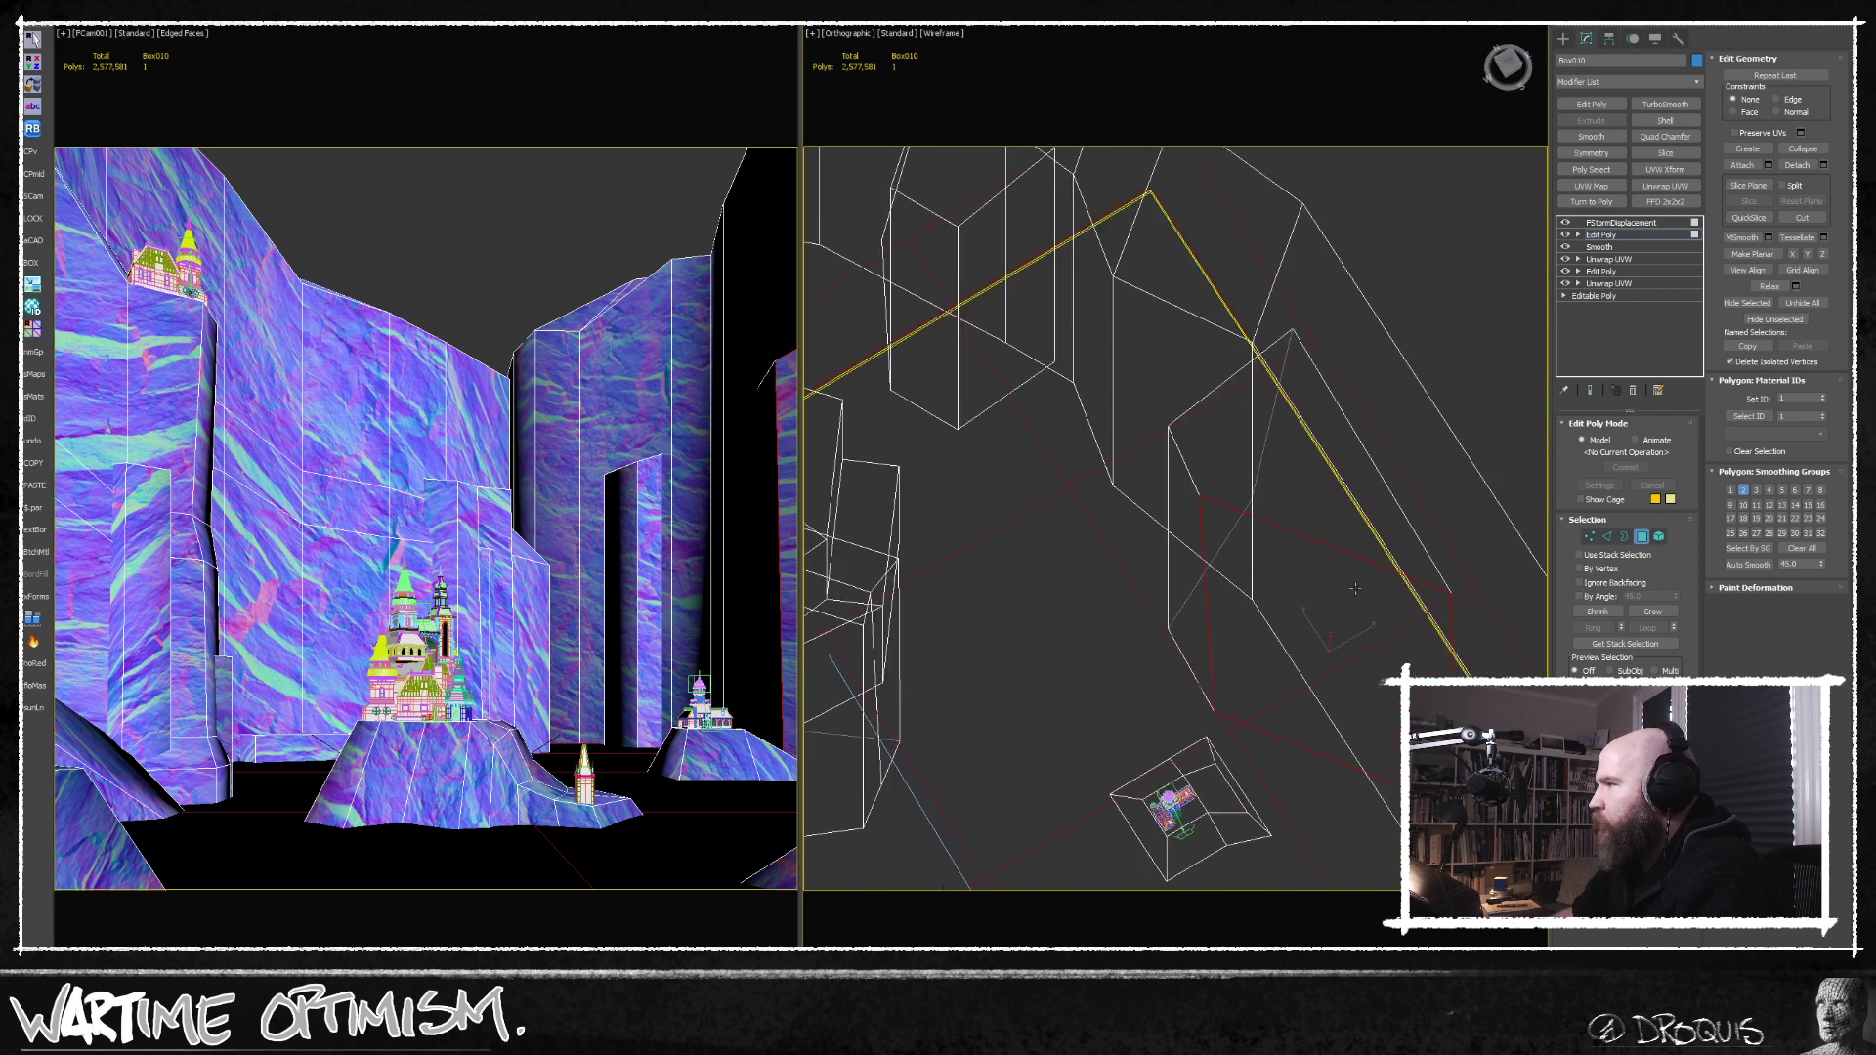
{"action": "left_click", "coordinate": [1591, 538]}
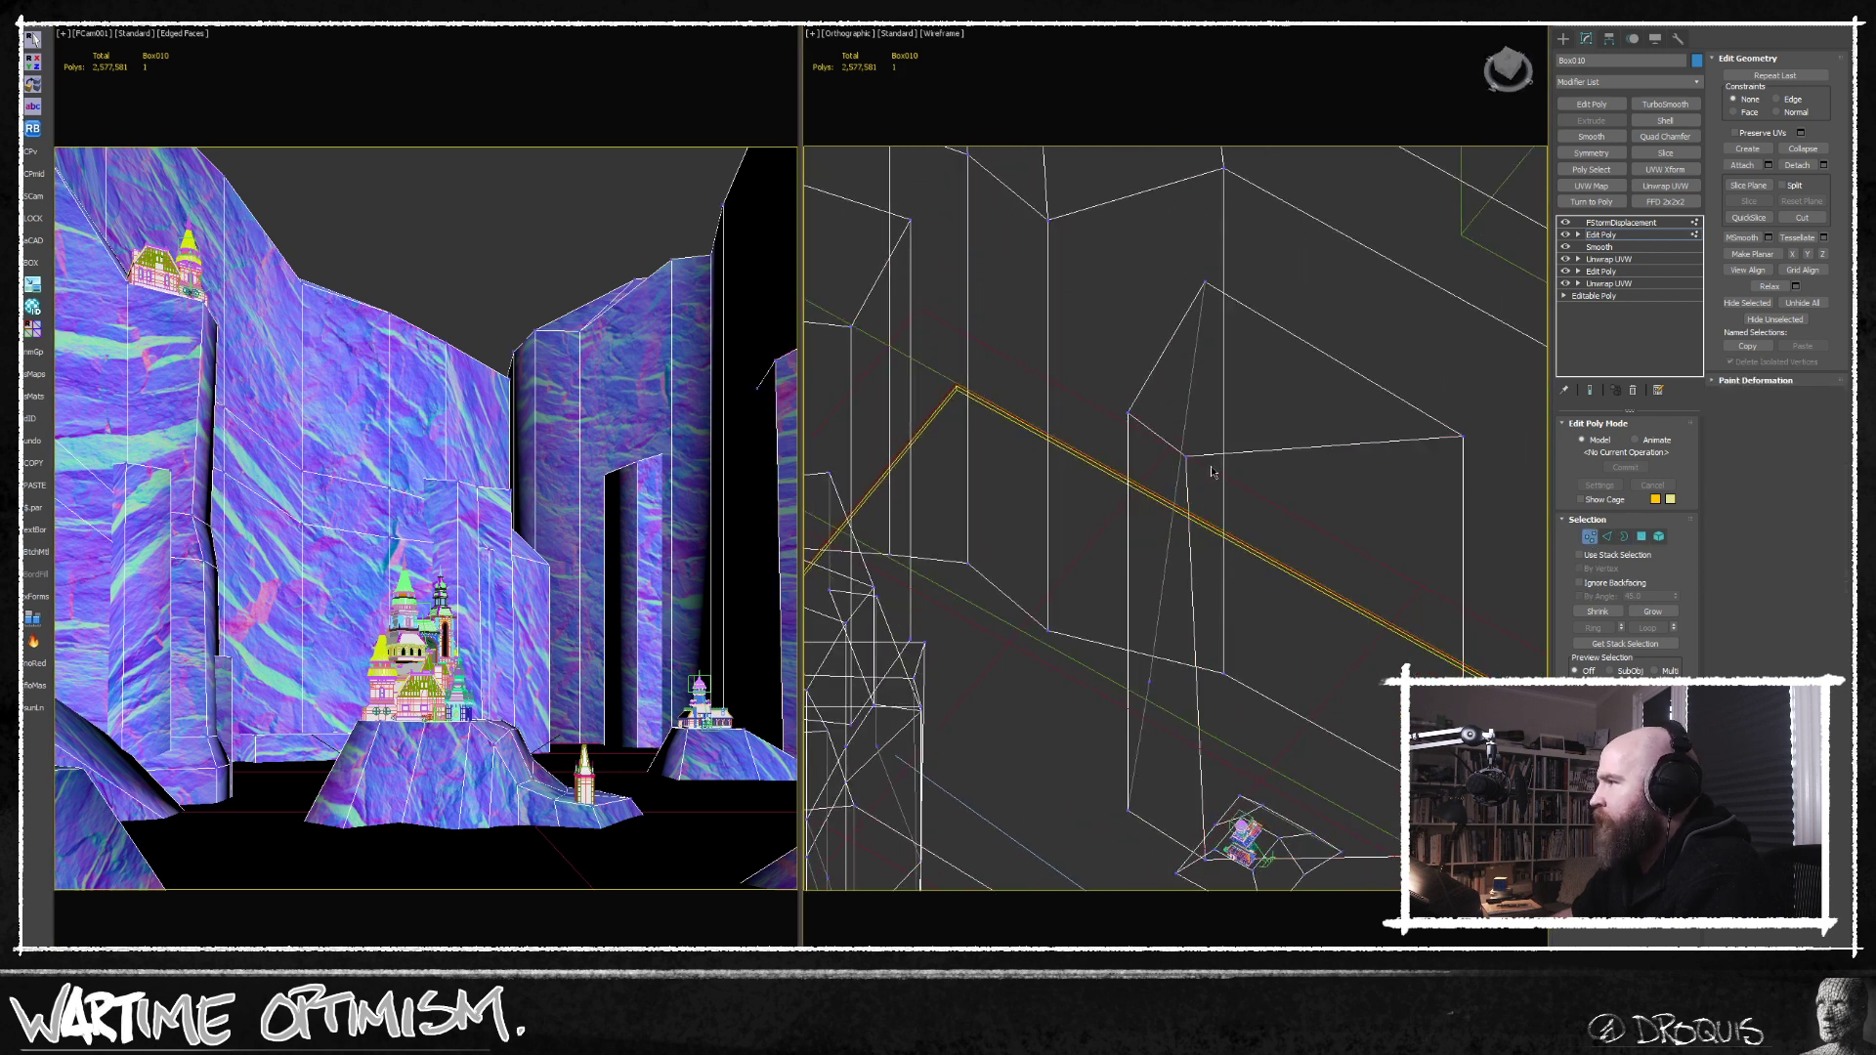
{"action": "left_click", "coordinate": [1186, 451]}
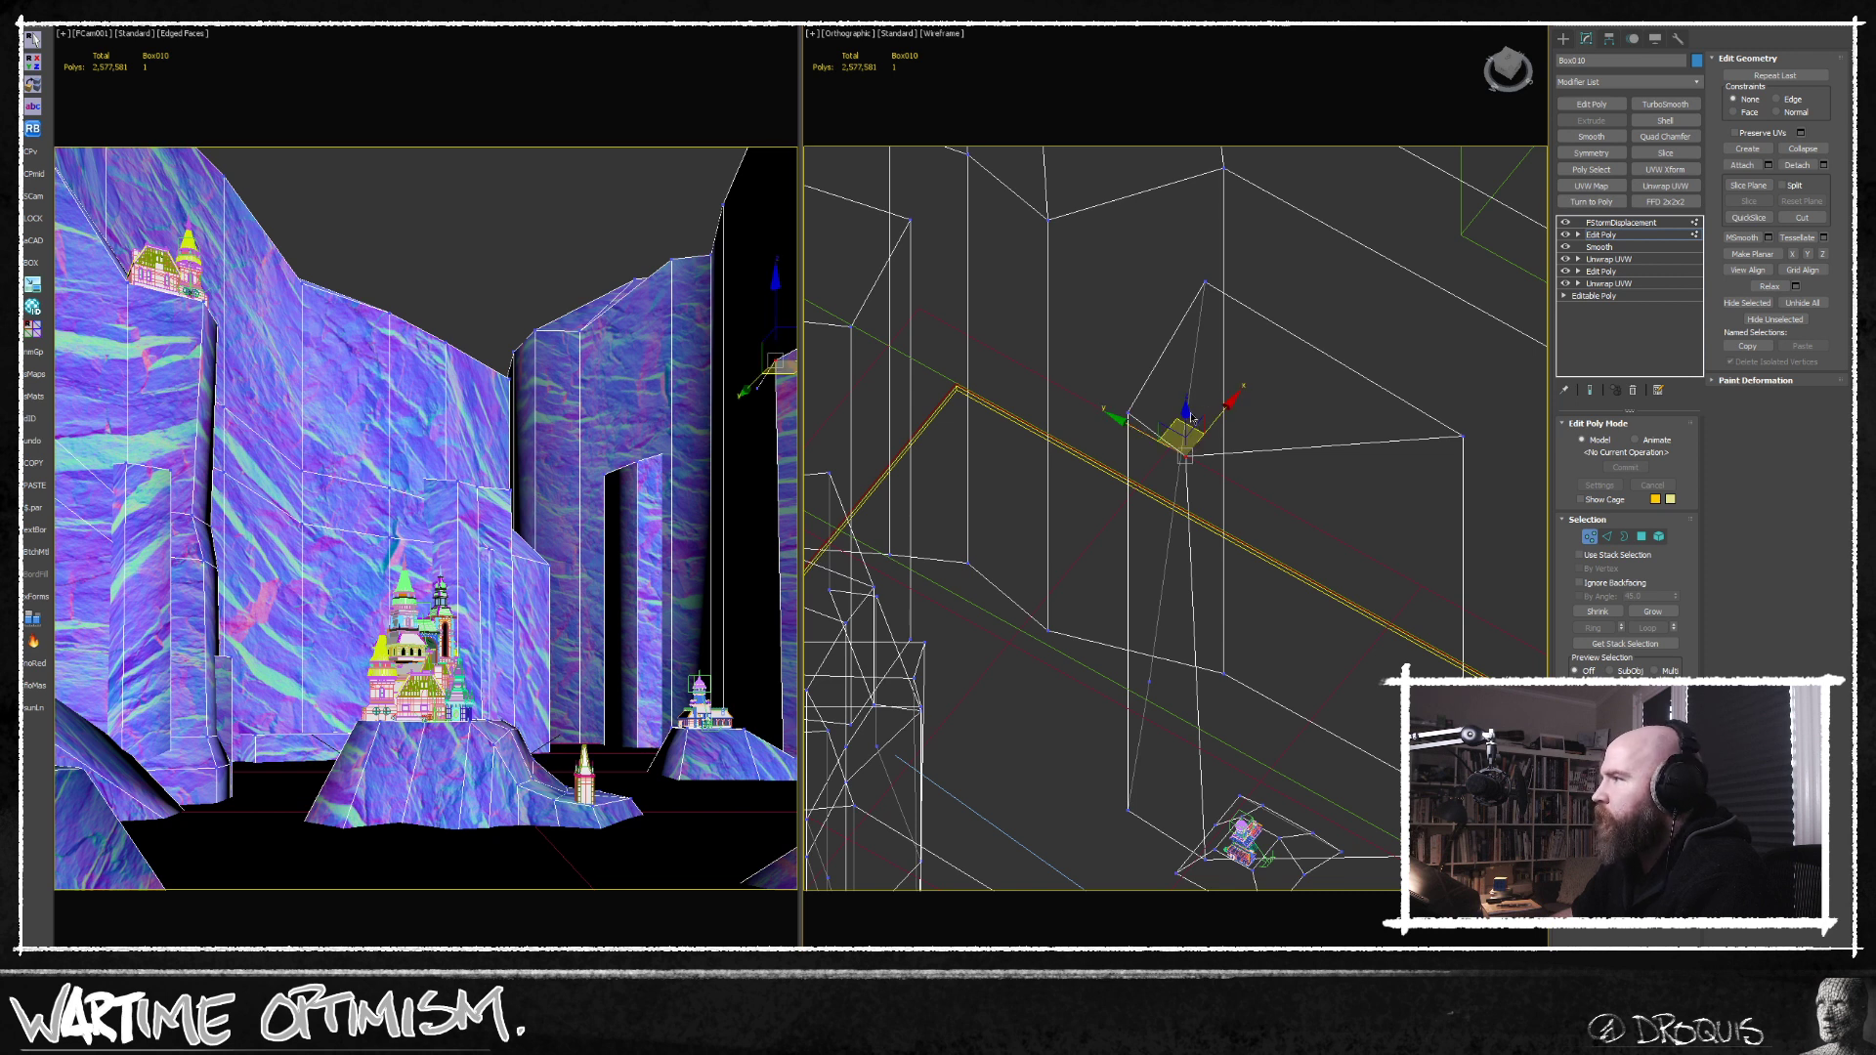
{"action": "left_click_drag", "start_coordinate": [1186, 414], "coordinate": [1185, 464]}
{"action": "middle_click_drag", "start_coordinate": [1186, 463], "coordinate": [1250, 526], "text": "alt"}
Connect two edge rings on the right-hand cliff block to add new edge loops across its faces.
{"action": "left_click", "coordinate": [1609, 538]}
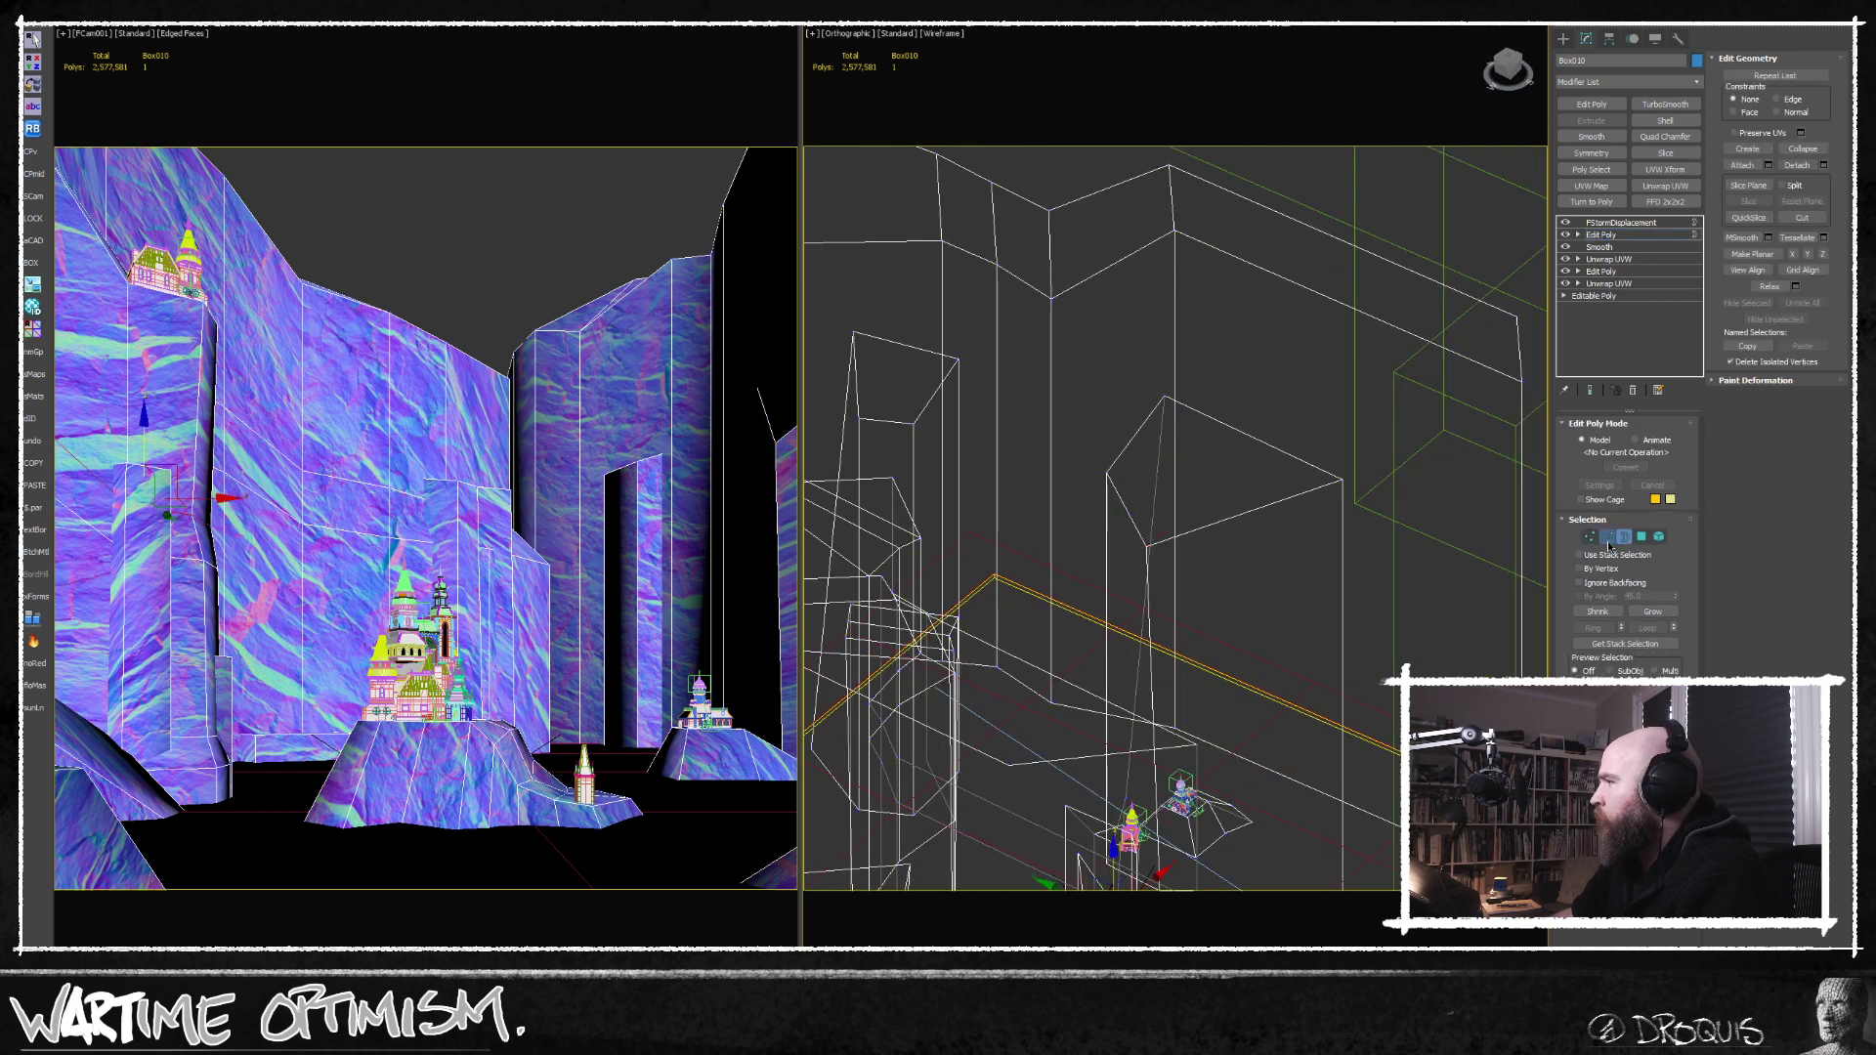
{"action": "left_click", "coordinate": [1290, 500]}
{"action": "key", "text": "alt+r"}
{"action": "key", "text": "ctrl+shift+e"}
{"action": "scroll", "coordinate": [1189, 549], "scroll_direction": "down", "scroll_amount": 3}
{"action": "middle_click_drag", "start_coordinate": [1189, 549], "coordinate": [1124, 474]}
{"action": "middle_click_drag", "start_coordinate": [1124, 474], "coordinate": [1080, 507], "text": "alt"}
{"action": "scroll", "coordinate": [1124, 474], "scroll_direction": "up", "scroll_amount": 2}
{"action": "left_click", "coordinate": [1044, 529]}
{"action": "key", "text": "alt+r"}
{"action": "key", "text": "ctrl+shift+e"}
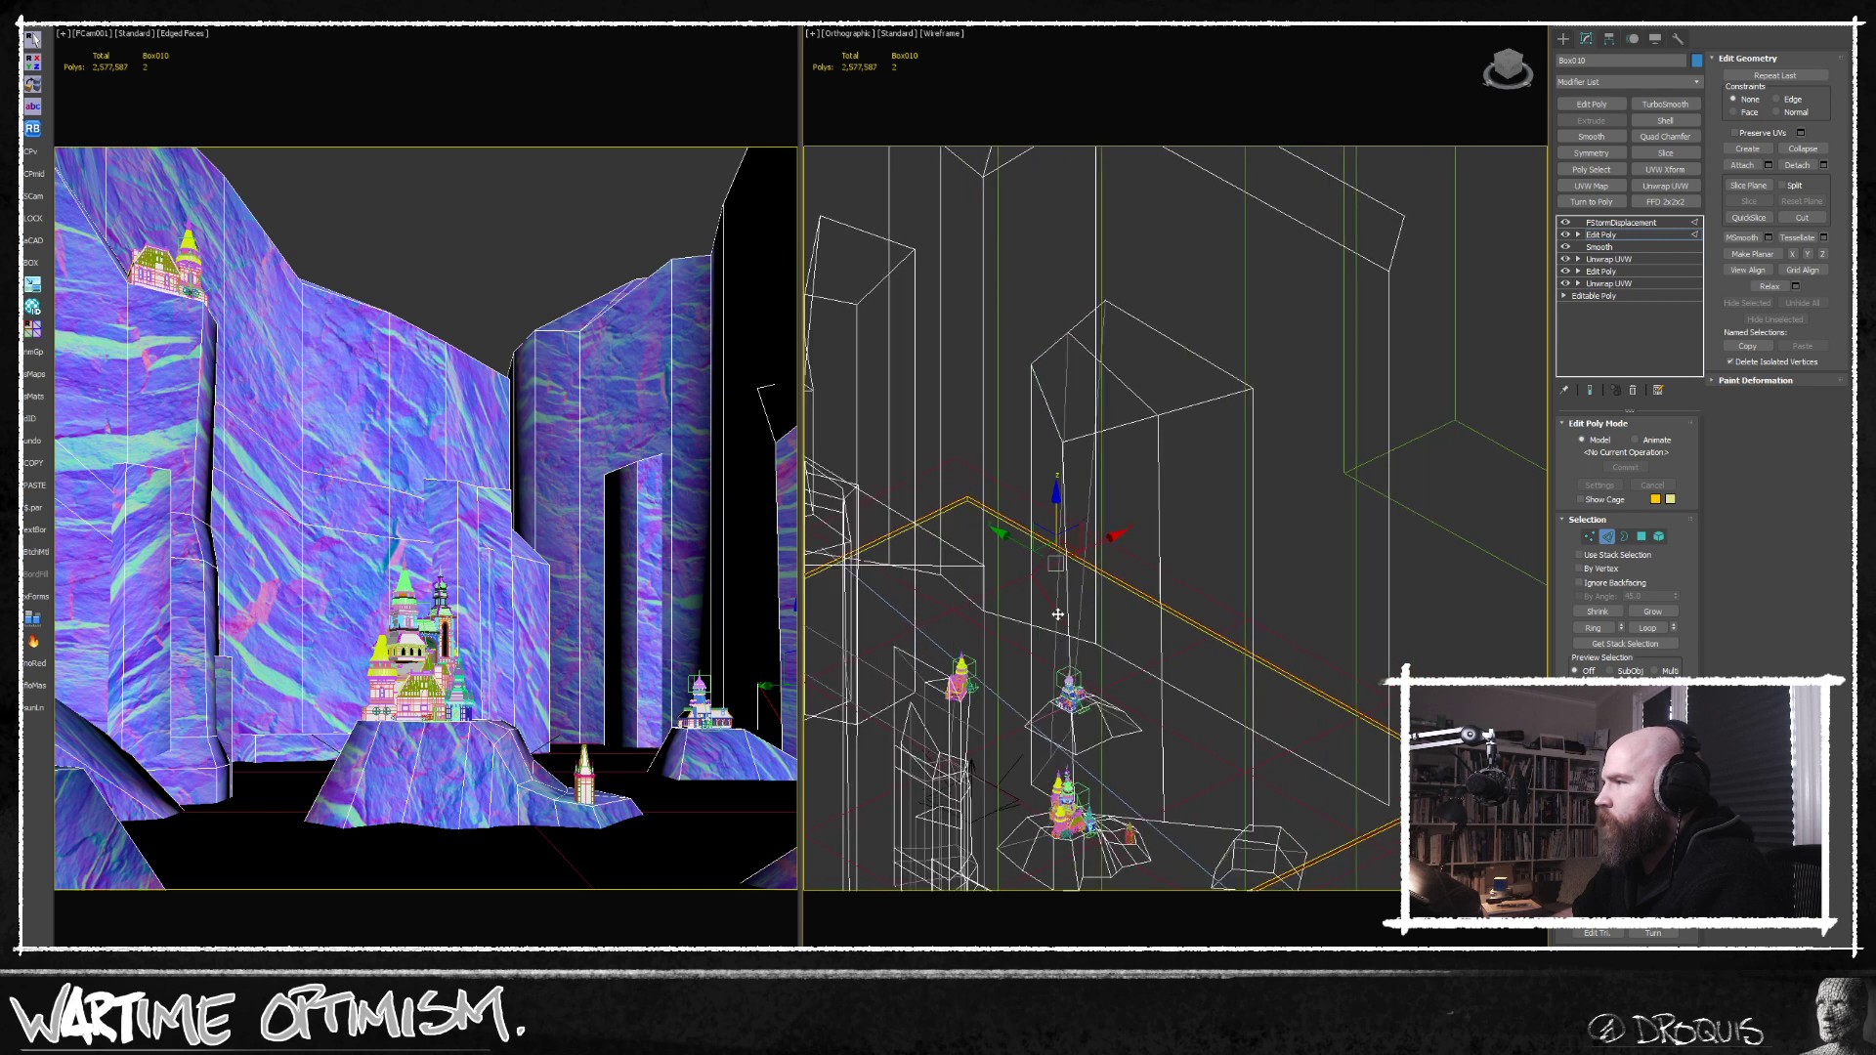
Connect a further edge ring beside the front corner of the right-hand cliff block and shift the new edges slightly.
{"action": "middle_click_drag", "start_coordinate": [1057, 613], "coordinate": [1072, 617], "text": "alt"}
{"action": "left_click_drag", "start_coordinate": [1107, 567], "coordinate": [1115, 563]}
{"action": "left_click", "coordinate": [1040, 493]}
{"action": "key", "text": "alt+r"}
{"action": "key", "text": "ctrl+shift+e"}
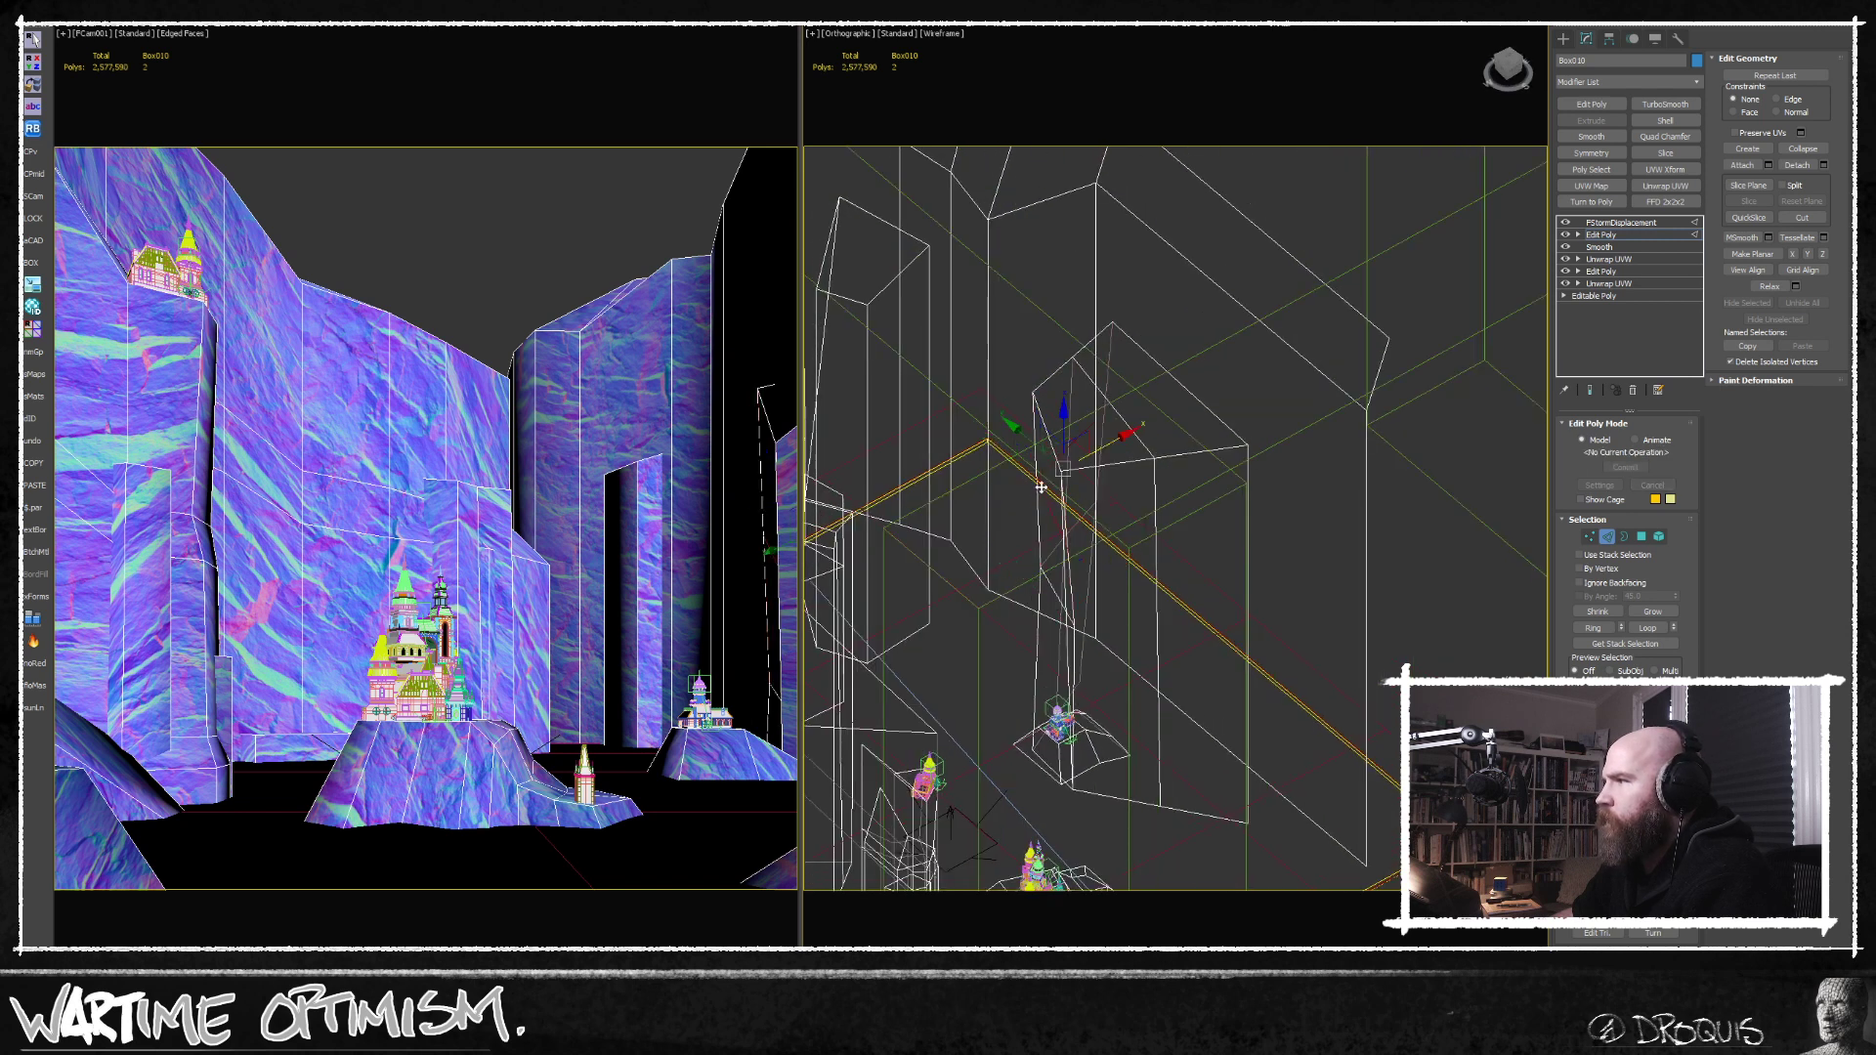
{"action": "middle_click_drag", "start_coordinate": [1047, 474], "coordinate": [1079, 475], "text": "alt"}
Pull the mid-height vertices at the right-hand cliff block's front corner outward to give it an irregular profile.
{"action": "left_click", "coordinate": [1590, 536]}
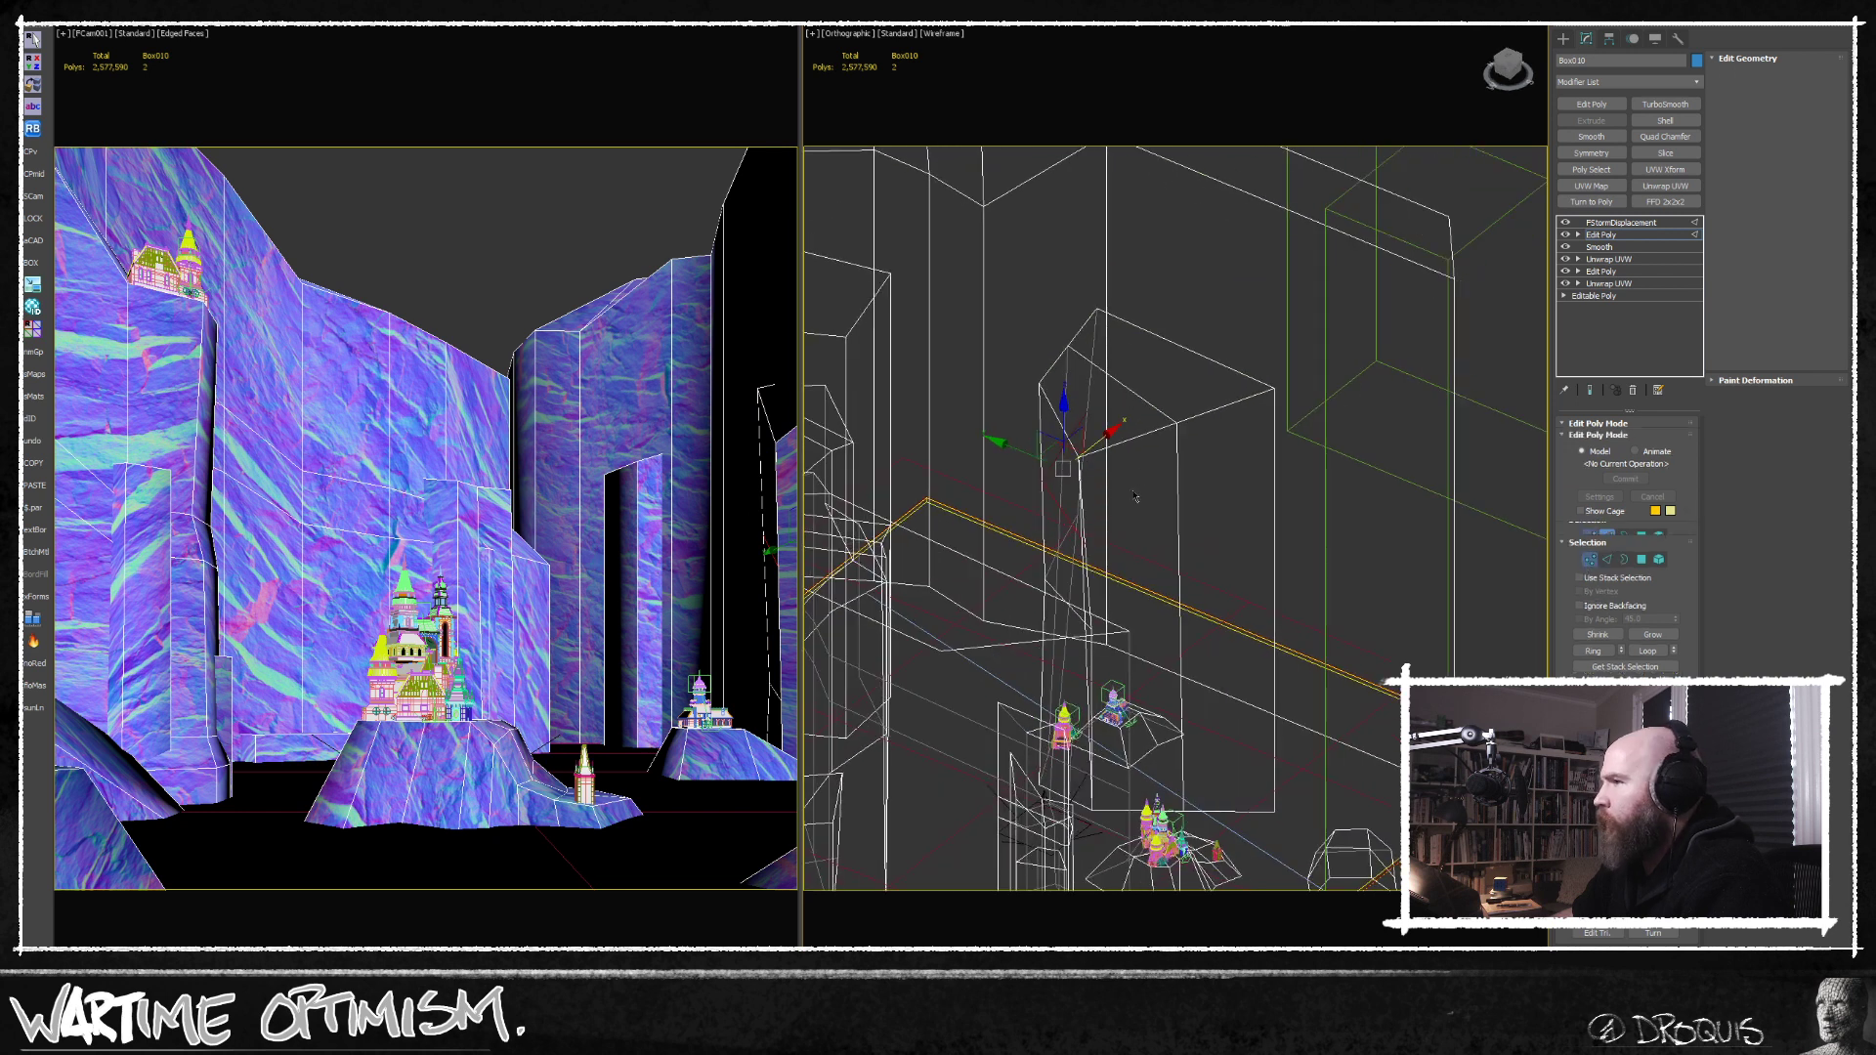
{"action": "left_click", "coordinate": [1105, 473]}
{"action": "left_click", "coordinate": [1041, 479]}
{"action": "left_click_drag", "start_coordinate": [1010, 467], "coordinate": [1059, 451]}
{"action": "key", "text": "q"}
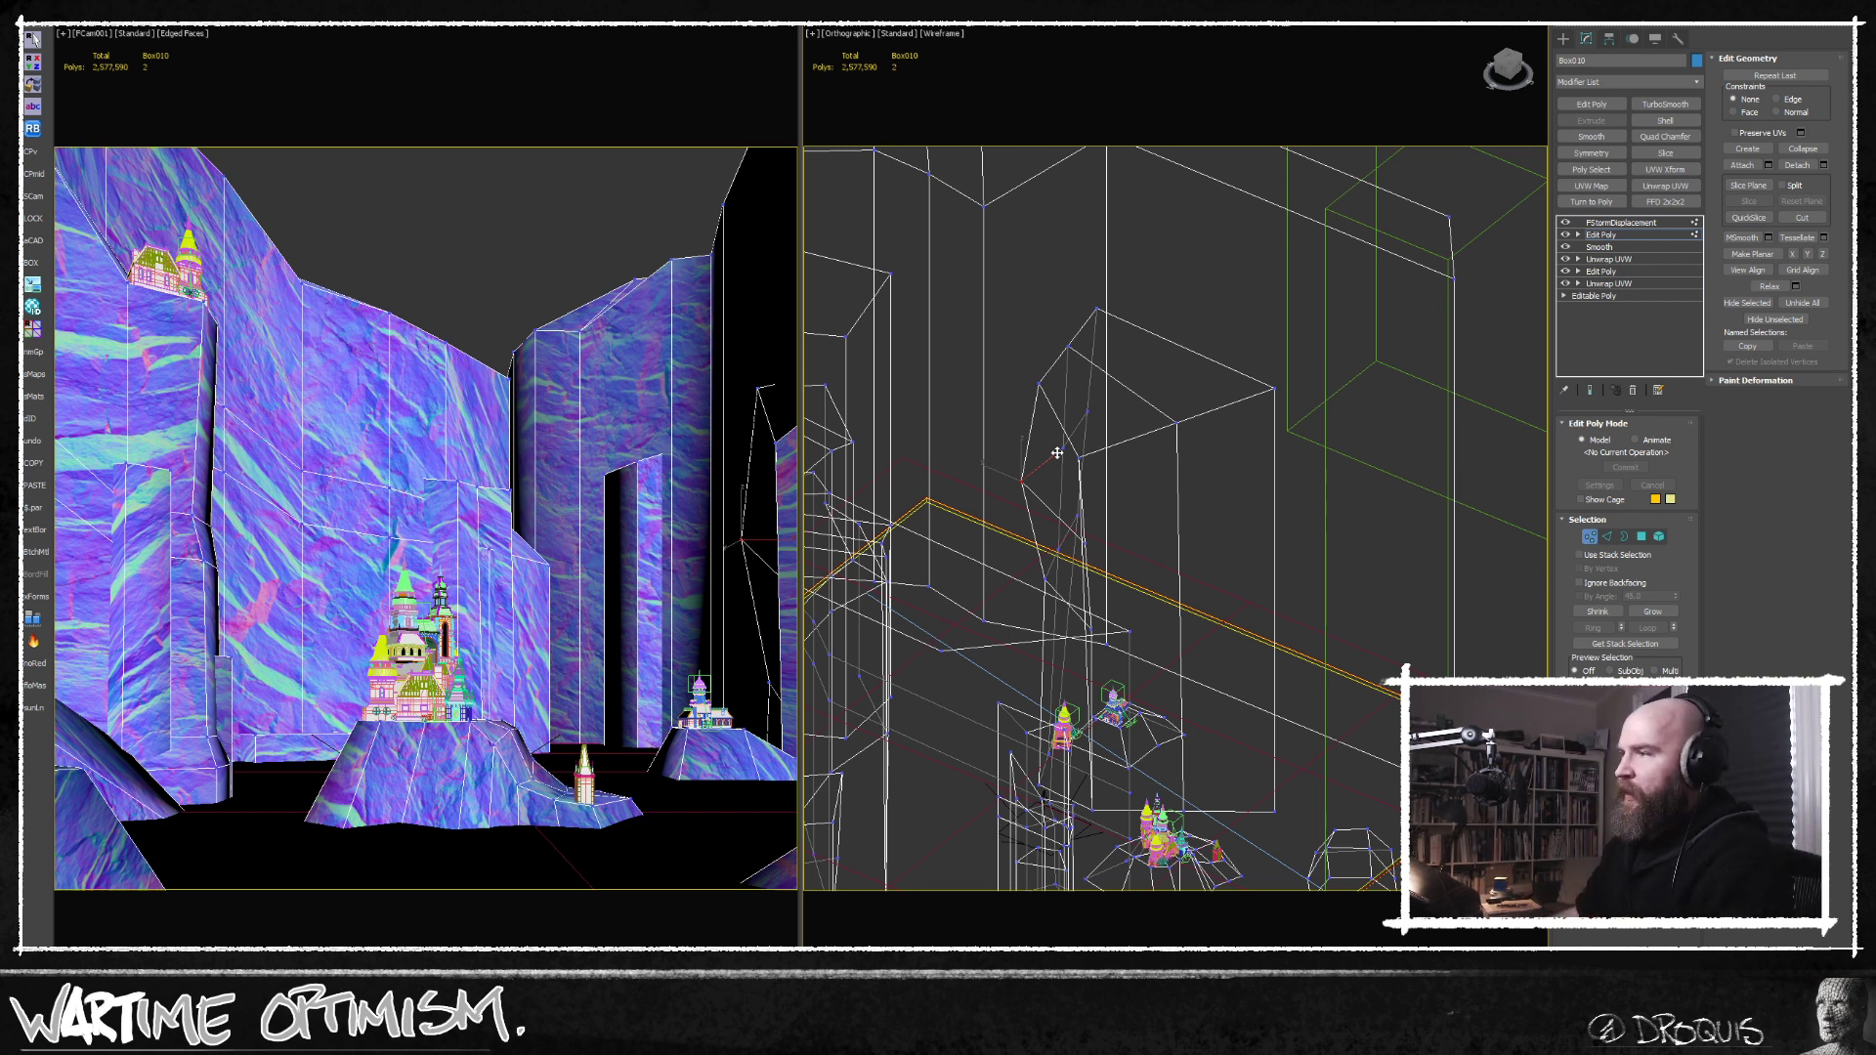
Connect the vertical edges of the narrow rock pillar behind the small castle with a horizontal edge low on it.
{"action": "left_click", "coordinate": [1608, 537]}
{"action": "left_click", "coordinate": [637, 634]}
{"action": "key", "text": "ctrl+shift+e"}
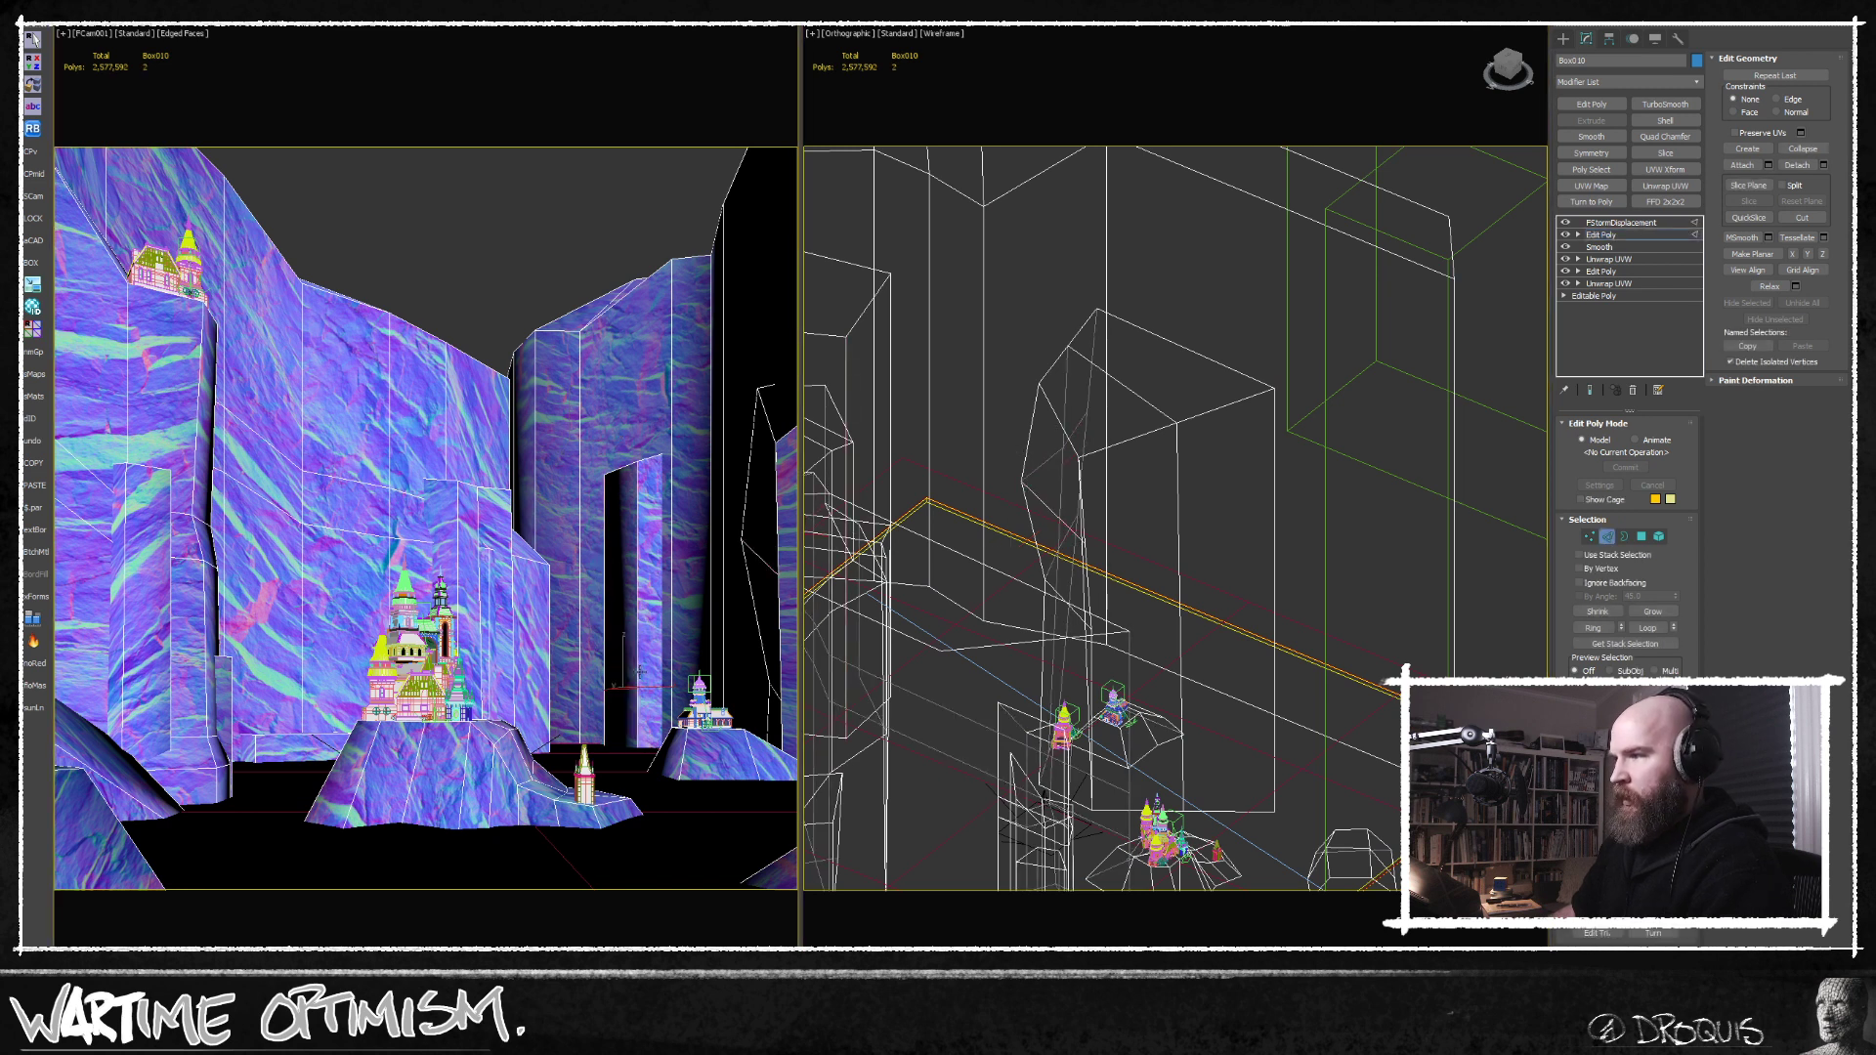
Select the bottom vertices of the narrow rock pillar and raise them.
{"action": "scroll", "coordinate": [1144, 684], "scroll_direction": "down", "scroll_amount": 6}
{"action": "middle_click_drag", "start_coordinate": [1180, 635], "coordinate": [1177, 507], "text": "alt"}
{"action": "scroll", "coordinate": [1022, 666], "scroll_direction": "up", "scroll_amount": 6}
{"action": "middle_click_drag", "start_coordinate": [1022, 666], "coordinate": [1062, 576]}
{"action": "scroll", "coordinate": [1062, 577], "scroll_direction": "down", "scroll_amount": 3}
{"action": "middle_click_drag", "start_coordinate": [1133, 640], "coordinate": [1191, 570], "text": "alt"}
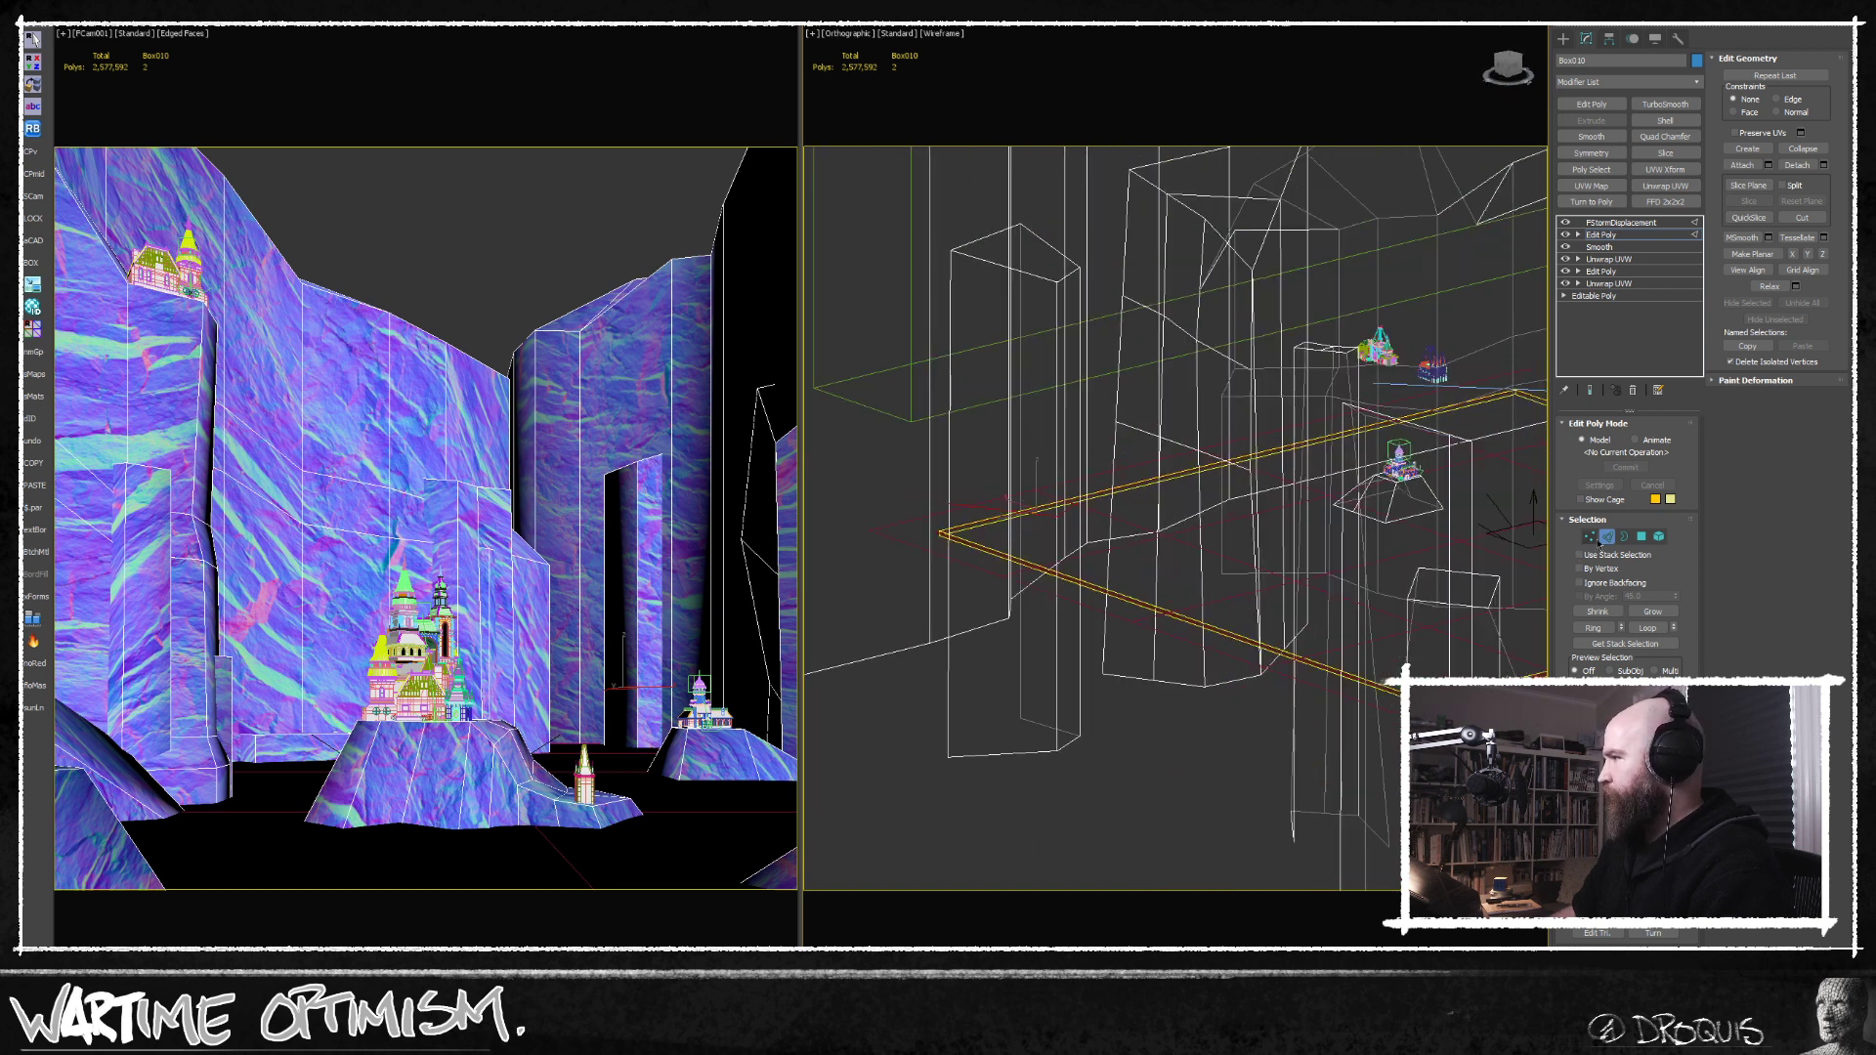
{"action": "key", "text": "1"}
{"action": "left_click", "coordinate": [1042, 745]}
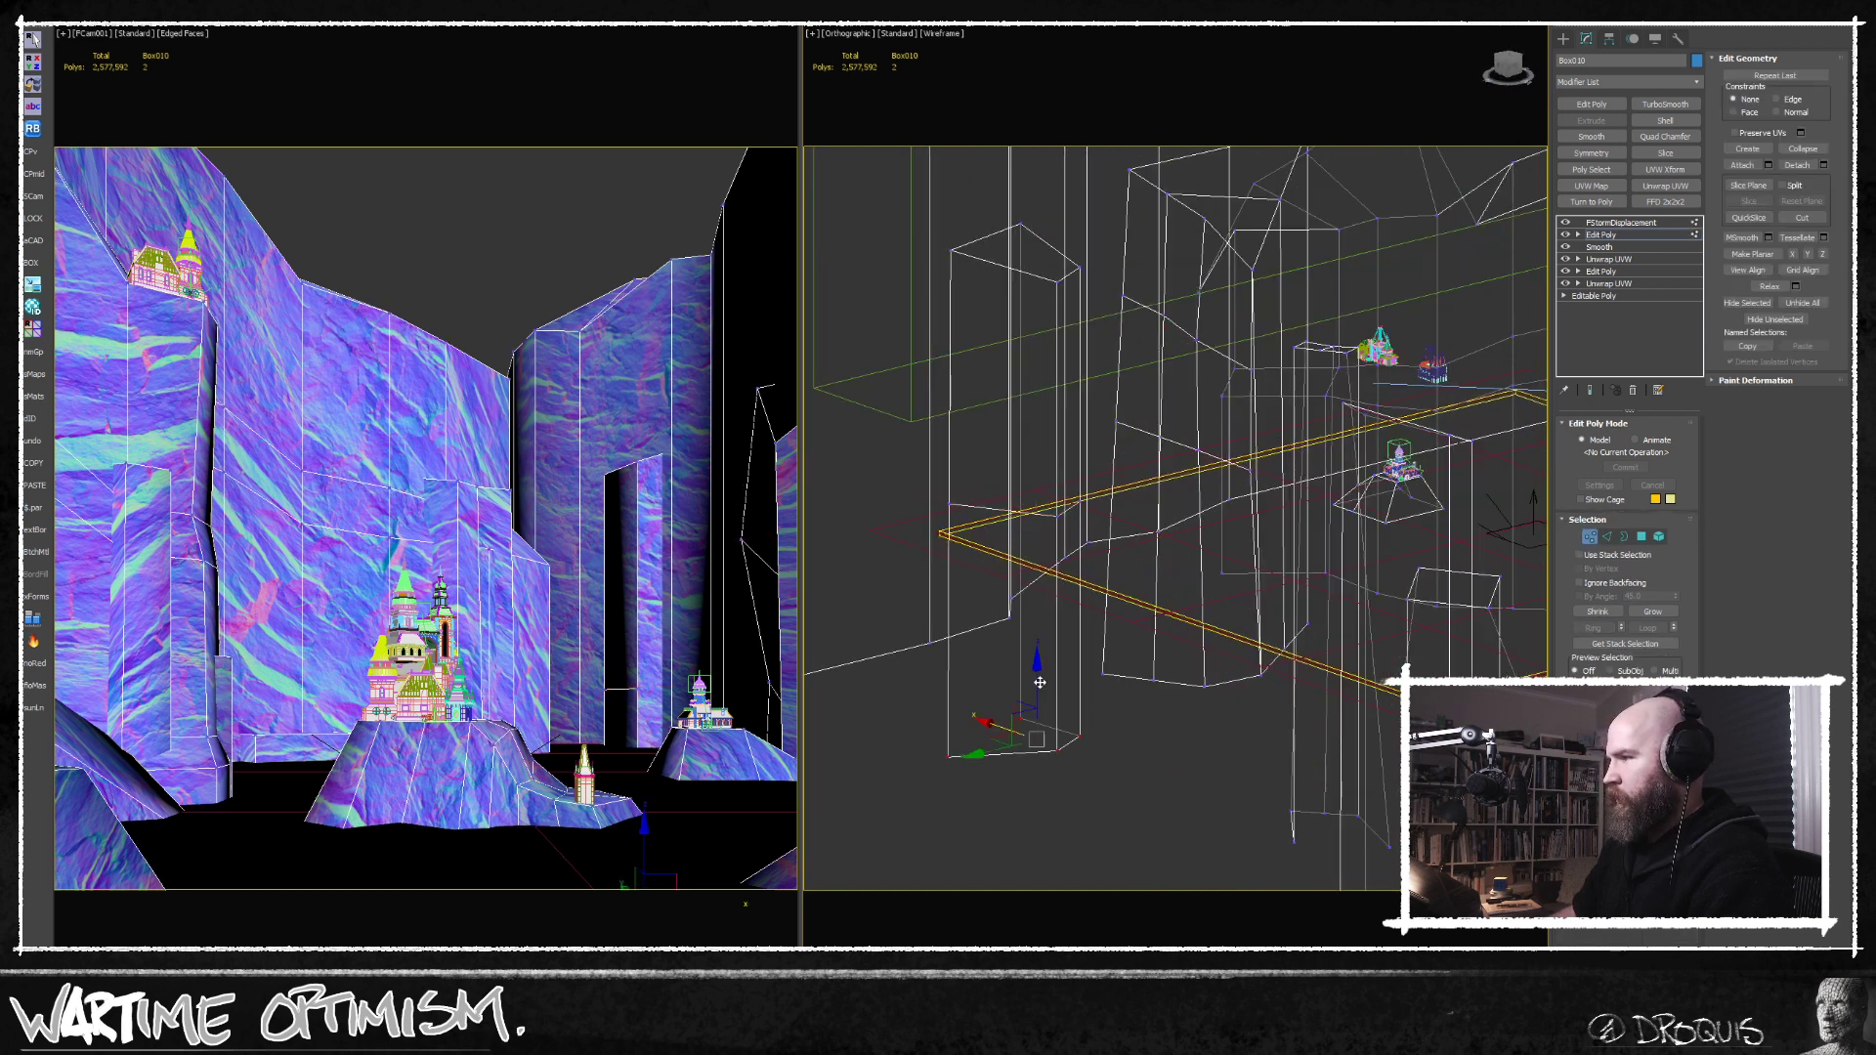
{"action": "left_click_drag", "start_coordinate": [1035, 668], "coordinate": [1036, 547]}
{"action": "middle_click_drag", "start_coordinate": [1134, 483], "coordinate": [1218, 592], "text": "alt"}
Cut additional edges into the narrow rock pillar around its lower edge loop.
{"action": "scroll", "coordinate": [1087, 528], "scroll_direction": "up", "scroll_amount": 4}
{"action": "key", "text": "alt+c"}
{"action": "left_click", "coordinate": [1063, 539]}
{"action": "scroll", "coordinate": [1064, 547], "scroll_direction": "down", "scroll_amount": 3}
{"action": "scroll", "coordinate": [1062, 577], "scroll_direction": "down", "scroll_amount": 4}
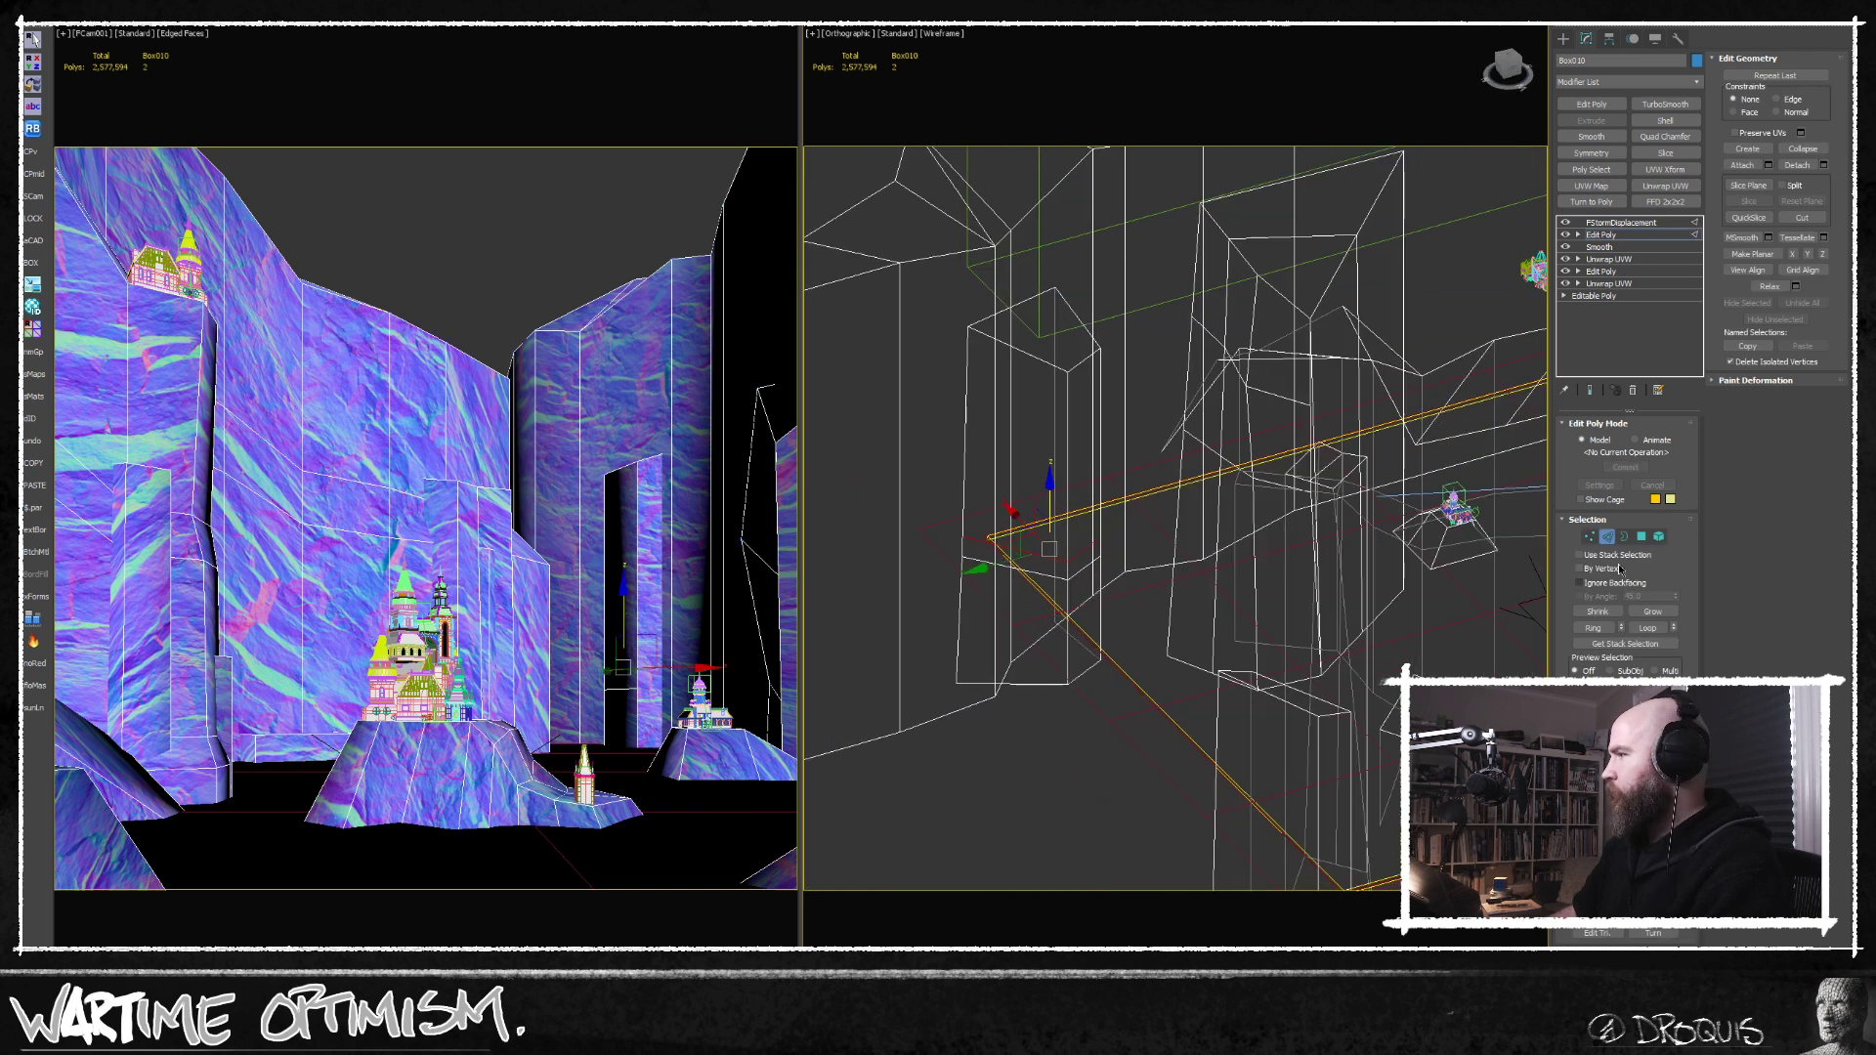
Select the polygons at the foot of the narrow rock pillar and move them outward to form a protruding base.
{"action": "left_click", "coordinate": [1083, 616]}
{"action": "middle_click_drag", "start_coordinate": [1083, 616], "coordinate": [1134, 653], "text": "alt"}
{"action": "left_click_drag", "start_coordinate": [1053, 601], "coordinate": [1093, 581]}
{"action": "middle_click_drag", "start_coordinate": [1095, 577], "coordinate": [1148, 586], "text": "alt"}
{"action": "left_click", "coordinate": [1060, 690], "text": "ctrl"}
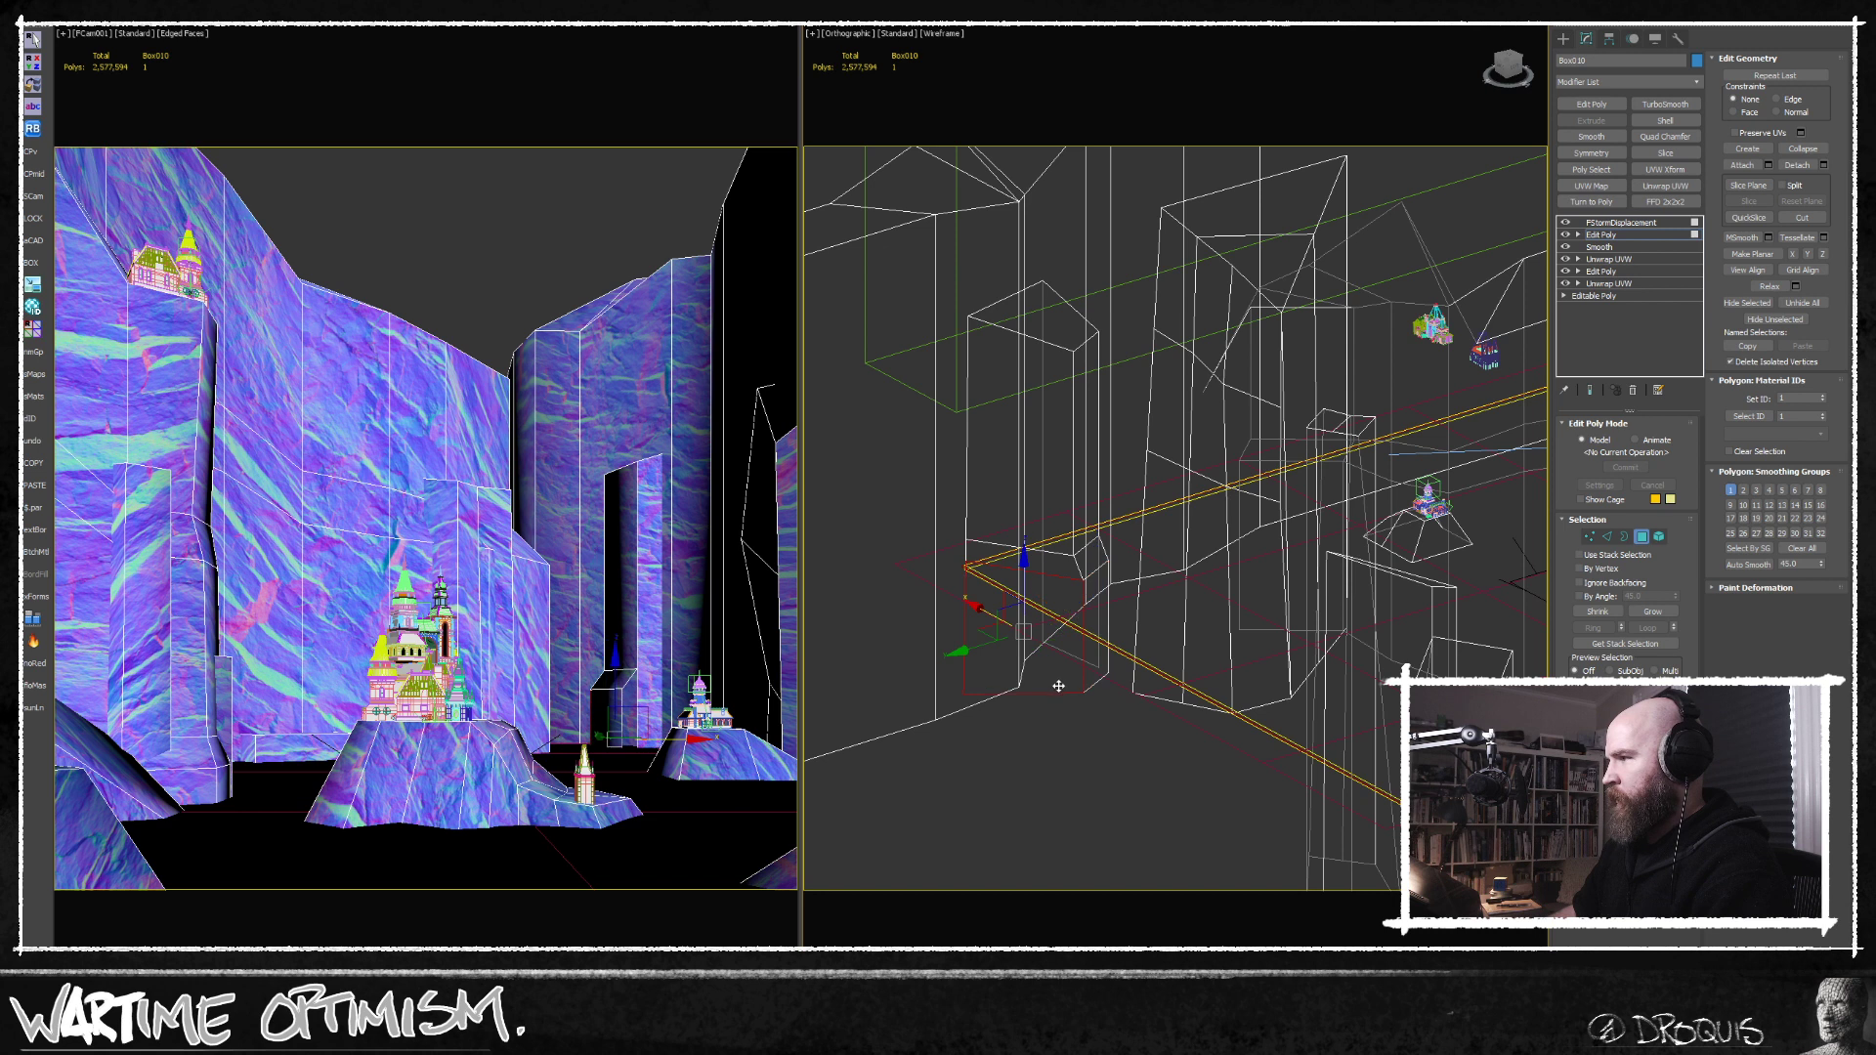
{"action": "middle_click_drag", "start_coordinate": [1060, 696], "coordinate": [1075, 616], "text": "alt"}
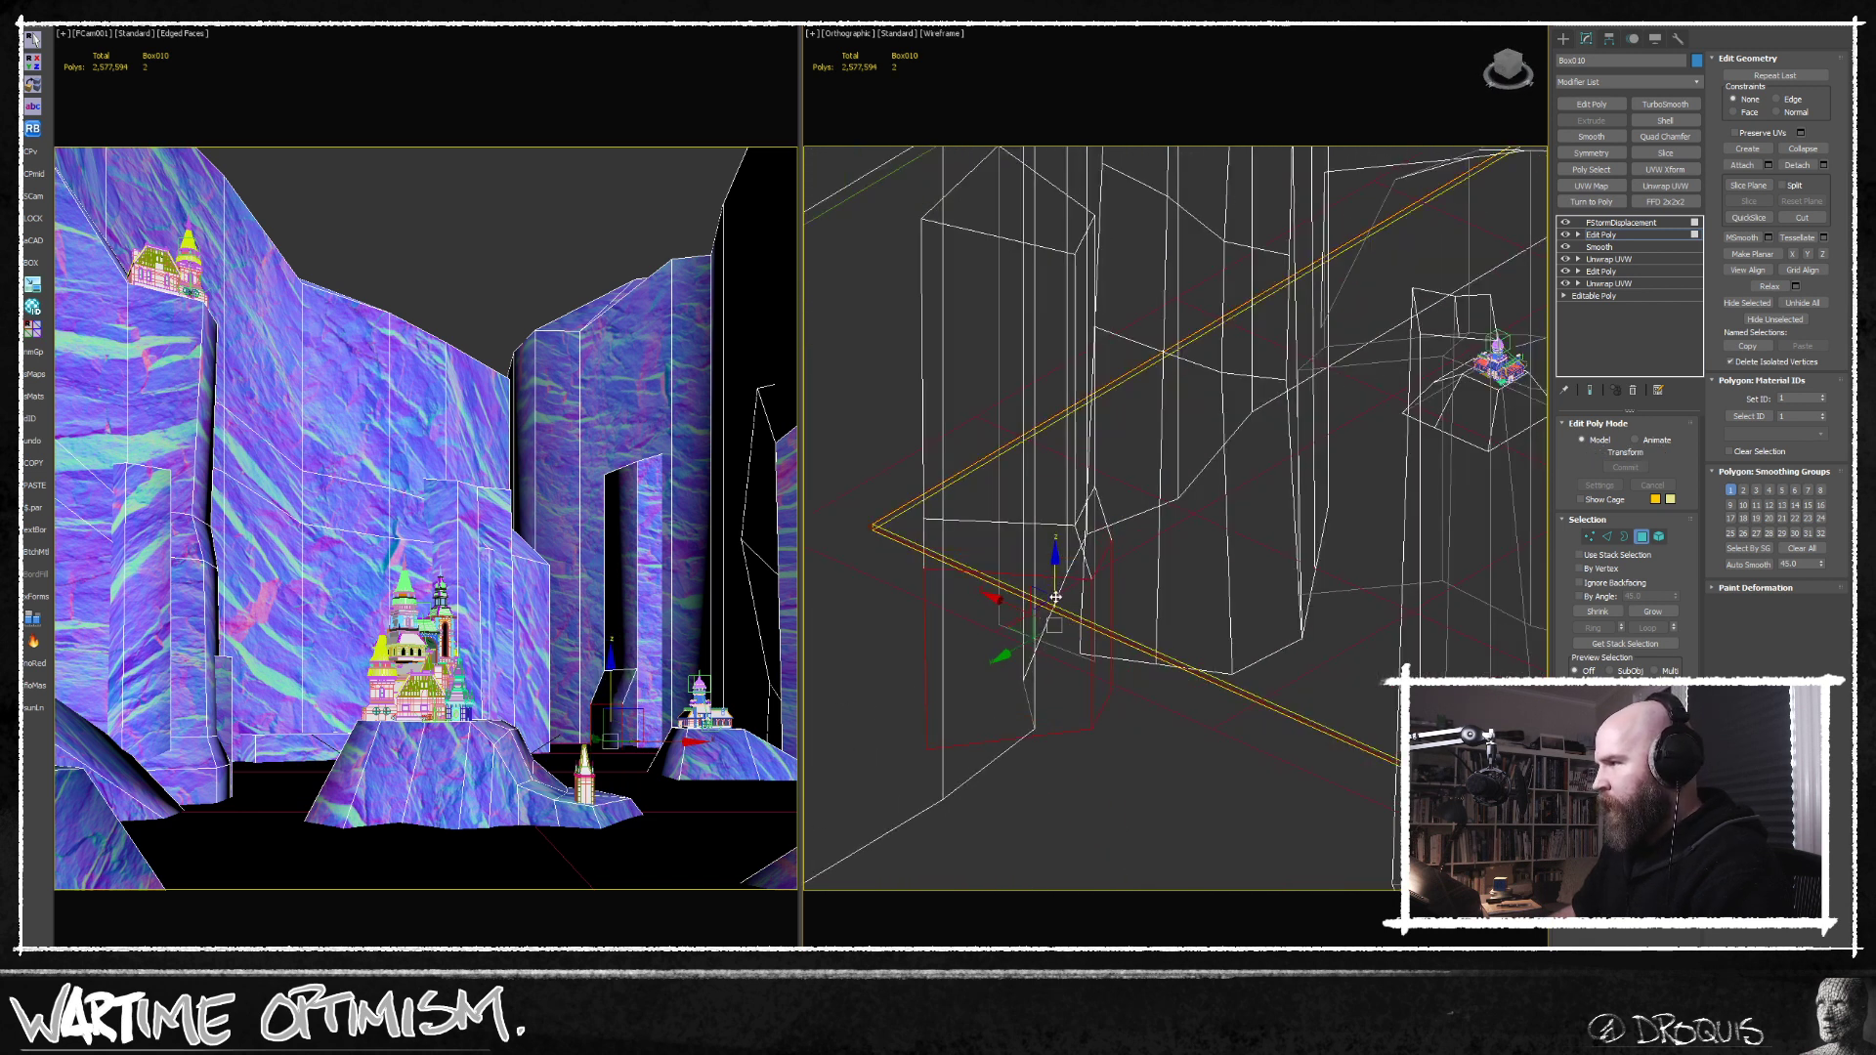
Move the vertical front edge of the narrow rock pillar sideways to widen its front face.
{"action": "middle_click_drag", "start_coordinate": [1056, 587], "coordinate": [1083, 706], "text": "alt"}
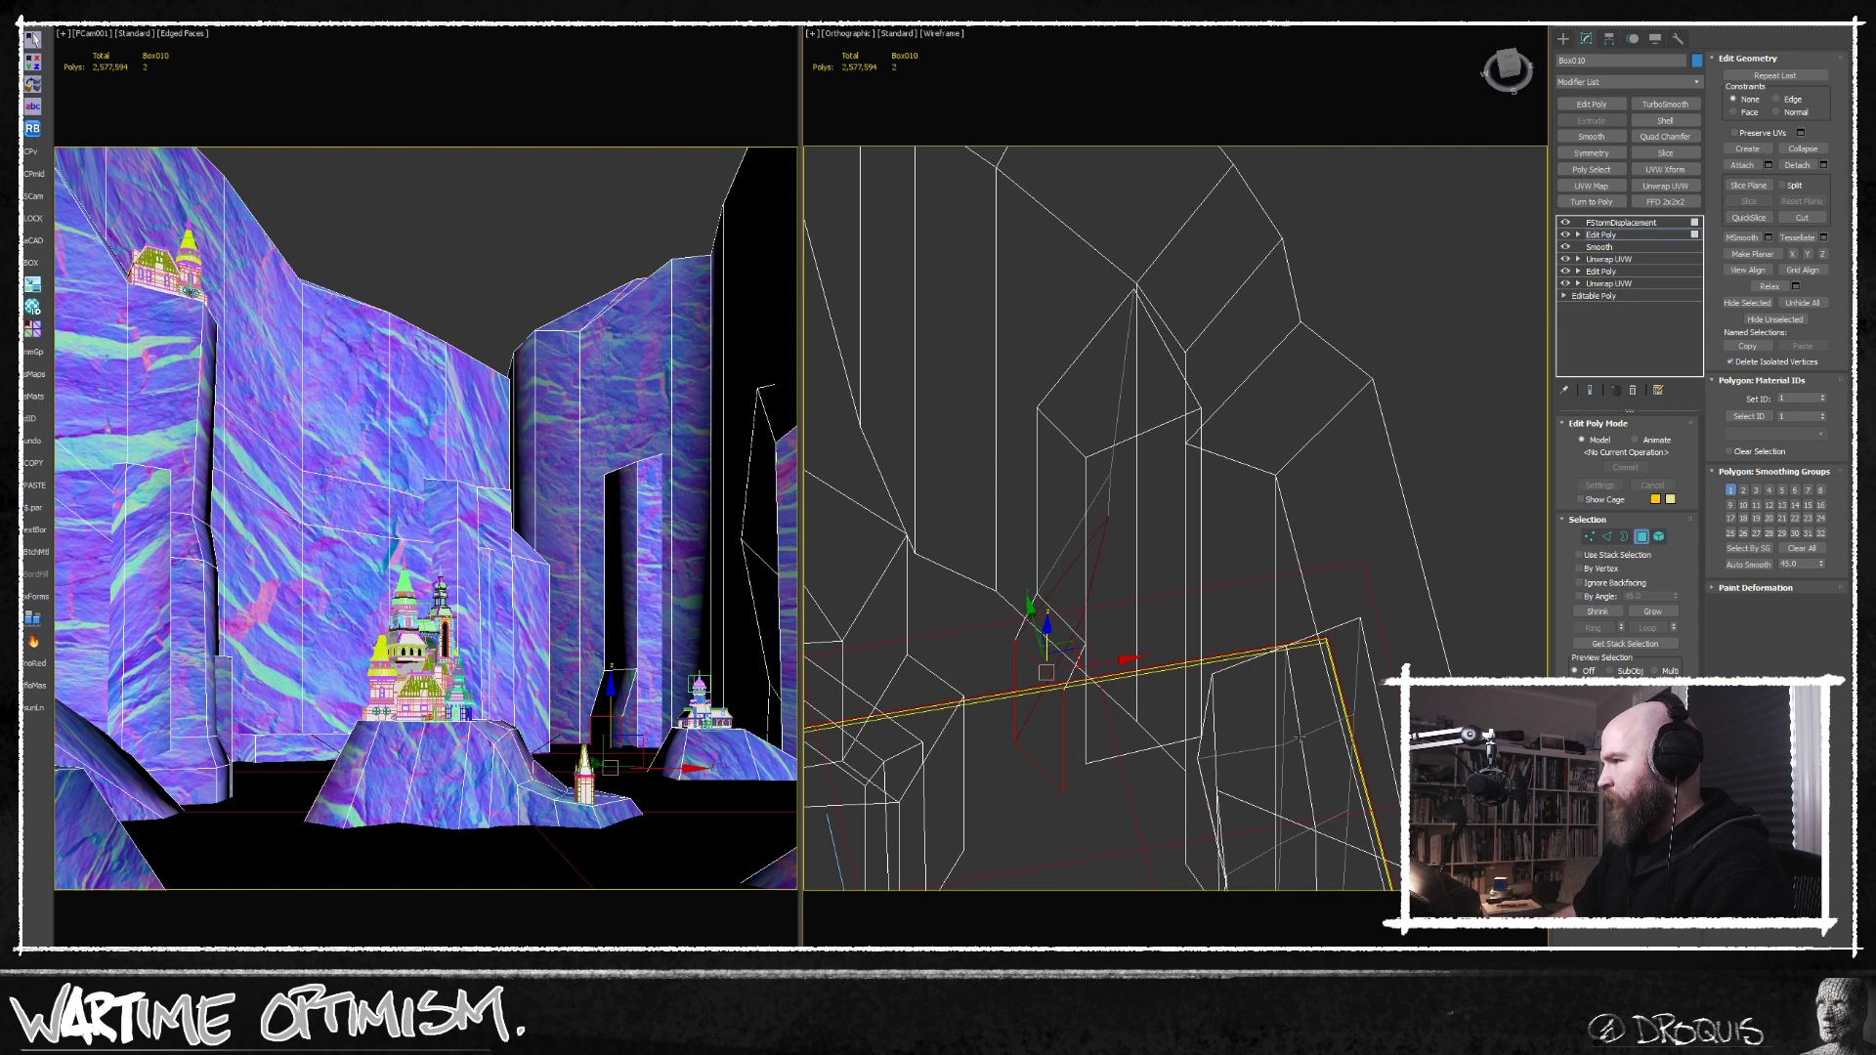
{"action": "left_click", "coordinate": [1608, 539]}
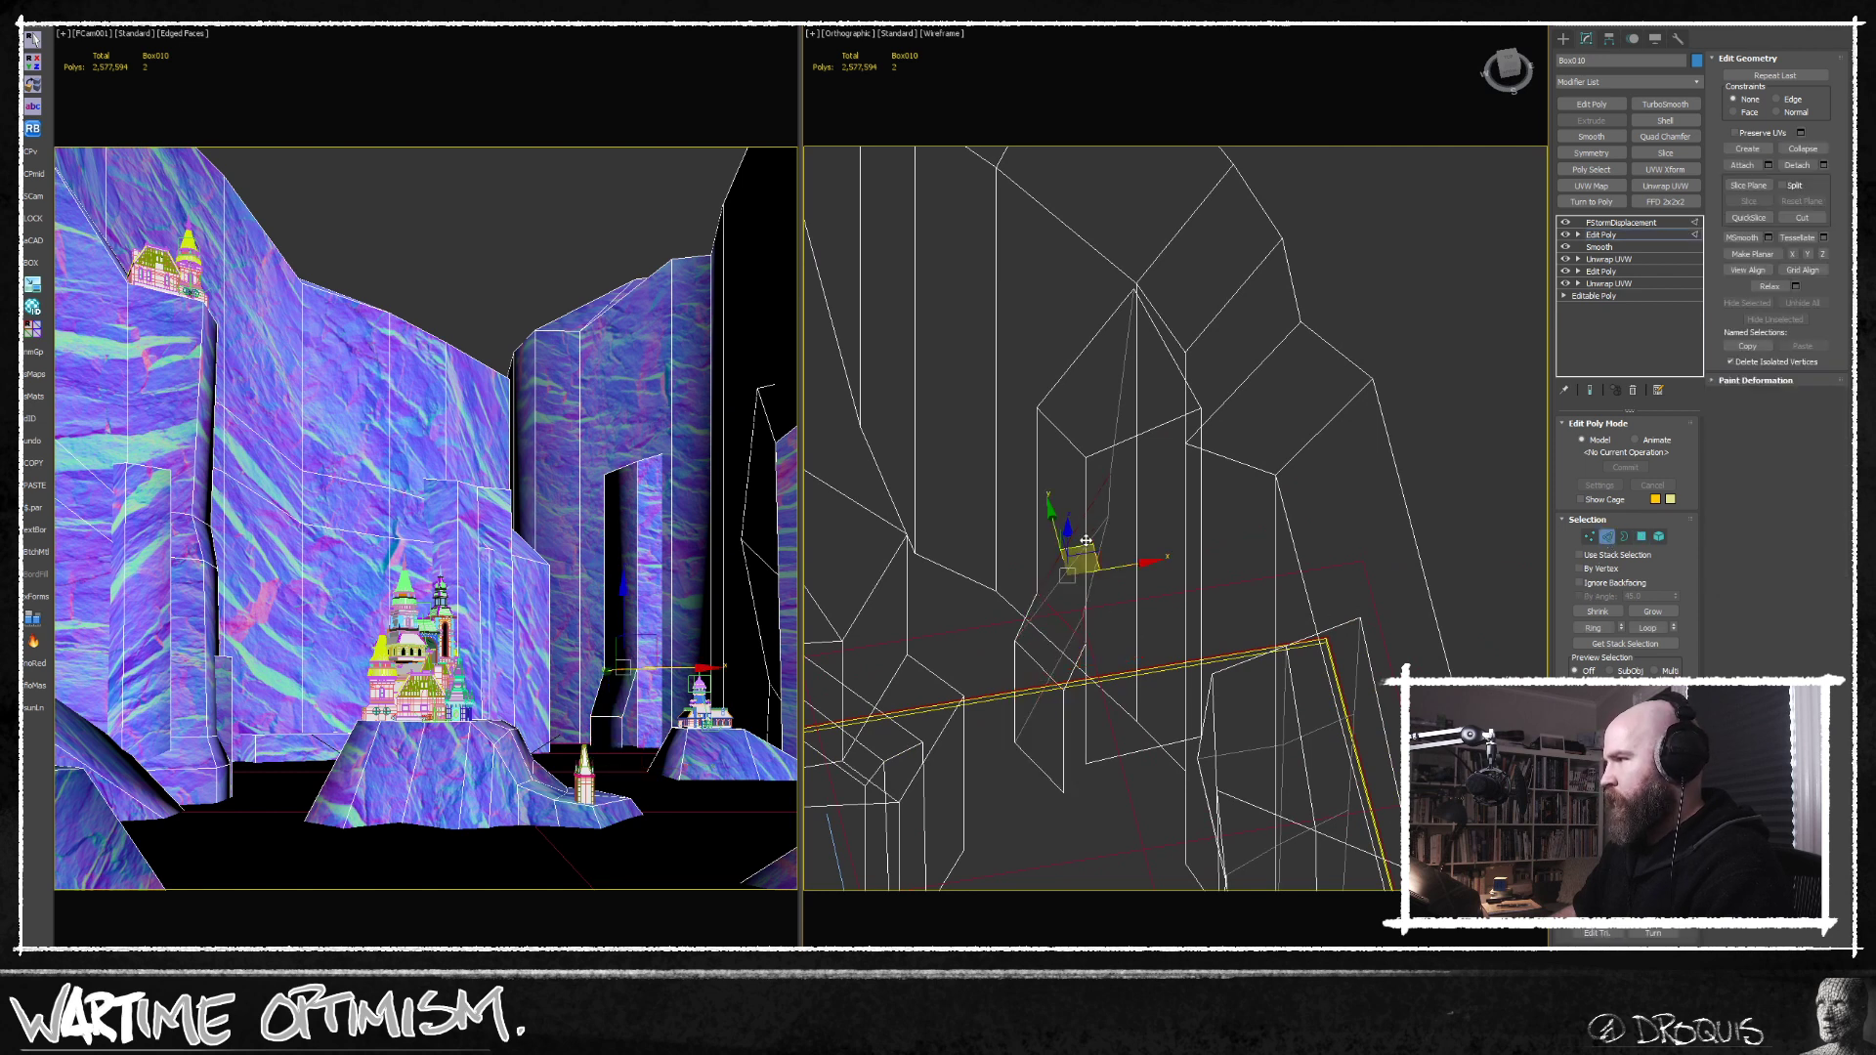
{"action": "middle_click_drag", "start_coordinate": [1117, 674], "coordinate": [1130, 605], "text": "alt"}
{"action": "left_click_drag", "start_coordinate": [1137, 604], "coordinate": [1163, 604]}
{"action": "mouse_move", "coordinate": [1081, 658]}
{"action": "middle_mouse_down", "text": "alt"}
{"action": "mouse_move", "coordinate": [1107, 656]}
{"action": "mouse_move", "coordinate": [1095, 641]}
{"action": "middle_mouse_up", "text": "alt"}
{"action": "scroll", "coordinate": [1108, 654], "scroll_direction": "up", "scroll_amount": 4}
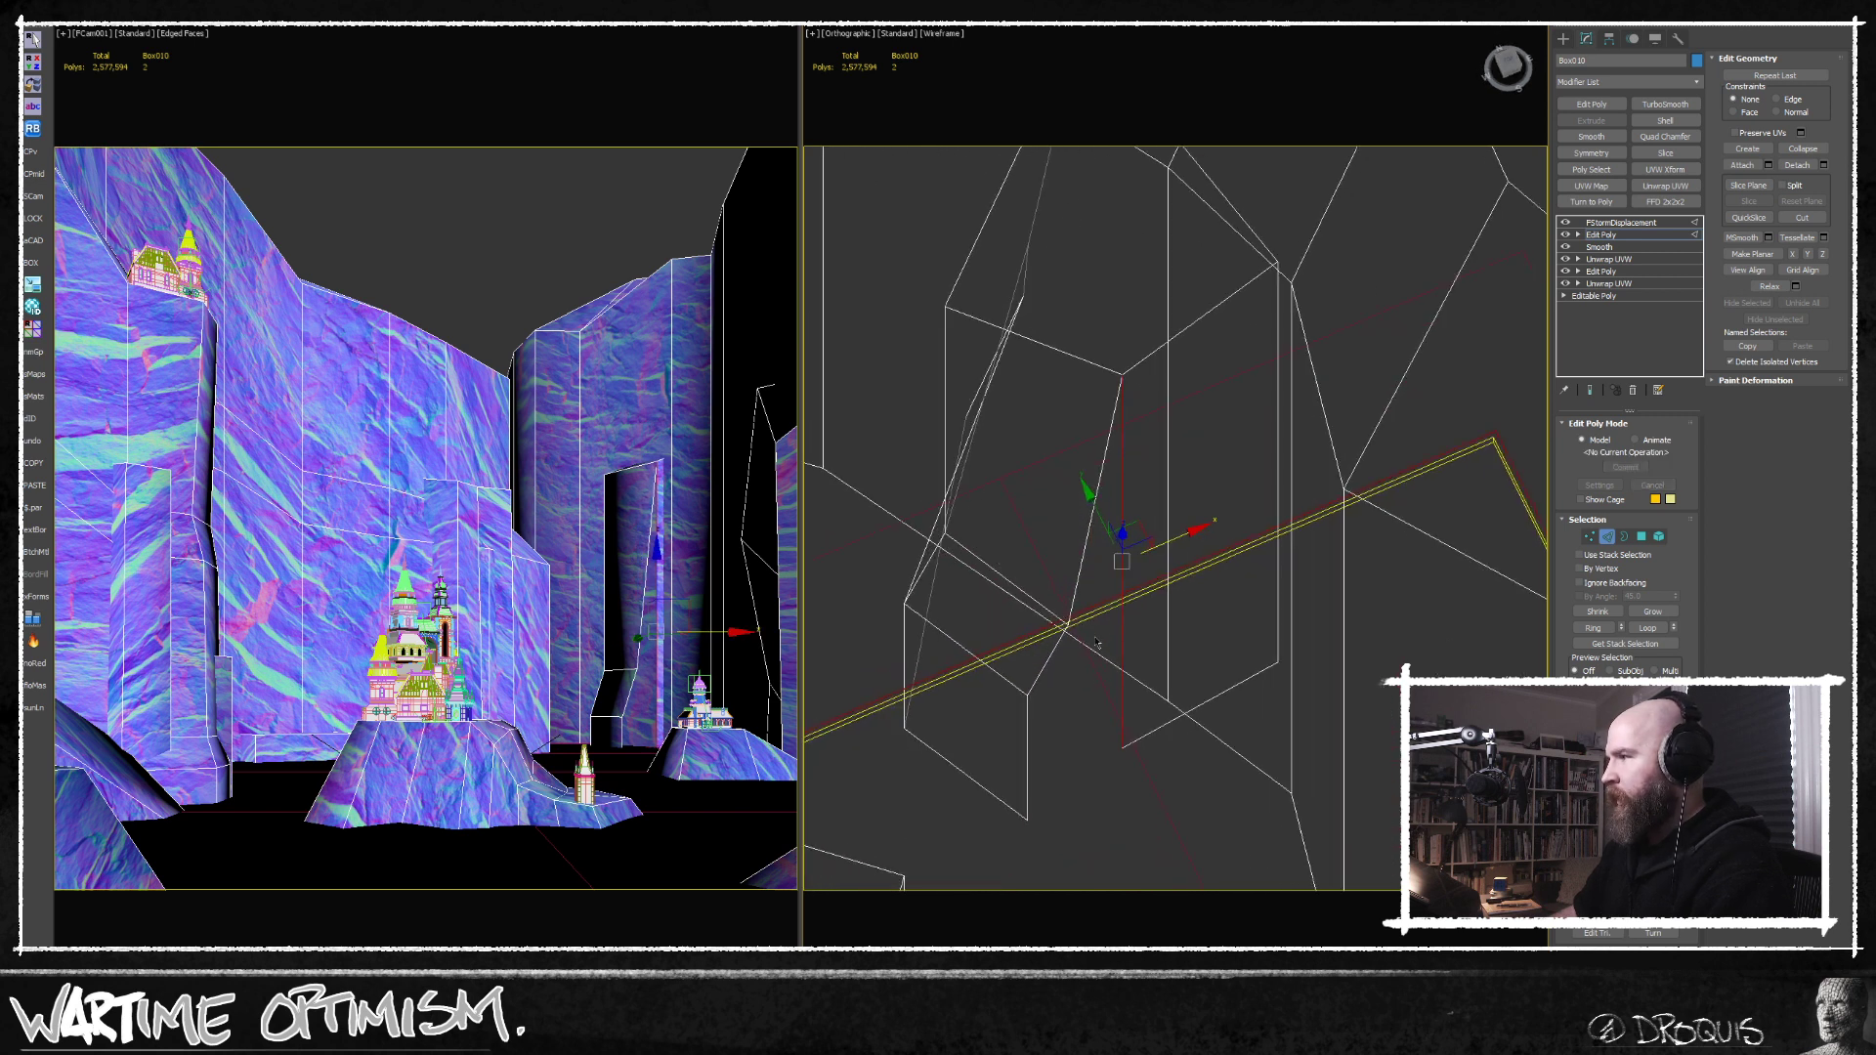
Bridge the open edges low on the narrow rock pillar to fill the gap beside its protruding foot.
{"action": "left_click", "coordinate": [1082, 578], "text": "ctrl"}
{"action": "key", "text": "q"}
{"action": "mouse_move", "coordinate": [1081, 689]}
{"action": "middle_mouse_down"}
{"action": "mouse_move", "coordinate": [1112, 641]}
{"action": "mouse_move", "coordinate": [1093, 665]}
{"action": "middle_mouse_up"}
{"action": "left_click", "coordinate": [1126, 637]}
{"action": "left_click", "coordinate": [1129, 633]}
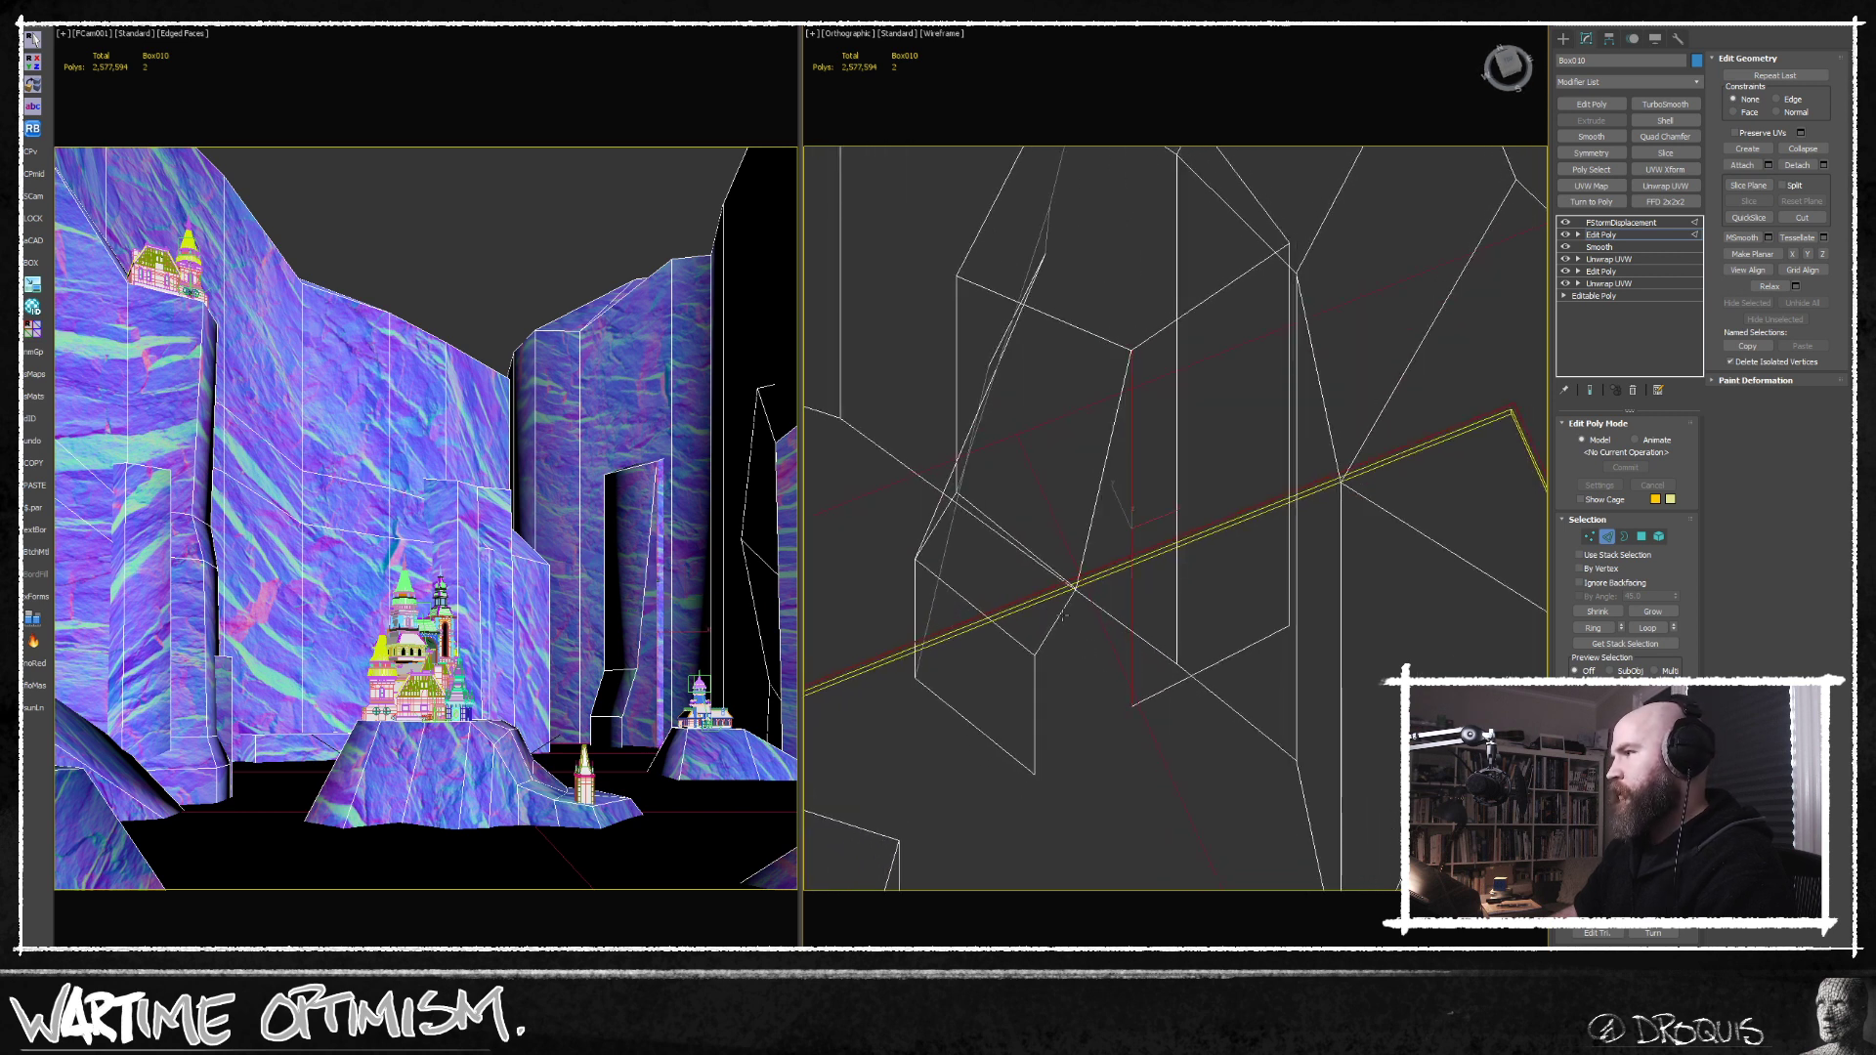
{"action": "left_click", "coordinate": [1596, 821]}
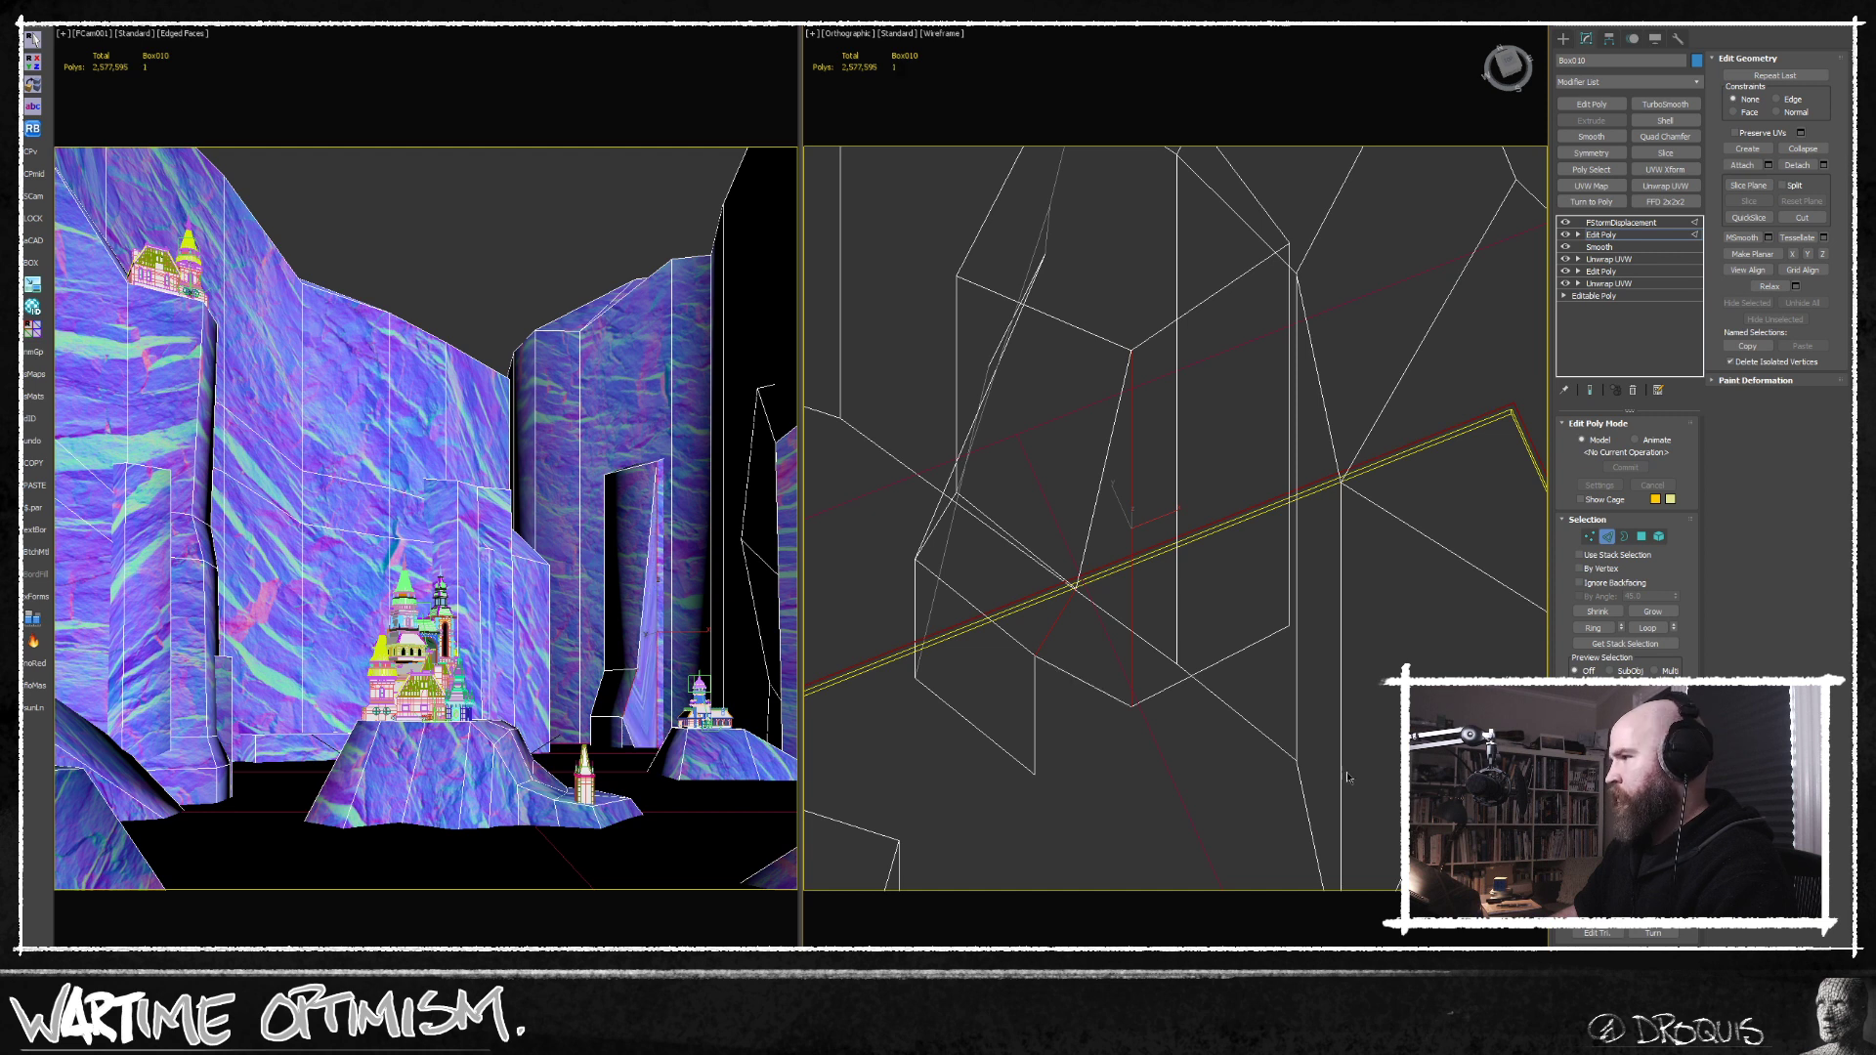
Weld the loose bottom vertex of the new face onto the neighbouring corner of the pillar's foot.
{"action": "left_click", "coordinate": [1096, 686]}
{"action": "left_click", "coordinate": [1034, 726], "text": "ctrl"}
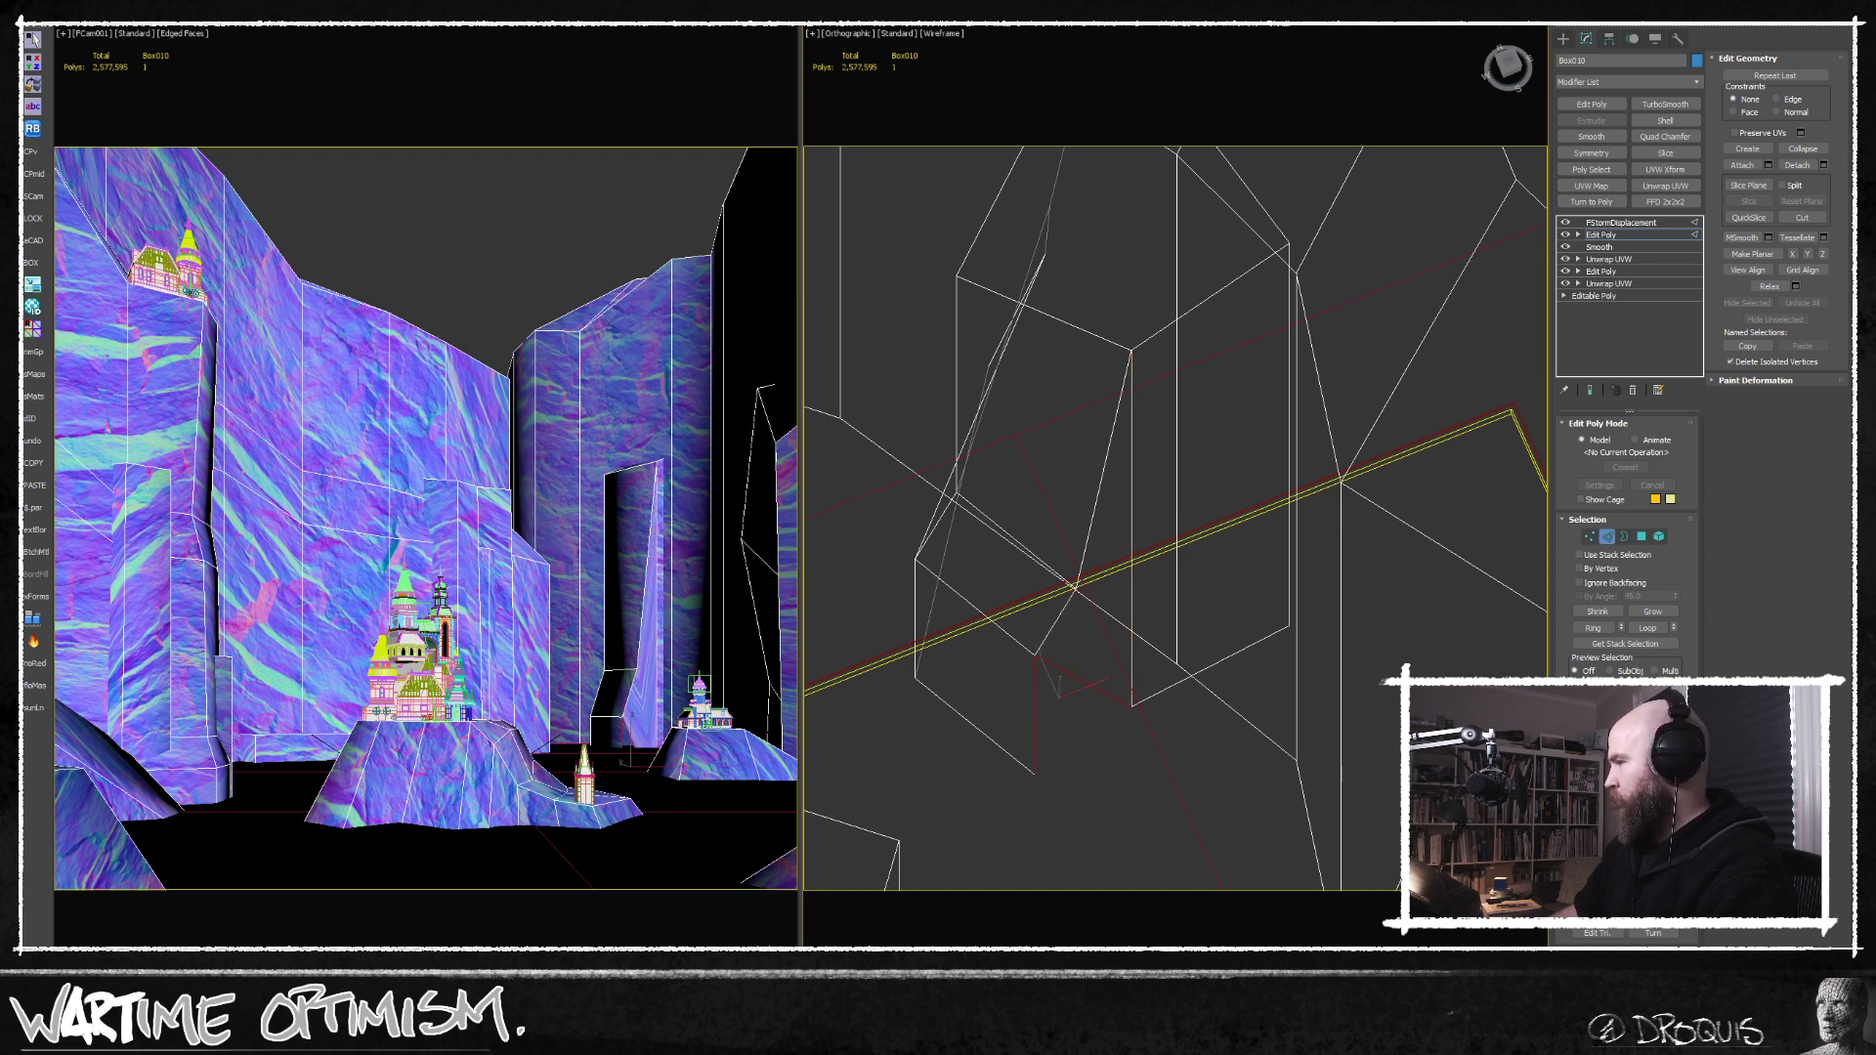
{"action": "middle_click_drag", "start_coordinate": [1122, 774], "coordinate": [1128, 740]}
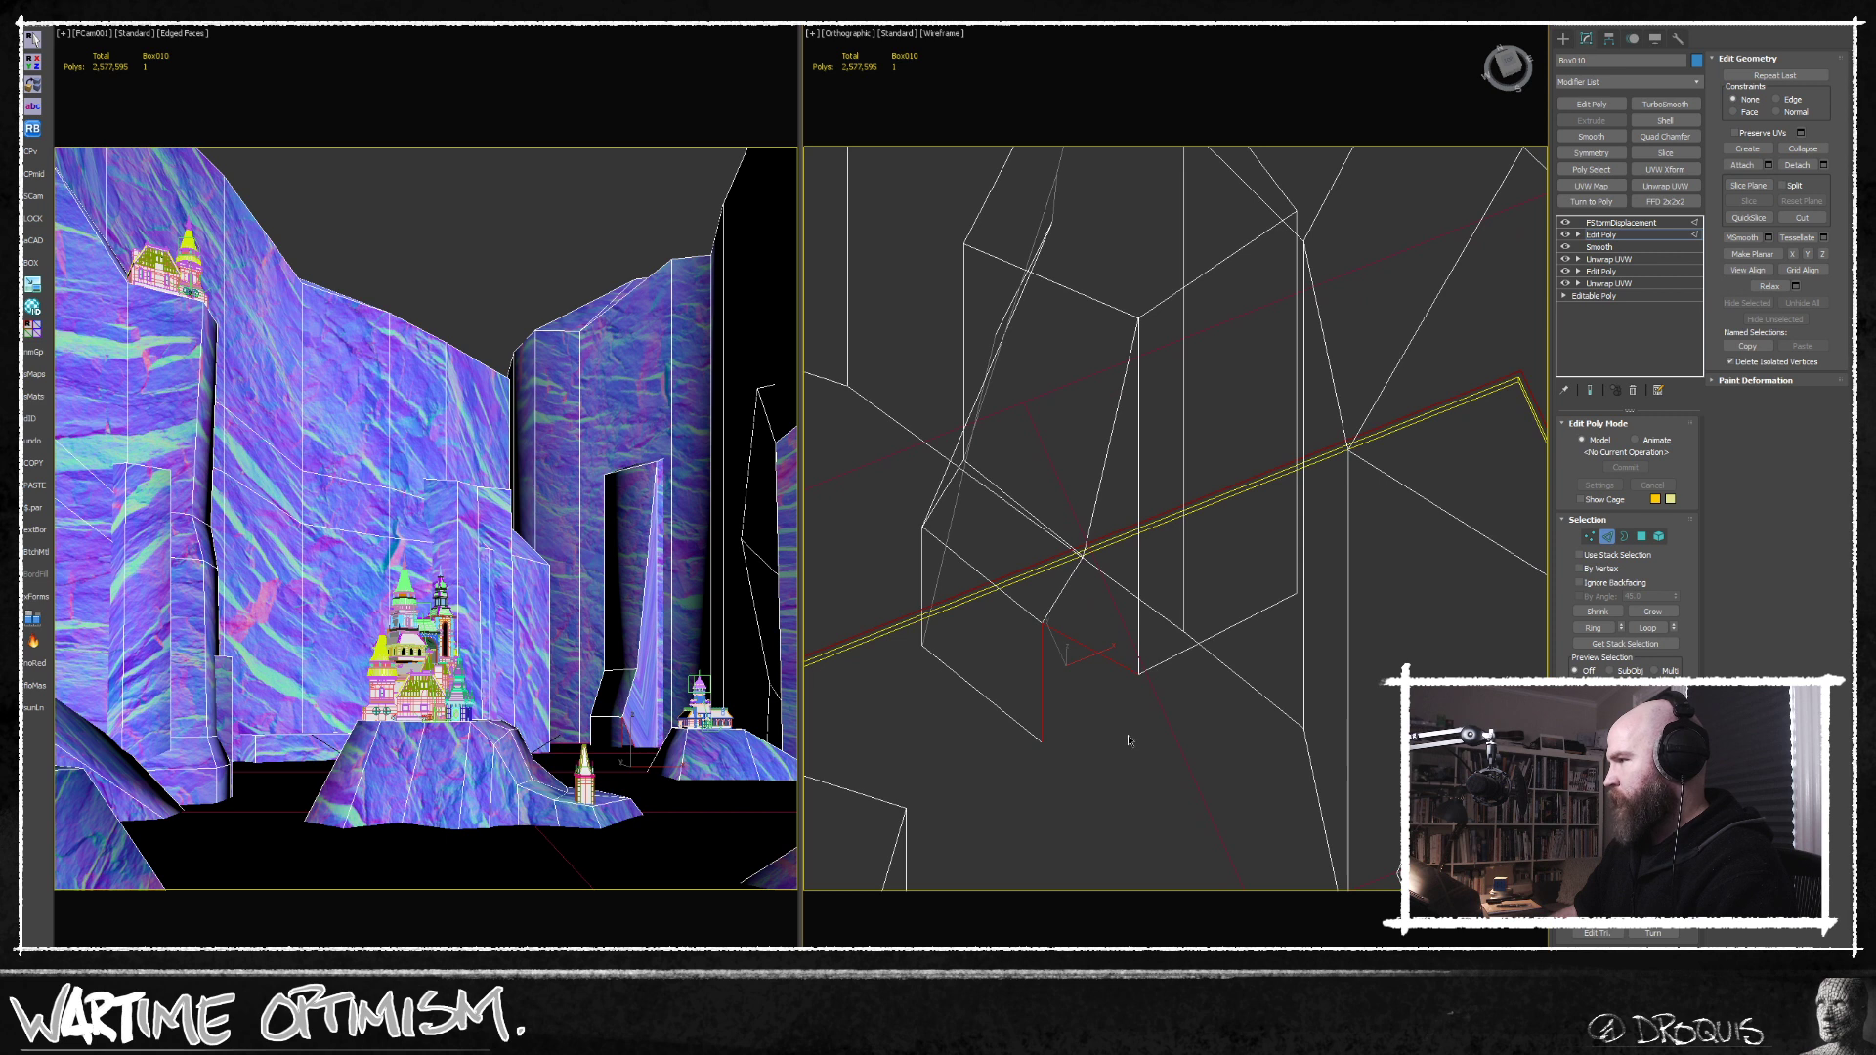
{"action": "key", "text": "1"}
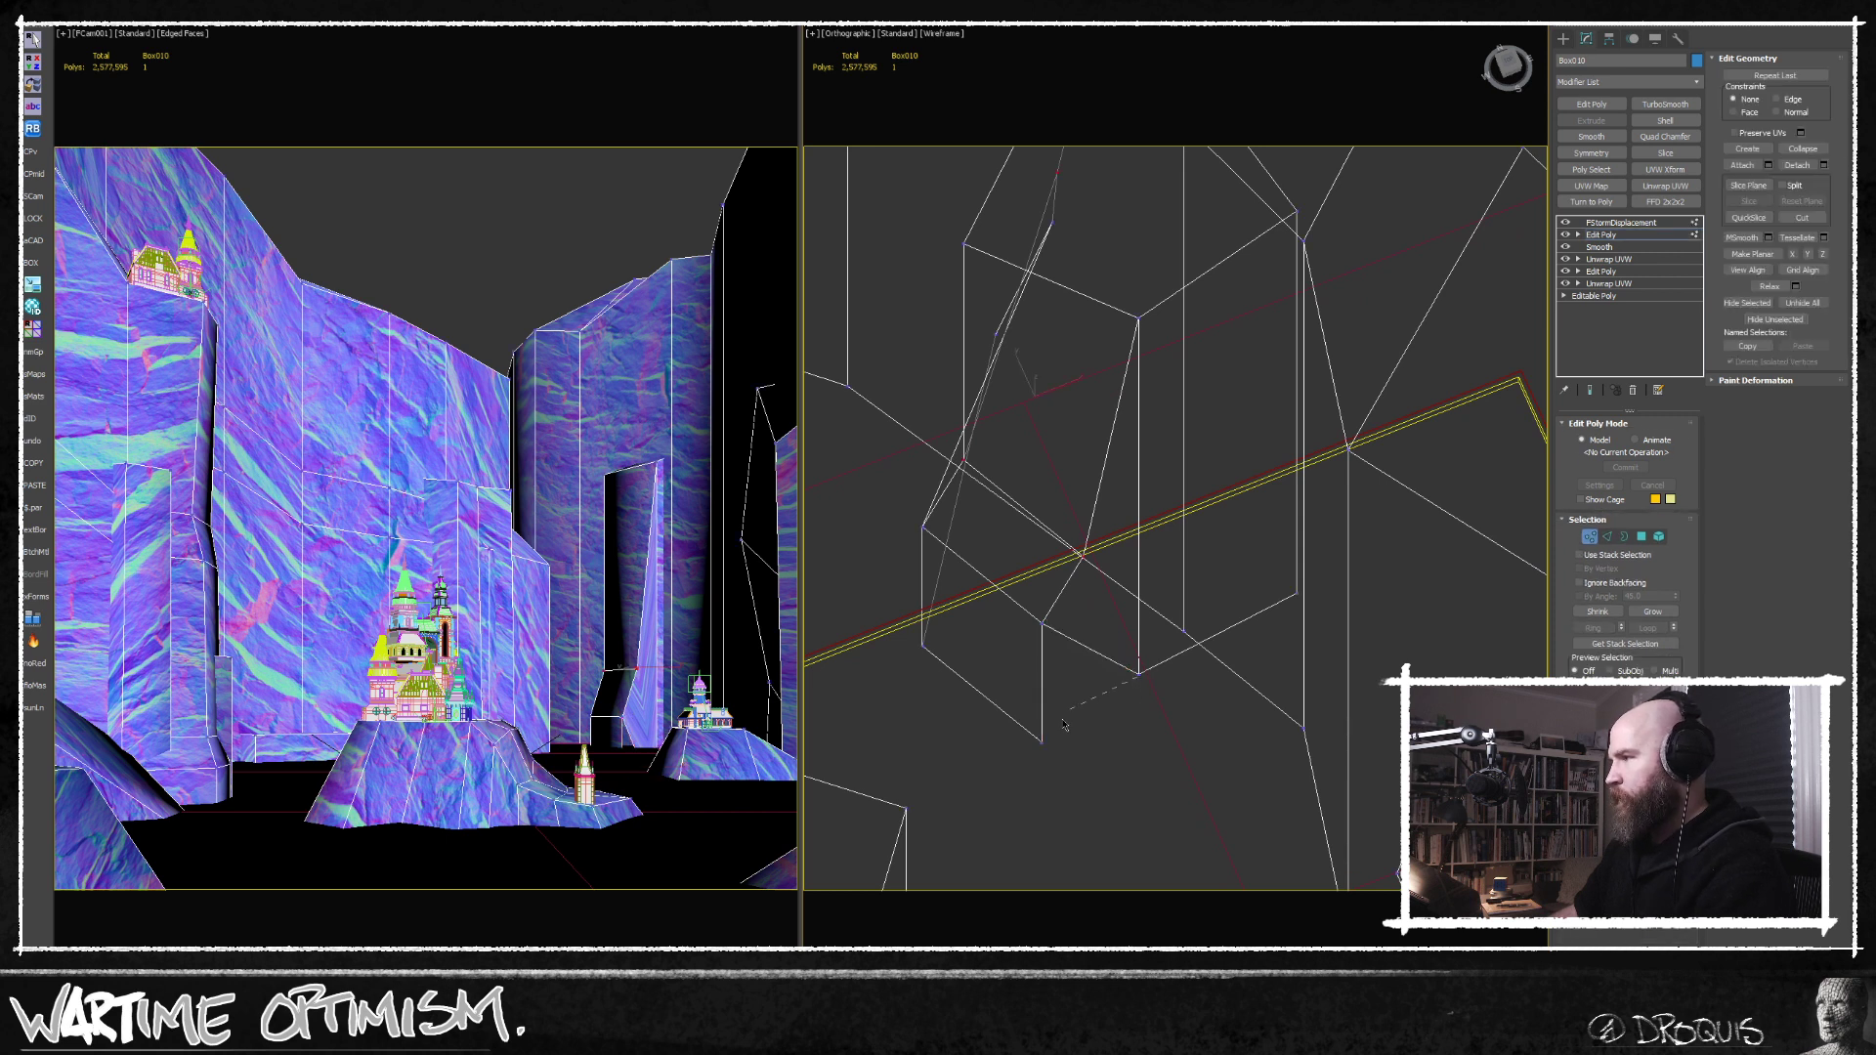
{"action": "left_click", "coordinate": [1042, 745]}
{"action": "middle_click_drag", "start_coordinate": [1077, 762], "coordinate": [1078, 702]}
{"action": "left_click", "coordinate": [1590, 537]}
Move a vertex at the foot of the narrow rock pillar to reshape its lower corner.
{"action": "middle_click_drag", "start_coordinate": [1053, 581], "coordinate": [1066, 623]}
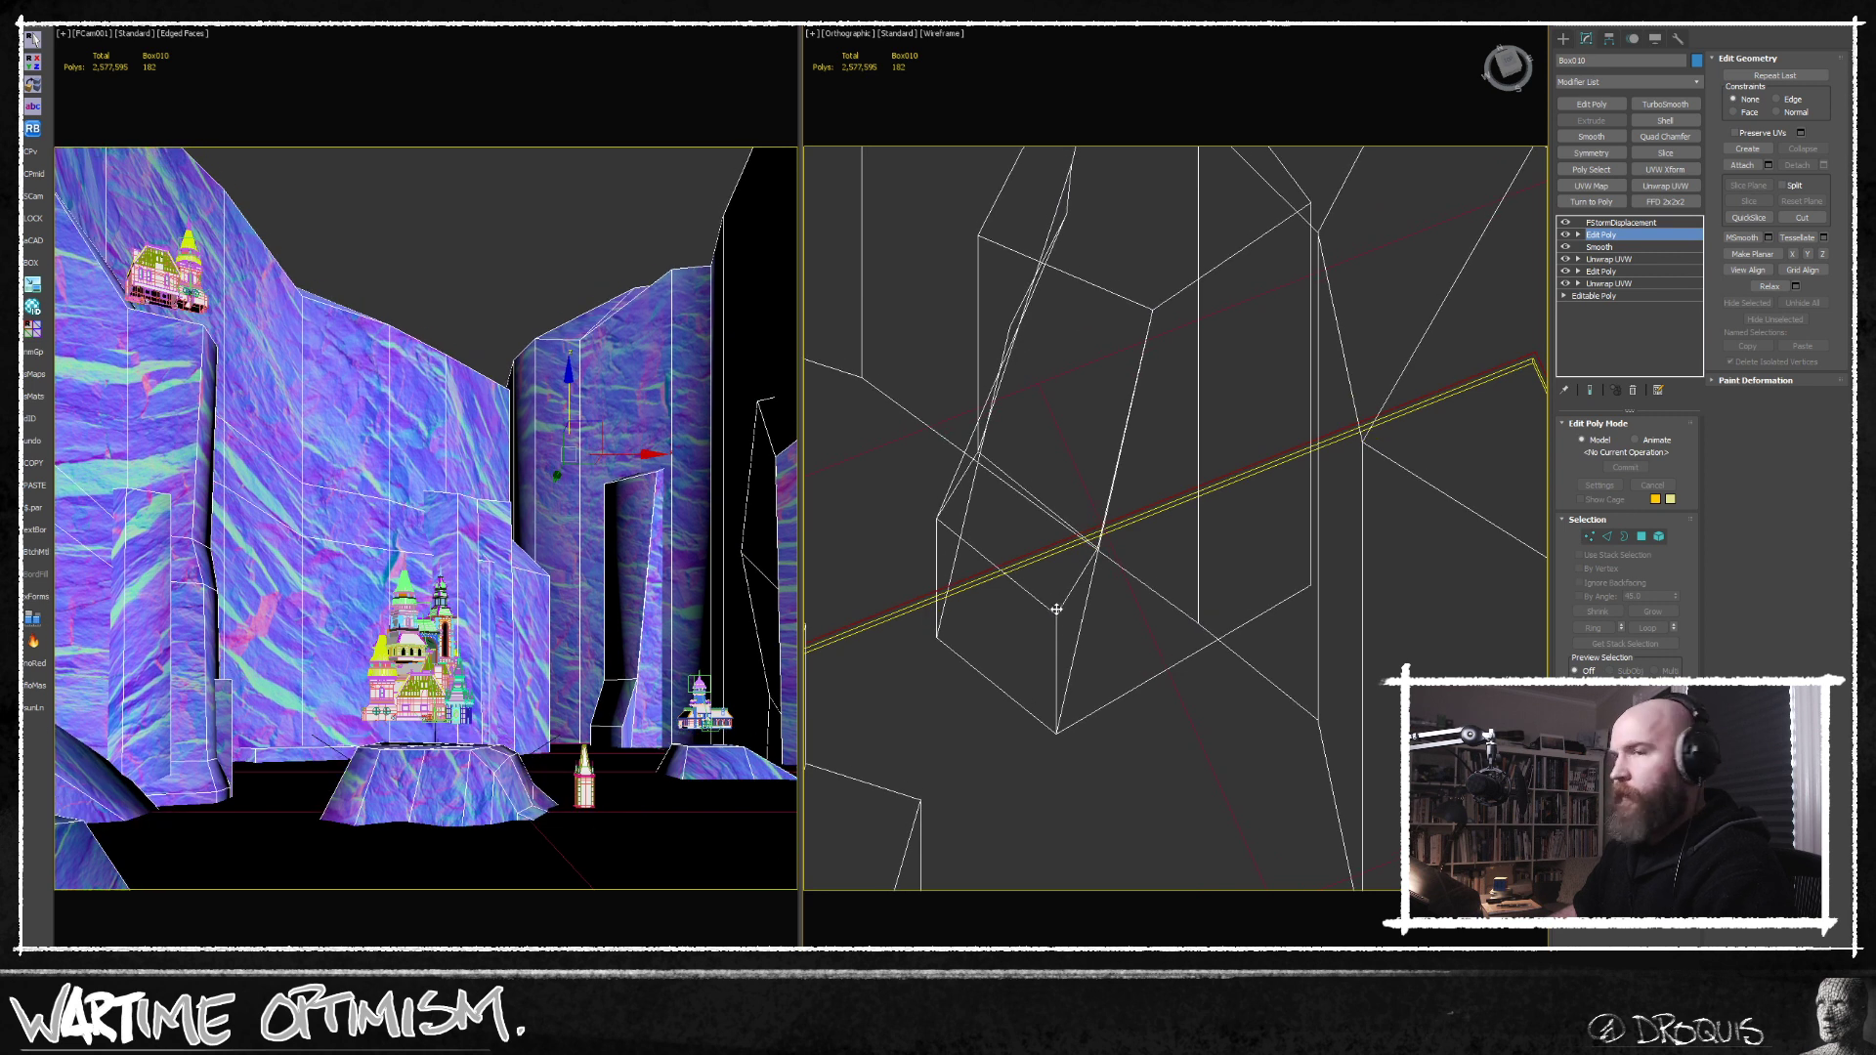
{"action": "left_click_drag", "start_coordinate": [1057, 609], "coordinate": [1063, 604]}
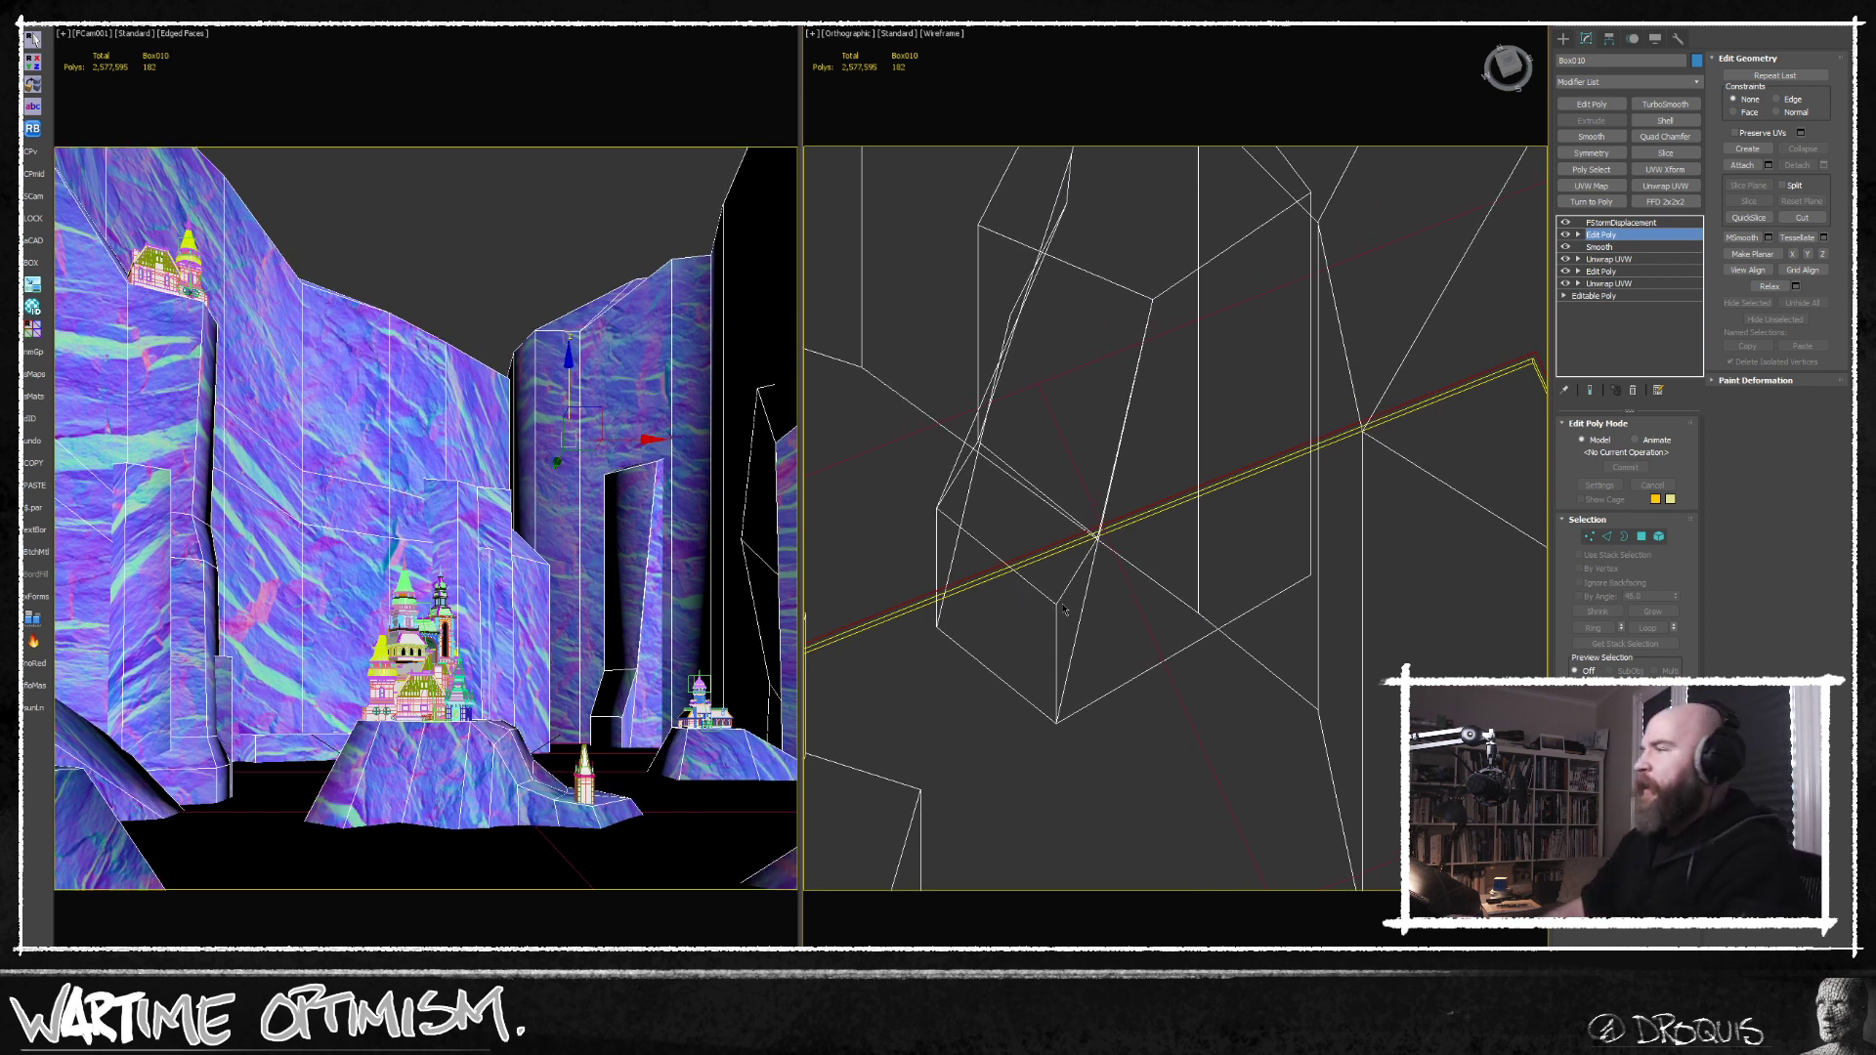
{"action": "key", "text": "1"}
{"action": "left_click_drag", "start_coordinate": [1075, 590], "coordinate": [1042, 613]}
{"action": "middle_click_drag", "start_coordinate": [1043, 613], "coordinate": [1111, 634], "text": "alt"}
{"action": "left_click_drag", "start_coordinate": [1053, 564], "coordinate": [1022, 559]}
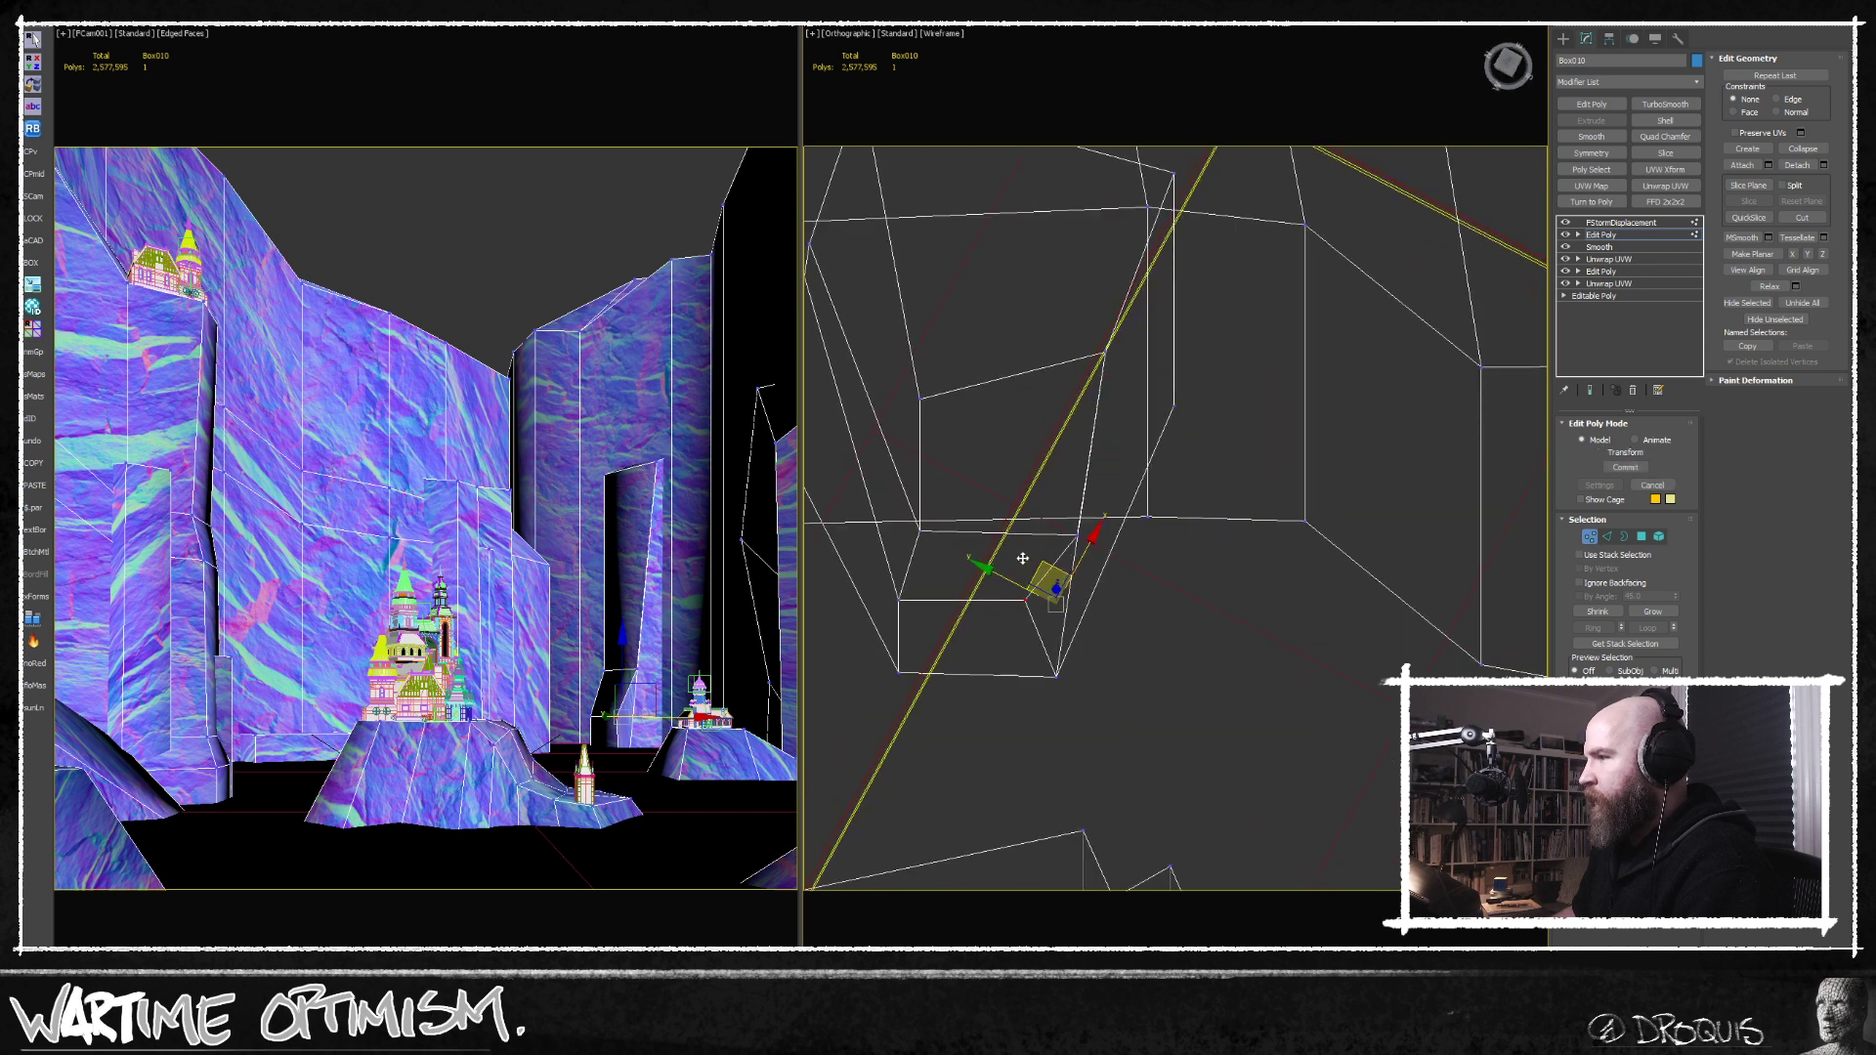
{"action": "middle_click_drag", "start_coordinate": [1022, 559], "coordinate": [1232, 601], "text": "alt"}
Select the long vertical edges of the narrow rock pillar and connect them with new edges across its middle.
{"action": "left_click", "coordinate": [1608, 537]}
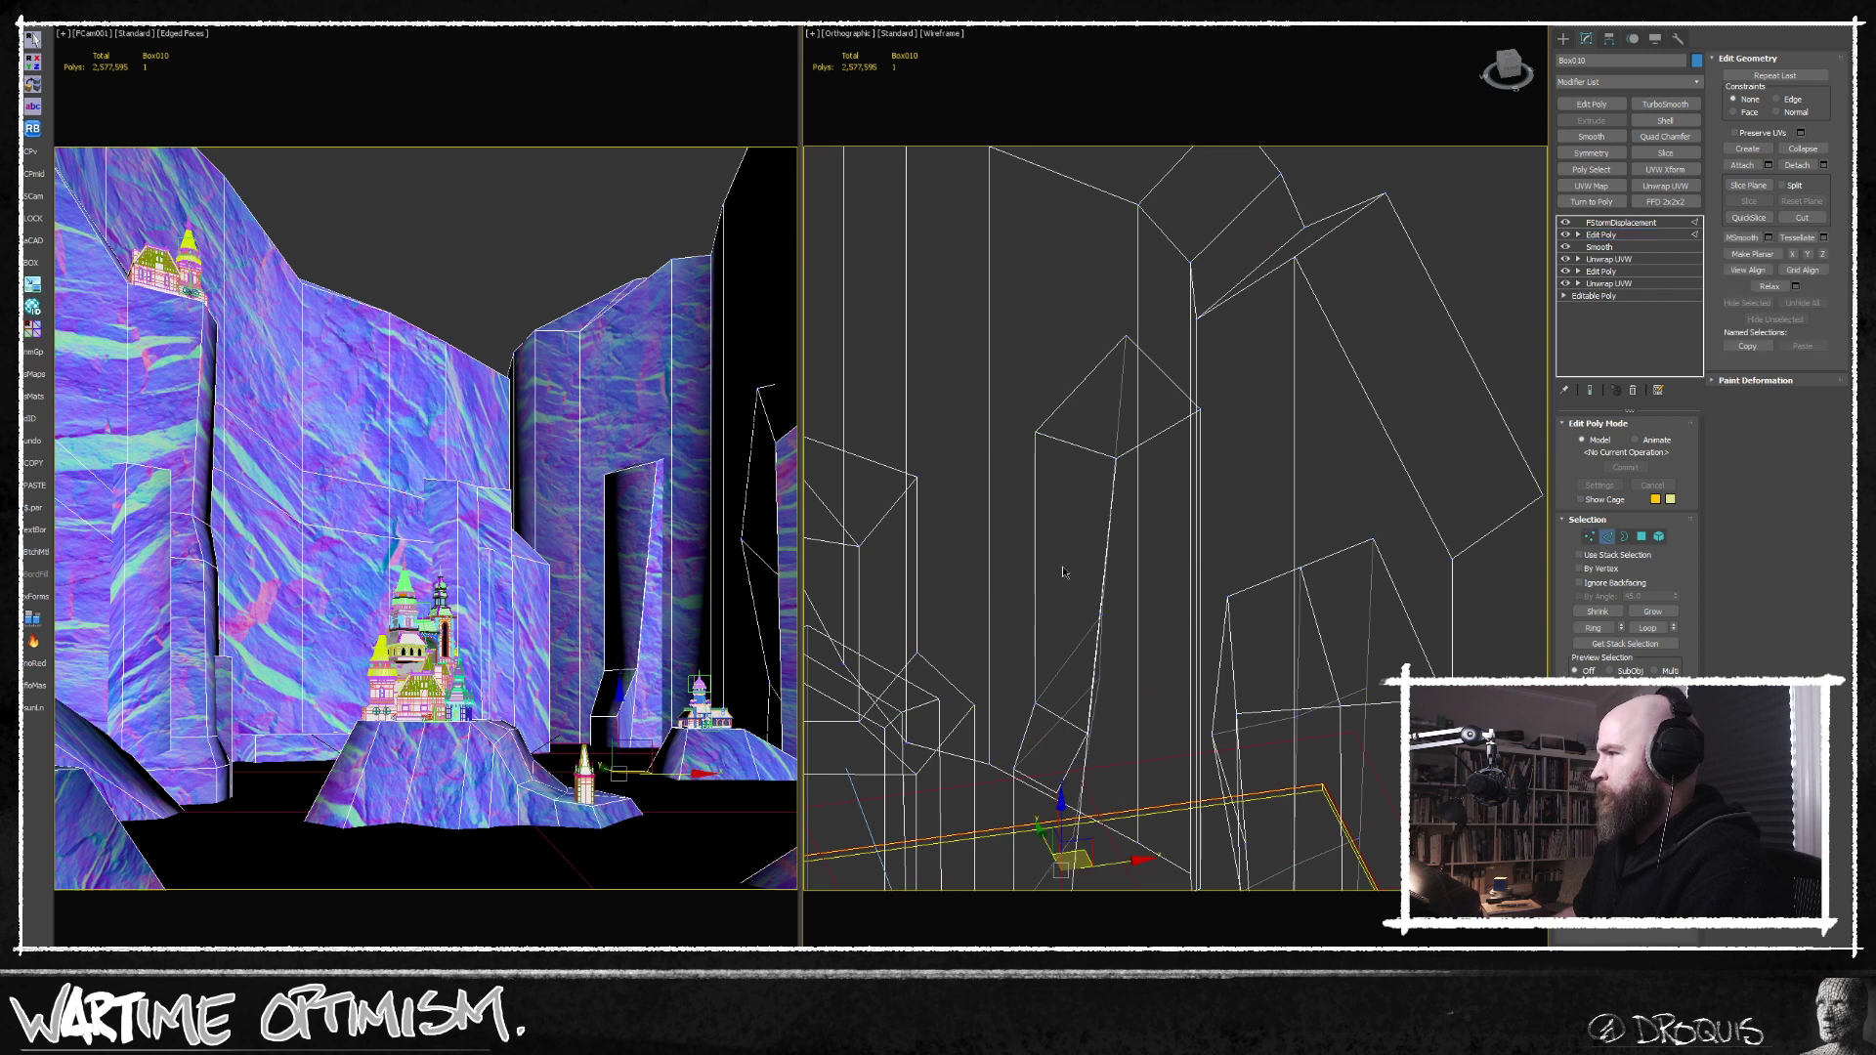
{"action": "middle_click_drag", "start_coordinate": [1066, 525], "coordinate": [1148, 470], "text": "alt"}
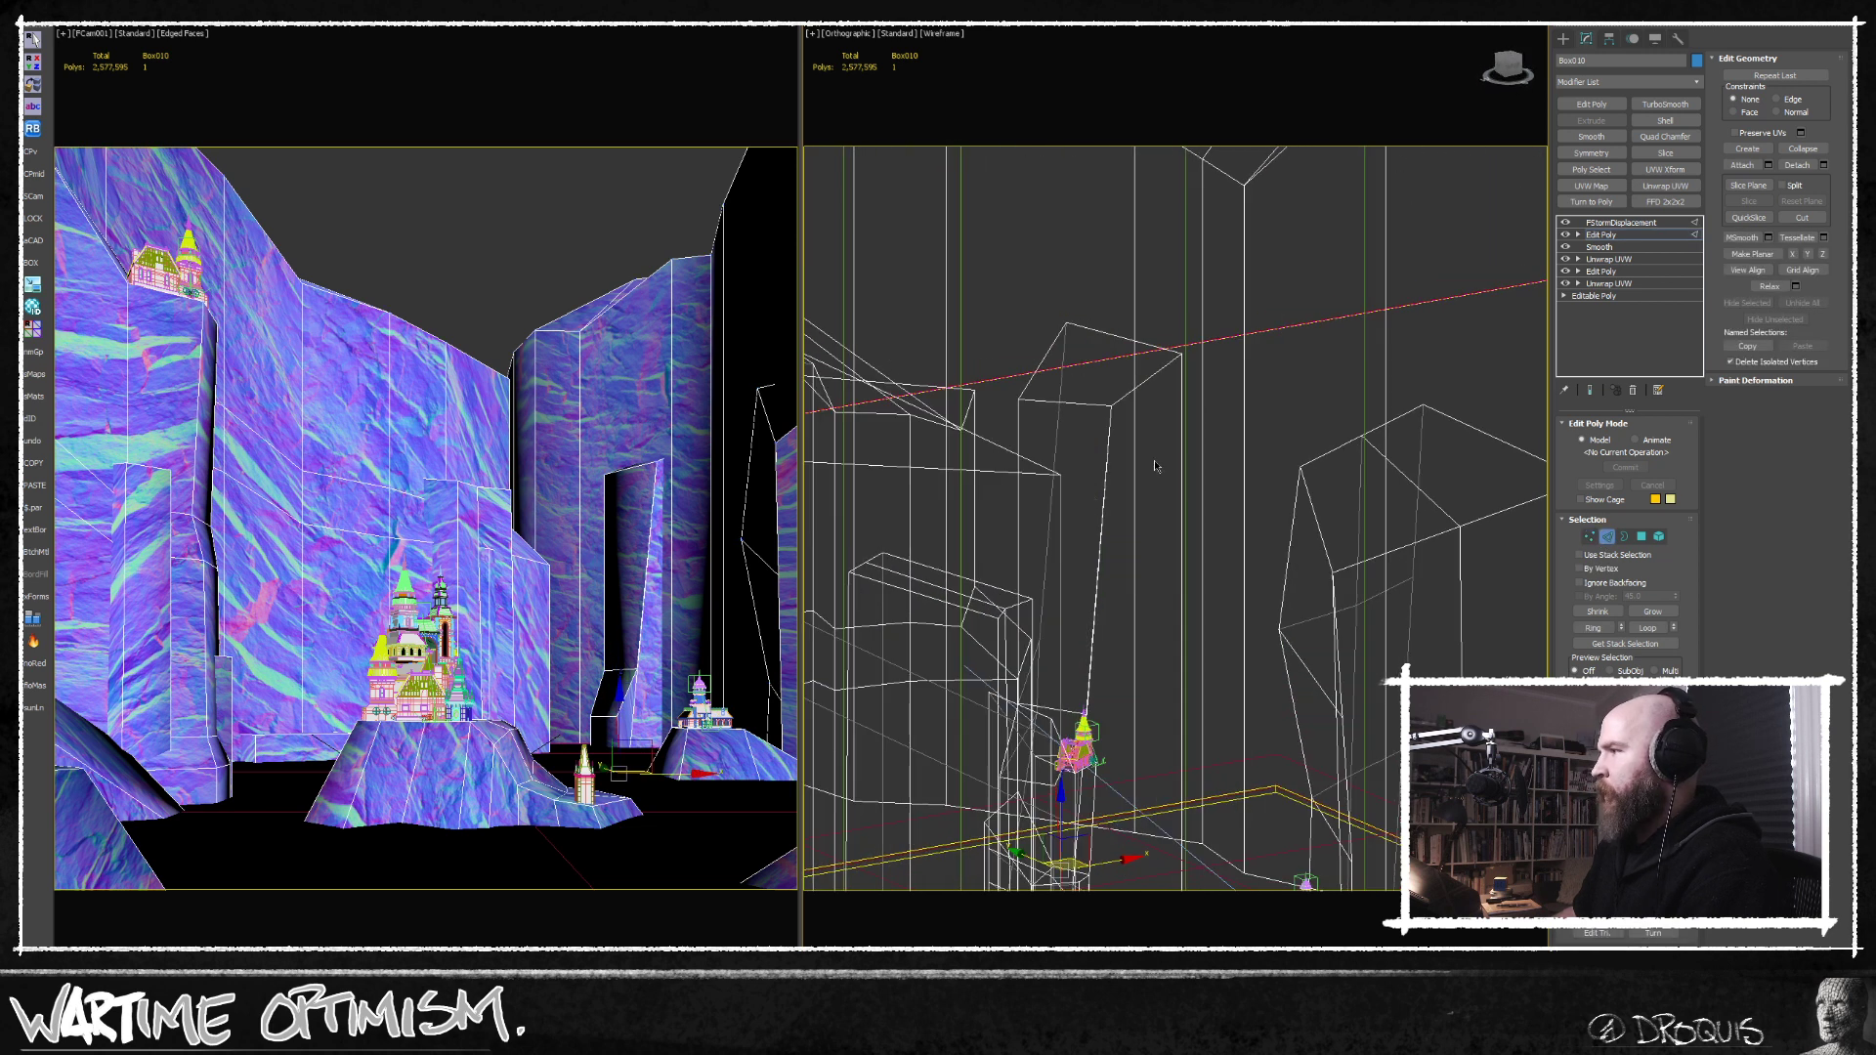
{"action": "left_click", "coordinate": [1181, 451]}
{"action": "left_click", "coordinate": [1109, 456], "text": "ctrl"}
{"action": "left_click", "coordinate": [1058, 442], "text": "ctrl"}
{"action": "key", "text": "ctrl+shift+e"}
Move the edges around the middle of the narrow rock pillar to give it a bent, irregular silhouette.
{"action": "middle_click_drag", "start_coordinate": [1016, 436], "coordinate": [1051, 577], "text": "alt"}
{"action": "left_click", "coordinate": [1023, 553]}
{"action": "left_click", "coordinate": [1019, 551]}
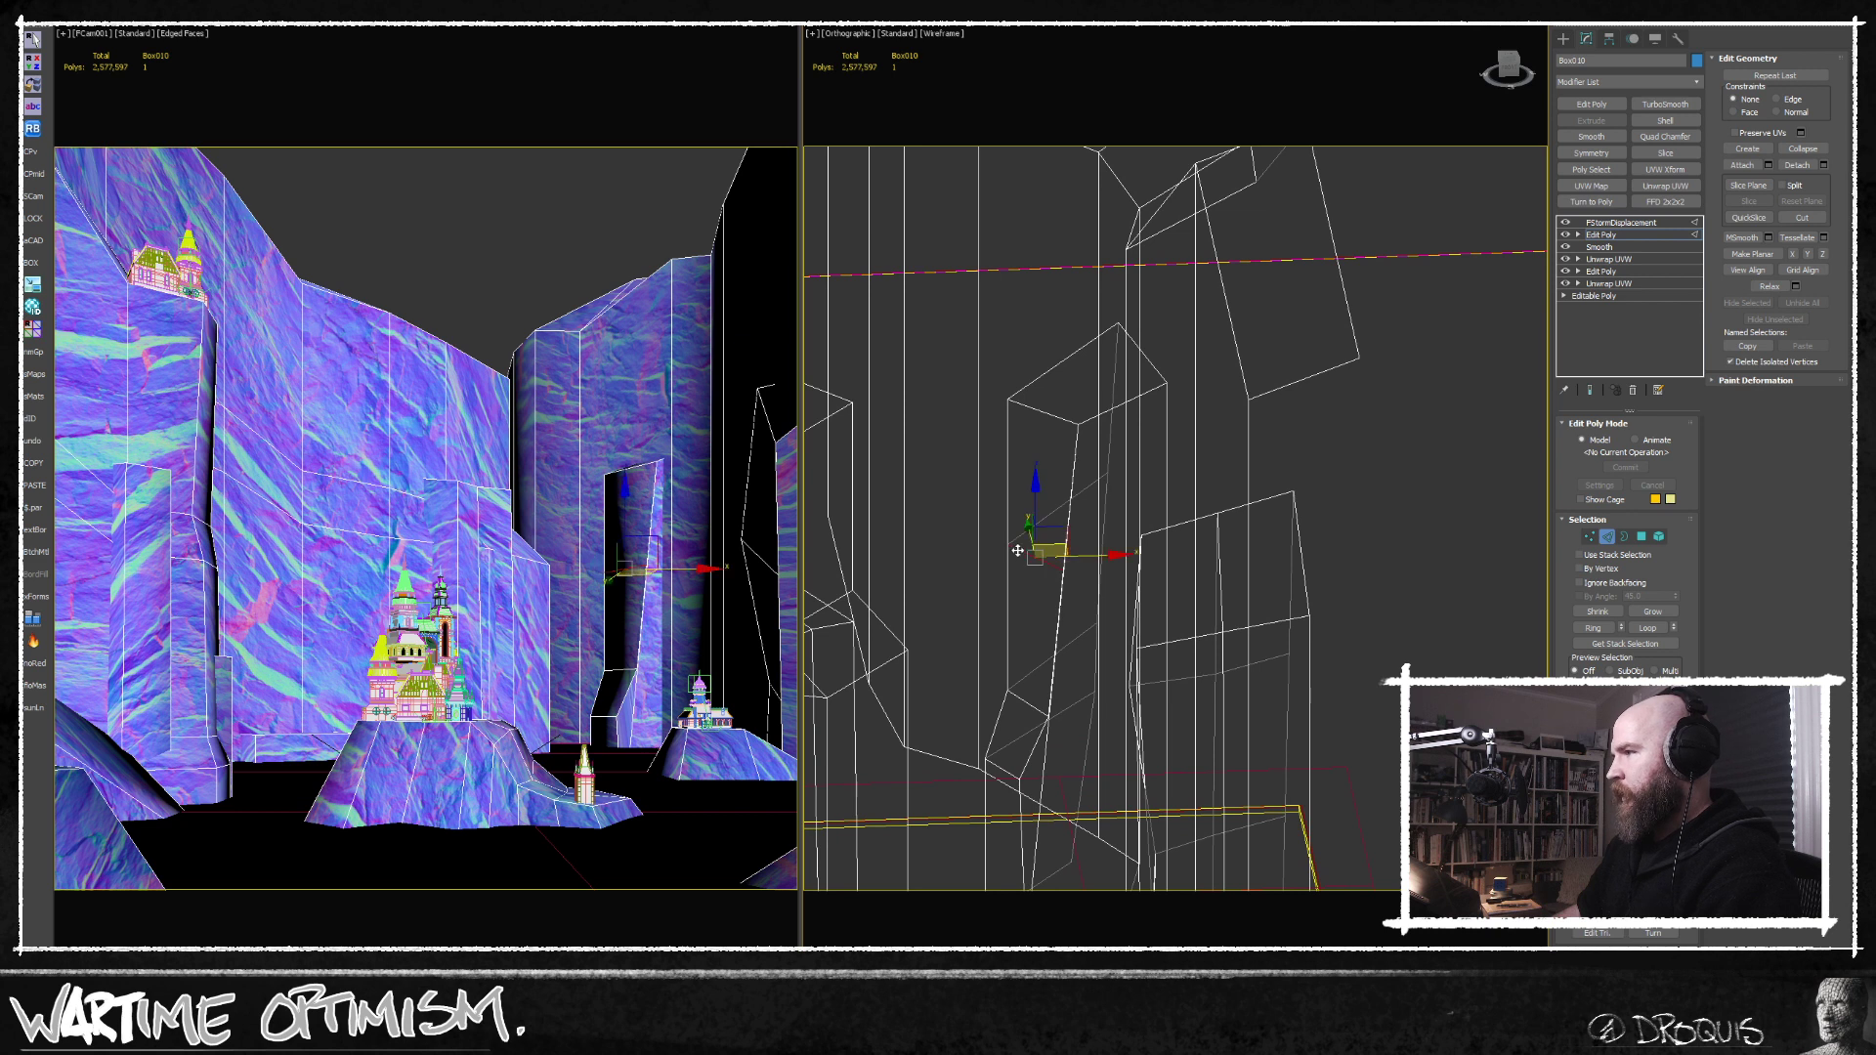
{"action": "left_click_drag", "start_coordinate": [1081, 553], "coordinate": [1069, 573]}
{"action": "left_click", "coordinate": [1069, 574]}
{"action": "left_click", "coordinate": [1065, 570]}
{"action": "scroll", "coordinate": [1039, 661], "scroll_direction": "down", "scroll_amount": 3}
{"action": "middle_click_drag", "start_coordinate": [1039, 660], "coordinate": [871, 605]}
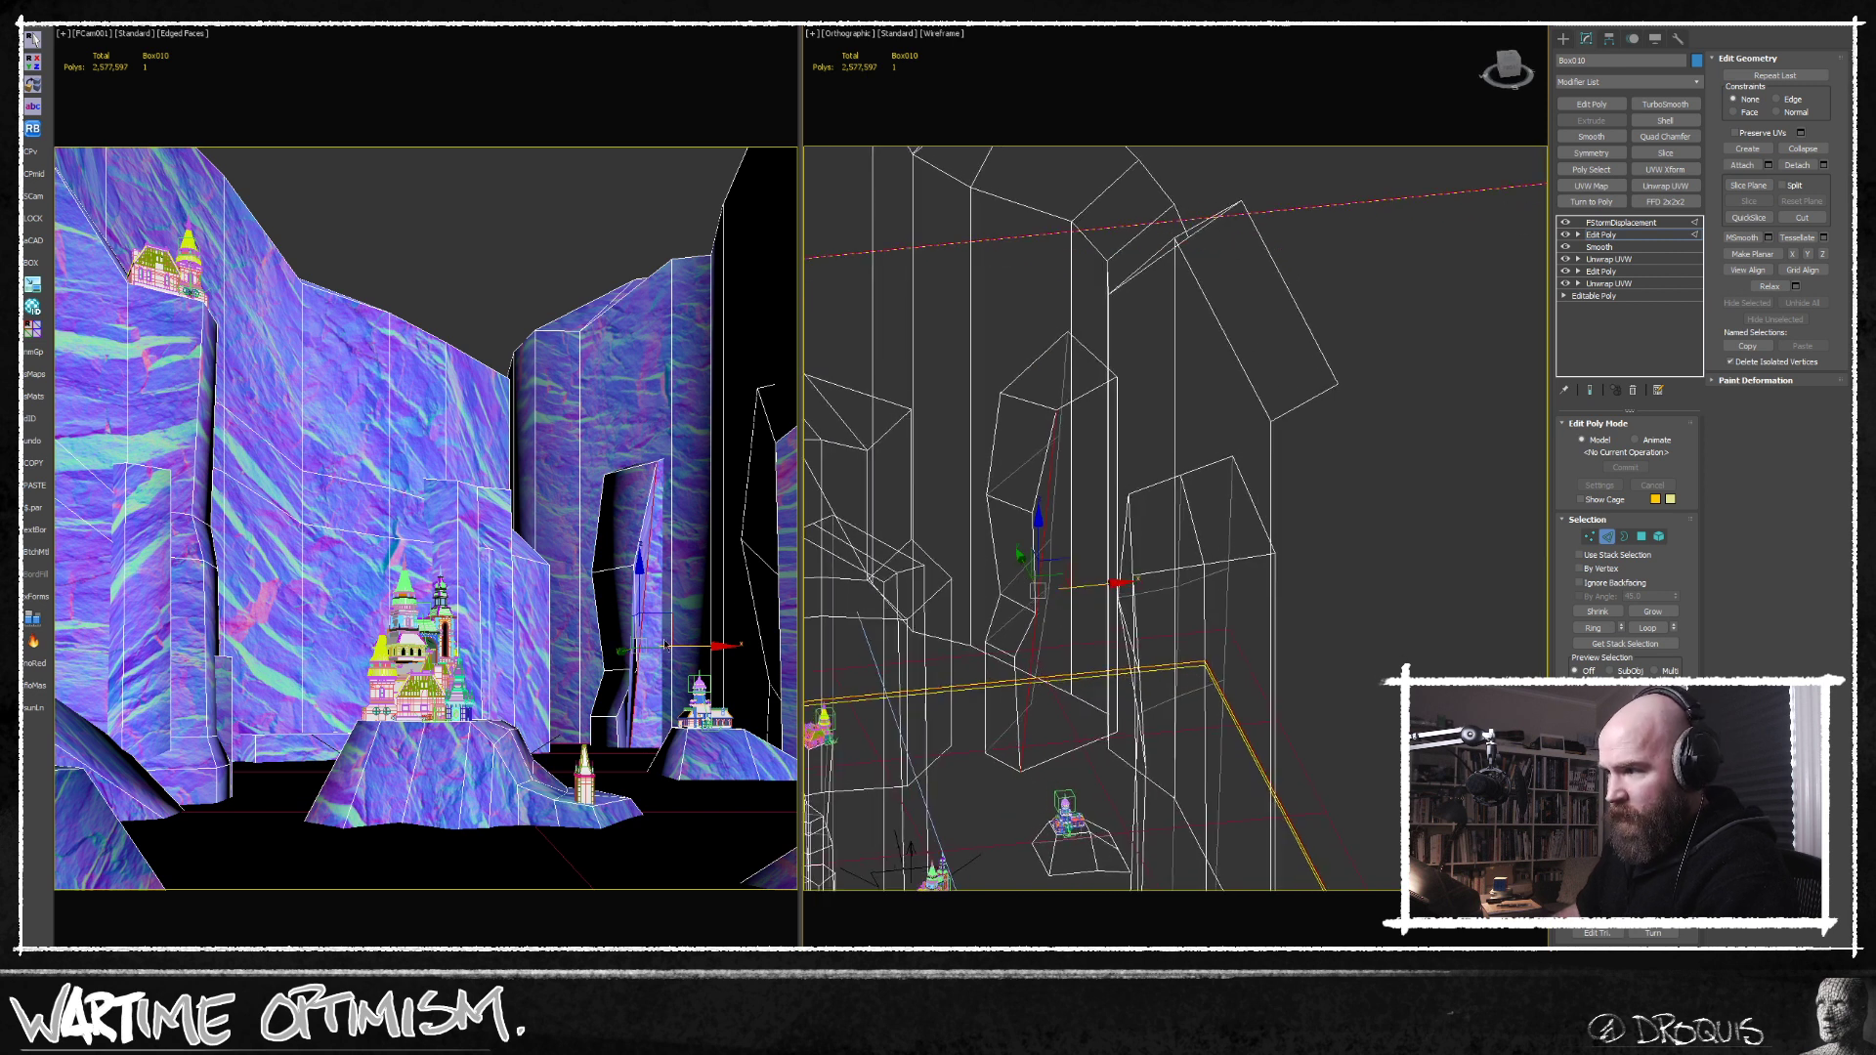
{"action": "middle_click_drag", "start_coordinate": [1015, 676], "coordinate": [1053, 613]}
{"action": "scroll", "coordinate": [1060, 603], "scroll_direction": "down", "scroll_amount": 3}
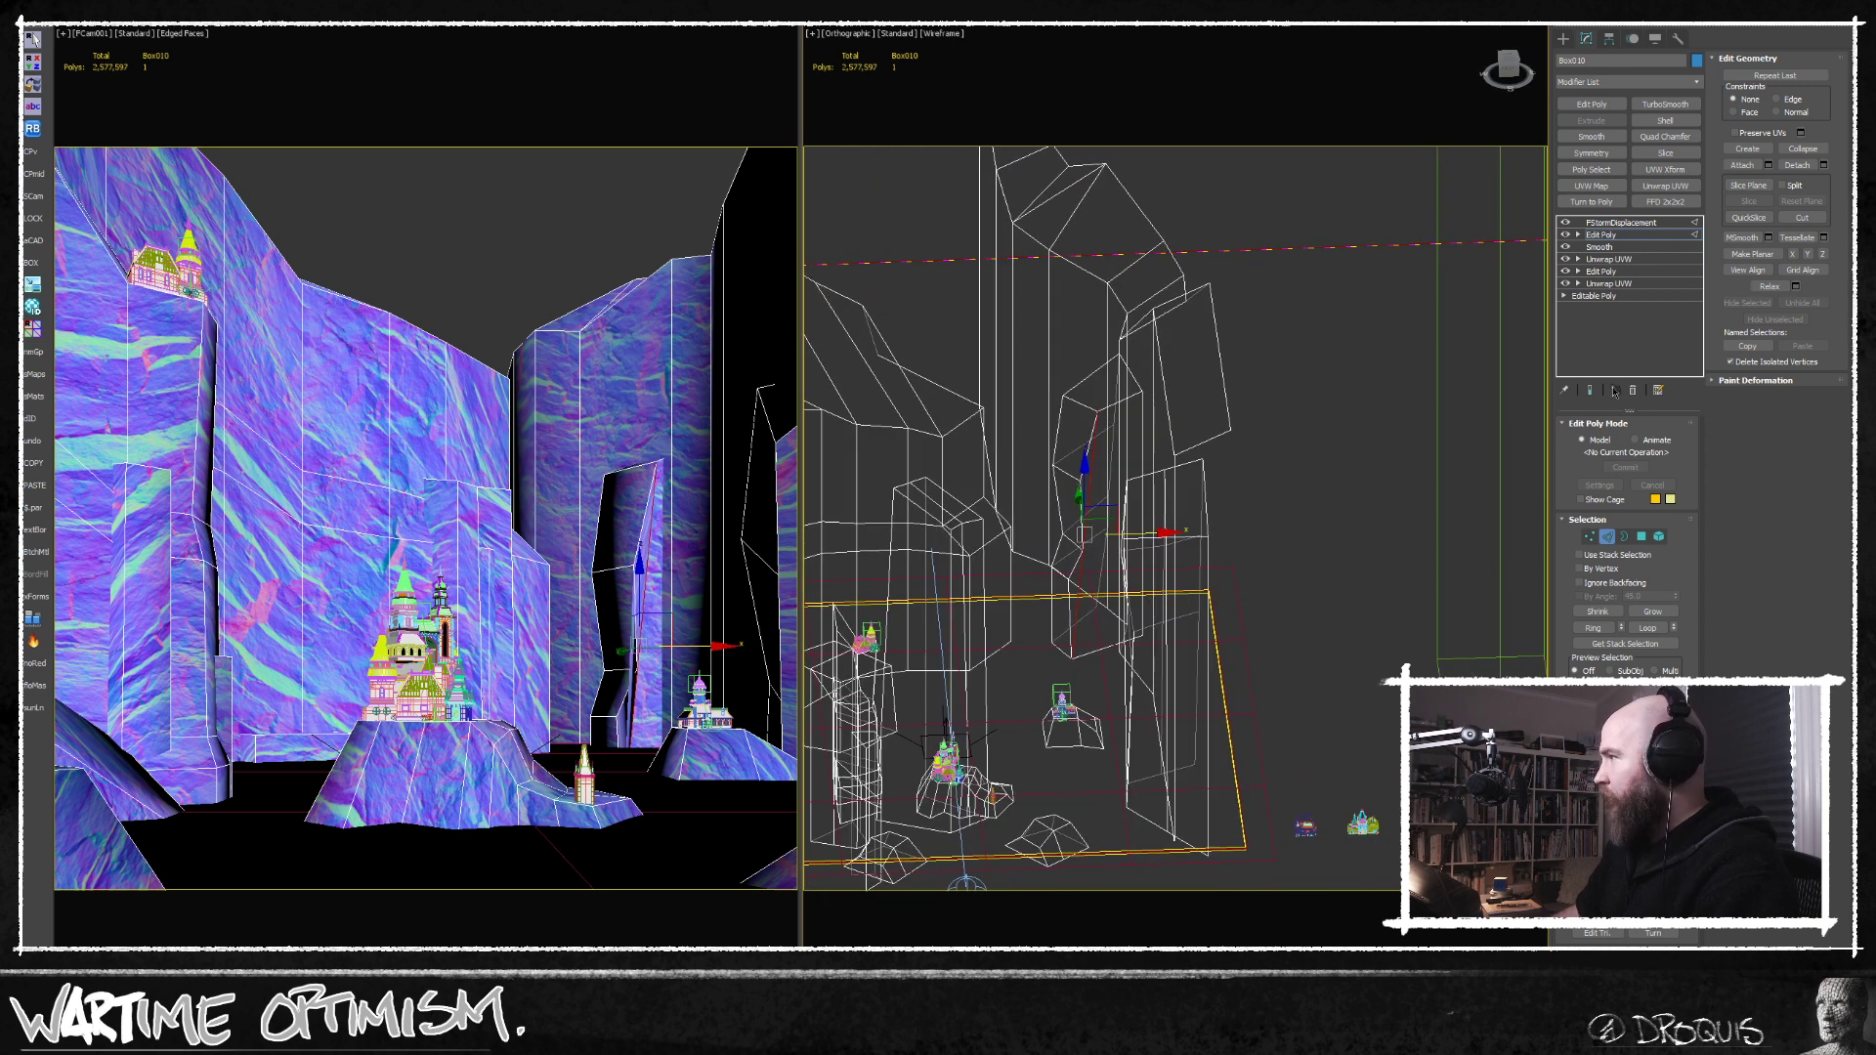
Try adding a Smooth modifier above the Edit Poly modifier of the cliff mesh.
{"action": "left_click", "coordinate": [1614, 537]}
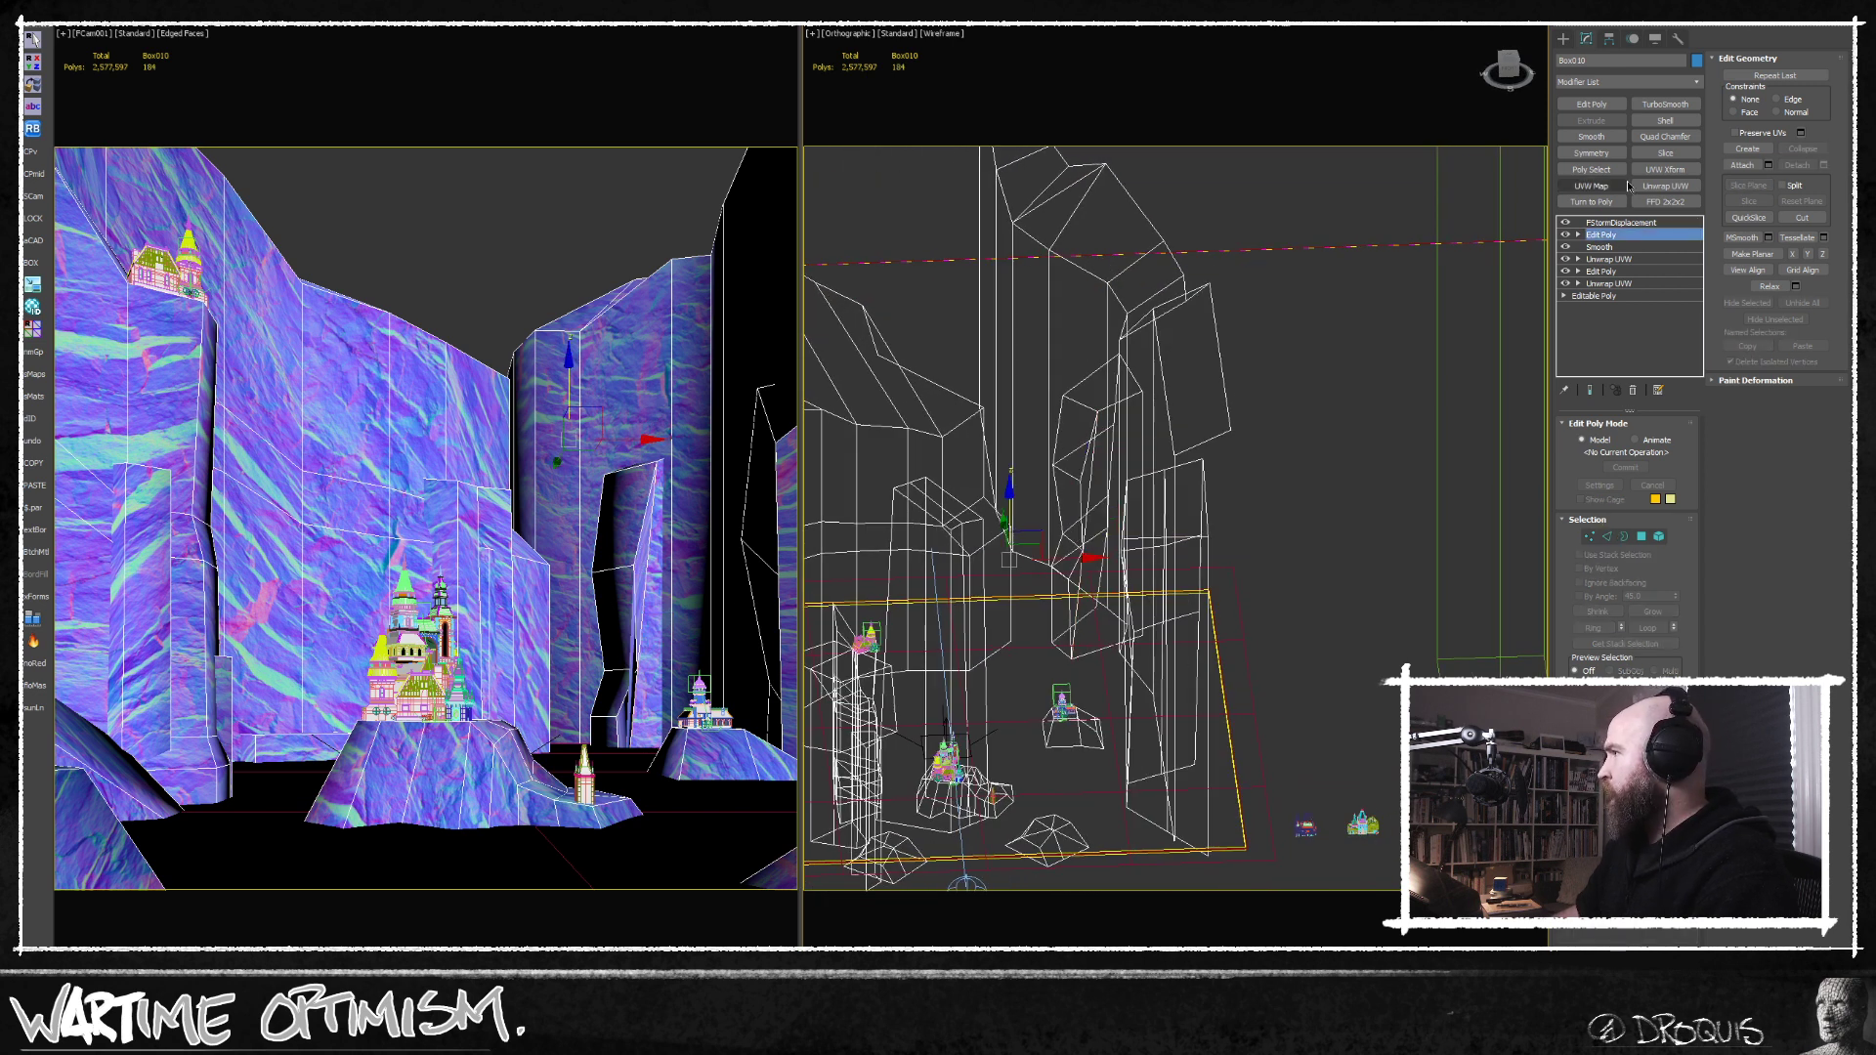
{"action": "left_click", "coordinate": [1604, 138]}
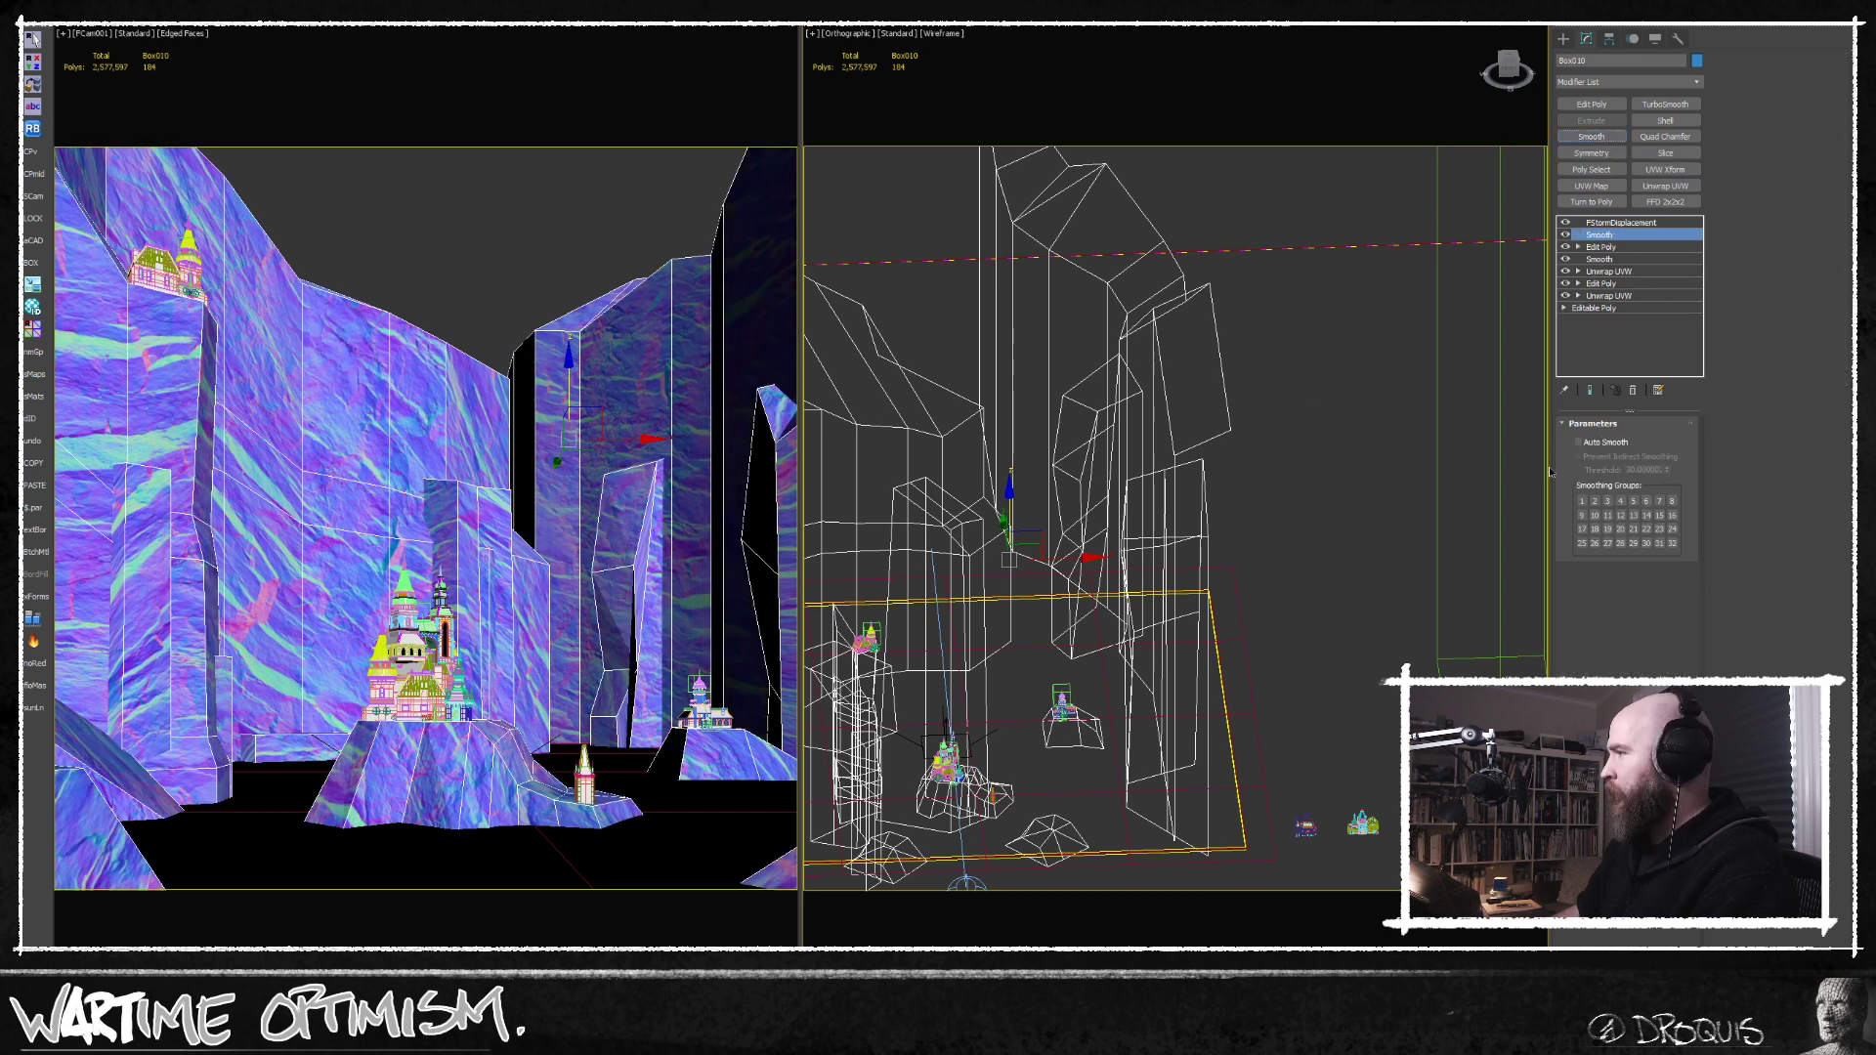
{"action": "middle_click_drag", "start_coordinate": [985, 537], "coordinate": [1004, 480]}
{"action": "key", "text": "ctrl+z"}
Isolate the cliff mesh in a shaded view with edges and examine the narrow rock pillar for faulty faces.
{"action": "middle_click_drag", "start_coordinate": [1115, 526], "coordinate": [1145, 483]}
{"action": "scroll", "coordinate": [1145, 483], "scroll_direction": "up", "scroll_amount": 5}
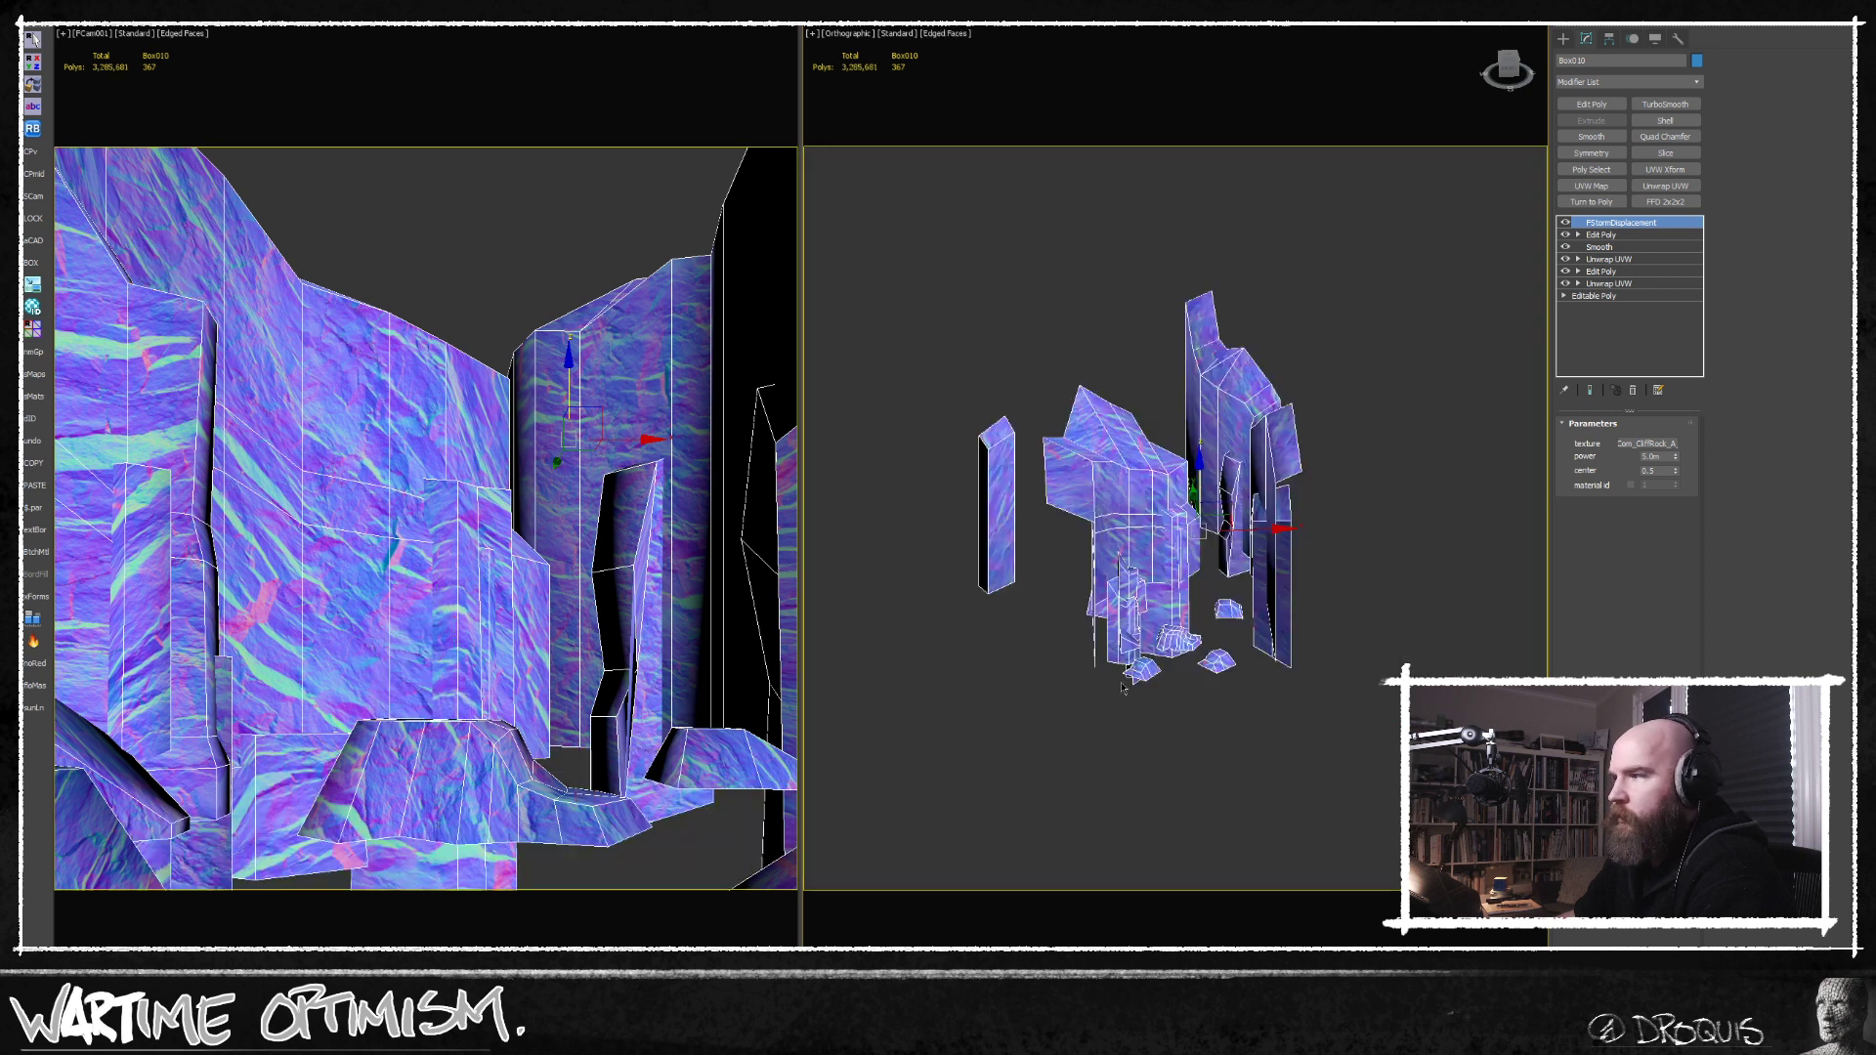
{"action": "key", "text": "ctrl+d"}
{"action": "middle_click_drag", "start_coordinate": [1153, 488], "coordinate": [1206, 481], "text": "alt"}
{"action": "scroll", "coordinate": [1206, 480], "scroll_direction": "up", "scroll_amount": 2}
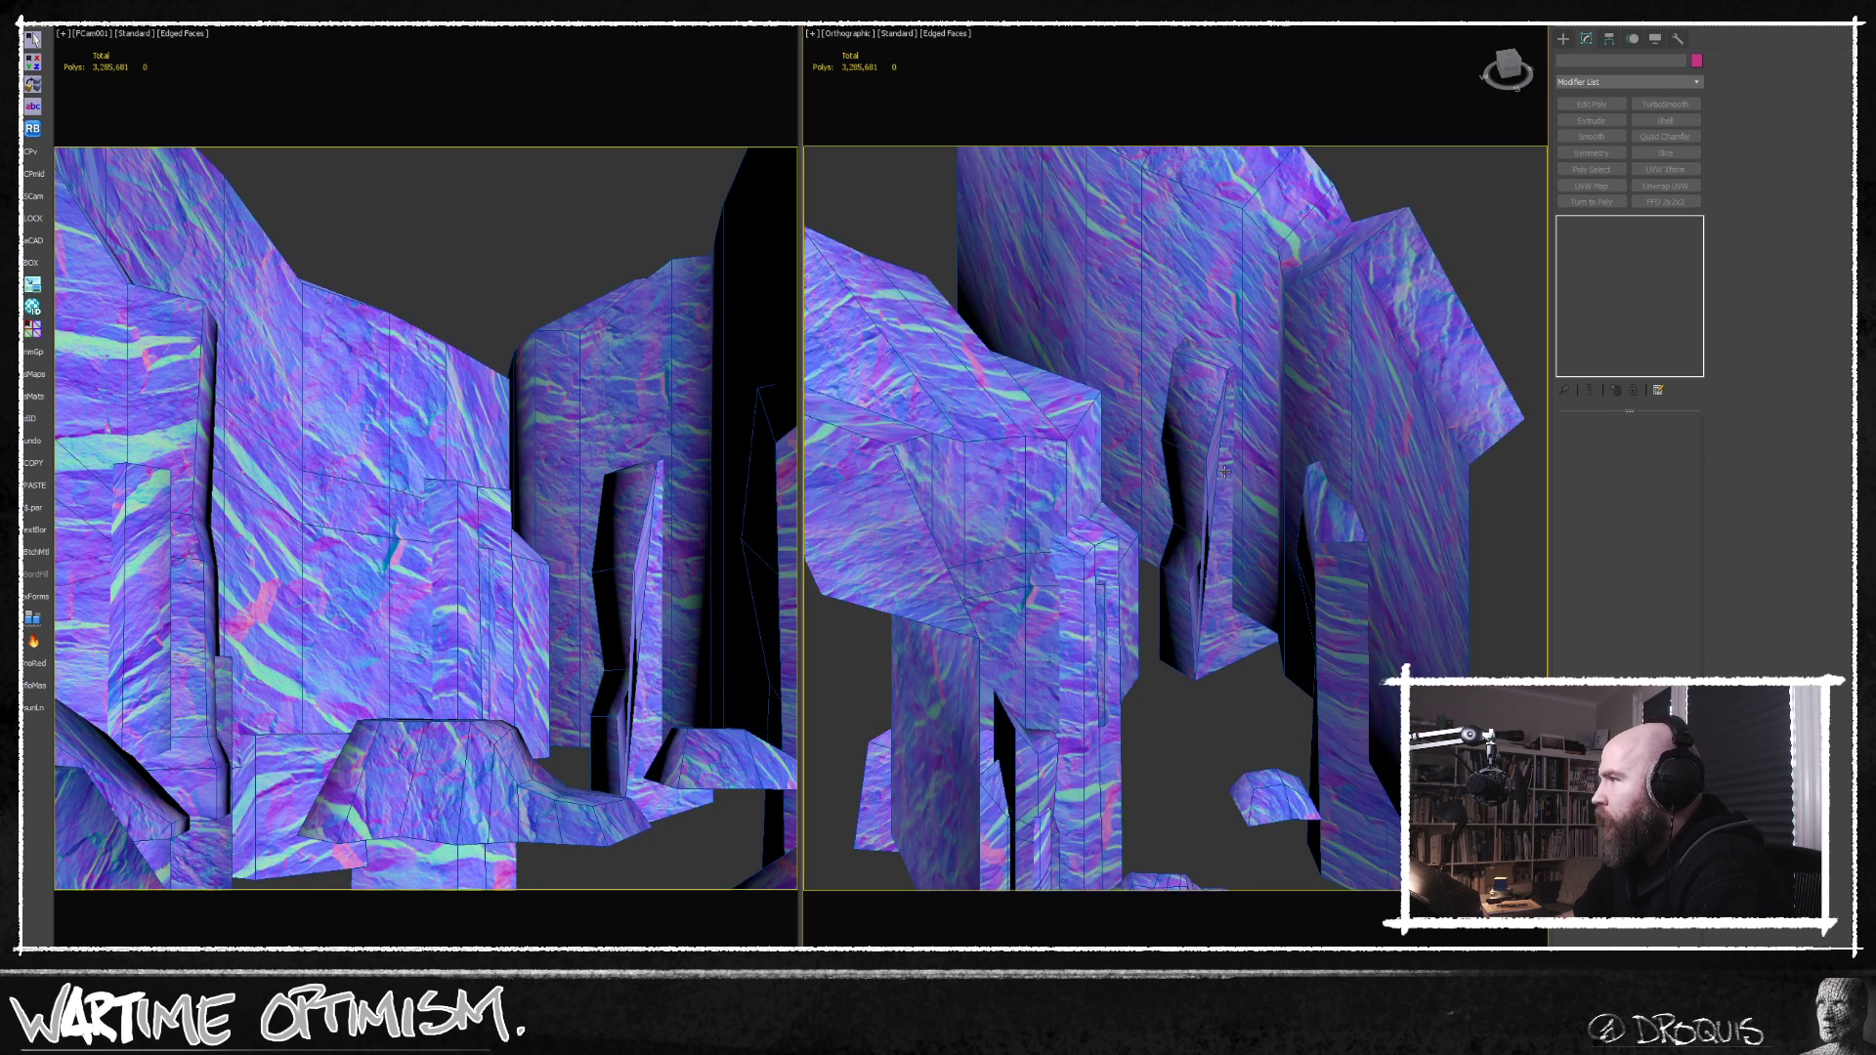
{"action": "left_click", "coordinate": [1233, 471]}
{"action": "scroll", "coordinate": [1211, 470], "scroll_direction": "up", "scroll_amount": 5}
{"action": "middle_click_drag", "start_coordinate": [1144, 451], "coordinate": [1186, 464]}
Delete the thin, folded side polygons of the narrow rock pillar in the Edit Poly modifier.
{"action": "left_click", "coordinate": [1648, 235]}
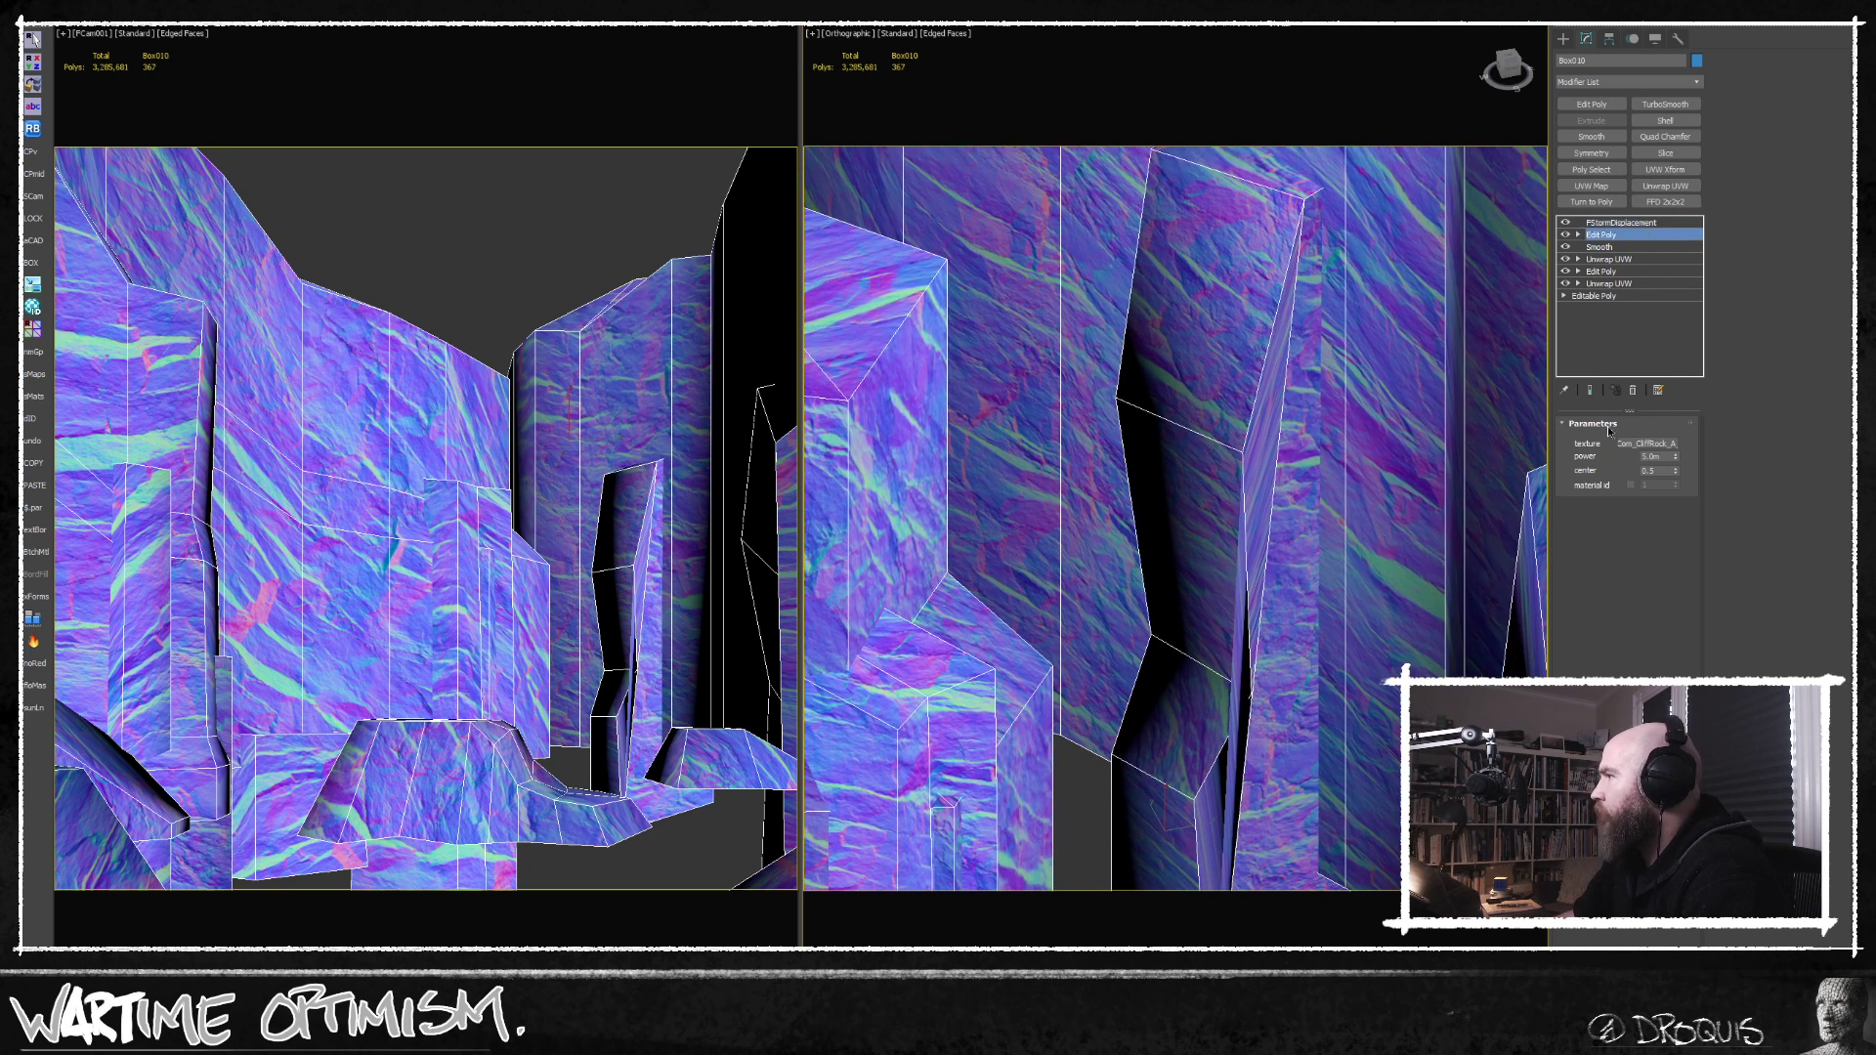
{"action": "left_click", "coordinate": [1642, 537]}
{"action": "left_click", "coordinate": [1258, 448]}
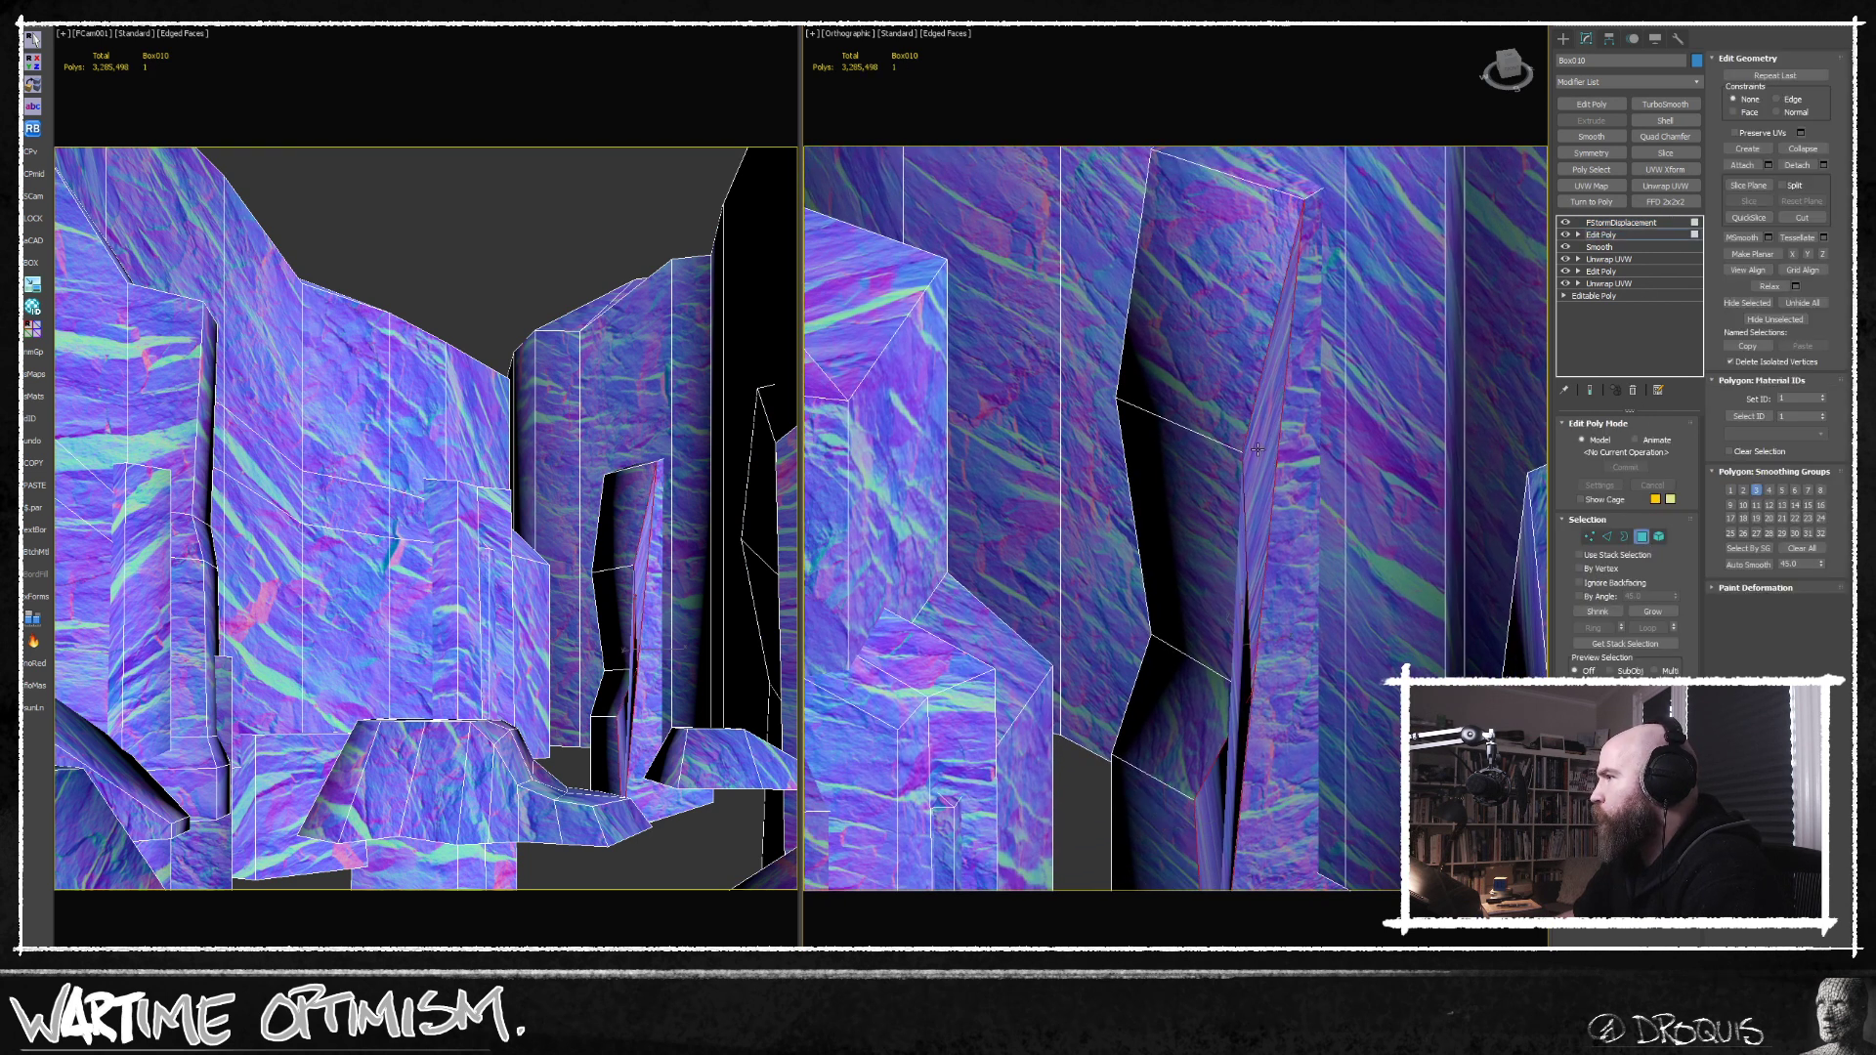
{"action": "key", "text": "Delete"}
{"action": "middle_click_drag", "start_coordinate": [1258, 450], "coordinate": [1241, 373]}
{"action": "left_click", "coordinate": [1252, 580]}
{"action": "key", "text": "Delete"}
Select the remaining pillar shell as an element, rotate it in the top view and place it against the cliff wall.
{"action": "scroll", "coordinate": [1252, 580], "scroll_direction": "down", "scroll_amount": 2}
{"action": "middle_click_drag", "start_coordinate": [1252, 580], "coordinate": [1242, 518]}
{"action": "scroll", "coordinate": [1237, 454], "scroll_direction": "down", "scroll_amount": 2}
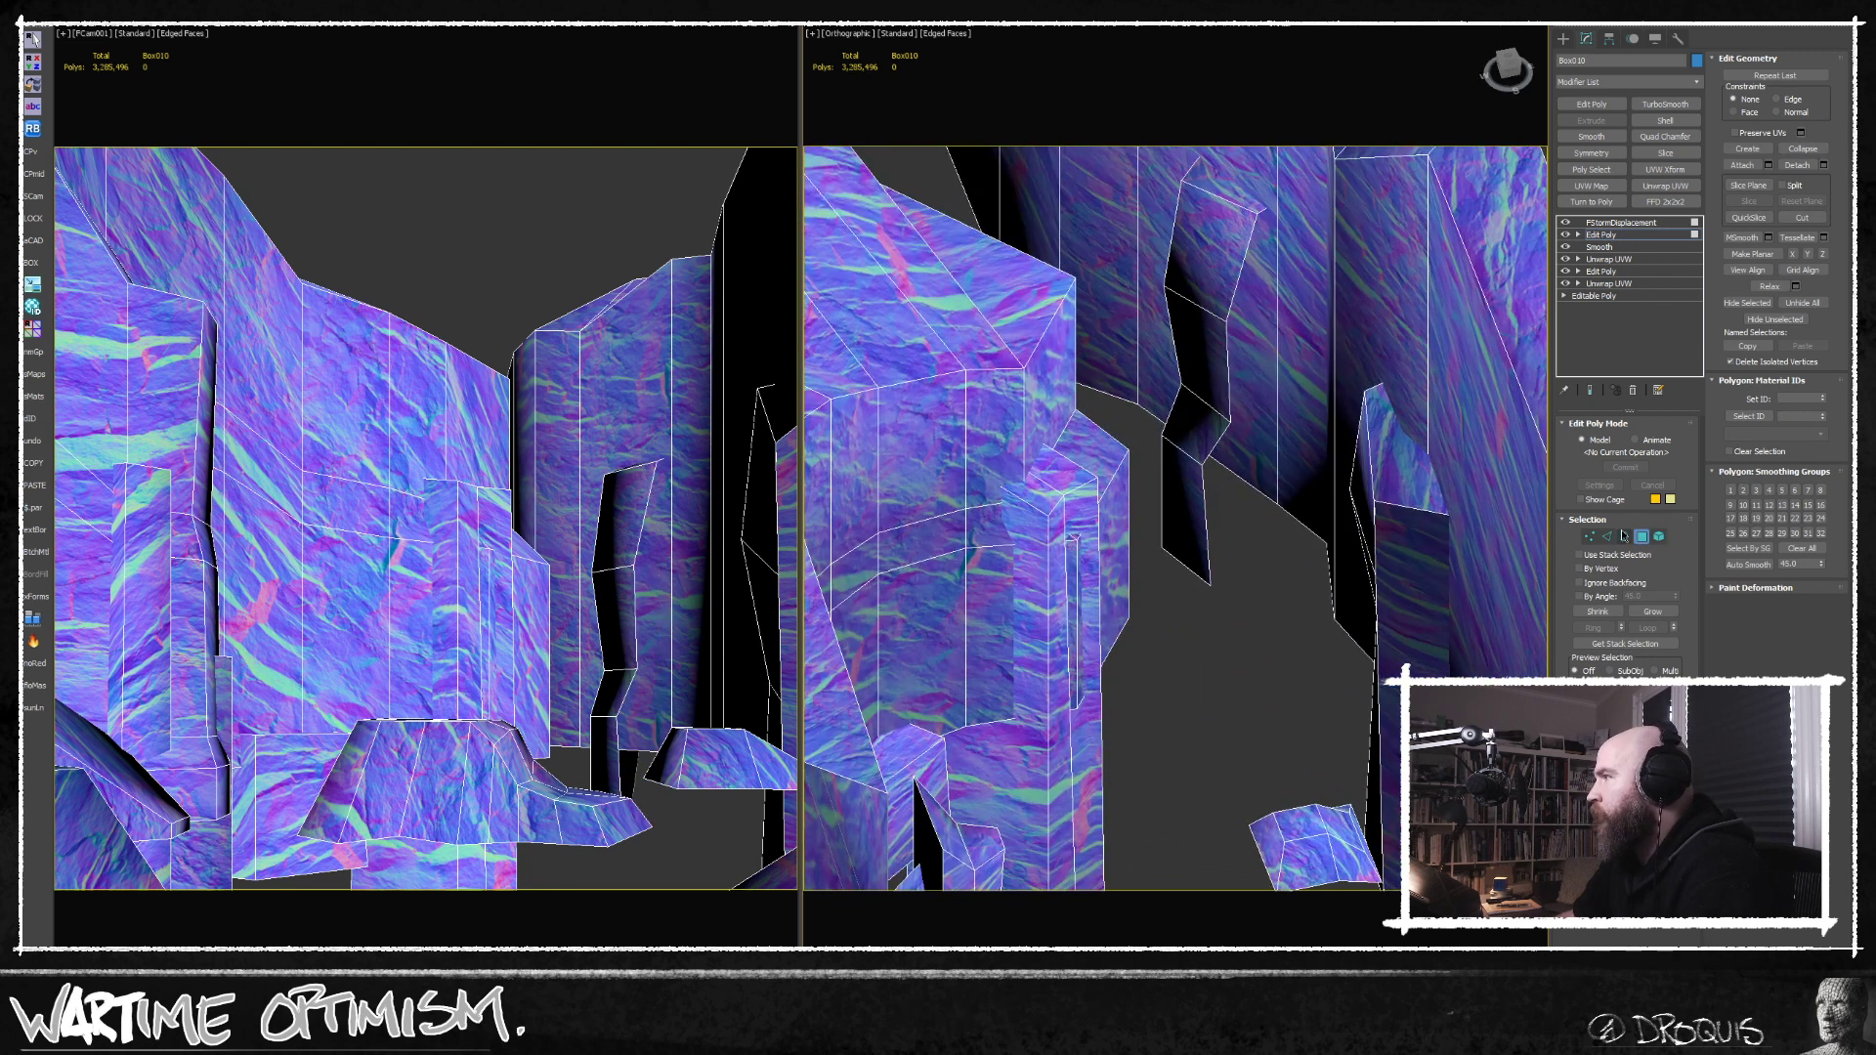
{"action": "left_click", "coordinate": [1659, 536]}
{"action": "left_click", "coordinate": [1234, 496]}
{"action": "key", "text": "t"}
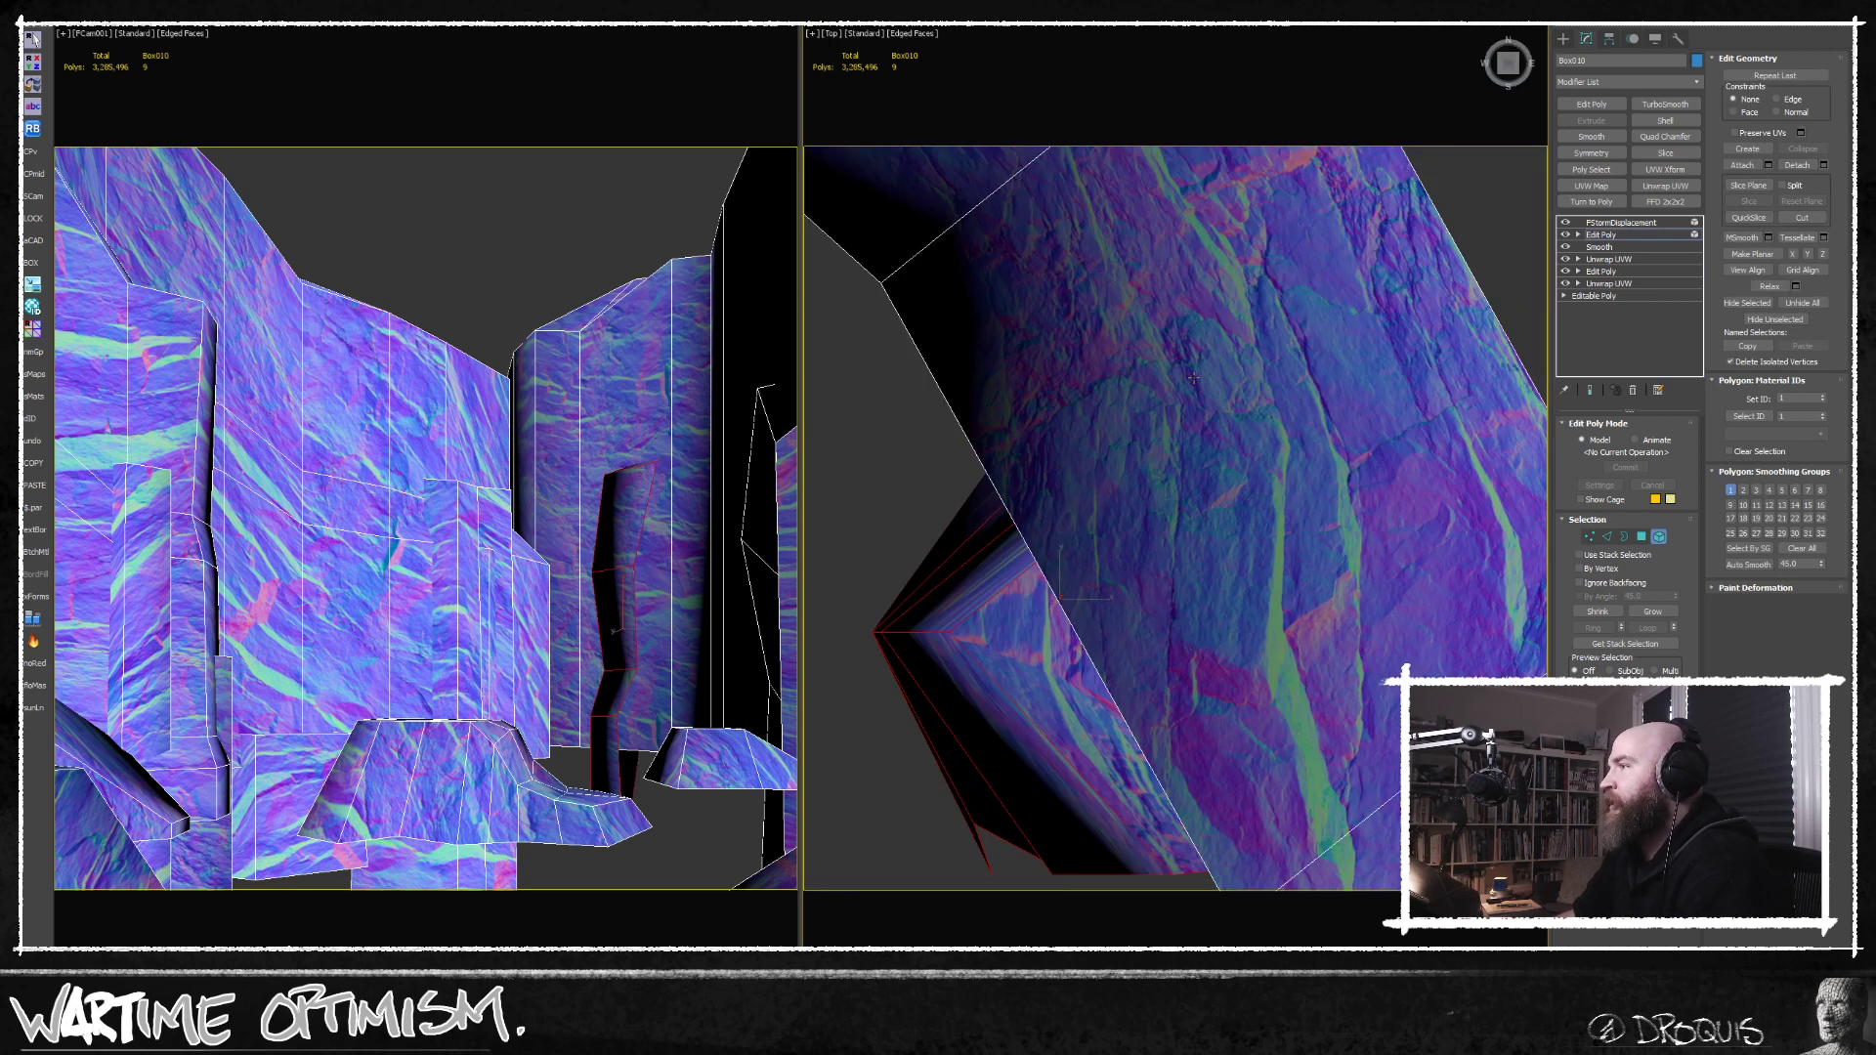
{"action": "key", "text": "e"}
{"action": "scroll", "coordinate": [1166, 408], "scroll_direction": "down", "scroll_amount": 3}
{"action": "mouse_move", "coordinate": [1151, 444]}
{"action": "left_mouse_down"}
{"action": "mouse_move", "coordinate": [1141, 415]}
{"action": "mouse_move", "coordinate": [1127, 425]}
{"action": "left_mouse_up"}
{"action": "key", "text": "w"}
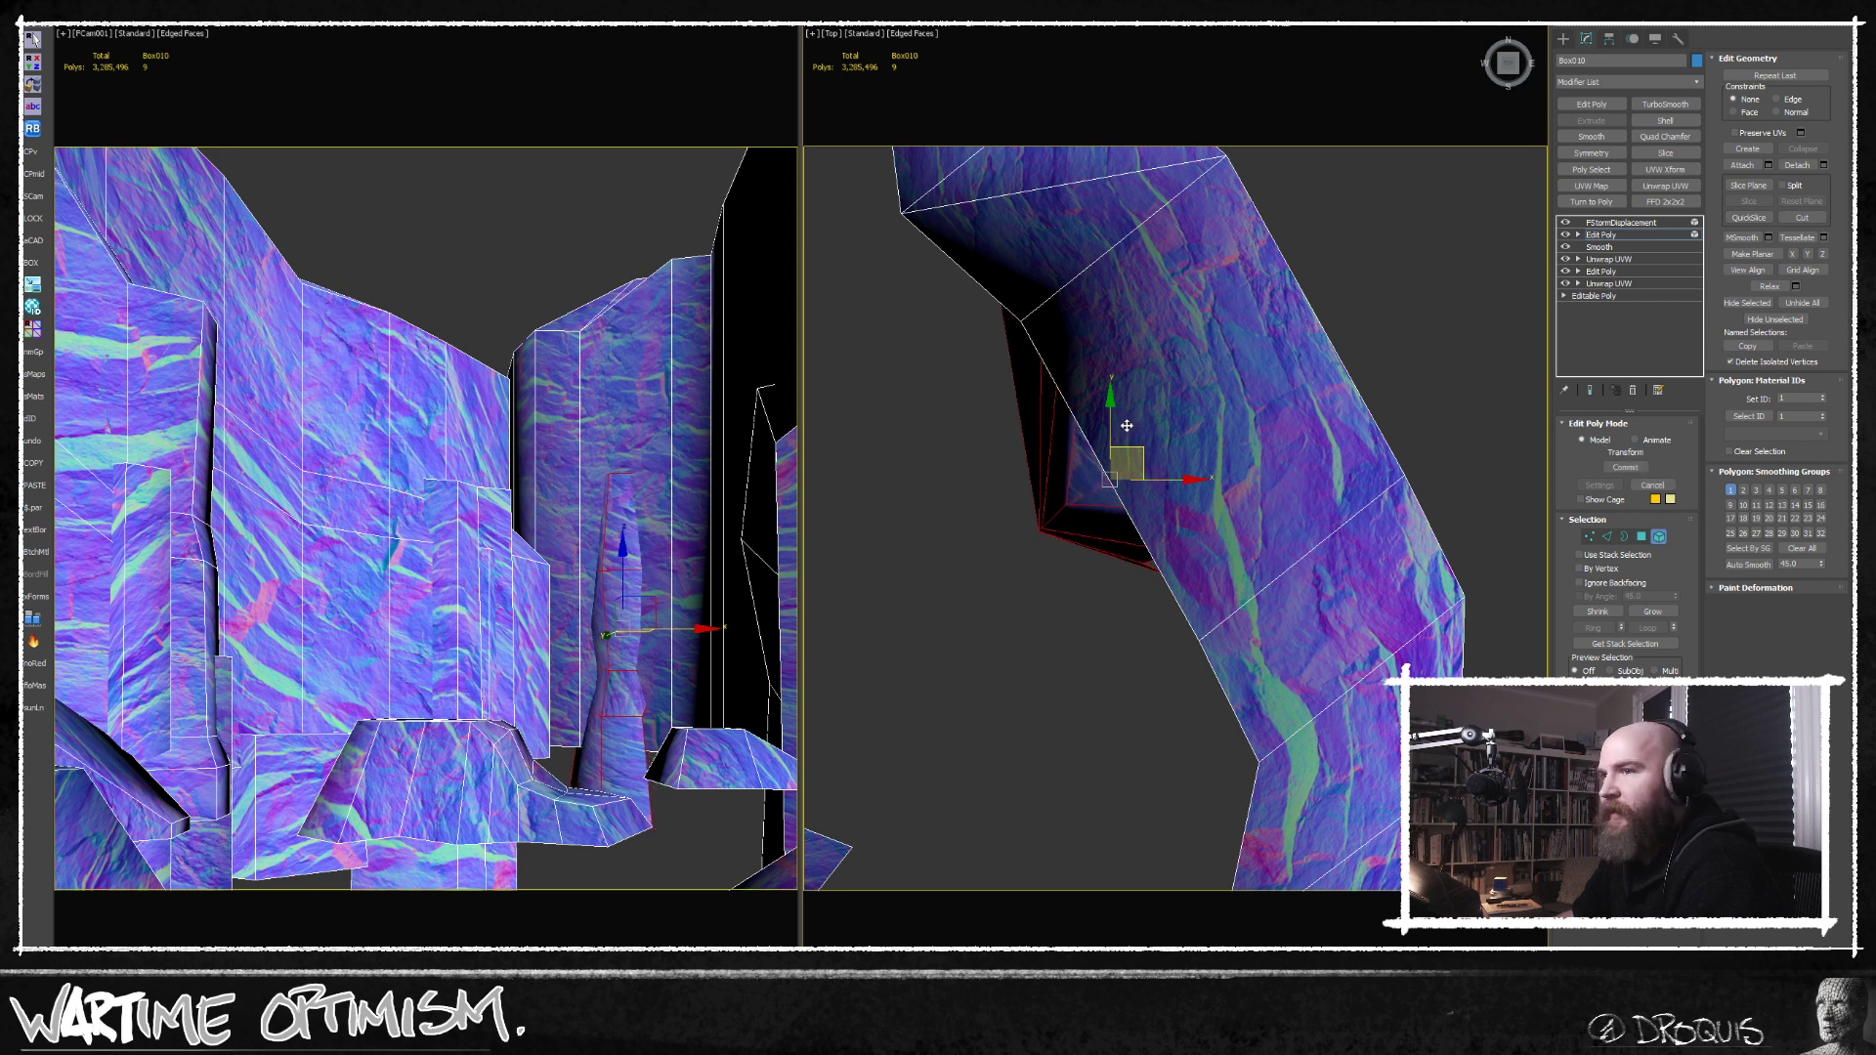
{"action": "left_click", "coordinate": [1007, 585]}
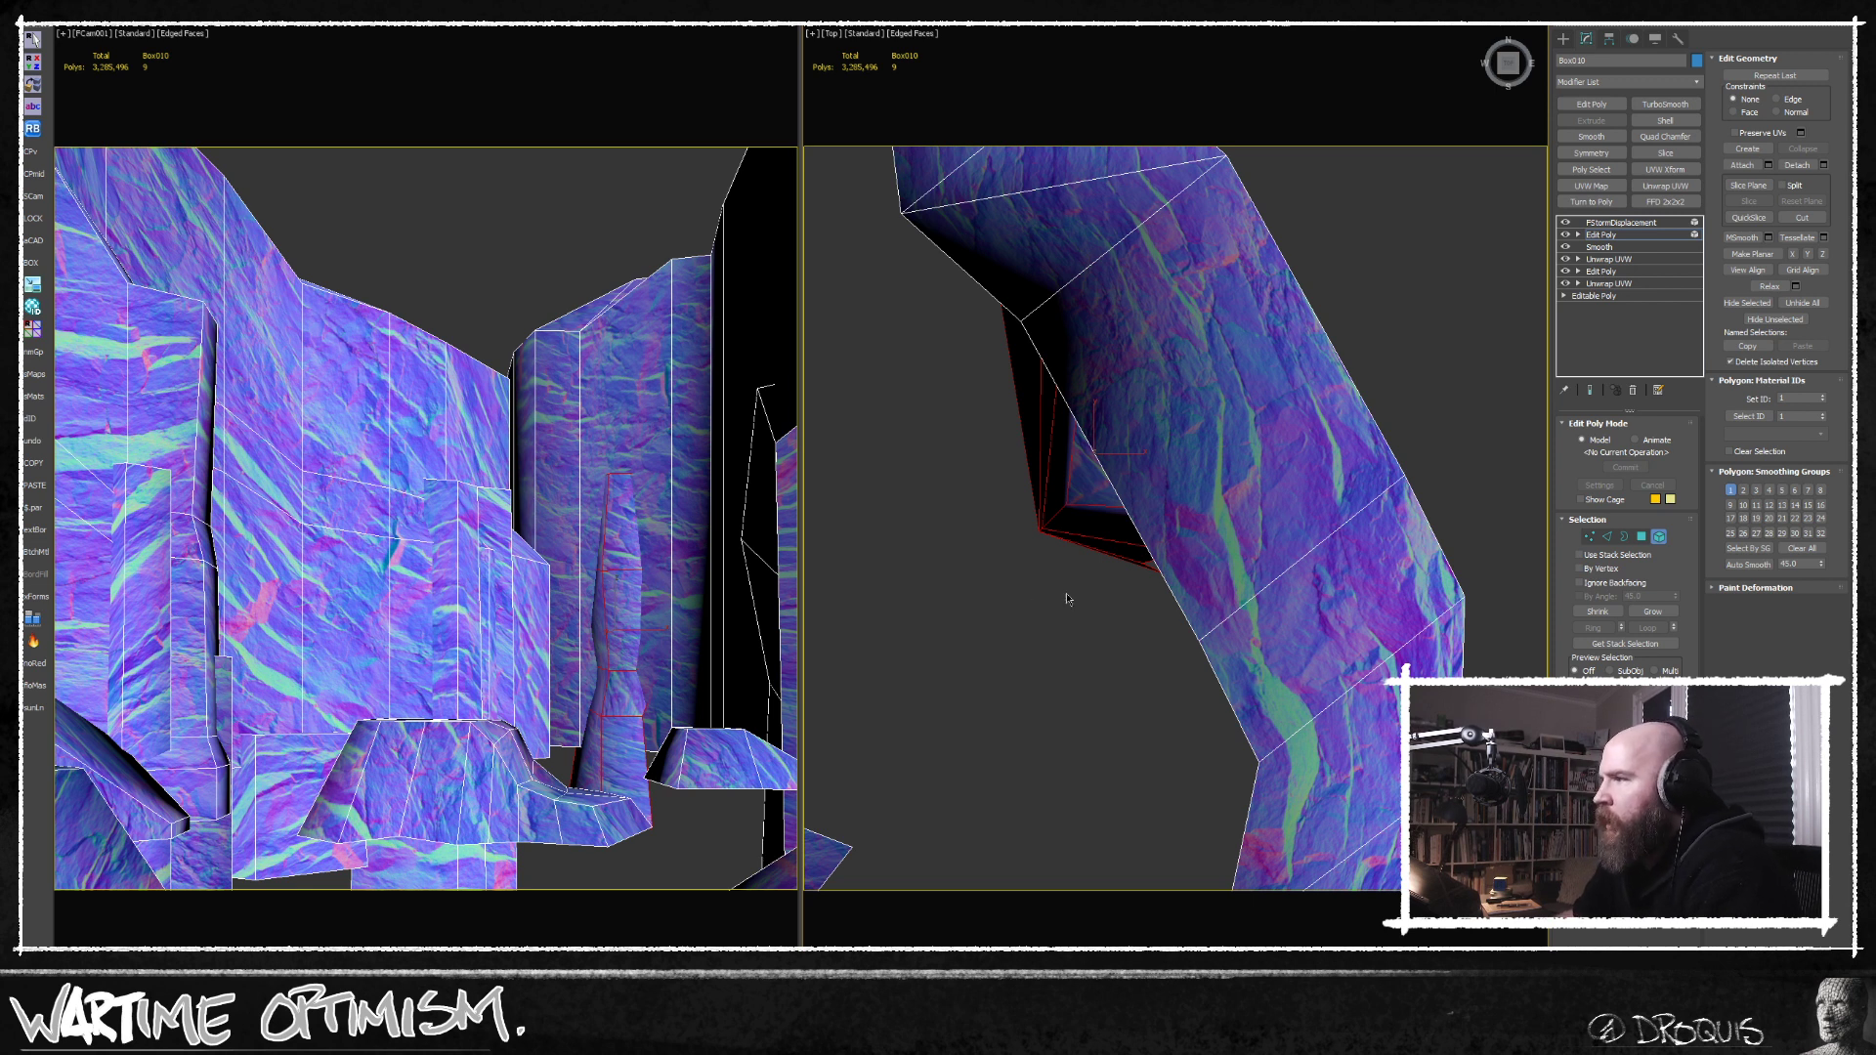
Shift vertices of the rotated rock pillar and lower the vertex at its peak.
{"action": "left_click", "coordinate": [1589, 537]}
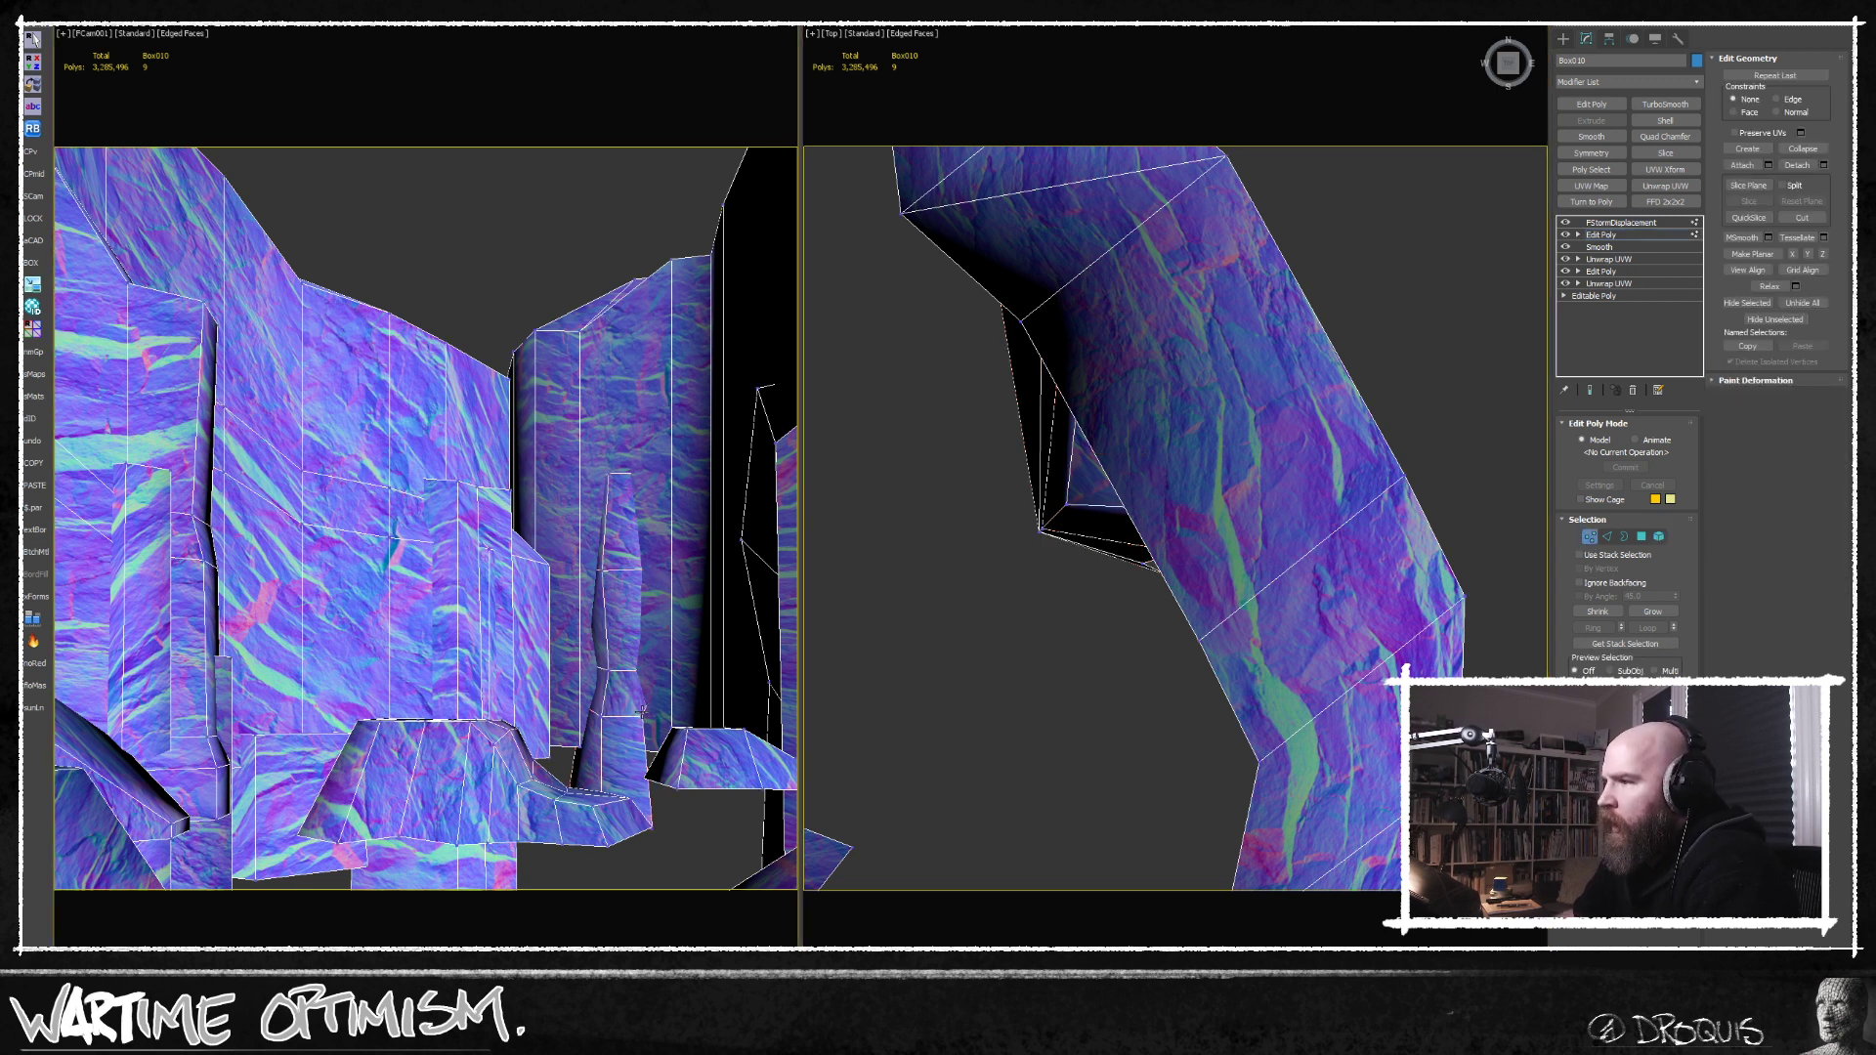
{"action": "middle_click_drag", "start_coordinate": [1163, 684], "coordinate": [1173, 587], "text": "alt"}
{"action": "key", "text": "w"}
{"action": "left_click_drag", "start_coordinate": [1198, 558], "coordinate": [1219, 553]}
{"action": "scroll", "coordinate": [1151, 631], "scroll_direction": "down", "scroll_amount": 2}
{"action": "middle_click_drag", "start_coordinate": [1128, 707], "coordinate": [1080, 523], "text": "alt"}
{"action": "left_click", "coordinate": [1069, 361]}
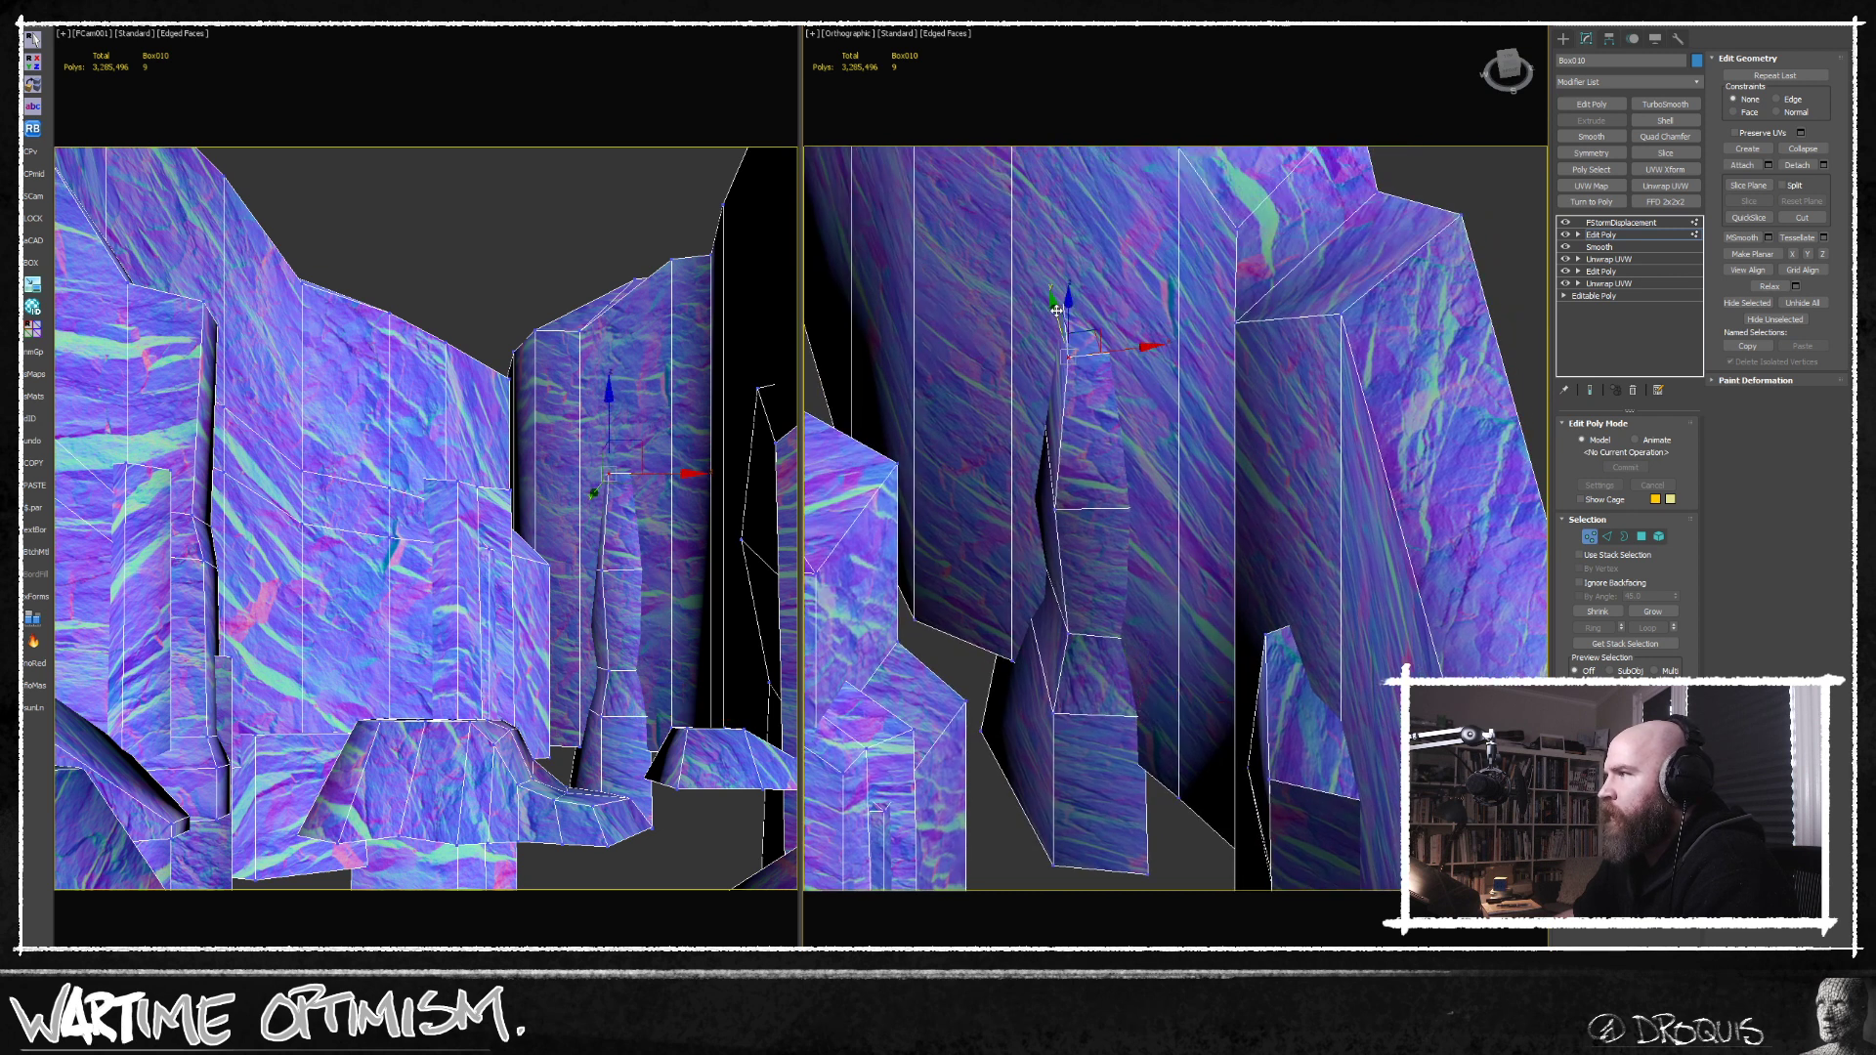
{"action": "left_click_drag", "start_coordinate": [1066, 304], "coordinate": [1066, 320]}
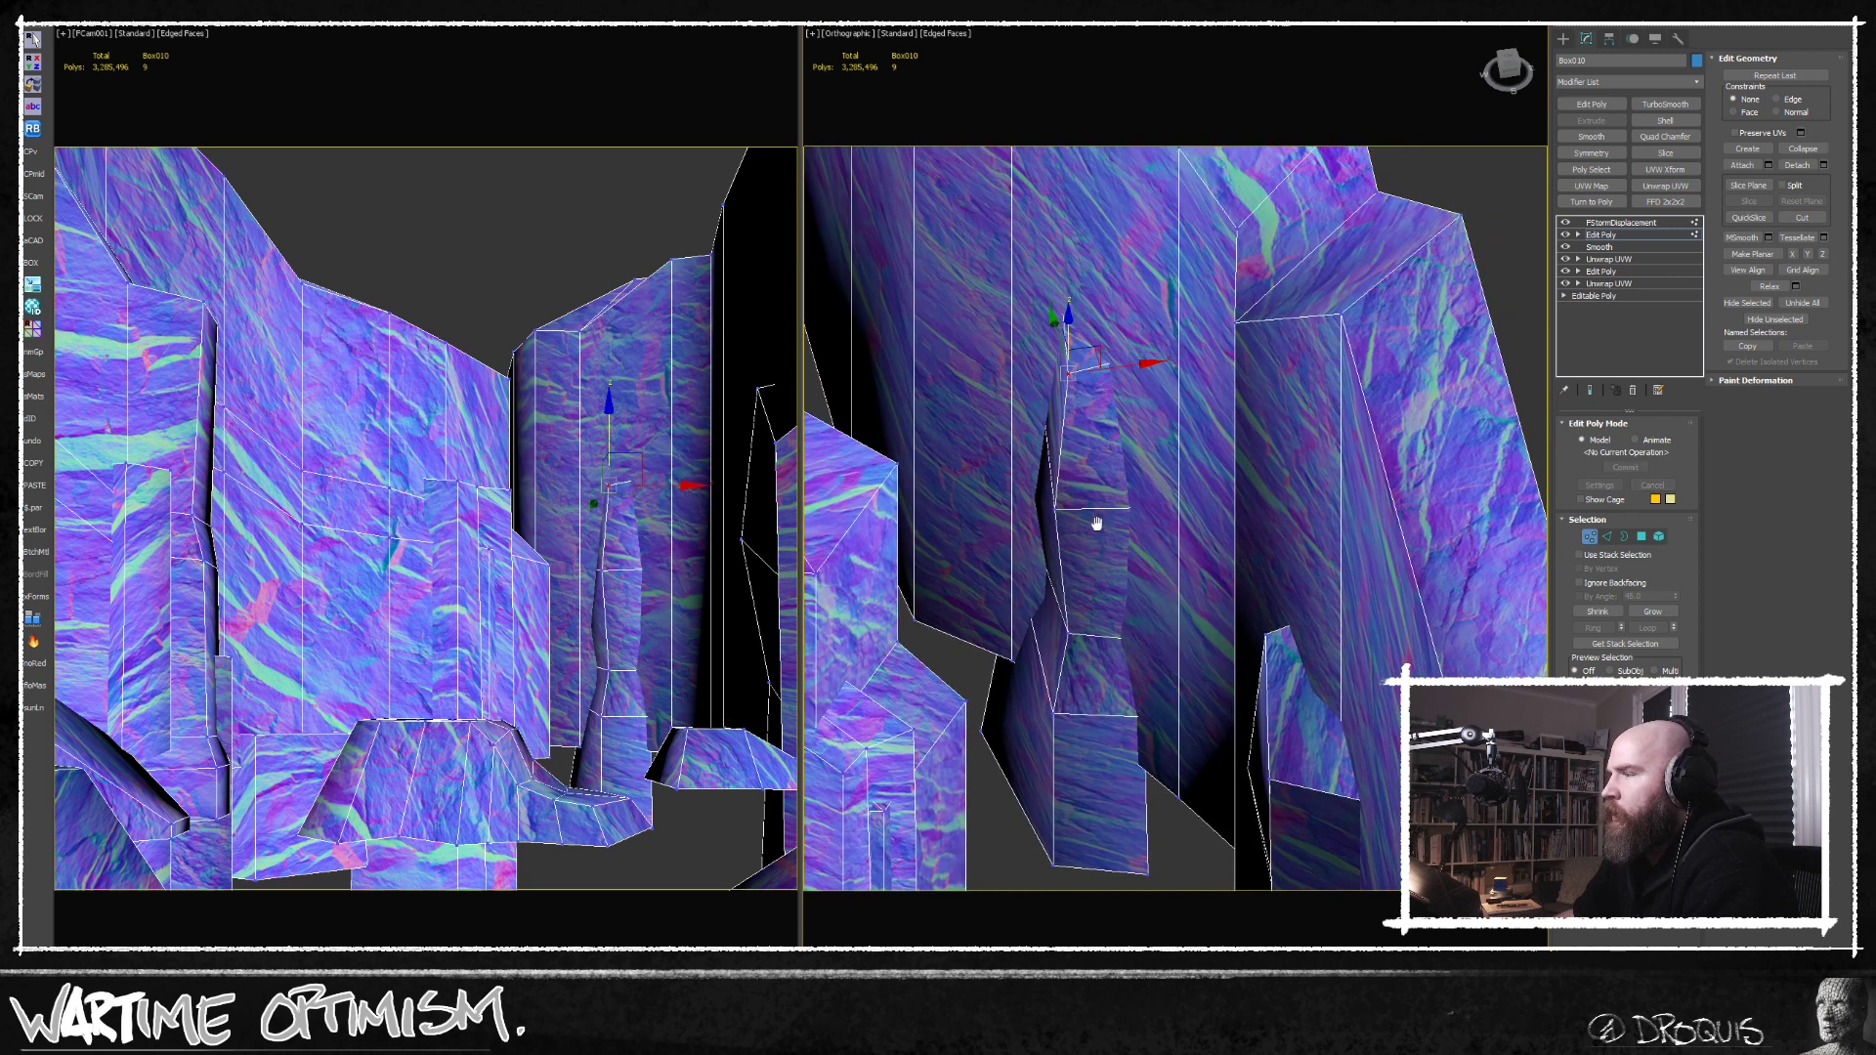
{"action": "scroll", "coordinate": [1097, 524], "scroll_direction": "down", "scroll_amount": 4}
{"action": "middle_click_drag", "start_coordinate": [1115, 511], "coordinate": [1087, 512], "text": "alt"}
{"action": "left_click", "coordinate": [1468, 574]}
{"action": "key", "text": "1"}
{"action": "middle_click_drag", "start_coordinate": [1094, 698], "coordinate": [1168, 628]}
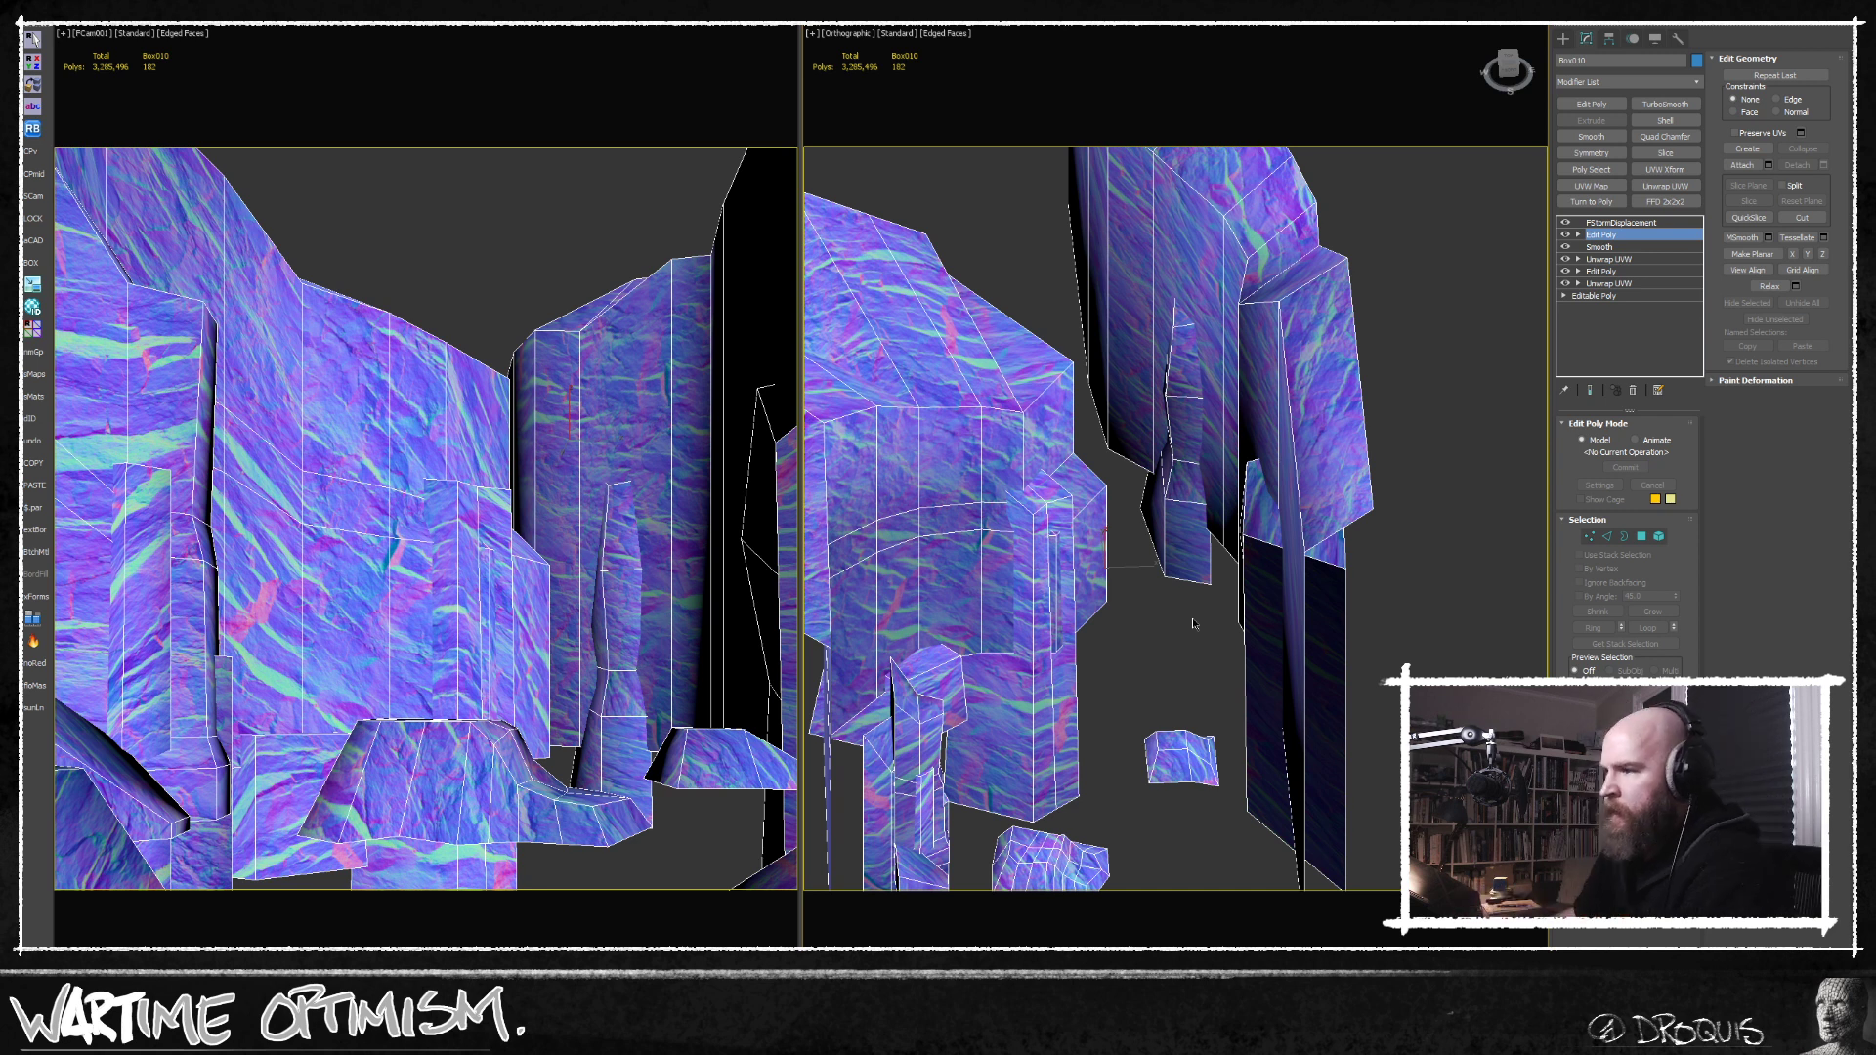
Select a ring of edges around the main castle's hill and connect it with a new edge loop.
{"action": "middle_click_drag", "start_coordinate": [1090, 717], "coordinate": [1151, 716]}
{"action": "scroll", "coordinate": [1222, 659], "scroll_direction": "down", "scroll_amount": 5}
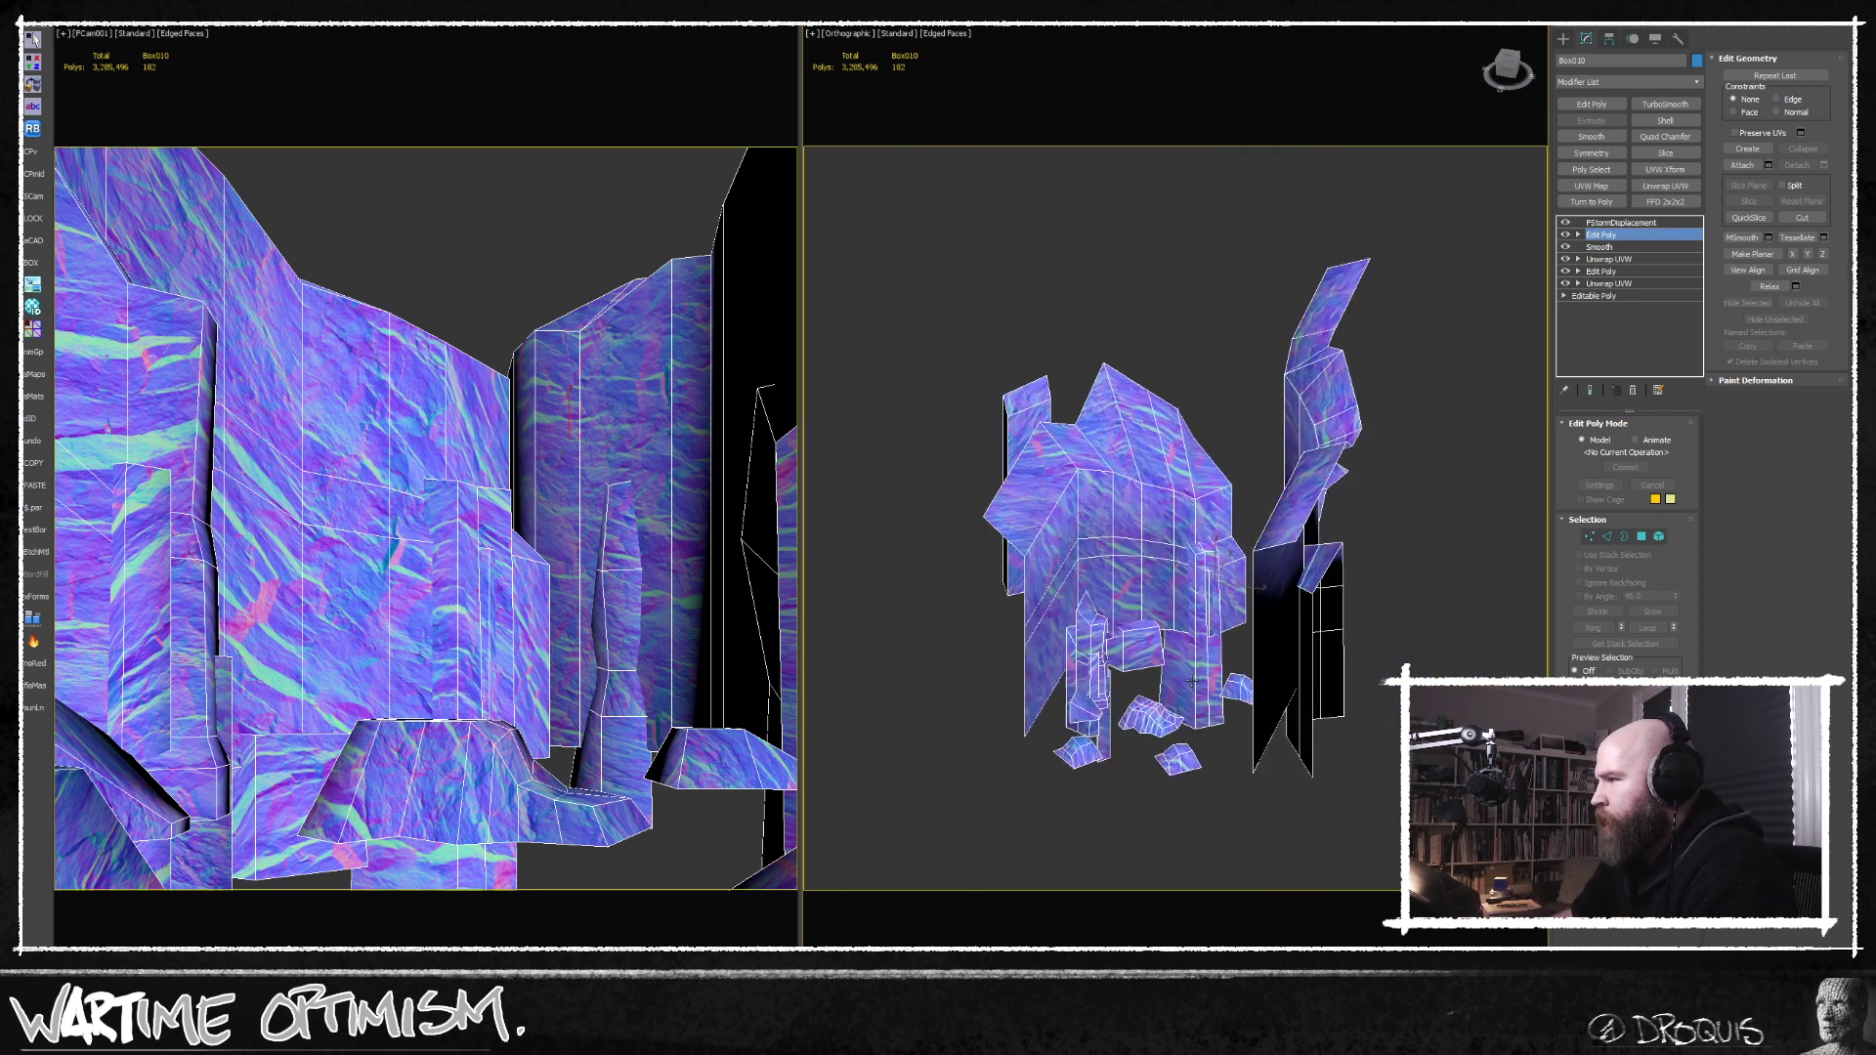
{"action": "scroll", "coordinate": [1151, 716], "scroll_direction": "up", "scroll_amount": 6}
{"action": "left_click", "coordinate": [1608, 537]}
{"action": "scroll", "coordinate": [1153, 713], "scroll_direction": "up", "scroll_amount": 5}
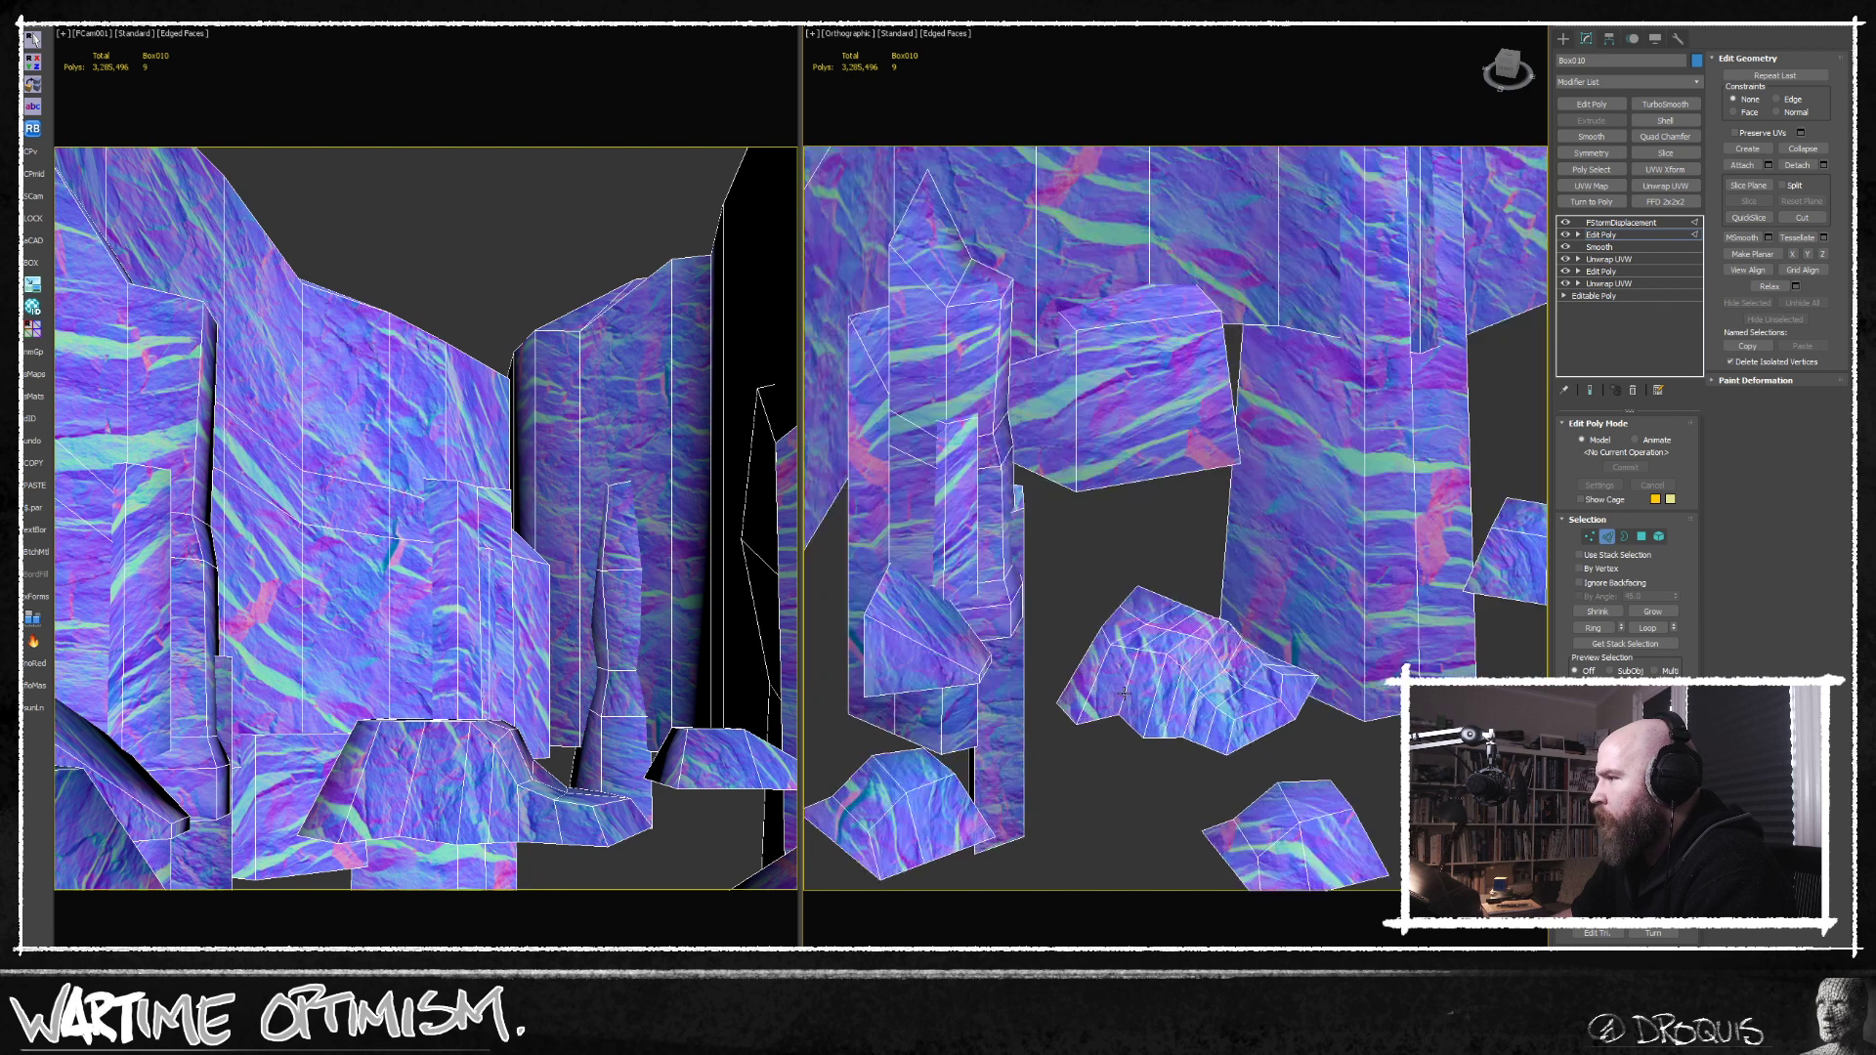
{"action": "left_click", "coordinate": [1130, 678]}
{"action": "key", "text": "alt+r"}
{"action": "key", "text": "ctrl+shift+e"}
{"action": "middle_click_drag", "start_coordinate": [1130, 679], "coordinate": [1560, 575], "text": "alt"}
Shift individual vertices of the new edge loop on the front face of the main castle's hill to break up its shape.
{"action": "left_click", "coordinate": [1590, 538]}
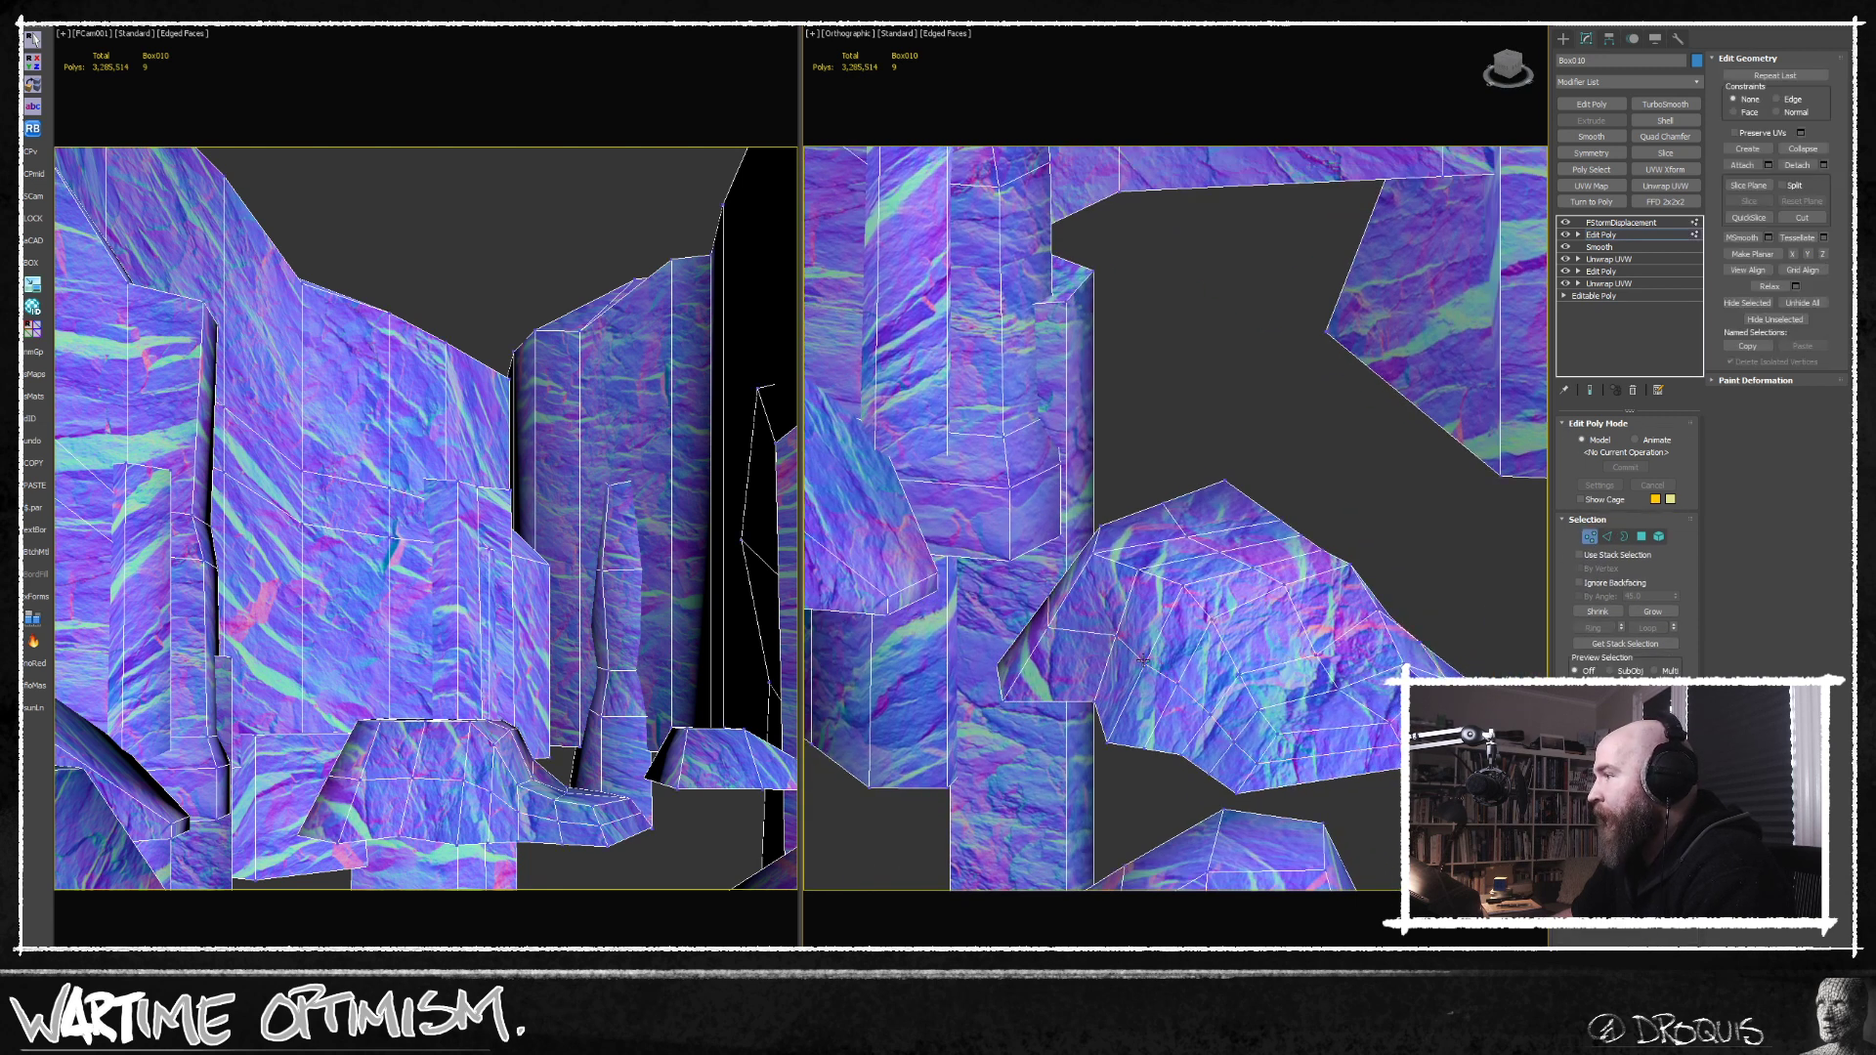
{"action": "left_click", "coordinate": [1146, 665]}
{"action": "left_click_drag", "start_coordinate": [1188, 642], "coordinate": [1209, 675]}
{"action": "left_click", "coordinate": [1180, 684]}
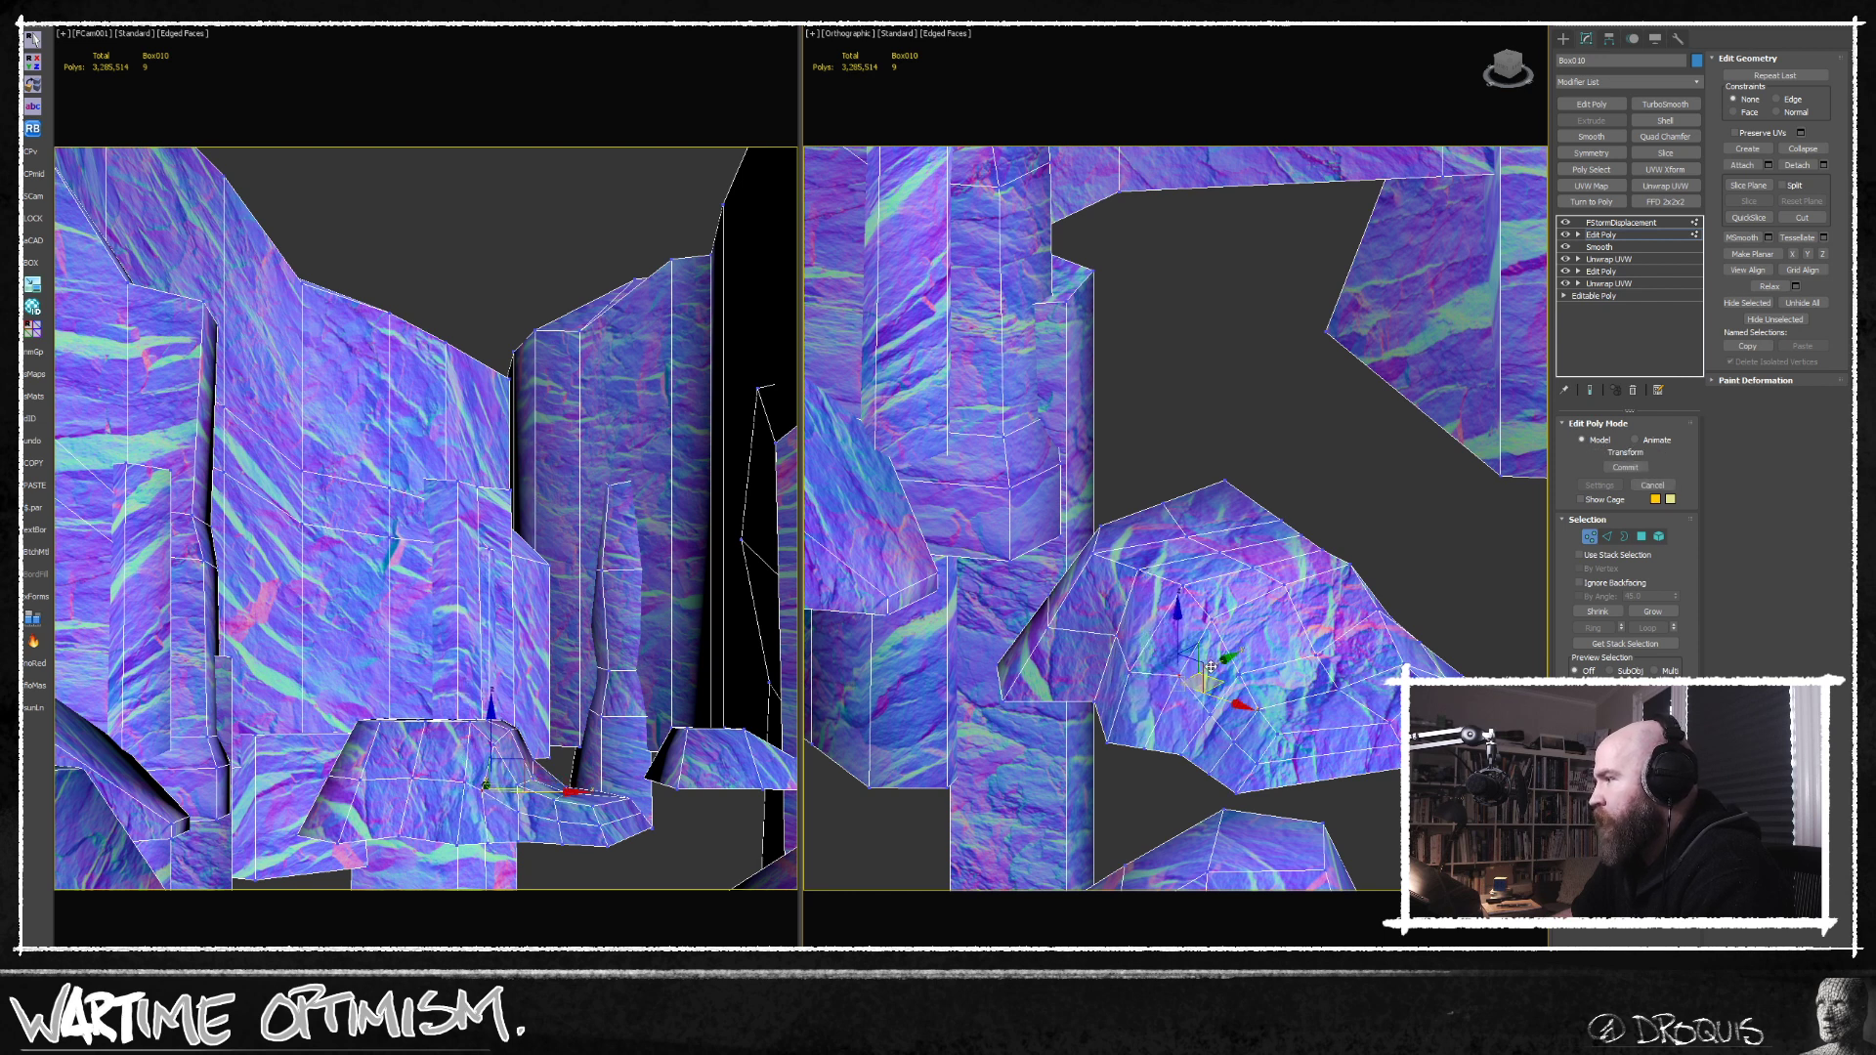
{"action": "left_click", "coordinate": [1233, 740]}
{"action": "scroll", "coordinate": [1249, 736], "scroll_direction": "up", "scroll_amount": 3}
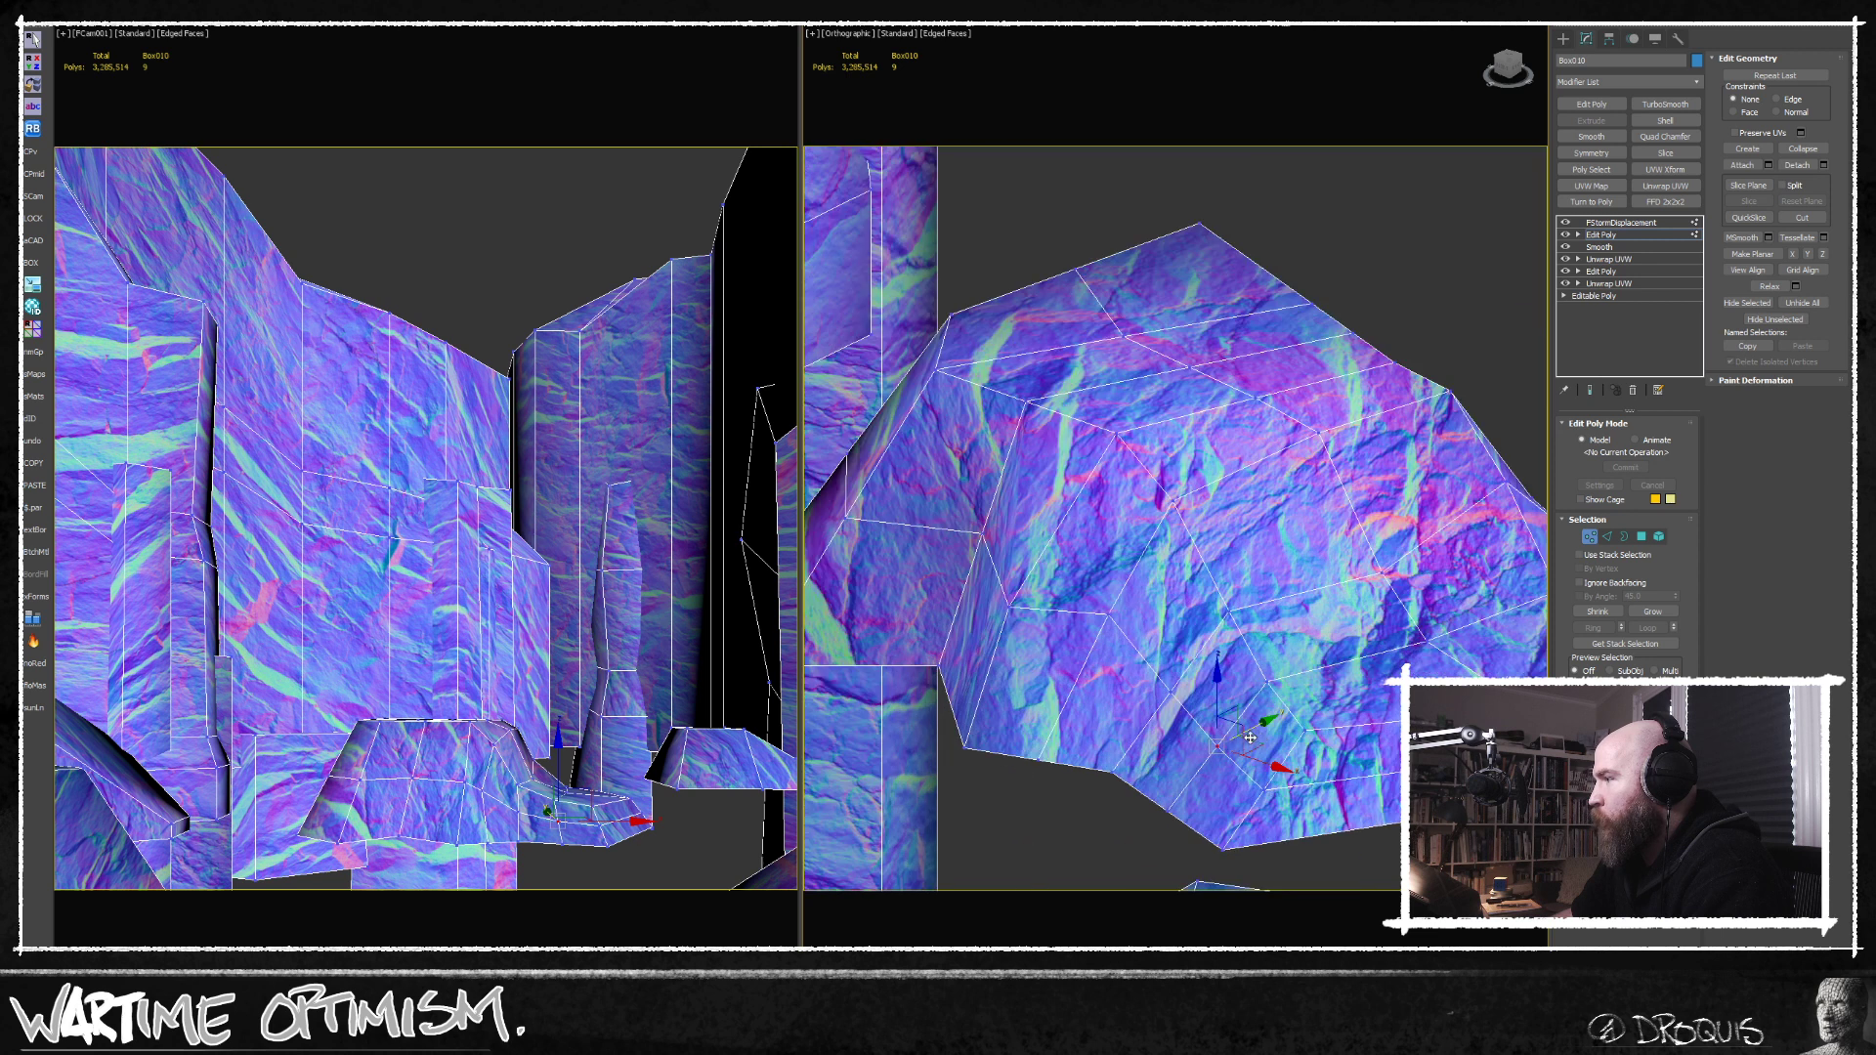
{"action": "left_click_drag", "start_coordinate": [1261, 743], "coordinate": [1222, 751]}
{"action": "middle_click_drag", "start_coordinate": [1266, 746], "coordinate": [1170, 698]}
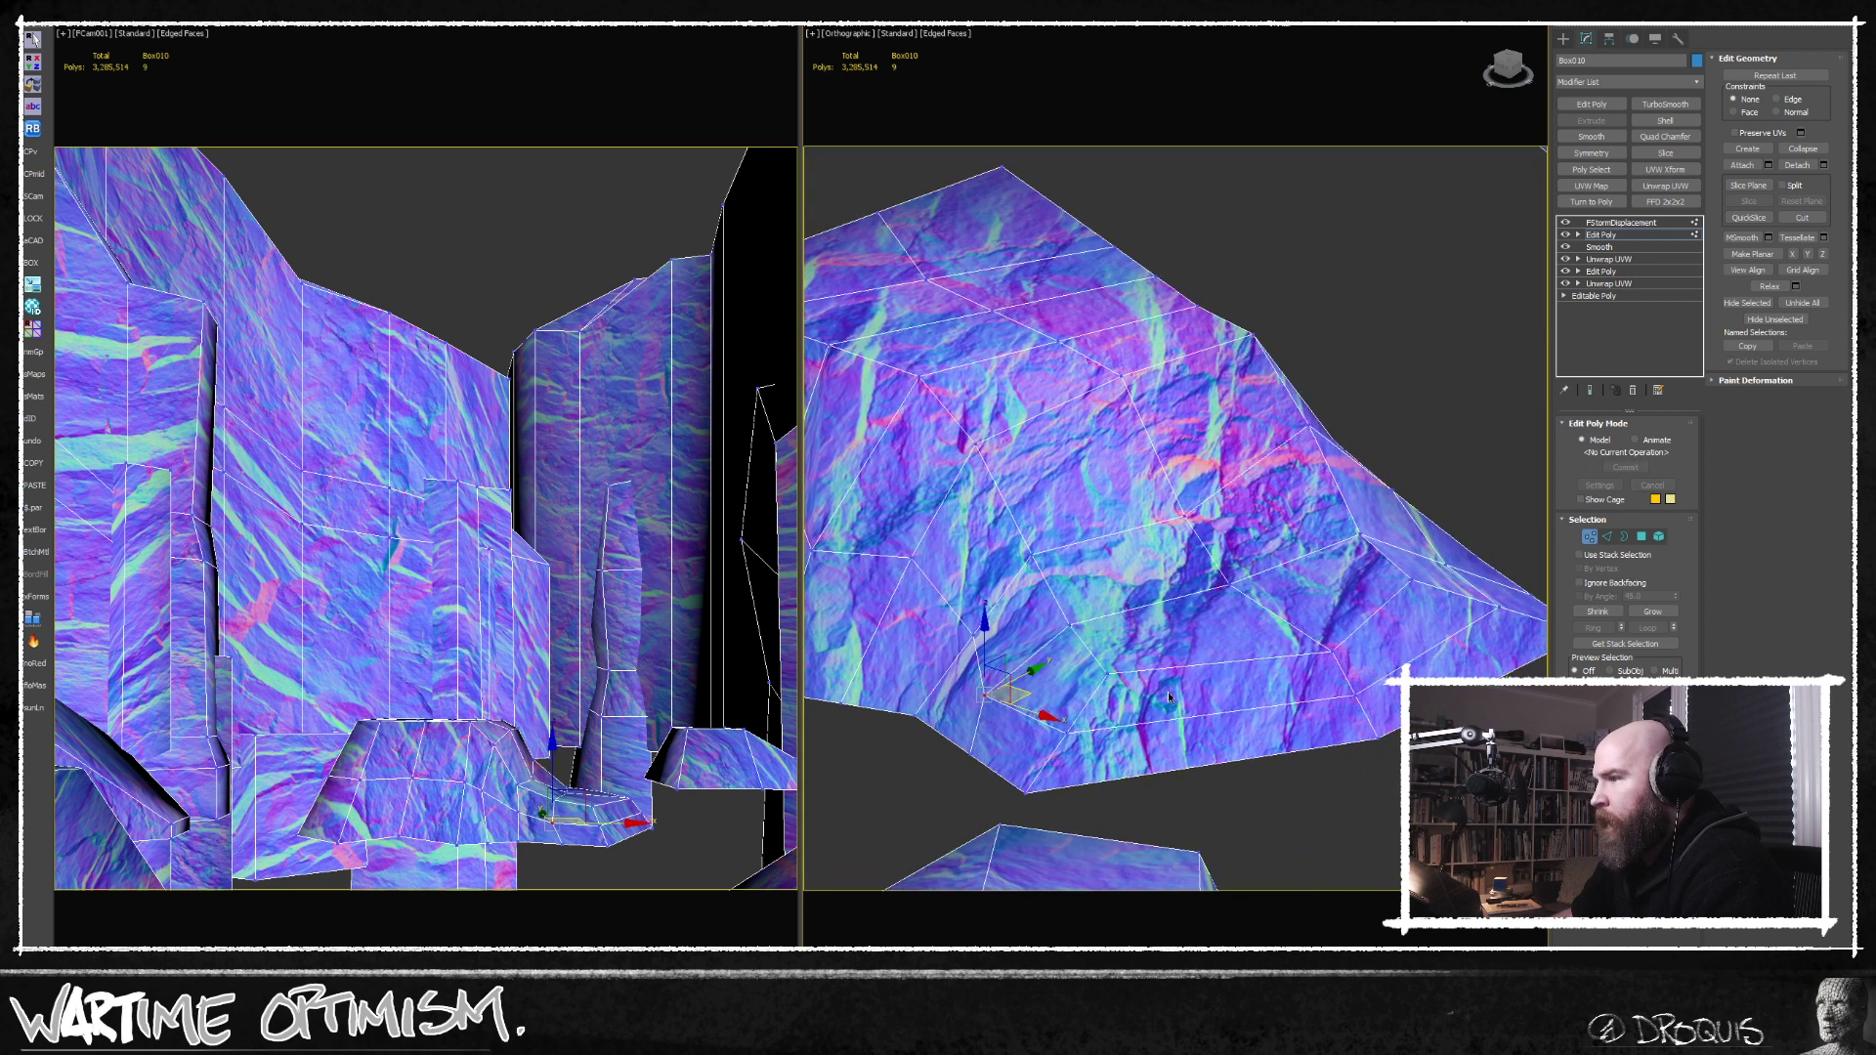
Move the vertices around the lower end of the main castle's hill to make its outline irregular.
{"action": "left_click", "coordinate": [1351, 693]}
{"action": "middle_click_drag", "start_coordinate": [1352, 693], "coordinate": [1396, 714], "text": "alt"}
{"action": "left_click_drag", "start_coordinate": [1384, 680], "coordinate": [1394, 681]}
{"action": "scroll", "coordinate": [1373, 695], "scroll_direction": "down", "scroll_amount": 2}
{"action": "middle_click_drag", "start_coordinate": [1373, 696], "coordinate": [1296, 804], "text": "alt"}
{"action": "left_click", "coordinate": [1220, 687]}
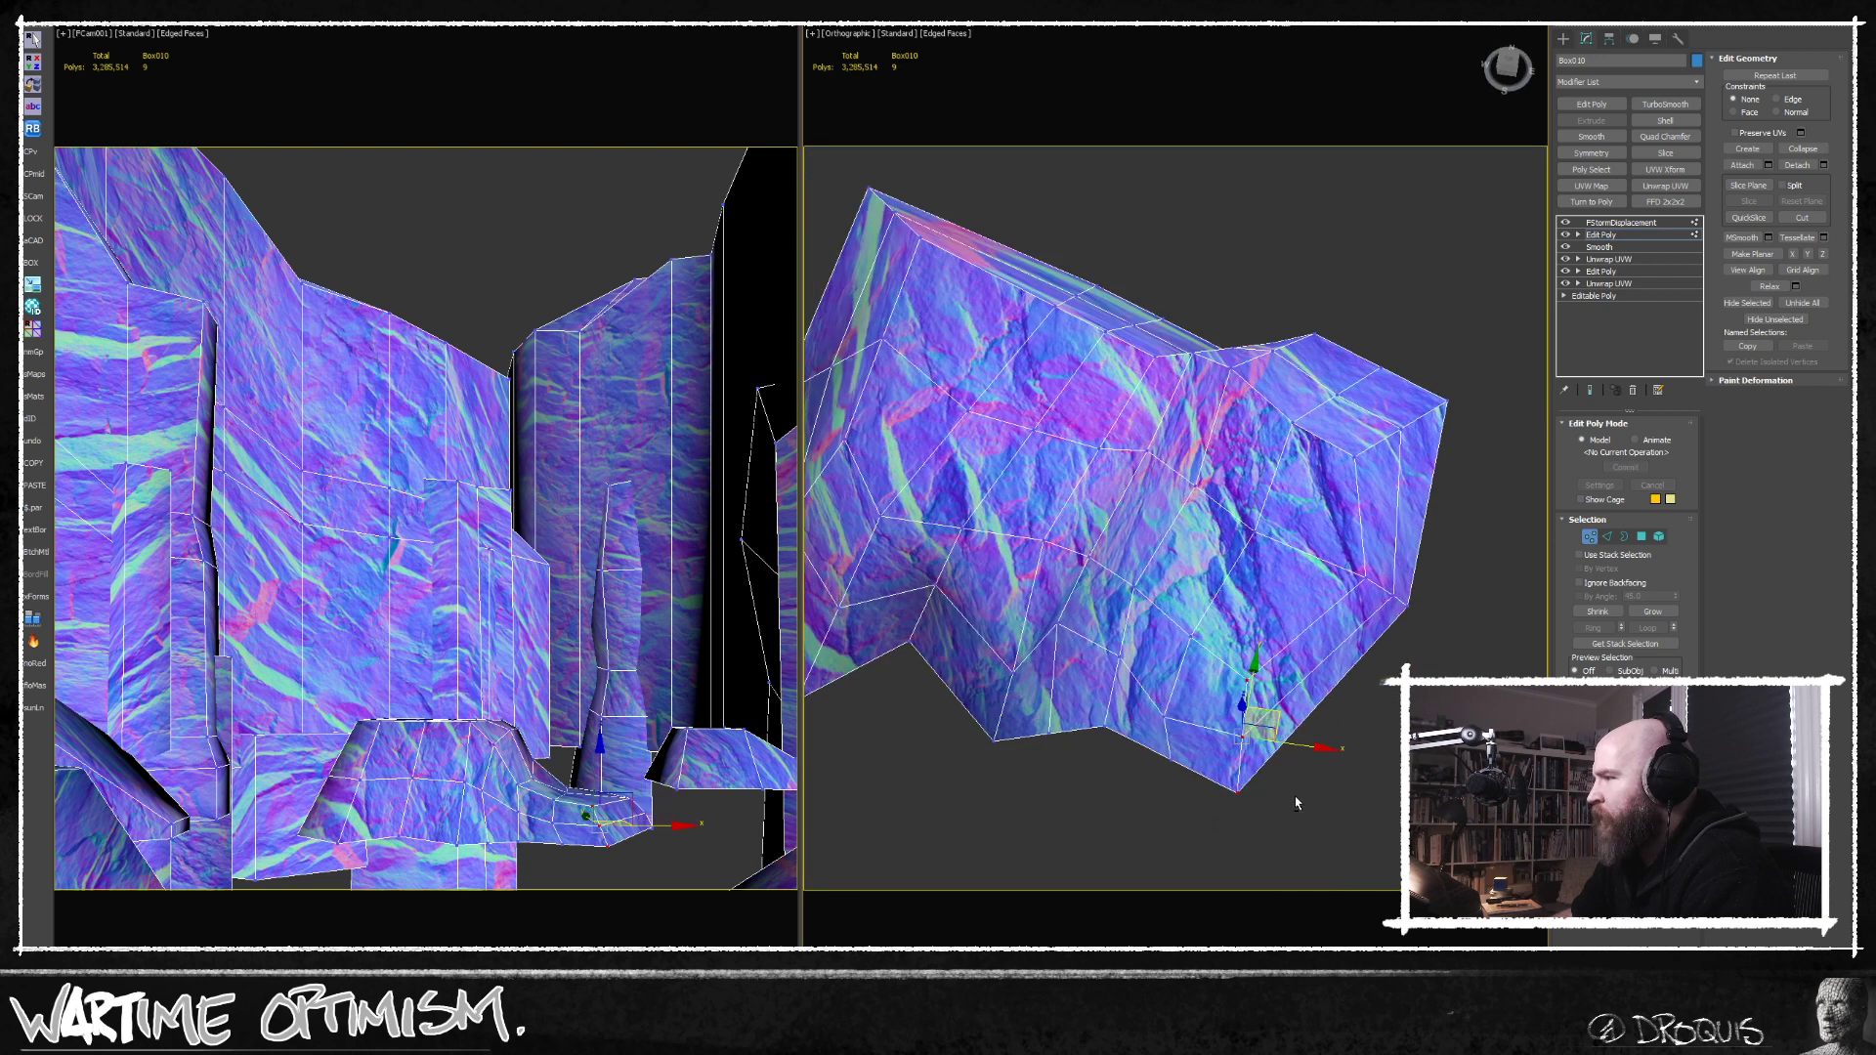
Offset vertices on the opposite, steep end of the main castle's hill to roughen that side.
{"action": "left_click_drag", "start_coordinate": [1280, 719], "coordinate": [1314, 684]}
{"action": "scroll", "coordinate": [1313, 684], "scroll_direction": "down", "scroll_amount": 2}
{"action": "middle_click_drag", "start_coordinate": [1314, 684], "coordinate": [1042, 640], "text": "alt"}
{"action": "scroll", "coordinate": [1042, 640], "scroll_direction": "up", "scroll_amount": 3}
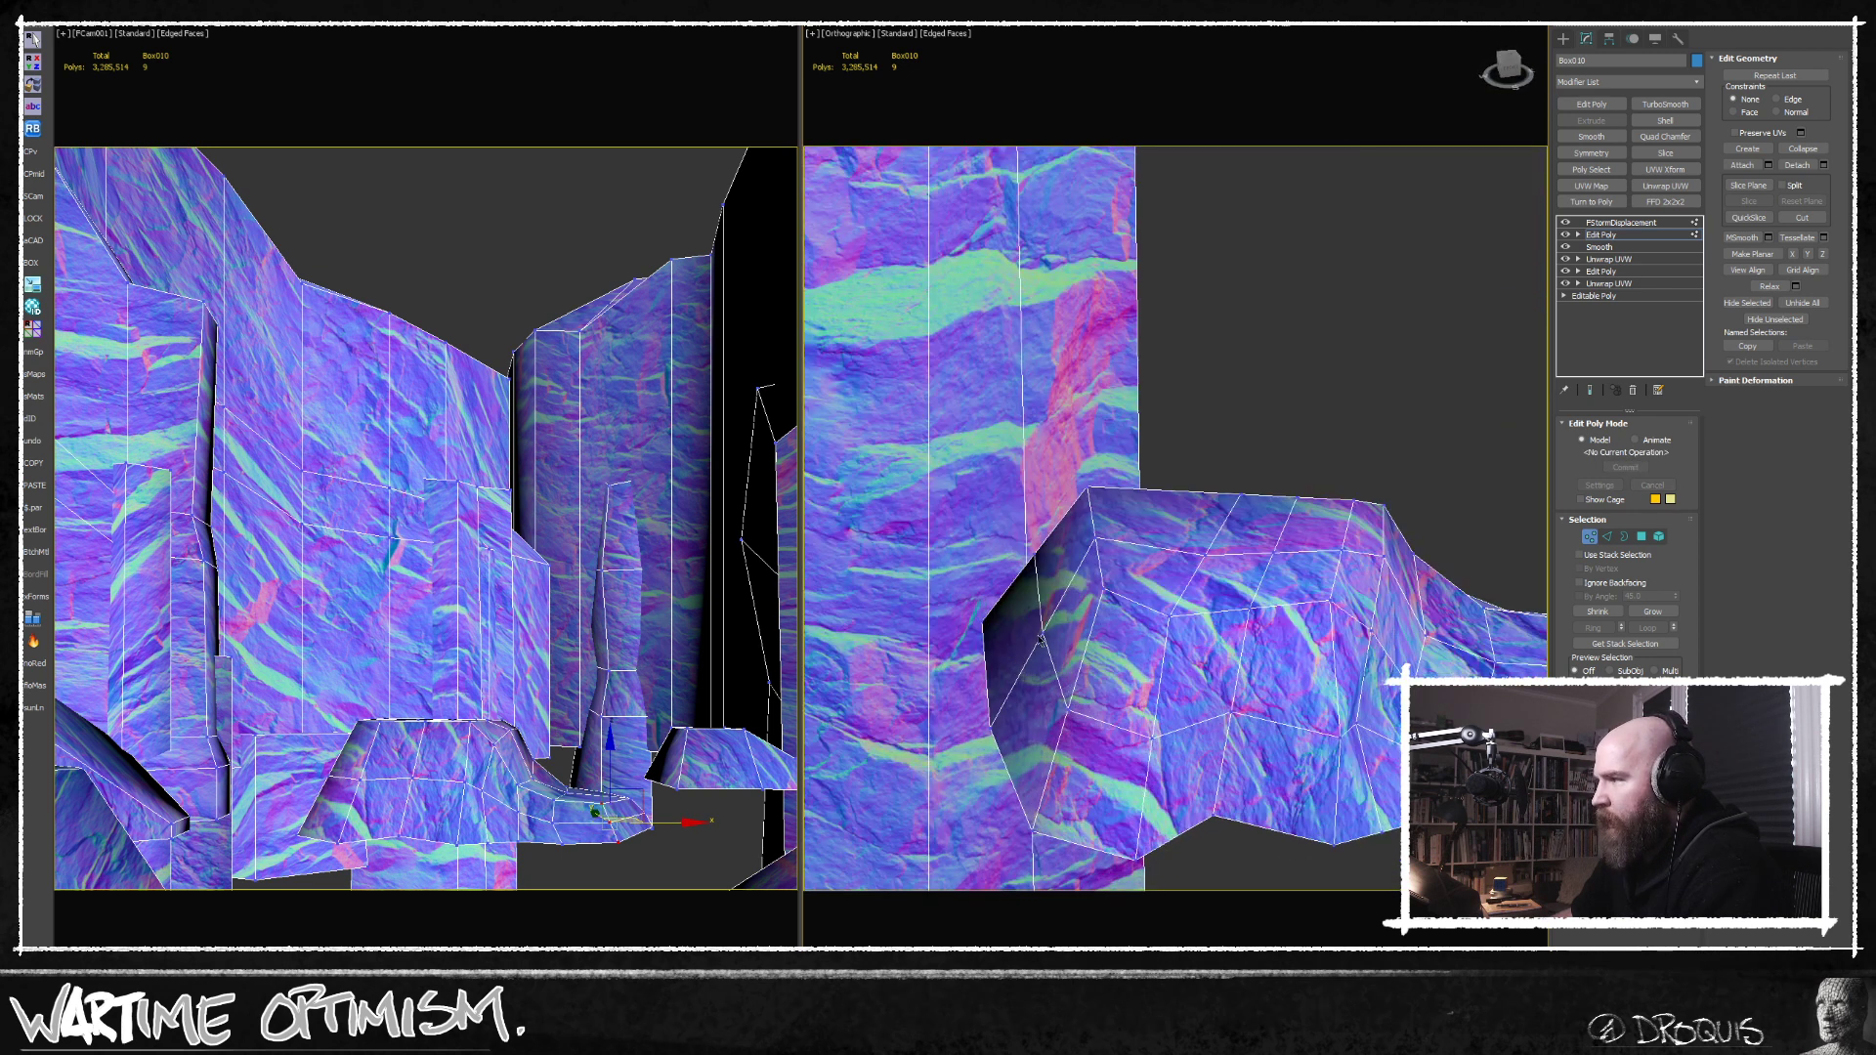
{"action": "left_click", "coordinate": [1042, 637]}
{"action": "left_click", "coordinate": [1068, 707], "text": "ctrl"}
{"action": "left_click_drag", "start_coordinate": [1121, 665], "coordinate": [1108, 664]}
{"action": "scroll", "coordinate": [1061, 694], "scroll_direction": "down", "scroll_amount": 2}
{"action": "middle_click_drag", "start_coordinate": [1170, 712], "coordinate": [1122, 653]}
{"action": "scroll", "coordinate": [1077, 591], "scroll_direction": "down", "scroll_amount": 4}
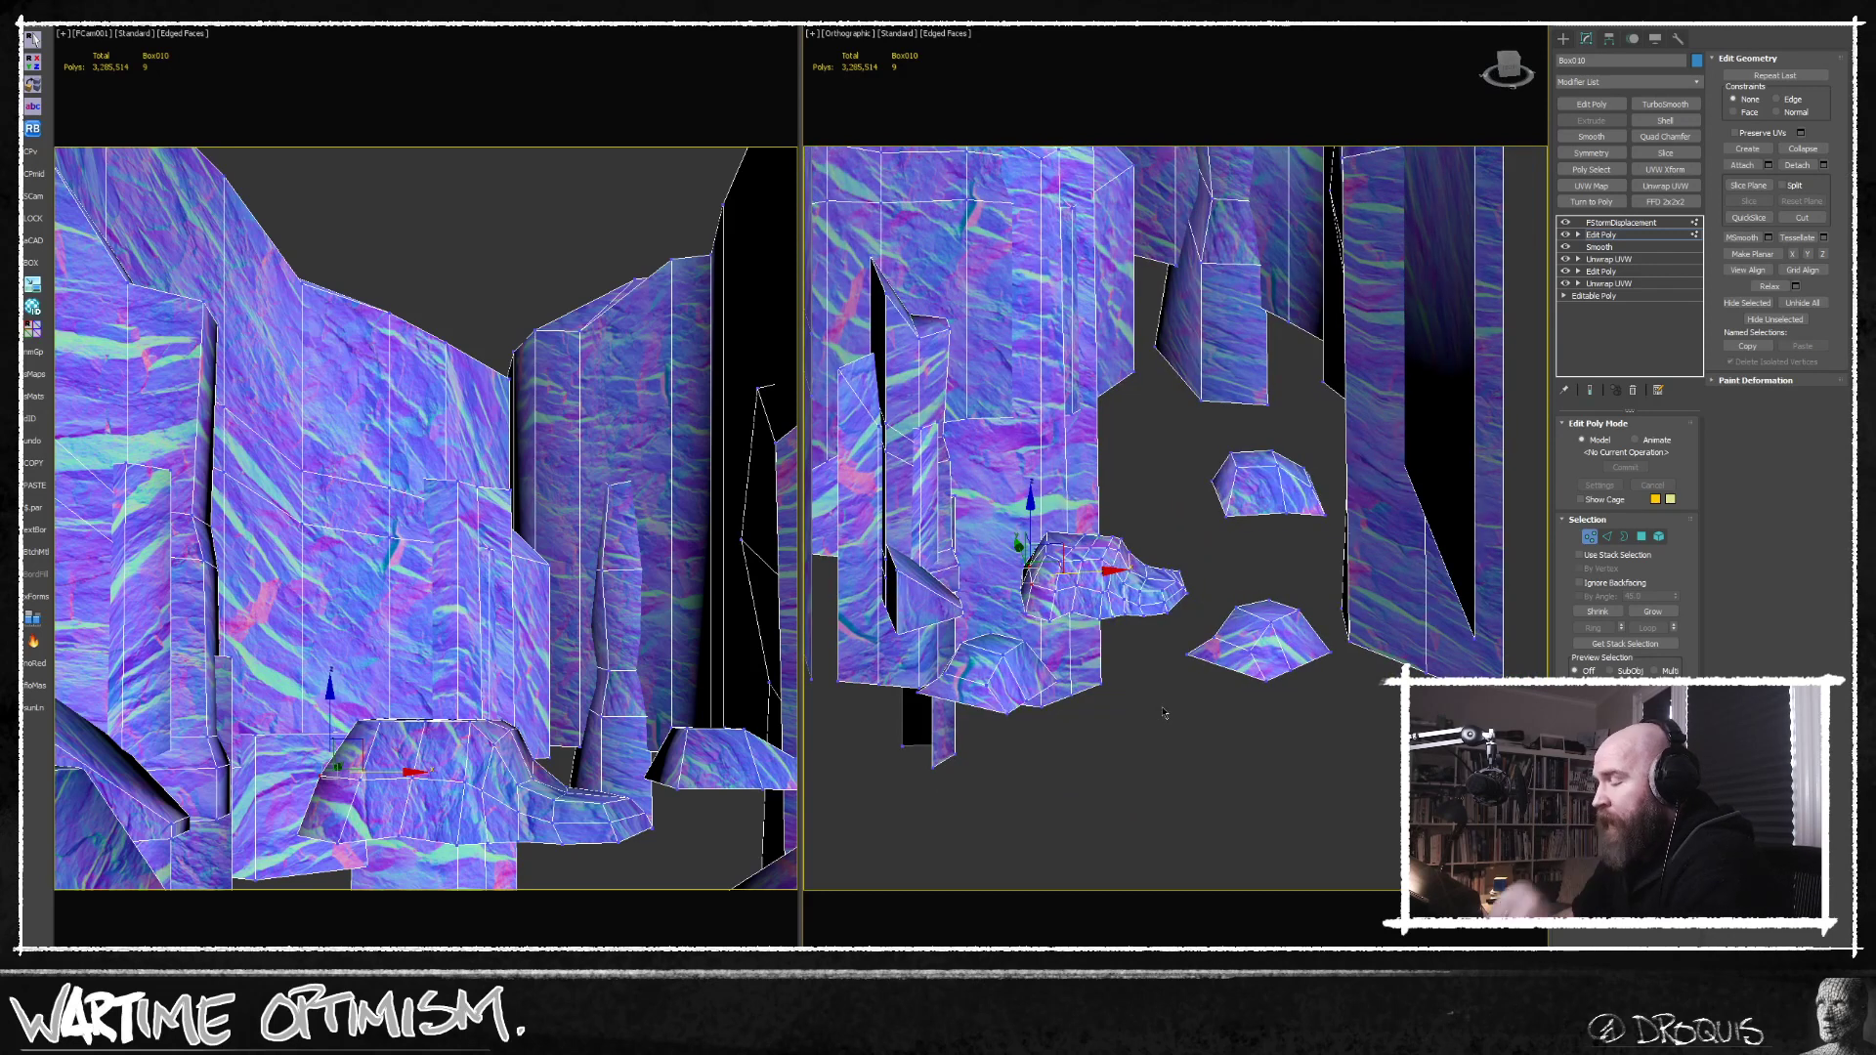
In the front view, raise the bottom vertices of the lowest-hanging cliff block to the neighbouring bottoms, and end the object isolation.
{"action": "key", "text": "f"}
{"action": "scroll", "coordinate": [1119, 530], "scroll_direction": "down", "scroll_amount": 8}
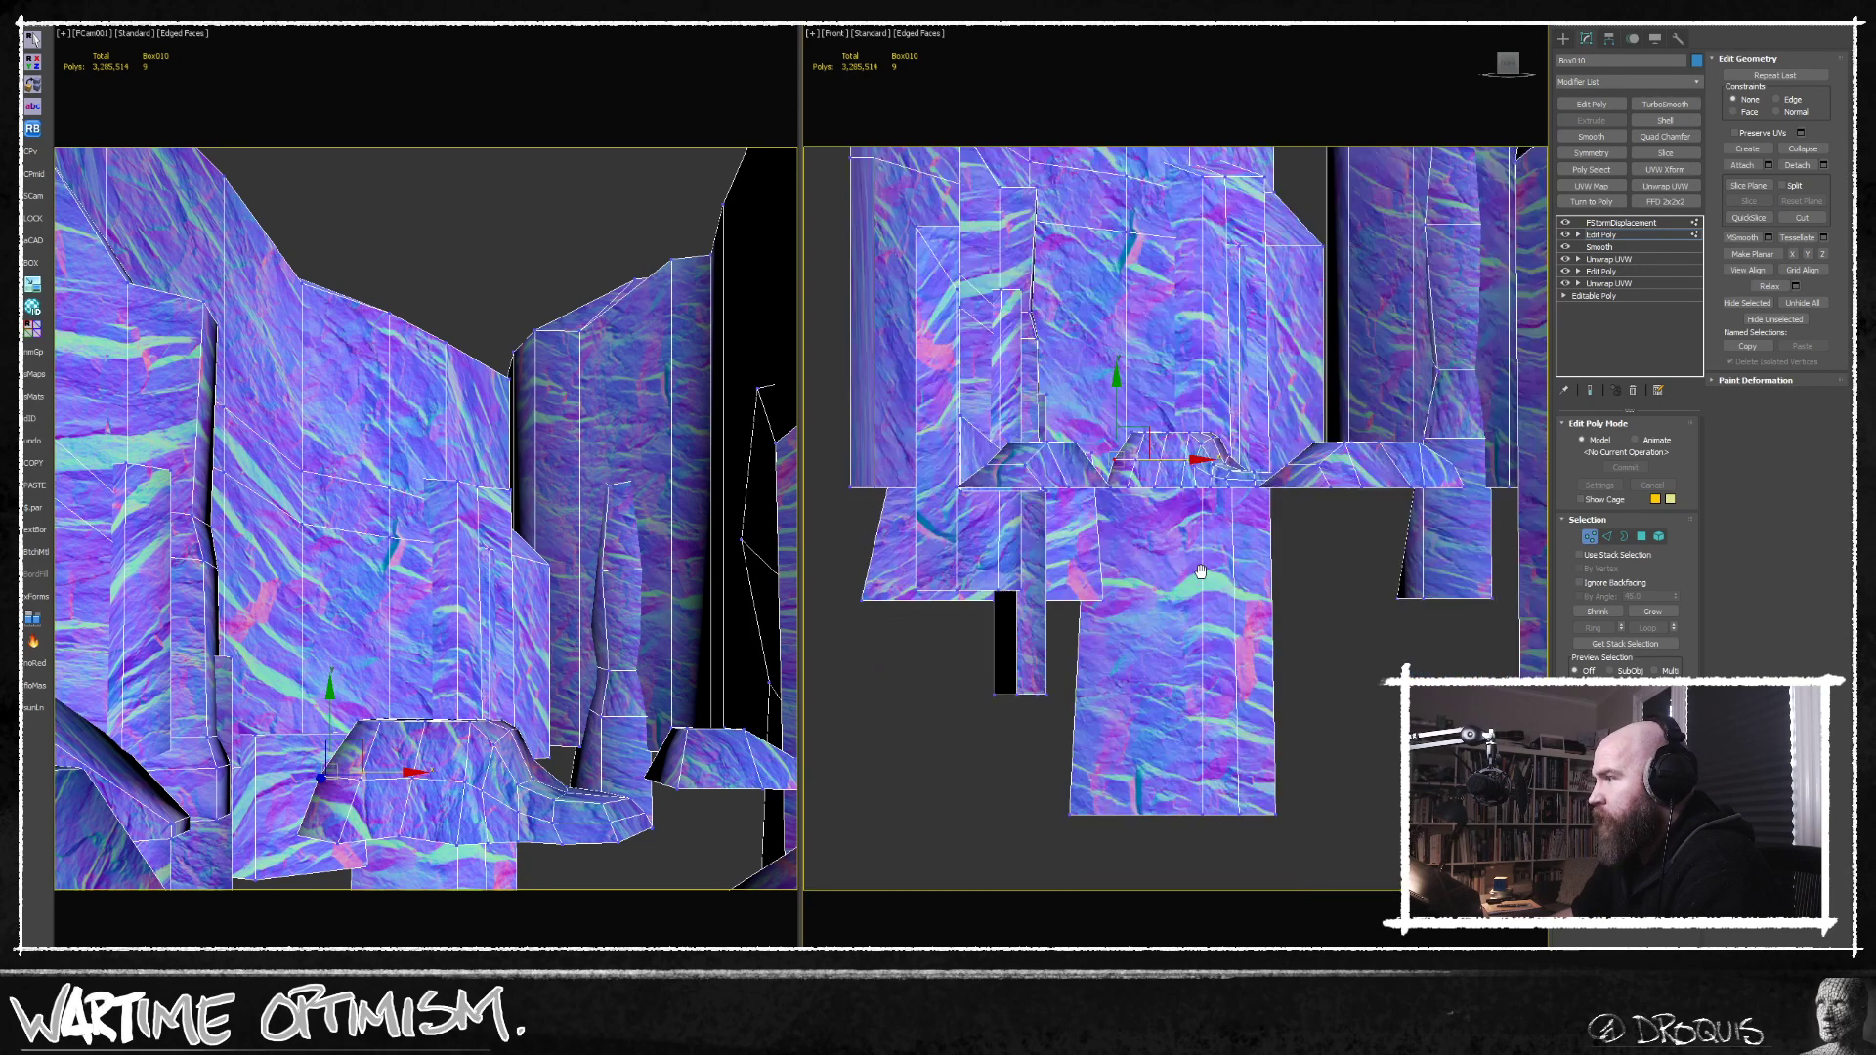
{"action": "middle_click_drag", "start_coordinate": [1070, 608], "coordinate": [1082, 709]}
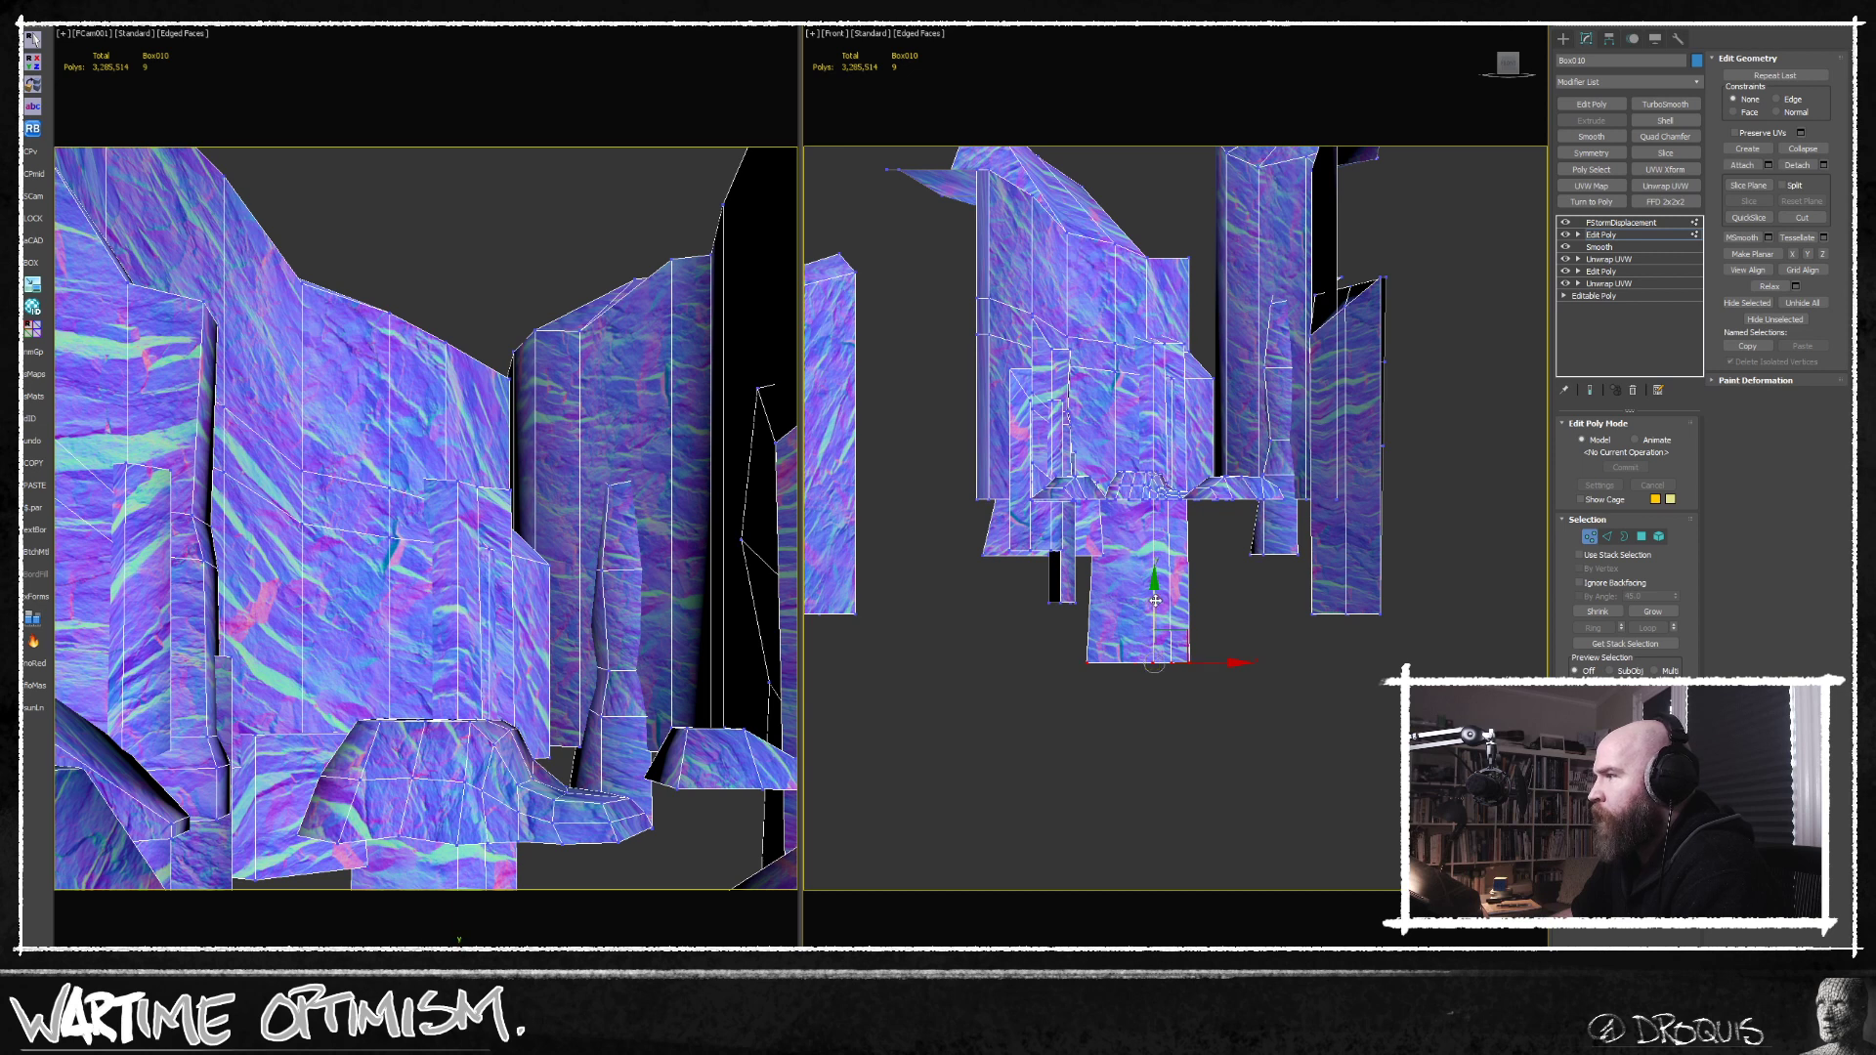
{"action": "left_click_drag", "start_coordinate": [1154, 625], "coordinate": [1154, 518]}
{"action": "left_click", "coordinate": [1283, 605]}
{"action": "left_click", "coordinate": [1589, 536]}
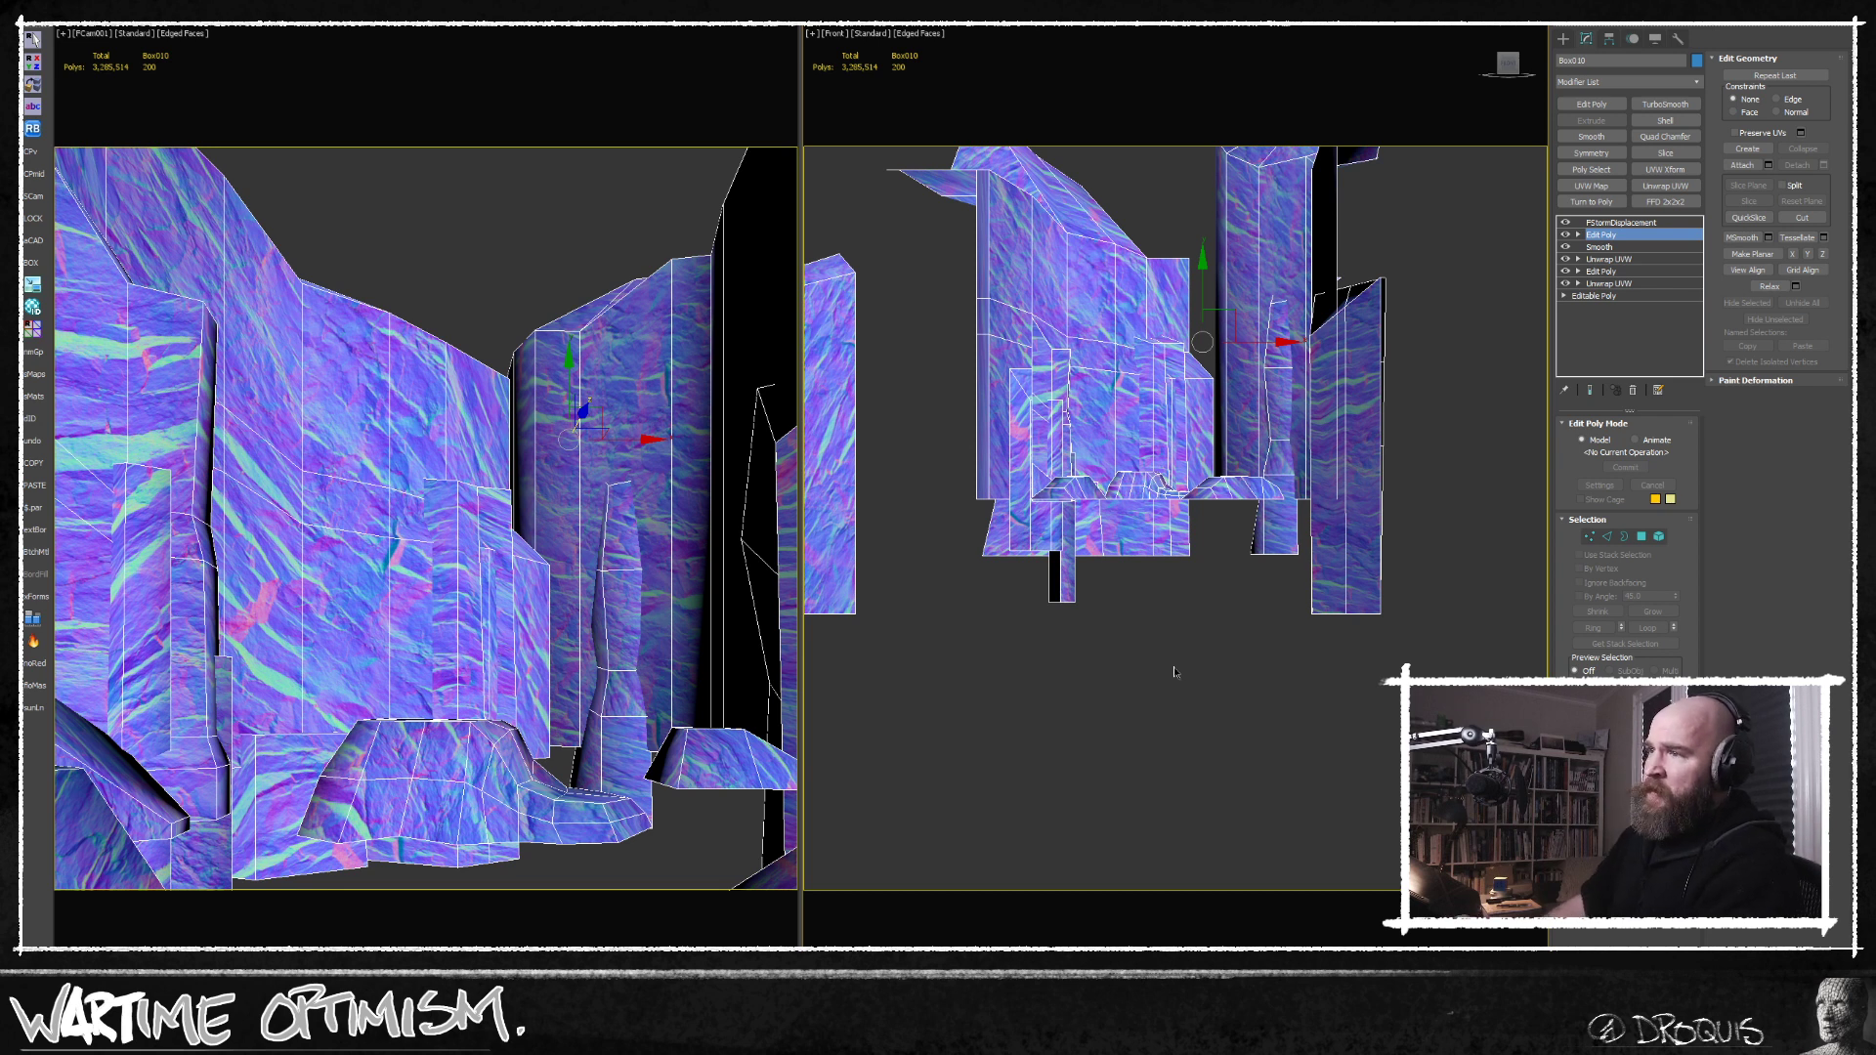
{"action": "left_click", "coordinate": [1080, 663]}
{"action": "key", "text": "alt+q"}
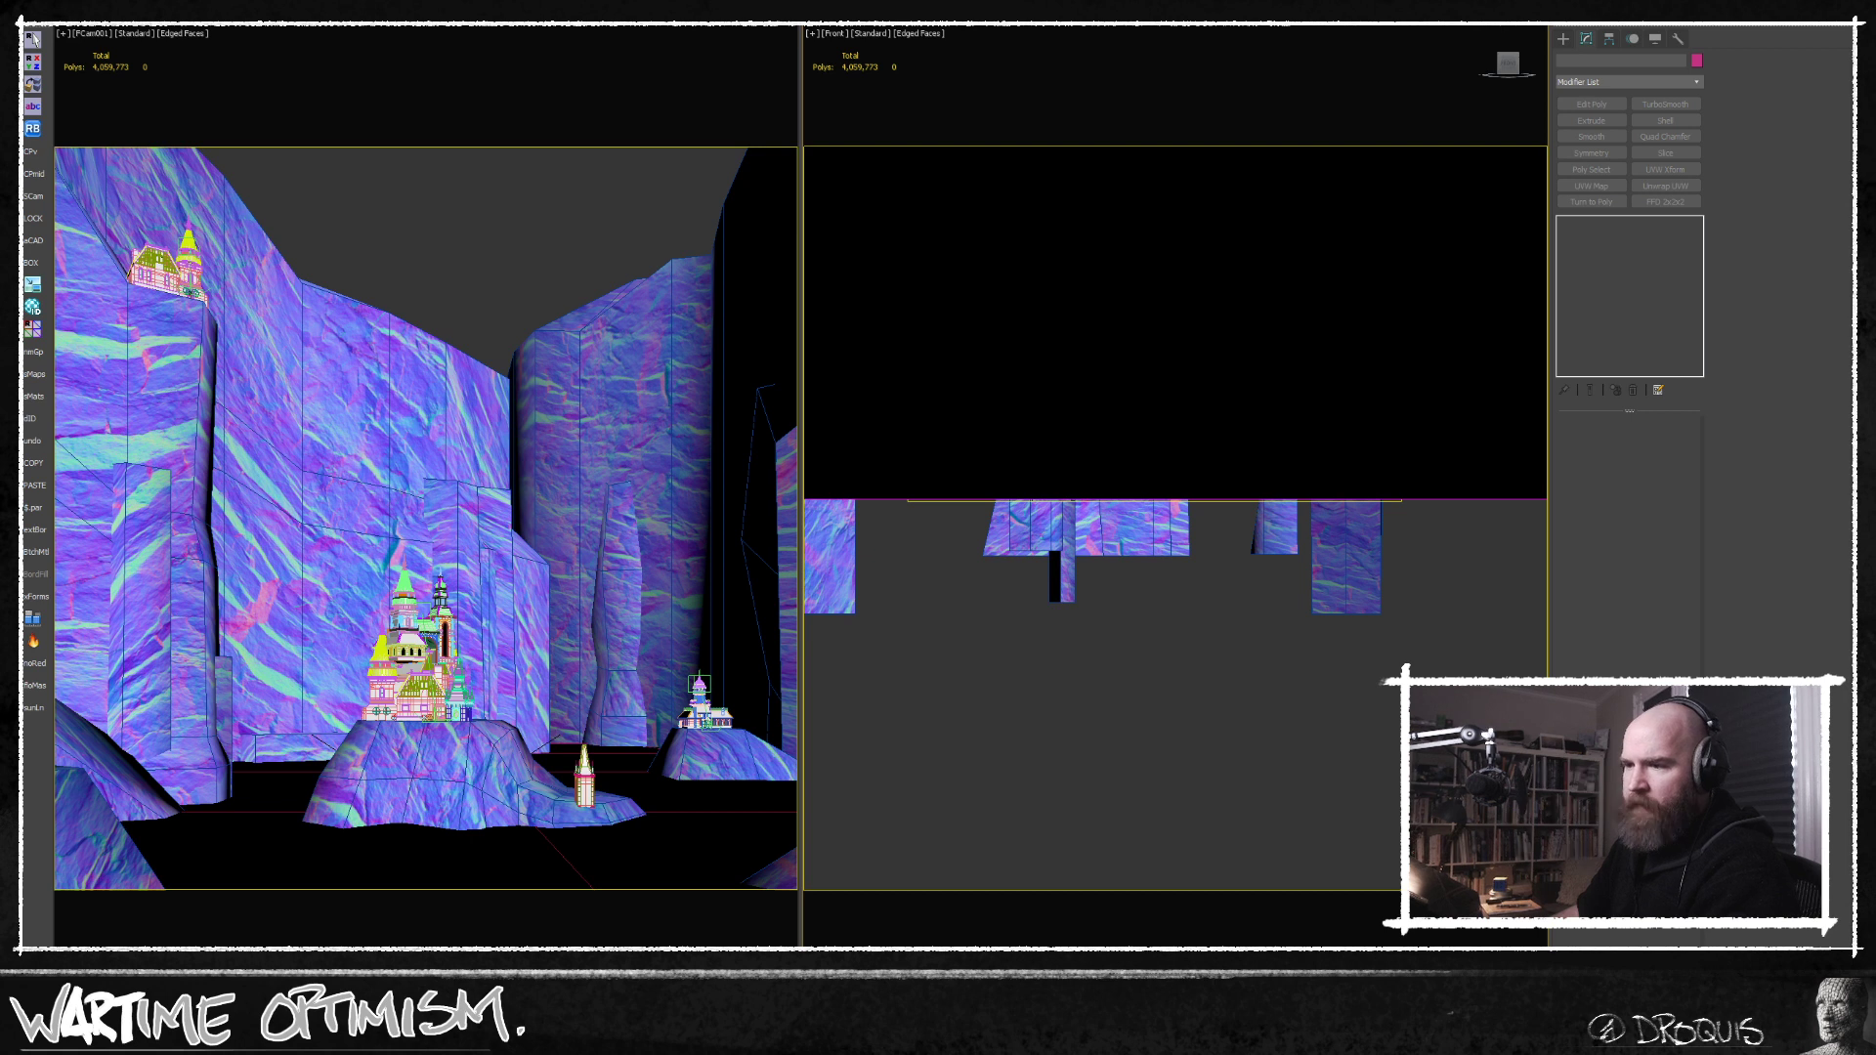
Examine the last FStorm render, checking the cliffs and pillars around the castles.
{"action": "key", "text": "alt+Tab"}
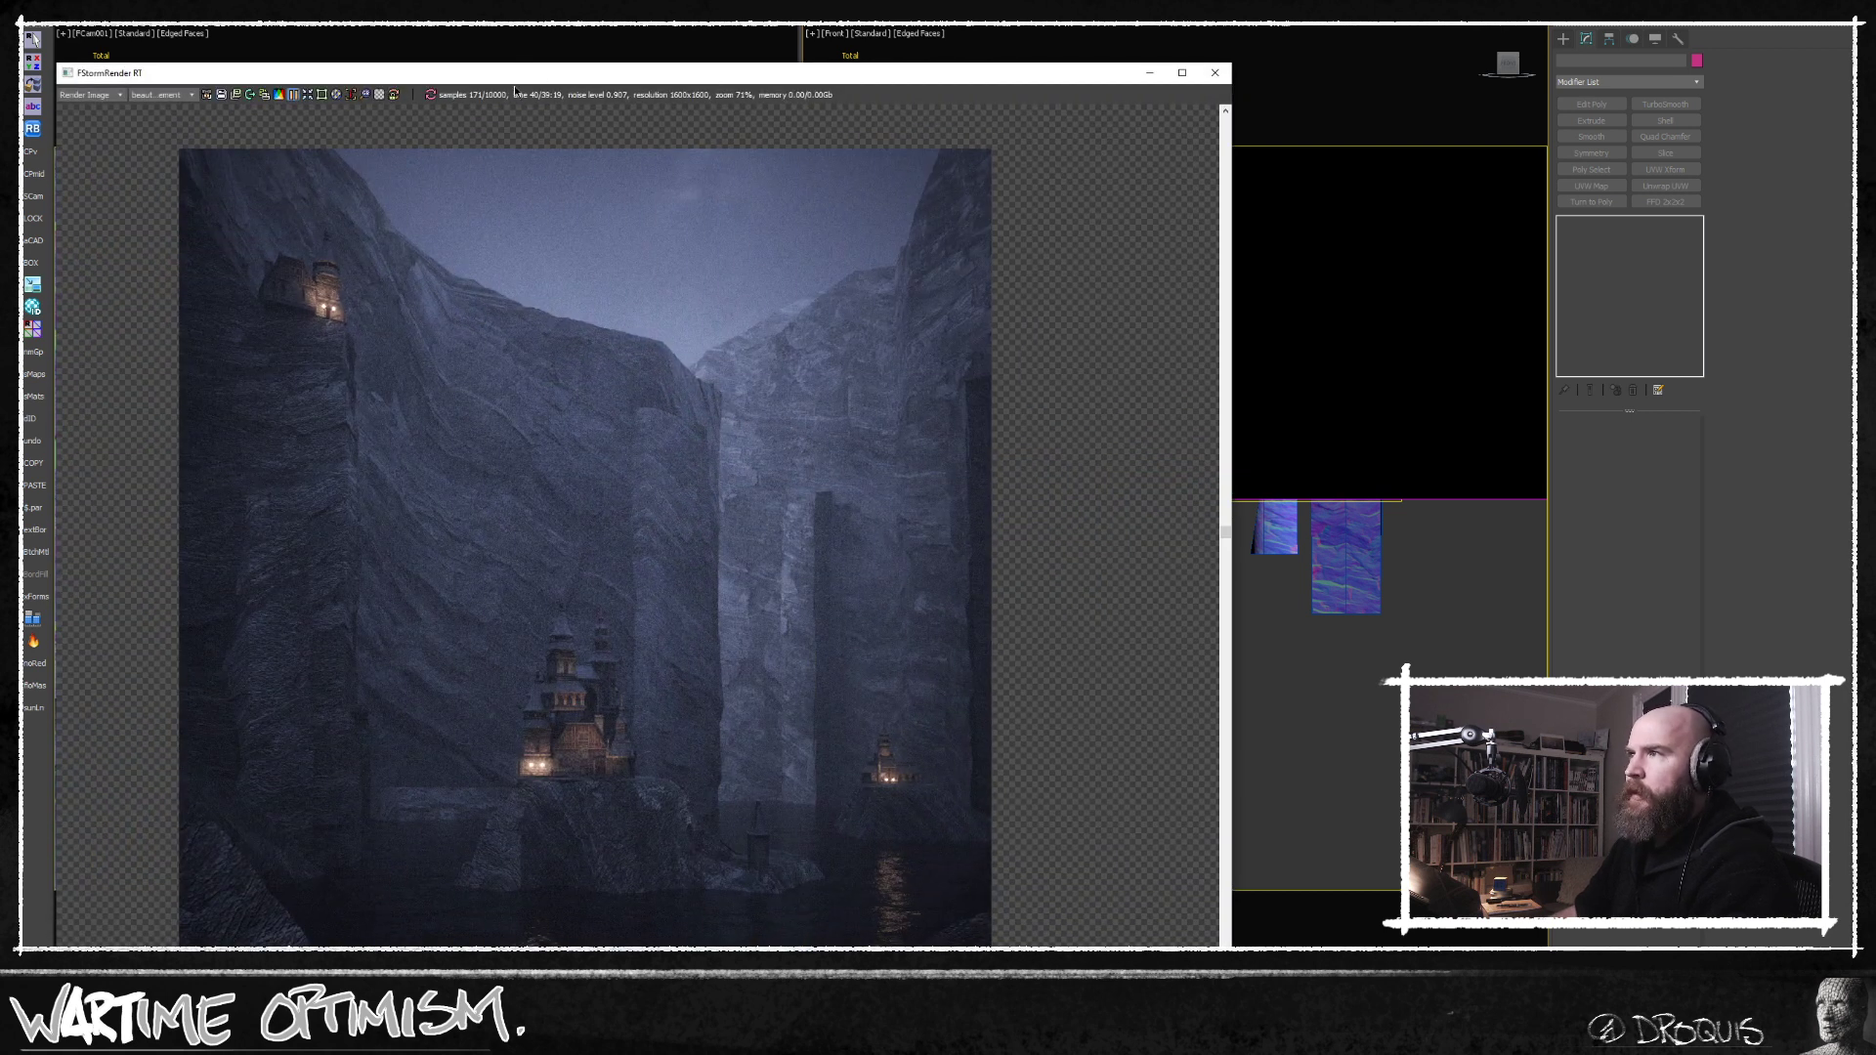
{"action": "left_click_drag", "start_coordinate": [545, 72], "coordinate": [490, 515]}
{"action": "left_click", "coordinate": [491, 304]}
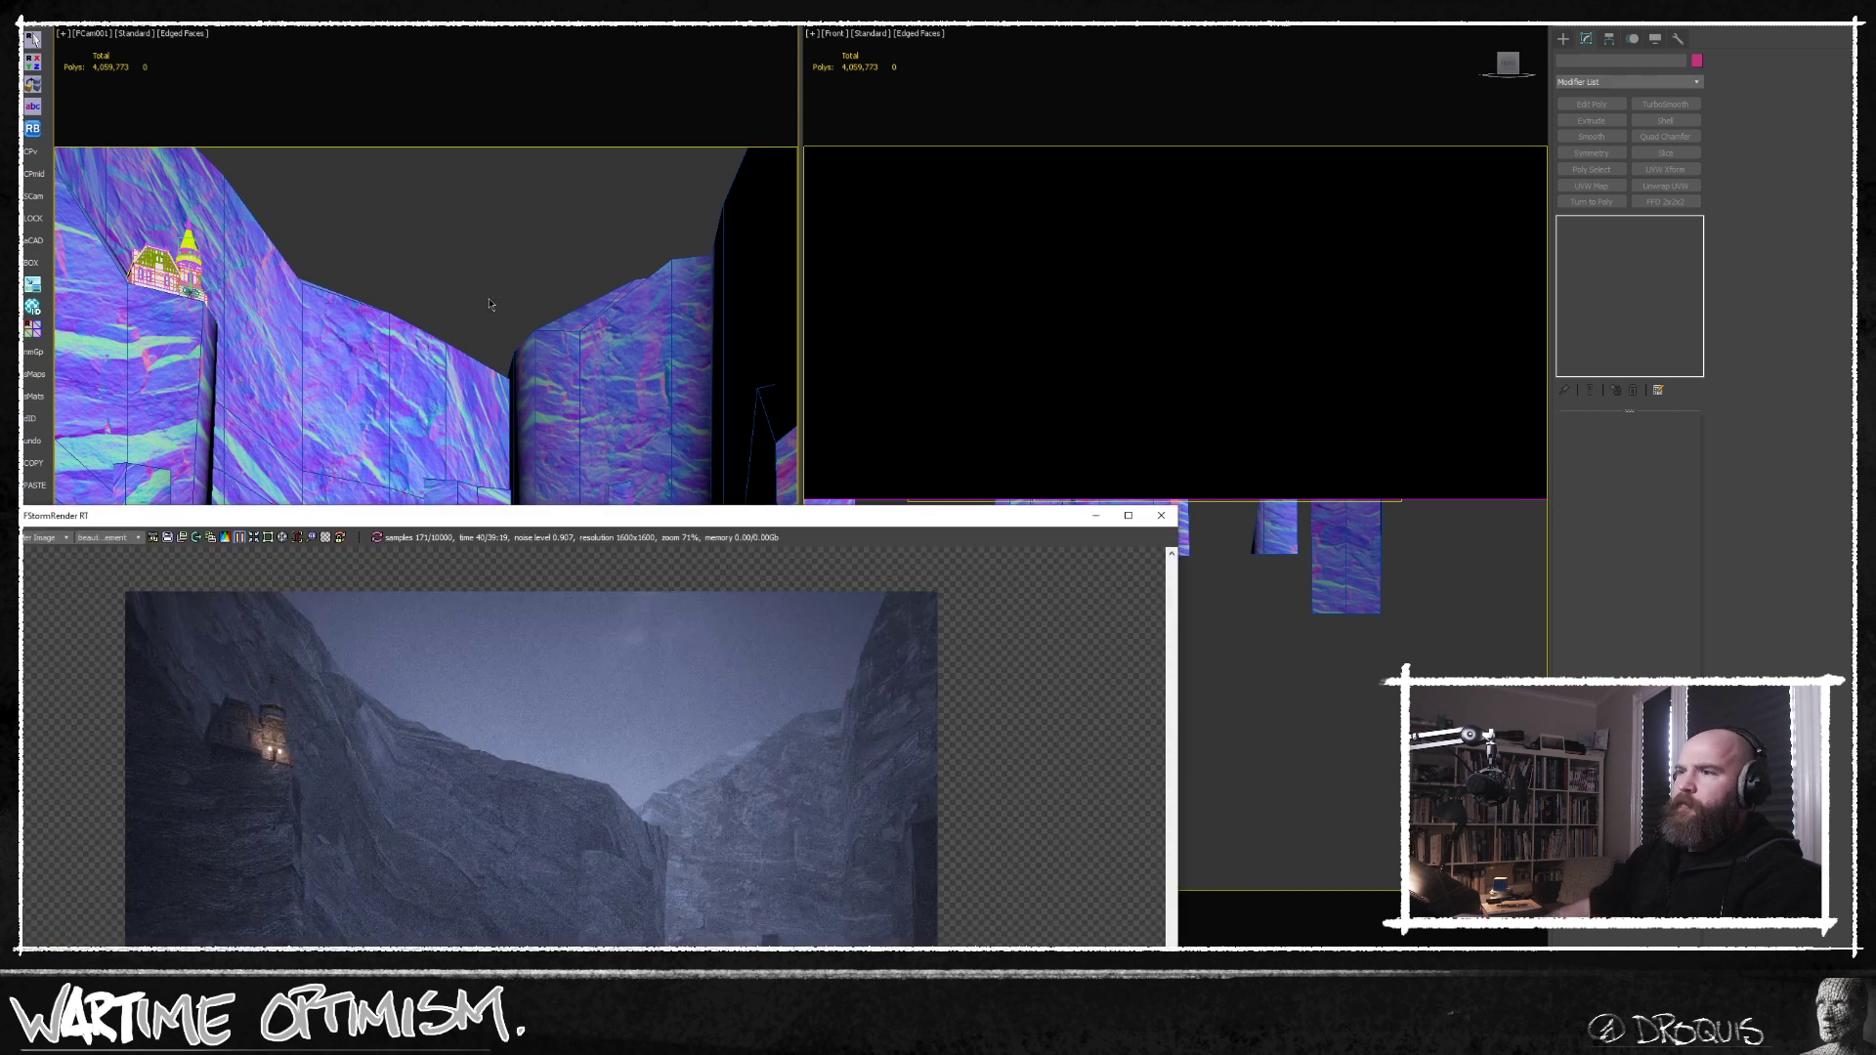
{"action": "left_click_drag", "start_coordinate": [592, 528], "coordinate": [667, 75]}
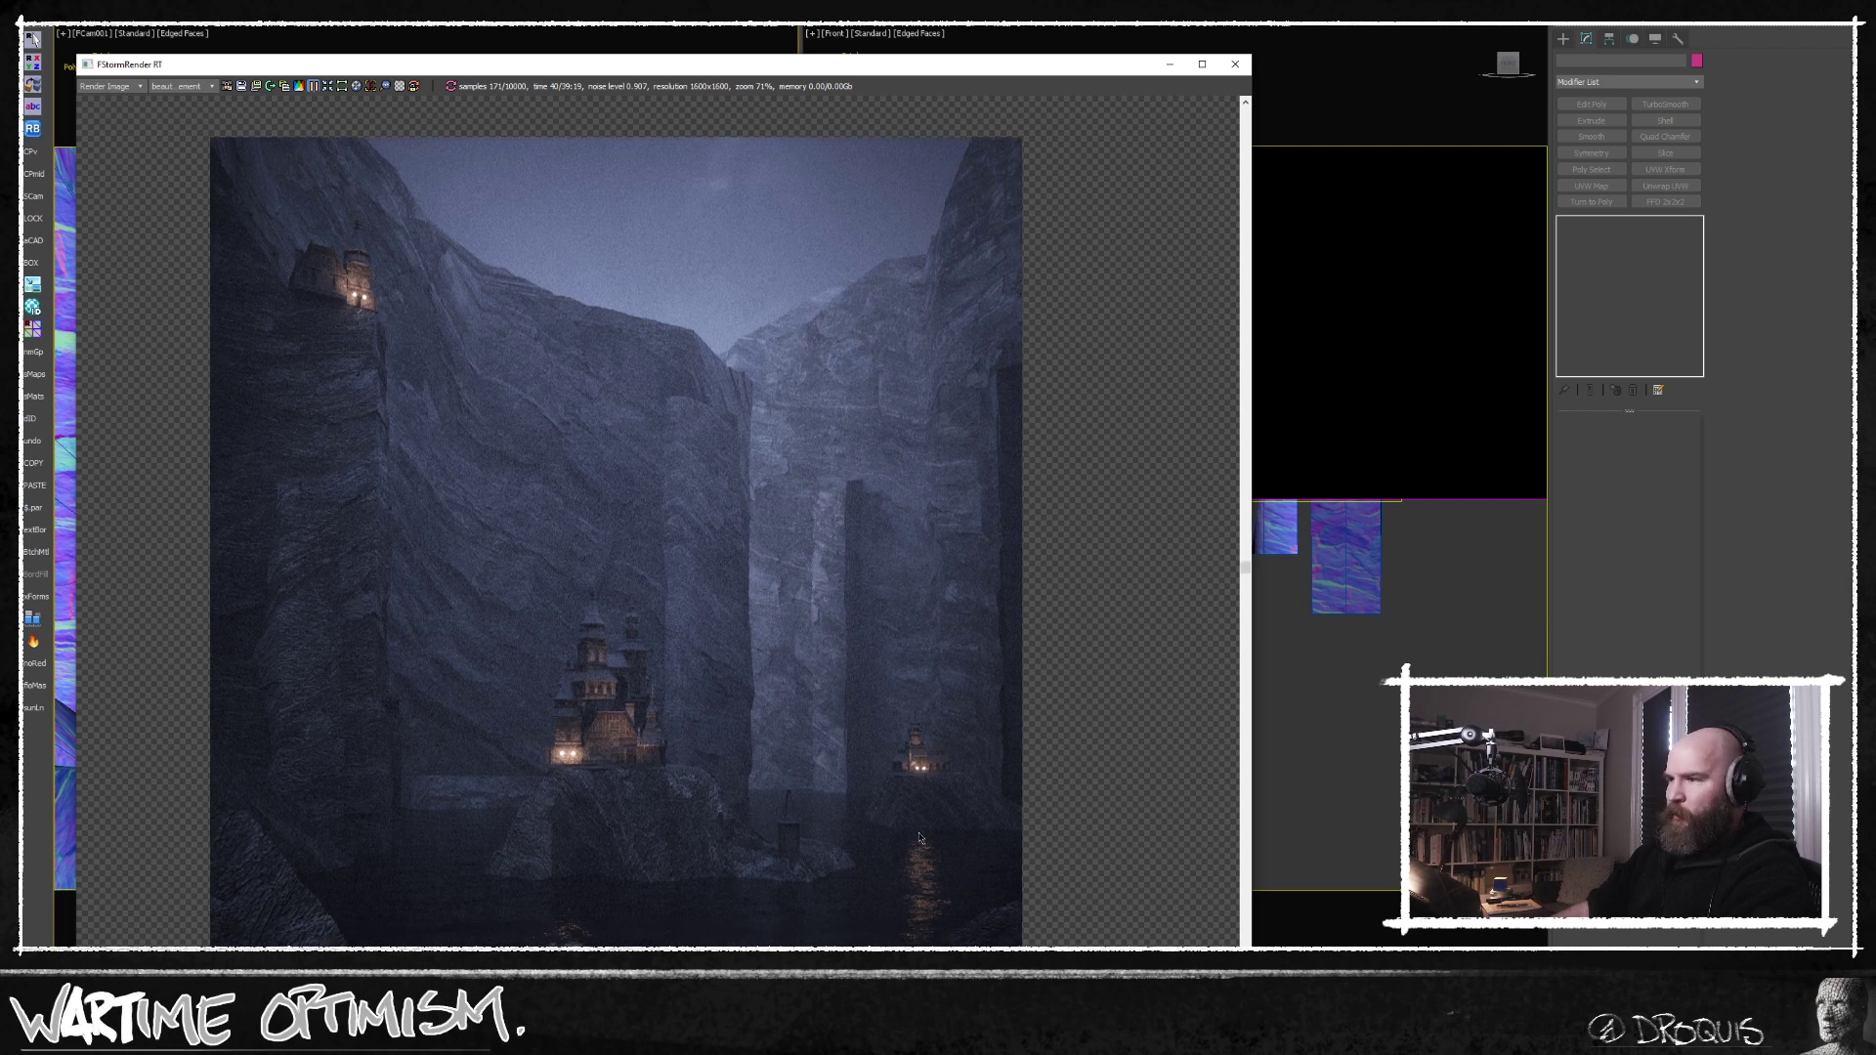
{"action": "scroll", "coordinate": [718, 758], "scroll_direction": "up", "scroll_amount": 1}
{"action": "scroll", "coordinate": [719, 758], "scroll_direction": "down", "scroll_amount": 1}
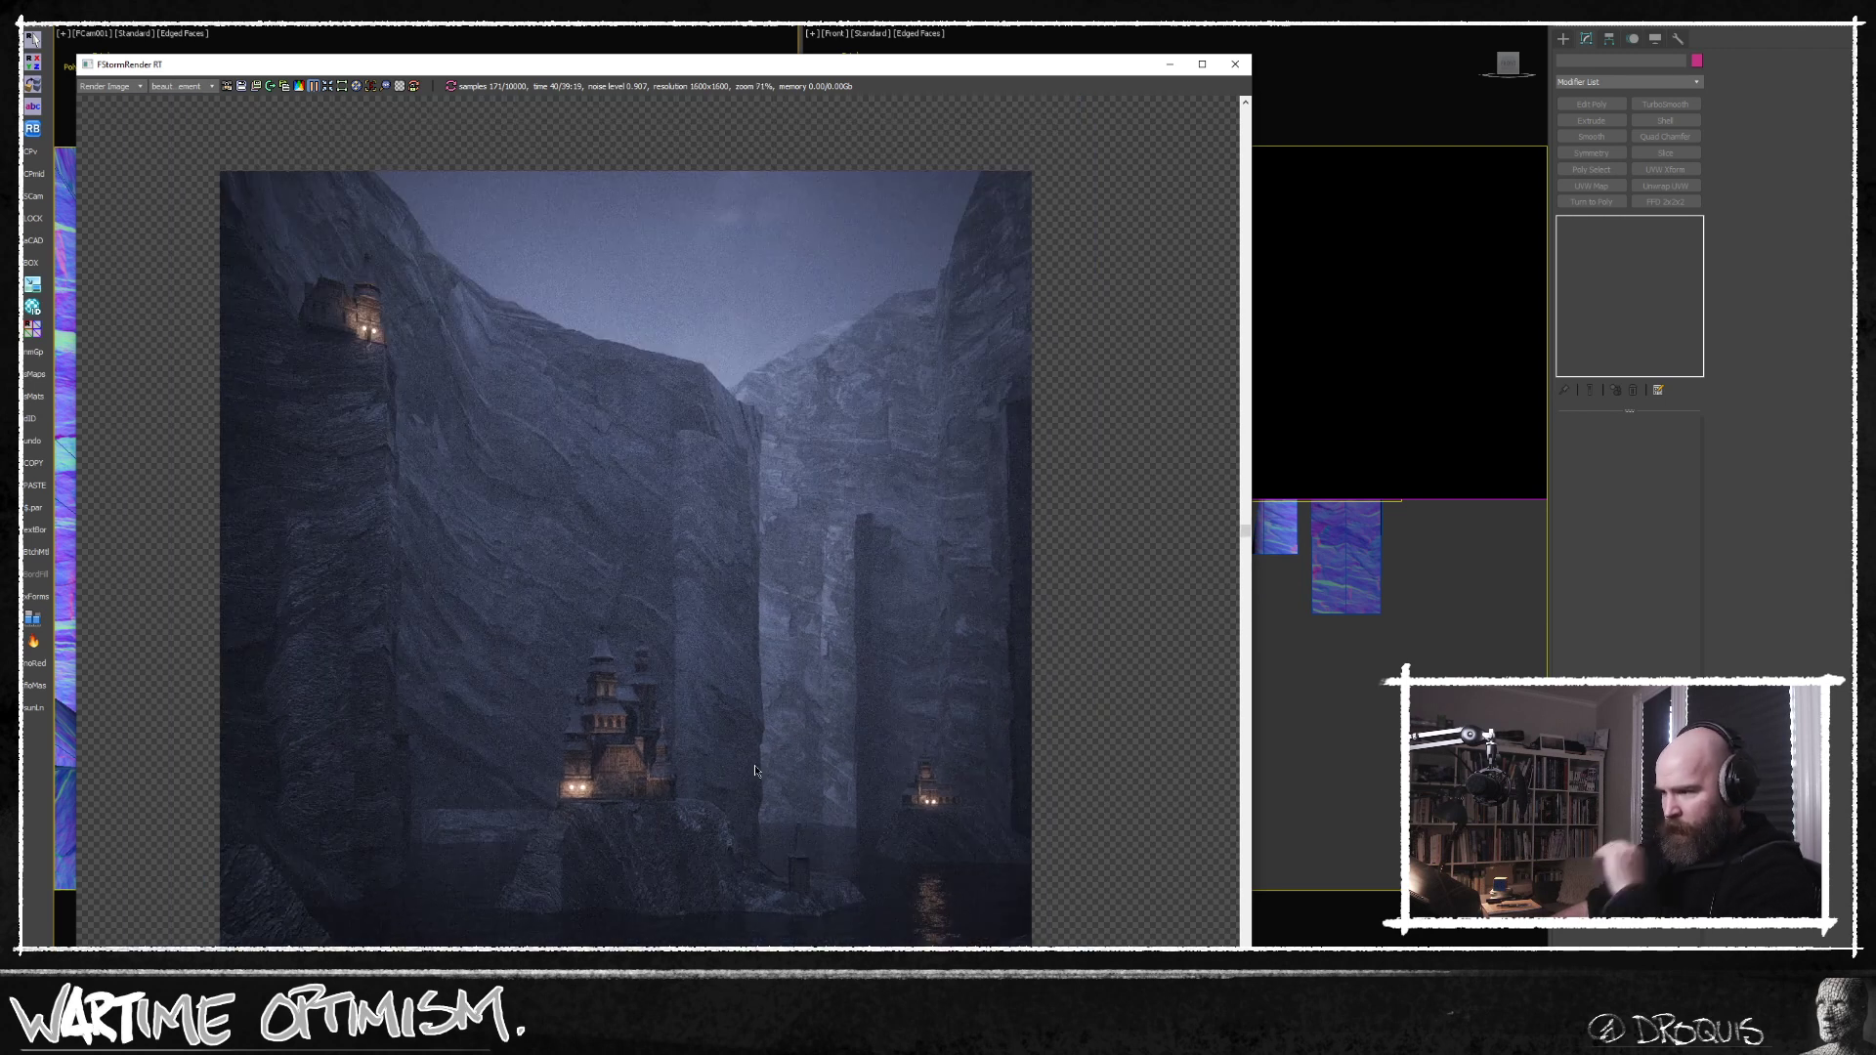
{"action": "middle_click_drag", "start_coordinate": [558, 451], "coordinate": [499, 437]}
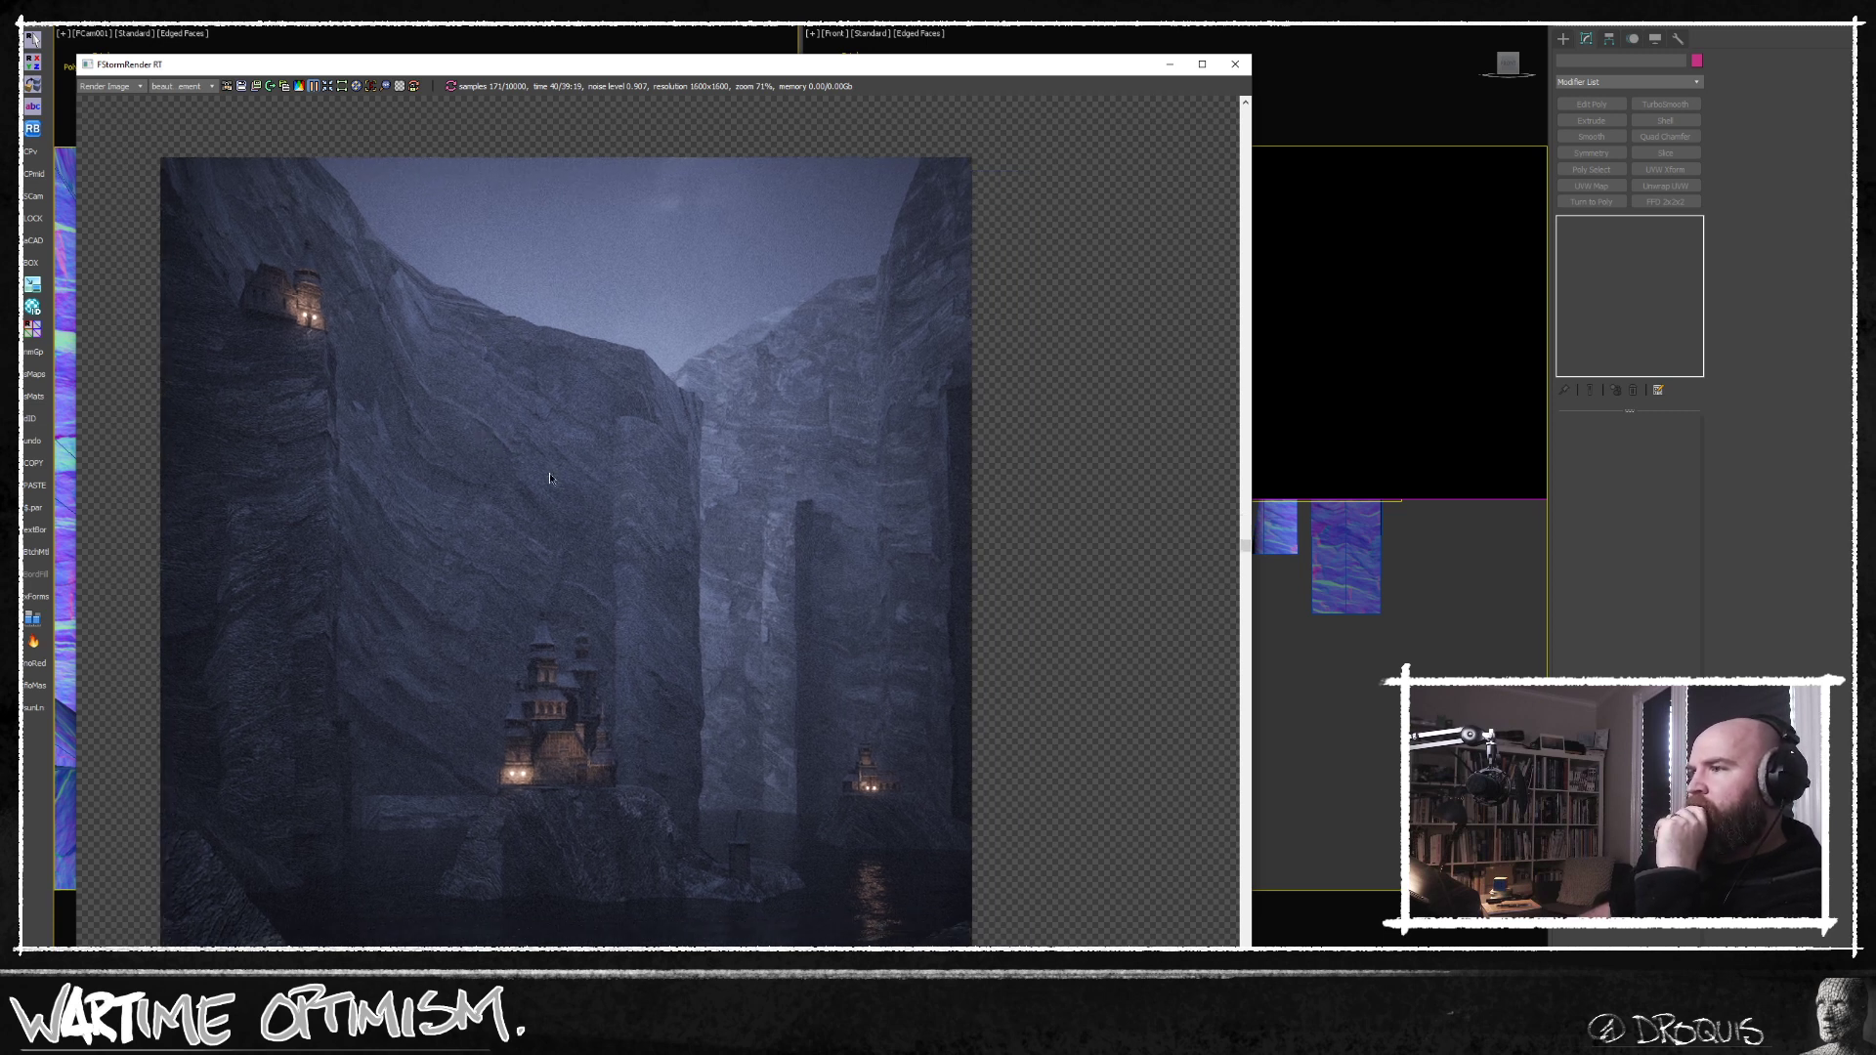
Run a fresh FStorm render of the edited scene, zoom in on the cliffs and stop it.
{"action": "left_click", "coordinate": [314, 92]}
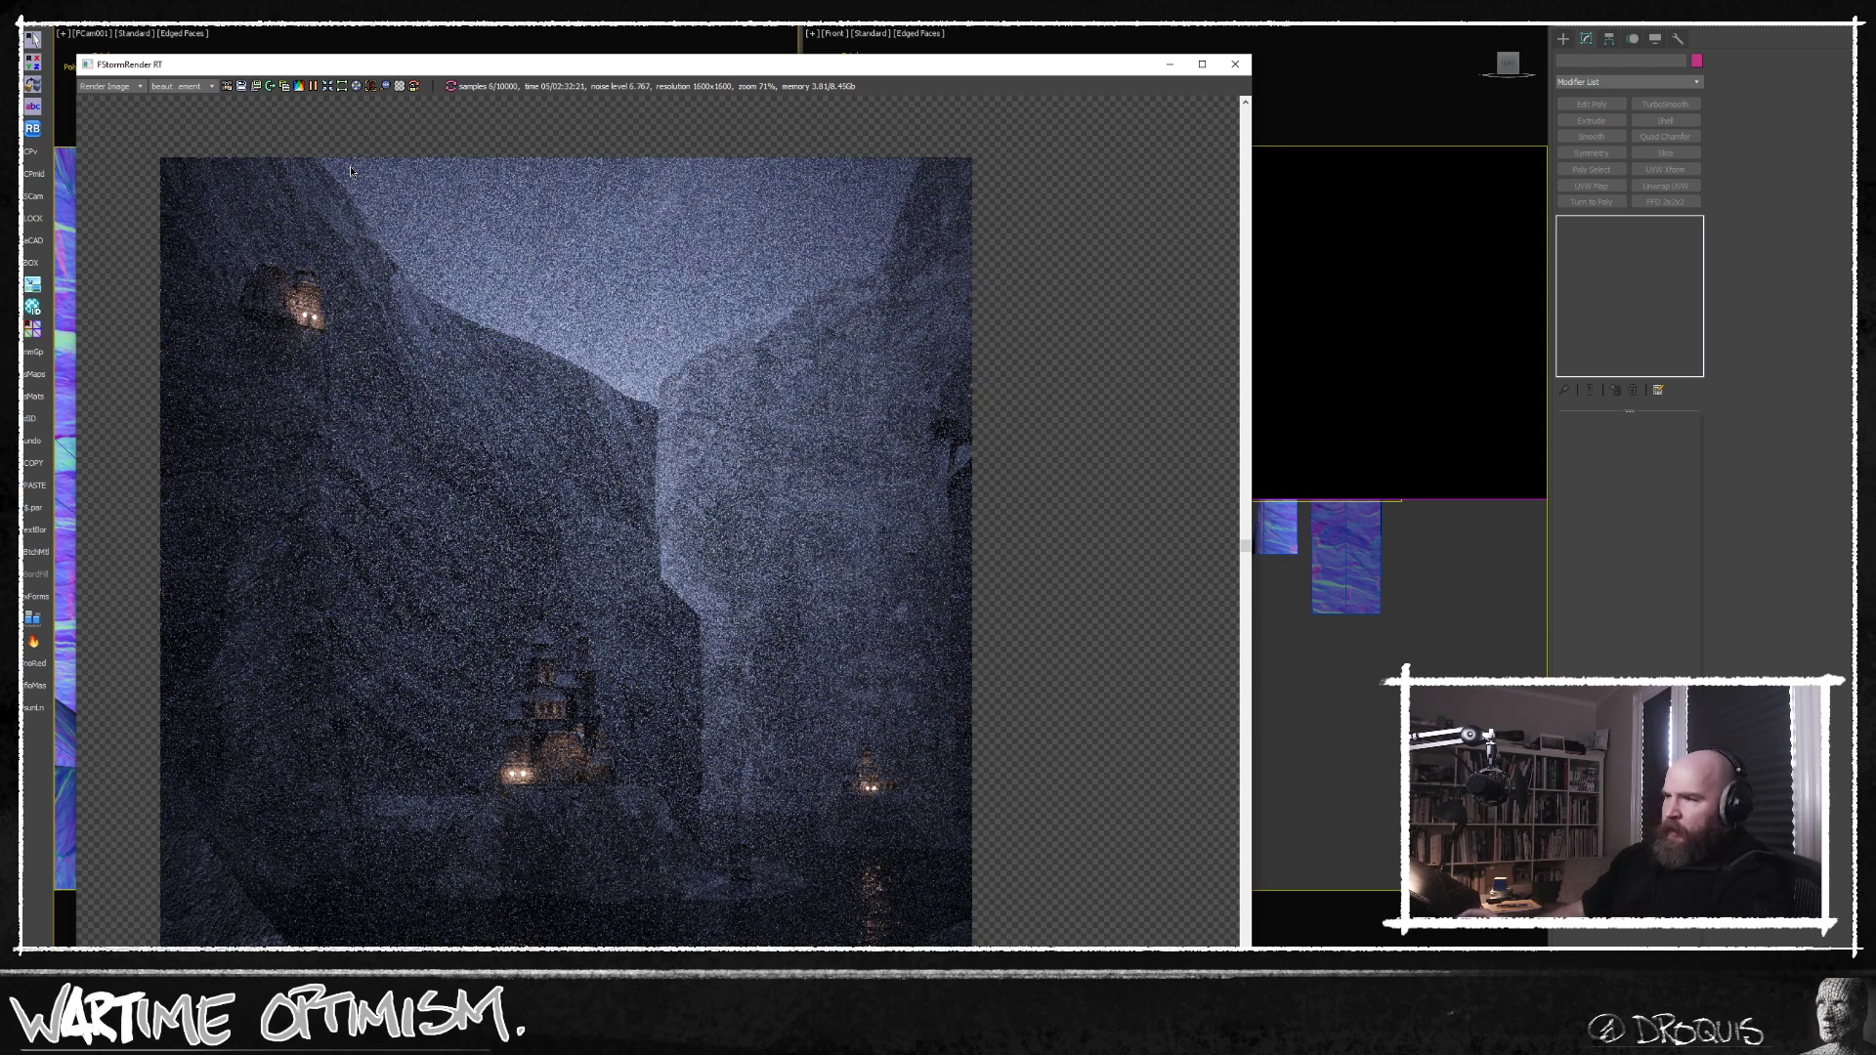
{"action": "middle_click_drag", "start_coordinate": [640, 640], "coordinate": [703, 595]}
{"action": "scroll", "coordinate": [711, 521], "scroll_direction": "up", "scroll_amount": 1}
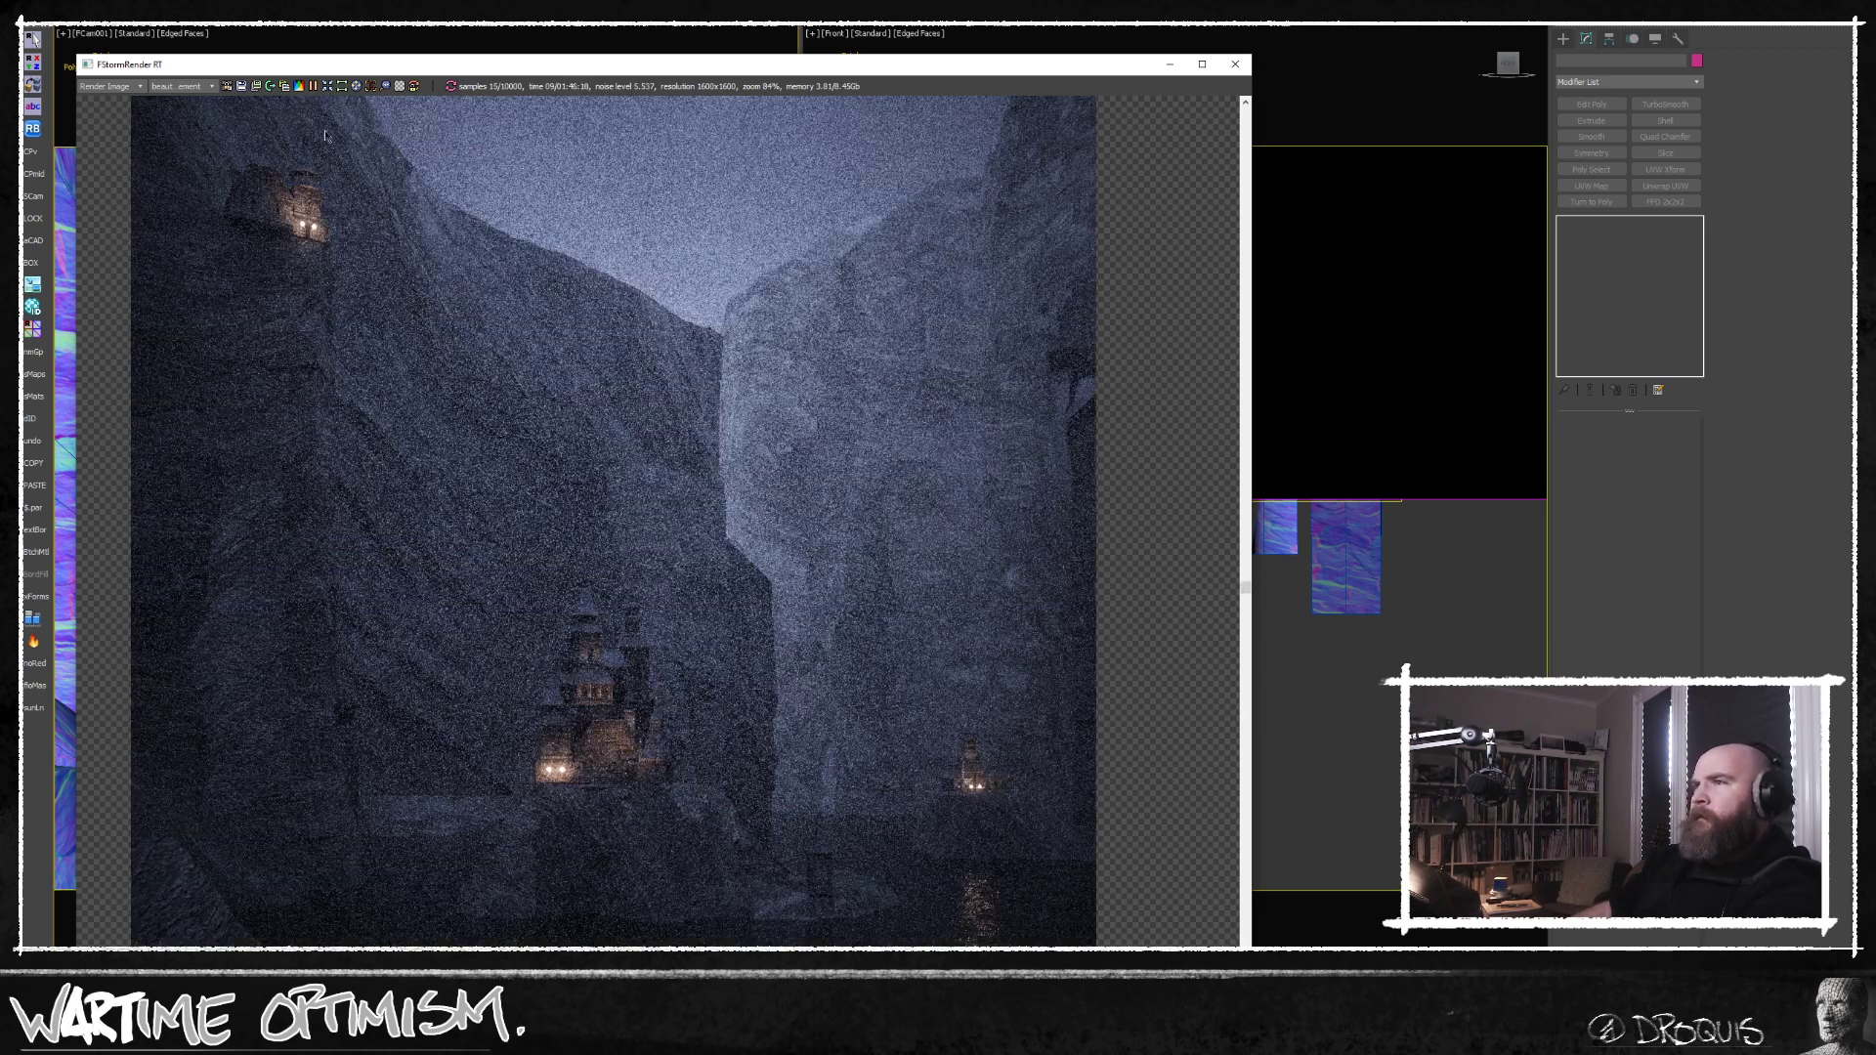
{"action": "left_click", "coordinate": [312, 86]}
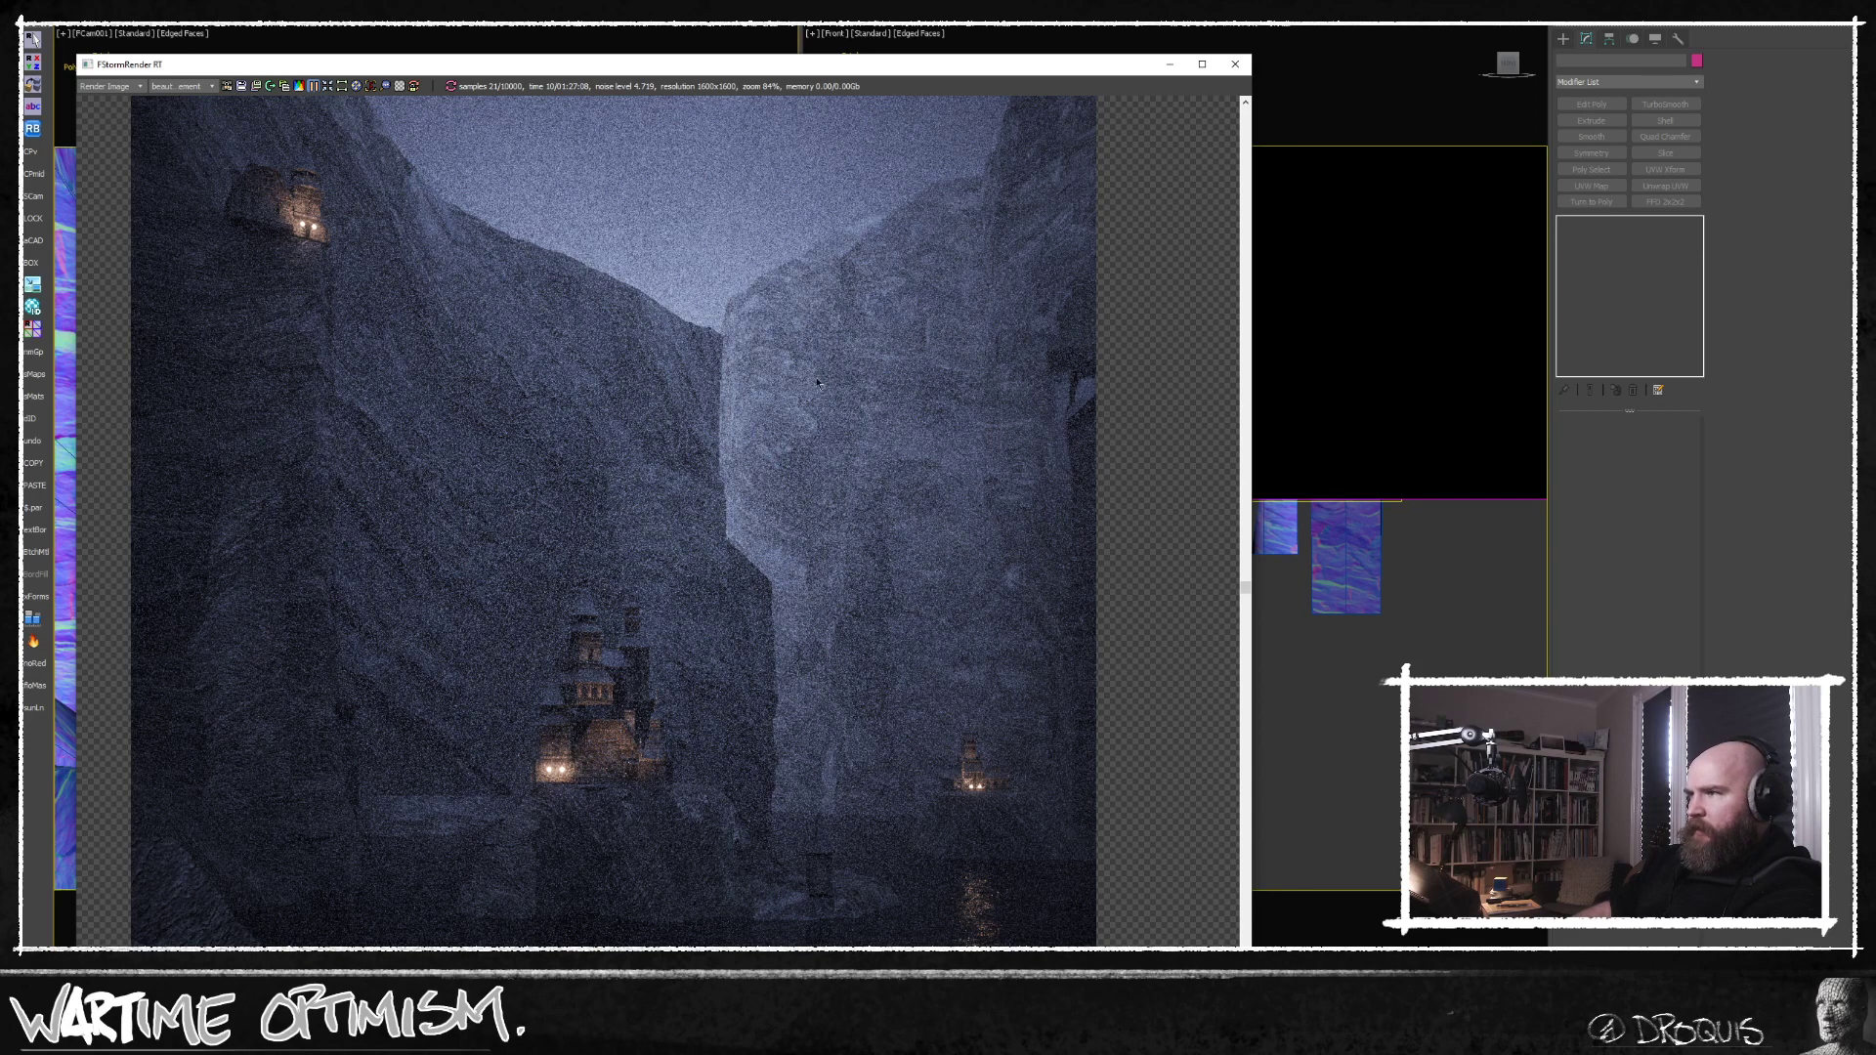
Copy the tall side wall box twice in the top view behind the cliffs, and lower the last copy below the visible sky.
{"action": "left_click", "coordinate": [1172, 64]}
{"action": "scroll", "coordinate": [1122, 671], "scroll_direction": "down", "scroll_amount": 2}
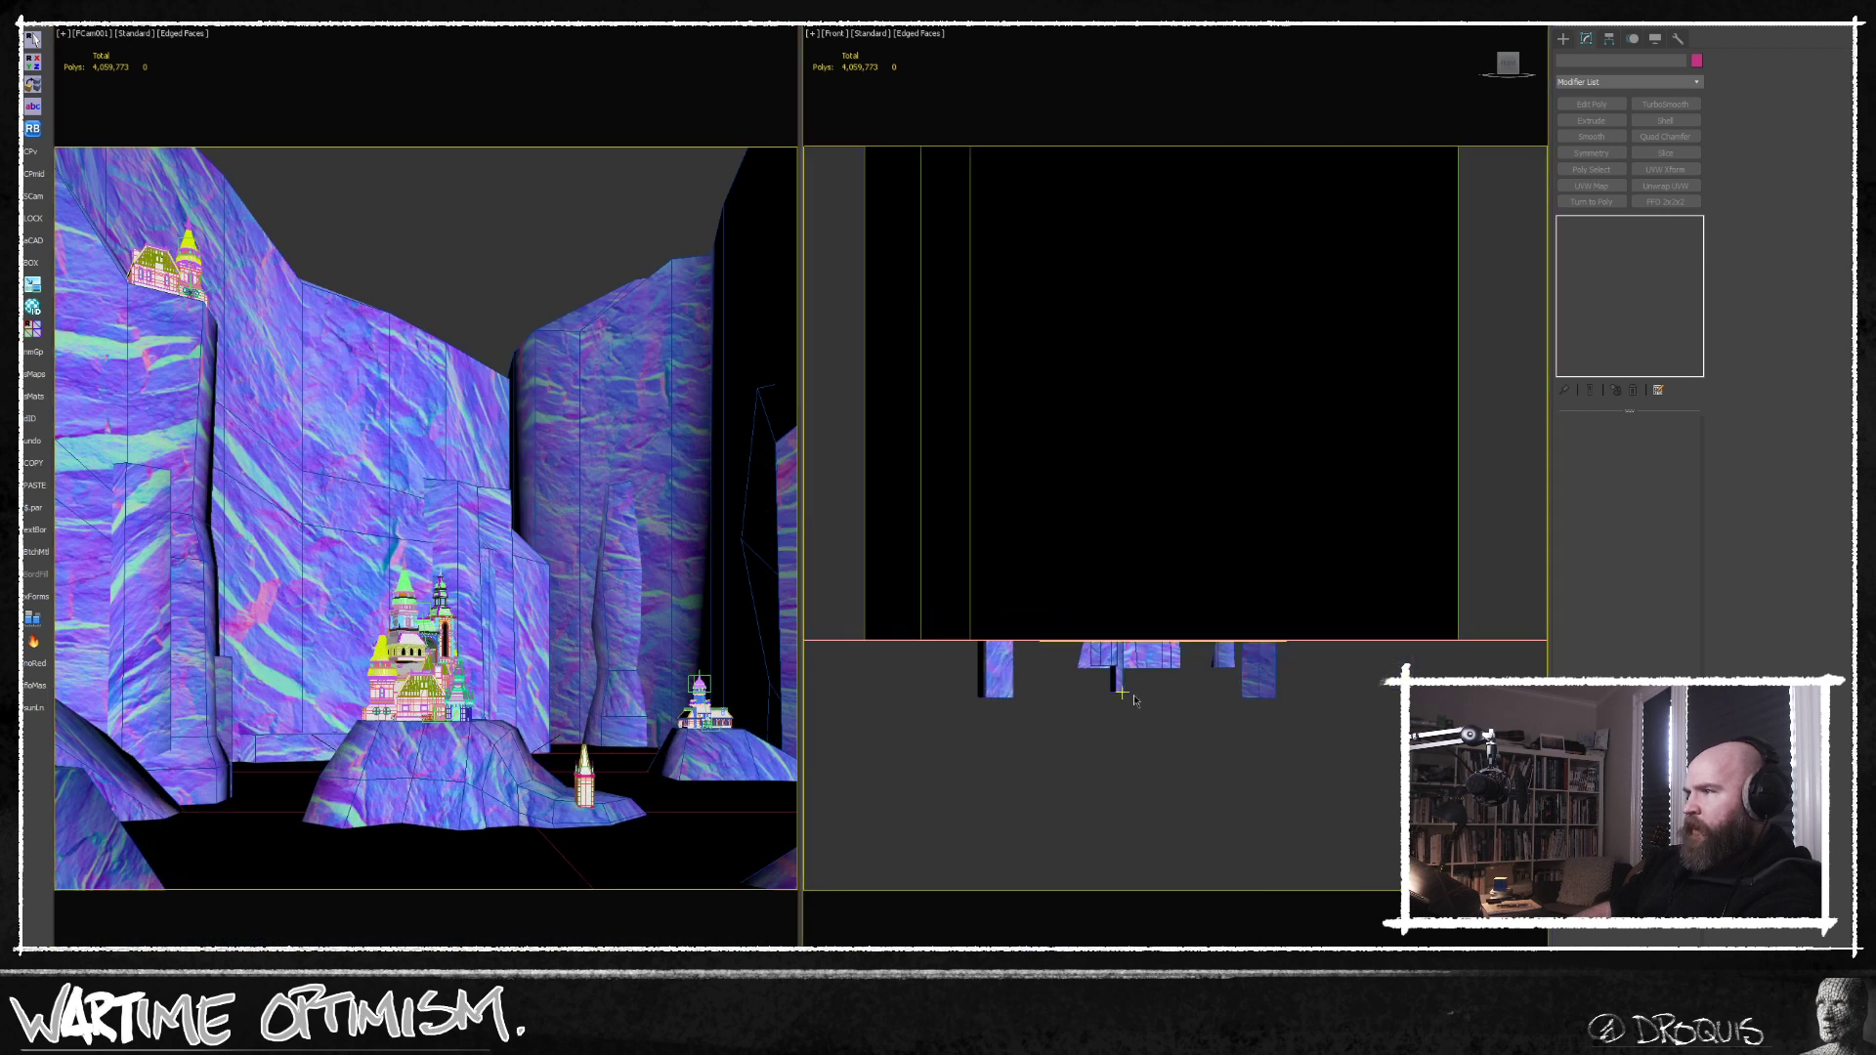
{"action": "key", "text": "t"}
{"action": "scroll", "coordinate": [1217, 682], "scroll_direction": "down", "scroll_amount": 2}
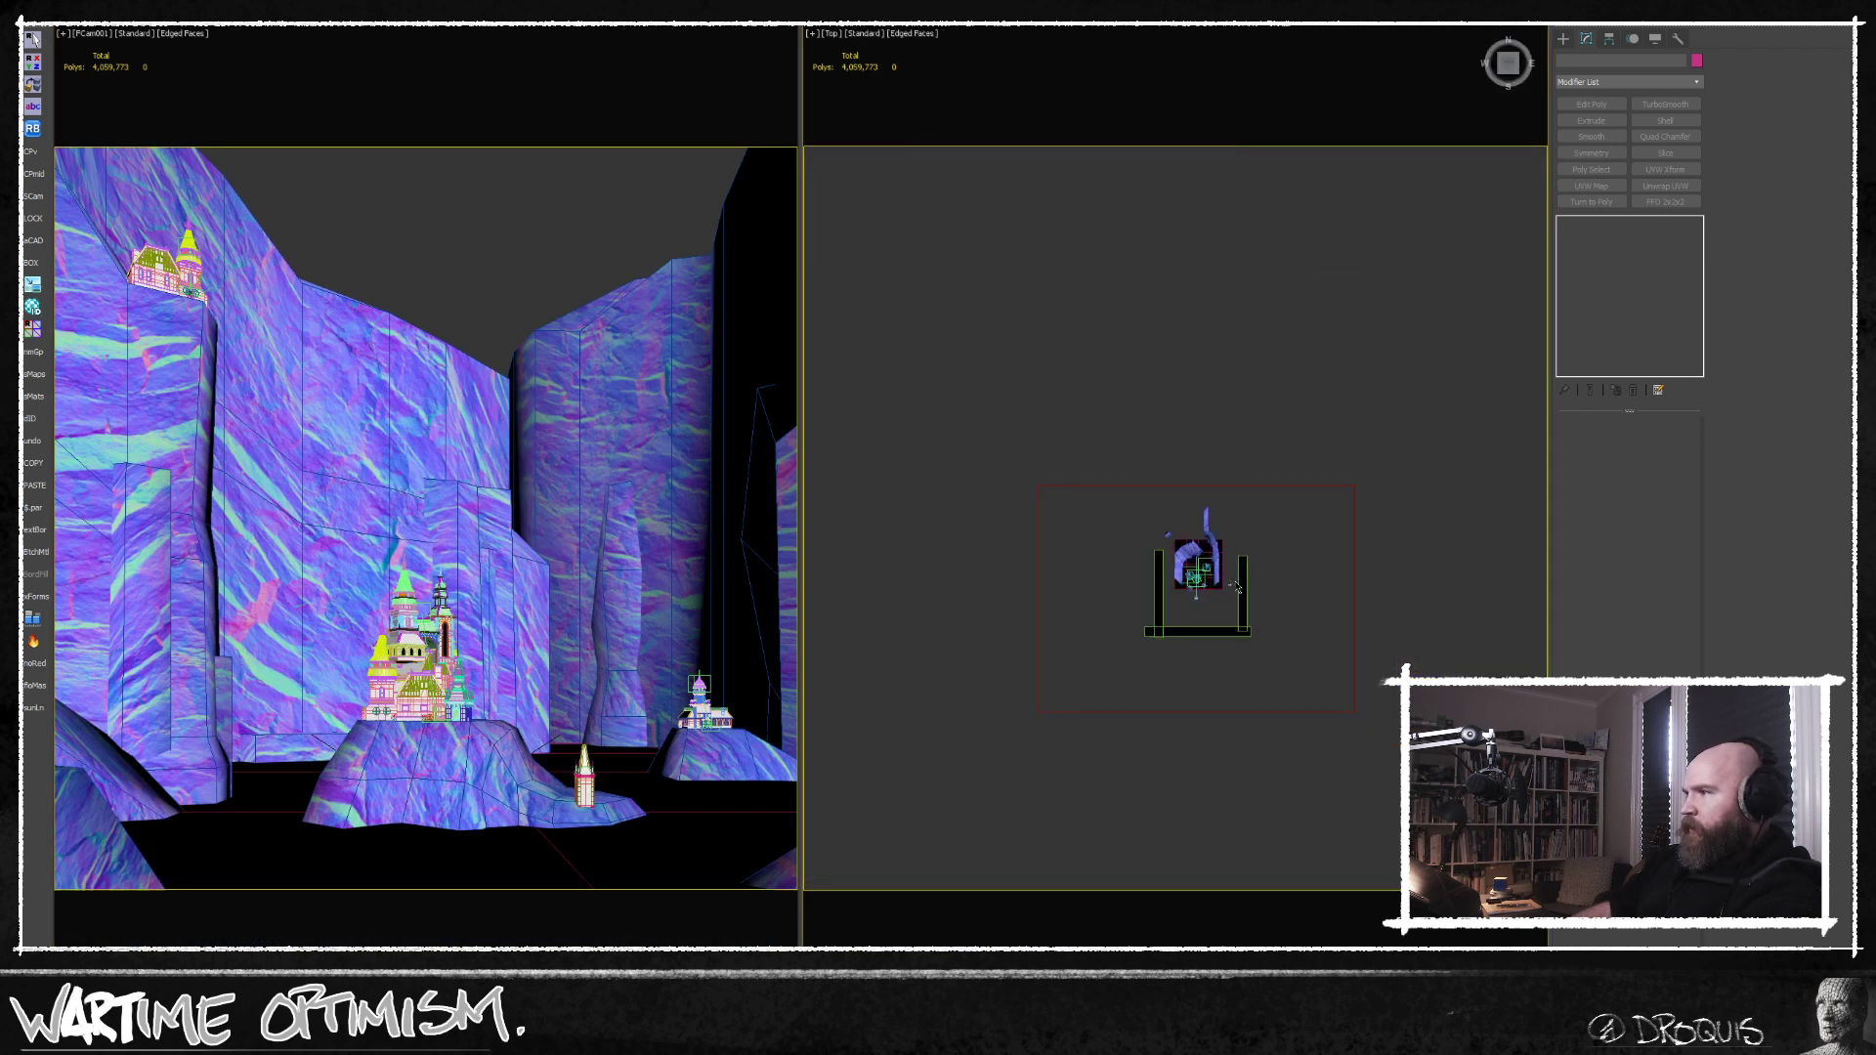
{"action": "left_click", "coordinate": [1244, 577]}
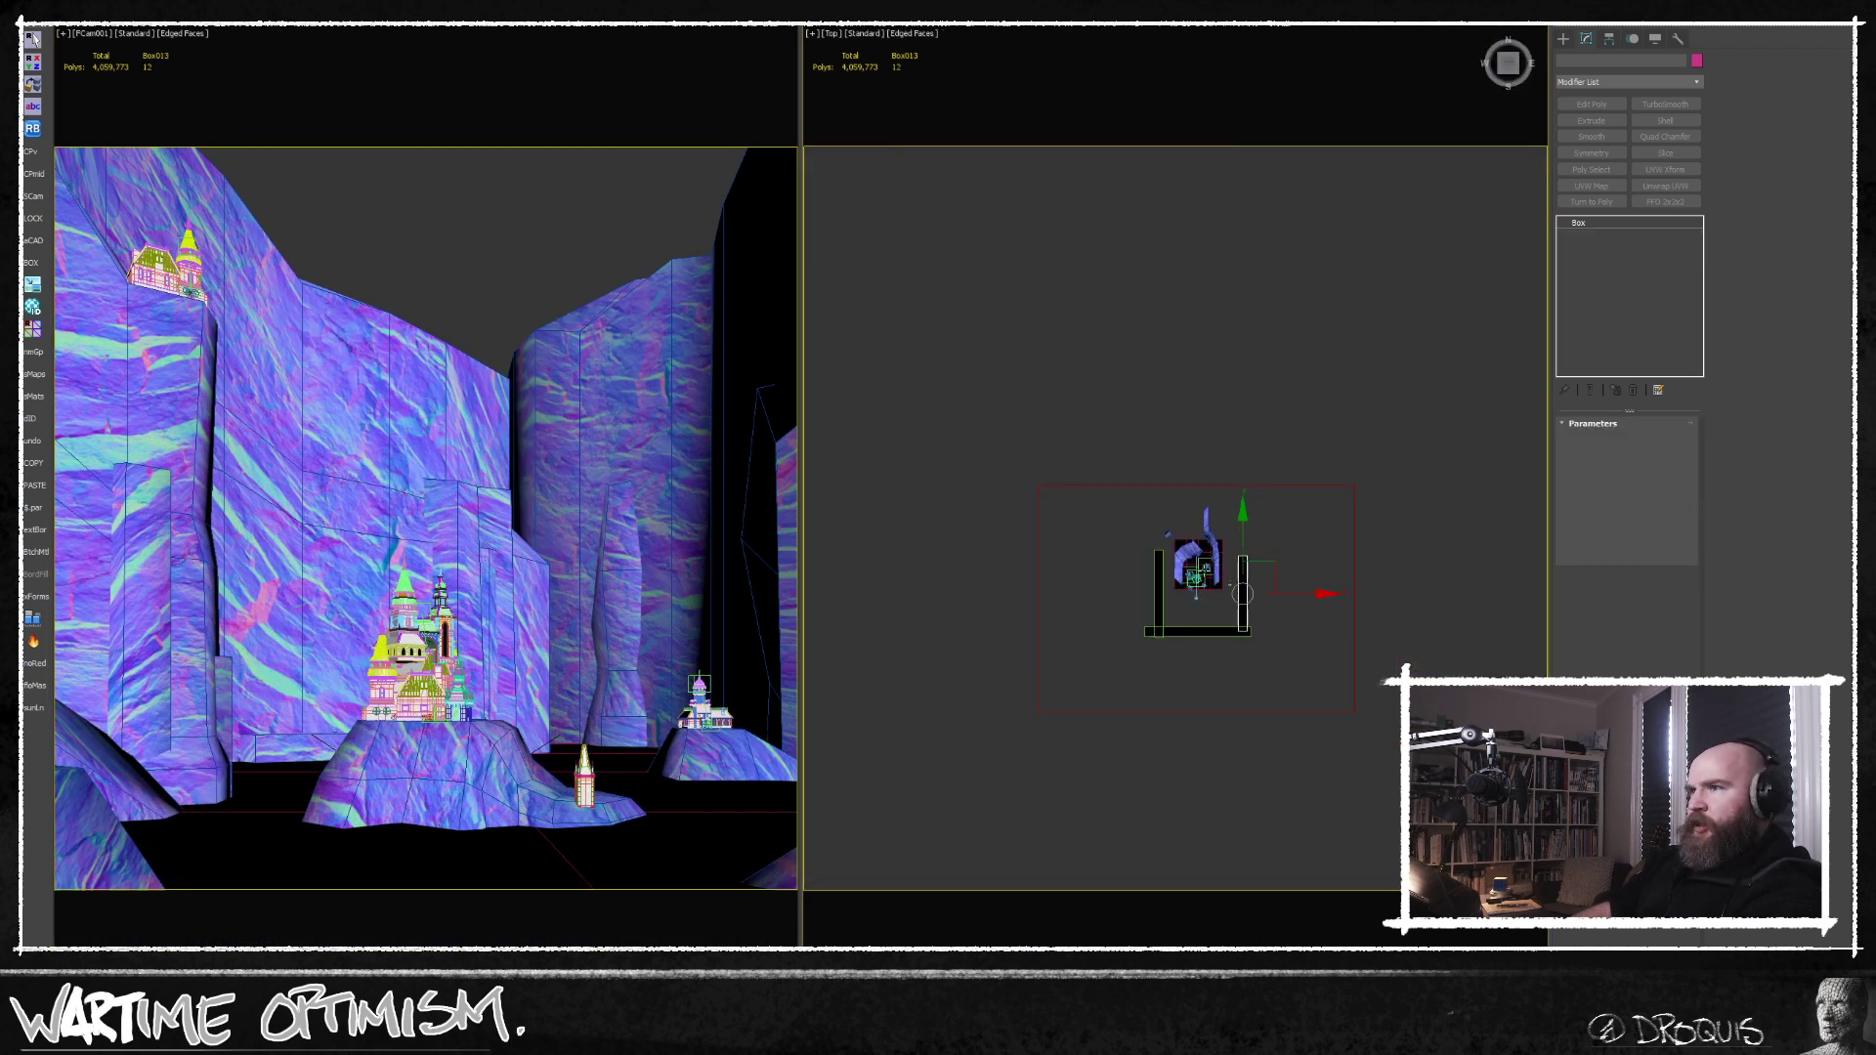
{"action": "middle_click_drag", "start_coordinate": [1244, 577], "coordinate": [1141, 596]}
{"action": "mouse_move", "coordinate": [1174, 579]}
{"action": "left_mouse_down", "text": "shift"}
{"action": "mouse_move", "coordinate": [1096, 495]}
{"action": "mouse_move", "coordinate": [1063, 496]}
{"action": "mouse_move", "coordinate": [1064, 467]}
{"action": "mouse_move", "coordinate": [1110, 489]}
{"action": "left_mouse_up", "text": "shift"}
{"action": "left_click", "coordinate": [941, 598]}
{"action": "left_click", "coordinate": [941, 597]}
{"action": "middle_click_drag", "start_coordinate": [1124, 586], "coordinate": [1080, 494], "text": "alt"}
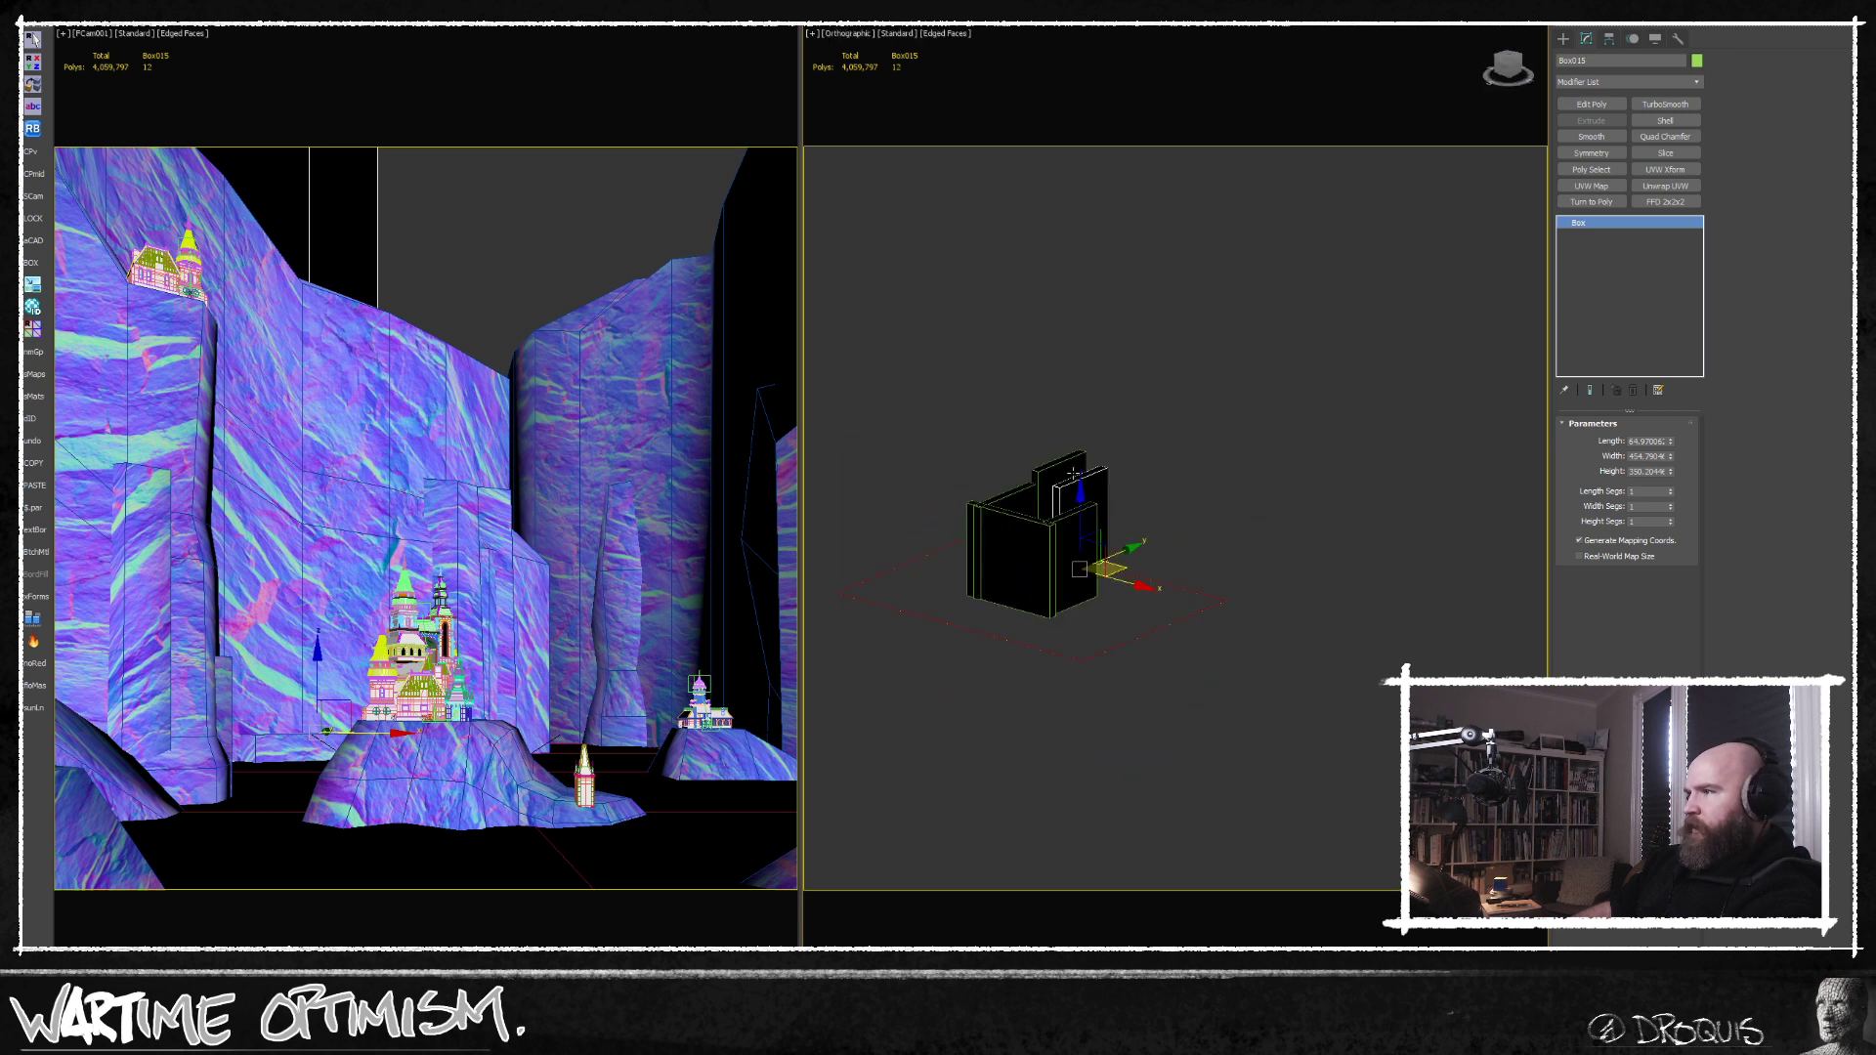
{"action": "left_click_drag", "start_coordinate": [1077, 490], "coordinate": [1070, 564]}
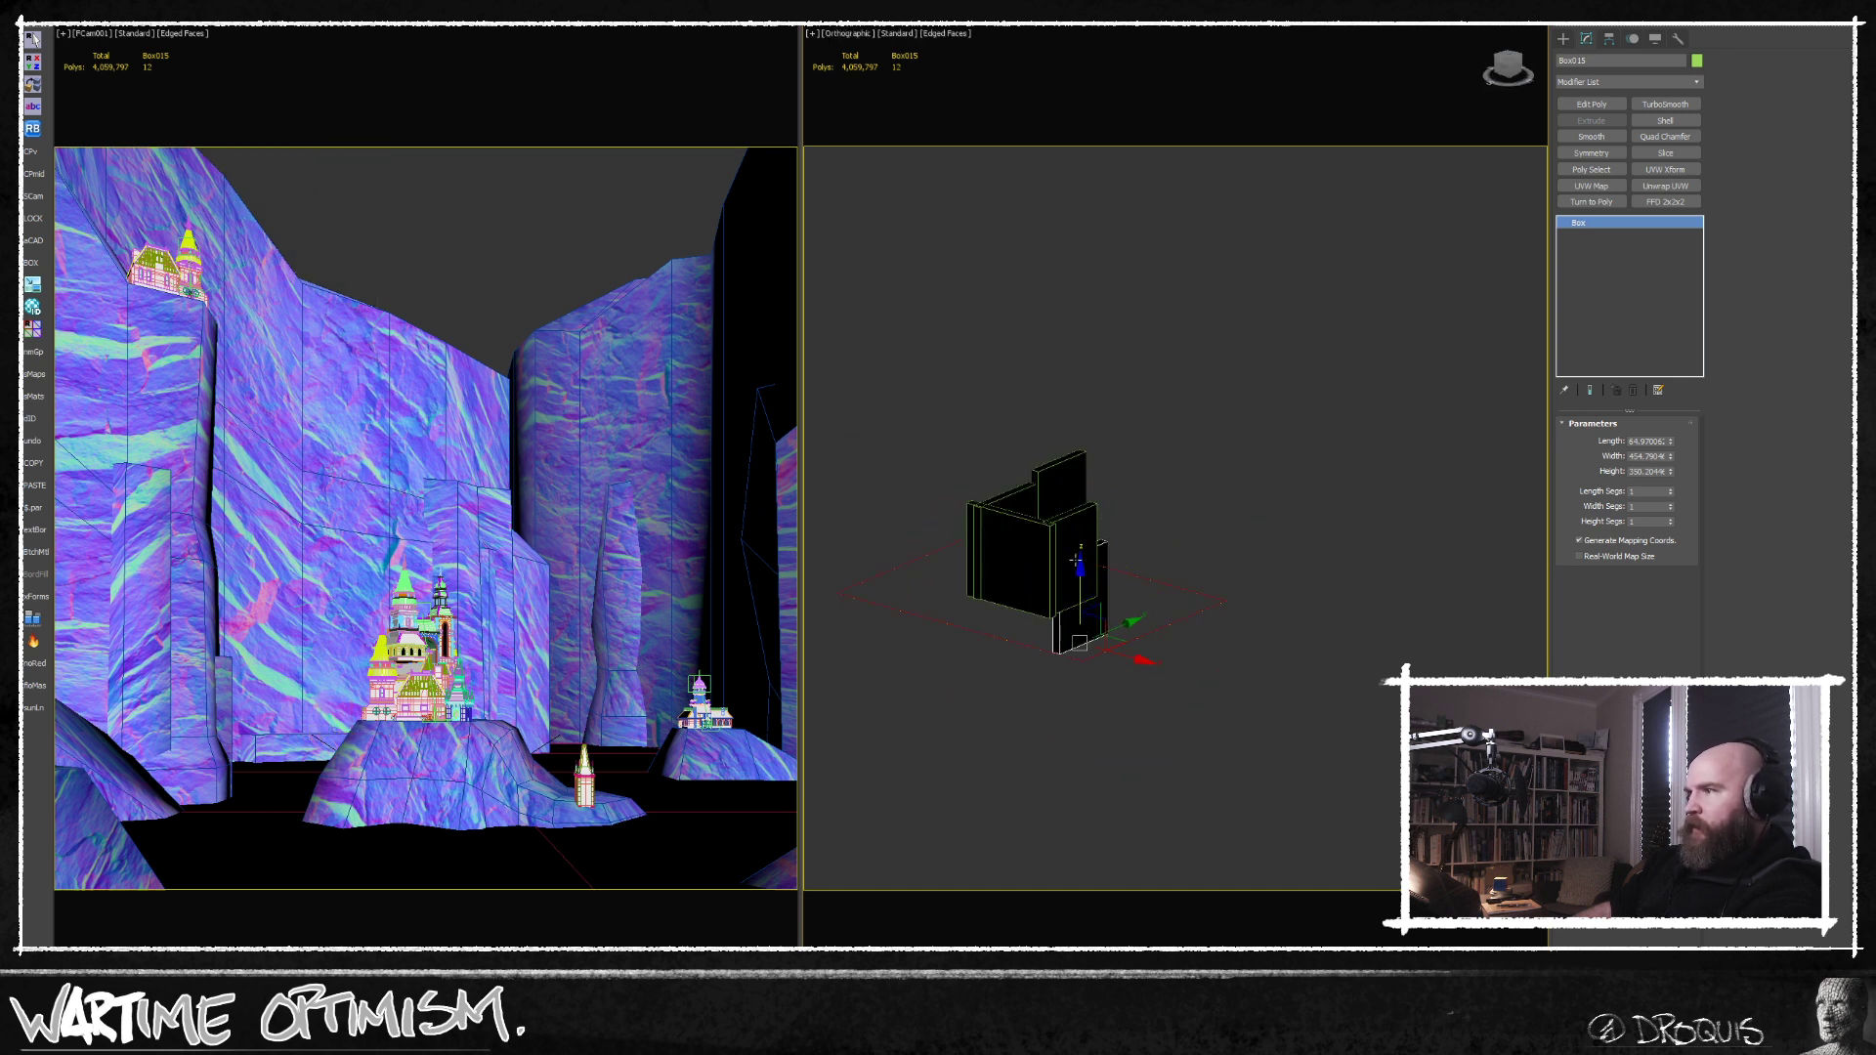
In the top view, move the far-end vertices of the long rear cliff strip inward to close the canyon gap, and deselect the mesh.
{"action": "key", "text": "t"}
{"action": "key", "text": "z"}
{"action": "scroll", "coordinate": [1163, 499], "scroll_direction": "down", "scroll_amount": 4}
{"action": "left_click", "coordinate": [1256, 531]}
{"action": "middle_click_drag", "start_coordinate": [1330, 523], "coordinate": [1257, 504]}
{"action": "left_click", "coordinate": [1600, 237]}
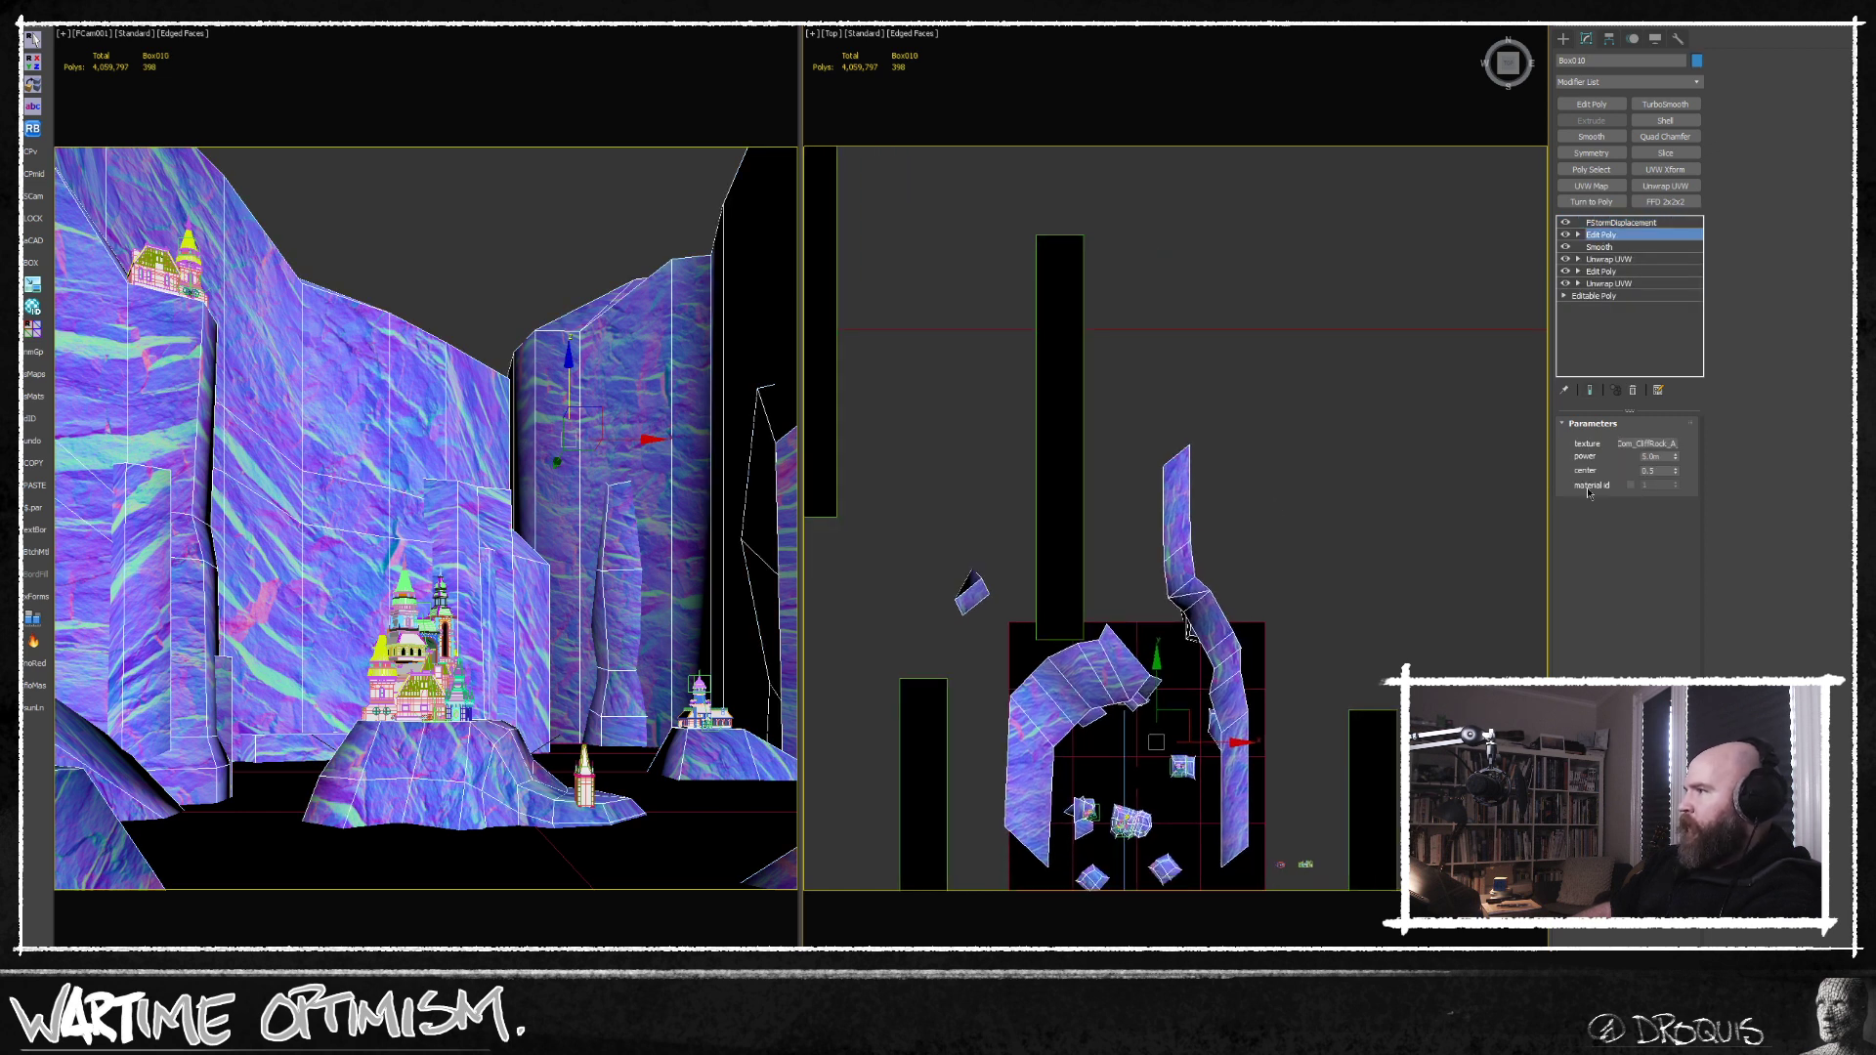
{"action": "left_click", "coordinate": [1590, 537]}
{"action": "left_click_drag", "start_coordinate": [1224, 418], "coordinate": [1150, 567]}
{"action": "left_click_drag", "start_coordinate": [1224, 504], "coordinate": [1210, 504]}
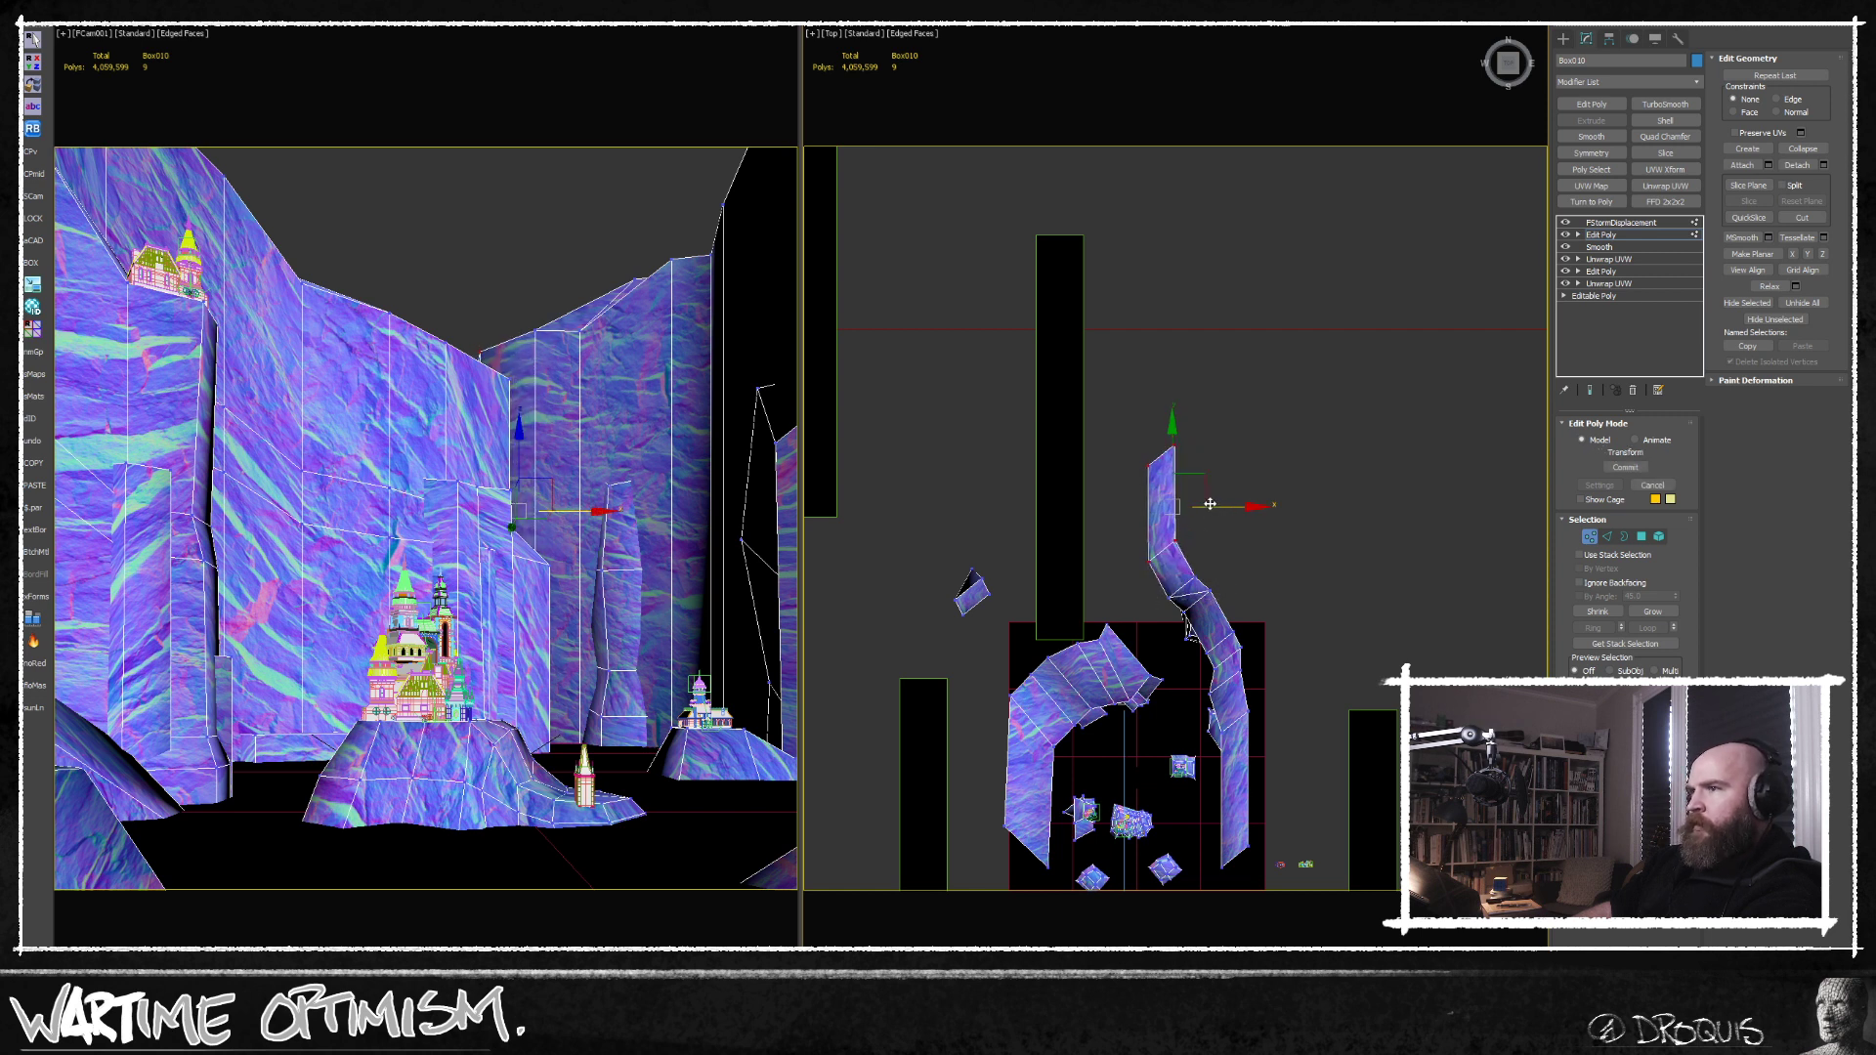
{"action": "left_click", "coordinate": [1070, 461]}
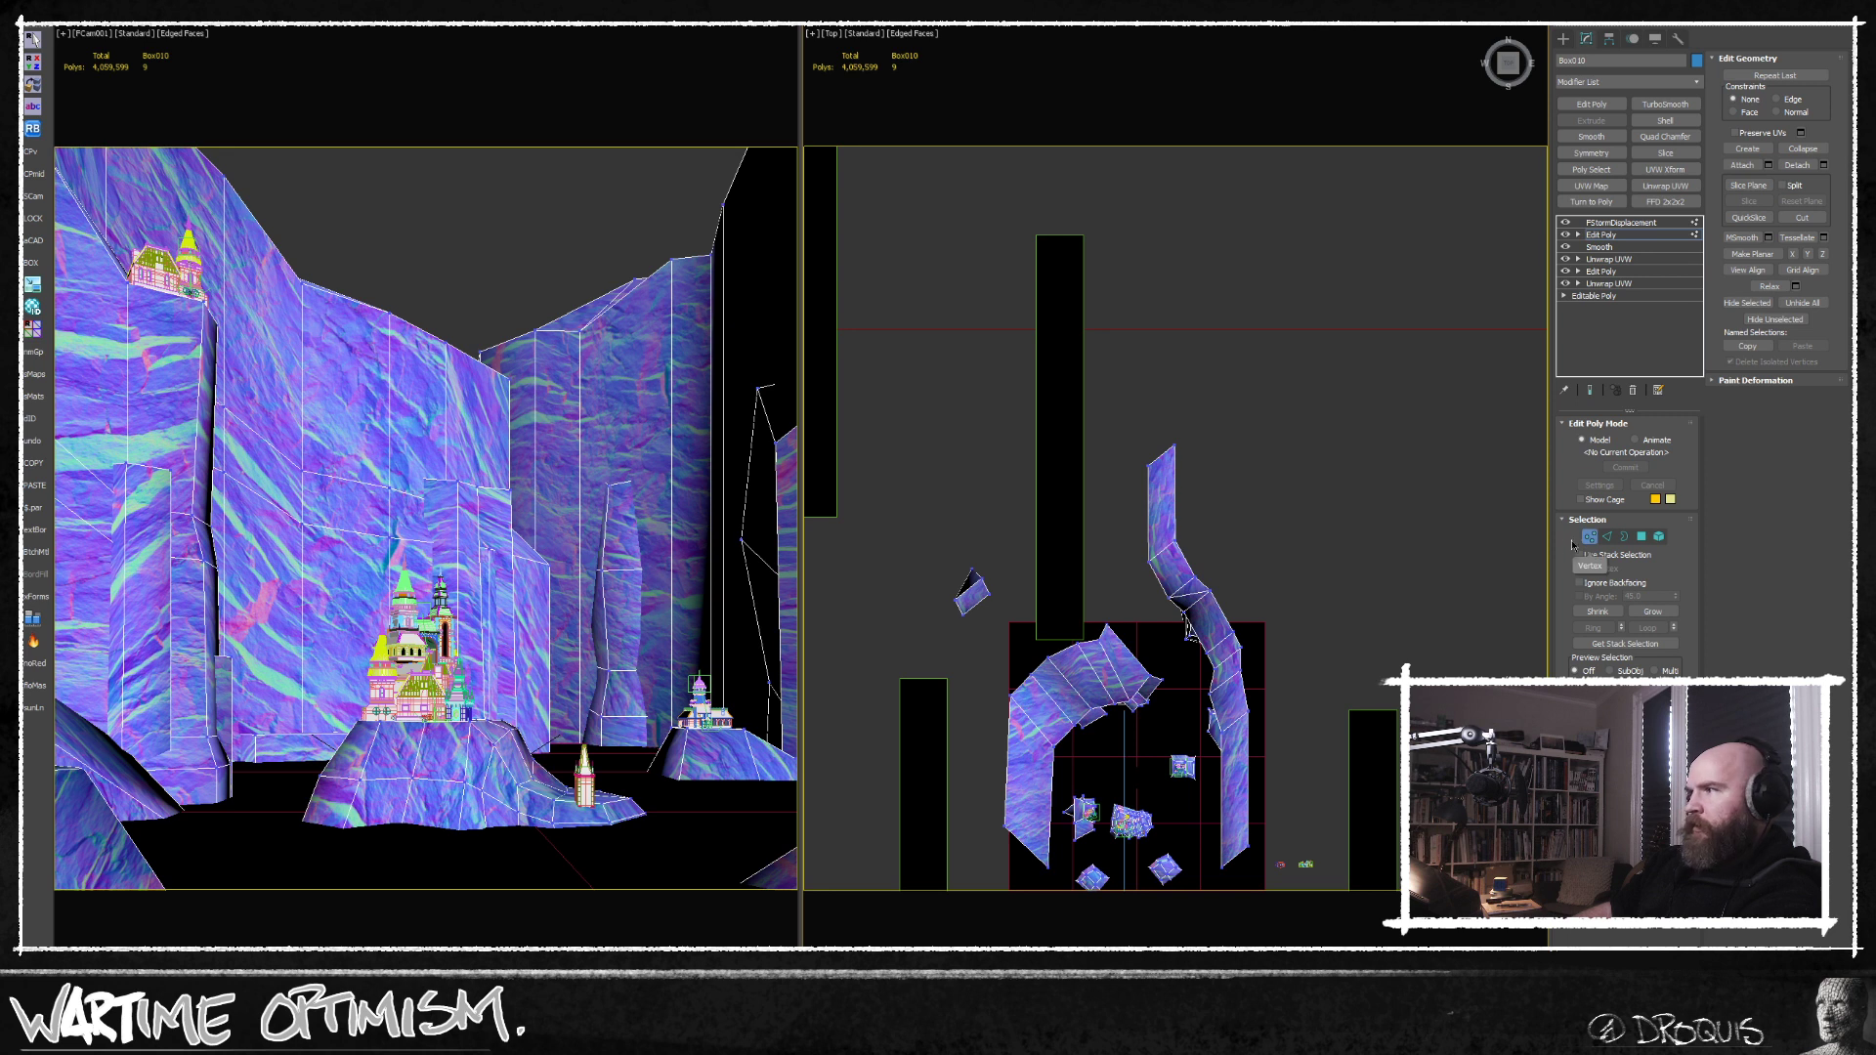
{"action": "left_click", "coordinate": [1588, 537]}
{"action": "left_click", "coordinate": [1421, 494]}
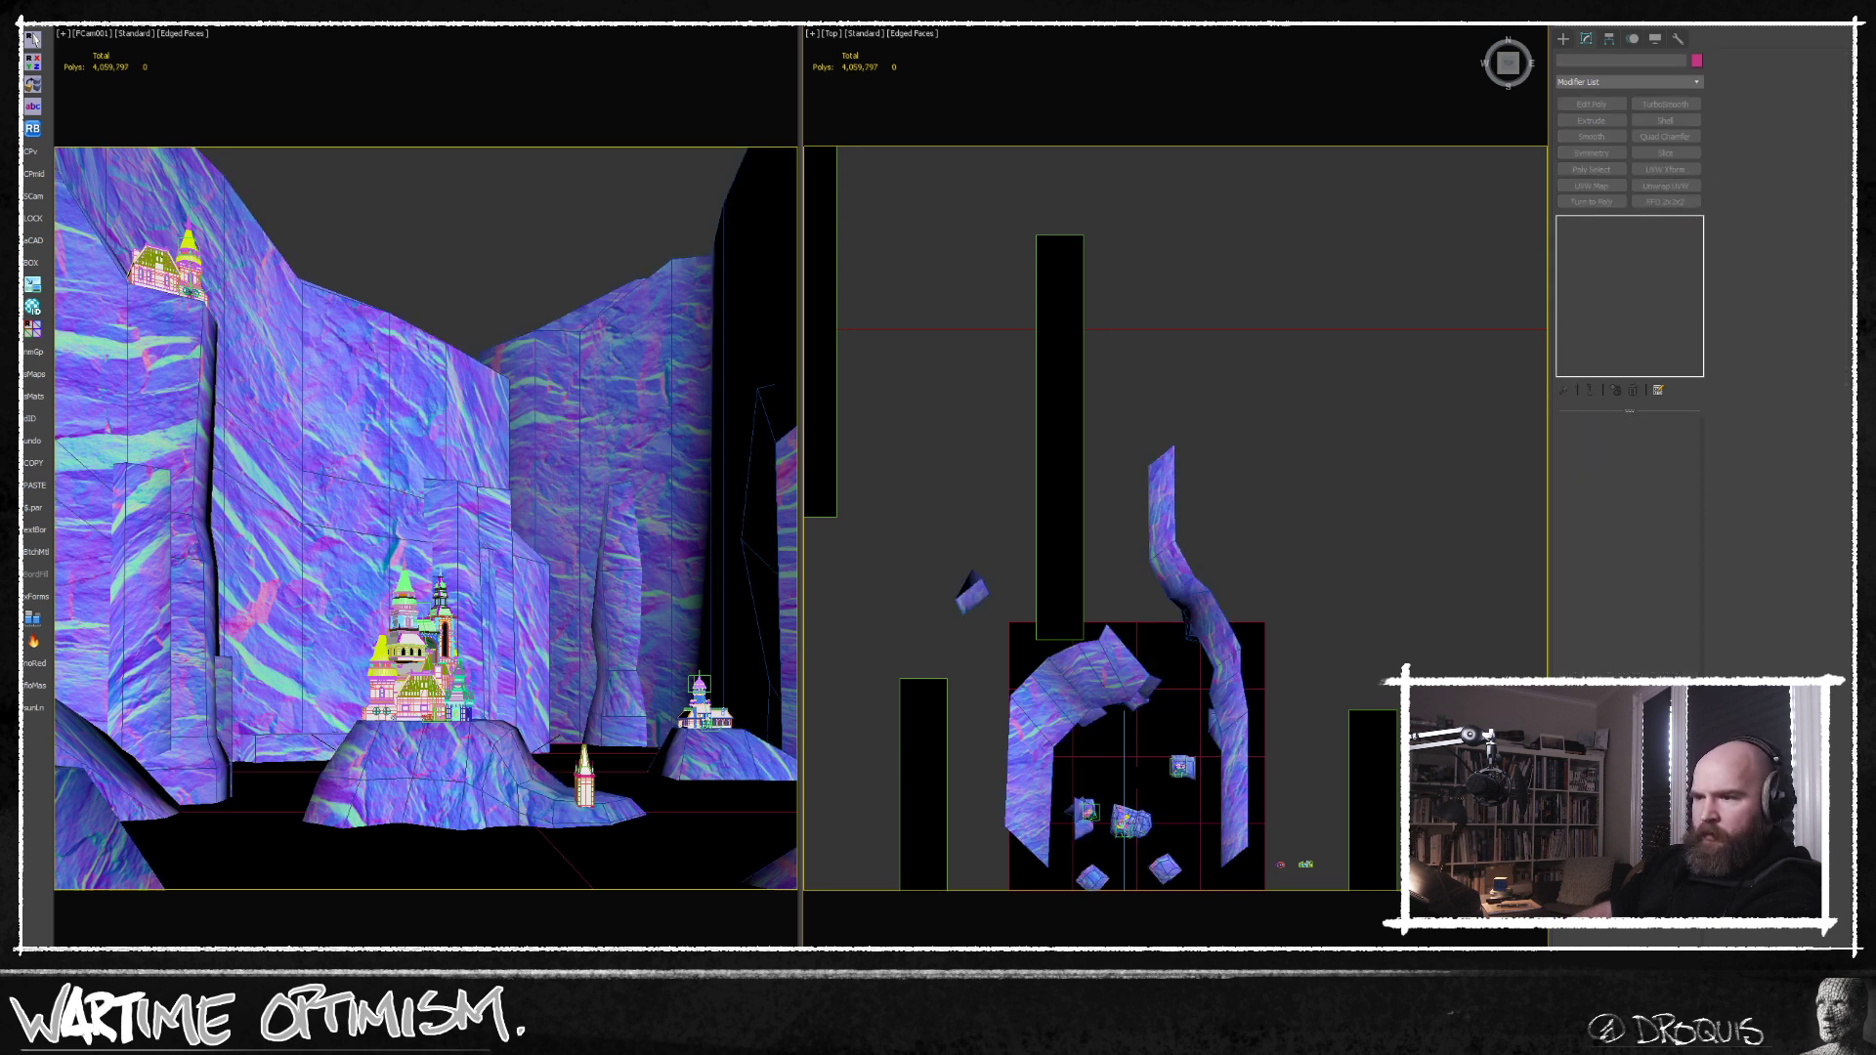
Reopen and reposition the FStorm render window, render the scene again and examine the shifted rear cliff.
{"action": "left_click", "coordinate": [538, 978]}
{"action": "middle_click_drag", "start_coordinate": [385, 133], "coordinate": [423, 124]}
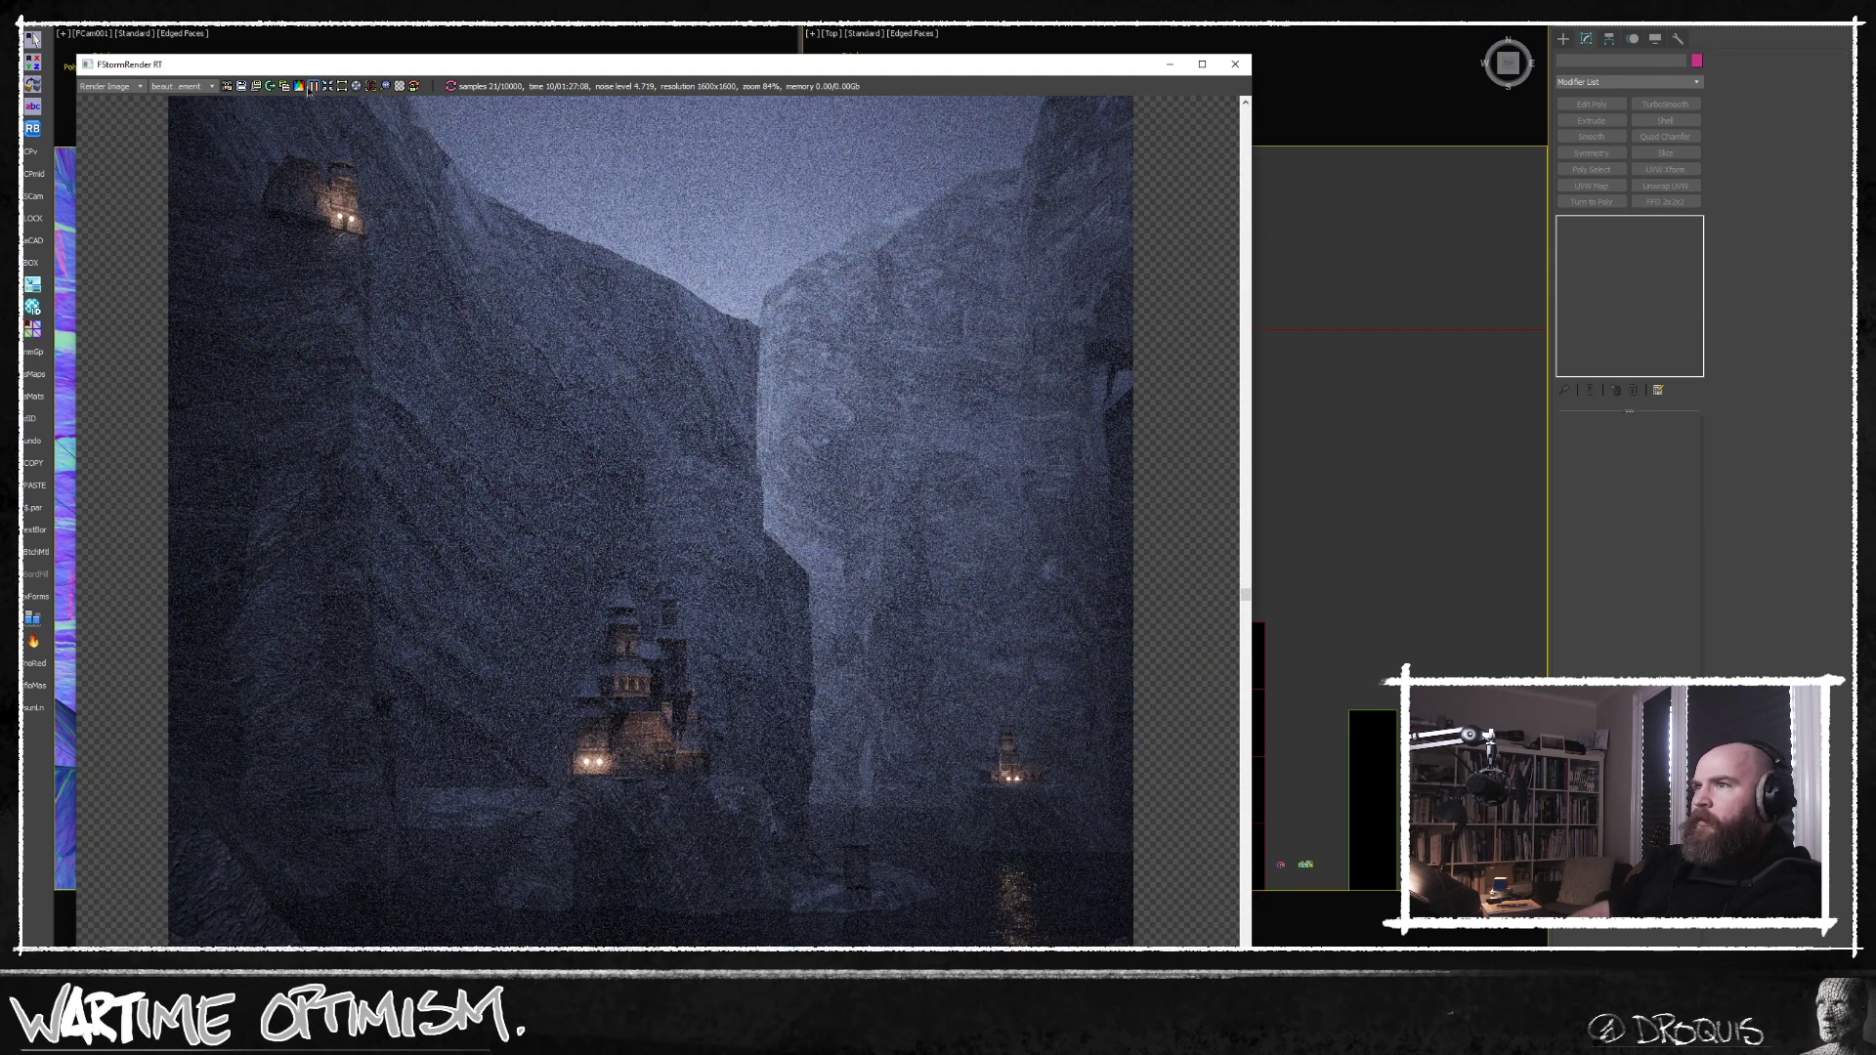
{"action": "scroll", "coordinate": [860, 596], "scroll_direction": "down", "scroll_amount": 3}
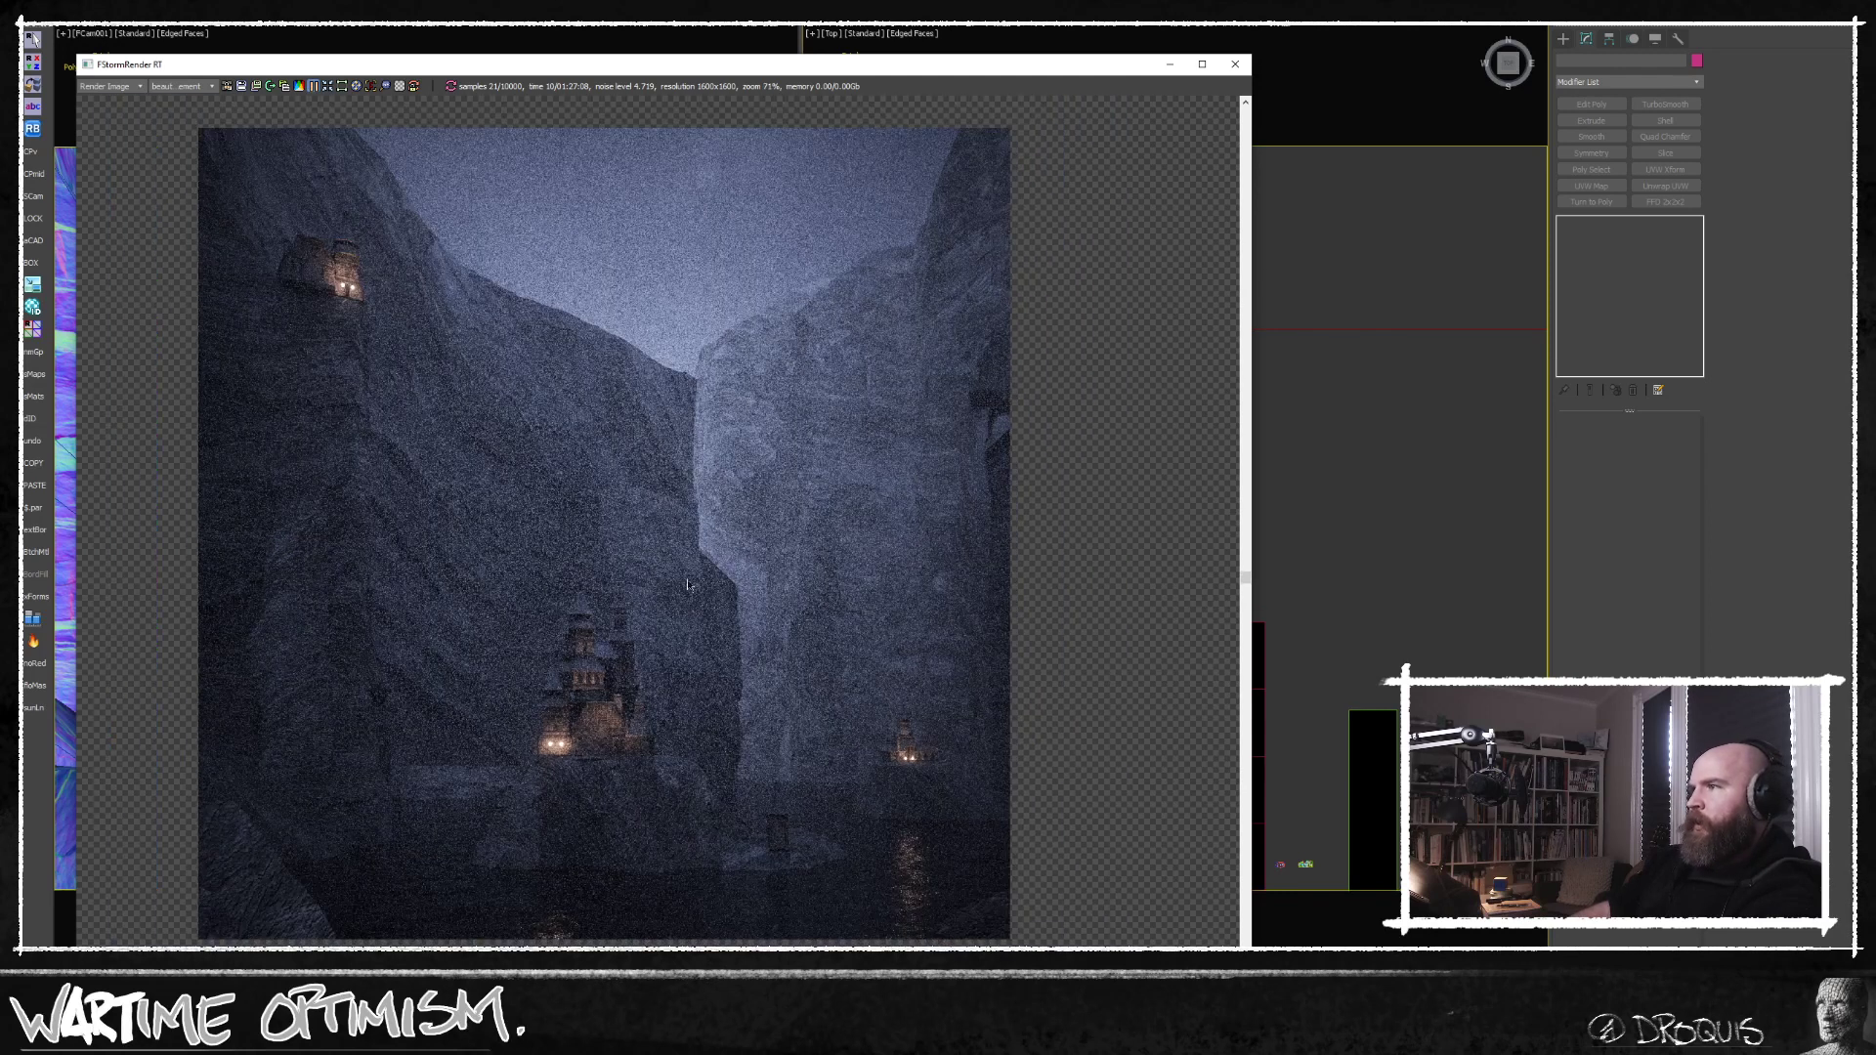
{"action": "left_click_drag", "start_coordinate": [943, 77], "coordinate": [1127, 66]}
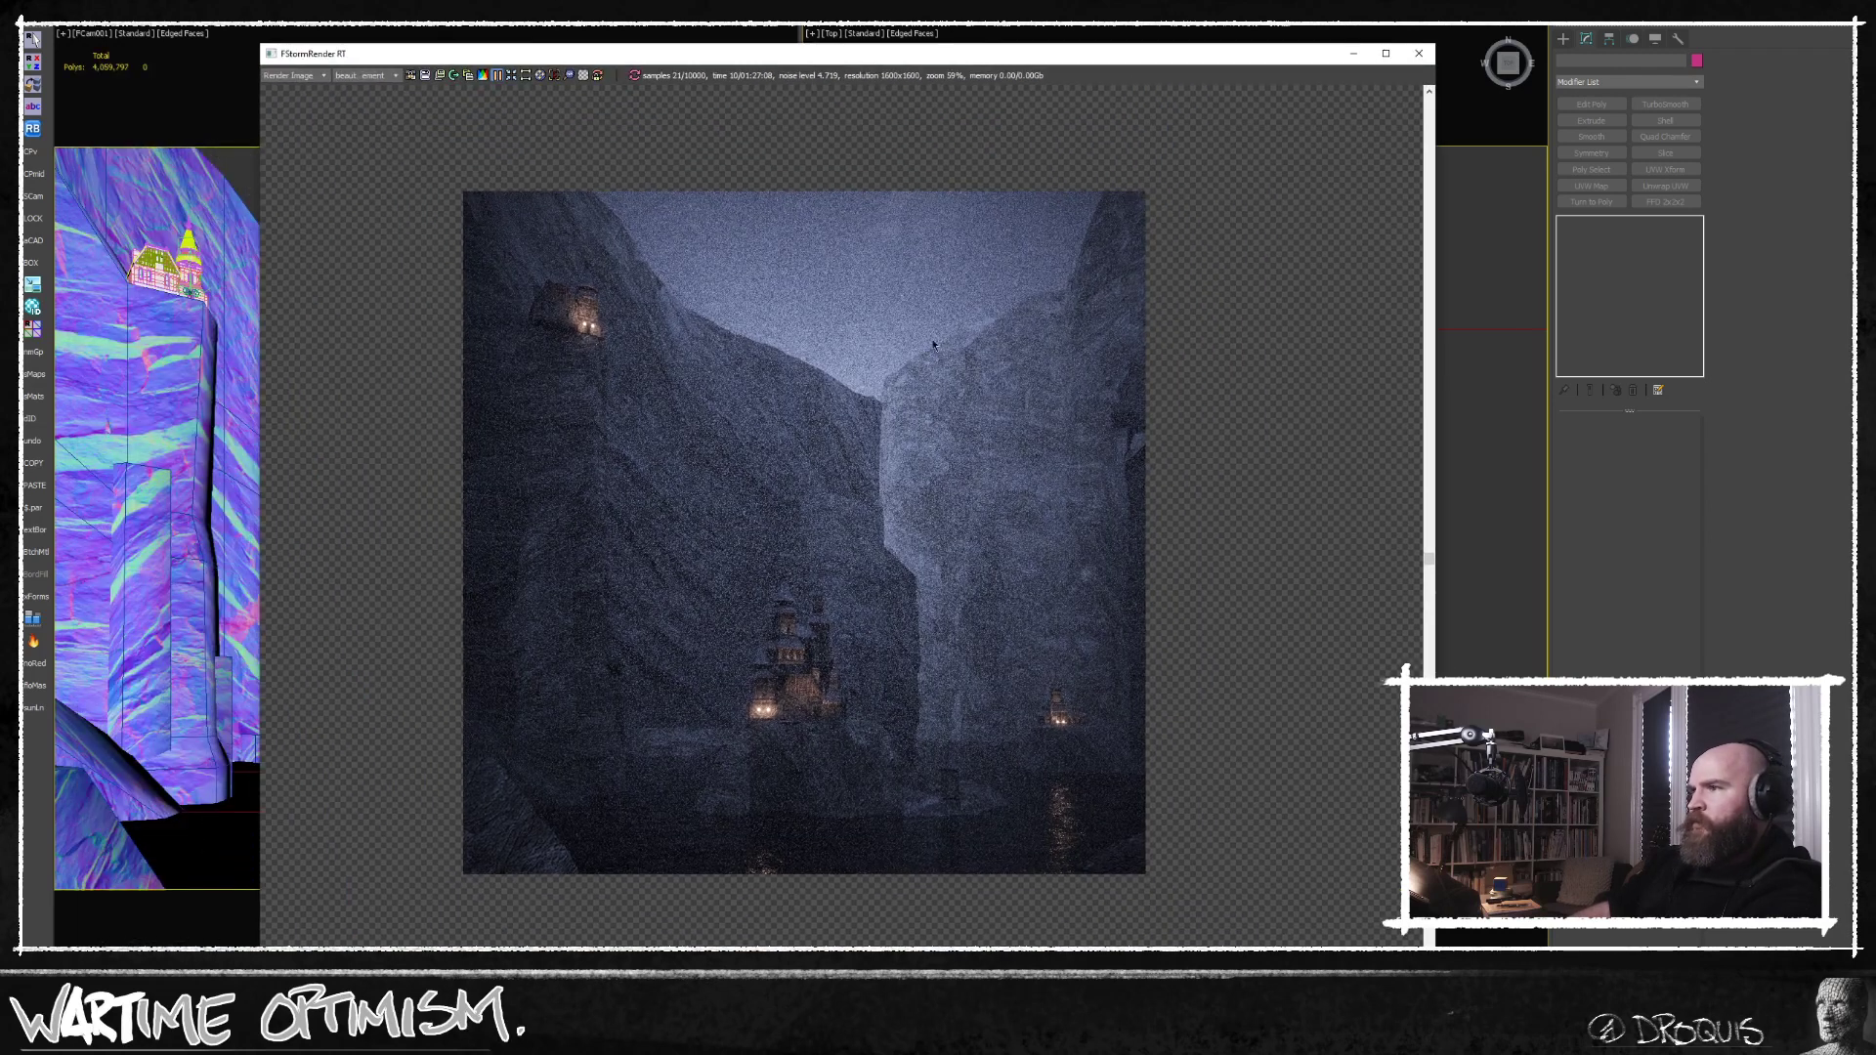
{"action": "middle_click_drag", "start_coordinate": [840, 390], "coordinate": [855, 366]}
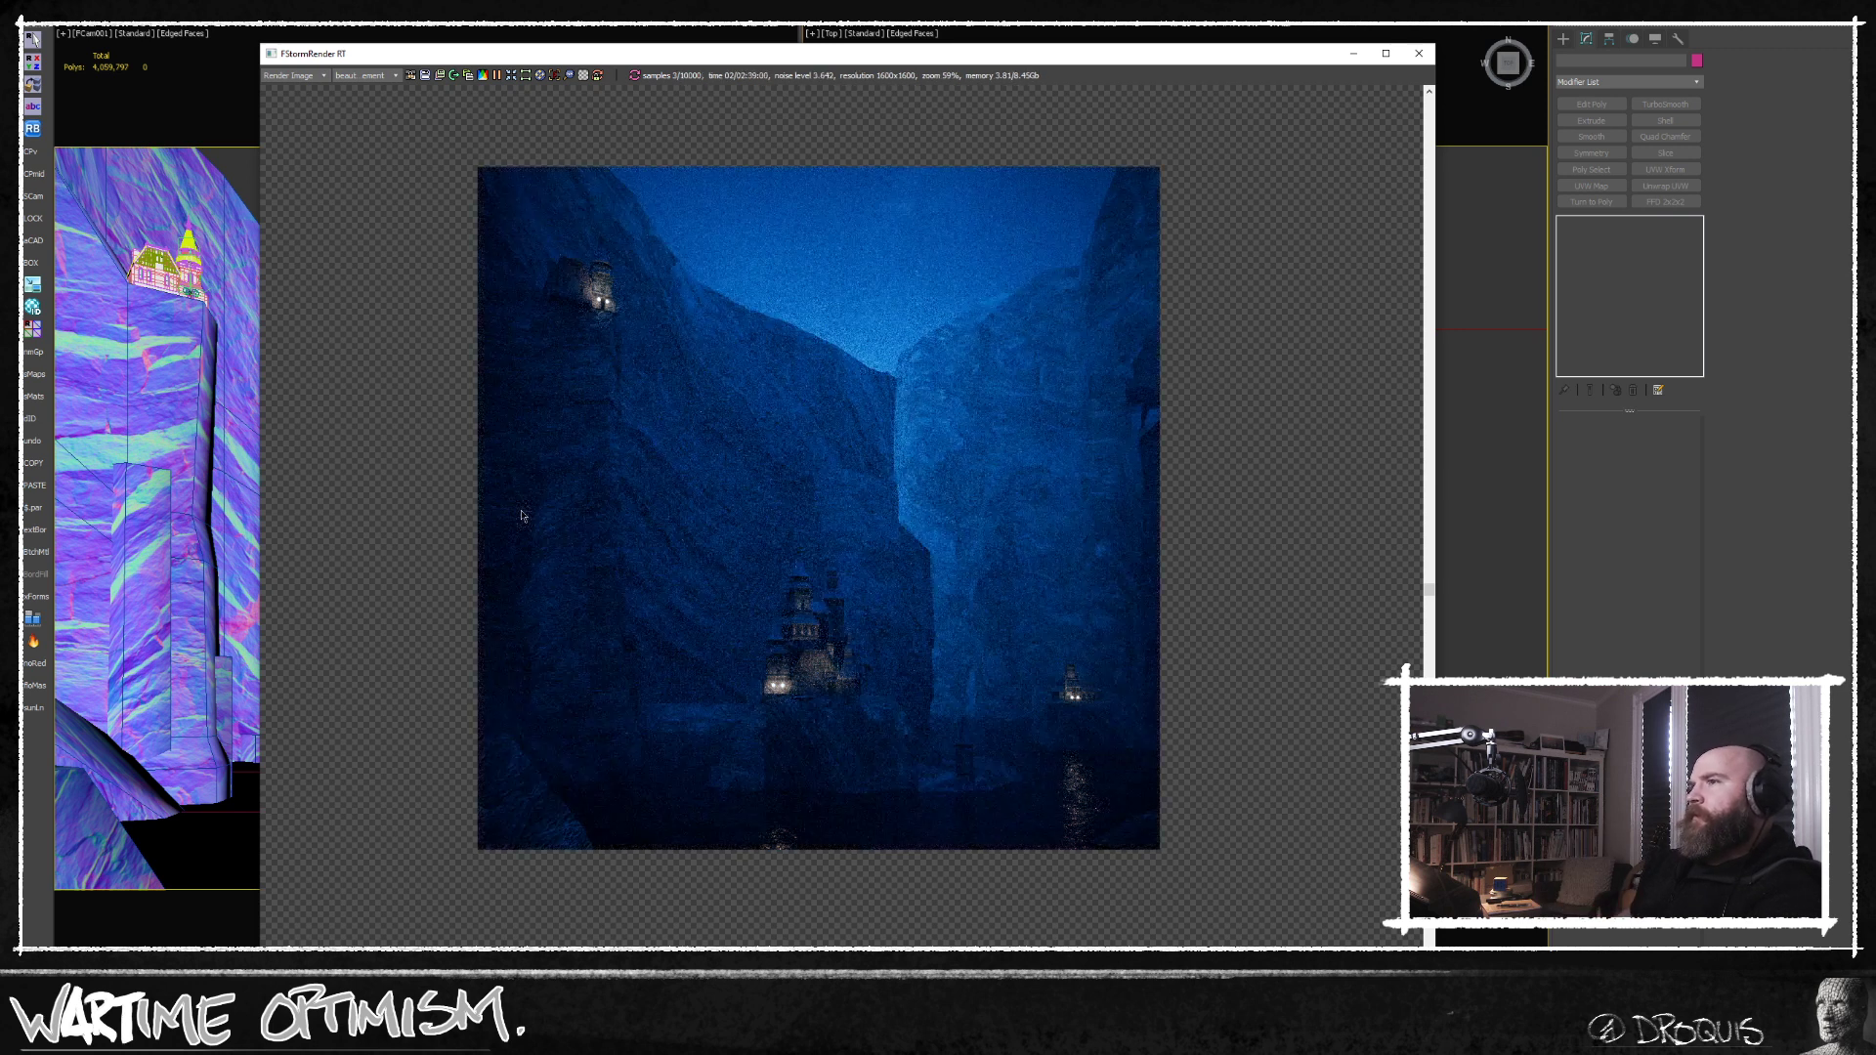
{"action": "left_click", "coordinate": [251, 175]}
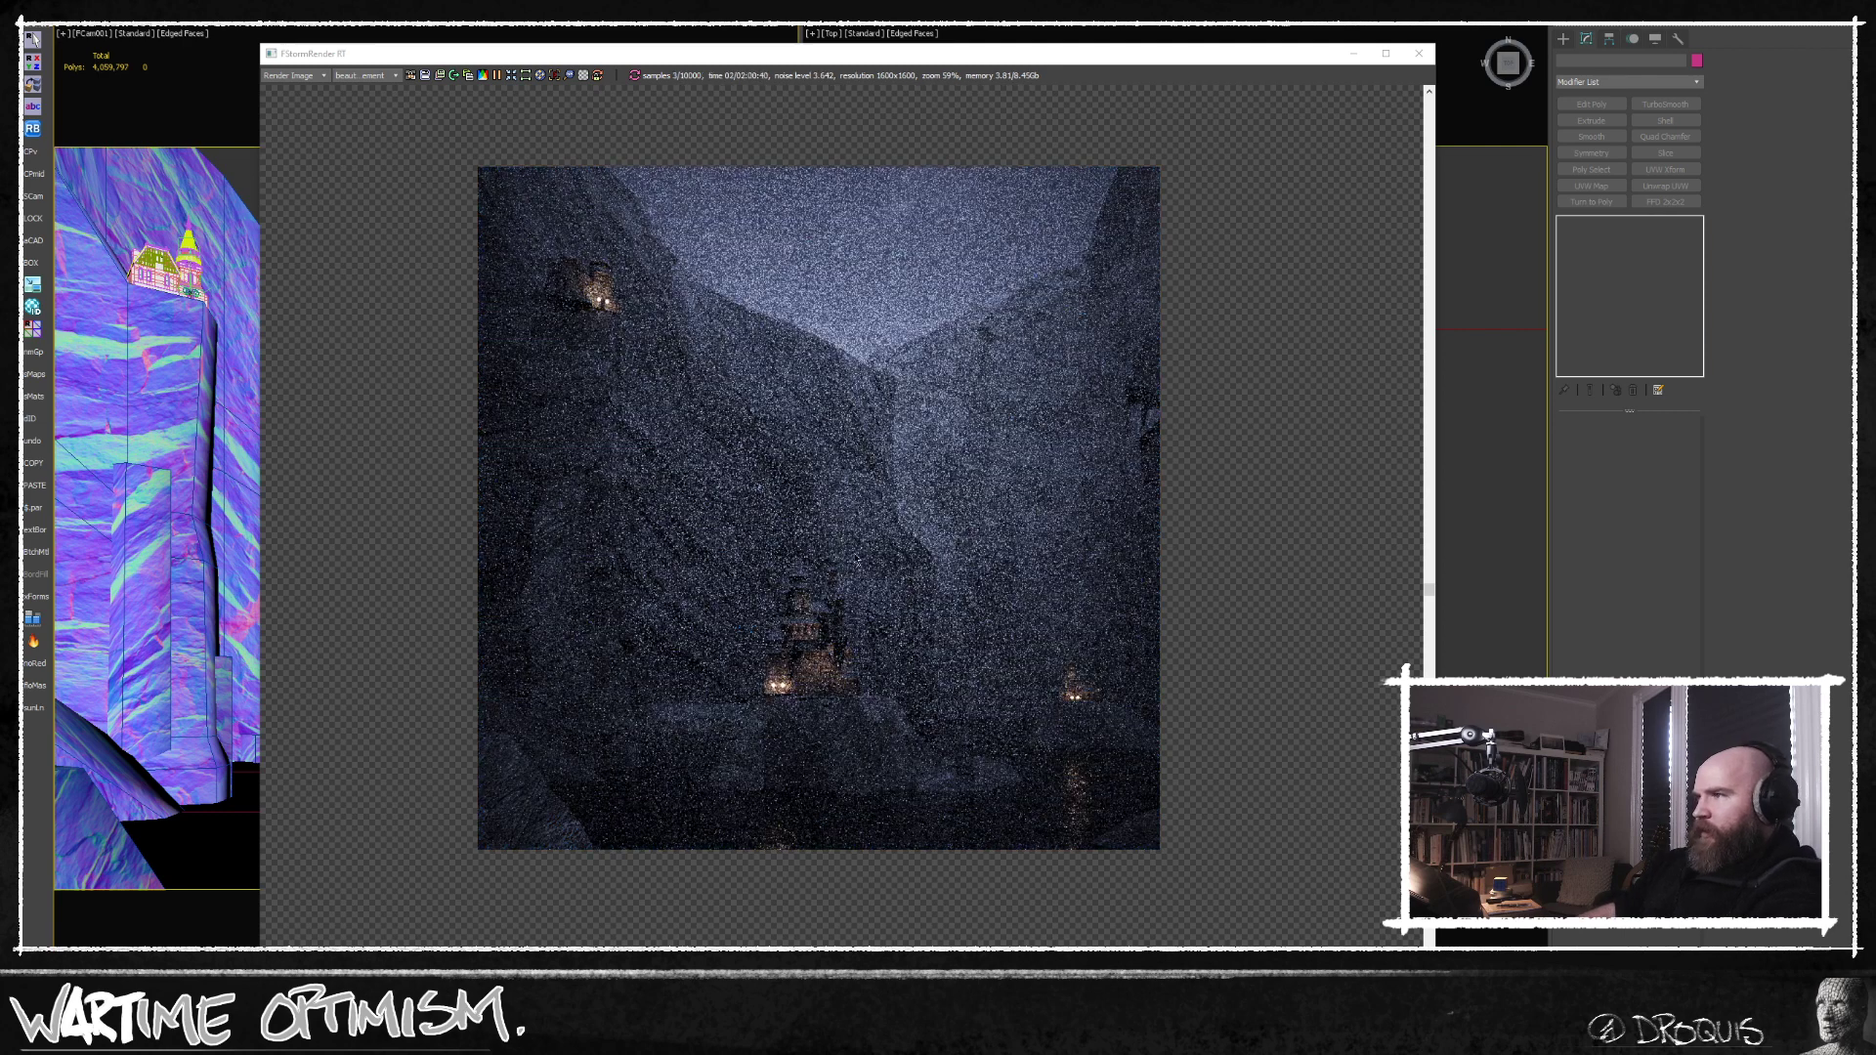
{"action": "middle_click_drag", "start_coordinate": [841, 600], "coordinate": [842, 637]}
{"action": "scroll", "coordinate": [842, 641], "scroll_direction": "up", "scroll_amount": 1}
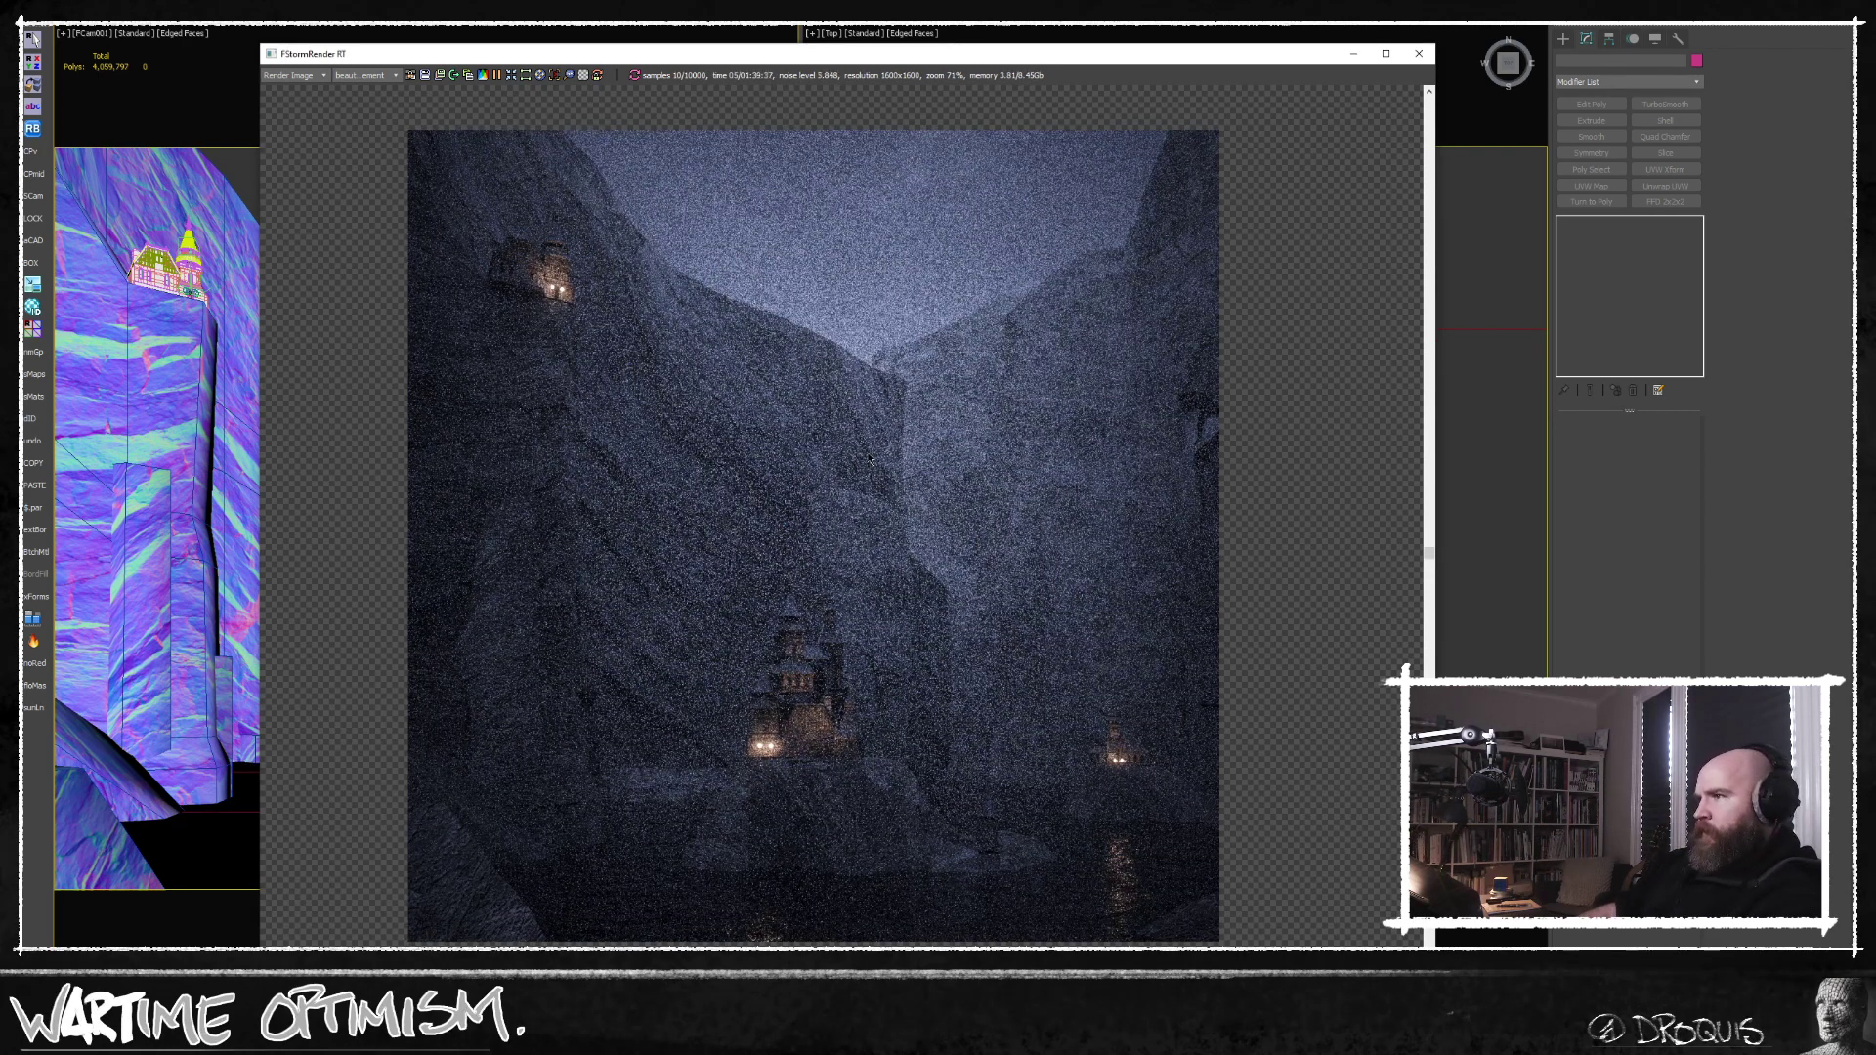
{"action": "middle_click_drag", "start_coordinate": [869, 456], "coordinate": [895, 461]}
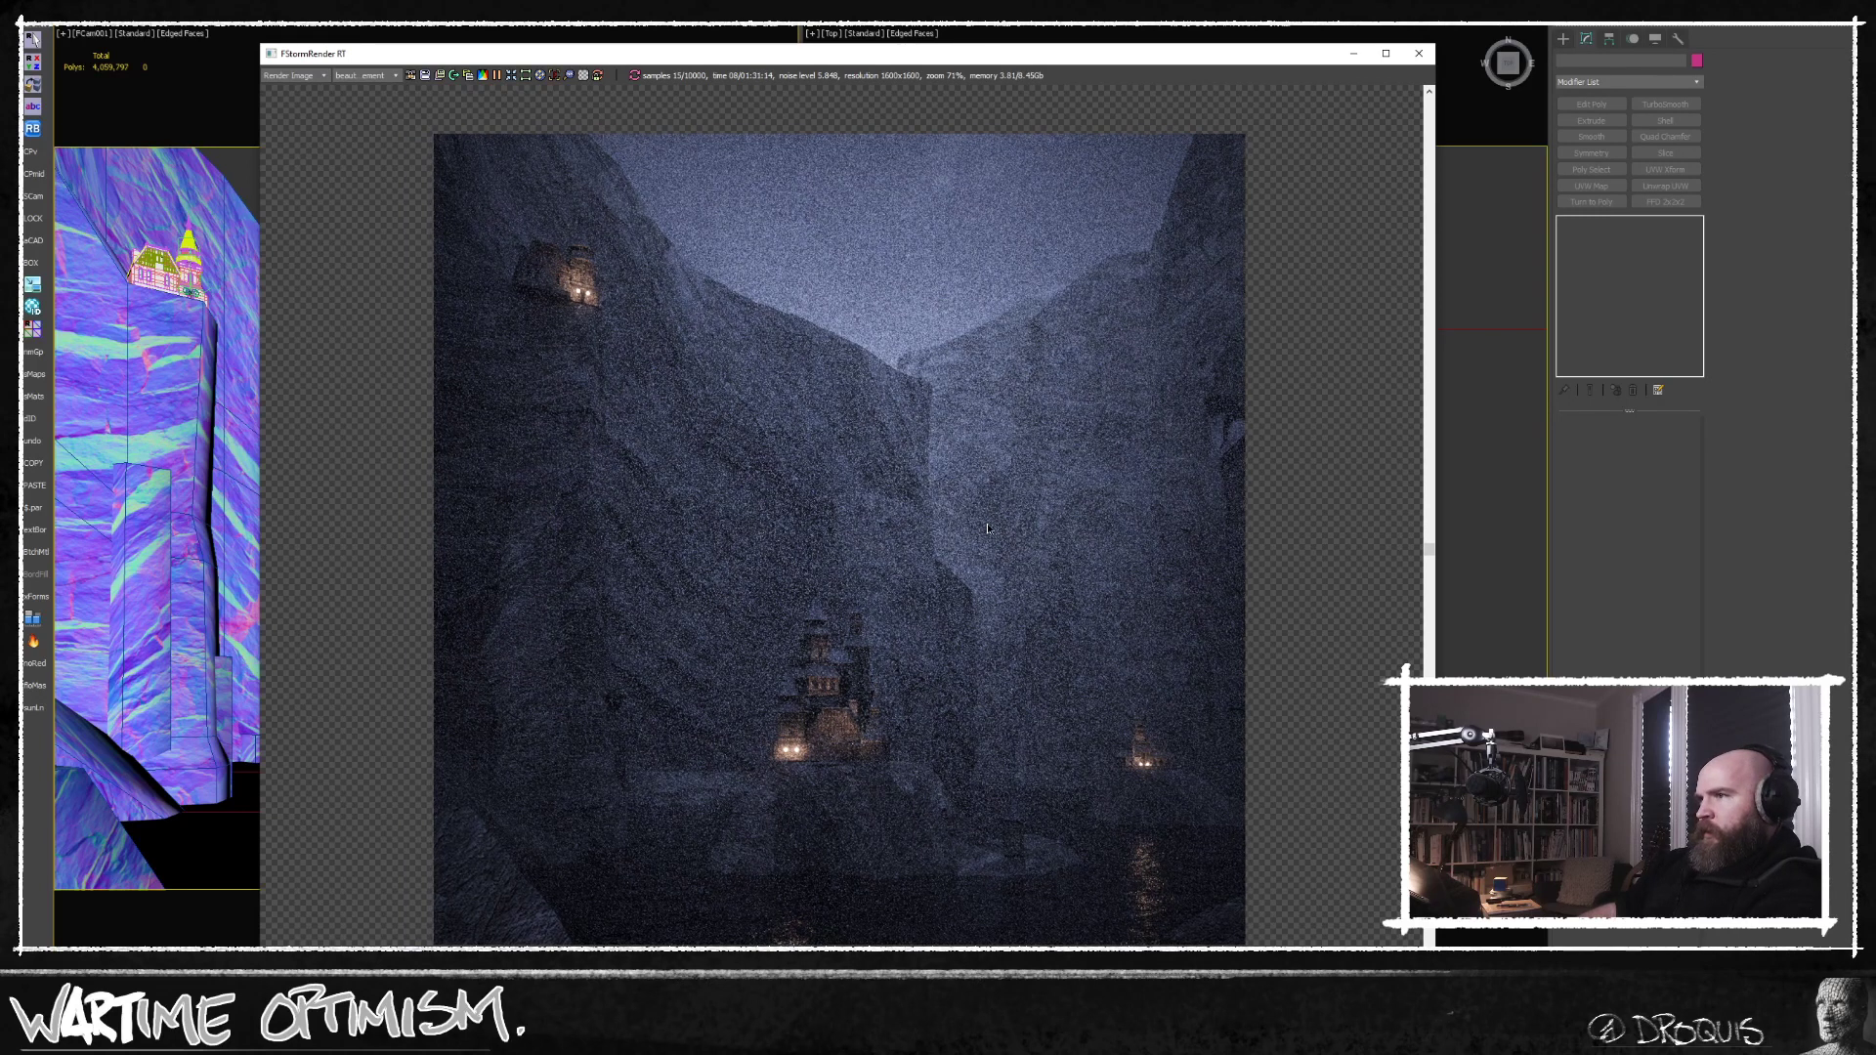
Display the beauty element of the running render and examine the main castle, its rocky hill and the surrounding shoreline.
{"action": "left_click", "coordinate": [371, 76]}
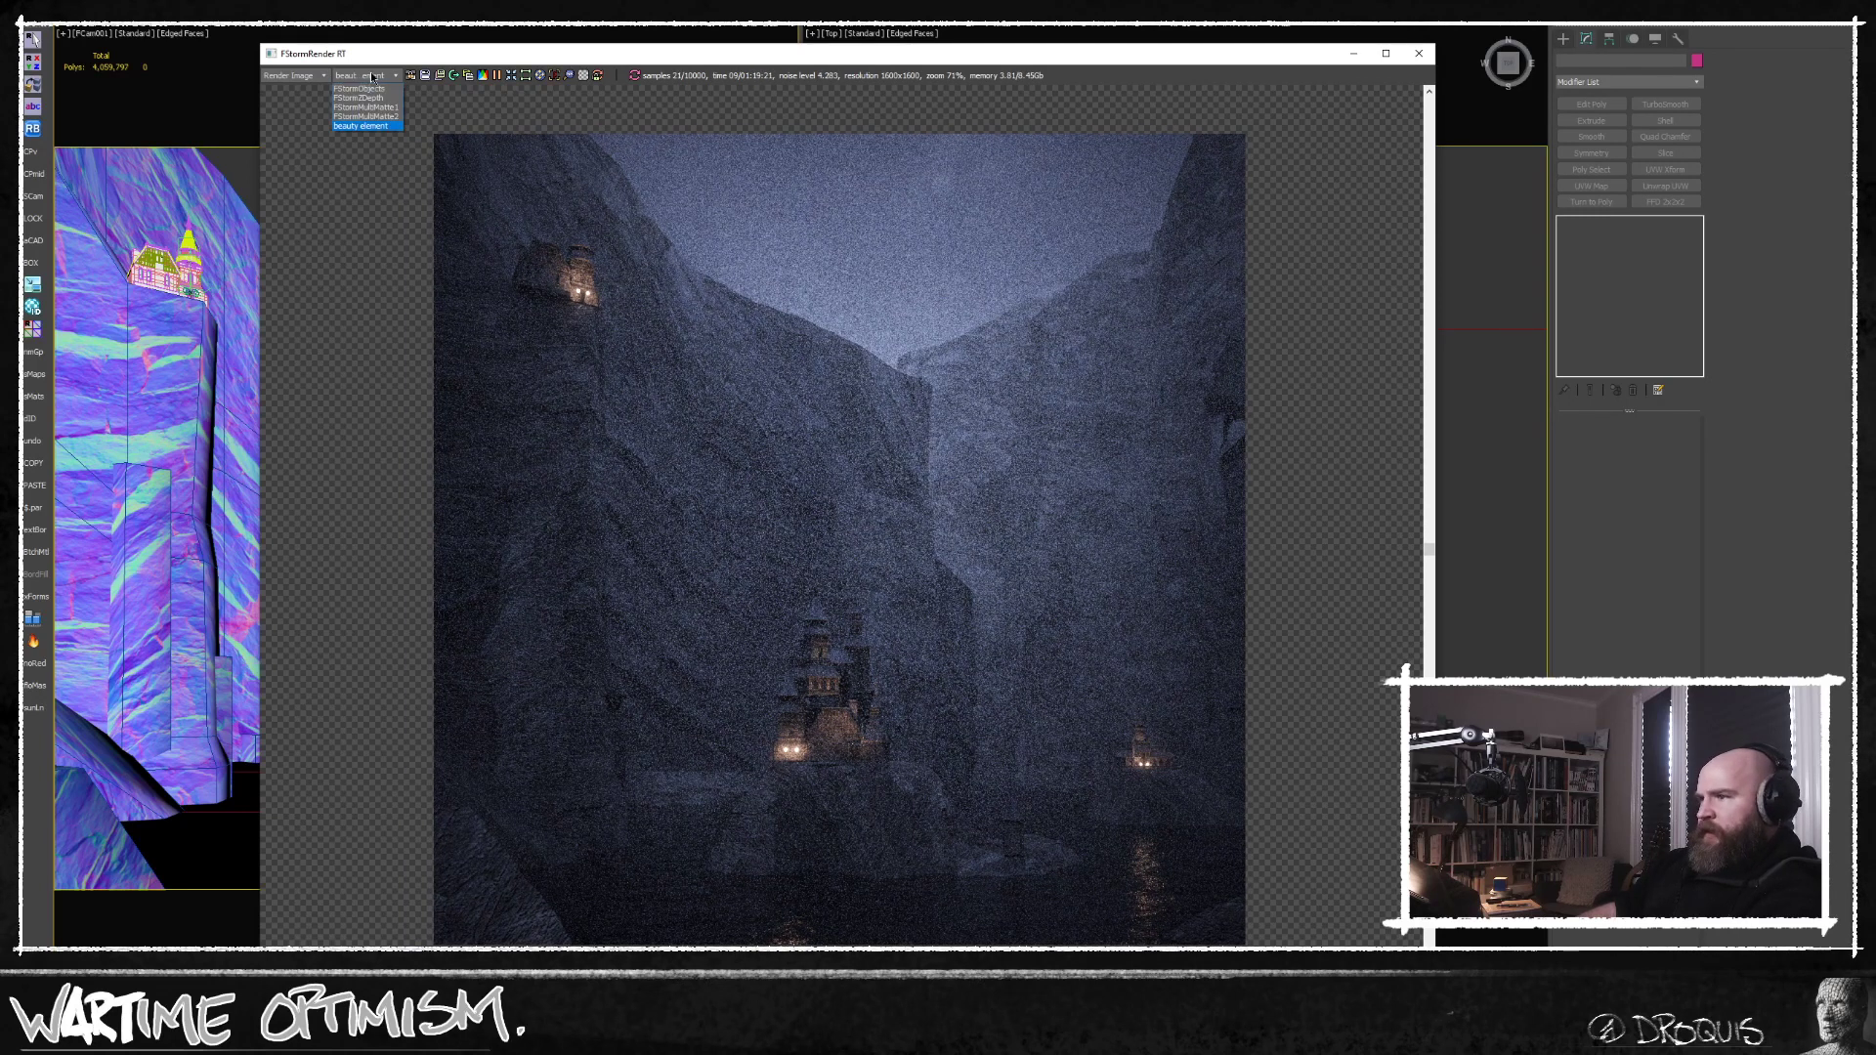
{"action": "left_click", "coordinate": [373, 126]}
{"action": "scroll", "coordinate": [997, 803], "scroll_direction": "up", "scroll_amount": 6}
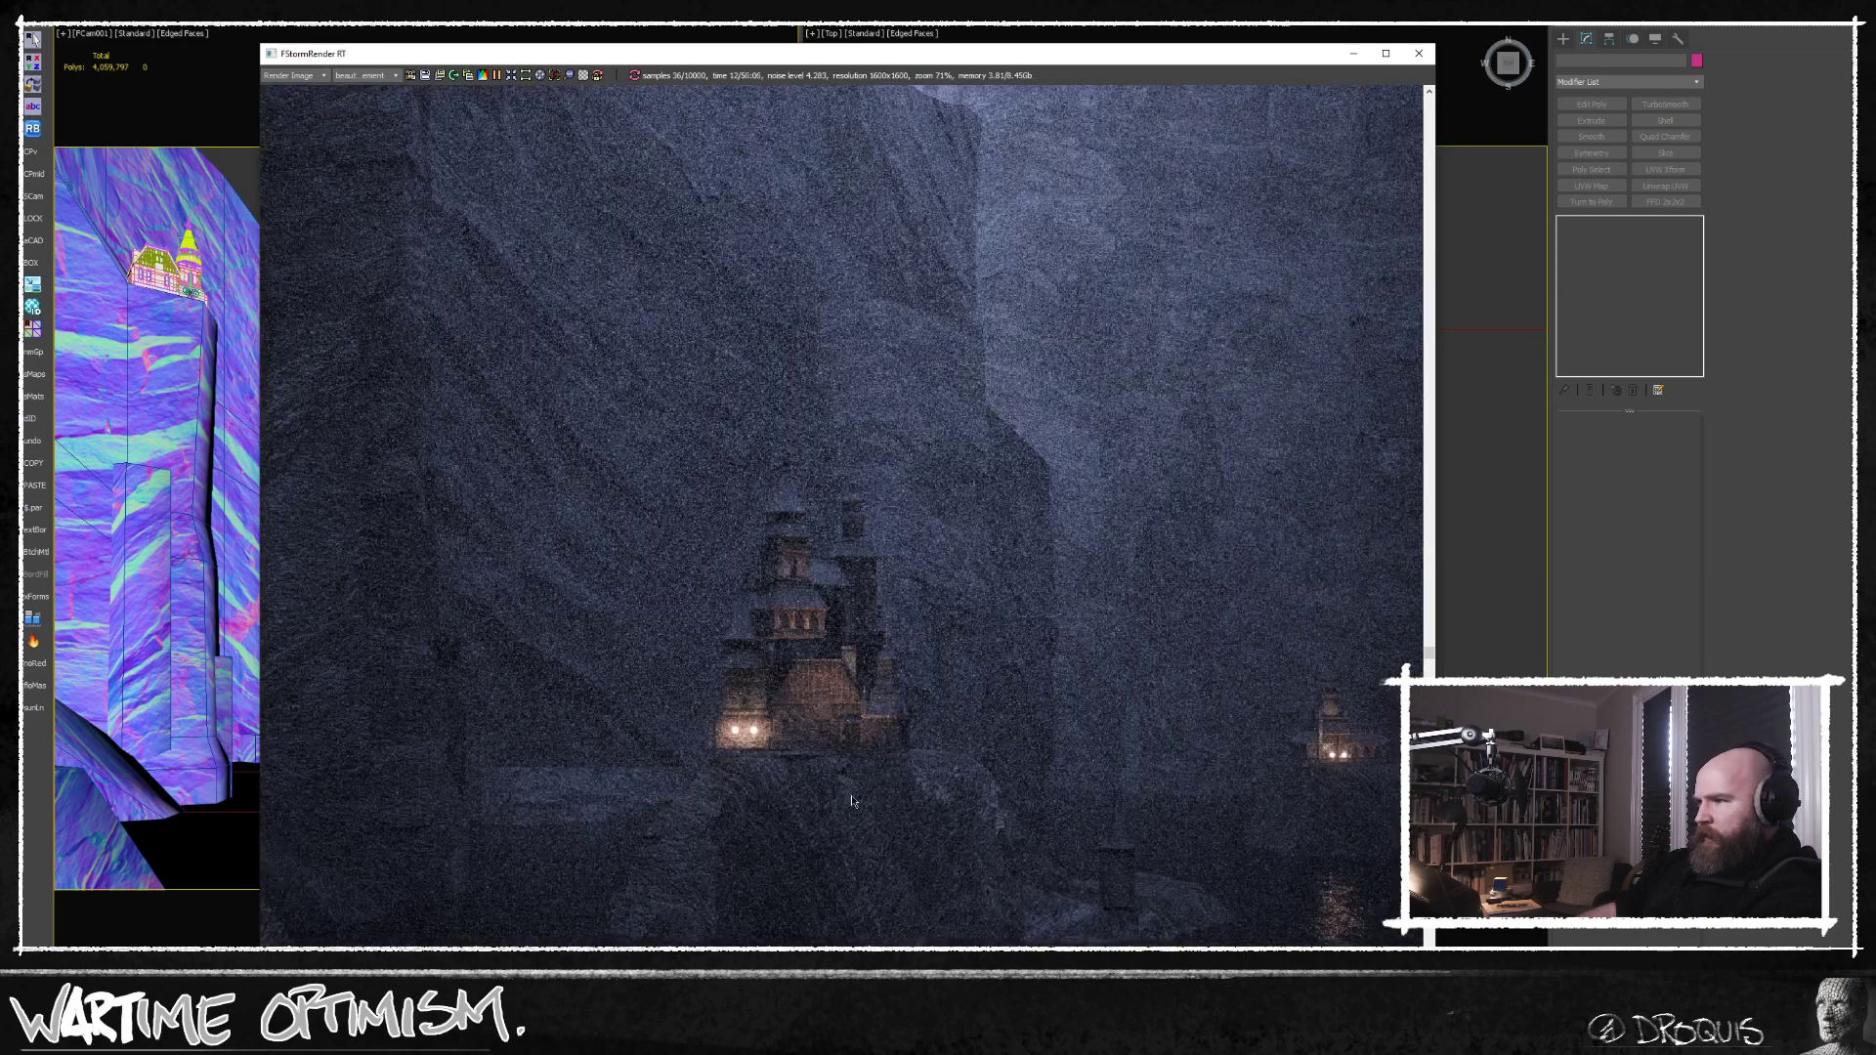
{"action": "scroll", "coordinate": [997, 803], "scroll_direction": "down", "scroll_amount": 5}
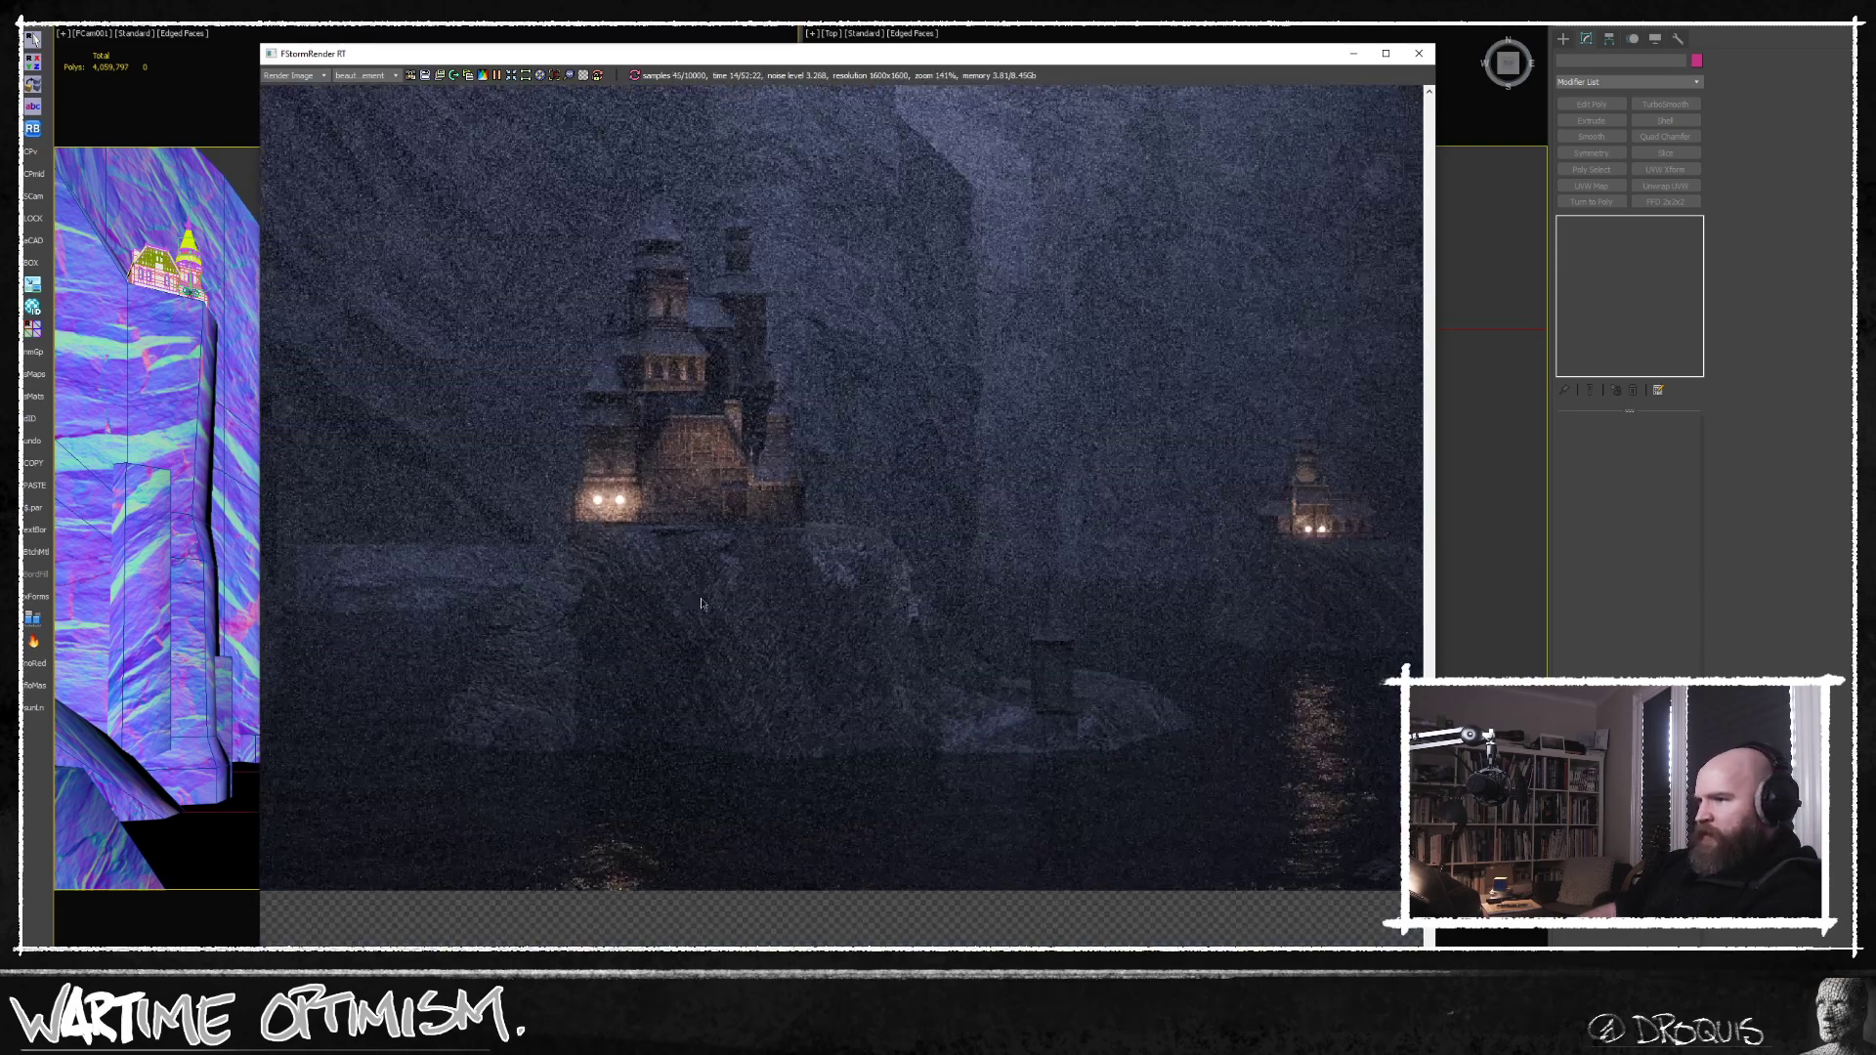
{"action": "scroll", "coordinate": [861, 736], "scroll_direction": "up", "scroll_amount": 2}
{"action": "middle_click_drag", "start_coordinate": [1102, 743], "coordinate": [937, 789]}
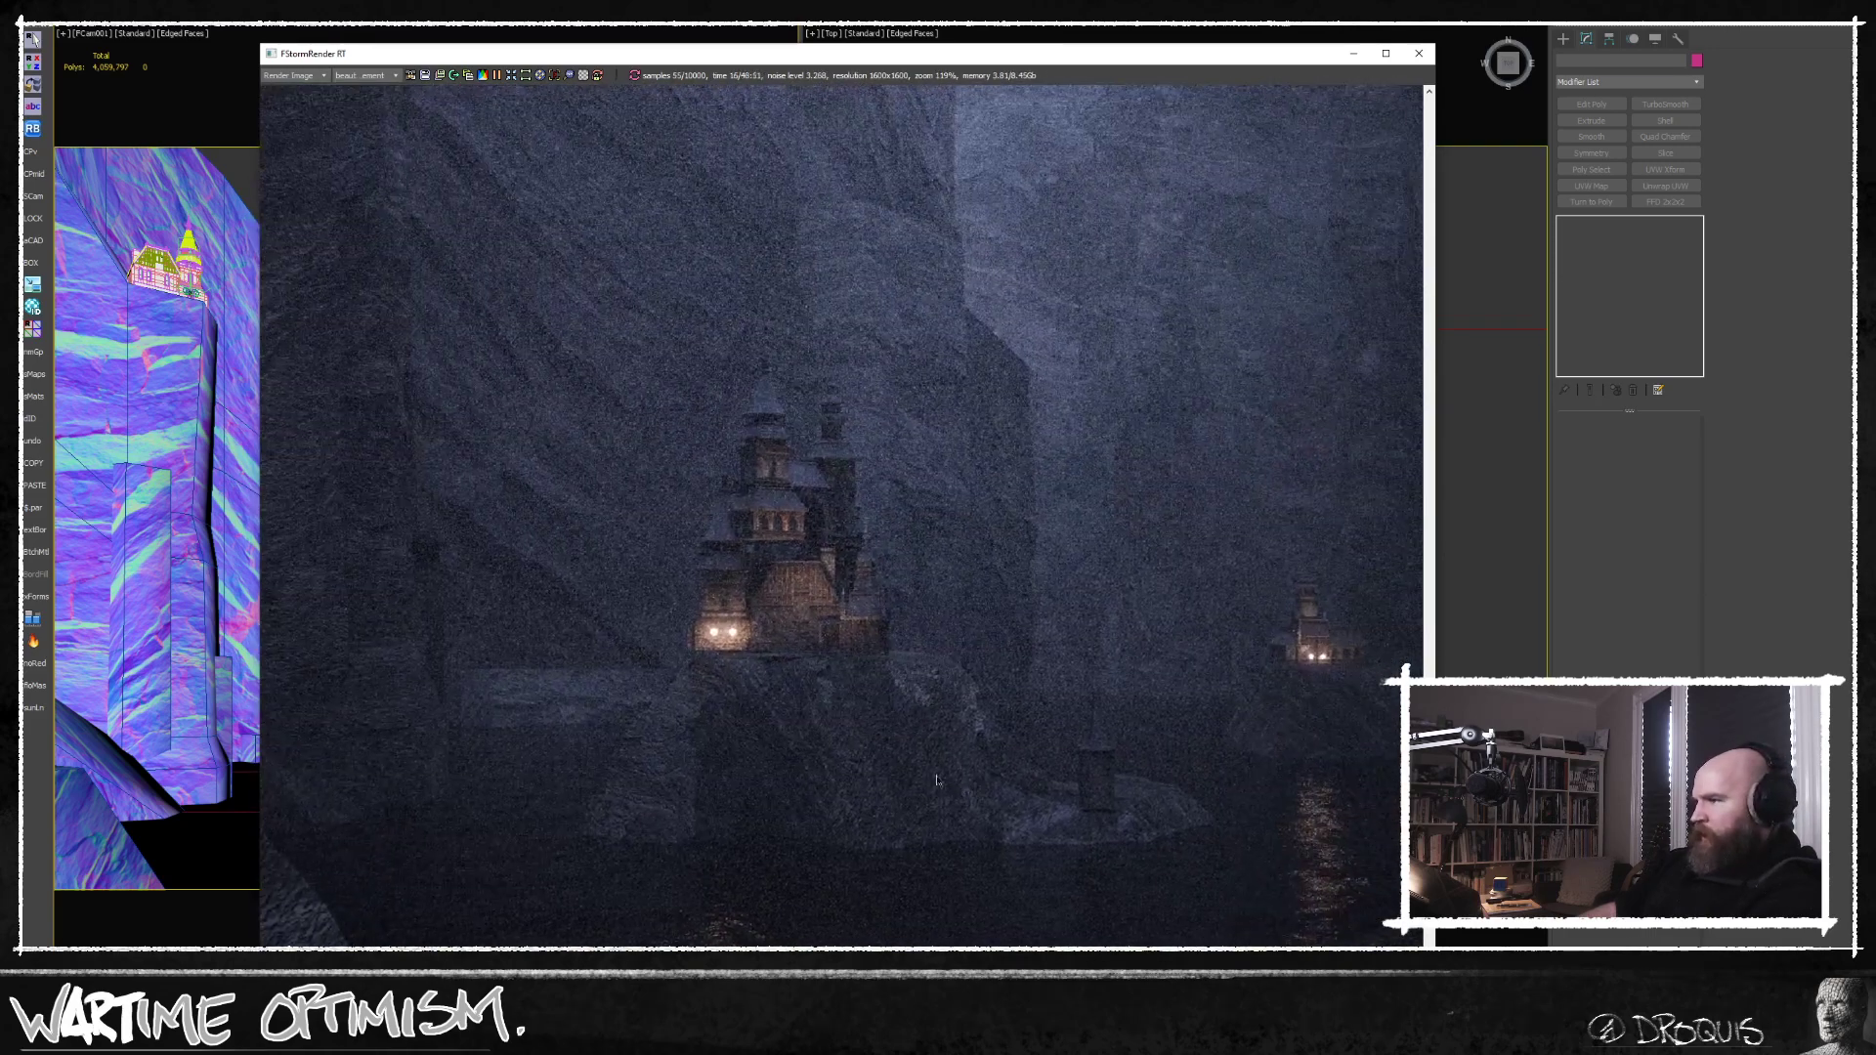
{"action": "middle_click_drag", "start_coordinate": [1207, 796], "coordinate": [1055, 807]}
{"action": "scroll", "coordinate": [1054, 807], "scroll_direction": "down", "scroll_amount": 1}
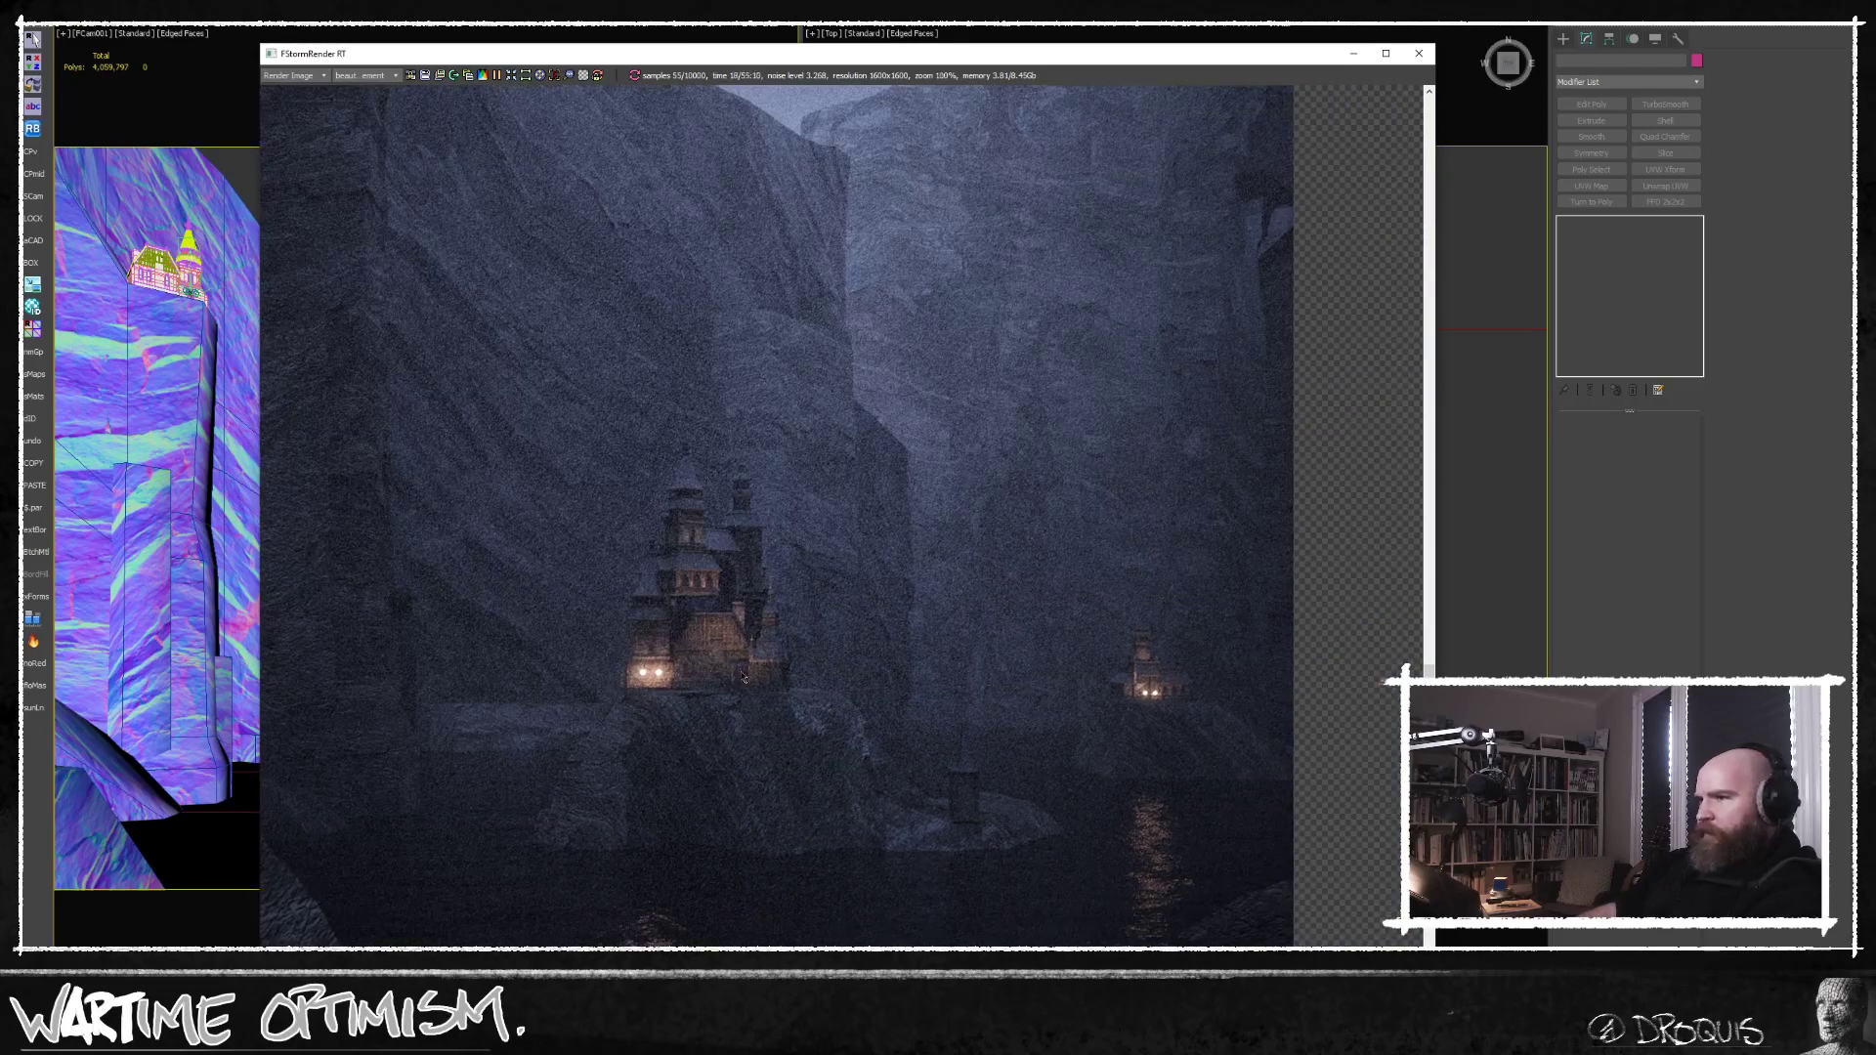
{"action": "middle_click_drag", "start_coordinate": [493, 804], "coordinate": [776, 860]}
{"action": "scroll", "coordinate": [854, 782], "scroll_direction": "up", "scroll_amount": 5}
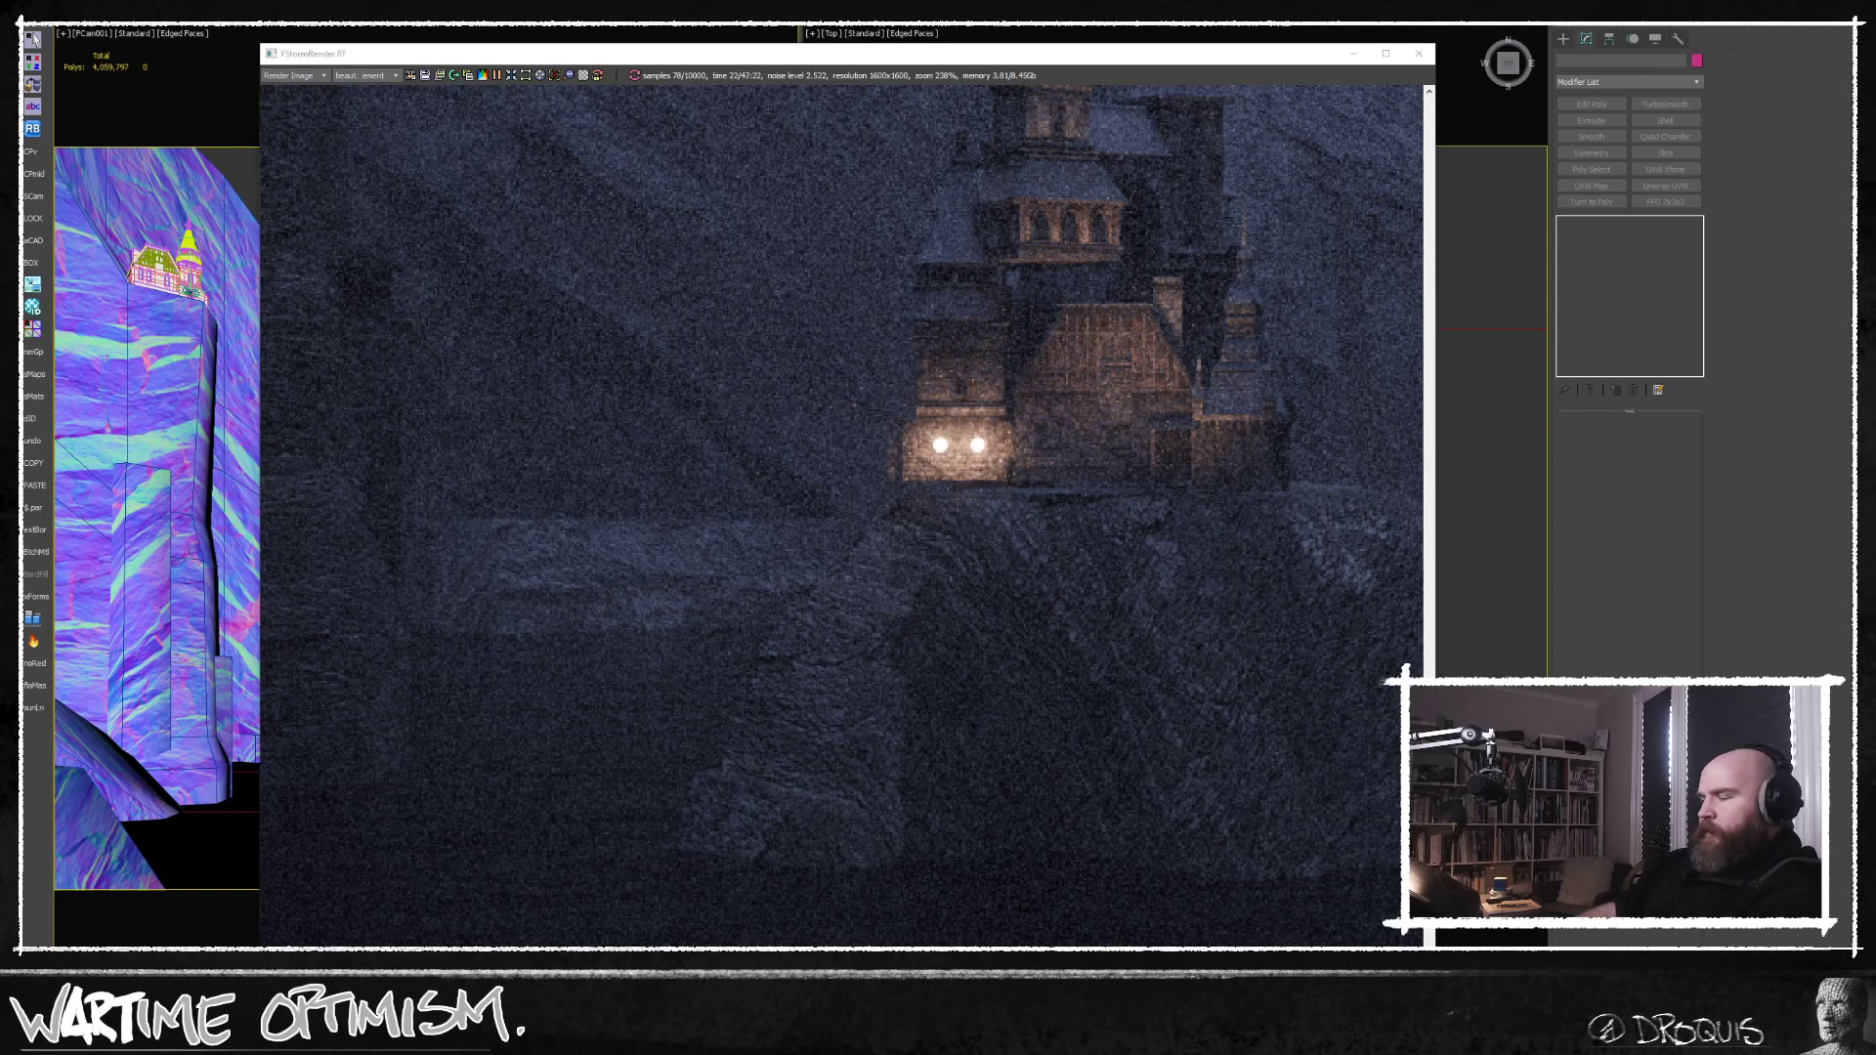
Open the bump channel's CliffRock normal map in the FStorm cliff material's settings.
{"action": "key", "text": "m"}
{"action": "left_click", "coordinate": [1087, 129]}
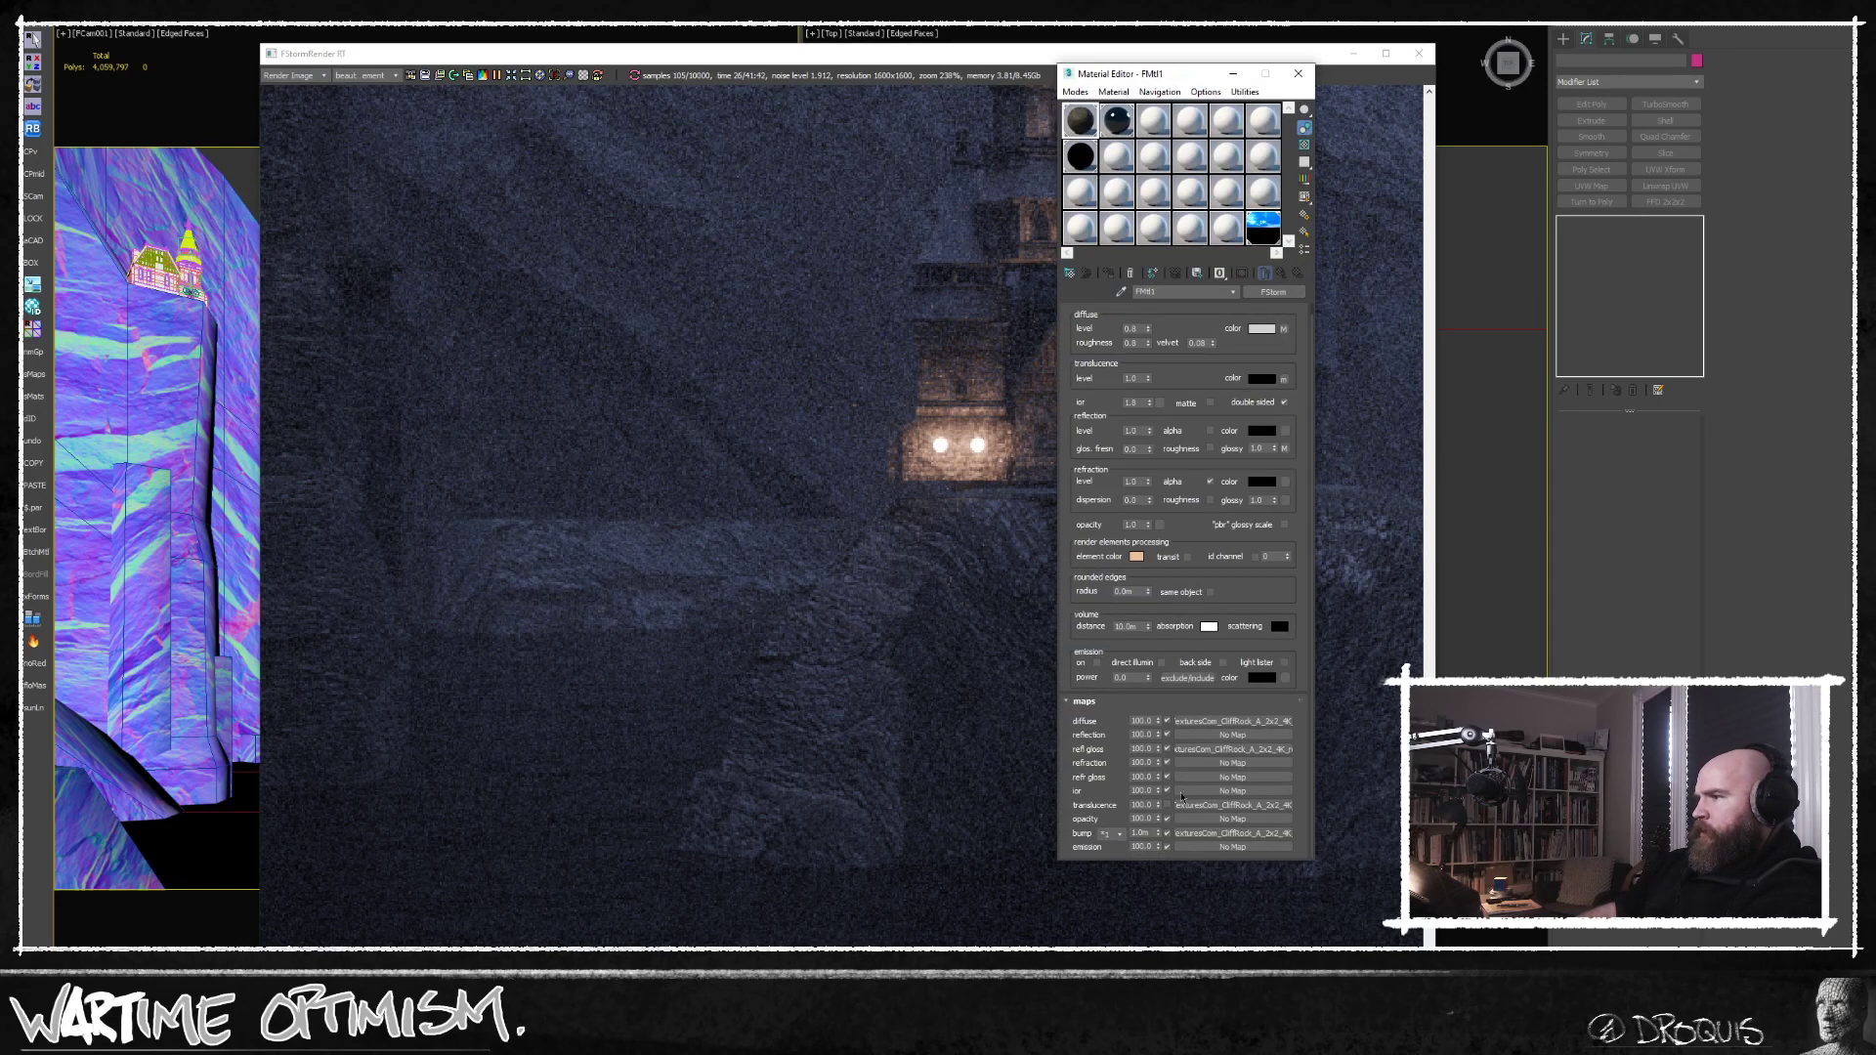
{"action": "left_click", "coordinate": [1194, 832]}
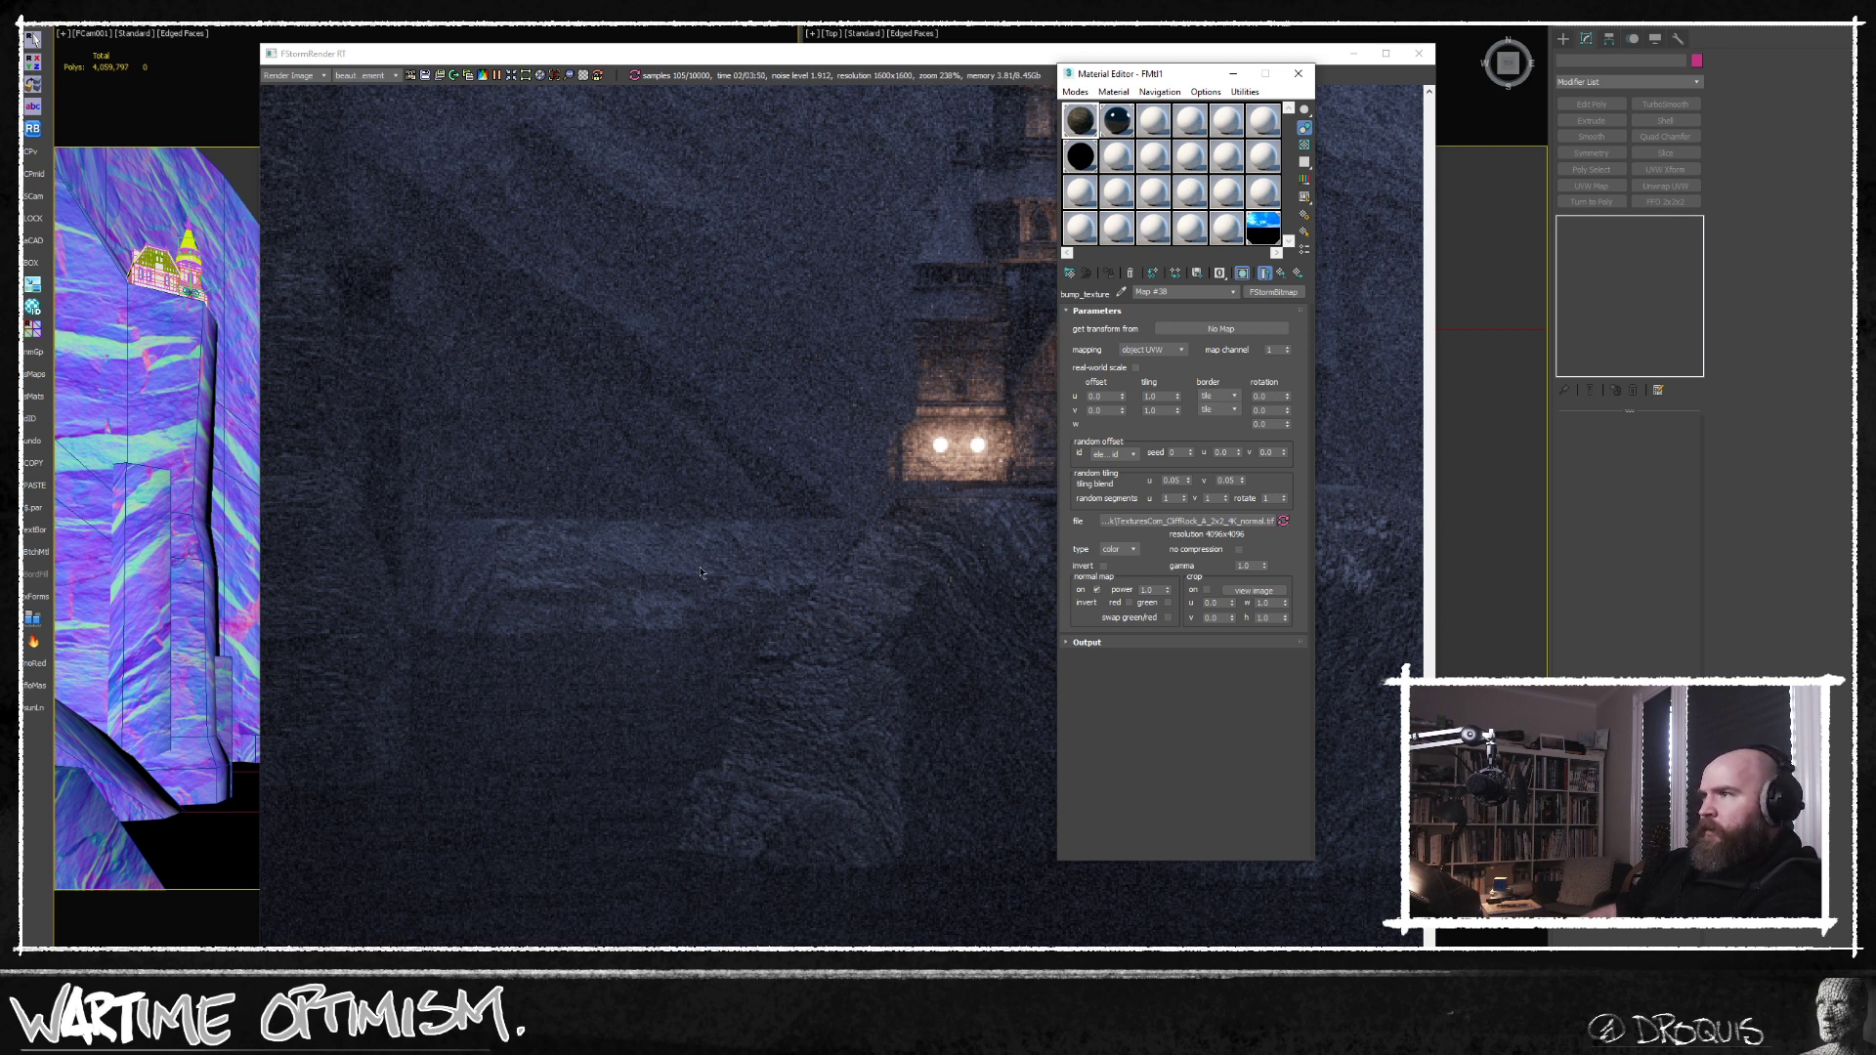
Inspect the restarted render around the main castle's base, and view the whole canyon composition.
{"action": "middle_click_drag", "start_coordinate": [726, 572], "coordinate": [733, 621]}
{"action": "scroll", "coordinate": [948, 779], "scroll_direction": "up", "scroll_amount": 1}
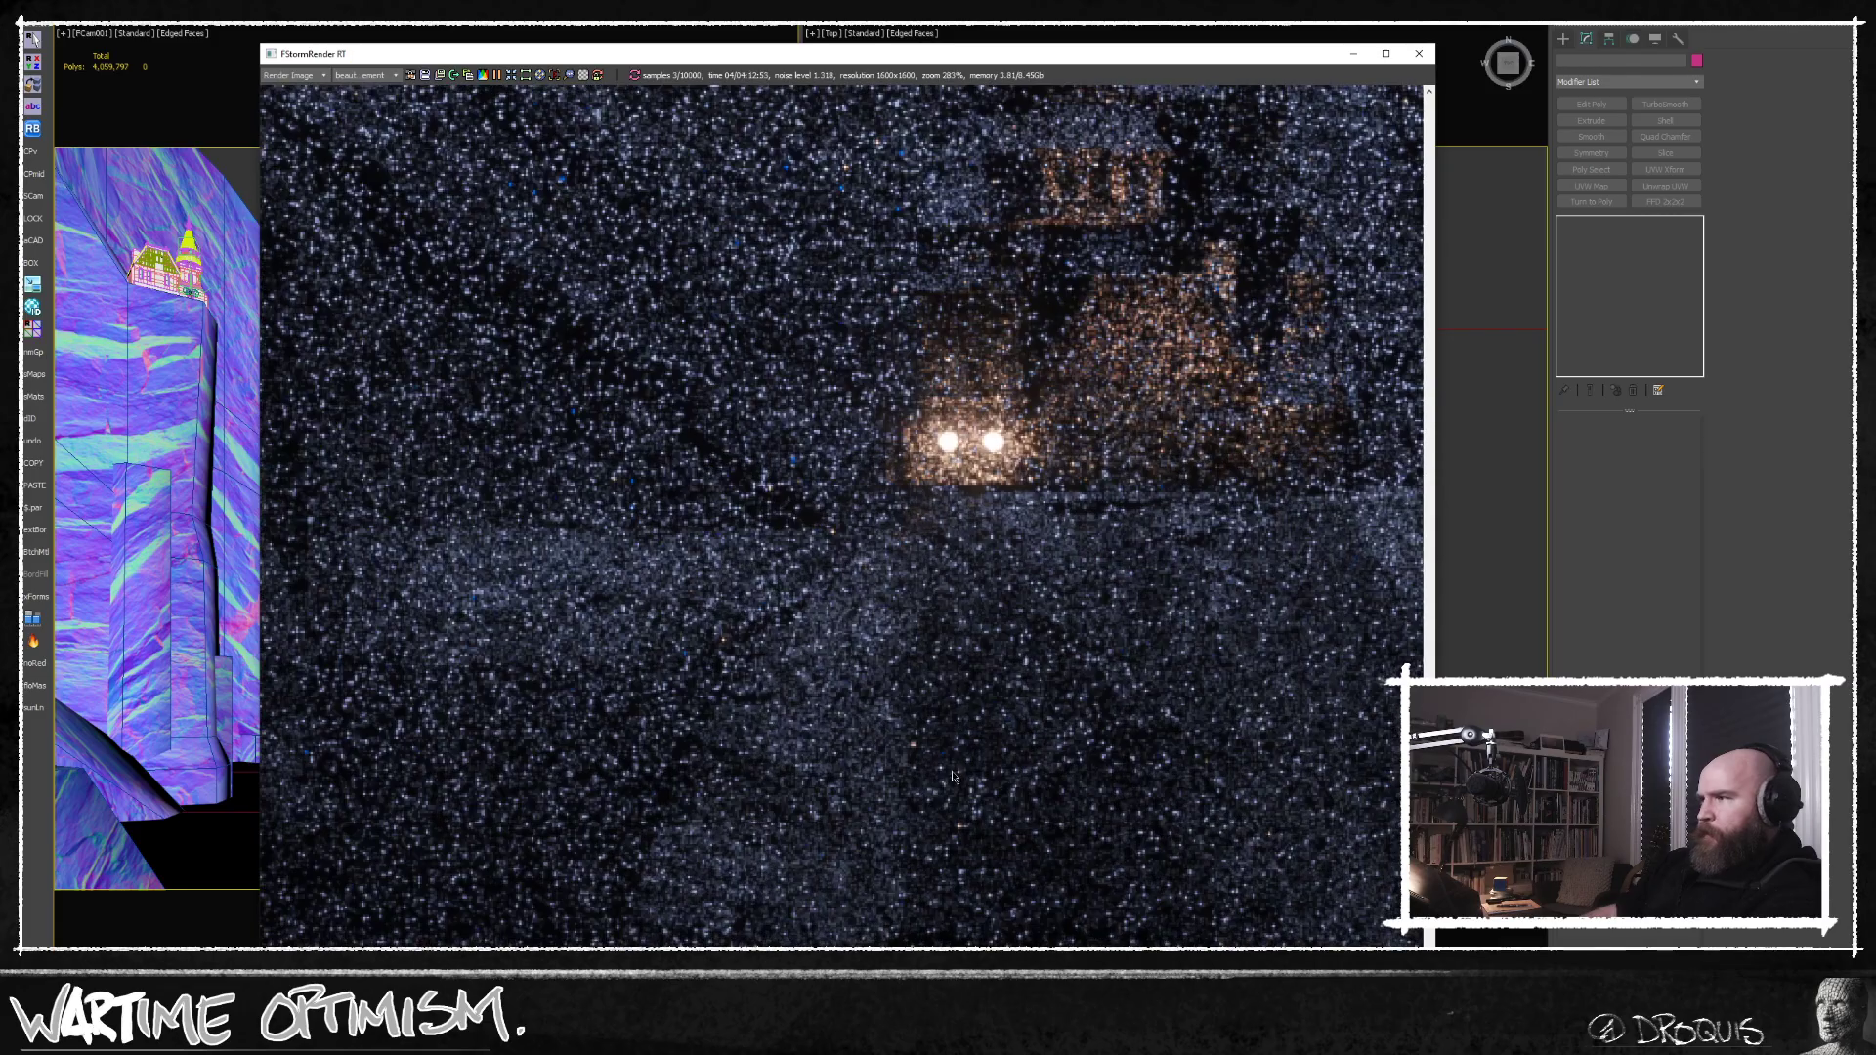
{"action": "scroll", "coordinate": [904, 748], "scroll_direction": "down", "scroll_amount": 3}
{"action": "scroll", "coordinate": [938, 728], "scroll_direction": "down", "scroll_amount": 3}
{"action": "scroll", "coordinate": [1063, 537], "scroll_direction": "down", "scroll_amount": 1}
{"action": "middle_click_drag", "start_coordinate": [1064, 542], "coordinate": [941, 675]}
{"action": "scroll", "coordinate": [935, 616], "scroll_direction": "up", "scroll_amount": 1}
{"action": "scroll", "coordinate": [928, 659], "scroll_direction": "down", "scroll_amount": 1}
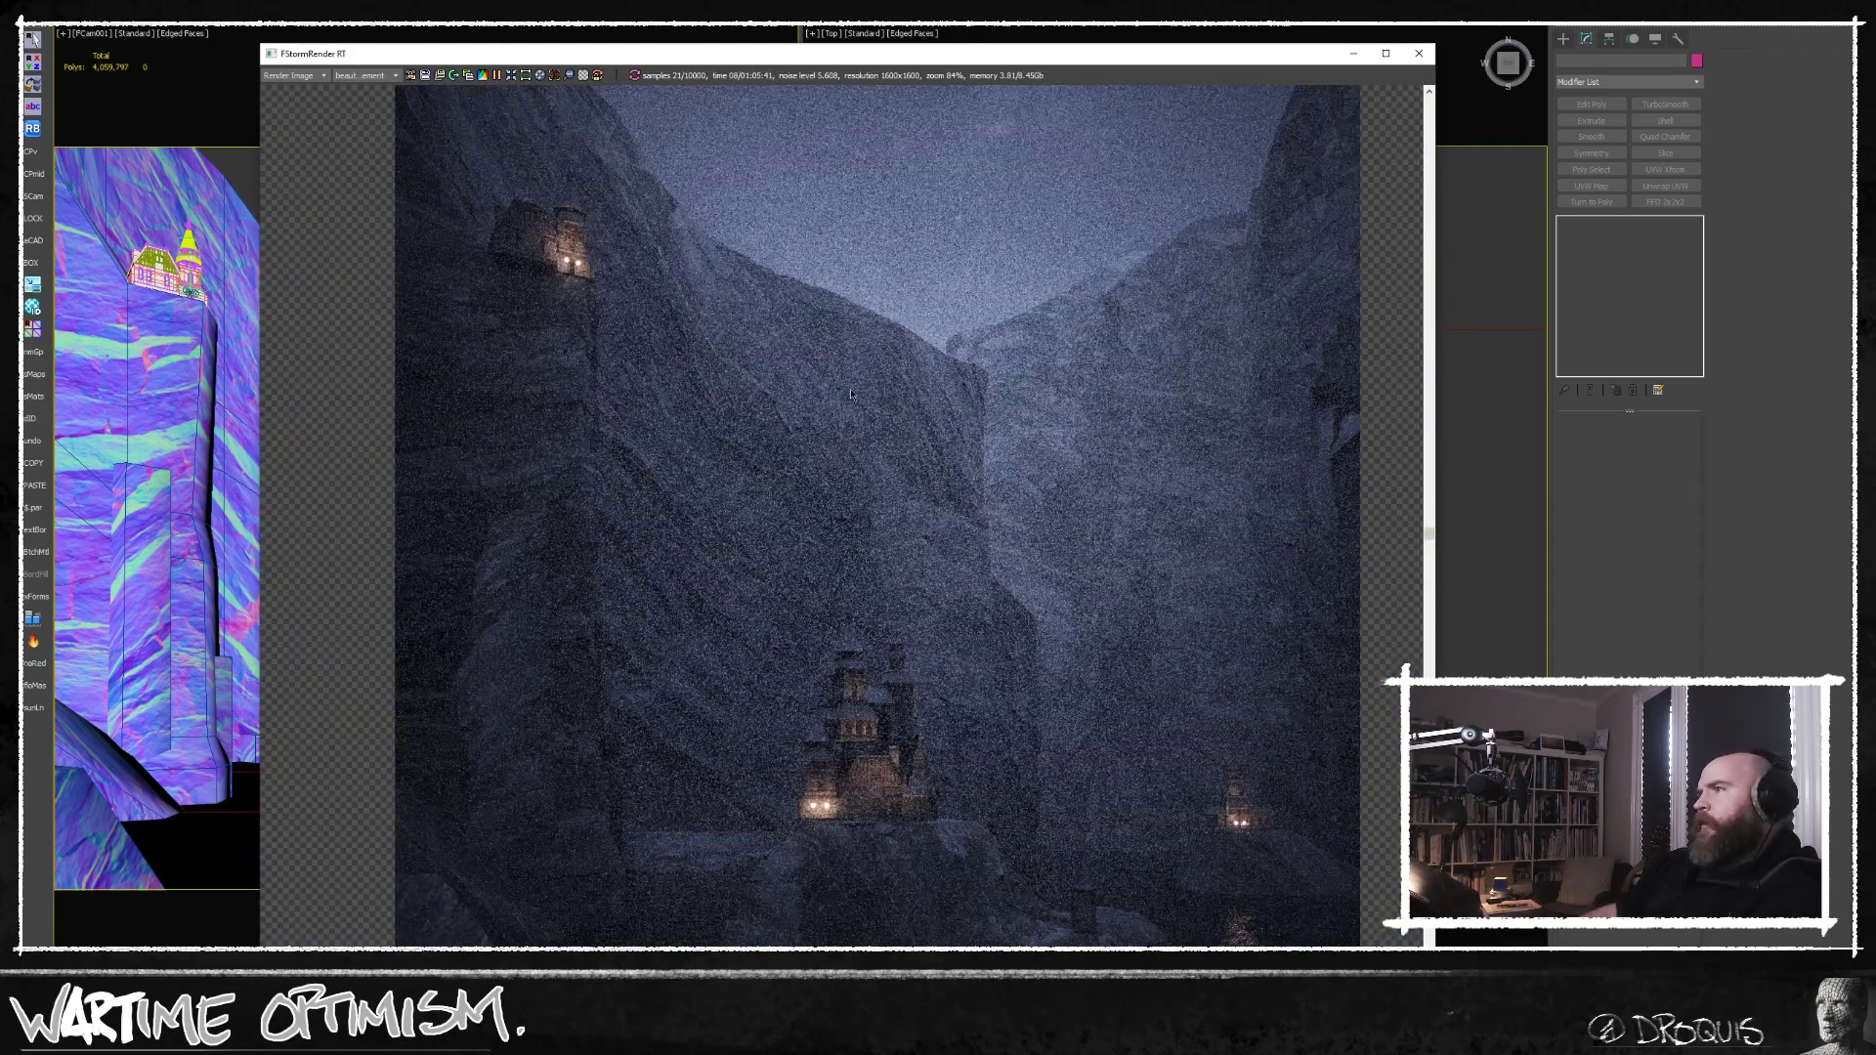
Examine the rock detail and hard silhouette edges of the cliffs beneath the upper castle and behind the main castle.
{"action": "middle_click_drag", "start_coordinate": [780, 443], "coordinate": [803, 417]}
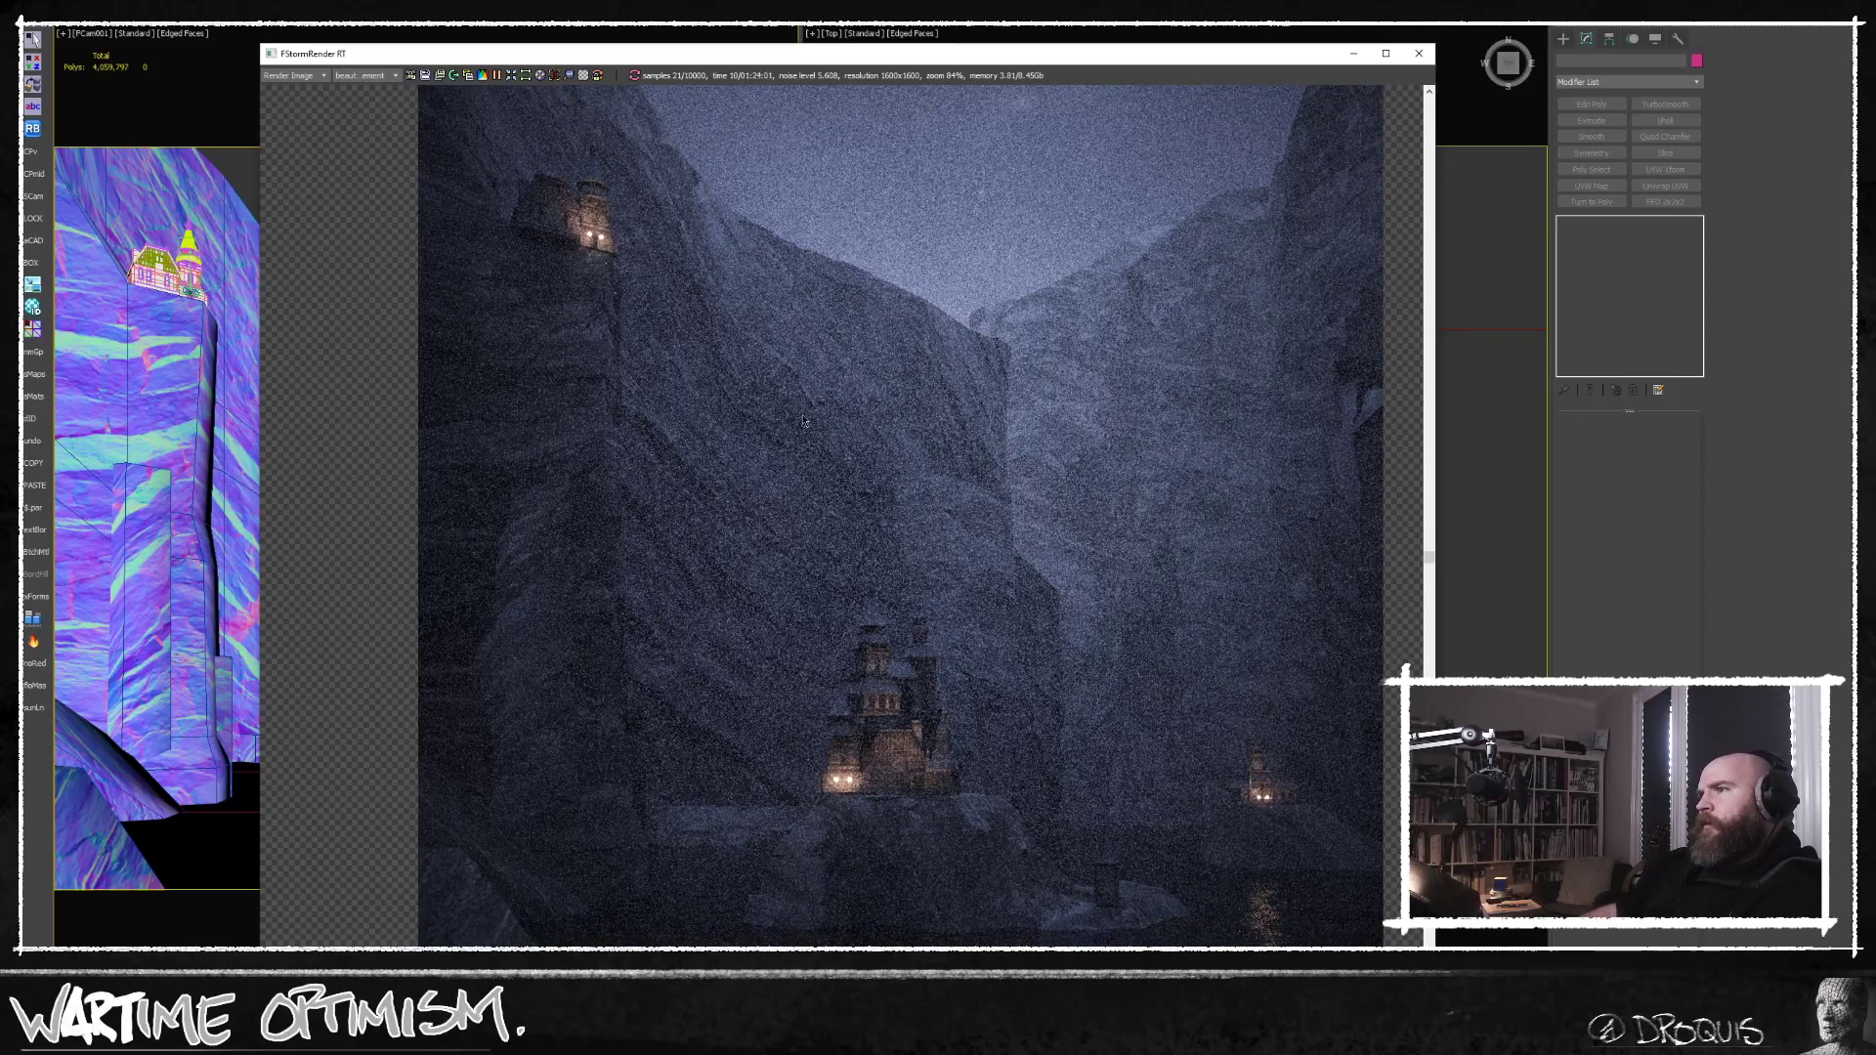
{"action": "middle_click_drag", "start_coordinate": [840, 281], "coordinate": [858, 312]}
{"action": "scroll", "coordinate": [858, 313], "scroll_direction": "up", "scroll_amount": 3}
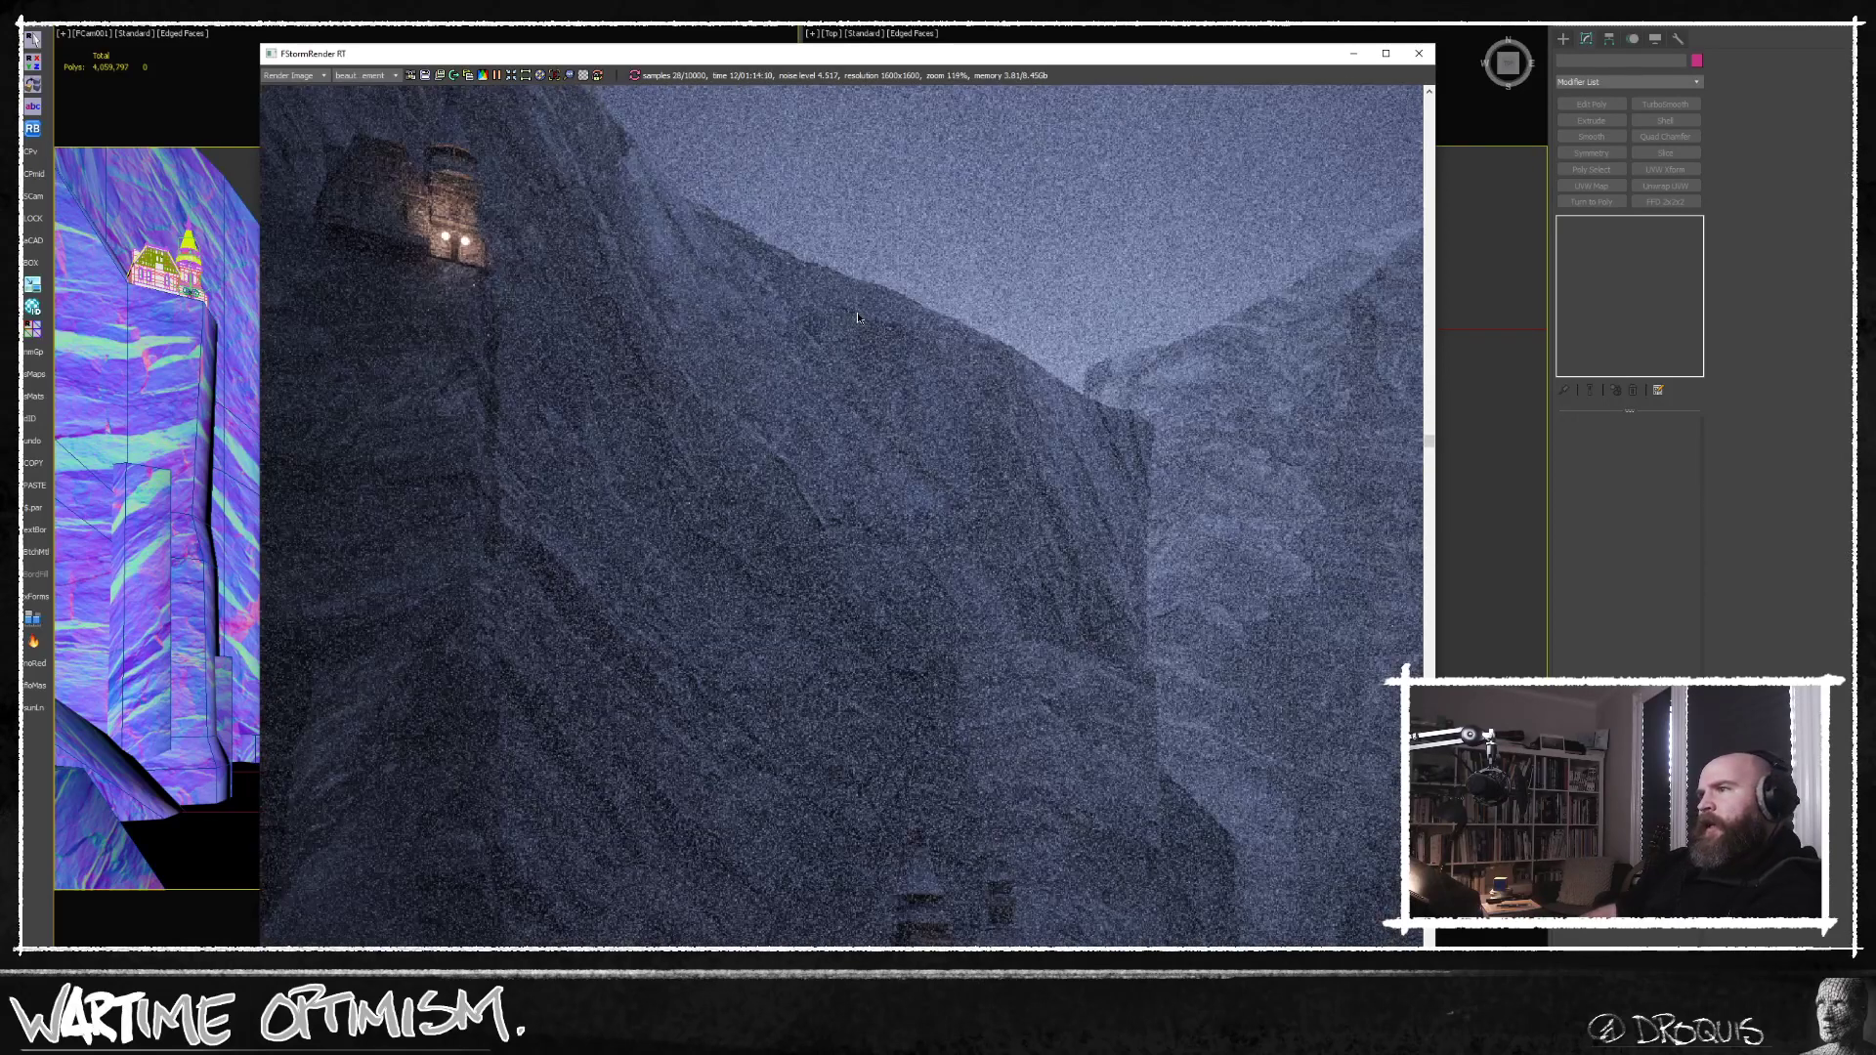
{"action": "scroll", "coordinate": [1163, 495], "scroll_direction": "down", "scroll_amount": 2}
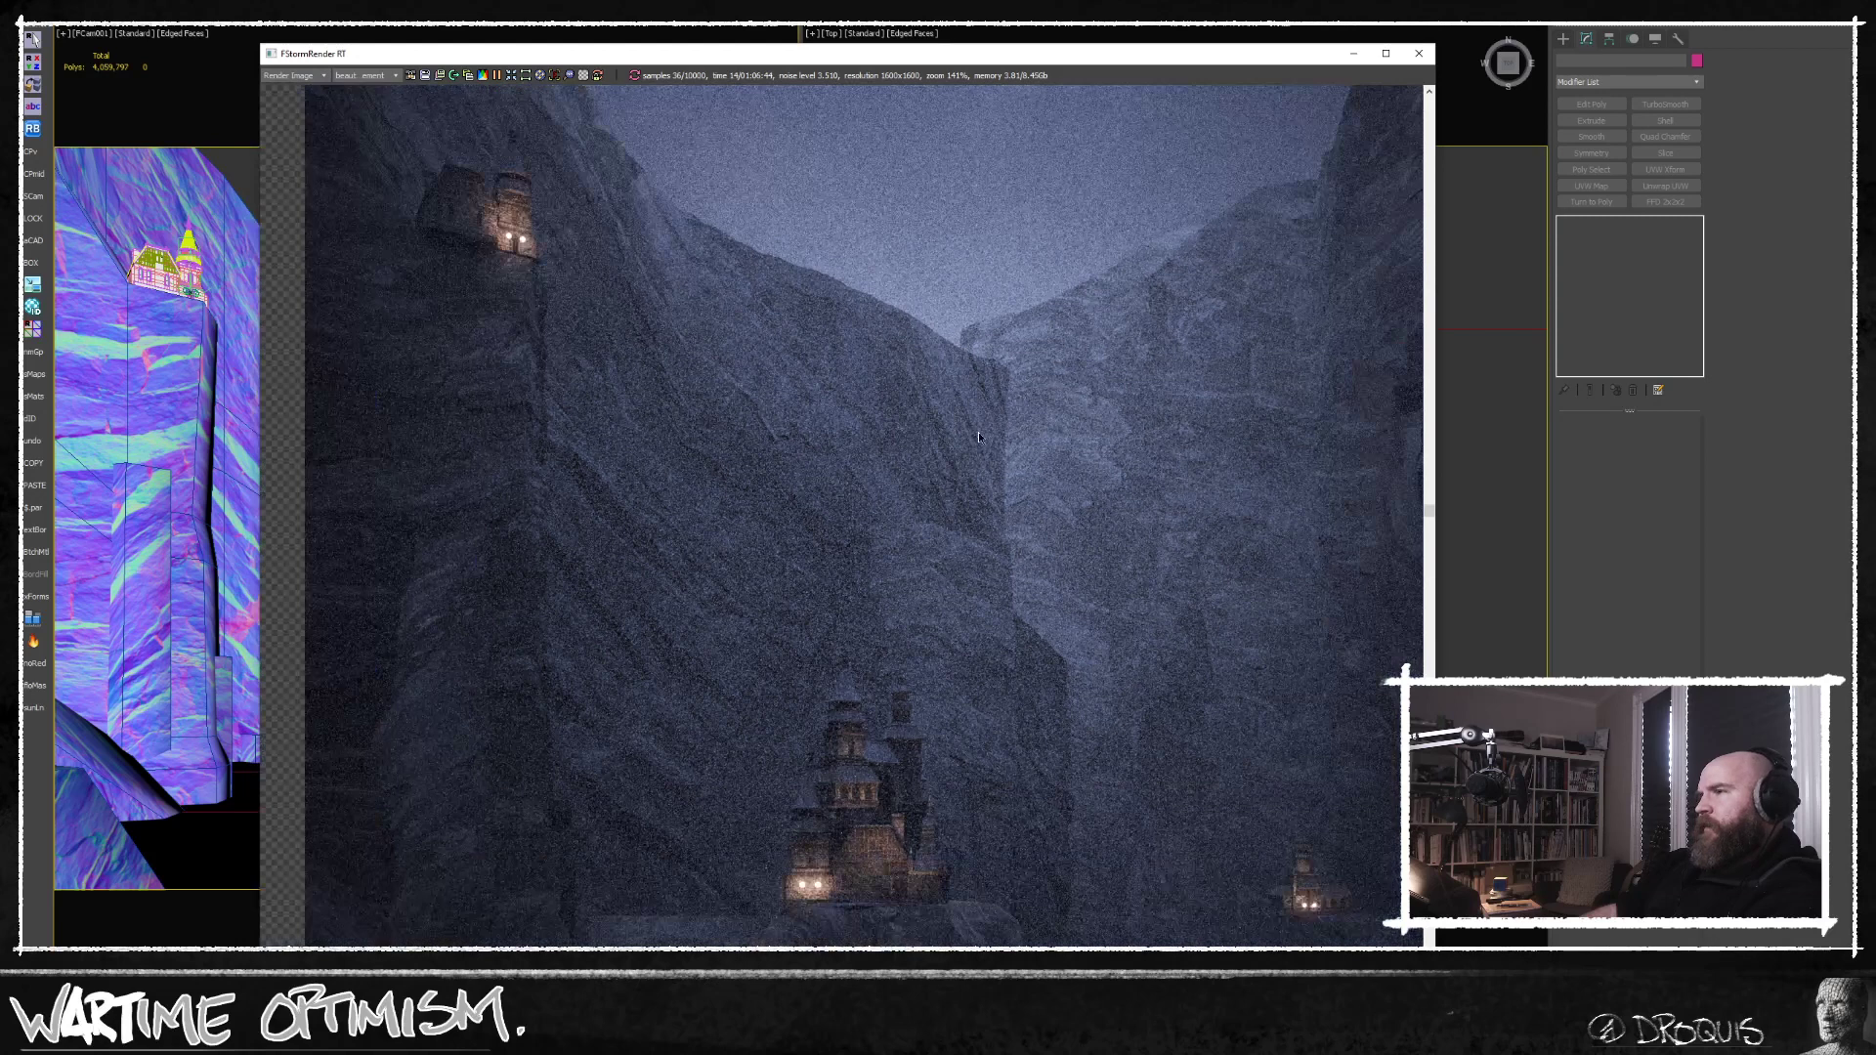
{"action": "middle_click_drag", "start_coordinate": [970, 510], "coordinate": [983, 428]}
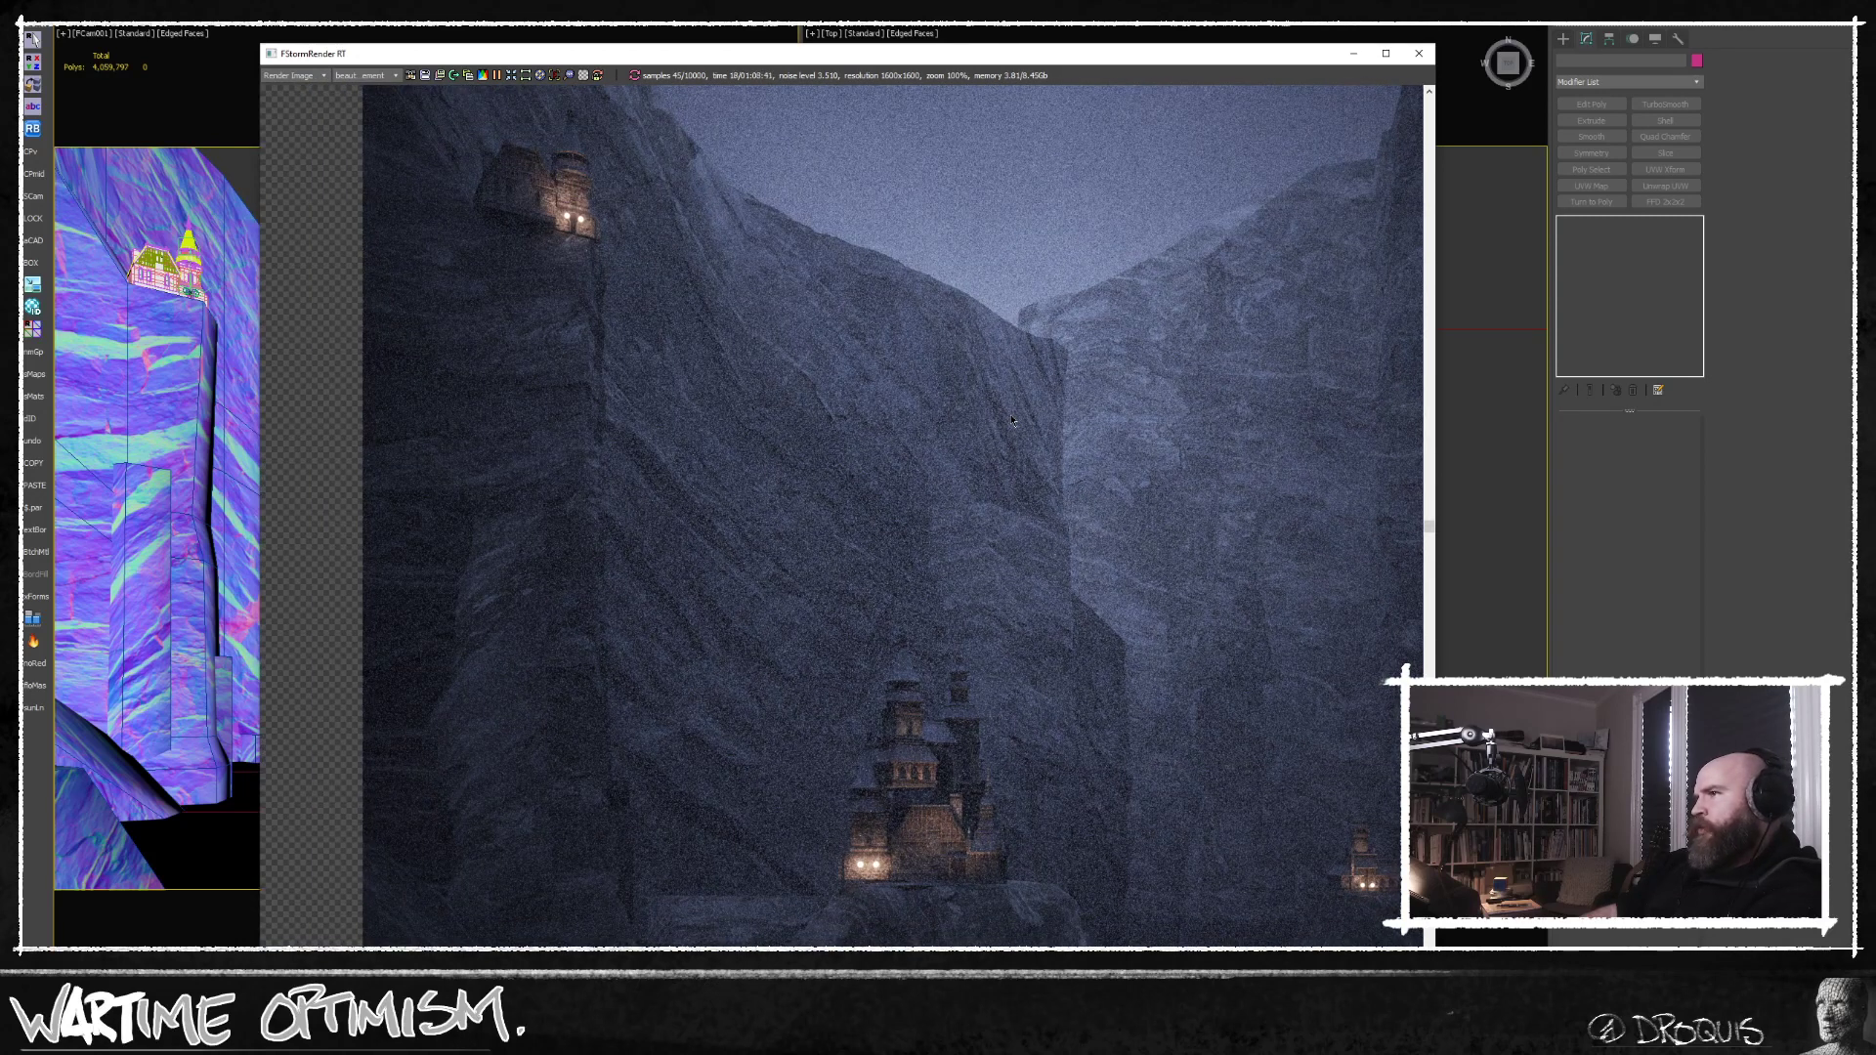
{"action": "middle_click_drag", "start_coordinate": [981, 500], "coordinate": [989, 445]}
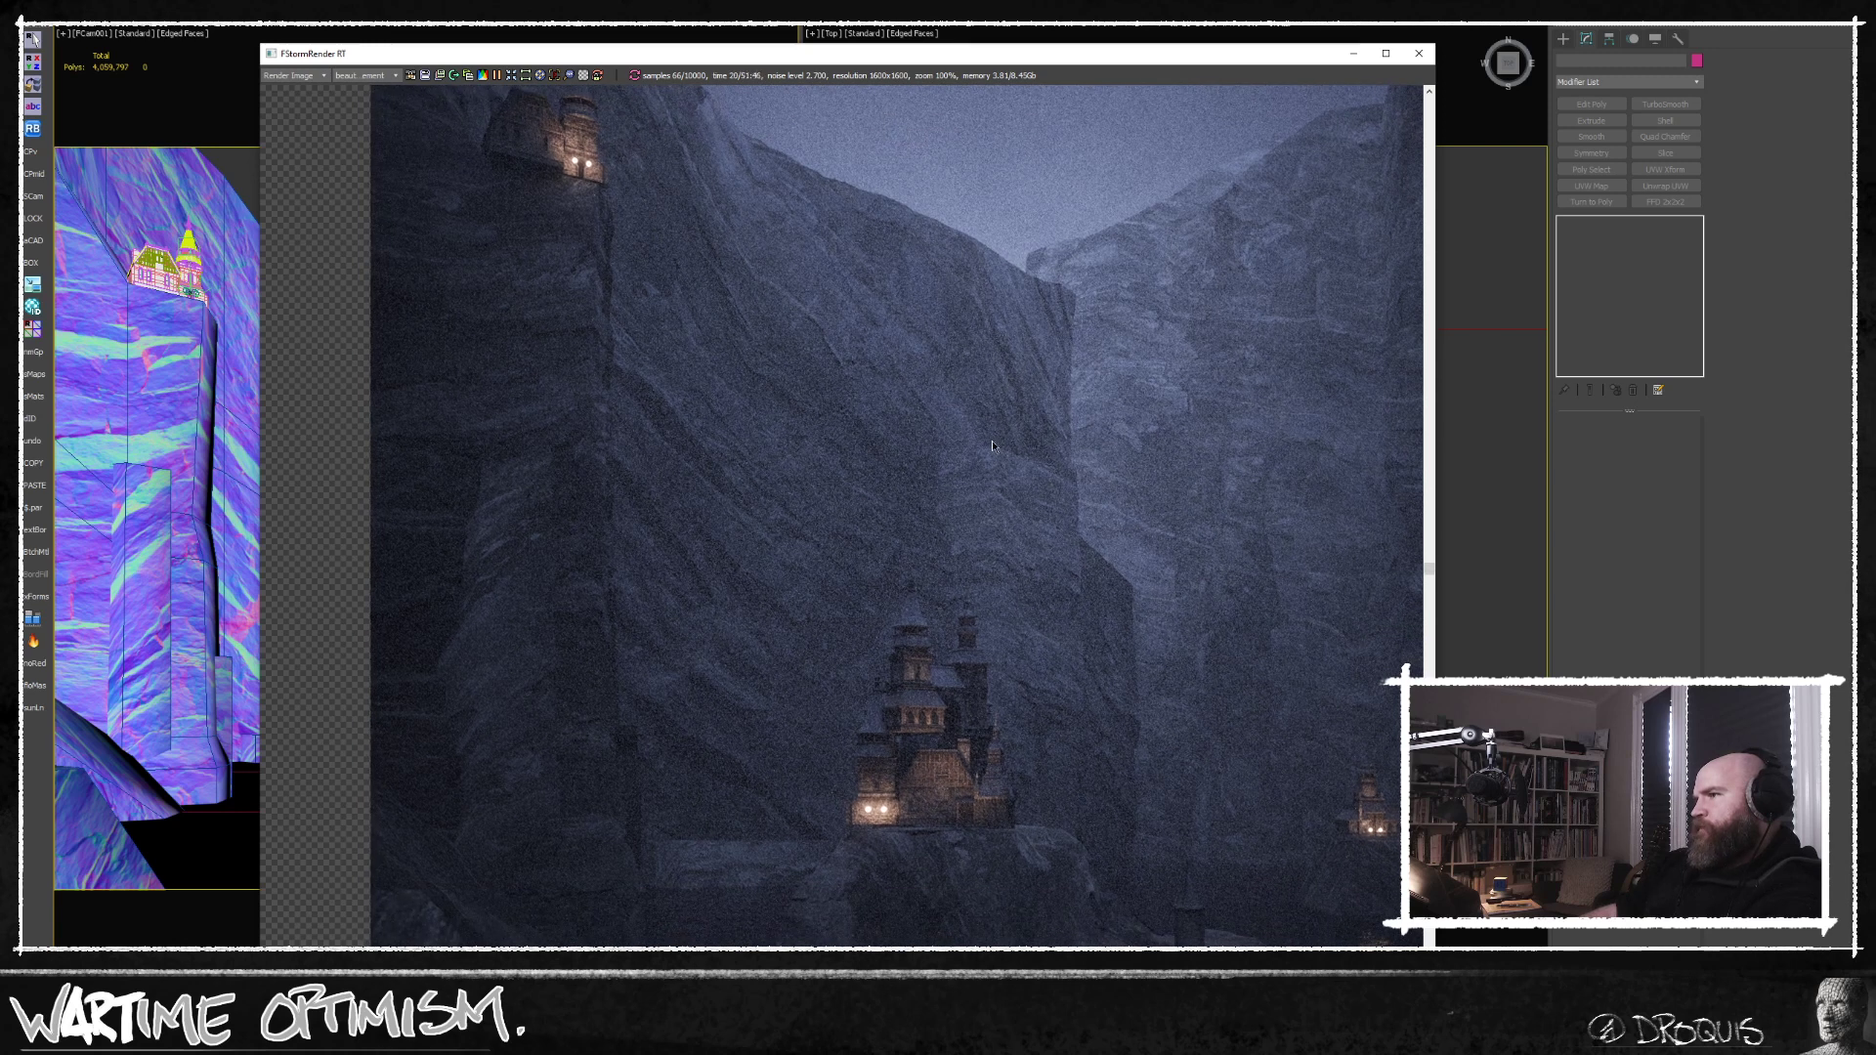
{"action": "scroll", "coordinate": [991, 393], "scroll_direction": "down", "scroll_amount": 3}
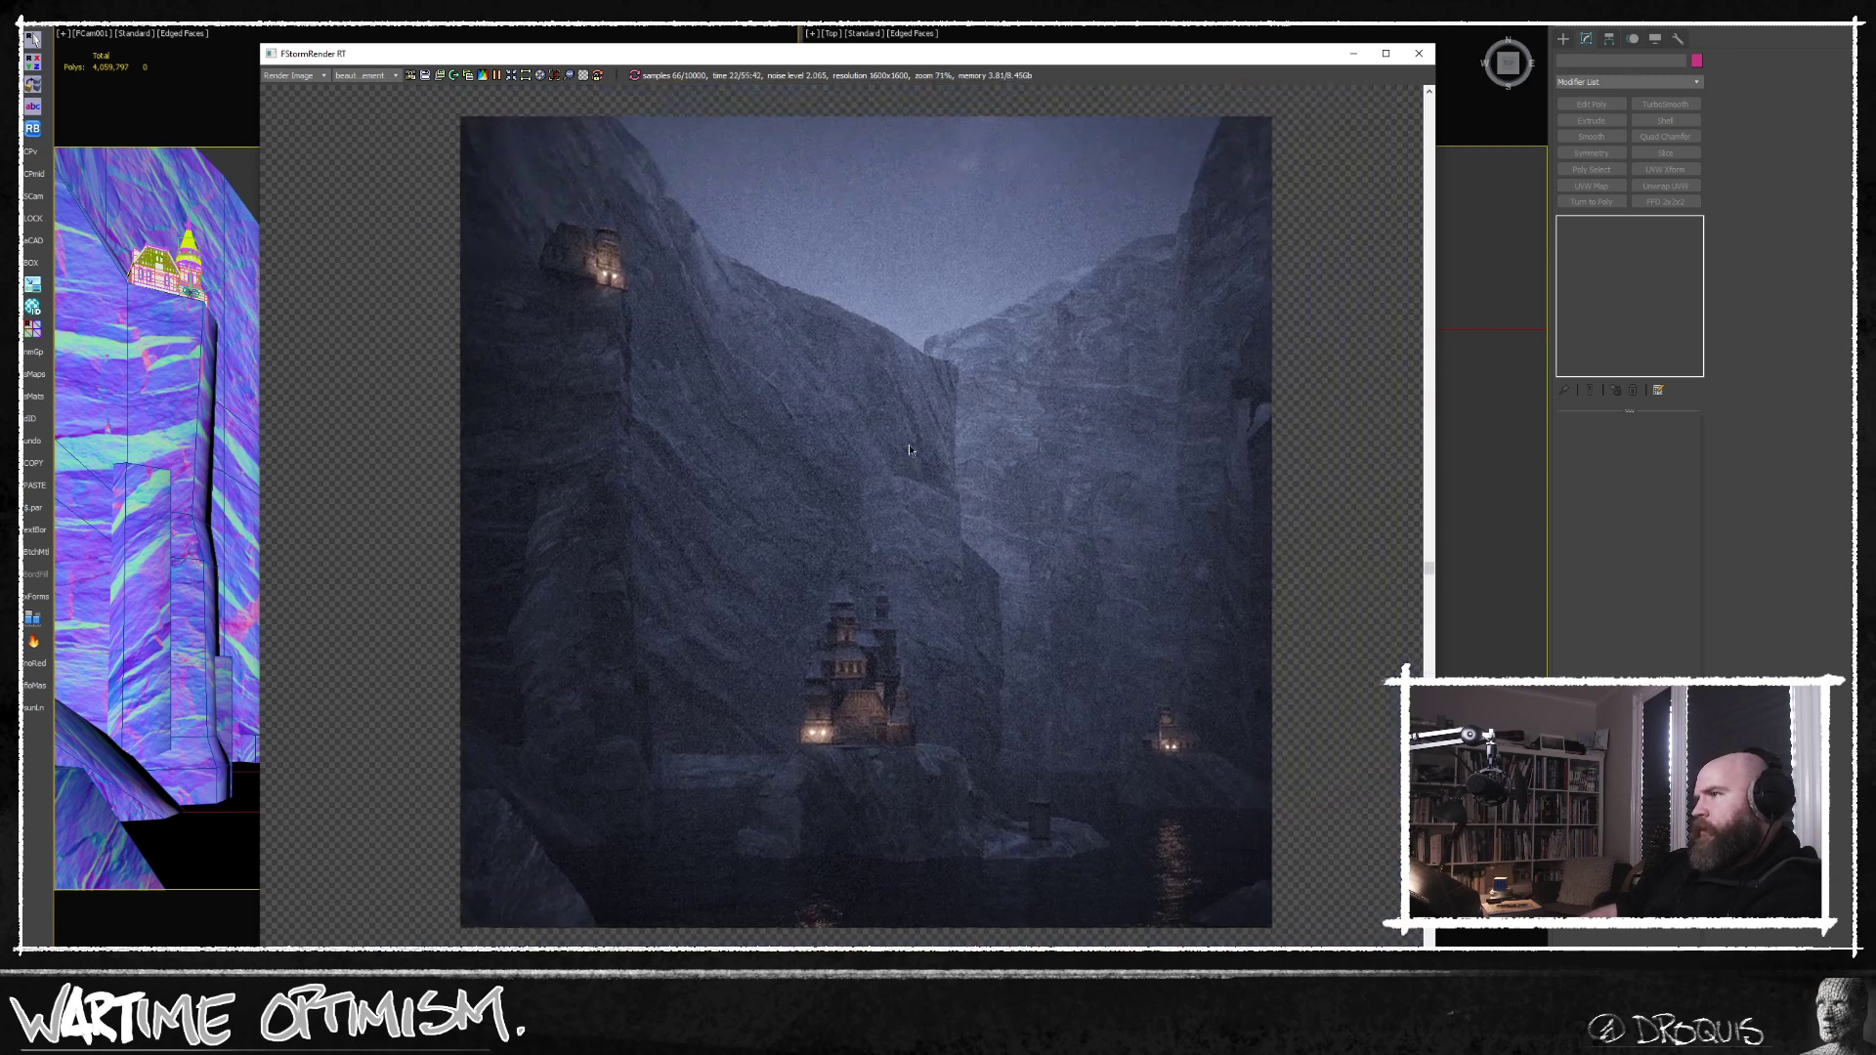
{"action": "middle_click_drag", "start_coordinate": [871, 440], "coordinate": [875, 437]}
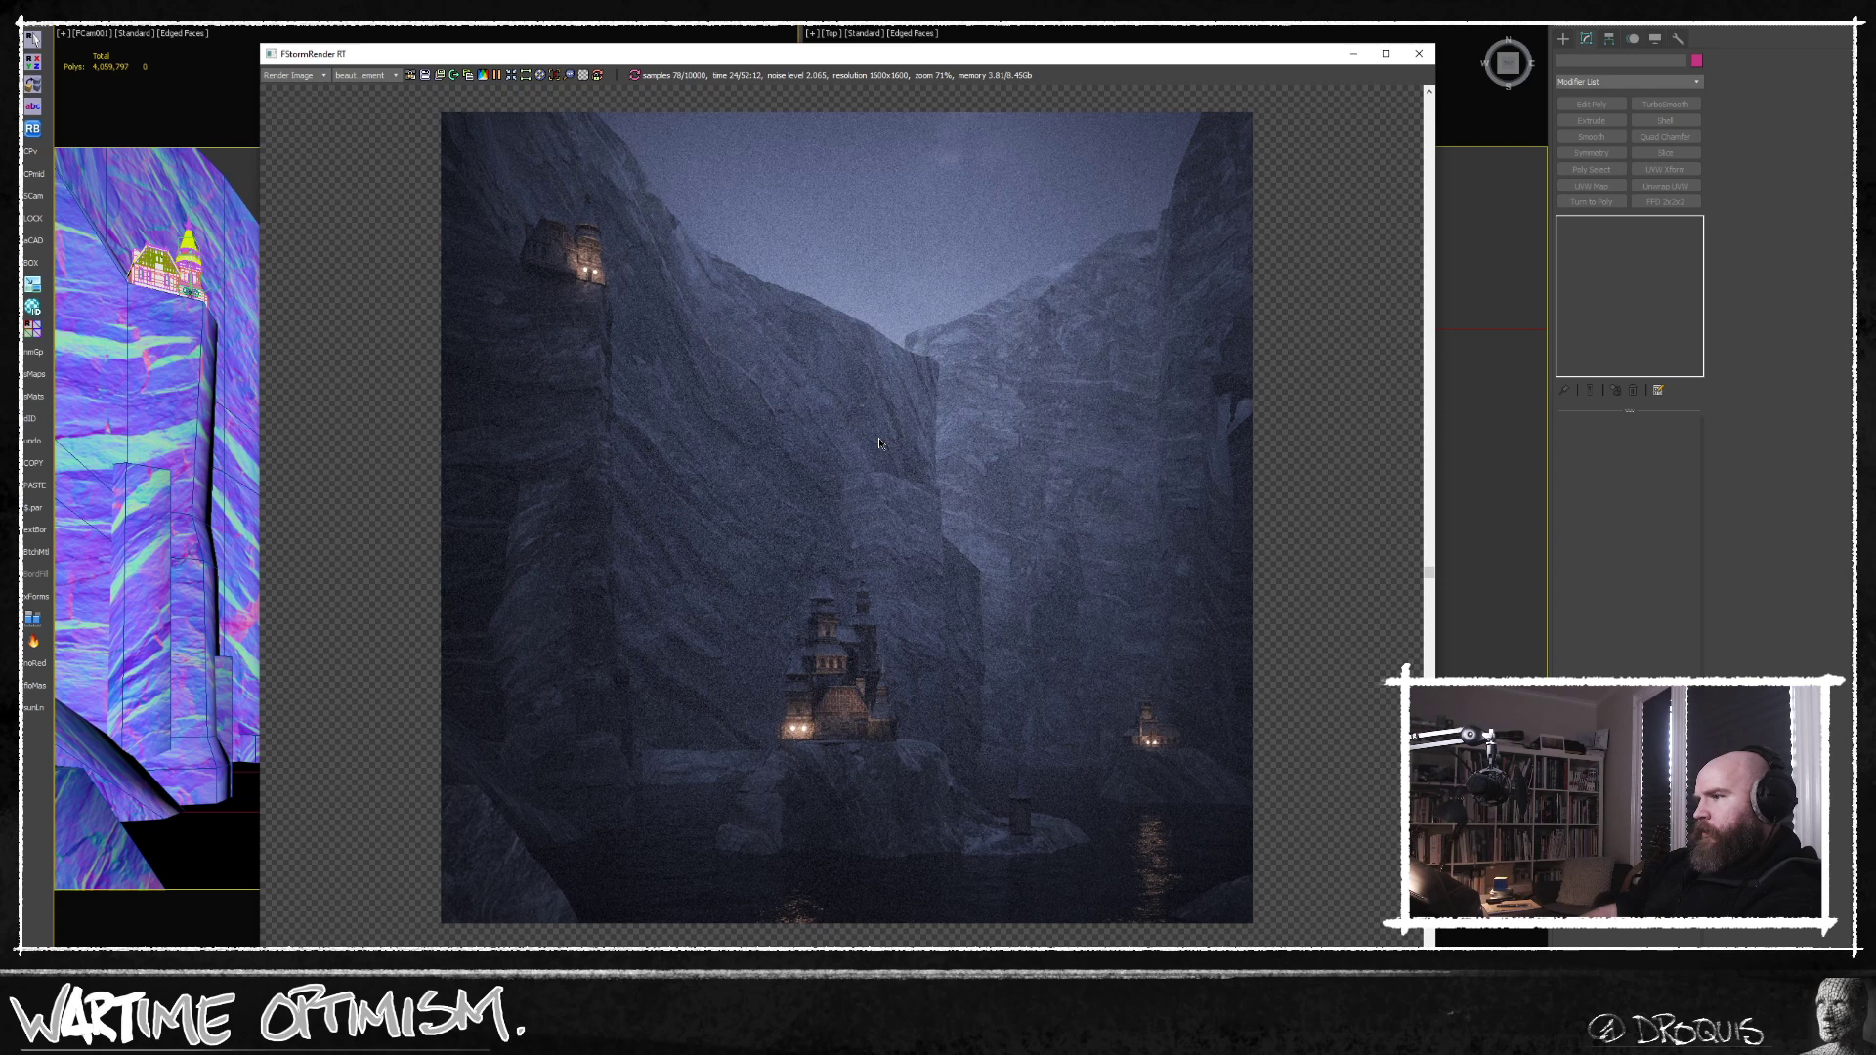
{"action": "scroll", "coordinate": [655, 559], "scroll_direction": "up", "scroll_amount": 1}
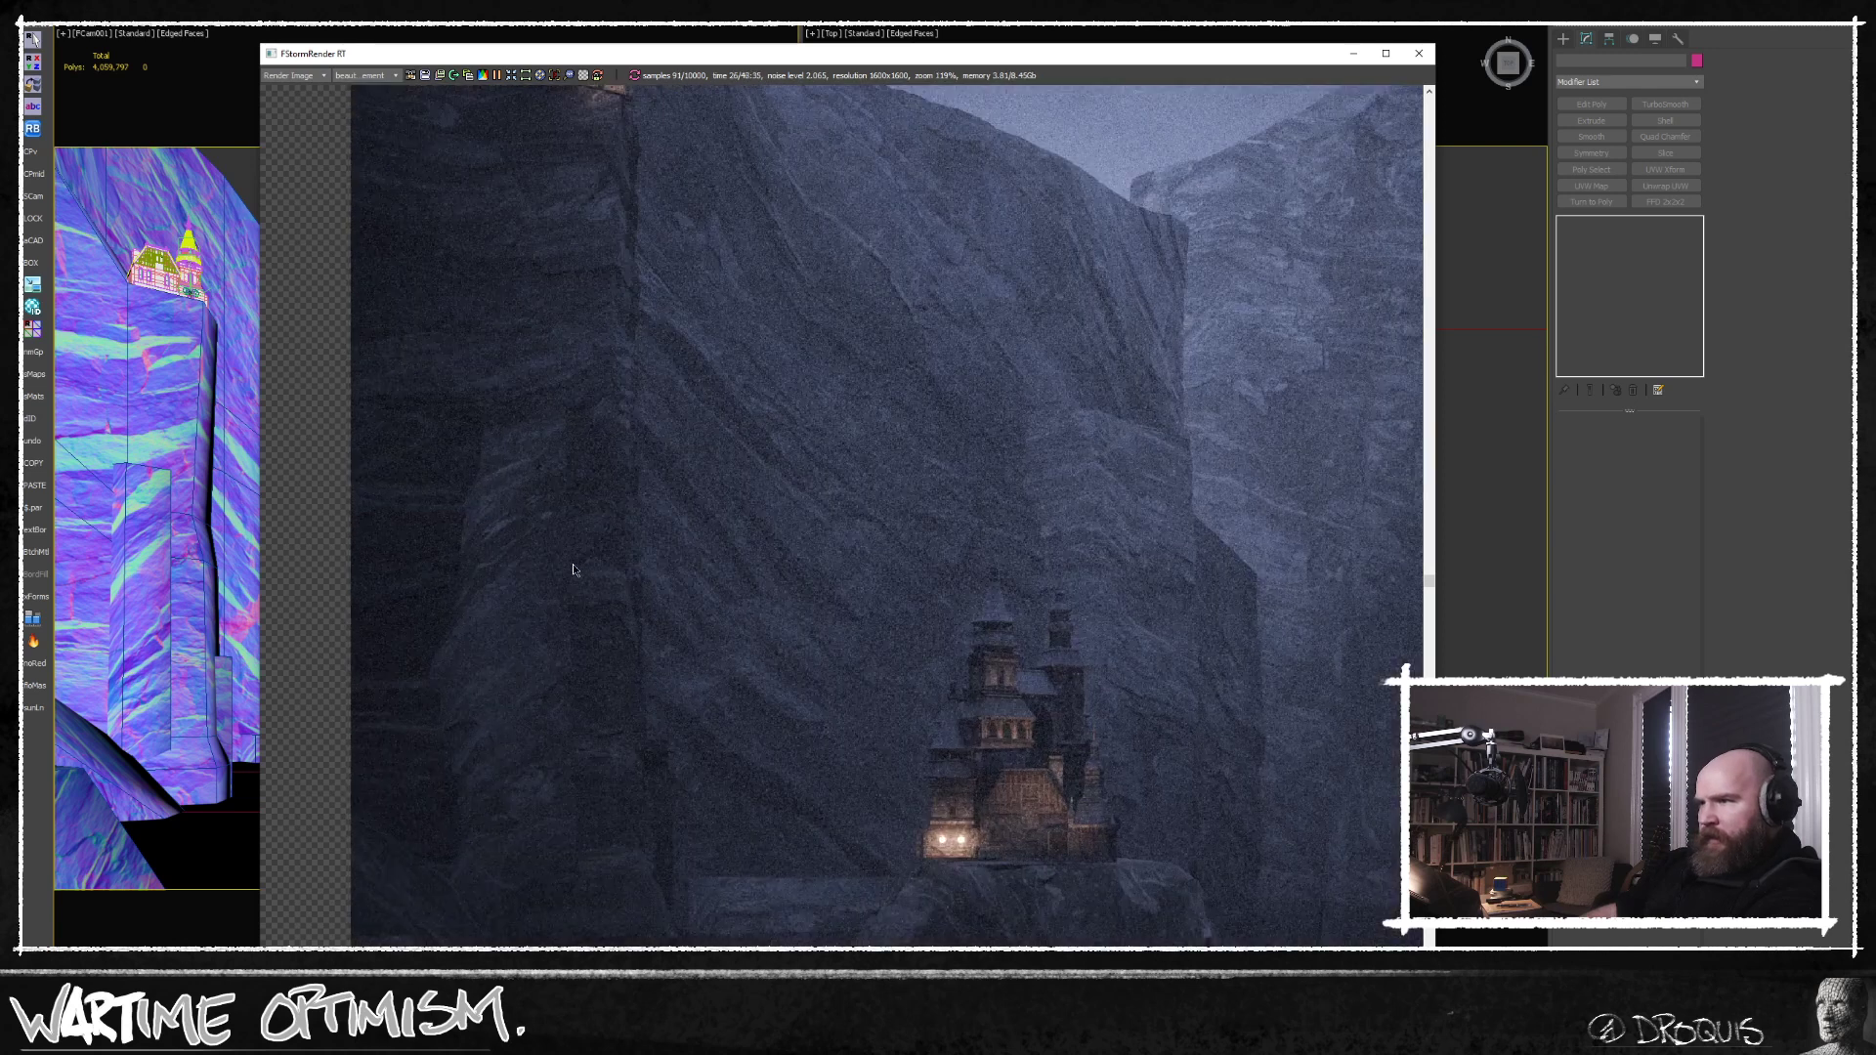
{"action": "scroll", "coordinate": [747, 601], "scroll_direction": "down", "scroll_amount": 3}
{"action": "middle_click_drag", "start_coordinate": [811, 546], "coordinate": [877, 549]}
{"action": "scroll", "coordinate": [848, 564], "scroll_direction": "up", "scroll_amount": 1}
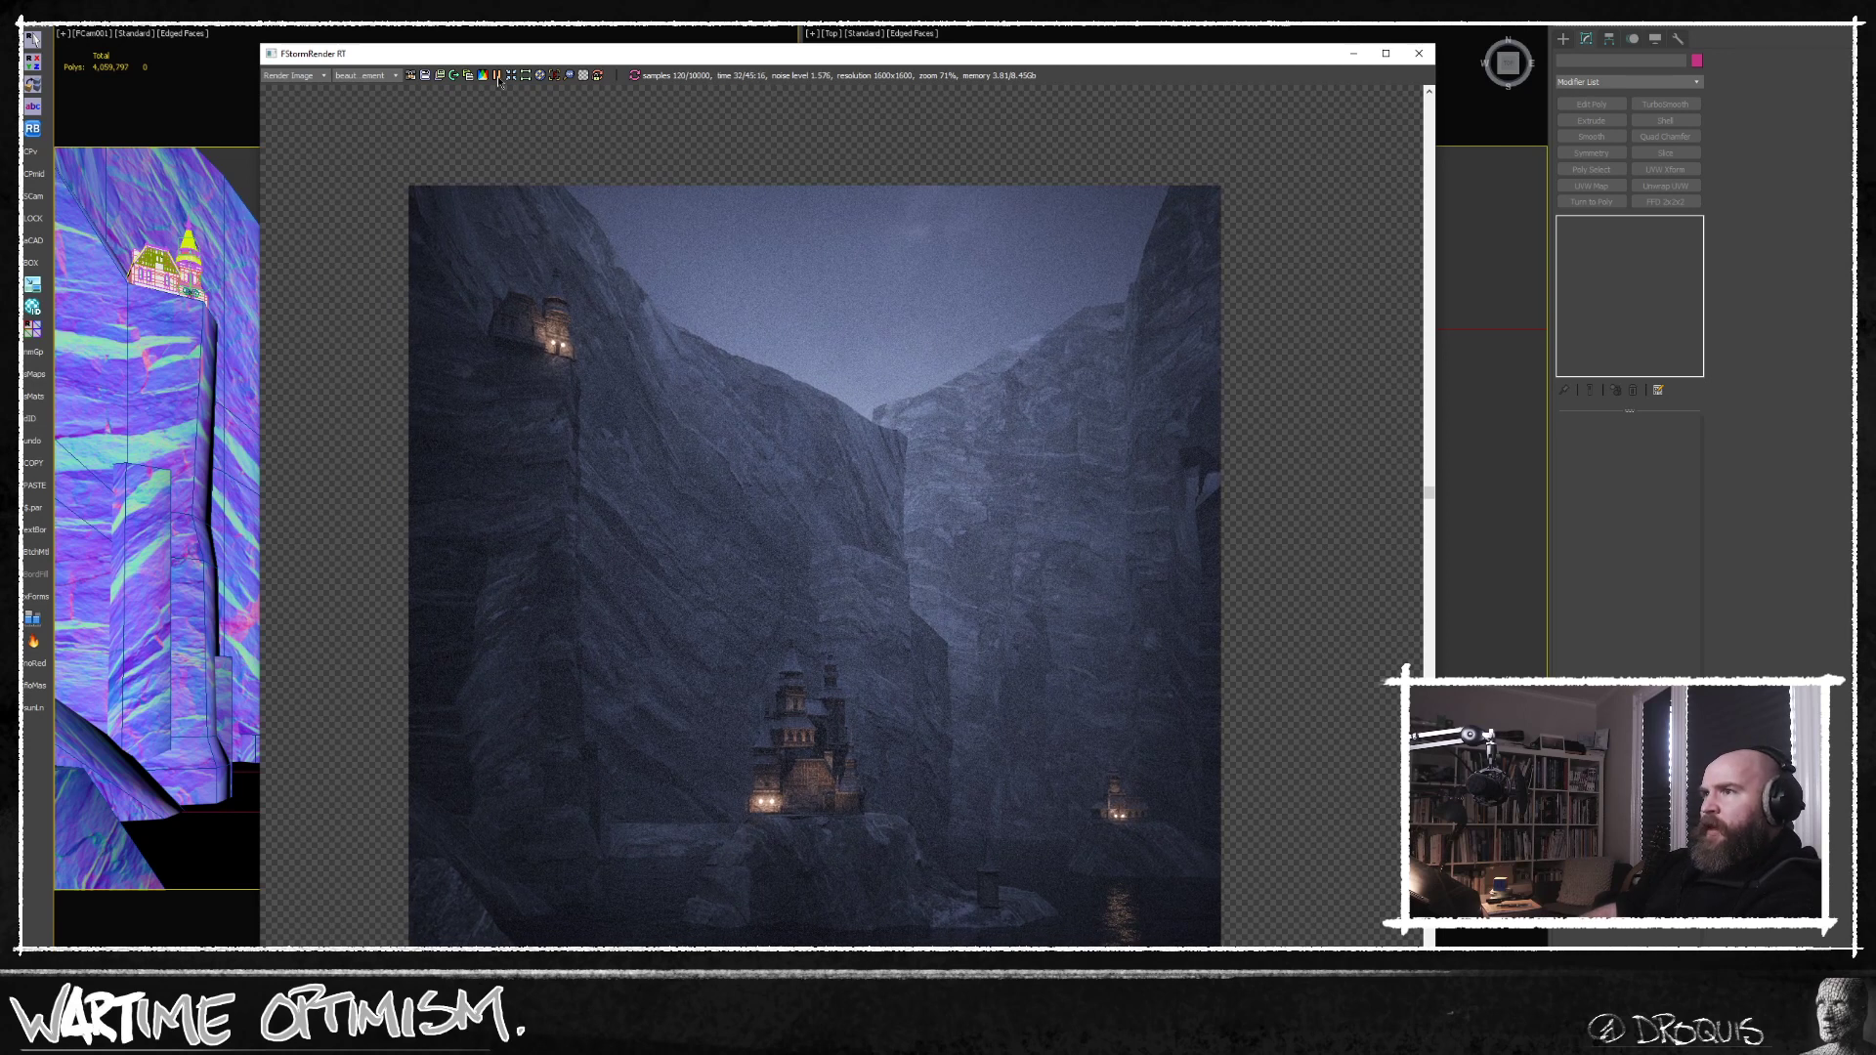
Put away the render and material windows, select the cliff mesh and activate edge editing in its upper Edit Poly modifier.
{"action": "left_click", "coordinate": [1354, 53]}
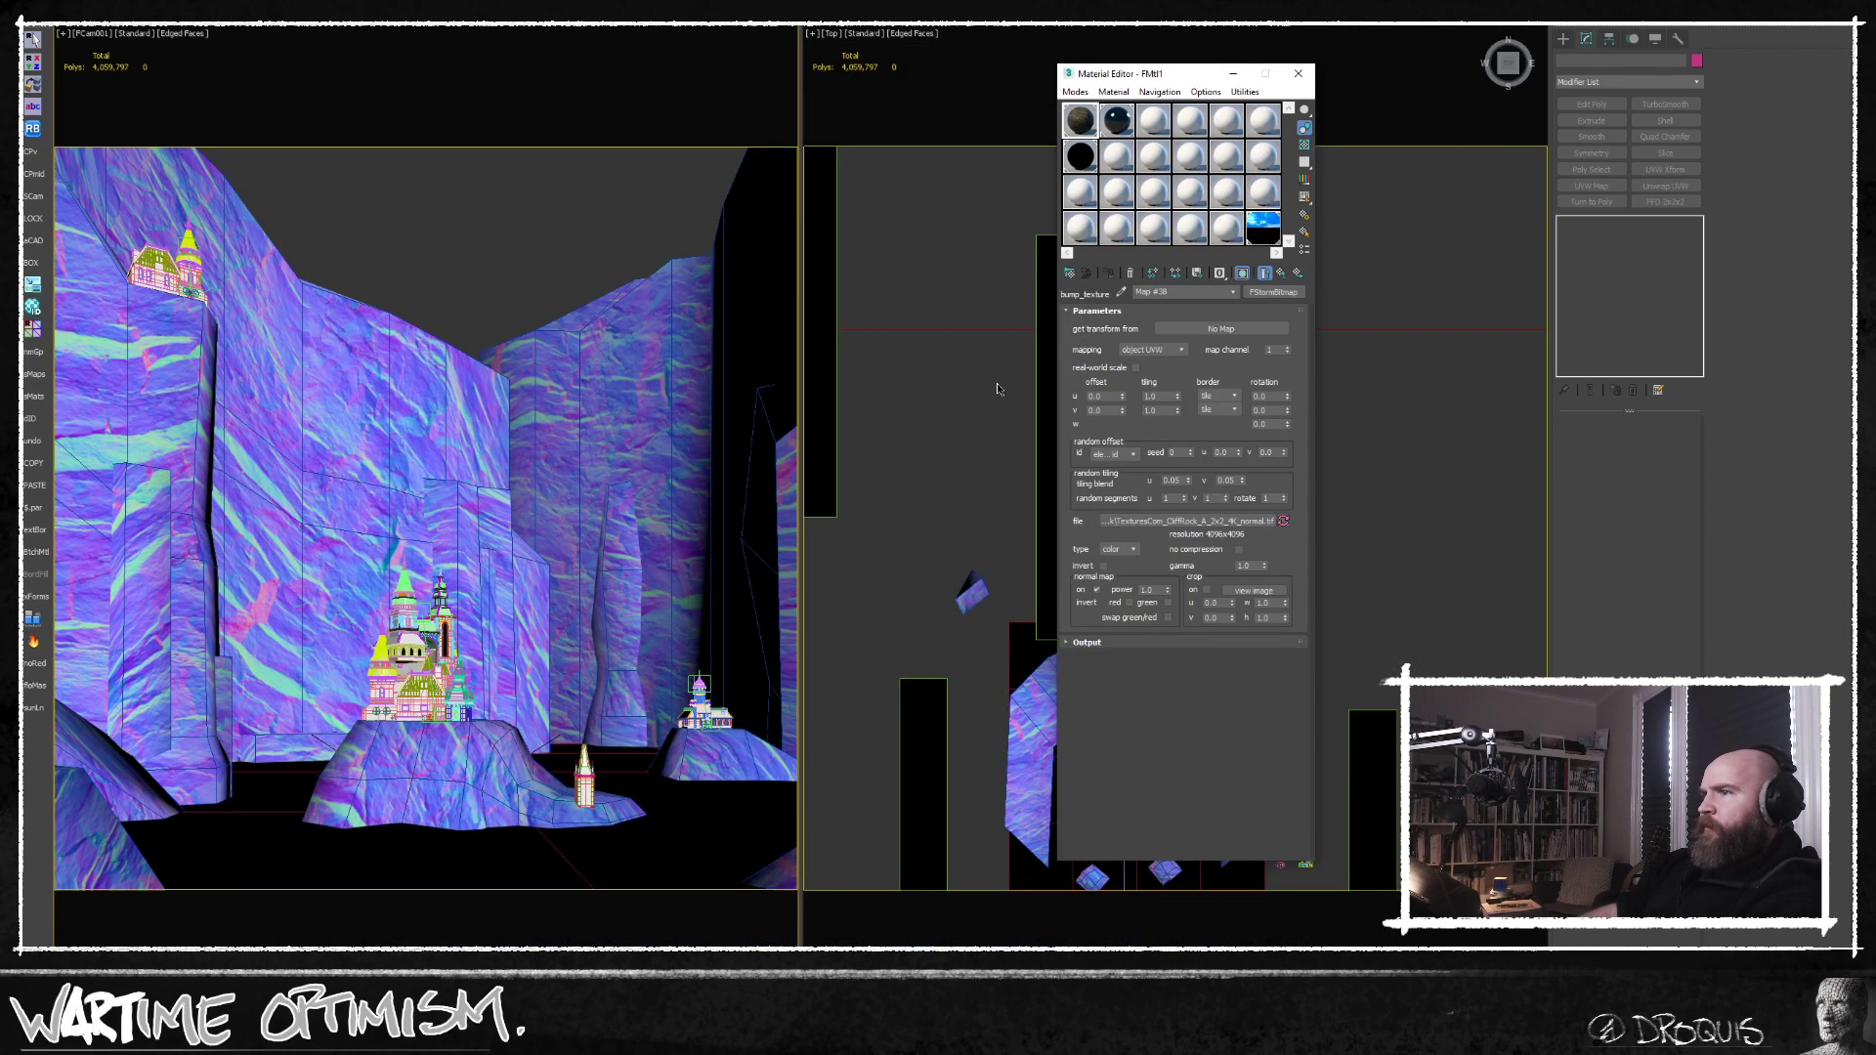
{"action": "left_click", "coordinate": [367, 371]}
{"action": "left_click", "coordinate": [1298, 74]}
{"action": "middle_click_drag", "start_coordinate": [1193, 302], "coordinate": [1250, 422]}
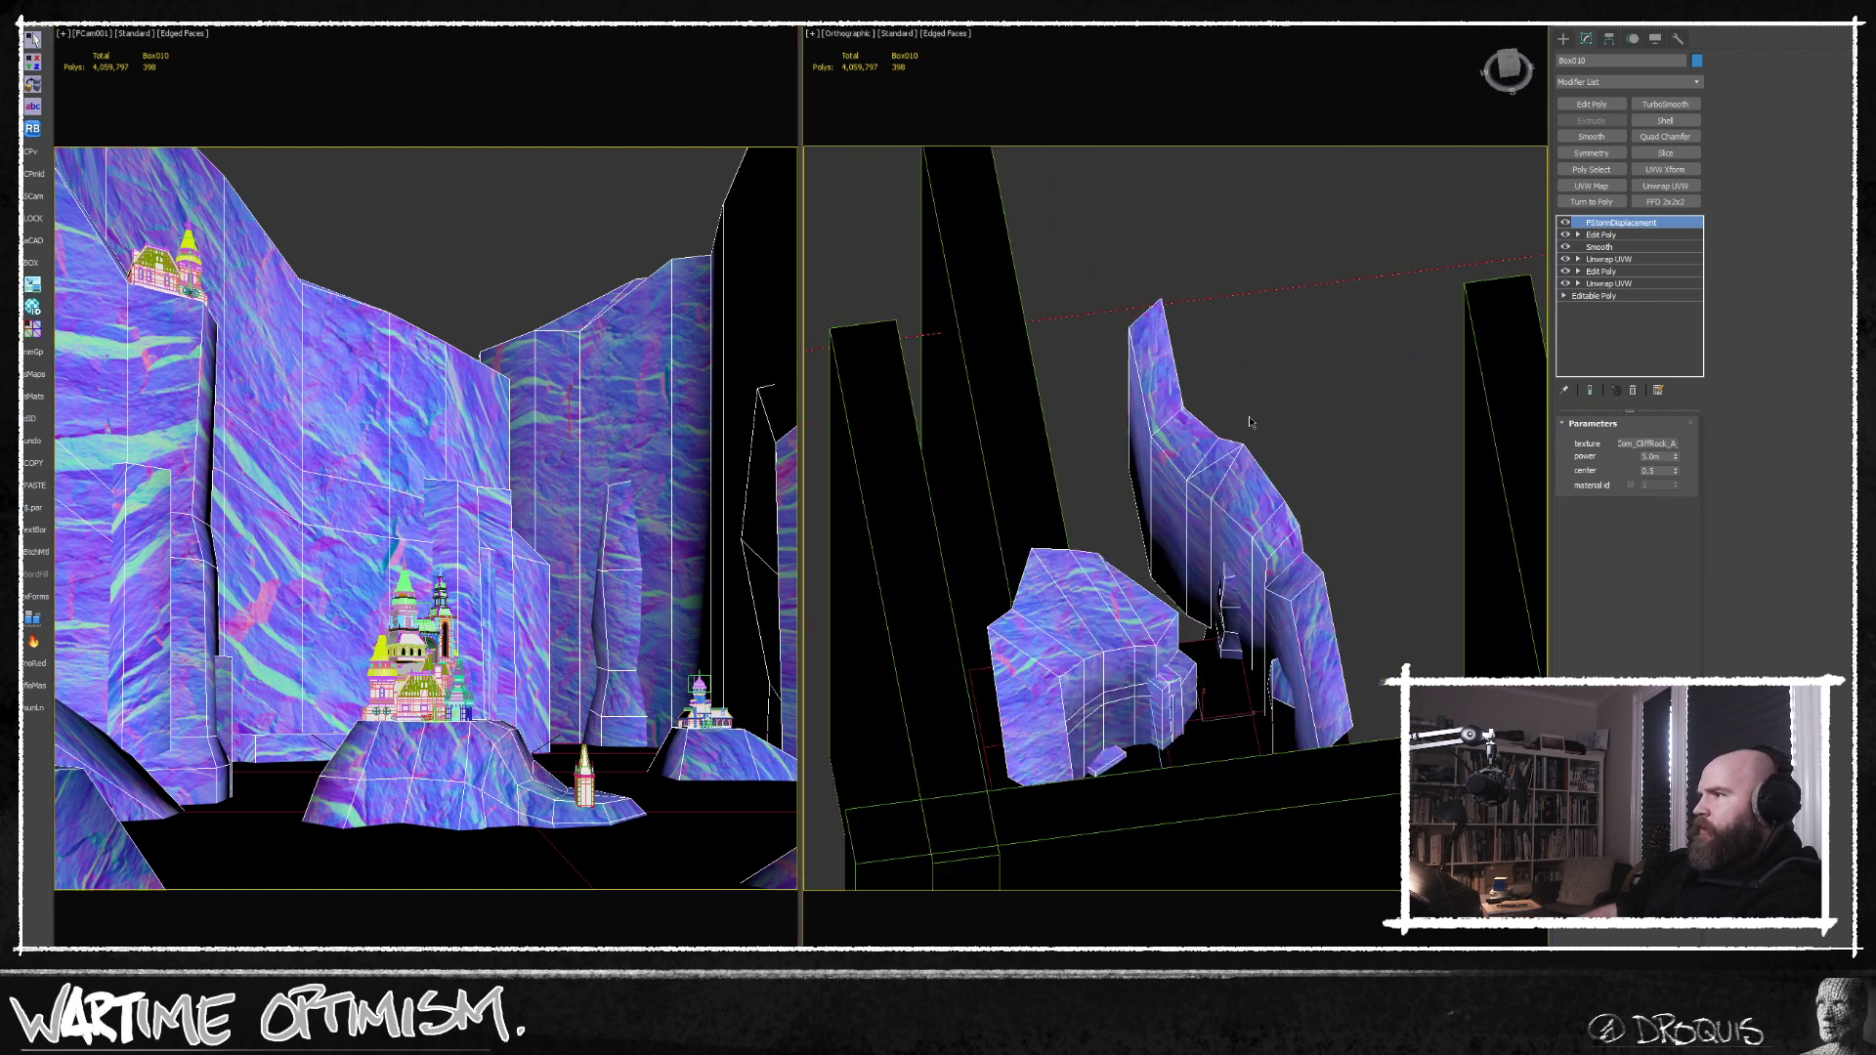
{"action": "left_click", "coordinate": [1609, 235]}
{"action": "left_click", "coordinate": [1607, 537]}
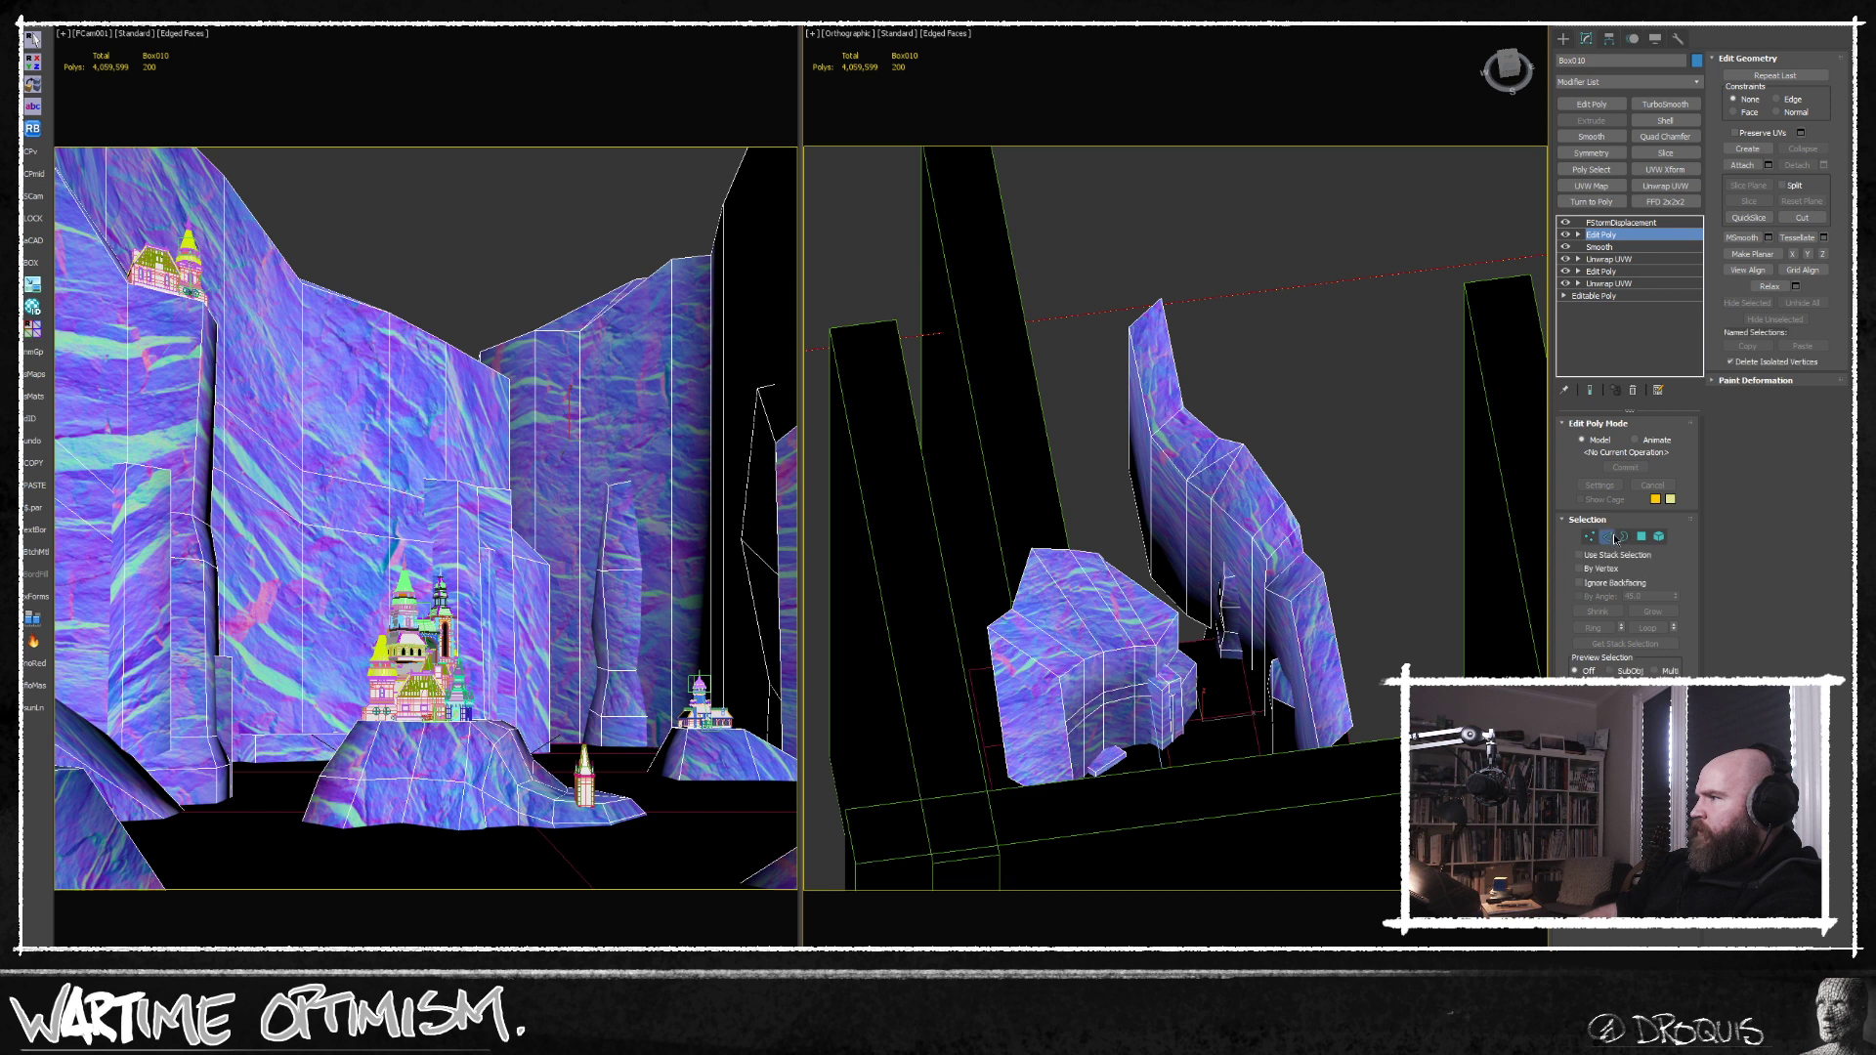
Select the hard ridge edge loops along the tops of the cliff walls in the orthographic view.
{"action": "double_click", "coordinate": [1226, 510]}
{"action": "middle_click_drag", "start_coordinate": [1225, 511], "coordinate": [1271, 349], "text": "alt"}
{"action": "scroll", "coordinate": [1170, 621], "scroll_direction": "up", "scroll_amount": 5}
{"action": "double_click", "coordinate": [1201, 561]}
{"action": "scroll", "coordinate": [1202, 562], "scroll_direction": "down", "scroll_amount": 5}
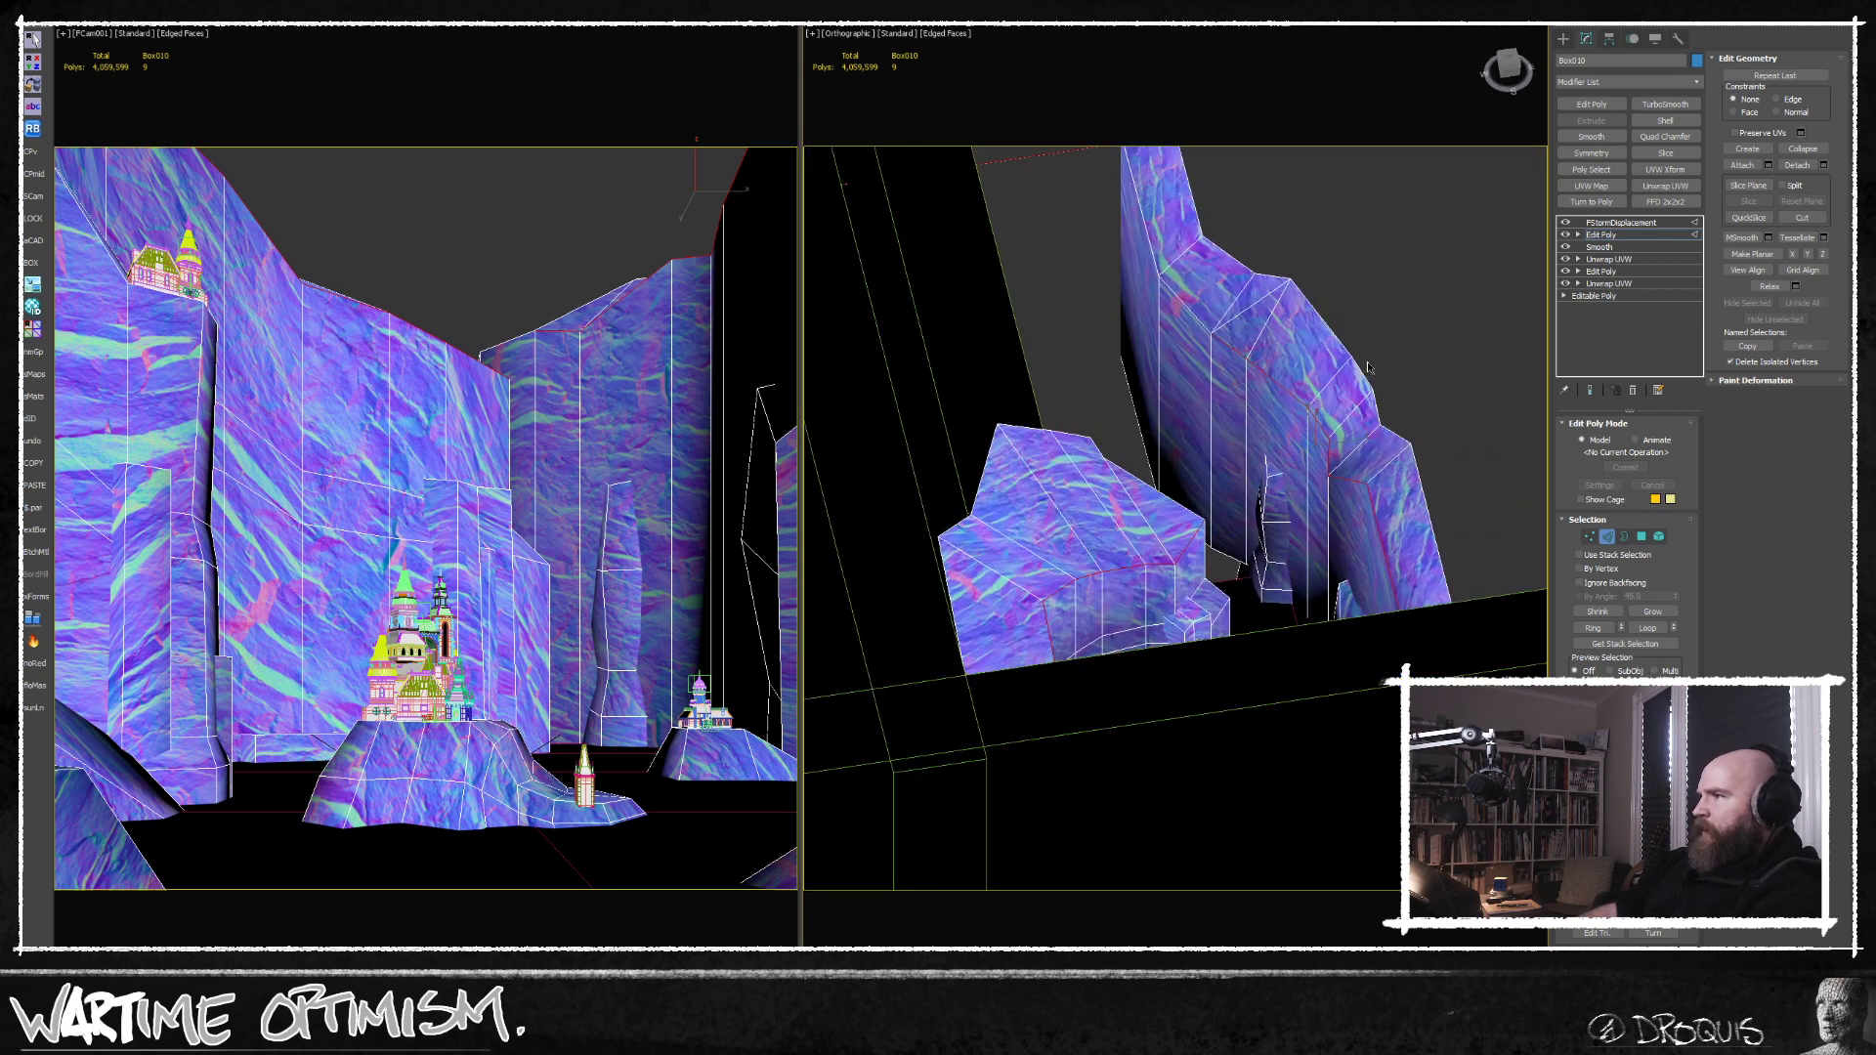
{"action": "scroll", "coordinate": [1264, 349], "scroll_direction": "up", "scroll_amount": 6}
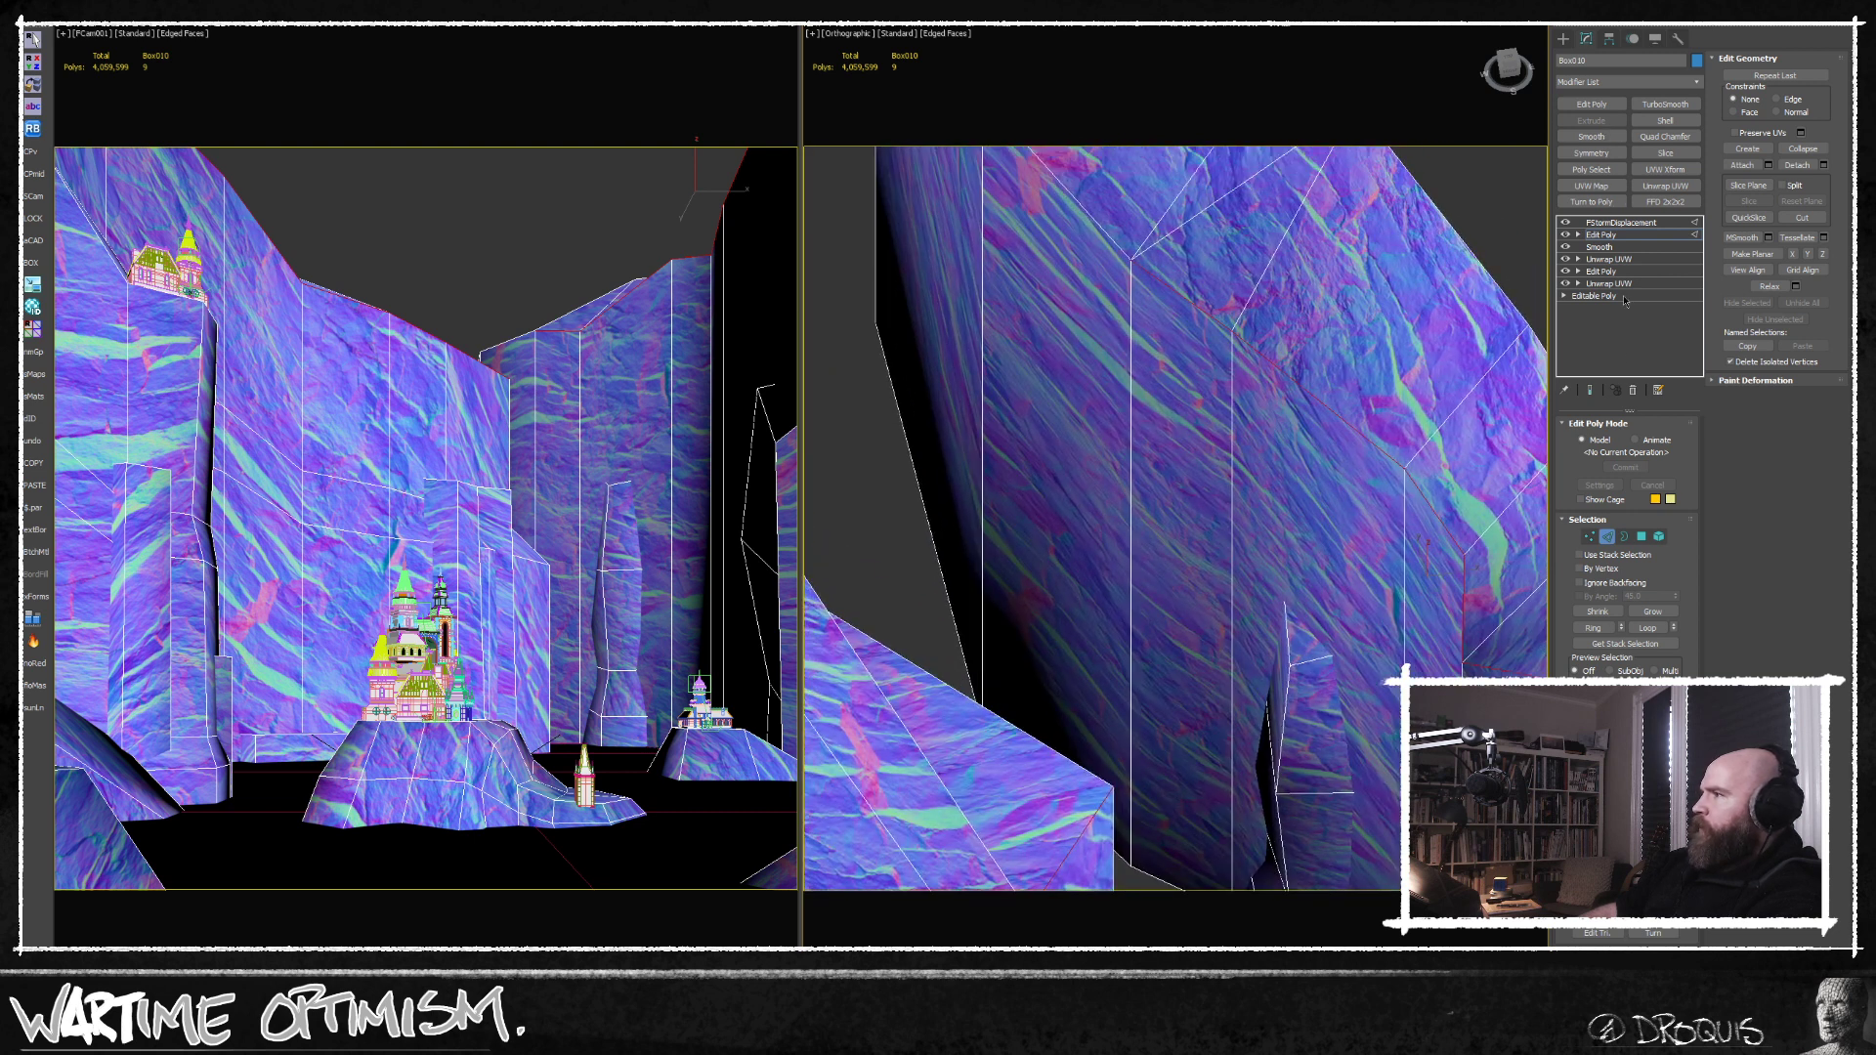
Toggle the Smooth modifier off and on, add another Edit Poly above the existing one and activate edge editing.
{"action": "left_click", "coordinate": [1567, 246]}
{"action": "left_click", "coordinate": [1567, 246]}
{"action": "left_click", "coordinate": [1591, 104]}
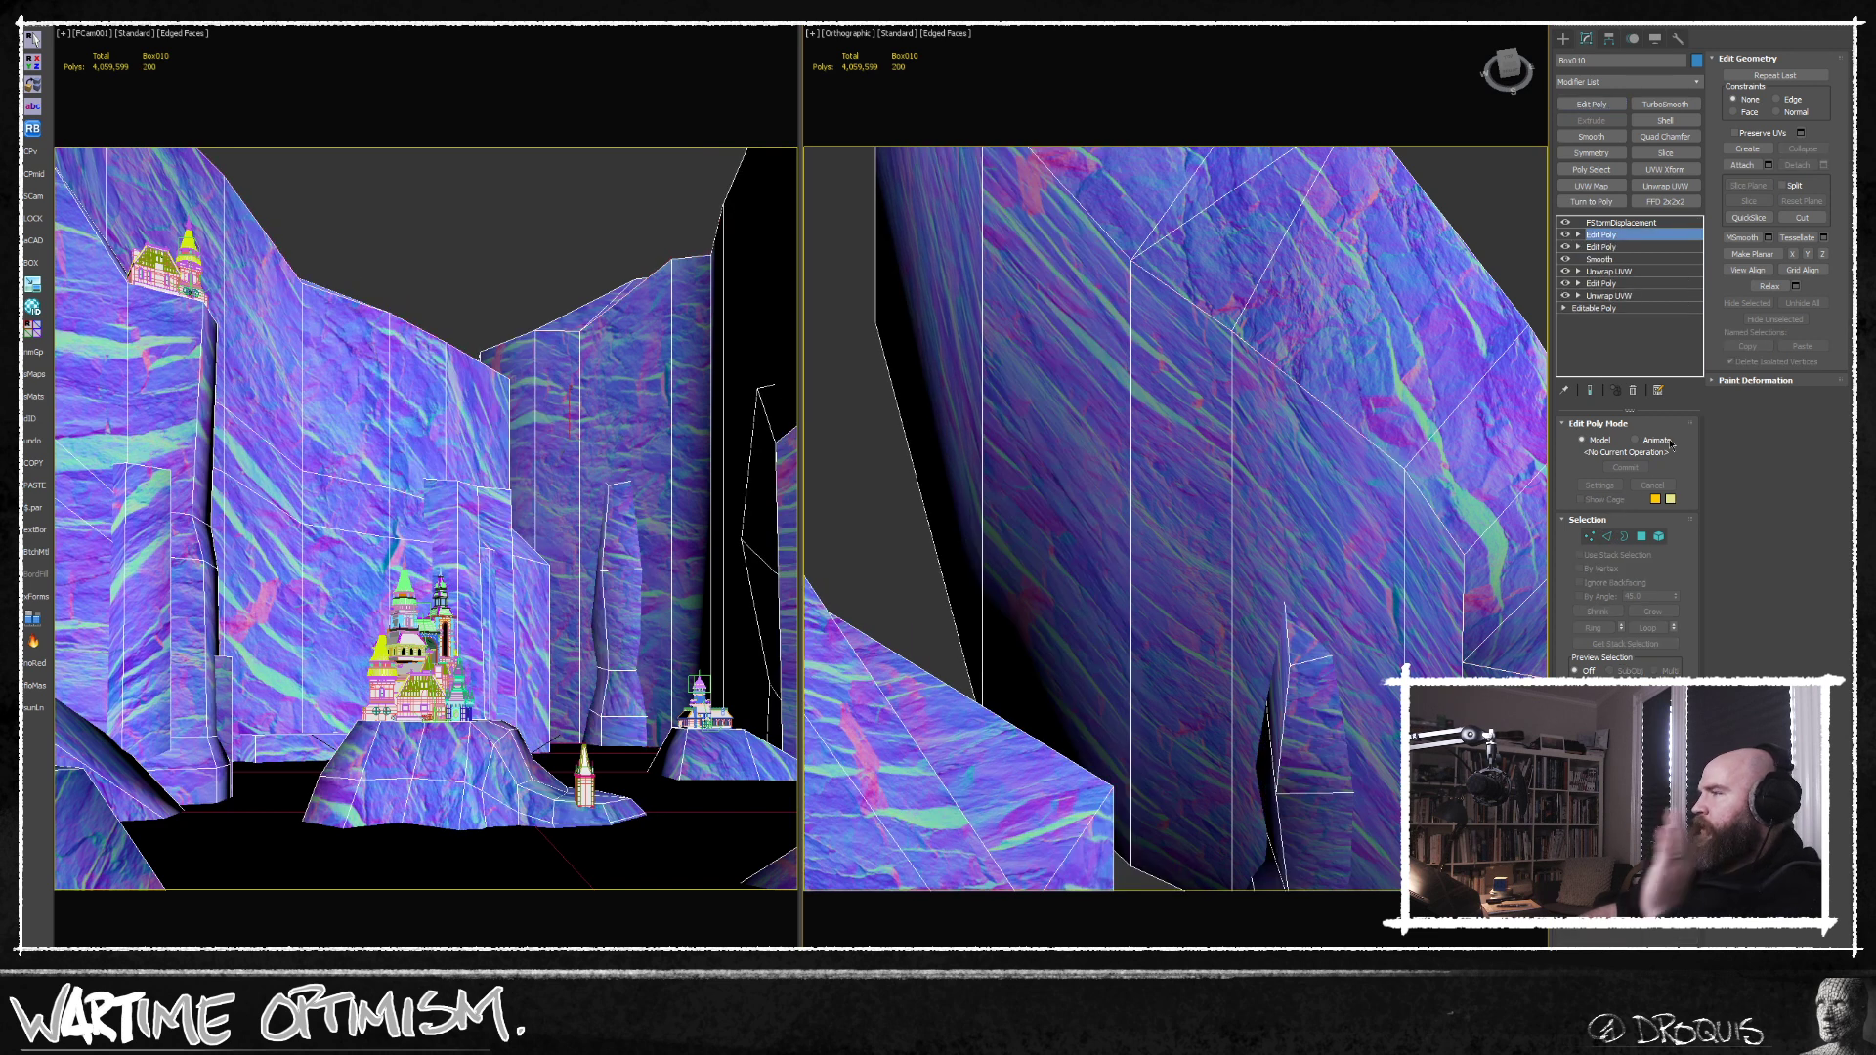
{"action": "left_click", "coordinate": [1607, 537]}
Add the upper edges of the protruding rock columns on the curved cliff to the edge selection.
{"action": "scroll", "coordinate": [1255, 523], "scroll_direction": "down", "scroll_amount": 10}
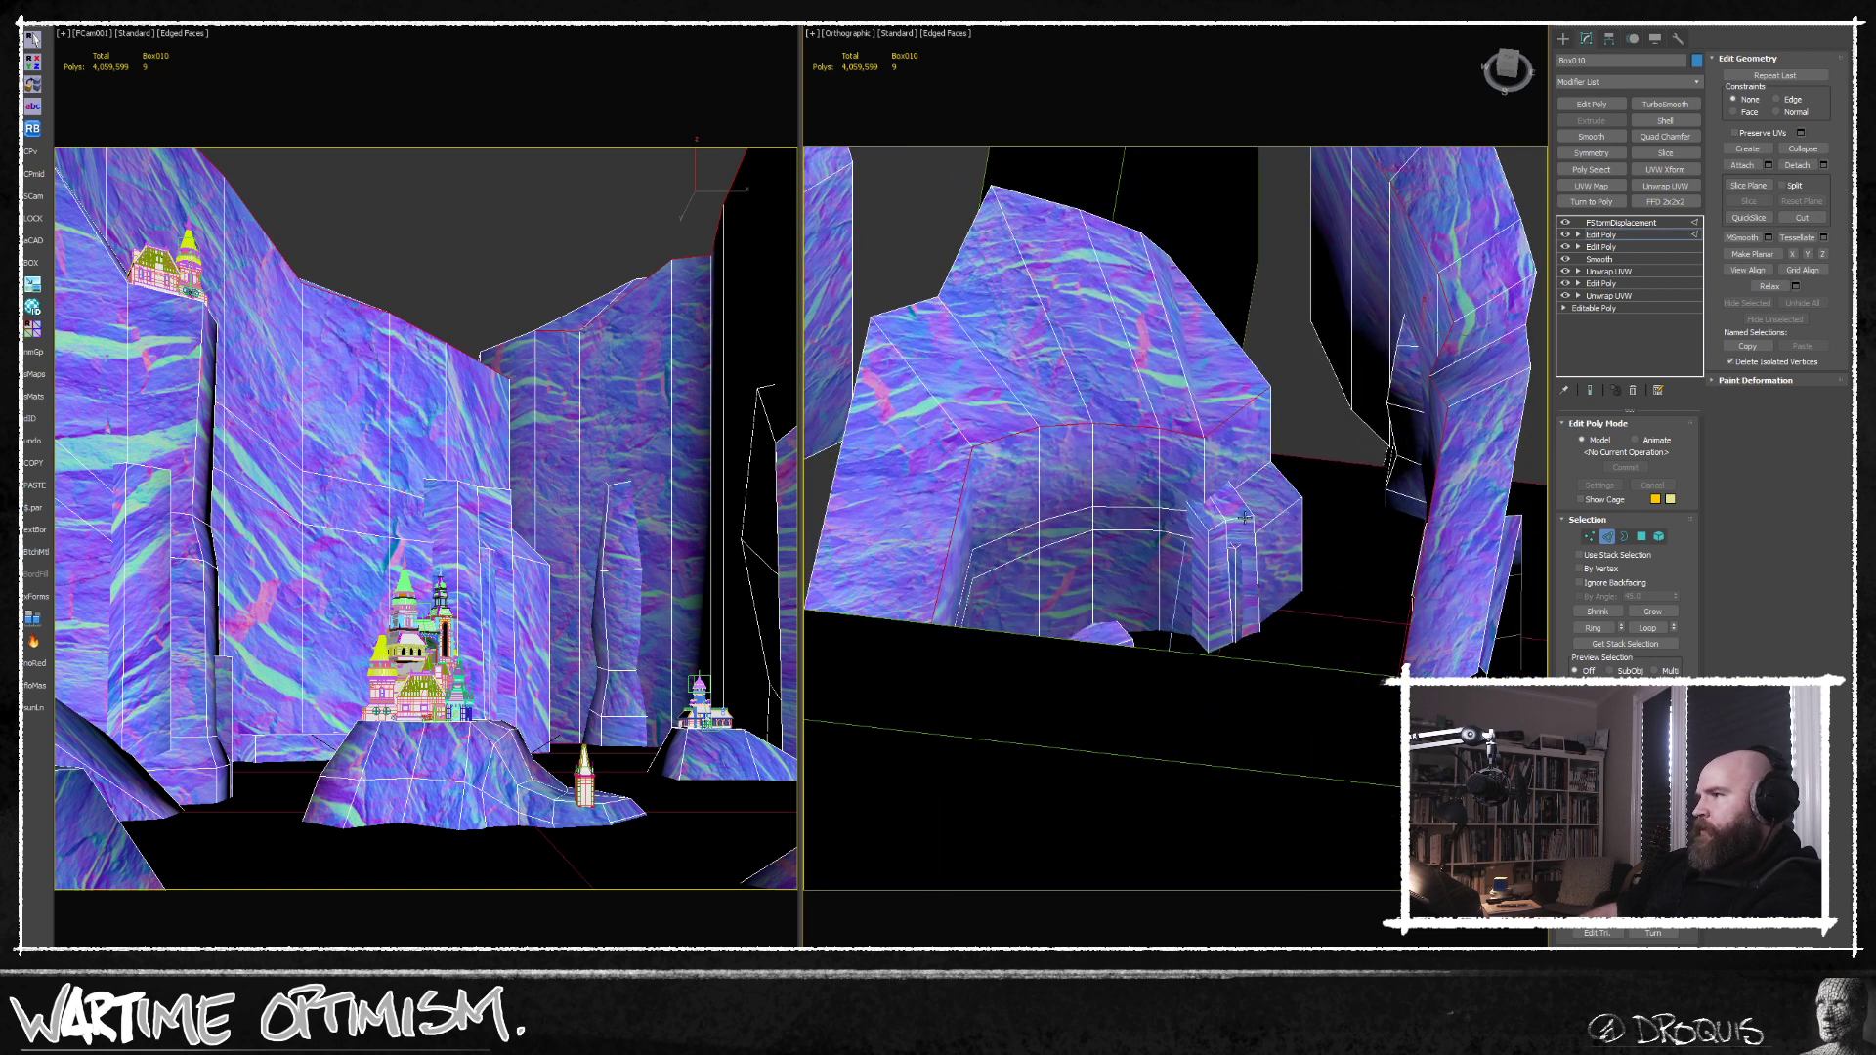
{"action": "scroll", "coordinate": [1243, 518], "scroll_direction": "up", "scroll_amount": 5}
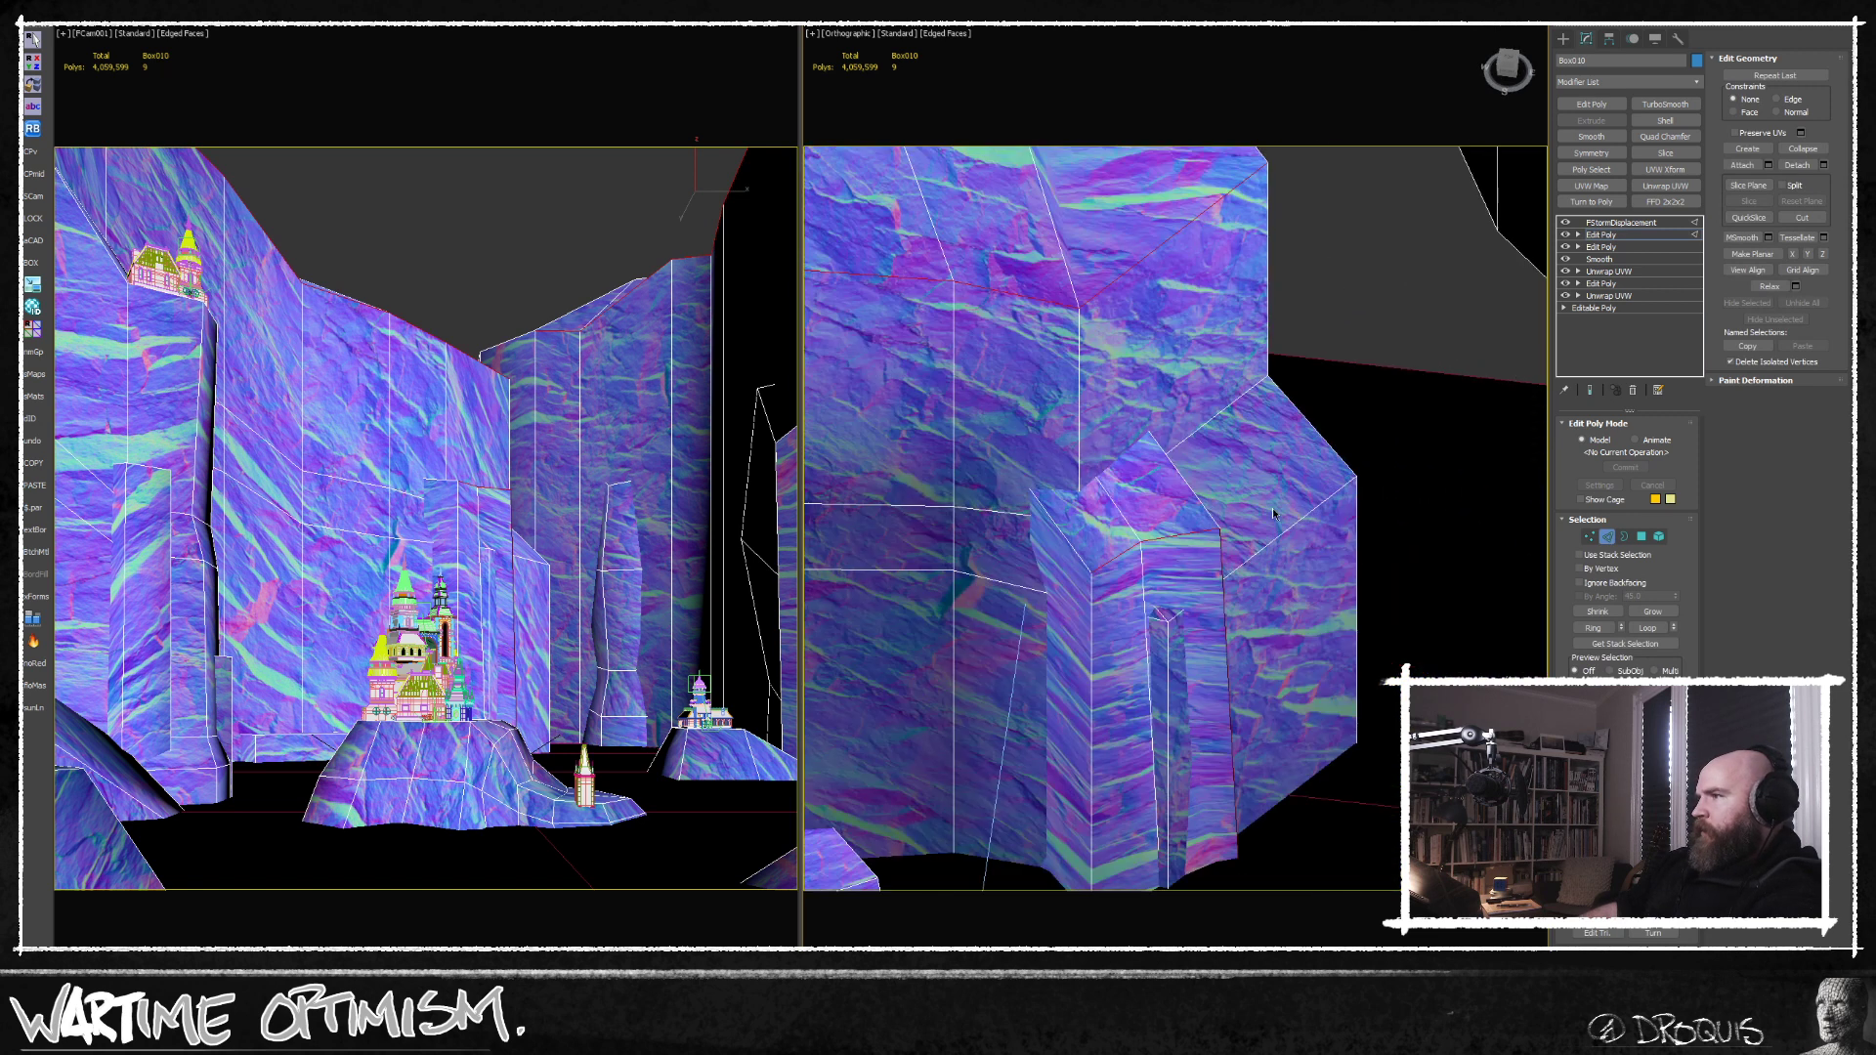
{"action": "left_click", "coordinate": [1111, 560], "text": "ctrl"}
{"action": "left_click", "coordinate": [1073, 552], "text": "ctrl"}
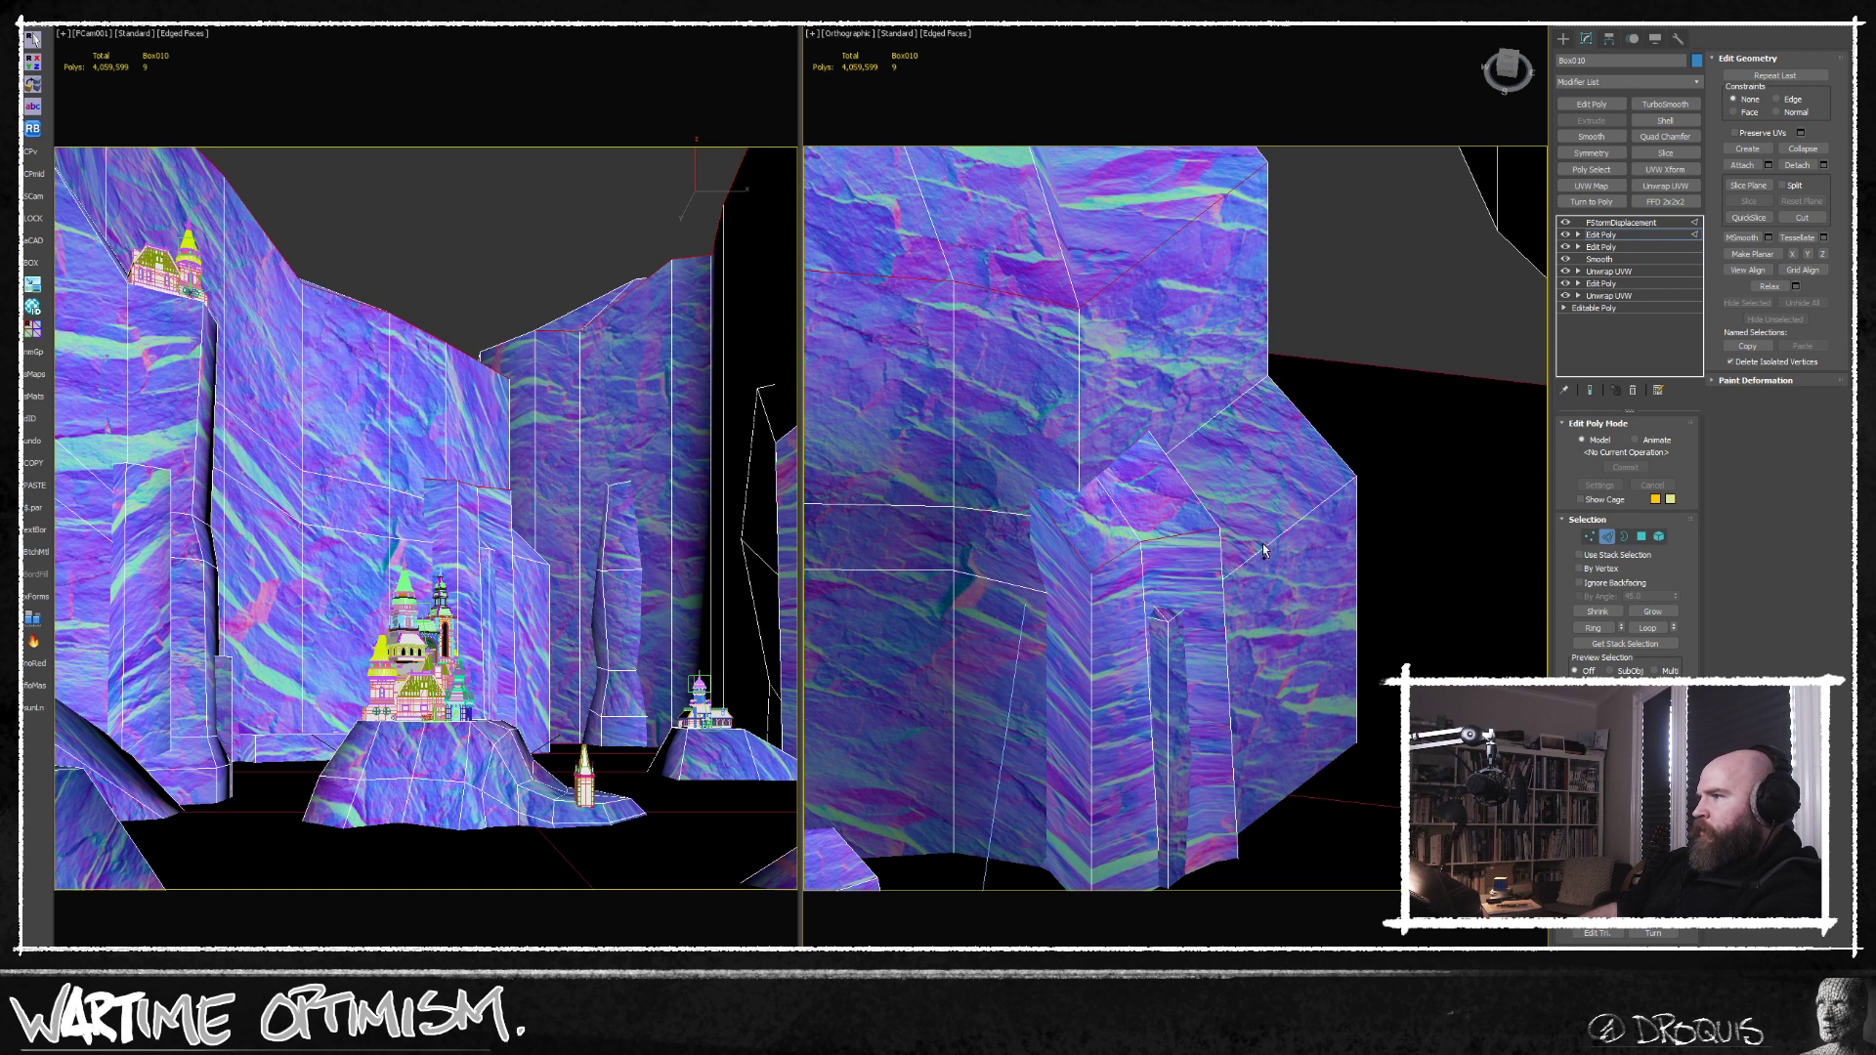
{"action": "double_click", "coordinate": [1268, 545], "text": "ctrl"}
{"action": "scroll", "coordinate": [1286, 546], "scroll_direction": "down", "scroll_amount": 2}
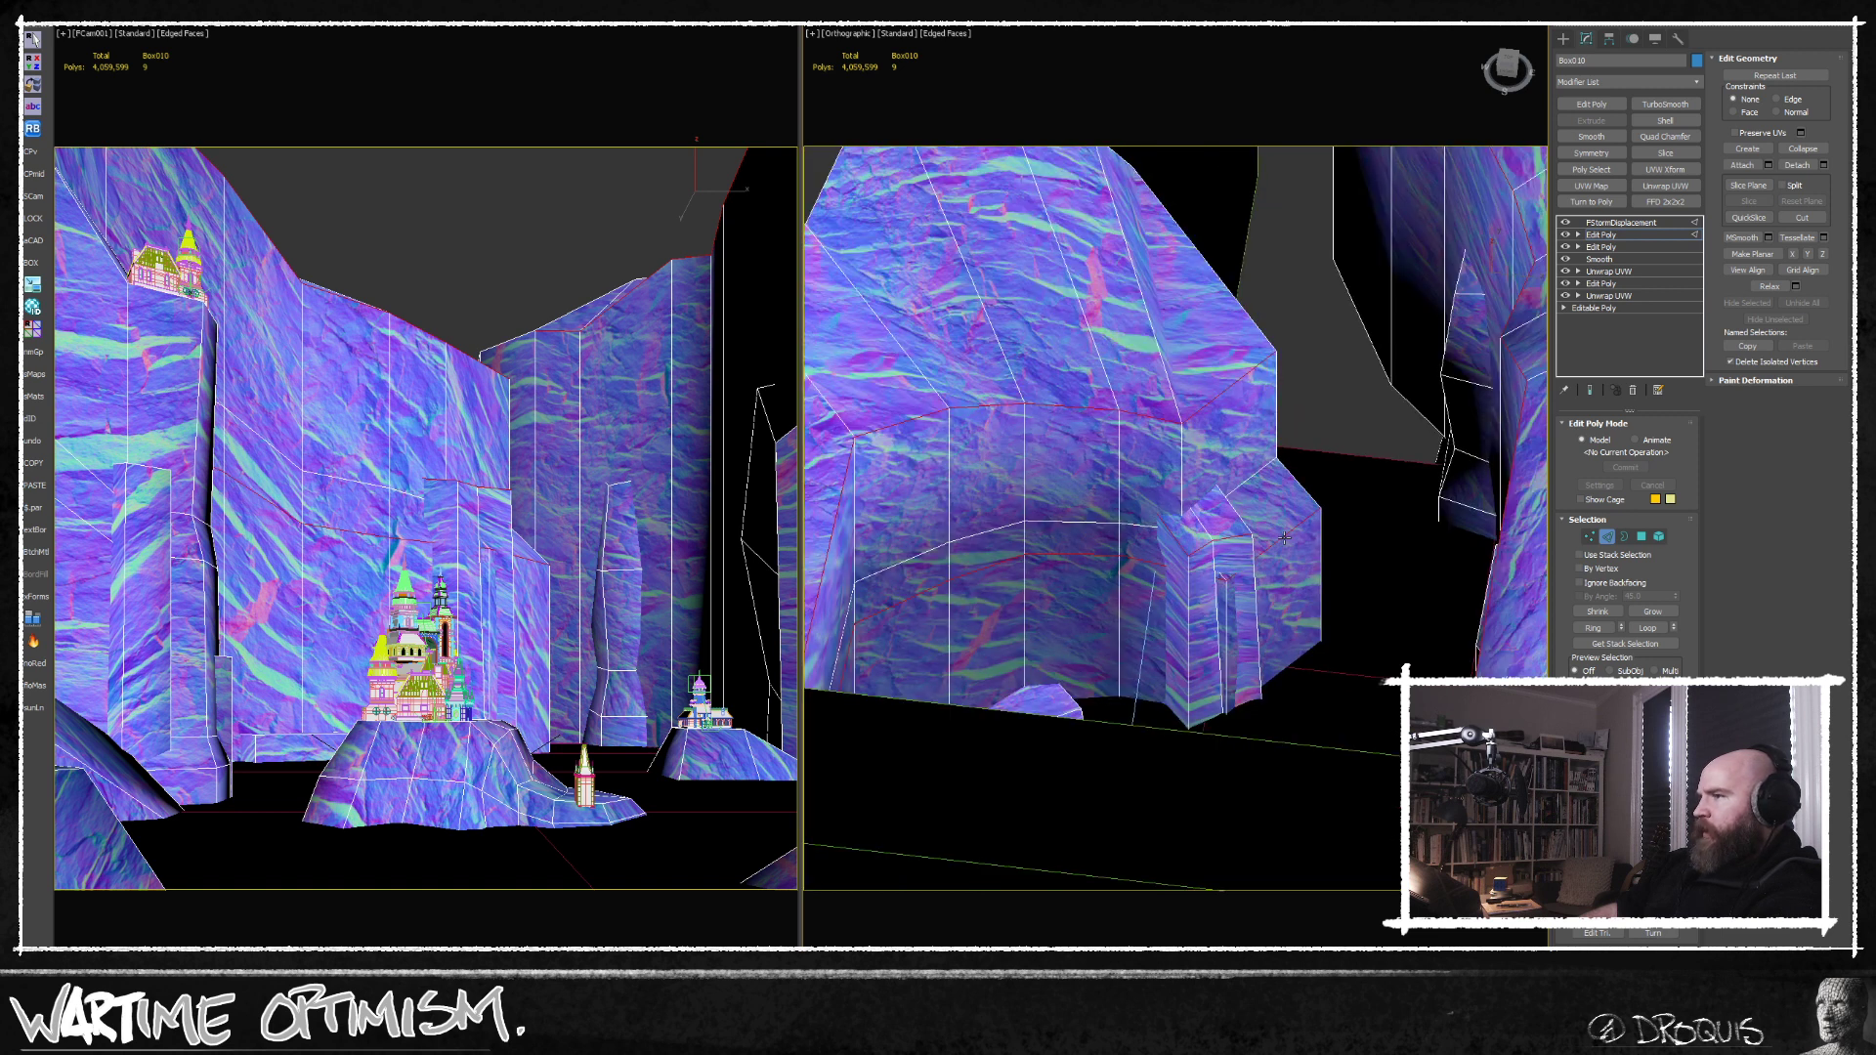
{"action": "middle_click_drag", "start_coordinate": [1306, 496], "coordinate": [1252, 554], "text": "alt"}
Add the top edges of the rock pillar near the upper castle to the selection, checking the hidden edges in wireframe.
{"action": "scroll", "coordinate": [1185, 763], "scroll_direction": "up", "scroll_amount": 9}
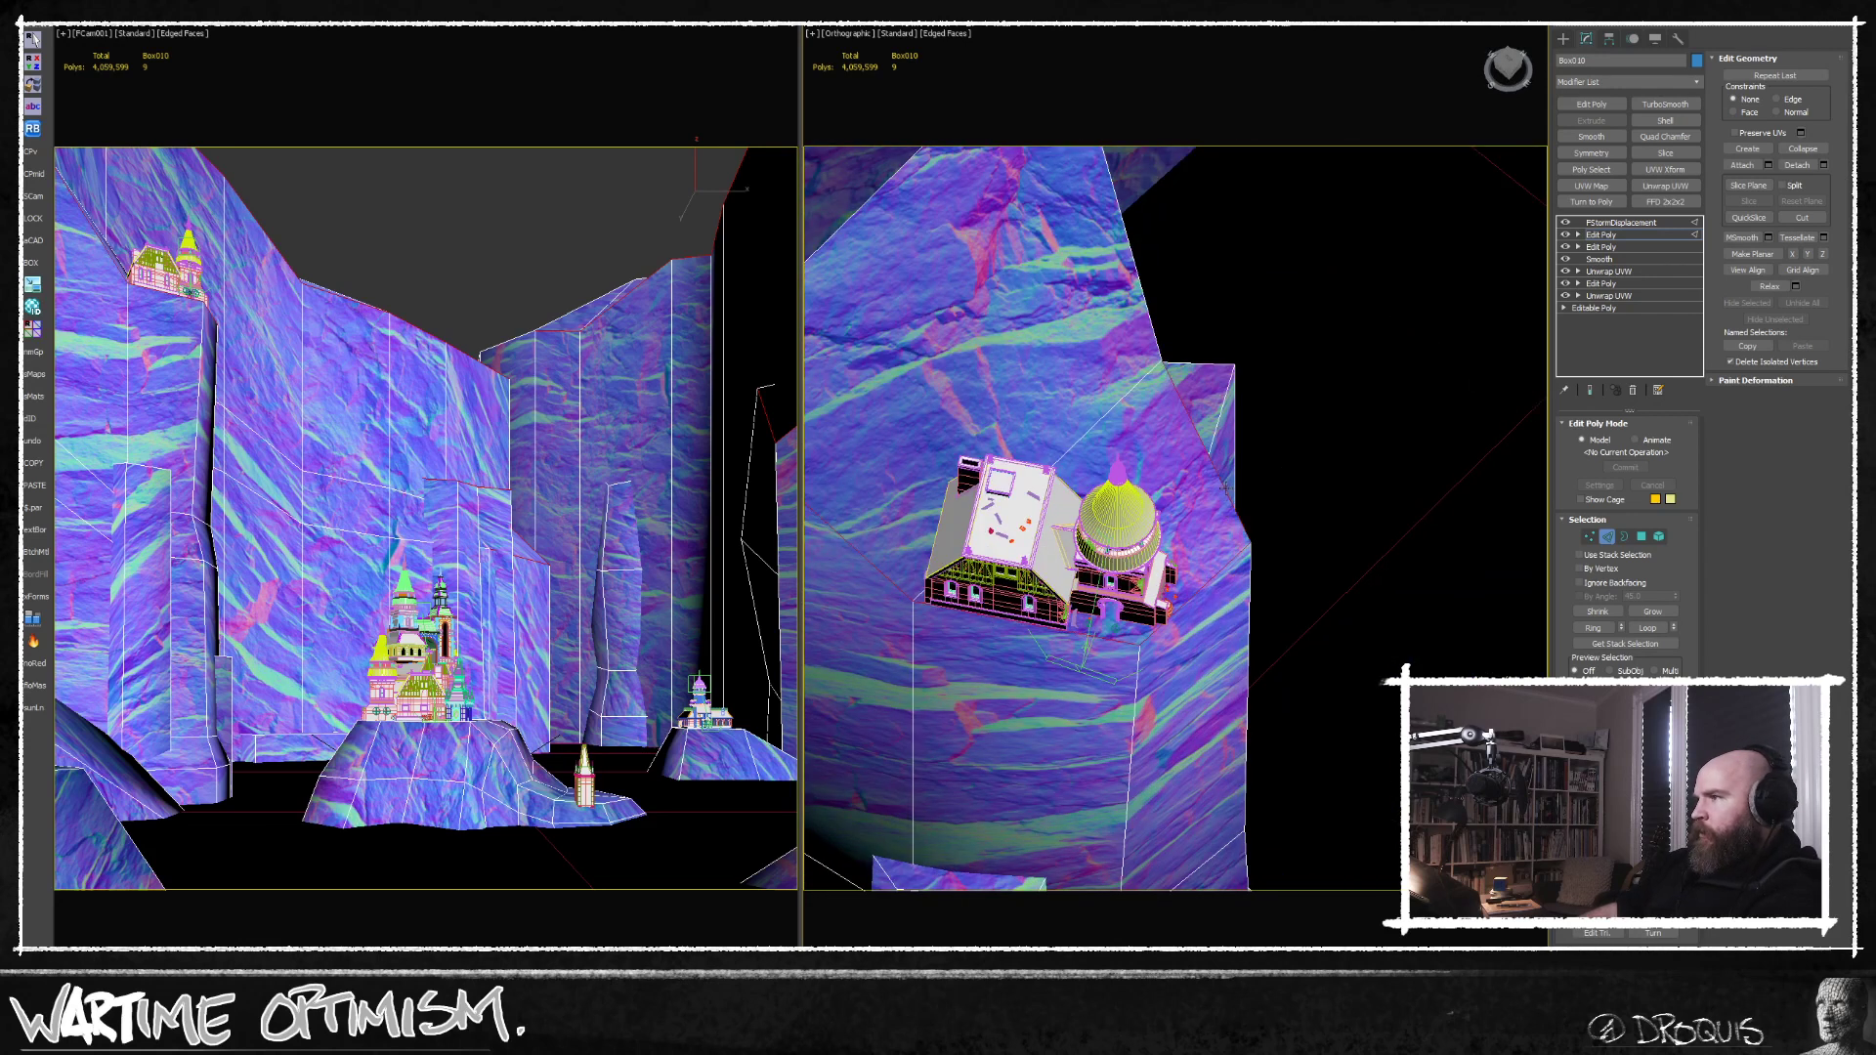
{"action": "scroll", "coordinate": [1168, 377], "scroll_direction": "down", "scroll_amount": 6}
{"action": "middle_click_drag", "start_coordinate": [1167, 379], "coordinate": [1134, 455], "text": "alt"}
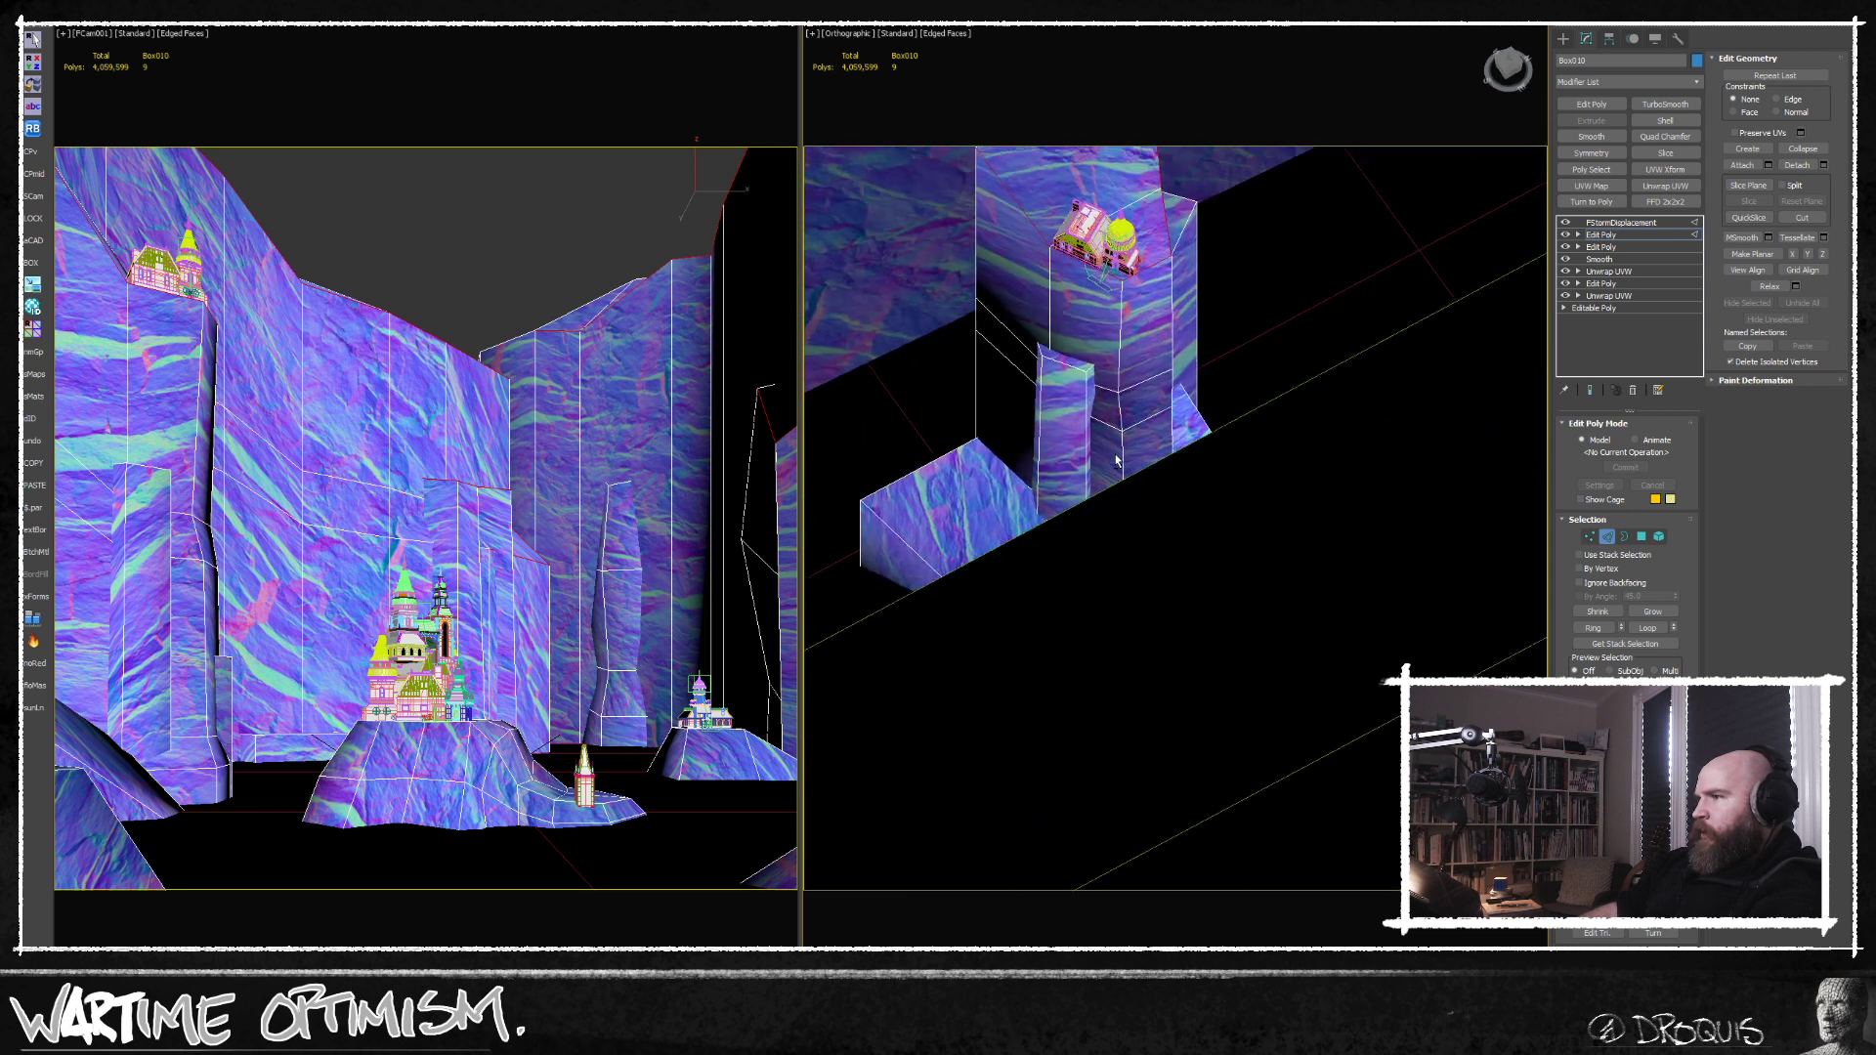
{"action": "scroll", "coordinate": [1134, 456], "scroll_direction": "up", "scroll_amount": 6}
{"action": "left_click", "coordinate": [1092, 339]}
{"action": "left_click", "coordinate": [1237, 374], "text": "ctrl"}
{"action": "middle_click_drag", "start_coordinate": [1265, 387], "coordinate": [1105, 528]}
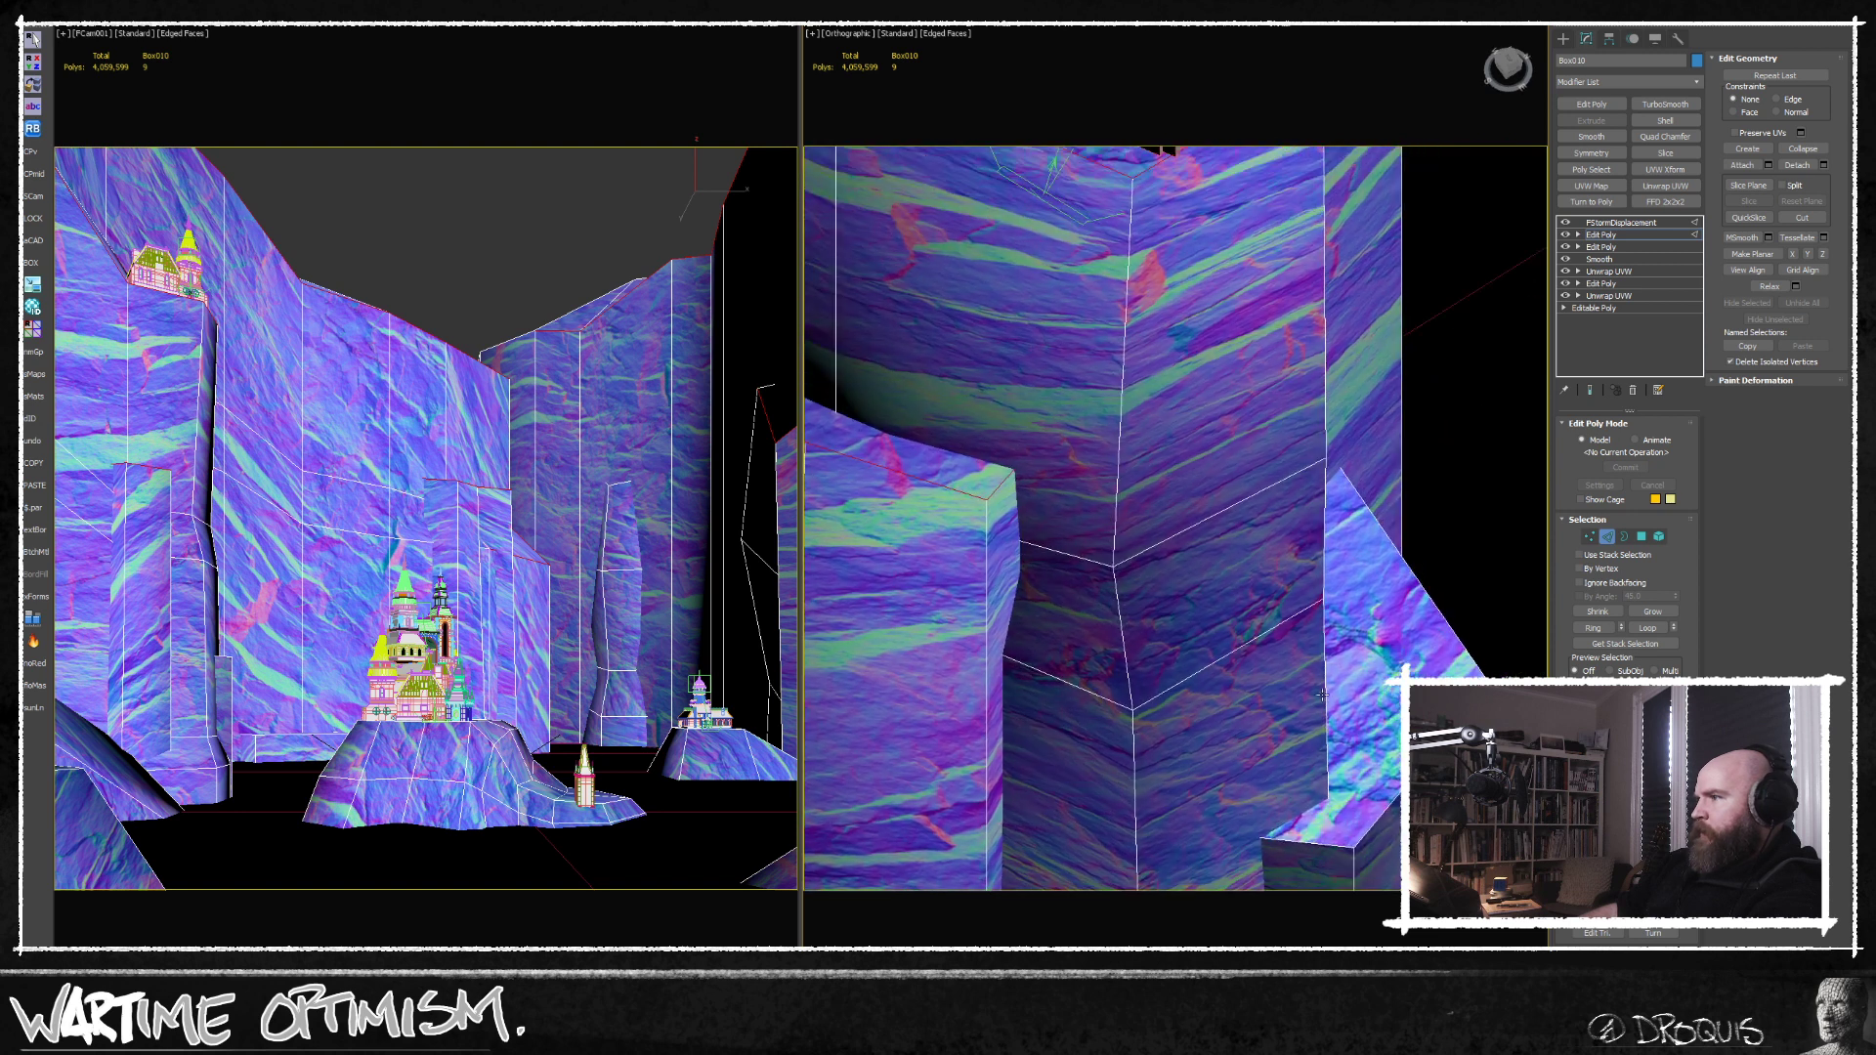
{"action": "middle_click_drag", "start_coordinate": [1310, 663], "coordinate": [1281, 702], "text": "alt"}
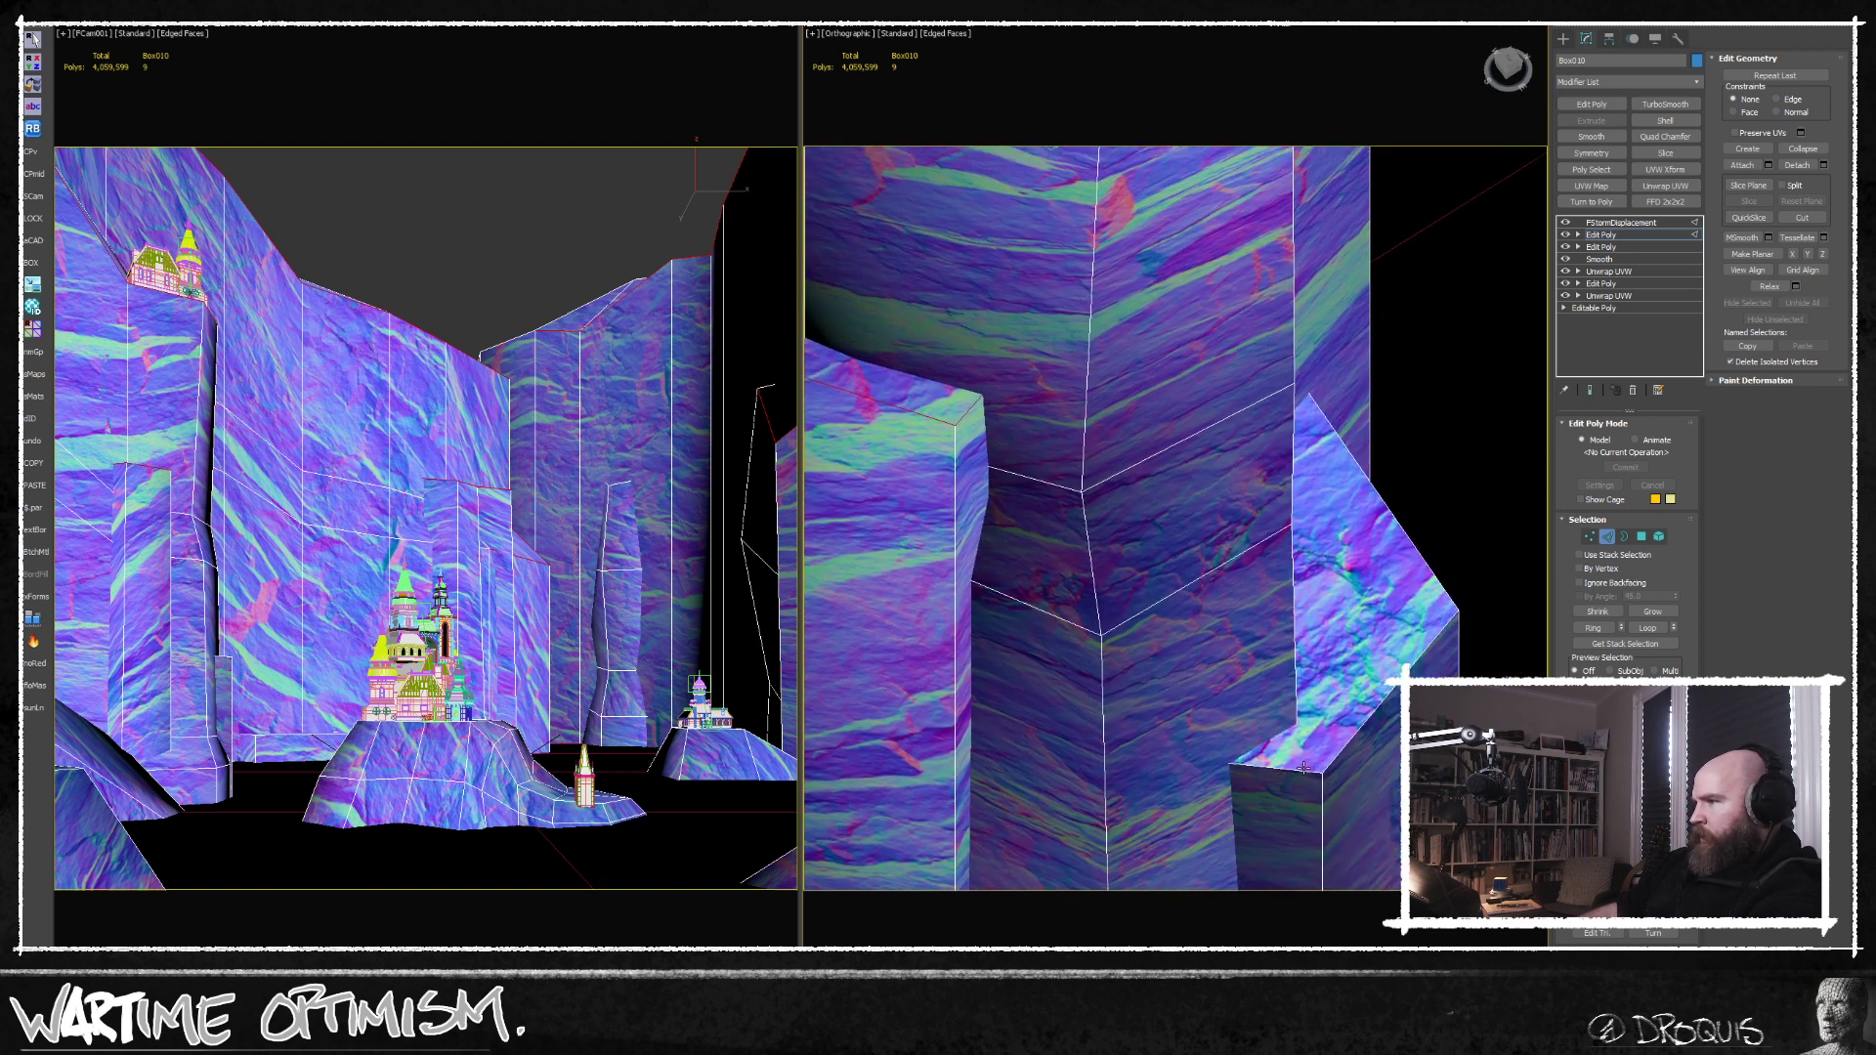
{"action": "key", "text": "F3"}
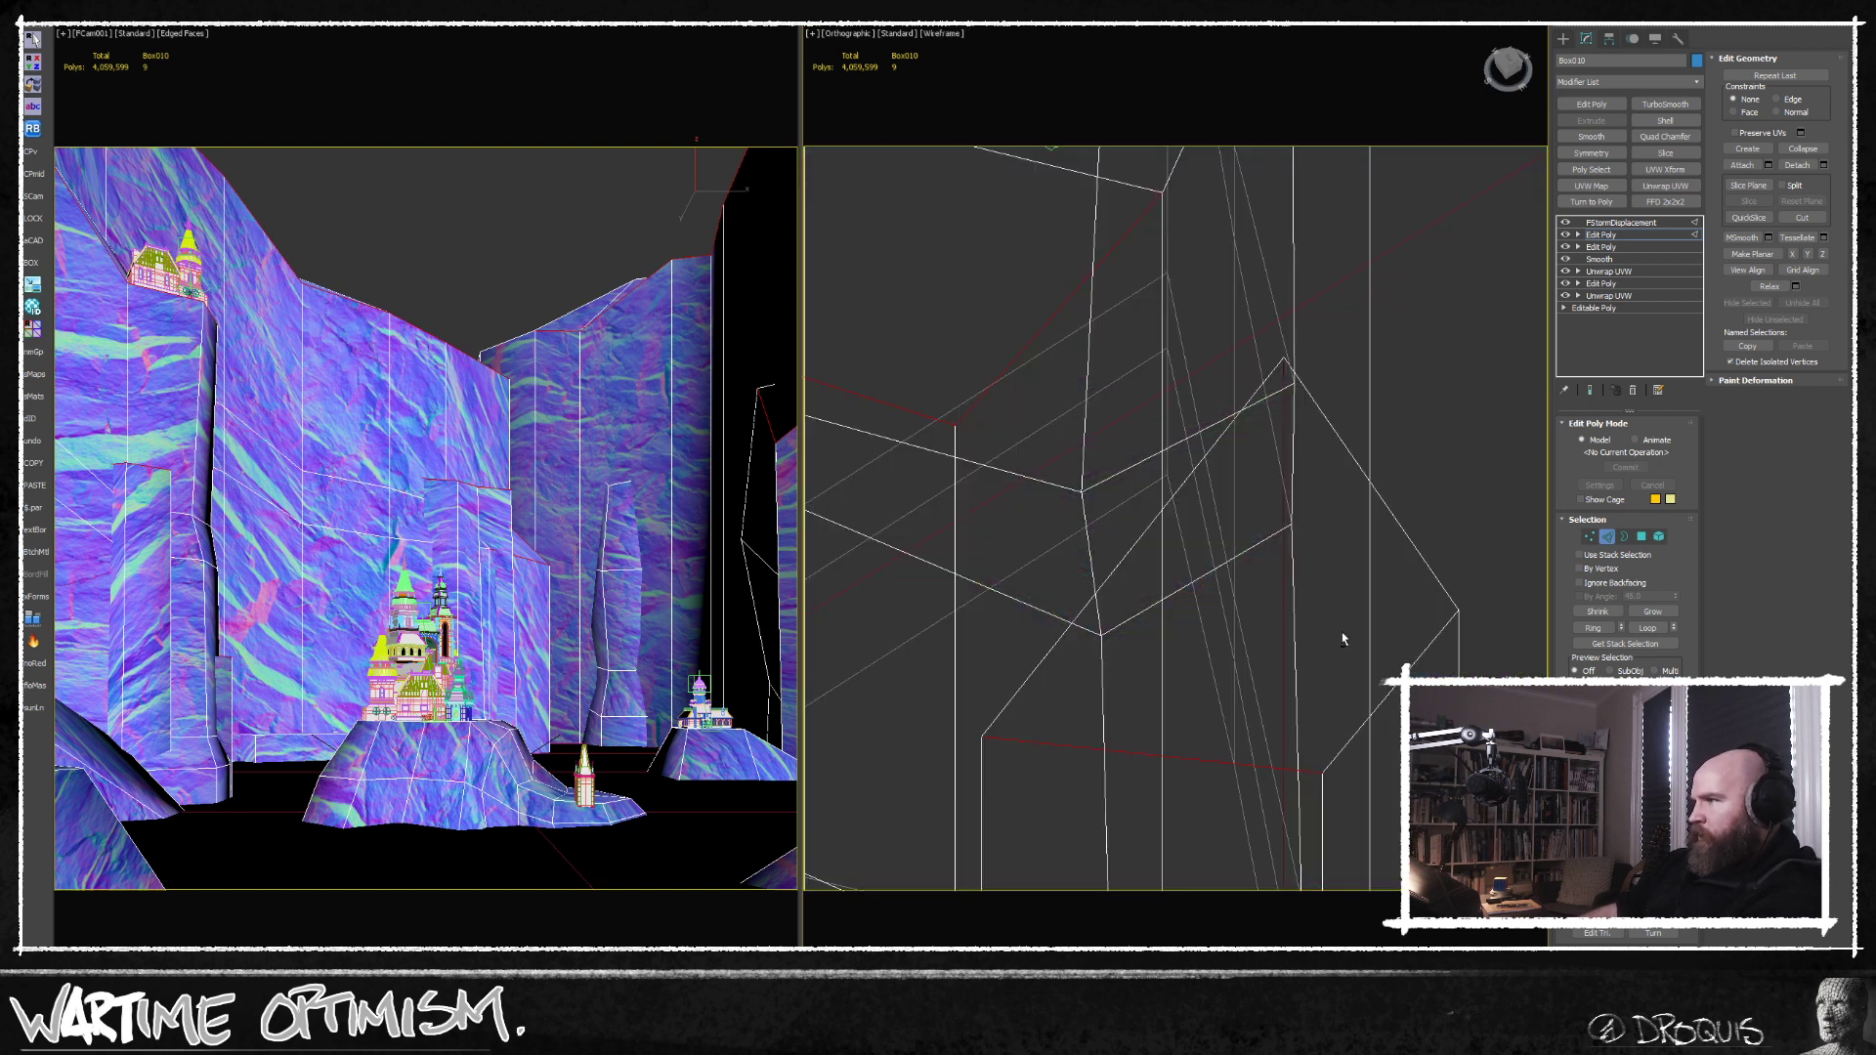
{"action": "key", "text": "F3"}
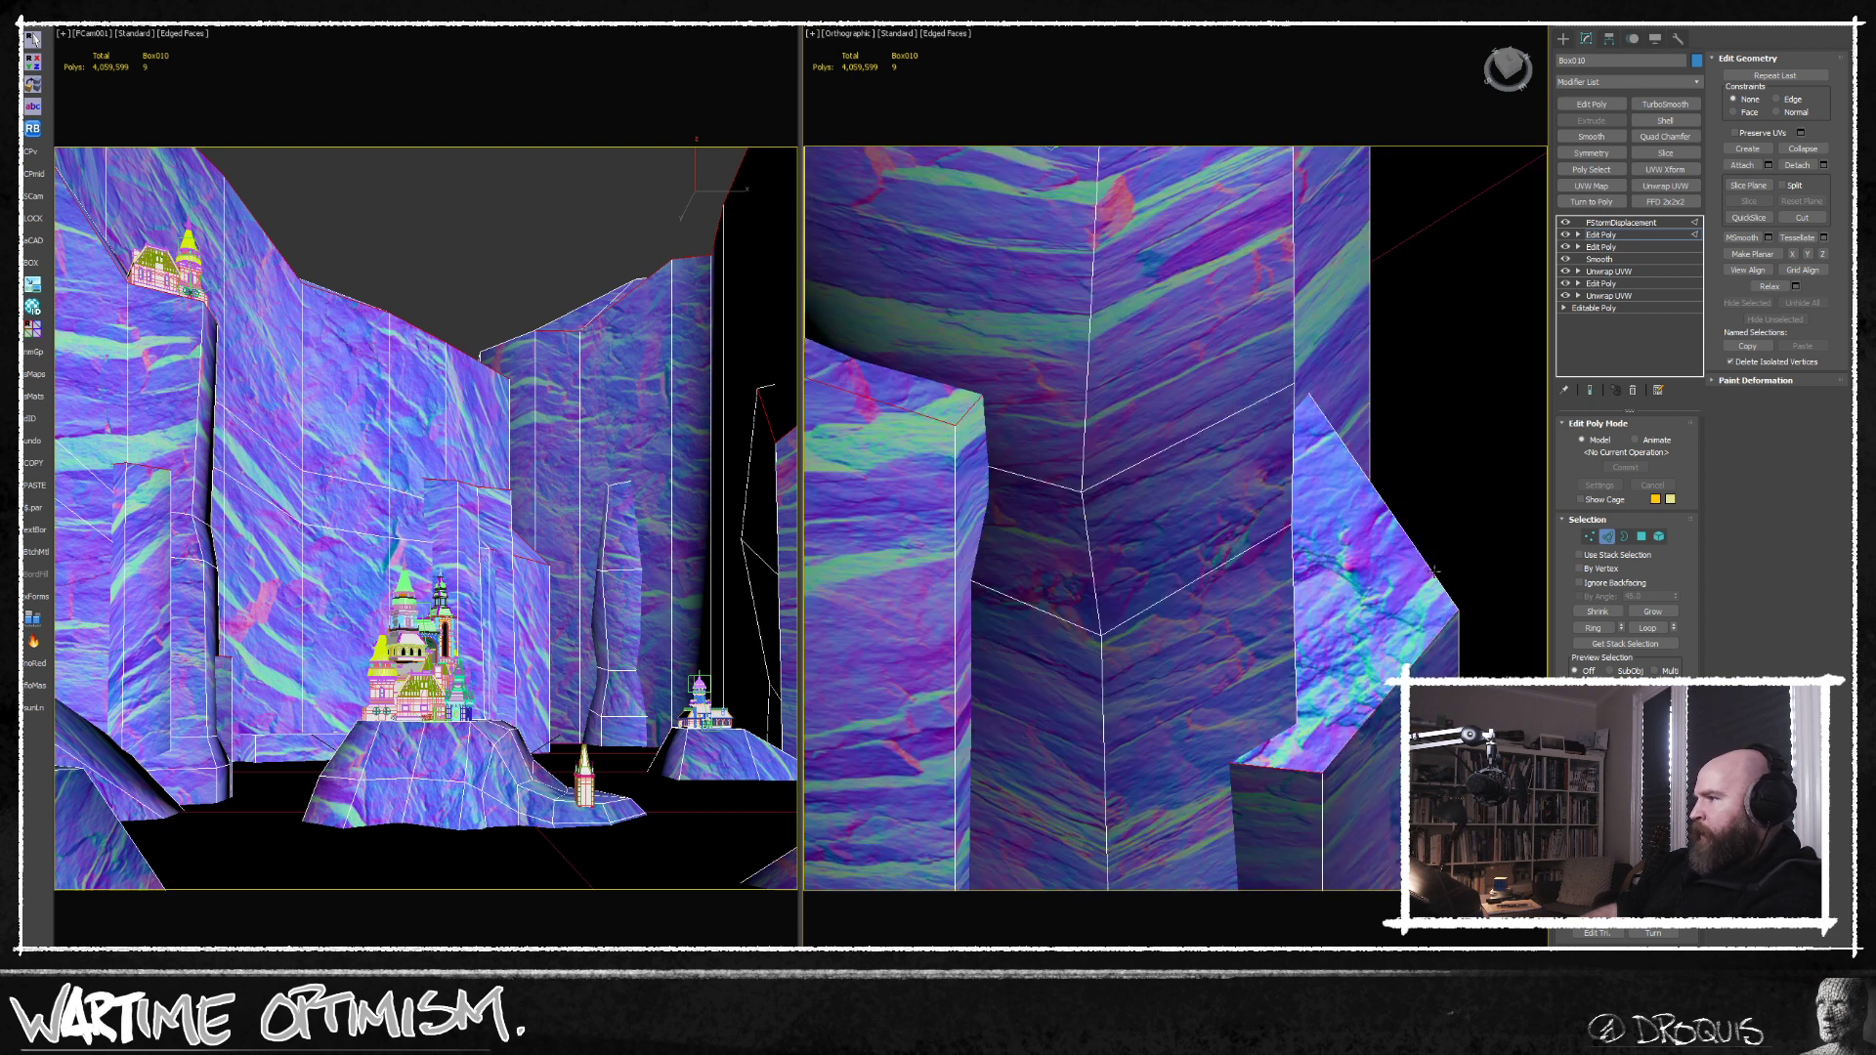
Start a Chamfer on the selected cliff ridge edges and raise its amount to about 3 m.
{"action": "scroll", "coordinate": [1352, 634], "scroll_direction": "down", "scroll_amount": 5}
{"action": "middle_click_drag", "start_coordinate": [1351, 633], "coordinate": [1165, 653], "text": "alt"}
{"action": "scroll", "coordinate": [1386, 600], "scroll_direction": "down", "scroll_amount": 3}
{"action": "scroll", "coordinate": [1187, 492], "scroll_direction": "down", "scroll_amount": 2}
{"action": "mouse_move", "coordinate": [1165, 653]}
{"action": "middle_mouse_down", "text": "alt"}
{"action": "mouse_move", "coordinate": [1273, 545]}
{"action": "mouse_move", "coordinate": [1305, 558]}
{"action": "mouse_move", "coordinate": [1178, 645]}
{"action": "middle_mouse_up", "text": "alt"}
{"action": "scroll", "coordinate": [1258, 598], "scroll_direction": "up", "scroll_amount": 4}
{"action": "left_click", "coordinate": [1619, 794]}
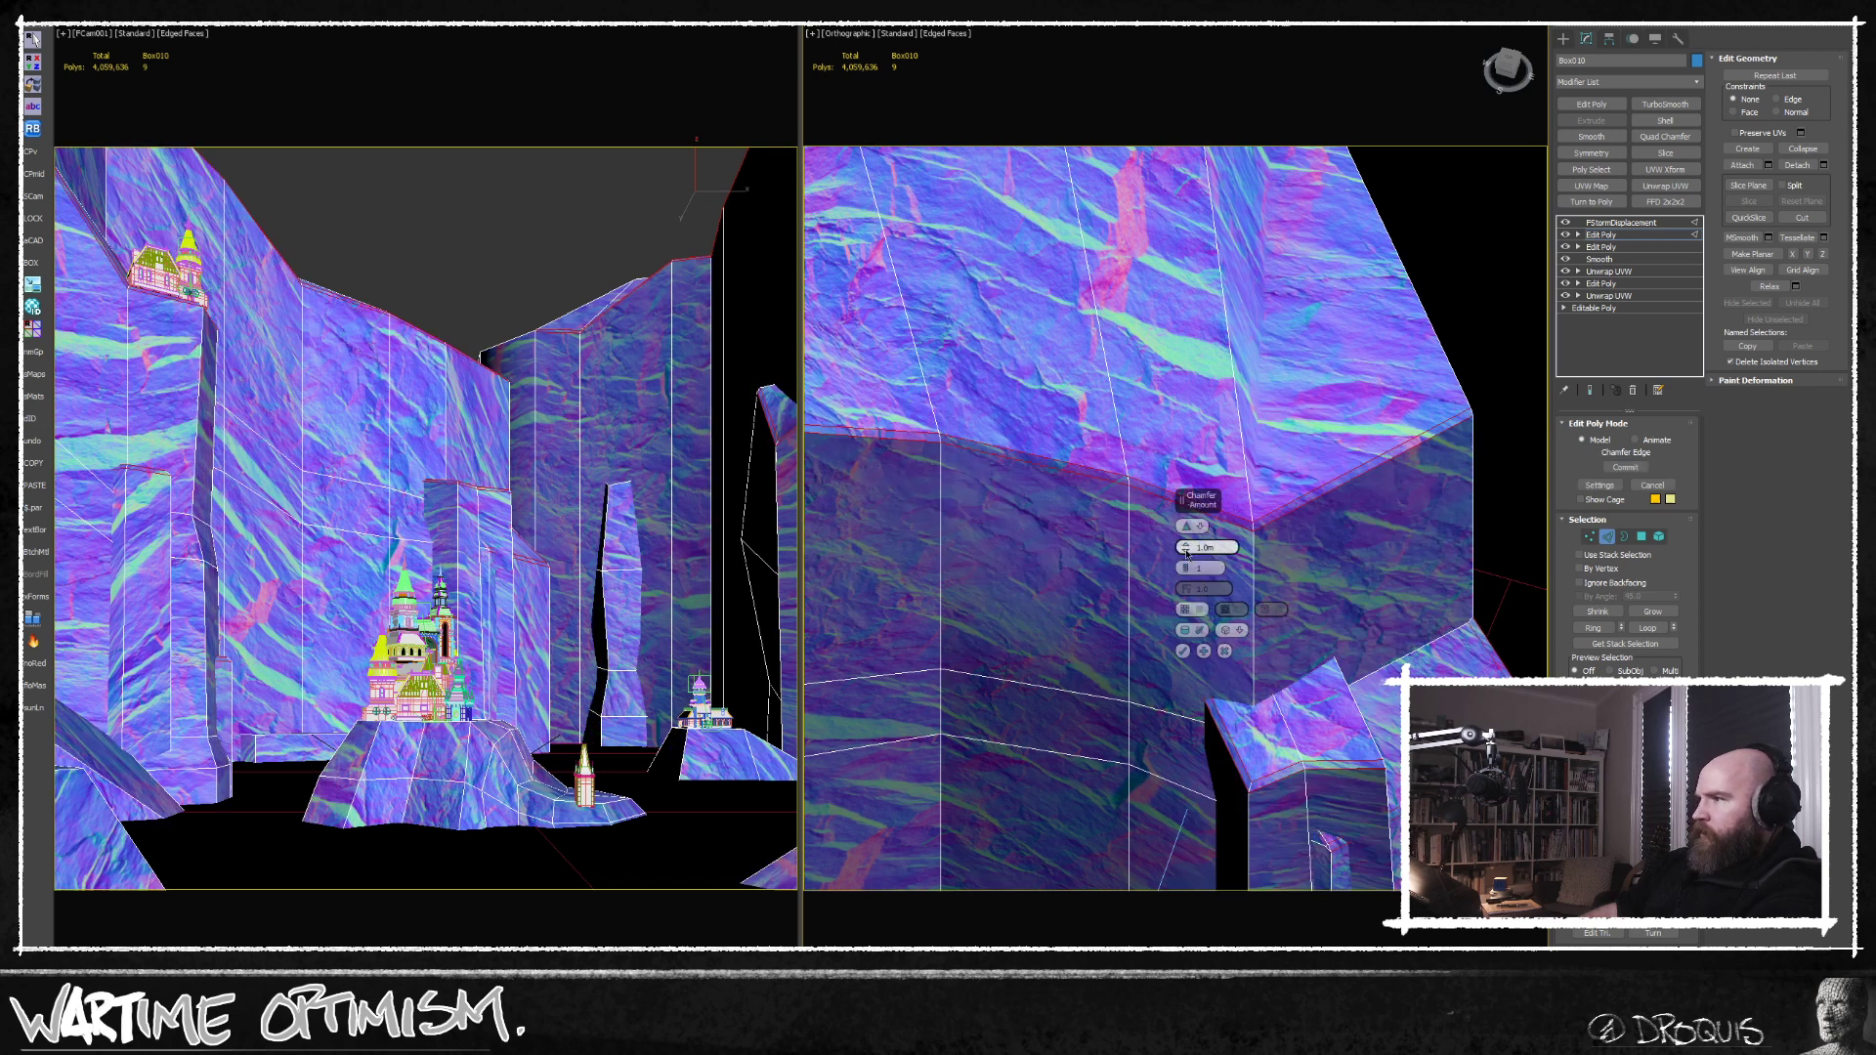
{"action": "left_click_drag", "start_coordinate": [1185, 547], "coordinate": [1185, 533]}
Examine the chamfer preview along the cliff walls, ridges and rock columns from several angles.
{"action": "middle_click_drag", "start_coordinate": [1311, 373], "coordinate": [917, 679]}
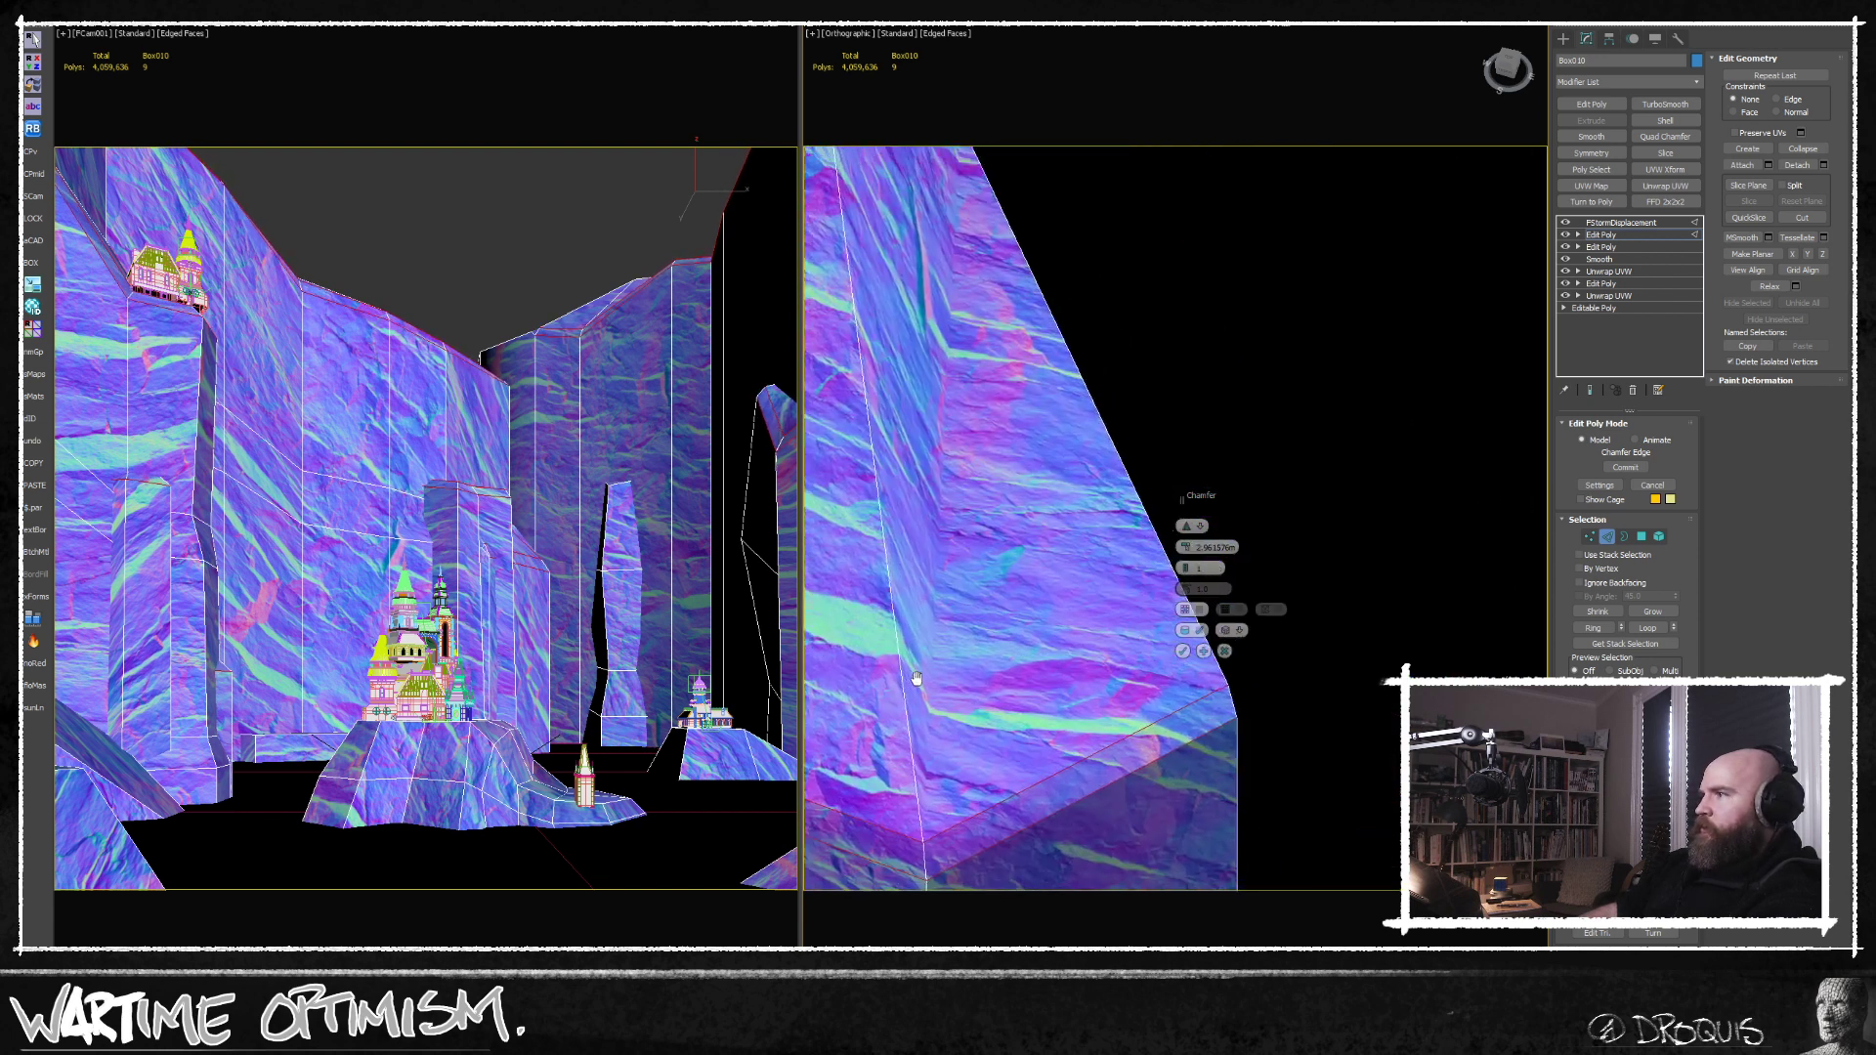
{"action": "scroll", "coordinate": [928, 672], "scroll_direction": "down", "scroll_amount": 4}
{"action": "middle_click_drag", "start_coordinate": [1144, 361], "coordinate": [1086, 492], "text": "alt"}
{"action": "left_click", "coordinate": [1100, 503], "text": "ctrl"}
{"action": "left_click", "coordinate": [842, 592], "text": "ctrl"}
{"action": "scroll", "coordinate": [980, 603], "scroll_direction": "up", "scroll_amount": 4}
{"action": "scroll", "coordinate": [980, 603], "scroll_direction": "down", "scroll_amount": 4}
{"action": "middle_click_drag", "start_coordinate": [1098, 596], "coordinate": [1080, 414]}
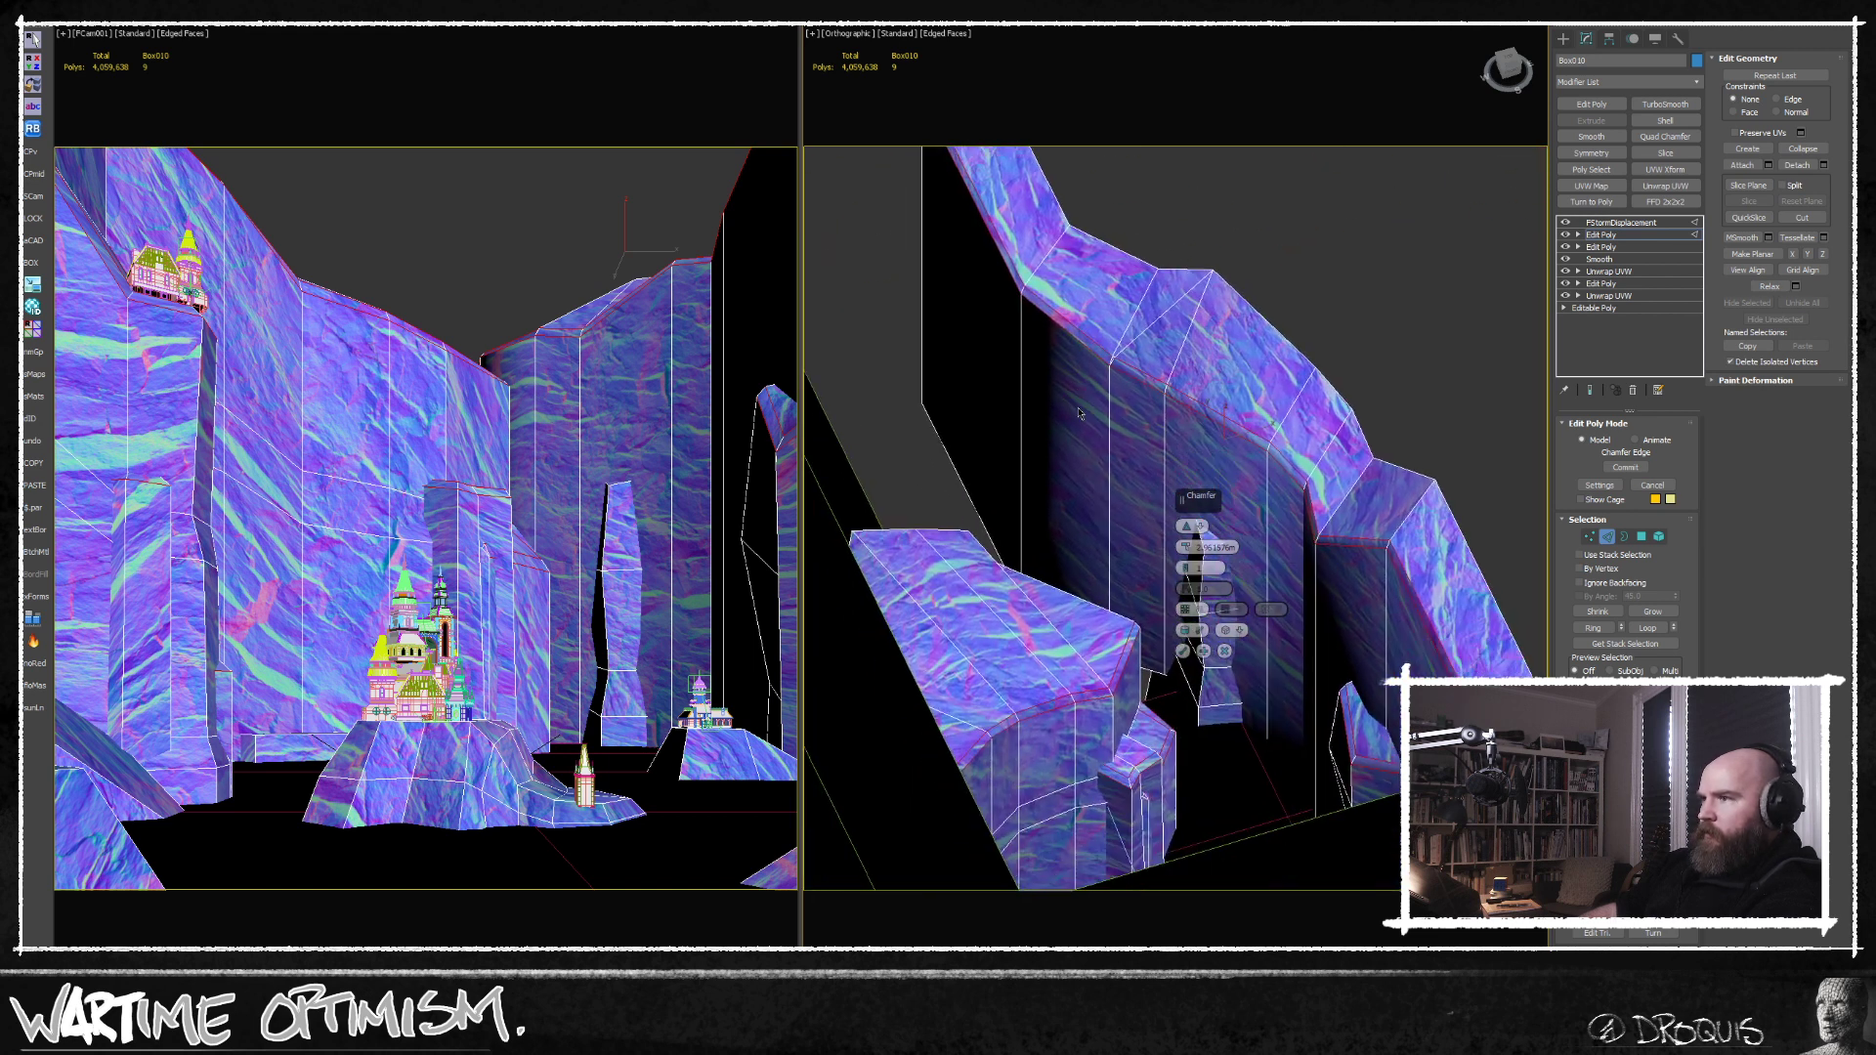
{"action": "middle_click_drag", "start_coordinate": [1109, 637], "coordinate": [1222, 694]}
{"action": "scroll", "coordinate": [1078, 573], "scroll_direction": "up", "scroll_amount": 4}
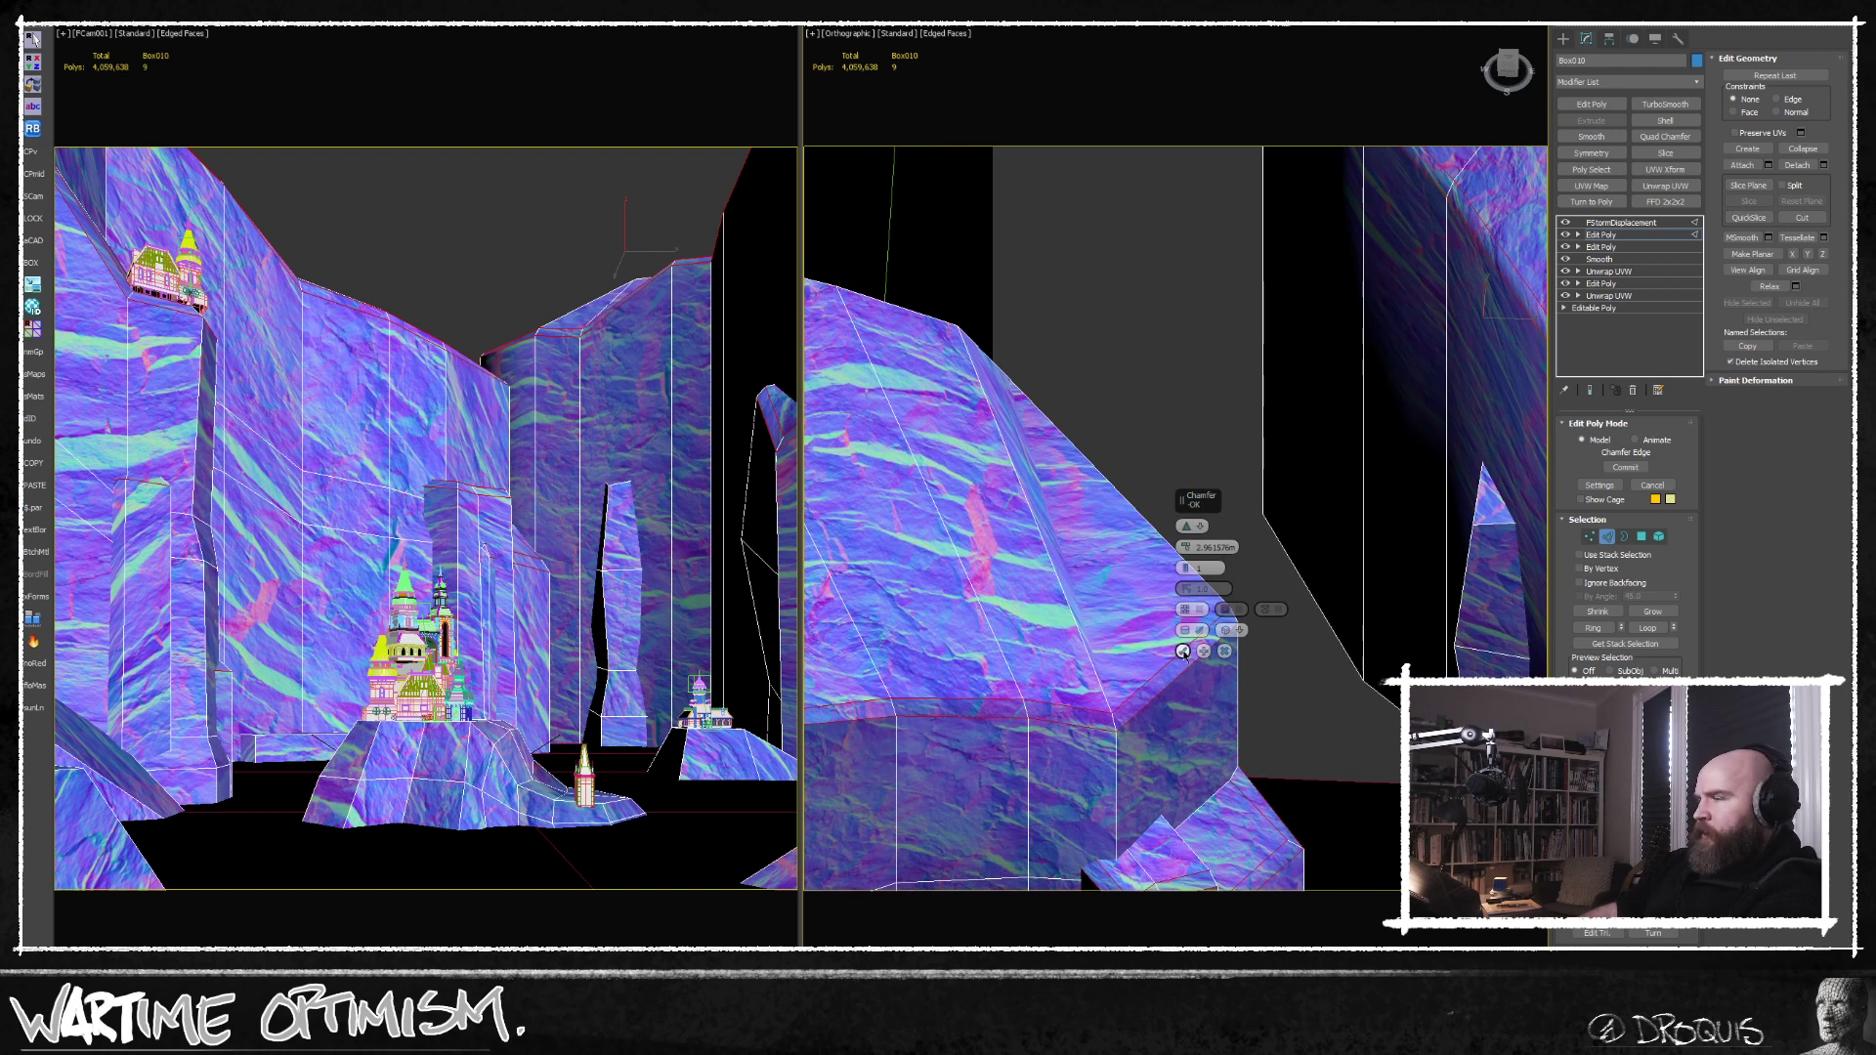
Increase the chamfer amount to about 6.8 m and apply the chamfer to the cliff edges.
{"action": "left_click_drag", "start_coordinate": [1186, 548], "coordinate": [1186, 527]}
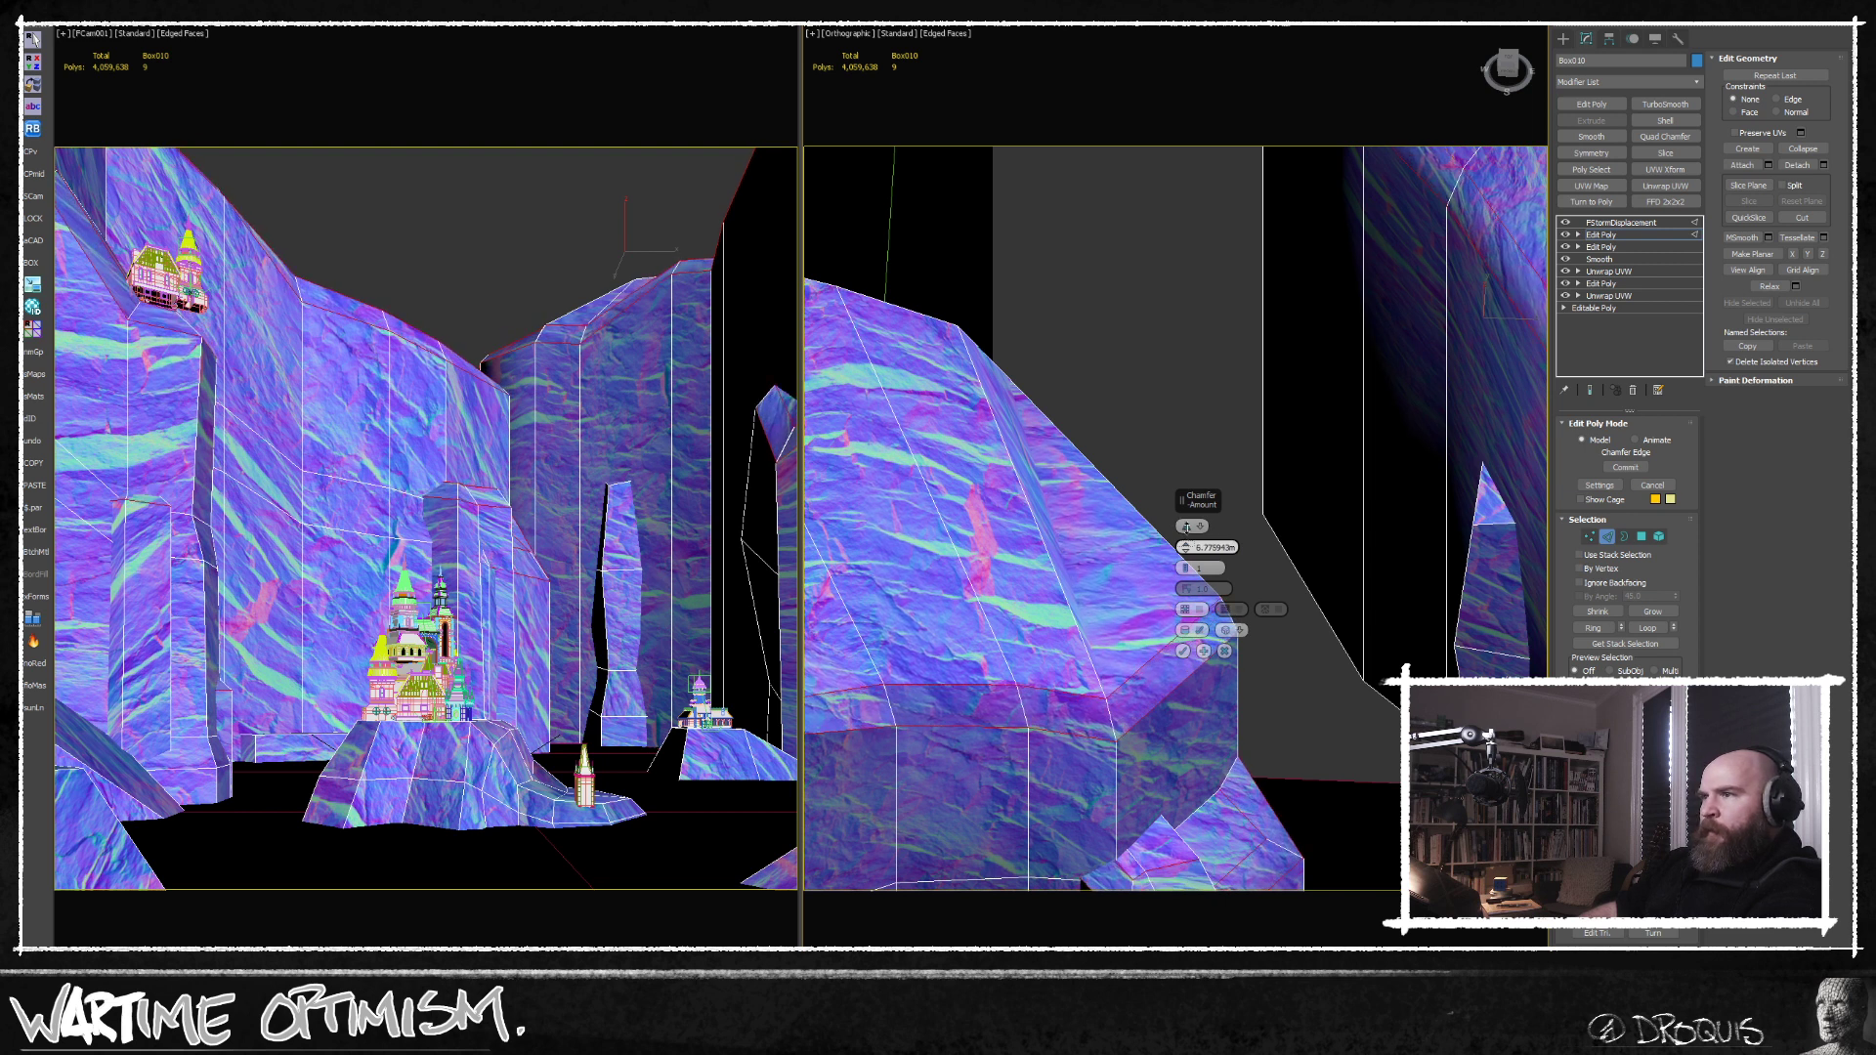
{"action": "middle_click_drag", "start_coordinate": [1153, 664], "coordinate": [1215, 604]}
{"action": "left_click", "coordinate": [1183, 651]}
{"action": "scroll", "coordinate": [1226, 592], "scroll_direction": "down", "scroll_amount": 3}
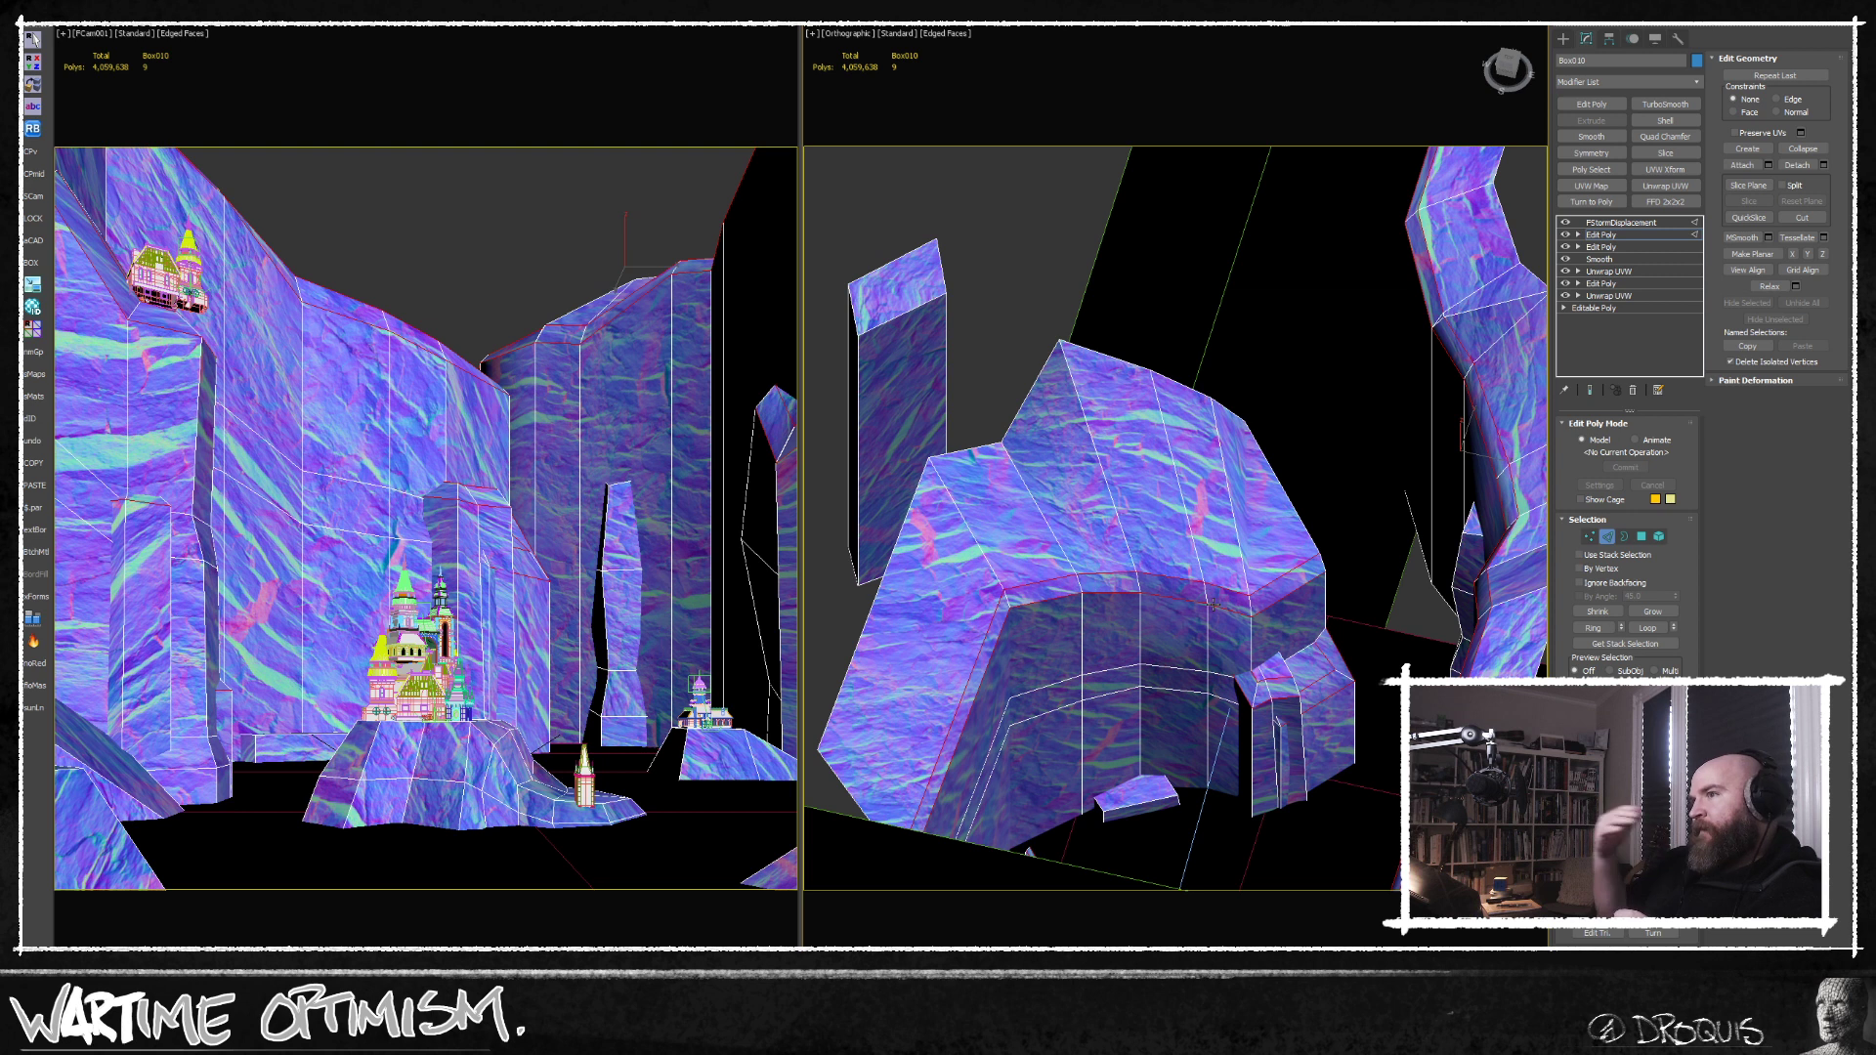
Leave edge editing, add a Smooth modifier above the chamfered Edit Poly with Auto Smooth enabled, and deselect the cliffs.
{"action": "left_click", "coordinate": [1607, 536]}
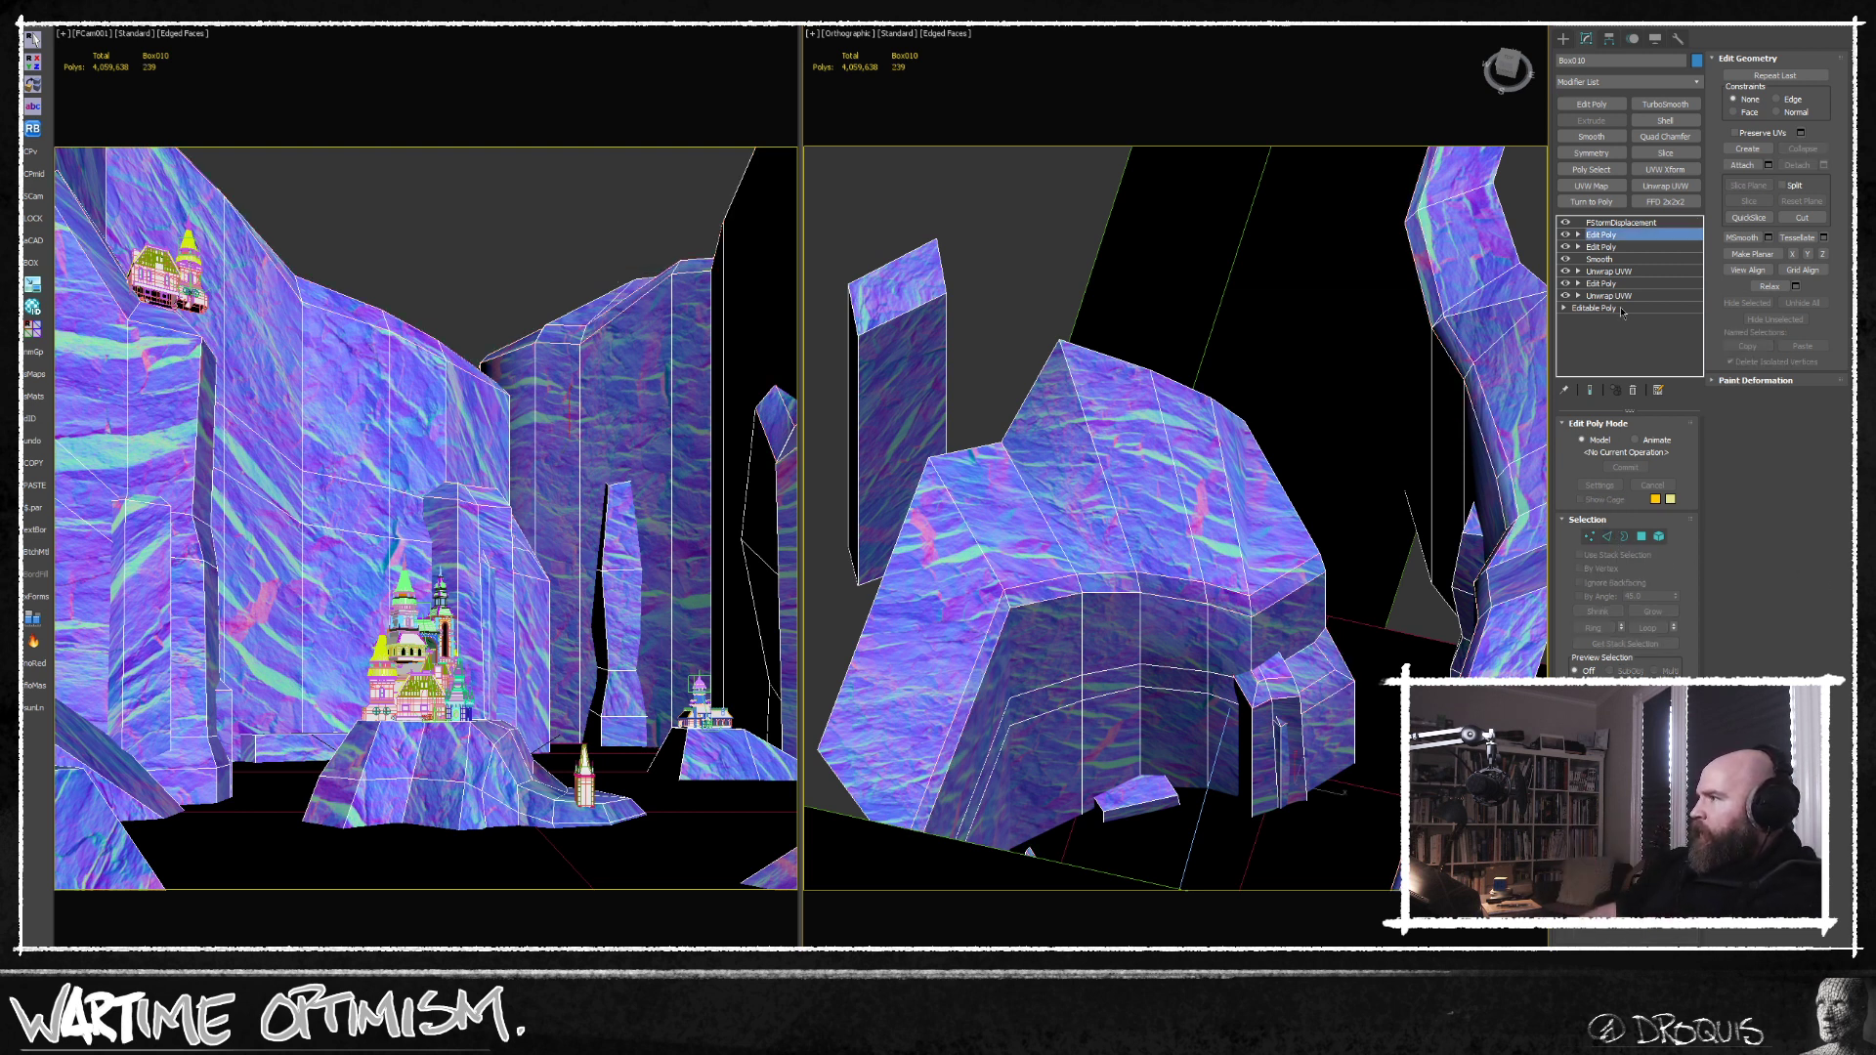
{"action": "left_click", "coordinate": [1592, 137]}
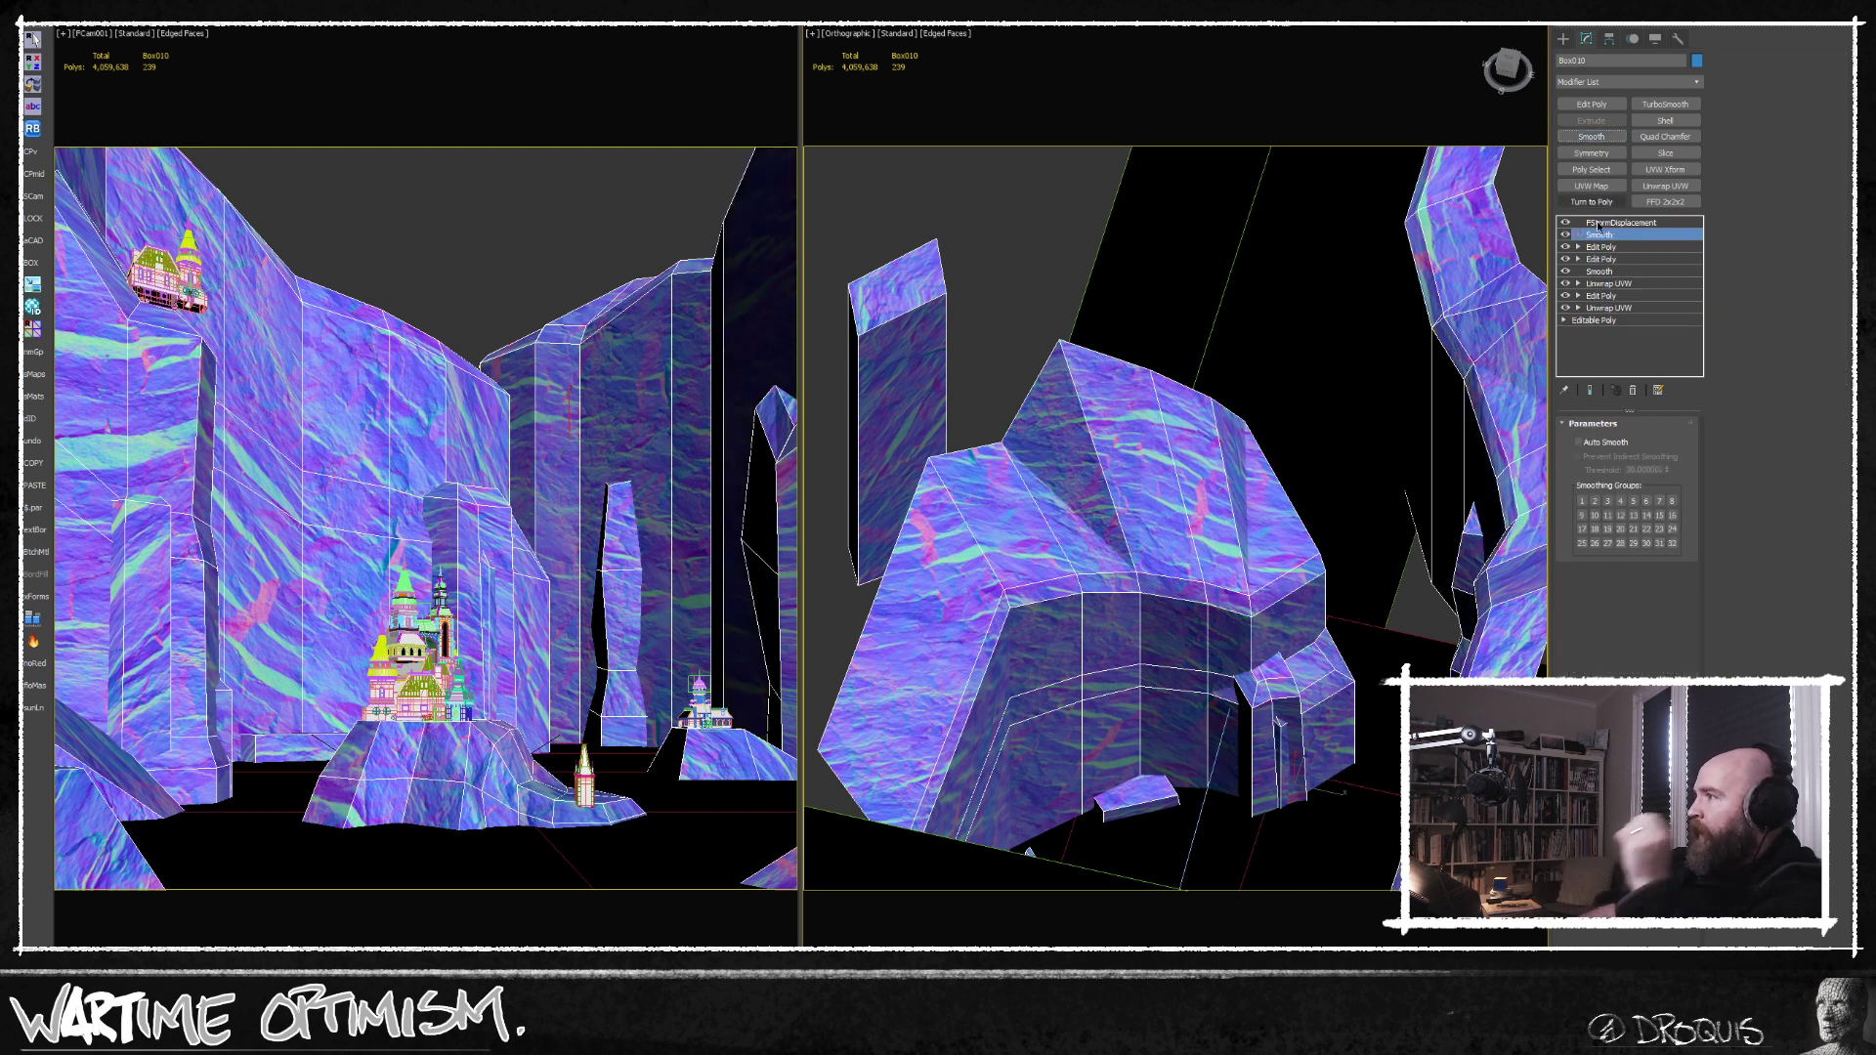
{"action": "left_click", "coordinate": [1589, 446]}
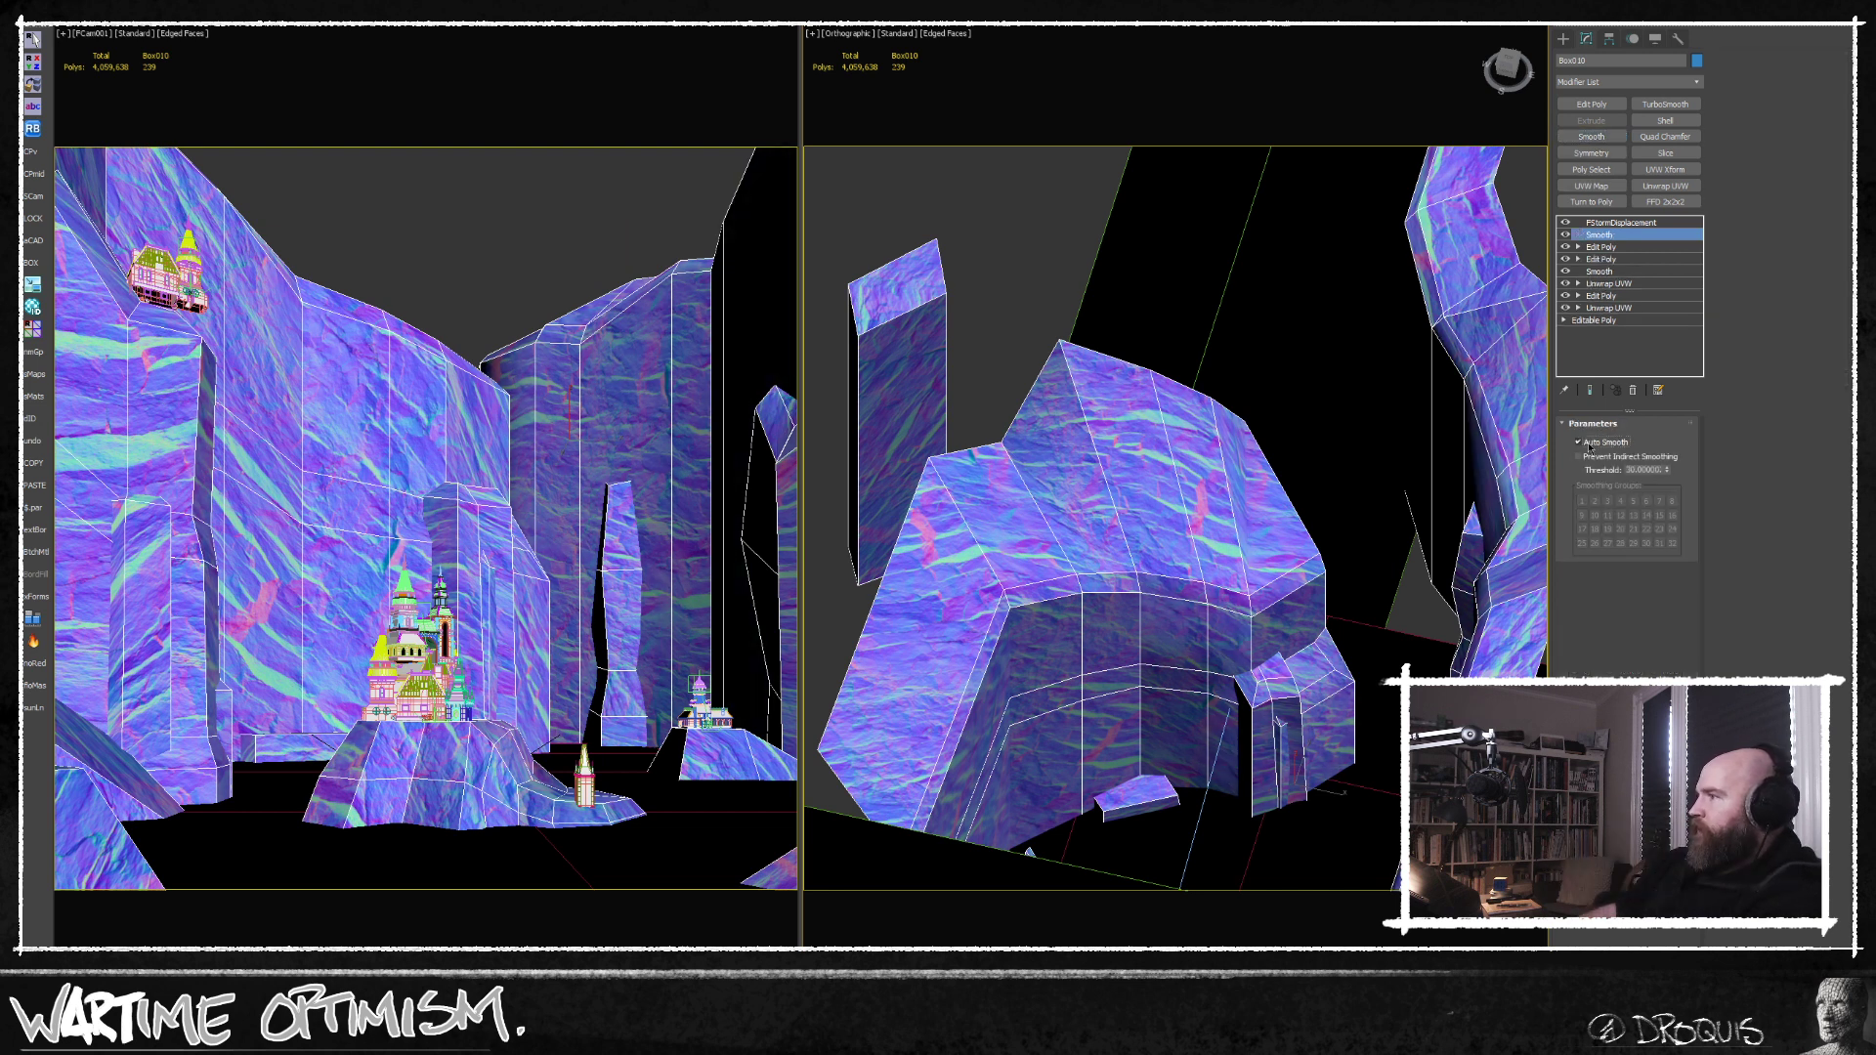
{"action": "left_click", "coordinate": [481, 248]}
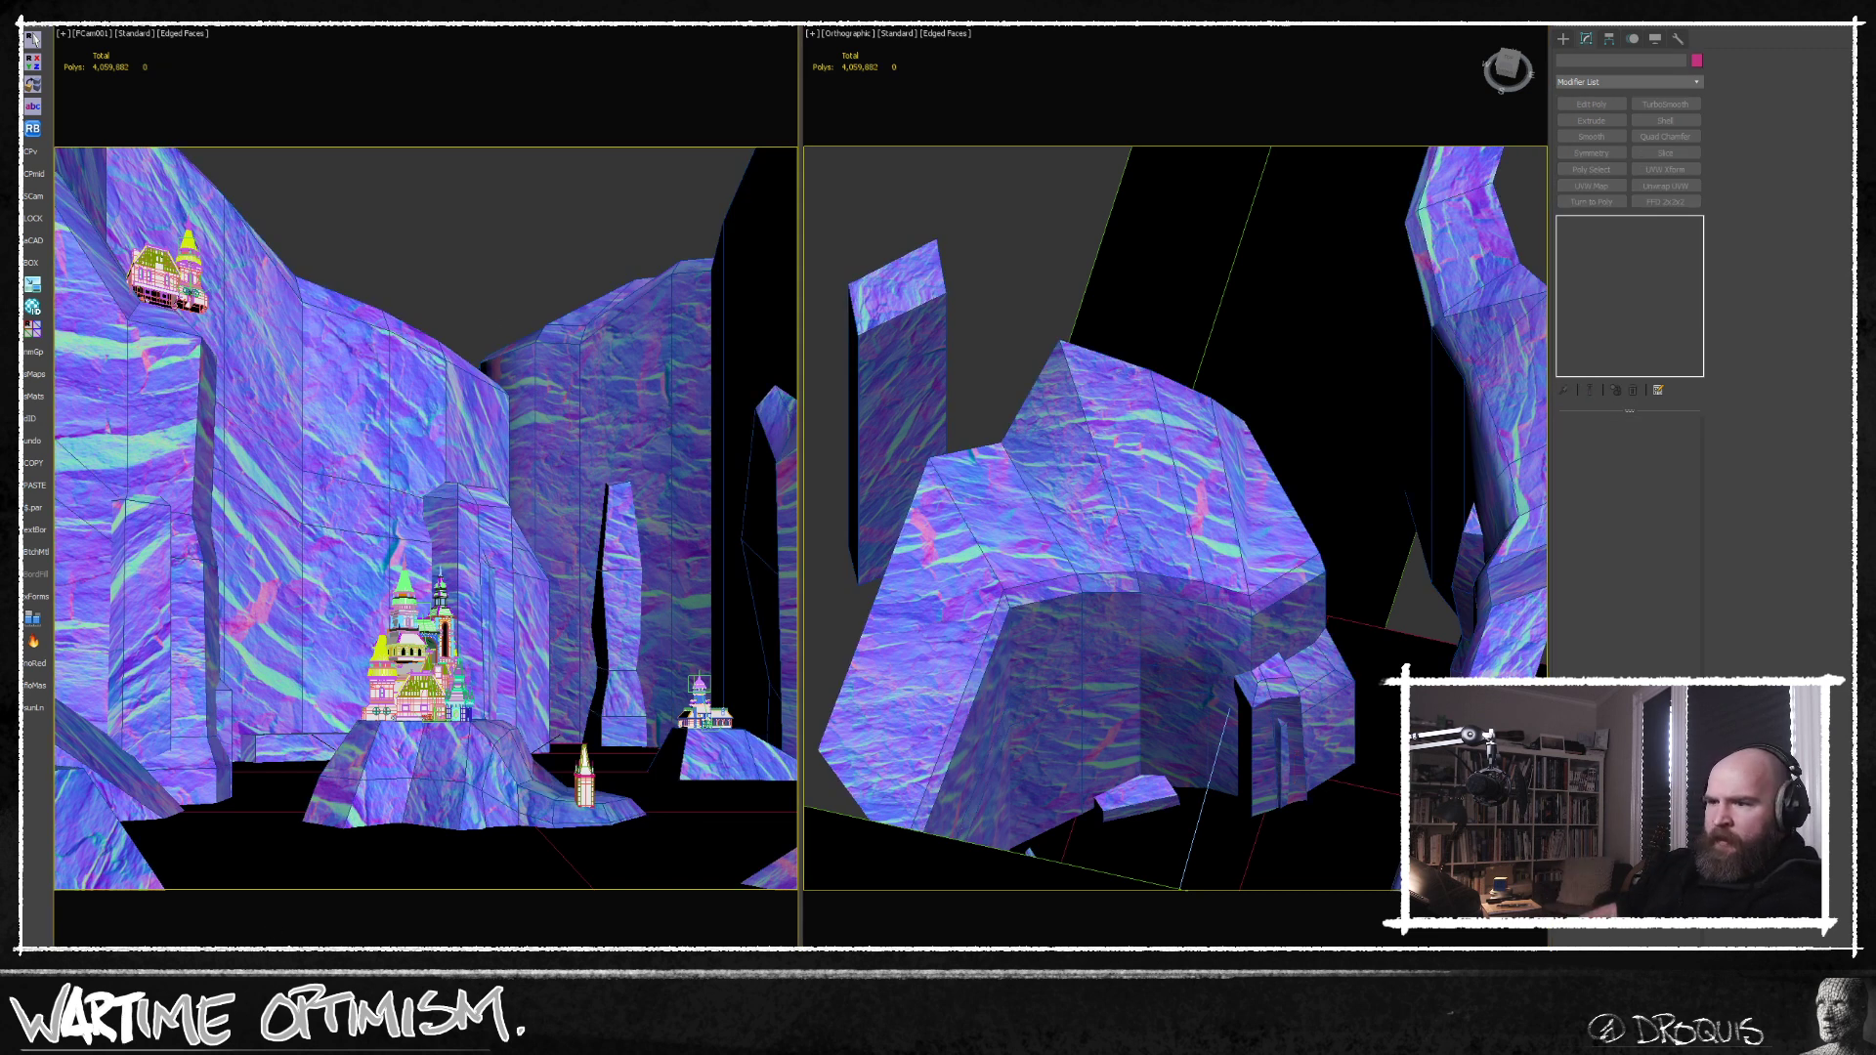
Run an FStorm test render and examine the chamfered ridges, cliff faces and castle rocks at different magnifications.
{"action": "key", "text": "alt+Tab"}
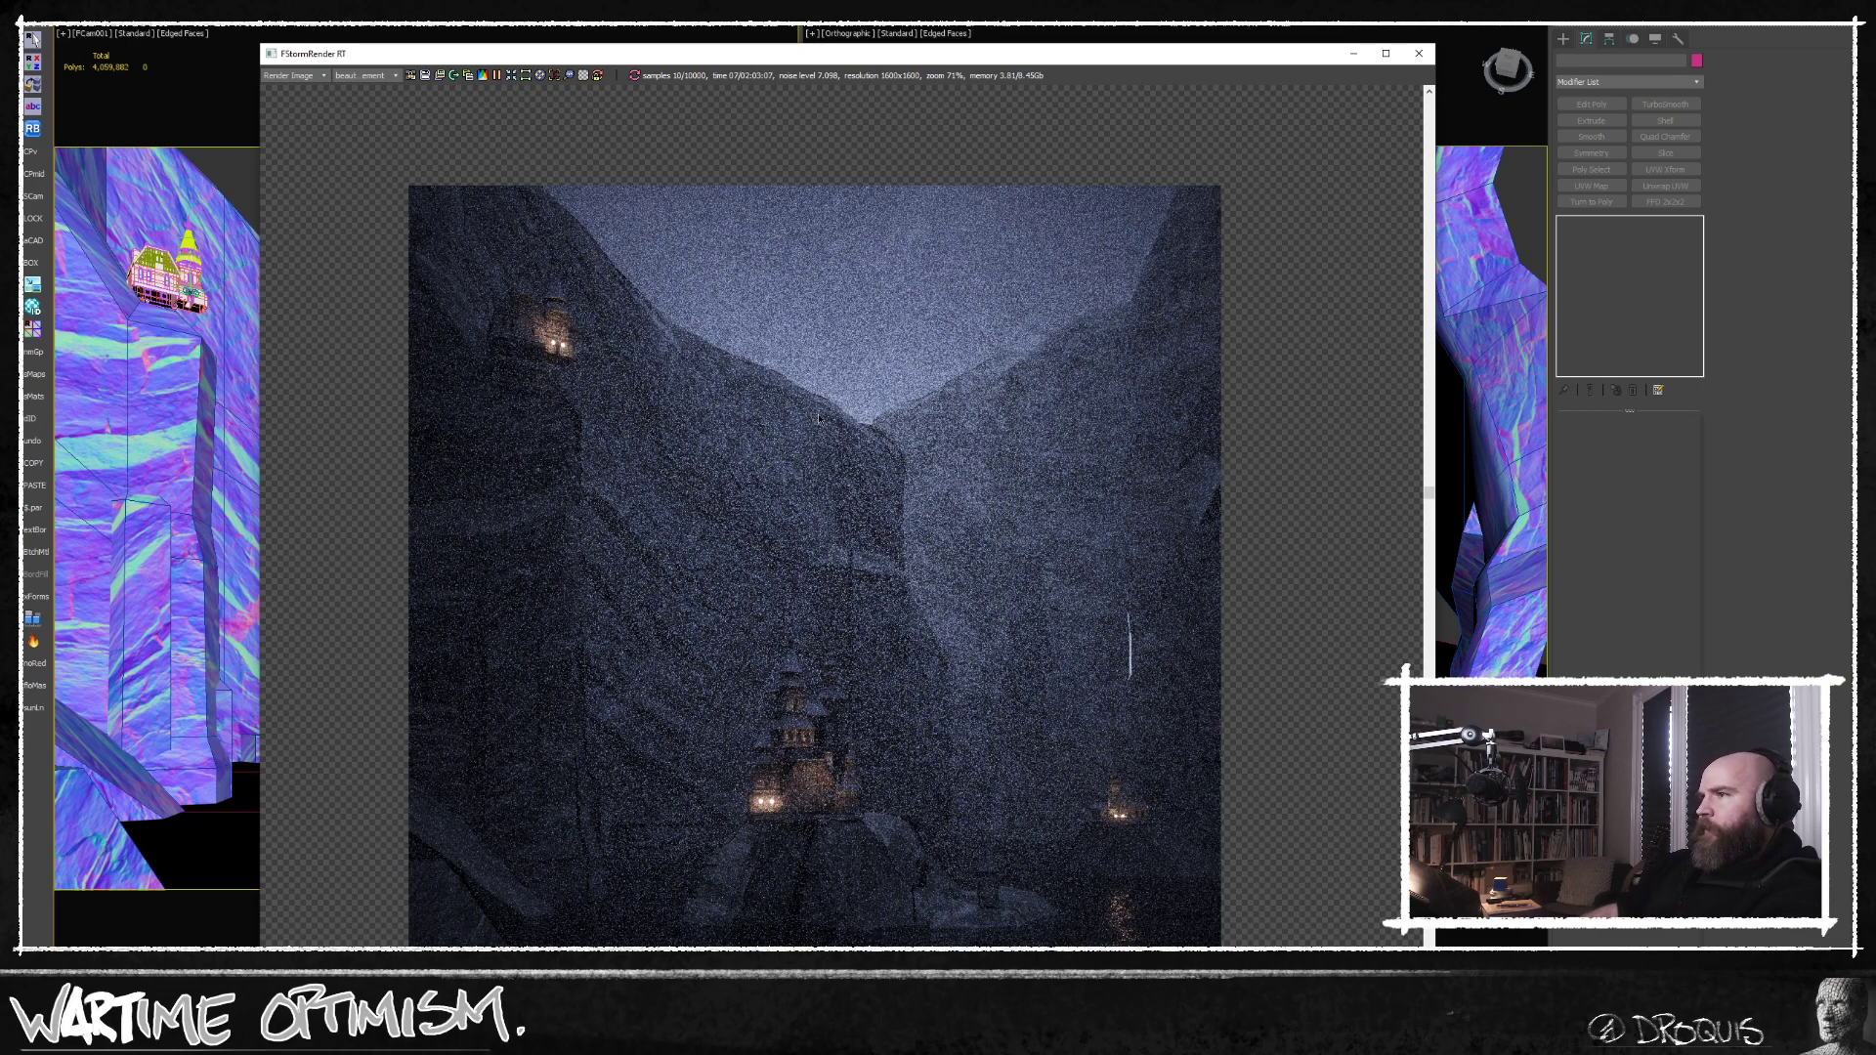
{"action": "scroll", "coordinate": [818, 417], "scroll_direction": "up", "scroll_amount": 5}
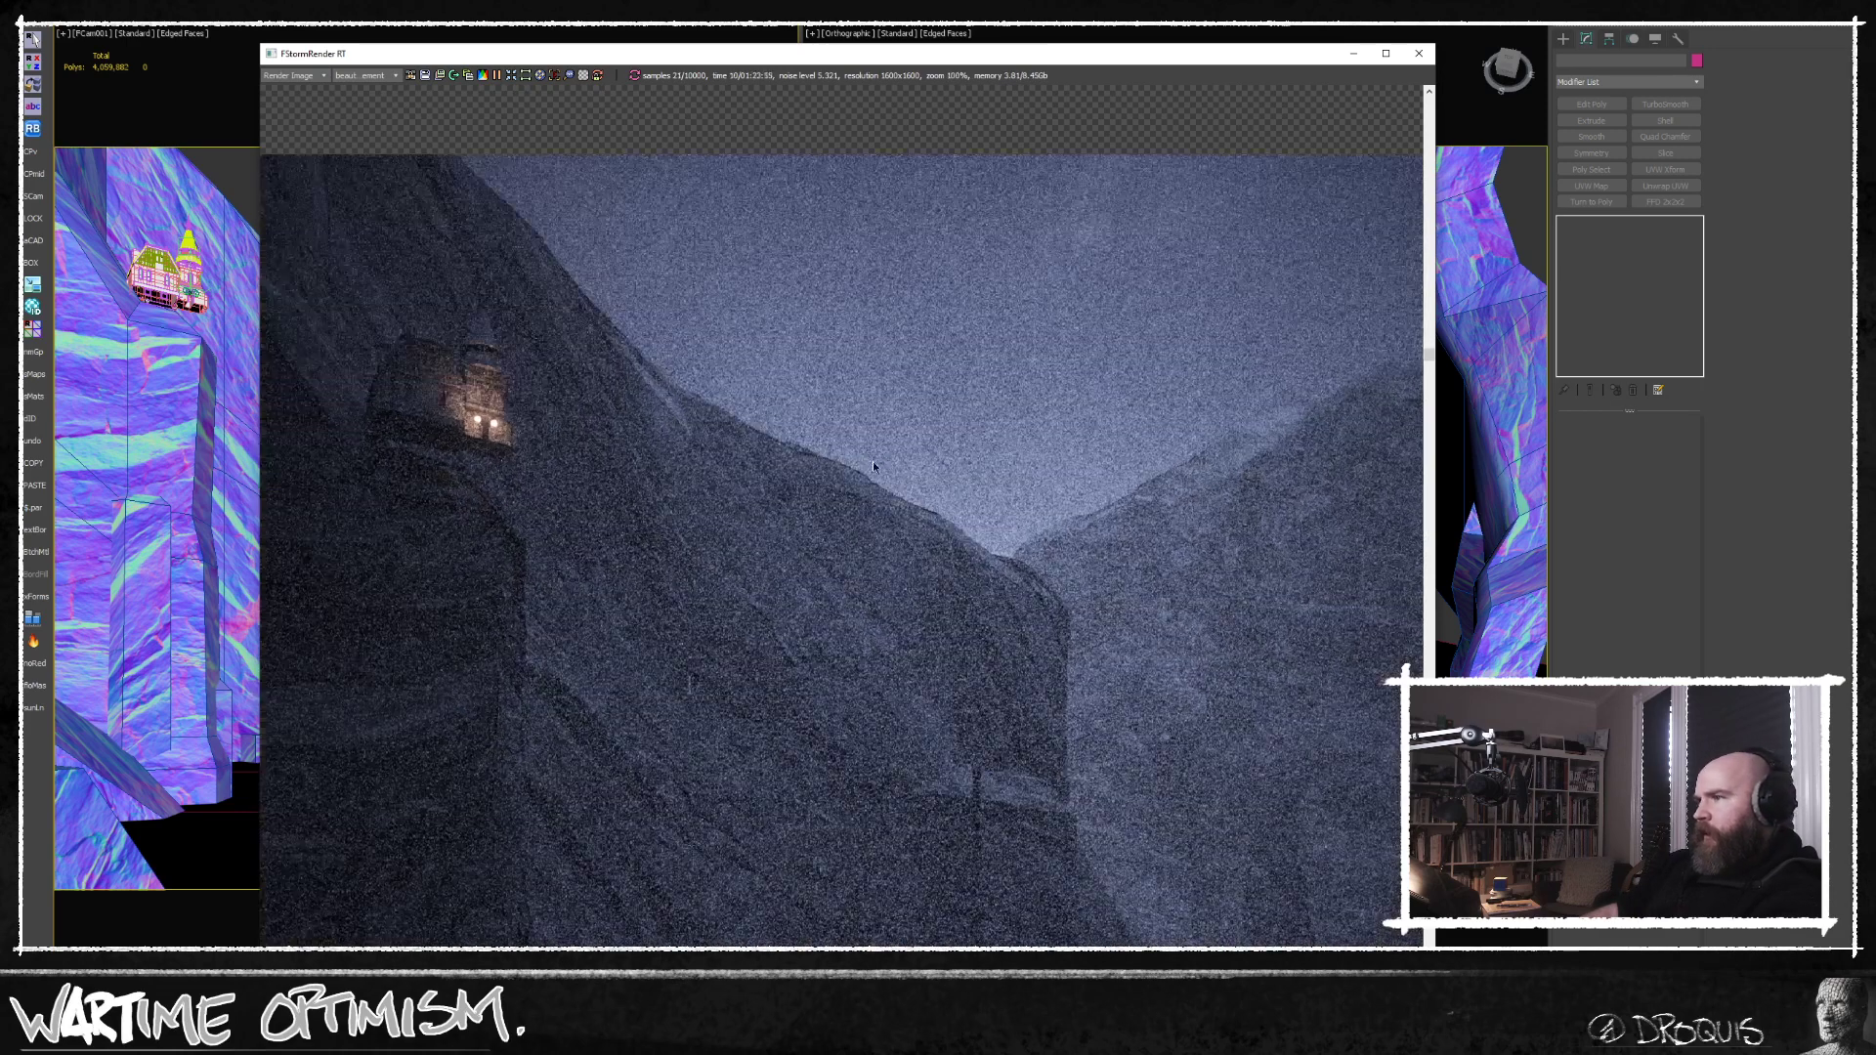
{"action": "scroll", "coordinate": [848, 464], "scroll_direction": "up", "scroll_amount": 8}
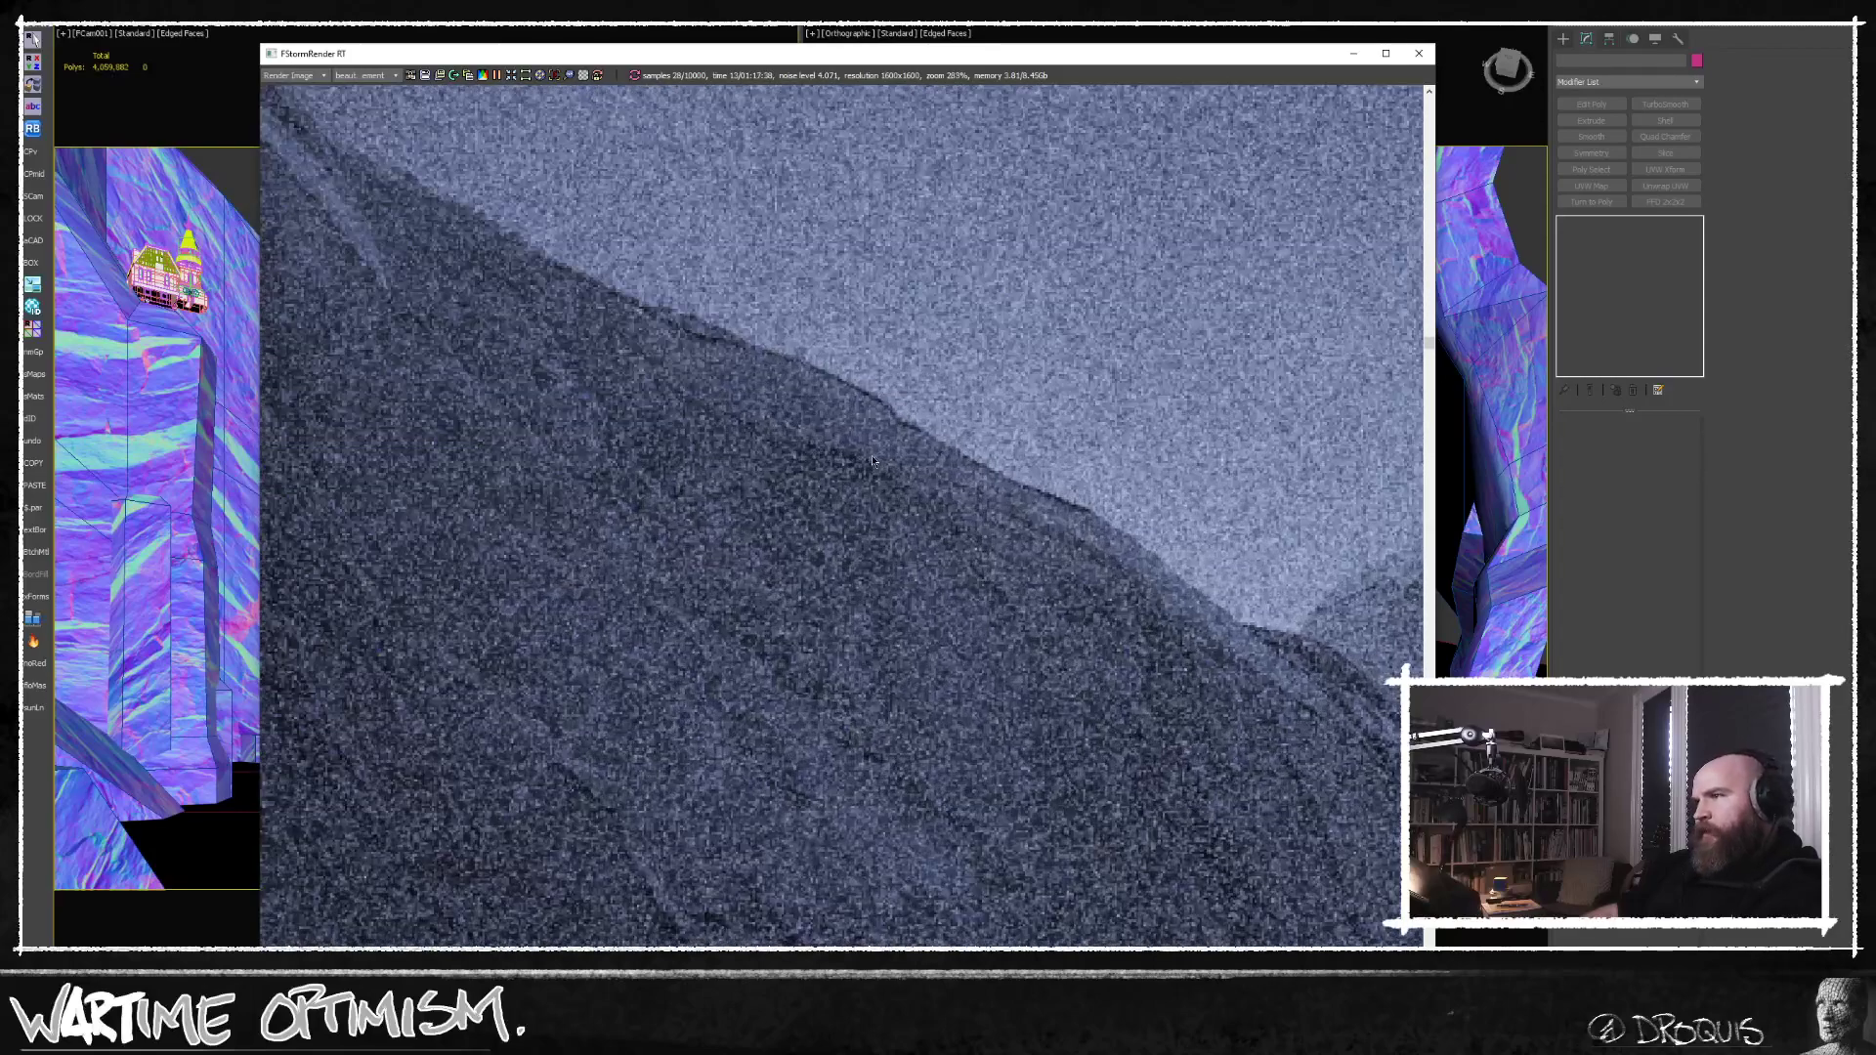
{"action": "scroll", "coordinate": [873, 461], "scroll_direction": "down", "scroll_amount": 2}
{"action": "middle_click_drag", "start_coordinate": [800, 408], "coordinate": [823, 291]}
{"action": "scroll", "coordinate": [823, 290], "scroll_direction": "down", "scroll_amount": 6}
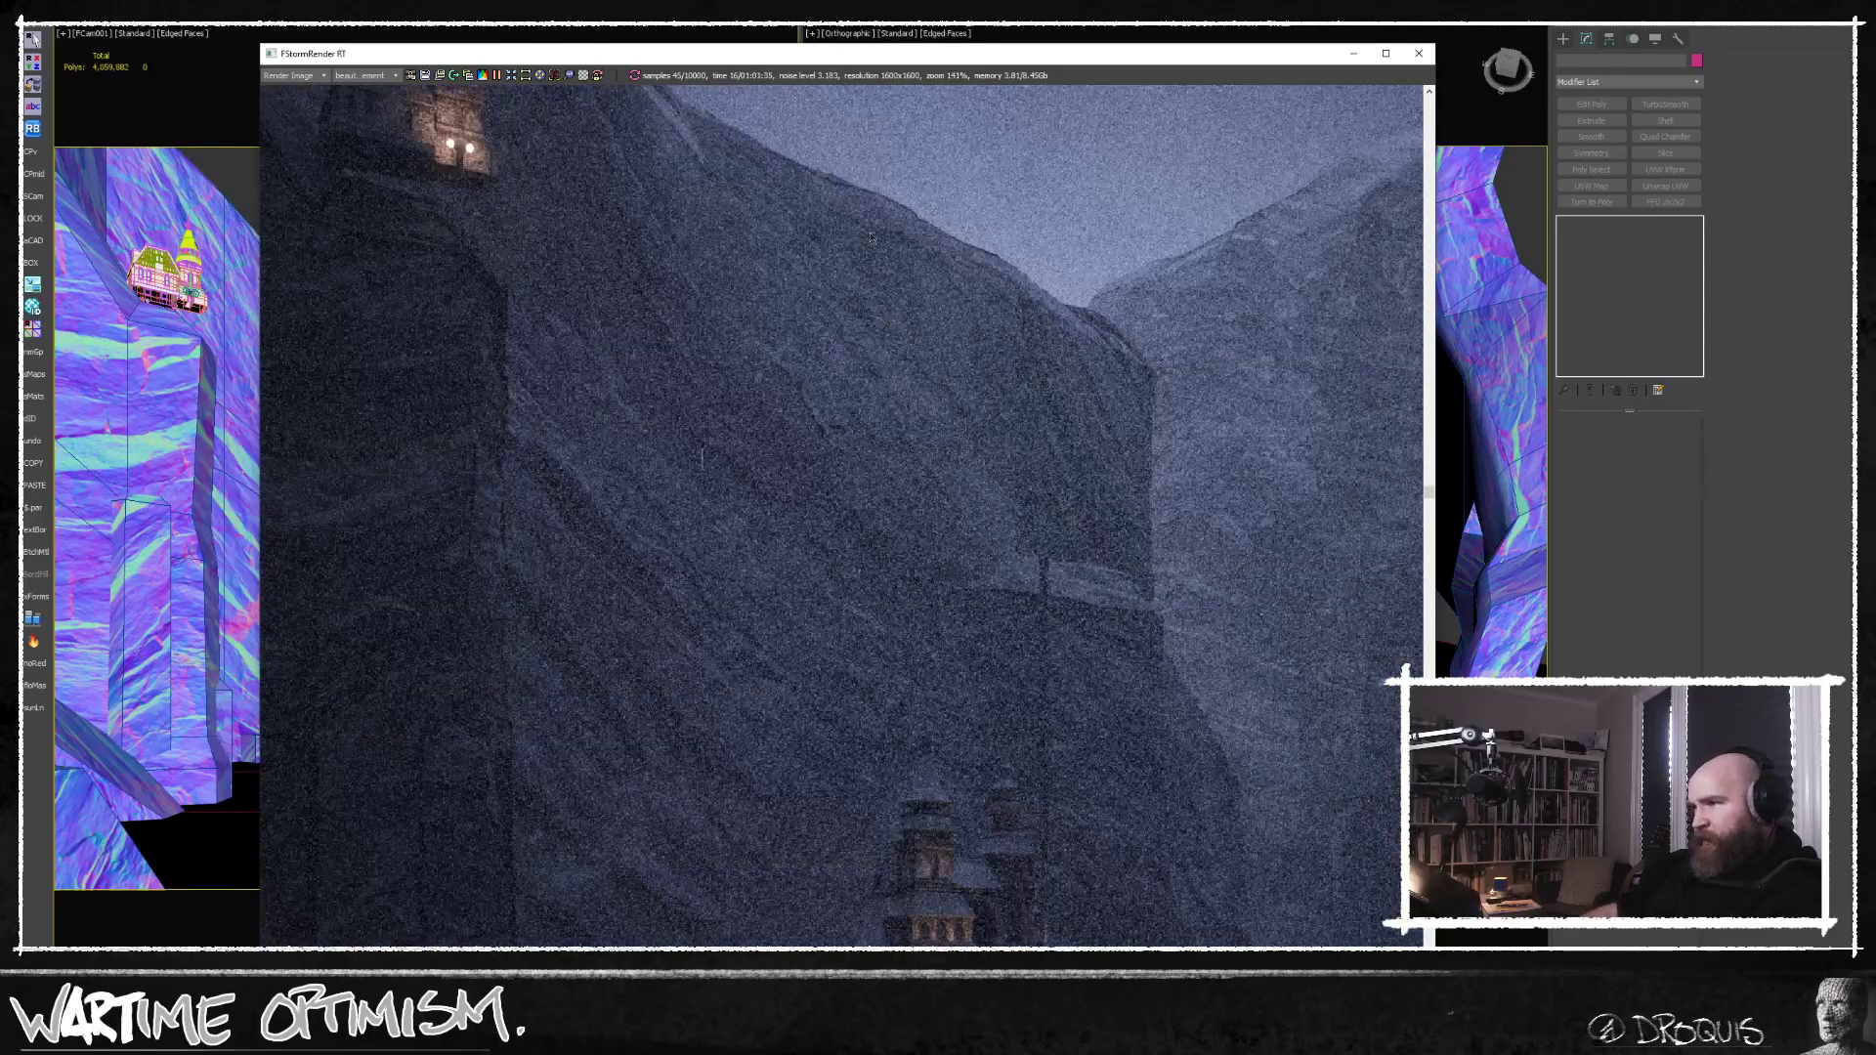
{"action": "scroll", "coordinate": [858, 262], "scroll_direction": "up", "scroll_amount": 3}
{"action": "scroll", "coordinate": [862, 296], "scroll_direction": "down", "scroll_amount": 3}
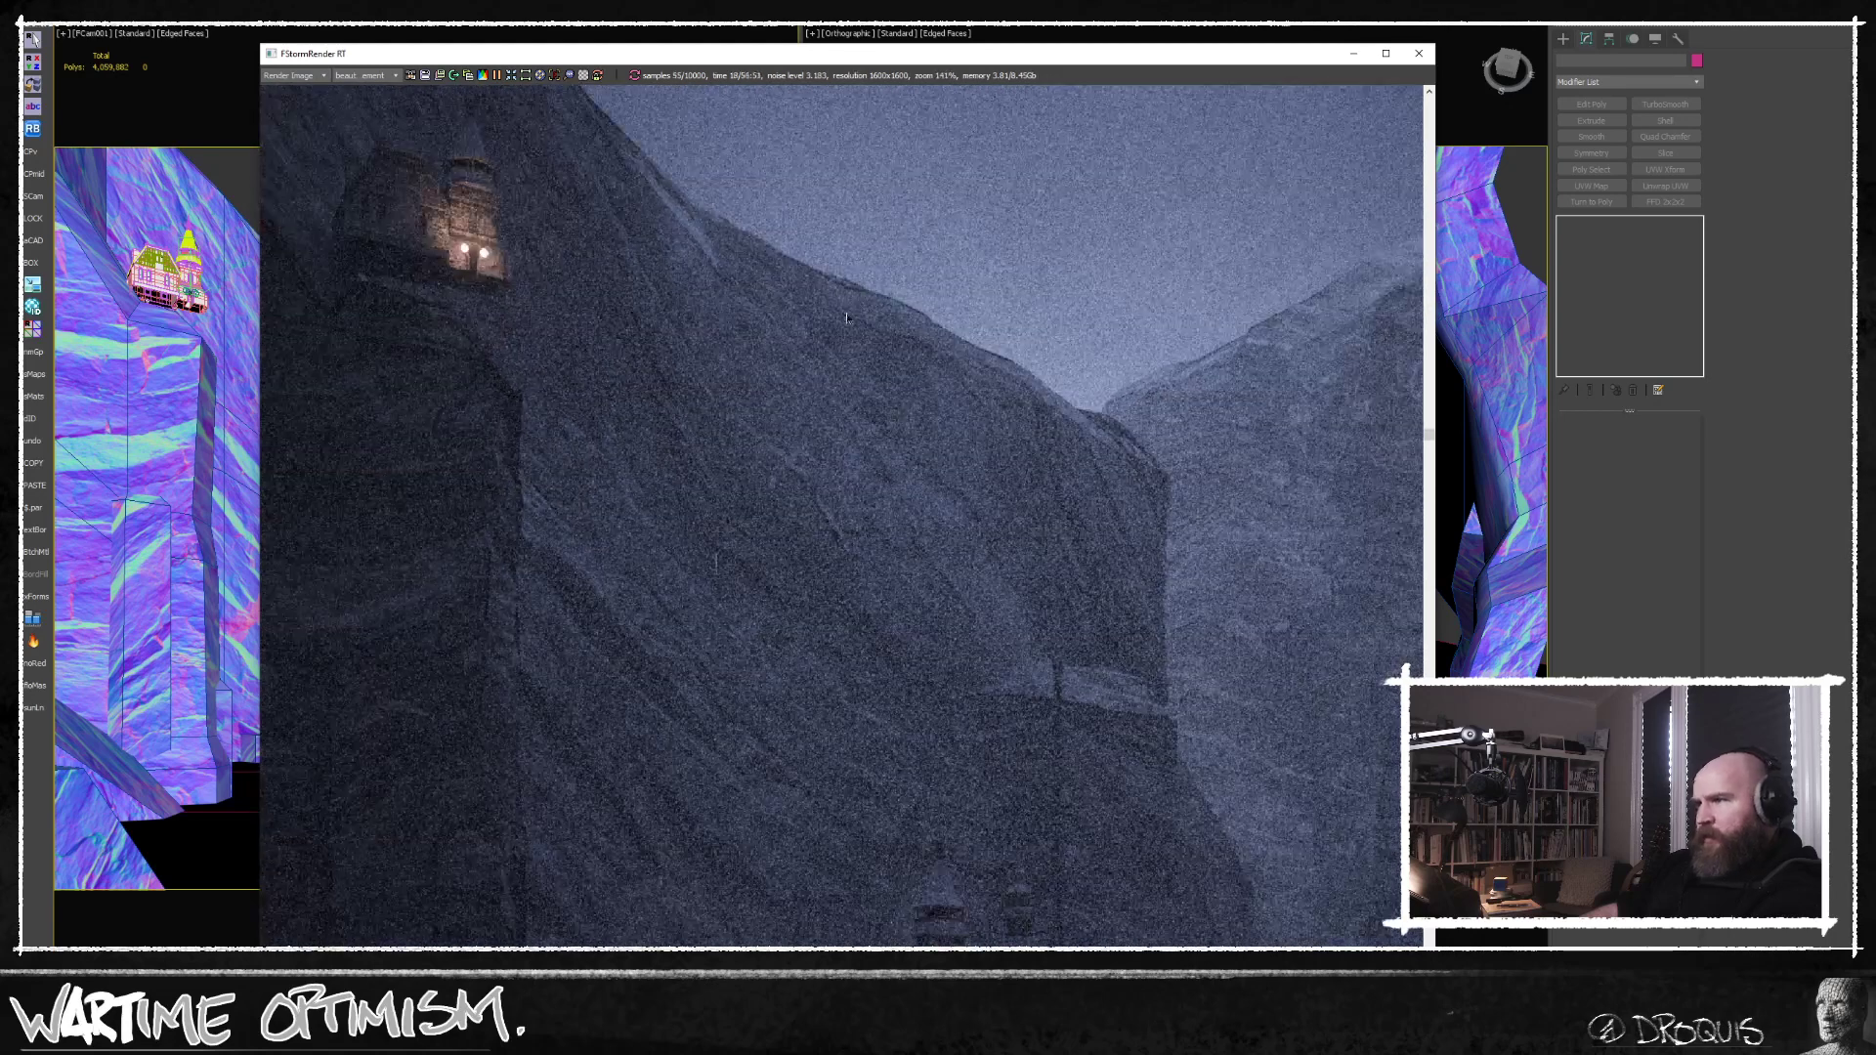
{"action": "scroll", "coordinate": [1067, 436], "scroll_direction": "down", "scroll_amount": 6}
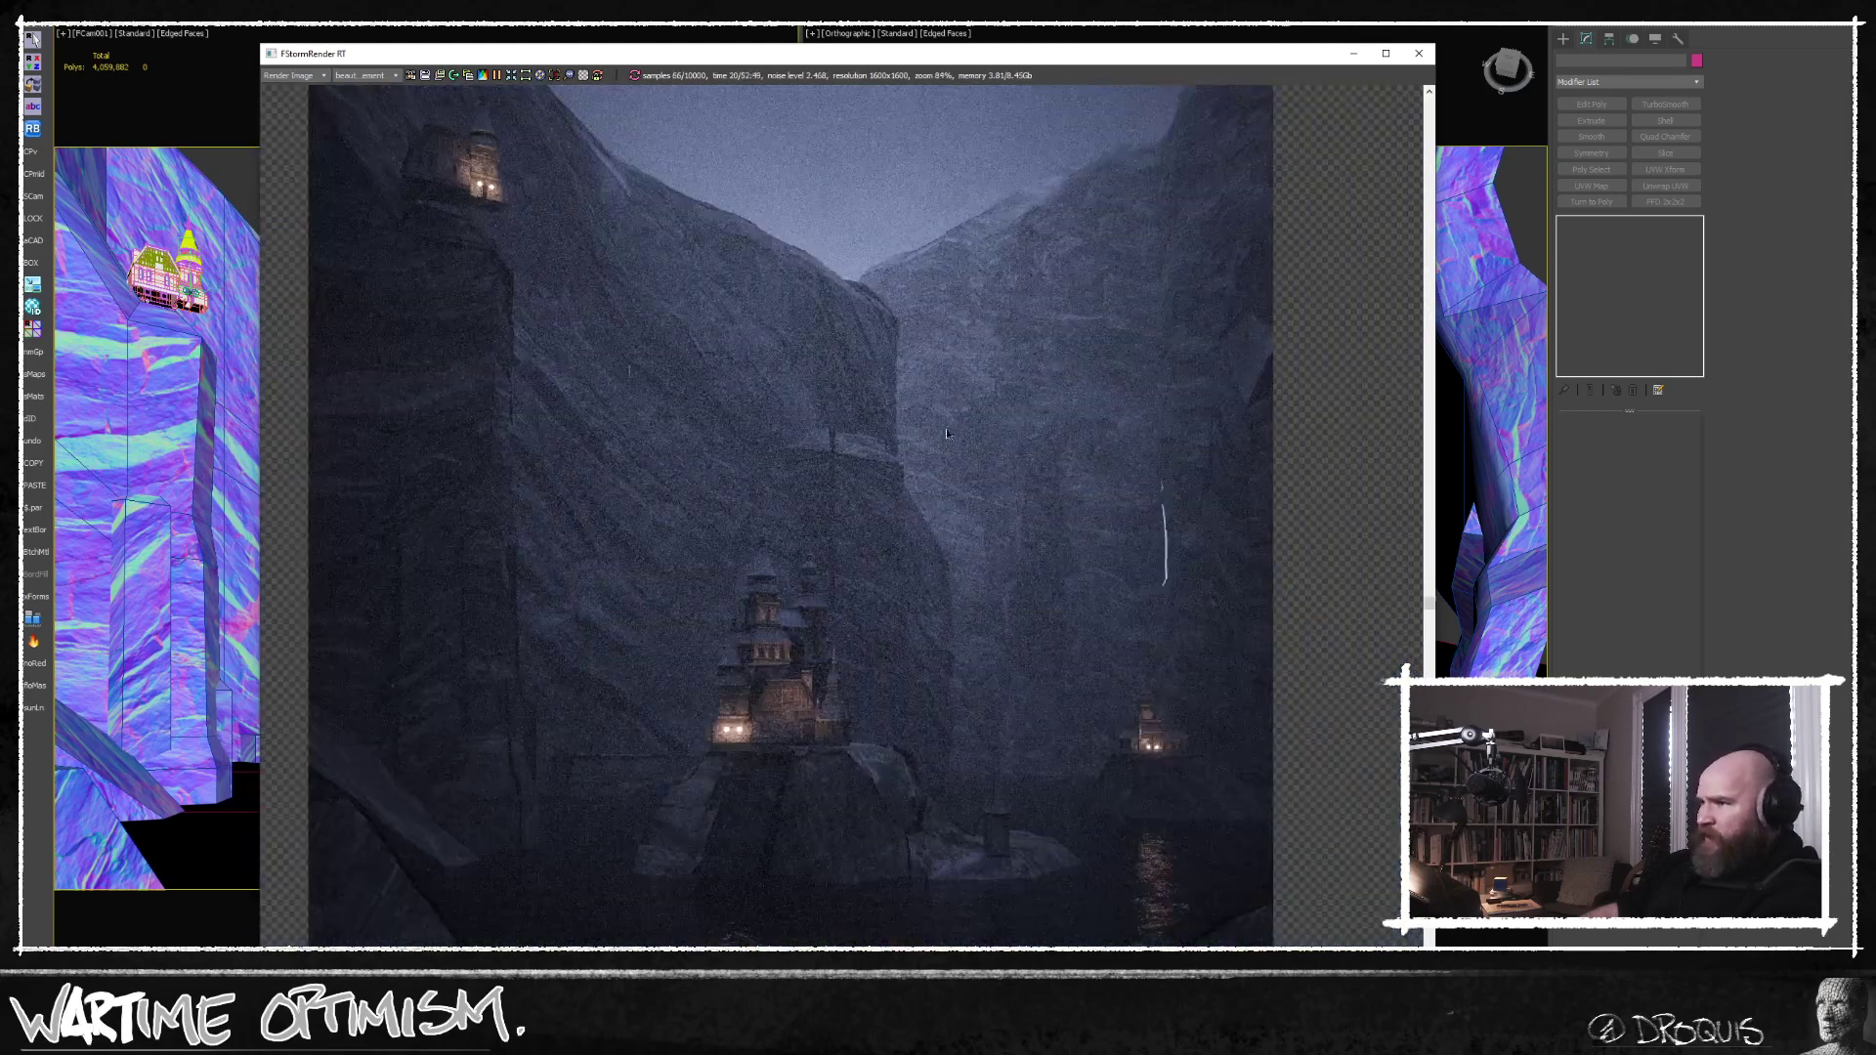
{"action": "middle_click_drag", "start_coordinate": [920, 432], "coordinate": [957, 381]}
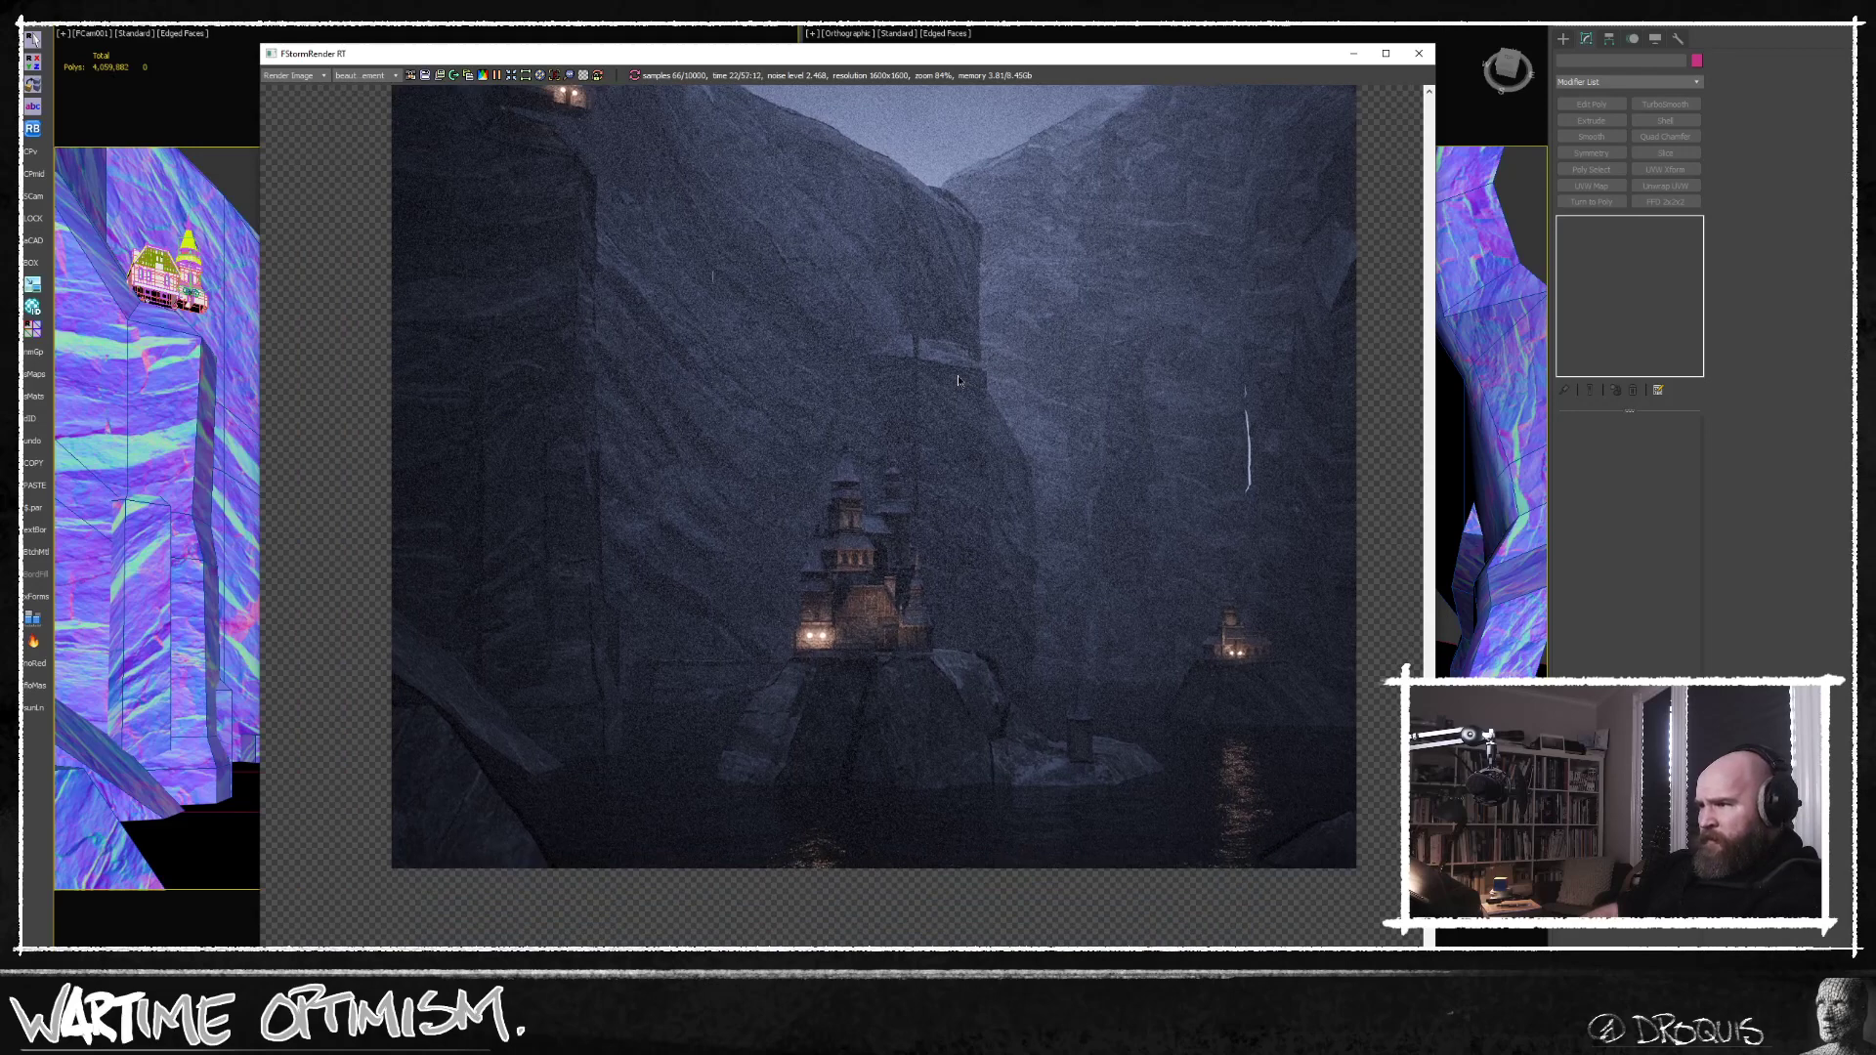
{"action": "scroll", "coordinate": [892, 746], "scroll_direction": "up", "scroll_amount": 7}
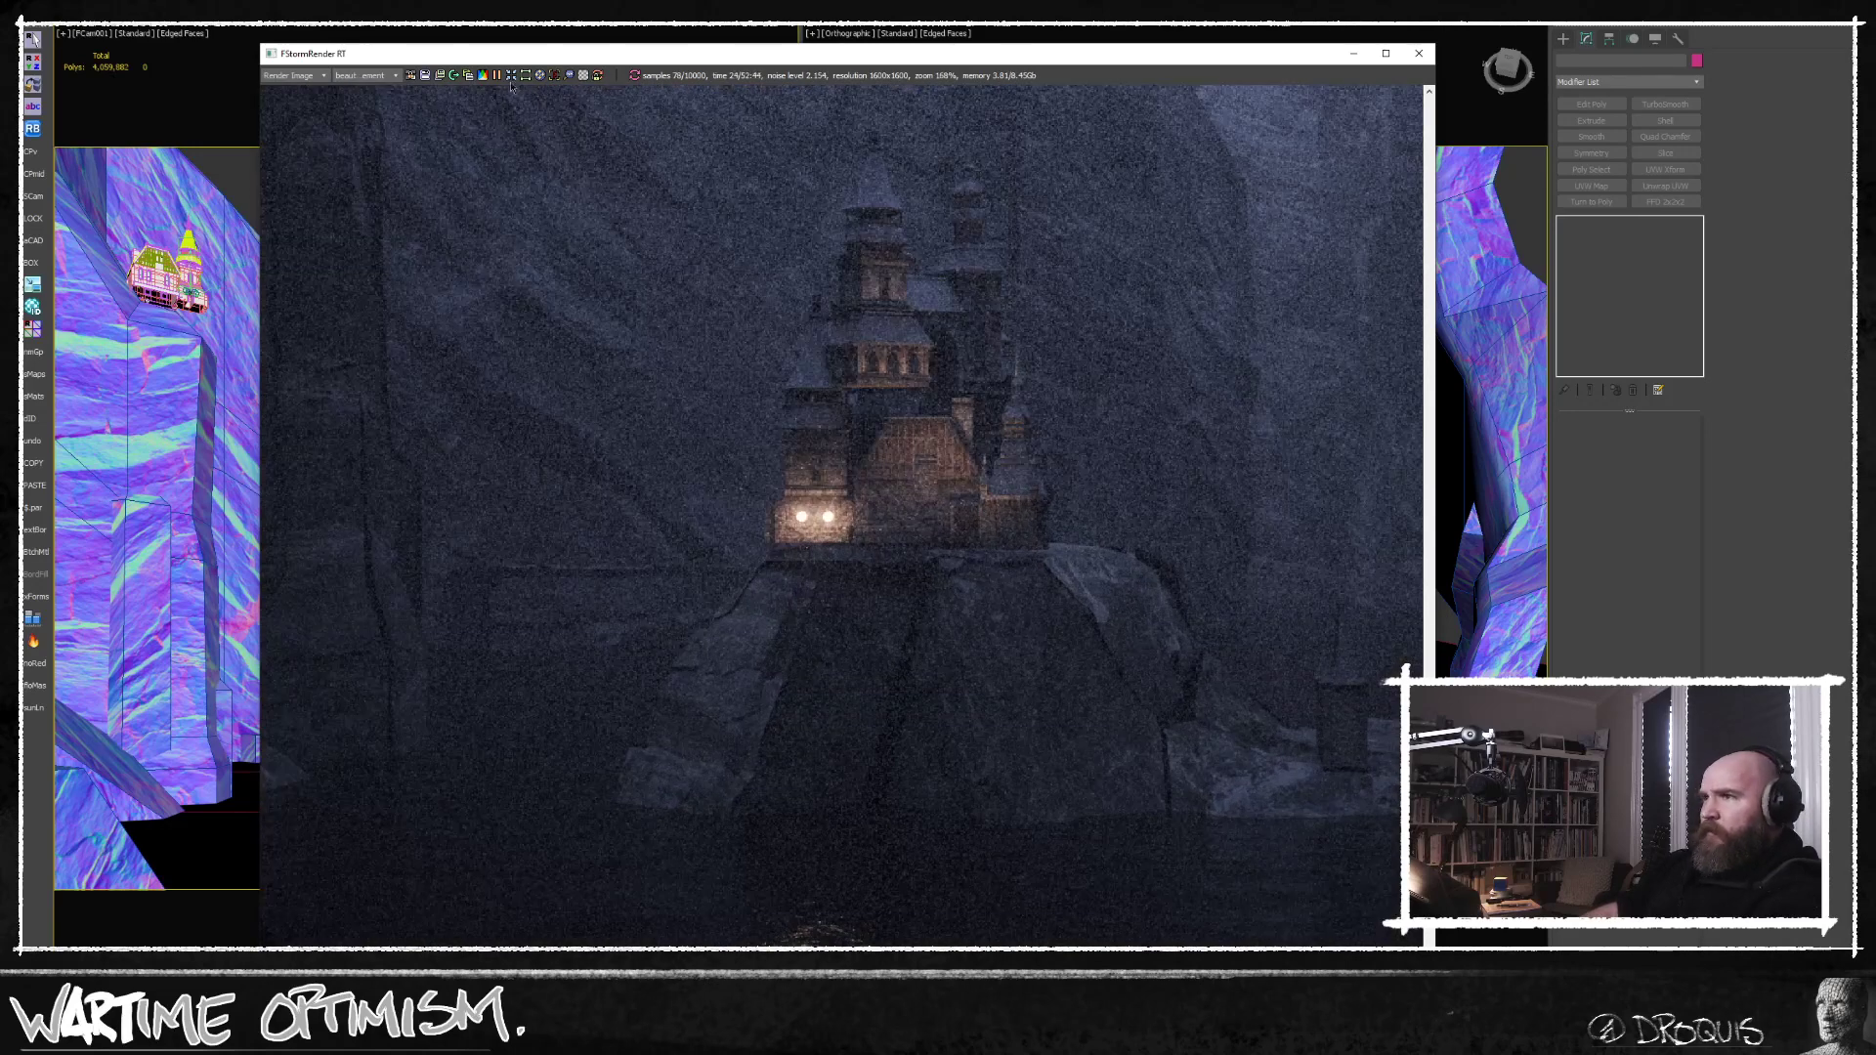
Move the render window aside, reselect the cliffs and set the upper Smooth modifier's Auto Smooth threshold to 60.
{"action": "left_click_drag", "start_coordinate": [523, 55], "coordinate": [583, 873]}
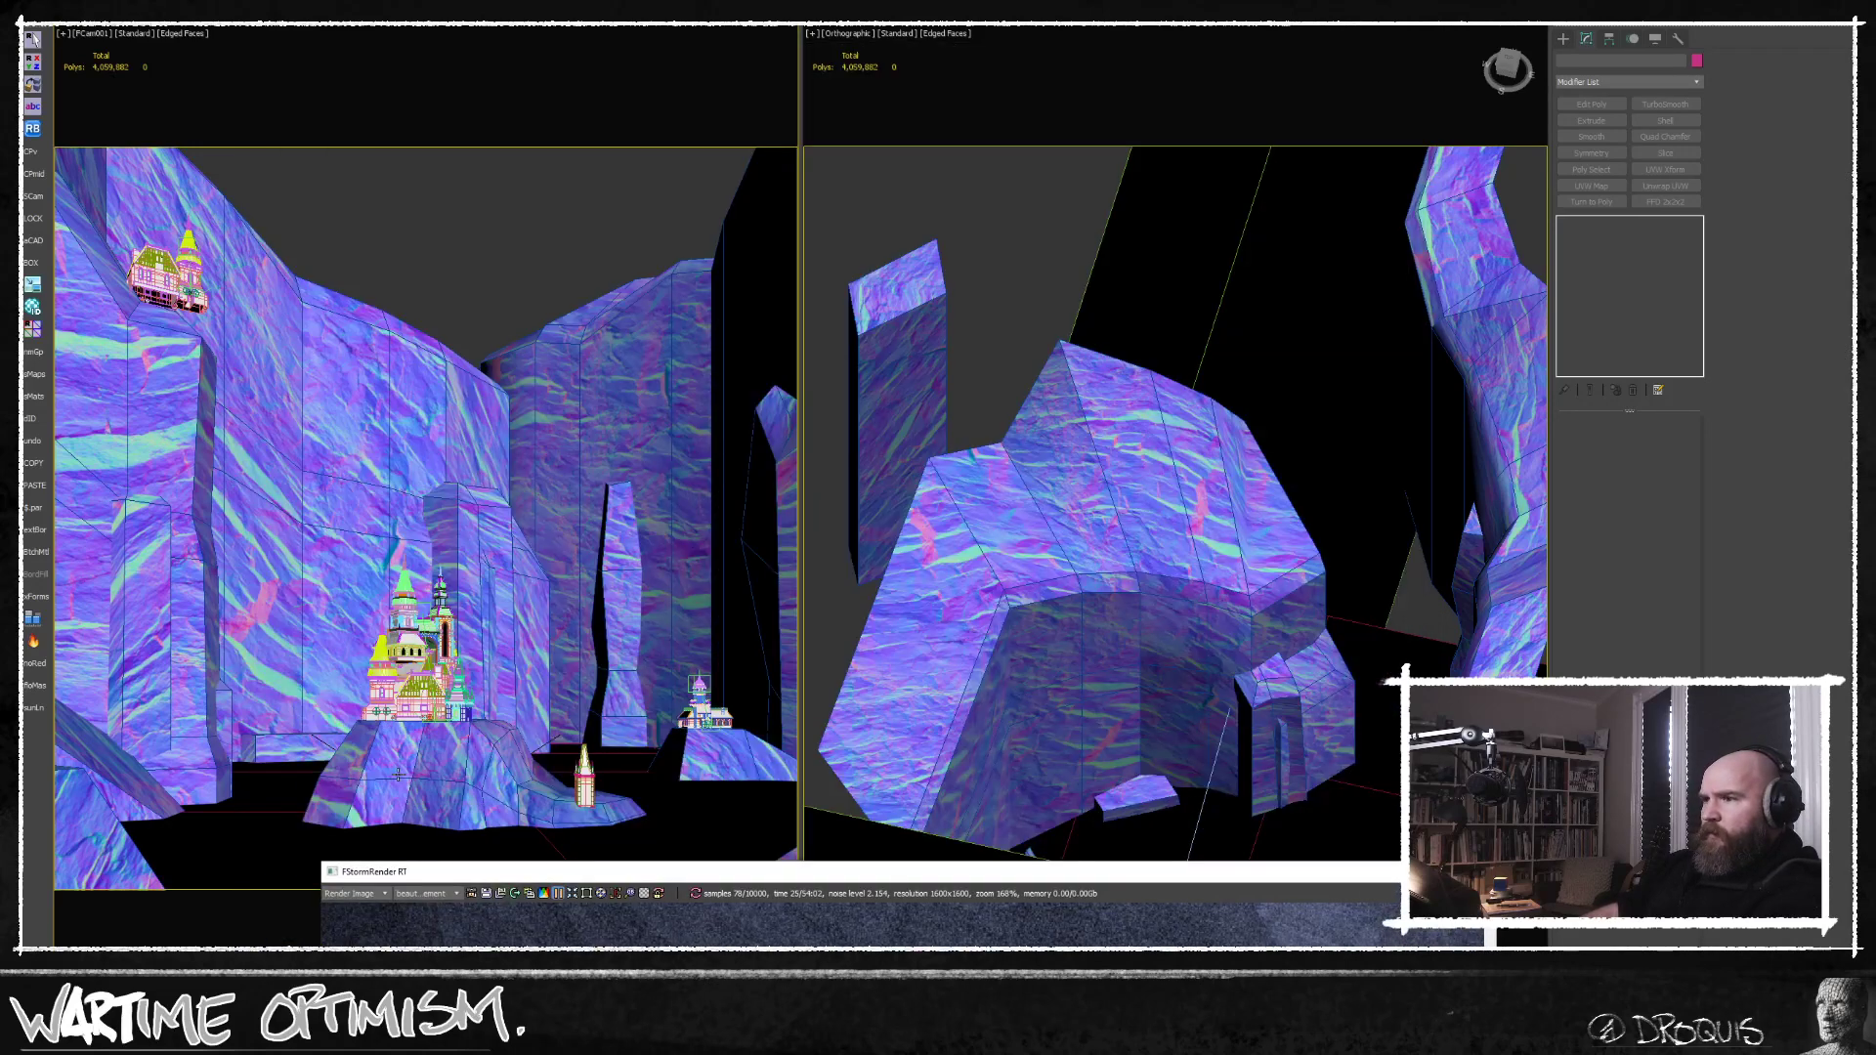
{"action": "left_click", "coordinate": [1043, 552]}
{"action": "left_click", "coordinate": [1595, 236]}
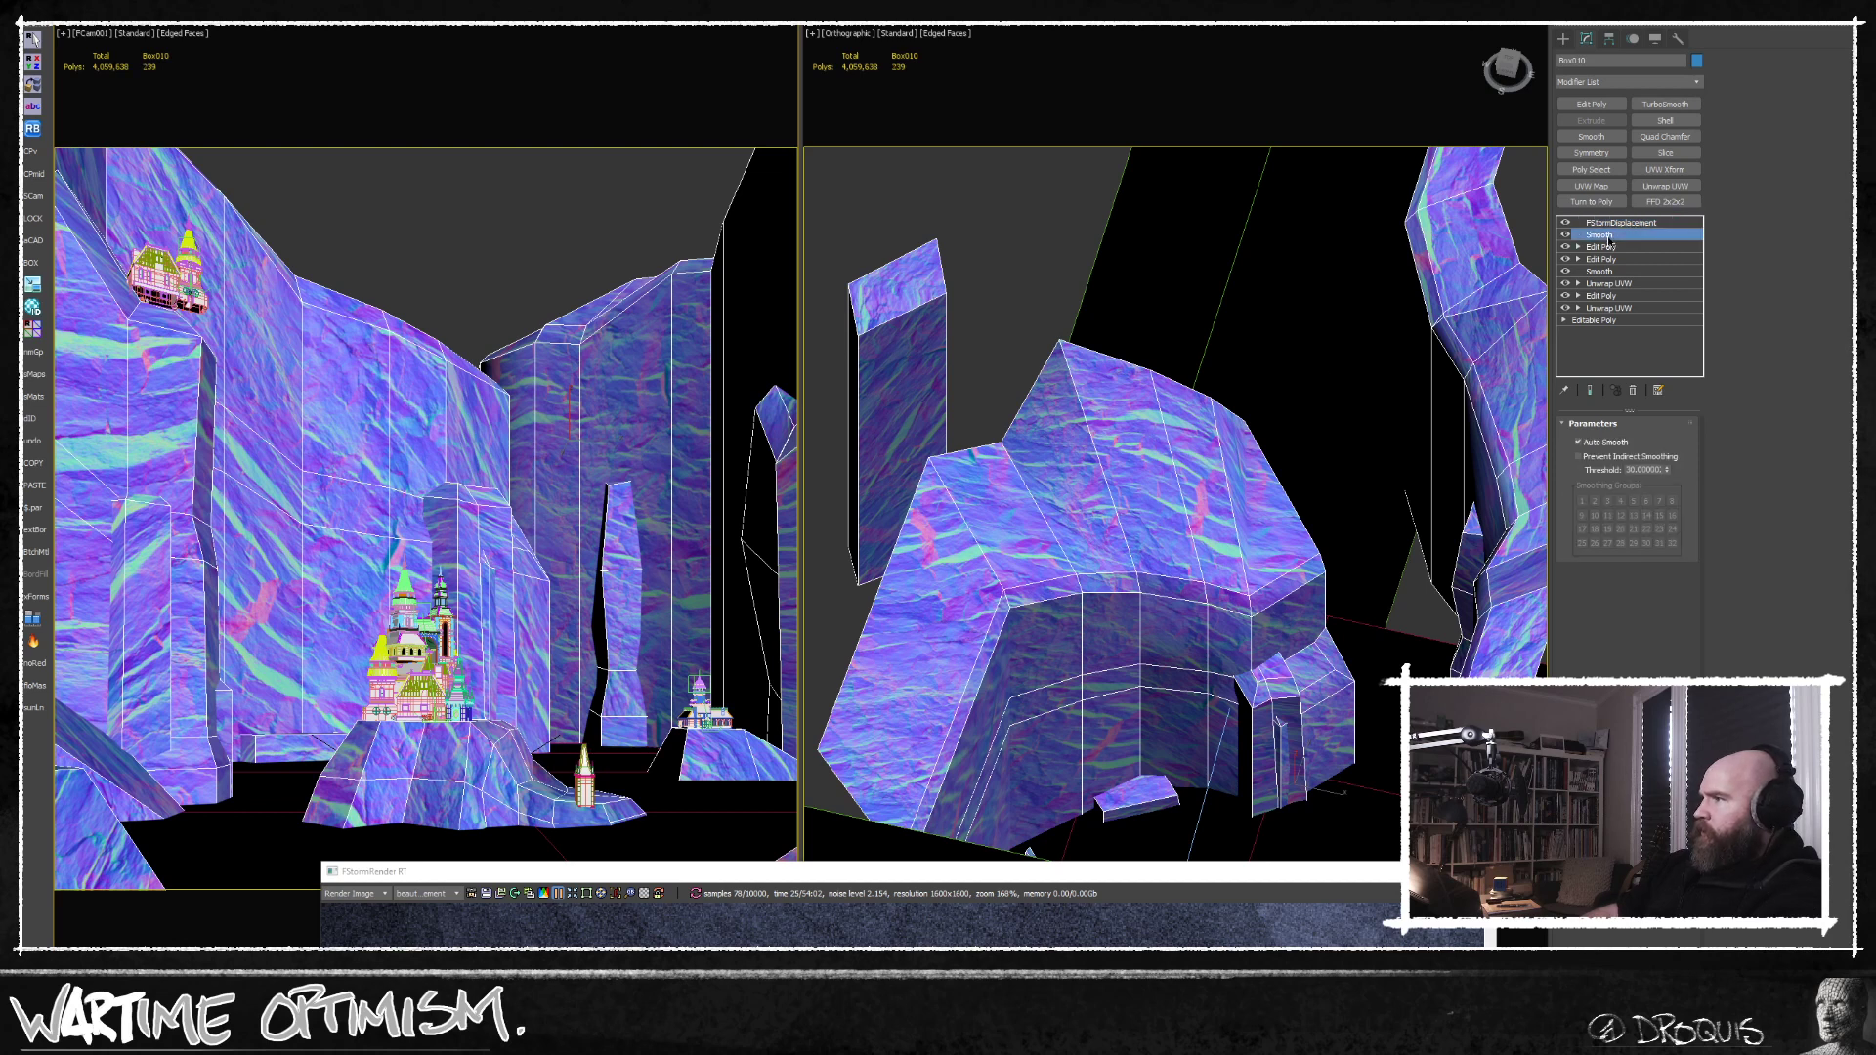
{"action": "double_click", "coordinate": [1639, 469]}
{"action": "type", "text": "60"}
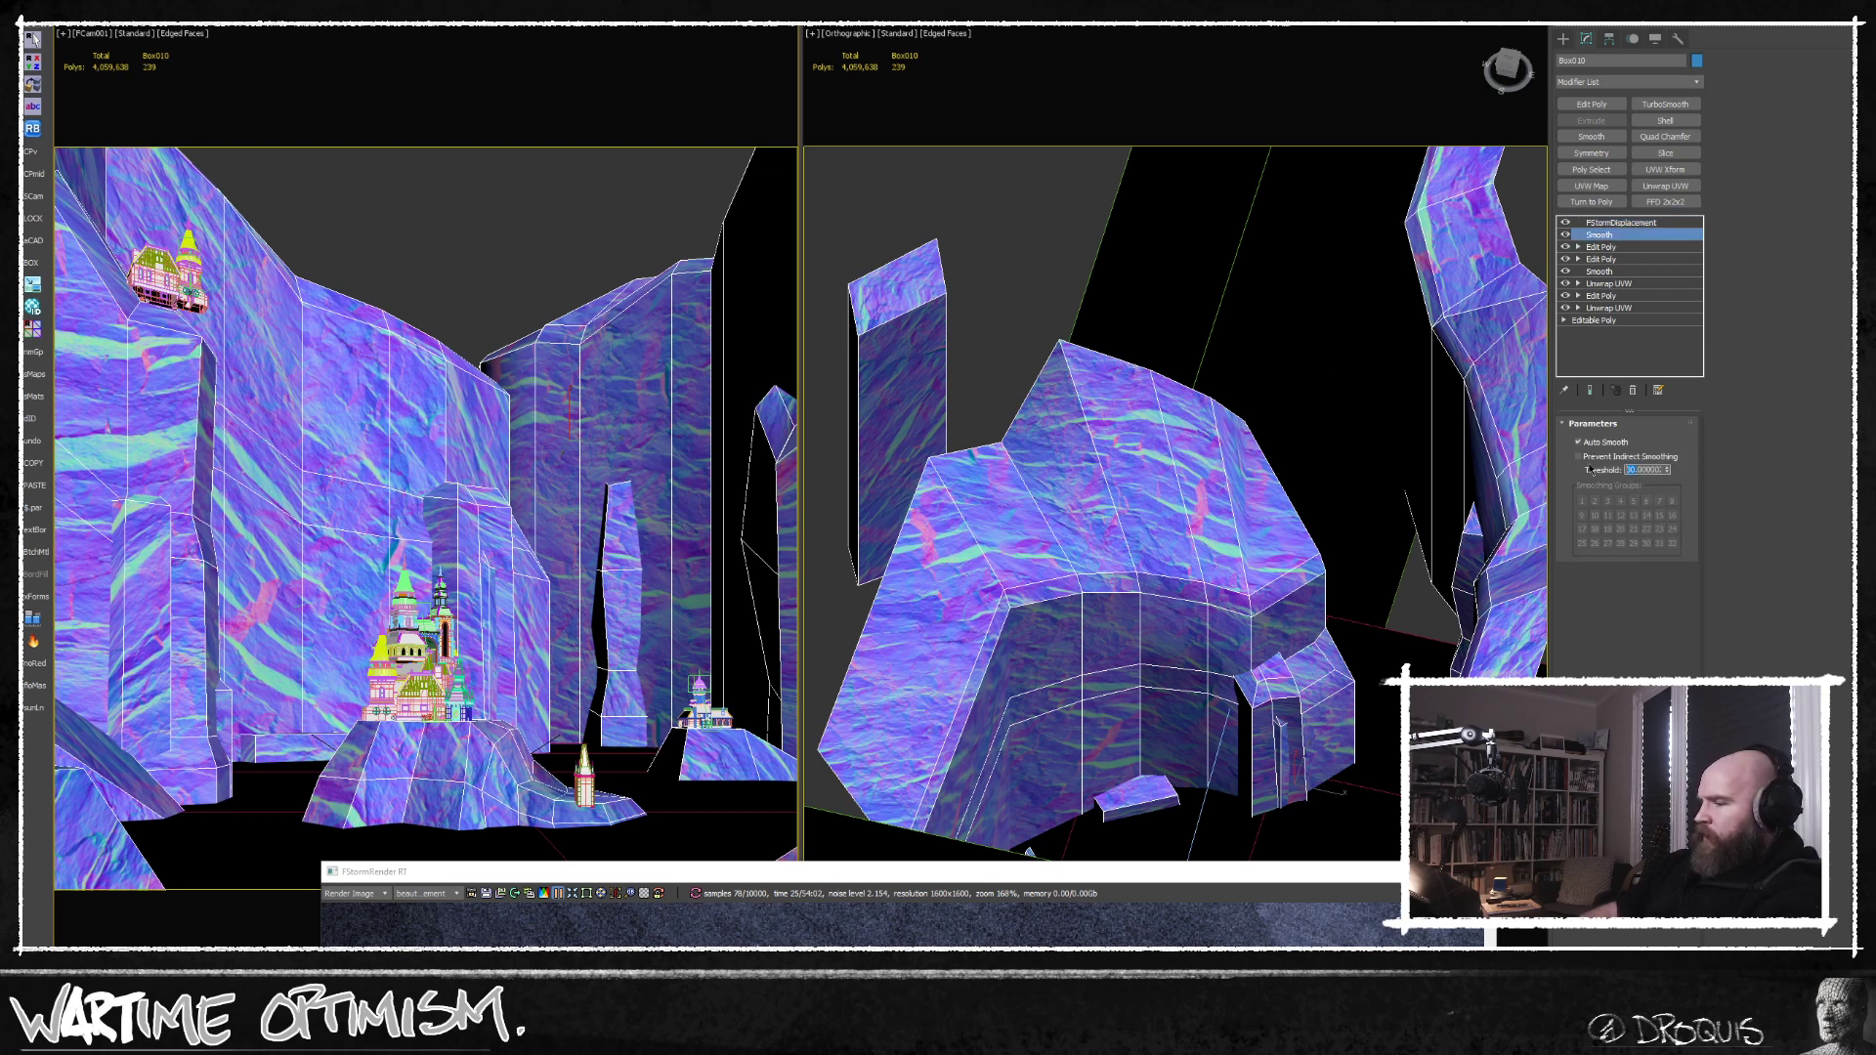
{"action": "key", "text": "Return"}
Bring back the render window, re-render and examine the overall image with the new cliff smoothing.
{"action": "left_click_drag", "start_coordinate": [1141, 872], "coordinate": [1024, 41]}
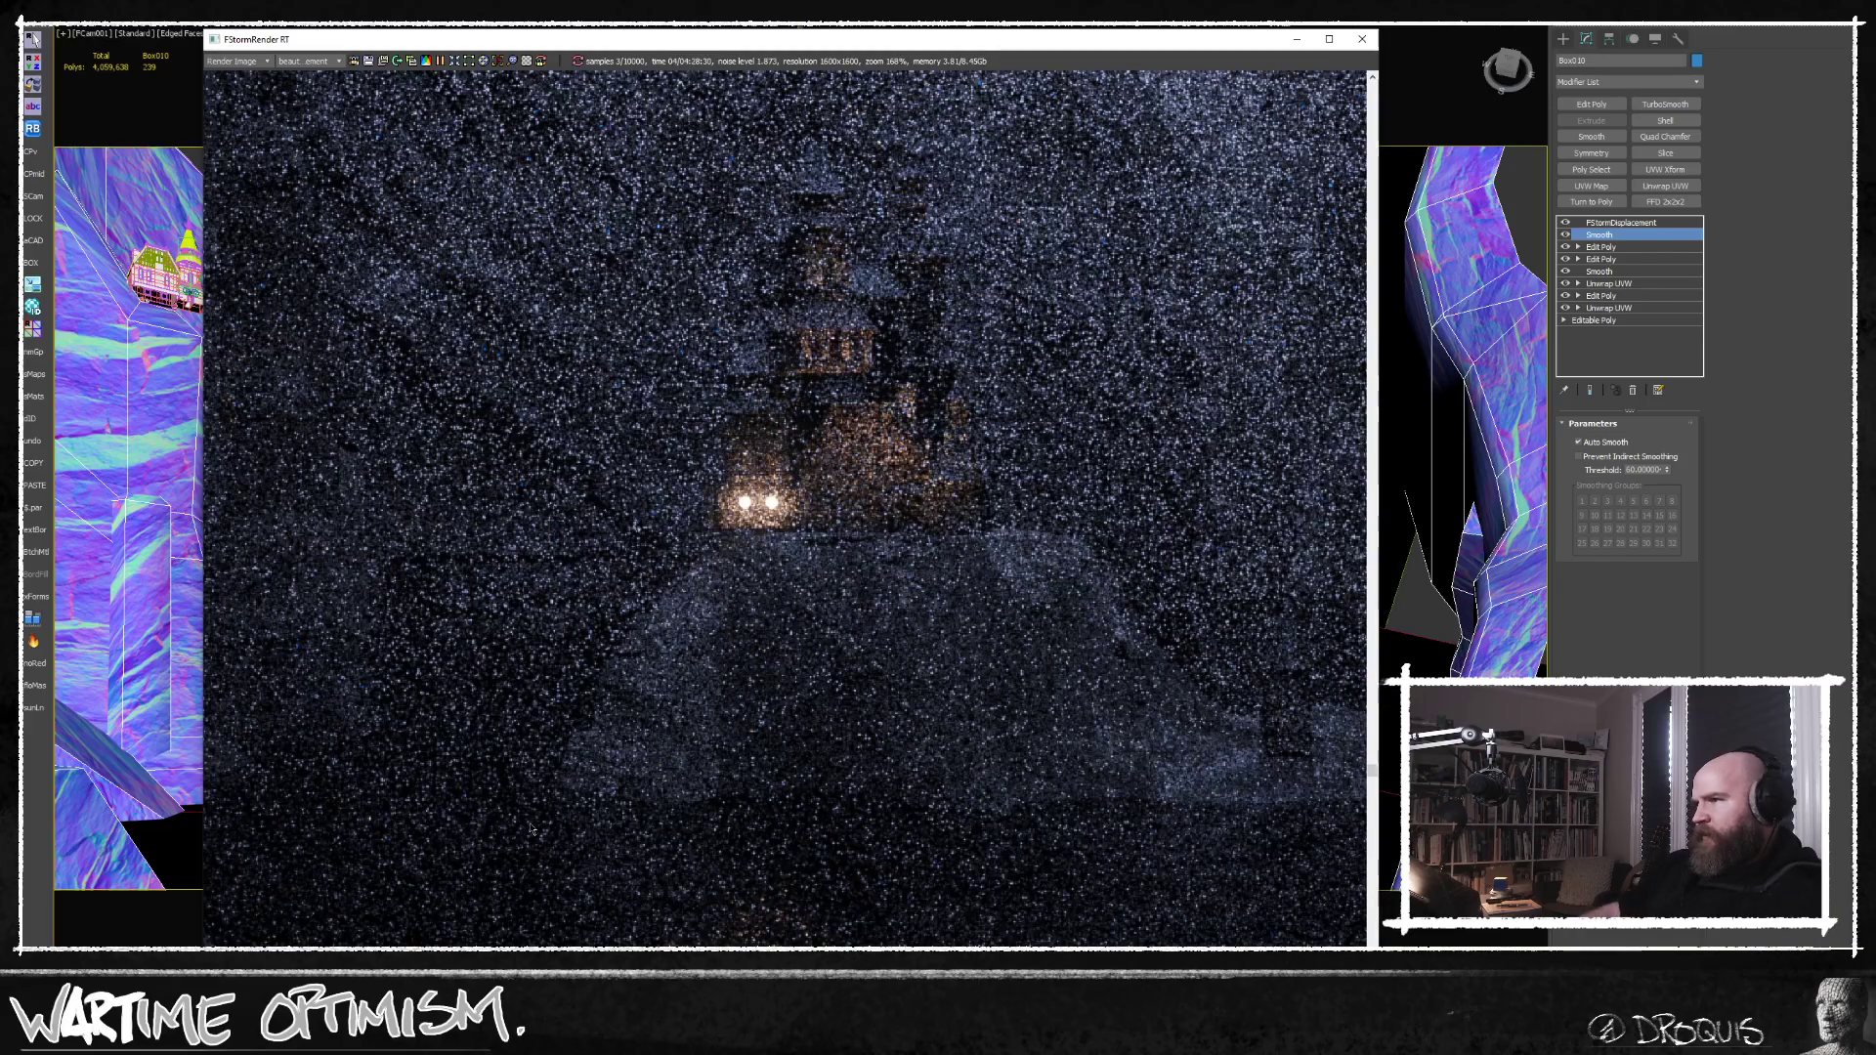
{"action": "middle_click_drag", "start_coordinate": [875, 686], "coordinate": [895, 908]}
{"action": "scroll", "coordinate": [888, 729], "scroll_direction": "down", "scroll_amount": 3}
{"action": "middle_click_drag", "start_coordinate": [737, 777], "coordinate": [779, 675]}
{"action": "scroll", "coordinate": [830, 635], "scroll_direction": "down", "scroll_amount": 3}
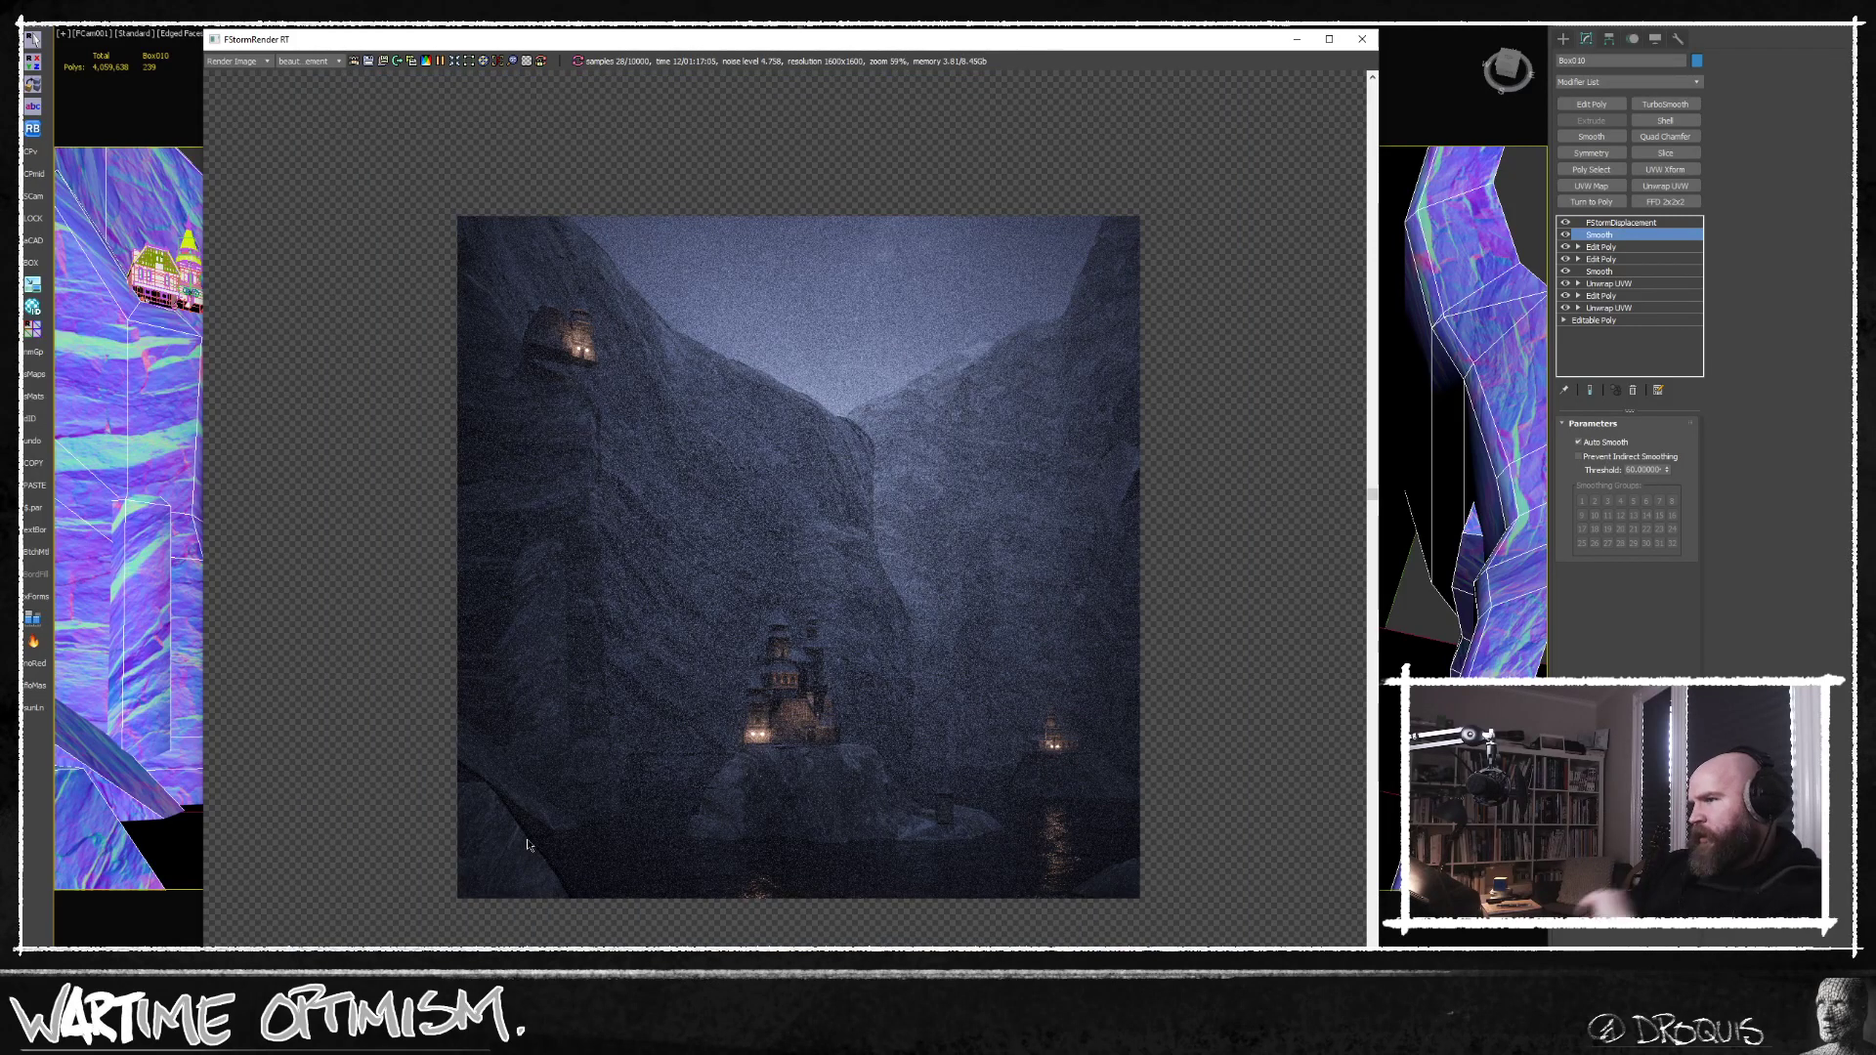
{"action": "middle_click_drag", "start_coordinate": [653, 676], "coordinate": [656, 688]}
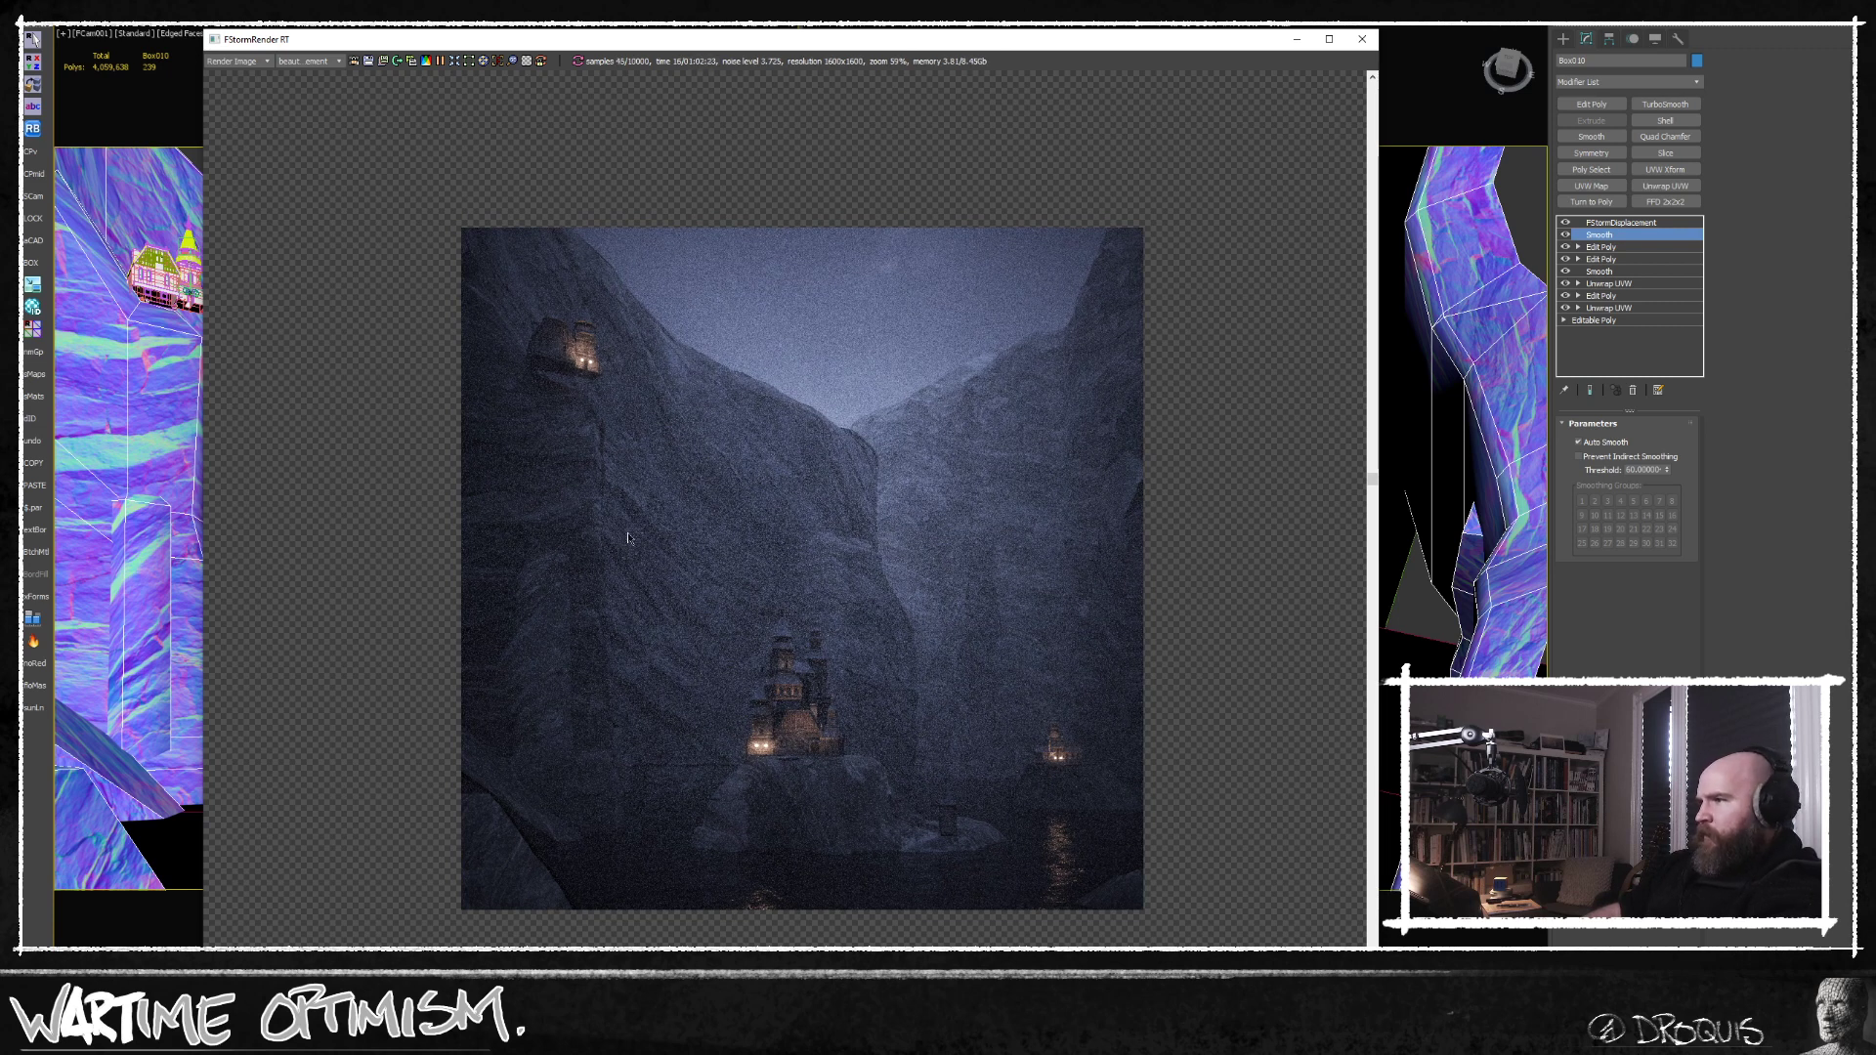
{"action": "scroll", "coordinate": [575, 394], "scroll_direction": "up", "scroll_amount": 1}
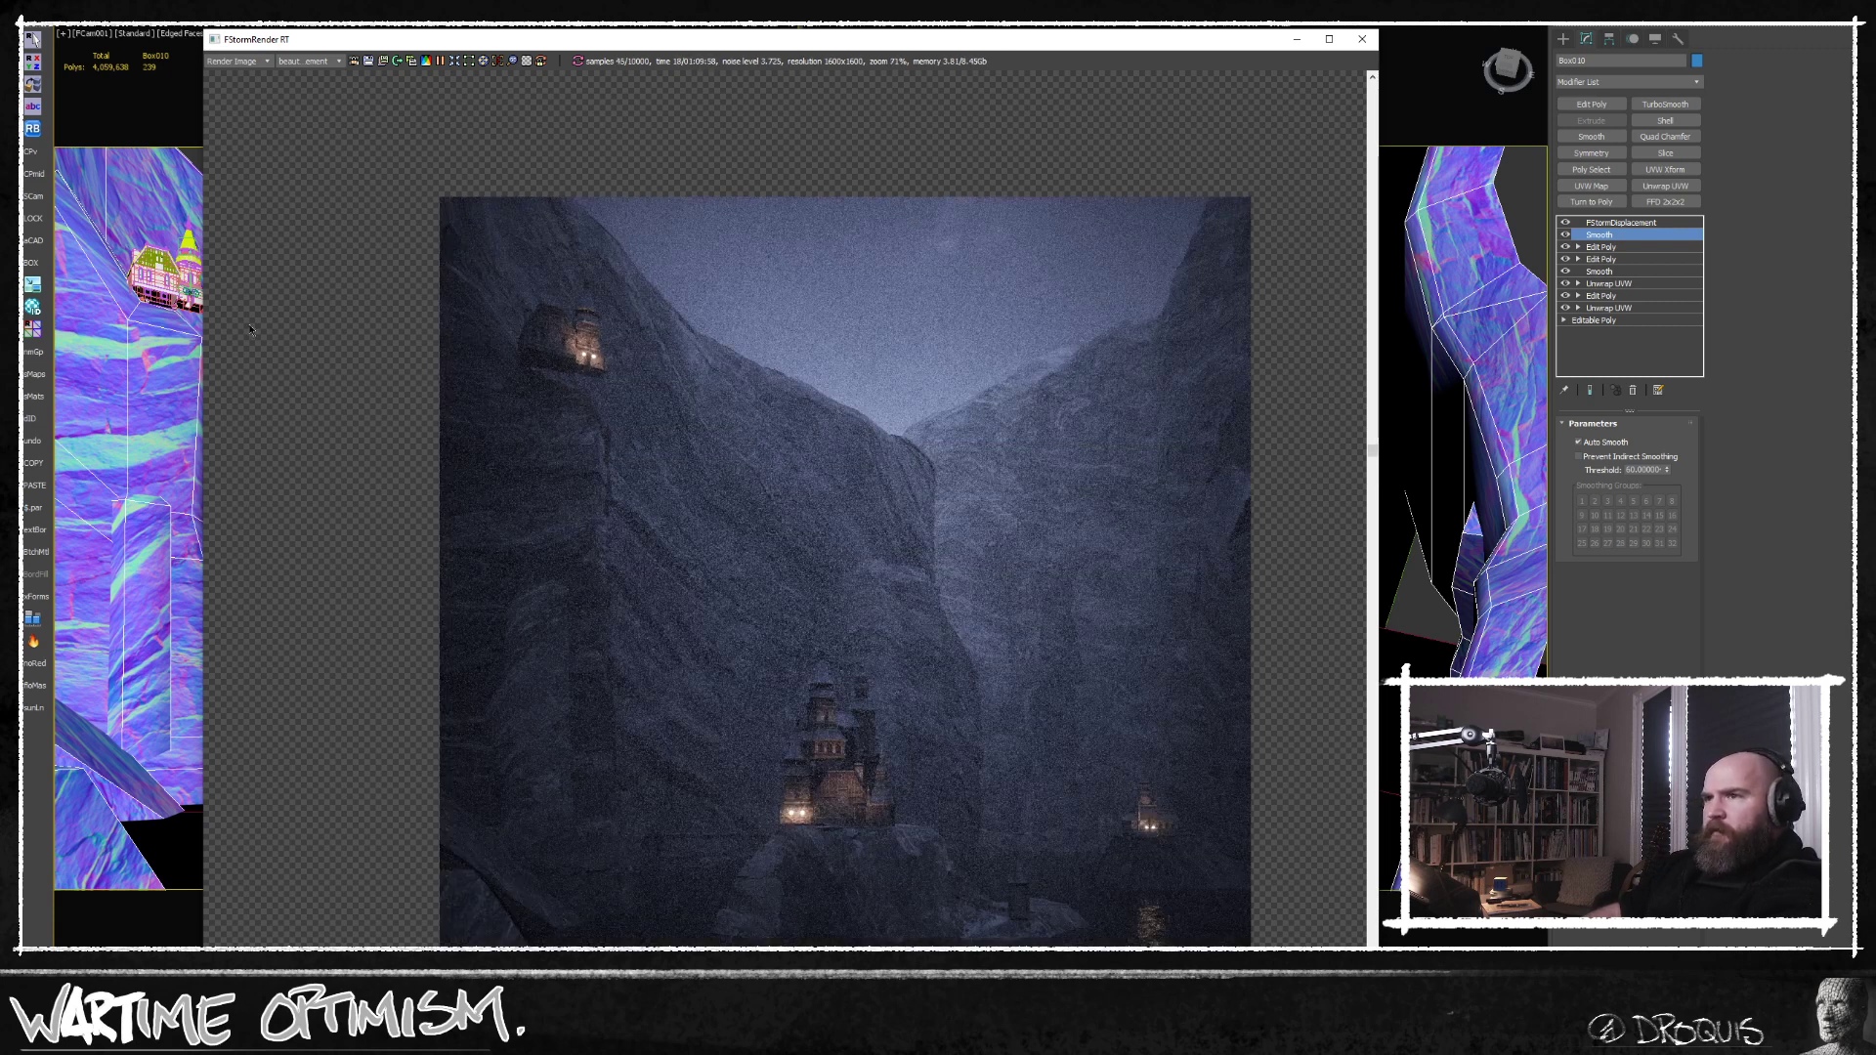
{"action": "scroll", "coordinate": [905, 540], "scroll_direction": "down", "scroll_amount": 1}
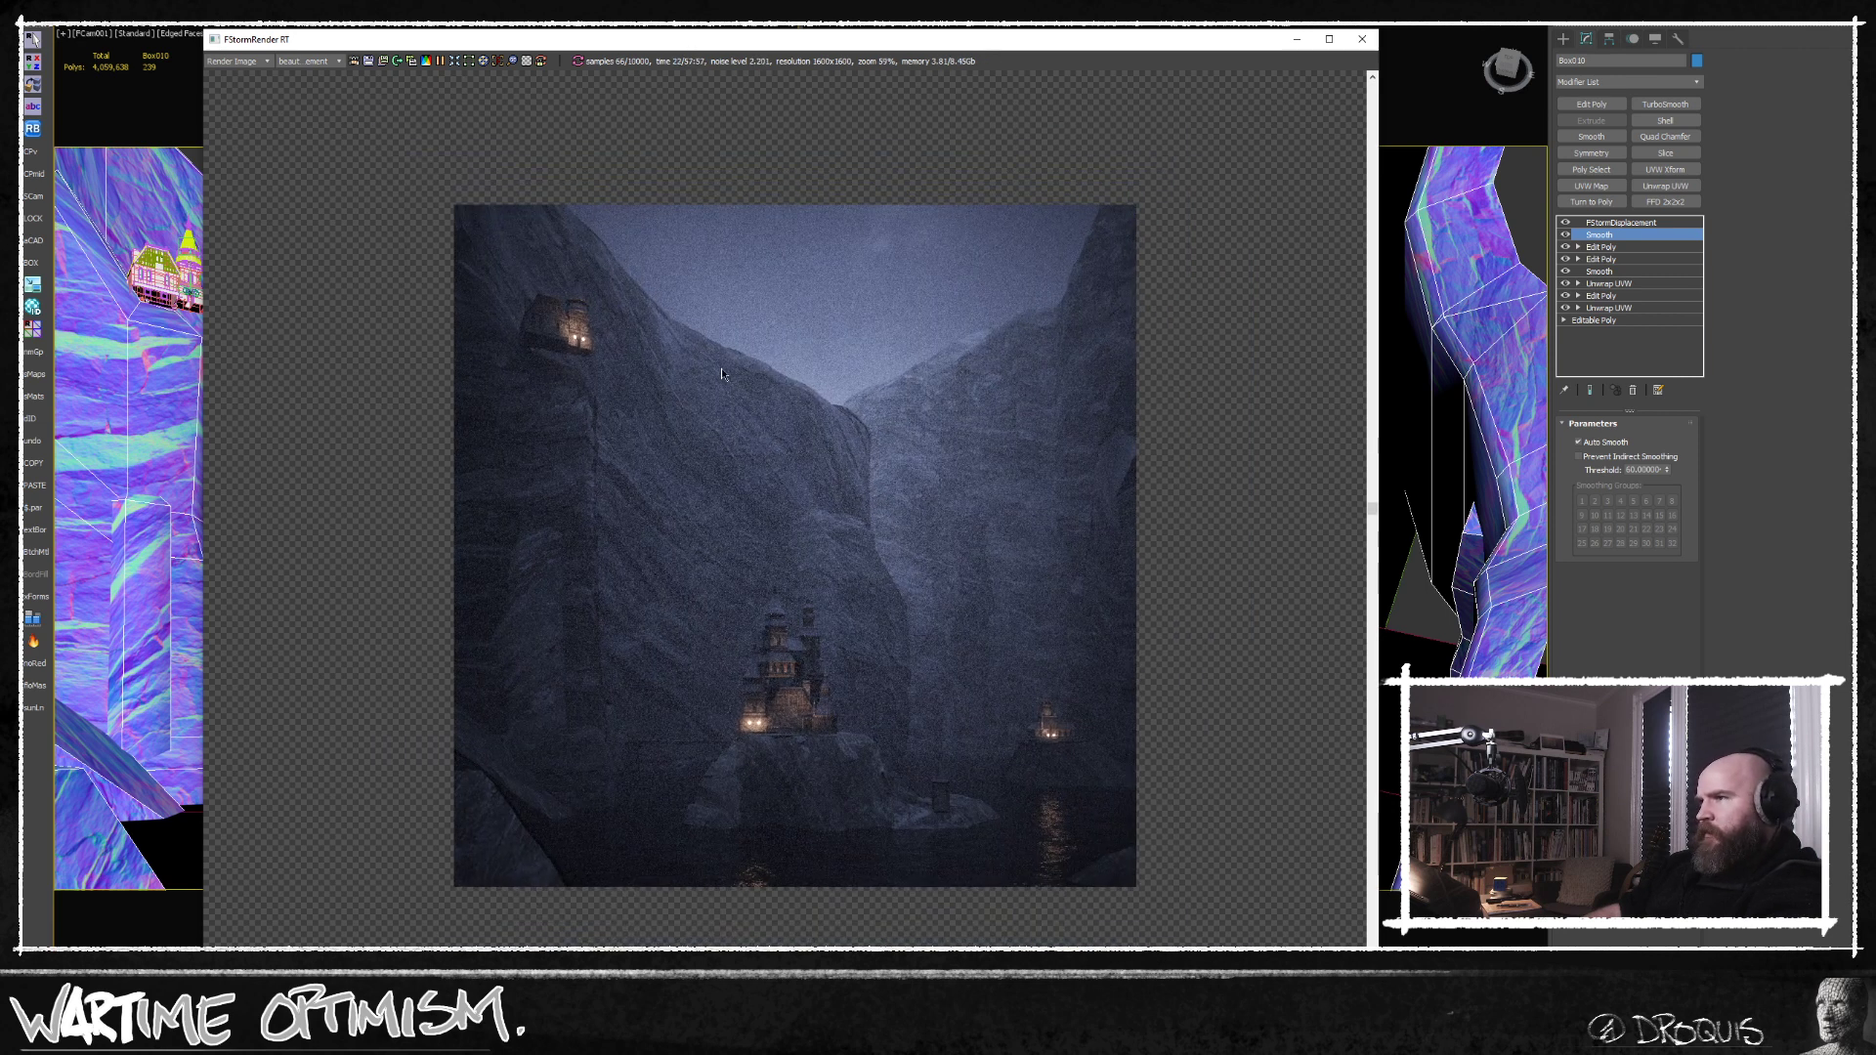
Examine the rendered cliff ridge and the rock below the upper castle close up, and stop the render.
{"action": "scroll", "coordinate": [722, 370], "scroll_direction": "up", "scroll_amount": 4}
{"action": "middle_click_drag", "start_coordinate": [790, 518], "coordinate": [676, 430]}
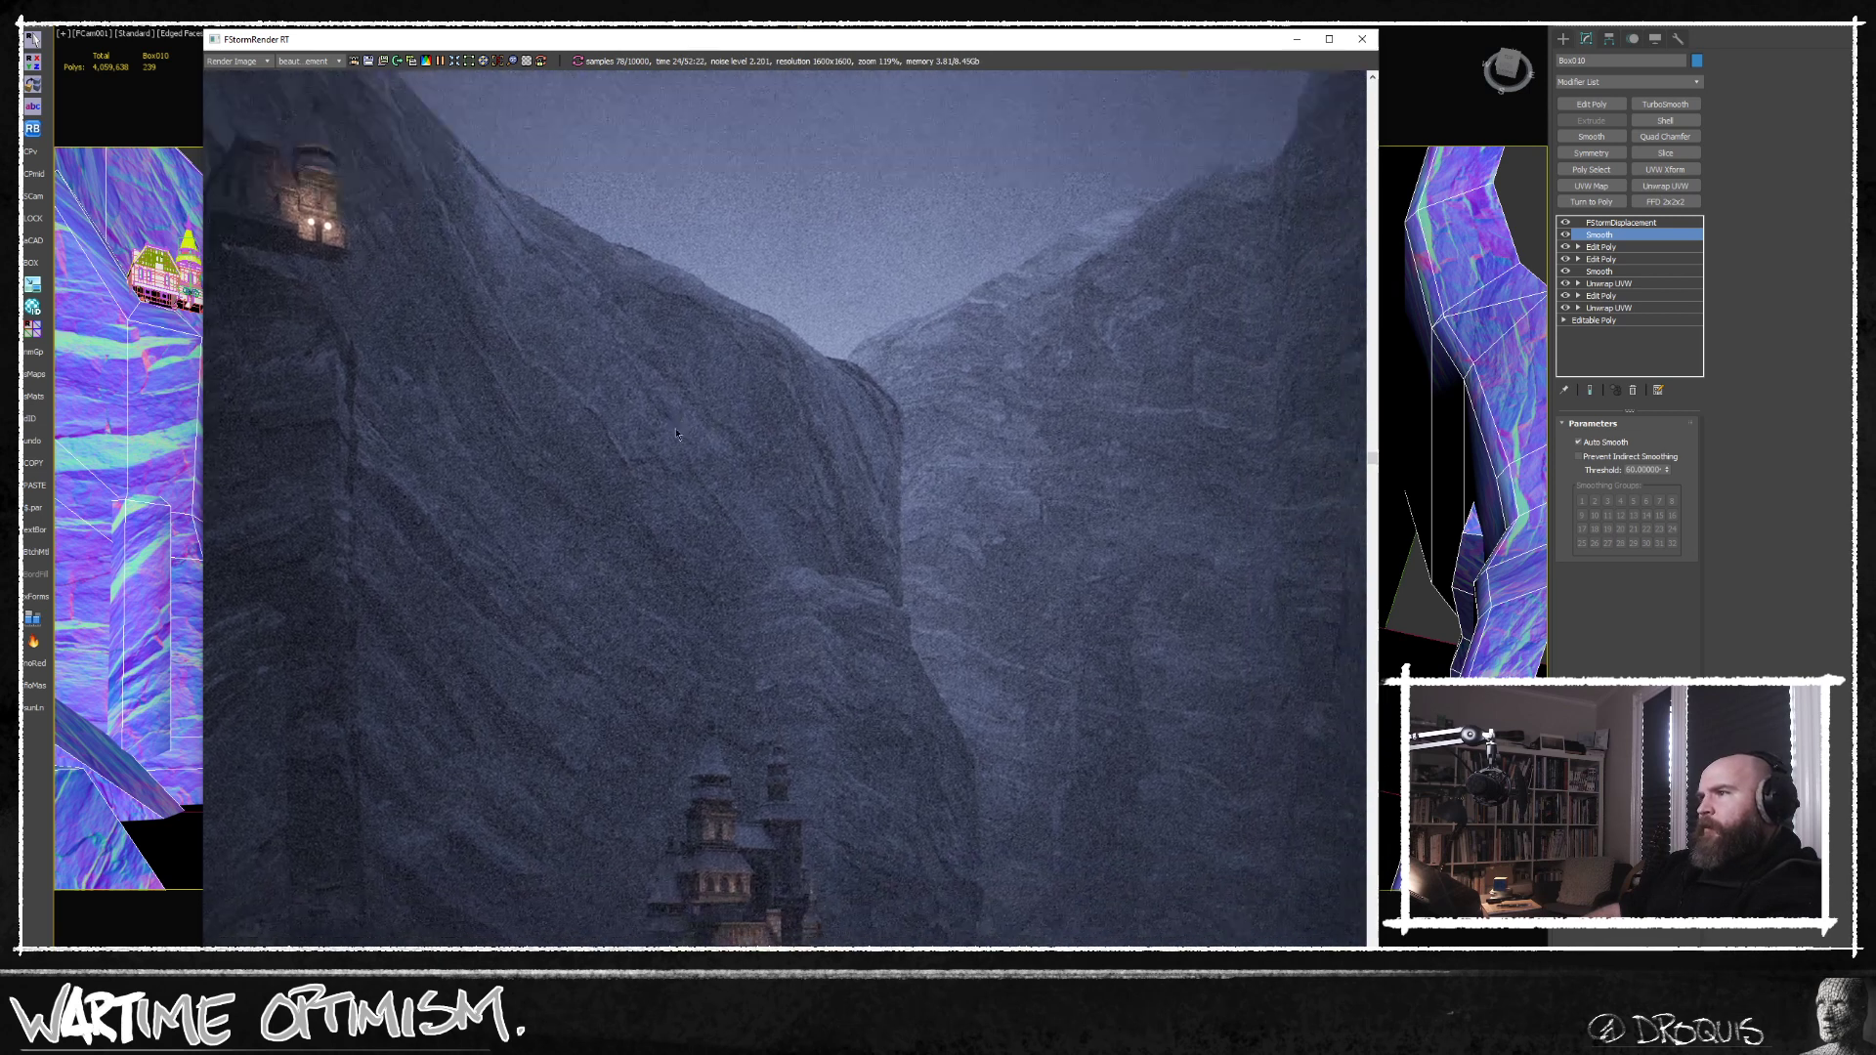
{"action": "scroll", "coordinate": [805, 471], "scroll_direction": "down", "scroll_amount": 1}
{"action": "middle_click_drag", "start_coordinate": [735, 483], "coordinate": [904, 598]}
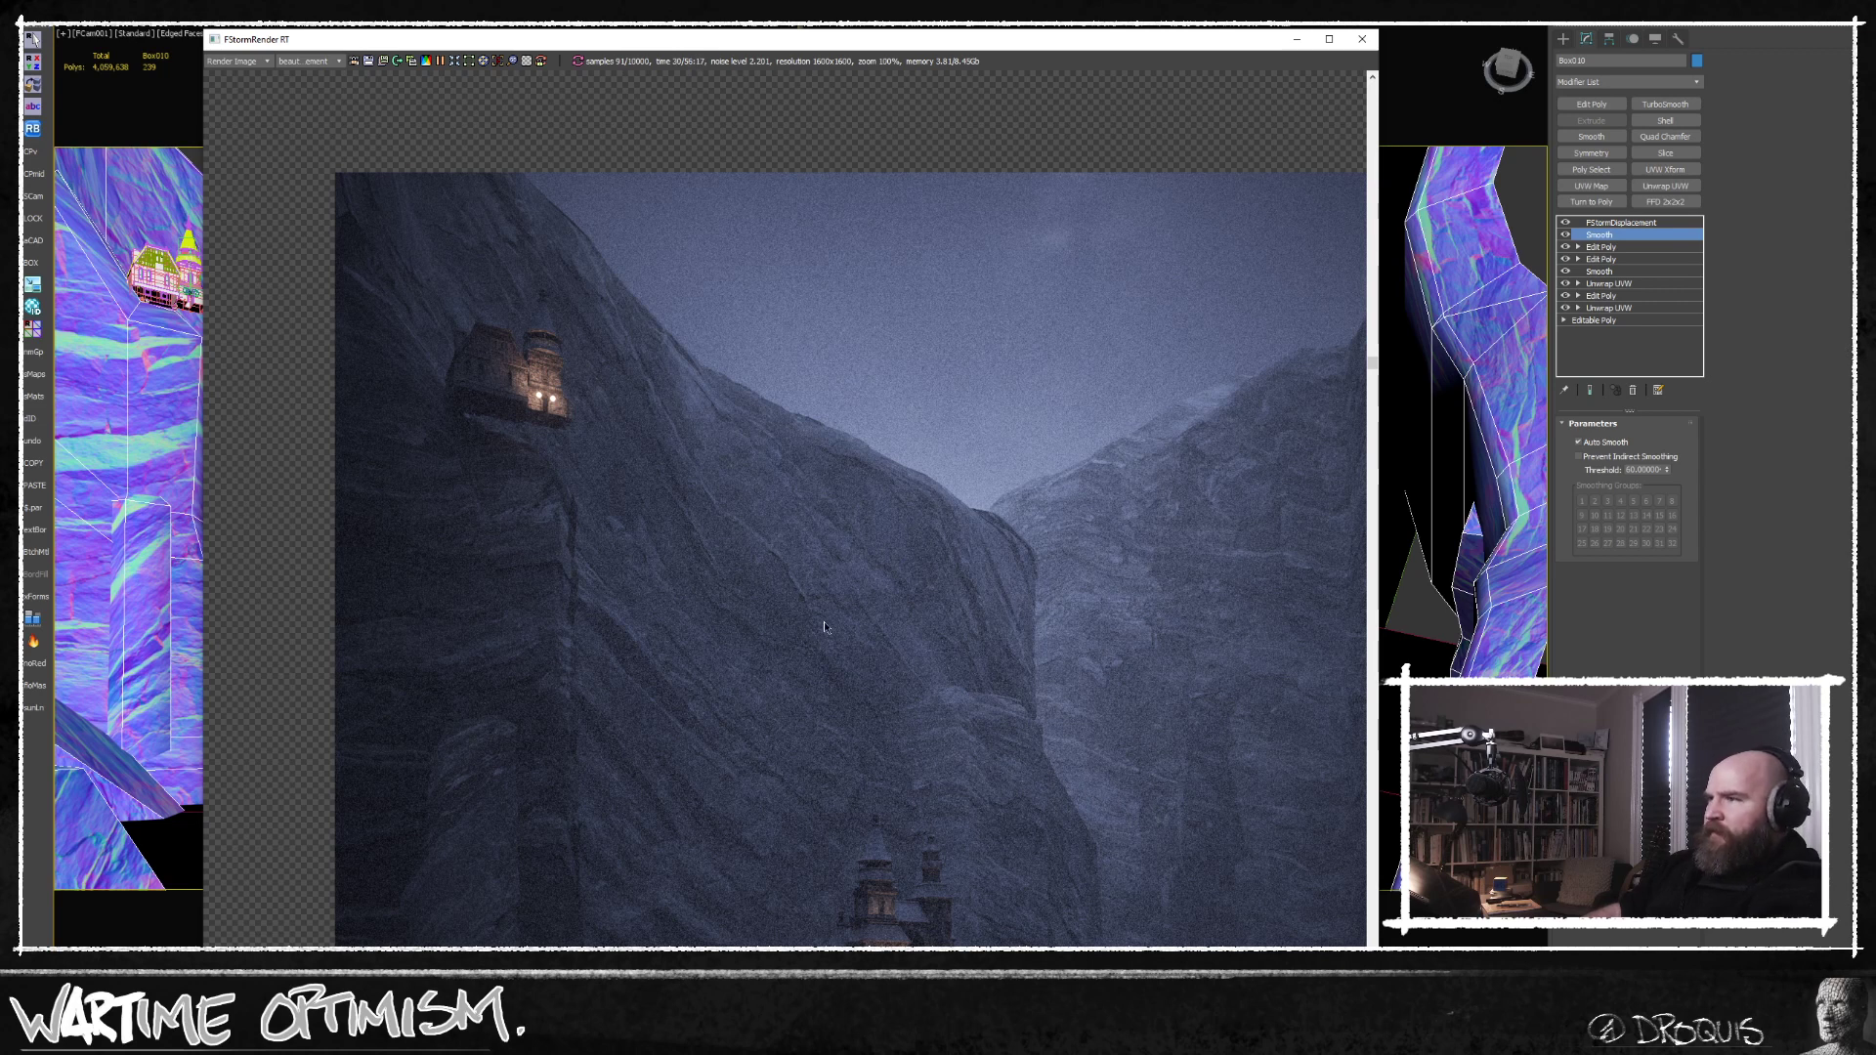
{"action": "middle_click_drag", "start_coordinate": [730, 472], "coordinate": [833, 372]}
{"action": "scroll", "coordinate": [746, 453], "scroll_direction": "down", "scroll_amount": 1}
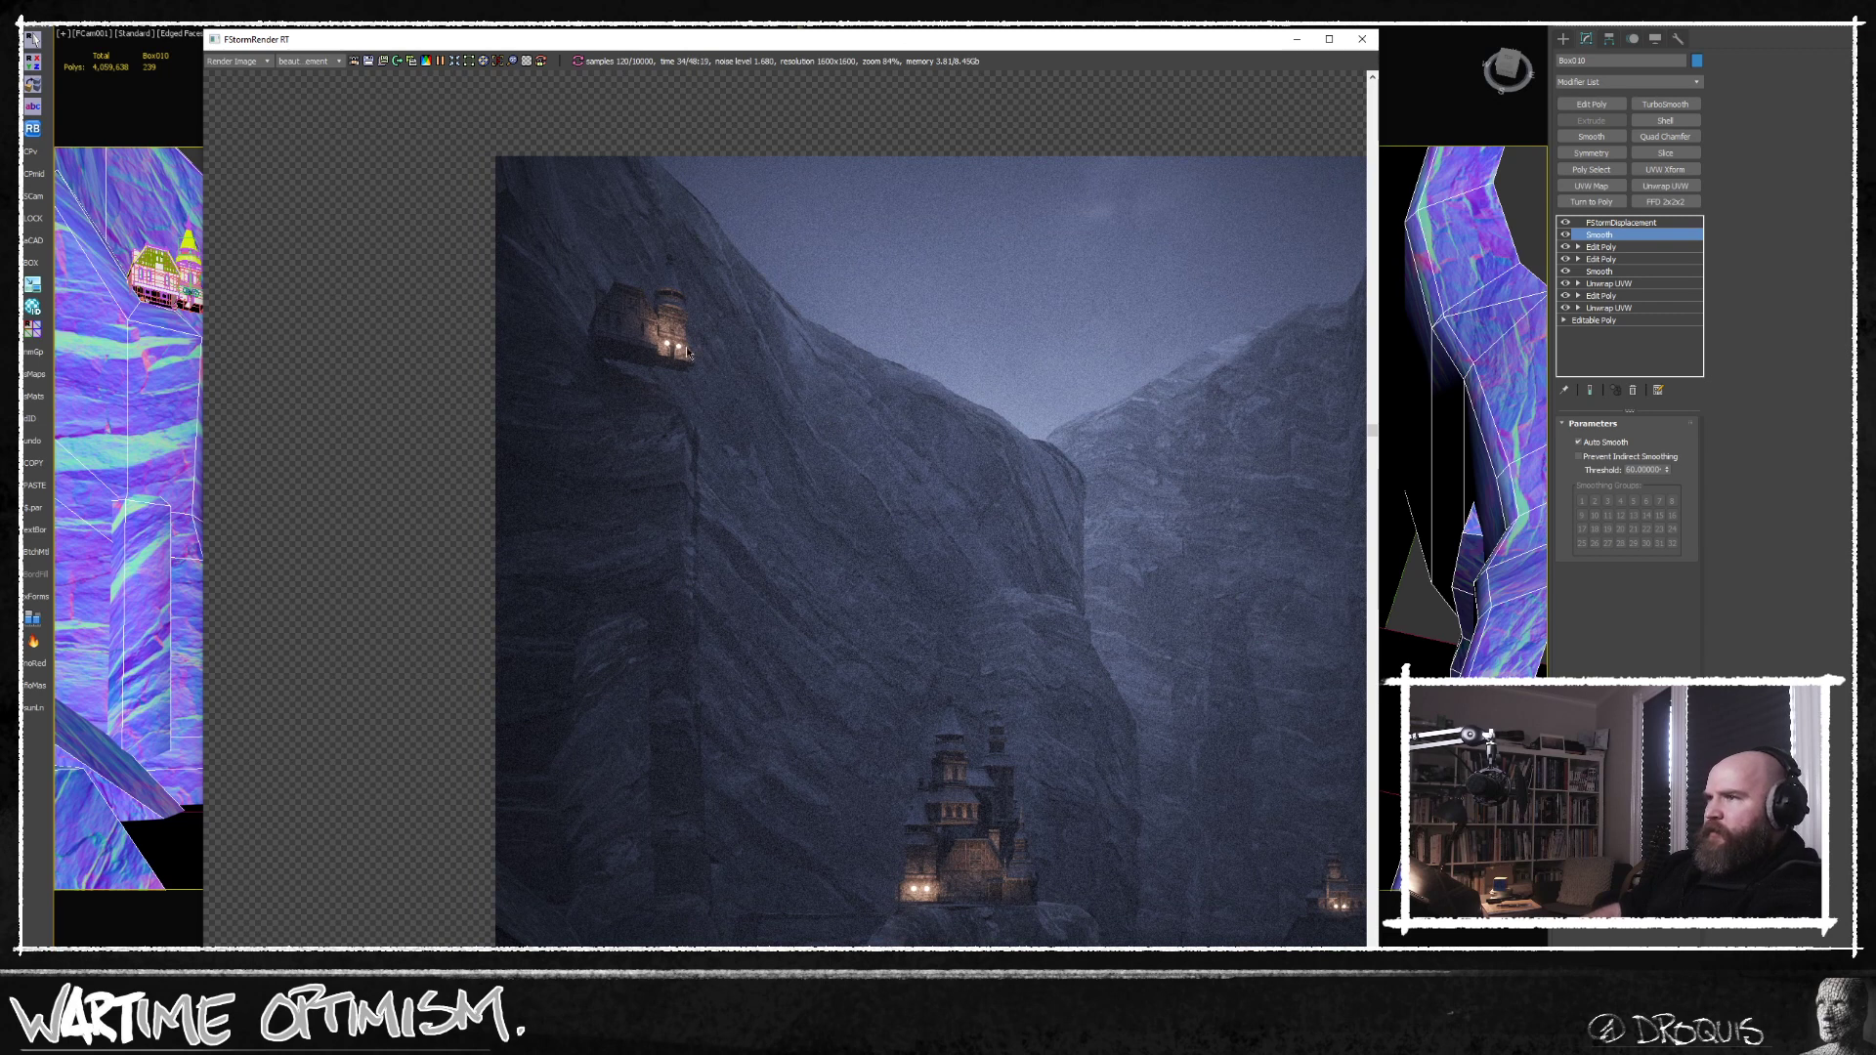
{"action": "scroll", "coordinate": [686, 346], "scroll_direction": "up", "scroll_amount": 1}
{"action": "left_click", "coordinate": [441, 62]}
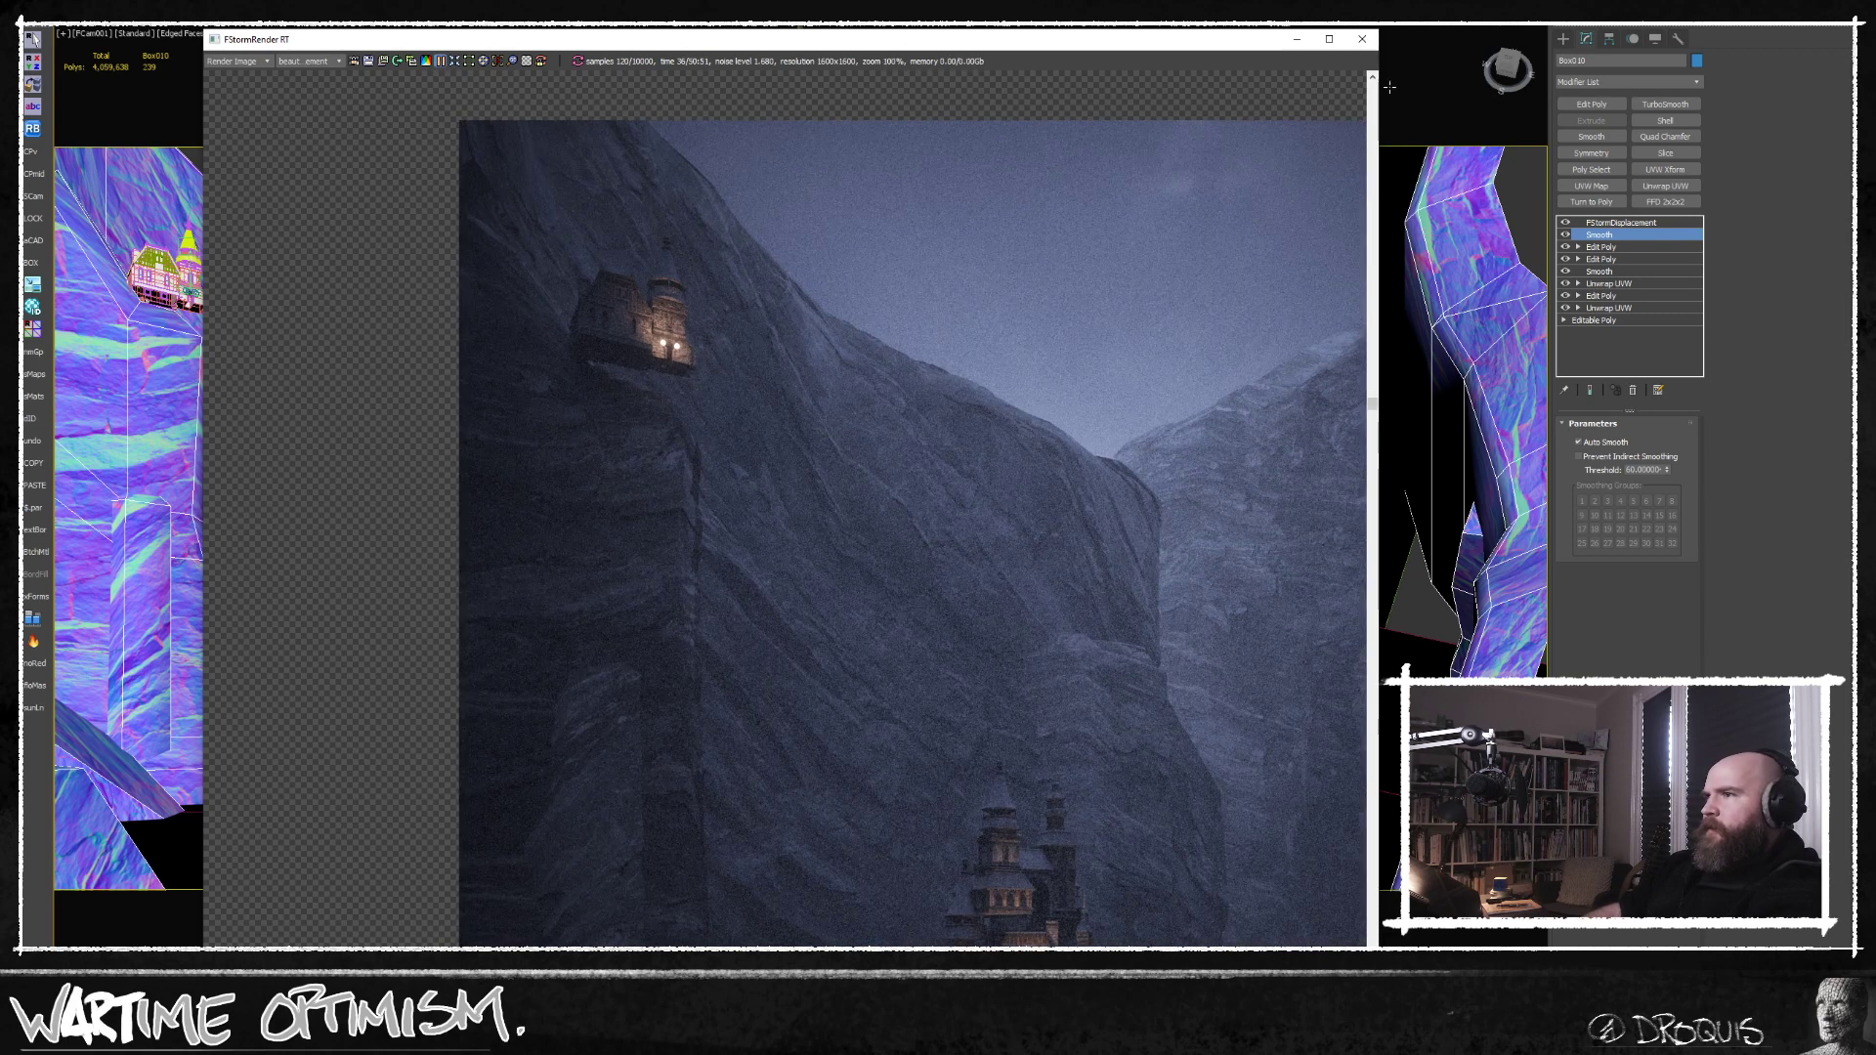
Minimise the render window and activate the cliffs' upper Edit Poly modifier to work on the upper castle's rock.
{"action": "left_click", "coordinate": [1296, 40]}
{"action": "left_click", "coordinate": [1623, 223]}
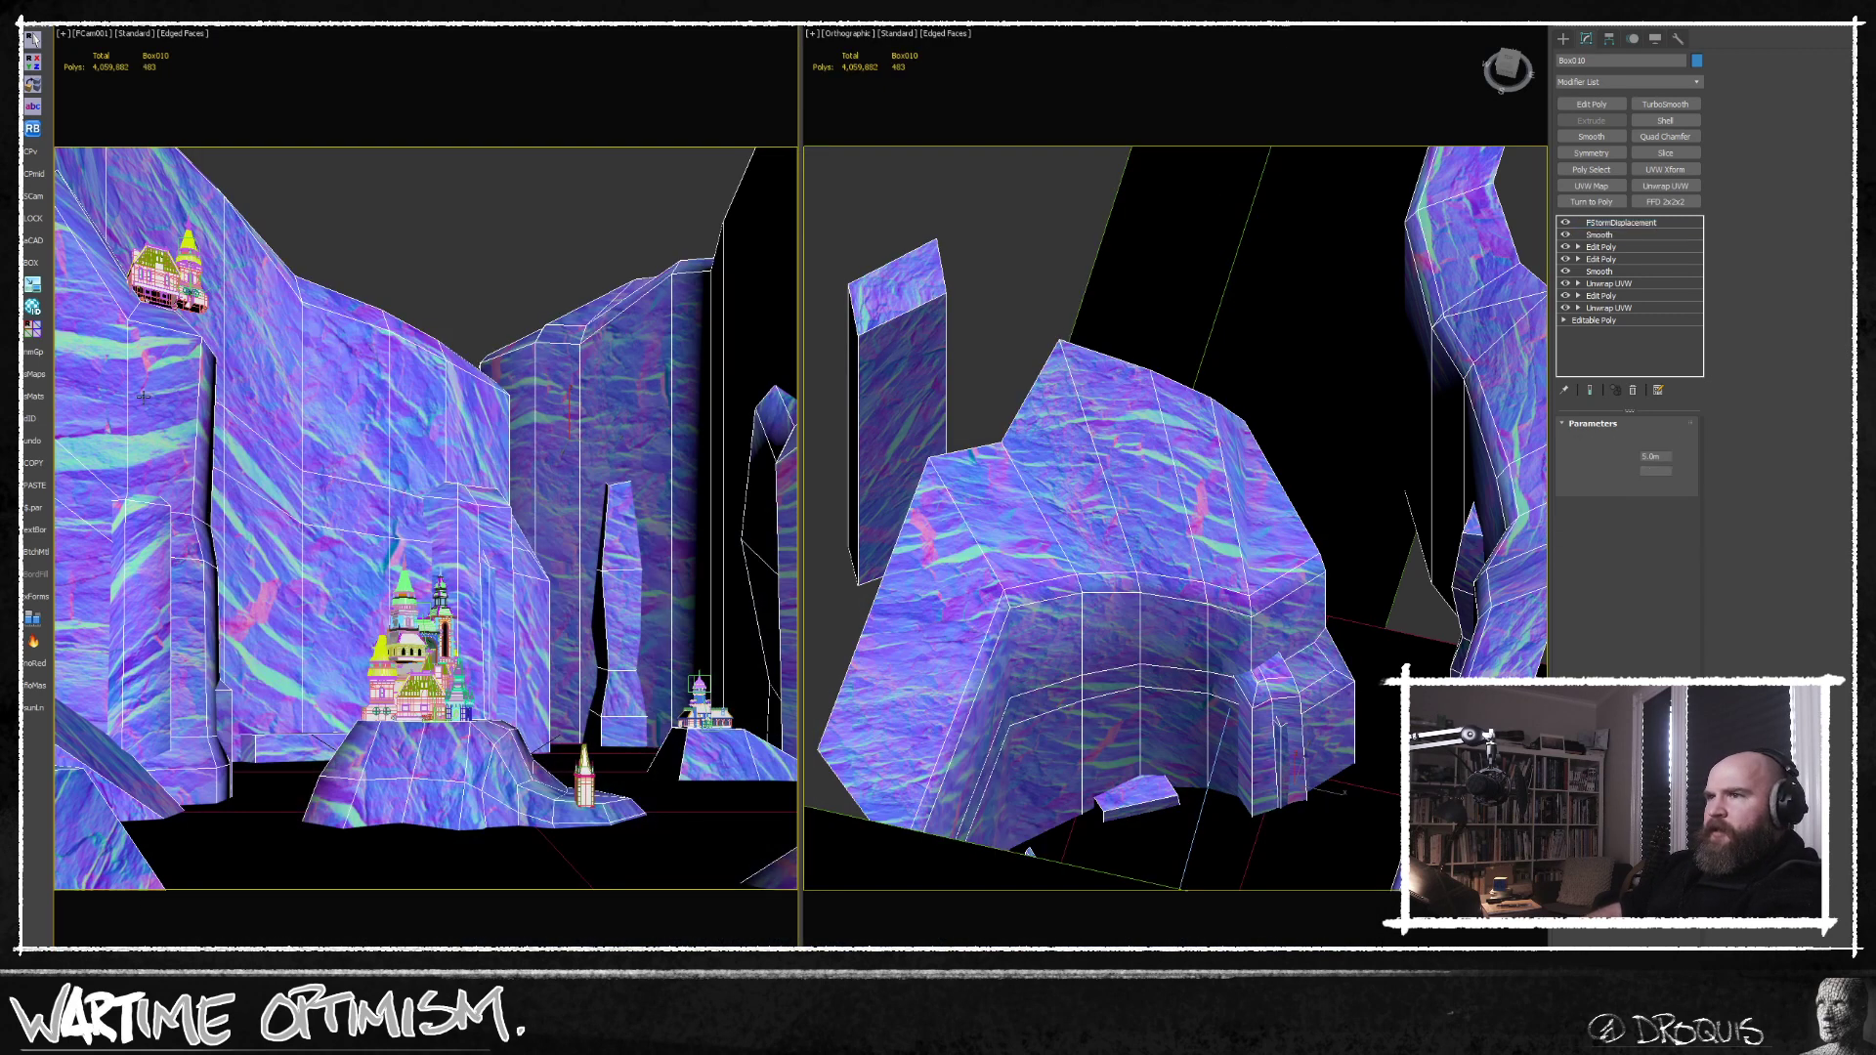
{"action": "scroll", "coordinate": [1056, 395], "scroll_direction": "down", "scroll_amount": 5}
{"action": "middle_click_drag", "start_coordinate": [1056, 395], "coordinate": [1139, 461], "text": "alt"}
{"action": "scroll", "coordinate": [1139, 460], "scroll_direction": "up", "scroll_amount": 8}
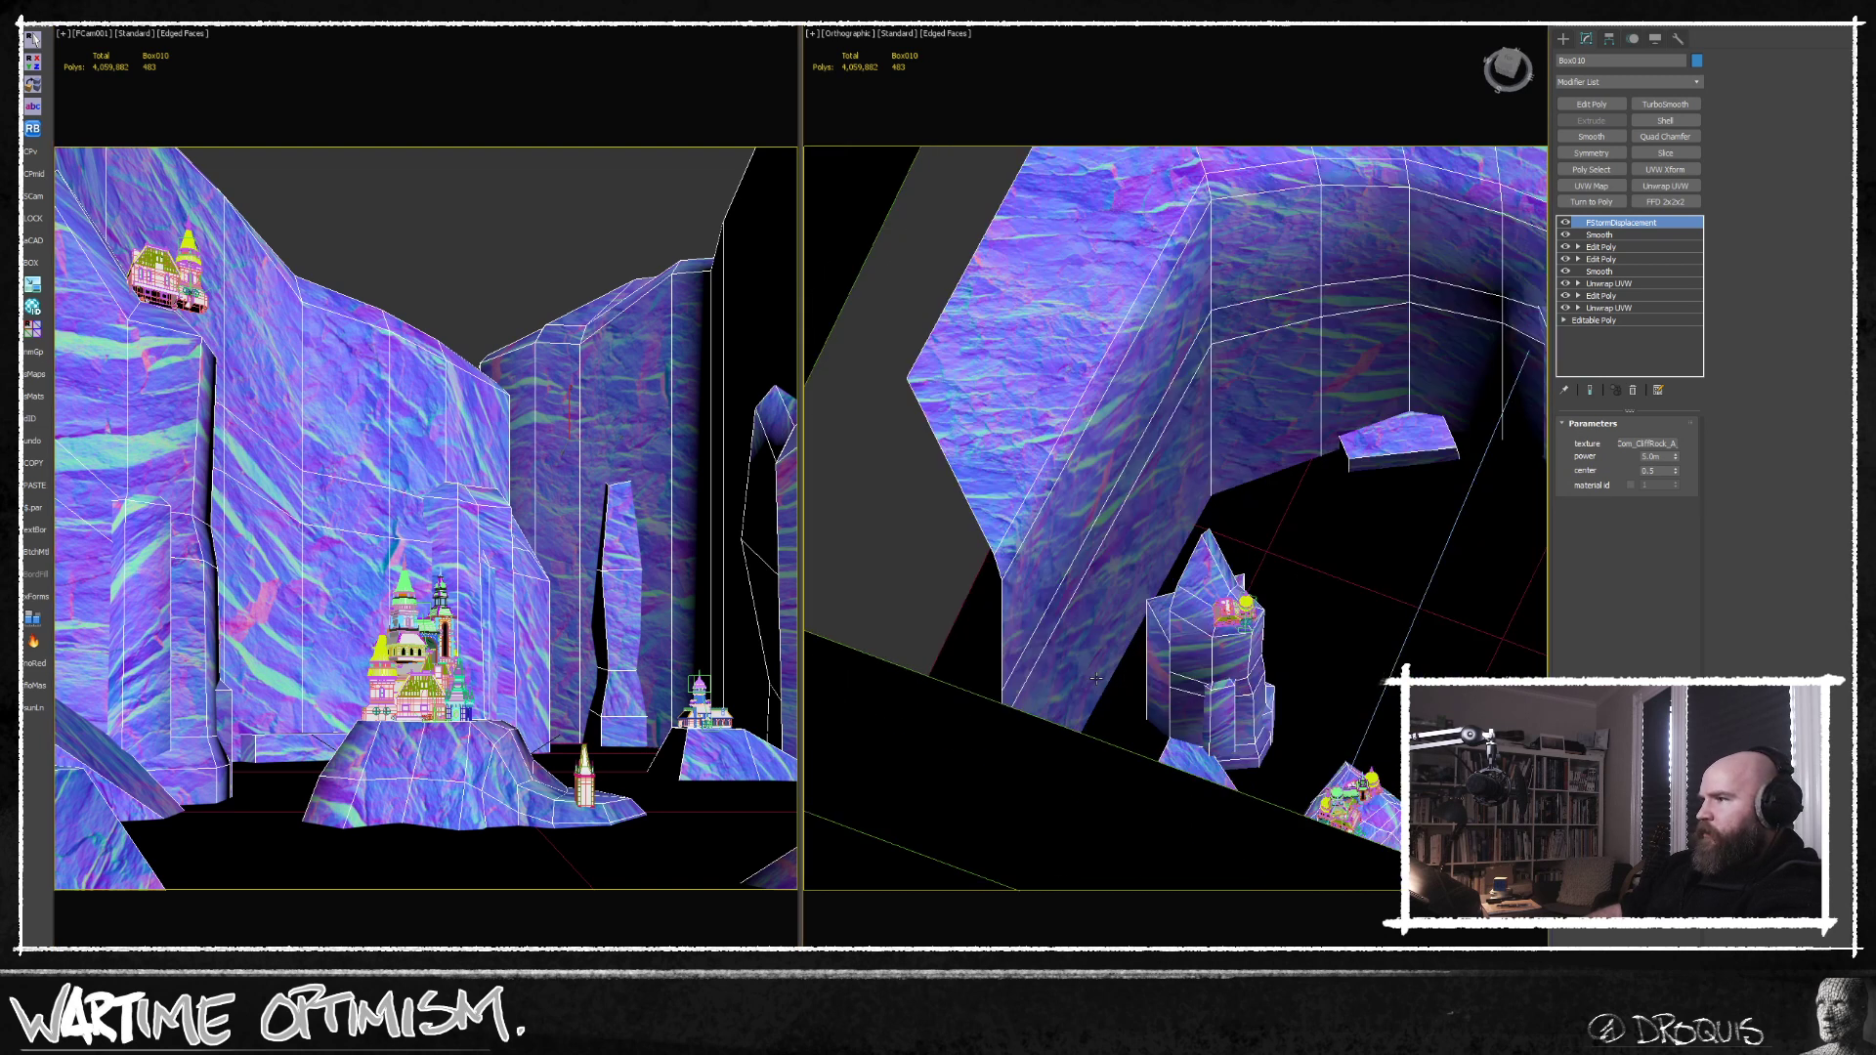
{"action": "middle_click_drag", "start_coordinate": [1295, 555], "coordinate": [1188, 586]}
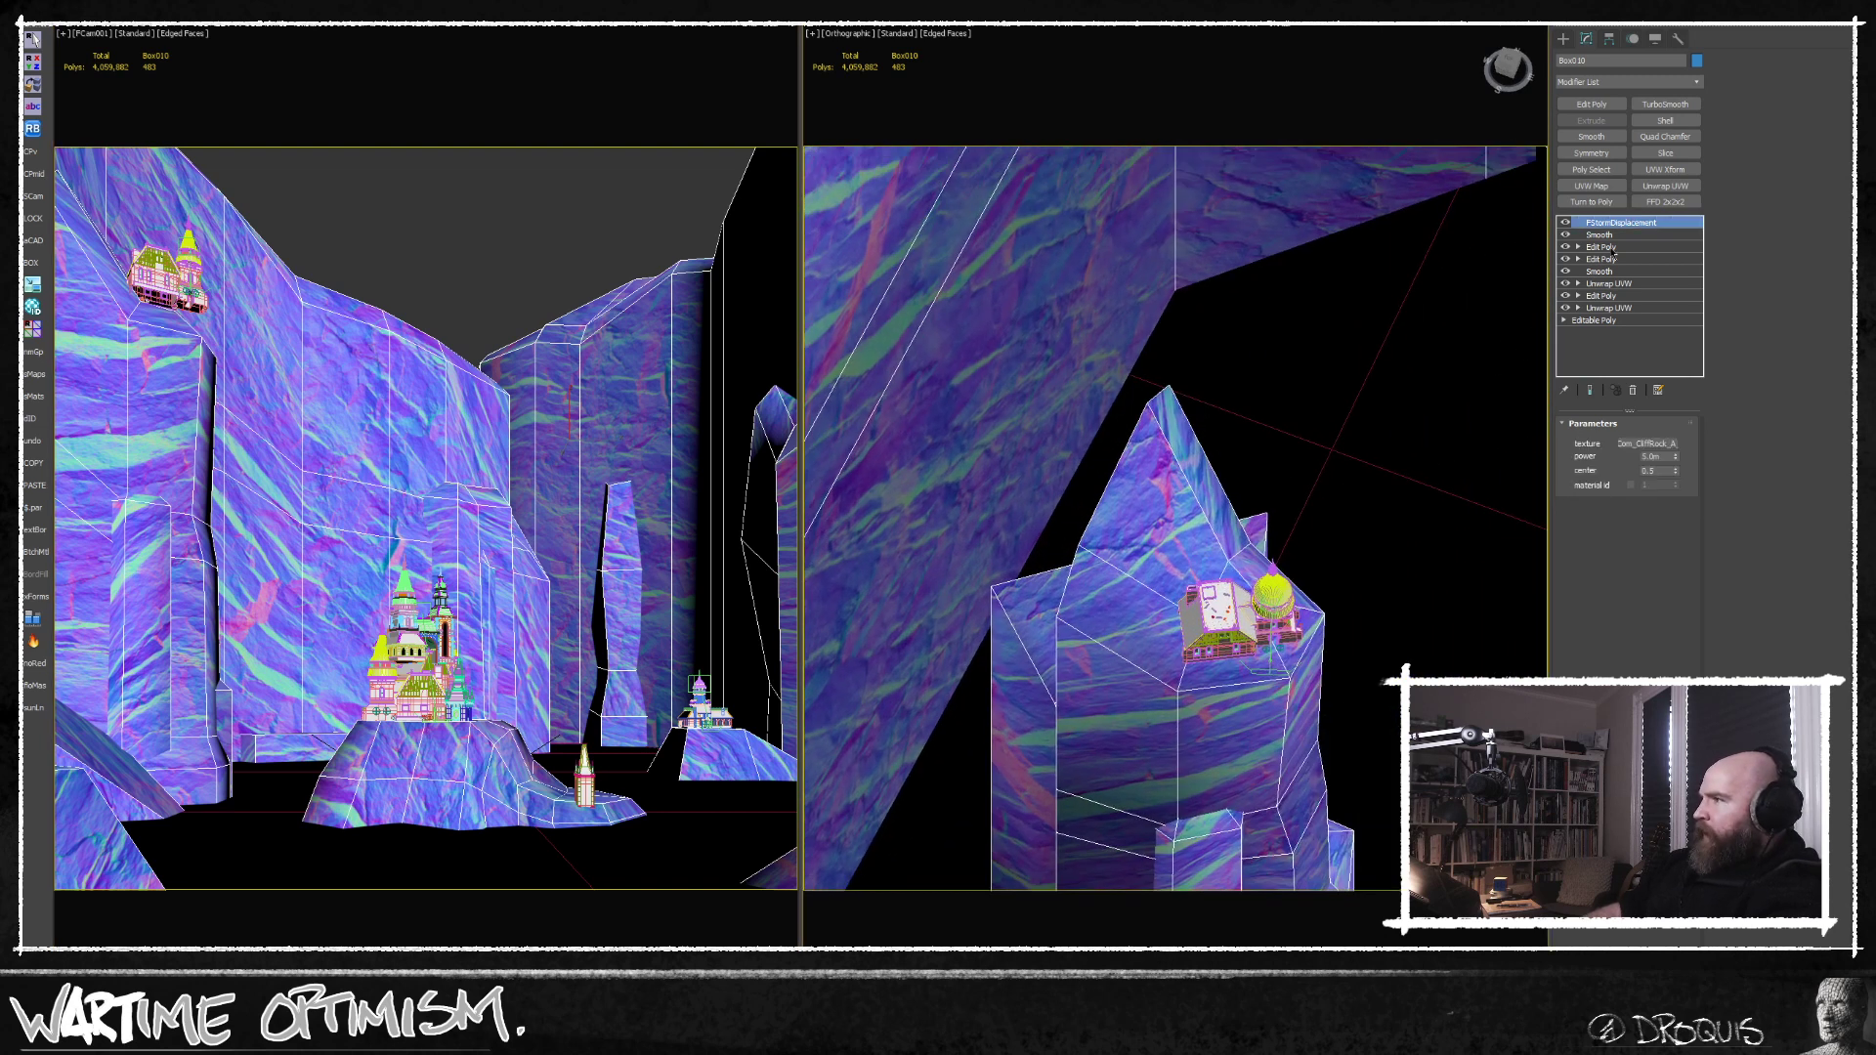
{"action": "left_click", "coordinate": [1603, 259]}
{"action": "left_click", "coordinate": [1601, 246]}
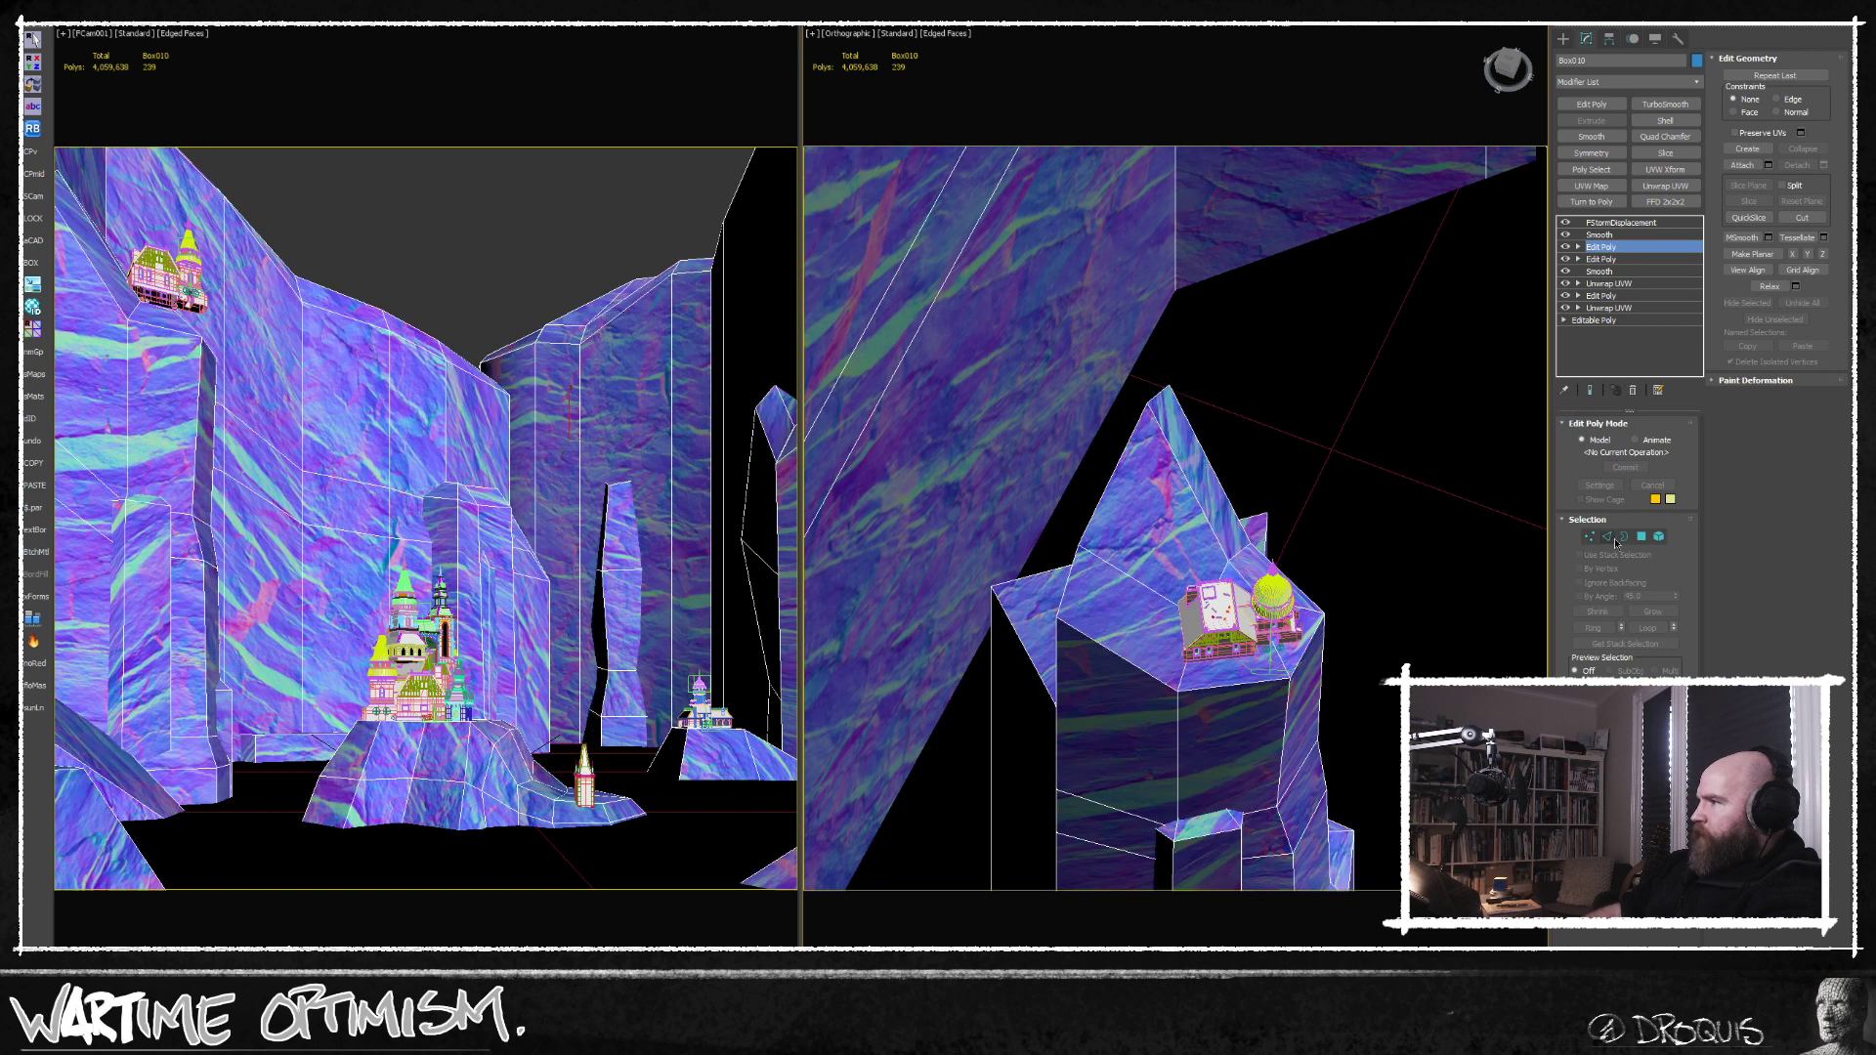
Select and move the outer edges of the upper castle's ledge to extend the rock beside the domed tower.
{"action": "key", "text": "5"}
{"action": "left_click", "coordinate": [1256, 586]}
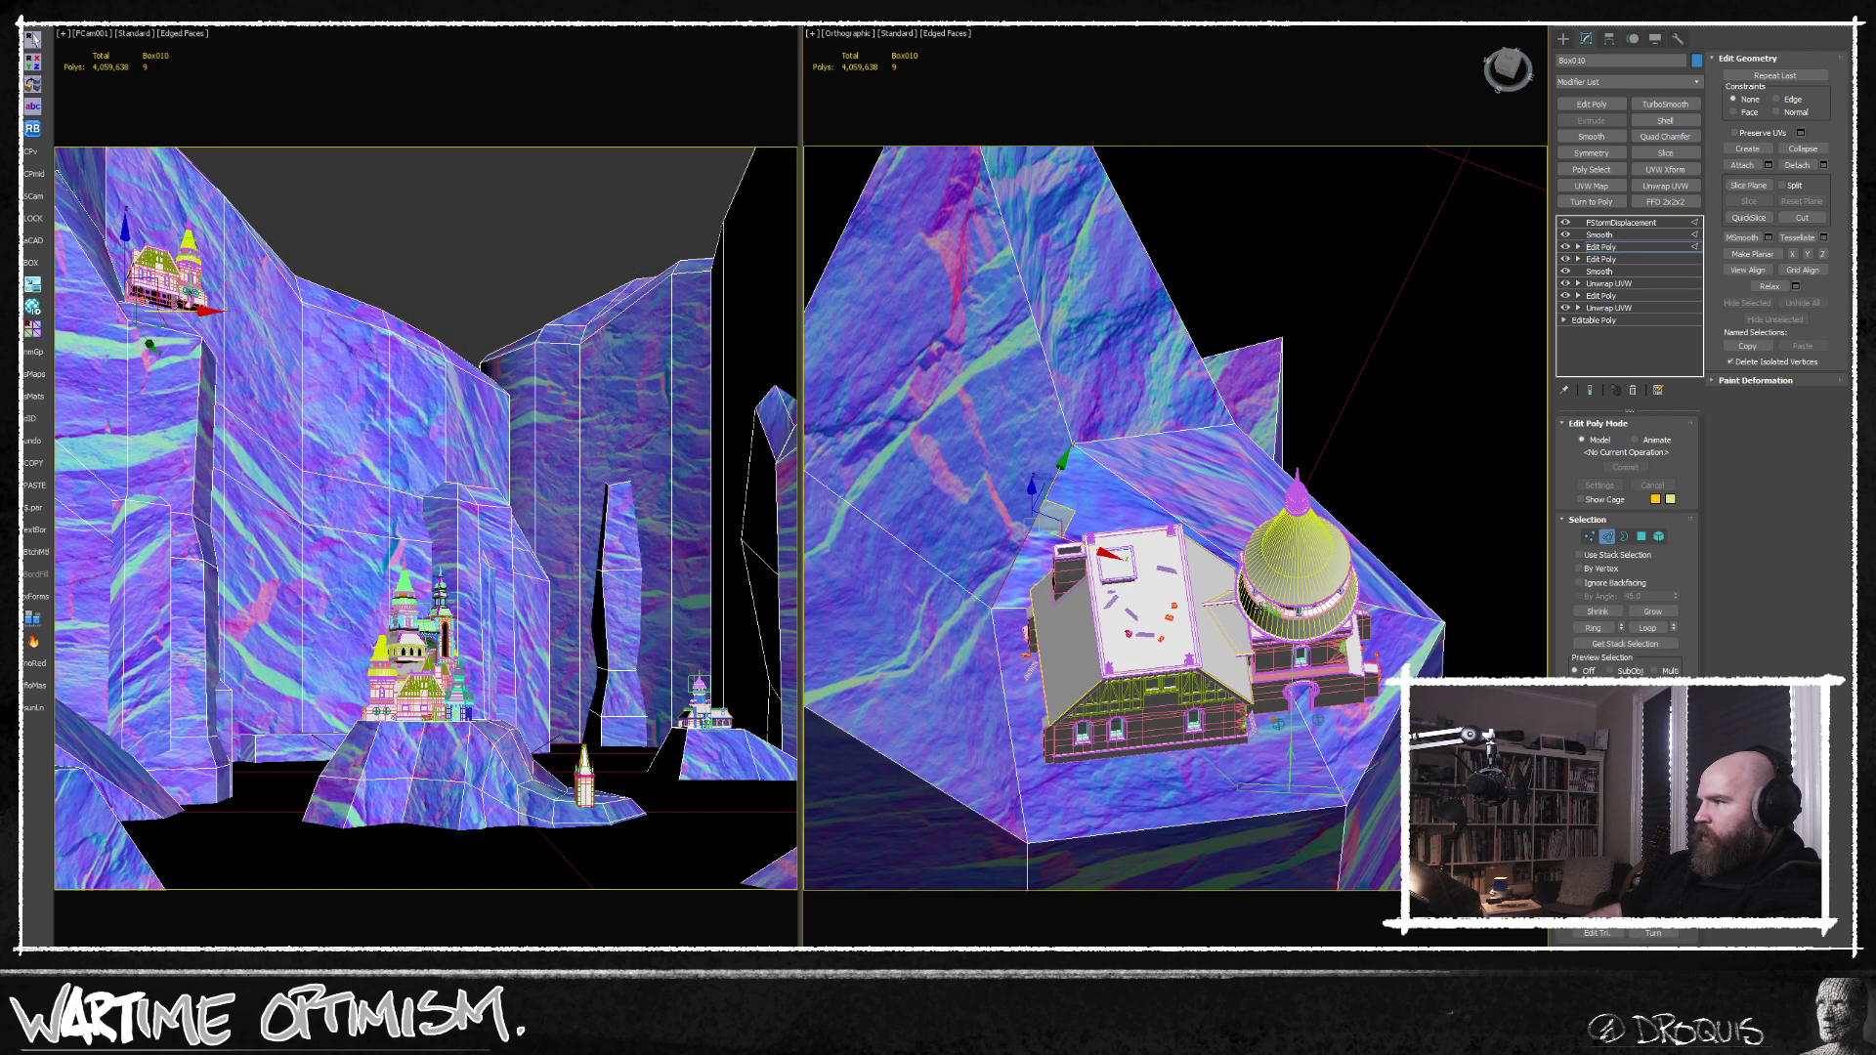
{"action": "scroll", "coordinate": [1257, 583], "scroll_direction": "up", "scroll_amount": 5}
{"action": "key", "text": "F3"}
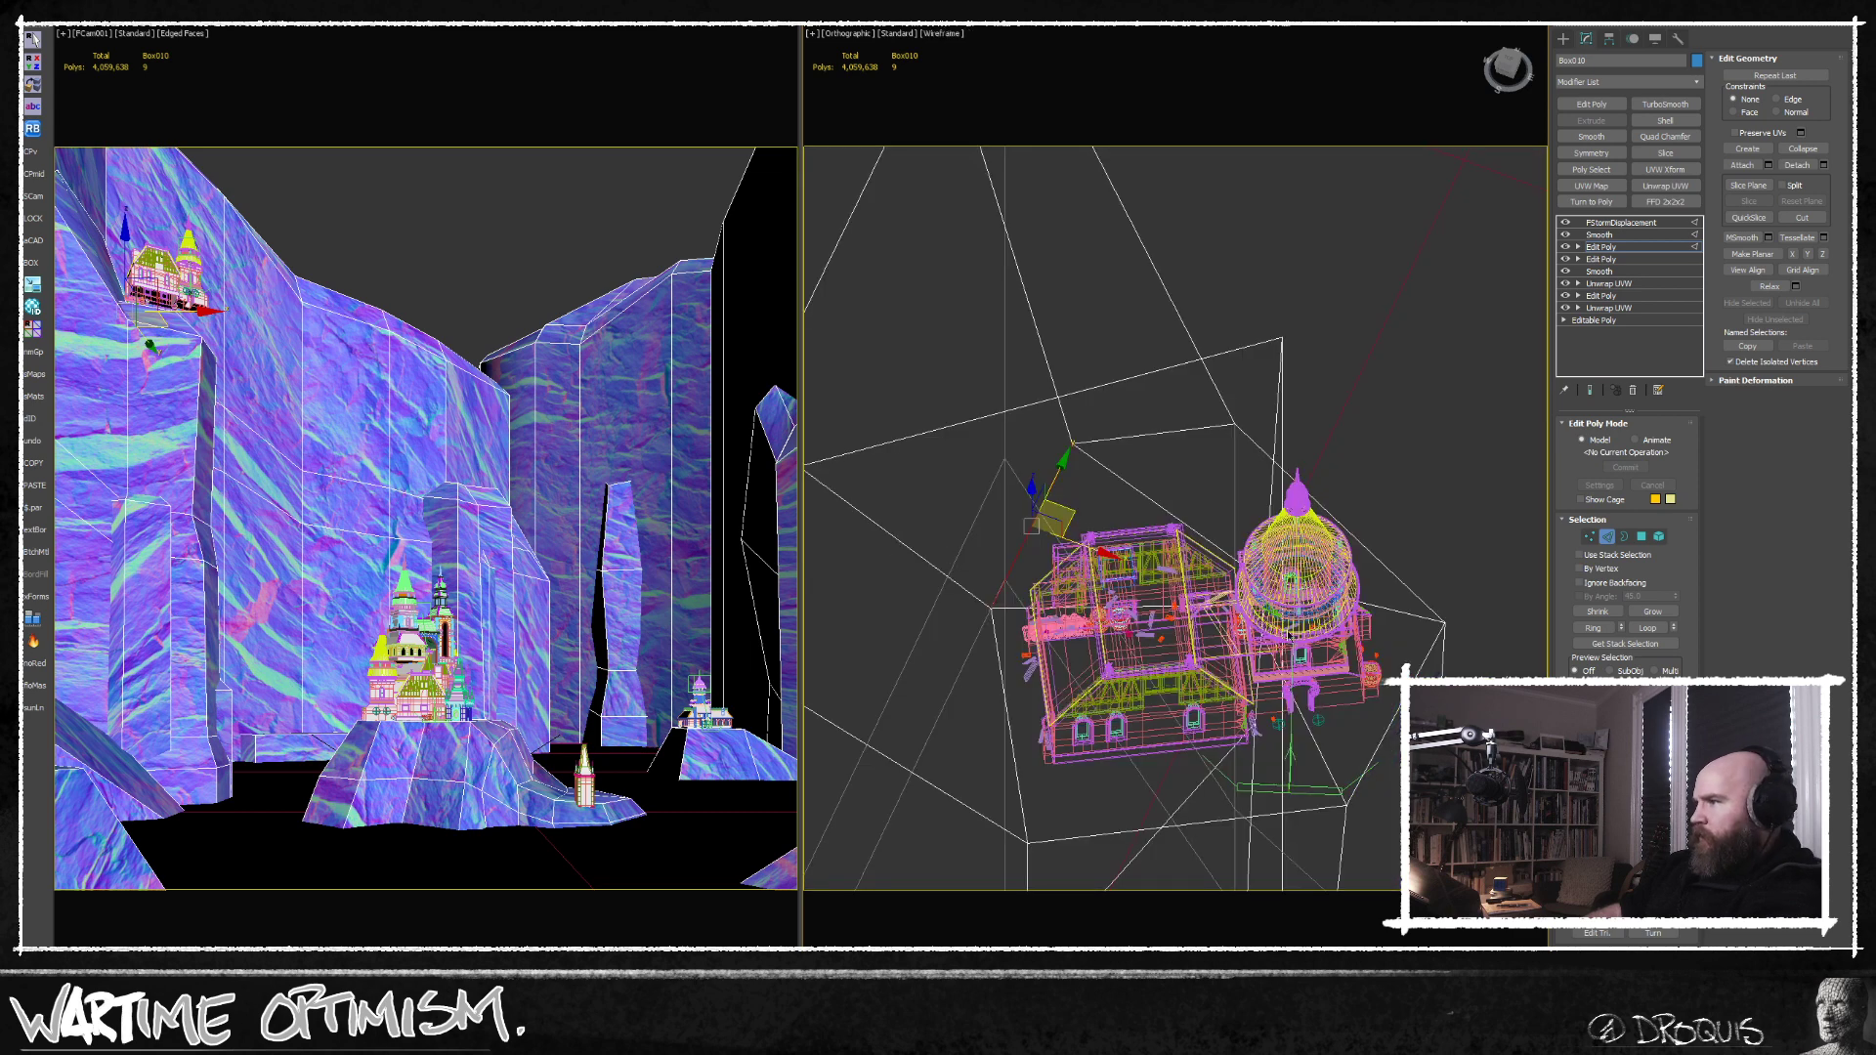
{"action": "left_click", "coordinate": [1297, 671]}
{"action": "scroll", "coordinate": [1298, 670], "scroll_direction": "up", "scroll_amount": 5}
{"action": "middle_click_drag", "start_coordinate": [1298, 670], "coordinate": [1463, 841], "text": "alt"}
{"action": "left_click", "coordinate": [1193, 439]}
{"action": "key", "text": "z"}
{"action": "left_click_drag", "start_coordinate": [1253, 506], "coordinate": [1269, 654]}
{"action": "key", "text": "F3"}
{"action": "middle_click_drag", "start_coordinate": [1279, 678], "coordinate": [1295, 643]}
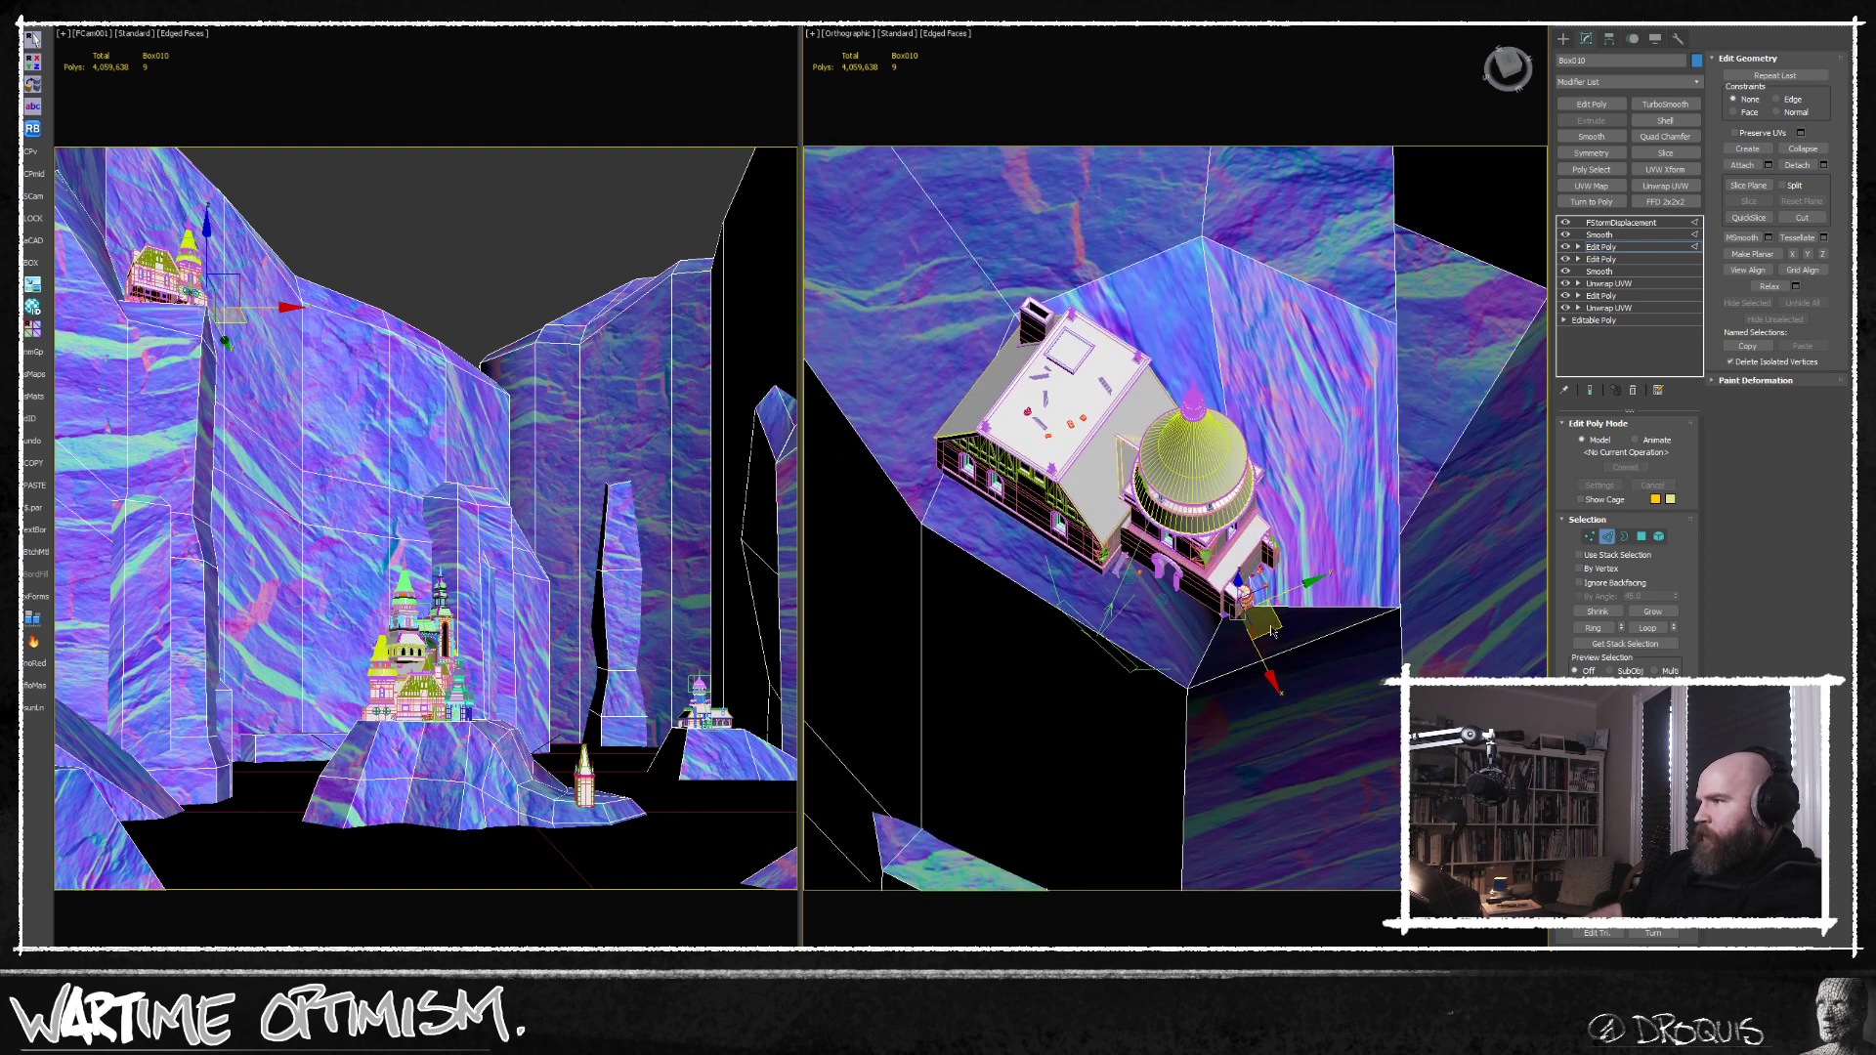
{"action": "middle_click_drag", "start_coordinate": [1039, 525], "coordinate": [1137, 583]}
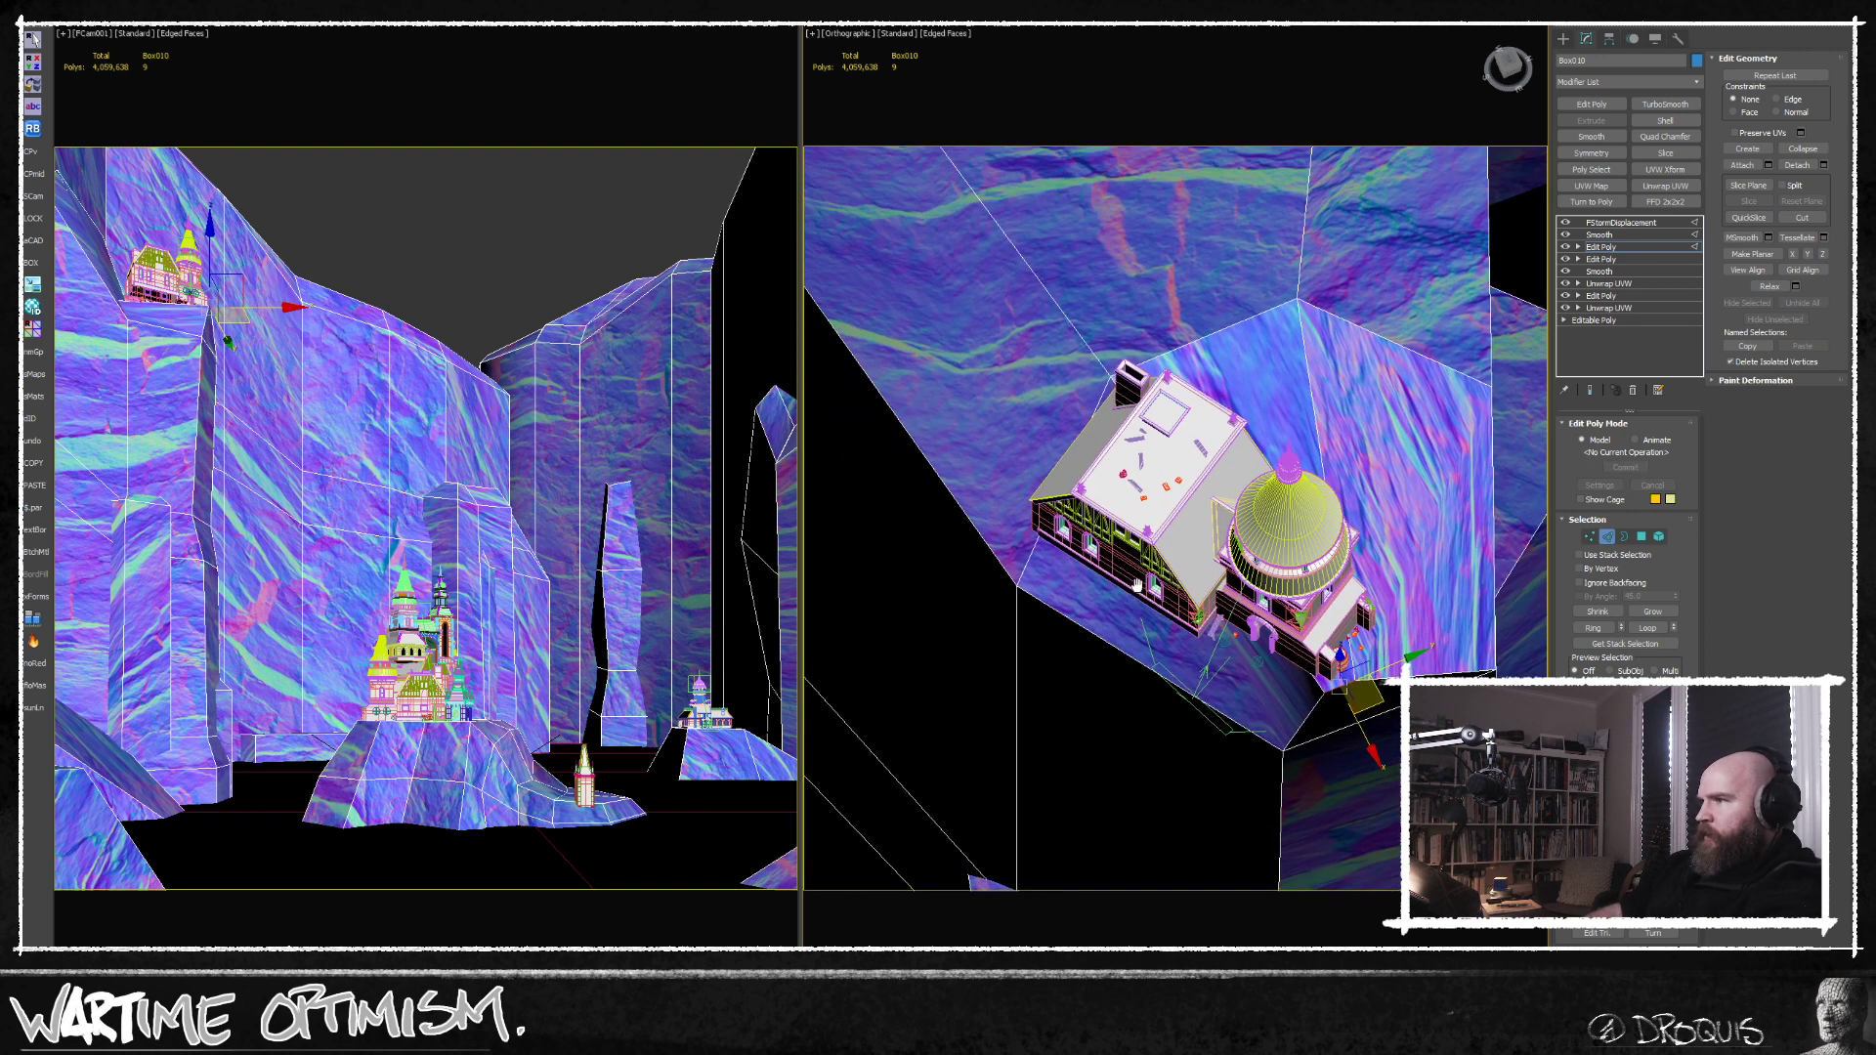
Reposition individual vertices around the rim of the upper castle's ledge to reshape the rock.
{"action": "left_click", "coordinate": [1587, 535]}
{"action": "key", "text": "F3"}
{"action": "left_click", "coordinate": [1117, 348]}
{"action": "key", "text": "F3"}
{"action": "left_click_drag", "start_coordinate": [1149, 382], "coordinate": [1080, 636]}
{"action": "middle_click_drag", "start_coordinate": [1080, 636], "coordinate": [1144, 586]}
{"action": "left_click", "coordinate": [1098, 570]}
{"action": "left_click", "coordinate": [1081, 537]}
{"action": "left_click", "coordinate": [1347, 701], "text": "ctrl"}
{"action": "left_click_drag", "start_coordinate": [1268, 636], "coordinate": [1174, 694]}
{"action": "scroll", "coordinate": [1174, 692], "scroll_direction": "down", "scroll_amount": 5}
{"action": "middle_click_drag", "start_coordinate": [1178, 689], "coordinate": [1237, 555], "text": "alt"}
{"action": "left_click", "coordinate": [1238, 492]}
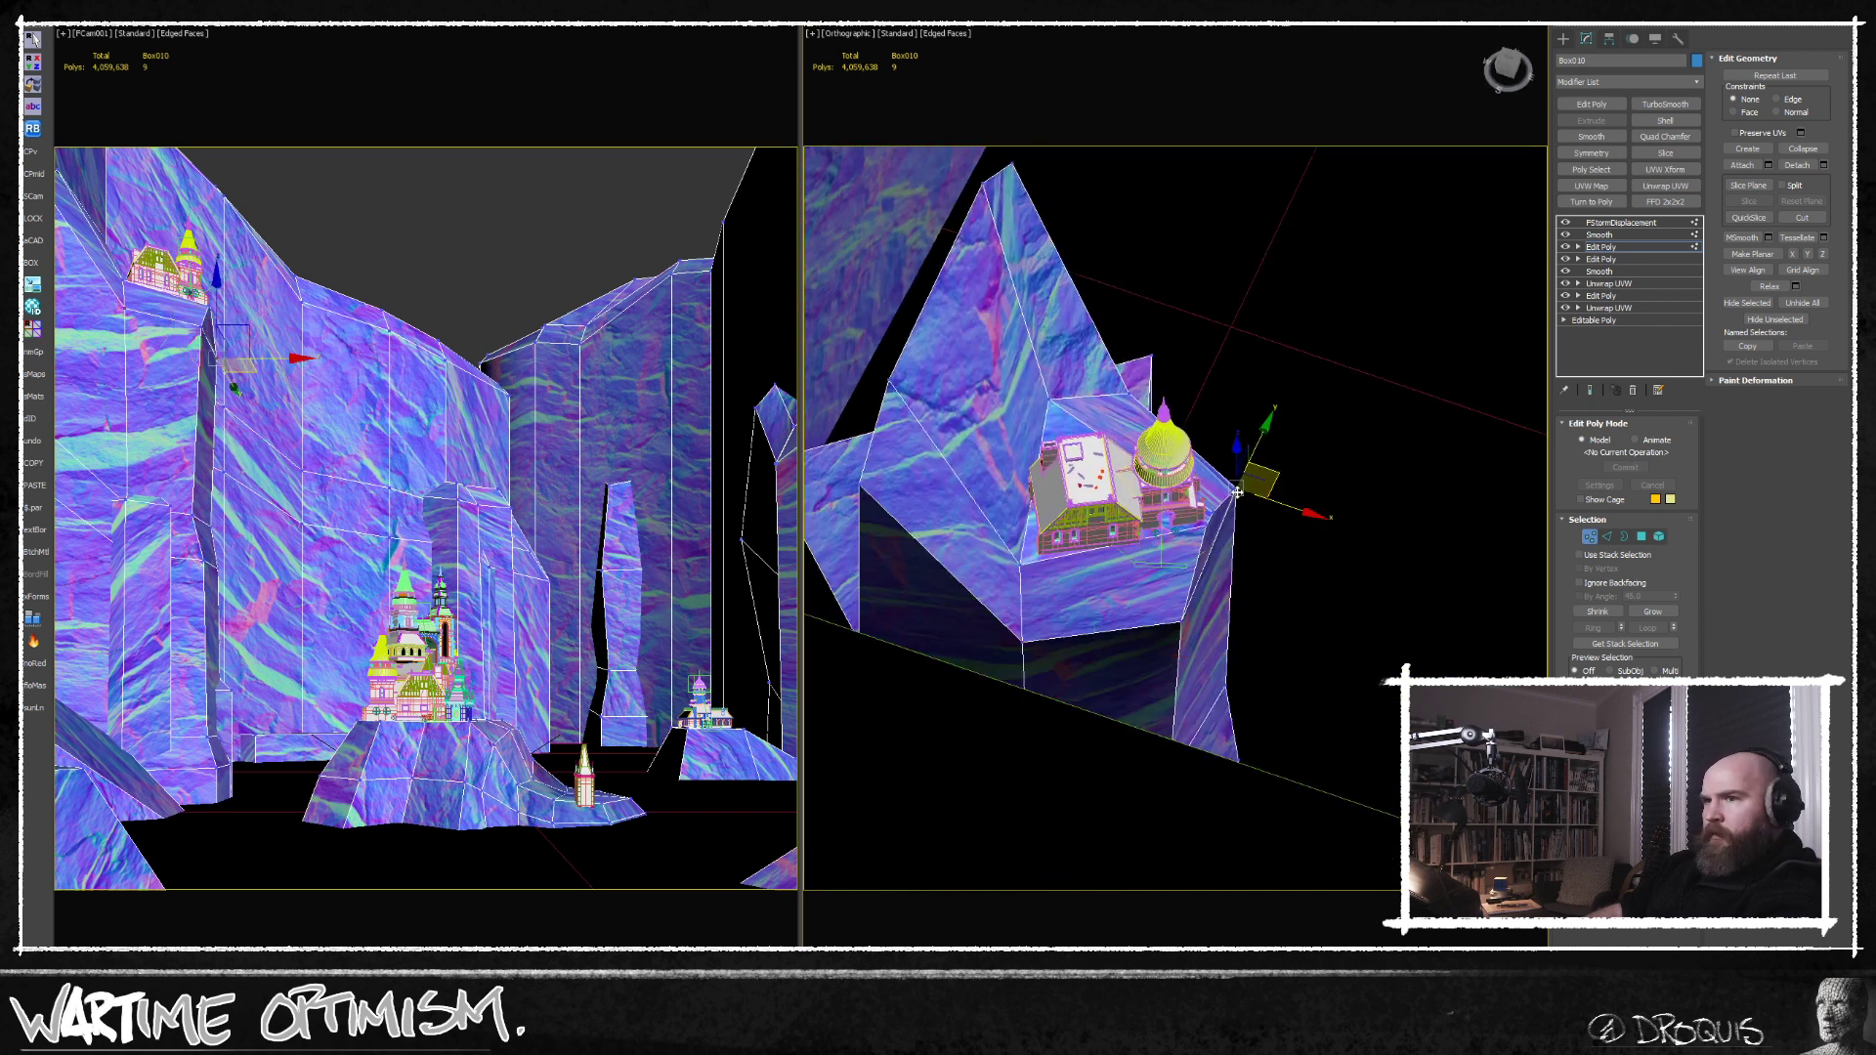
Move the lower front vertex of the ledge beneath the upper castle to refine the overhang.
{"action": "scroll", "coordinate": [1186, 621], "scroll_direction": "up", "scroll_amount": 5}
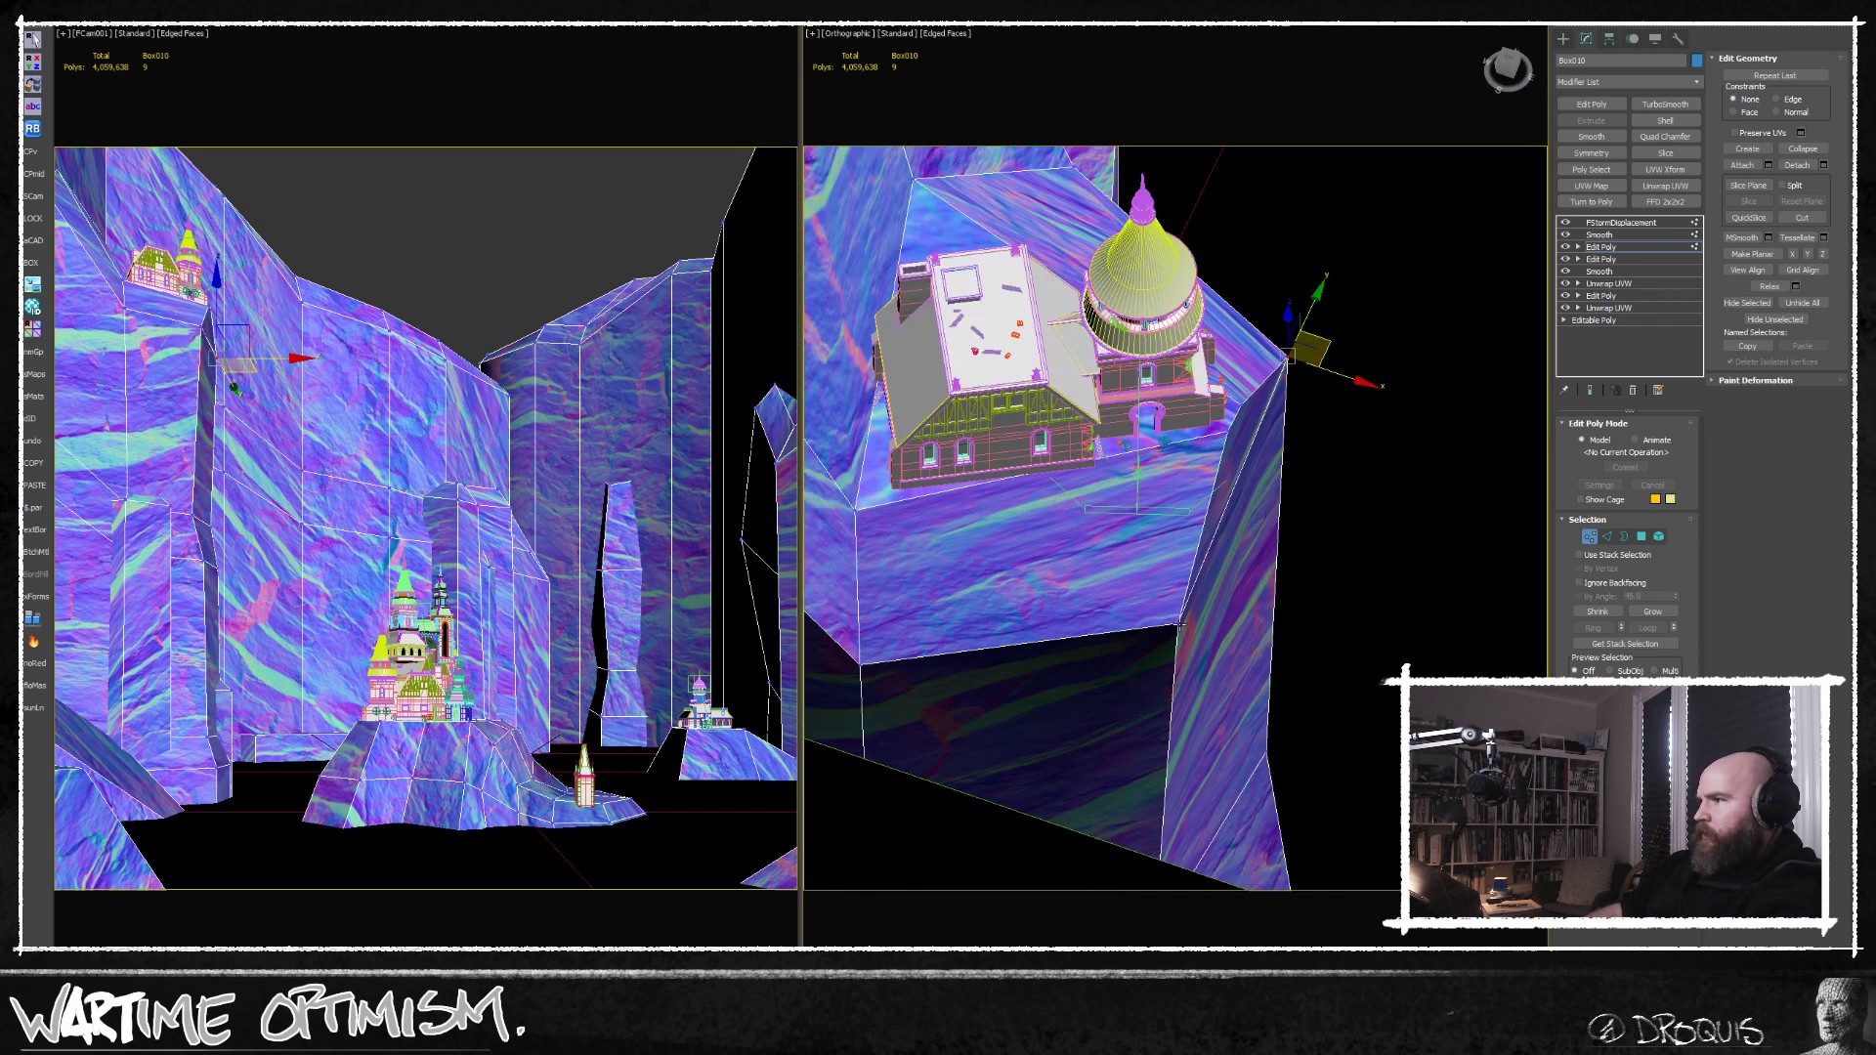
{"action": "left_click", "coordinate": [1179, 623], "text": "ctrl"}
{"action": "left_click_drag", "start_coordinate": [1288, 510], "coordinate": [1335, 524]}
{"action": "middle_click_drag", "start_coordinate": [1309, 647], "coordinate": [1254, 606], "text": "alt"}
{"action": "middle_click_drag", "start_coordinate": [1166, 468], "coordinate": [1197, 563], "text": "alt"}
{"action": "scroll", "coordinate": [1202, 511], "scroll_direction": "down", "scroll_amount": 15}
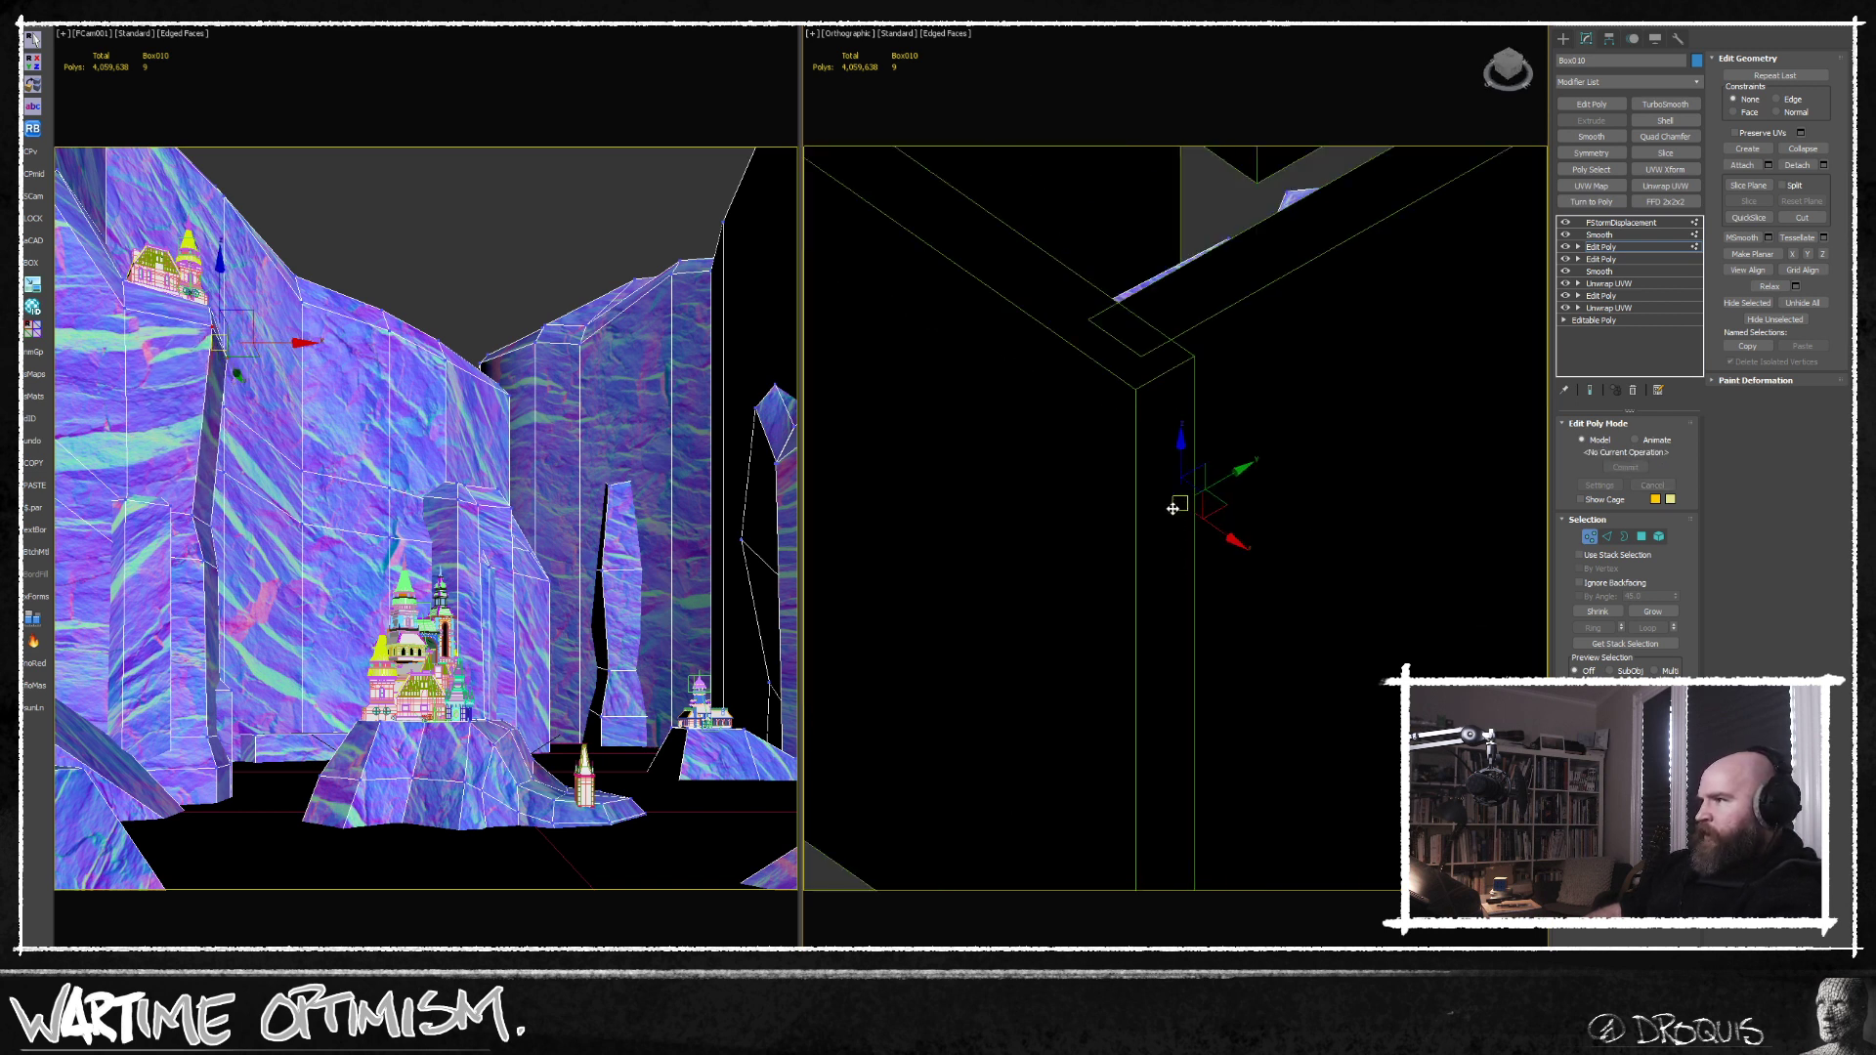
{"action": "middle_click_drag", "start_coordinate": [1179, 452], "coordinate": [1185, 657], "text": "alt"}
{"action": "scroll", "coordinate": [1180, 479], "scroll_direction": "up", "scroll_amount": 15}
{"action": "middle_click_drag", "start_coordinate": [1185, 657], "coordinate": [1137, 590], "text": "alt"}
{"action": "scroll", "coordinate": [1153, 622], "scroll_direction": "up", "scroll_amount": 6}
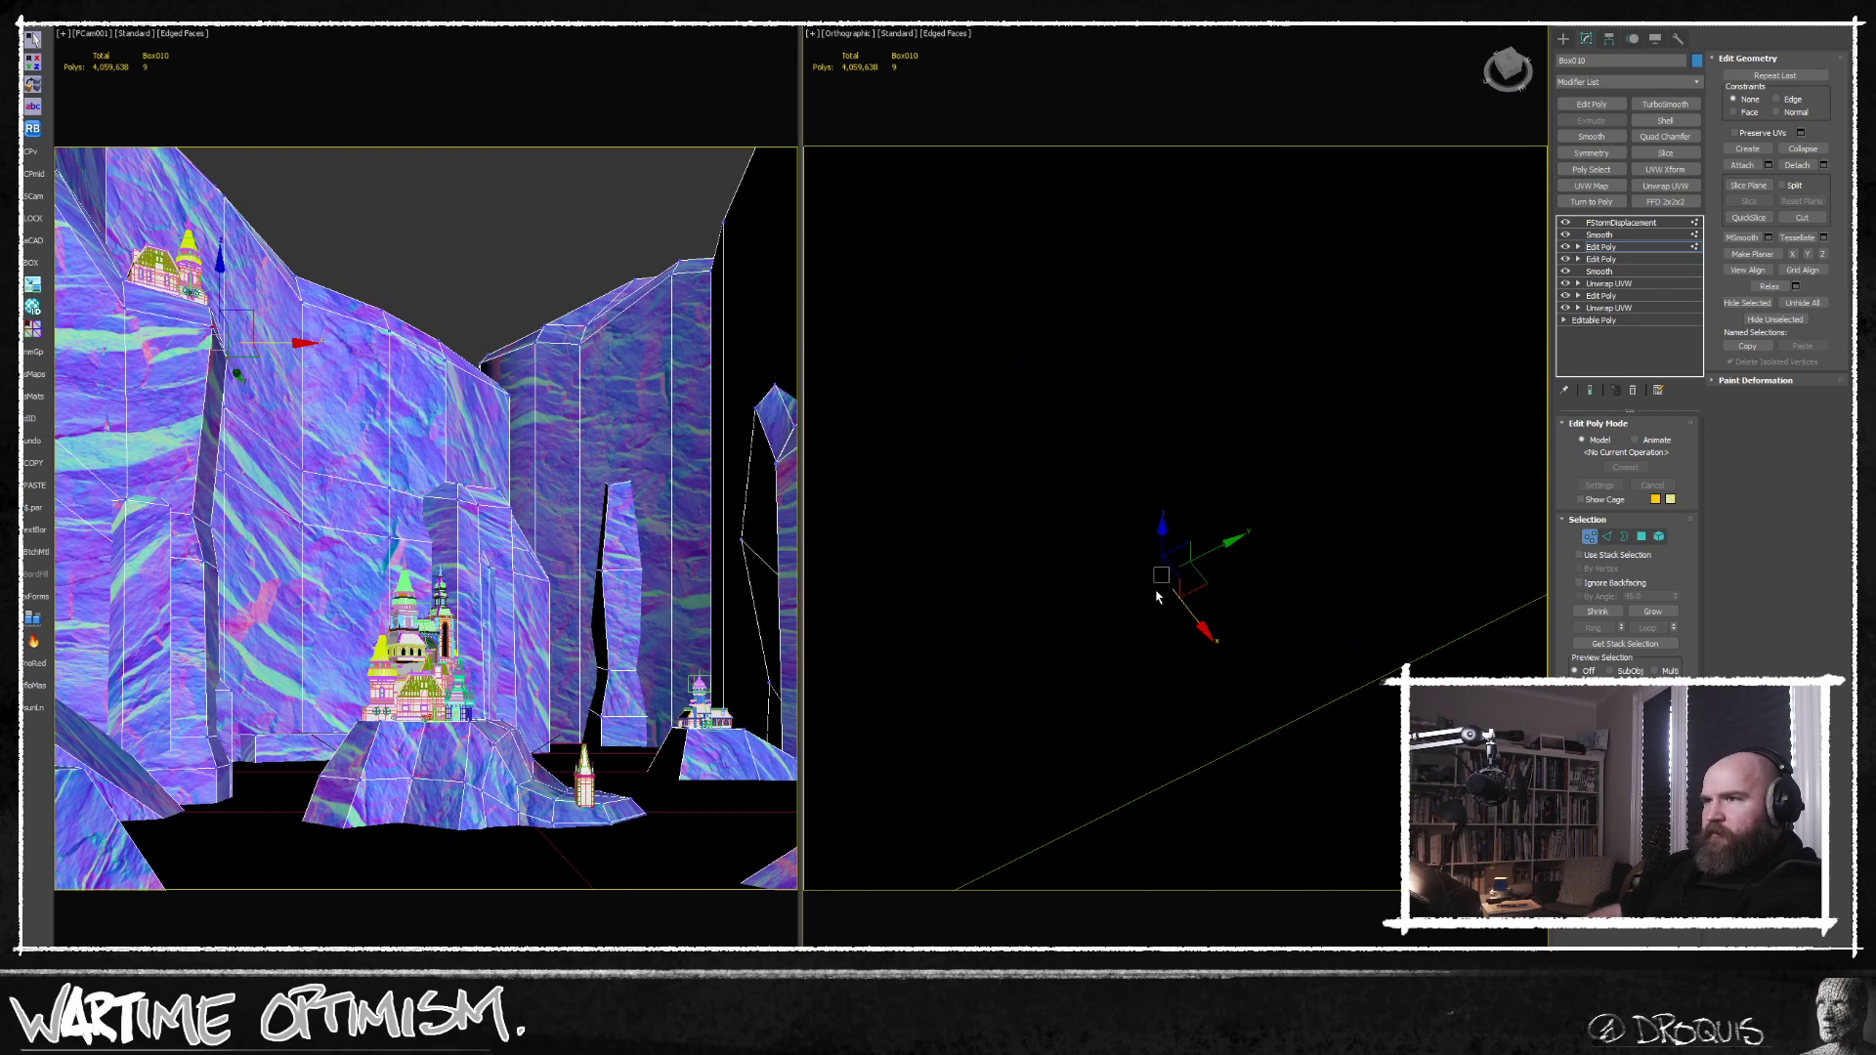
Adjust the vertices at the ledge's front corner just below the castle's domed tower.
{"action": "left_click", "coordinate": [562, 261]}
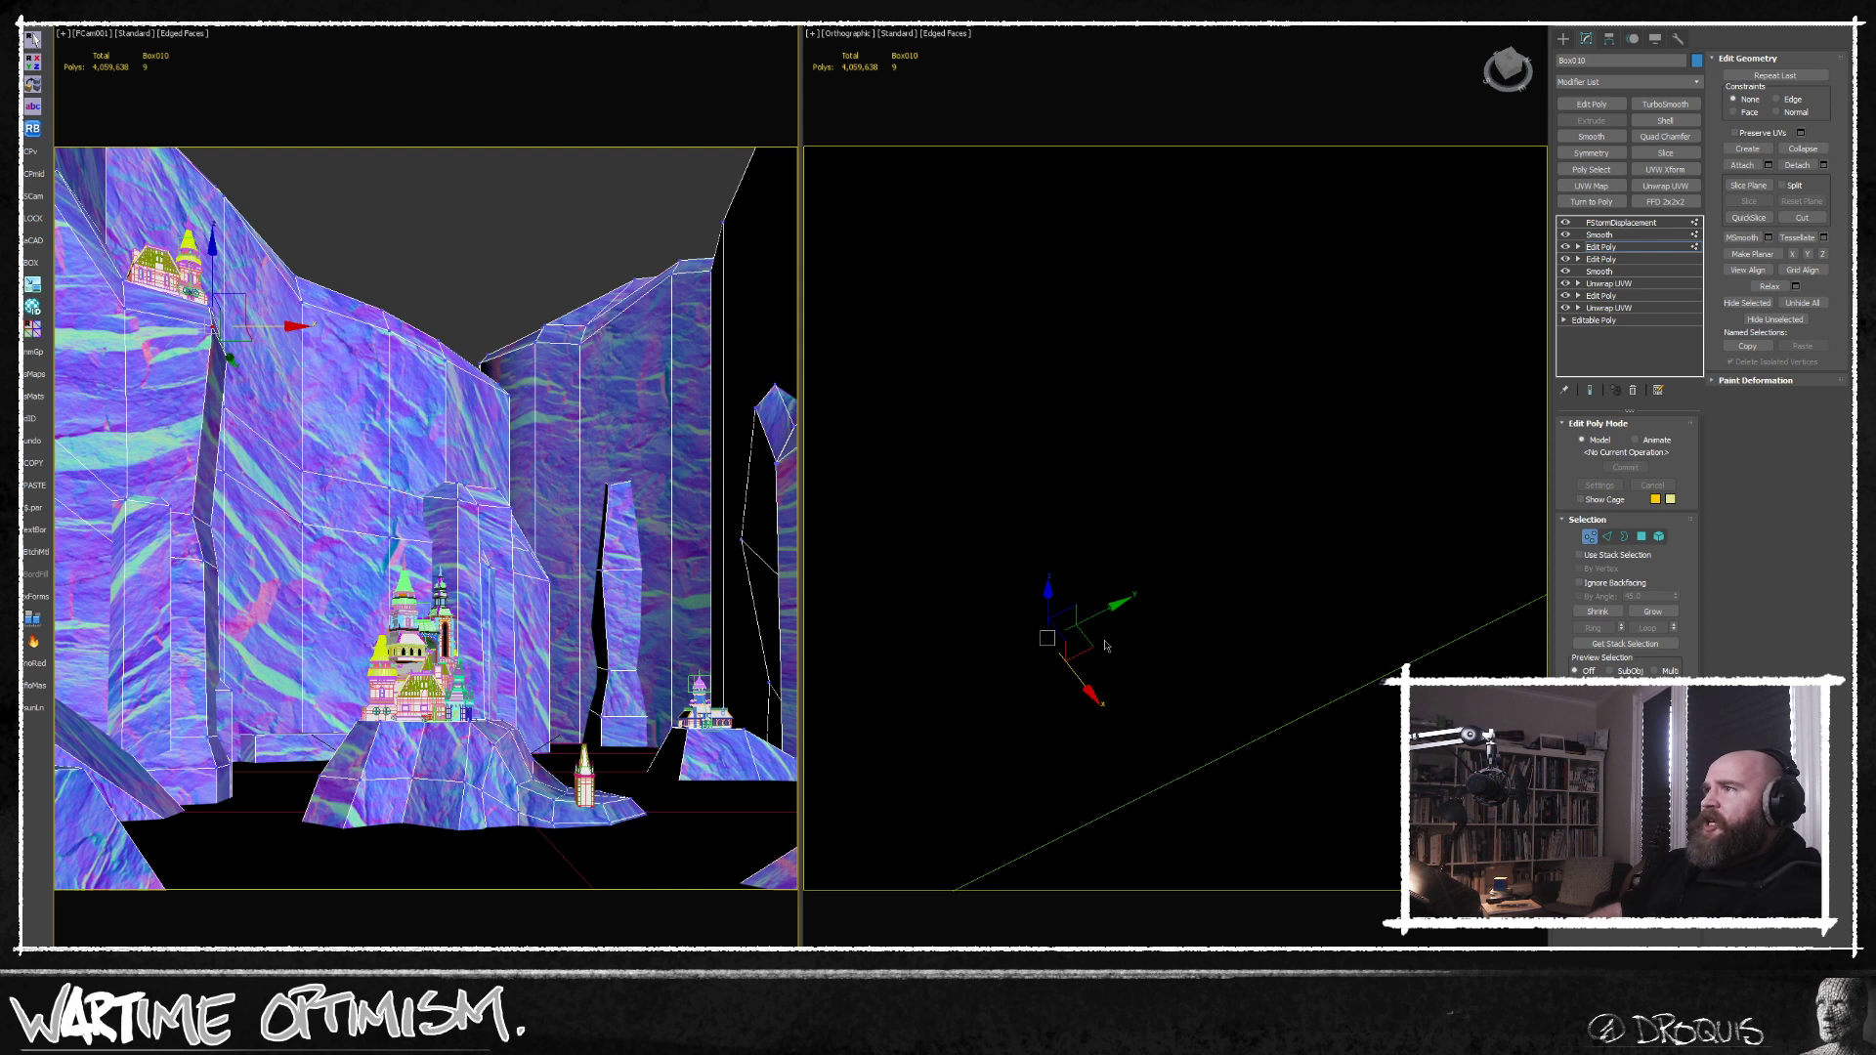
{"action": "scroll", "coordinate": [1058, 545], "scroll_direction": "down", "scroll_amount": 9}
{"action": "middle_click_drag", "start_coordinate": [1060, 545], "coordinate": [1169, 600], "text": "alt"}
{"action": "scroll", "coordinate": [1105, 560], "scroll_direction": "up", "scroll_amount": 5}
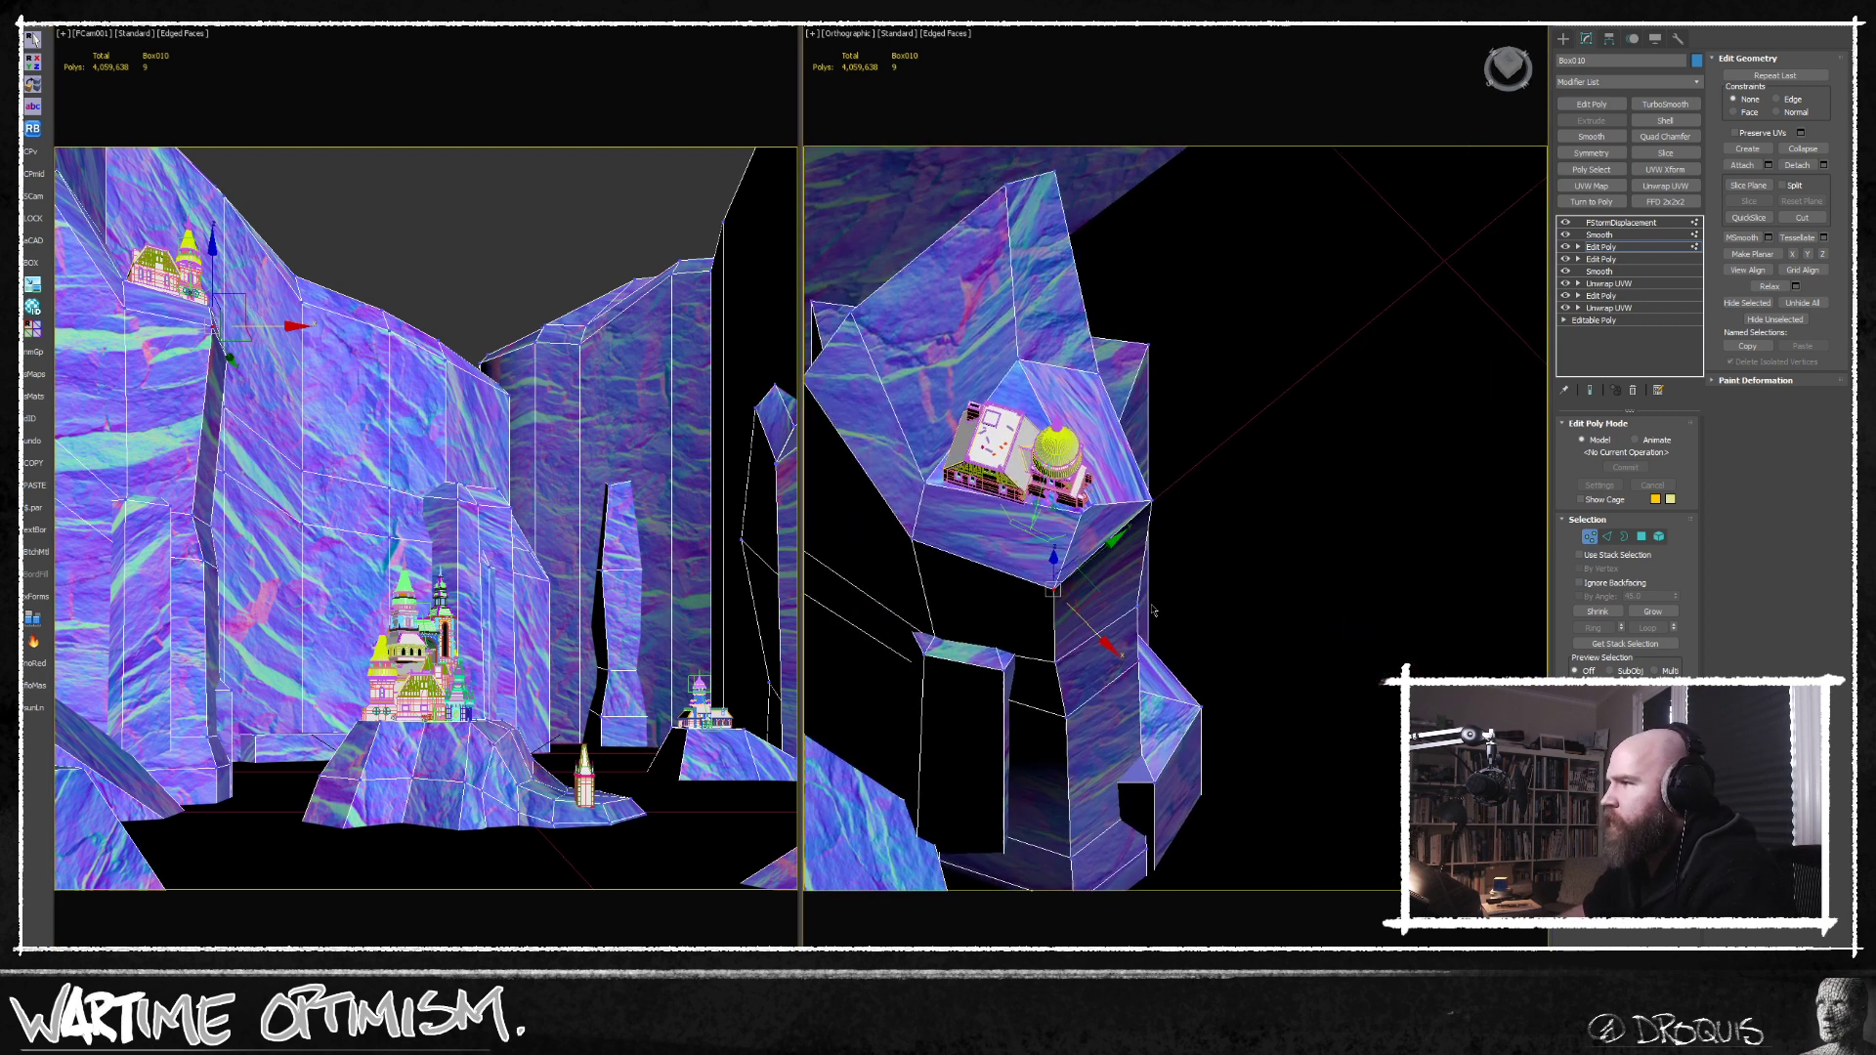
{"action": "left_click_drag", "start_coordinate": [1095, 581], "coordinate": [1107, 568]}
{"action": "middle_click_drag", "start_coordinate": [1113, 550], "coordinate": [1120, 561]}
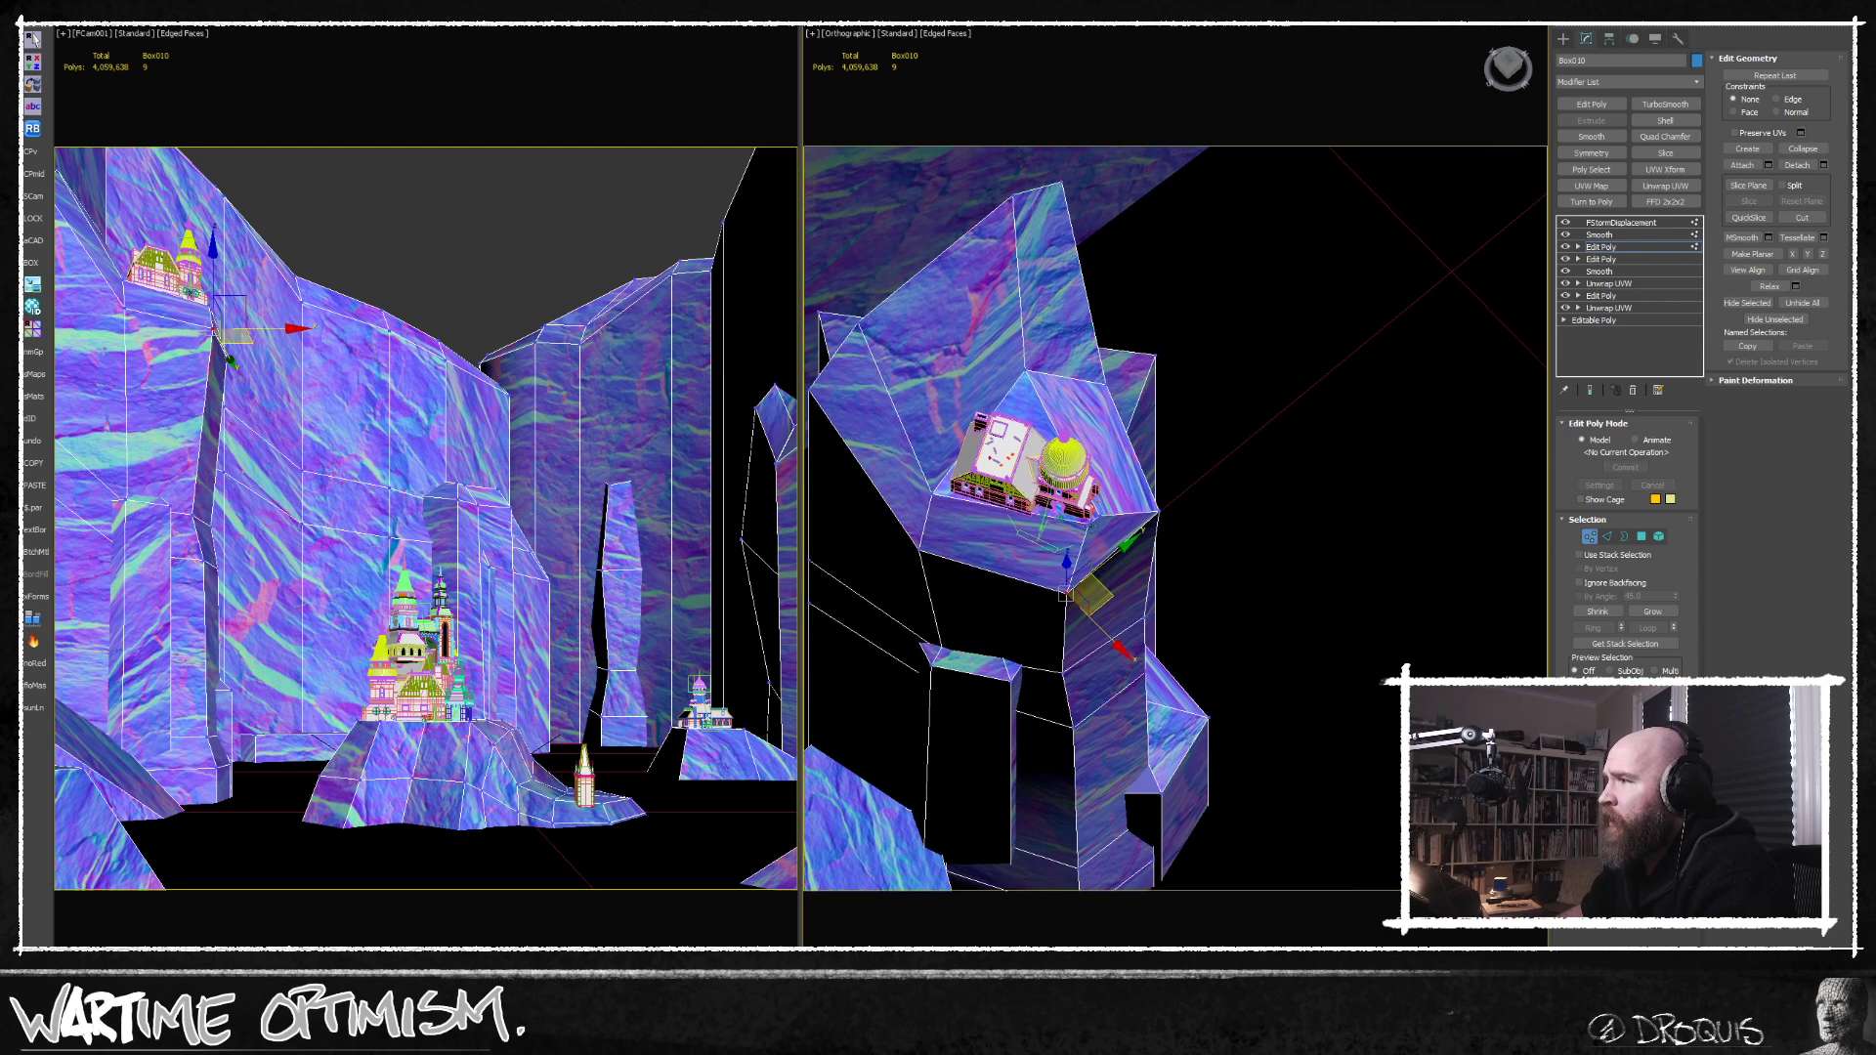
{"action": "left_click", "coordinate": [1091, 526]}
{"action": "left_click_drag", "start_coordinate": [1126, 522], "coordinate": [1105, 530]}
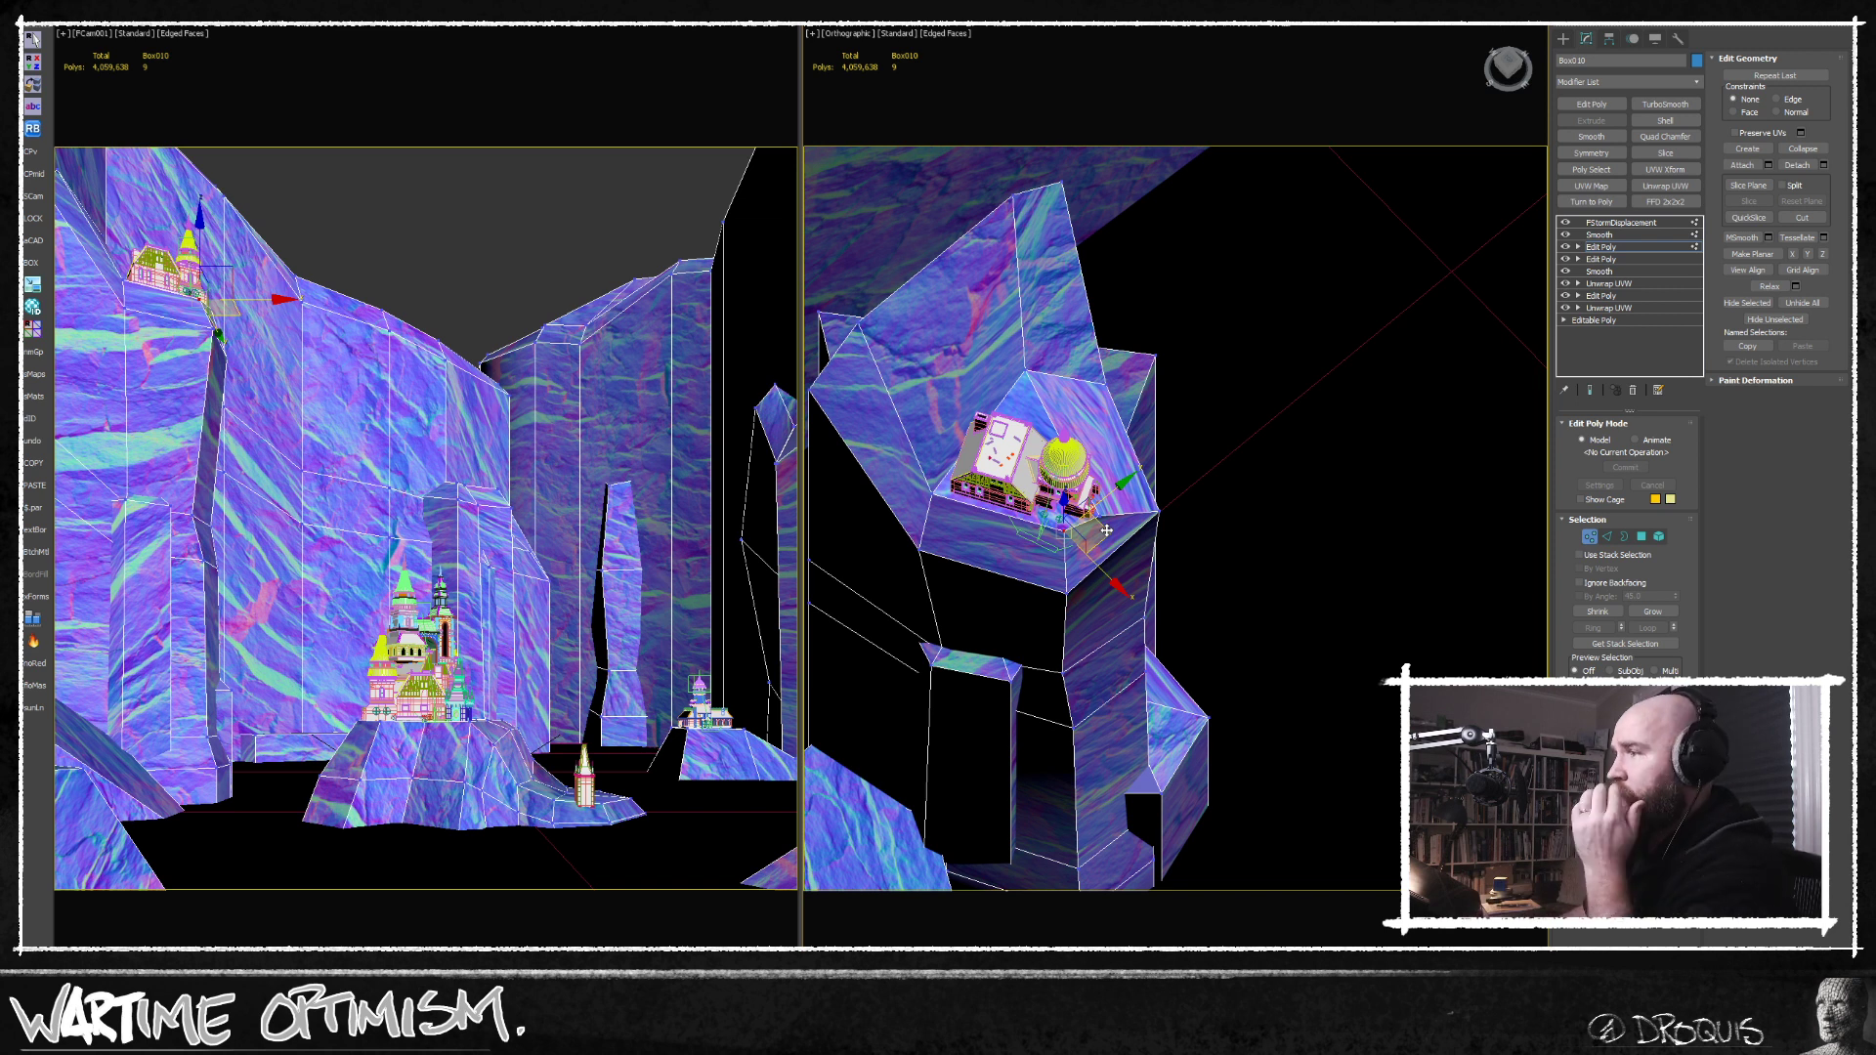
Connect edge rings across the left foreground rock to add extra edge loops to it.
{"action": "middle_click_drag", "start_coordinate": [1030, 623], "coordinate": [1077, 591]}
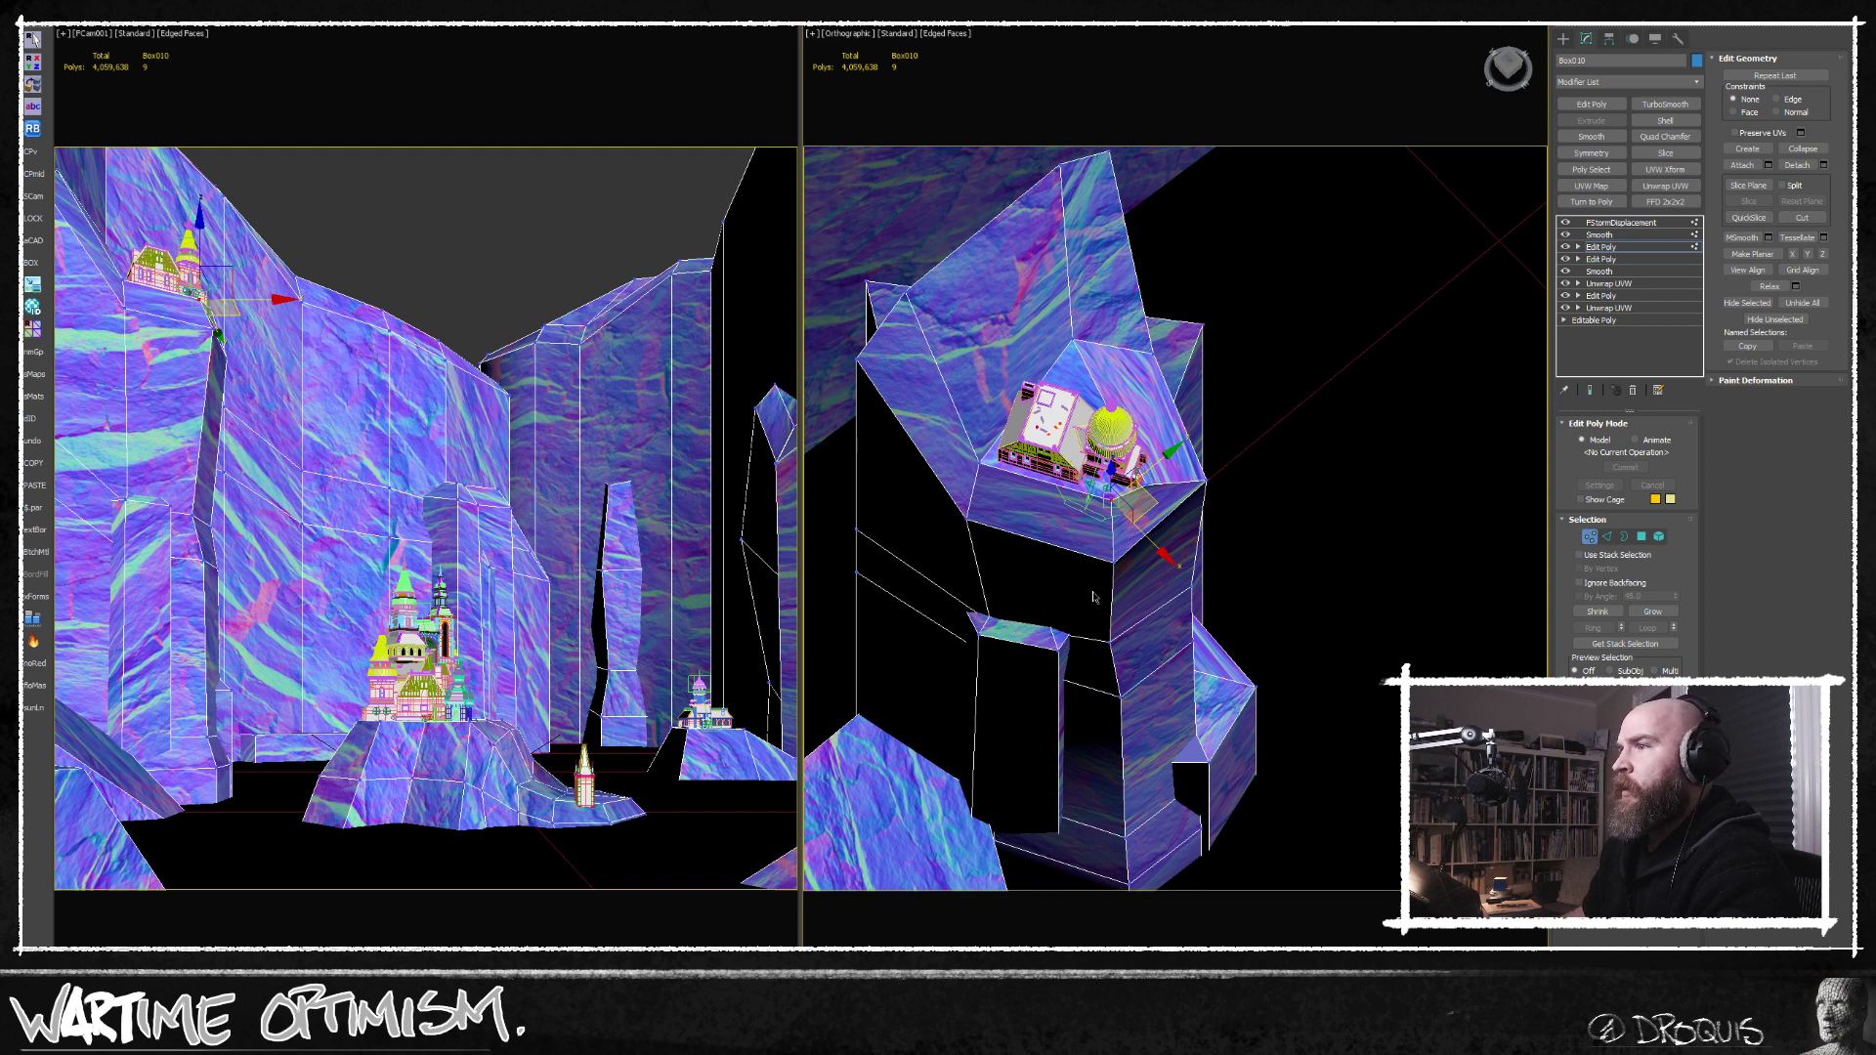
{"action": "middle_click_drag", "start_coordinate": [1094, 594], "coordinate": [1164, 536]}
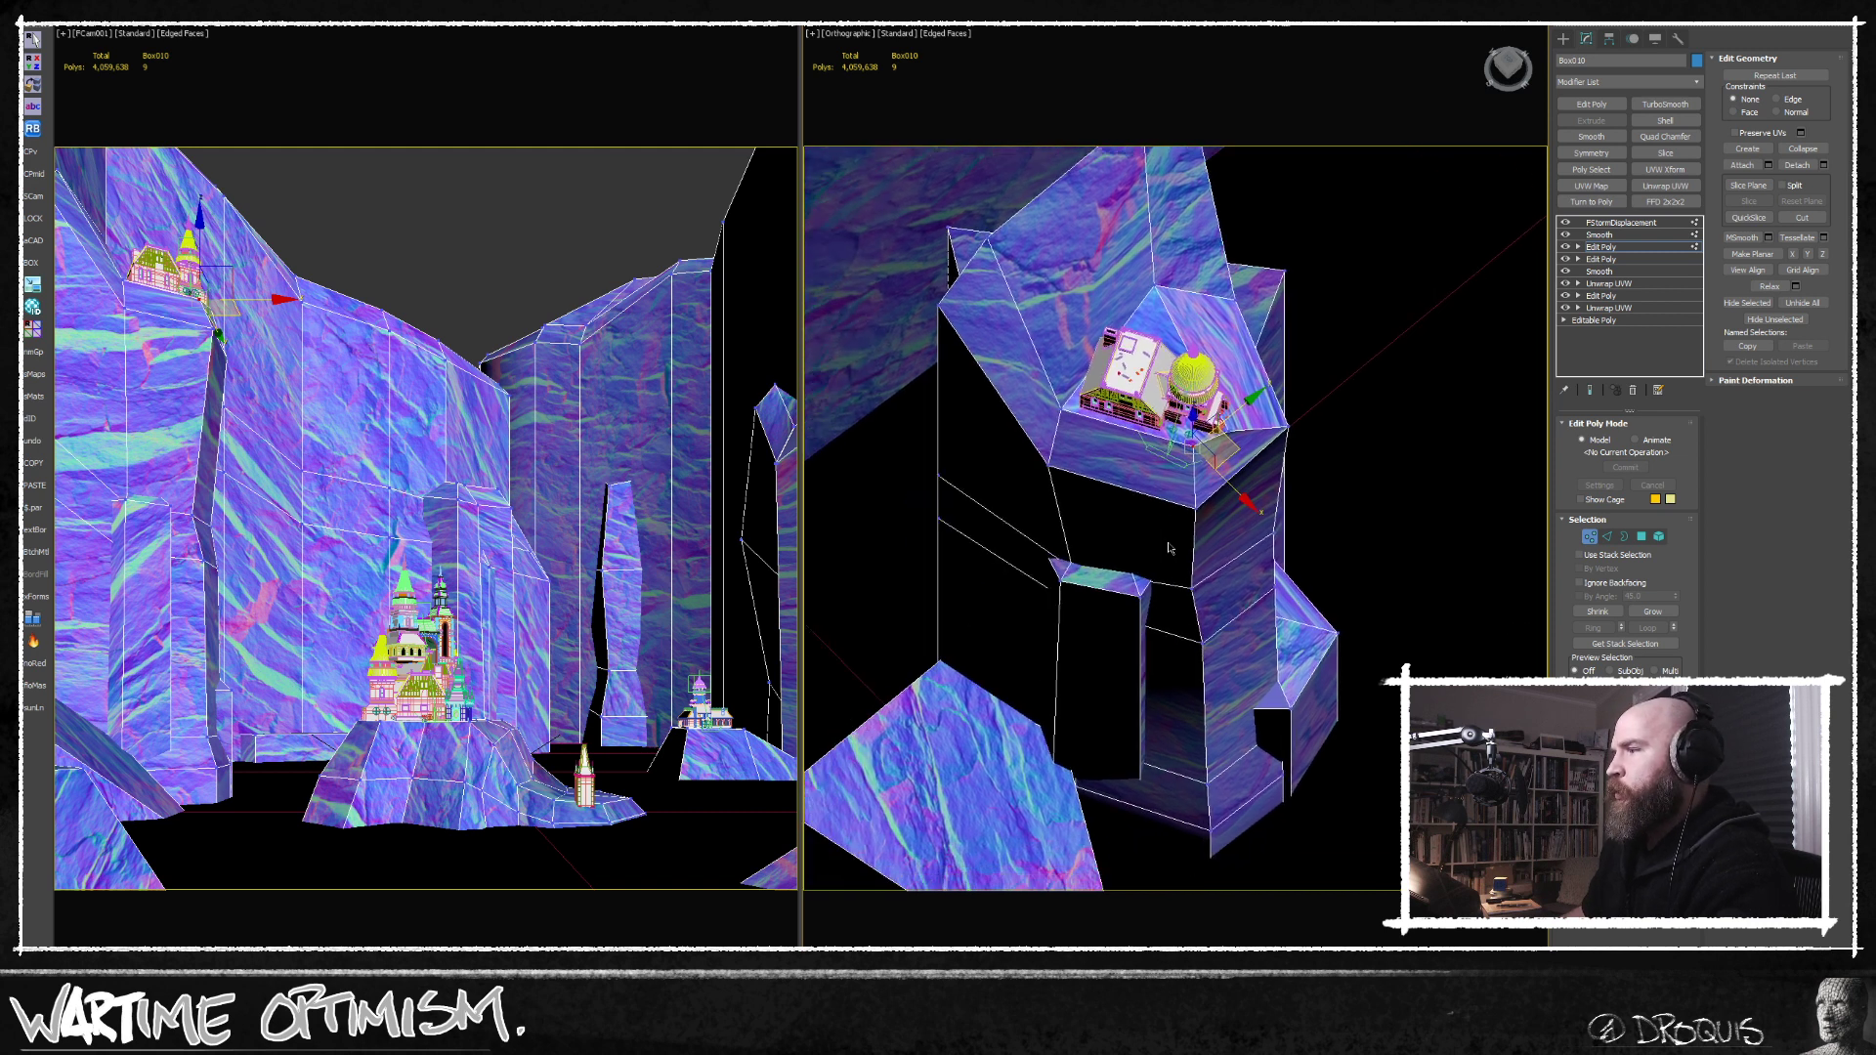
{"action": "scroll", "coordinate": [1166, 542], "scroll_direction": "down", "scroll_amount": 2}
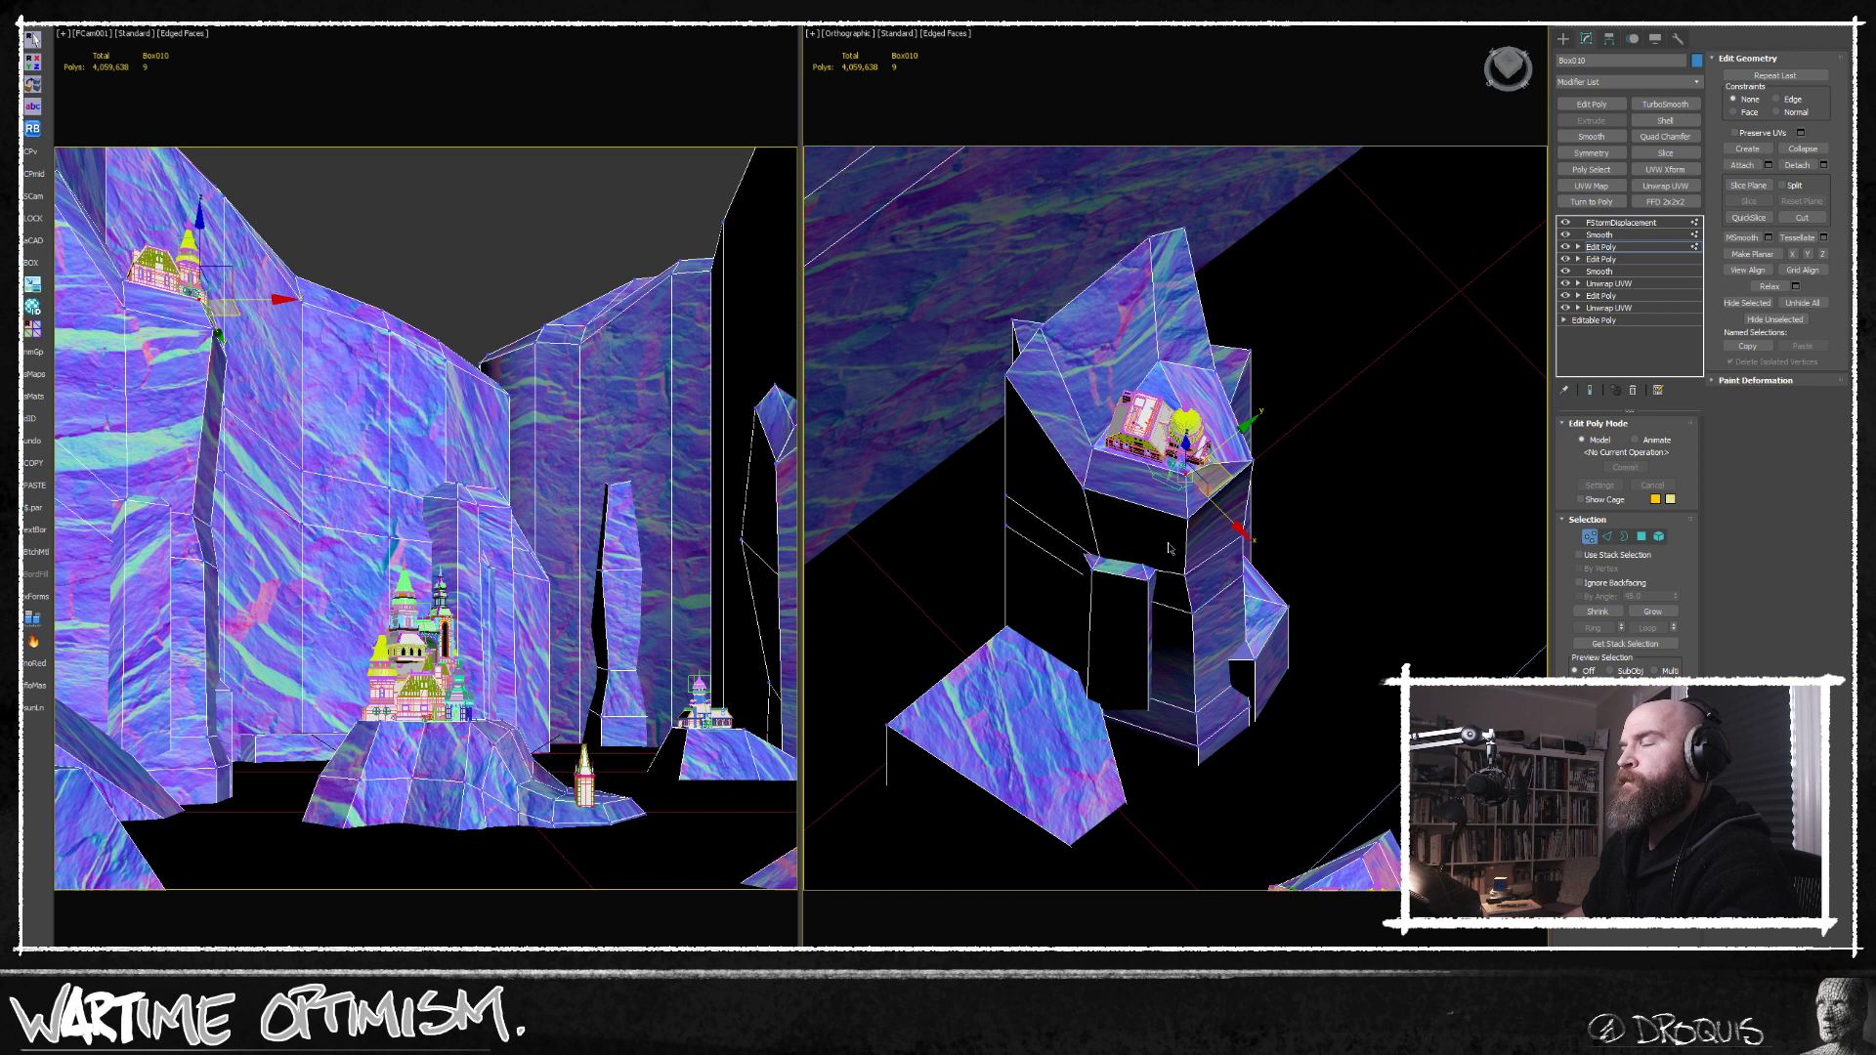
{"action": "middle_click_drag", "start_coordinate": [1172, 548], "coordinate": [1137, 541], "text": "alt"}
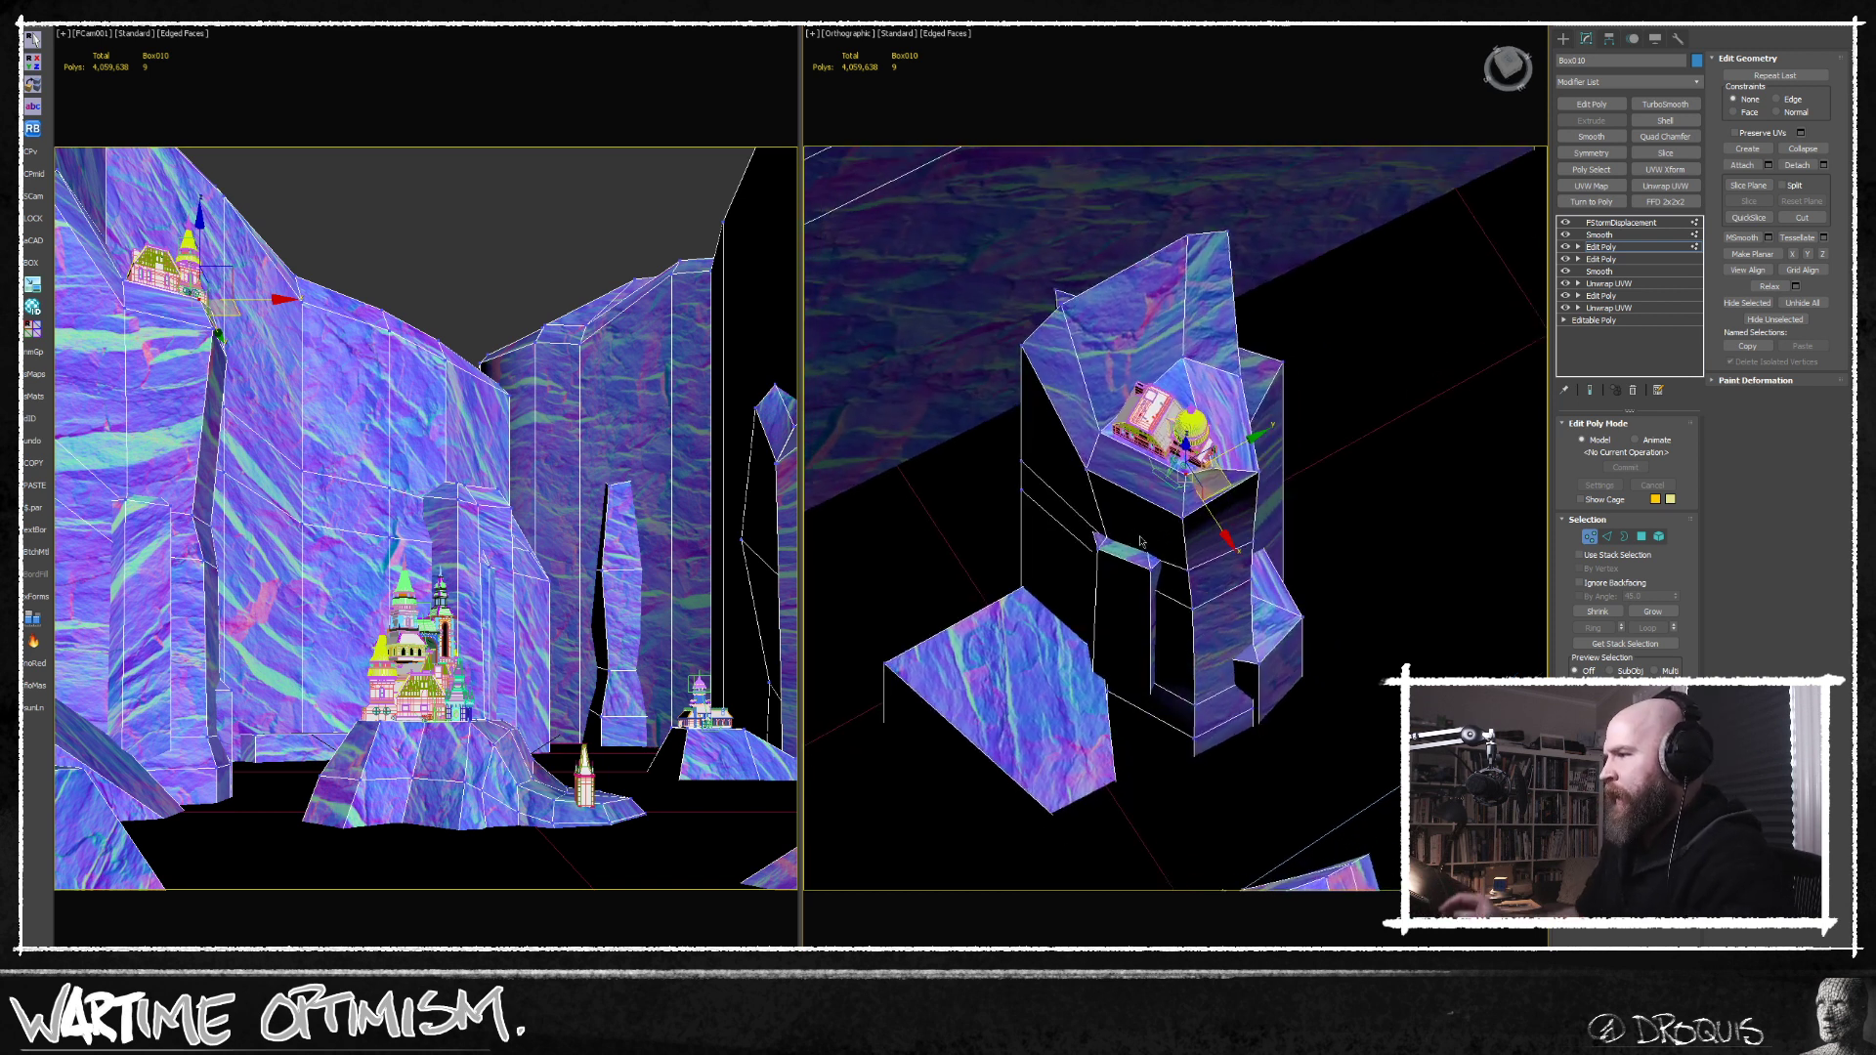
{"action": "middle_click_drag", "start_coordinate": [1115, 707], "coordinate": [1146, 663]}
{"action": "scroll", "coordinate": [1087, 674], "scroll_direction": "down", "scroll_amount": 2}
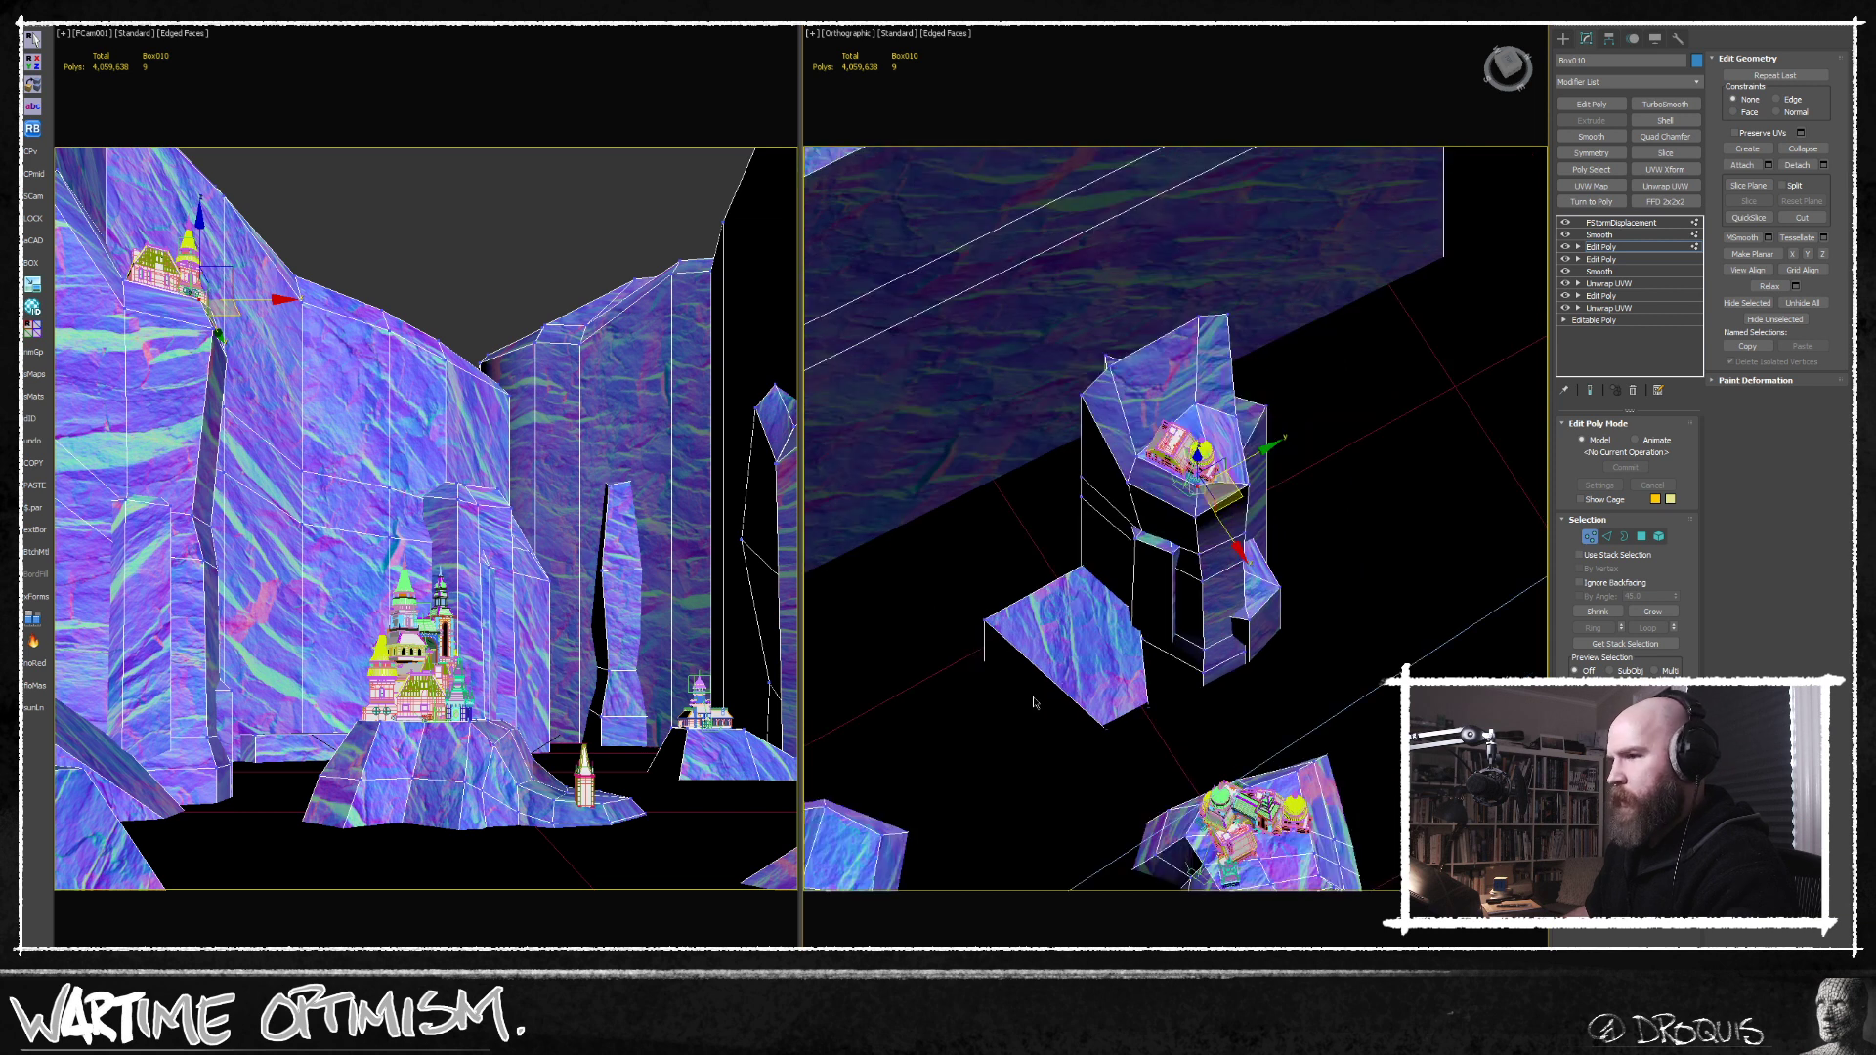
{"action": "left_click", "coordinate": [1642, 536]}
{"action": "scroll", "coordinate": [1022, 817], "scroll_direction": "down", "scroll_amount": 2}
{"action": "middle_click_drag", "start_coordinate": [1022, 817], "coordinate": [1238, 714]}
{"action": "scroll", "coordinate": [1237, 713], "scroll_direction": "up", "scroll_amount": 3}
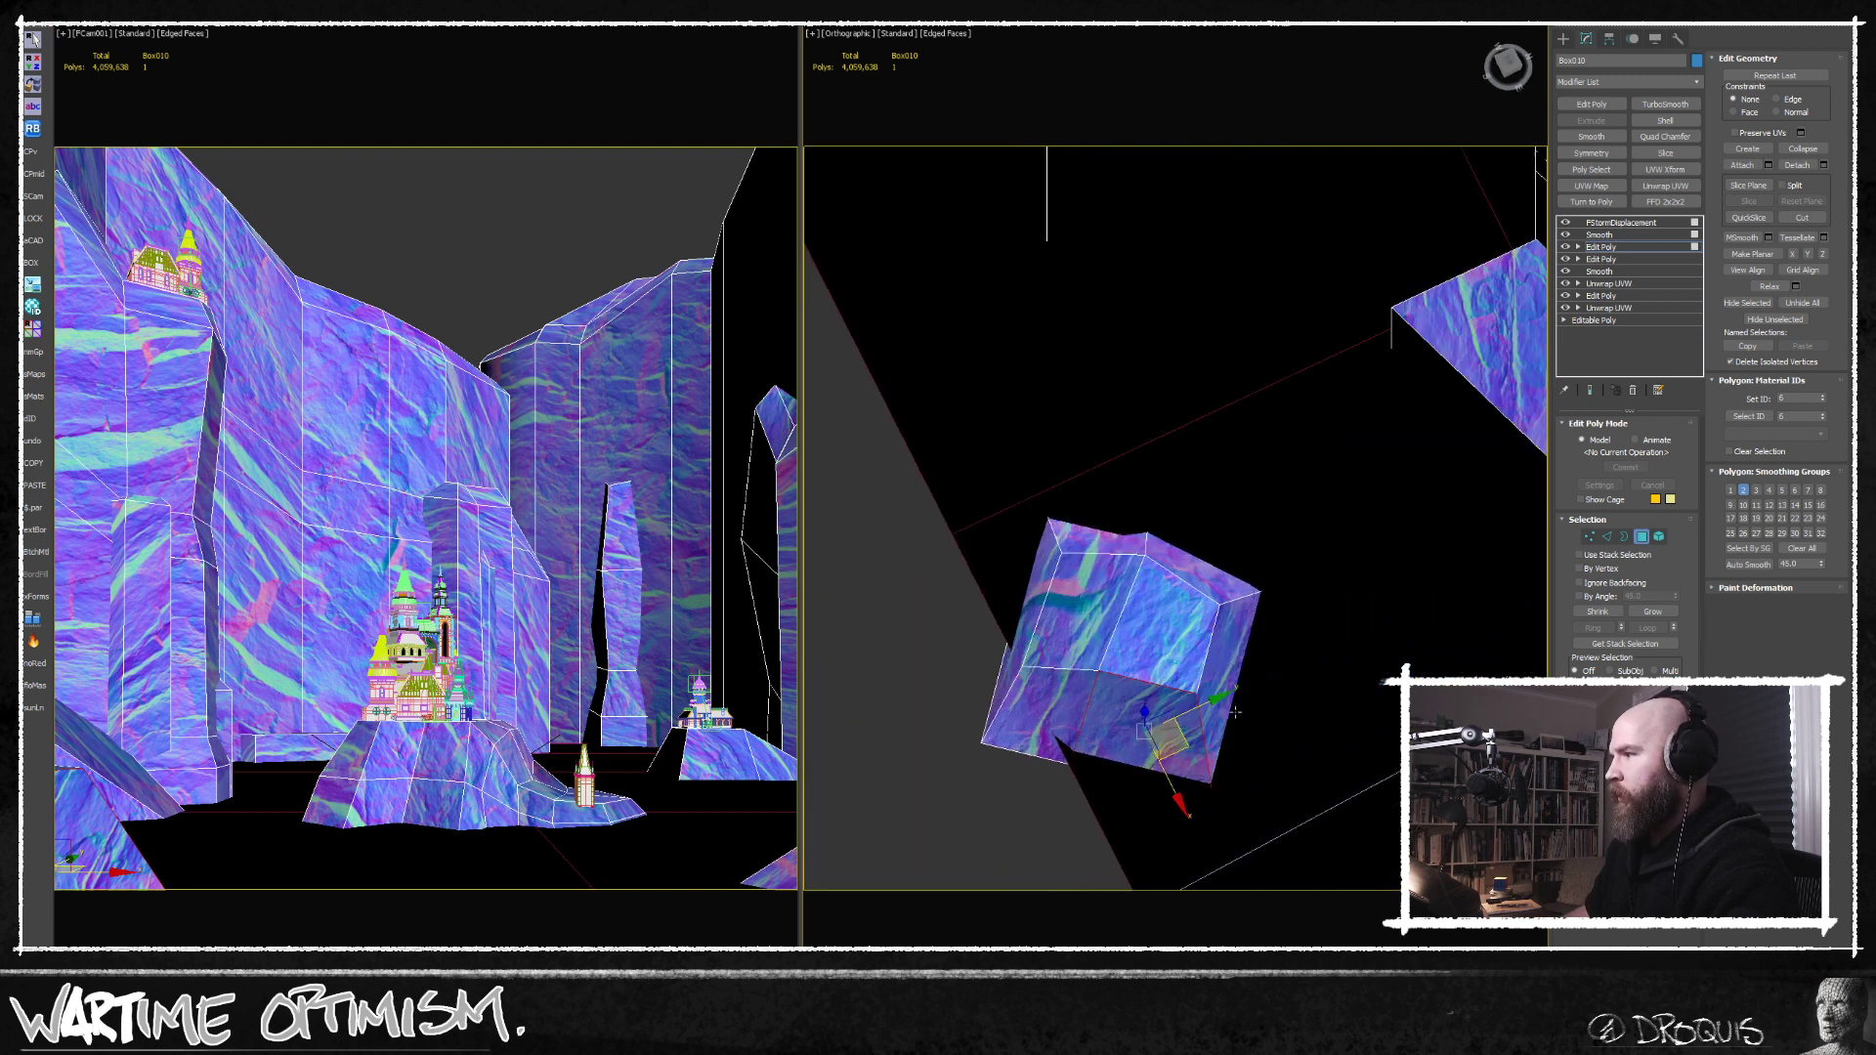
{"action": "left_click", "coordinate": [1607, 536]}
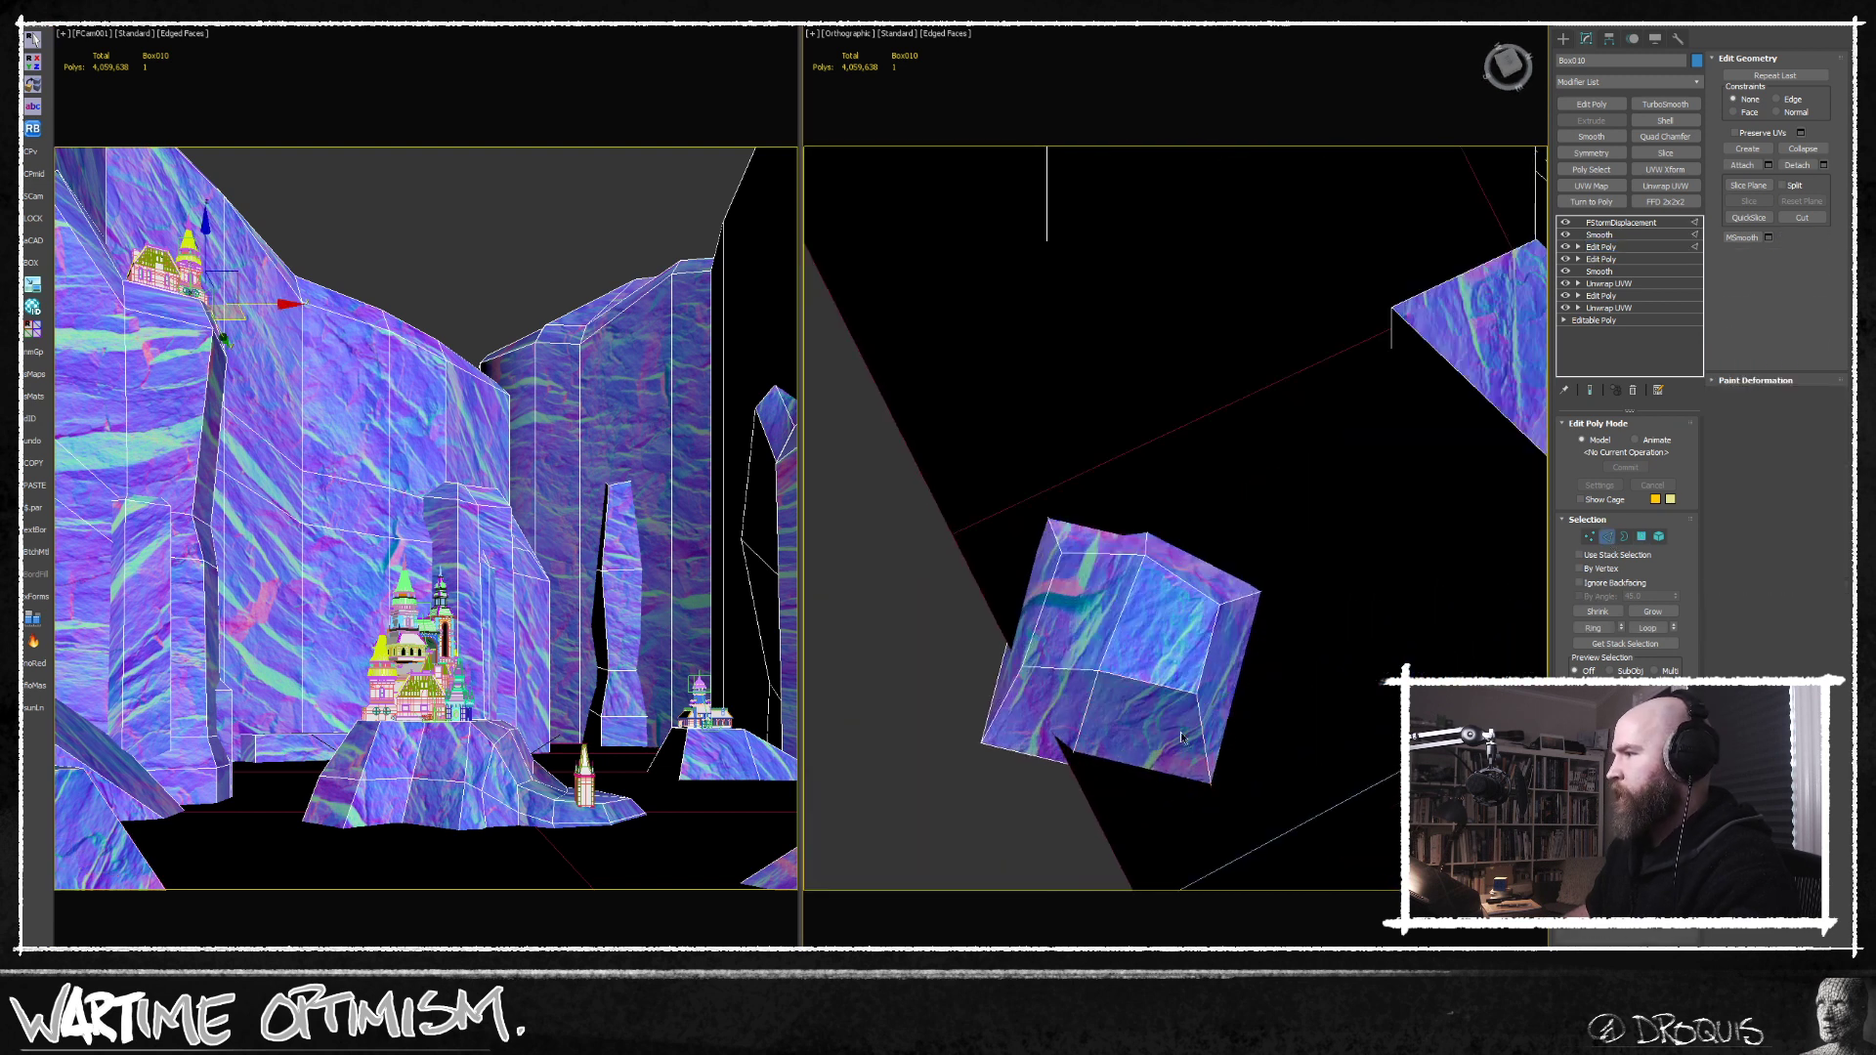
{"action": "left_click", "coordinate": [1171, 685]}
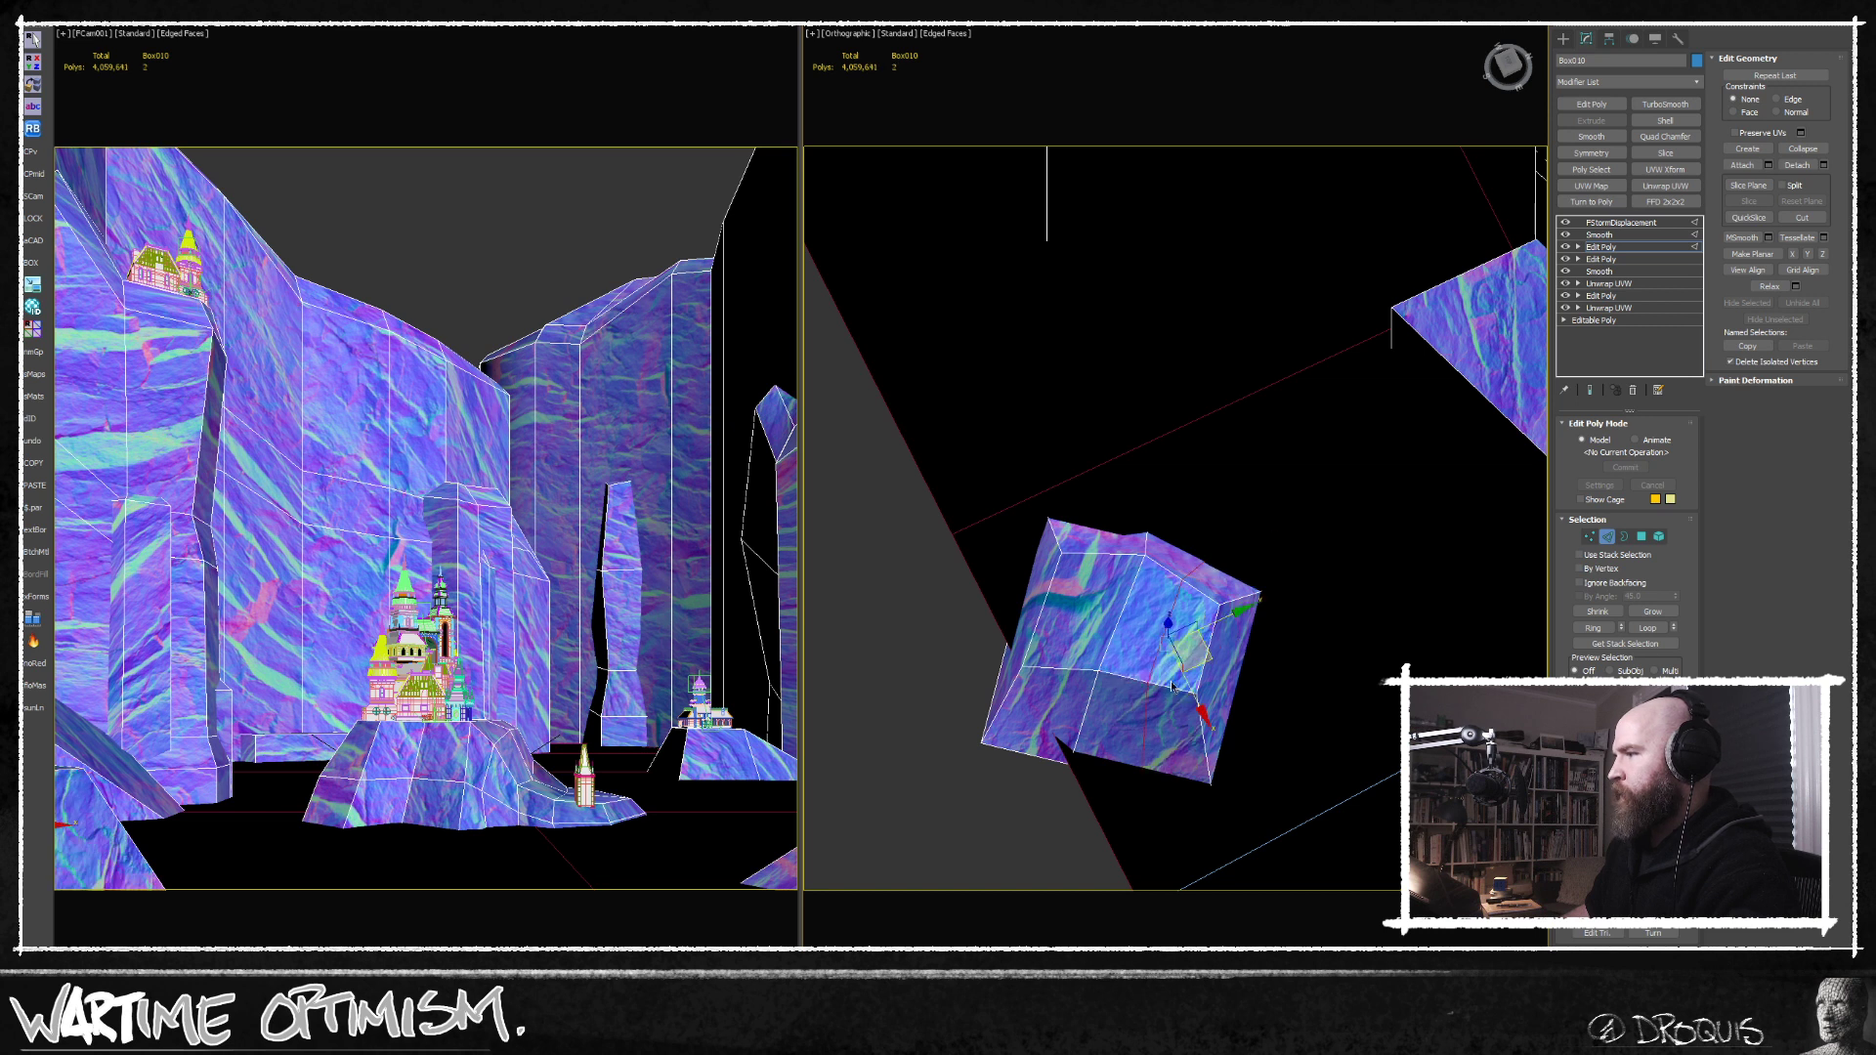
{"action": "left_click", "coordinate": [1202, 671]}
{"action": "key", "text": "alt+r"}
{"action": "key", "text": "ctrl+shift+e"}
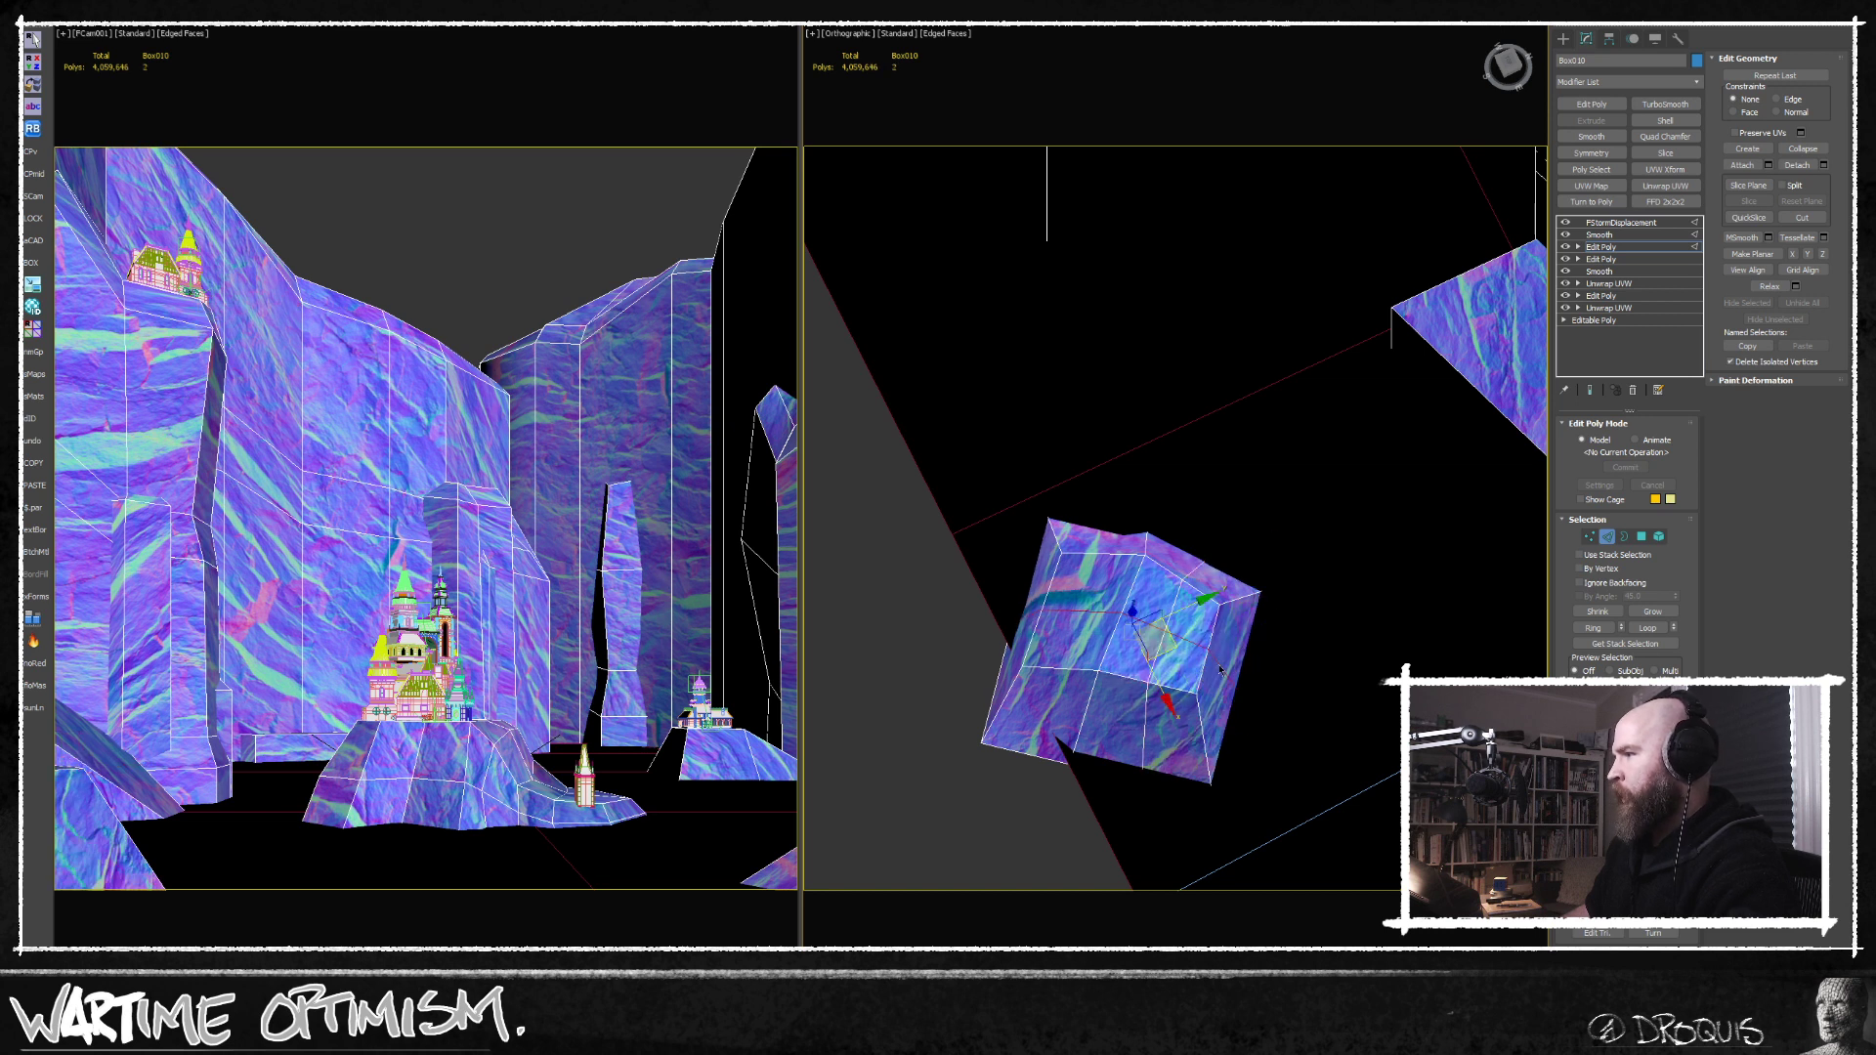
Shift a new vertex along the foreground rock's side to break up its straight edge.
{"action": "left_click", "coordinate": [1590, 537]}
{"action": "left_click", "coordinate": [1212, 684]}
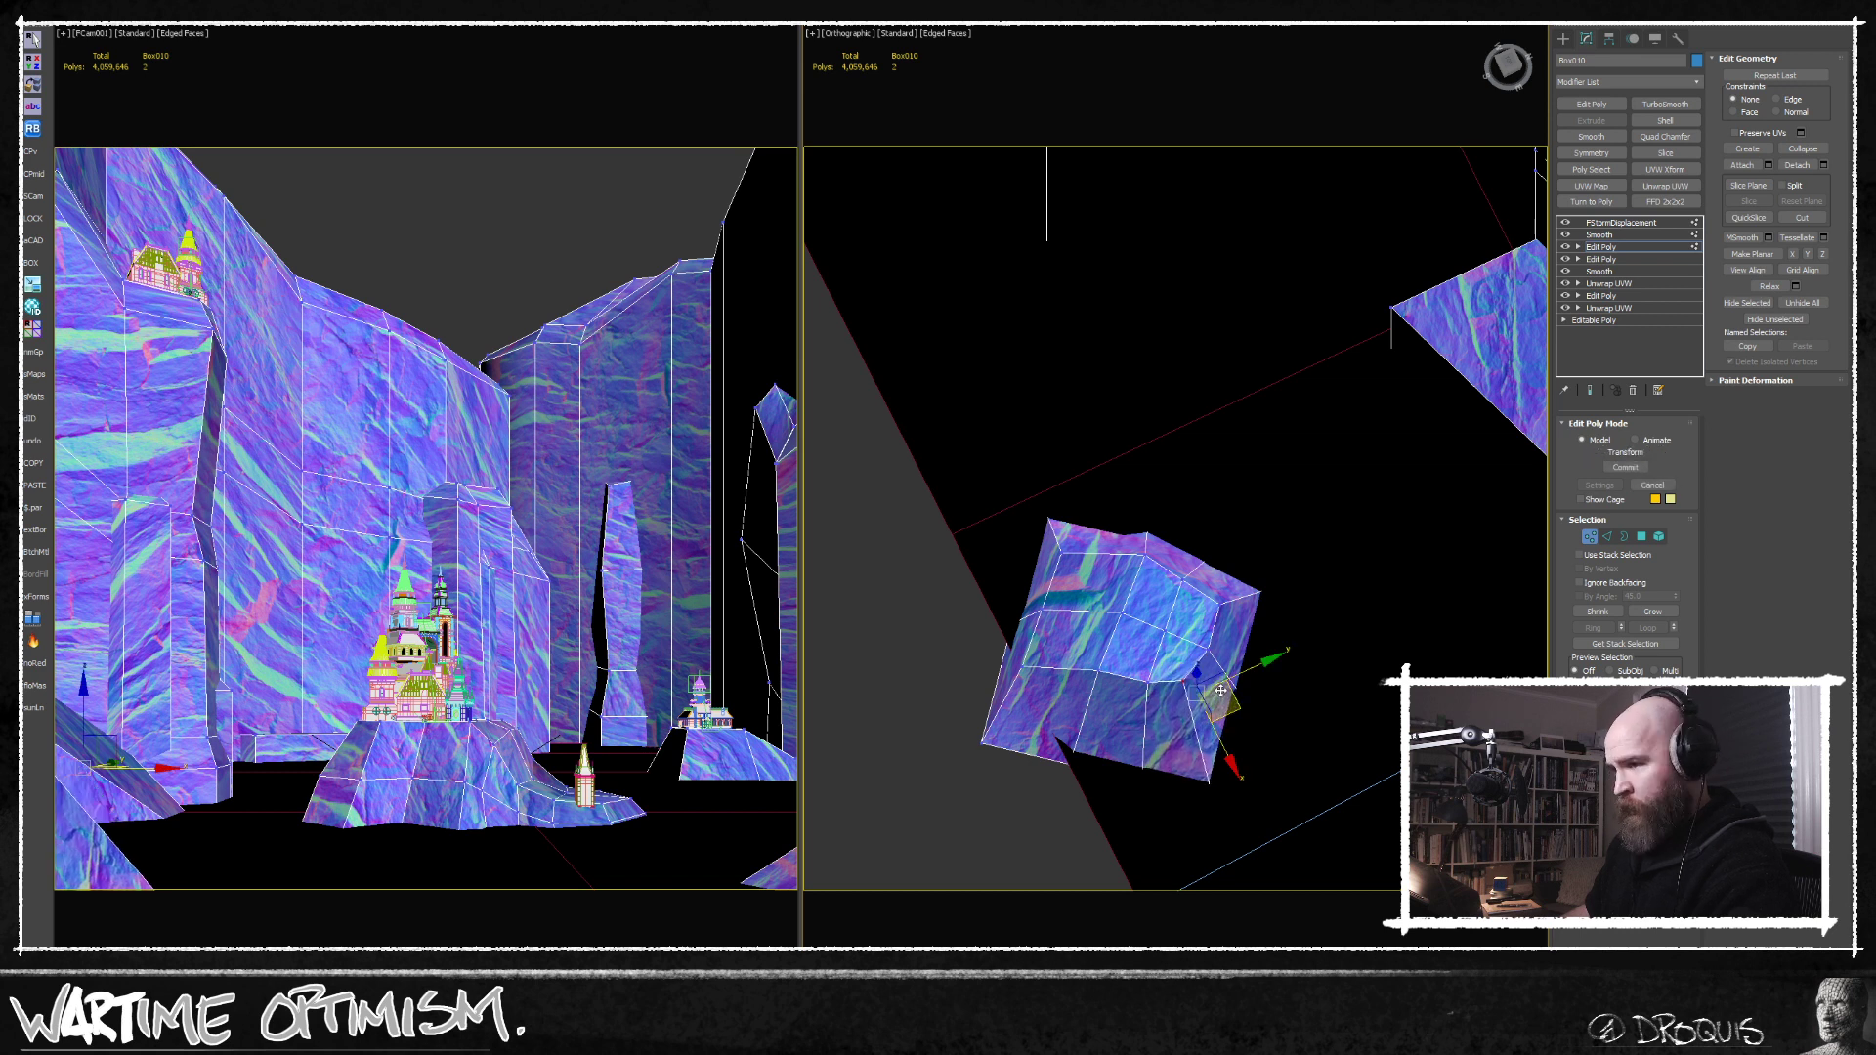
{"action": "left_click_drag", "start_coordinate": [1221, 690], "coordinate": [1212, 683]}
{"action": "middle_click_drag", "start_coordinate": [1203, 762], "coordinate": [1205, 733], "text": "alt"}
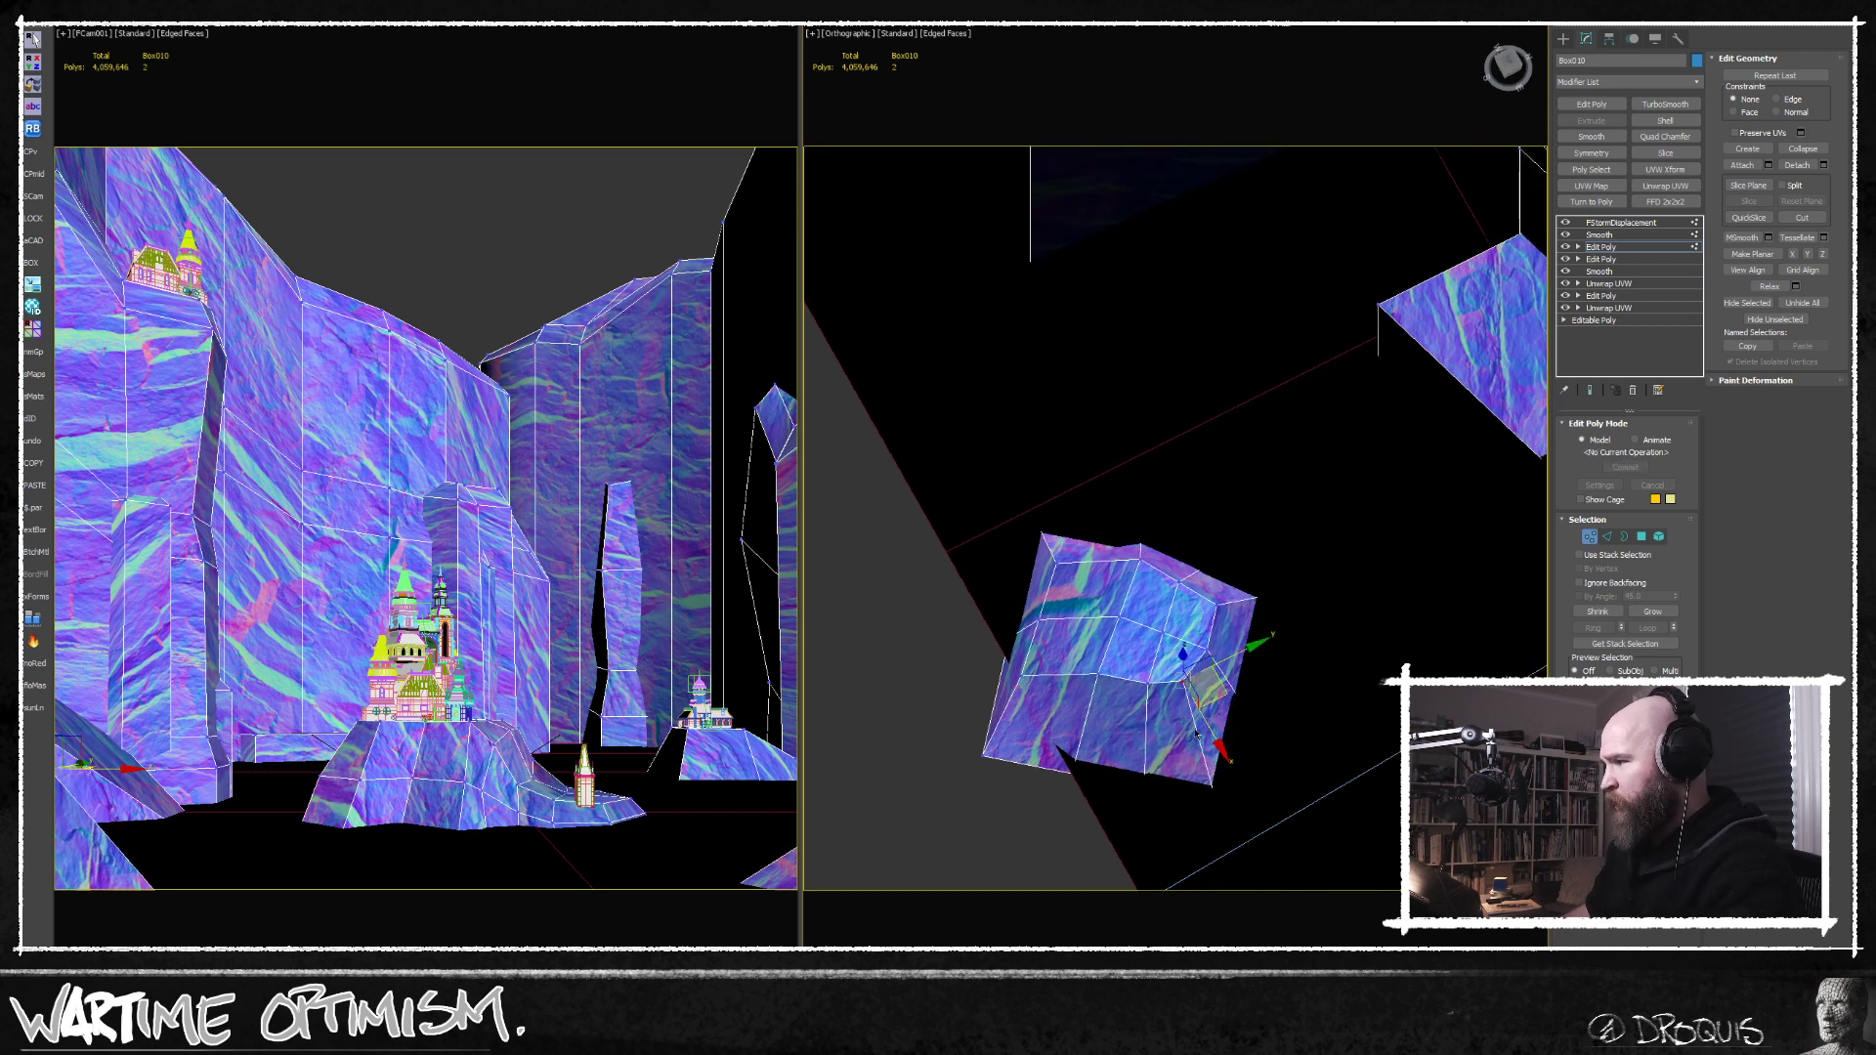
Select another edge ring on the foreground rock's front faces and connect it with a new loop.
{"action": "left_click", "coordinate": [1608, 537]}
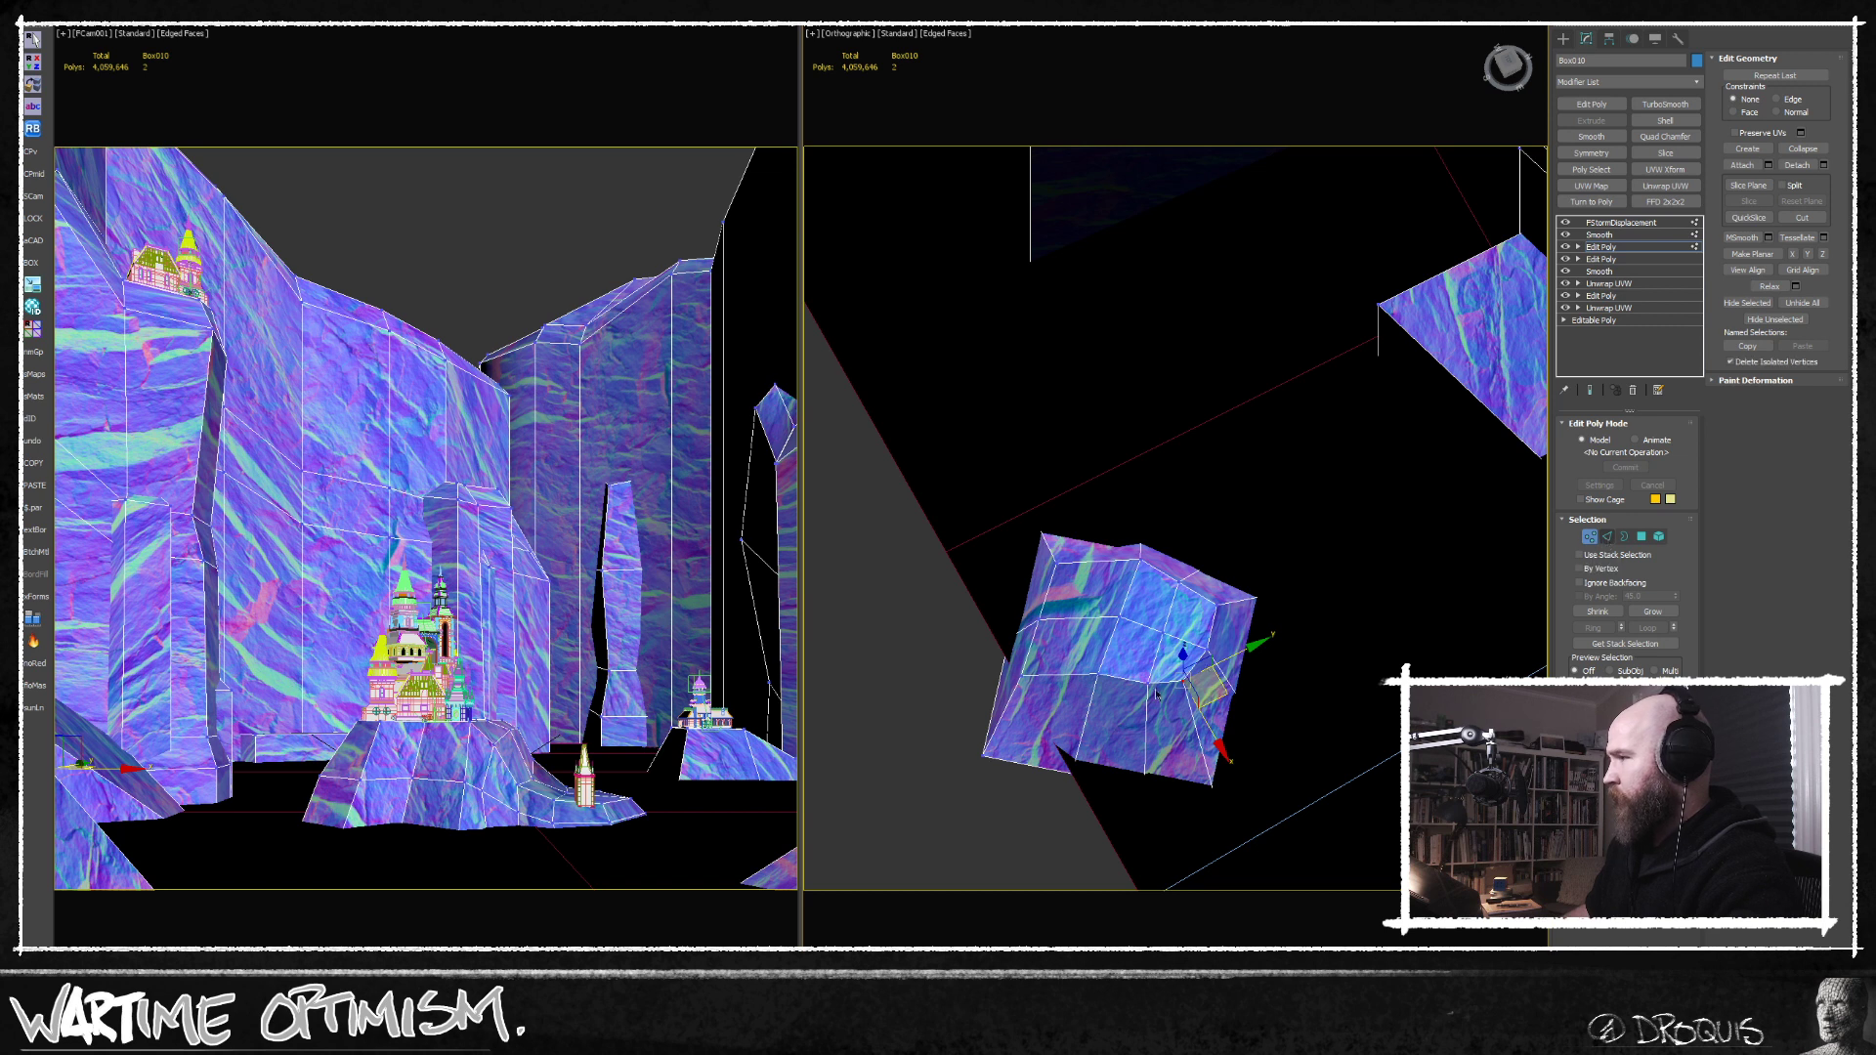
{"action": "left_click", "coordinate": [1097, 728]}
{"action": "left_click", "coordinate": [1086, 720]}
{"action": "key", "text": "alt+r"}
{"action": "key", "text": "ctrl+shift+e"}
{"action": "scroll", "coordinate": [1124, 706], "scroll_direction": "up", "scroll_amount": 5}
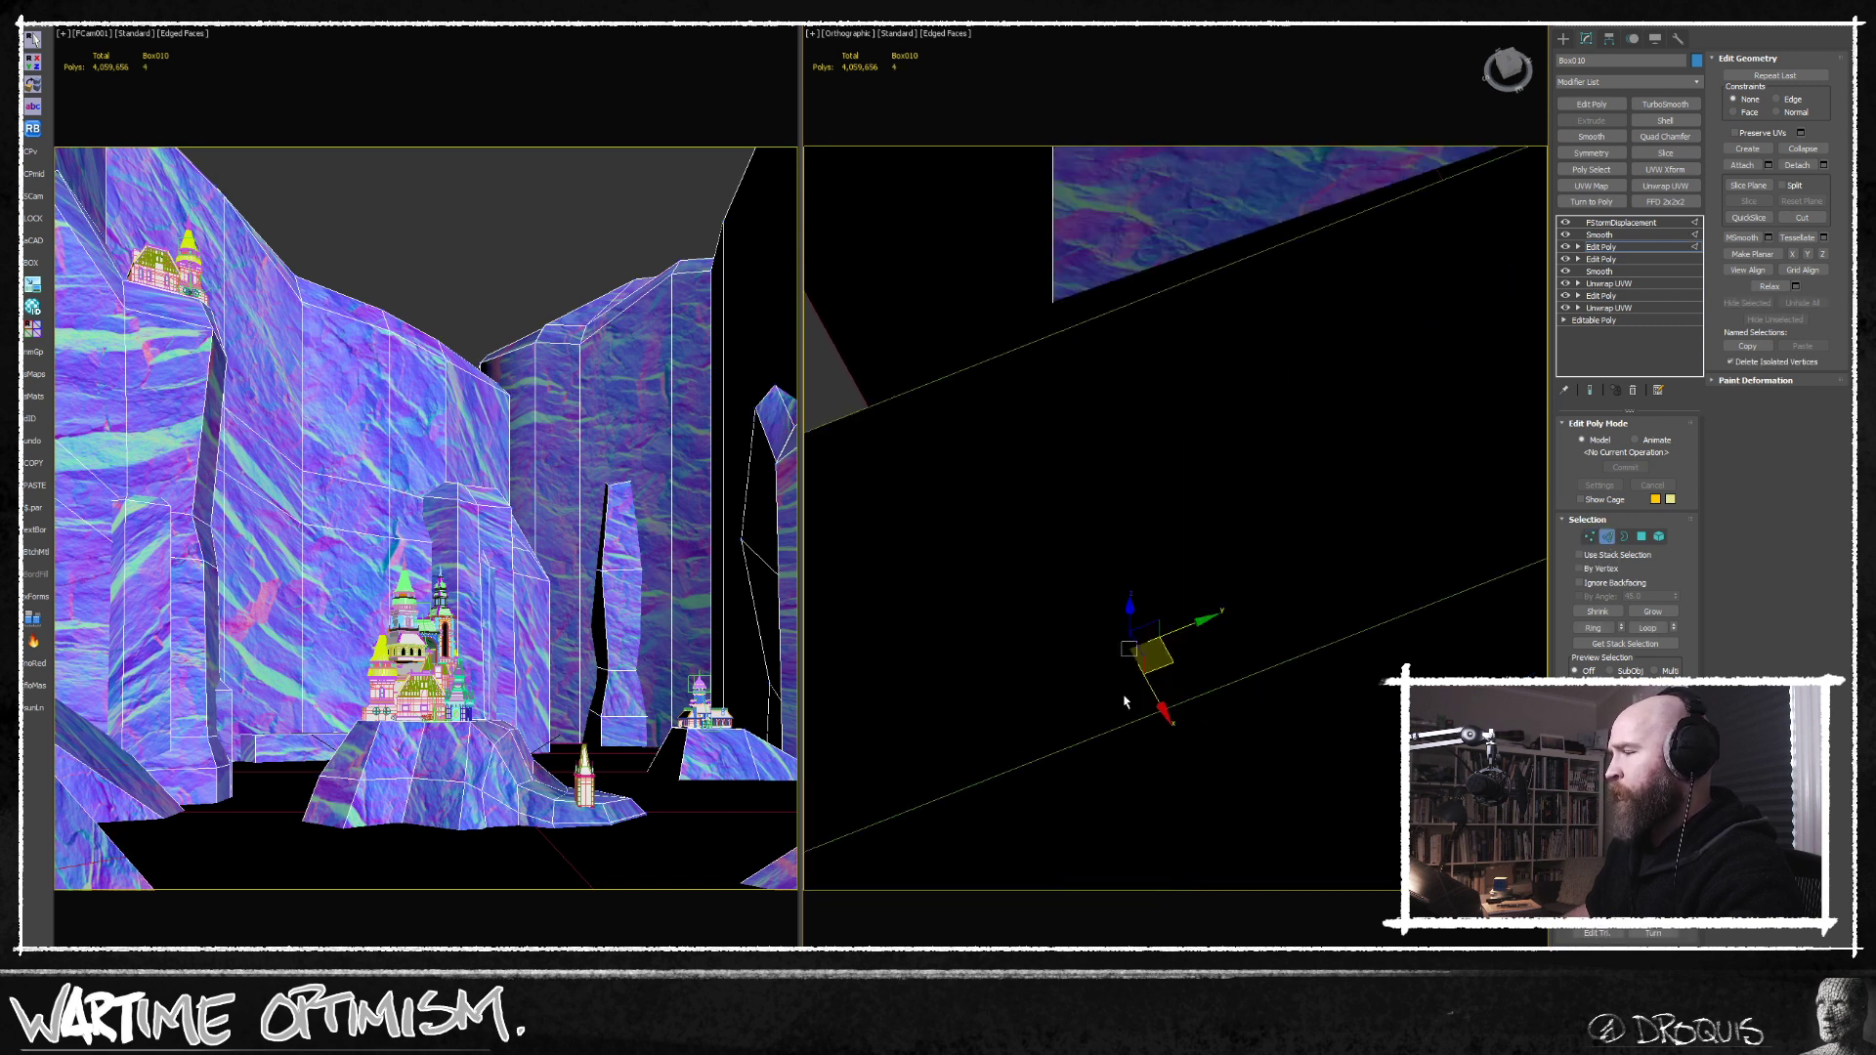
Move a vertex of the new loop near the foreground rock's pointed lower corner to make its slope irregular.
{"action": "middle_click_drag", "start_coordinate": [1126, 712], "coordinate": [1154, 732], "text": "alt"}
{"action": "scroll", "coordinate": [1124, 728], "scroll_direction": "up", "scroll_amount": 6}
{"action": "middle_click_drag", "start_coordinate": [1112, 569], "coordinate": [999, 492], "text": "alt"}
{"action": "middle_click_drag", "start_coordinate": [999, 492], "coordinate": [1134, 512]}
{"action": "left_click_drag", "start_coordinate": [1146, 498], "coordinate": [1139, 438]}
{"action": "middle_click_drag", "start_coordinate": [1140, 438], "coordinate": [1210, 551], "text": "alt"}
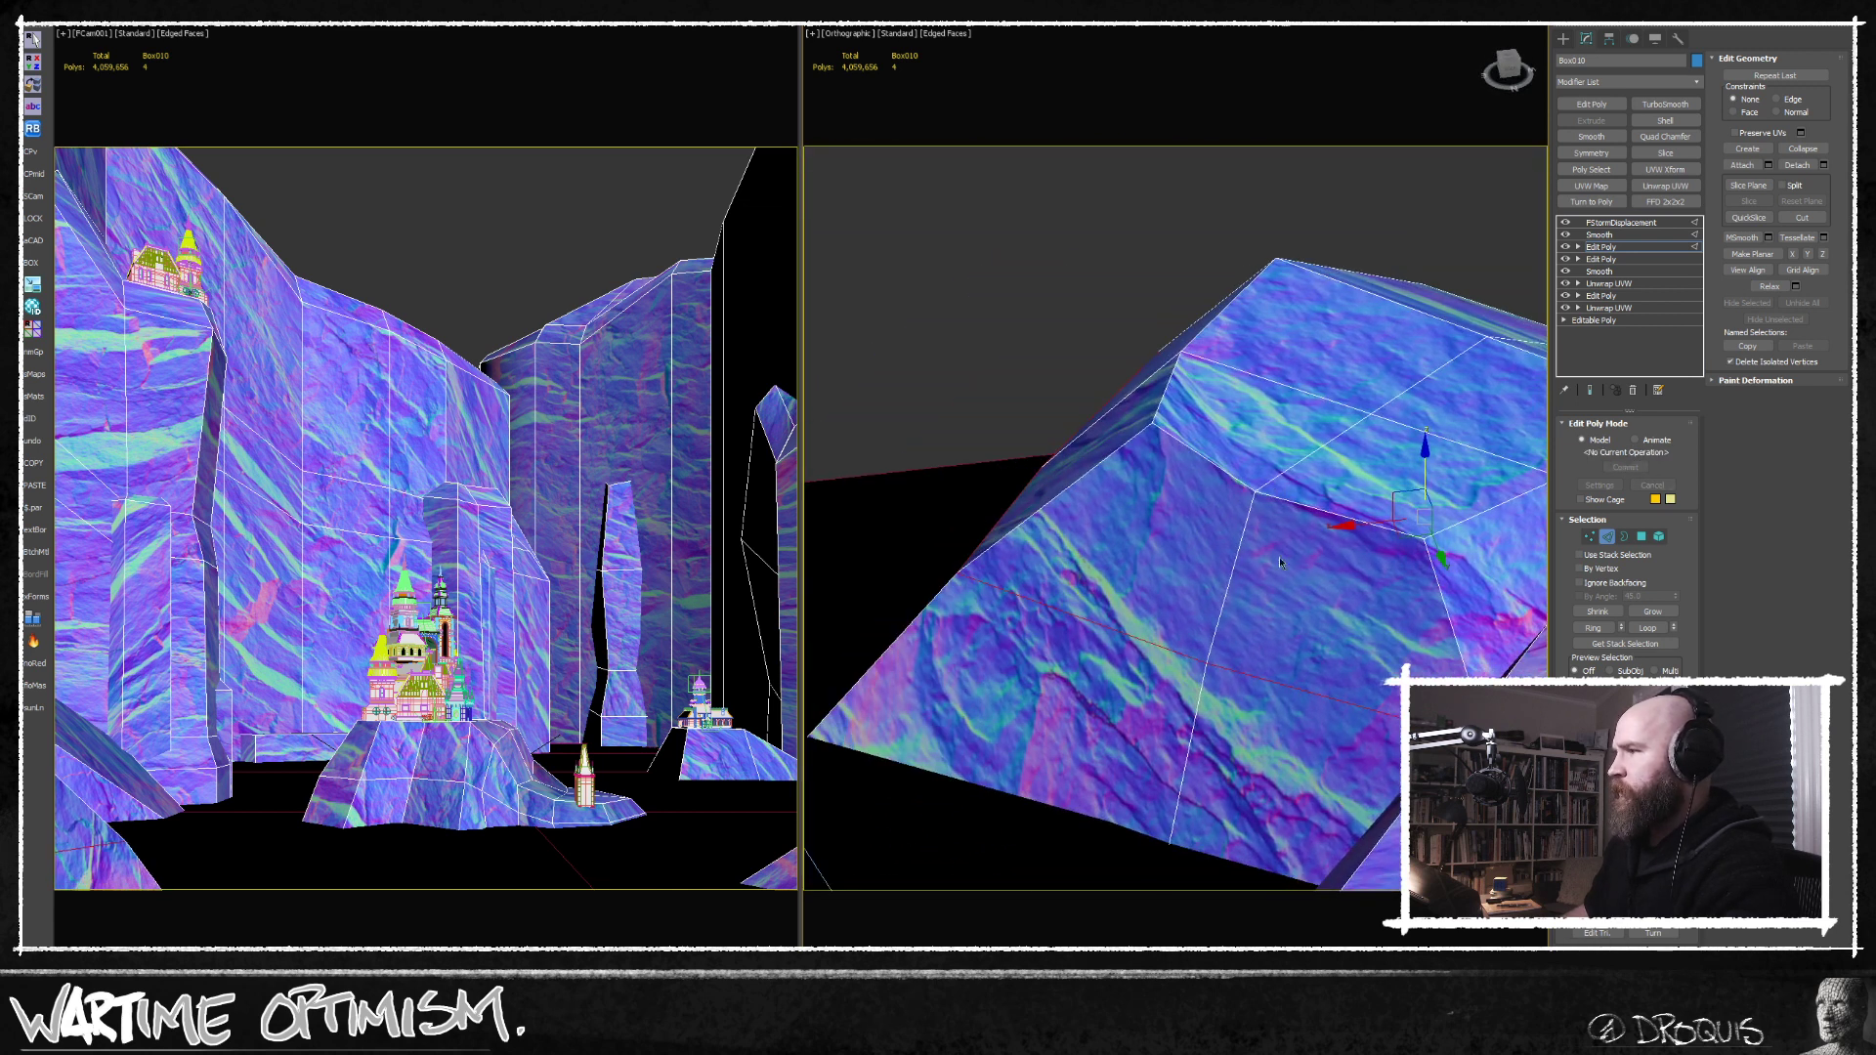
{"action": "left_click", "coordinate": [1590, 536]}
{"action": "left_click", "coordinate": [962, 573]}
{"action": "scroll", "coordinate": [964, 571], "scroll_direction": "up", "scroll_amount": 6}
{"action": "middle_click_drag", "start_coordinate": [964, 570], "coordinate": [1105, 702], "text": "alt"}
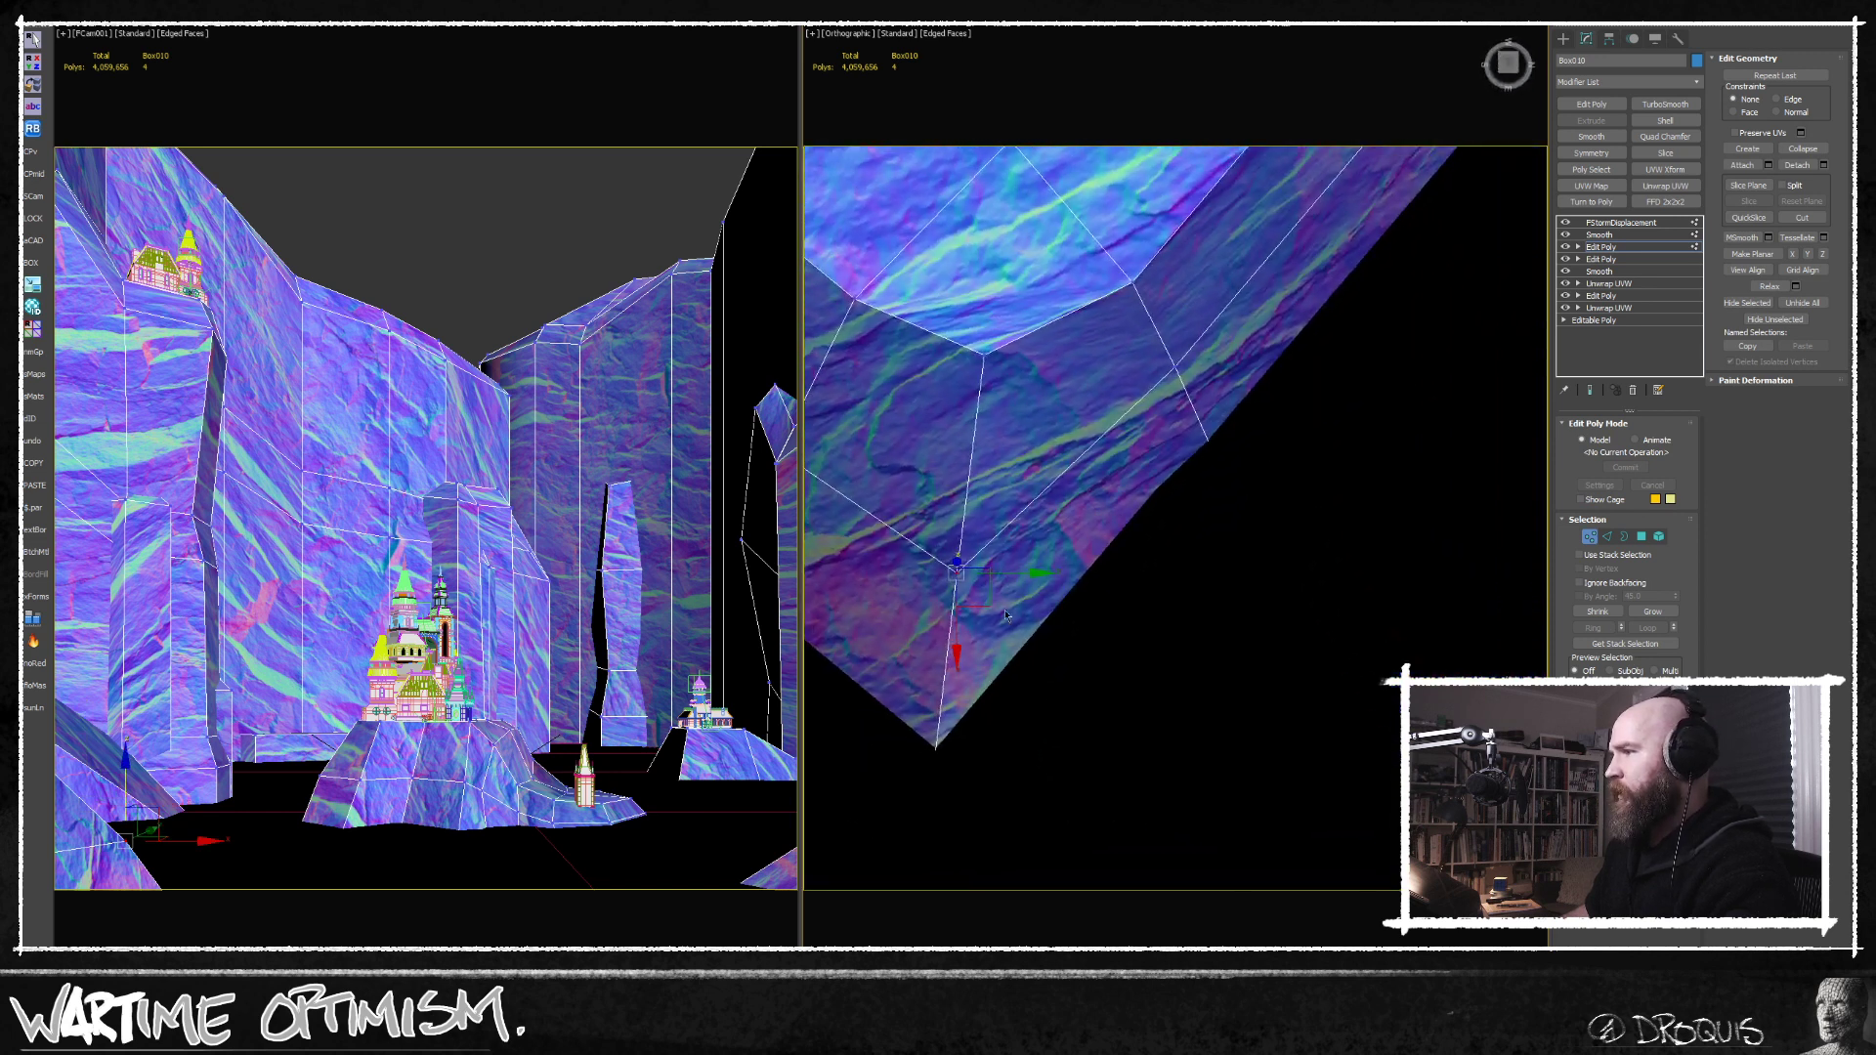
{"action": "left_click_drag", "start_coordinate": [989, 604], "coordinate": [994, 544]}
{"action": "middle_click_drag", "start_coordinate": [1101, 548], "coordinate": [1093, 583], "text": "alt"}
Select the vertices on the foreground rock's outer side in wireframe and move them outward to round its outline.
{"action": "left_click_drag", "start_coordinate": [1139, 386], "coordinate": [1321, 663]}
{"action": "key", "text": "F3"}
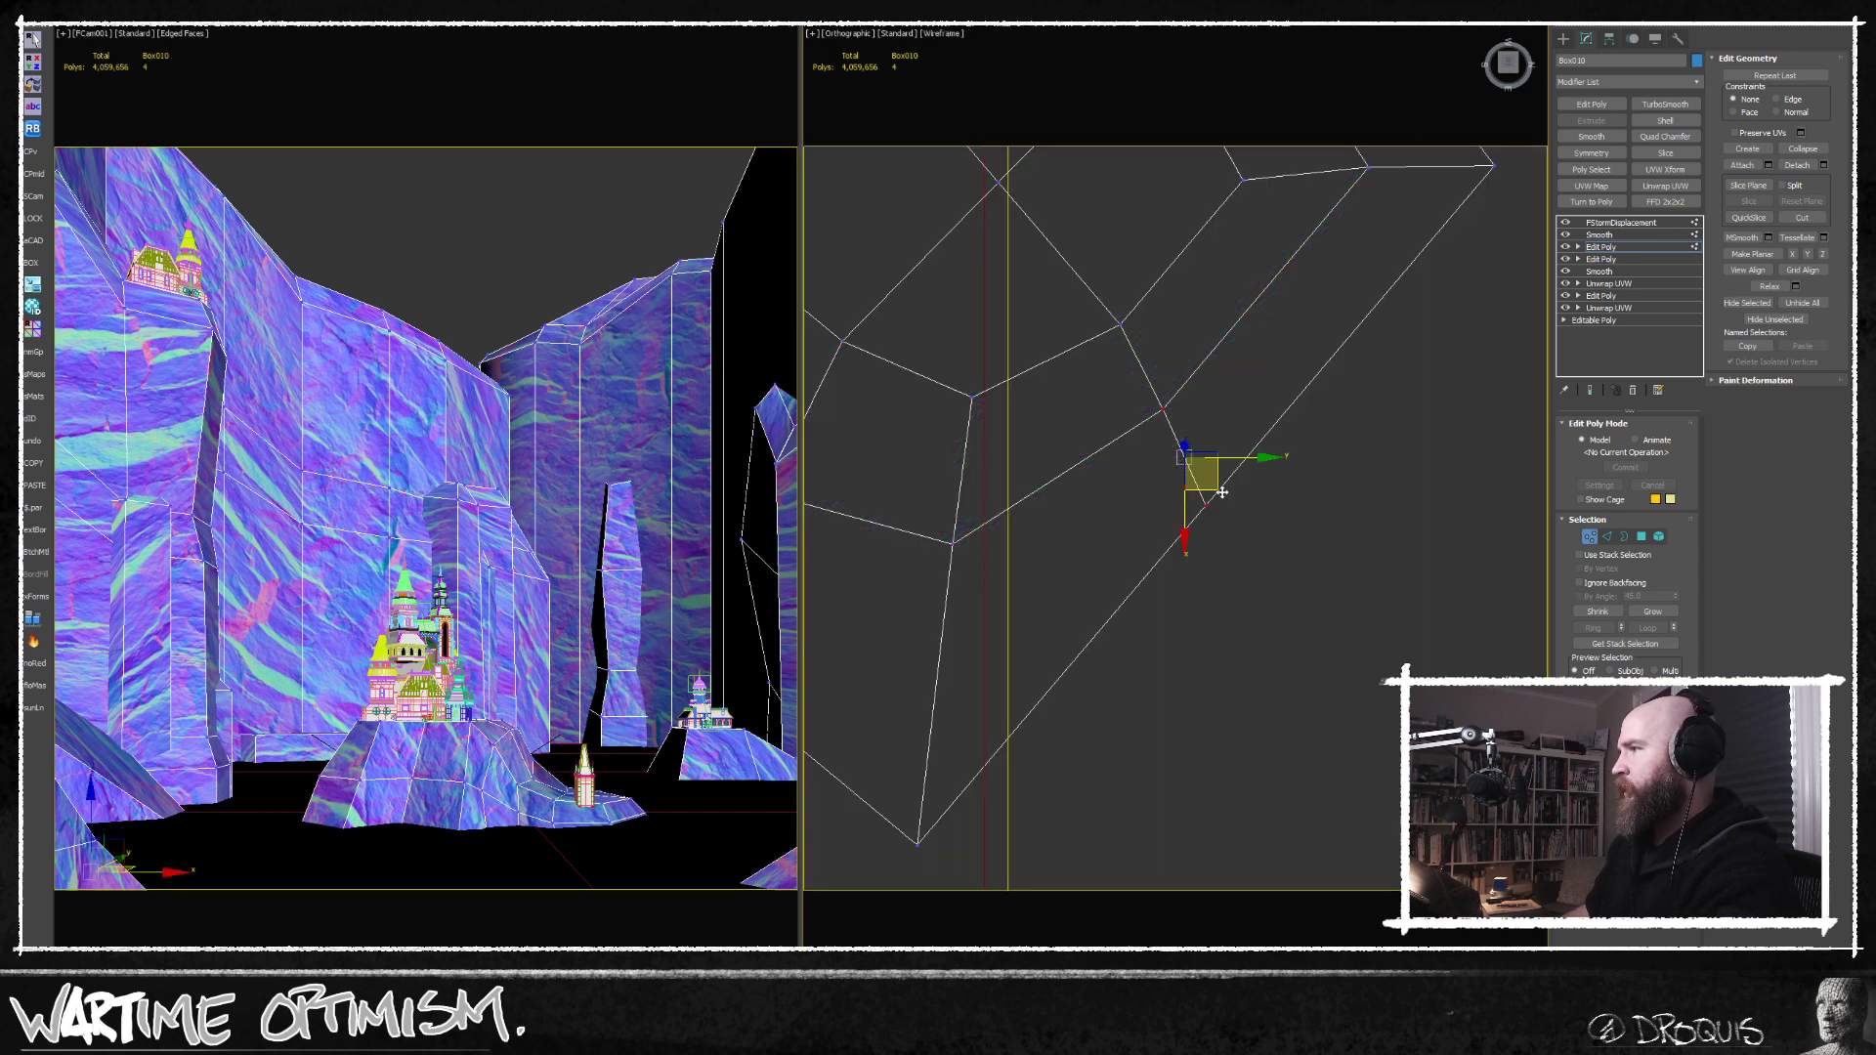
{"action": "left_click_drag", "start_coordinate": [1216, 488], "coordinate": [1264, 636]}
{"action": "key", "text": "F3"}
{"action": "key", "text": "F3"}
{"action": "middle_click_drag", "start_coordinate": [1163, 661], "coordinate": [1145, 630], "text": "alt"}
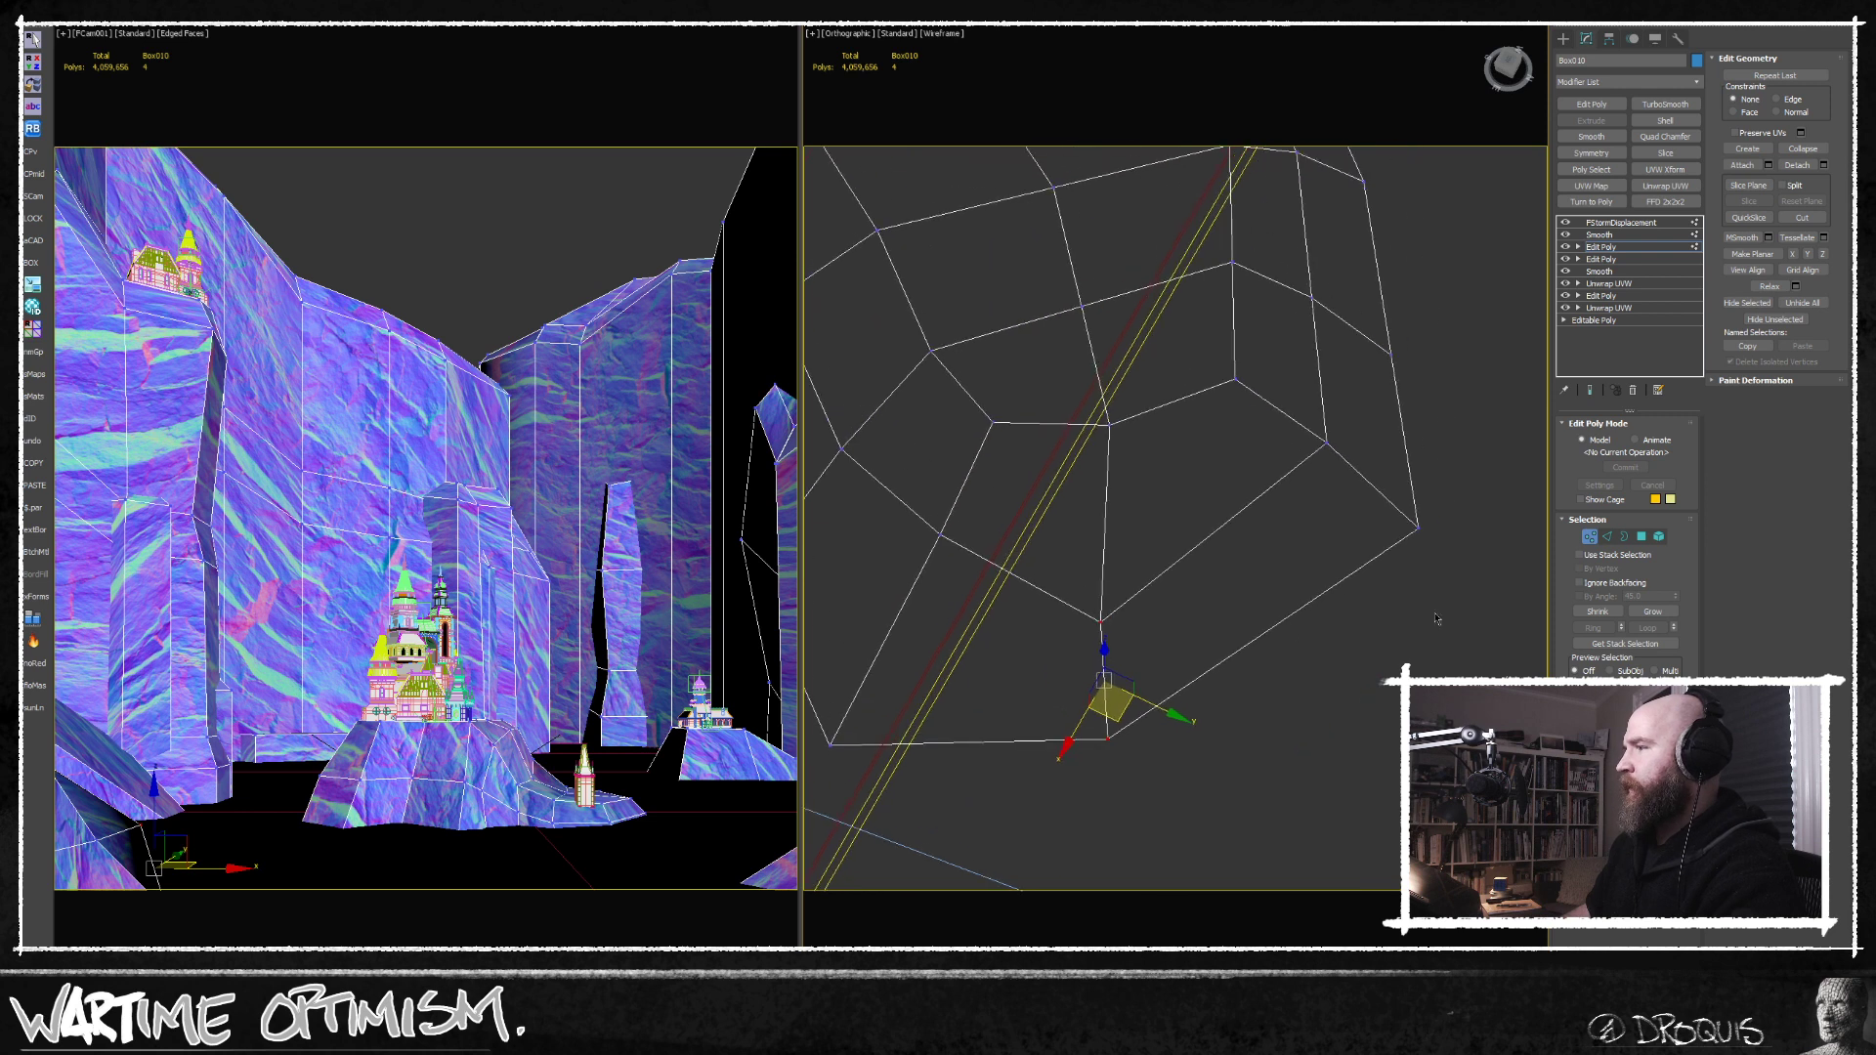
Connect the edge ring along the foreground rock's outer side with a new loop and return to vertex editing.
{"action": "left_click", "coordinate": [1607, 537]}
{"action": "left_click", "coordinate": [1227, 527]}
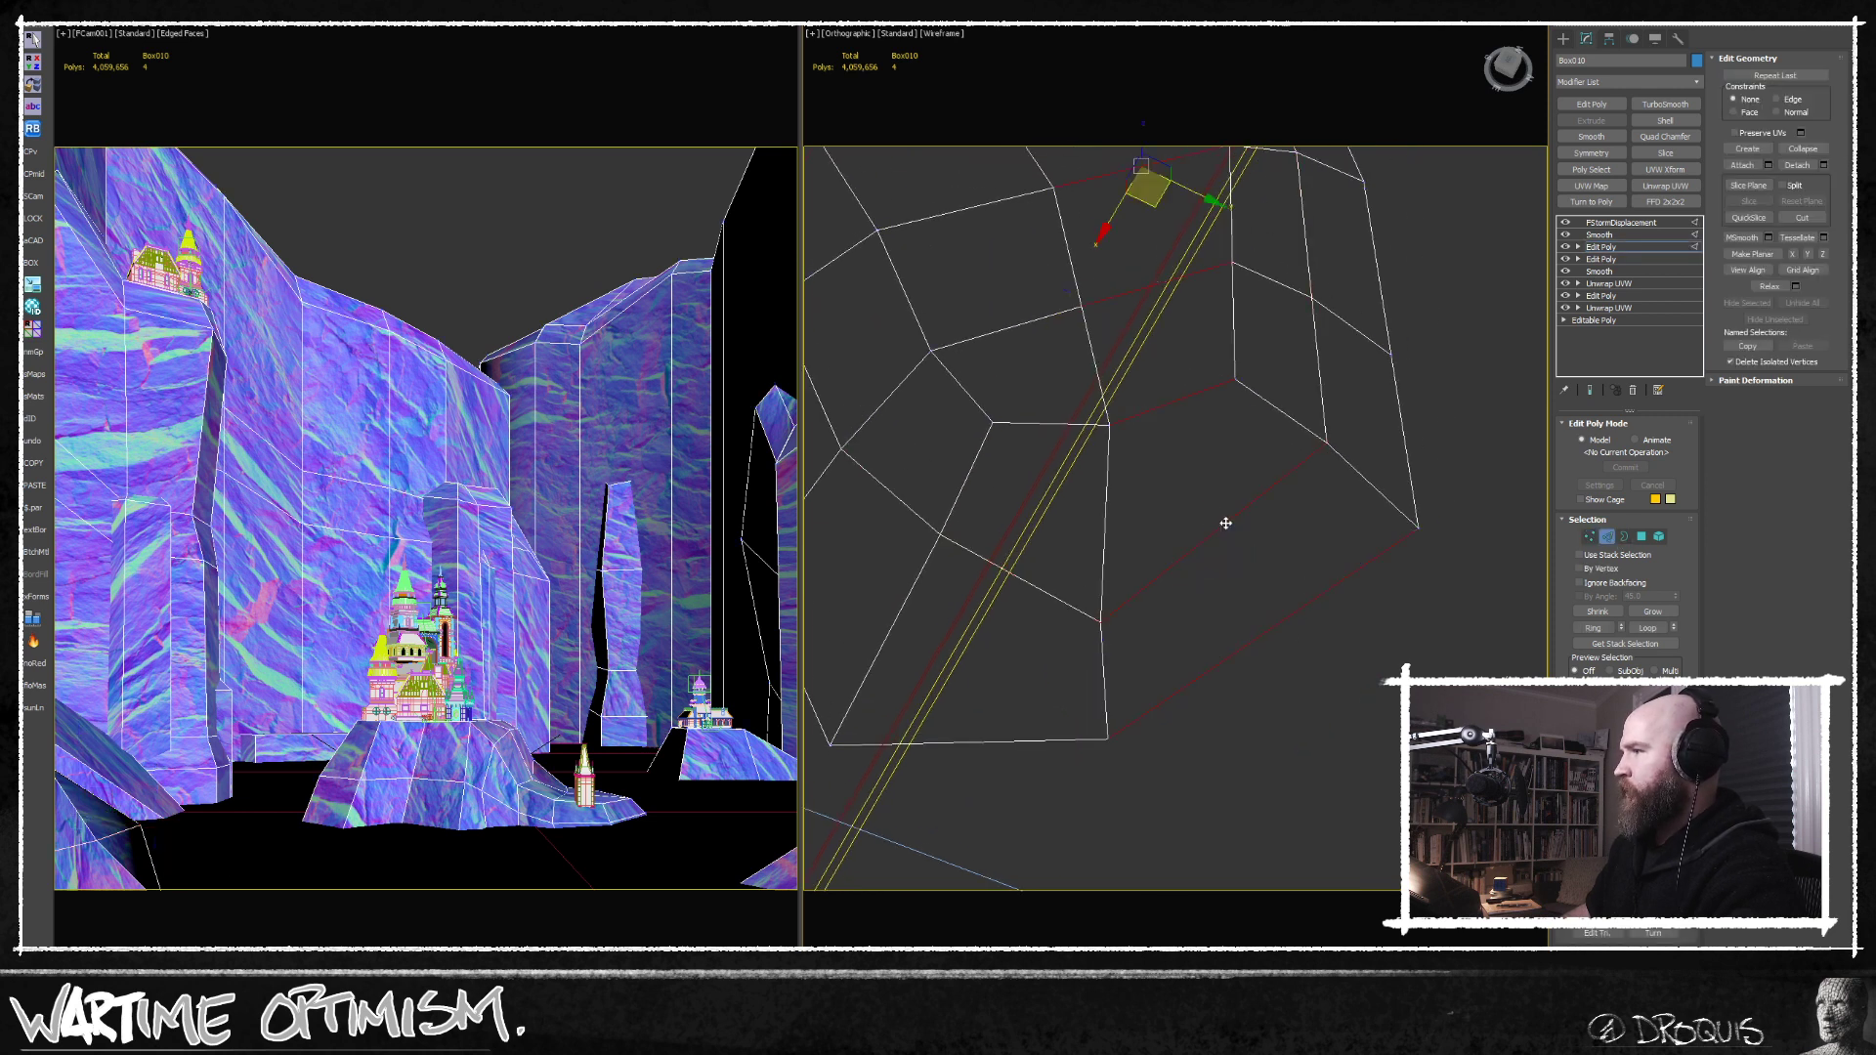
{"action": "left_click", "coordinate": [1590, 537]}
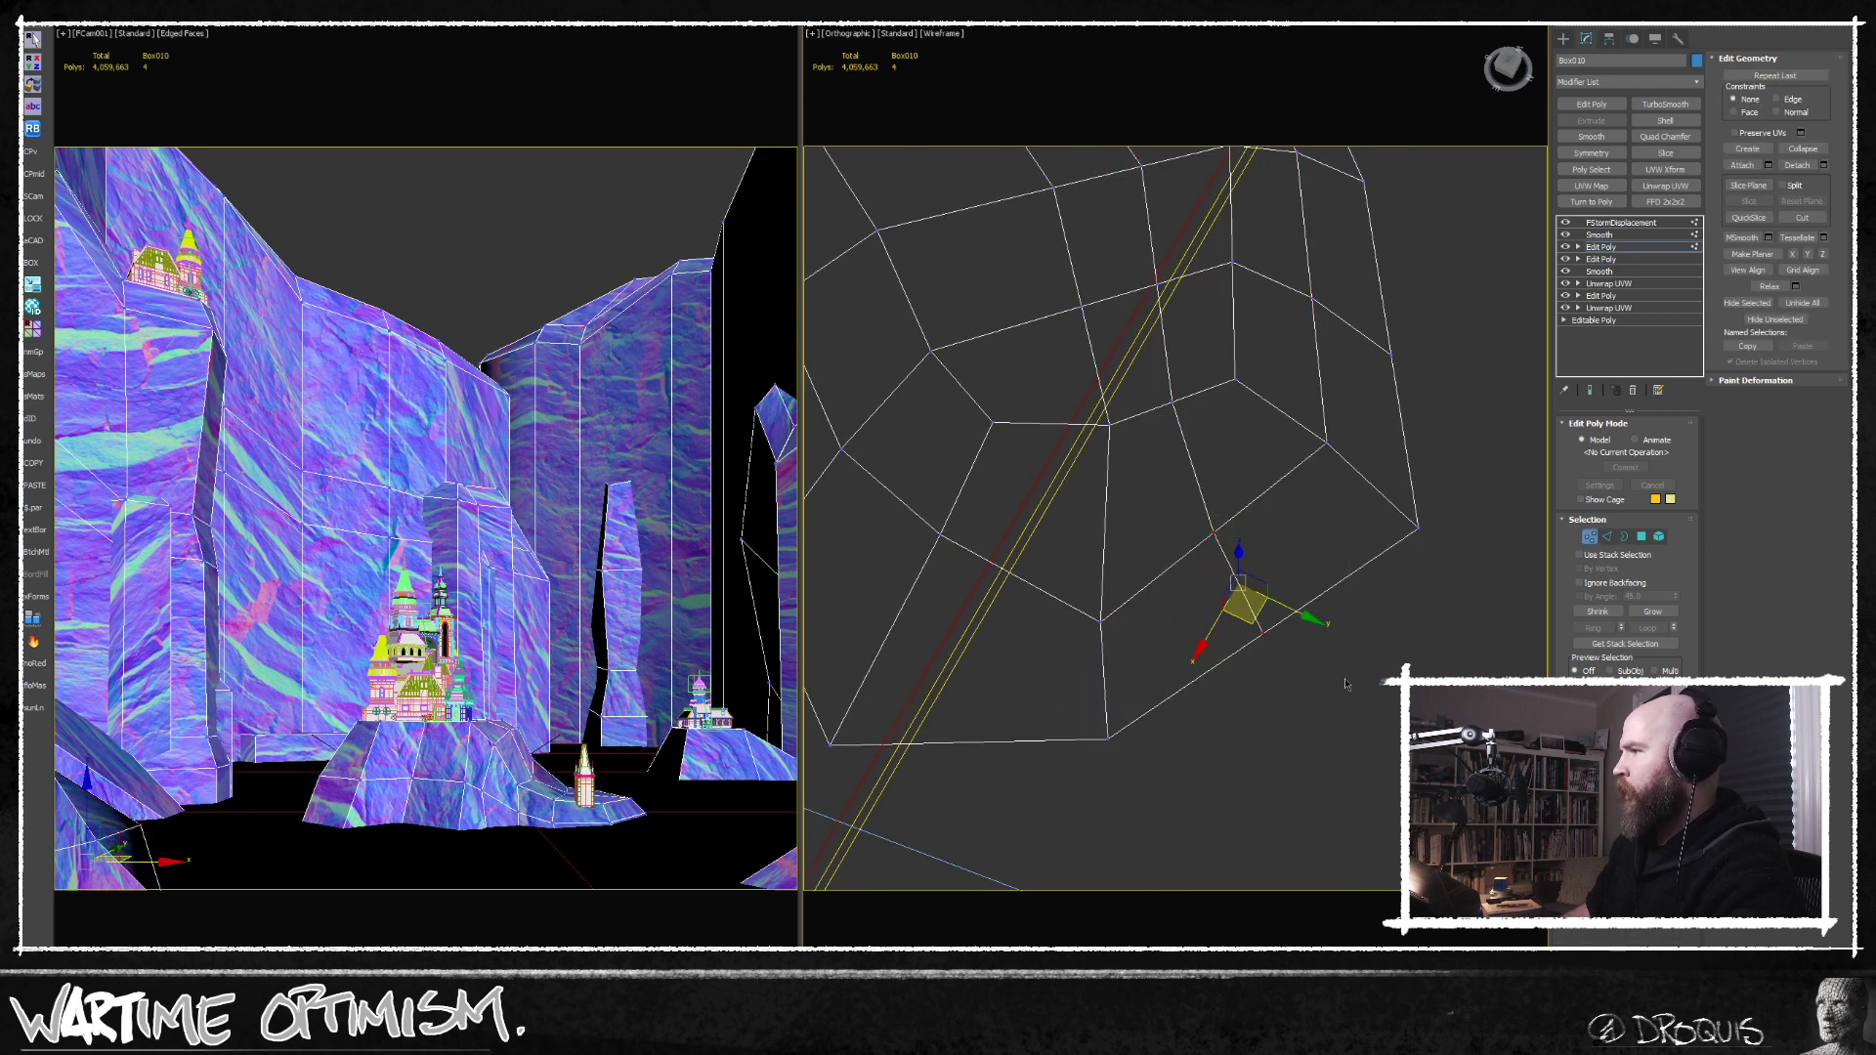
Move the vertices along the foreground rock's lower outer edge to round its outline.
{"action": "left_click_drag", "start_coordinate": [1249, 621], "coordinate": [1250, 688]}
{"action": "middle_click_drag", "start_coordinate": [1250, 688], "coordinate": [1073, 658]}
{"action": "scroll", "coordinate": [1309, 699], "scroll_direction": "down", "scroll_amount": 4}
{"action": "left_click", "coordinate": [1085, 628]}
{"action": "left_click_drag", "start_coordinate": [1073, 655], "coordinate": [1118, 646]}
{"action": "middle_click_drag", "start_coordinate": [1118, 646], "coordinate": [1080, 621], "text": "alt"}
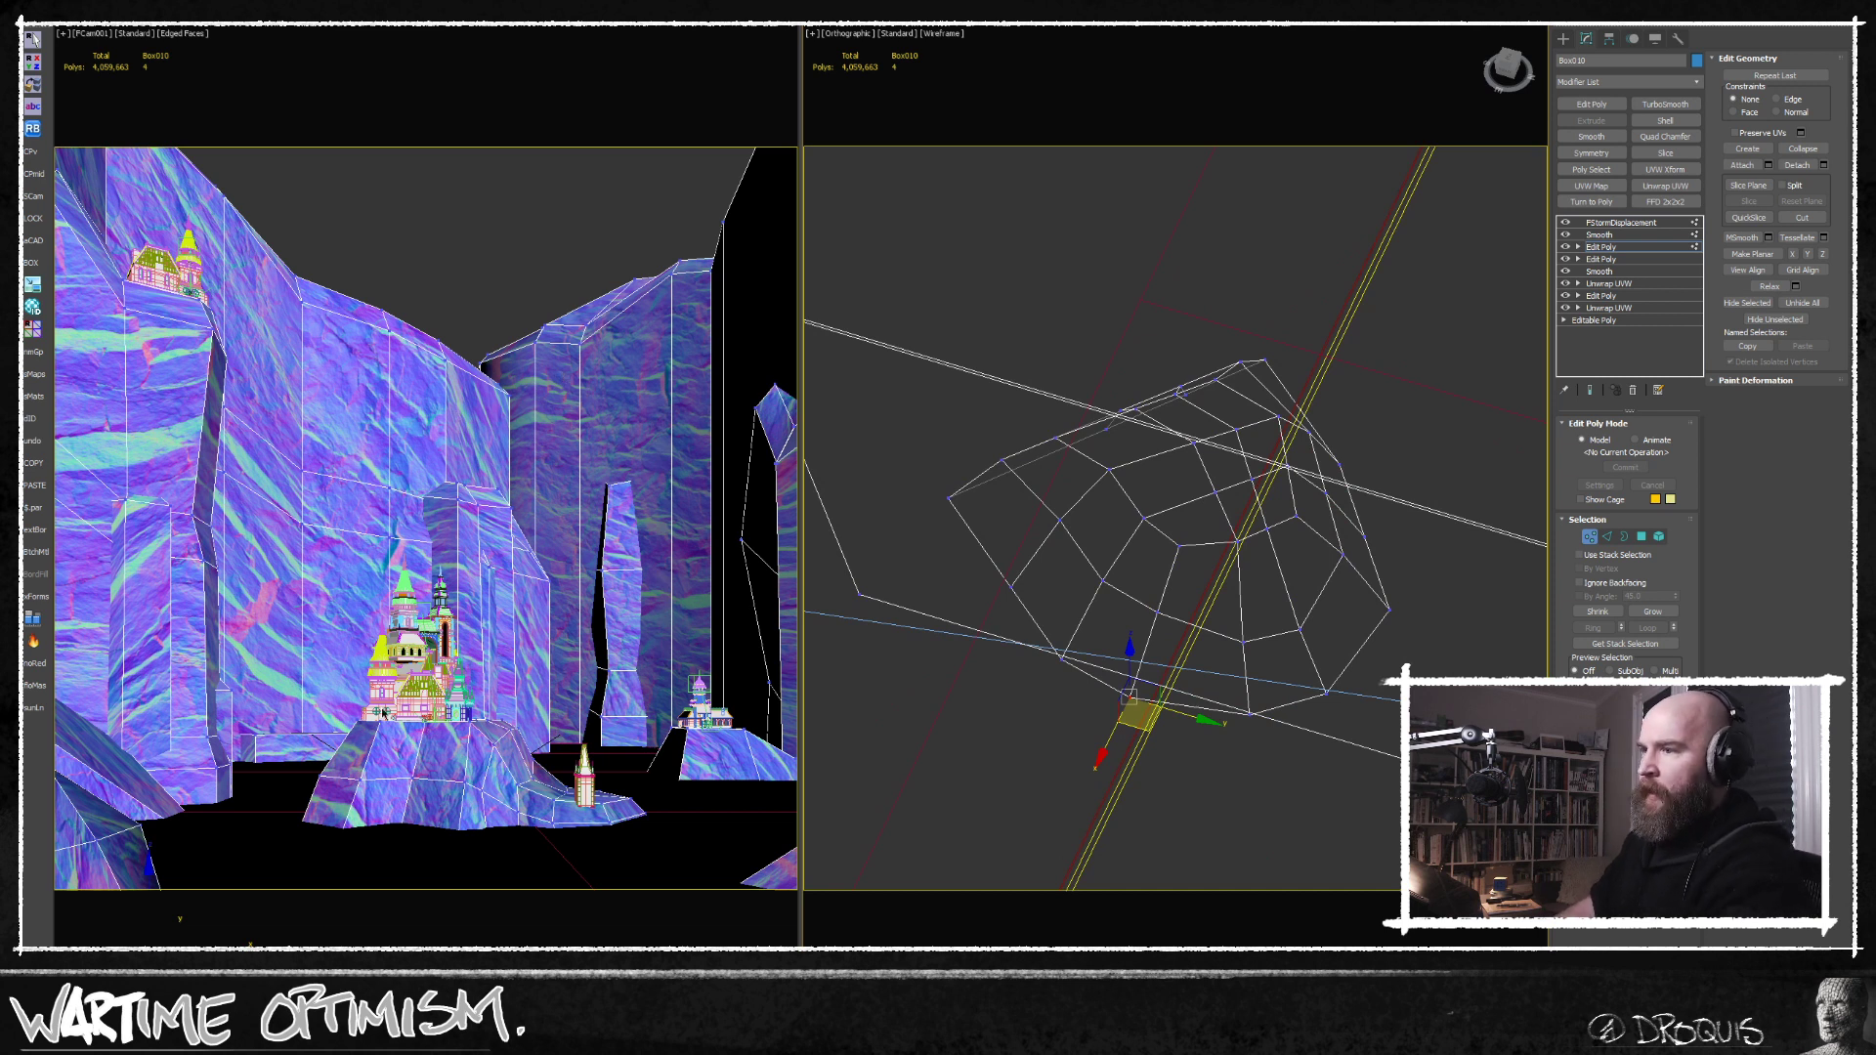
Select the vertex at the cliff base behind the castle and reposition the vertices of that rock block in the top view.
{"action": "left_click", "coordinate": [260, 734]}
{"action": "middle_click", "coordinate": [1235, 678]}
{"action": "key", "text": "t"}
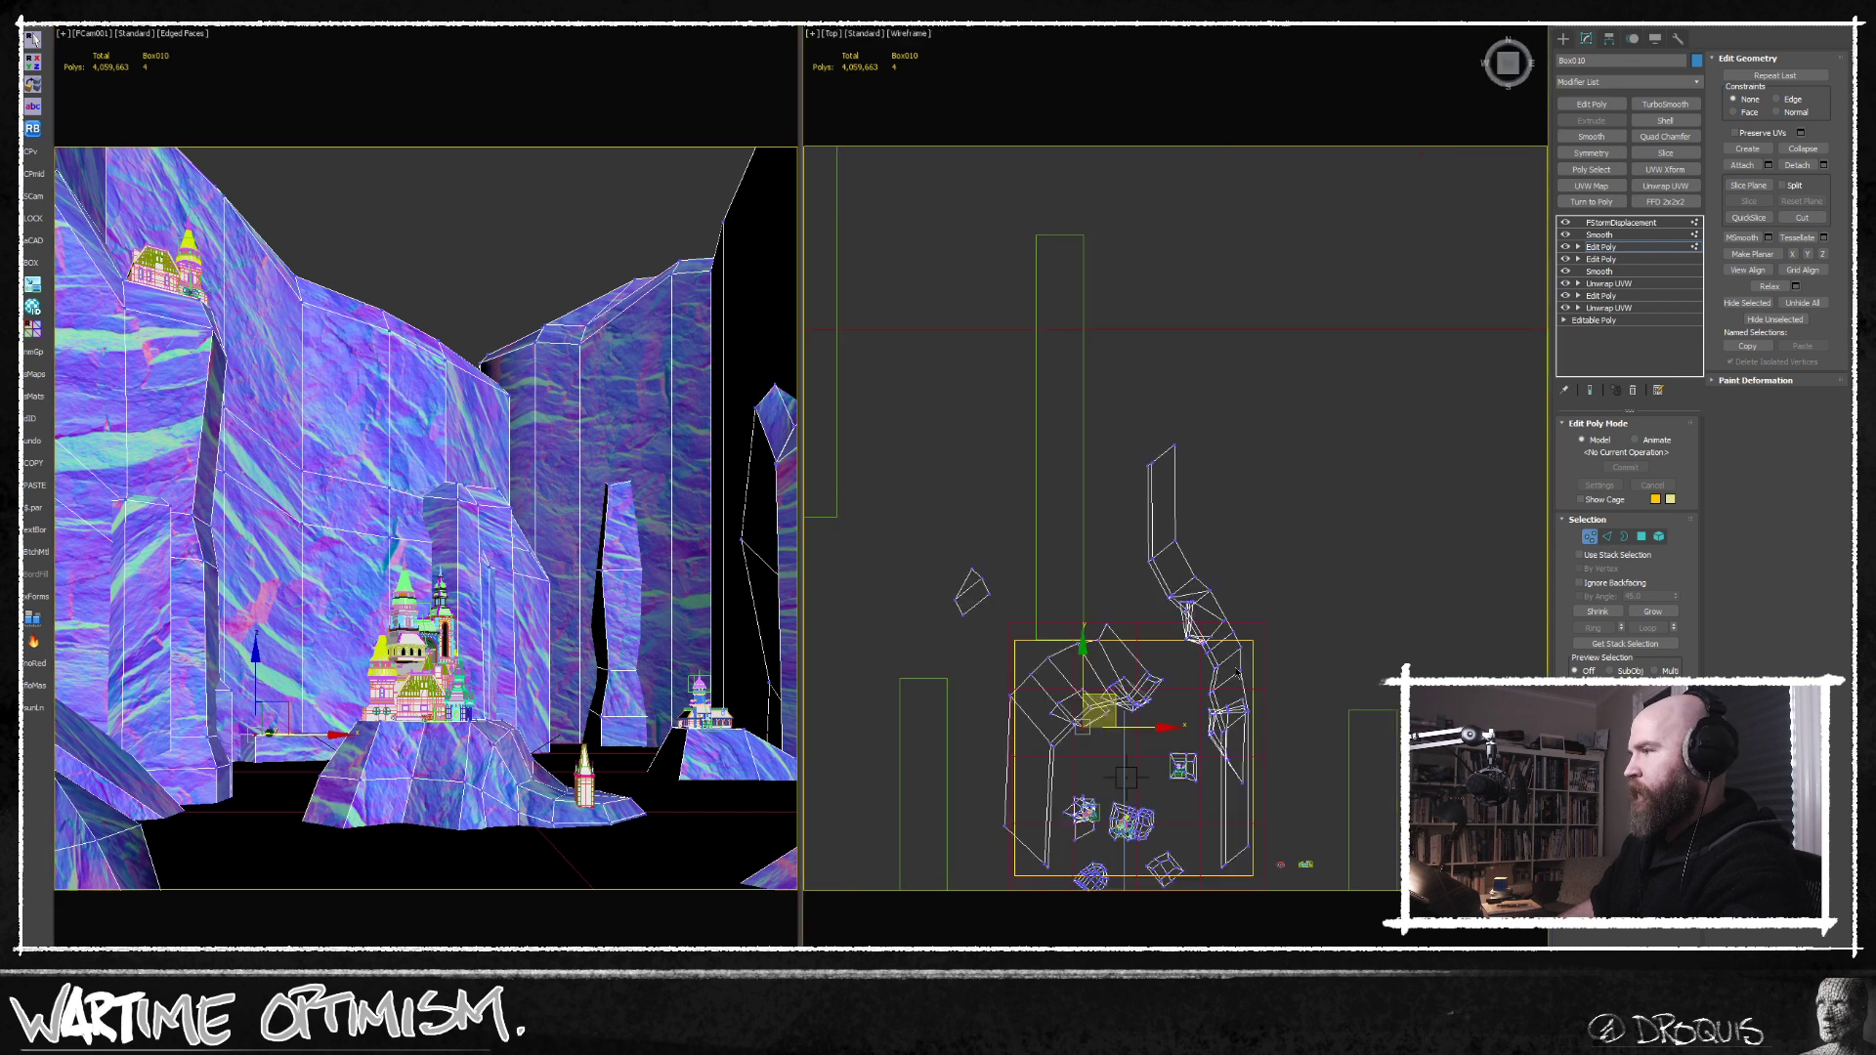
{"action": "middle_click_drag", "start_coordinate": [1127, 777], "coordinate": [1215, 511]}
{"action": "scroll", "coordinate": [1170, 470], "scroll_direction": "up", "scroll_amount": 5}
{"action": "scroll", "coordinate": [1170, 473], "scroll_direction": "up", "scroll_amount": 3}
{"action": "left_click_drag", "start_coordinate": [1236, 538], "coordinate": [1269, 486]}
{"action": "middle_click_drag", "start_coordinate": [1303, 550], "coordinate": [1299, 587]}
{"action": "left_click_drag", "start_coordinate": [1201, 626], "coordinate": [1242, 605]}
{"action": "middle_click_drag", "start_coordinate": [987, 514], "coordinate": [1122, 574]}
{"action": "left_click_drag", "start_coordinate": [951, 553], "coordinate": [1144, 353]}
{"action": "left_click_drag", "start_coordinate": [1062, 415], "coordinate": [1145, 566]}
{"action": "middle_click_drag", "start_coordinate": [1302, 575], "coordinate": [1127, 616]}
{"action": "middle_click_drag", "start_coordinate": [1335, 547], "coordinate": [1318, 594]}
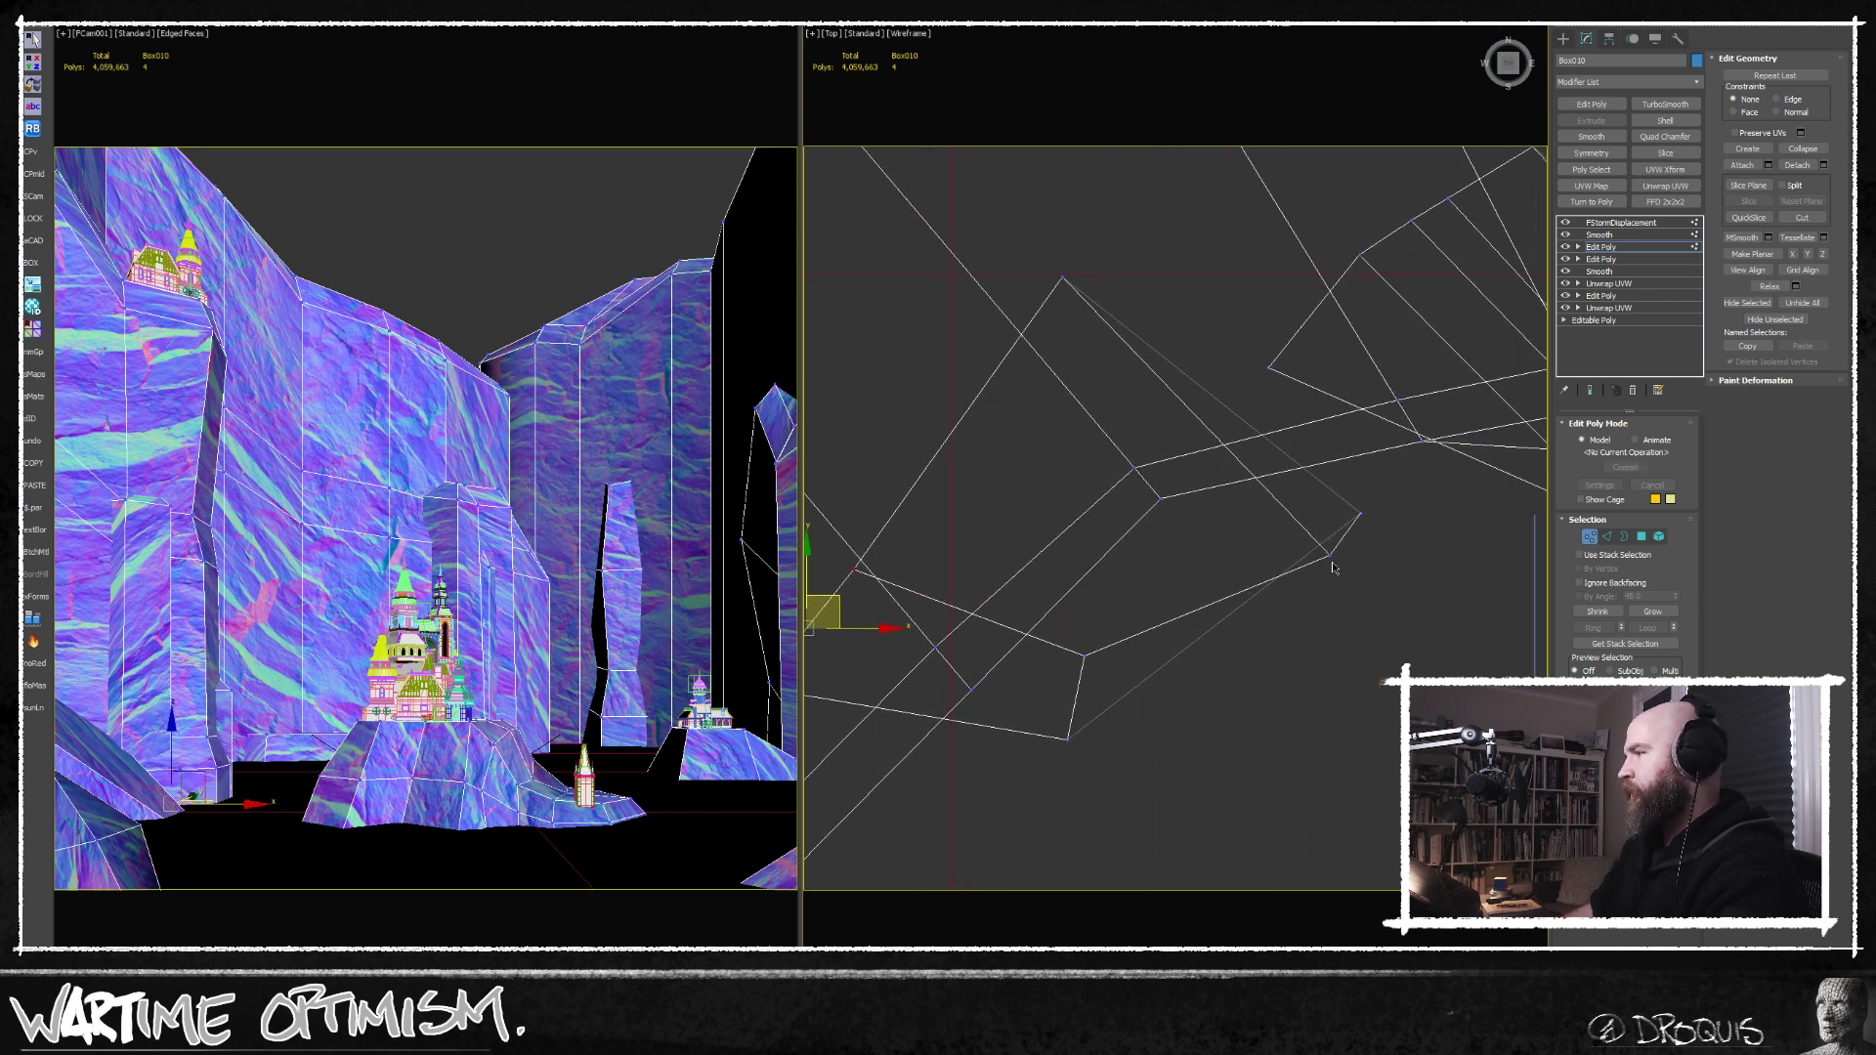
Pull two outer corner vertices of the cliff-base rock inward in plan to make its footprint irregular.
{"action": "left_click", "coordinate": [1331, 557]}
{"action": "left_click_drag", "start_coordinate": [1360, 528], "coordinate": [1339, 500]}
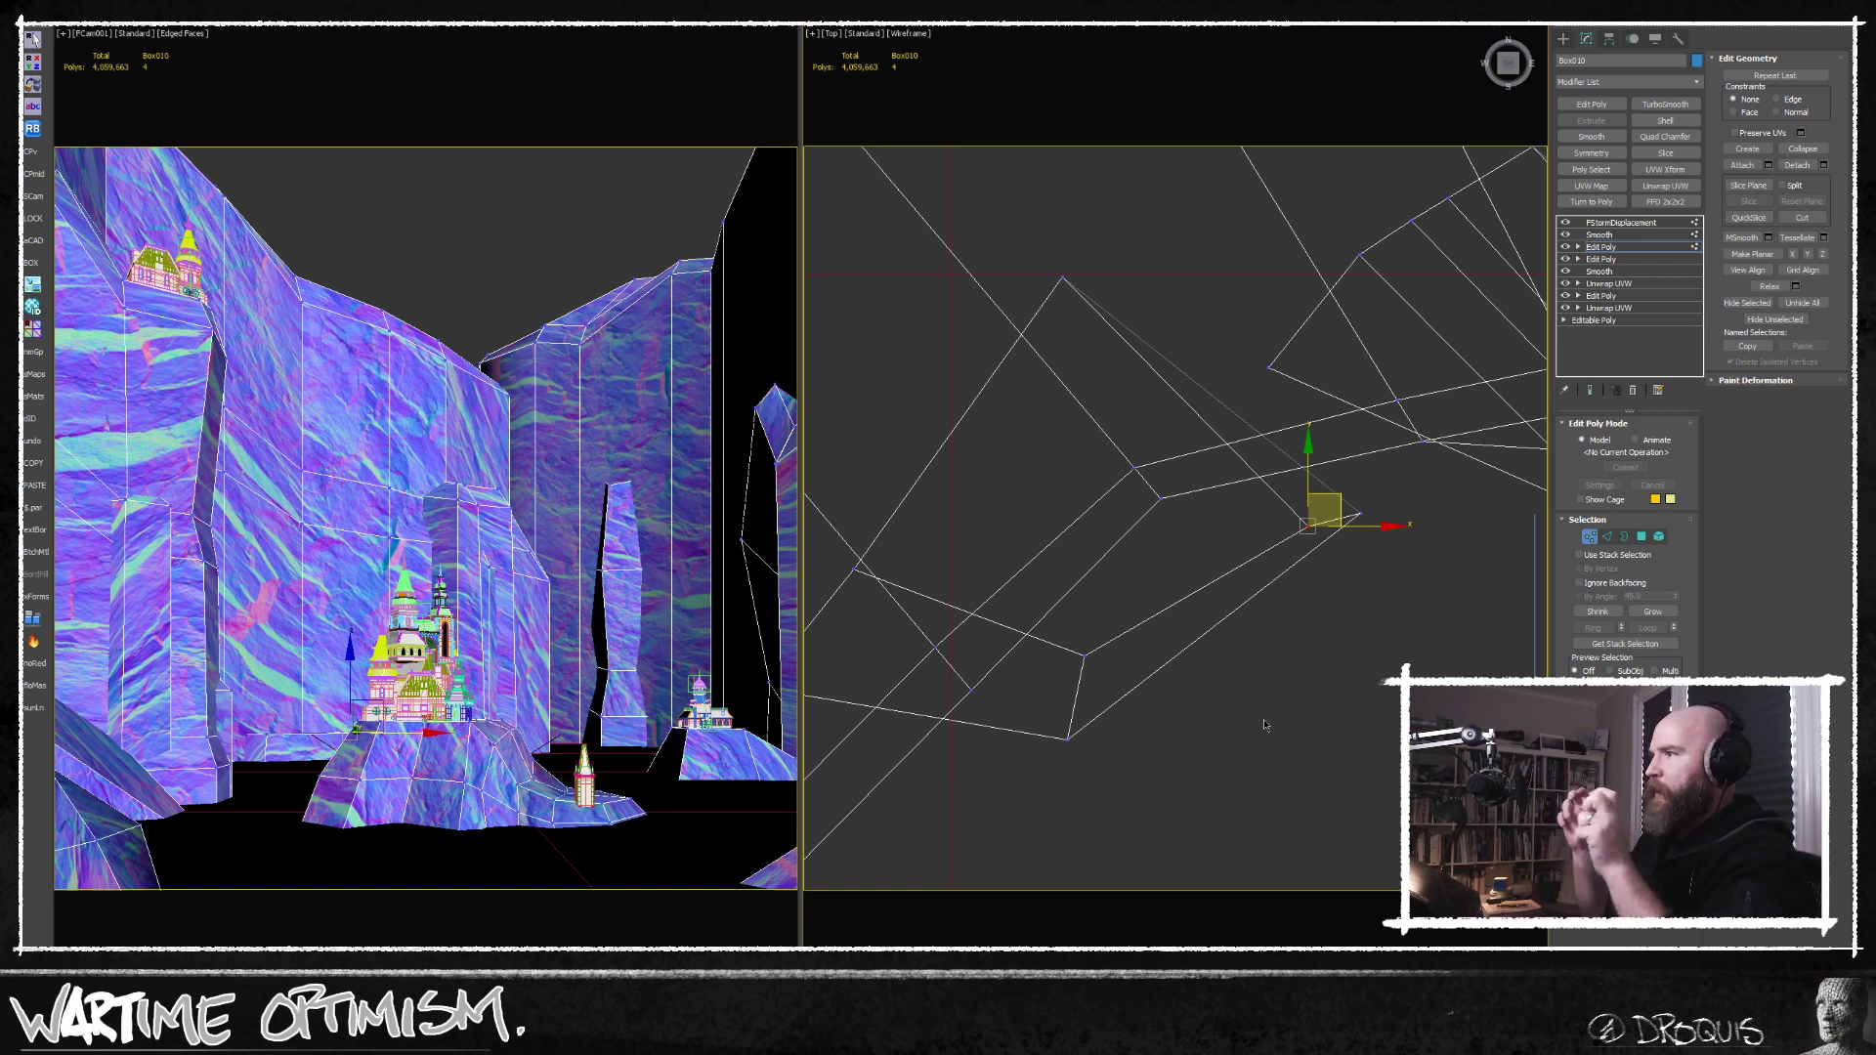
{"action": "left_click", "coordinate": [1062, 280]}
{"action": "left_click_drag", "start_coordinate": [1090, 242], "coordinate": [1069, 327]}
{"action": "scroll", "coordinate": [1128, 440], "scroll_direction": "down", "scroll_amount": 3}
{"action": "middle_click_drag", "start_coordinate": [1132, 442], "coordinate": [1260, 508], "text": "alt"}
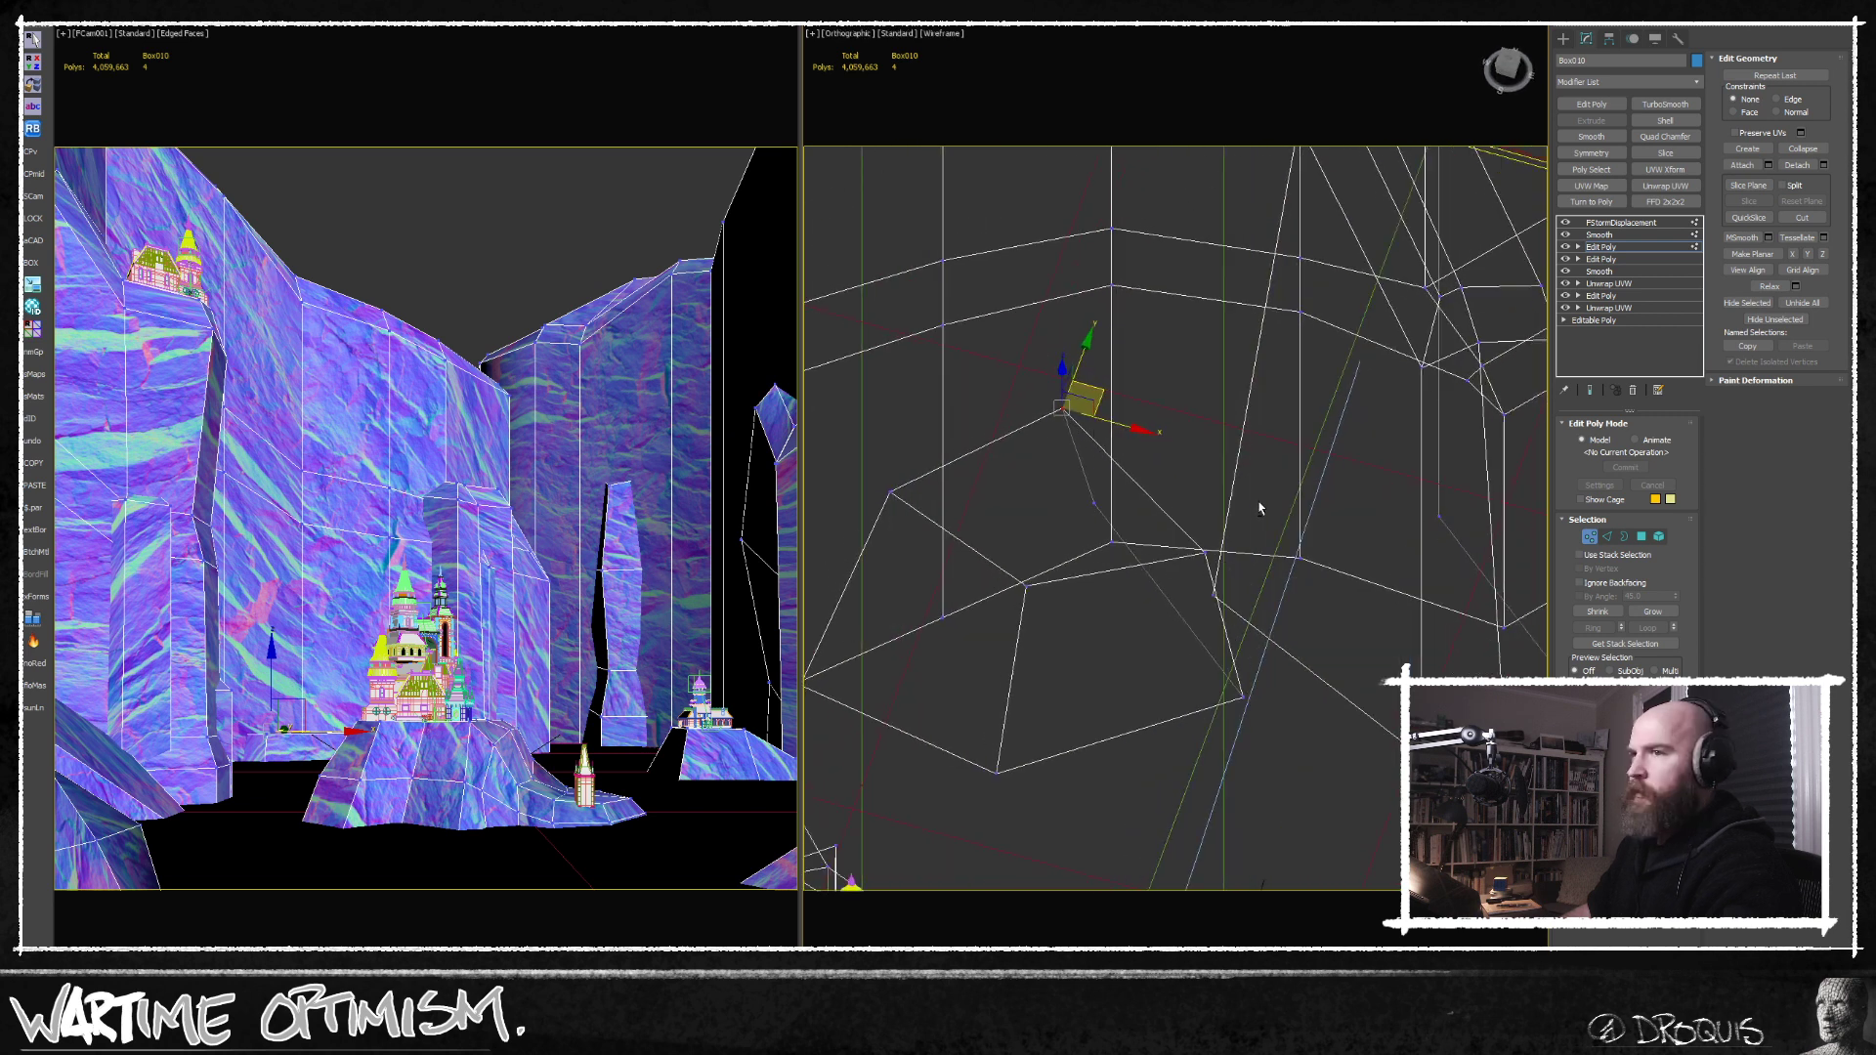
Lower the top vertex of the cliff-base rock and adjust its position to slope the ledge.
{"action": "middle_click_drag", "start_coordinate": [1157, 547], "coordinate": [1124, 498], "text": "alt"}
{"action": "left_click", "coordinate": [1044, 490]}
{"action": "left_click_drag", "start_coordinate": [1045, 445], "coordinate": [1046, 446]}
{"action": "middle_click_drag", "start_coordinate": [1124, 494], "coordinate": [1064, 479], "text": "alt"}
{"action": "left_click_drag", "start_coordinate": [1046, 449], "coordinate": [1048, 467]}
{"action": "middle_click_drag", "start_coordinate": [1027, 426], "coordinate": [1037, 472]}
Adjust the heights of the side vertex and the peak vertex on the cliff-base rock for an uneven top.
{"action": "left_click", "coordinate": [963, 481]}
{"action": "left_click_drag", "start_coordinate": [964, 435], "coordinate": [963, 429]}
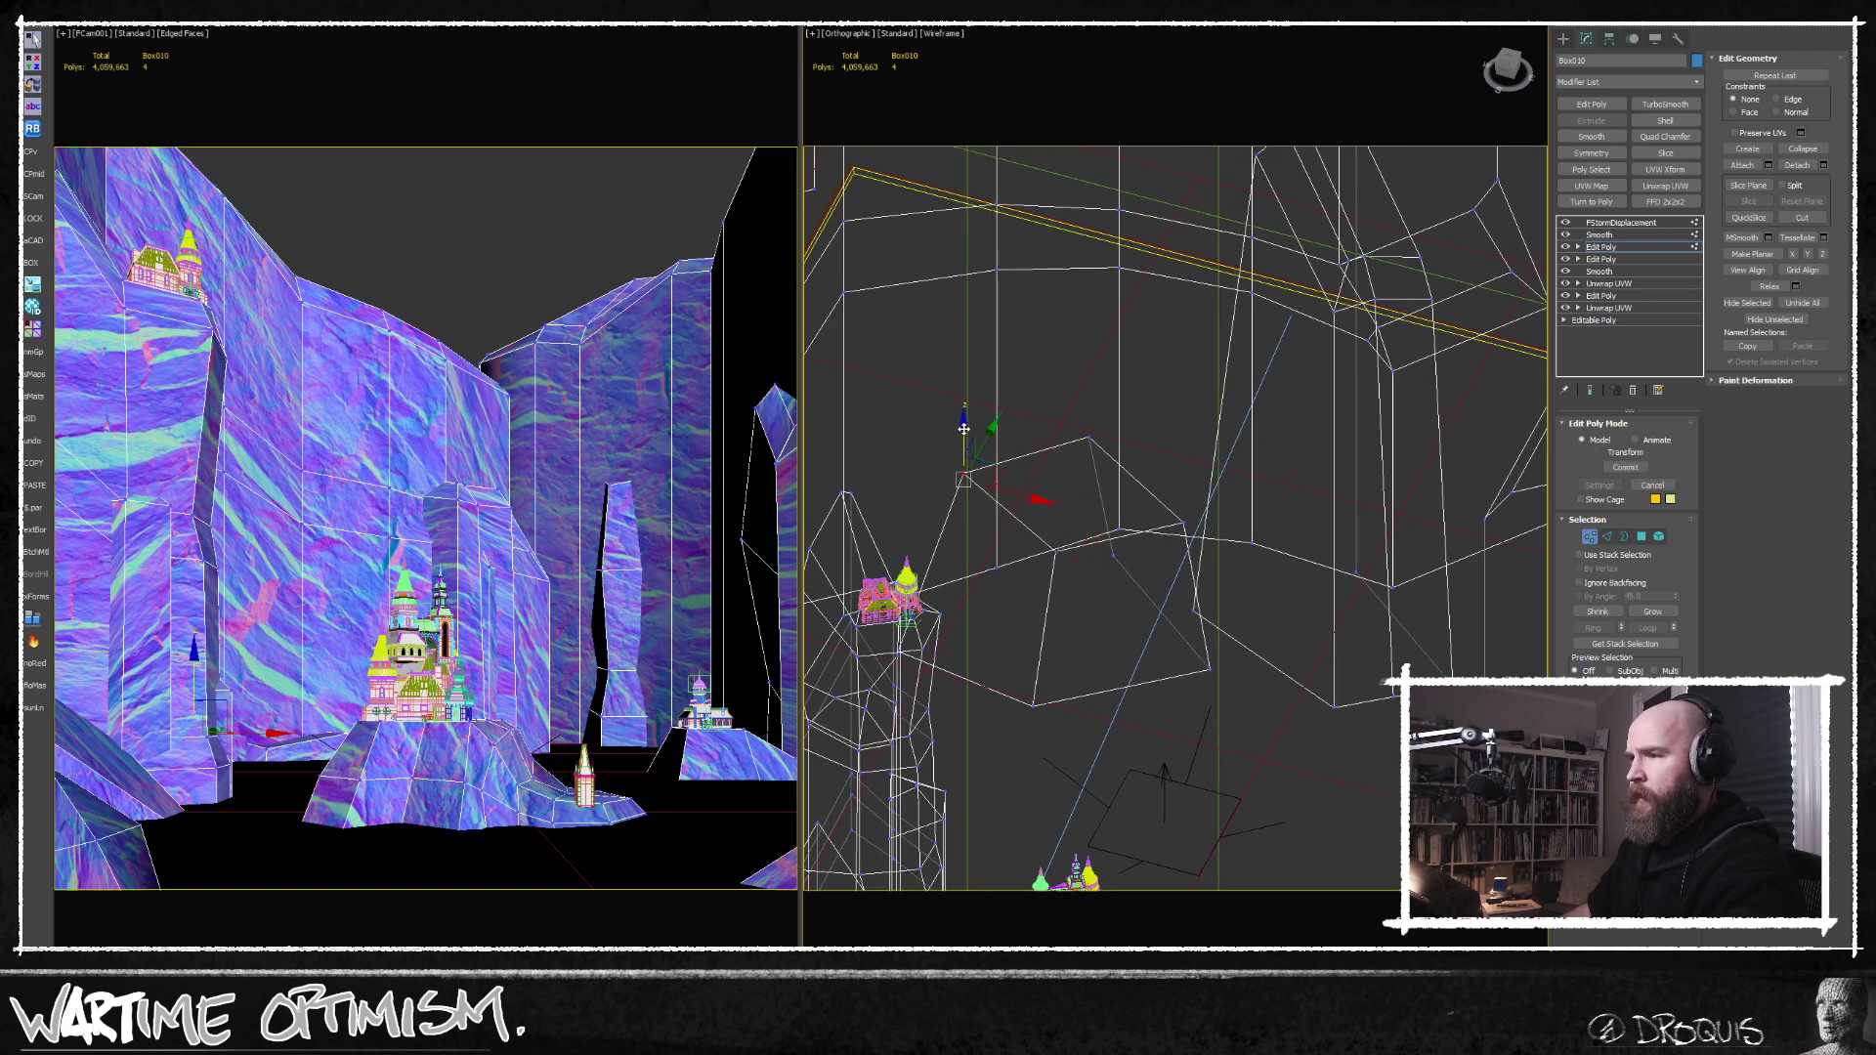
{"action": "middle_click_drag", "start_coordinate": [1037, 436], "coordinate": [1037, 452]}
{"action": "left_click", "coordinate": [1088, 453]}
{"action": "left_click_drag", "start_coordinate": [1088, 409], "coordinate": [1088, 399]}
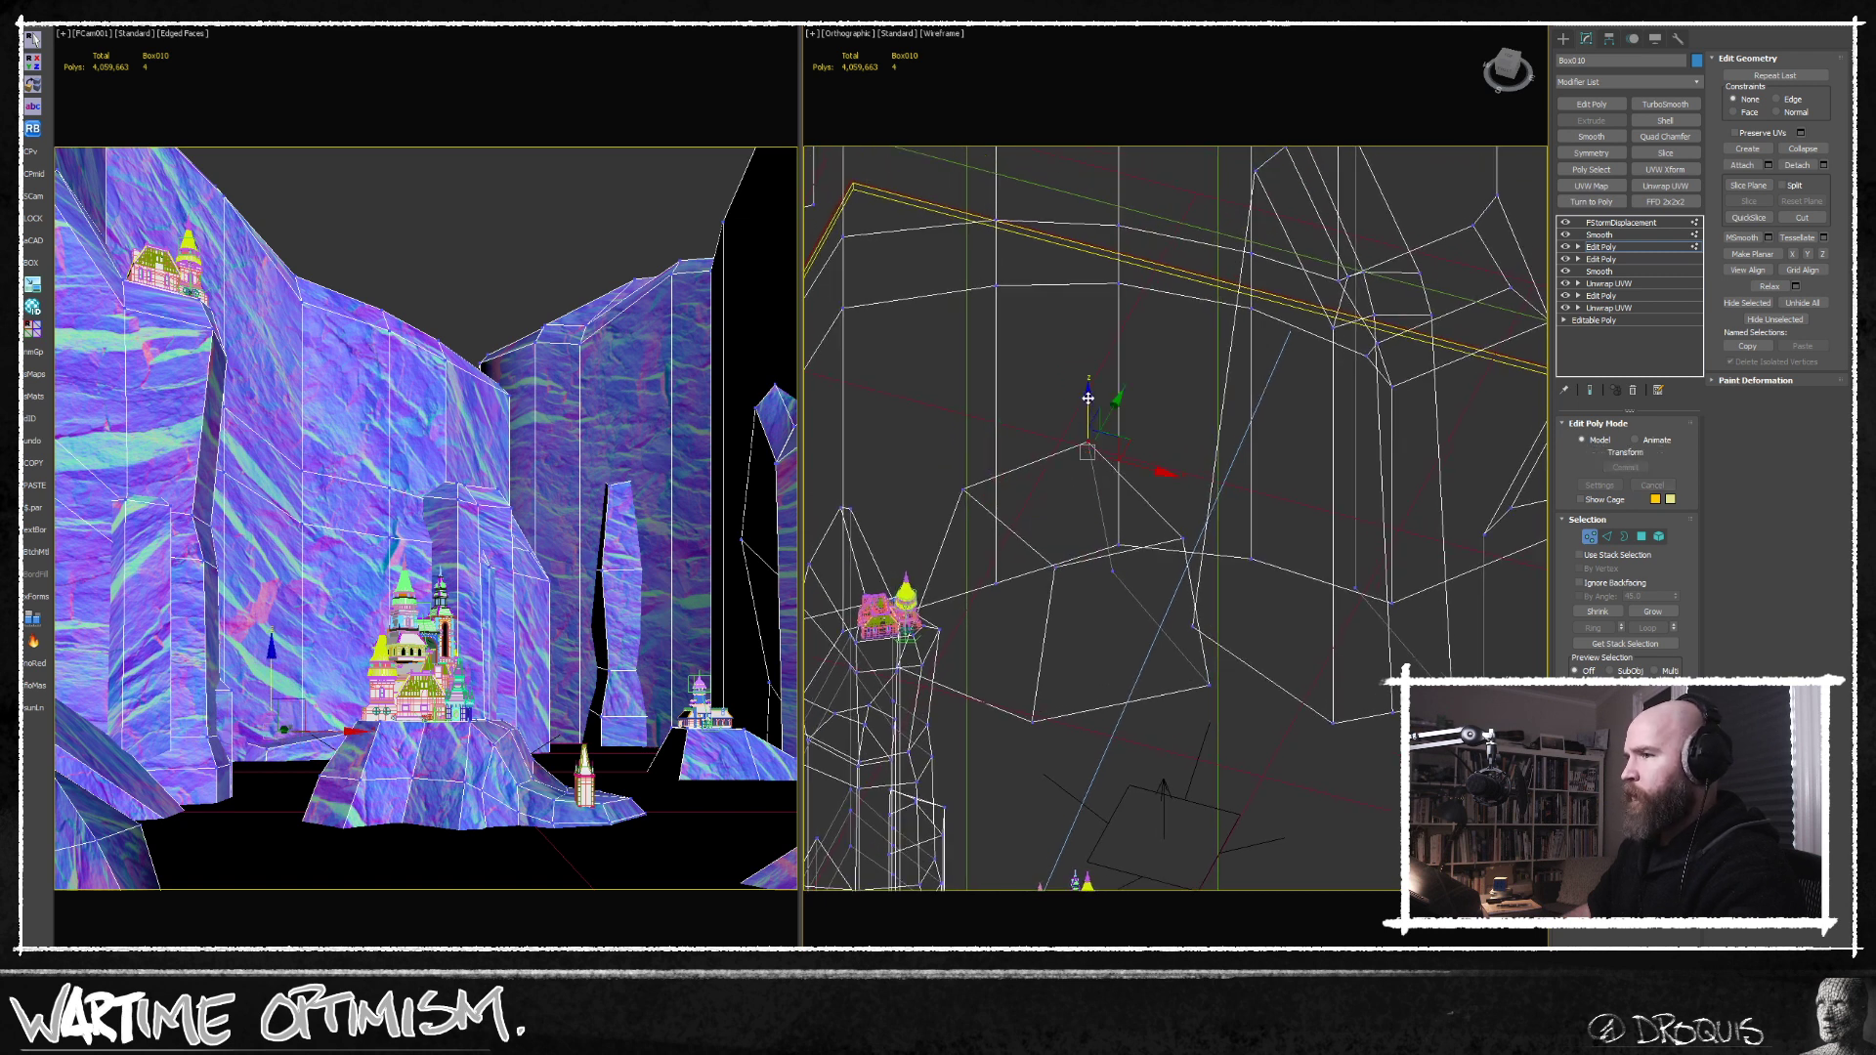
{"action": "scroll", "coordinate": [1055, 450], "scroll_direction": "down", "scroll_amount": 5}
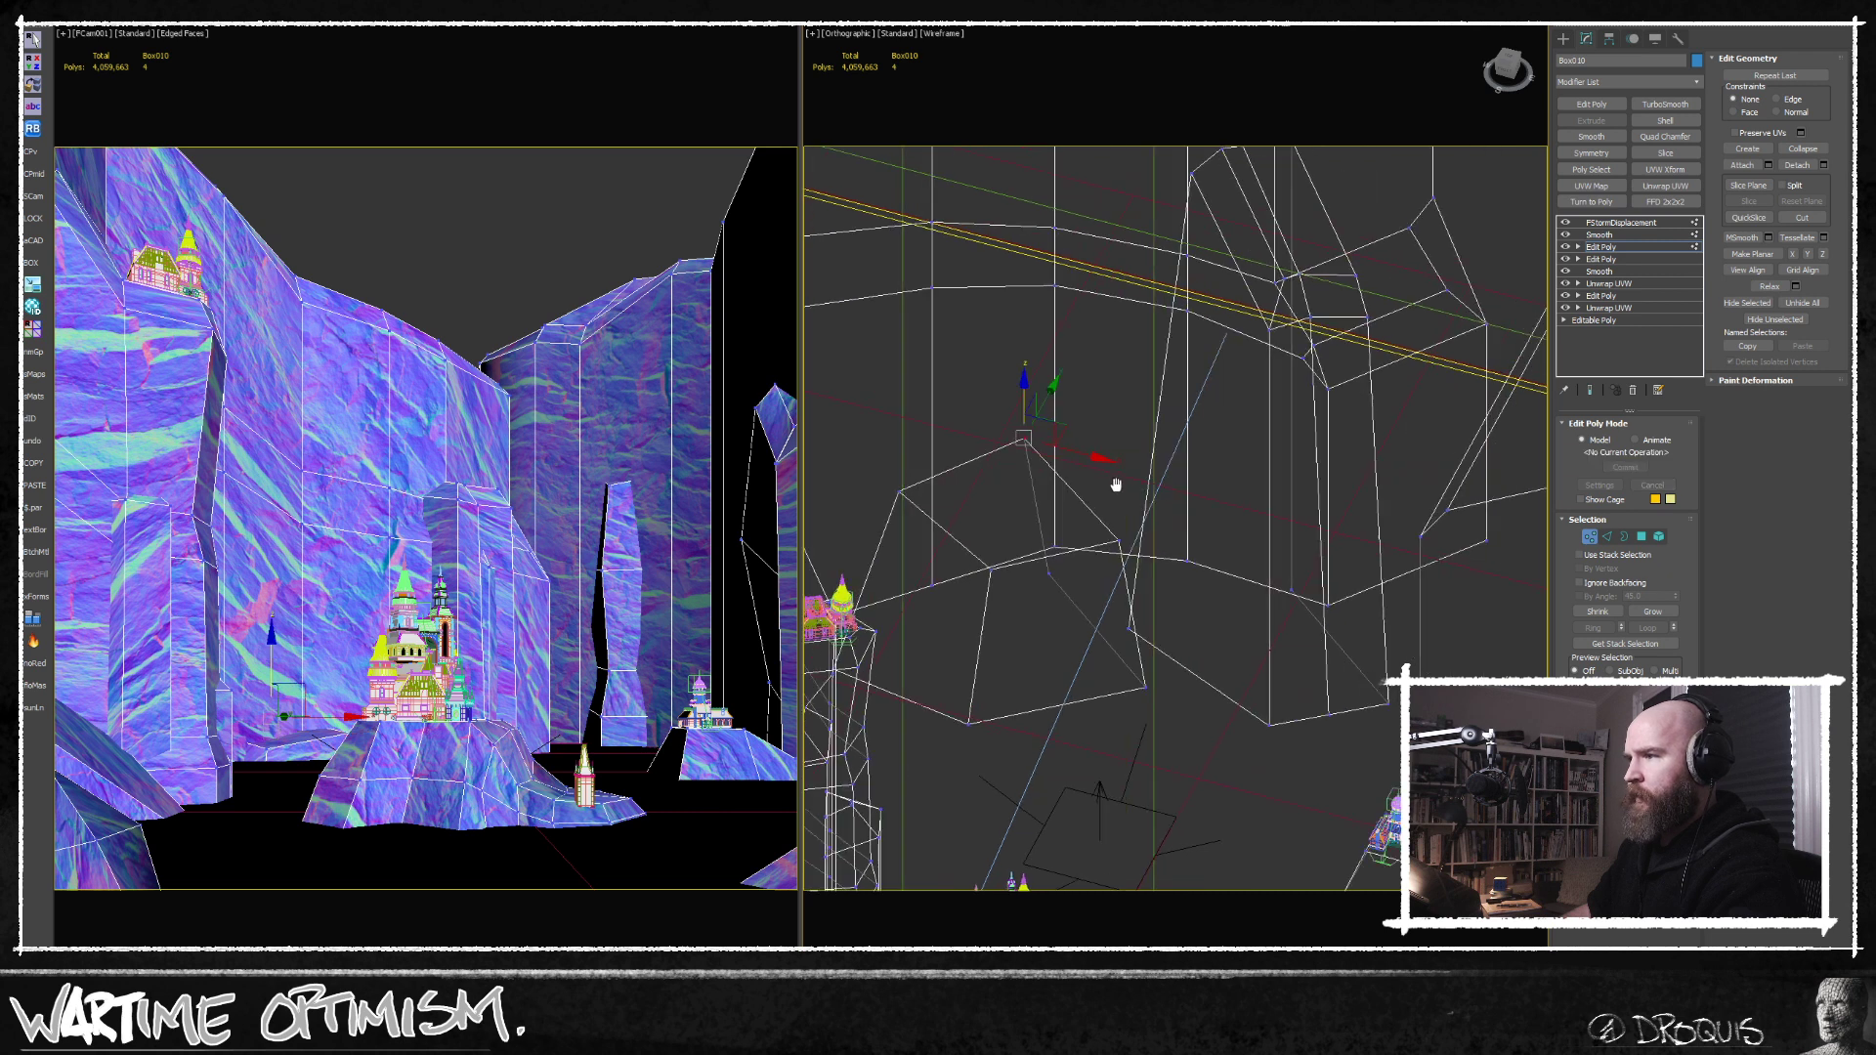
Exit vertex editing, deselect the cliffs and examine the previous image in the FStorm render window.
{"action": "left_click", "coordinate": [610, 228]}
{"action": "key", "text": "1"}
{"action": "middle_click_drag", "start_coordinate": [1134, 396], "coordinate": [1197, 362]}
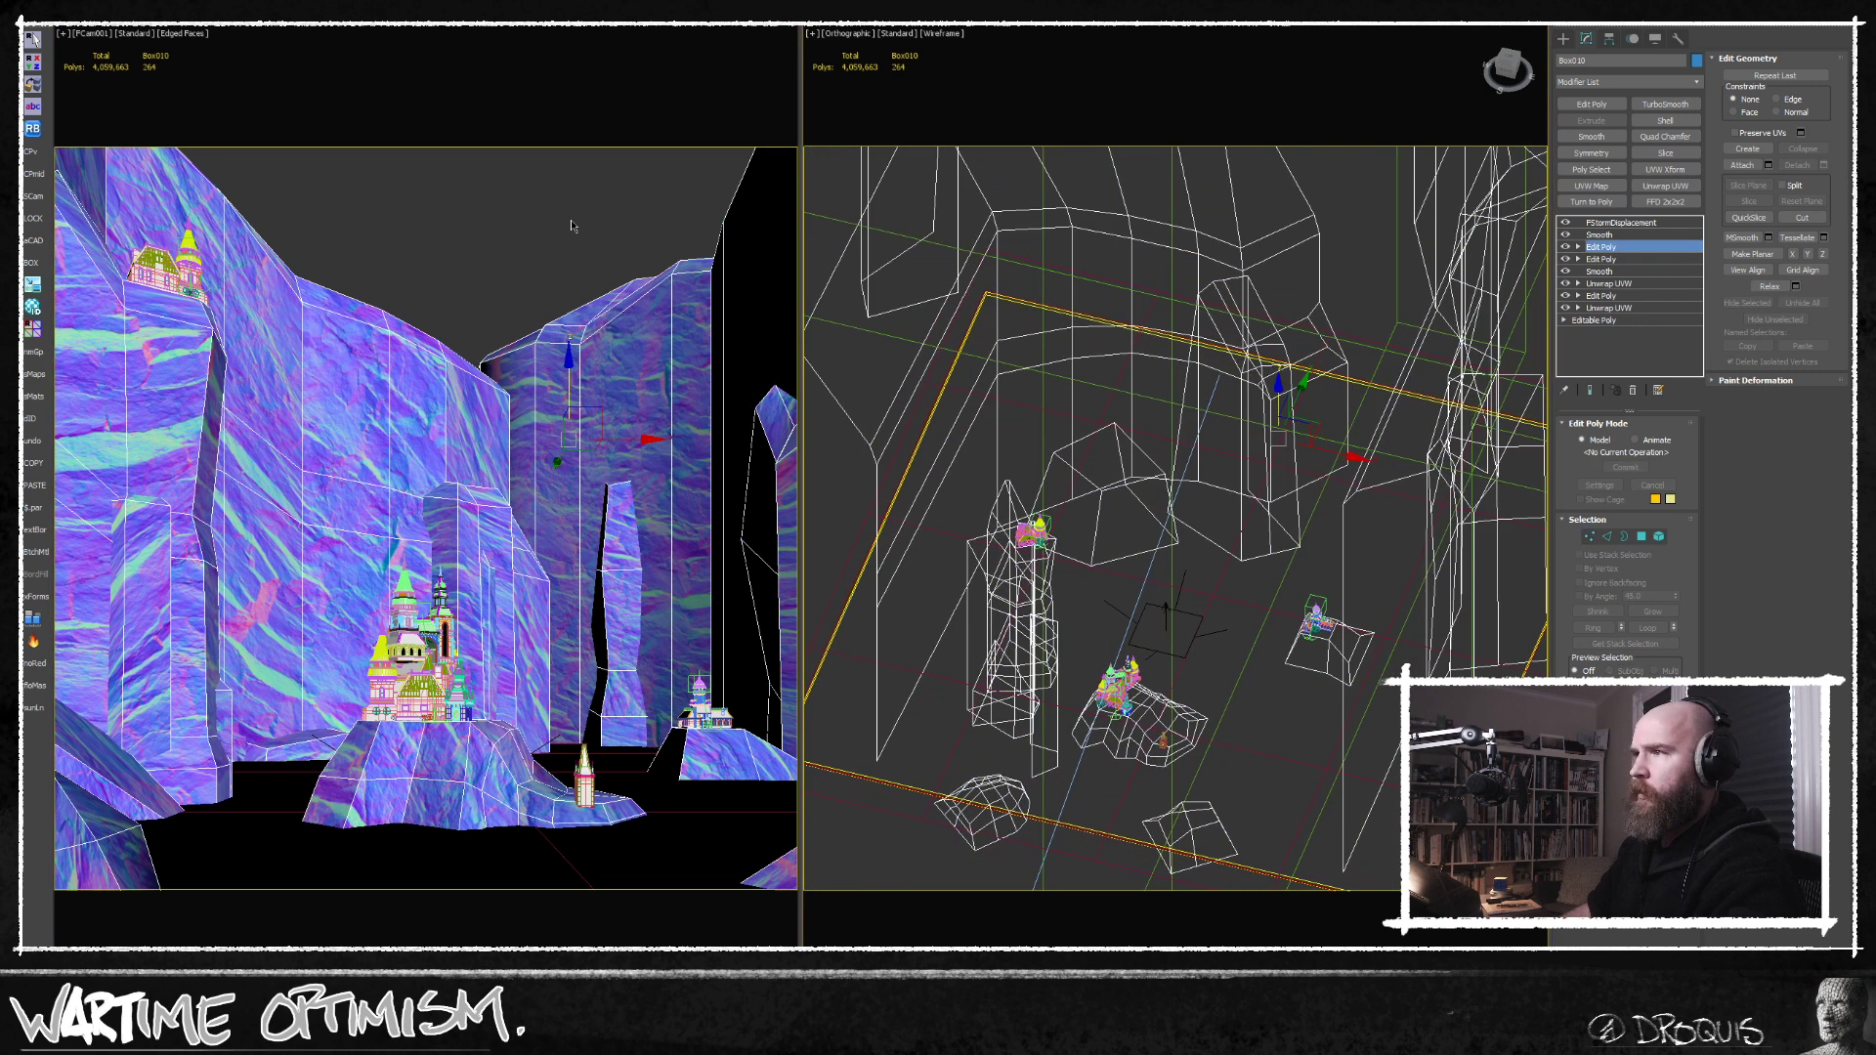
{"action": "left_click", "coordinate": [572, 225]}
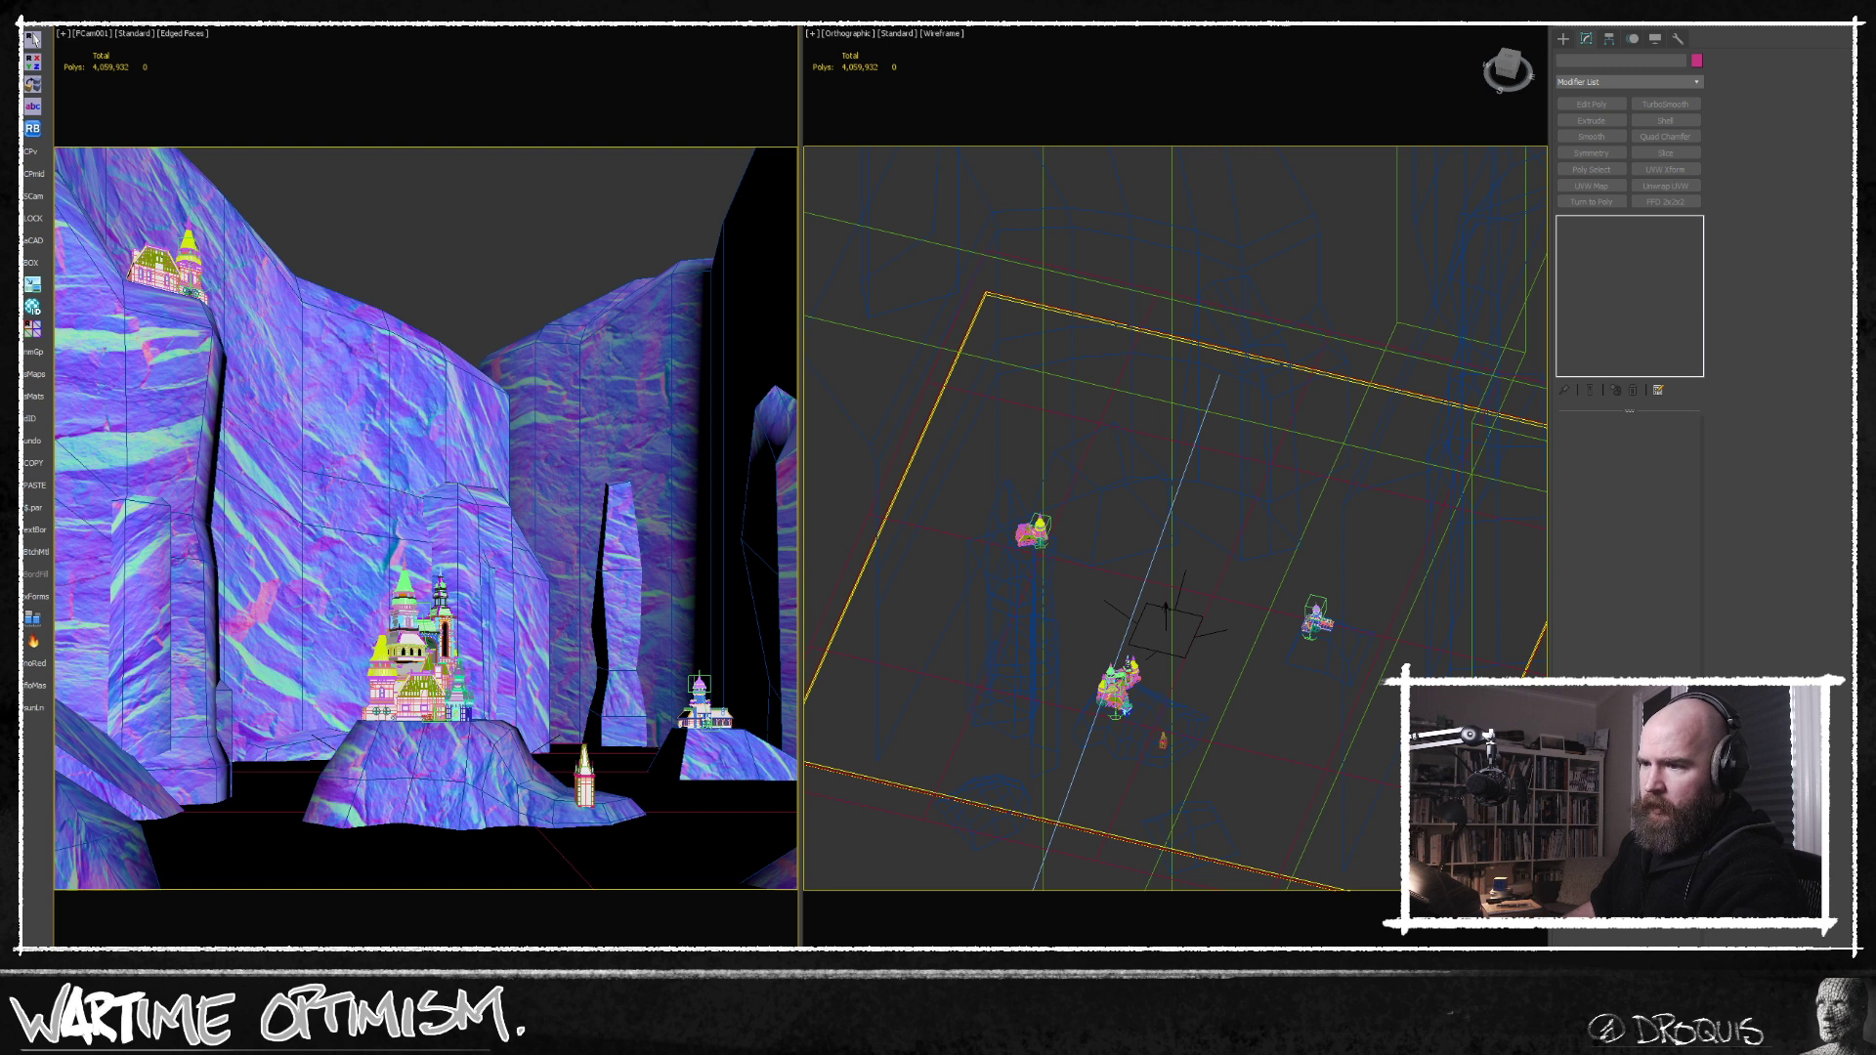
{"action": "key", "text": "alt+Tab"}
{"action": "middle_click_drag", "start_coordinate": [605, 751], "coordinate": [658, 632]}
{"action": "scroll", "coordinate": [653, 700], "scroll_direction": "down", "scroll_amount": 2}
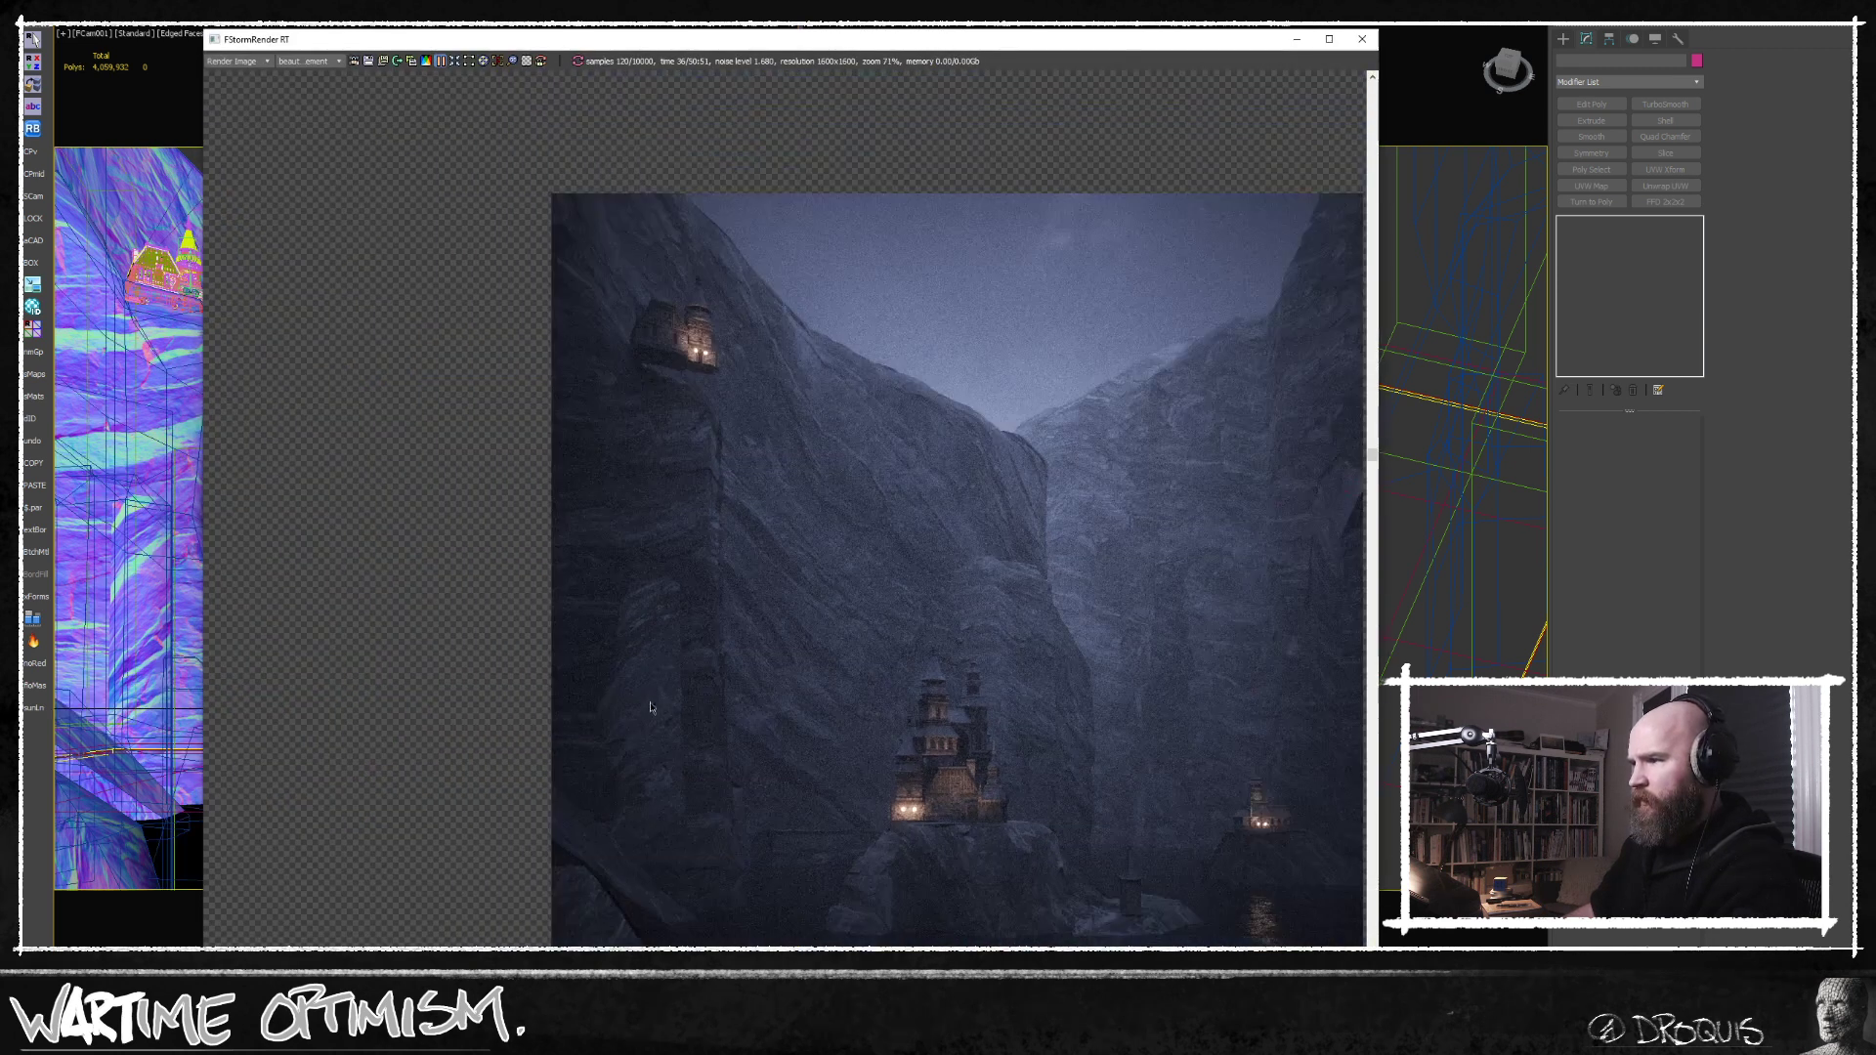
{"action": "middle_click_drag", "start_coordinate": [914, 596], "coordinate": [873, 620]}
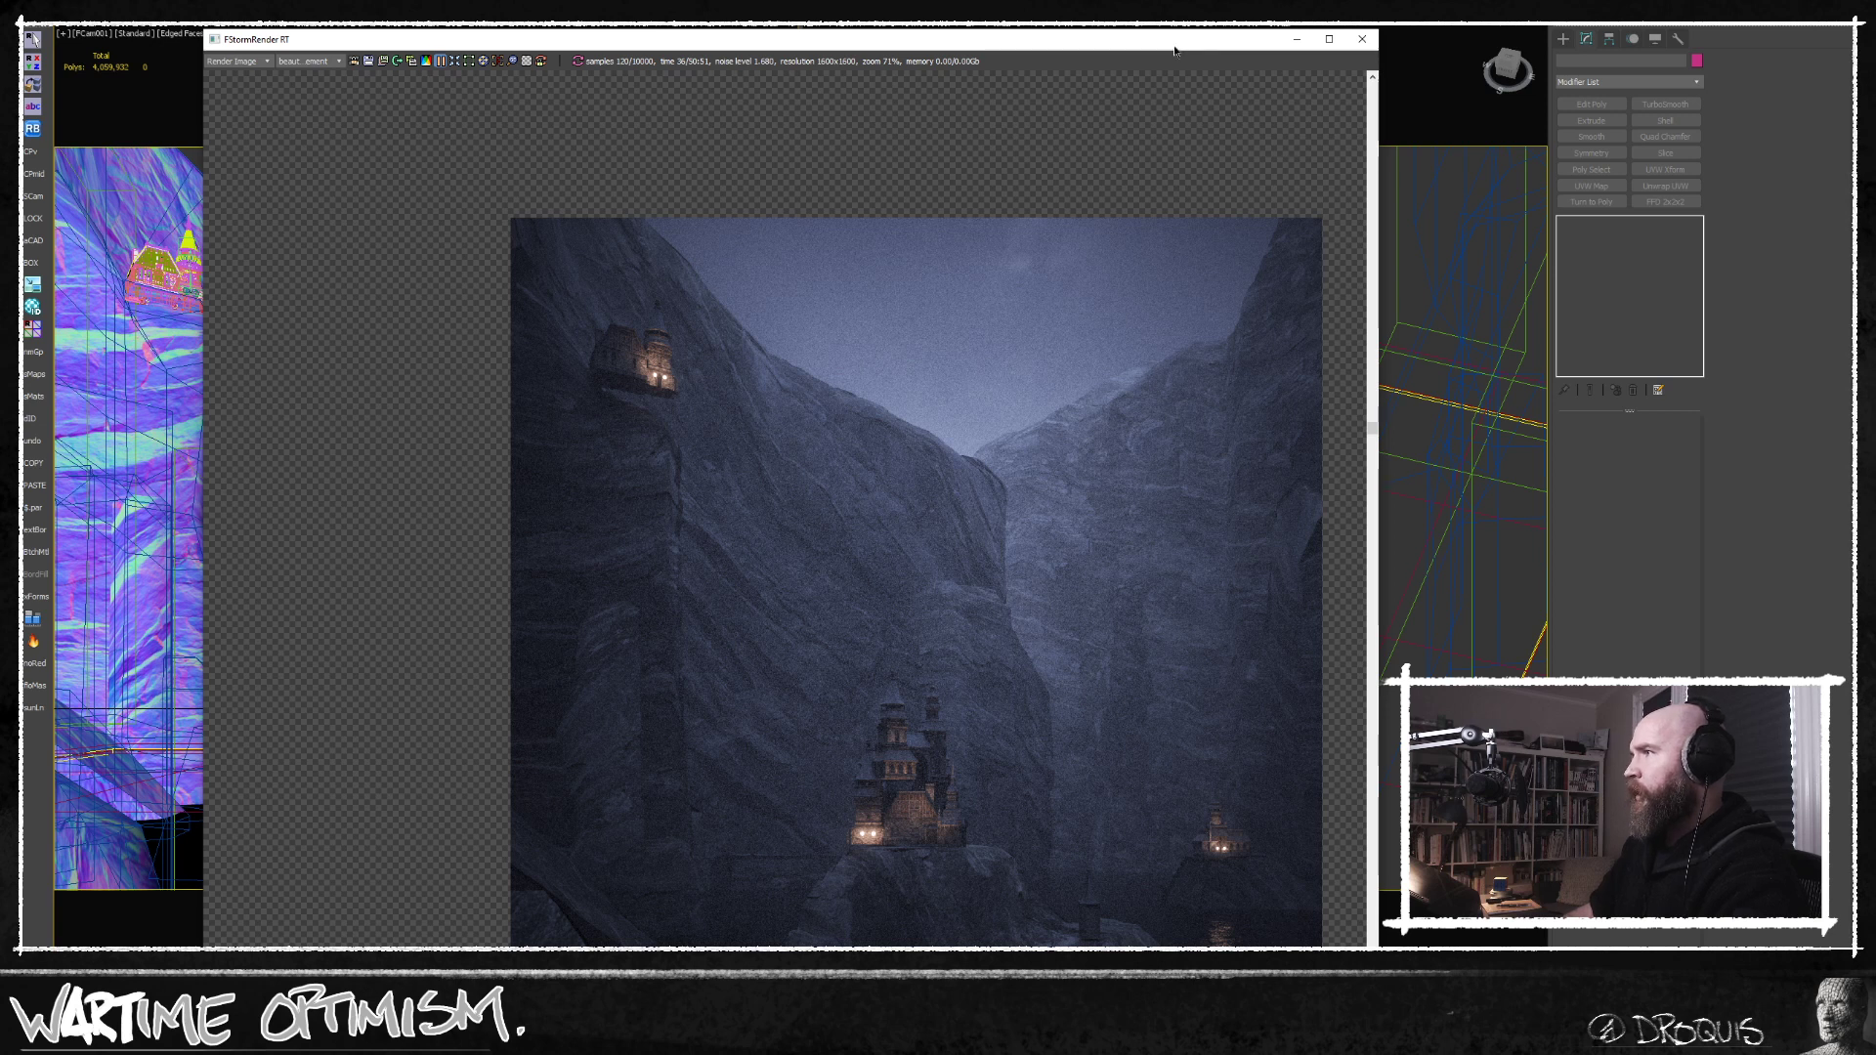
Select the cliffs and set their FStorm displacement power to 10 m.
{"action": "left_click_drag", "start_coordinate": [1163, 40], "coordinate": [1028, 522]}
{"action": "left_click", "coordinate": [655, 411]}
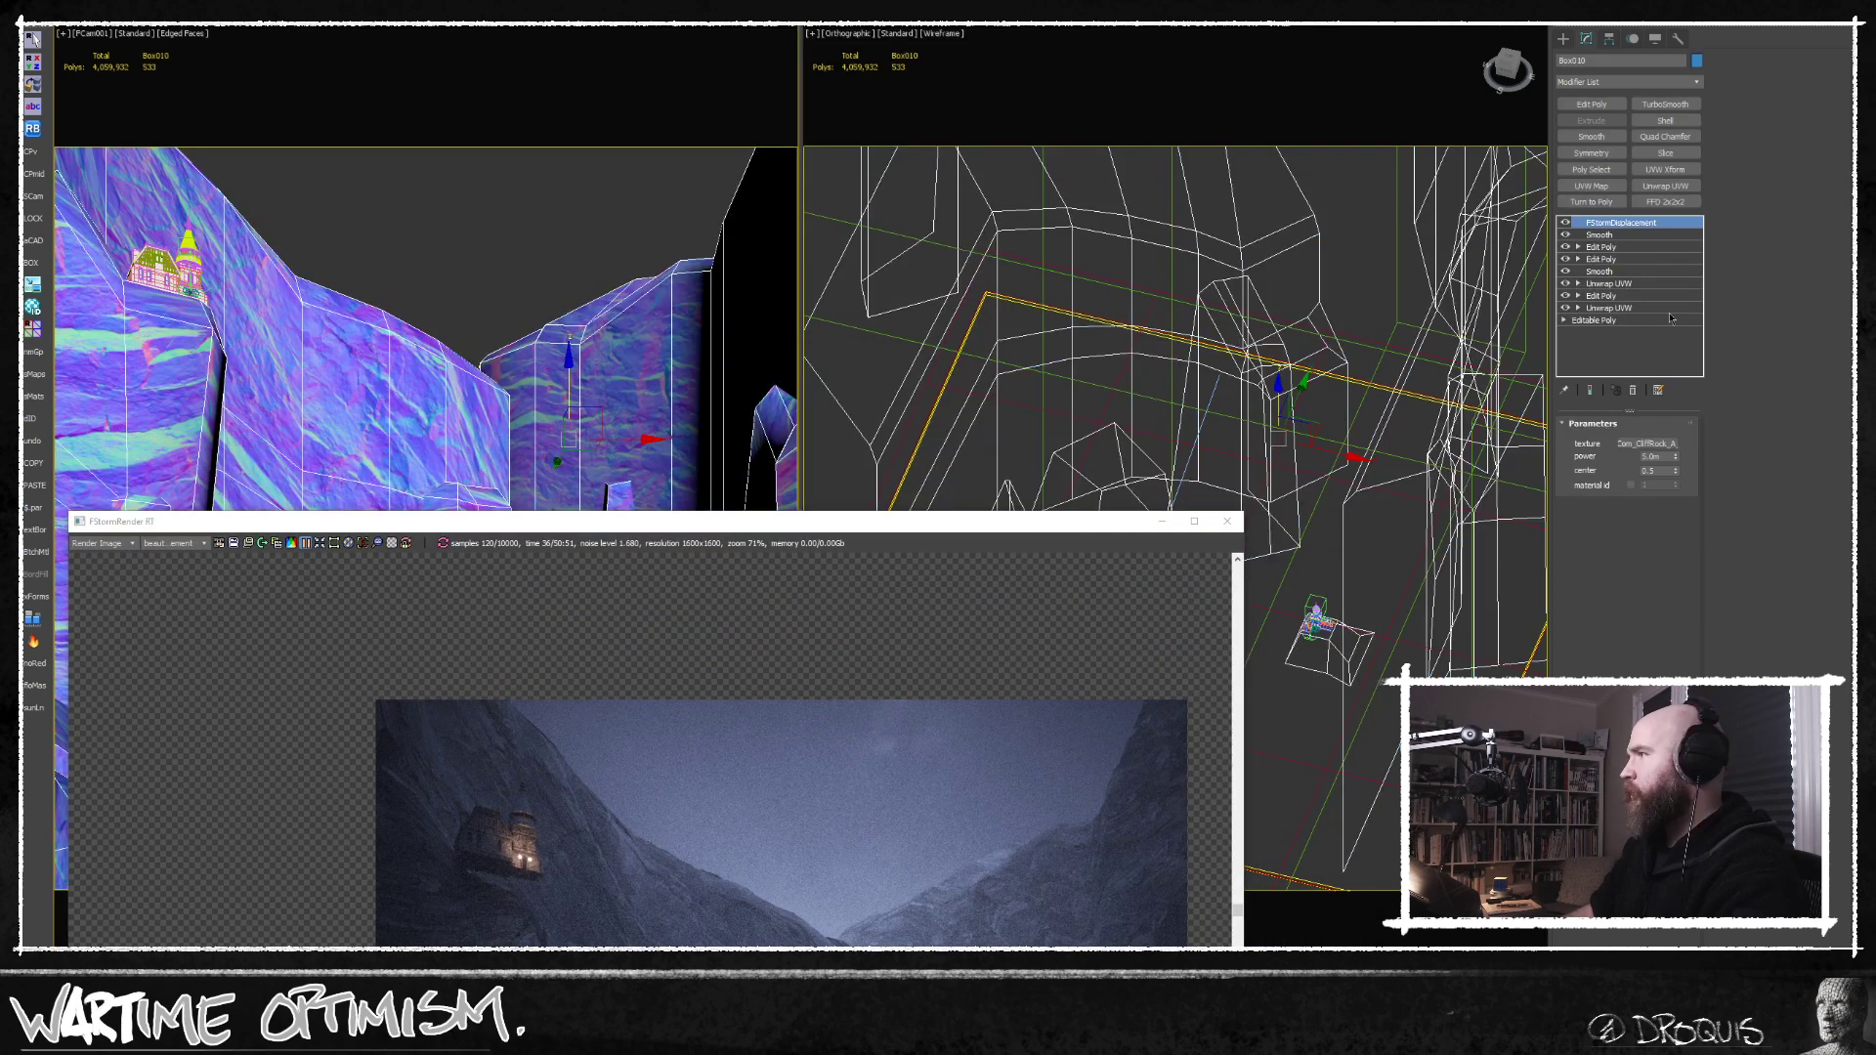
{"action": "double_click", "coordinate": [1652, 456]}
{"action": "type", "text": "10"}
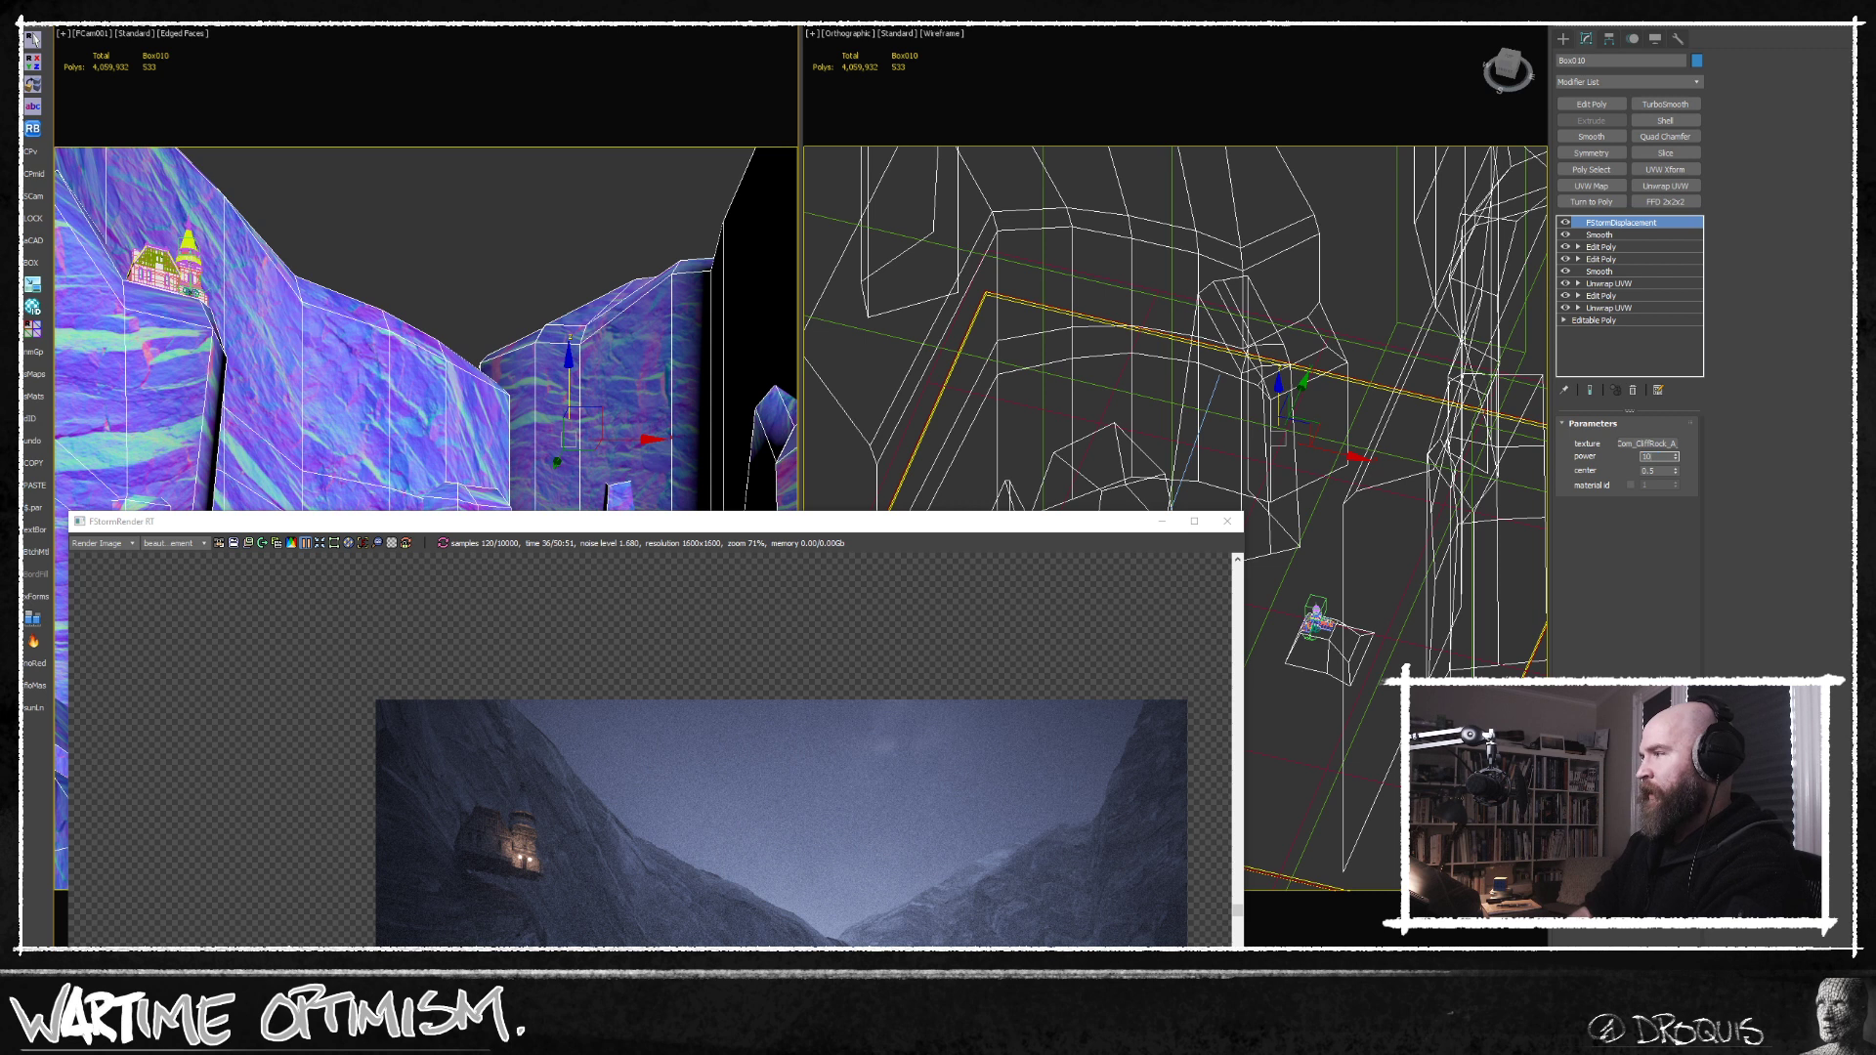
Rerender the scene and examine the displaced cliffs and the central castle's rock up close.
{"action": "left_click_drag", "start_coordinate": [1066, 531], "coordinate": [1104, 71]}
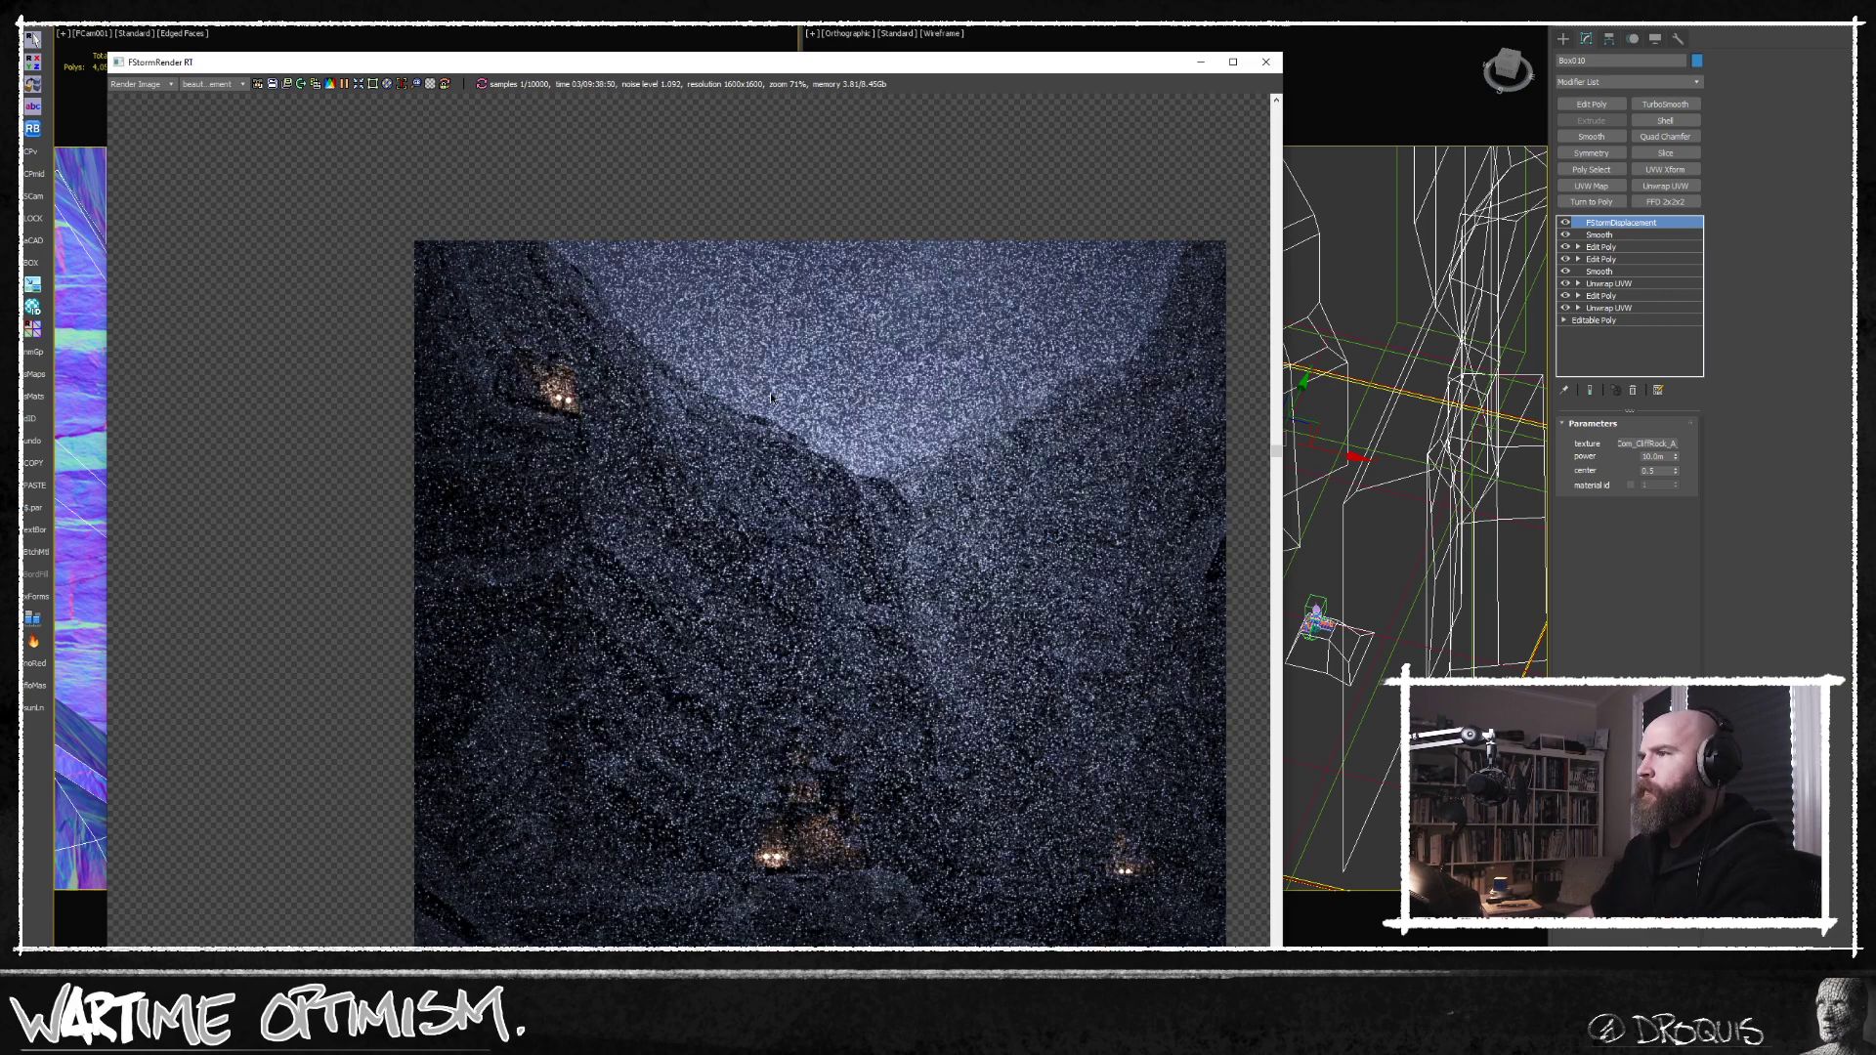
{"action": "scroll", "coordinate": [770, 391], "scroll_direction": "up", "scroll_amount": 5}
{"action": "scroll", "coordinate": [788, 434], "scroll_direction": "down", "scroll_amount": 3}
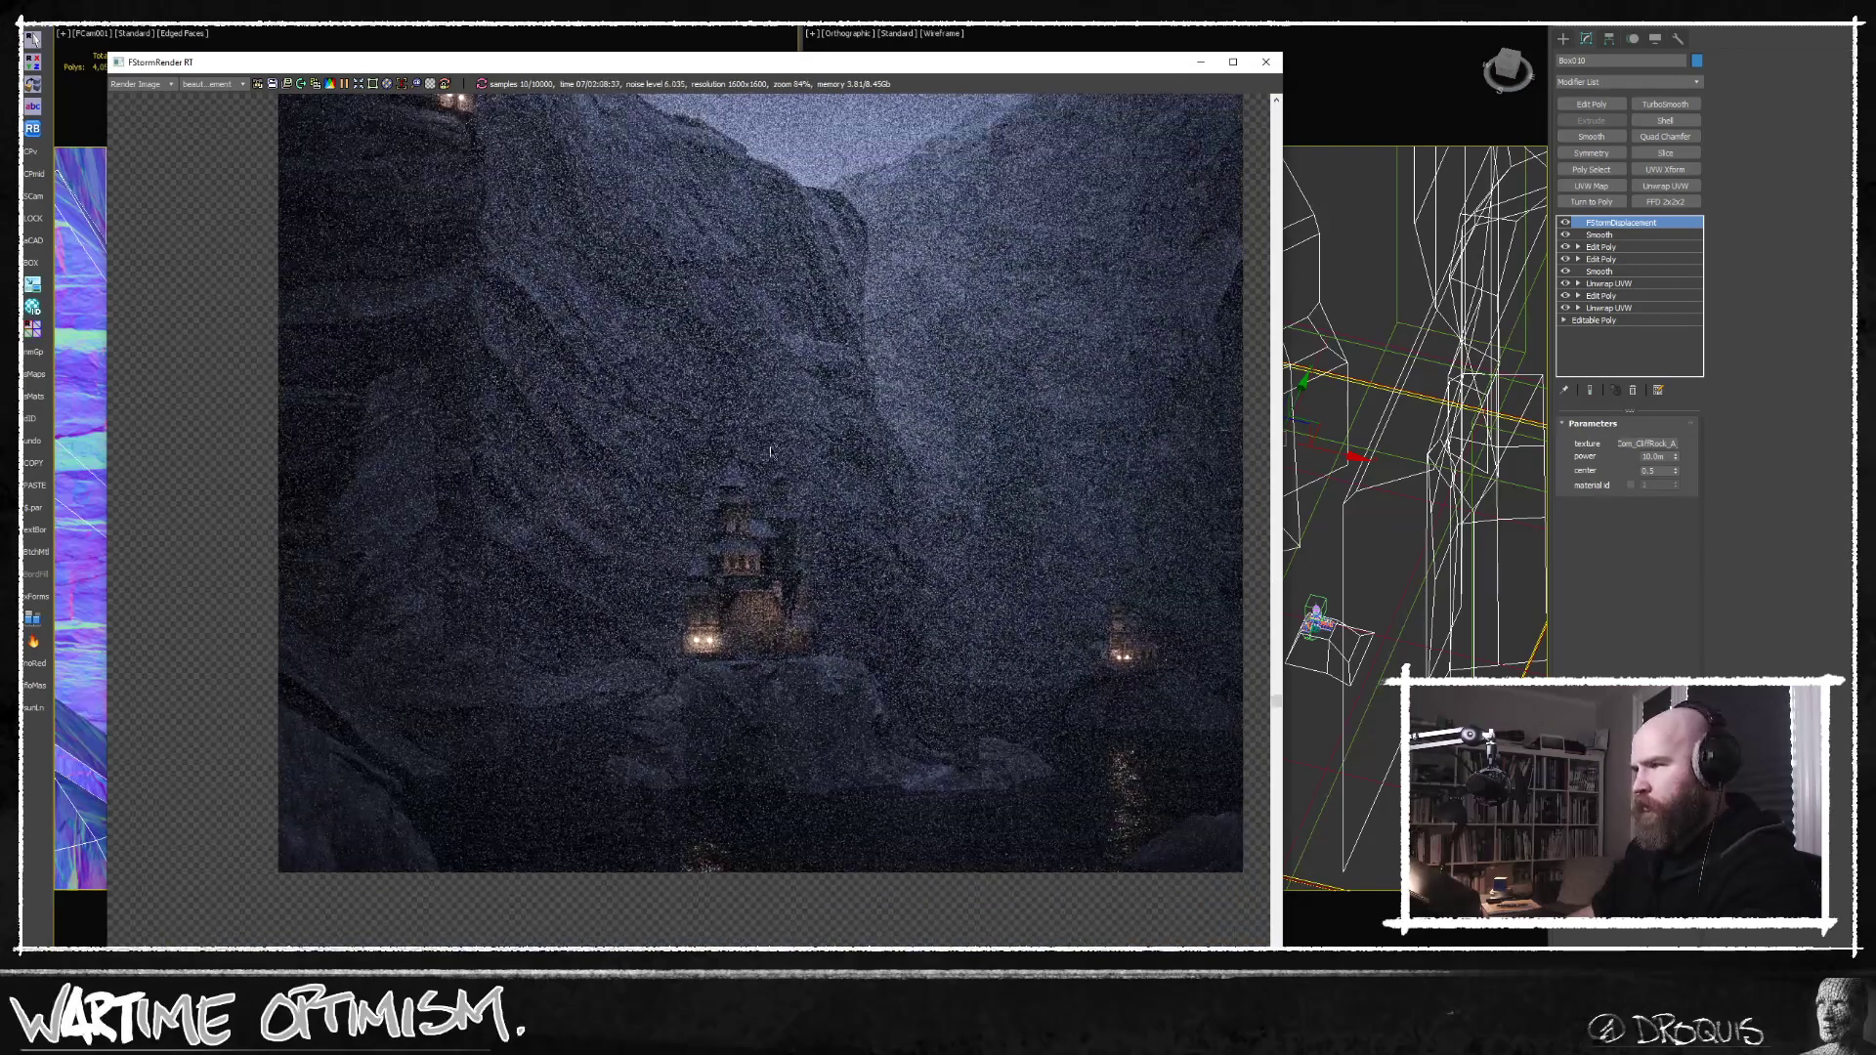
{"action": "middle_click_drag", "start_coordinate": [772, 454], "coordinate": [770, 496]}
{"action": "scroll", "coordinate": [731, 752], "scroll_direction": "up", "scroll_amount": 4}
{"action": "scroll", "coordinate": [737, 769], "scroll_direction": "down", "scroll_amount": 2}
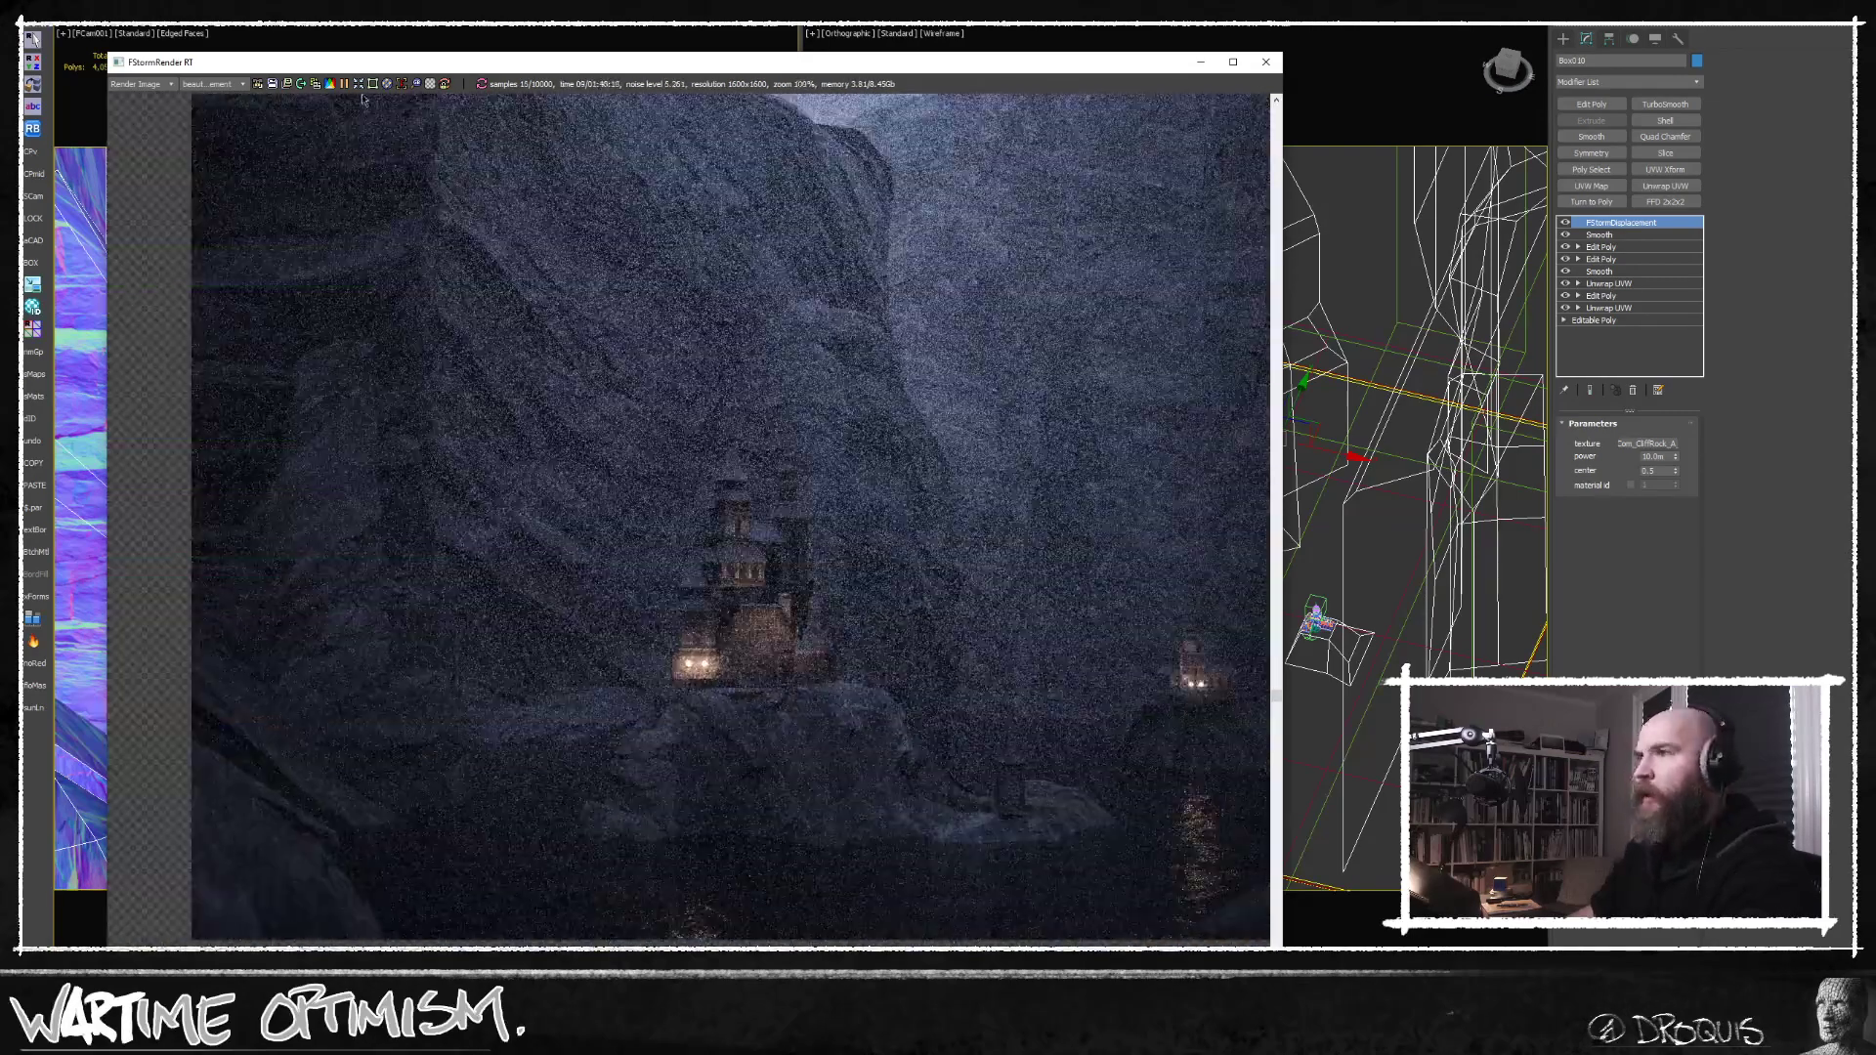
Add an Edit Poly modifier above the cliffs' upper Smooth modifier and select all the cliff elements.
{"action": "left_click_drag", "start_coordinate": [344, 62], "coordinate": [342, 433]}
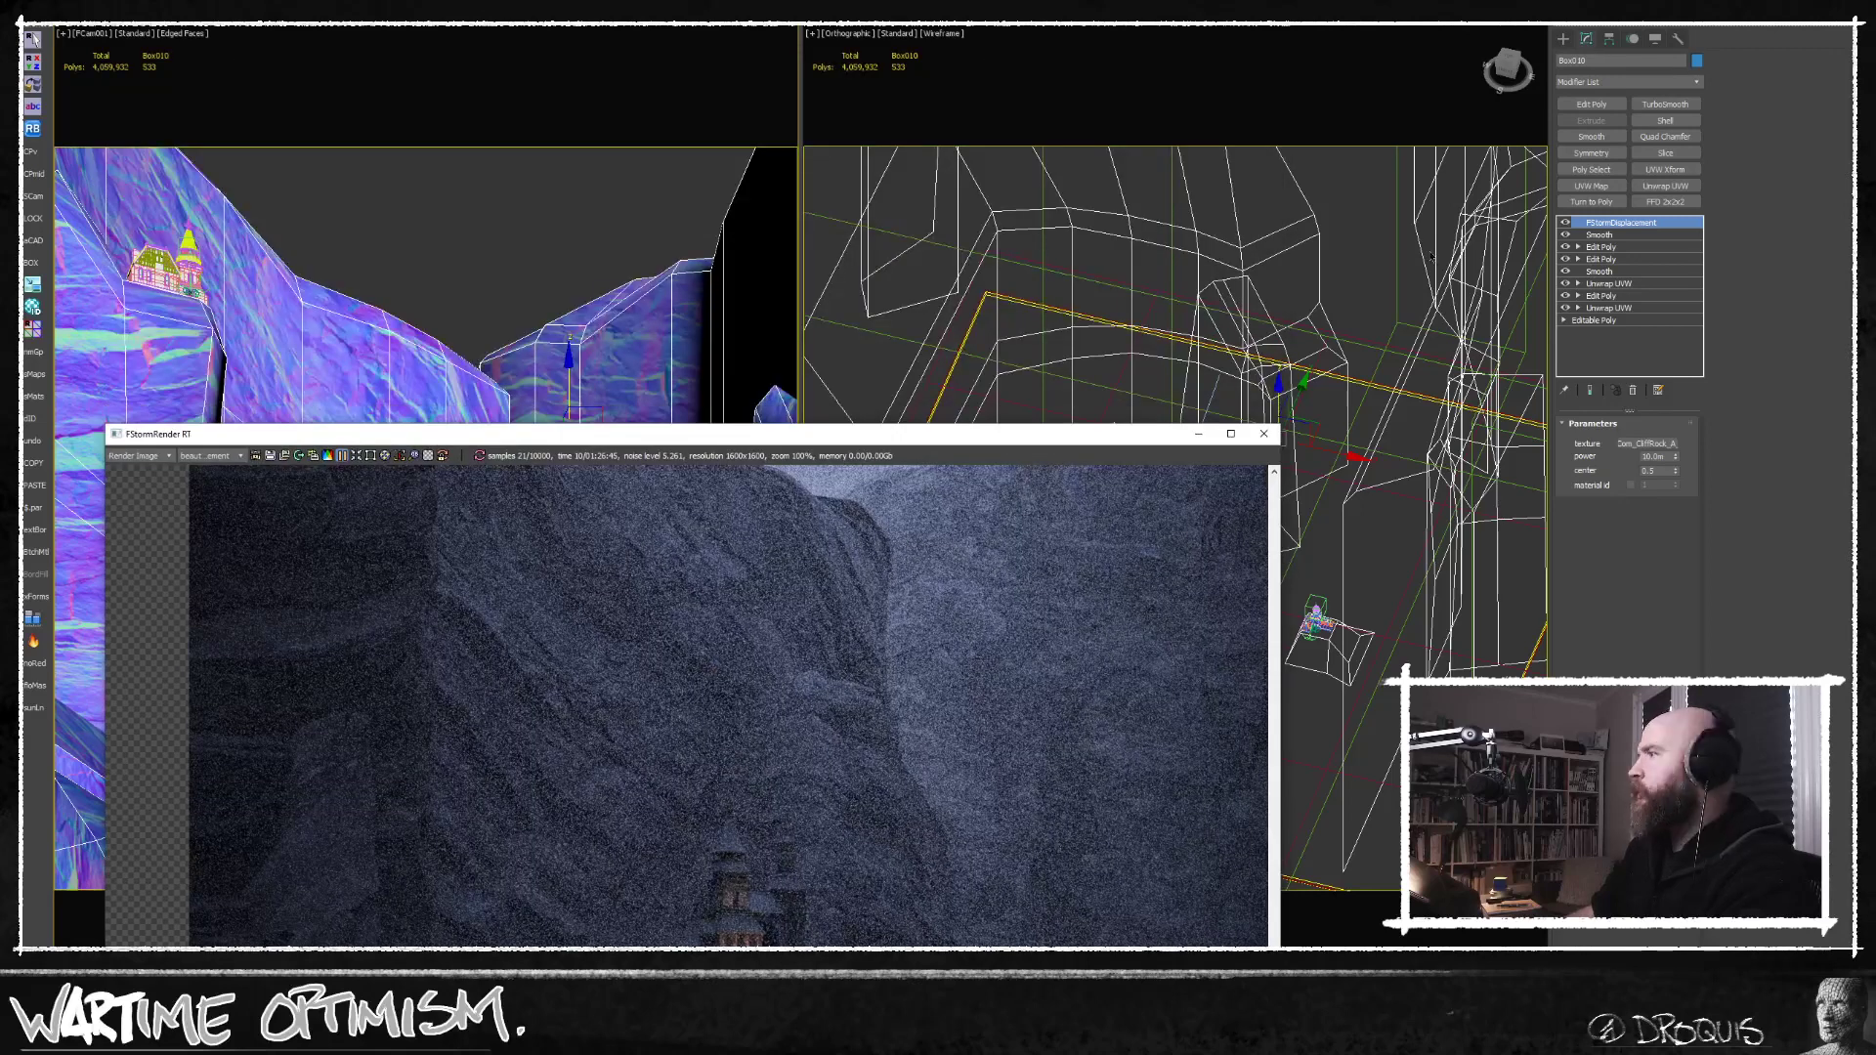
{"action": "left_click", "coordinate": [1608, 235]}
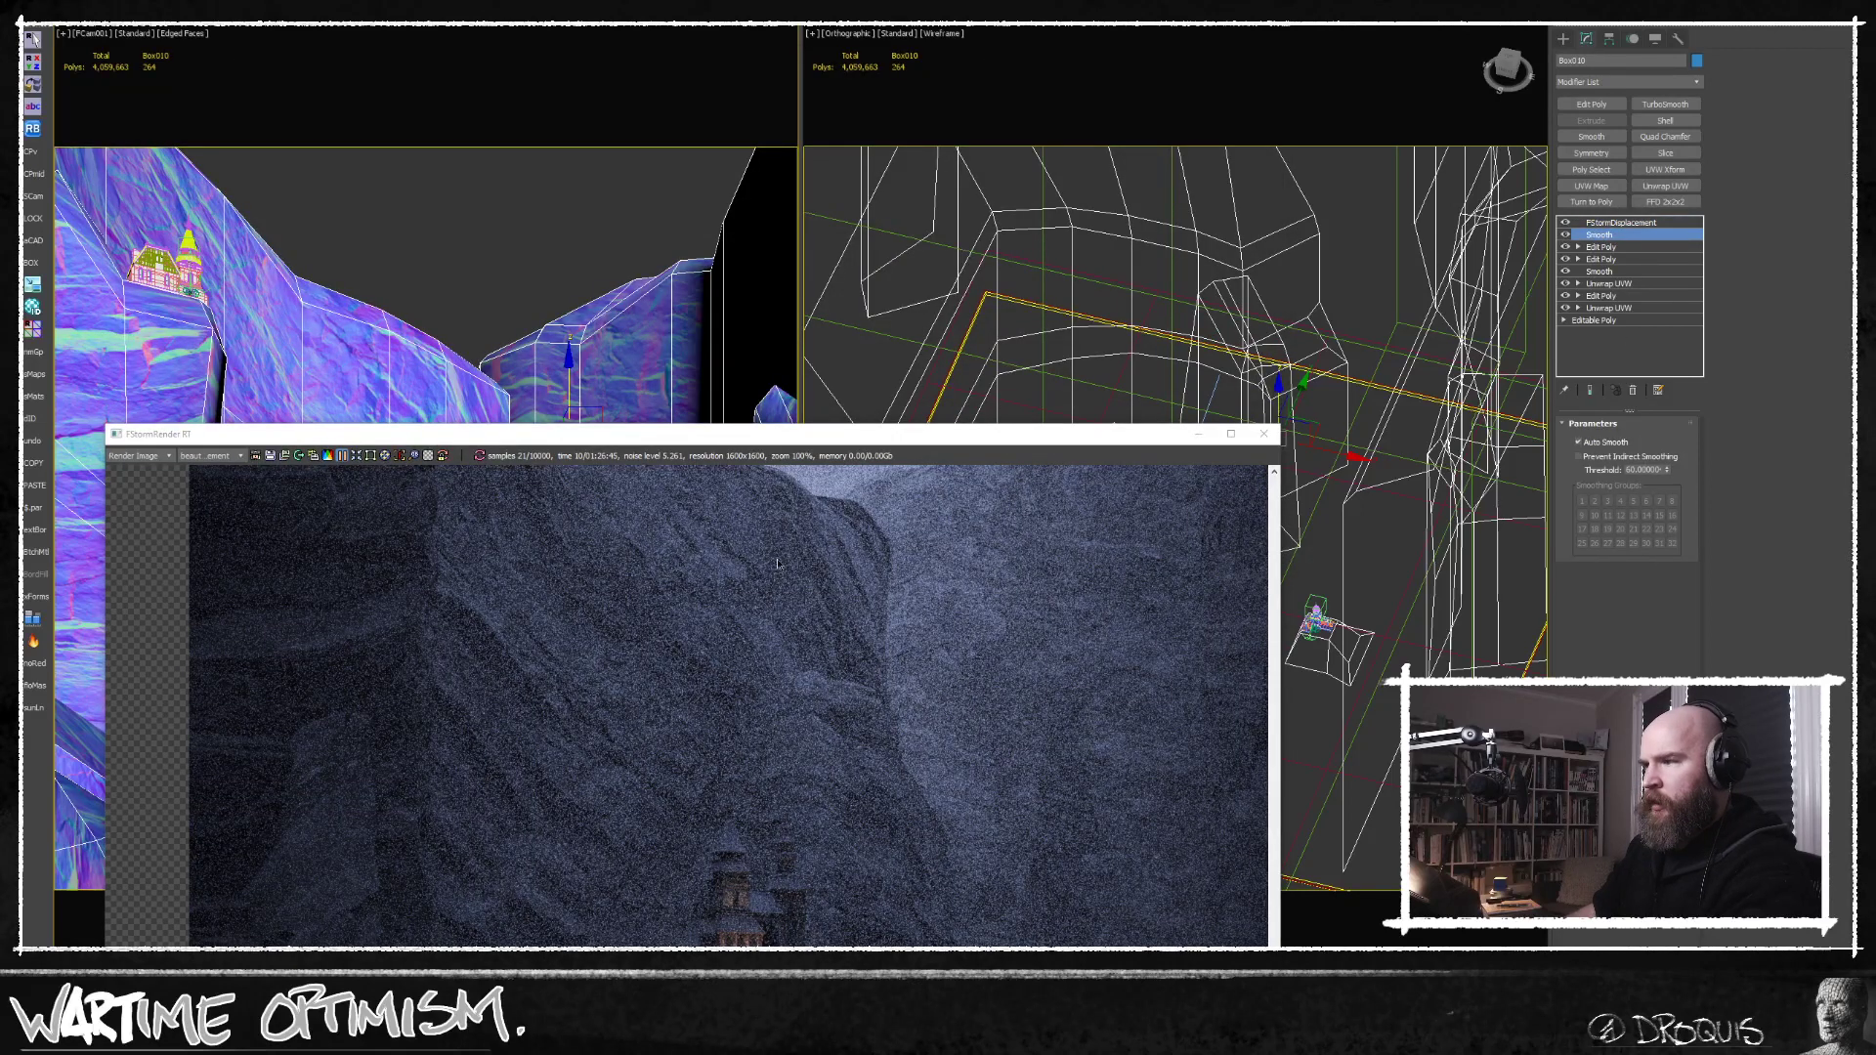
{"action": "left_click", "coordinate": [1592, 105]}
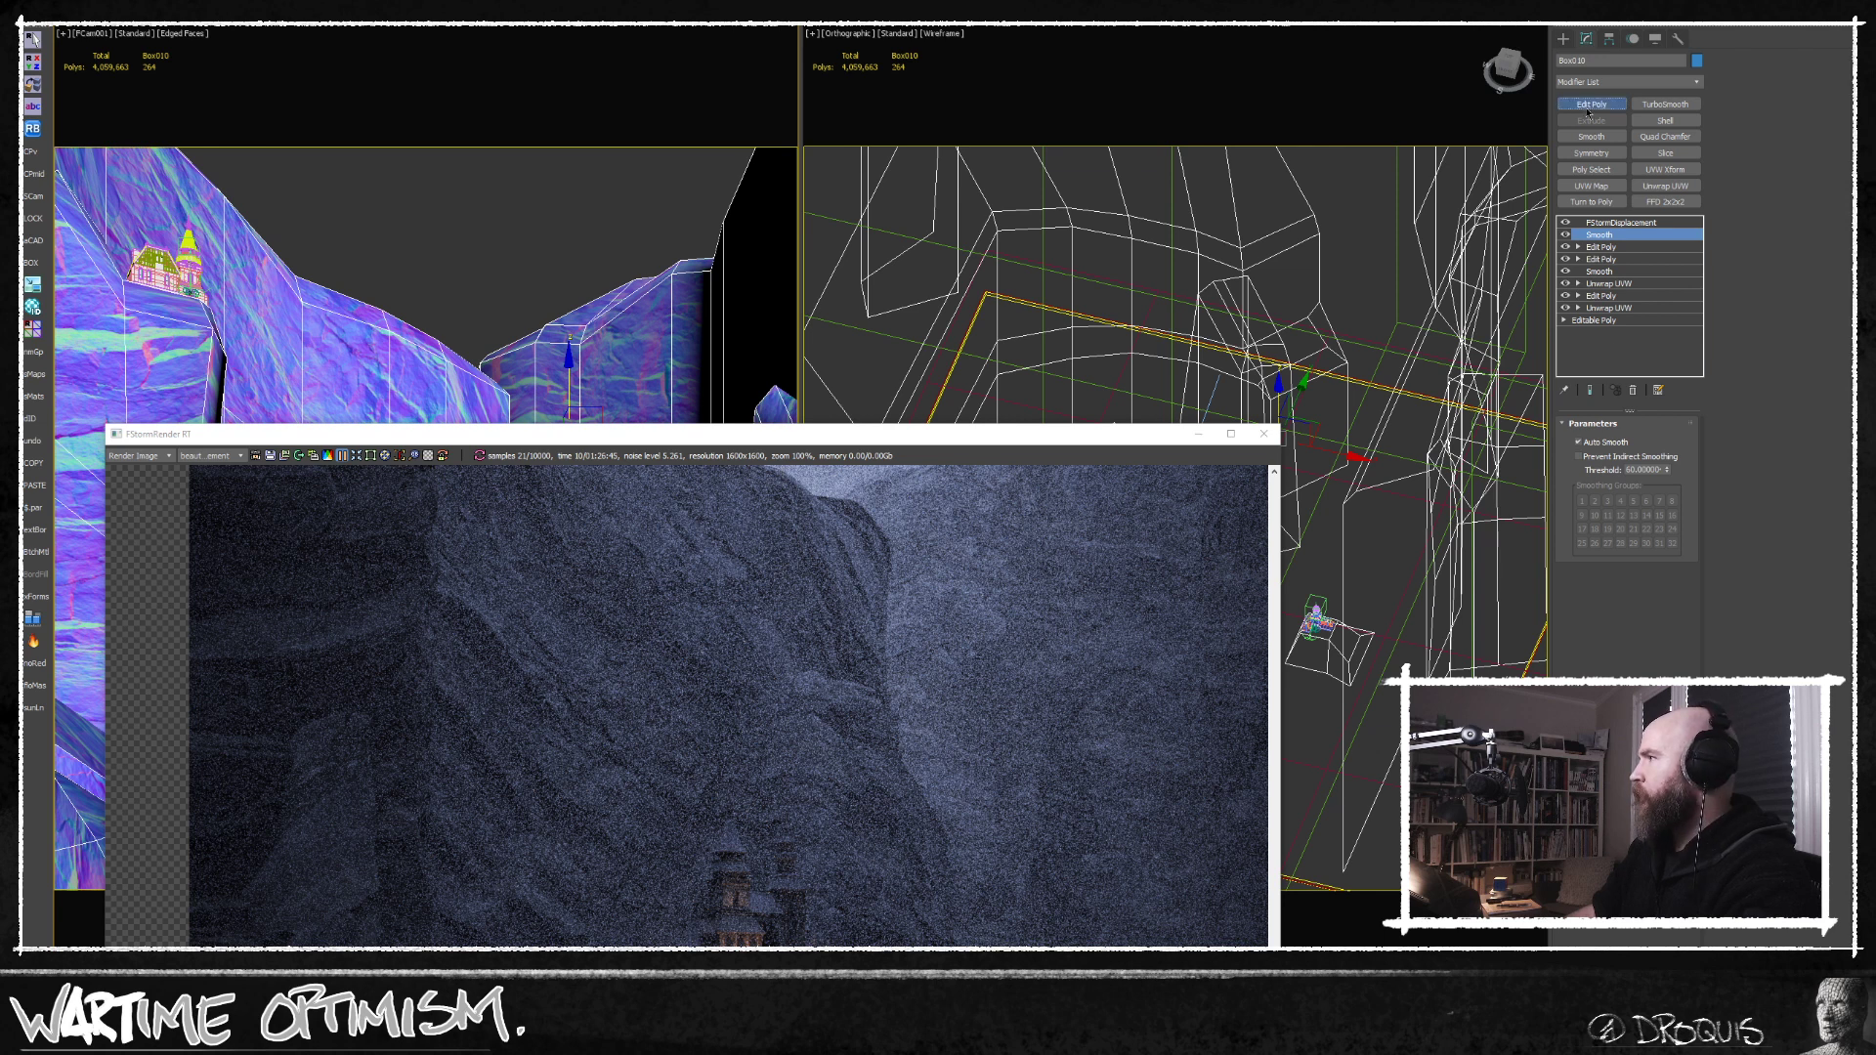
{"action": "left_click", "coordinate": [1660, 537]}
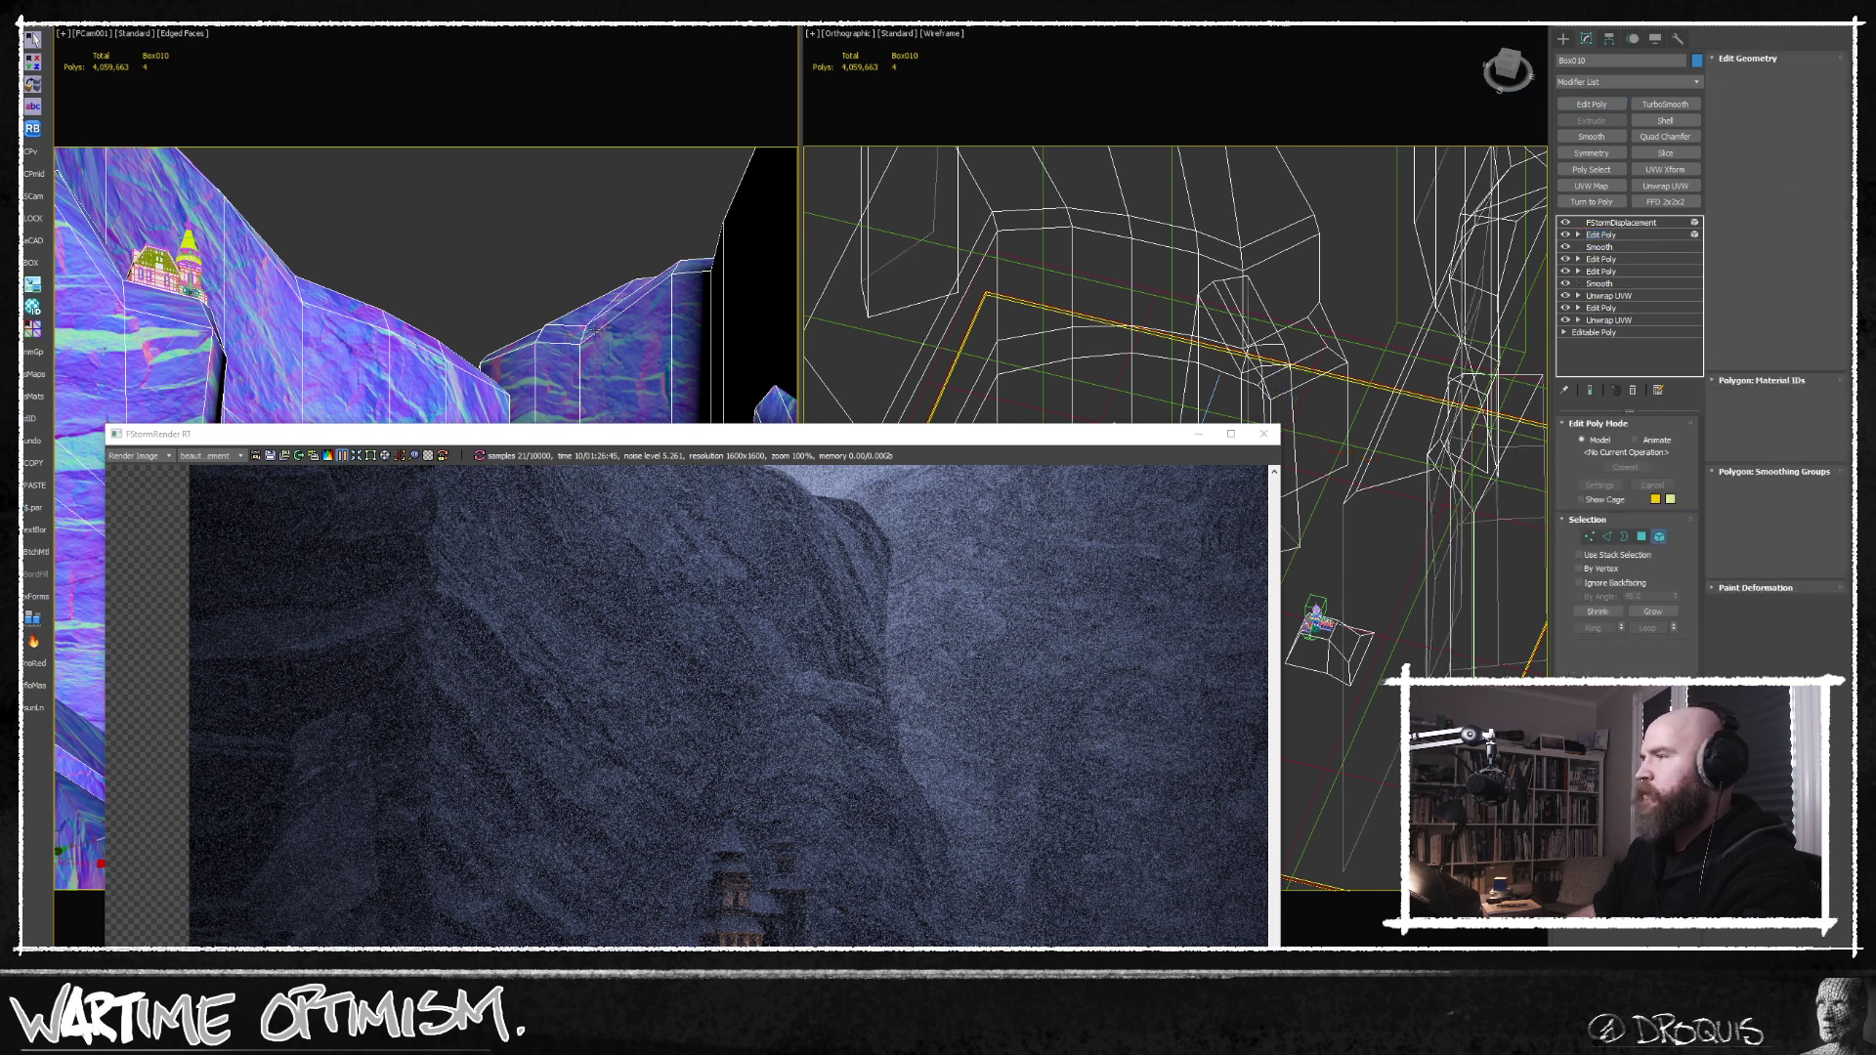
{"action": "left_click", "coordinate": [447, 333]}
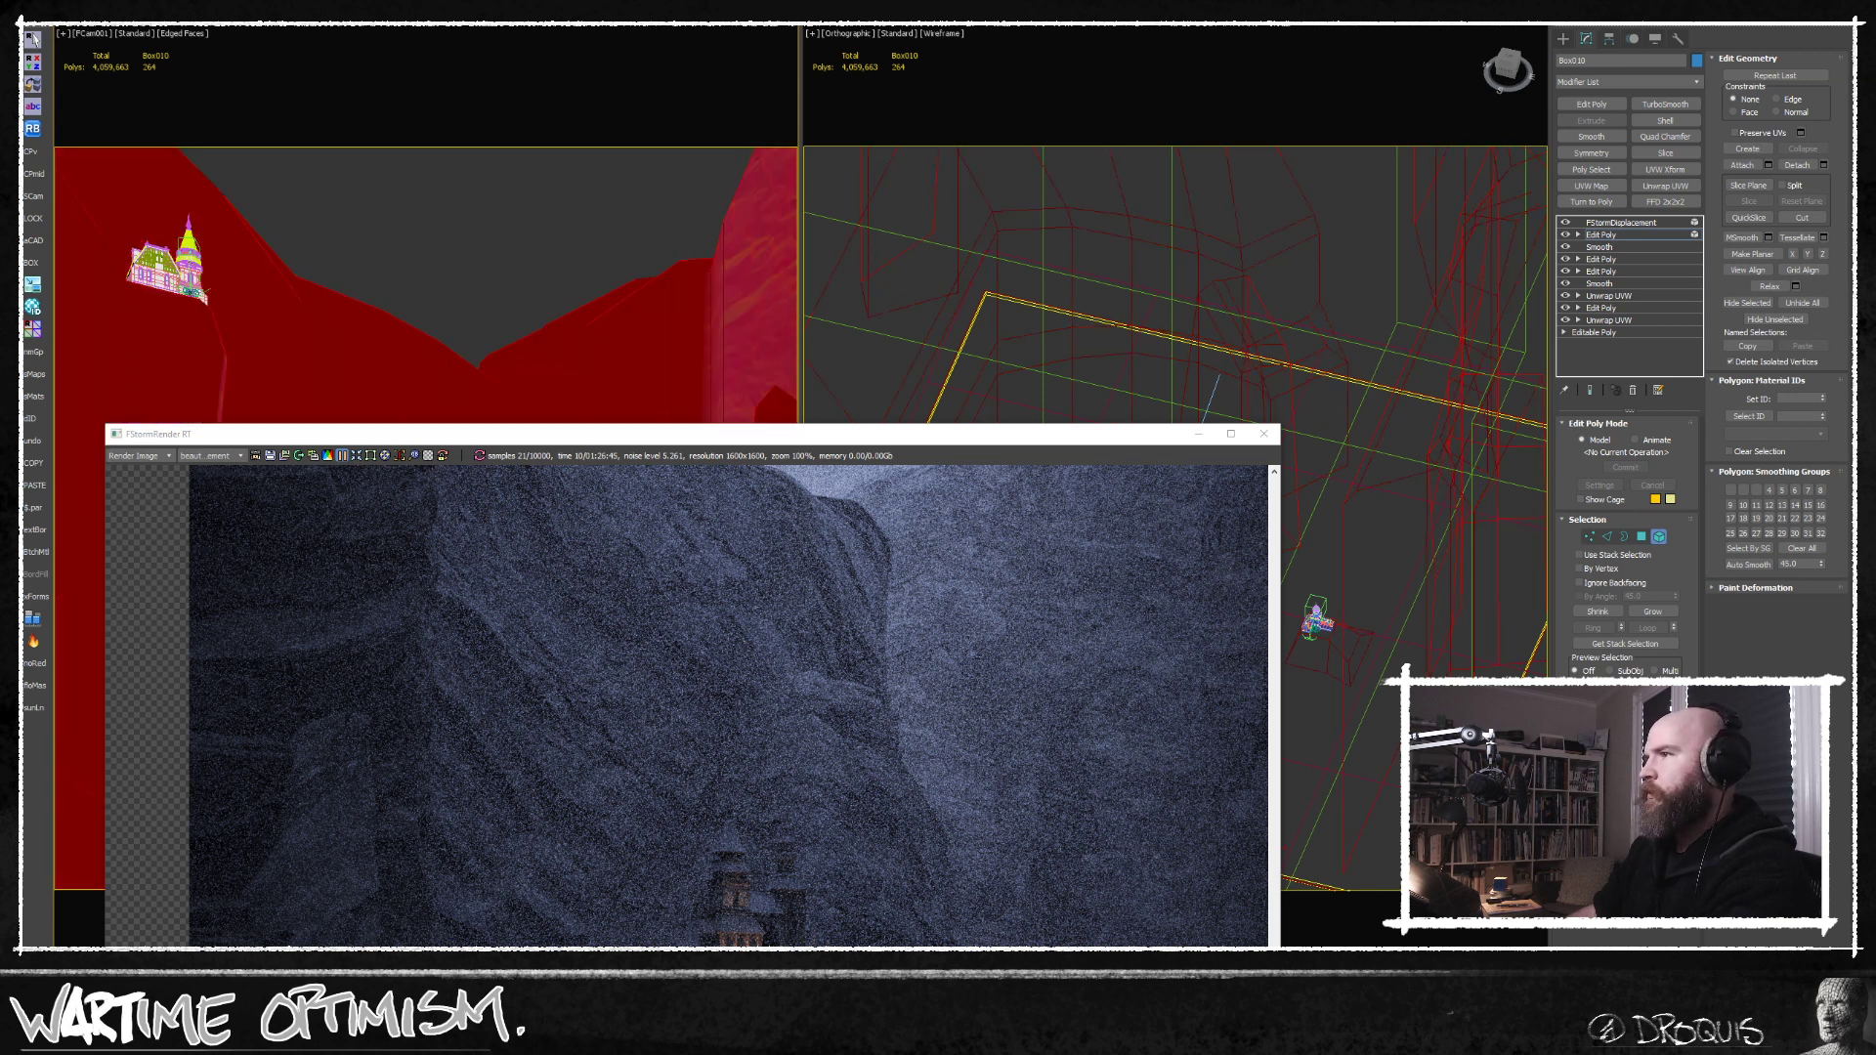
{"action": "key", "text": "ctrl+z"}
Display the wireframe view as shaded with edges, clear the element selection and exit element editing.
{"action": "mouse_move", "coordinate": [1427, 536]}
{"action": "middle_mouse_down"}
{"action": "mouse_move", "coordinate": [1429, 458]}
{"action": "mouse_move", "coordinate": [1336, 322]}
{"action": "mouse_move", "coordinate": [1326, 335]}
{"action": "mouse_move", "coordinate": [1399, 410]}
{"action": "mouse_move", "coordinate": [1368, 422]}
{"action": "middle_mouse_up"}
{"action": "key", "text": "F3"}
{"action": "scroll", "coordinate": [1336, 323], "scroll_direction": "down", "scroll_amount": 4}
{"action": "left_click_drag", "start_coordinate": [1054, 430], "coordinate": [1073, 363]}
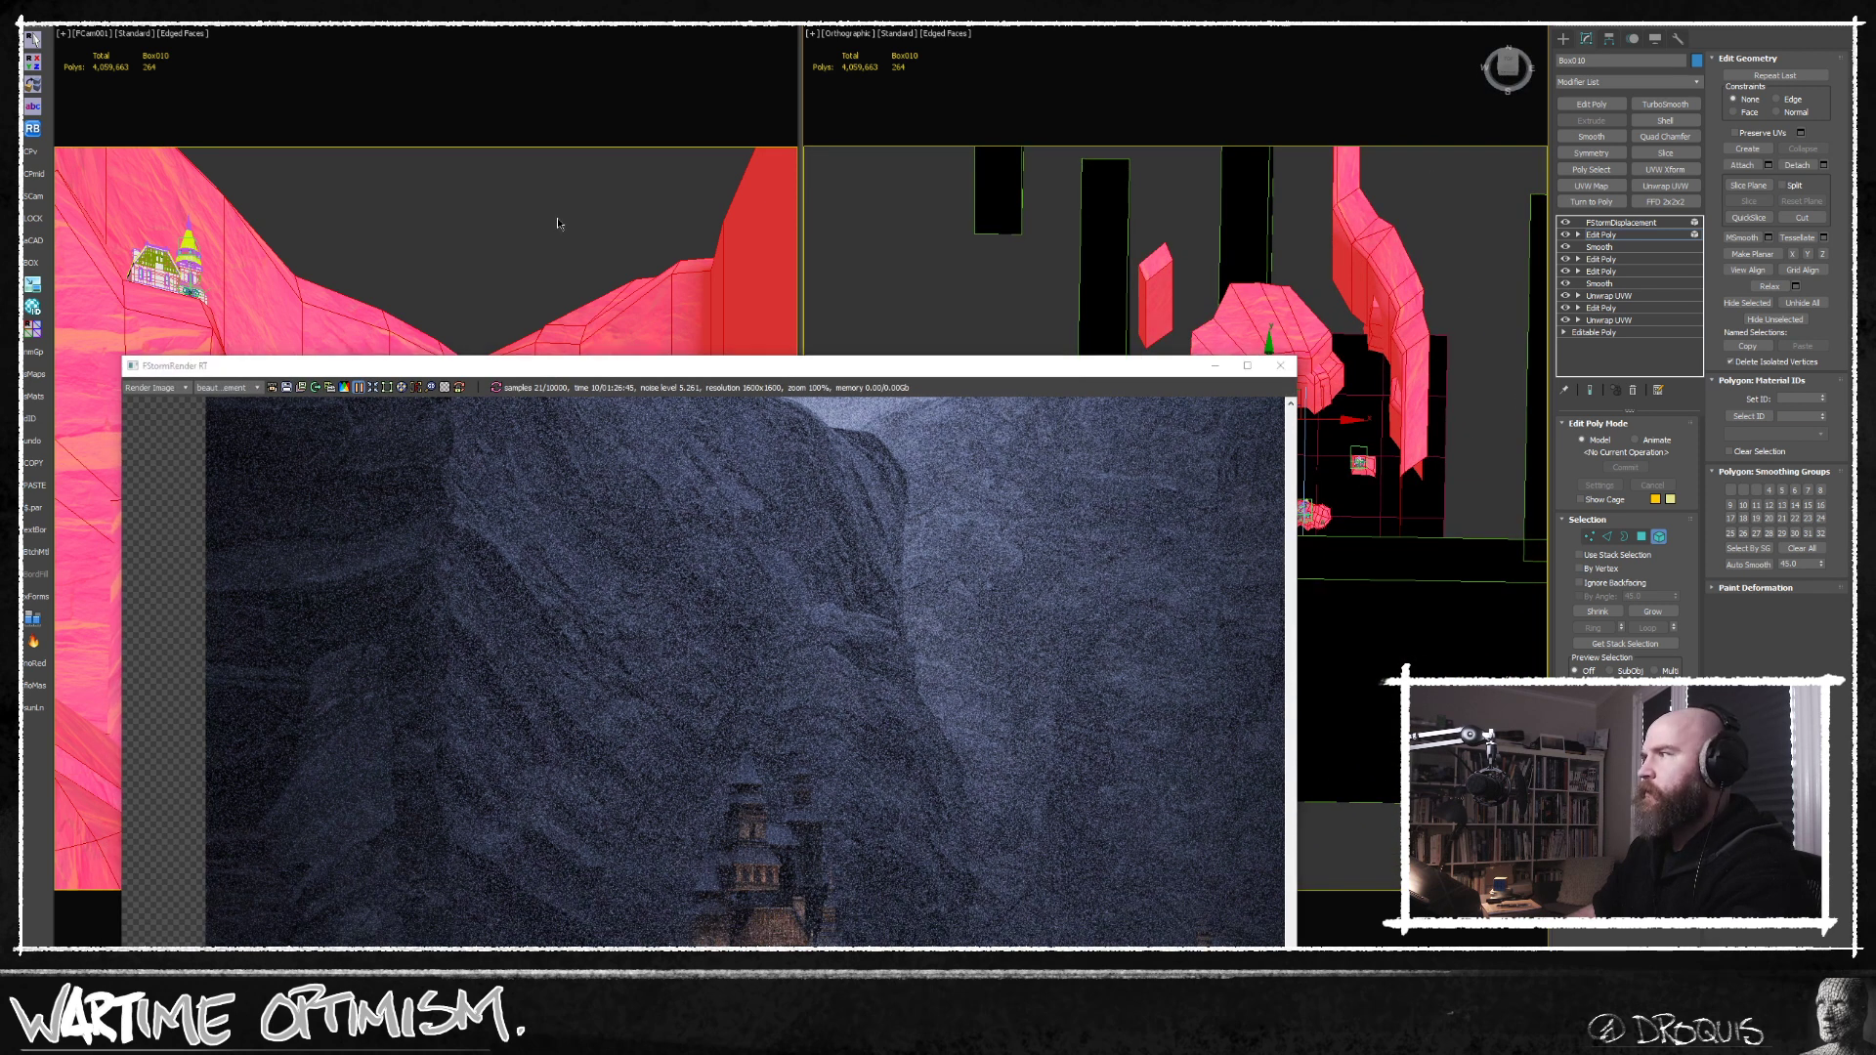
{"action": "left_click", "coordinate": [561, 224]}
{"action": "left_click", "coordinate": [1658, 537]}
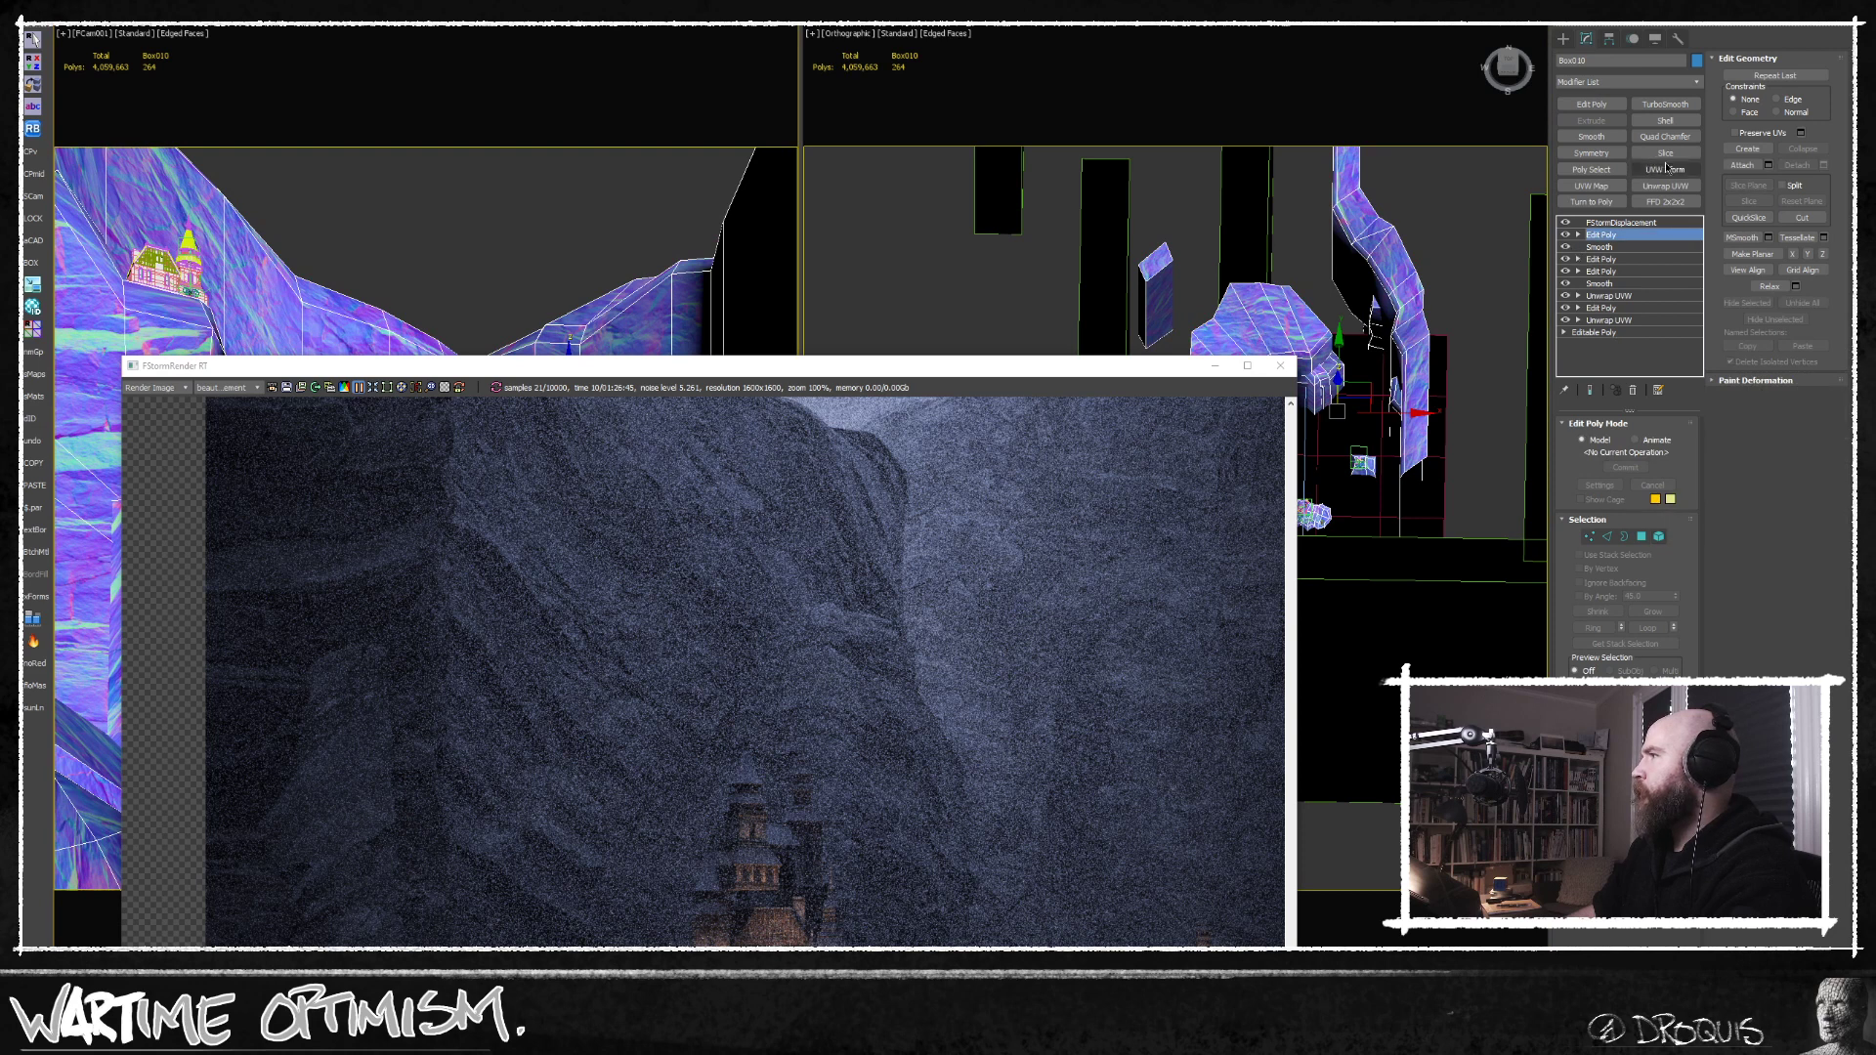
Add a Smooth modifier above the new Edit Poly with Auto Smooth enabled and a threshold of 60, and review the render.
{"action": "left_click", "coordinate": [1599, 138]}
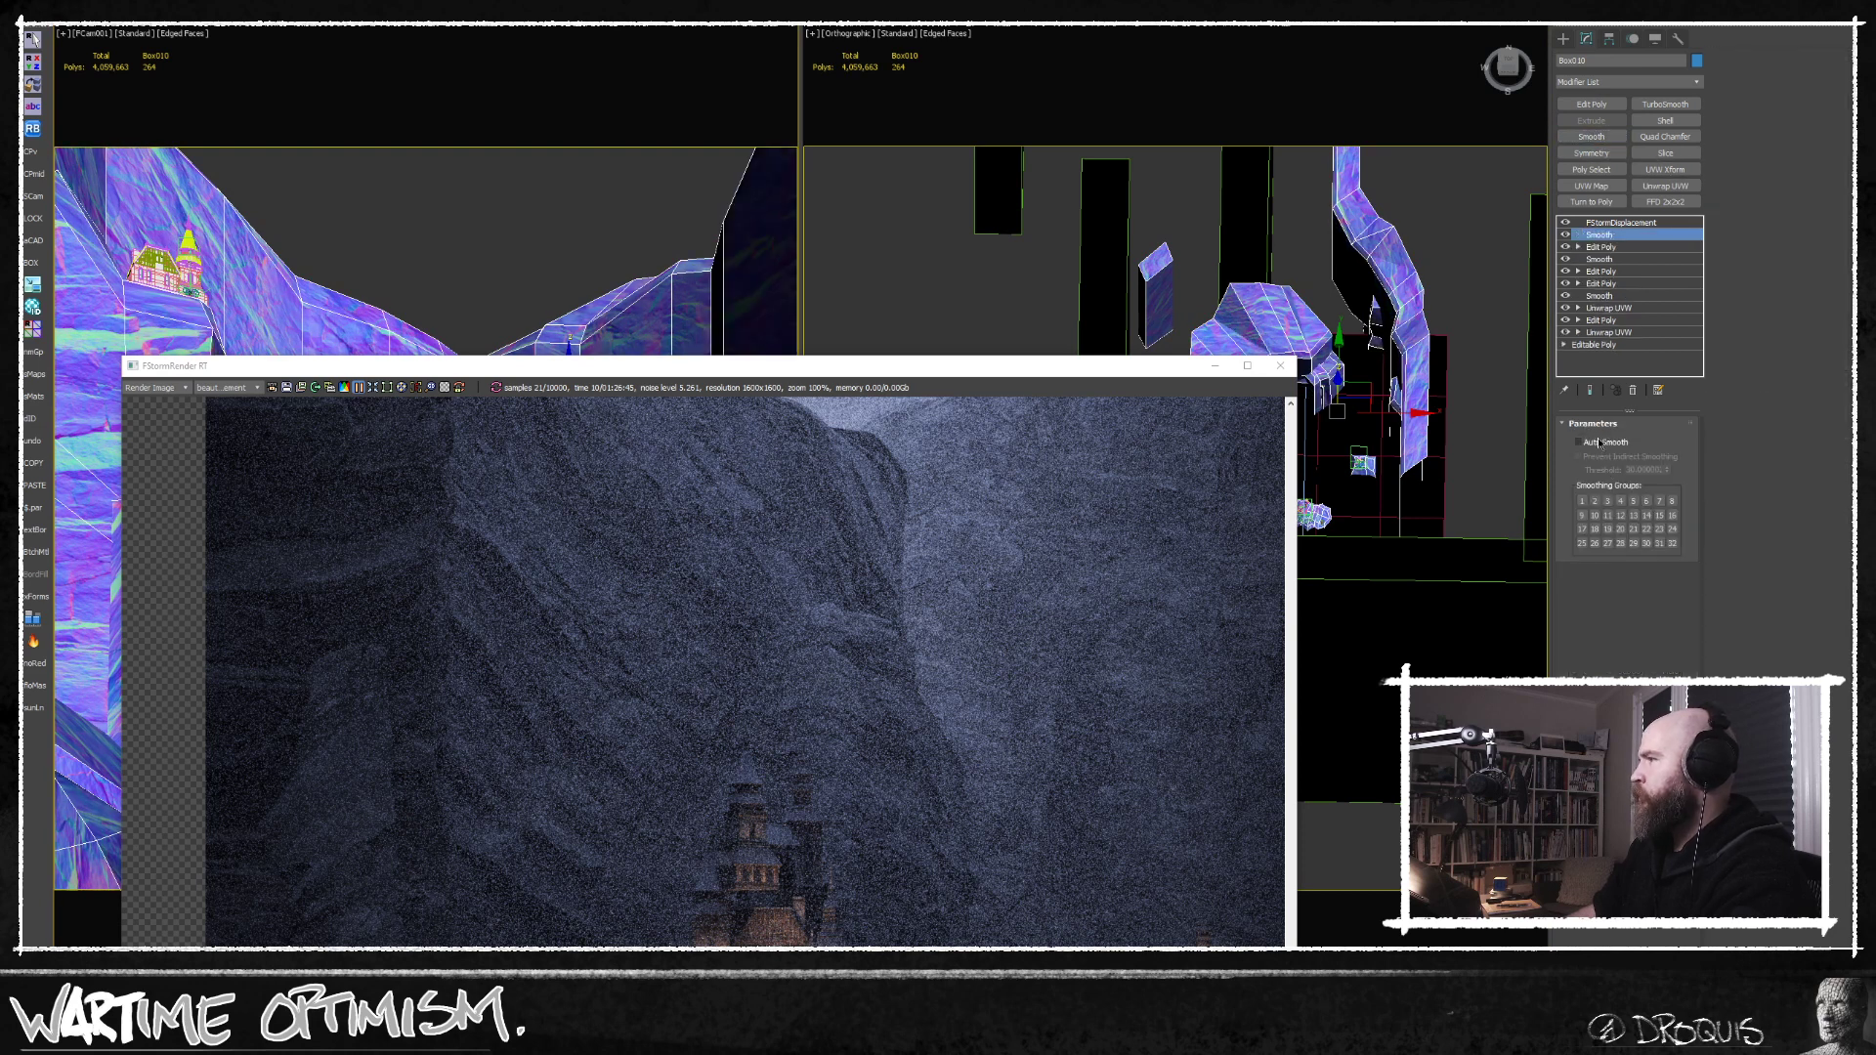
{"action": "left_click", "coordinate": [1600, 443]}
{"action": "double_click", "coordinate": [1639, 471]}
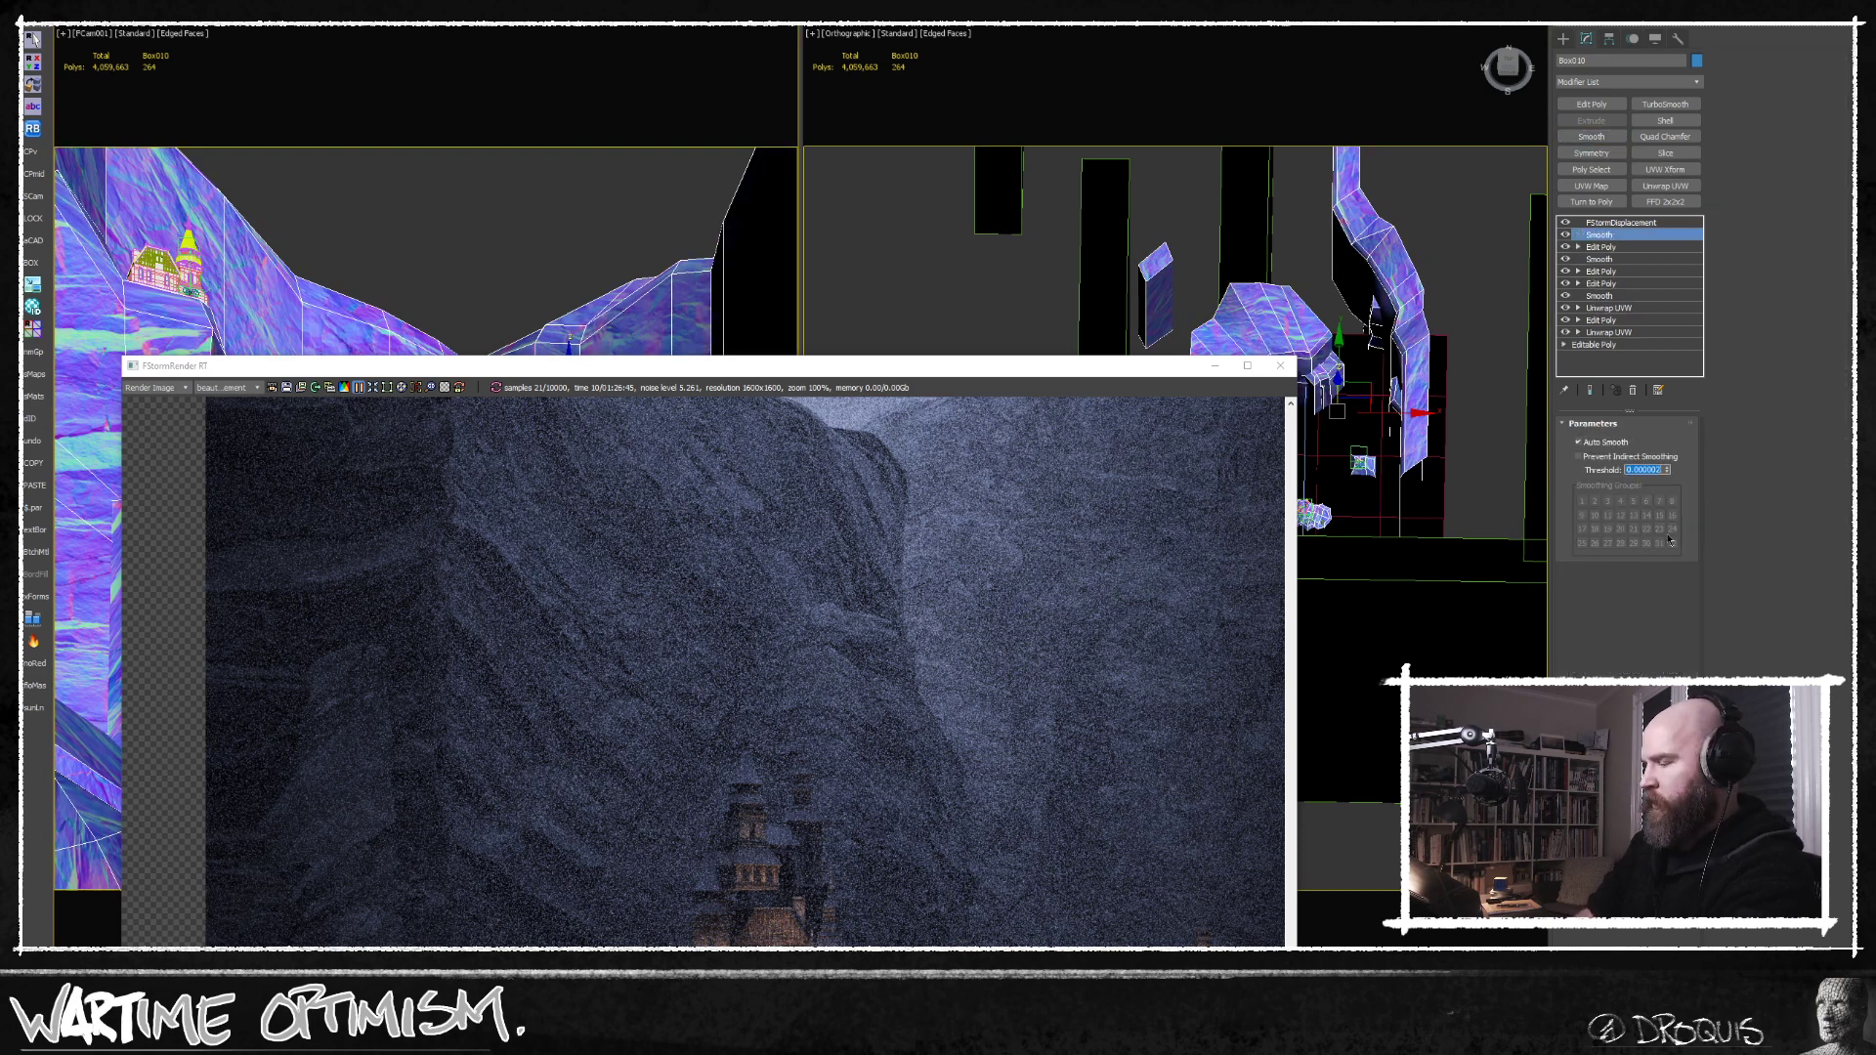
{"action": "type", "text": "60"}
{"action": "key", "text": "Return"}
{"action": "left_click_drag", "start_coordinate": [849, 372], "coordinate": [931, 155]}
{"action": "scroll", "coordinate": [897, 664], "scroll_direction": "down", "scroll_amount": 4}
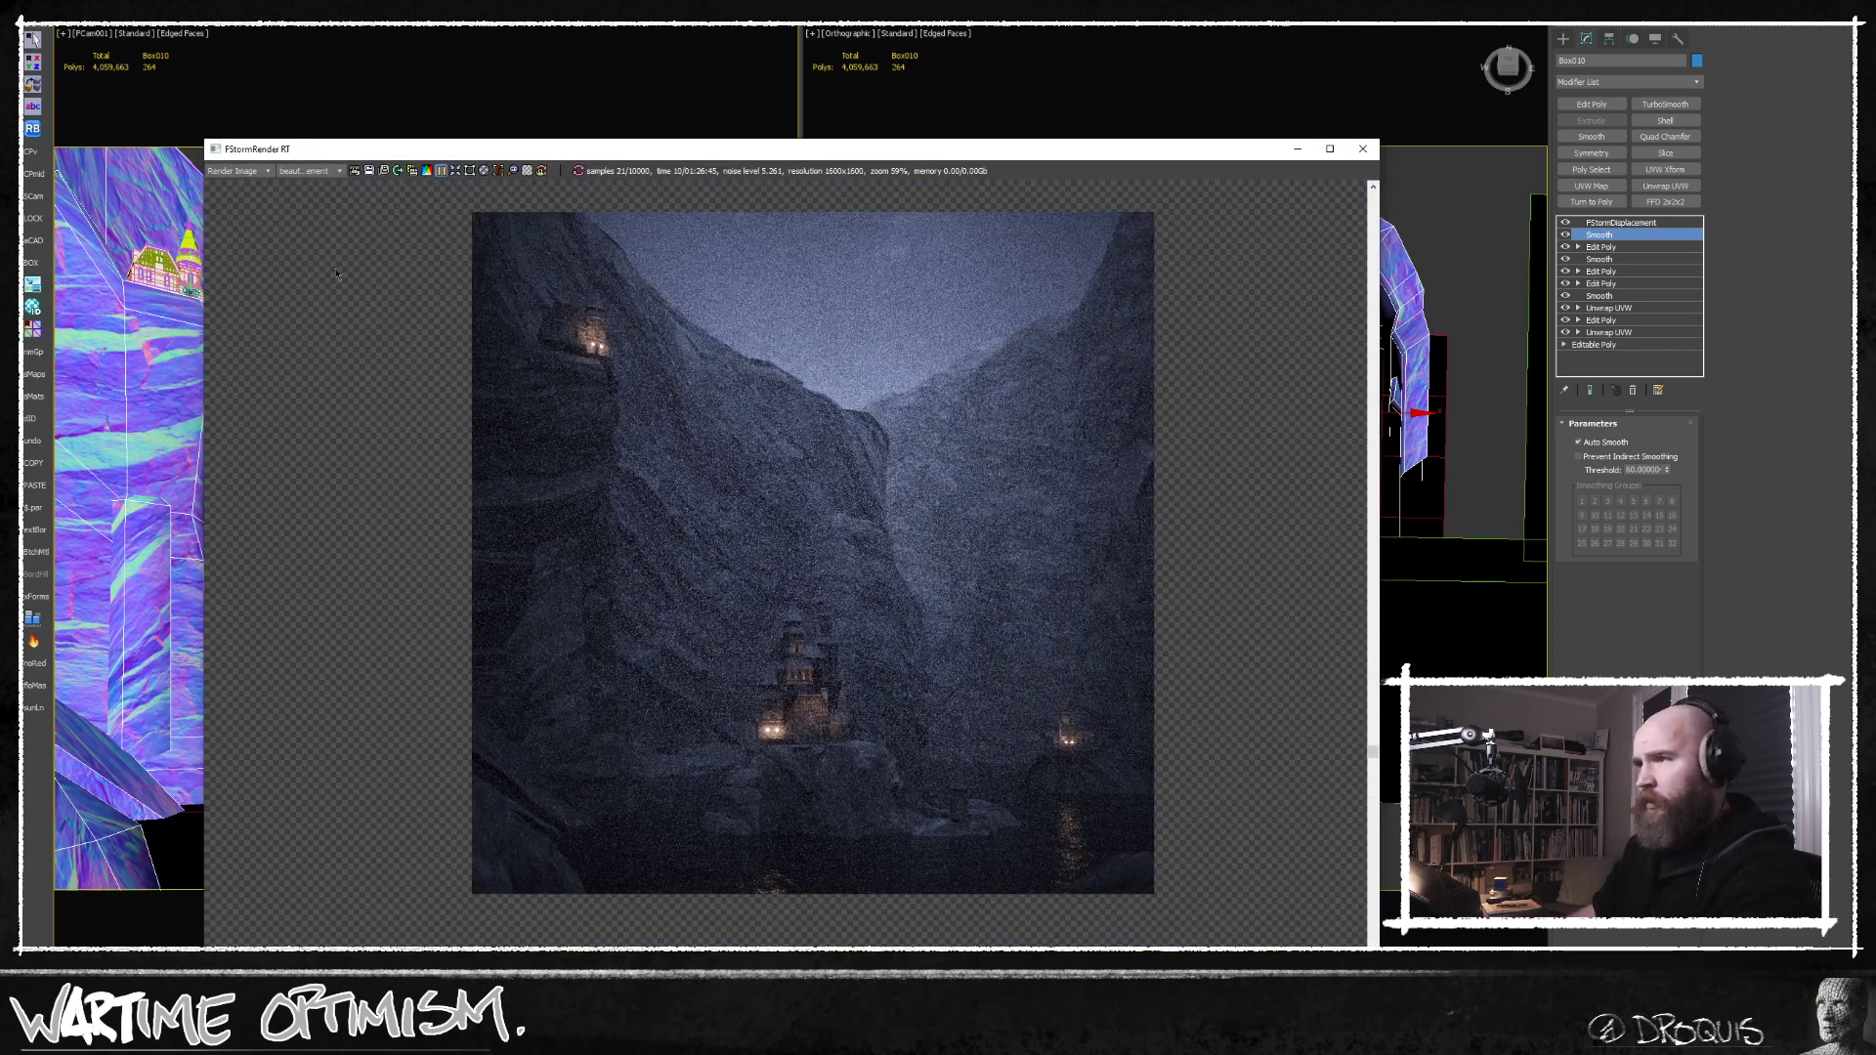
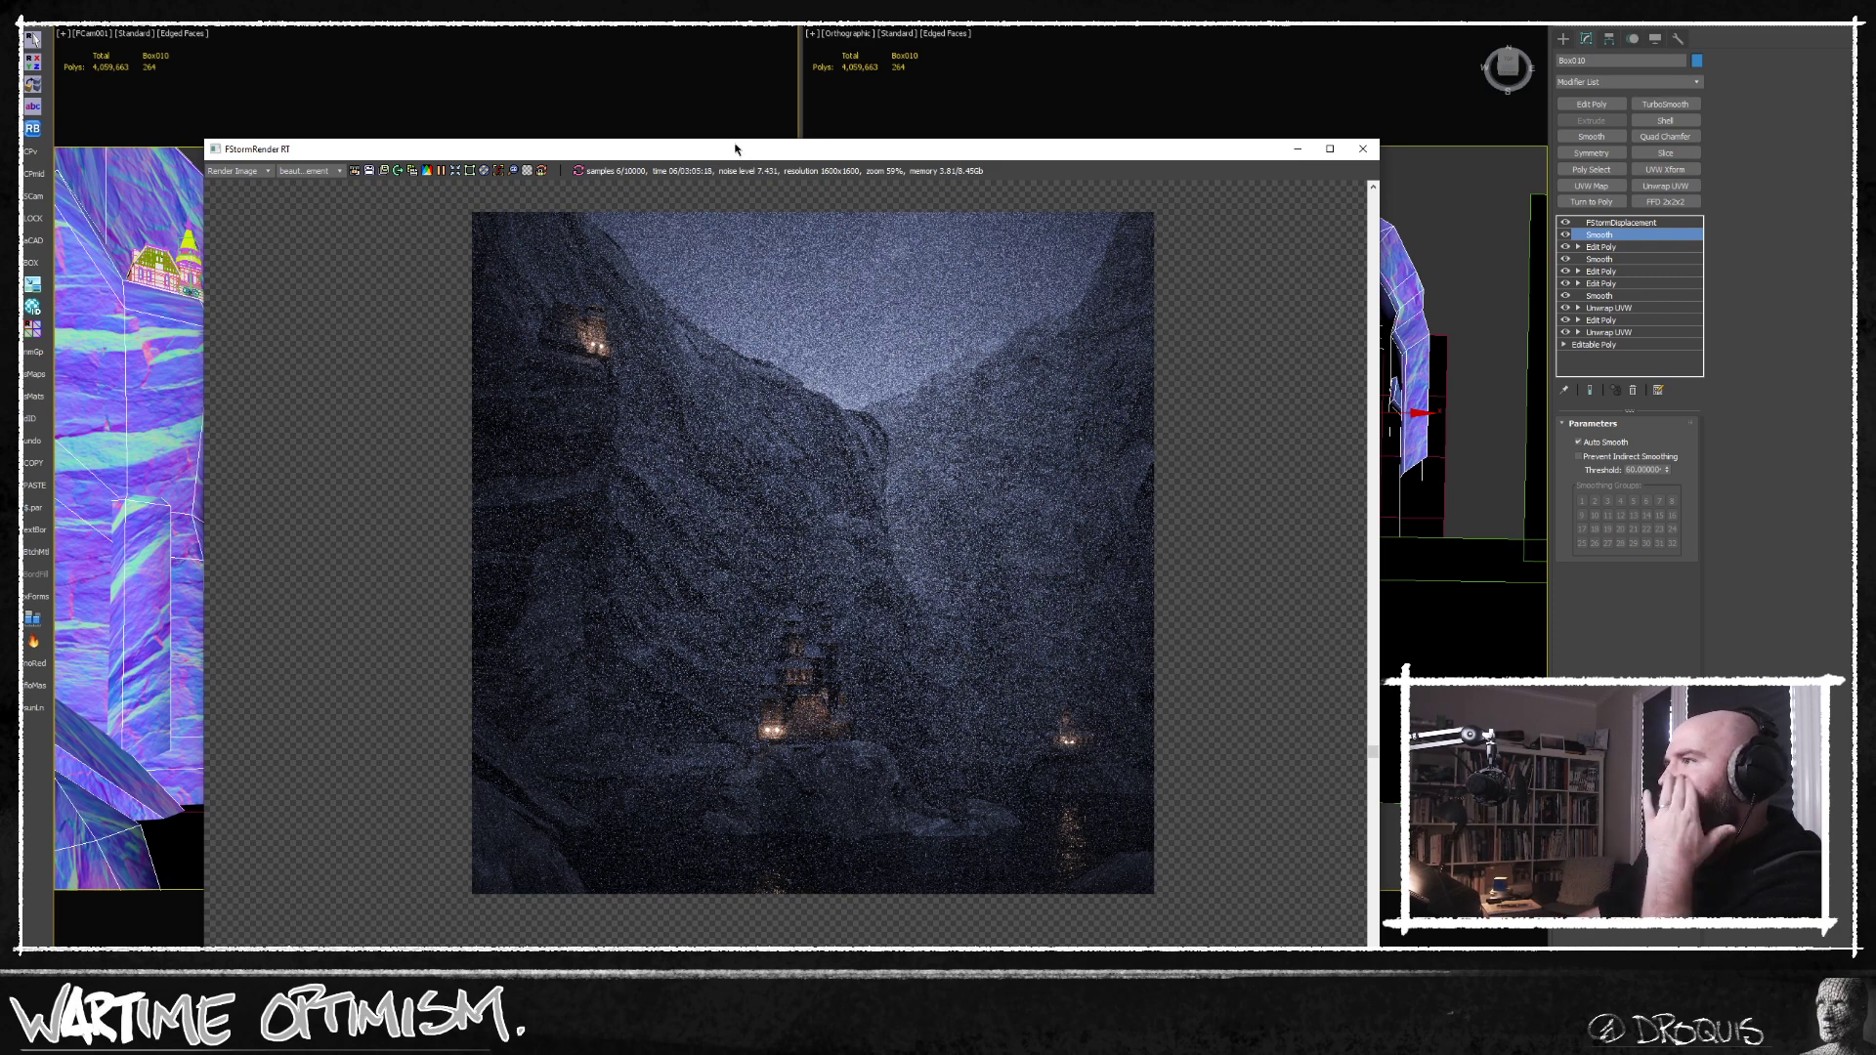
Examine the smoothed cliffs and the central castle's rock in the render, both overall and up close.
{"action": "left_click_drag", "start_coordinate": [688, 150], "coordinate": [604, 52]}
{"action": "scroll", "coordinate": [682, 405], "scroll_direction": "up", "scroll_amount": 4}
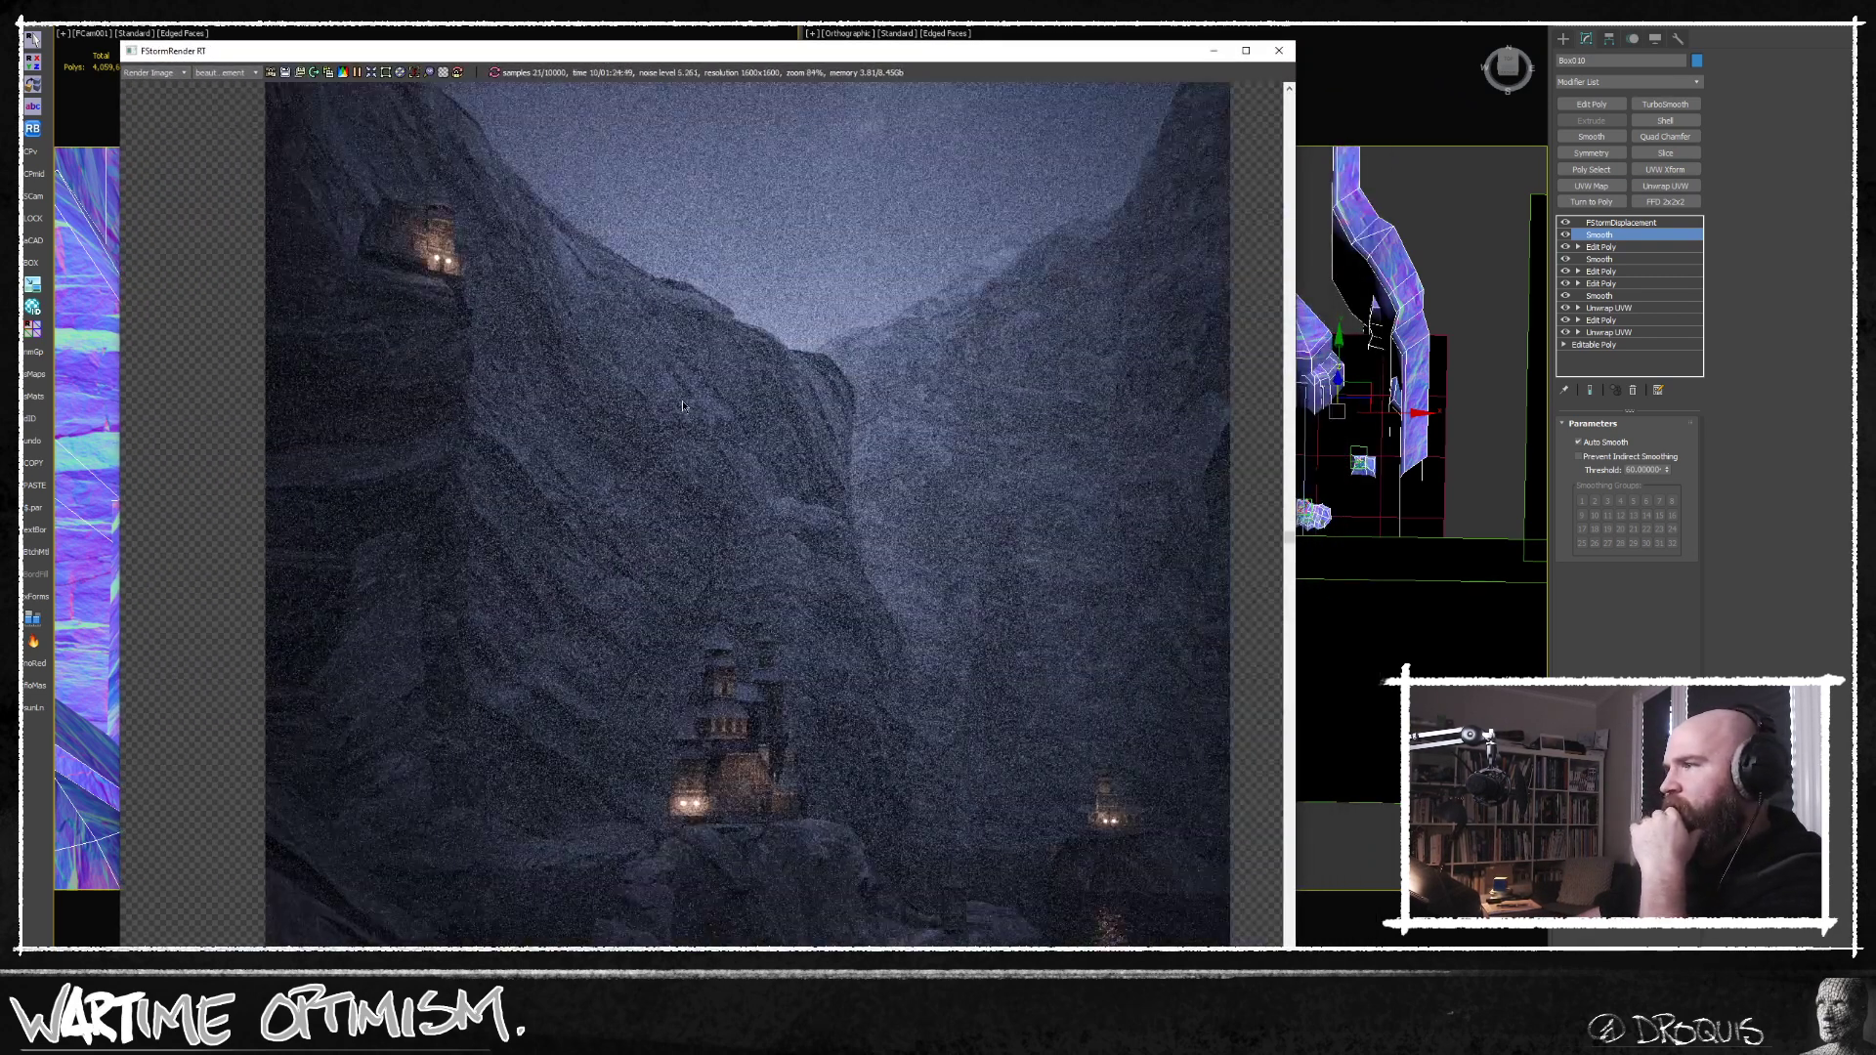
{"action": "scroll", "coordinate": [743, 470], "scroll_direction": "down", "scroll_amount": 2}
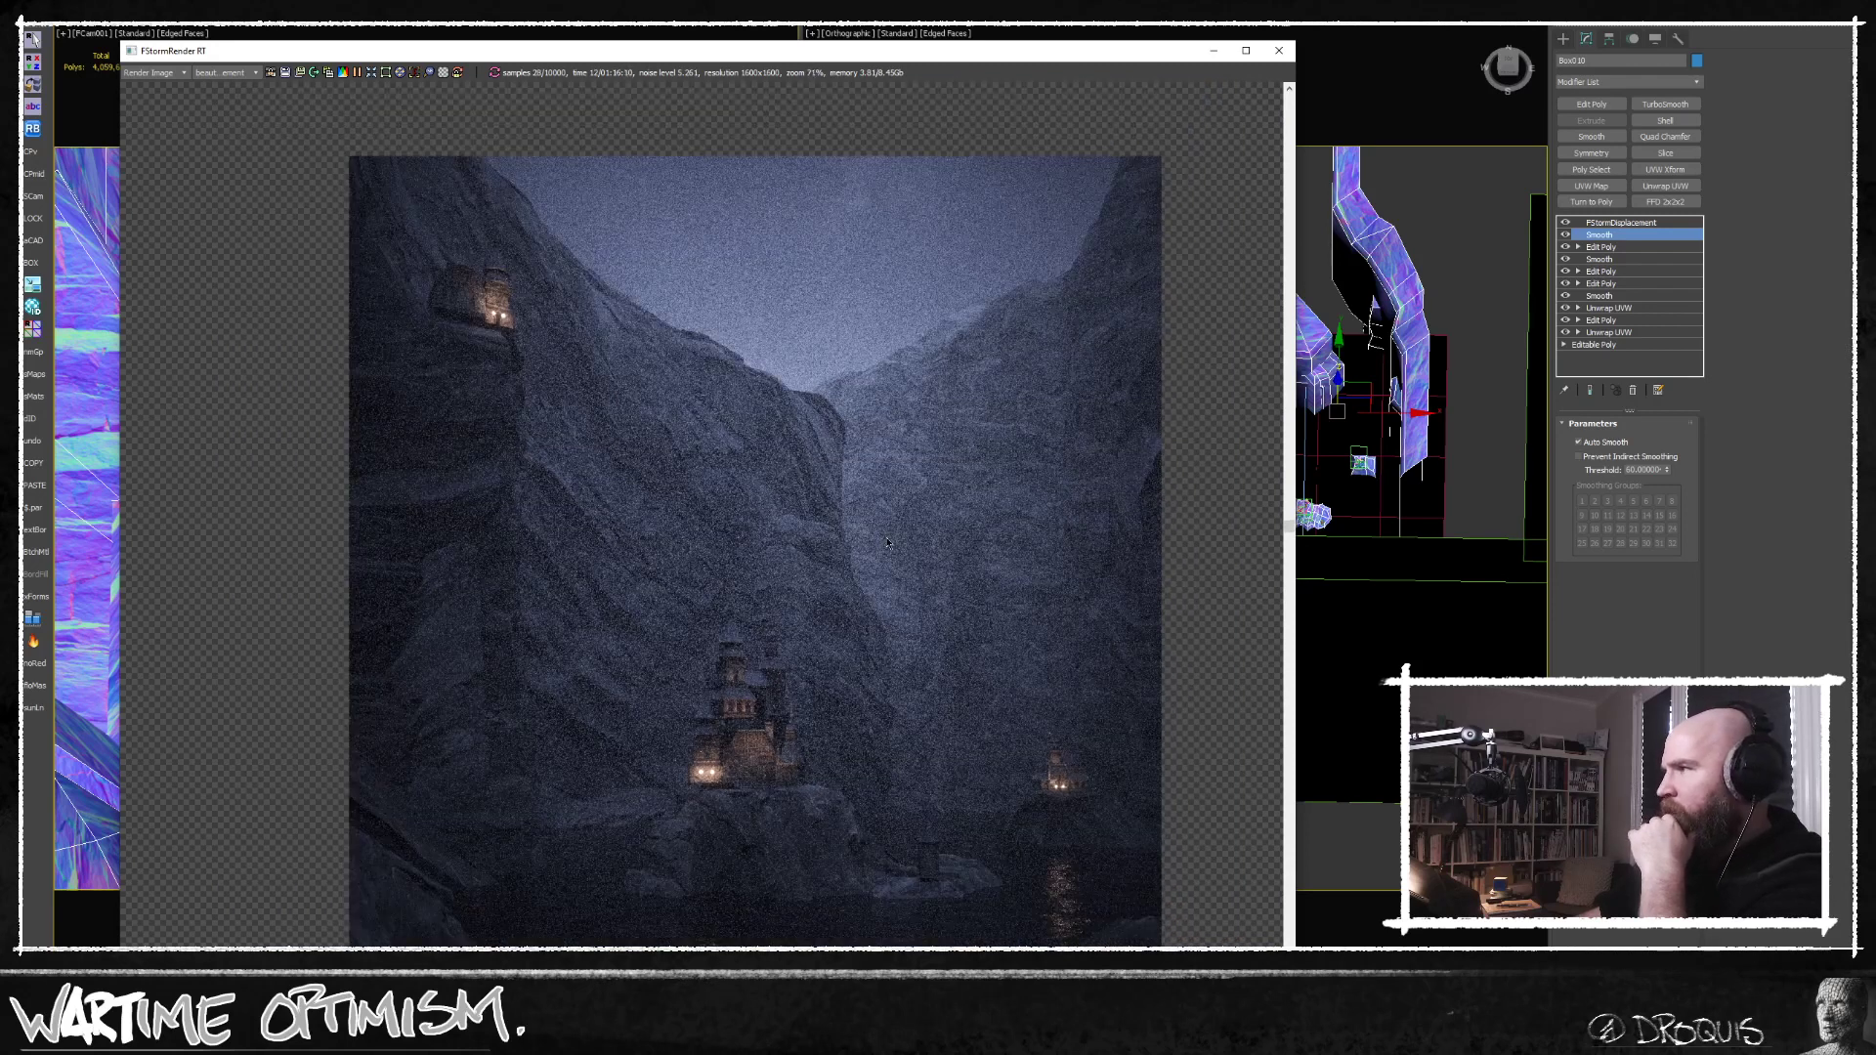
{"action": "scroll", "coordinate": [858, 566], "scroll_direction": "down", "scroll_amount": 1}
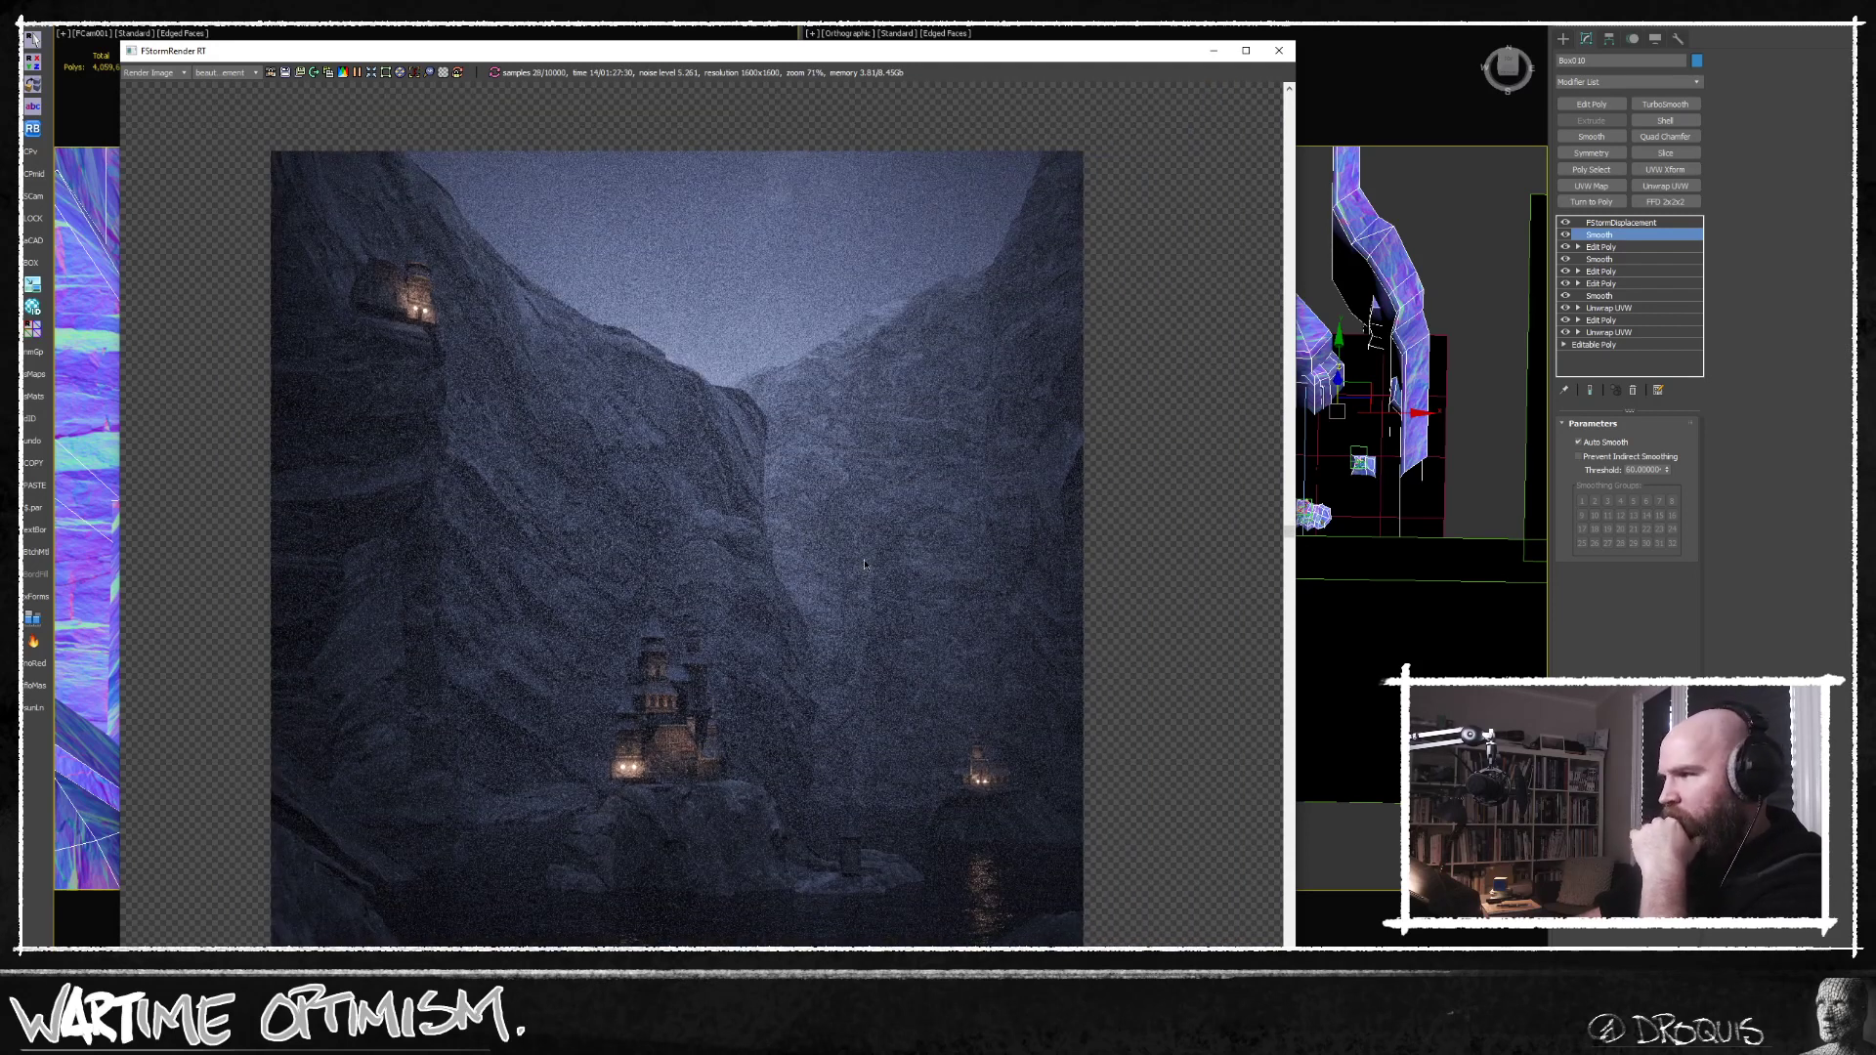
{"action": "scroll", "coordinate": [864, 565], "scroll_direction": "down", "scroll_amount": 1}
{"action": "scroll", "coordinate": [867, 564], "scroll_direction": "up", "scroll_amount": 1}
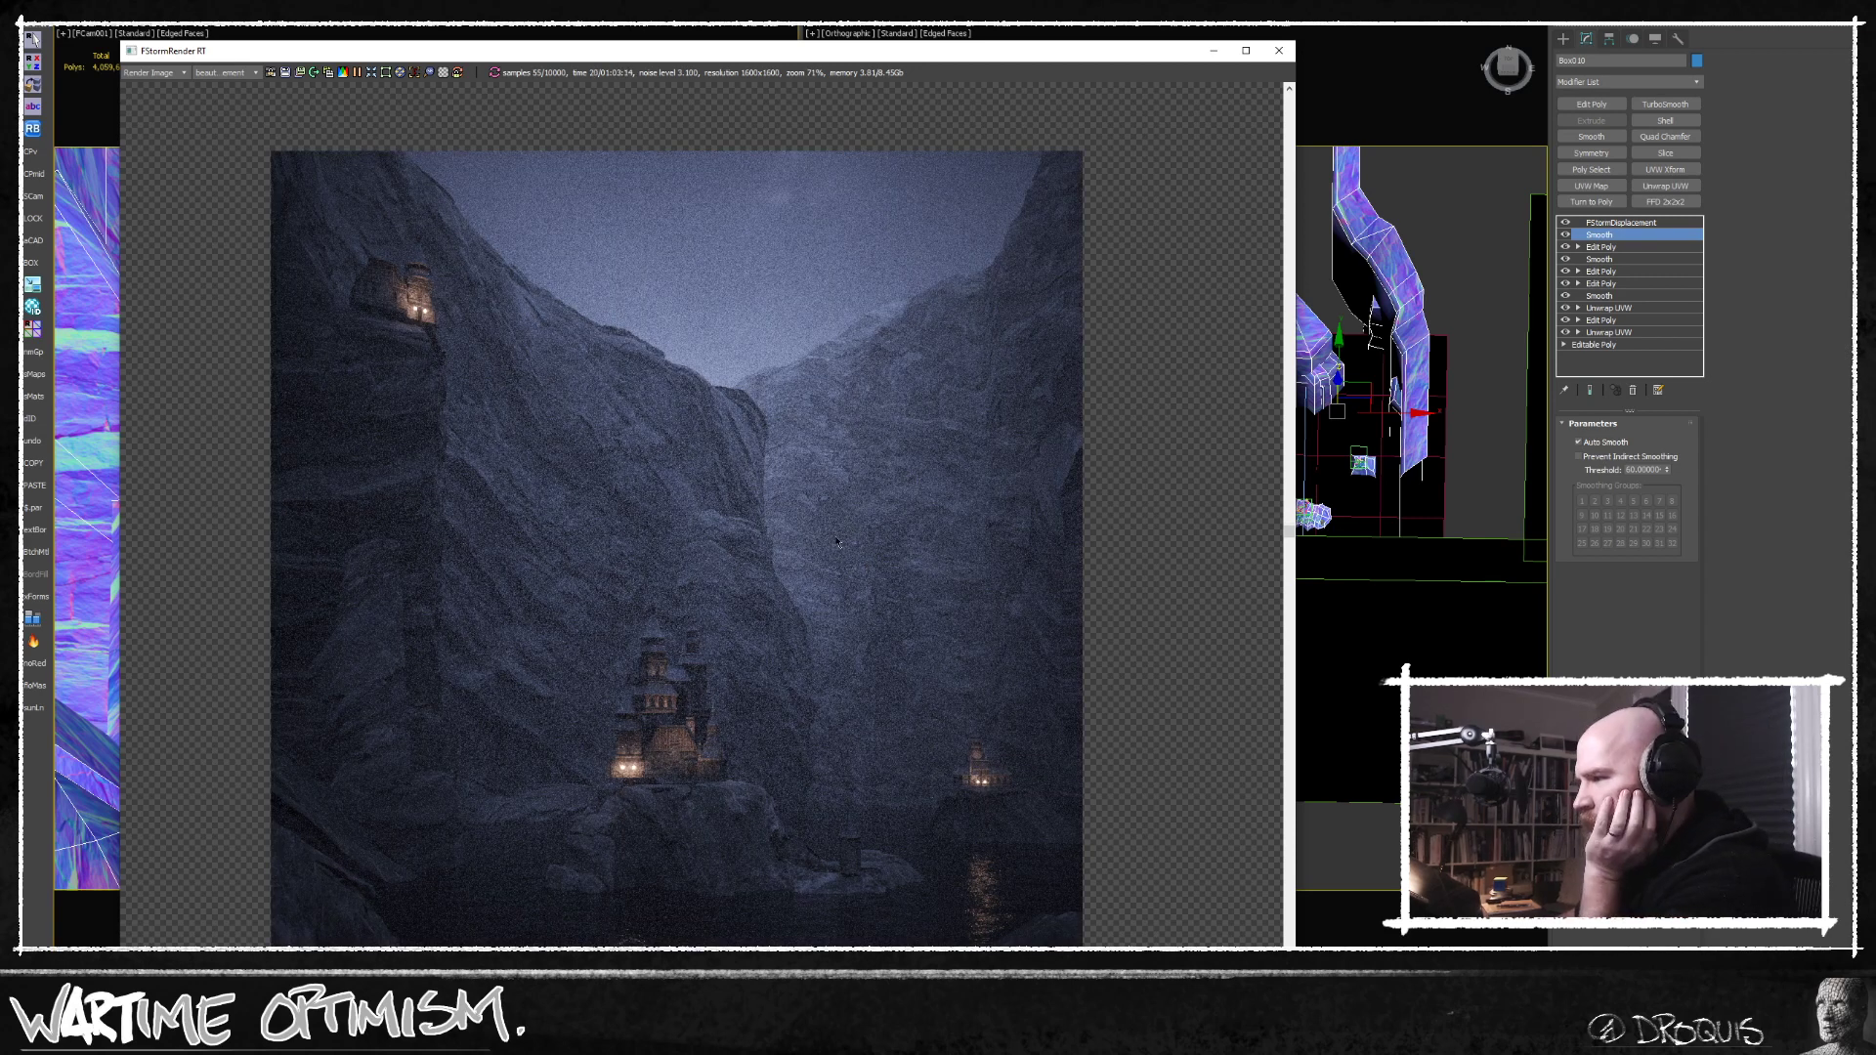
{"action": "scroll", "coordinate": [799, 848], "scroll_direction": "up", "scroll_amount": 2}
{"action": "scroll", "coordinate": [768, 858], "scroll_direction": "up", "scroll_amount": 2}
{"action": "middle_click_drag", "start_coordinate": [768, 858], "coordinate": [945, 797]}
{"action": "scroll", "coordinate": [944, 796], "scroll_direction": "down", "scroll_amount": 2}
{"action": "scroll", "coordinate": [945, 797], "scroll_direction": "down", "scroll_amount": 2}
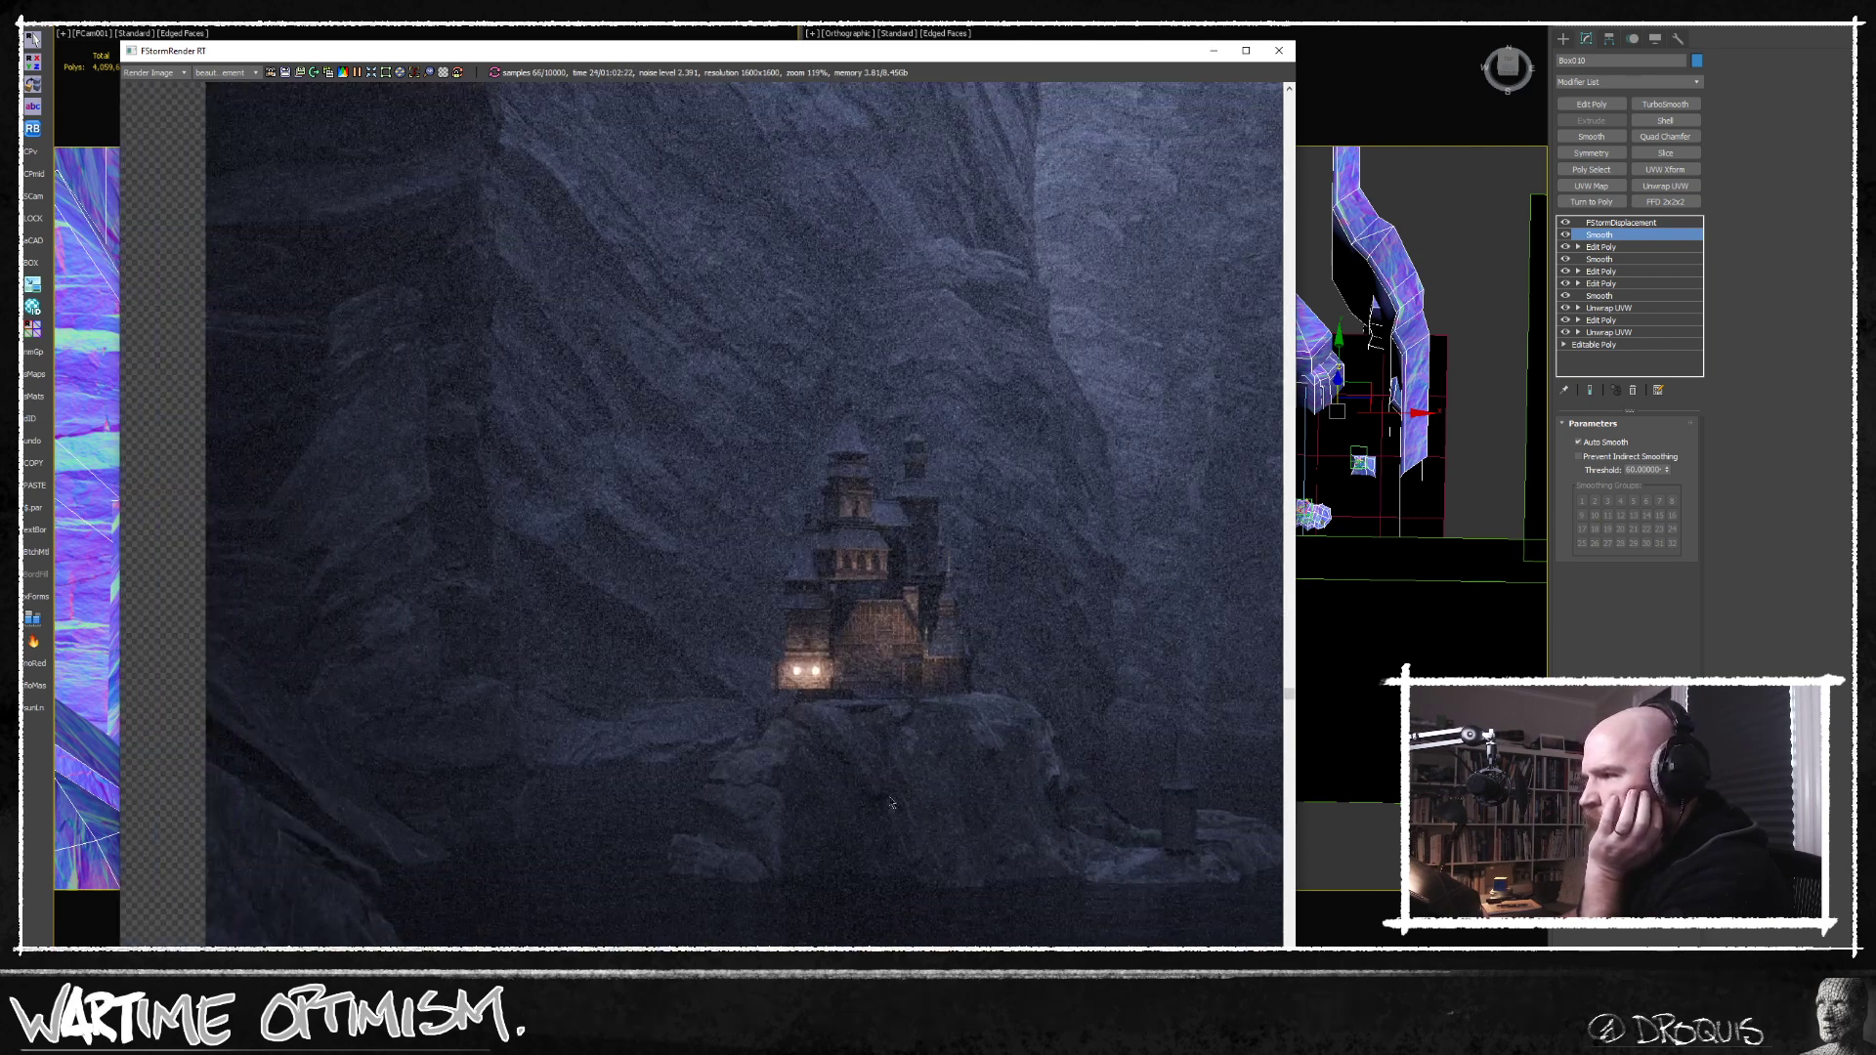
{"action": "scroll", "coordinate": [888, 800], "scroll_direction": "down", "scroll_amount": 1}
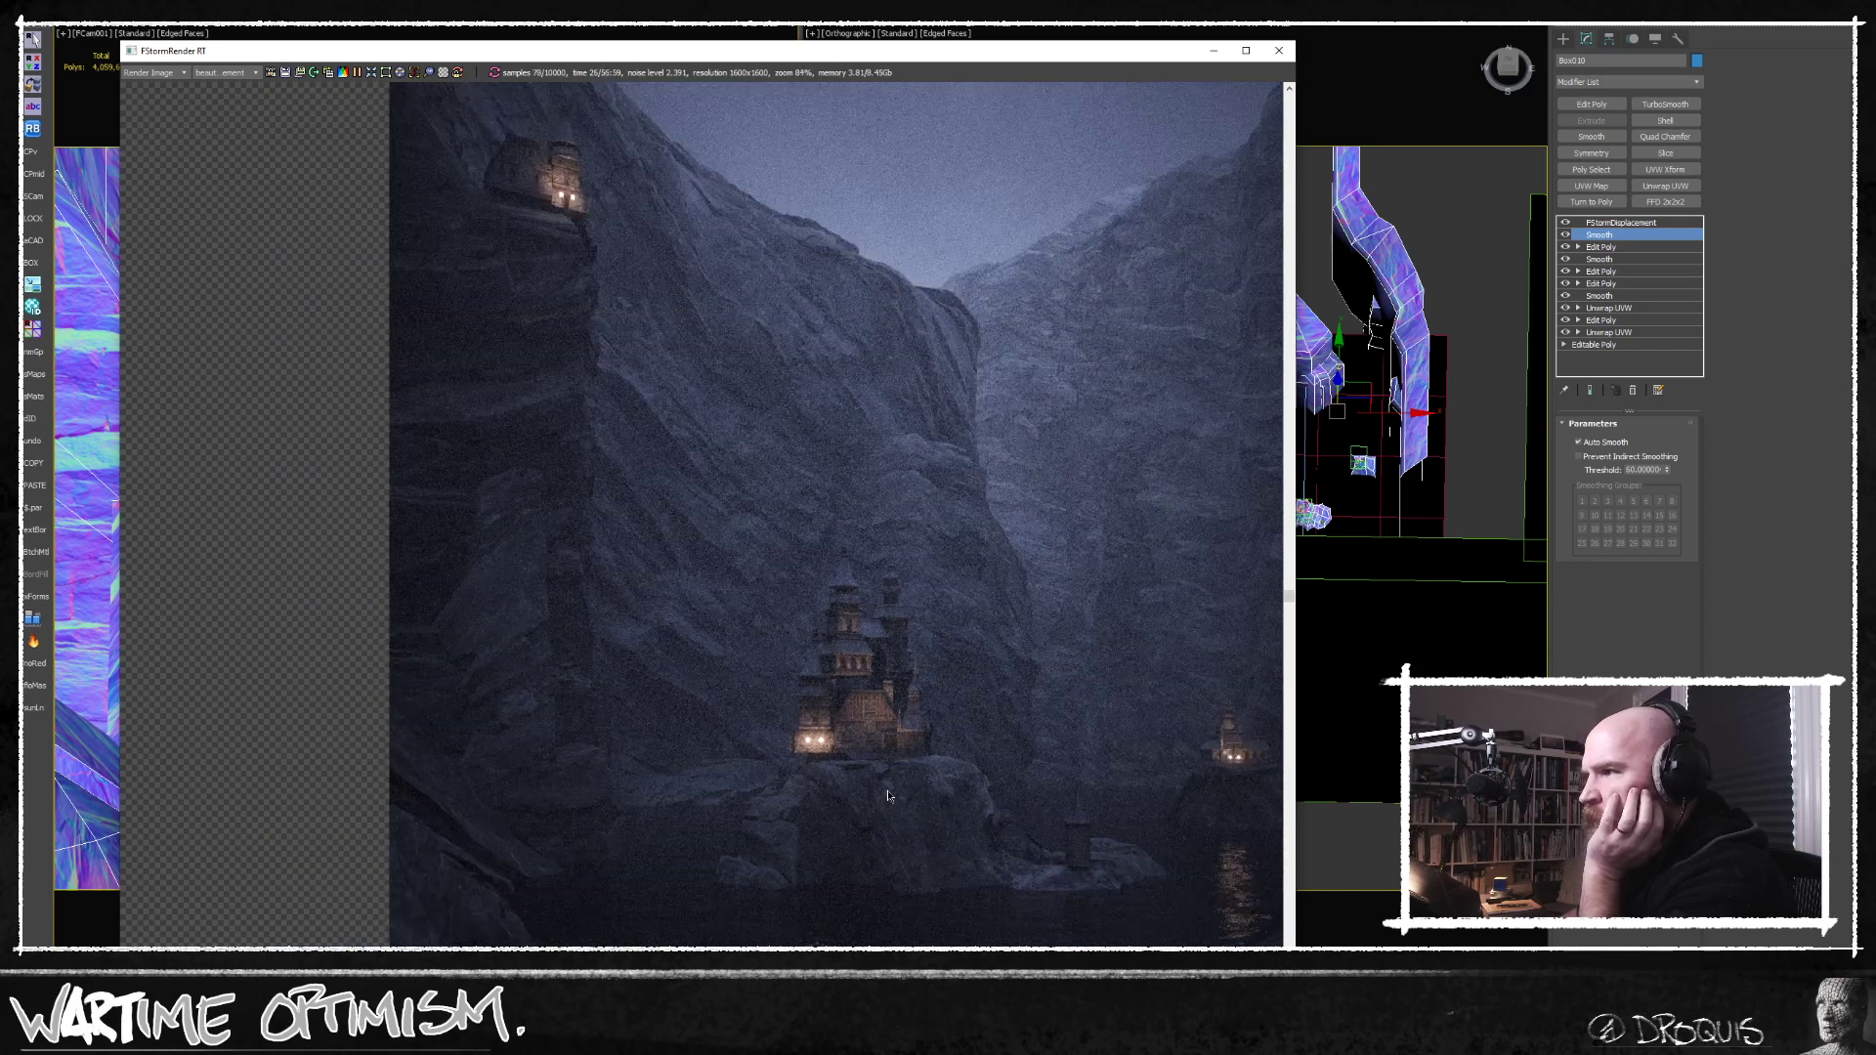
Inspect the cliff-top castle and the central castle's silhouette in the refining render, and put the render window away.
{"action": "middle_click_drag", "start_coordinate": [889, 793], "coordinate": [812, 784]}
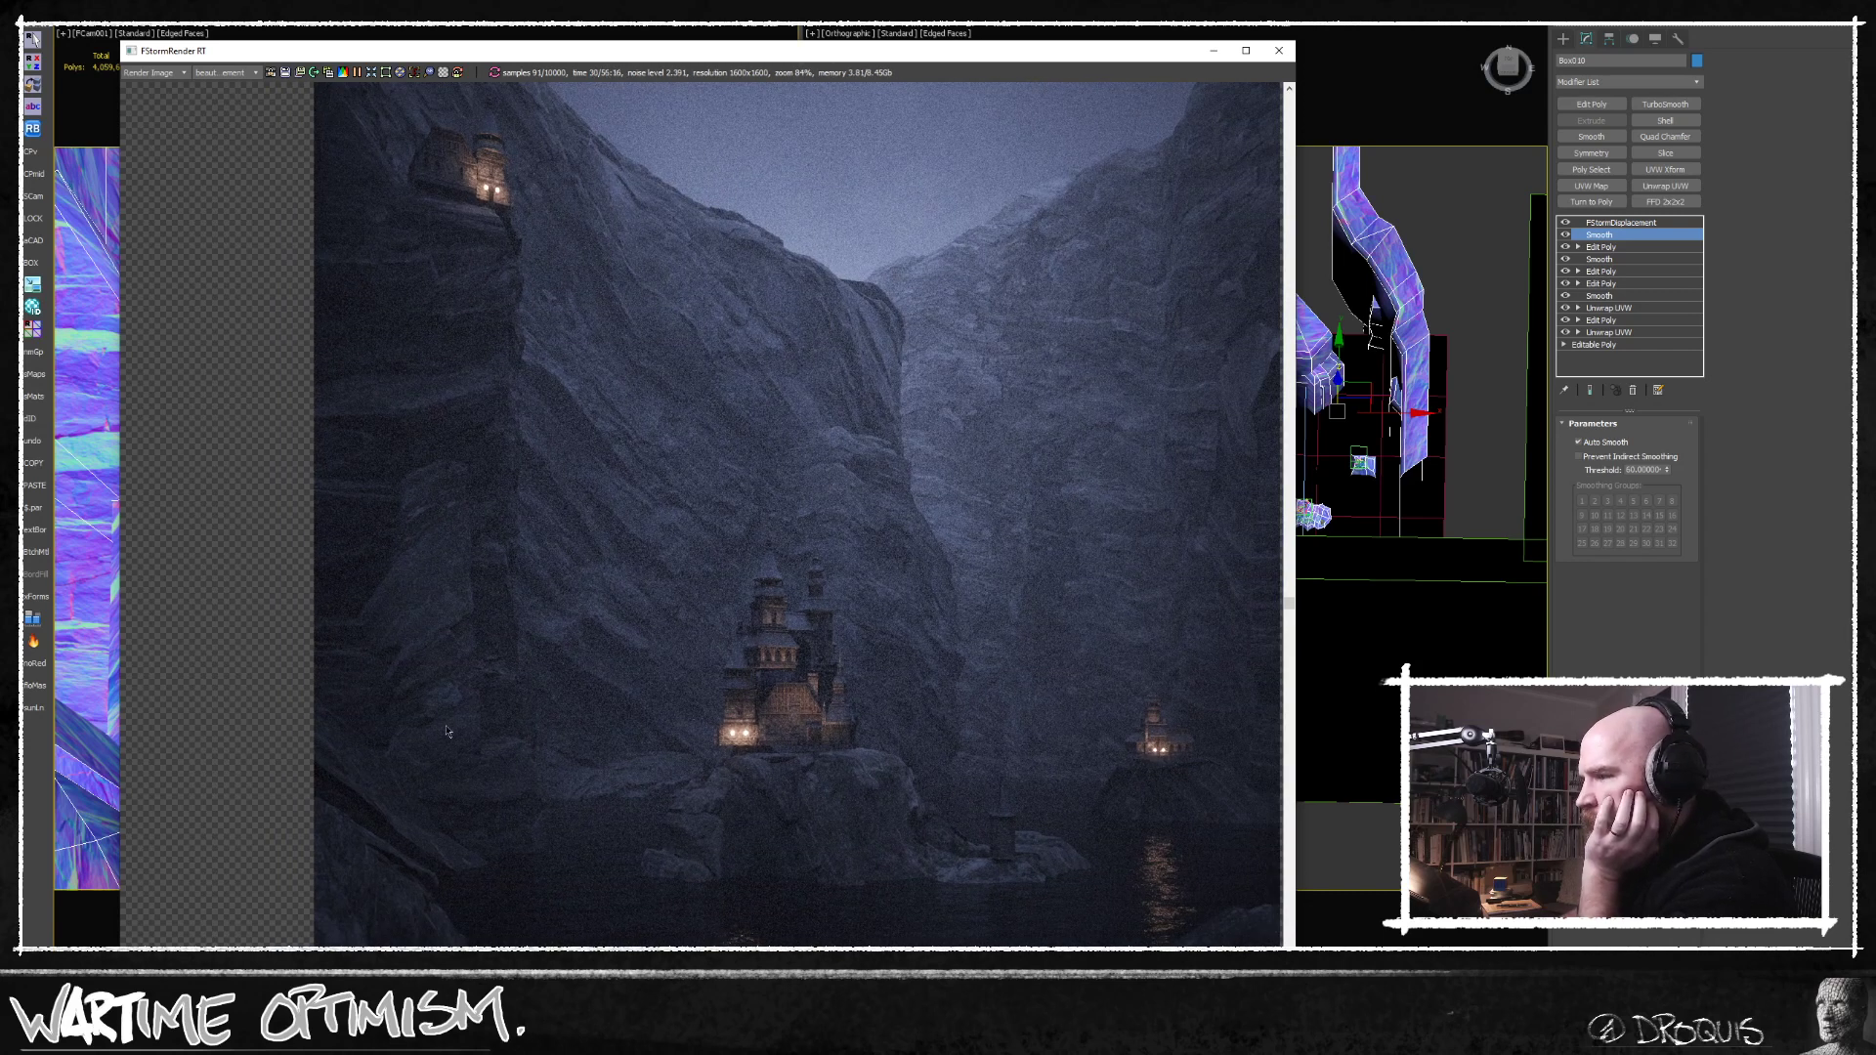
{"action": "scroll", "coordinate": [452, 705], "scroll_direction": "down", "scroll_amount": 1}
{"action": "middle_click_drag", "start_coordinate": [729, 648], "coordinate": [726, 710]}
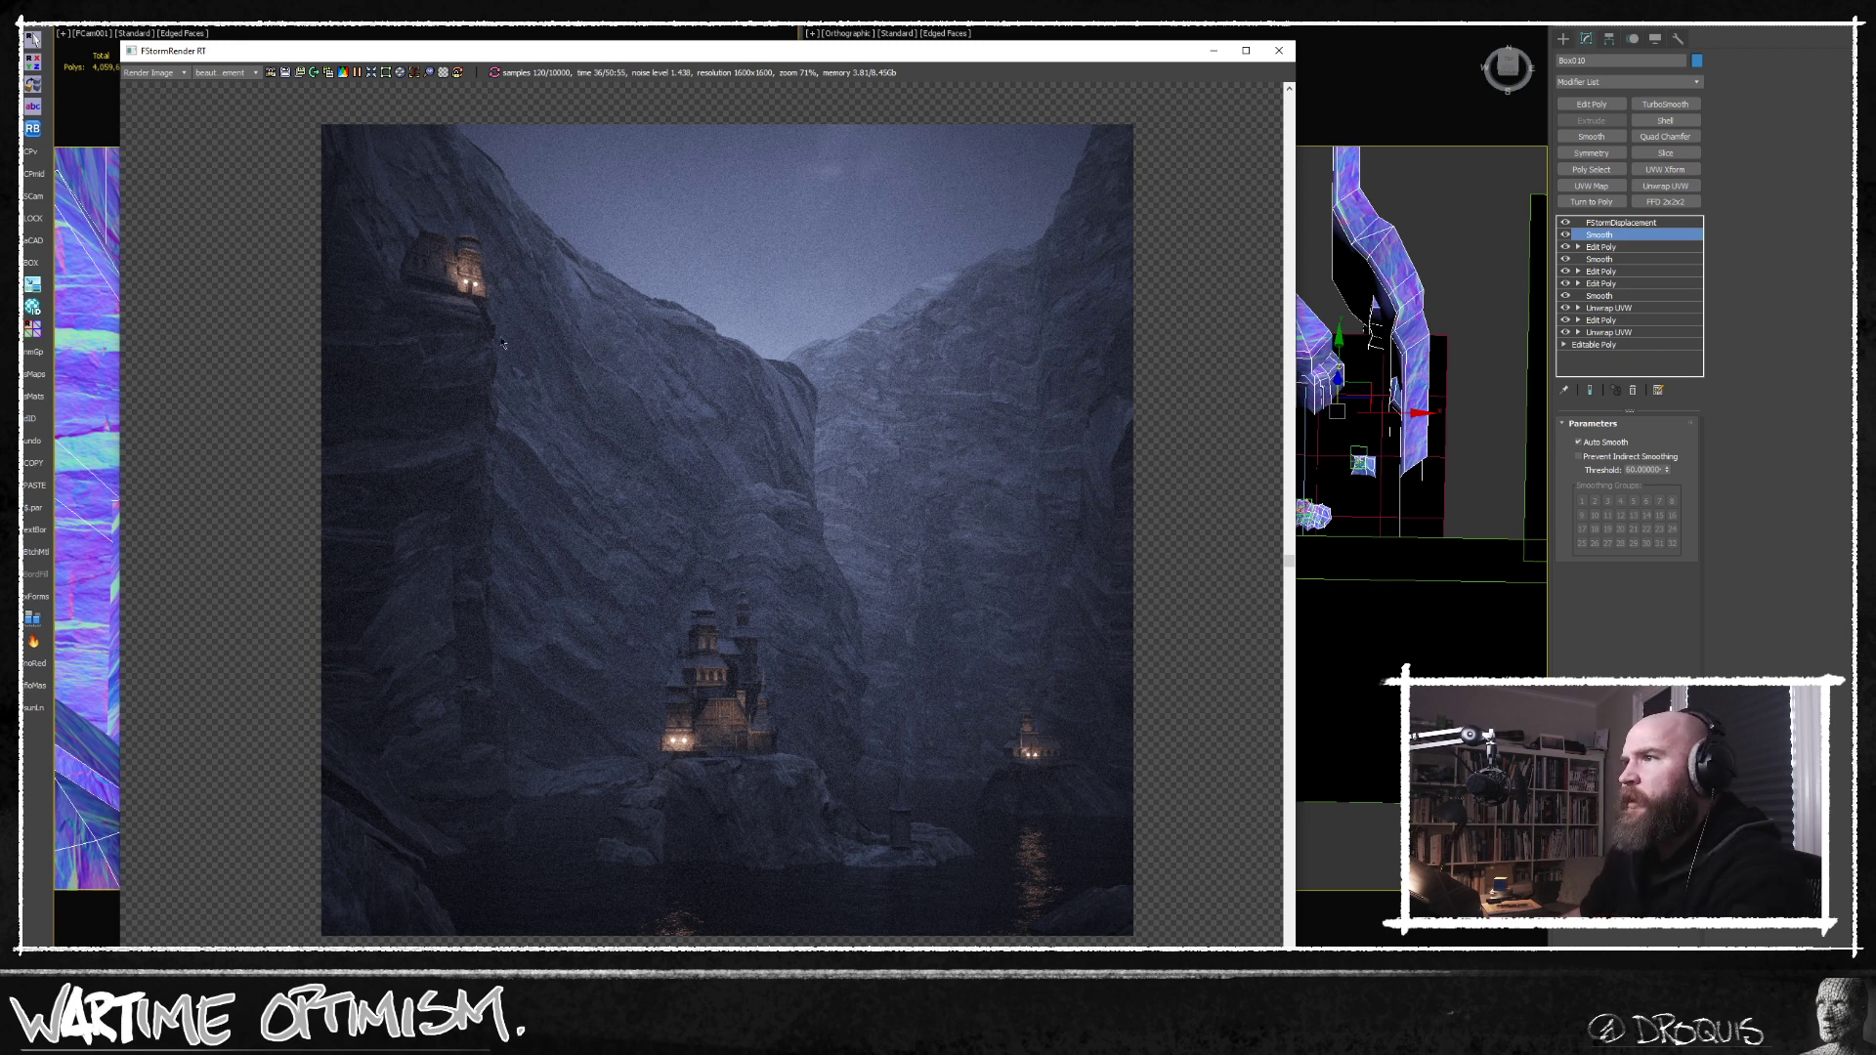
{"action": "scroll", "coordinate": [465, 314], "scroll_direction": "up", "scroll_amount": 4}
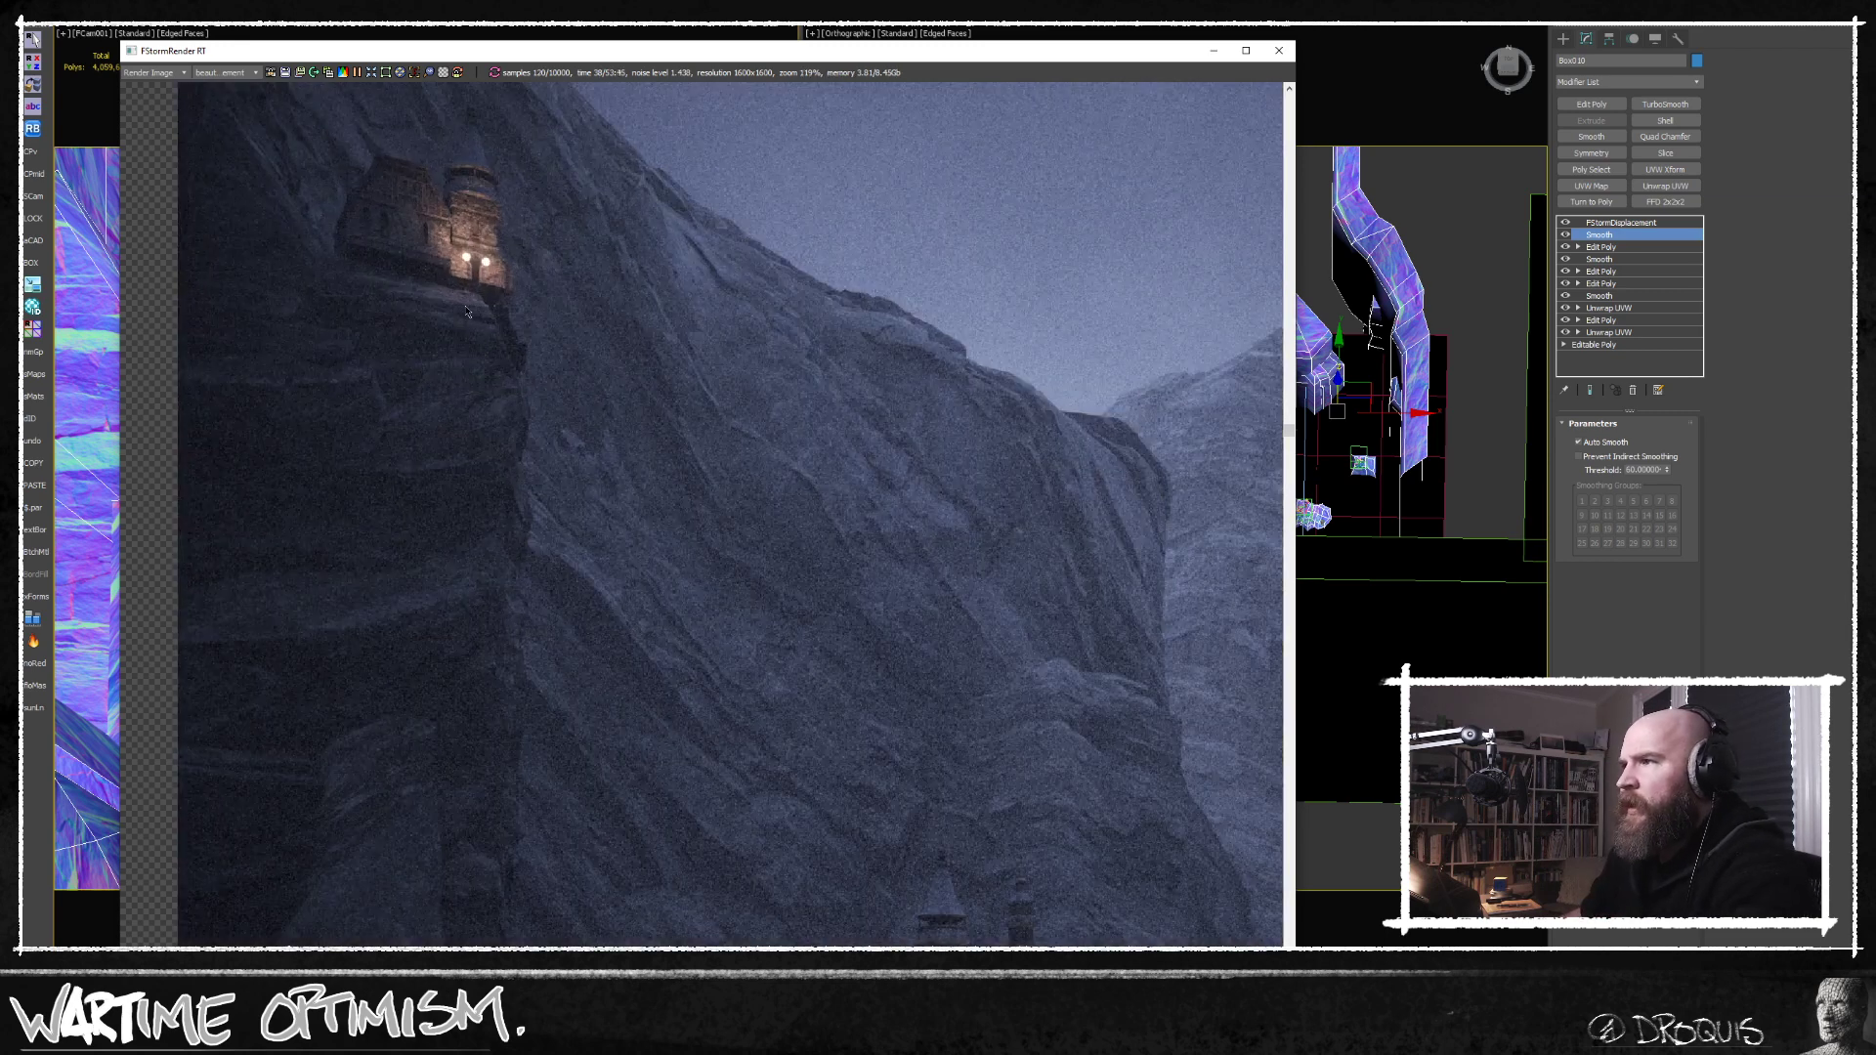
{"action": "scroll", "coordinate": [484, 382], "scroll_direction": "down", "scroll_amount": 3}
{"action": "scroll", "coordinate": [503, 446], "scroll_direction": "up", "scroll_amount": 1}
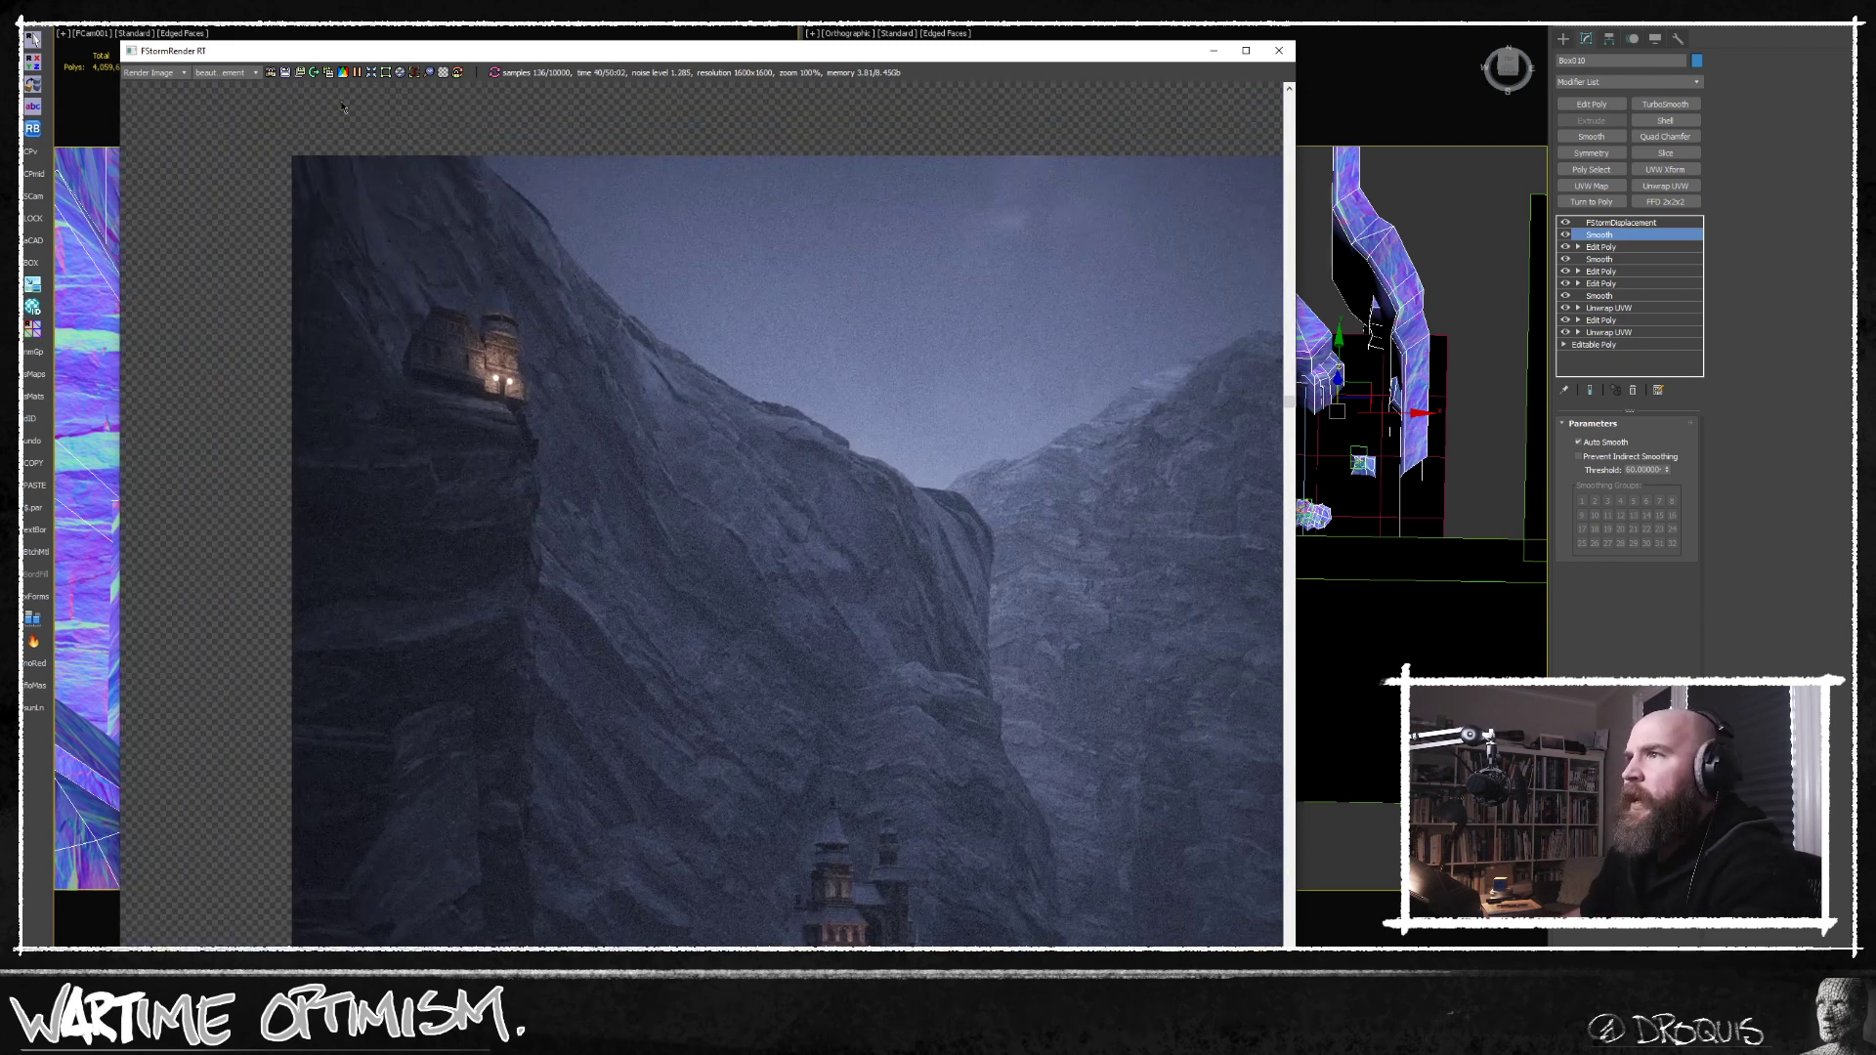
{"action": "middle_click_drag", "start_coordinate": [892, 325], "coordinate": [843, 245]}
{"action": "scroll", "coordinate": [838, 254], "scroll_direction": "down", "scroll_amount": 2}
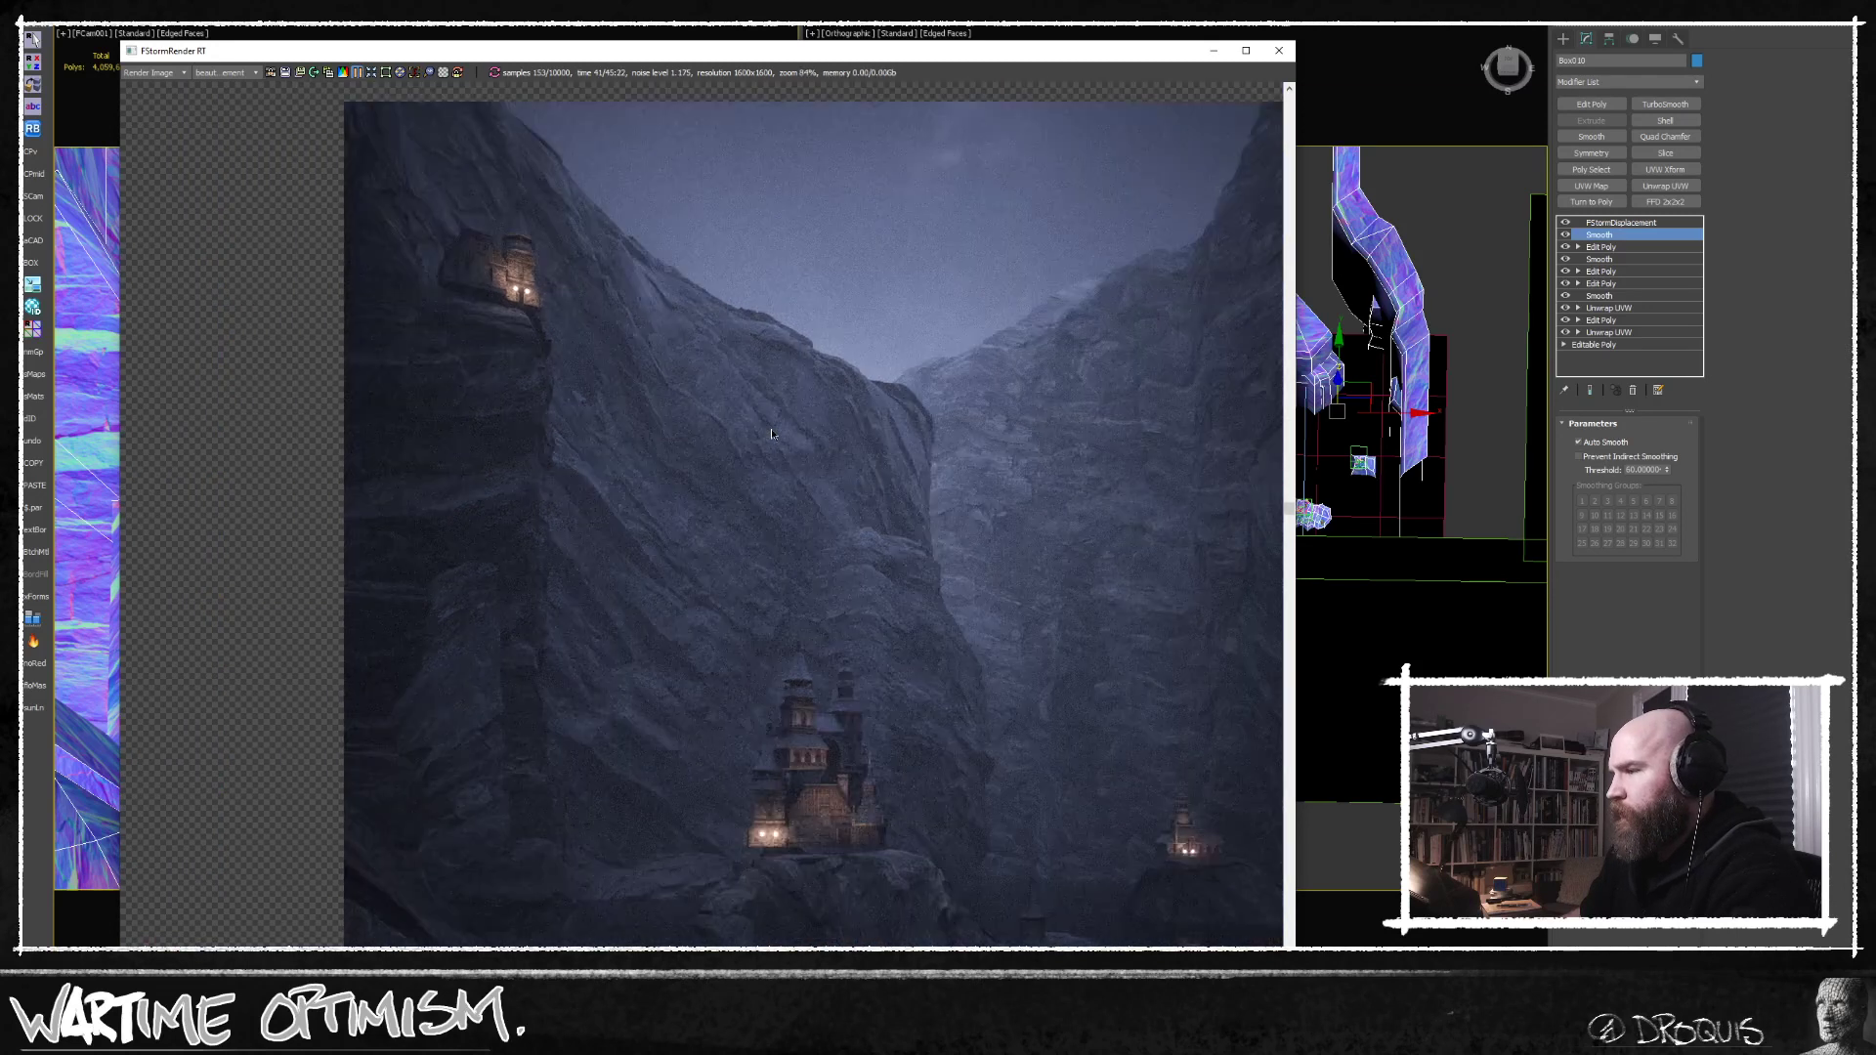
{"action": "scroll", "coordinate": [824, 780], "scroll_direction": "up", "scroll_amount": 3}
{"action": "scroll", "coordinate": [777, 754], "scroll_direction": "up", "scroll_amount": 3}
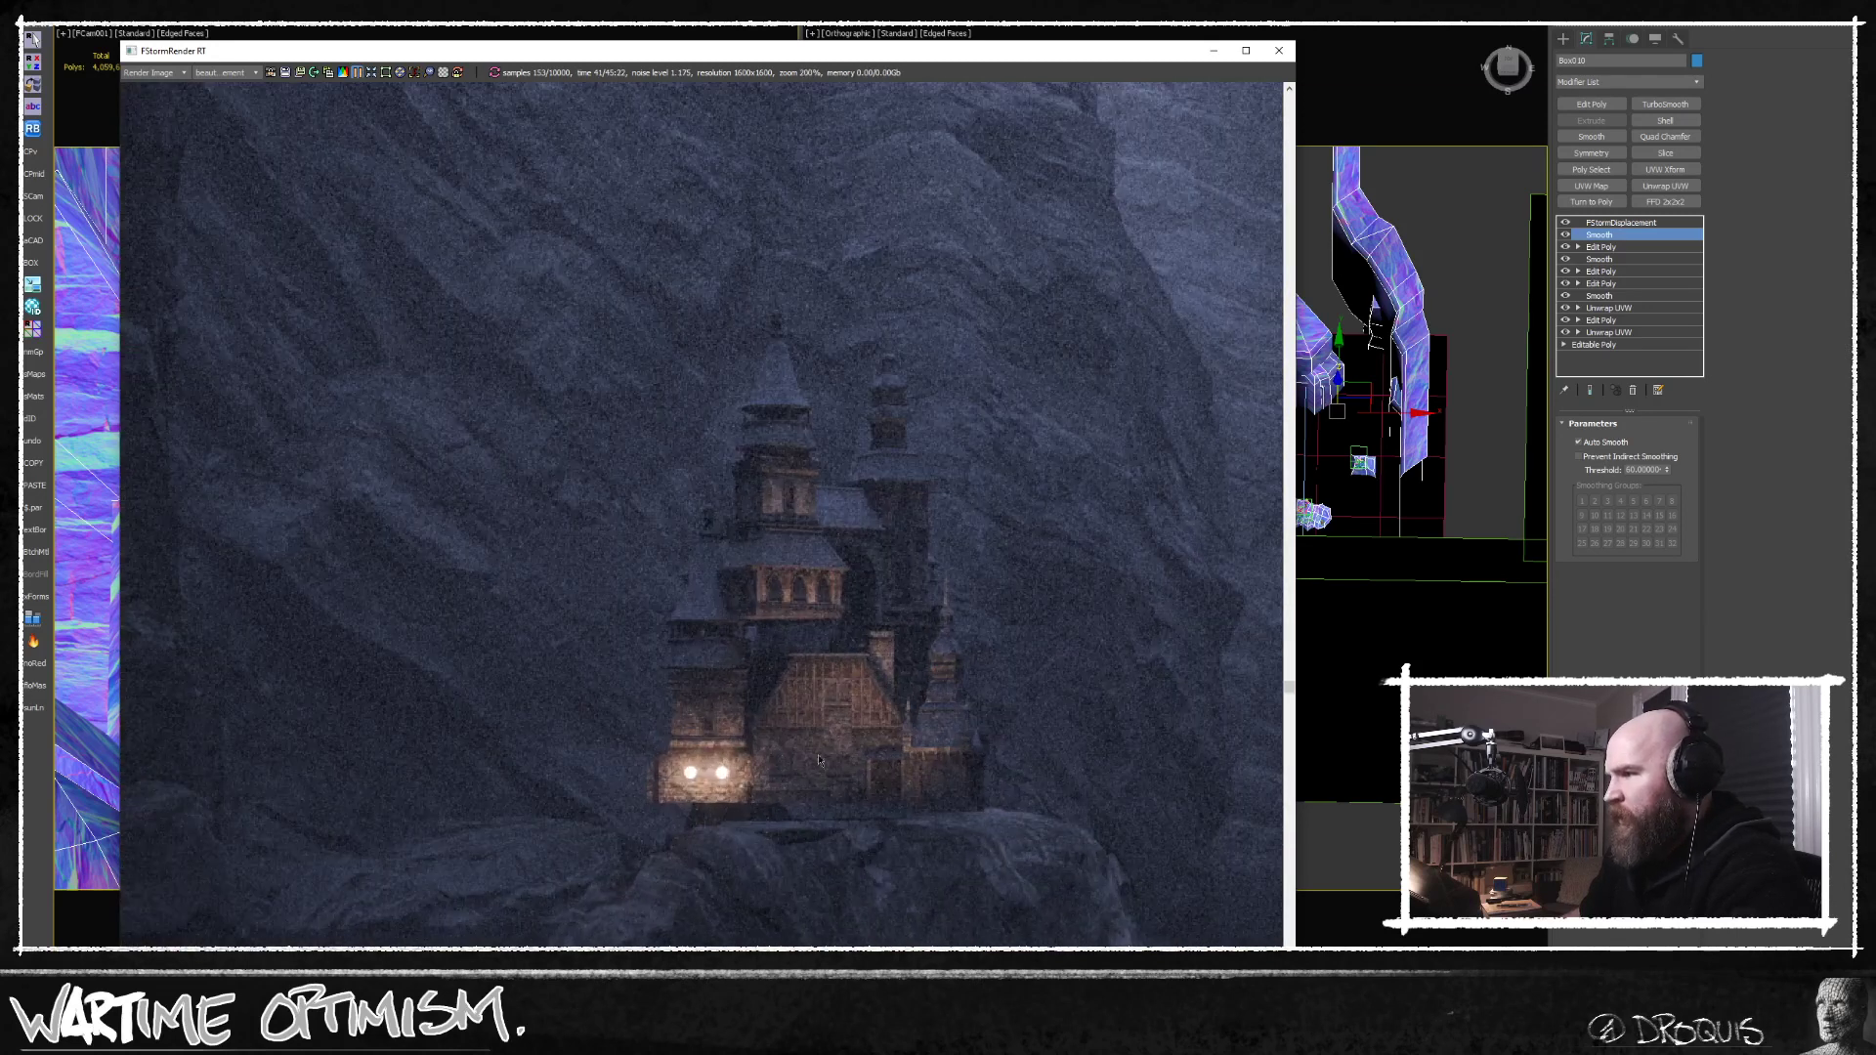
{"action": "left_click", "coordinate": [1211, 50]}
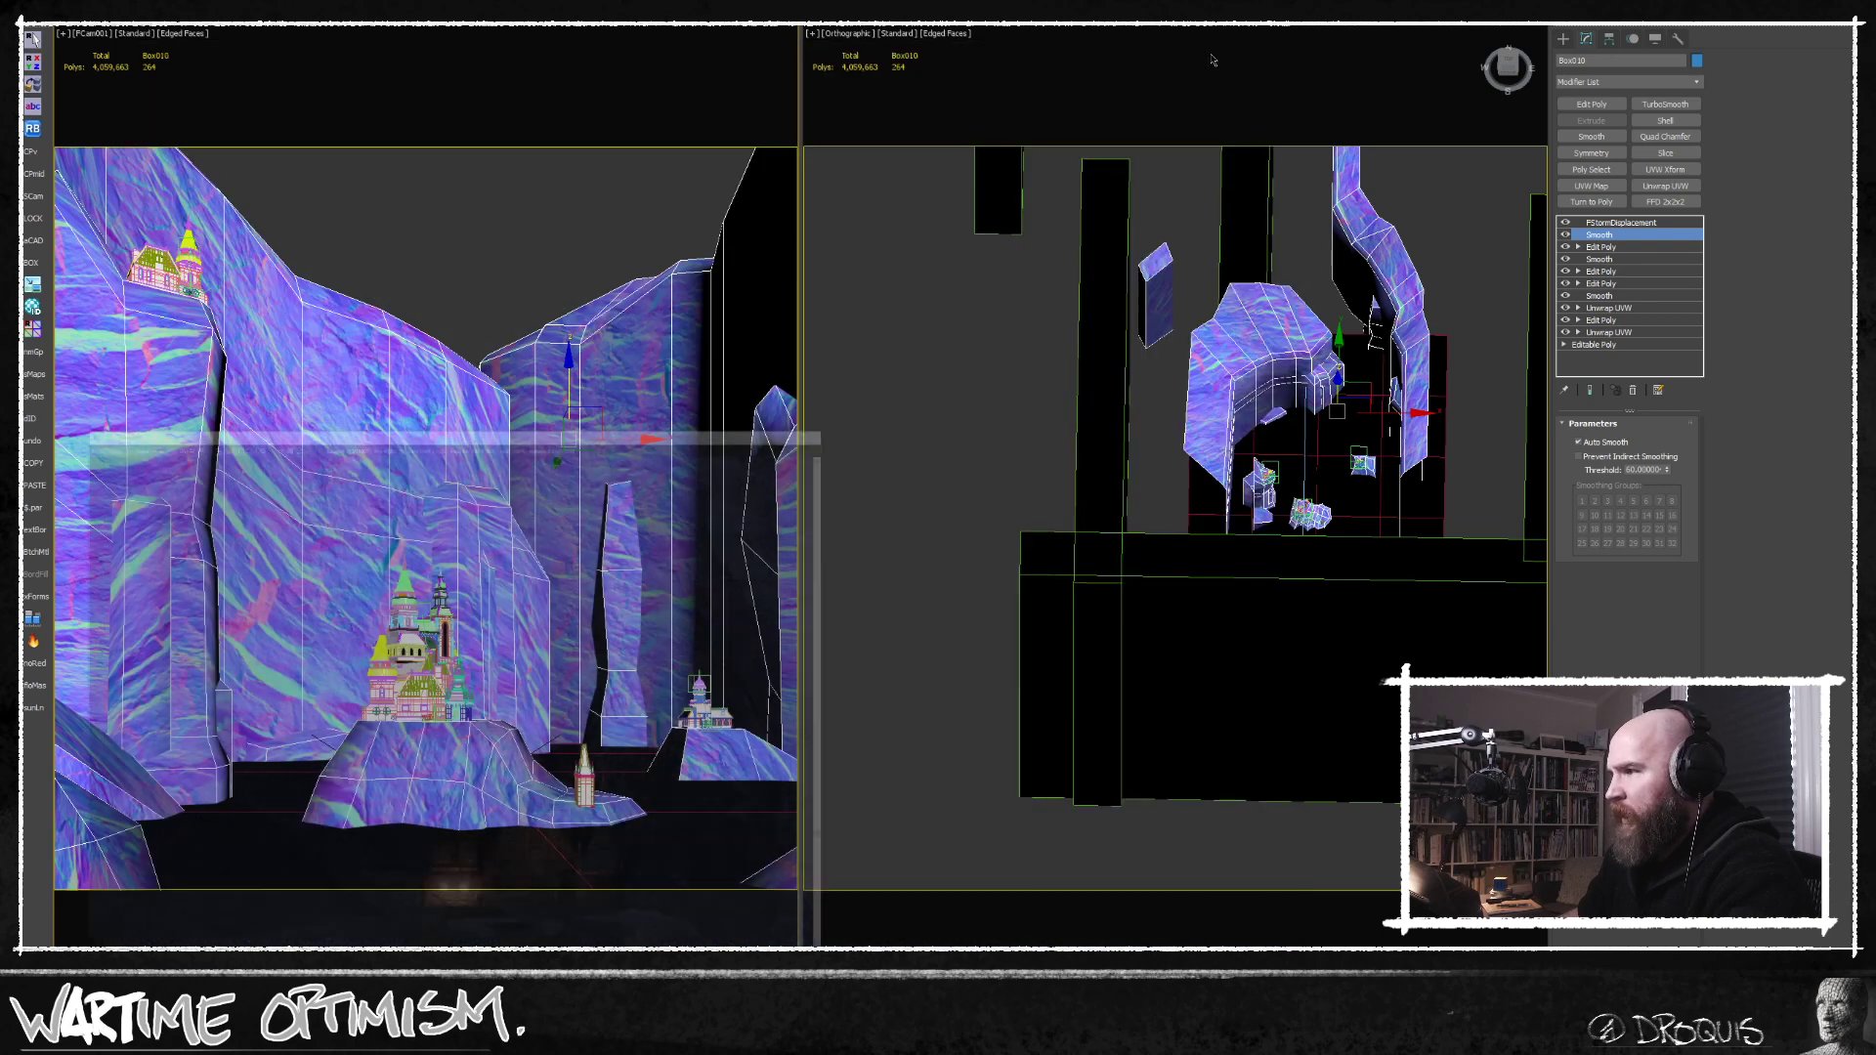
Select the cliff-top castle and frame it in the Top view.
{"action": "left_click", "coordinate": [127, 264]}
{"action": "right_click", "coordinate": [1131, 658]}
{"action": "key", "text": "t"}
{"action": "key", "text": "z"}
{"action": "scroll", "coordinate": [1157, 584], "scroll_direction": "down", "scroll_amount": 3}
{"action": "middle_click_drag", "start_coordinate": [1157, 585], "coordinate": [1162, 662]}
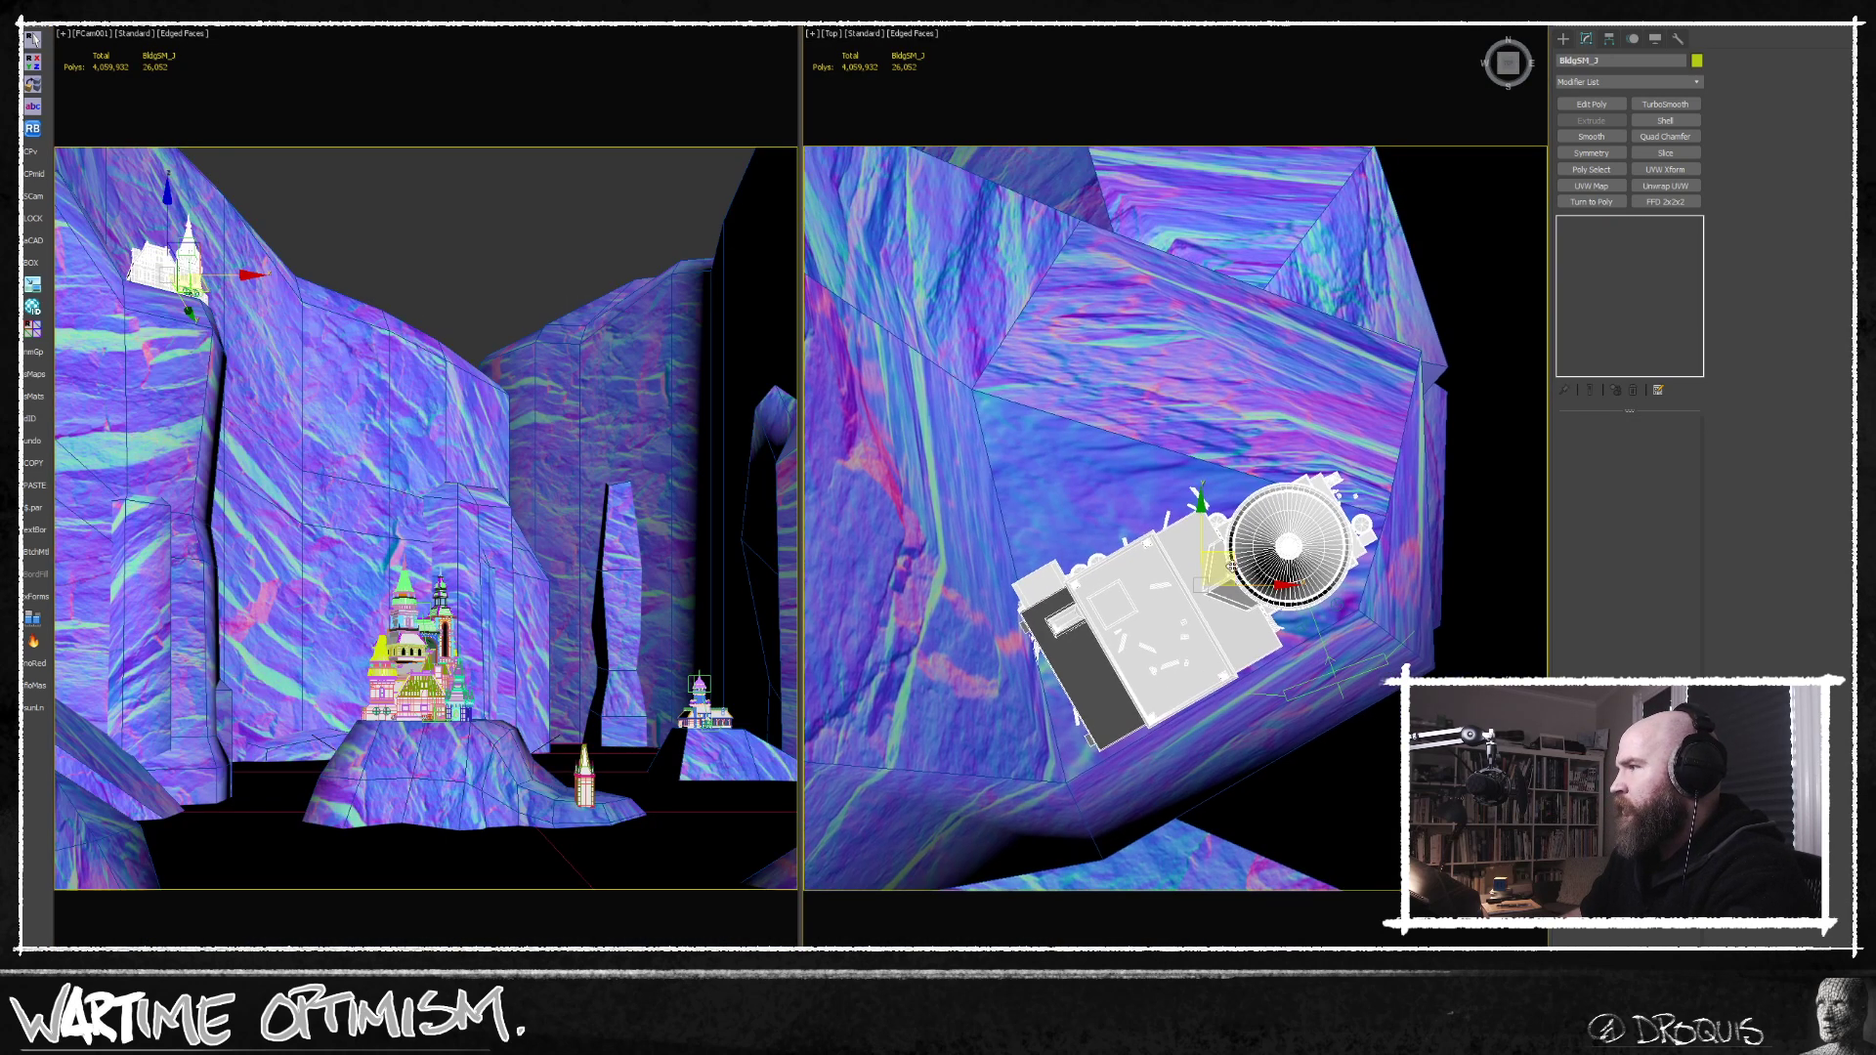
Add the lights beside the cliff-top castle to the selection in wireframe and move everything further back from the cliff edge.
{"action": "left_click_drag", "start_coordinate": [1232, 558], "coordinate": [1213, 495]}
{"action": "key", "text": "ctrl+z"}
{"action": "key", "text": "F3"}
{"action": "left_click", "coordinate": [1302, 622], "text": "ctrl"}
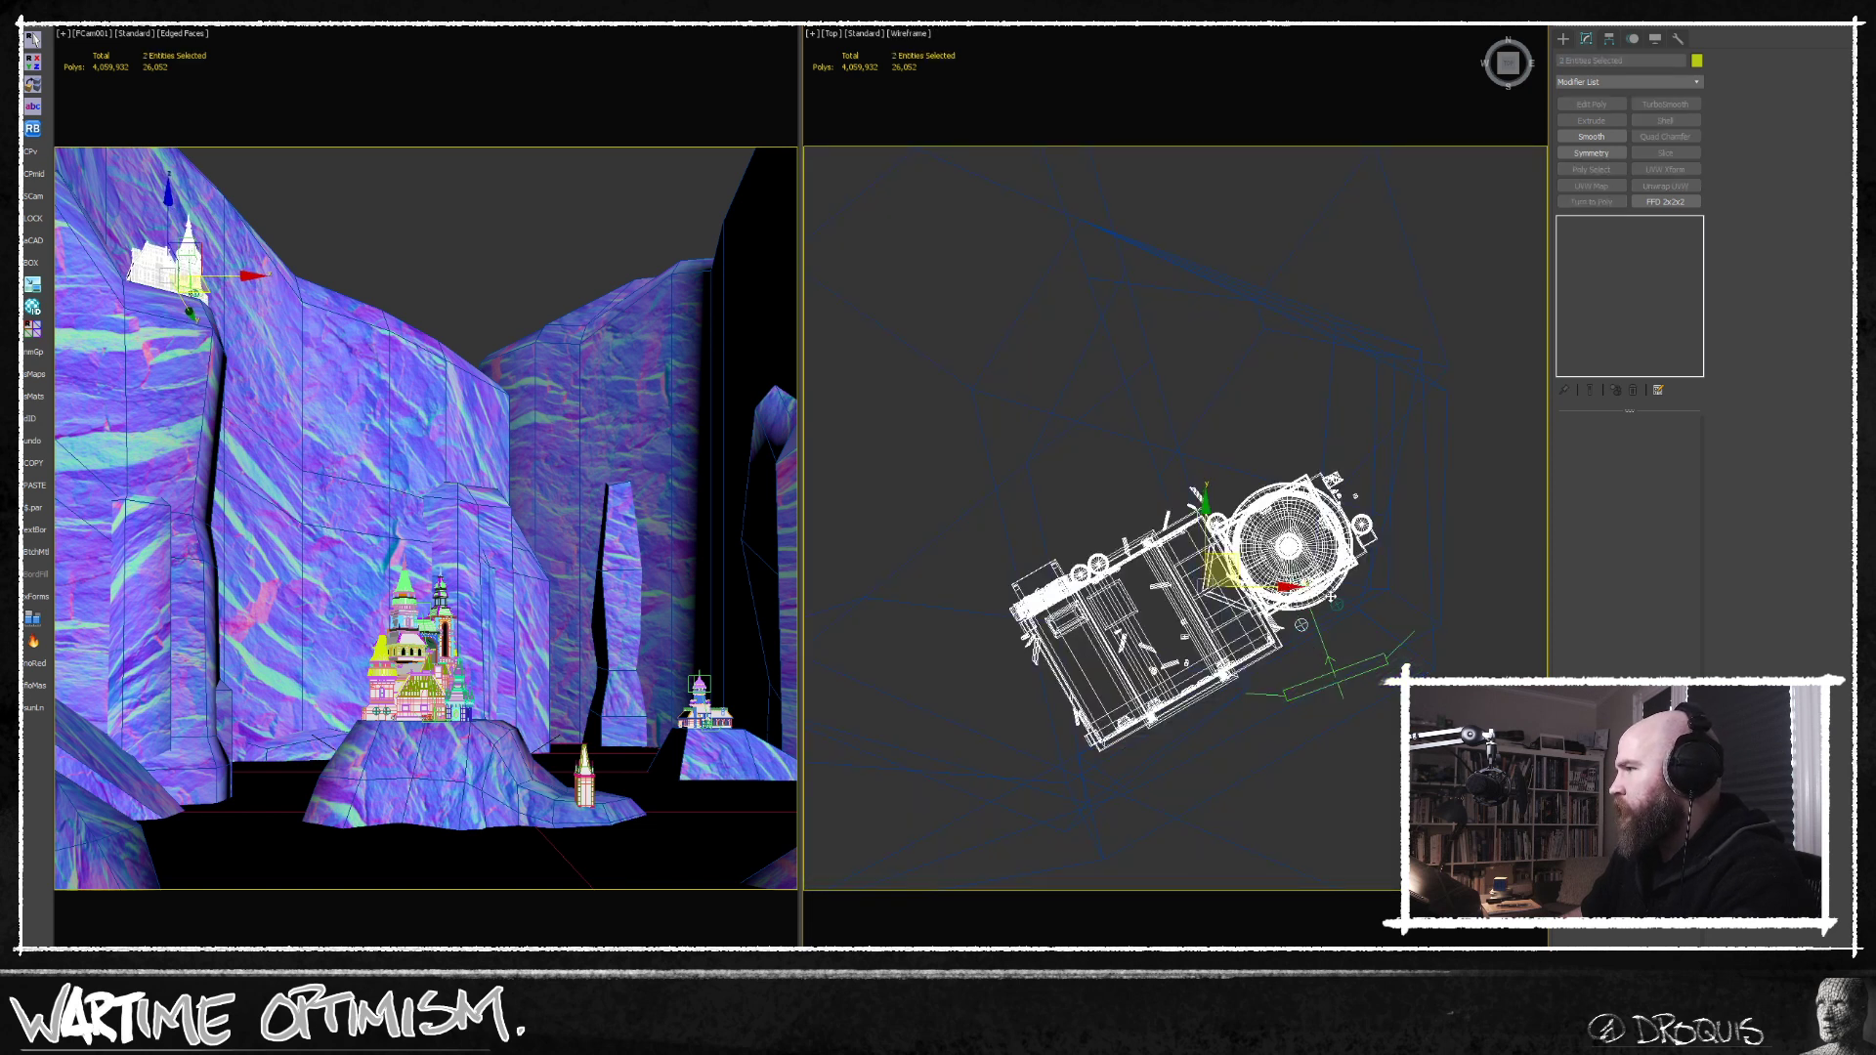
{"action": "left_click", "coordinate": [1337, 602], "text": "ctrl"}
{"action": "left_click", "coordinate": [1349, 672], "text": "ctrl"}
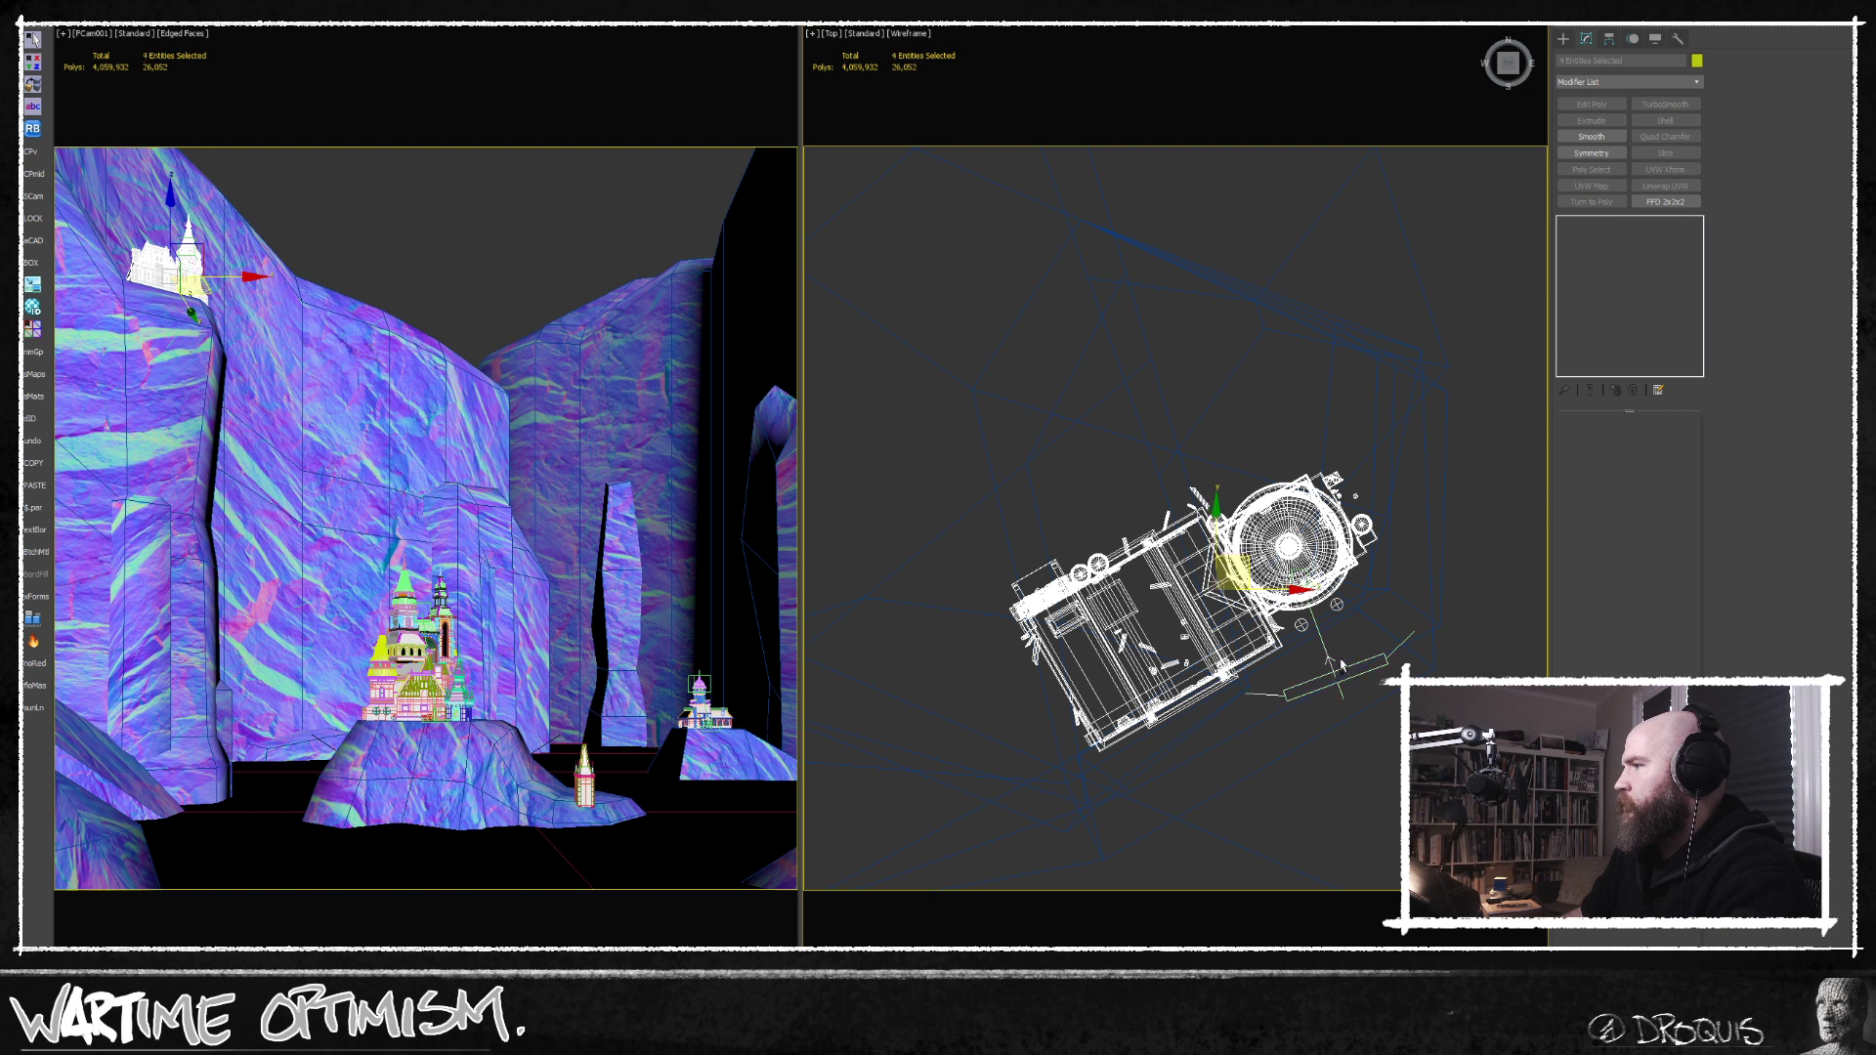
{"action": "left_click_drag", "start_coordinate": [1247, 565], "coordinate": [1224, 501]}
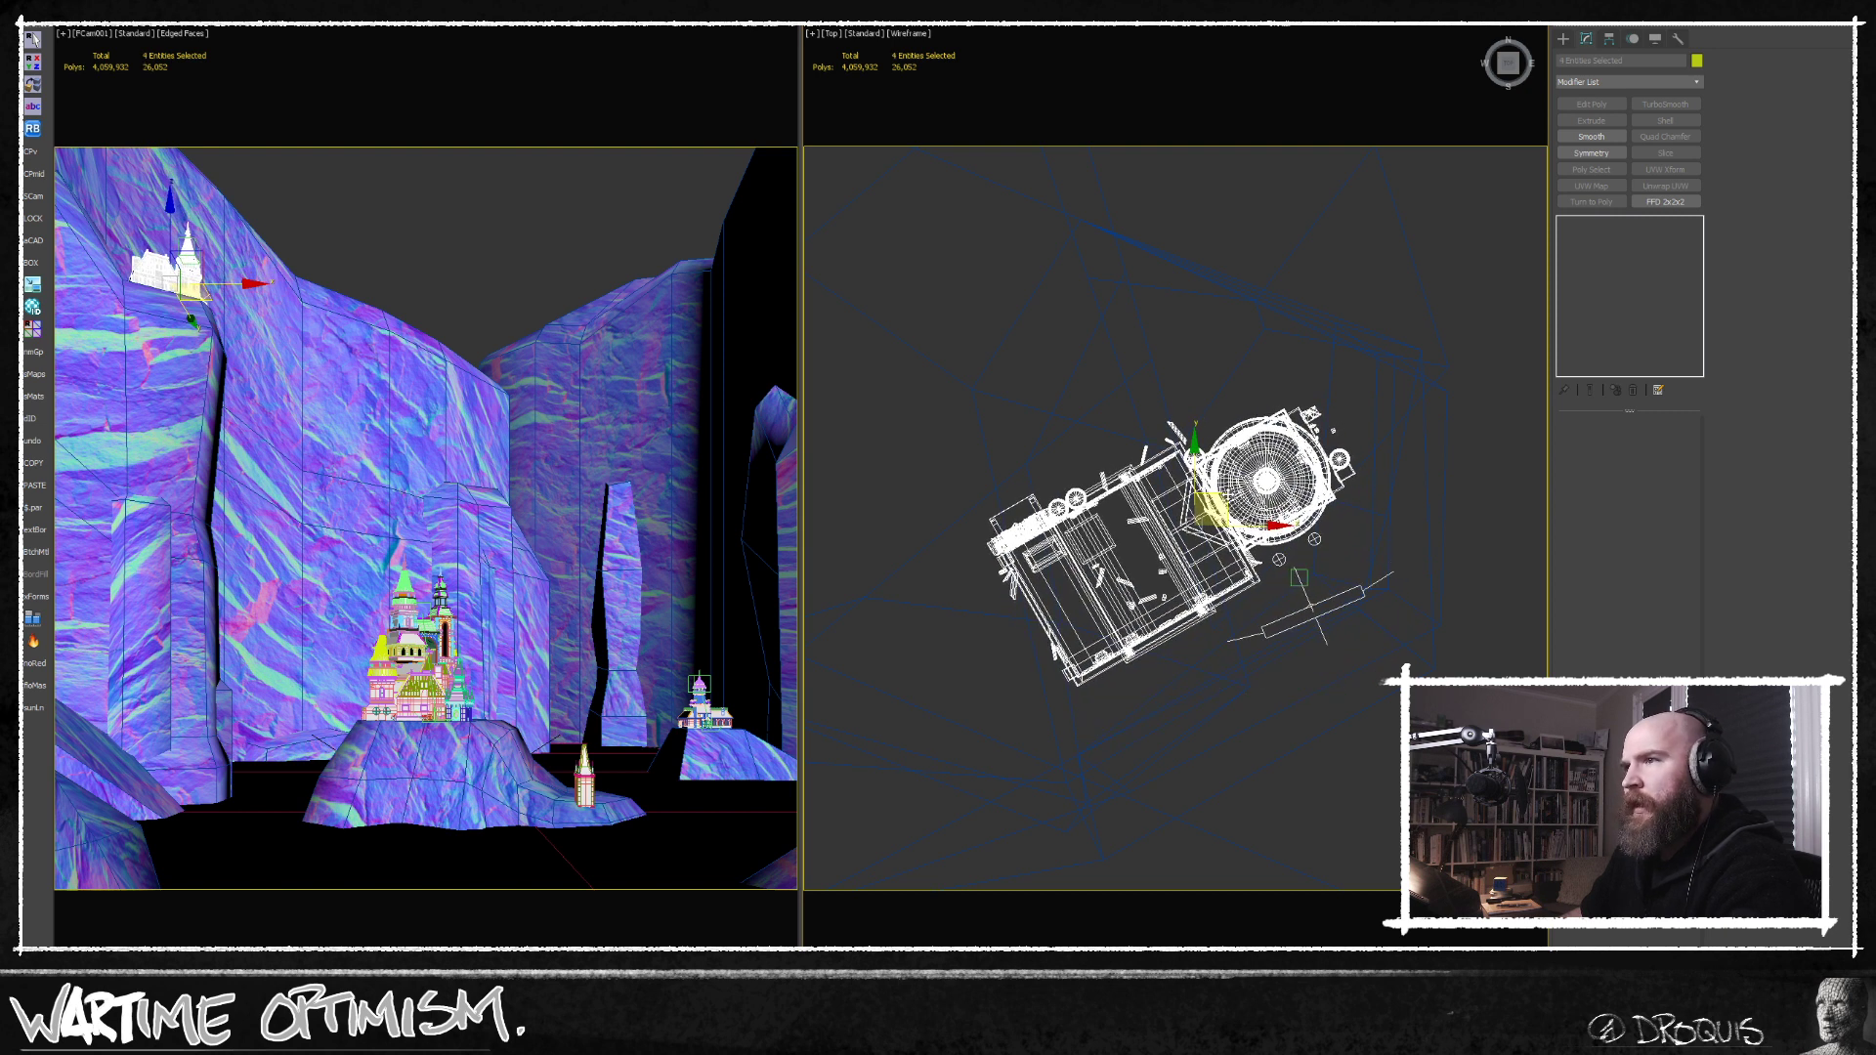
Select all buildings and lights of the central castle in the Top view.
{"action": "middle_click_drag", "start_coordinate": [1316, 770], "coordinate": [1173, 513]}
{"action": "scroll", "coordinate": [1171, 513], "scroll_direction": "down", "scroll_amount": 5}
{"action": "middle_click_drag", "start_coordinate": [1277, 632], "coordinate": [1081, 462]}
{"action": "middle_click_drag", "start_coordinate": [1168, 647], "coordinate": [1086, 439]}
{"action": "middle_click_drag", "start_coordinate": [1142, 229], "coordinate": [1123, 480]}
{"action": "scroll", "coordinate": [1127, 473], "scroll_direction": "up", "scroll_amount": 6}
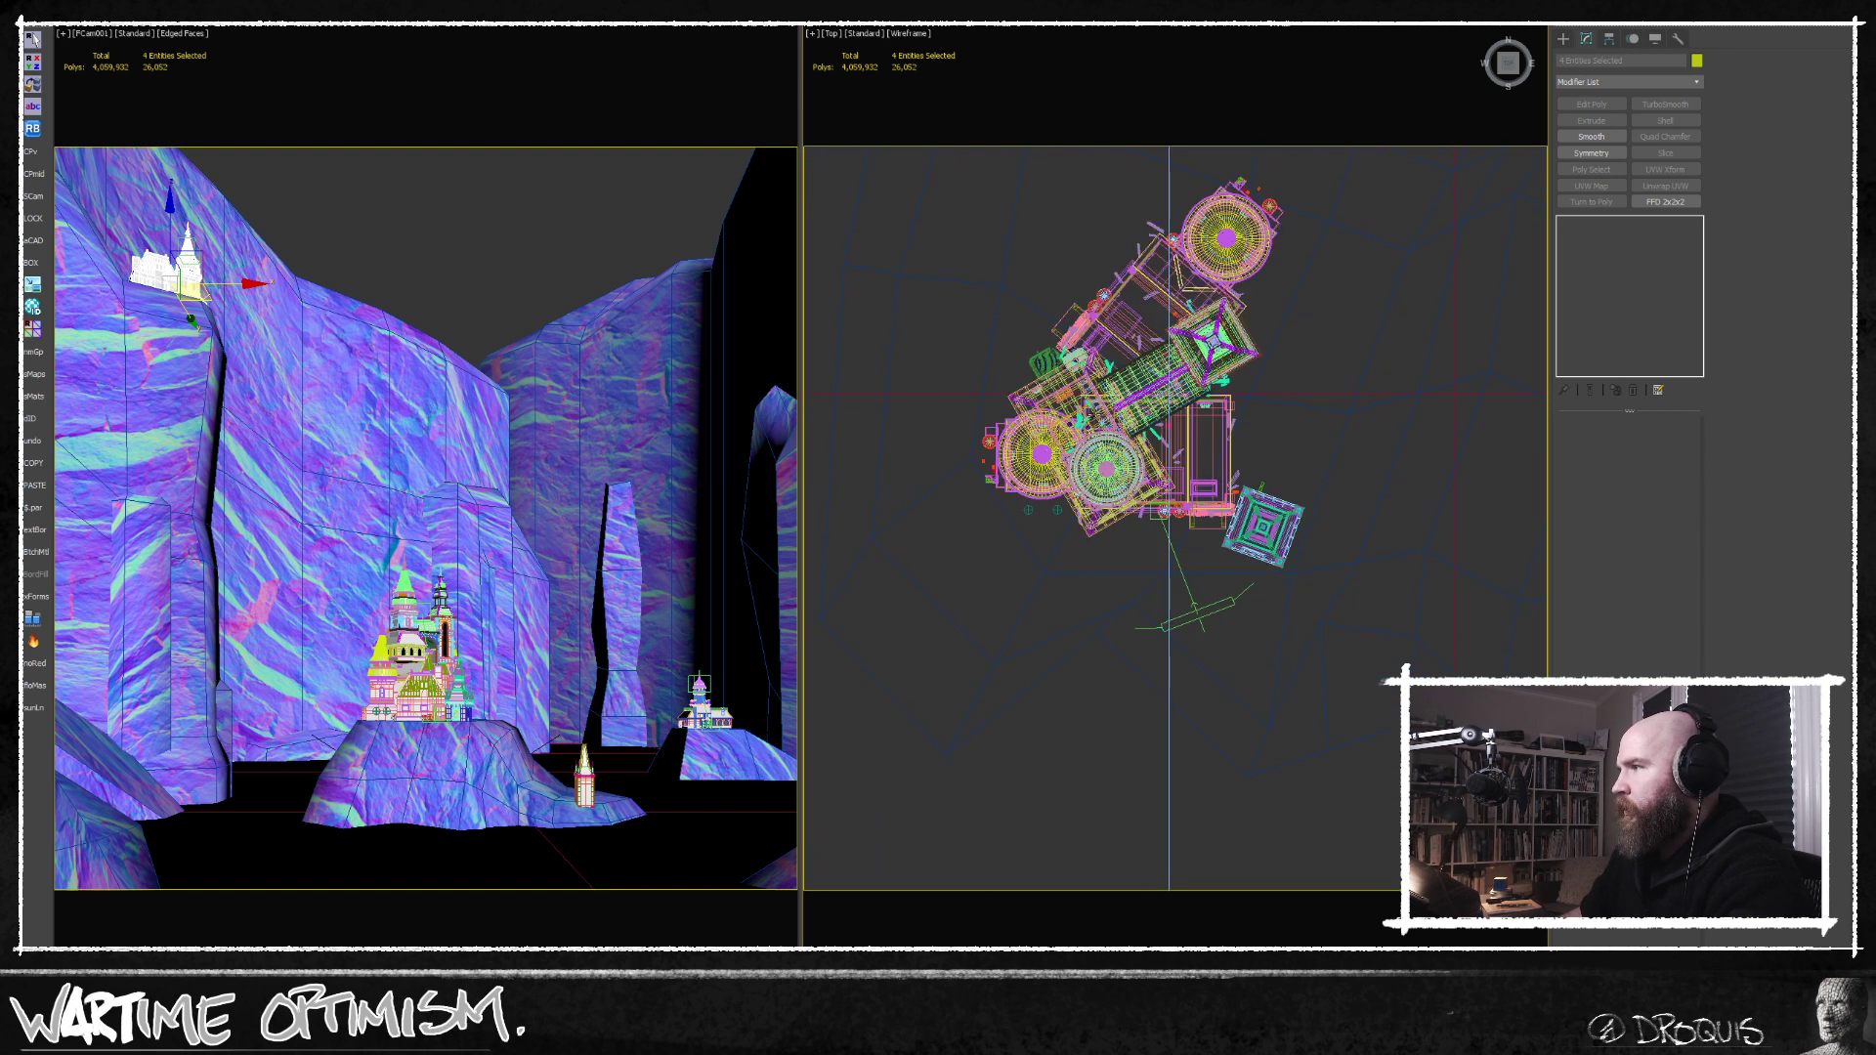
{"action": "scroll", "coordinate": [1140, 523], "scroll_direction": "down", "scroll_amount": 4}
{"action": "left_click_drag", "start_coordinate": [951, 263], "coordinate": [1261, 630]}
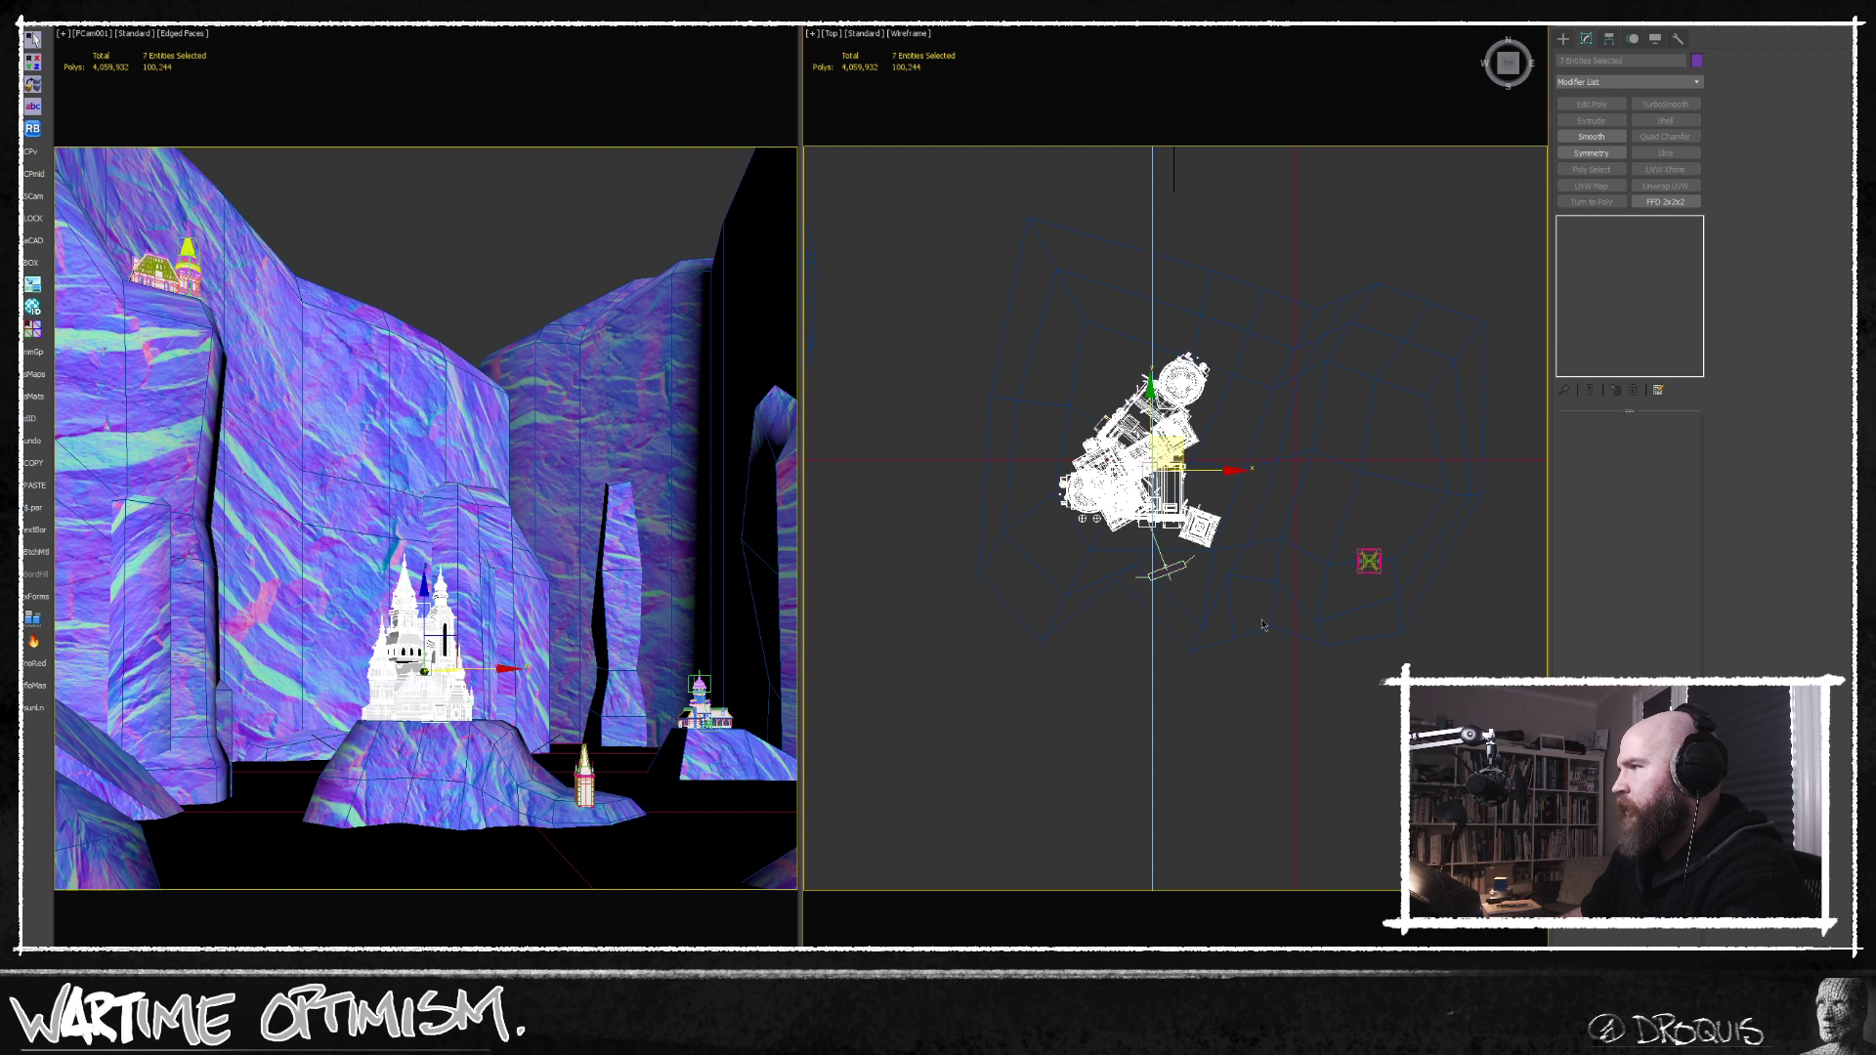
Show the selected central castle up close in a shaded Perspective view with edged faces.
{"action": "key", "text": "f"}
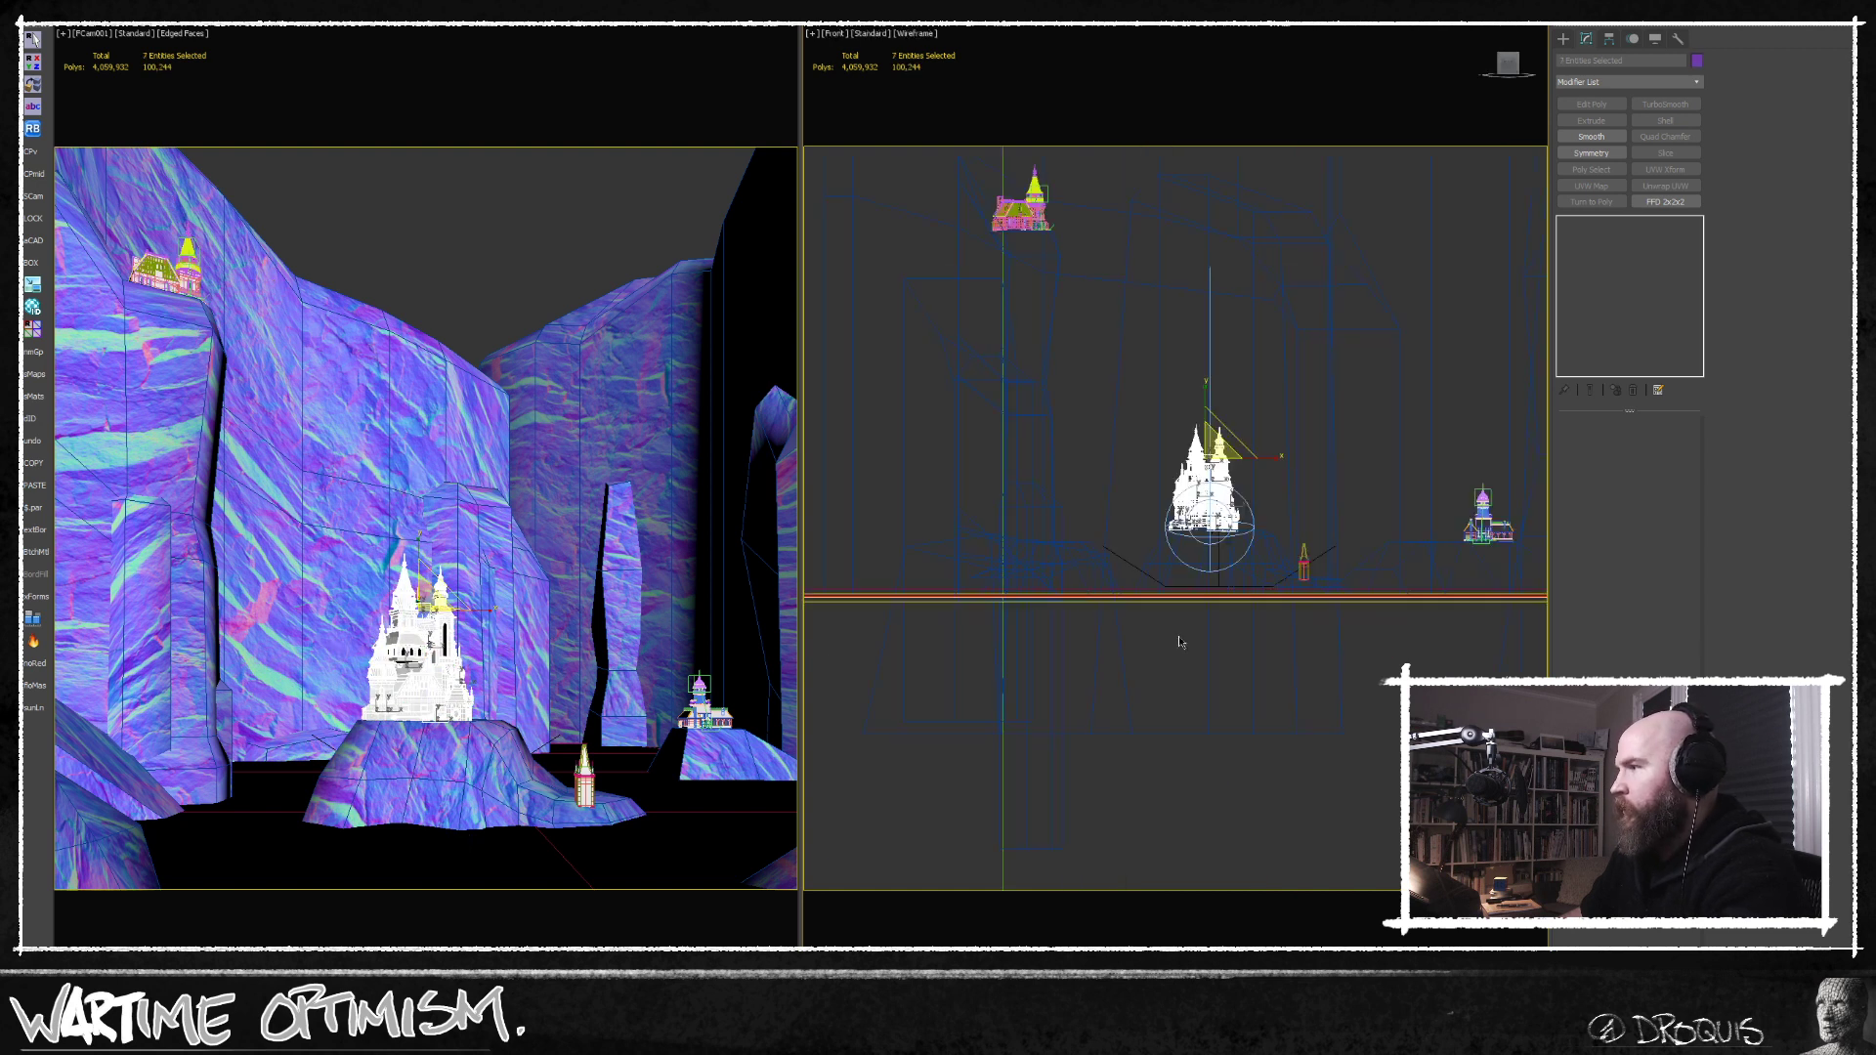
{"action": "scroll", "coordinate": [1237, 564], "scroll_direction": "up", "scroll_amount": 5}
{"action": "scroll", "coordinate": [1232, 558], "scroll_direction": "down", "scroll_amount": 8}
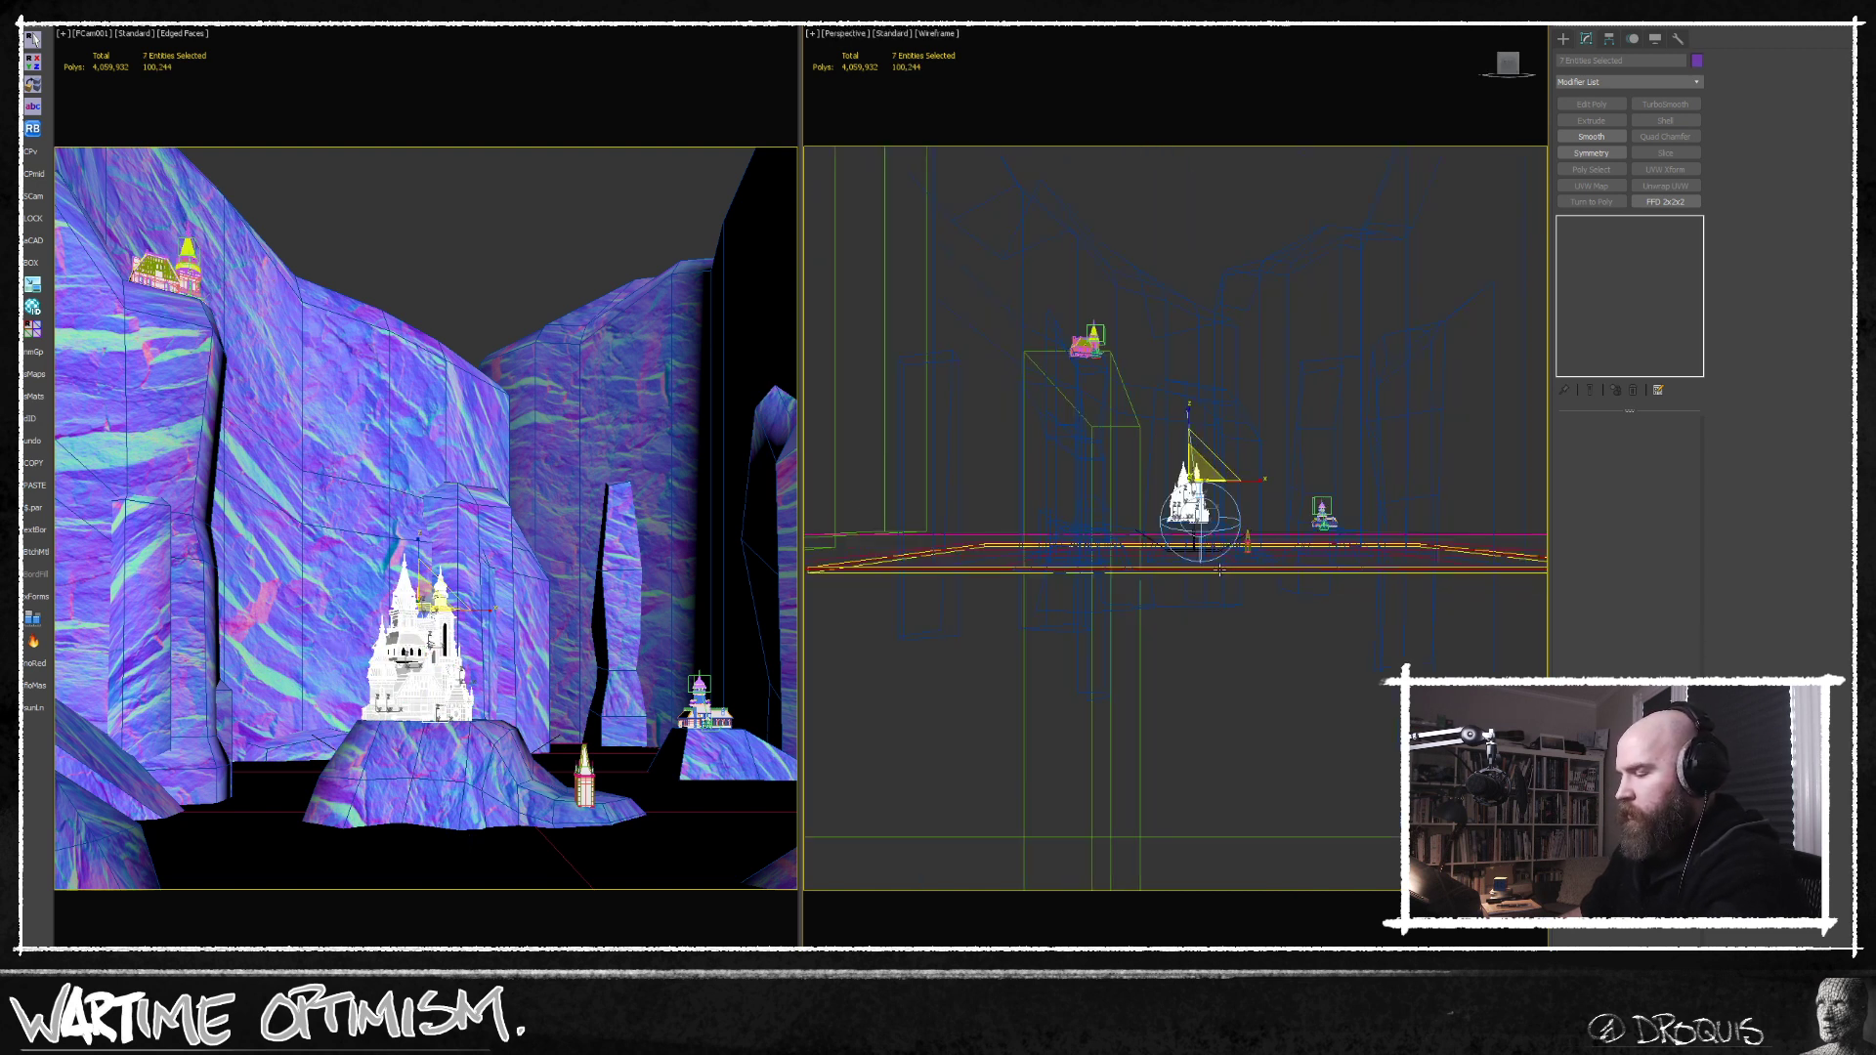
{"action": "key", "text": "p"}
{"action": "scroll", "coordinate": [1215, 544], "scroll_direction": "up", "scroll_amount": 10}
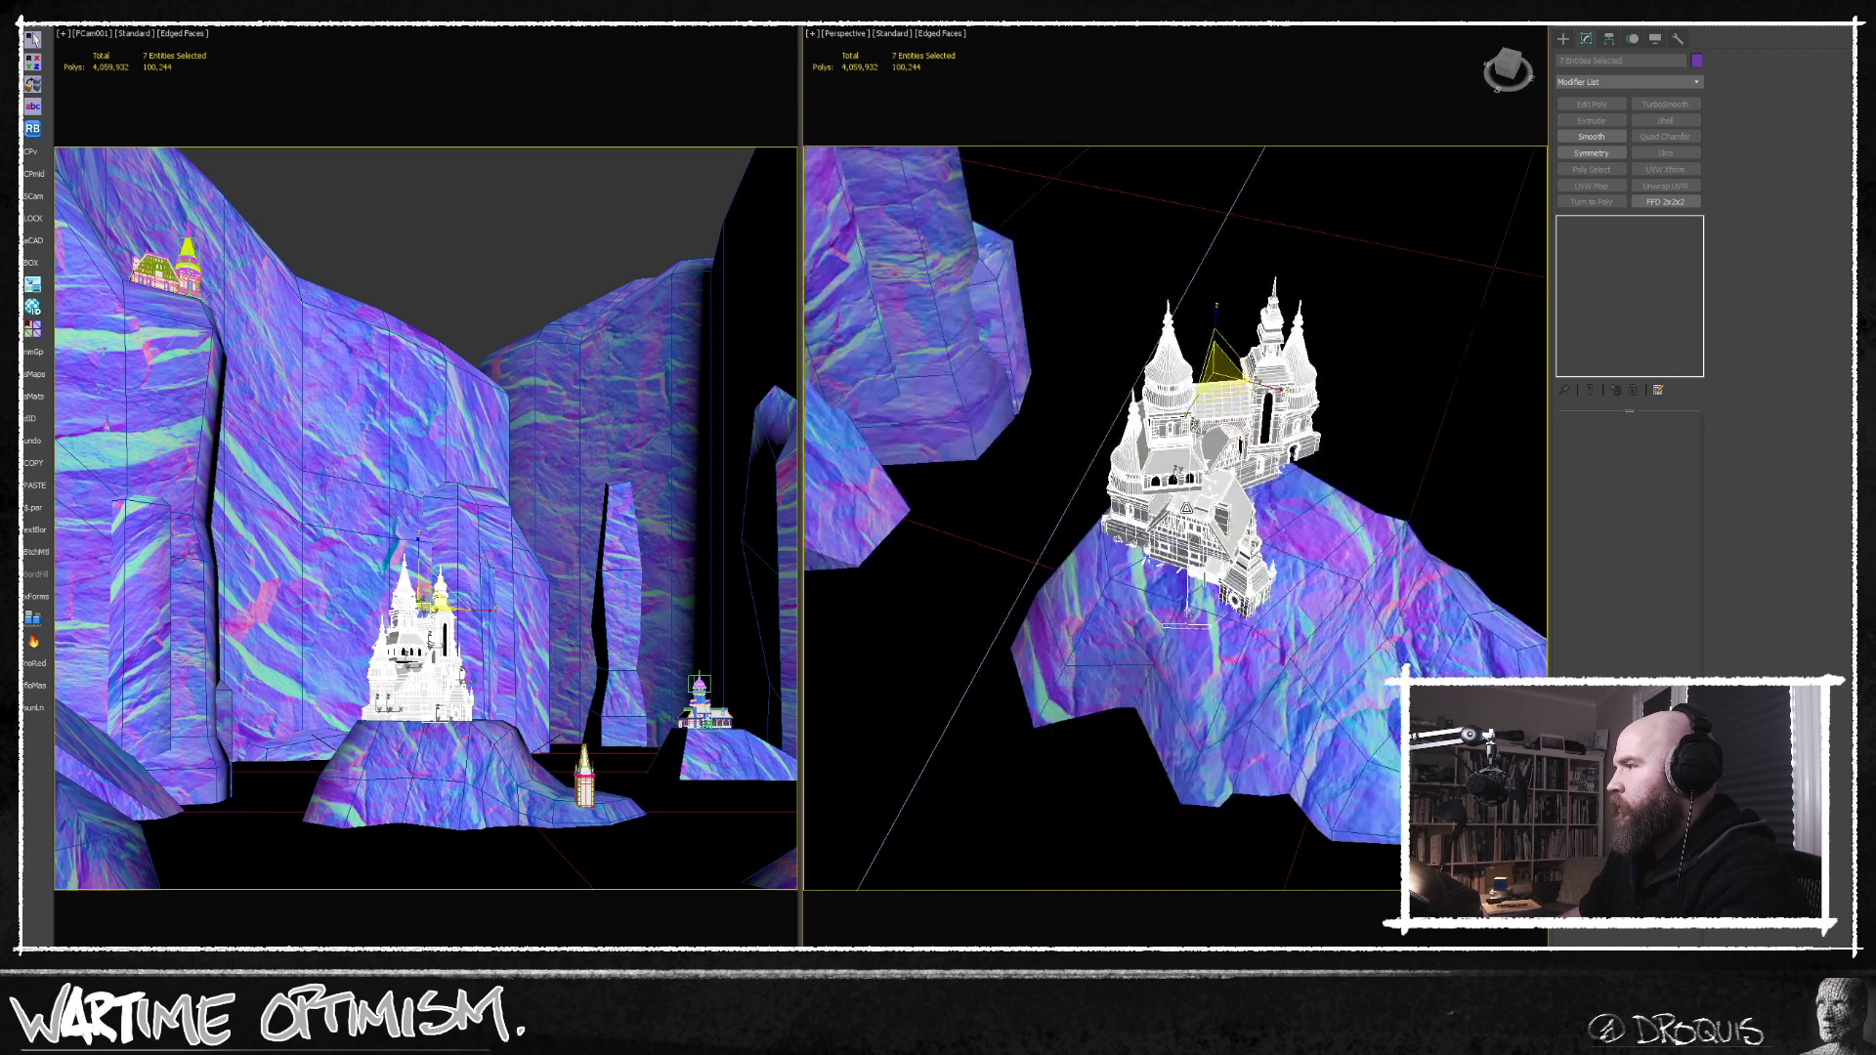
Select only the twin-towered building at the back of the central castle and inspect it up close.
{"action": "key", "text": "w"}
{"action": "scroll", "coordinate": [1246, 400], "scroll_direction": "down", "scroll_amount": 3}
{"action": "left_click_drag", "start_coordinate": [1247, 347], "coordinate": [1247, 351]}
{"action": "middle_click_drag", "start_coordinate": [1119, 566], "coordinate": [1213, 658], "text": "alt"}
{"action": "scroll", "coordinate": [1178, 521], "scroll_direction": "up", "scroll_amount": 5}
{"action": "middle_click_drag", "start_coordinate": [1220, 555], "coordinate": [1256, 315], "text": "alt"}
{"action": "left_click", "coordinate": [1268, 378]}
{"action": "middle_click_drag", "start_coordinate": [1171, 519], "coordinate": [1340, 534], "text": "alt"}
{"action": "middle_click_drag", "start_coordinate": [1251, 436], "coordinate": [1185, 409], "text": "alt"}
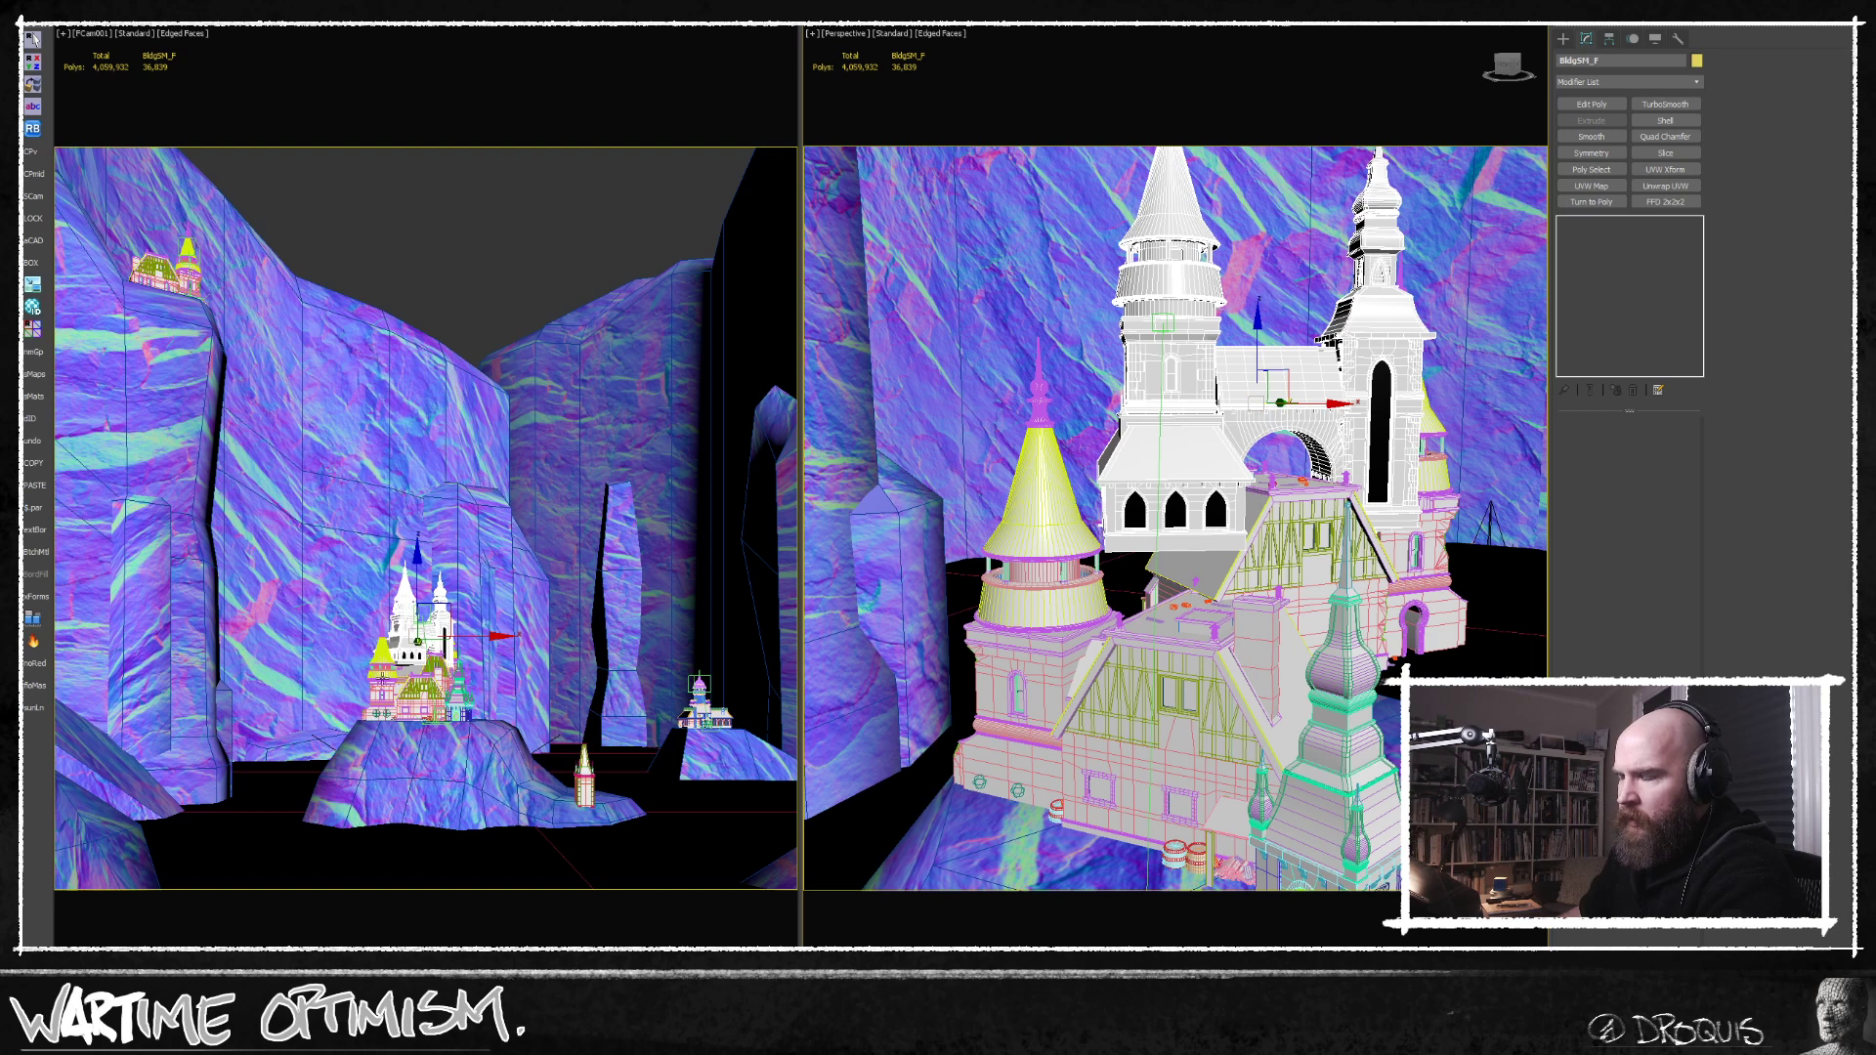
{"action": "scroll", "coordinate": [1202, 427], "scroll_direction": "up", "scroll_amount": 4}
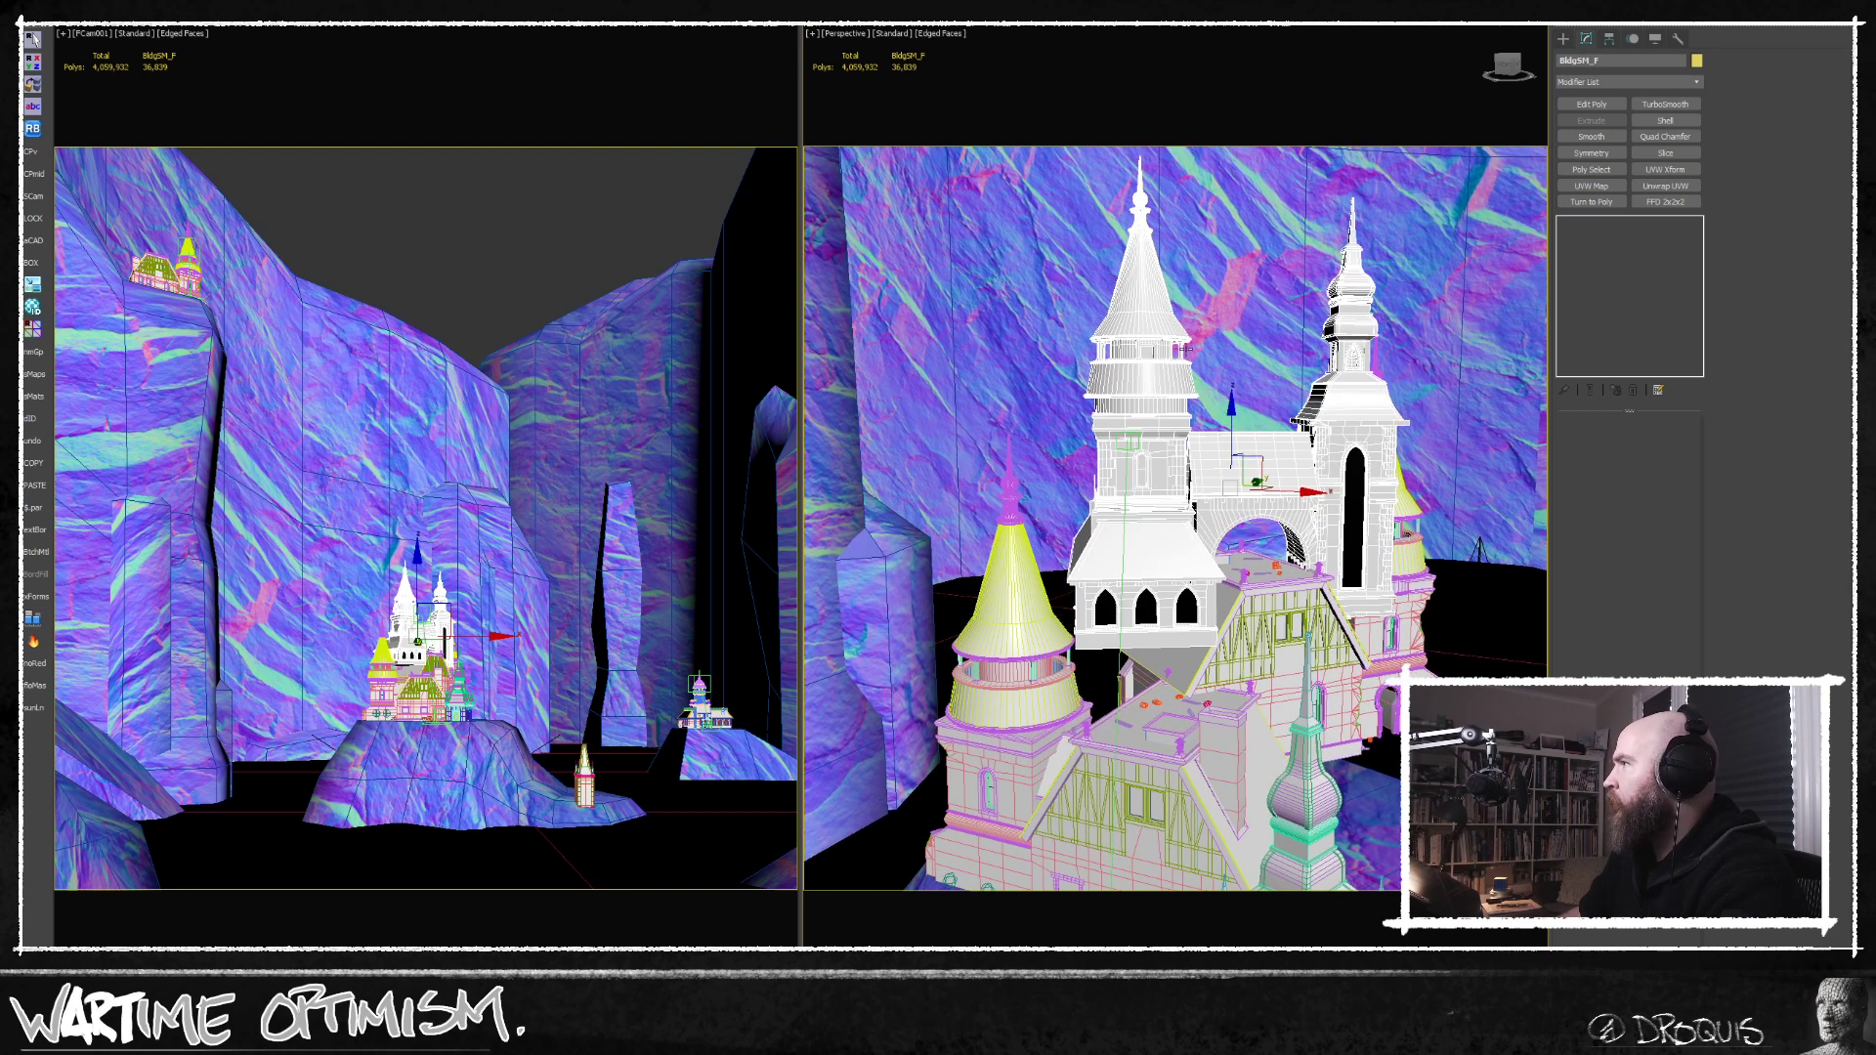
Clone the twin-towered building as a Copy, delete the original and select the copy.
{"action": "middle_click_drag", "start_coordinate": [1202, 427], "coordinate": [1270, 507], "text": "alt"}
{"action": "left_click_drag", "start_coordinate": [1270, 506], "coordinate": [1257, 513], "text": "shift"}
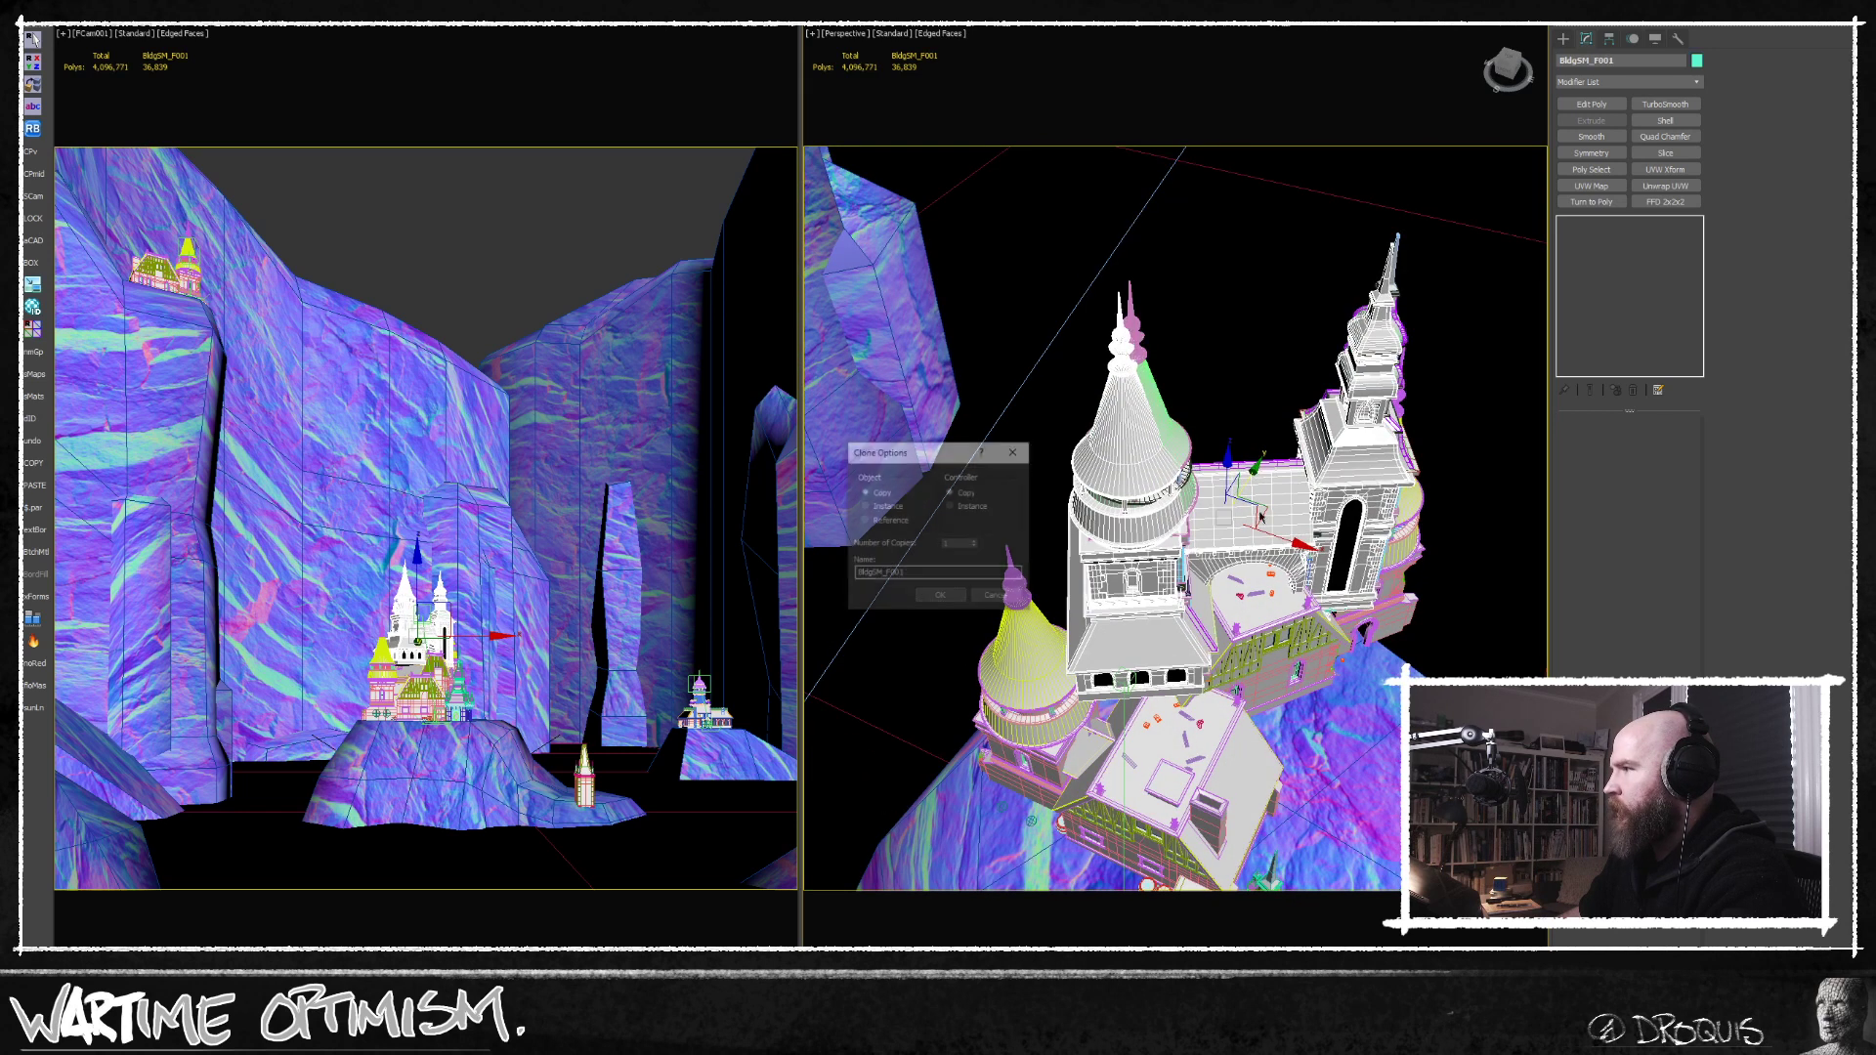
{"action": "left_click", "coordinate": [940, 597]}
{"action": "left_click", "coordinate": [1171, 431]}
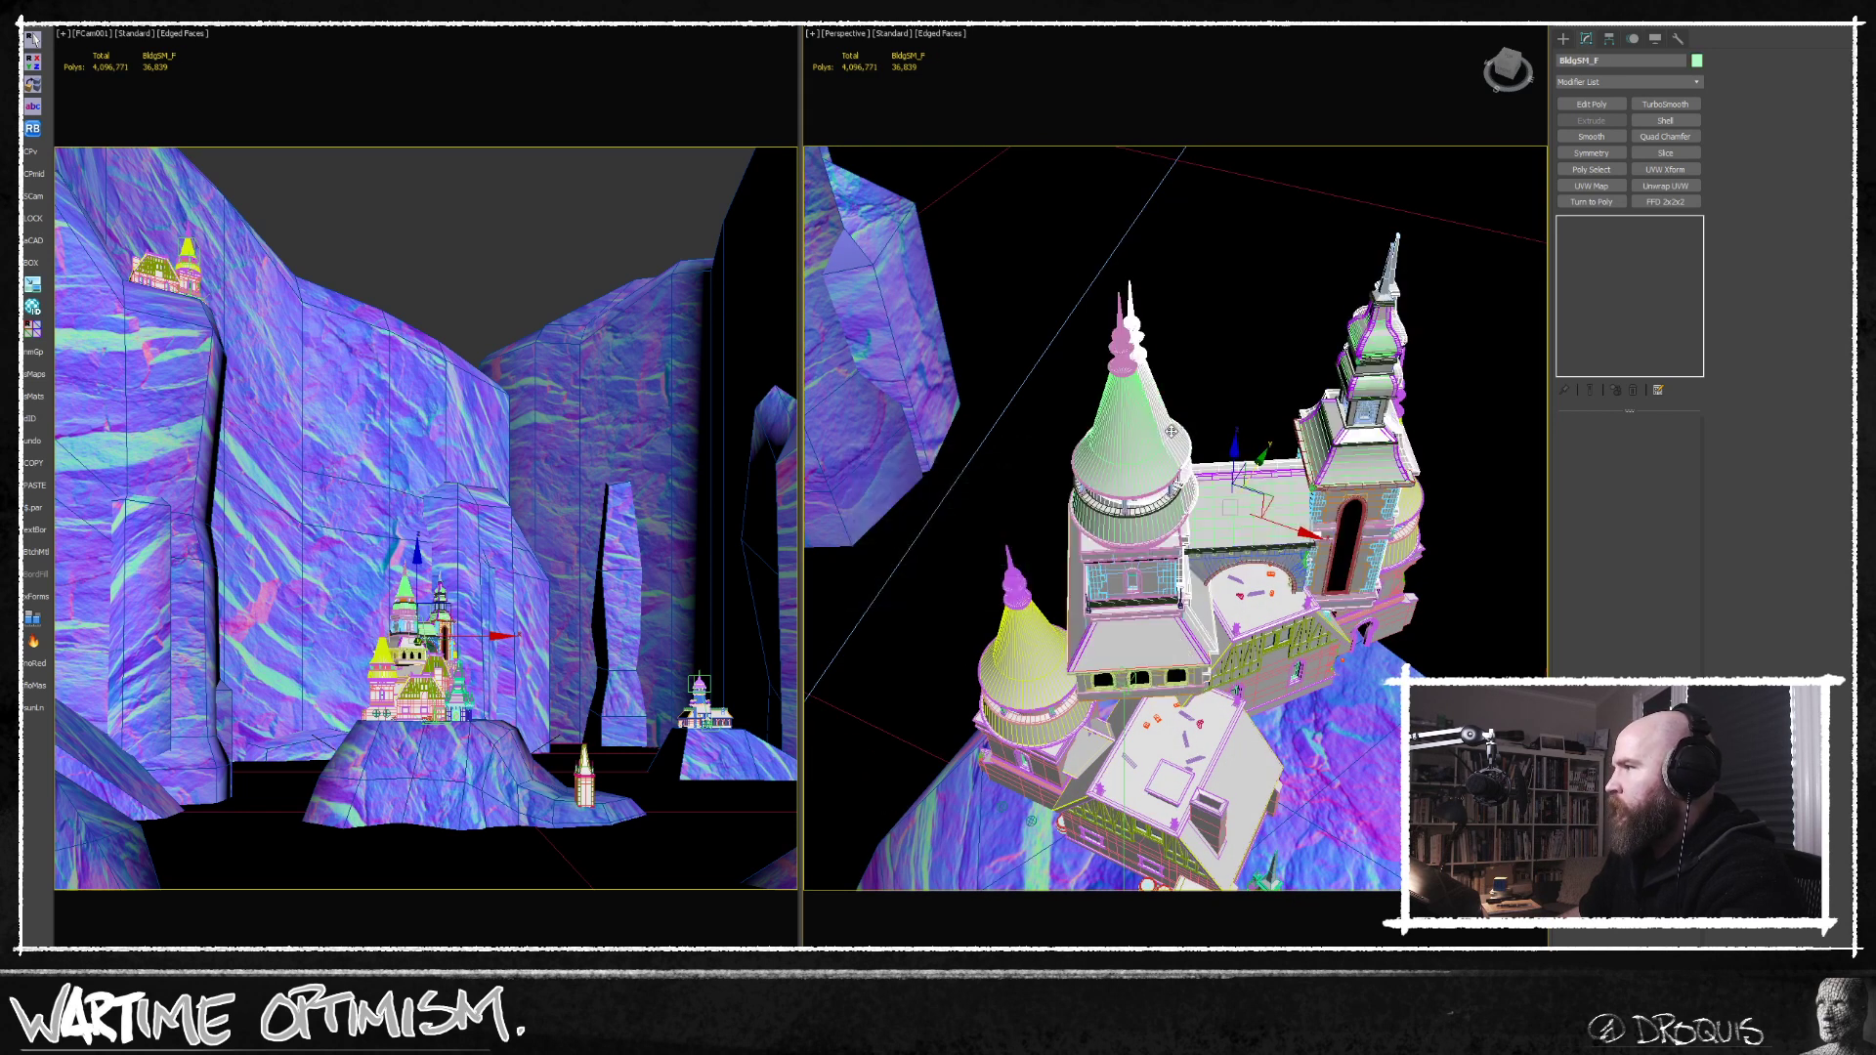
{"action": "key", "text": "Delete"}
{"action": "left_click", "coordinate": [1169, 459]}
{"action": "mouse_move", "coordinate": [1193, 499]}
{"action": "middle_mouse_down", "text": "alt"}
{"action": "mouse_move", "coordinate": [1205, 424]}
{"action": "mouse_move", "coordinate": [1232, 444]}
{"action": "mouse_move", "coordinate": [1172, 443]}
{"action": "middle_mouse_up", "text": "alt"}
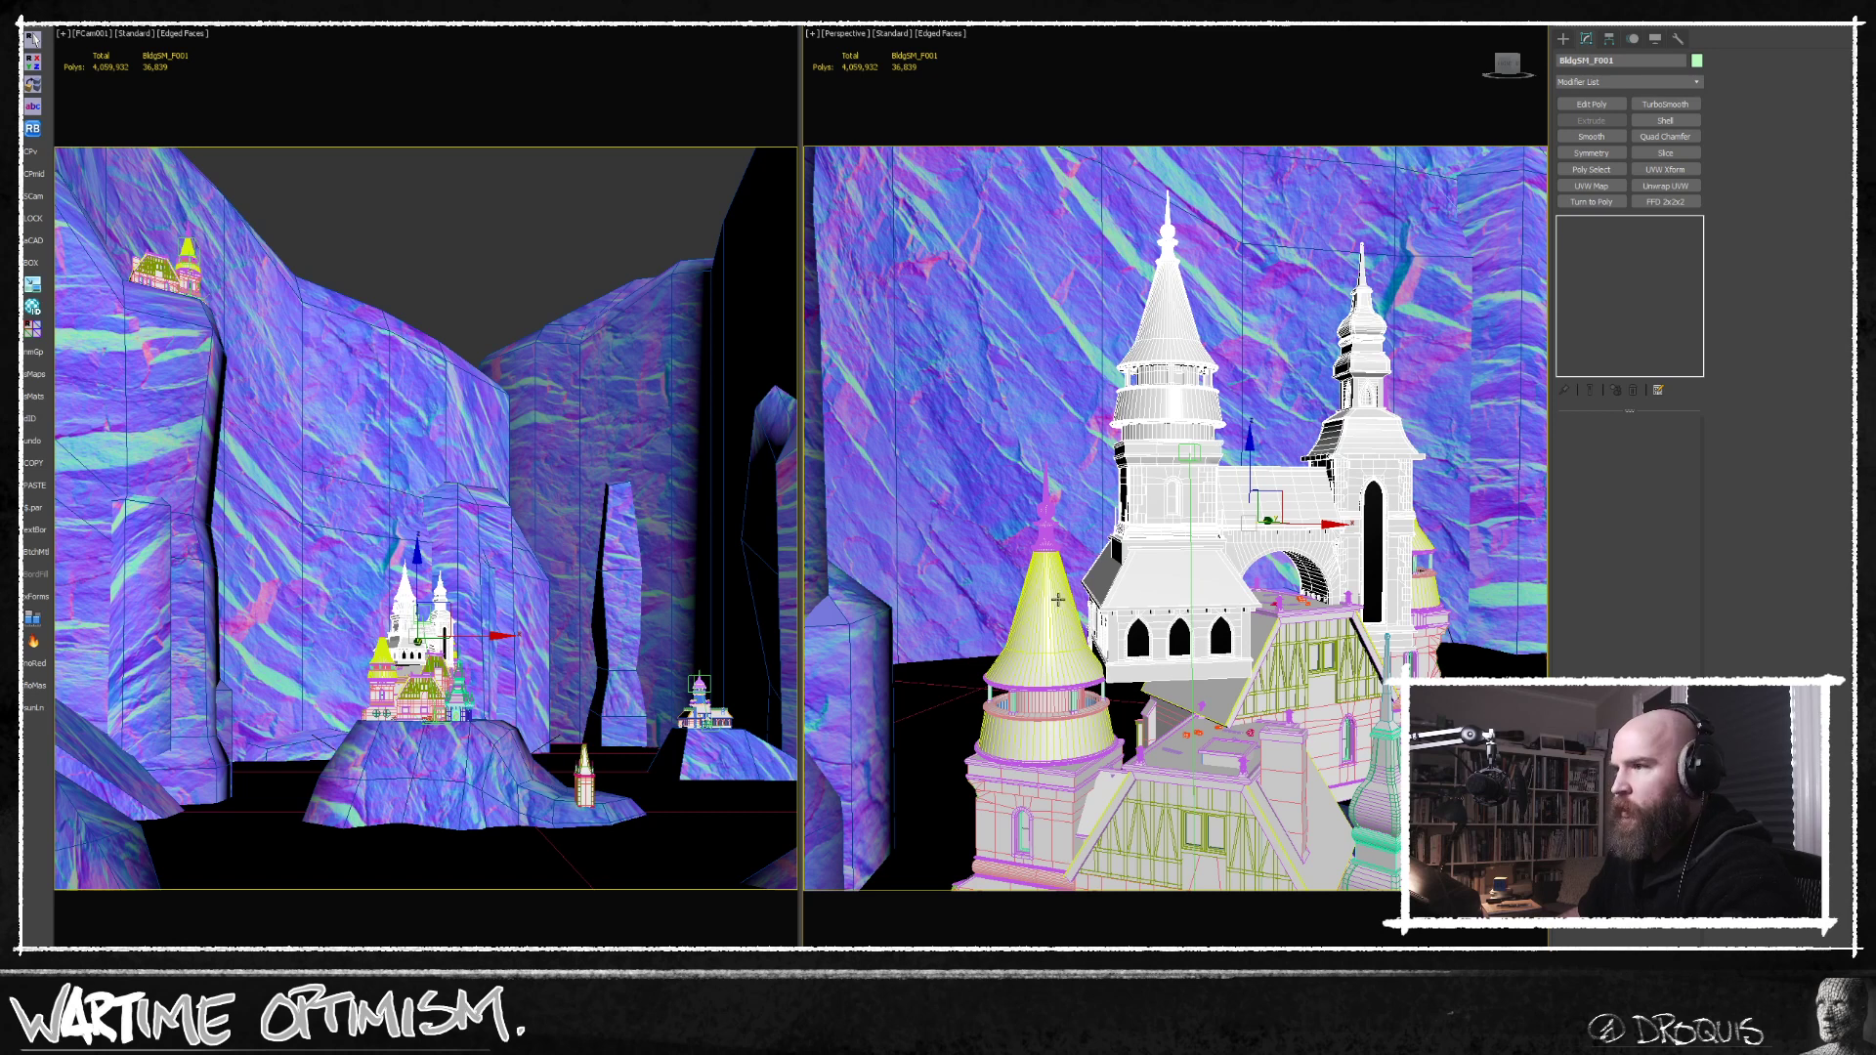
Isolate the copied building in the Front view, add an Edit Poly modifier and enter element editing.
{"action": "key", "text": "alt+q"}
{"action": "key", "text": "f"}
{"action": "middle_click_drag", "start_coordinate": [1173, 493], "coordinate": [1213, 480]}
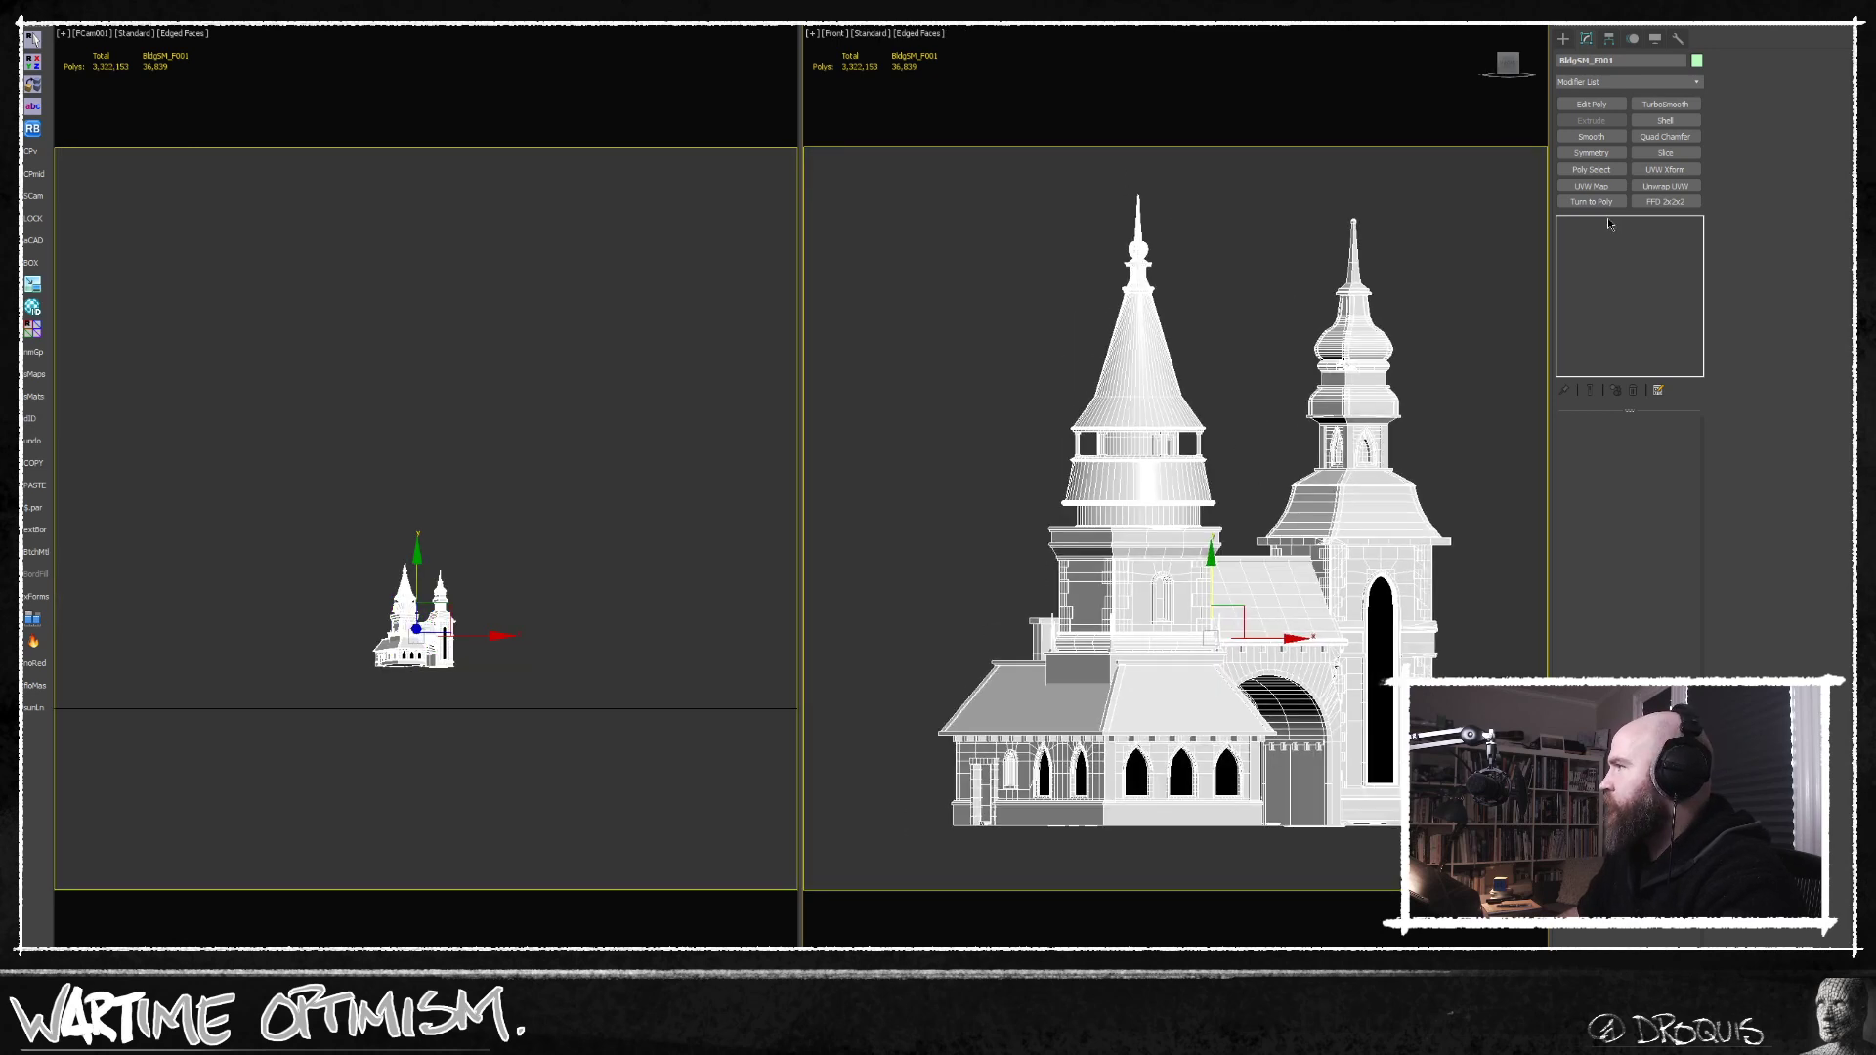
{"action": "left_click", "coordinate": [1592, 103]}
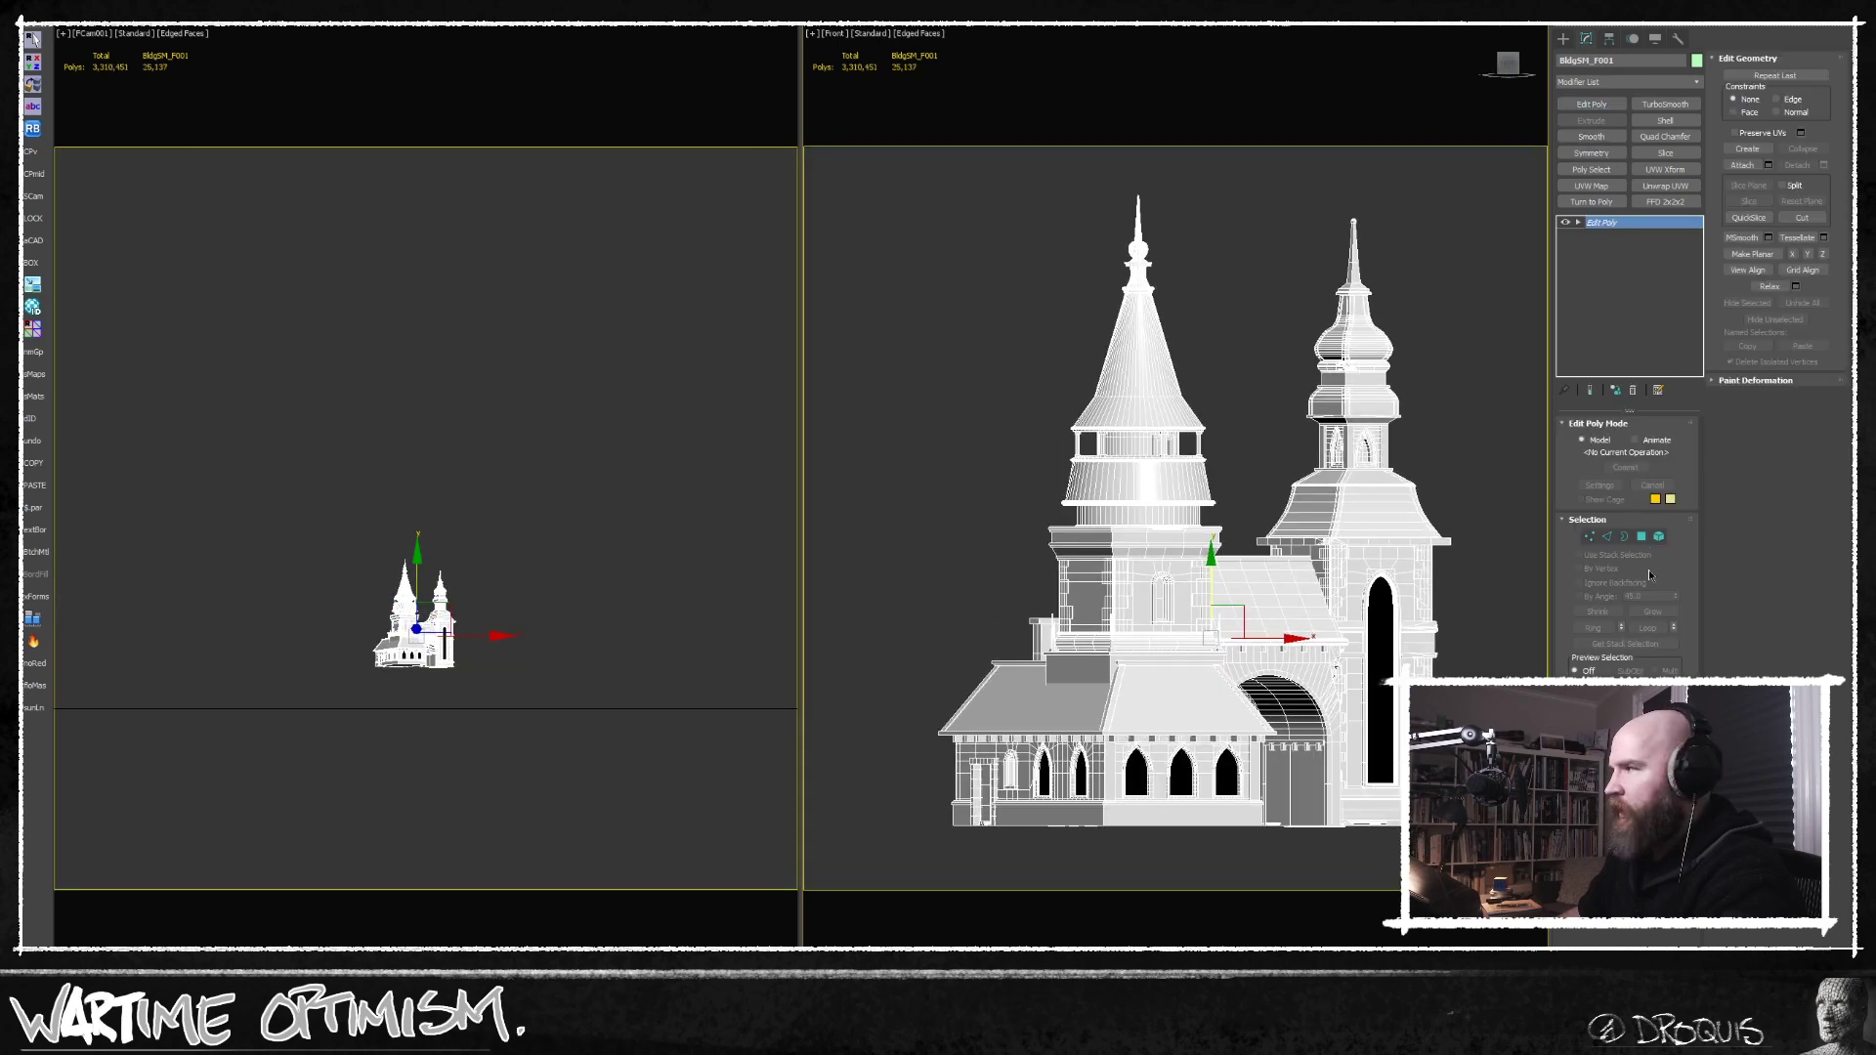
{"action": "left_click", "coordinate": [1659, 538]}
Select the conical-roofed tower's elements from the spire down through its walls, leaving out the connecting arch section.
{"action": "middle_click_drag", "start_coordinate": [1223, 347], "coordinate": [1225, 452]}
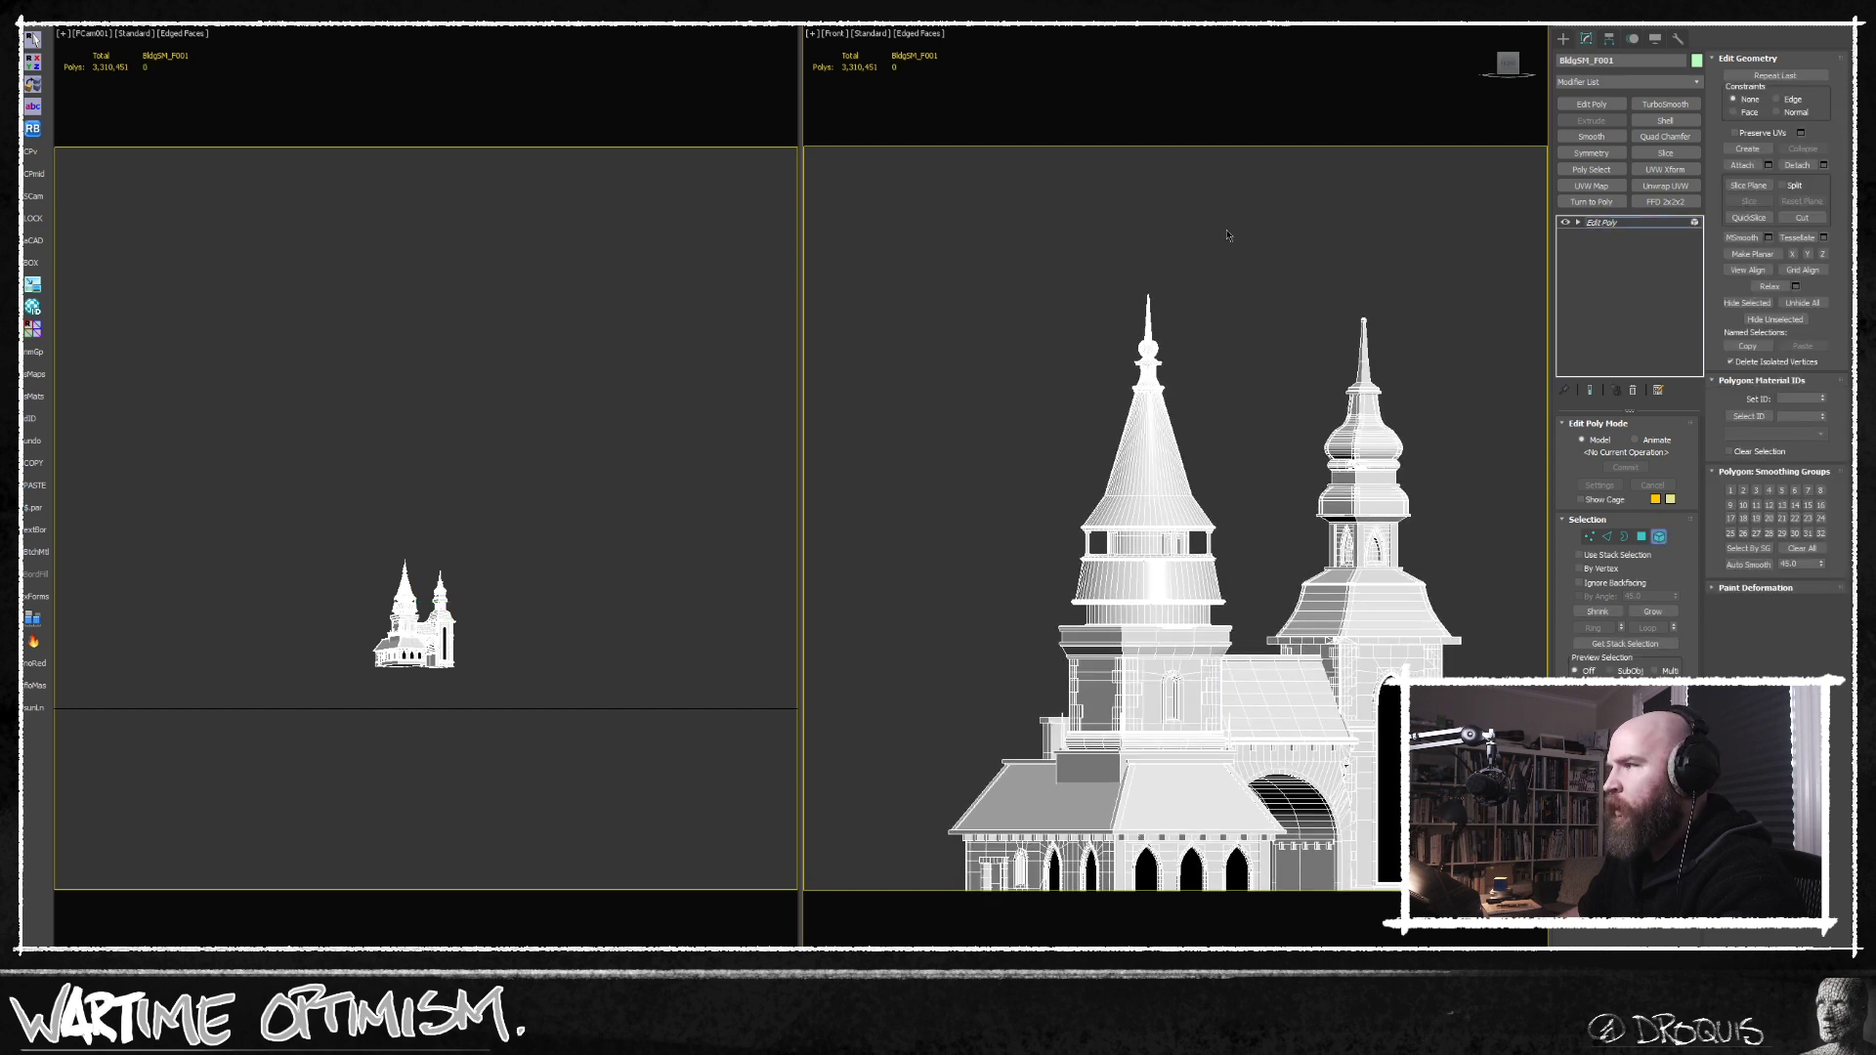
{"action": "left_click_drag", "start_coordinate": [1046, 572], "coordinate": [1045, 572]}
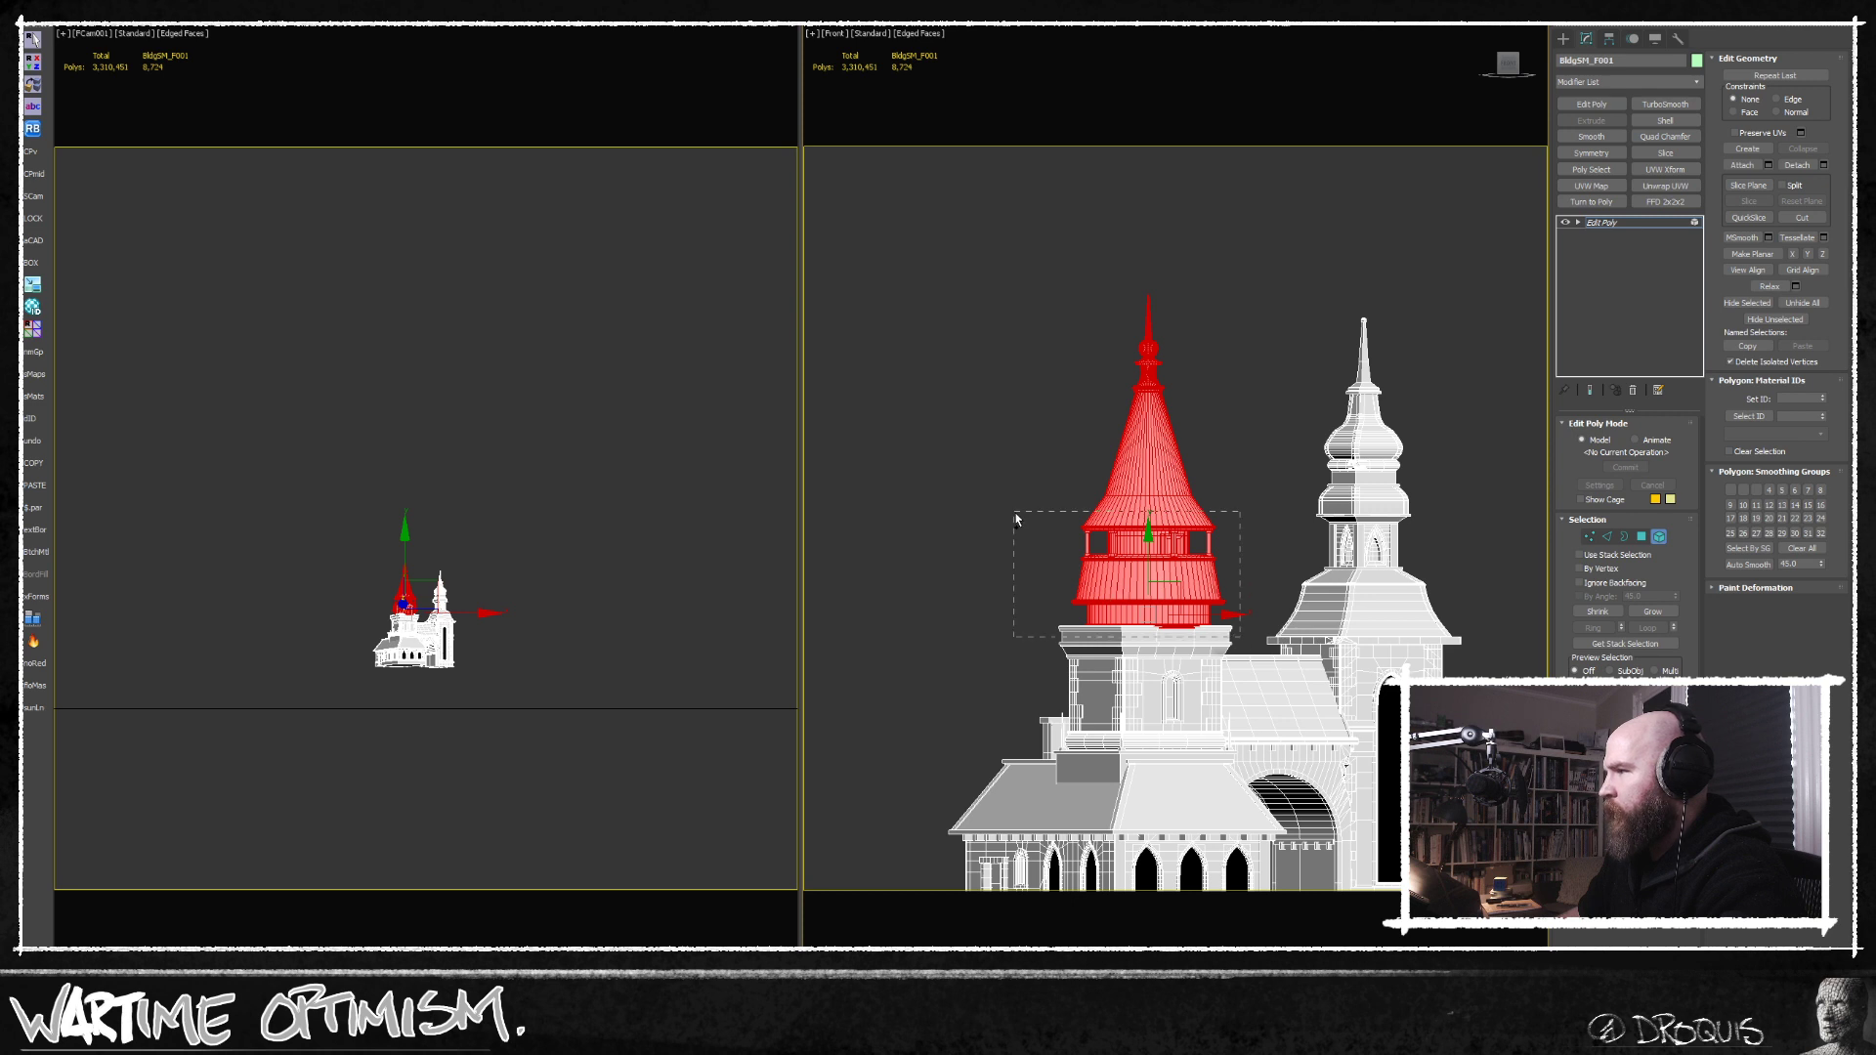
{"action": "left_click", "coordinate": [1206, 629], "text": "ctrl"}
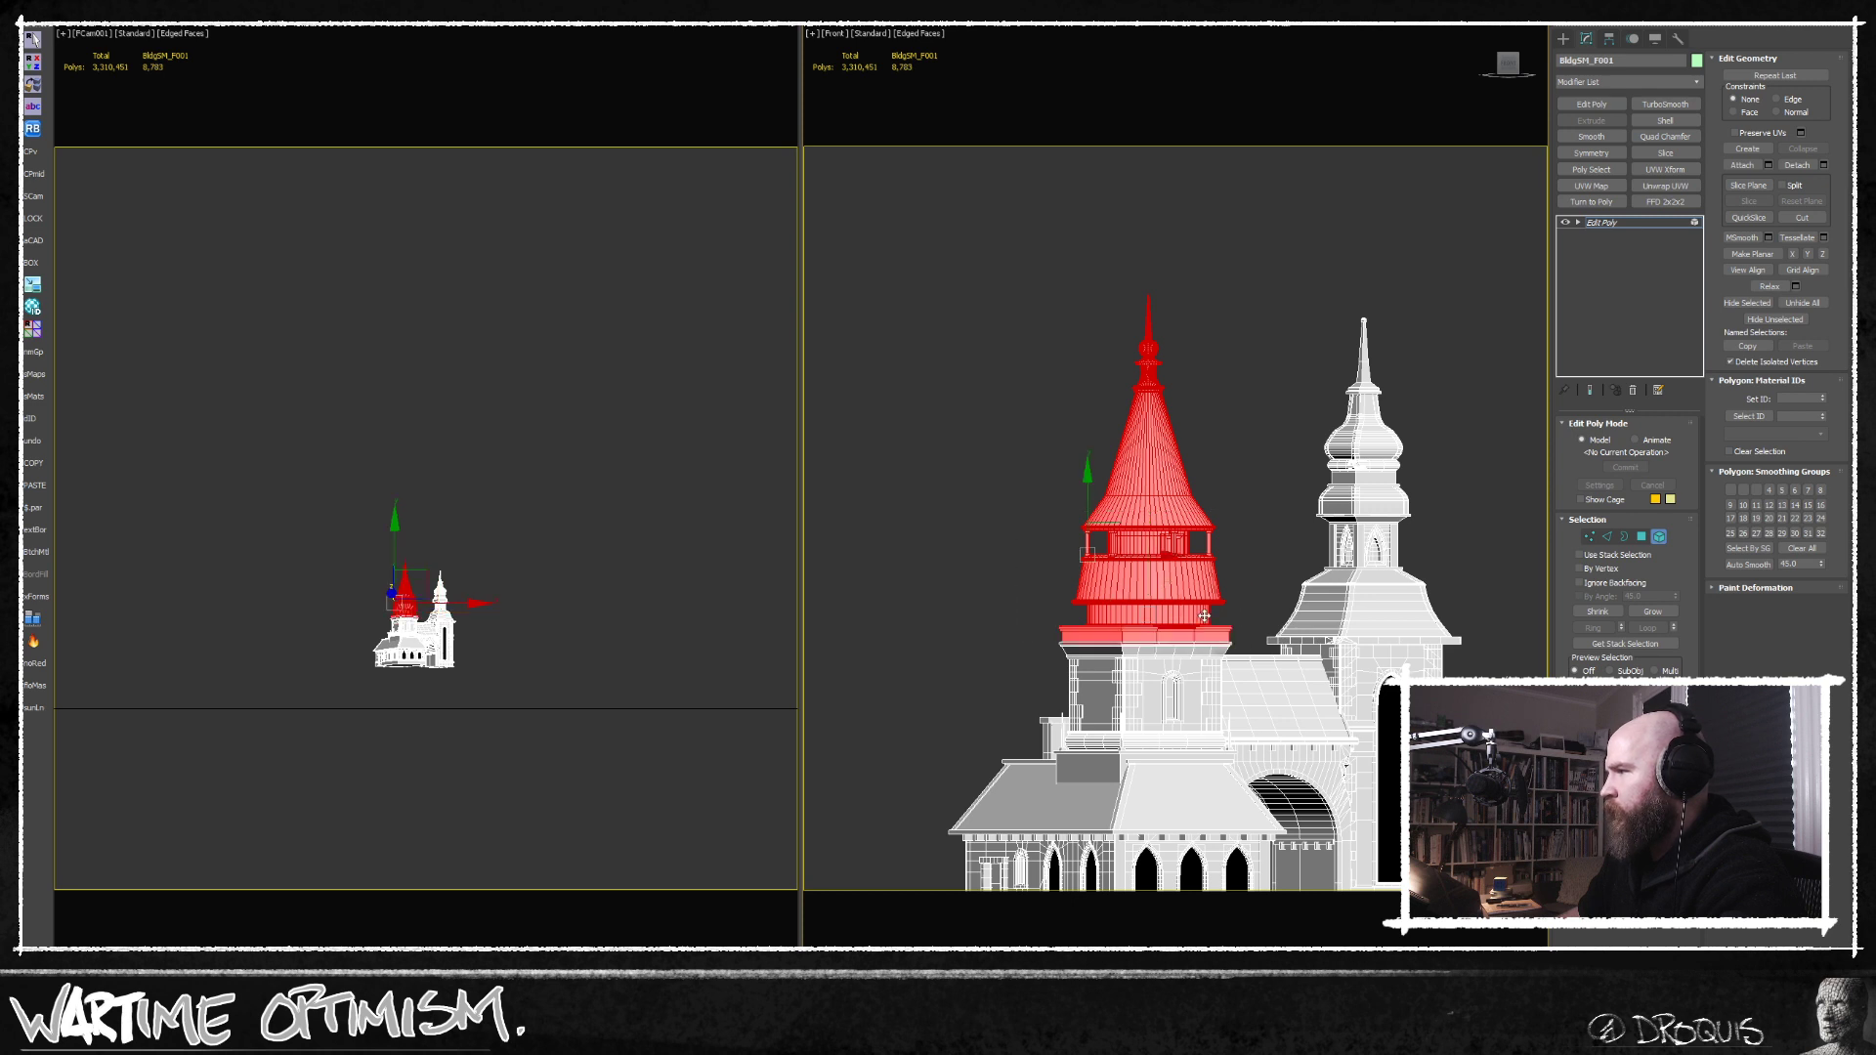
{"action": "left_click", "coordinate": [1064, 711], "text": "ctrl"}
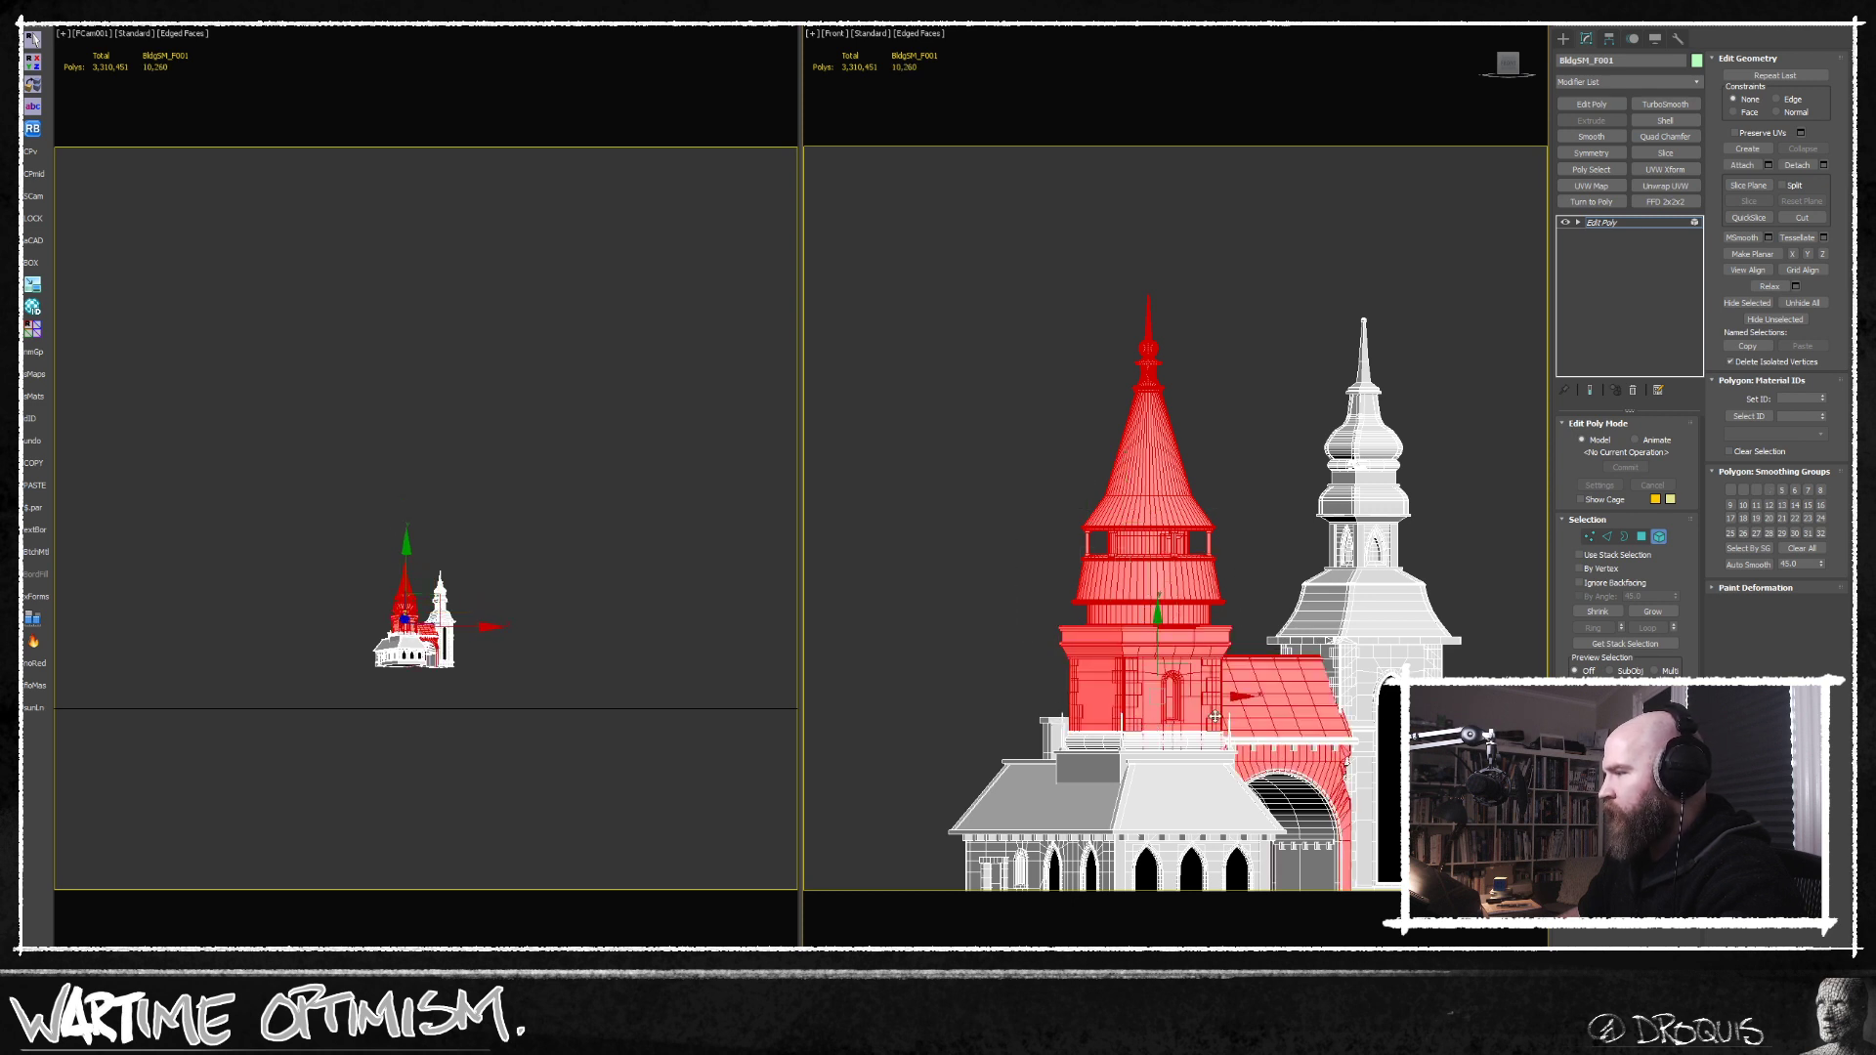
{"action": "middle_click_drag", "start_coordinate": [1230, 676], "coordinate": [1217, 728], "text": "alt"}
{"action": "left_click", "coordinate": [1234, 797], "text": "alt"}
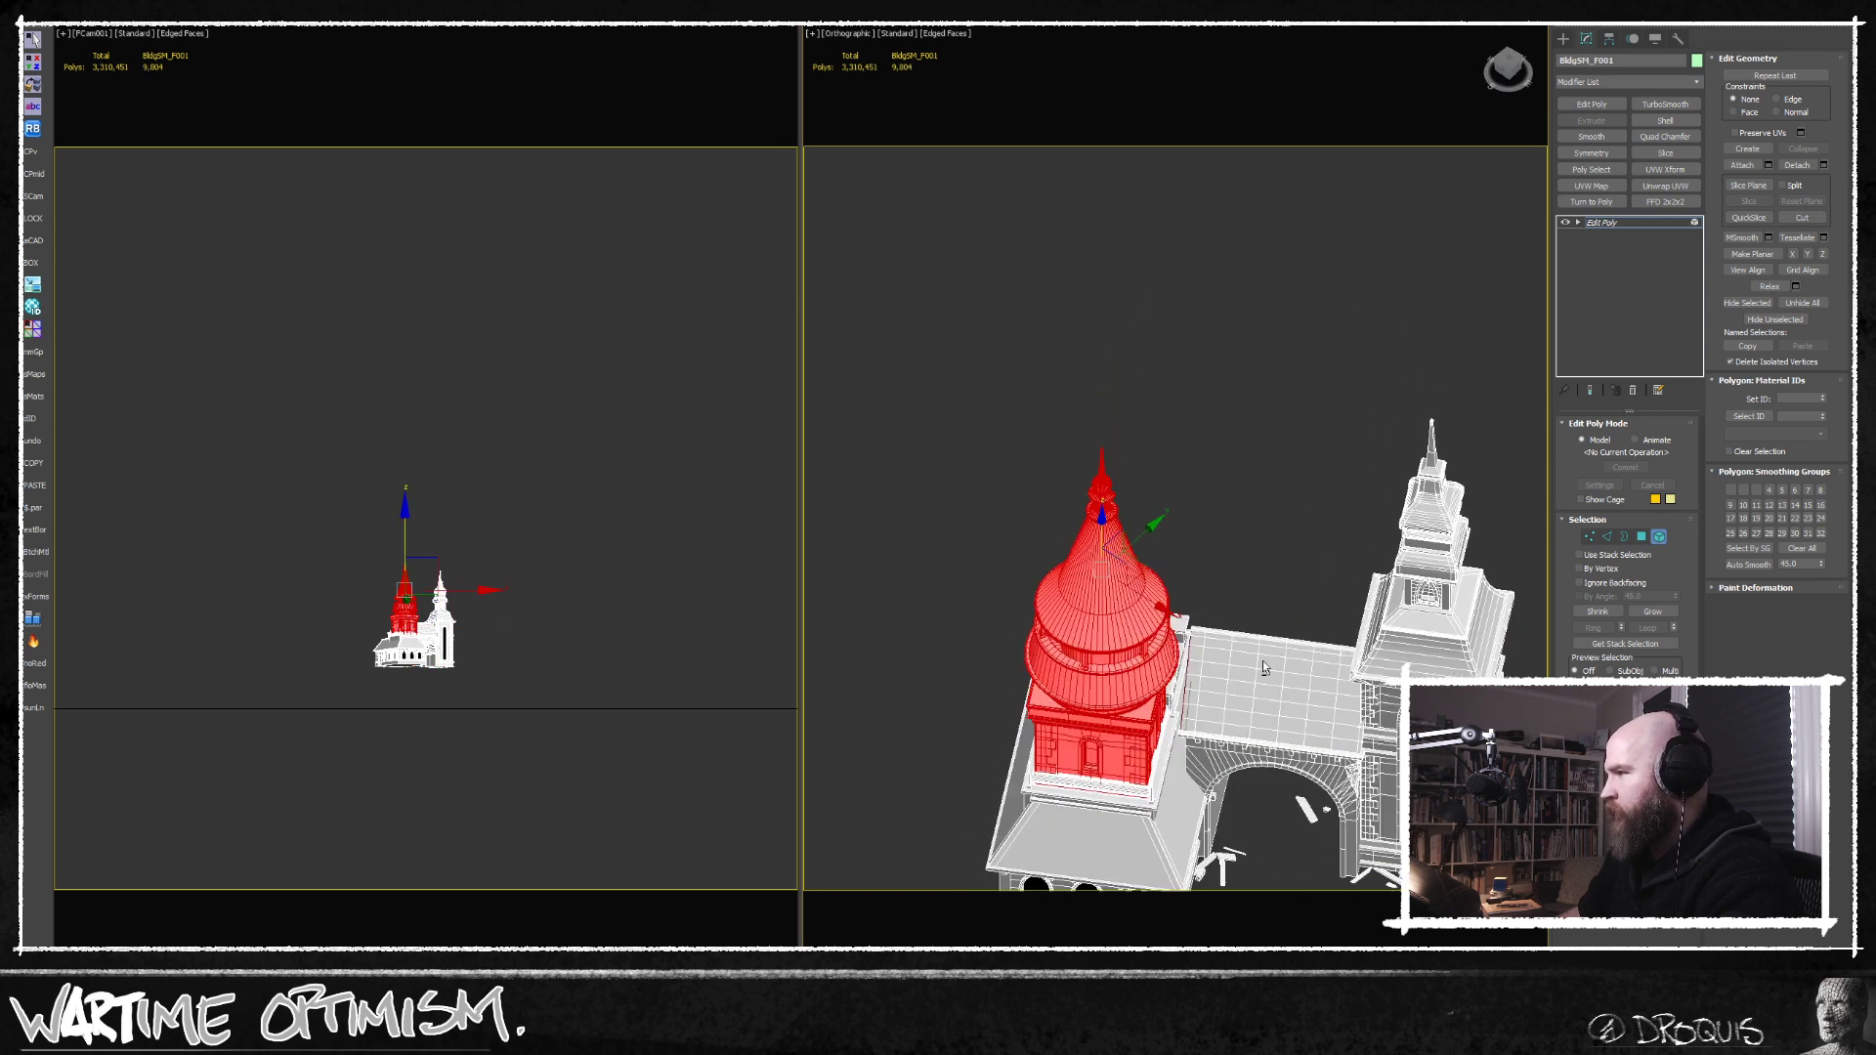
{"action": "left_click_drag", "start_coordinate": [1191, 750], "coordinate": [1189, 757], "text": "alt"}
{"action": "middle_click_drag", "start_coordinate": [1189, 756], "coordinate": [1354, 707], "text": "alt"}
{"action": "key", "text": "f"}
{"action": "scroll", "coordinate": [1341, 557], "scroll_direction": "down", "scroll_amount": 4}
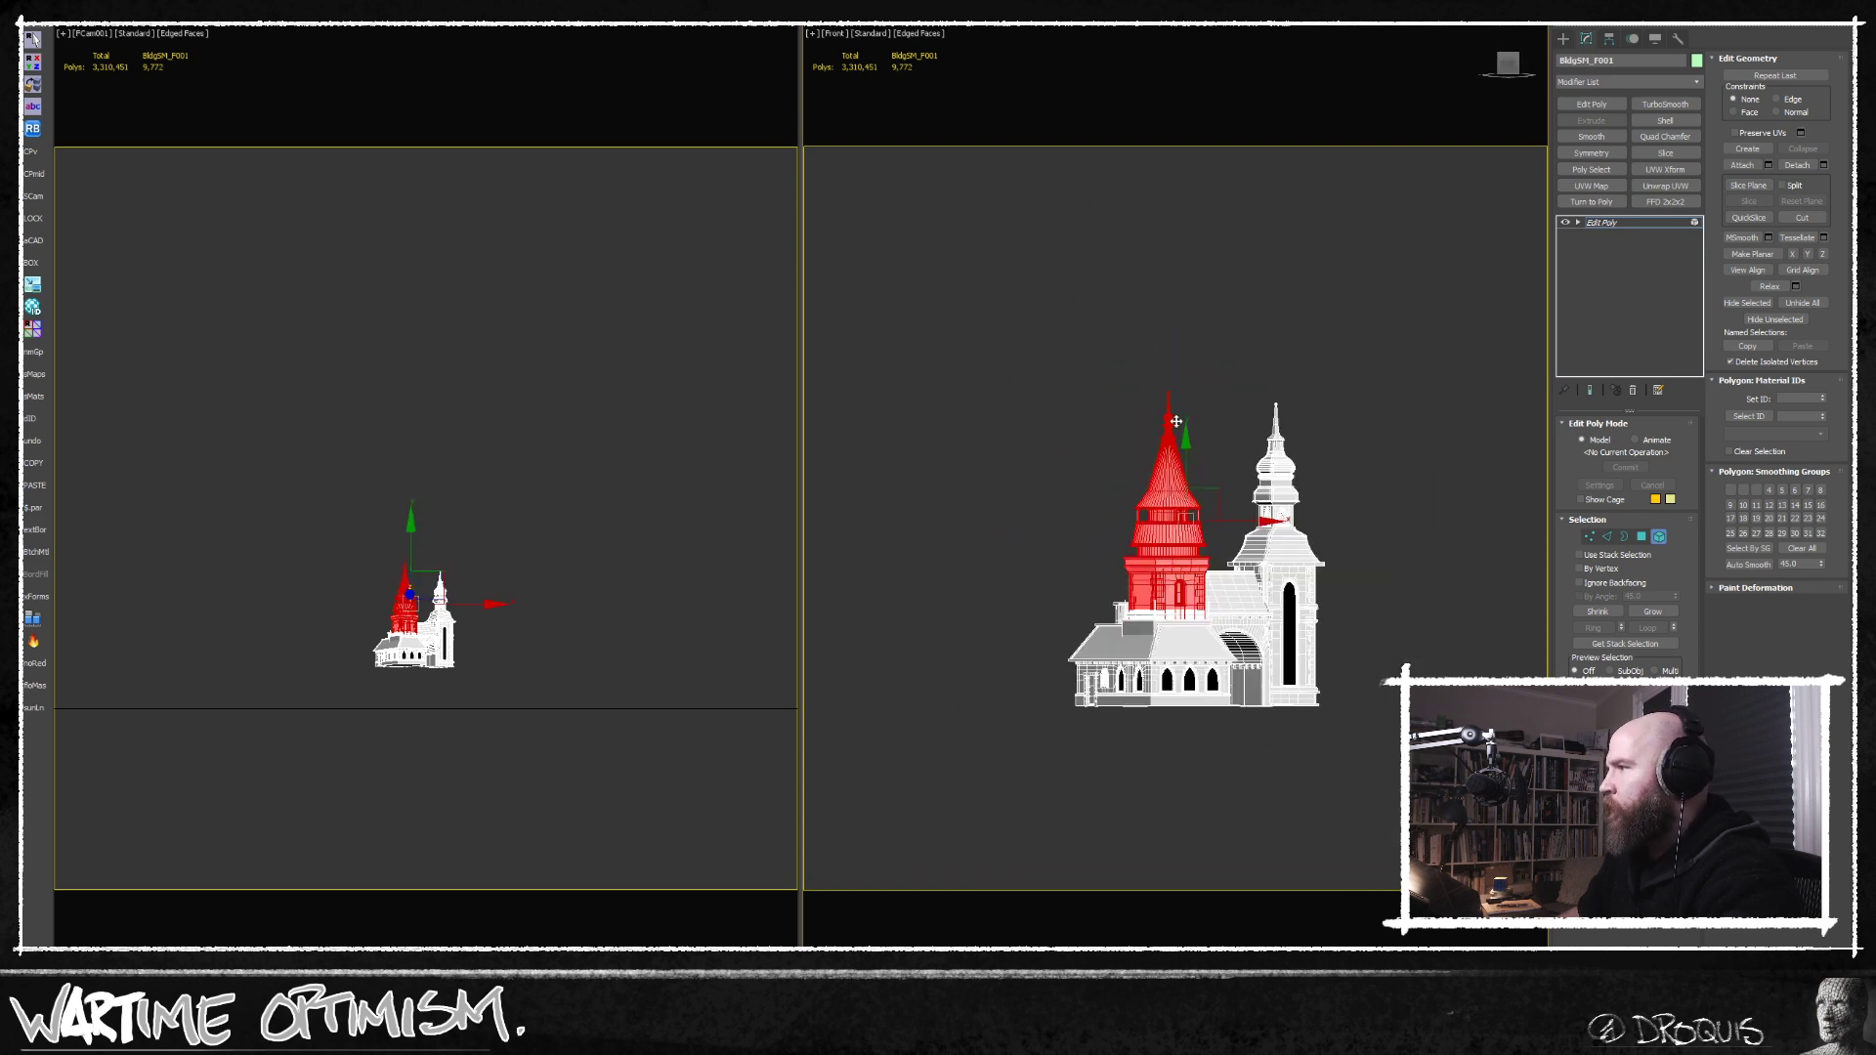
Raise the selected conical-roofed tower elements well above the building, then leave element editing and isolation.
{"action": "left_click_drag", "start_coordinate": [1182, 442], "coordinate": [1185, 360]}
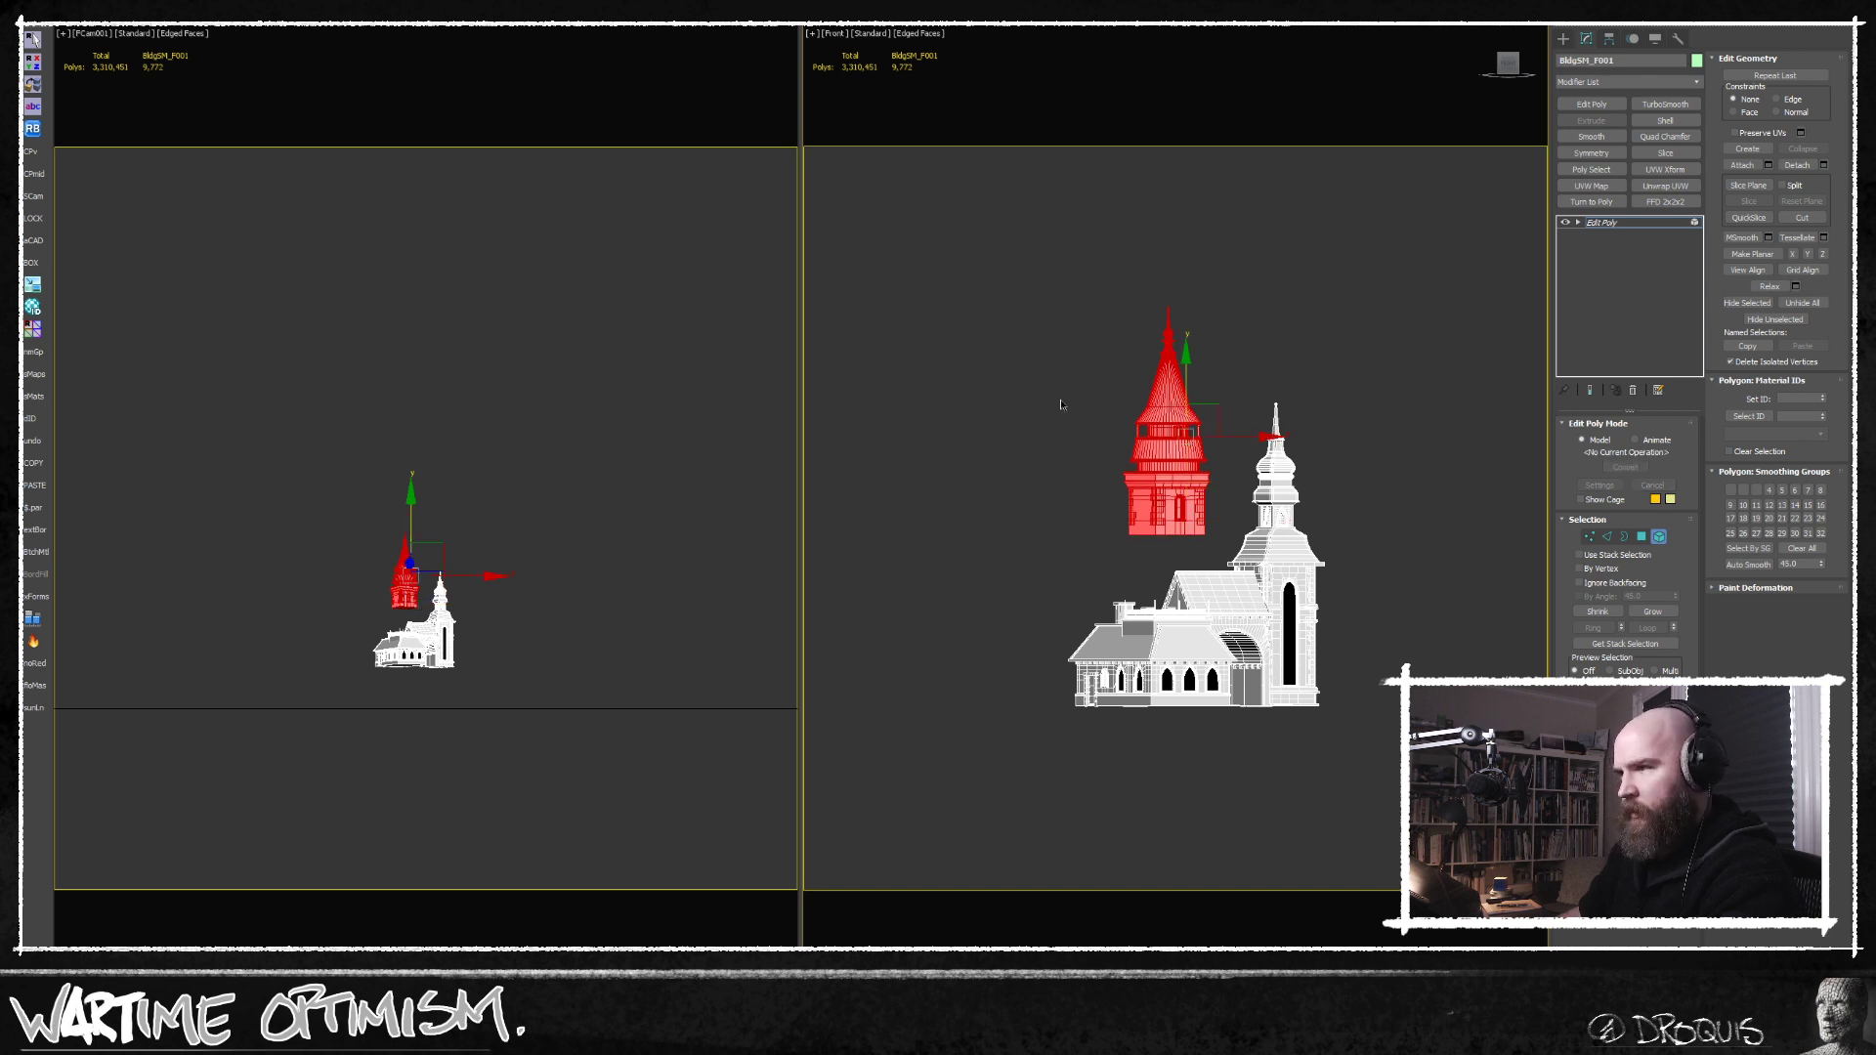
{"action": "left_click", "coordinate": [1661, 537]}
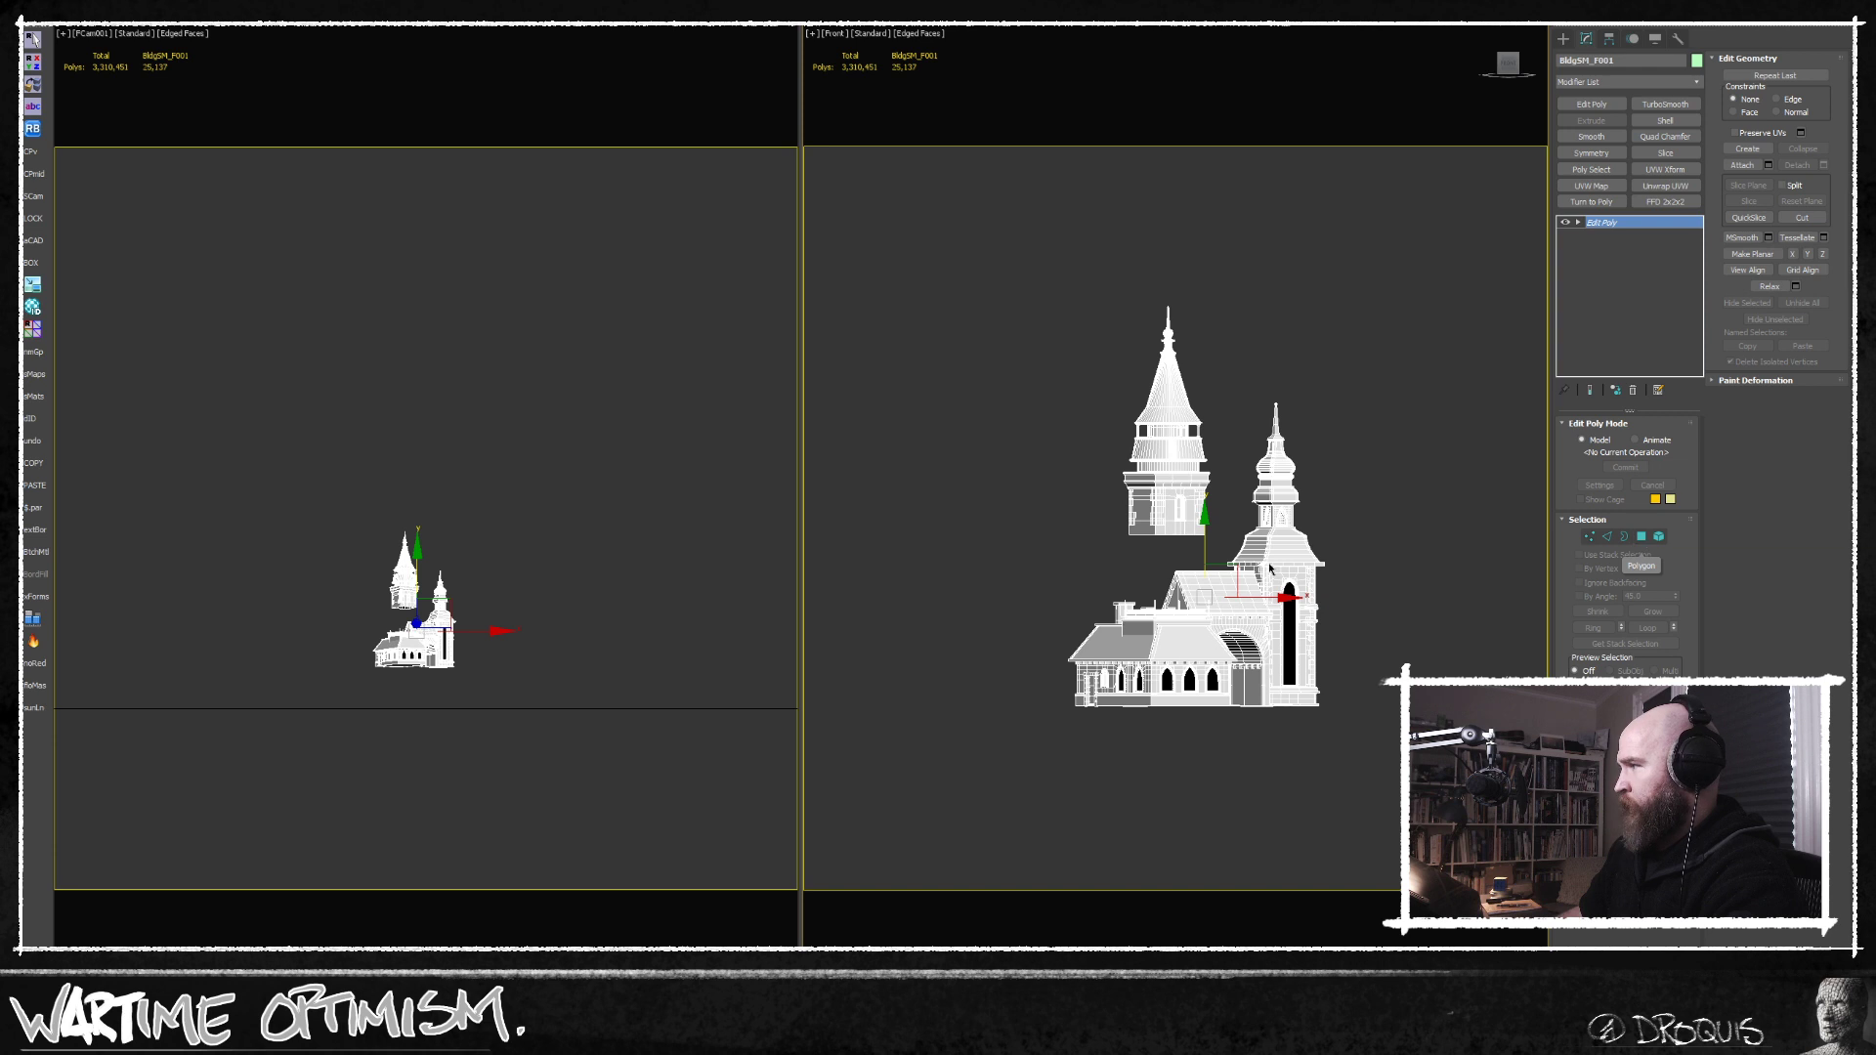
{"action": "left_click", "coordinate": [1059, 514]}
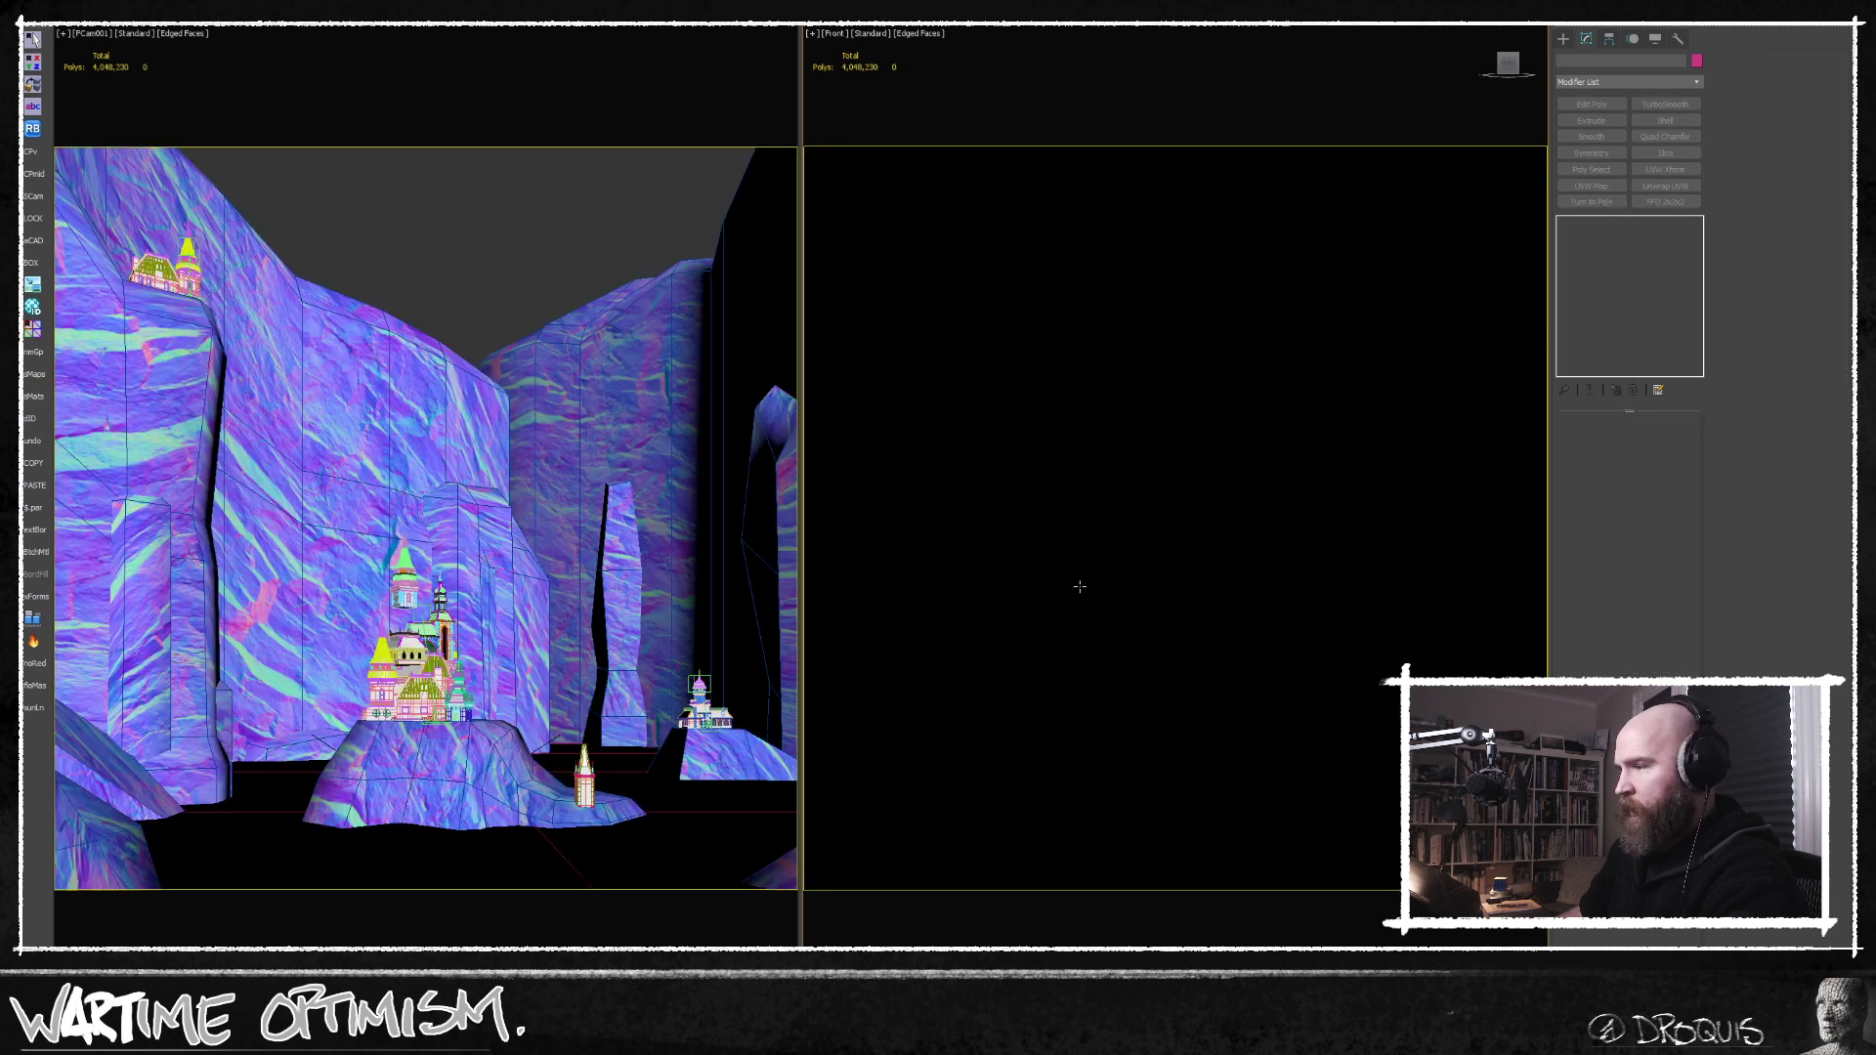
Show the whole scene in a wireframe Top view and unhide the 00_hide layer containing the castle kit pieces.
{"action": "key", "text": "t"}
{"action": "key", "text": "F3"}
{"action": "scroll", "coordinate": [1175, 523], "scroll_direction": "down", "scroll_amount": 10}
{"action": "scroll", "coordinate": [1163, 475], "scroll_direction": "down", "scroll_amount": 1}
{"action": "middle_click_drag", "start_coordinate": [1207, 596], "coordinate": [1153, 501]}
{"action": "scroll", "coordinate": [1158, 459], "scroll_direction": "up", "scroll_amount": 5}
{"action": "scroll", "coordinate": [1158, 476], "scroll_direction": "up", "scroll_amount": 2}
{"action": "key", "text": "l"}
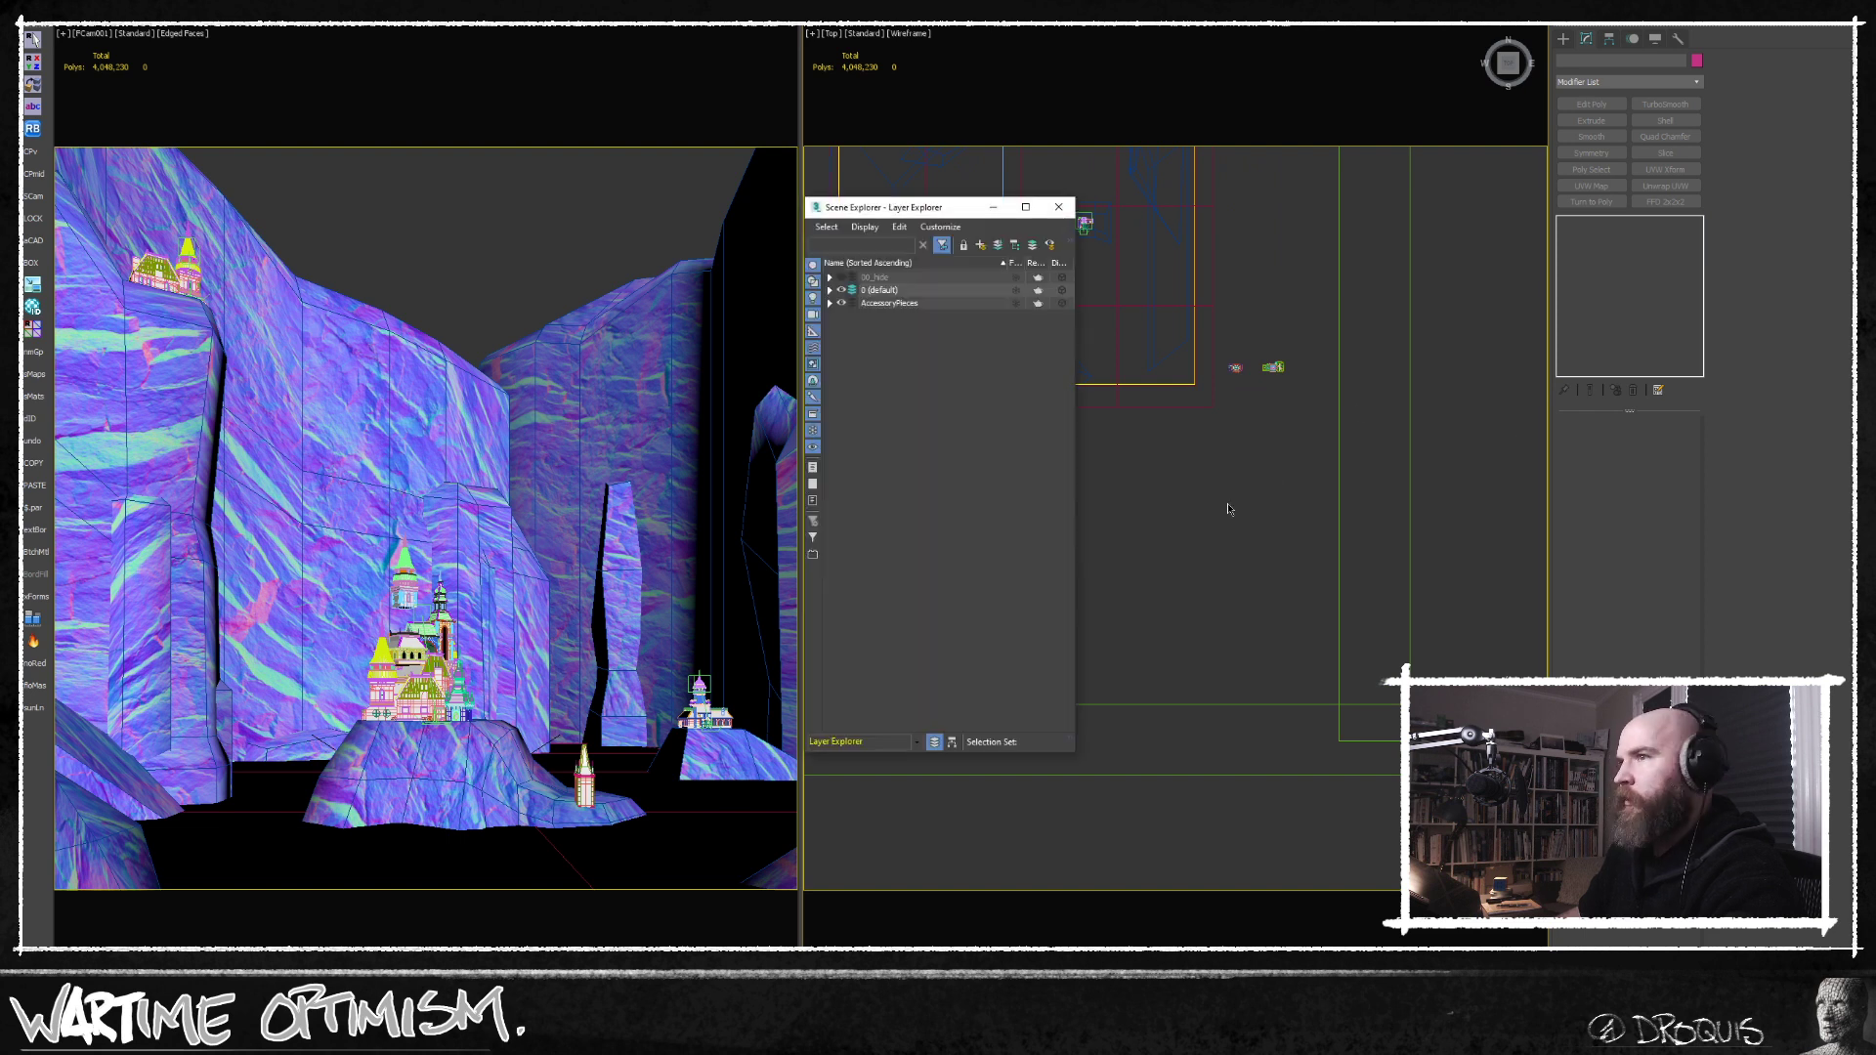
{"action": "left_click_drag", "start_coordinate": [891, 209], "coordinate": [966, 423]}
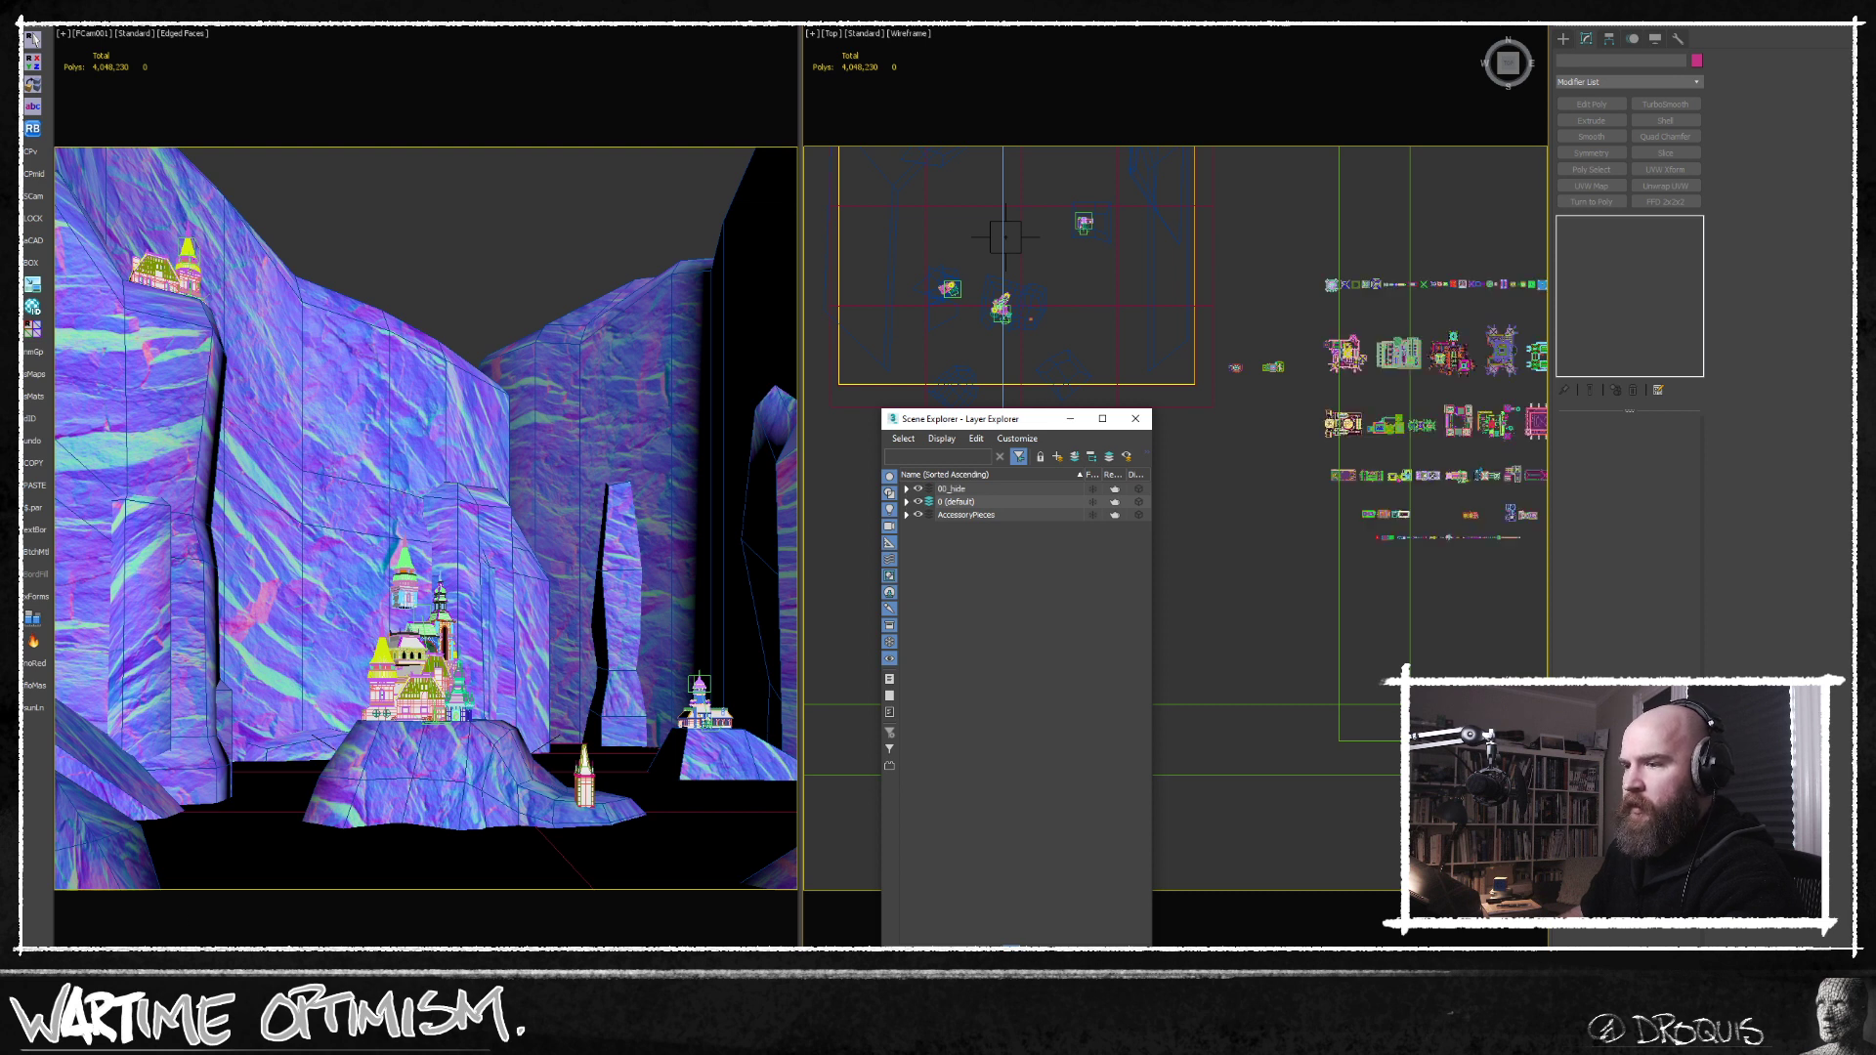
Check the central castle in the FStorm render, then put away the render and the Layer Explorer.
{"action": "key", "text": "alt+Tab"}
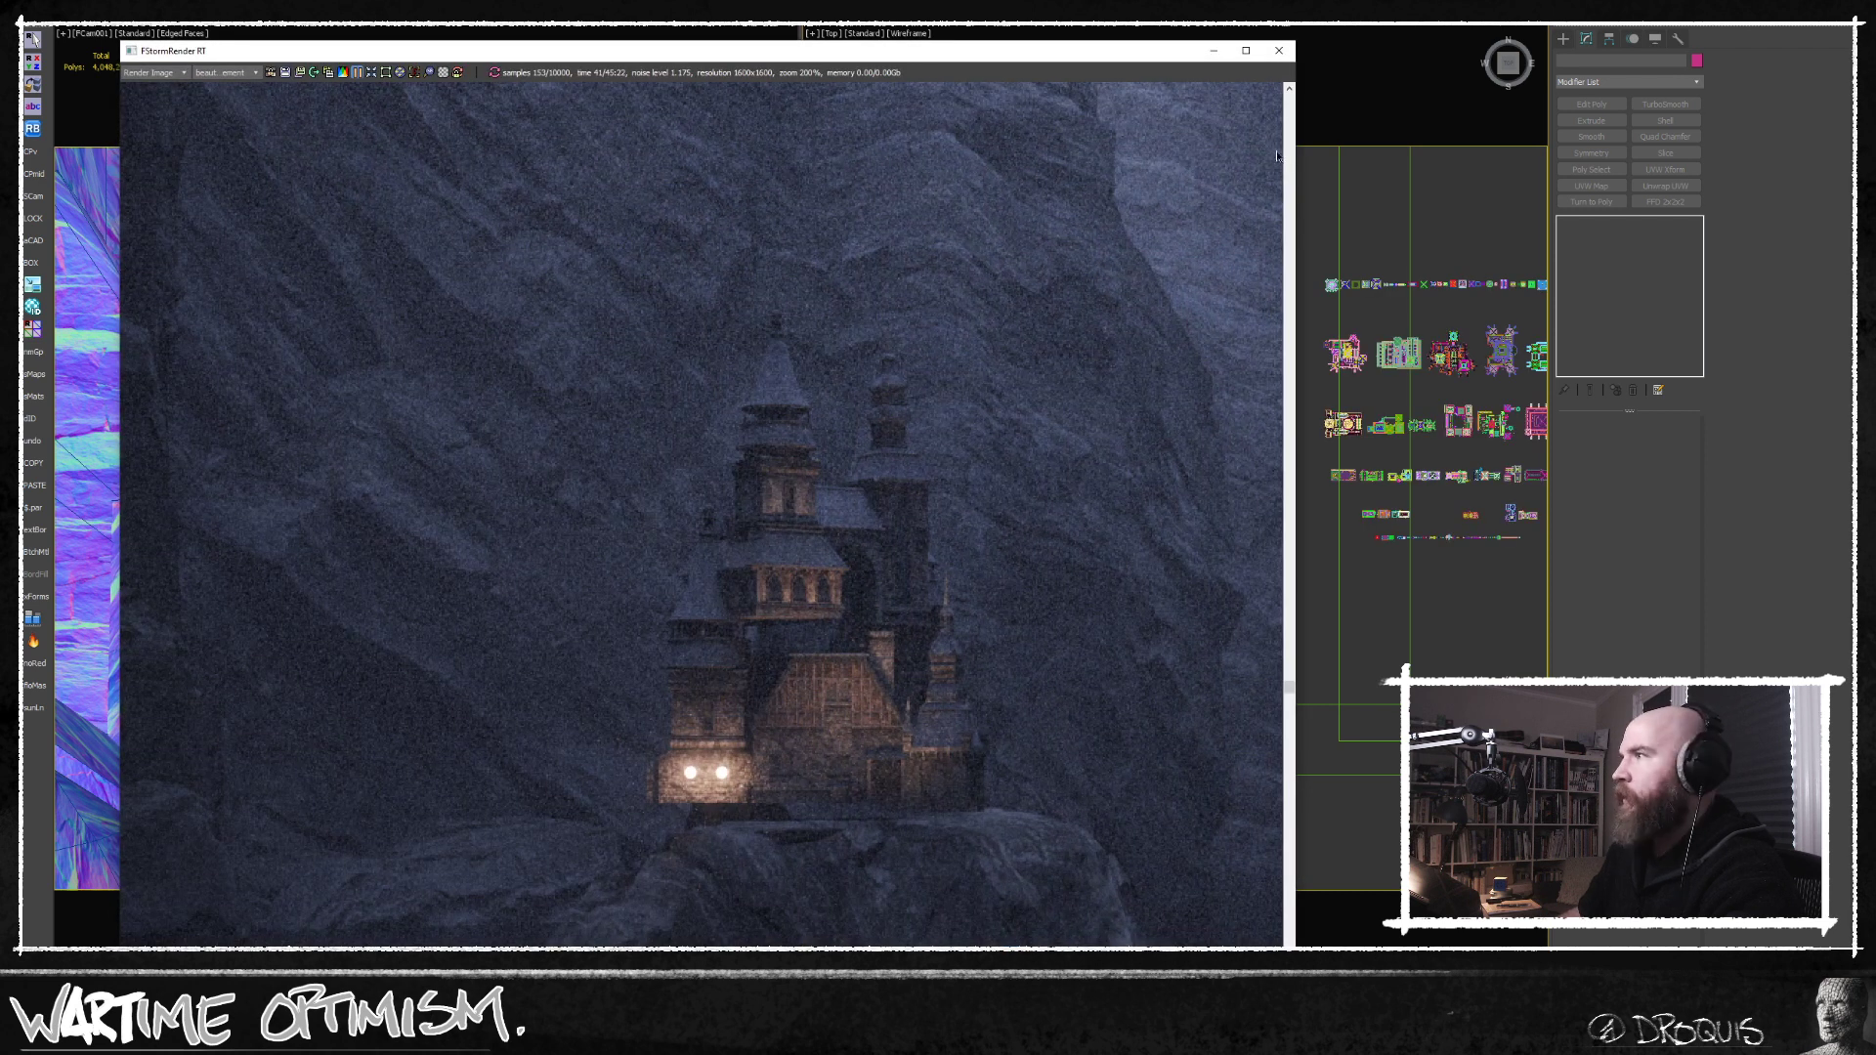
{"action": "left_click", "coordinate": [1214, 49]}
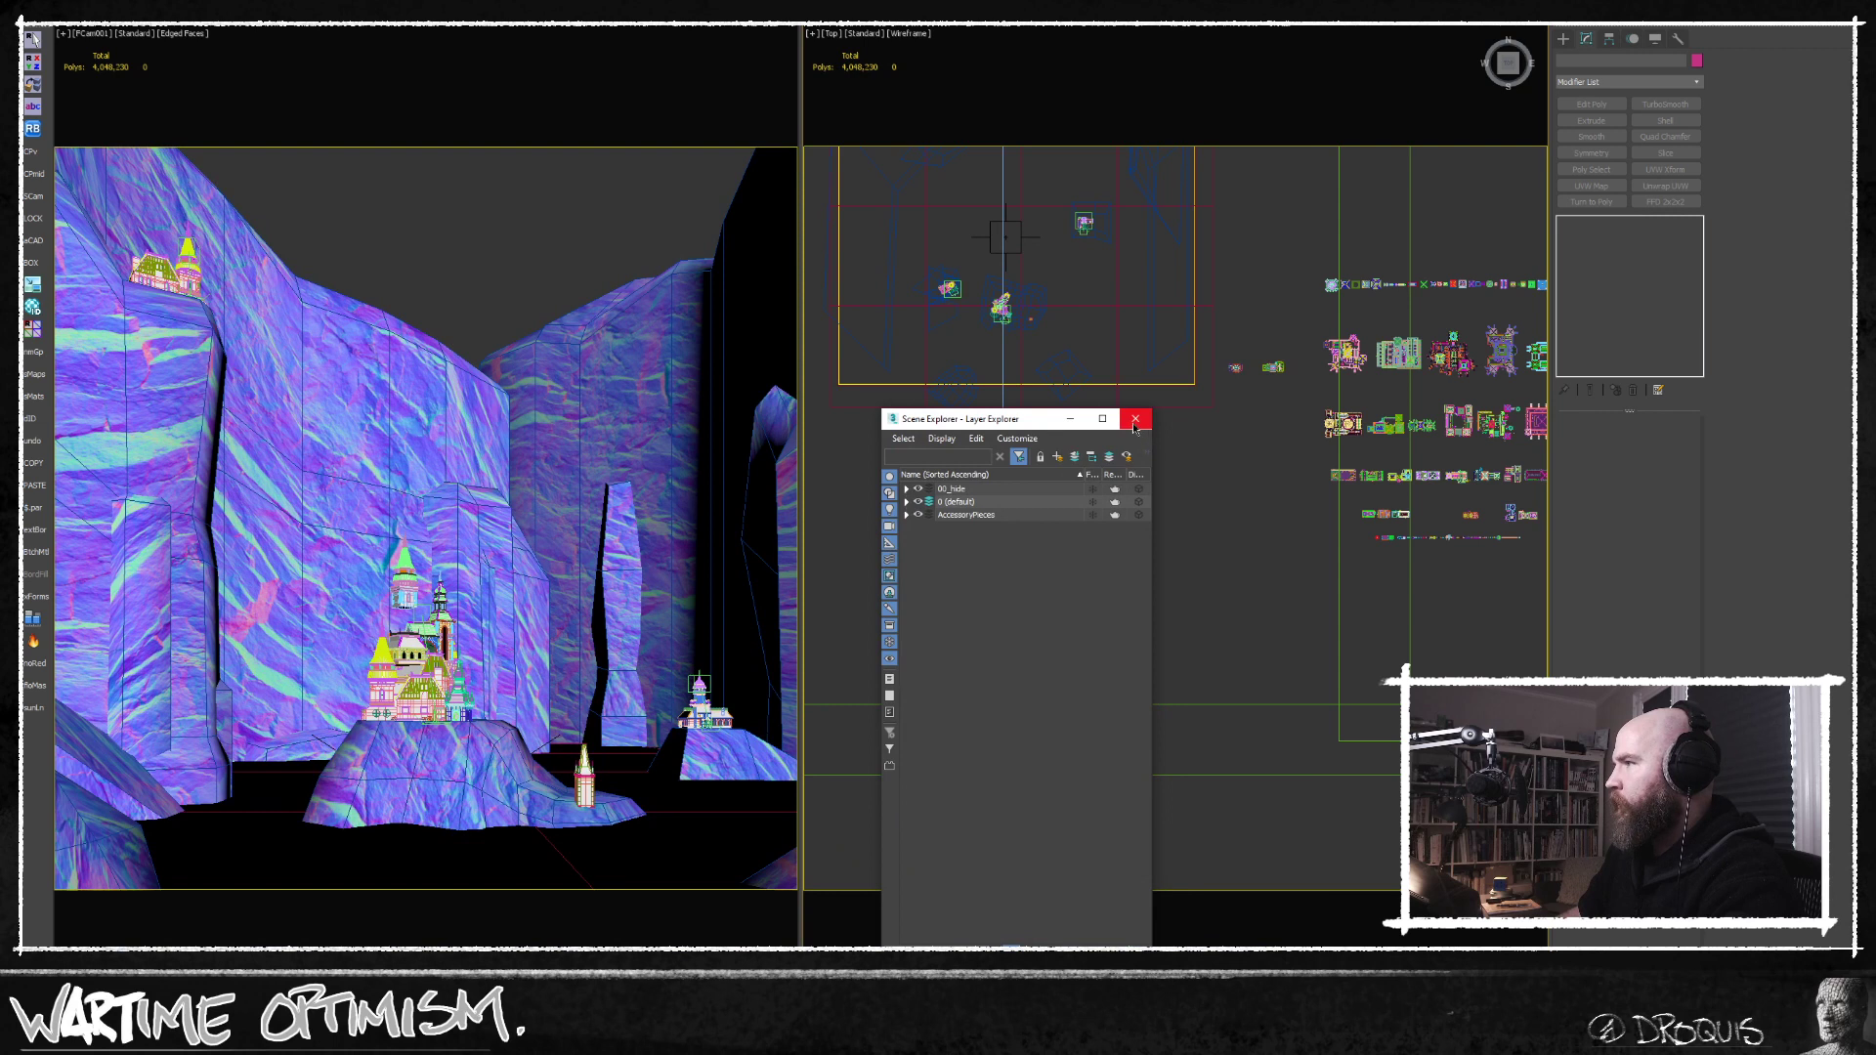
{"action": "left_click", "coordinate": [1136, 419]}
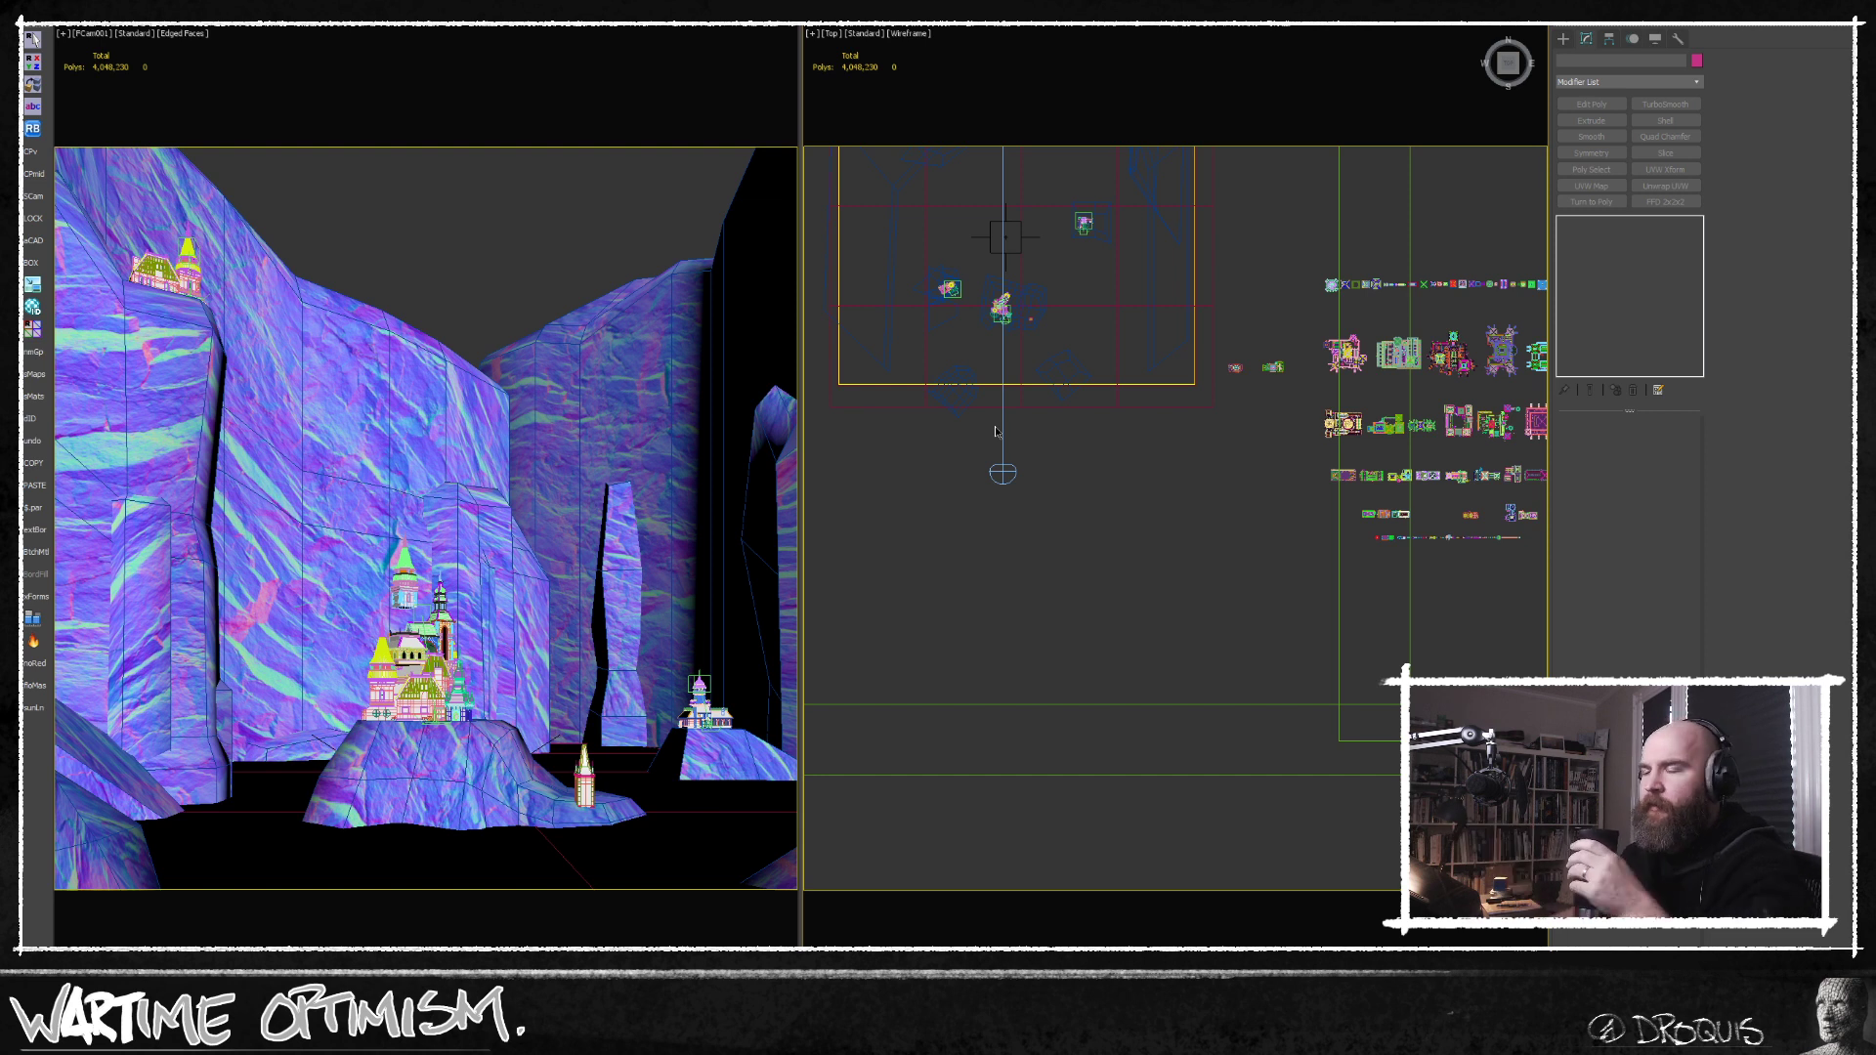
Look over the rows of castle kit pieces from above and in an orthographic view.
{"action": "middle_click_drag", "start_coordinate": [1089, 563], "coordinate": [1091, 618]}
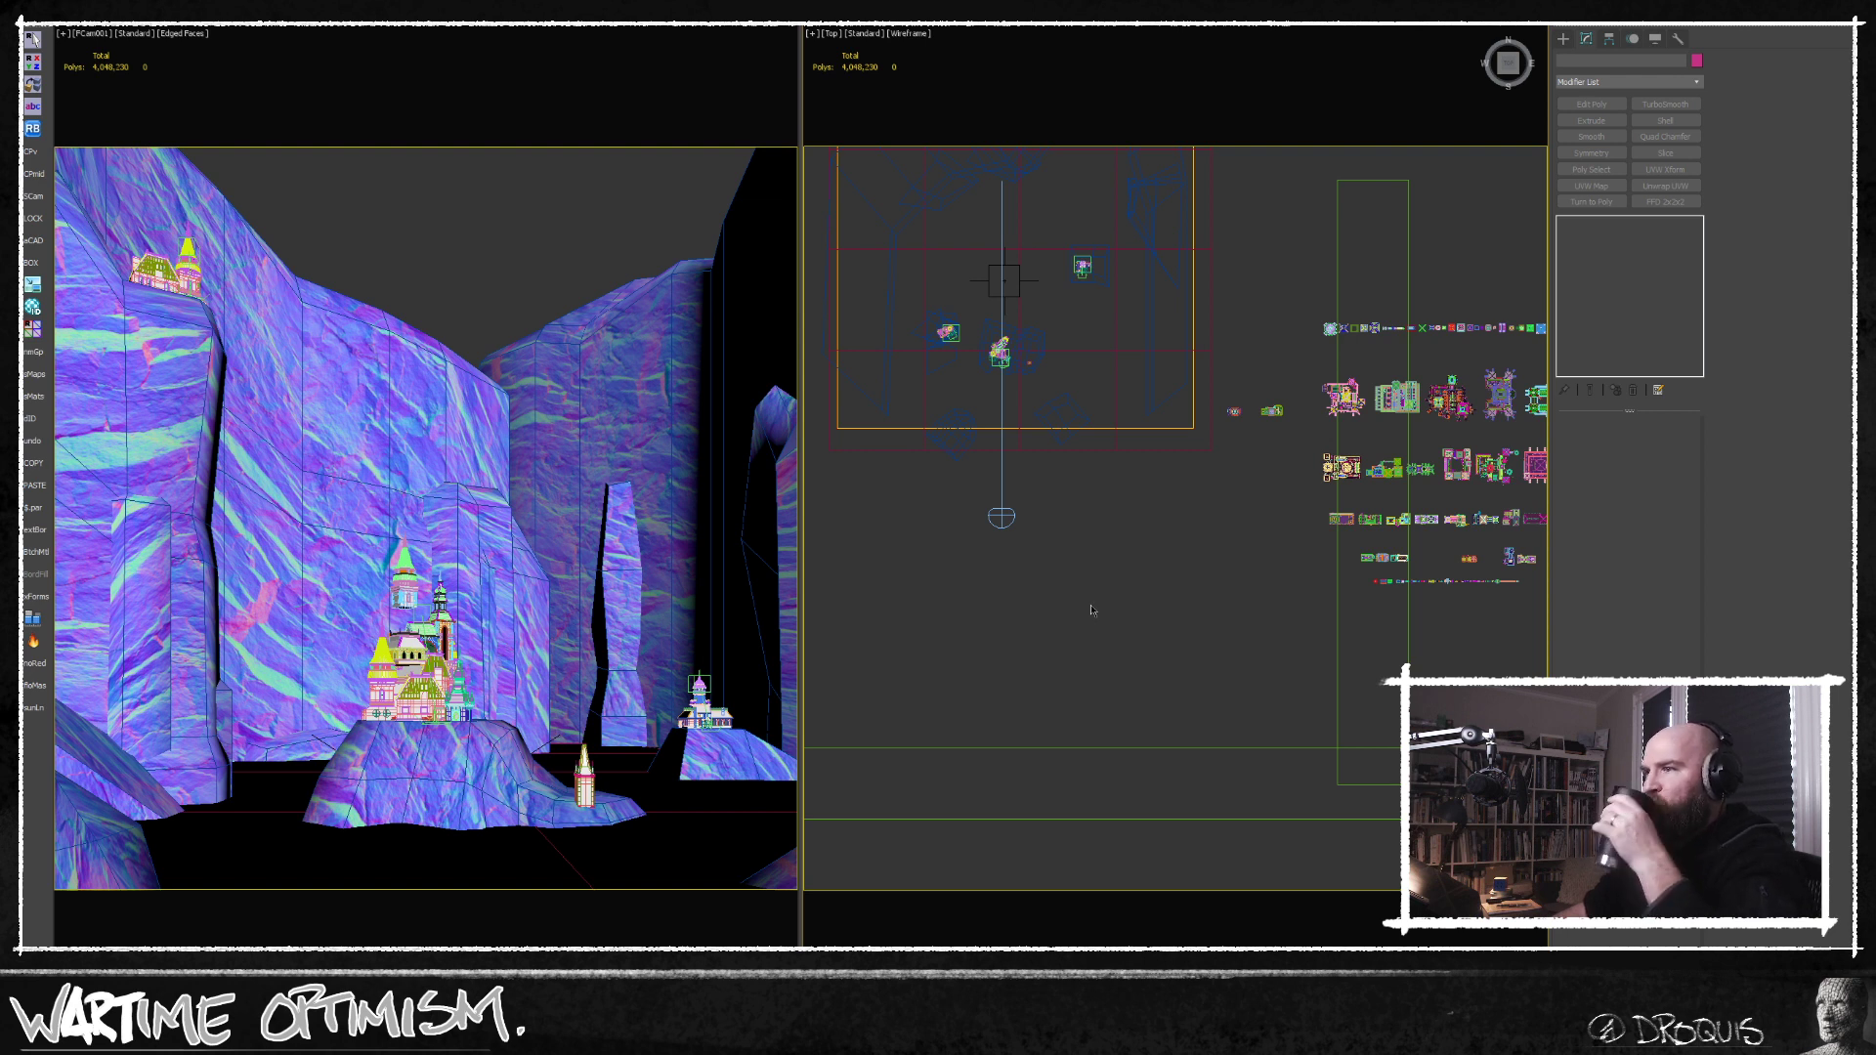
{"action": "scroll", "coordinate": [1322, 589], "scroll_direction": "up", "scroll_amount": 3}
{"action": "left_click", "coordinate": [1288, 591]}
{"action": "middle_click_drag", "start_coordinate": [1288, 590], "coordinate": [1216, 550], "text": "alt"}
{"action": "scroll", "coordinate": [1185, 599], "scroll_direction": "up", "scroll_amount": 5}
{"action": "scroll", "coordinate": [1184, 599], "scroll_direction": "down", "scroll_amount": 5}
{"action": "scroll", "coordinate": [1218, 654], "scroll_direction": "down", "scroll_amount": 4}
{"action": "scroll", "coordinate": [1218, 654], "scroll_direction": "up", "scroll_amount": 8}
{"action": "middle_click_drag", "start_coordinate": [1106, 569], "coordinate": [1015, 587]}
{"action": "scroll", "coordinate": [1279, 574], "scroll_direction": "up", "scroll_amount": 8}
{"action": "left_click", "coordinate": [1293, 581]}
{"action": "key", "text": "F3"}
{"action": "key", "text": "F3"}
{"action": "scroll", "coordinate": [1294, 580], "scroll_direction": "down", "scroll_amount": 8}
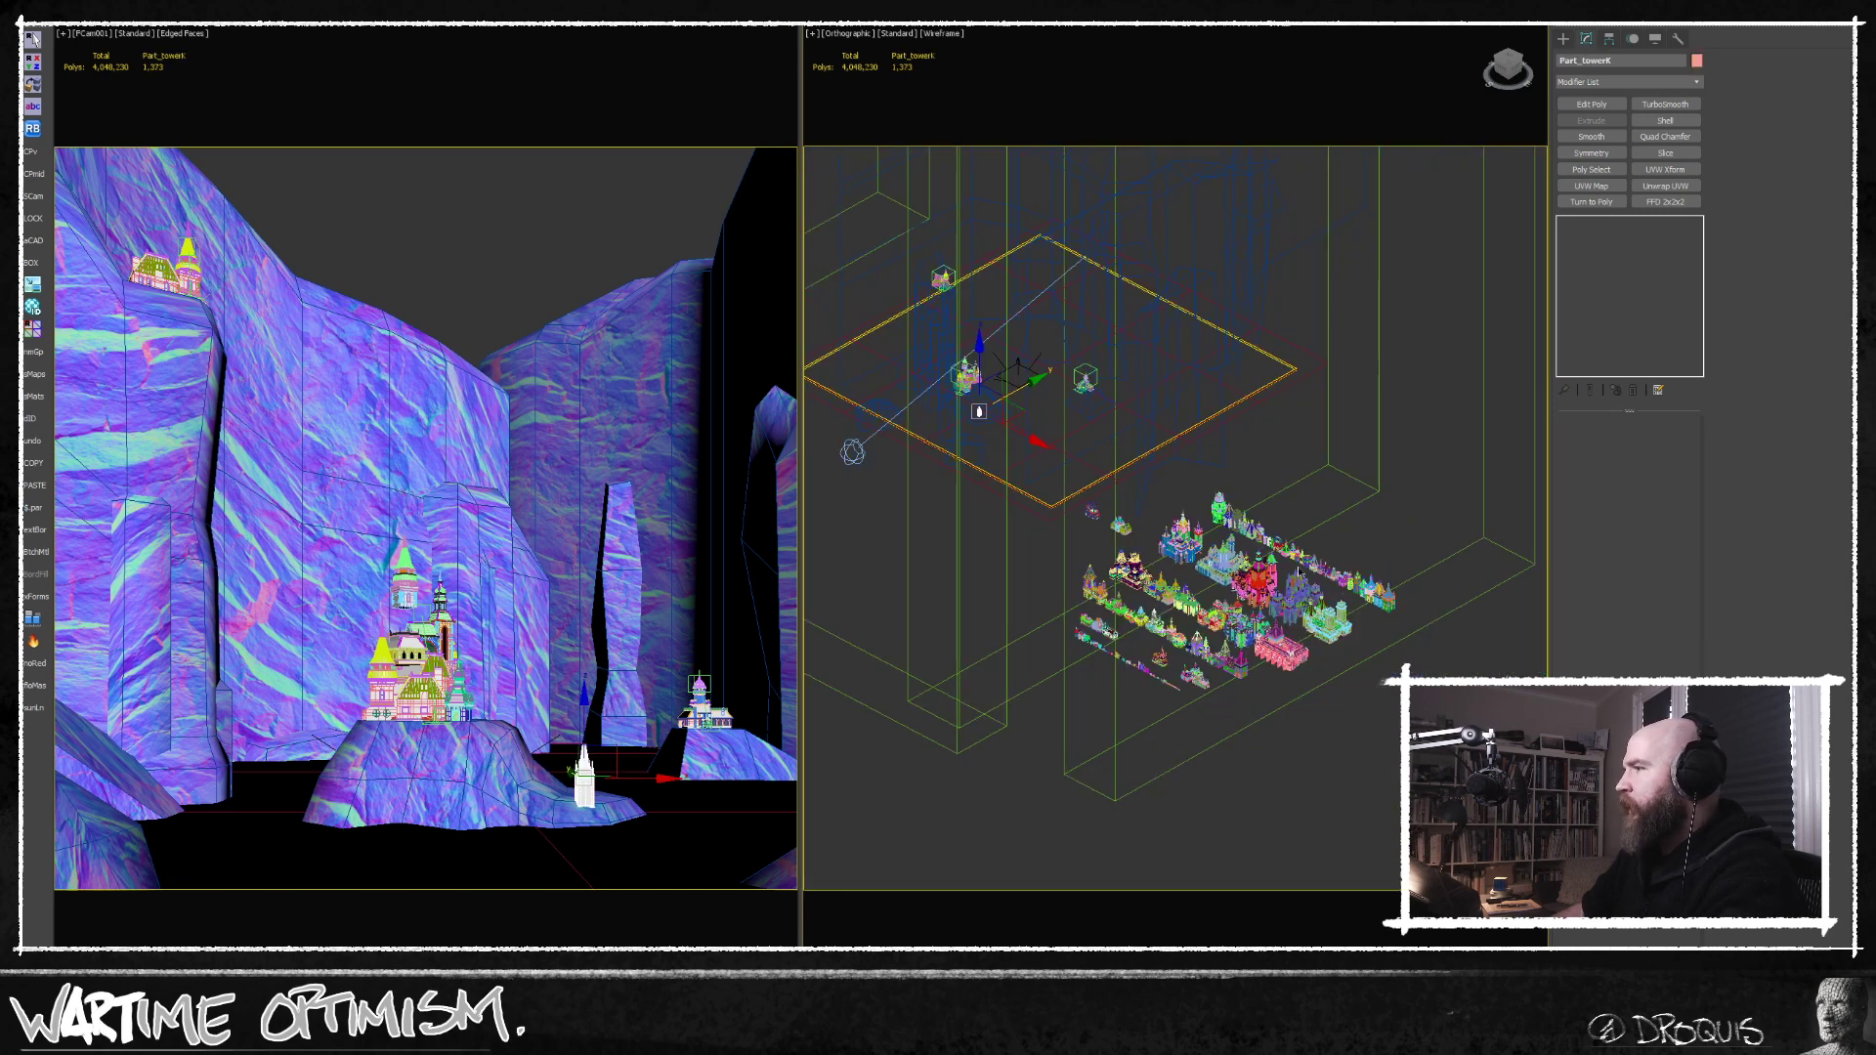
Select the Part_towerY piece in the kit's tower row and examine the neighbouring towers shaded.
{"action": "scroll", "coordinate": [1297, 572], "scroll_direction": "up", "scroll_amount": 8}
{"action": "left_click", "coordinate": [1302, 569]}
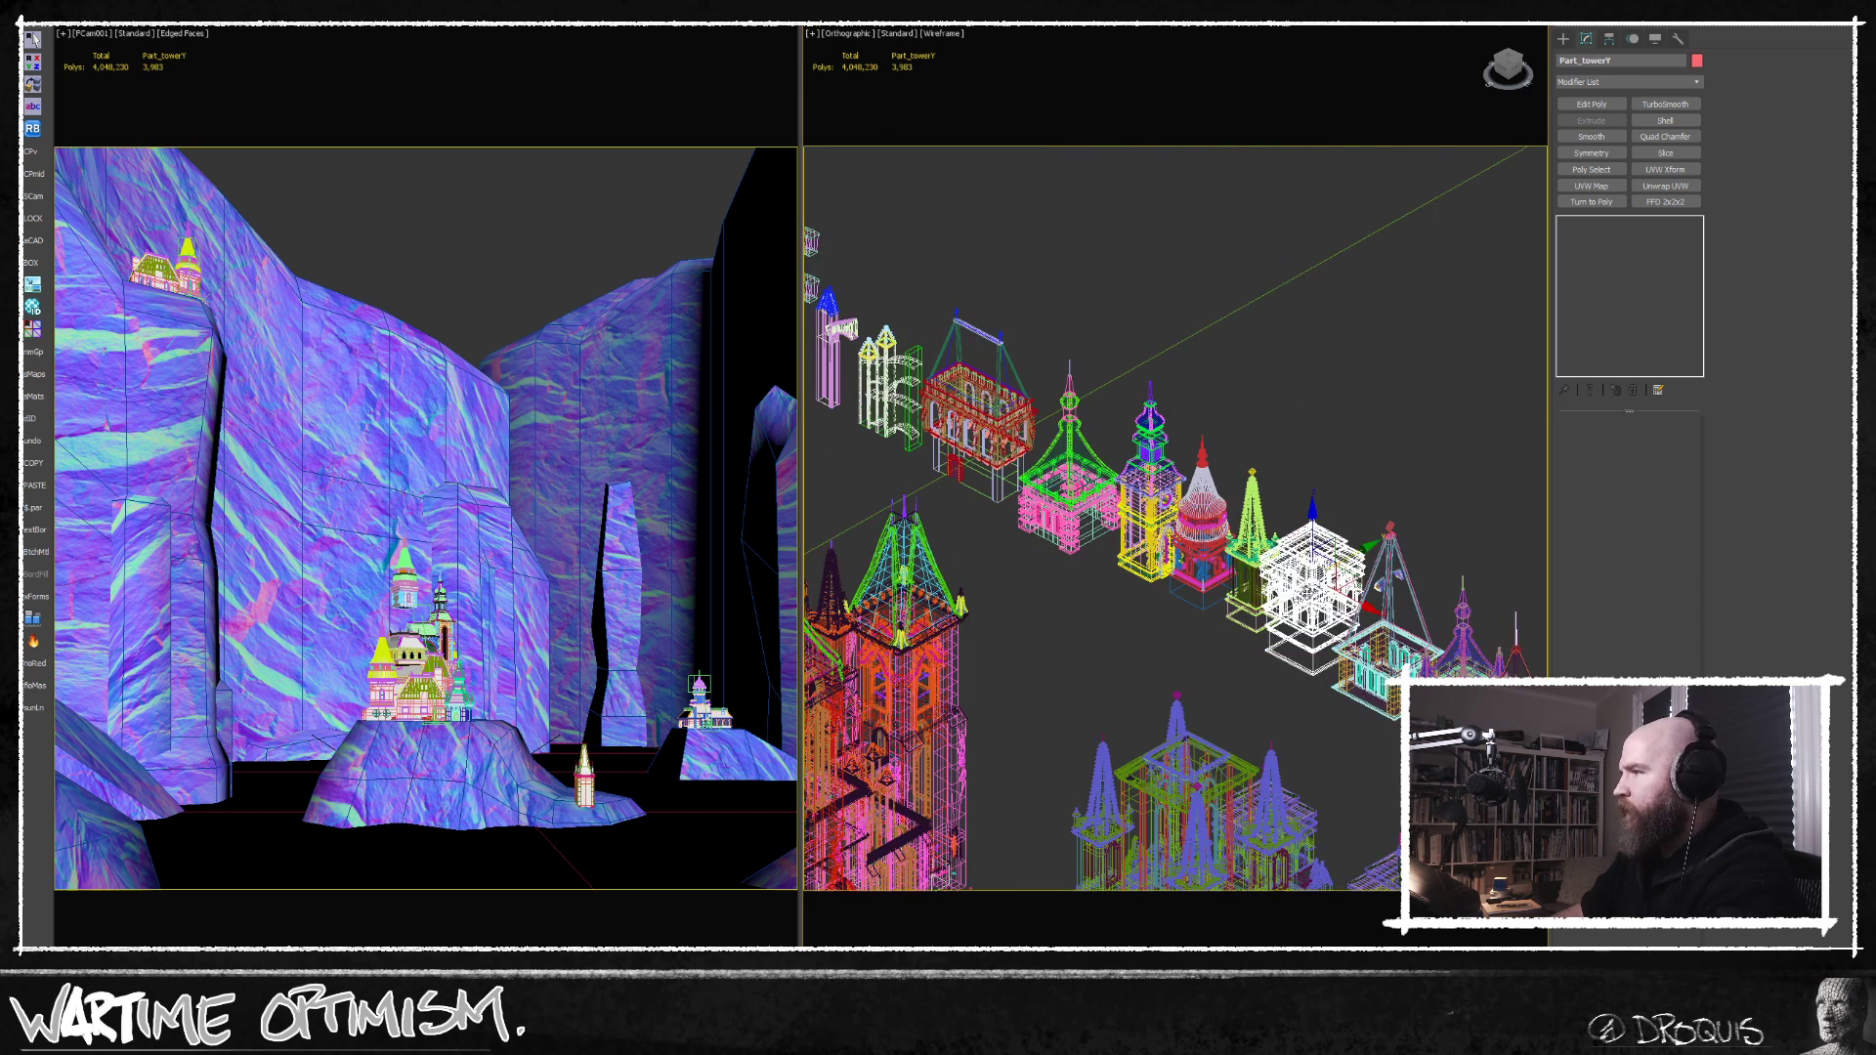
{"action": "key", "text": "F3"}
{"action": "middle_click_drag", "start_coordinate": [1278, 596], "coordinate": [1077, 562]}
{"action": "scroll", "coordinate": [1077, 566], "scroll_direction": "down", "scroll_amount": 2}
{"action": "middle_click_drag", "start_coordinate": [1305, 657], "coordinate": [1132, 588]}
{"action": "scroll", "coordinate": [1165, 595], "scroll_direction": "up", "scroll_amount": 5}
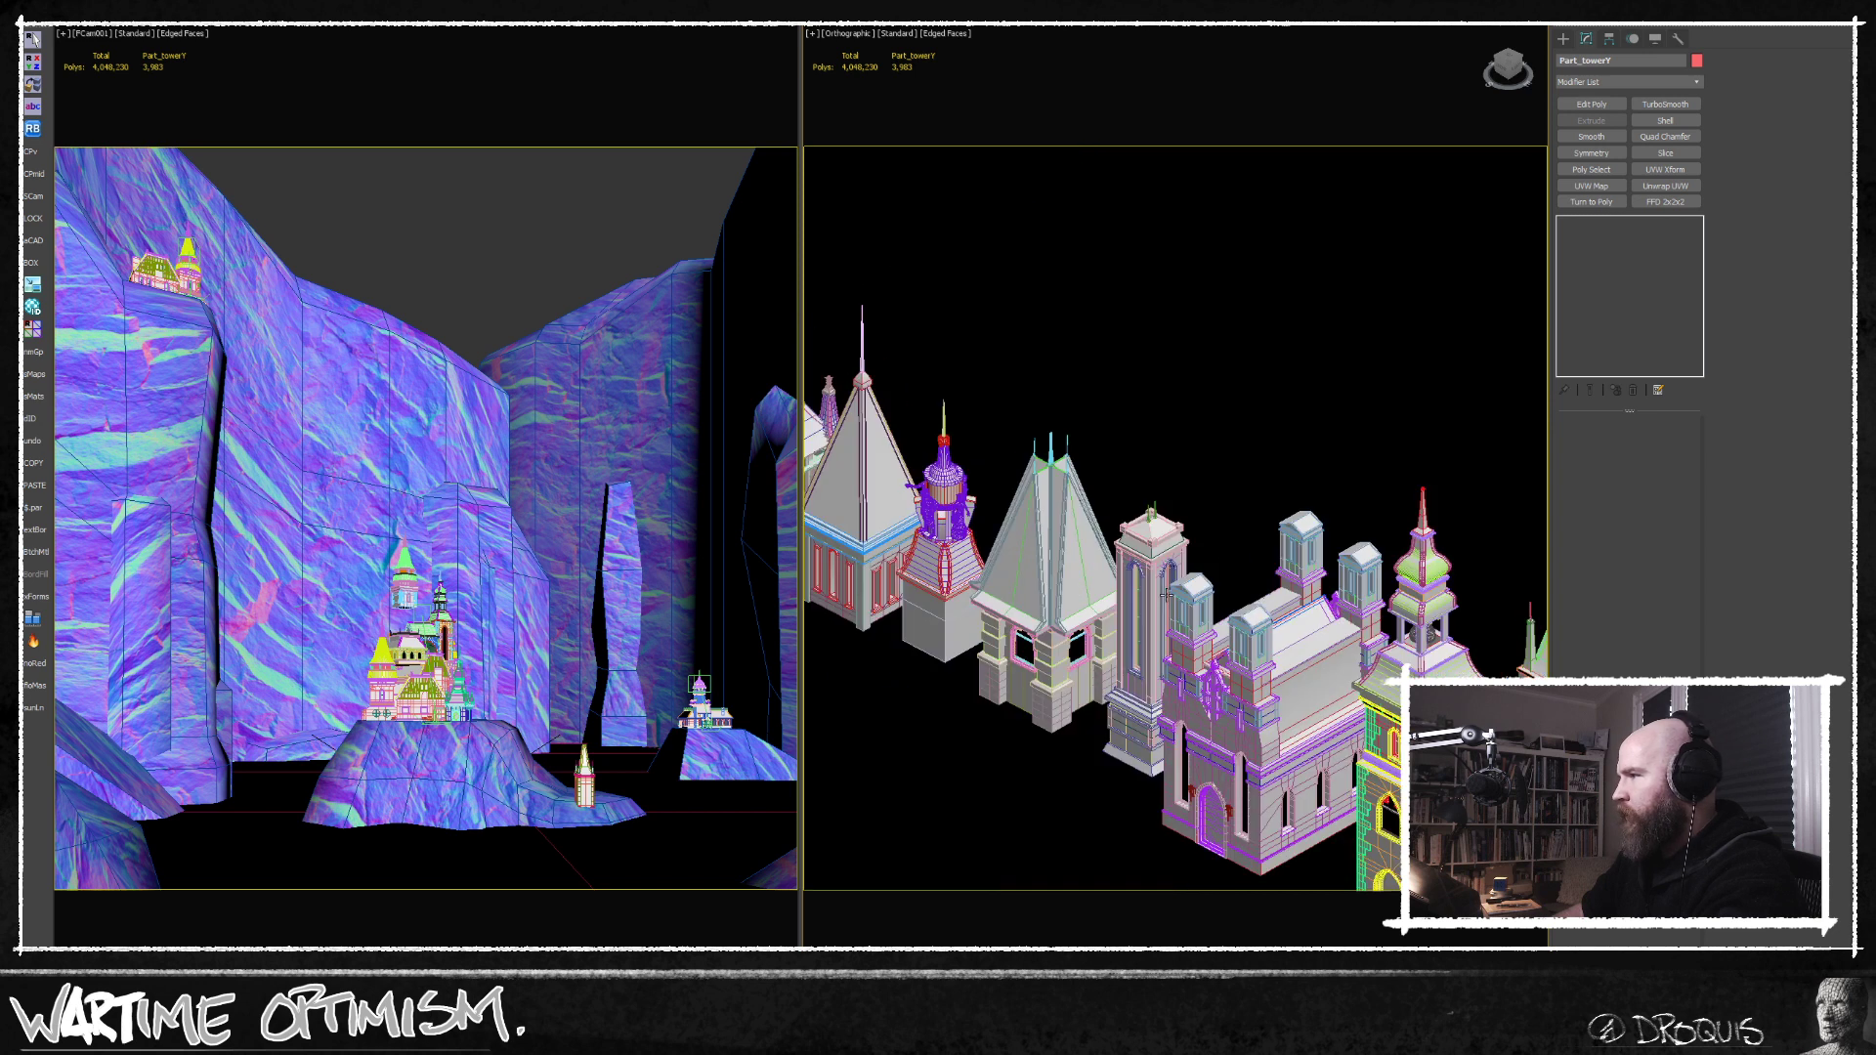
Clone Part_towerY as a Copy from the kit to the central castle in the Top view.
{"action": "key", "text": "t"}
{"action": "key", "text": "z"}
{"action": "middle_click_drag", "start_coordinate": [1013, 644], "coordinate": [1333, 585]}
{"action": "scroll", "coordinate": [1305, 661], "scroll_direction": "down", "scroll_amount": 10}
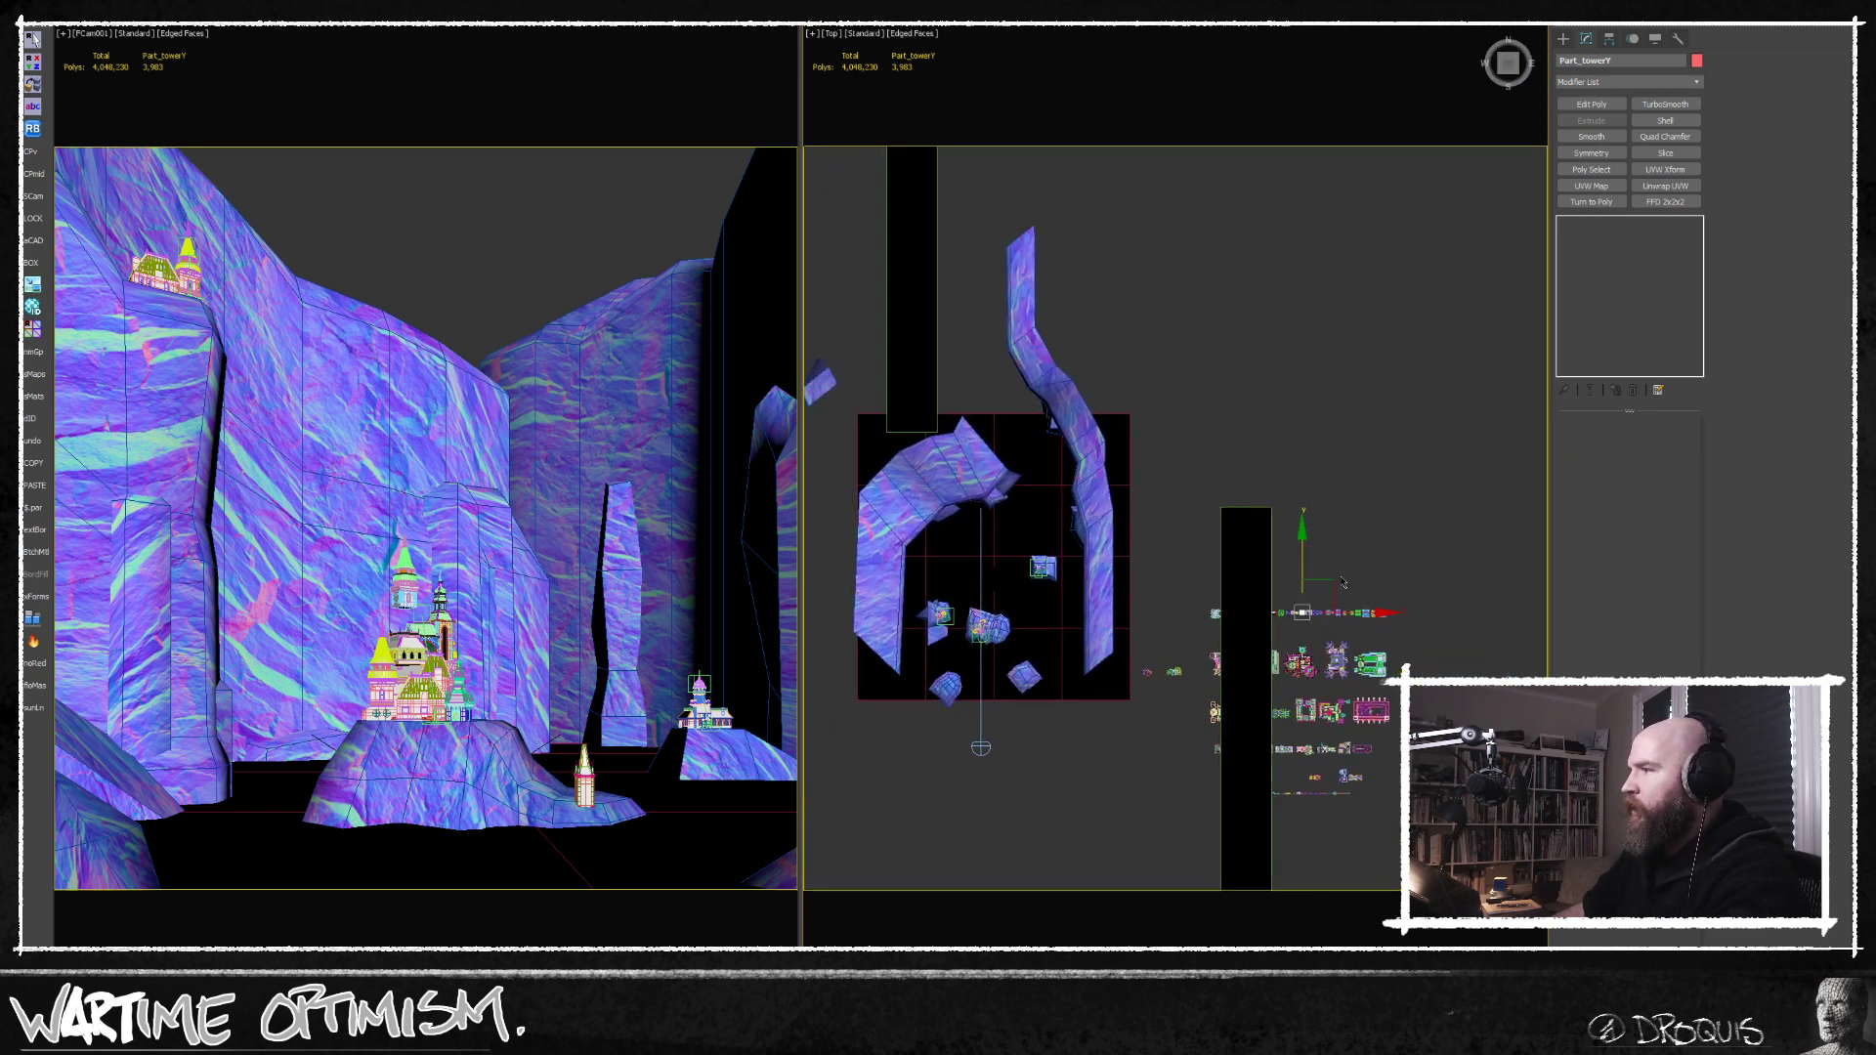
{"action": "left_click_drag", "start_coordinate": [1332, 585], "coordinate": [996, 645], "text": "shift"}
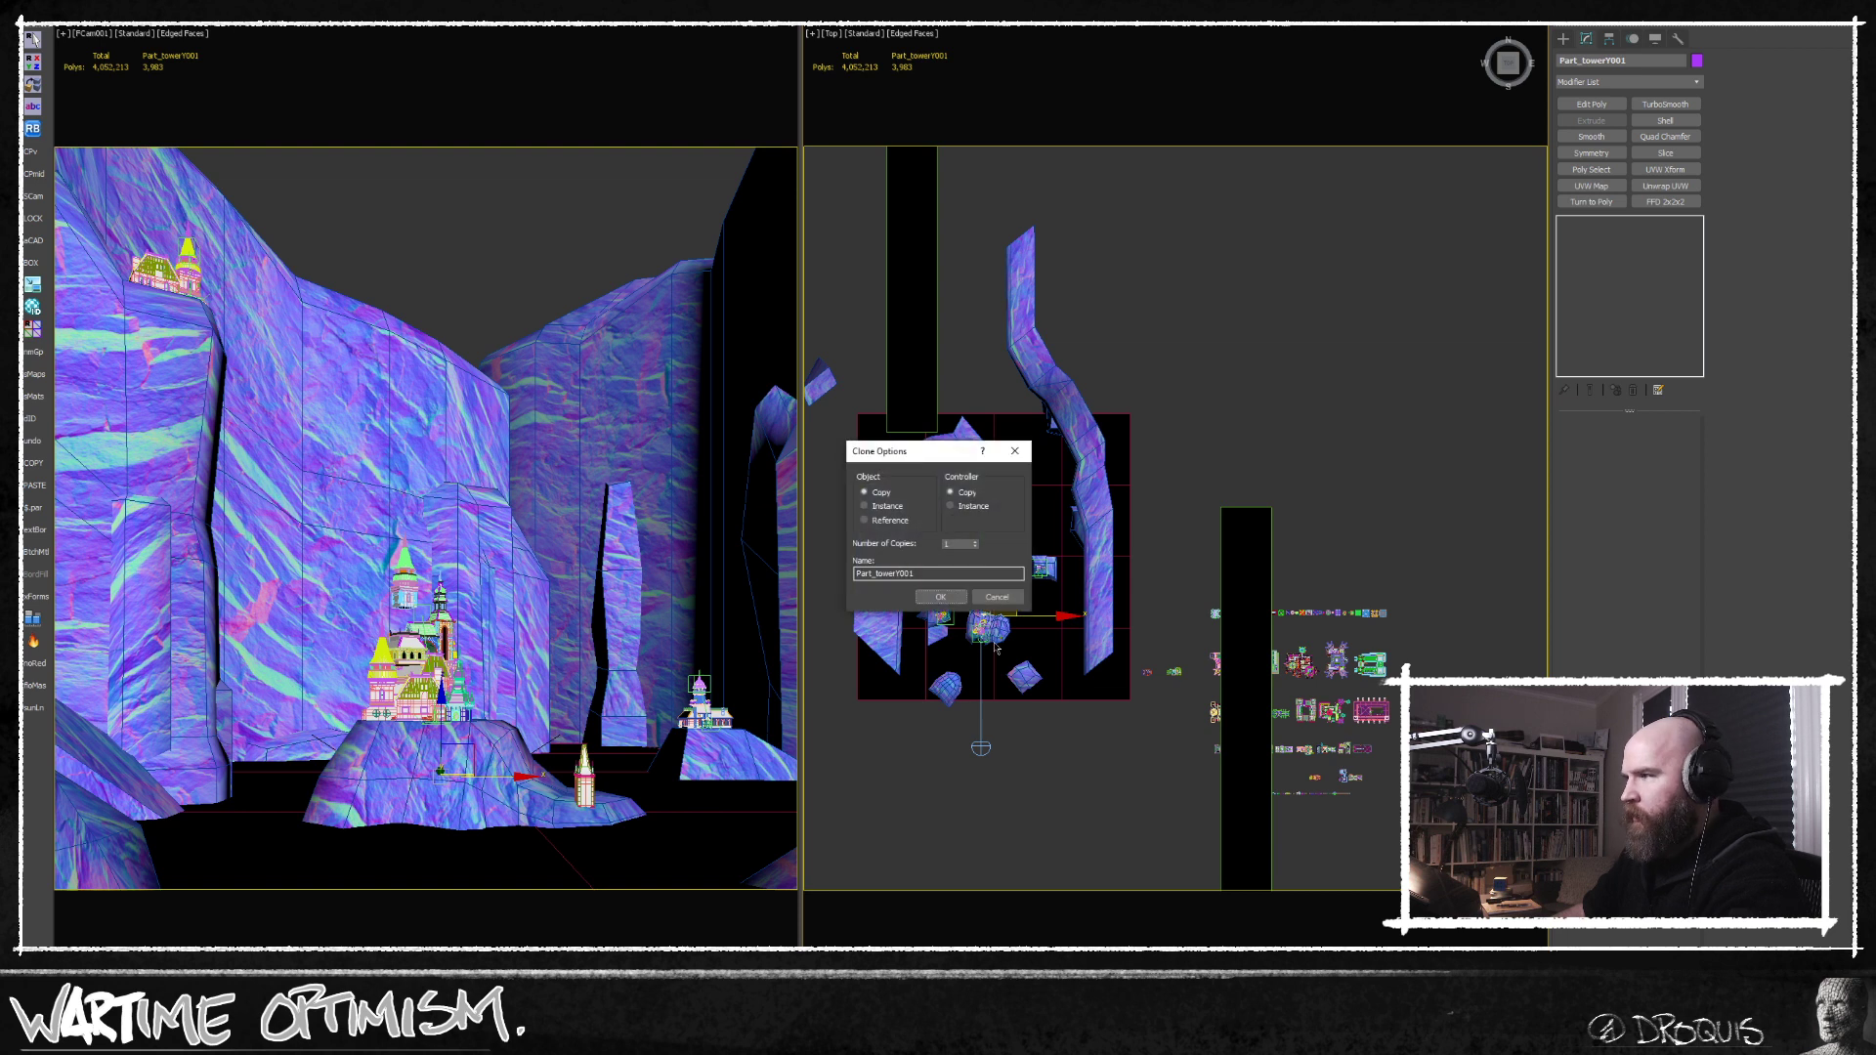
{"action": "key", "text": "Return"}
Move the copied tower over the central castle's front part, then raise it toward the castle in the Front view.
{"action": "key", "text": "z"}
{"action": "key", "text": "F3"}
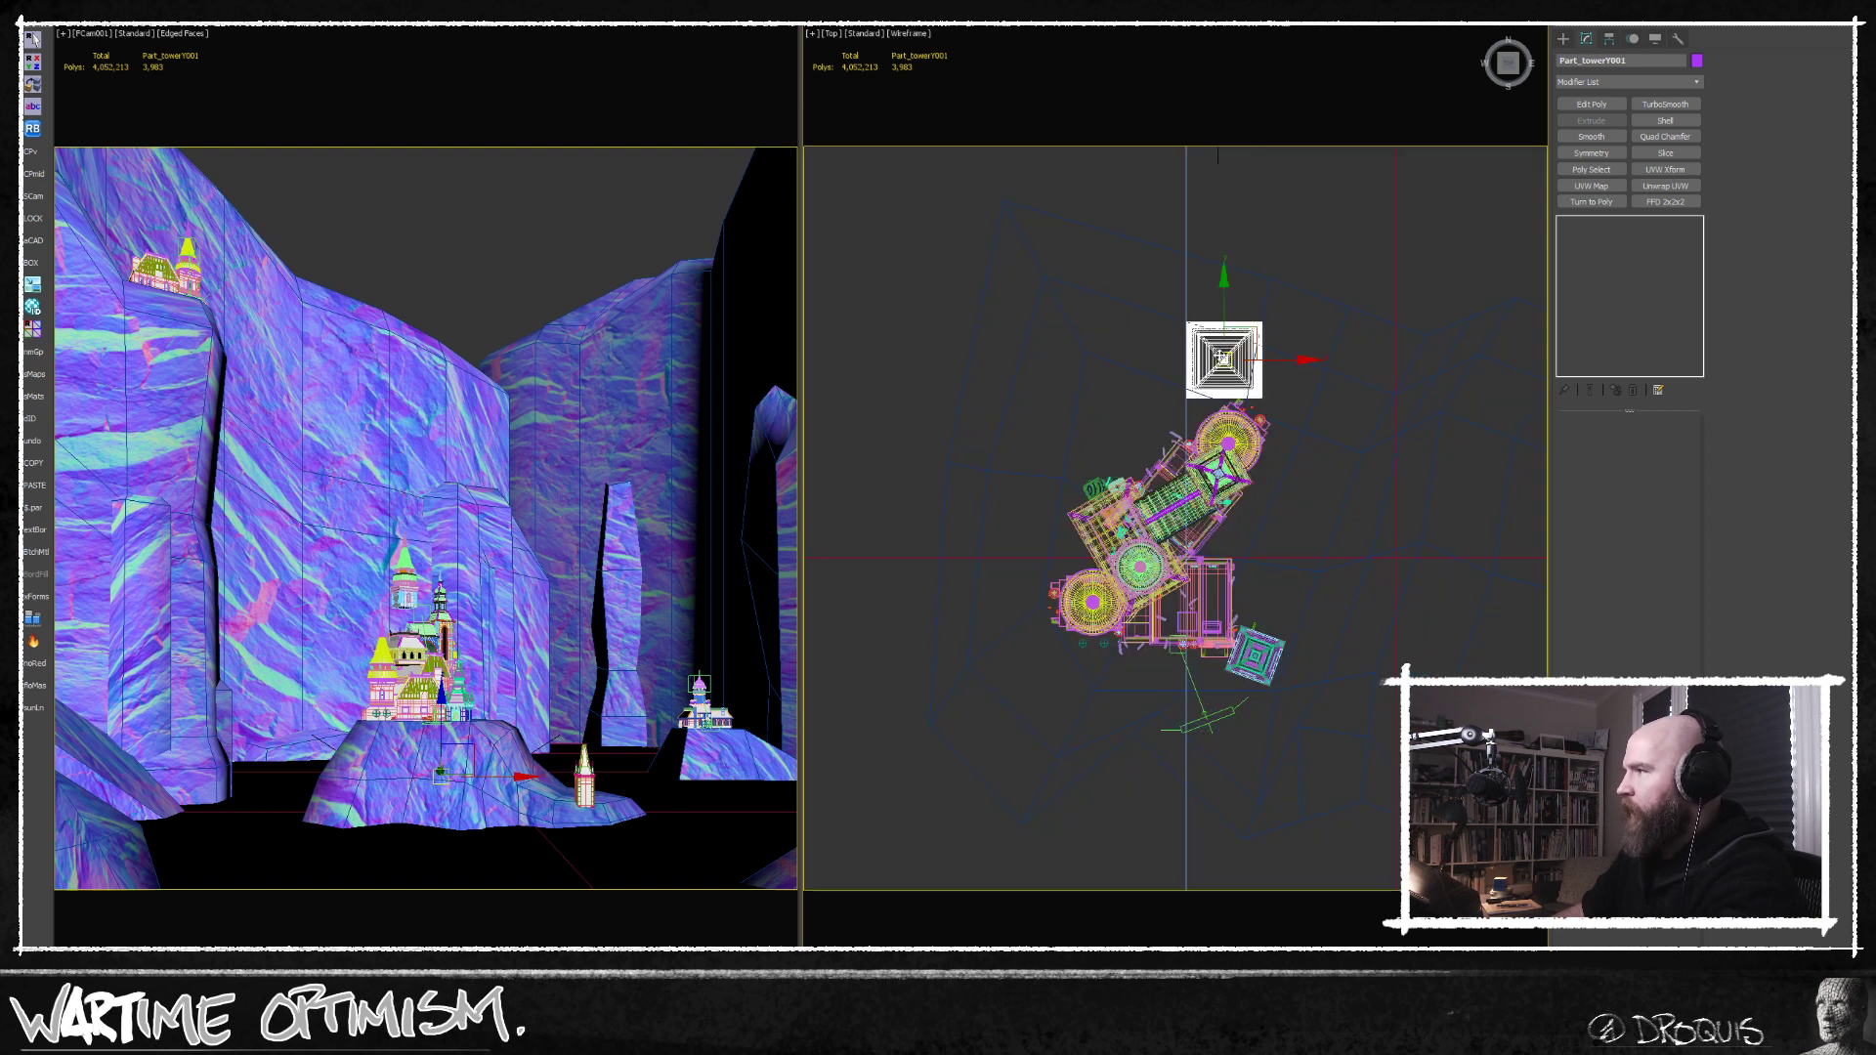
{"action": "left_click_drag", "start_coordinate": [1247, 320], "coordinate": [1165, 532]}
{"action": "key", "text": "f"}
{"action": "key", "text": "z"}
{"action": "scroll", "coordinate": [1143, 518], "scroll_direction": "down", "scroll_amount": 4}
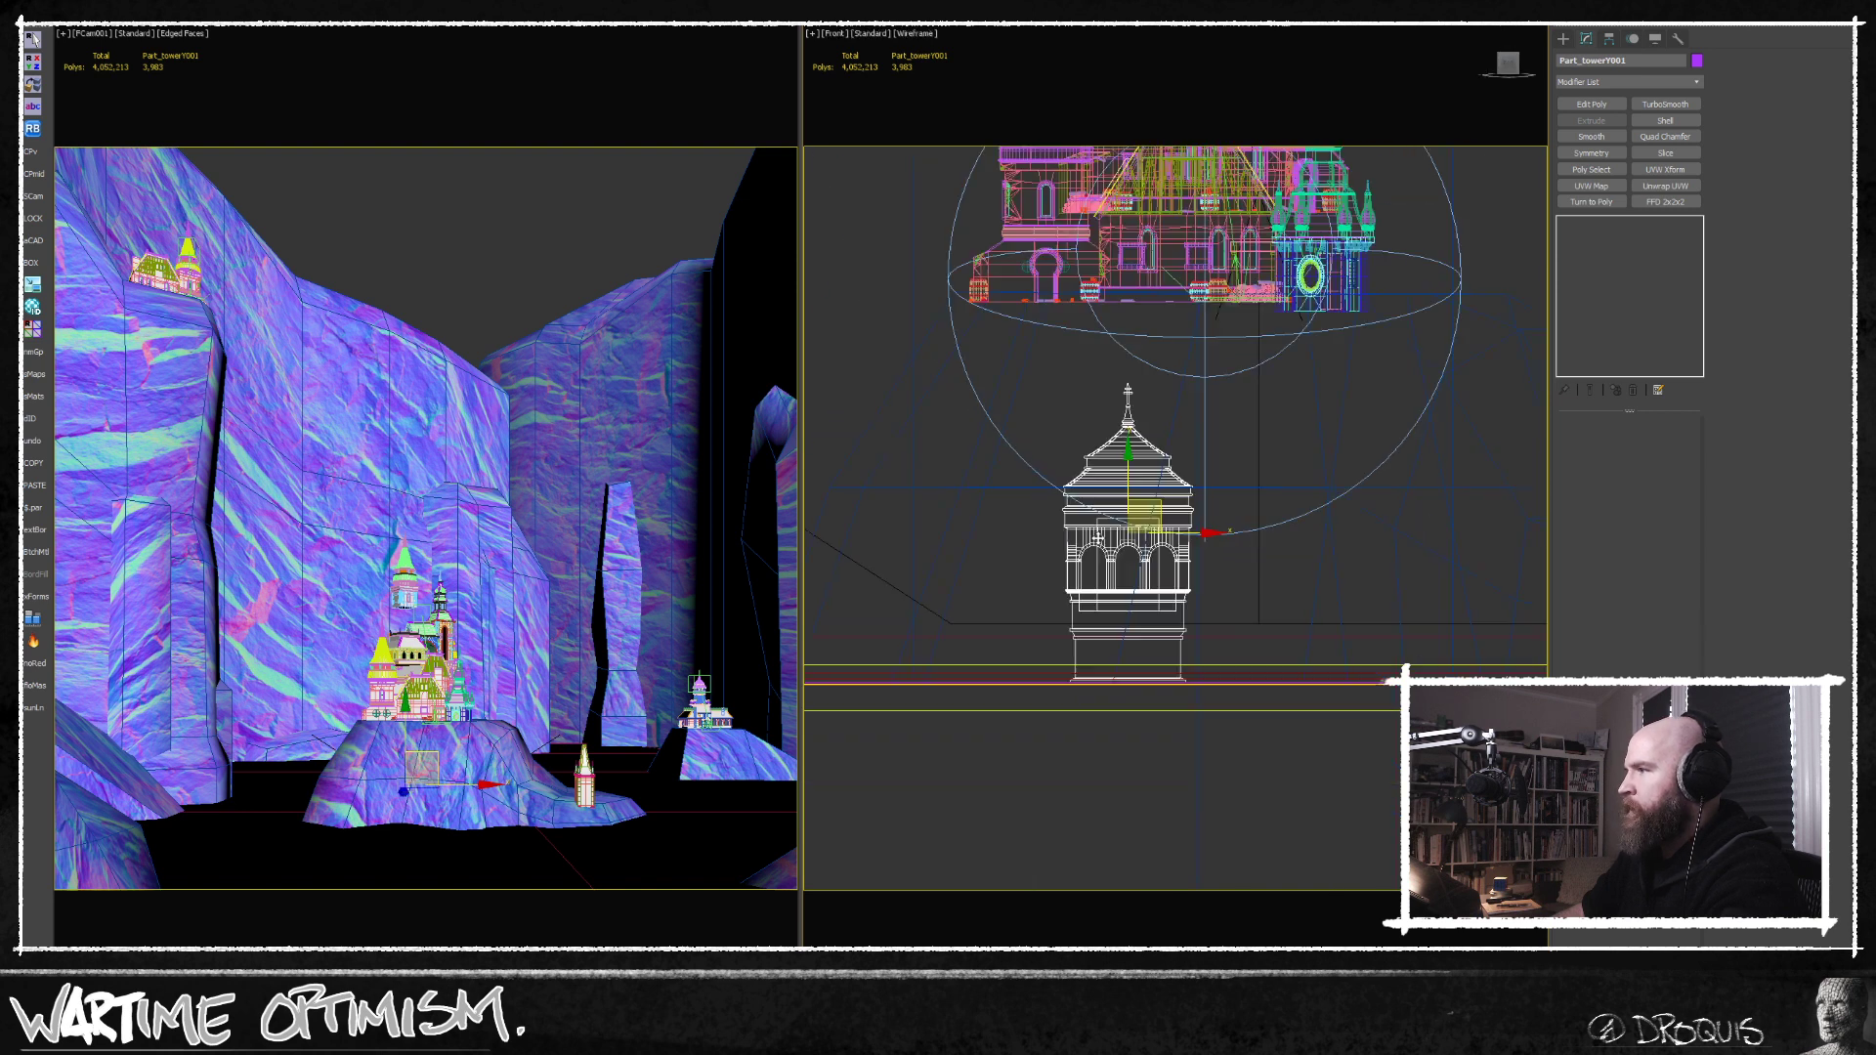
{"action": "left_click_drag", "start_coordinate": [1128, 483], "coordinate": [1128, 238]}
{"action": "middle_click_drag", "start_coordinate": [1128, 238], "coordinate": [1163, 562]}
{"action": "scroll", "coordinate": [1163, 565], "scroll_direction": "down", "scroll_amount": 3}
Isolate the copied tower with the twin-towered building and raise it into the gap below the conical-roofed tower.
{"action": "key", "text": "F3"}
{"action": "key", "text": "F3"}
{"action": "left_click", "coordinate": [1183, 275], "text": "ctrl"}
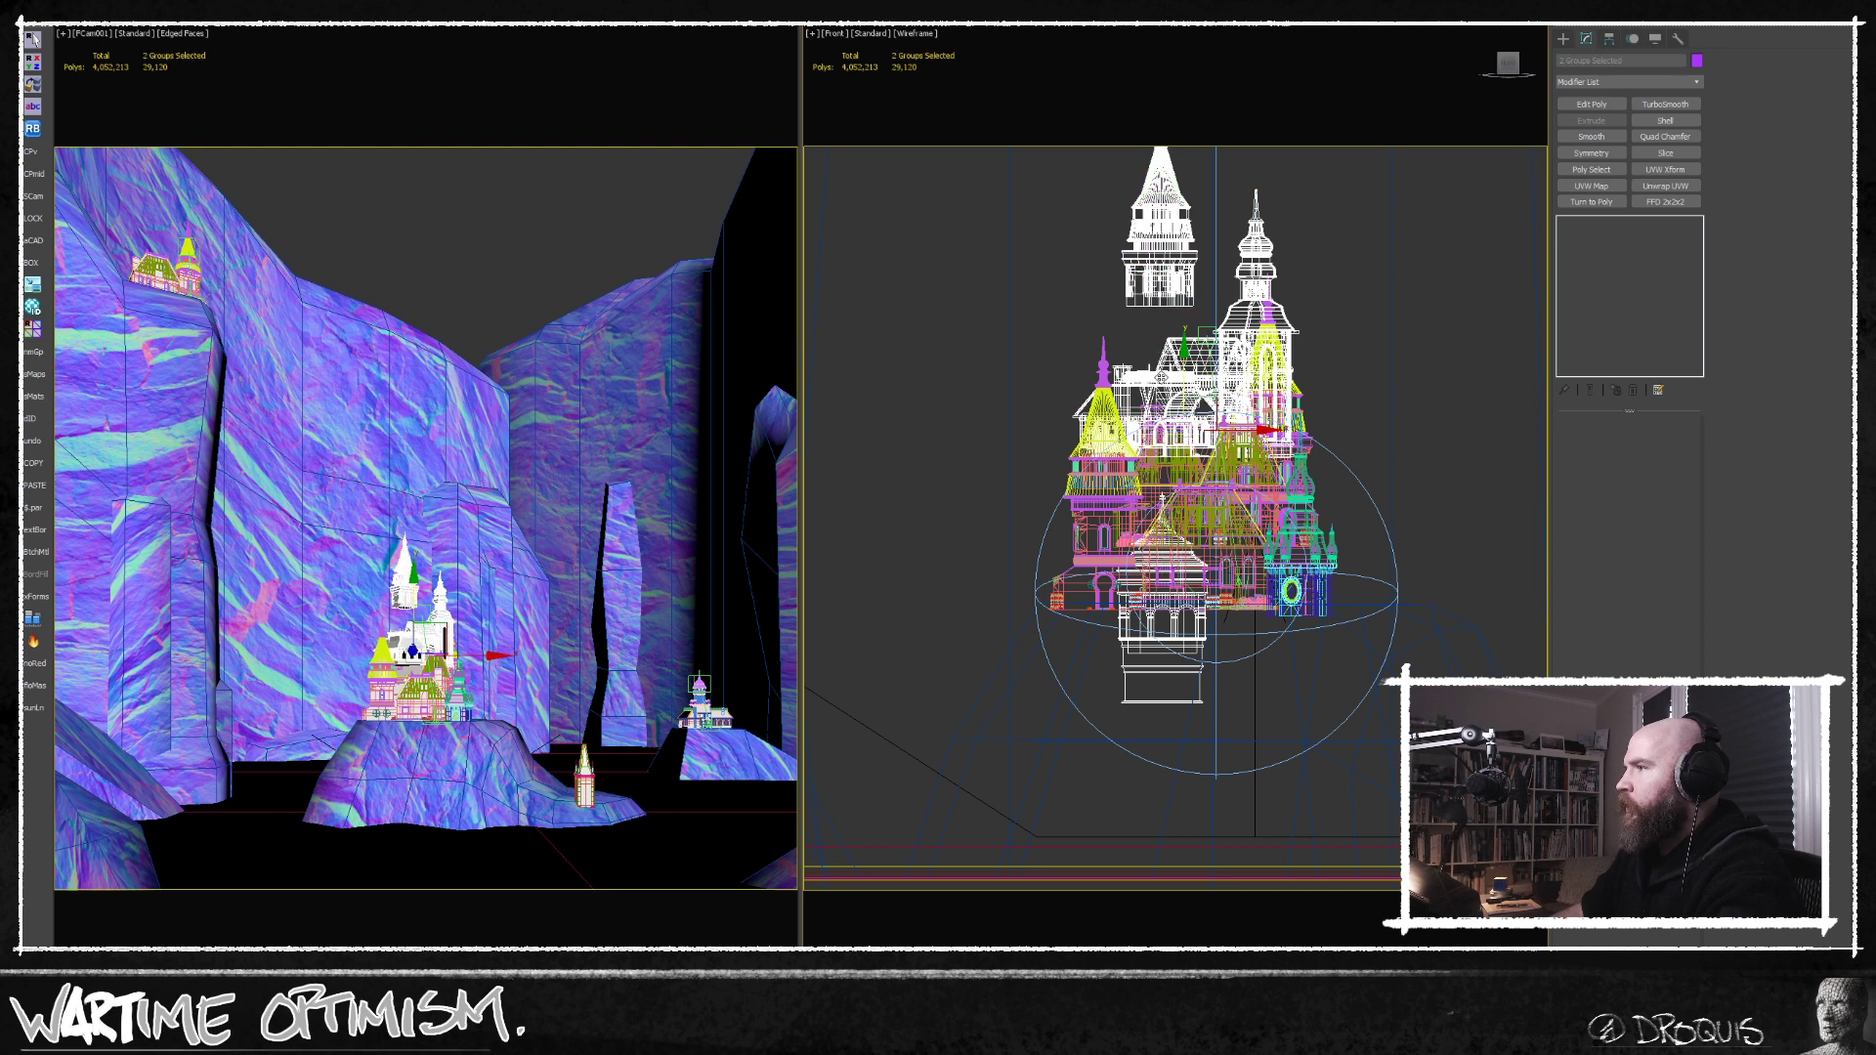
{"action": "key", "text": "alt+q"}
{"action": "middle_click_drag", "start_coordinate": [1195, 633], "coordinate": [1203, 574]}
{"action": "left_click", "coordinate": [1248, 654]}
{"action": "left_click", "coordinate": [1157, 677]}
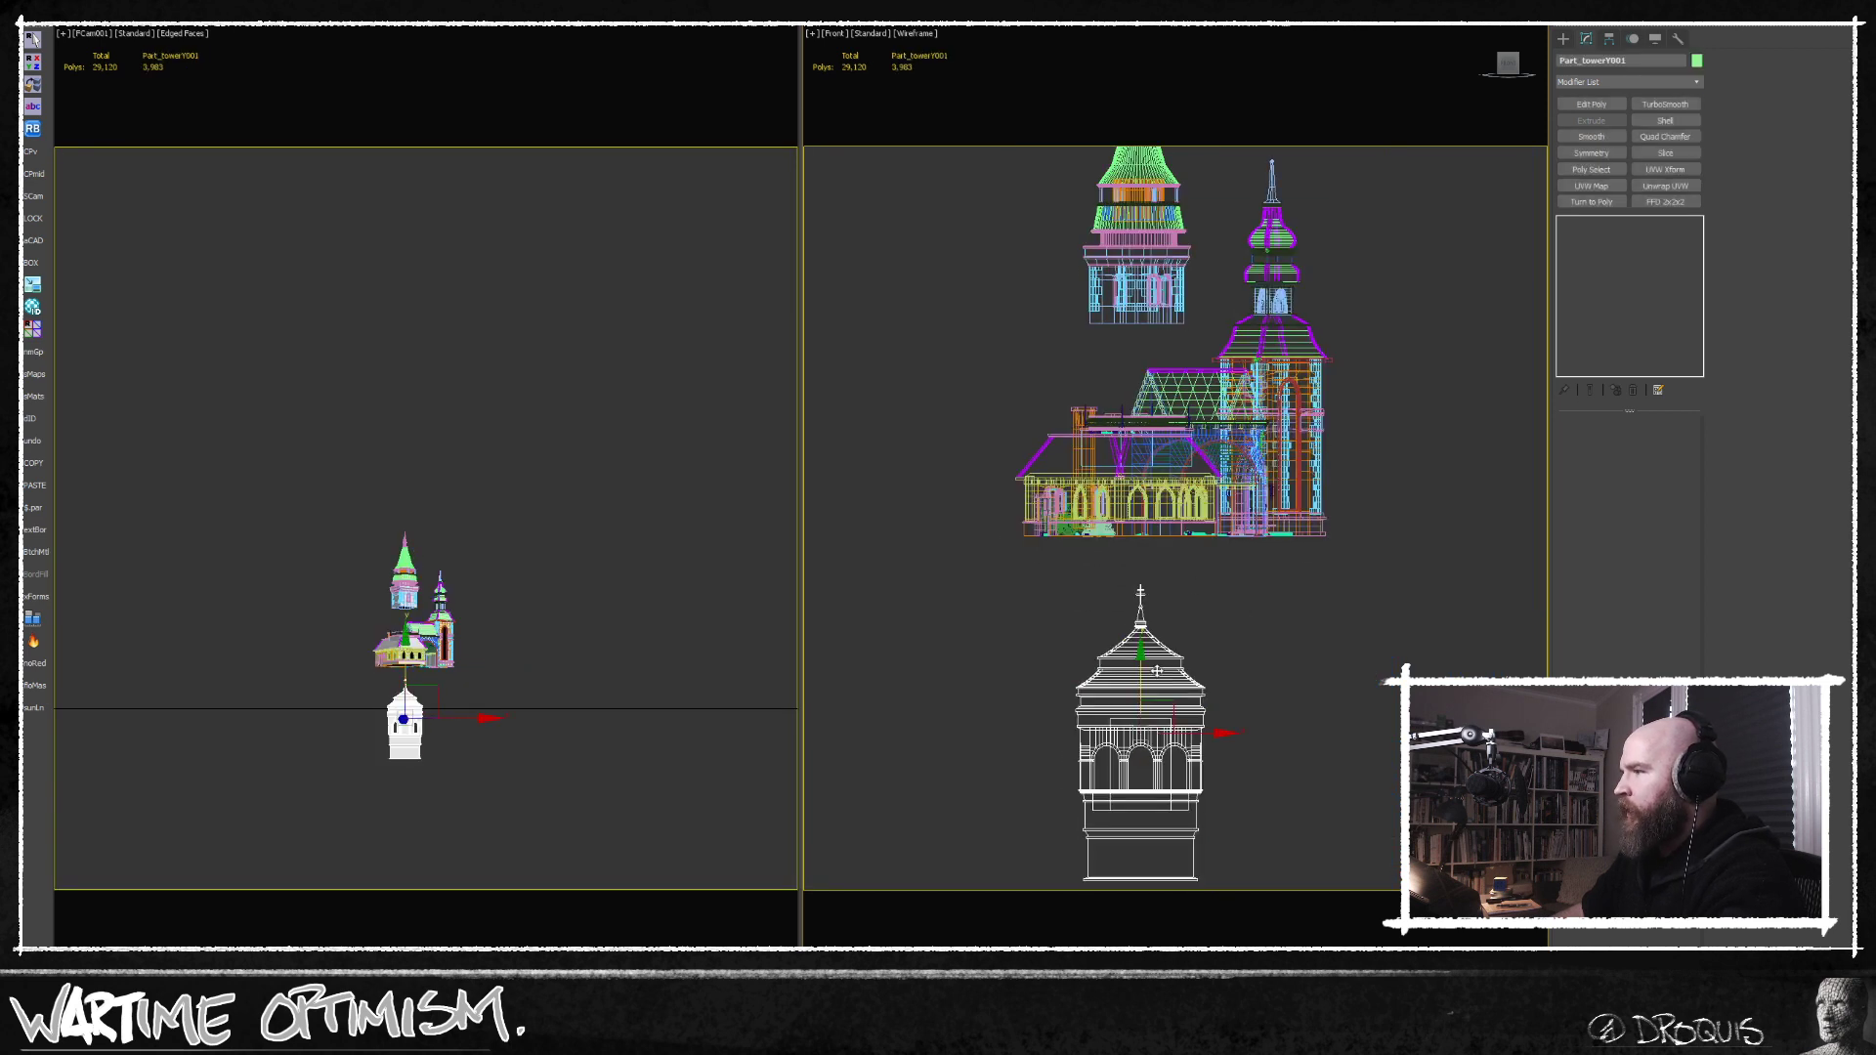
{"action": "left_click_drag", "start_coordinate": [1144, 681], "coordinate": [1144, 266]}
{"action": "key", "text": "w"}
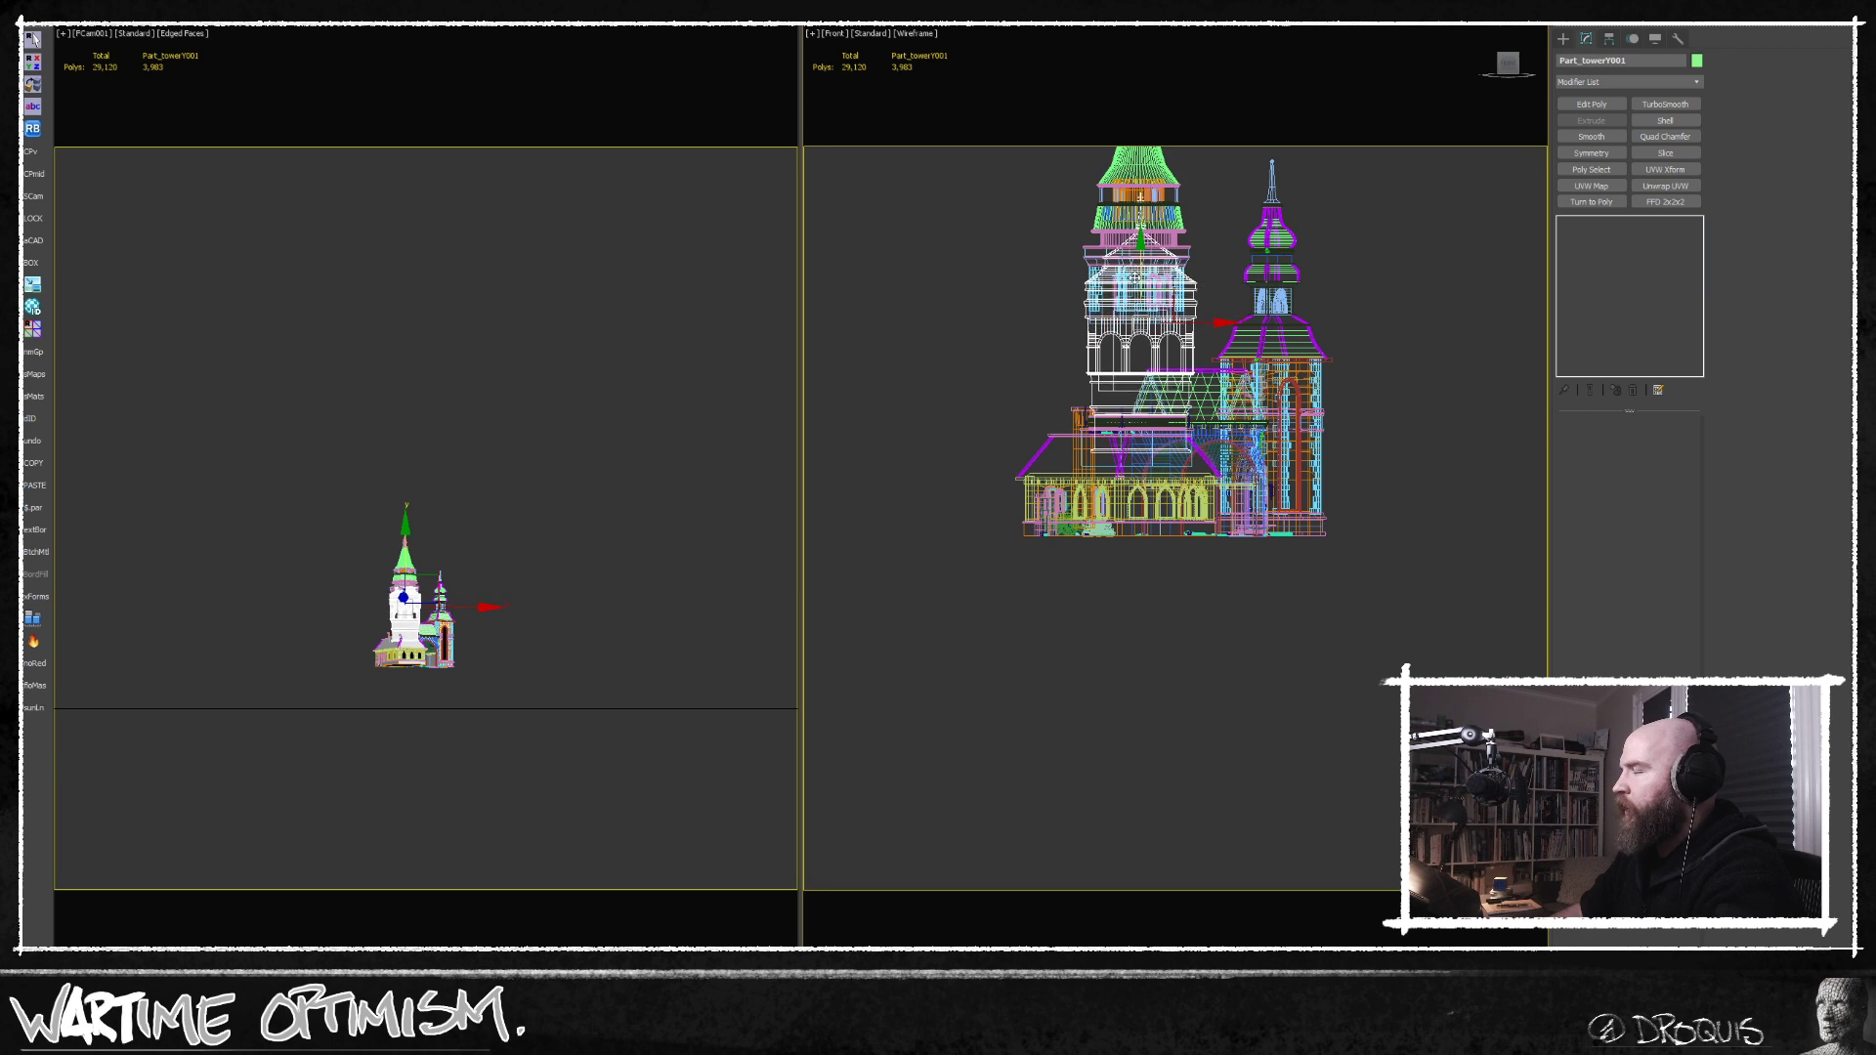
Rotate the copied tower from the Top view to line up with the twin-towered building's walls.
{"action": "key", "text": "t"}
{"action": "key", "text": "e"}
{"action": "scroll", "coordinate": [1231, 640], "scroll_direction": "down", "scroll_amount": 4}
{"action": "left_click_drag", "start_coordinate": [1249, 559], "coordinate": [1259, 606]}
{"action": "mouse_move", "coordinate": [1258, 607]}
{"action": "middle_mouse_down", "text": "alt"}
{"action": "mouse_move", "coordinate": [1279, 582]}
{"action": "mouse_move", "coordinate": [1238, 529]}
{"action": "middle_mouse_up", "text": "alt"}
{"action": "key", "text": "F3"}
{"action": "key", "text": "w"}
Lower the copied tower onto the front roof and centre it beneath the conical-roofed tower.
{"action": "left_click_drag", "start_coordinate": [1224, 494], "coordinate": [1211, 625]}
{"action": "middle_click_drag", "start_coordinate": [1208, 623], "coordinate": [1212, 430]}
{"action": "scroll", "coordinate": [1212, 430], "scroll_direction": "down", "scroll_amount": 3}
{"action": "middle_click_drag", "start_coordinate": [1211, 430], "coordinate": [1185, 469], "text": "alt"}
{"action": "left_click_drag", "start_coordinate": [1179, 449], "coordinate": [1256, 446]}
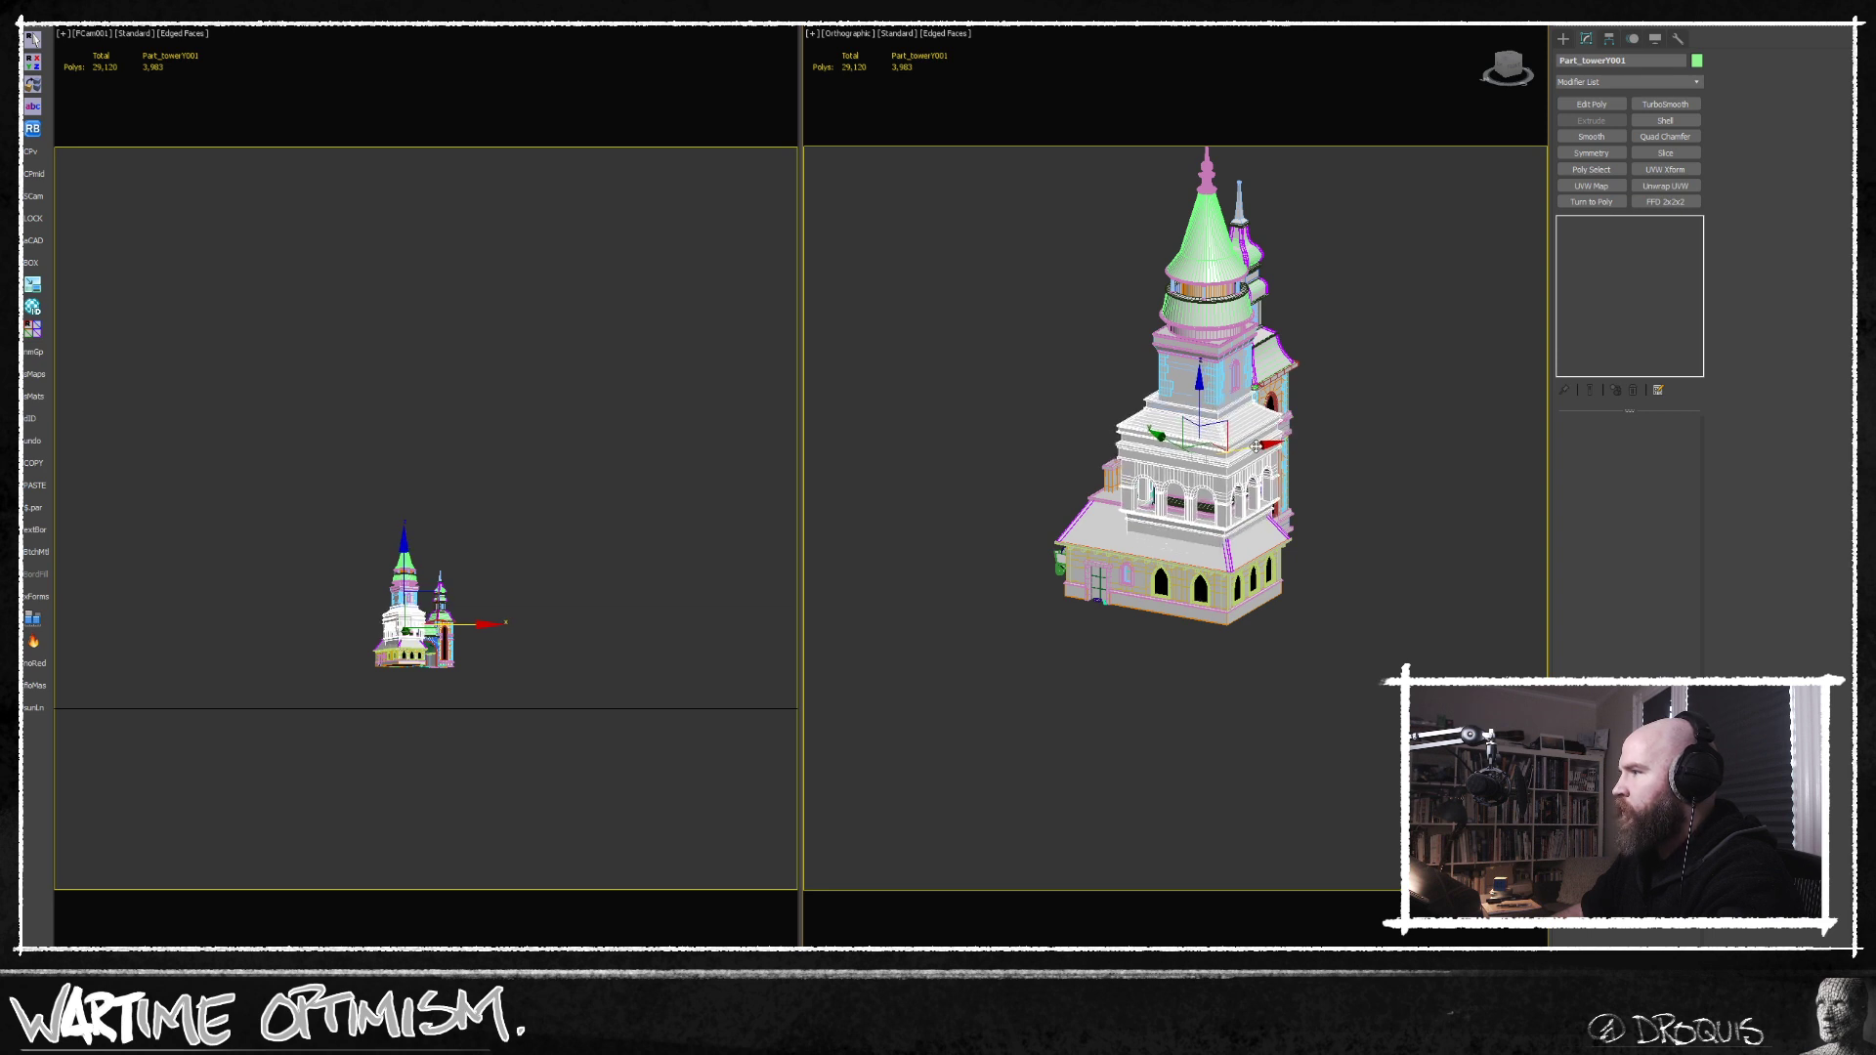
{"action": "scroll", "coordinate": [1209, 393], "scroll_direction": "up", "scroll_amount": 3}
{"action": "mouse_move", "coordinate": [1244, 429]}
{"action": "middle_mouse_down", "text": "alt"}
{"action": "mouse_move", "coordinate": [1212, 414]}
{"action": "mouse_move", "coordinate": [1234, 428]}
{"action": "middle_mouse_up", "text": "alt"}
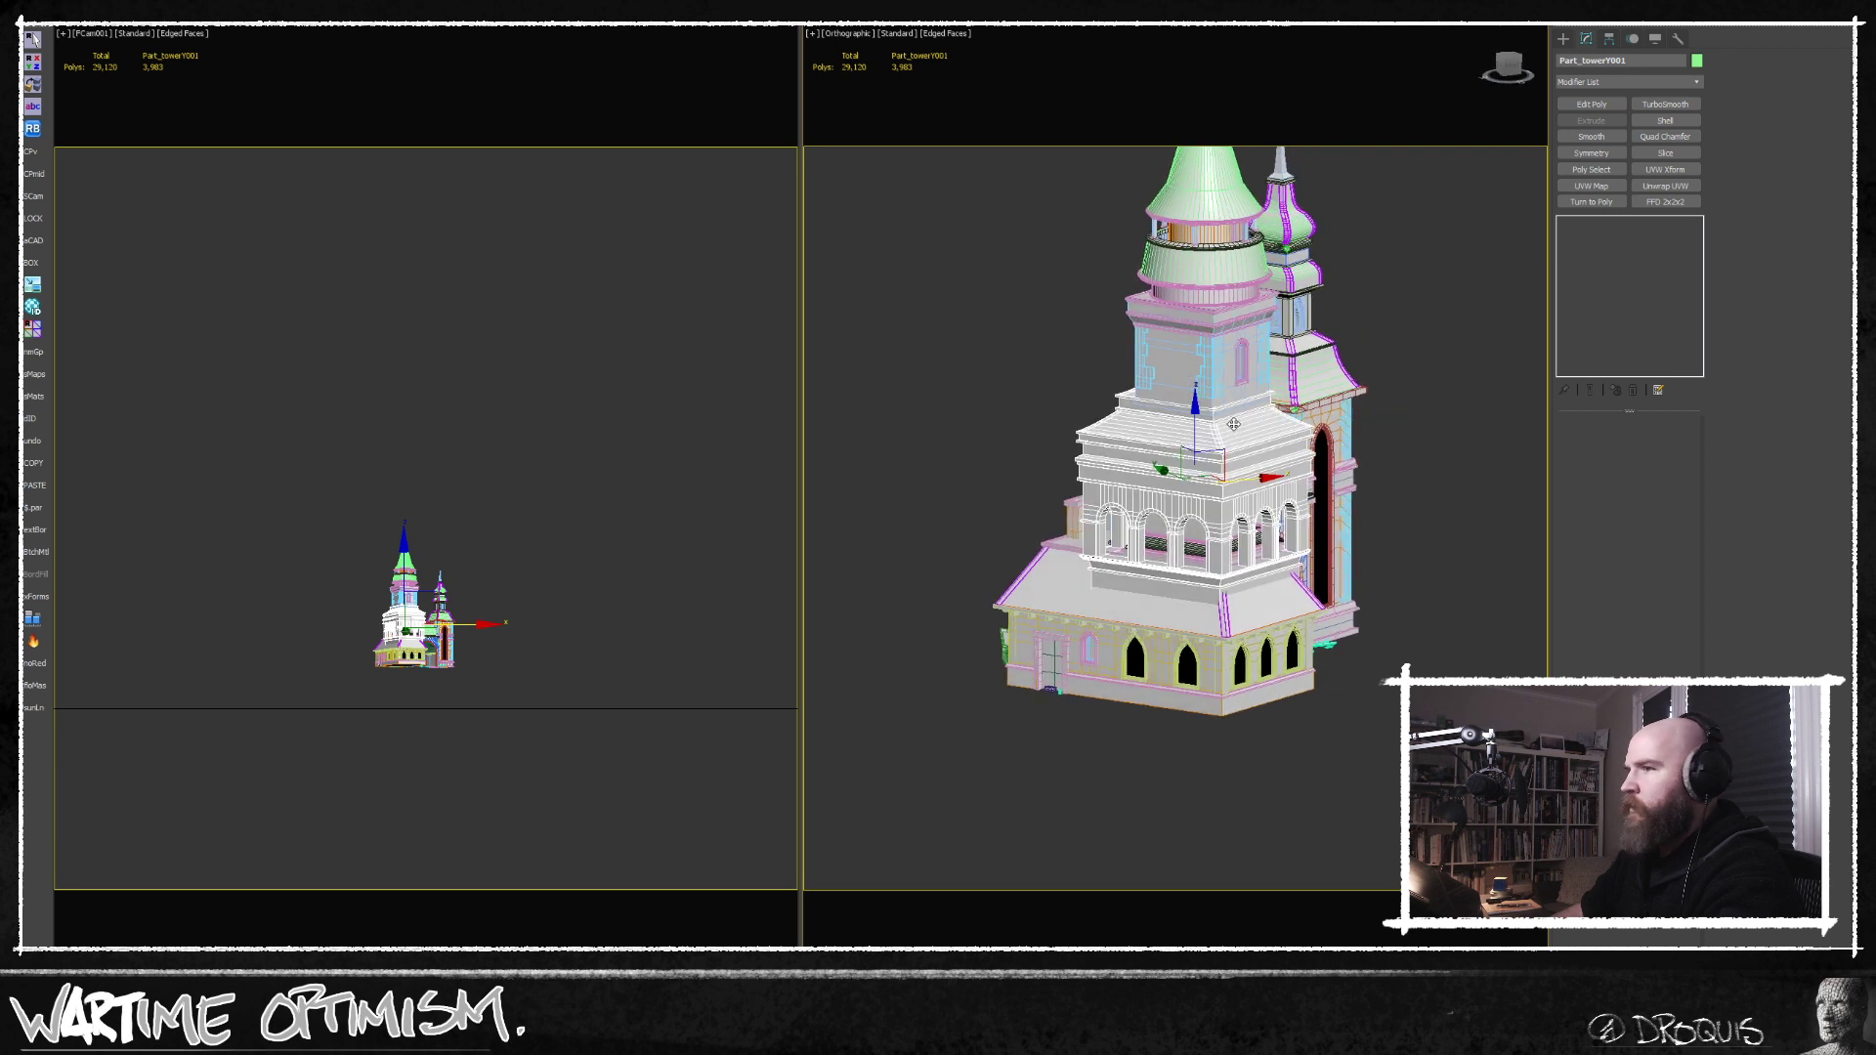
Leave isolation and select the twin-towered building together with the inserted tower section in the camera view.
{"action": "key", "text": "alt+q"}
{"action": "left_click", "coordinate": [477, 687]}
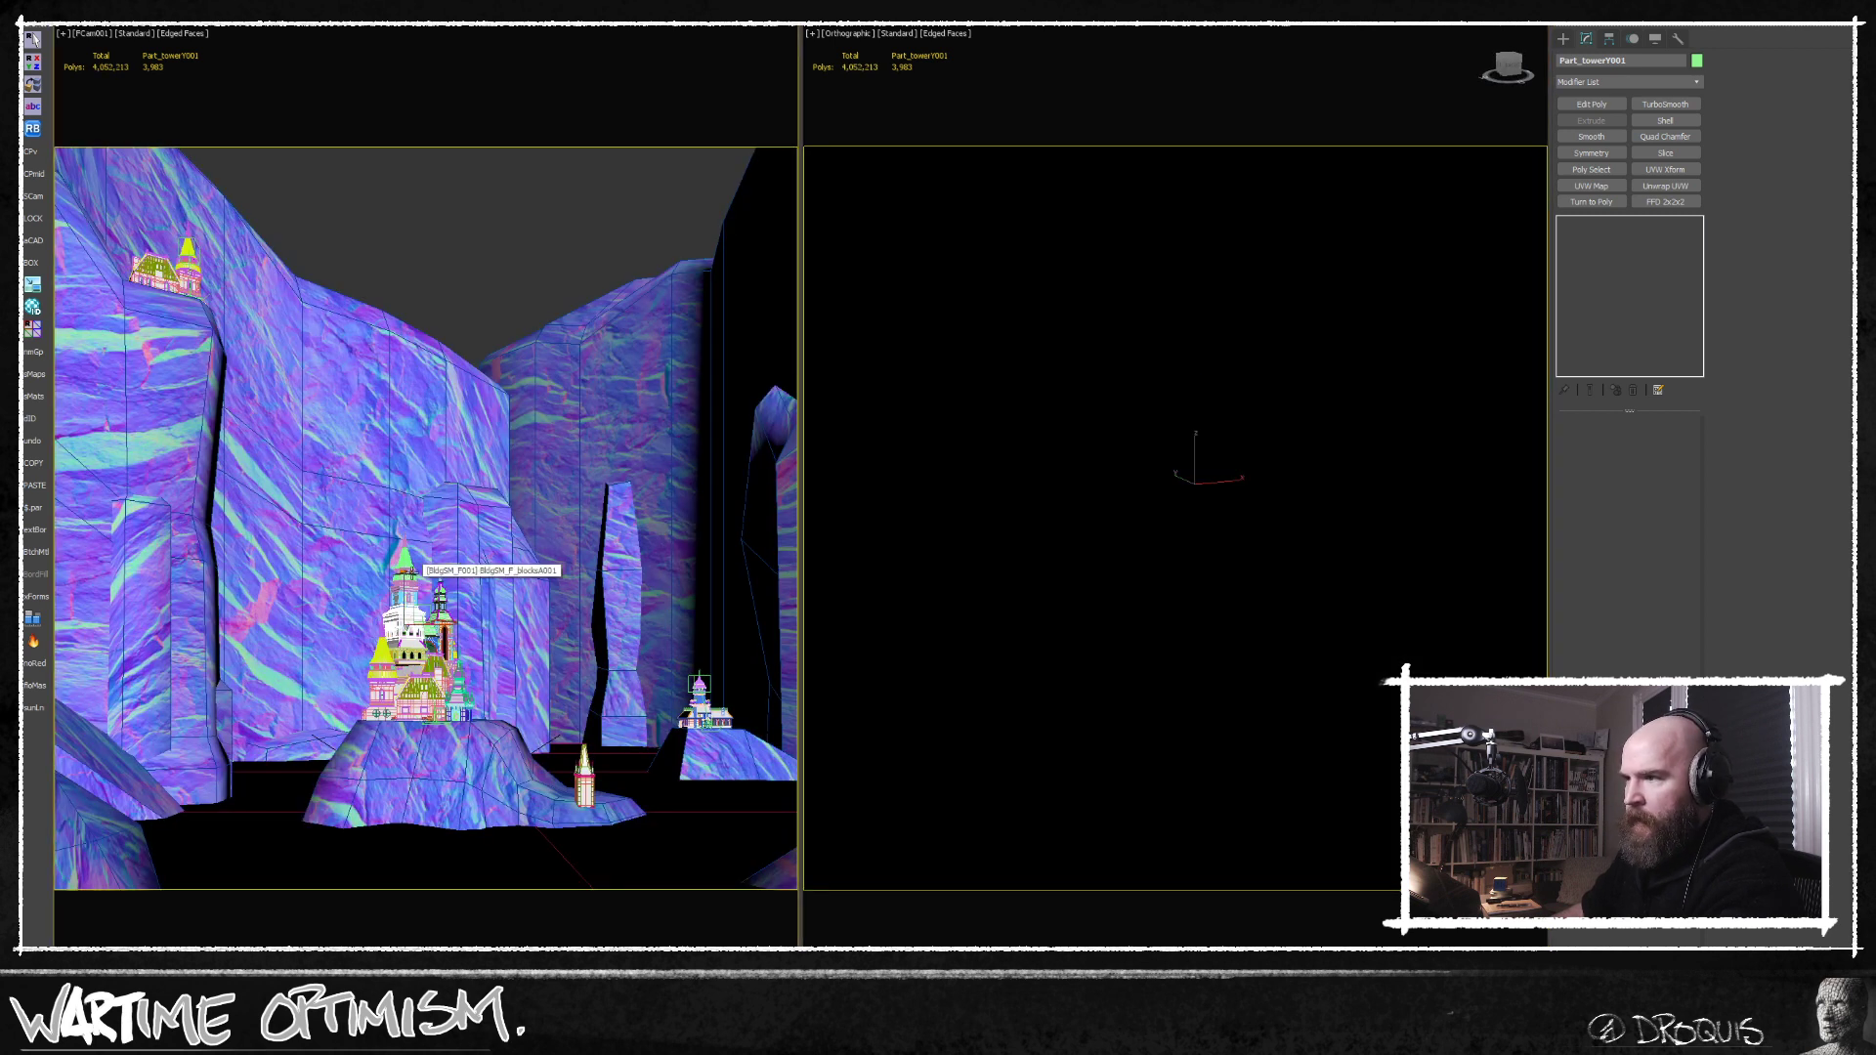
{"action": "left_click", "coordinate": [396, 598]}
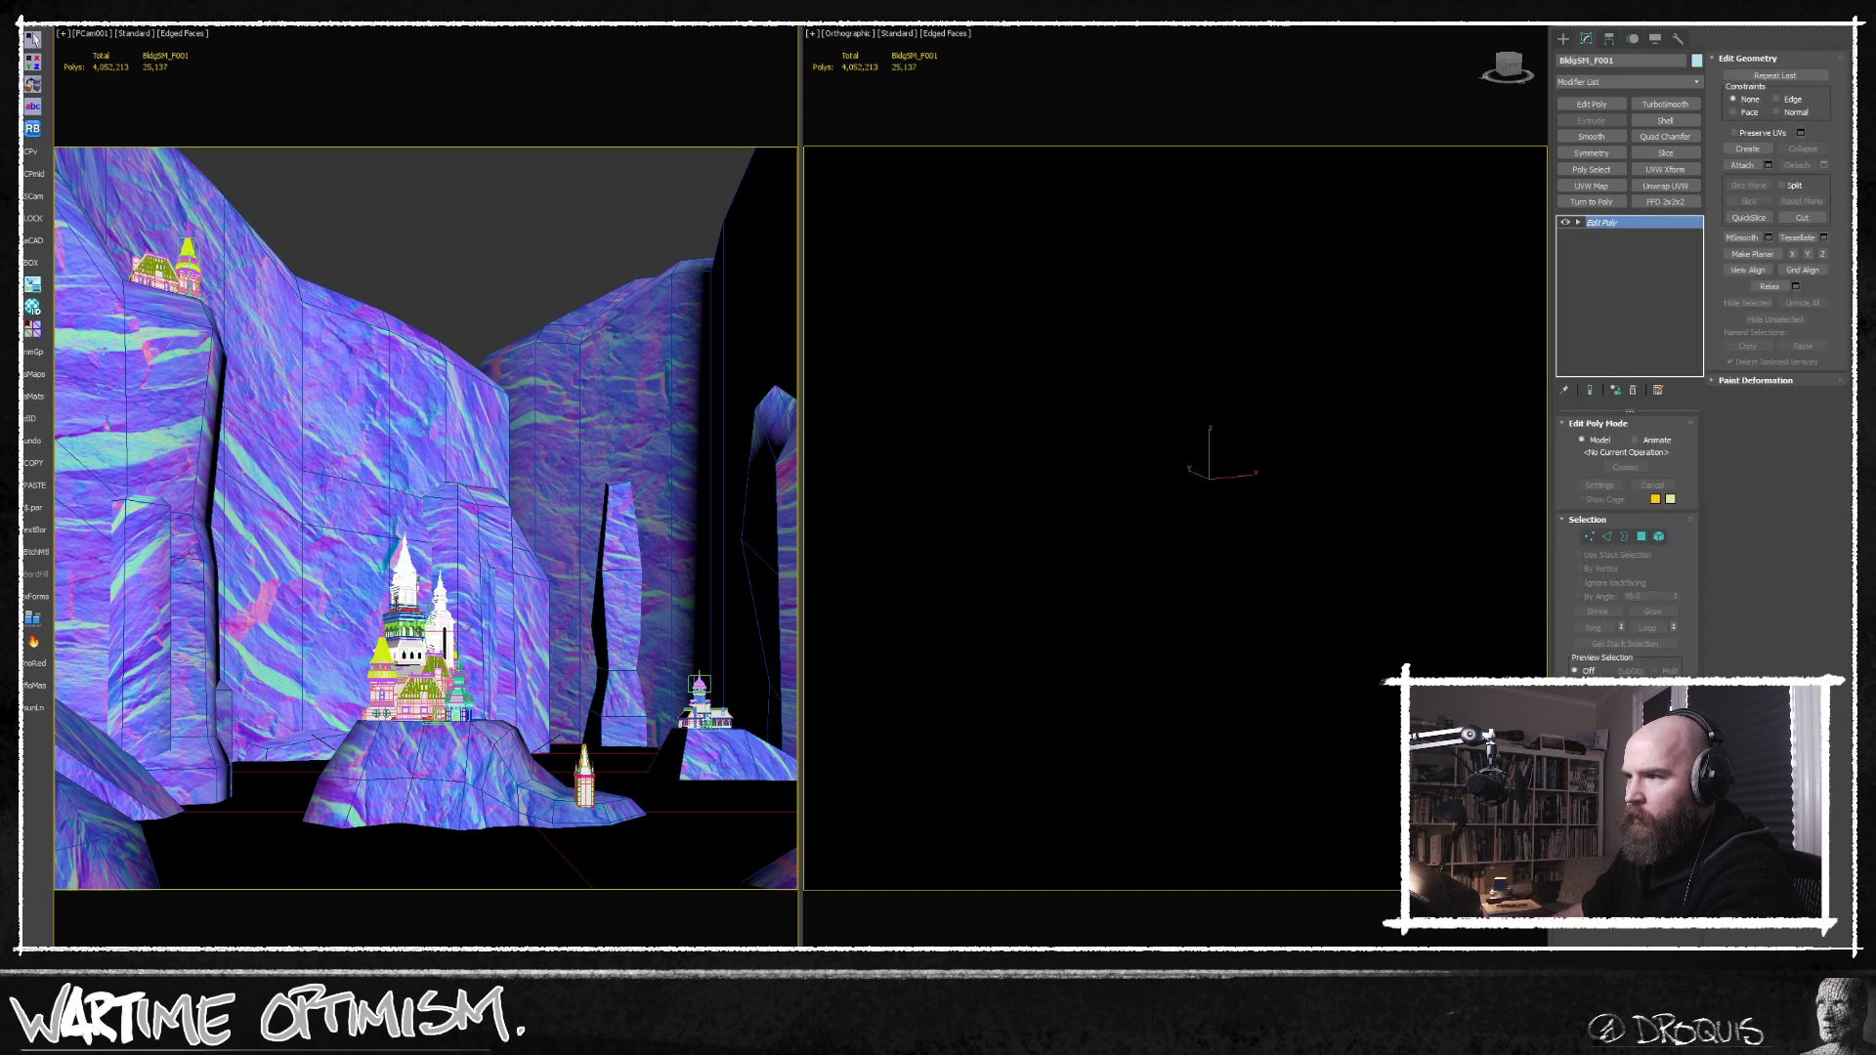
{"action": "left_click", "coordinate": [405, 622], "text": "ctrl"}
{"action": "key", "text": "w"}
{"action": "left_click_drag", "start_coordinate": [415, 565], "coordinate": [412, 561]}
{"action": "left_click", "coordinate": [408, 583]}
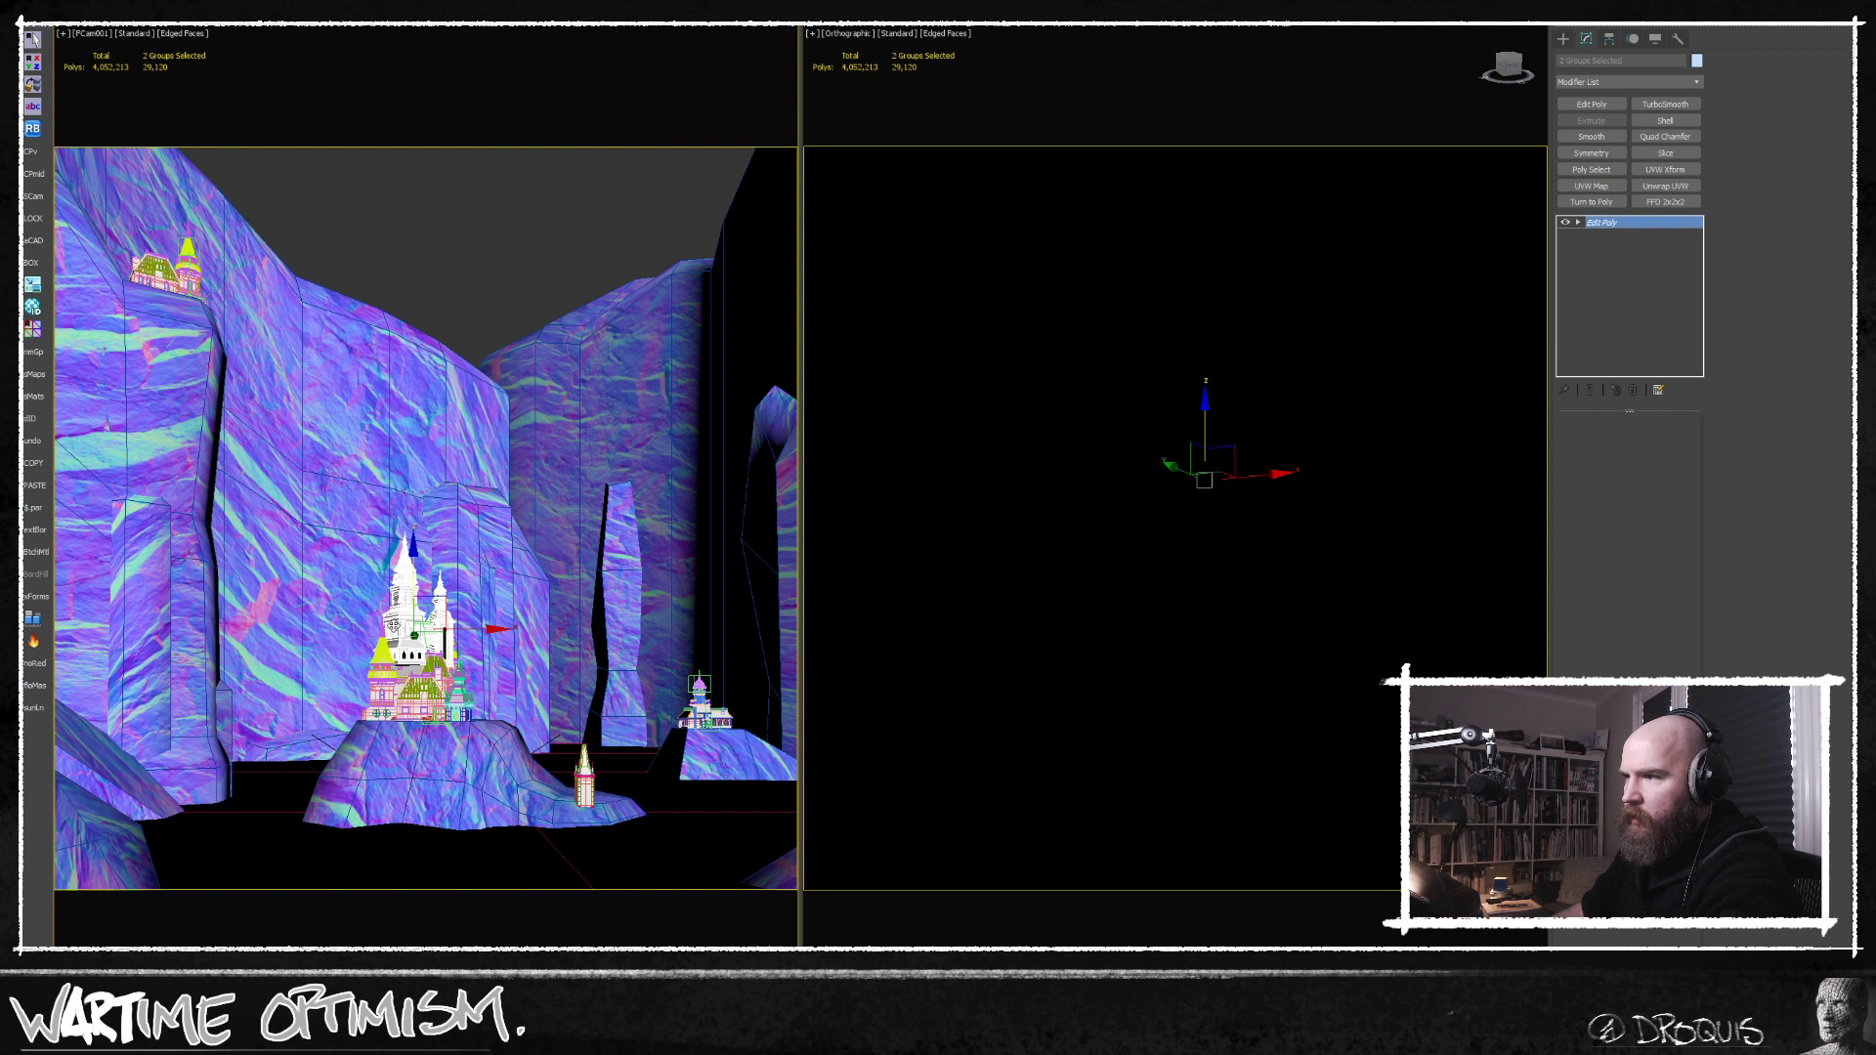
{"action": "middle_click", "coordinate": [928, 682]}
{"action": "key", "text": "q"}
{"action": "middle_click", "coordinate": [432, 695]}
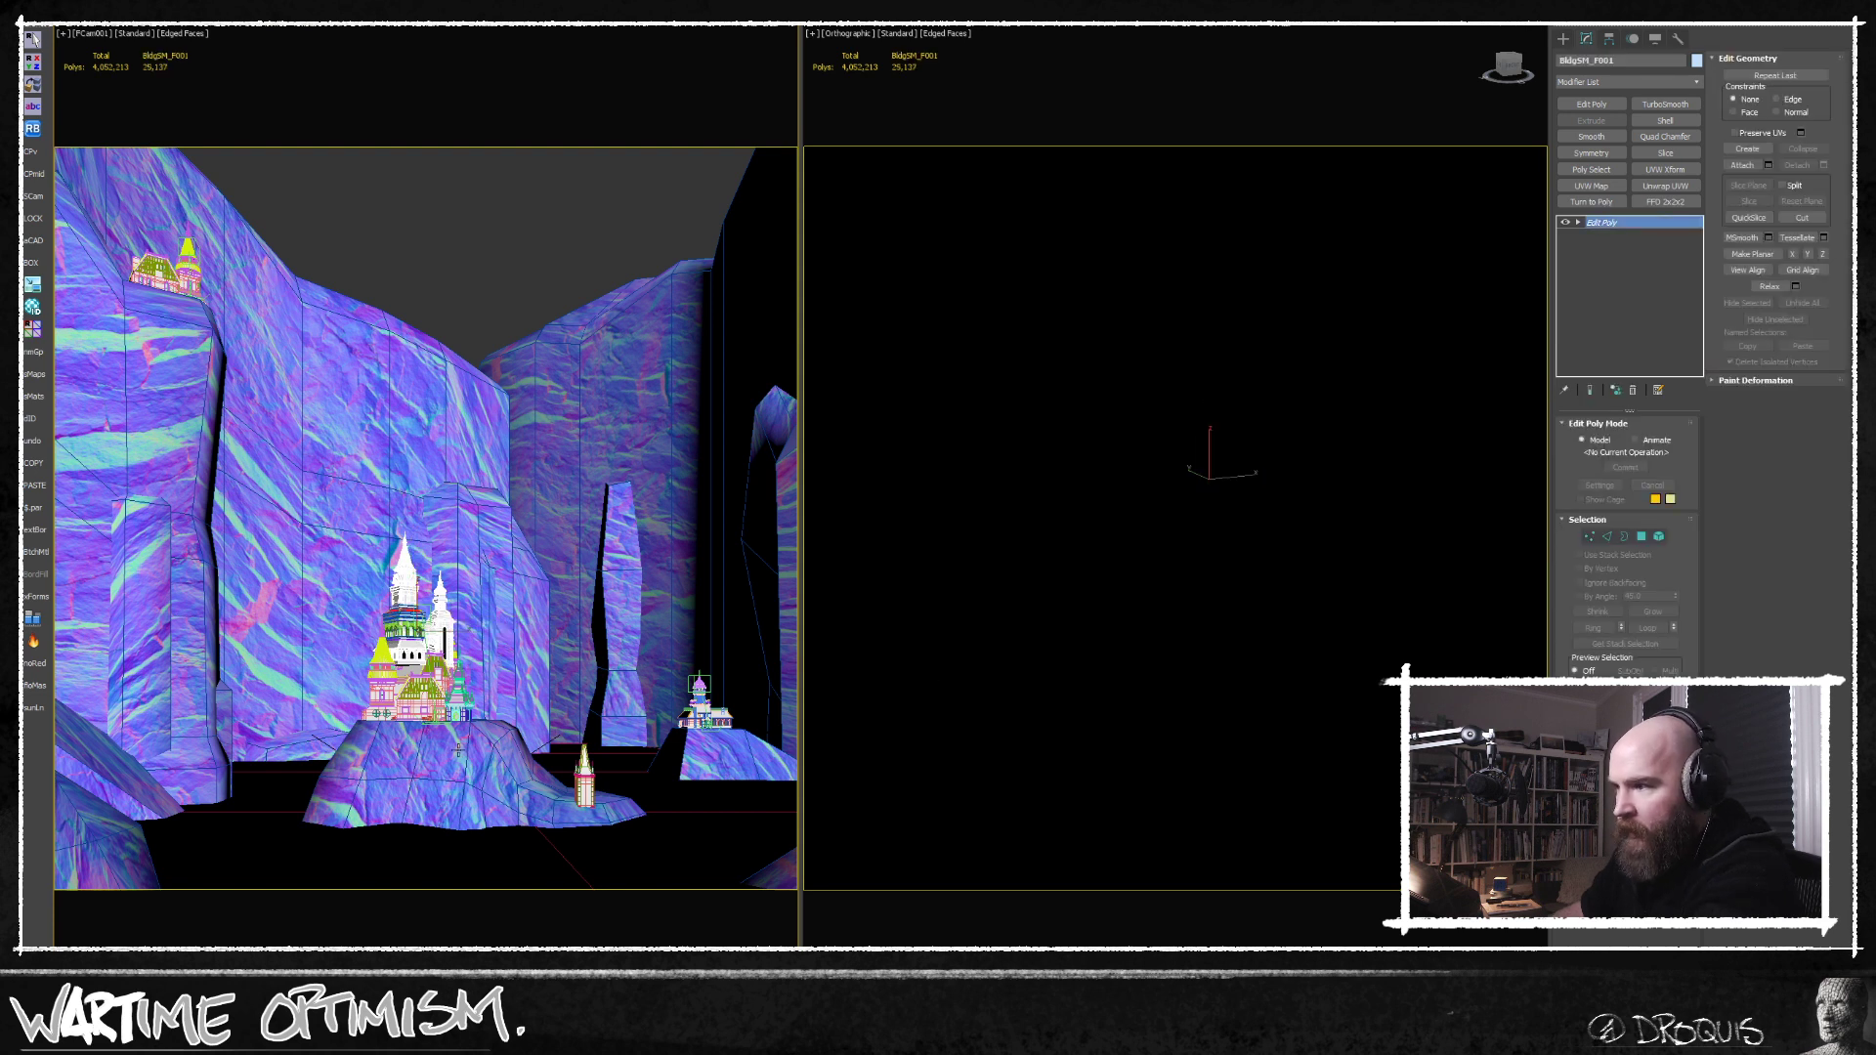
Select the lone small tower beside the central castle and shift it slightly farther back in the Top view.
{"action": "left_click", "coordinate": [584, 793]}
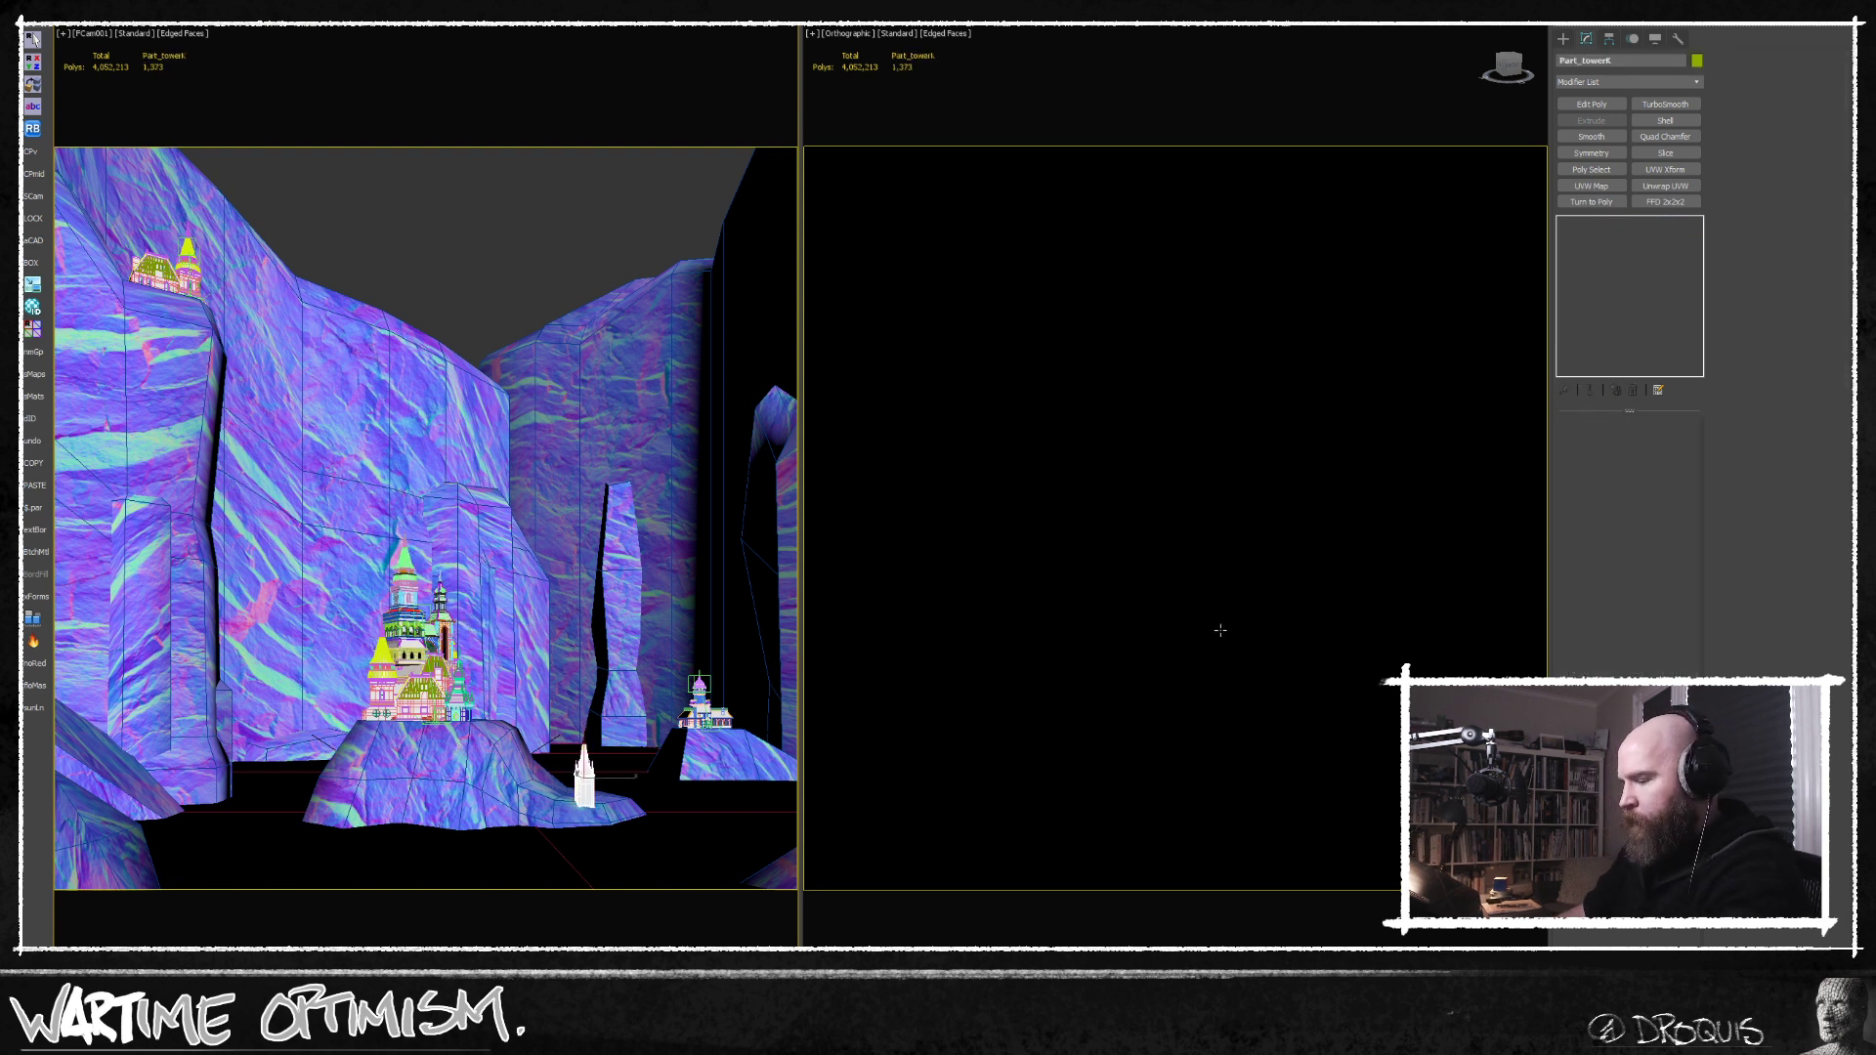
{"action": "middle_click", "coordinate": [1219, 630]}
{"action": "key", "text": "t"}
{"action": "key", "text": "z"}
{"action": "scroll", "coordinate": [1215, 642], "scroll_direction": "down", "scroll_amount": 3}
{"action": "middle_click_drag", "start_coordinate": [1212, 638], "coordinate": [1189, 539]}
{"action": "scroll", "coordinate": [1189, 539], "scroll_direction": "down", "scroll_amount": 6}
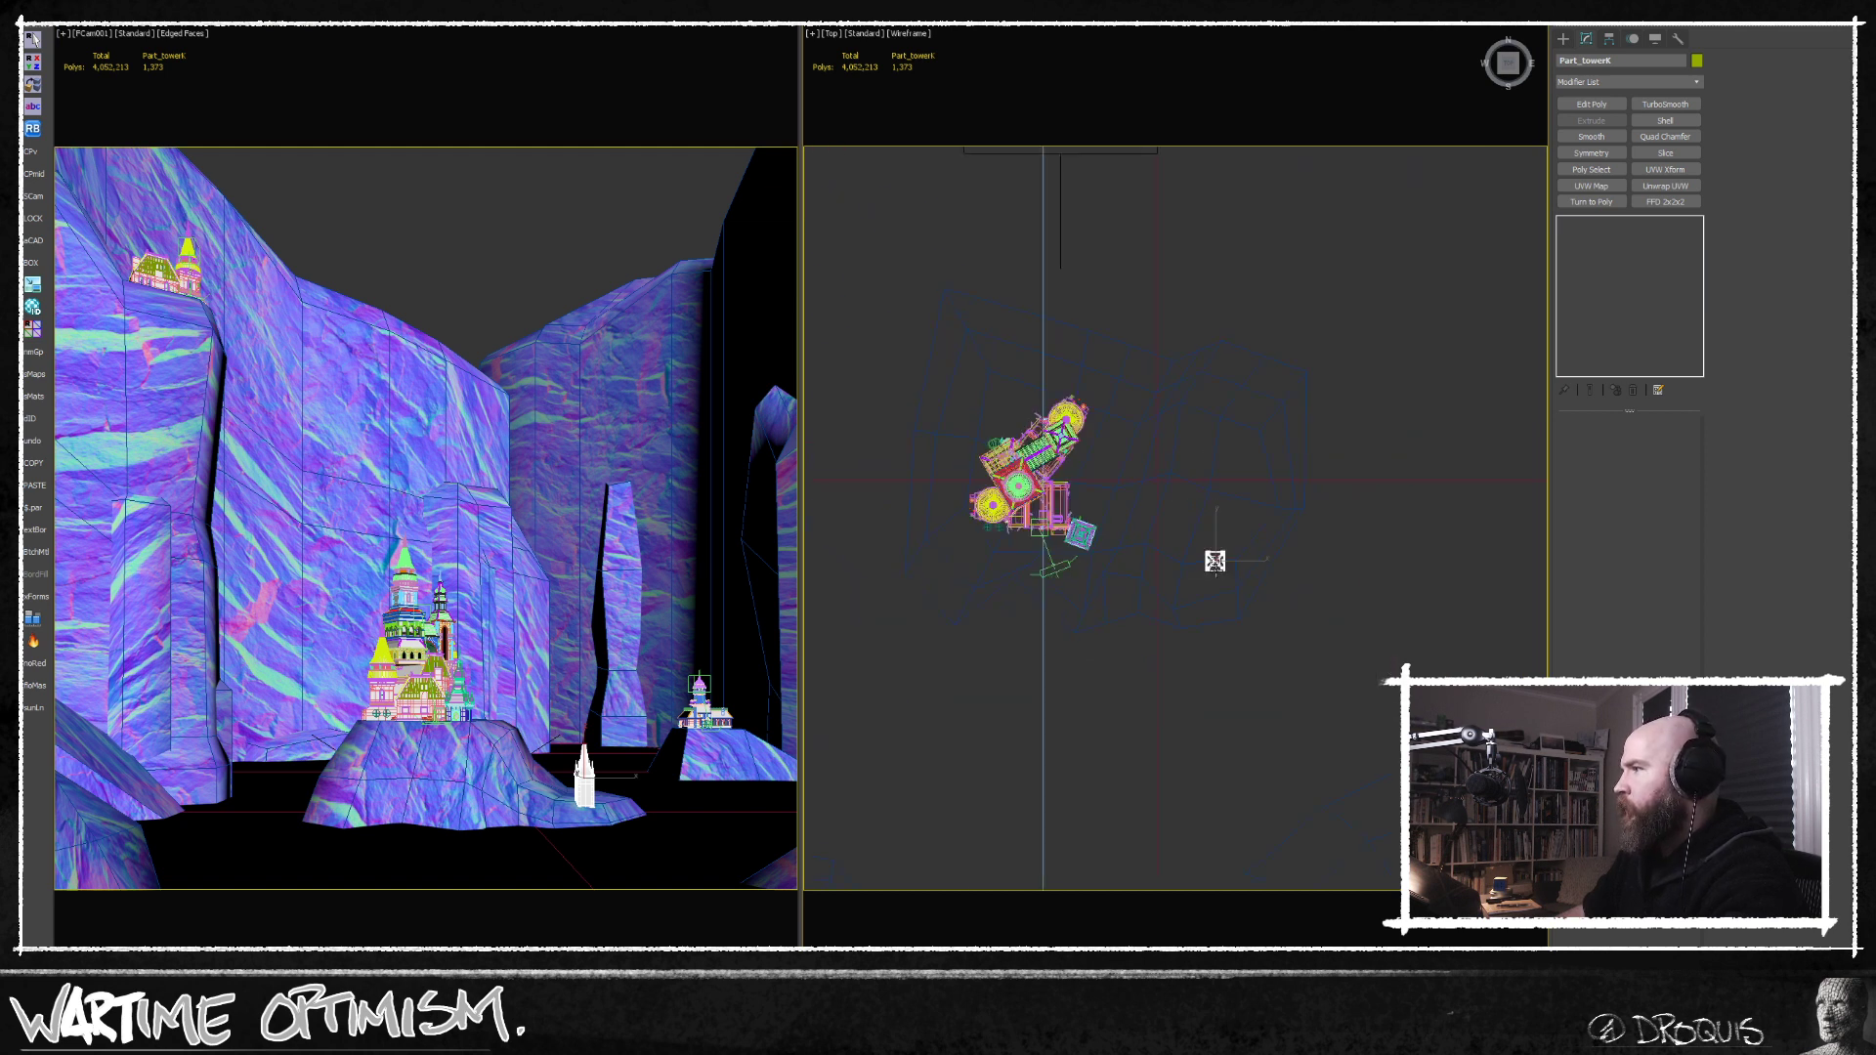
{"action": "key", "text": "w"}
{"action": "left_click_drag", "start_coordinate": [1216, 524], "coordinate": [1214, 512]}
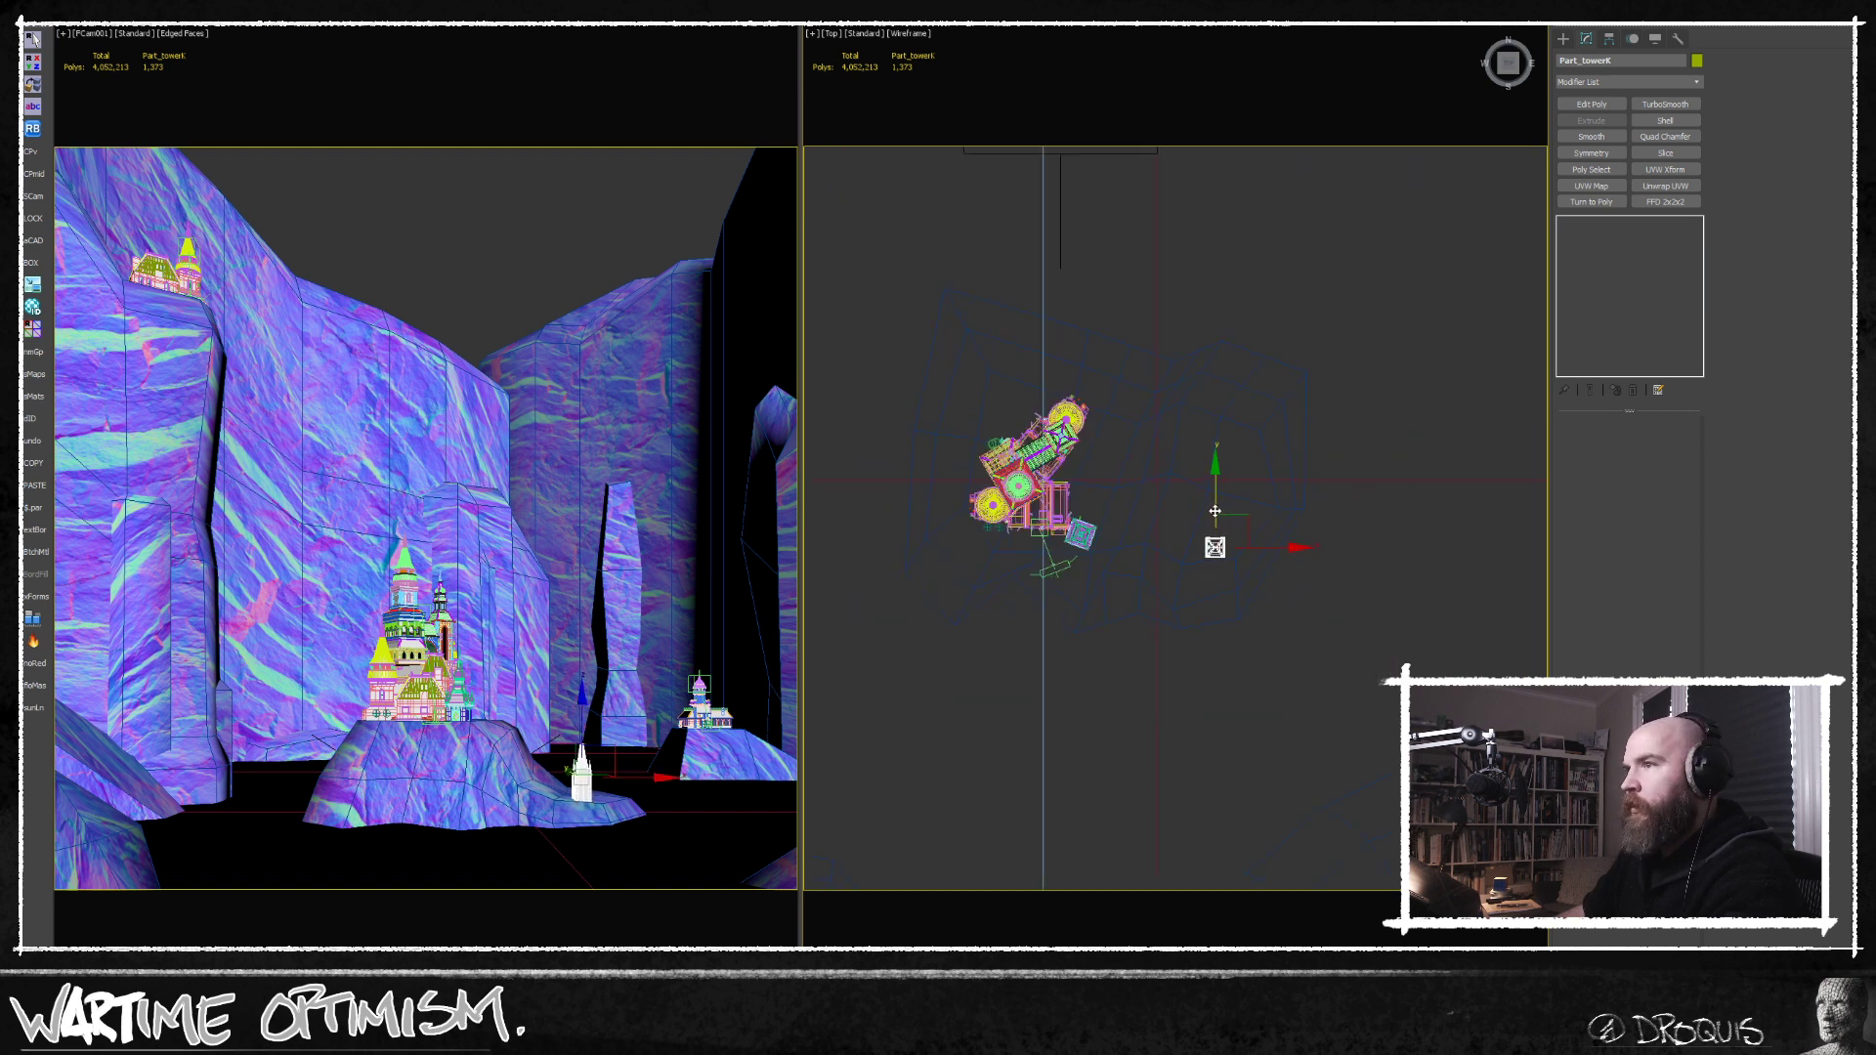
Browse the kit's houses, castles and small accessory pieces in the orthographic view for further parts.
{"action": "middle_click_drag", "start_coordinate": [1190, 747], "coordinate": [1167, 608]}
{"action": "key", "text": "F3"}
{"action": "scroll", "coordinate": [1179, 639], "scroll_direction": "down", "scroll_amount": 3}
{"action": "scroll", "coordinate": [1167, 608], "scroll_direction": "down", "scroll_amount": 8}
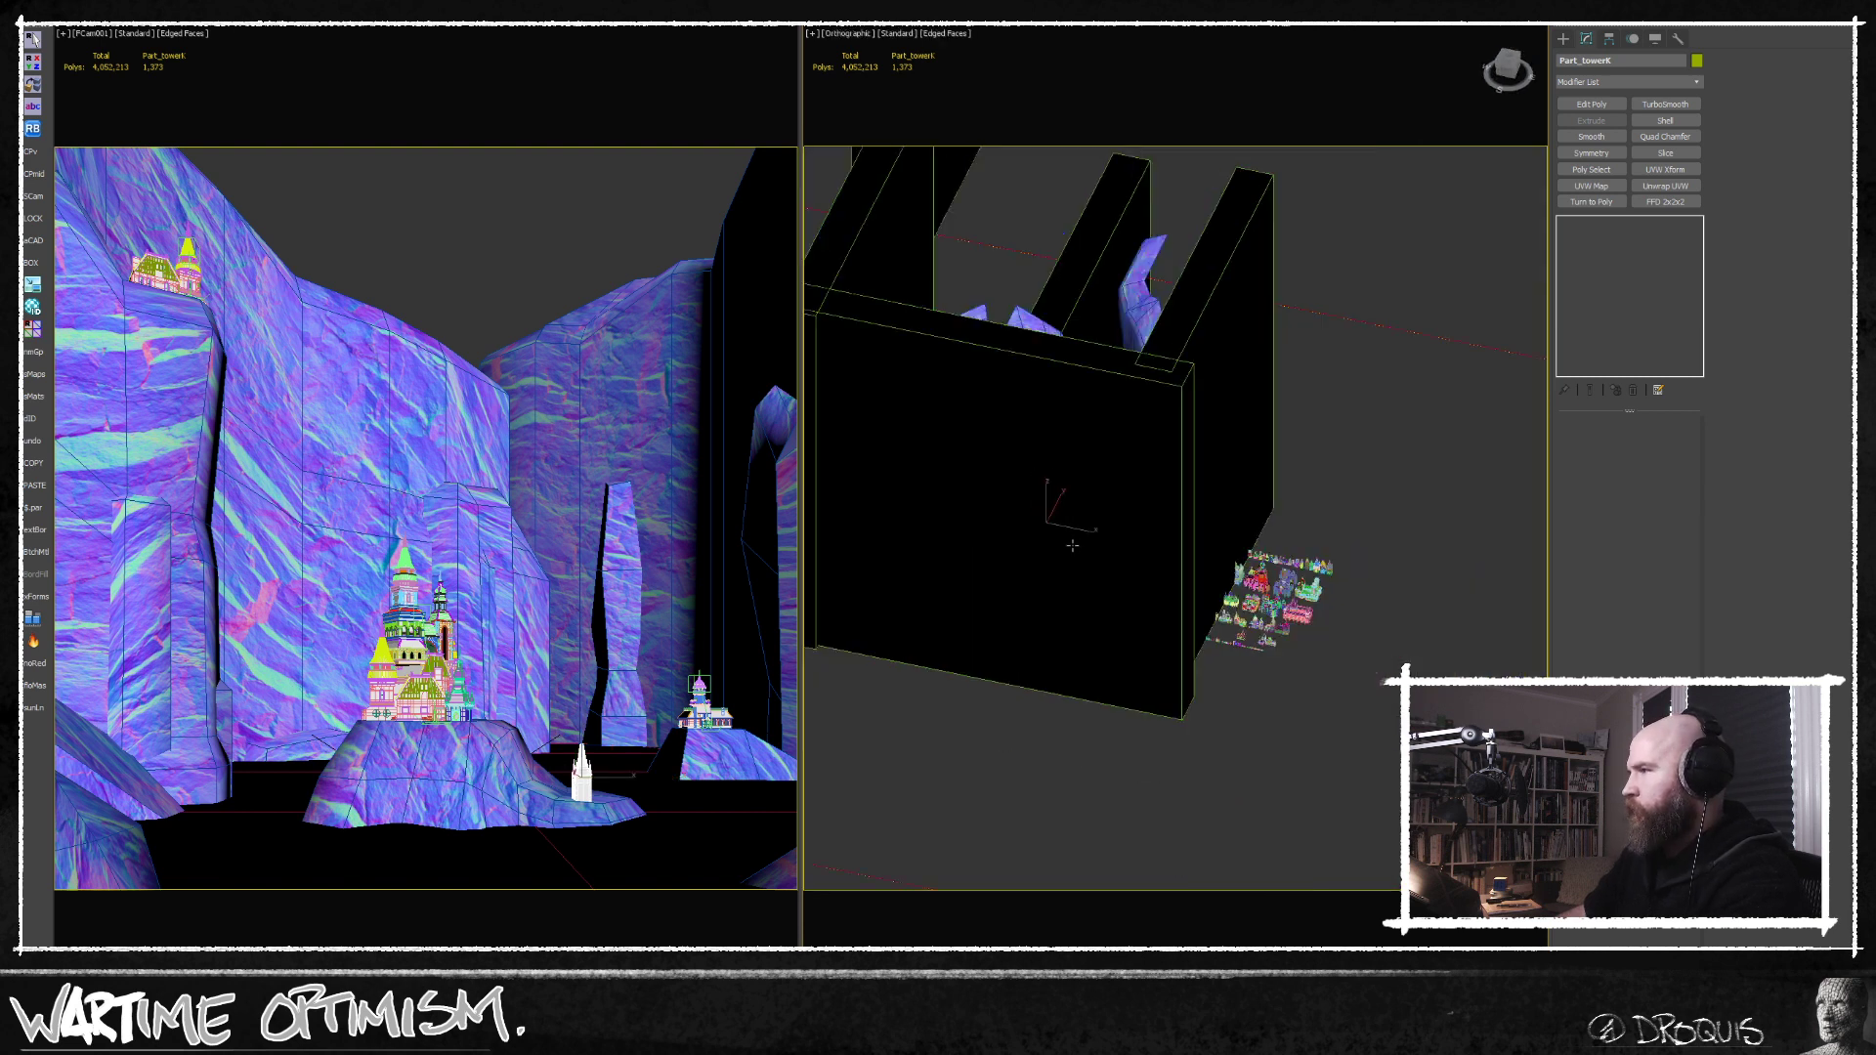
{"action": "middle_click_drag", "start_coordinate": [1129, 645], "coordinate": [1237, 754], "text": "alt"}
{"action": "scroll", "coordinate": [1127, 661], "scroll_direction": "up", "scroll_amount": 3}
{"action": "scroll", "coordinate": [1159, 741], "scroll_direction": "up", "scroll_amount": 6}
{"action": "left_click", "coordinate": [1159, 740]}
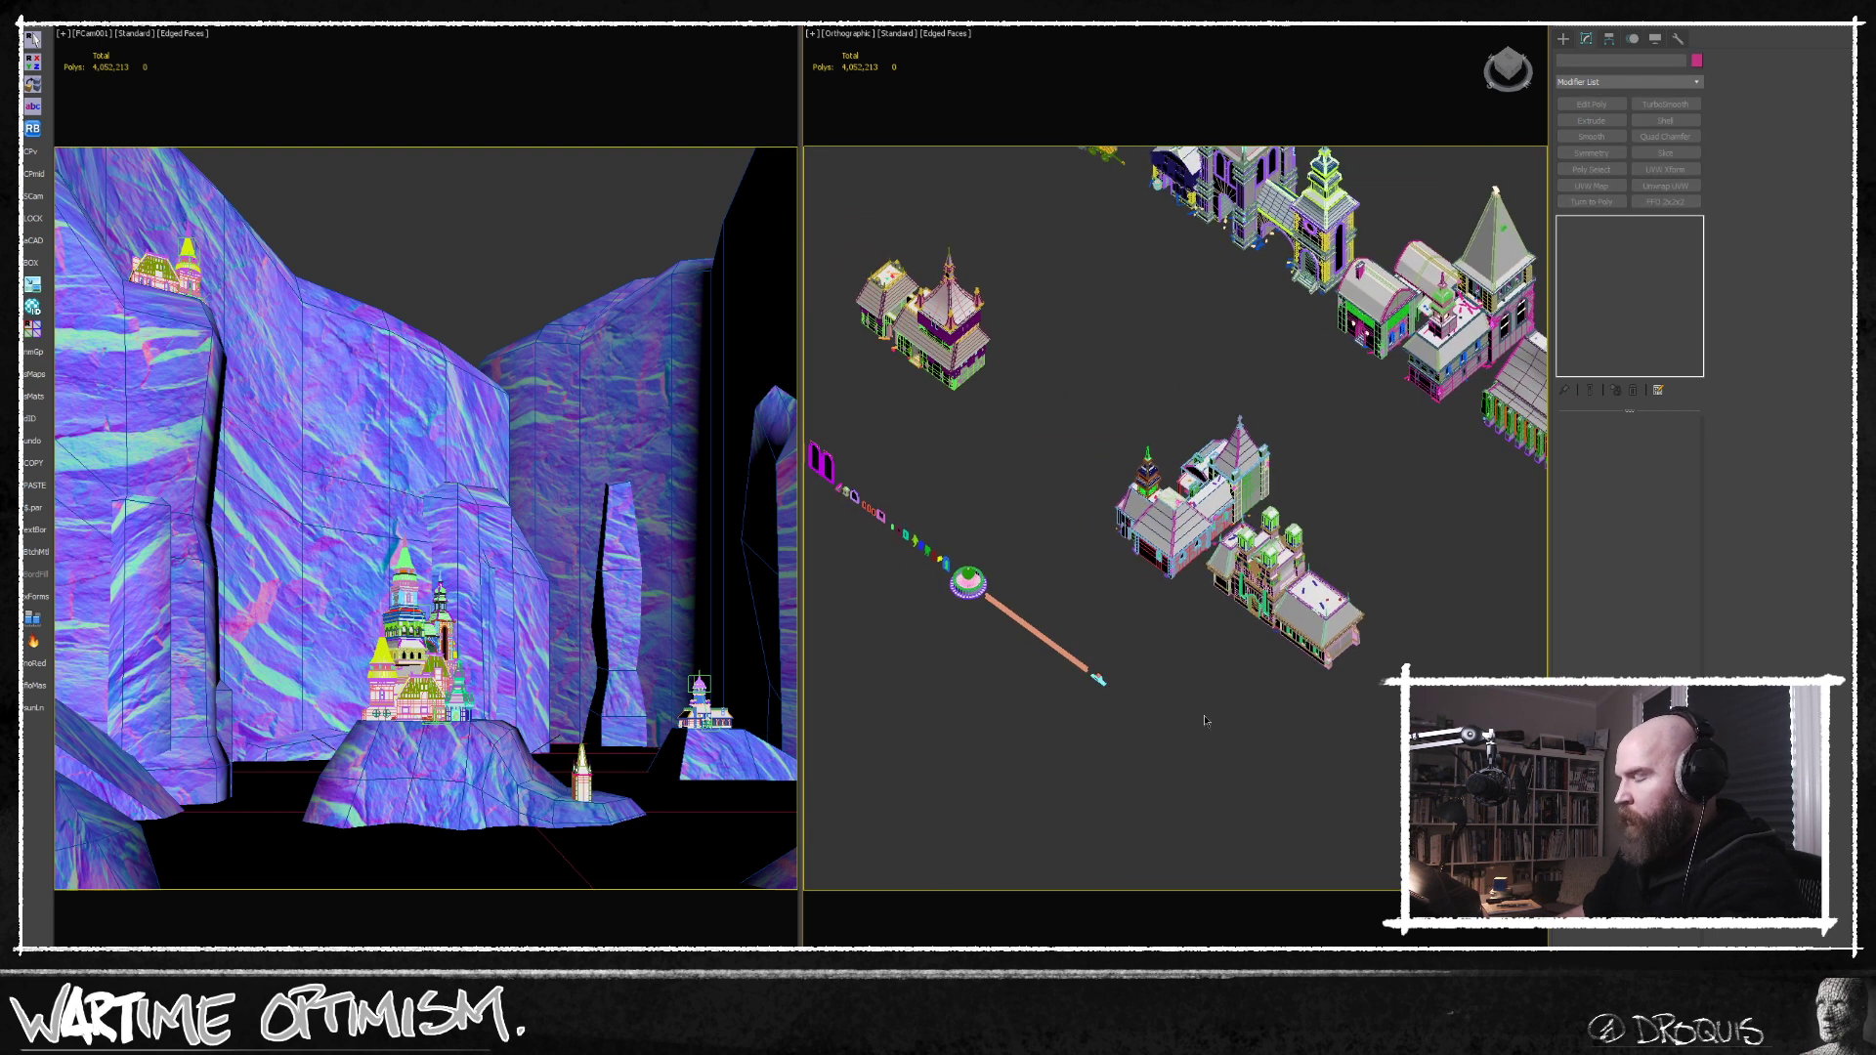
{"action": "key", "text": "F3"}
{"action": "middle_click_drag", "start_coordinate": [1065, 598], "coordinate": [1256, 741]}
{"action": "scroll", "coordinate": [1257, 741], "scroll_direction": "down", "scroll_amount": 4}
{"action": "middle_click_drag", "start_coordinate": [869, 405], "coordinate": [1040, 543]}
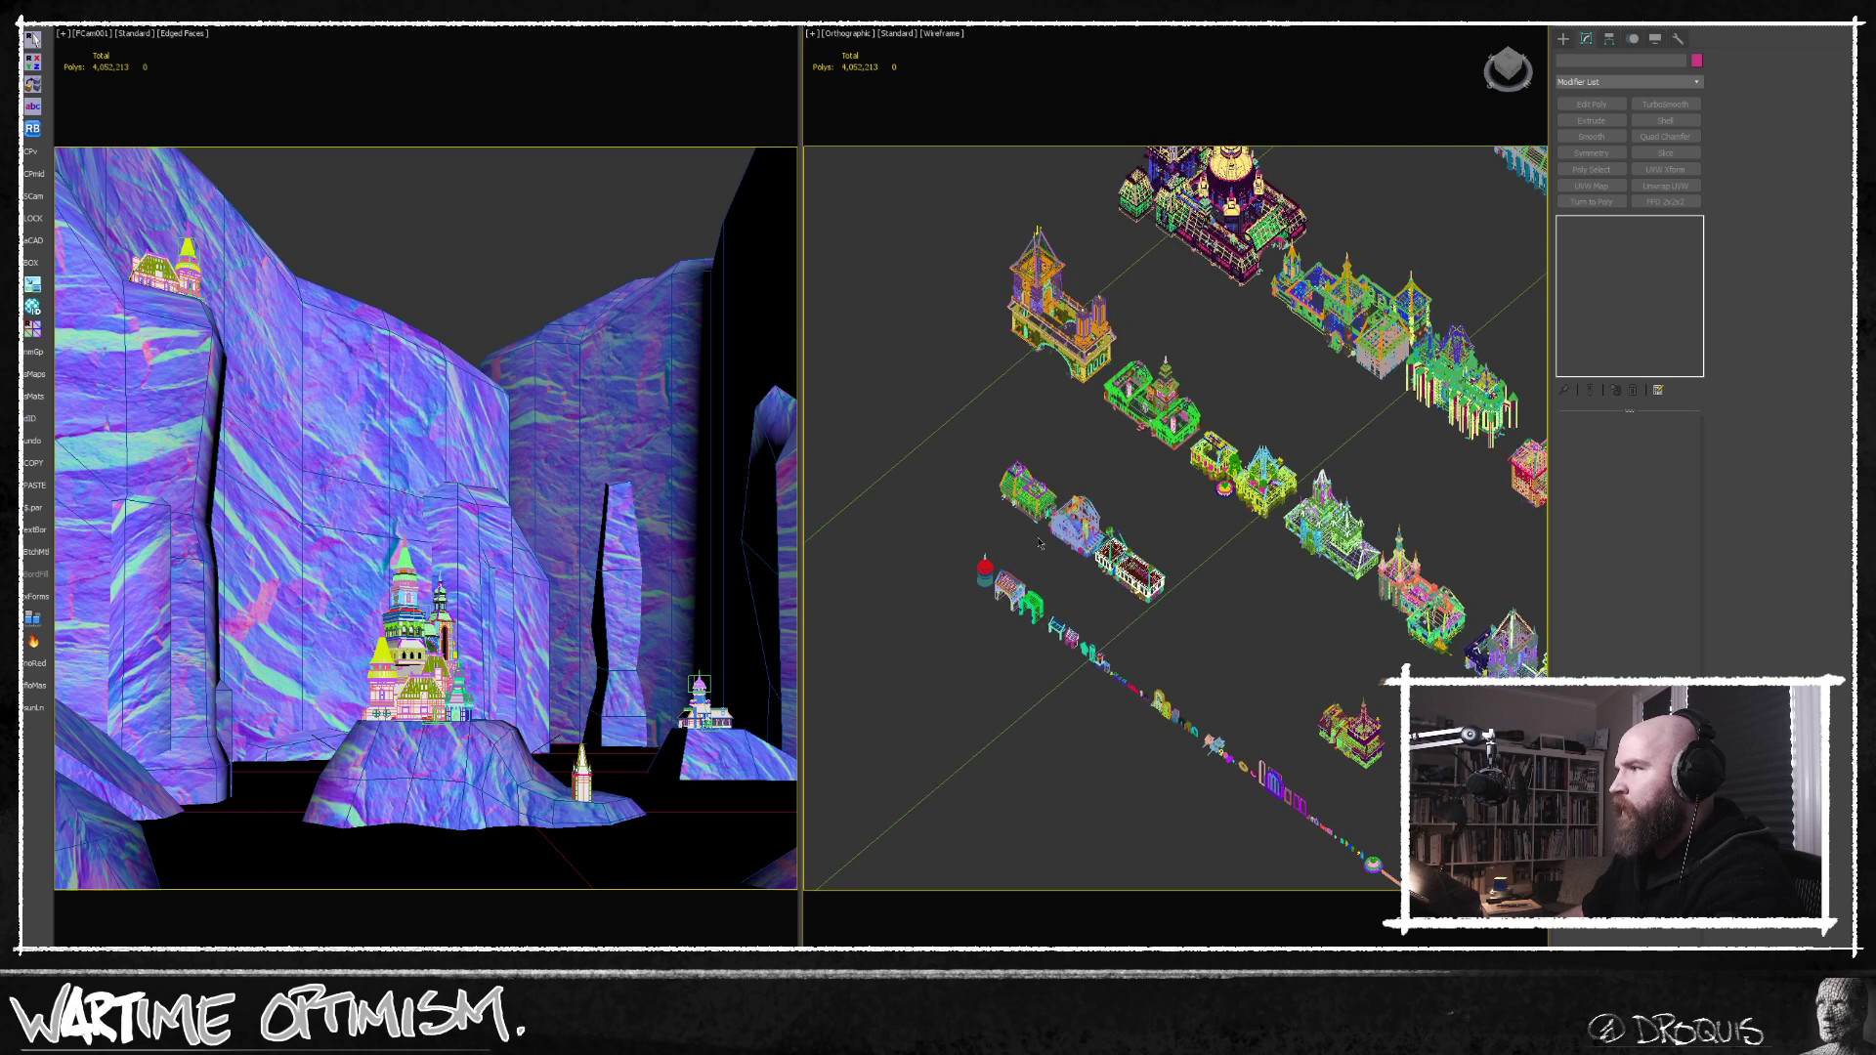
{"action": "scroll", "coordinate": [1040, 542], "scroll_direction": "up", "scroll_amount": 5}
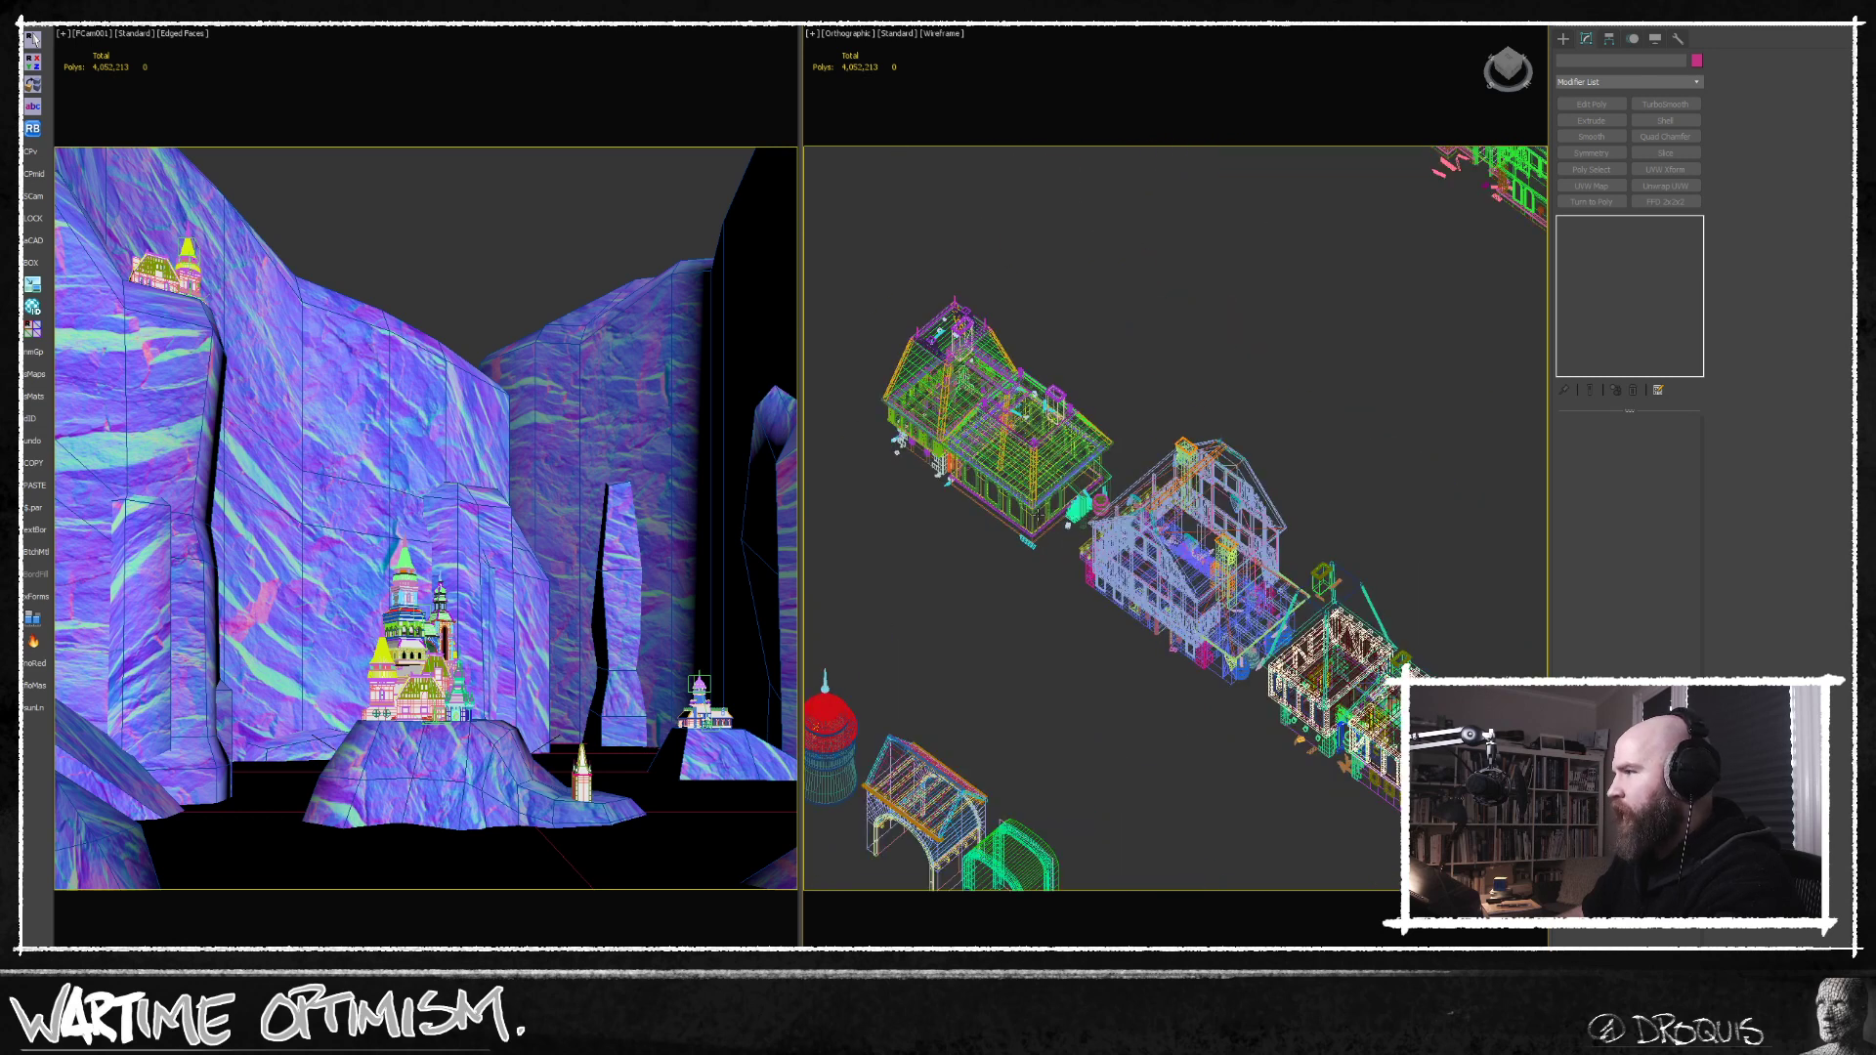
{"action": "middle_click_drag", "start_coordinate": [1181, 721], "coordinate": [1252, 503]}
{"action": "middle_click_drag", "start_coordinate": [1358, 612], "coordinate": [1123, 511]}
{"action": "scroll", "coordinate": [1122, 511], "scroll_direction": "down", "scroll_amount": 7}
{"action": "middle_click_drag", "start_coordinate": [1280, 547], "coordinate": [1065, 720]}
{"action": "middle_click_drag", "start_coordinate": [1251, 621], "coordinate": [1009, 693]}
{"action": "middle_click_drag", "start_coordinate": [1119, 674], "coordinate": [1281, 683]}
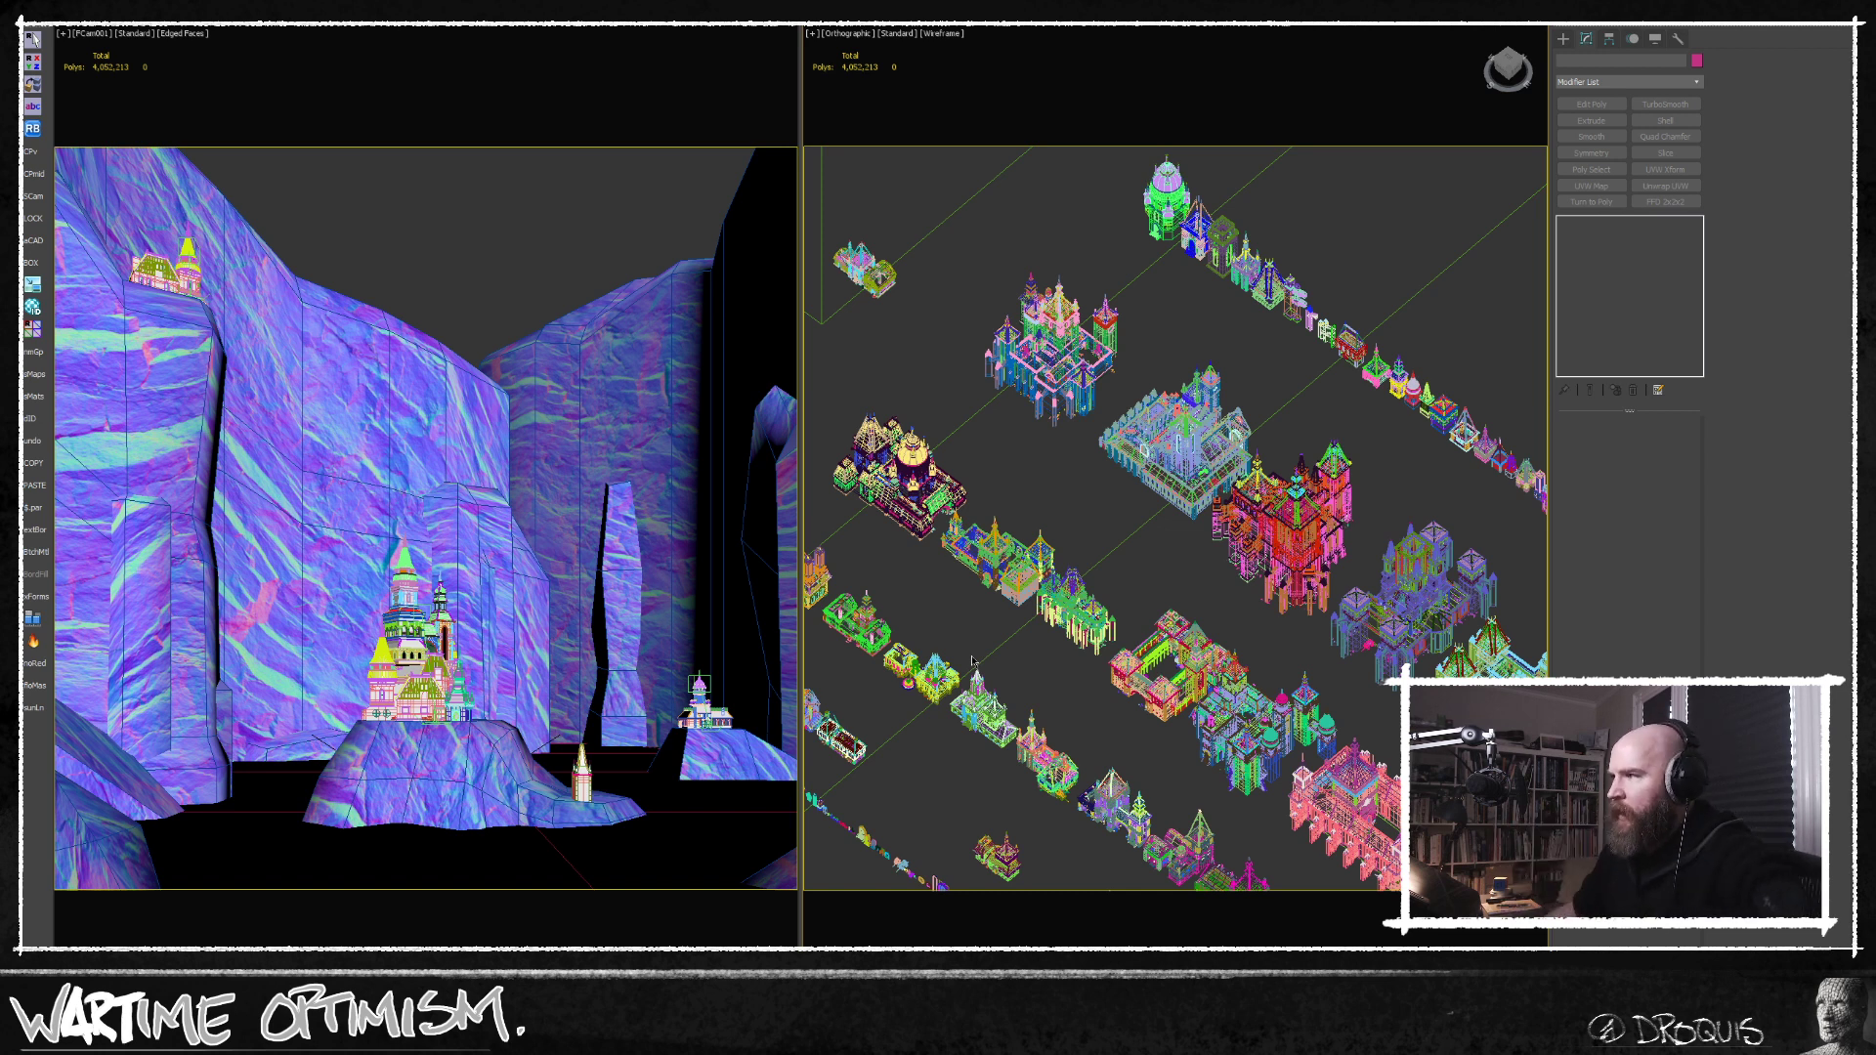
Select the Part_towerX clock tower in the kit's tower row and compare it with the castle render.
{"action": "middle_click_drag", "start_coordinate": [1259, 623], "coordinate": [1151, 592]}
{"action": "mouse_move", "coordinate": [1335, 574]}
{"action": "middle_mouse_down"}
{"action": "mouse_move", "coordinate": [1222, 577]}
{"action": "mouse_move", "coordinate": [1346, 536]}
{"action": "mouse_move", "coordinate": [1313, 570]}
{"action": "mouse_move", "coordinate": [1301, 557]}
{"action": "mouse_move", "coordinate": [1339, 576]}
{"action": "middle_mouse_up"}
{"action": "scroll", "coordinate": [1302, 513], "scroll_direction": "up", "scroll_amount": 6}
{"action": "left_click", "coordinate": [1290, 572]}
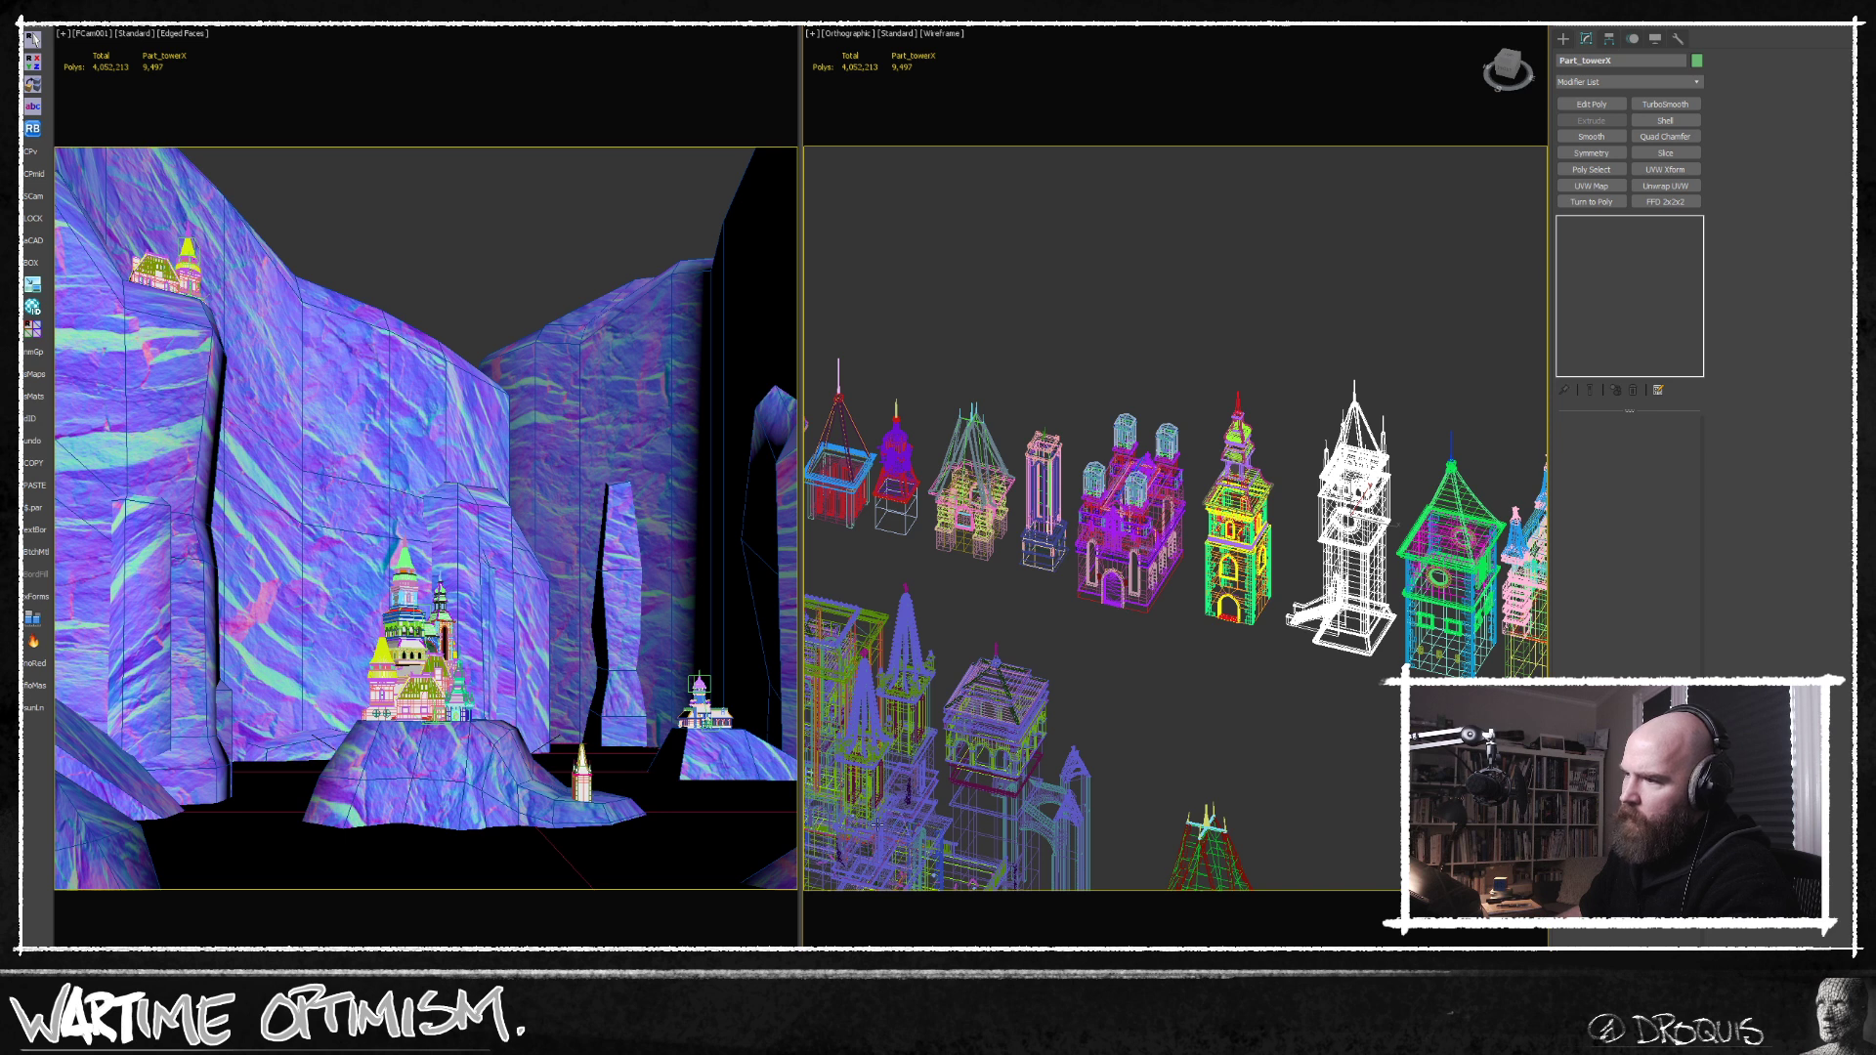
{"action": "key", "text": "alt+Tab"}
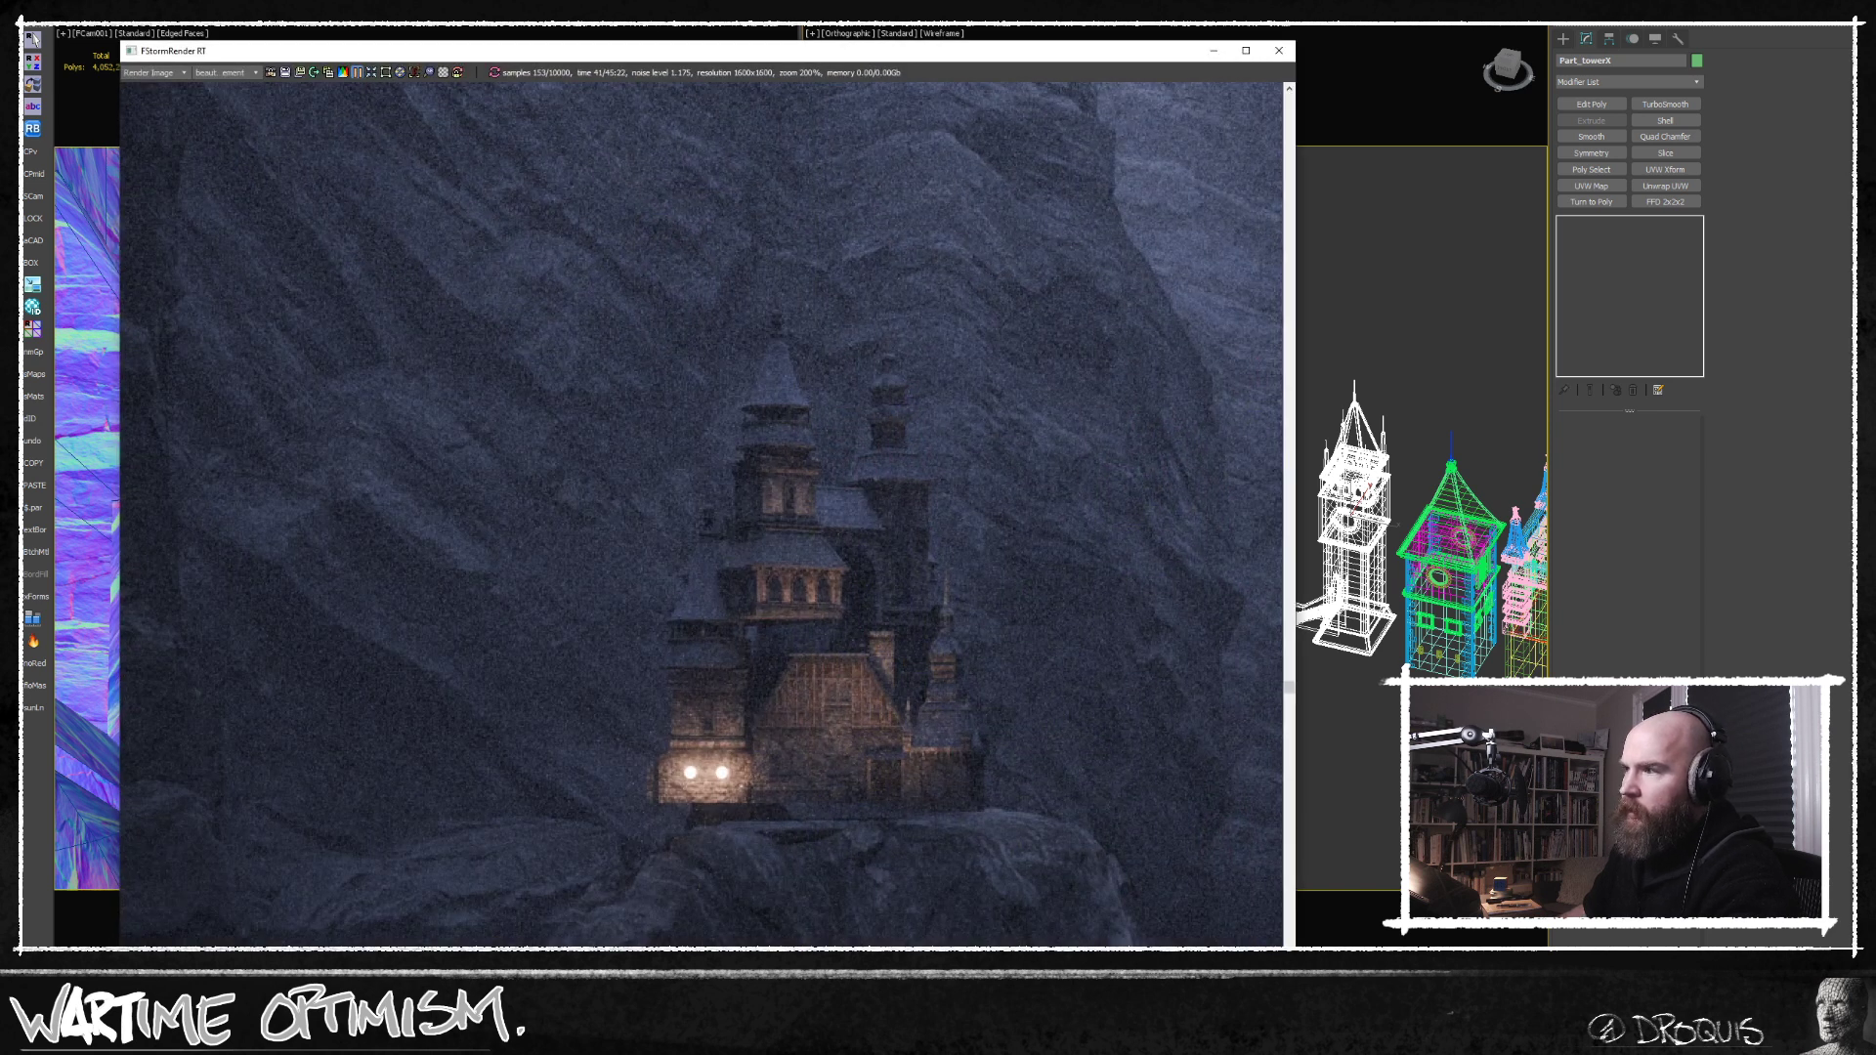
In the cliff mesh's upper Edit Poly modifier, select the rock column element at the camera view's near left and frame it in the Top view.
{"action": "scroll", "coordinate": [684, 679], "scroll_direction": "down", "scroll_amount": 5}
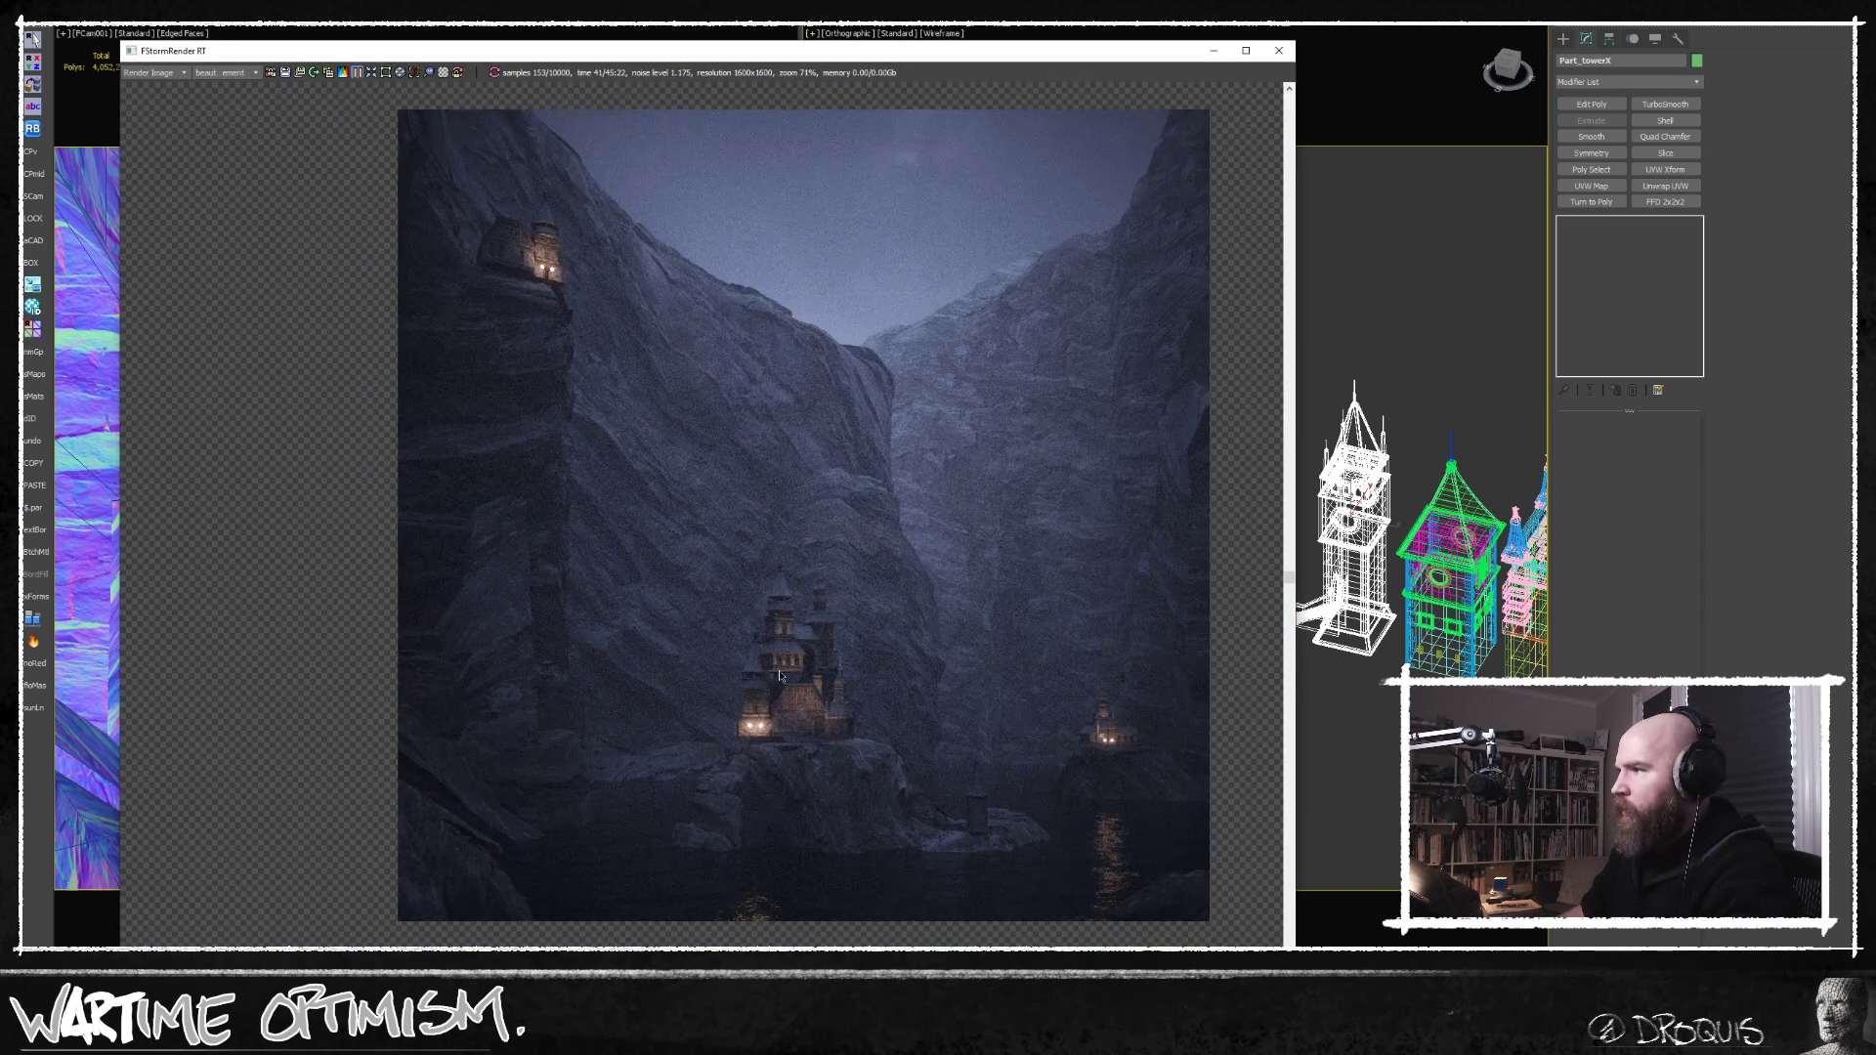
{"action": "left_click", "coordinate": [1214, 49]}
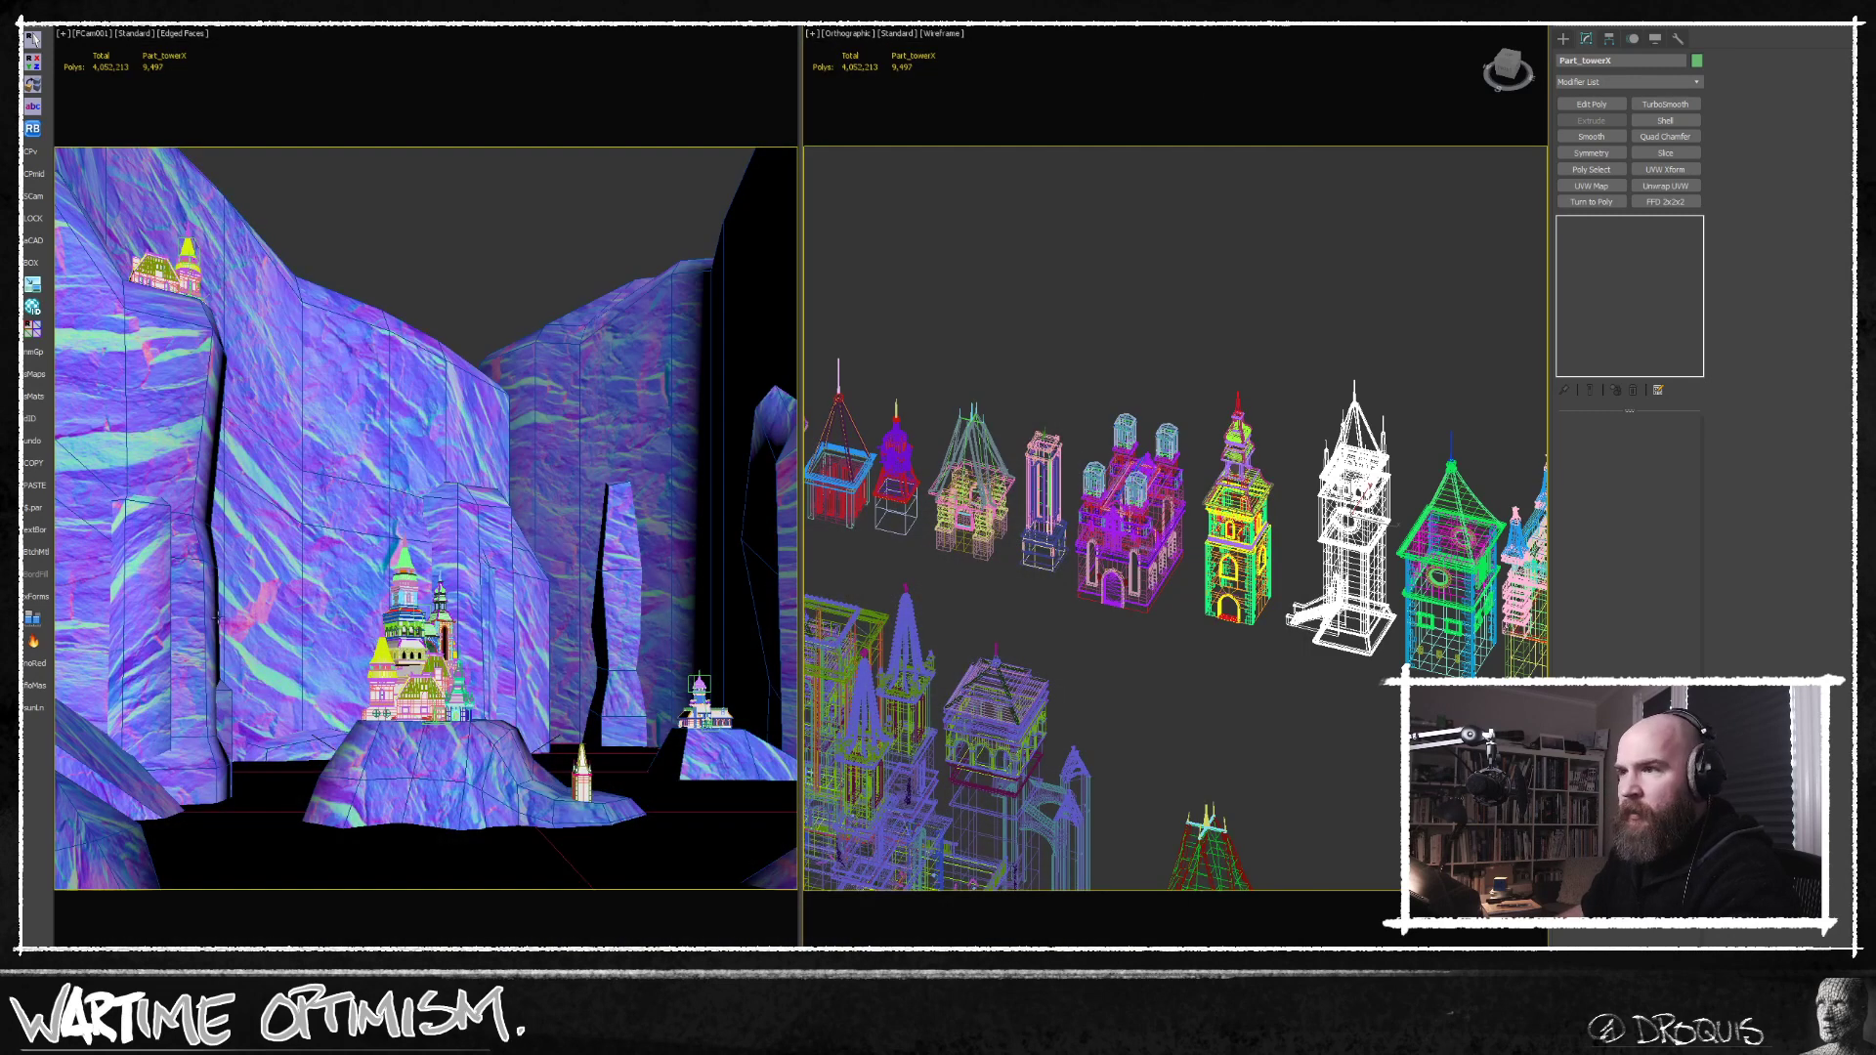
{"action": "left_click", "coordinate": [97, 573]}
{"action": "left_click", "coordinate": [1637, 249]}
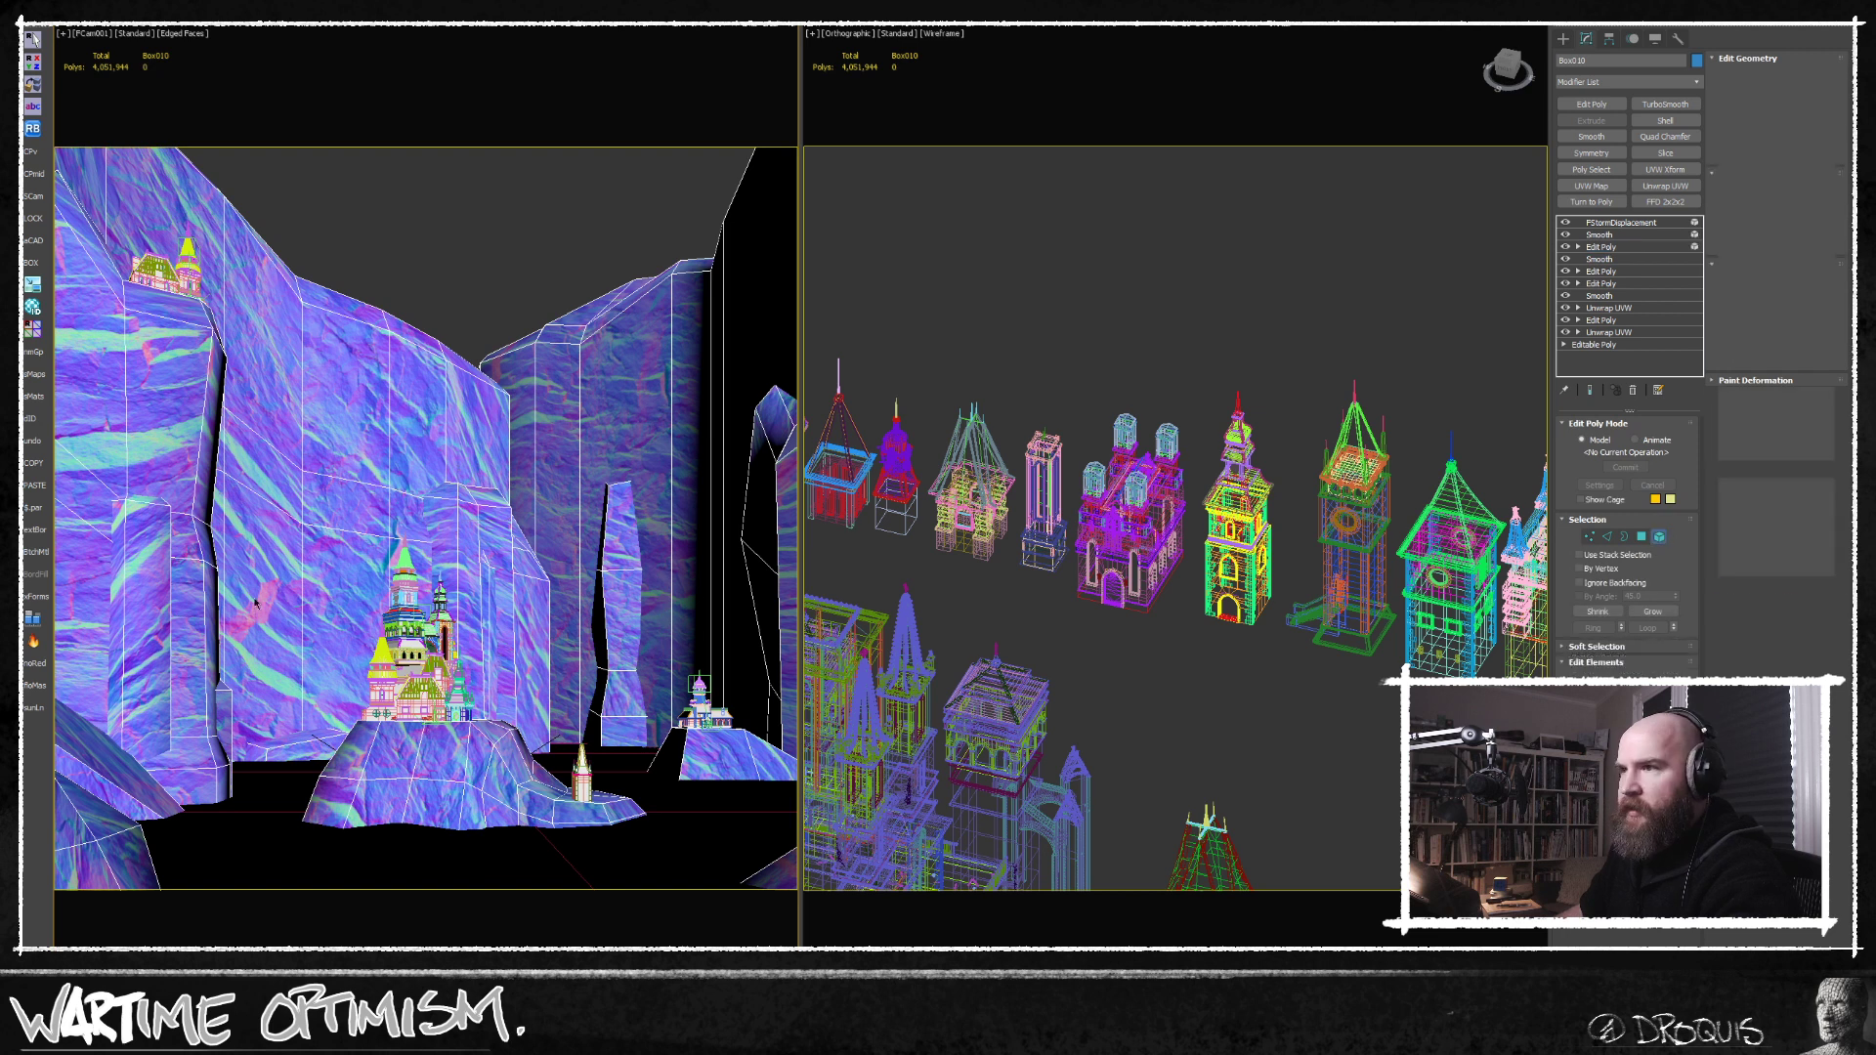
{"action": "left_click", "coordinate": [139, 570]}
{"action": "key", "text": "t"}
{"action": "key", "text": "z"}
{"action": "key", "text": "w"}
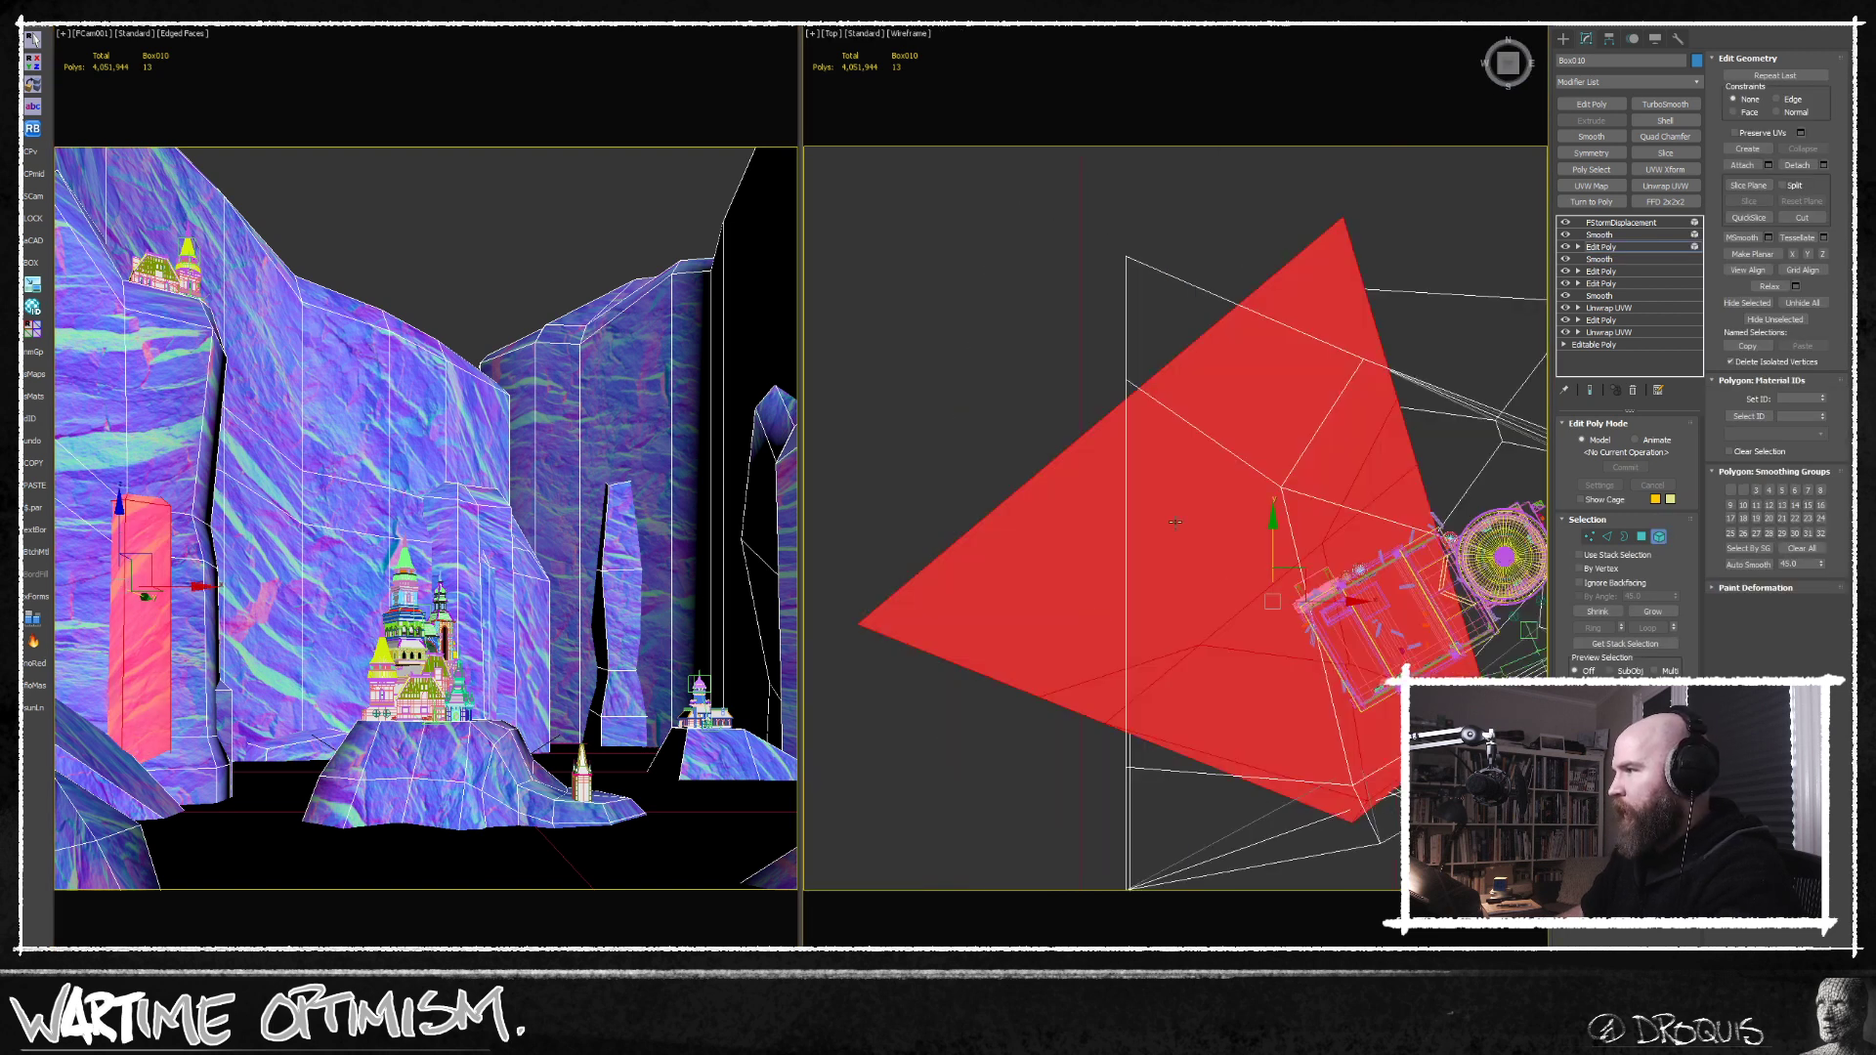
Move the near-left rock column closer to the camera in the Top view and lower it in the Front view.
{"action": "left_click_drag", "start_coordinate": [1334, 457], "coordinate": [1336, 547]}
{"action": "key", "text": "f"}
{"action": "scroll", "coordinate": [1336, 550], "scroll_direction": "down", "scroll_amount": 3}
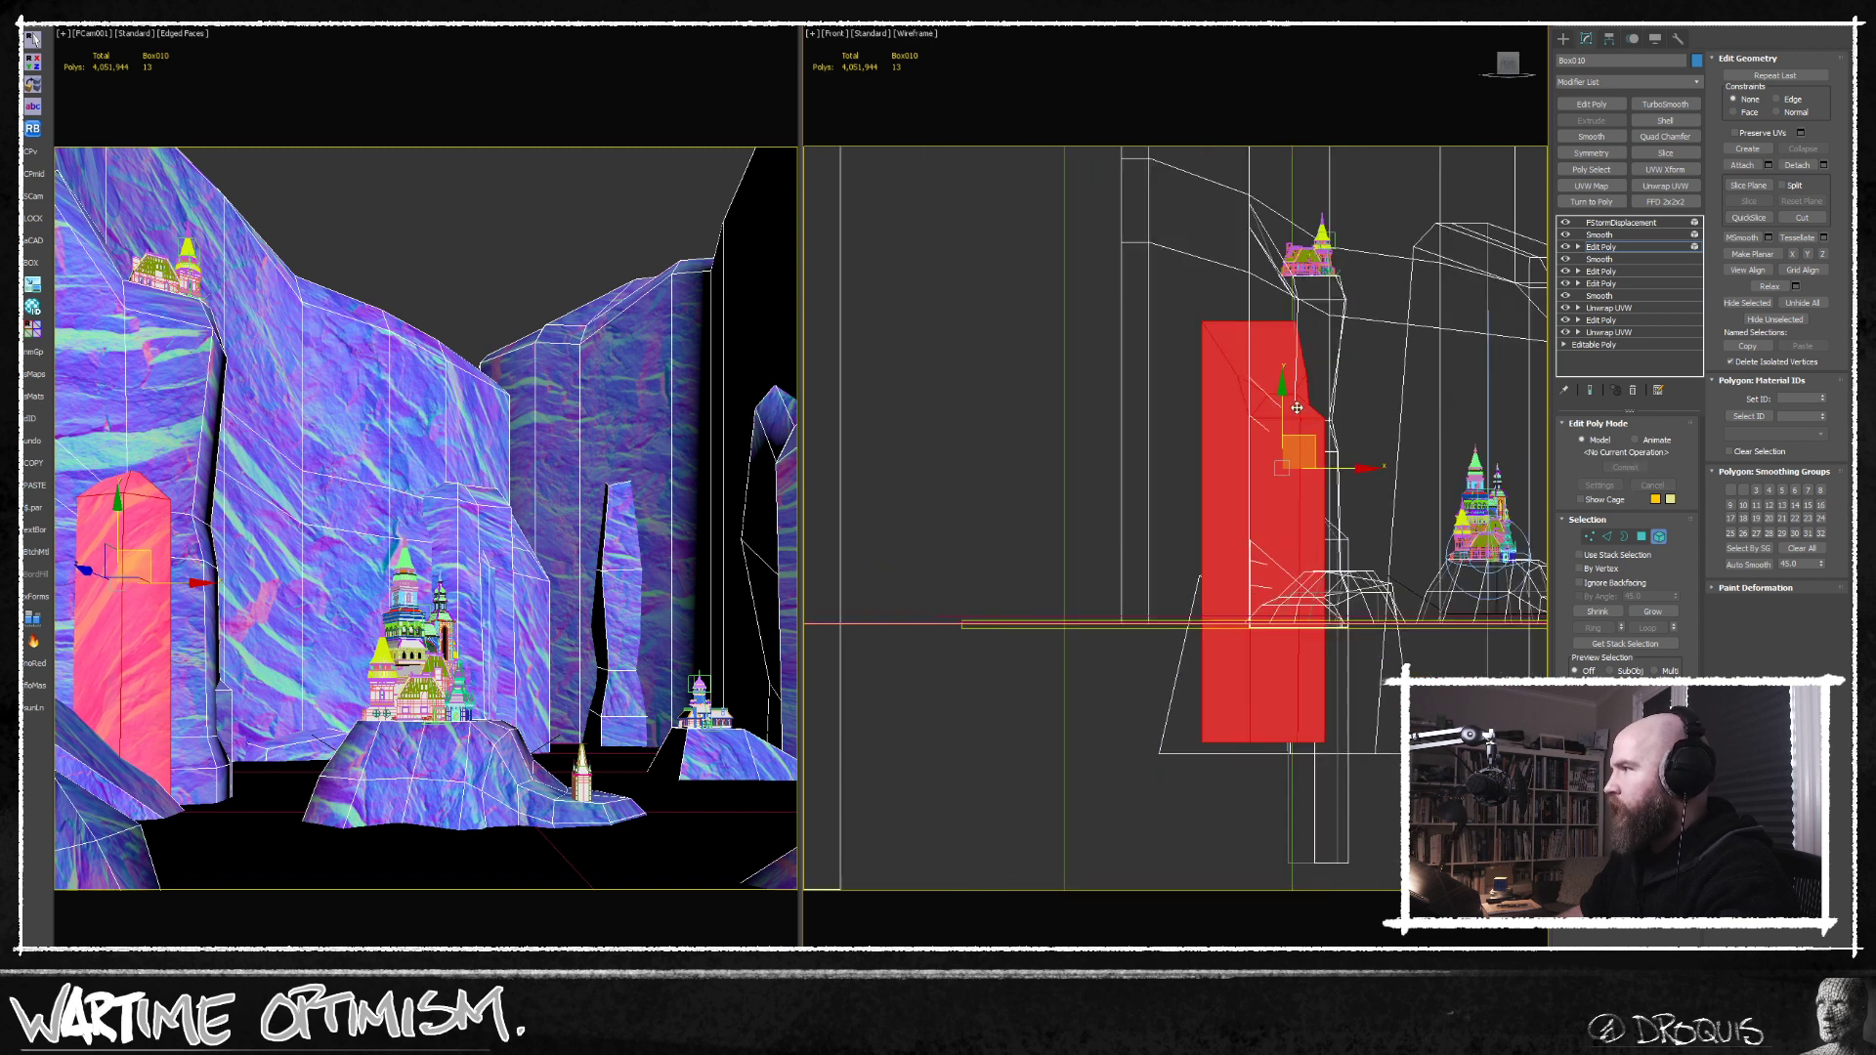
{"action": "left_click_drag", "start_coordinate": [1281, 431], "coordinate": [1273, 547]}
{"action": "key", "text": "t"}
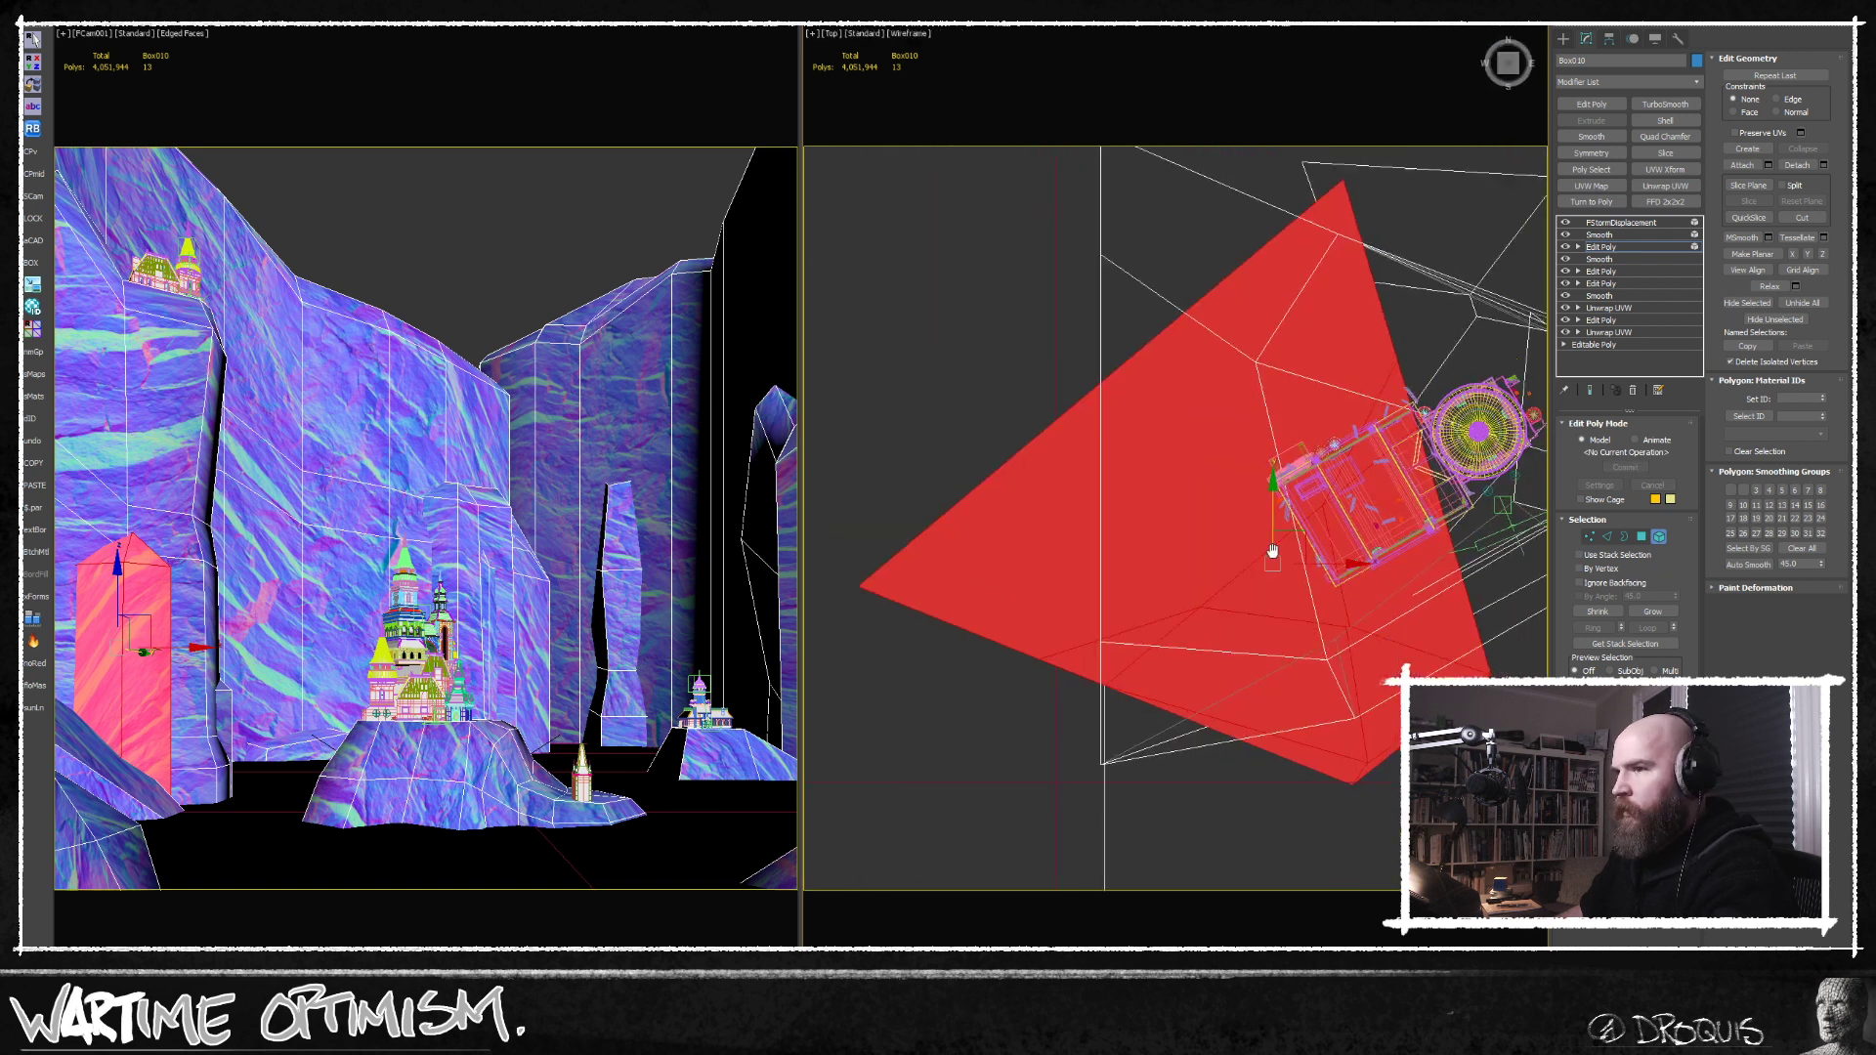
{"action": "middle_click_drag", "start_coordinate": [1273, 551], "coordinate": [1272, 481]}
{"action": "scroll", "coordinate": [1273, 482], "scroll_direction": "down", "scroll_amount": 3}
{"action": "left_click_drag", "start_coordinate": [1308, 459], "coordinate": [1309, 495]}
{"action": "key", "text": "q"}
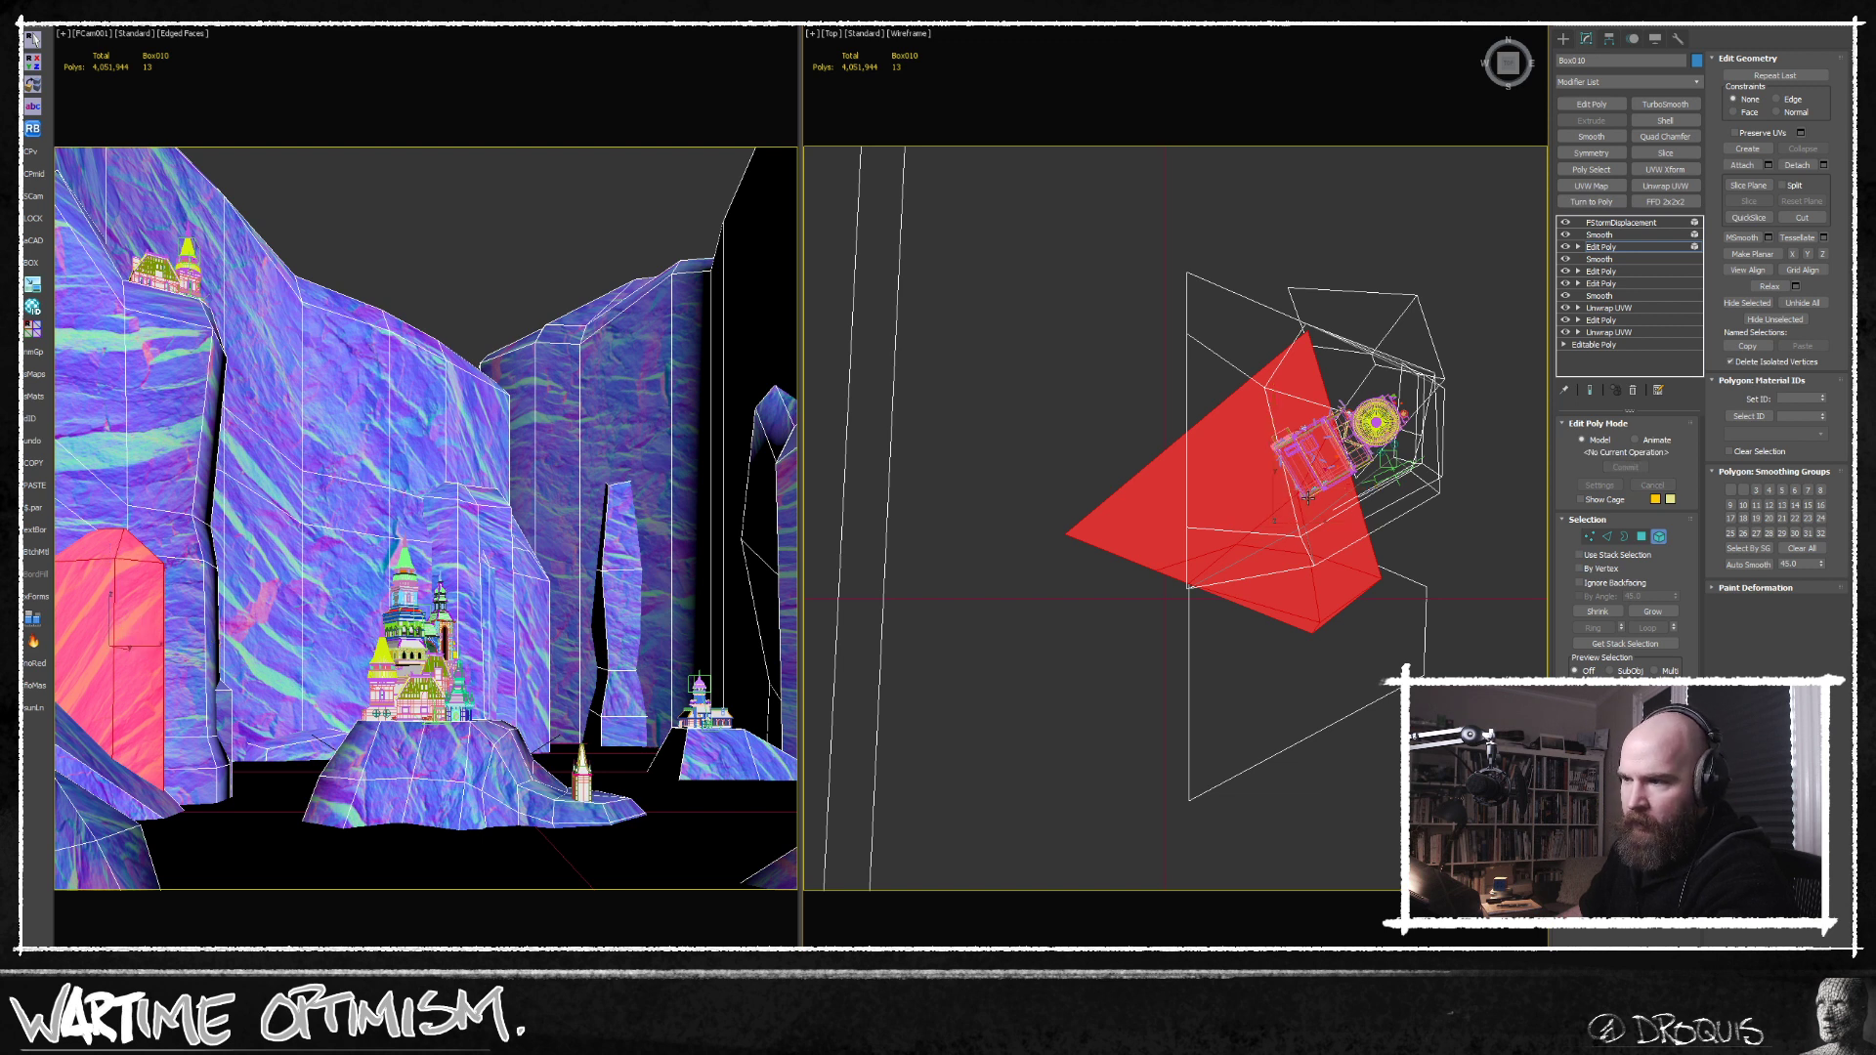
Check the rock elements behind the central castle and at the far right, and leave element editing with nothing selected.
{"action": "left_click", "coordinate": [772, 462]}
{"action": "left_click", "coordinate": [470, 508], "text": "ctrl"}
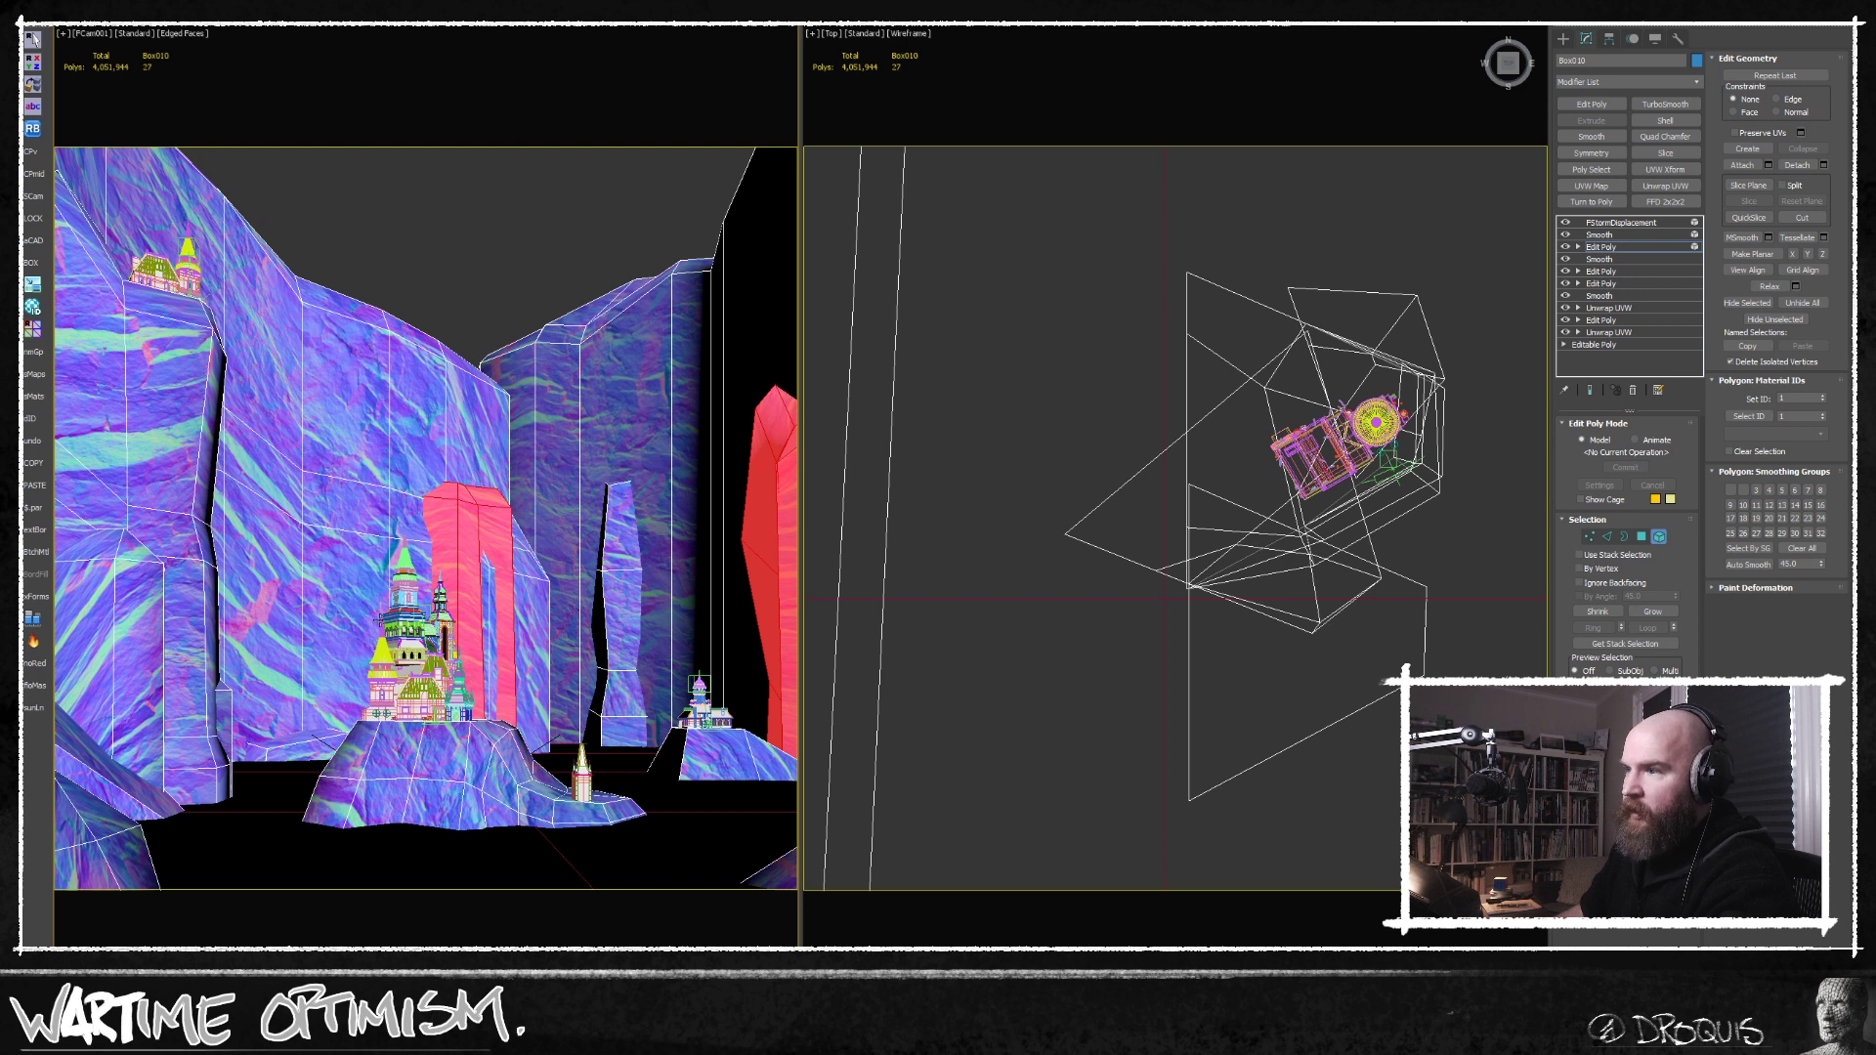
{"action": "middle_click_drag", "start_coordinate": [1233, 474], "coordinate": [1157, 577]}
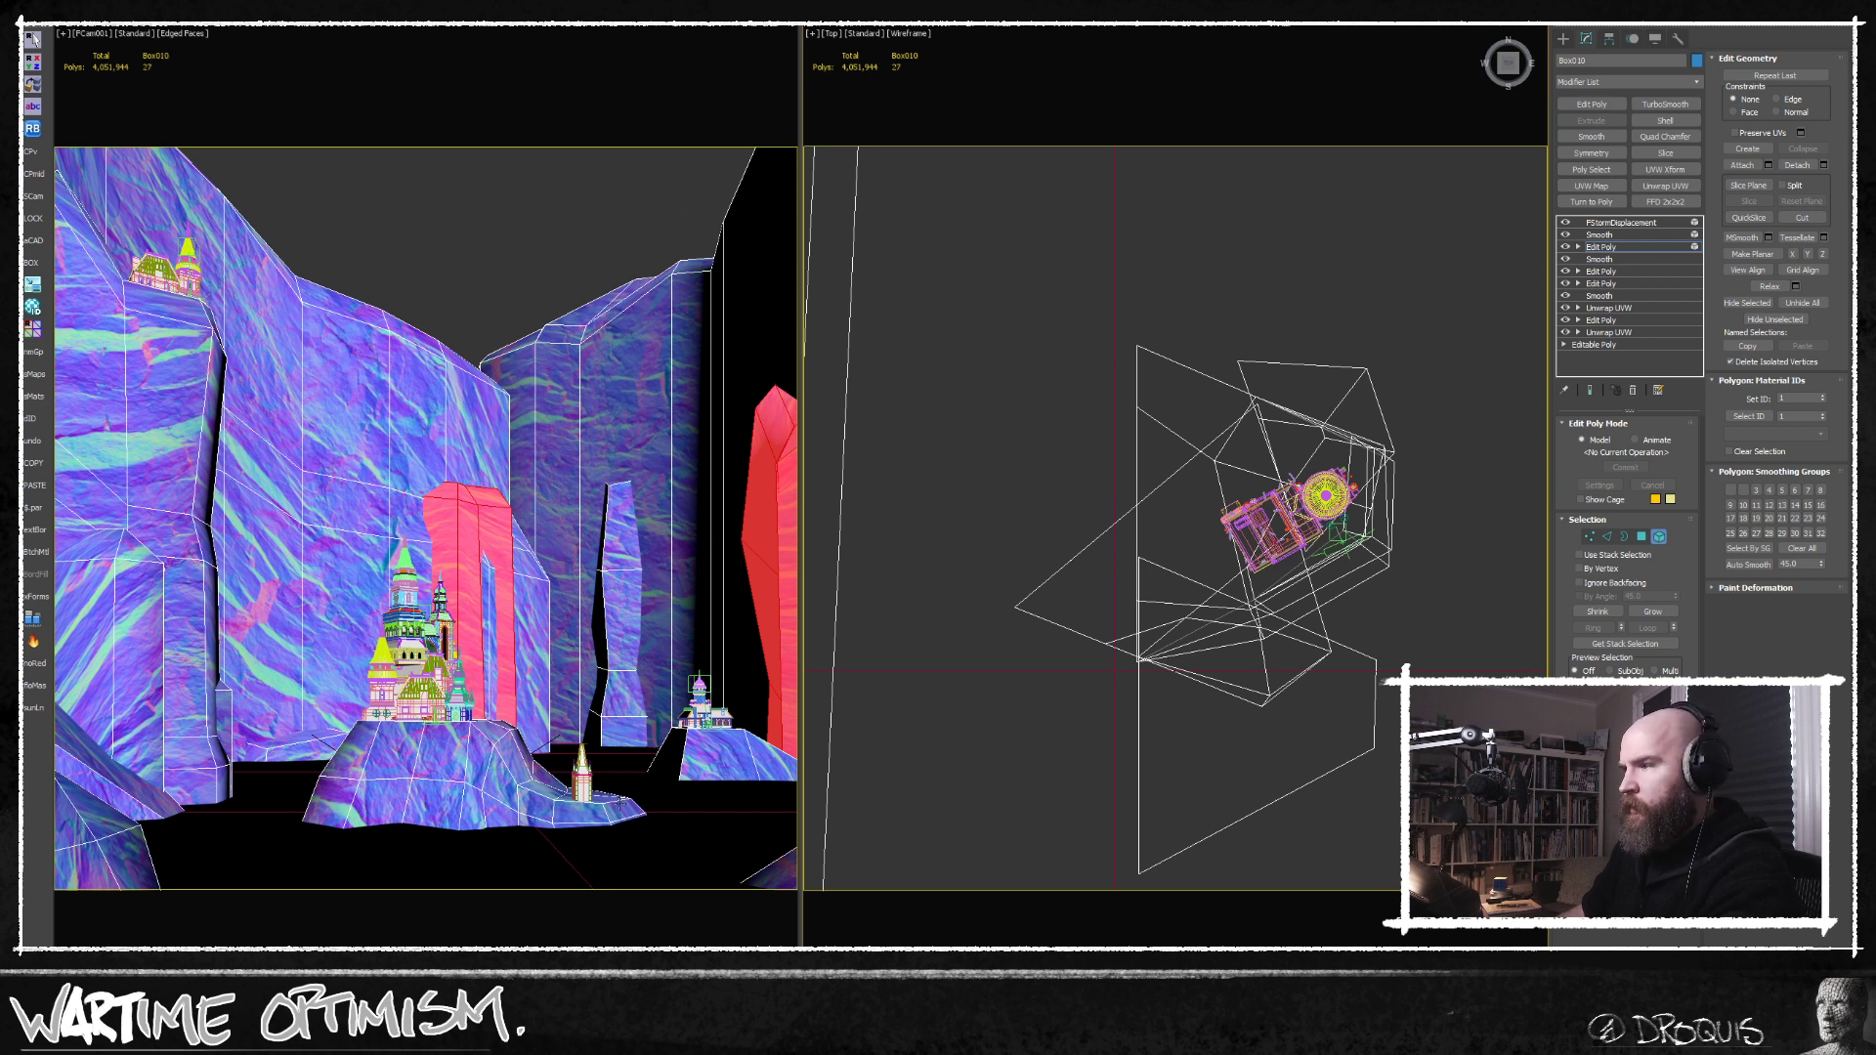
{"action": "left_click", "coordinate": [545, 106]}
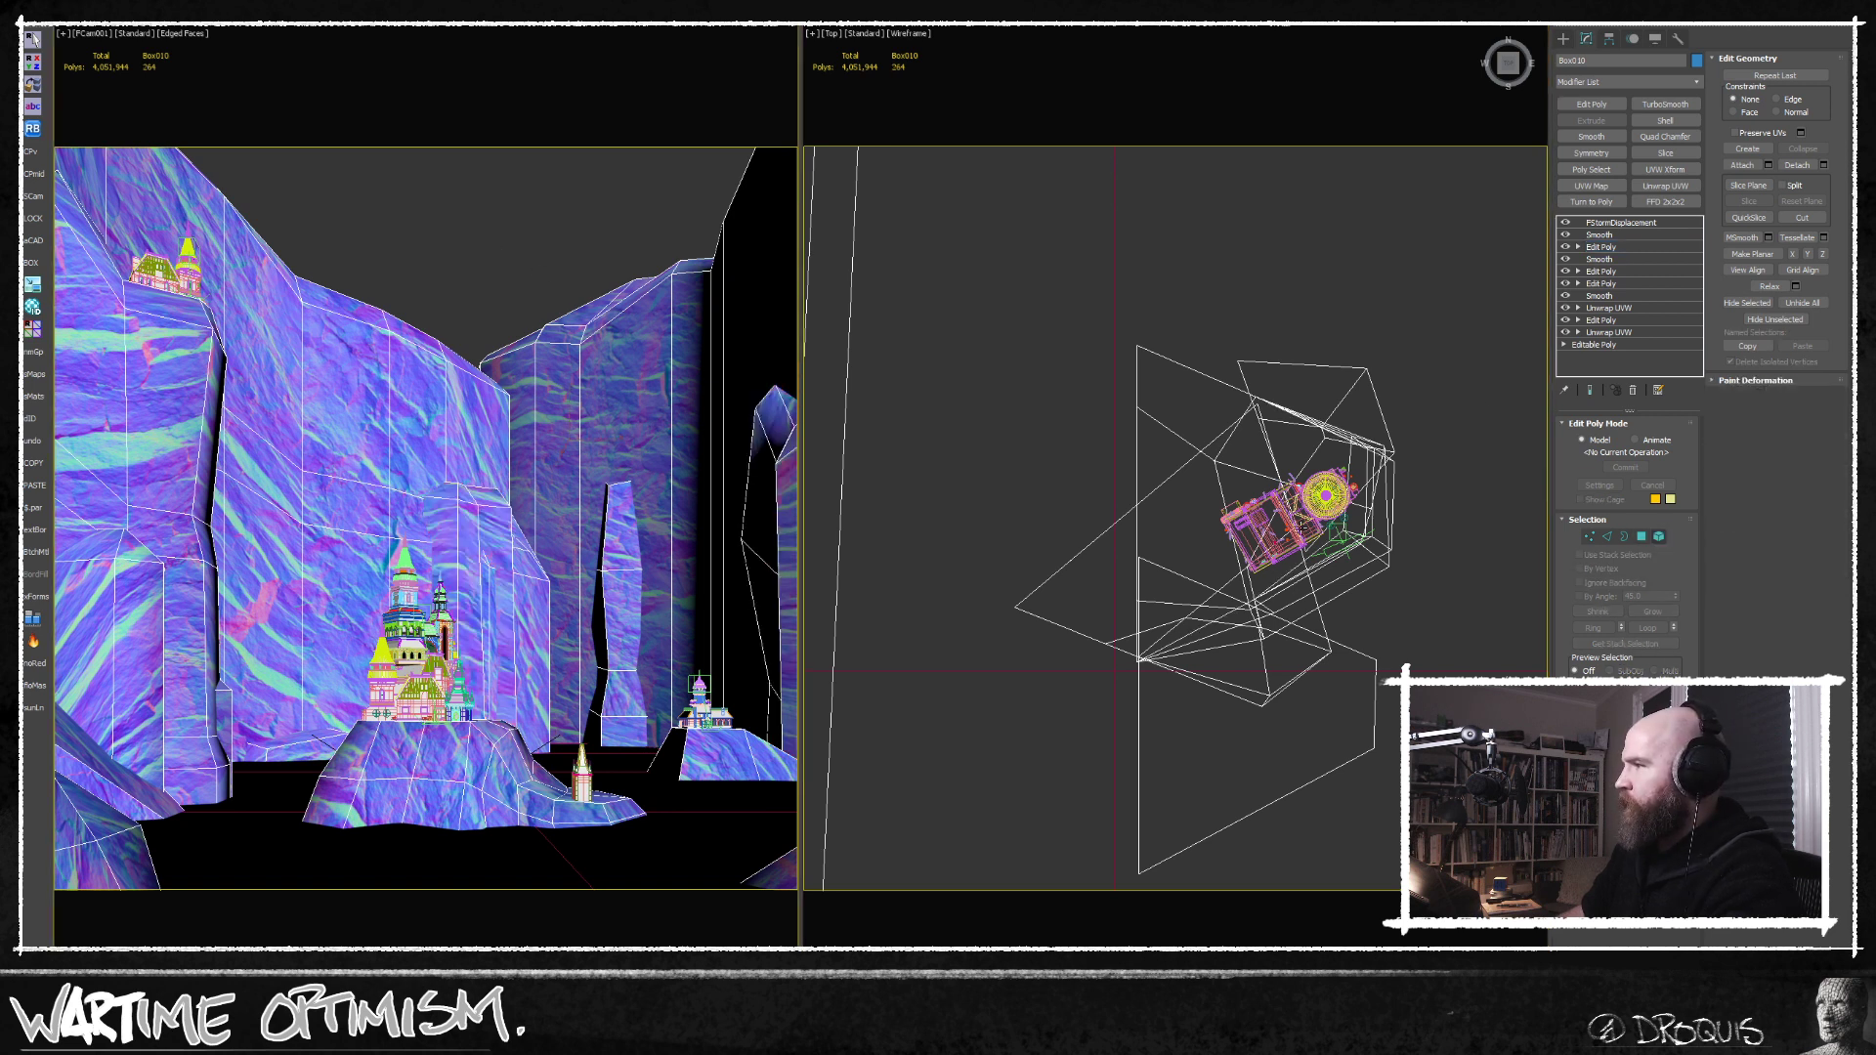
{"action": "left_click", "coordinate": [1036, 500]}
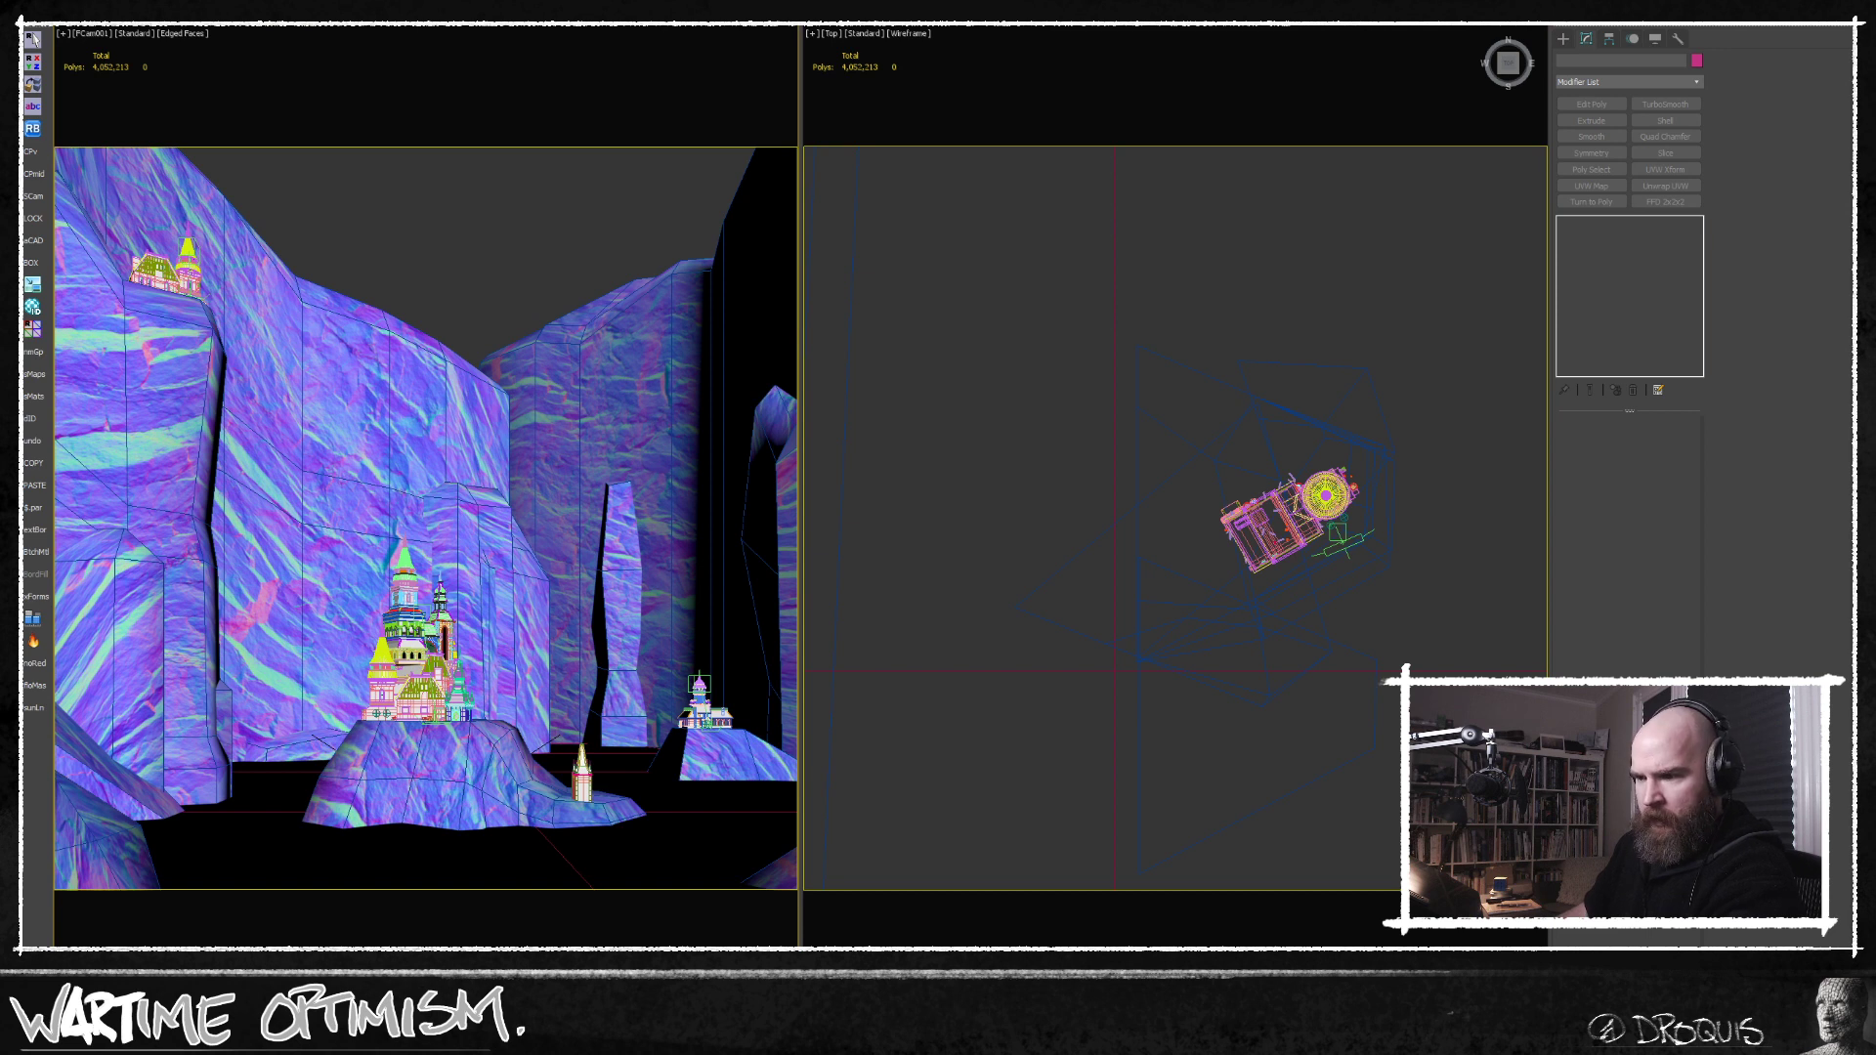
Review the full castle render and switch the 00_hide layer back to visible.
{"action": "left_click", "coordinate": [322, 1037]}
{"action": "middle_click_drag", "start_coordinate": [782, 547], "coordinate": [615, 589]}
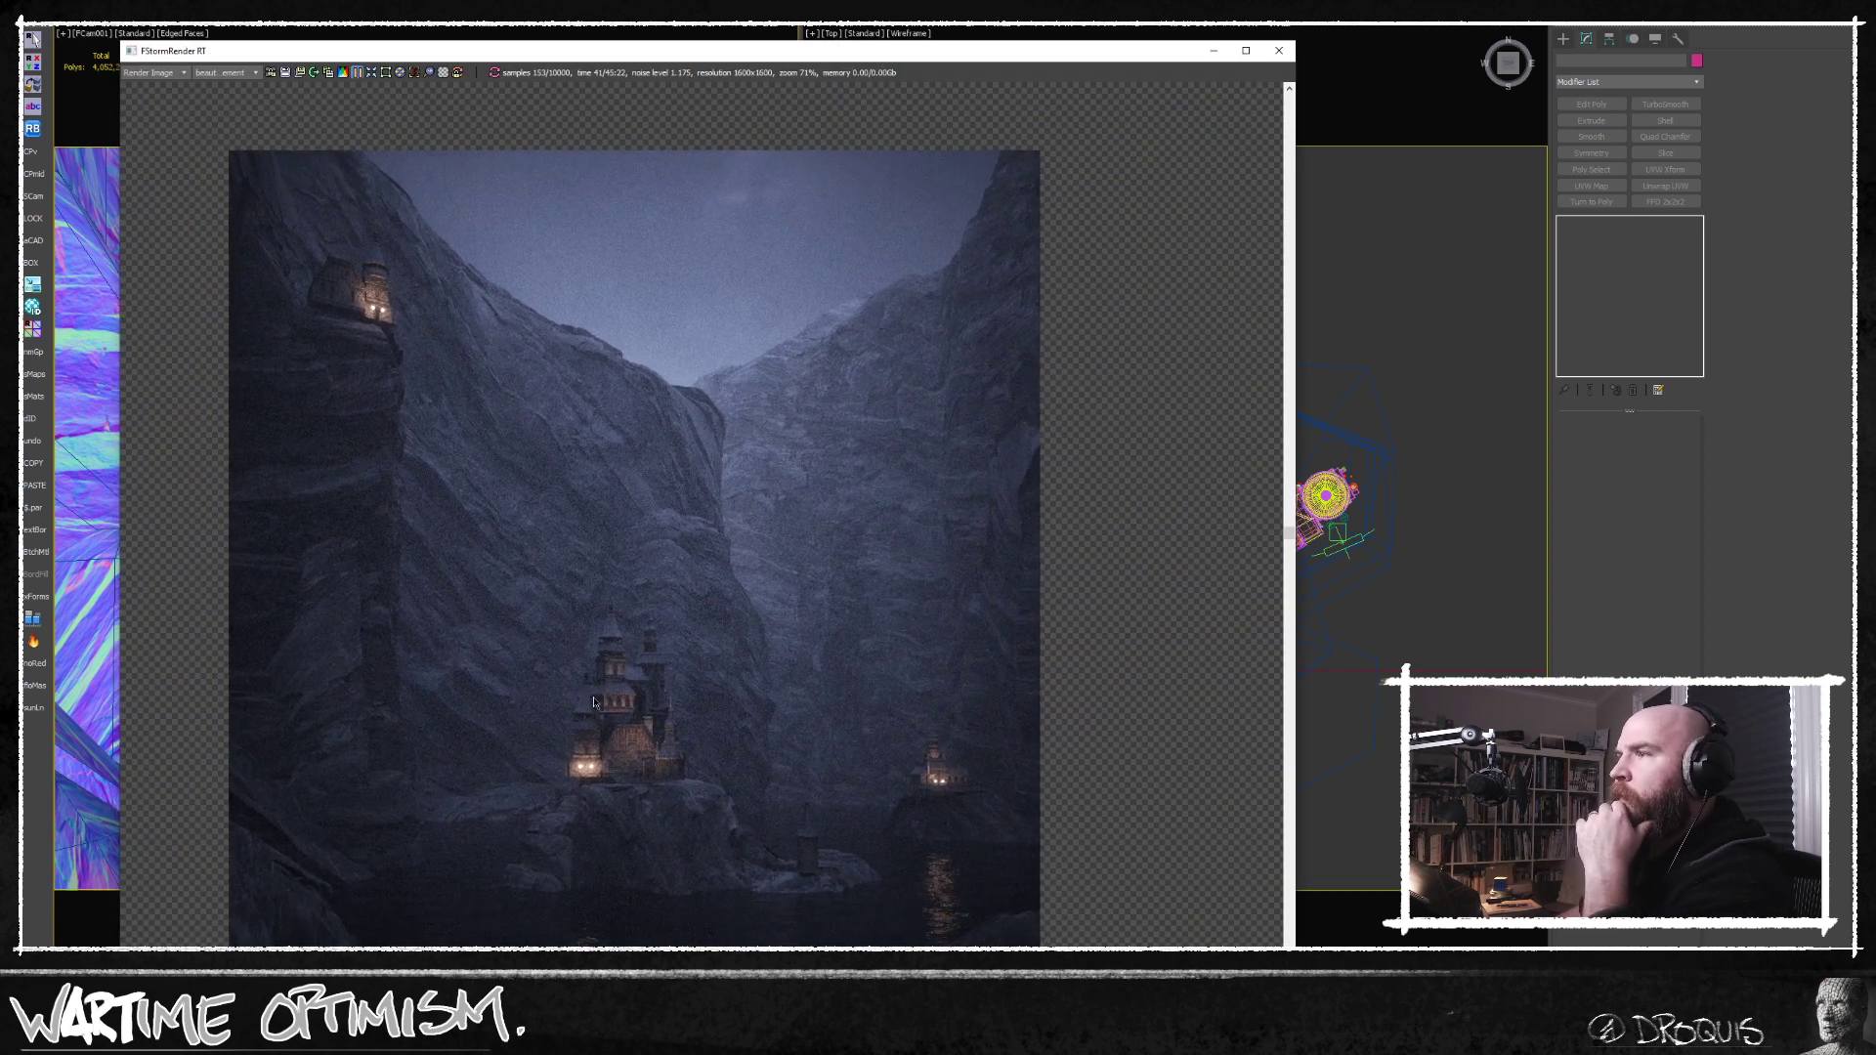
{"action": "left_click", "coordinate": [1329, 205]}
{"action": "key", "text": "l"}
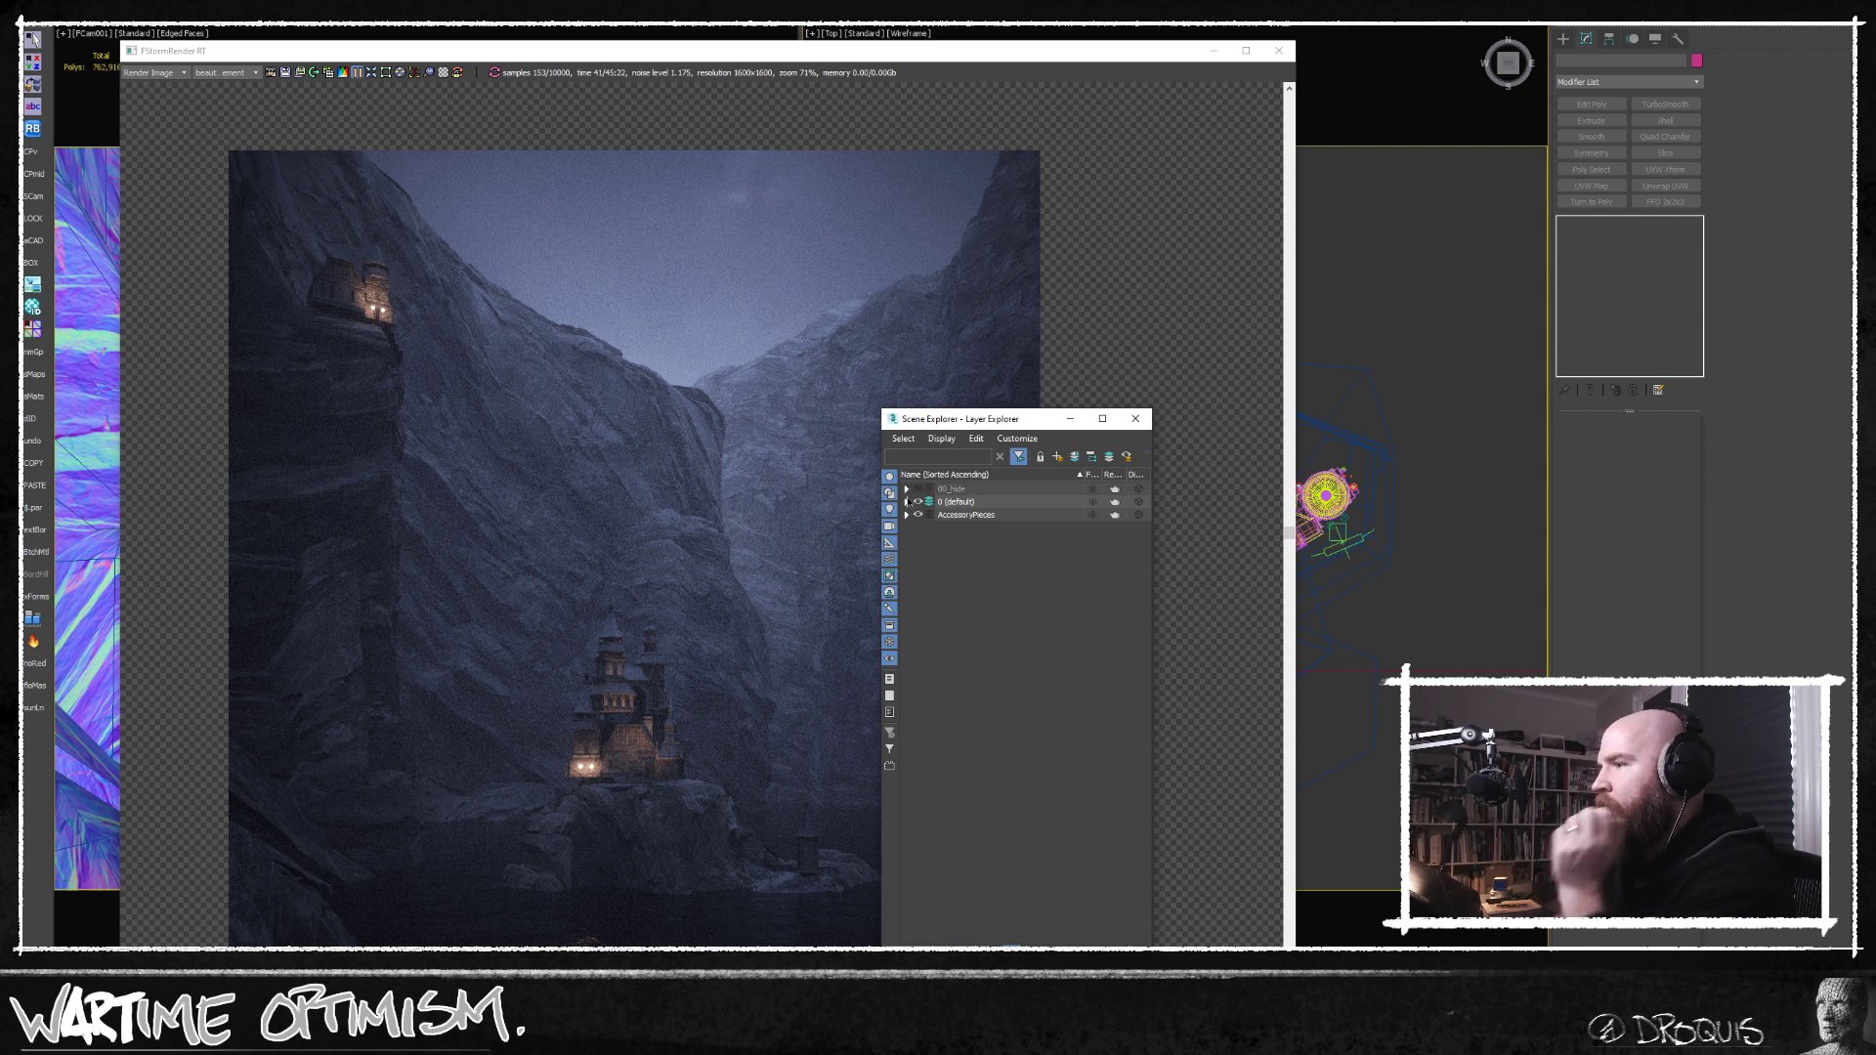
{"action": "left_click", "coordinate": [919, 488]}
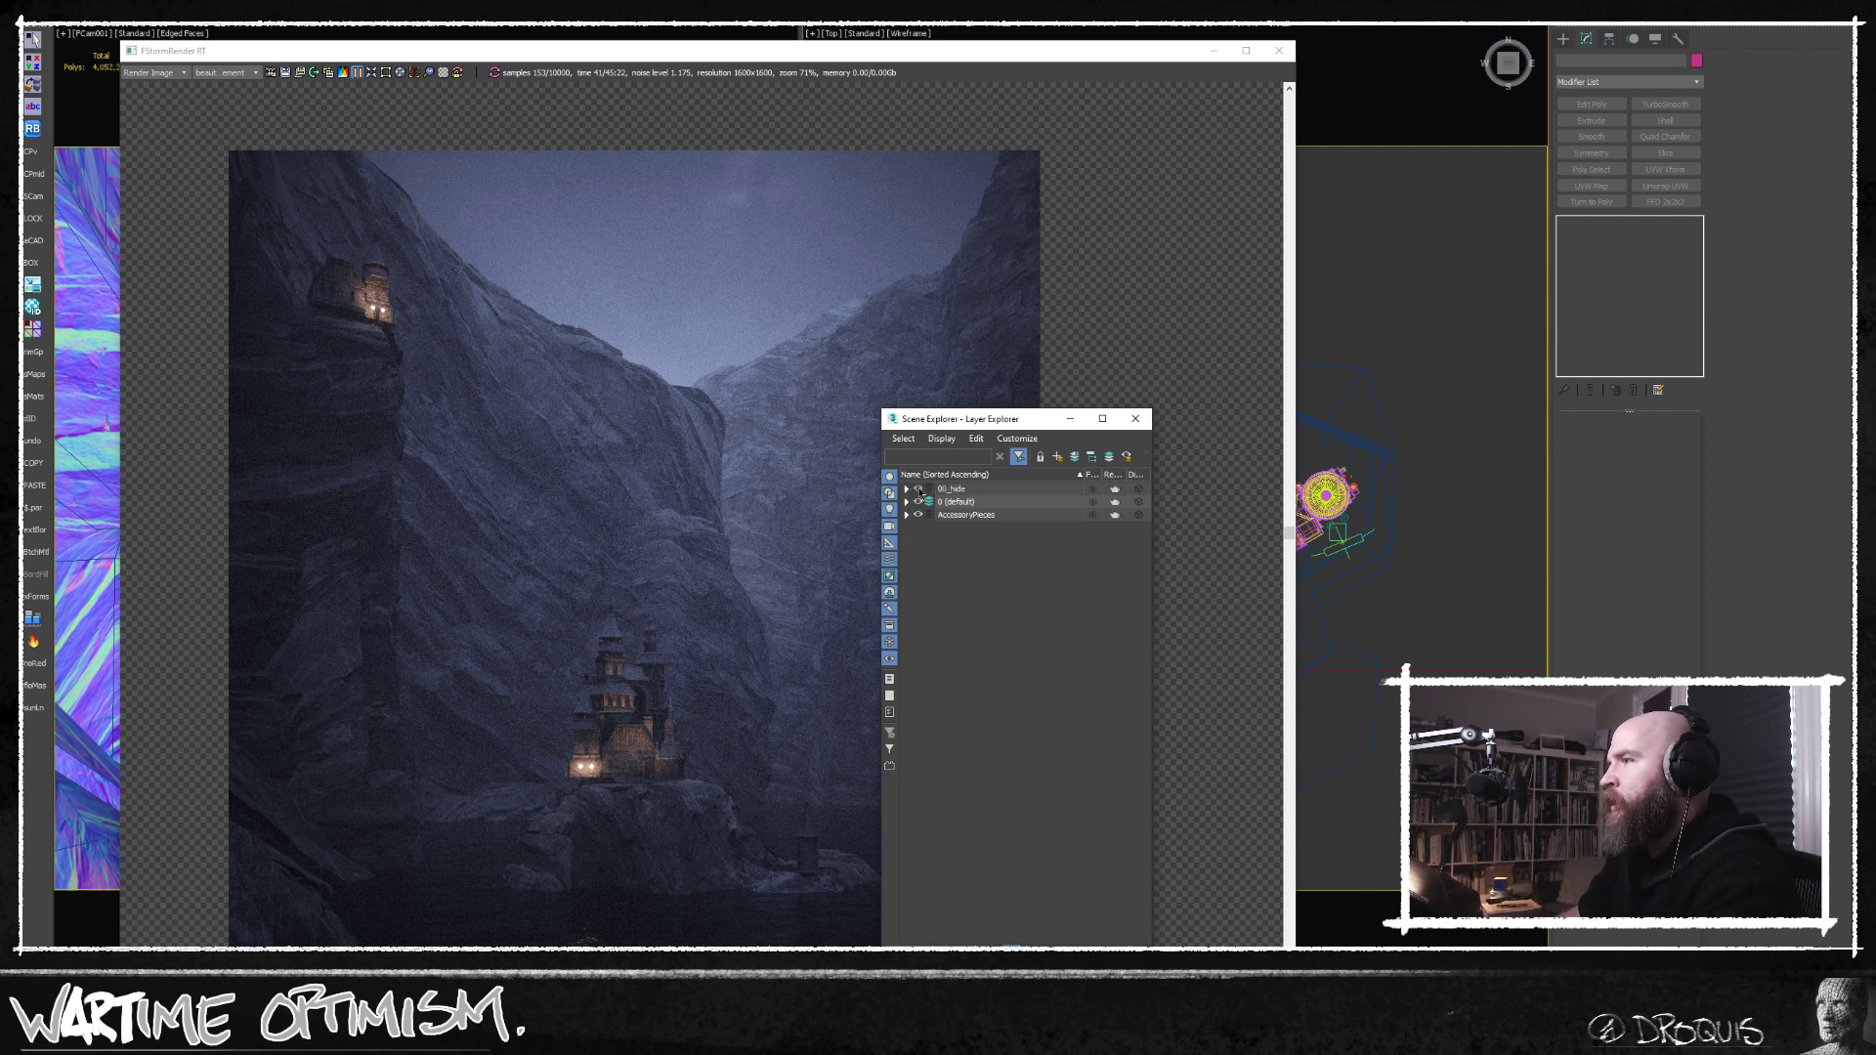
{"action": "left_click", "coordinate": [1214, 50]}
{"action": "left_click", "coordinate": [1136, 418]}
Select the castles, cliffs and other main scene objects in the Top view, leaving out the kit pieces beside them.
{"action": "scroll", "coordinate": [1191, 416], "scroll_direction": "down", "scroll_amount": 5}
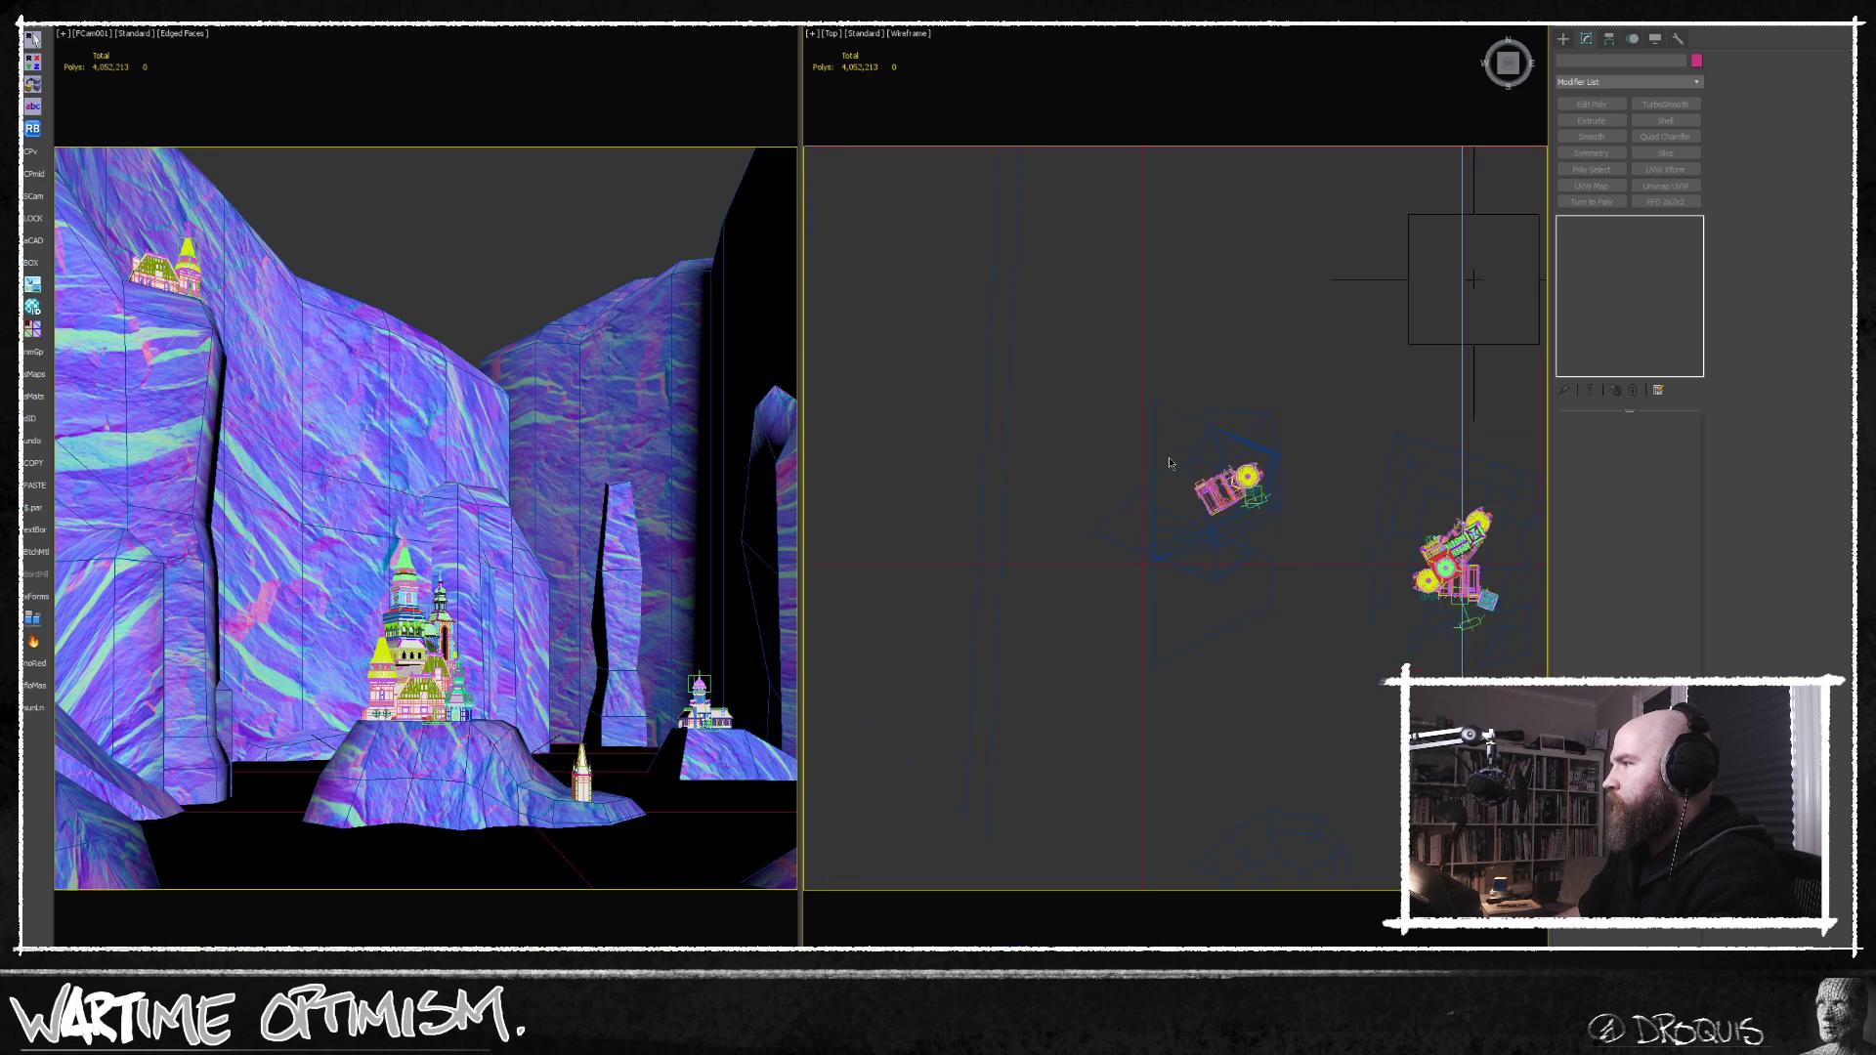
{"action": "left_click_drag", "start_coordinate": [1090, 567], "coordinate": [1315, 274]}
{"action": "left_click_drag", "start_coordinate": [1319, 542], "coordinate": [1300, 504], "text": "alt"}
{"action": "middle_click_drag", "start_coordinate": [1319, 438], "coordinate": [1279, 476]}
{"action": "middle_click", "coordinate": [750, 546]}
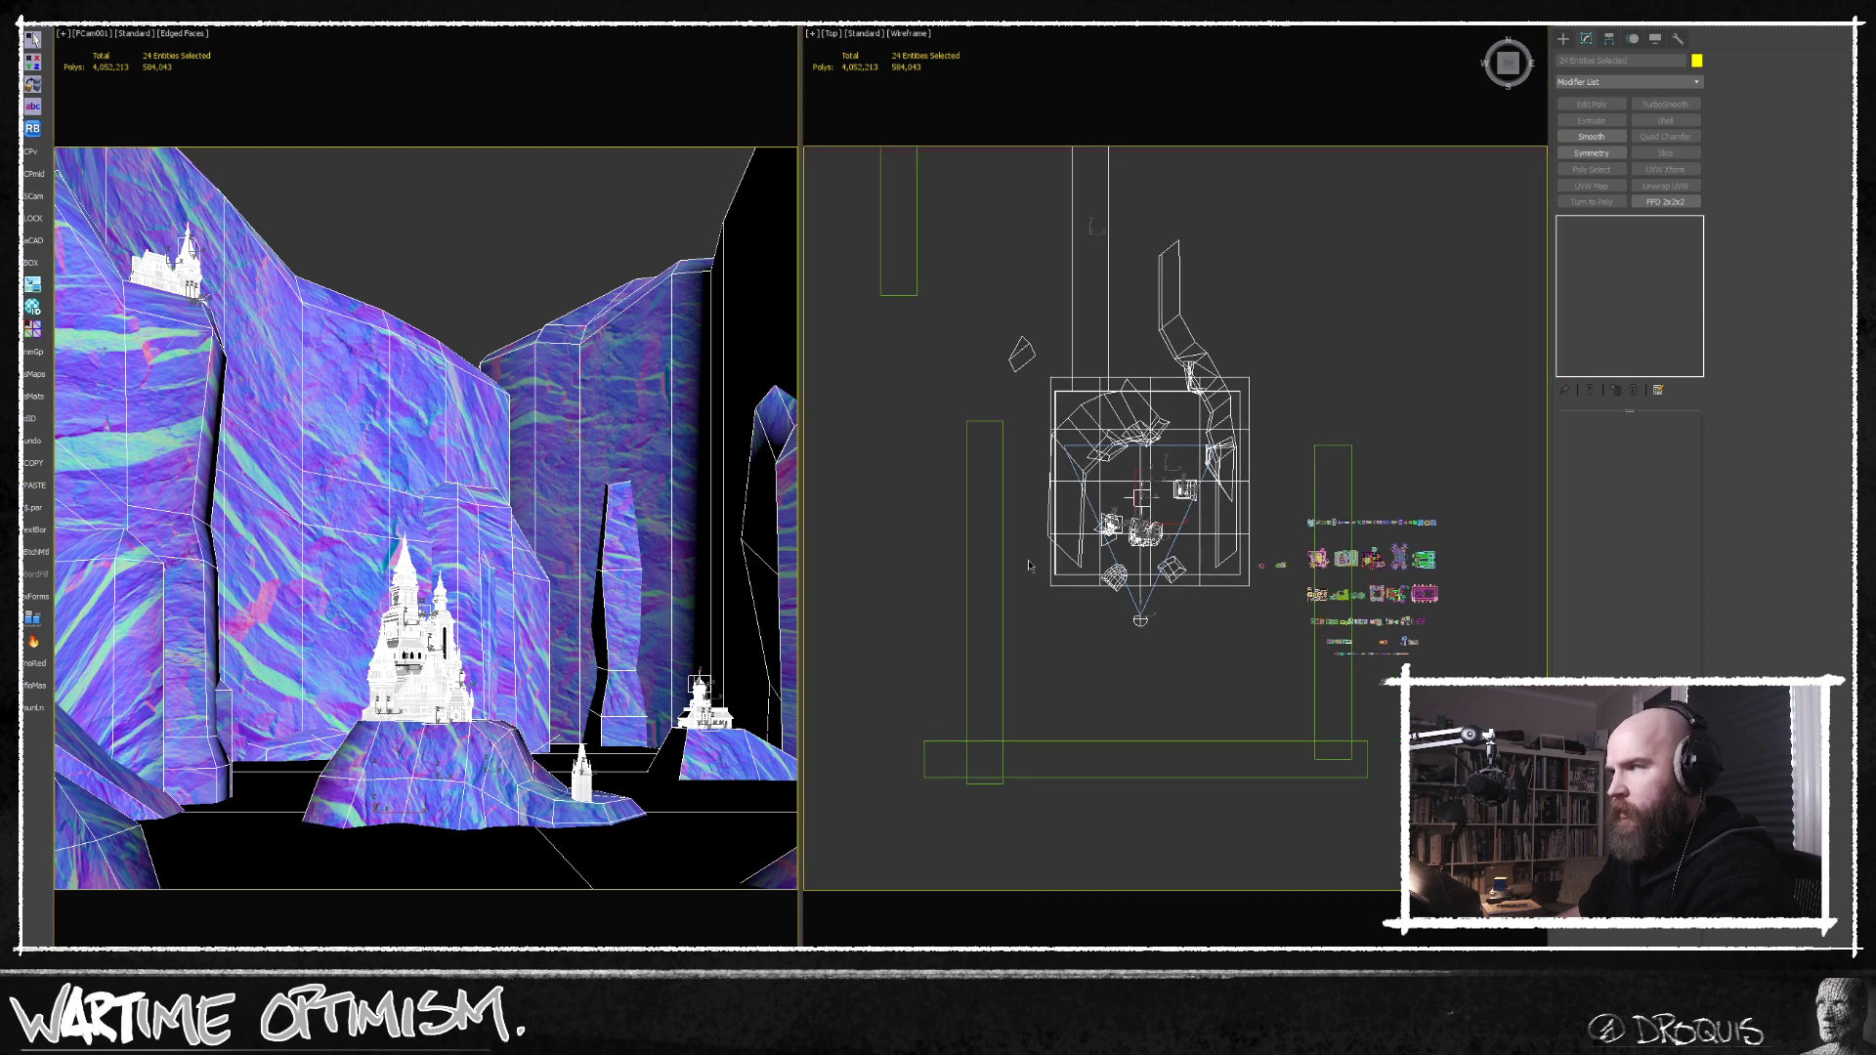
Put the selected scene objects on a new layer and hide the 00_hide layer containing the kit pieces.
{"action": "key", "text": "l"}
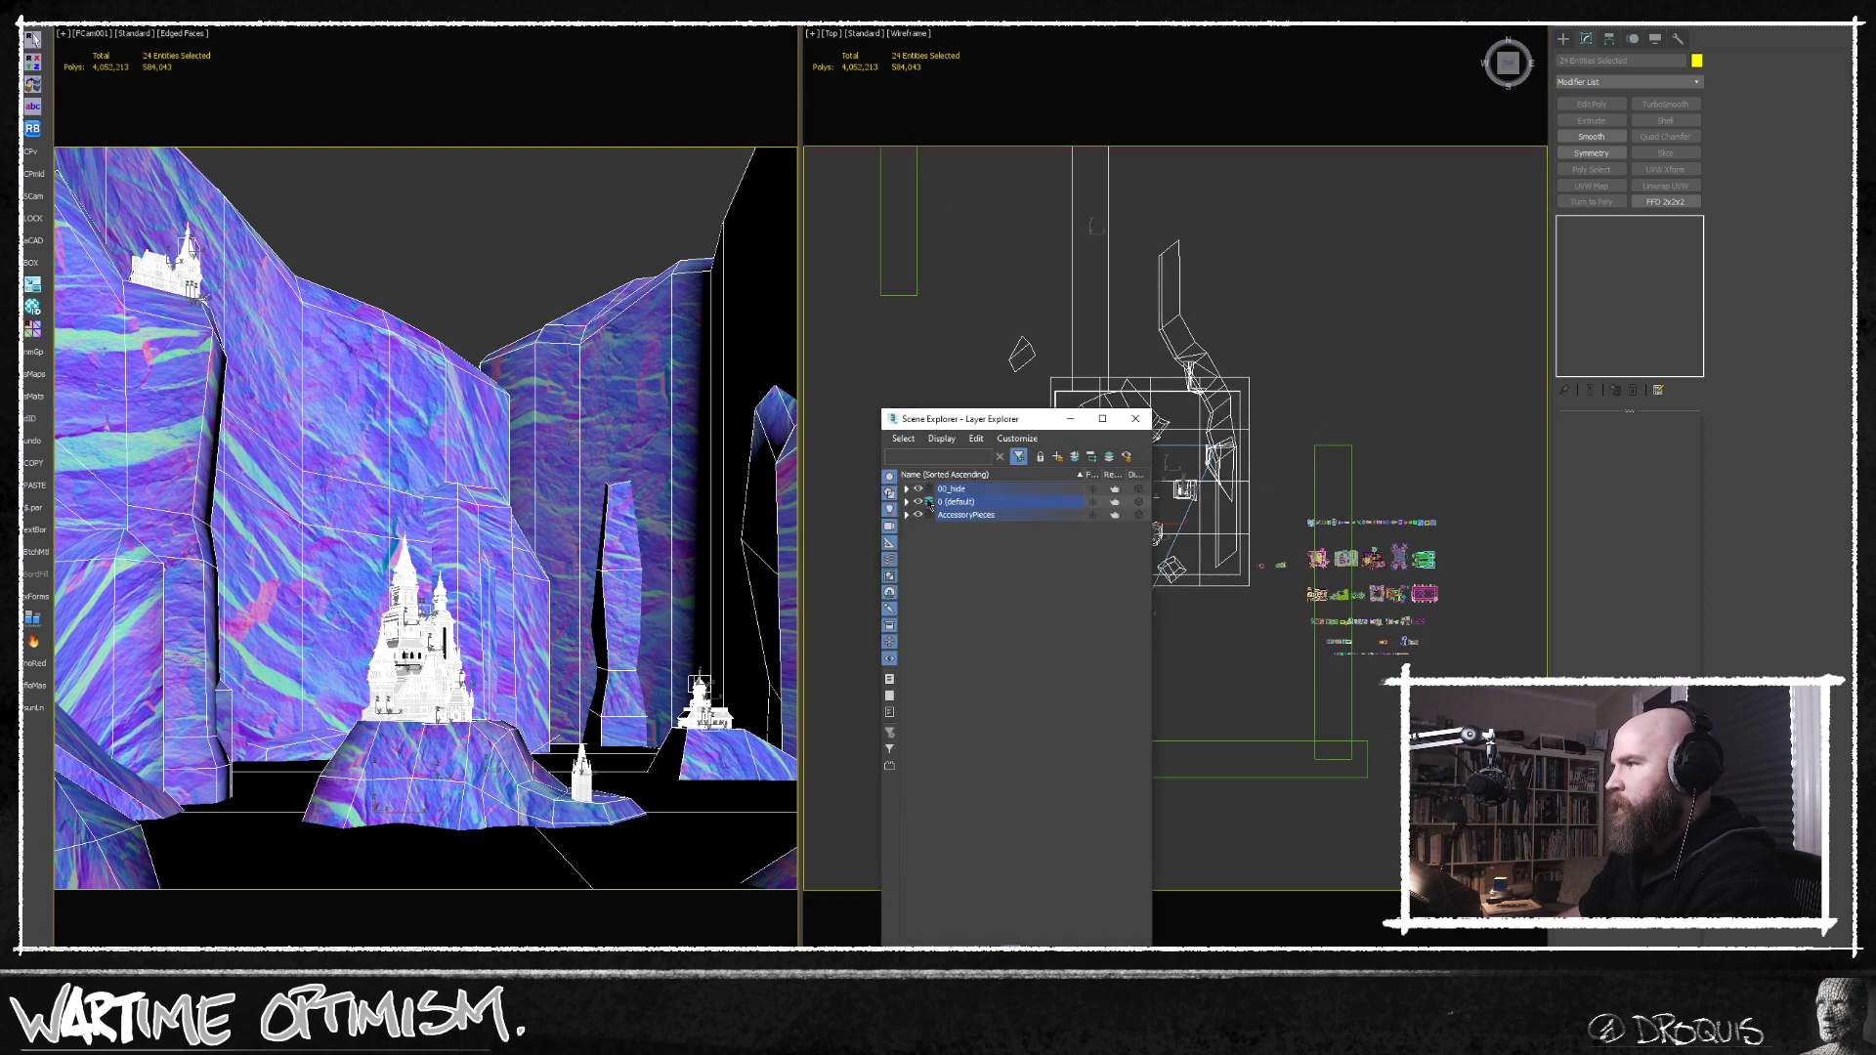
{"action": "left_click", "coordinate": [1058, 457]}
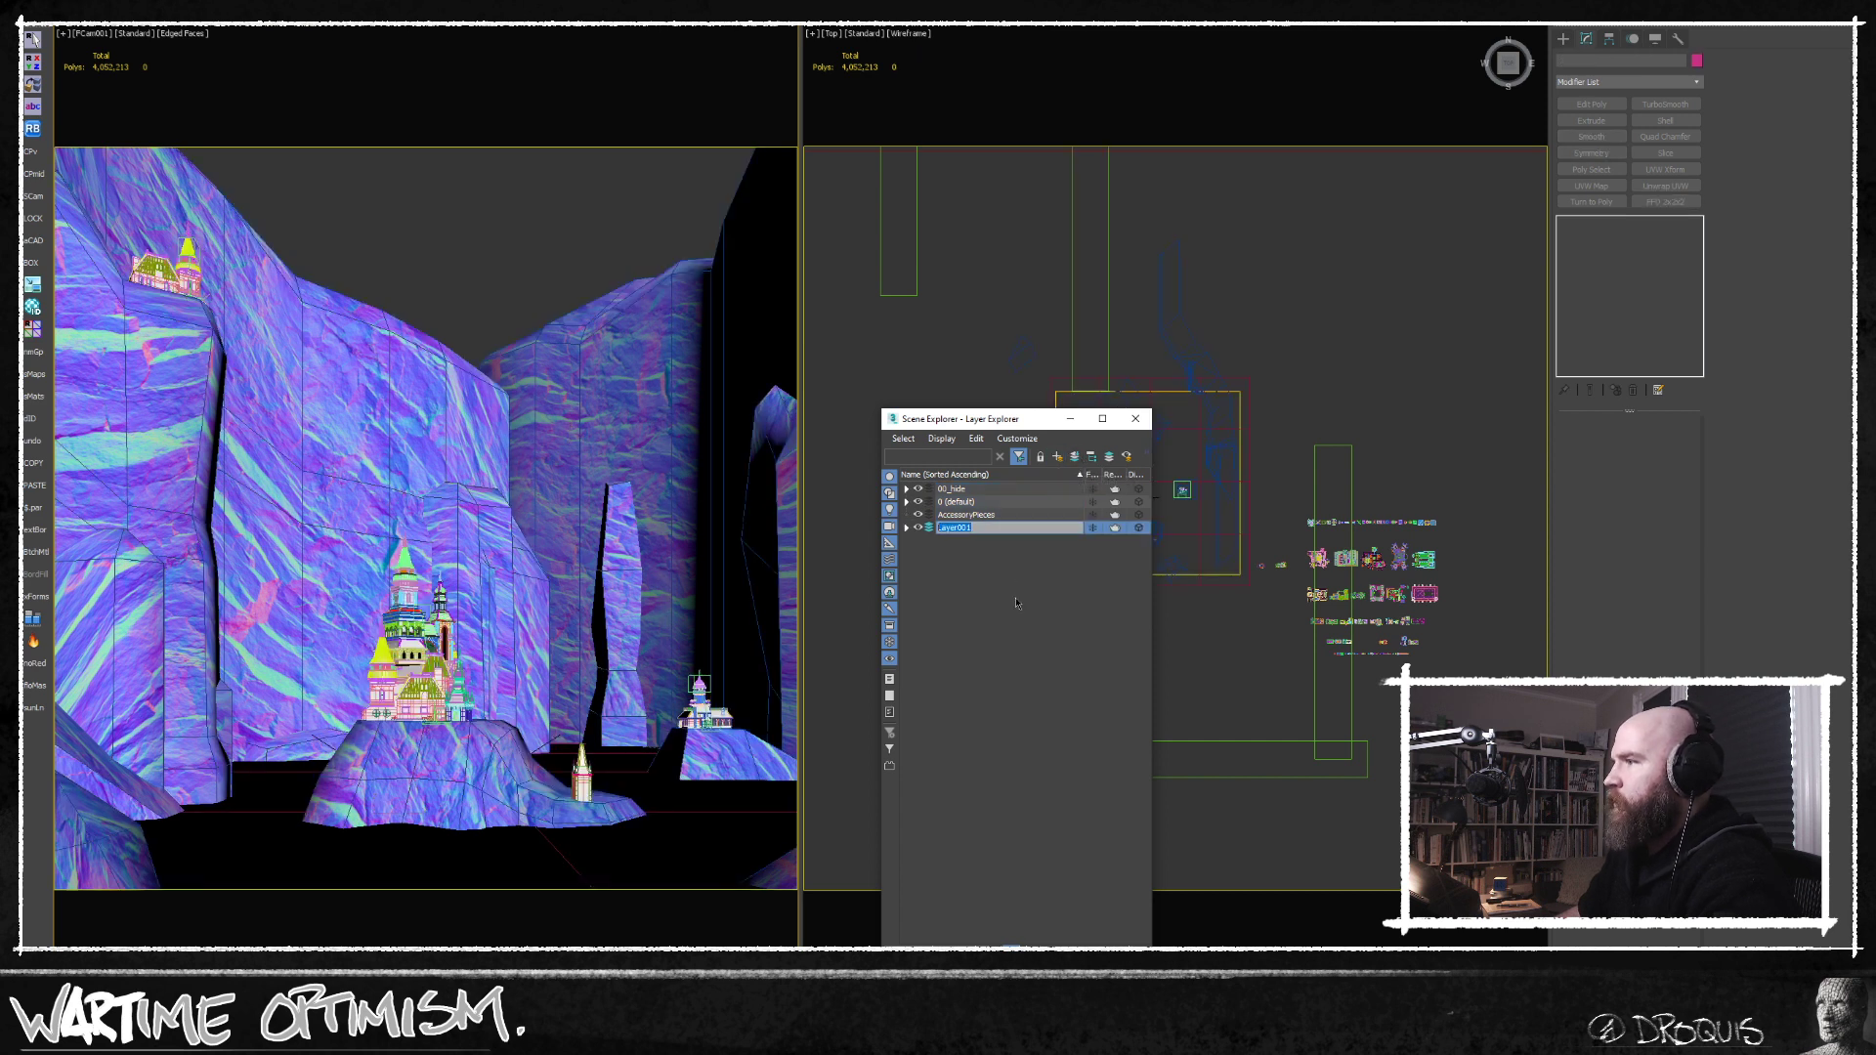
{"action": "left_click", "coordinate": [919, 490]}
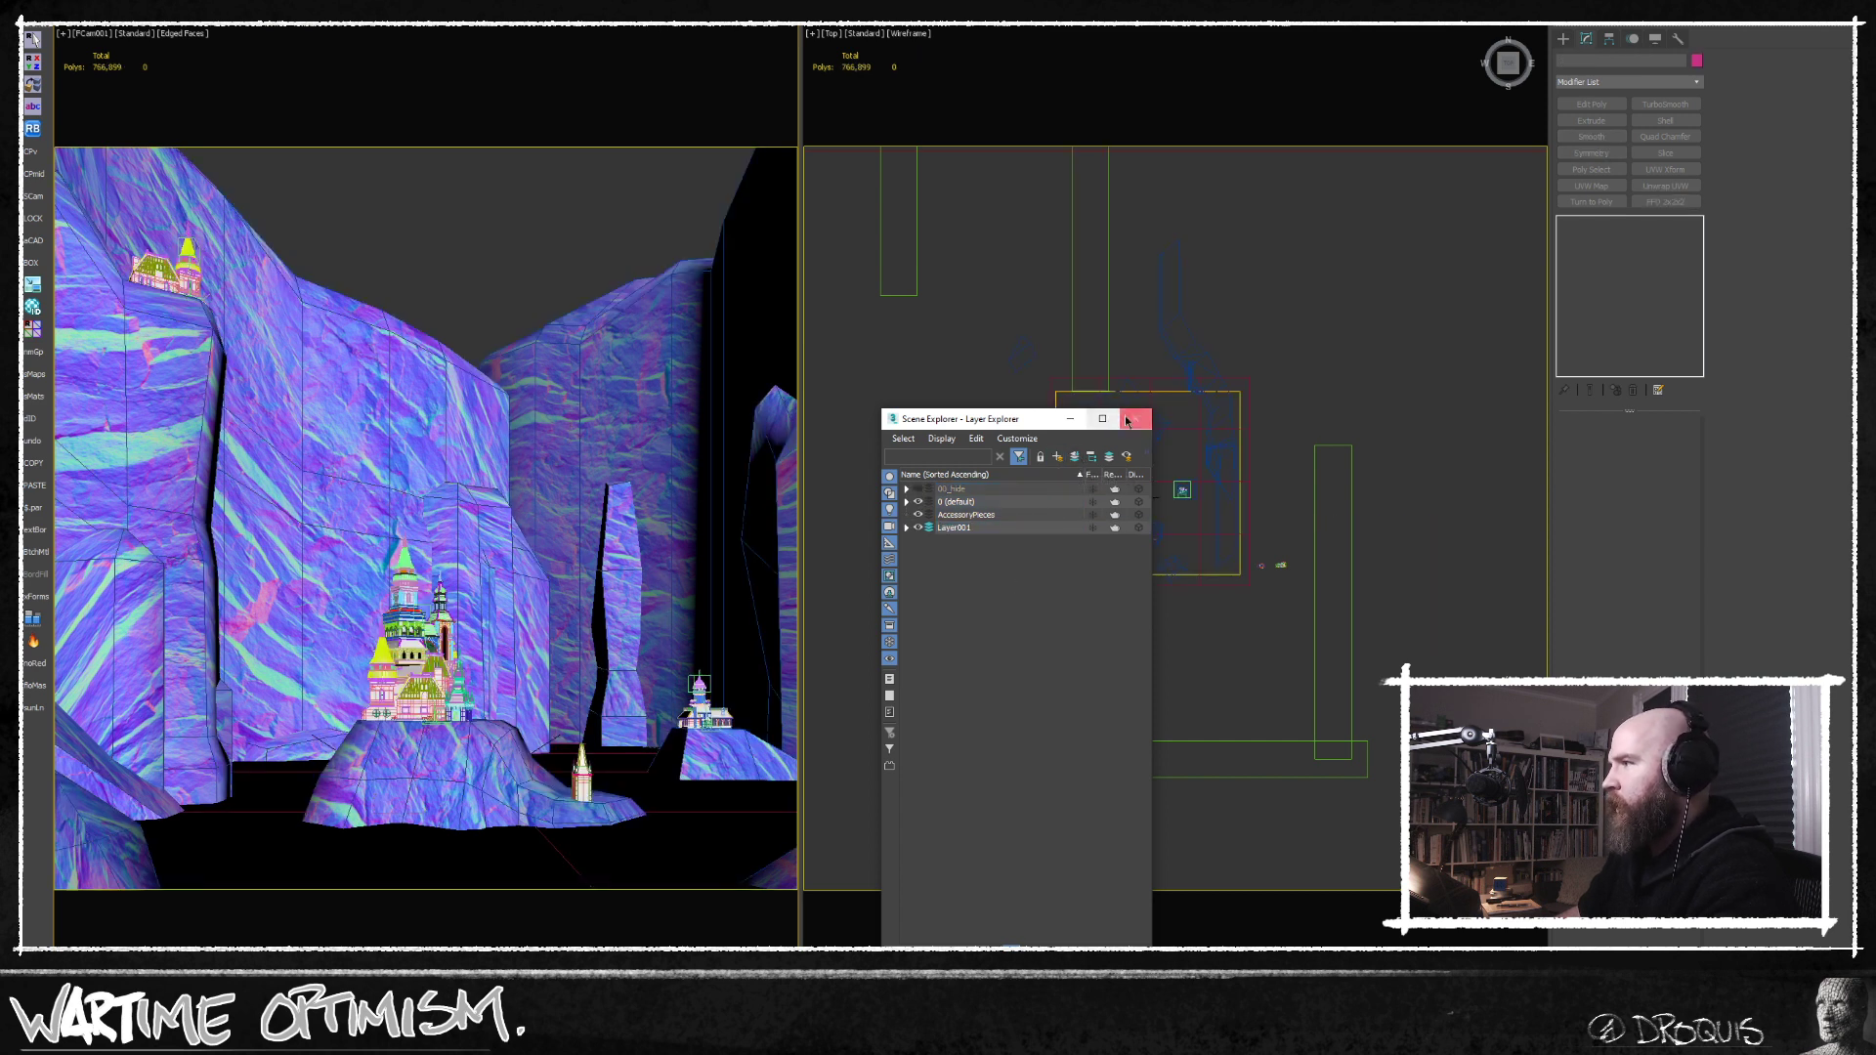
{"action": "left_click", "coordinate": [1136, 419]}
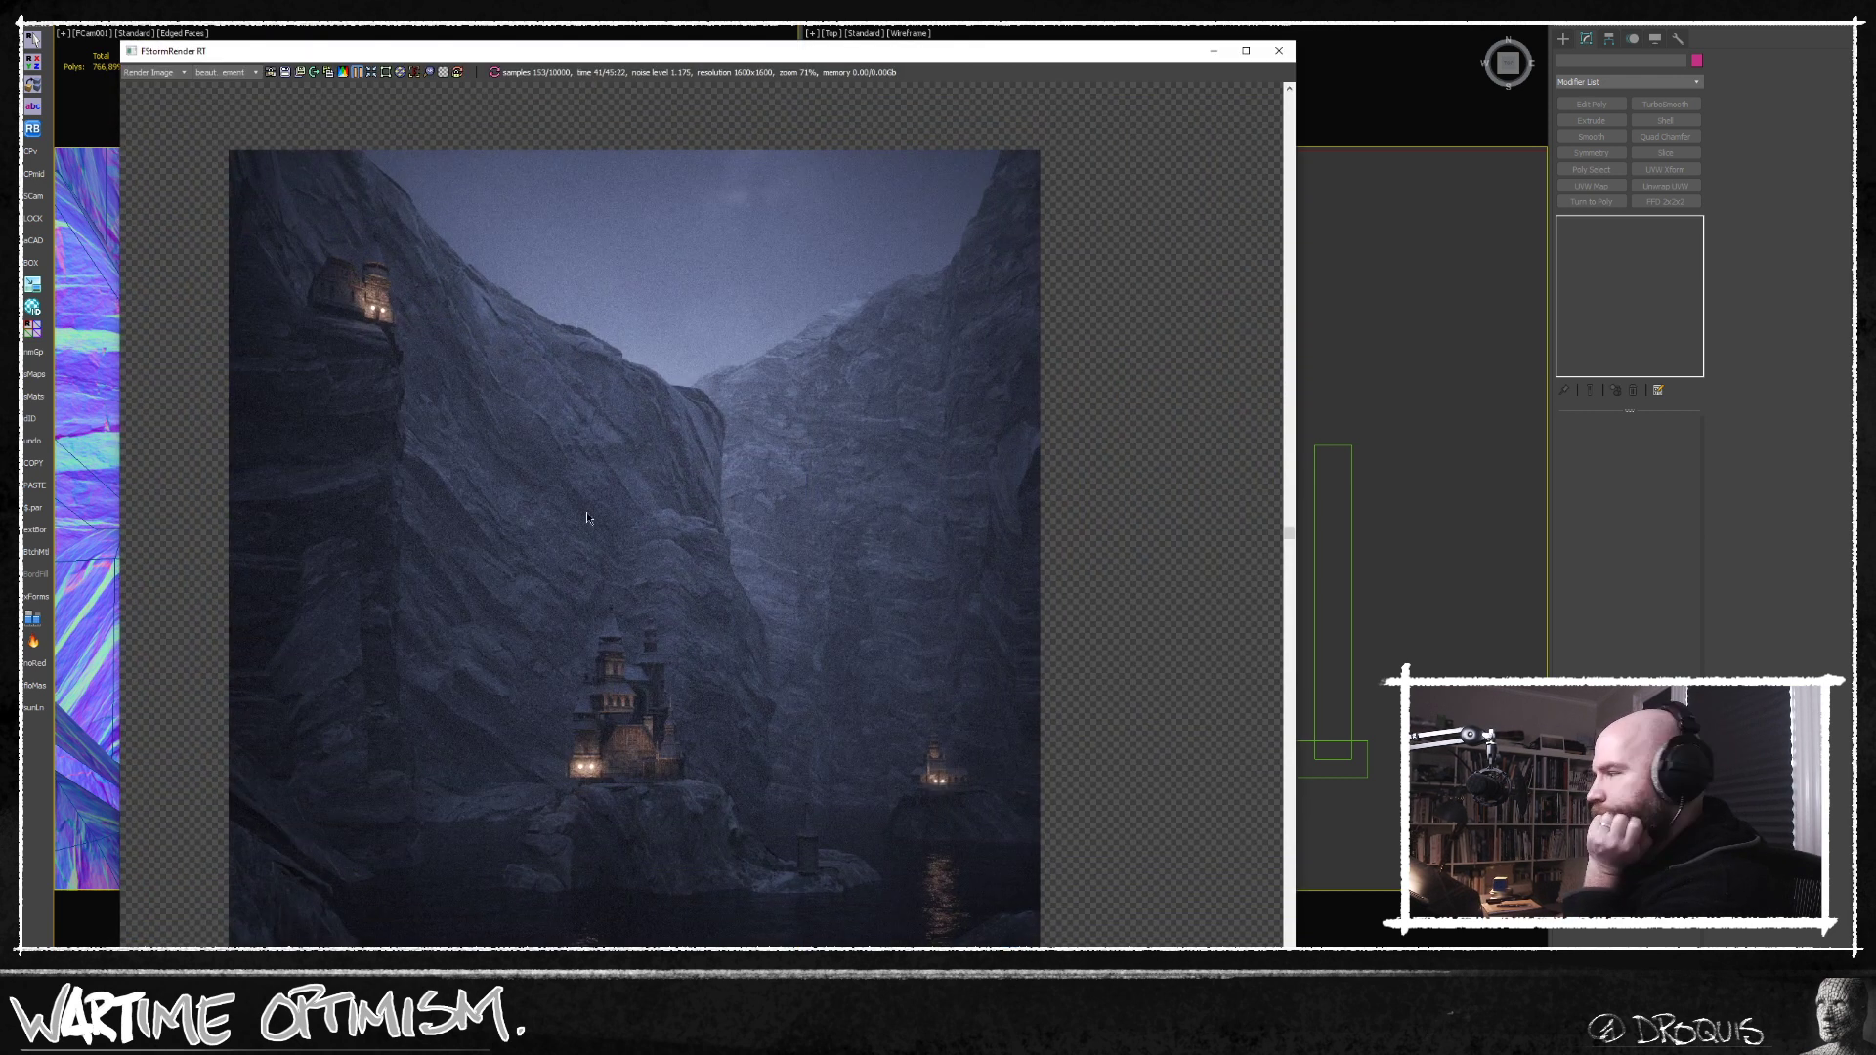
Restart the FStorm render of the camera view with the kit layer hidden.
{"action": "middle_click_drag", "start_coordinate": [587, 513], "coordinate": [600, 515]}
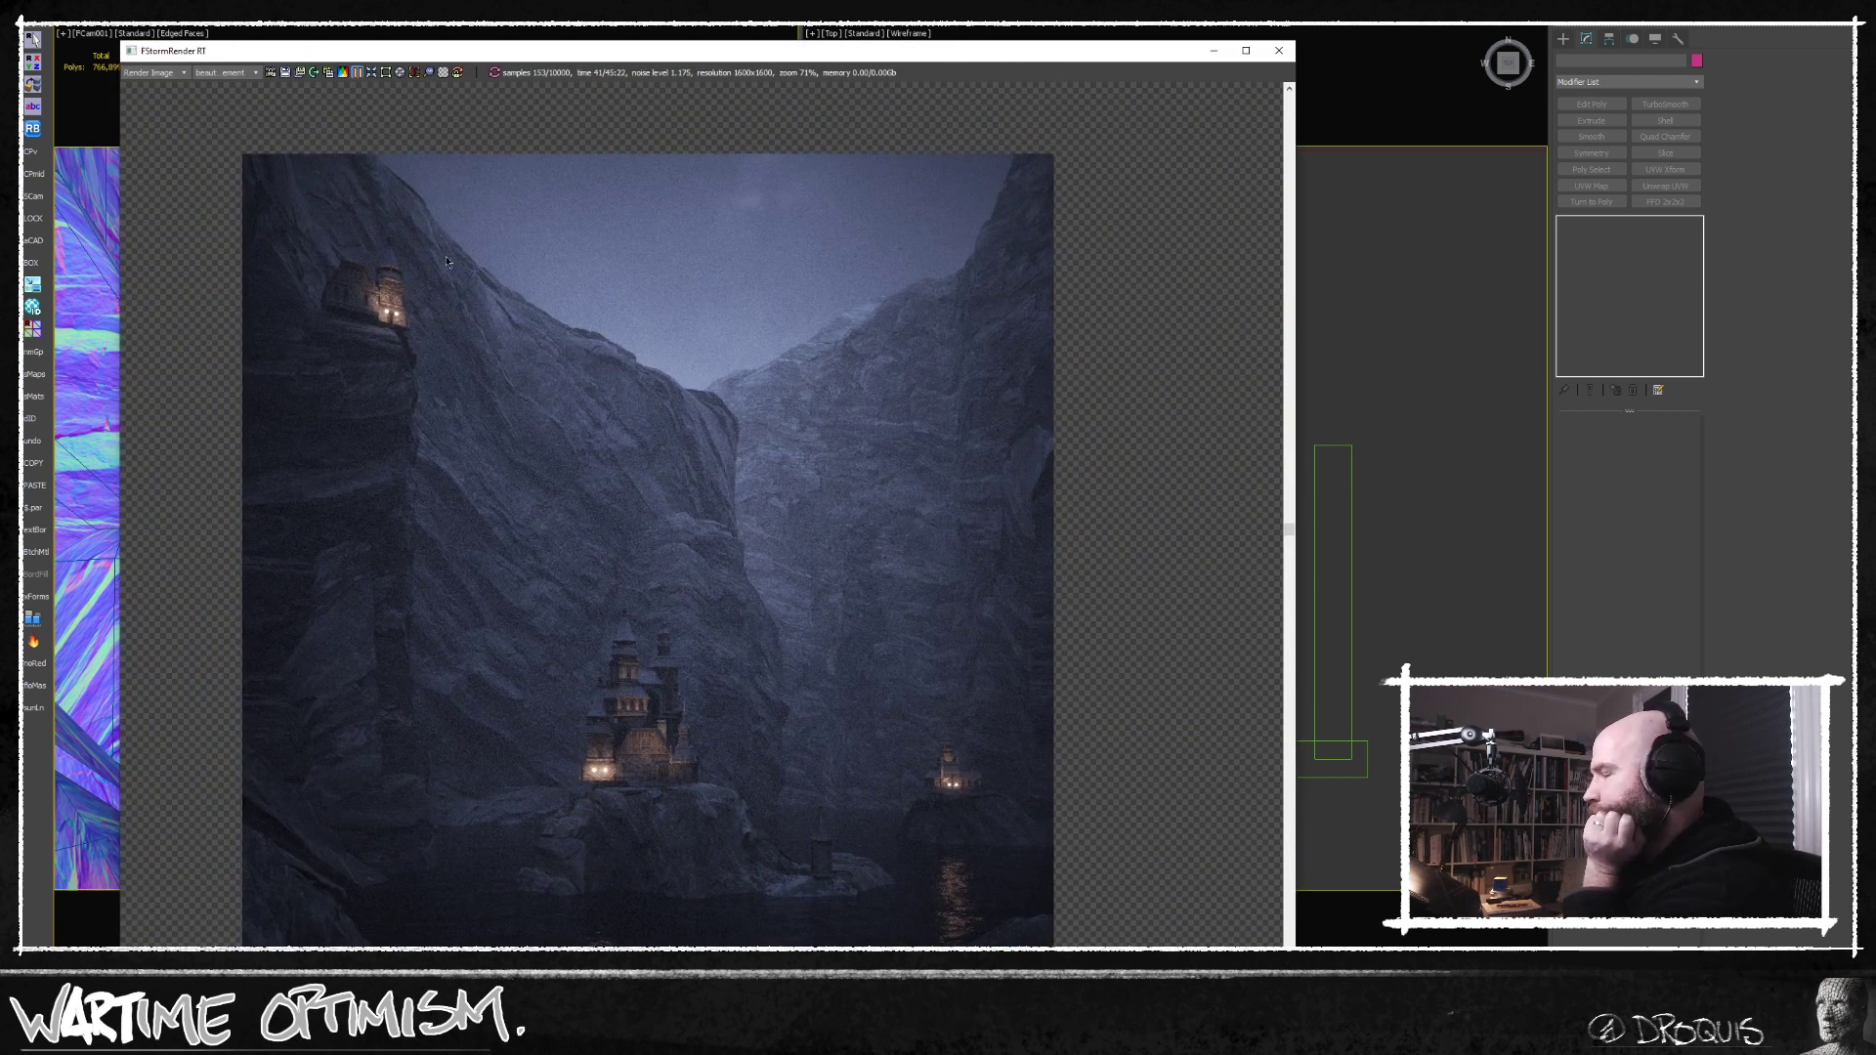
{"action": "left_click", "coordinate": [358, 73]}
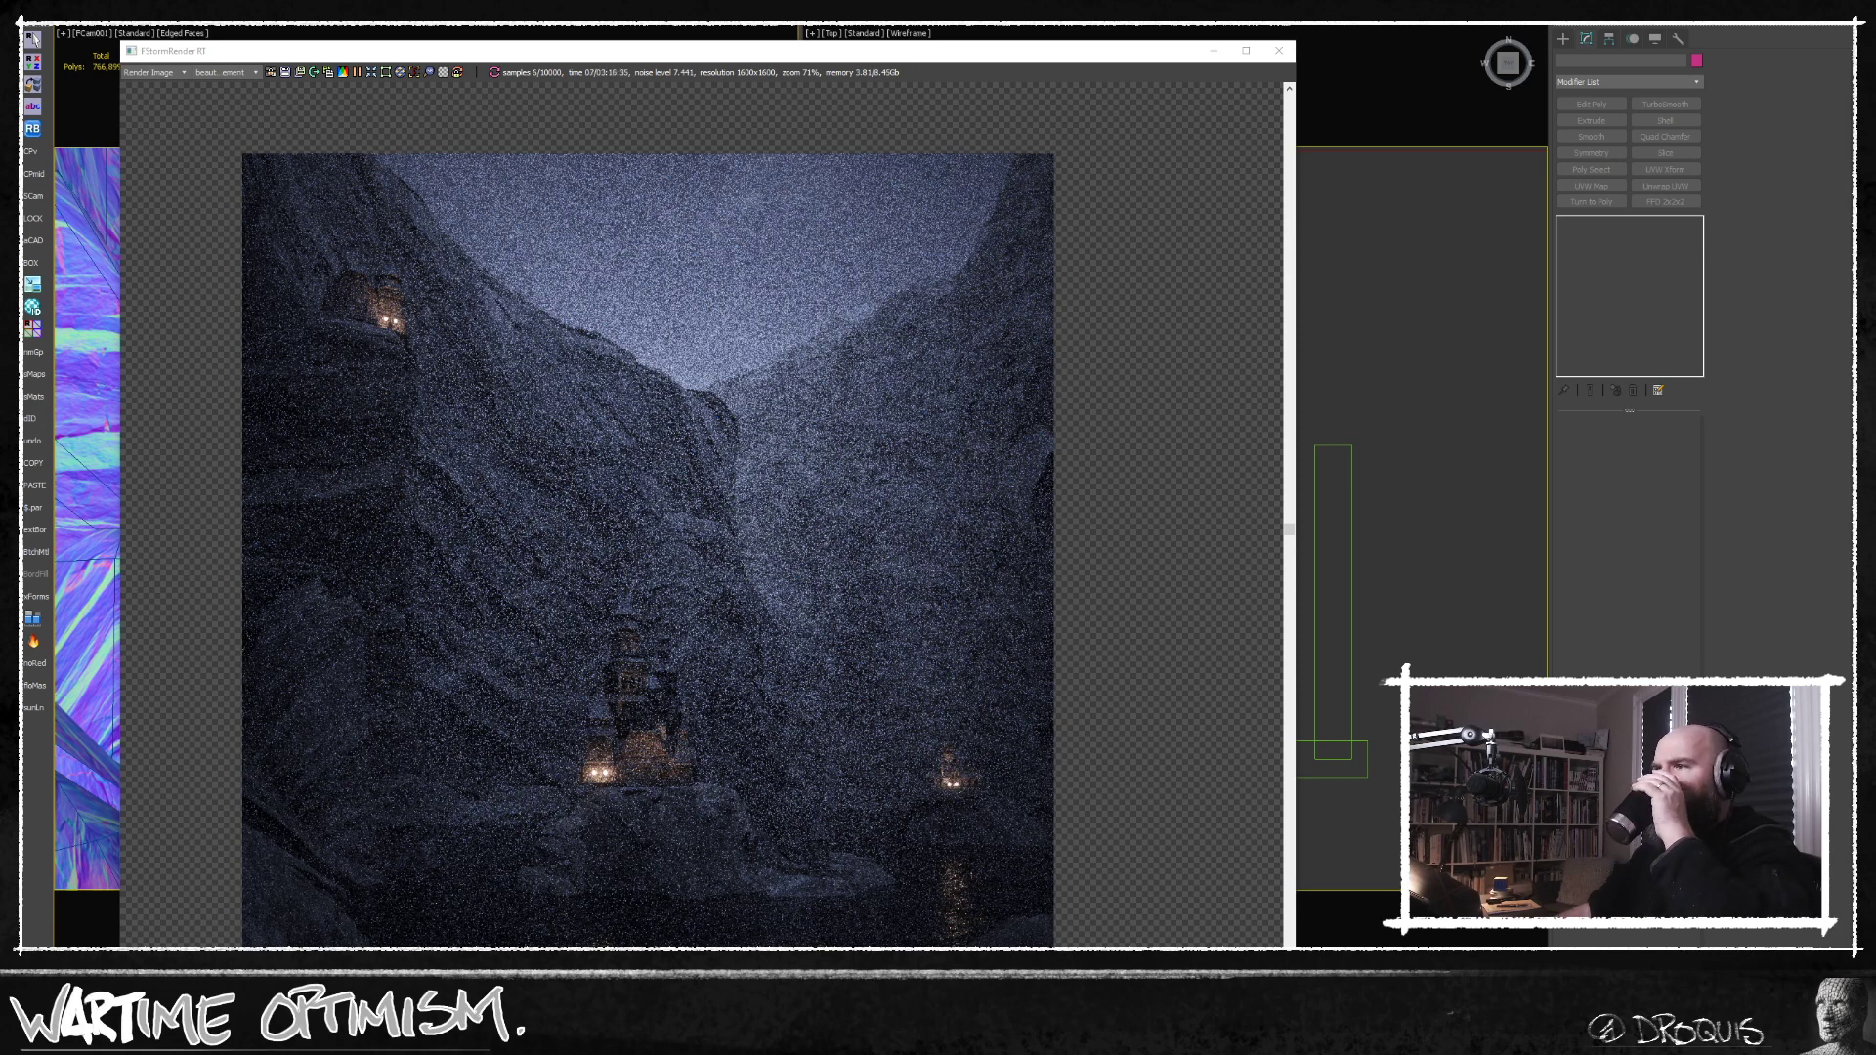
{"action": "left_click", "coordinate": [771, 892]}
Examine the refreshed render, both close up on the central castle and its rock and across the whole canyon composition.
{"action": "scroll", "coordinate": [723, 850], "scroll_direction": "up", "scroll_amount": 5}
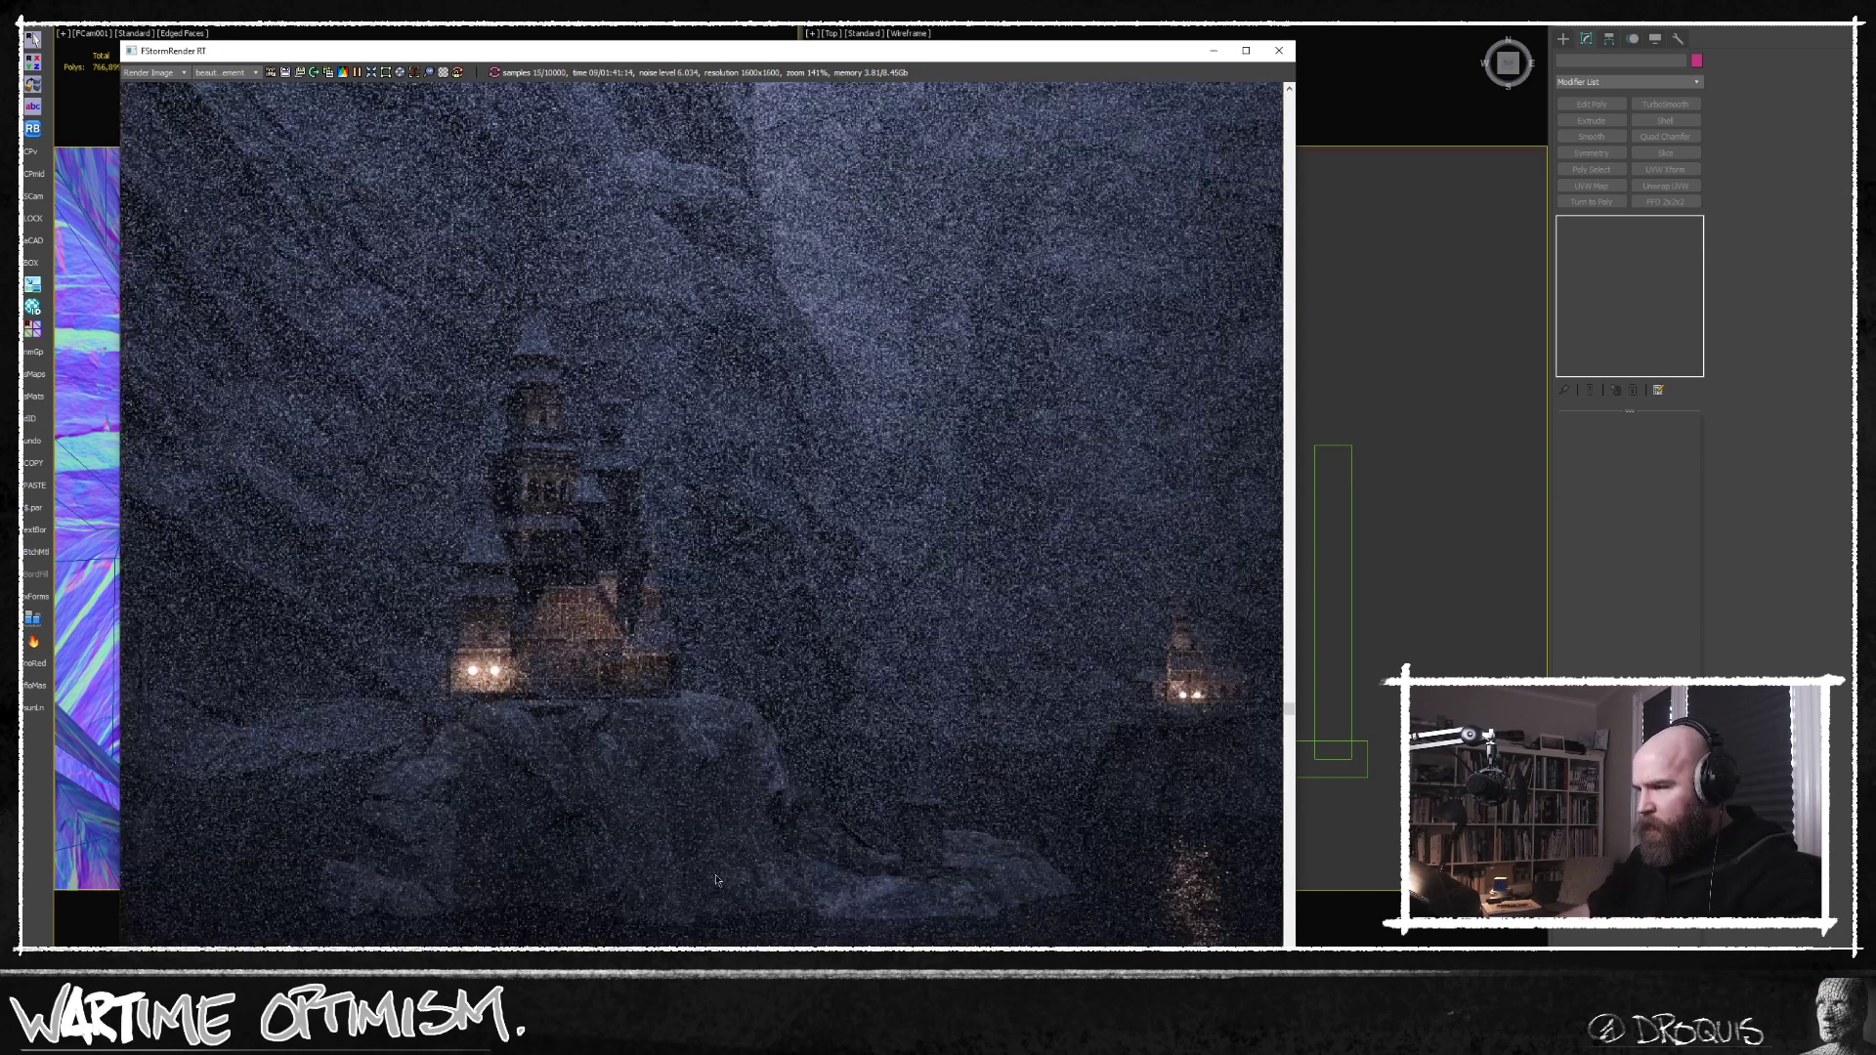
{"action": "scroll", "coordinate": [508, 806], "scroll_direction": "down", "scroll_amount": 3}
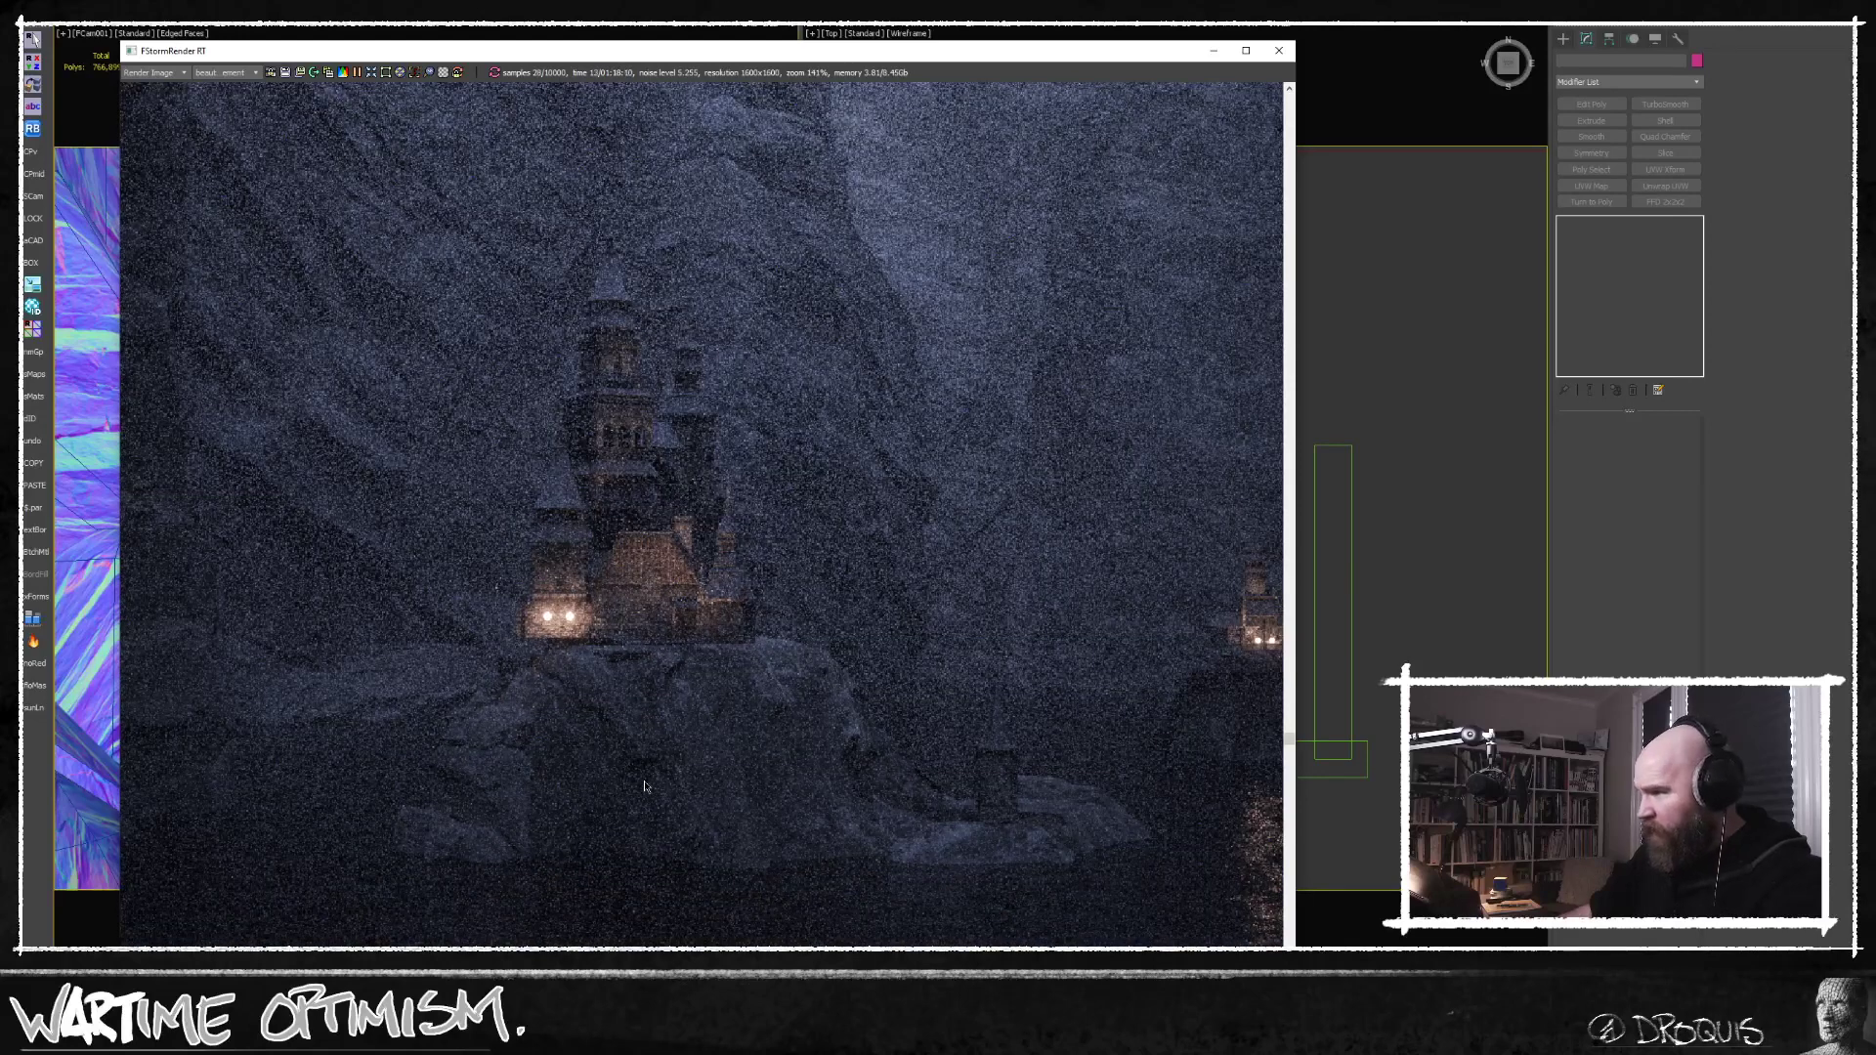
{"action": "scroll", "coordinate": [645, 786], "scroll_direction": "down", "scroll_amount": 5}
{"action": "middle_click_drag", "start_coordinate": [681, 747], "coordinate": [746, 666]}
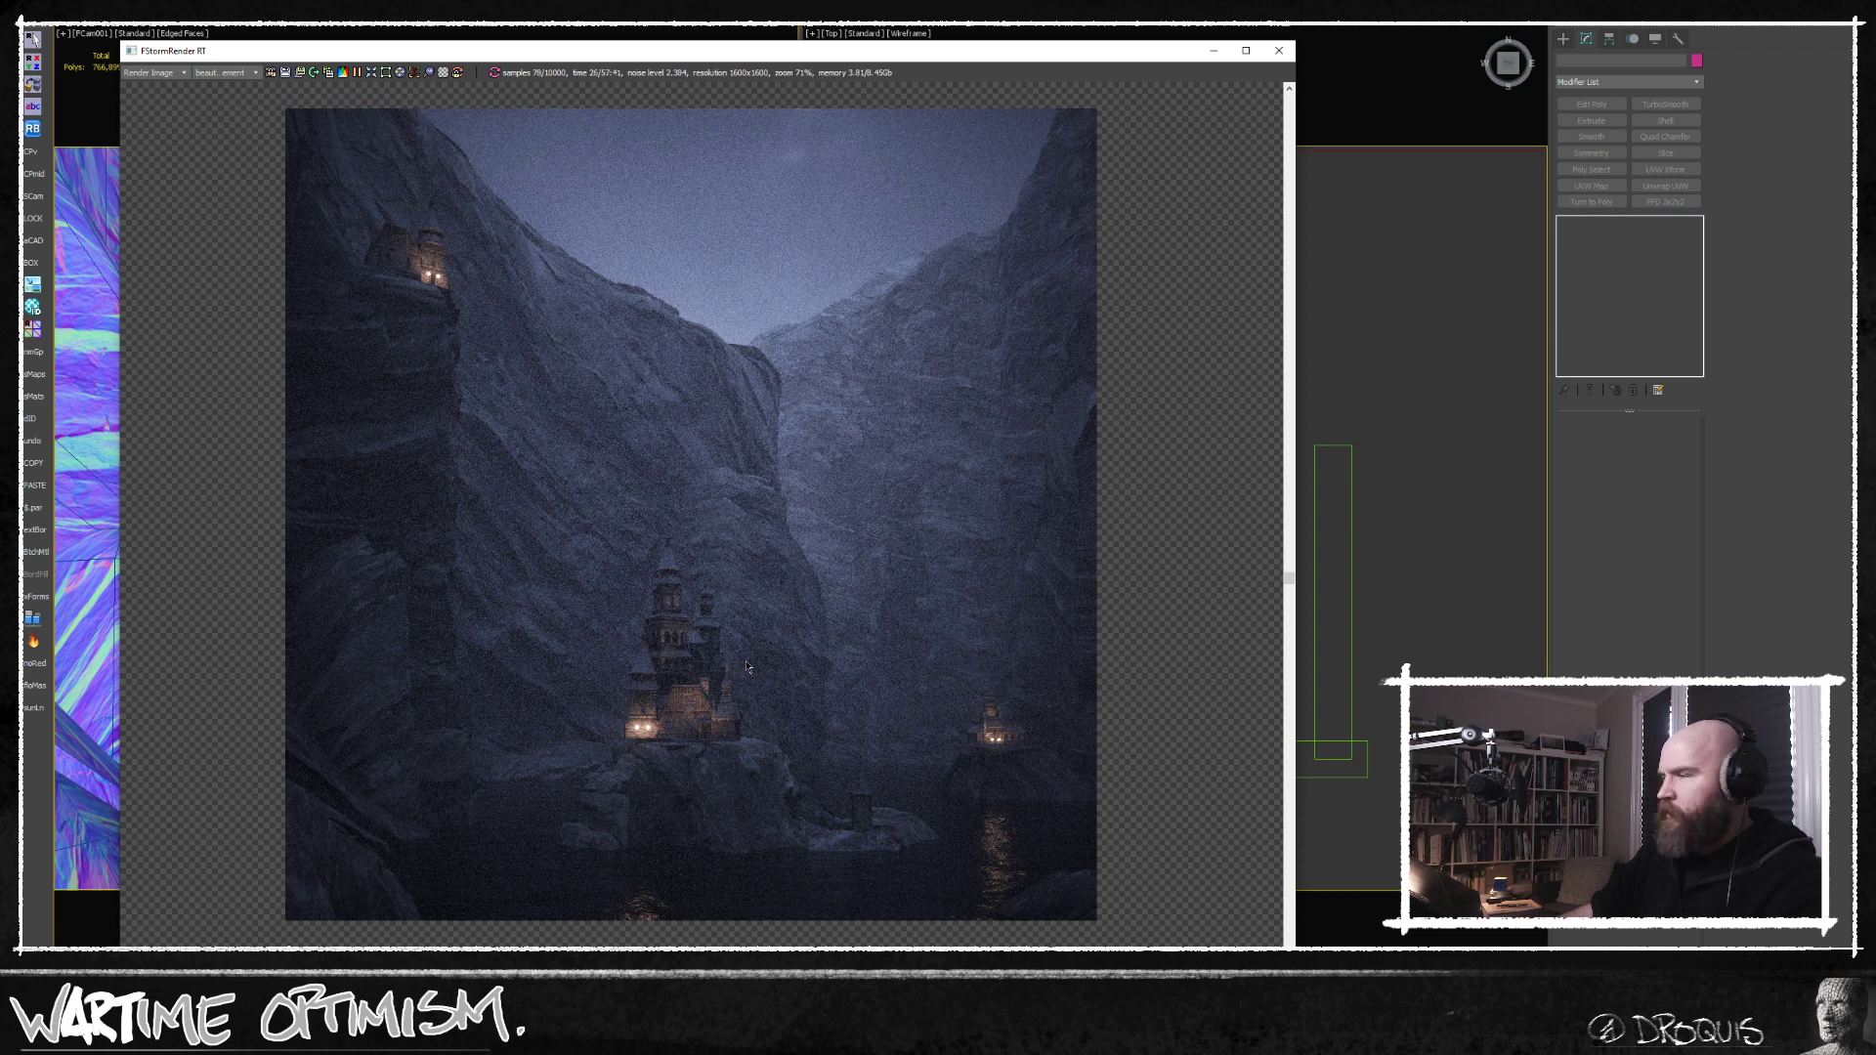
{"action": "scroll", "coordinate": [749, 666], "scroll_direction": "up", "scroll_amount": 1}
{"action": "middle_click_drag", "start_coordinate": [749, 666], "coordinate": [751, 697]}
{"action": "scroll", "coordinate": [750, 697], "scroll_direction": "down", "scroll_amount": 1}
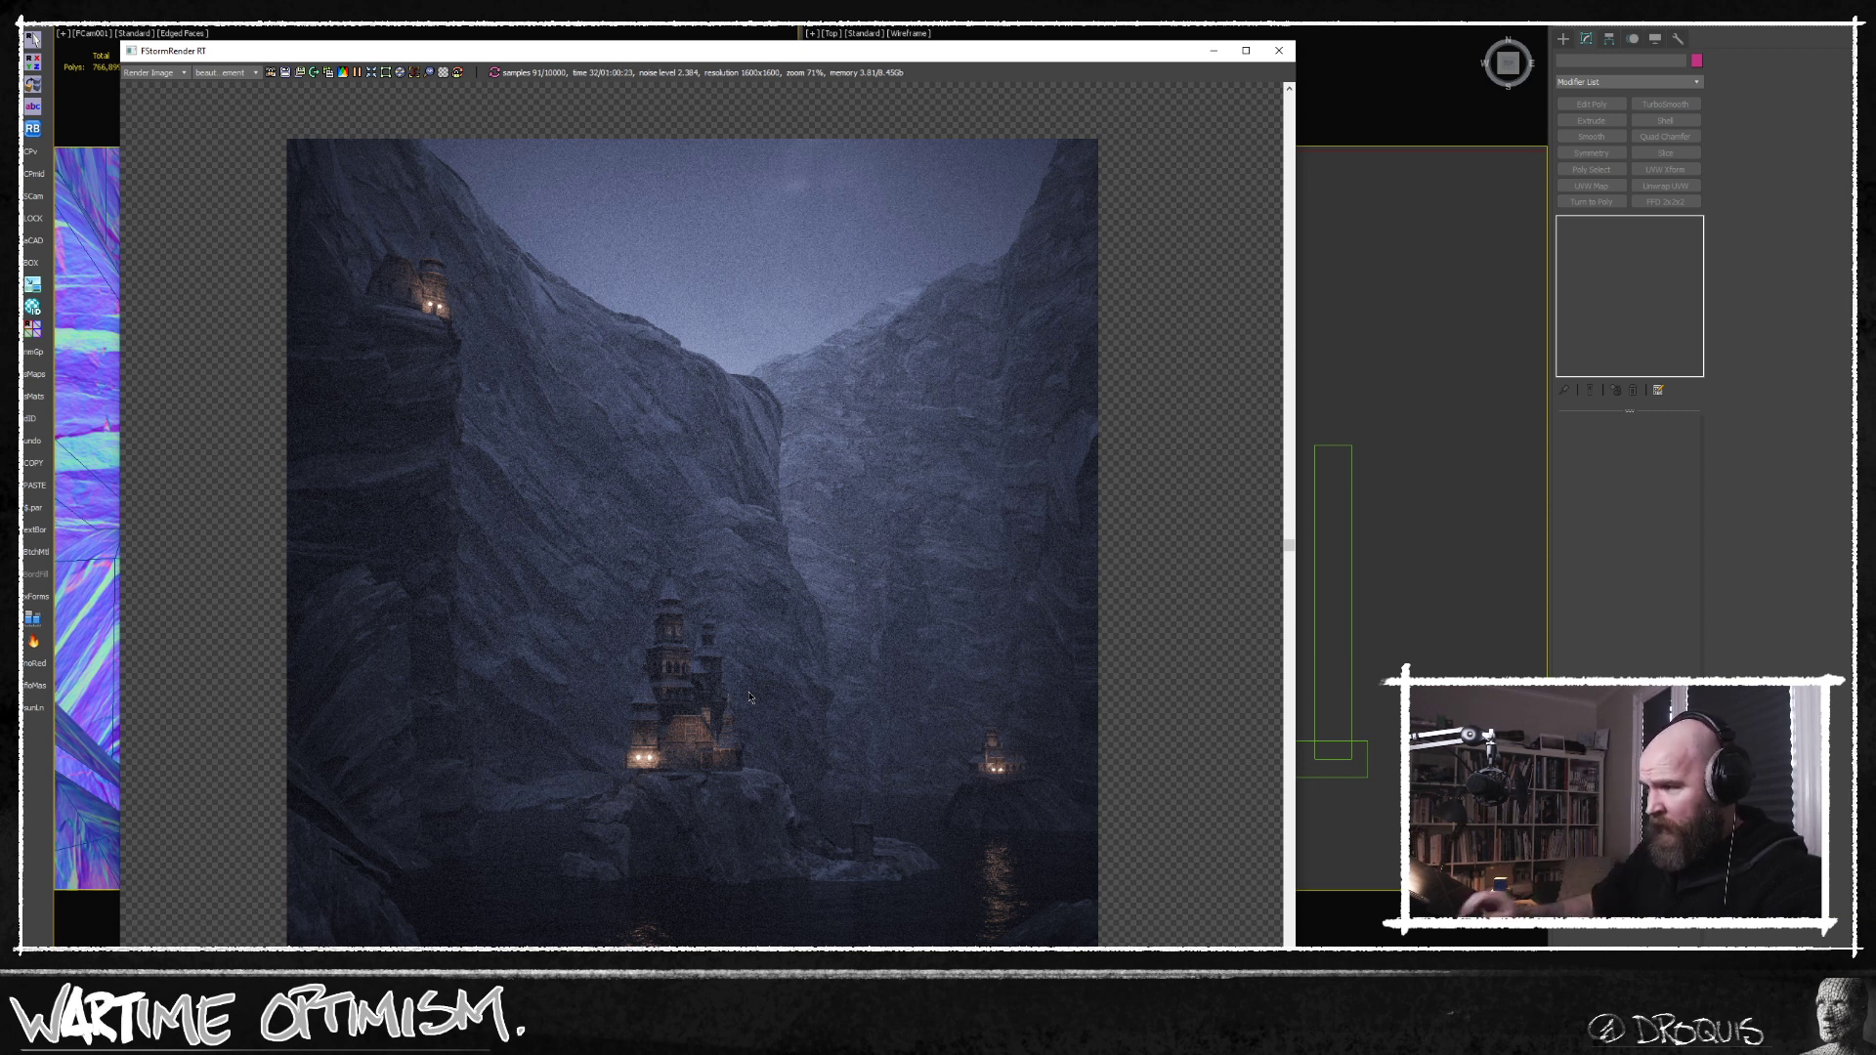
Move the render window aside, select the water plane and show its dark reflective material's map settings in the Material Editor.
{"action": "left_click_drag", "start_coordinate": [771, 54], "coordinate": [1102, 47]}
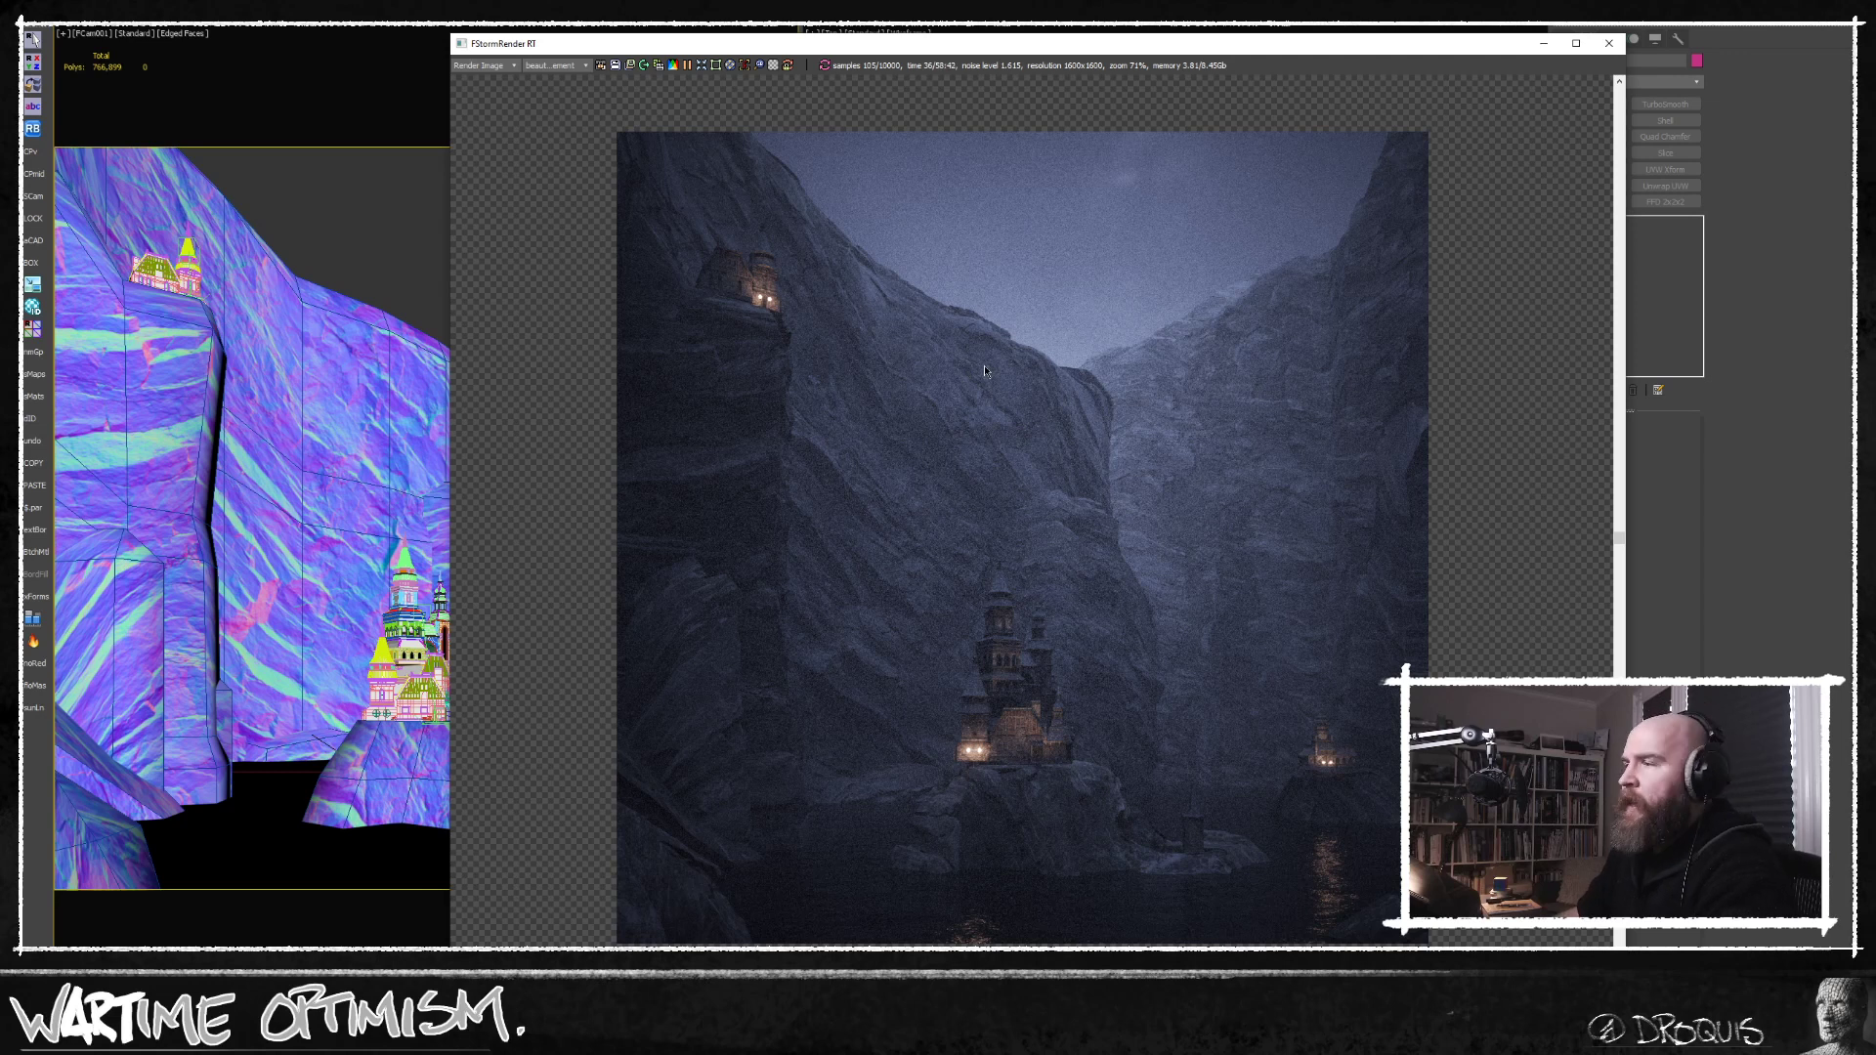
{"action": "left_click", "coordinate": [276, 821]}
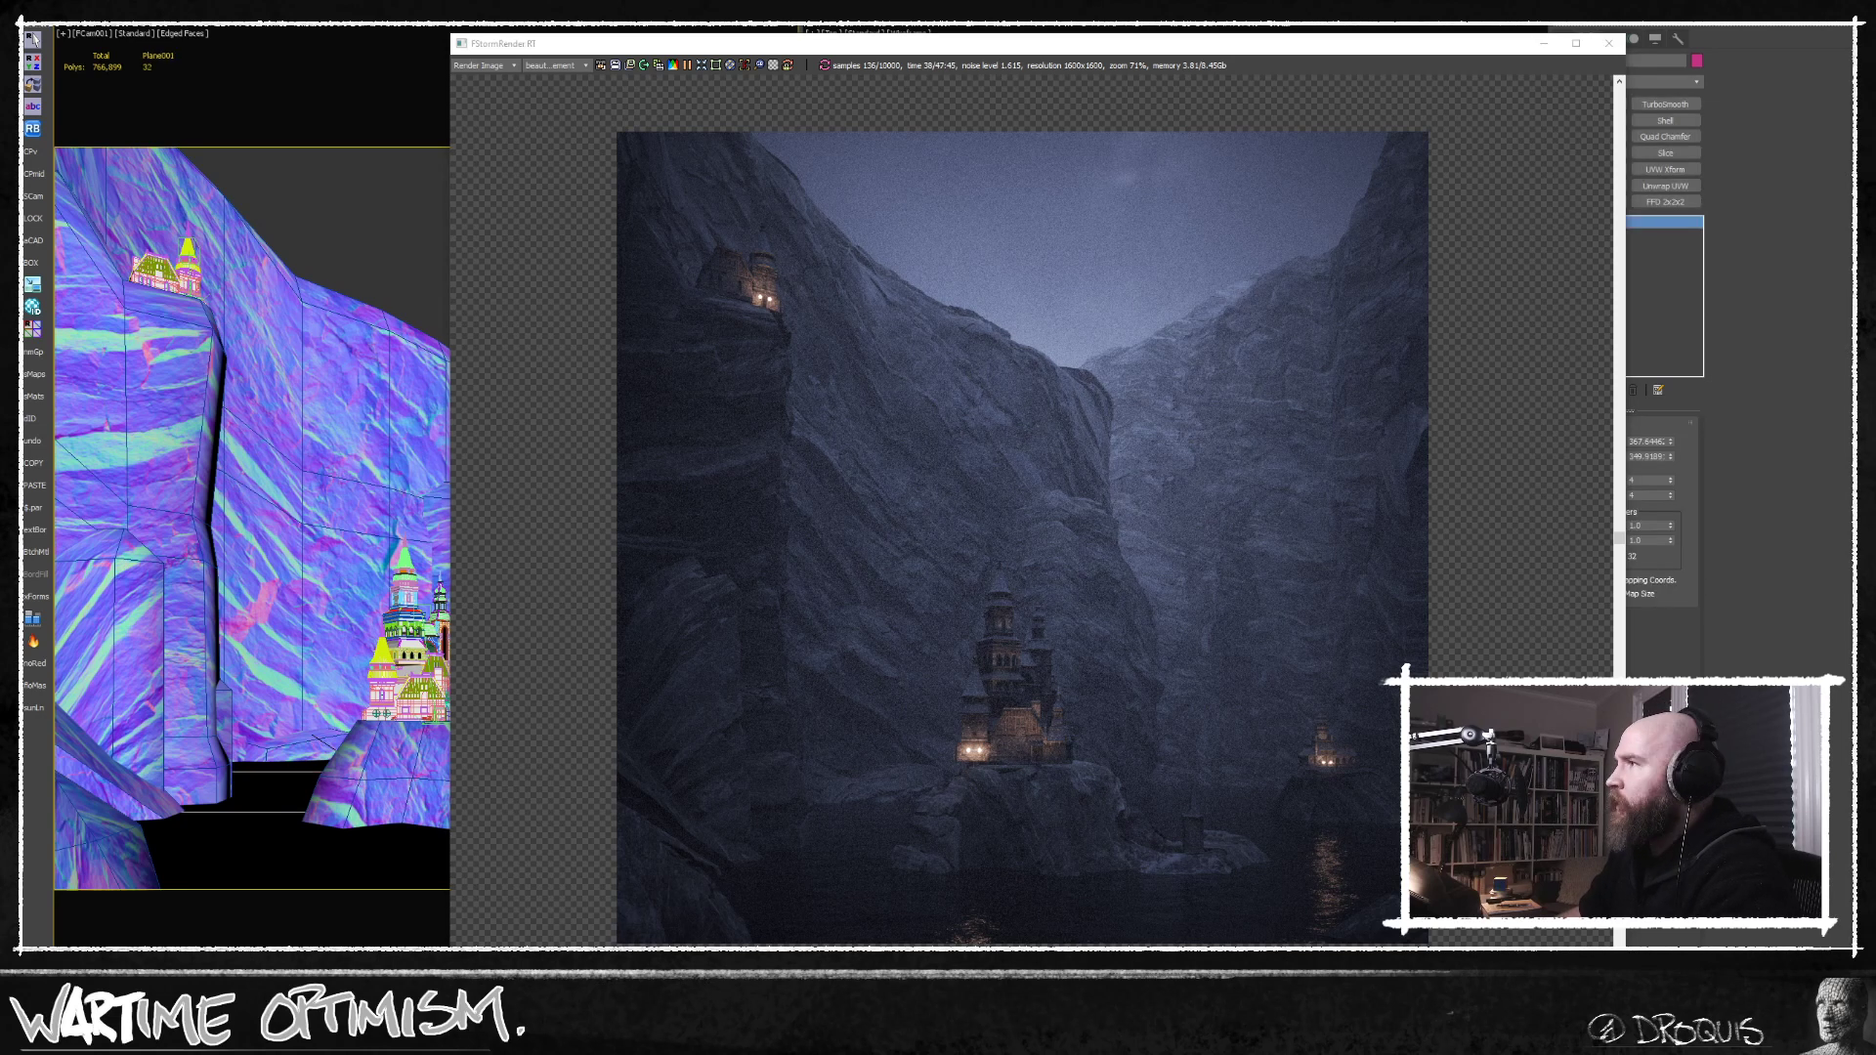
{"action": "key", "text": "m"}
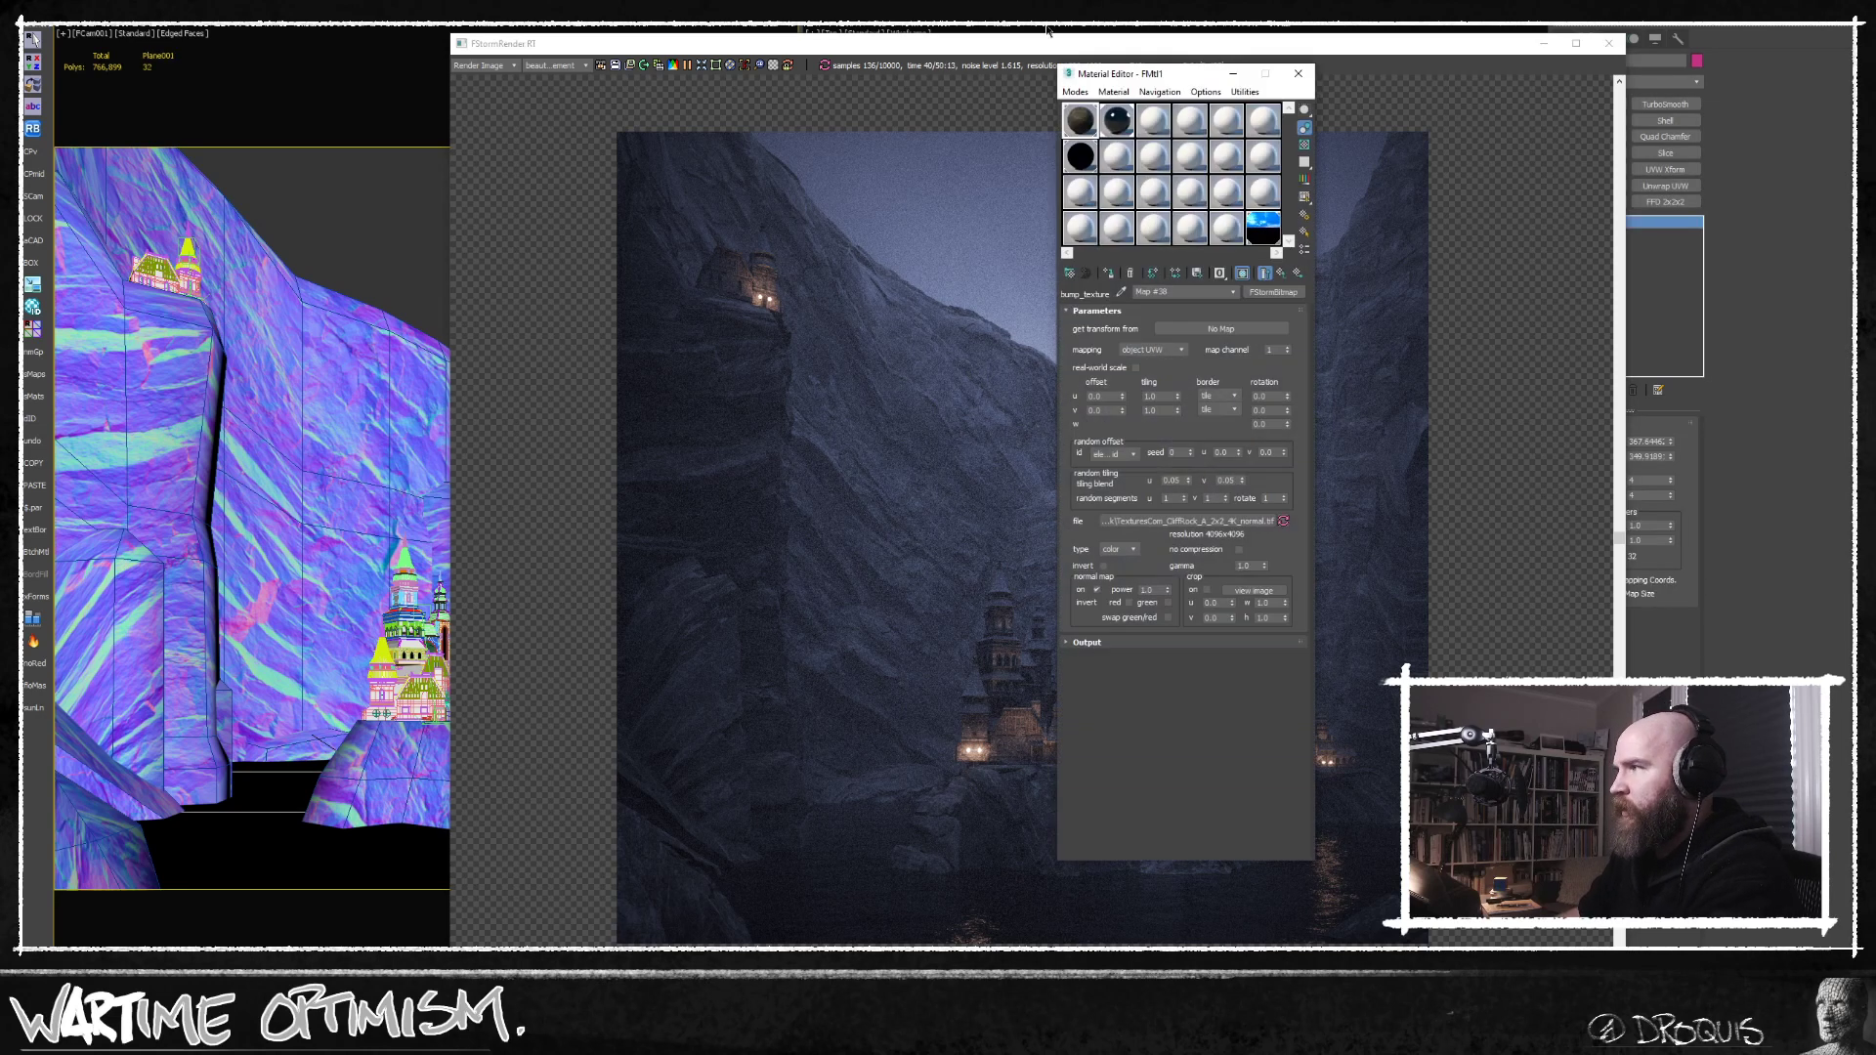
{"action": "left_click", "coordinate": [1117, 132]}
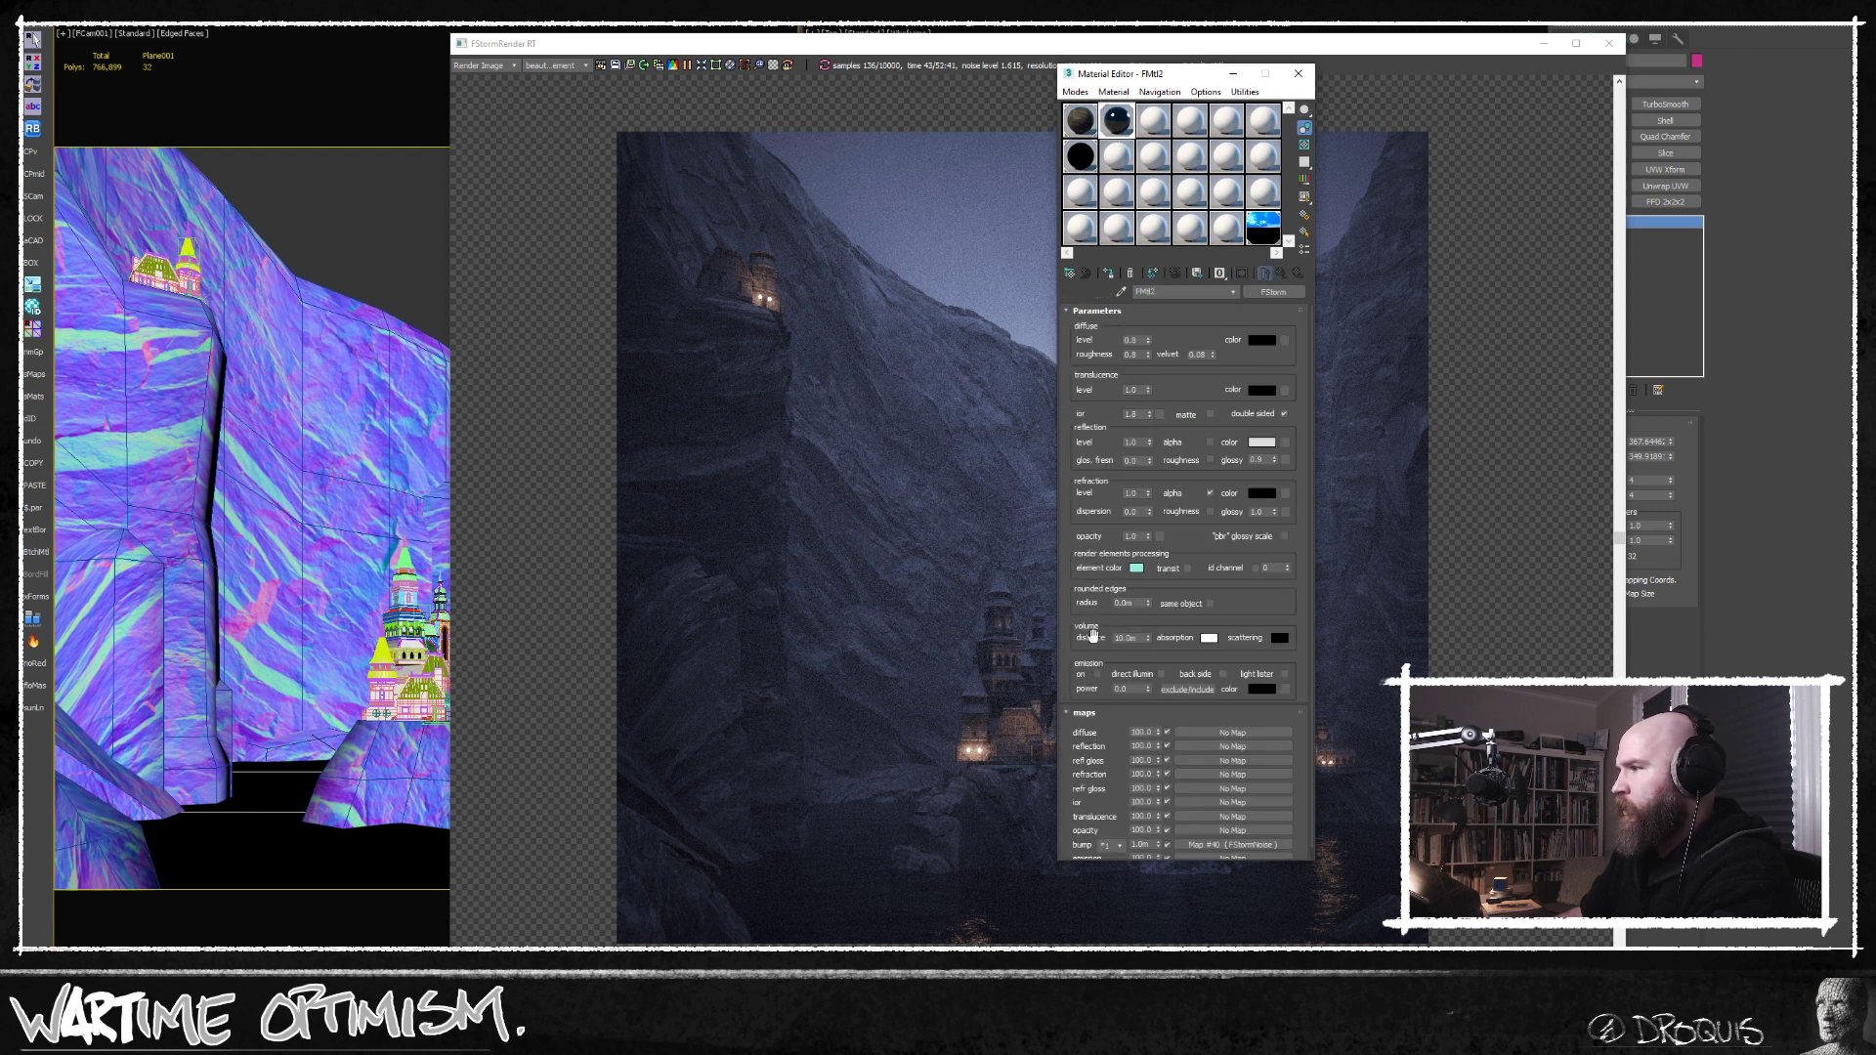
{"action": "scroll", "coordinate": [1094, 645], "scroll_direction": "down", "scroll_amount": 1}
Try bump amounts of 0.1 and 0.5 on the water material's noise map, settle on 0.35, and close the Material Editor.
{"action": "double_click", "coordinate": [1140, 833]}
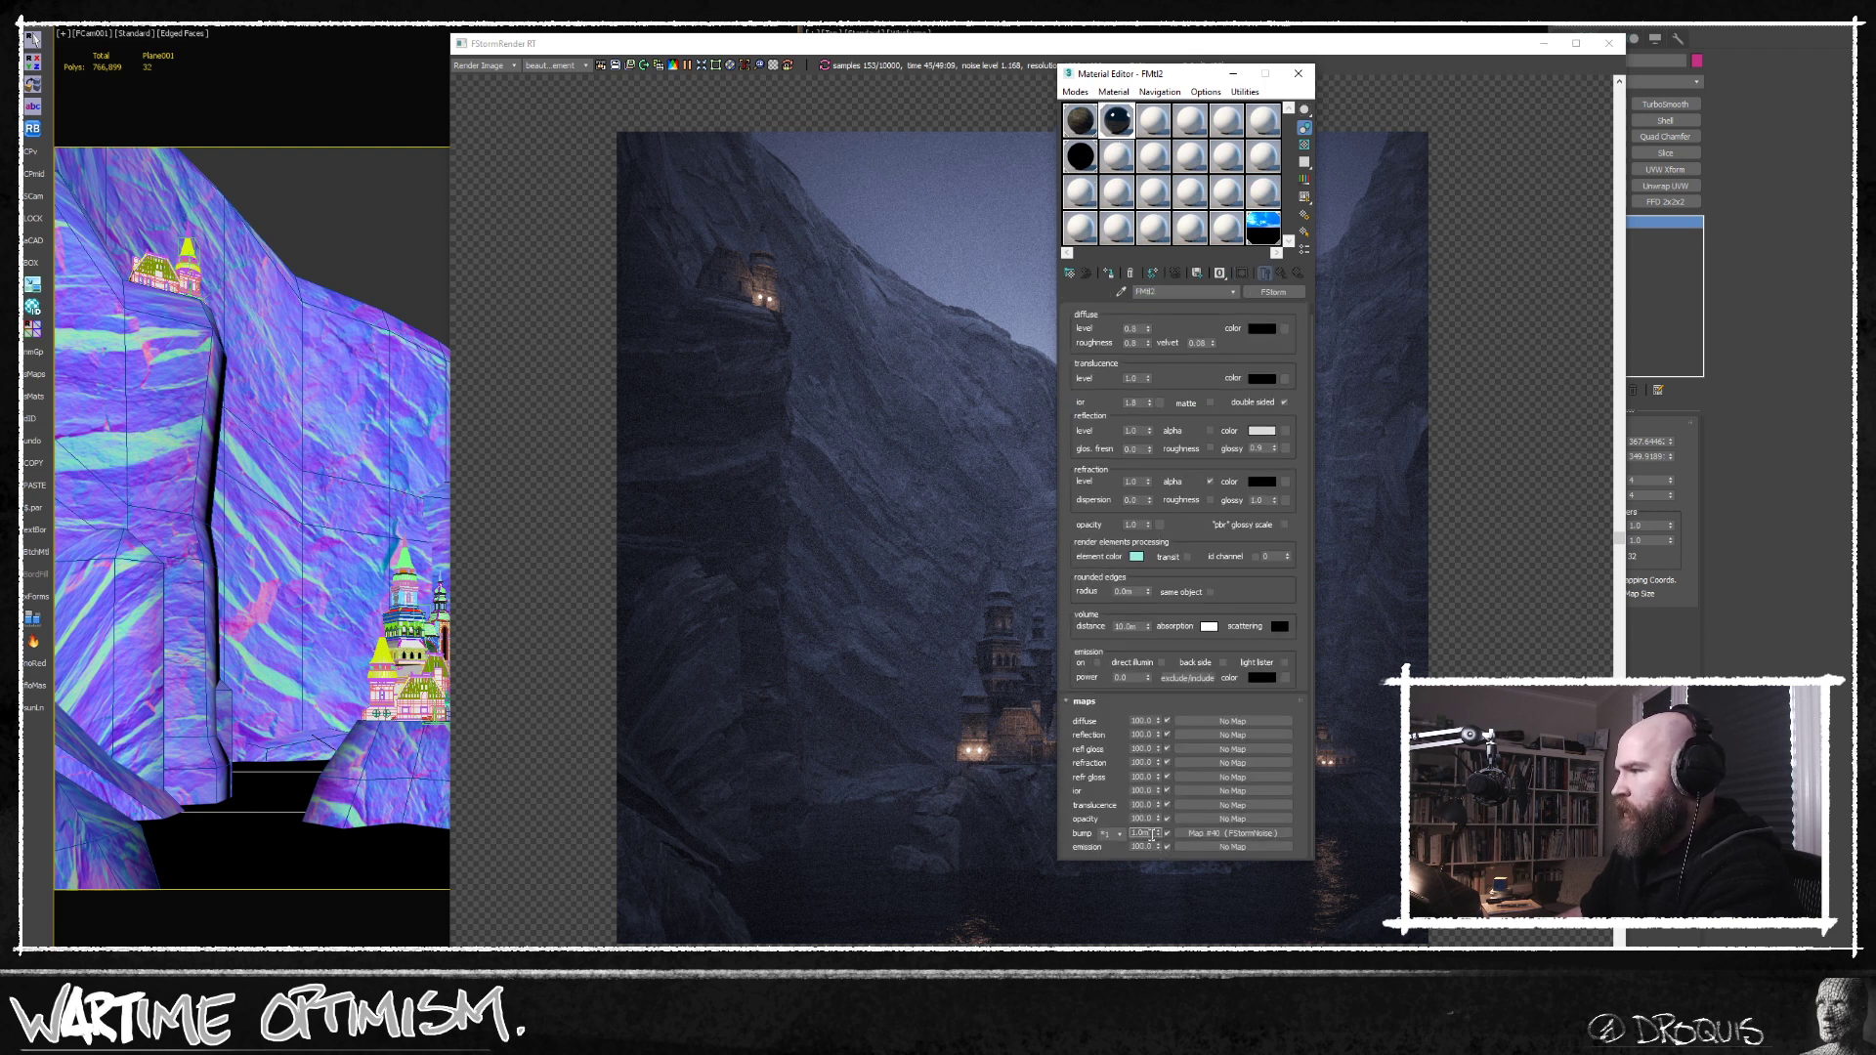
{"action": "type", "text": "0.1"}
{"action": "key", "text": "Return"}
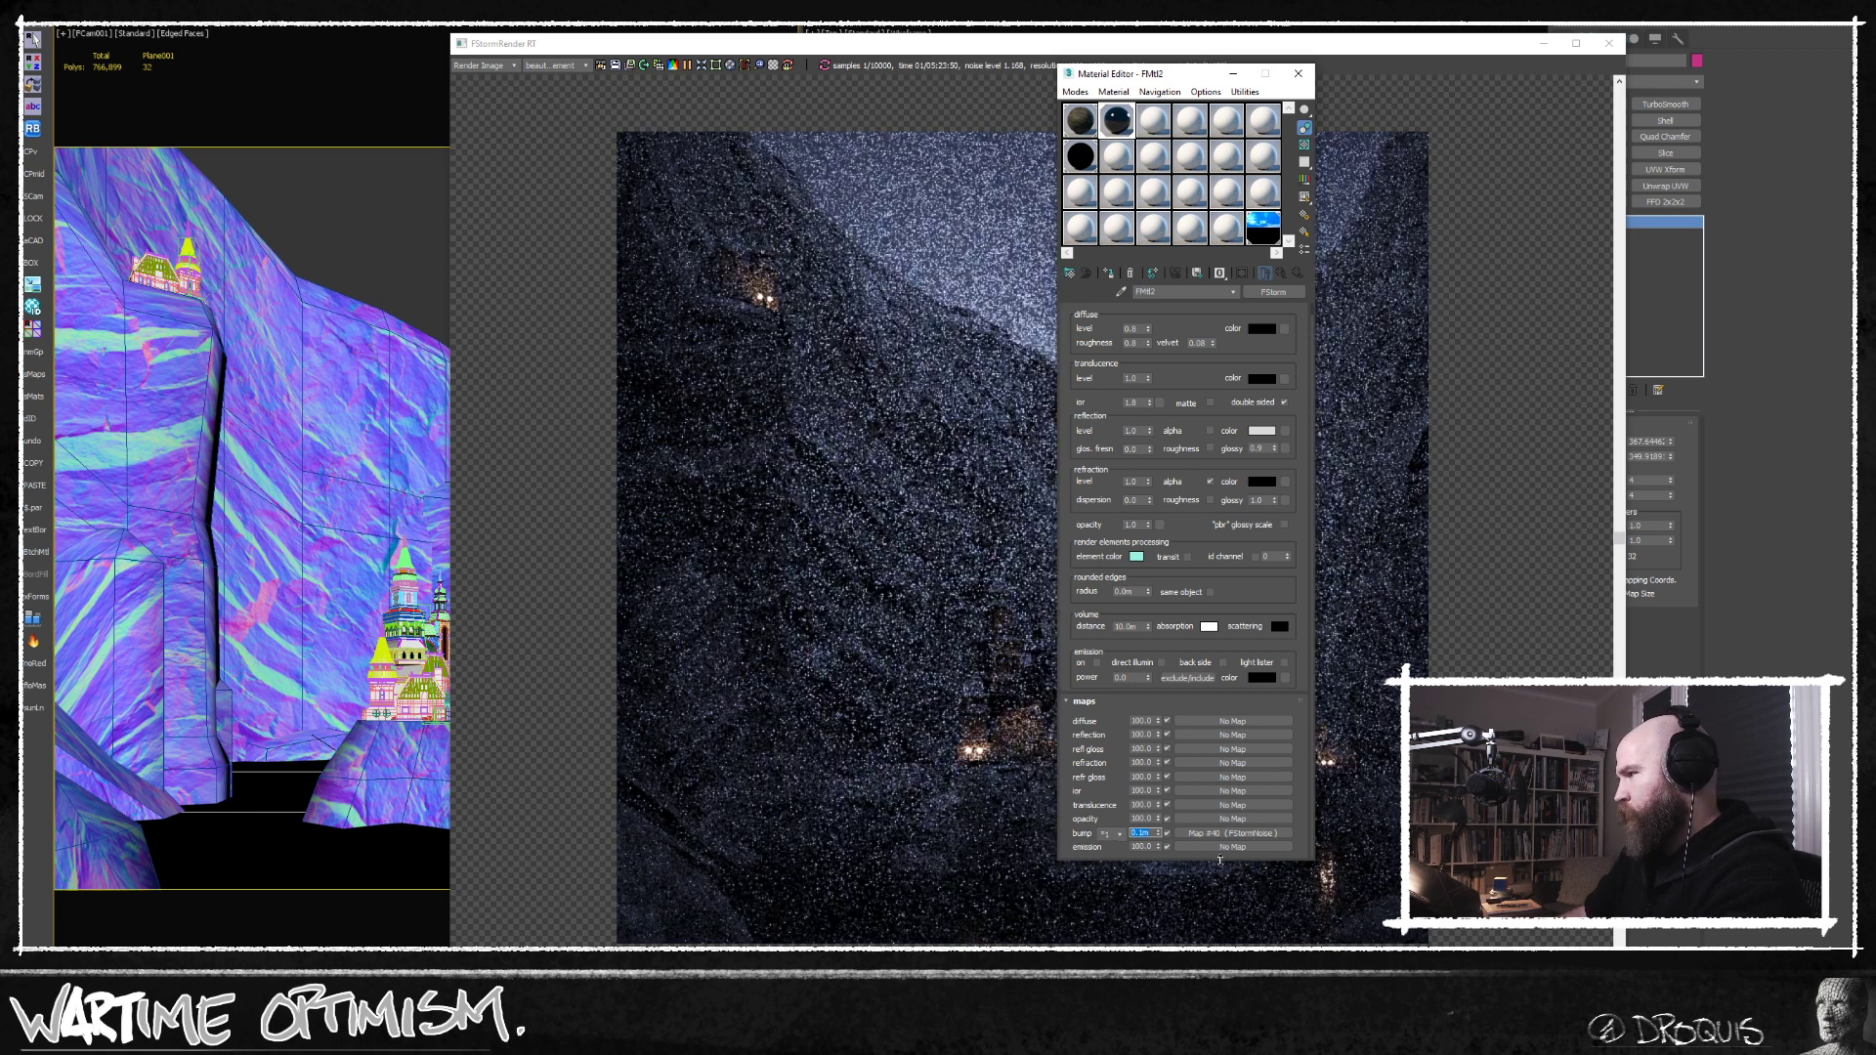
{"action": "type", "text": "0.5"}
{"action": "key", "text": "Return"}
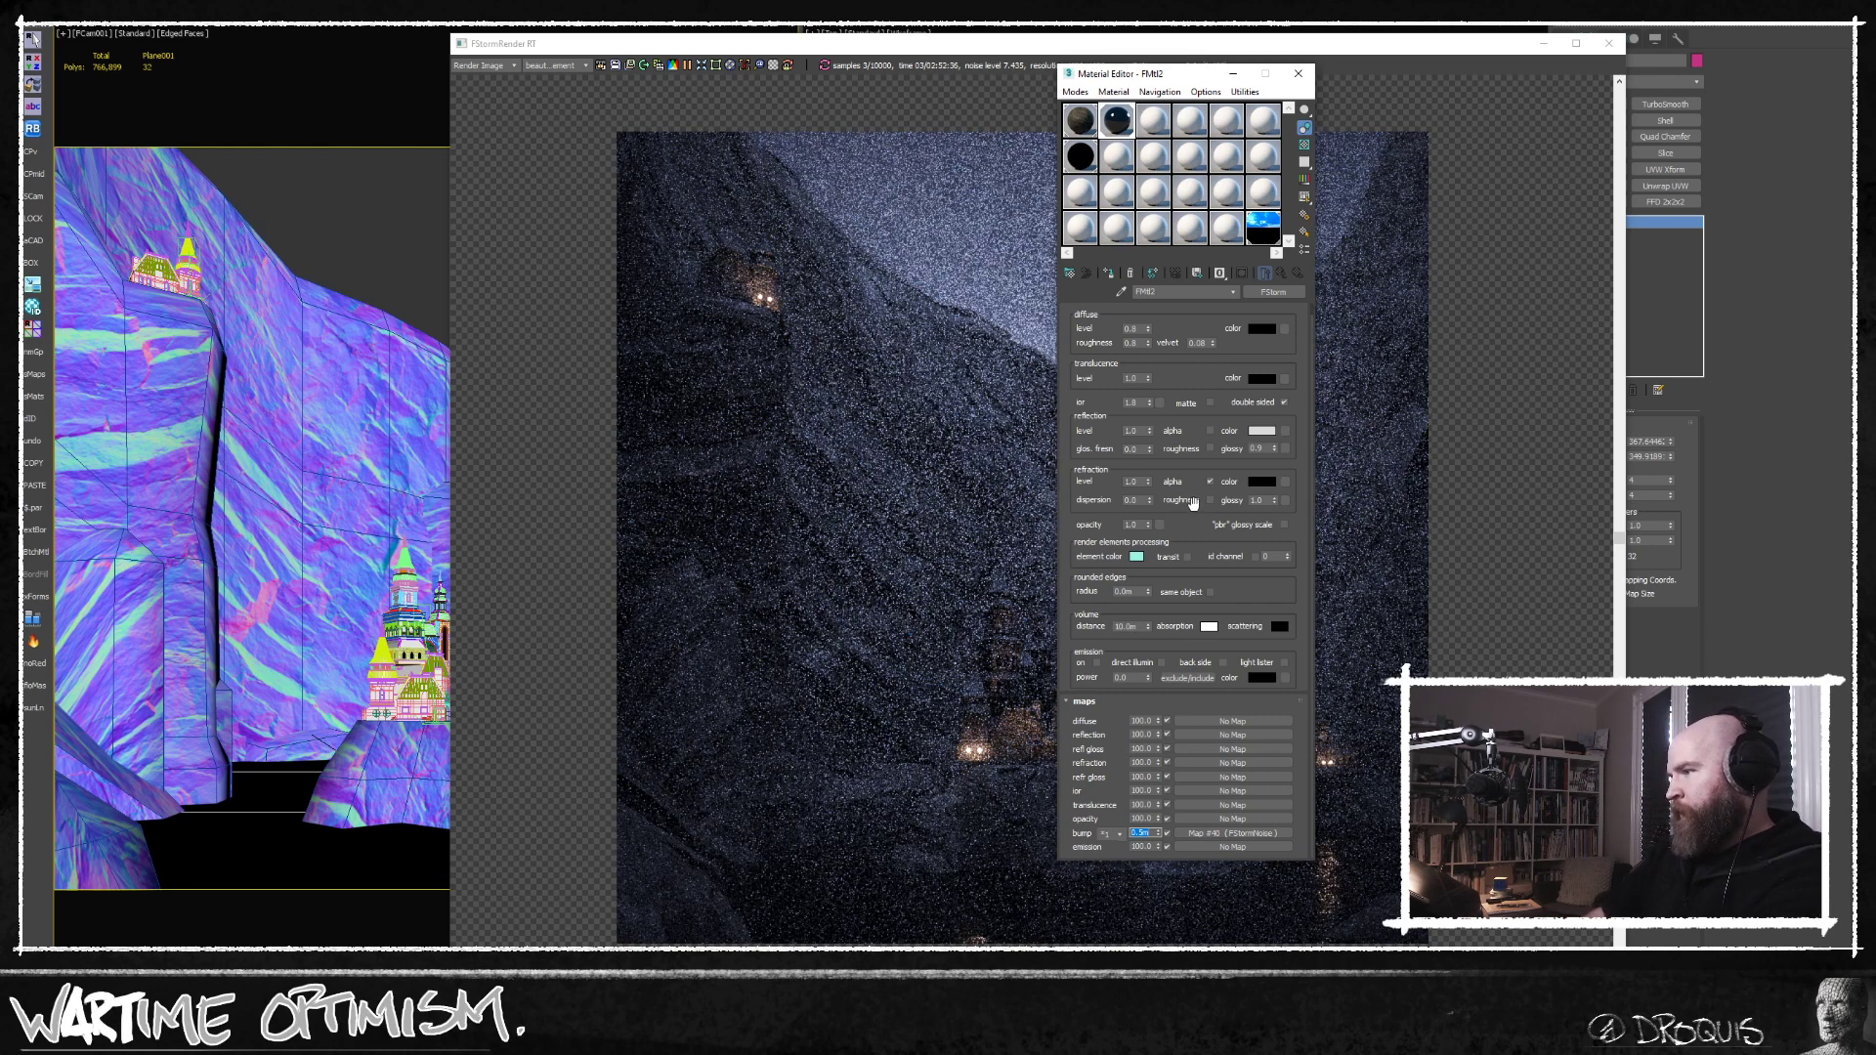
{"action": "type", "text": ".35"}
{"action": "key", "text": "Return"}
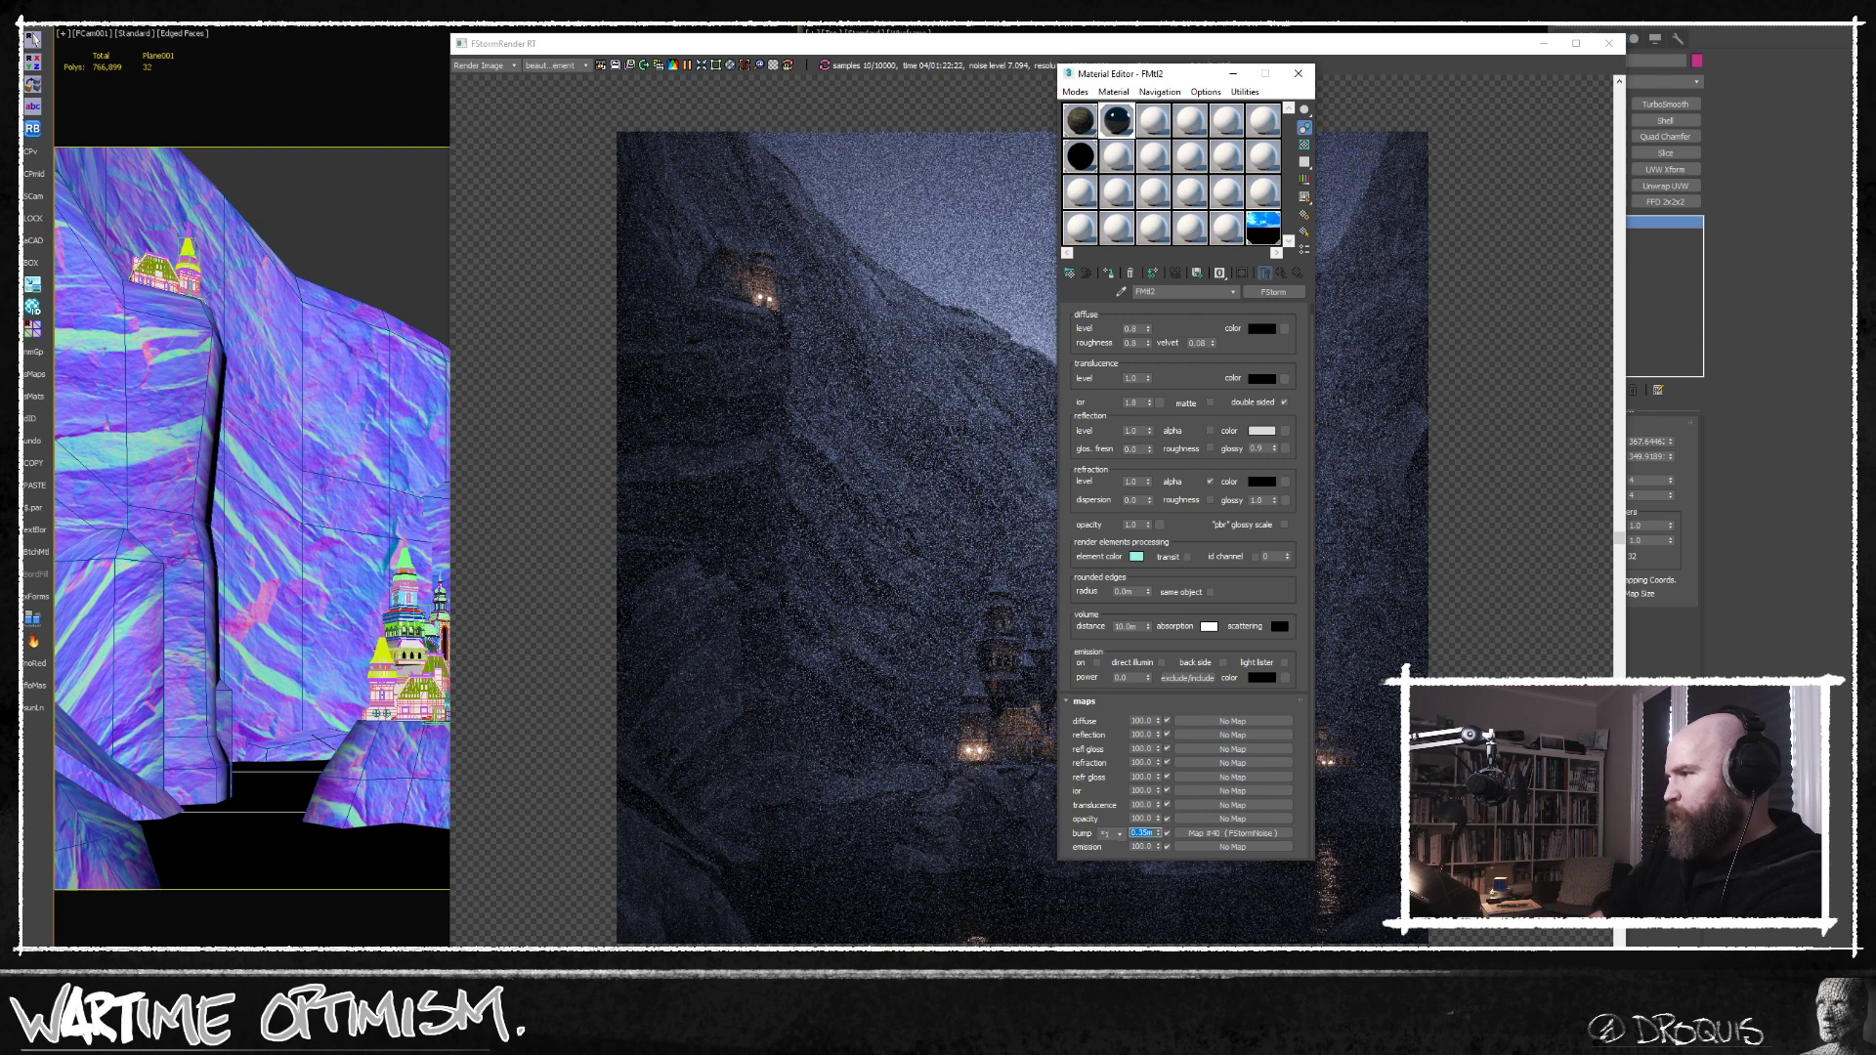
{"action": "left_click", "coordinate": [1298, 73]}
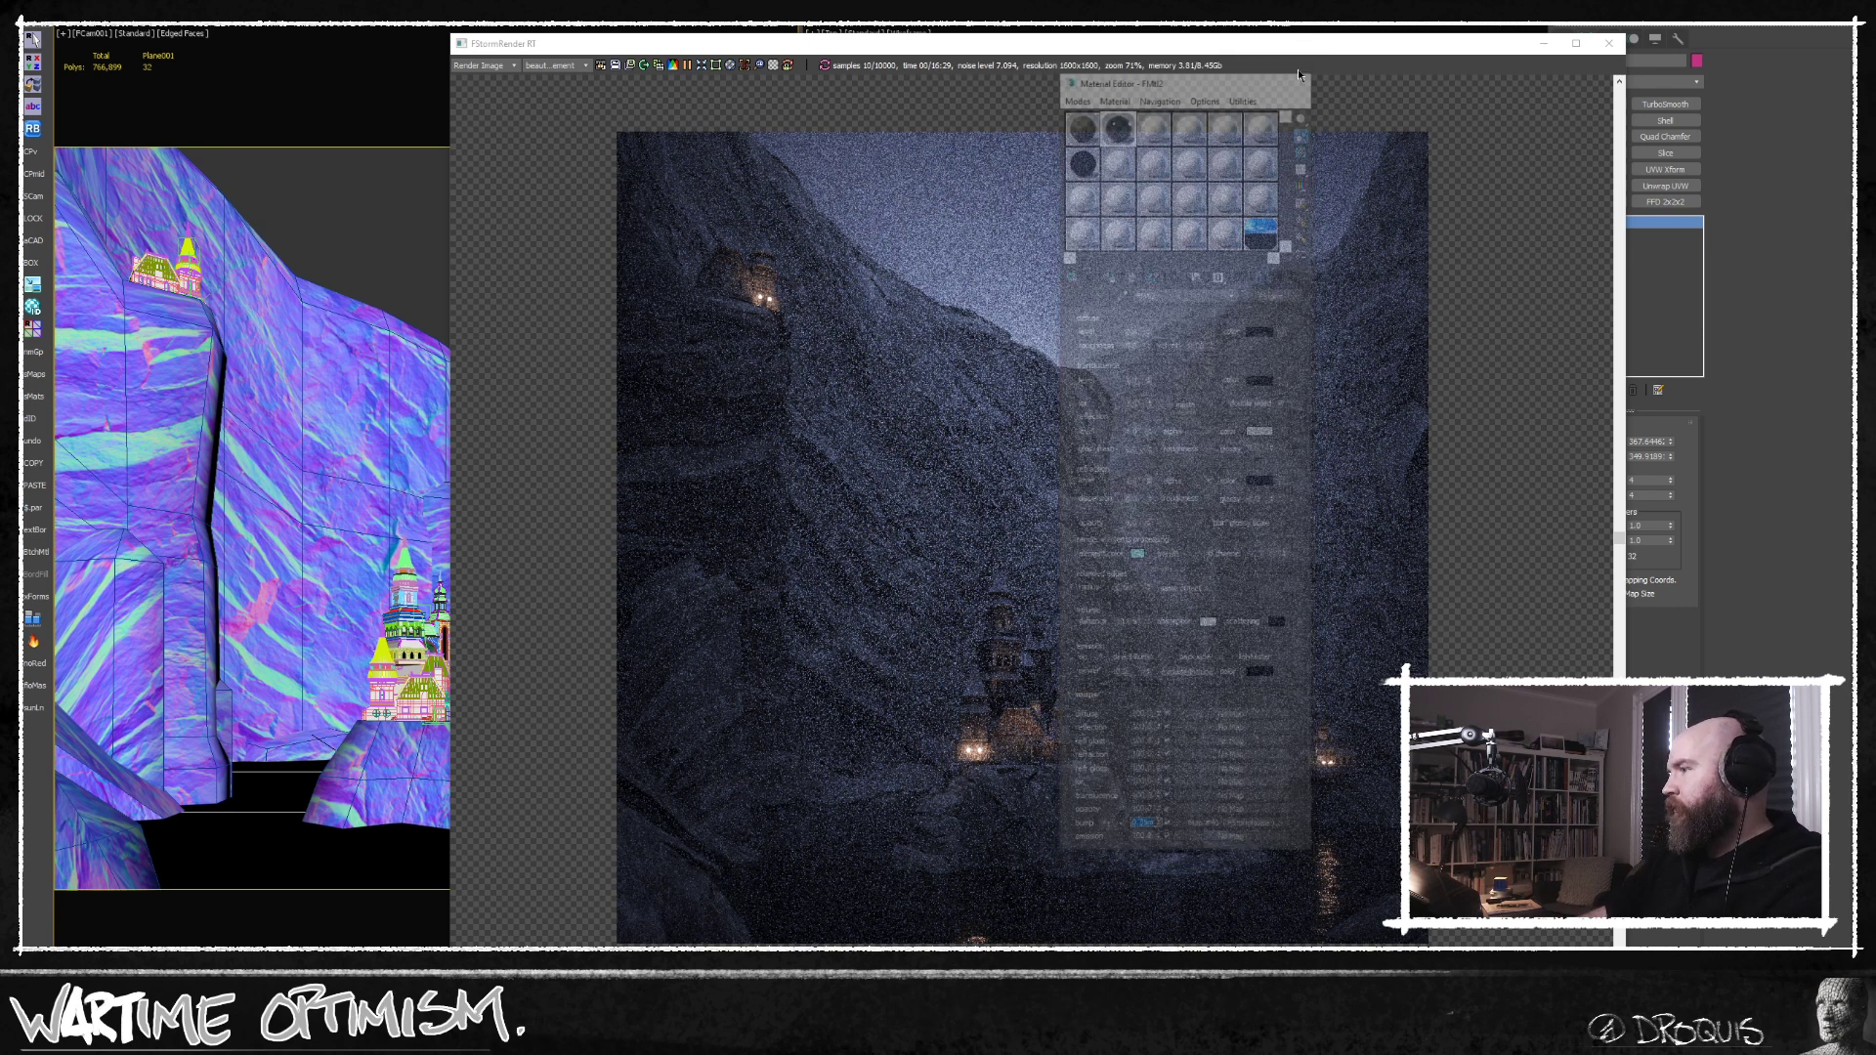
Reposition the render window over the viewports and examine the whole canyon composition as the render refines.
{"action": "middle_click_drag", "start_coordinate": [1201, 780], "coordinate": [1193, 727]}
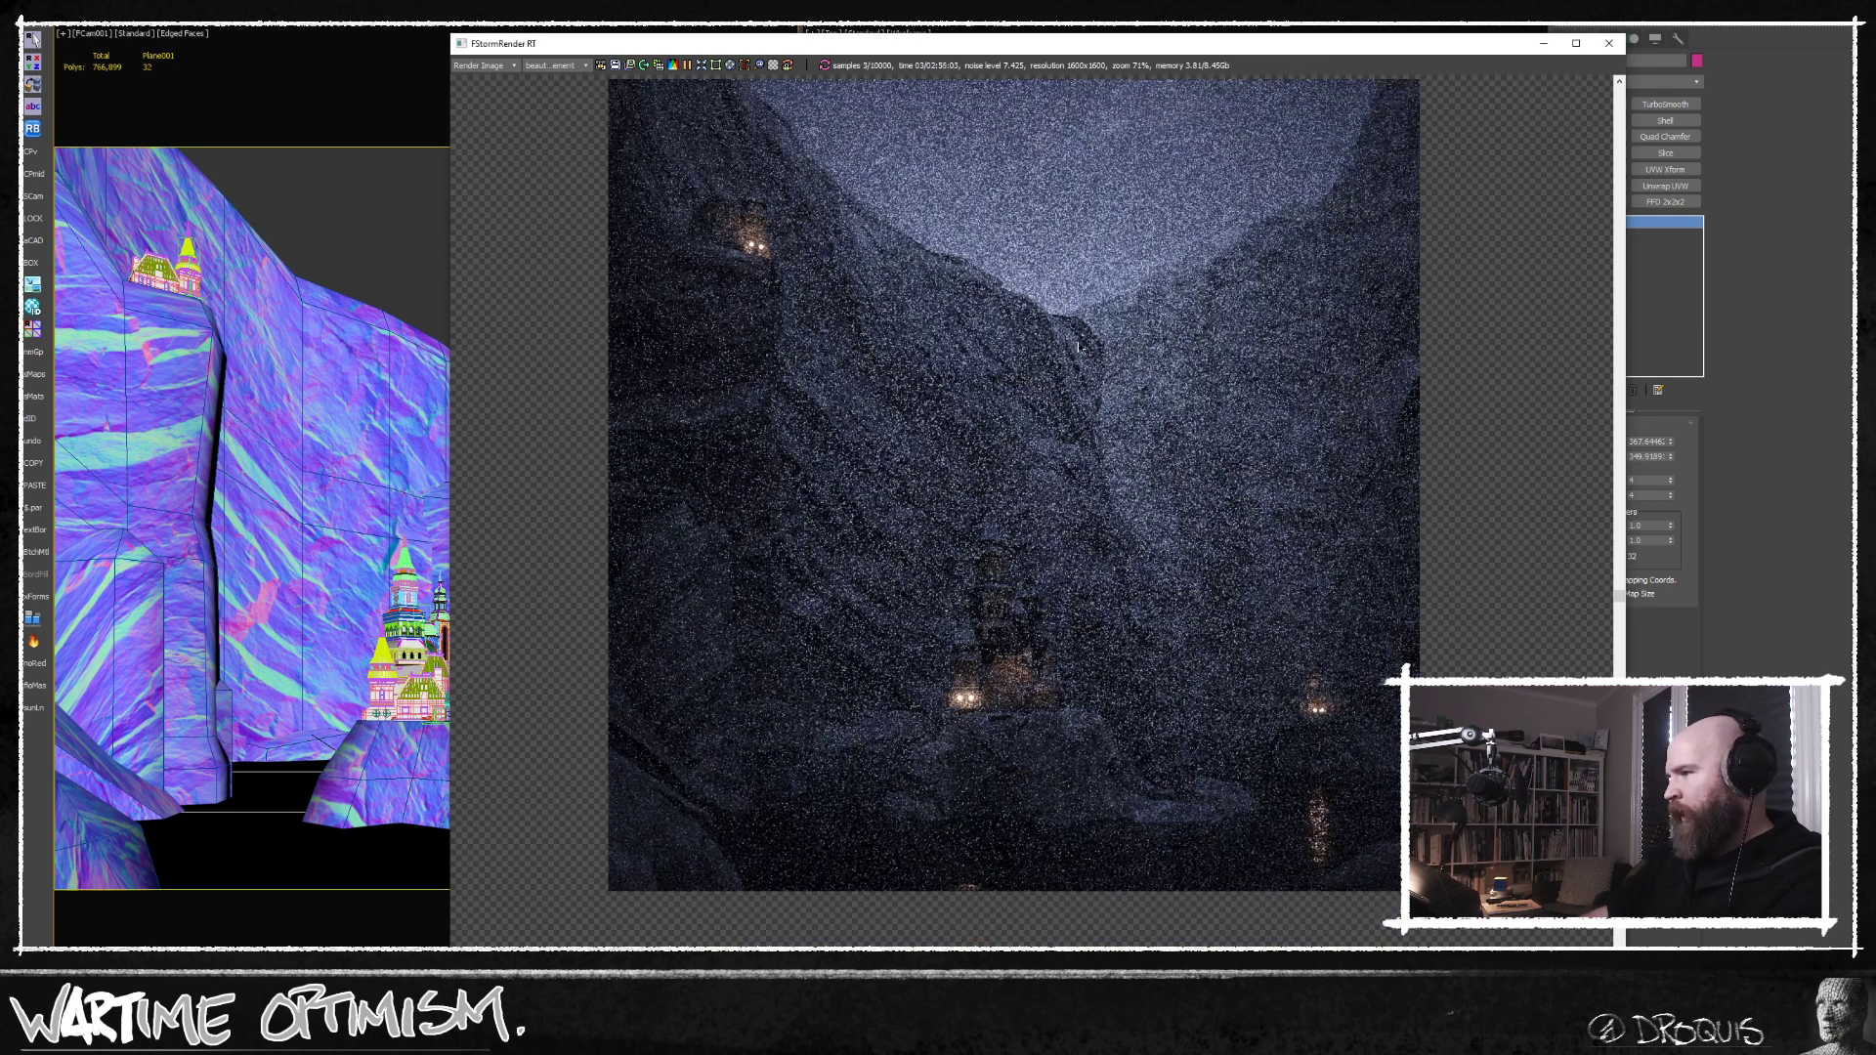
{"action": "left_click_drag", "start_coordinate": [1124, 44], "coordinate": [865, 58]}
{"action": "middle_click_drag", "start_coordinate": [752, 904], "coordinate": [750, 847]}
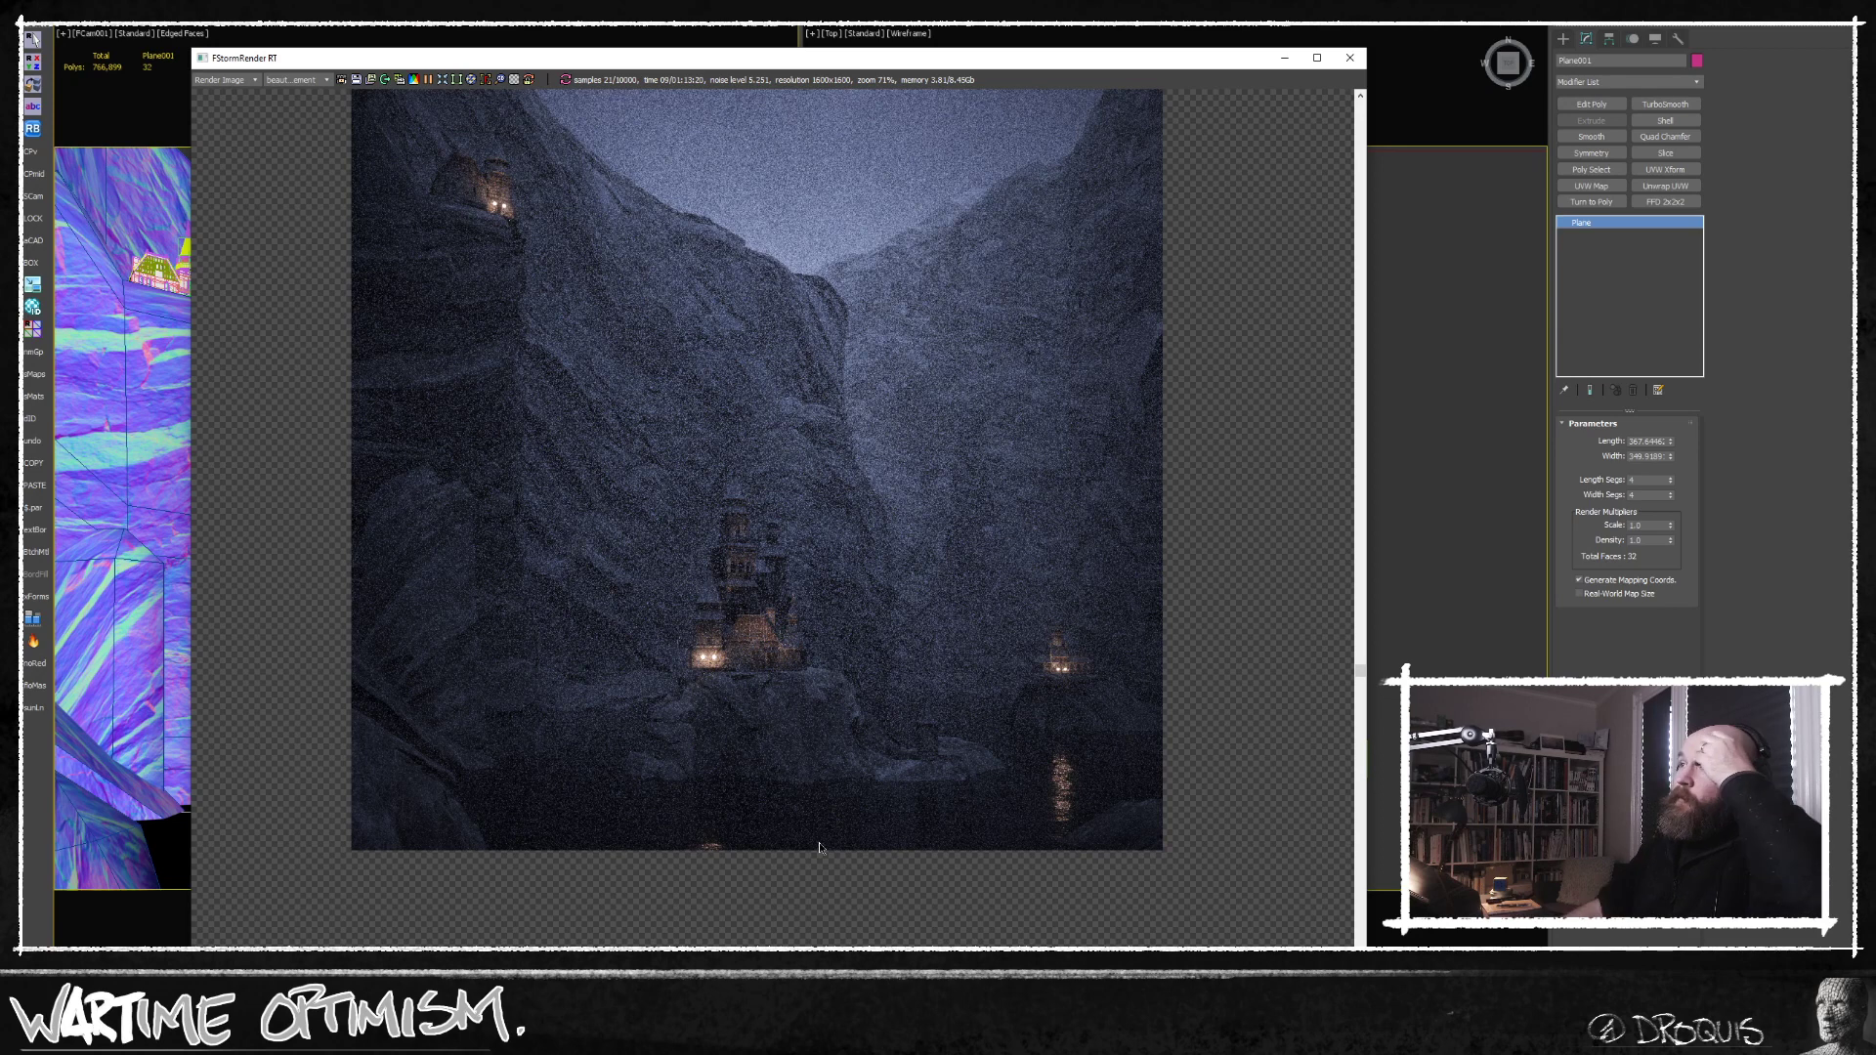
{"action": "left_click_drag", "start_coordinate": [1034, 60], "coordinate": [938, 24]}
{"action": "middle_click_drag", "start_coordinate": [737, 278], "coordinate": [744, 417]}
{"action": "scroll", "coordinate": [736, 406], "scroll_direction": "up", "scroll_amount": 1}
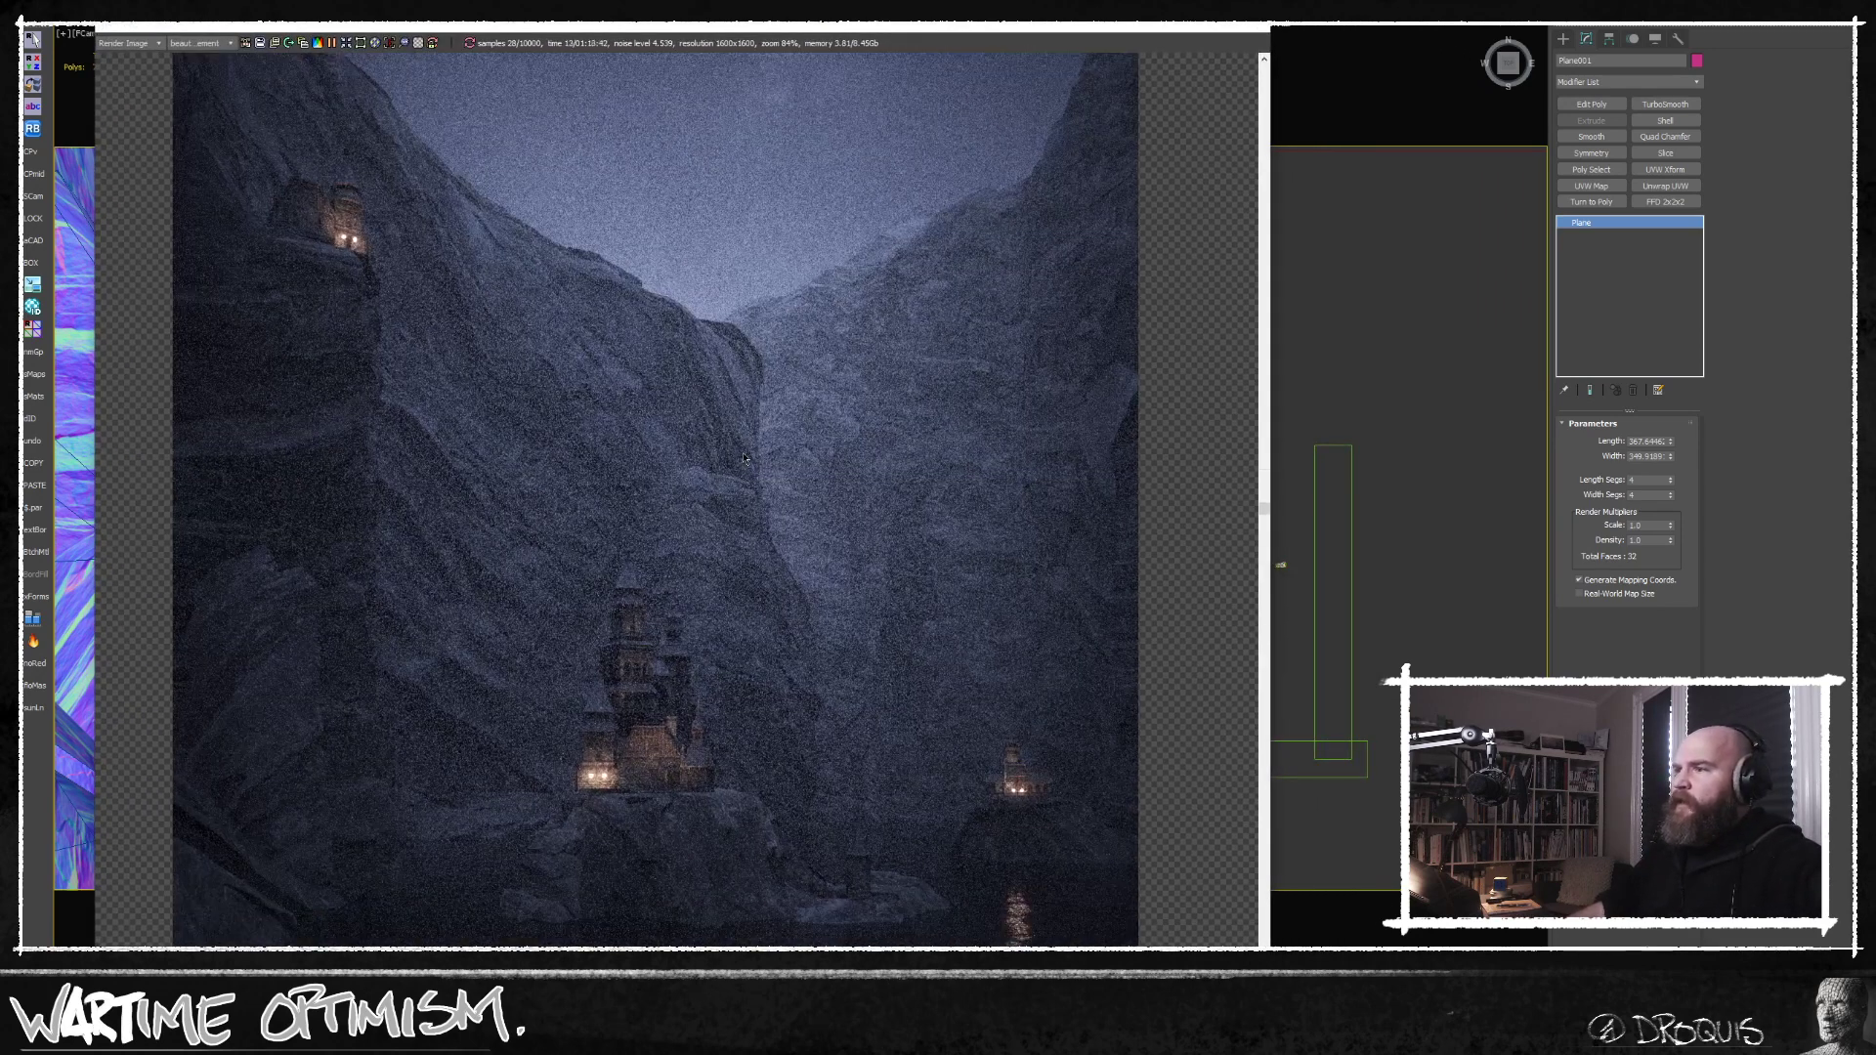
{"action": "scroll", "coordinate": [744, 420], "scroll_direction": "down", "scroll_amount": 1}
{"action": "middle_click_drag", "start_coordinate": [770, 513], "coordinate": [746, 528]}
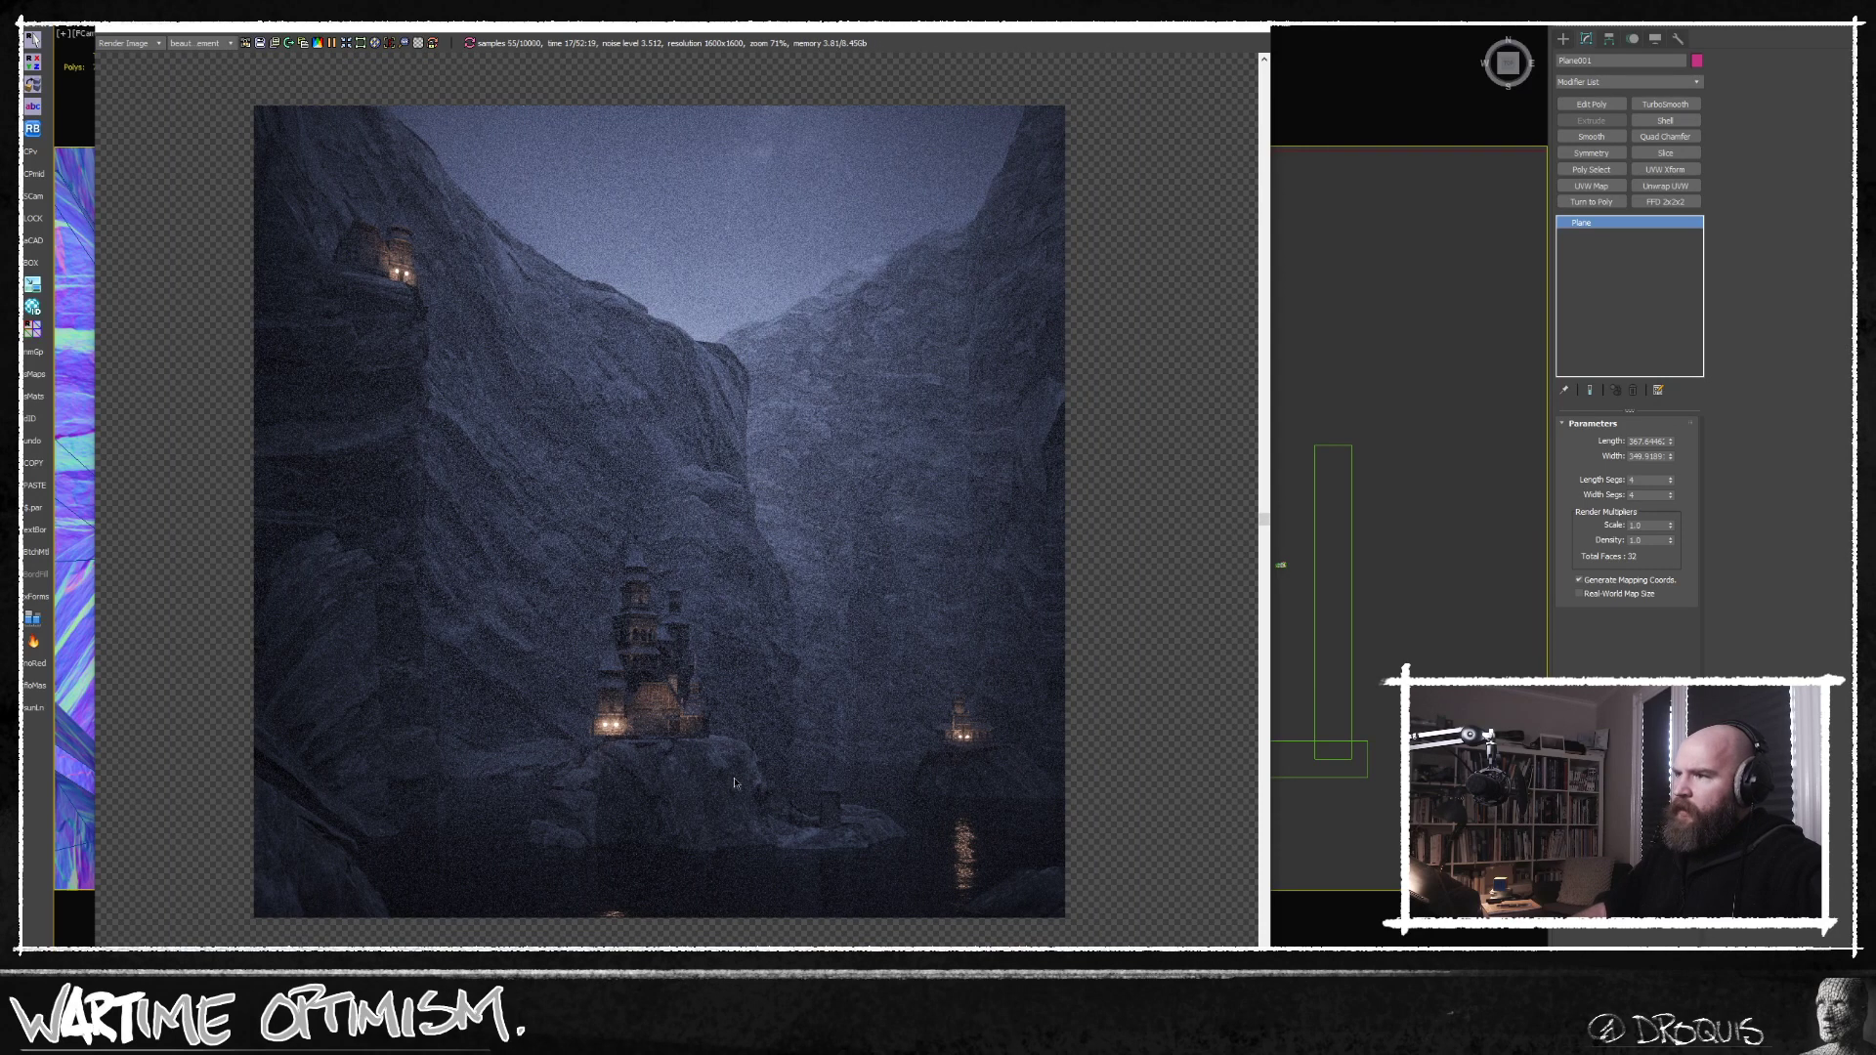
{"action": "middle_click_drag", "start_coordinate": [620, 728], "coordinate": [612, 728]}
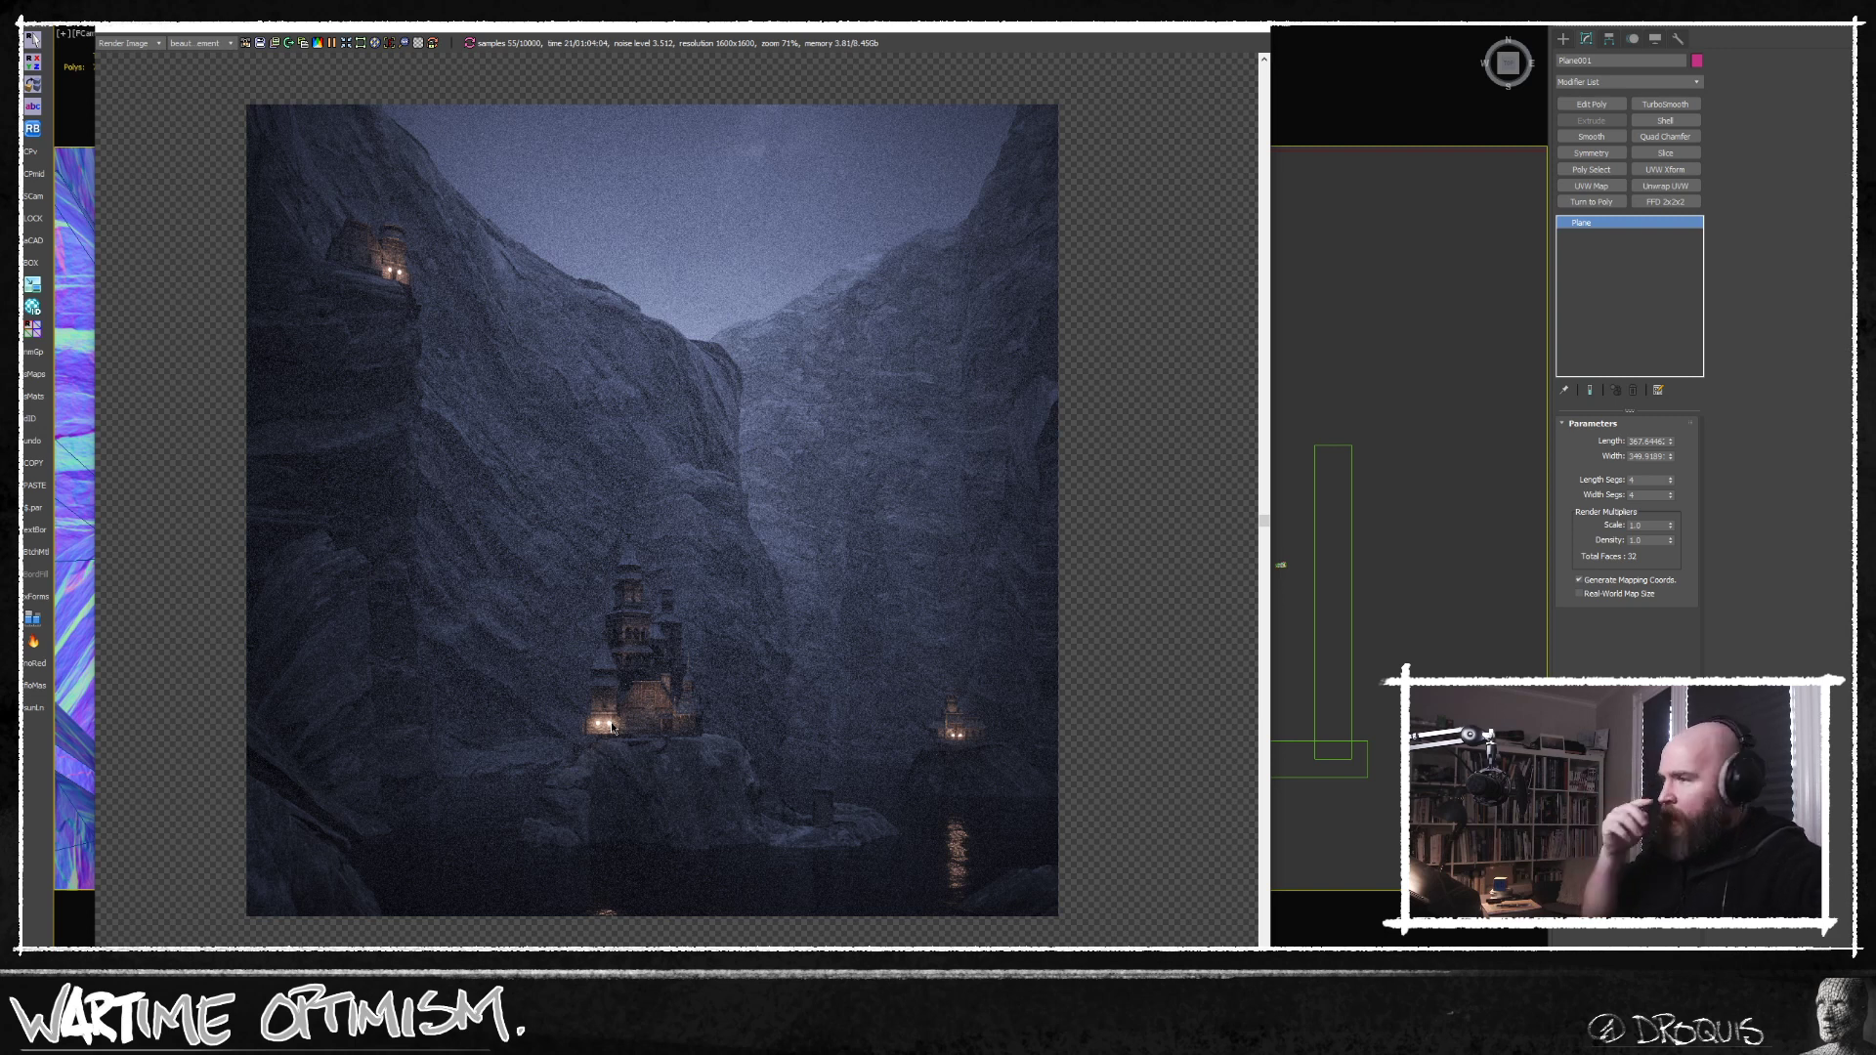
Inspect the central castle and its rock close up in the render, comparing them with the full composition.
{"action": "scroll", "coordinate": [611, 727], "scroll_direction": "up", "scroll_amount": 4}
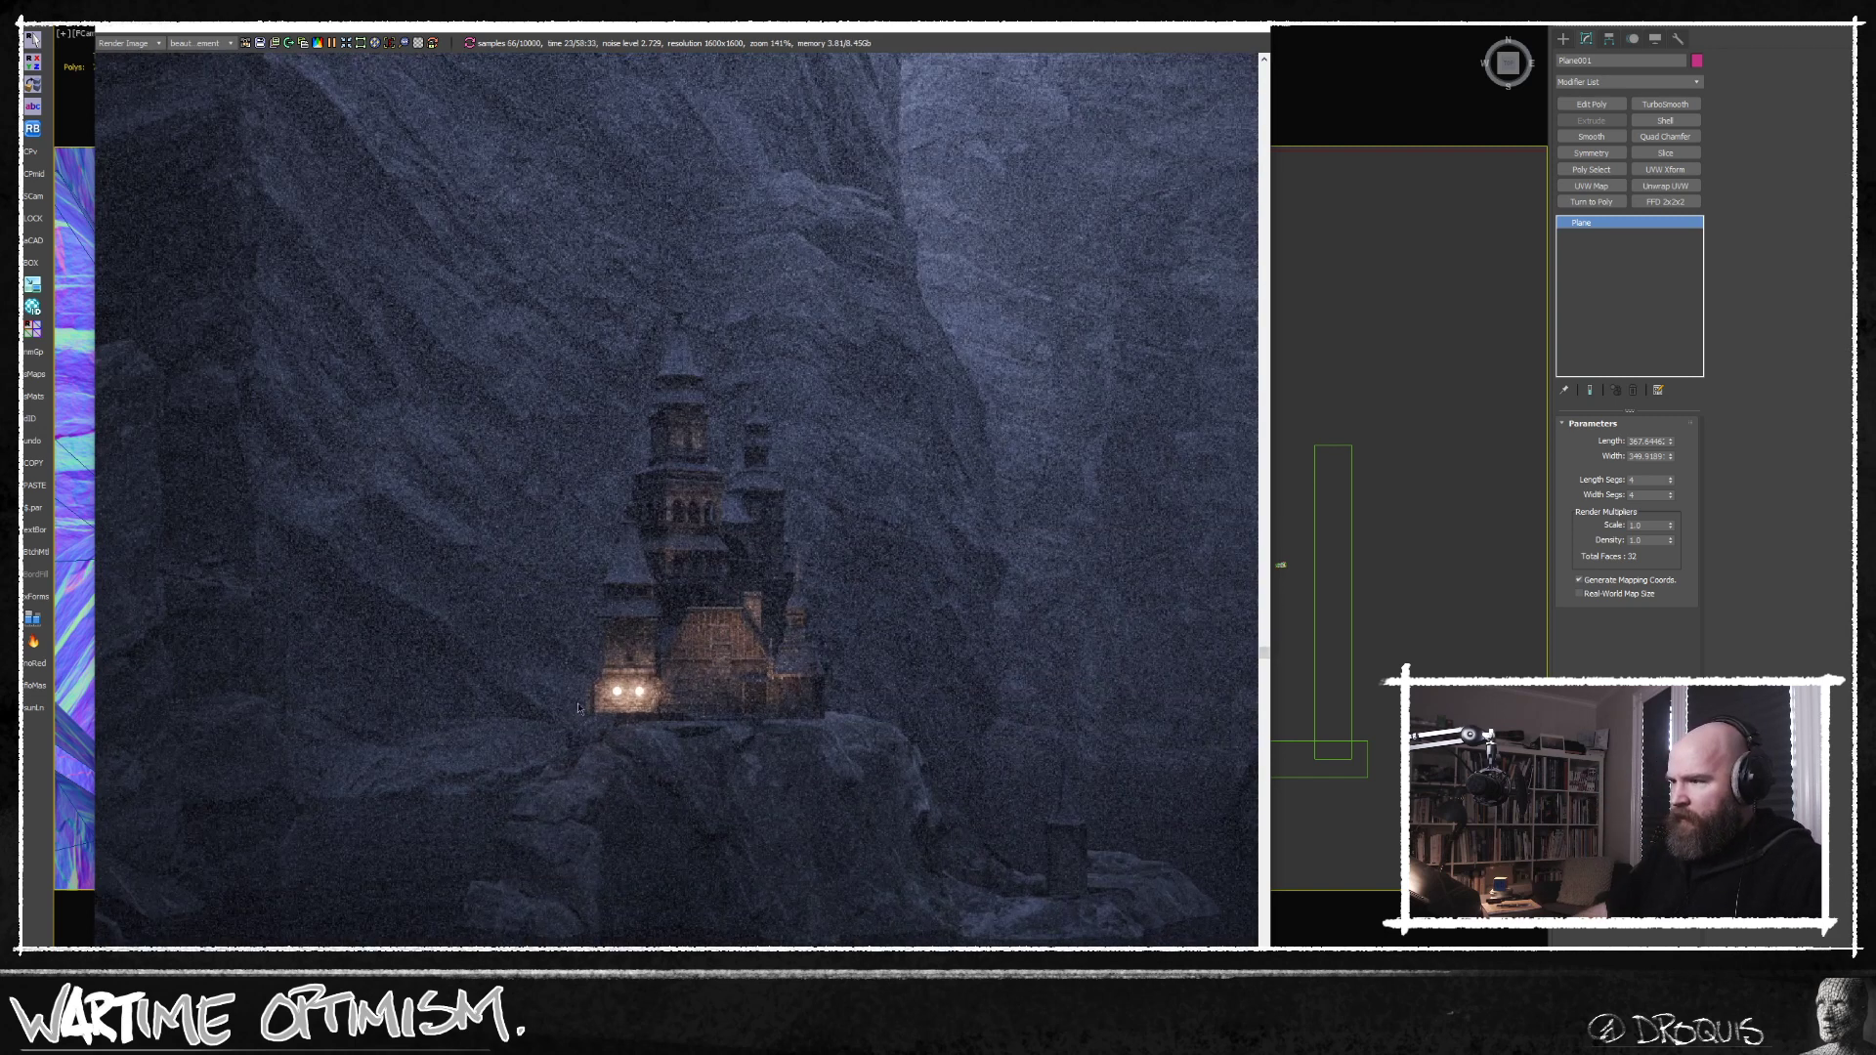
{"action": "scroll", "coordinate": [798, 752], "scroll_direction": "down", "scroll_amount": 2}
{"action": "scroll", "coordinate": [799, 752], "scroll_direction": "down", "scroll_amount": 5}
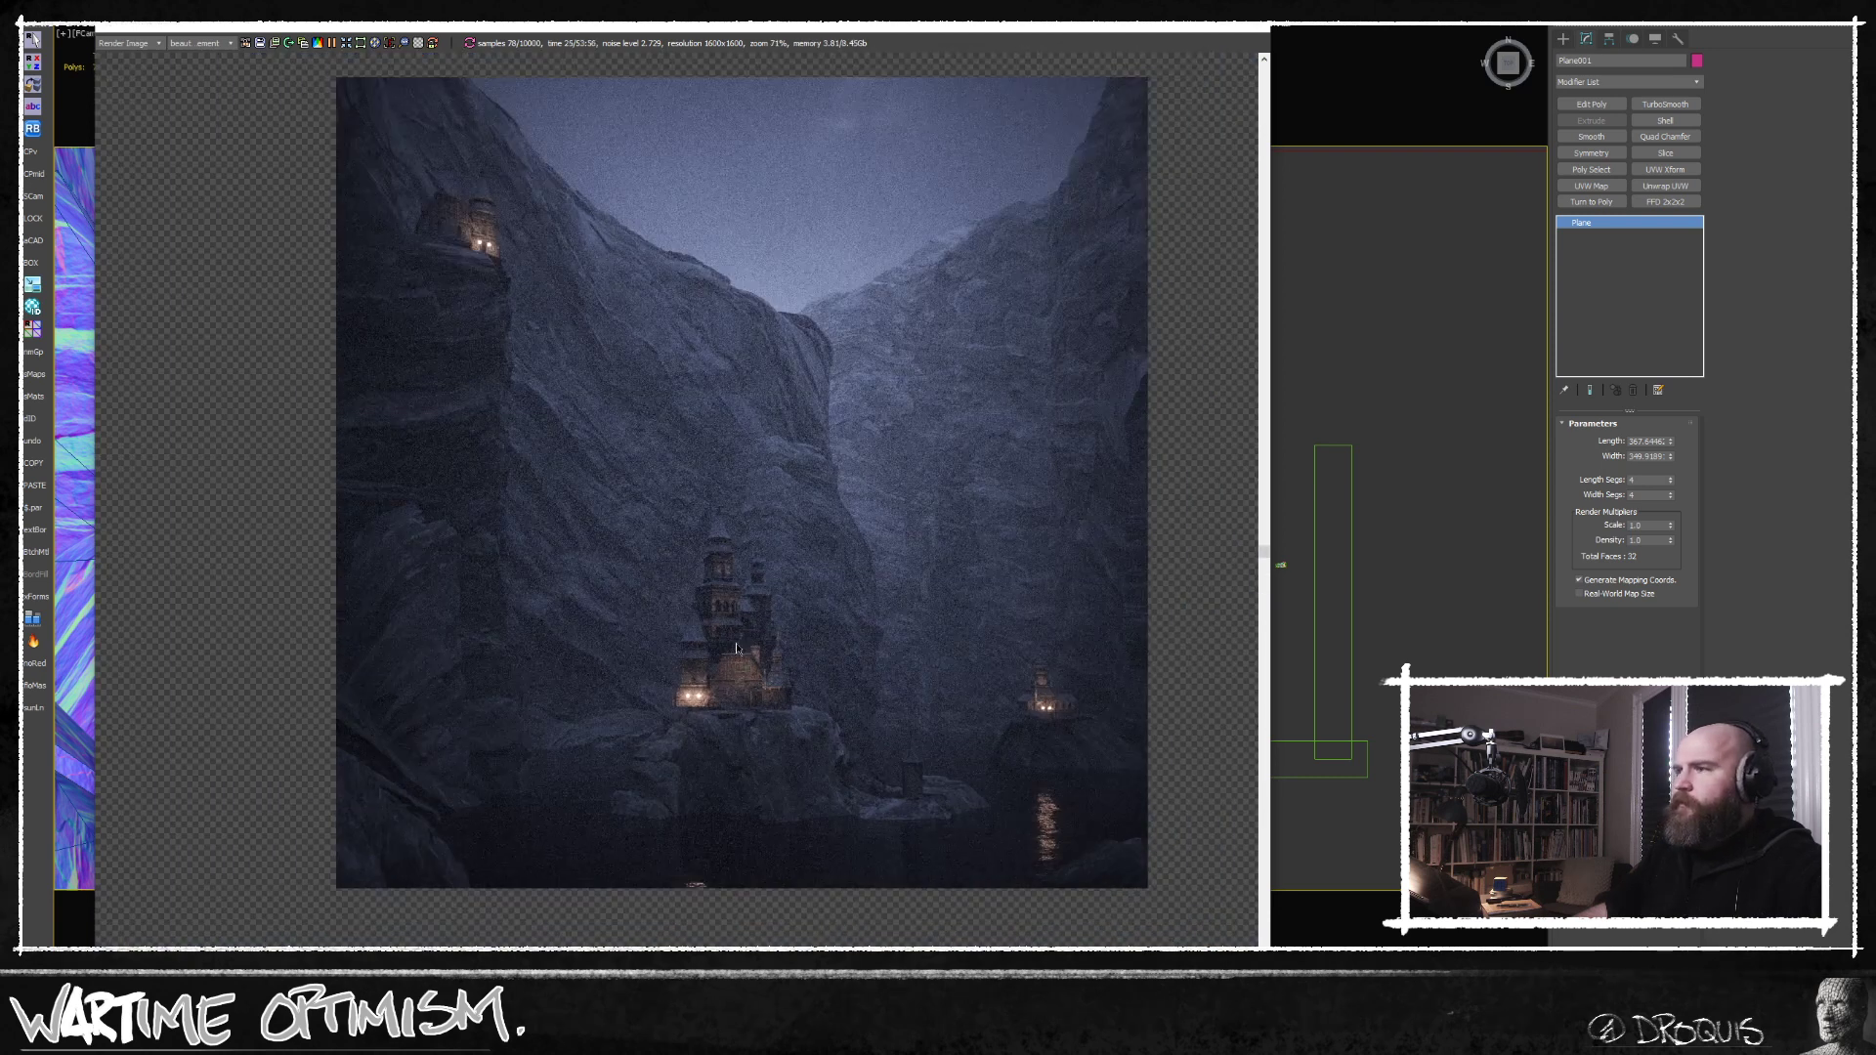
{"action": "scroll", "coordinate": [677, 700], "scroll_direction": "up", "scroll_amount": 4}
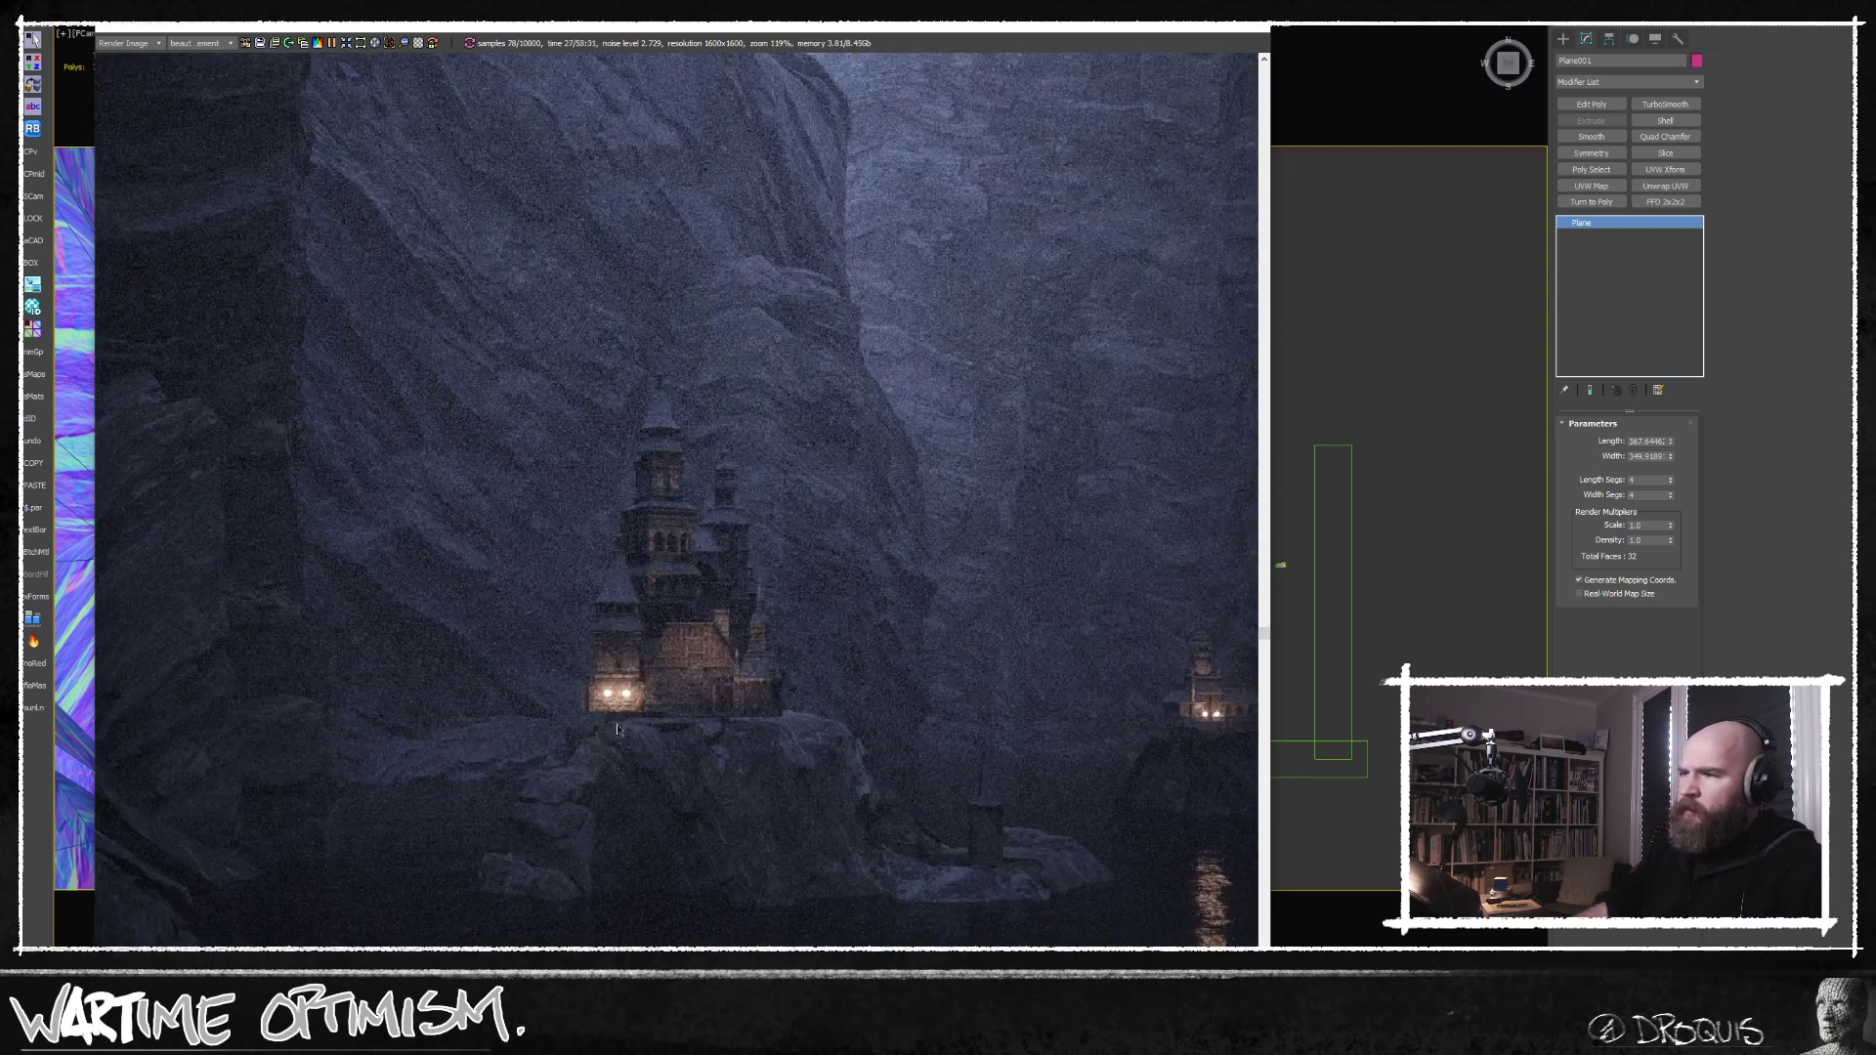
{"action": "scroll", "coordinate": [617, 713], "scroll_direction": "down", "scroll_amount": 3}
{"action": "scroll", "coordinate": [684, 694], "scroll_direction": "up", "scroll_amount": 2}
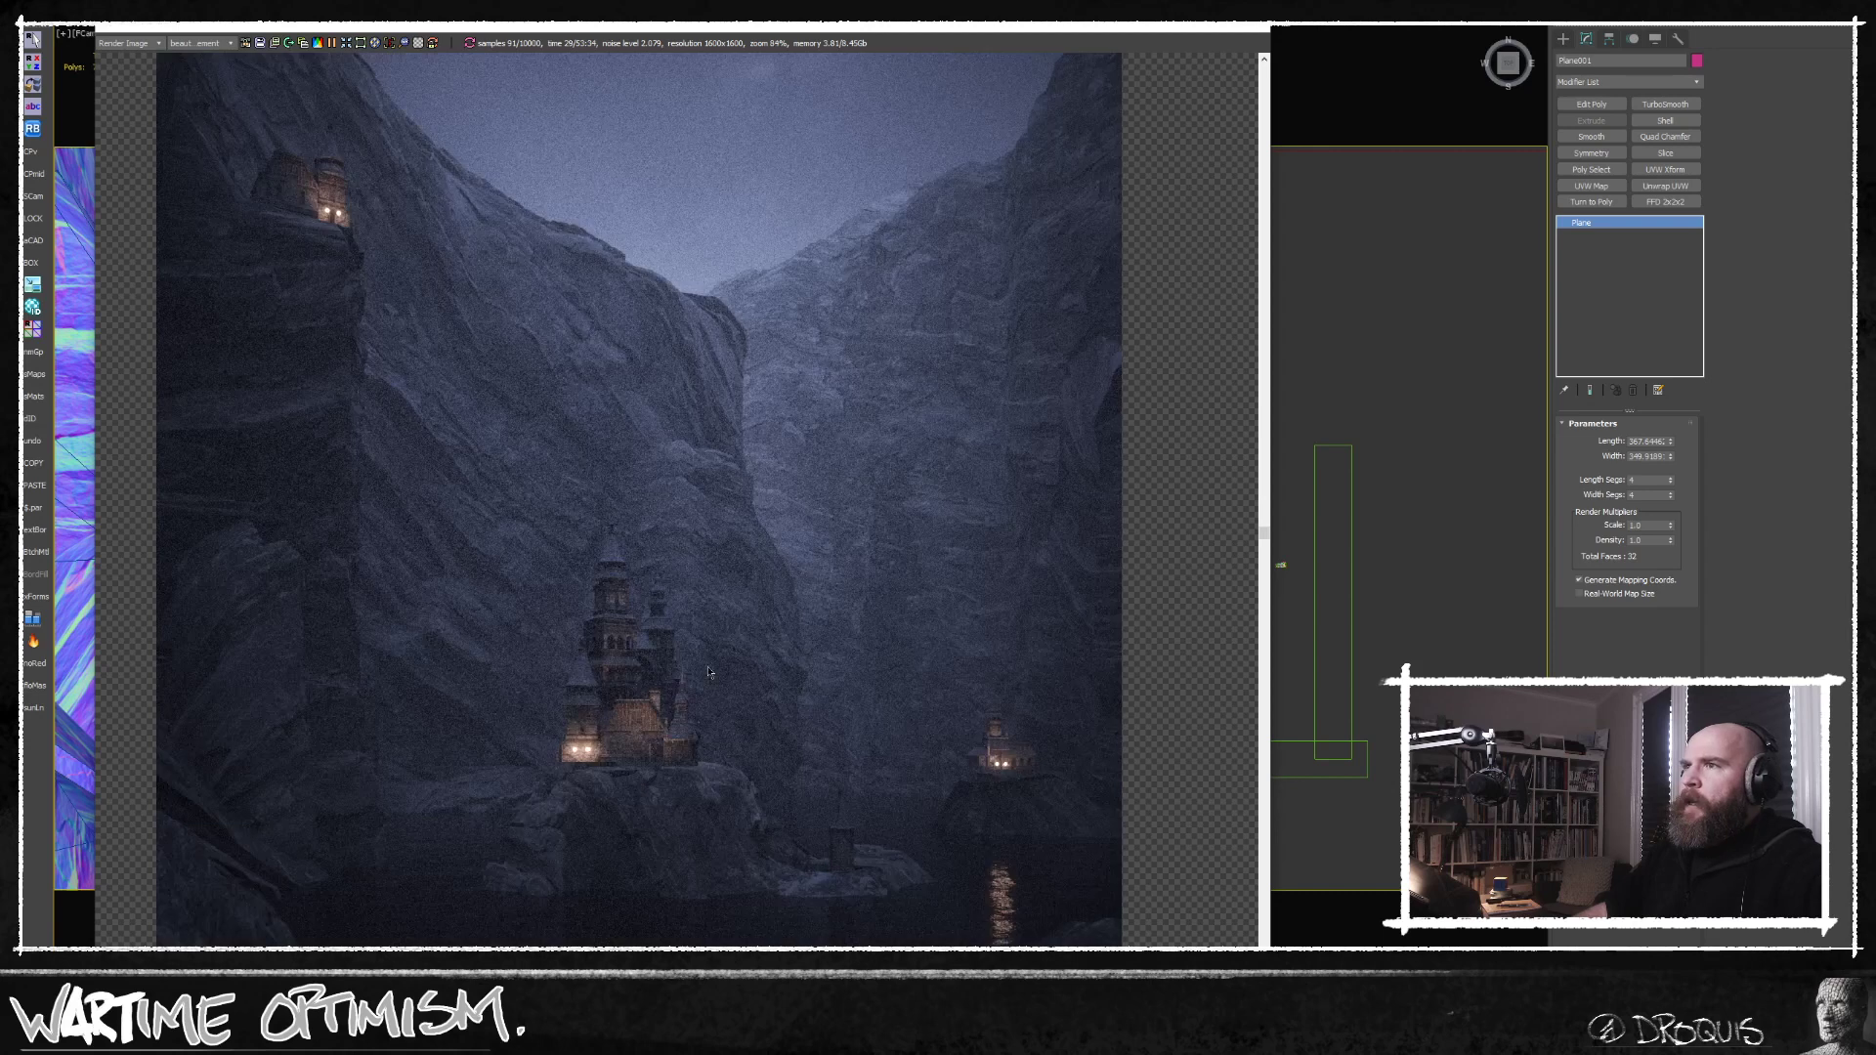
{"action": "scroll", "coordinate": [721, 681], "scroll_direction": "down", "scroll_amount": 1}
{"action": "scroll", "coordinate": [721, 681], "scroll_direction": "down", "scroll_amount": 1}
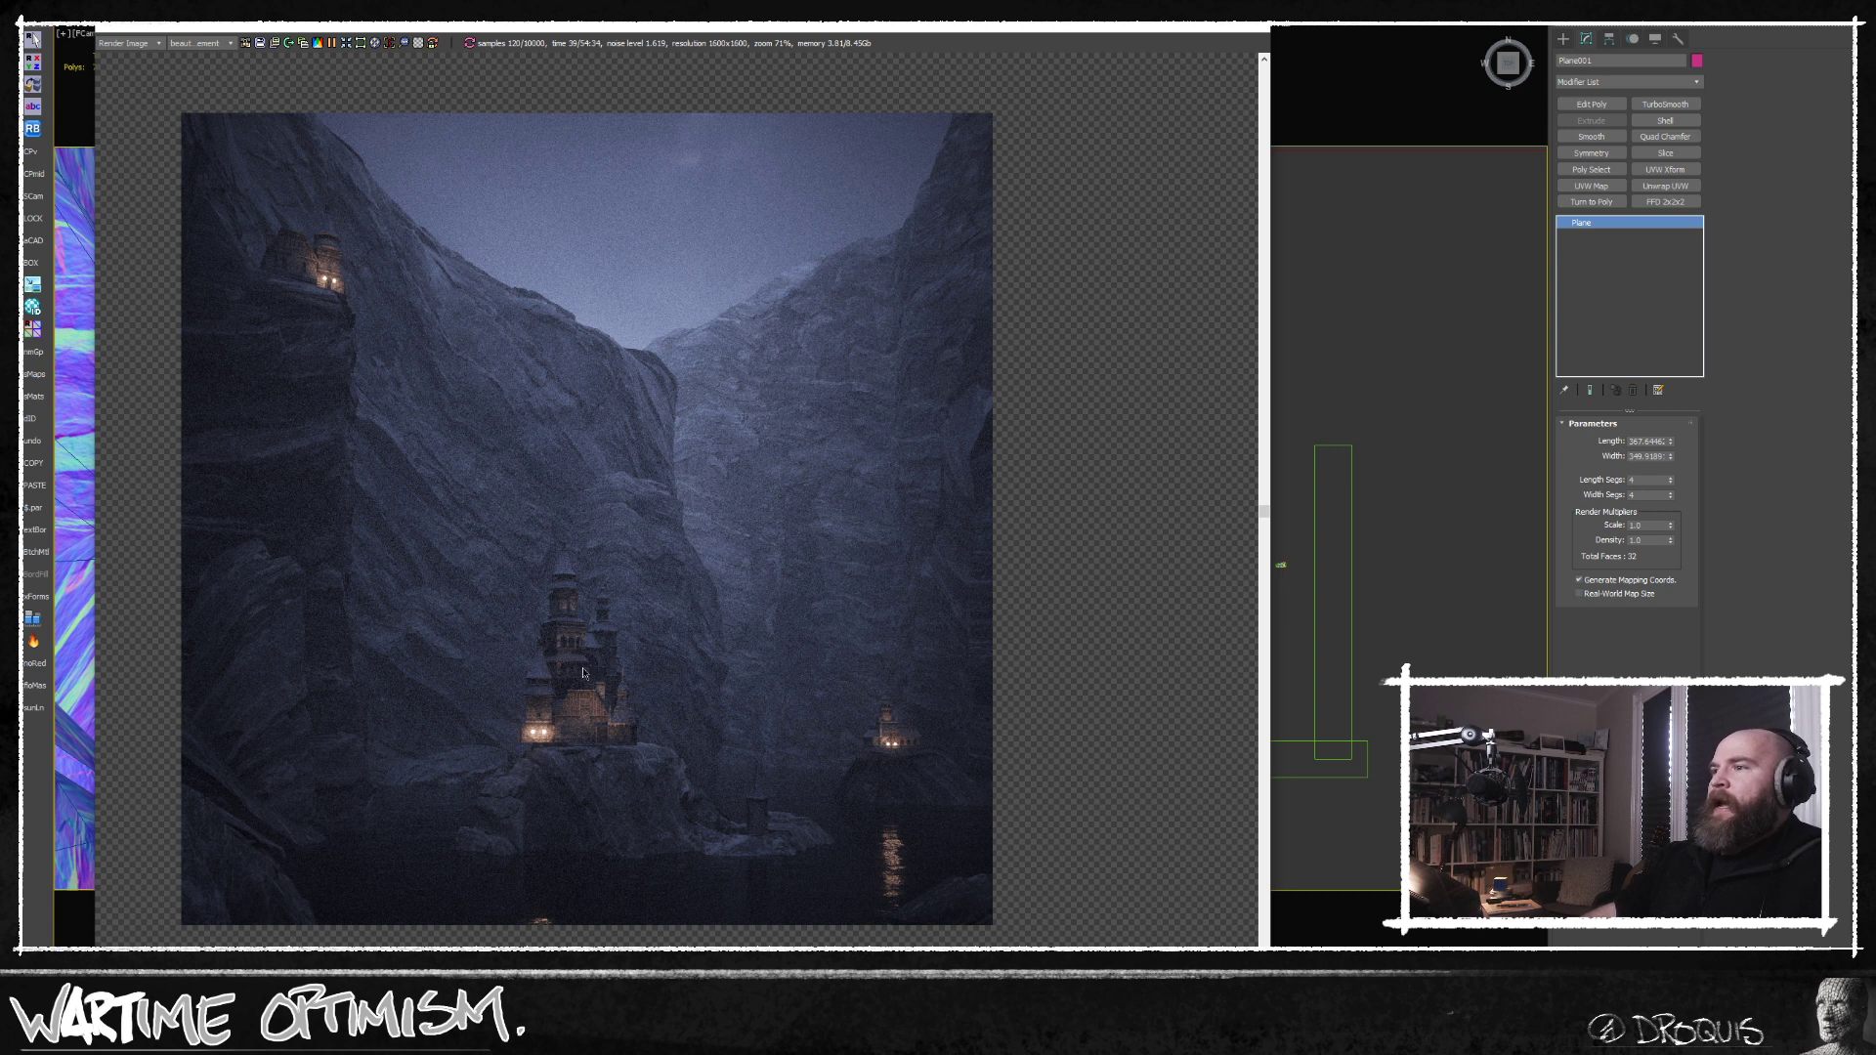
{"action": "scroll", "coordinate": [571, 677], "scroll_direction": "down", "scroll_amount": 1}
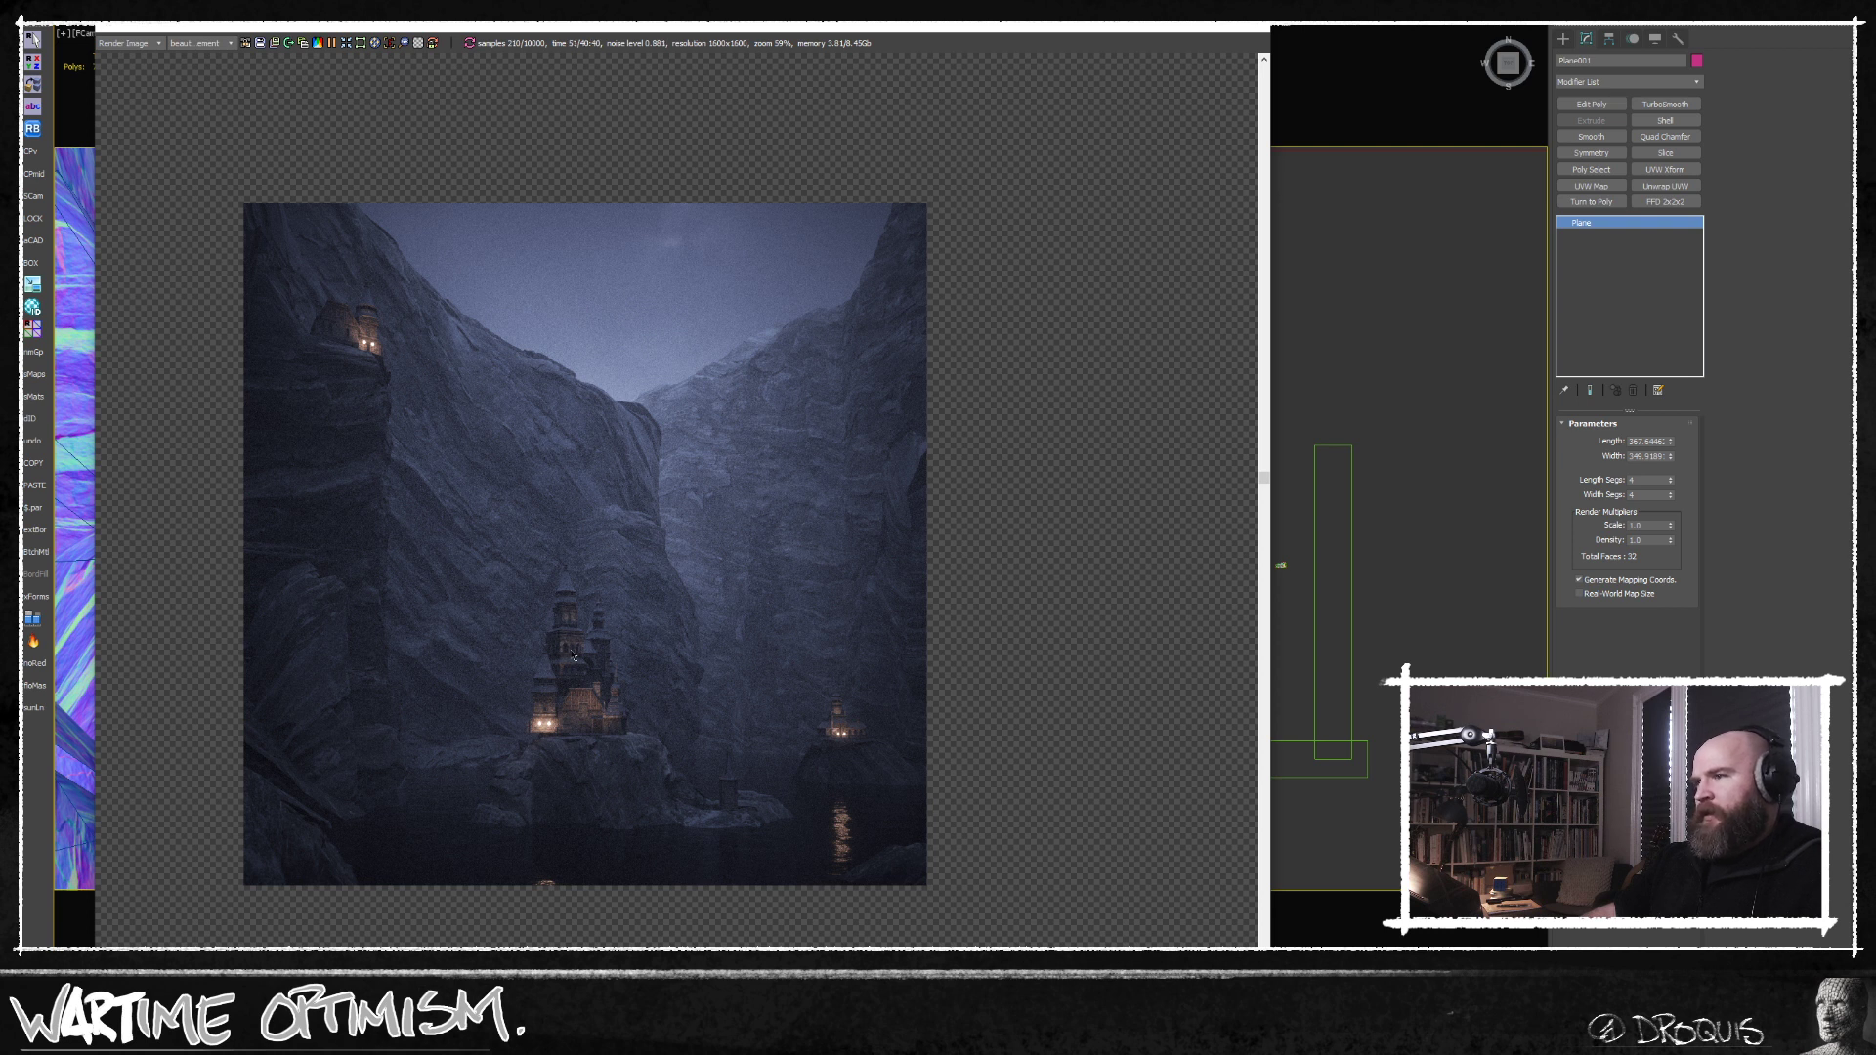
Switch the render display between the FStormZDepth pass and the beauty element to compare the depth layers.
{"action": "left_click", "coordinate": [233, 43]}
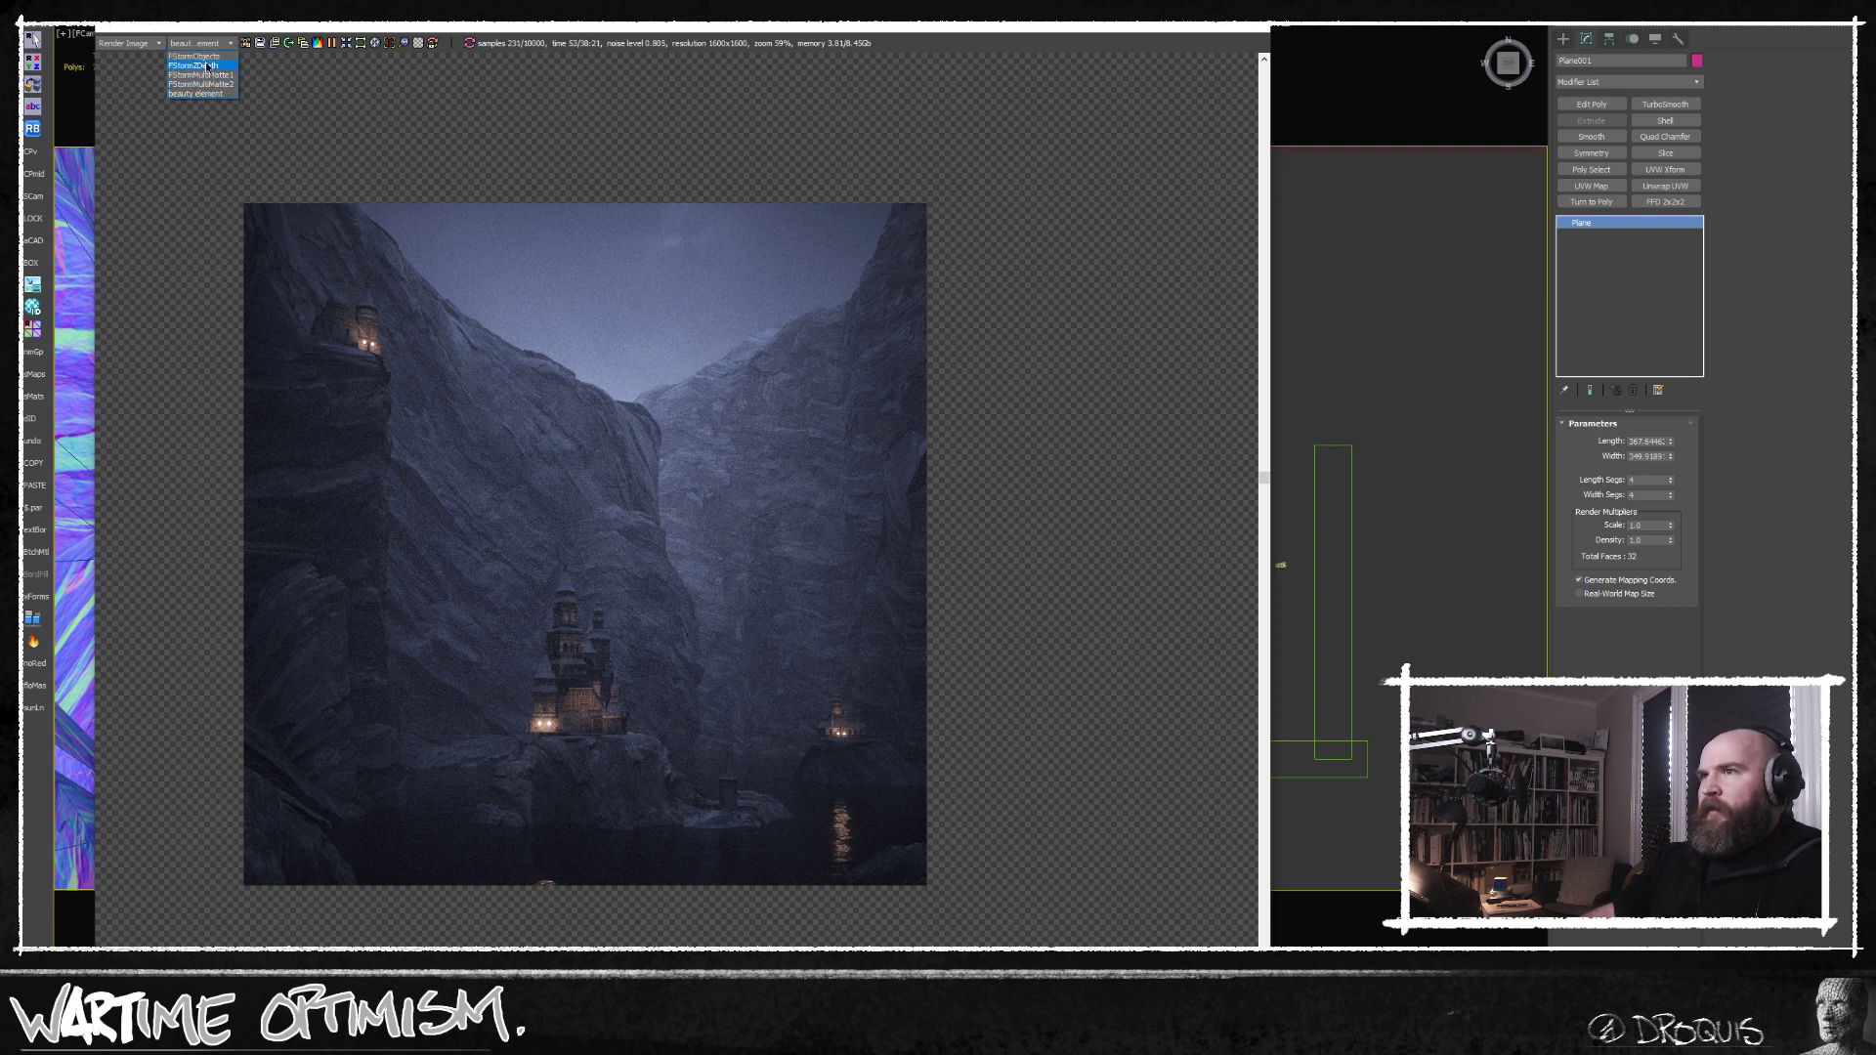
{"action": "left_click", "coordinate": [207, 65]}
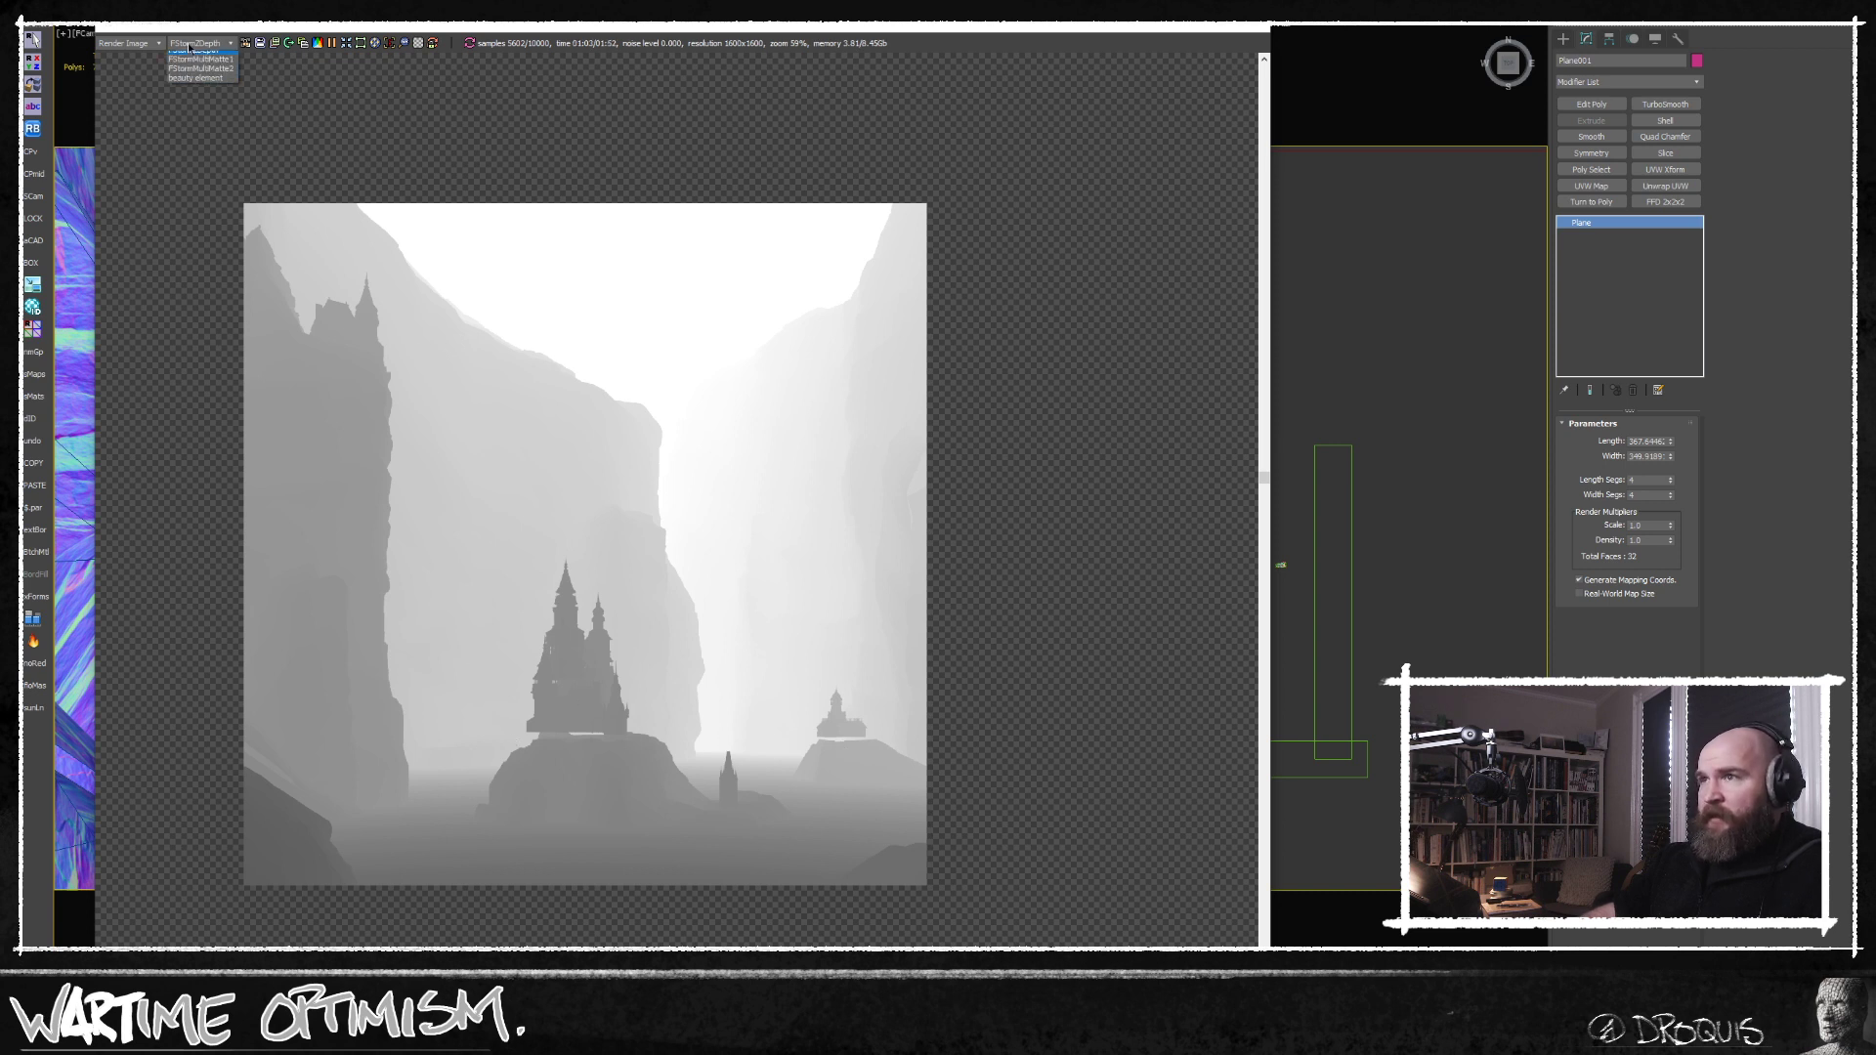
{"action": "left_click", "coordinate": [199, 94]}
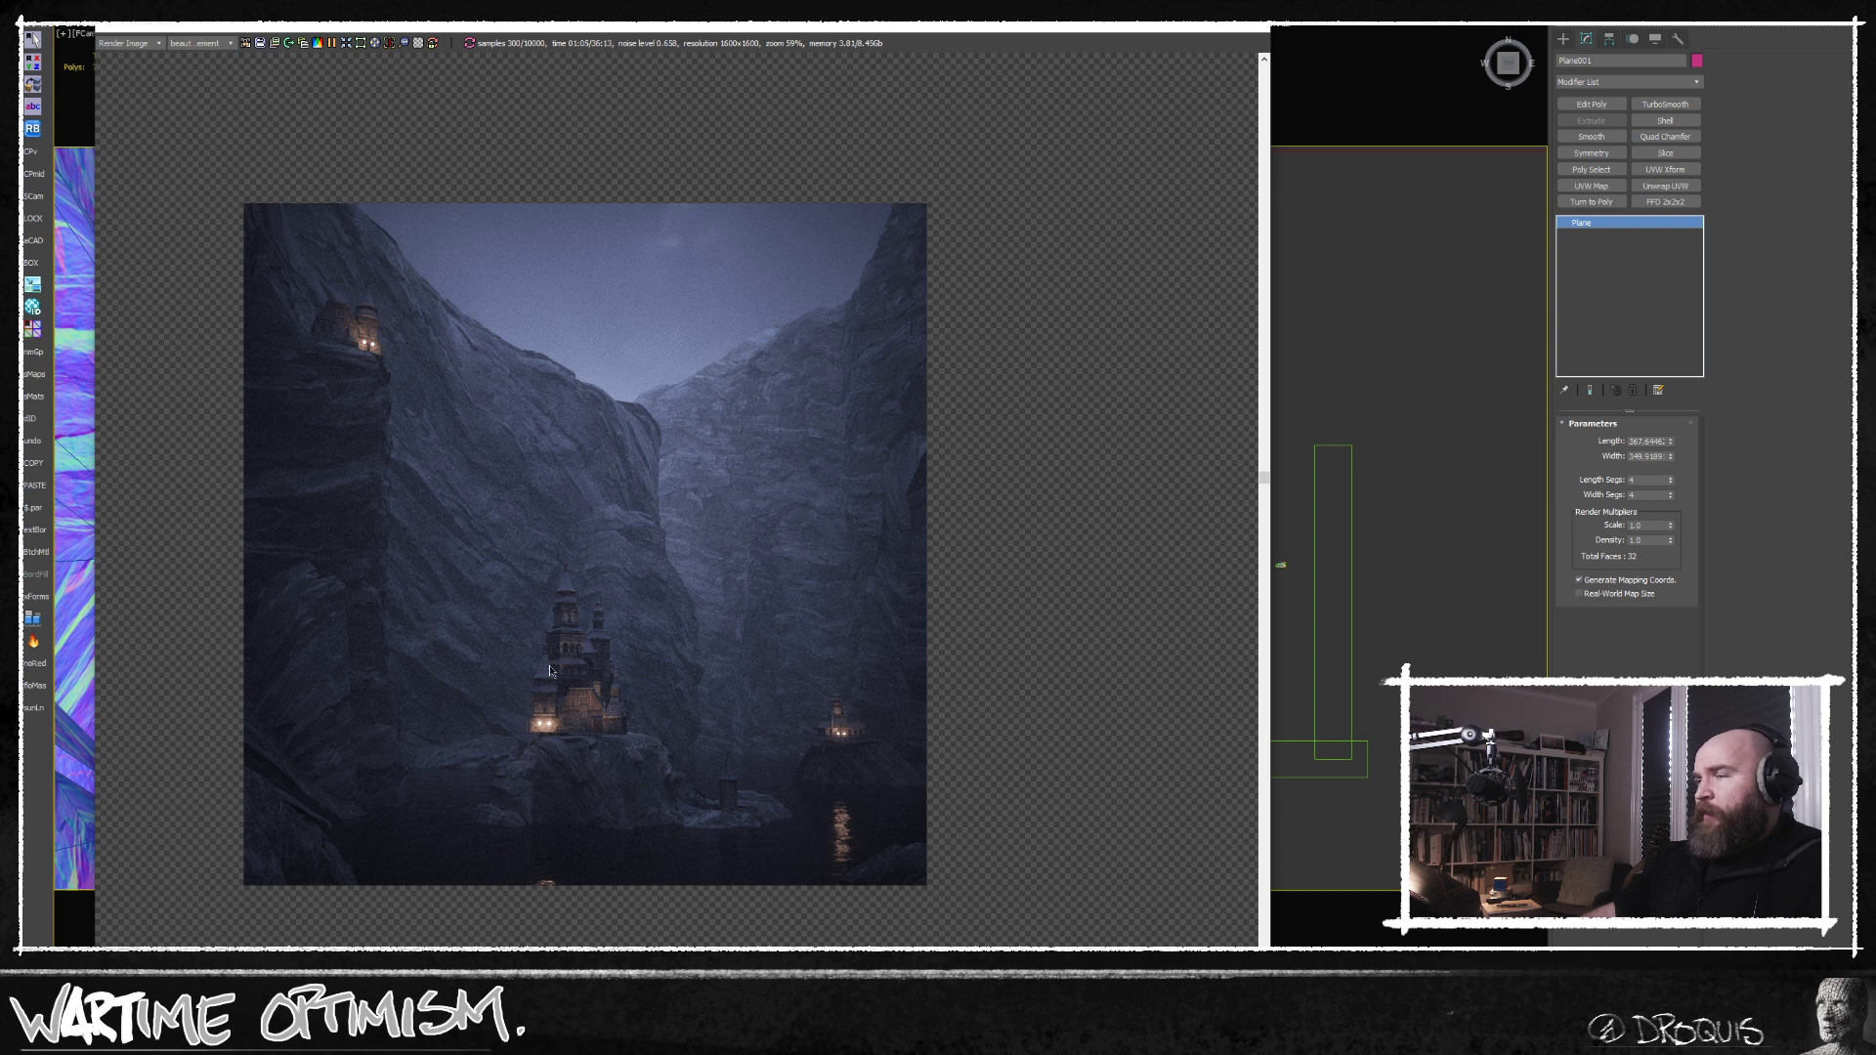
{"action": "left_click", "coordinate": [200, 43]}
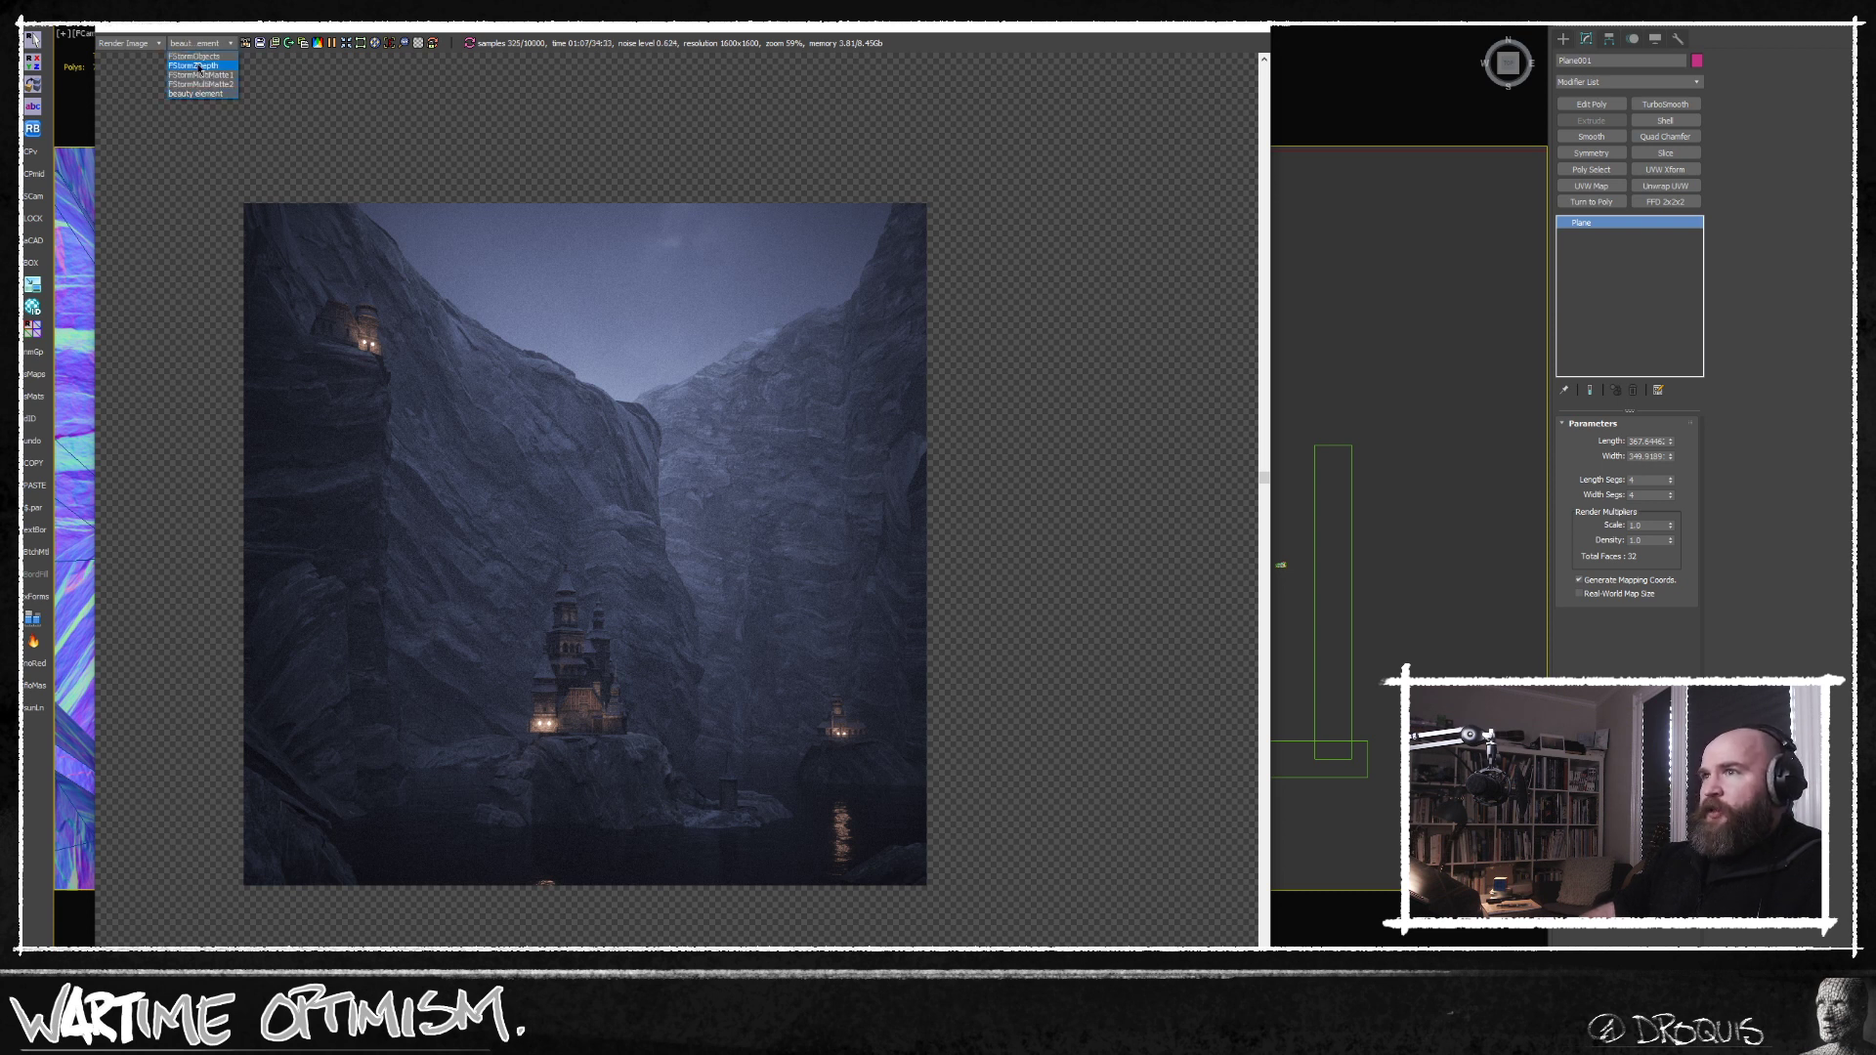
{"action": "left_click", "coordinate": [200, 66]}
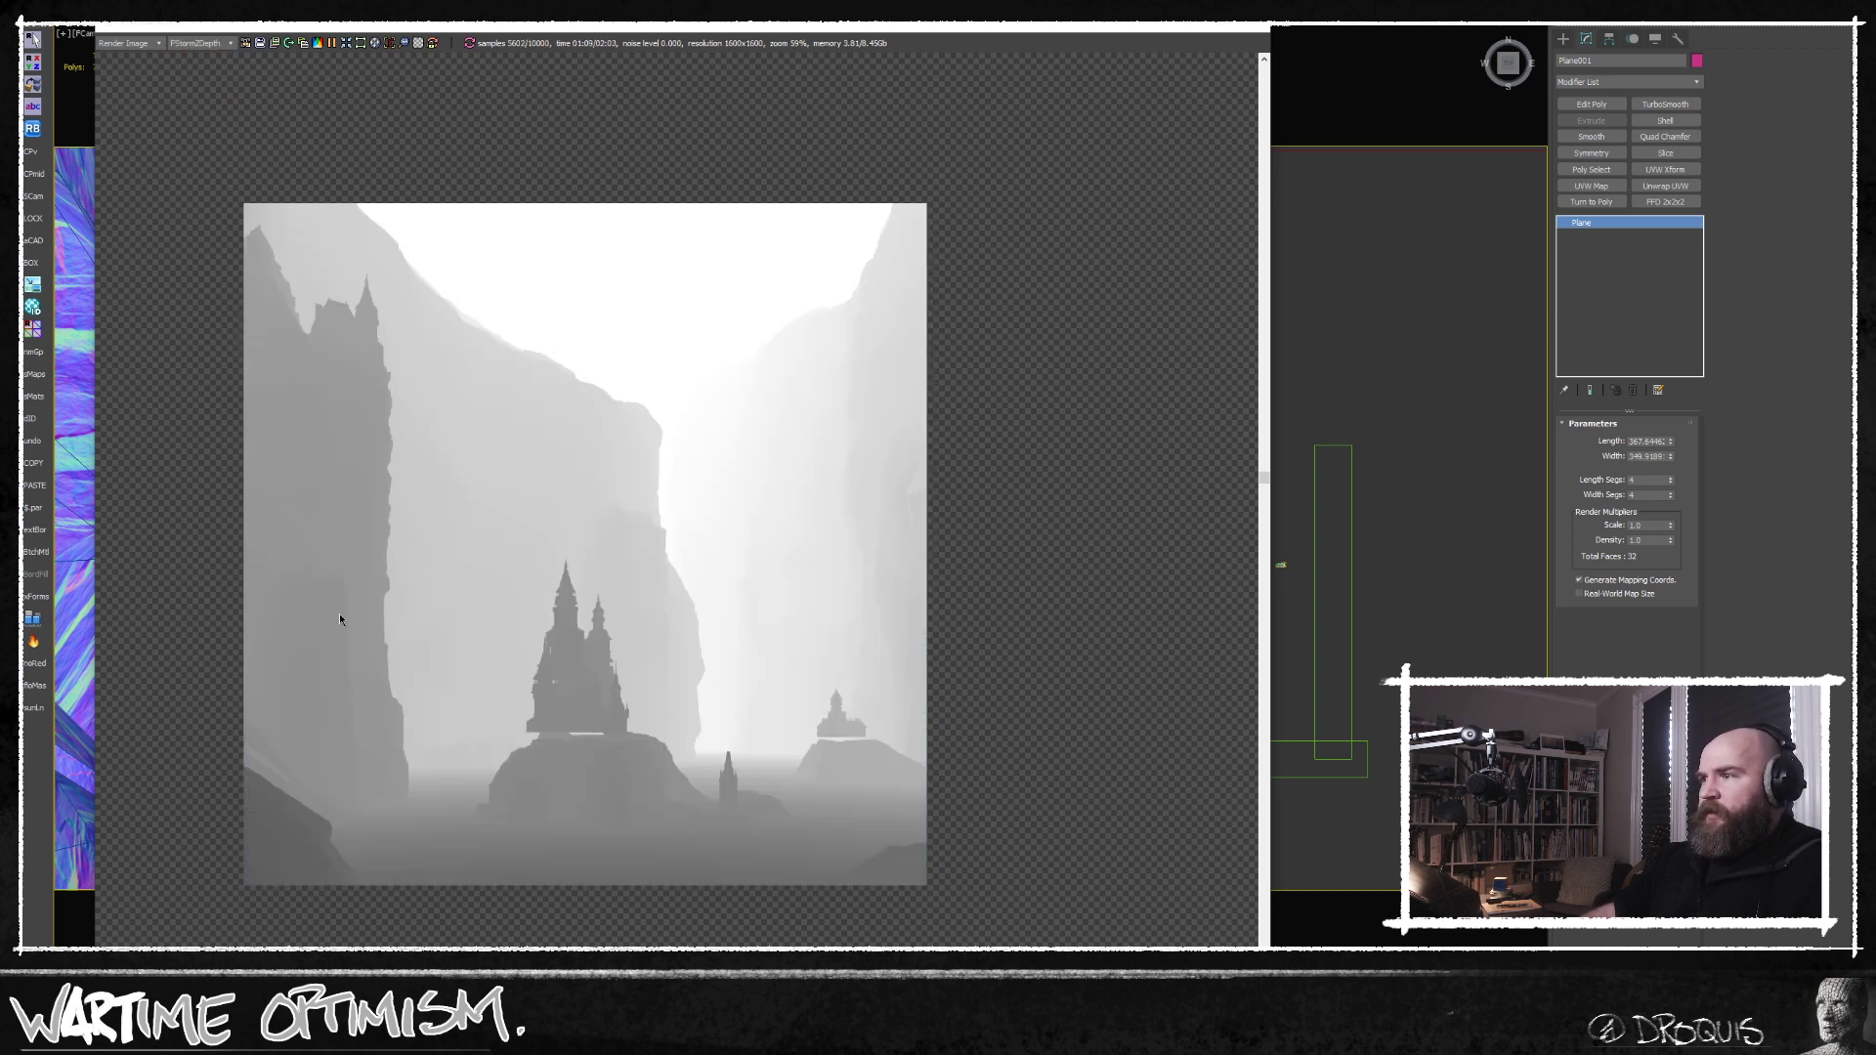
{"action": "left_click", "coordinate": [200, 43]}
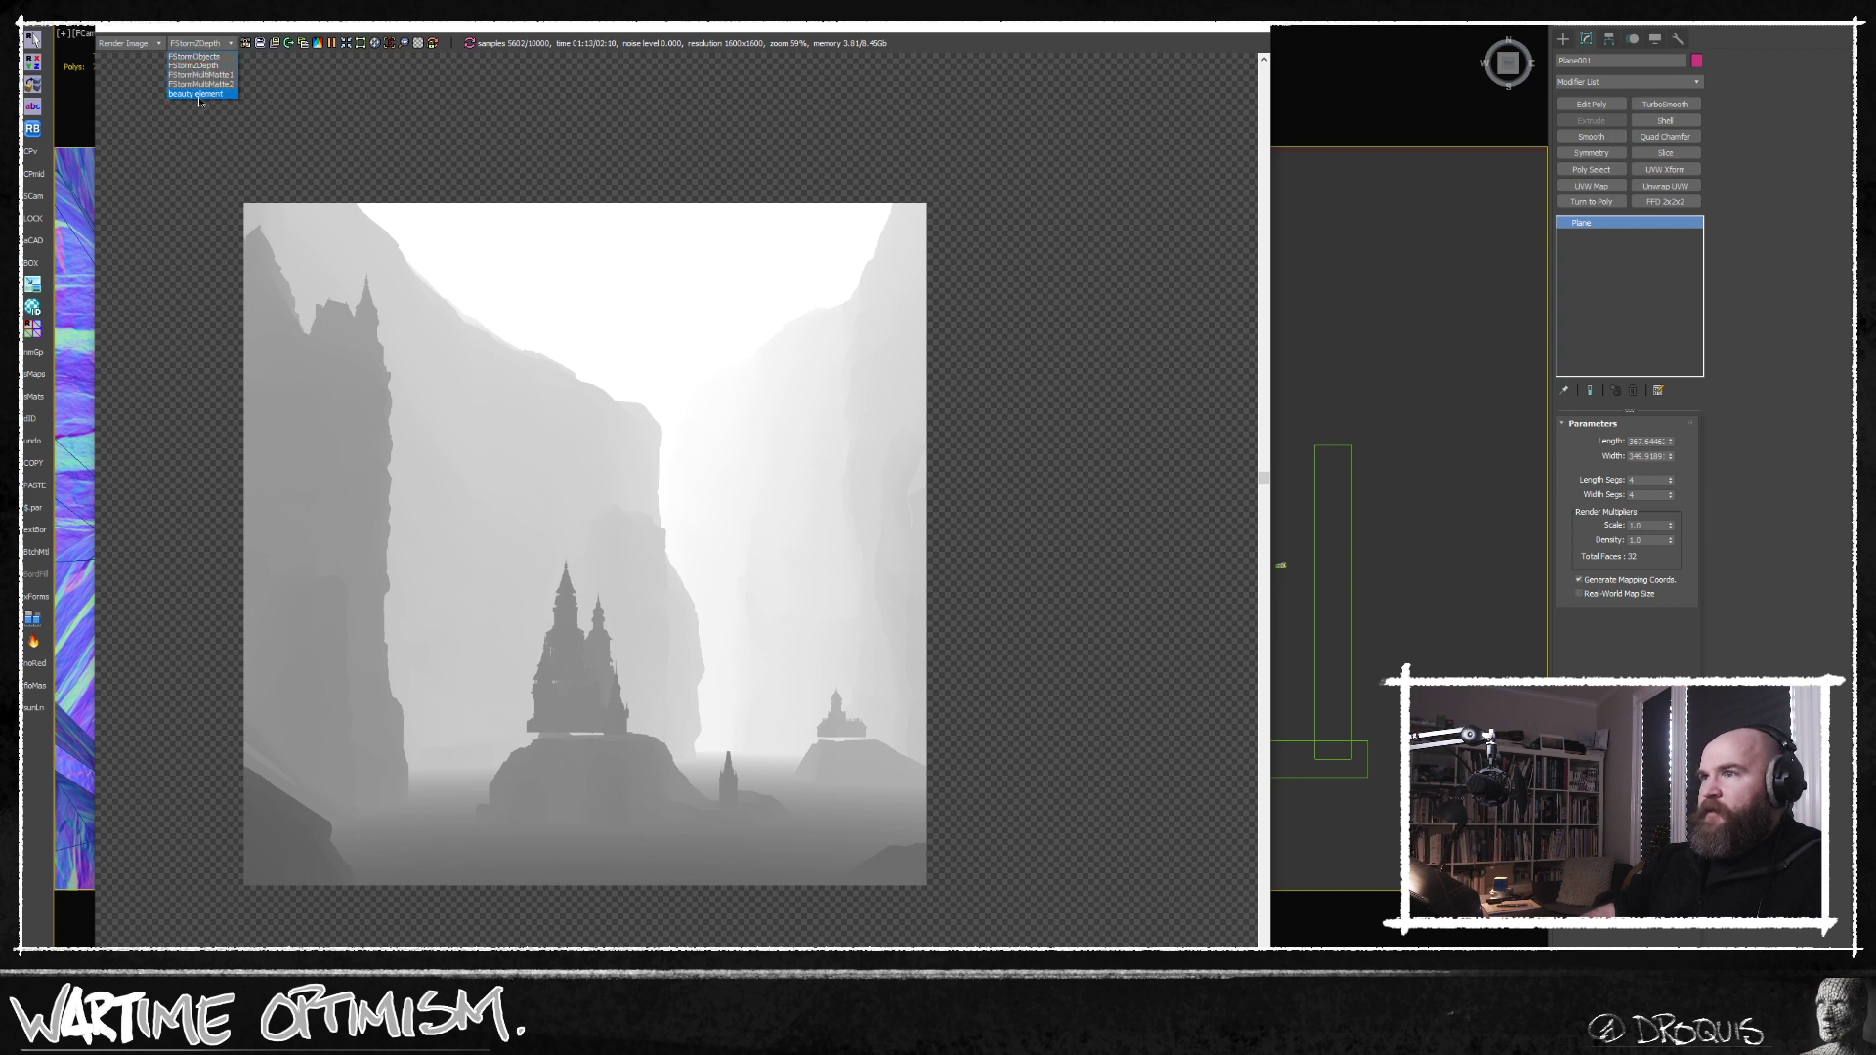
{"action": "left_click", "coordinate": [199, 92]}
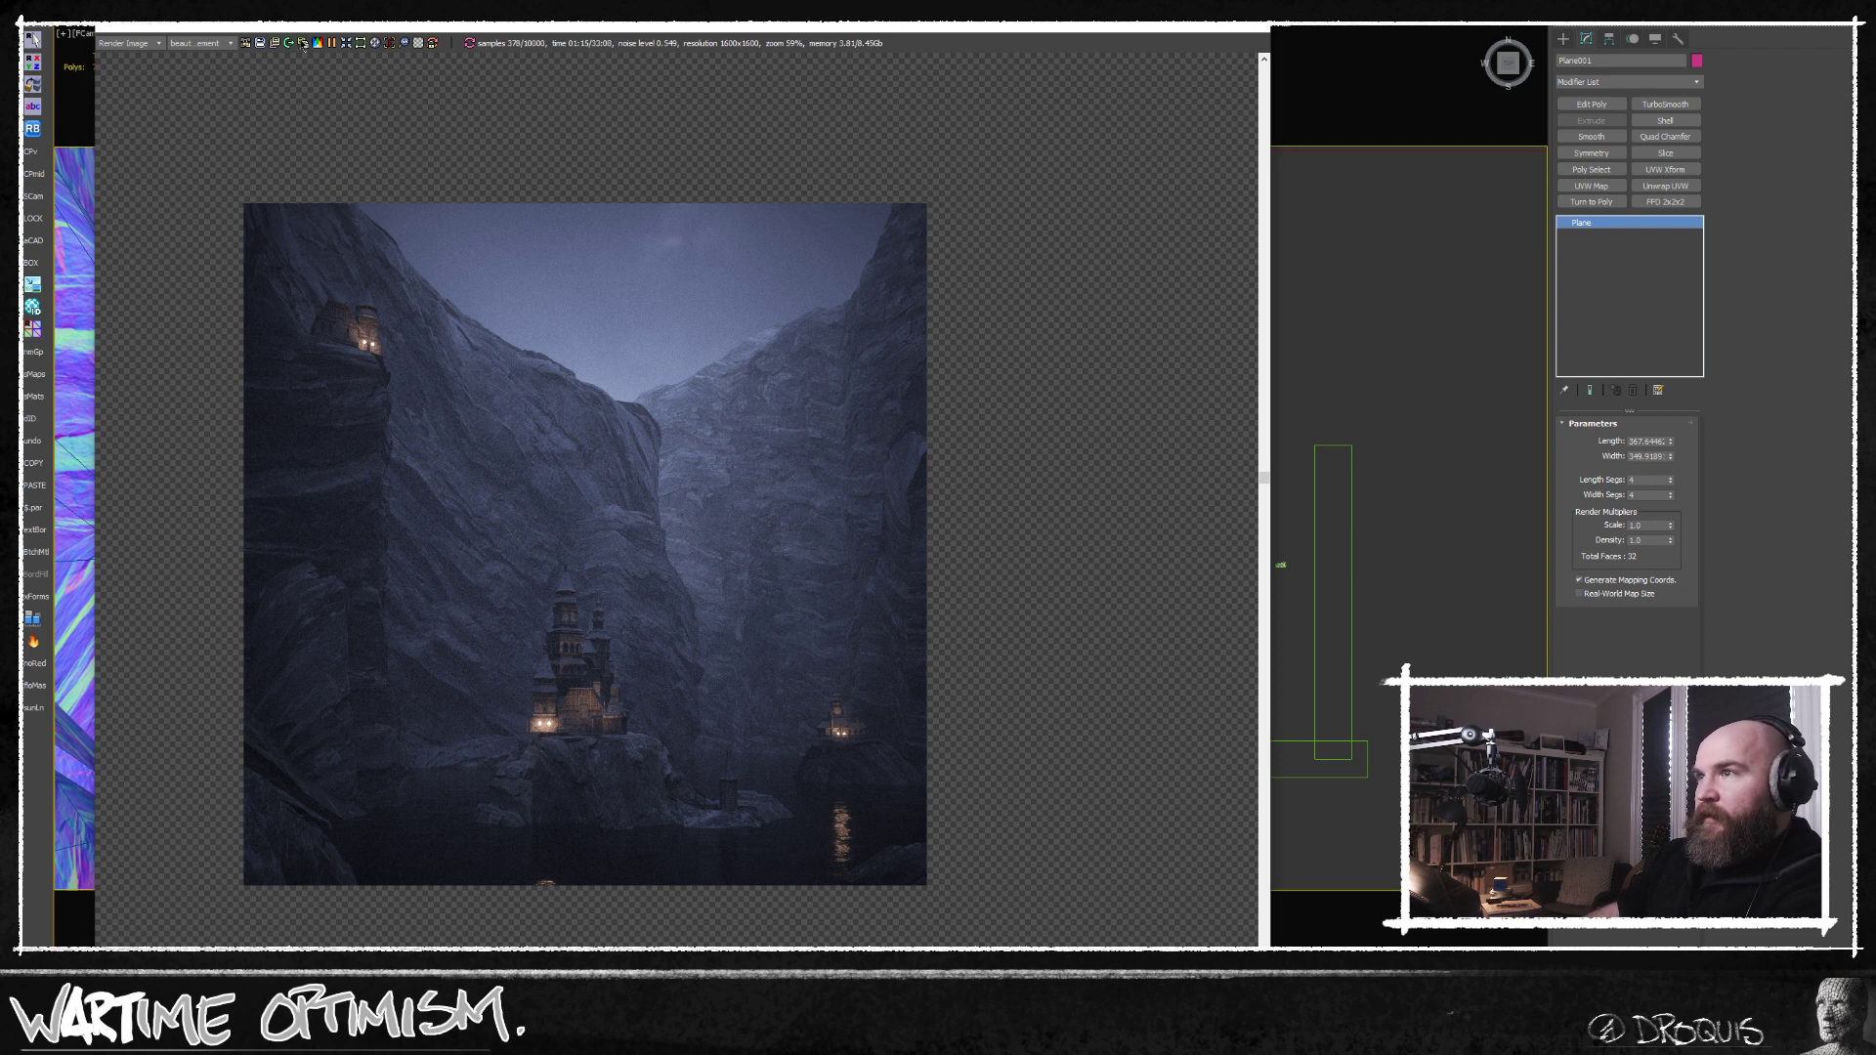
Inspect the castle bases in the render, select the whole central castle from above and lower it slightly onto its rock in the front view.
{"action": "scroll", "coordinate": [579, 746], "scroll_direction": "up", "scroll_amount": 5}
{"action": "scroll", "coordinate": [578, 746], "scroll_direction": "up", "scroll_amount": 4}
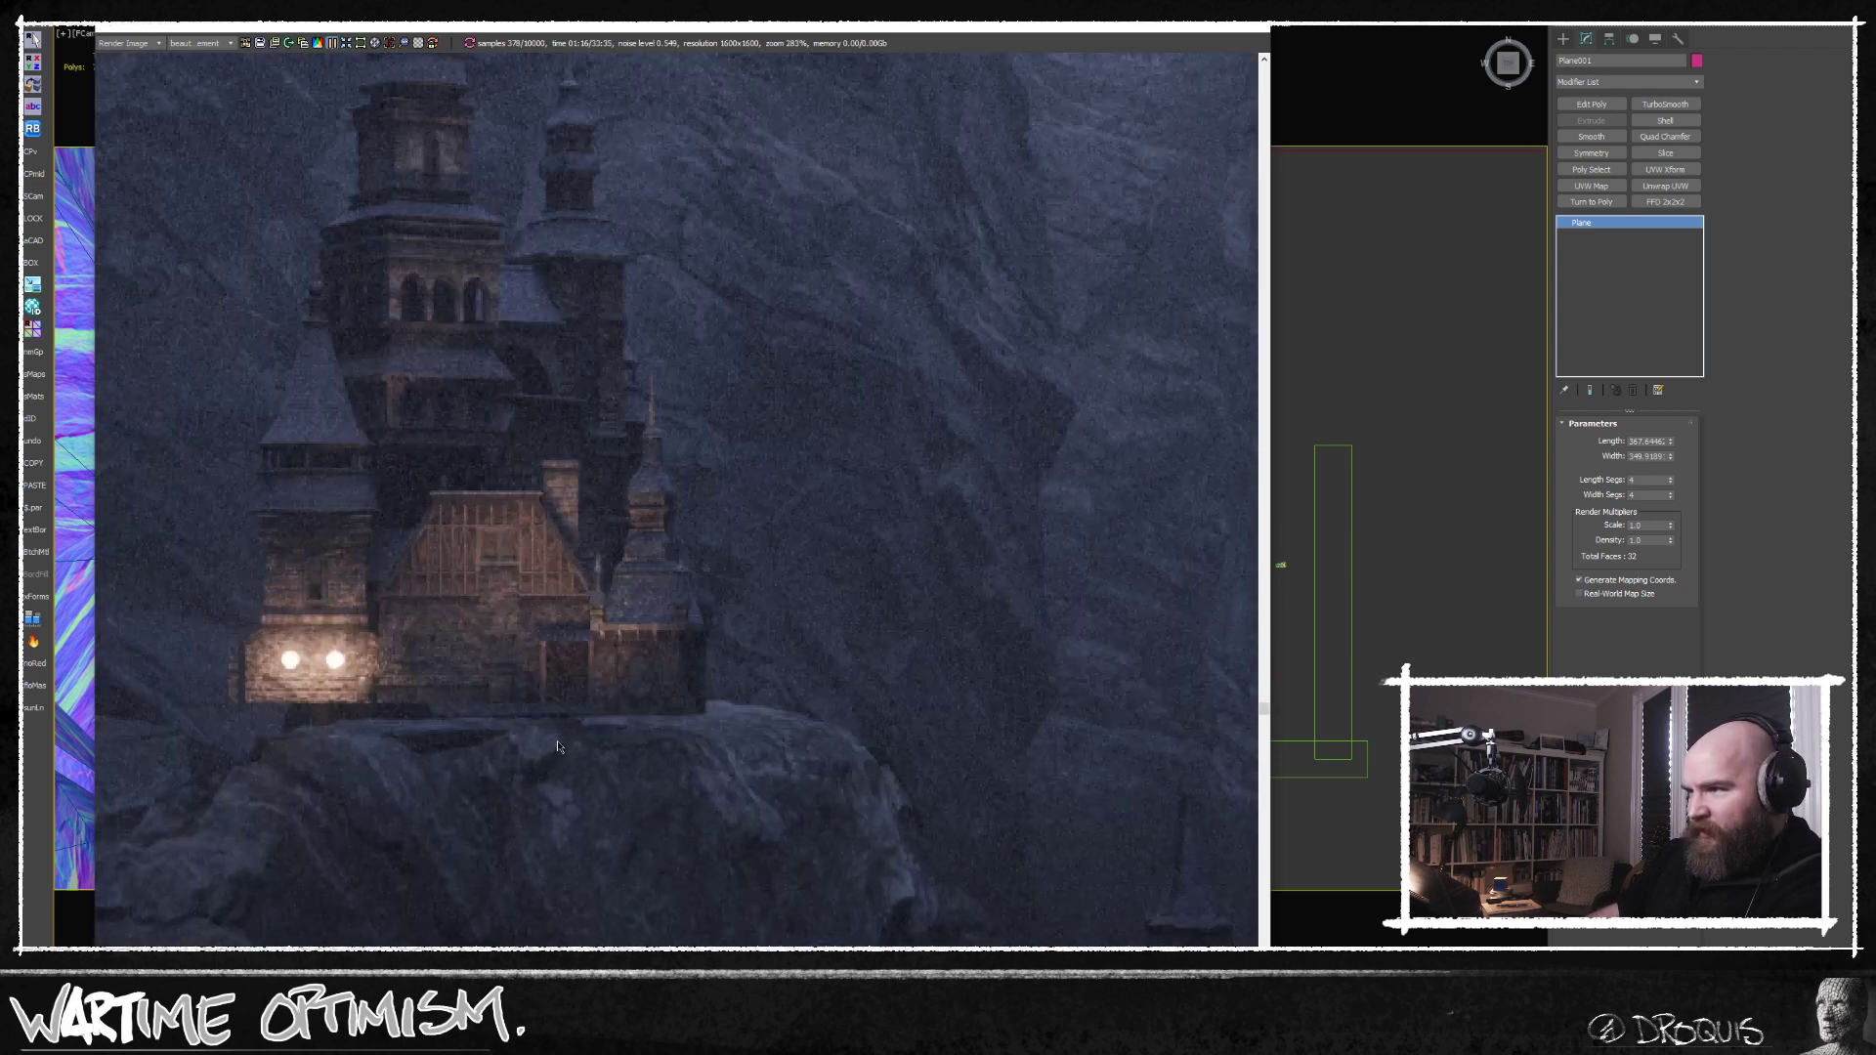
{"action": "scroll", "coordinate": [578, 746], "scroll_direction": "down", "scroll_amount": 7}
{"action": "scroll", "coordinate": [904, 732], "scroll_direction": "up", "scroll_amount": 6}
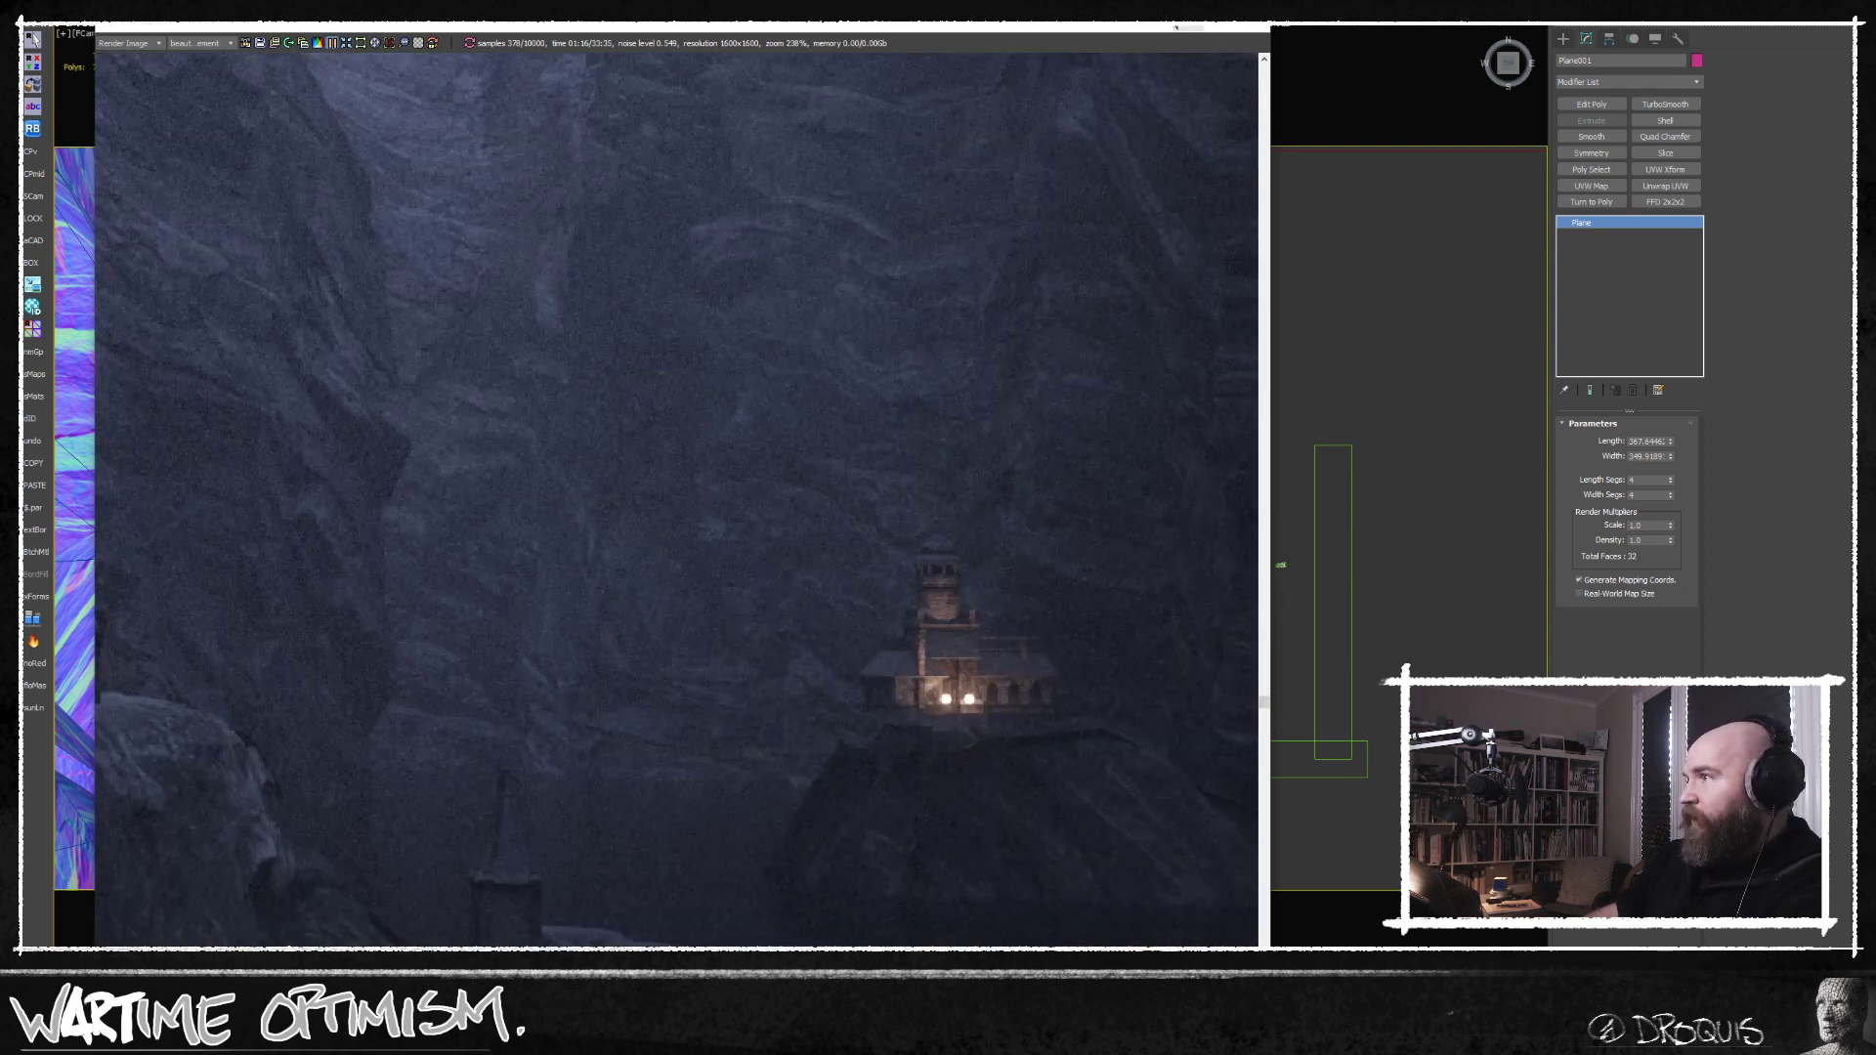
{"action": "left_click", "coordinate": [1188, 27]}
{"action": "scroll", "coordinate": [1107, 493], "scroll_direction": "up", "scroll_amount": 10}
{"action": "left_click_drag", "start_coordinate": [972, 373], "coordinate": [1259, 650]}
{"action": "key", "text": "f"}
{"action": "key", "text": "z"}
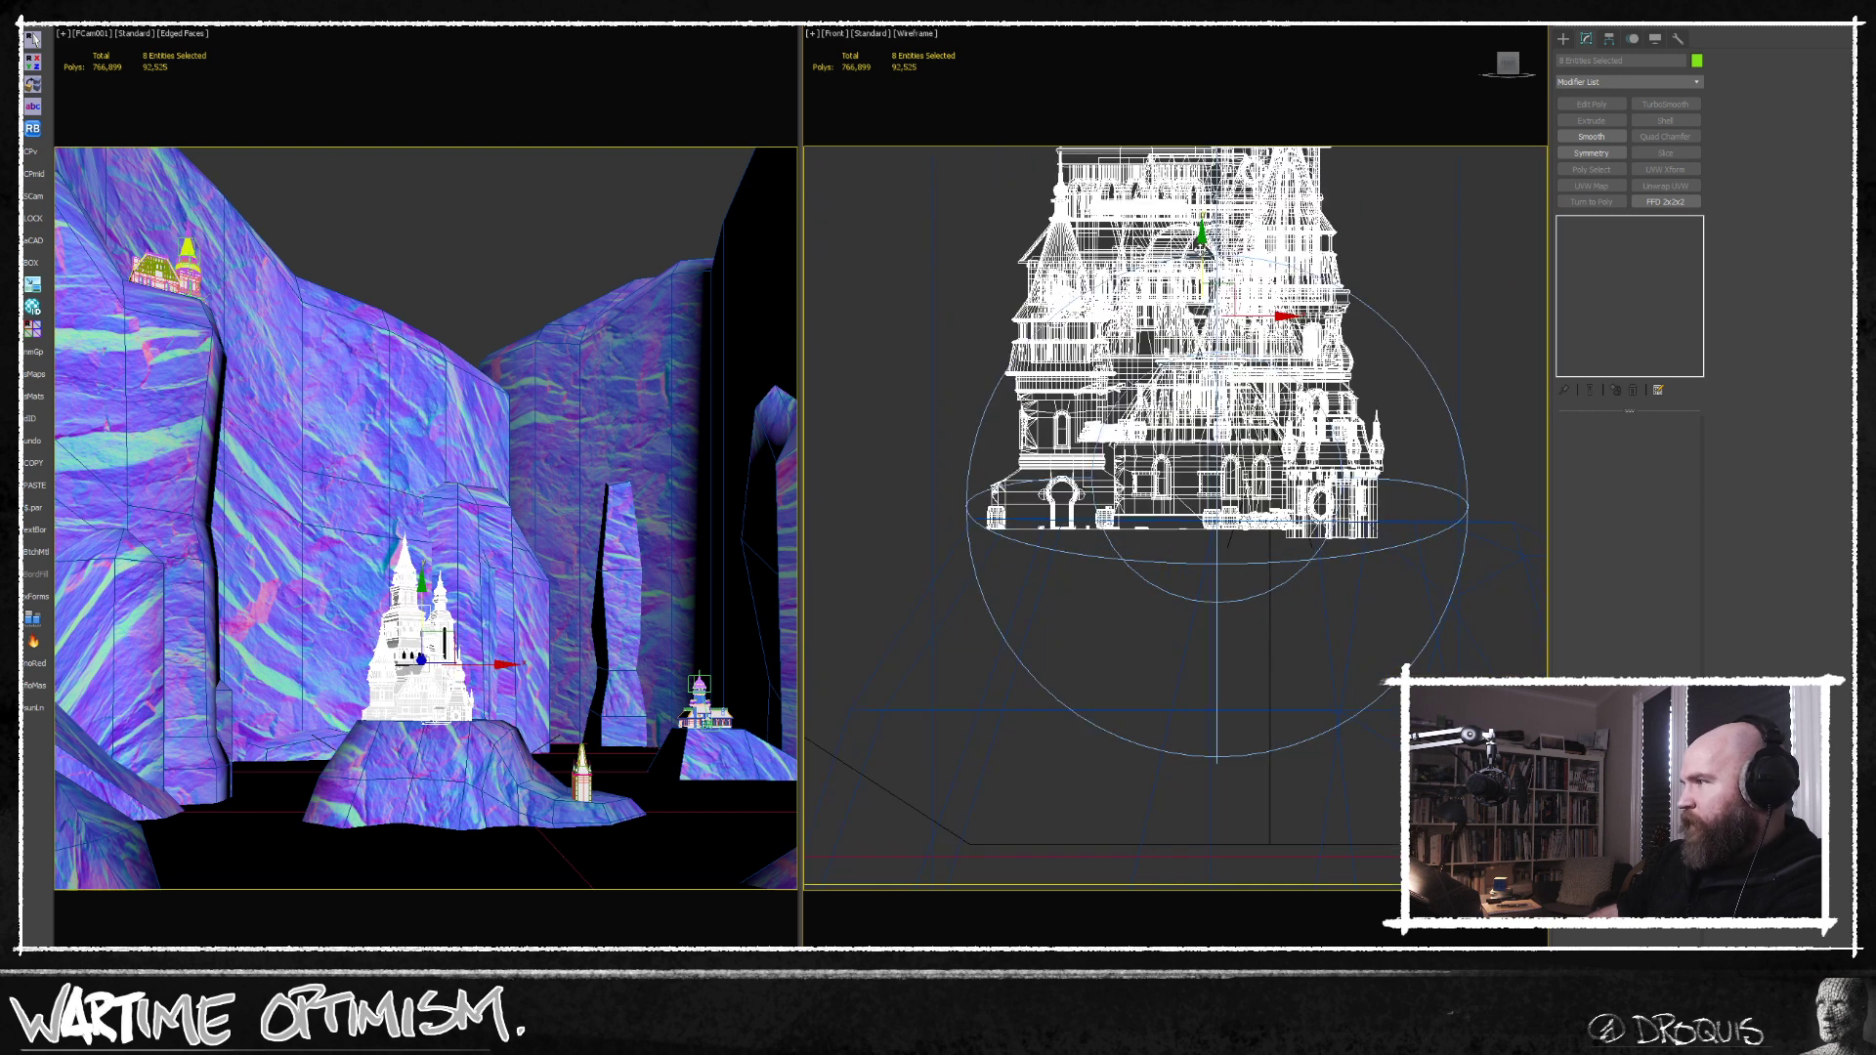
{"action": "left_click_drag", "start_coordinate": [1199, 250], "coordinate": [1200, 270]}
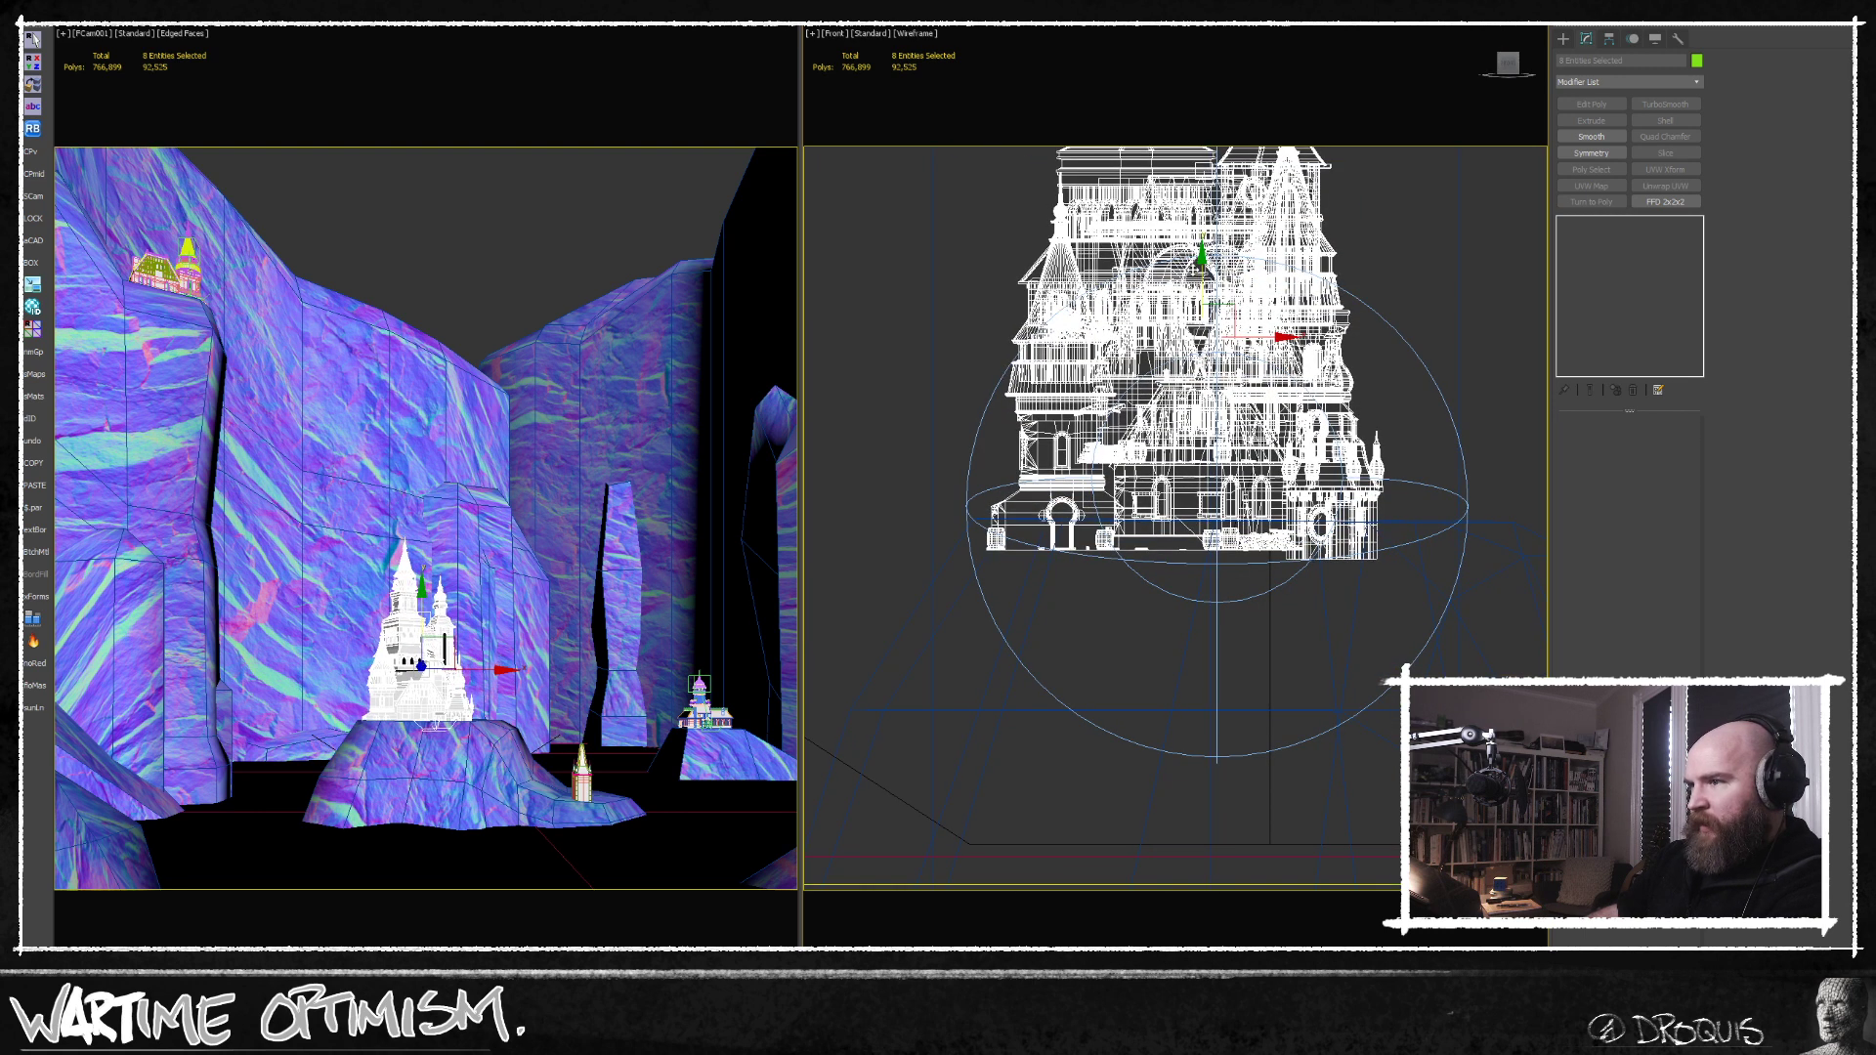
Select the small distant castle from above, lower it slightly towards its rock in the front view, and clear the selection.
{"action": "key", "text": "t"}
{"action": "middle_click_drag", "start_coordinate": [1238, 482], "coordinate": [1044, 457]}
{"action": "scroll", "coordinate": [1065, 461], "scroll_direction": "down", "scroll_amount": 3}
{"action": "middle_click_drag", "start_coordinate": [1159, 319], "coordinate": [1135, 451]}
{"action": "scroll", "coordinate": [1135, 451], "scroll_direction": "up", "scroll_amount": 5}
{"action": "left_click_drag", "start_coordinate": [1025, 414], "coordinate": [1207, 579]}
{"action": "key", "text": "f"}
{"action": "key", "text": "z"}
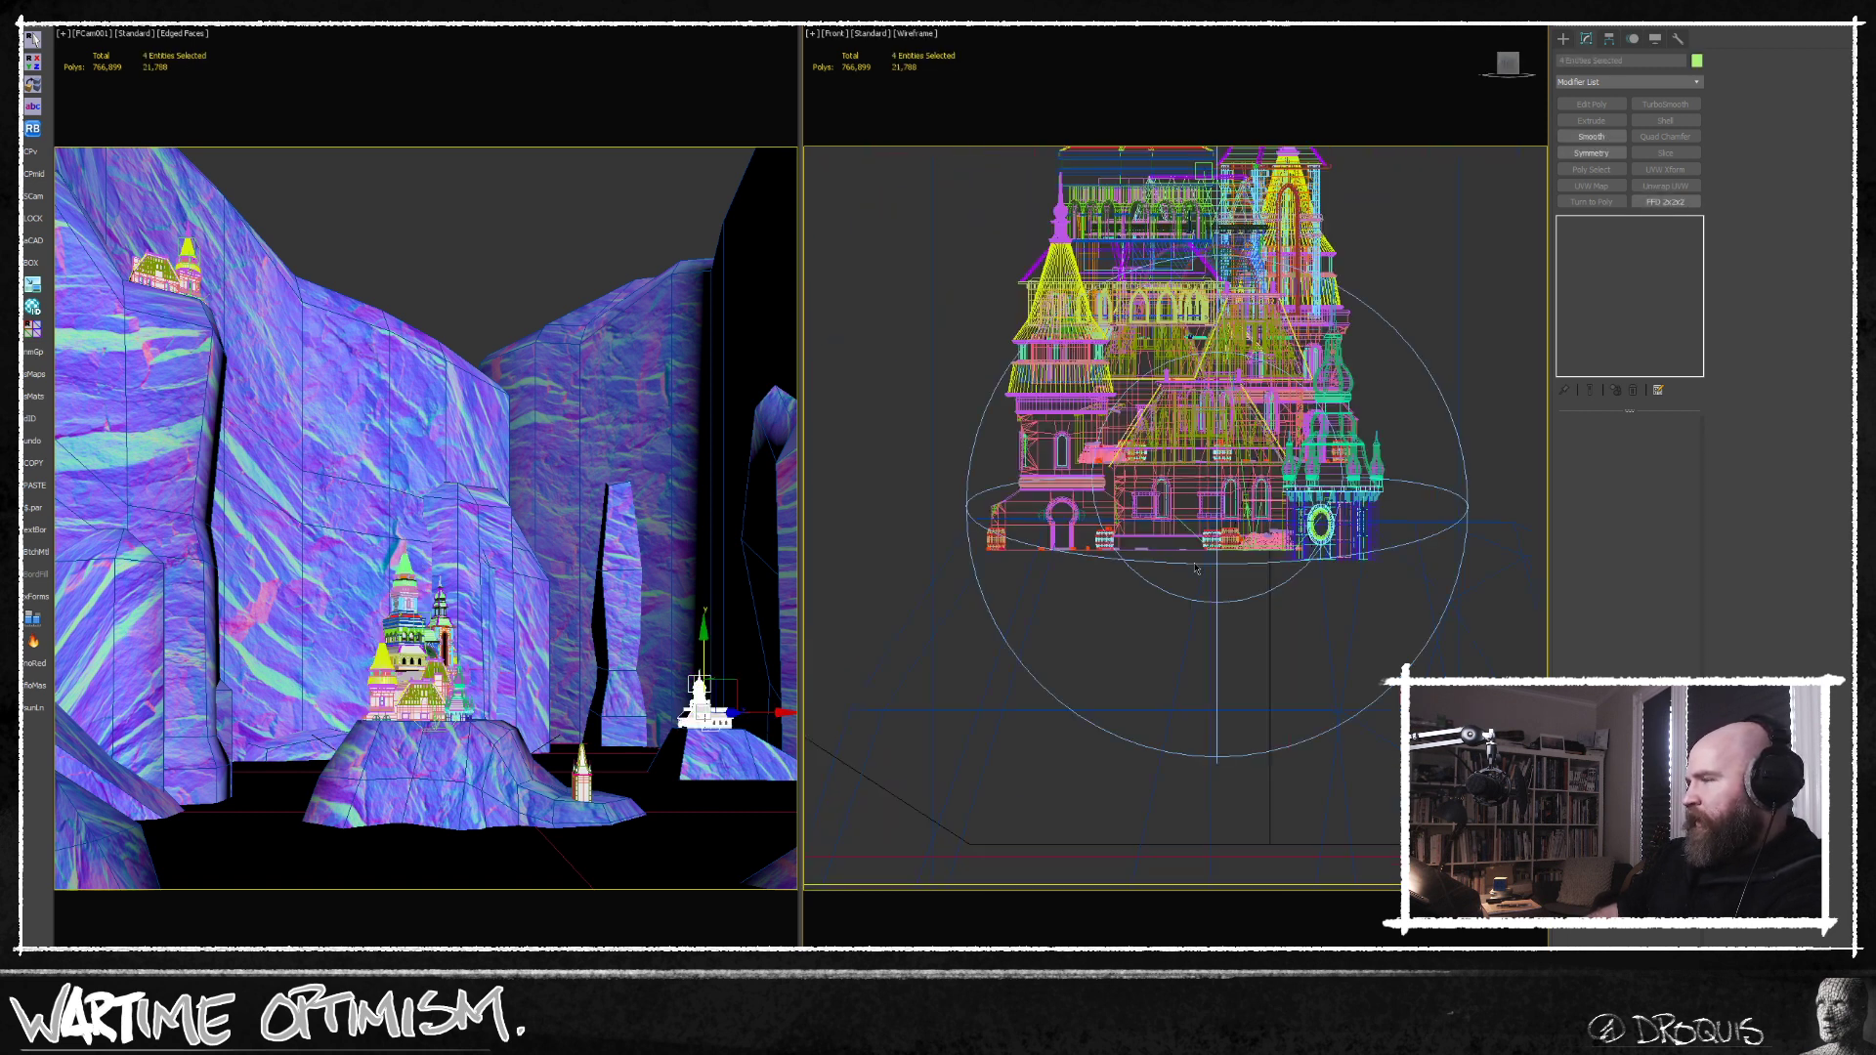
{"action": "middle_click_drag", "start_coordinate": [1212, 405], "coordinate": [1006, 396]}
{"action": "scroll", "coordinate": [1011, 399], "scroll_direction": "down", "scroll_amount": 6}
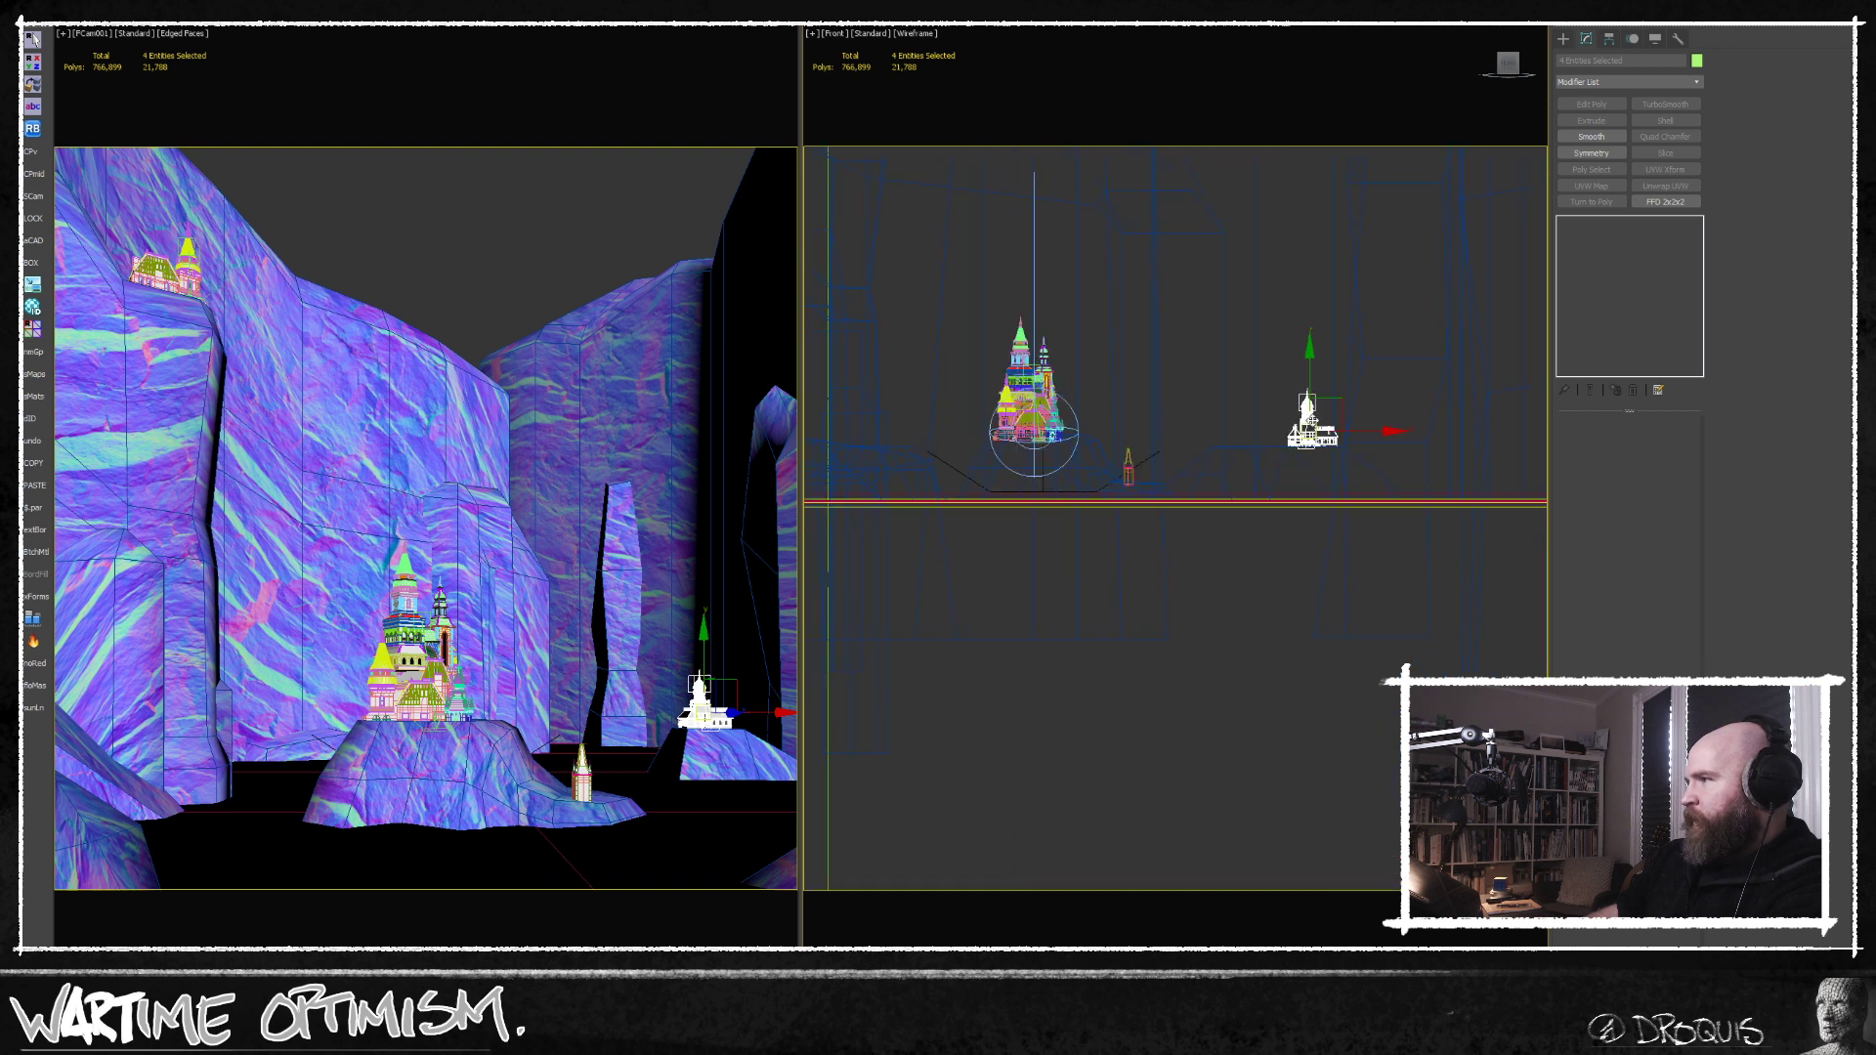
{"action": "scroll", "coordinate": [1316, 422], "scroll_direction": "up", "scroll_amount": 5}
{"action": "left_click_drag", "start_coordinate": [1283, 415], "coordinate": [1272, 430]}
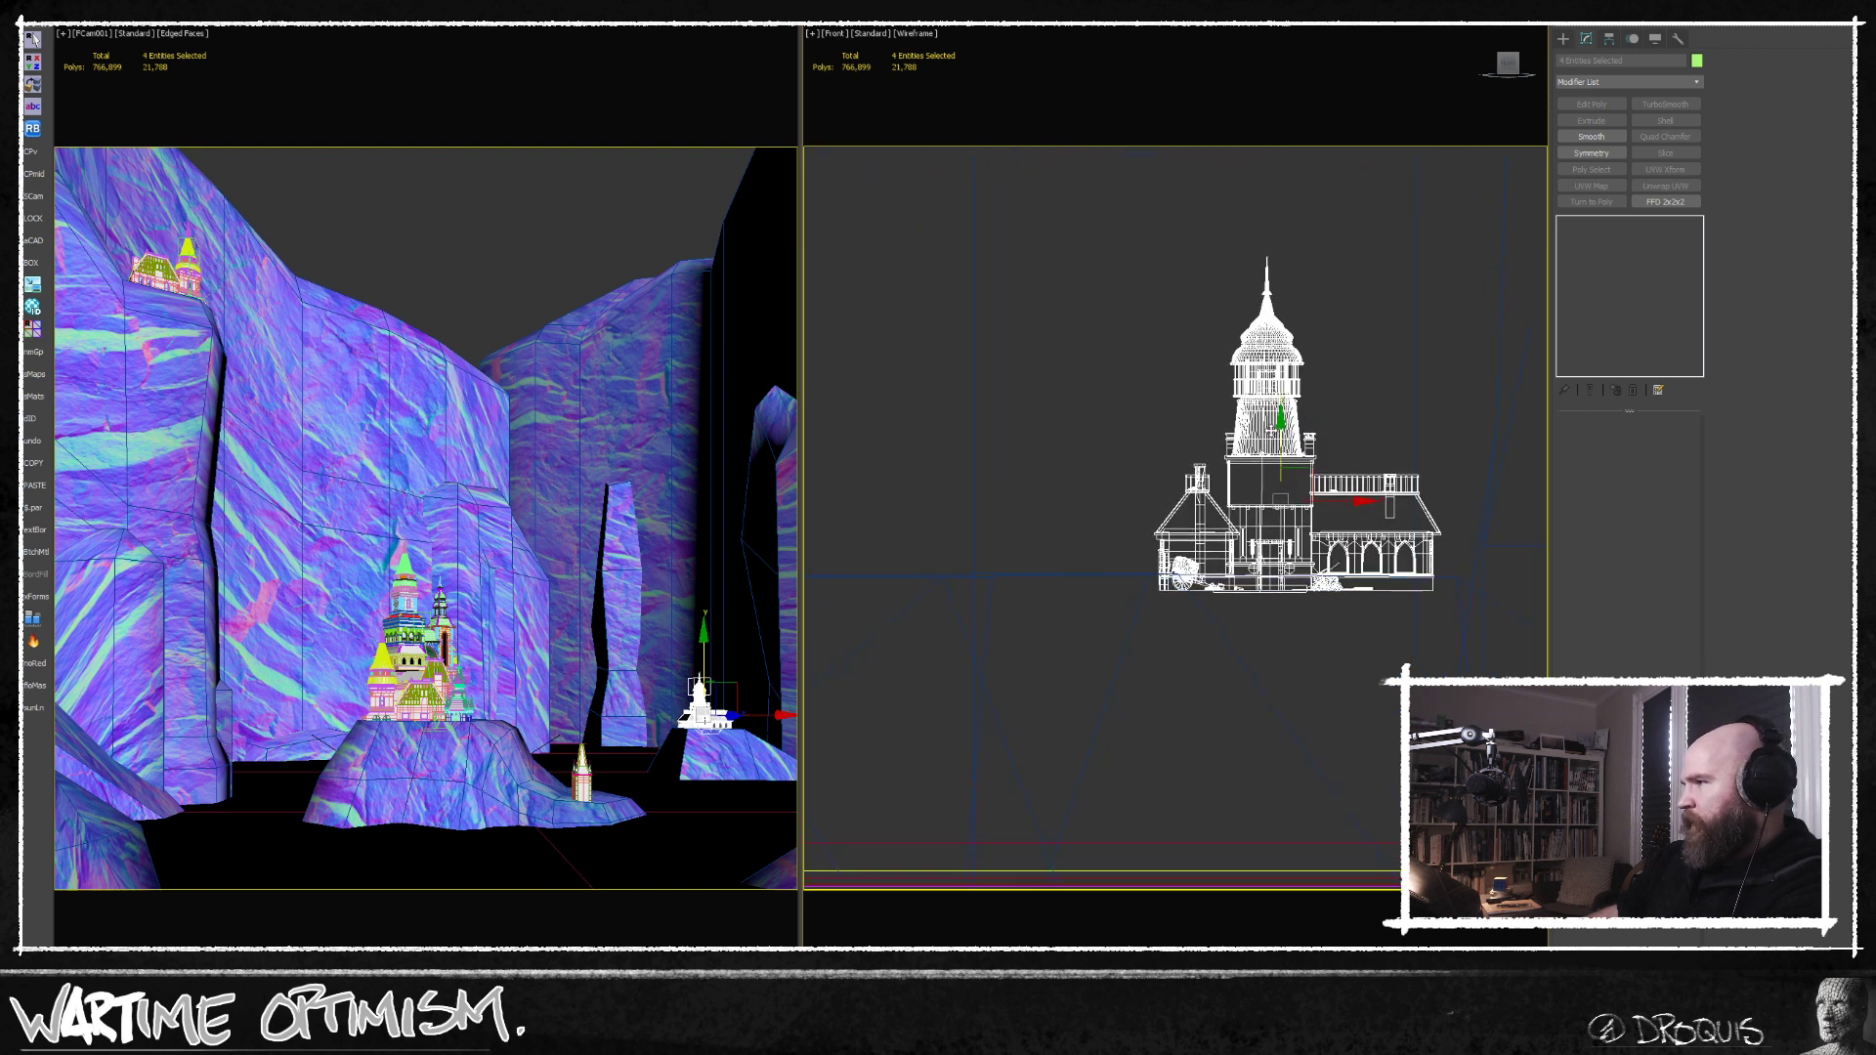
{"action": "left_click", "coordinate": [463, 248]}
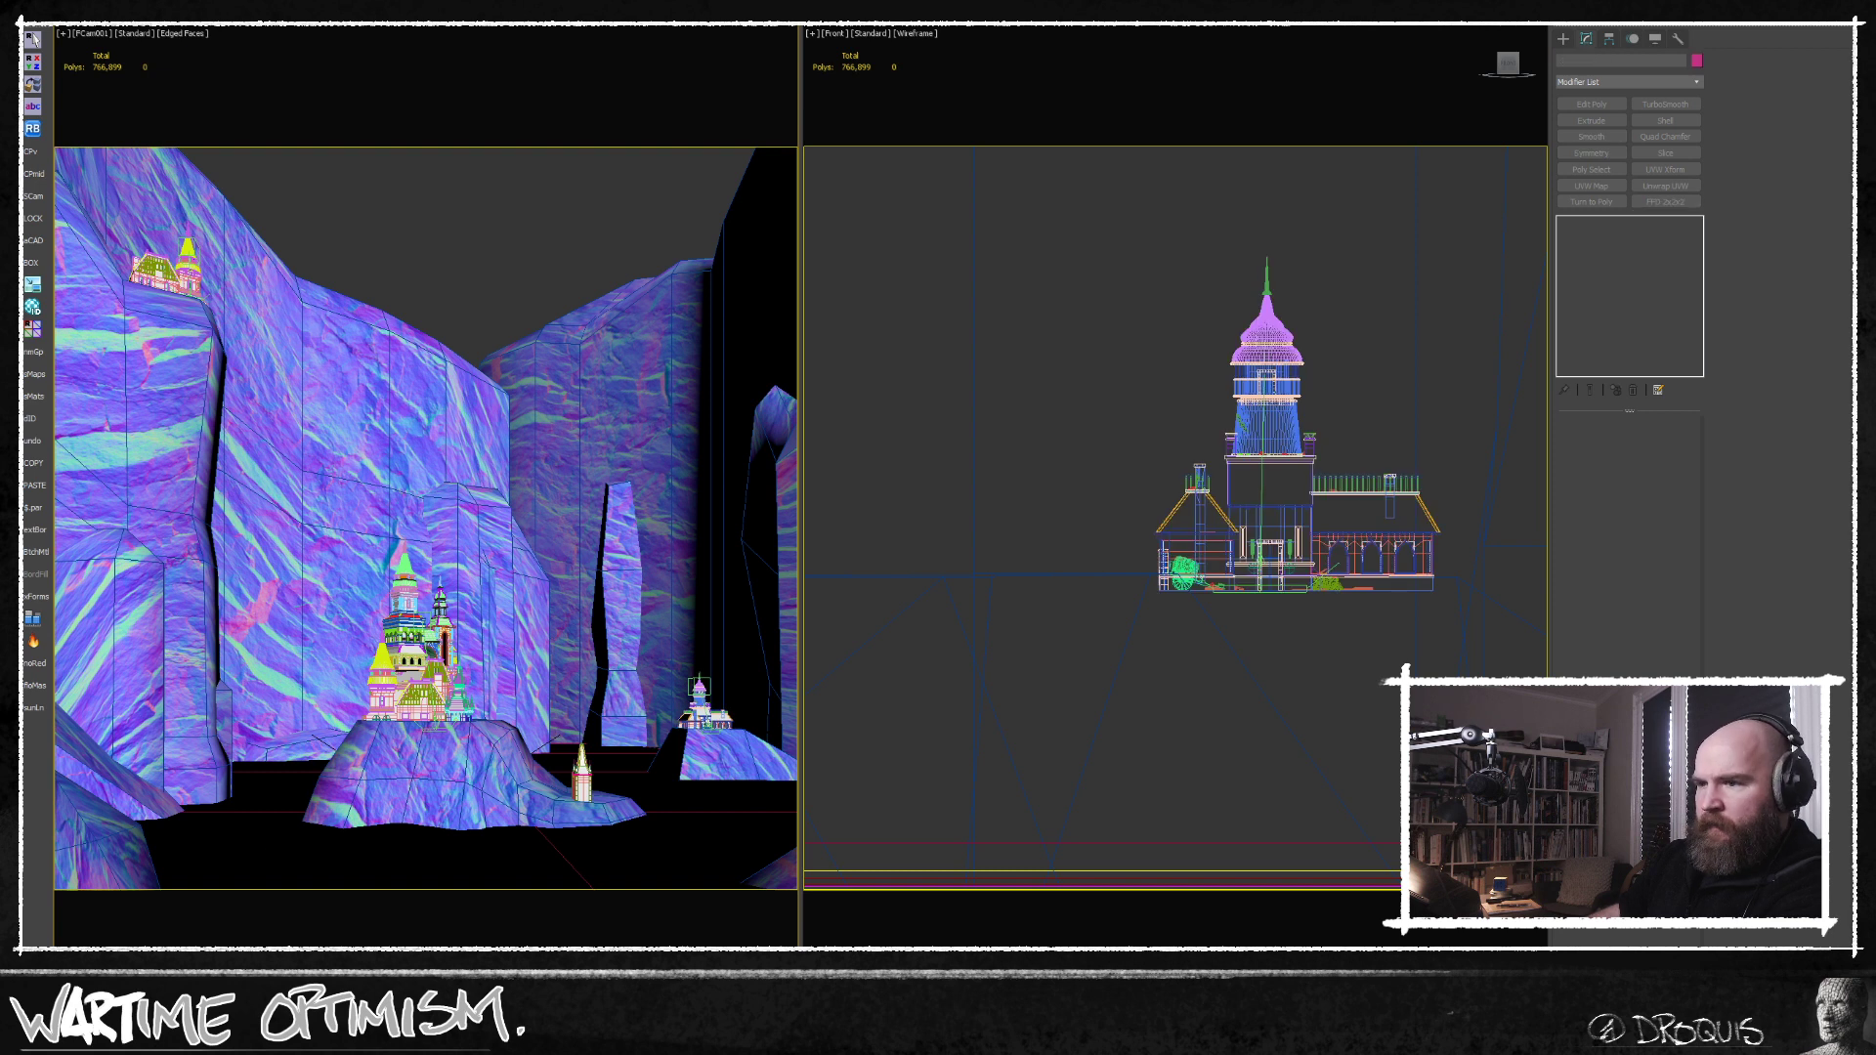
Return to the render and examine the refreshed image with the lowered castles across the whole canyon.
{"action": "key", "text": "alt+Tab"}
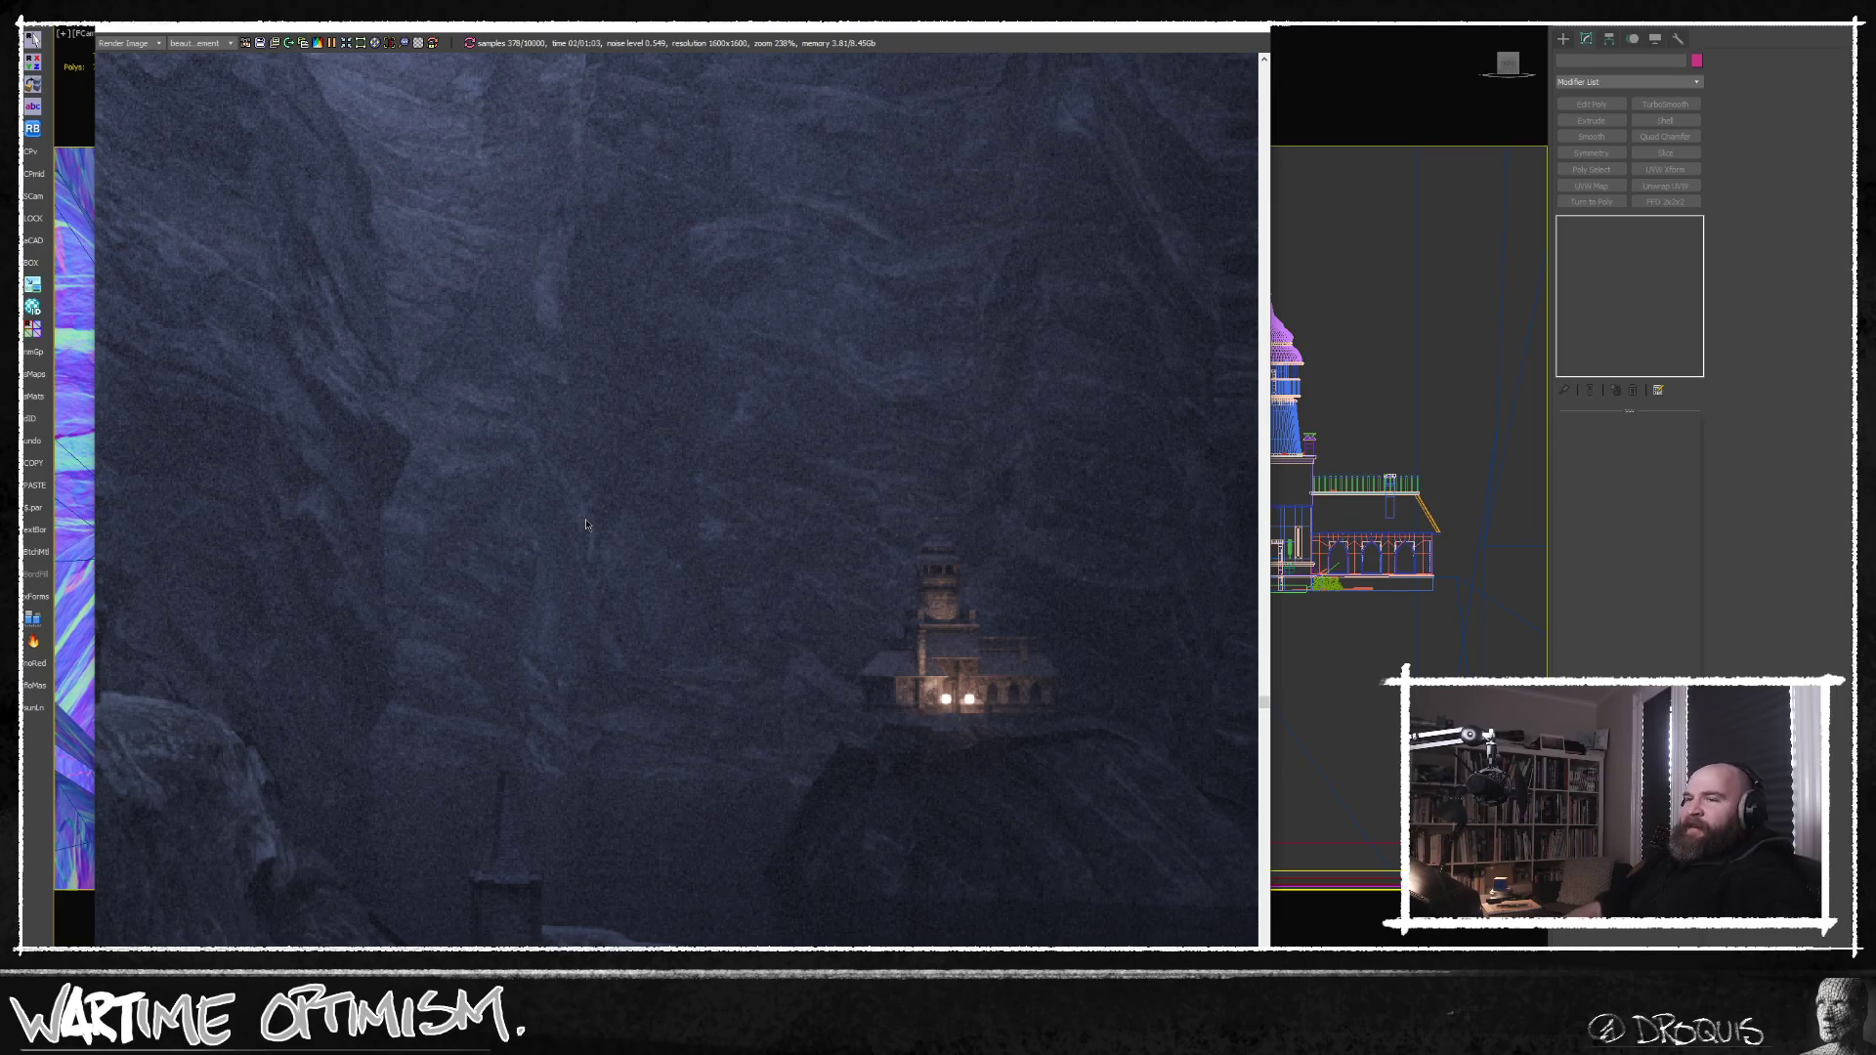
{"action": "scroll", "coordinate": [687, 511], "scroll_direction": "down", "scroll_amount": 3}
{"action": "scroll", "coordinate": [688, 511], "scroll_direction": "down", "scroll_amount": 2}
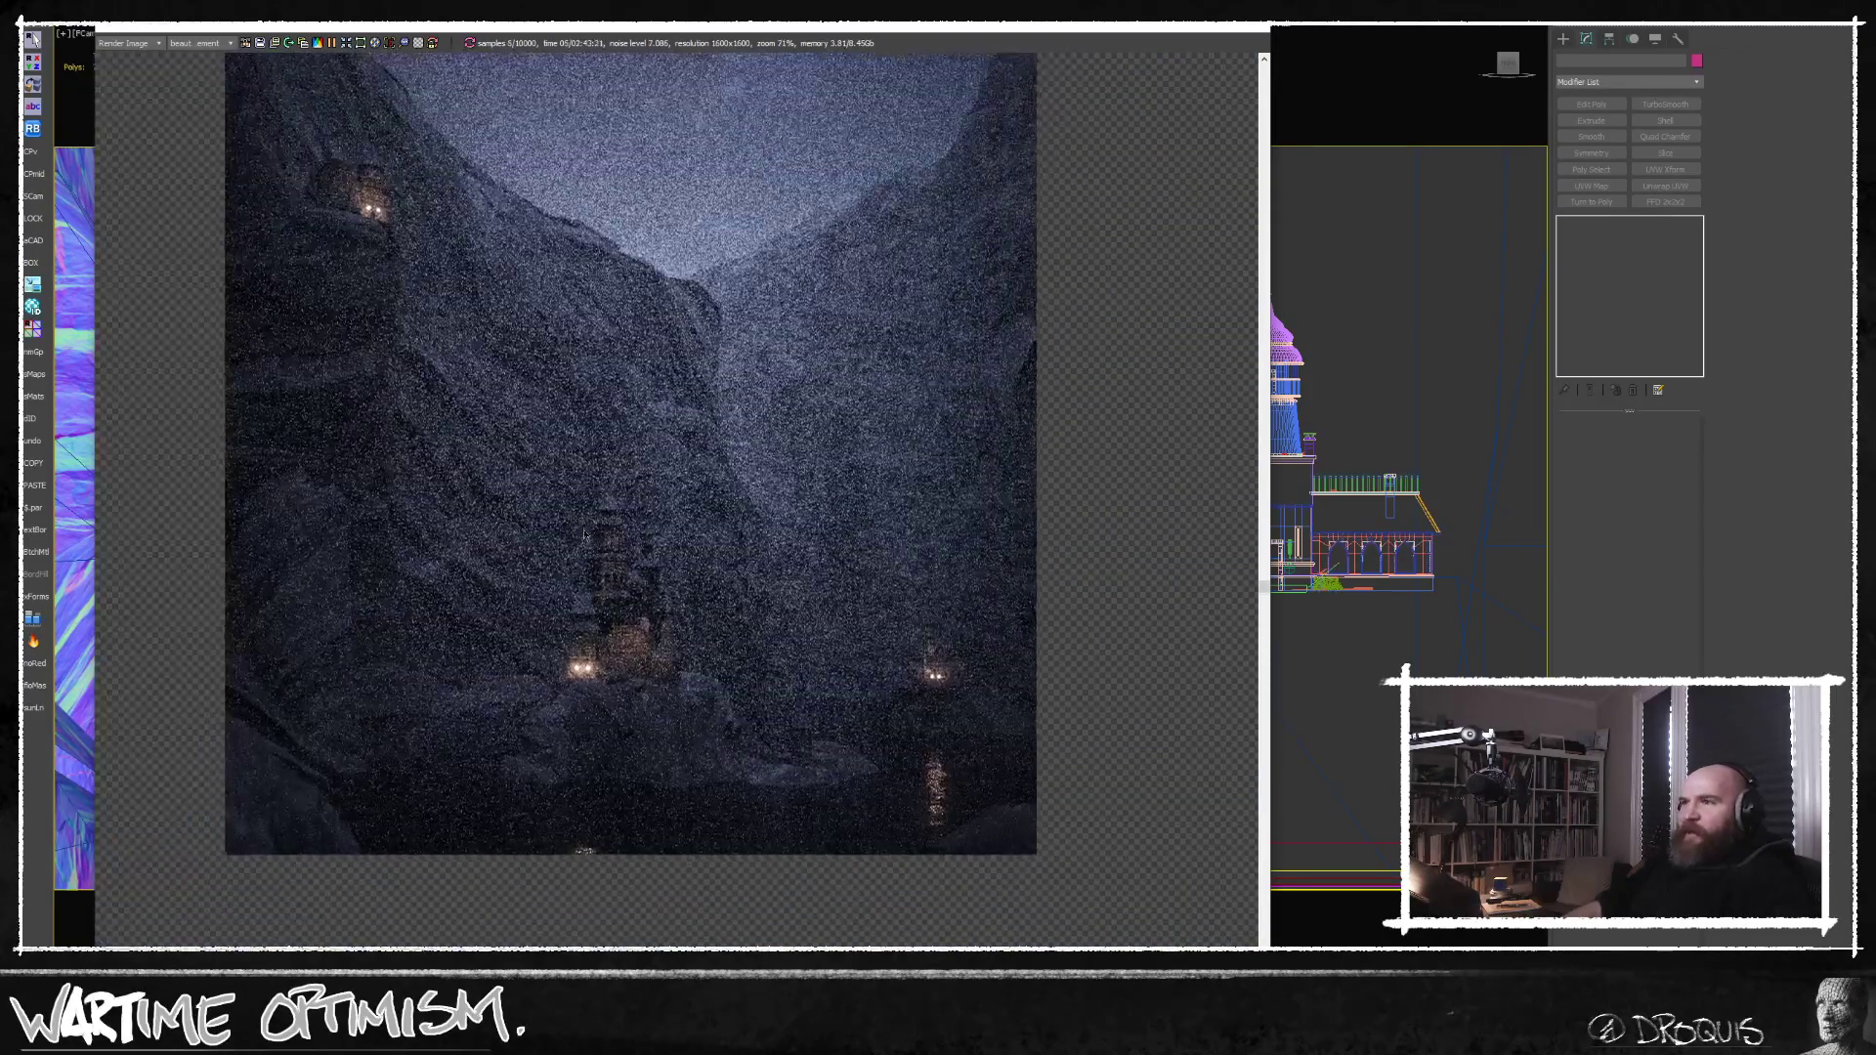
{"action": "middle_click_drag", "start_coordinate": [585, 534], "coordinate": [599, 599]}
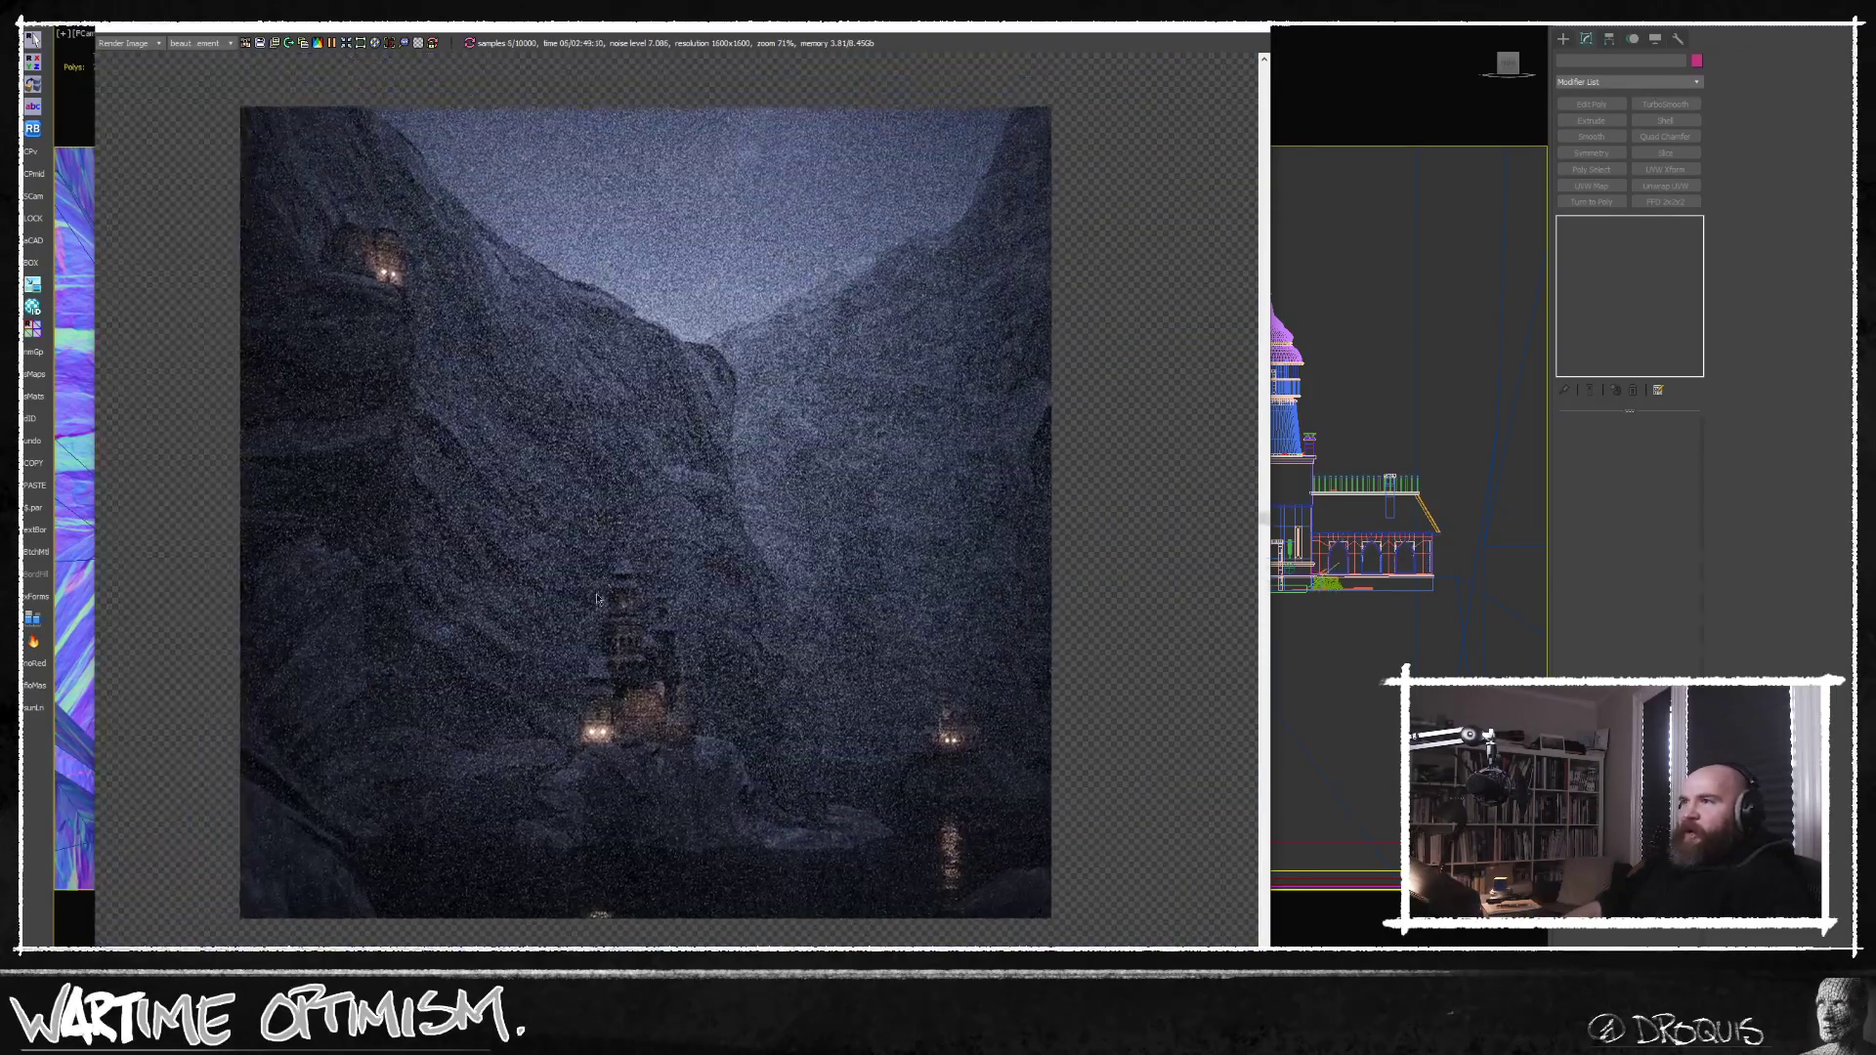
{"action": "scroll", "coordinate": [599, 600], "scroll_direction": "up", "scroll_amount": 1}
{"action": "left_click_drag", "start_coordinate": [821, 30], "coordinate": [810, 0]}
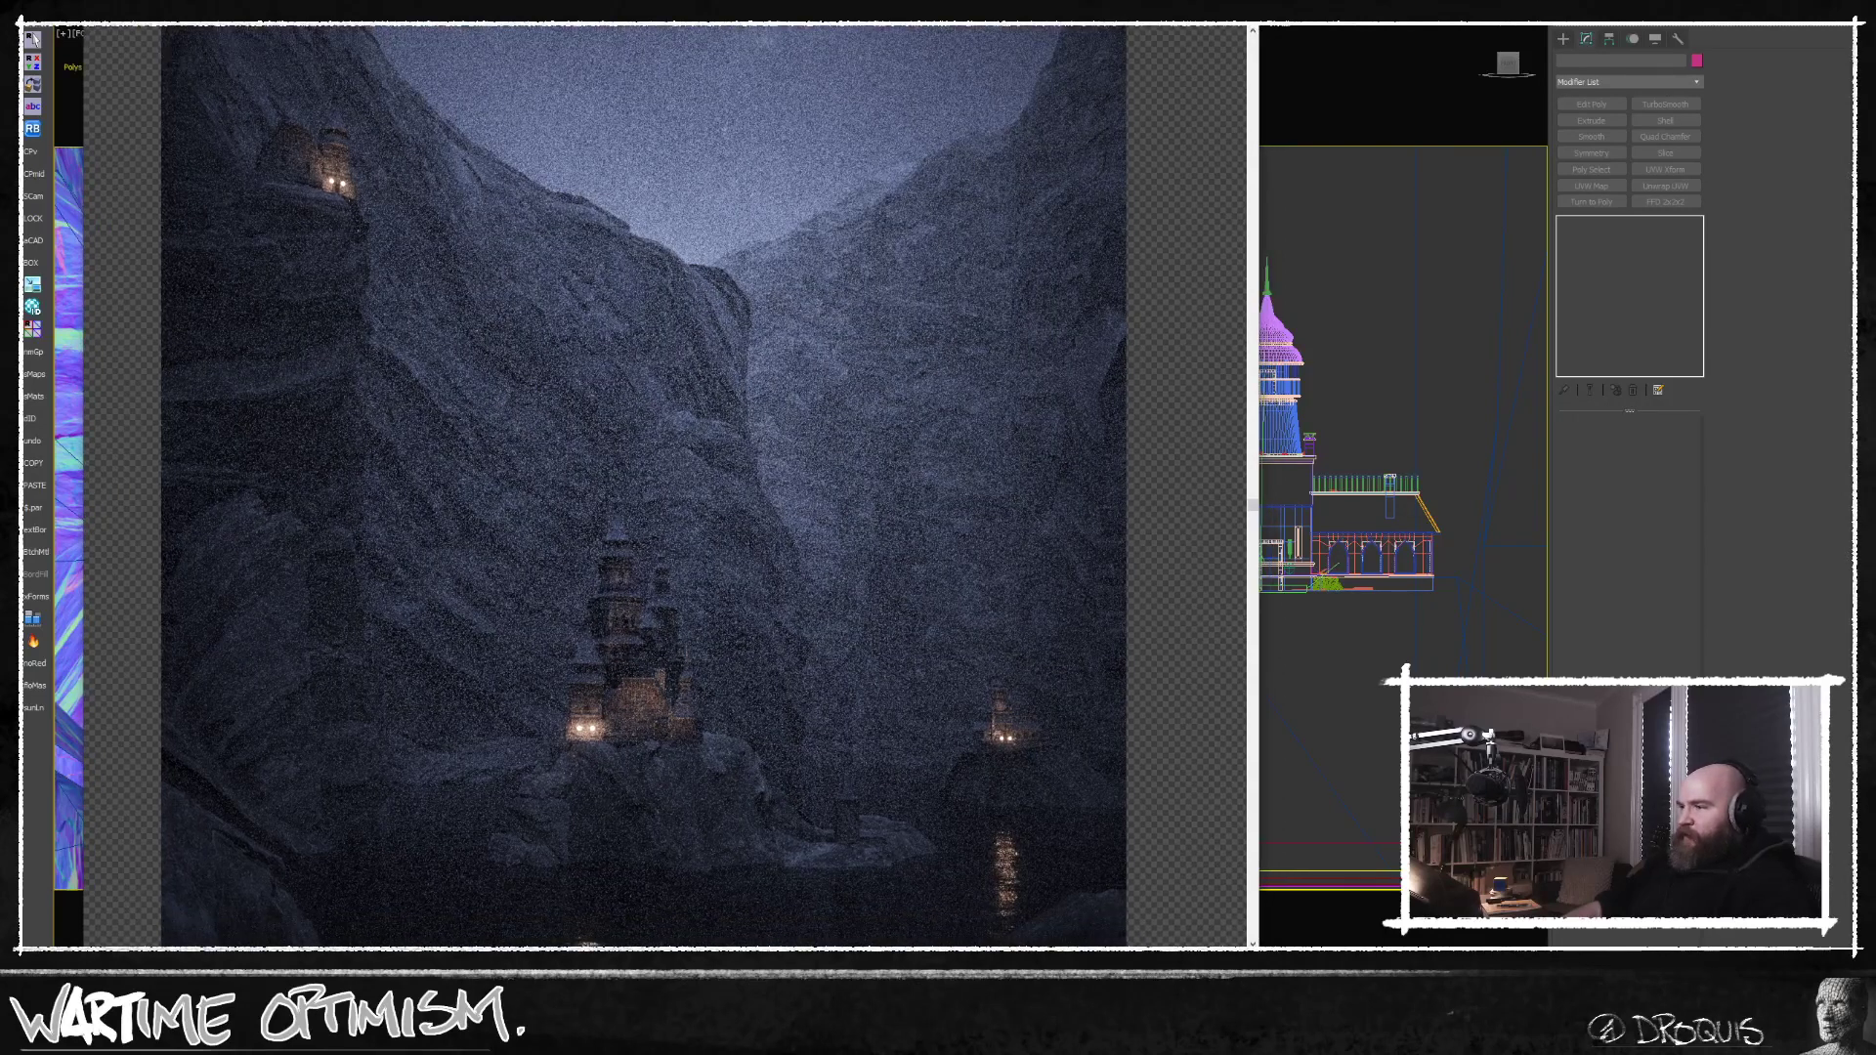
{"action": "middle_click_drag", "start_coordinate": [874, 704], "coordinate": [872, 774]}
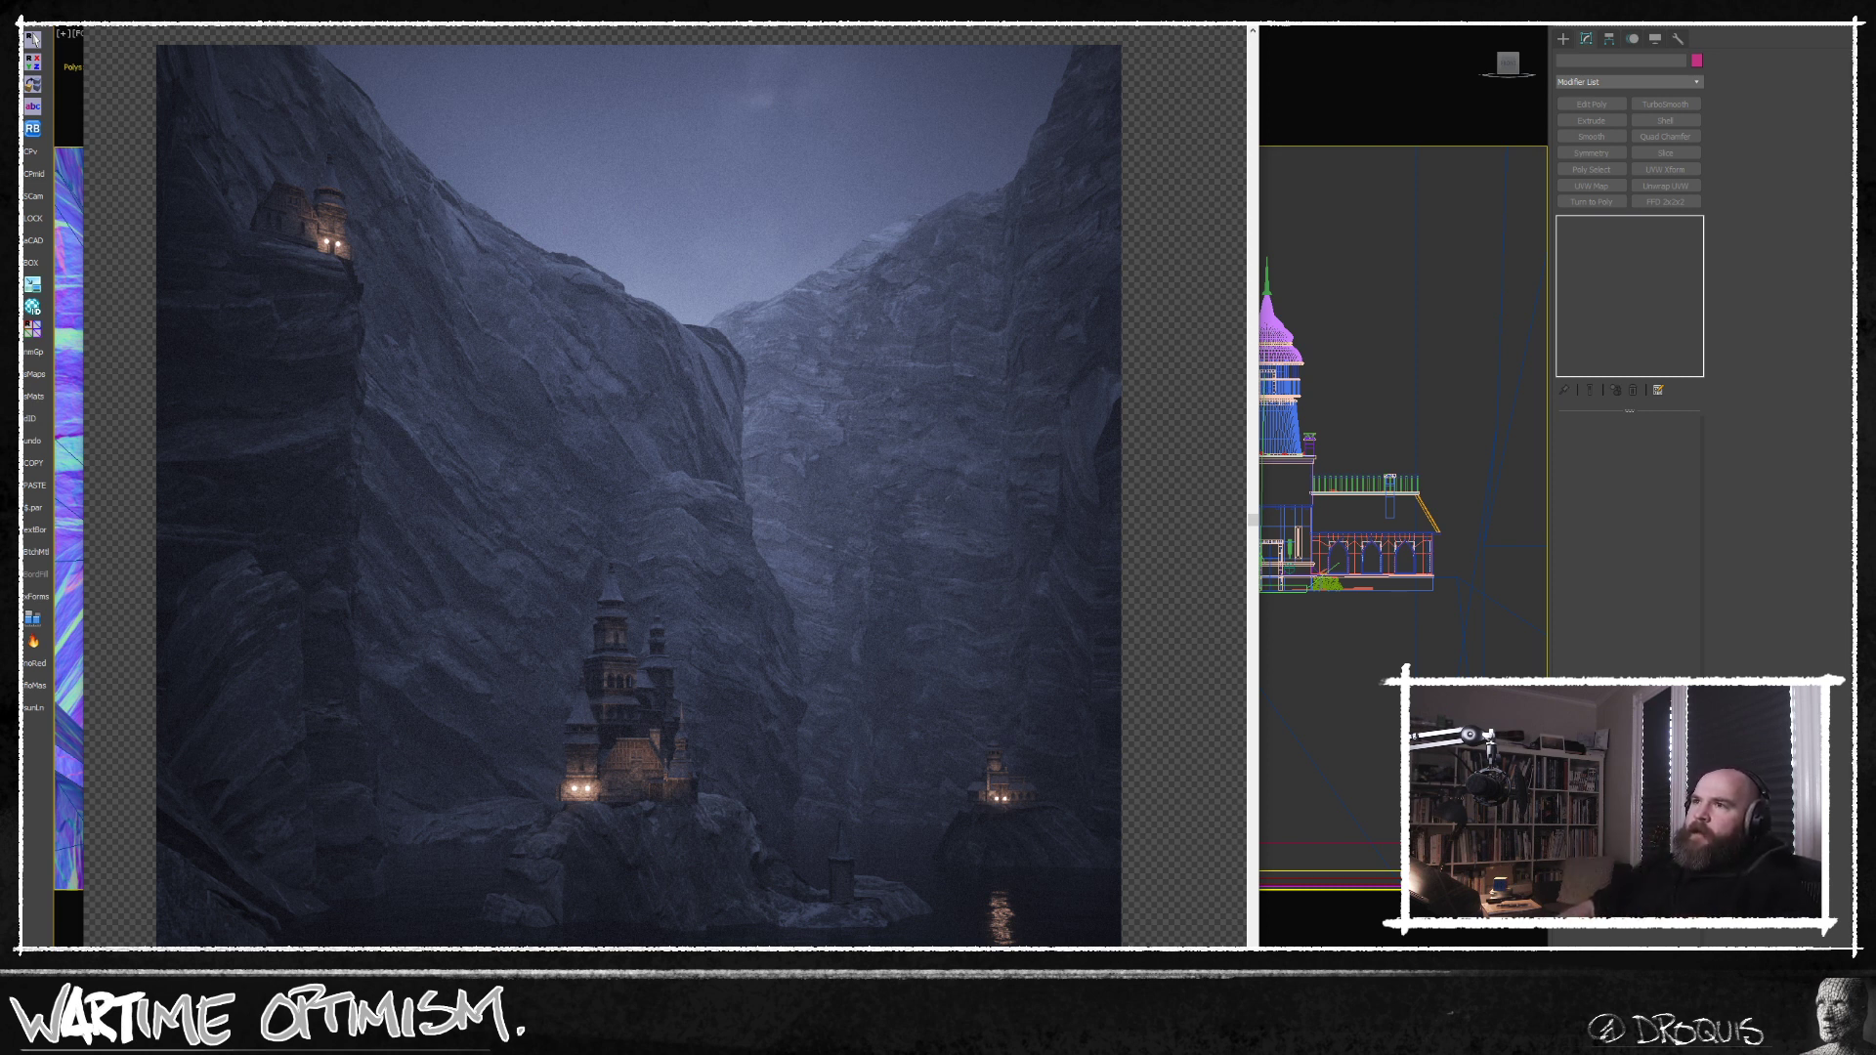
Check the FStormZDepth pass again, return to the beauty element and review the refined composition.
{"action": "left_click", "coordinate": [191, 16]}
{"action": "left_click", "coordinate": [186, 52]}
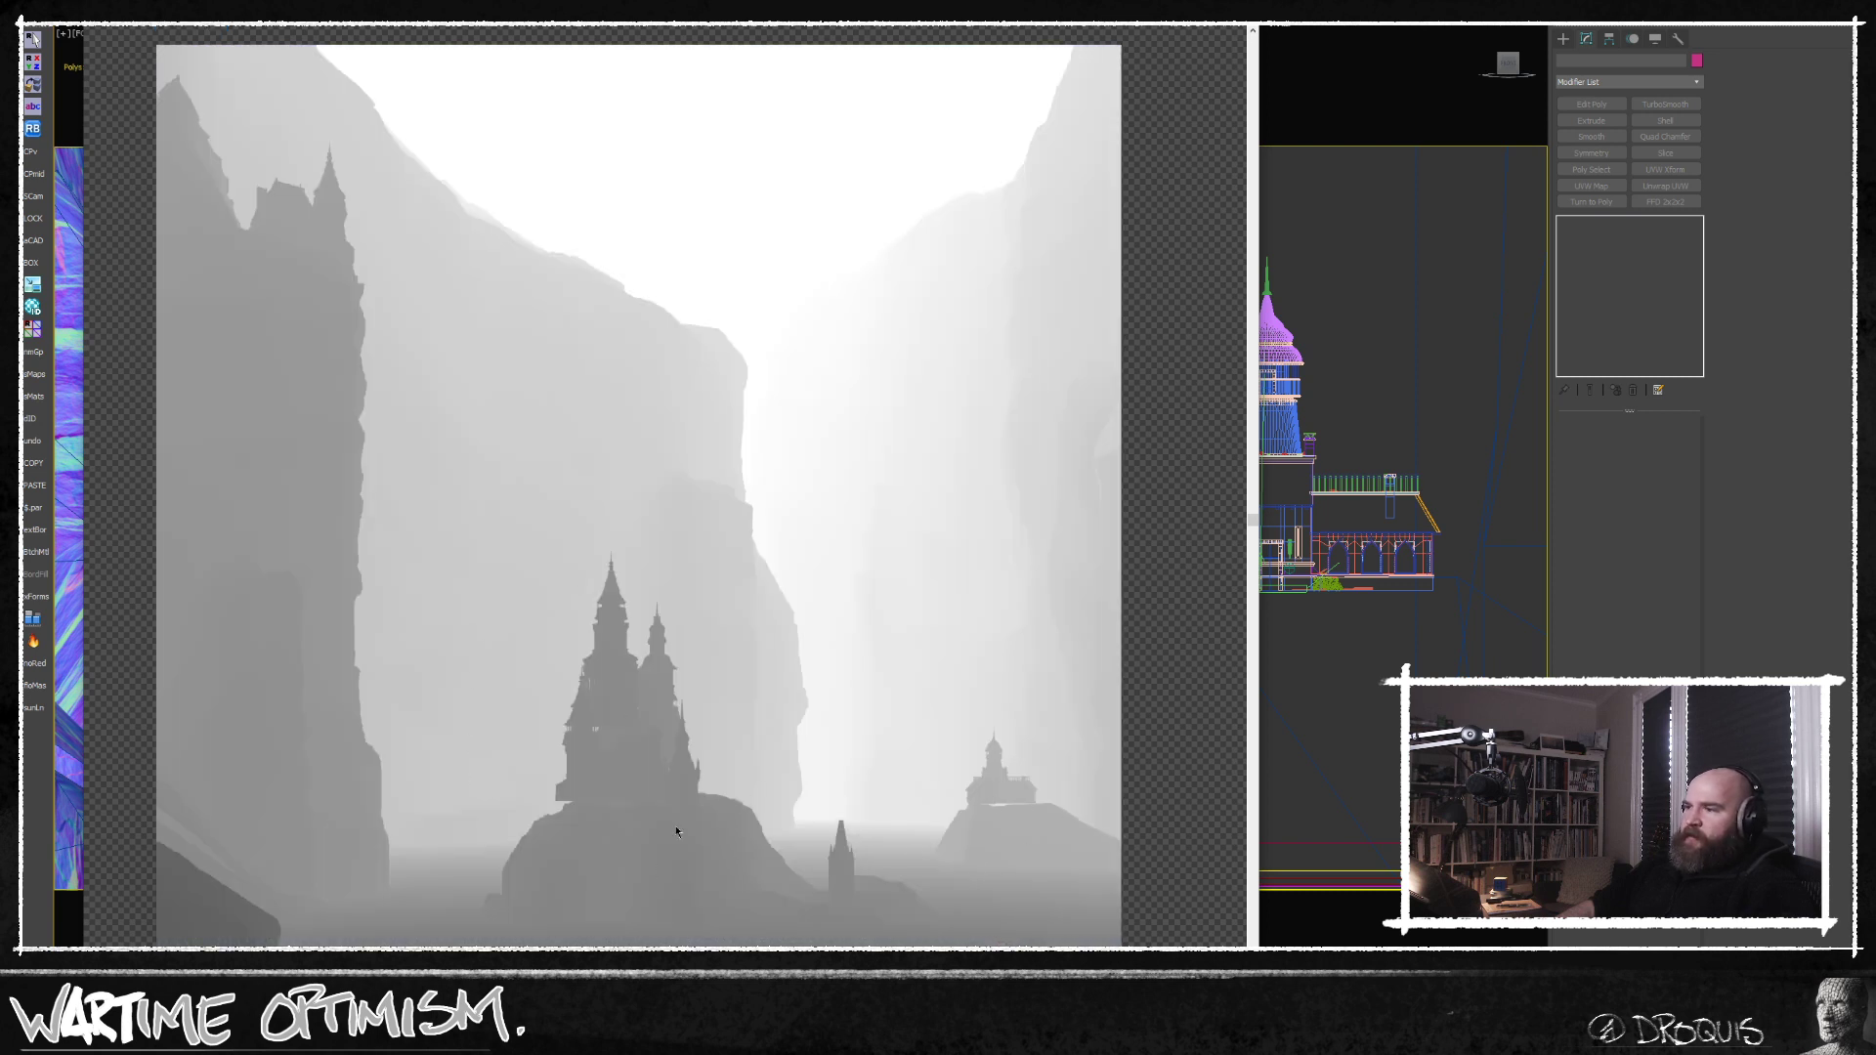
{"action": "left_click", "coordinate": [193, 17]}
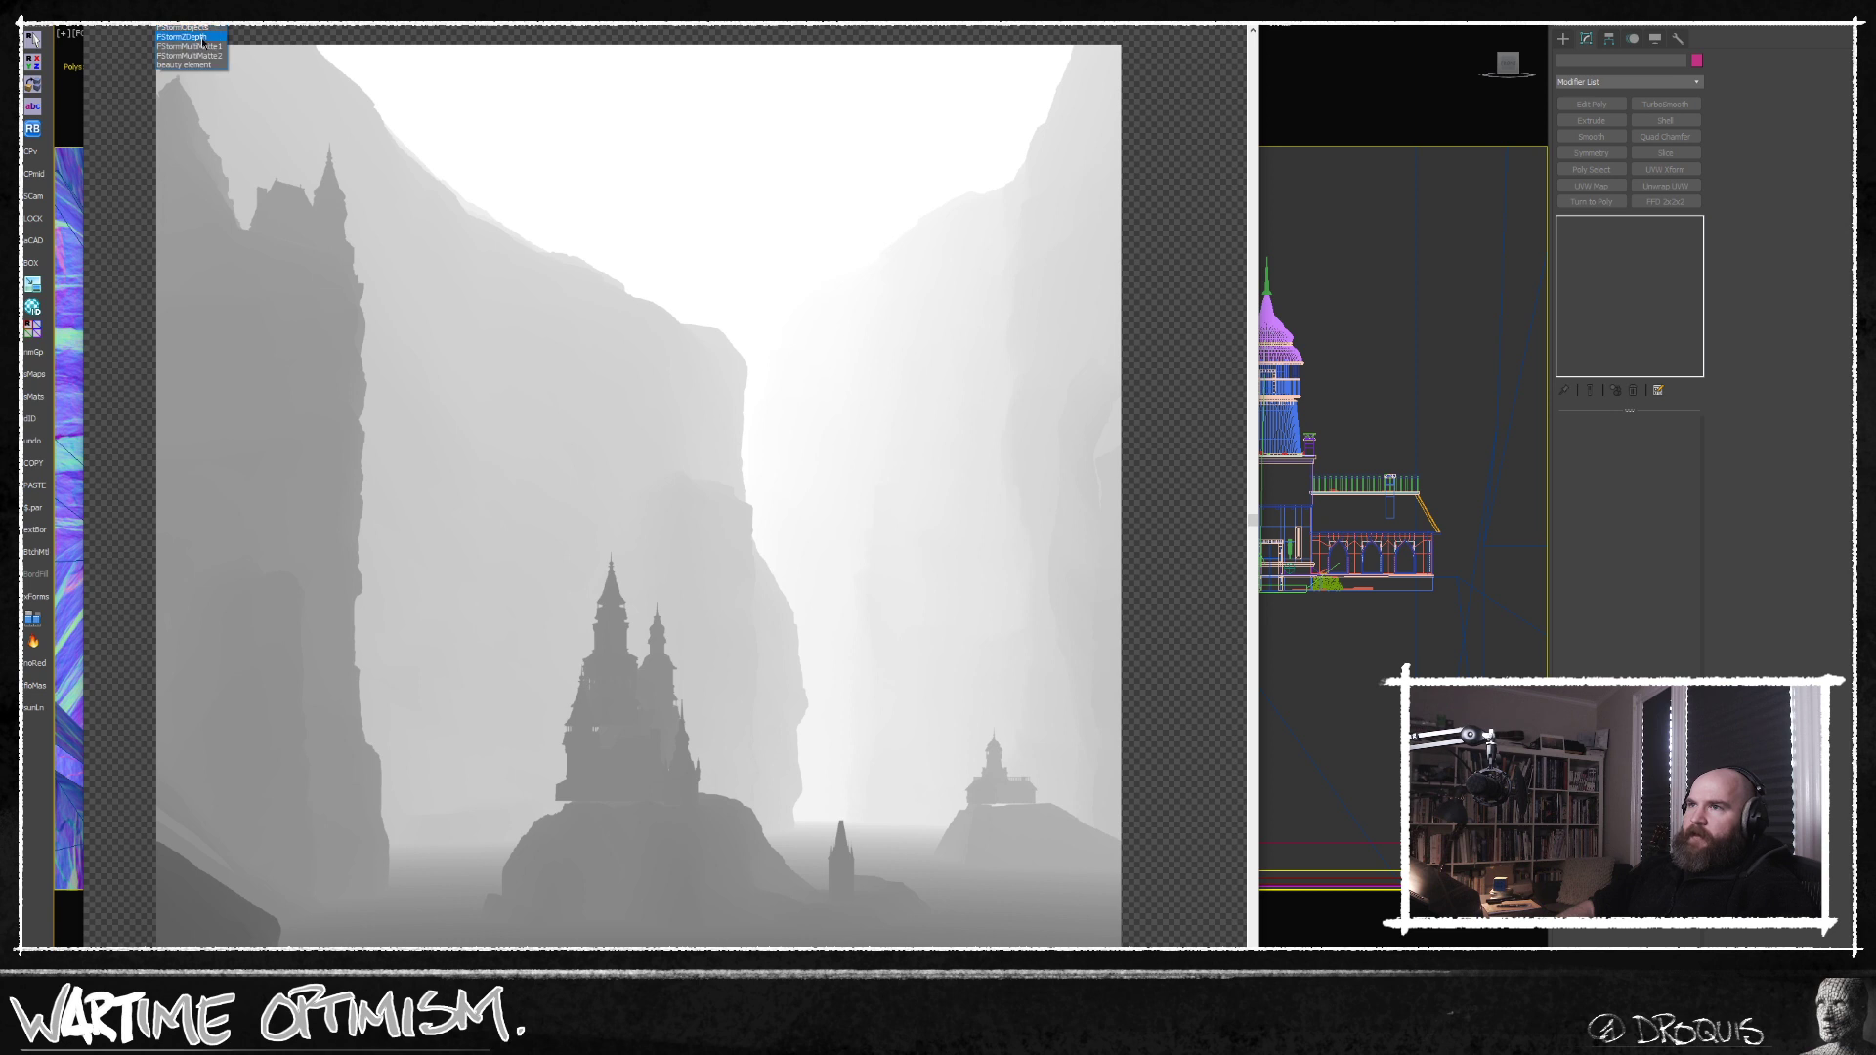
{"action": "left_click", "coordinate": [204, 66]}
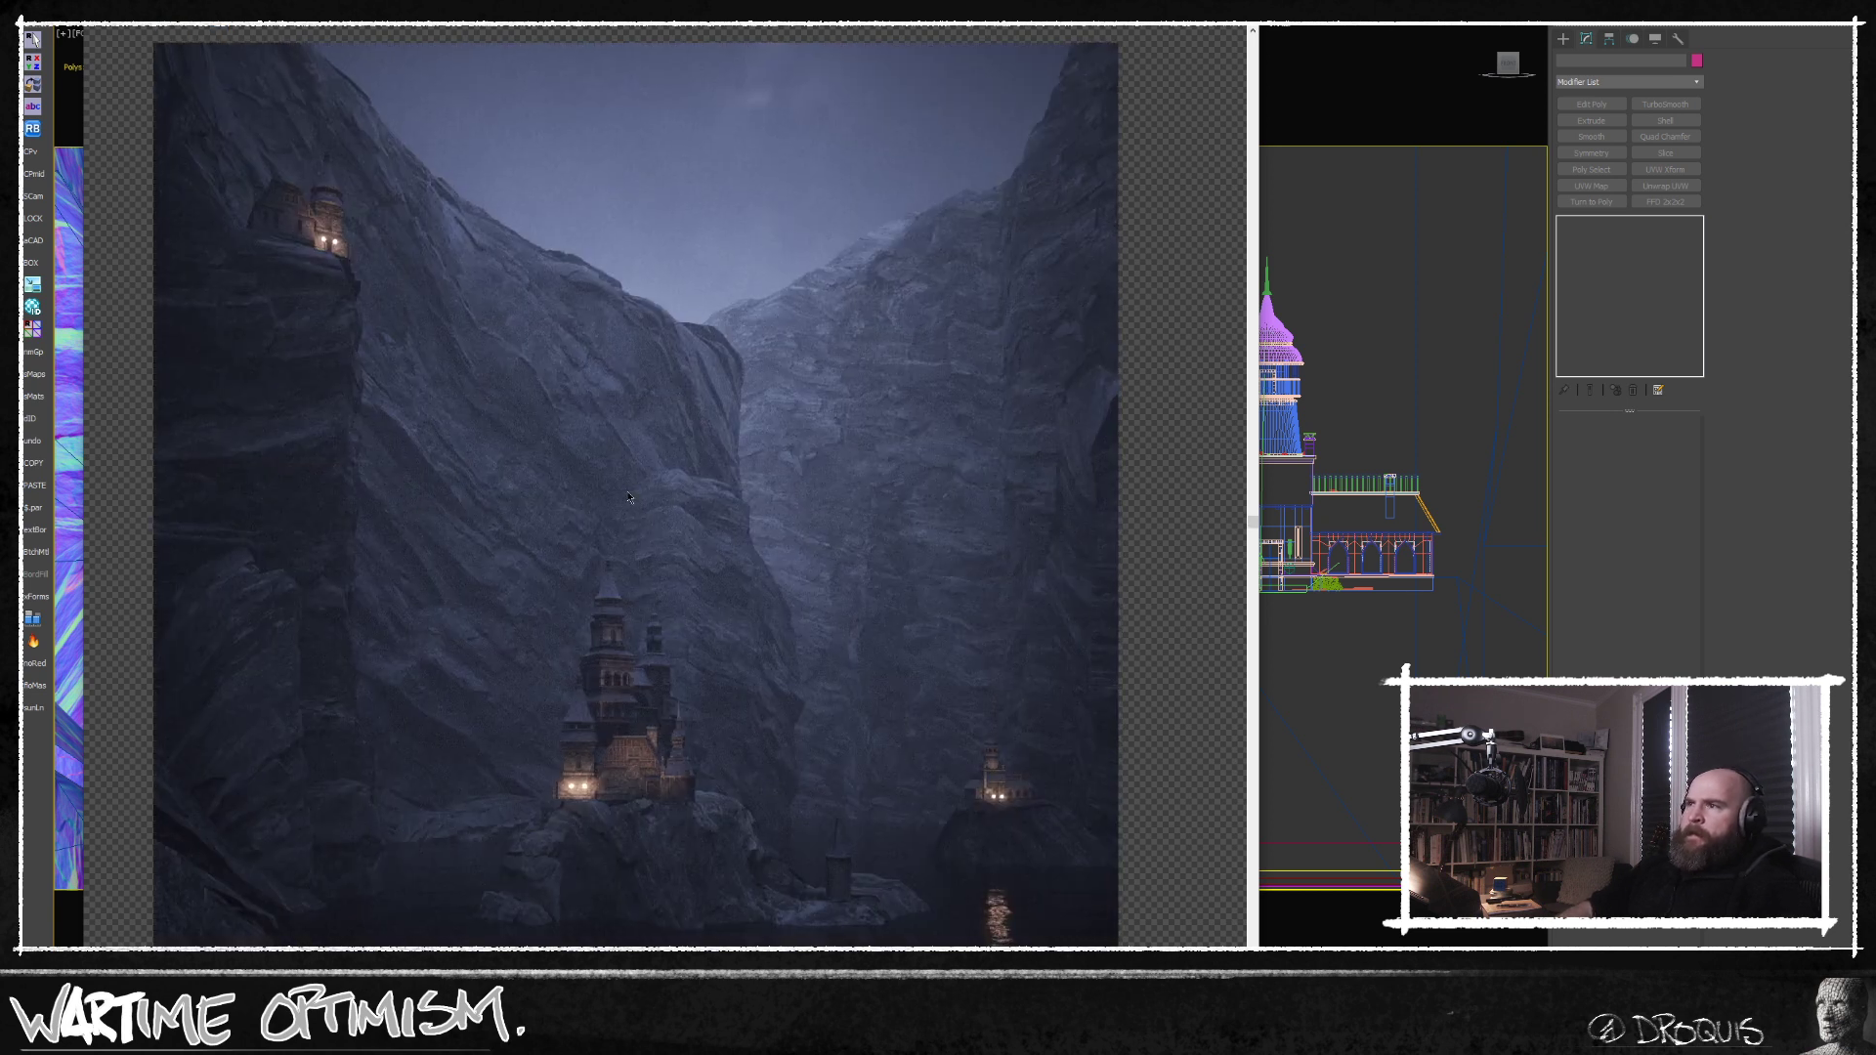
{"action": "scroll", "coordinate": [708, 545], "scroll_direction": "down", "scroll_amount": 1}
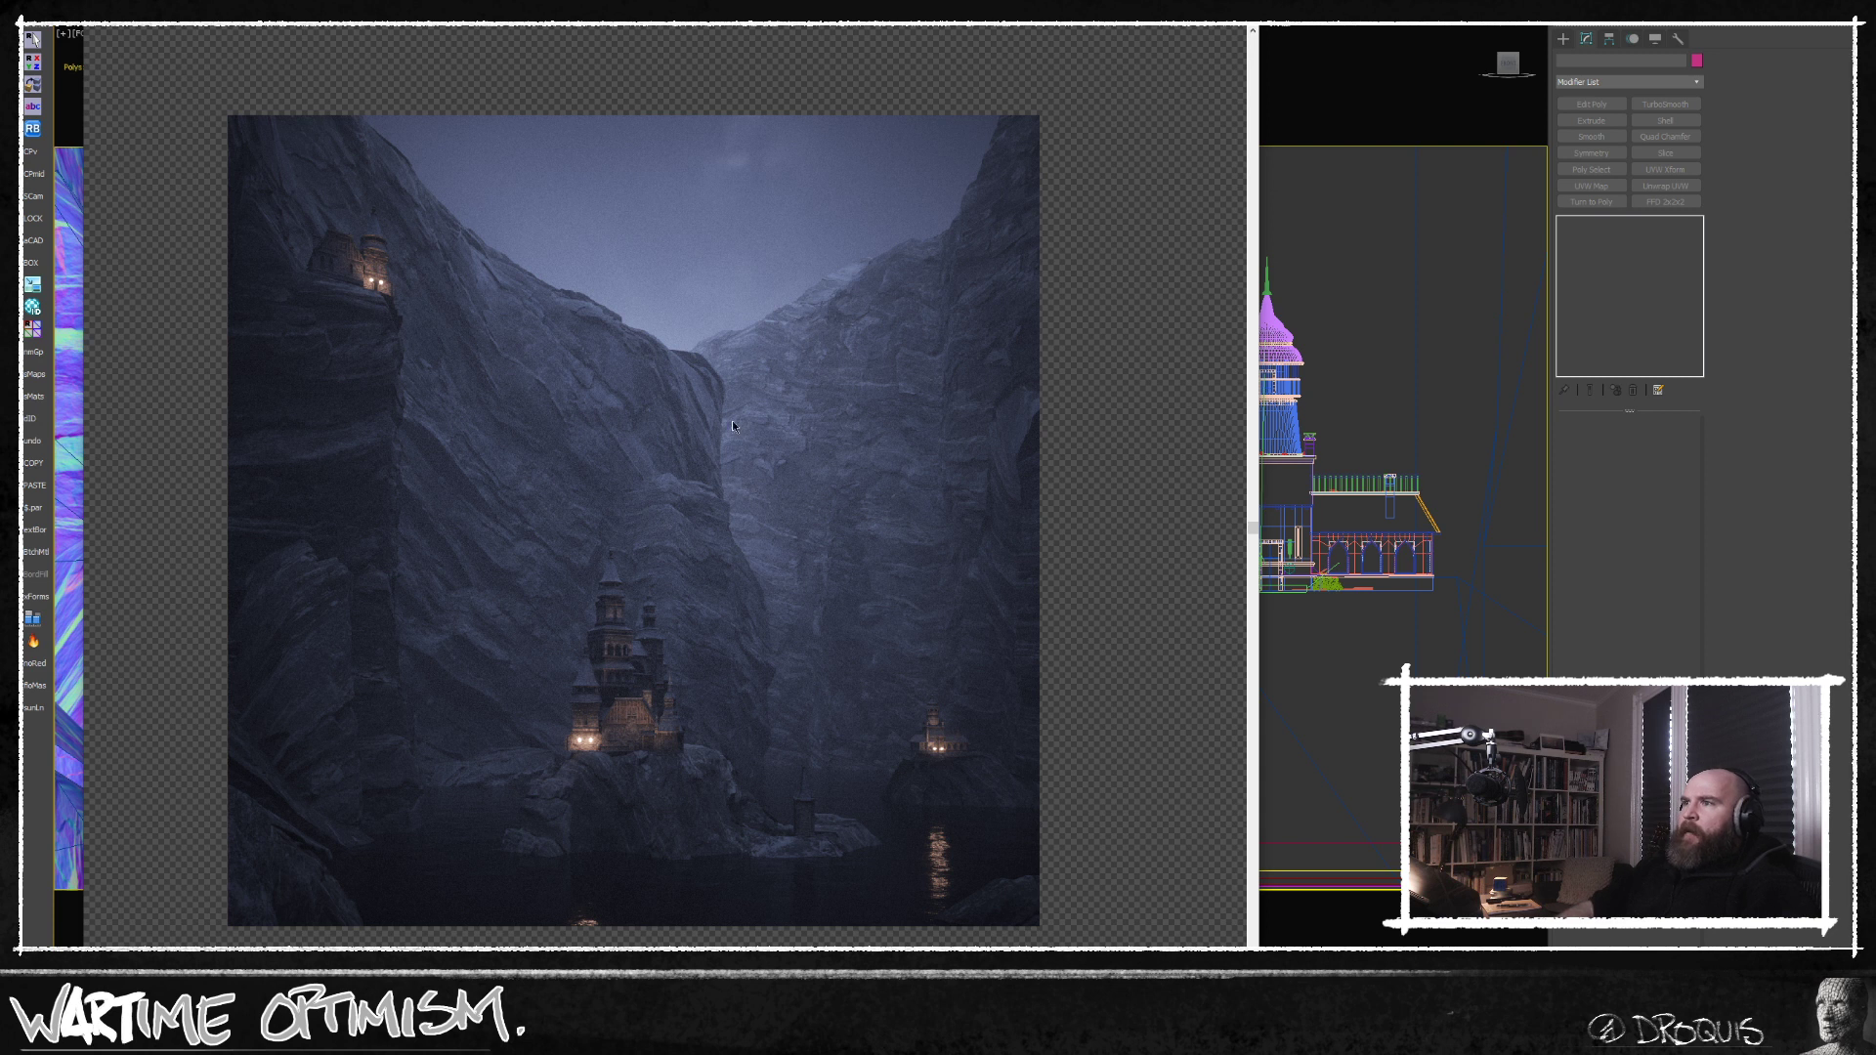
{"action": "middle_click_drag", "start_coordinate": [709, 455], "coordinate": [716, 494]}
{"action": "scroll", "coordinate": [716, 498], "scroll_direction": "up", "scroll_amount": 3}
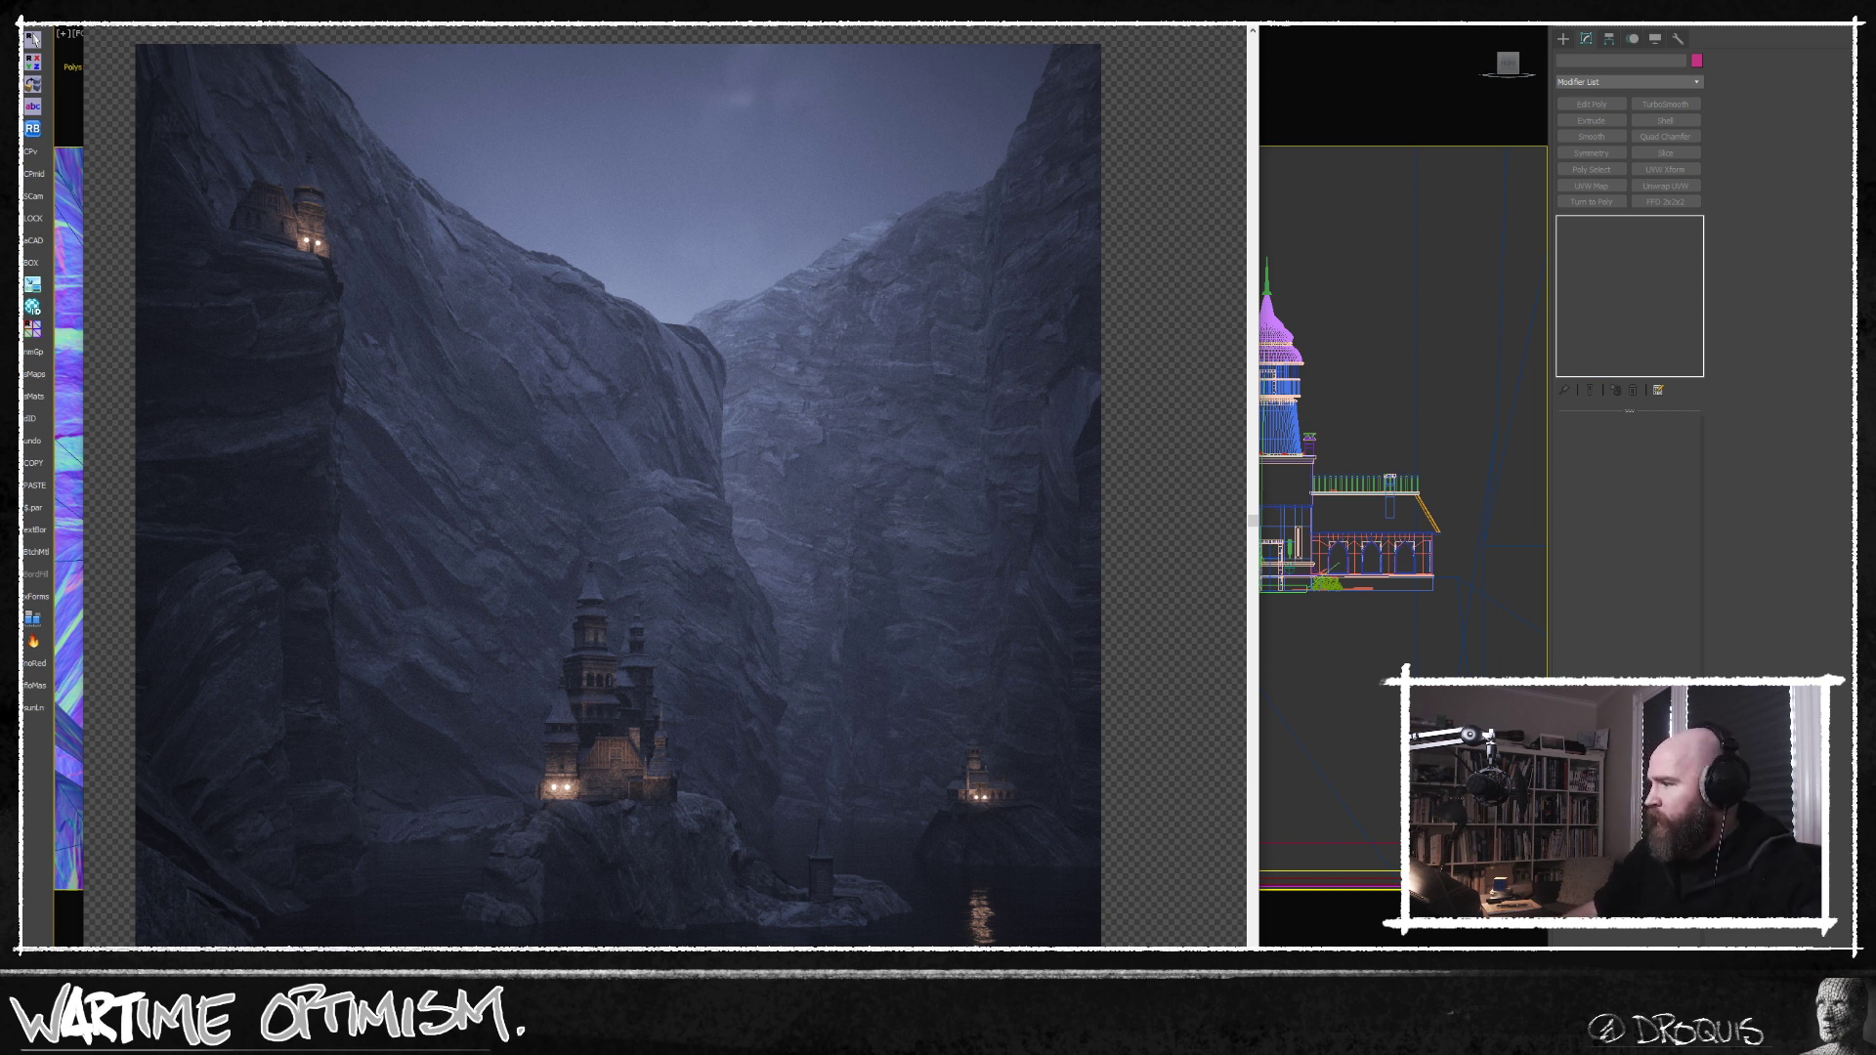
Check the current time in the system clock and calendar, then dismiss it.
{"action": "key", "text": "super+alt+d"}
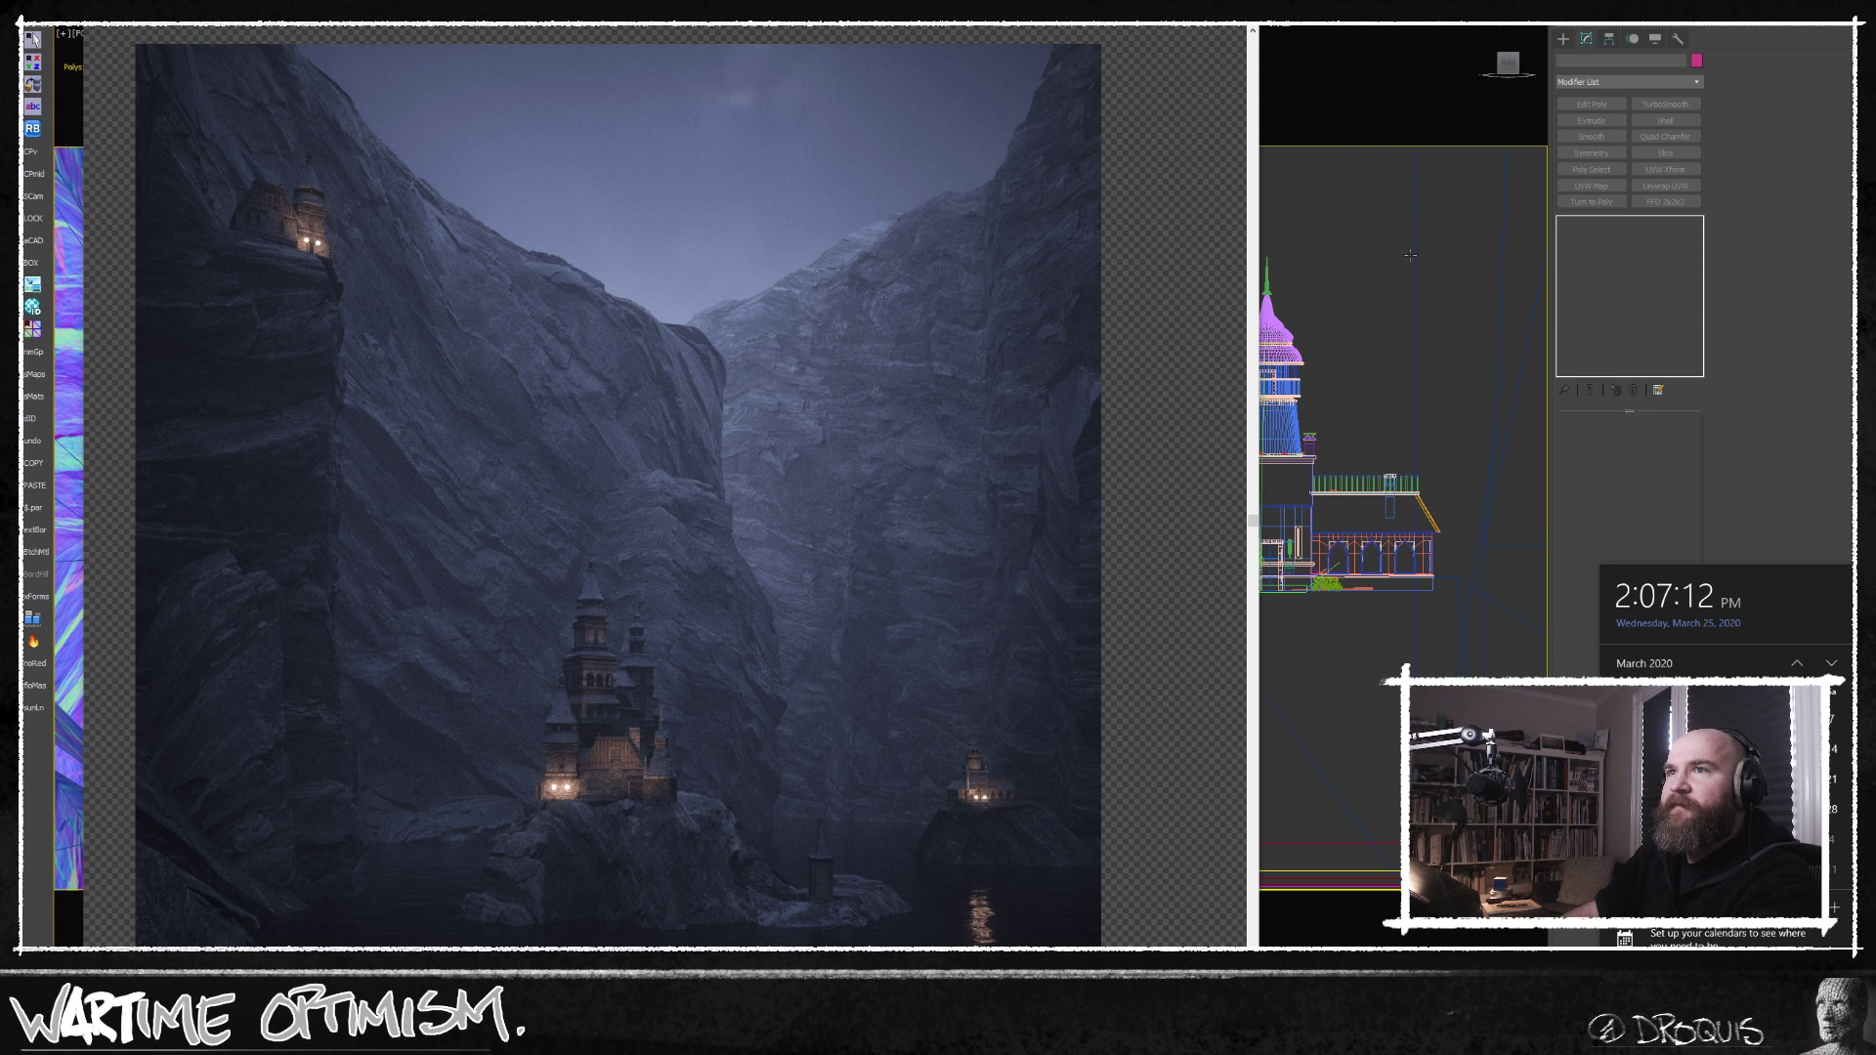
{"action": "left_click", "coordinate": [118, 137]}
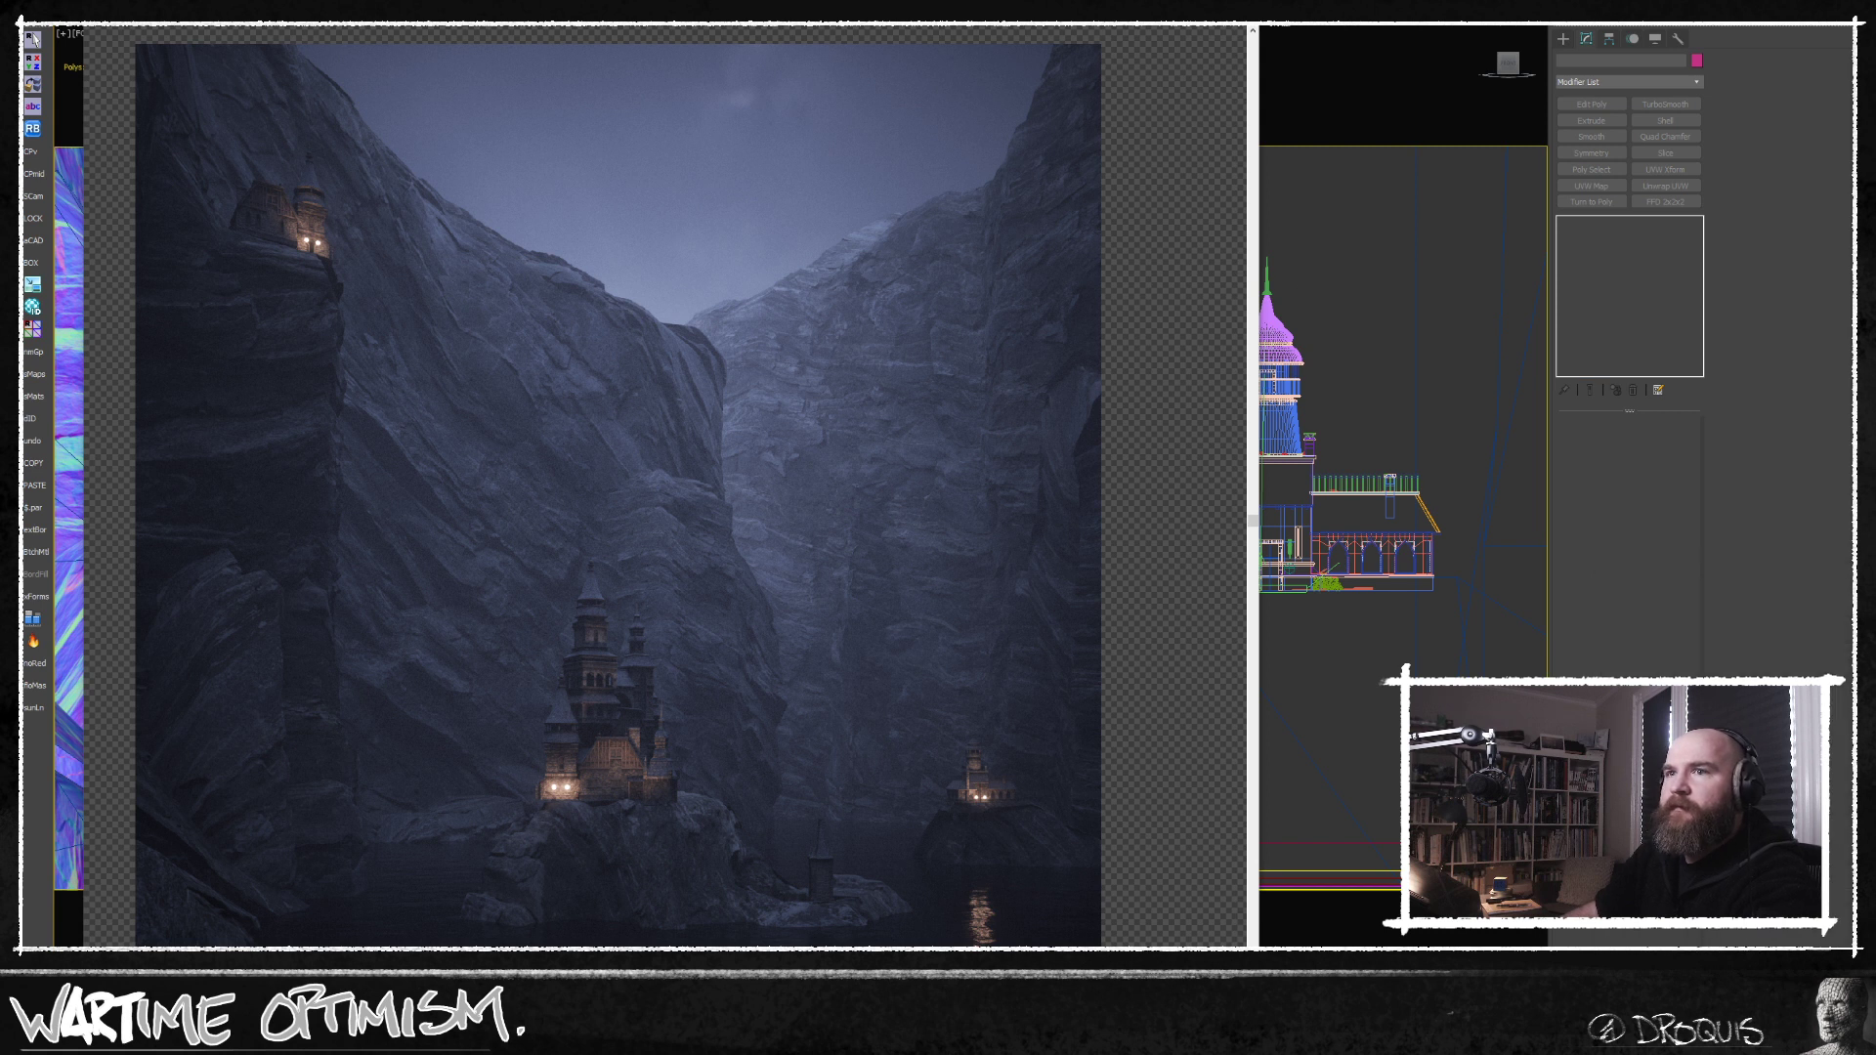